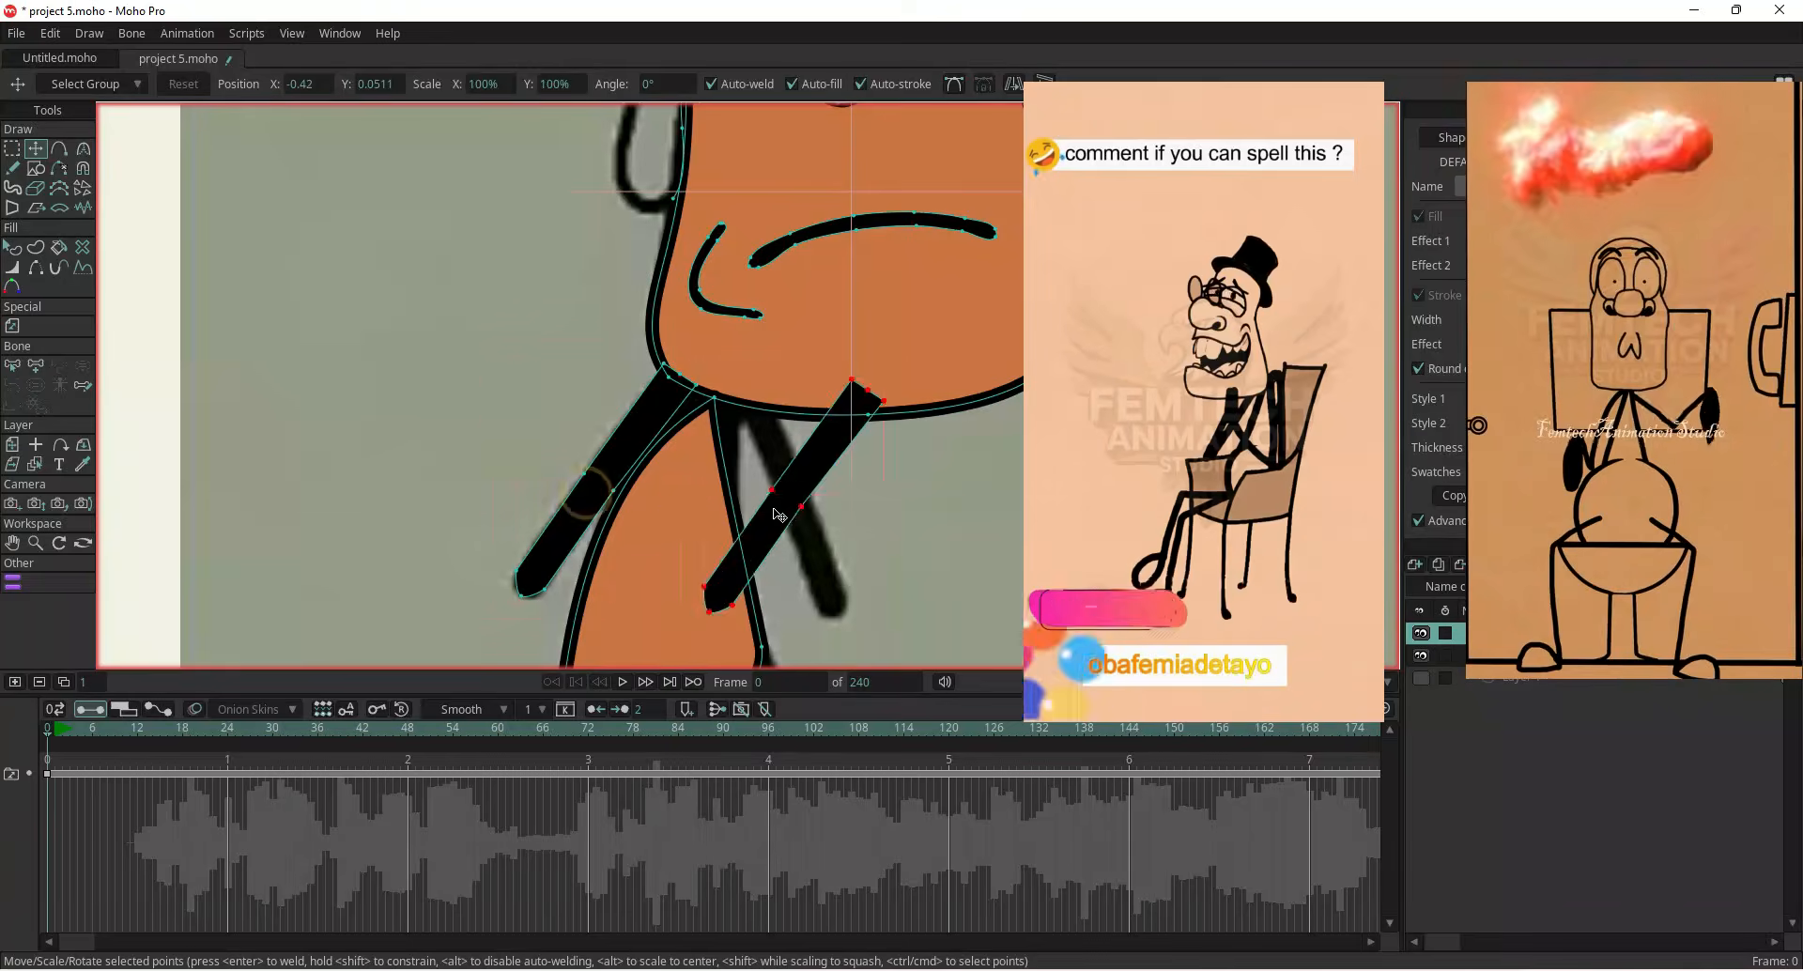
Adjust a point on the leg, then select the leg shape and change its stacking order
left_click_drag(948, 413, 969, 449)
scroll(737, 442, "up", 3)
key("q")
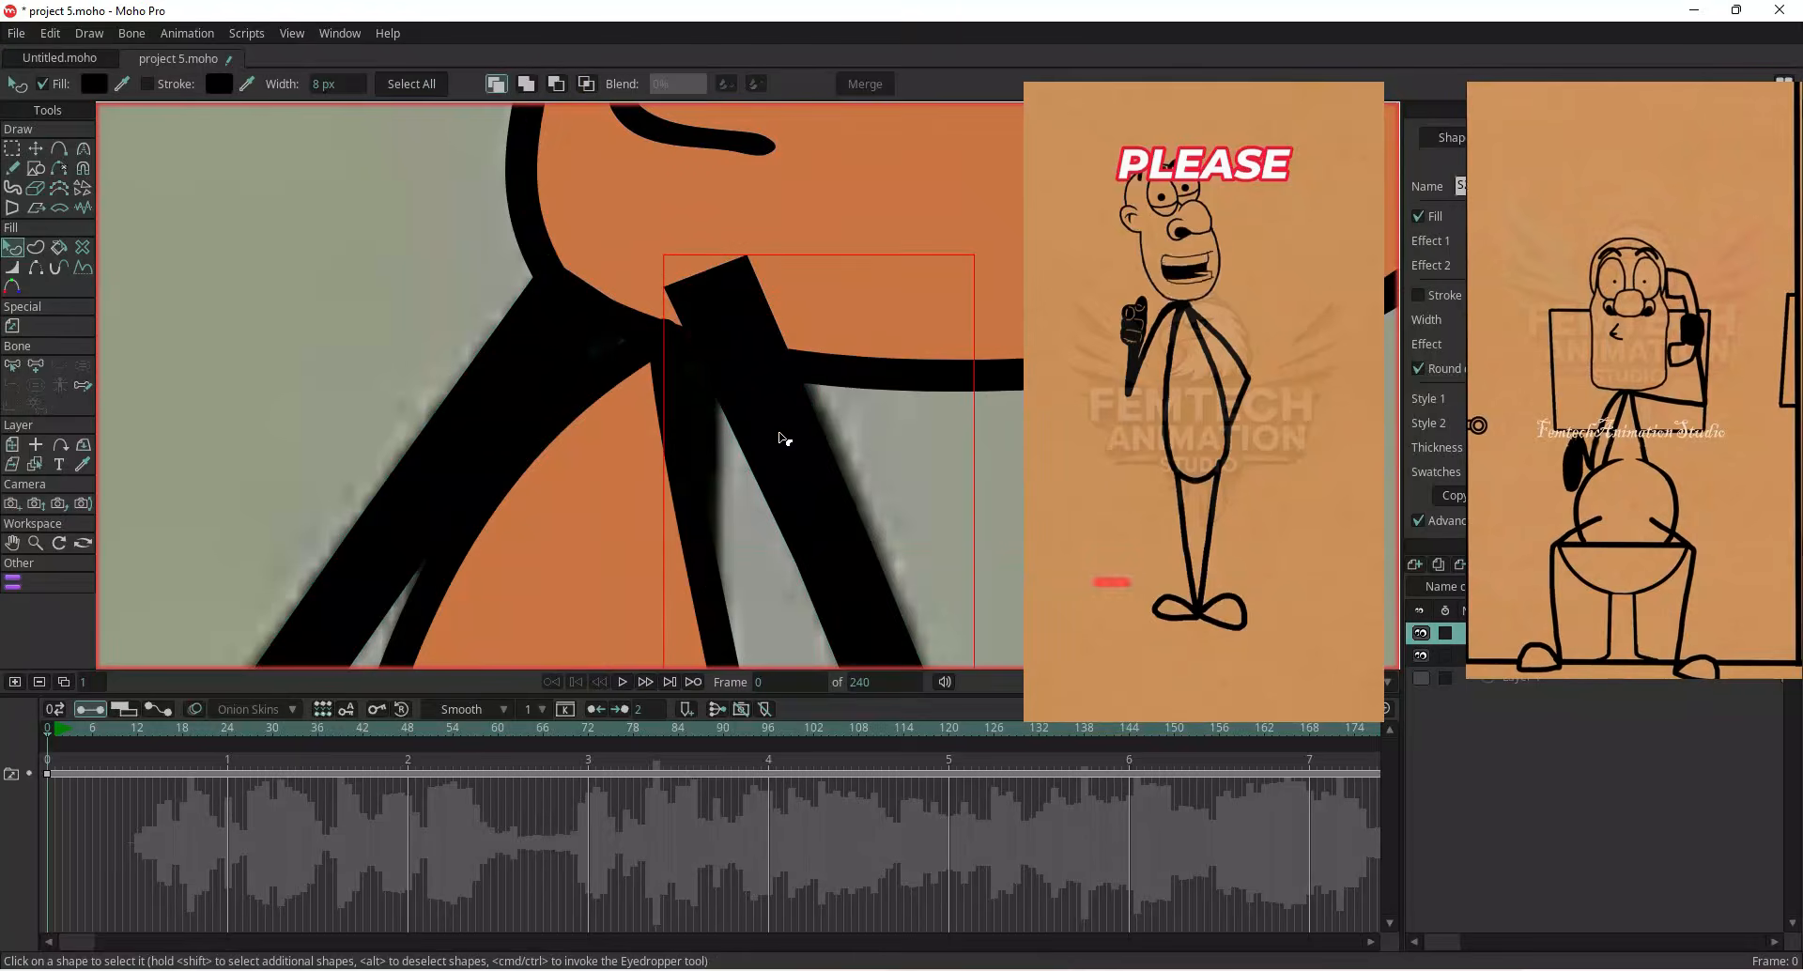
left_click(785, 435)
left_click(556, 84)
left_click(585, 83)
scroll(592, 403, "down", 3)
left_click(496, 86)
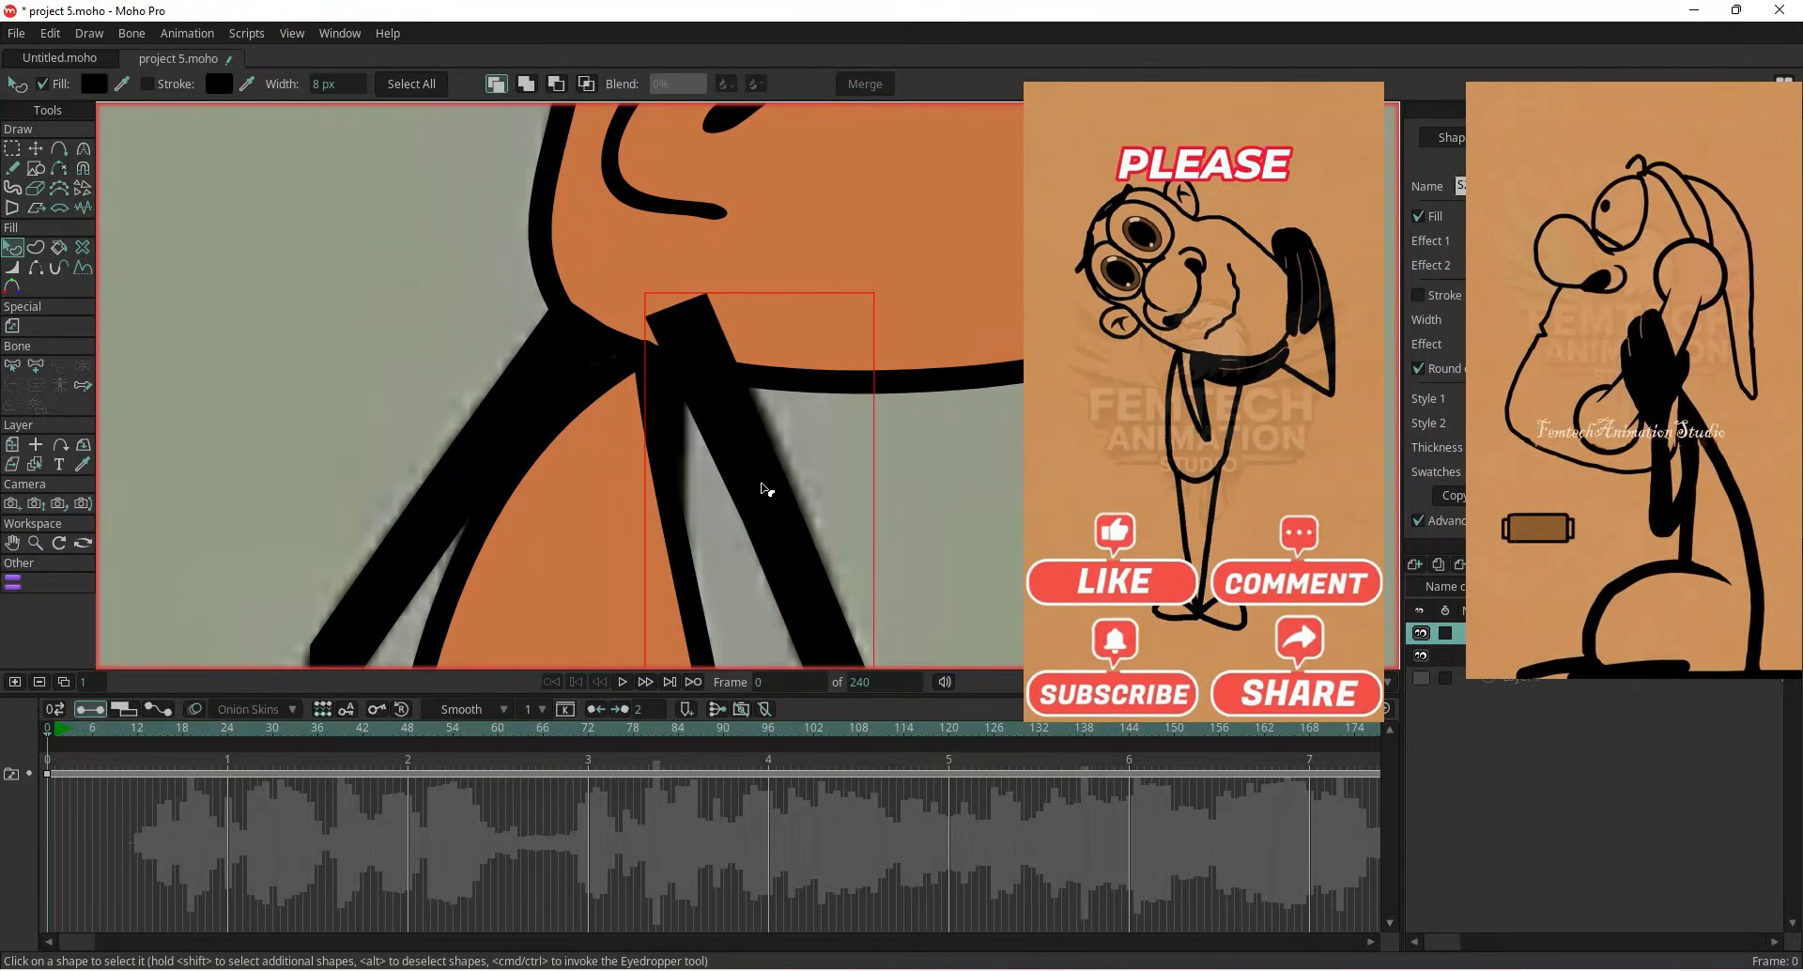
Select the back foot's points and set up the Curvature tool on them
key("t")
scroll(570, 349, "up", 3)
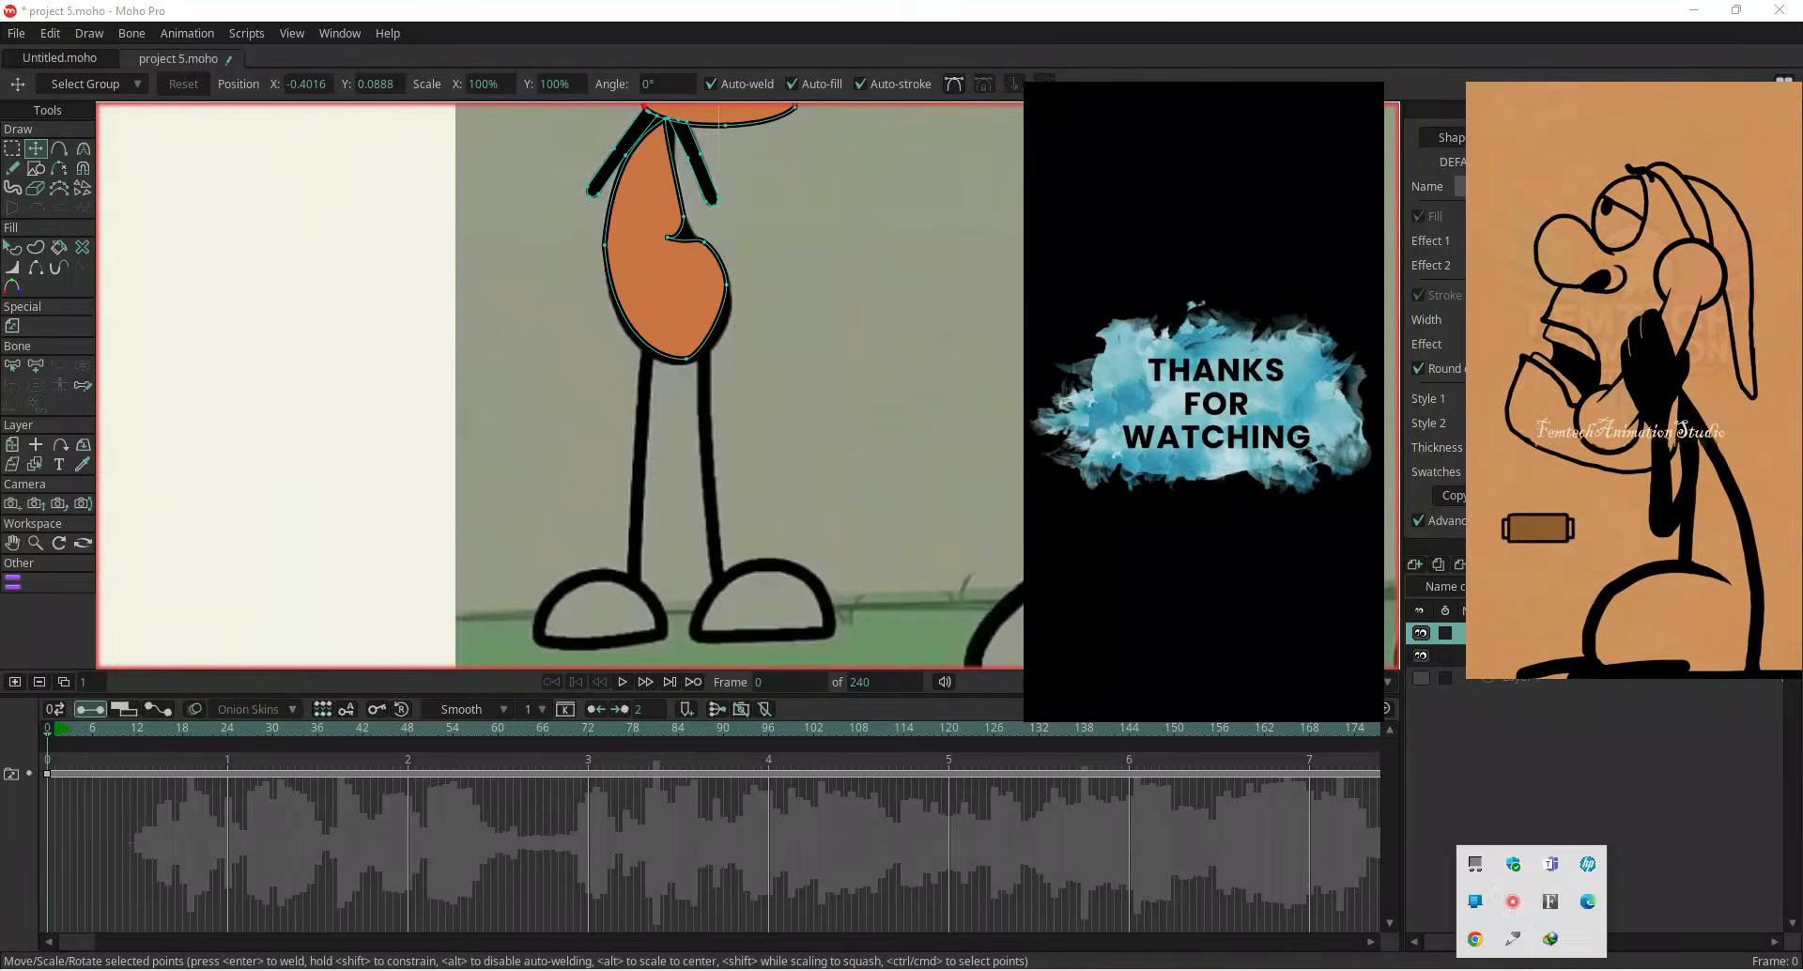
left_click(493, 648)
left_click(527, 654)
left_click(593, 650)
left_click(629, 644)
scroll(607, 595, "up", 4)
left_click(523, 495)
key("t")
scroll(604, 527, "down", 10)
key("c")
left_click(18, 151)
left_click(350, 141)
key("c")
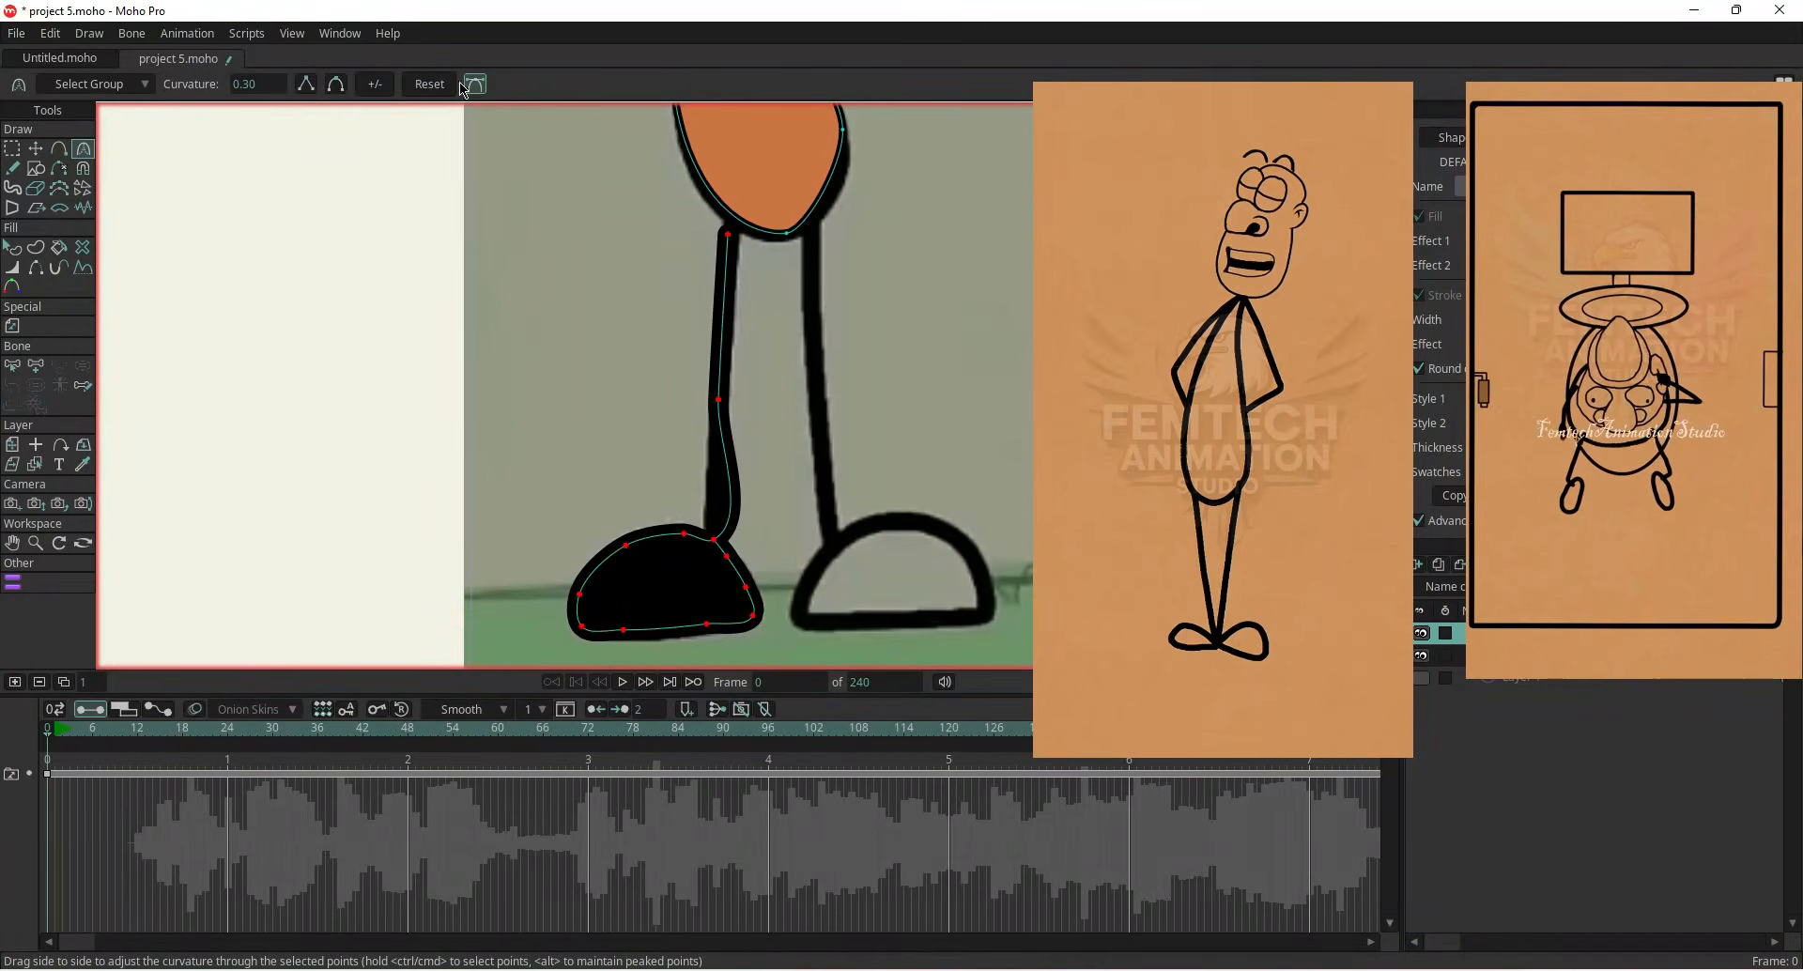
Move the leg's points to reshape the leg down toward the foot
key("t")
left_click_drag(720, 401, 720, 524)
scroll(742, 243, "up", 5)
left_click_drag(792, 379, 809, 380)
scroll(815, 394, "down", 5)
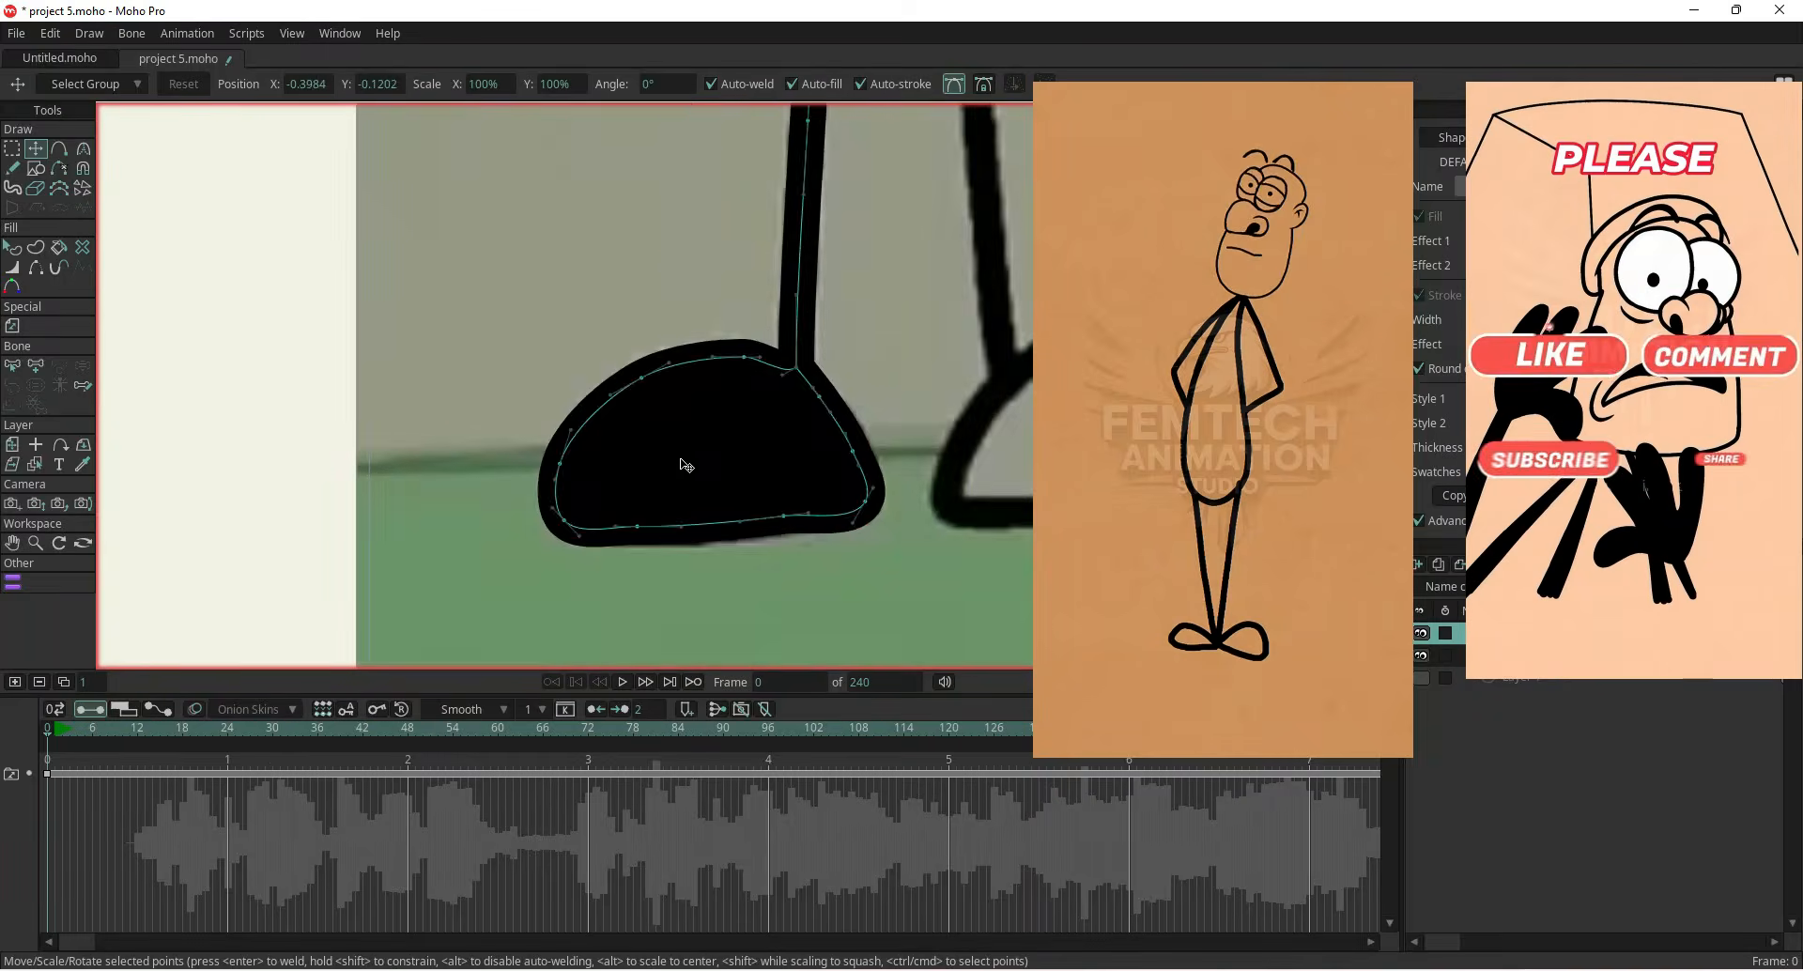
Fill the front foot shape with the orange fill colour
key("q")
scroll(680, 463, "up", 4)
left_click(94, 84)
left_click(402, 560)
left_click(809, 333)
left_click(752, 527)
scroll(528, 511, "down", 4)
scroll(563, 489, "up", 4)
key("t")
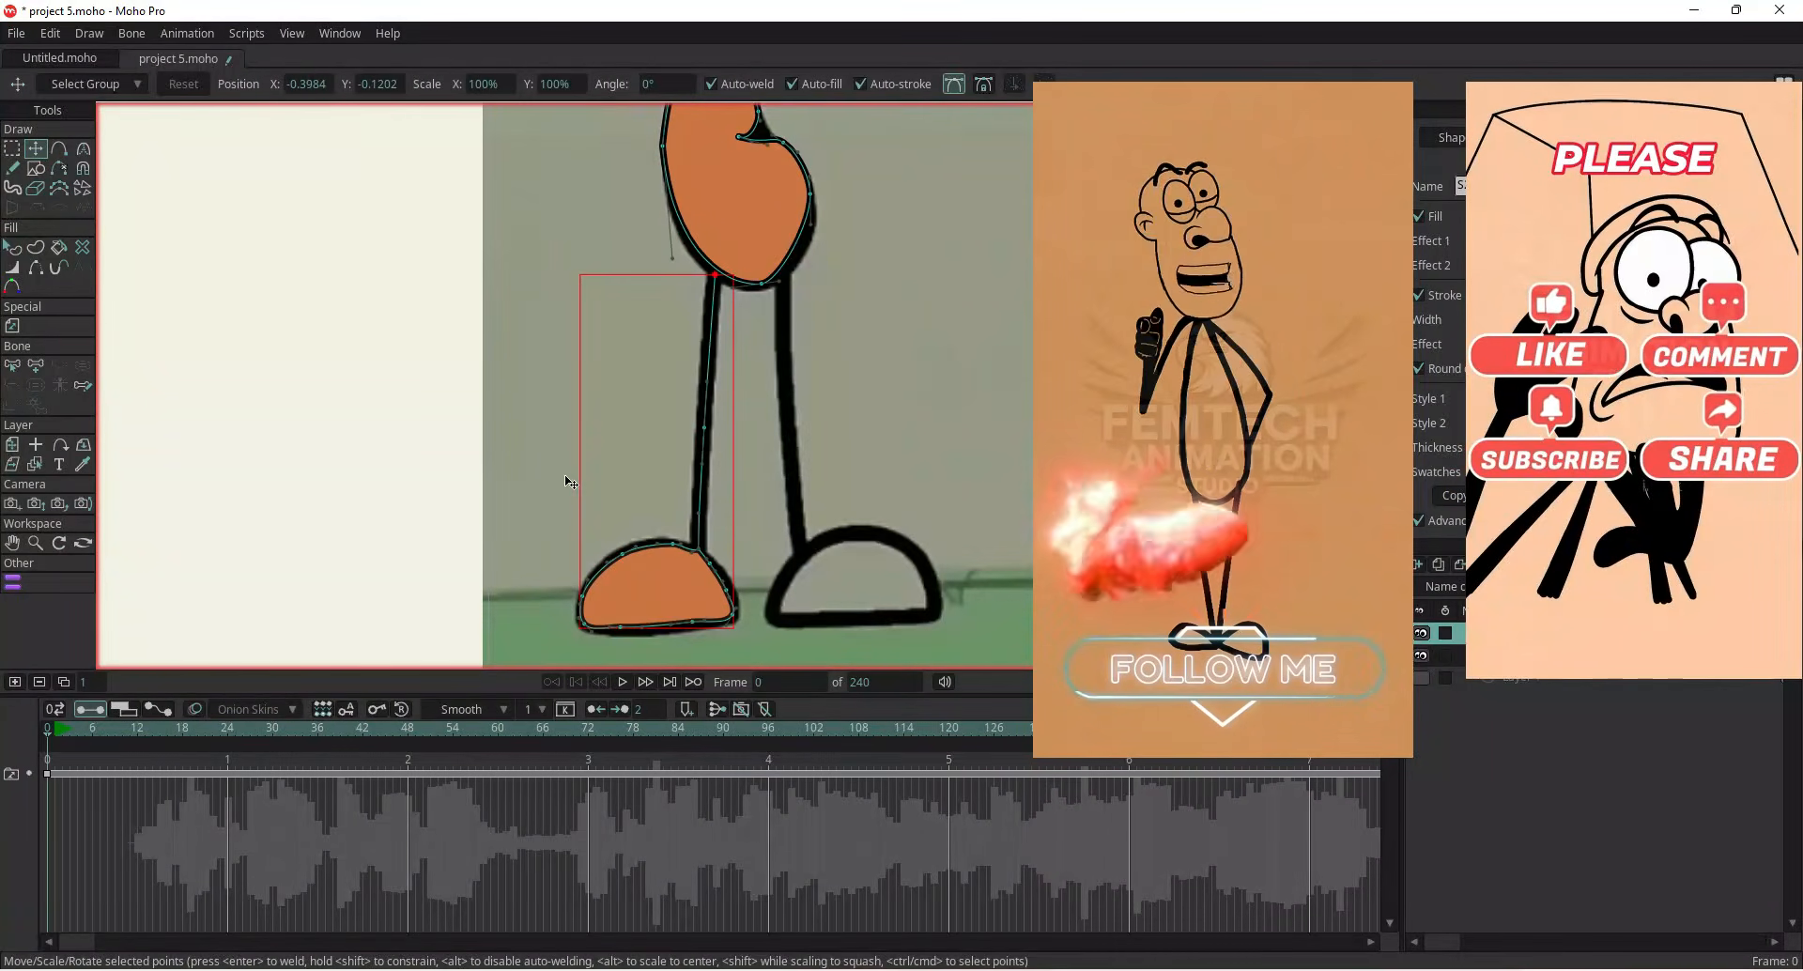
Copy and paste the filled foot, flip it horizontally and move it onto the other foot
scroll(498, 479, "down", 7)
scroll(498, 475, "up", 4)
left_click(13, 445)
left_click(35, 445)
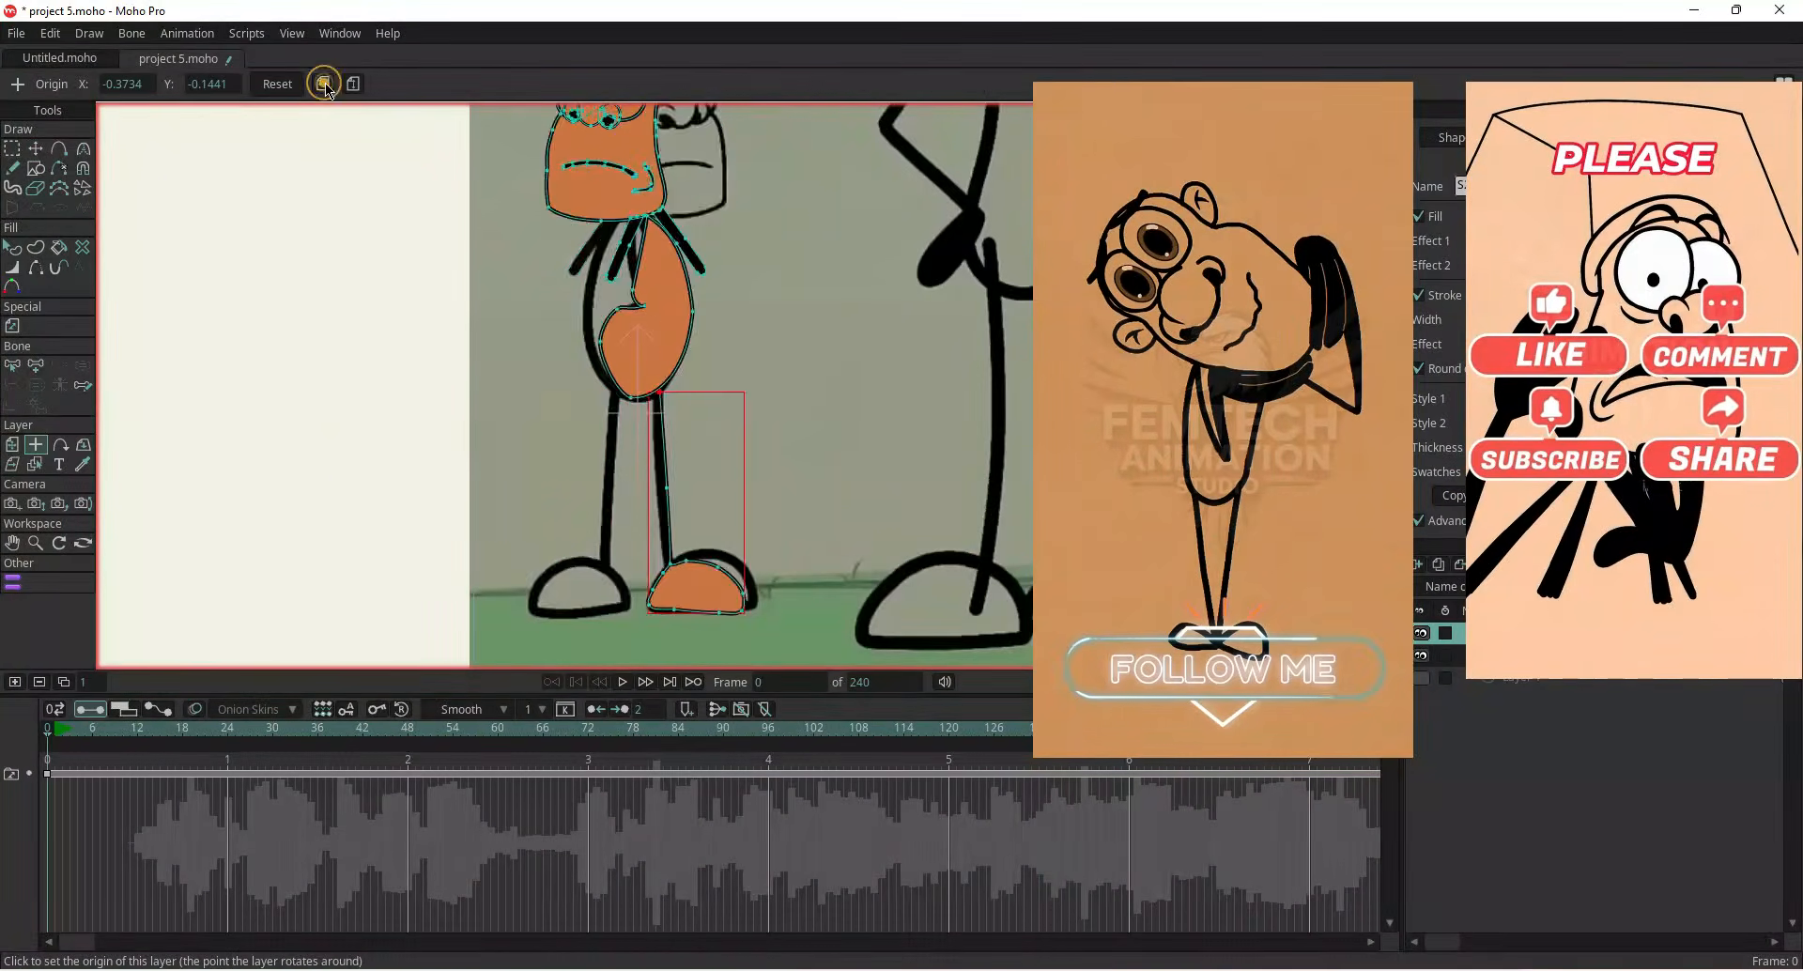
key("t")
key("ctrl+c")
key("ctrl+v")
left_click(1014, 84)
left_click_drag(579, 526, 695, 526)
Adjust the duplicated foot's points to match the other foot's outline
scroll(683, 583, "up", 5)
left_click(263, 378)
scroll(732, 582, "up", 3)
left_click_drag(745, 449, 776, 467)
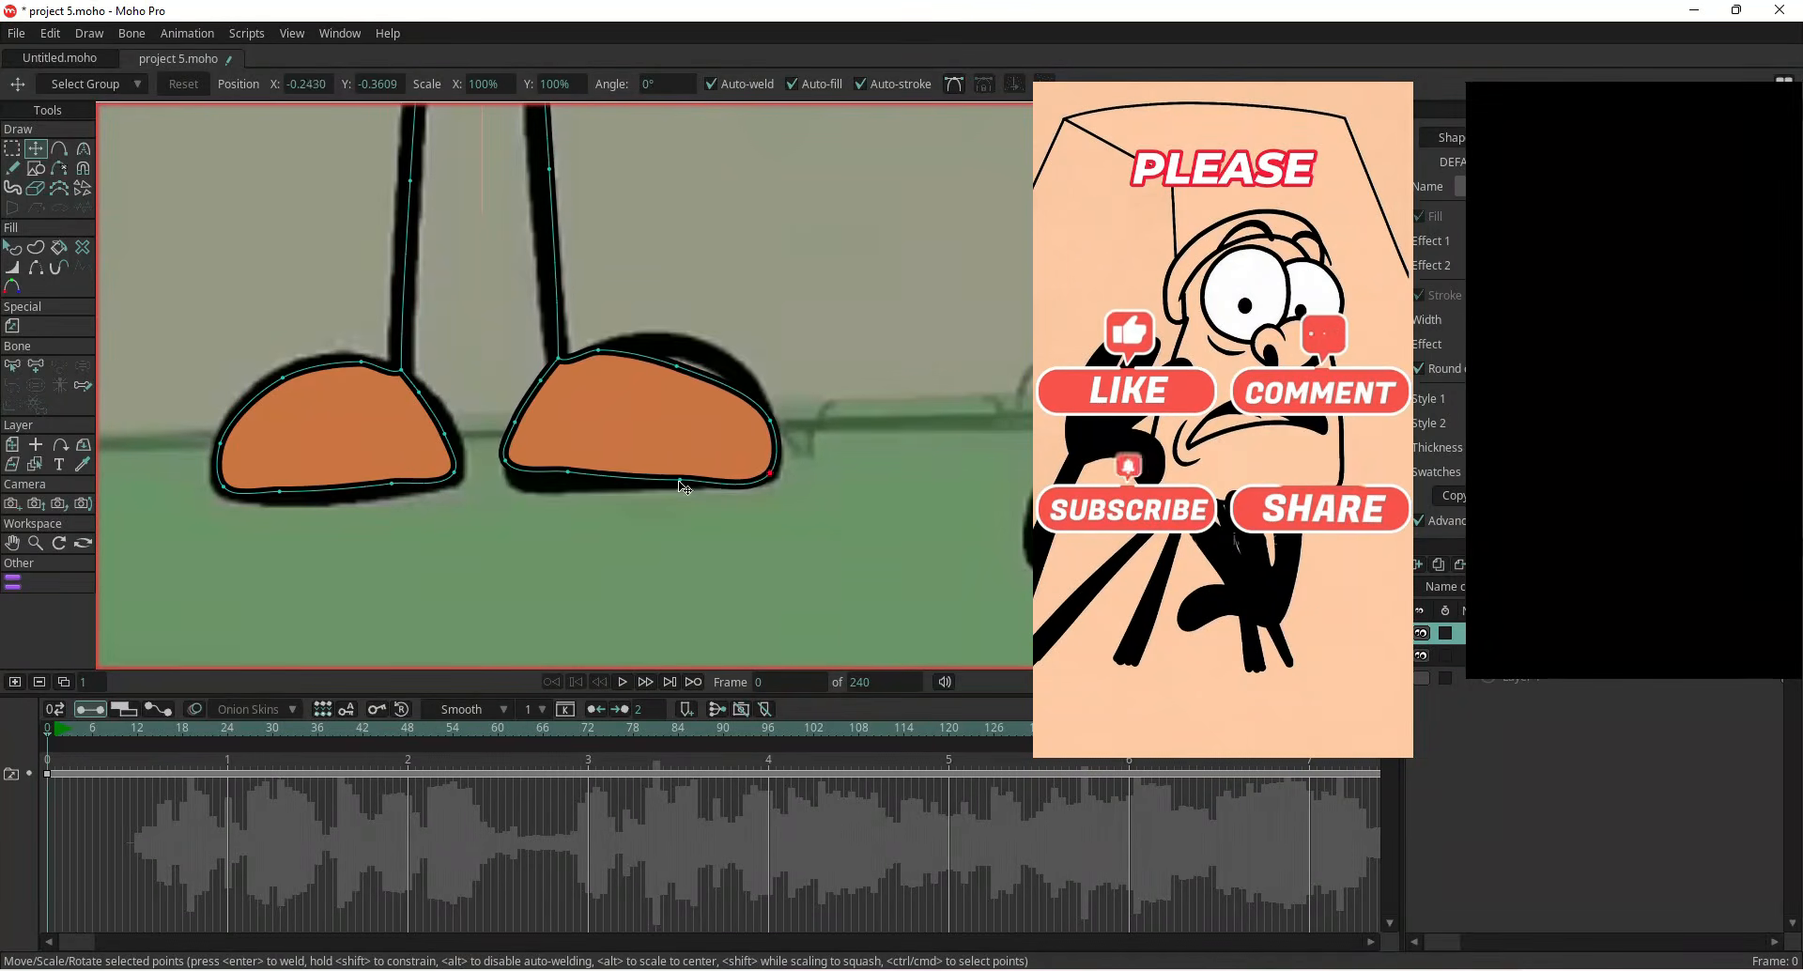
left_click_drag(569, 479, 564, 485)
left_click_drag(542, 388, 543, 382)
left_click_drag(679, 374, 693, 369)
scroll(648, 451, "down", 4)
left_click_drag(671, 473, 664, 475)
scroll(542, 572, "down", 8)
scroll(411, 479, "down", 3)
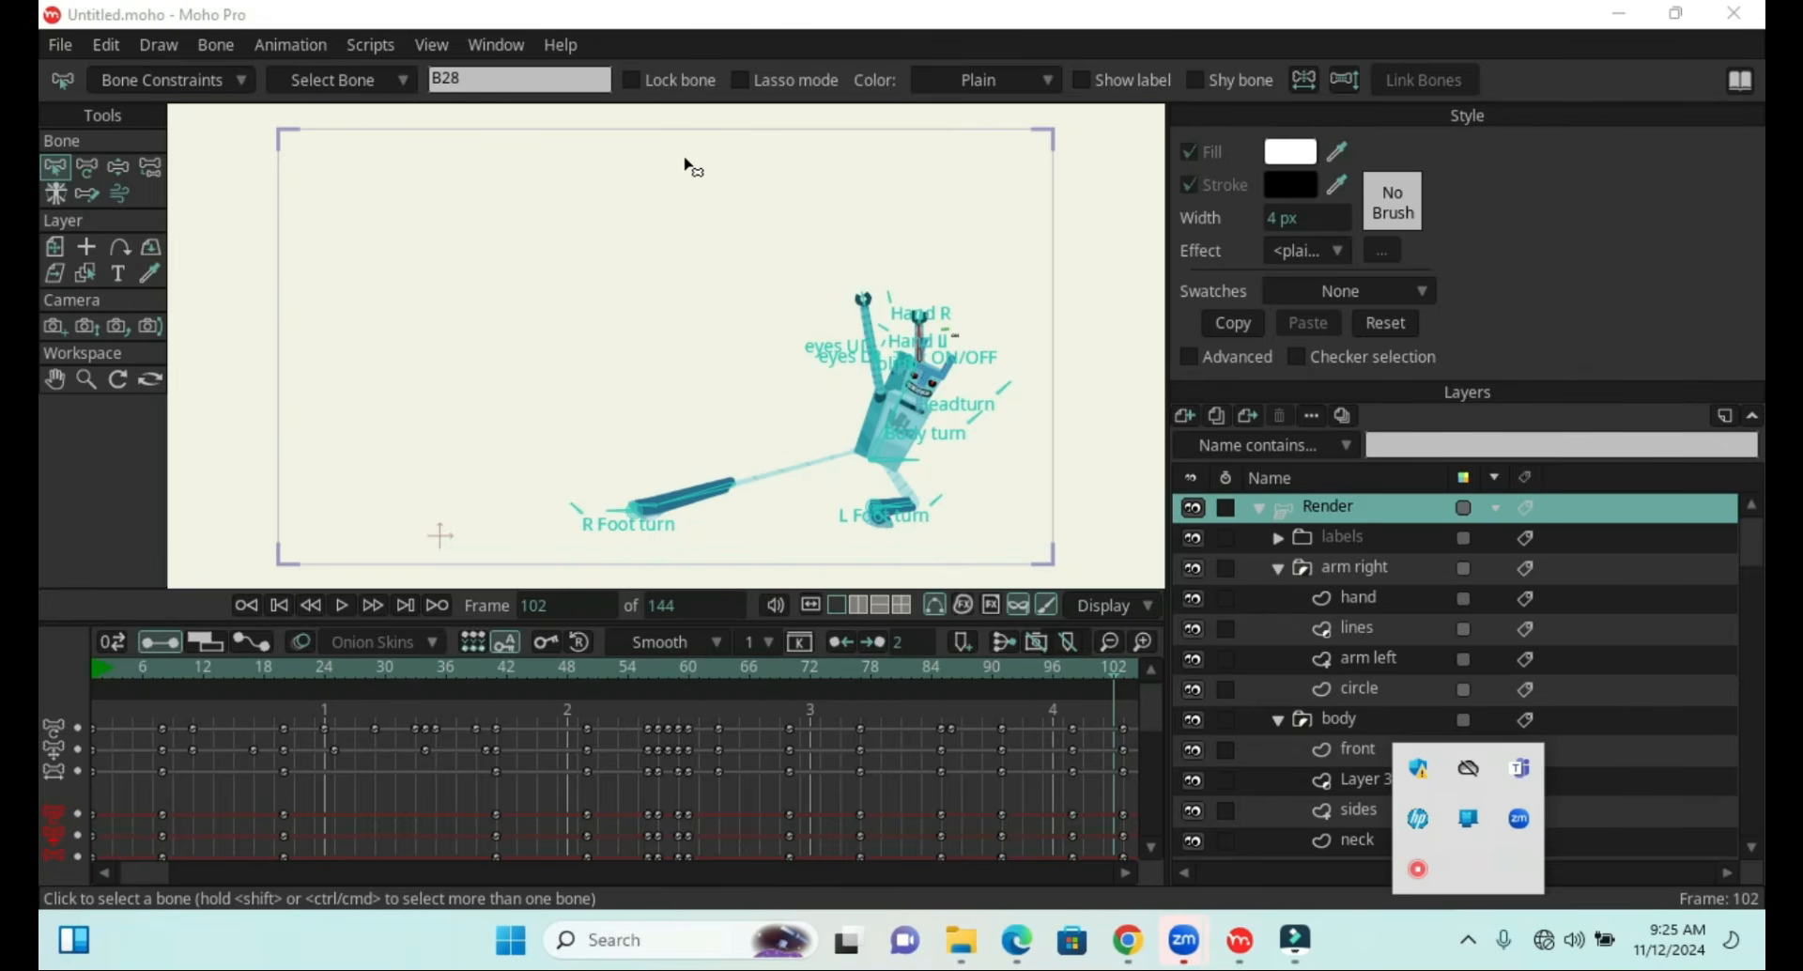
Create a new document
left_click(59, 46)
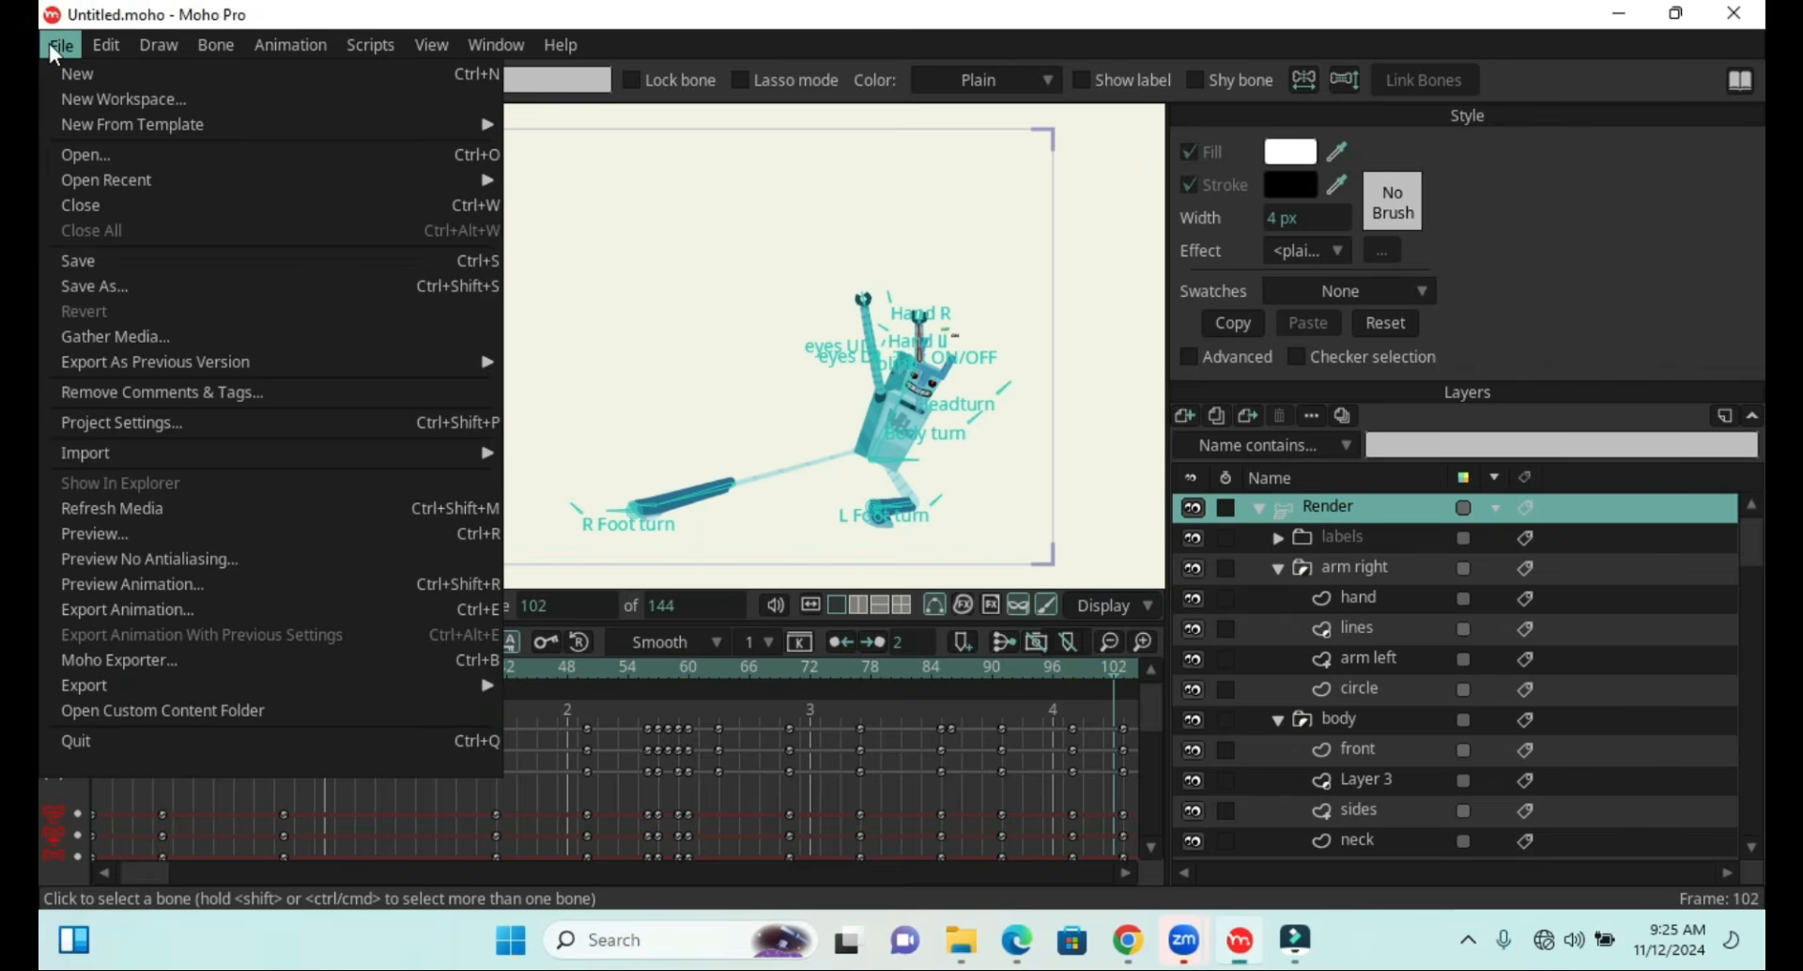
left_click(84, 79)
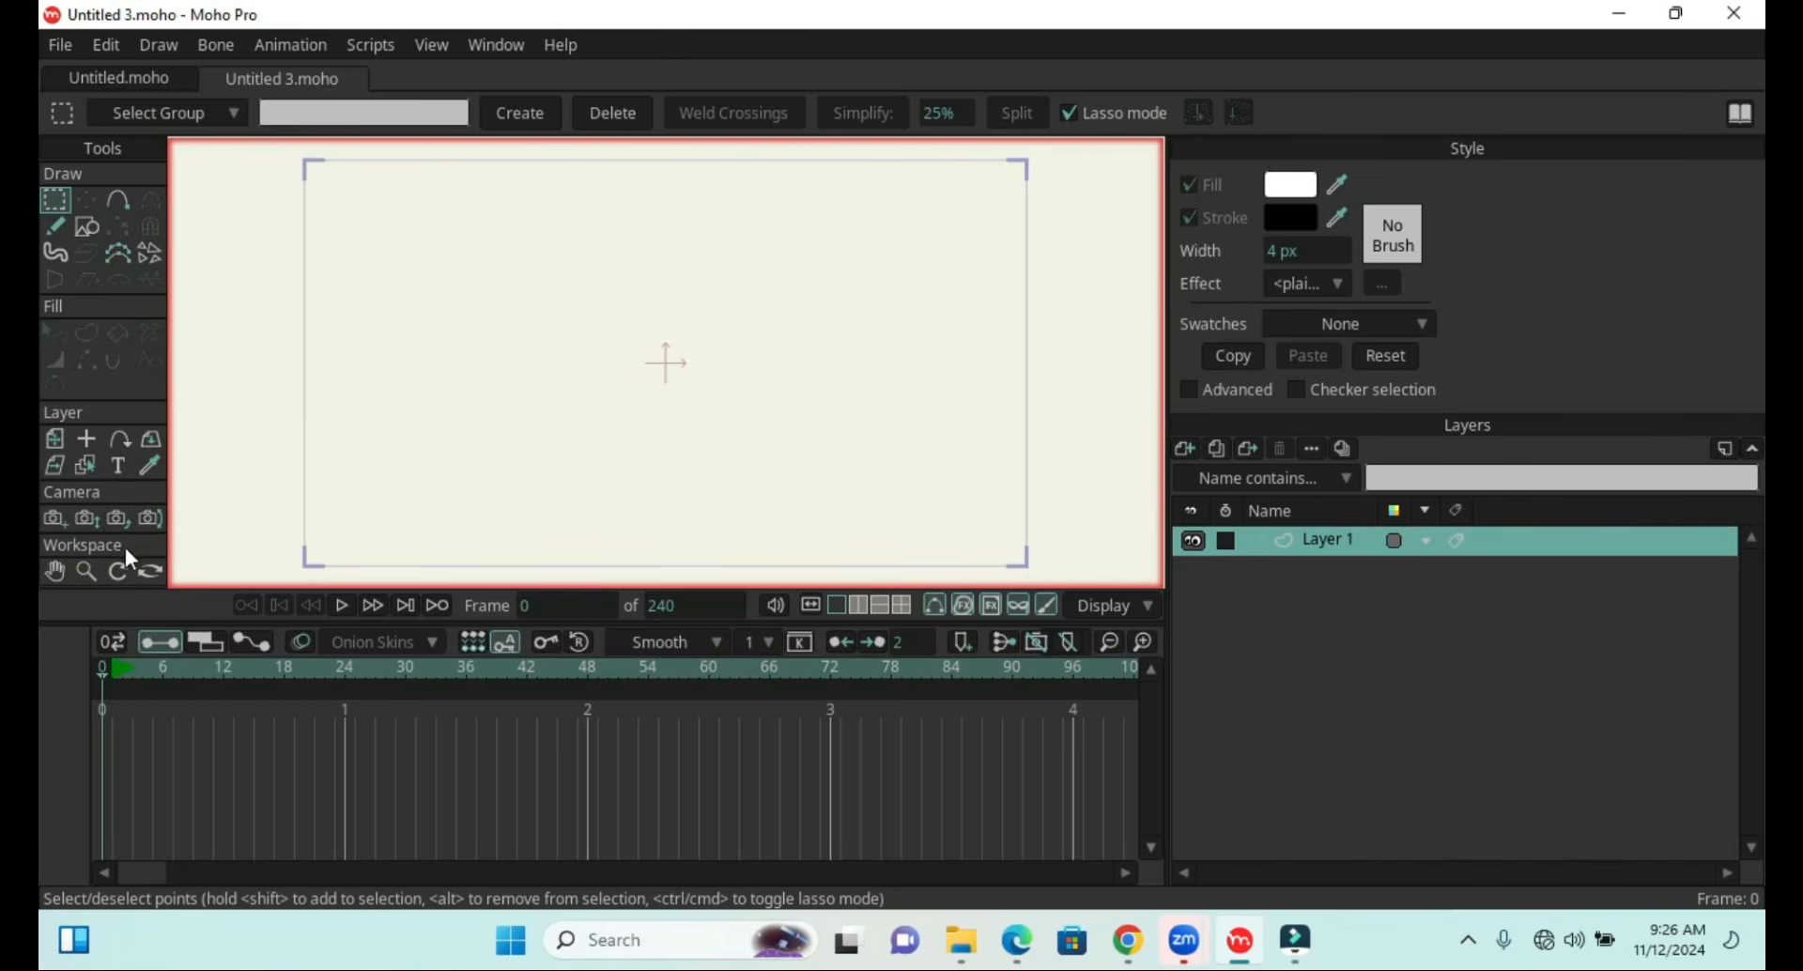
Pan around the workspace using the Hand tool
left_click(53, 568)
left_click_drag(440, 376, 551, 439)
left_click_drag(440, 417, 777, 355)
left_click_drag(518, 416, 781, 407)
left_click_drag(719, 466, 197, 379)
left_click_drag(676, 447, 409, 435)
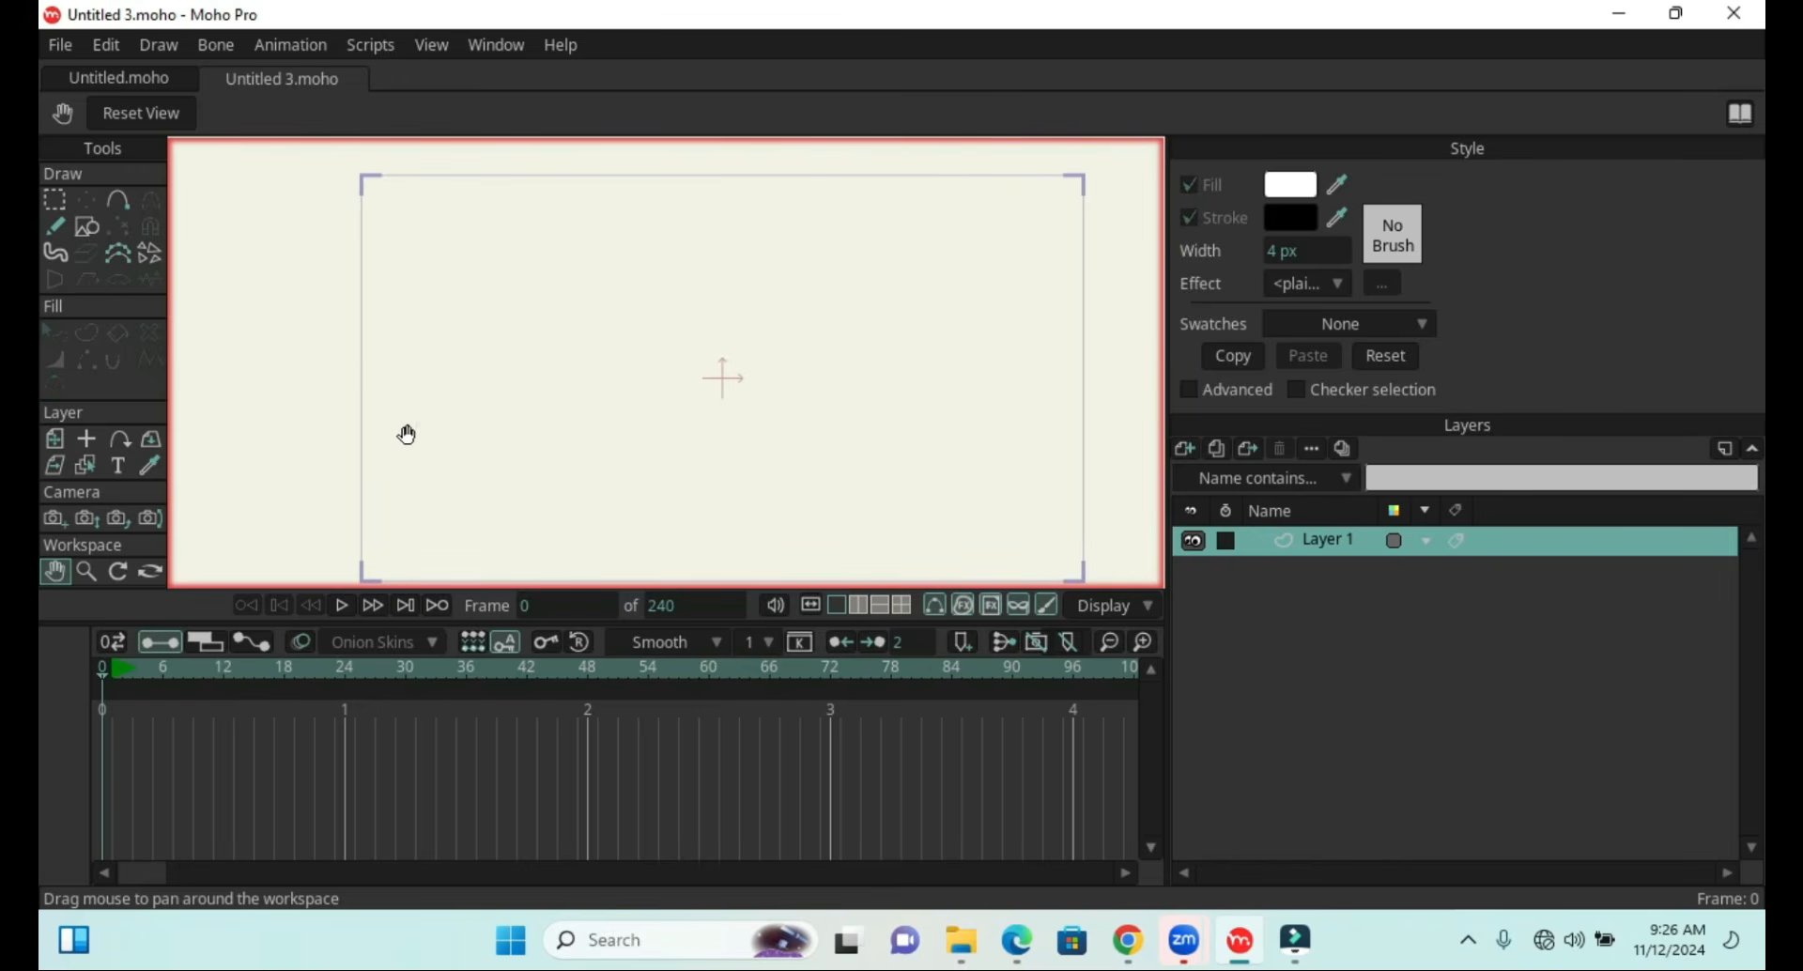
Zoom the workspace view in and out with the Zoom tool
left_click(87, 571)
left_click_drag(552, 363, 503, 535)
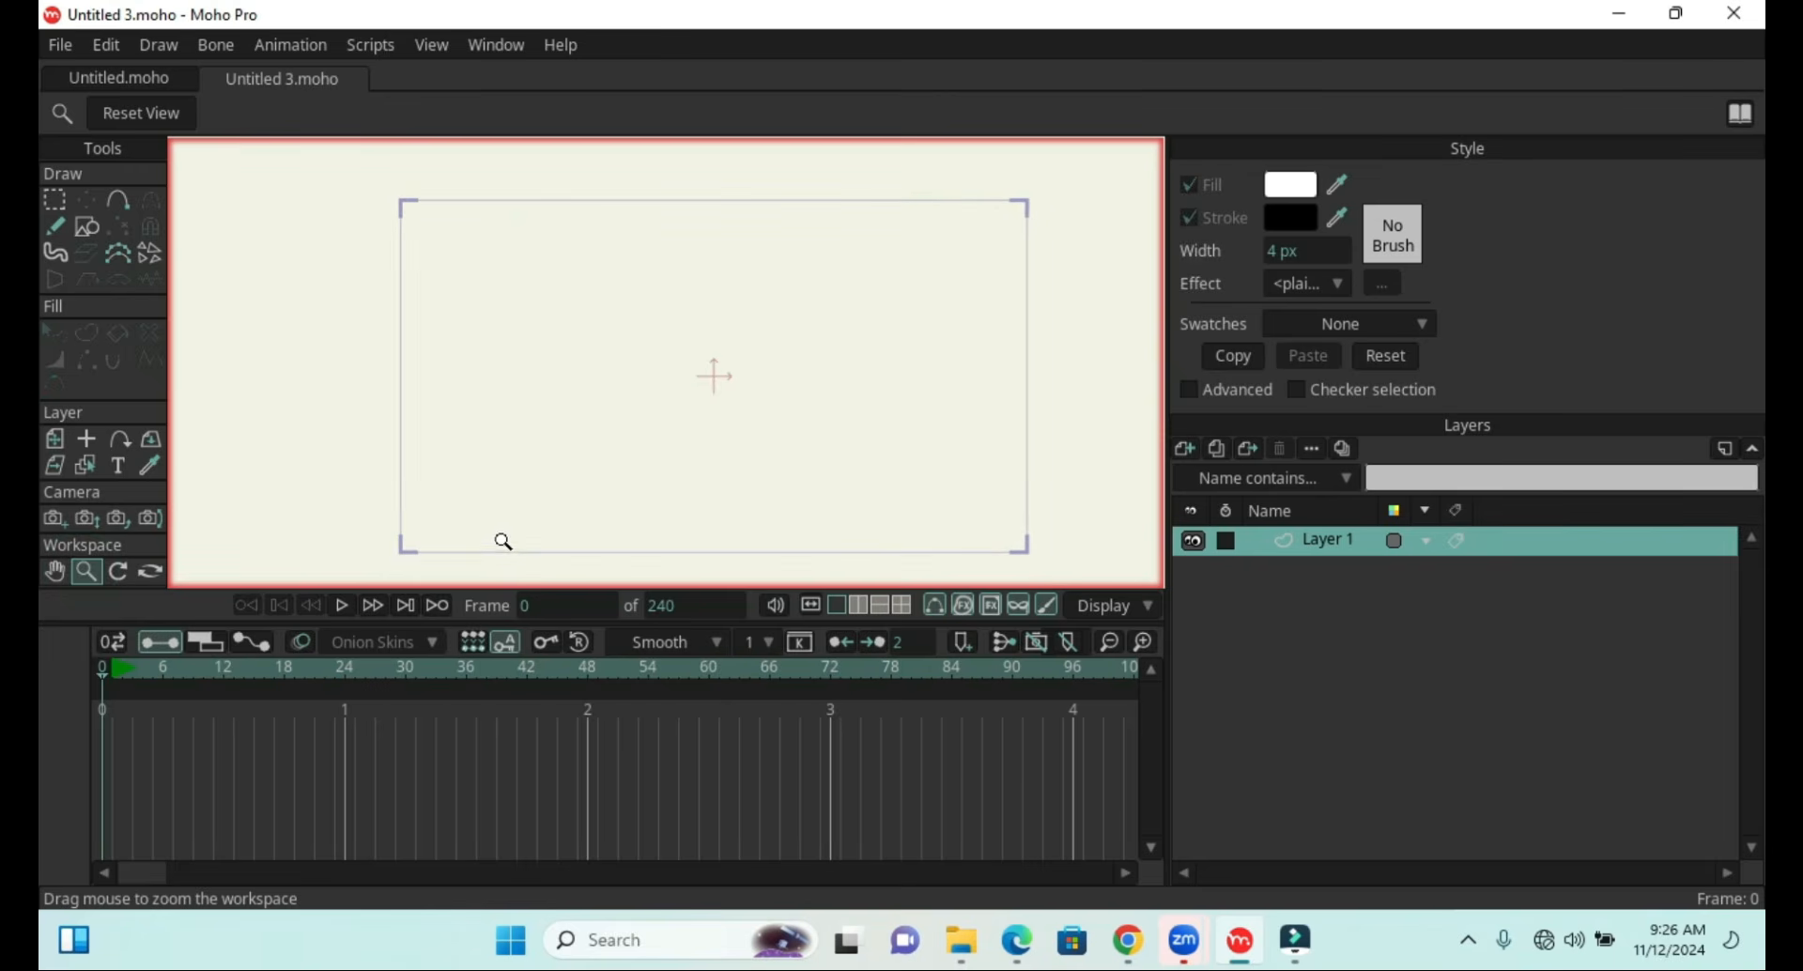
left_click_drag(503, 286, 523, 451)
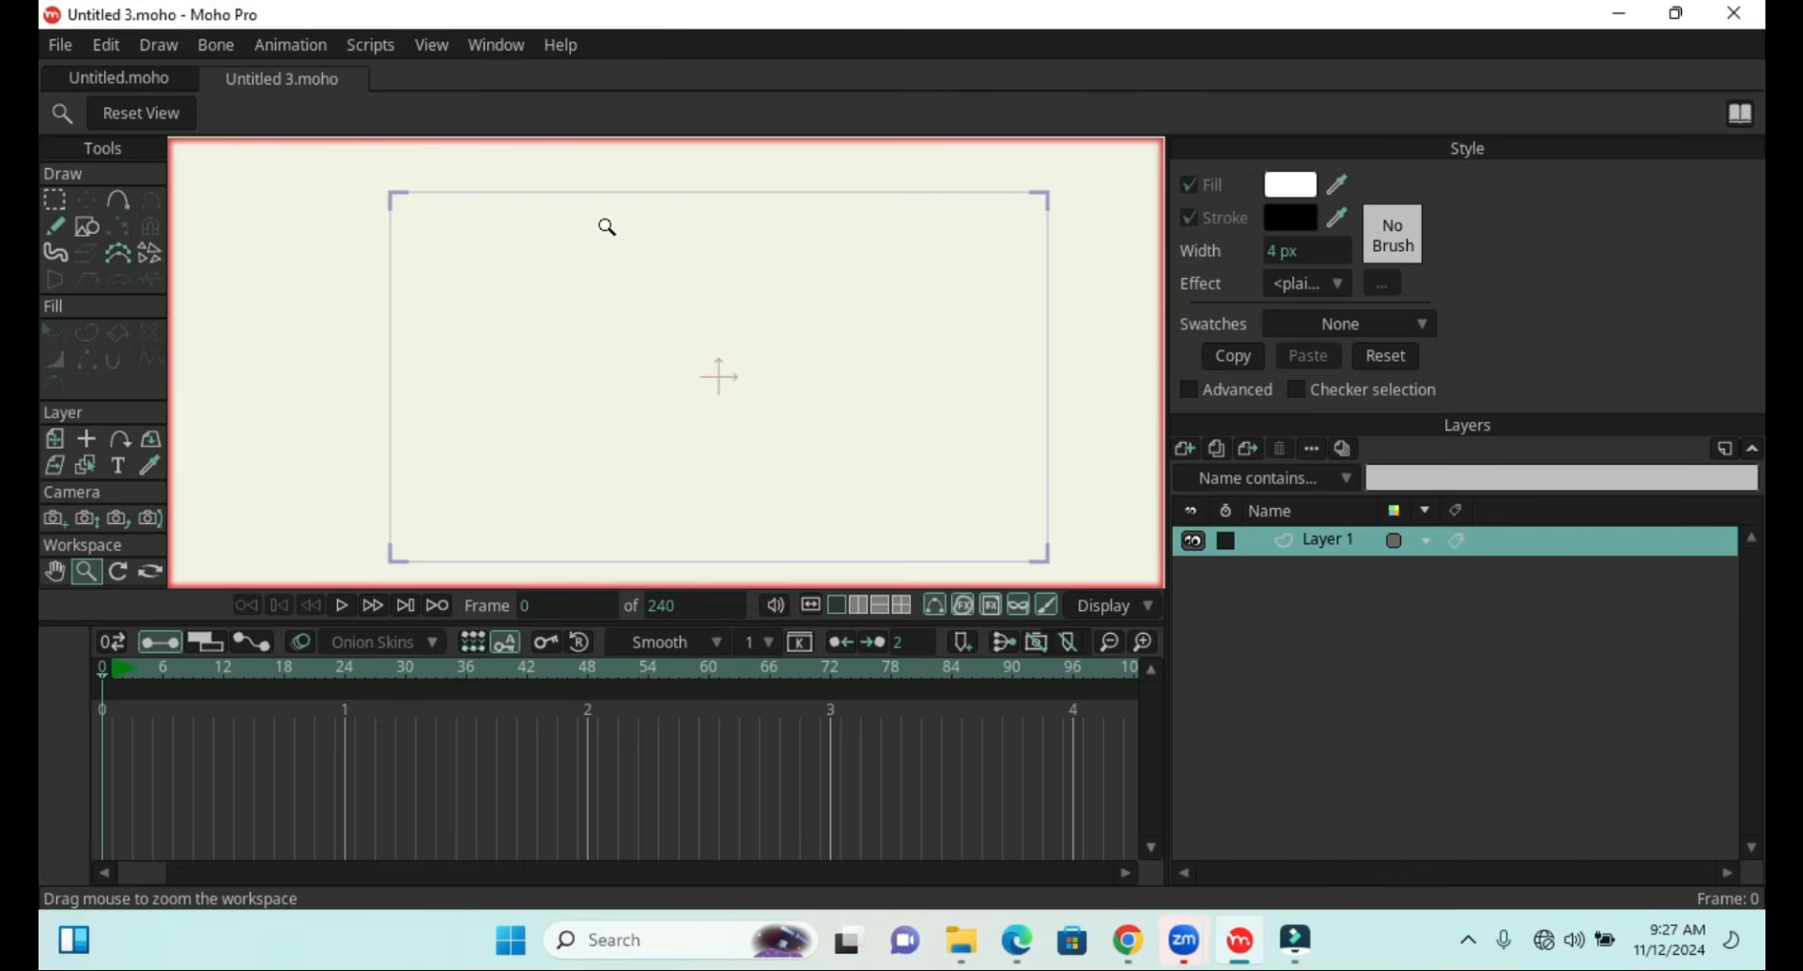
left_click_drag(599, 222, 578, 562)
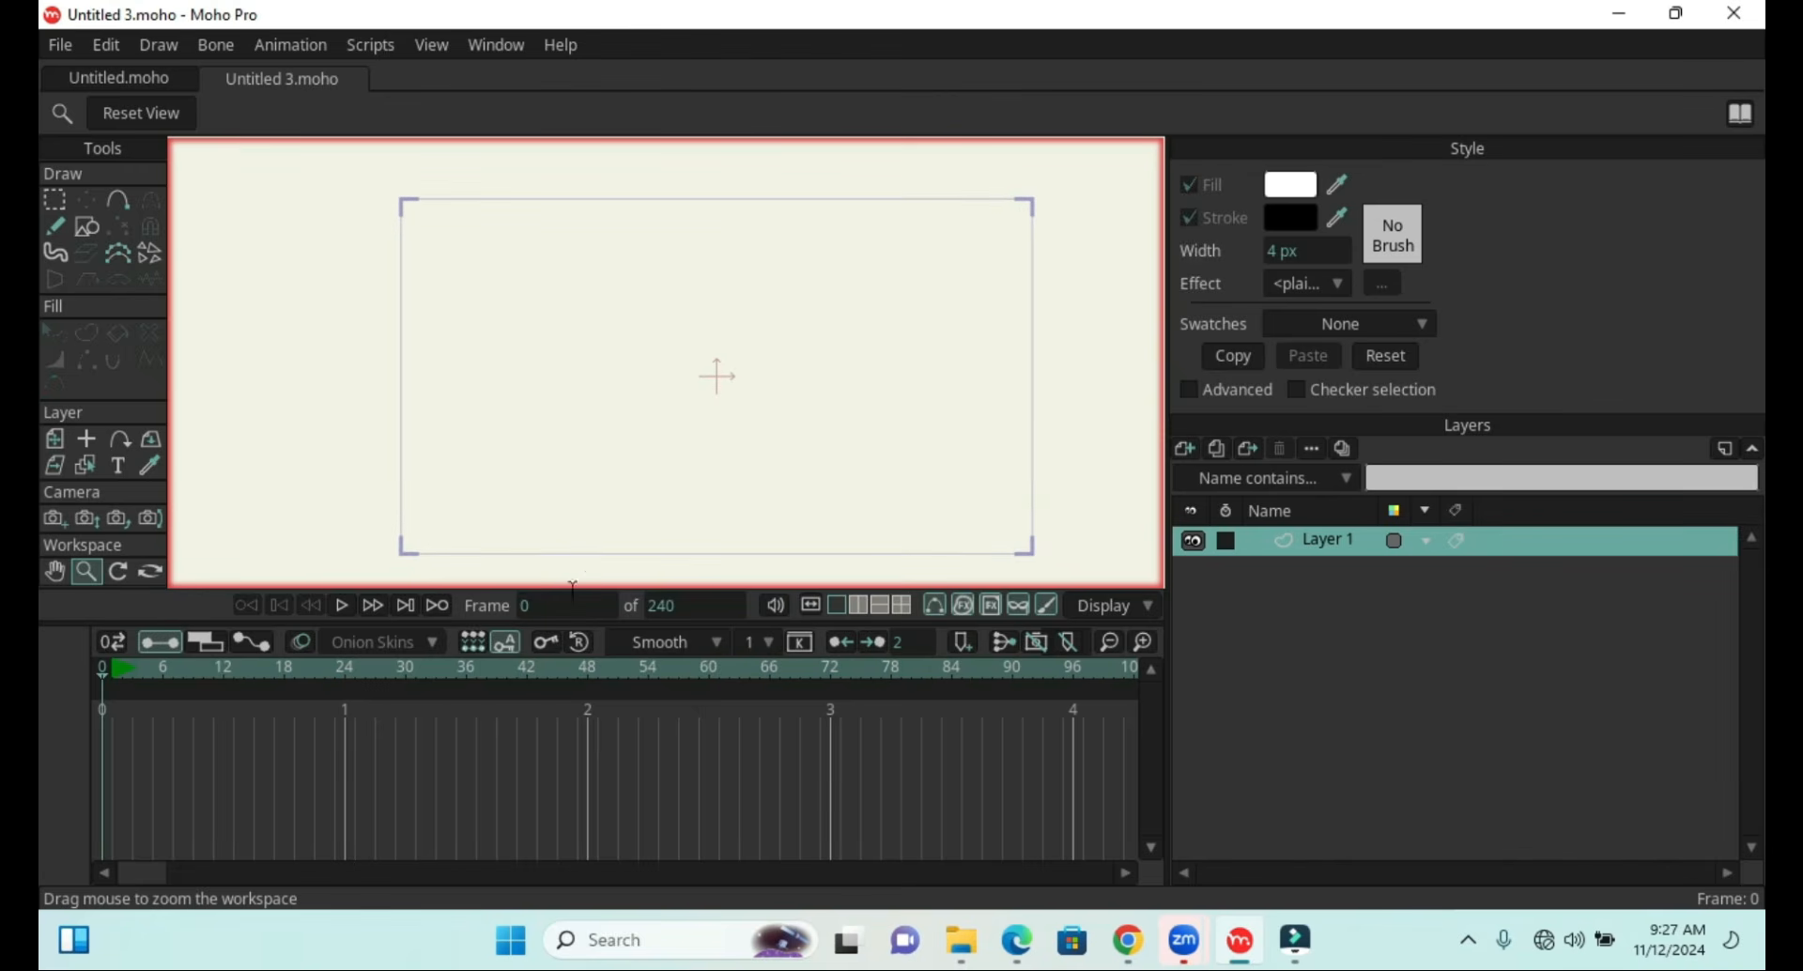
left_click_drag(577, 537, 568, 378)
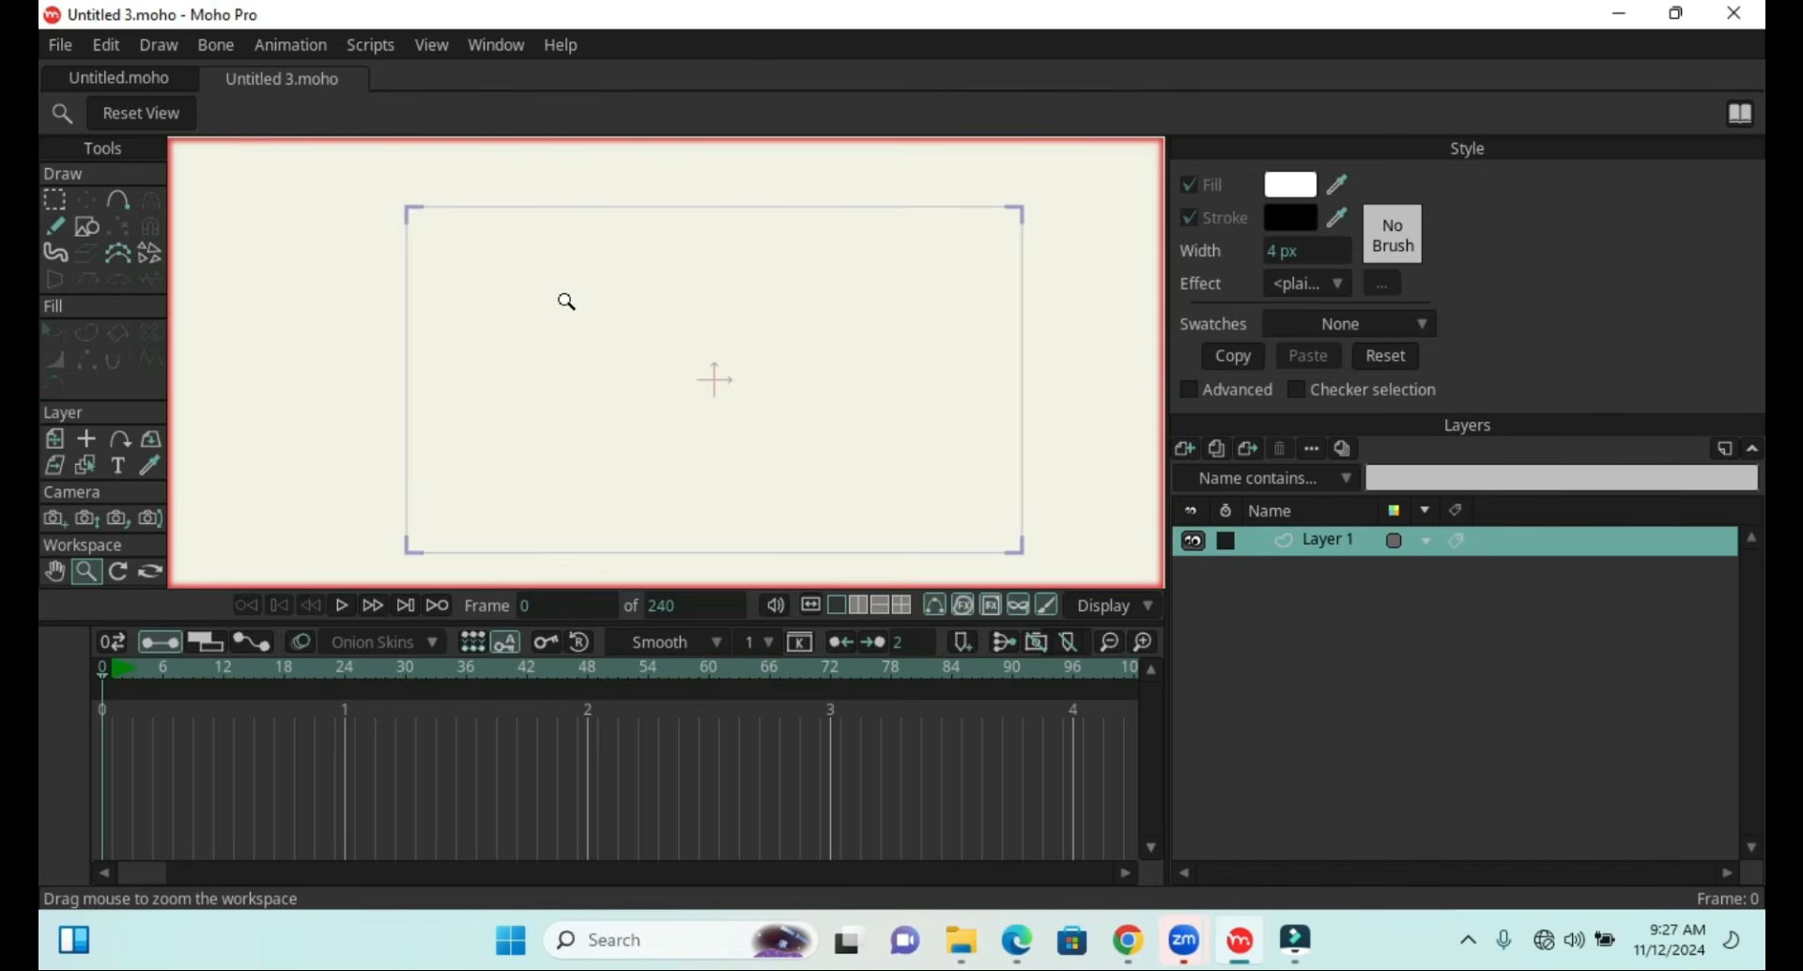
mouse_move(565, 294)
left_mouse_down()
mouse_move(563, 234)
mouse_move(567, 282)
left_mouse_up()
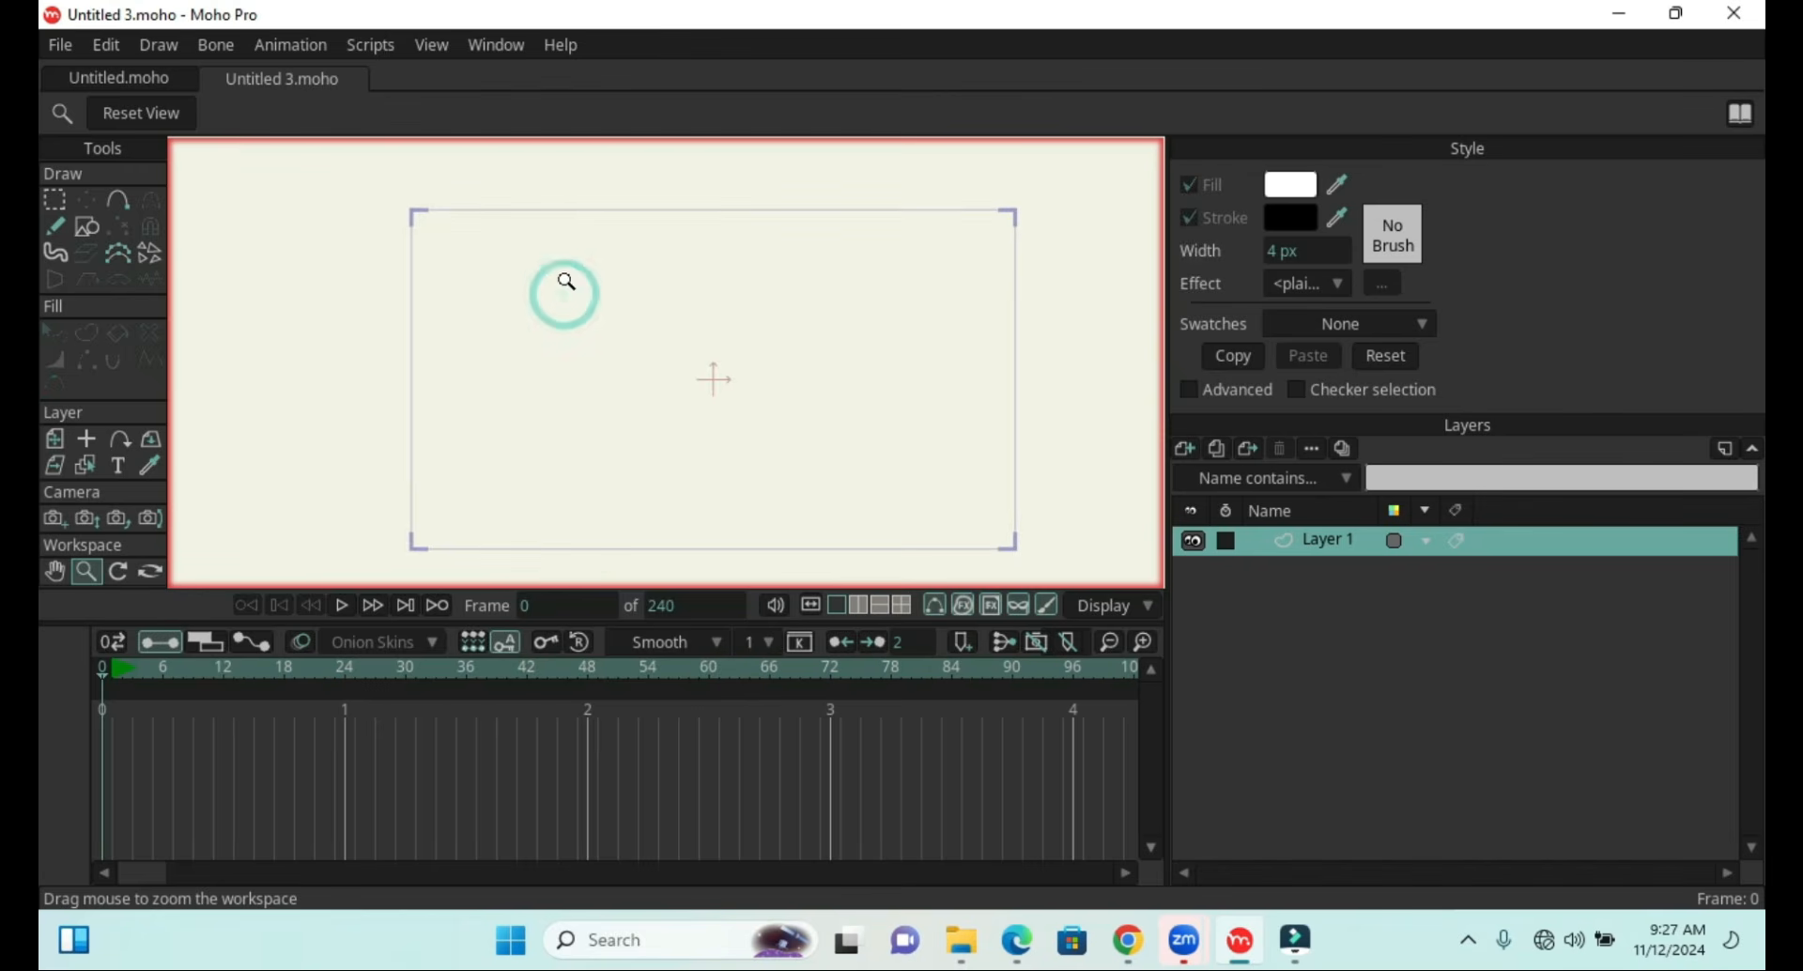
scroll(607, 359, "up", 2)
scroll(689, 394, "up", 1)
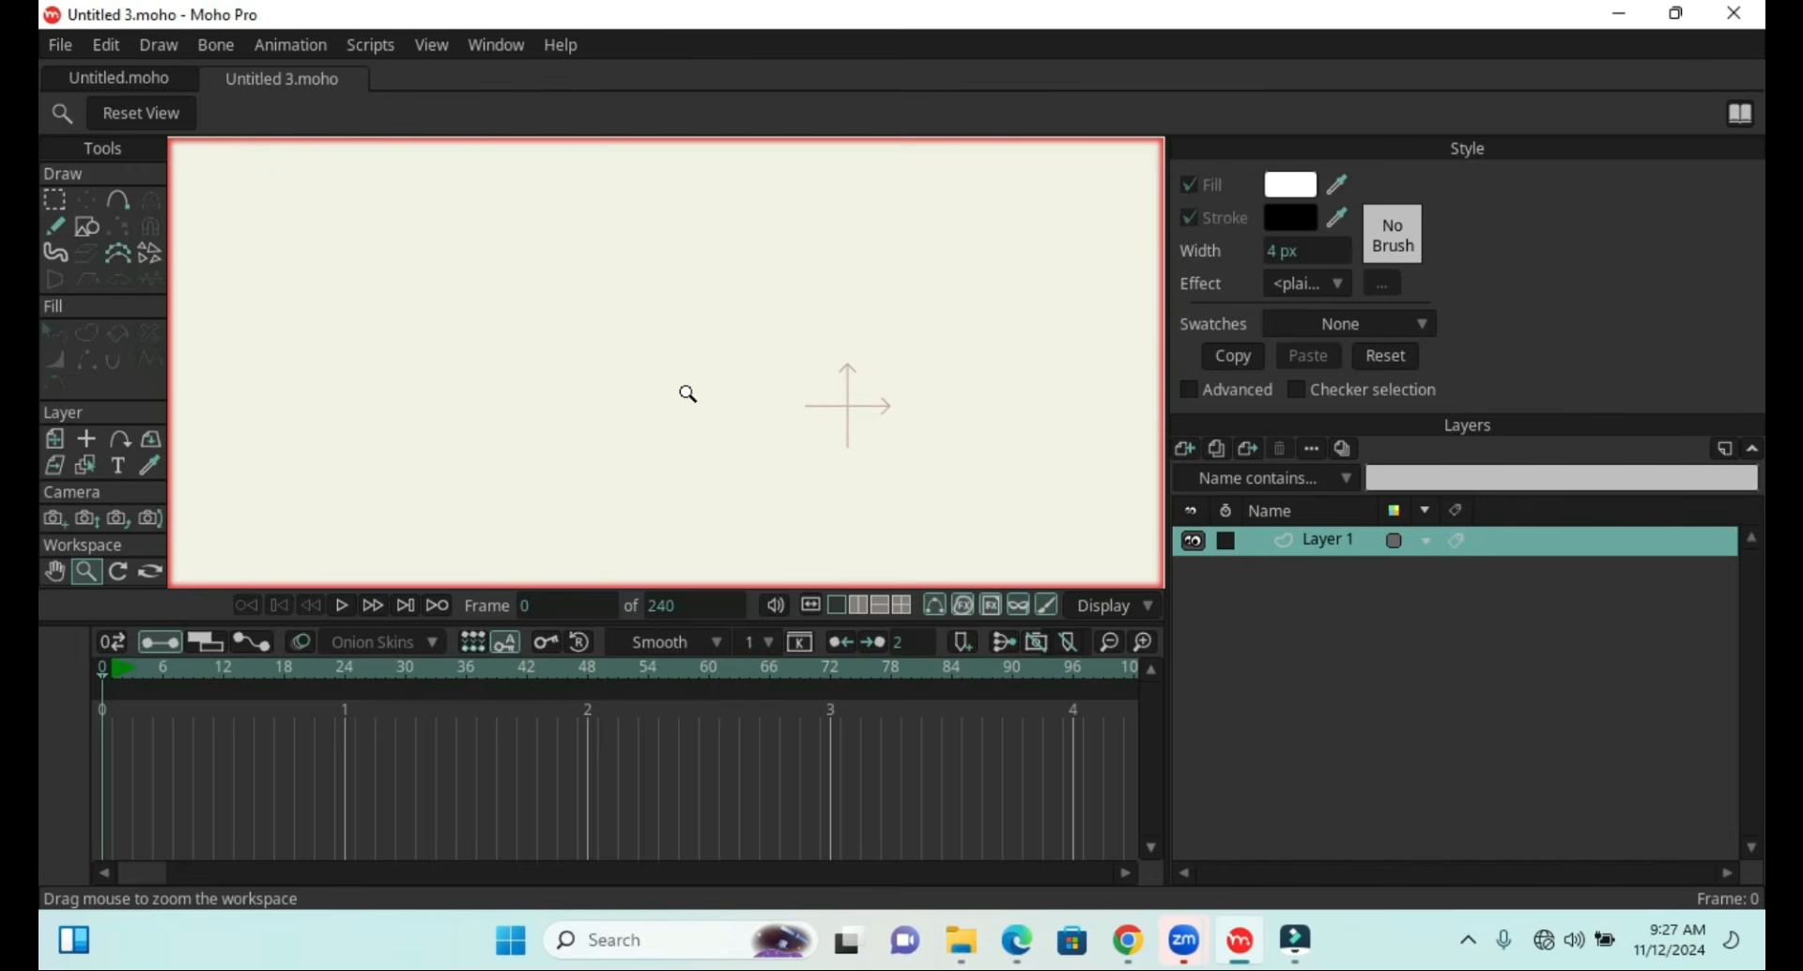
left_click(674, 369)
scroll(713, 386, "down", 6)
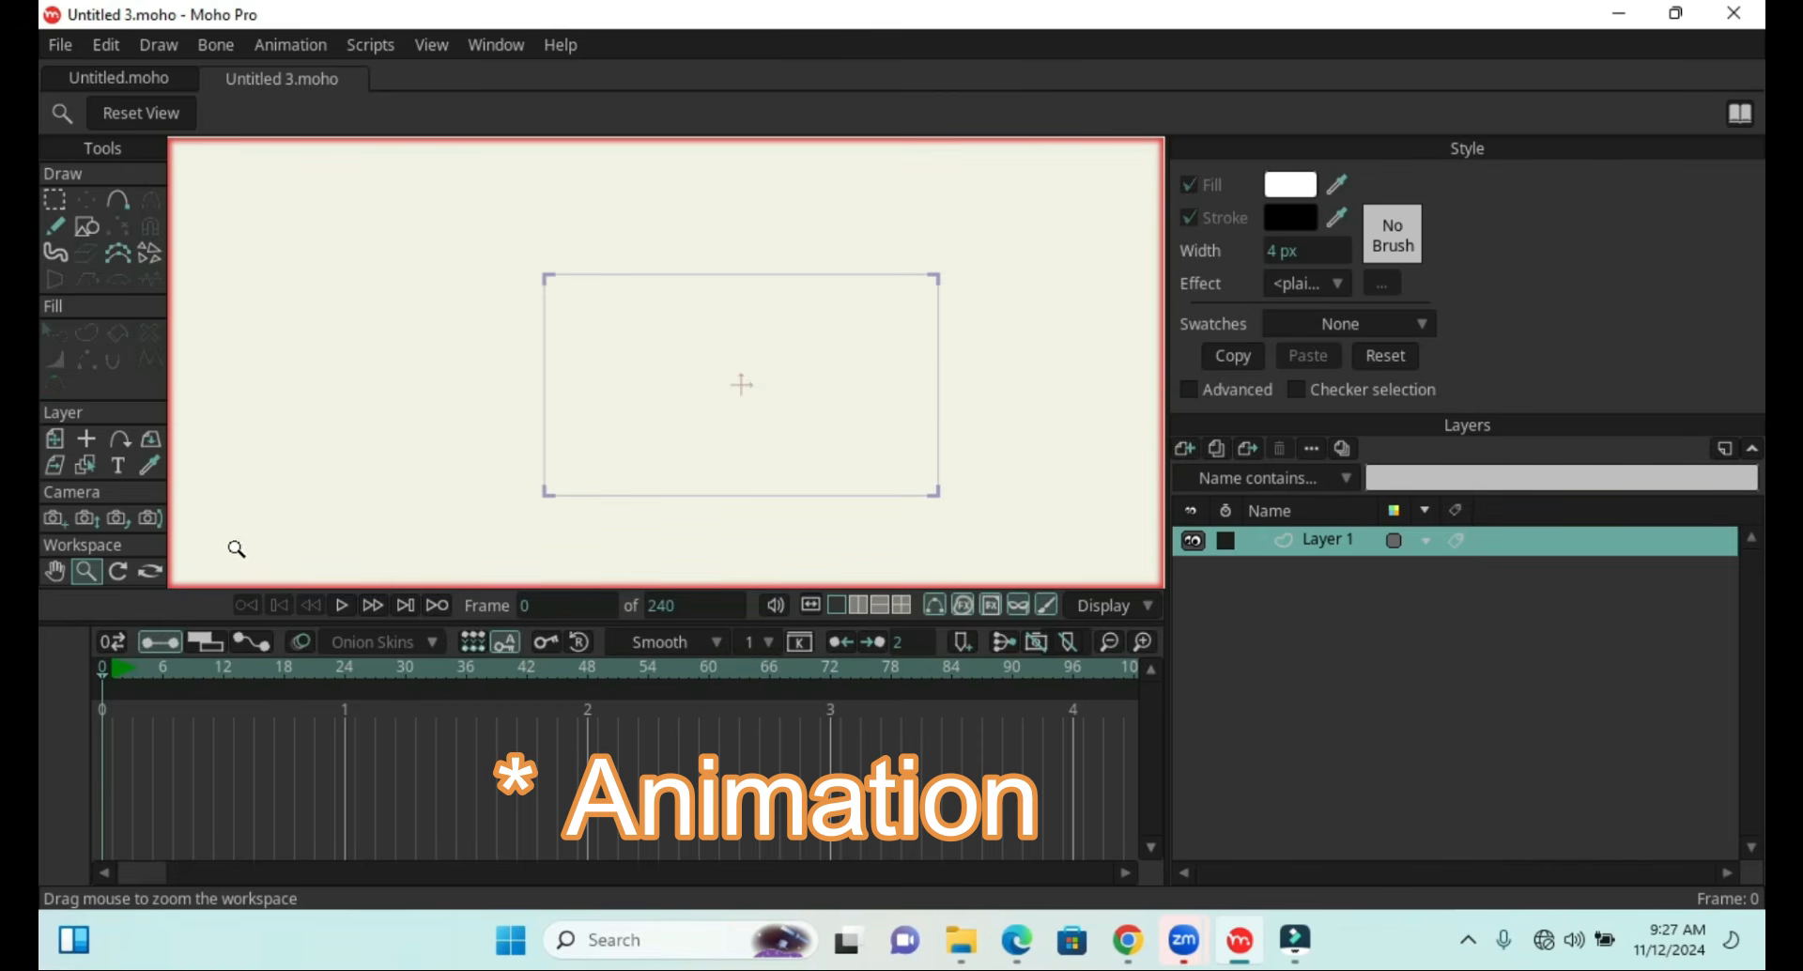
Rotate the workspace view, then orbit it with the Orbit tool
left_click(118, 571)
left_click_drag(642, 413, 640, 460)
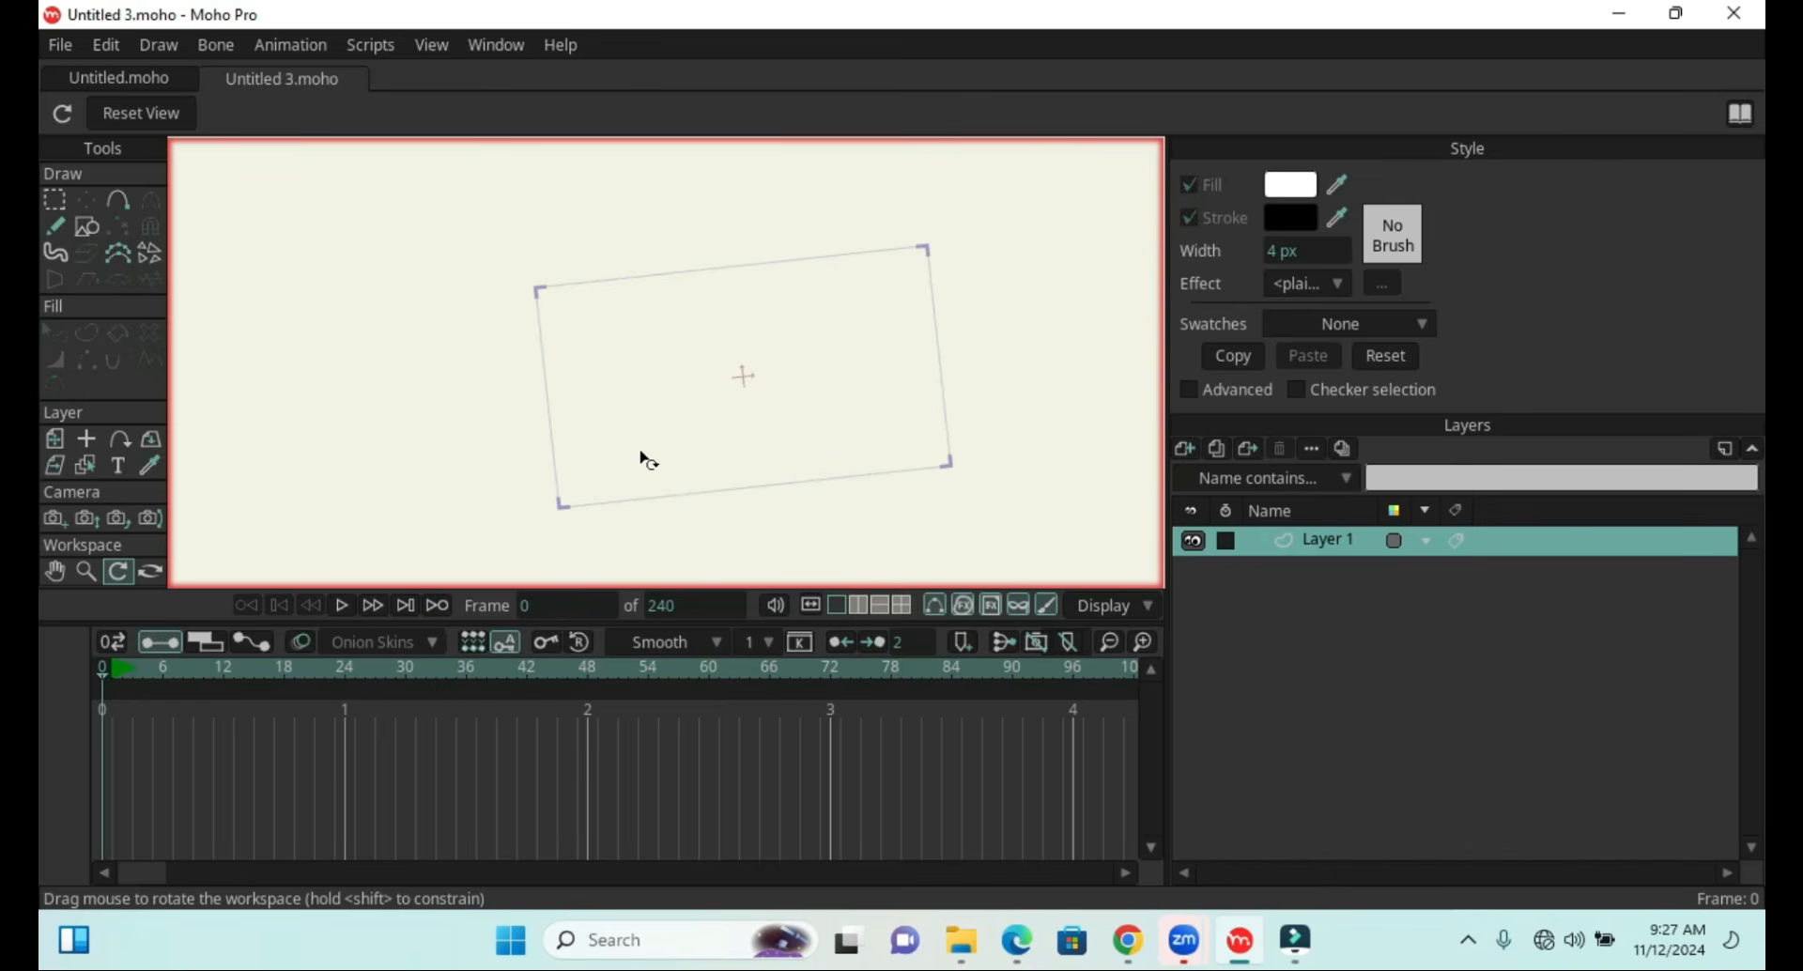
left_click_drag(826, 402, 832, 423)
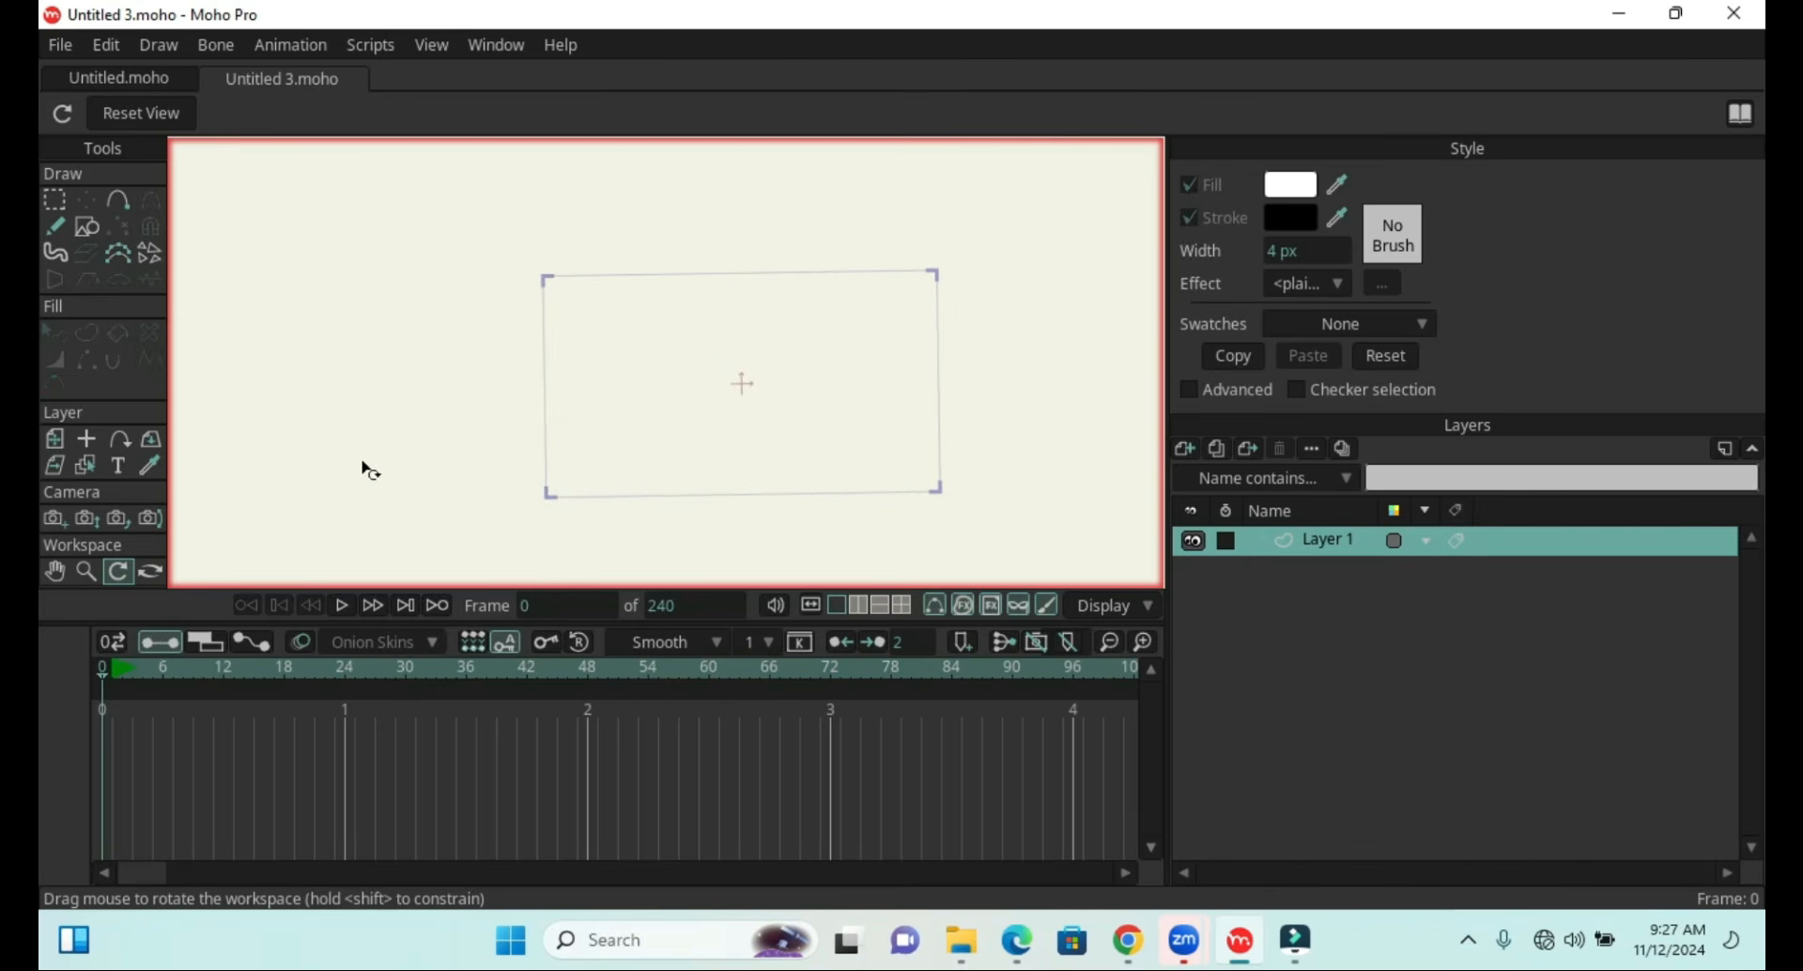
left_click(151, 573)
left_click_drag(410, 459, 711, 427)
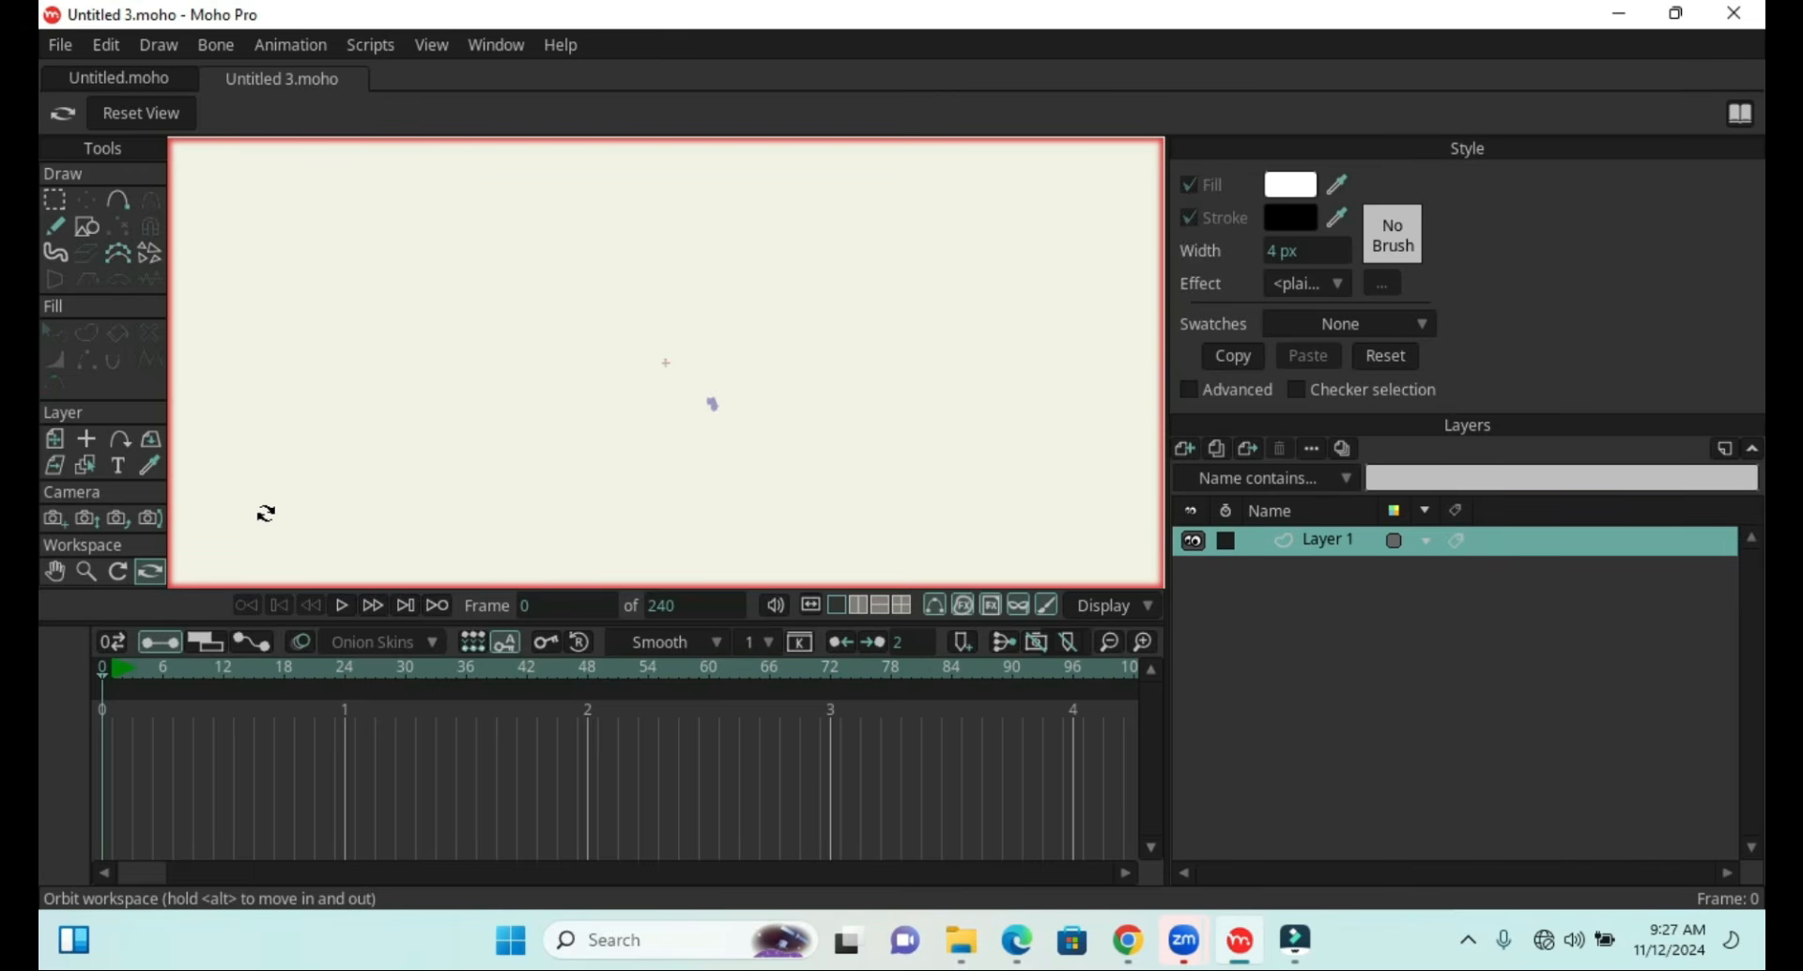
Rotate the workspace view again and reset the view to default
left_click(117, 571)
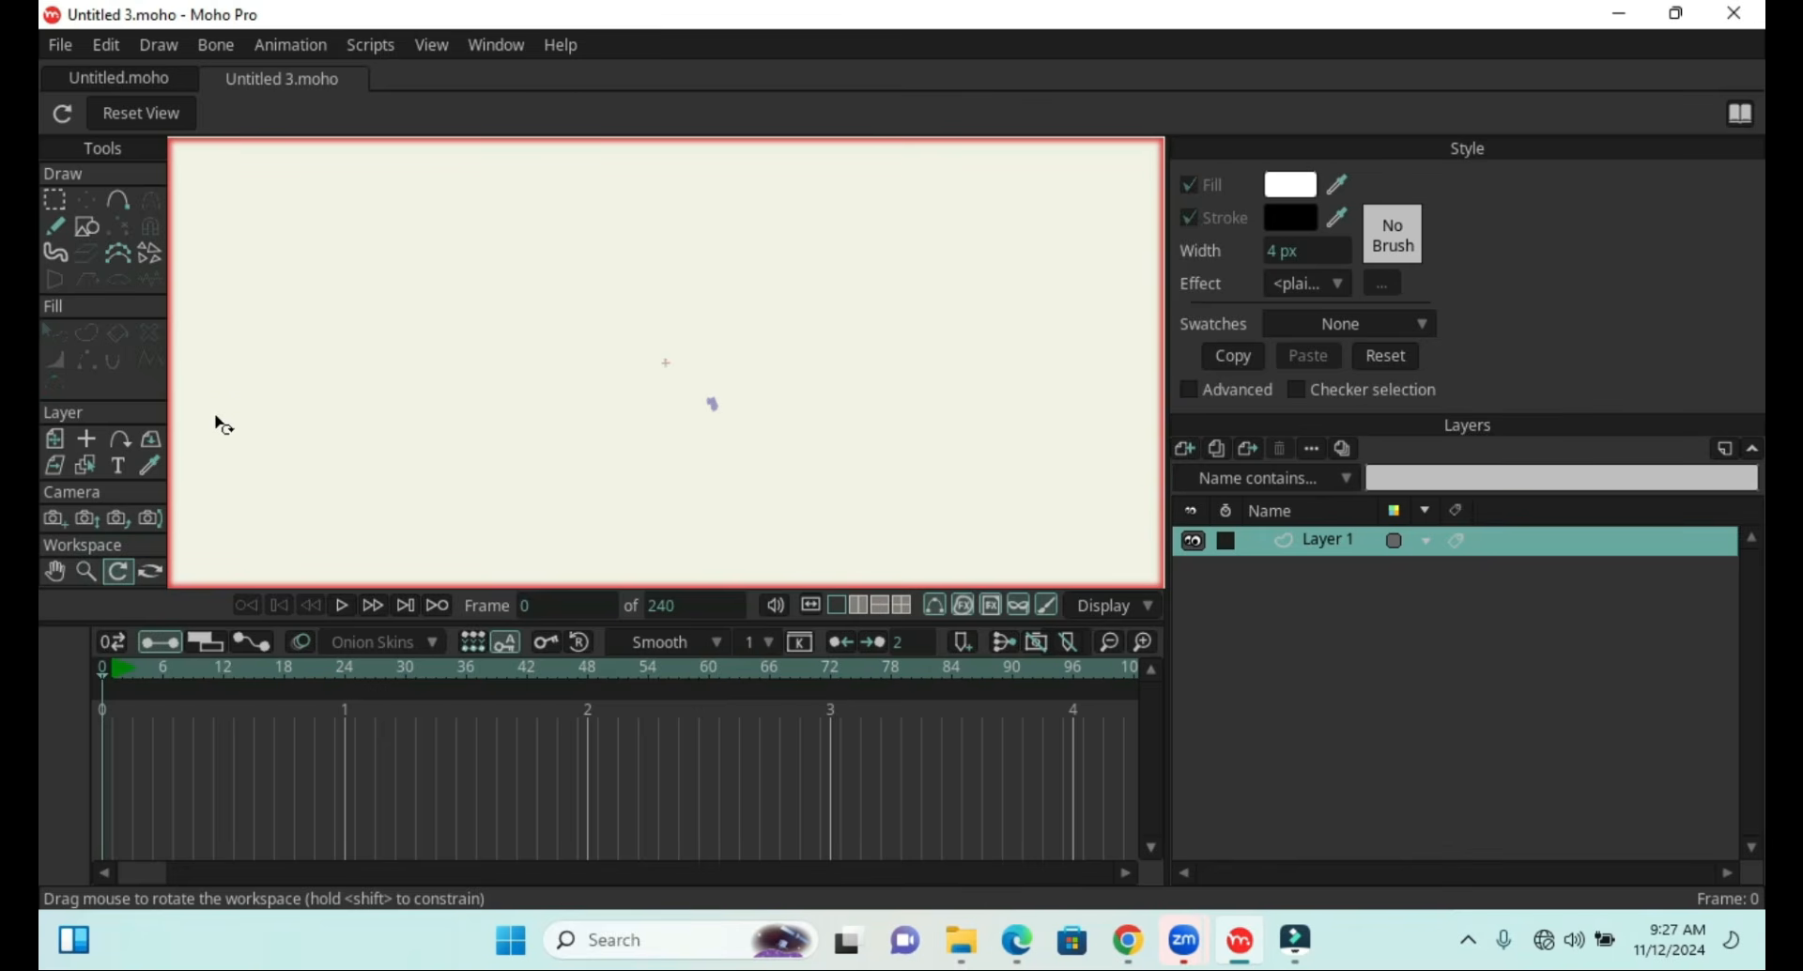
left_click_drag(217, 398, 222, 560)
left_click_drag(201, 435, 318, 569)
left_click_drag(201, 406, 366, 529)
left_click_drag(205, 535, 265, 447)
left_click(132, 112)
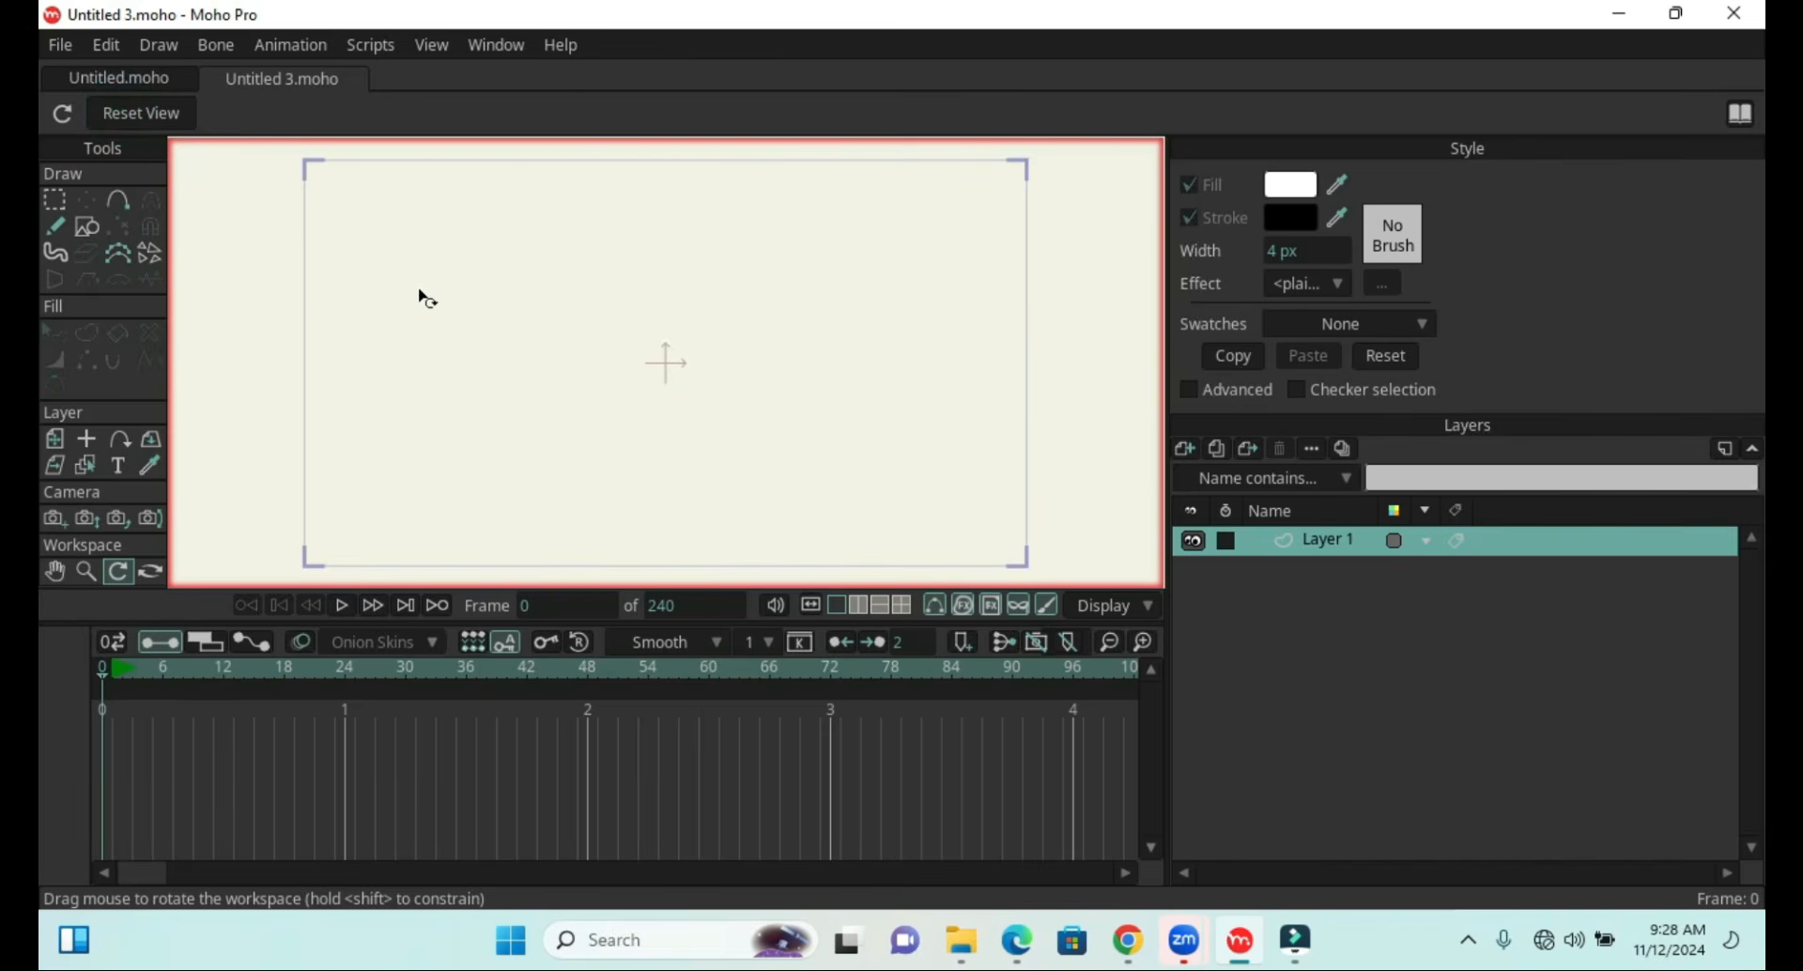
Import the 'No arms no problem!' shorts video from the Downloads folder
left_click_drag(105, 668, 103, 773)
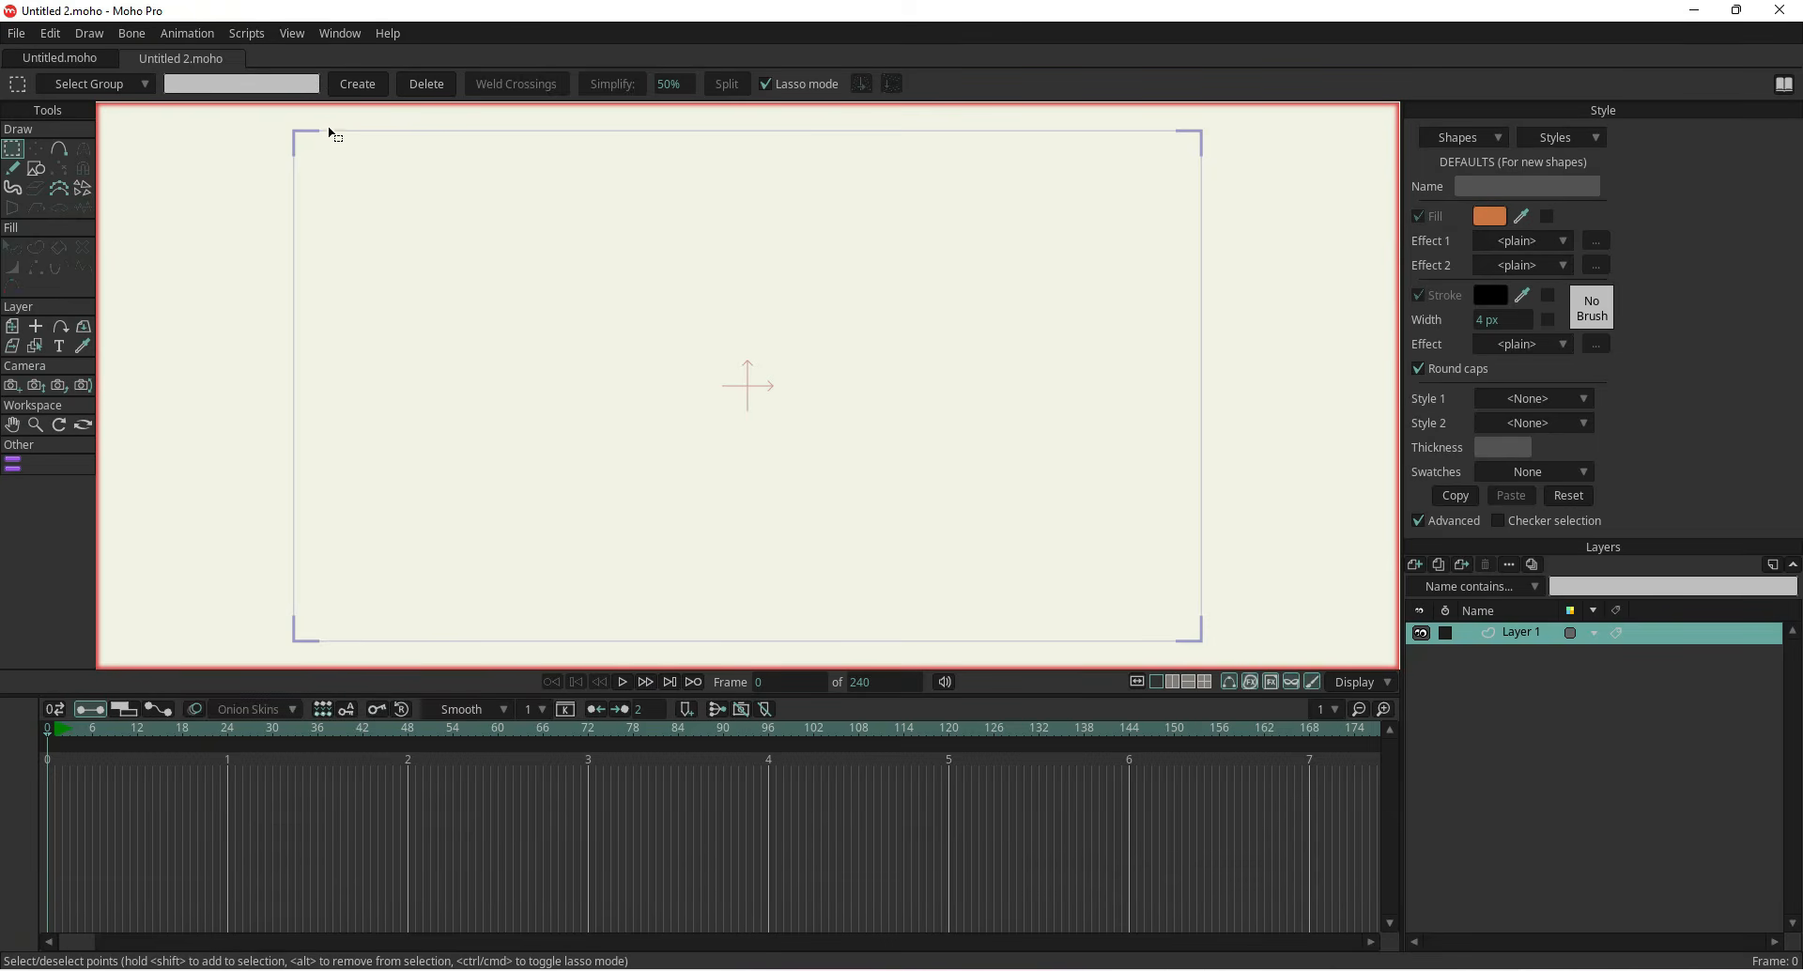
left_click(13, 34)
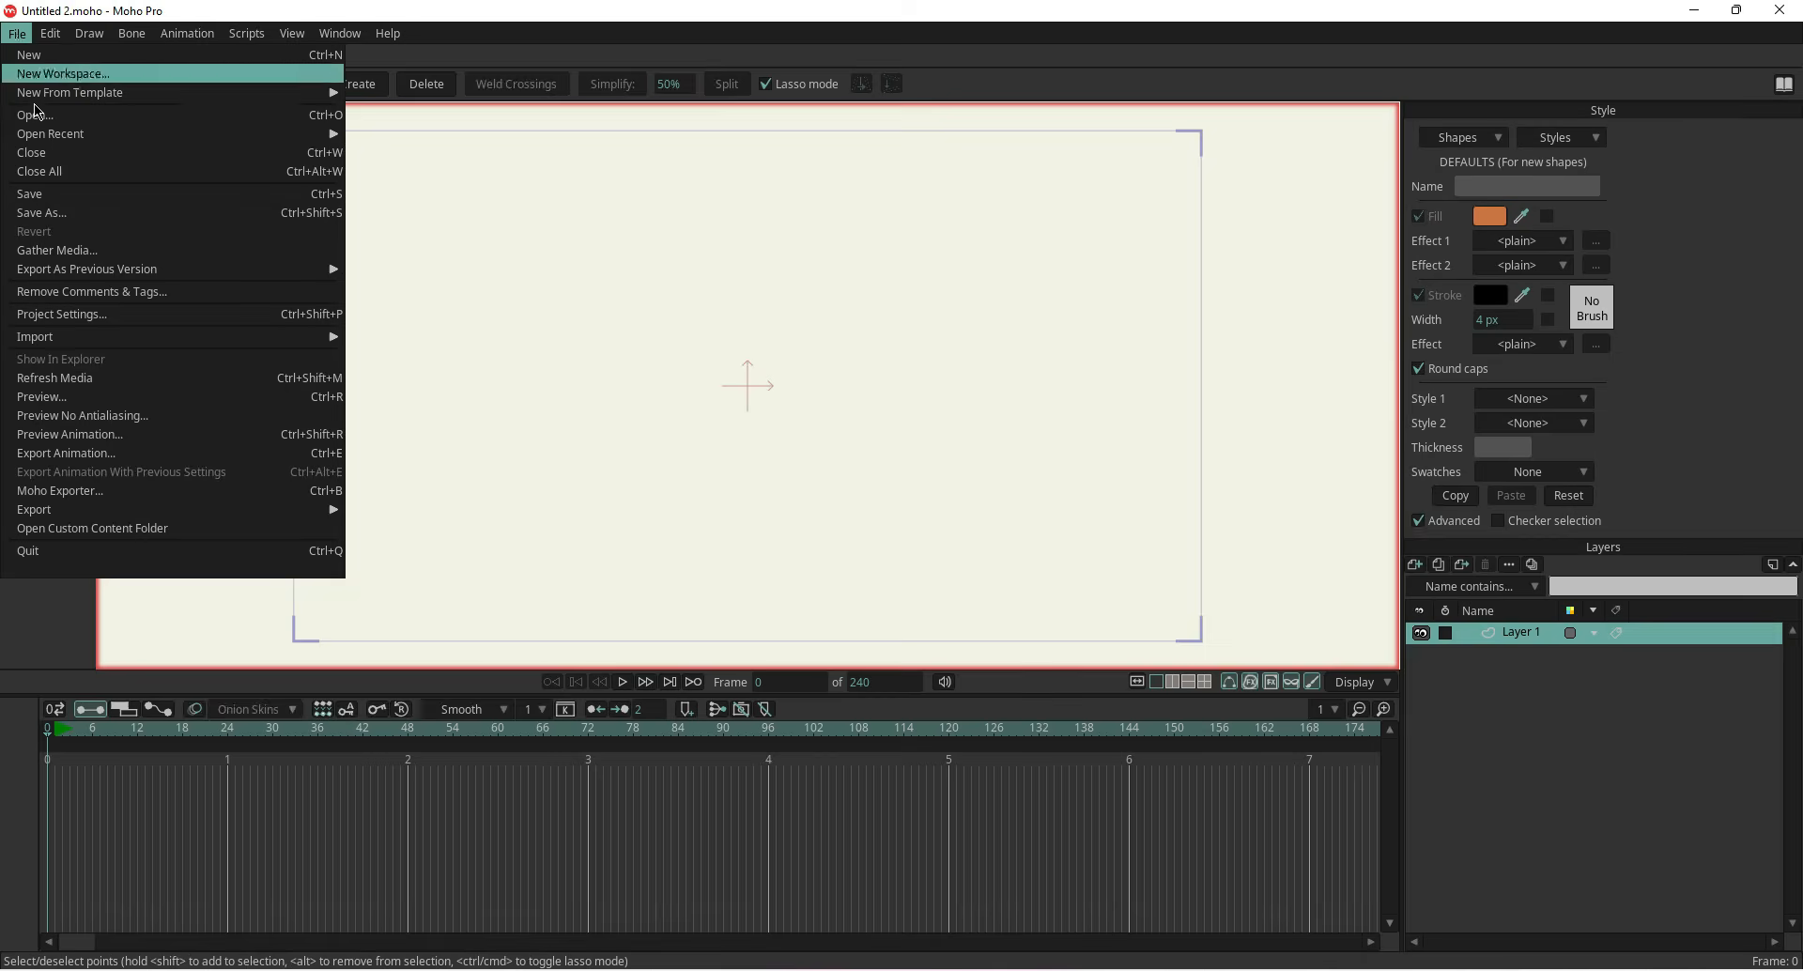
mouse_move(221, 339)
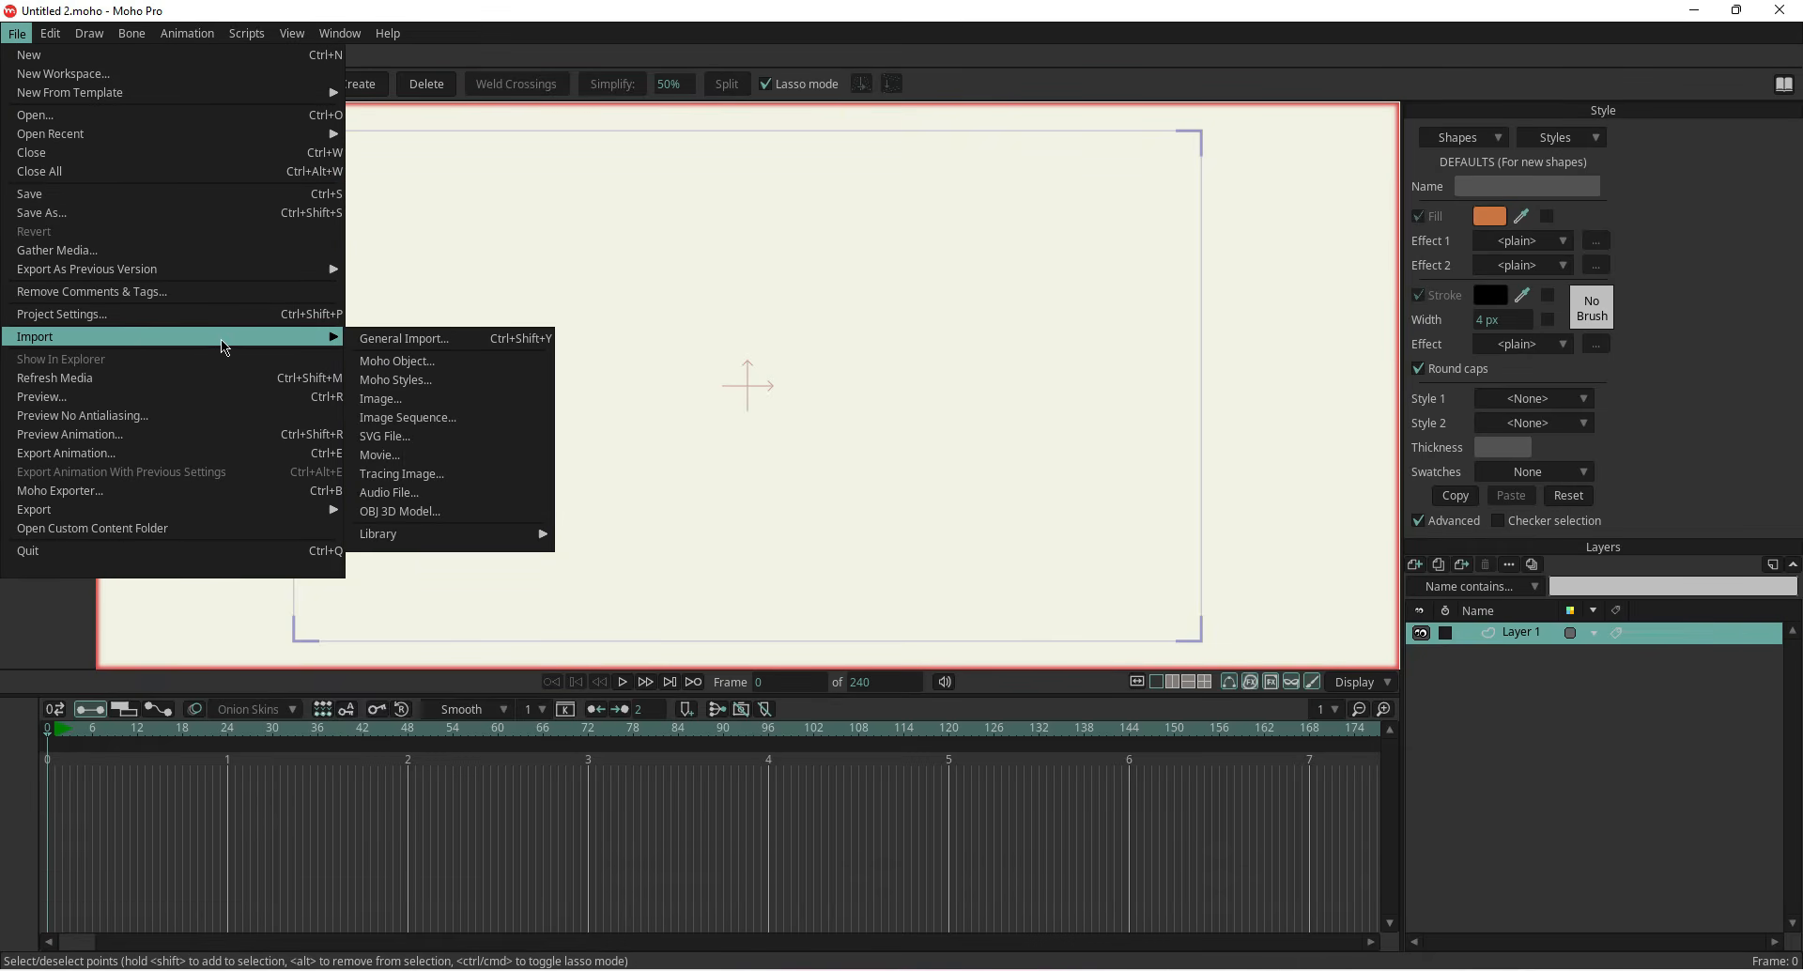
left_click(399, 339)
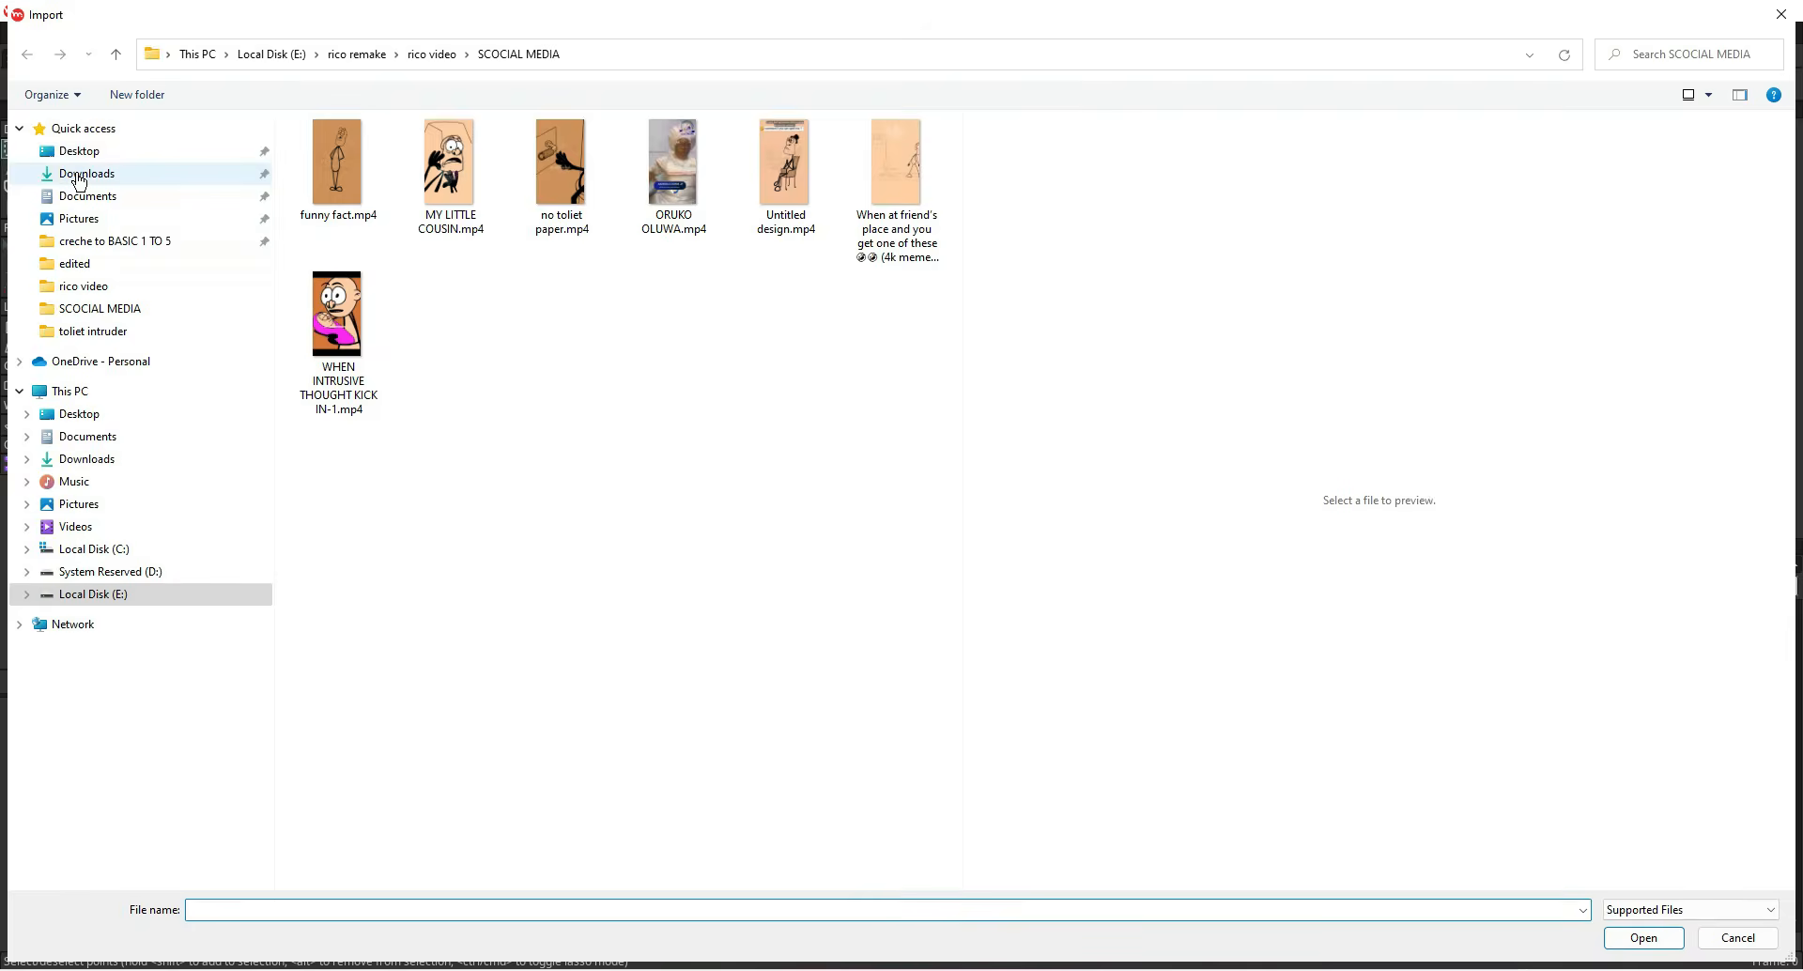
left_click(84, 174)
left_click(375, 293)
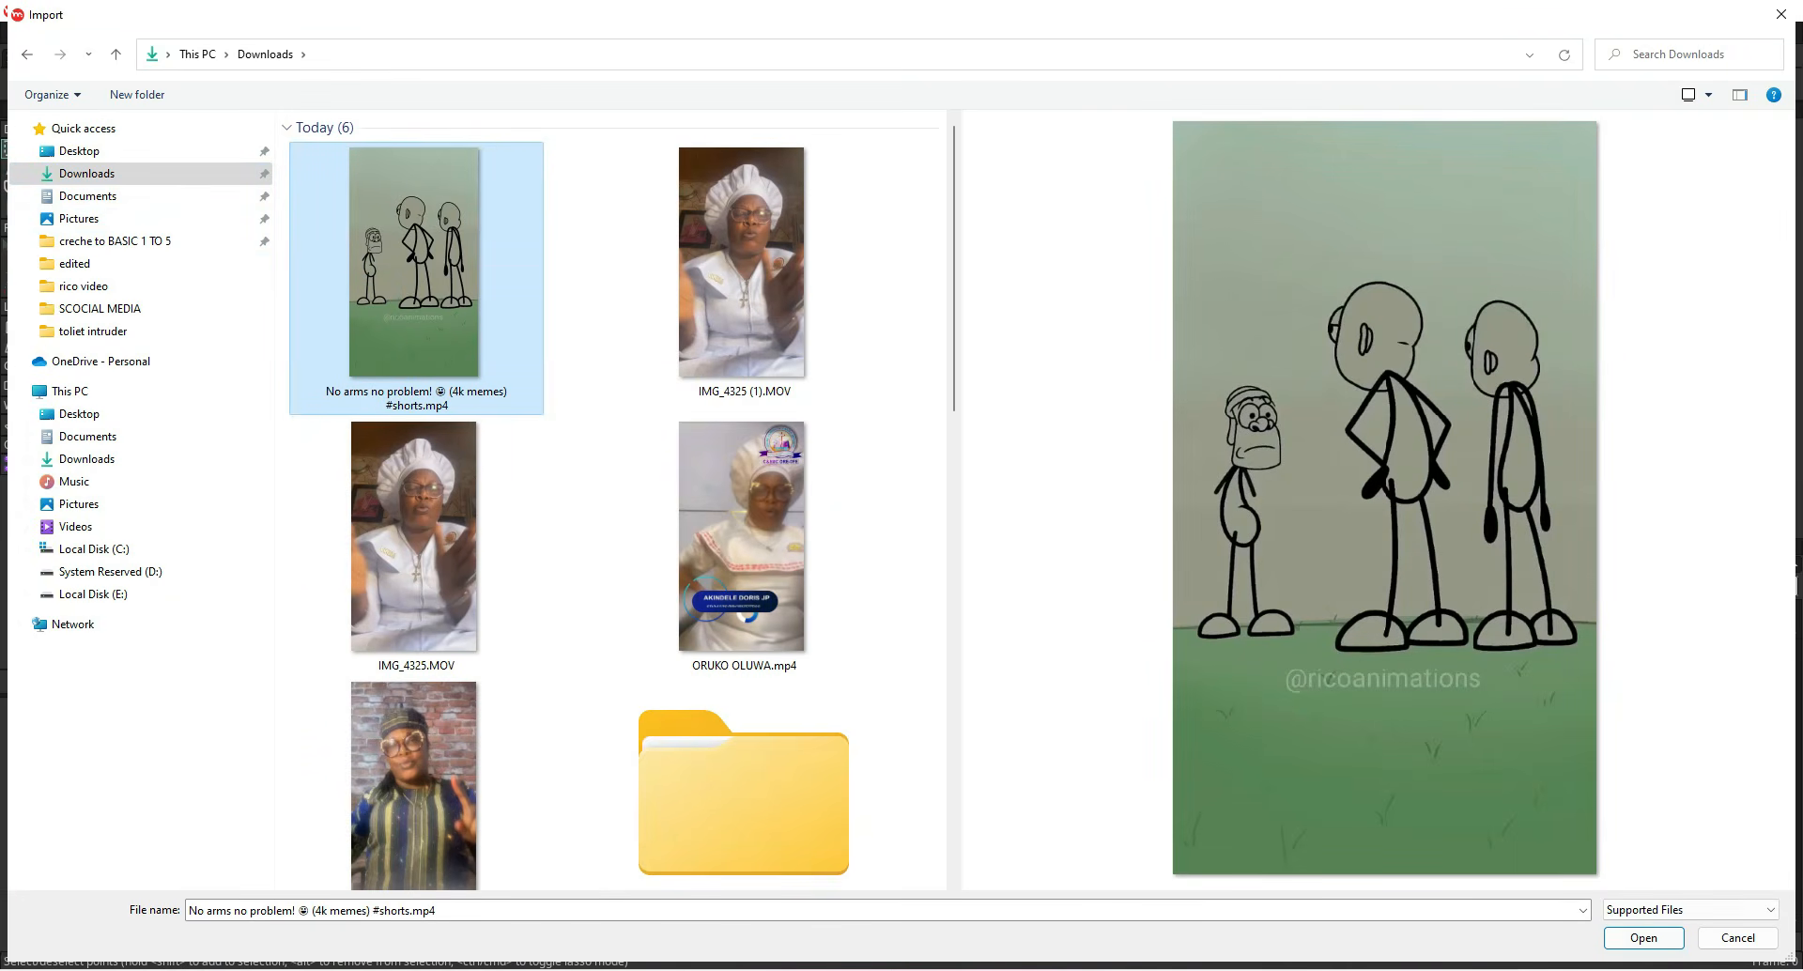
left_click(1660, 938)
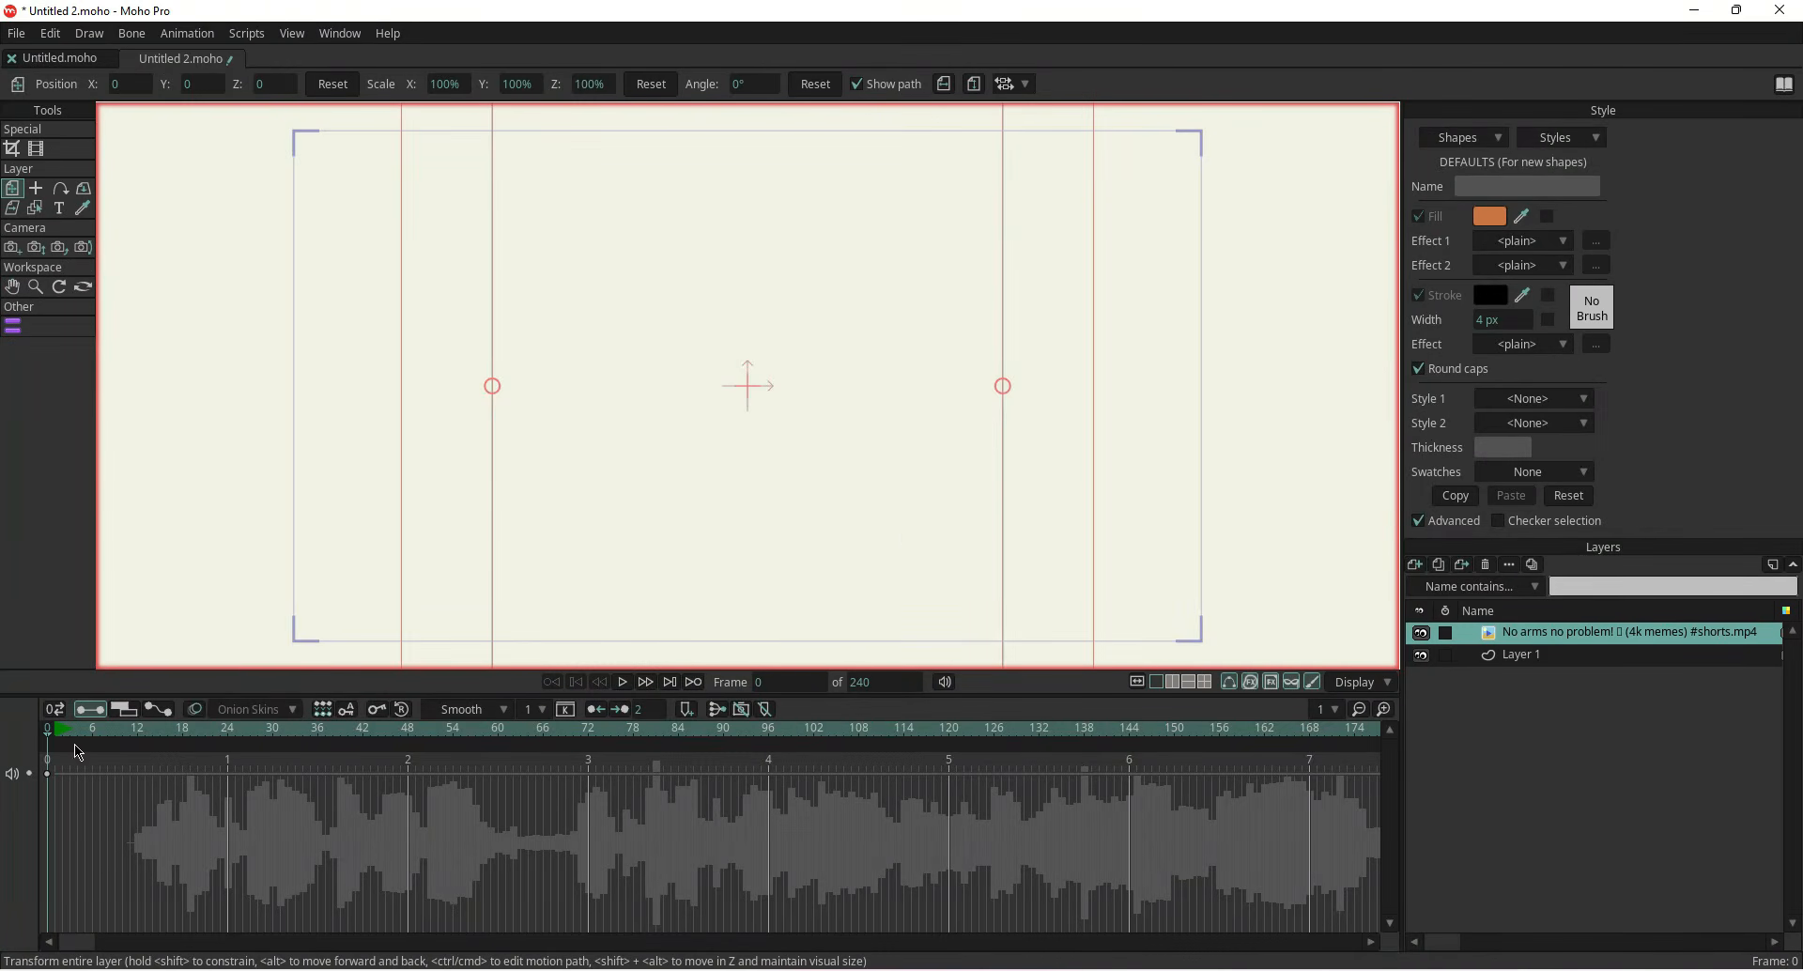
Scrub the timeline to preview the imported video
left_click(48, 735)
left_click(109, 734)
left_click_drag(109, 735, 31, 735)
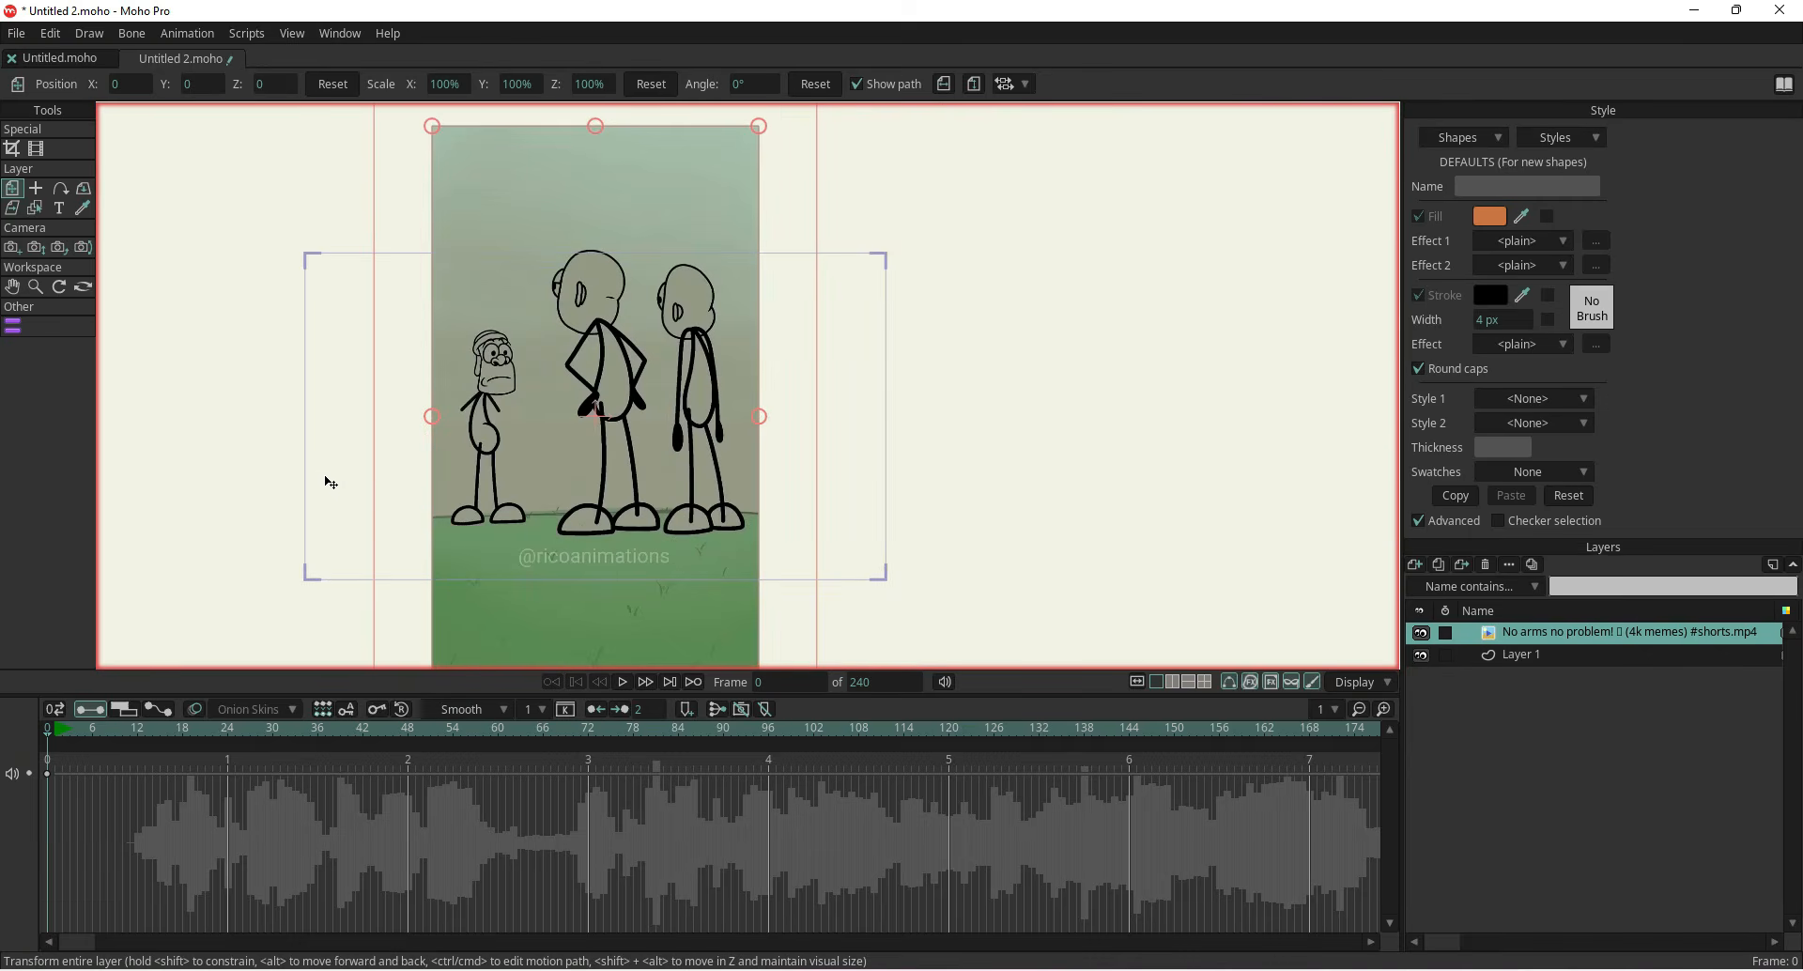
Save the project as project 5.moho in the SCOCIAL MEDIA folder
left_click(17, 34)
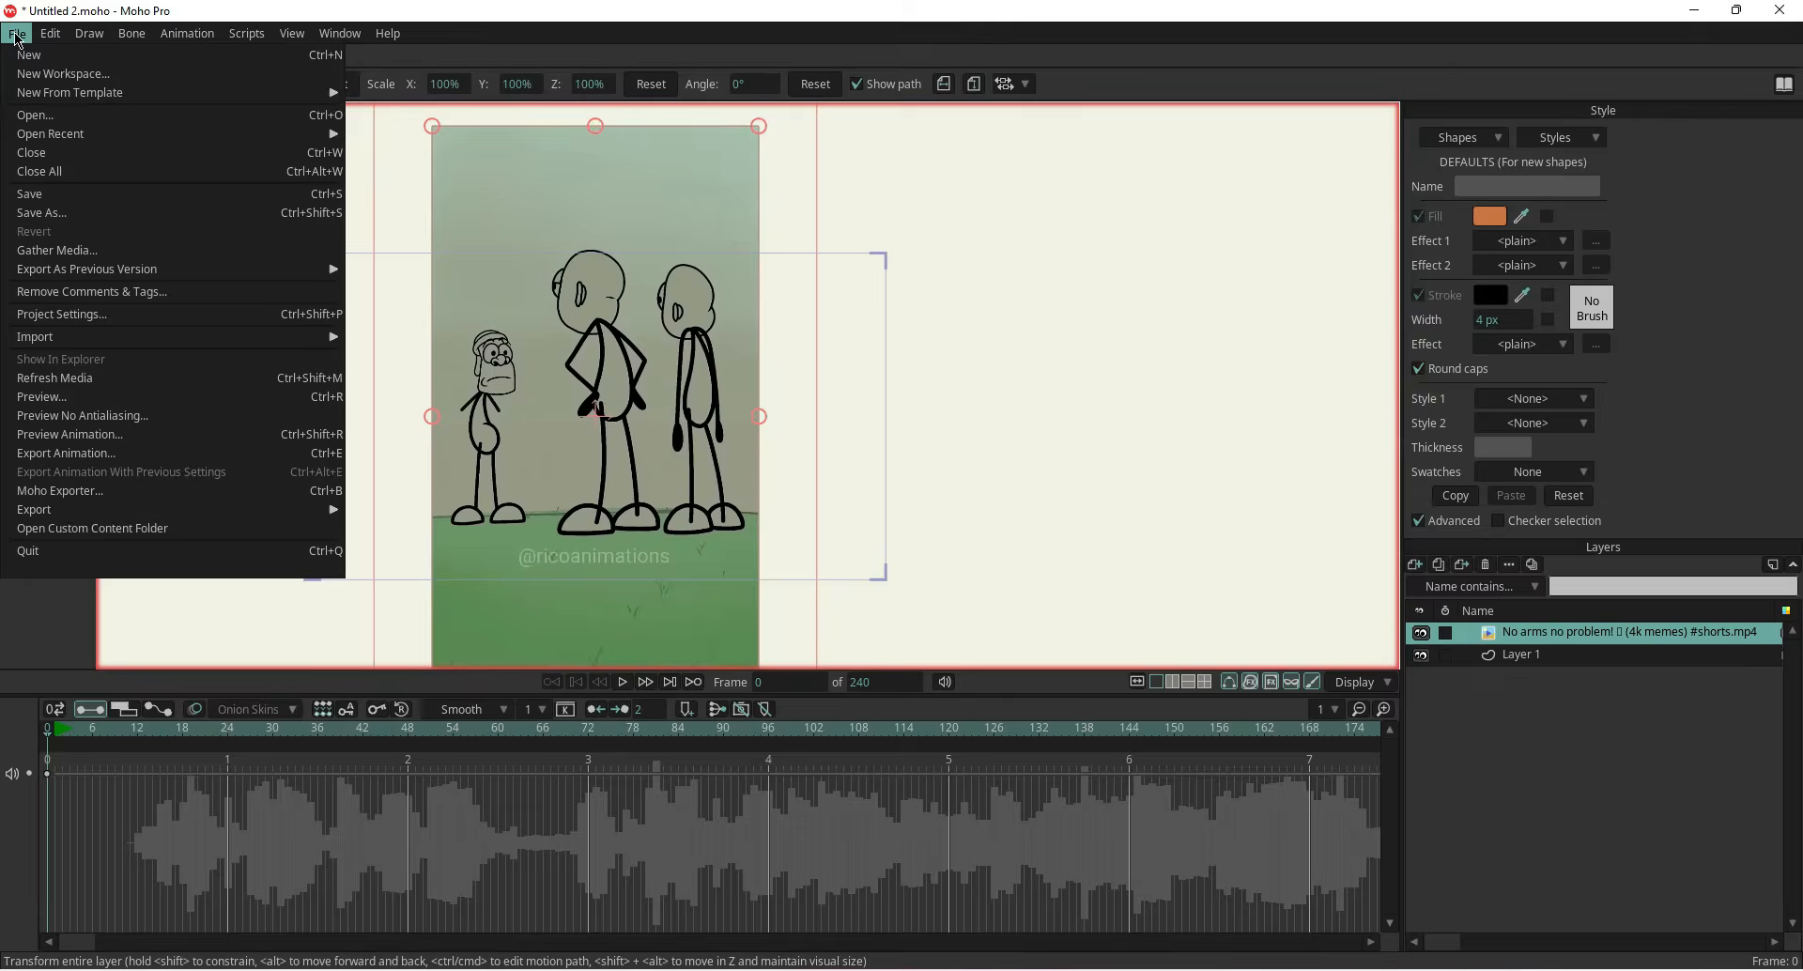
left_click(52, 193)
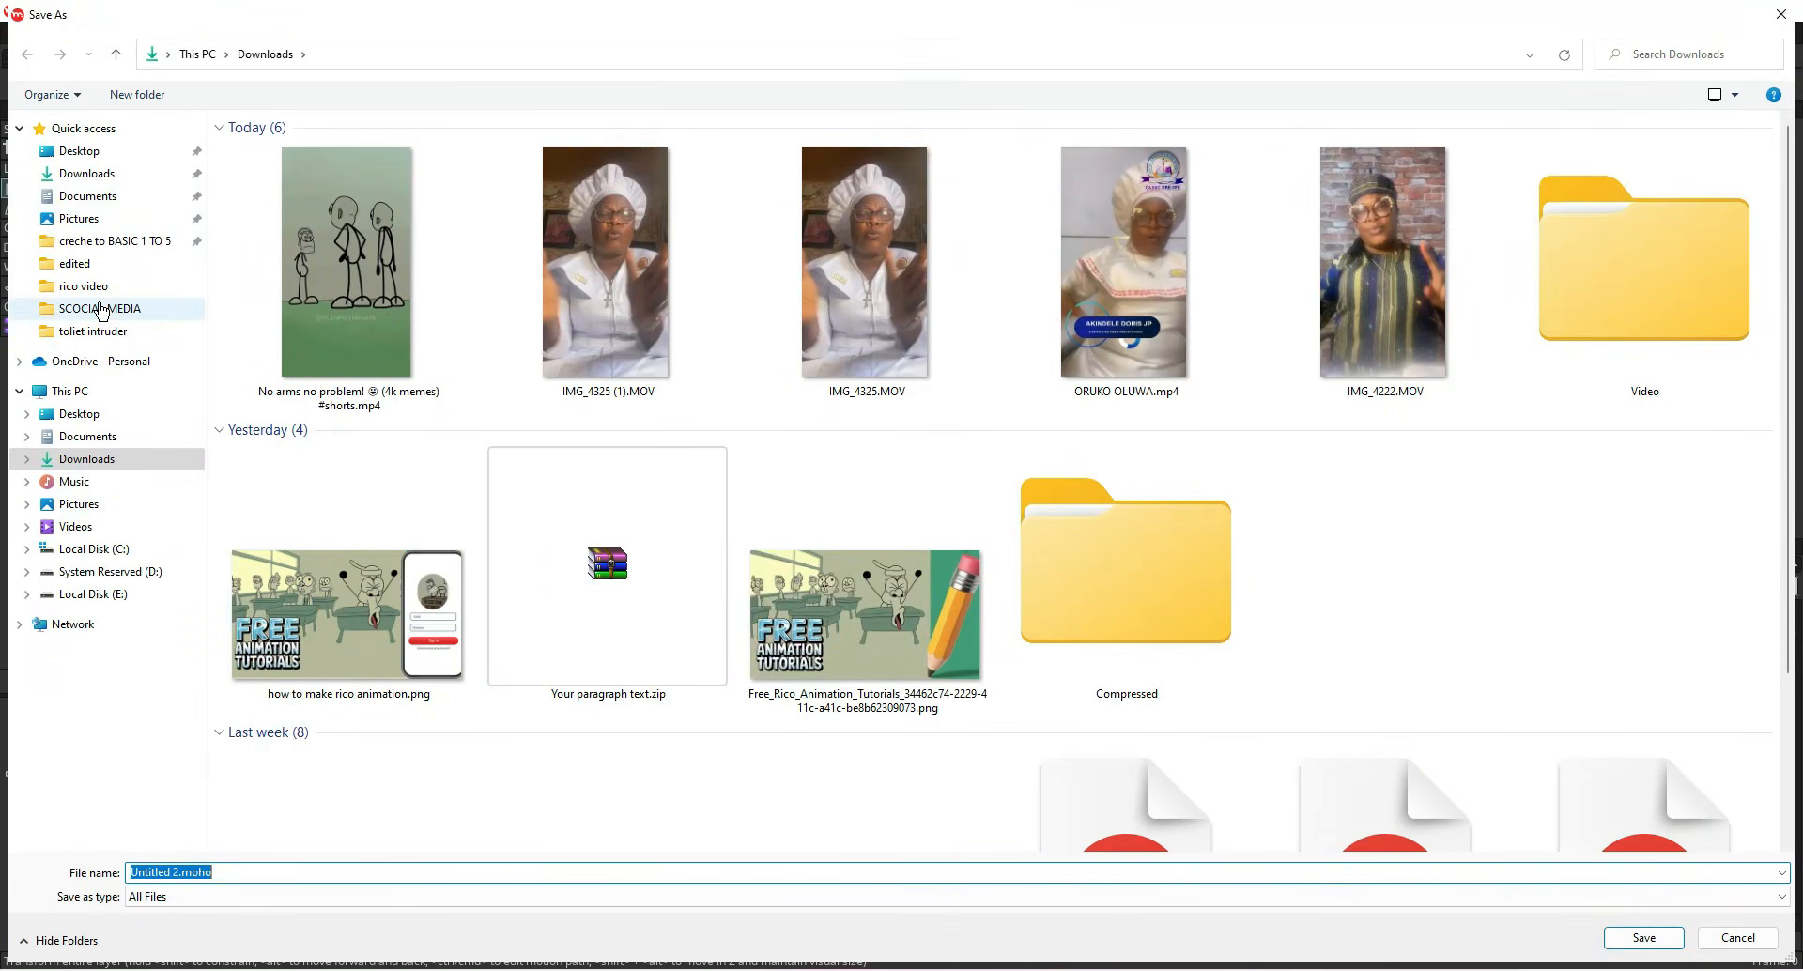
left_click(100, 310)
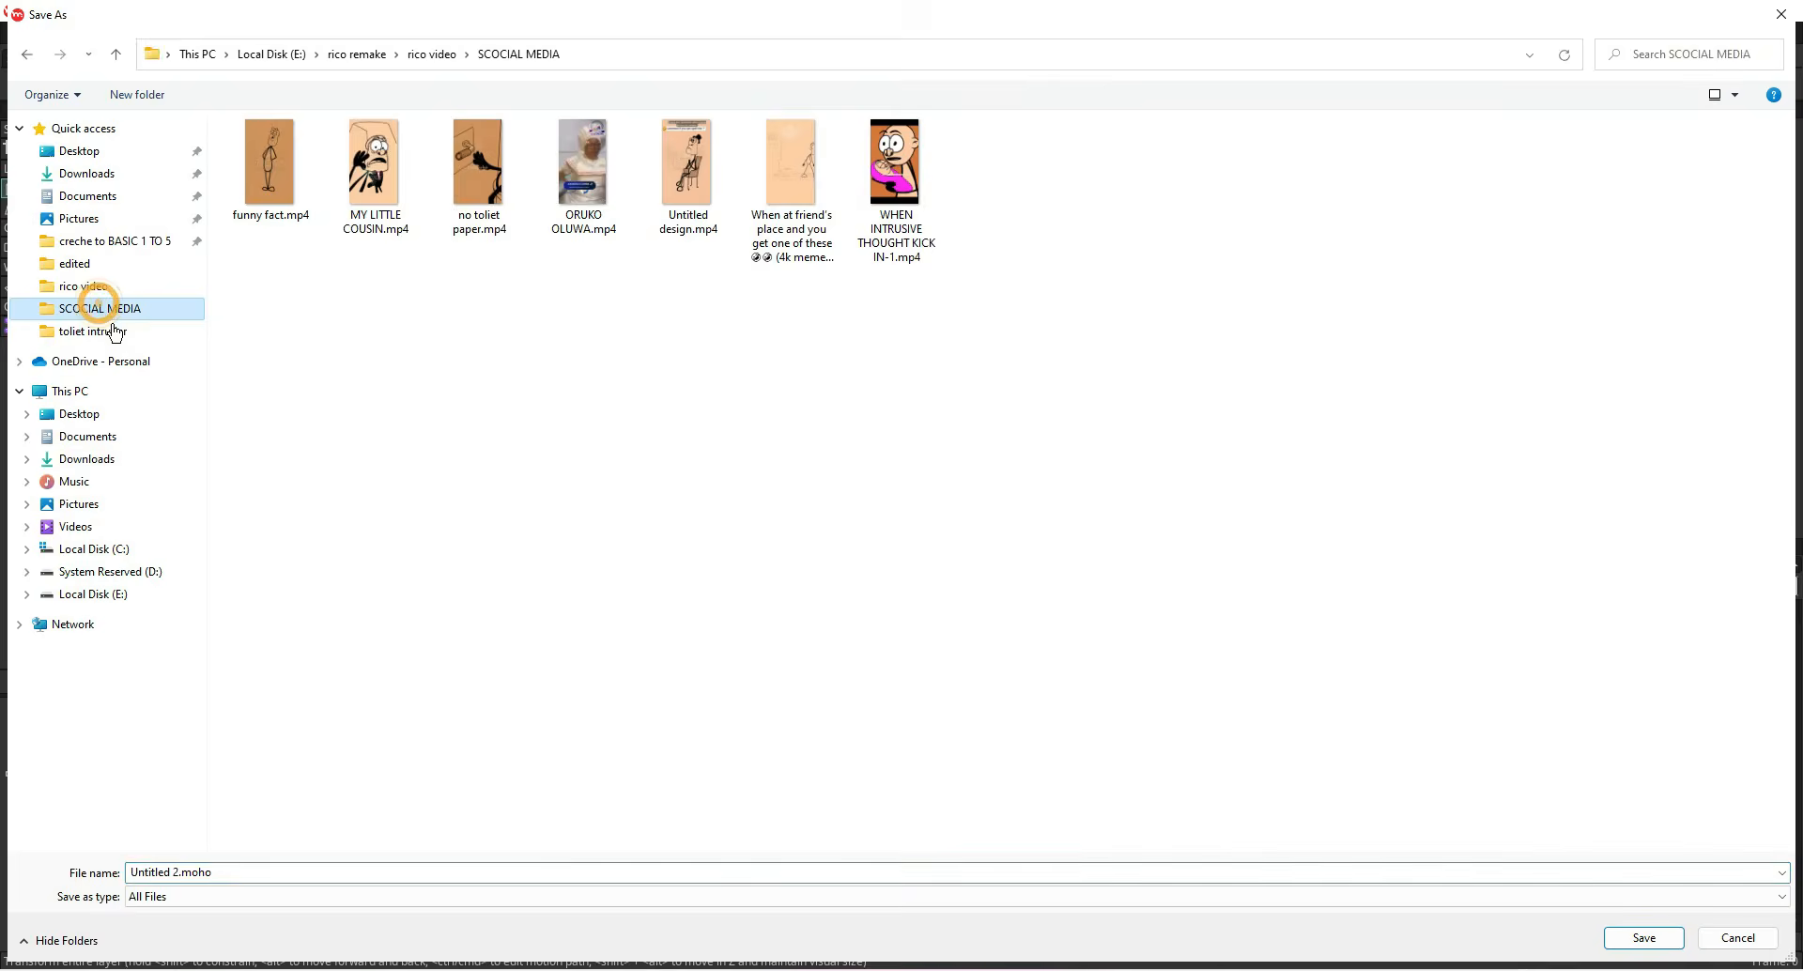
left_click(301, 865)
type("project 5")
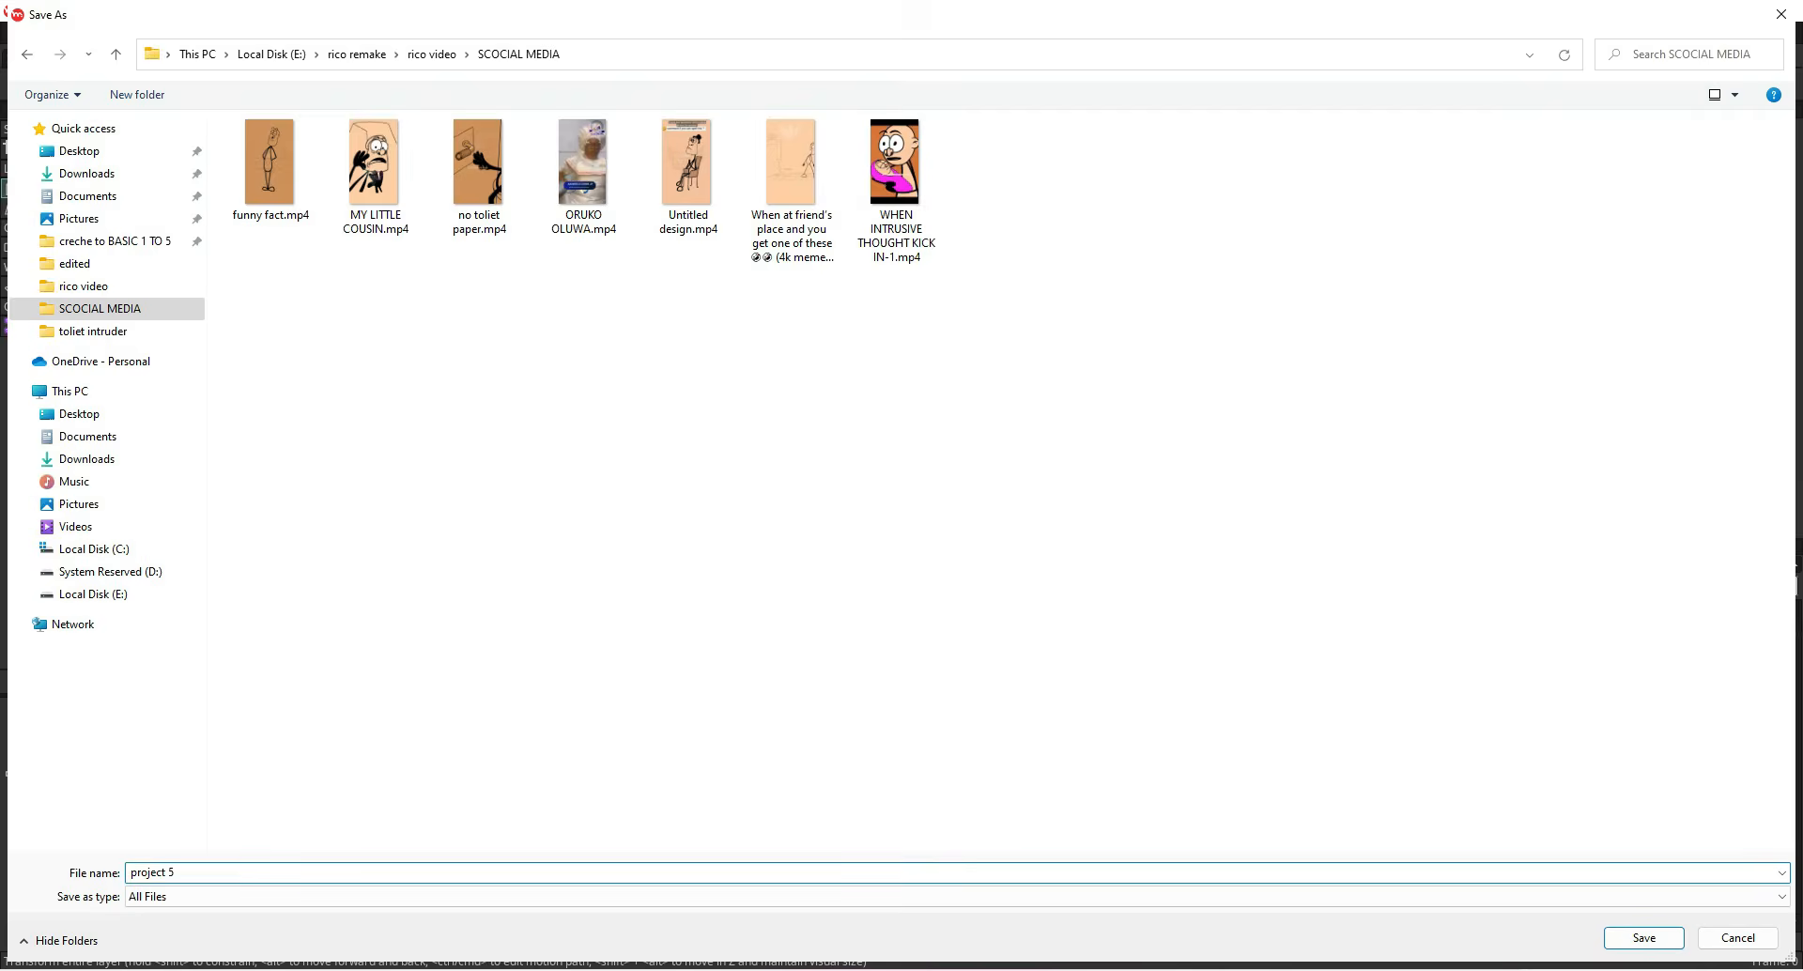
key("Return")
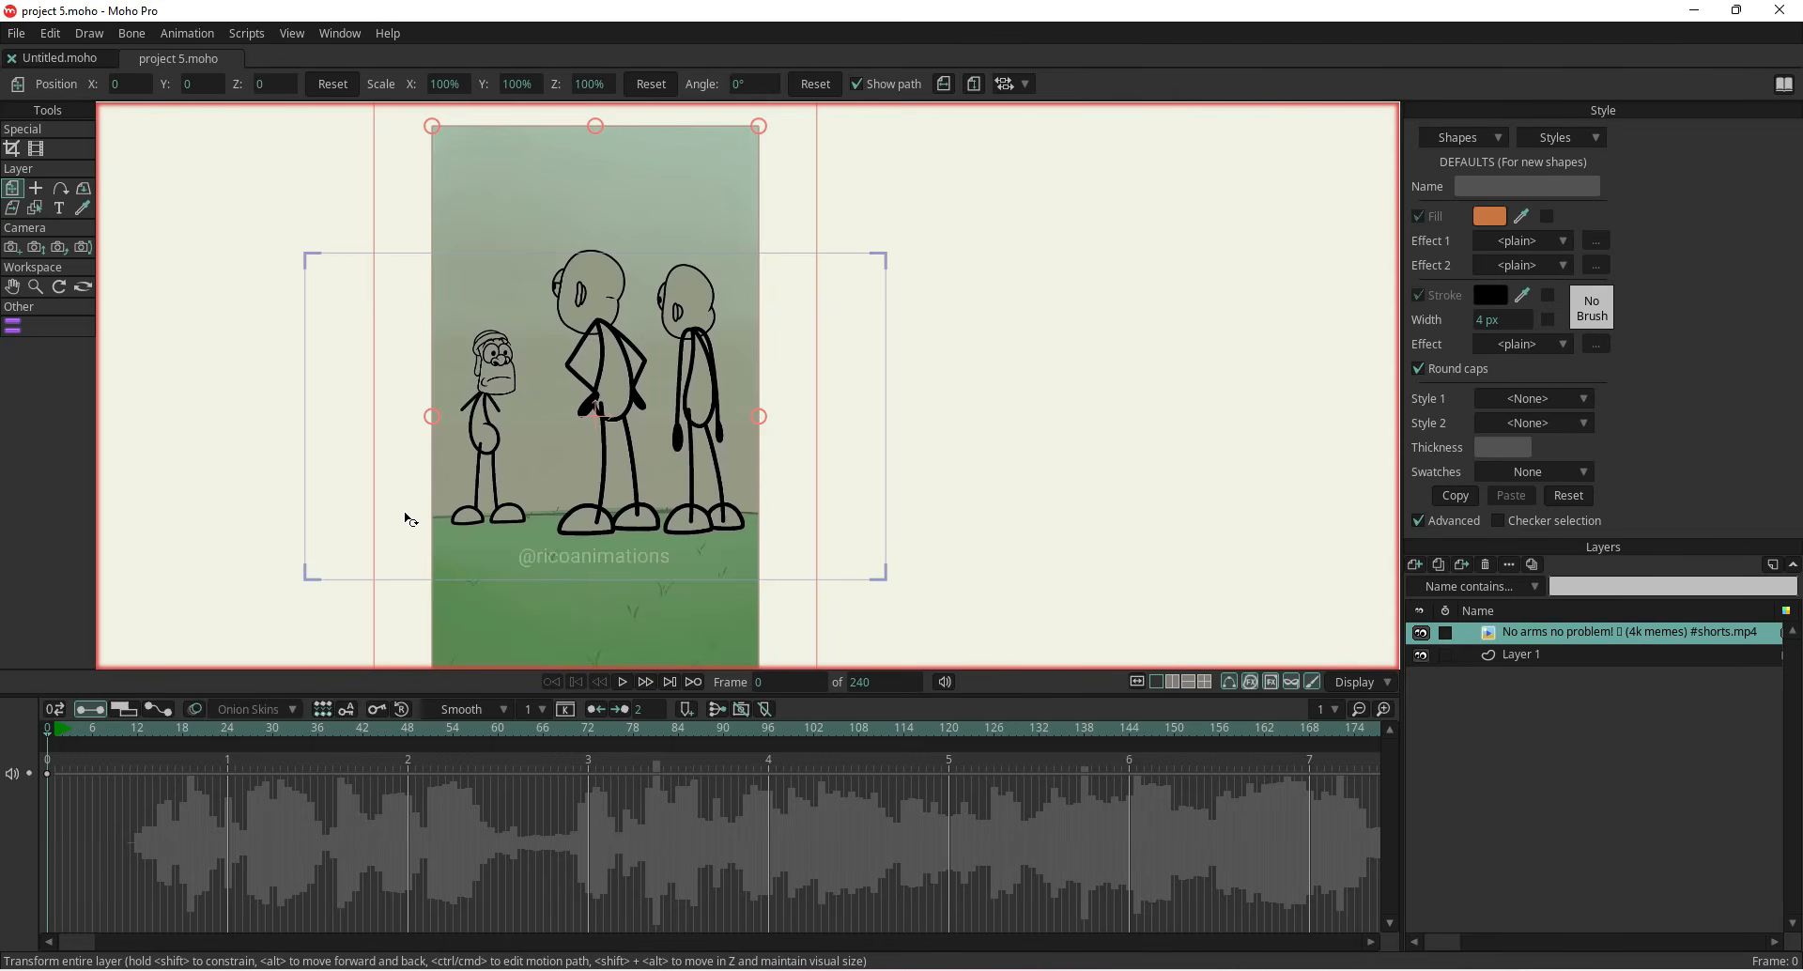
Set the project dimensions to width 720 px and height 1280 px with Constrain proportions turned off
scroll(225, 404, "down", 3)
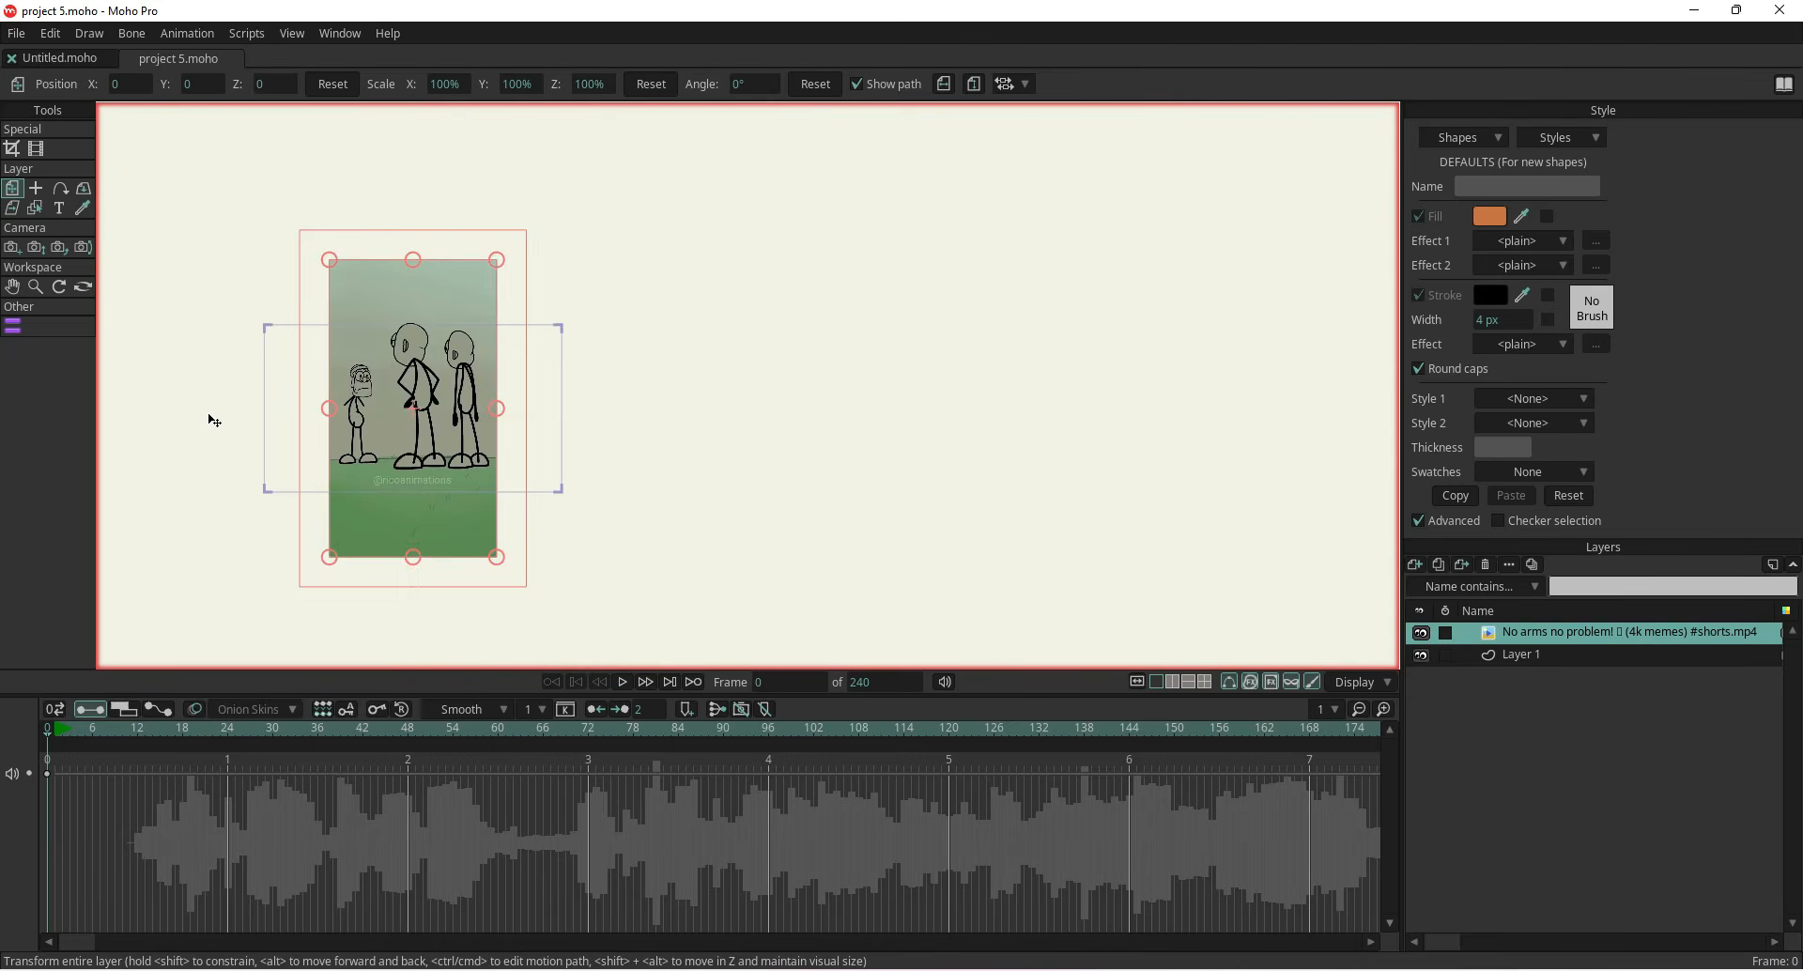
left_click_drag(209, 420, 435, 414)
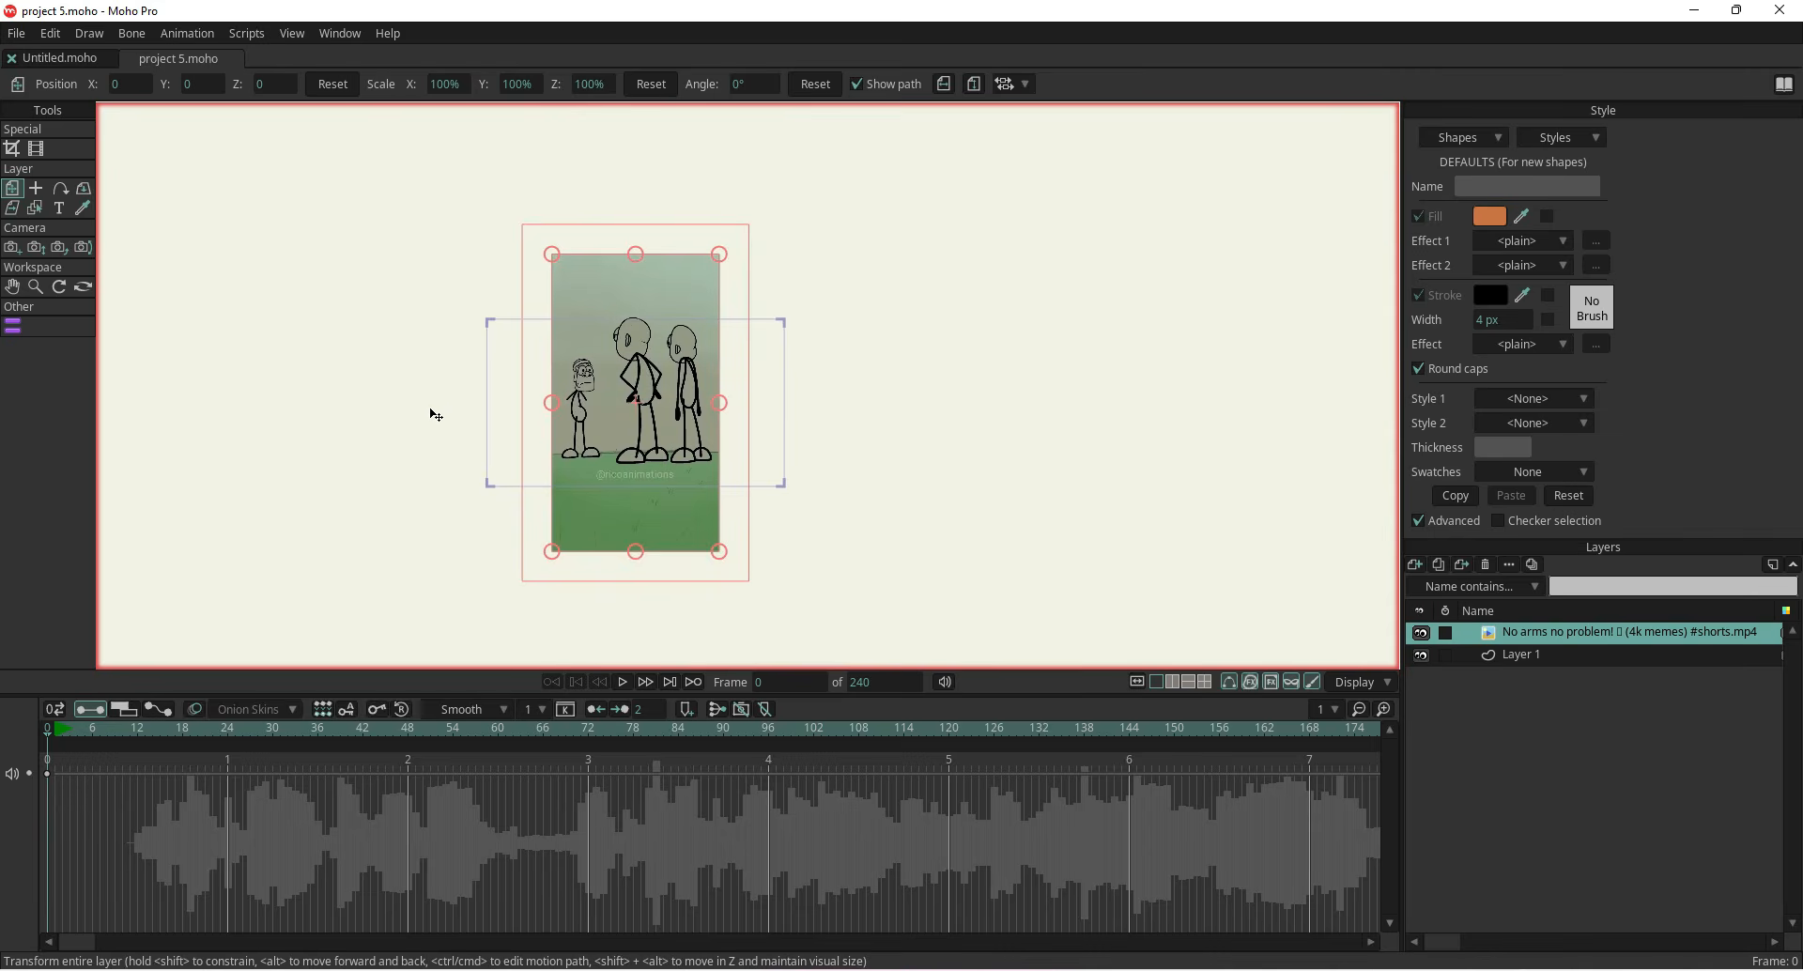
left_click(17, 35)
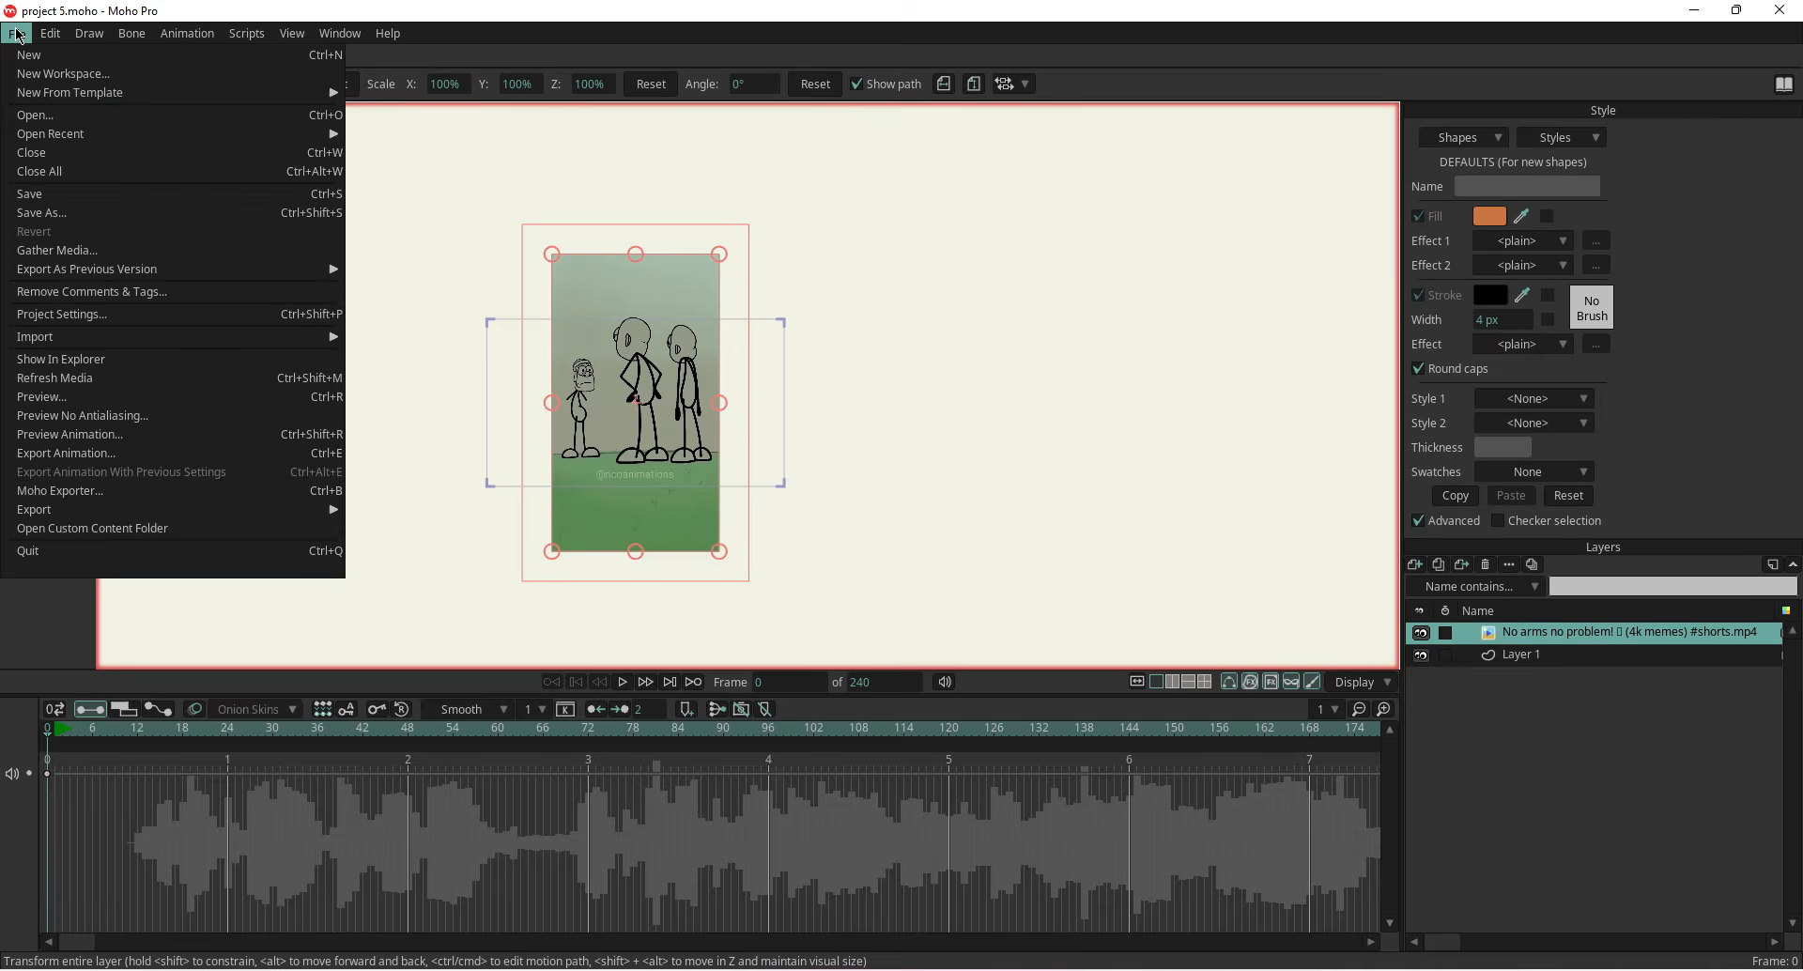
left_click(141, 314)
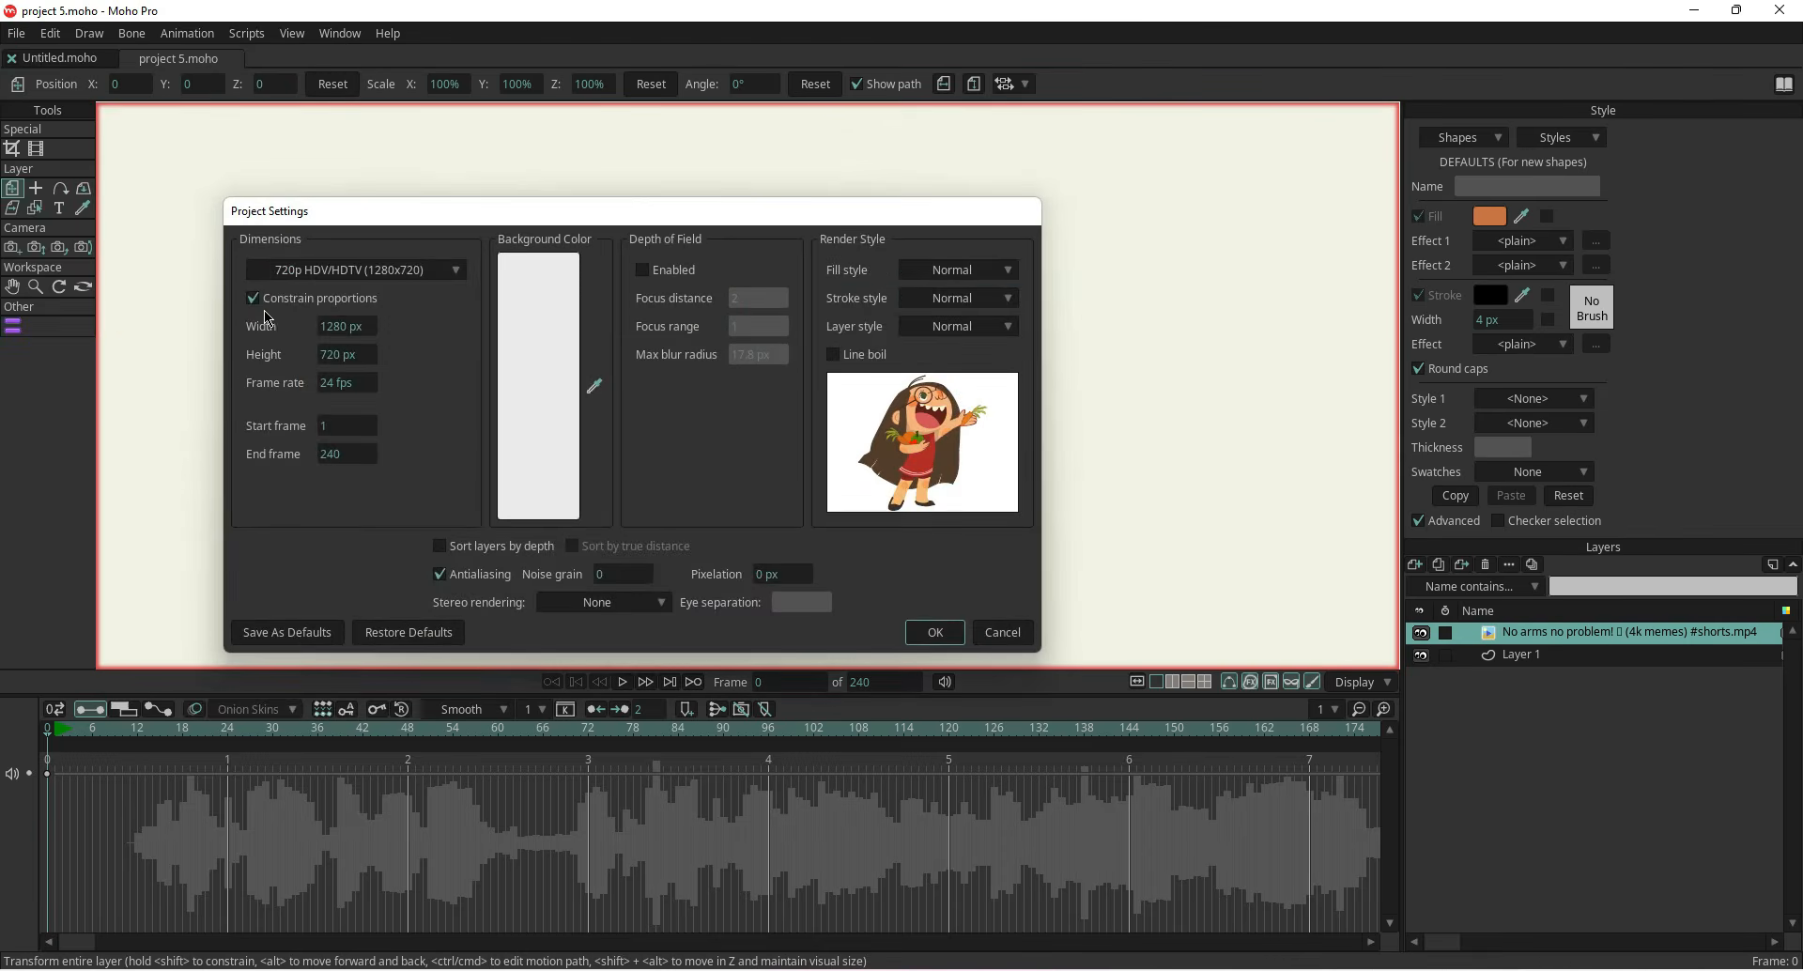
left_click(251, 297)
double_click(336, 328)
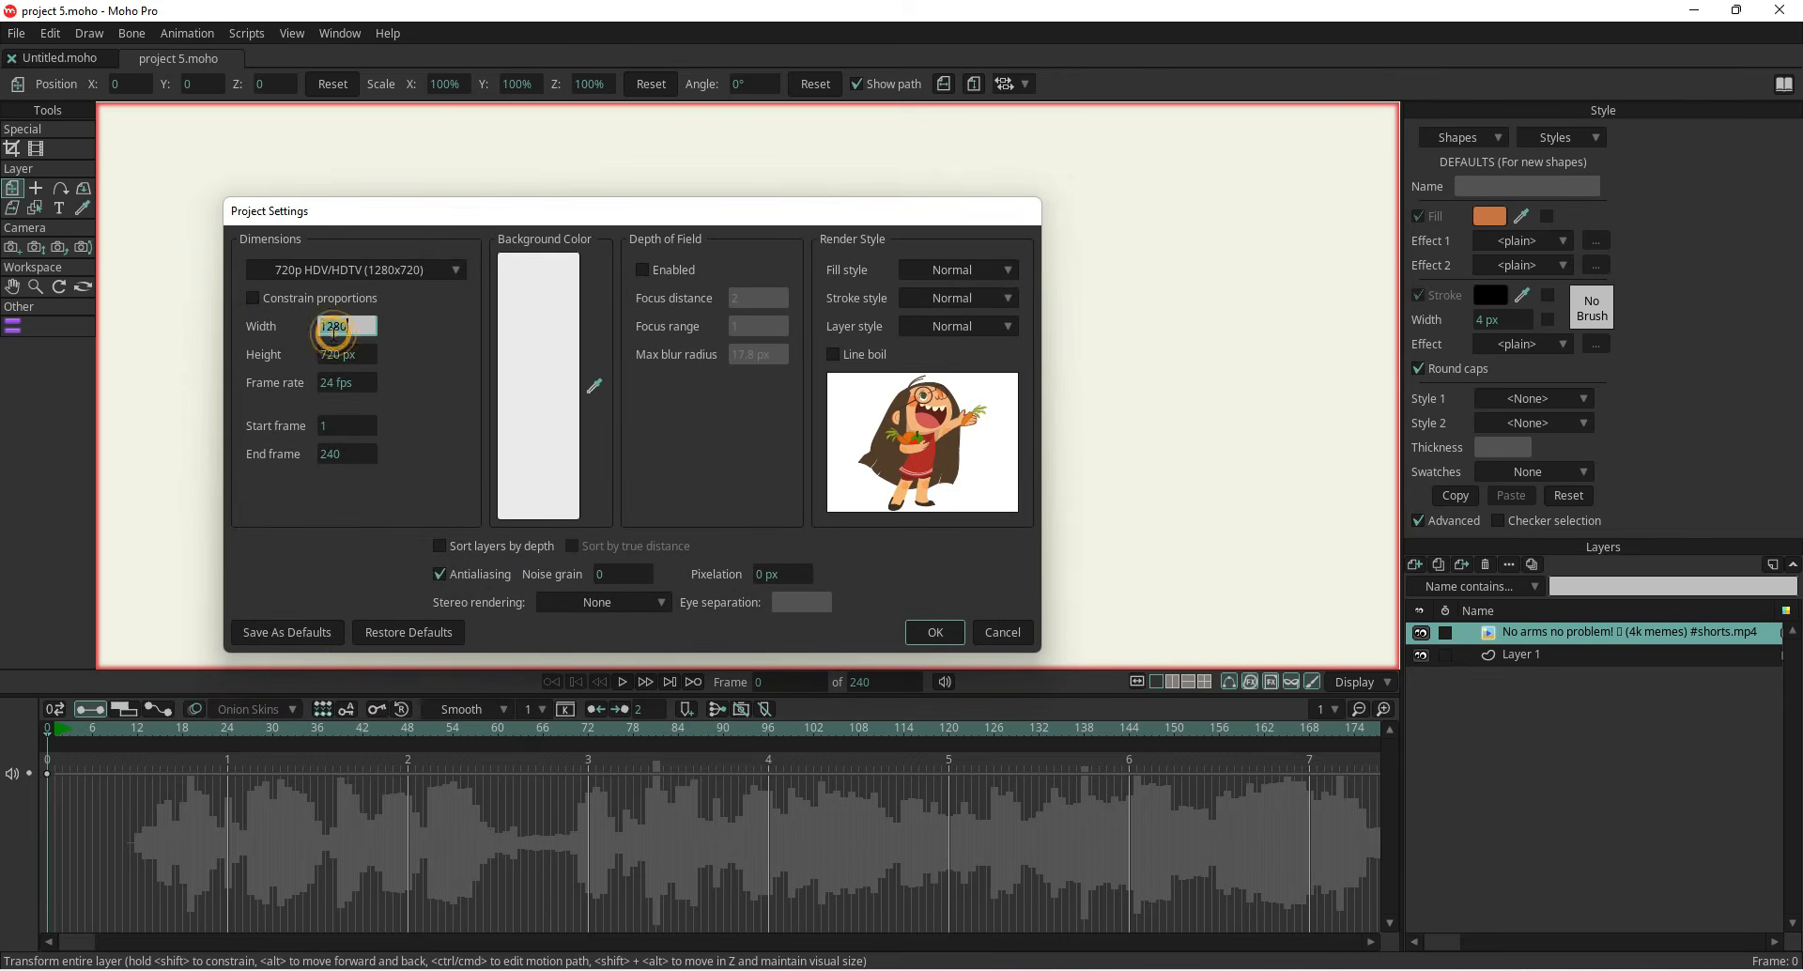
type("720")
key("Tab")
double_click(333, 357)
type("1280")
left_click(930, 634)
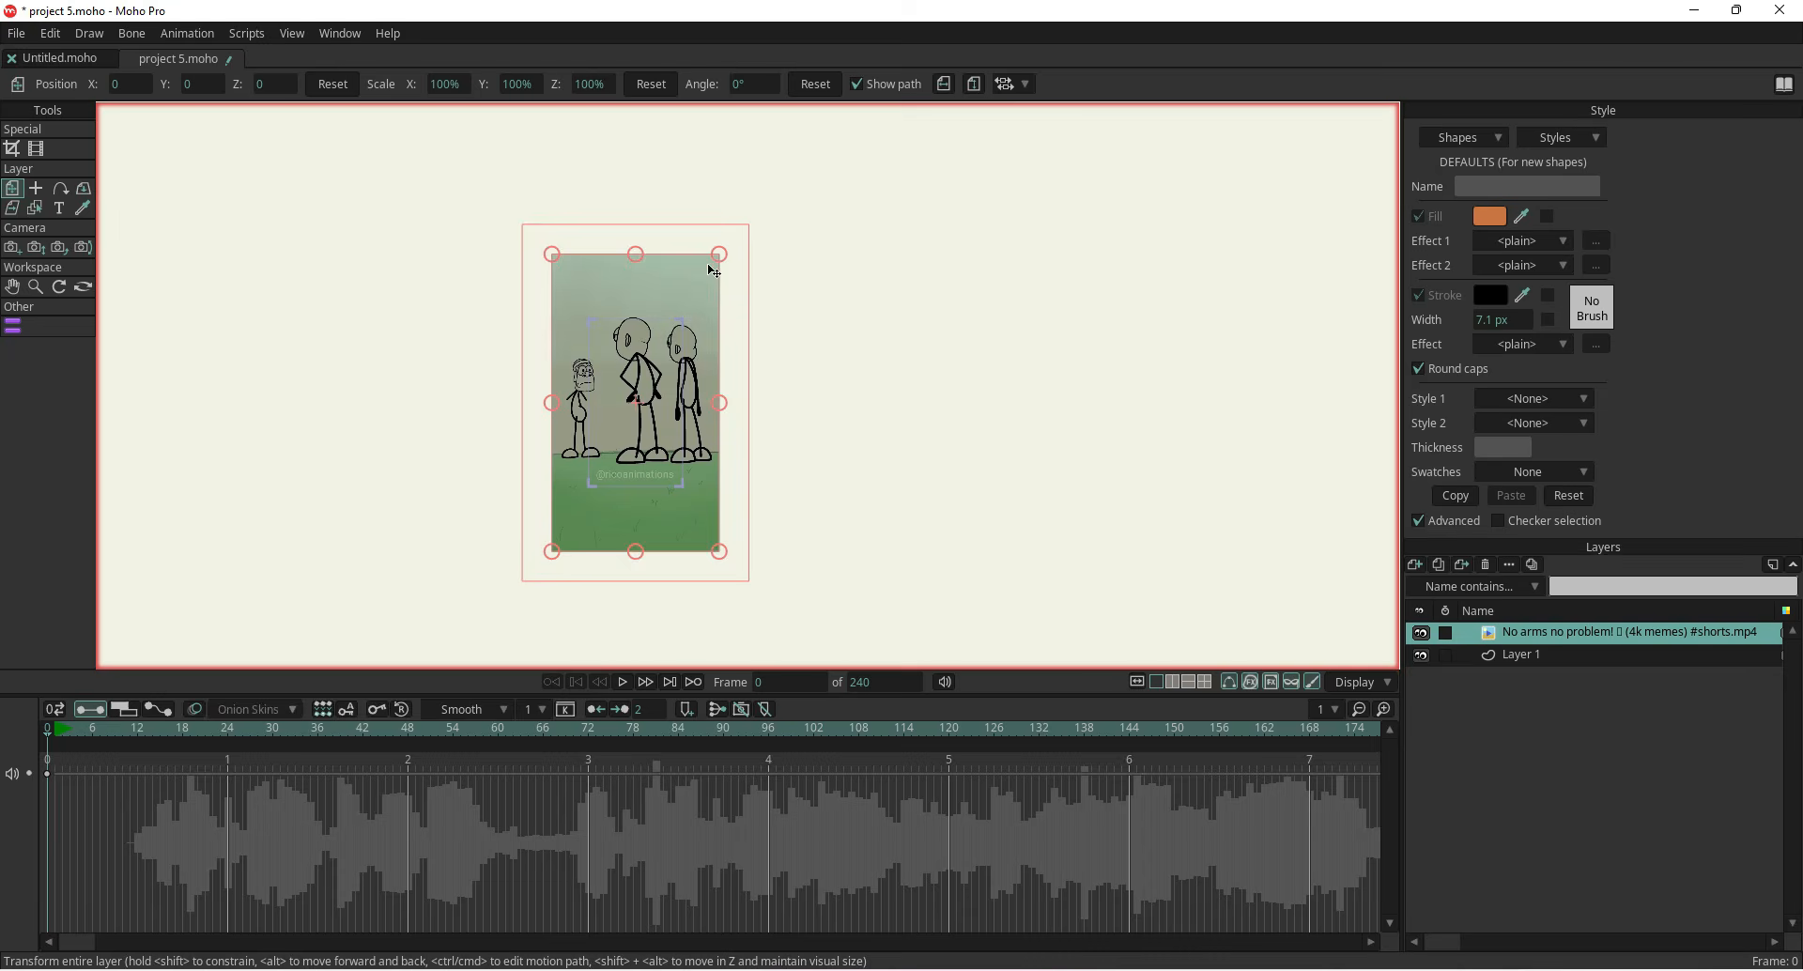
Scale the reference video layer down to about 57%
left_click_drag(720, 253, 686, 316)
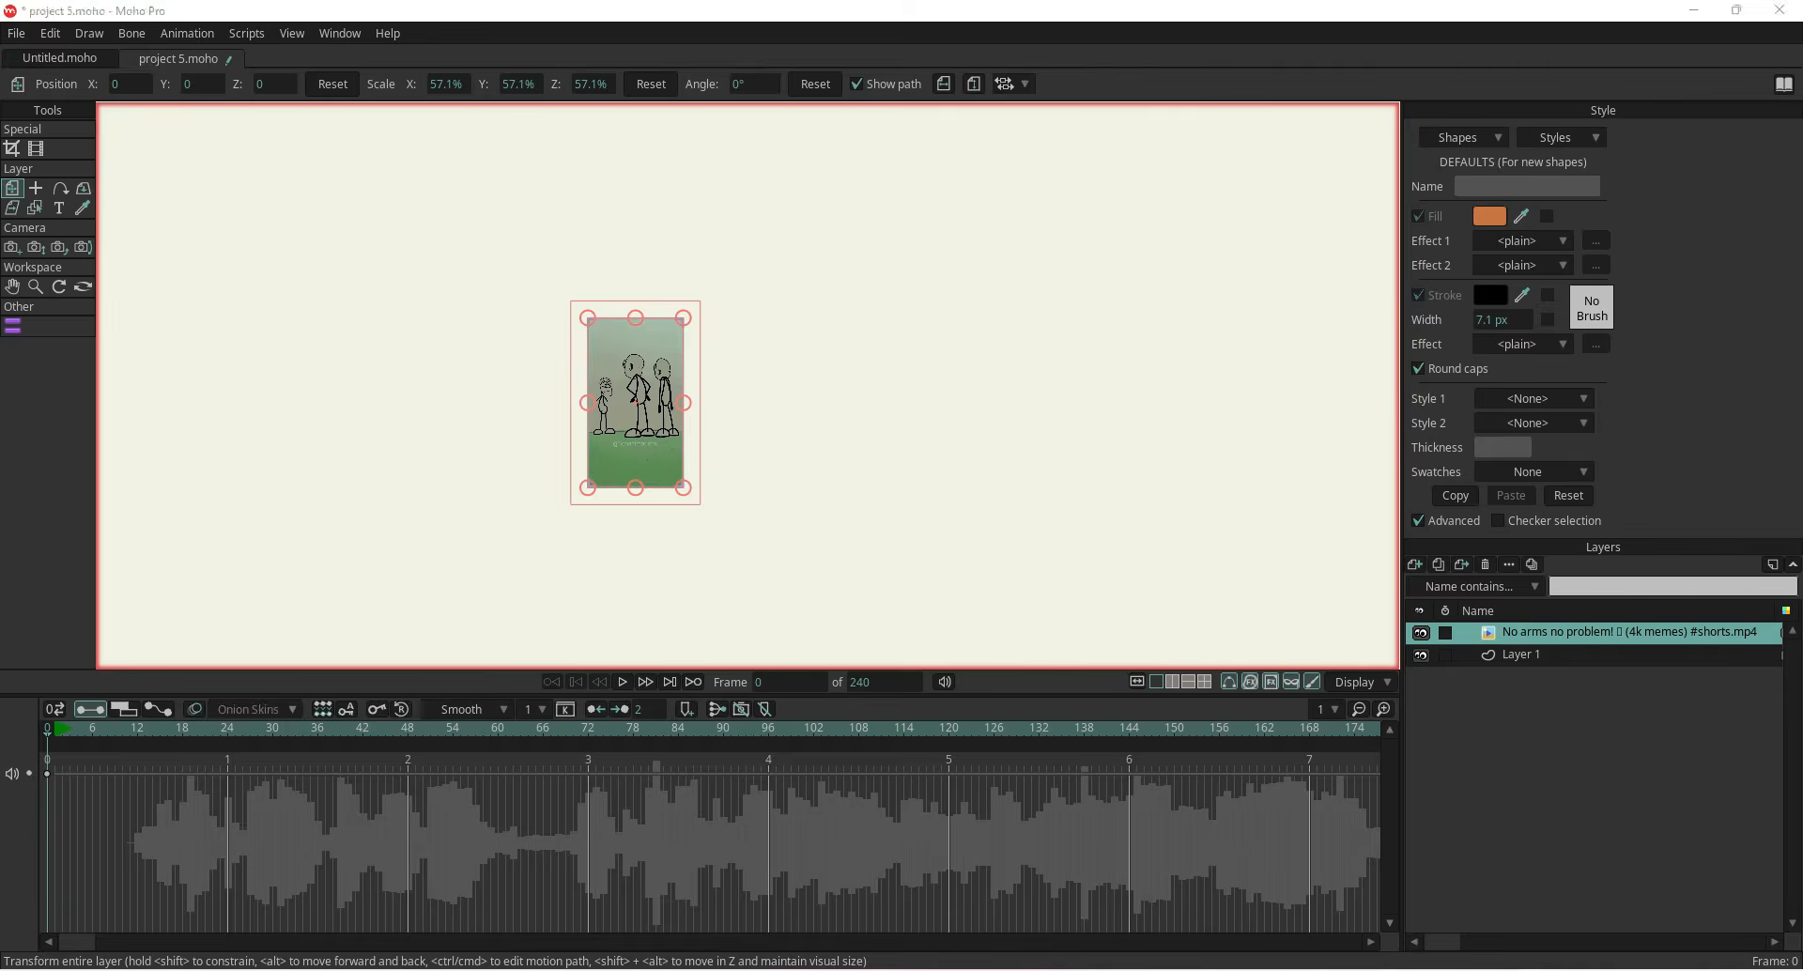
left_click(1531, 967)
left_click(1509, 902)
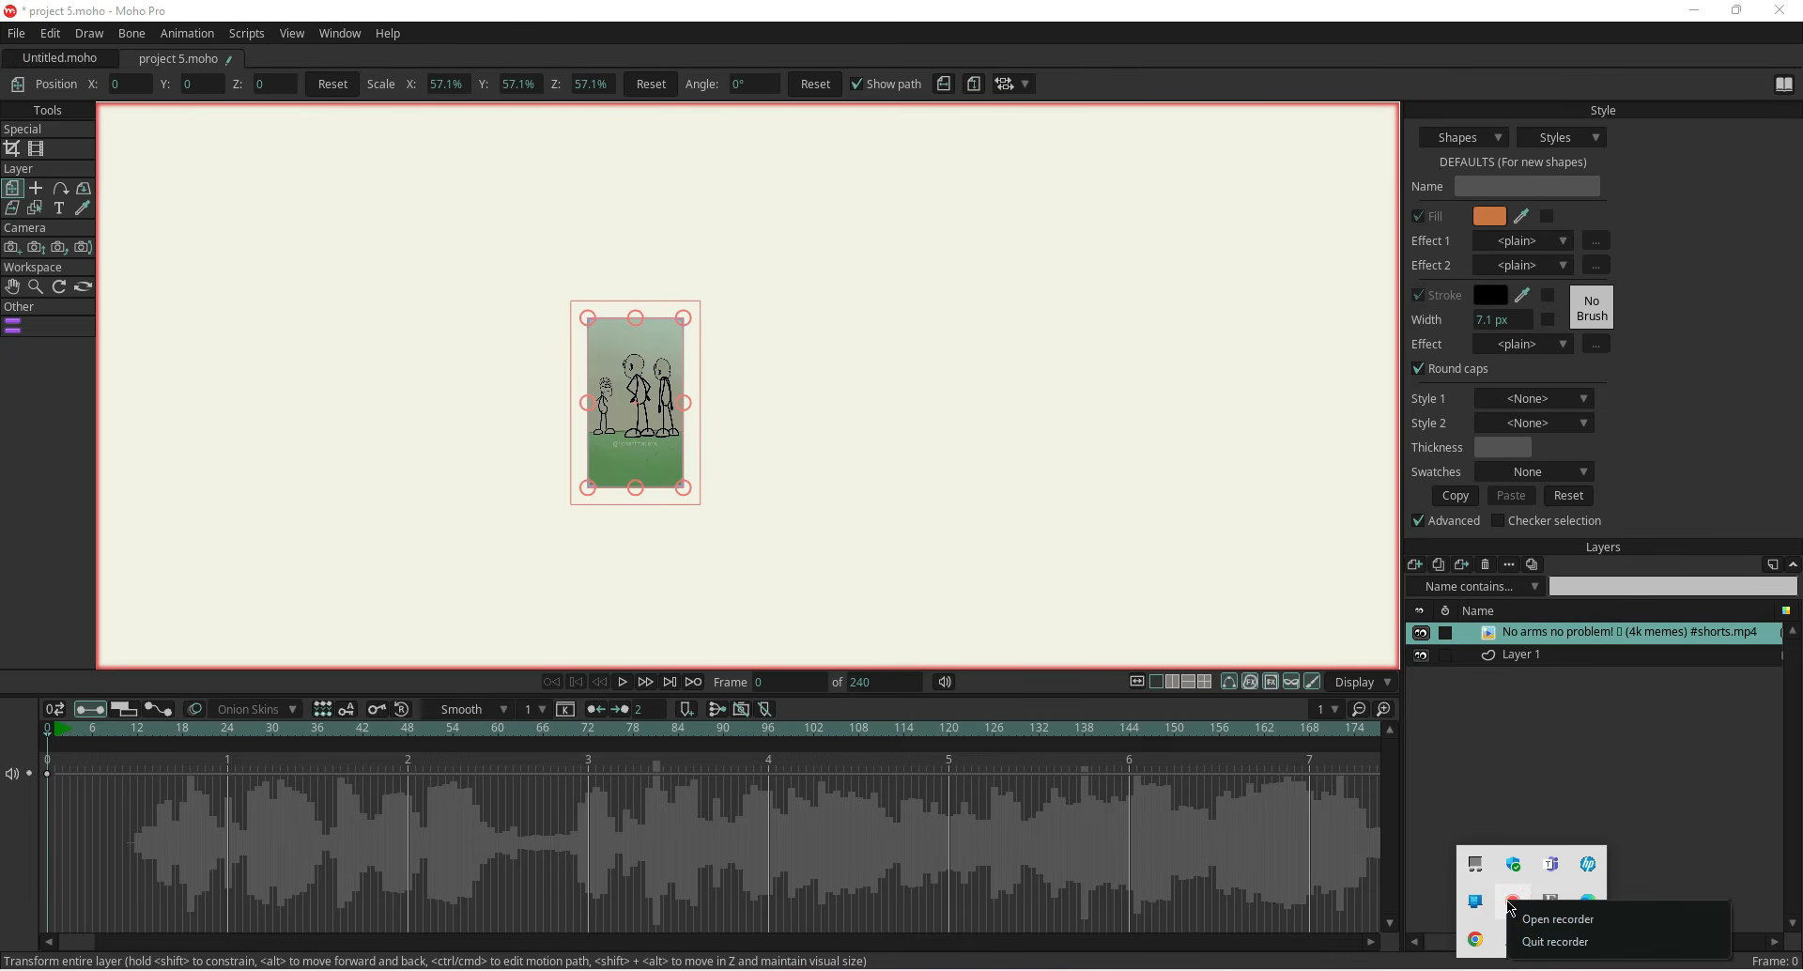
left_click(1528, 920)
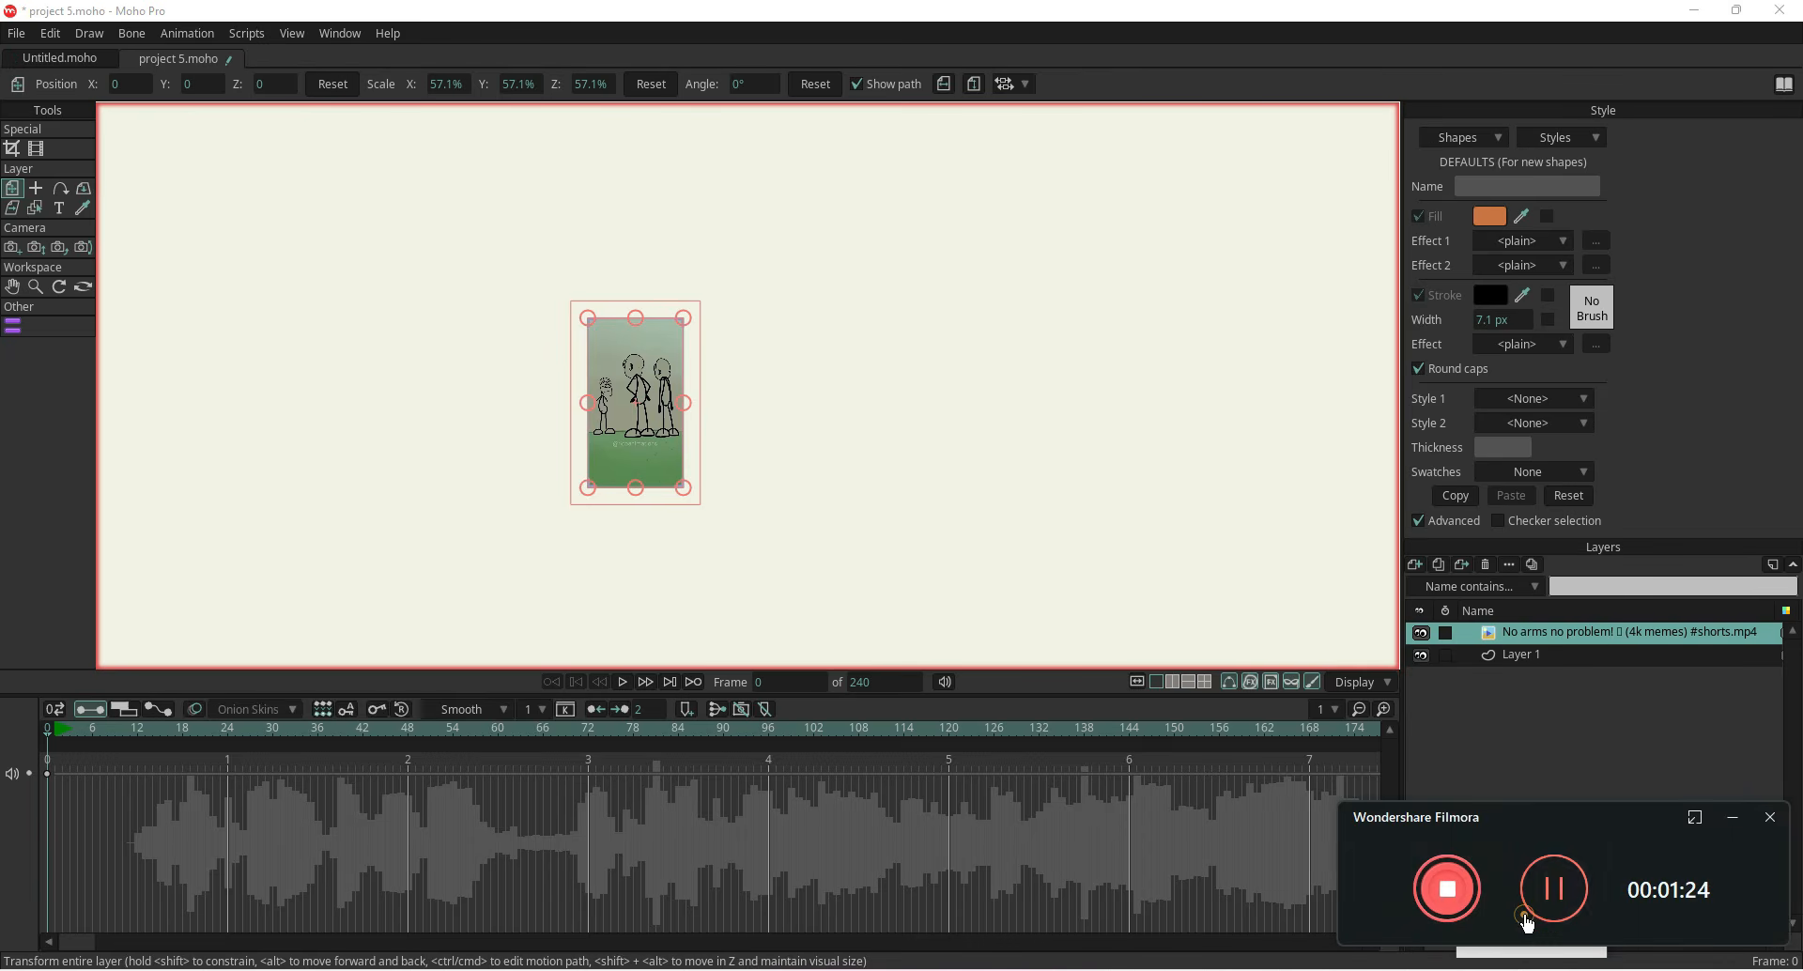
left_click(1566, 903)
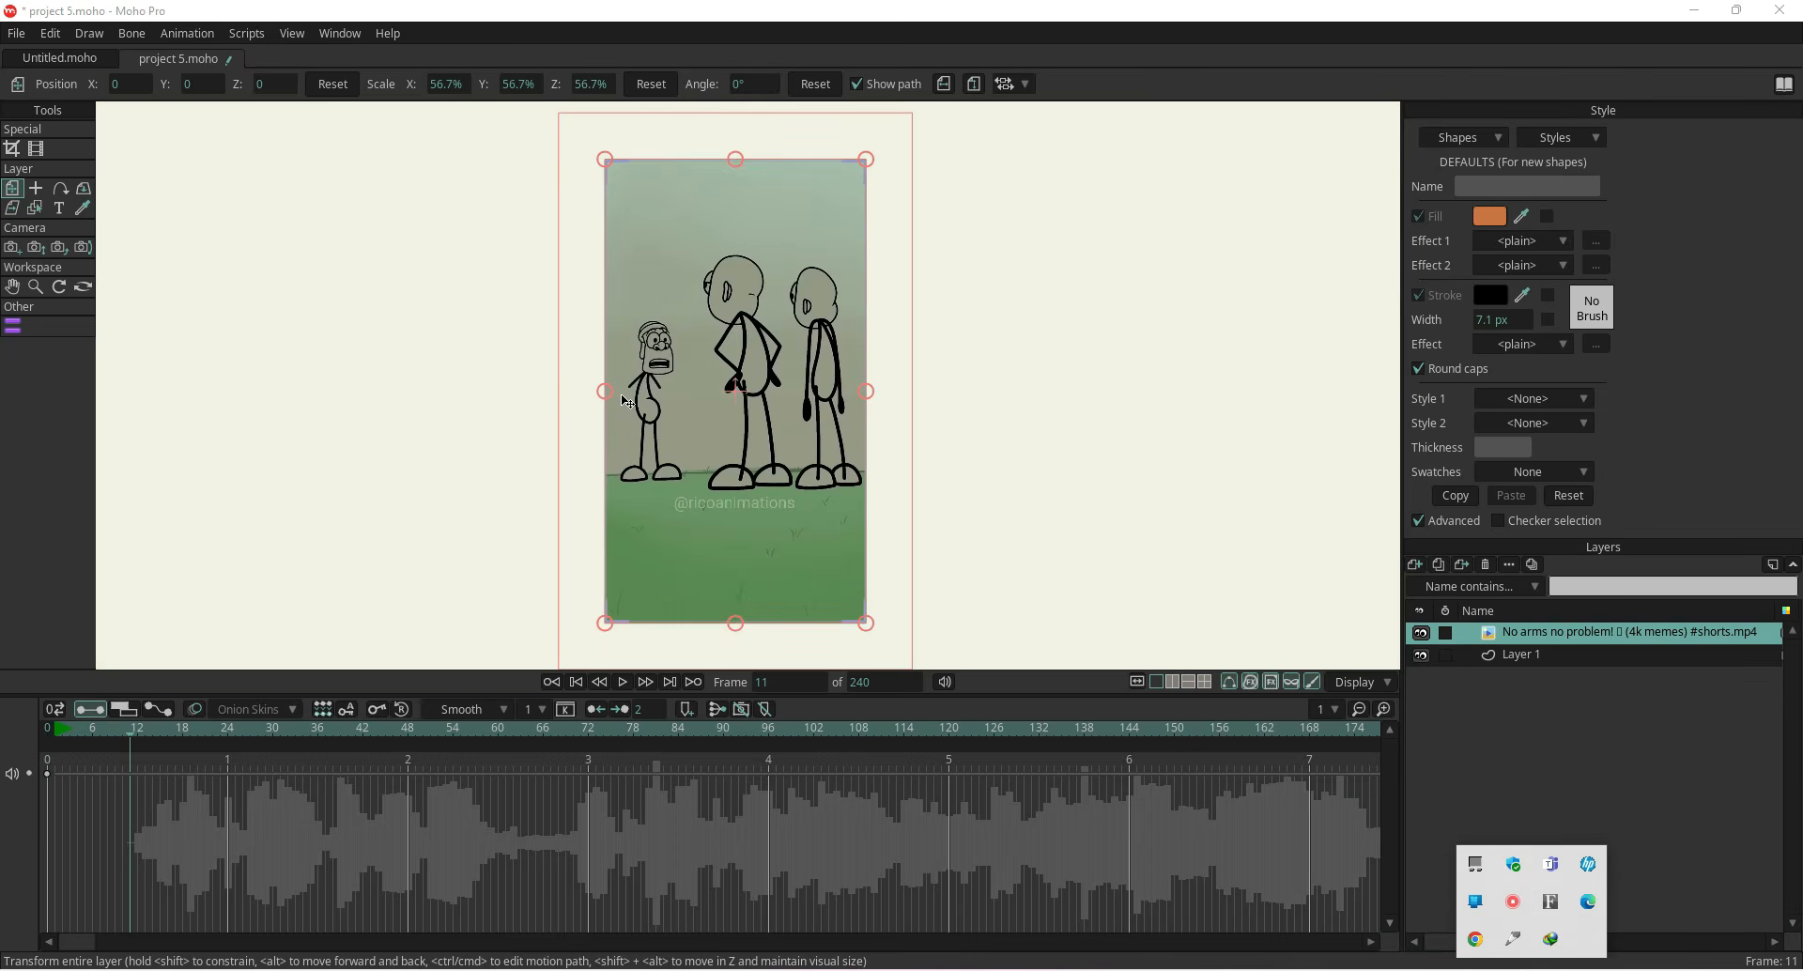
Return the timeline to frame 0
scroll(593, 338, "up", 5)
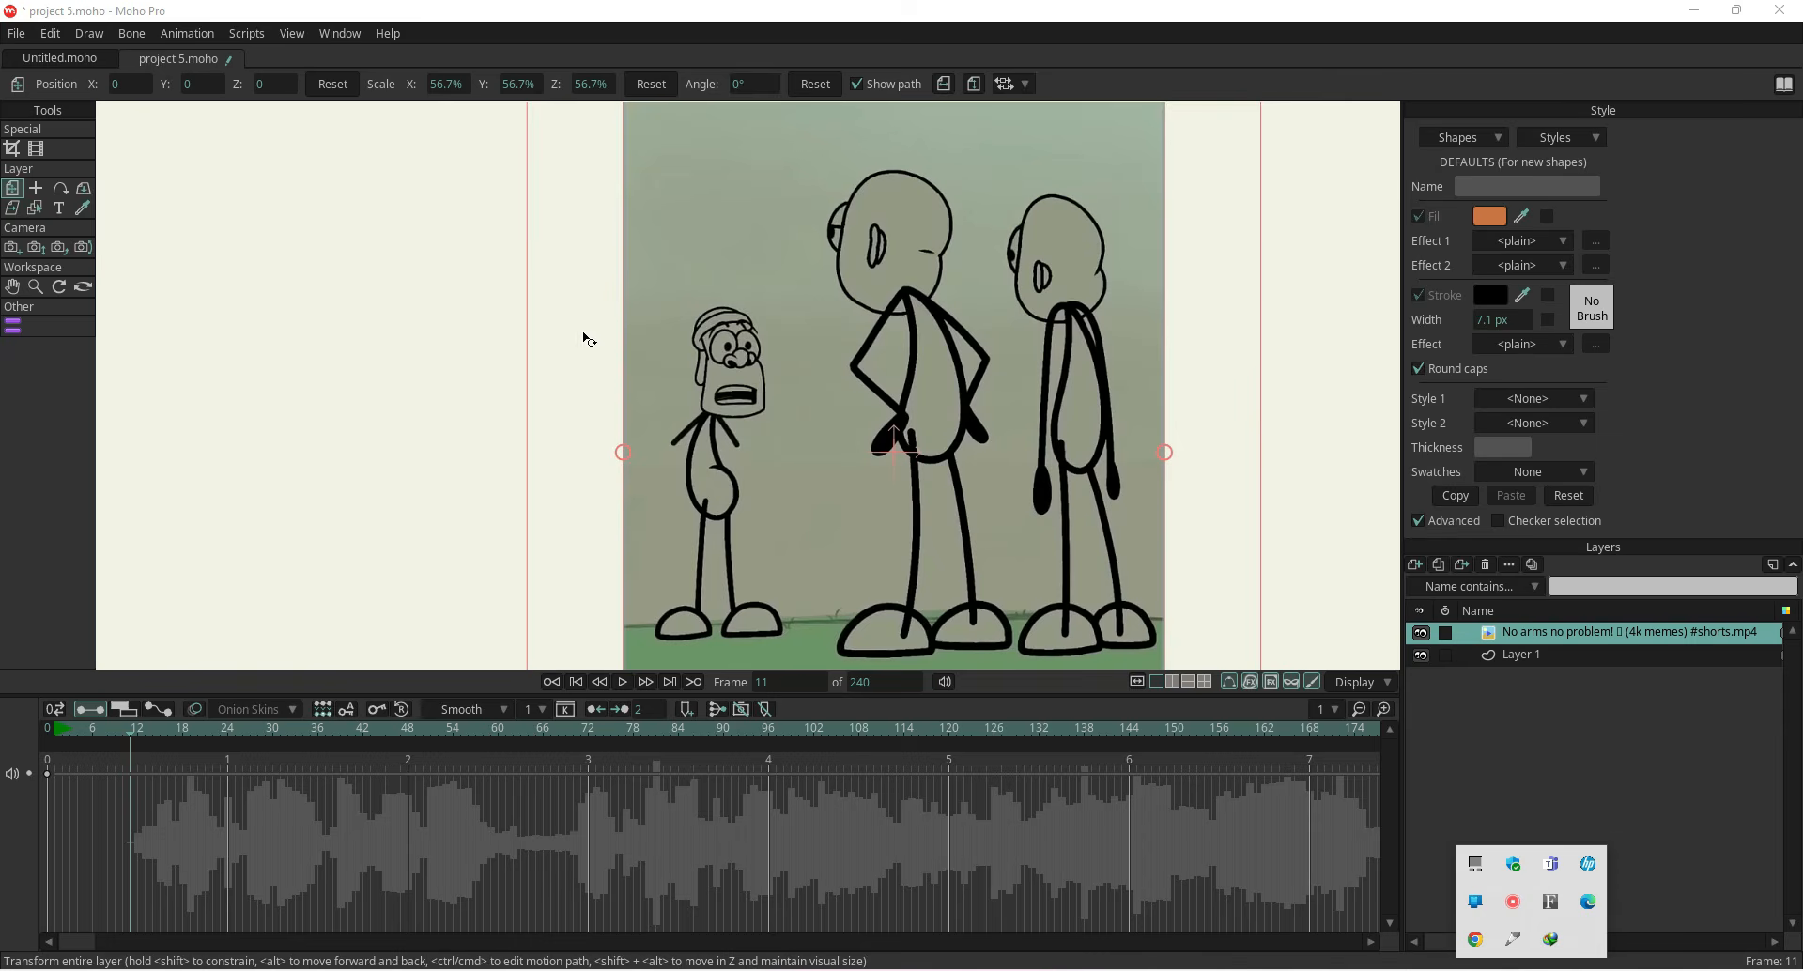
left_click_drag(588, 338, 560, 431)
scroll(579, 439, "up", 4)
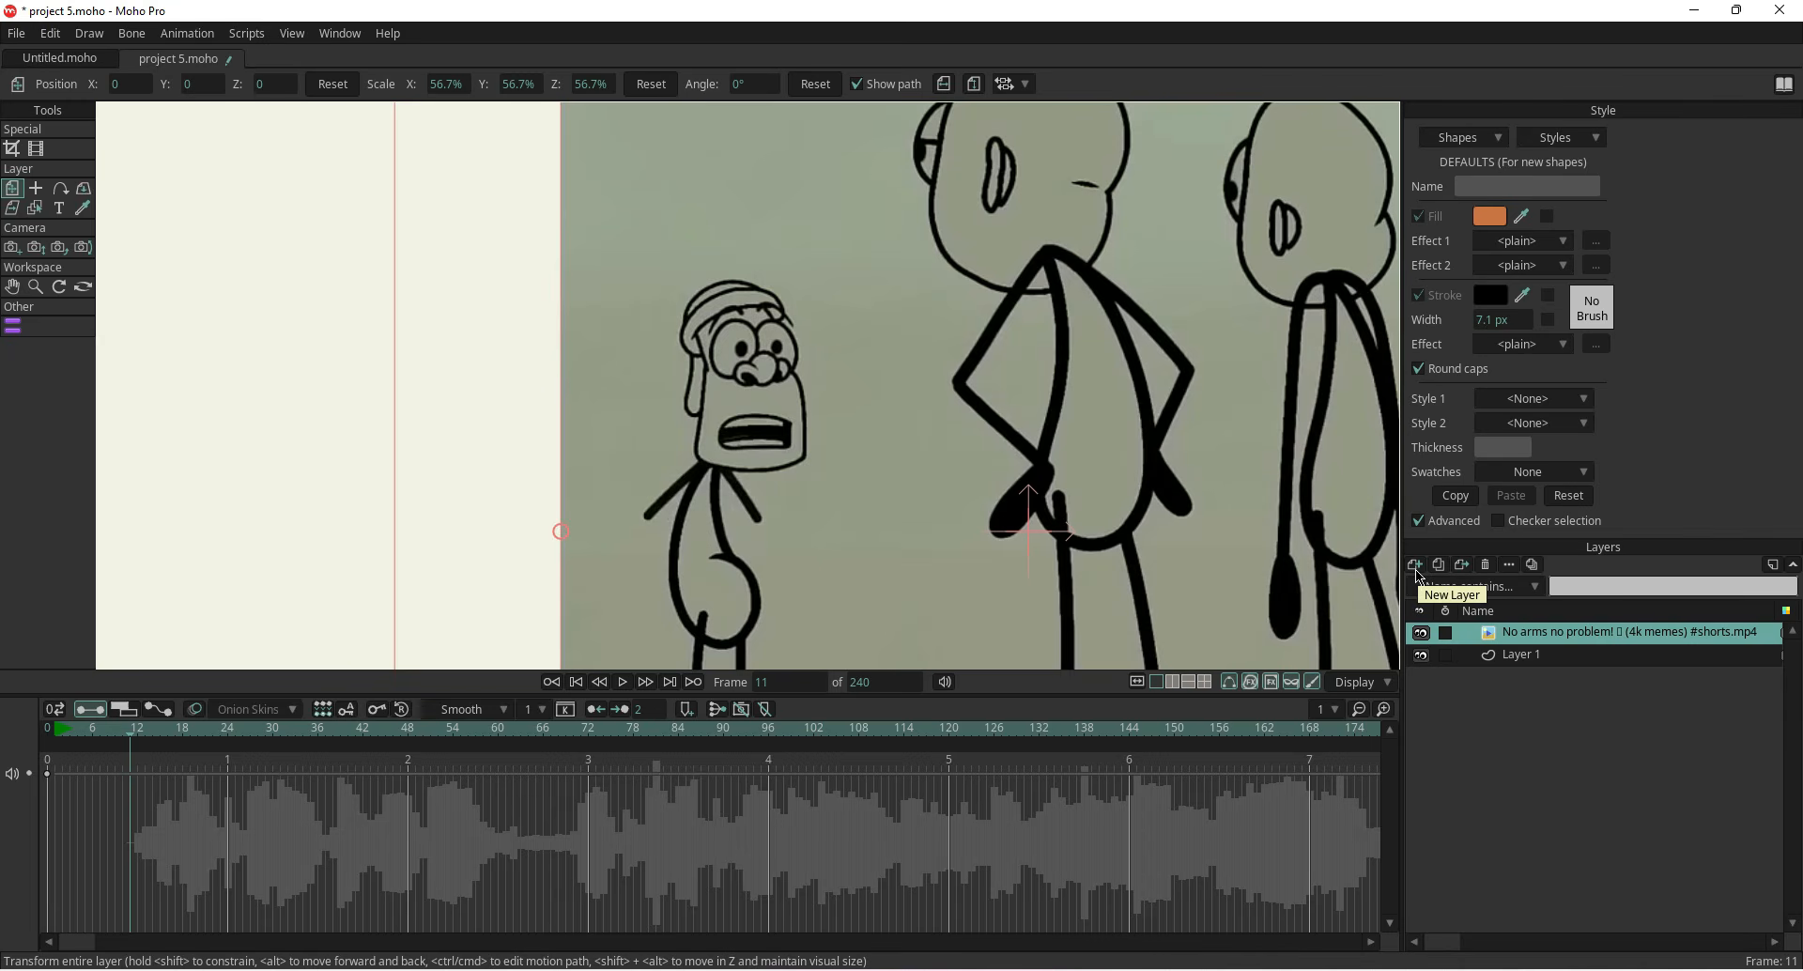
scroll(770, 683, "down", 1)
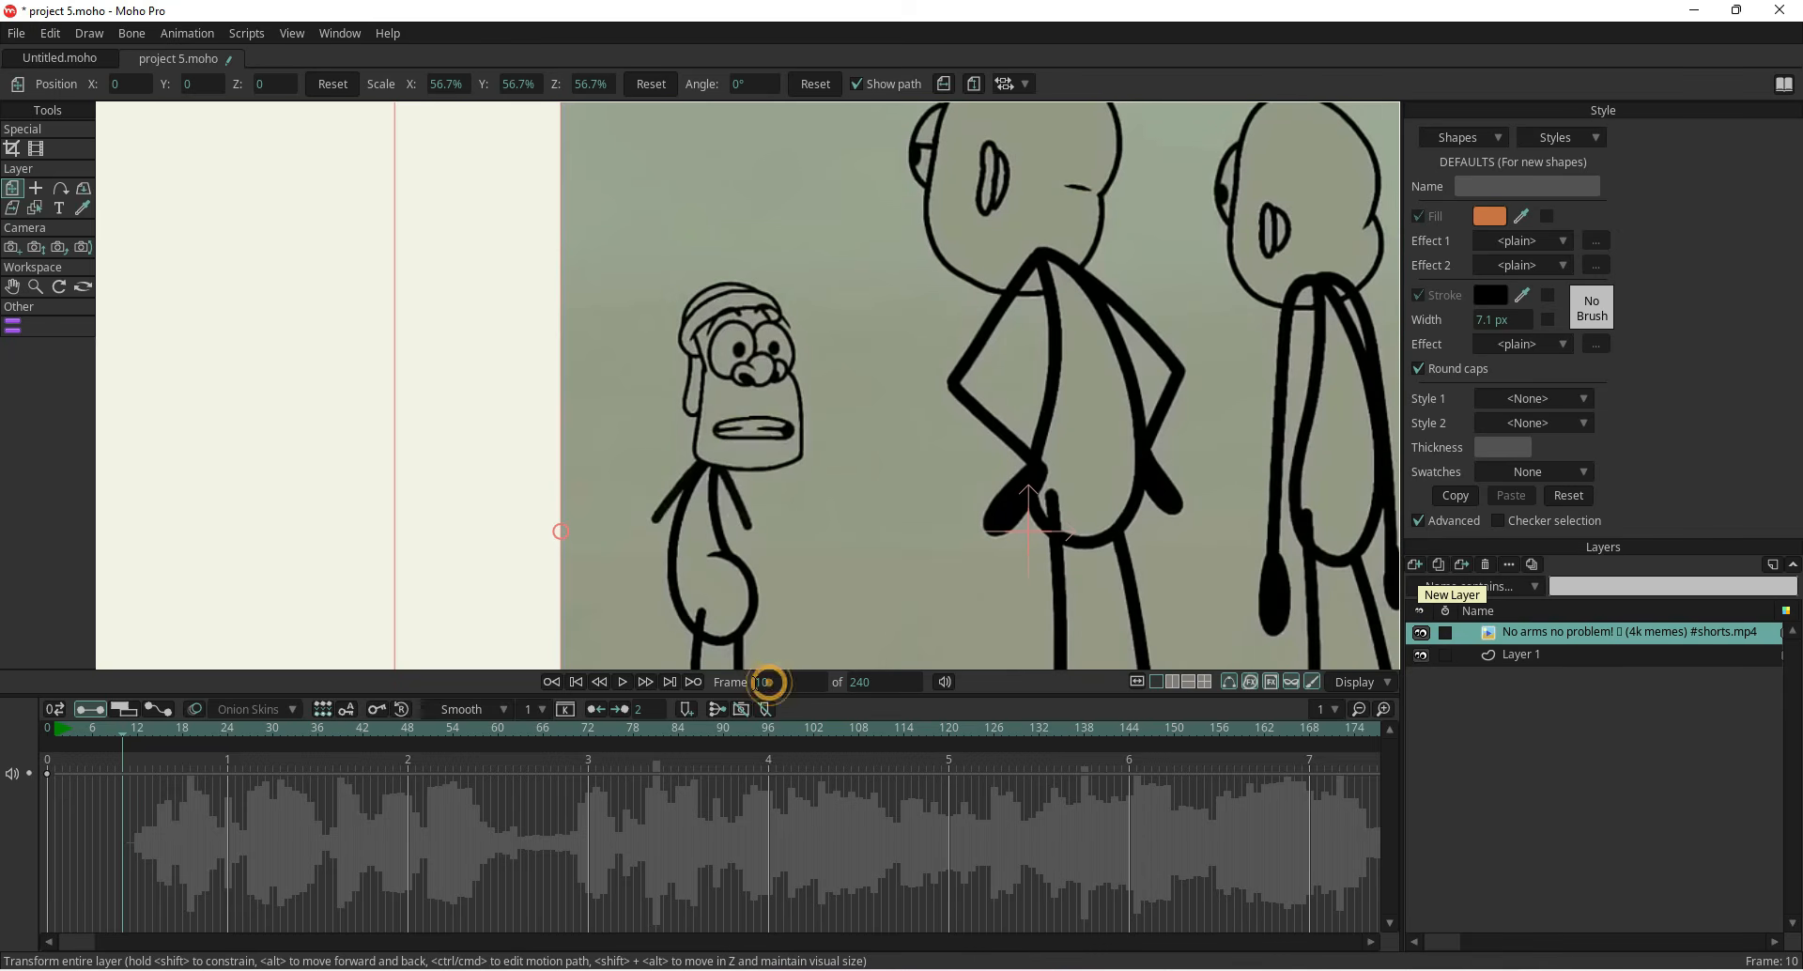
left_click(763, 683)
type("0")
key("Return")
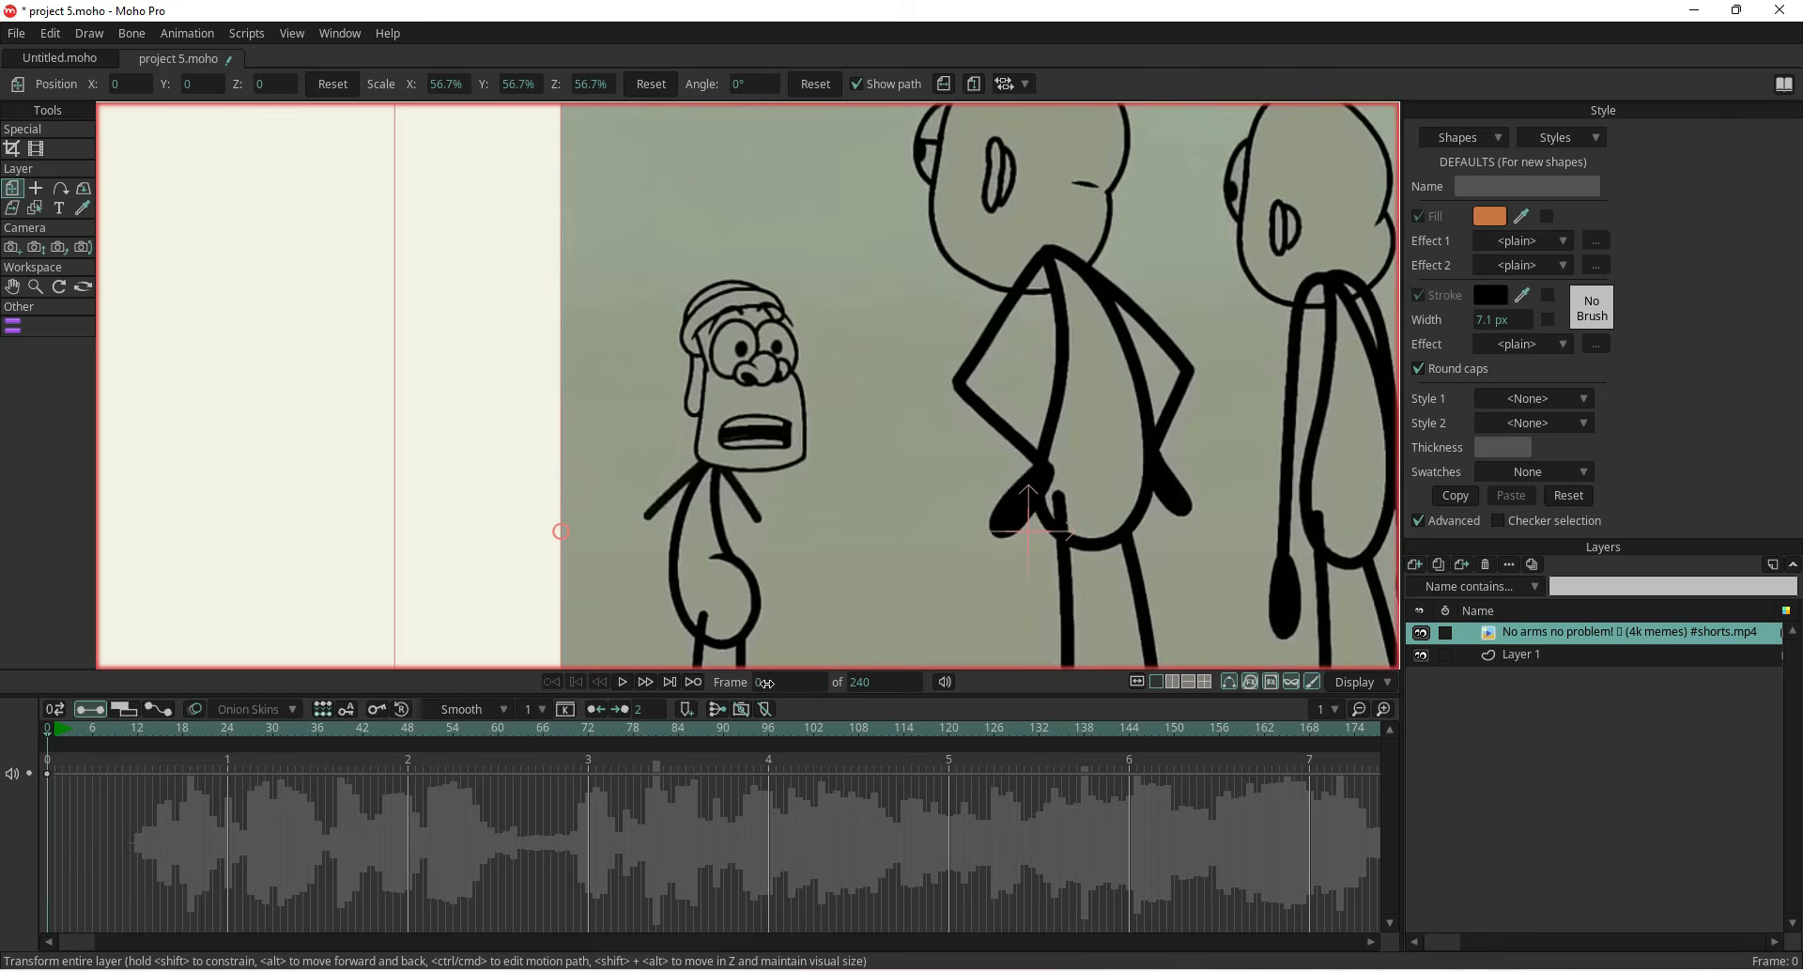
Add a new Frame By Frame layer and name it actor 1
left_click(1415, 565)
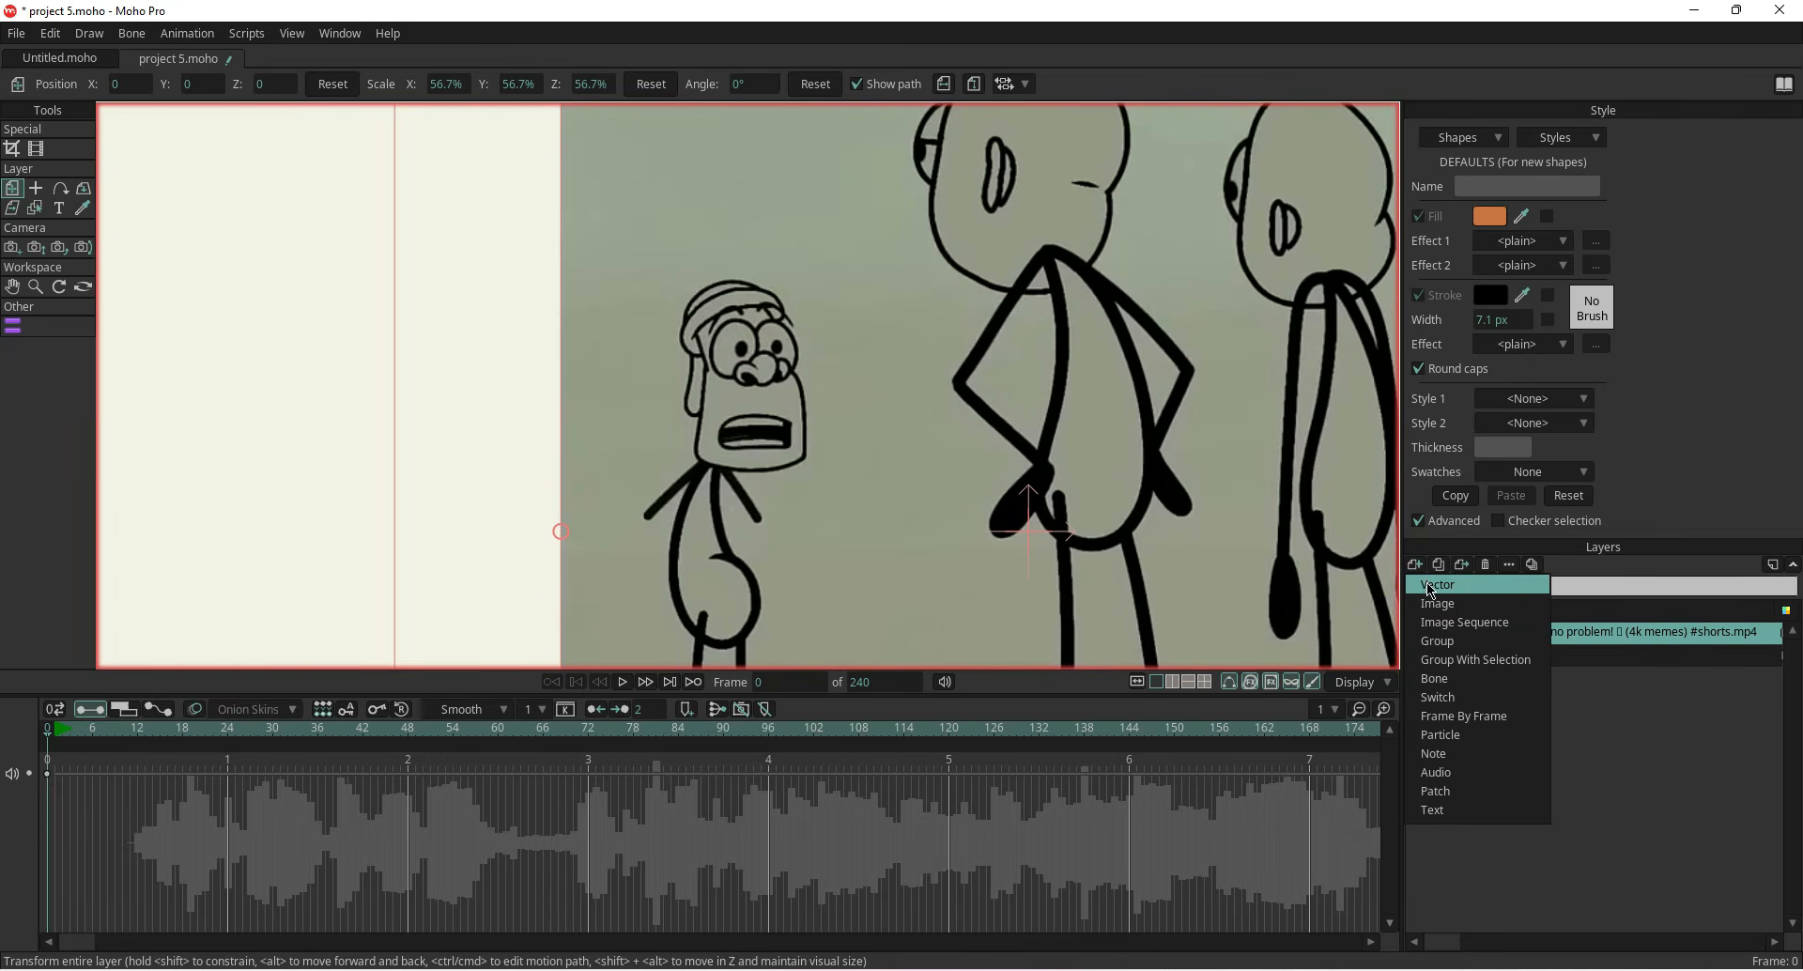
left_click(1457, 716)
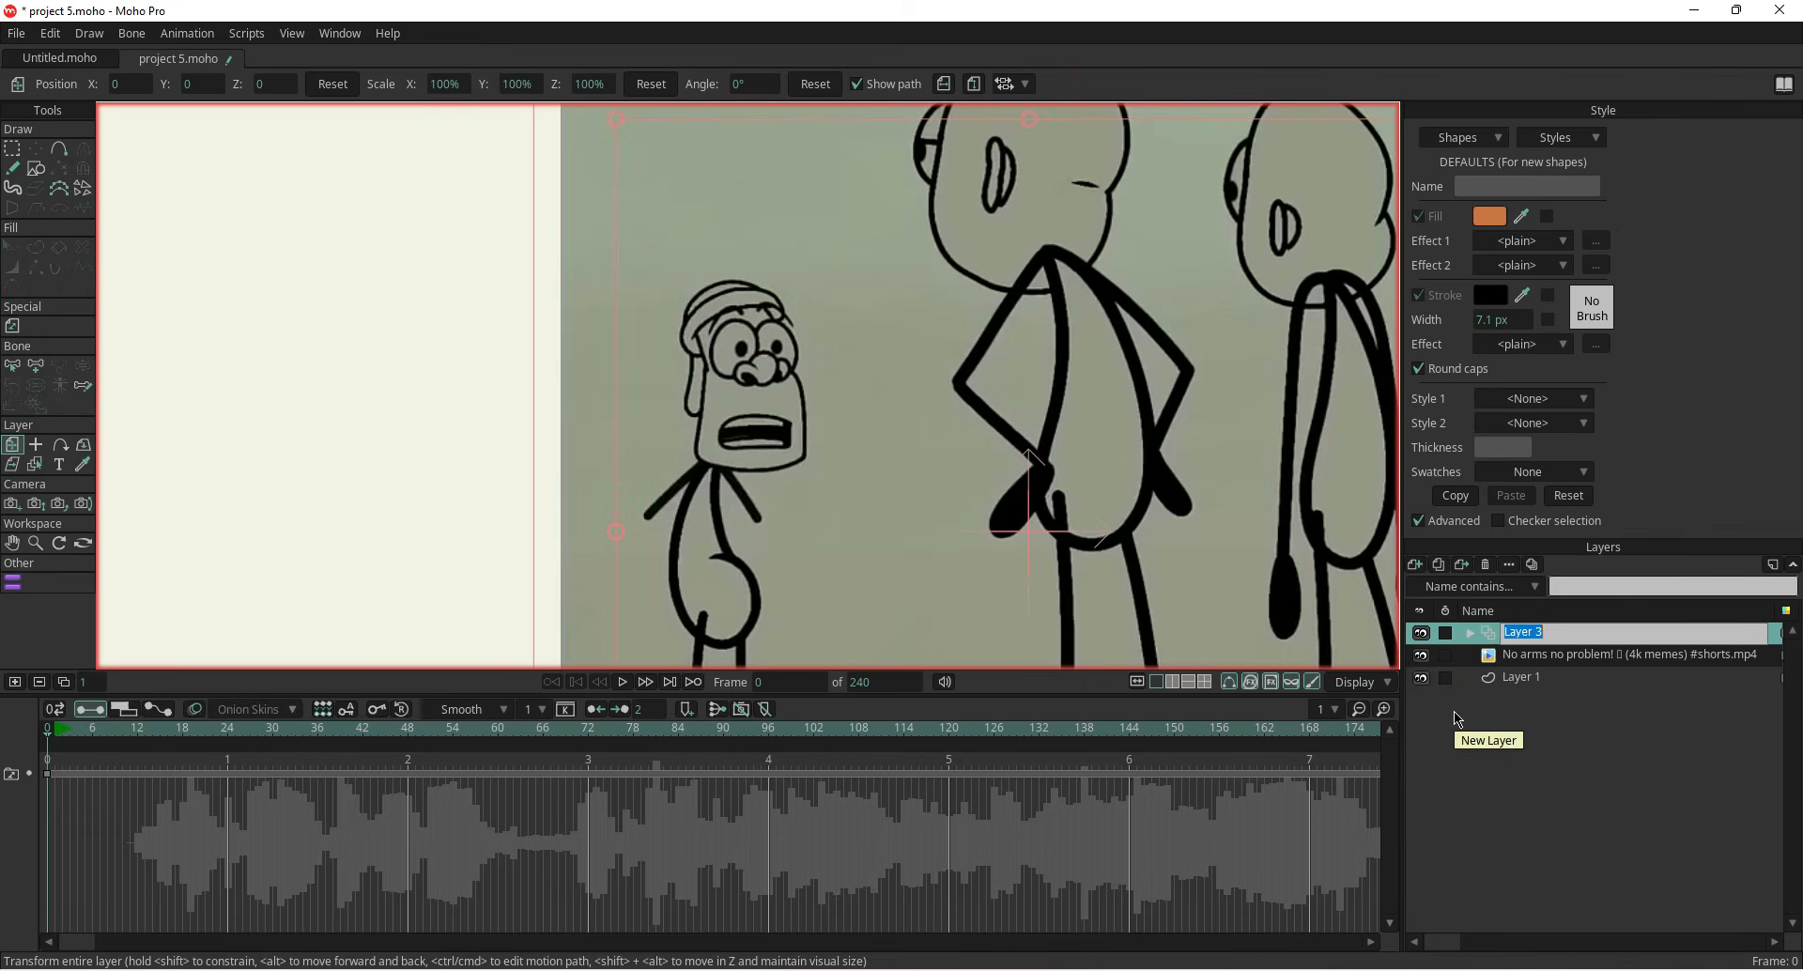
type("ac")
key("Return")
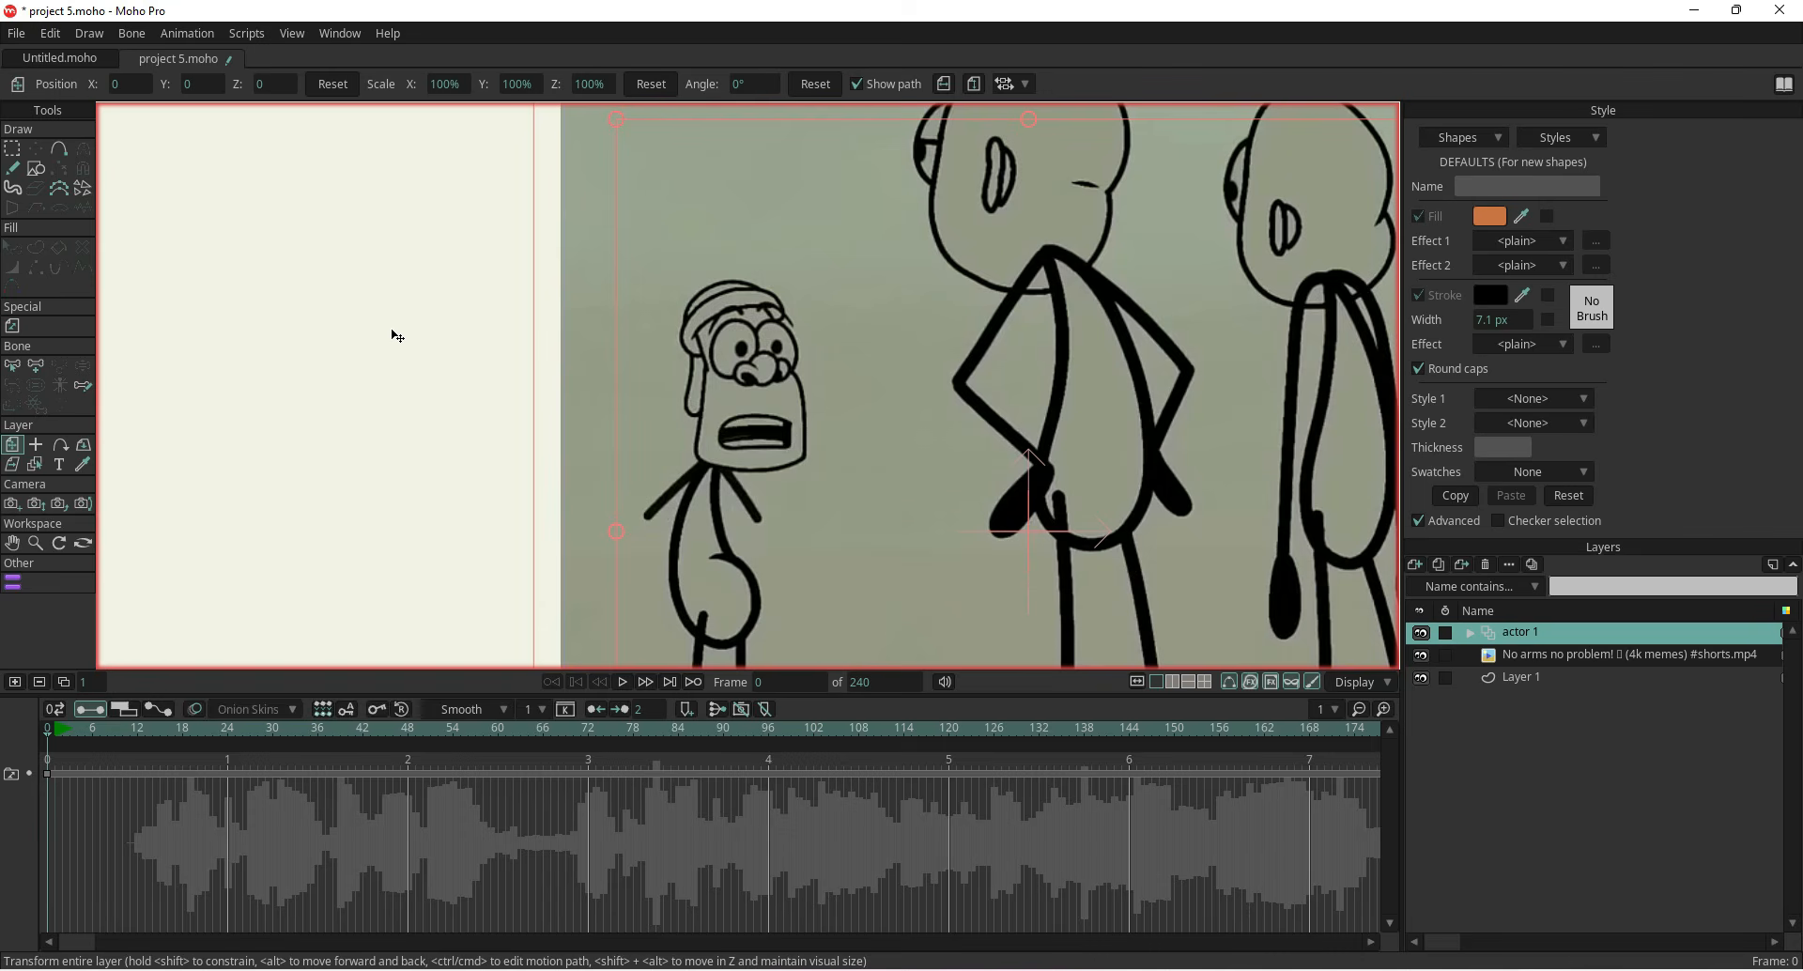
With the oval shape tool, draw an orange oval over the small character's head
left_click(35, 168)
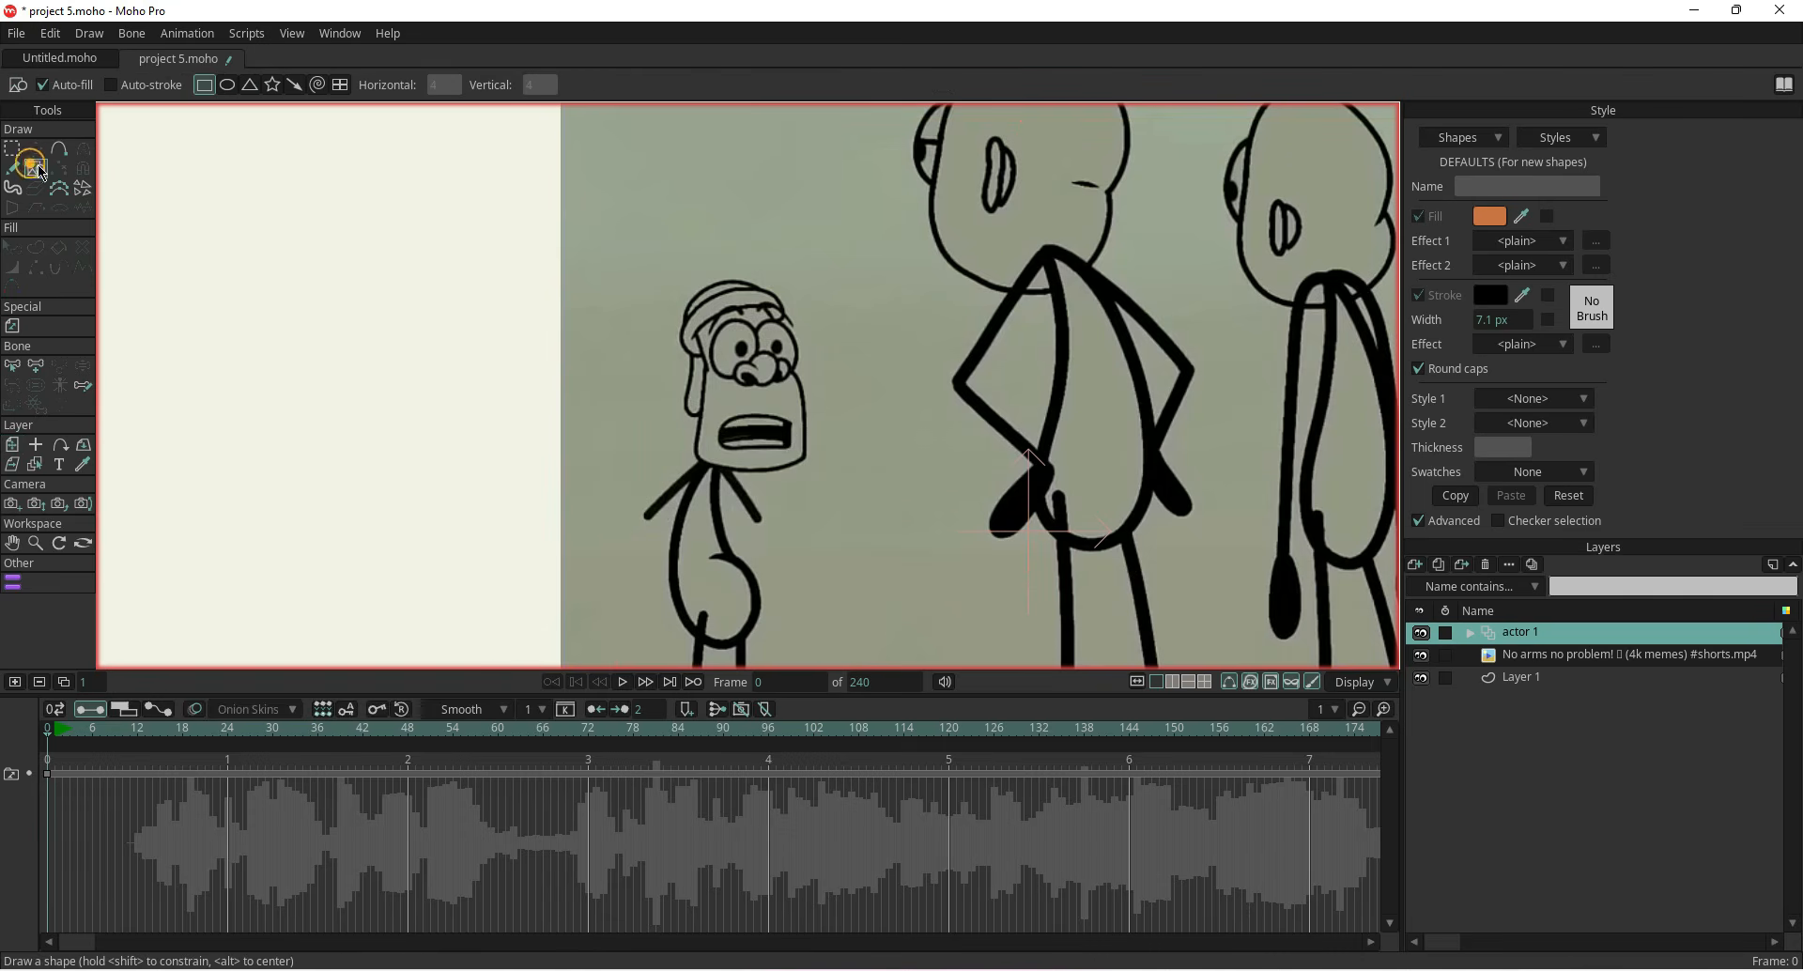
left_click(227, 86)
scroll(723, 313, "up", 1)
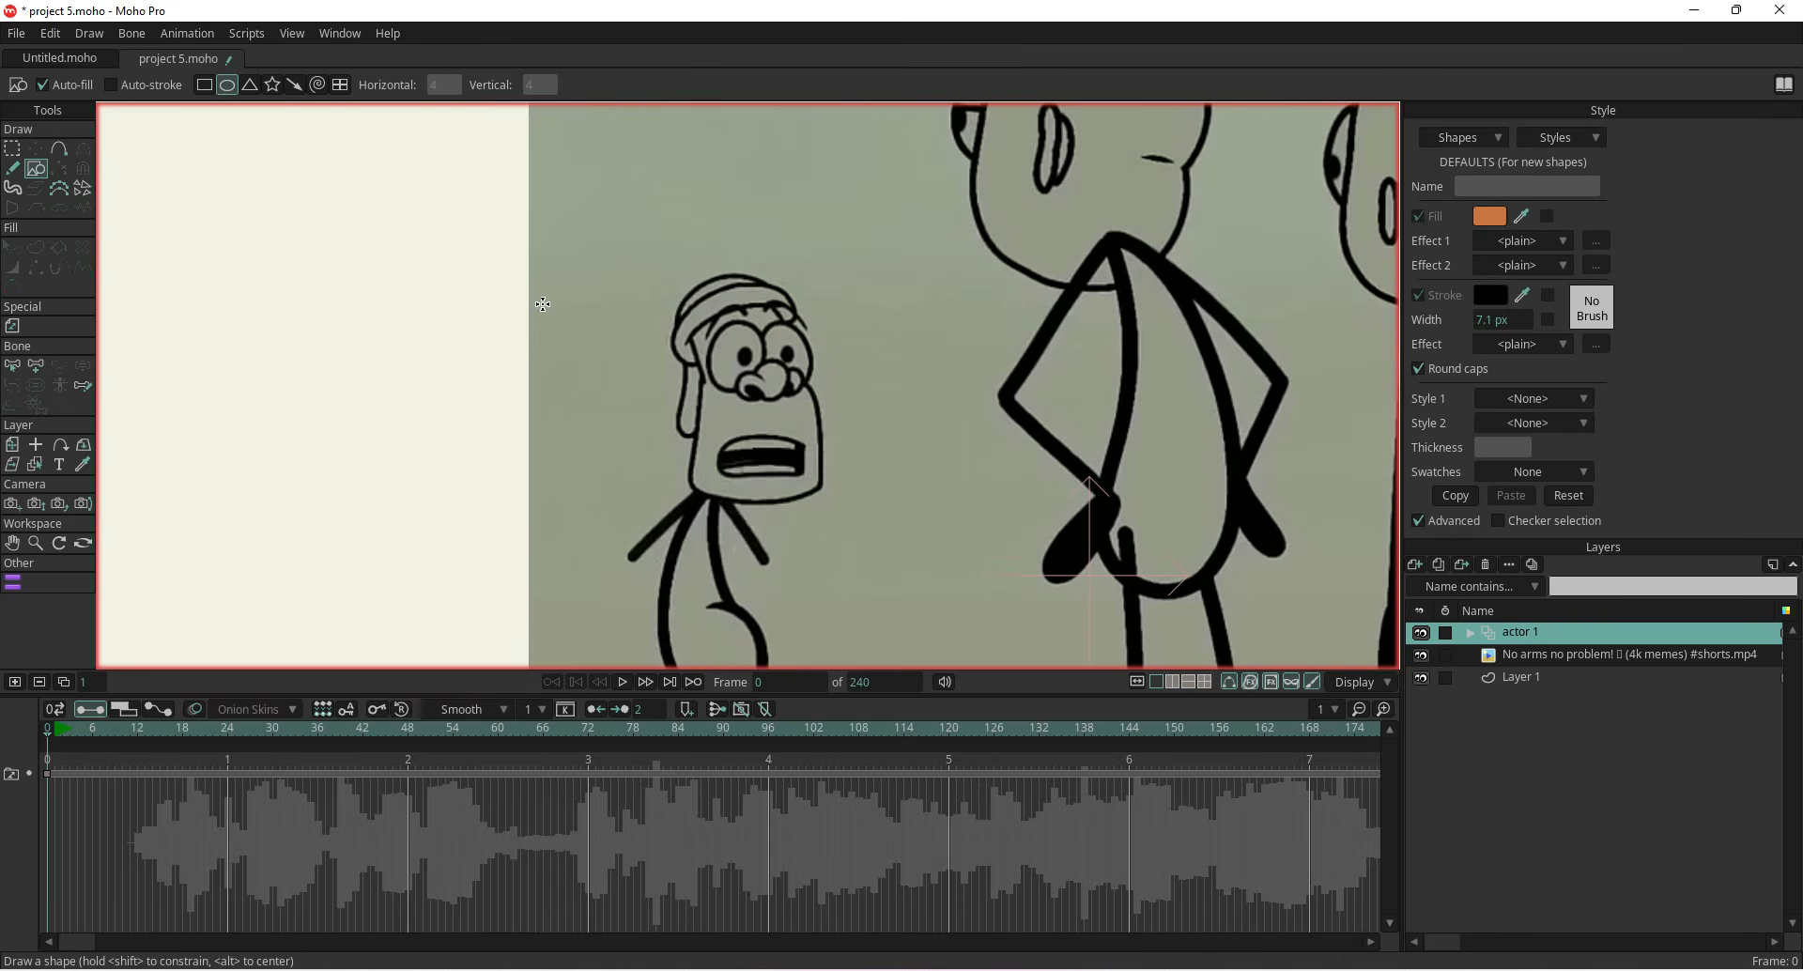
left_click_drag(573, 299, 700, 490)
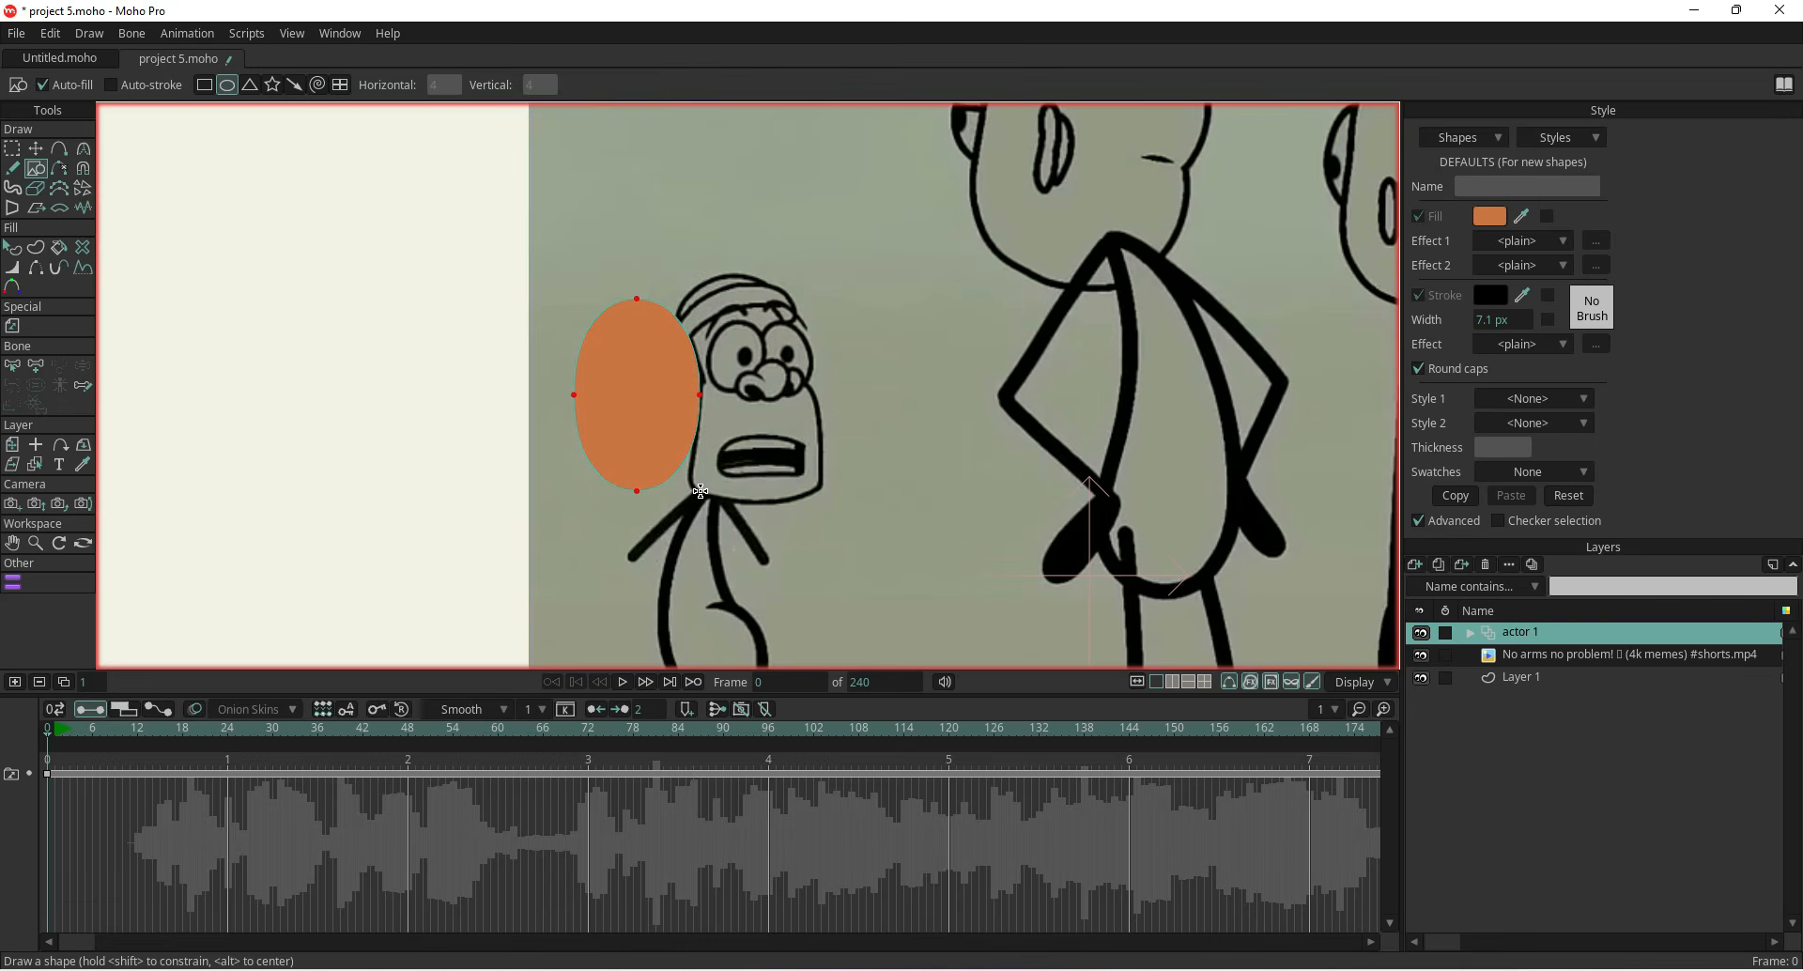
key("ctrl+z")
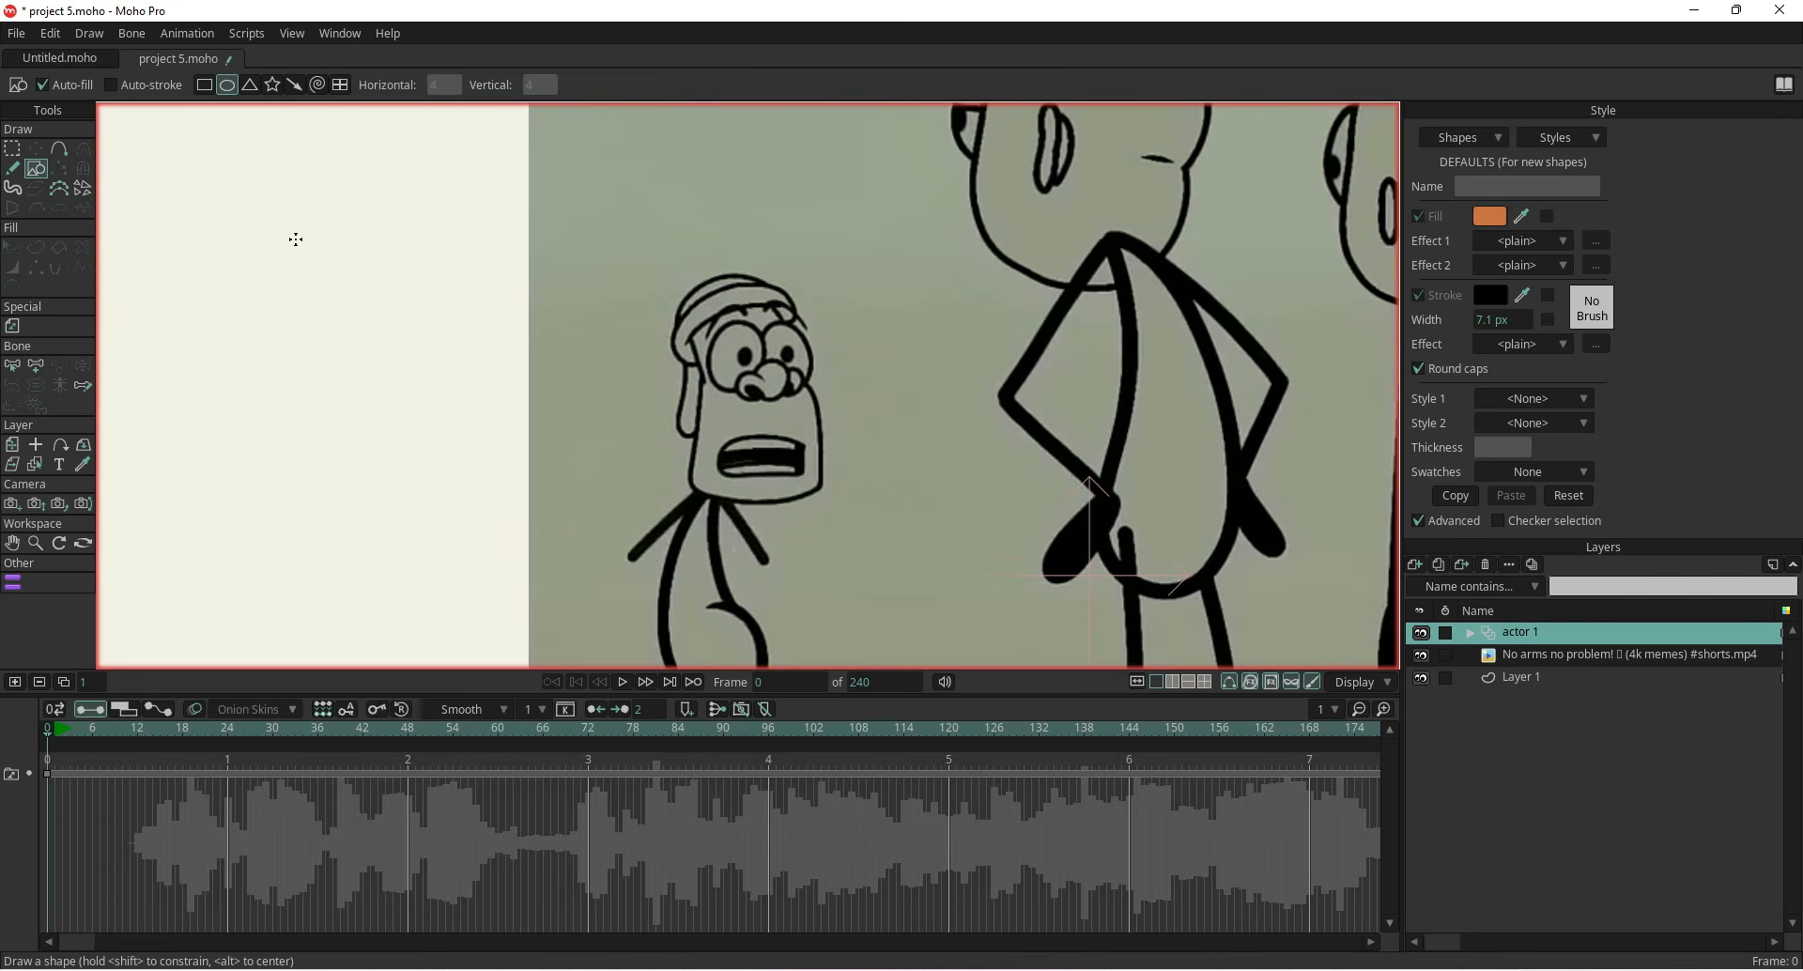
left_click_drag(695, 306, 823, 507)
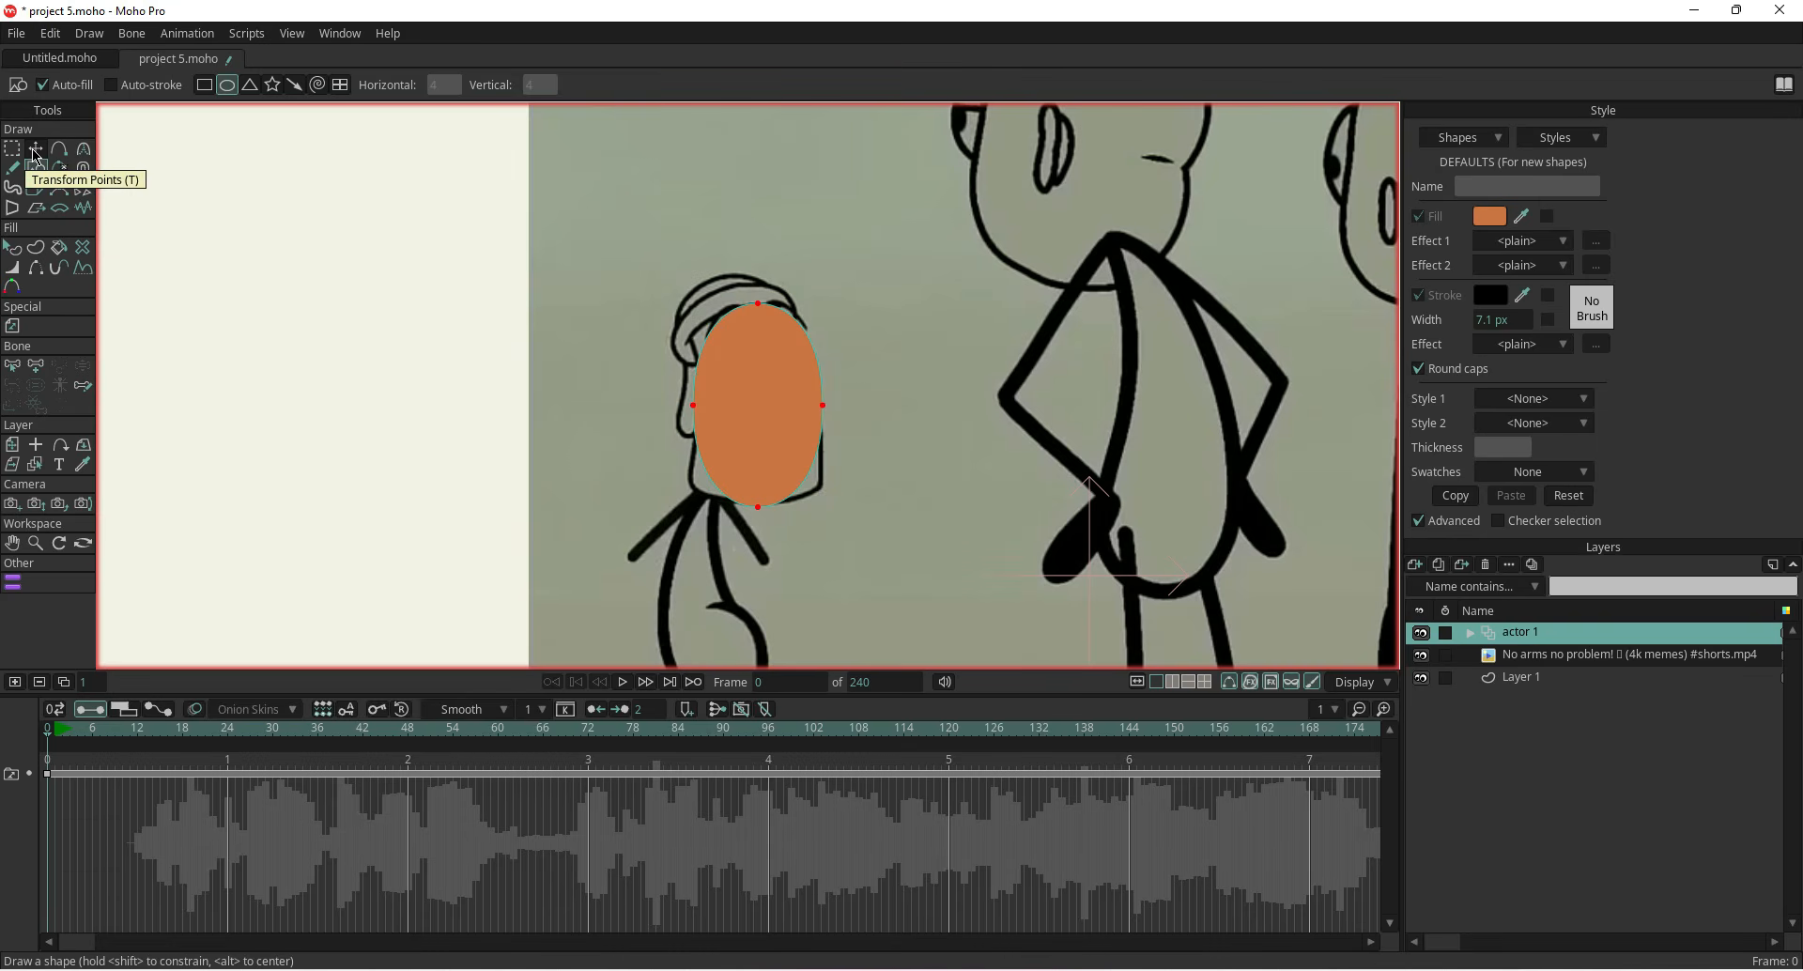
Set the actor 1 layer's opacity to 80 in its layer settings
double_click(1524, 634)
left_click(1189, 271)
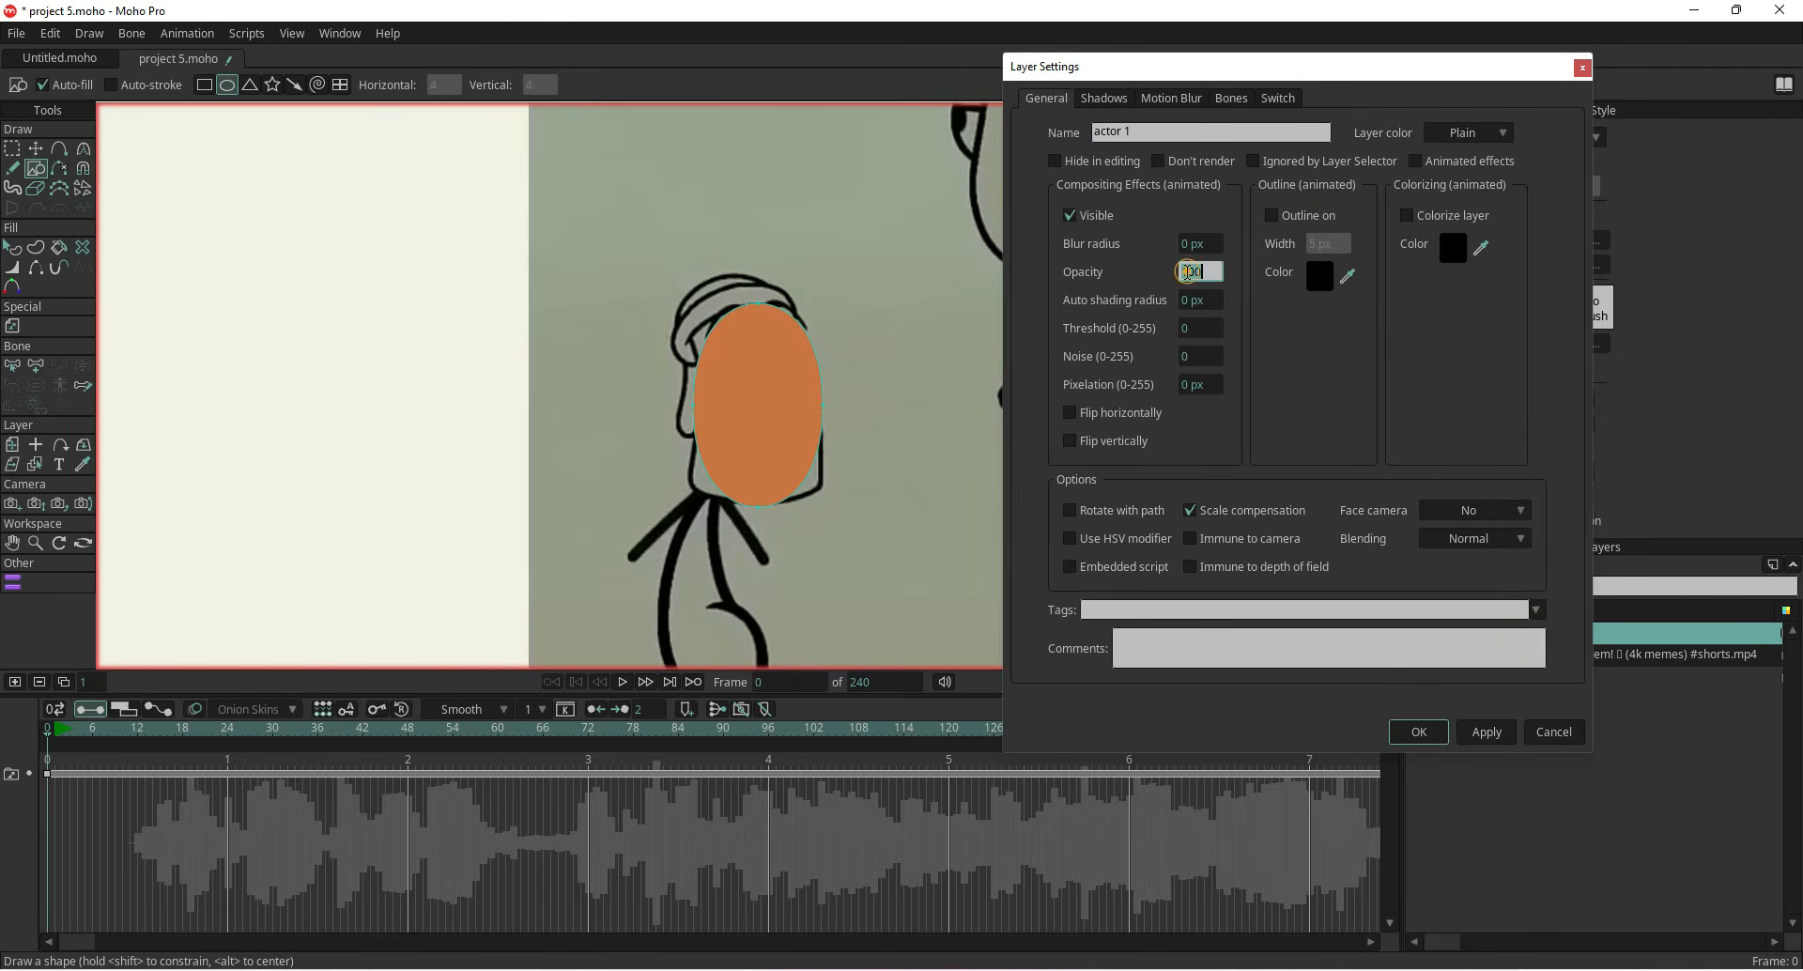
type("80")
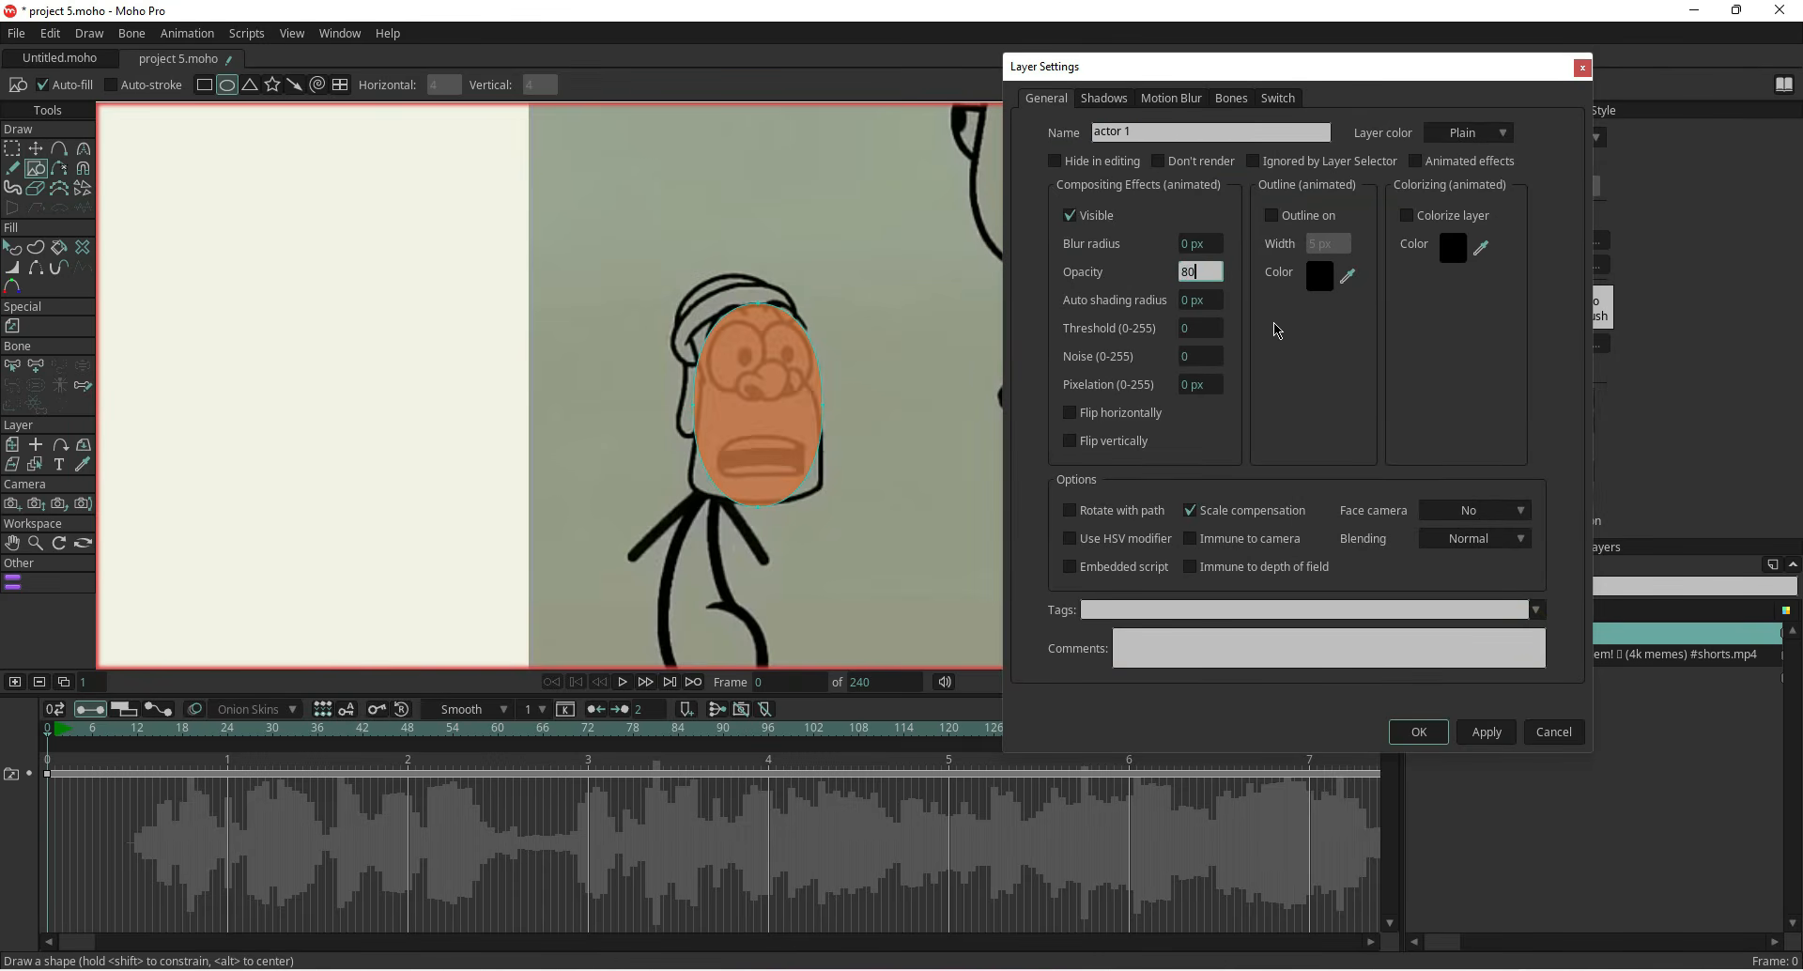
key("Return")
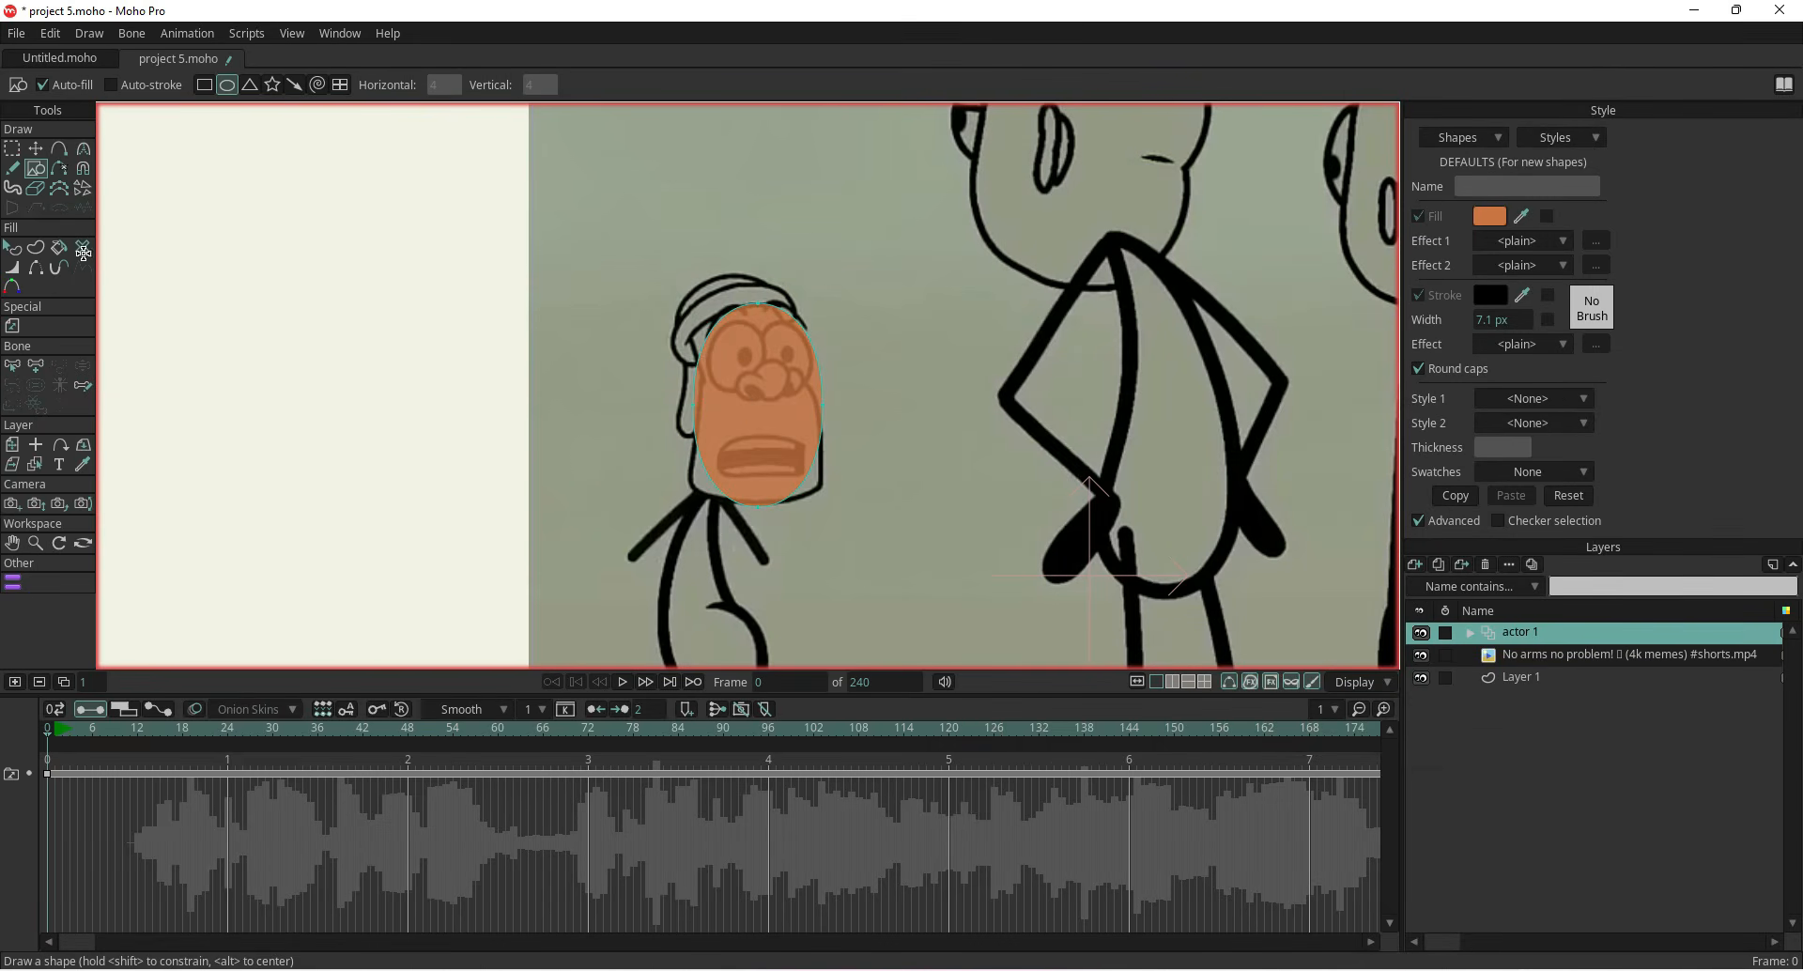
Nudge the oval's left and right points inward to fit the head outline
left_click(36, 148)
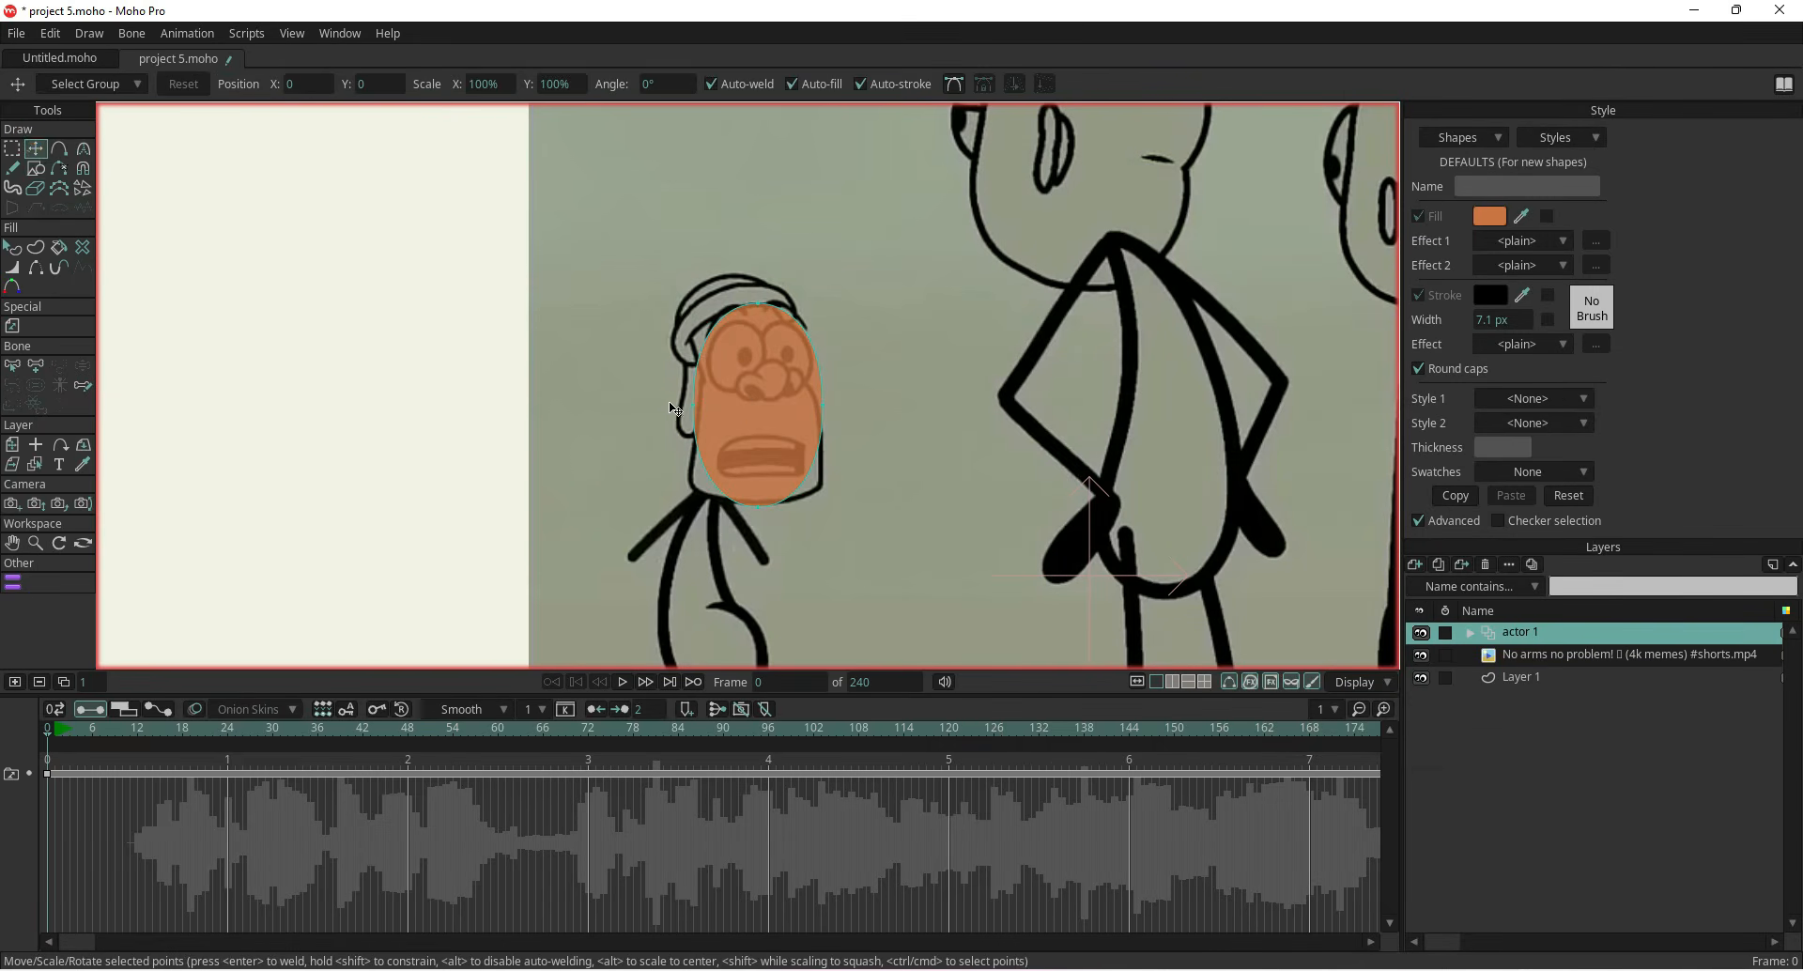
left_click_drag(693, 405, 698, 404)
left_click_drag(825, 410, 818, 406)
left_click(763, 503)
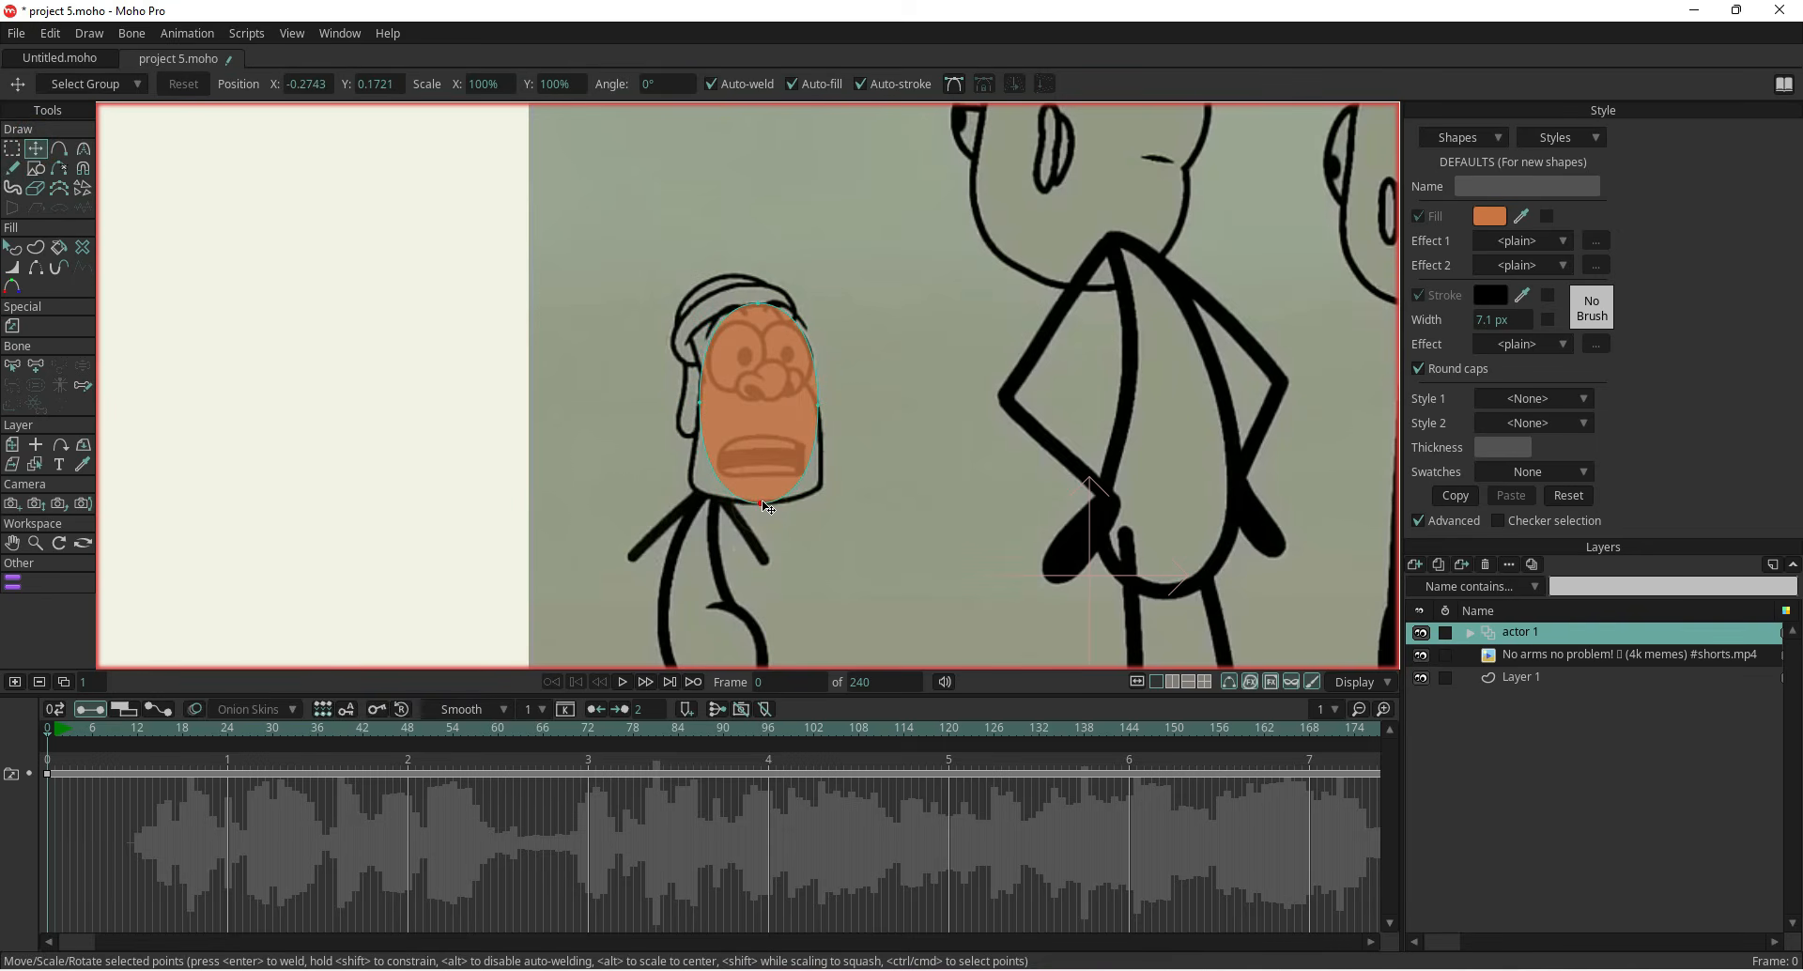
Add two points along the oval's lower edge and pull the left one outward toward the jaw
left_click(60, 150)
left_click(713, 470)
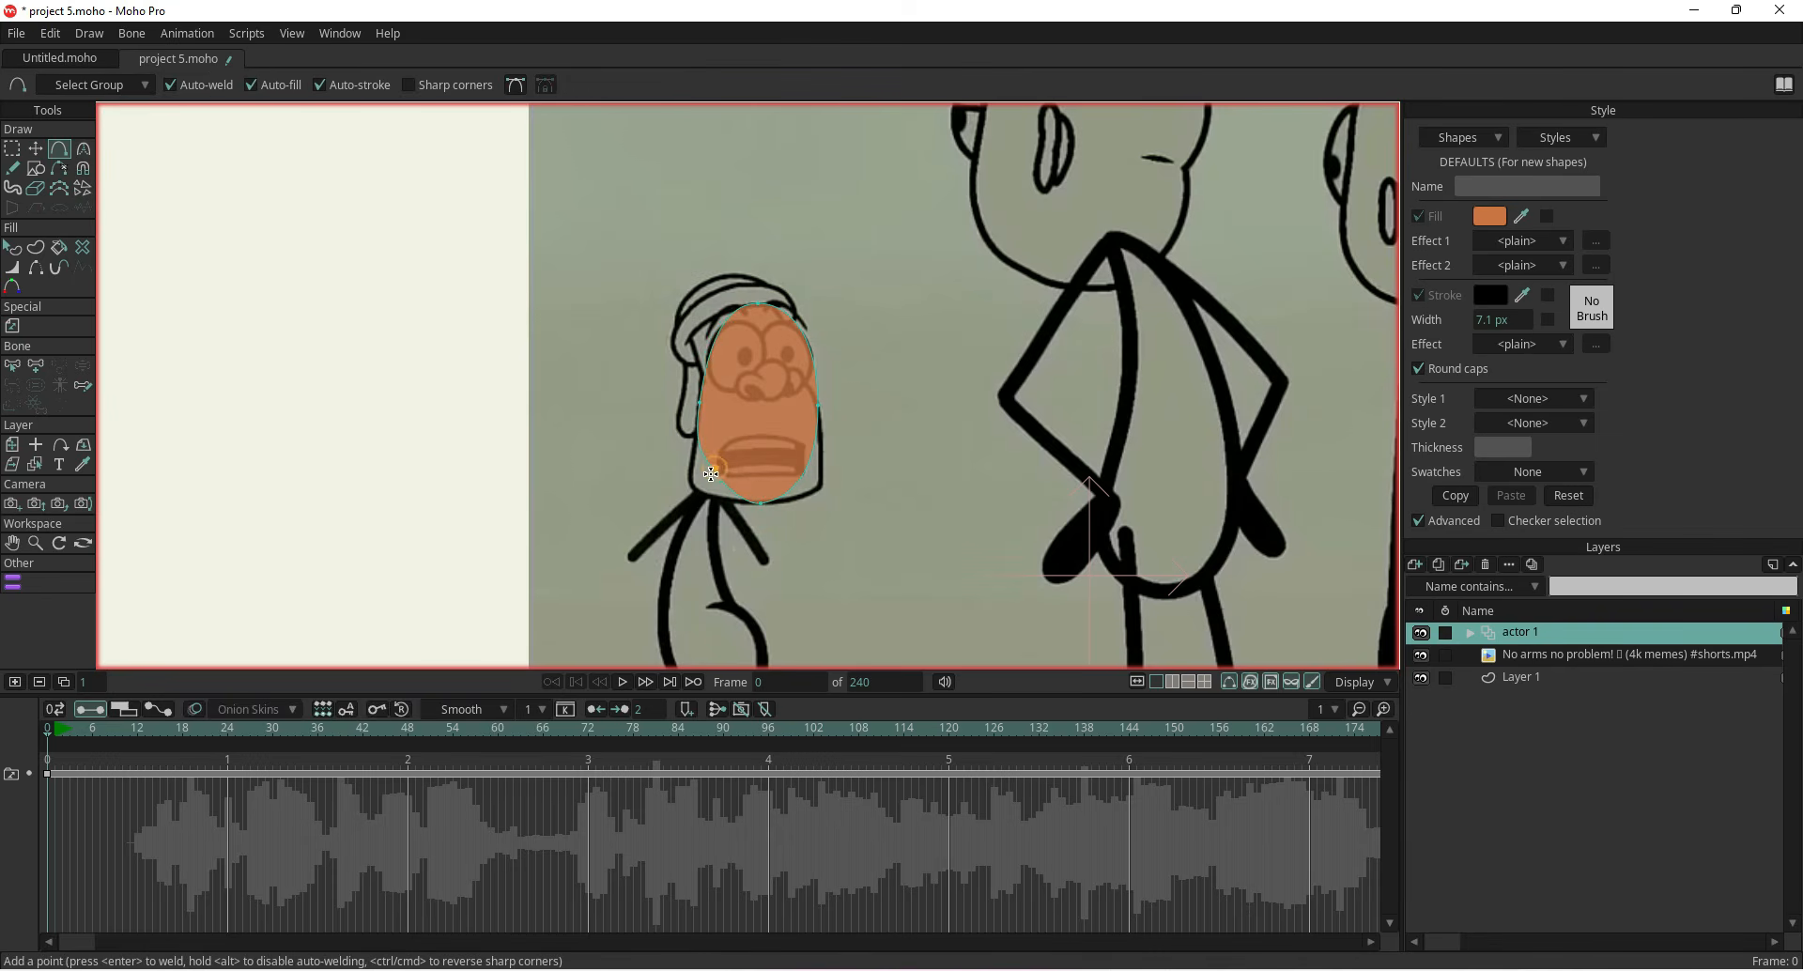
left_click(806, 470)
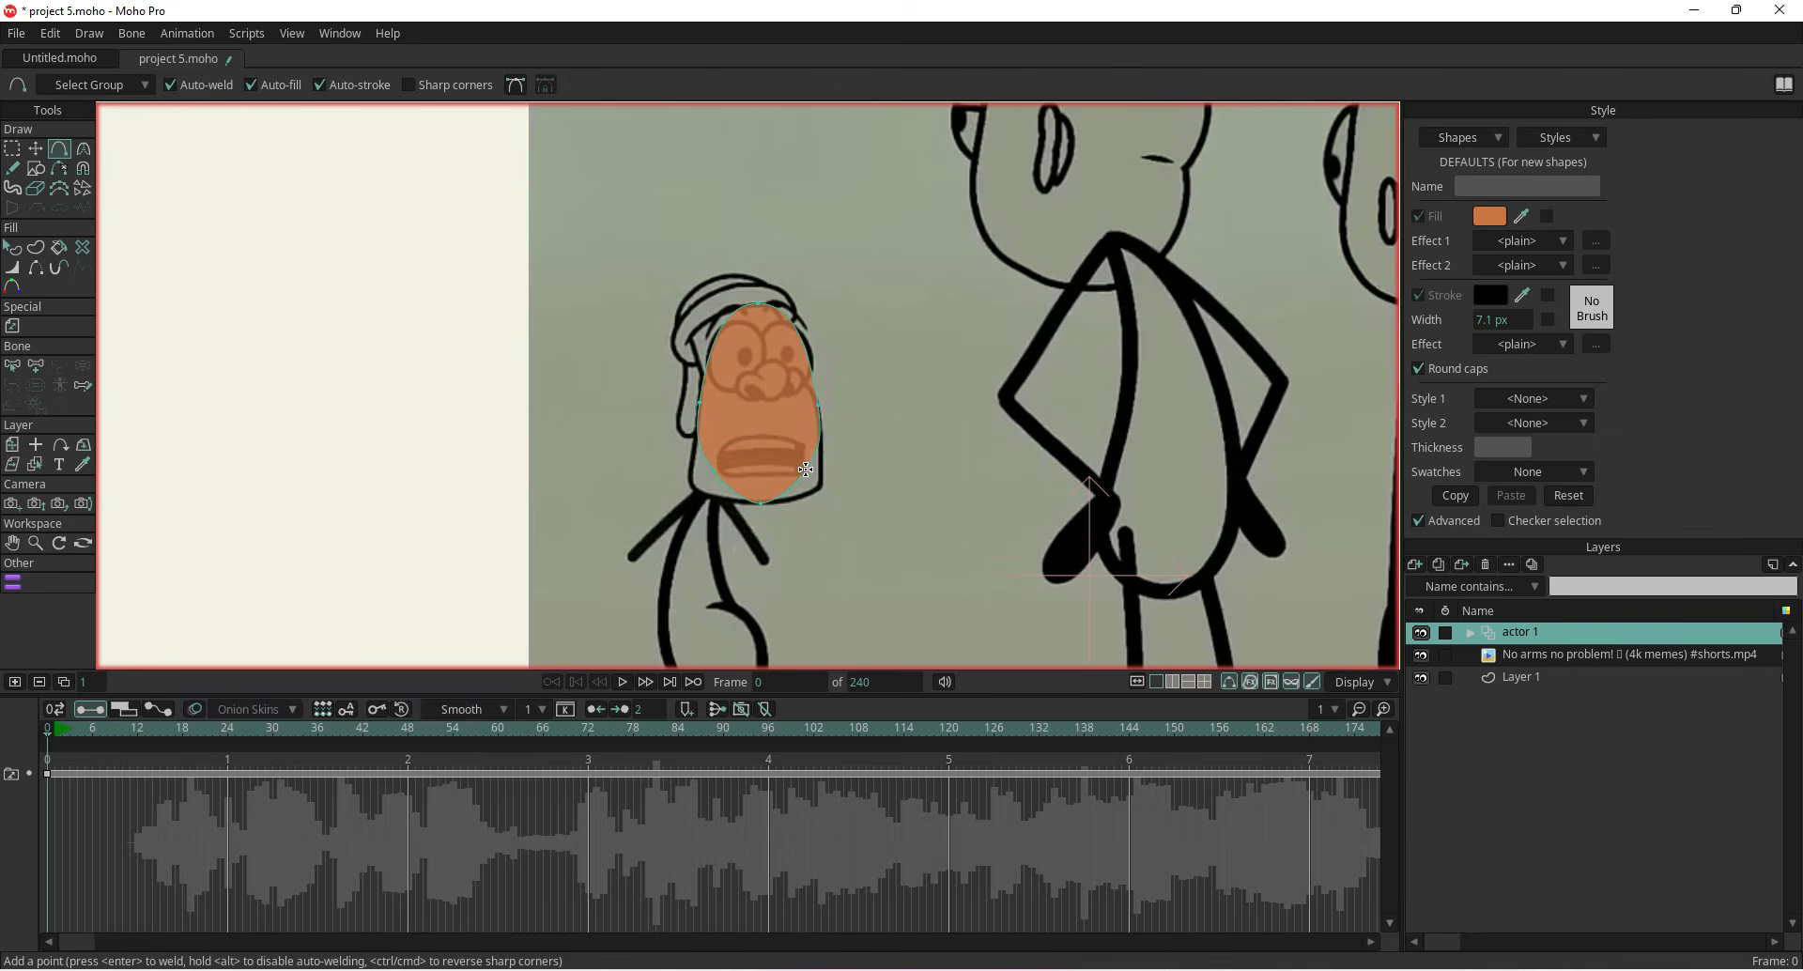
left_click(35, 148)
left_click_drag(713, 470, 698, 492)
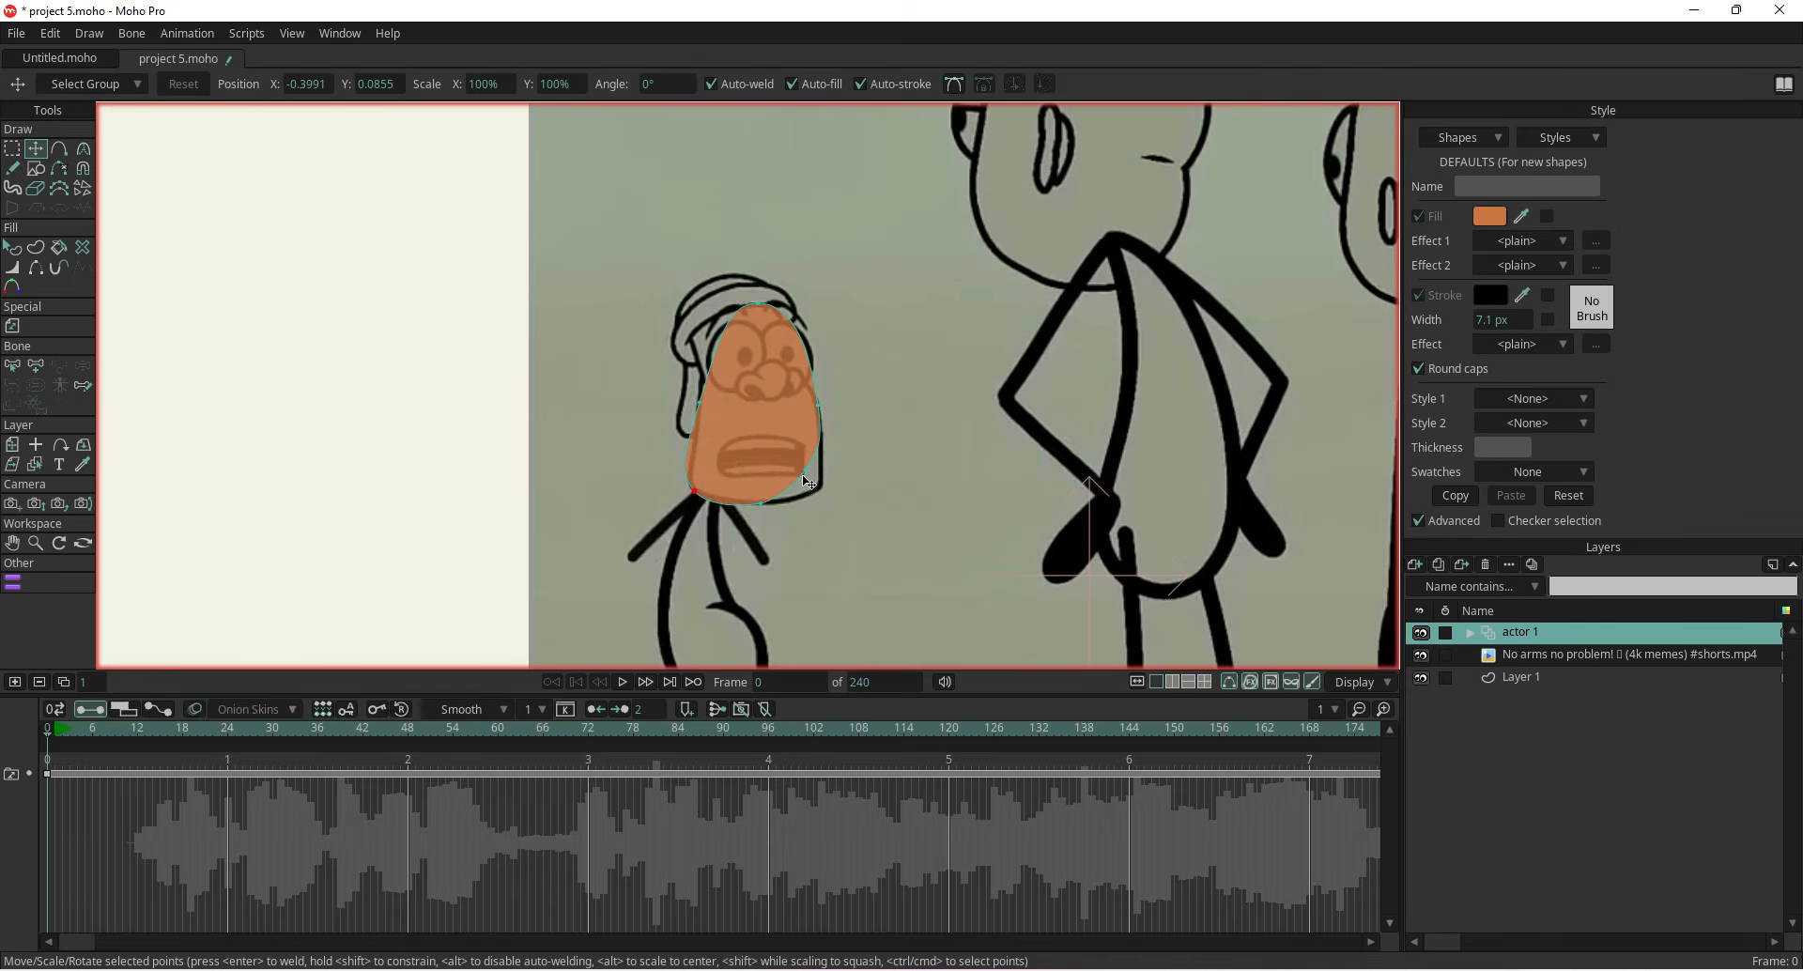
Pull the oval's lower right point outward toward the jaw and nudge another outline point to fit the head
left_click_drag(807, 476, 821, 490)
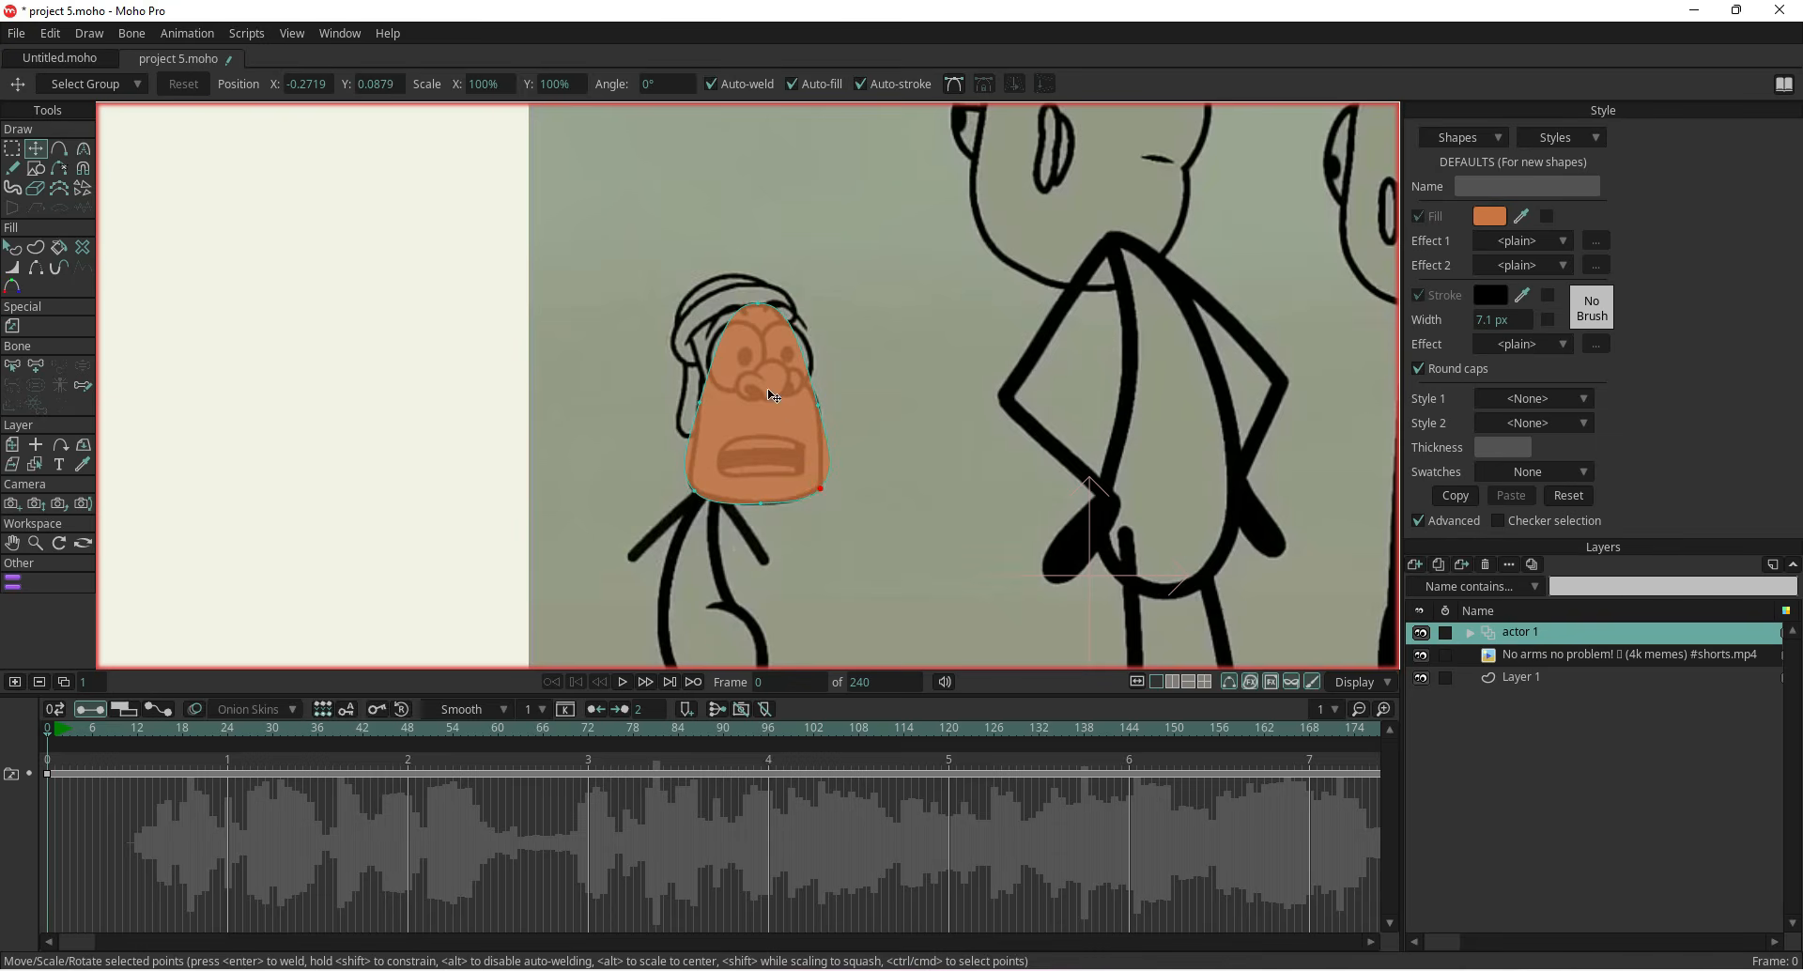
scroll(741, 338, "up", 3)
left_click_drag(724, 397, 767, 379)
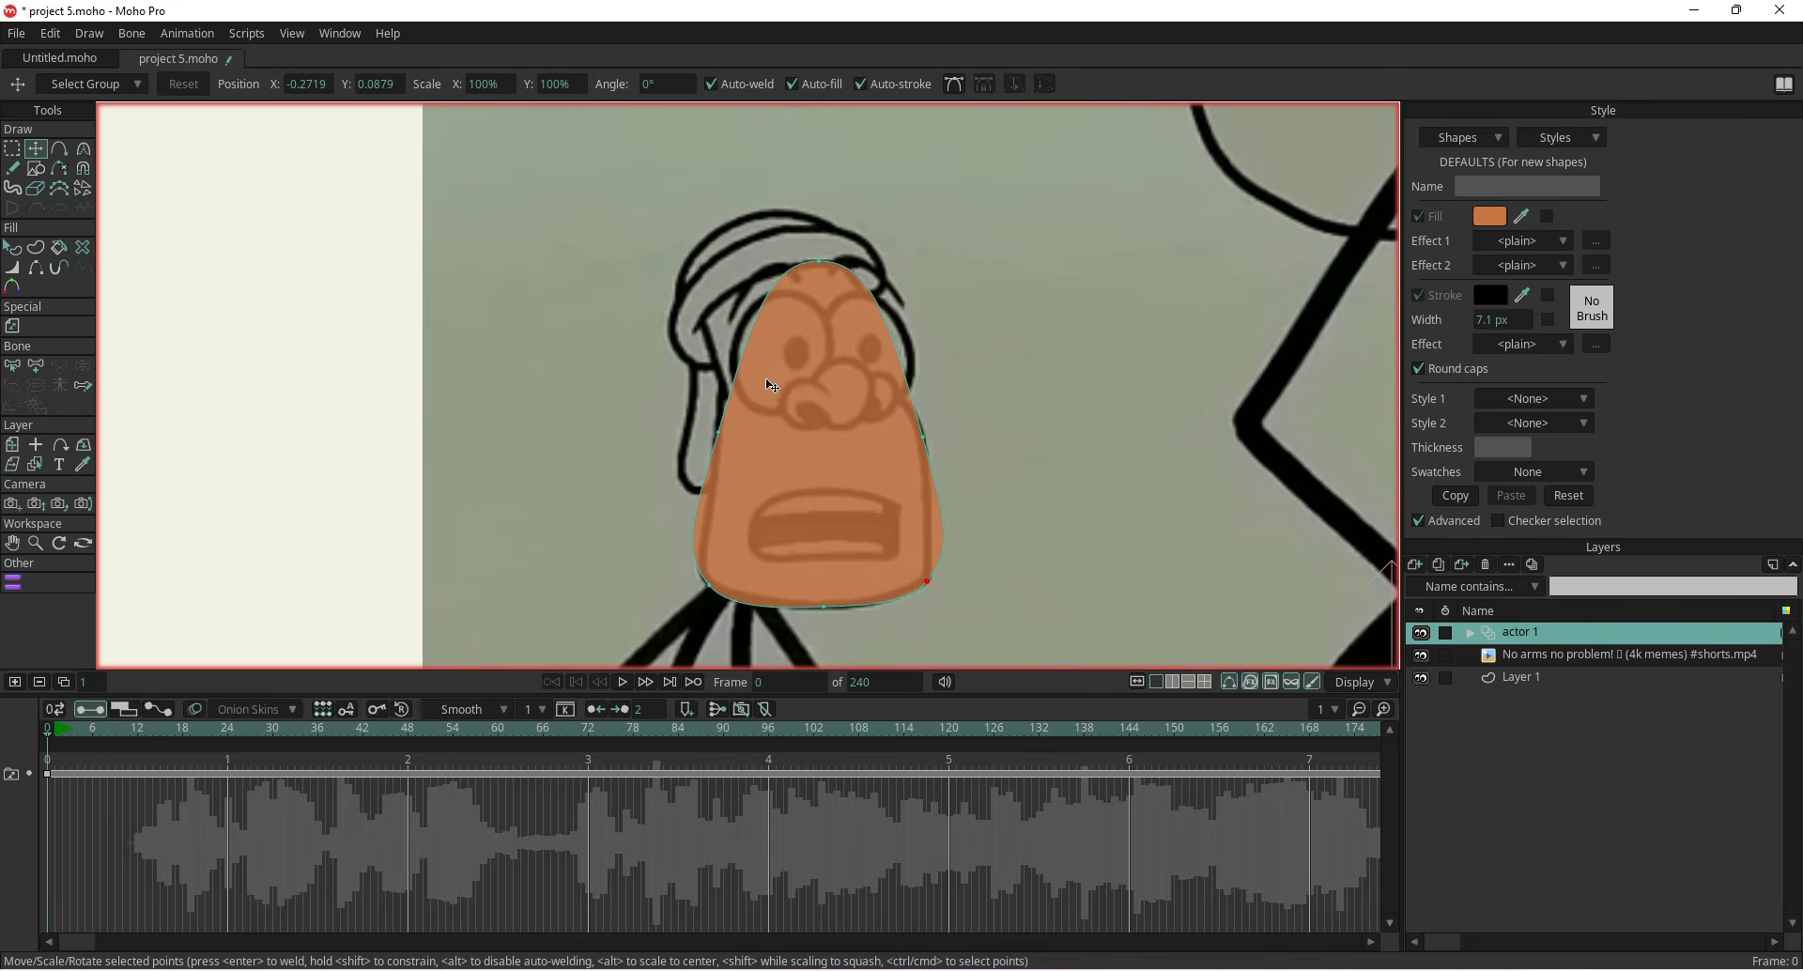
Add points on the head outline's upper left and right edges, then drag them and the top point to match the head shape
left_click(58, 148)
left_click(749, 333)
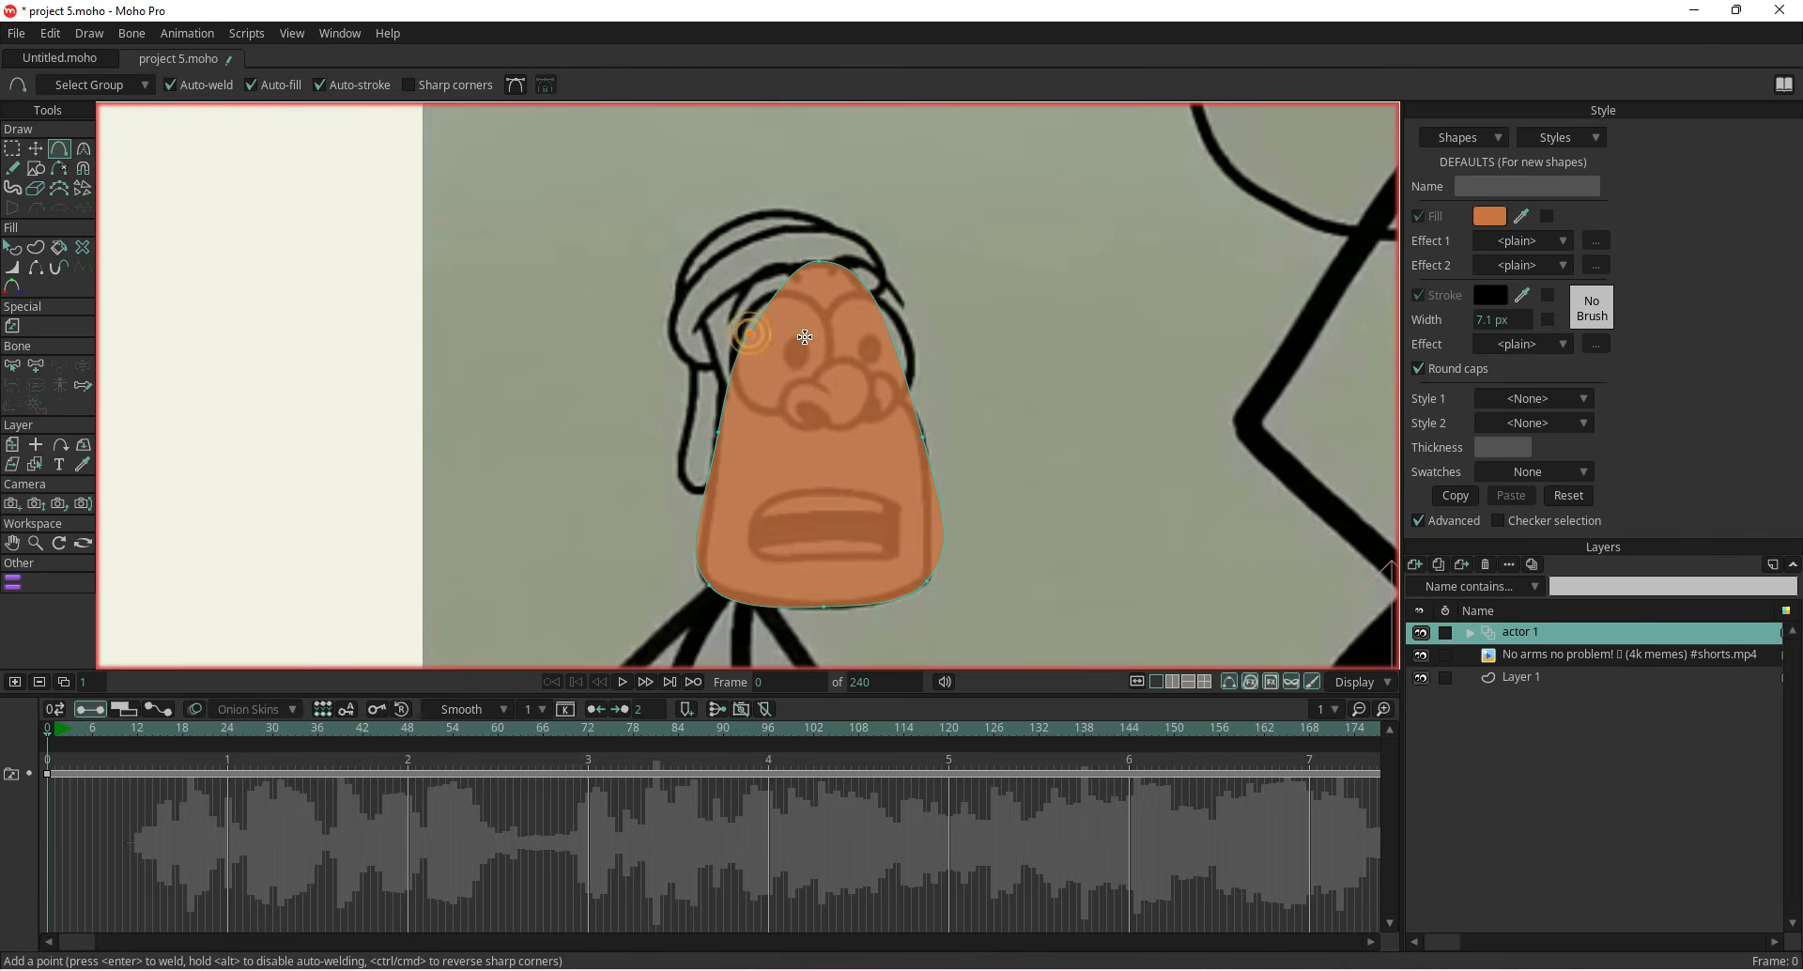
left_click(884, 320)
left_click(35, 148)
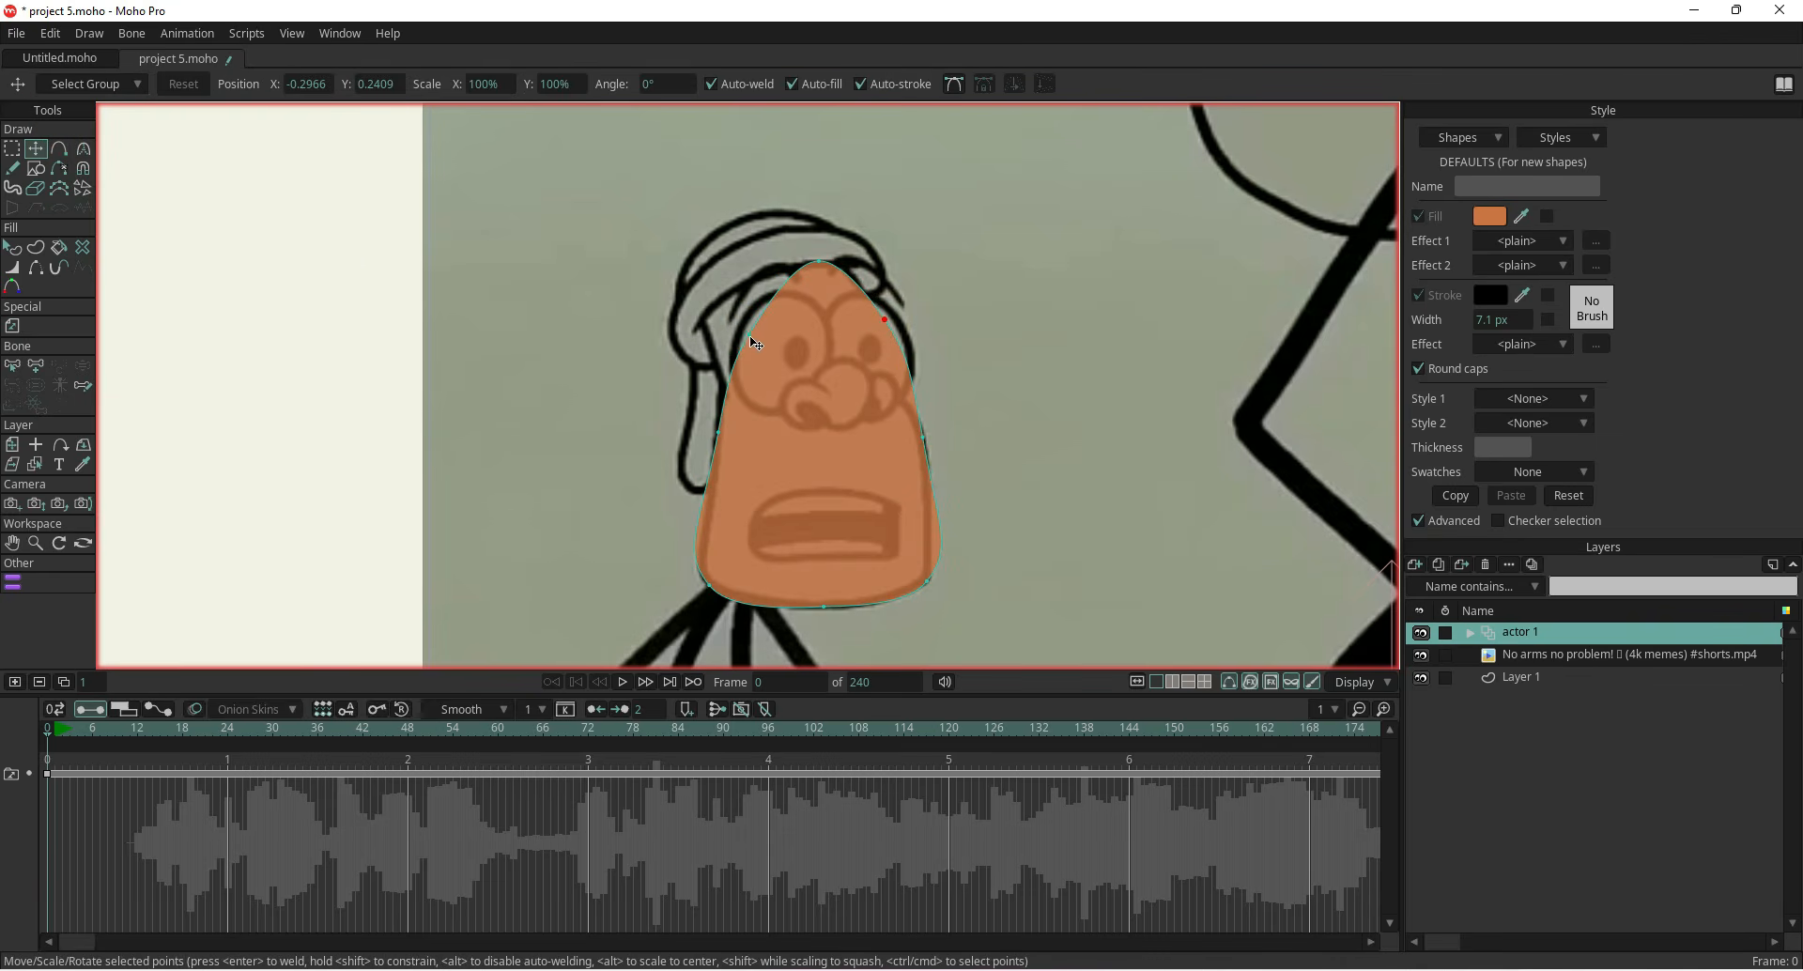
left_click_drag(752, 336, 710, 317)
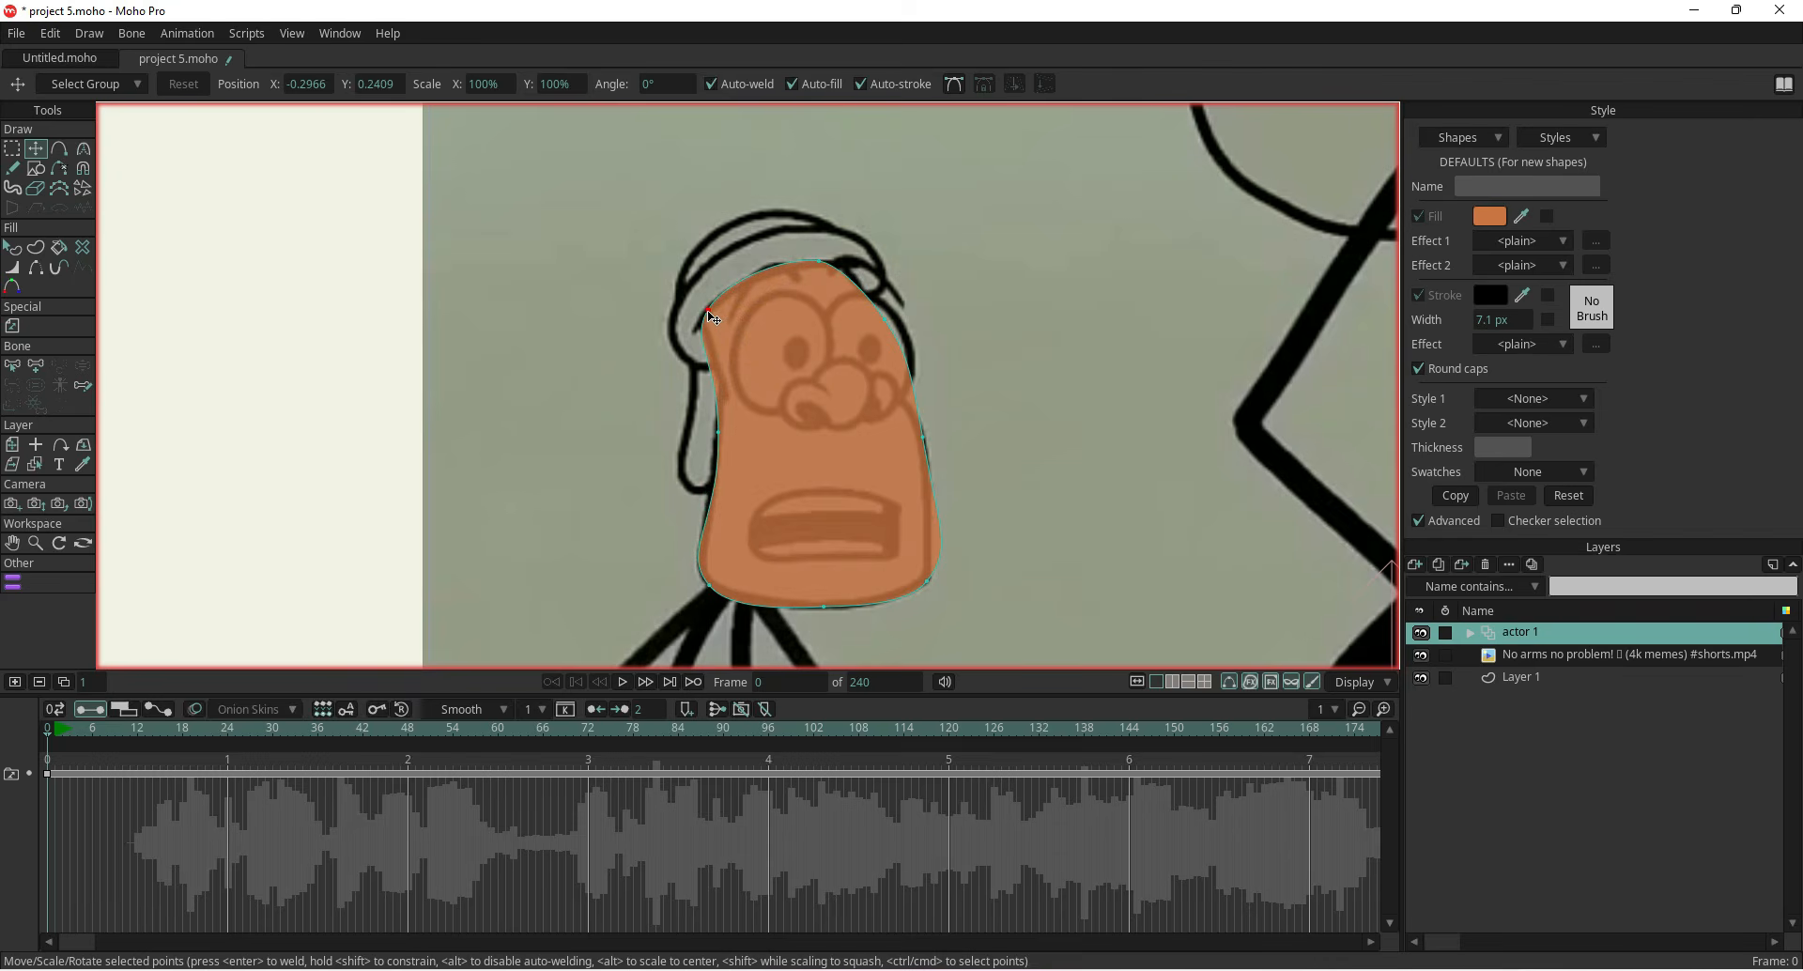
left_click_drag(719, 433, 720, 413)
left_click_drag(816, 265, 806, 245)
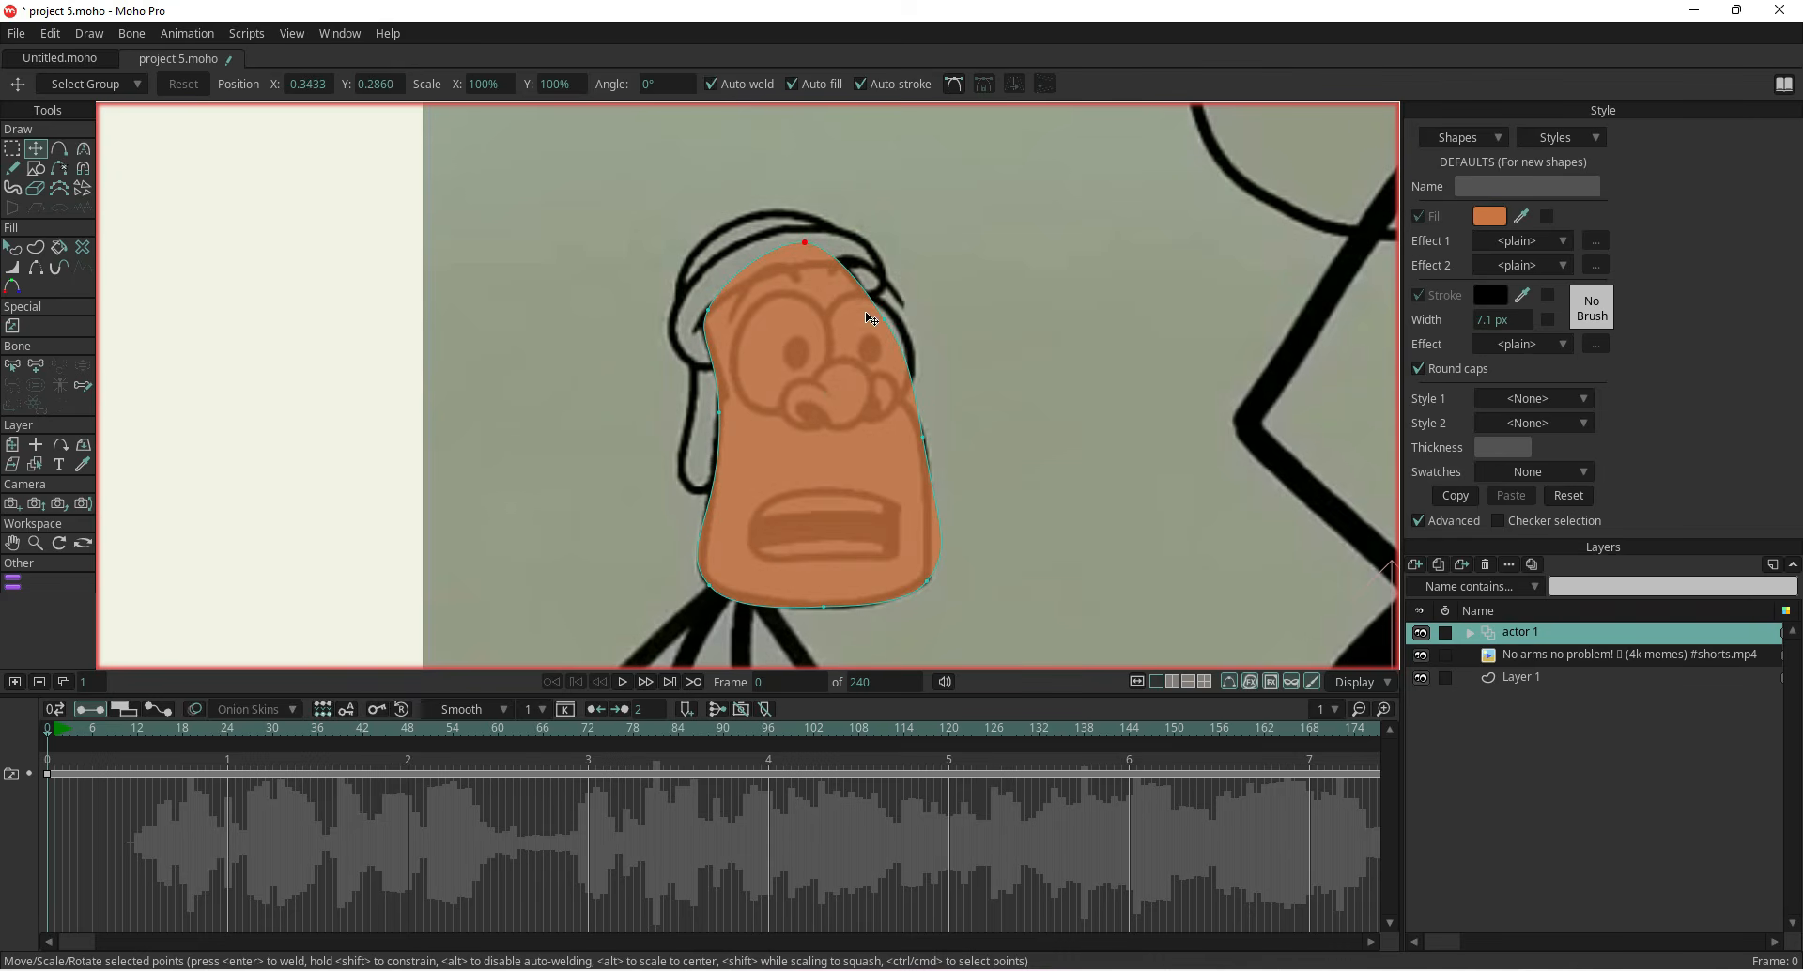
left_click_drag(888, 320, 884, 308)
left_click(920, 433)
Select the head outline's lower points and show their Bezier handles
scroll(817, 540, "down", 1)
left_click_drag(780, 532, 728, 459)
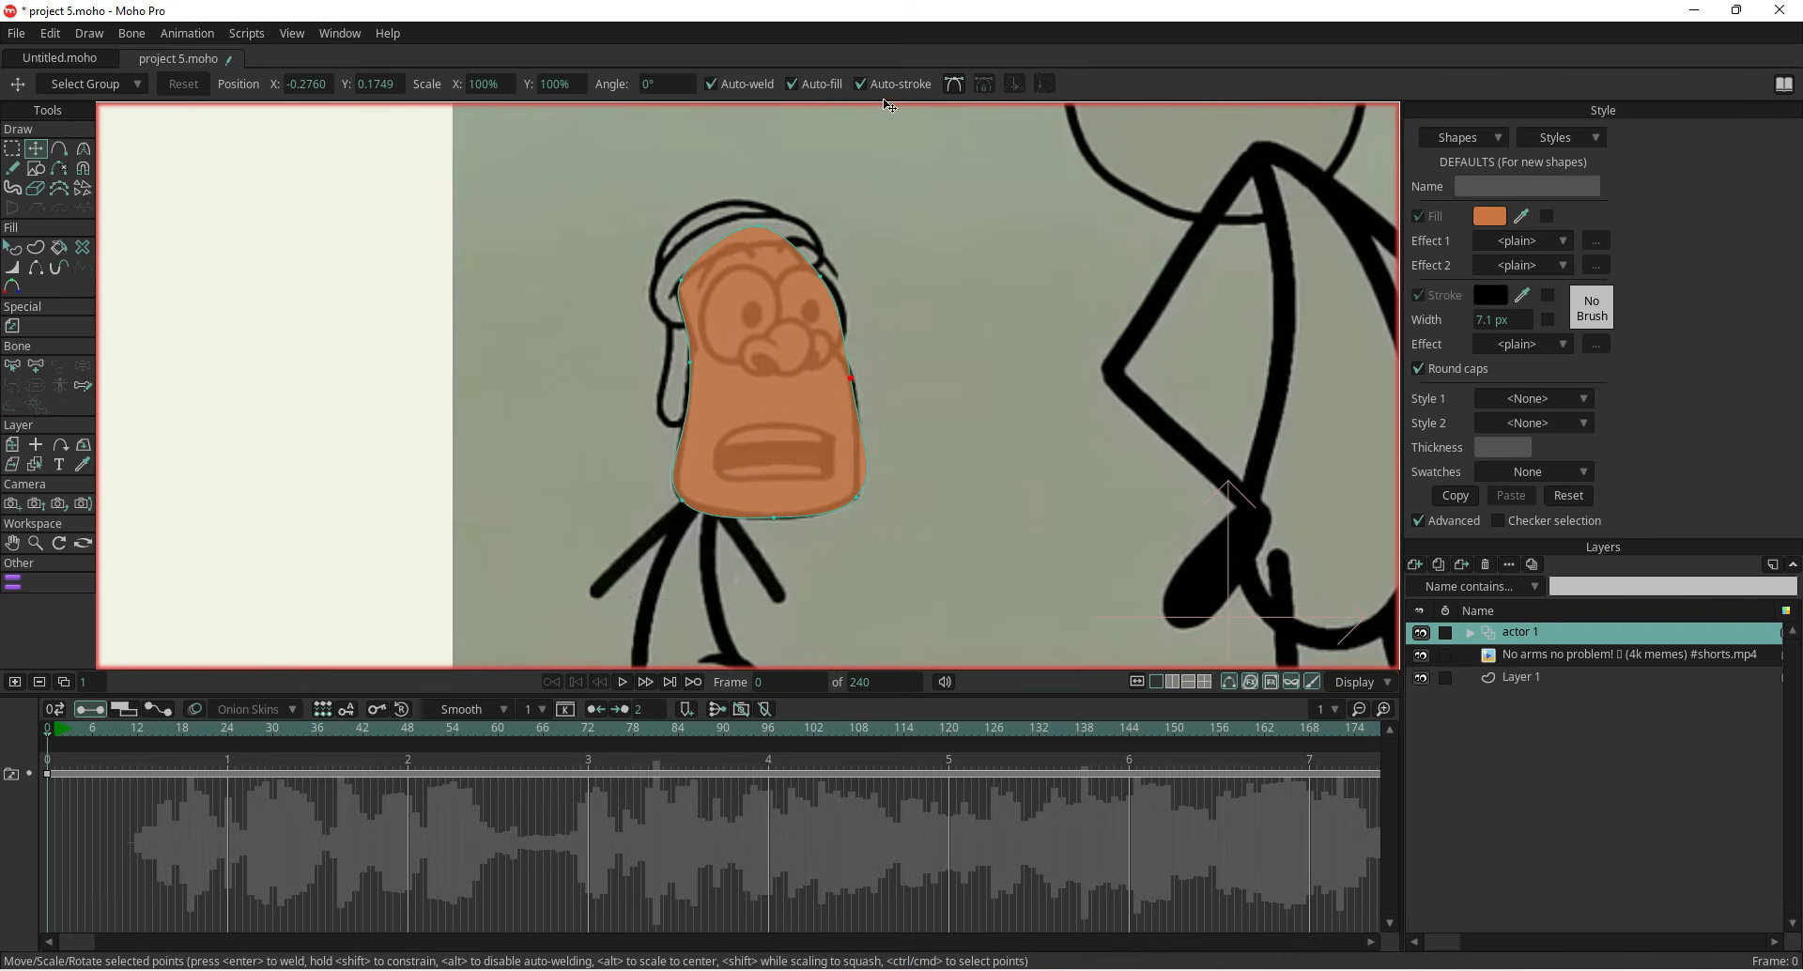
left_click(956, 85)
scroll(884, 510, "up", 1)
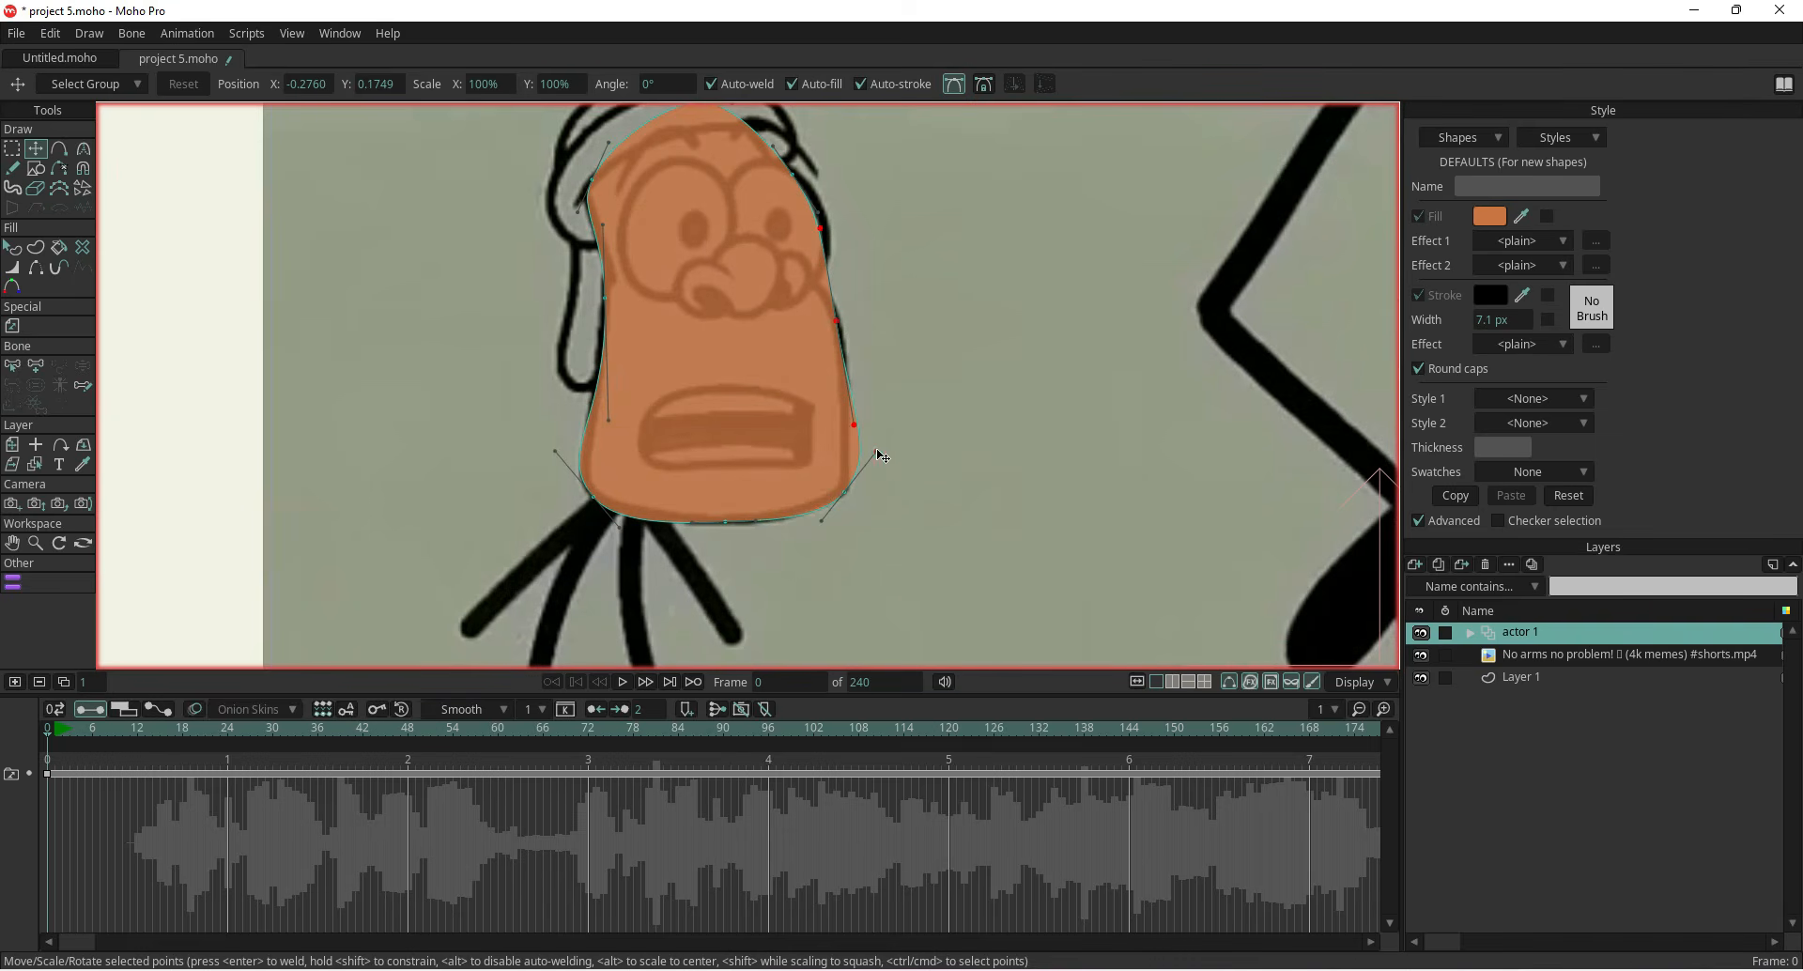
left_click_drag(879, 454, 875, 451)
With the Curvature tool, adjust the handles around the jaw and lower corners to smooth the head outline
left_click(83, 148)
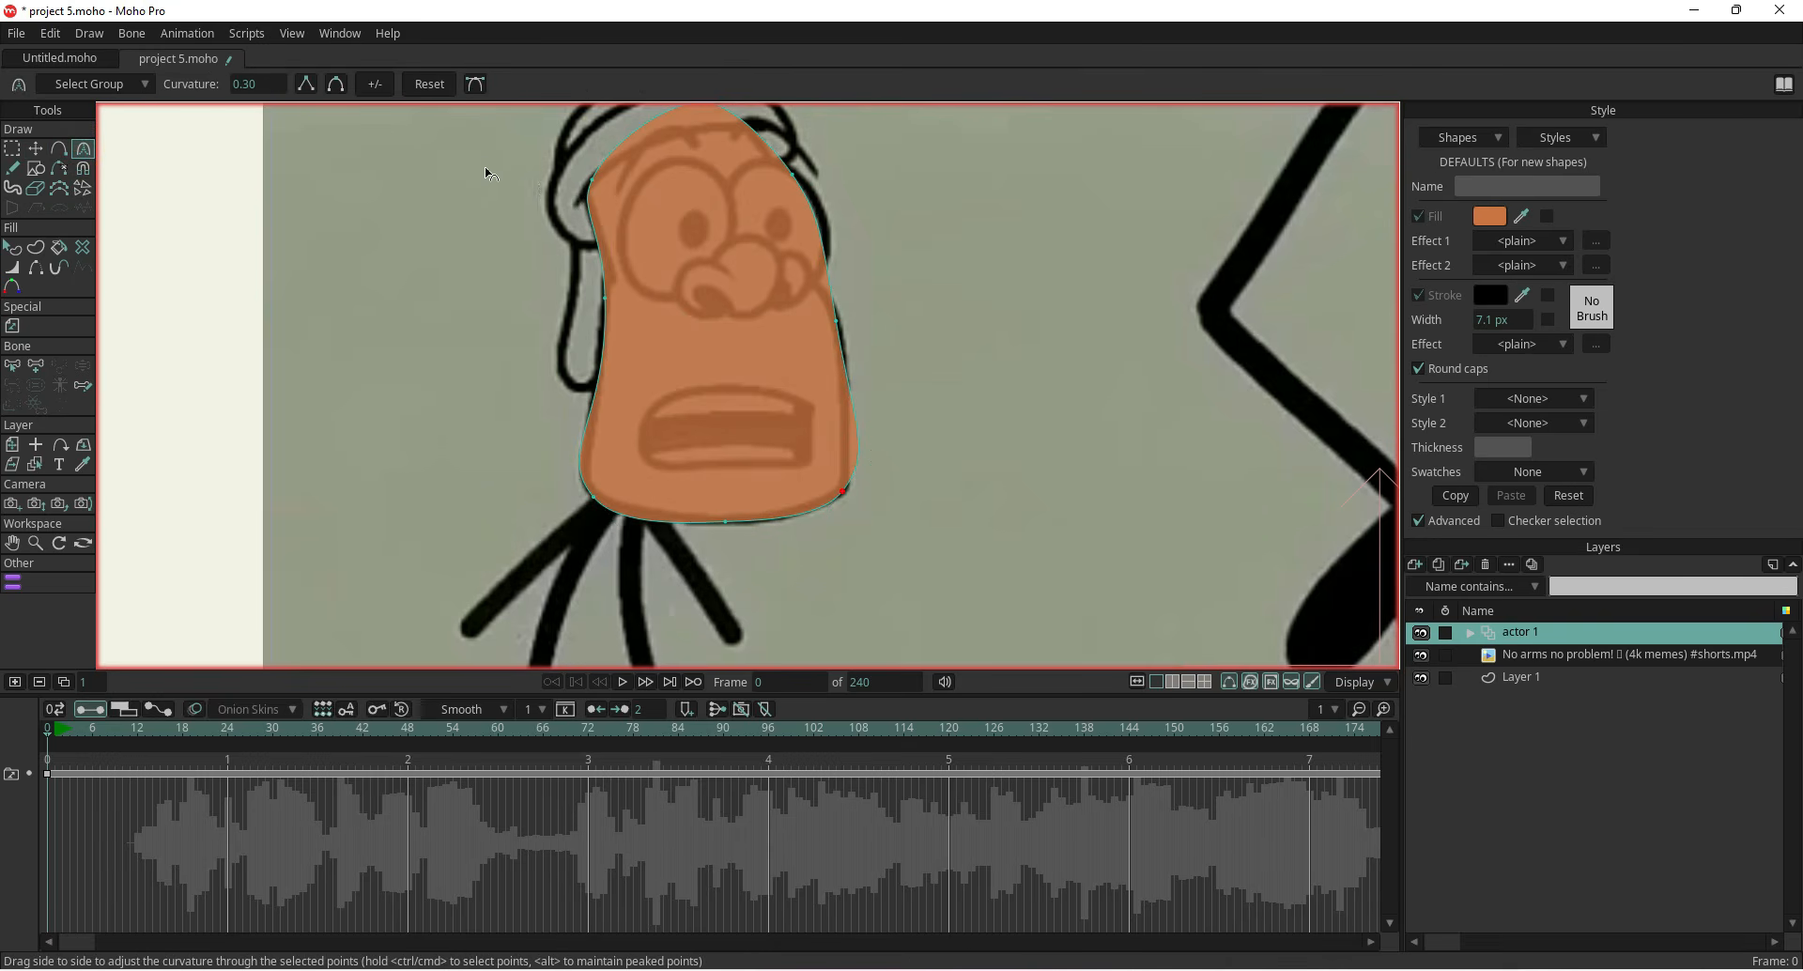
left_click(475, 84)
left_click_drag(872, 453, 863, 382)
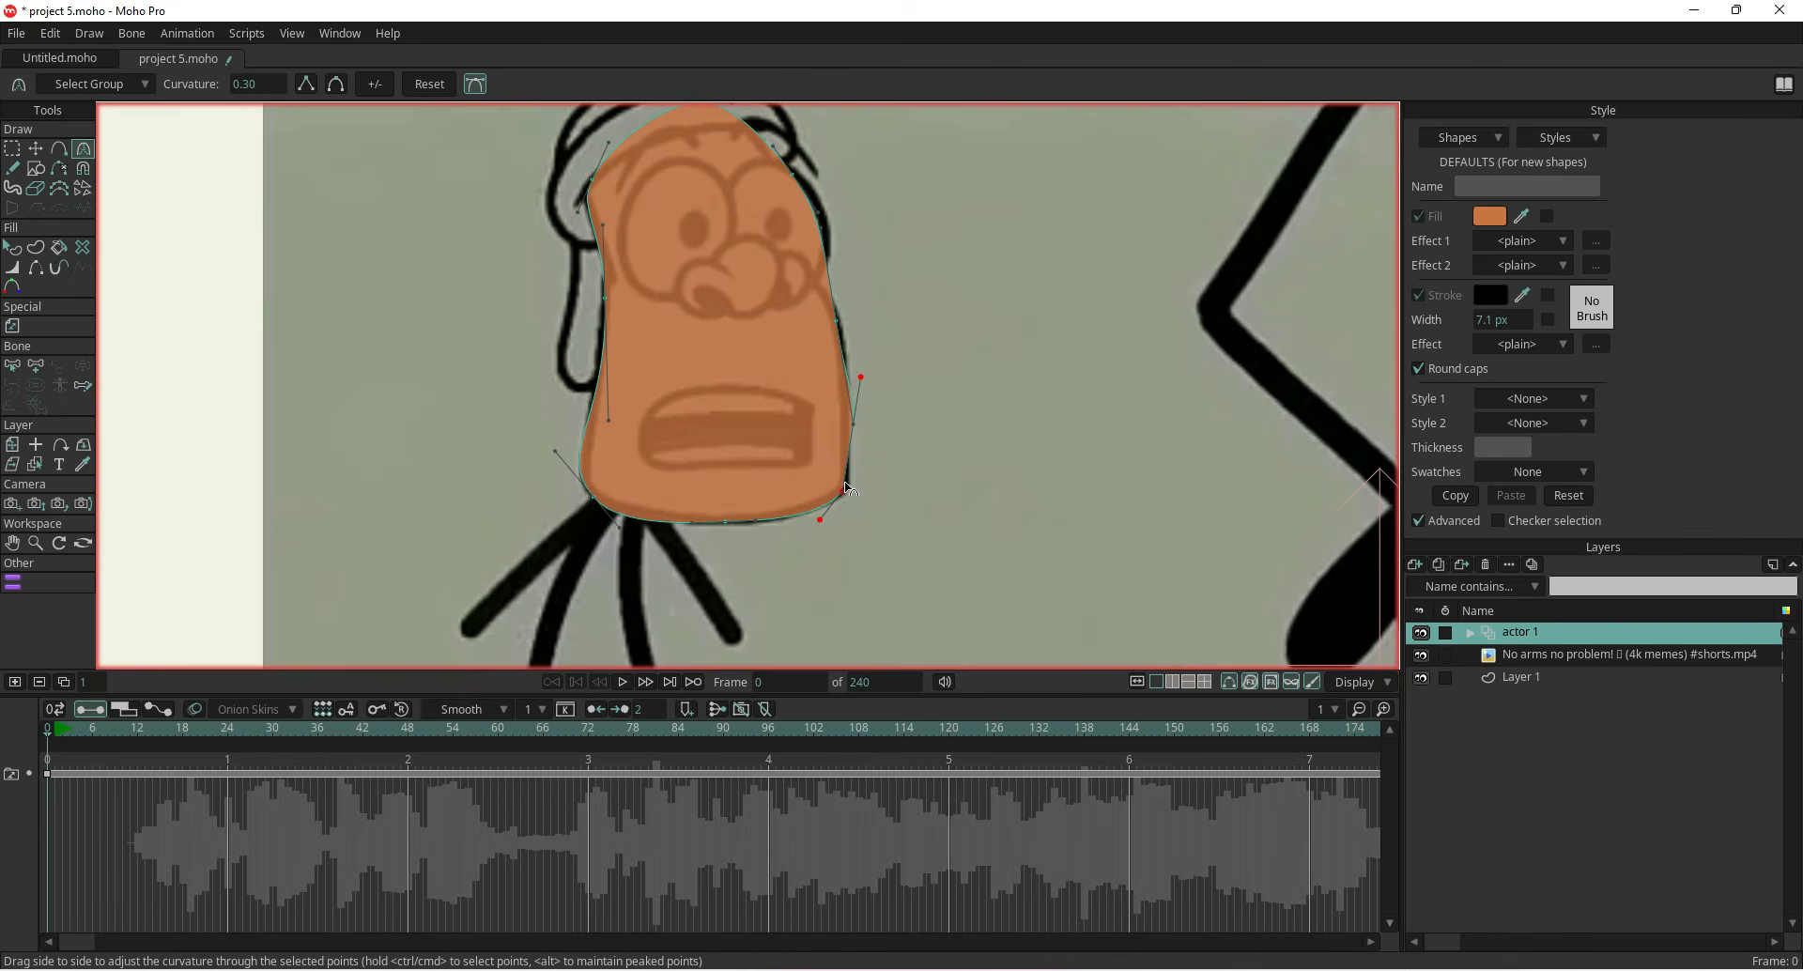
left_click_drag(821, 520, 813, 516)
left_click(616, 525)
left_click_drag(616, 525, 630, 520)
left_click_drag(553, 449, 561, 447)
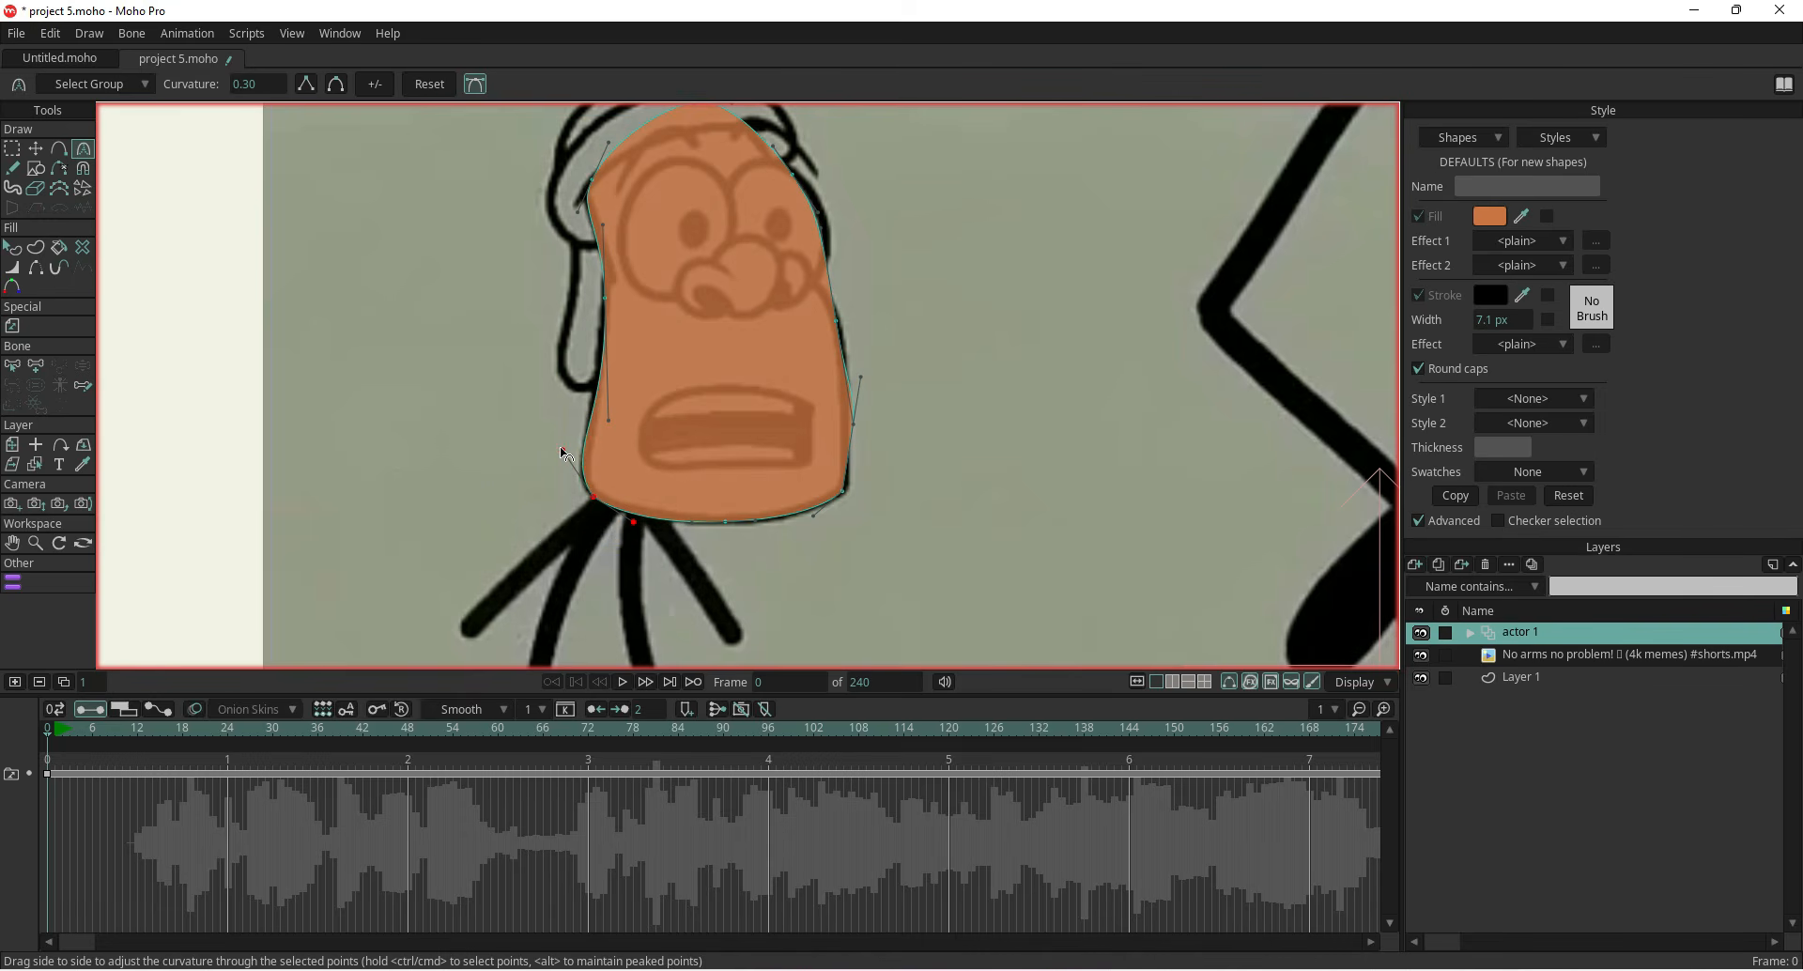
left_click_drag(472, 379, 489, 421)
Select the head shape, enable its stroke and set the stroke width to 3 px
scroll(488, 423, "down", 3)
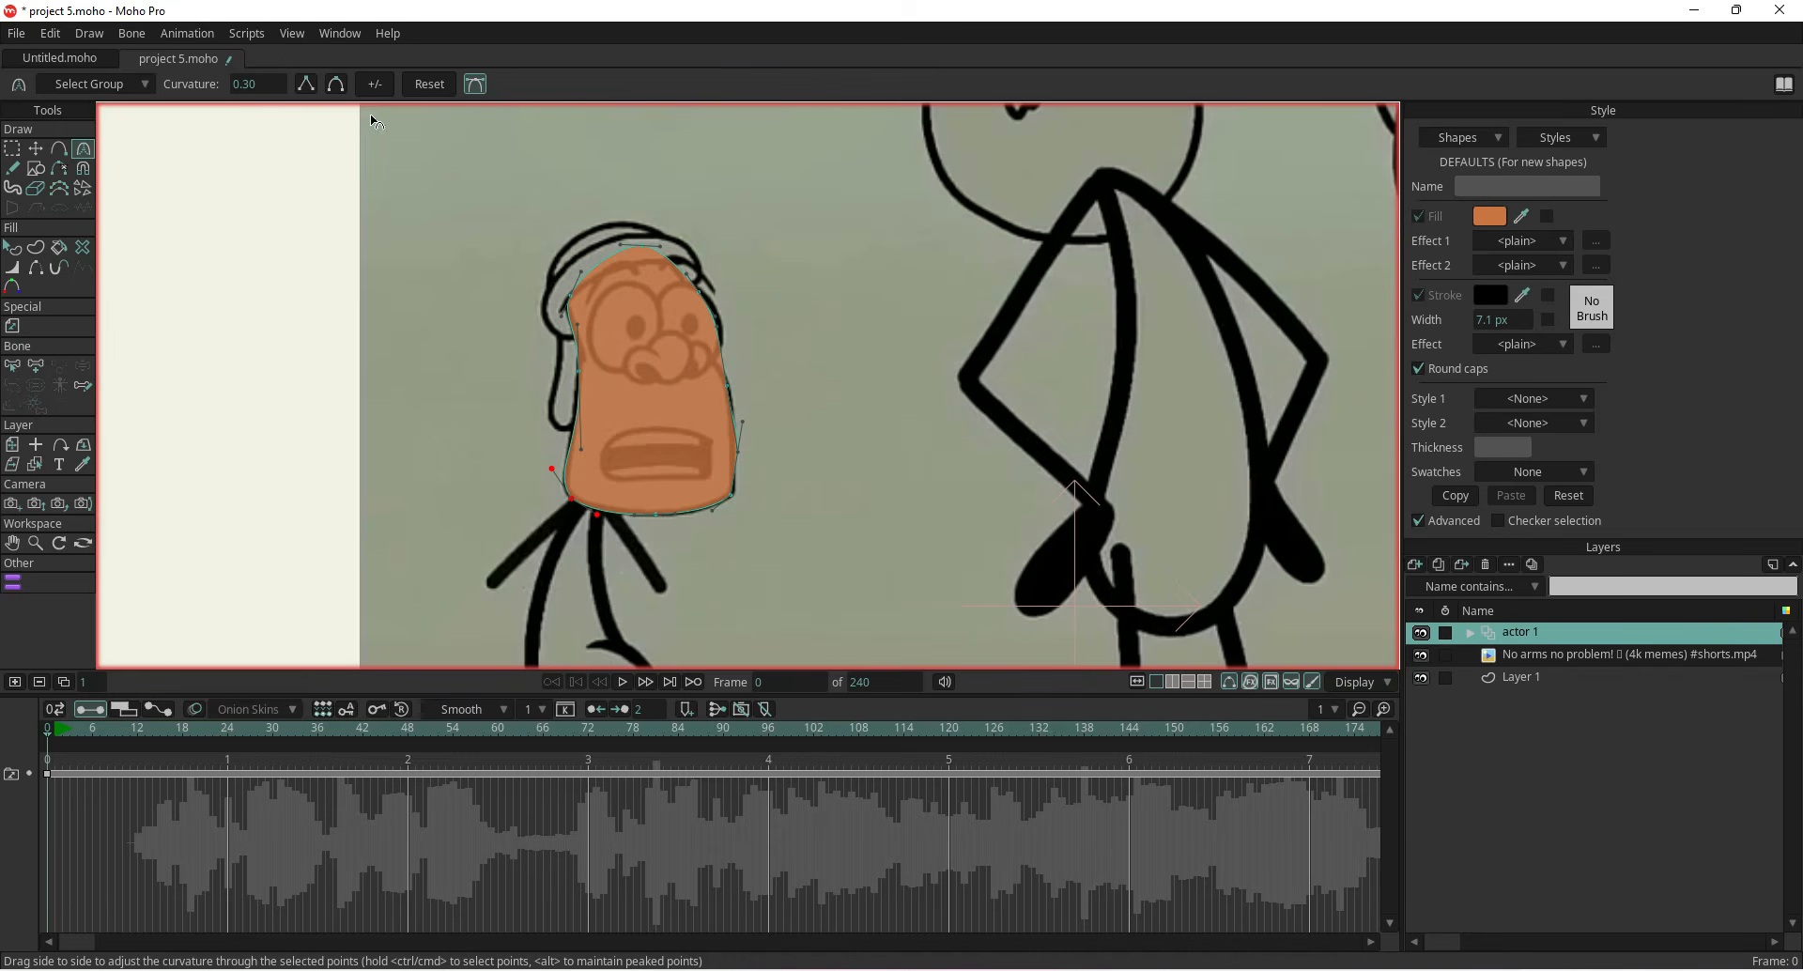
left_click(480, 89)
left_click(10, 247)
left_click(595, 460)
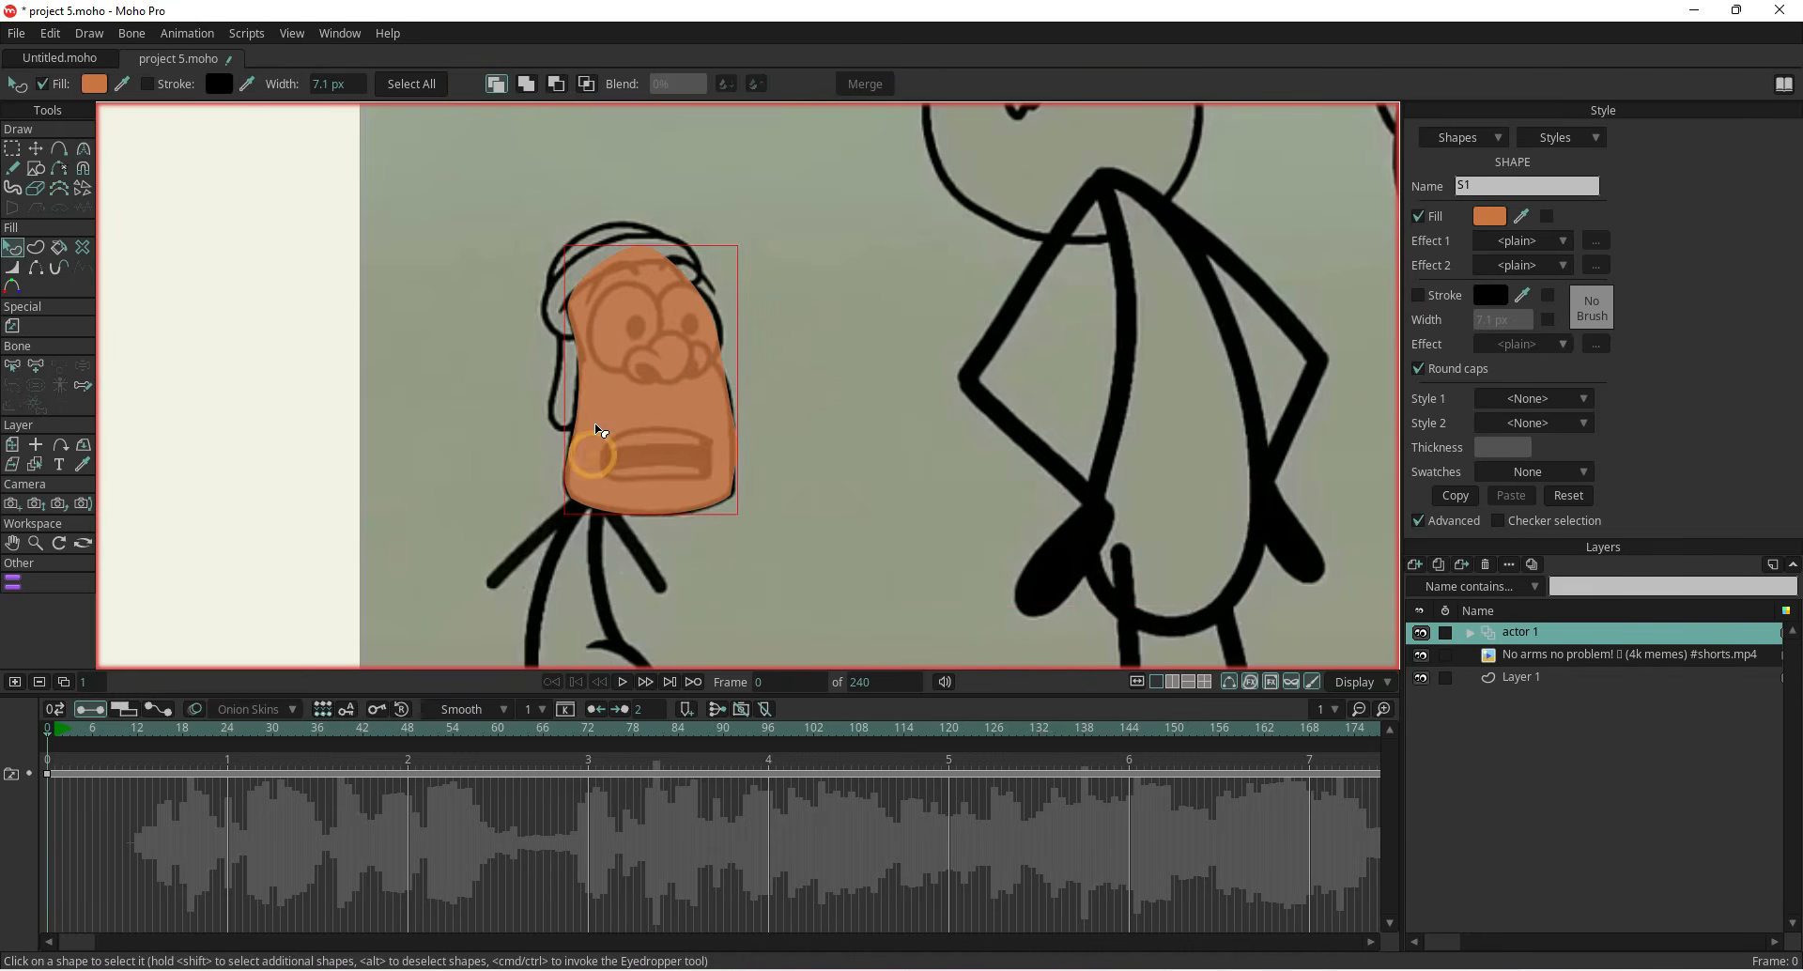
scroll(605, 422, "up", 1)
scroll(606, 425, "up", 3)
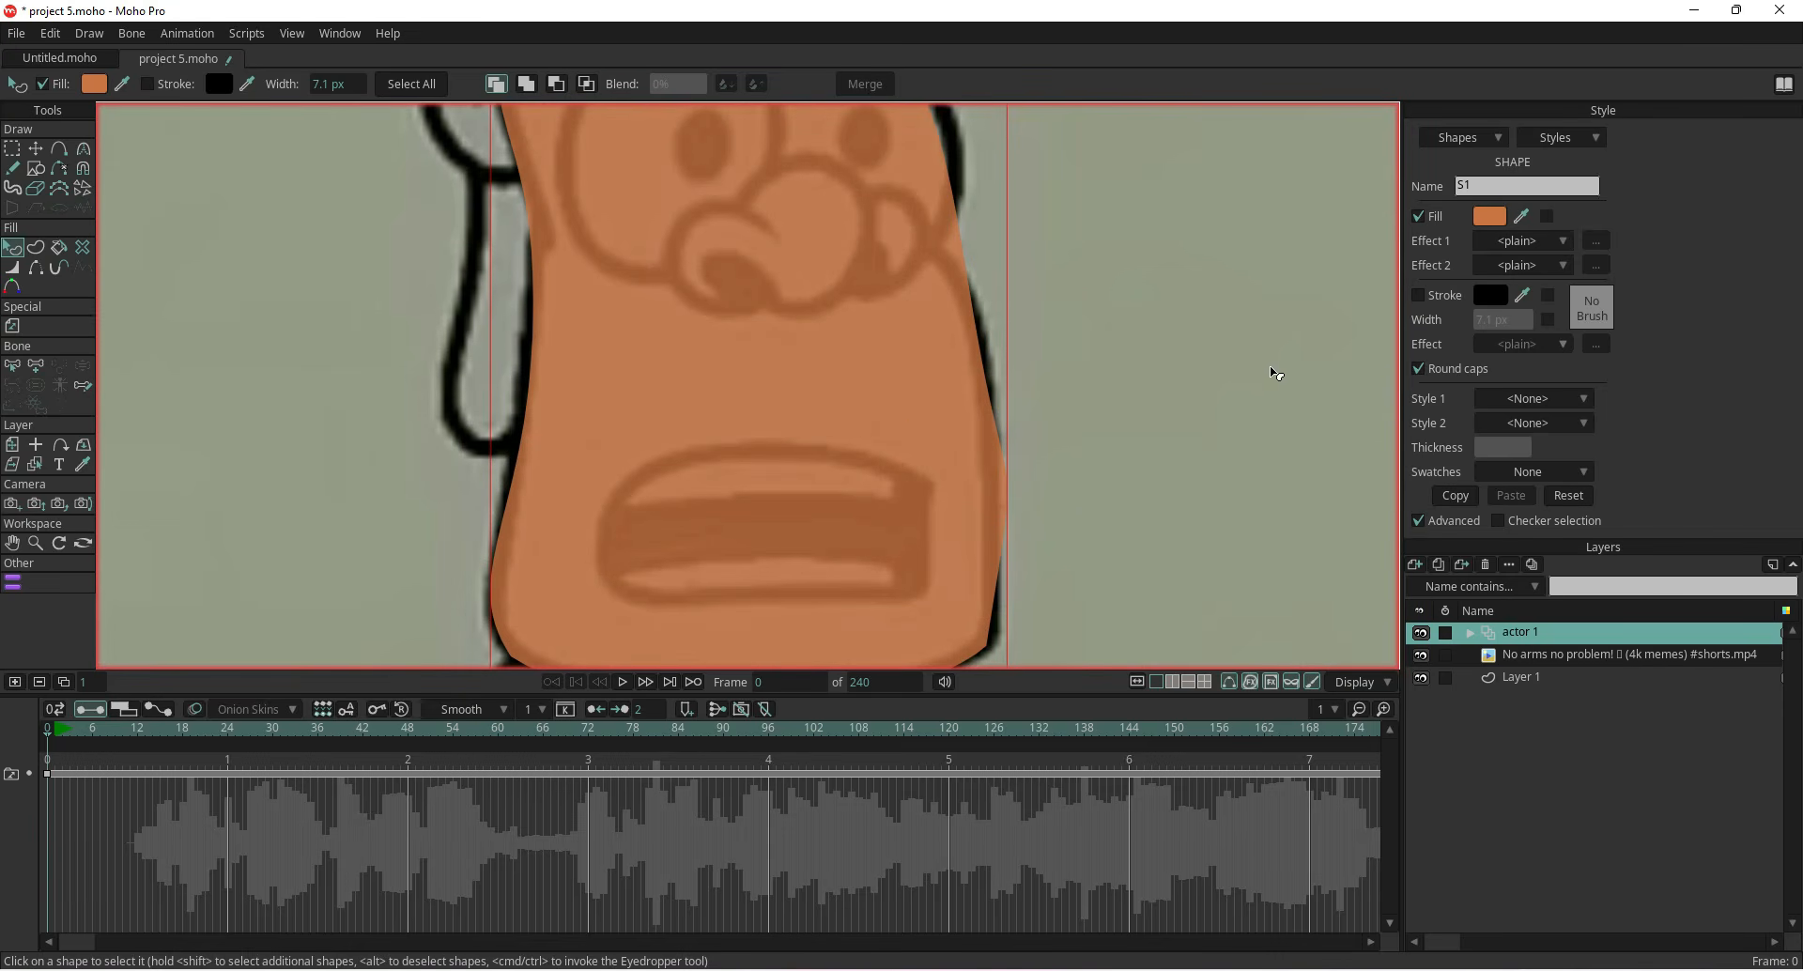
left_click(1420, 296)
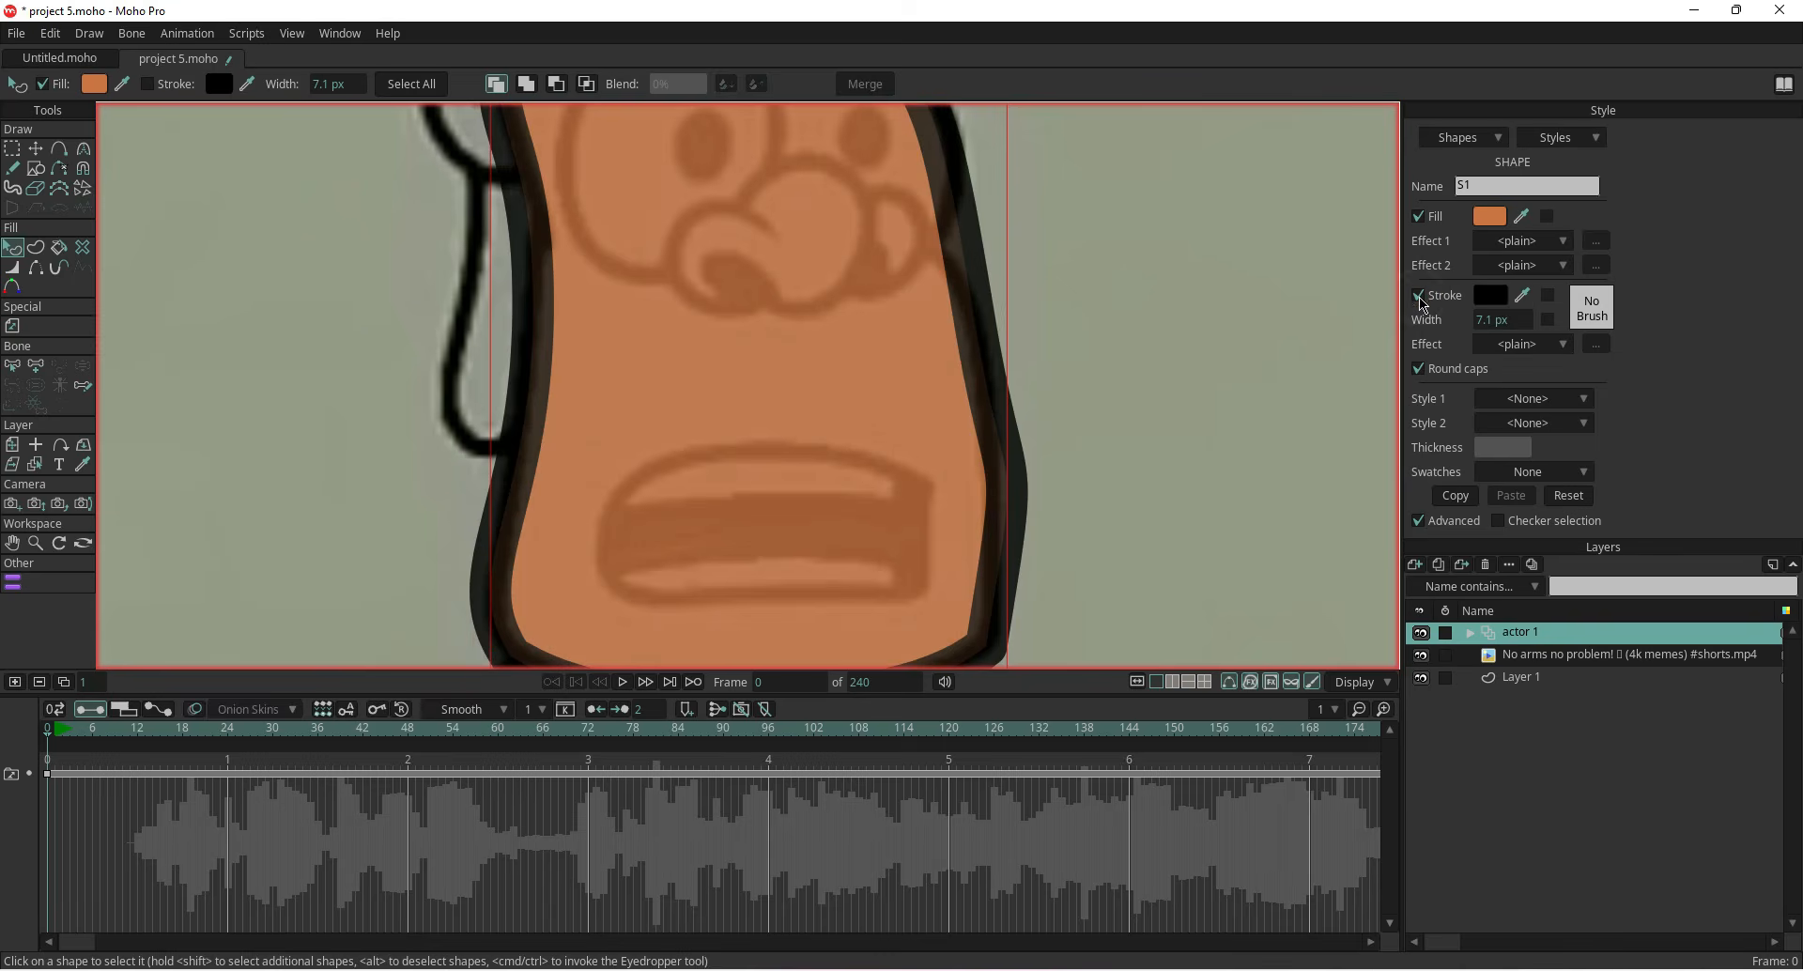
scroll(1045, 424, "down", 2)
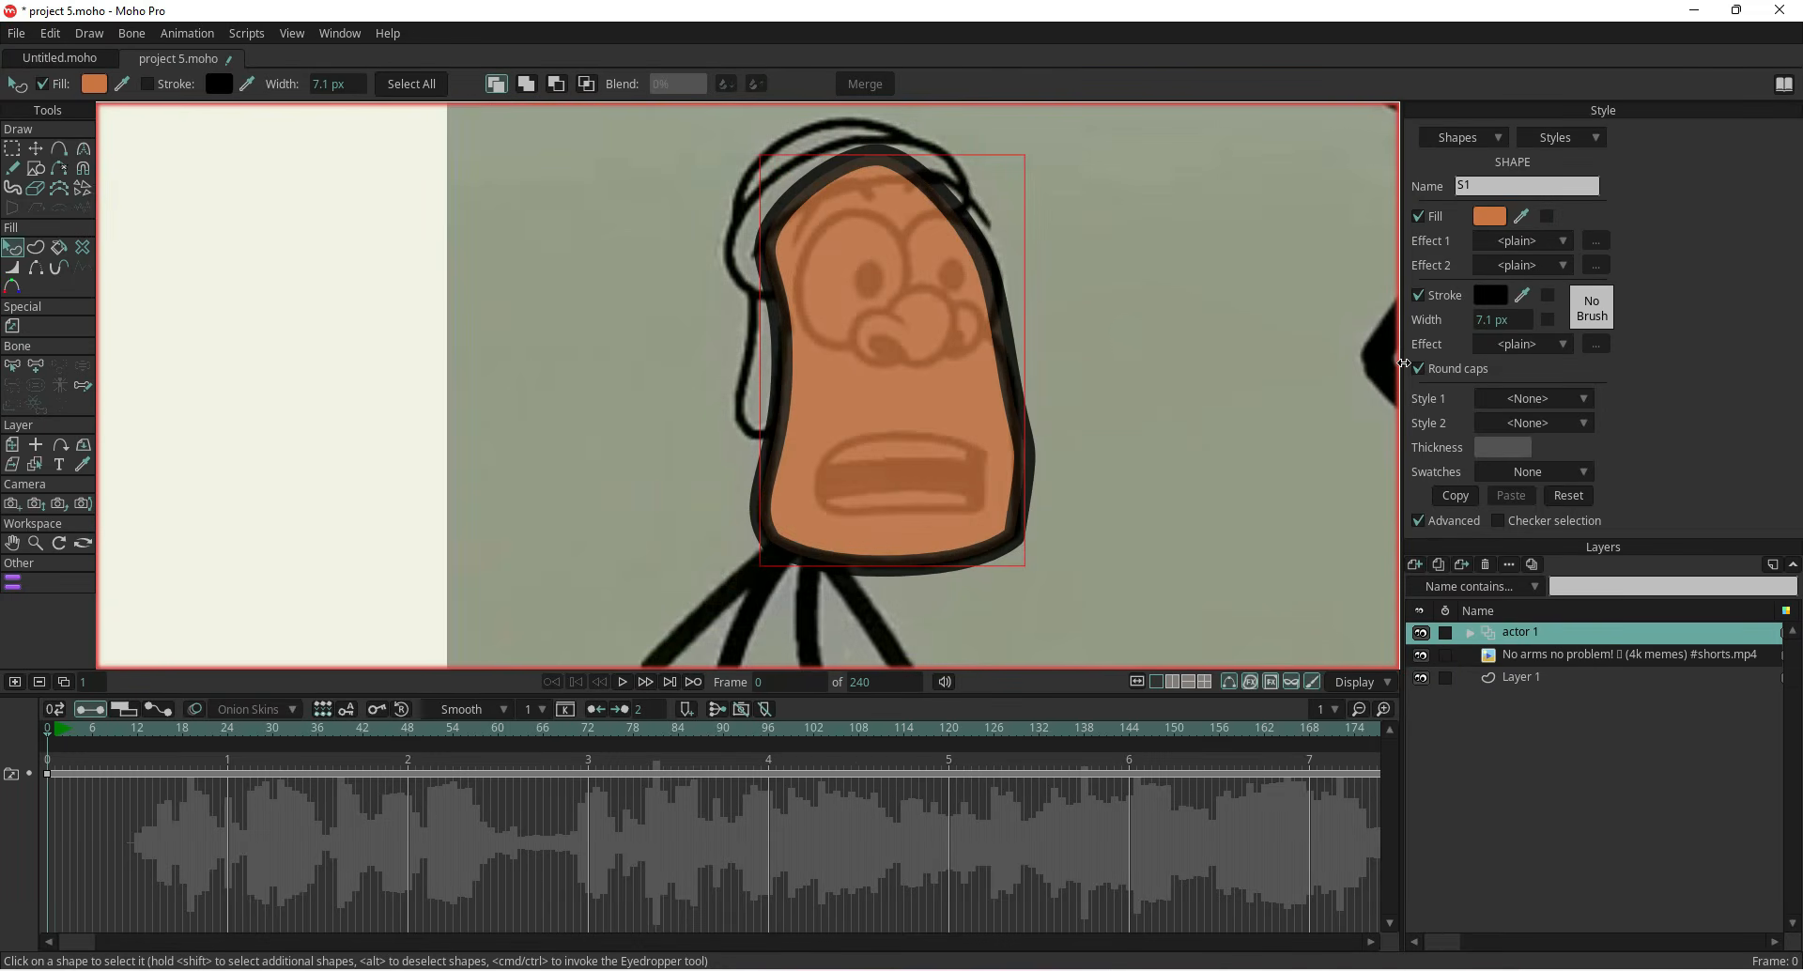
left_click_drag(1486, 320, 1456, 325)
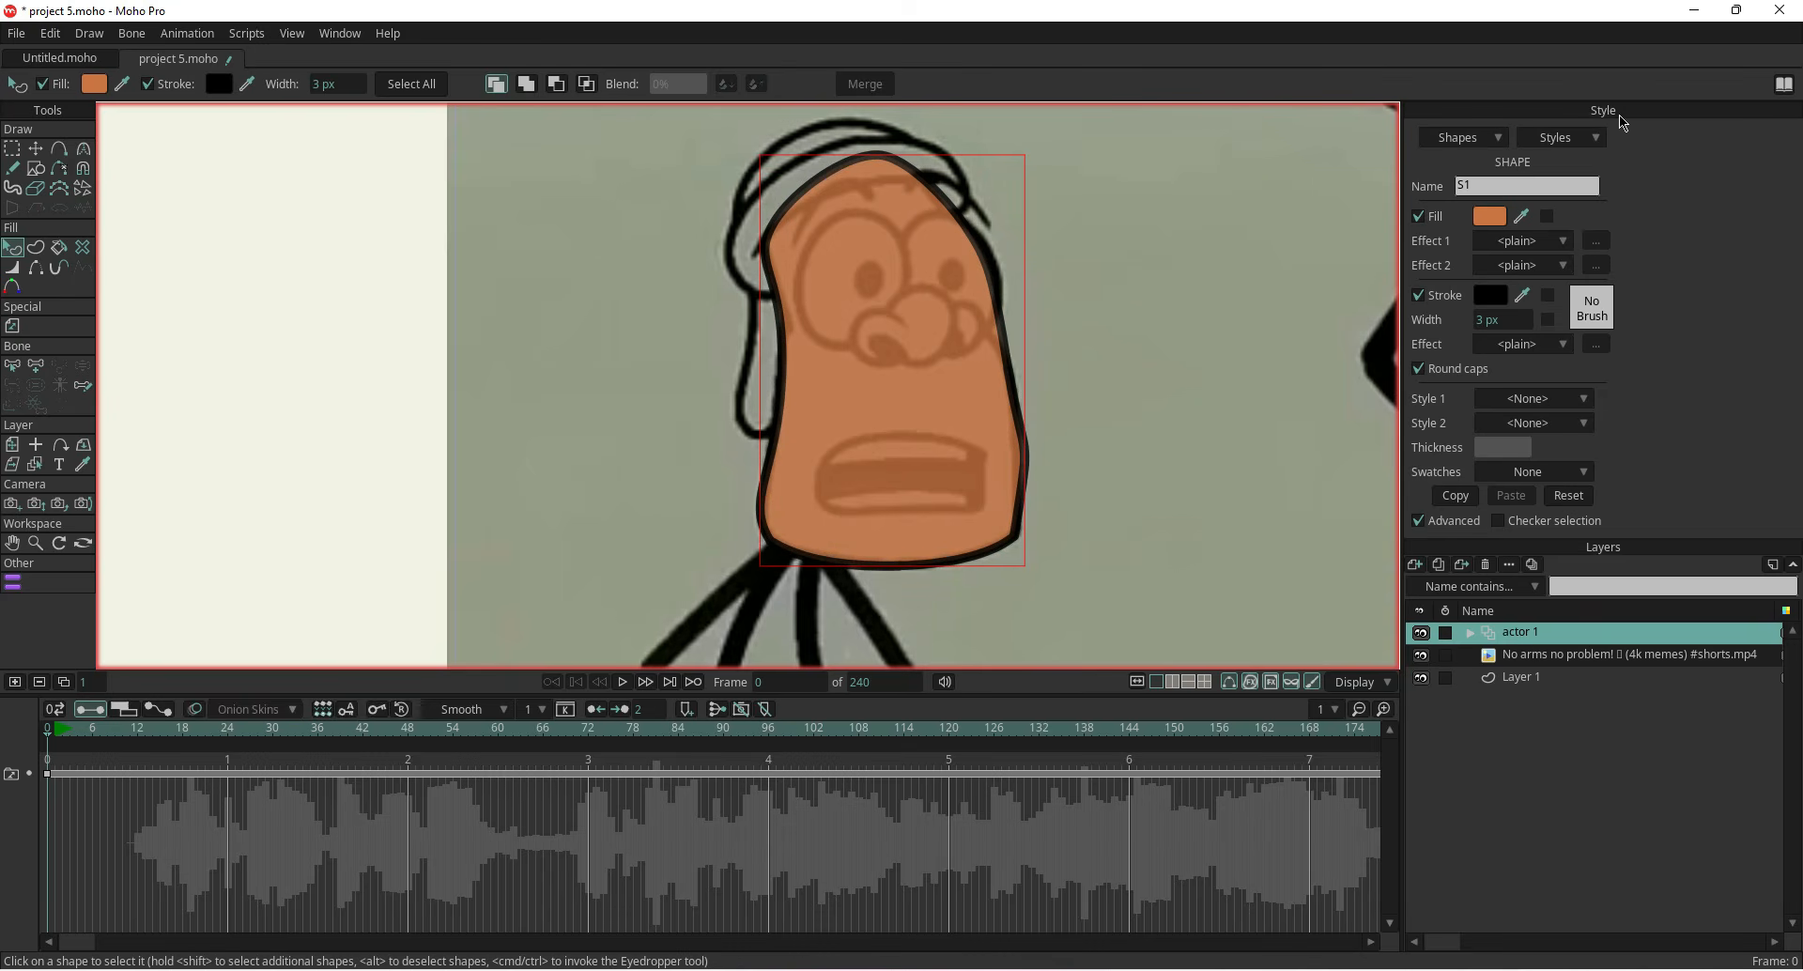
left_click(338, 36)
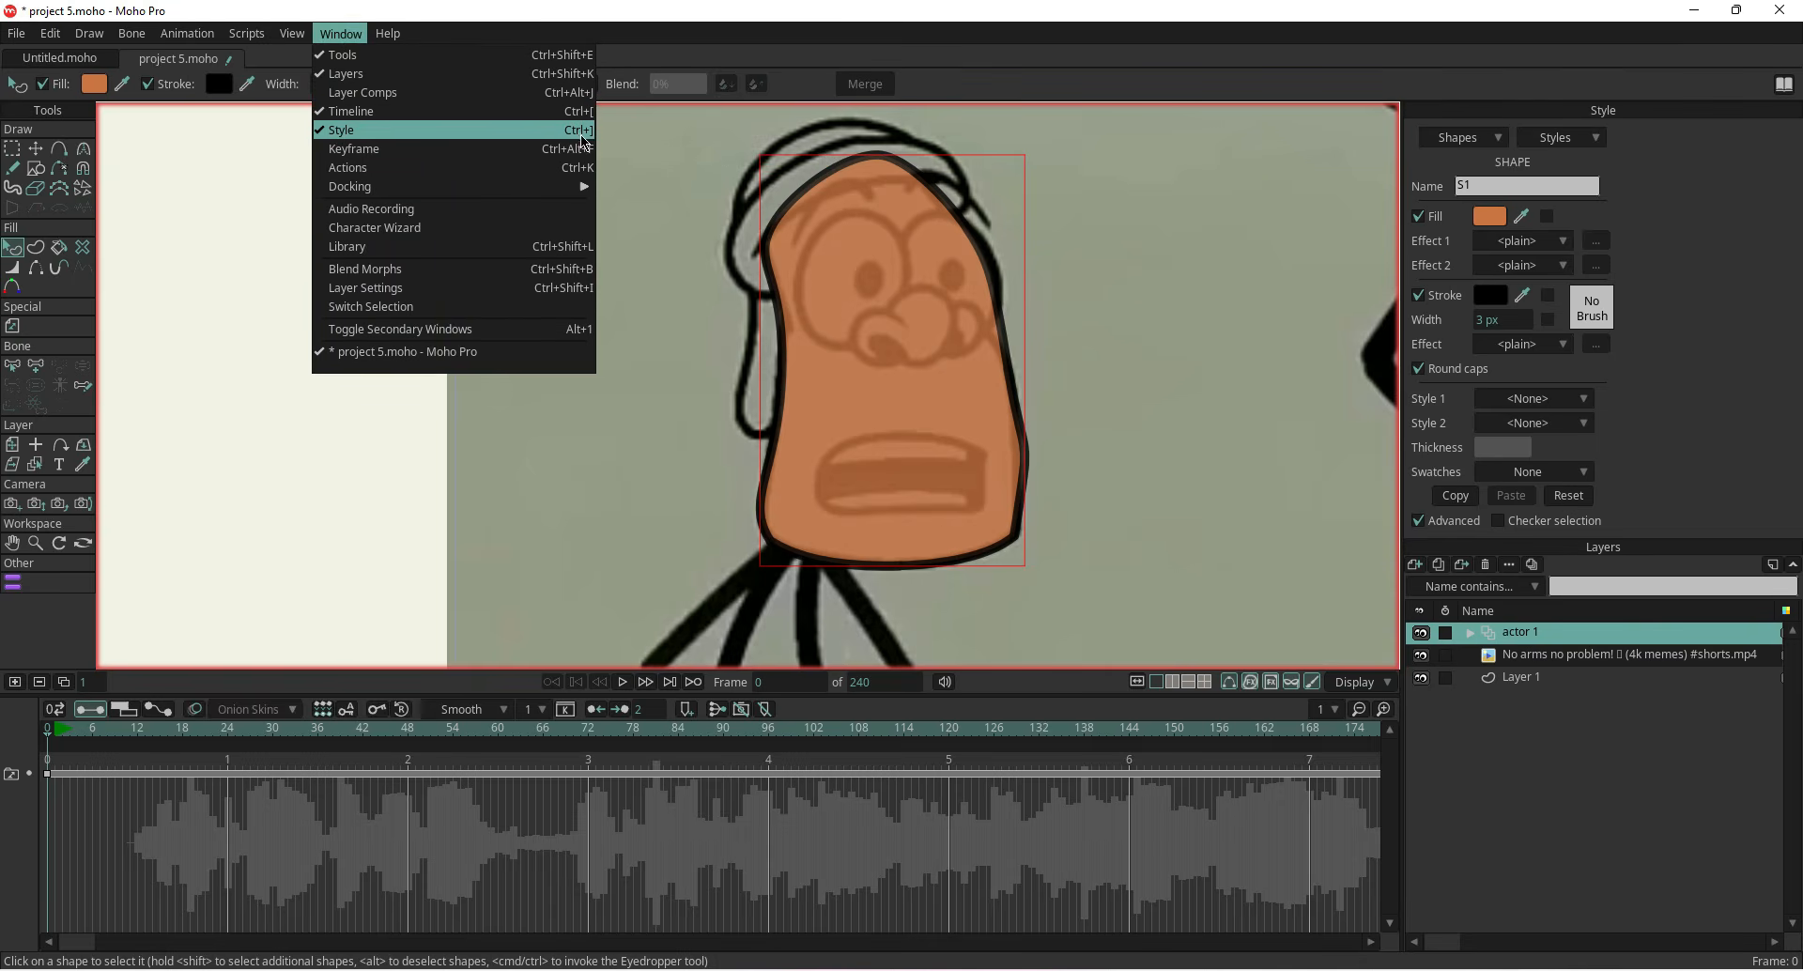
left_click(738, 33)
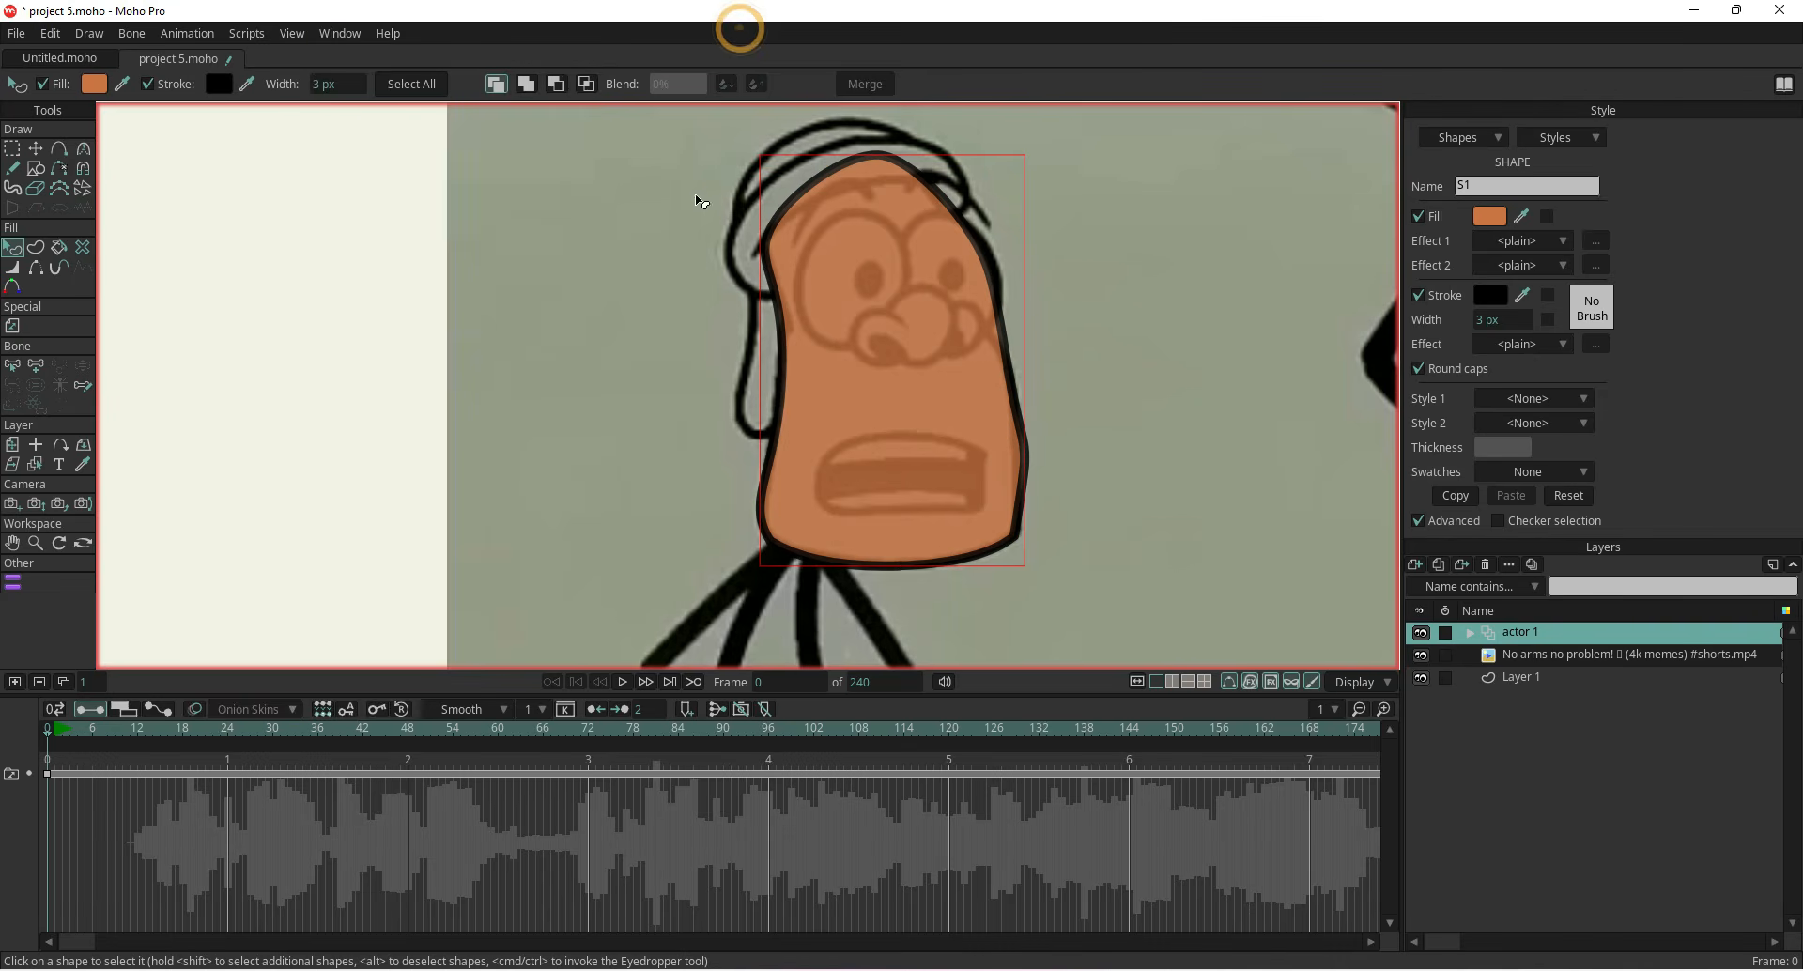
Turn on auto-stroke and draw an oval over the character's left eye
scroll(747, 310, "down", 2)
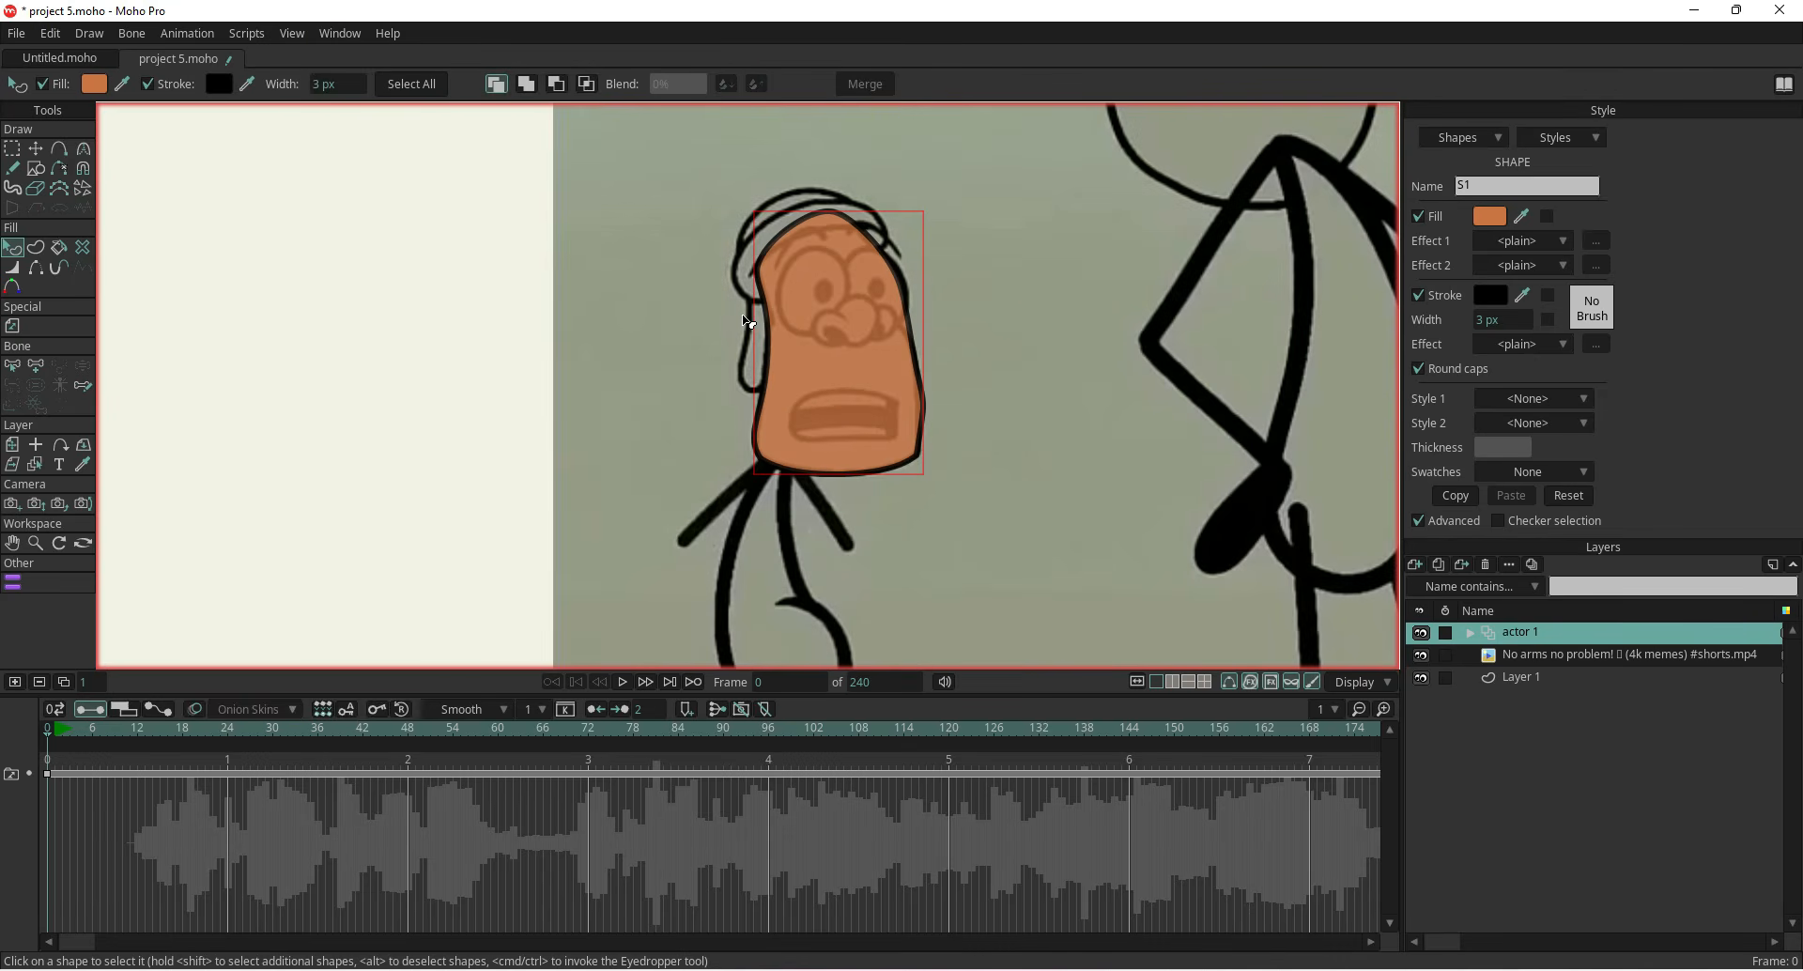
scroll(748, 323, "up", 2)
left_click_drag(674, 402, 501, 452)
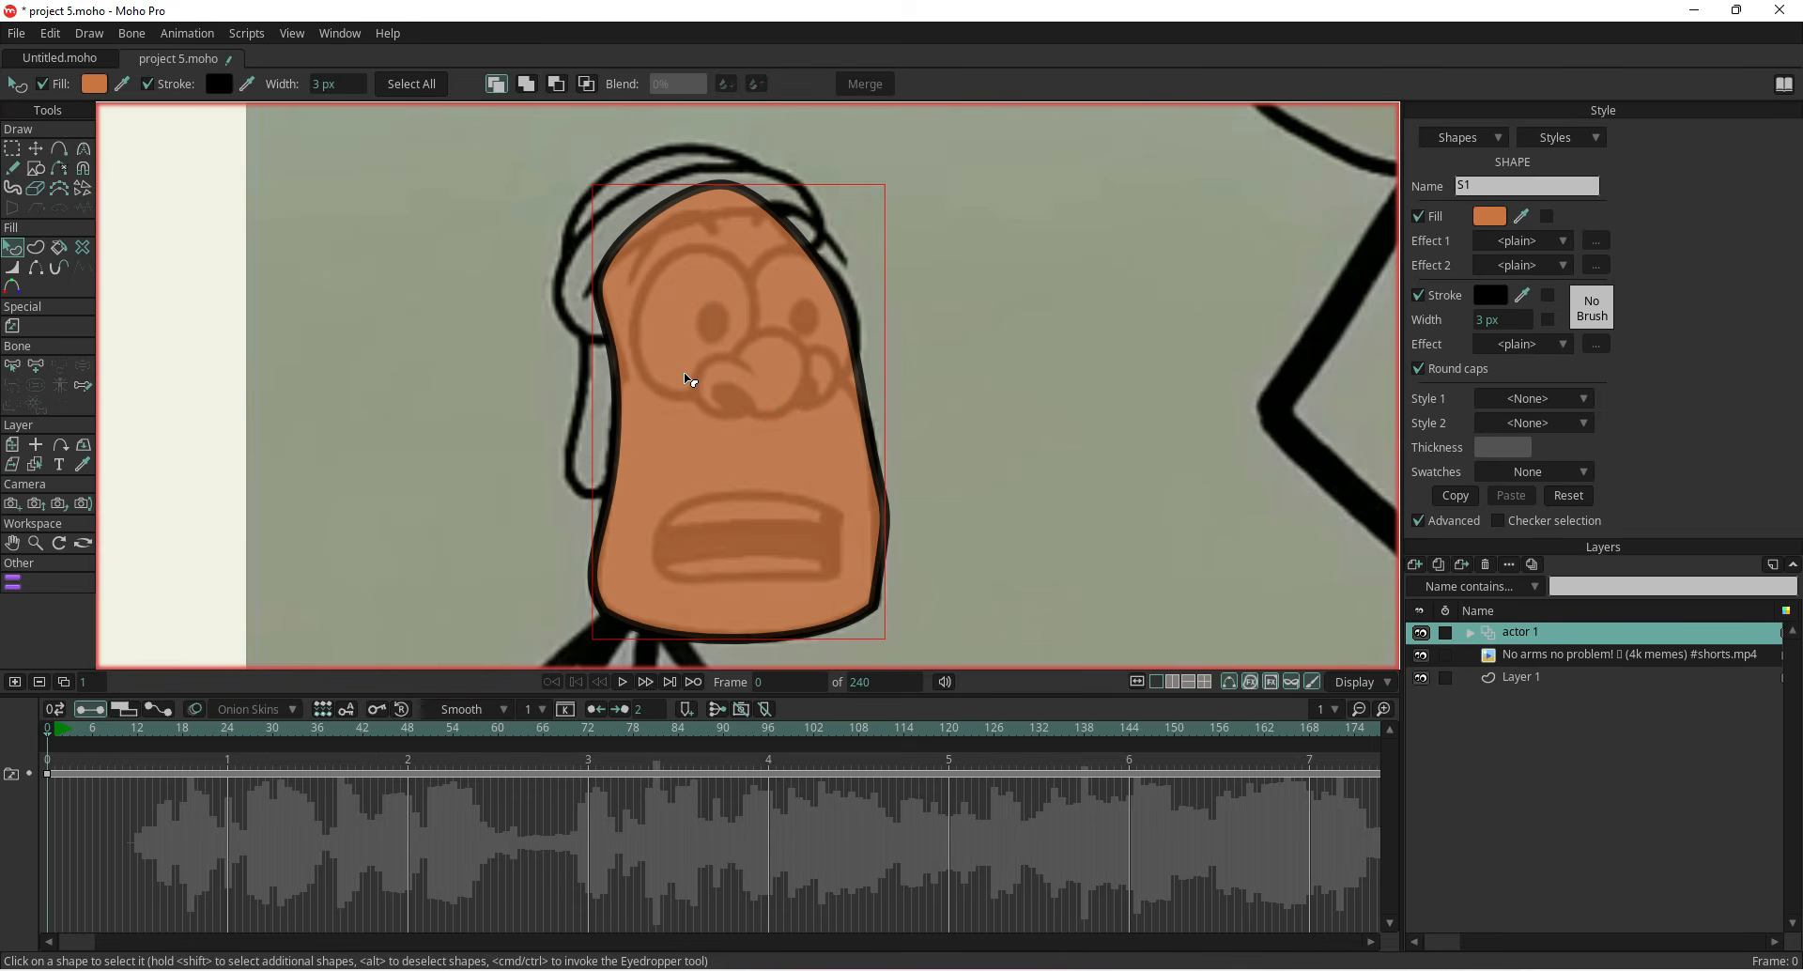
scroll(688, 381, "down", 3)
left_click_drag(631, 406, 410, 338)
scroll(526, 362, "up", 2)
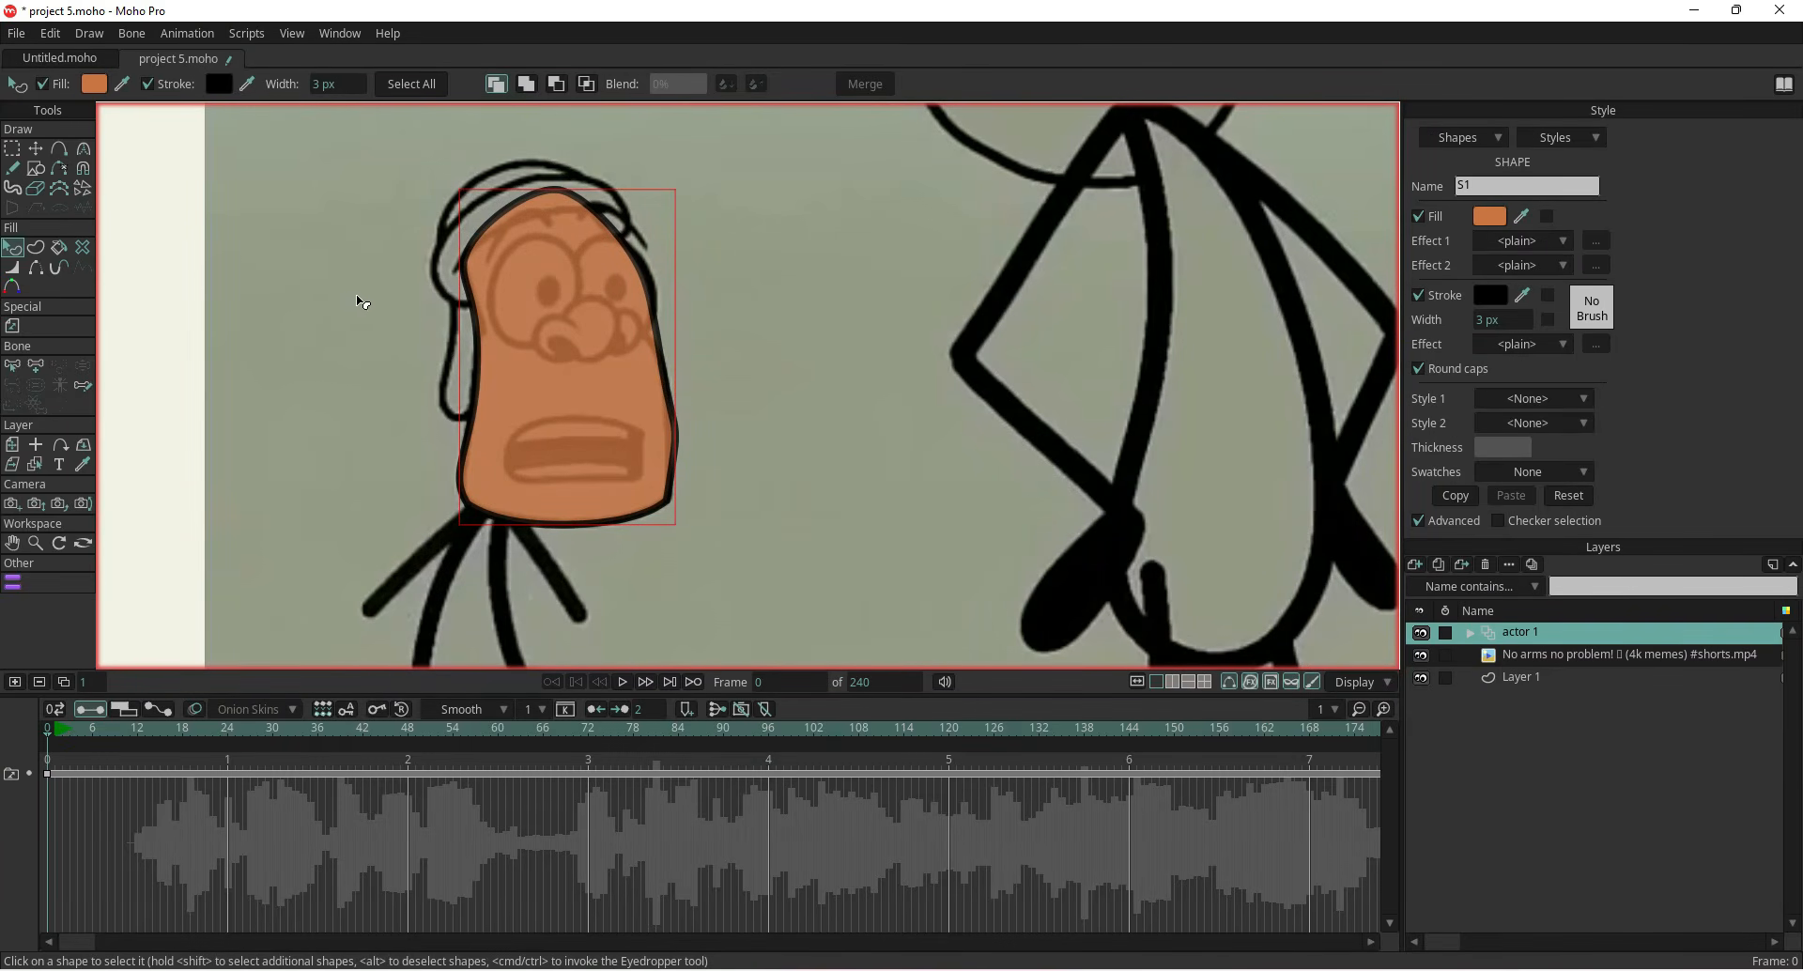
left_click(35, 173)
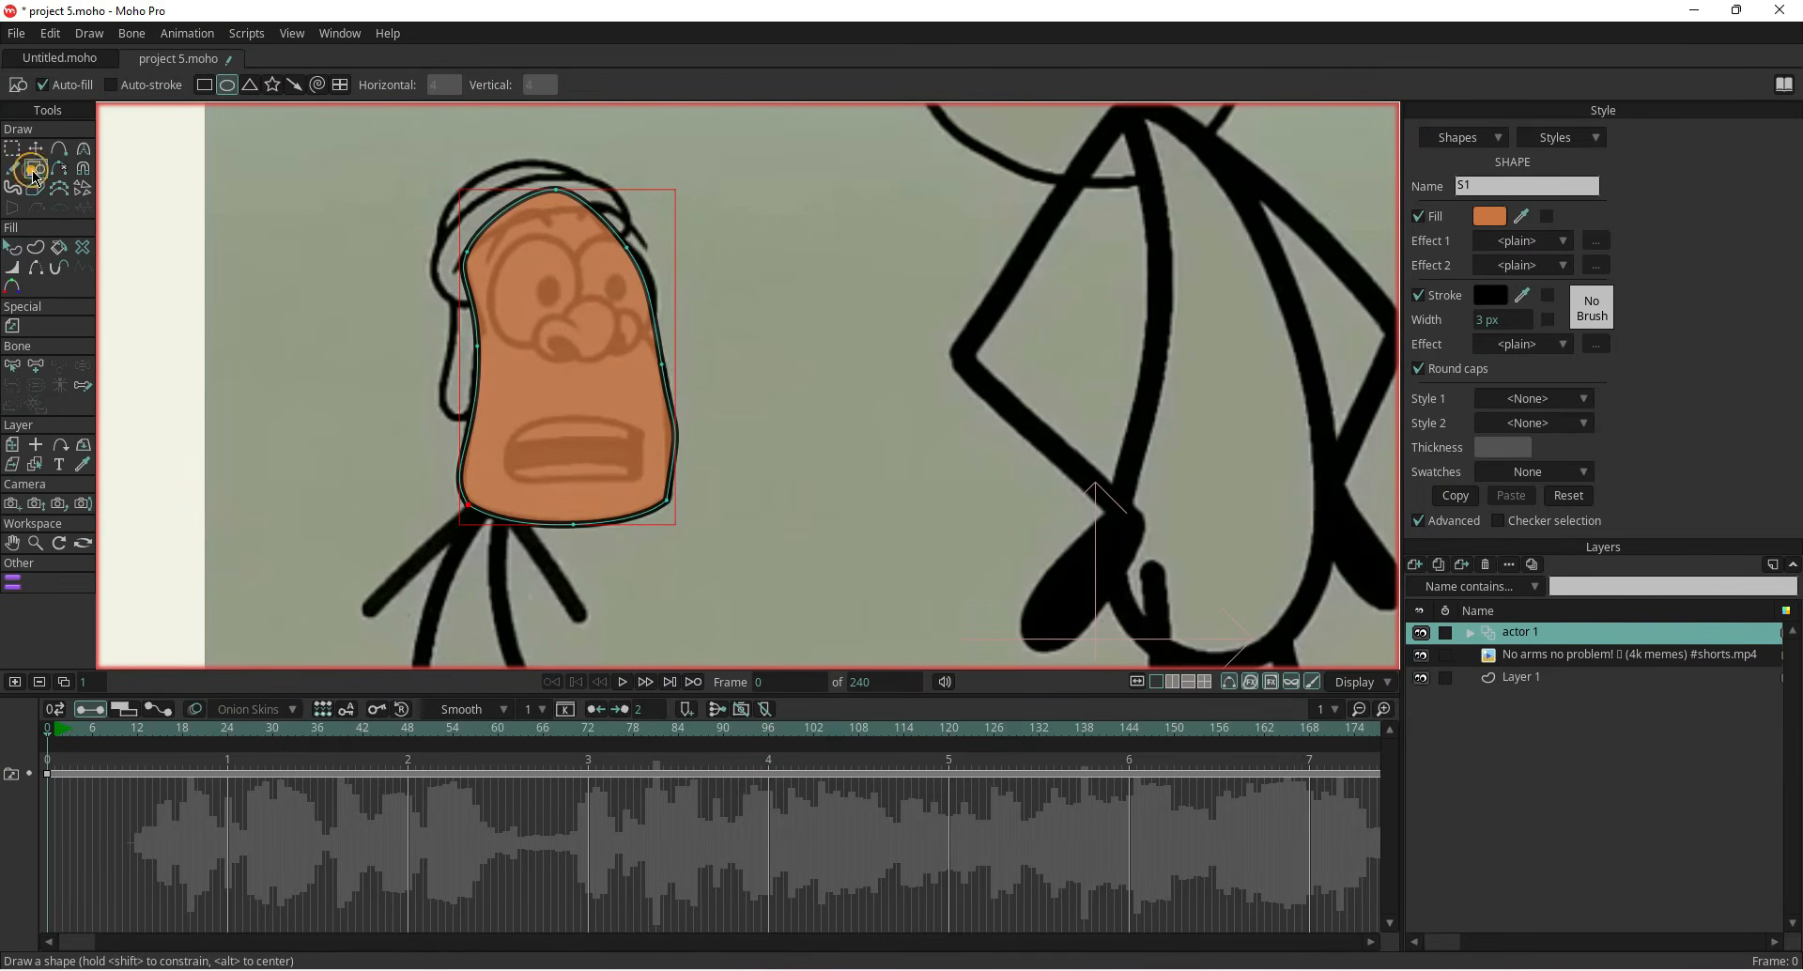
left_click(112, 85)
left_click_drag(509, 242, 578, 352)
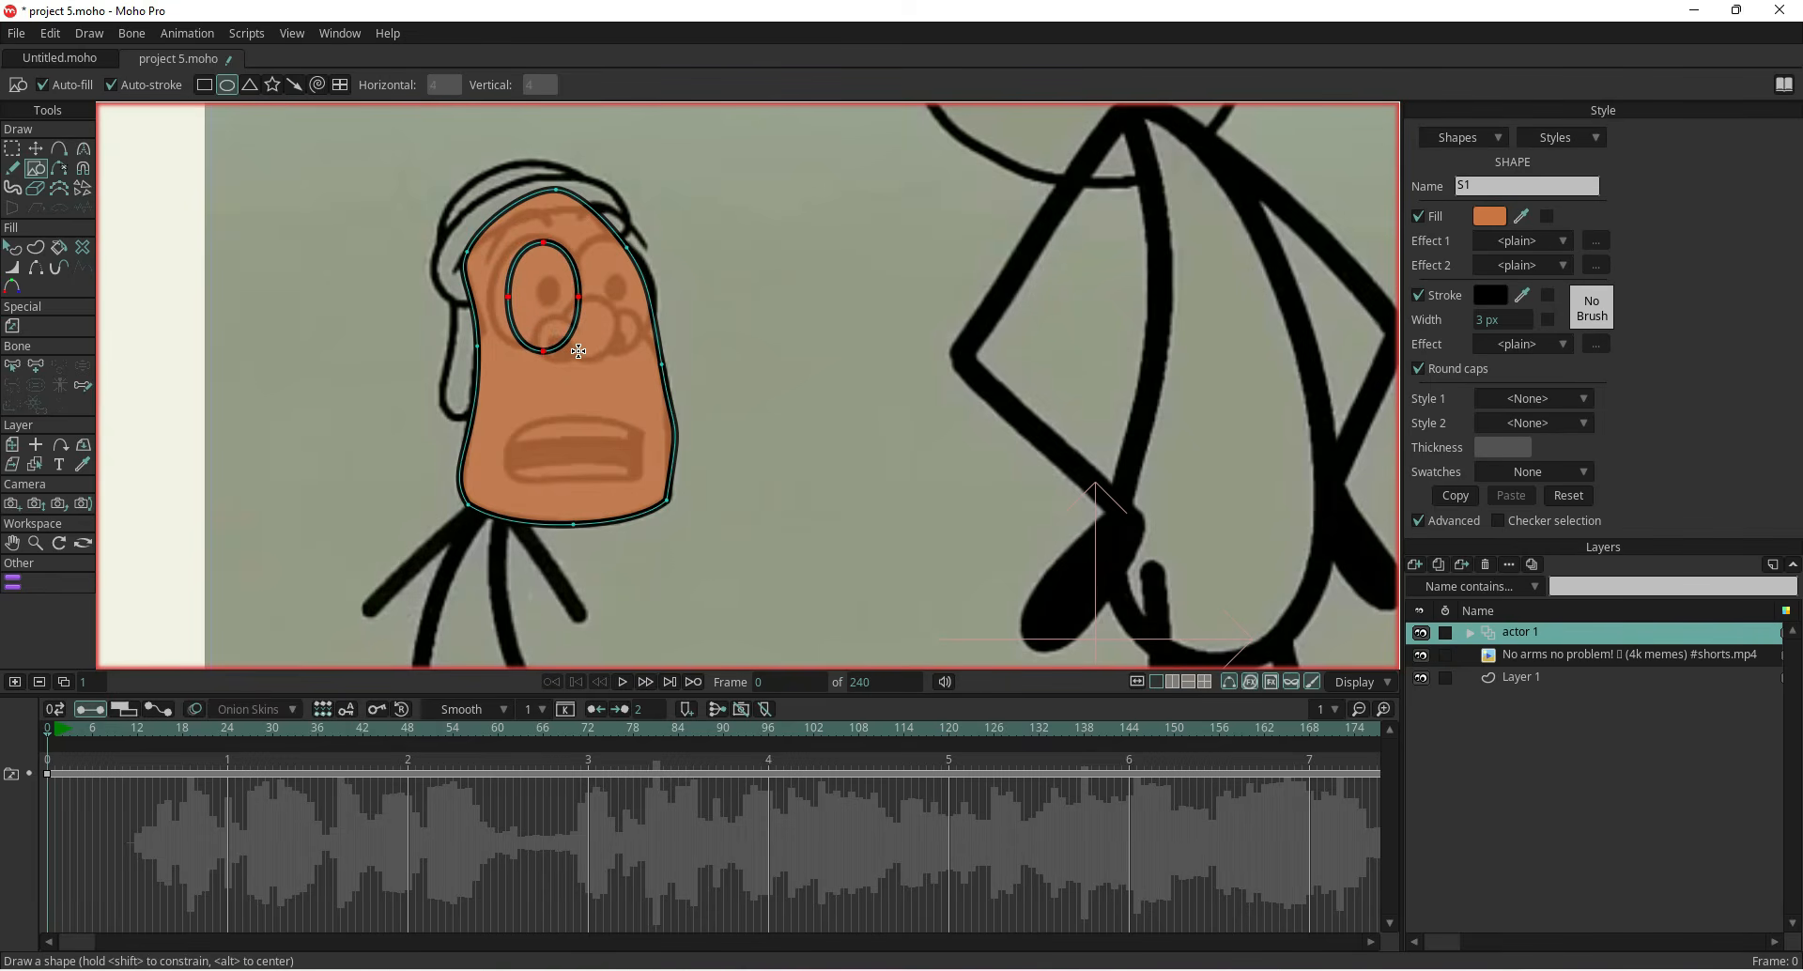
Drag the eye oval's side, bottom and top points to fit the outline of the left eye
left_click(35, 148)
scroll(477, 315, "up", 4)
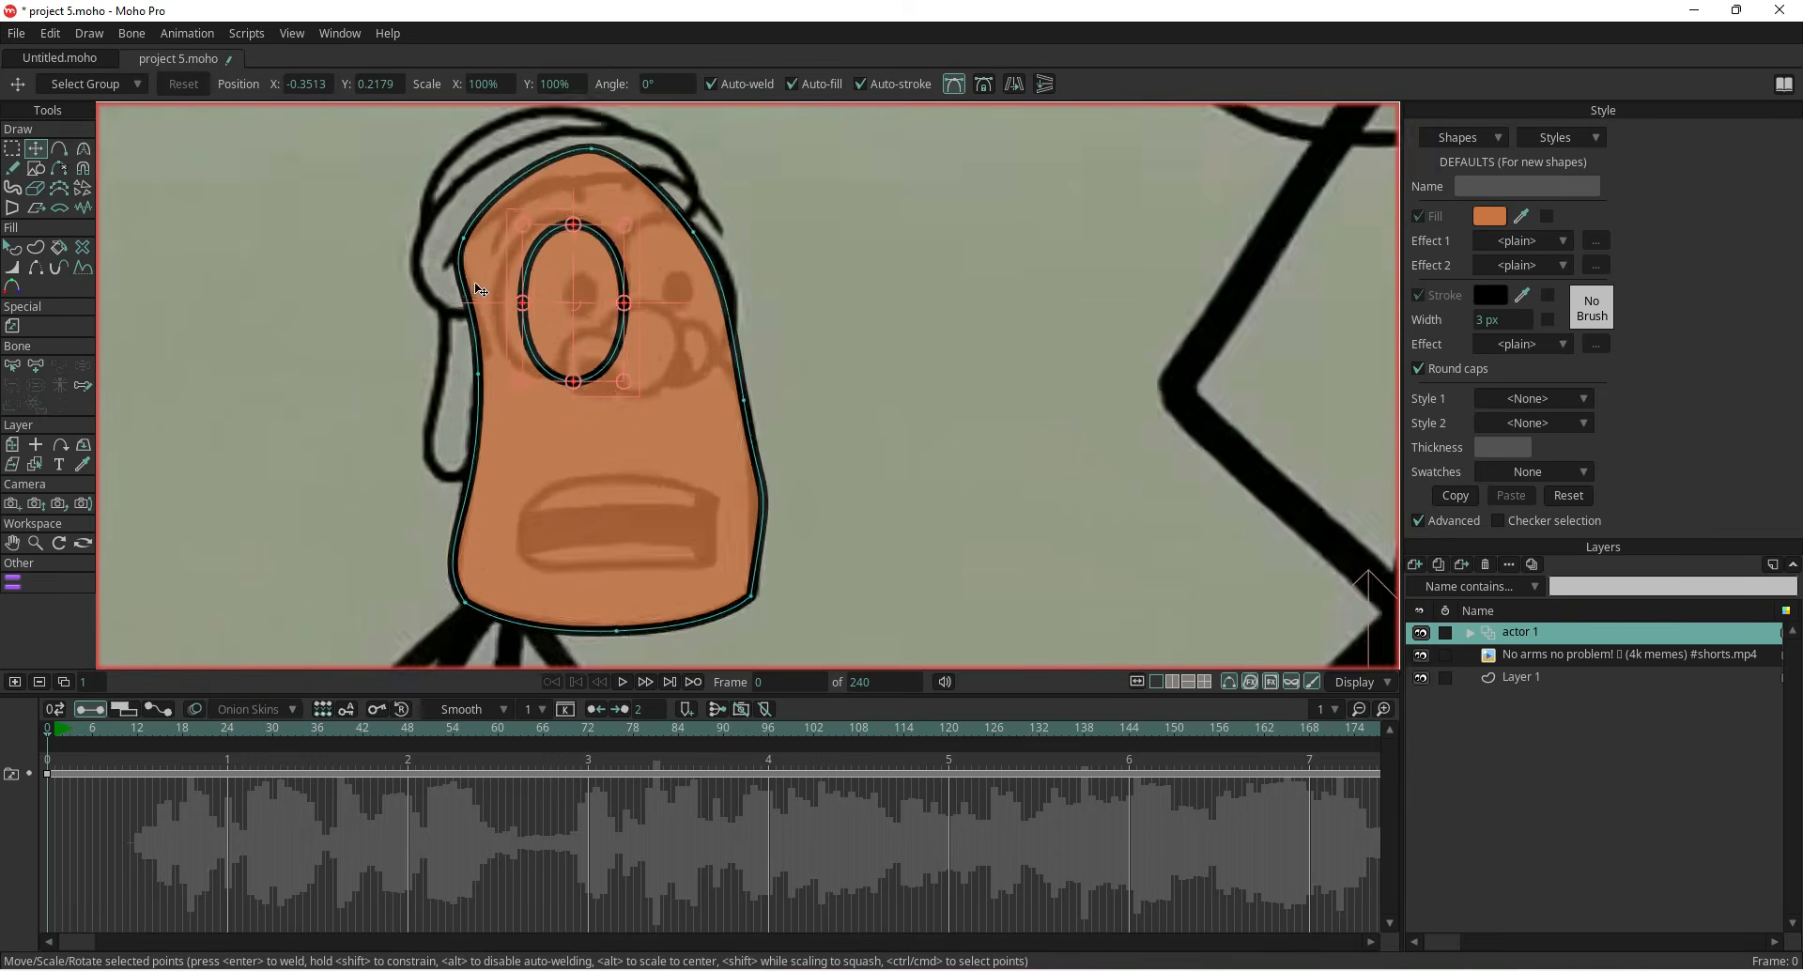
left_click_drag(556, 318, 554, 316)
left_click(951, 84)
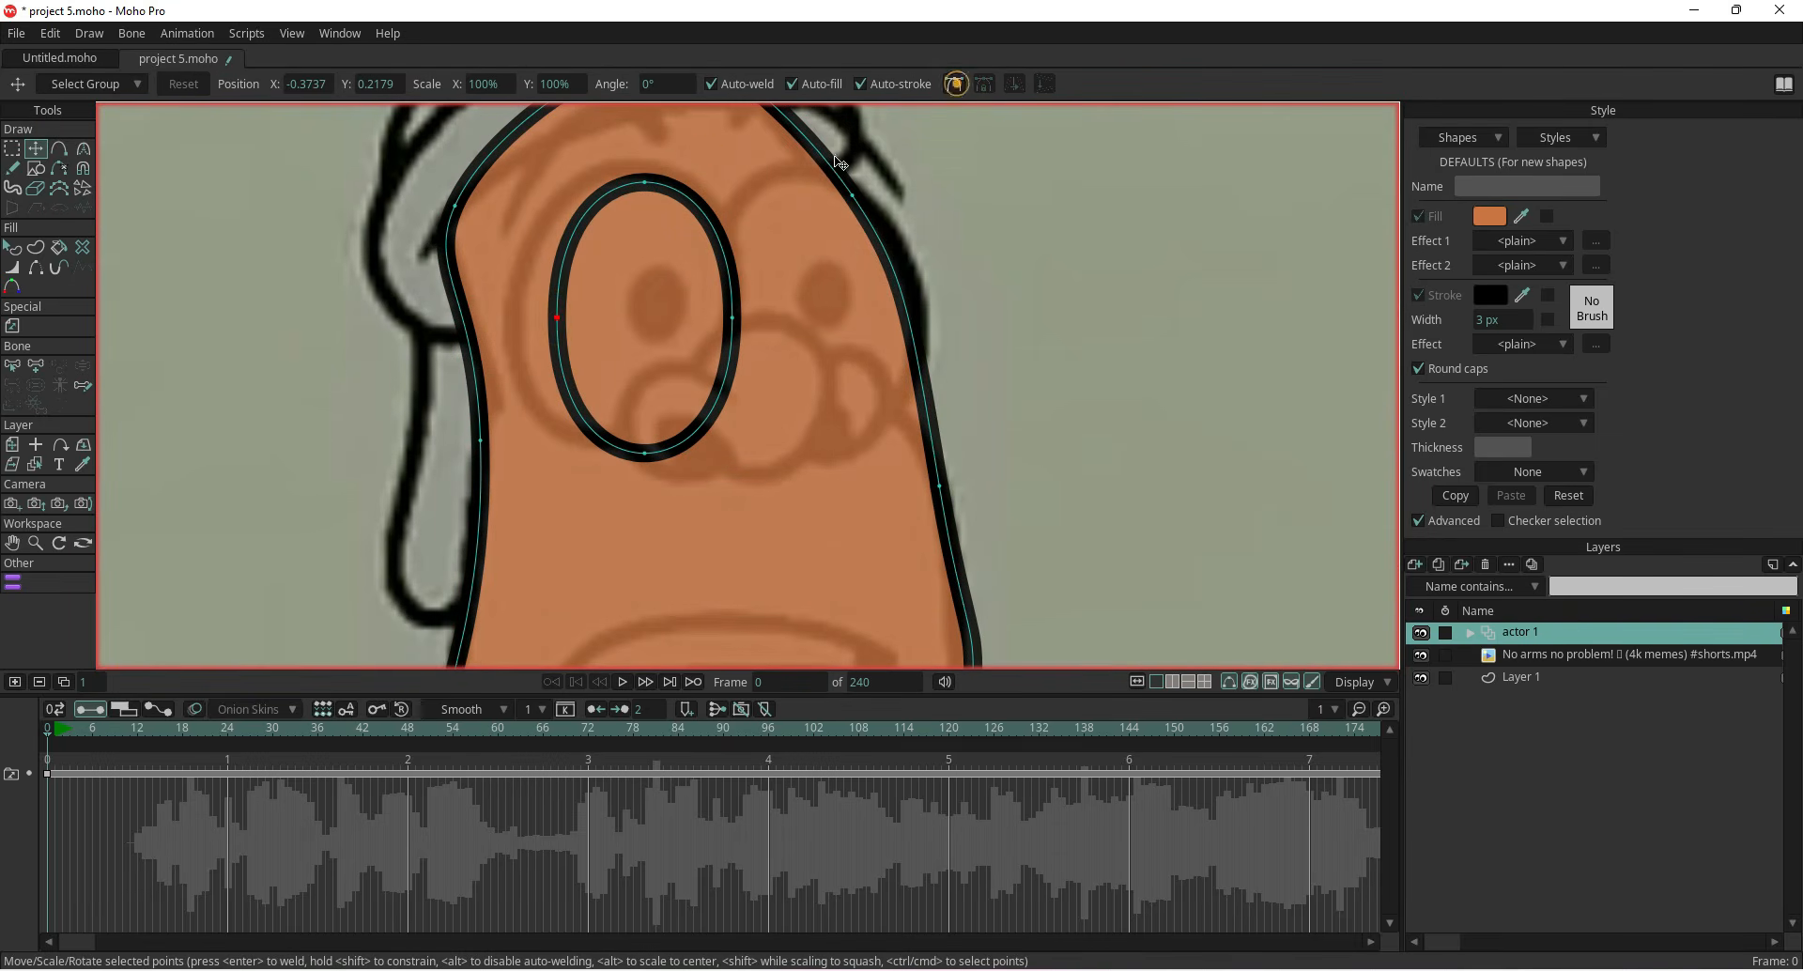
left_click_drag(560, 321, 522, 321)
mouse_move(732, 319)
left_mouse_down()
mouse_move(704, 317)
mouse_move(730, 325)
left_mouse_up()
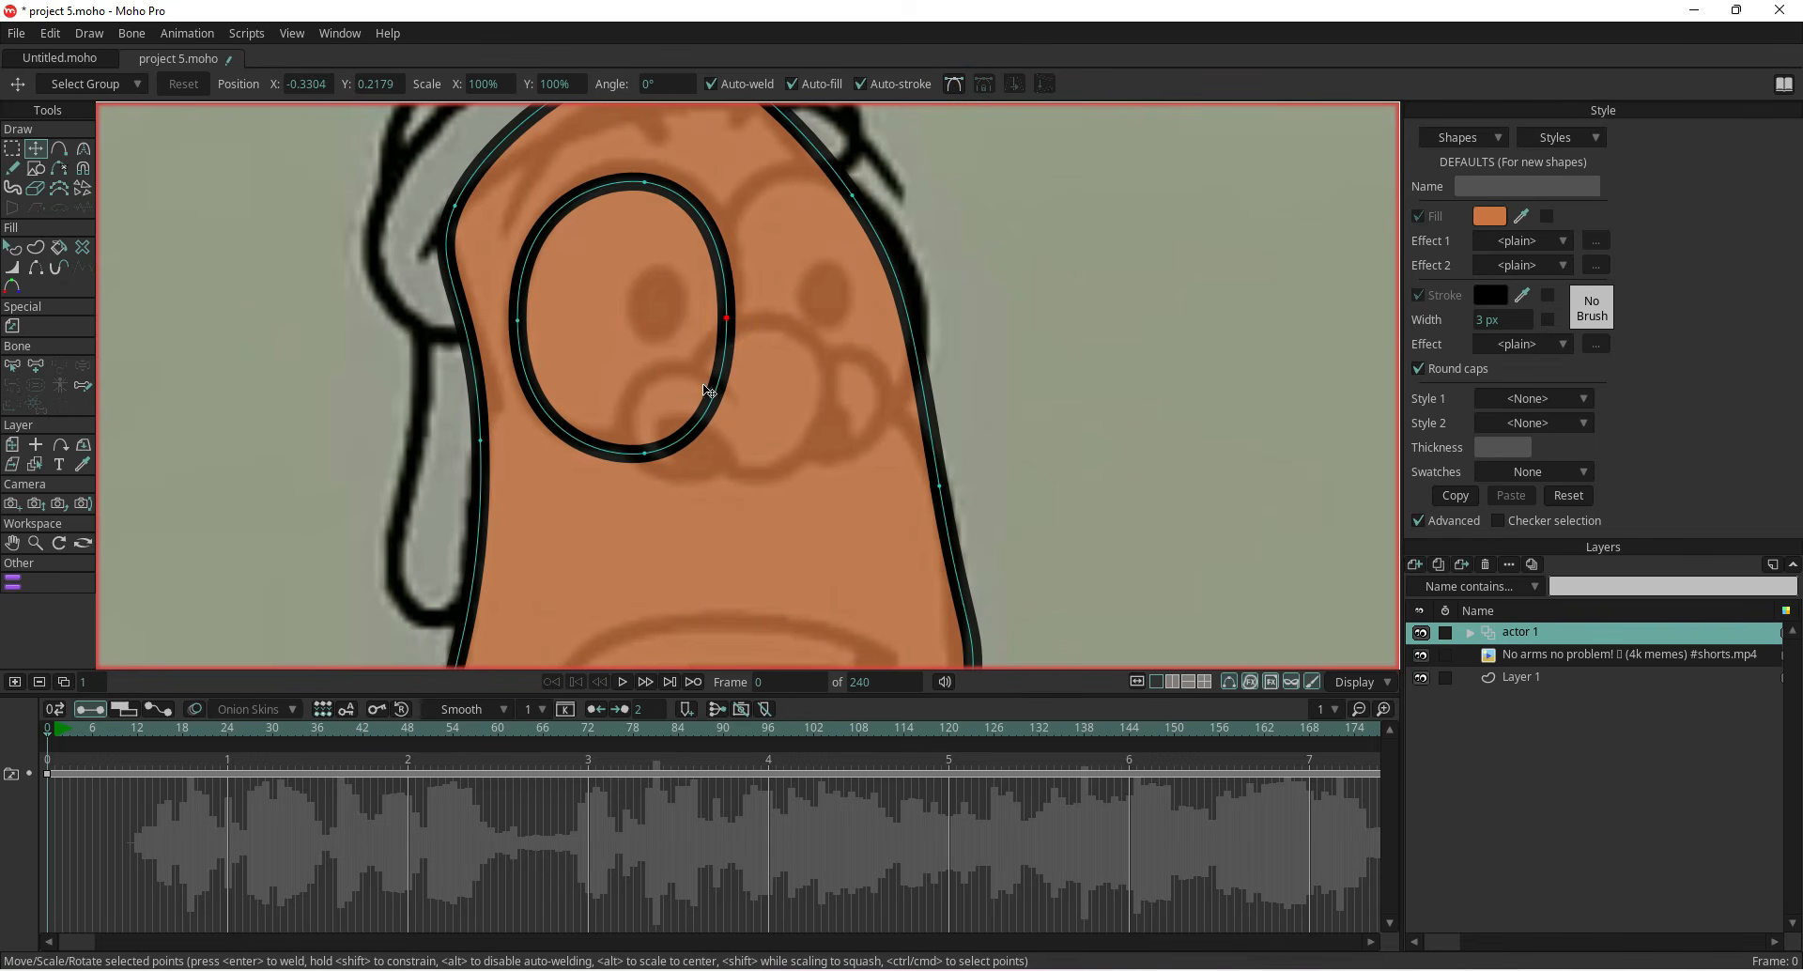
left_click_drag(644, 453, 640, 439)
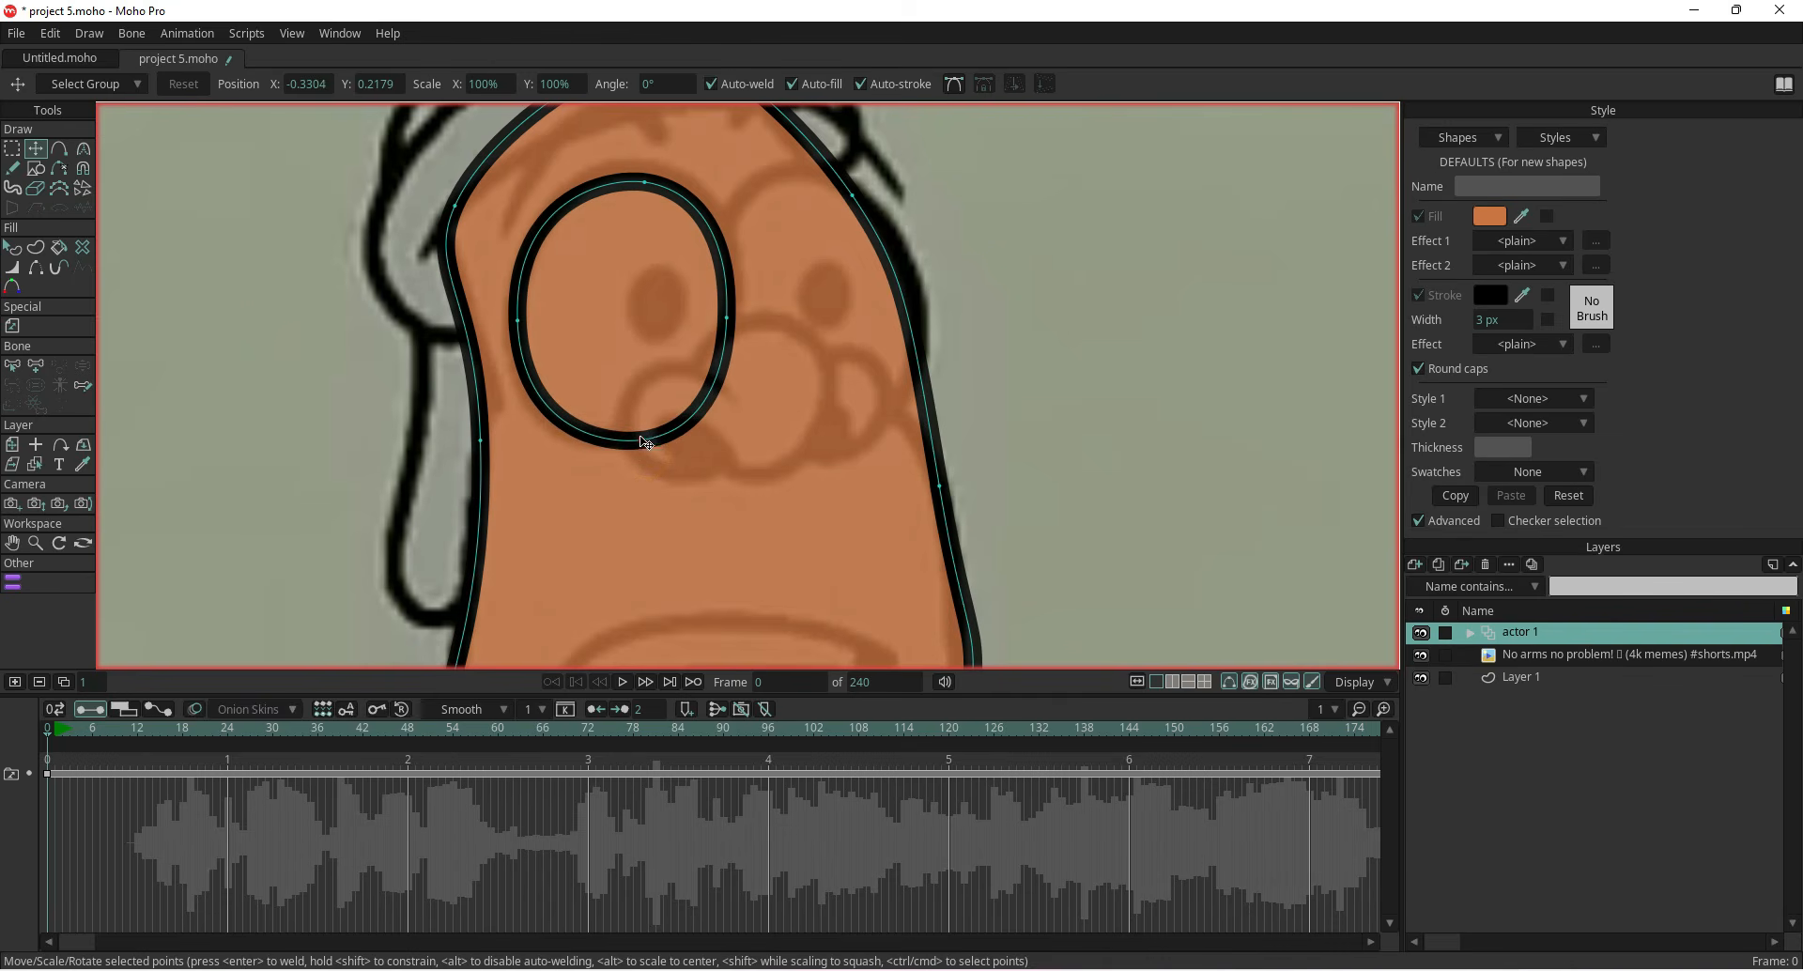
left_click_drag(644, 181, 642, 170)
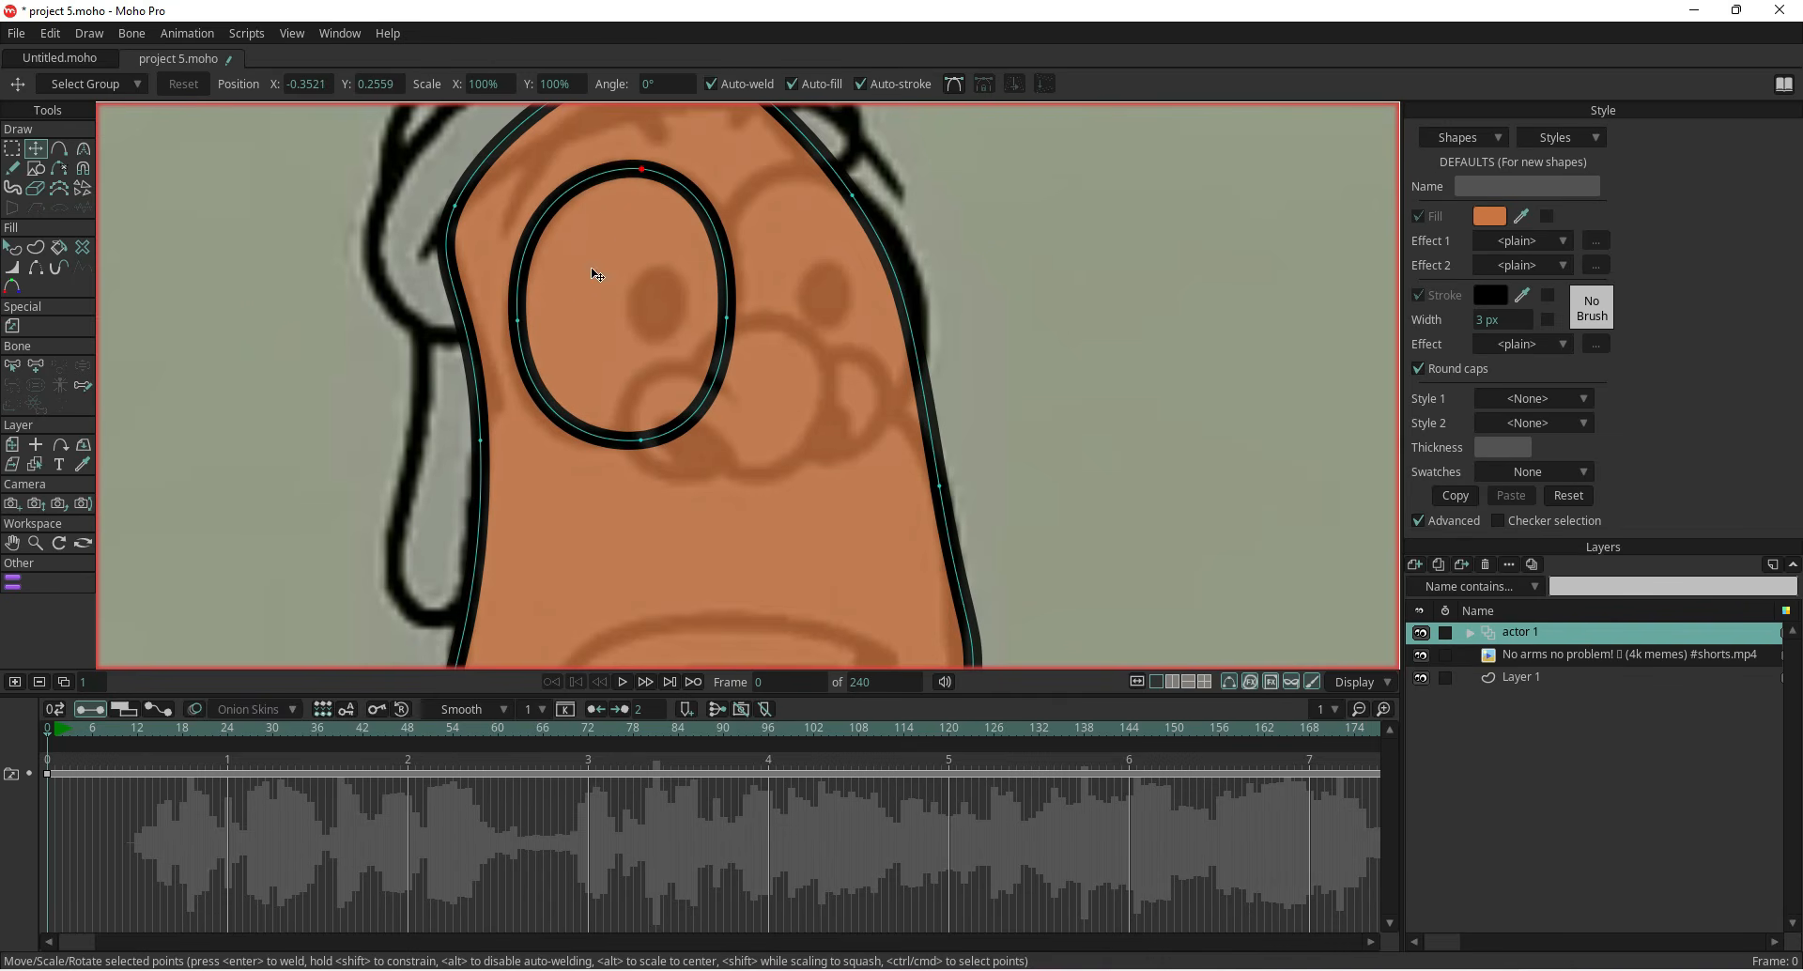
left_click(36, 150)
left_click(235, 237)
left_click(655, 332)
left_click(14, 444)
left_click(570, 290)
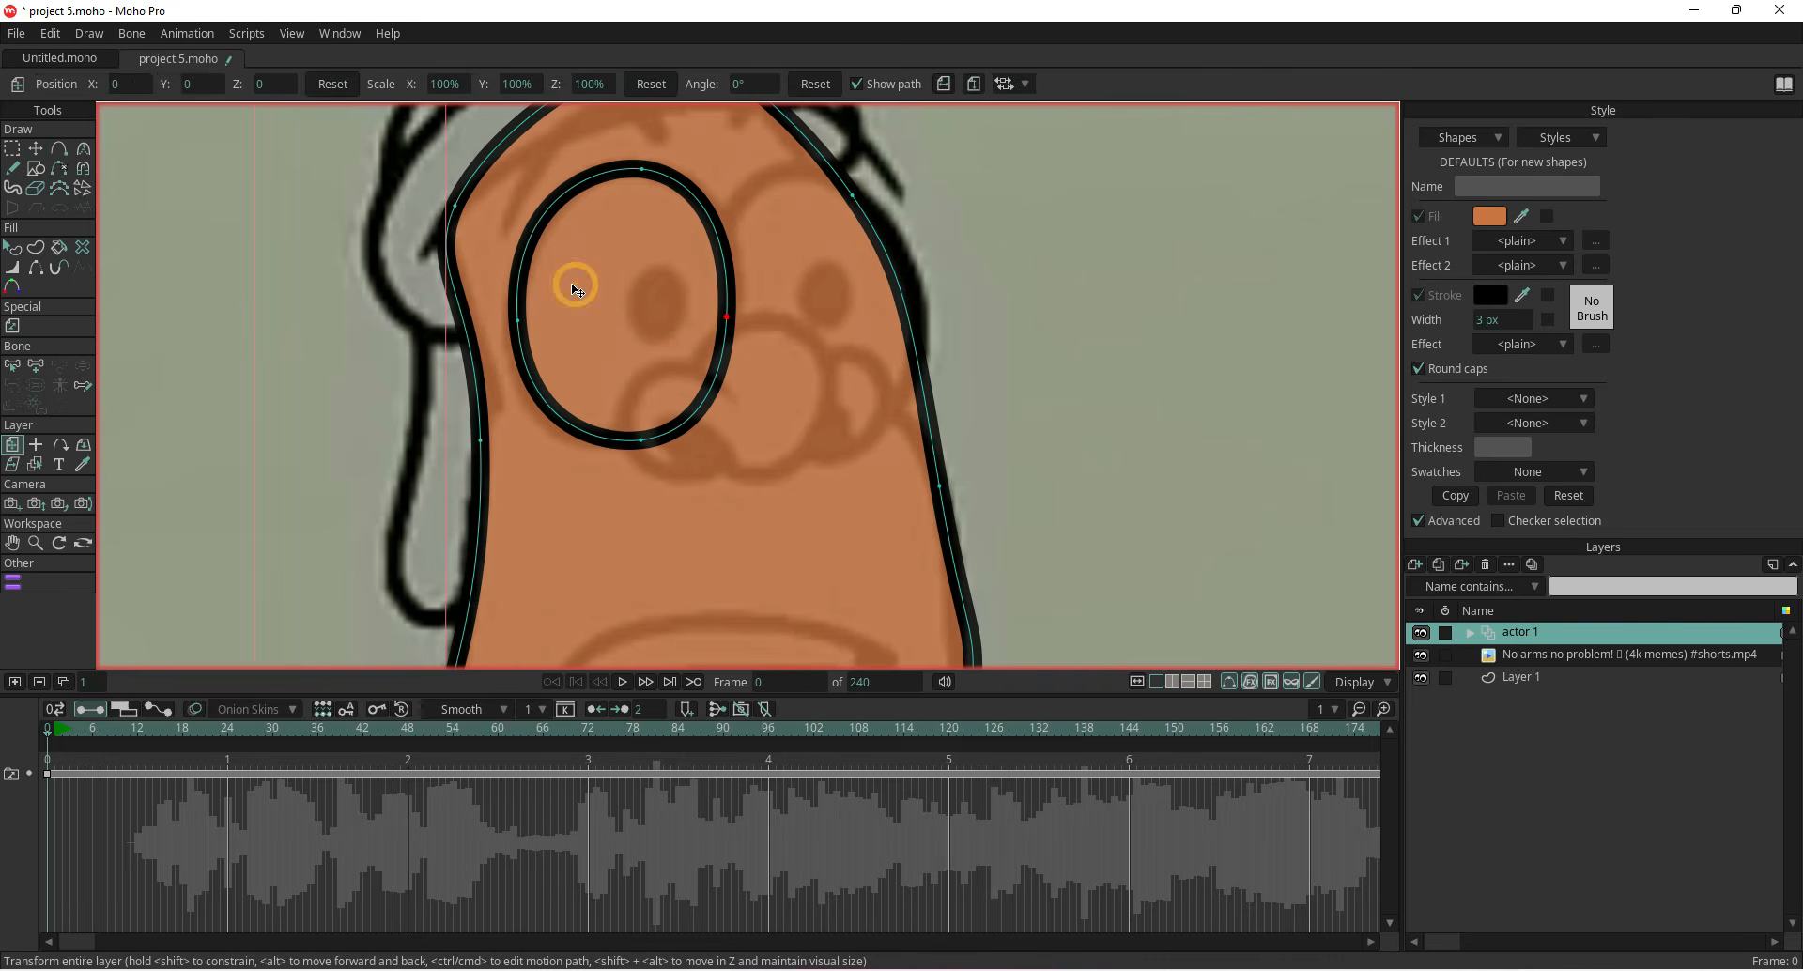
left_click(38, 148)
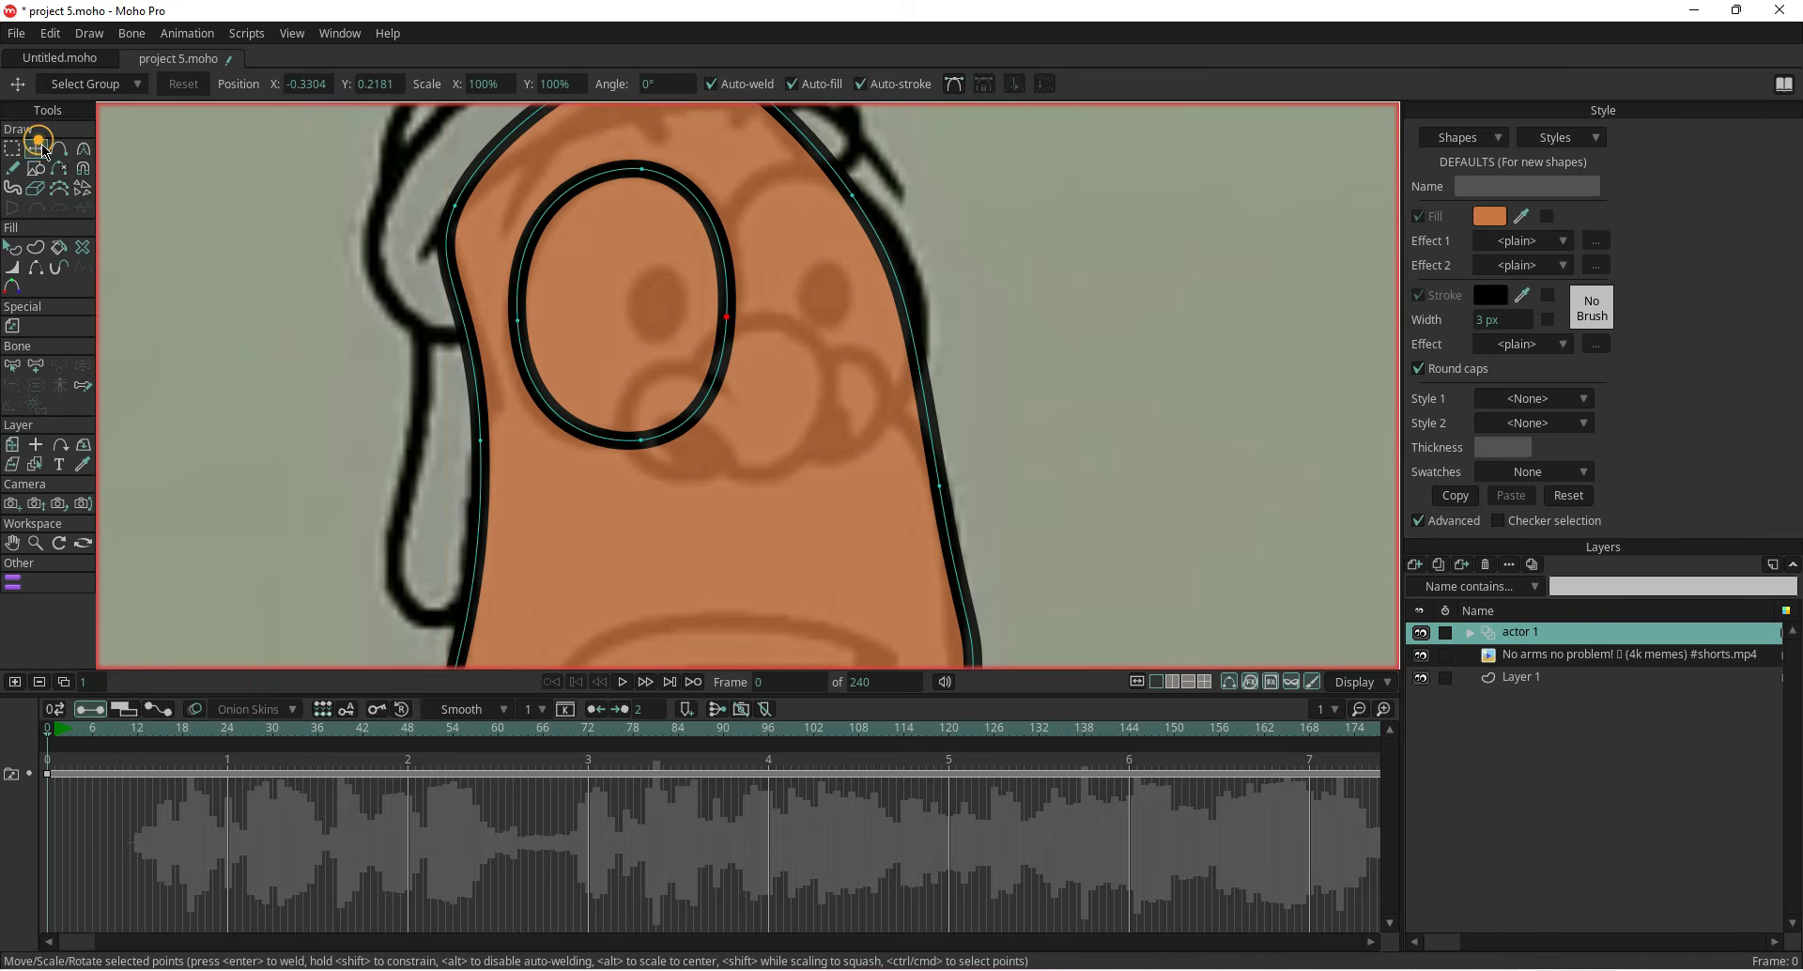
Copy the eye oval, paste a duplicate and move it over the right eye
left_click(617, 282)
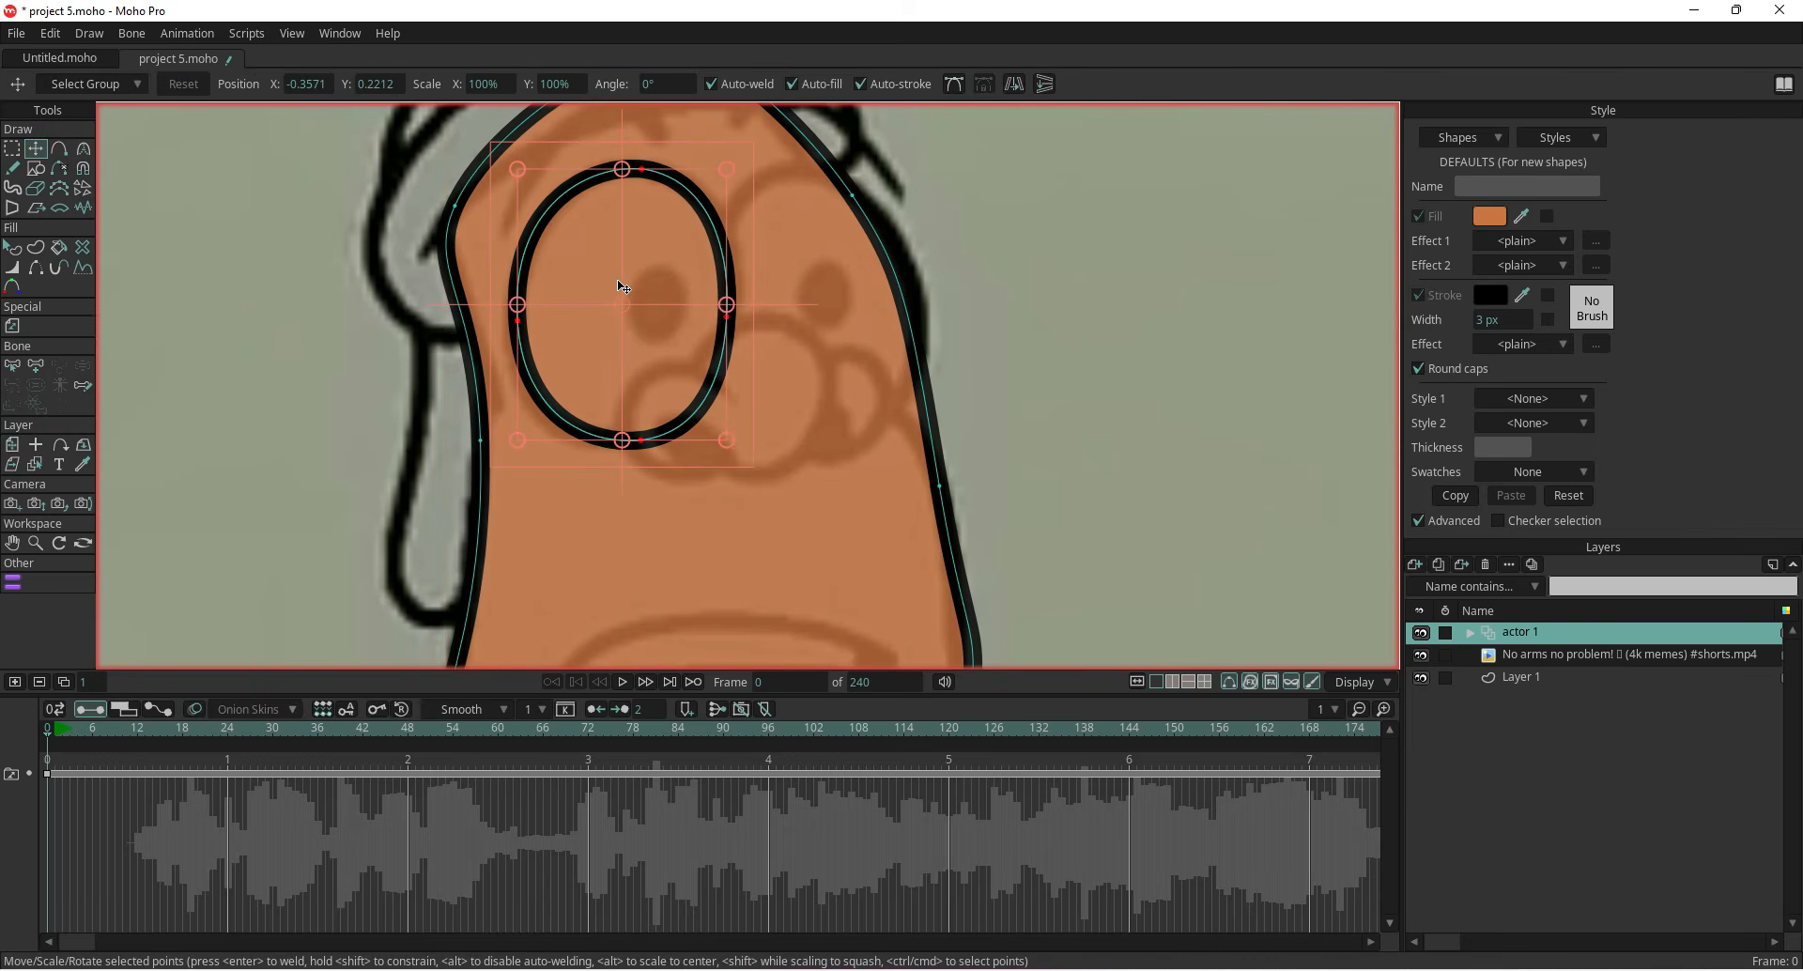
key("ctrl+c")
key("ctrl+v")
left_click_drag(610, 286, 814, 274)
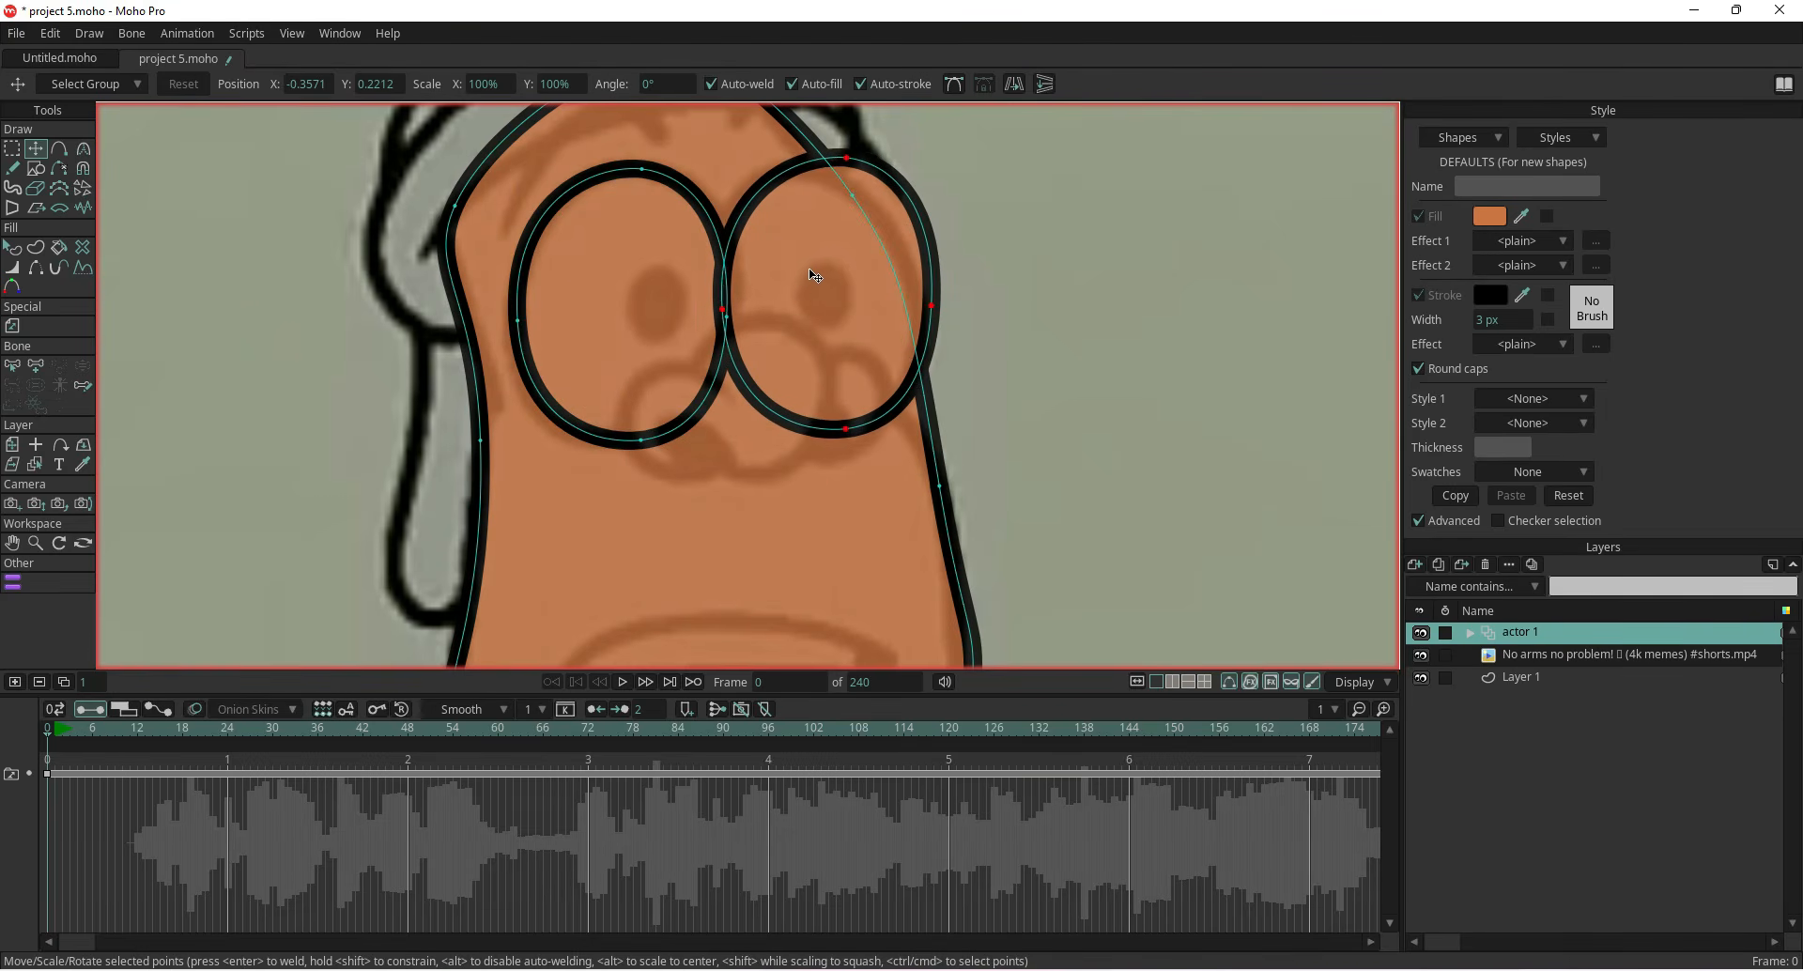
Drag the copied eye's top and right points inward to fit the right eye
left_click(1043, 167)
left_click_drag(845, 157, 806, 167)
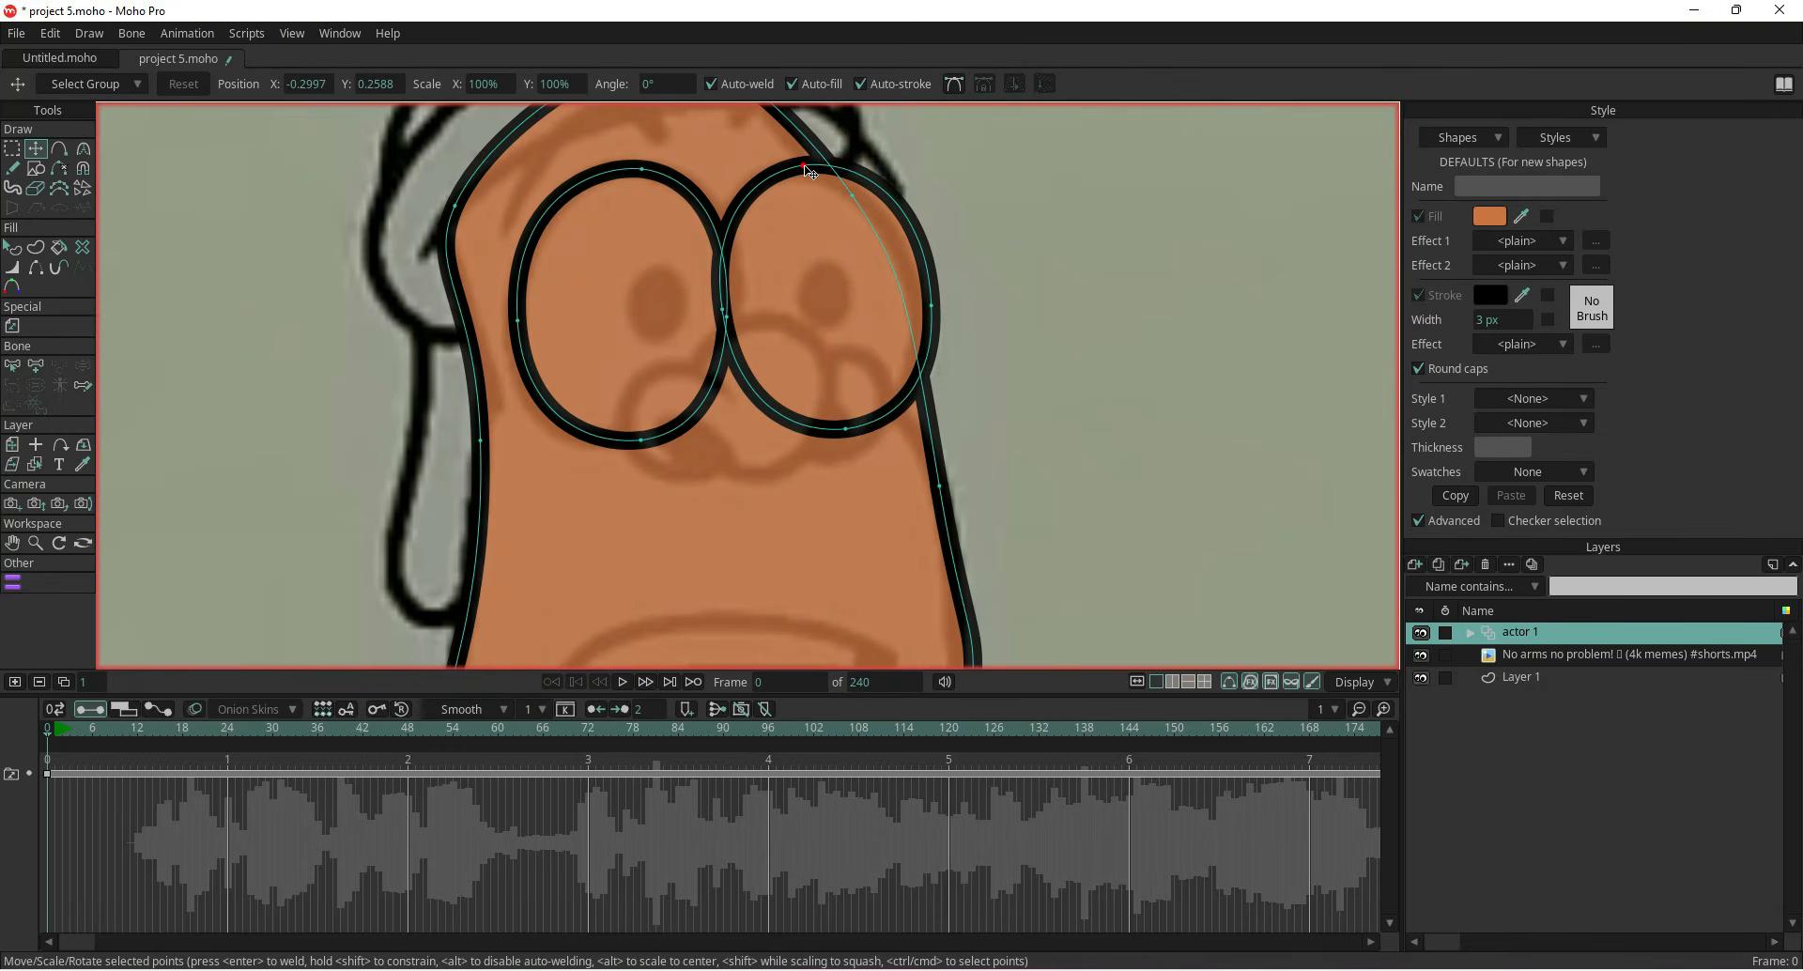
left_click_drag(932, 306, 917, 302)
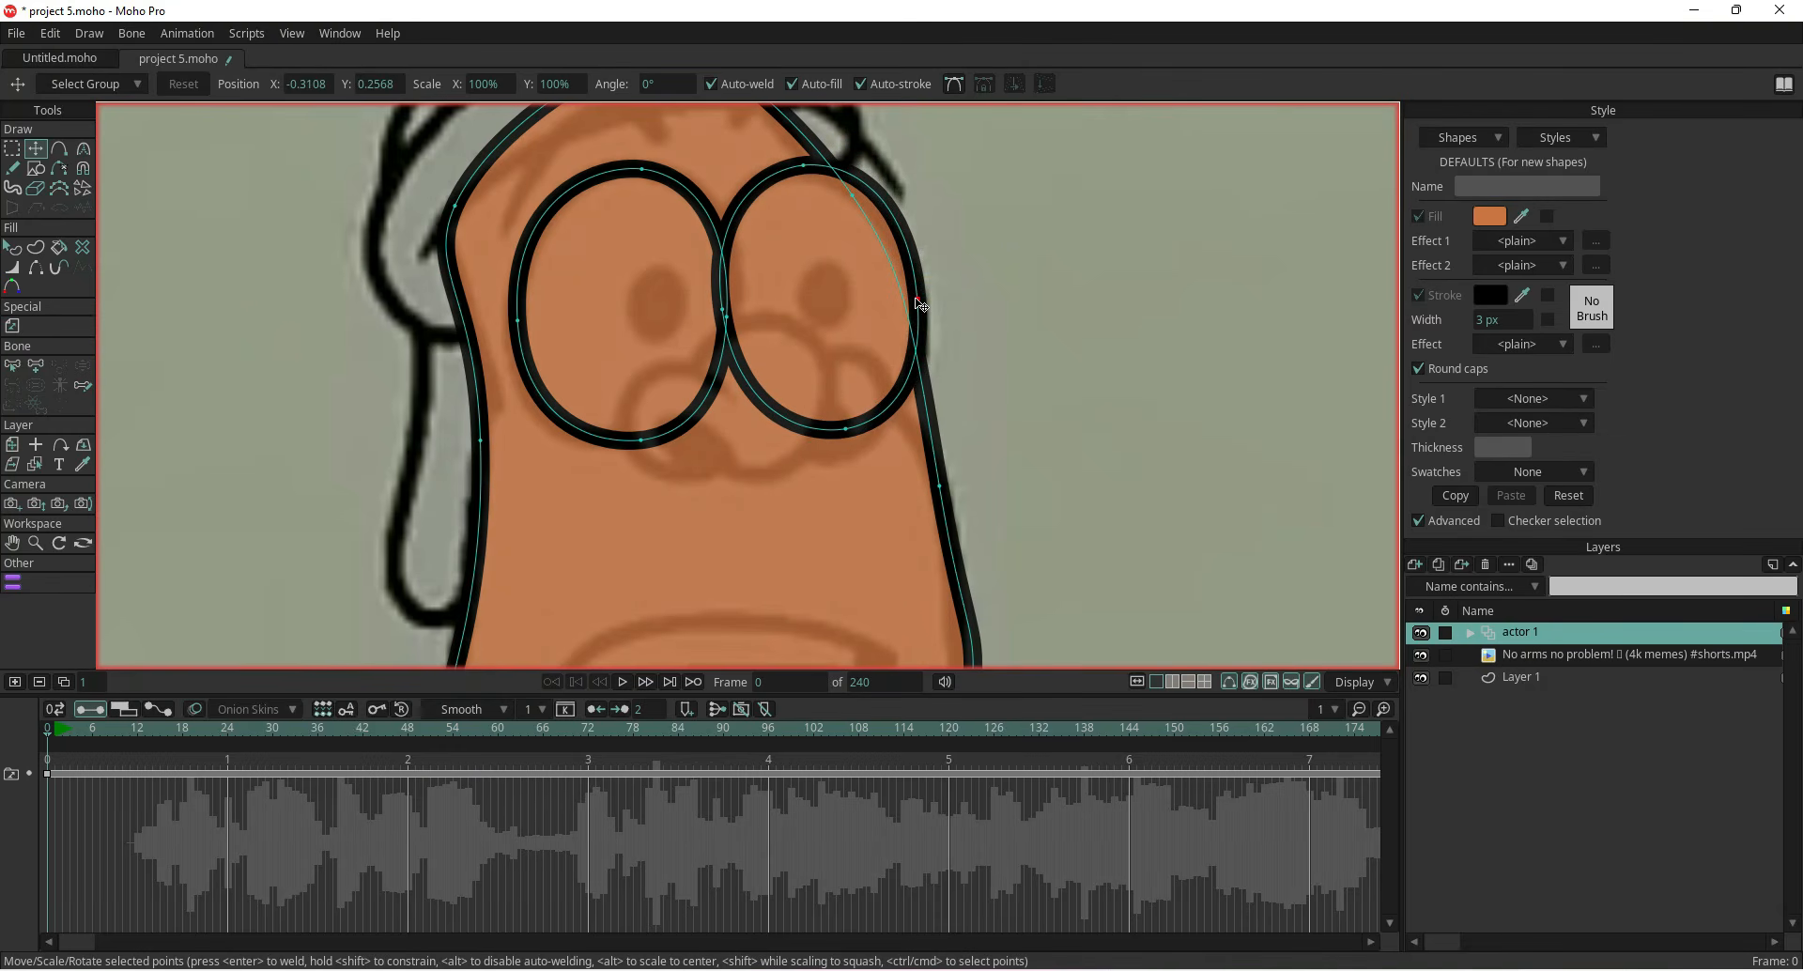
Nudge the right eye oval's bottom point slightly to refine its fit to the outline
left_click_drag(846, 433, 848, 434)
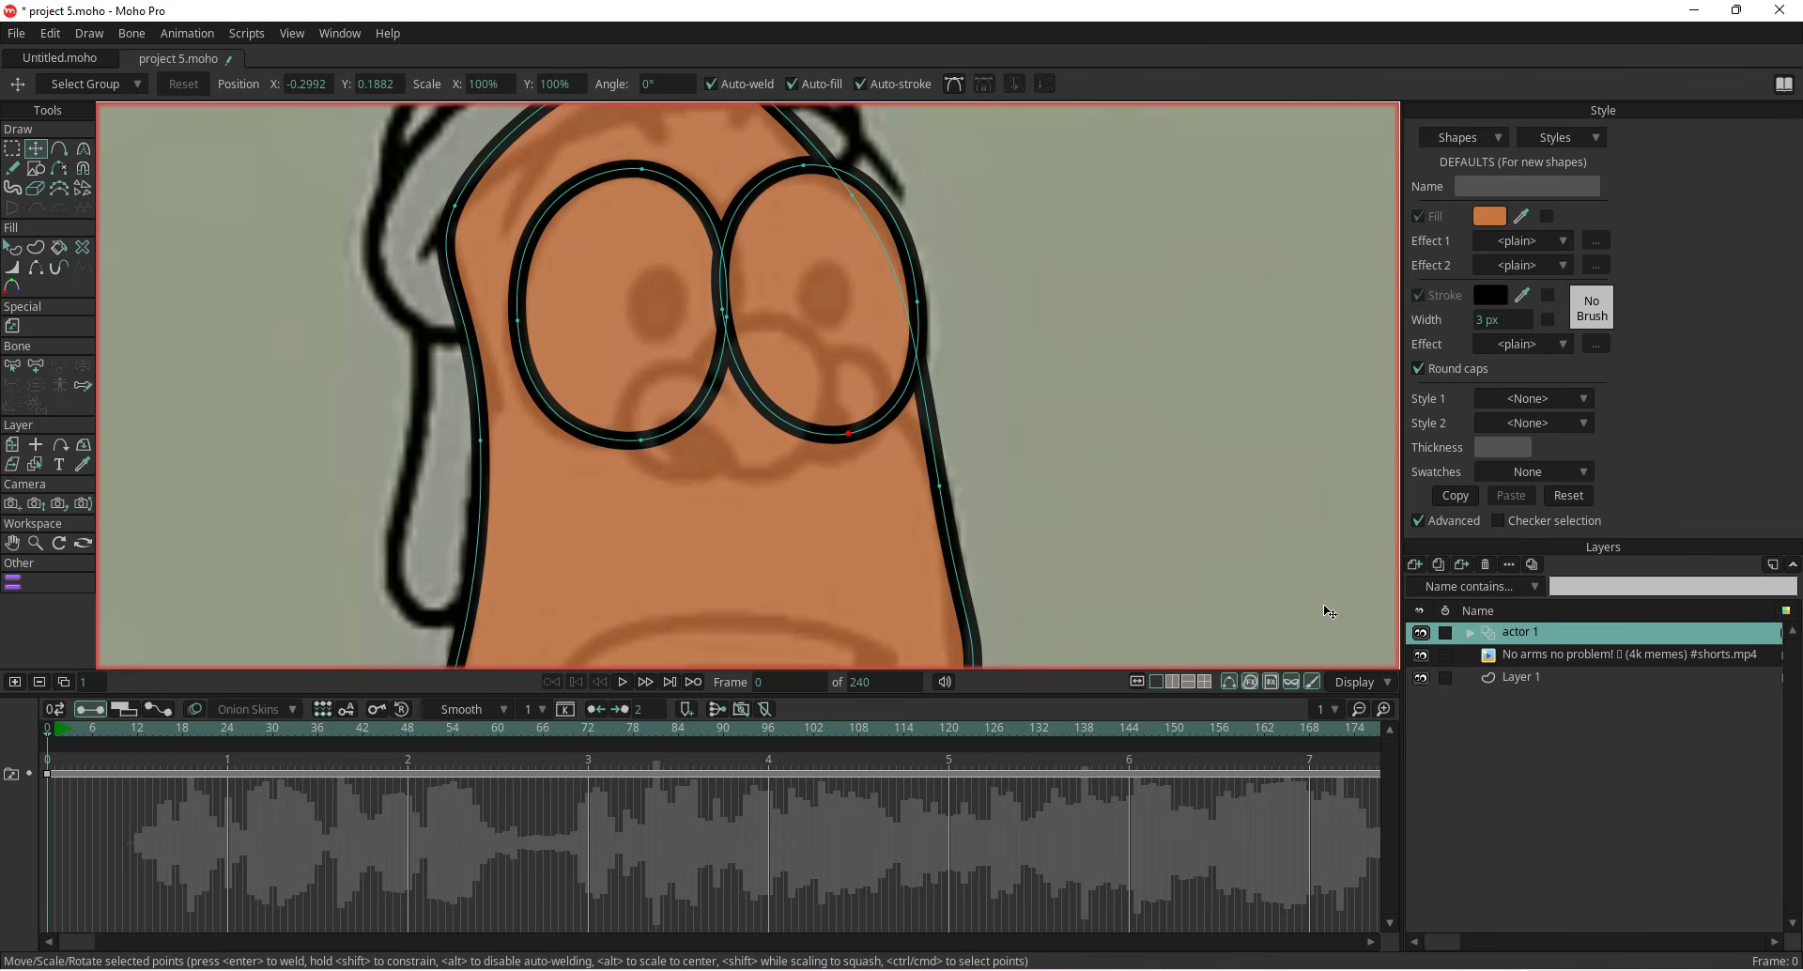
left_click(1119, 423)
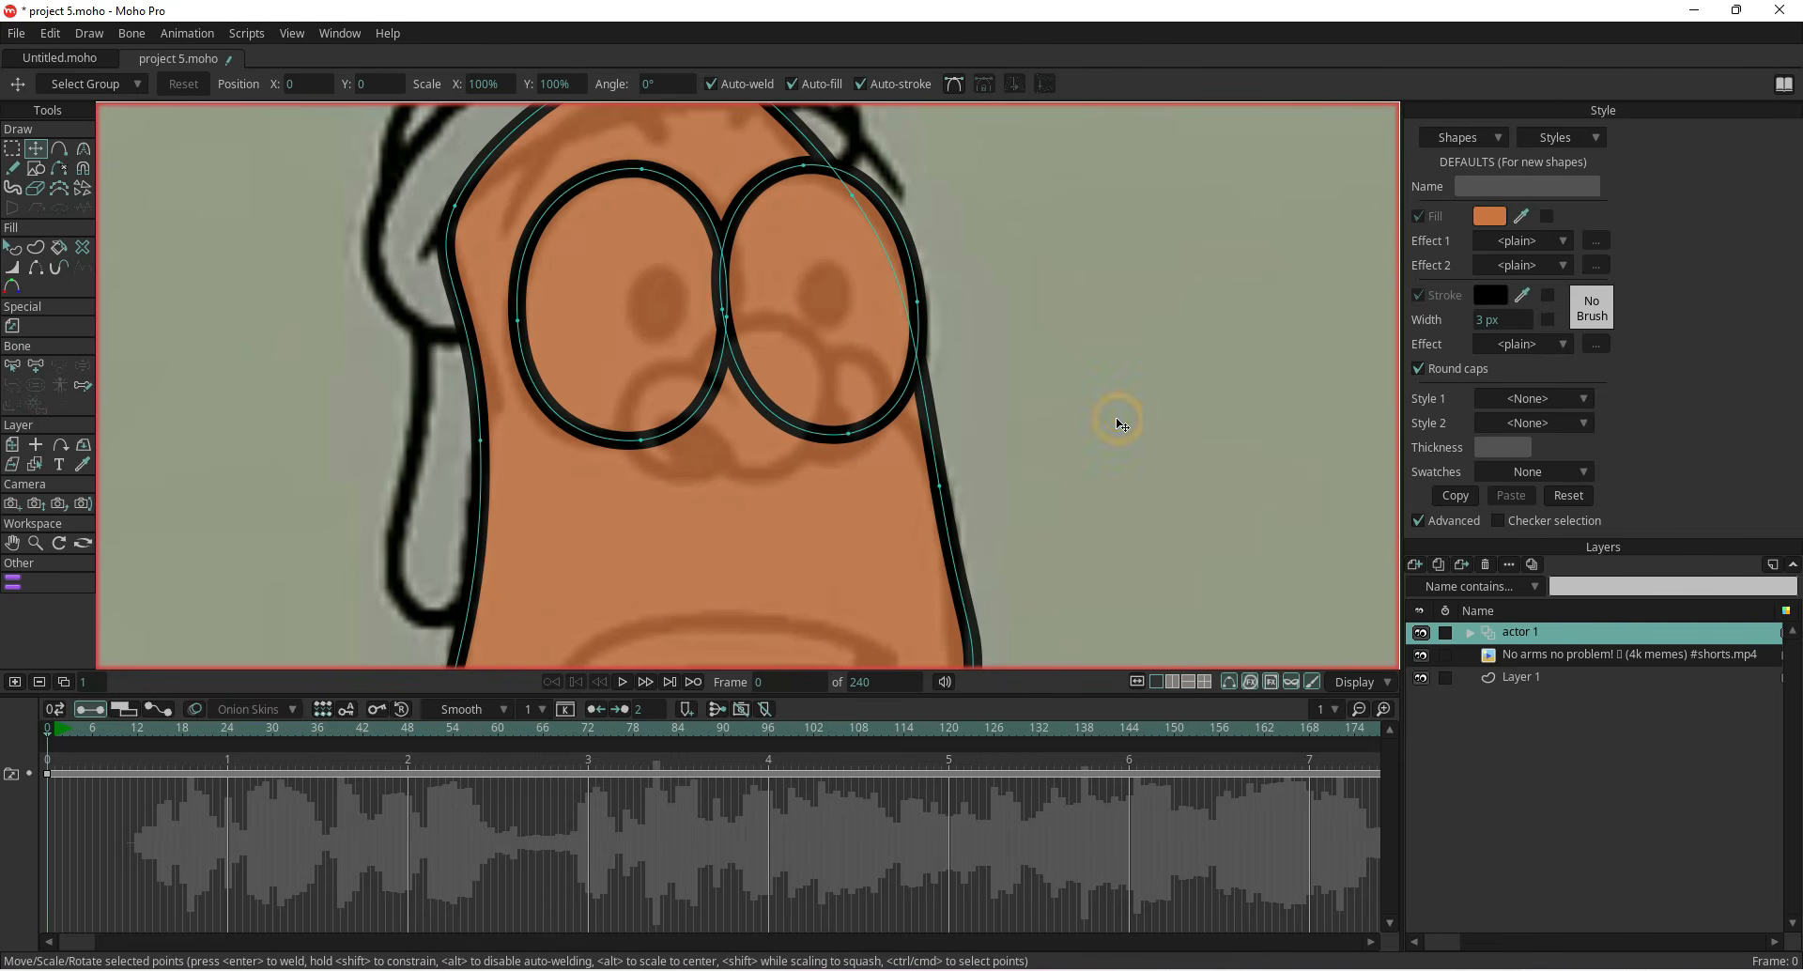
left_click(11, 251)
left_click(764, 285)
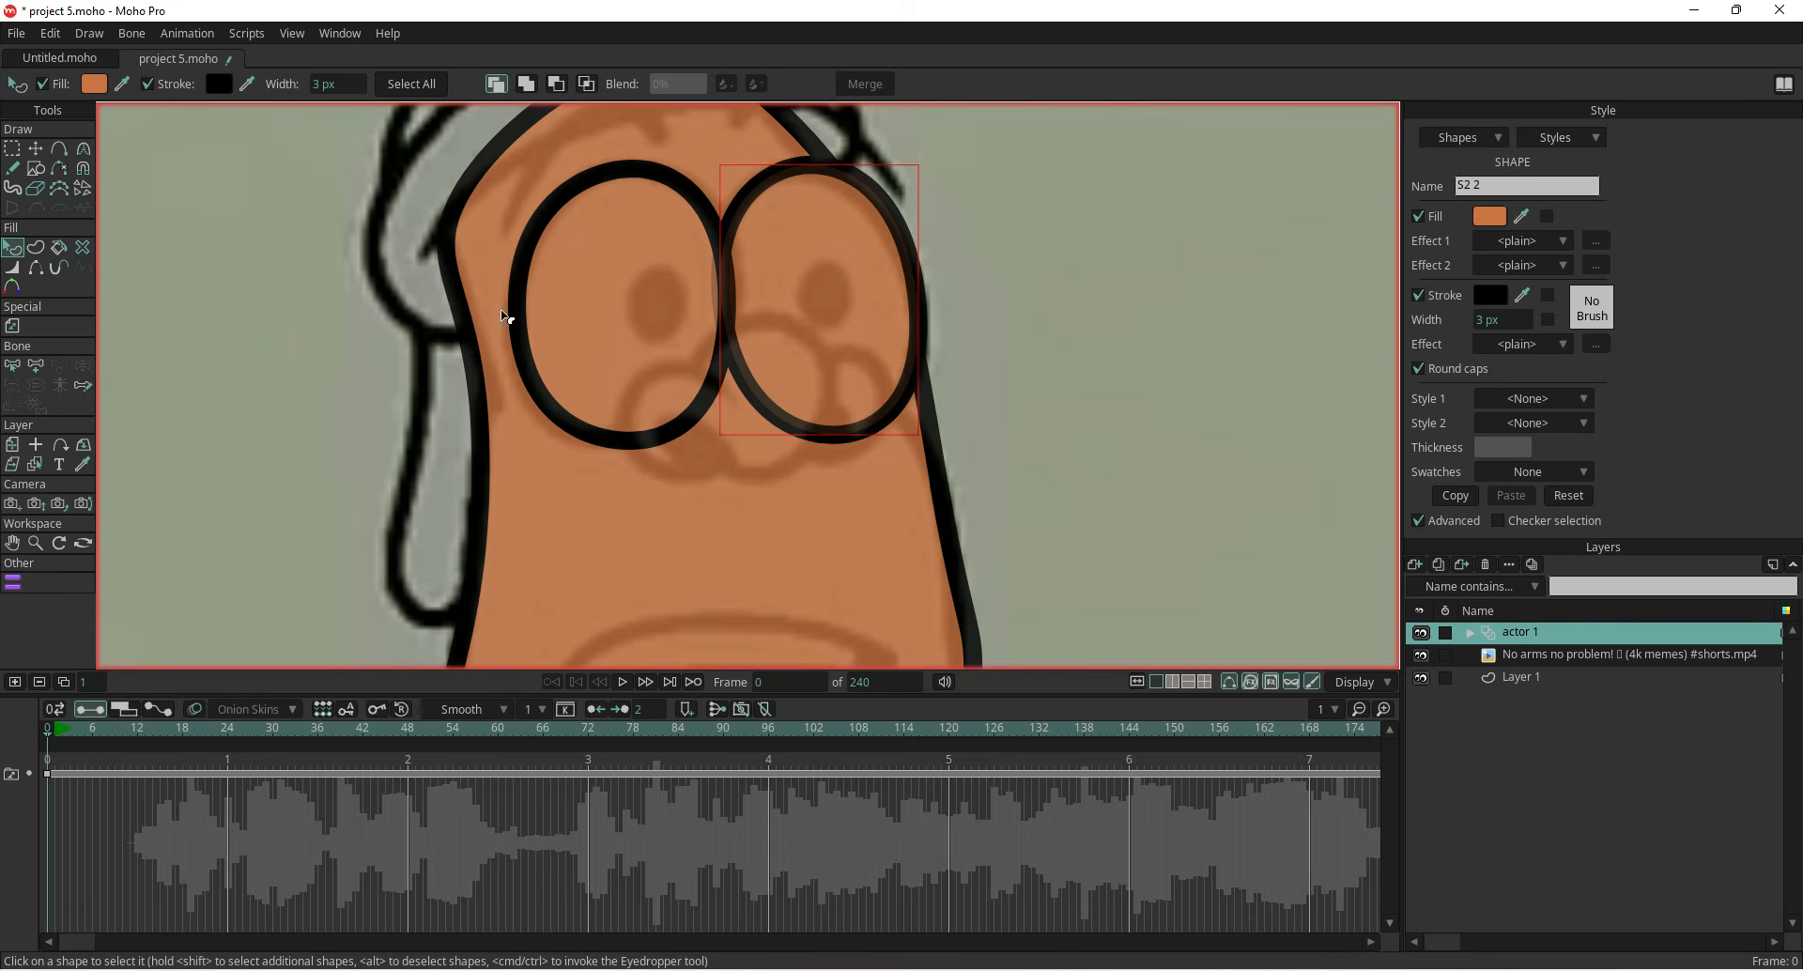
left_click(35, 149)
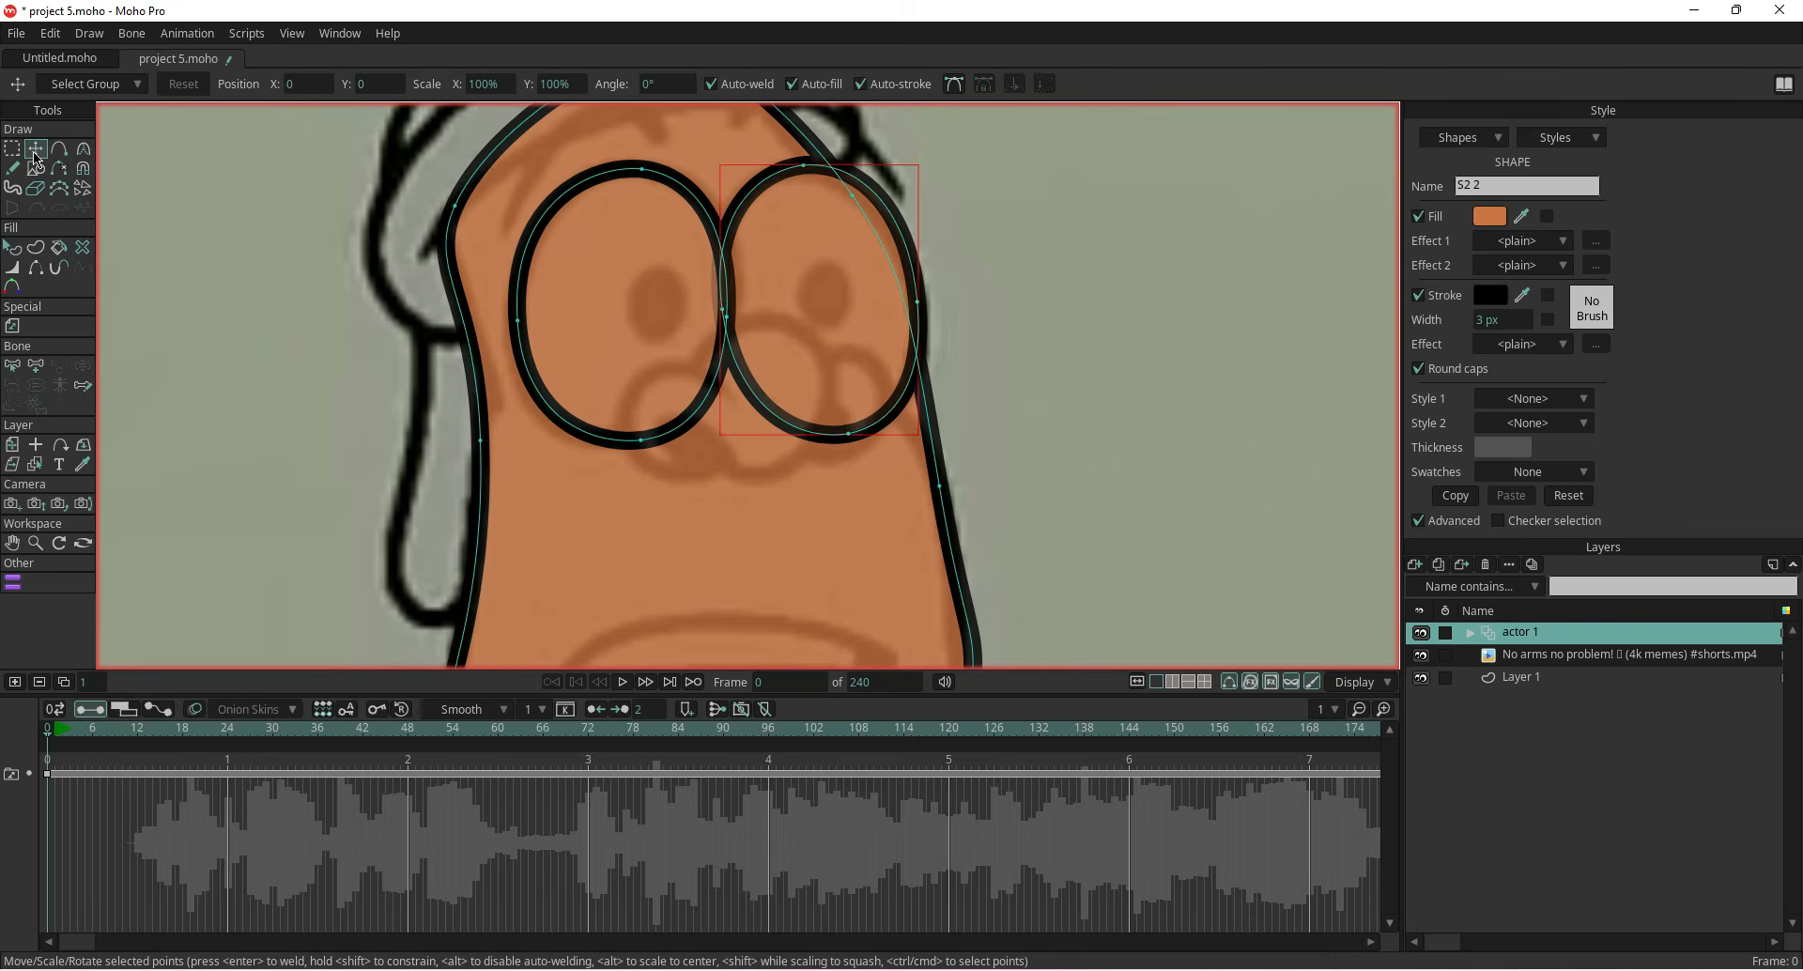
left_click(166, 275)
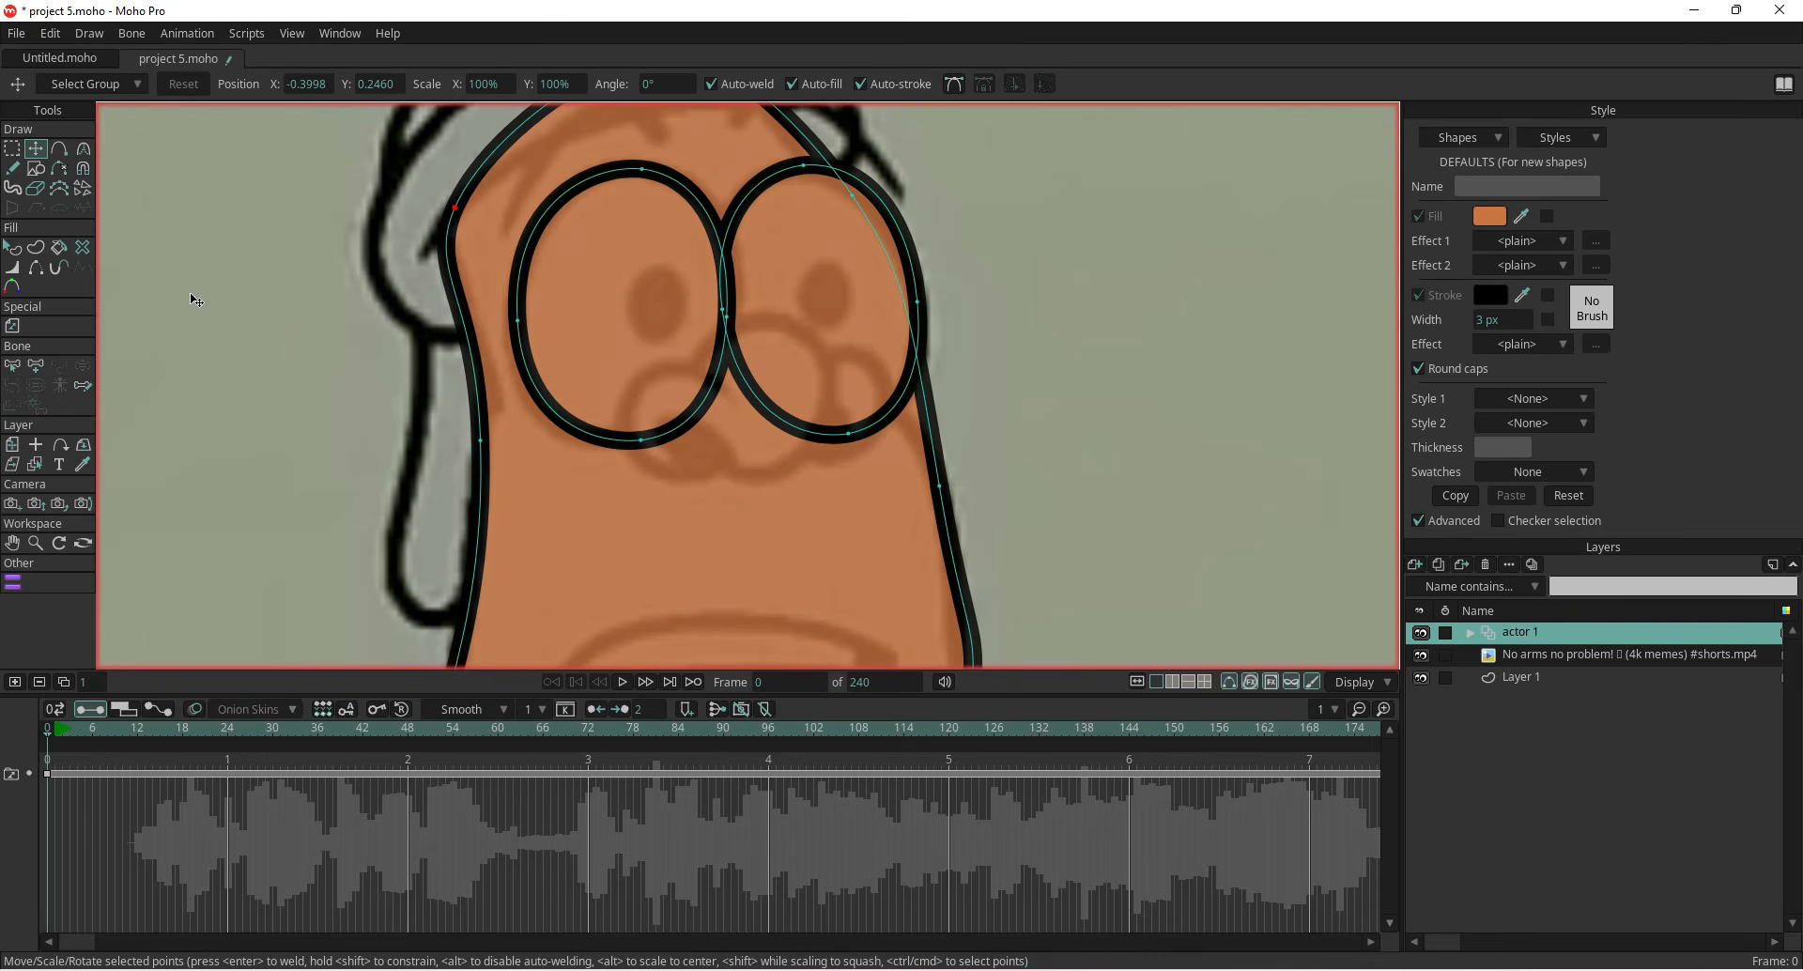
Draw an oval over the character's nose and set its stroke width to 2 px
left_click(37, 171)
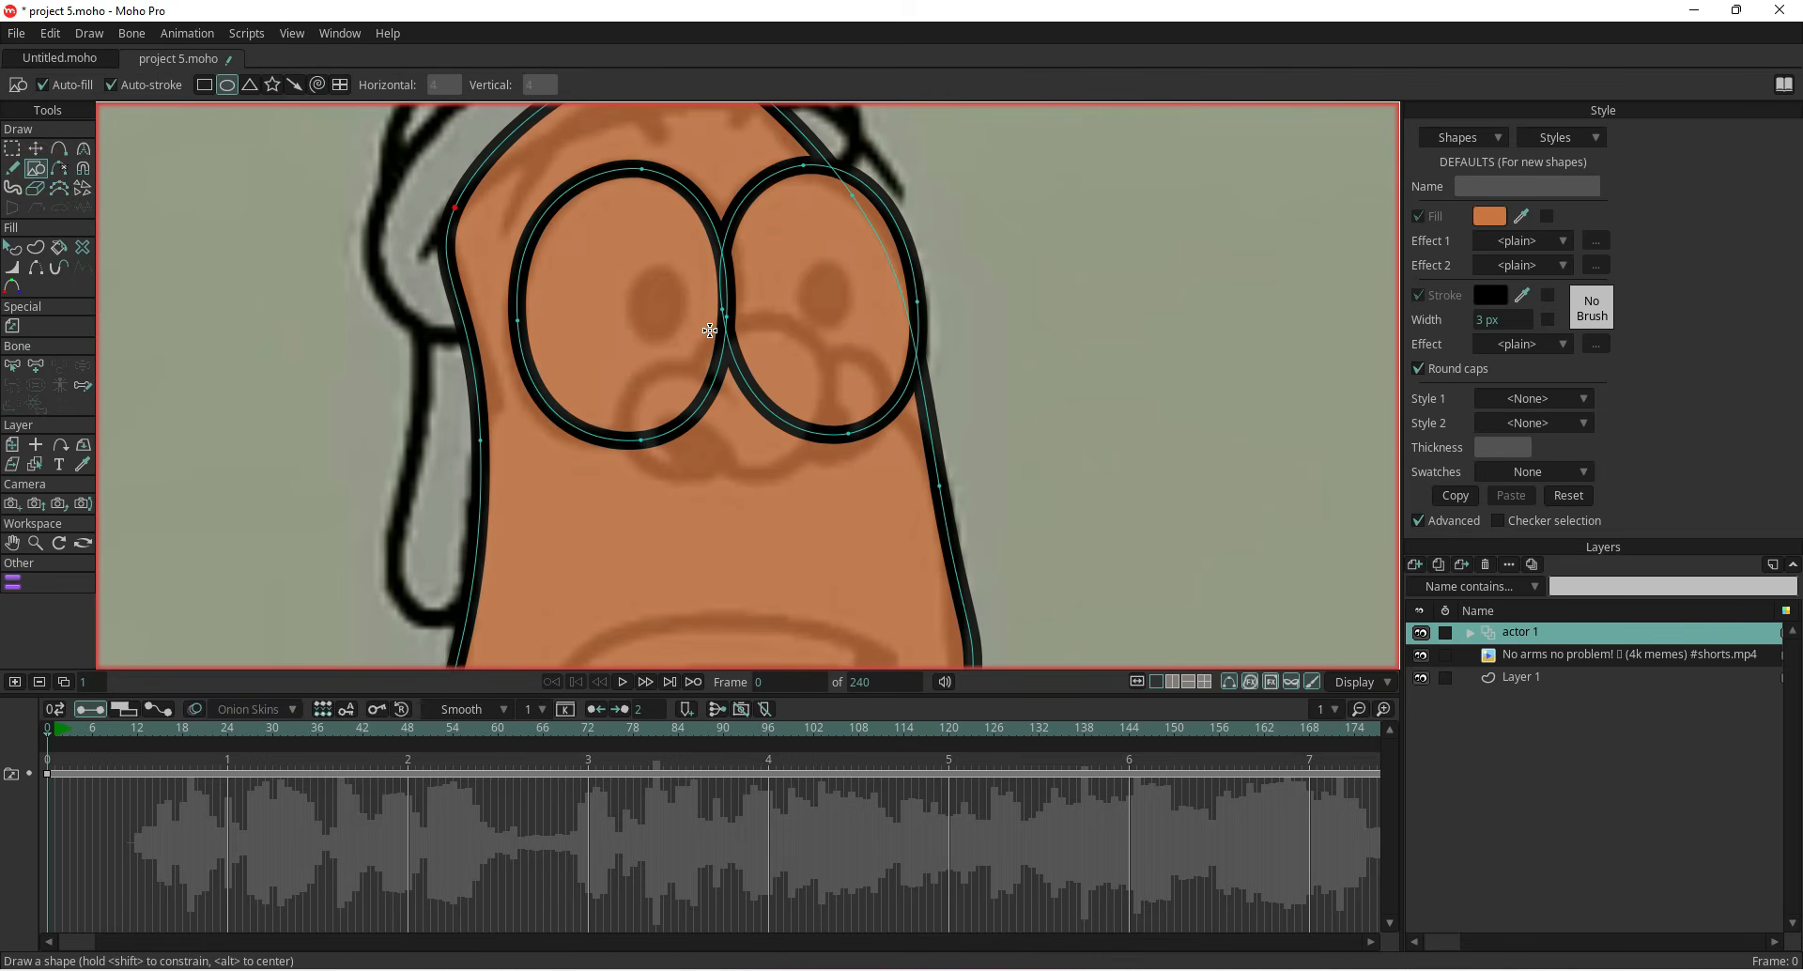
mouse_move(711, 326)
left_mouse_down()
mouse_move(780, 449)
mouse_move(827, 466)
left_mouse_up()
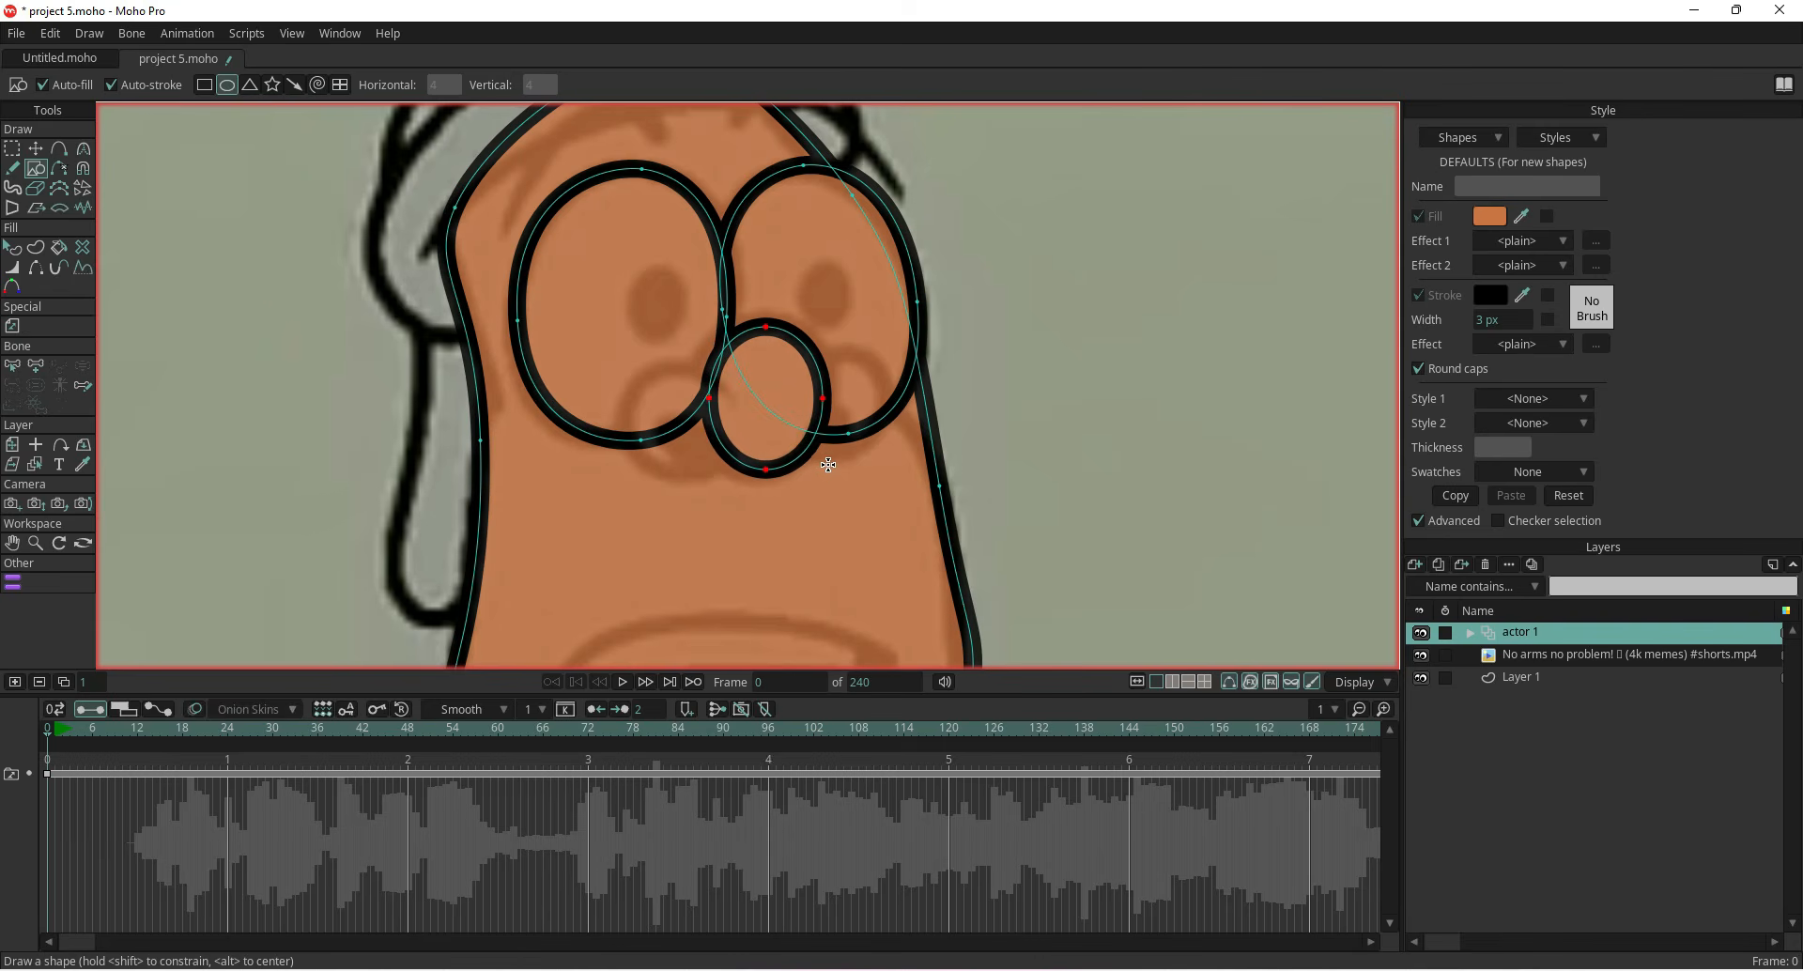
mouse_move(1487, 321)
left_mouse_down()
mouse_move(1466, 328)
mouse_move(1485, 326)
left_mouse_up()
left_click(13, 249)
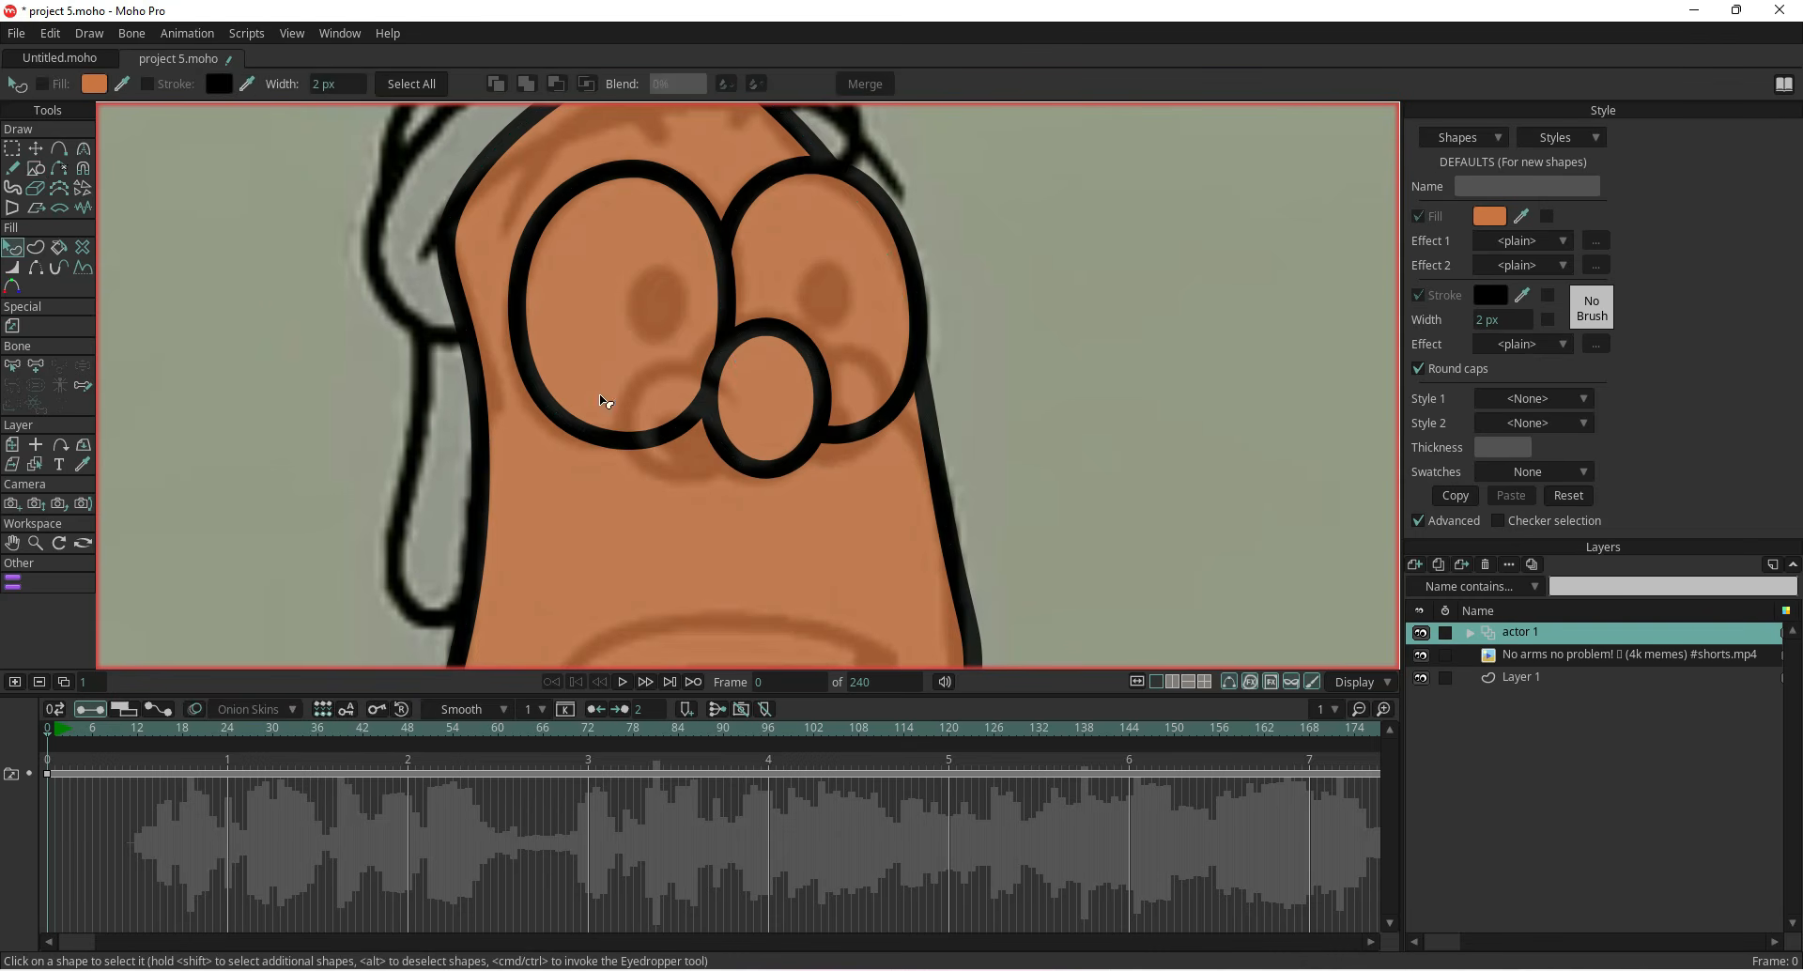
left_click(755, 423)
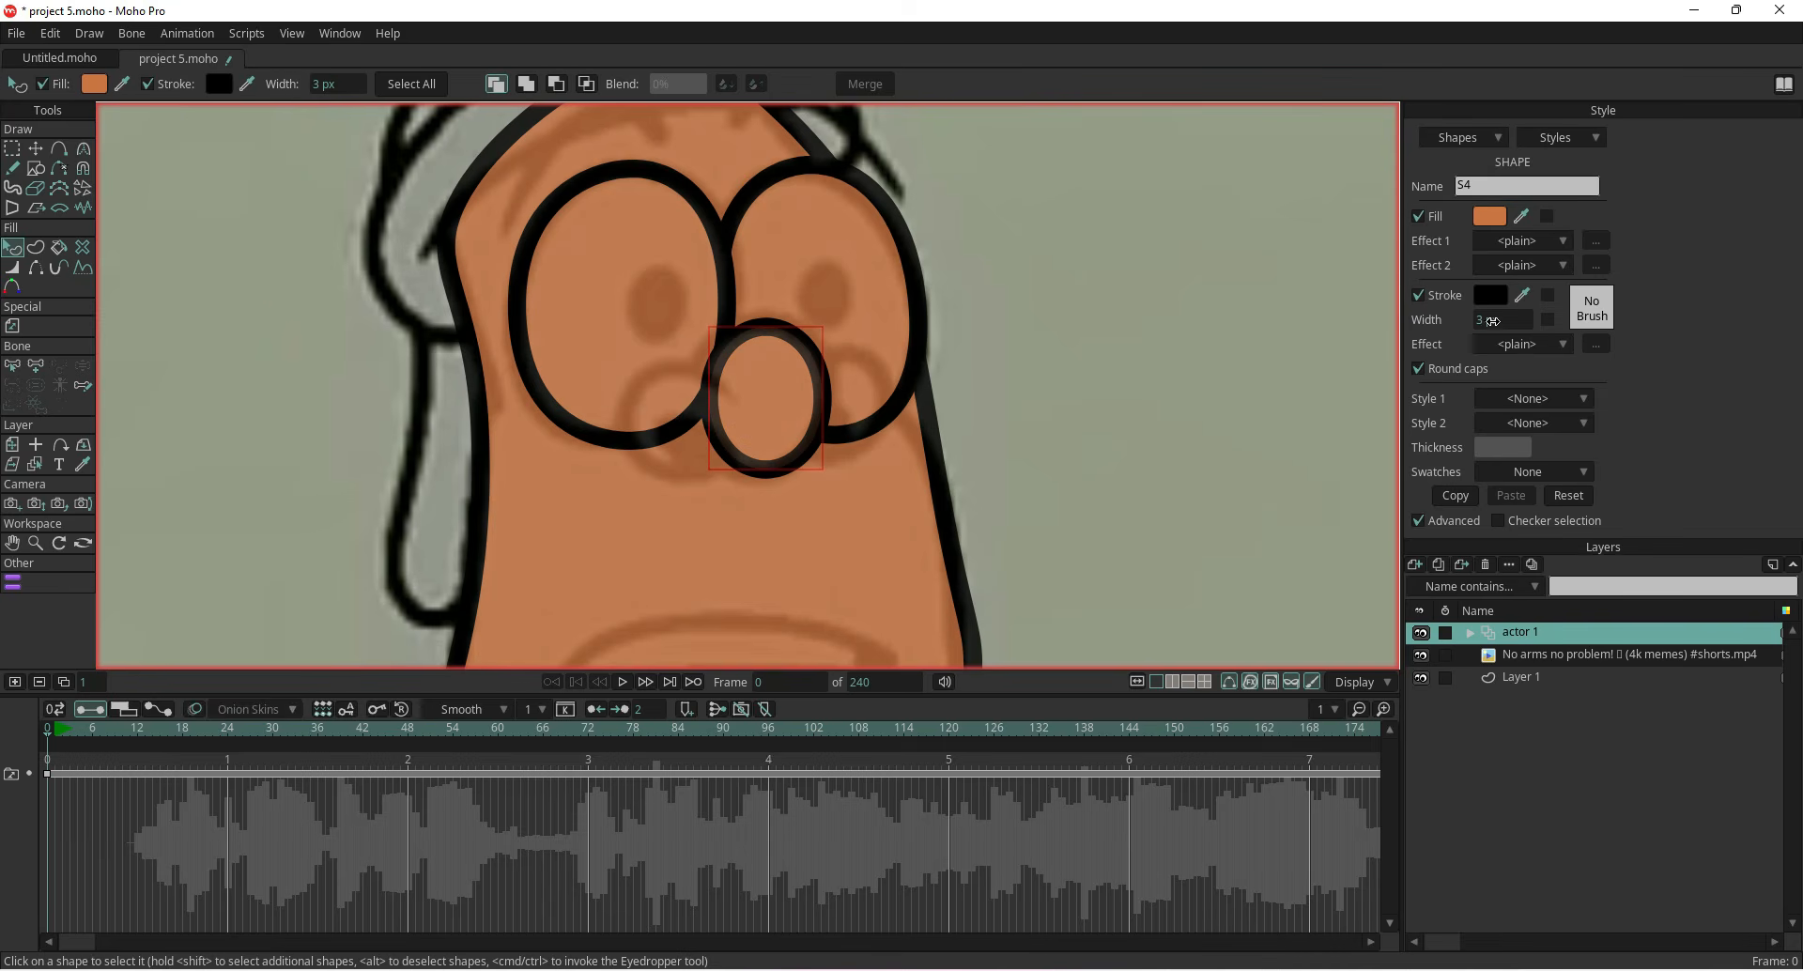
left_click_drag(1484, 321, 1472, 326)
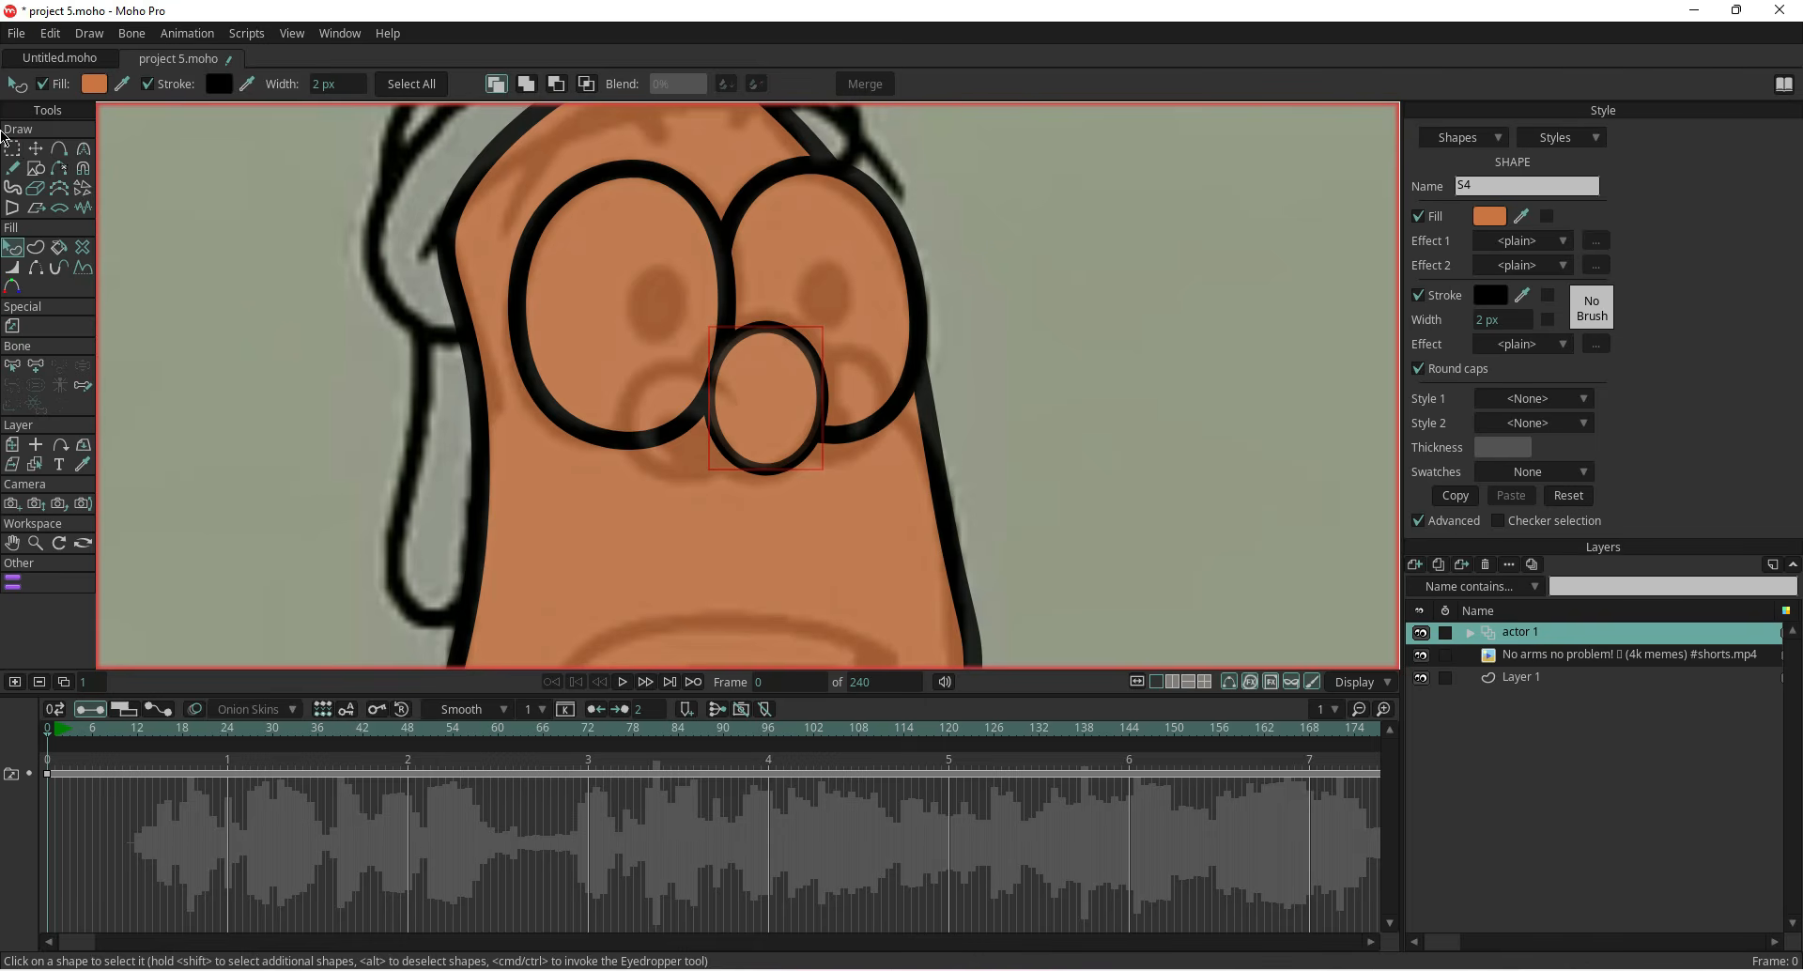
Paste a copy of the nose oval, shrink it and place it over the left cheek
left_click(36, 149)
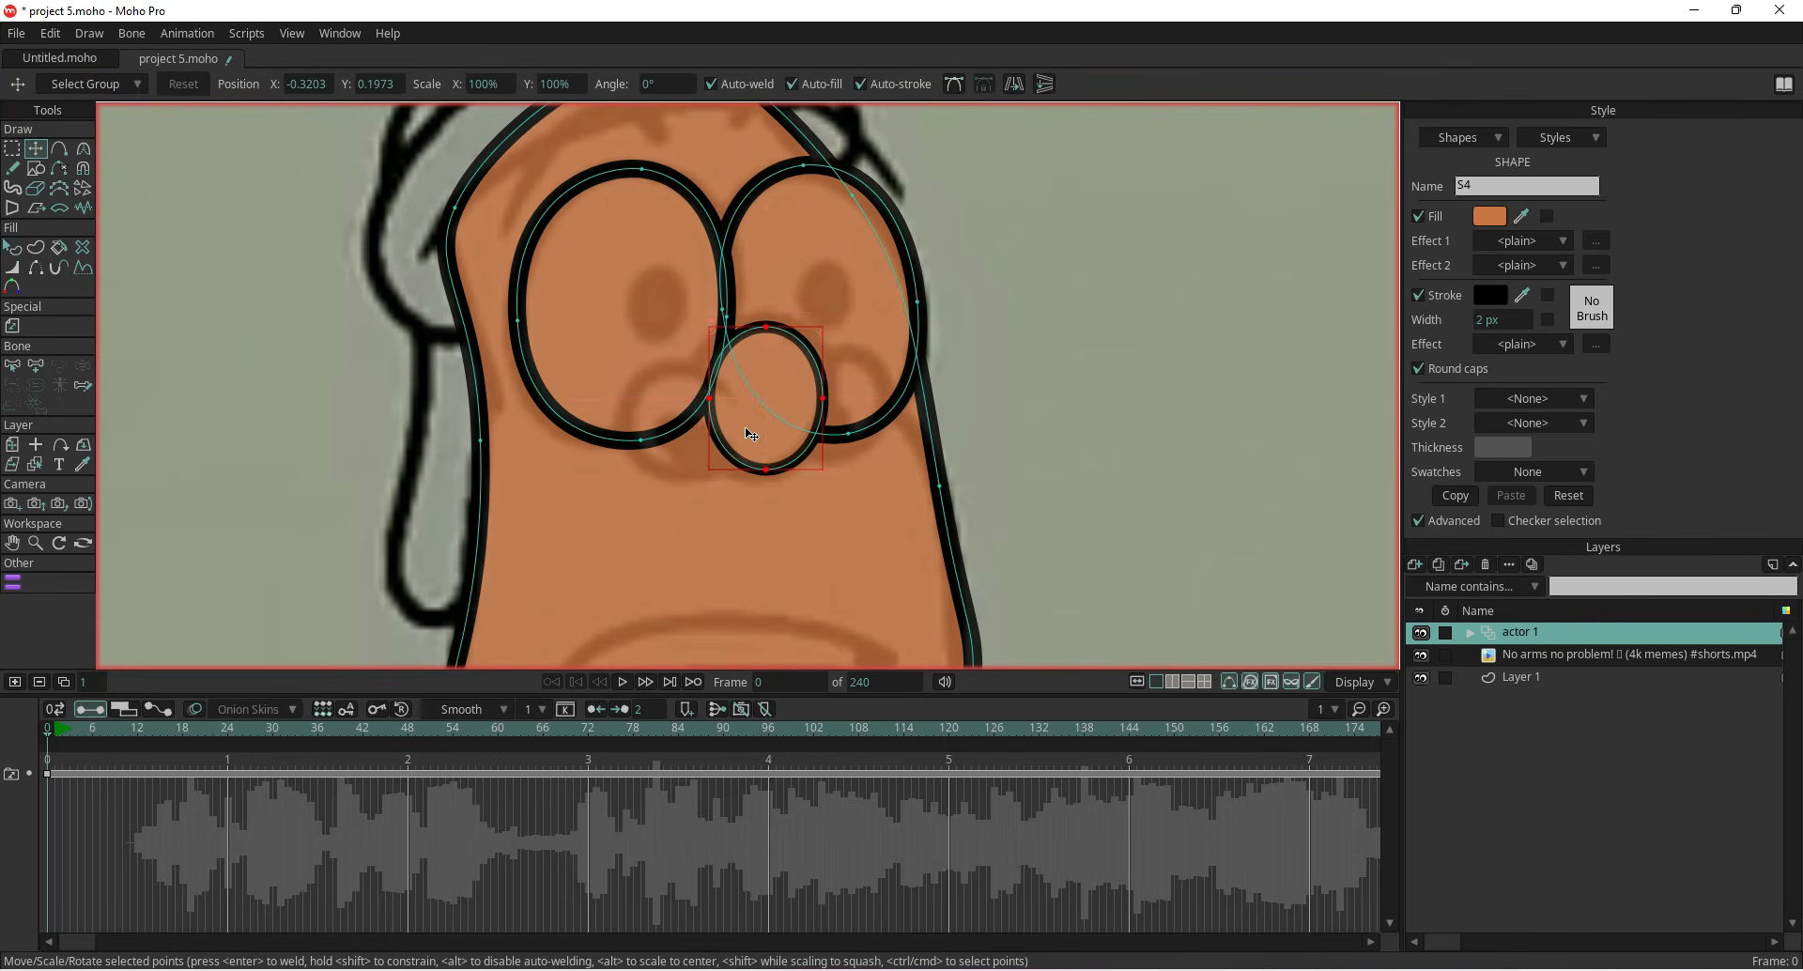
left_click_drag(742, 431, 747, 432)
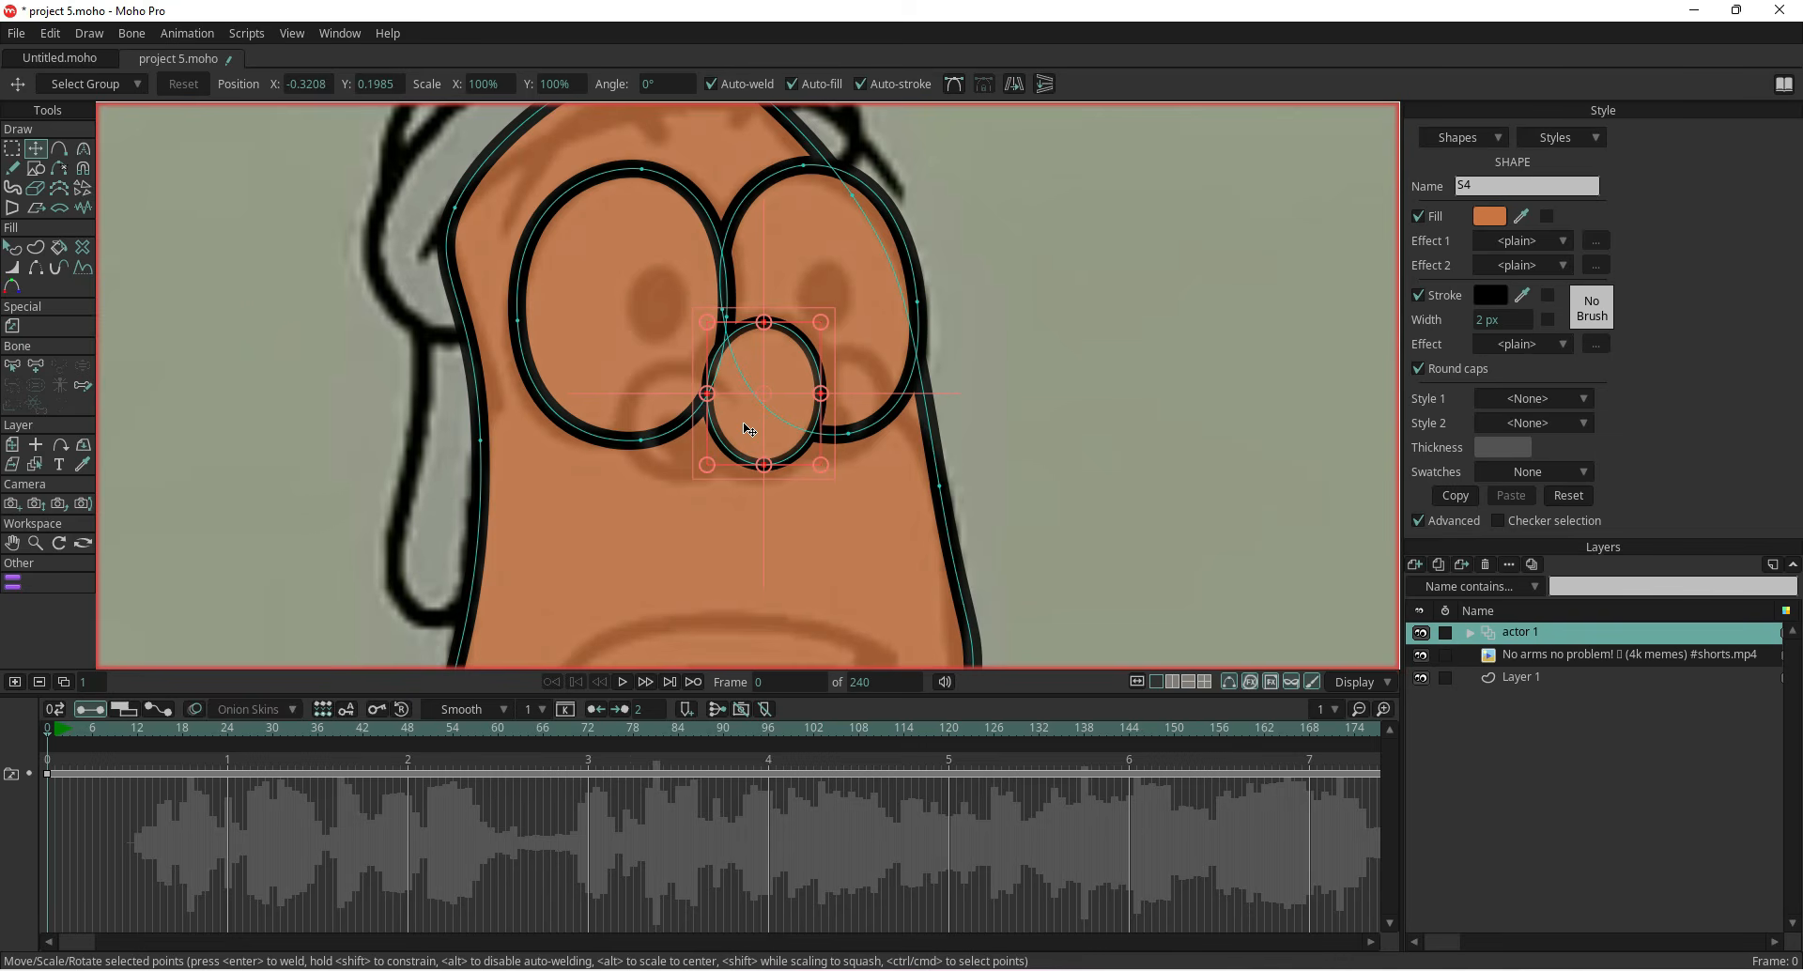
key("ctrl+v")
left_click_drag(745, 423, 657, 449)
left_click_drag(729, 344, 667, 400)
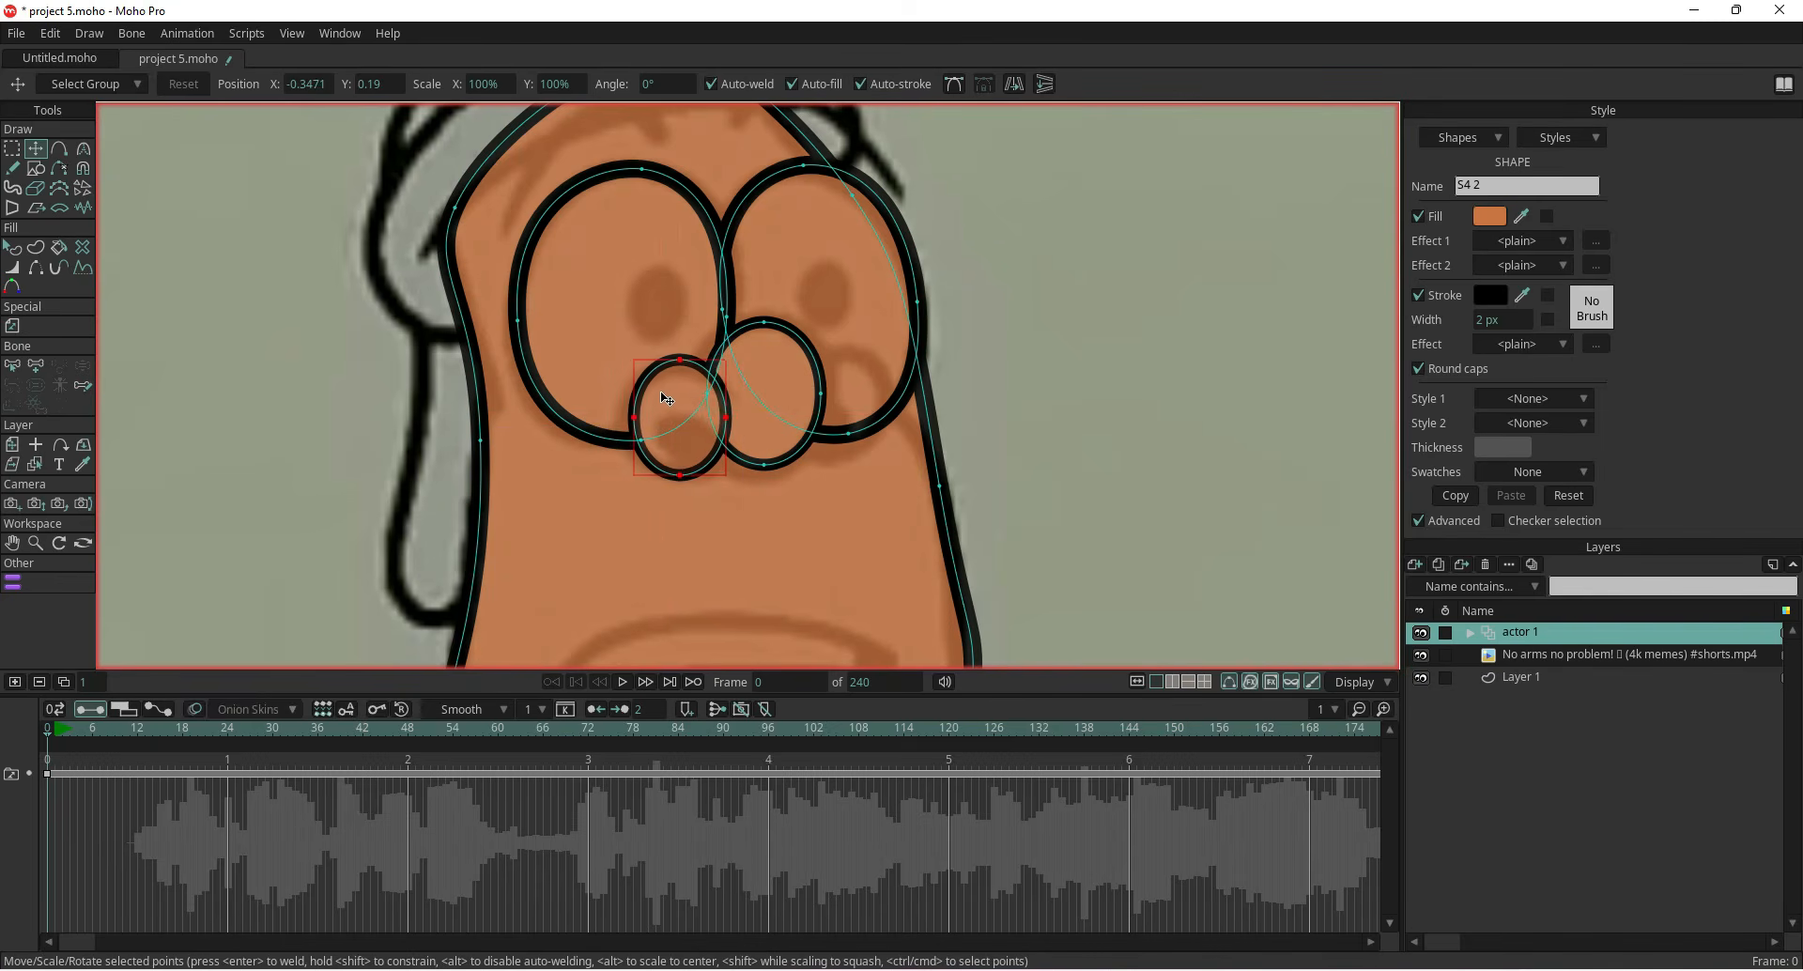
Copy the left cheek oval, paste a duplicate and move it over the right cheek
key("ctrl+c")
key("ctrl+v")
left_click_drag(662, 393, 858, 389)
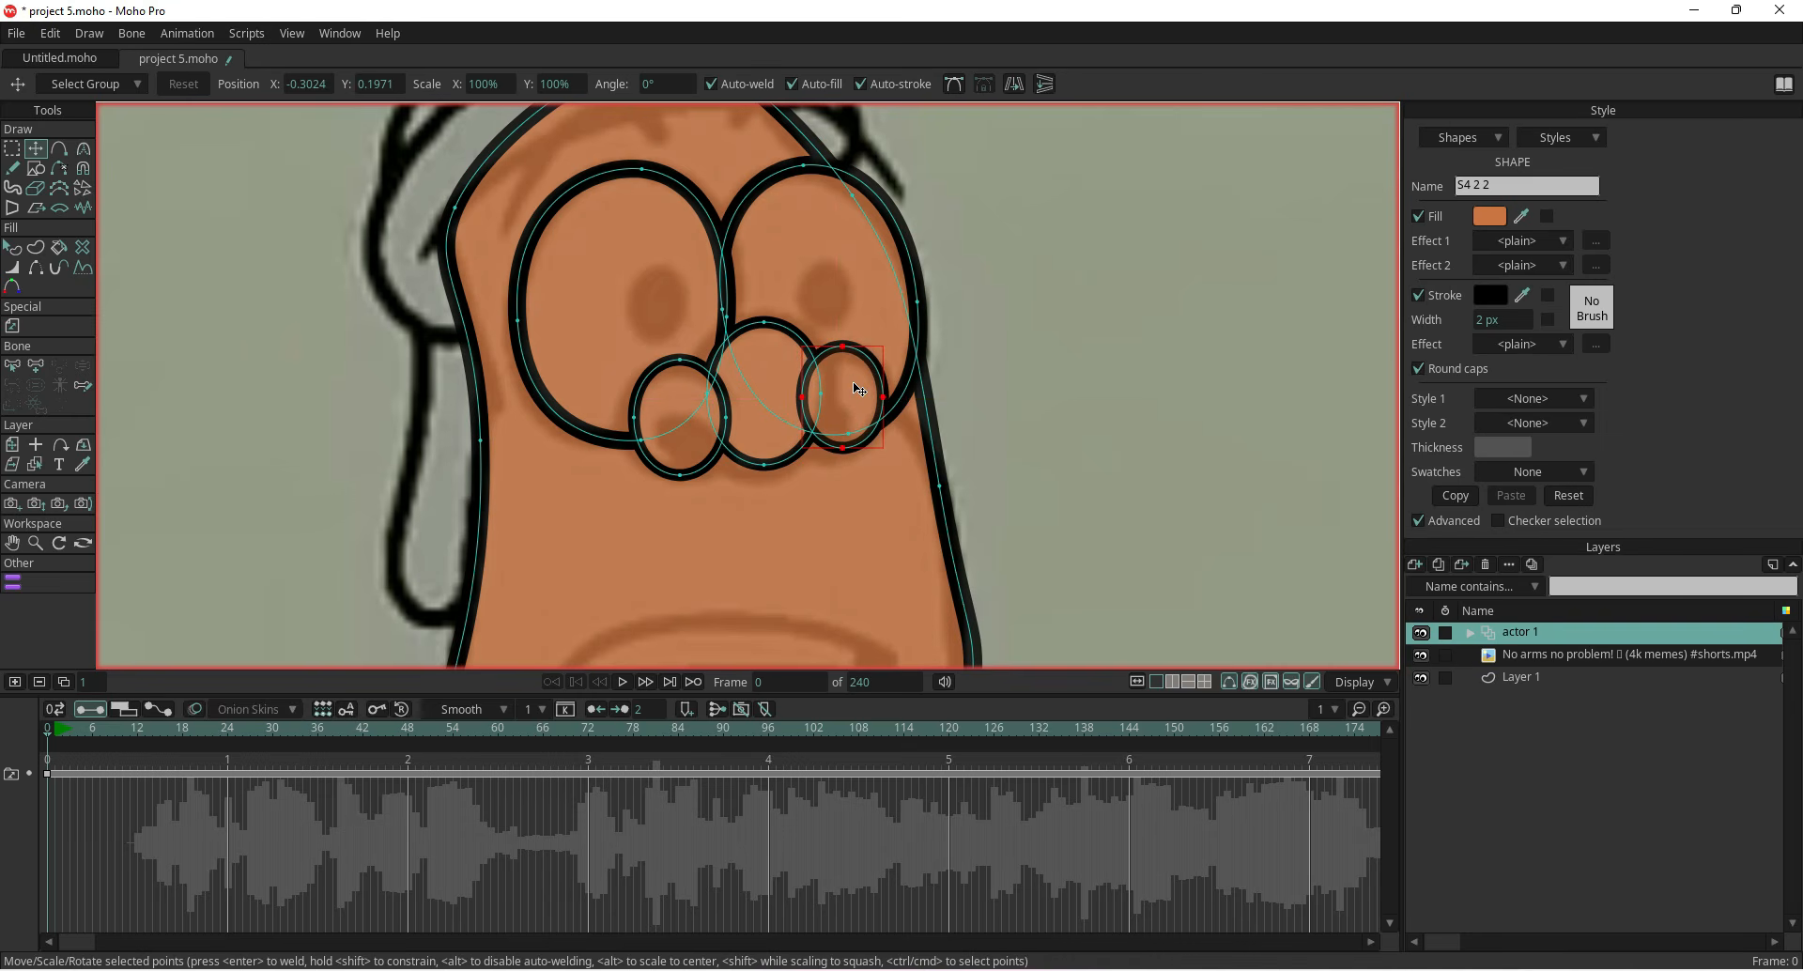
left_click_drag(854, 387, 852, 390)
Toggle the actor 1 layer's visibility to compare the tracing with the reference video
left_click(1528, 656)
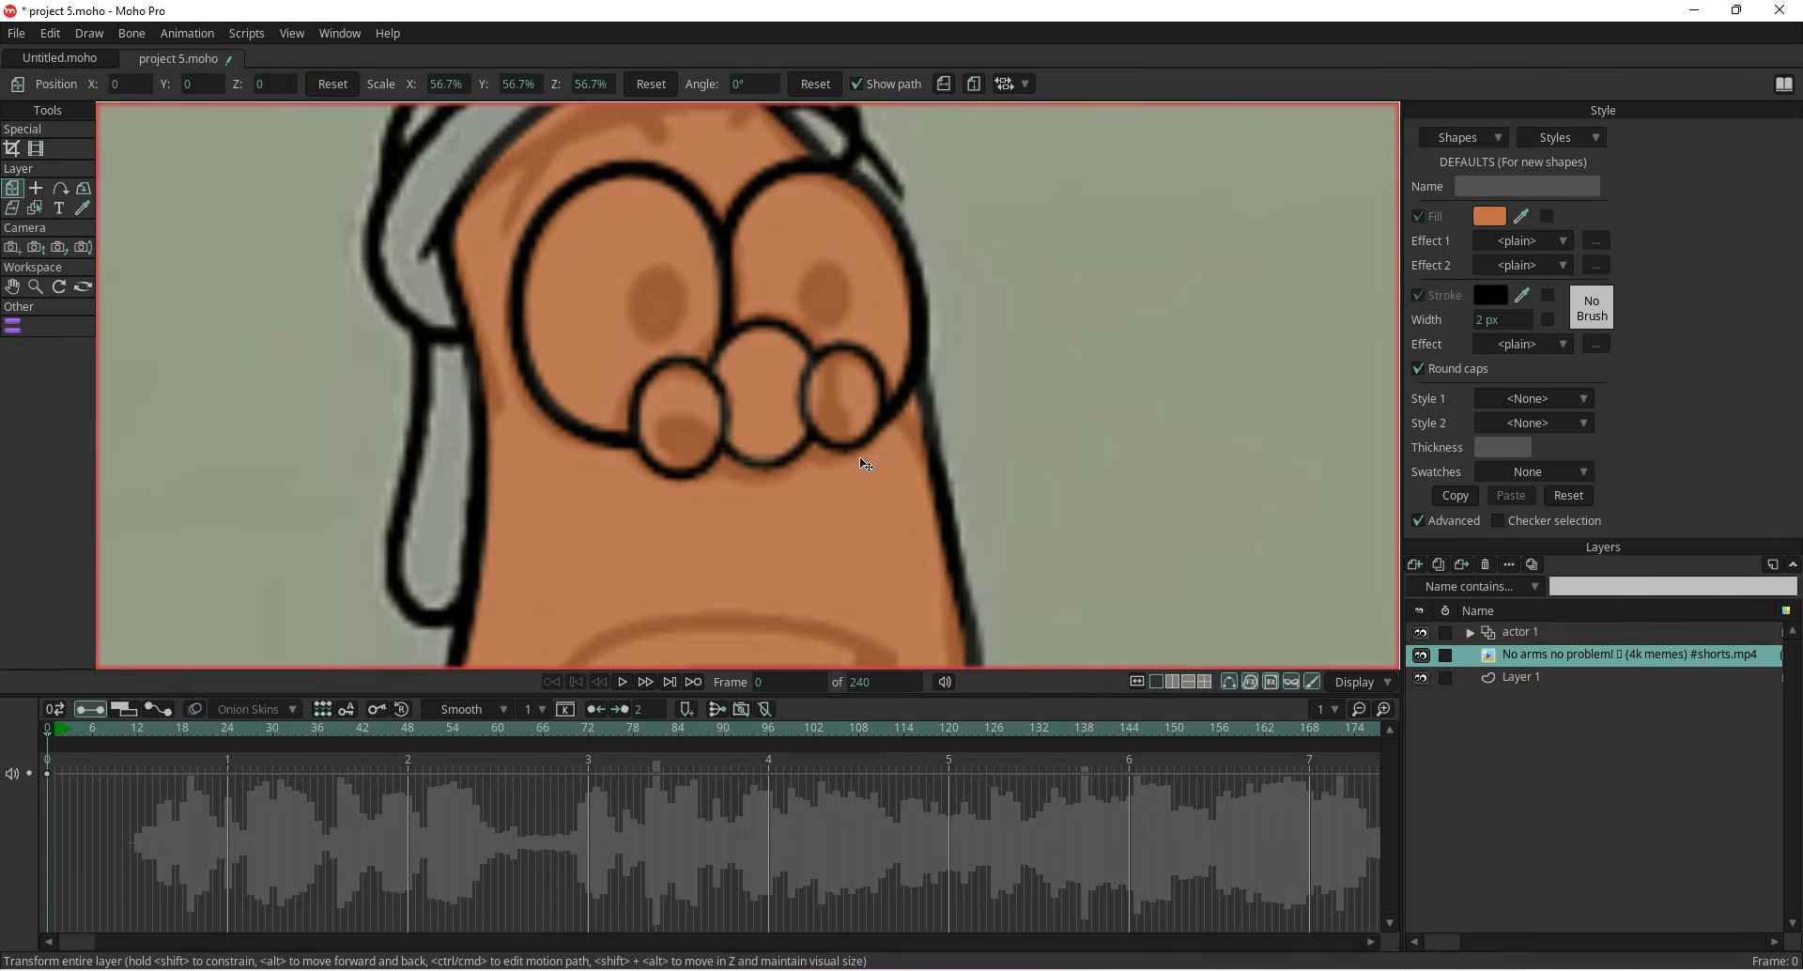
left_click(1422, 633)
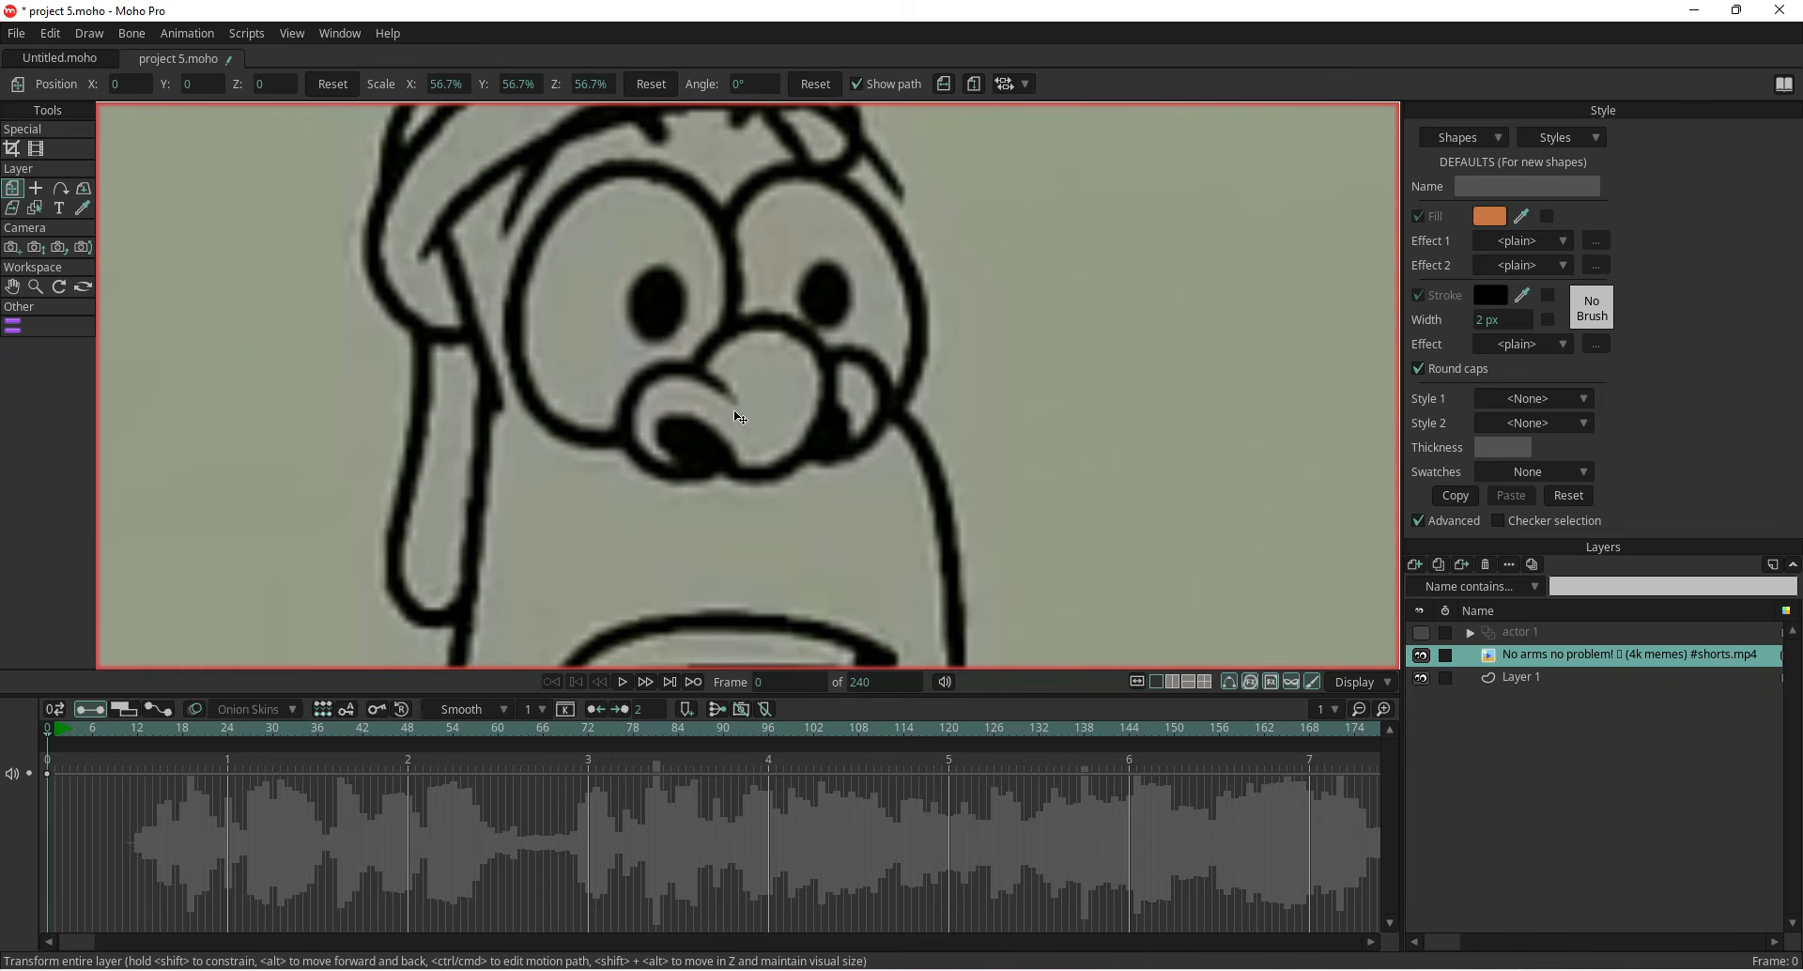
left_click(1421, 634)
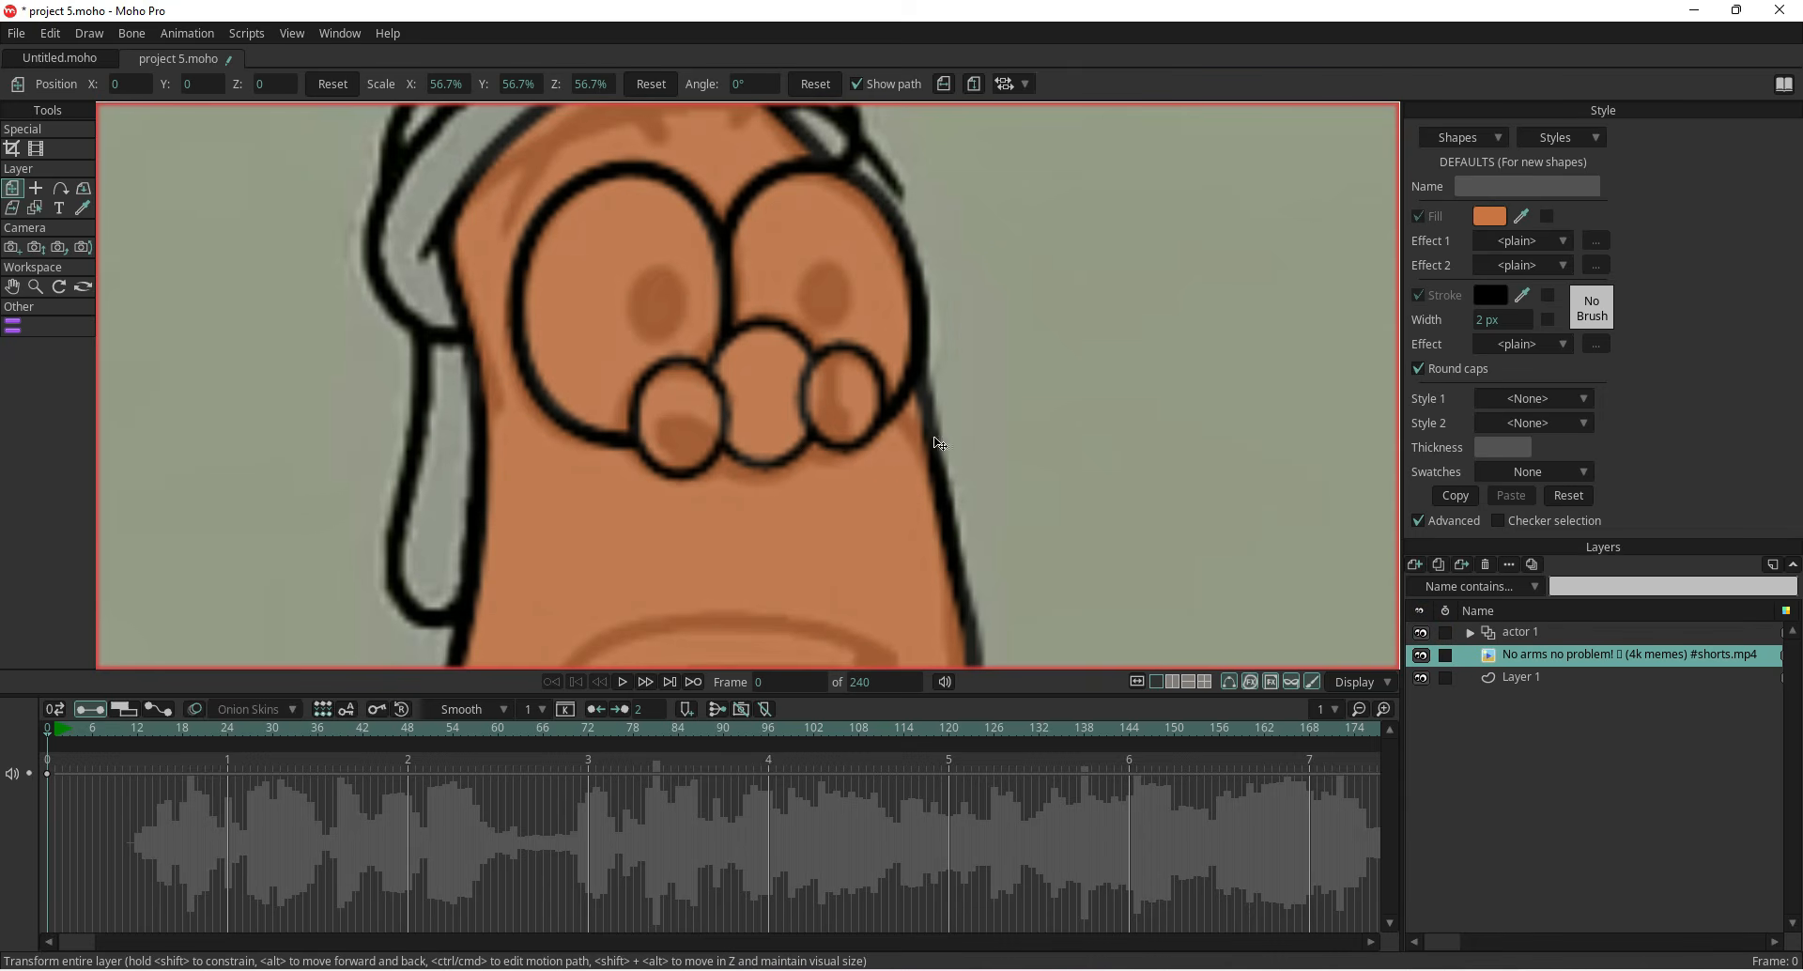
left_click(1571, 634)
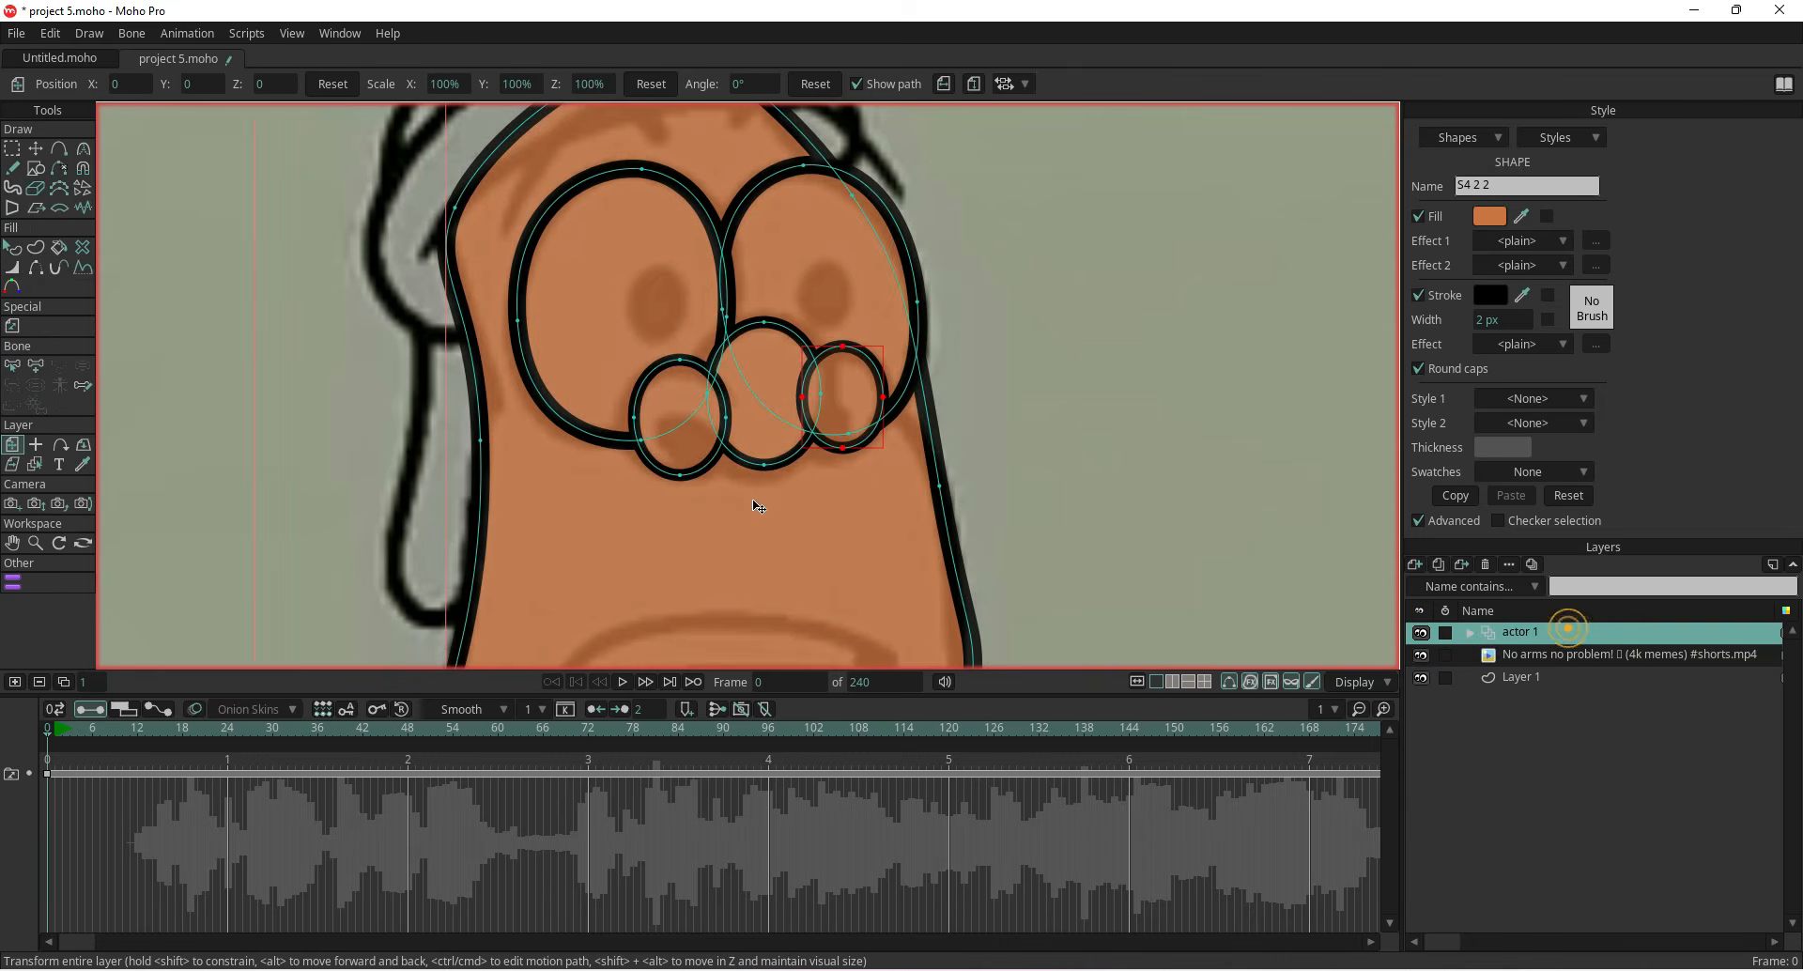
Try to hide the left cheek oval's edge where it overlaps the nose
left_click(37, 270)
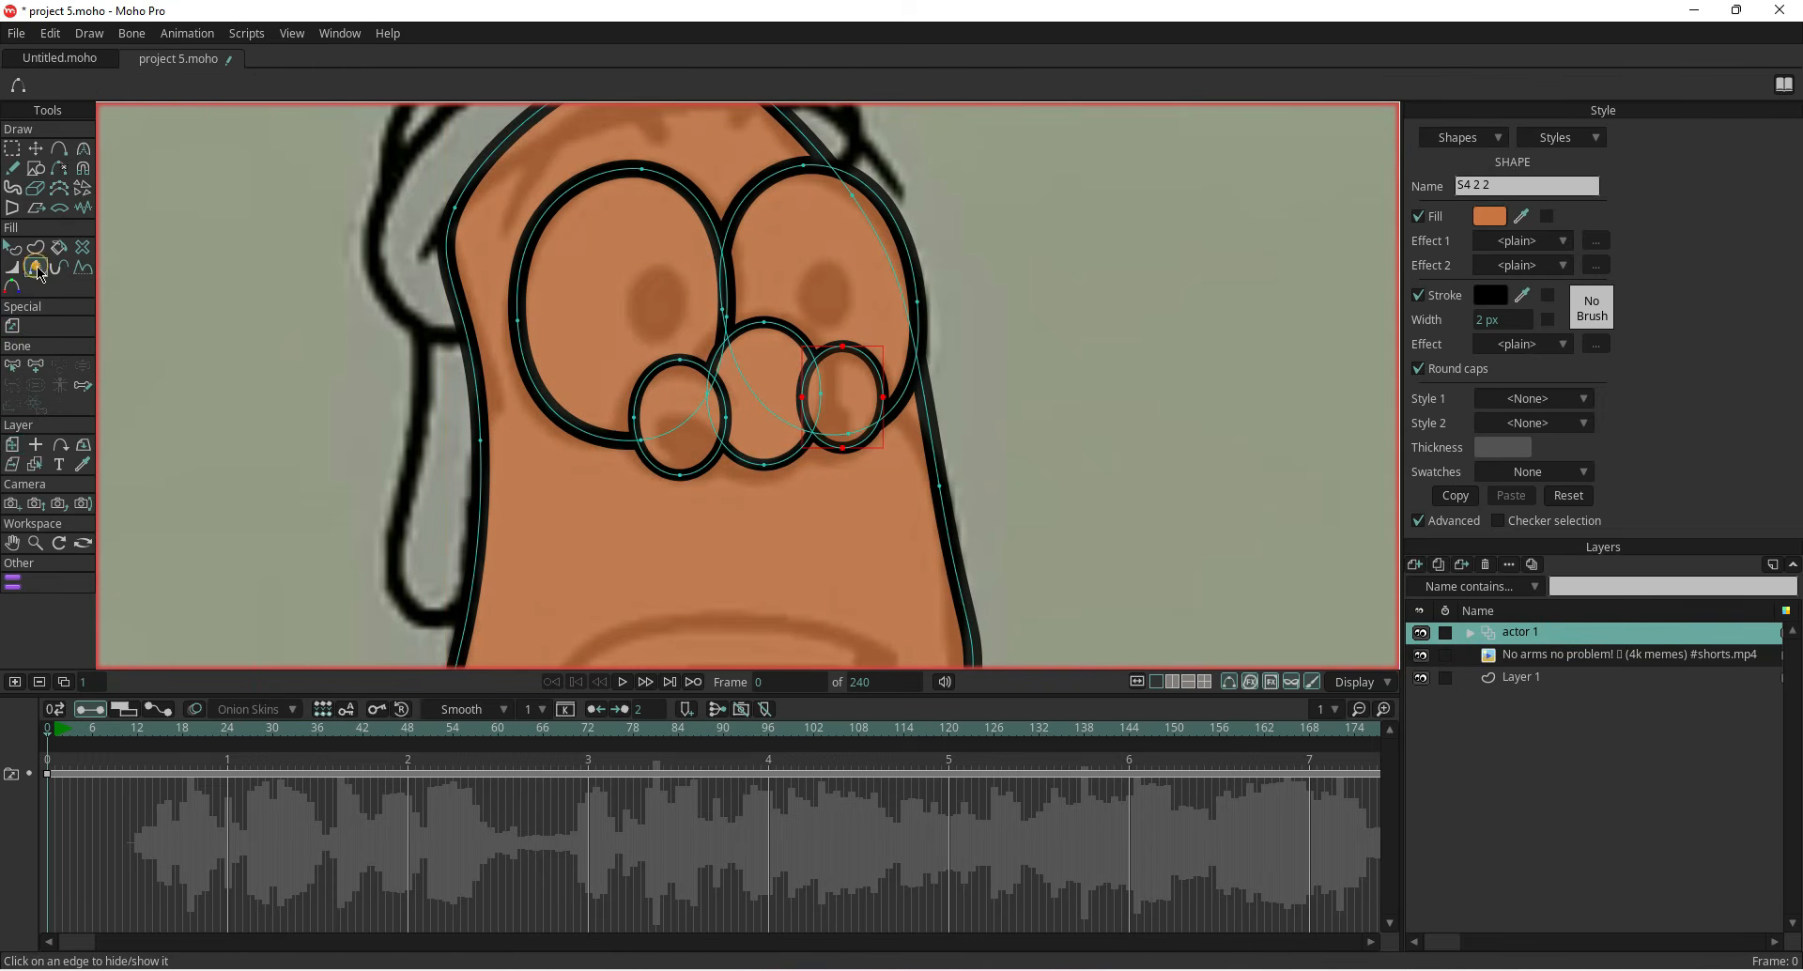
left_click(726, 402)
left_click(728, 410)
left_click(1532, 965)
left_click(1512, 904)
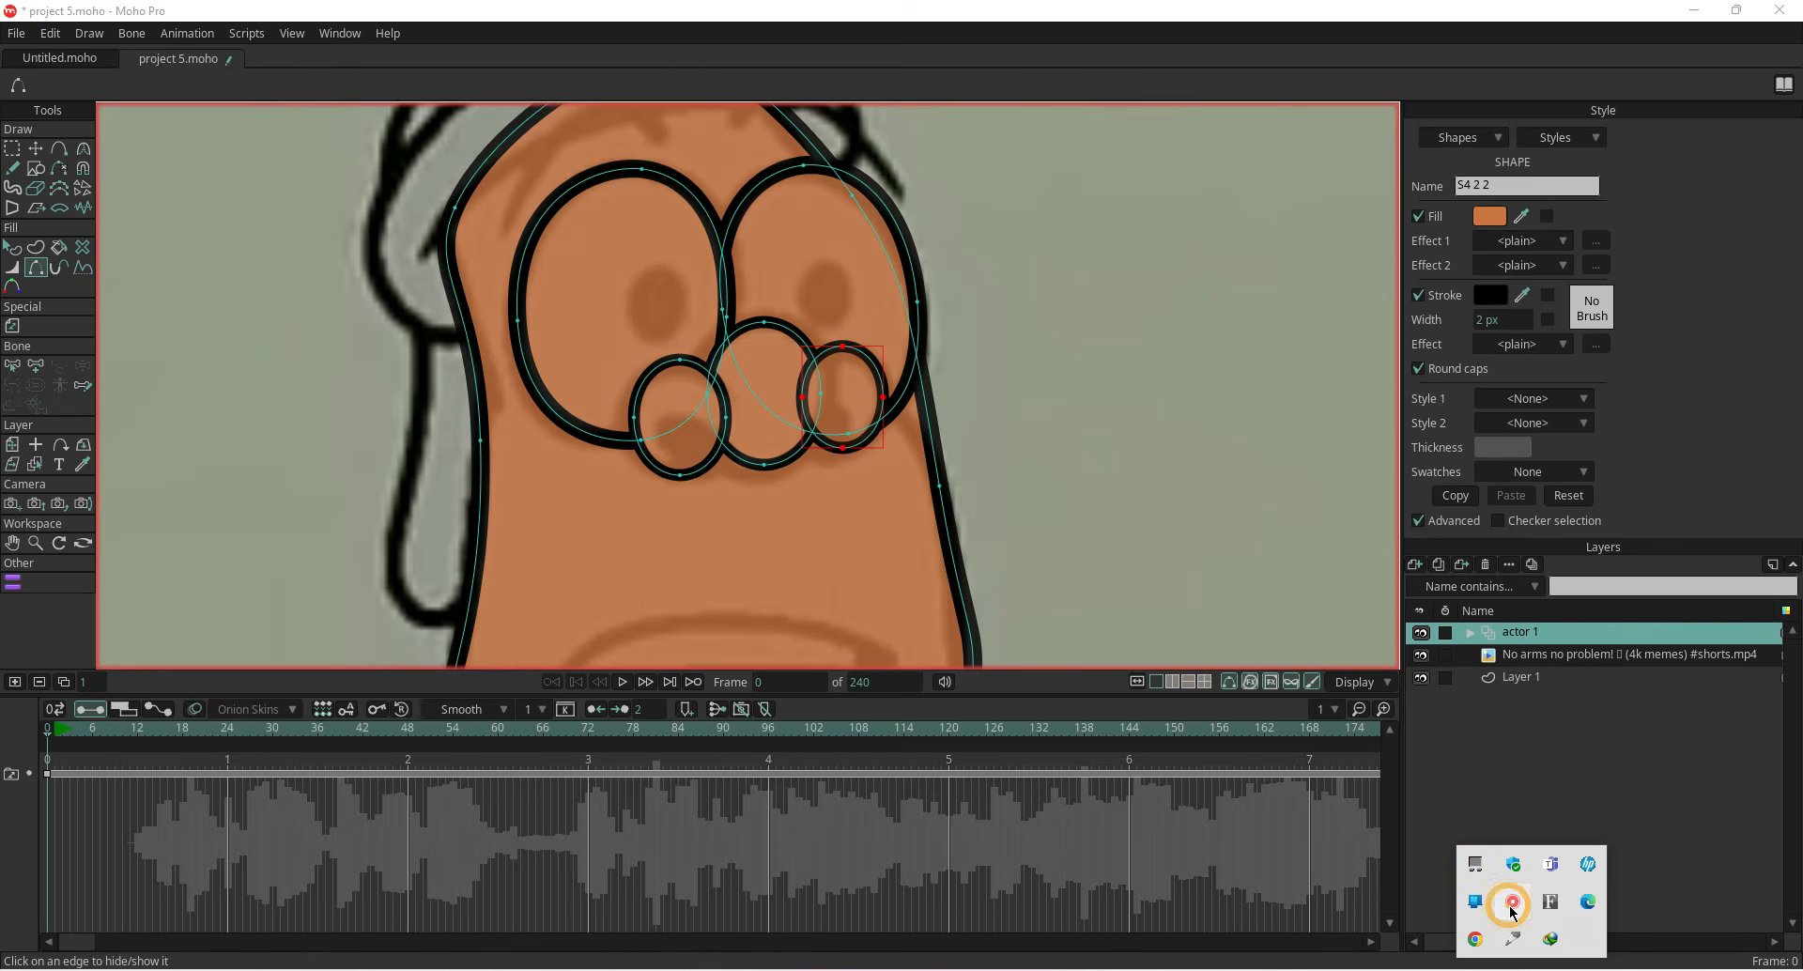
left_click(1531, 915)
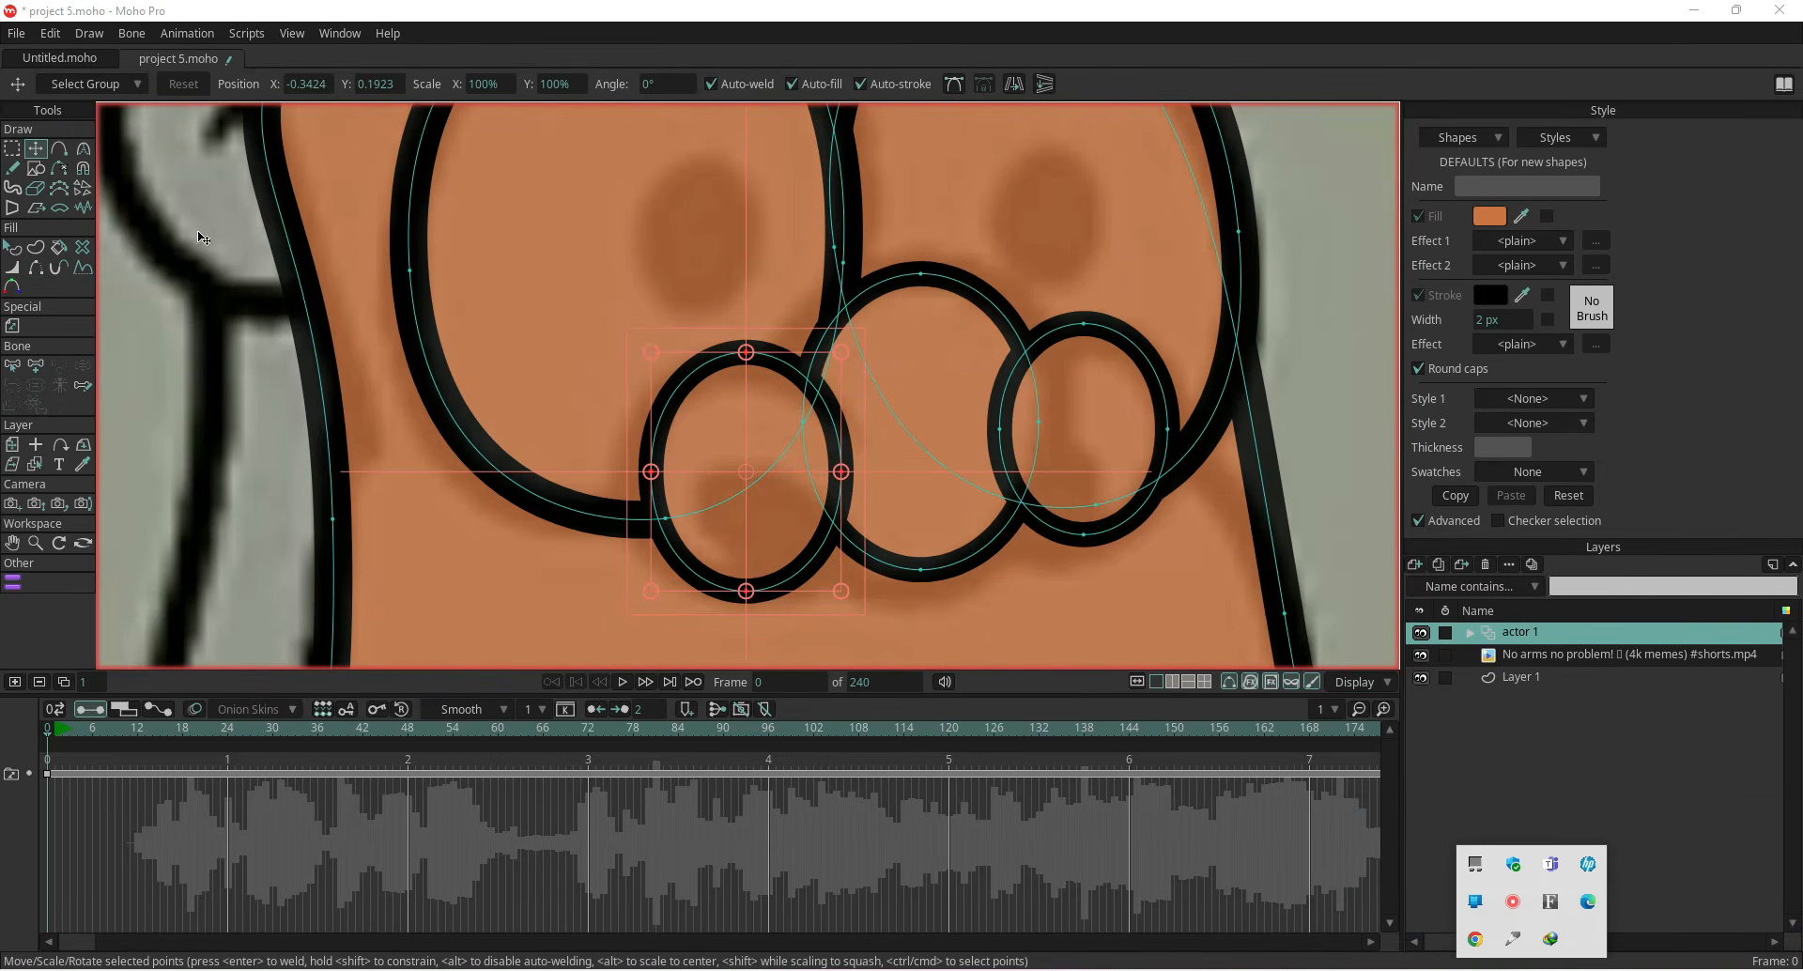
Turn on sharp corners and add a point on the left cheek oval where it meets the nose
left_click(58, 149)
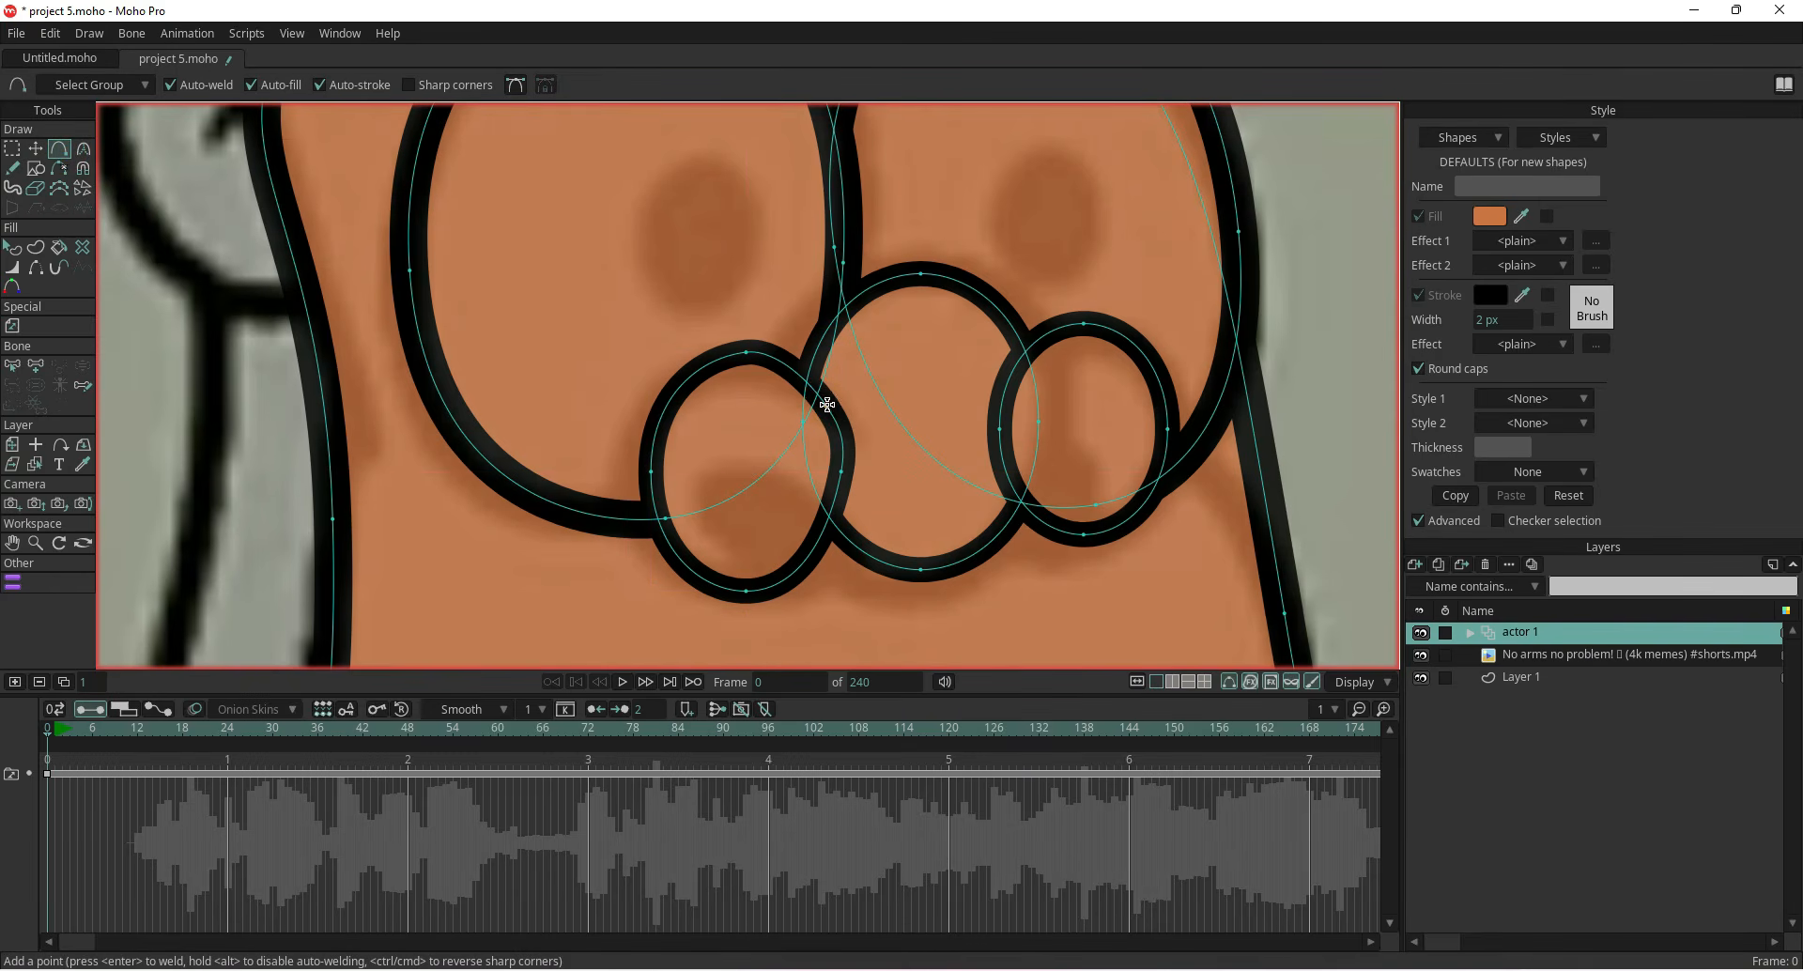
left_click(410, 85)
left_click(827, 402)
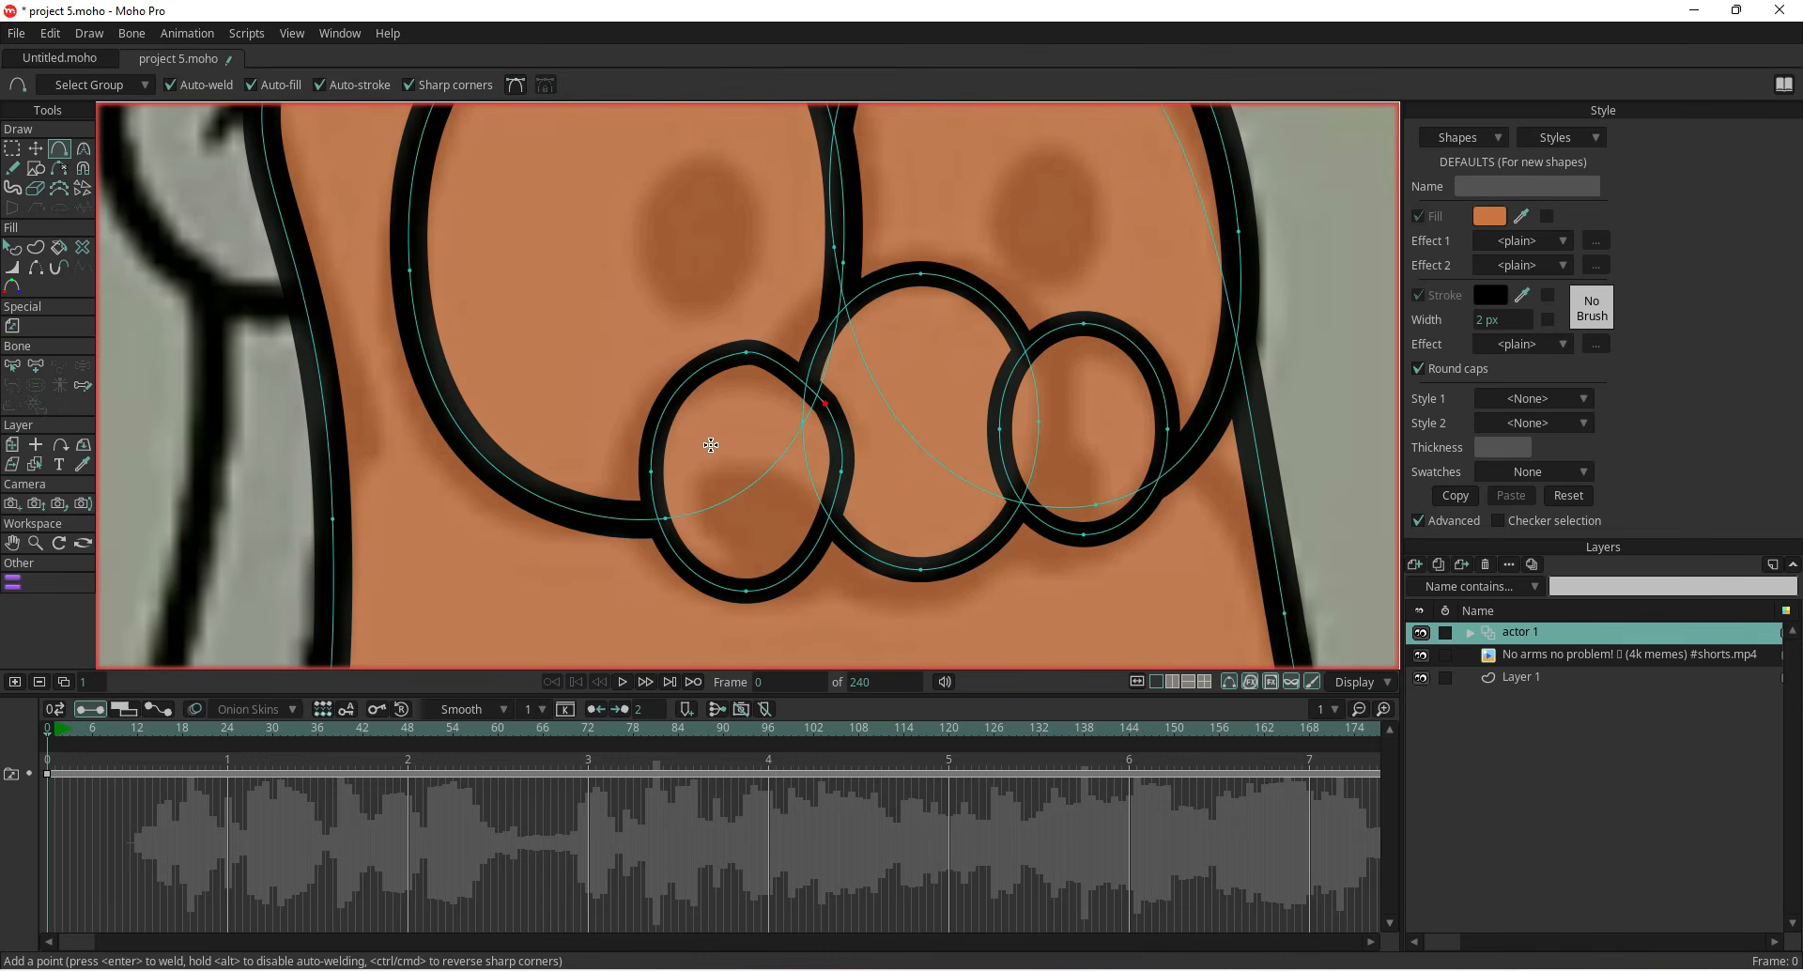
key("ctrl+m")
Reposition the left cheek oval's points around the junction with the nose to fit the cheek outline
left_click(34, 150)
left_click_drag(841, 471, 837, 510)
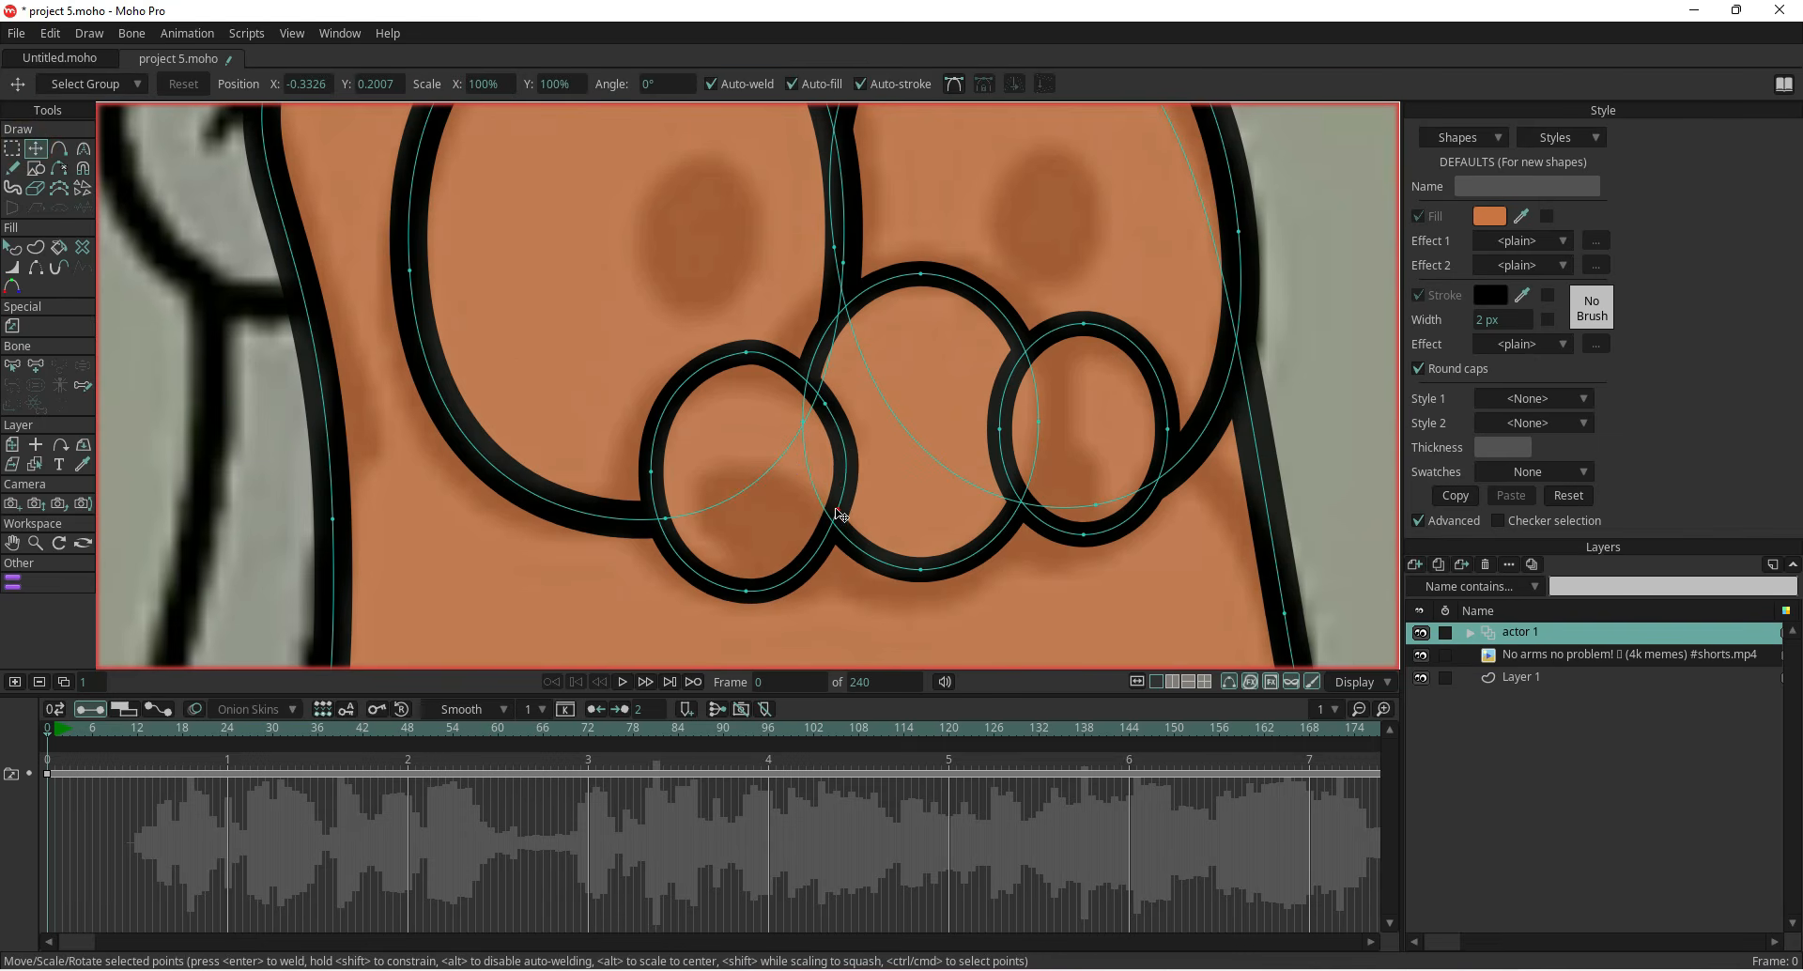
left_click(825, 404)
left_click_drag(749, 357, 743, 361)
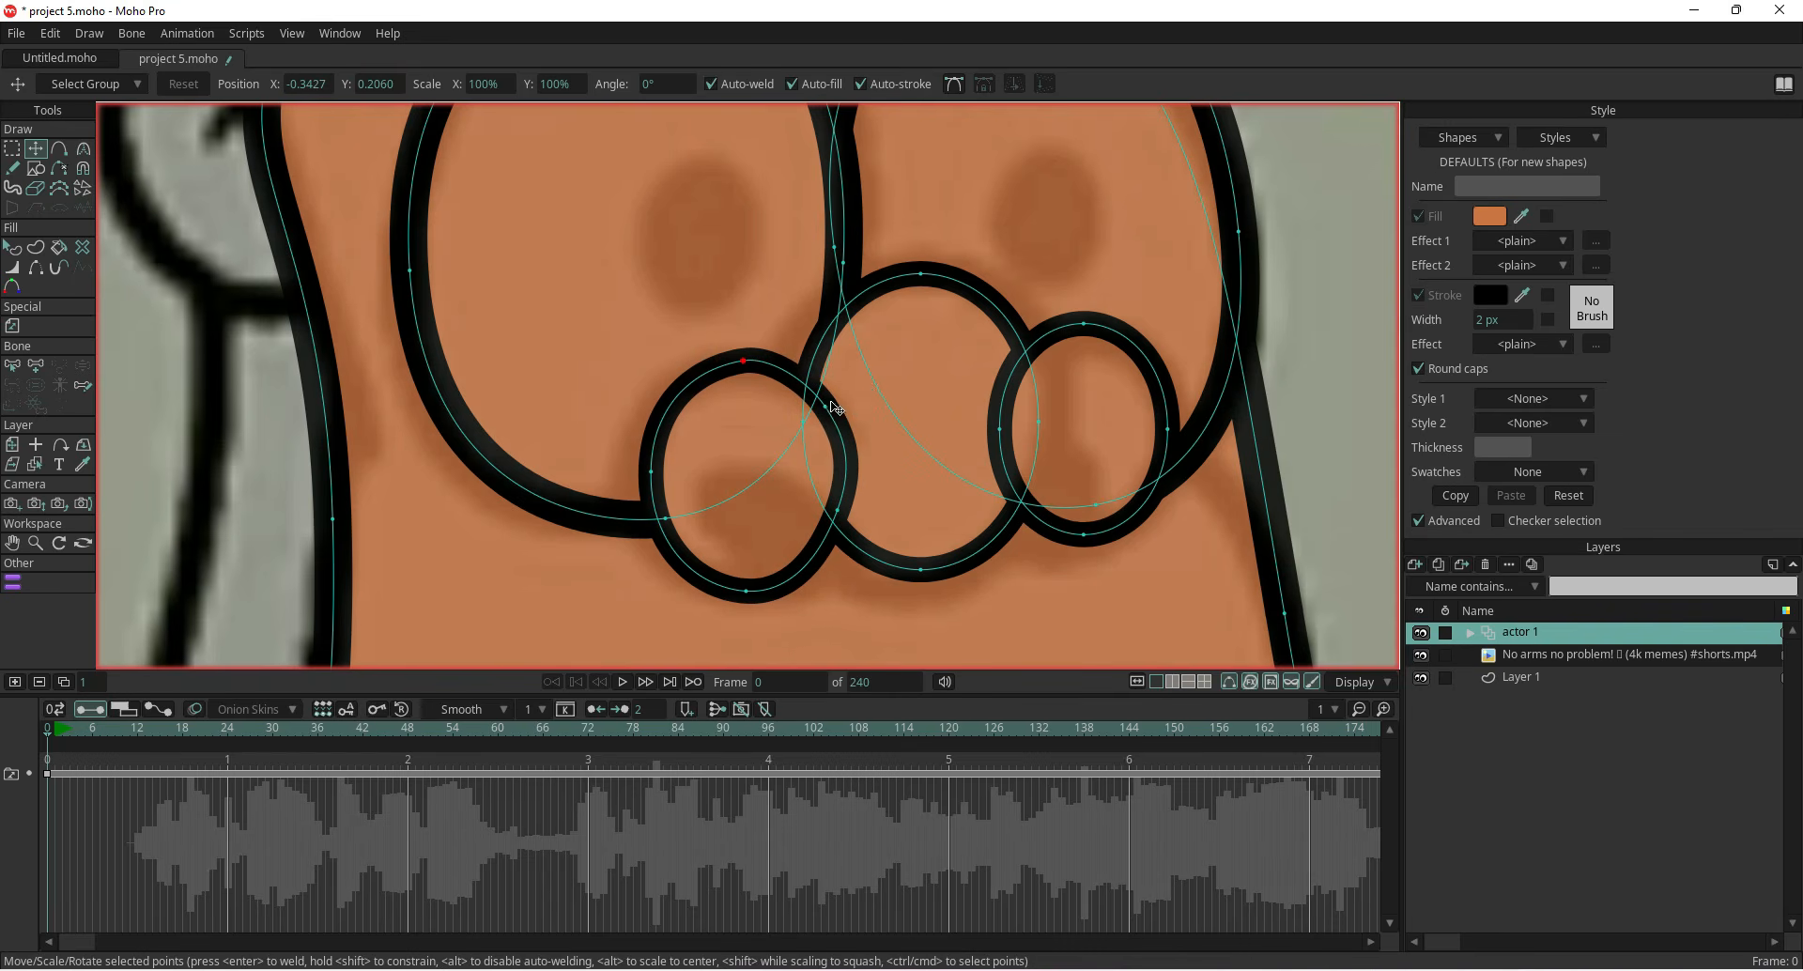
left_click_drag(824, 405, 833, 412)
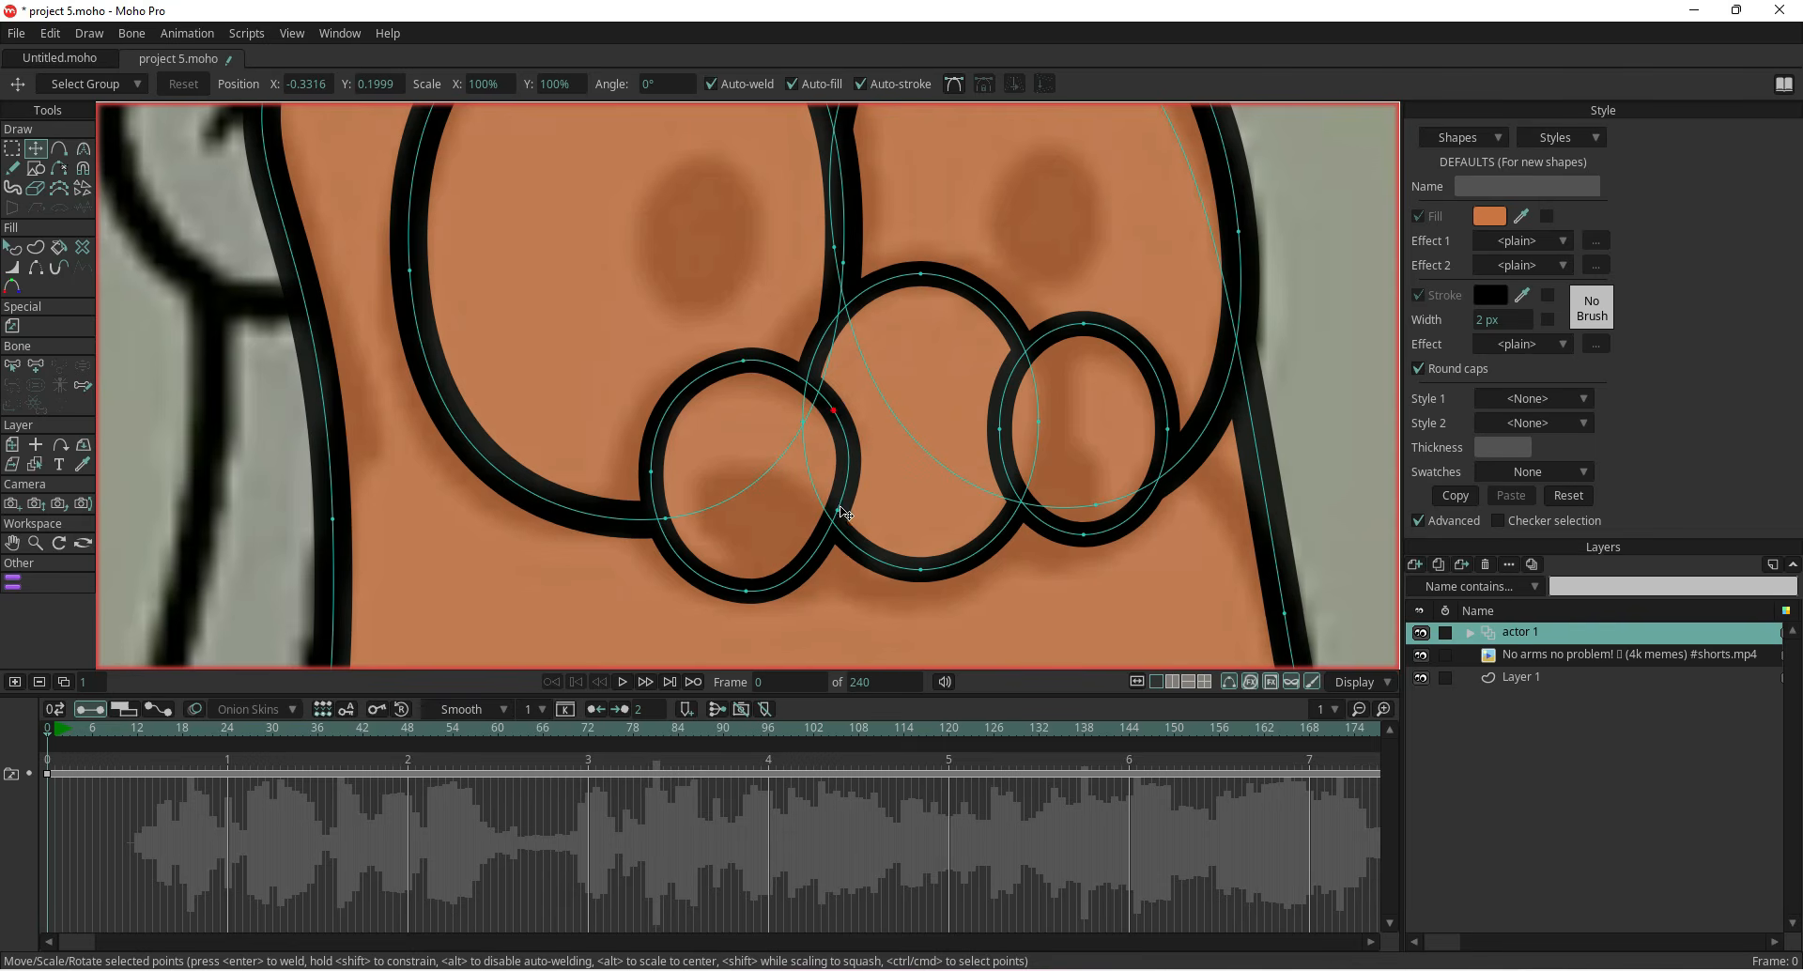
left_click_drag(839, 511, 846, 526)
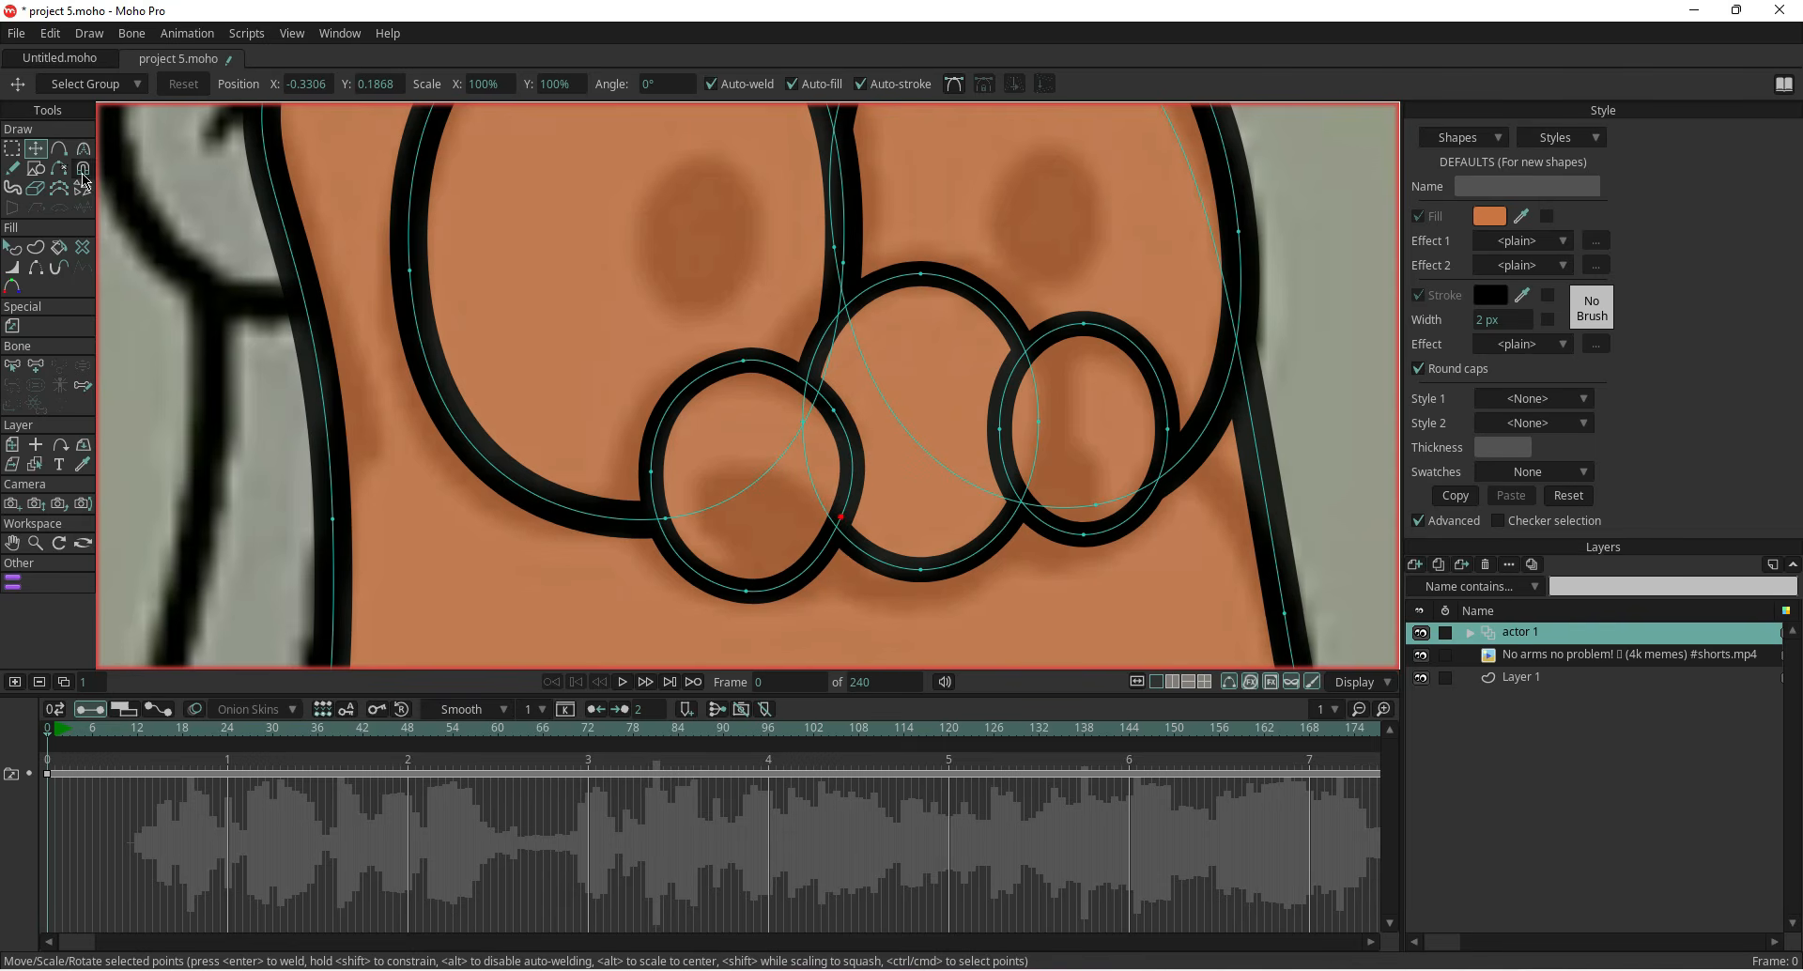
Hide the left cheek oval's edge inside the nose and adjust the open ends to meet the nose outline
left_click(36, 267)
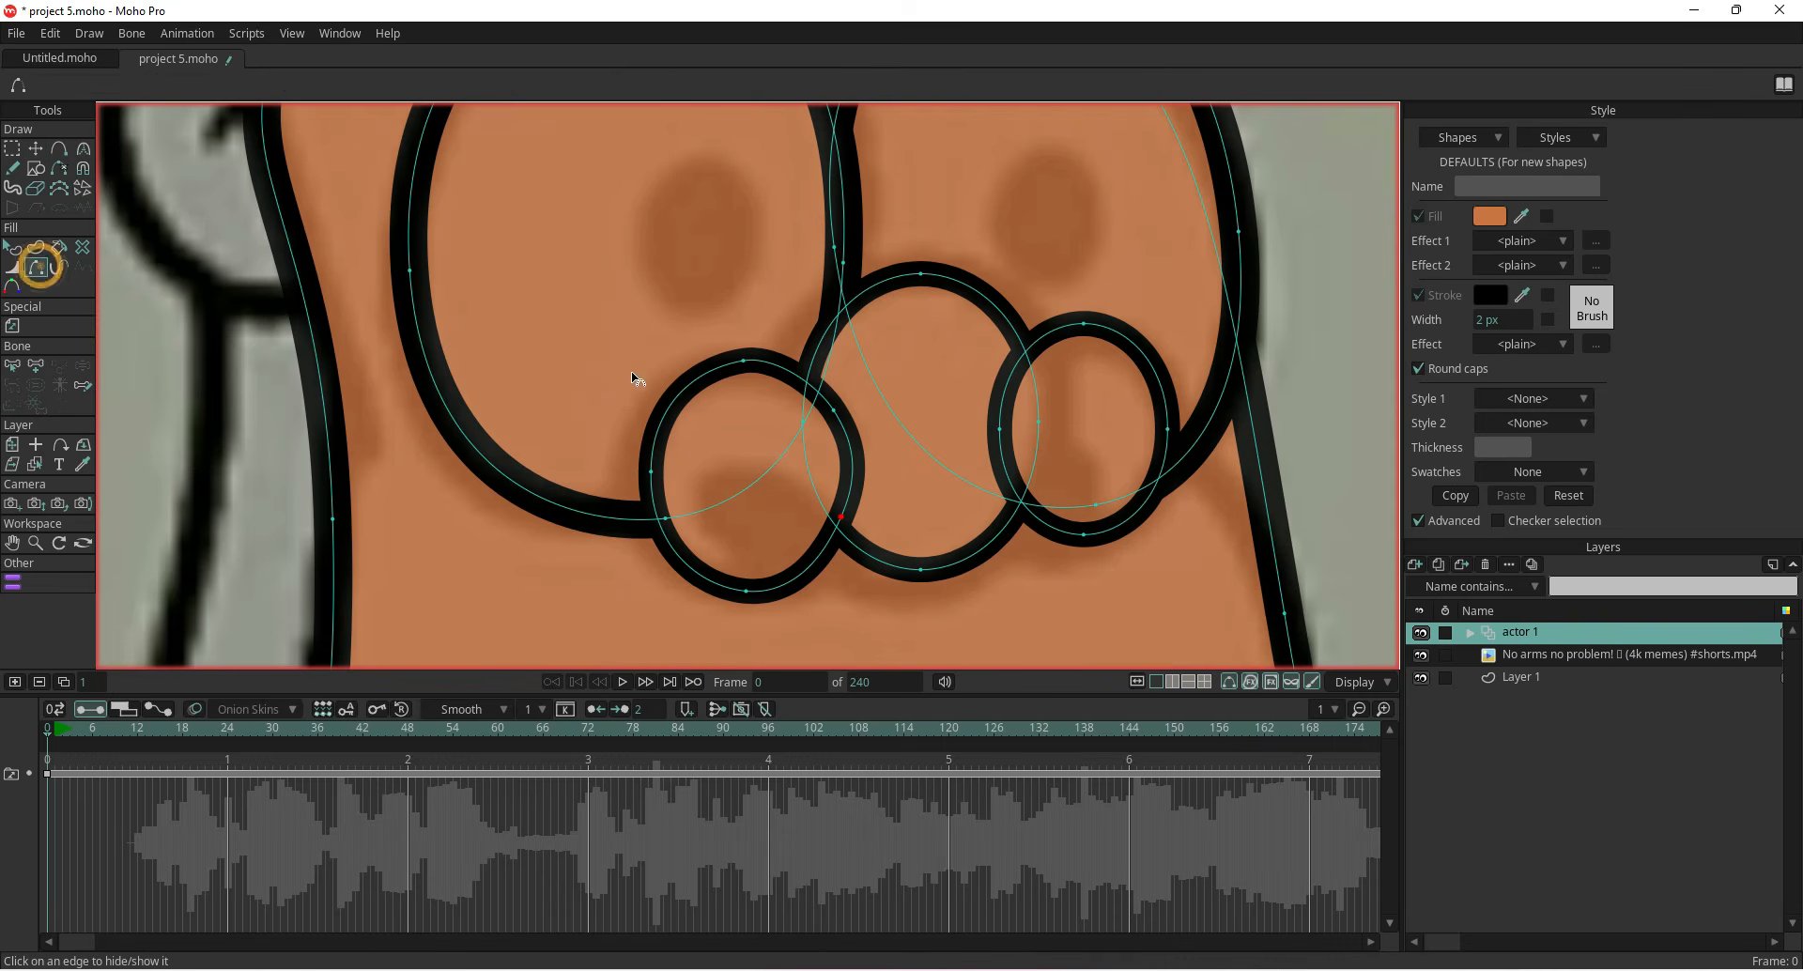
left_click(855, 460)
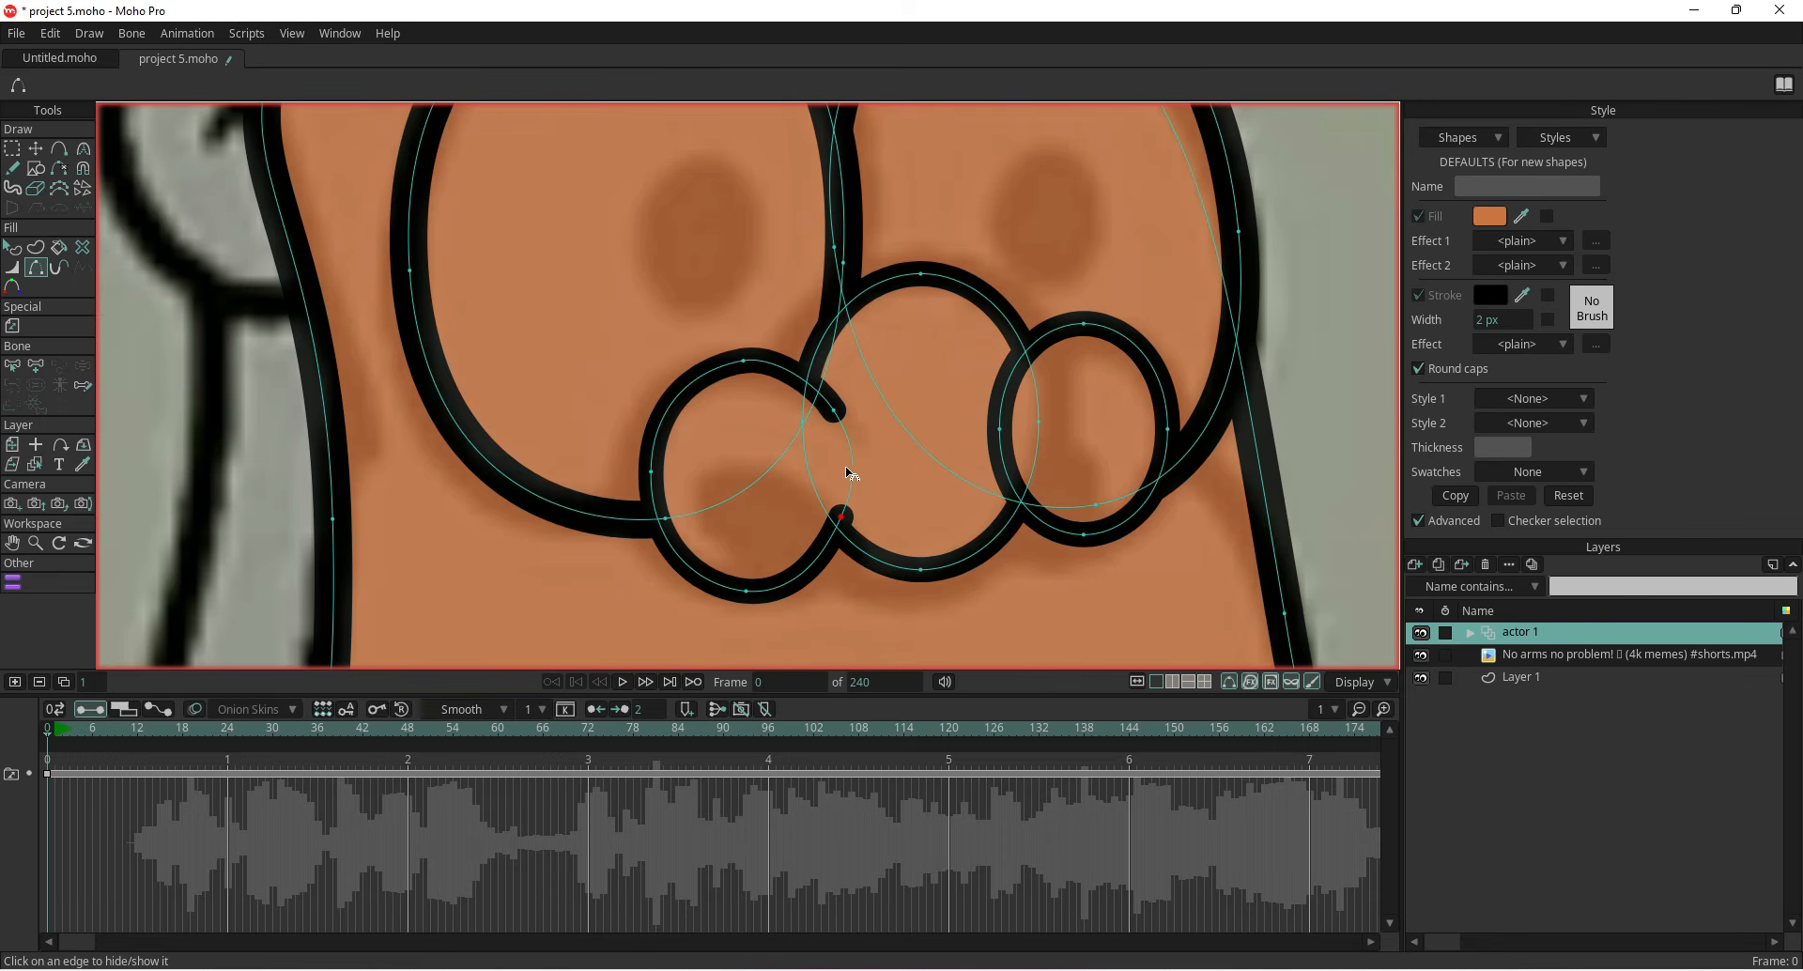
left_click(36, 148)
scroll(789, 512, "up", 3)
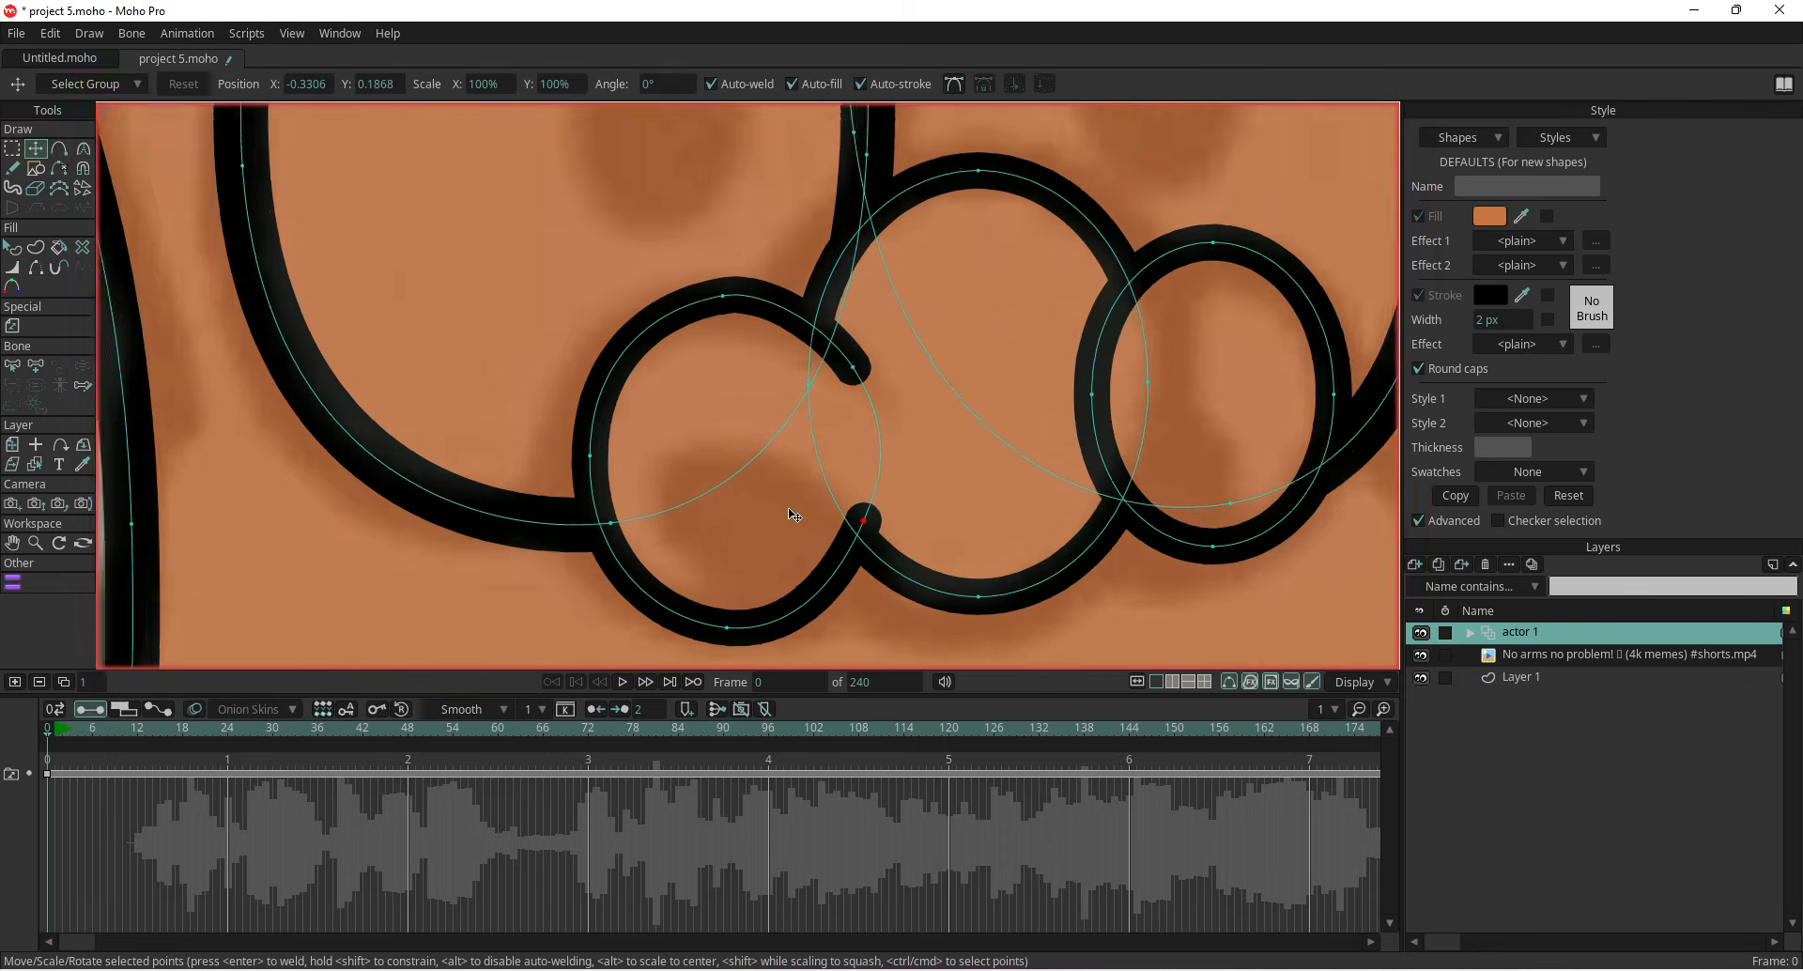
left_click_drag(883, 529, 883, 545)
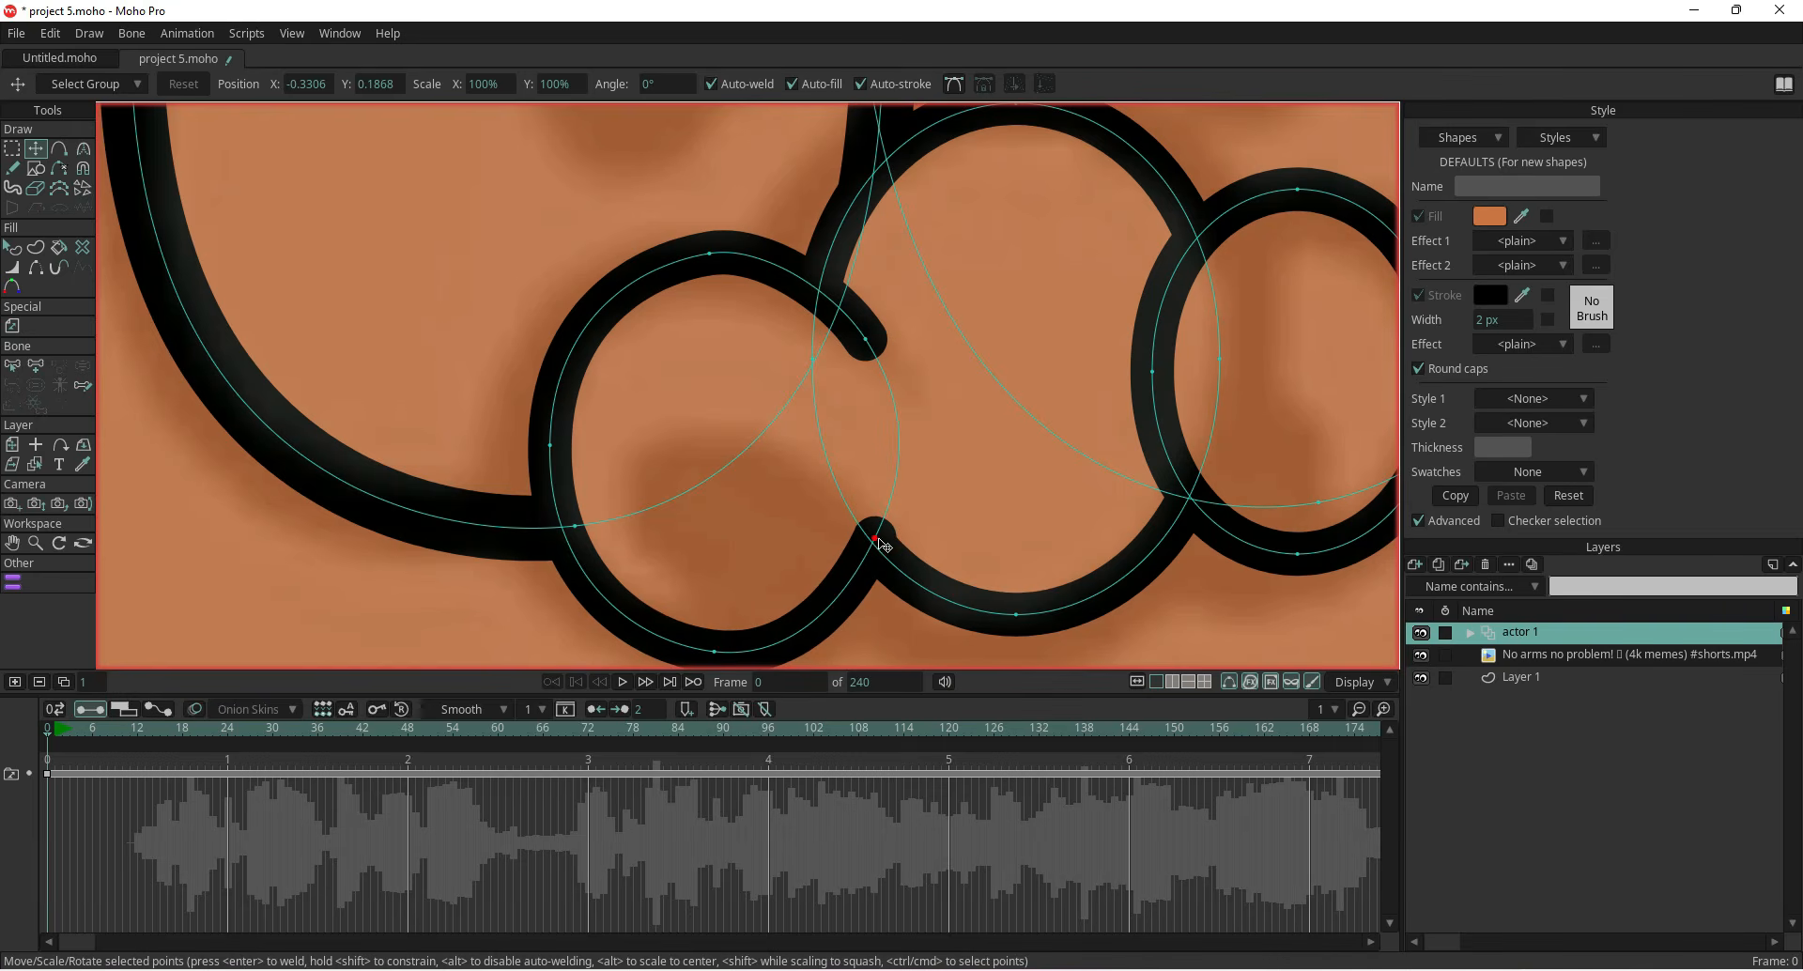
left_click(1420, 633)
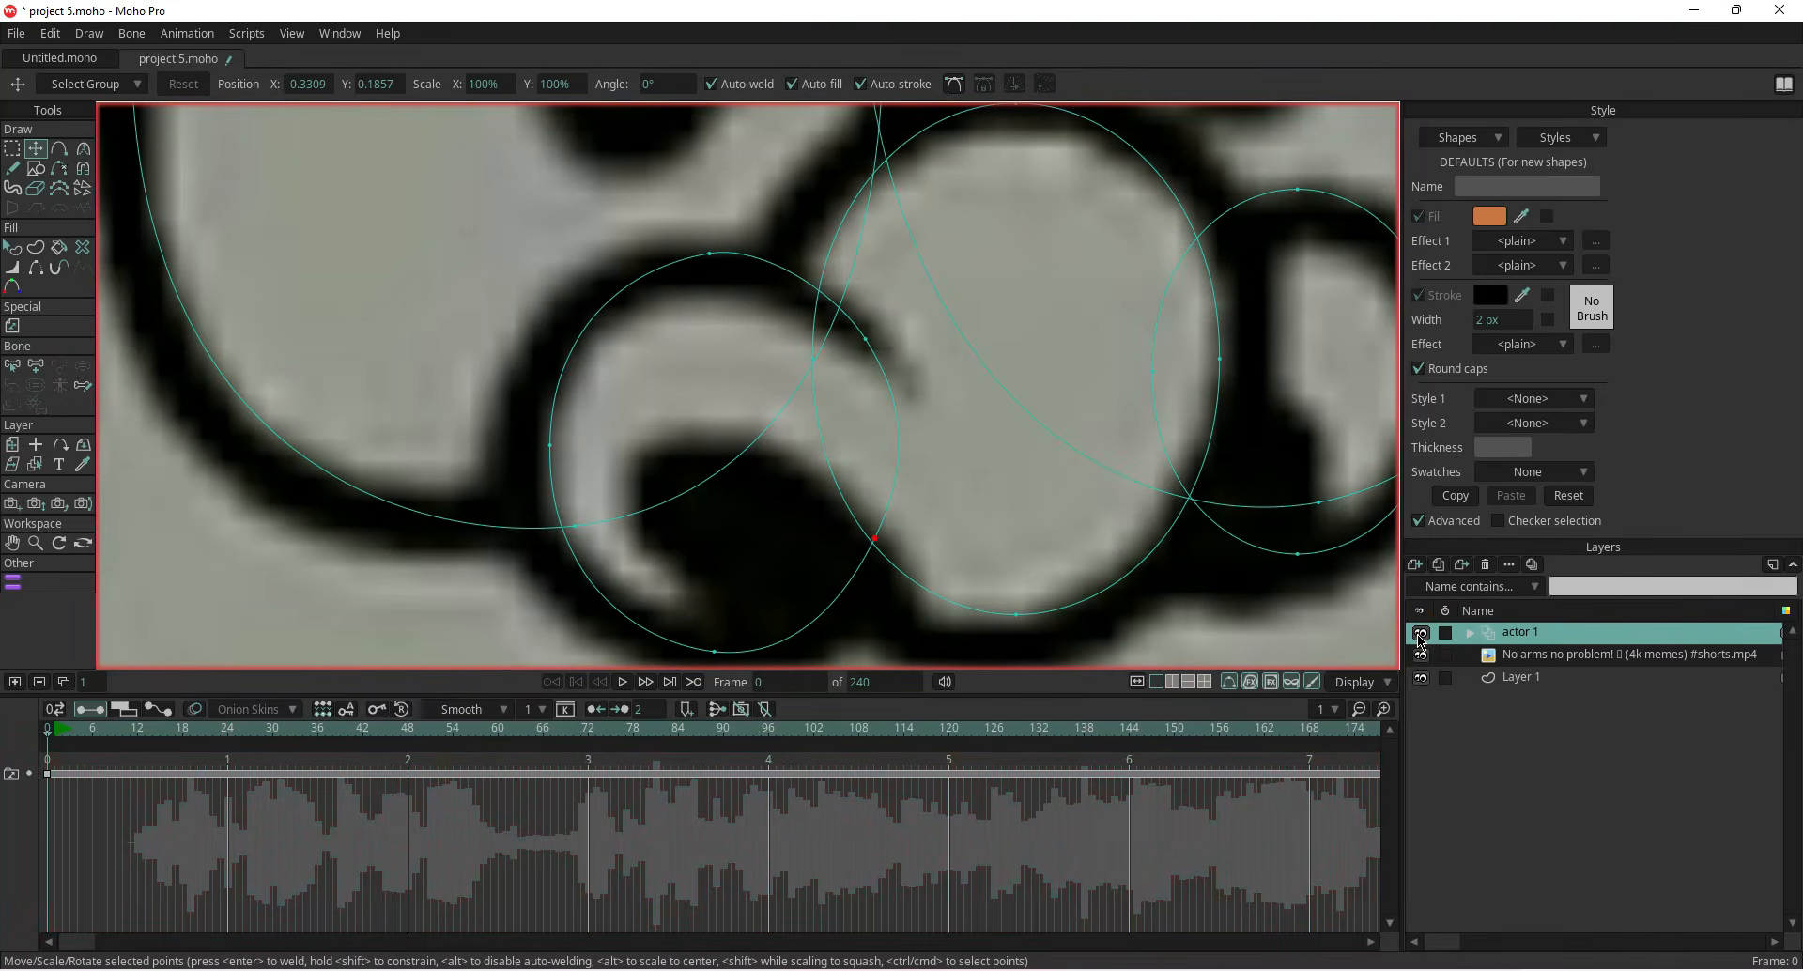
left_click(1420, 634)
left_click_drag(873, 543, 874, 557)
left_click_drag(871, 342, 871, 360)
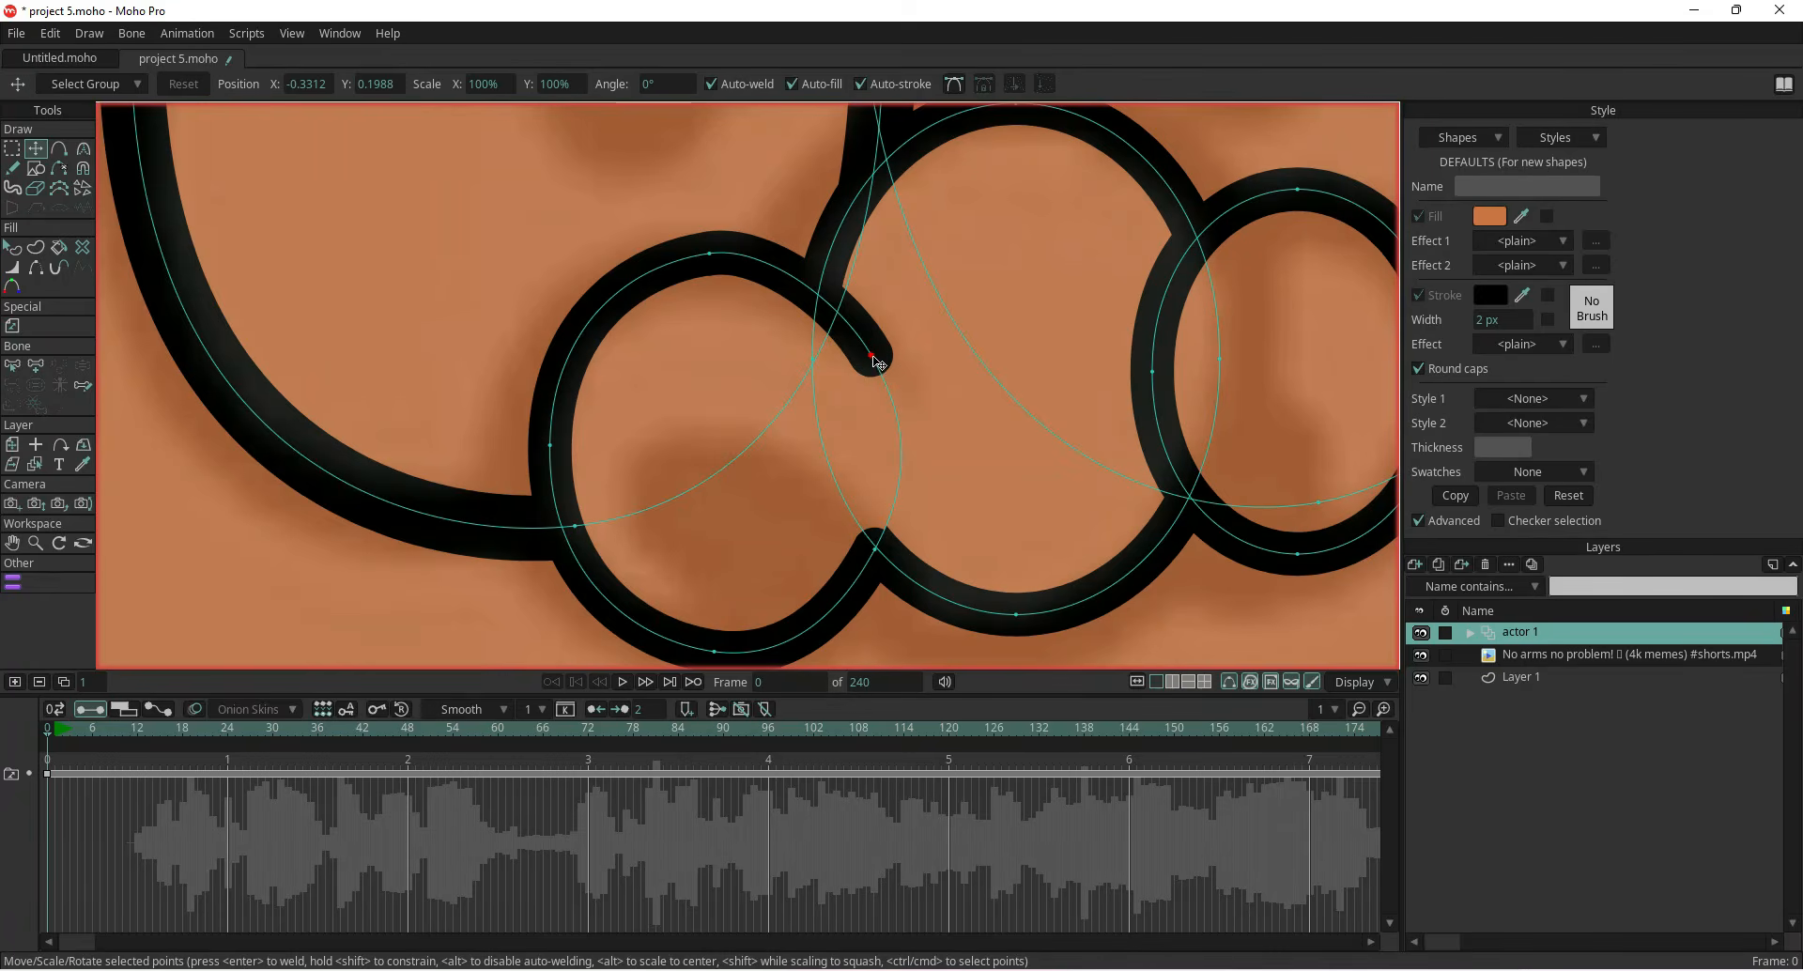
scroll(912, 385, "down", 2)
left_click_drag(1003, 466, 813, 487)
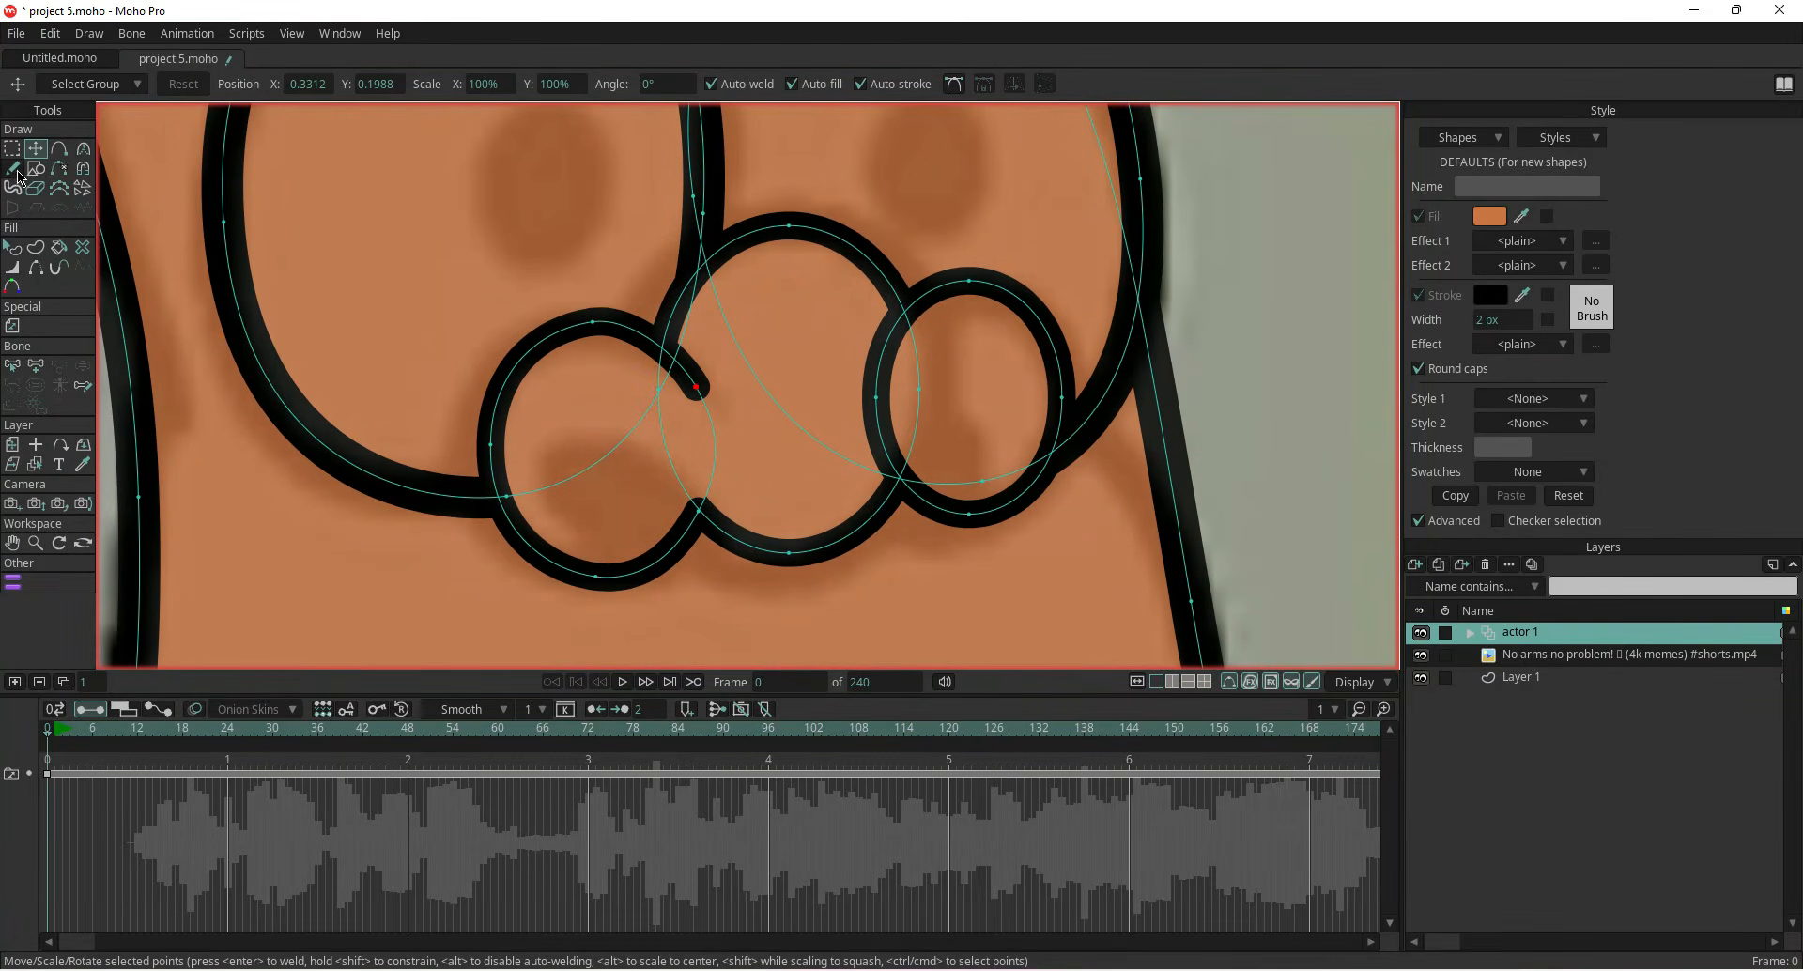
Move the right cheek oval's shape down in the stacking order so it sits behind the nose
left_click(16, 249)
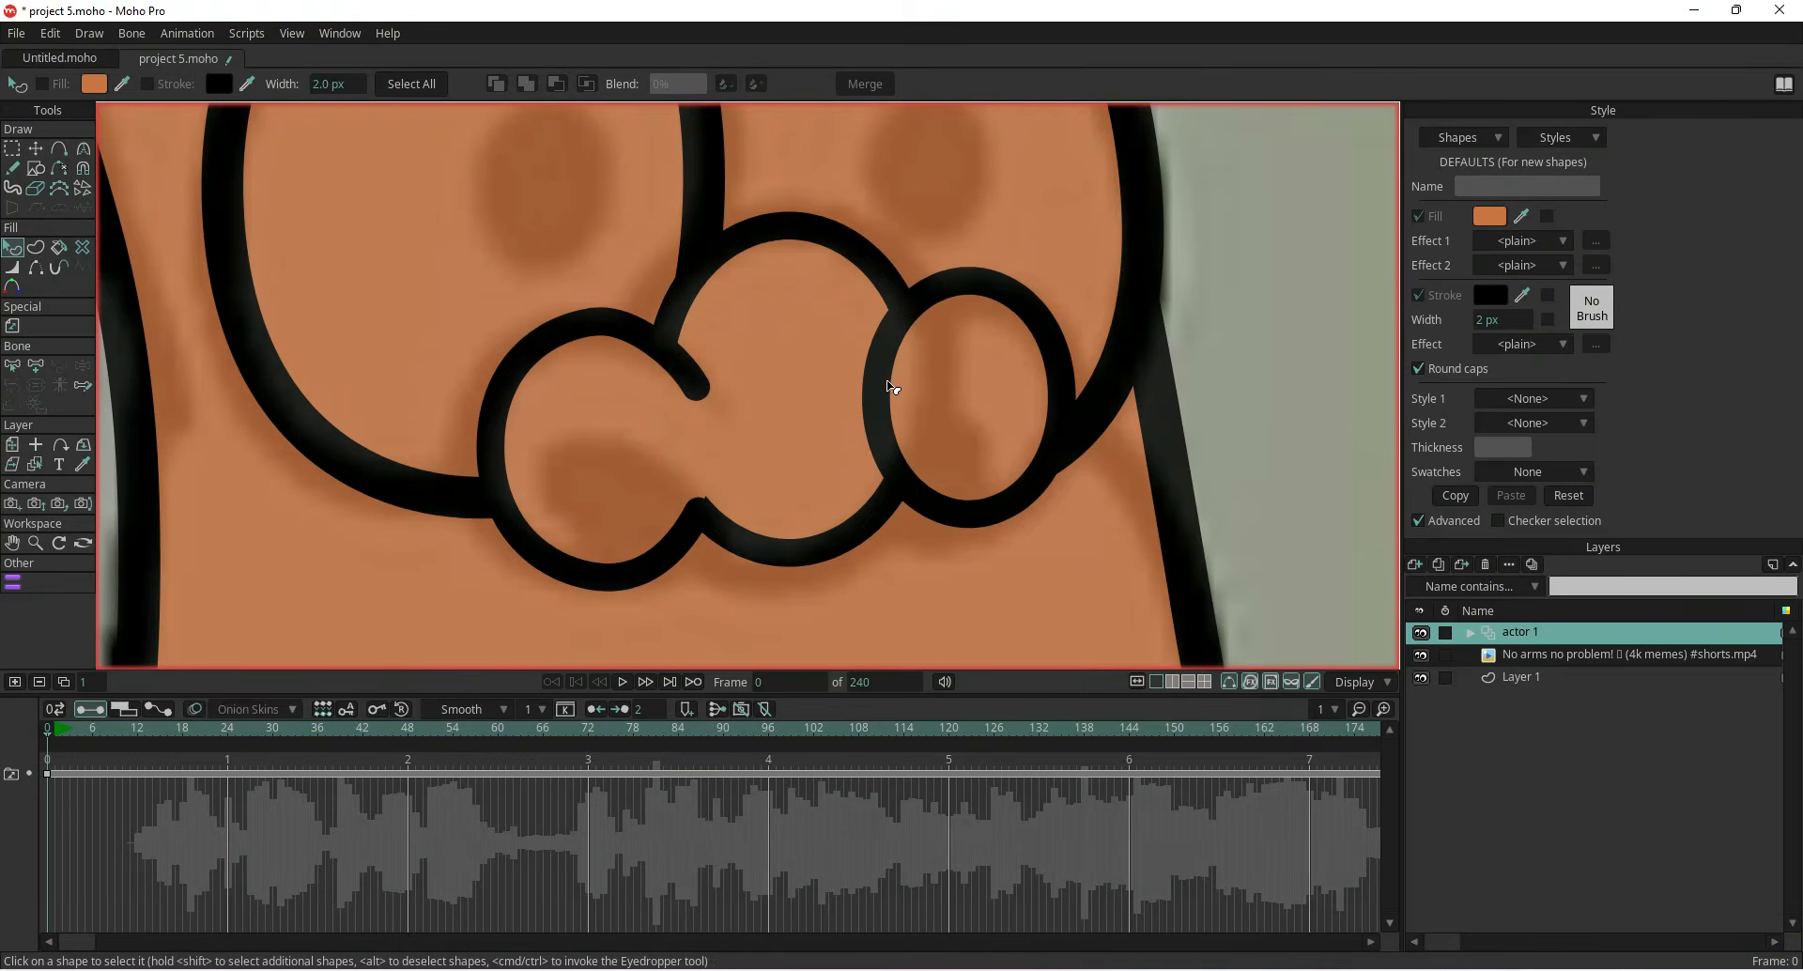
left_click(968, 395)
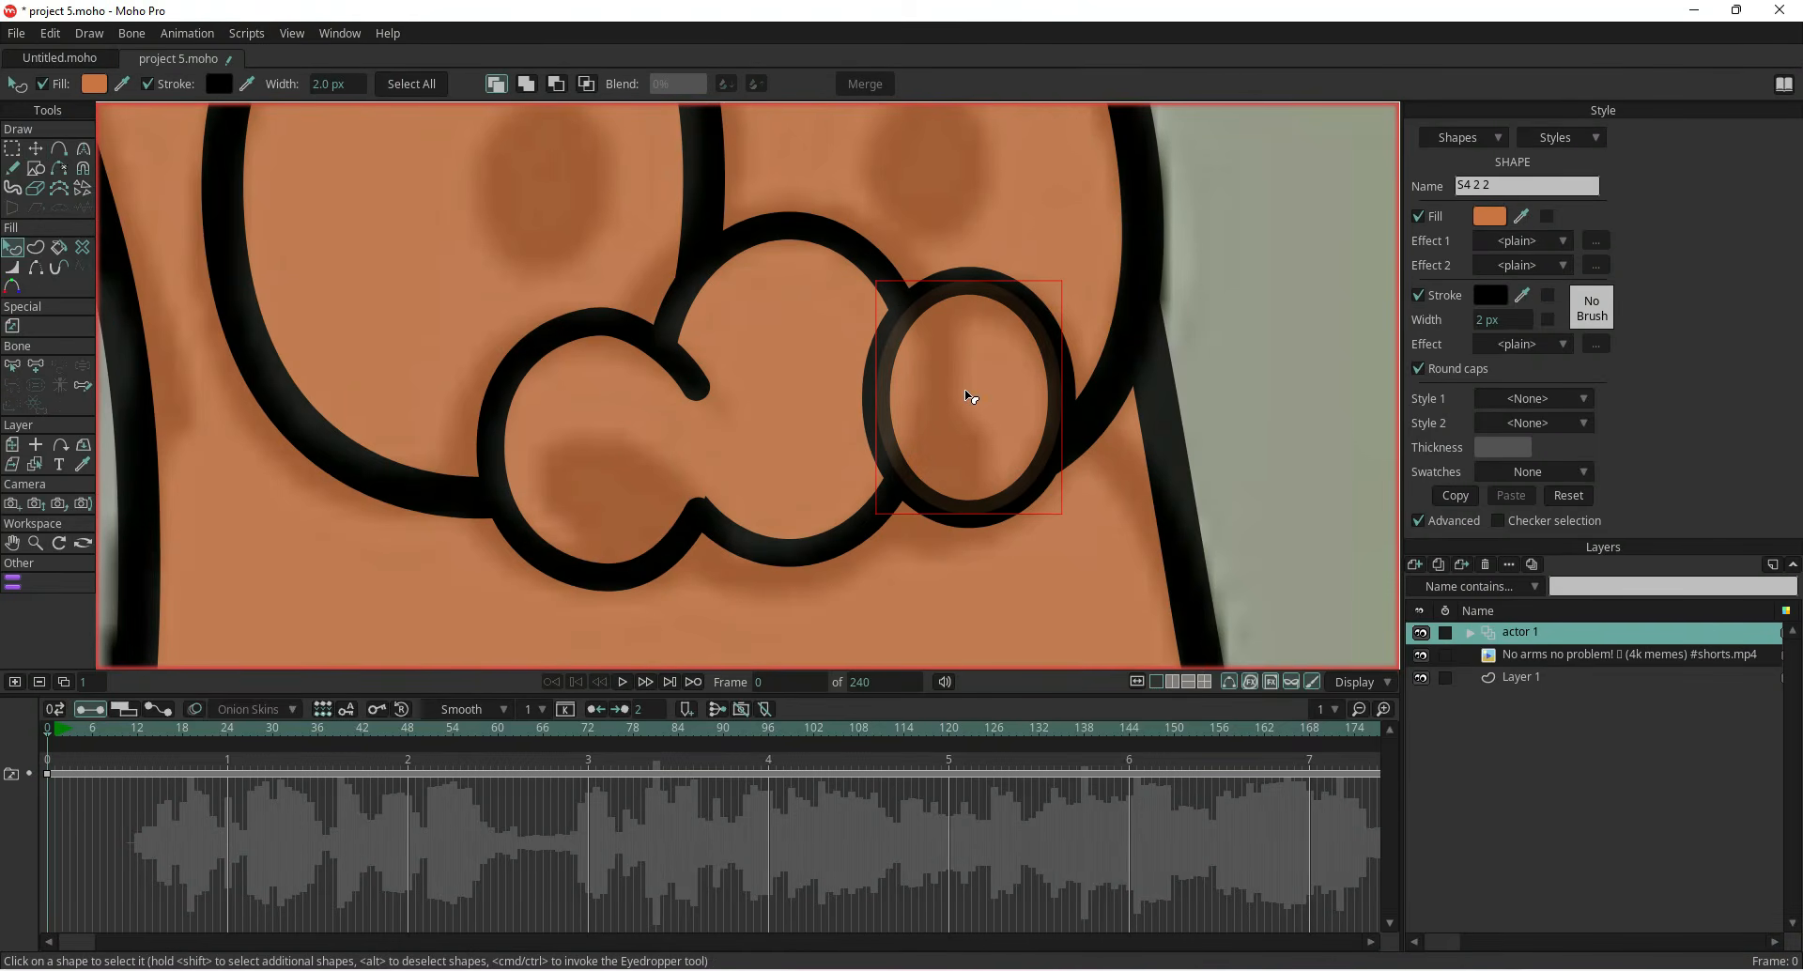
key("Down")
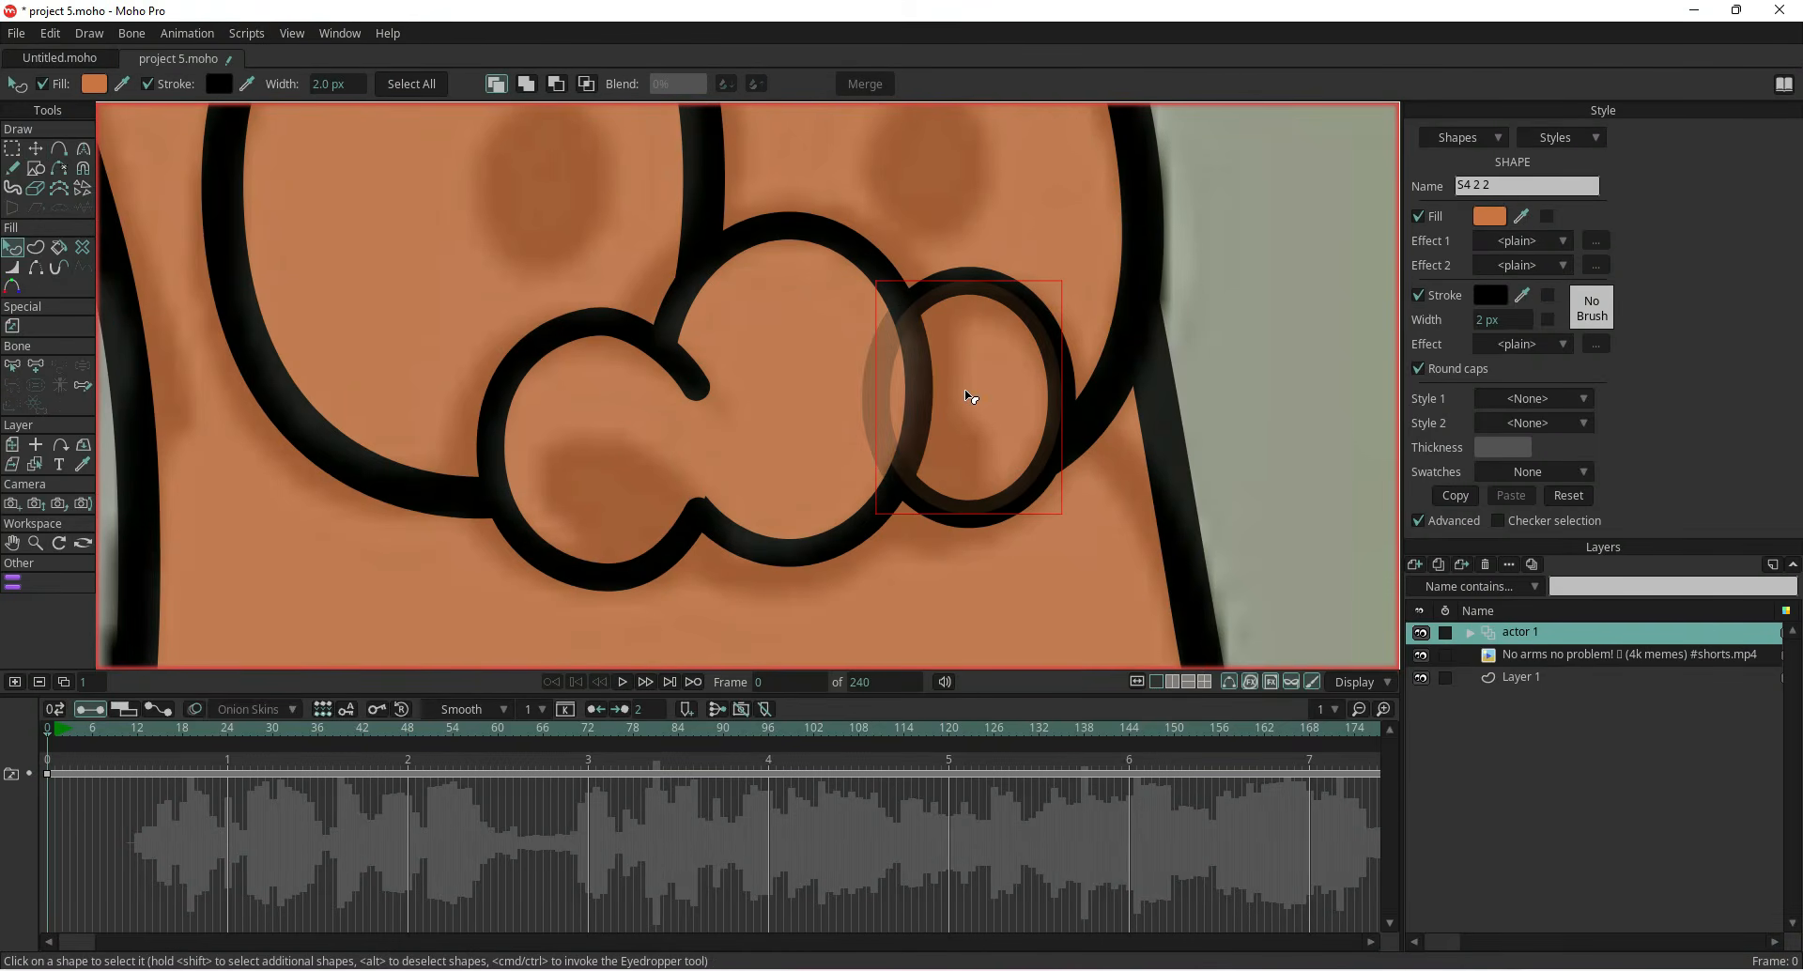
Draw a small oval inside the left cheek with the Oval tool
scroll(954, 406, "down", 5)
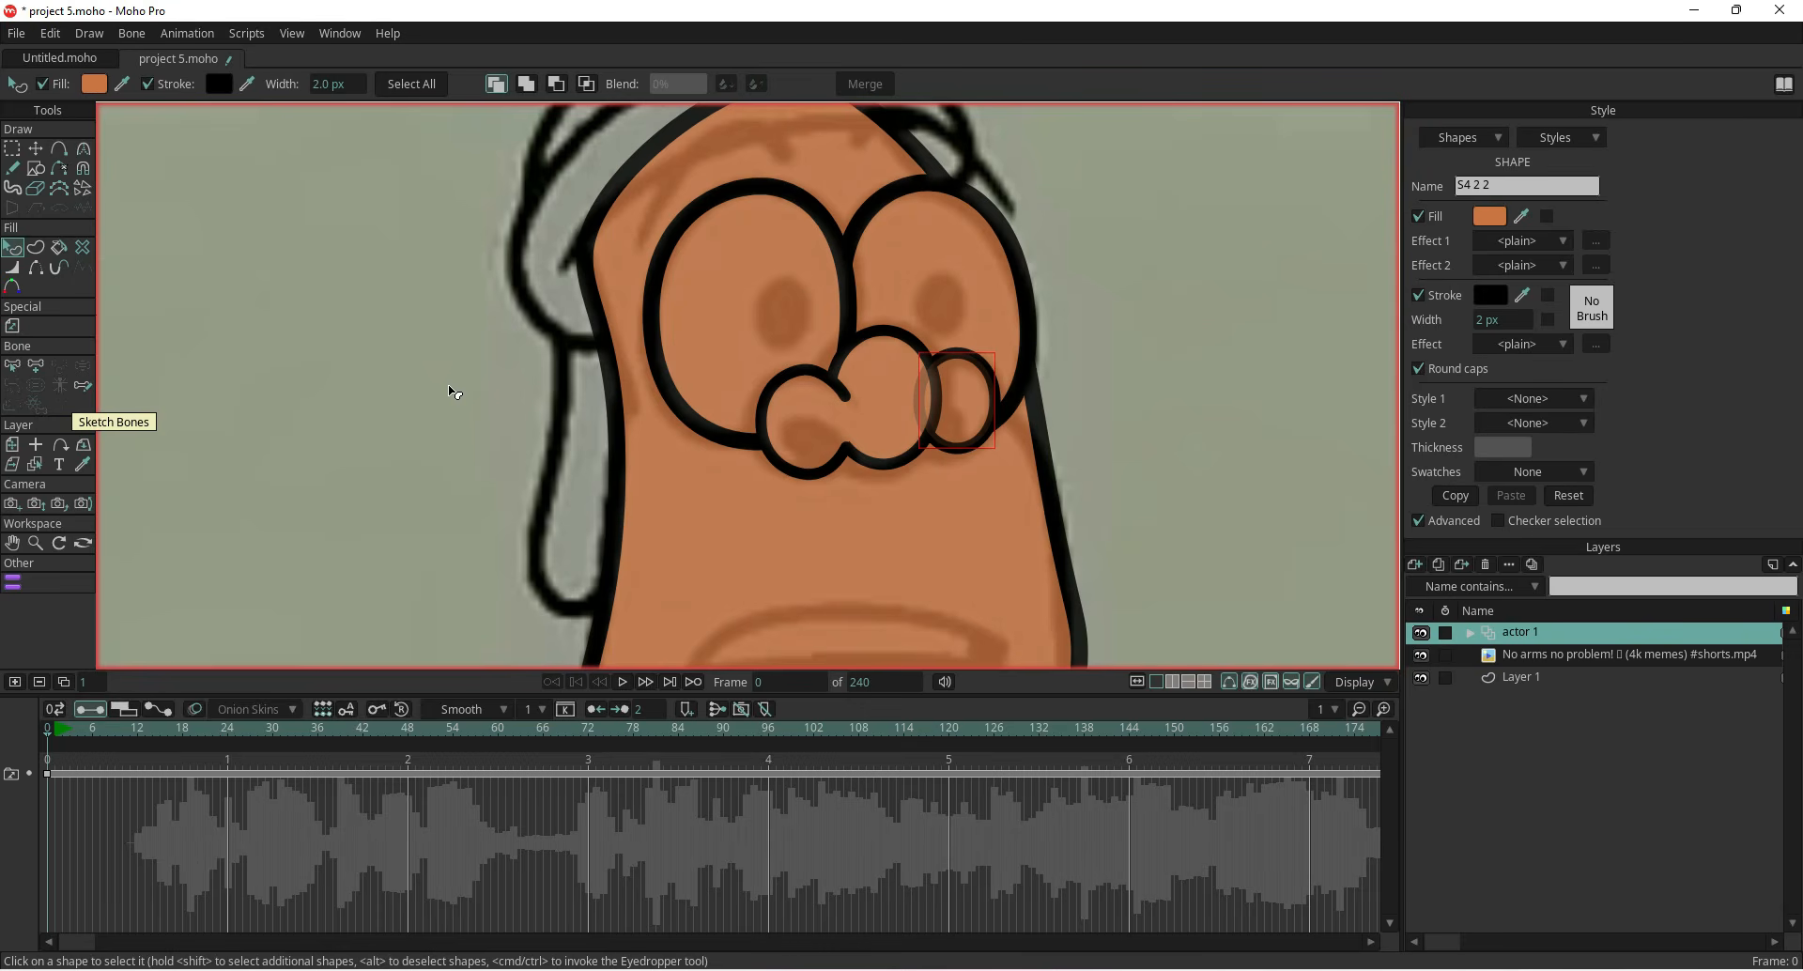
scroll(463, 413, "down", 2)
left_click_drag(422, 449, 380, 437)
scroll(510, 388, "up", 5)
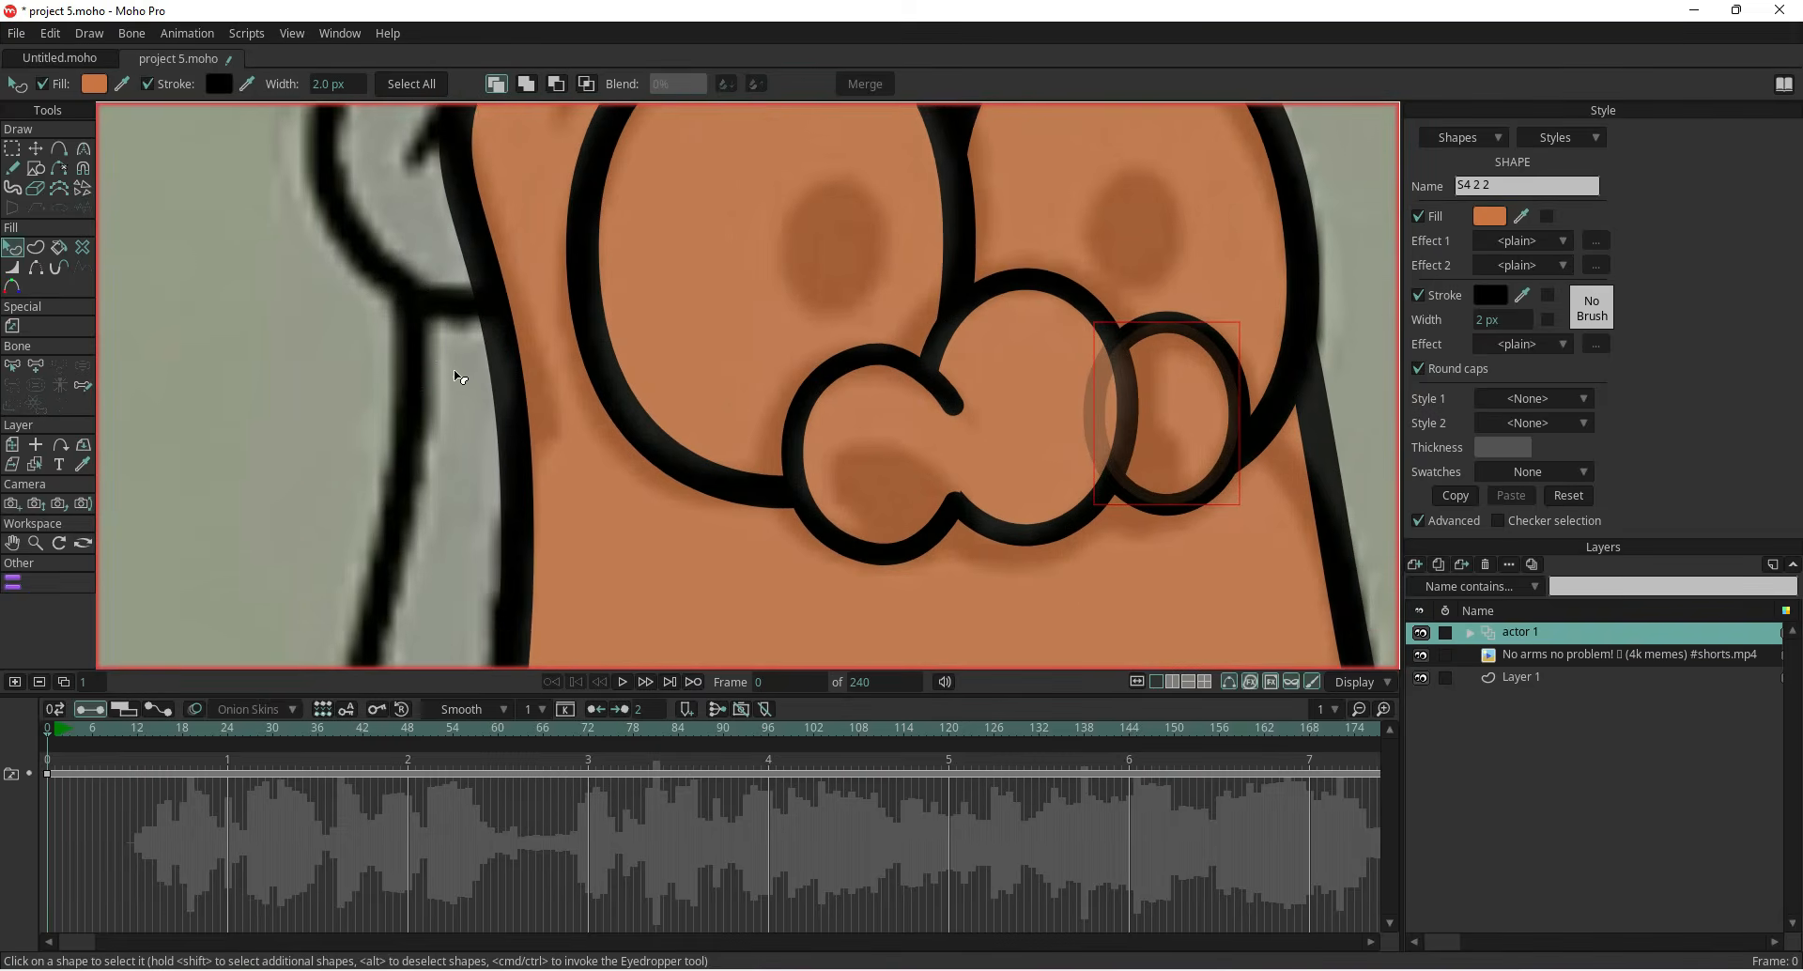
left_click_drag(451, 444, 420, 319)
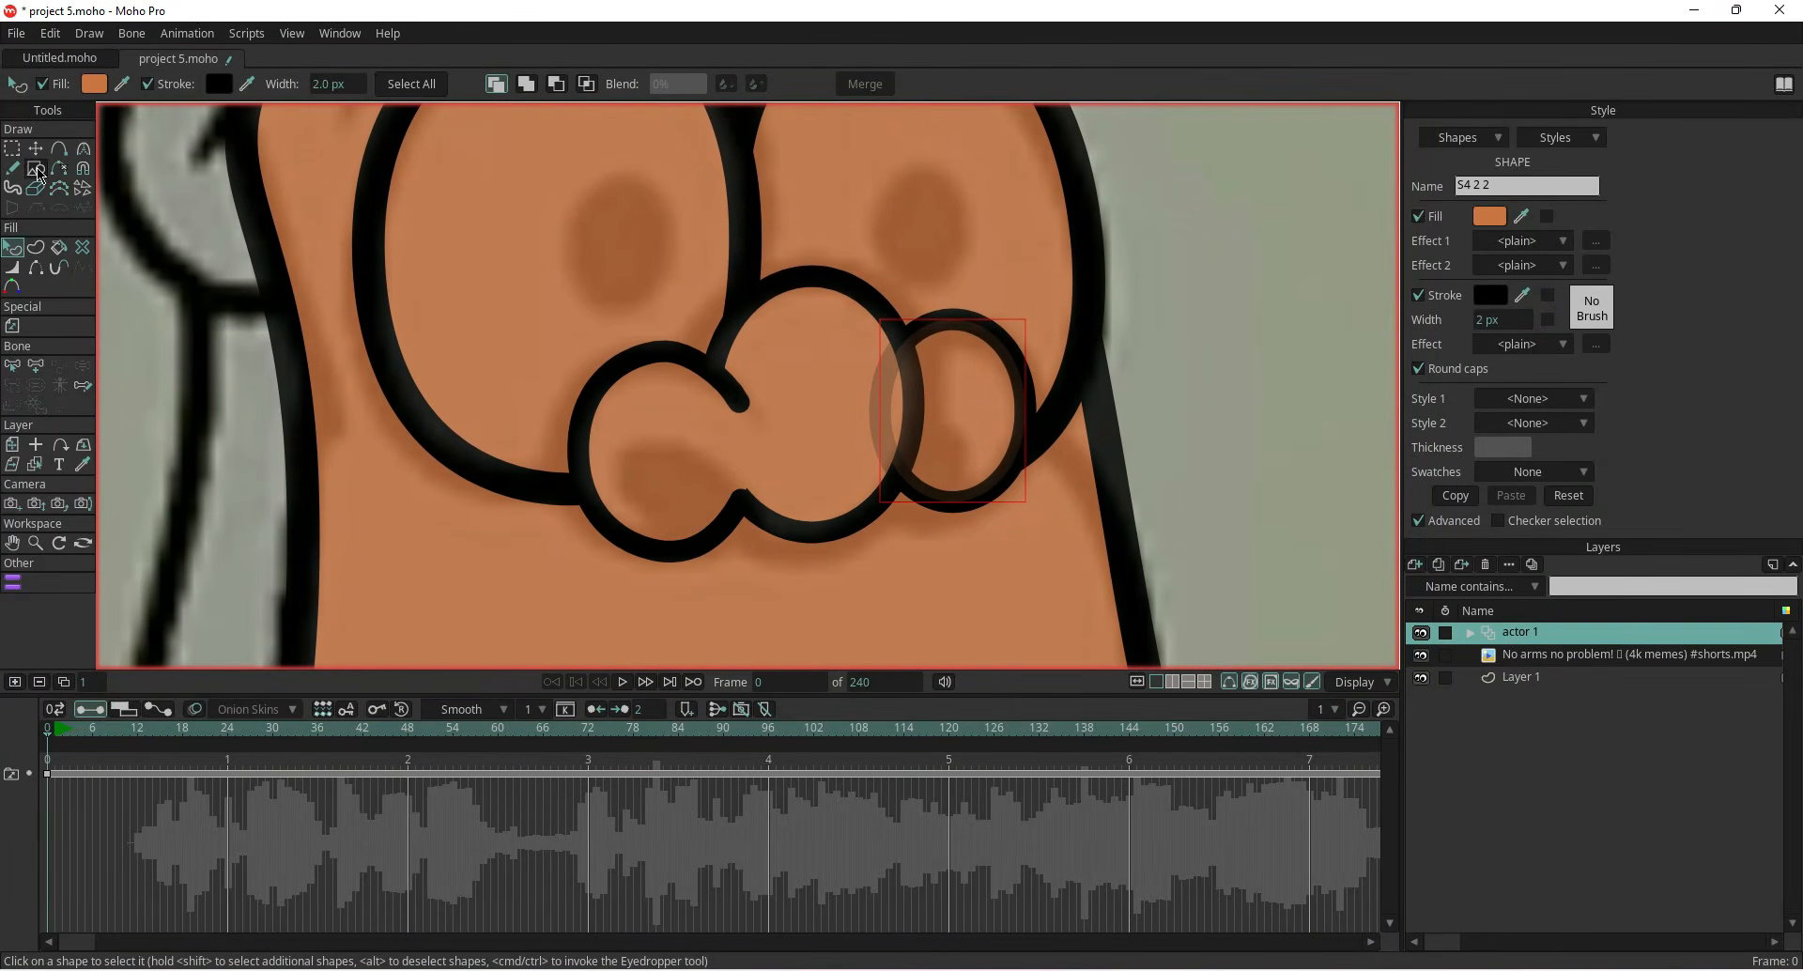
left_click(35, 168)
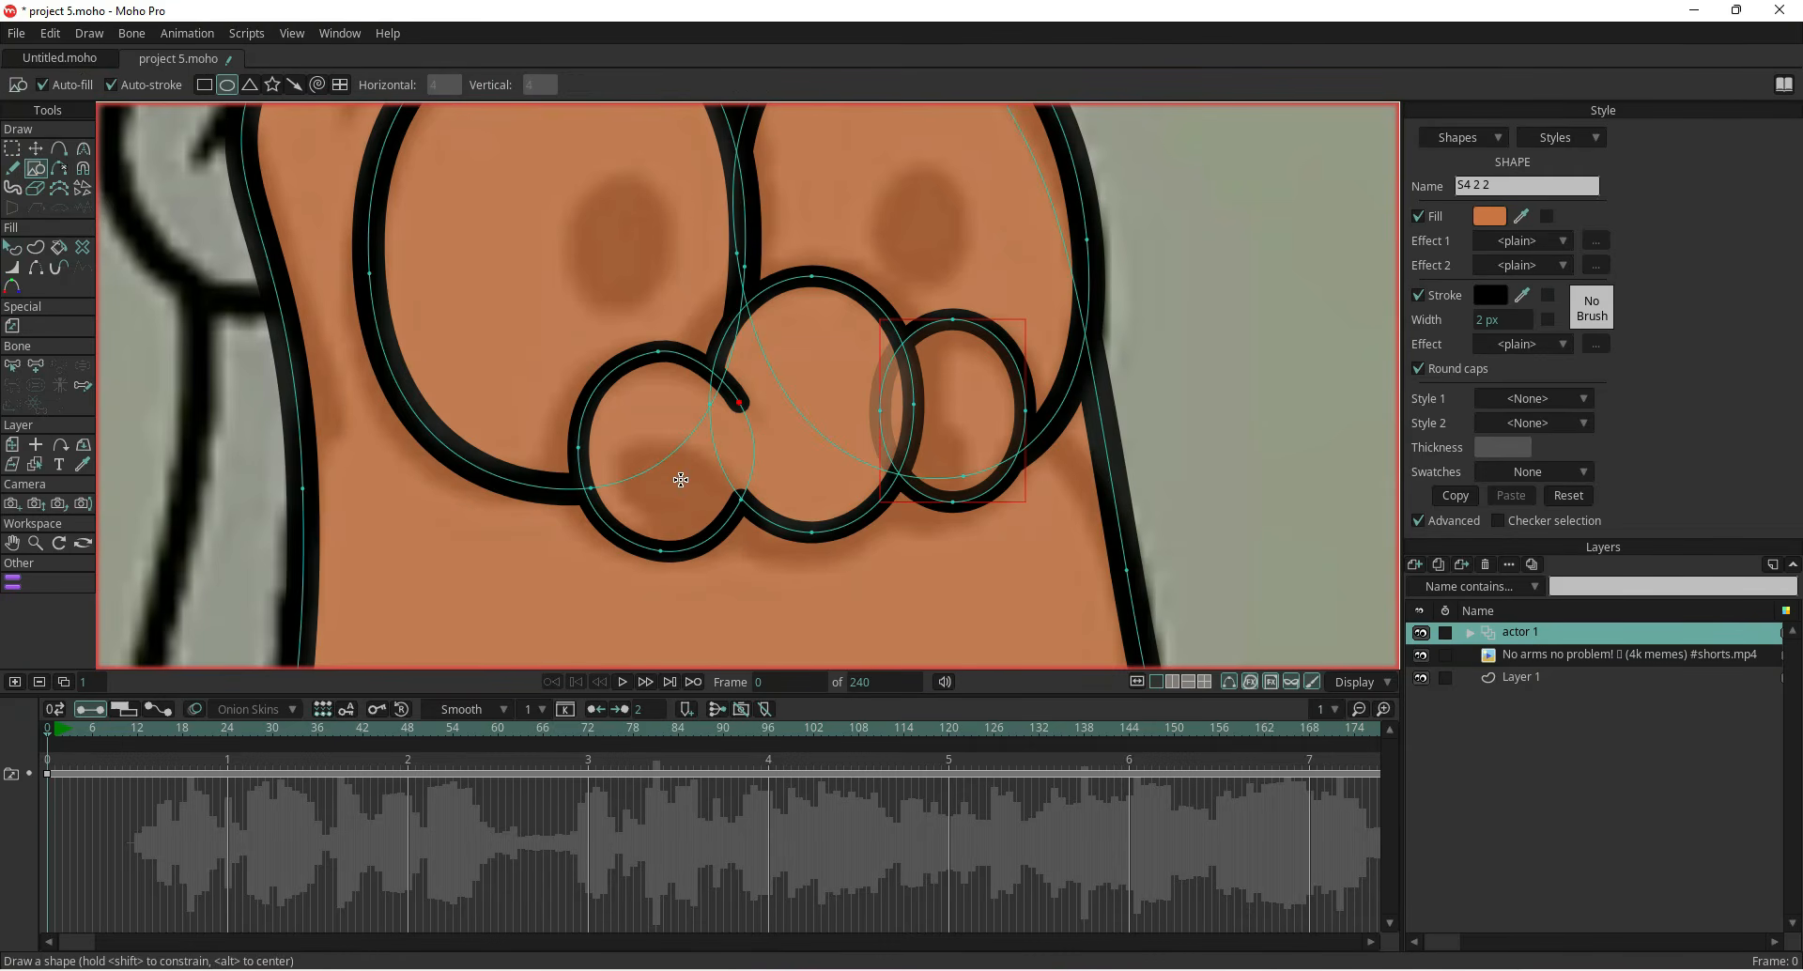
scroll(667, 476, "up", 2)
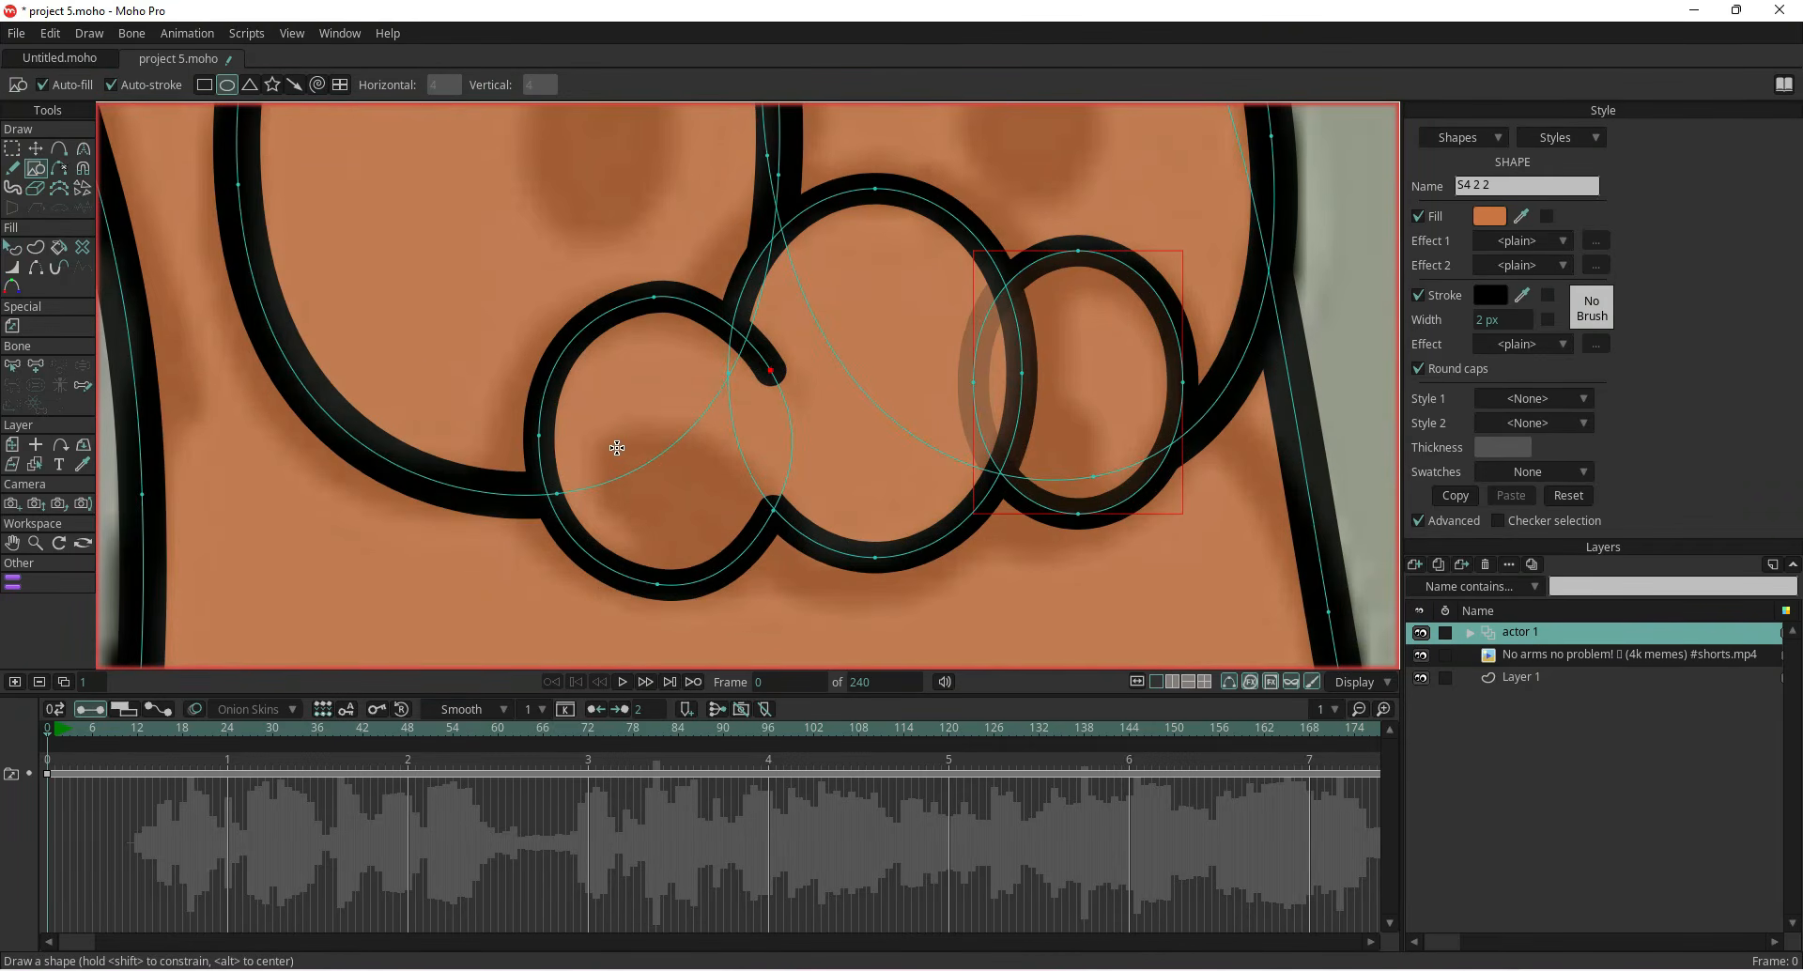
left_click_drag(612, 439, 744, 555)
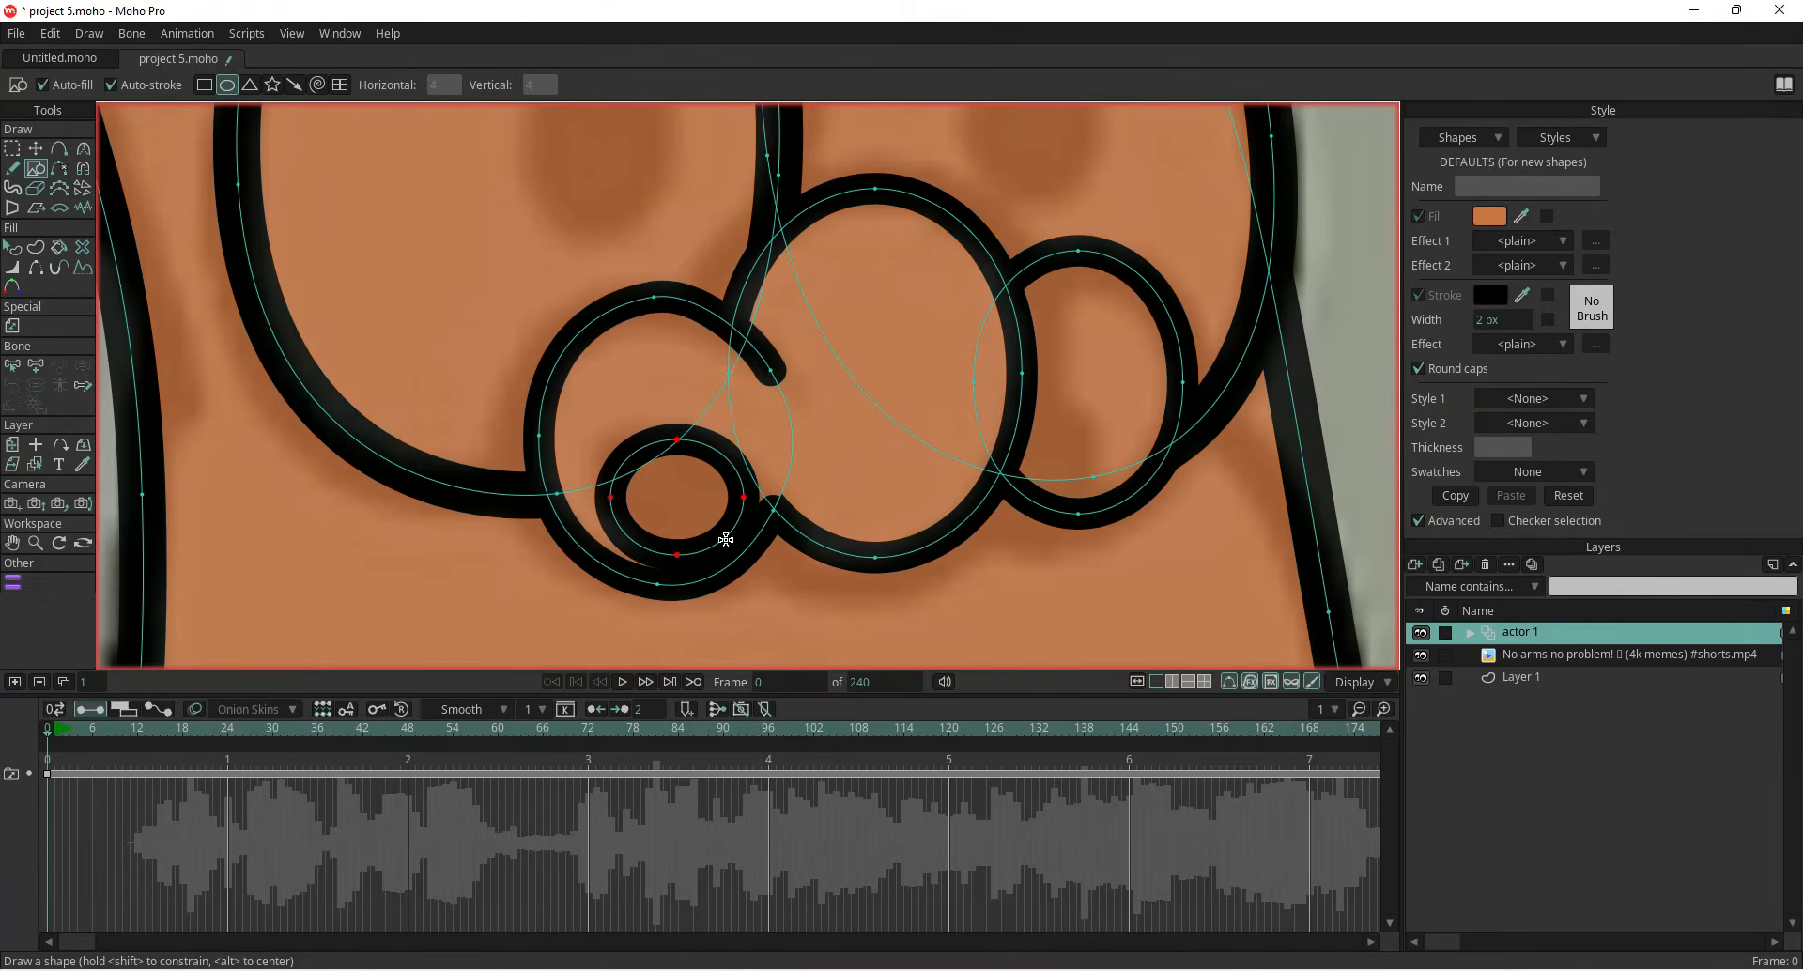
Remove the small oval's stroke and set its fill colour to black
left_click(12, 247)
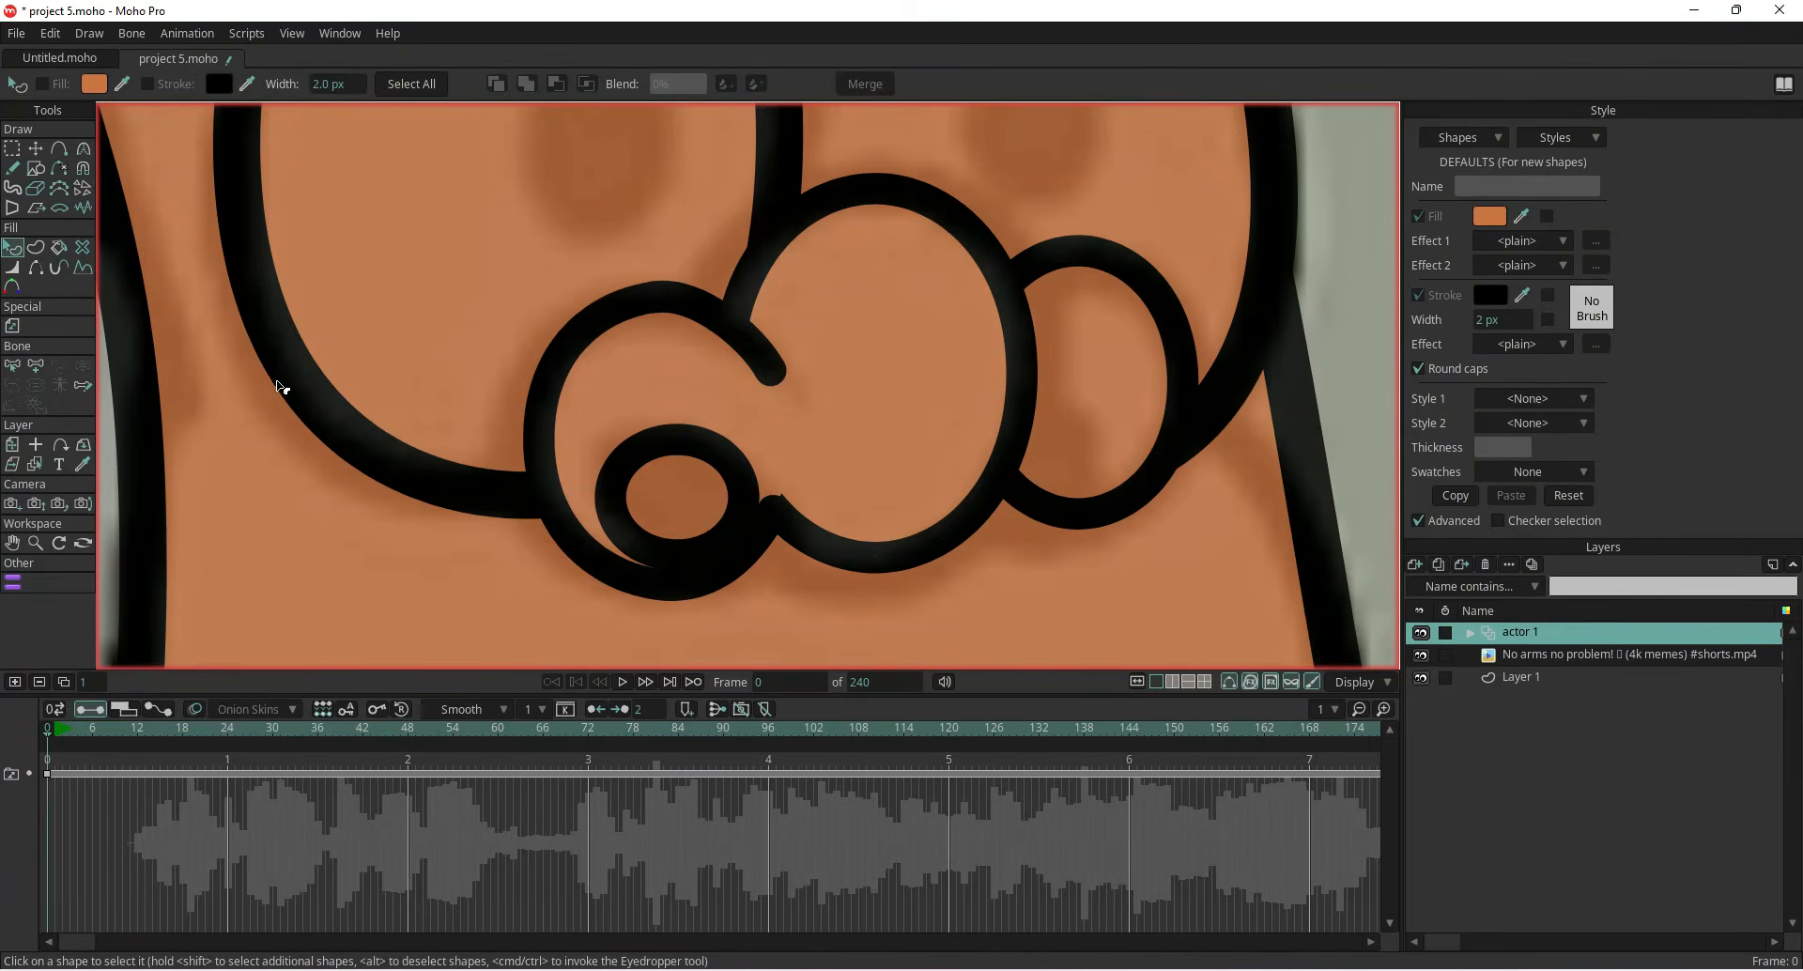
left_click(686, 512)
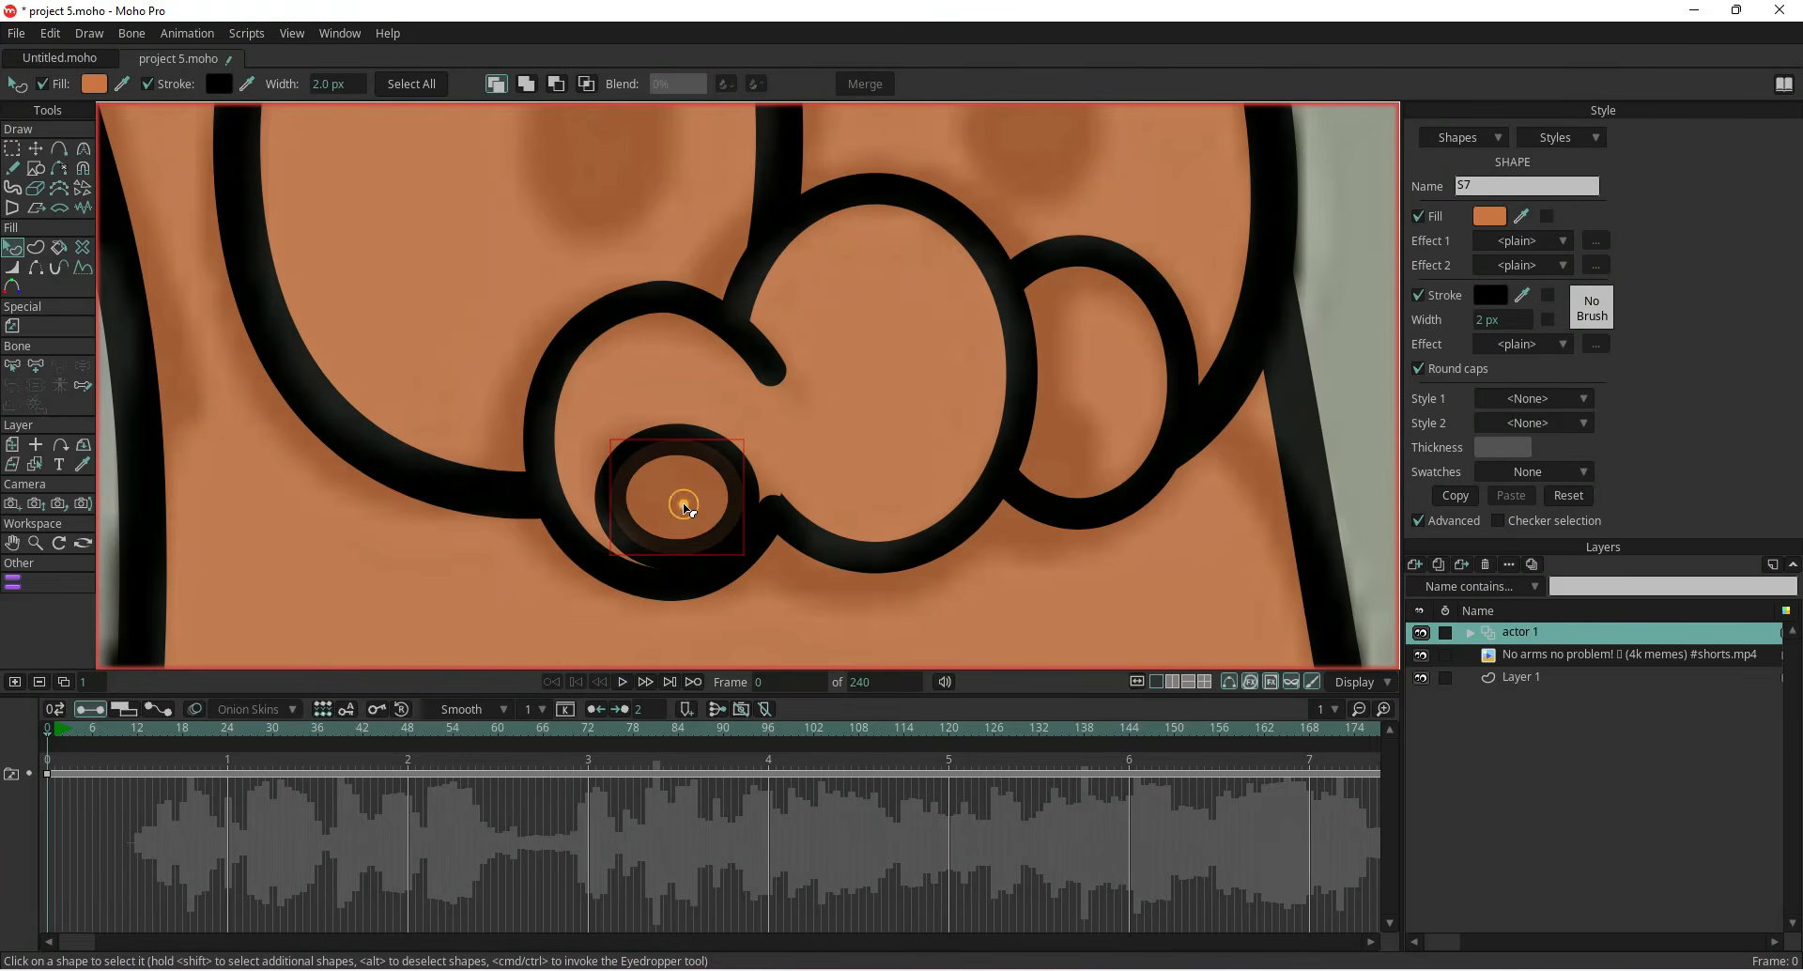
left_click(1419, 295)
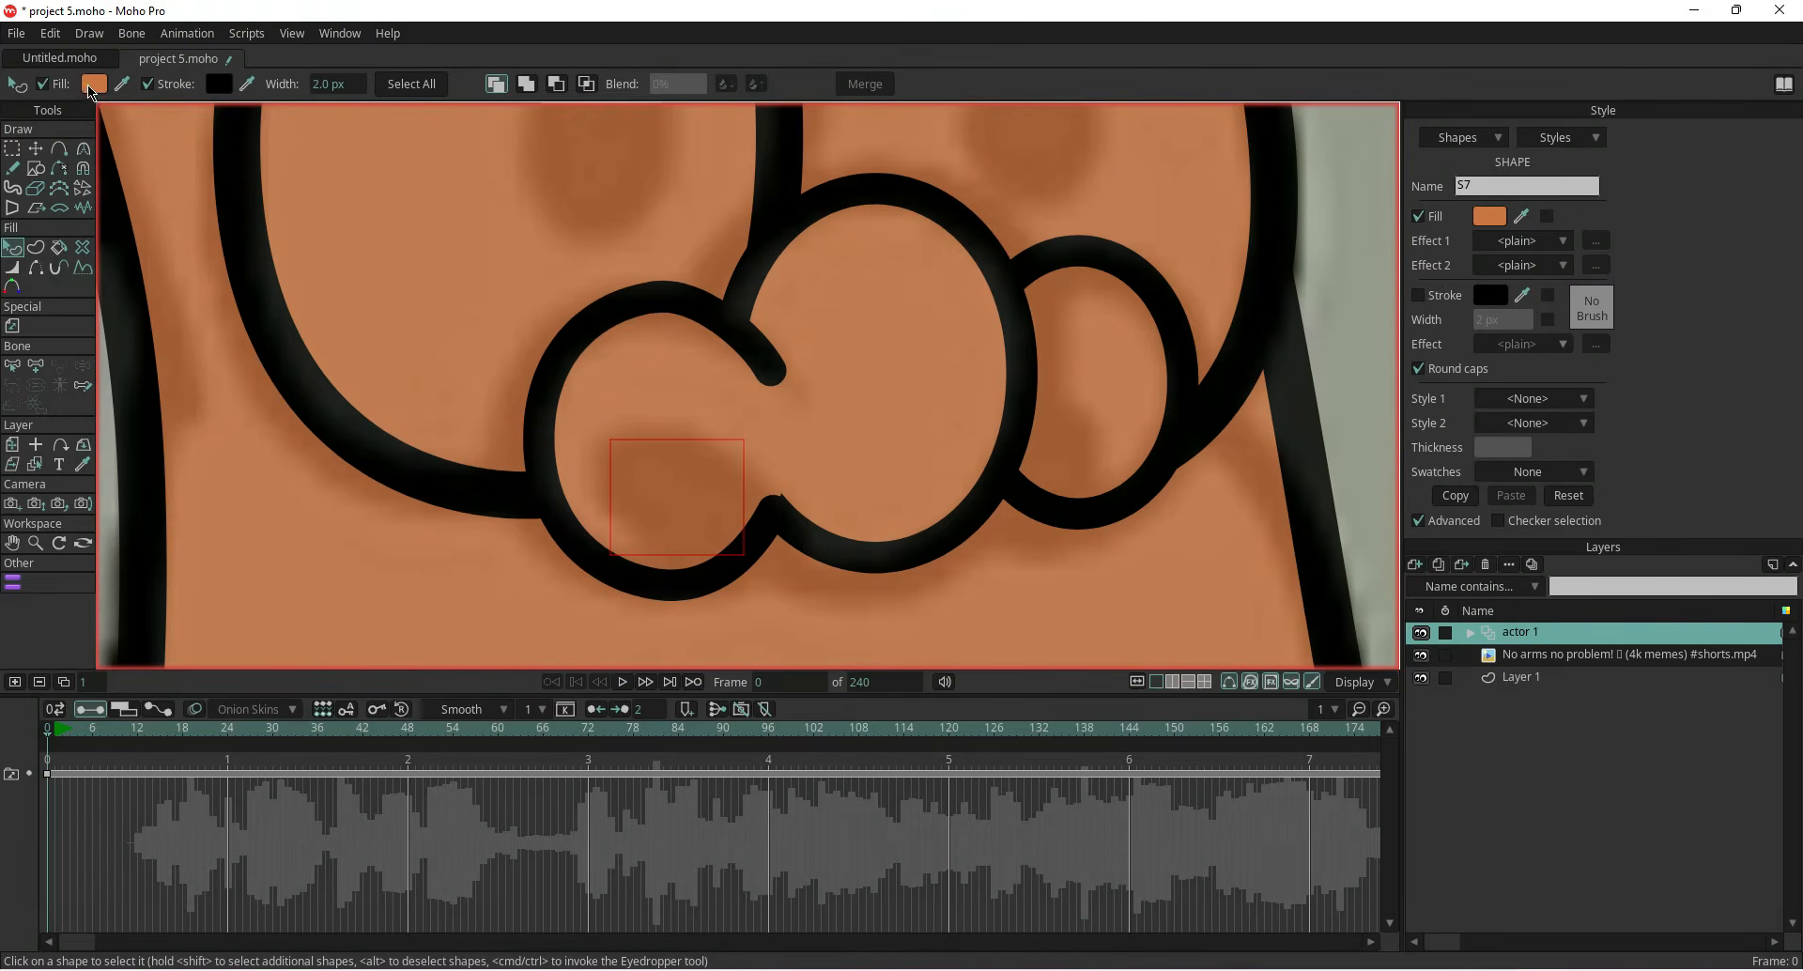
left_click(90, 86)
left_click(42, 534)
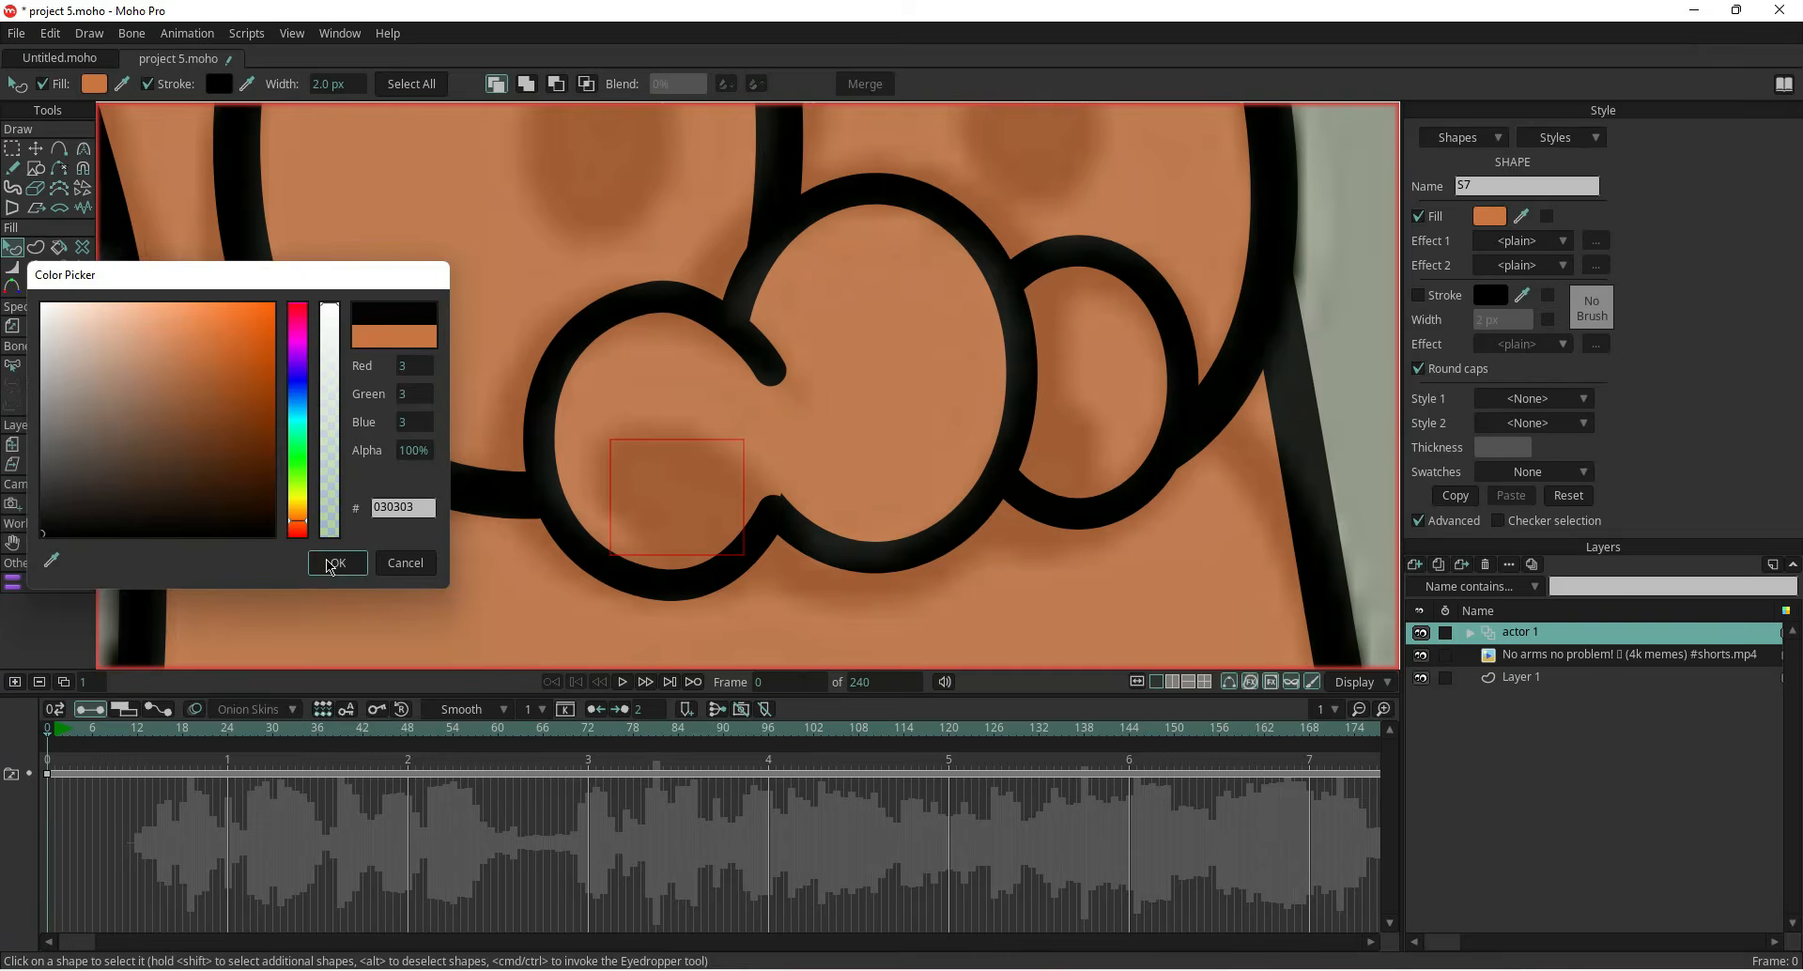
left_click(331, 563)
Reshape the black oval with Transform Points to fit the dark spot in the left cheek
key("t")
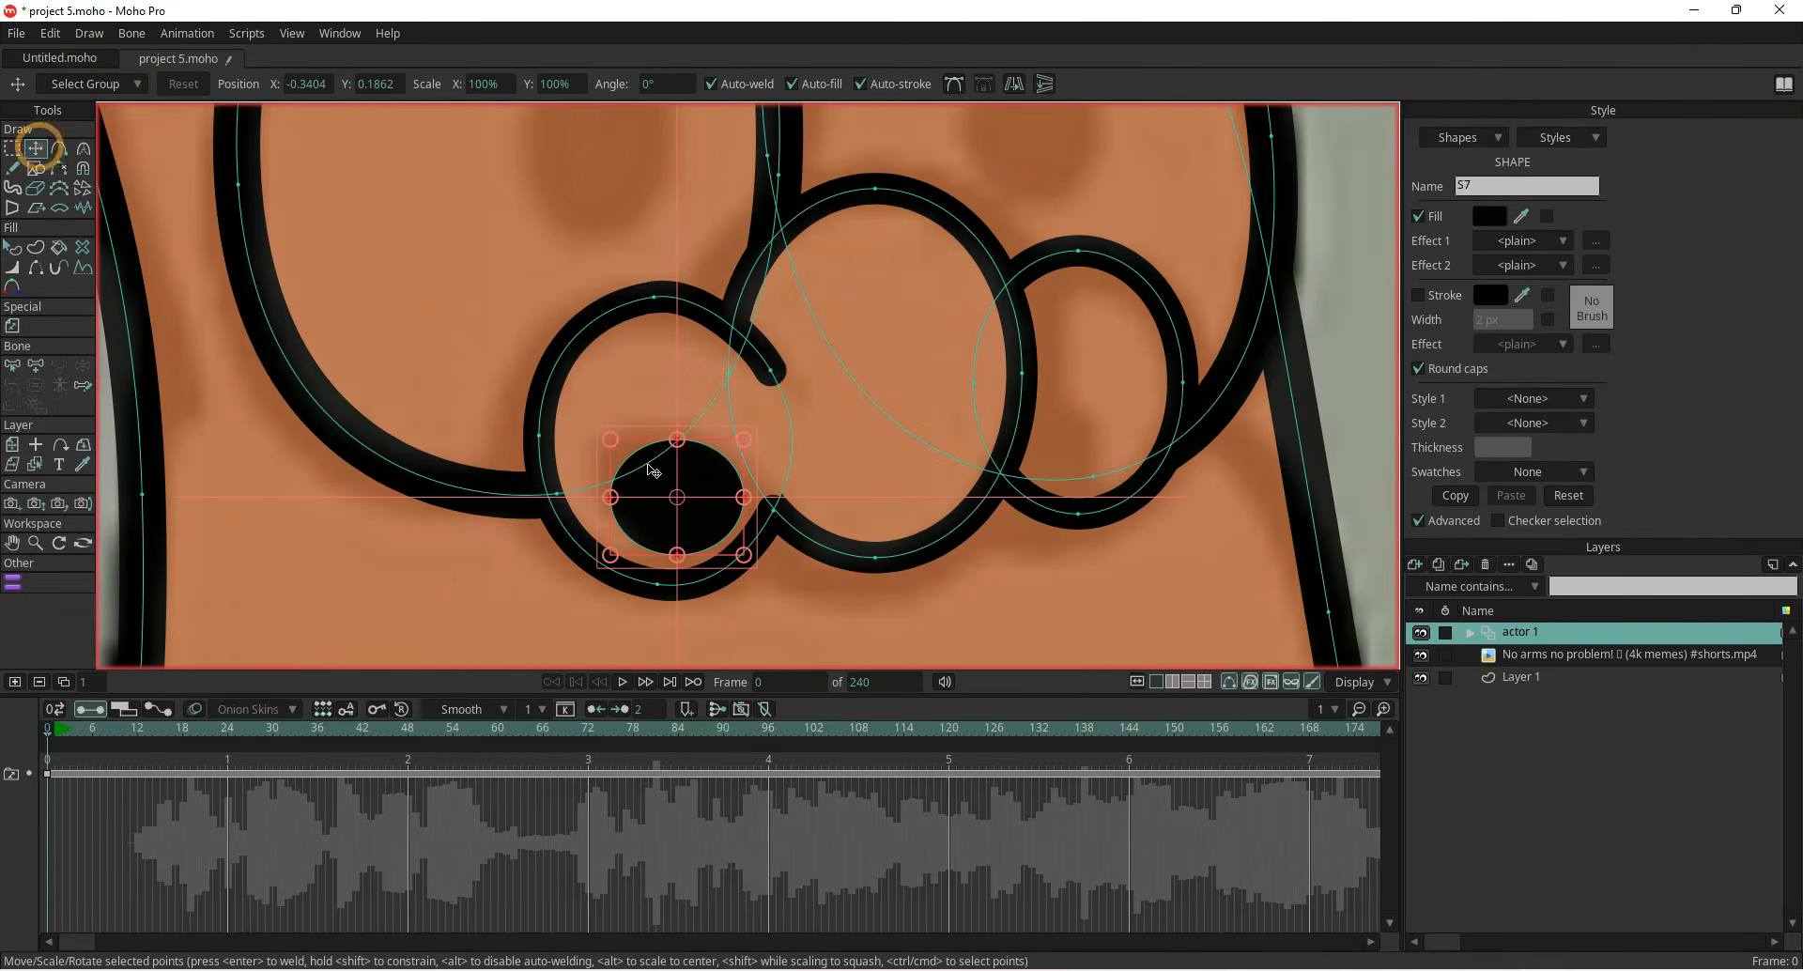
left_click_drag(601, 432, 664, 421)
left_click_drag(731, 548, 743, 553)
left_click_drag(619, 449, 611, 442)
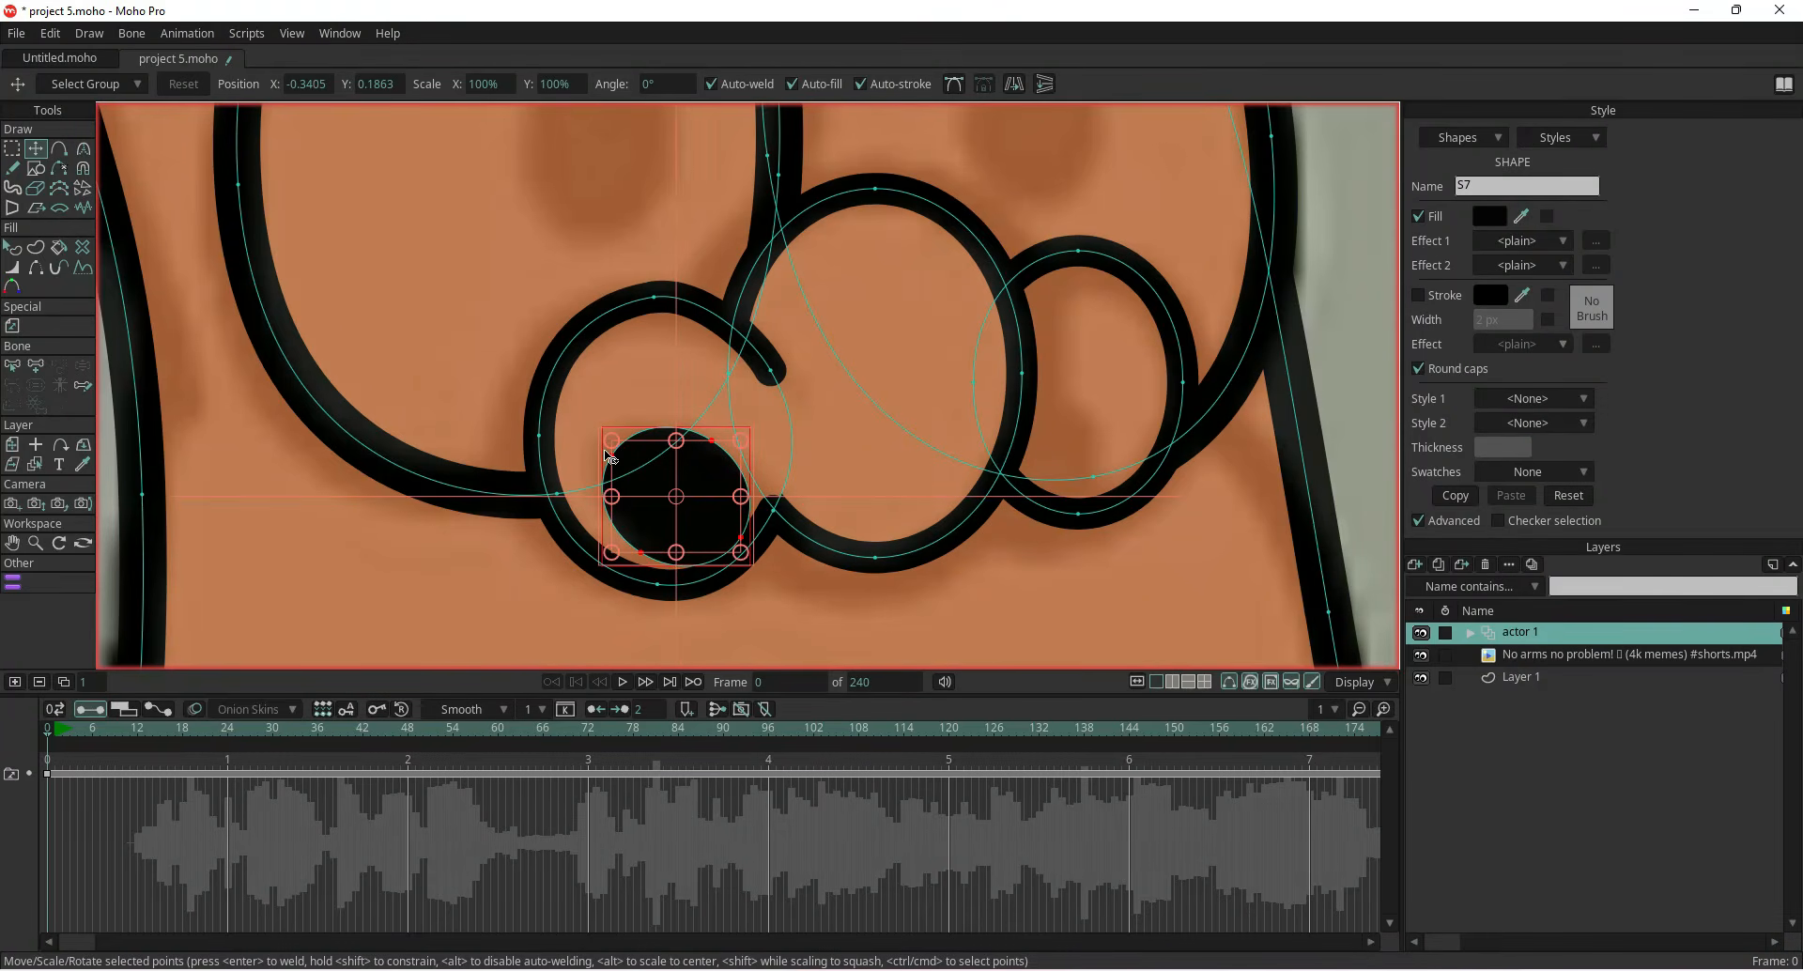
Resize and reposition the black oval inside the right cheek to match the reference
scroll(632, 495, "down", 1)
left_click_drag(593, 524, 966, 397)
scroll(566, 468, "up", 2)
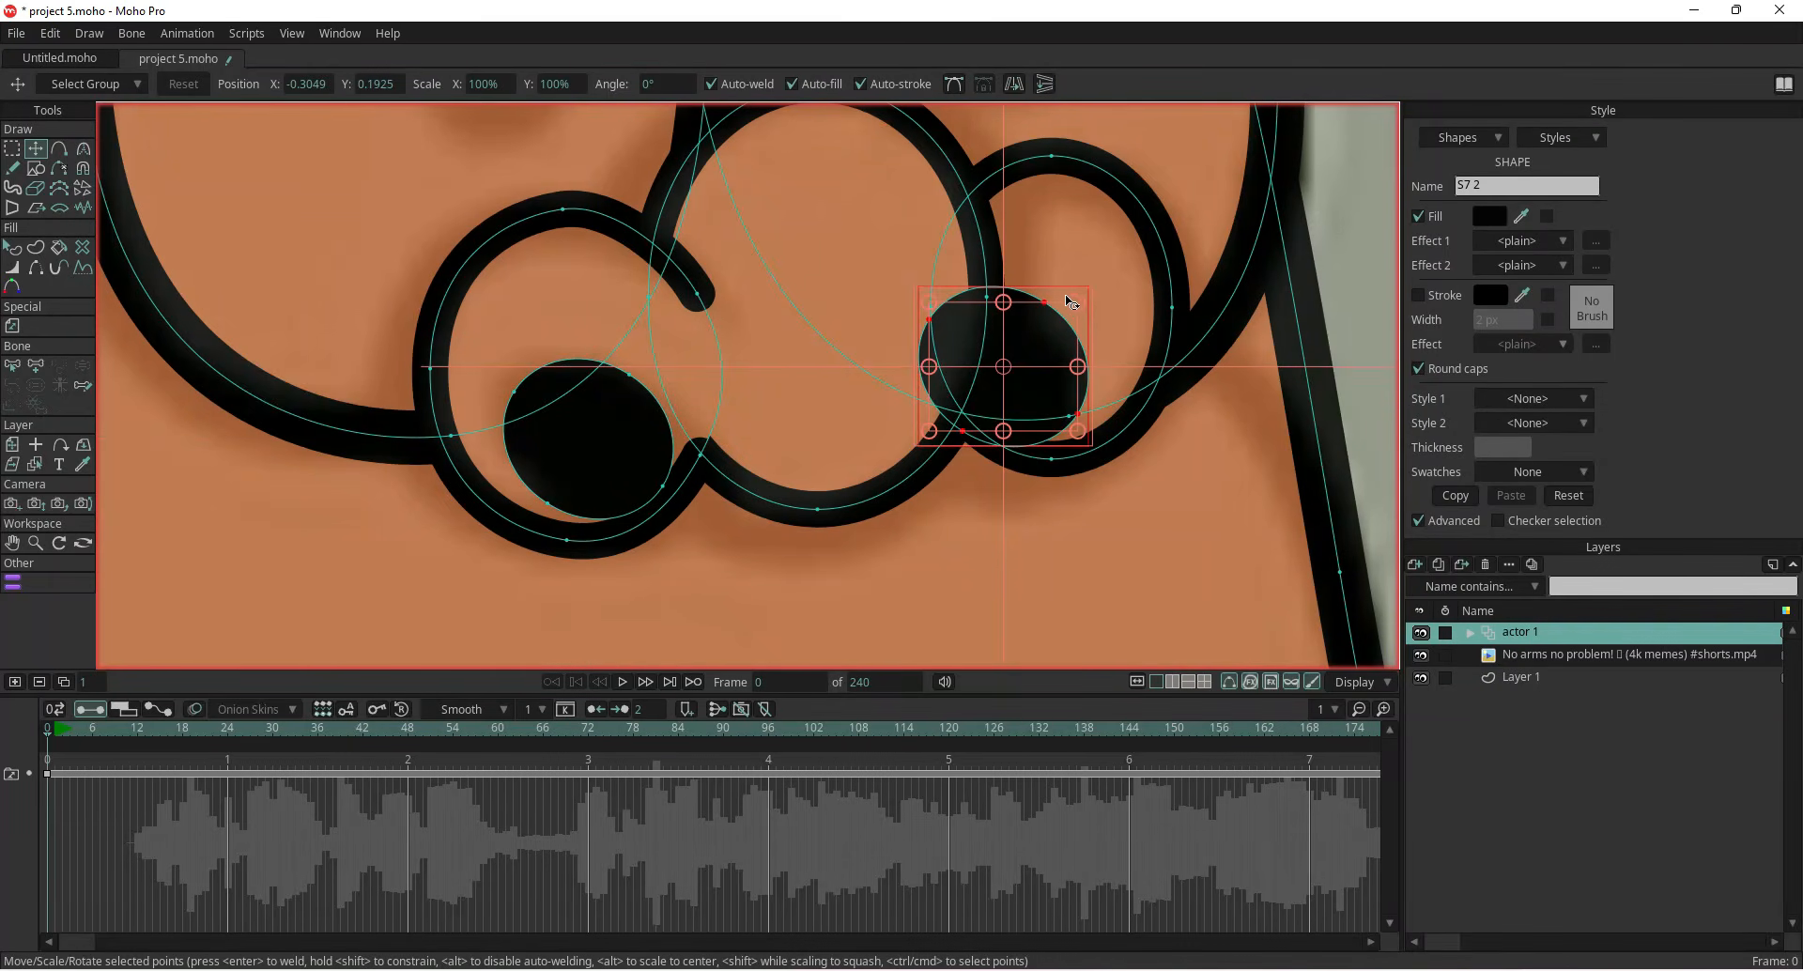
left_click_drag(1071, 298, 1079, 393)
mouse_move(1127, 276)
left_mouse_down()
mouse_move(1105, 302)
mouse_move(1138, 363)
mouse_move(1099, 370)
mouse_move(1086, 346)
mouse_move(1113, 307)
left_mouse_up()
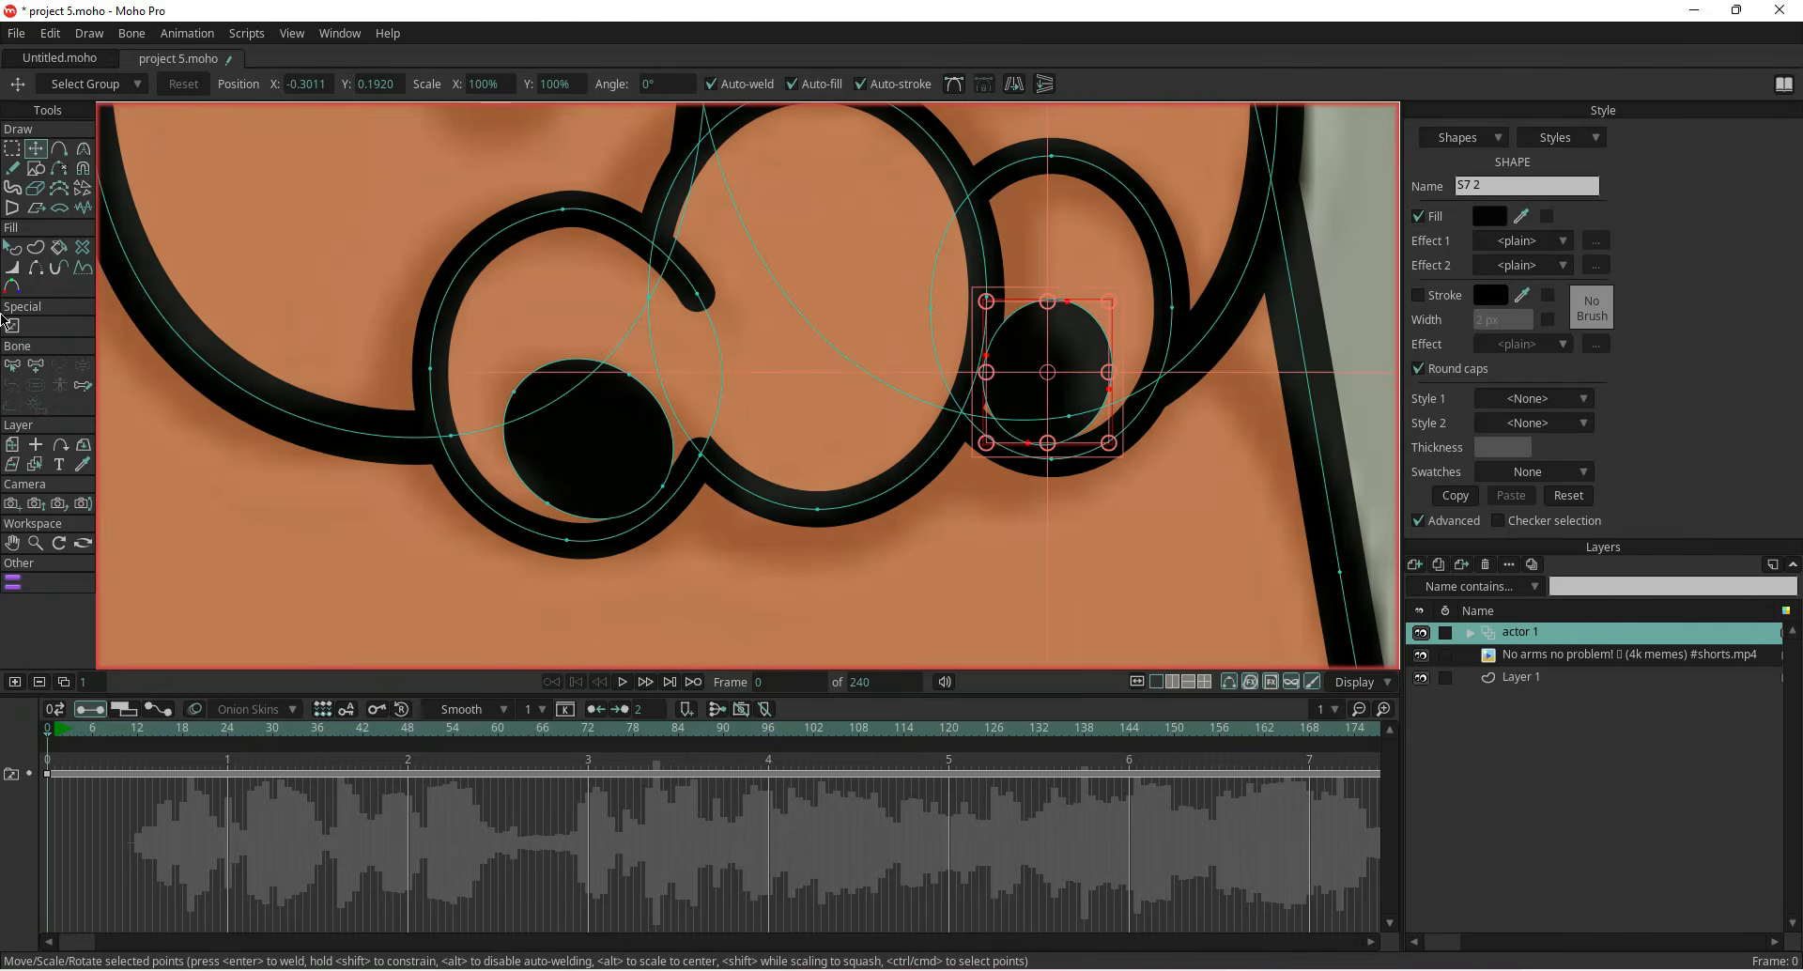
Select the left cheek's black oval, copy it and paste a duplicate
left_click(12, 247)
left_click(1037, 378)
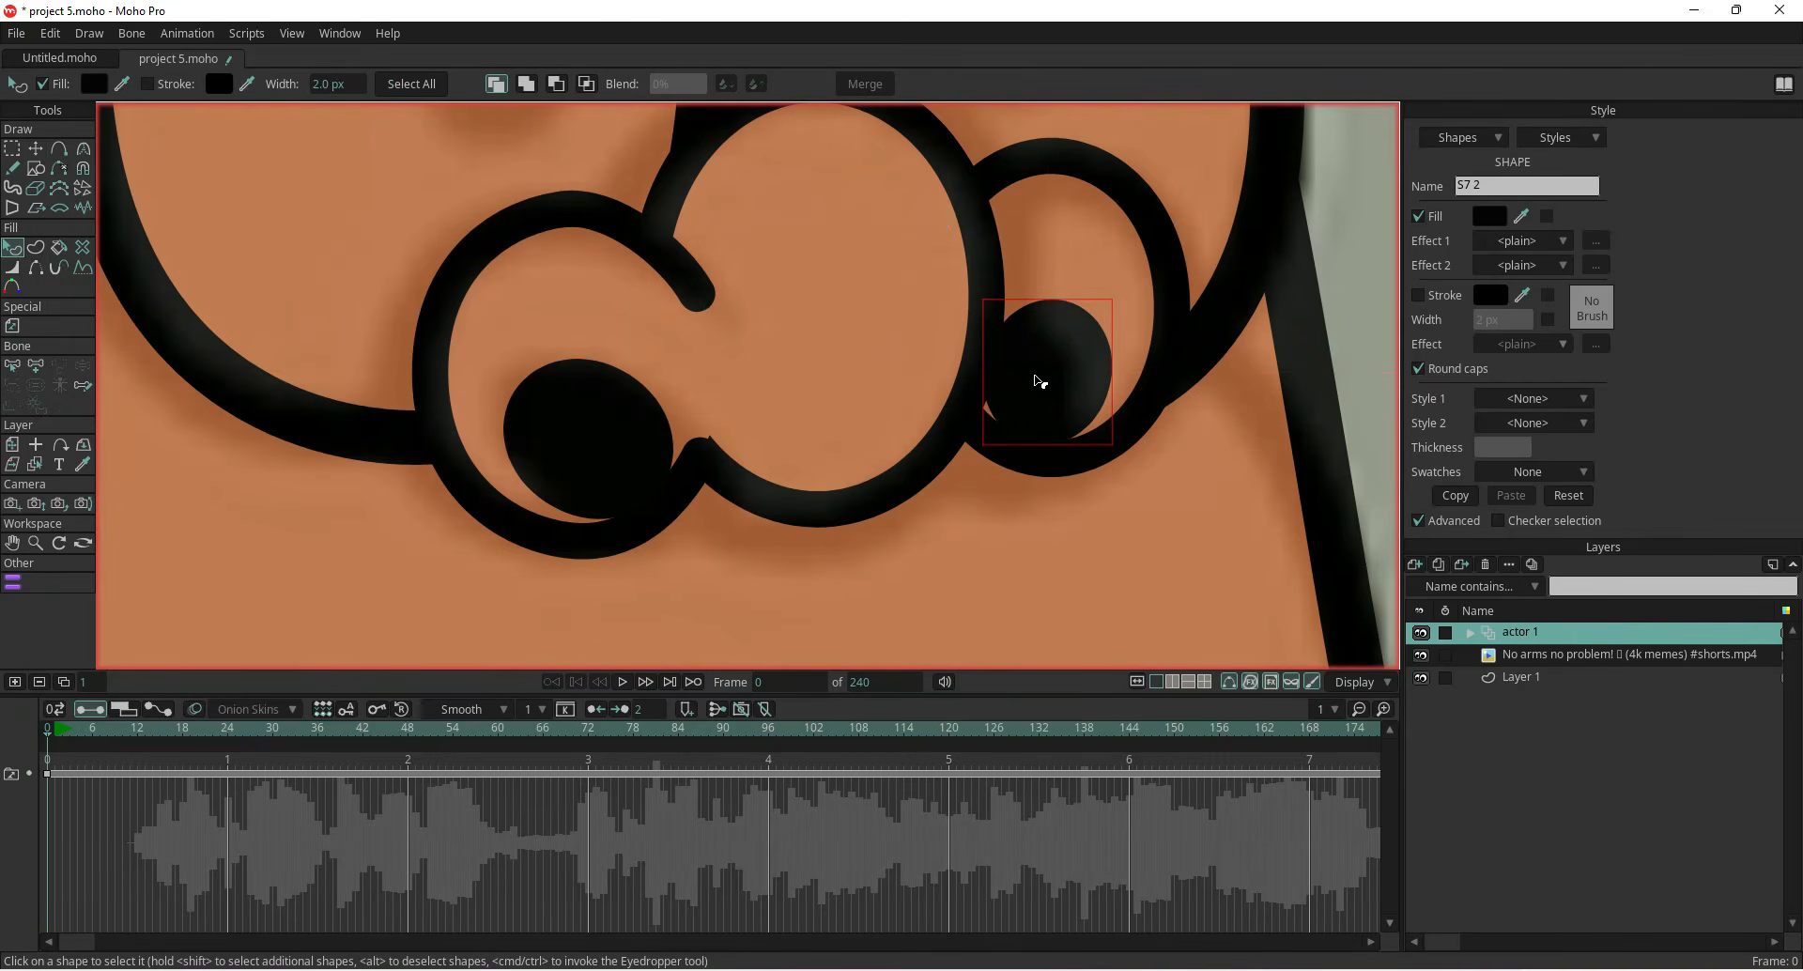
scroll(1039, 382, "down", 8)
left_click_drag(898, 548, 696, 492)
scroll(685, 471, "up", 6)
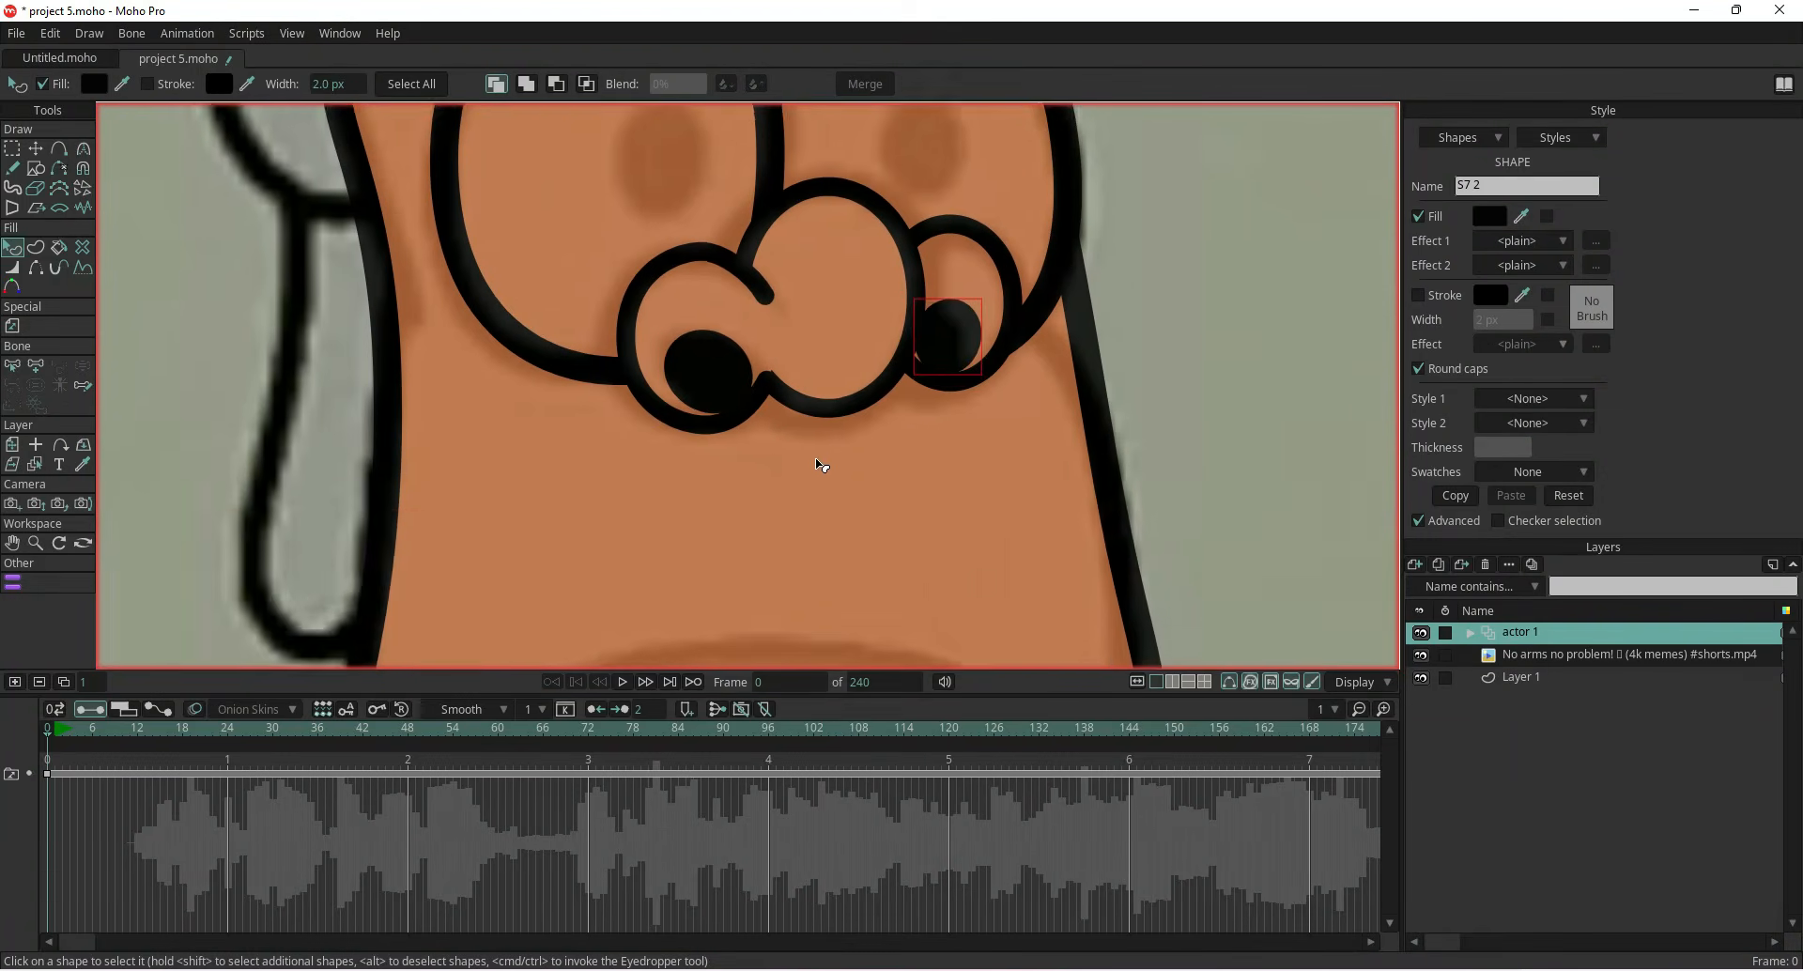
double_click(676, 526)
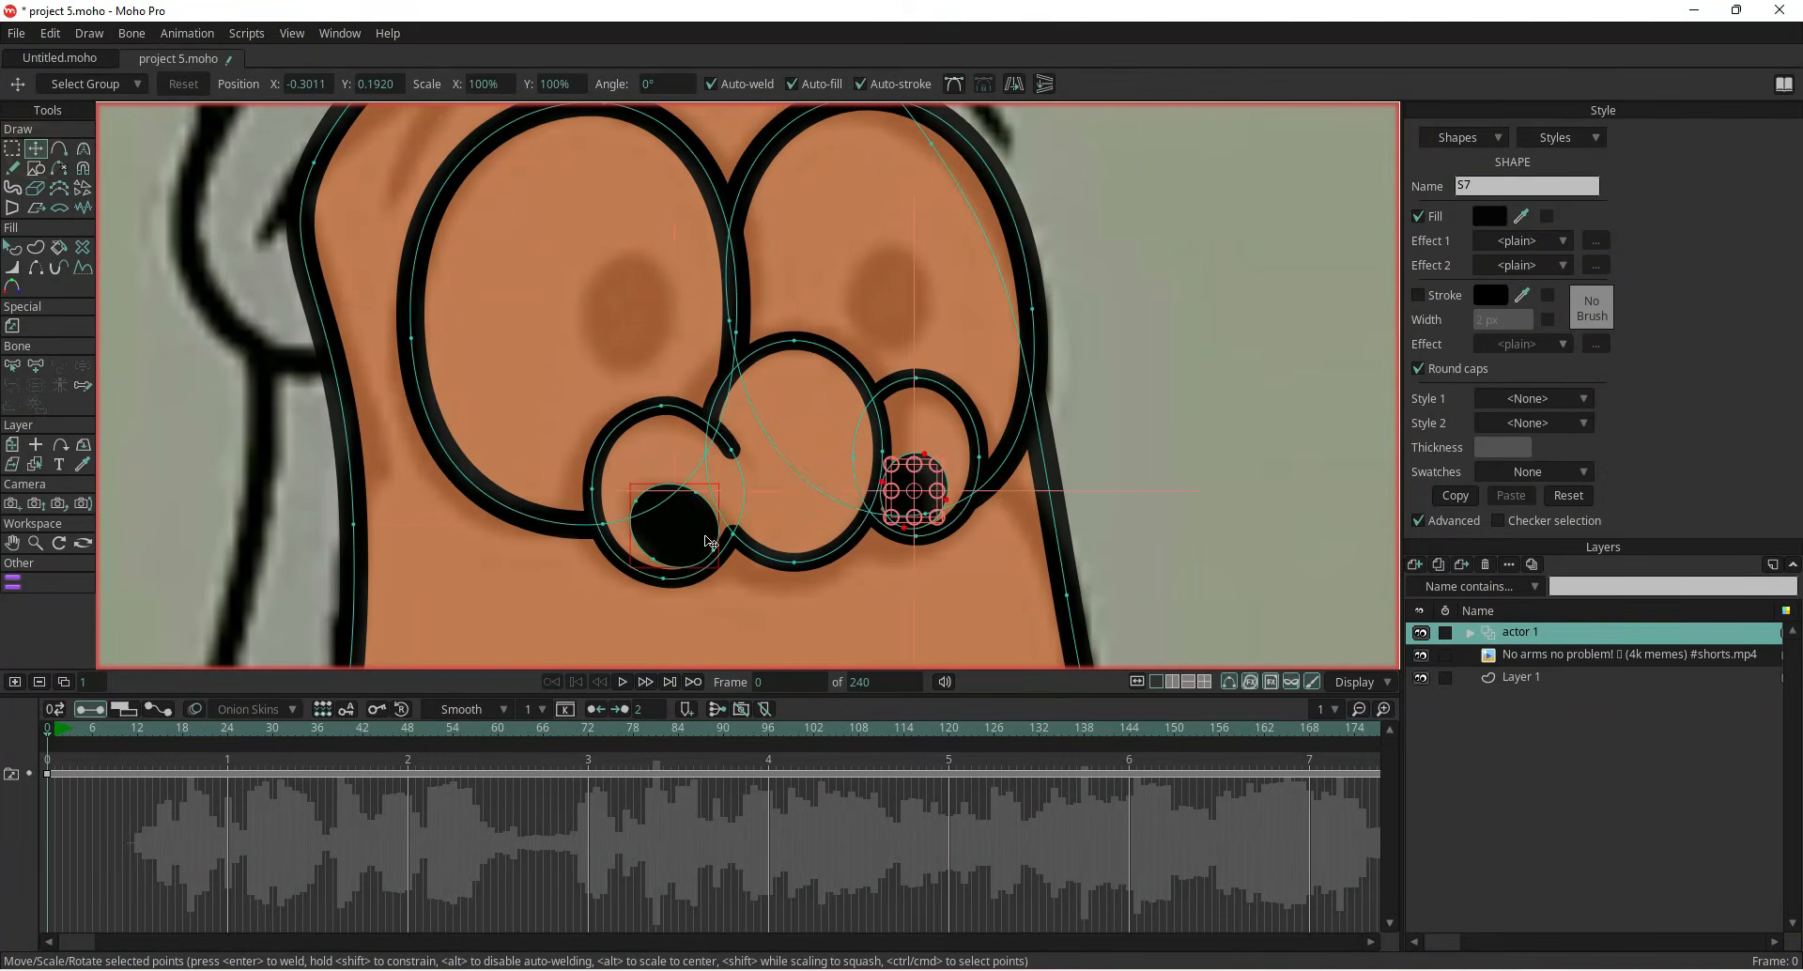
key("ctrl+c")
key("ctrl+v")
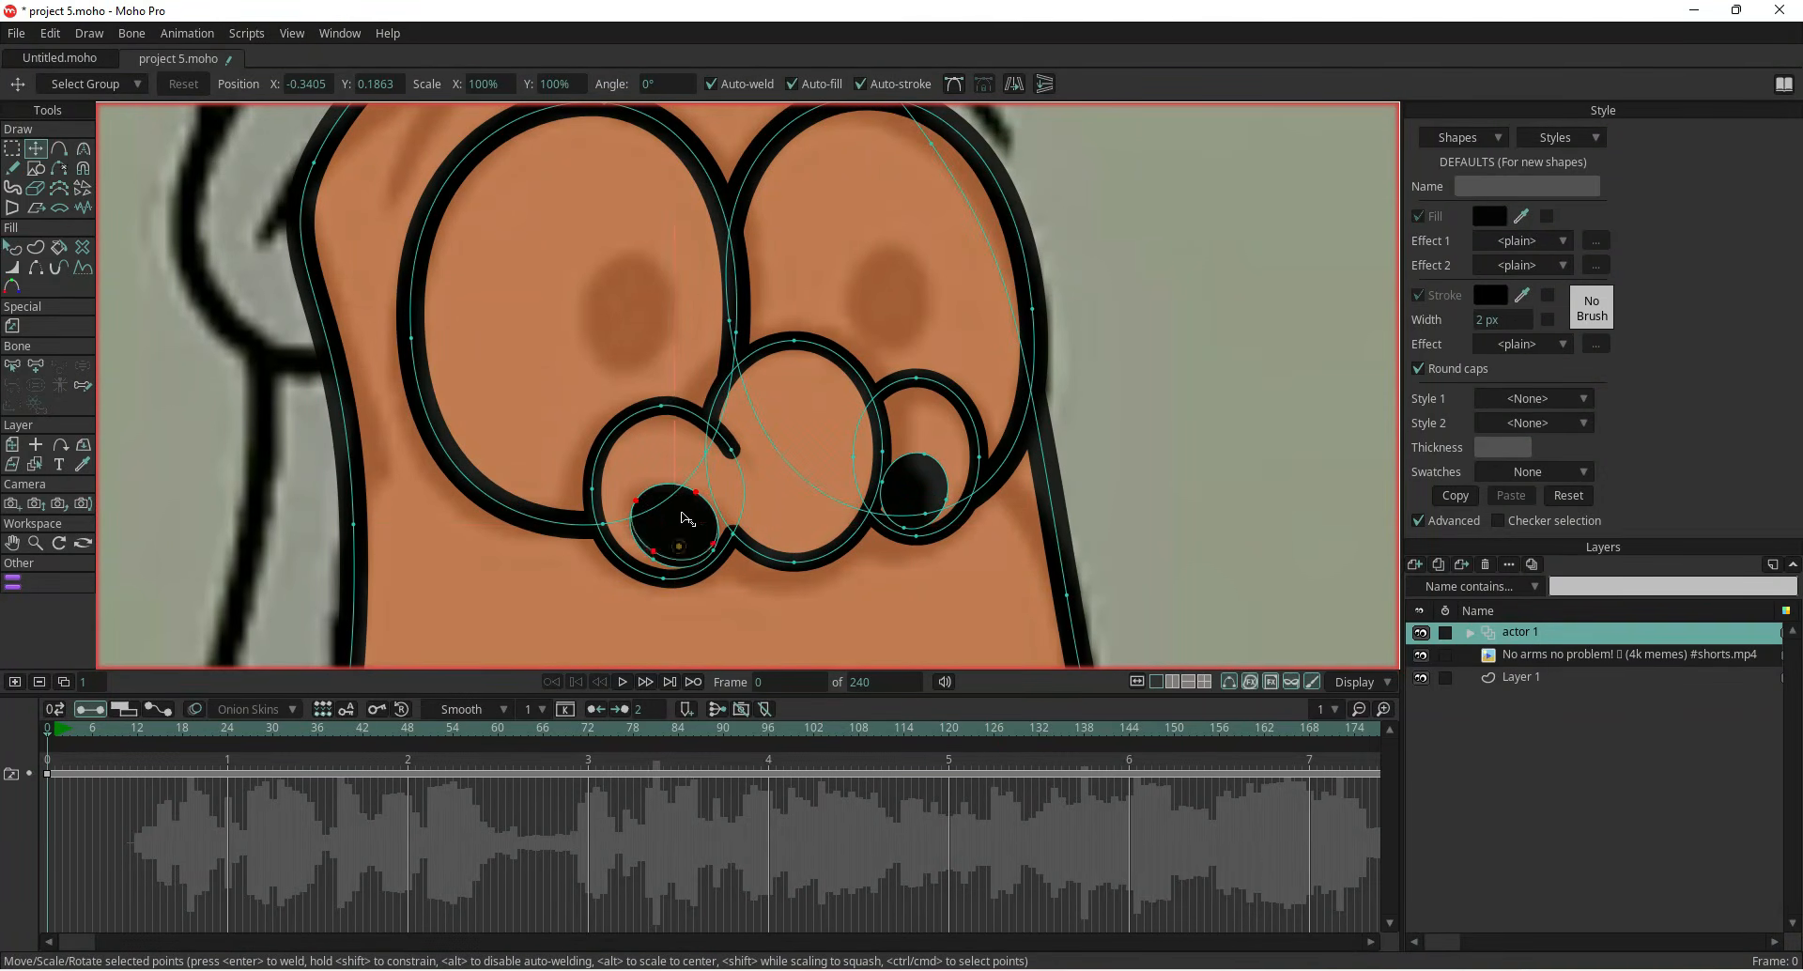
Move the duplicate black oval into the left eye and reshape it as the pupil
left_click_drag(677, 545, 642, 360)
key("ctrl+z")
left_click_drag(685, 537, 640, 331)
scroll(644, 318, "up", 4)
left_click_drag(713, 247, 661, 340)
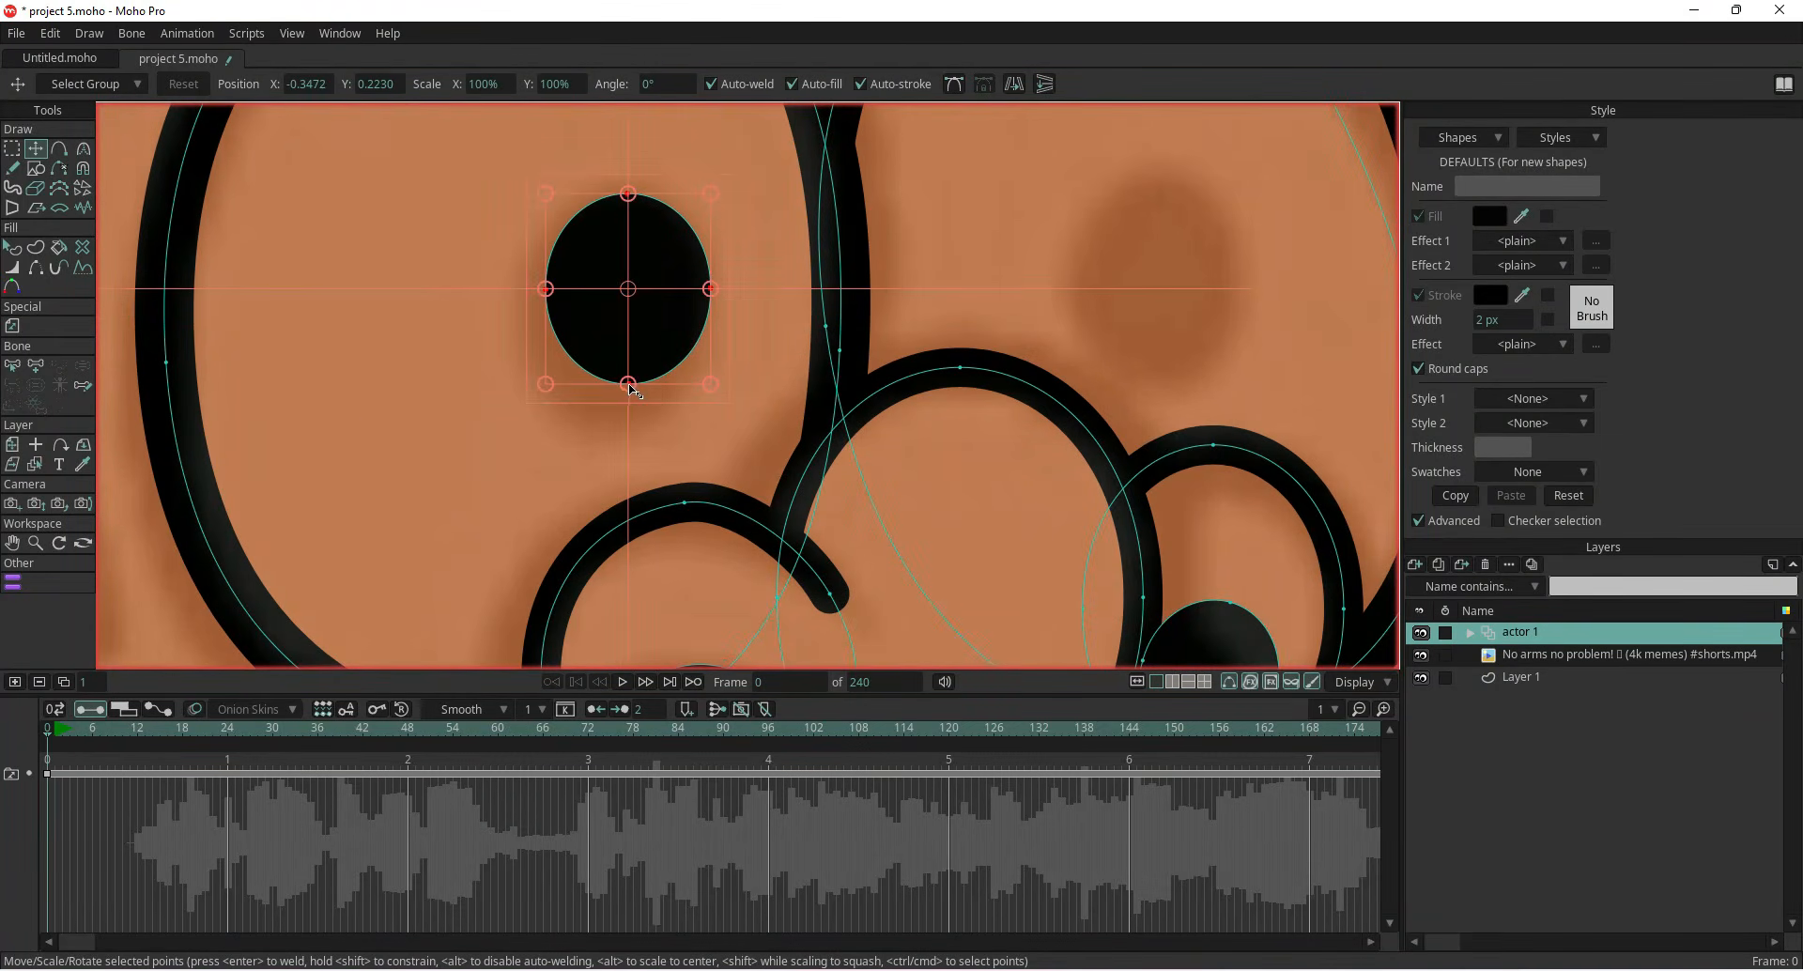
left_click_drag(551, 385, 544, 394)
left_click_drag(586, 335, 576, 358)
mouse_move(704, 214)
left_mouse_down()
mouse_move(716, 201)
mouse_move(712, 215)
left_mouse_up()
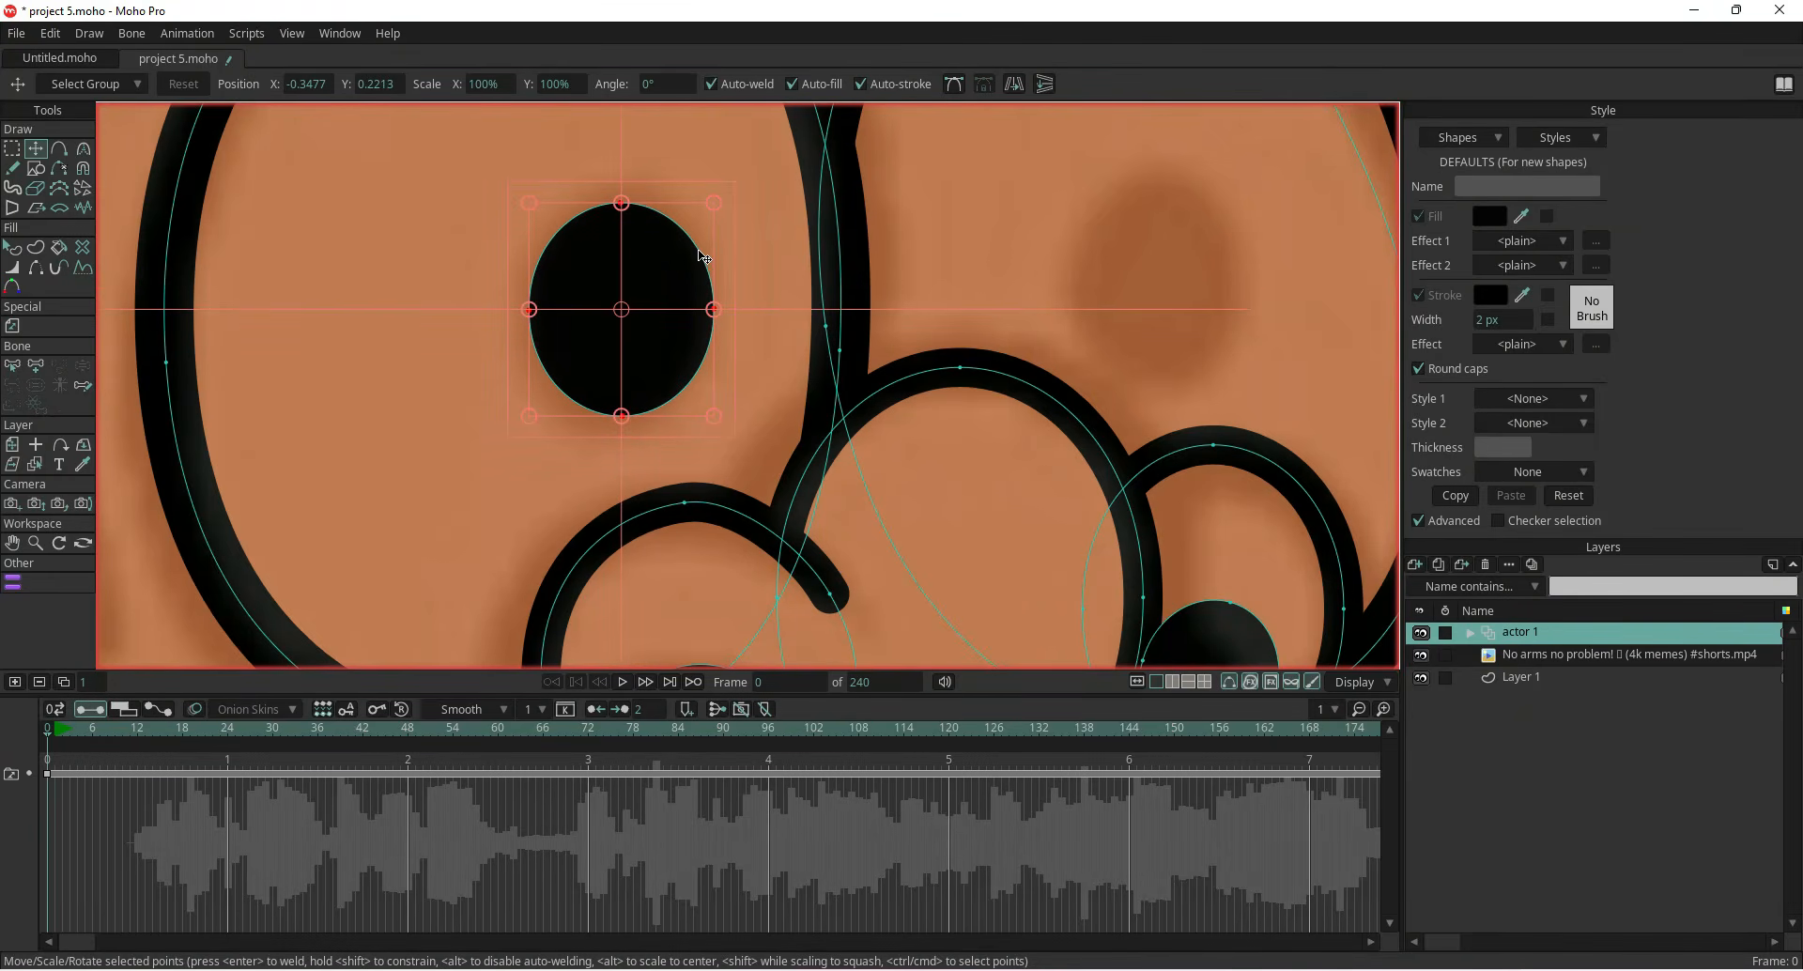
scroll(658, 279, "down", 4)
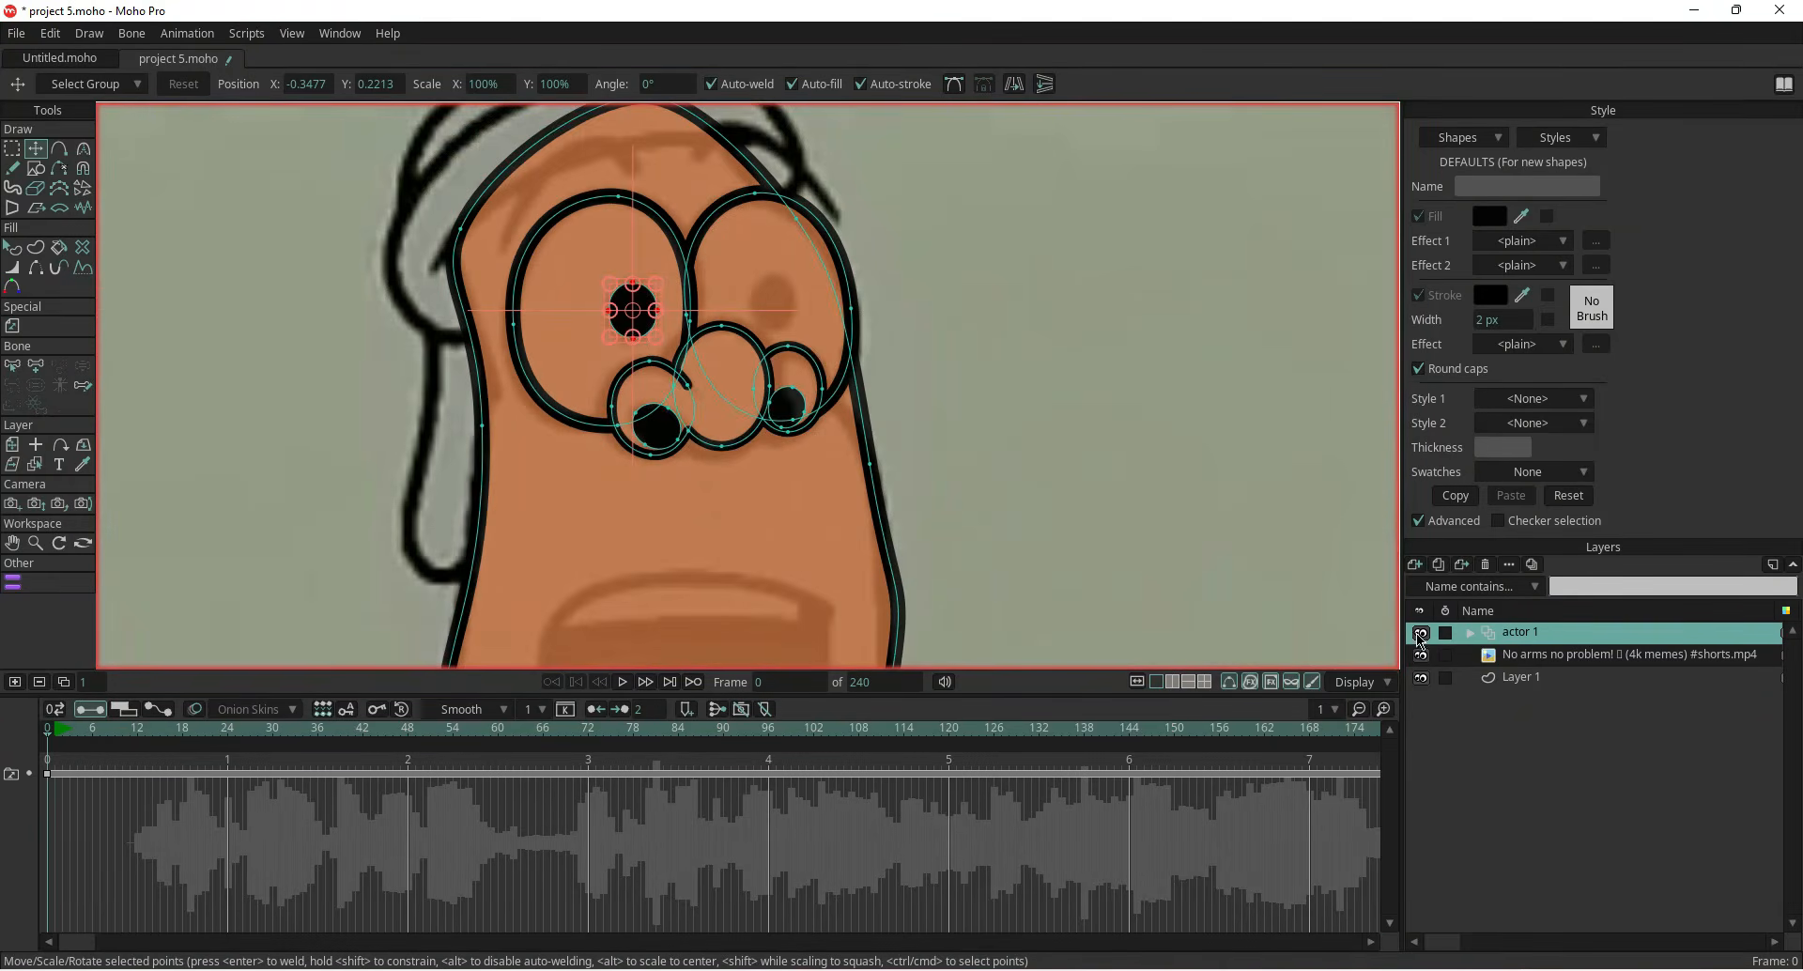
Hide the actor 1 layer and scrub the reference video to examine the character's face, then show the layer again
left_click(1421, 632)
left_click_drag(102, 731, 341, 746)
scroll(430, 491, "down", 5)
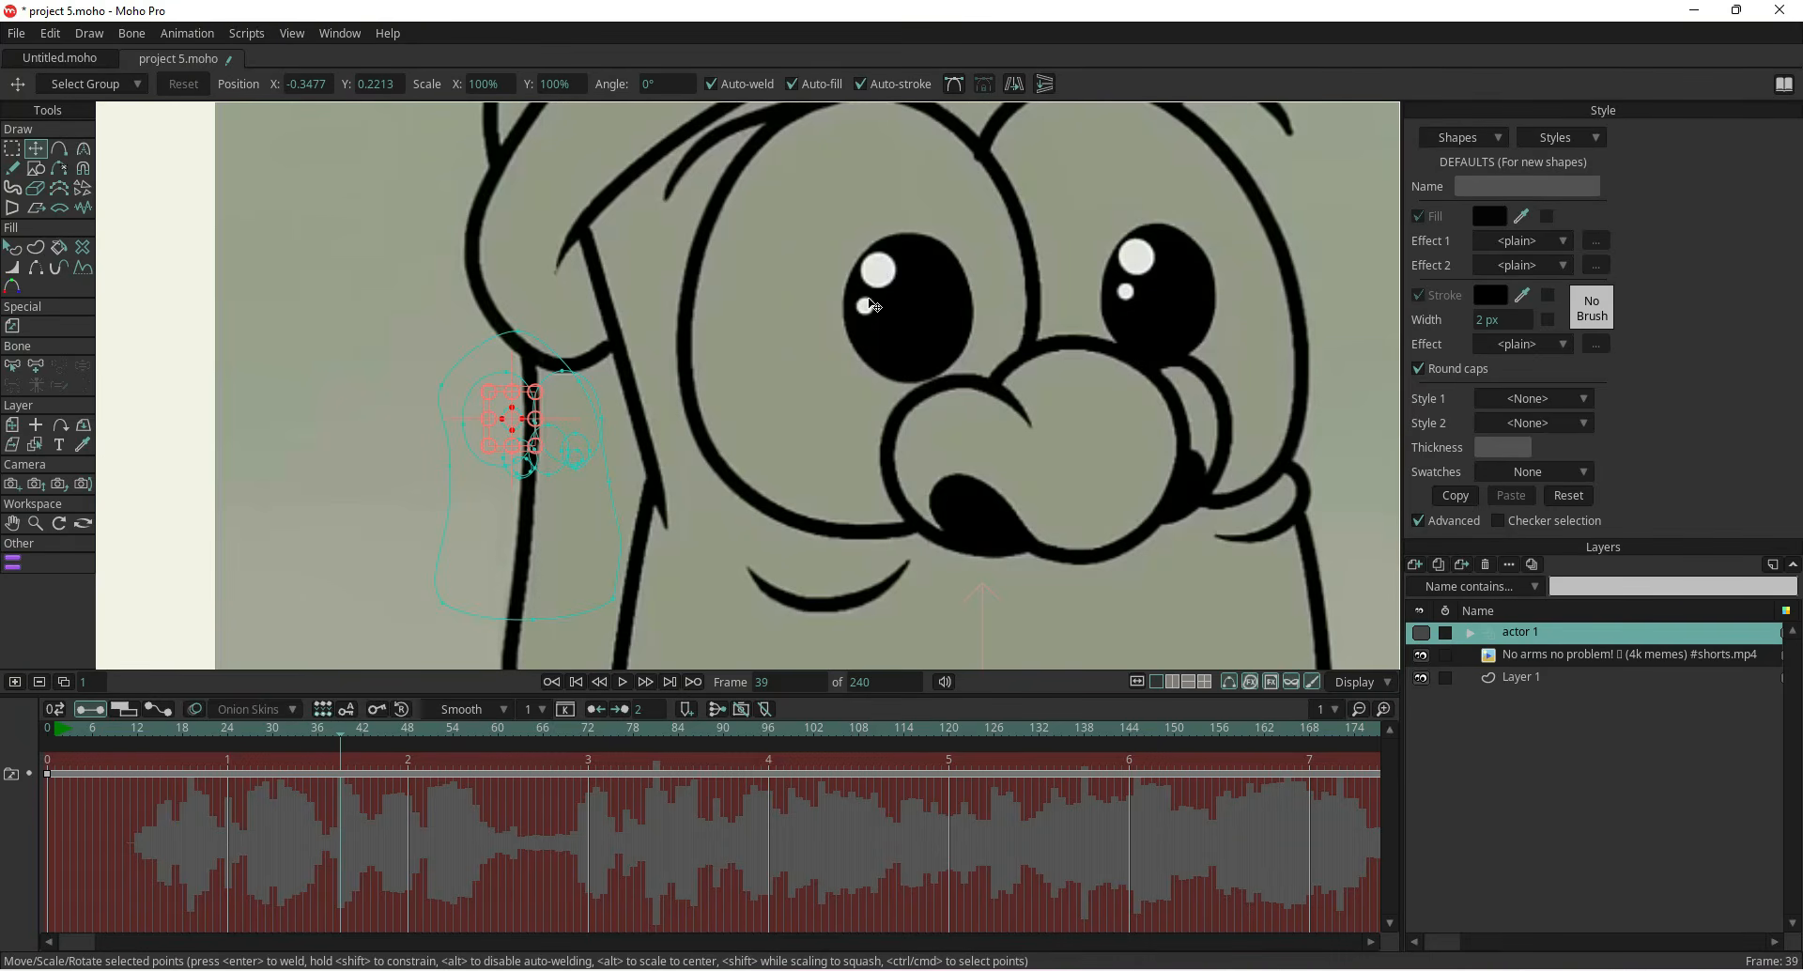
left_click(51, 730)
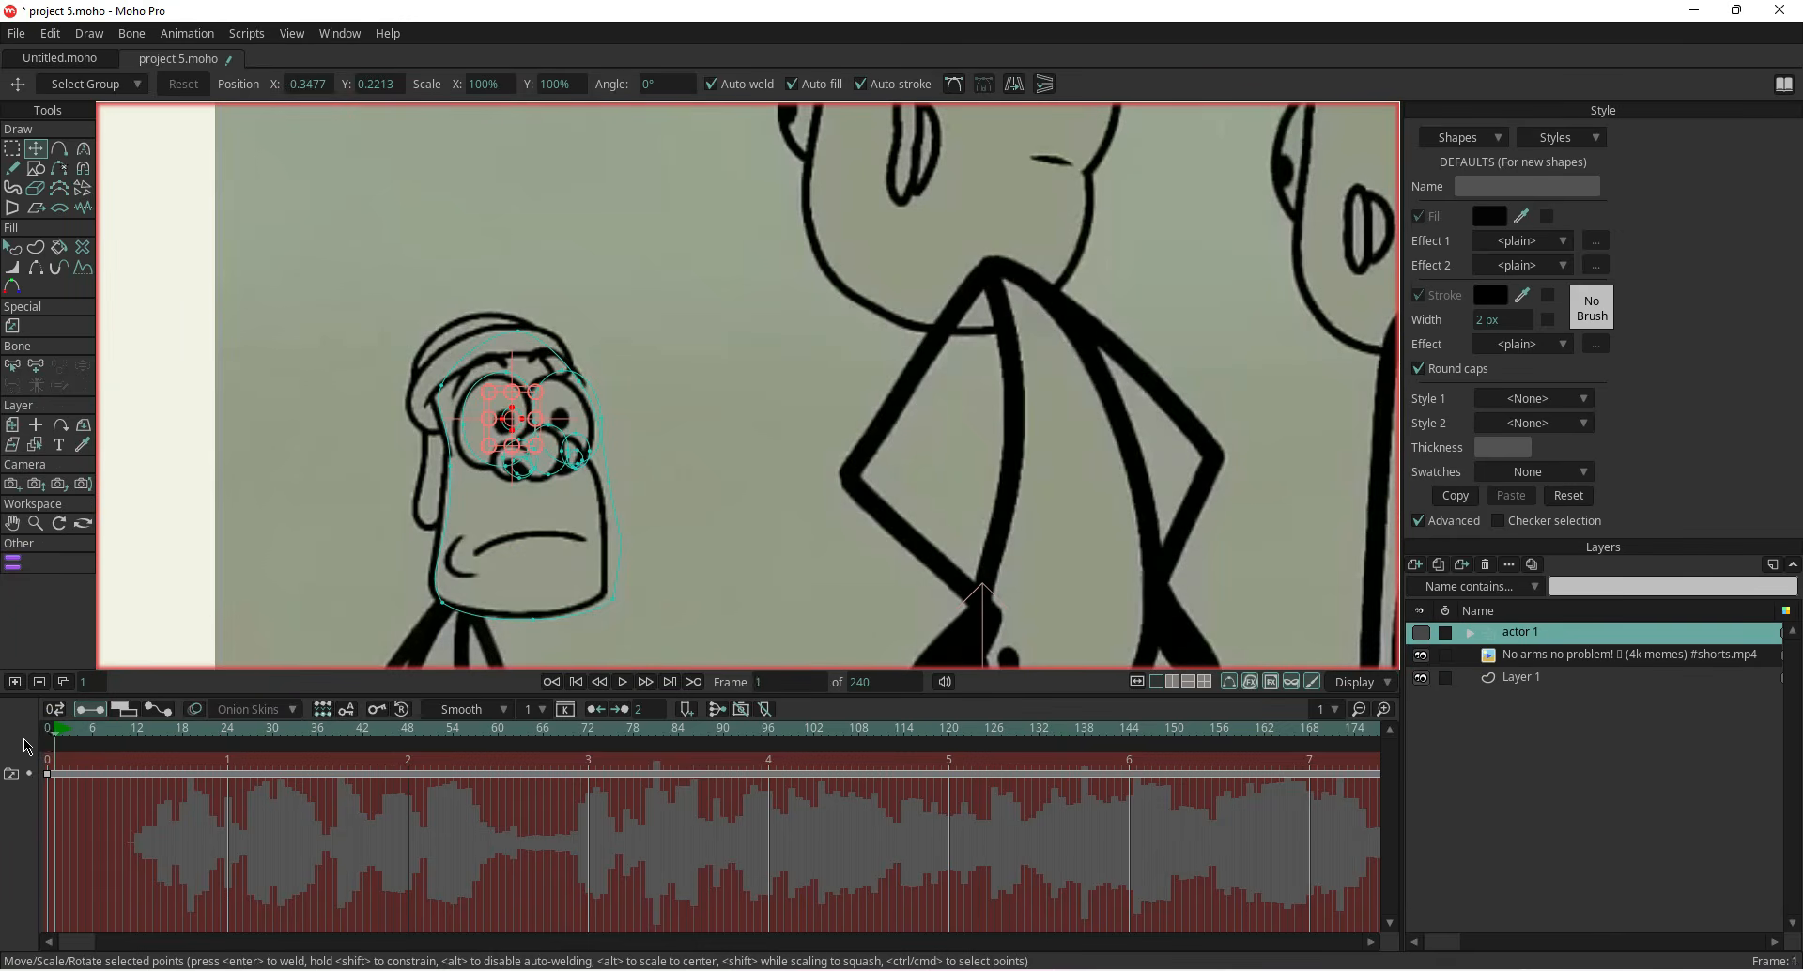
scroll(392, 455, "up", 5)
left_click(1428, 635)
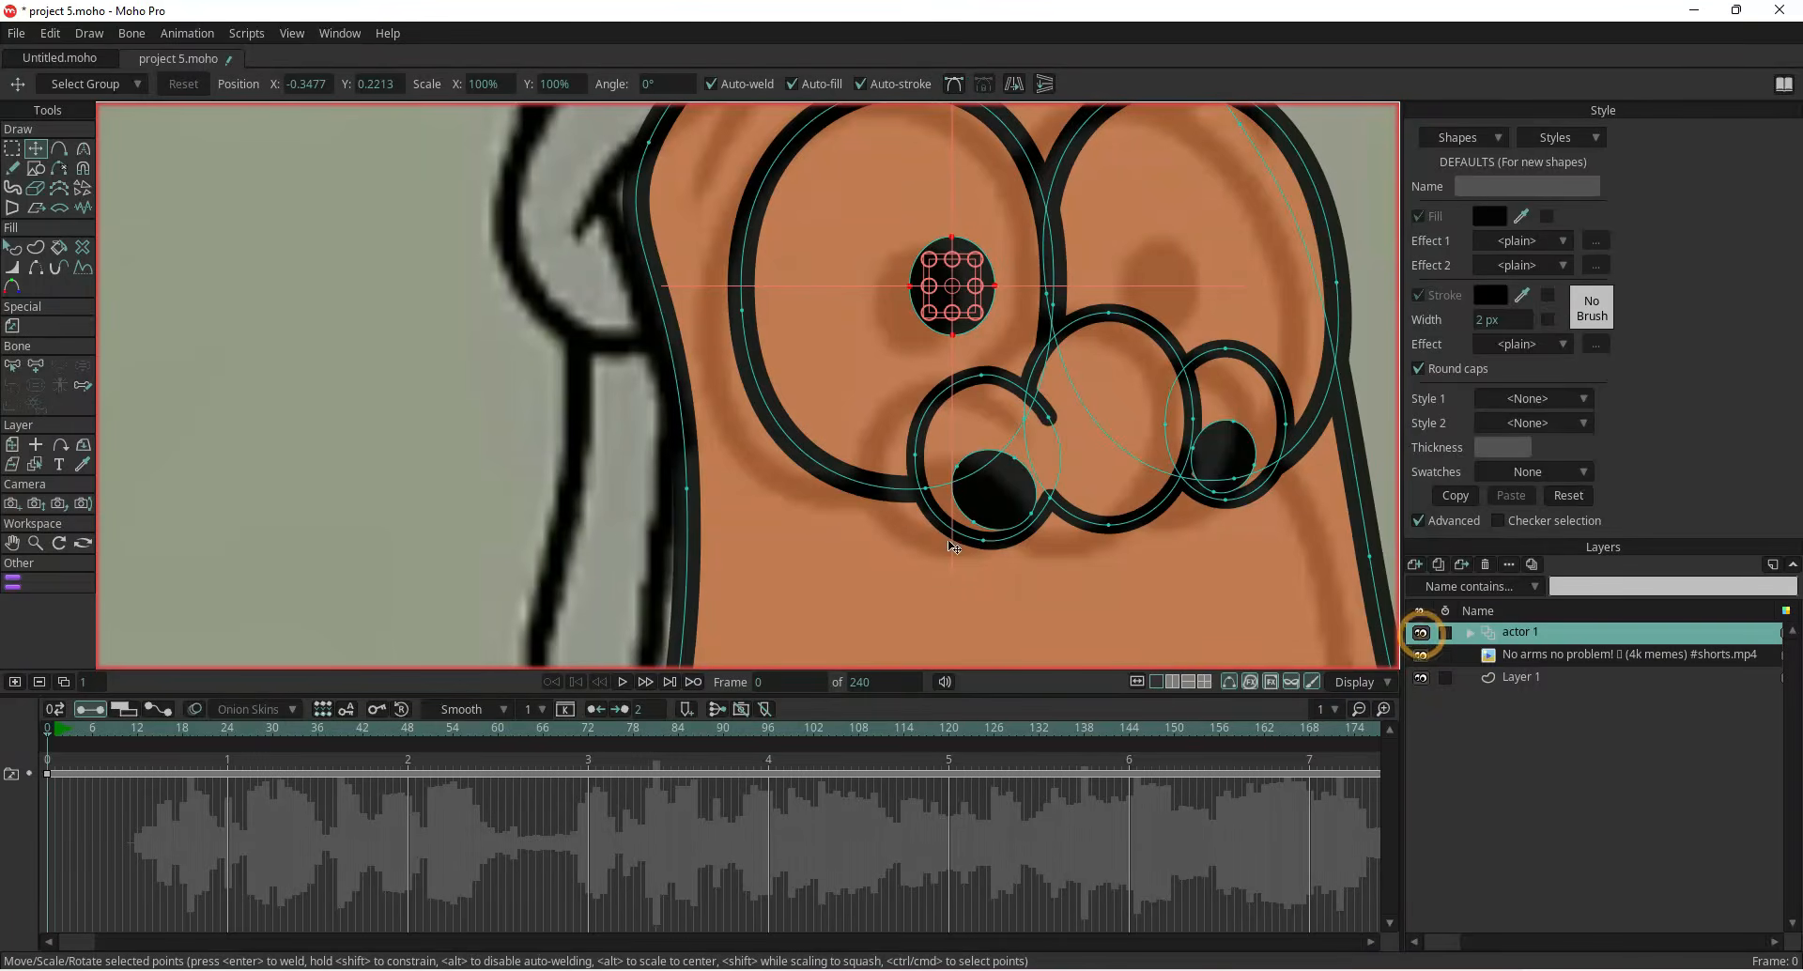
left_click_drag(56, 733, 28, 736)
Shift the whole actor 1 layer slightly with the Transform Layer tool
scroll(473, 461, "down", 2)
left_click_drag(775, 345, 735, 442)
scroll(735, 442, "up", 2)
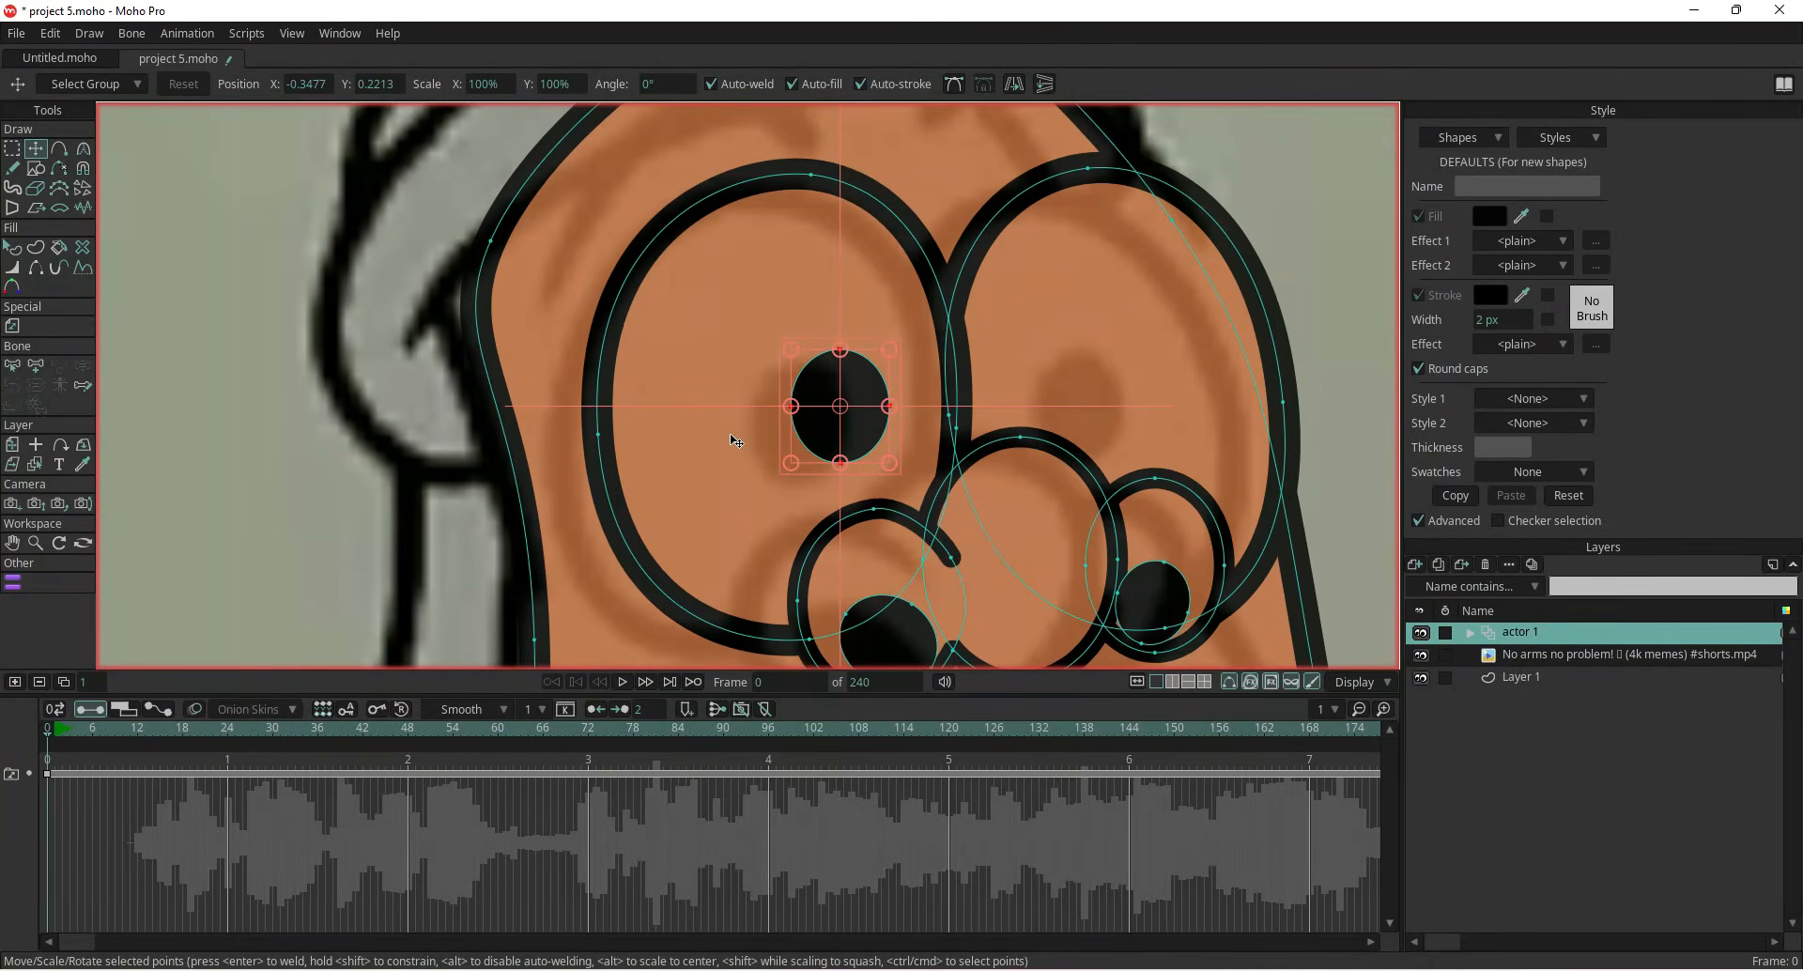
scroll(735, 441, "down", 6)
left_click_drag(610, 551, 606, 426)
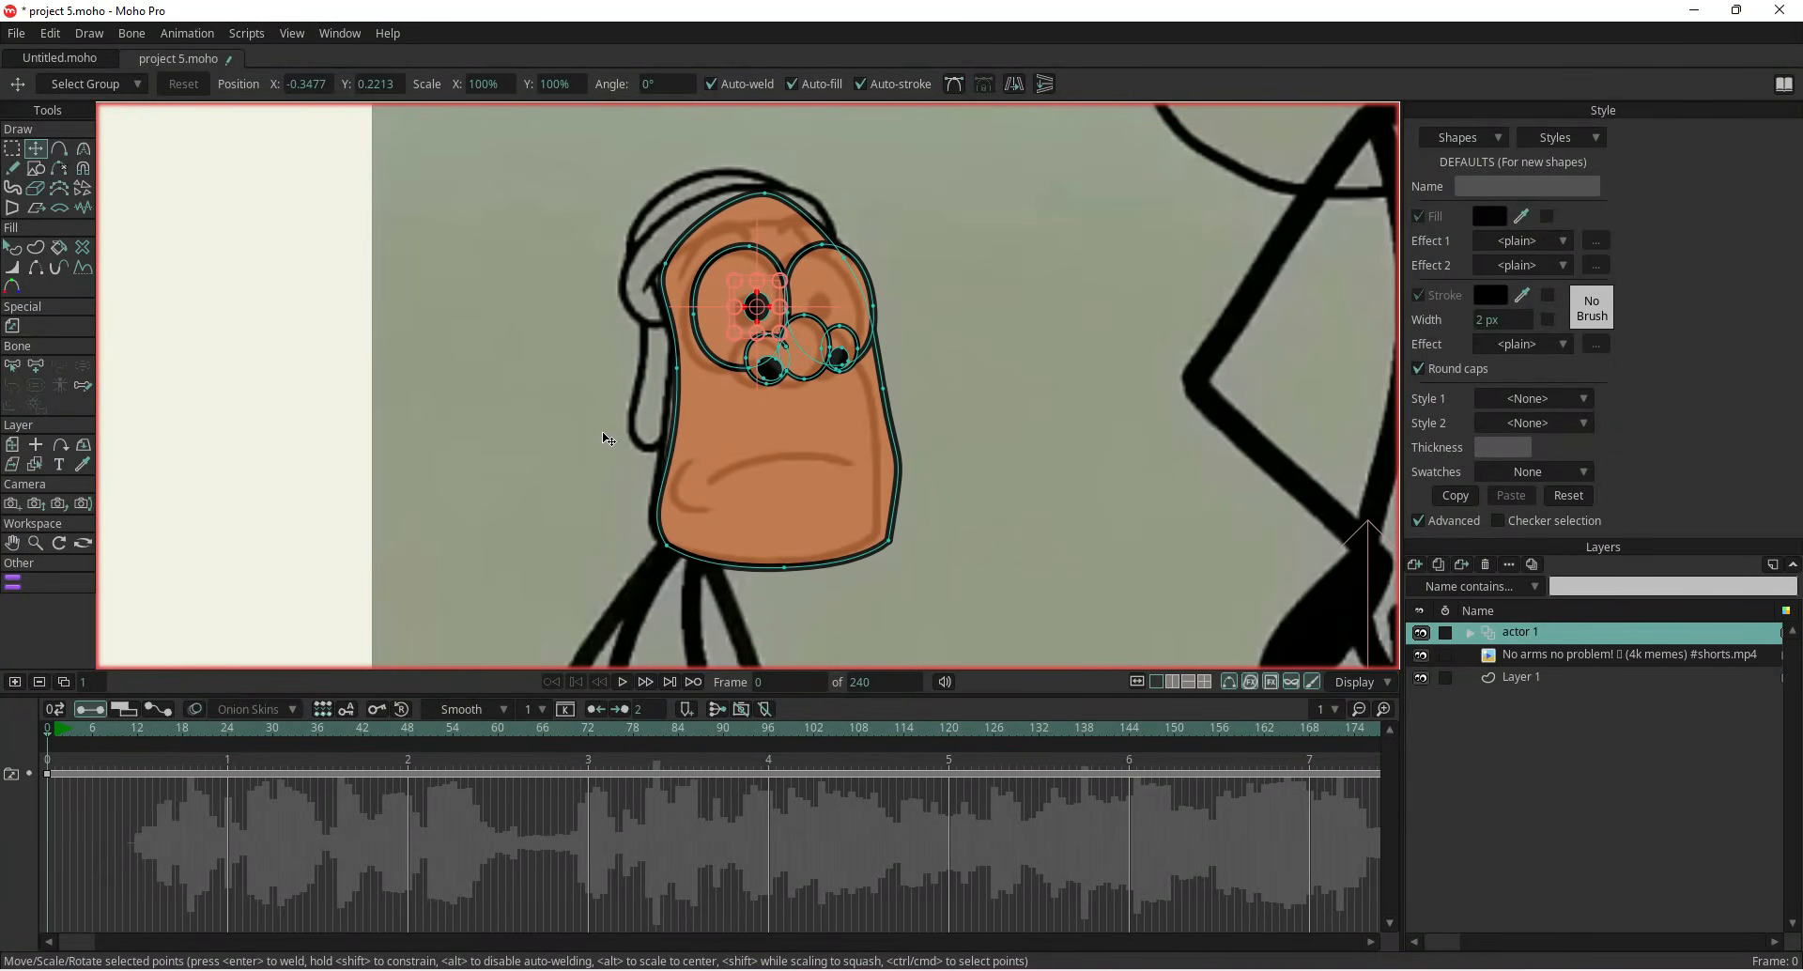
left_click(12, 444)
scroll(742, 429, "down", 5)
scroll(729, 428, "up", 3)
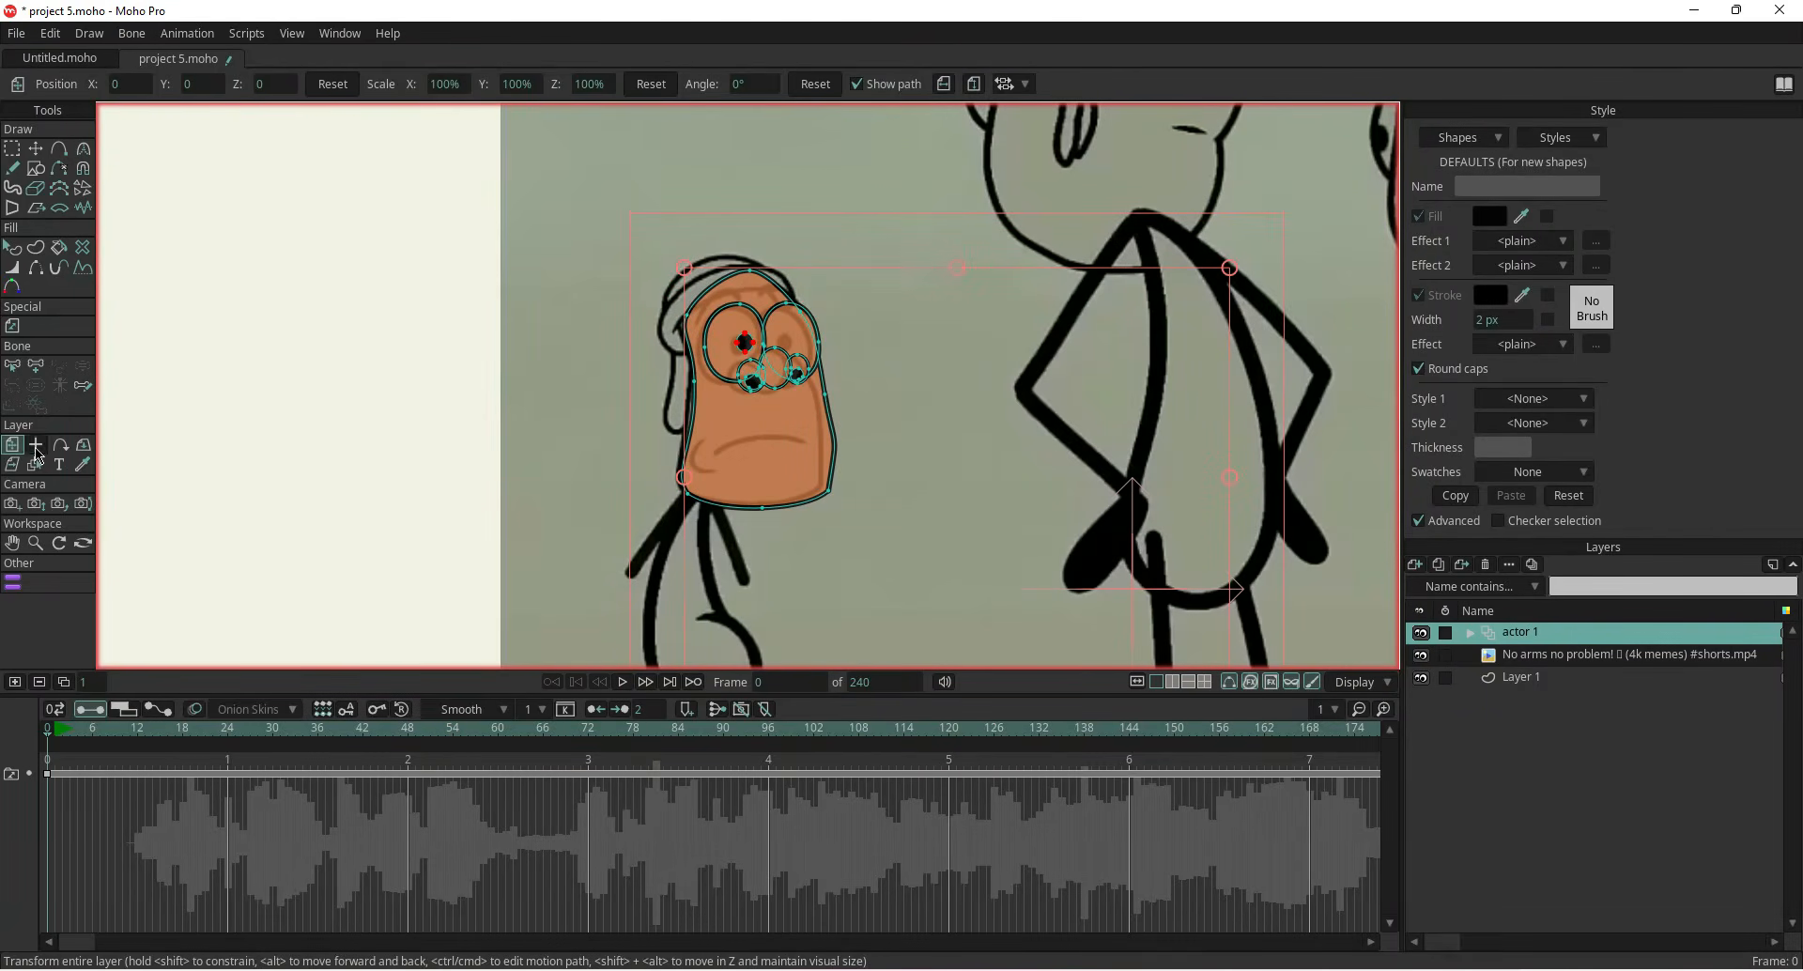
left_click(36, 444)
left_click(13, 445)
scroll(723, 396, "up", 2)
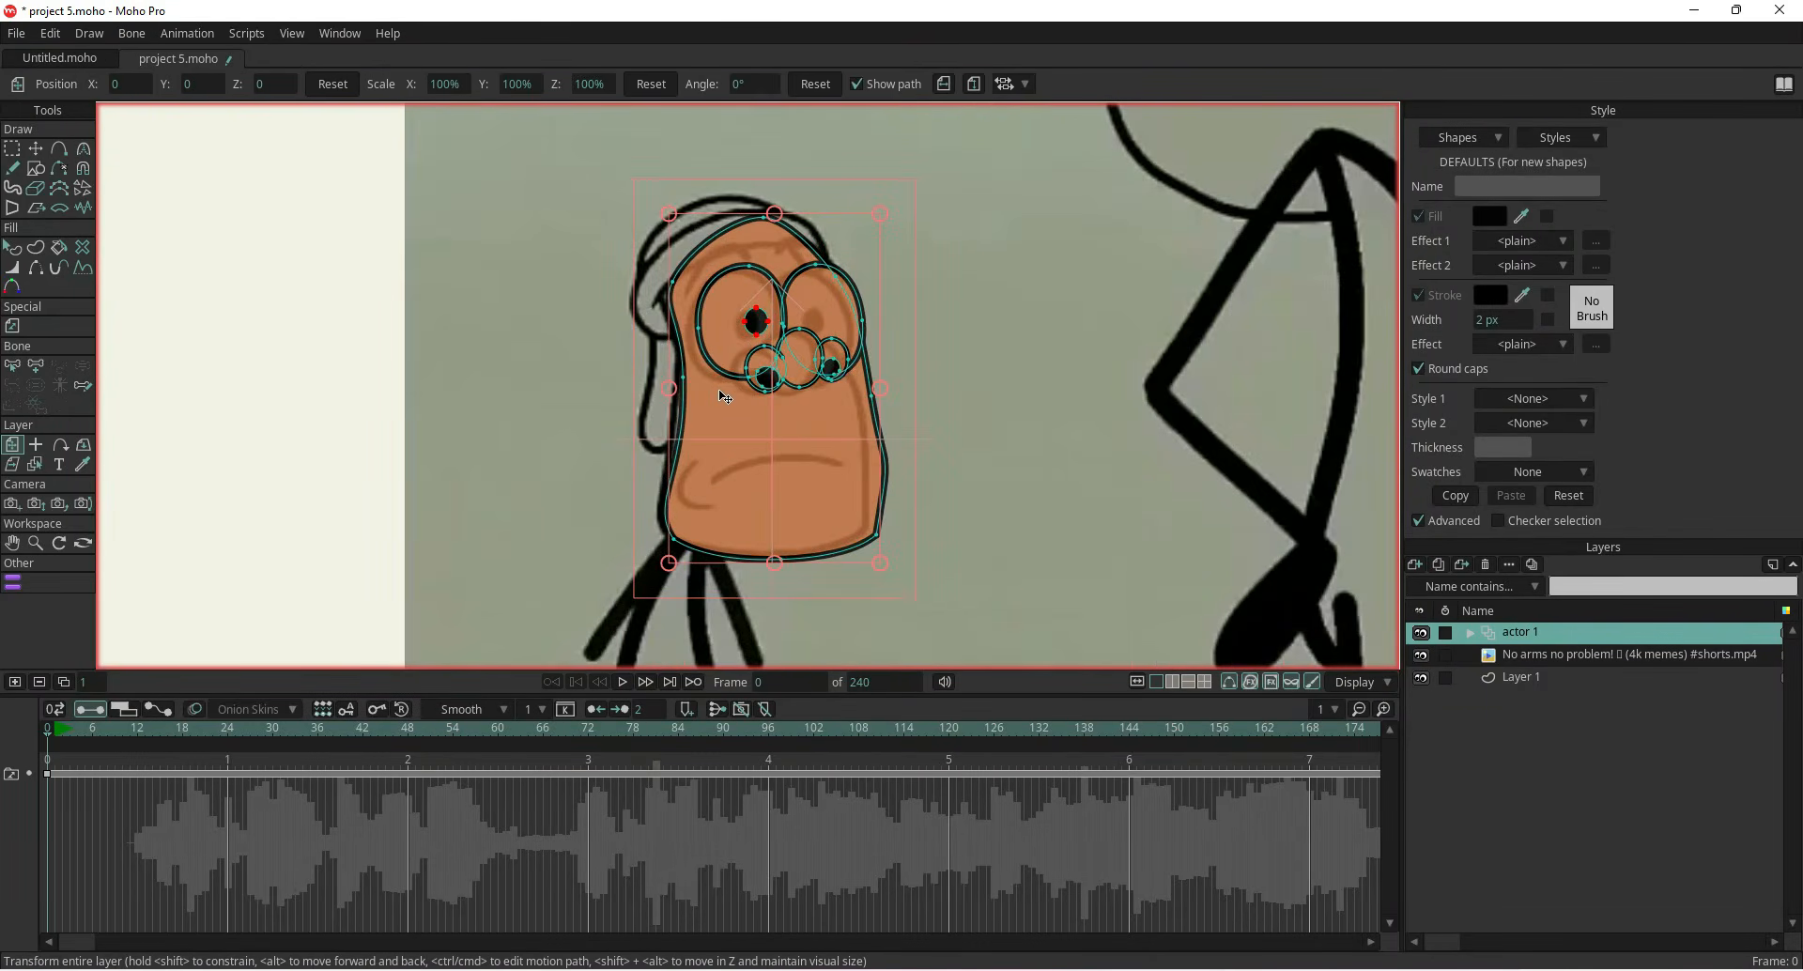
left_click_drag(723, 398, 717, 401)
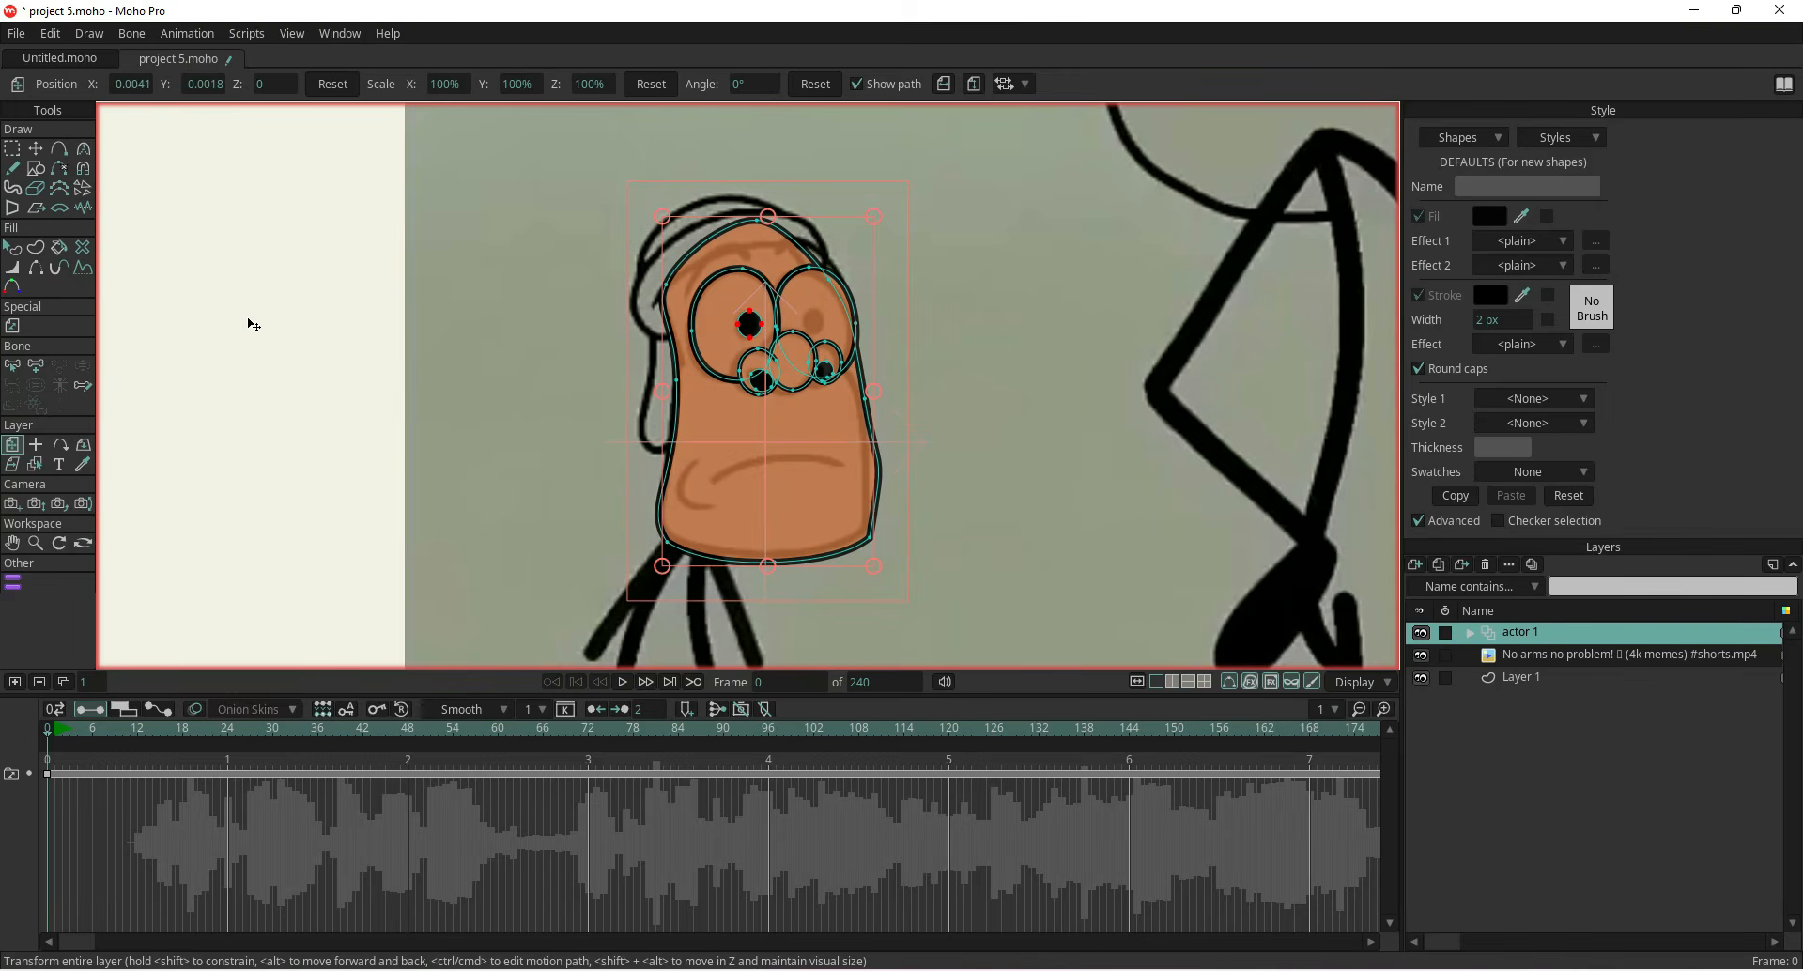
left_click(33, 157)
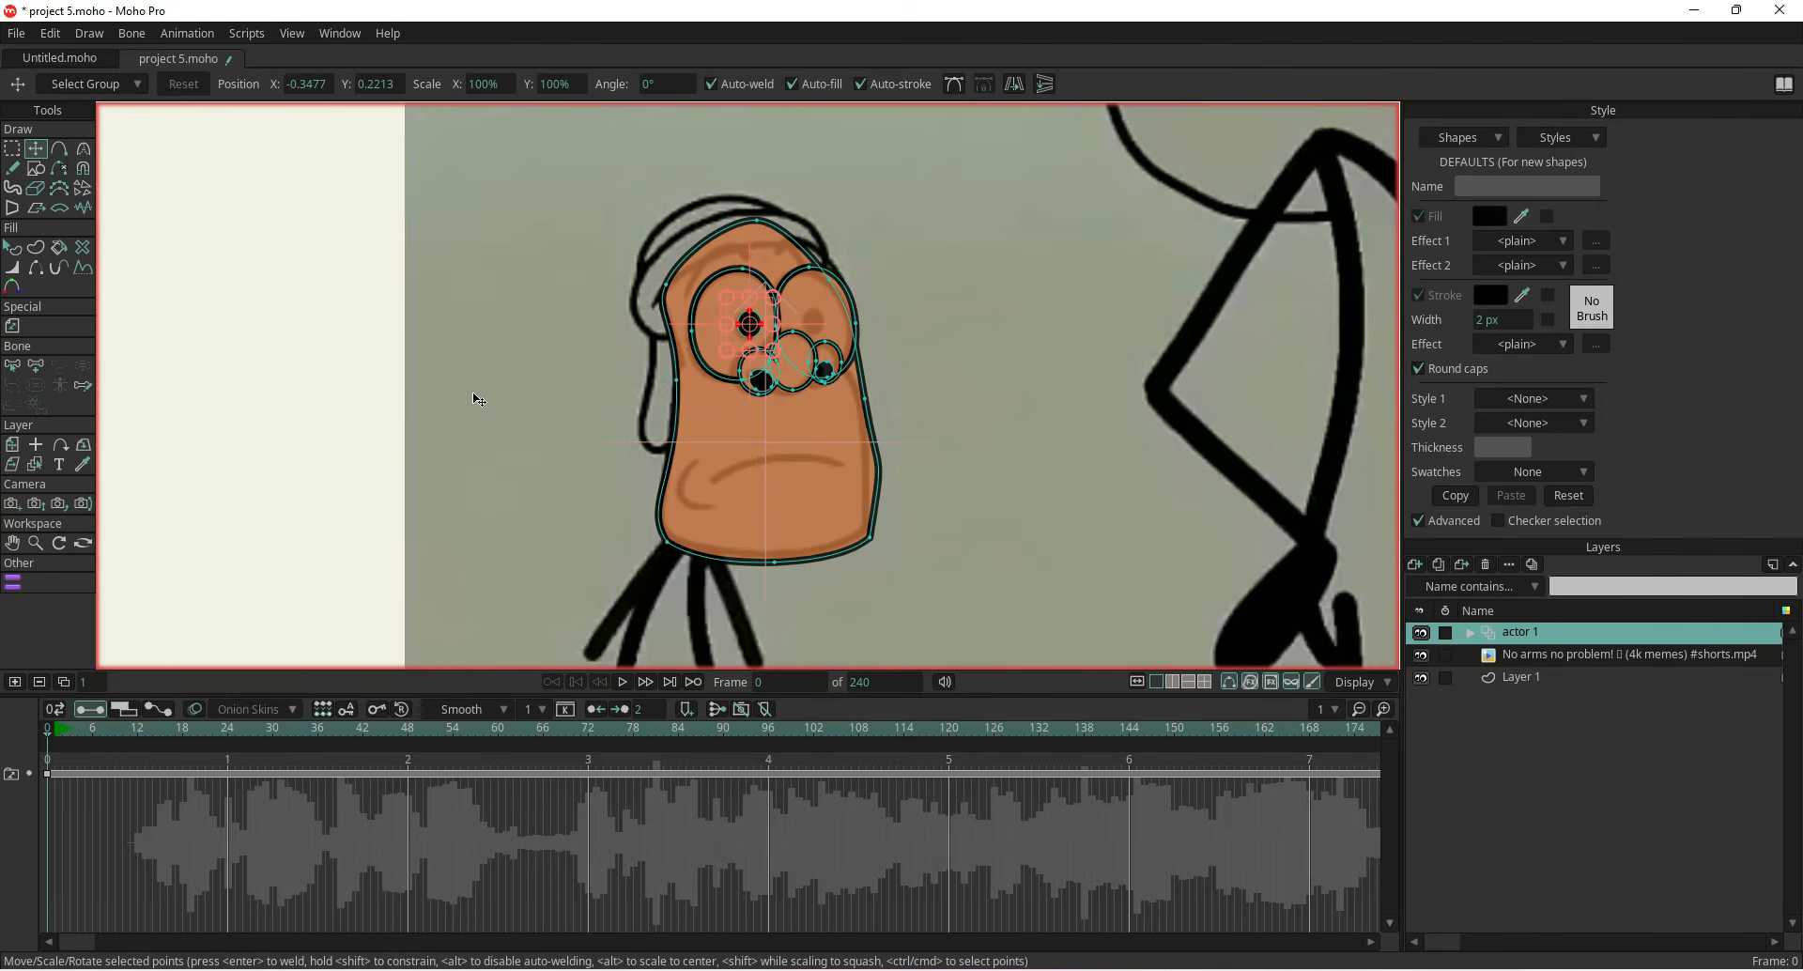
left_click(83, 148)
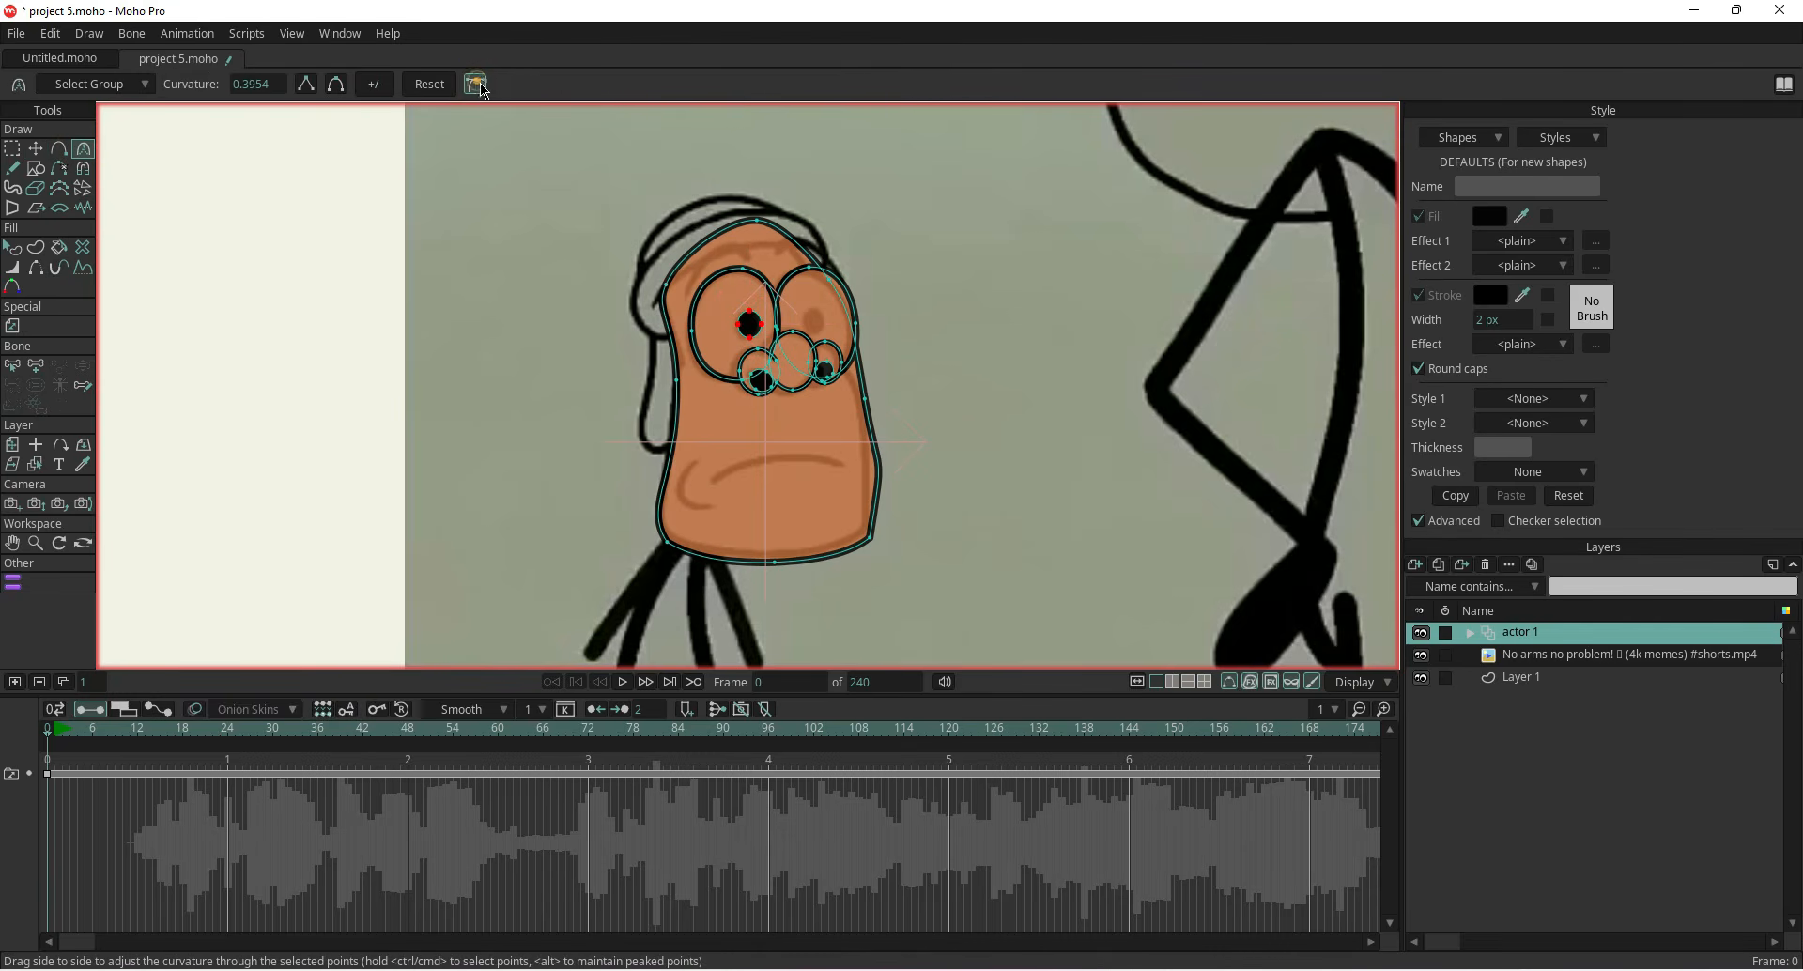
left_click(35, 149)
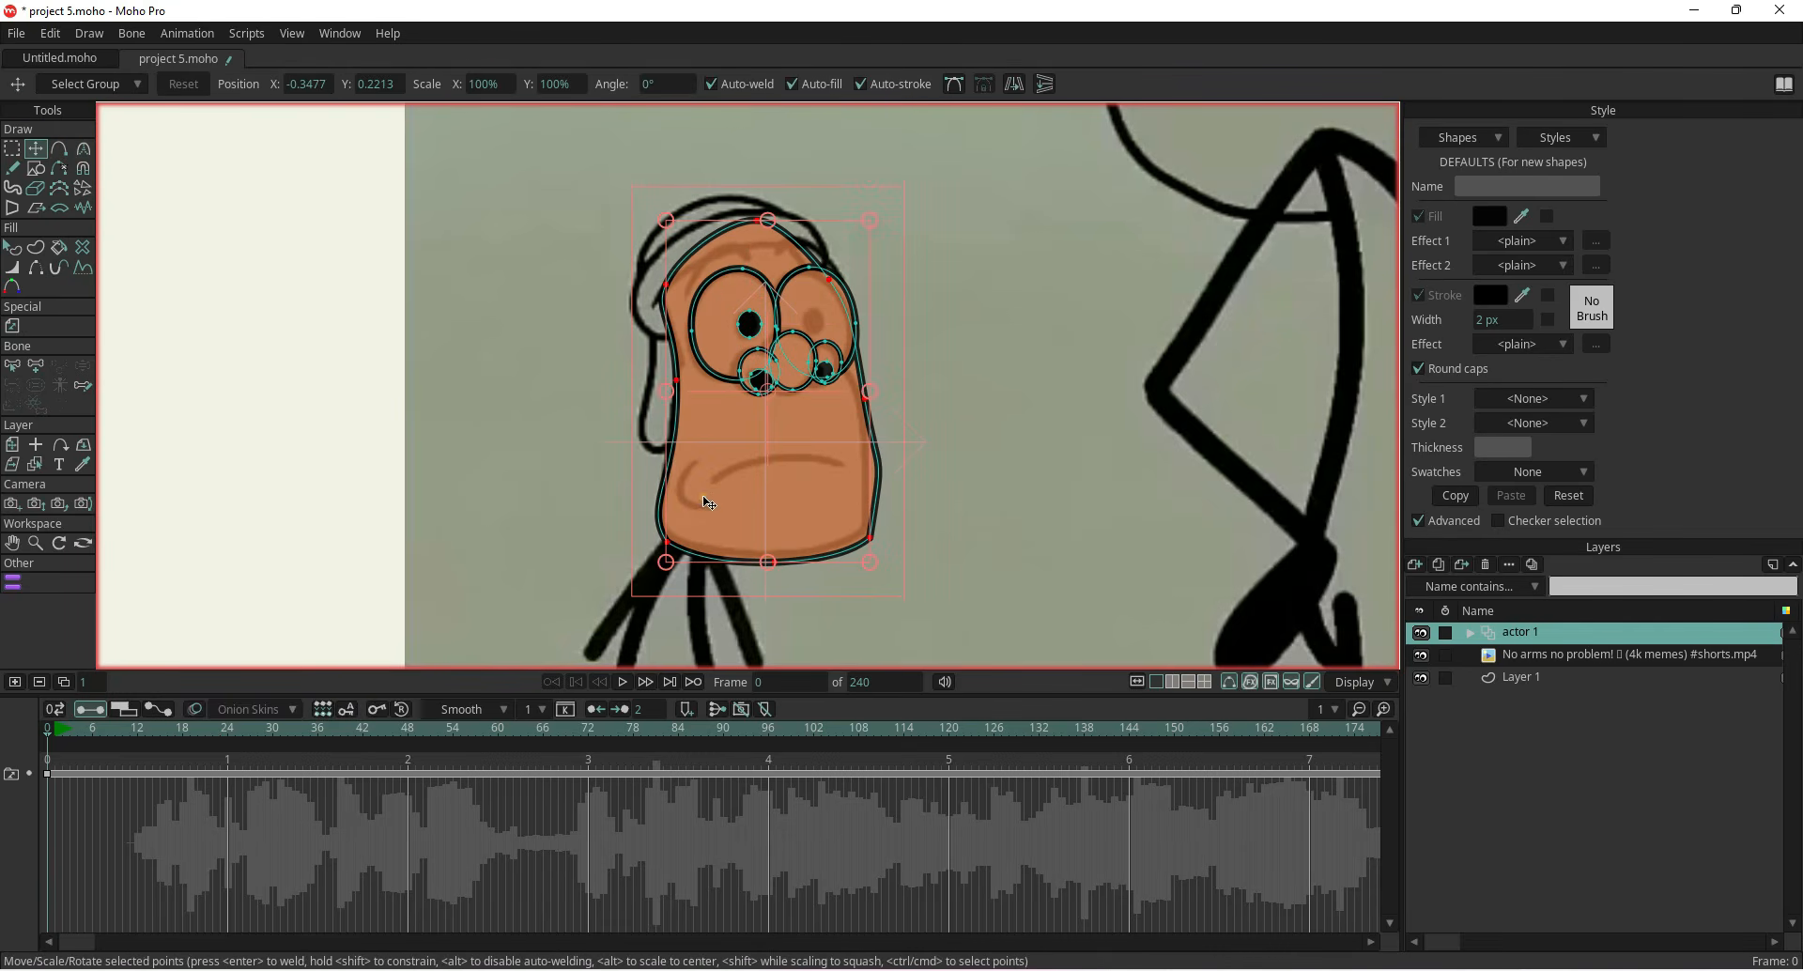
Add a point on the head's right outline and pull it slightly inward to refine the head shape
left_click(83, 149)
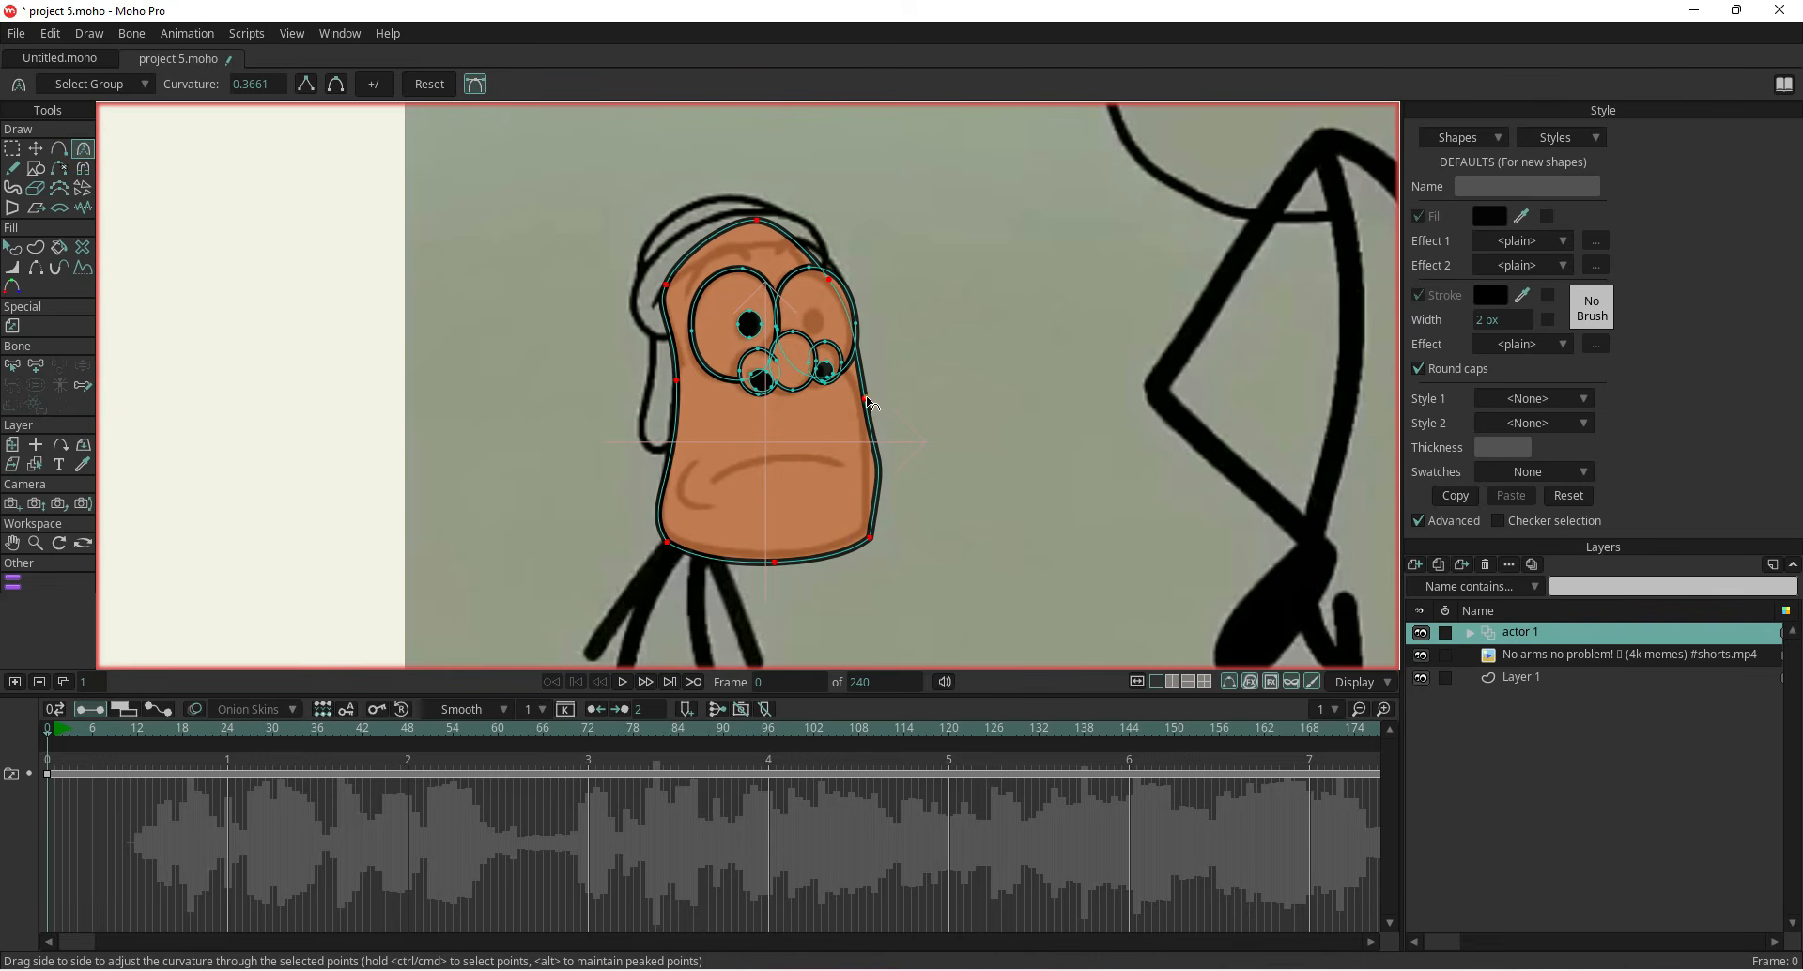
scroll(866, 399, "up", 4)
left_click_drag(674, 565, 606, 426)
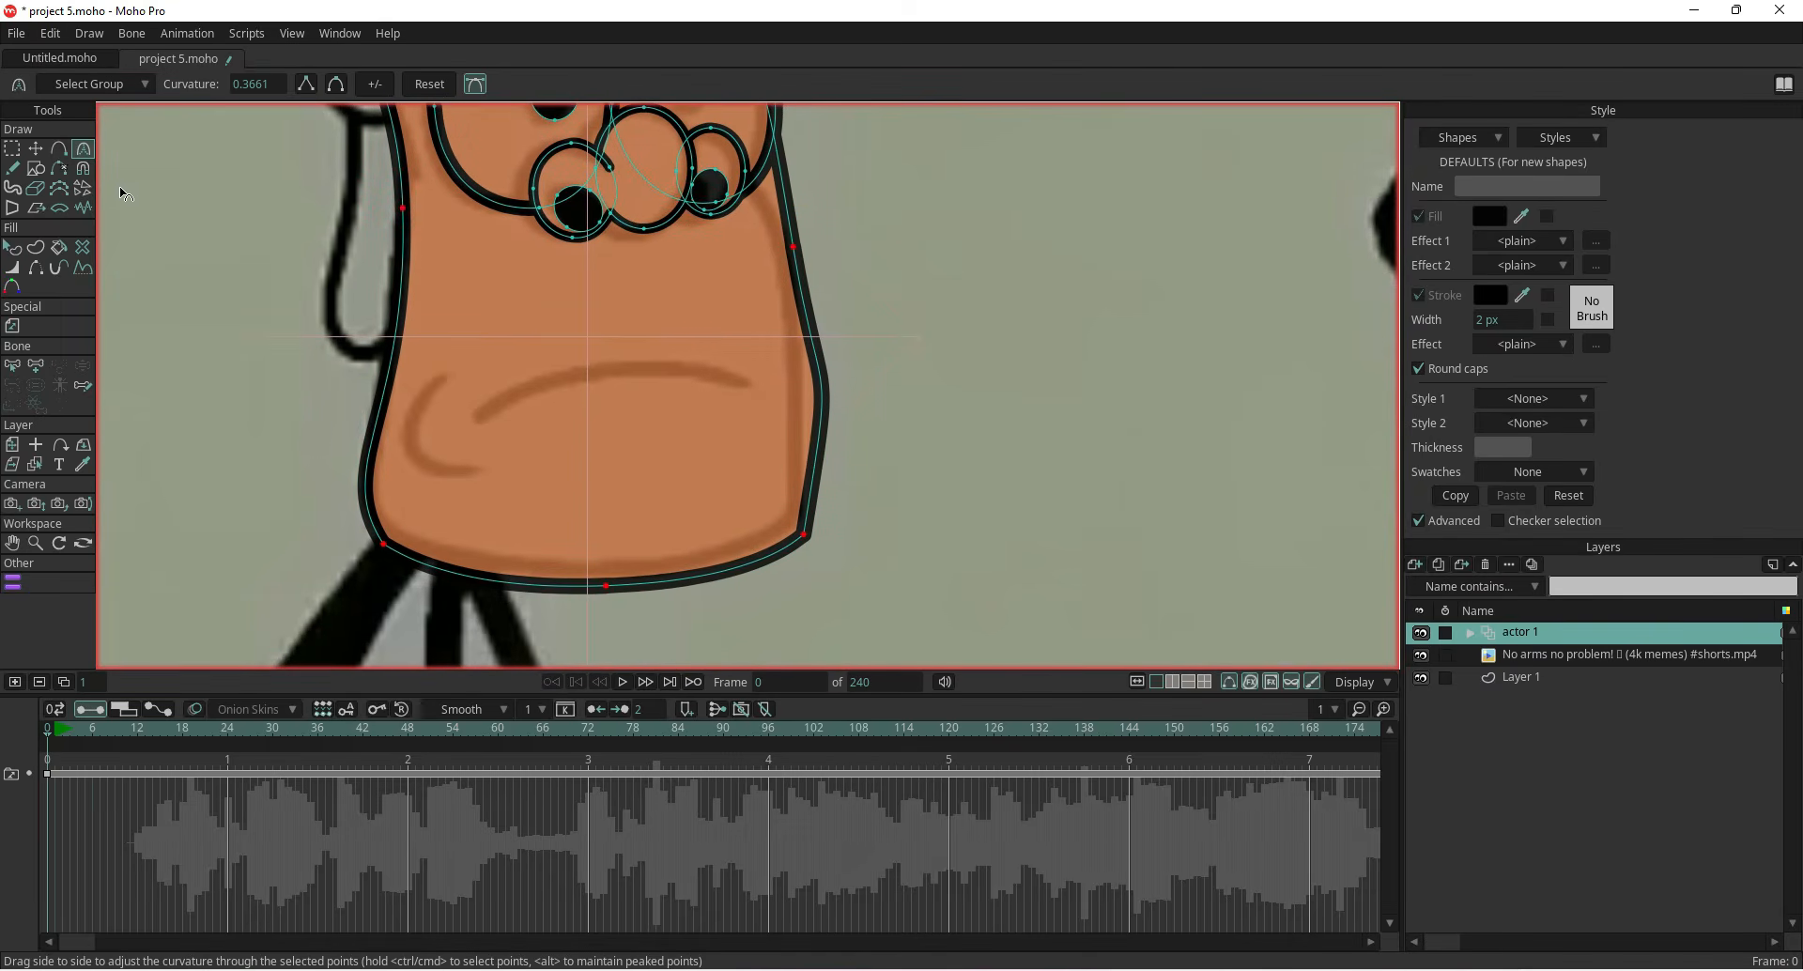
left_click(37, 152)
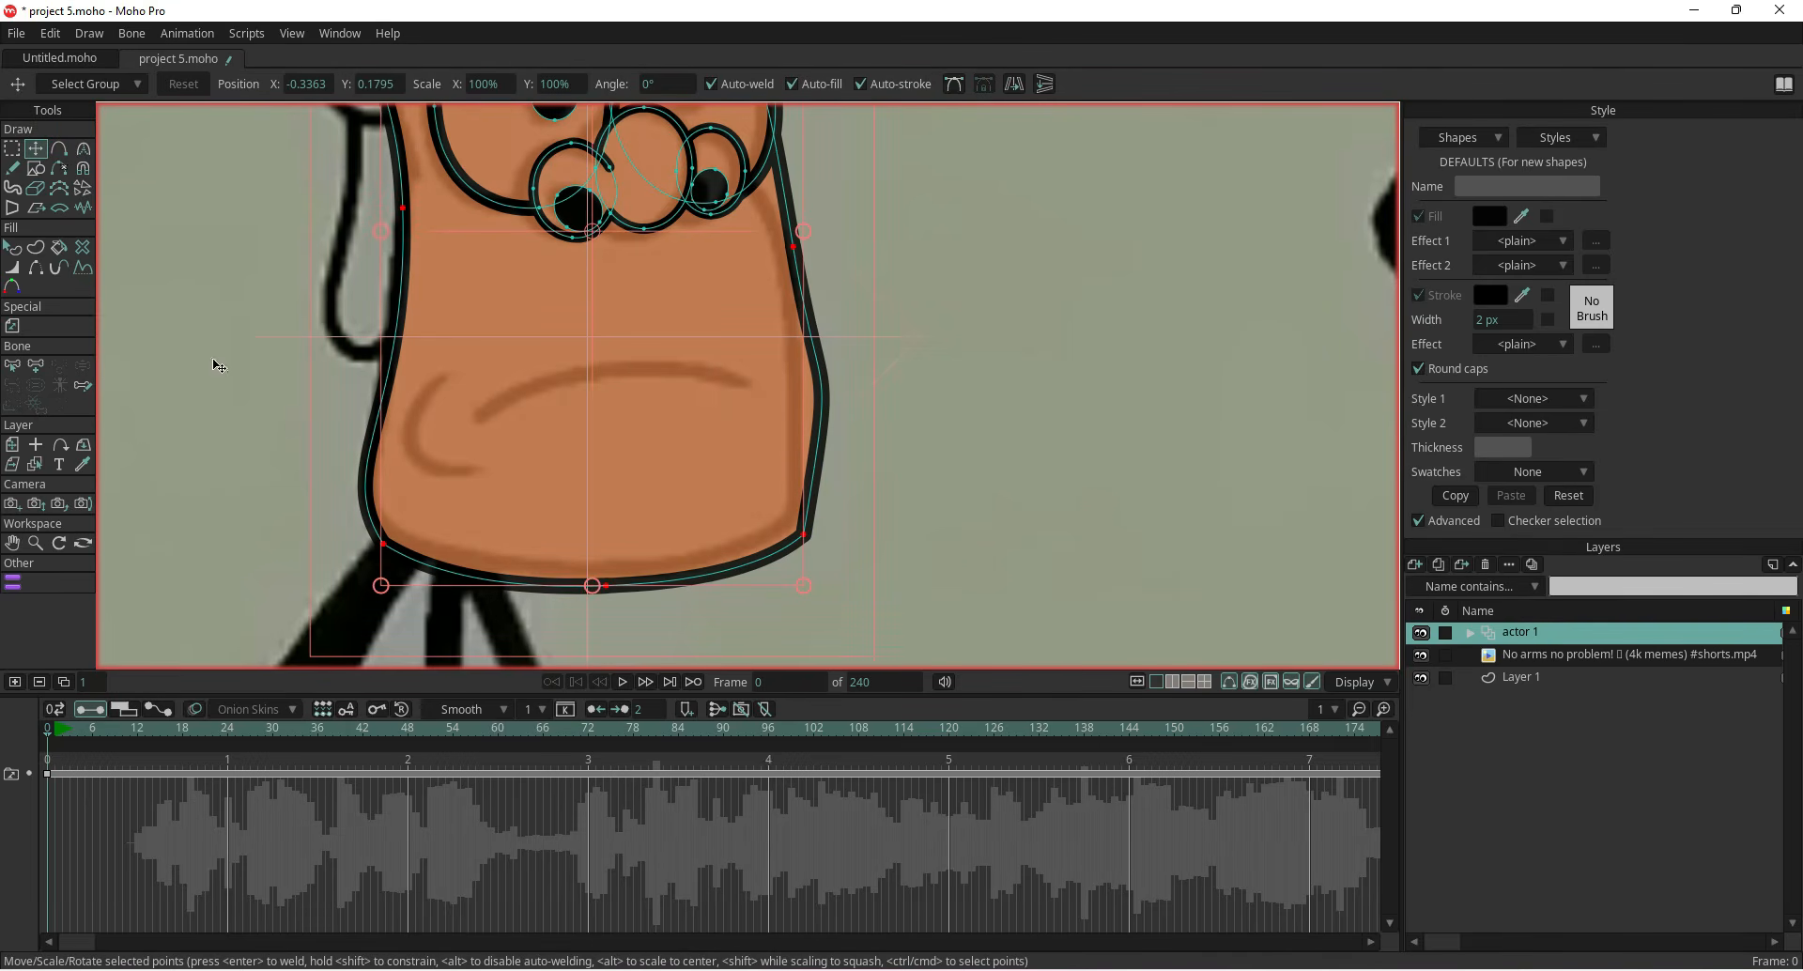
left_click(59, 149)
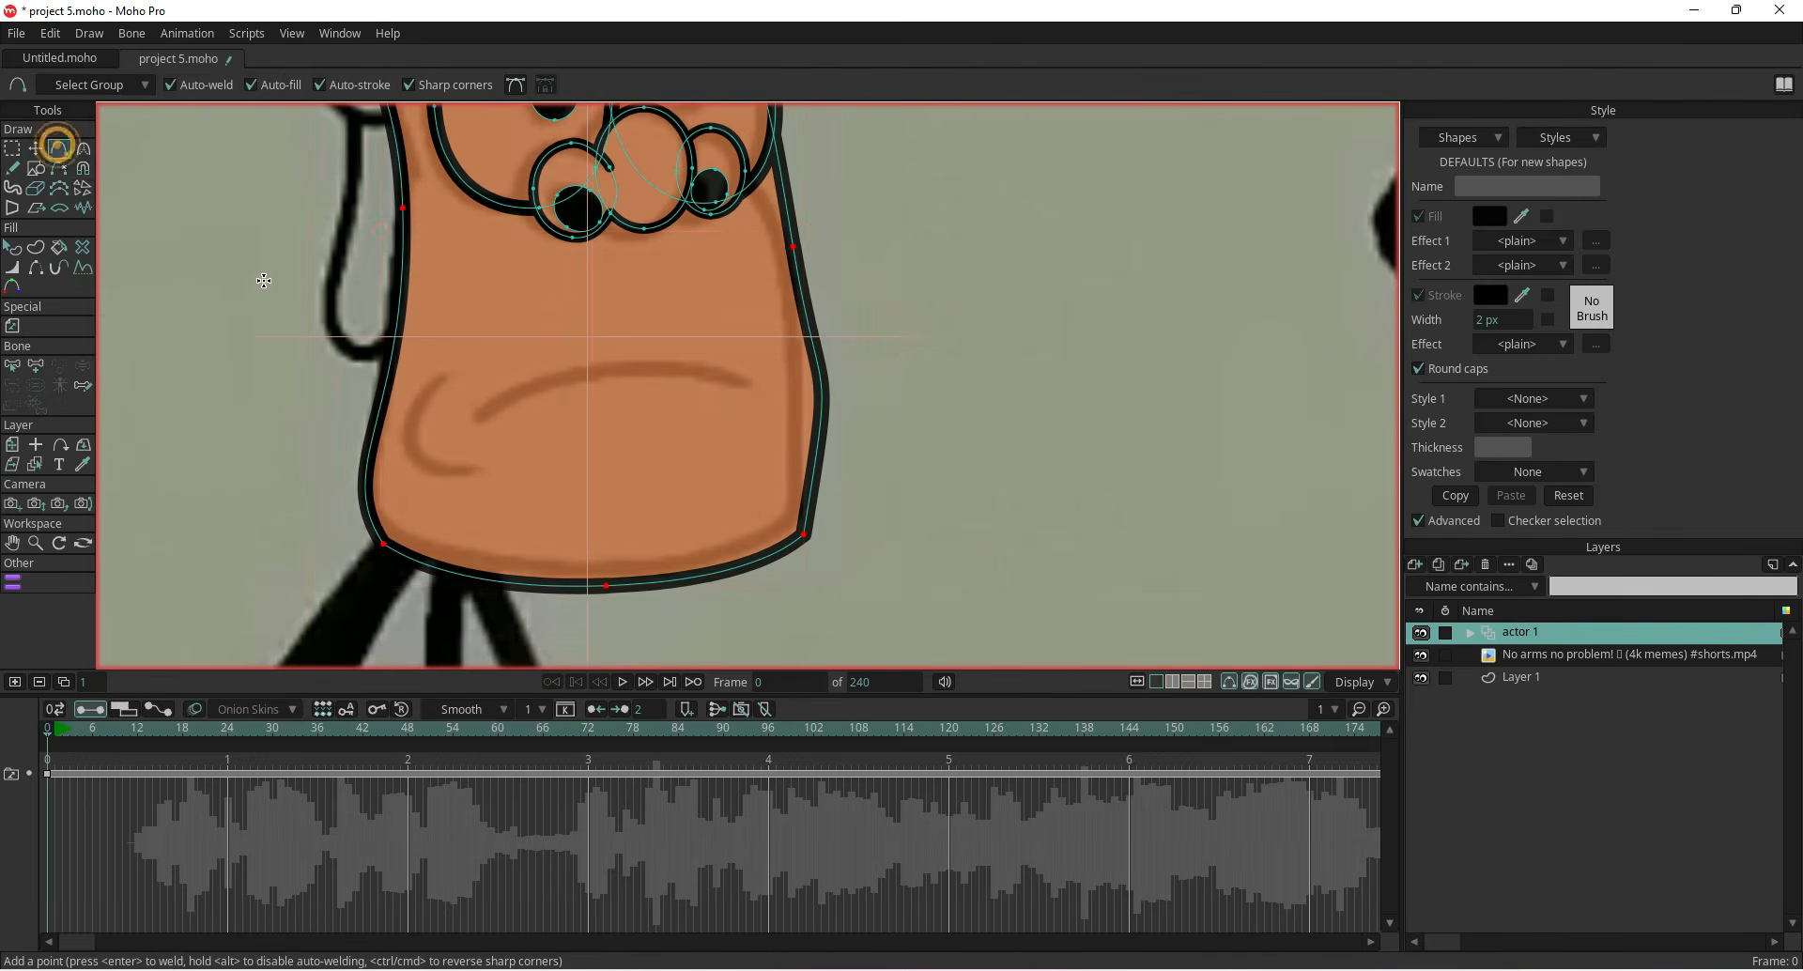
left_click(822, 402)
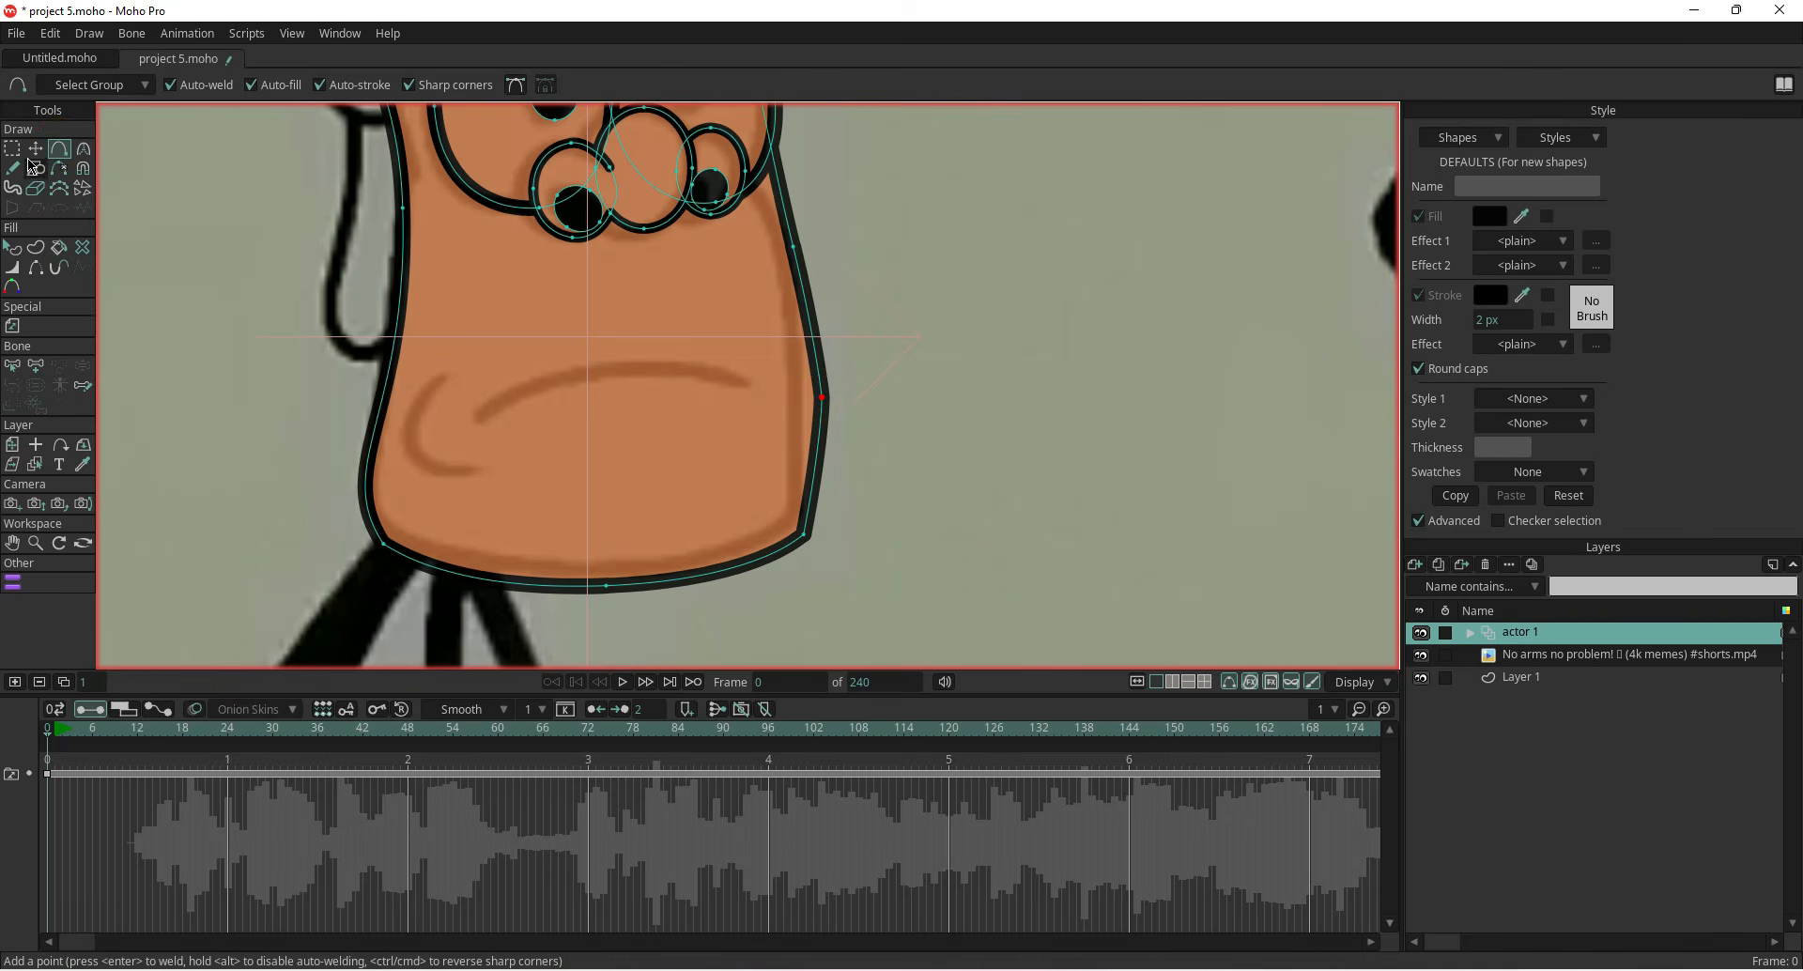
left_click(35, 149)
left_click_drag(825, 400, 810, 395)
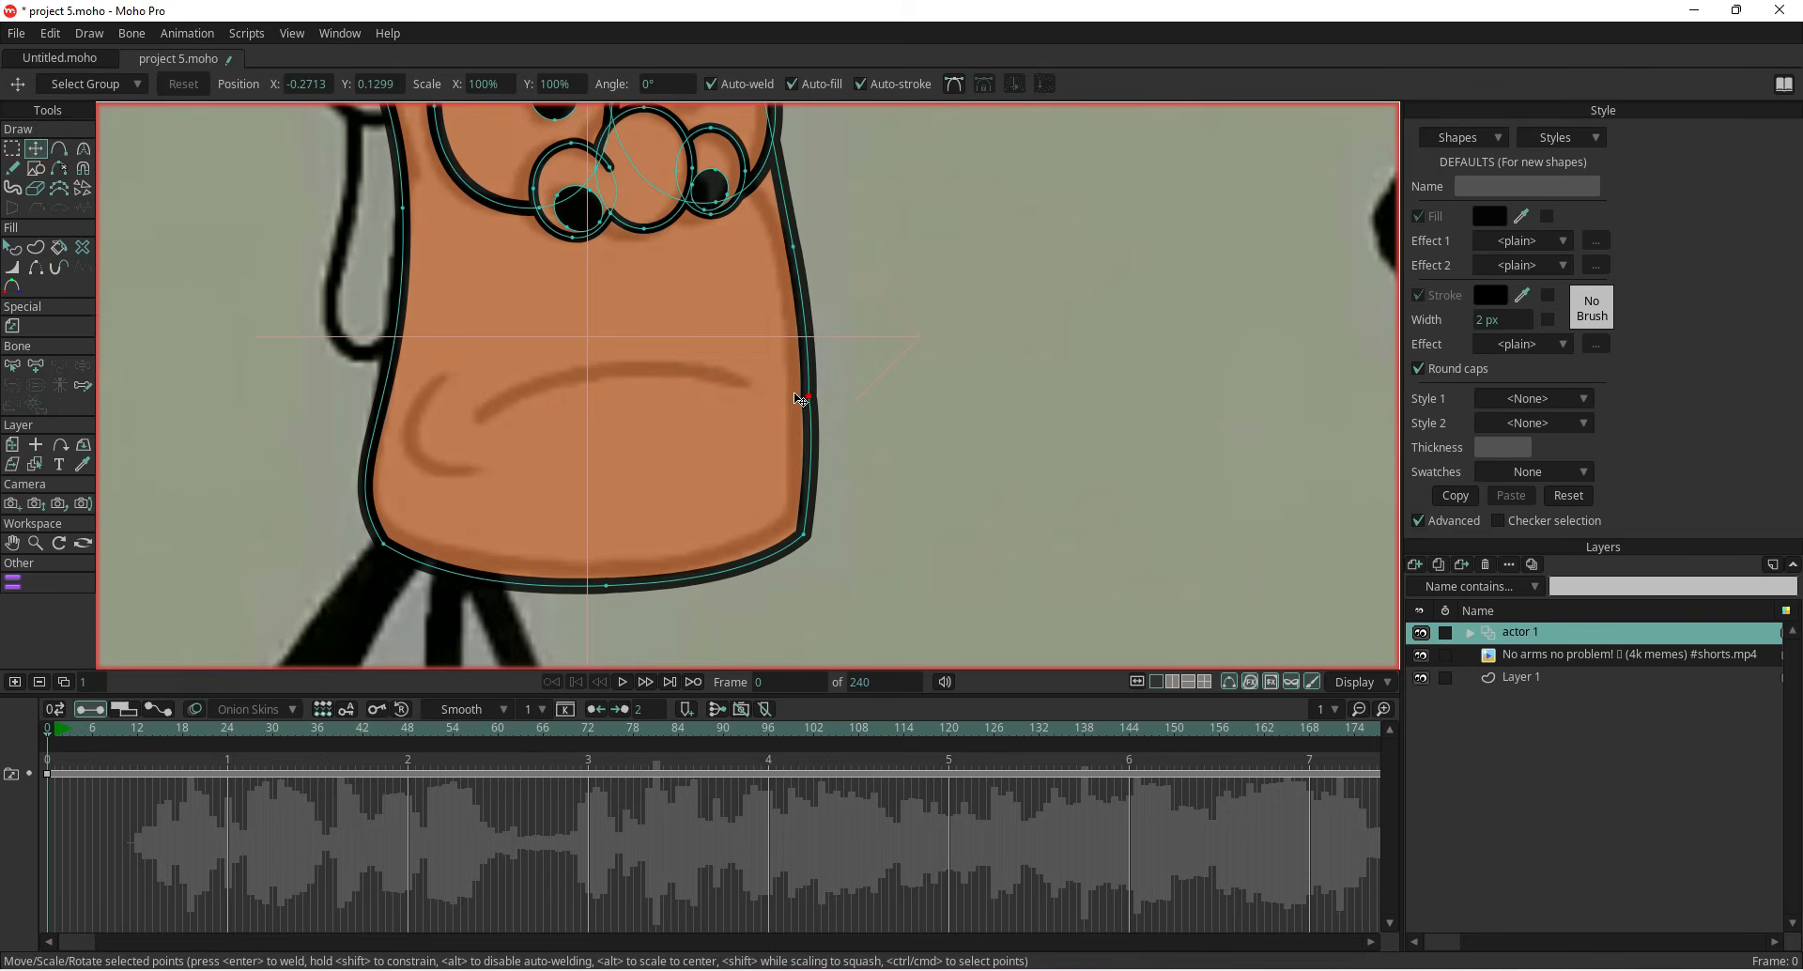
Select the small oval in the left pupil and scale it down into a tiny highlight at its upper left
scroll(692, 455, "down", 5)
mouse_move(472, 432)
left_mouse_down()
mouse_move(452, 508)
mouse_move(454, 443)
left_mouse_up()
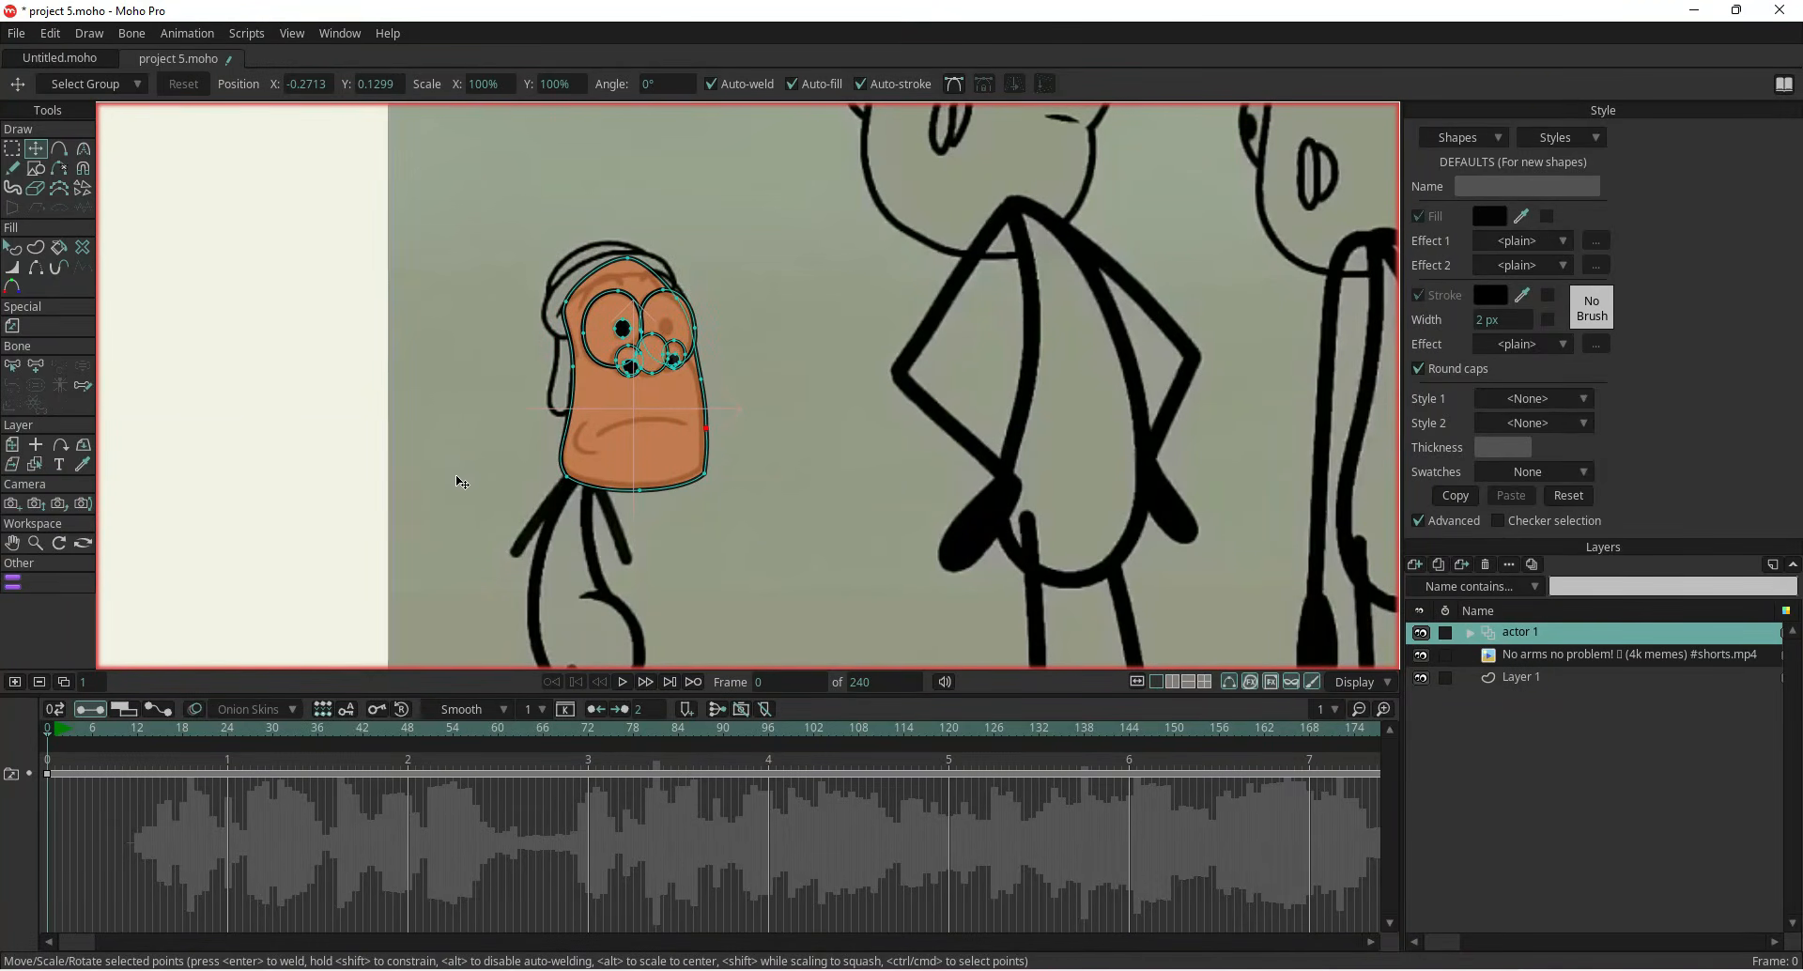
scroll(498, 387, "up", 4)
scroll(447, 447, "up", 3)
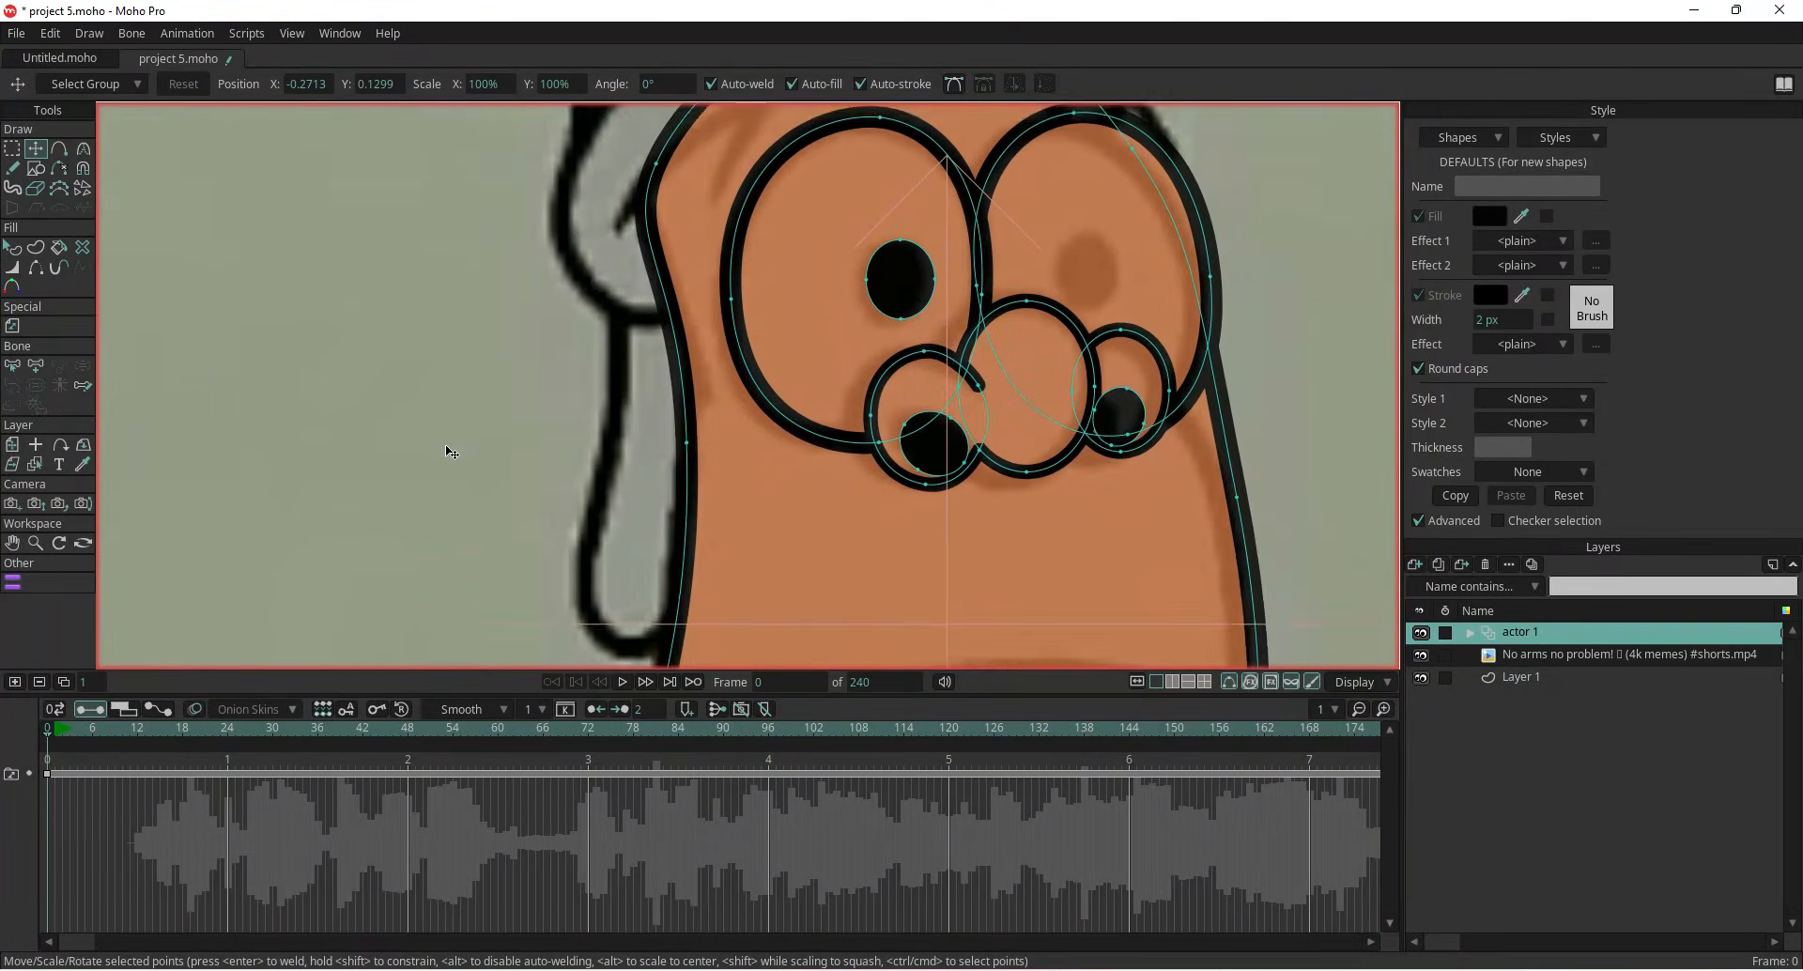
scroll(208, 464, "up", 3)
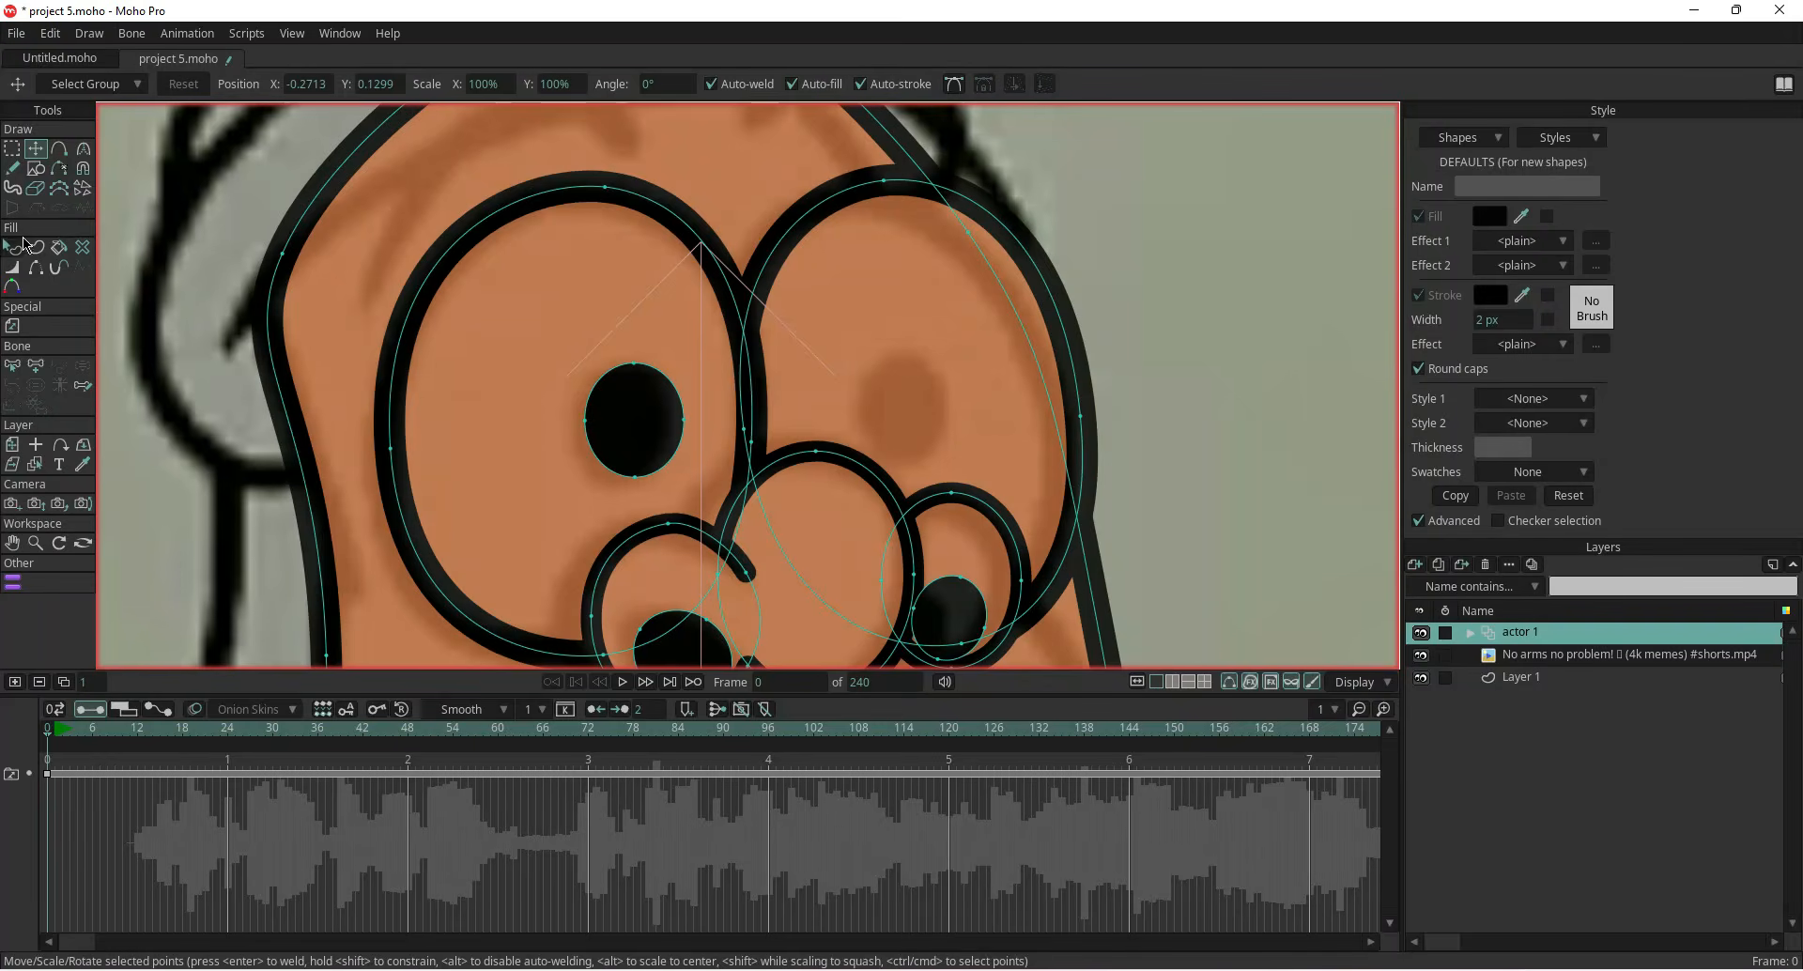
left_click(658, 415)
double_click(632, 408)
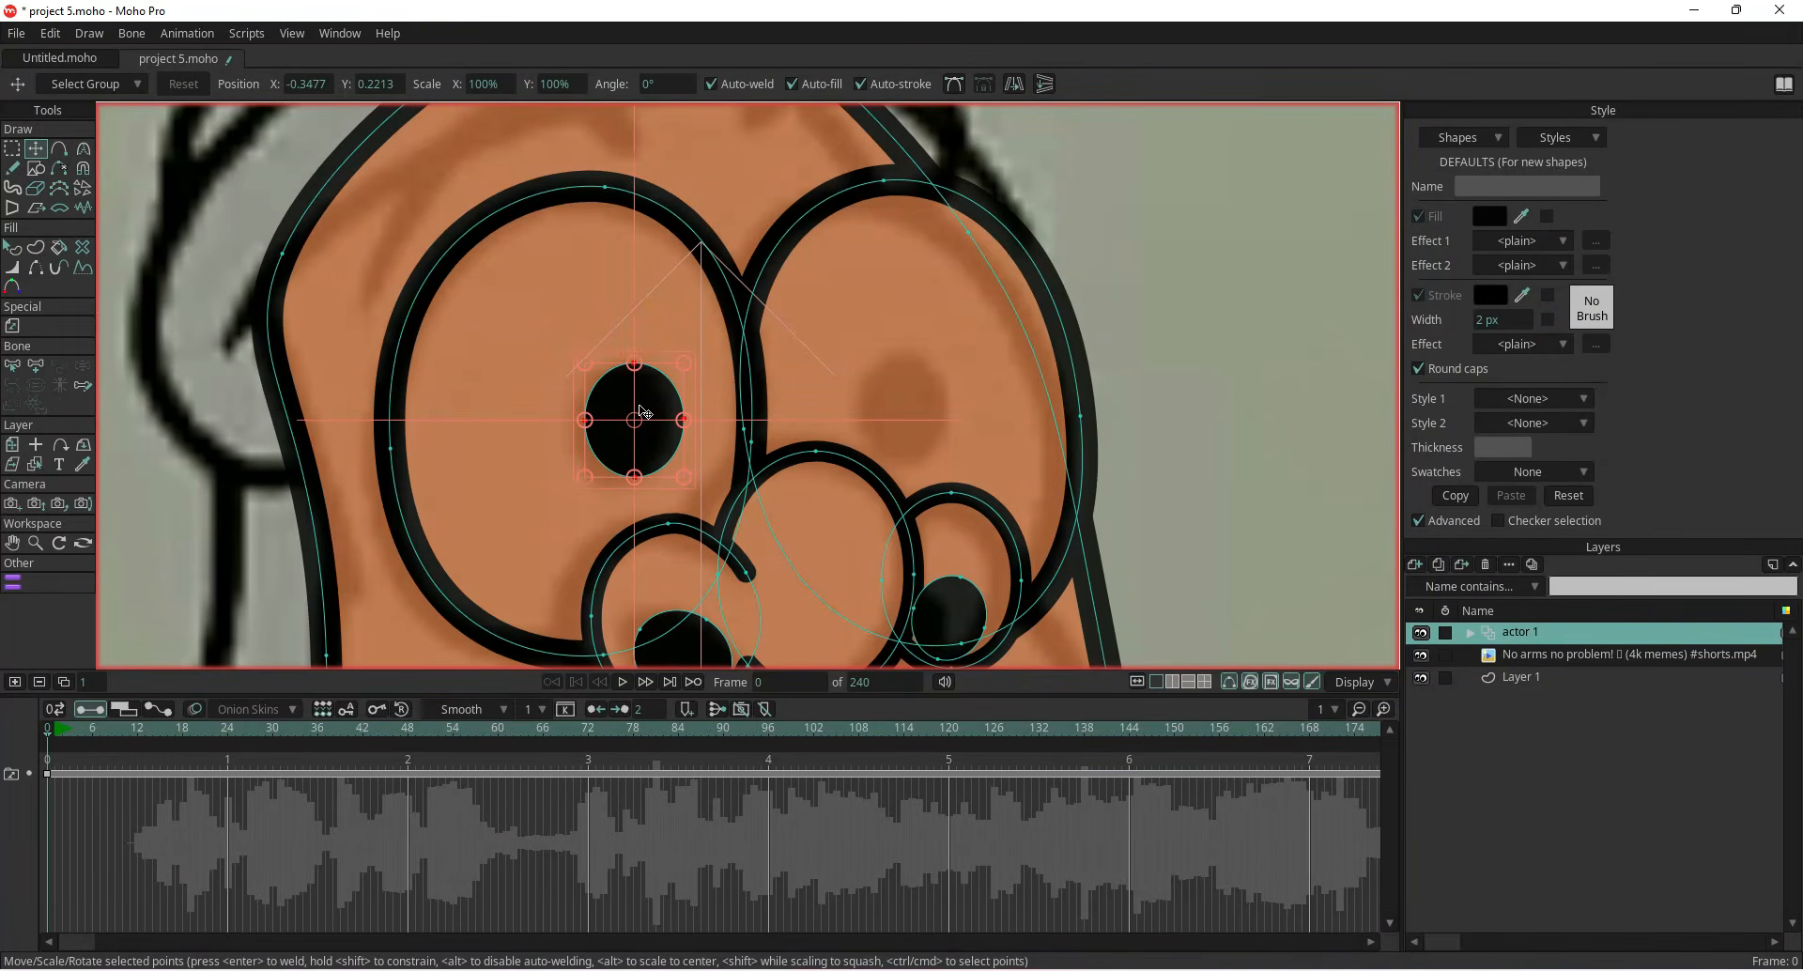
left_click_drag(640, 411, 623, 411)
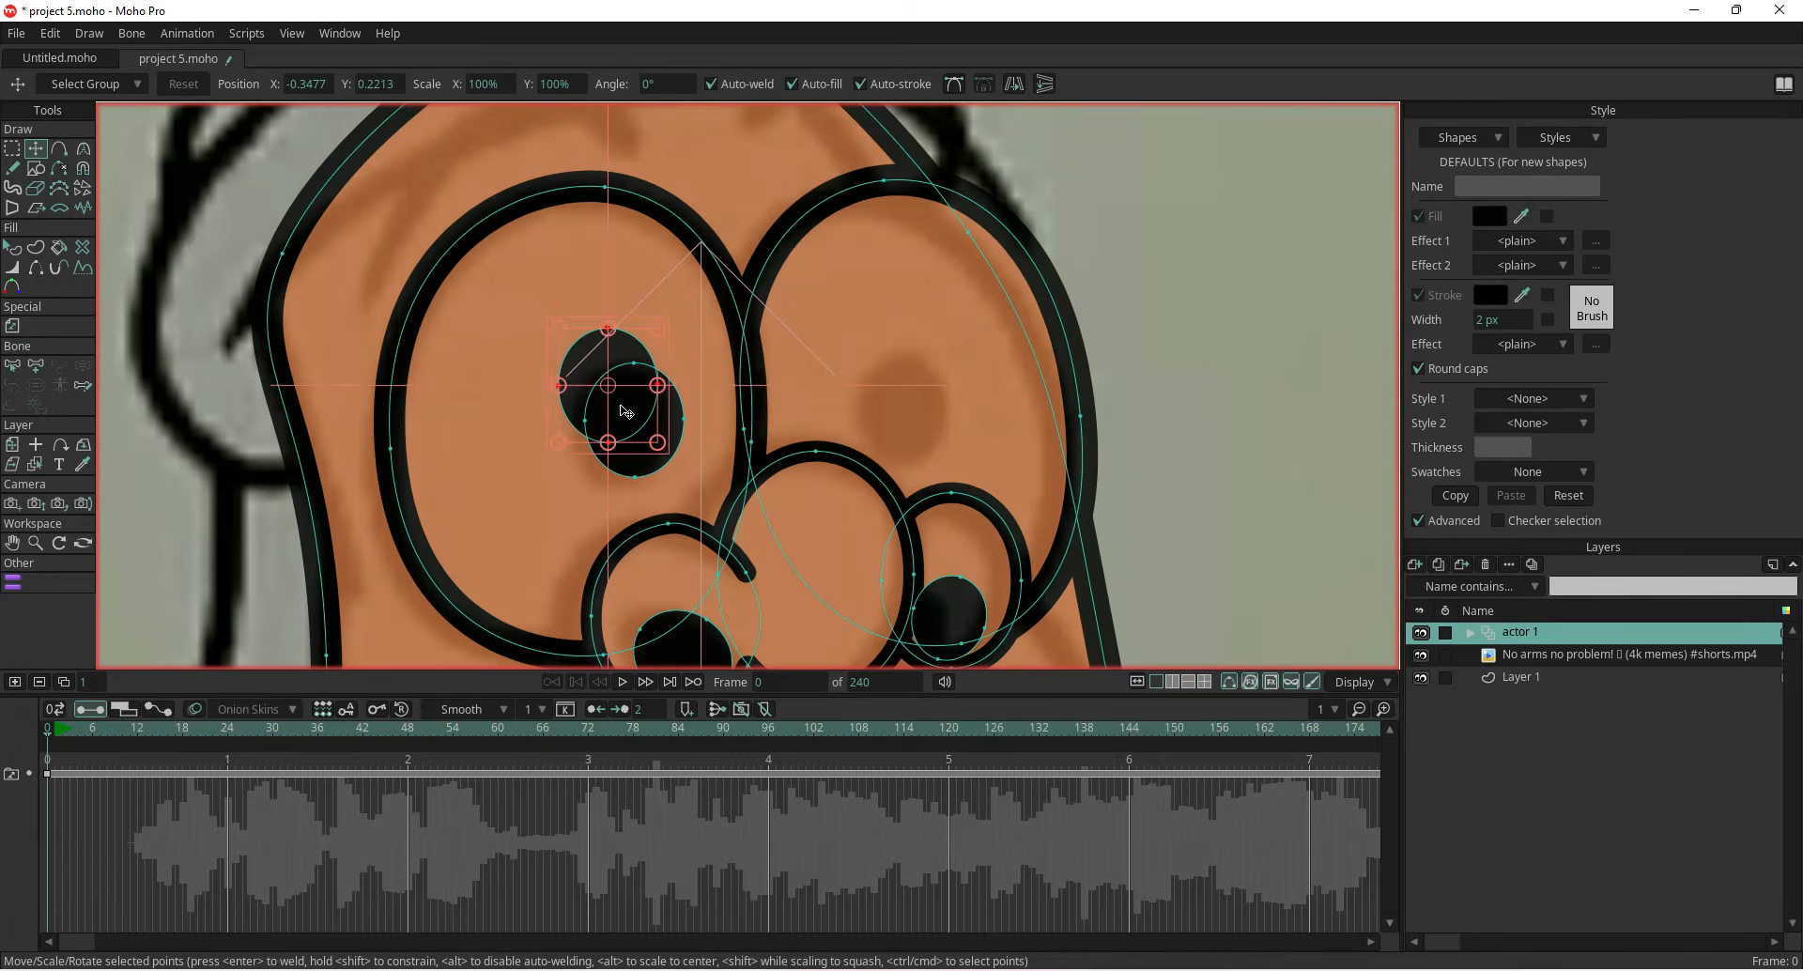
left_click_drag(649, 326, 577, 399)
Fill the small highlight oval with white
left_click(12, 248)
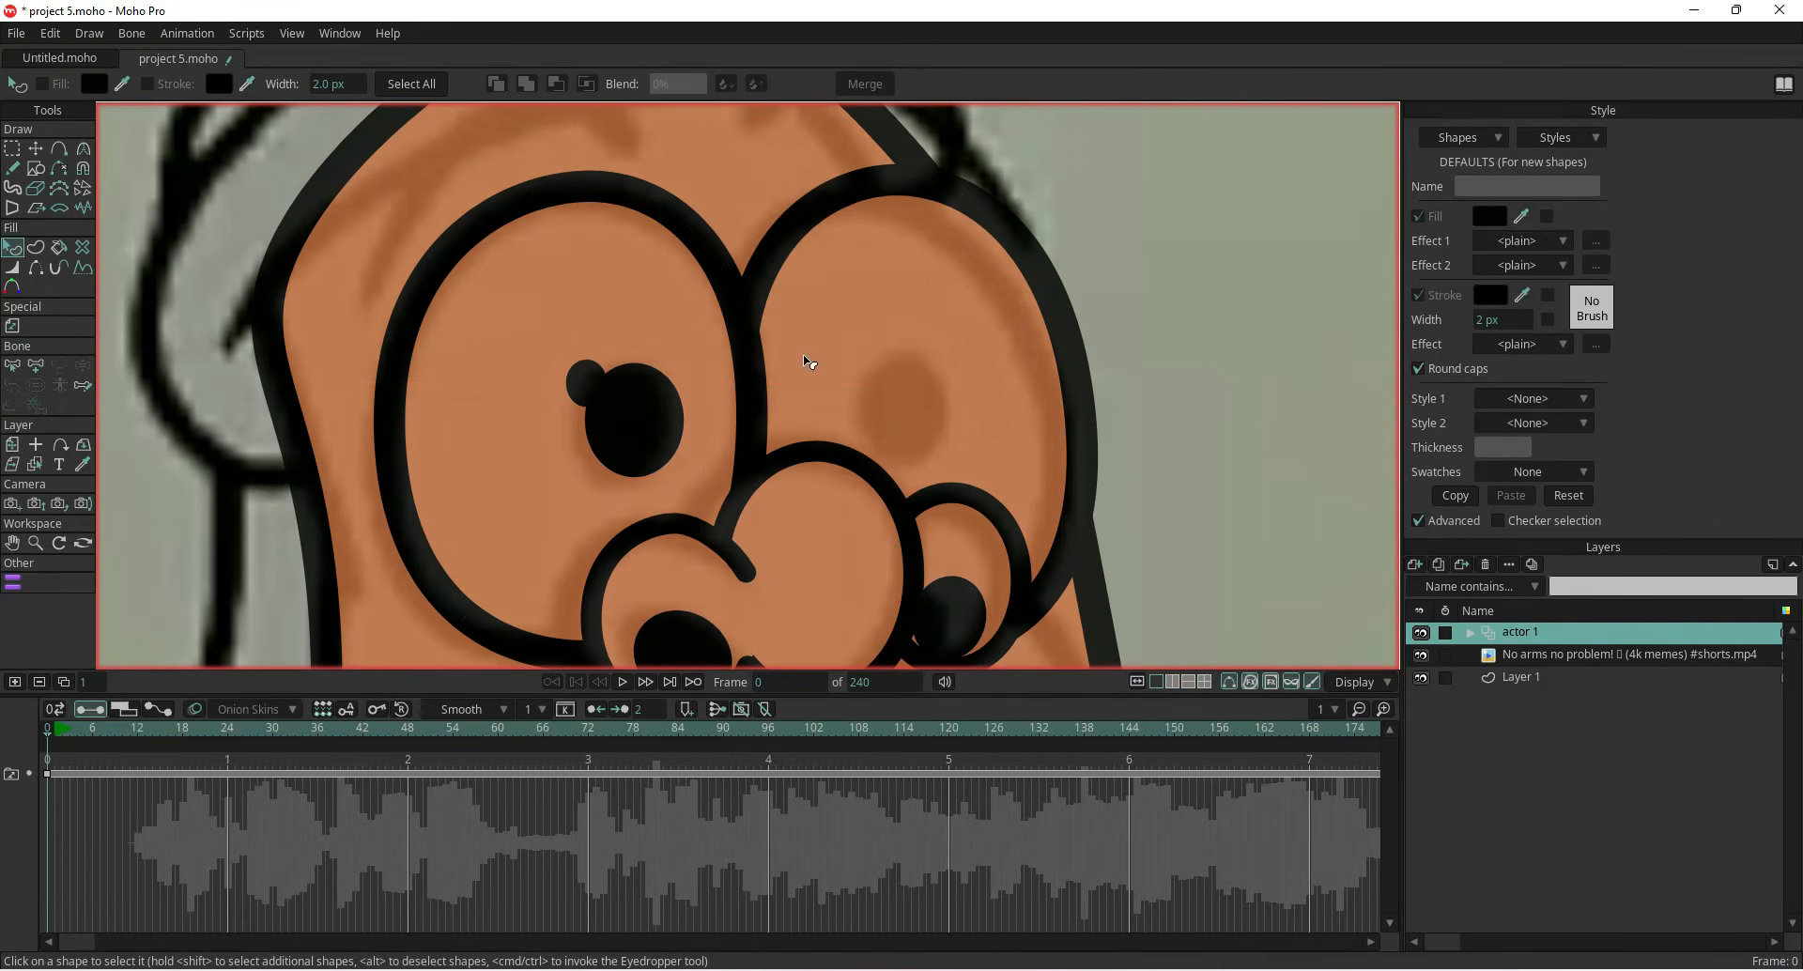
left_click(586, 382)
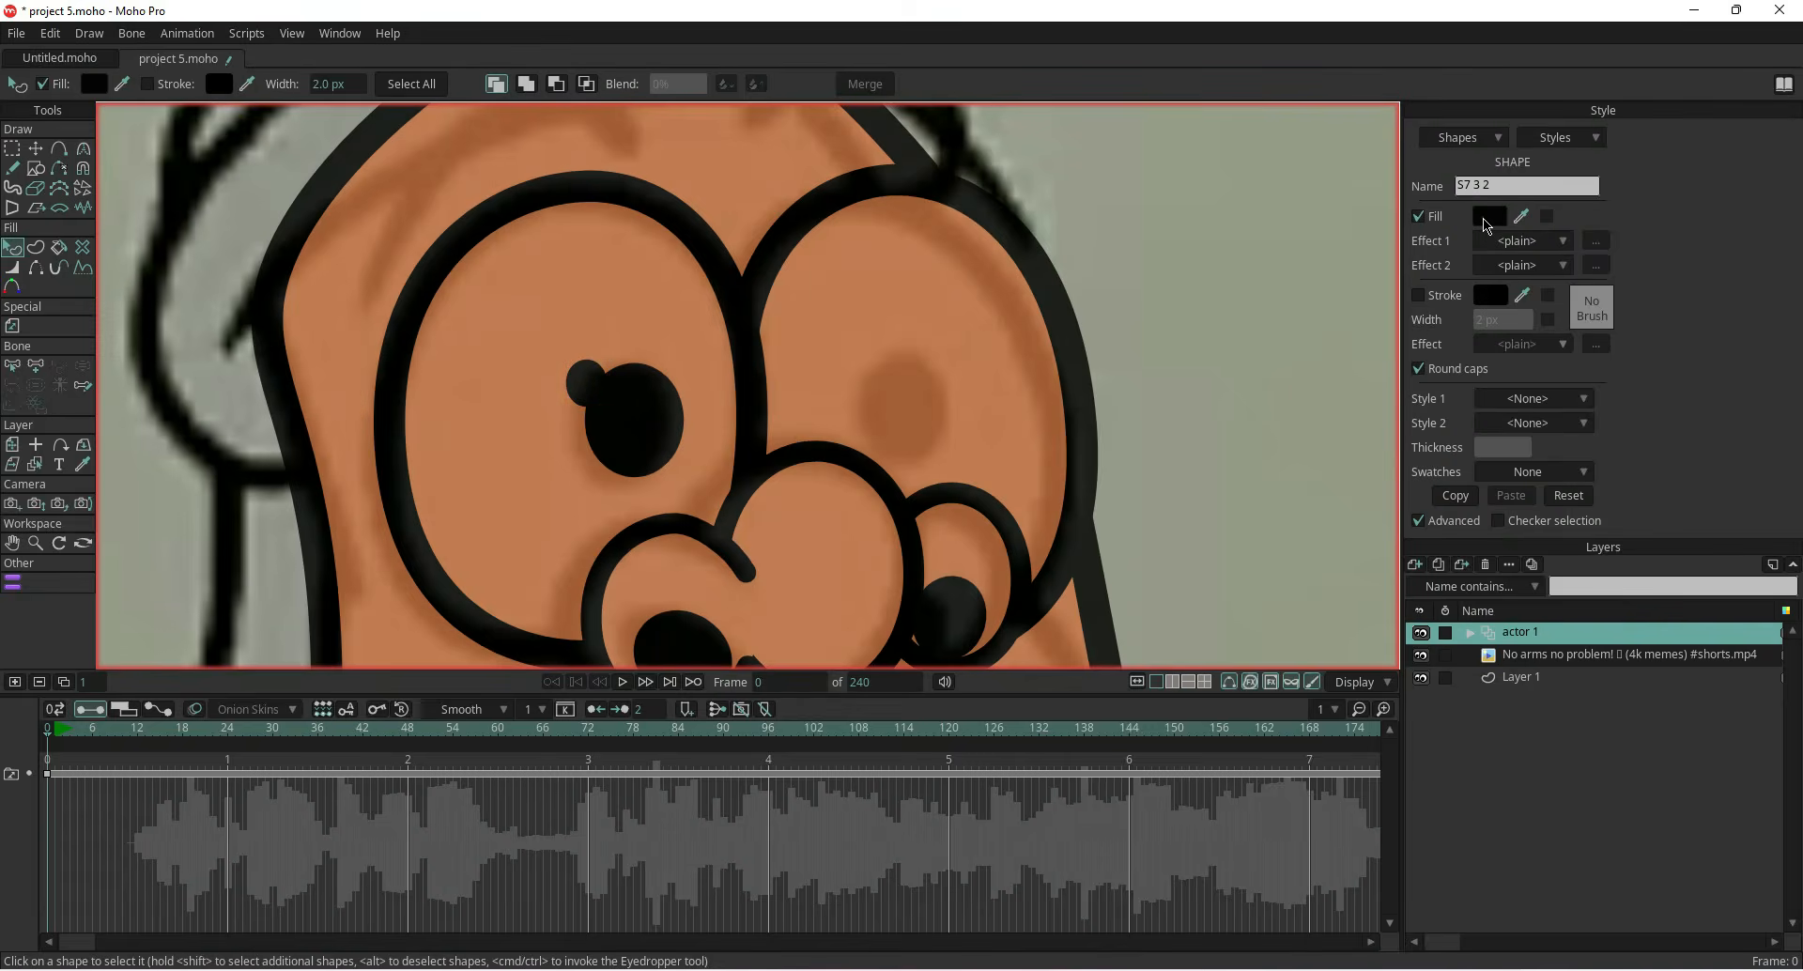
left_click(1489, 216)
left_click(42, 306)
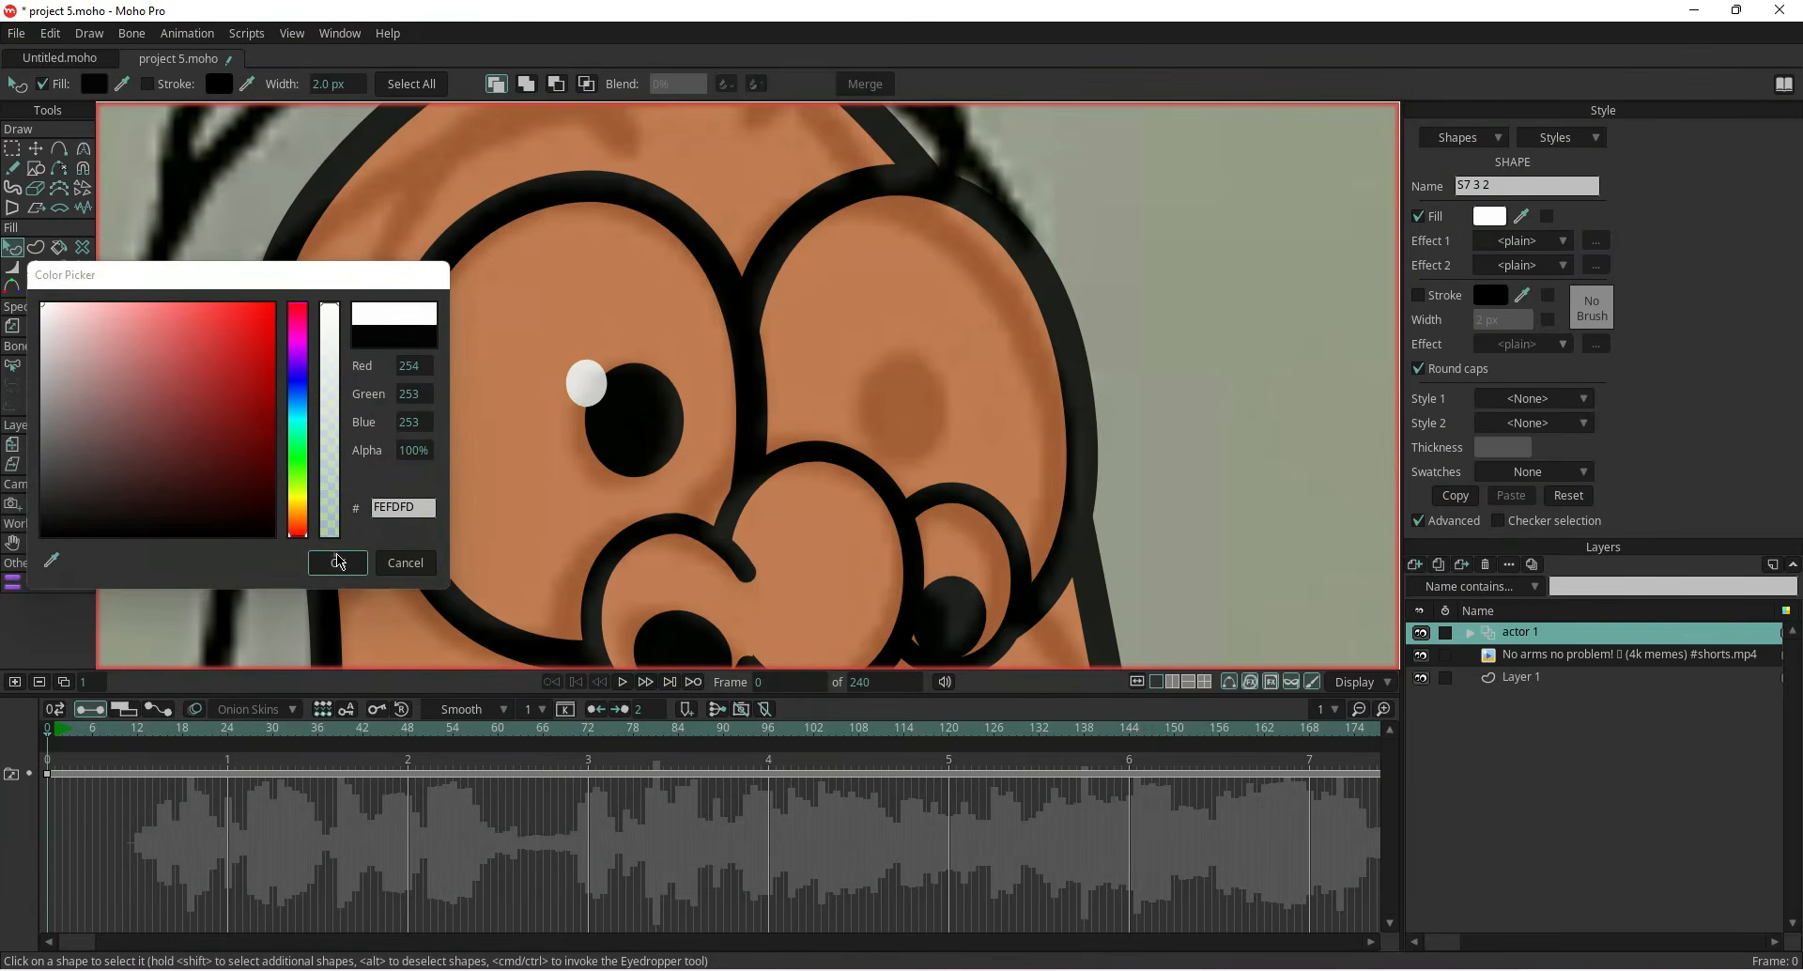
left_click(340, 567)
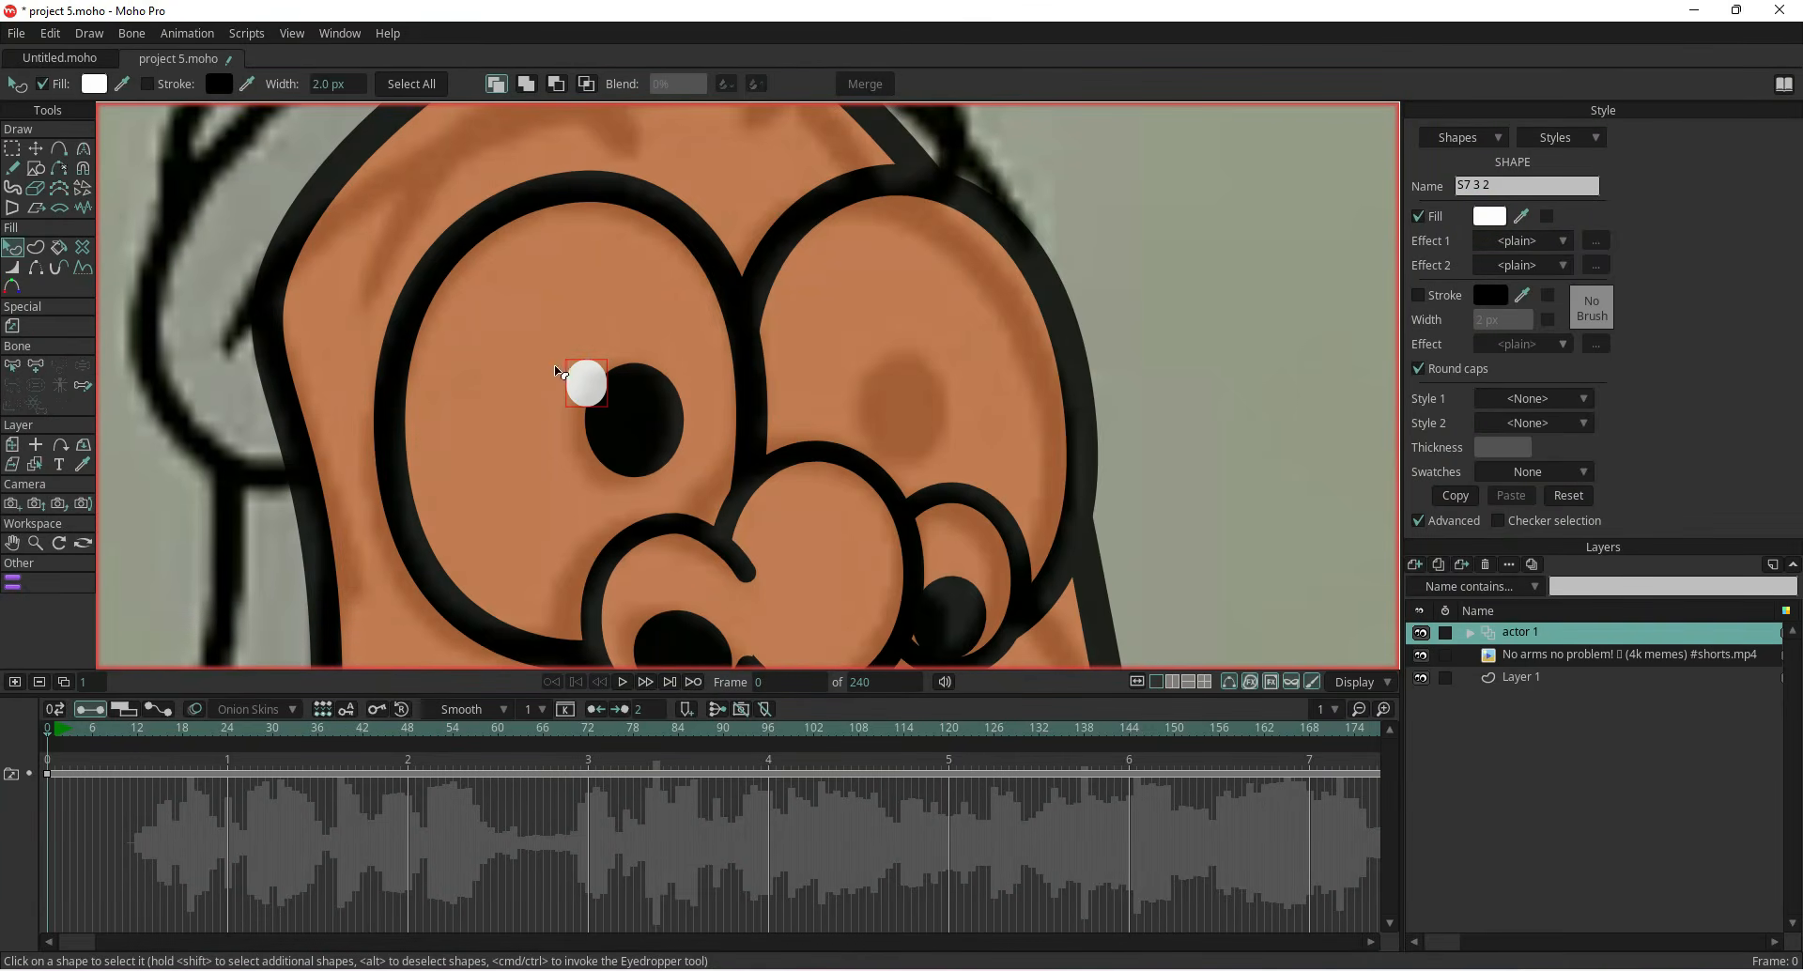
Move the white highlight to the upper part of the left pupil
key("t")
scroll(606, 399, "up", 3)
left_click_drag(611, 406, 711, 402)
scroll(673, 406, "up", 4)
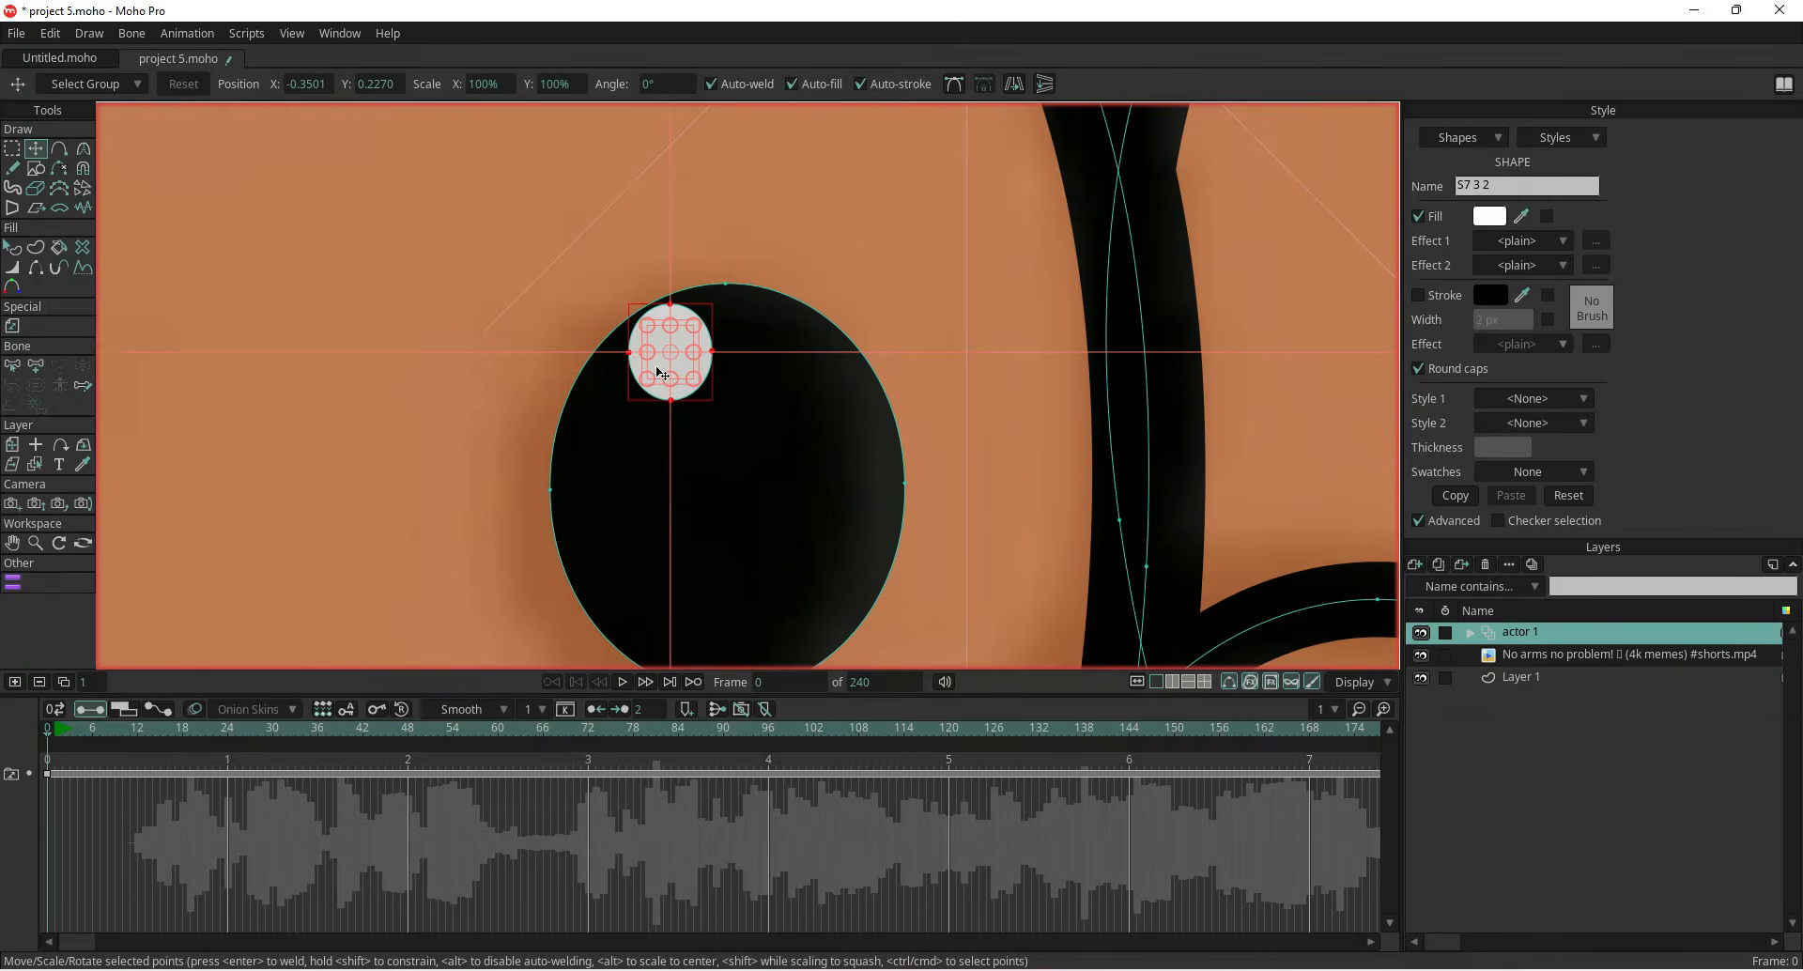
Copy and paste the highlight, then shrink the duplicate into a smaller second highlight beside it
key("ctrl+c")
key("ctrl+v")
left_click_drag(644, 363, 649, 434)
scroll(638, 448, "down", 3)
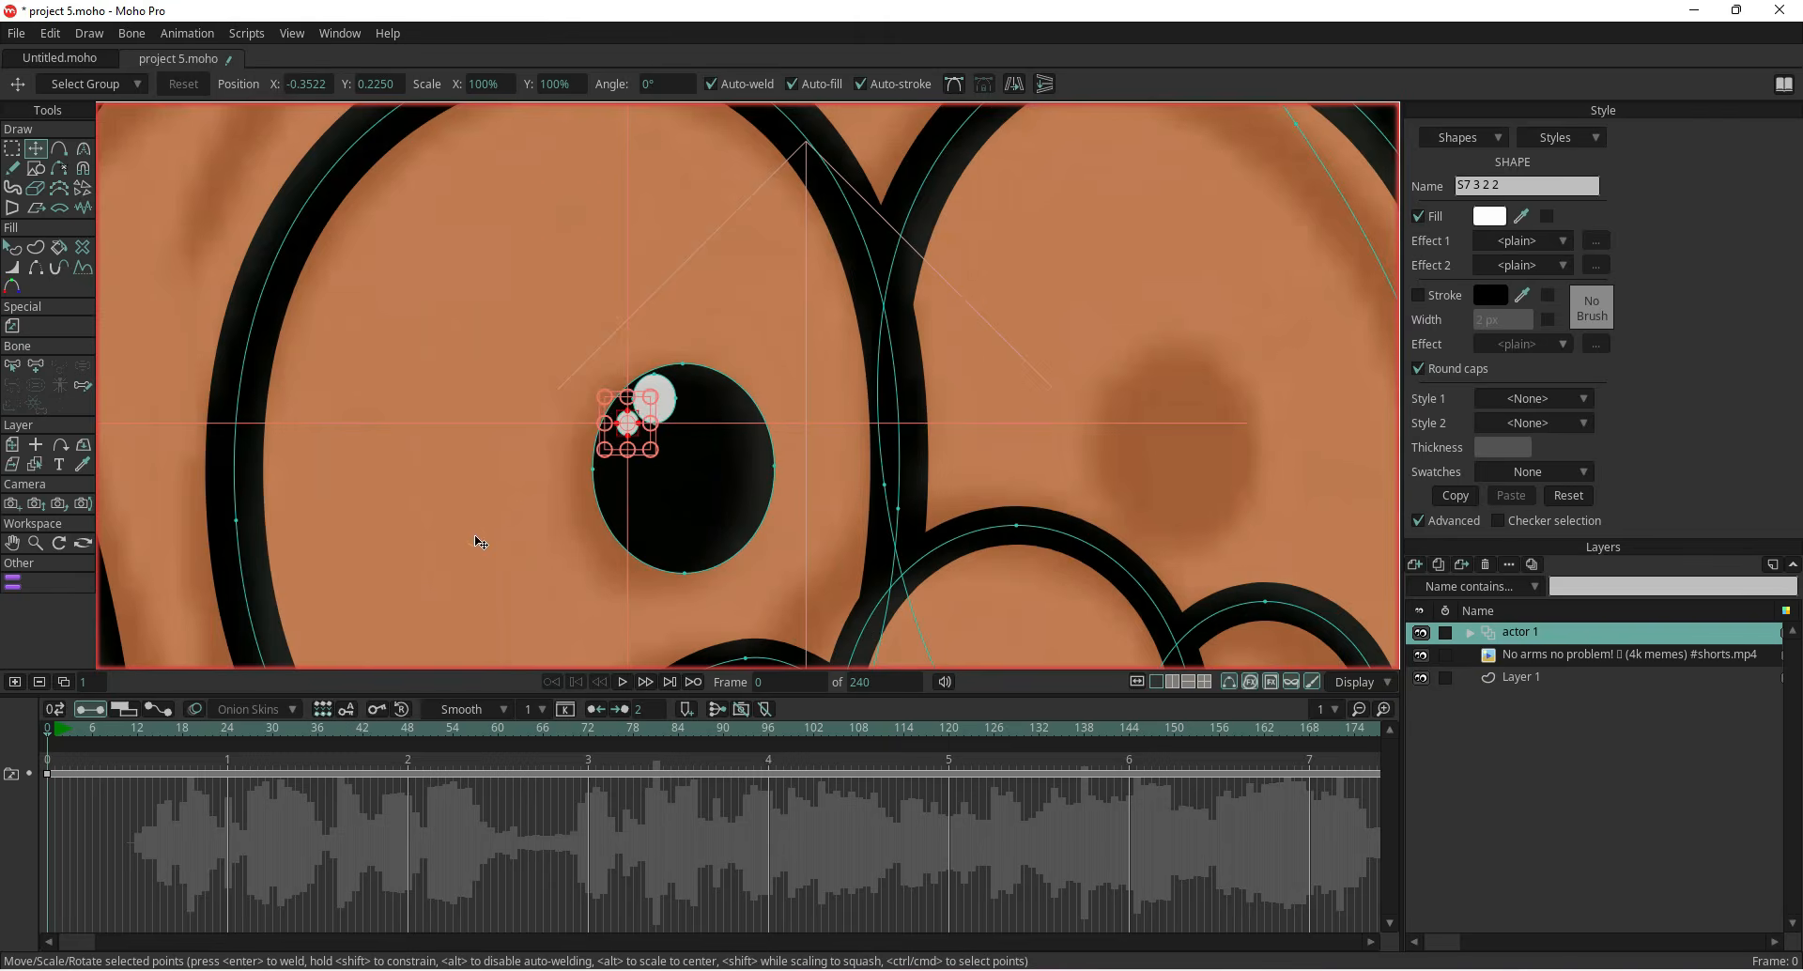
left_click(482, 543)
Copy the left pupil with its highlights, paste it into the right eye and flip it horizontally
scroll(475, 535, "down", 3)
scroll(1109, 422, "down", 2)
scroll(1030, 447, "up", 3)
left_click(463, 402)
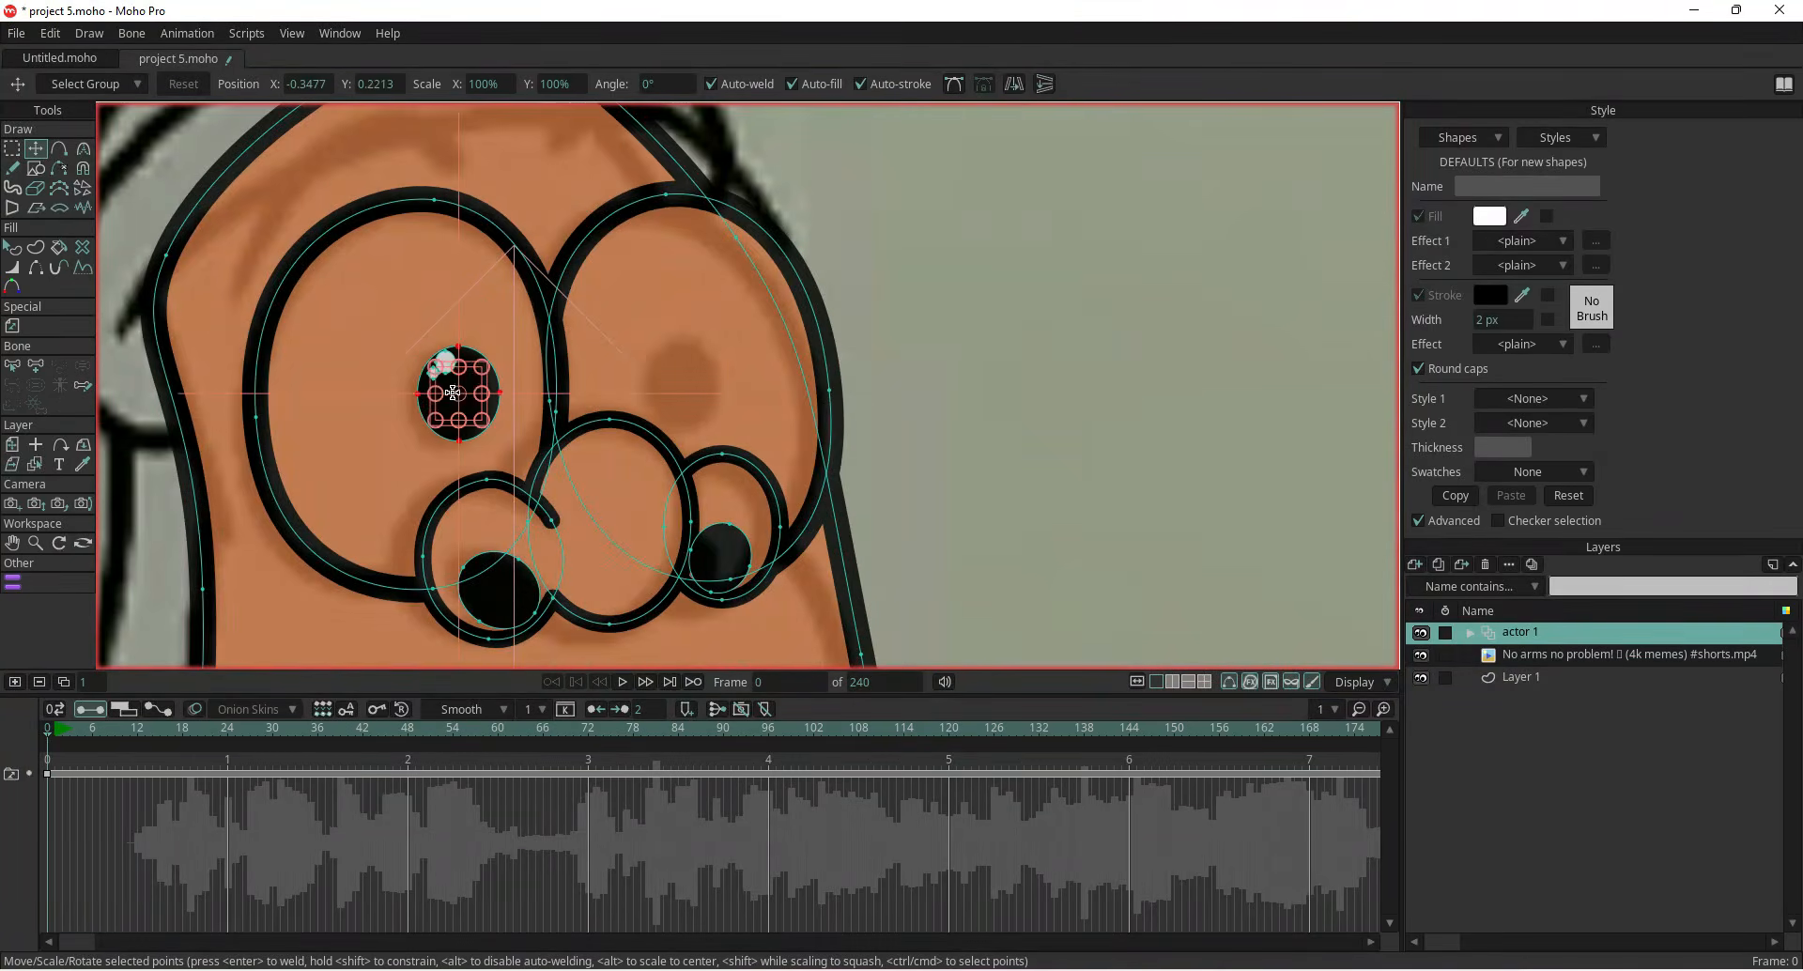
scroll(447, 371, "up", 3)
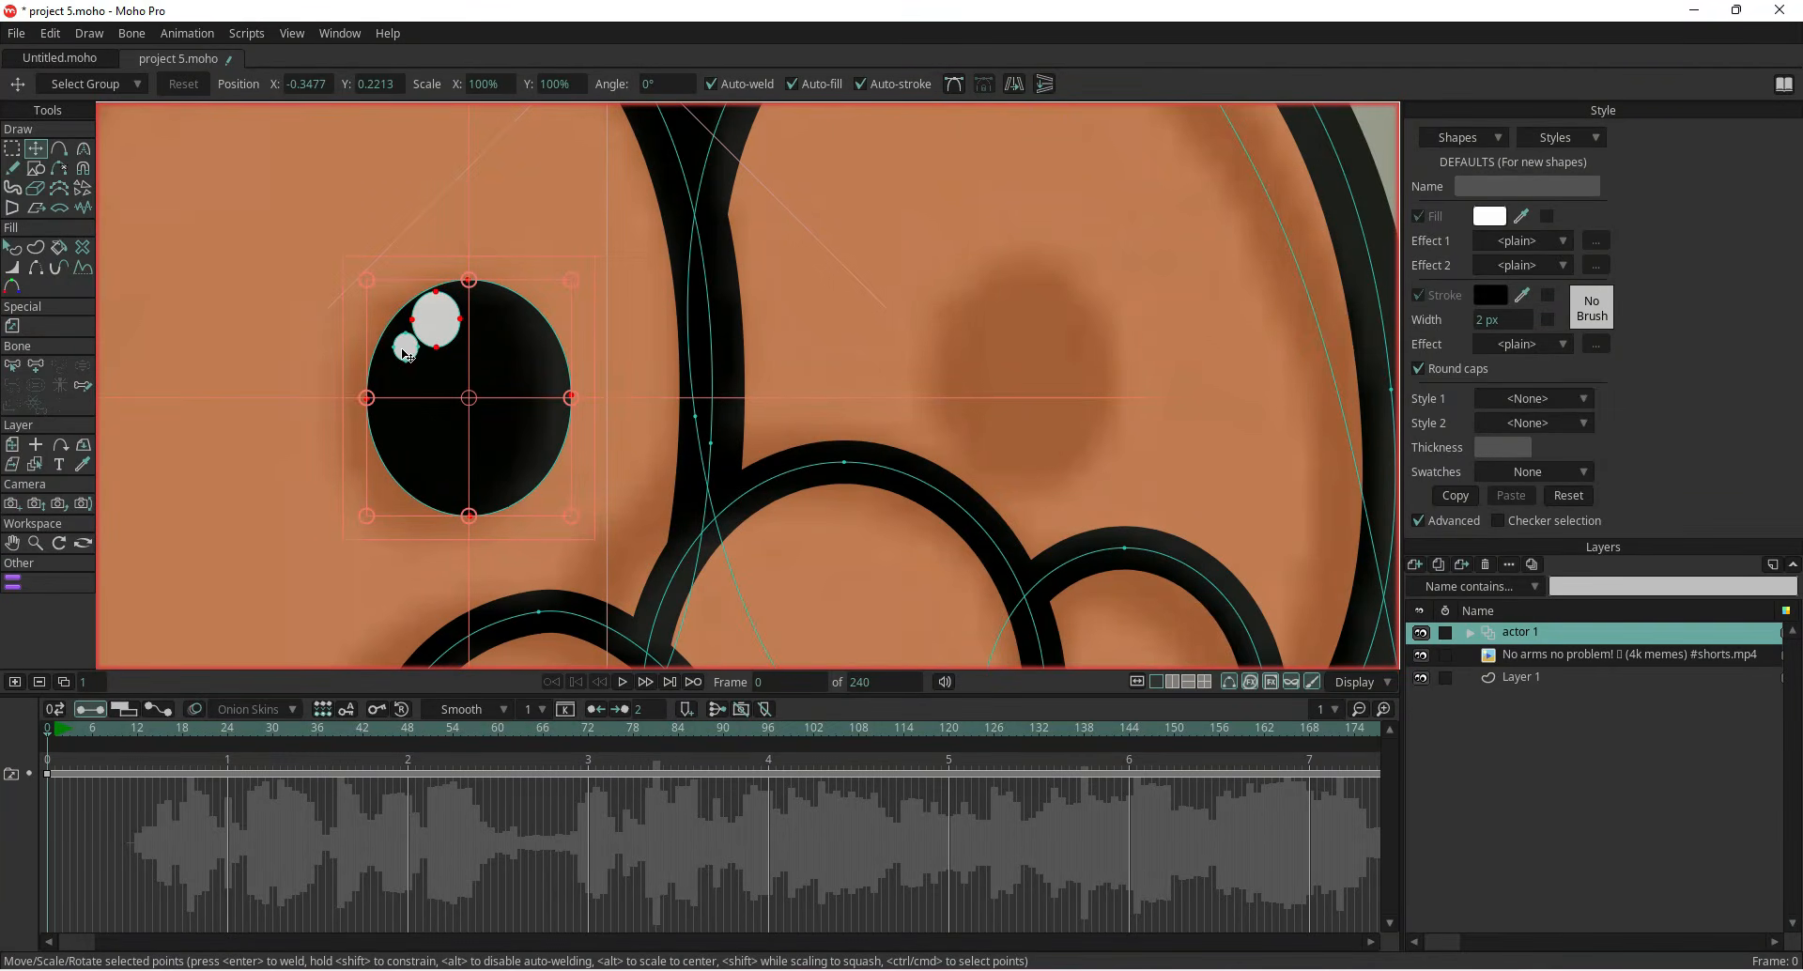
left_click(405, 355, "shift")
key("ctrl+c")
key("ctrl+v")
left_click_drag(451, 442, 990, 427)
left_click(1016, 84)
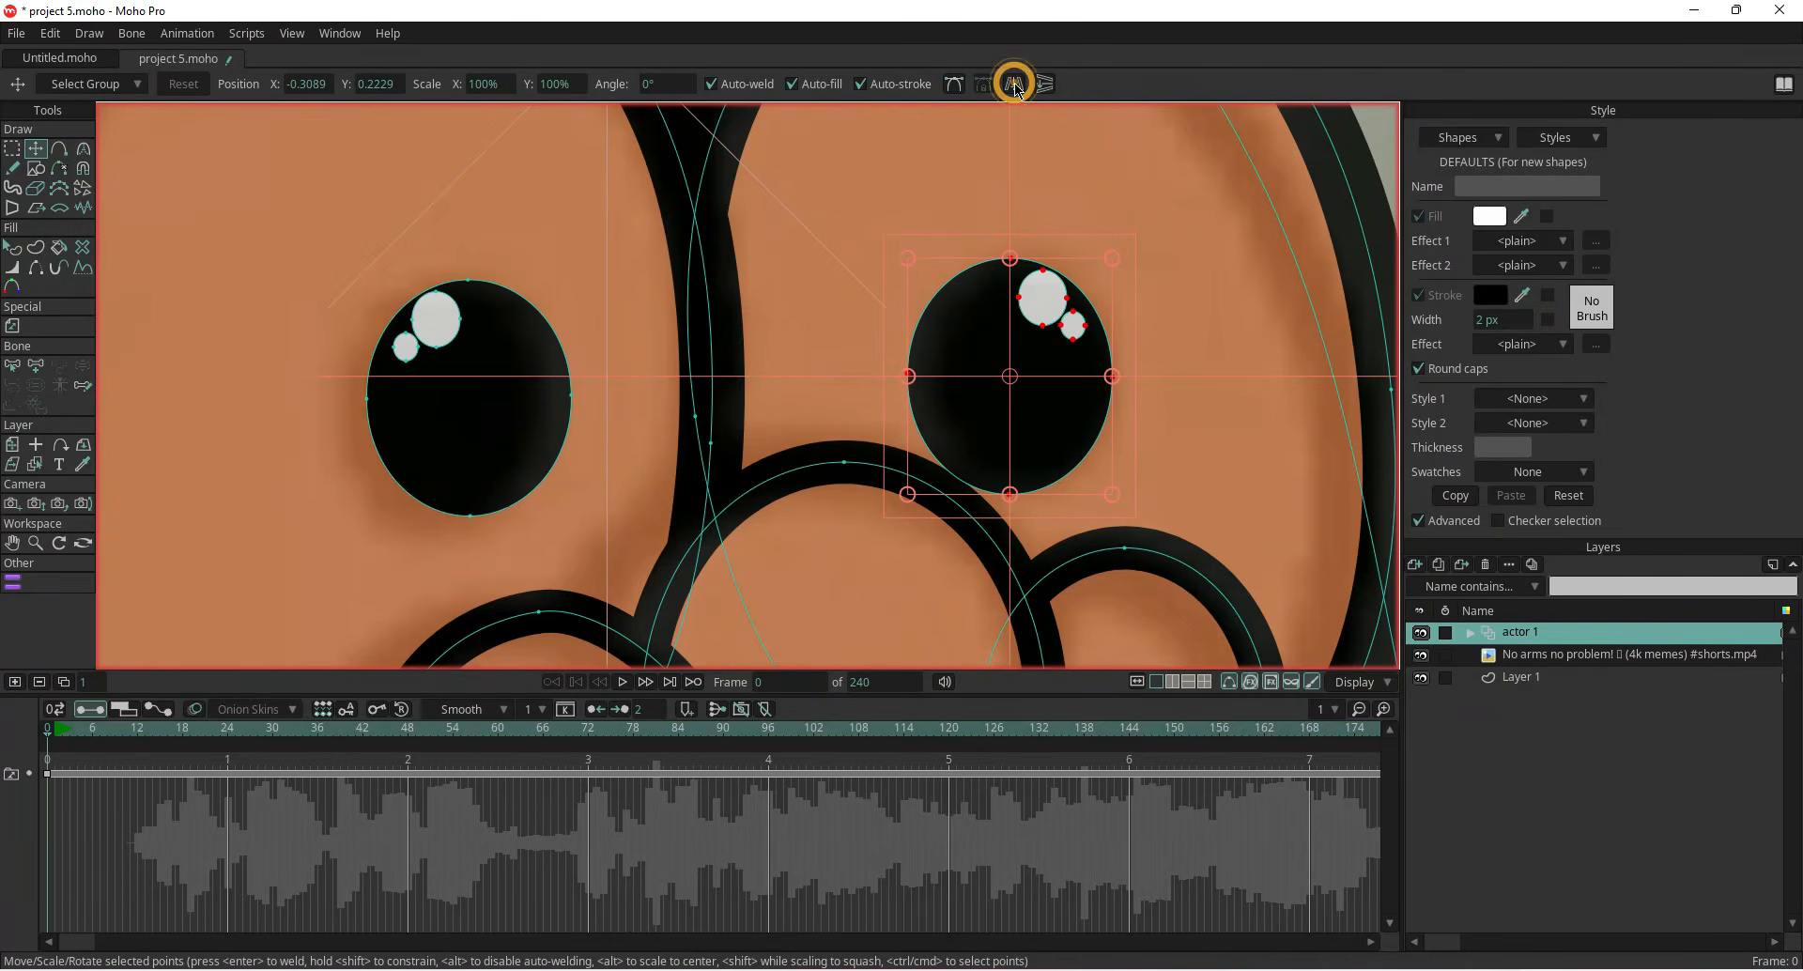
Scale the right eye's pupil down to a smaller size
scroll(972, 349, "down", 3)
left_click_drag(973, 380, 972, 380)
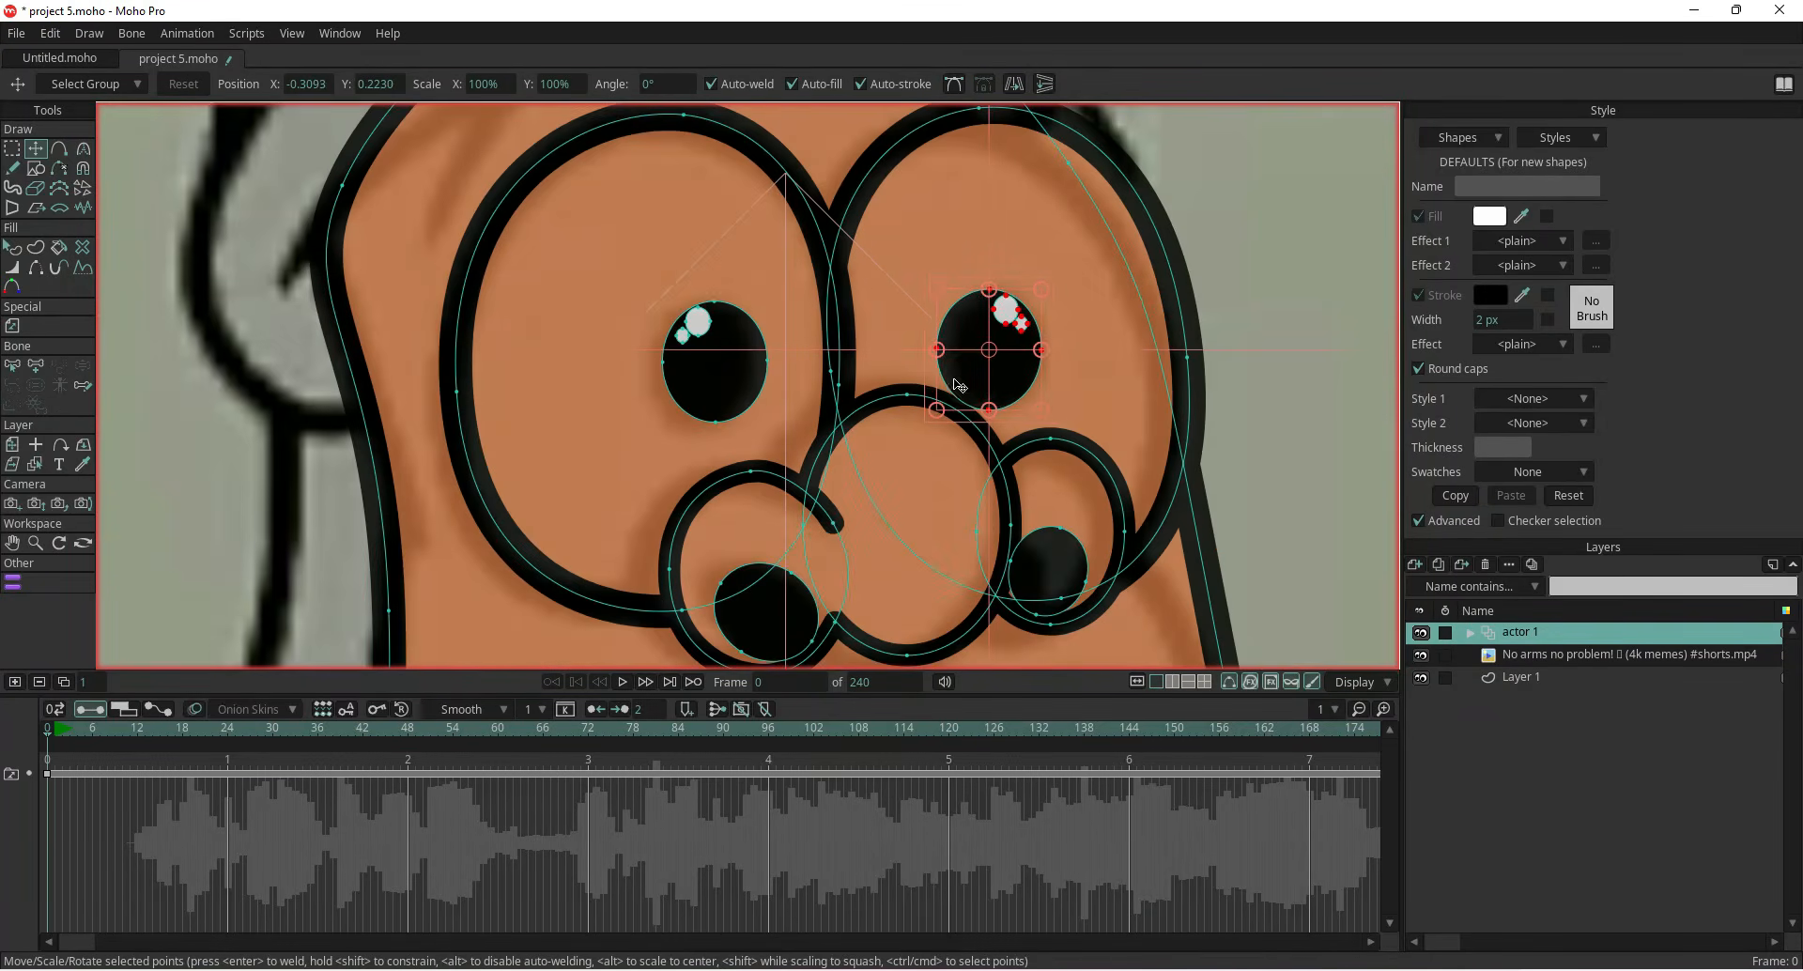
scroll(915, 419, "down", 4)
left_click_drag(1174, 505, 1118, 413)
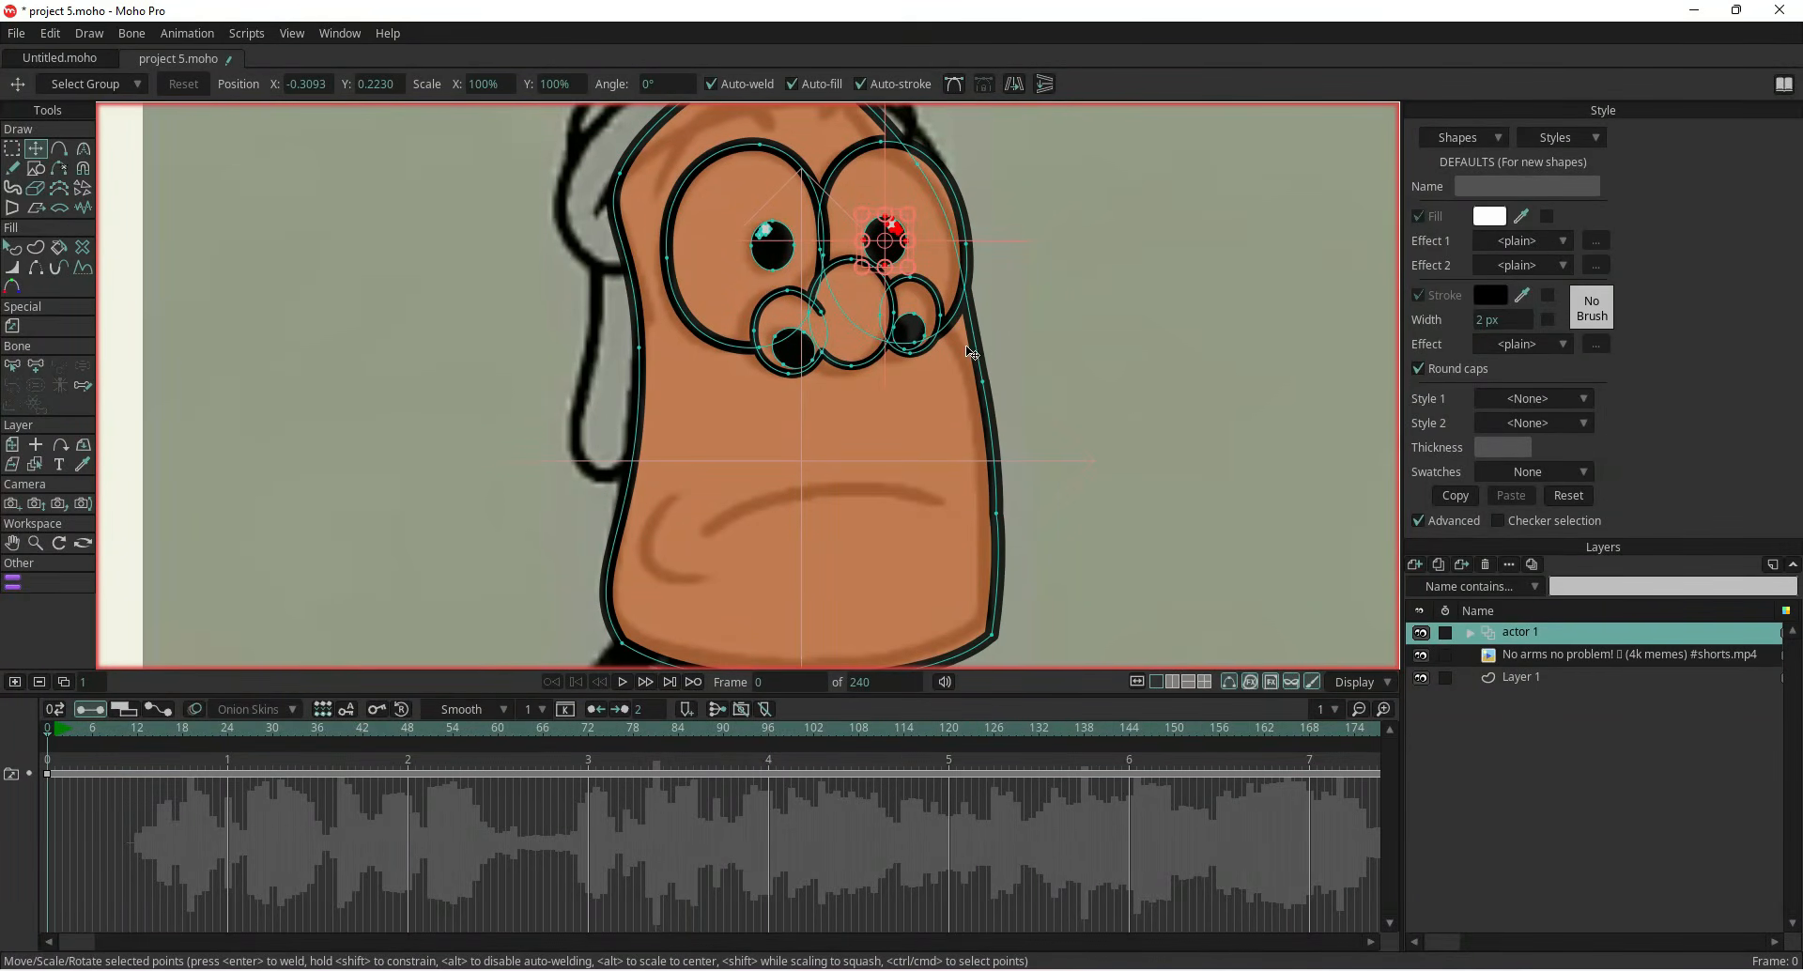
Add a point on the head's right outline and adjust the right-side points to reshape it
key("a")
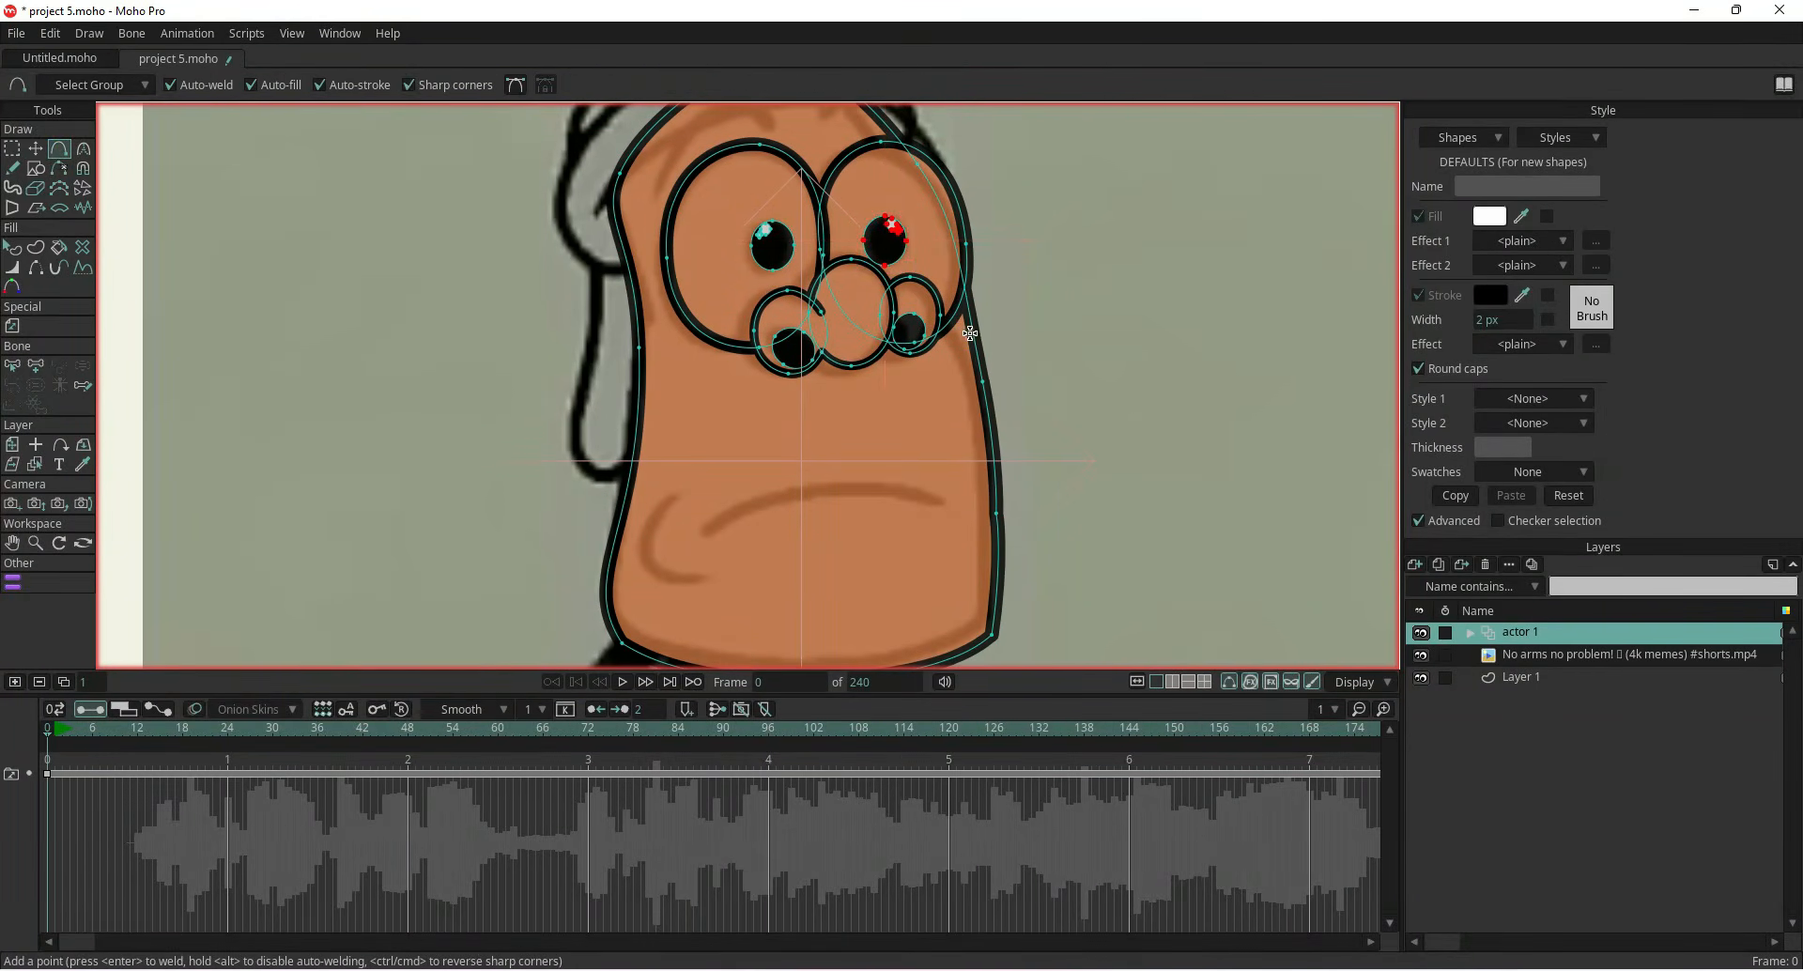
left_click(960, 342)
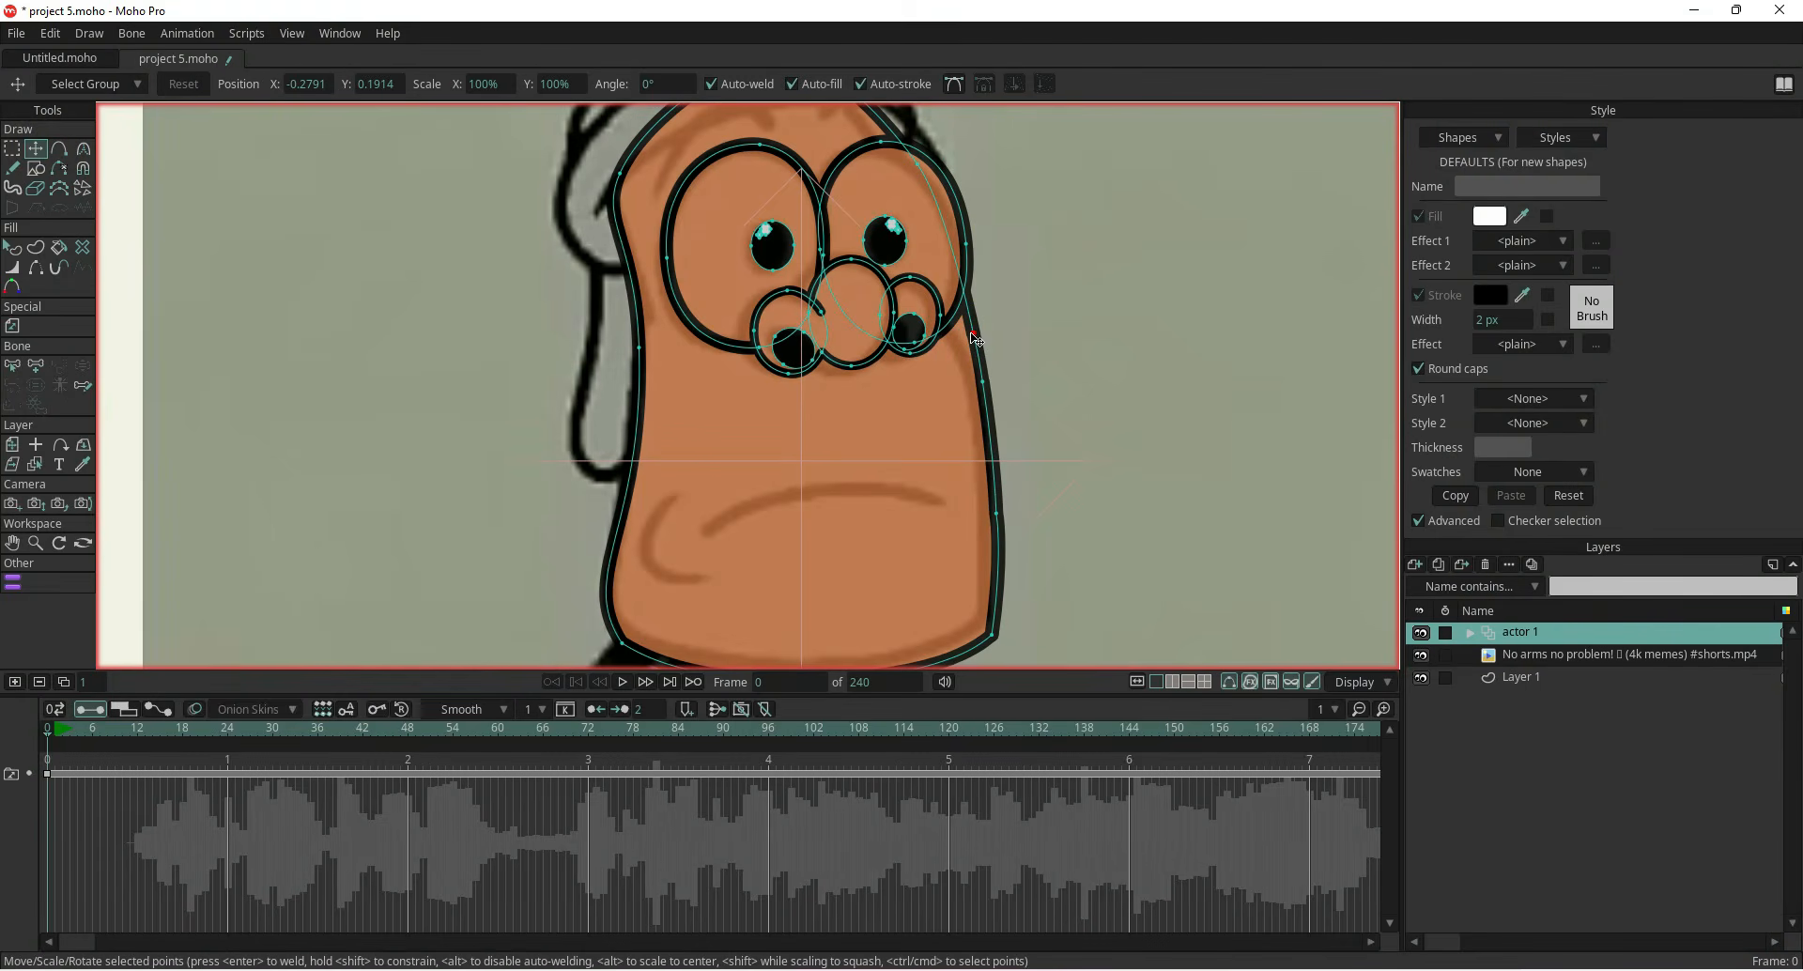
left_click_drag(973, 332, 954, 333)
left_click_drag(982, 390, 1002, 498)
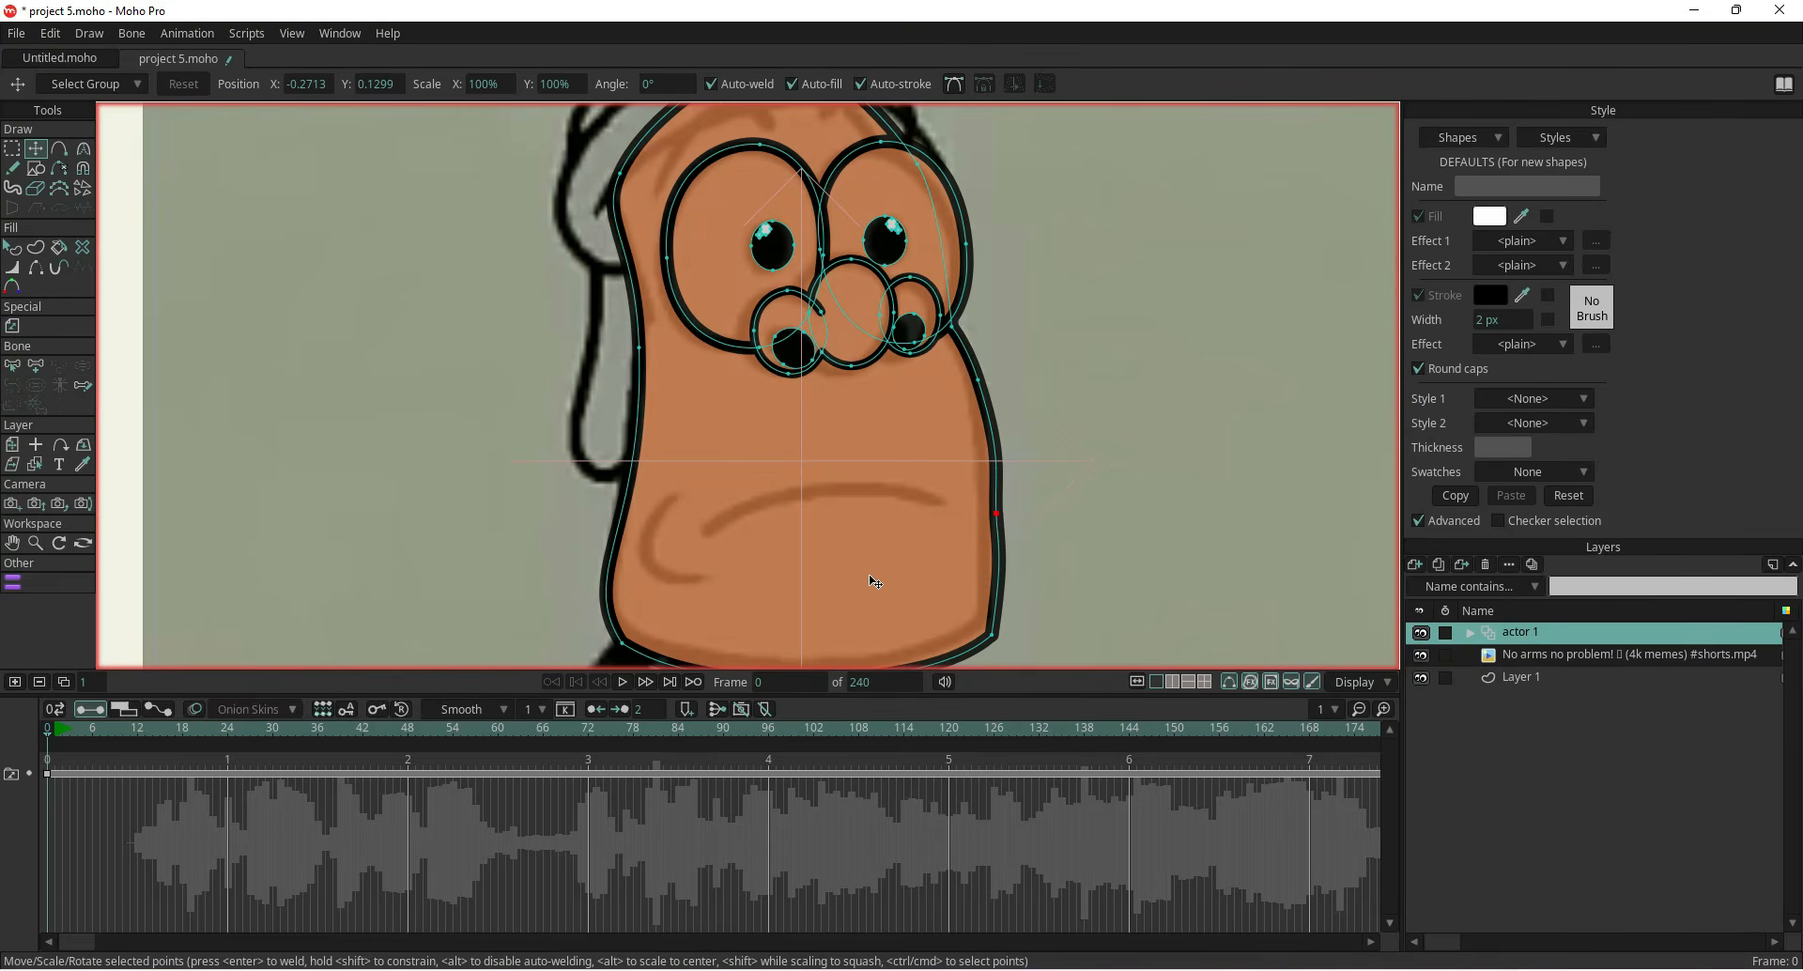
Switch to the Blob Brush and set its fill colour to black
scroll(873, 580, "down", 3)
scroll(870, 572, "up", 2)
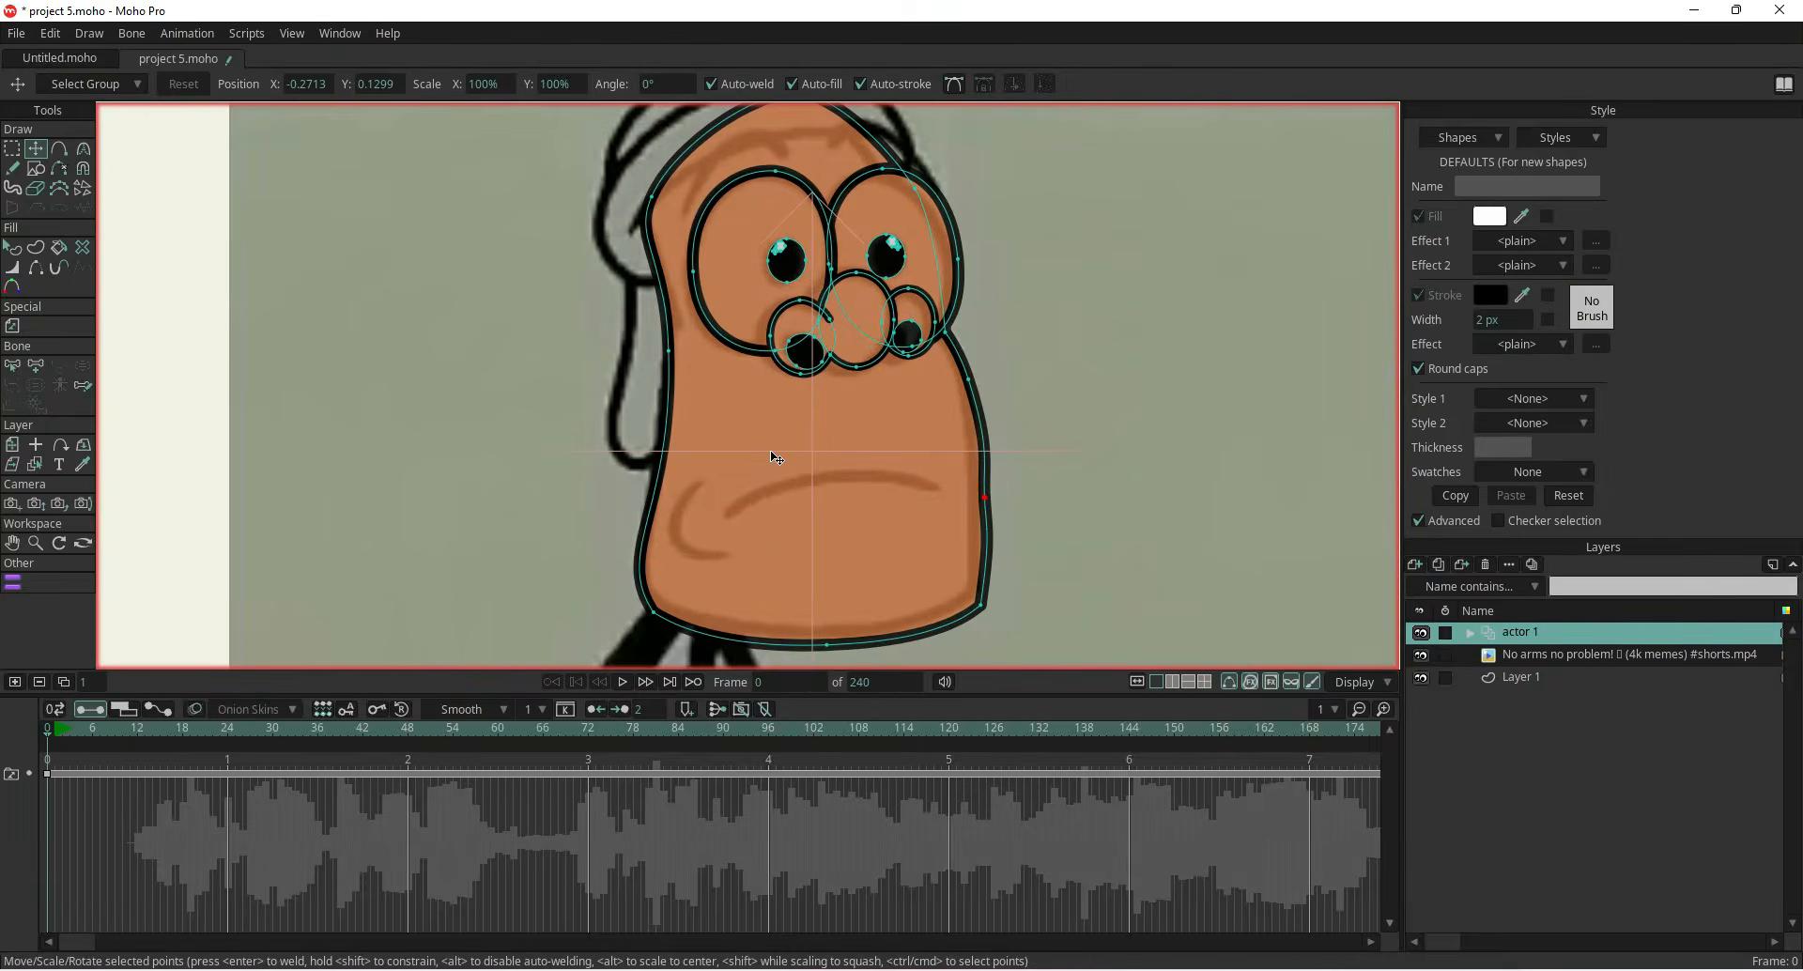
scroll(776, 458, "down", 2)
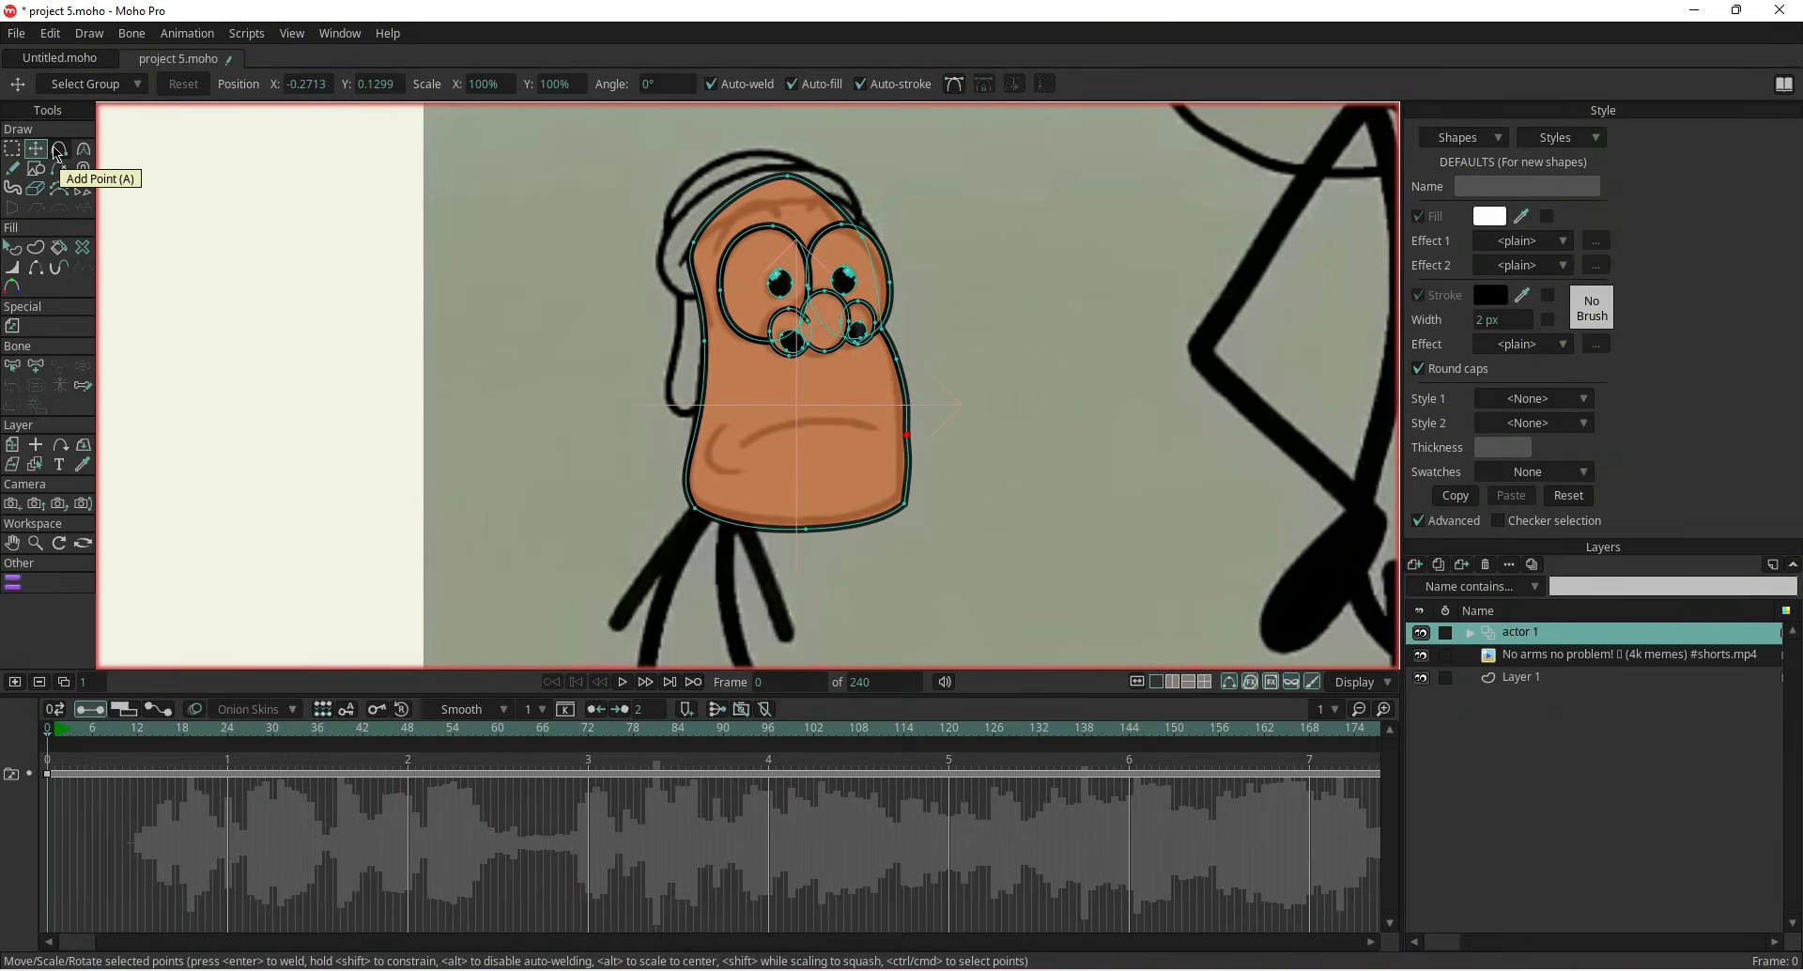
left_click(13, 171)
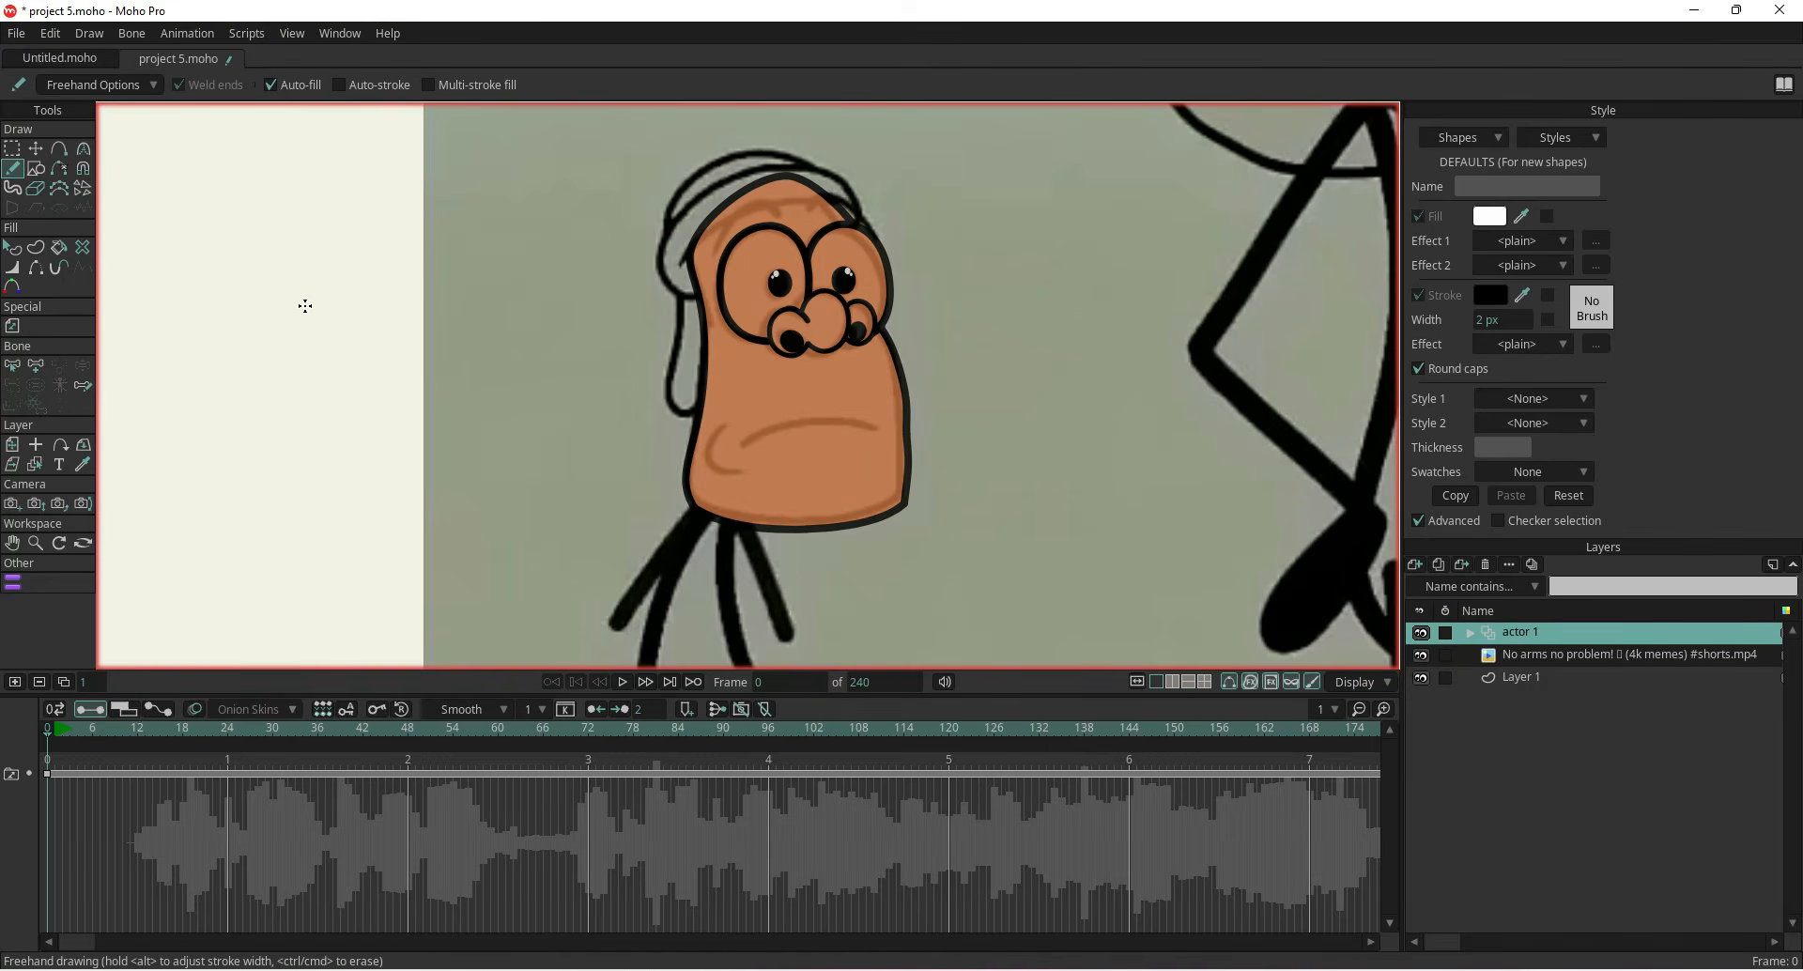
left_click(13, 187)
left_click_drag(457, 285, 453, 383)
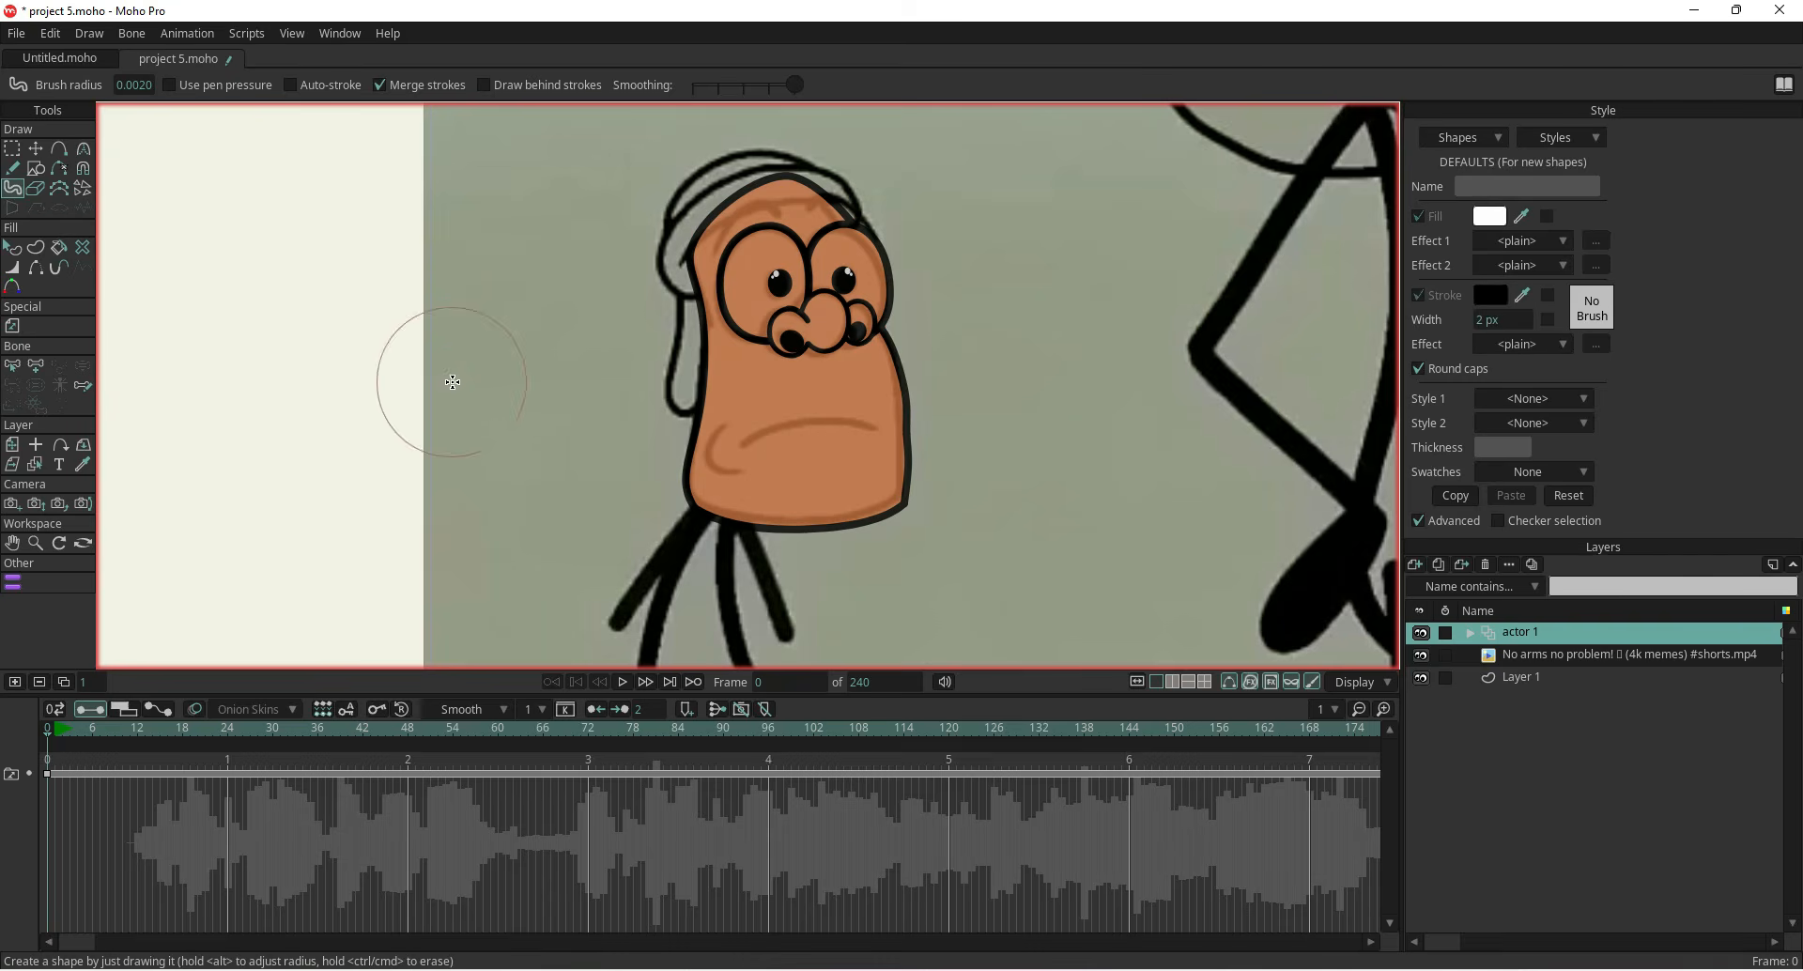
left_click(1489, 216)
left_click(45, 538)
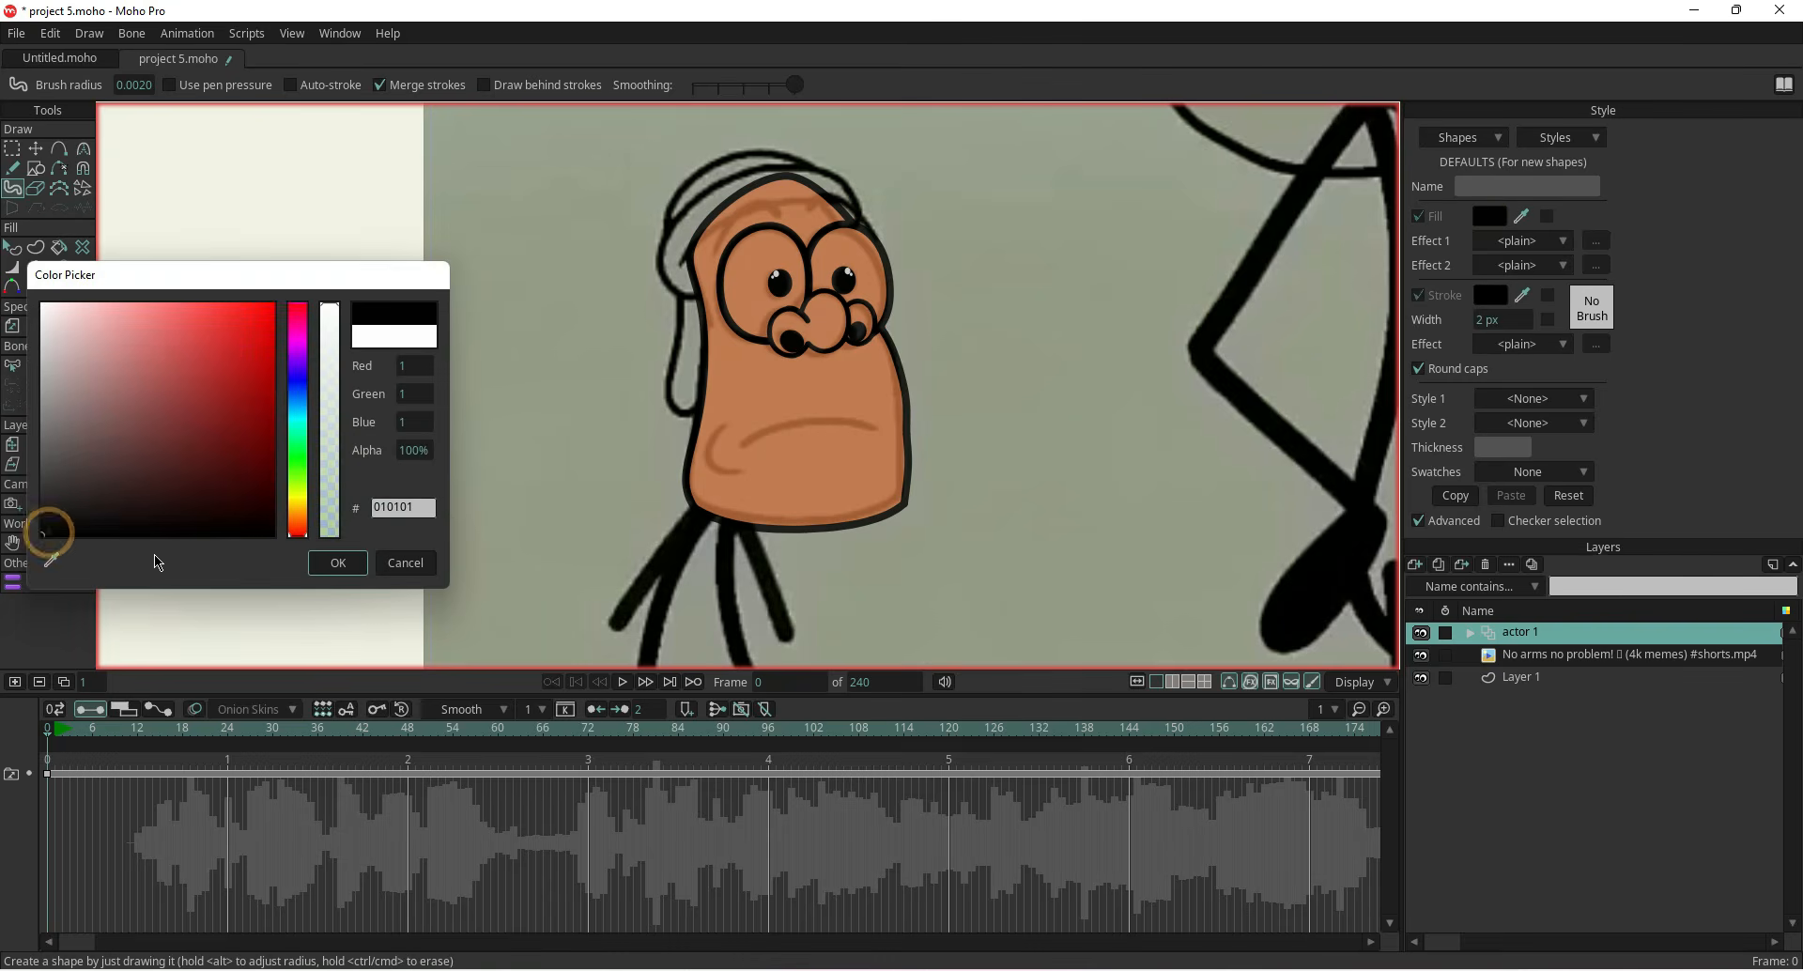
left_click(338, 562)
Set the Blob Brush radius to 0.0015 after undoing a test stroke
left_click_drag(519, 381, 517, 450)
key("ctrl+z")
left_click(142, 87)
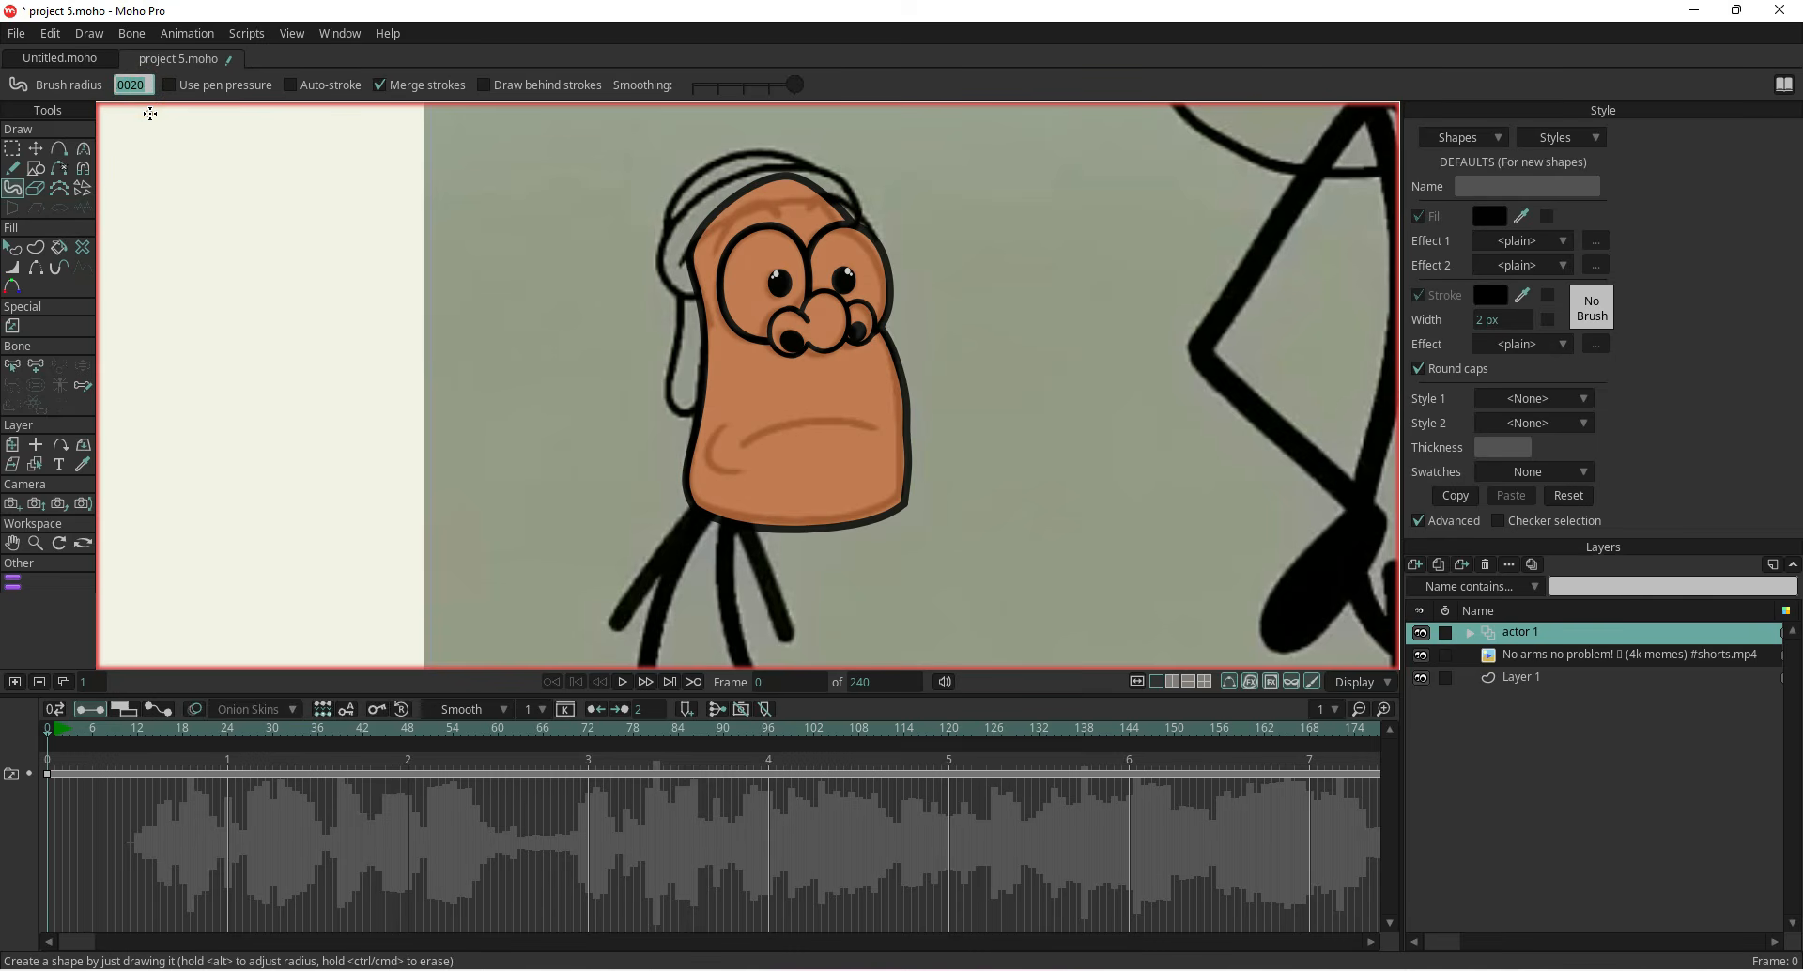
type("0.0015")
key("Return")
Brush the curved cheek line on the lower left of the face
left_click_drag(542, 392, 528, 418)
key("ctrl+z")
scroll(667, 436, "up", 4)
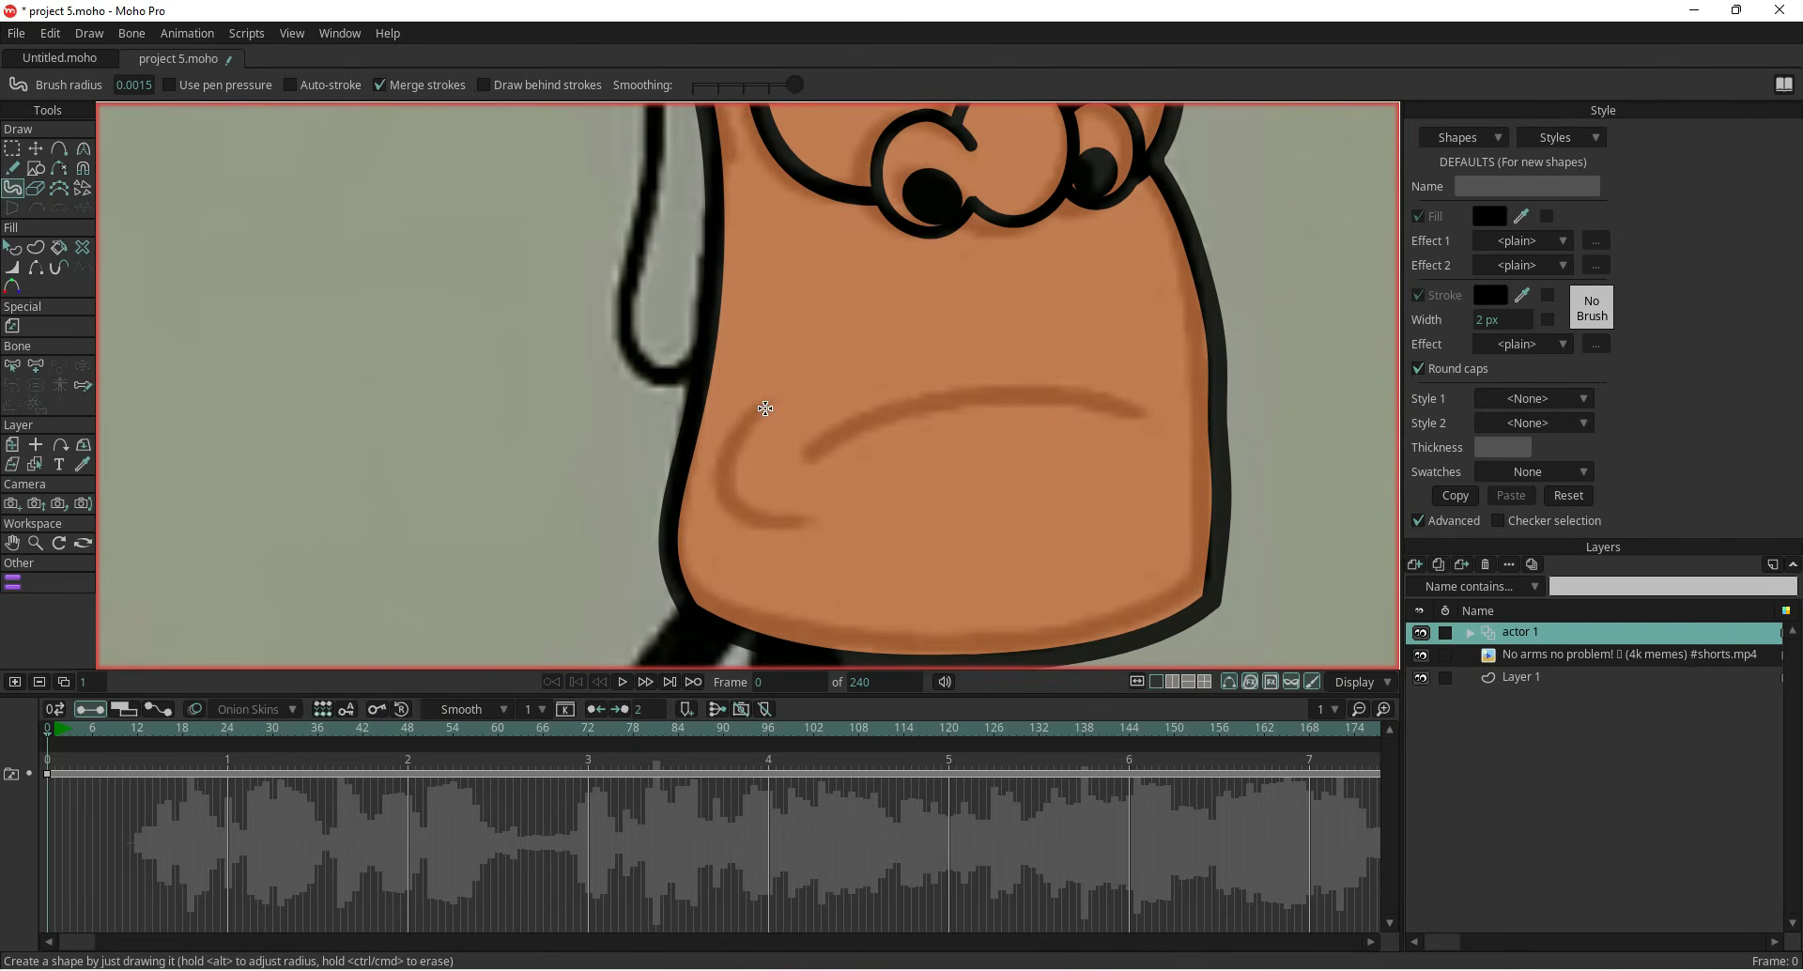
mouse_move(741, 514)
left_mouse_down()
mouse_move(813, 526)
mouse_move(589, 494)
mouse_move(505, 519)
left_mouse_up()
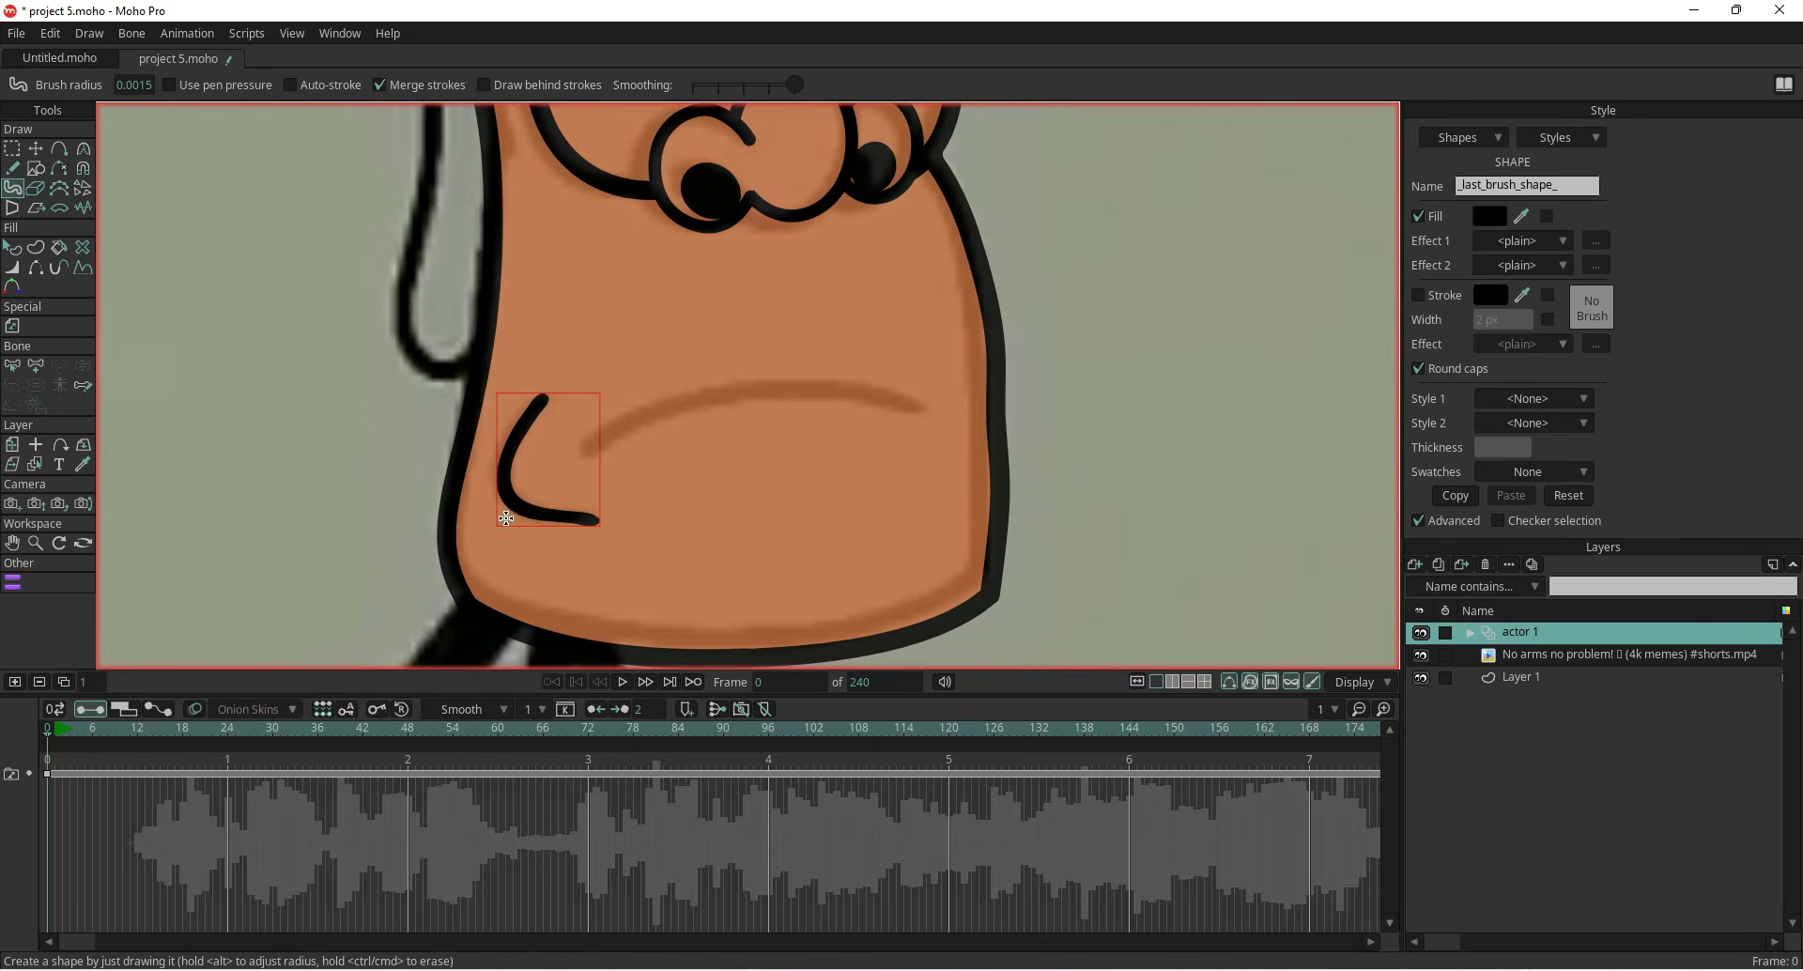
Draw the long curved mouth line across the lower face, joining its left end near the cheek line
left_click(36, 168)
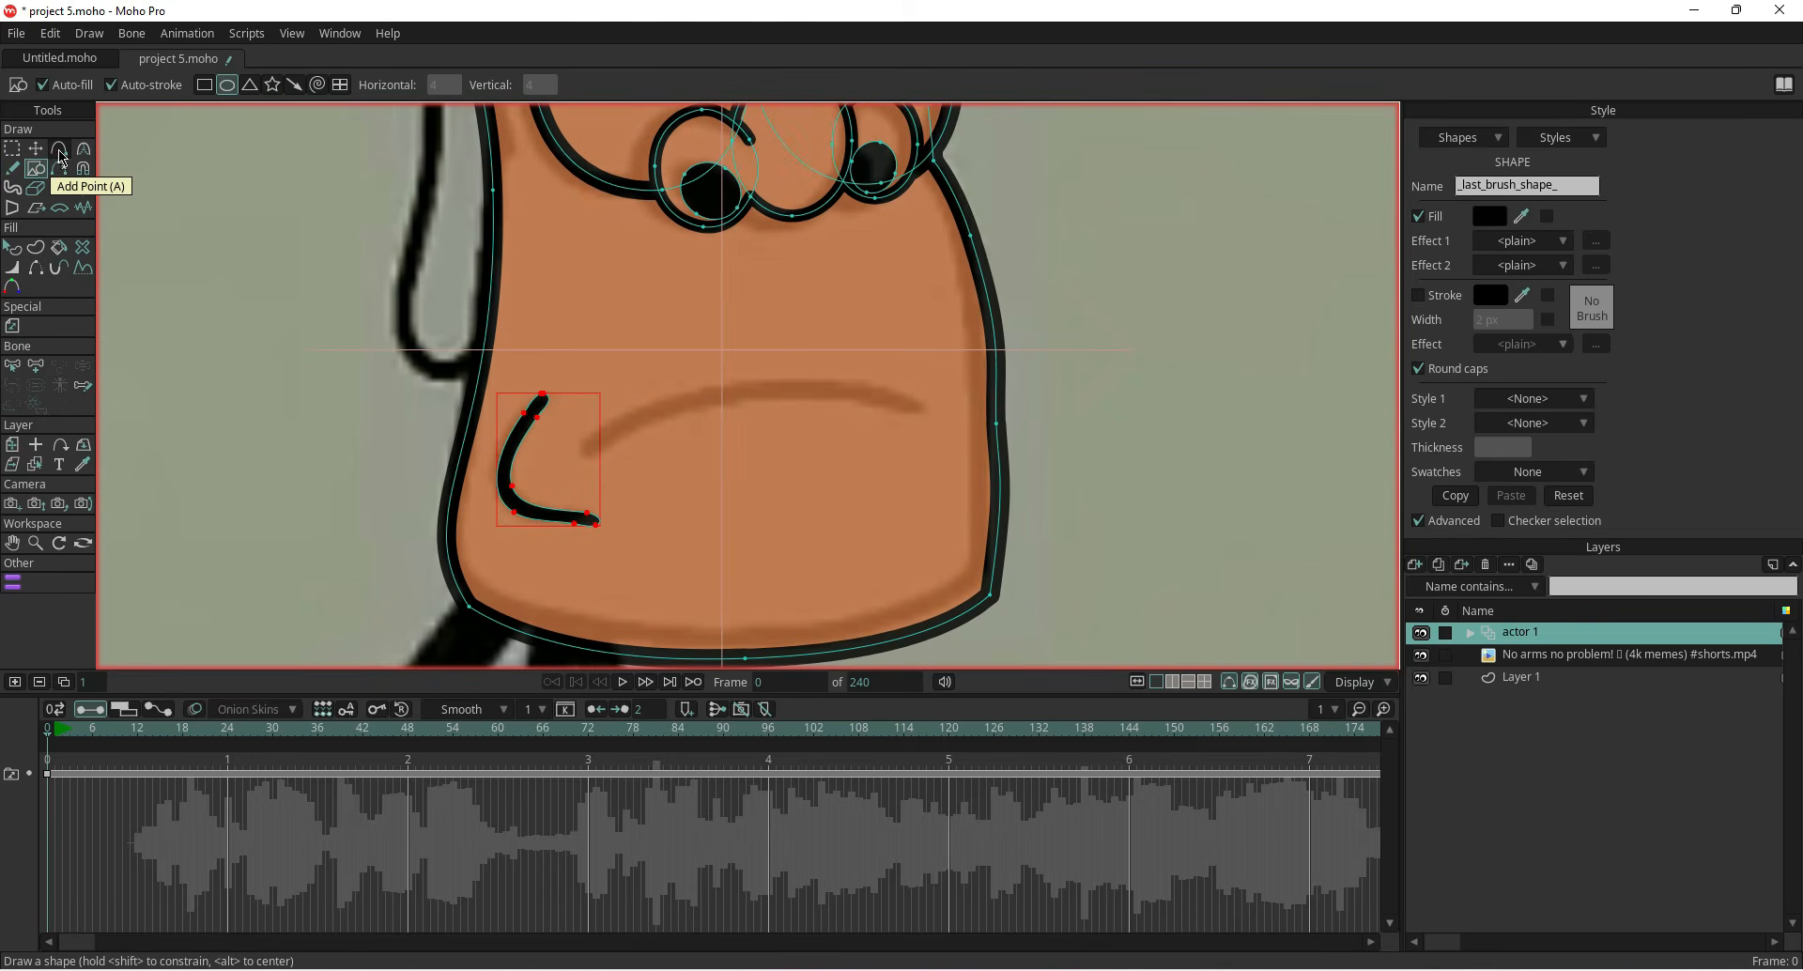
left_click(204, 84)
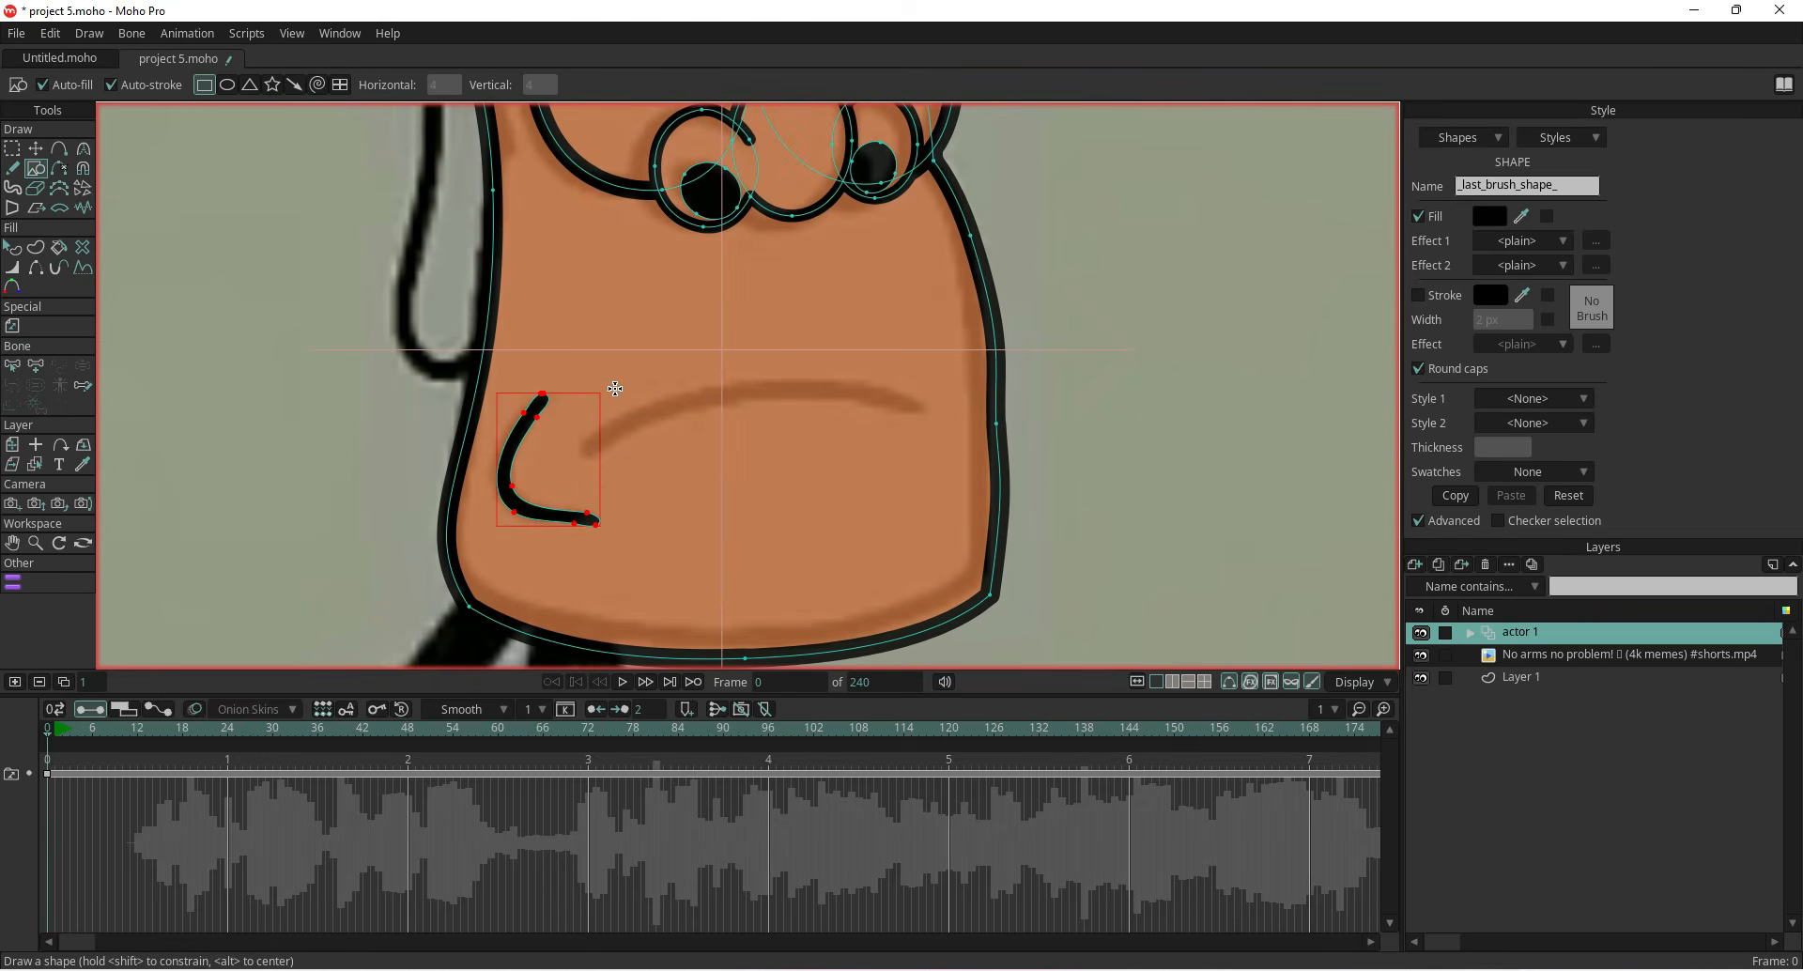
left_click_drag(571, 362, 914, 471)
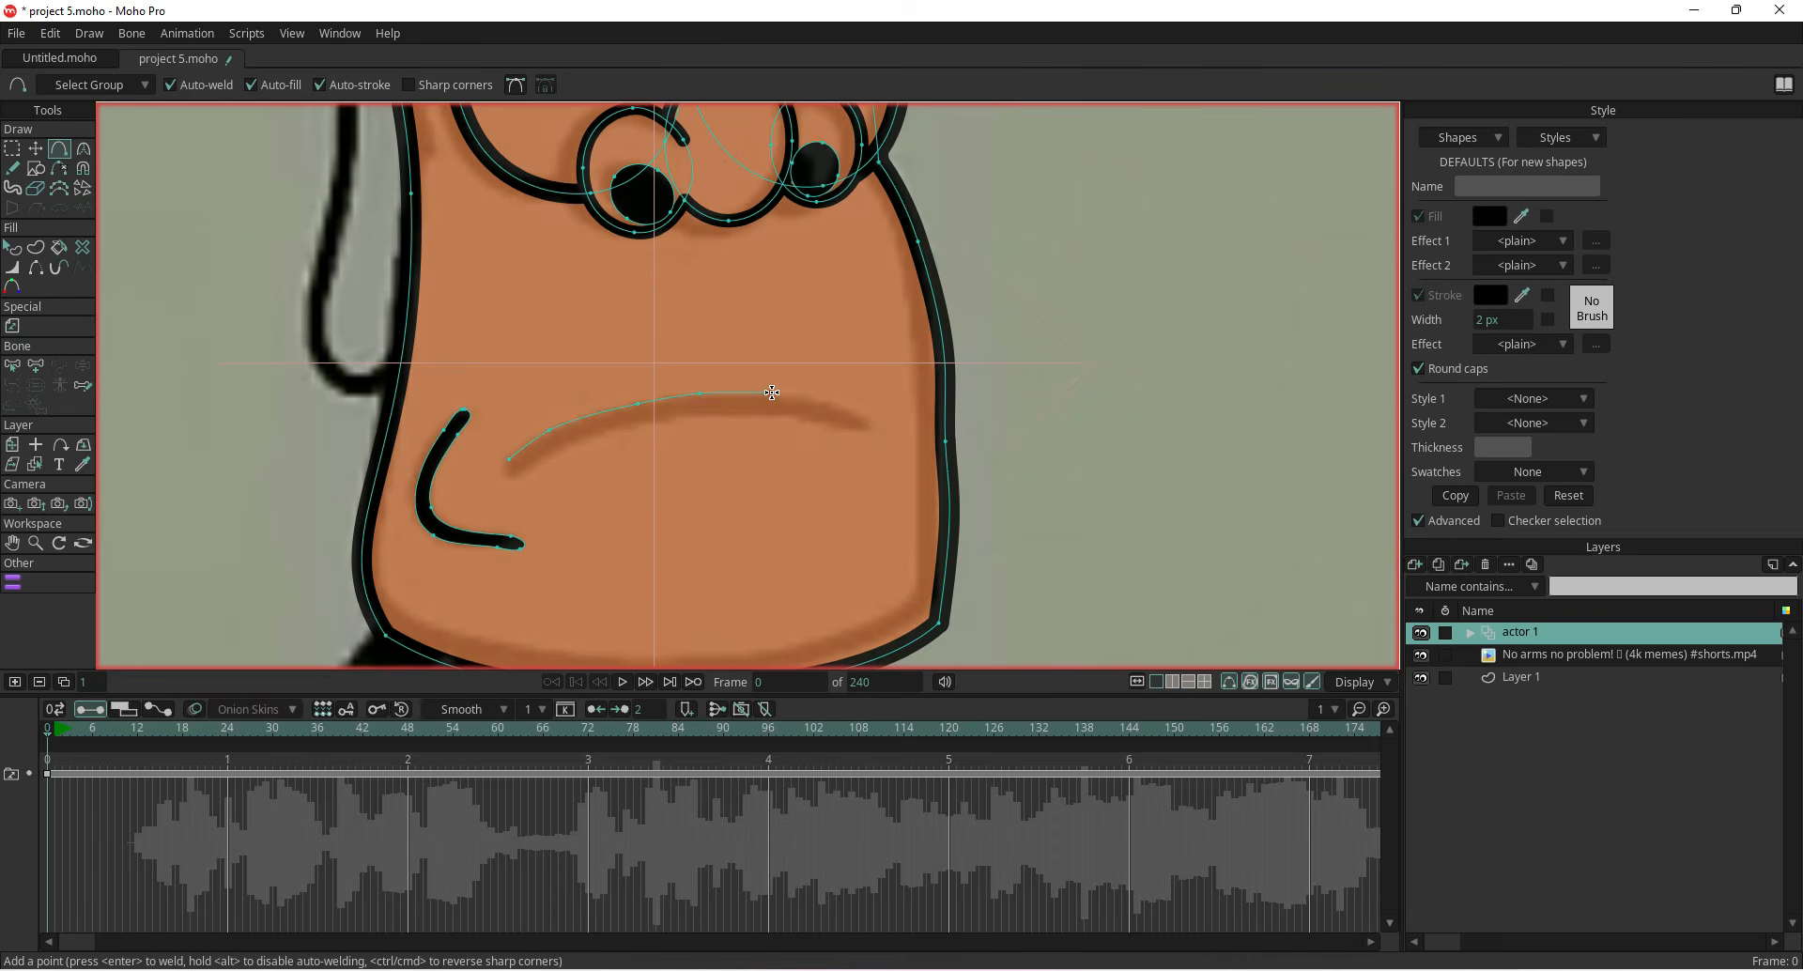
mouse_move(773, 391)
left_mouse_down()
mouse_move(871, 415)
mouse_move(671, 415)
mouse_move(524, 475)
left_mouse_up()
scroll(508, 483, "up", 5)
left_click(500, 453)
left_click(510, 422)
scroll(490, 464, "down", 5)
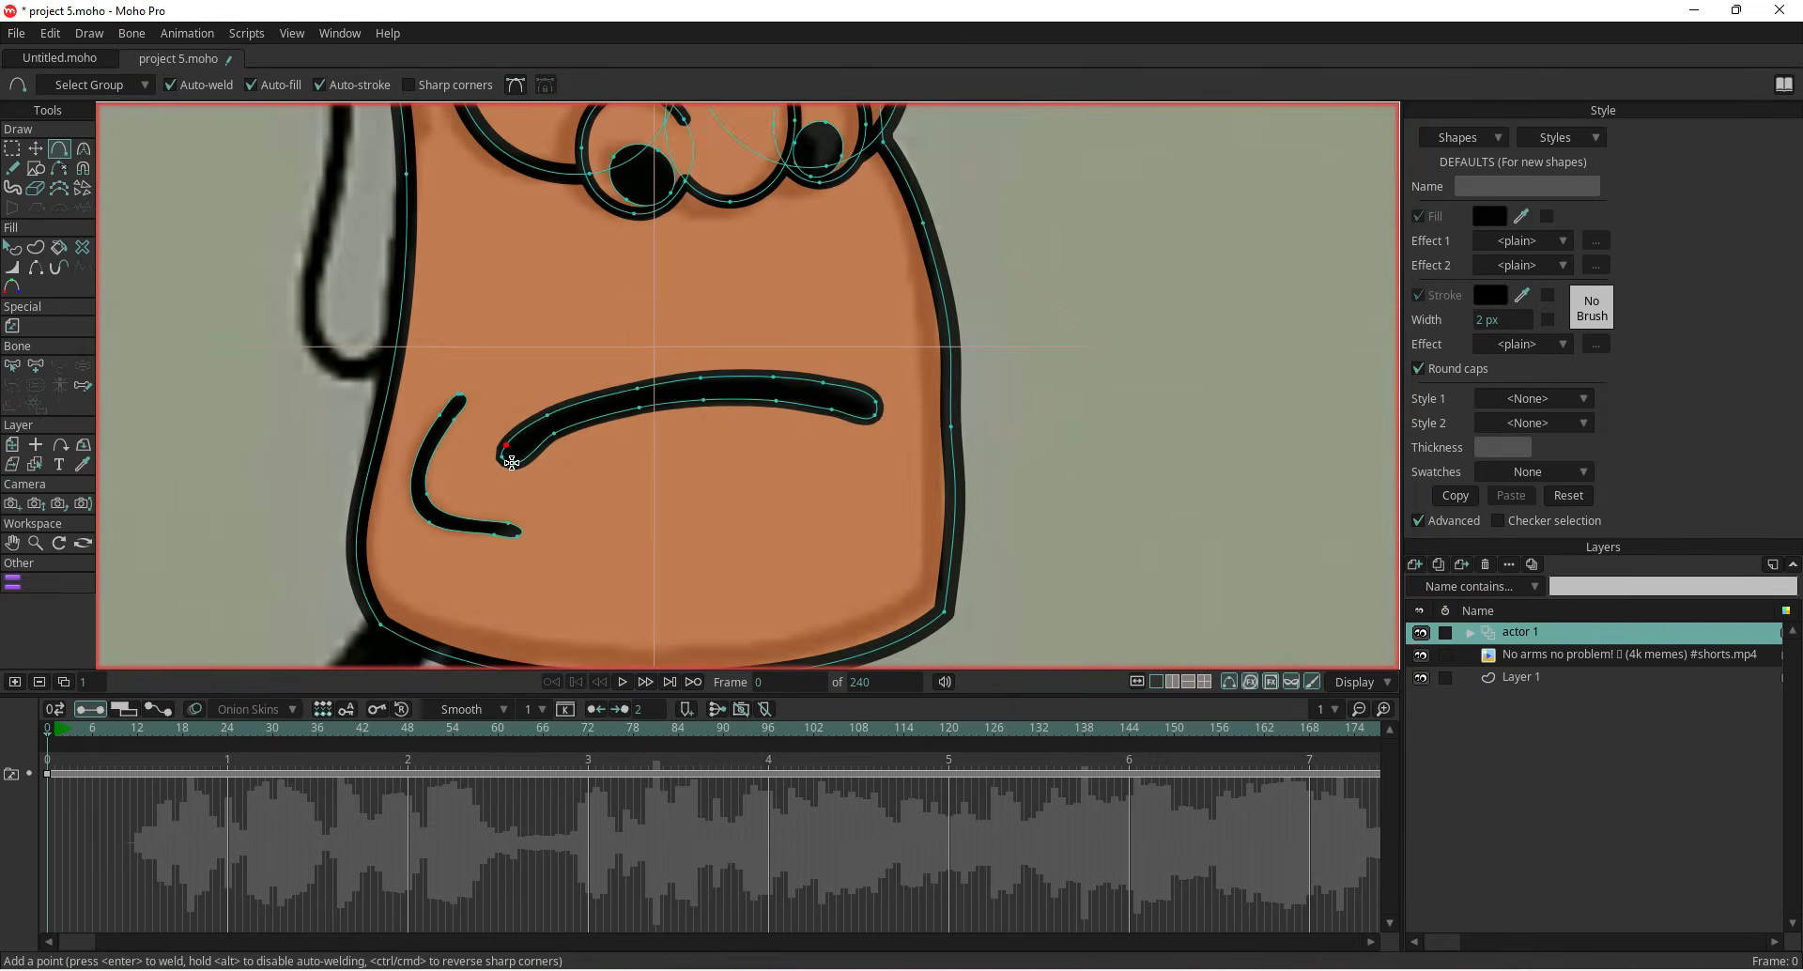
Select the mouth shape and turn off its stroke
left_click(13, 247)
left_click(516, 448)
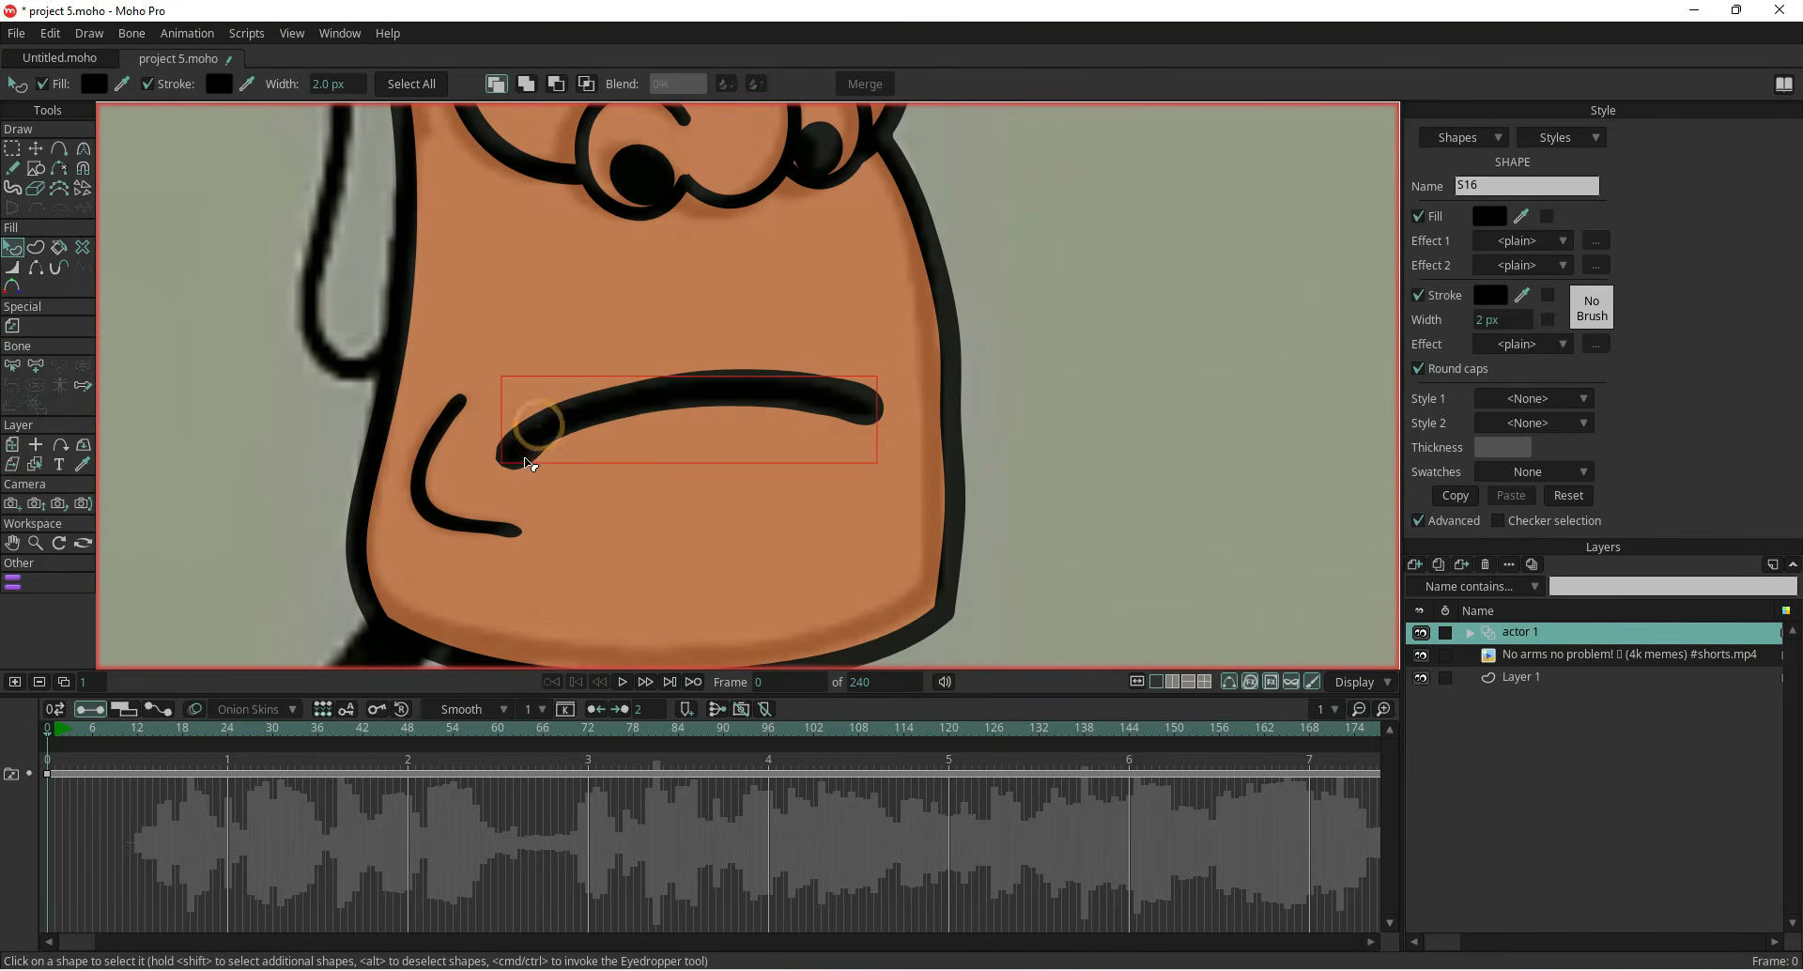
left_click(1420, 296)
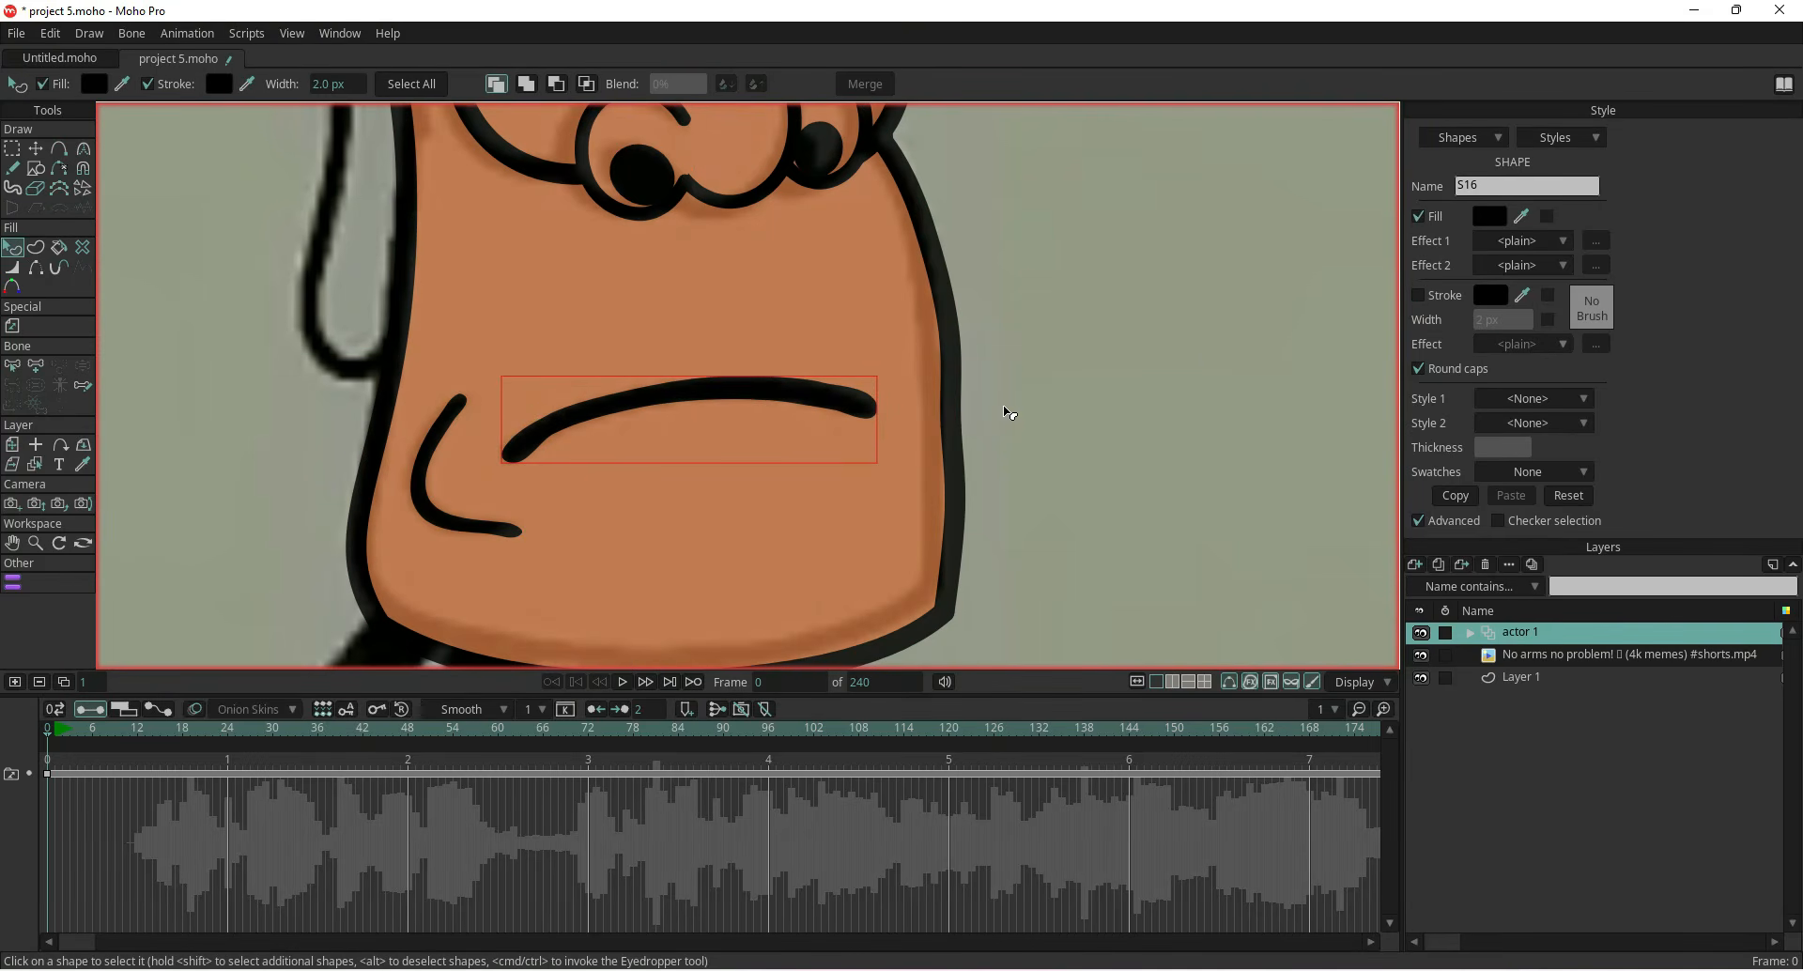
Brush a curved hair strand across the top of the head with the Blob Brush, redoing the first attempt
scroll(1001, 414, "down", 5)
scroll(869, 500, "up", 5)
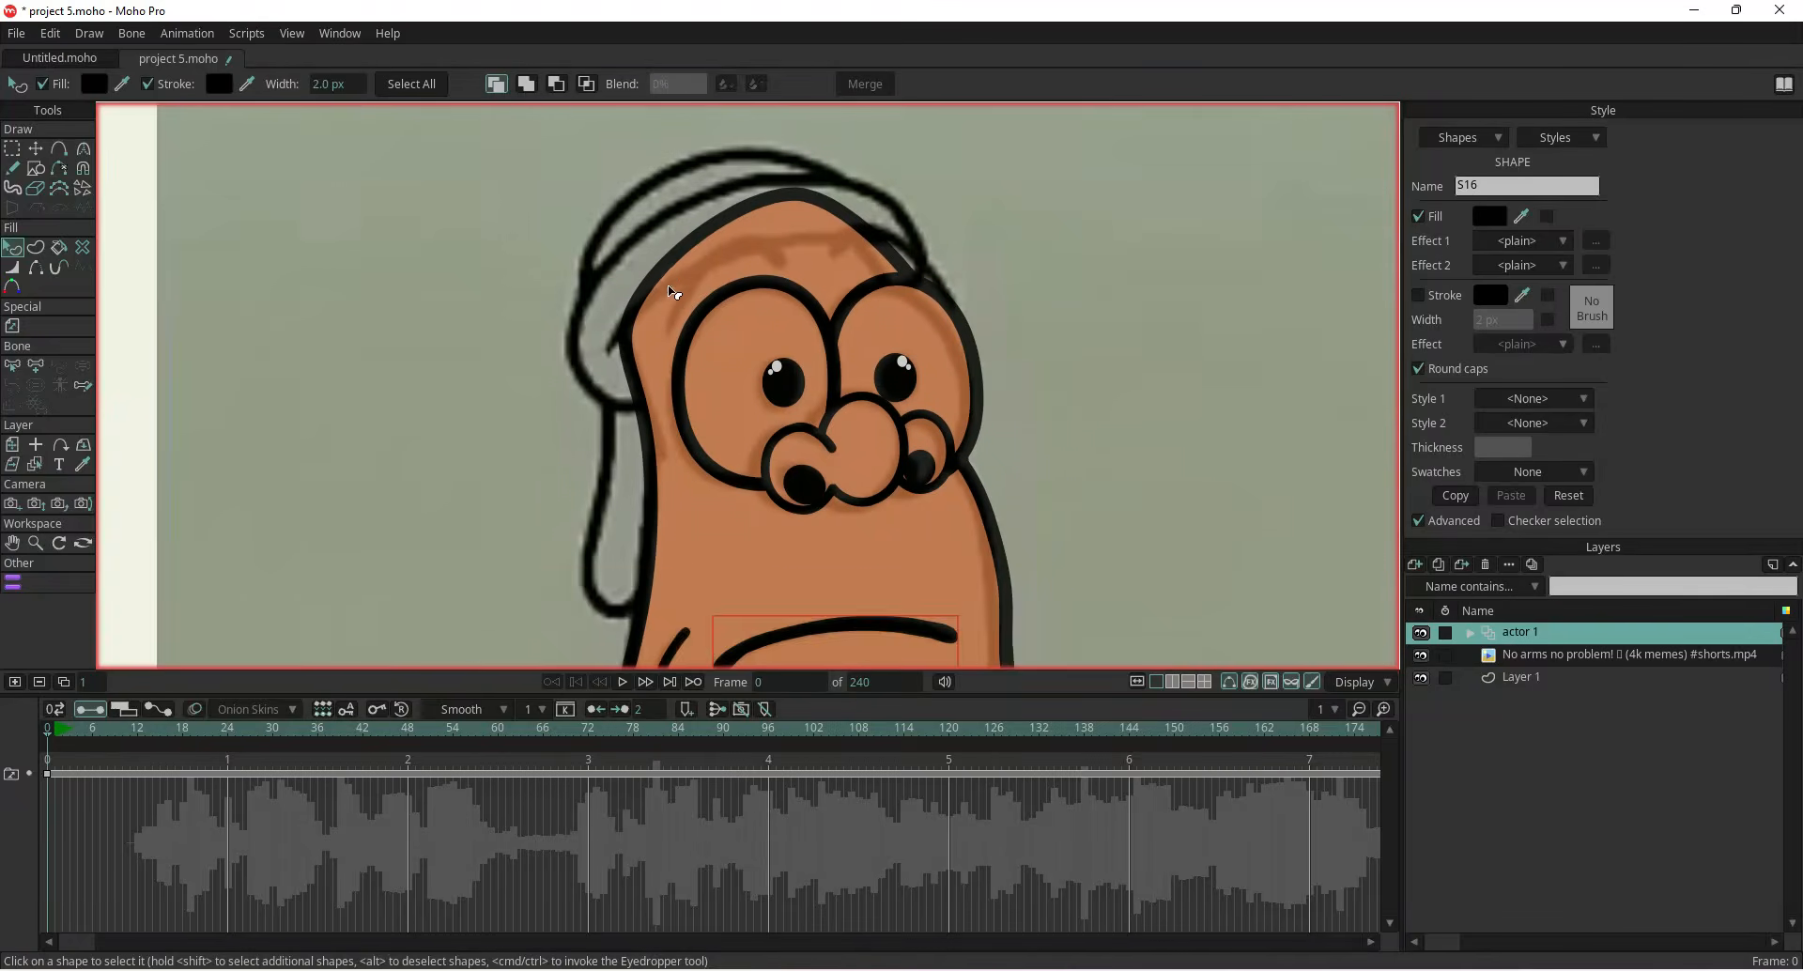
scroll(574, 343, "up", 1)
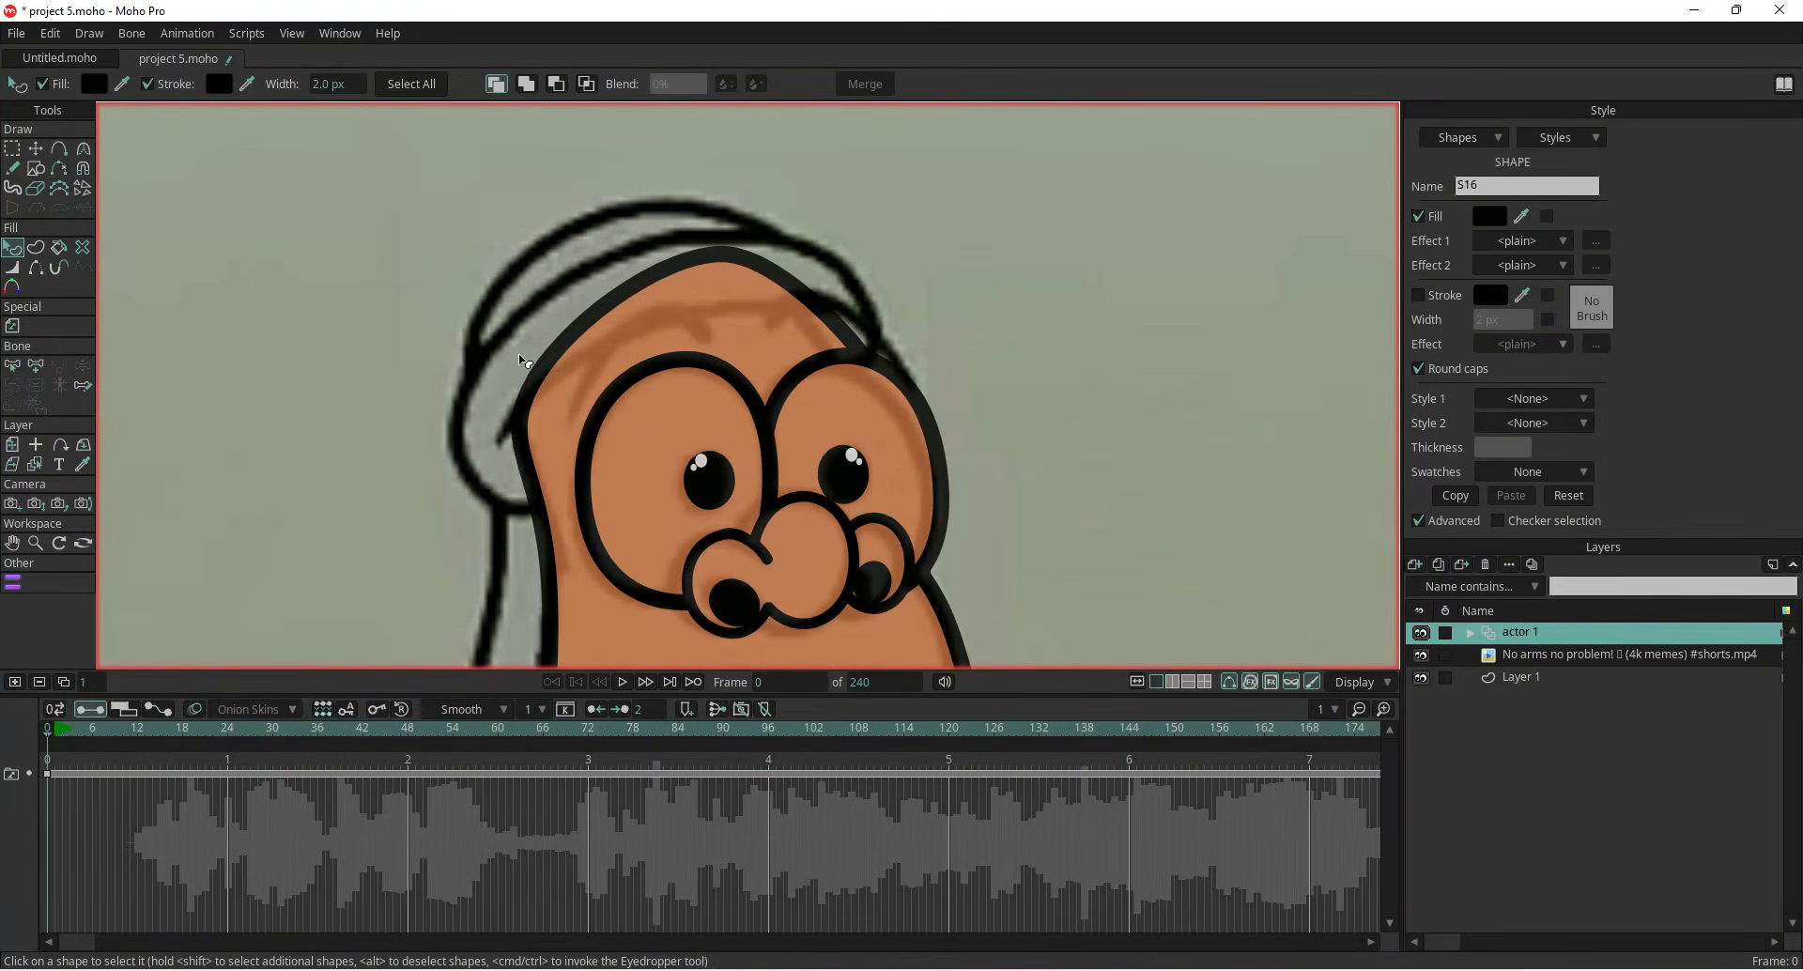
left_click(59, 148)
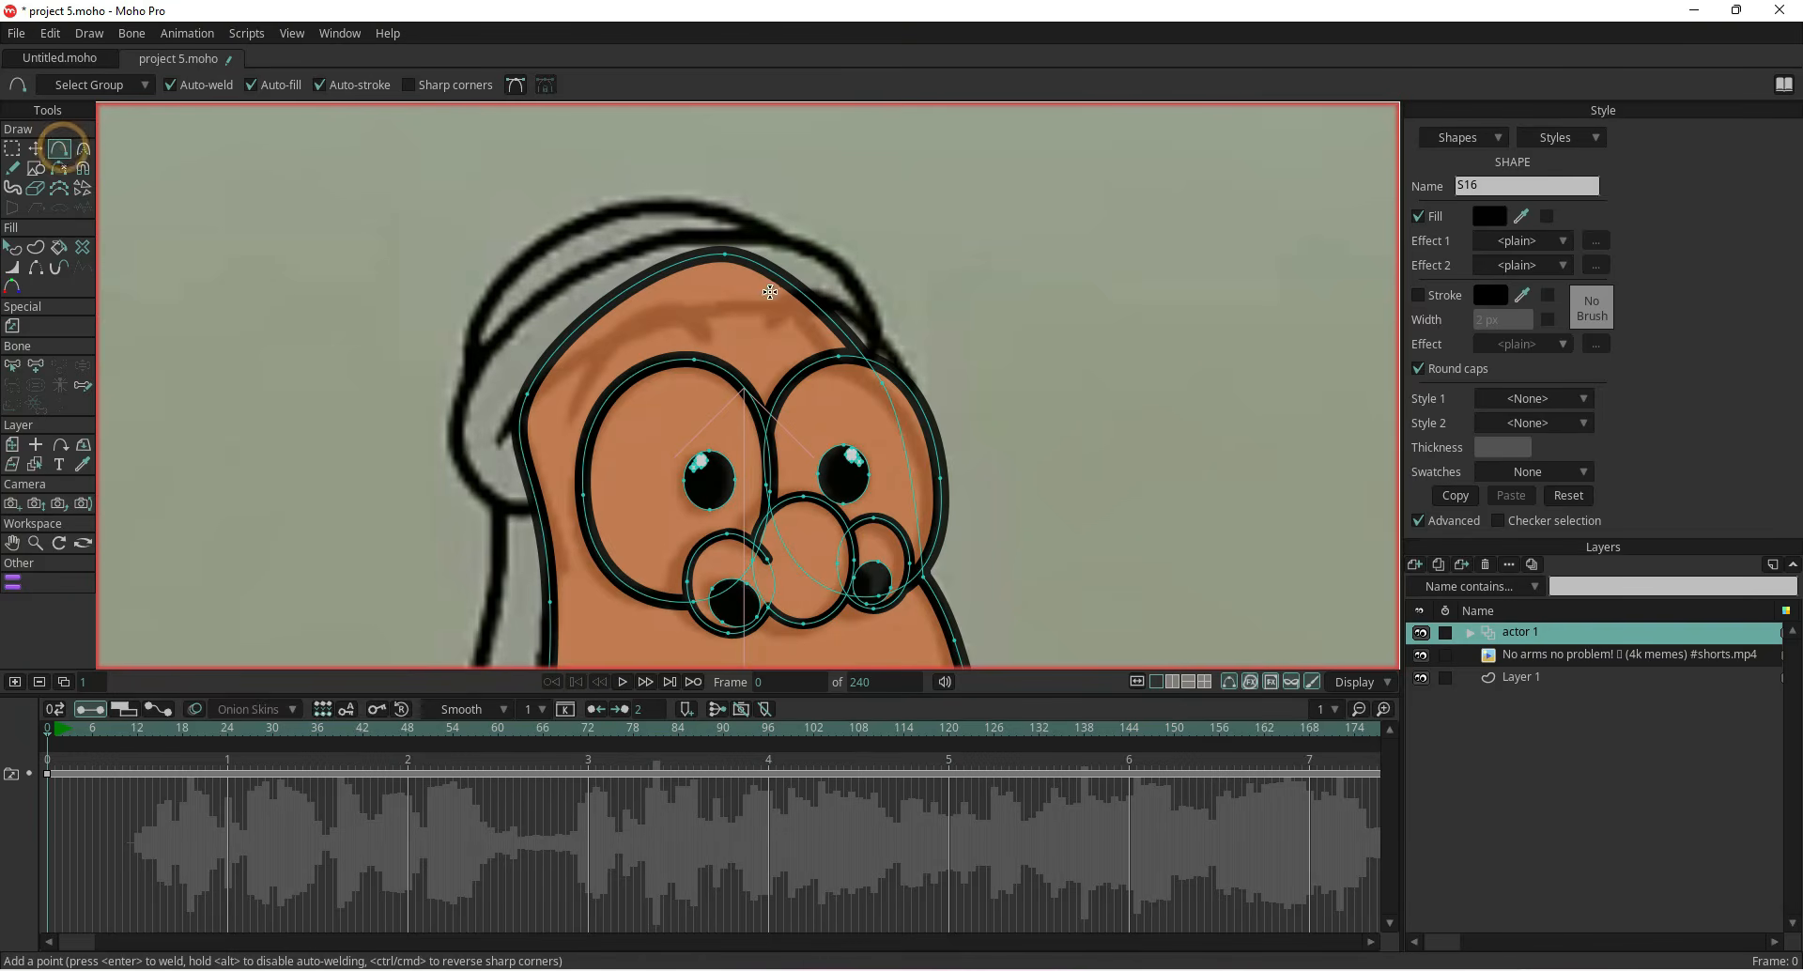
left_click(12, 188)
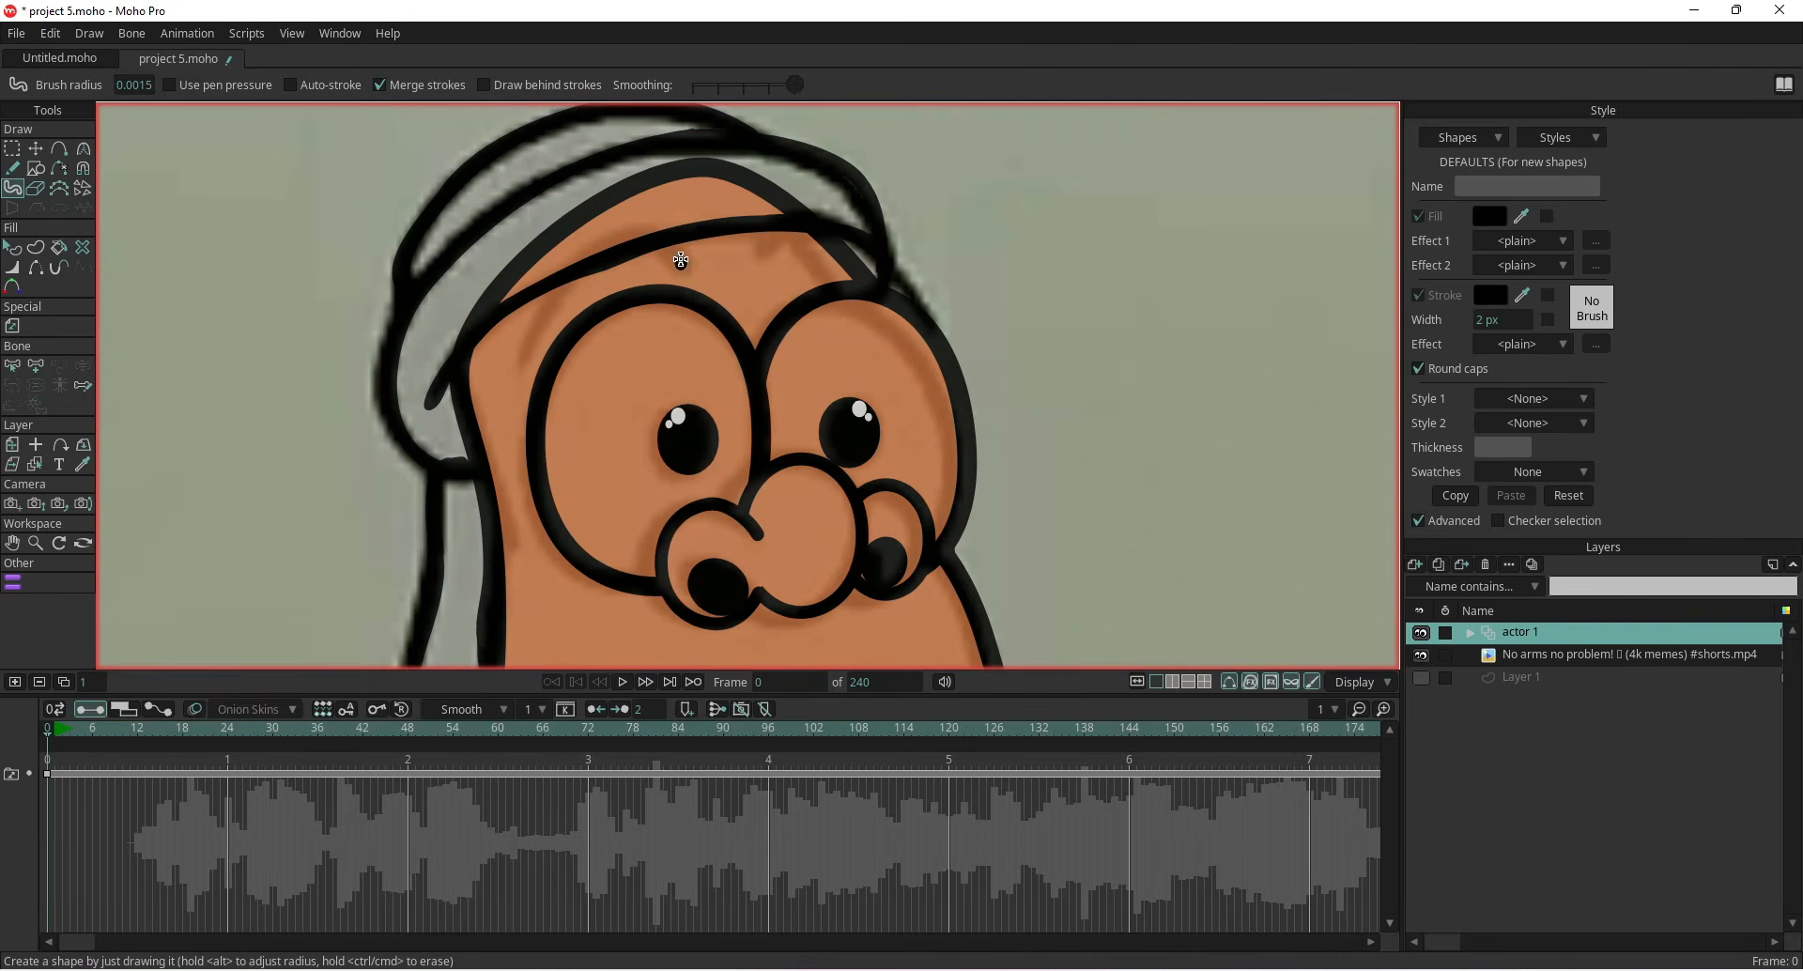
mouse_move(681, 260)
left_mouse_down()
mouse_move(658, 235)
mouse_move(616, 236)
mouse_move(551, 296)
left_mouse_up()
key("ctrl+z")
mouse_move(523, 355)
left_mouse_down()
mouse_move(636, 243)
mouse_move(681, 270)
mouse_move(798, 219)
mouse_move(920, 256)
left_mouse_up()
Delete the stray shape along the head's left side and briefly hide the reference video to check
left_click(35, 149)
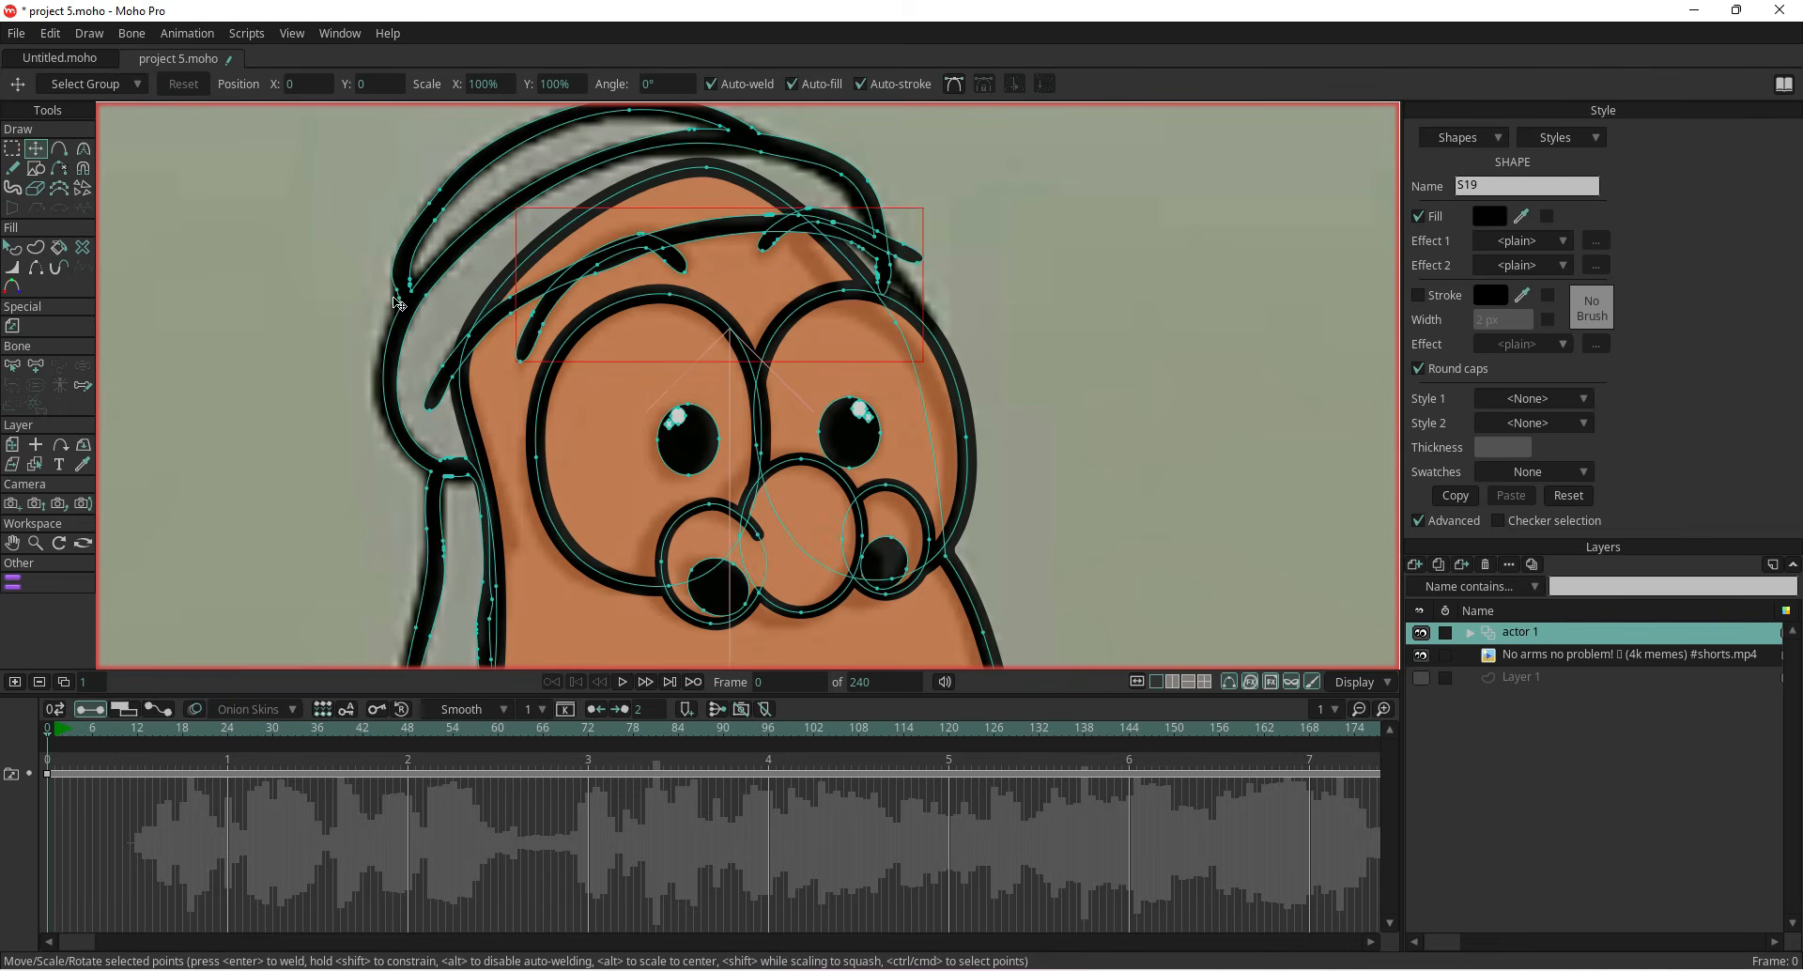
left_click(397, 300)
scroll(313, 270, "down", 3)
left_click_drag(313, 270, 478, 326)
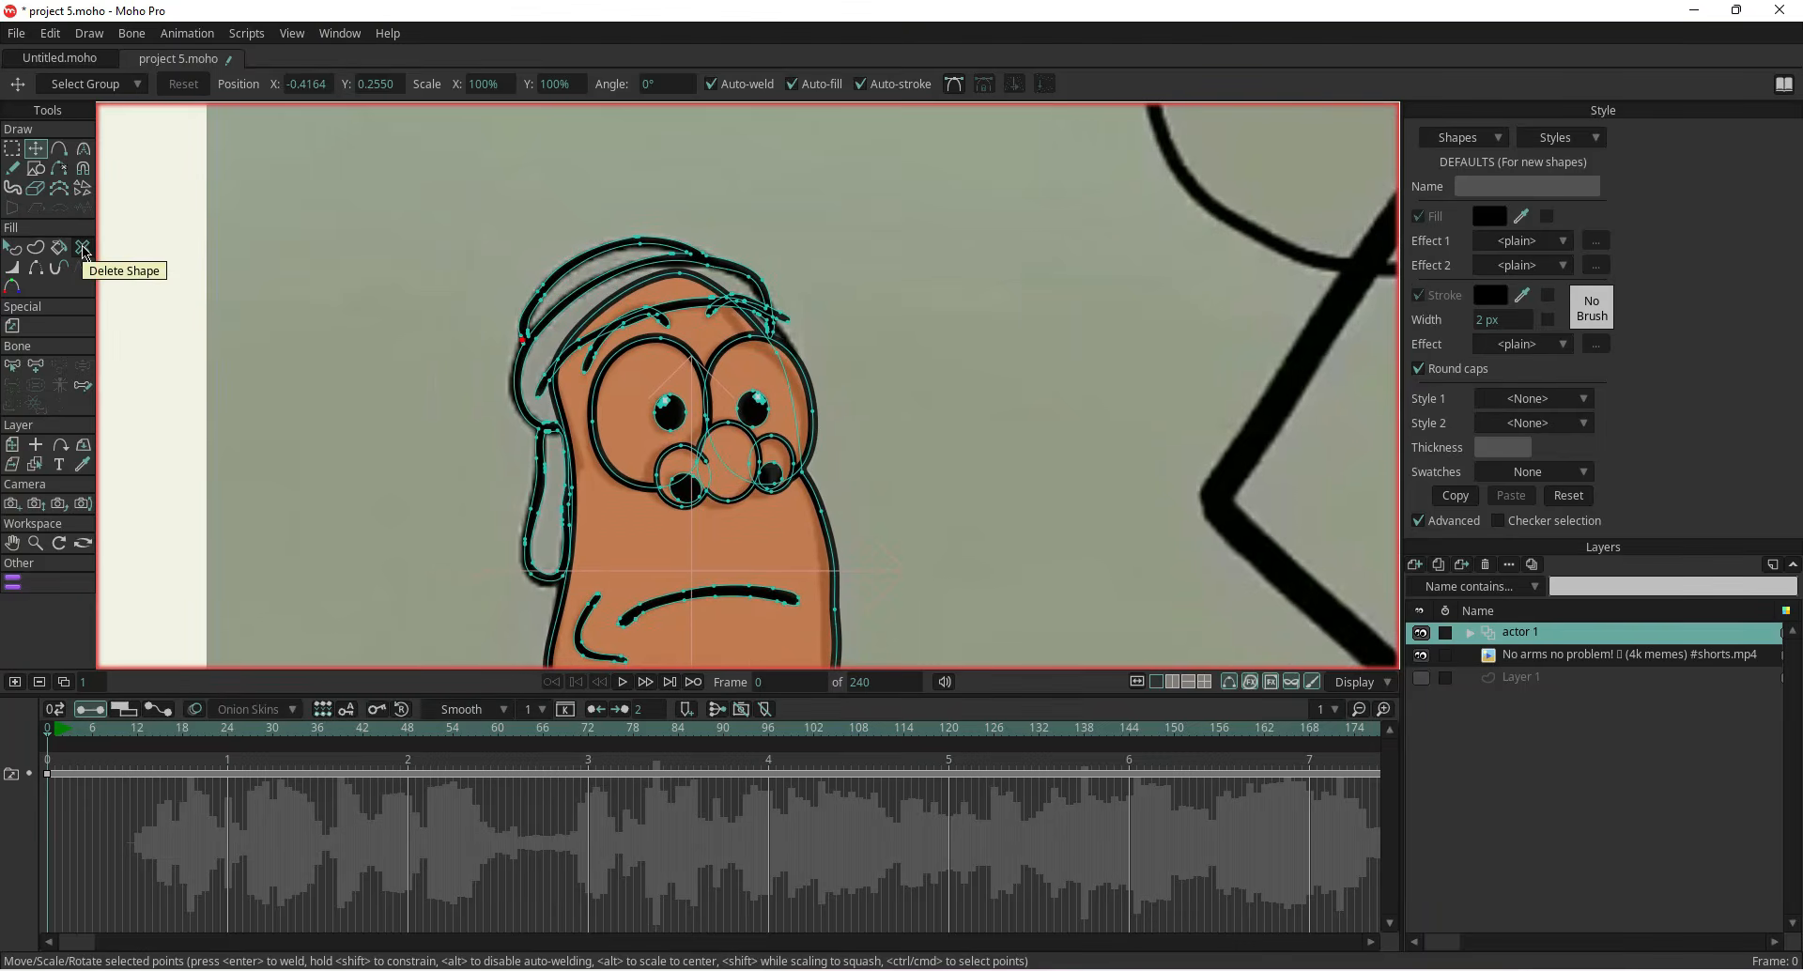
left_click(82, 248)
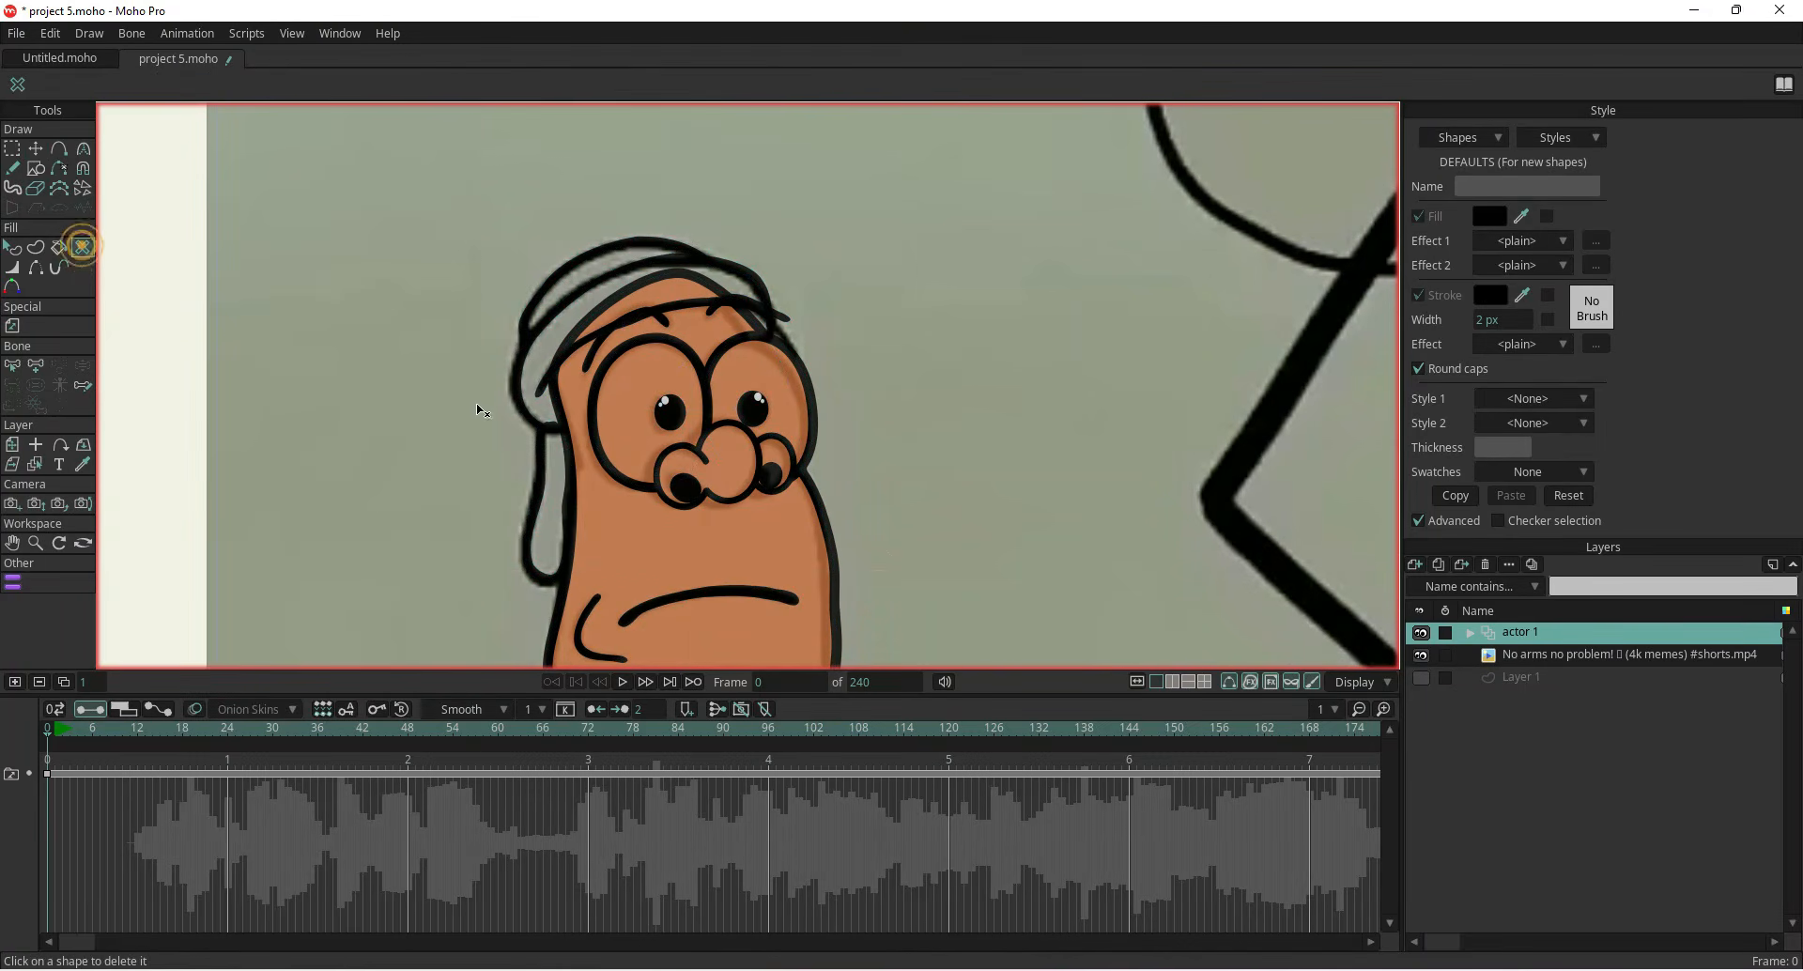
left_click(542, 486)
left_click(1421, 655)
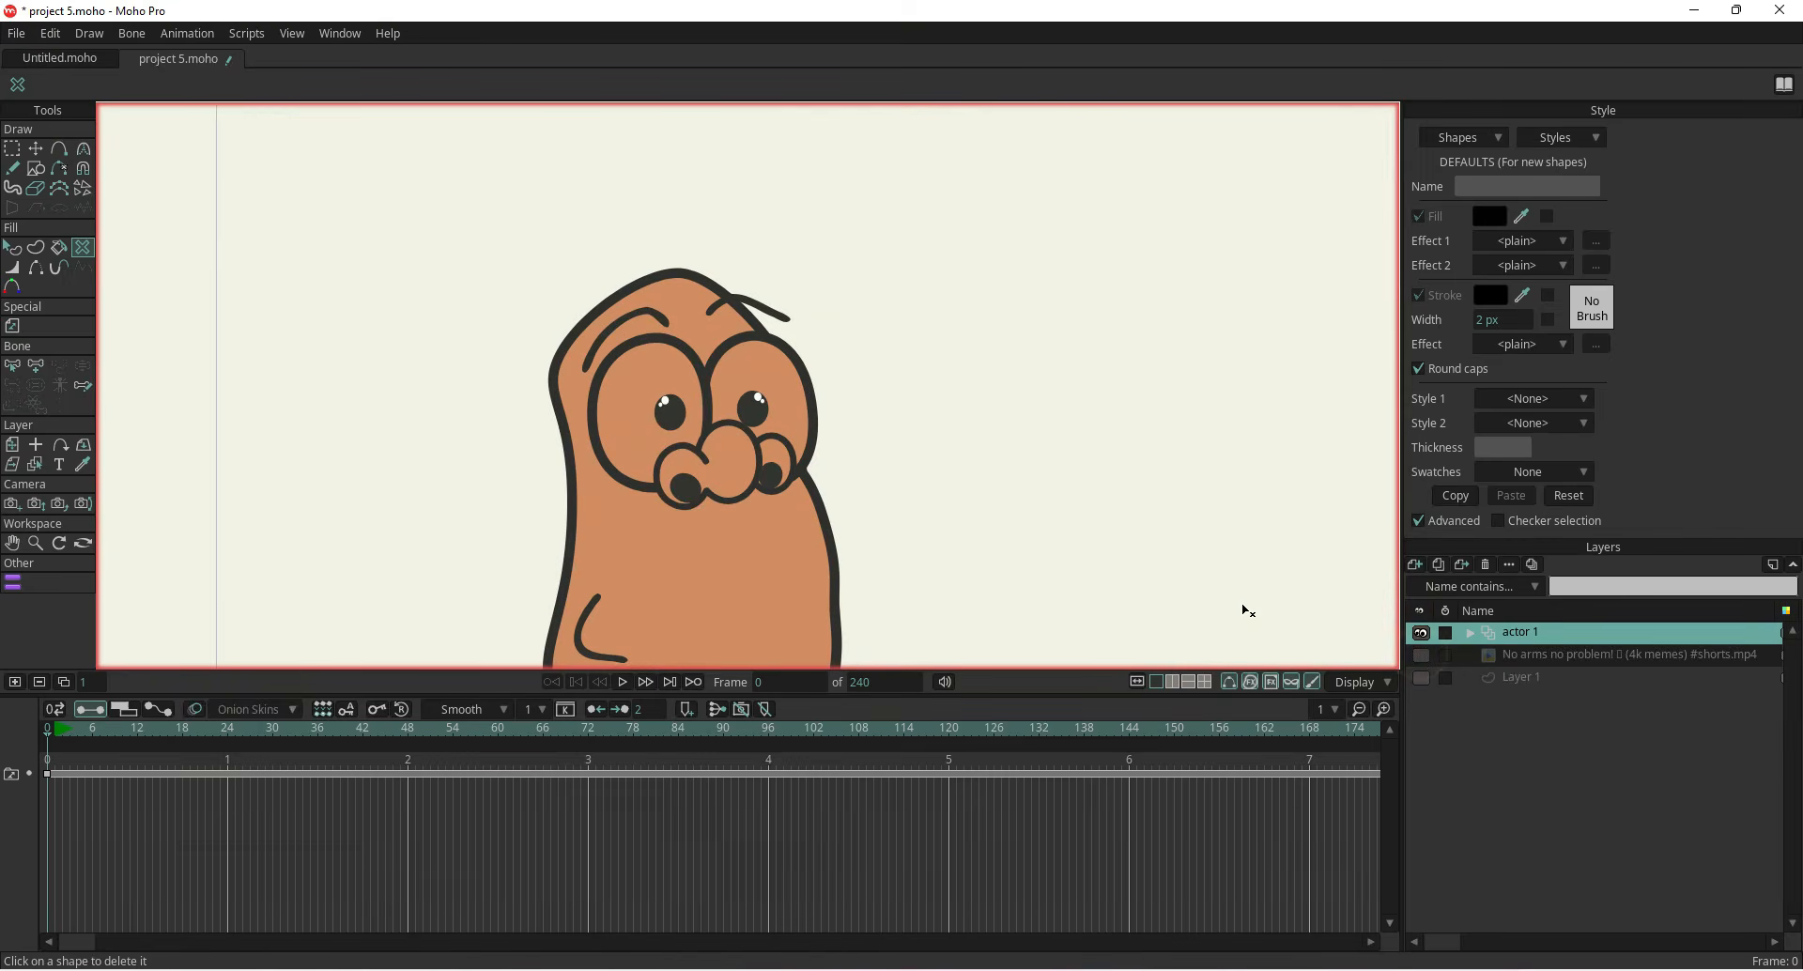
left_click(1421, 654)
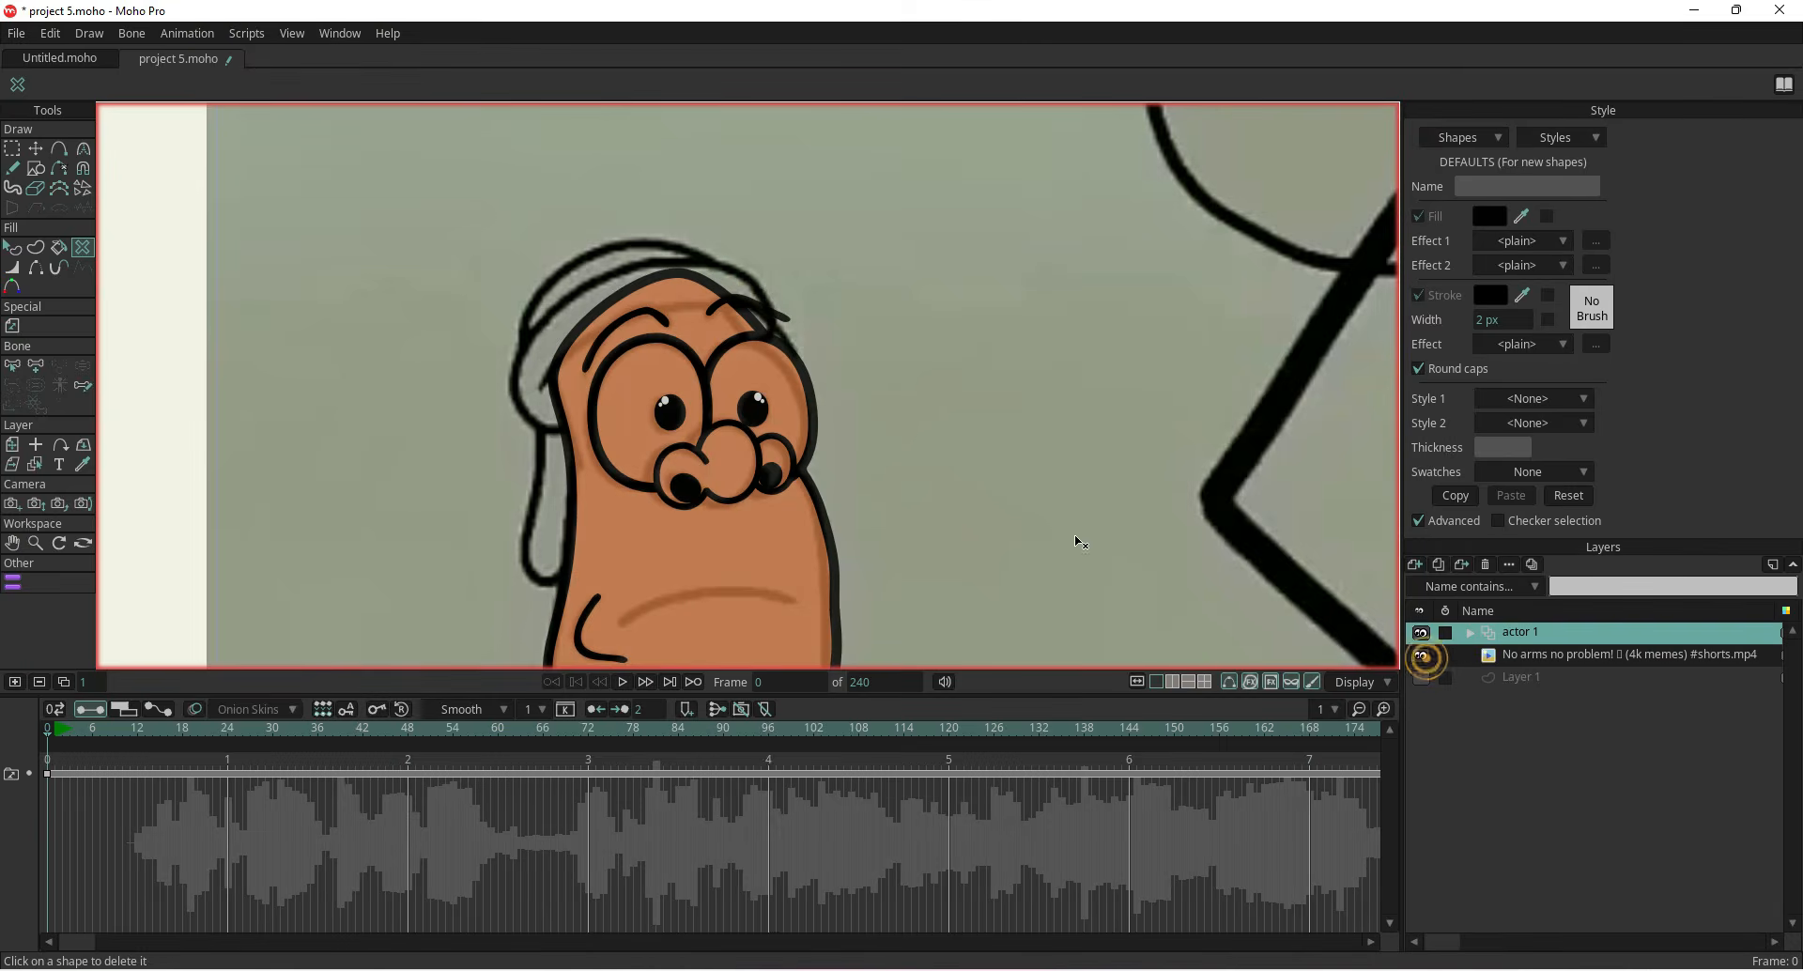
Delete unwanted curve segments along the head's left outline and the hair strands with the Delete Edge tool
left_click(58, 148)
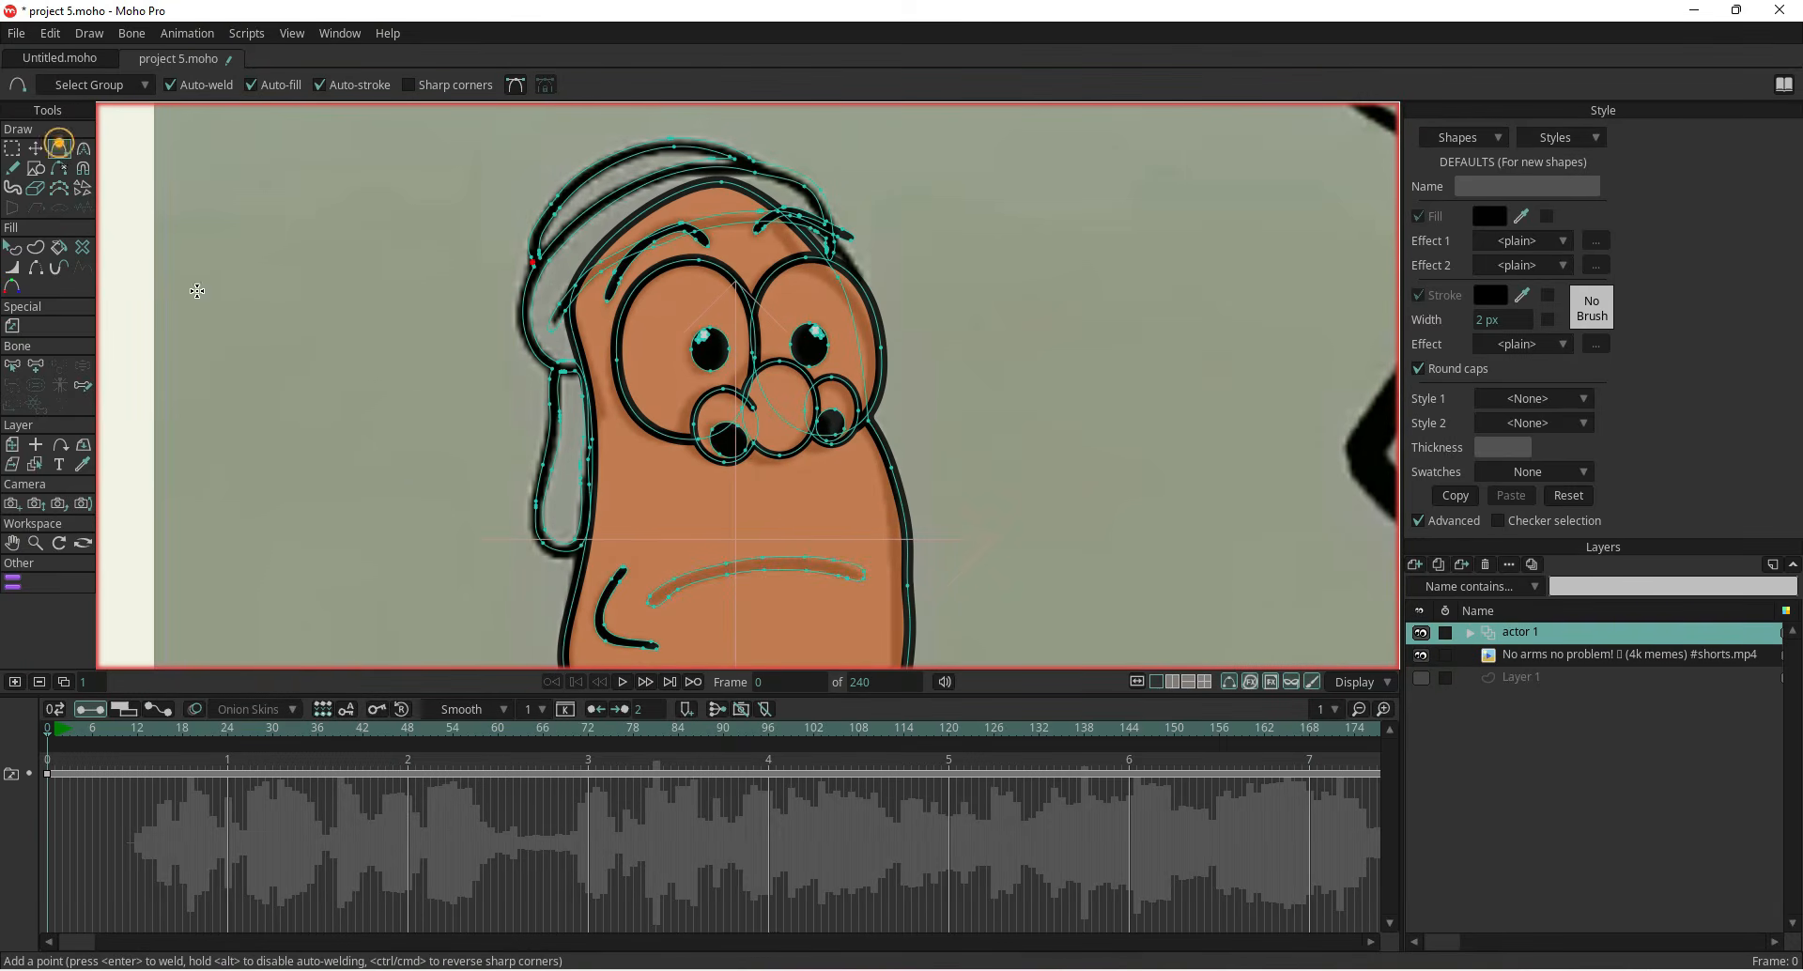
left_click(58, 168)
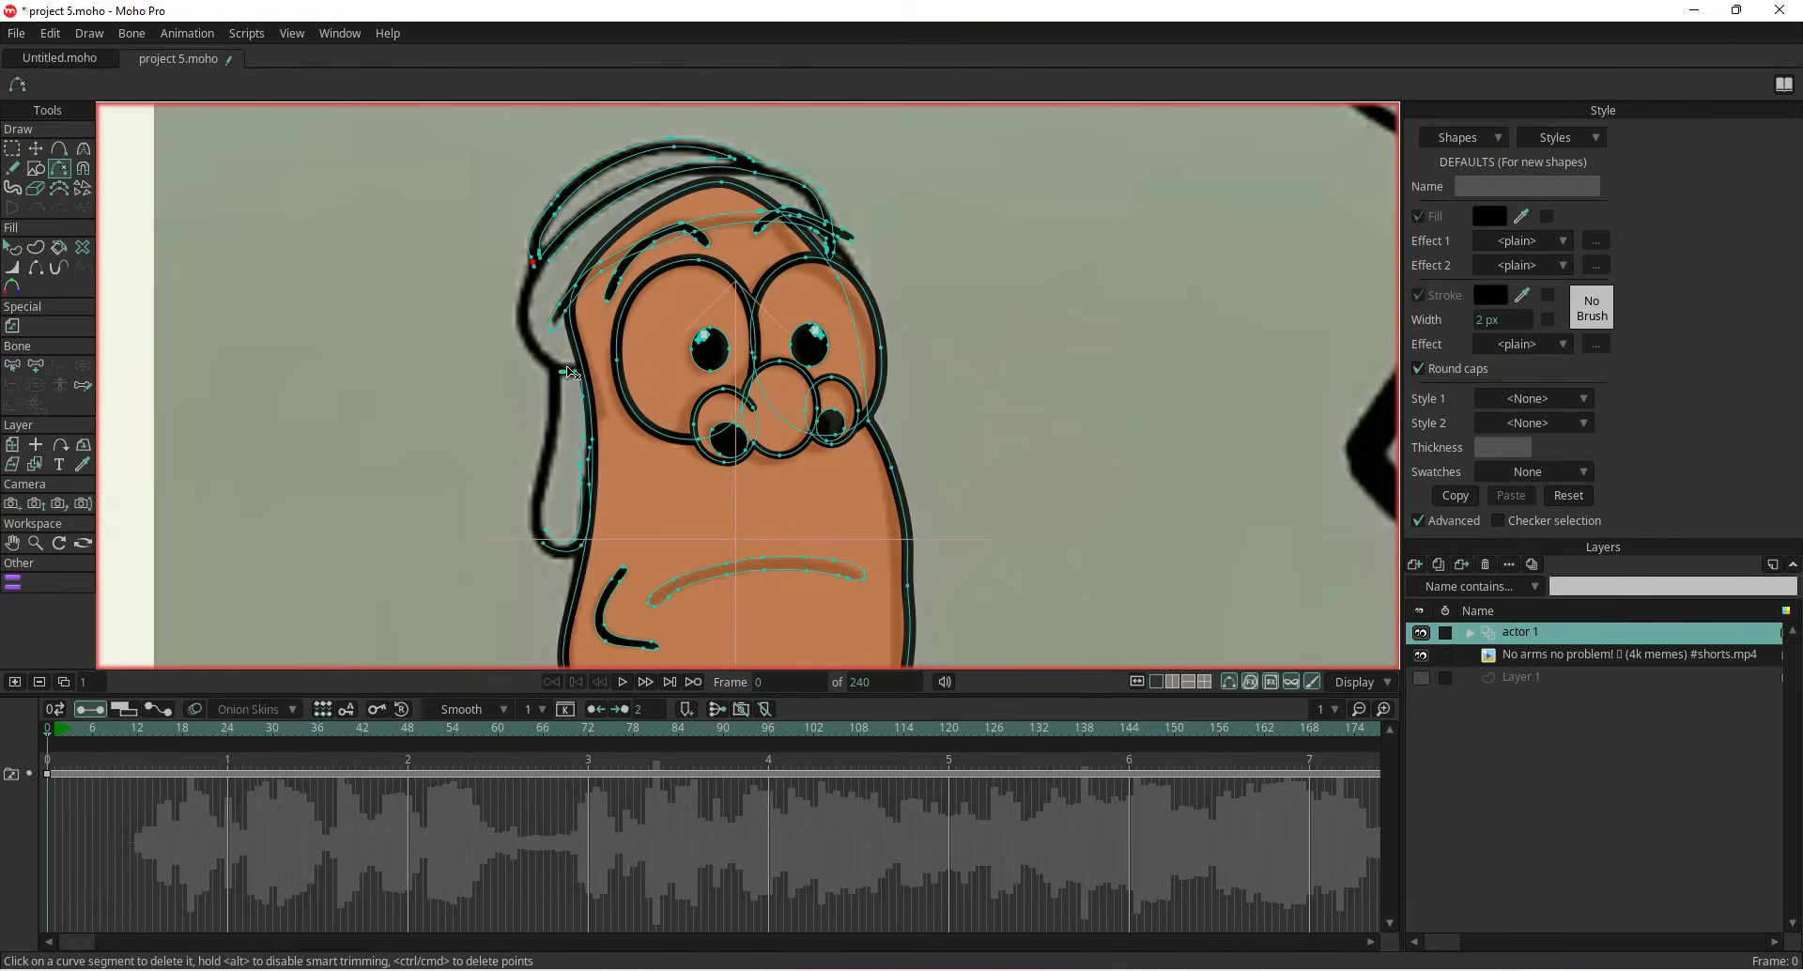
scroll(572, 429, "up", 3)
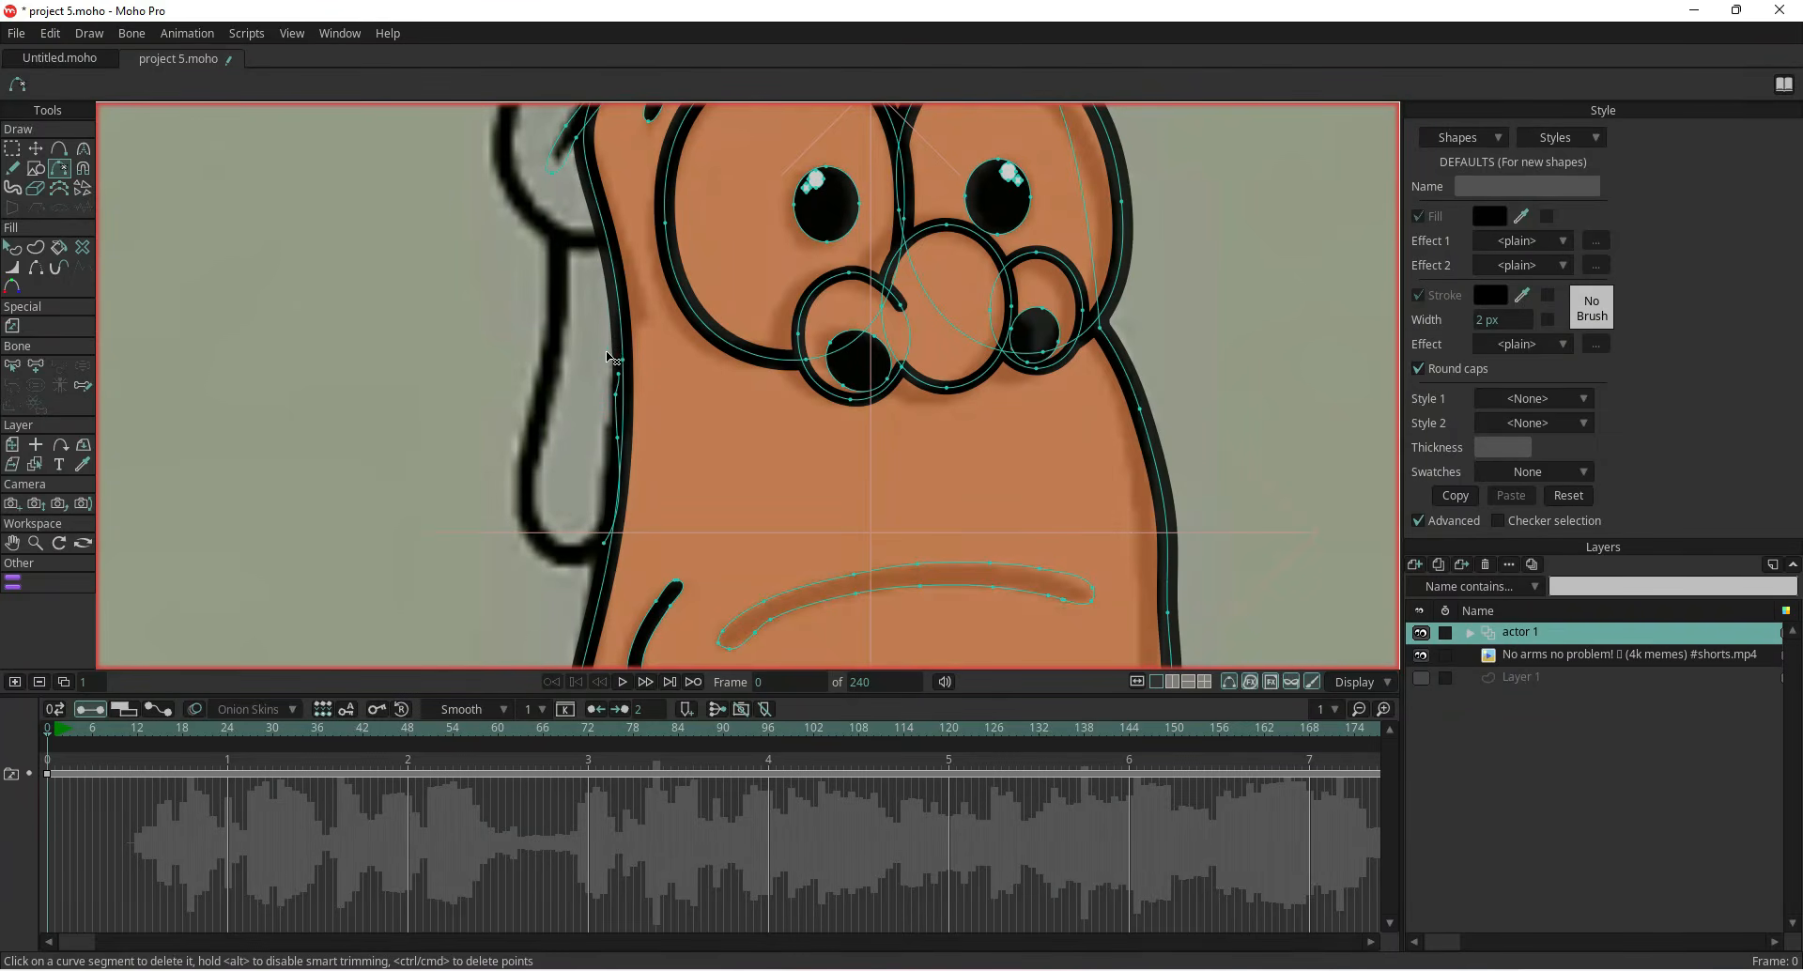
left_click_drag(545, 299, 571, 604)
left_click(532, 384)
left_click(580, 279)
left_click(588, 252)
left_click(555, 363)
left_click(571, 345)
left_click(589, 340)
left_click(881, 160)
left_click(879, 172)
left_click(871, 185)
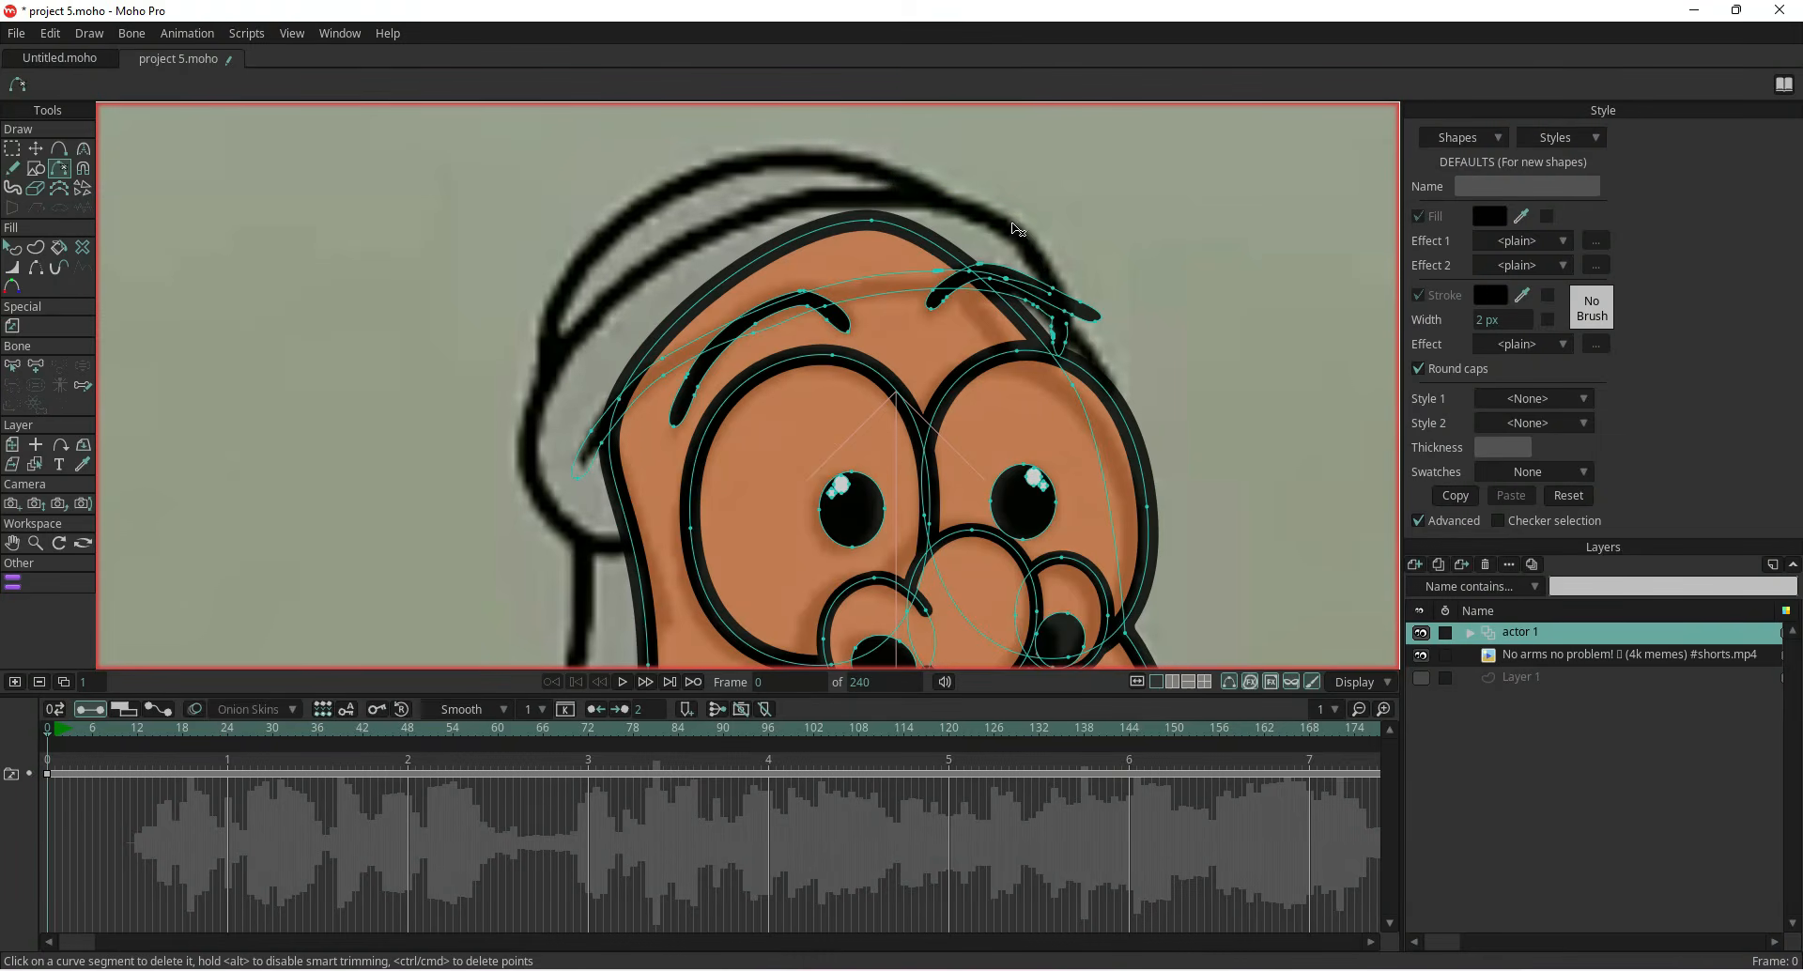
Delete the overlapping curve segments where the hair strands cross the top of the head outline
scroll(1018, 229, "up", 3)
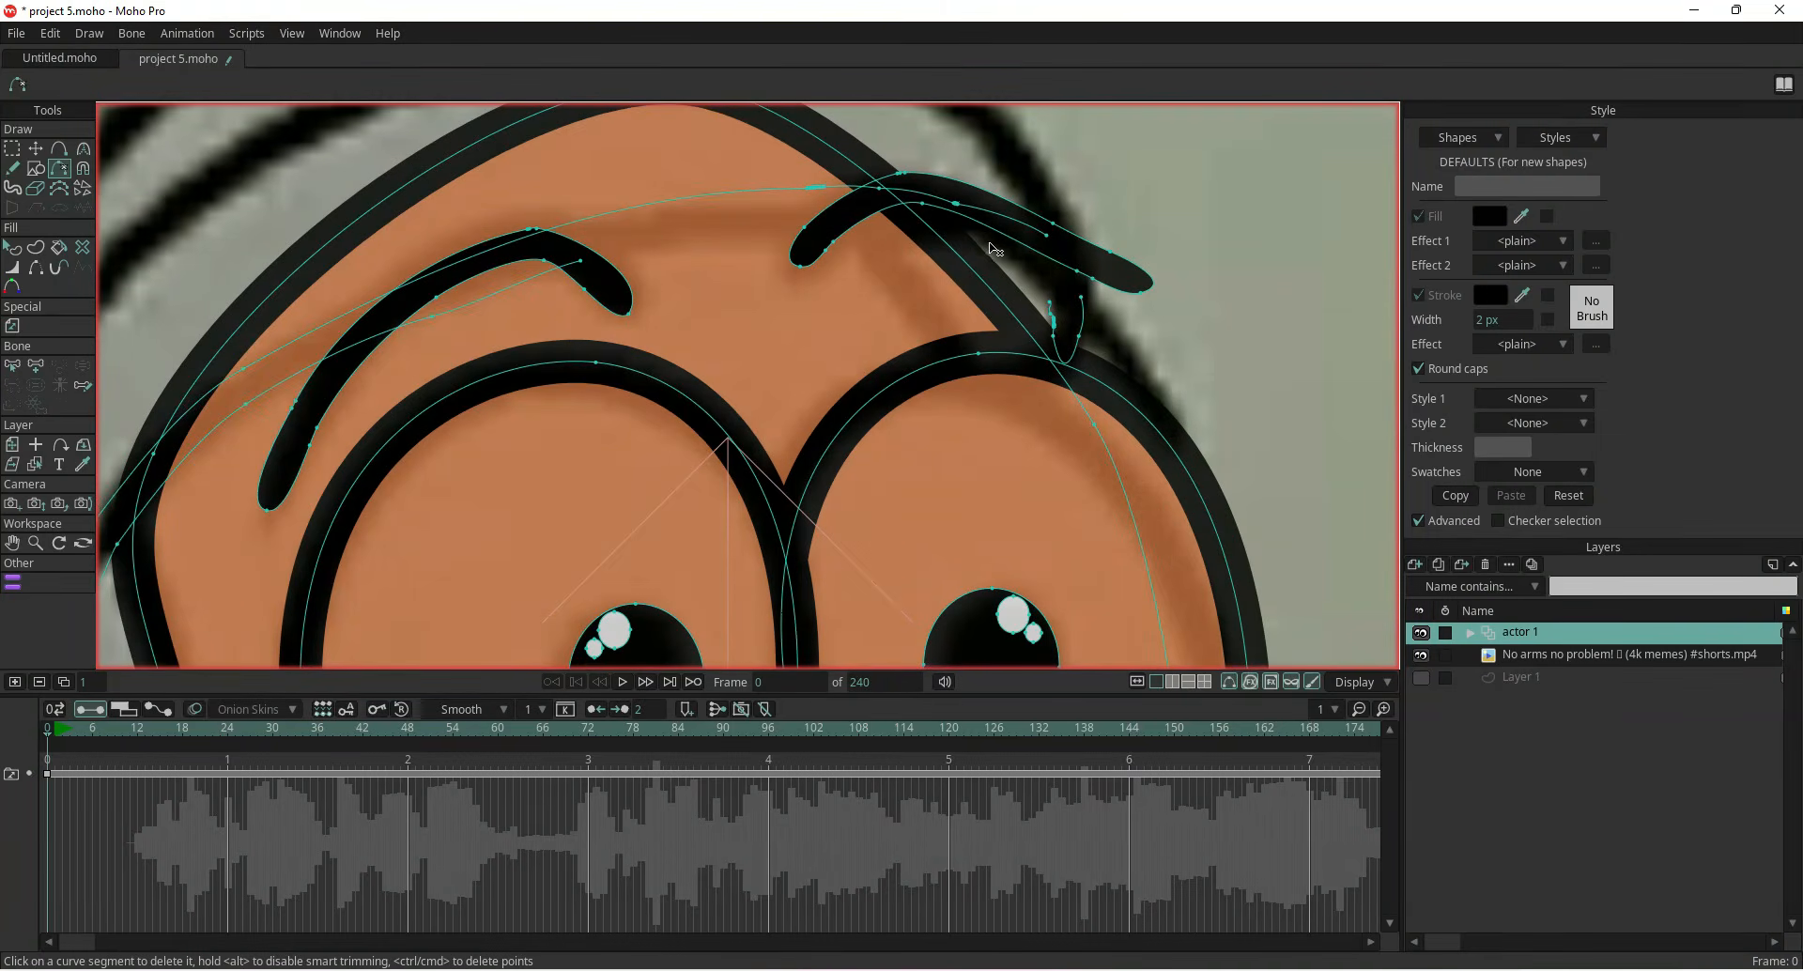
left_click(1050, 310)
left_click(1080, 316)
left_click(819, 187)
left_click(582, 263)
left_click(427, 317)
left_click_drag(459, 362, 906, 255)
left_click(685, 299)
left_click(695, 270)
left_click(566, 439)
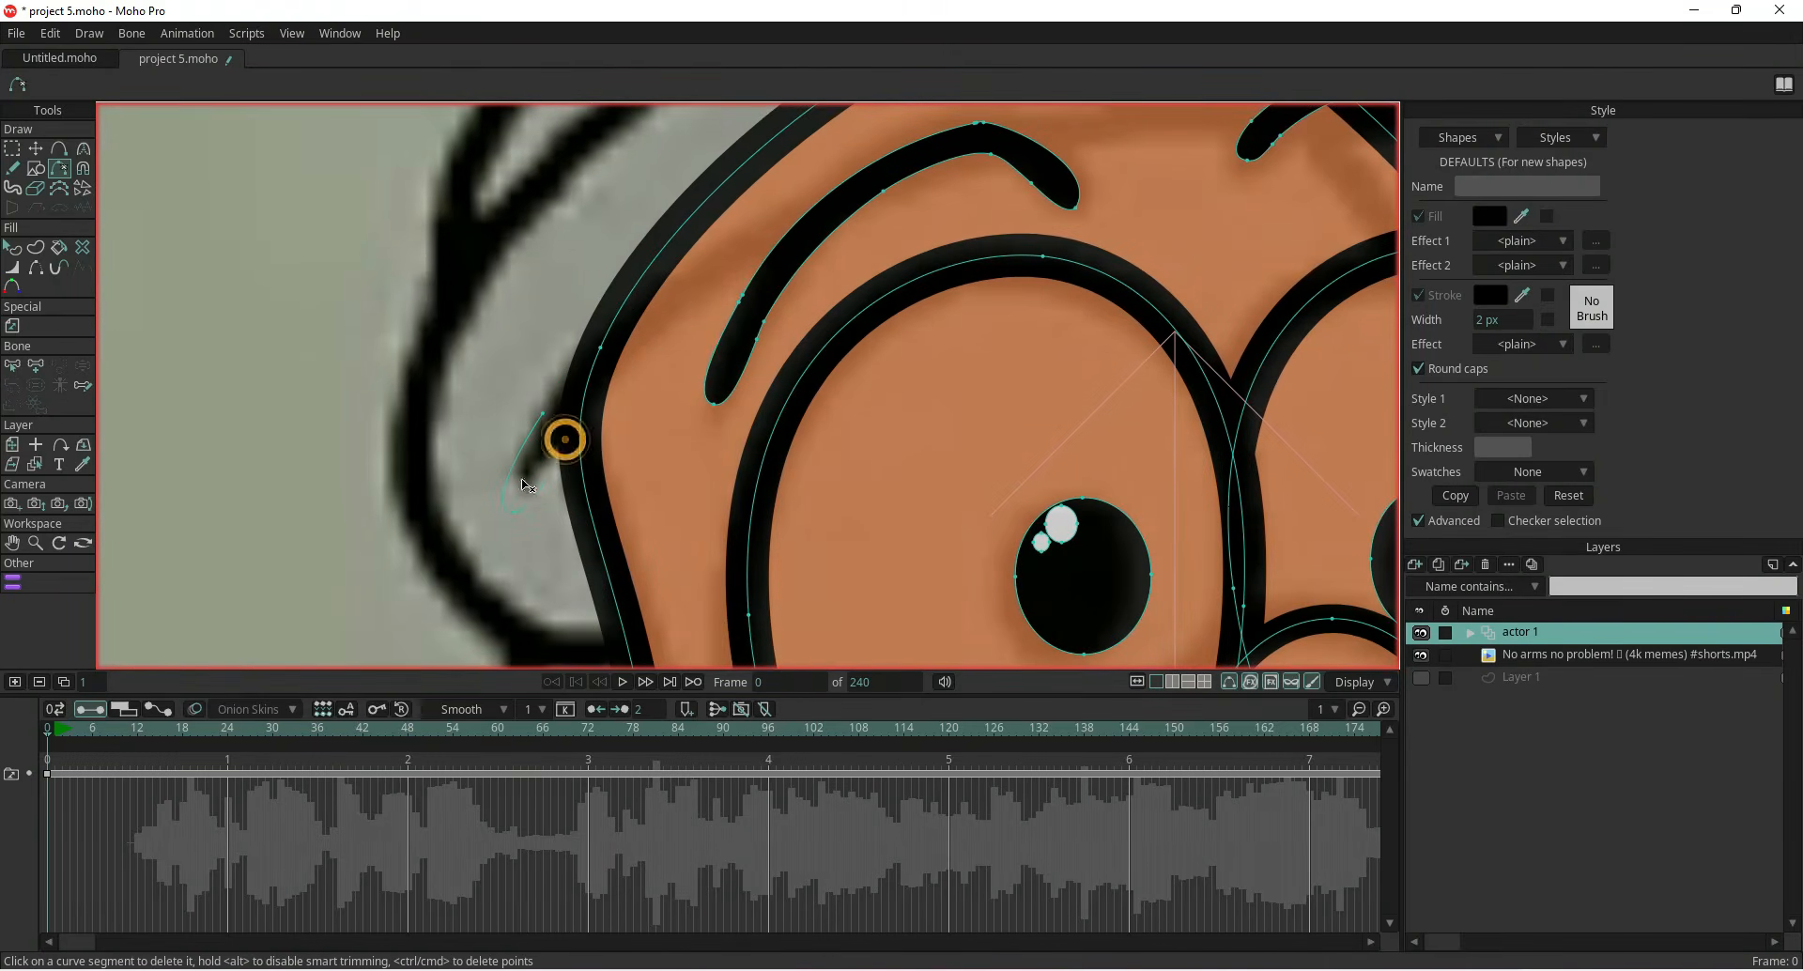
scroll(526, 481, "down", 5)
scroll(826, 352, "up", 5)
left_click(883, 371)
scroll(958, 393, "down", 5)
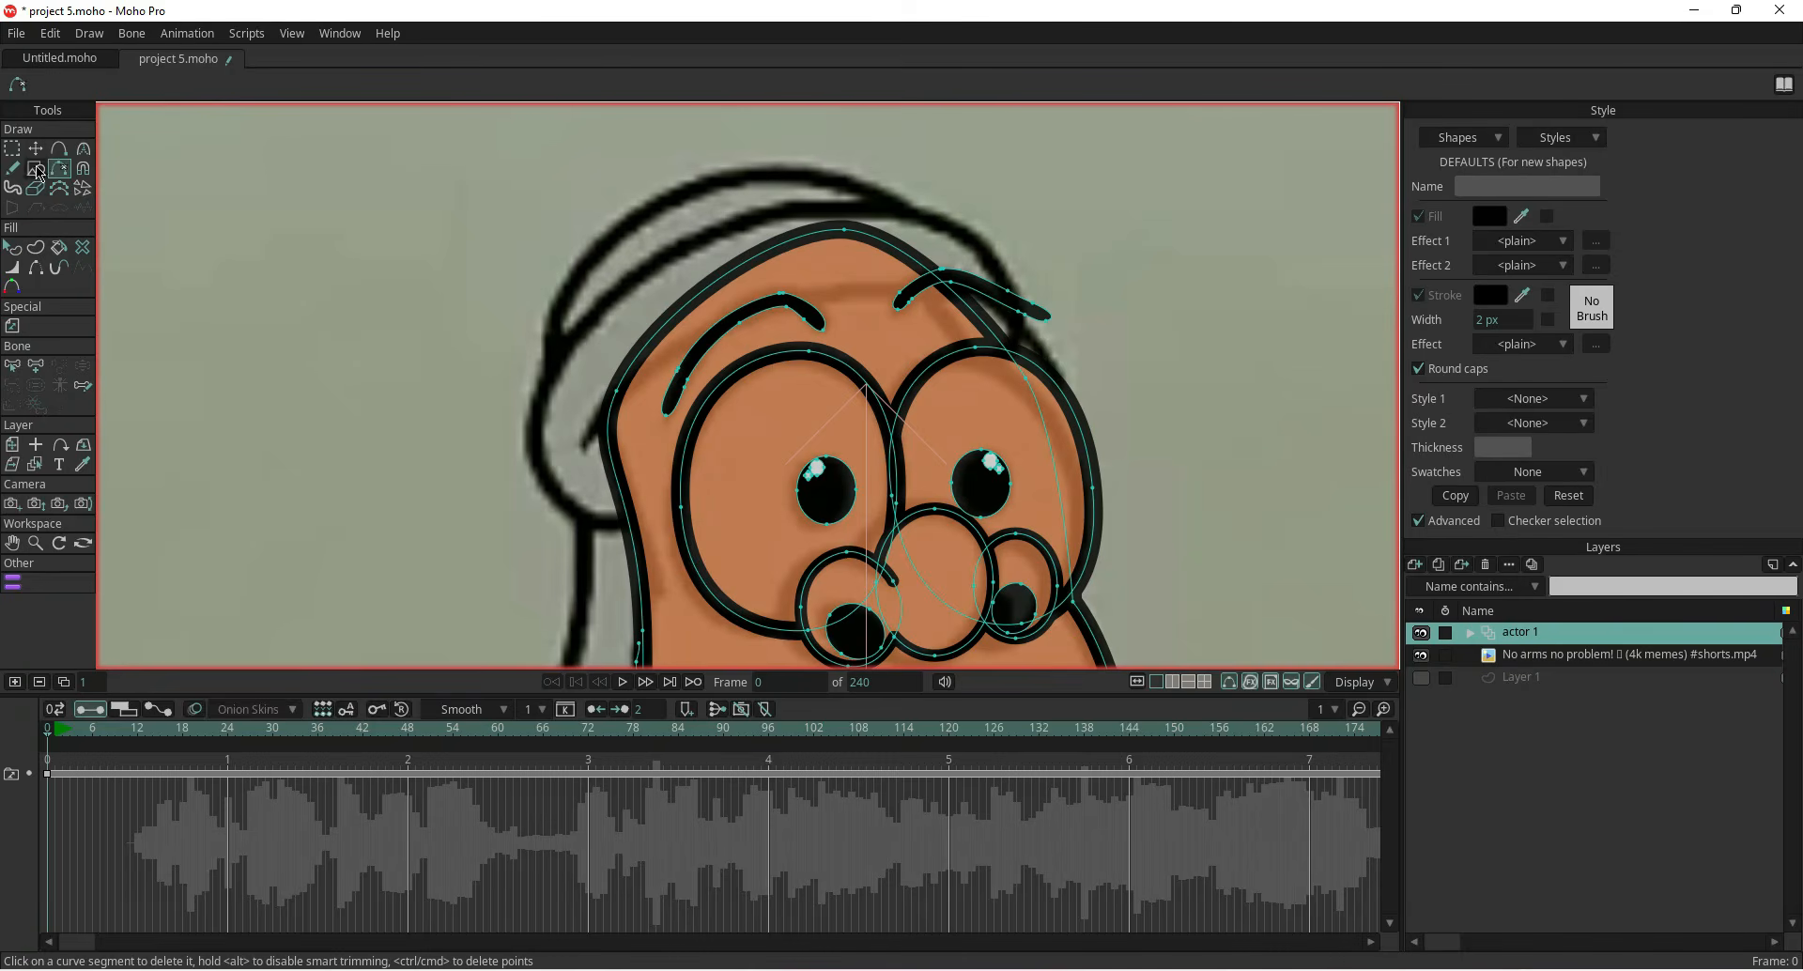
Try adding a sharp-cornered point on the head's left outline, then undo it and turn sharp corners off
left_click(58, 149)
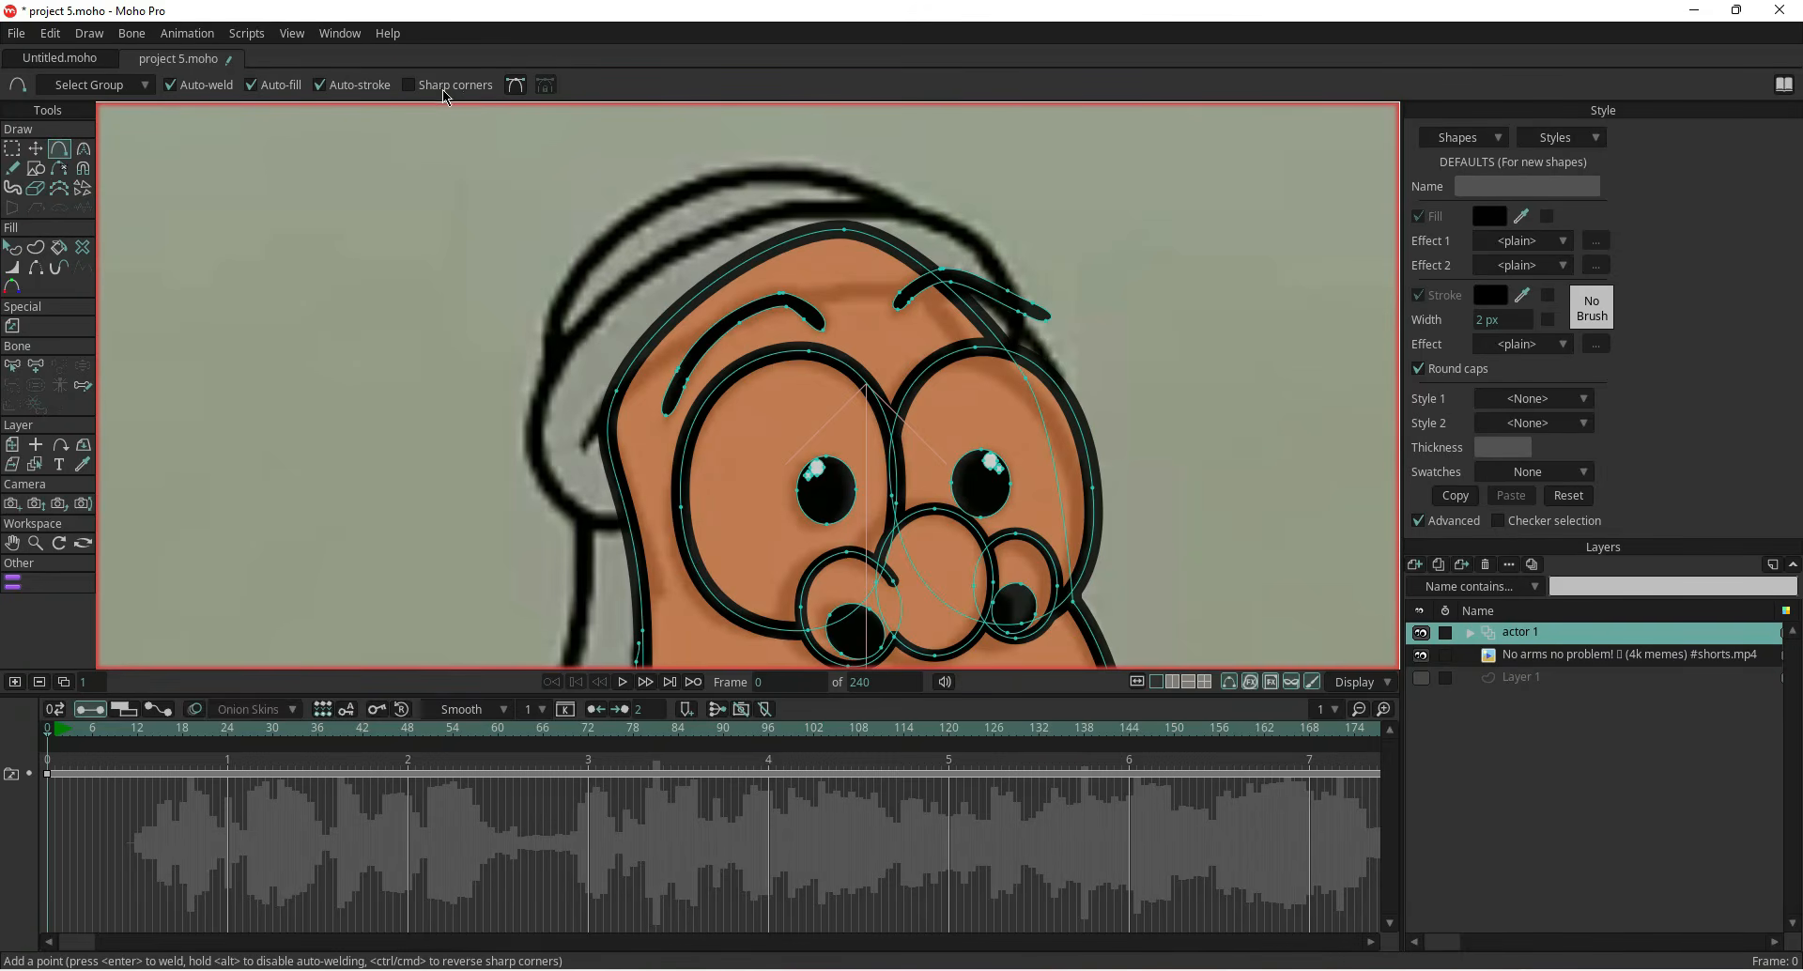
left_click(408, 85)
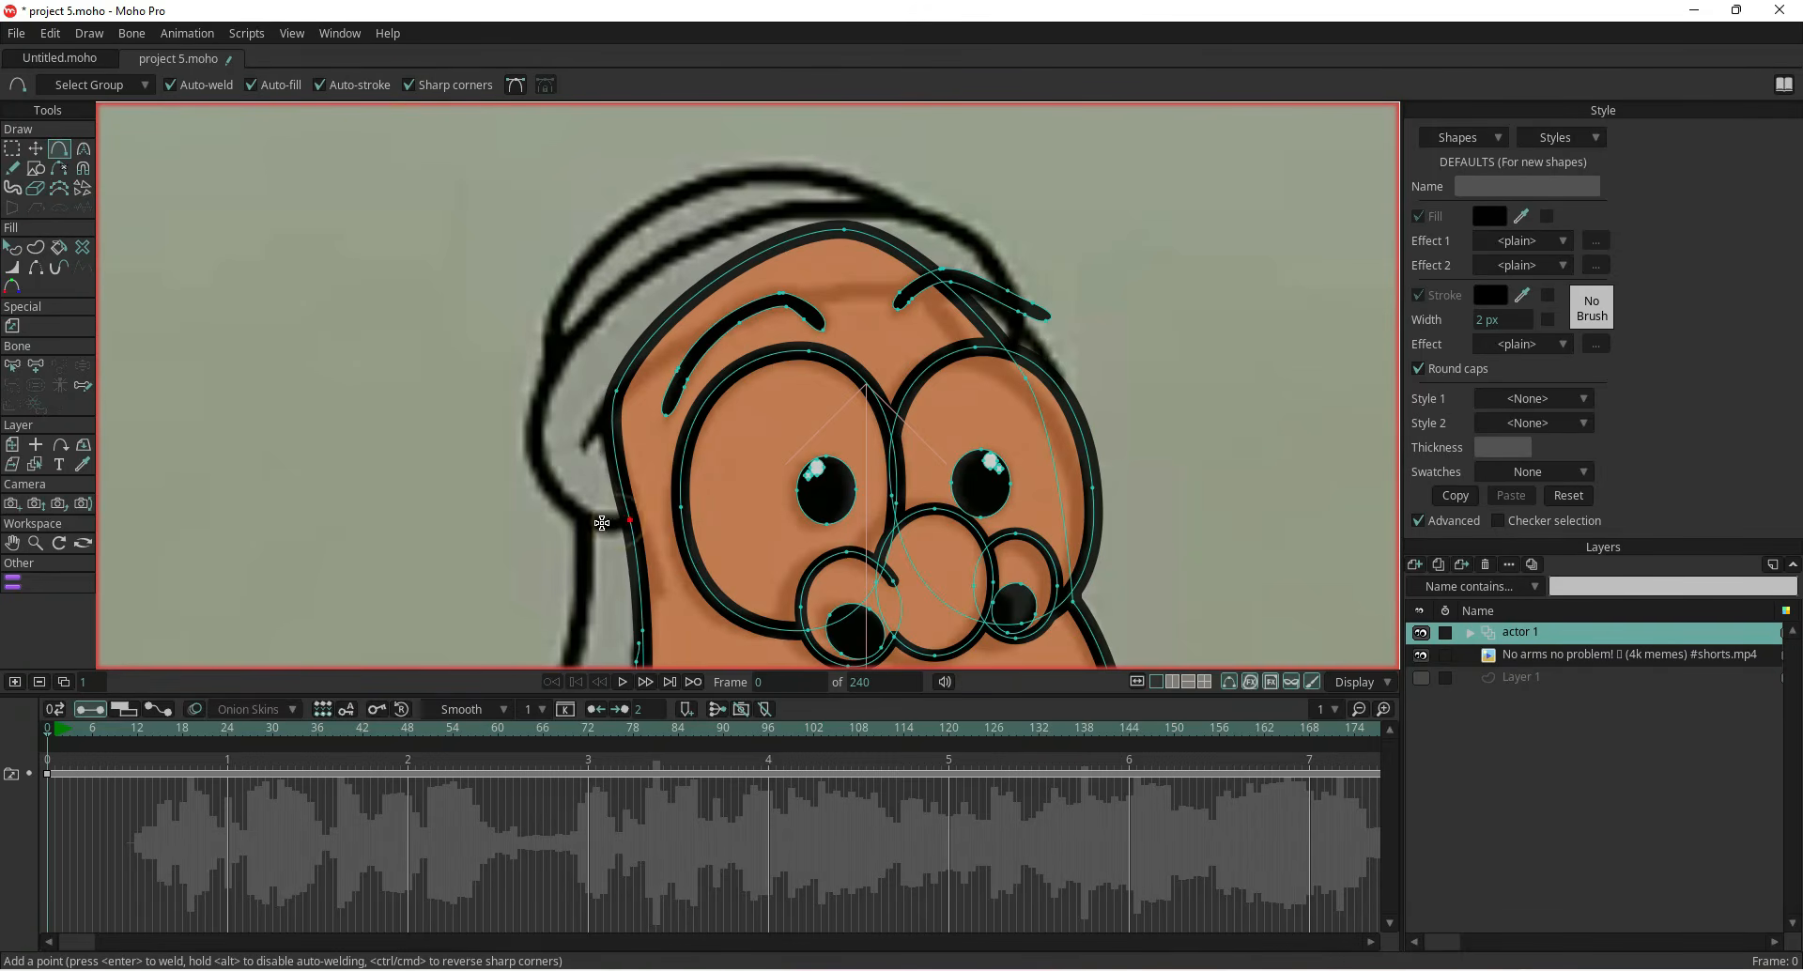
scroll(613, 526, "up", 5)
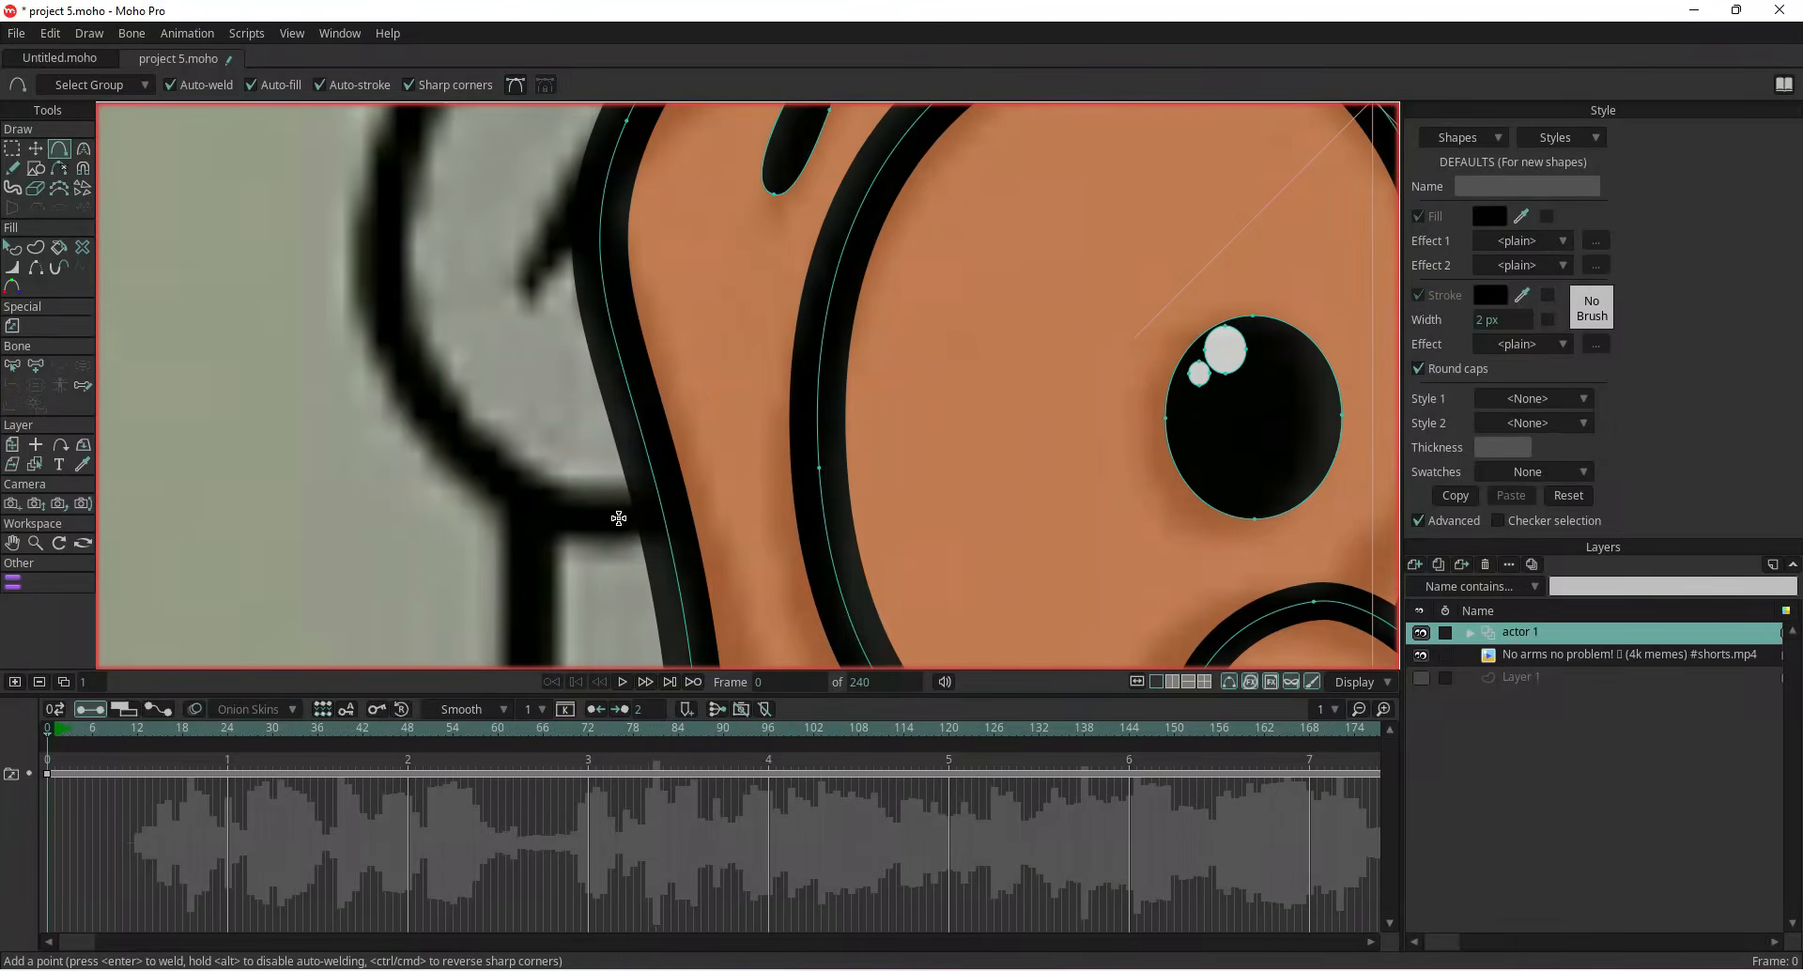
left_click_drag(614, 514, 406, 278)
key("ctrl+z")
left_click(408, 86)
key("ctrl+z")
Draw the hood outline with Add Point, tracing the curve over the top of the head
left_click(553, 525)
left_click_drag(553, 525, 404, 369)
left_click_drag(404, 369, 363, 216)
left_click_drag(363, 216, 386, 610)
left_click_drag(386, 609, 470, 438)
left_click_drag(471, 439, 329, 615)
left_click_drag(321, 615, 417, 554)
left_click_drag(344, 558, 572, 424)
left_click_drag(572, 425, 758, 357)
left_click_drag(758, 357, 952, 333)
left_click_drag(1013, 350, 719, 372)
left_click_drag(660, 355, 874, 363)
left_click_drag(988, 411, 742, 338)
left_click_drag(628, 290, 830, 381)
left_click(831, 381)
left_click_drag(877, 441, 697, 301)
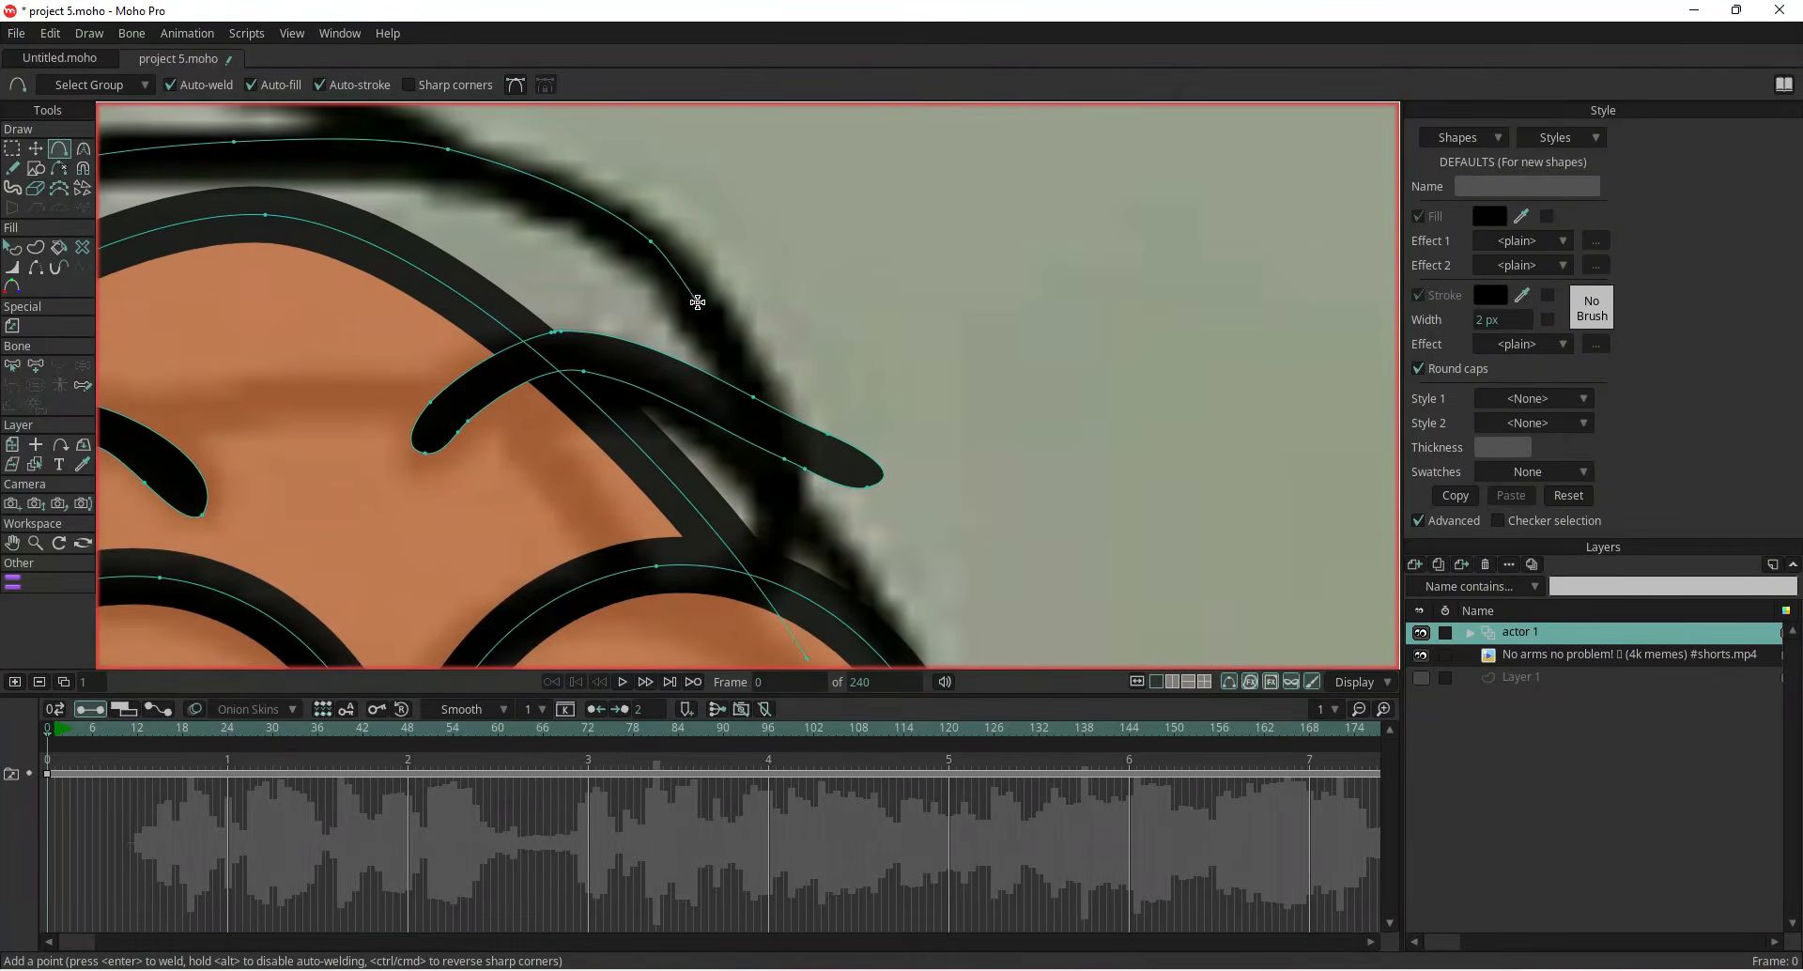
left_click(744, 359)
left_click_drag(779, 482, 773, 539)
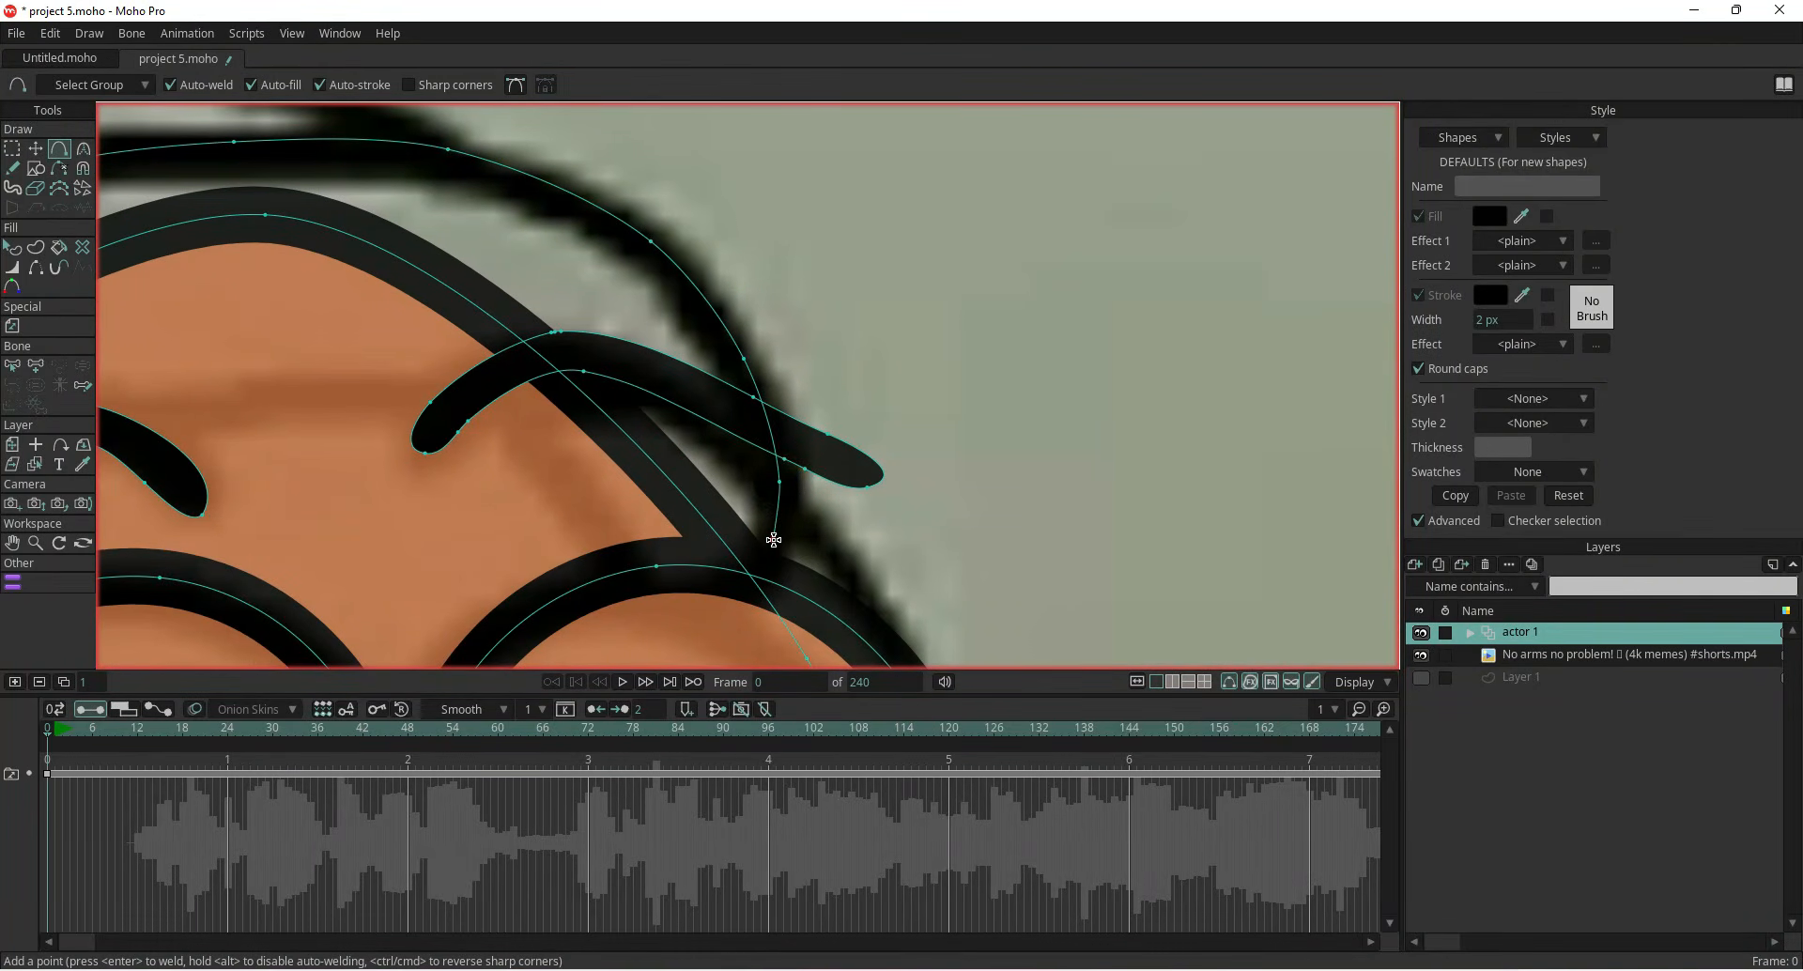
Extend the hood outline down the head's left side and close it into a shape
scroll(769, 545, "down", 2)
left_click_drag(606, 562, 935, 315)
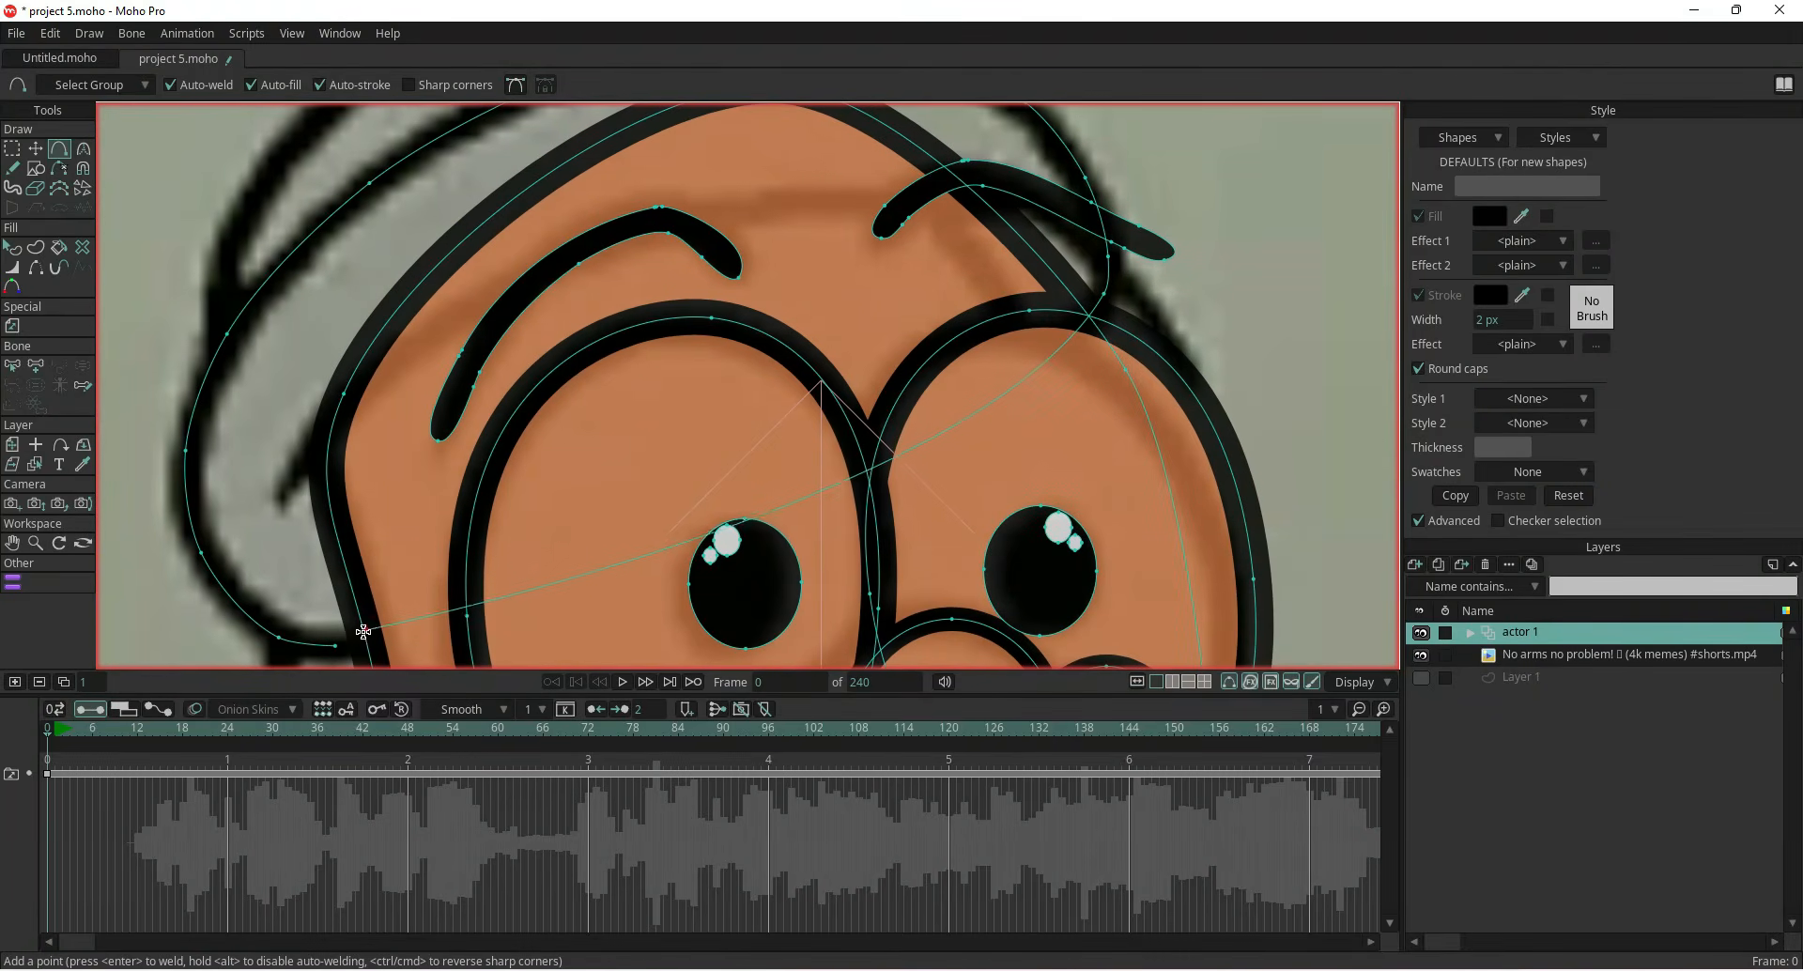
left_click(334, 646)
scroll(259, 619, "down", 2)
left_click_drag(260, 619, 596, 618)
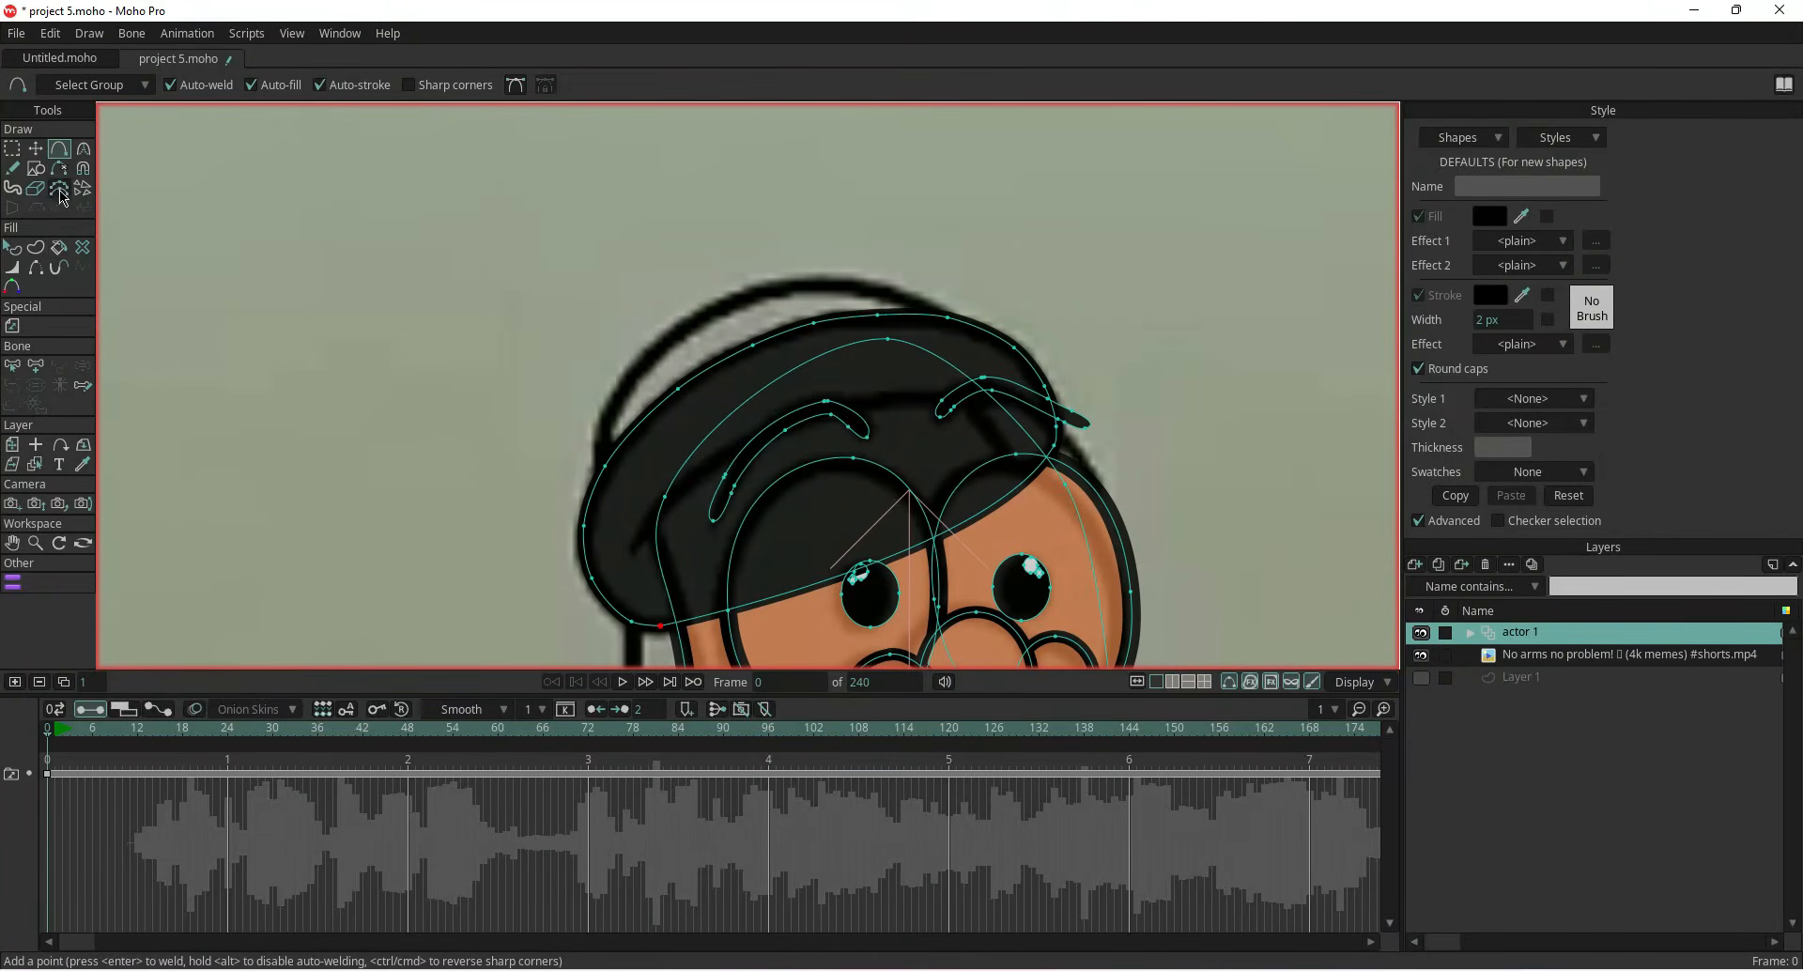
Hide the hood's lower edge across the forehead and remove the hood shape's fill
left_click(35, 268)
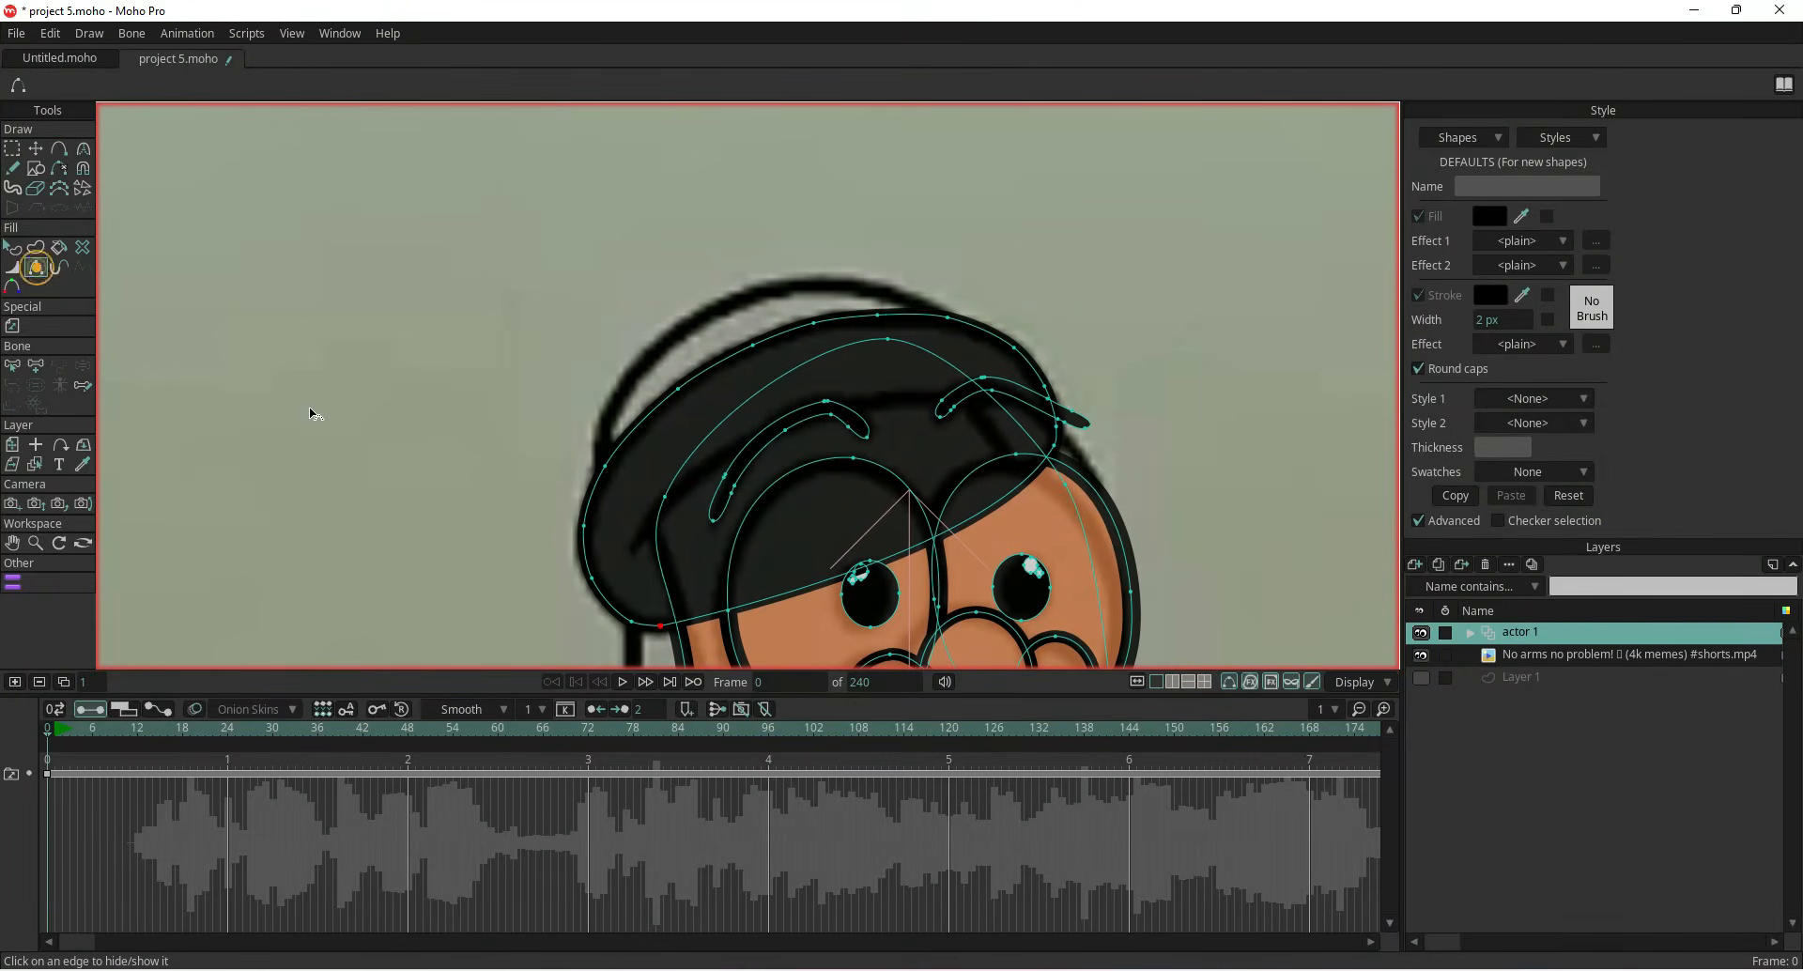
left_click(782, 591)
left_click(779, 601)
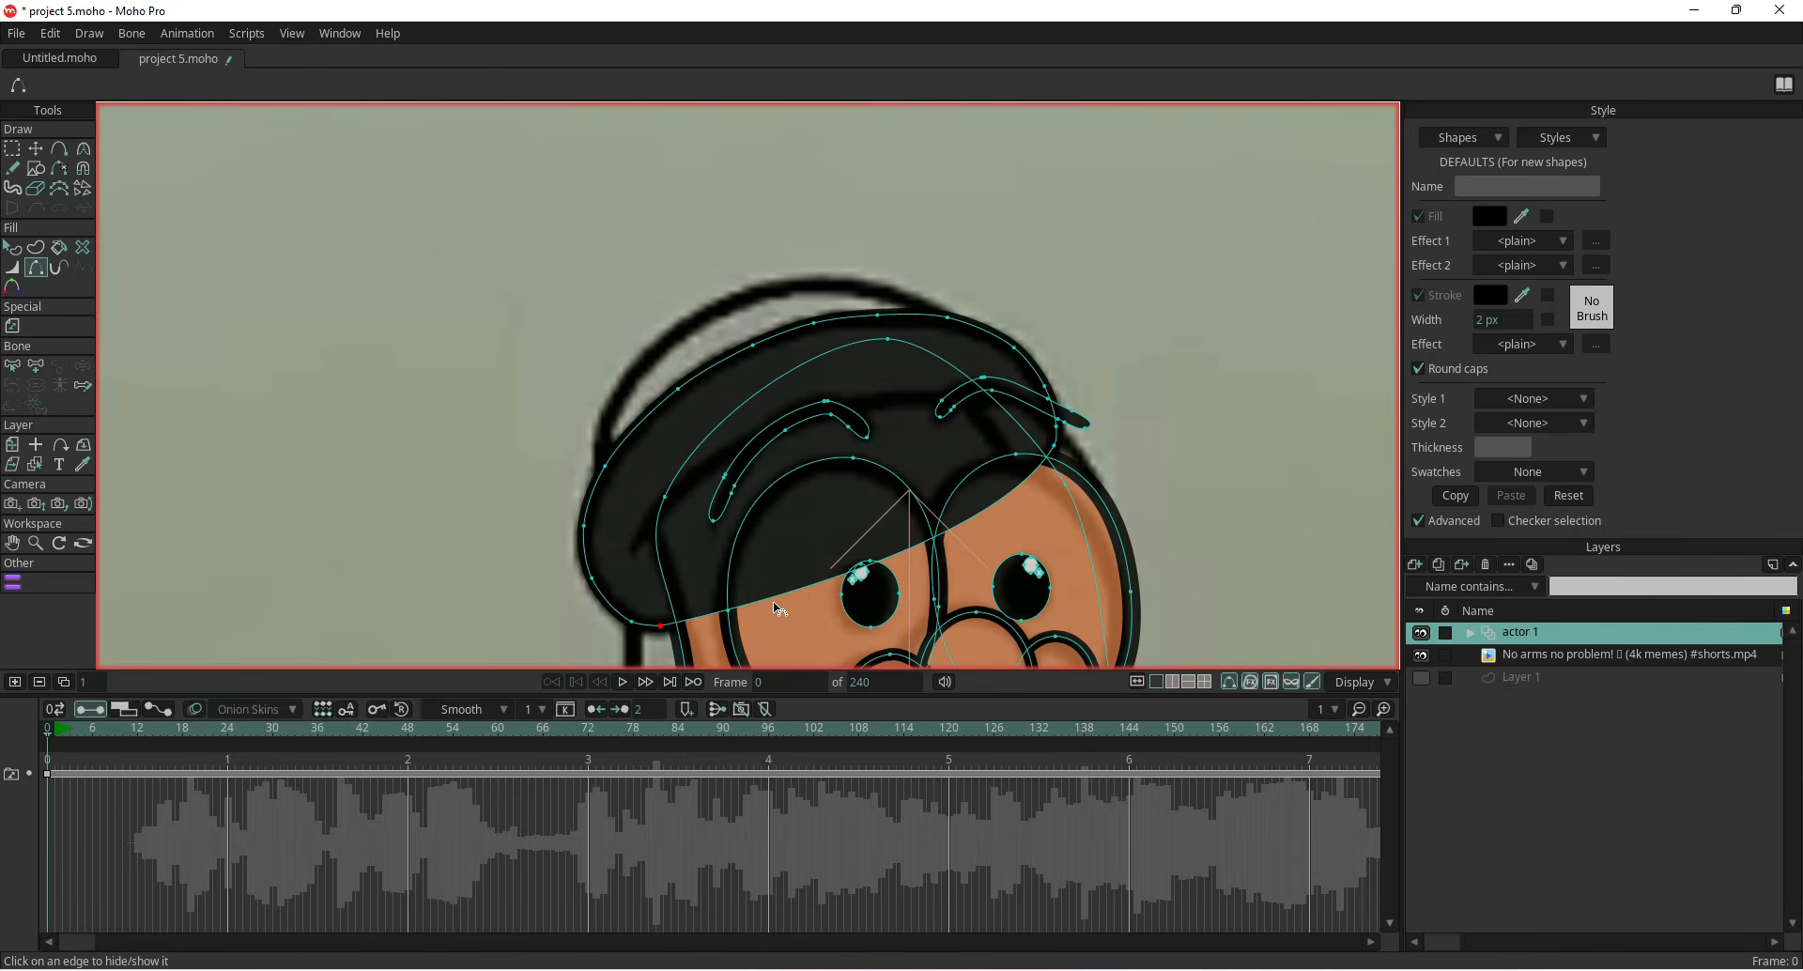
left_click(12, 247)
left_click(706, 520)
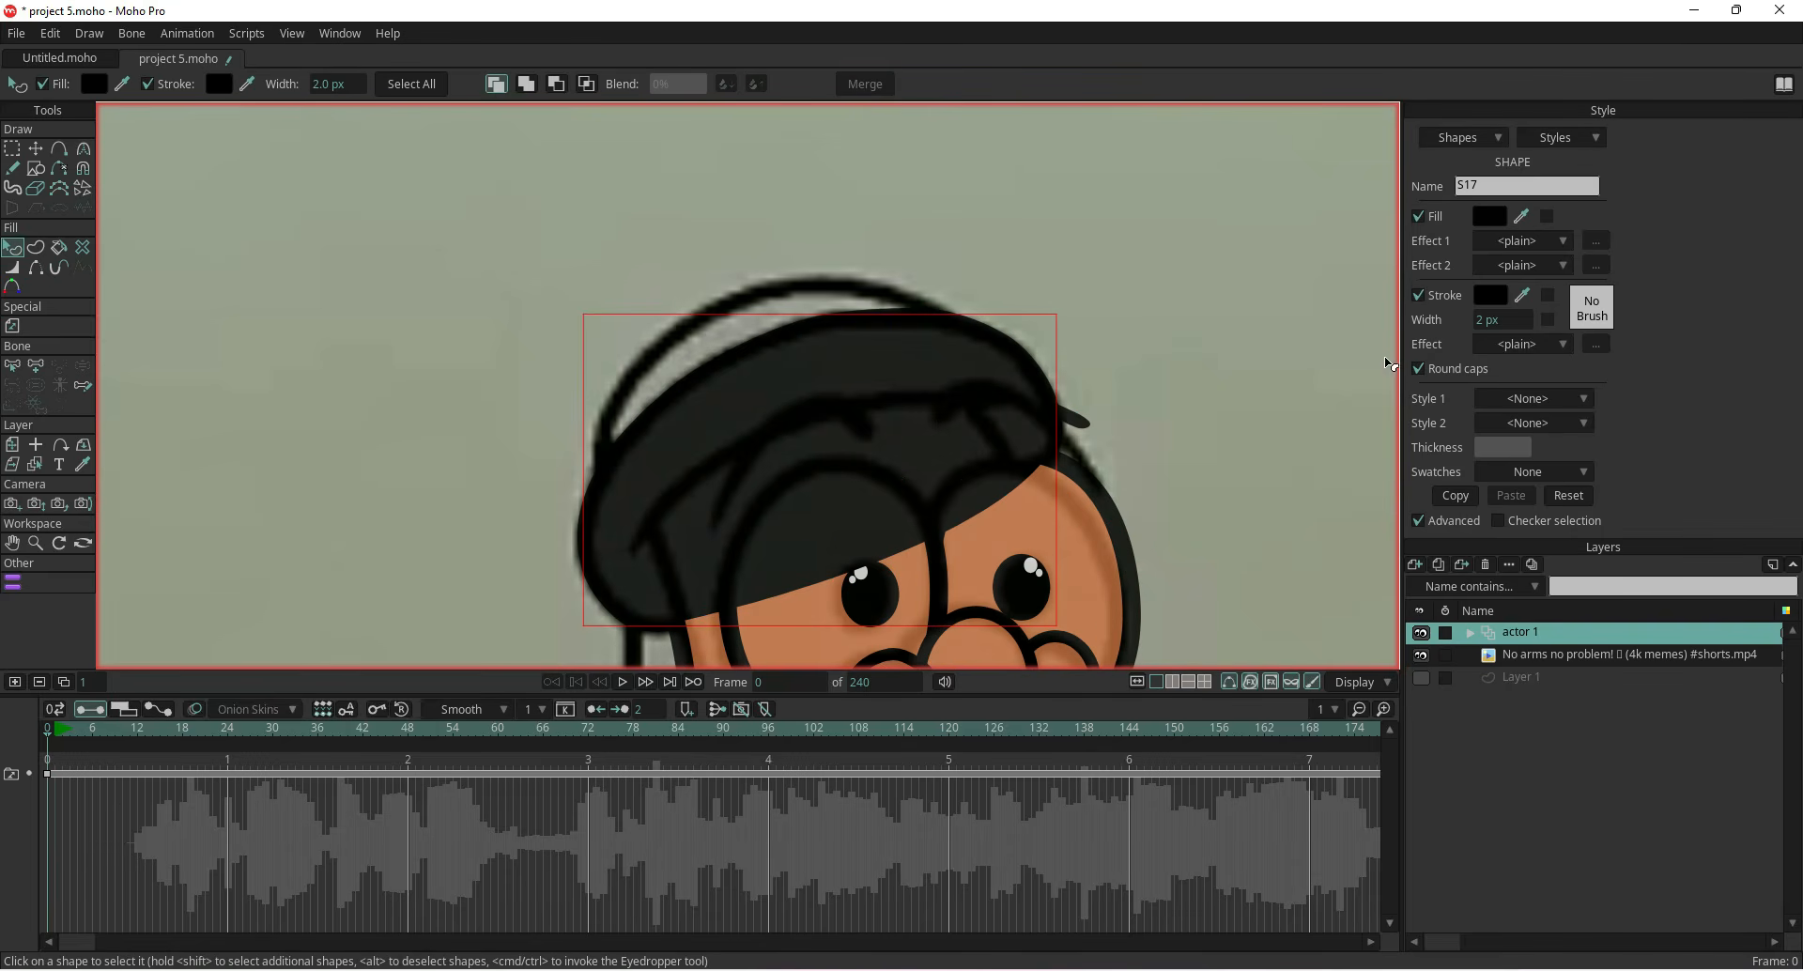
left_click(1420, 217)
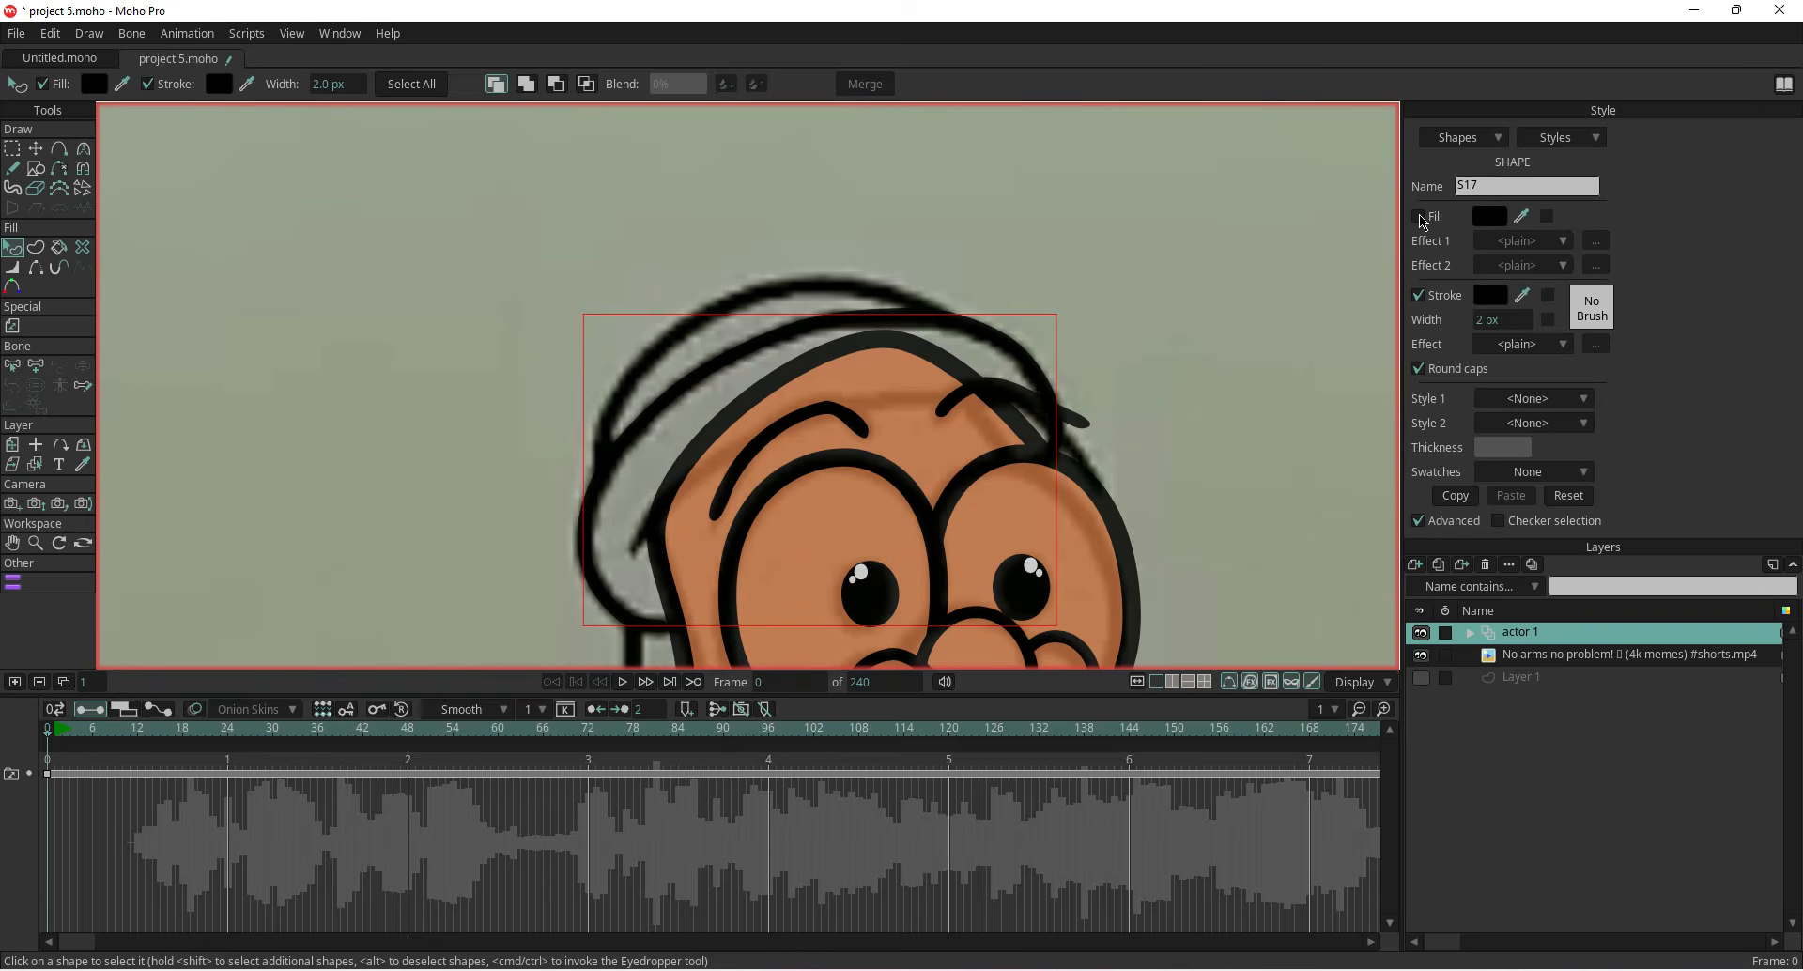
Hide the reference video and select the point where the hood meets the head's left outline
left_click(1421, 657)
left_click(35, 148)
scroll(576, 591, "up", 5)
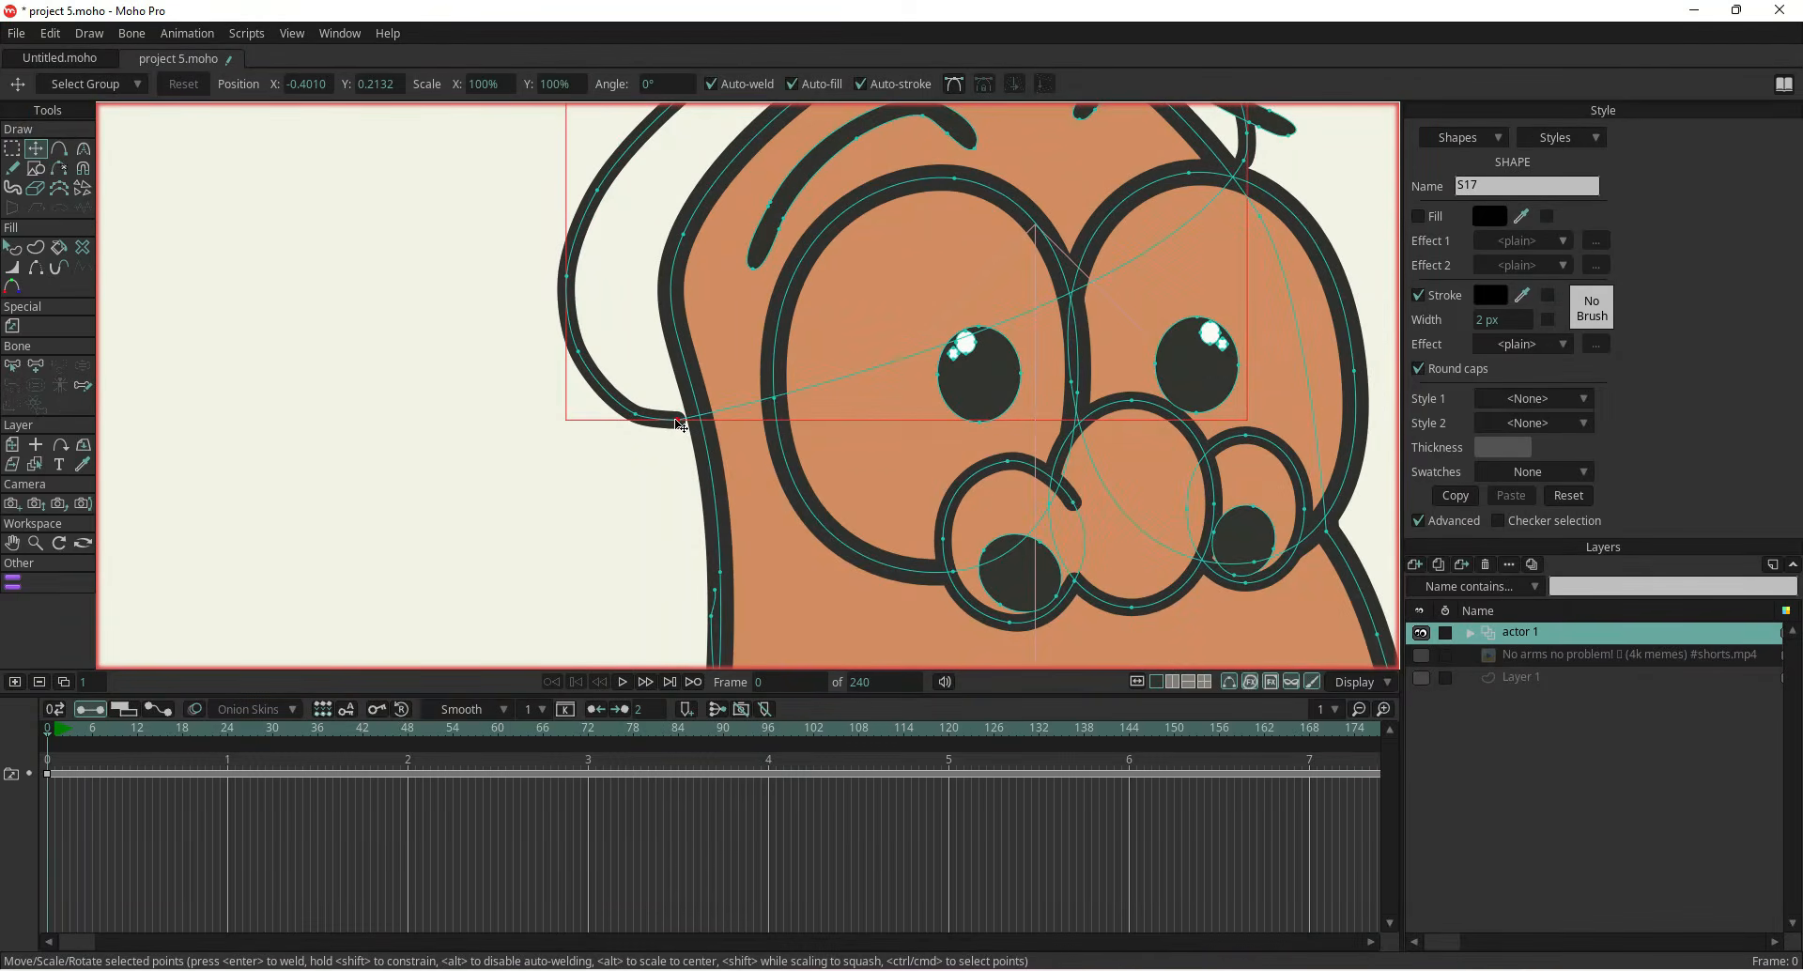
left_click(663, 451)
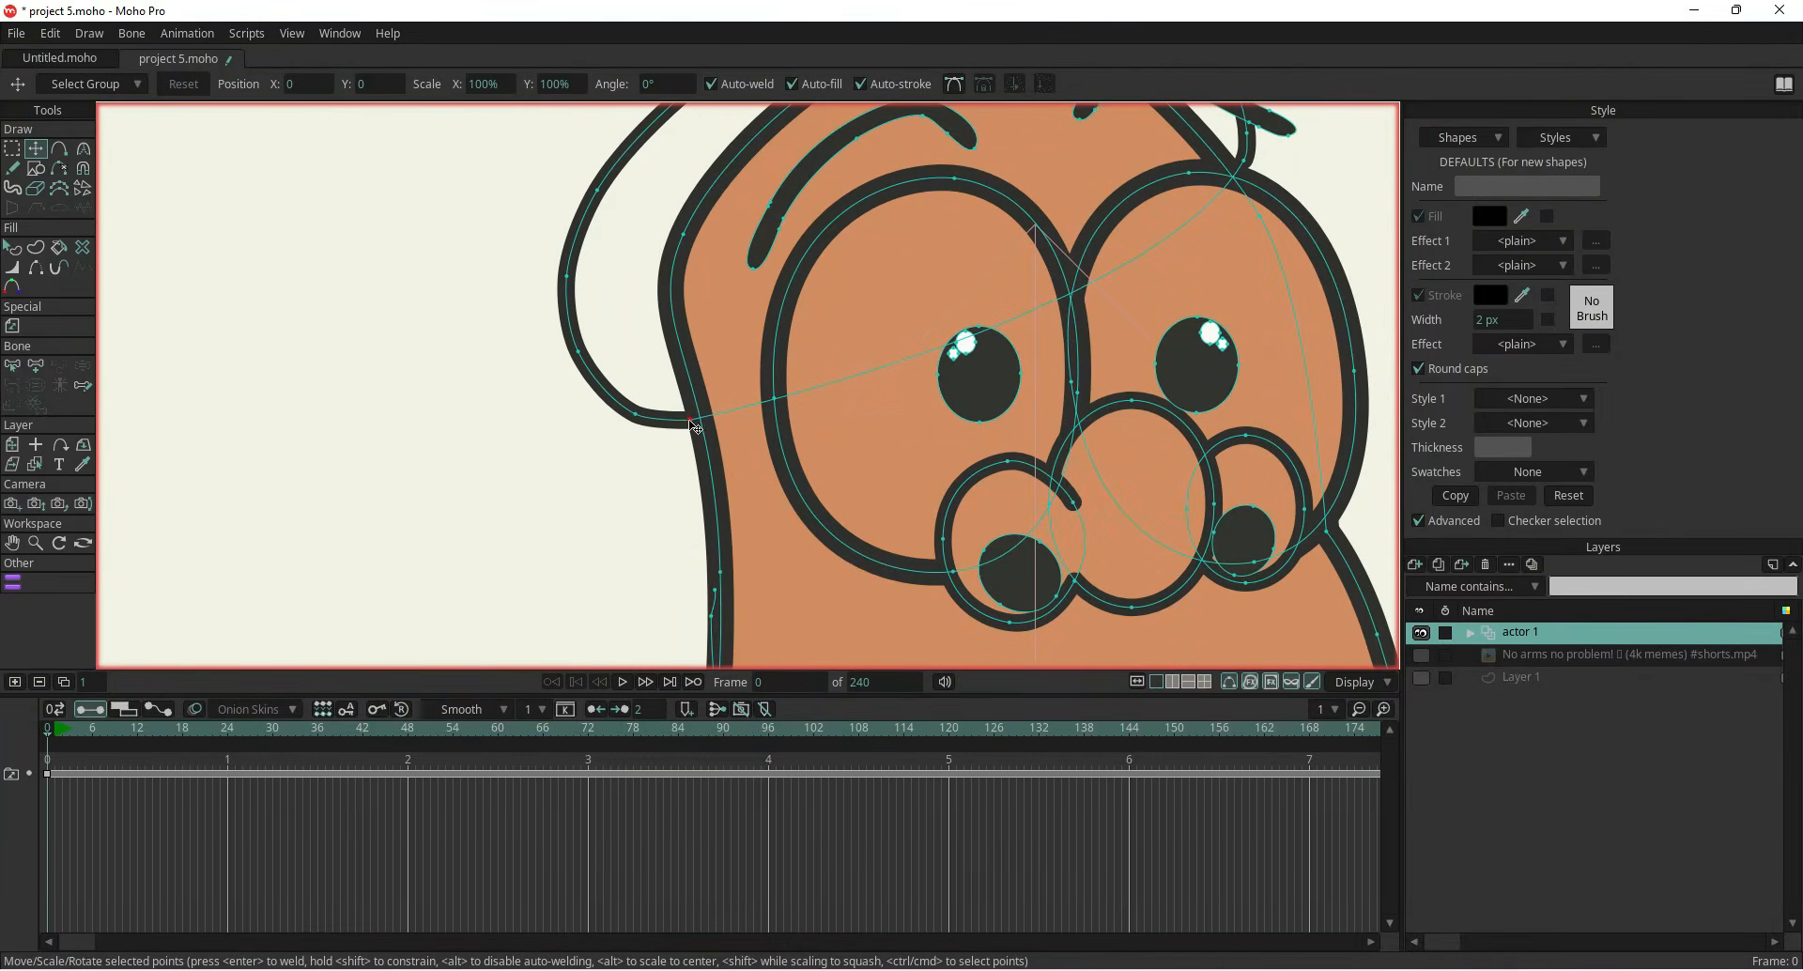
left_click(694, 427)
scroll(523, 378, "down", 5)
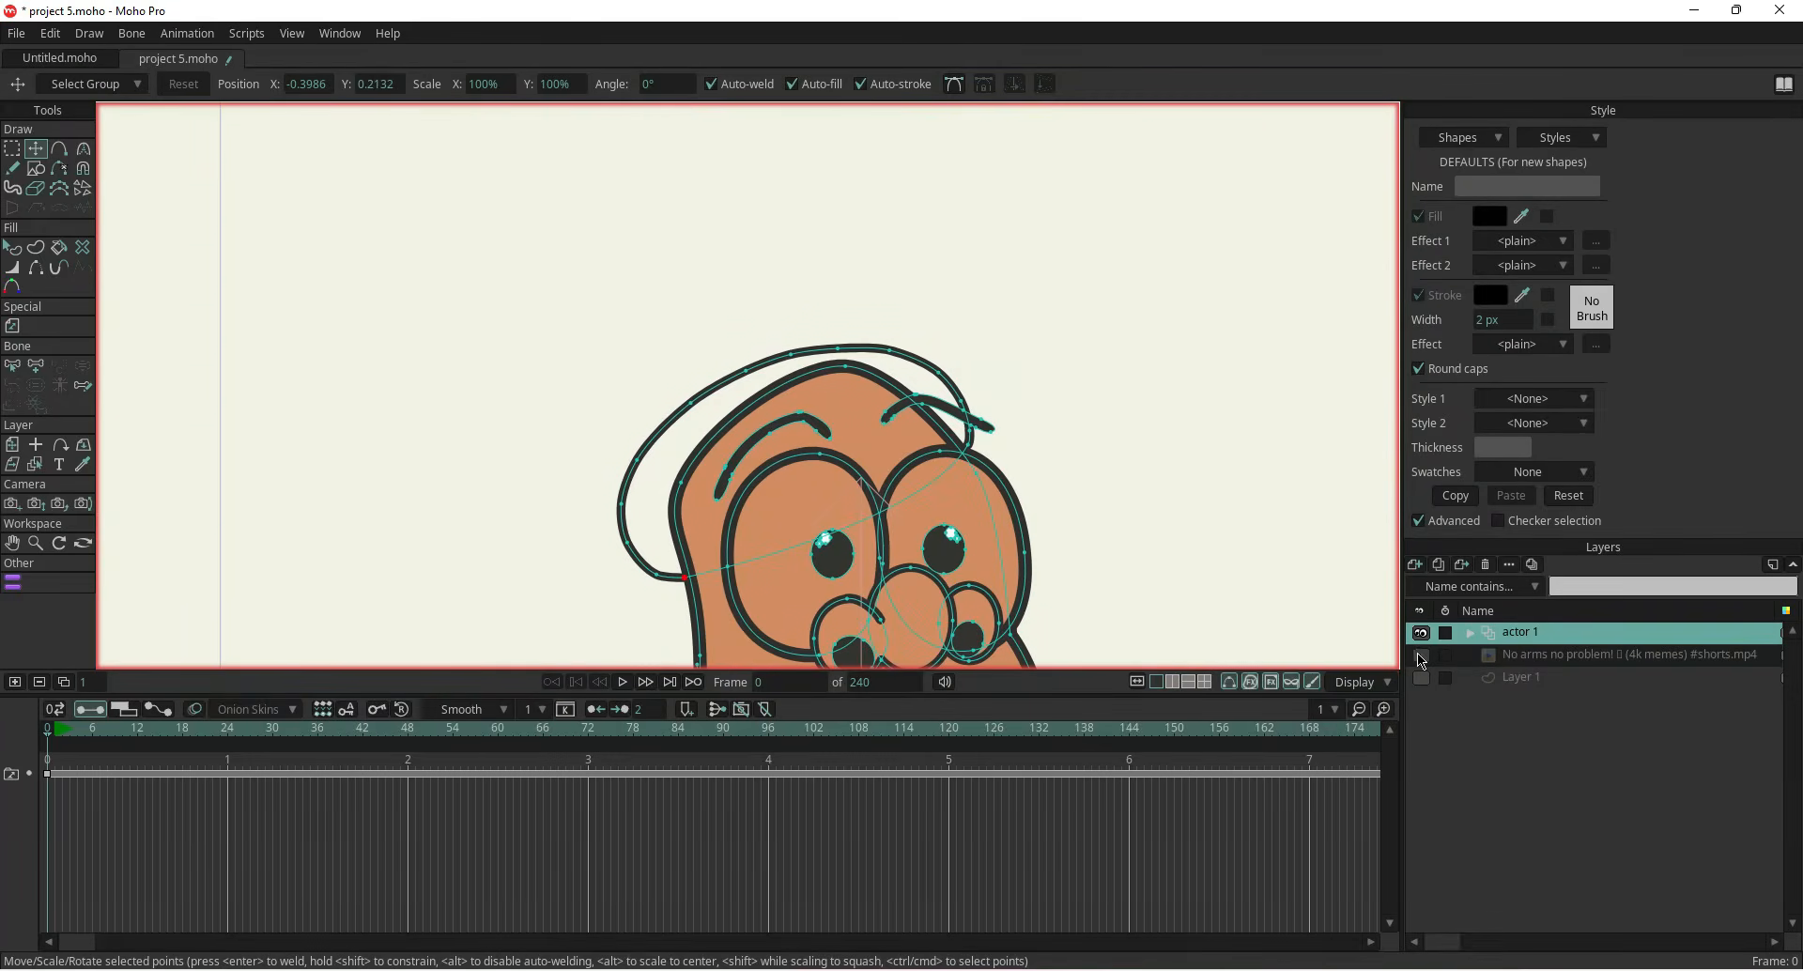
Show the reference video and trace the hood's inner fold line with Add Point across the top of the head
left_click(1420, 656)
scroll(749, 386, "up", 2)
left_click(58, 148)
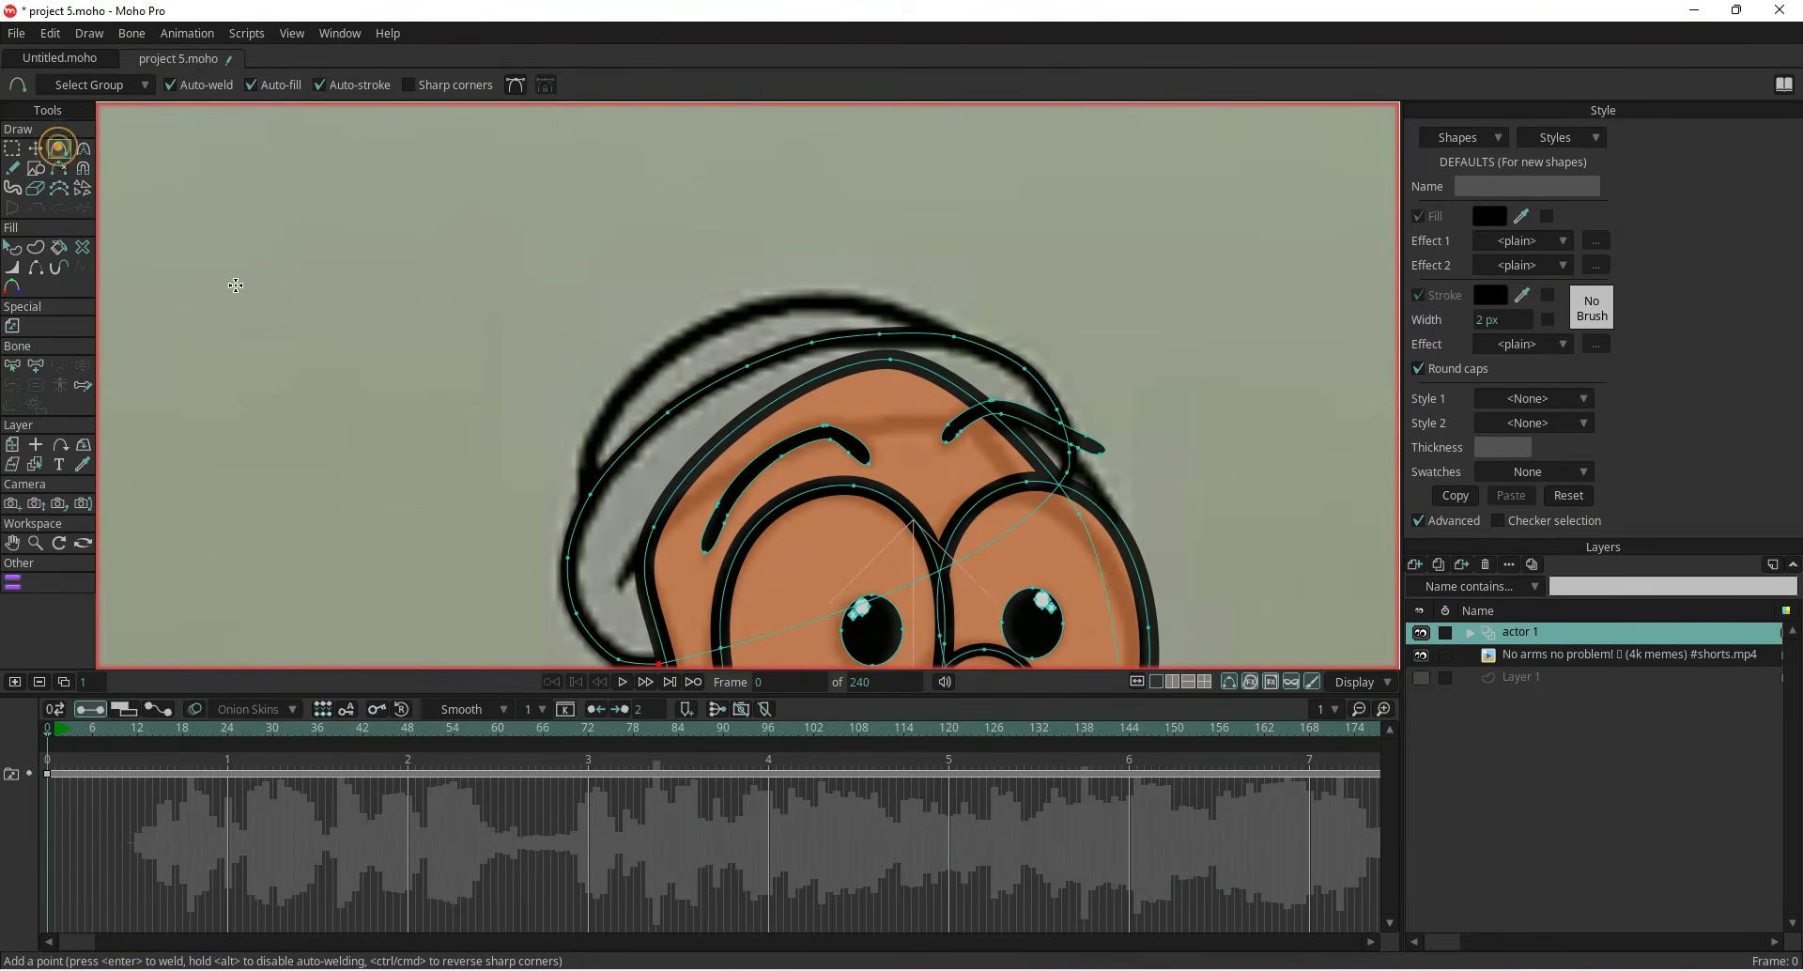
left_click(598, 423)
left_click(652, 363)
left_click(718, 322)
left_click(798, 298)
left_click(878, 301)
left_click(927, 319)
scroll(927, 319, "up", 5)
left_click(984, 362)
key("Return")
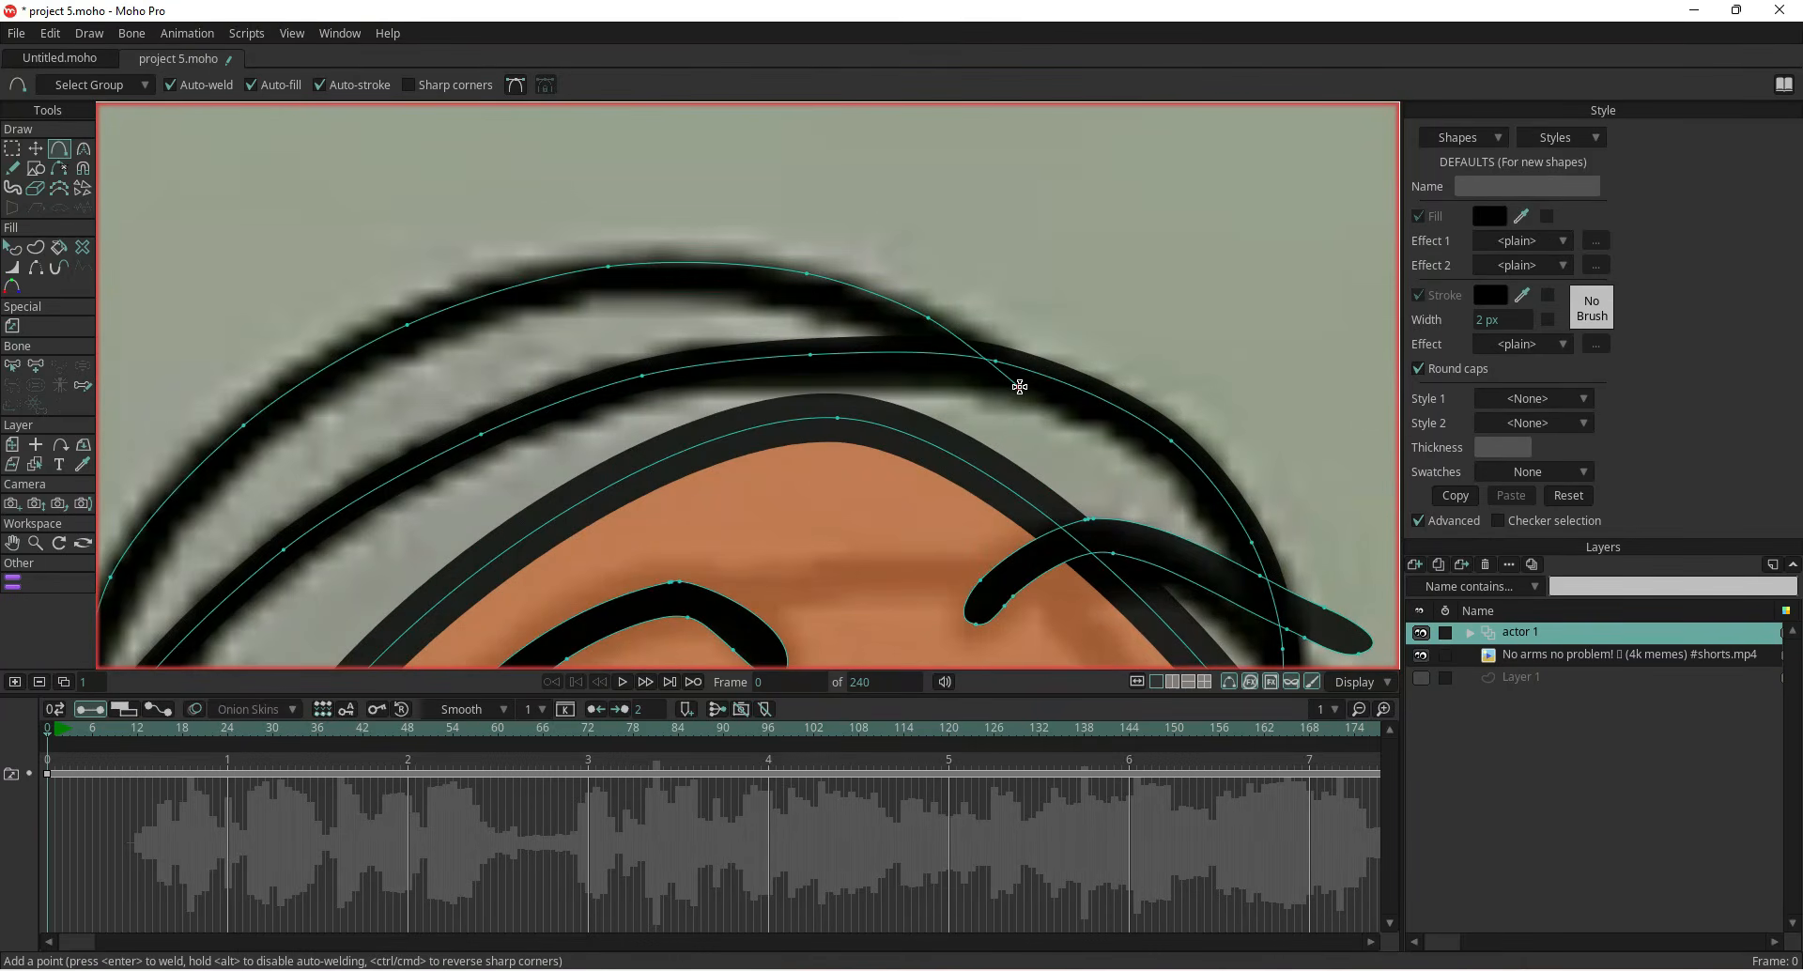
Weld the inner fold line's end onto the hood's left outline and remove the new shape's fill
scroll(1025, 393, "down", 5)
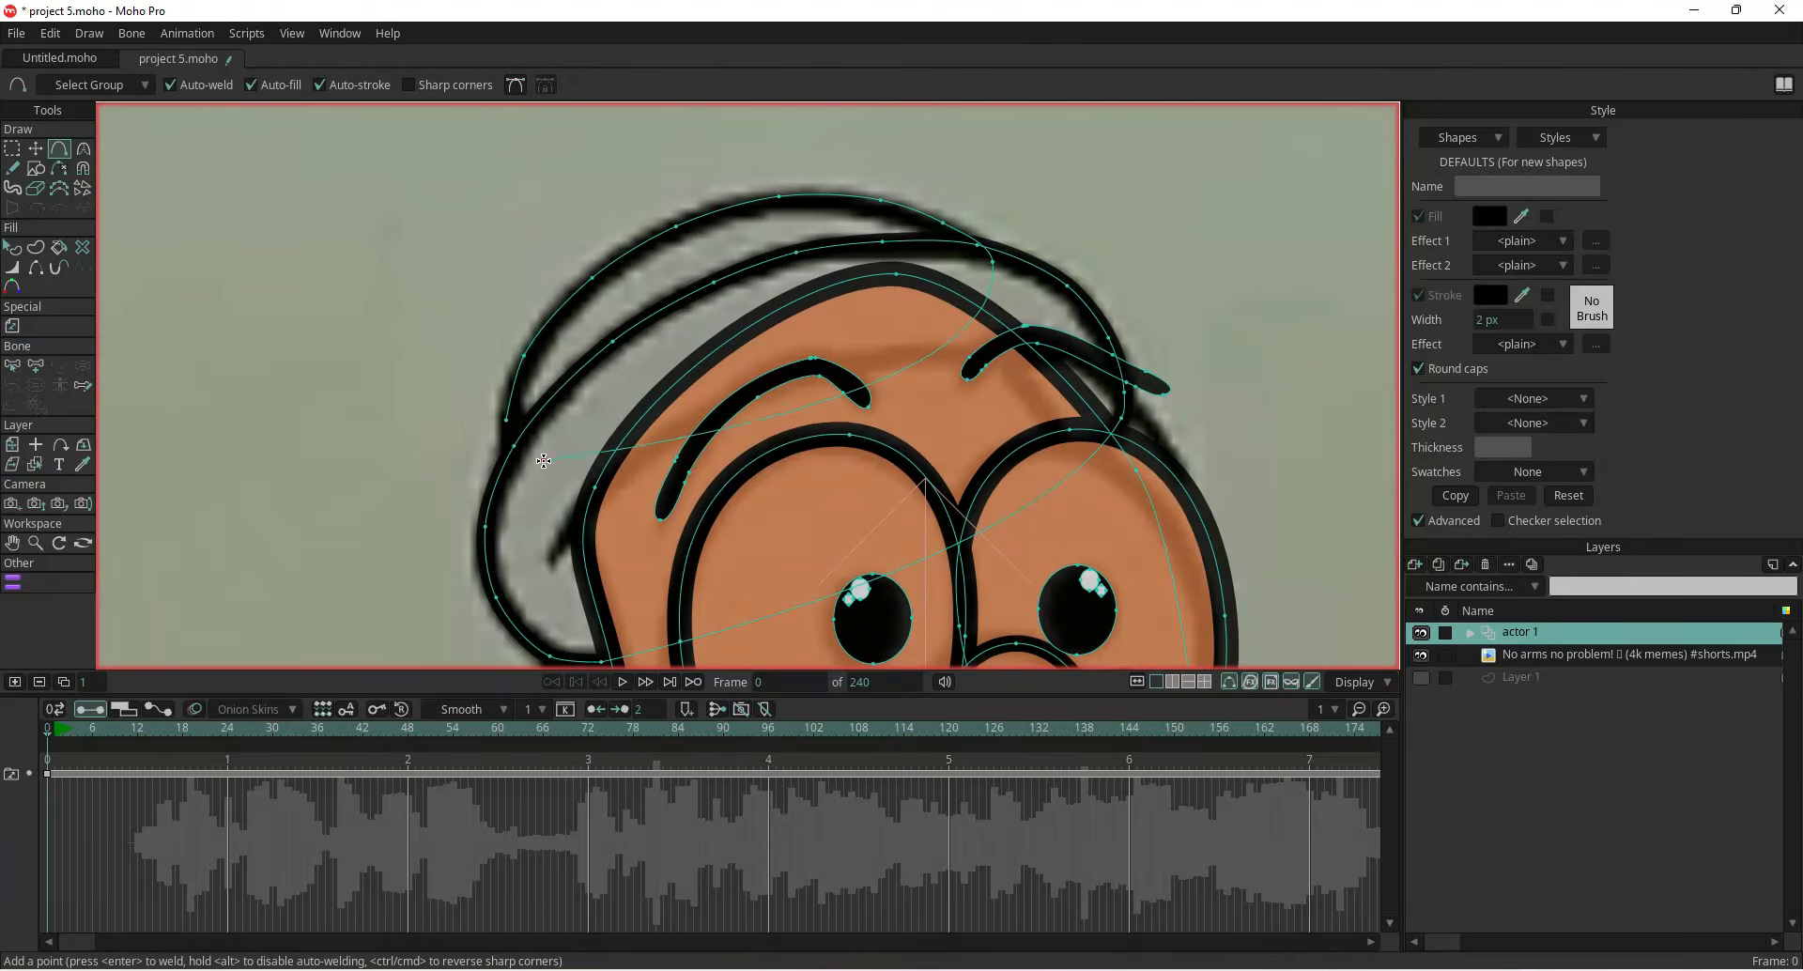
left_click(506, 419)
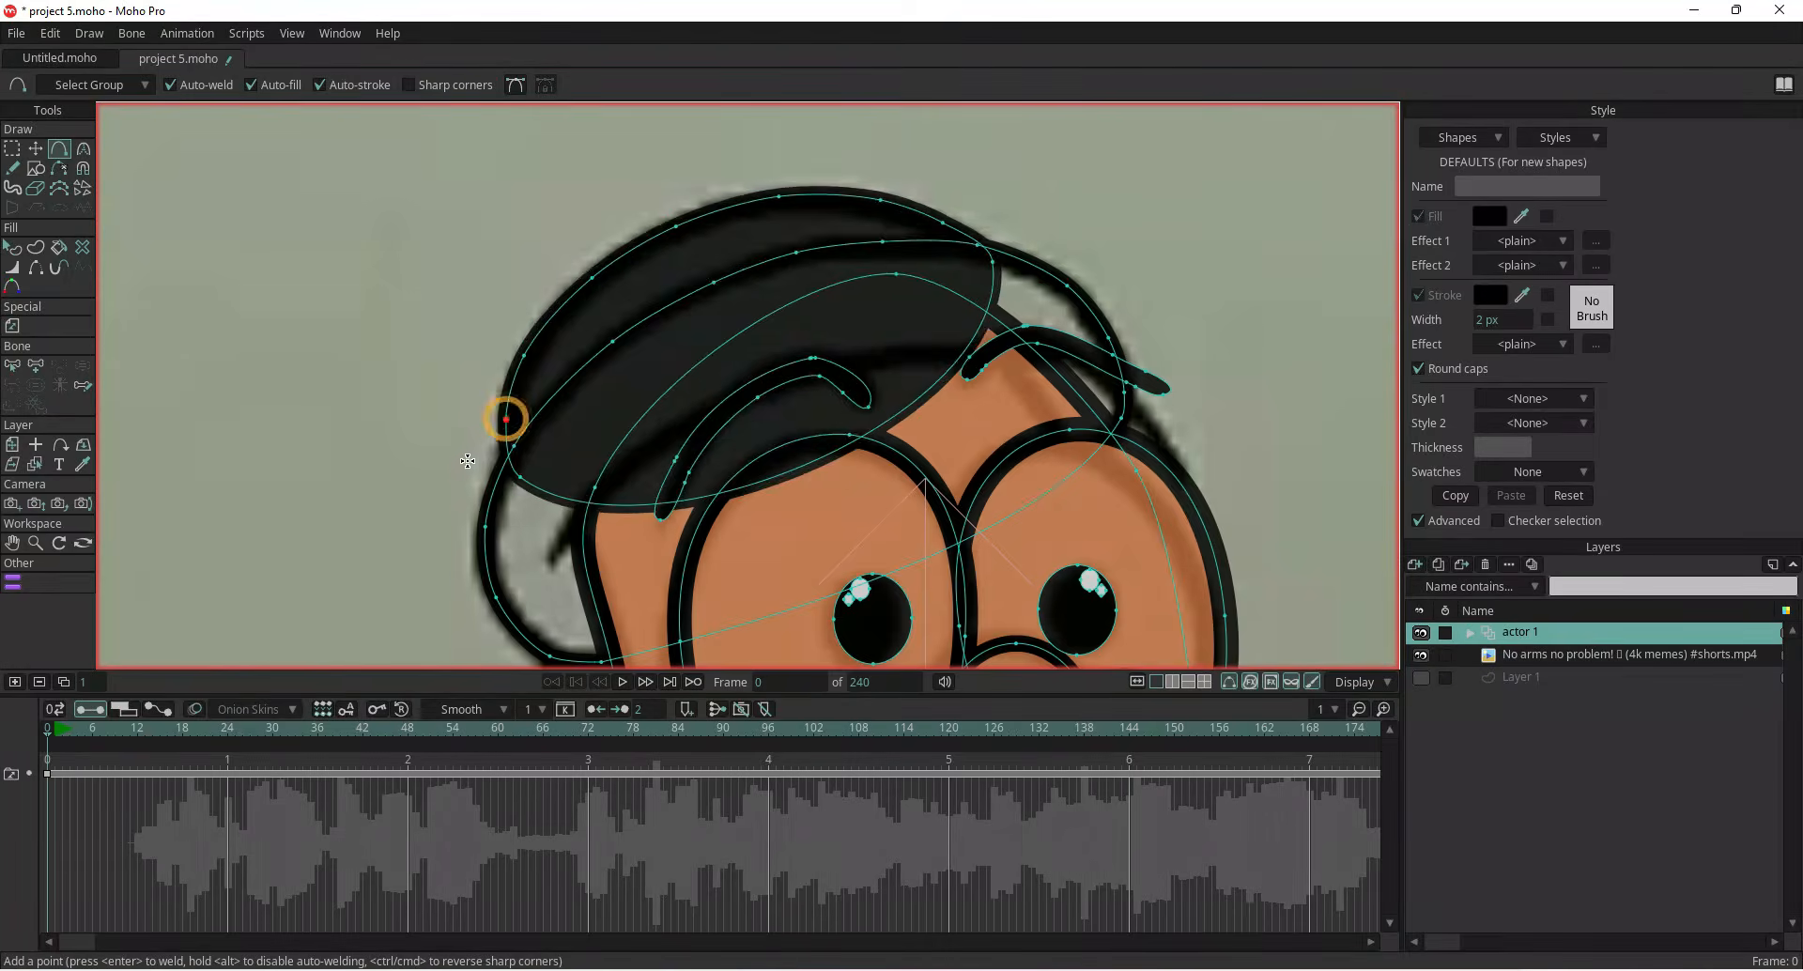
scroll(453, 457, "down", 3)
left_click_drag(453, 457, 489, 526)
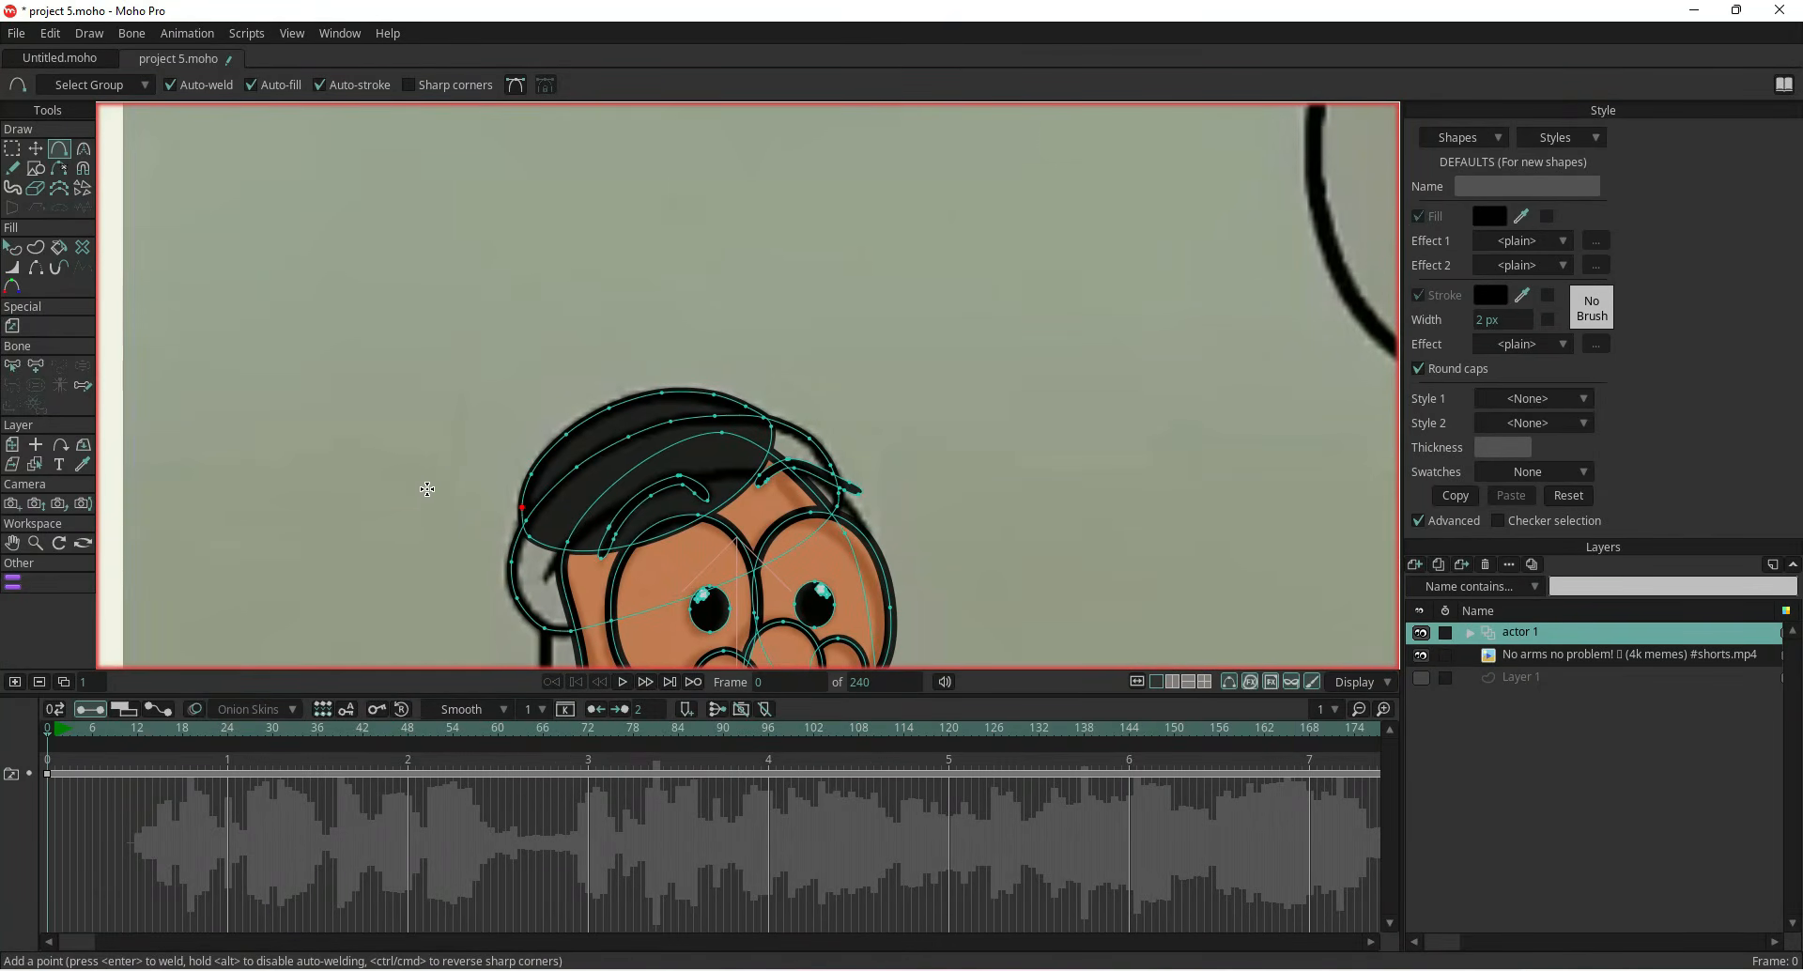
scroll(441, 475, "up", 4)
key("q")
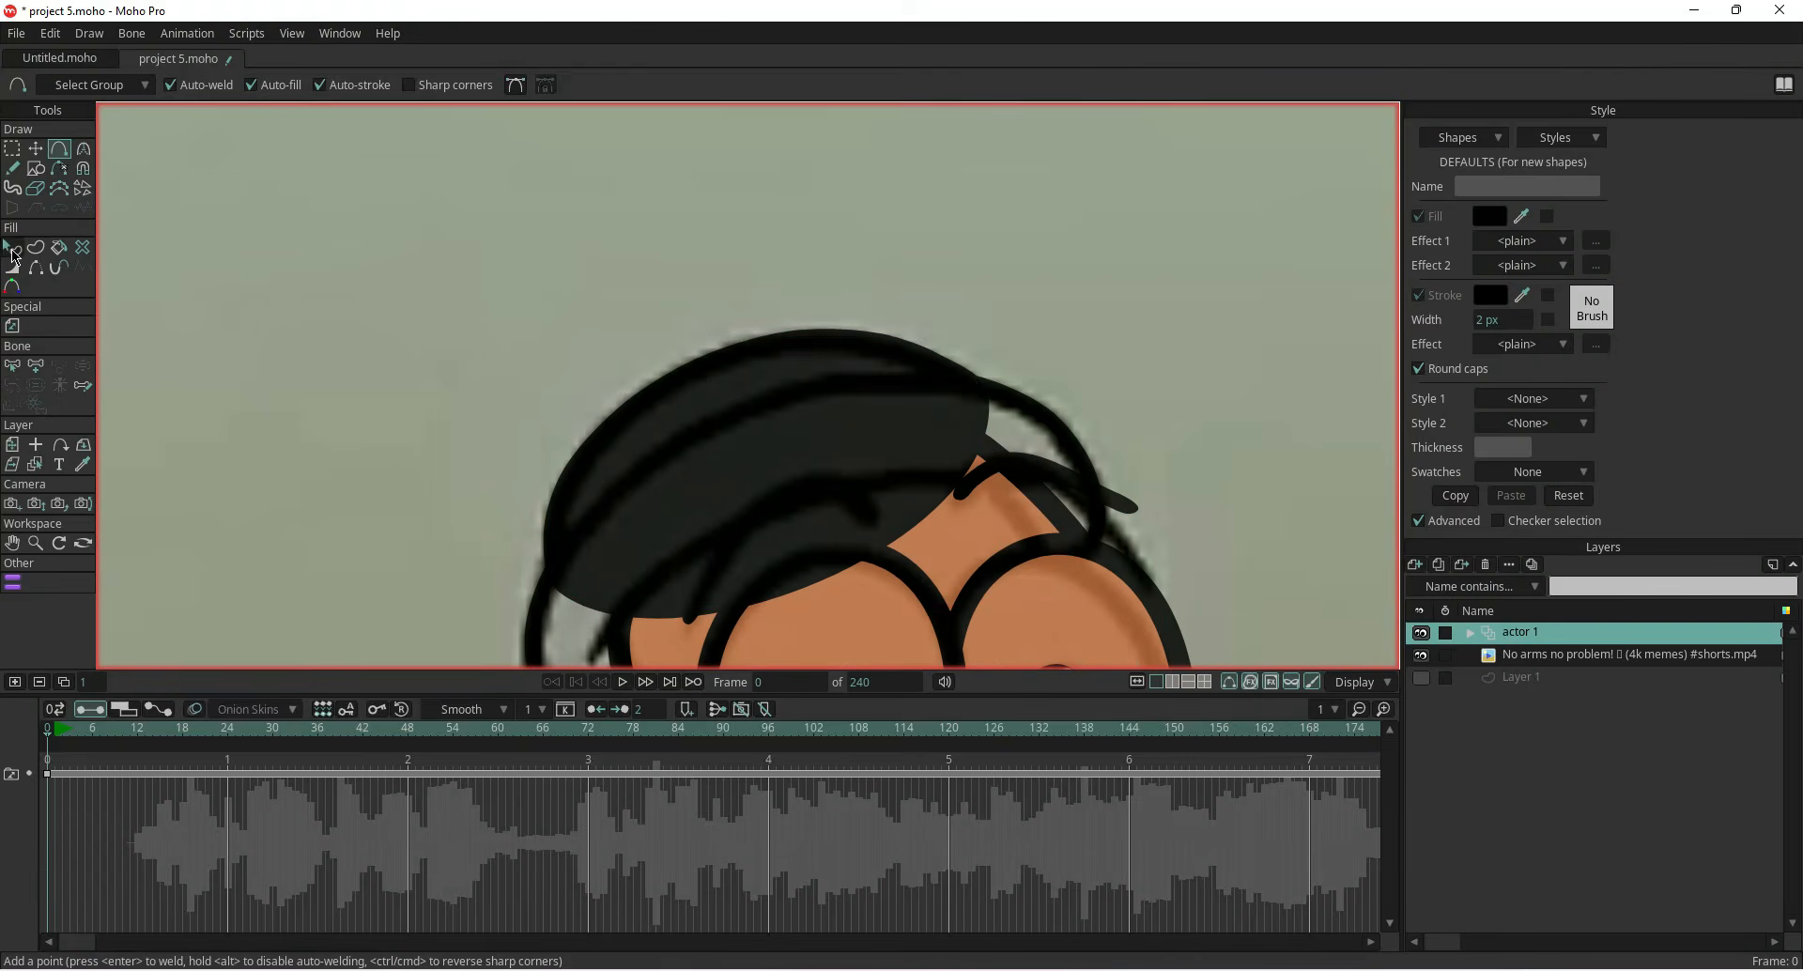
left_click(608, 501)
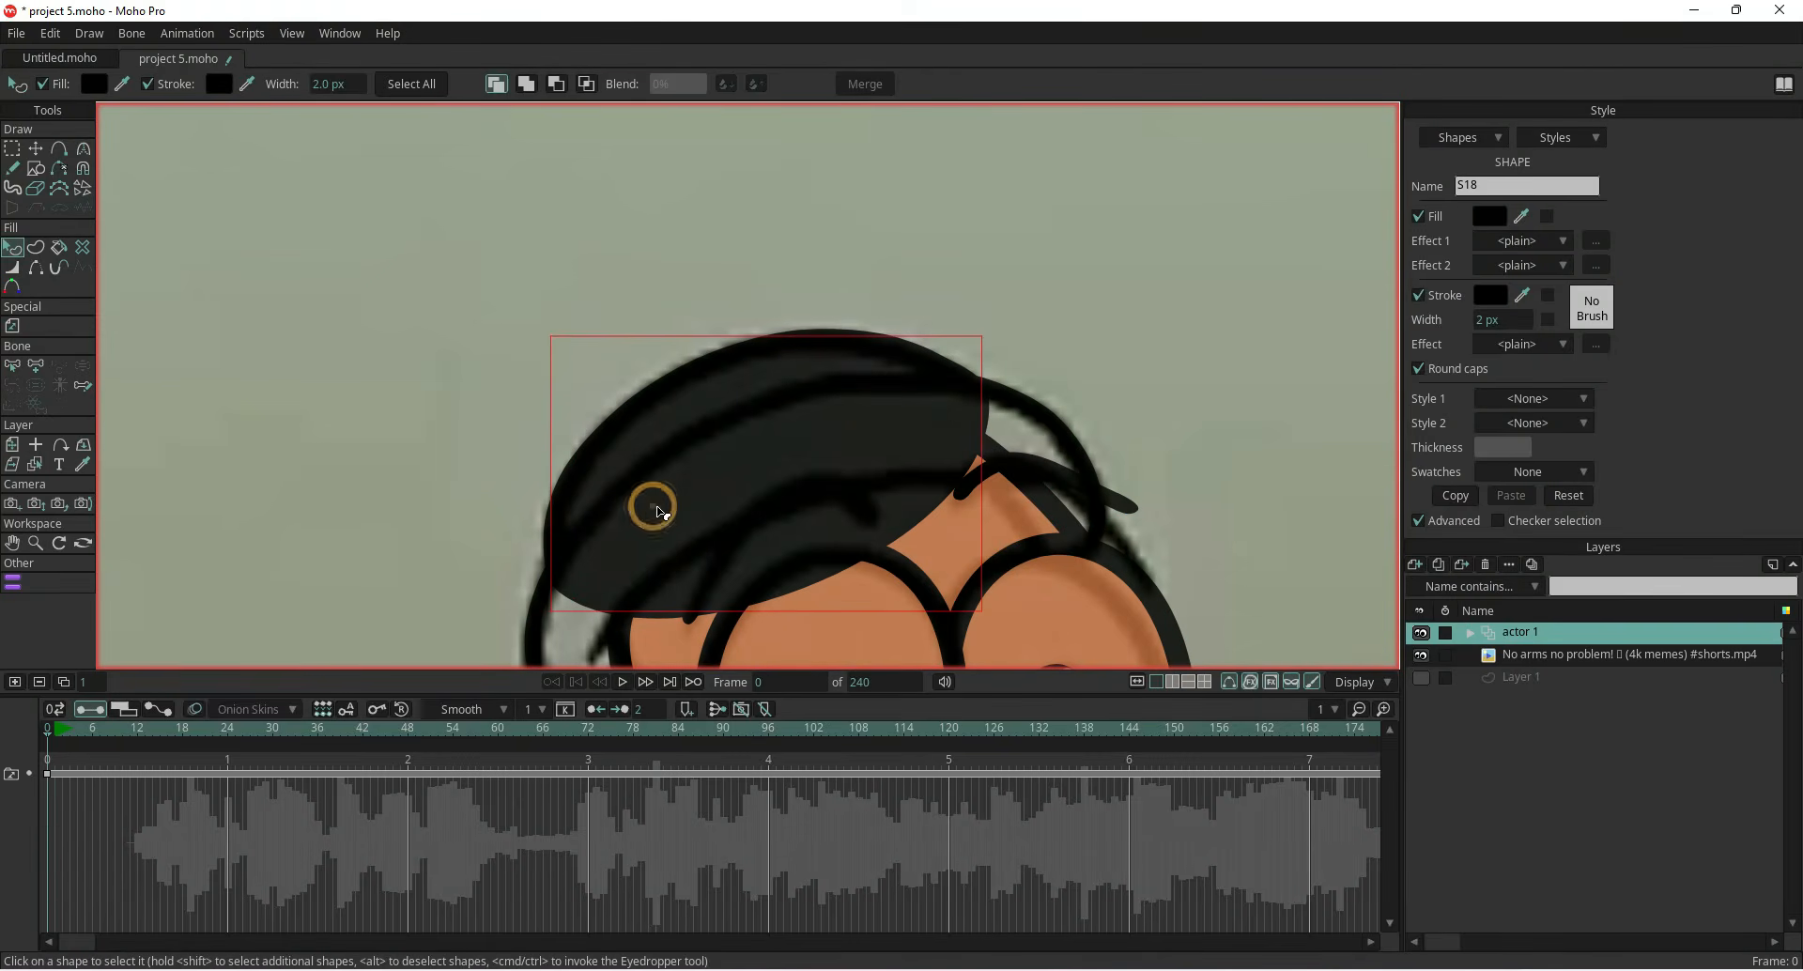
left_click(1419, 217)
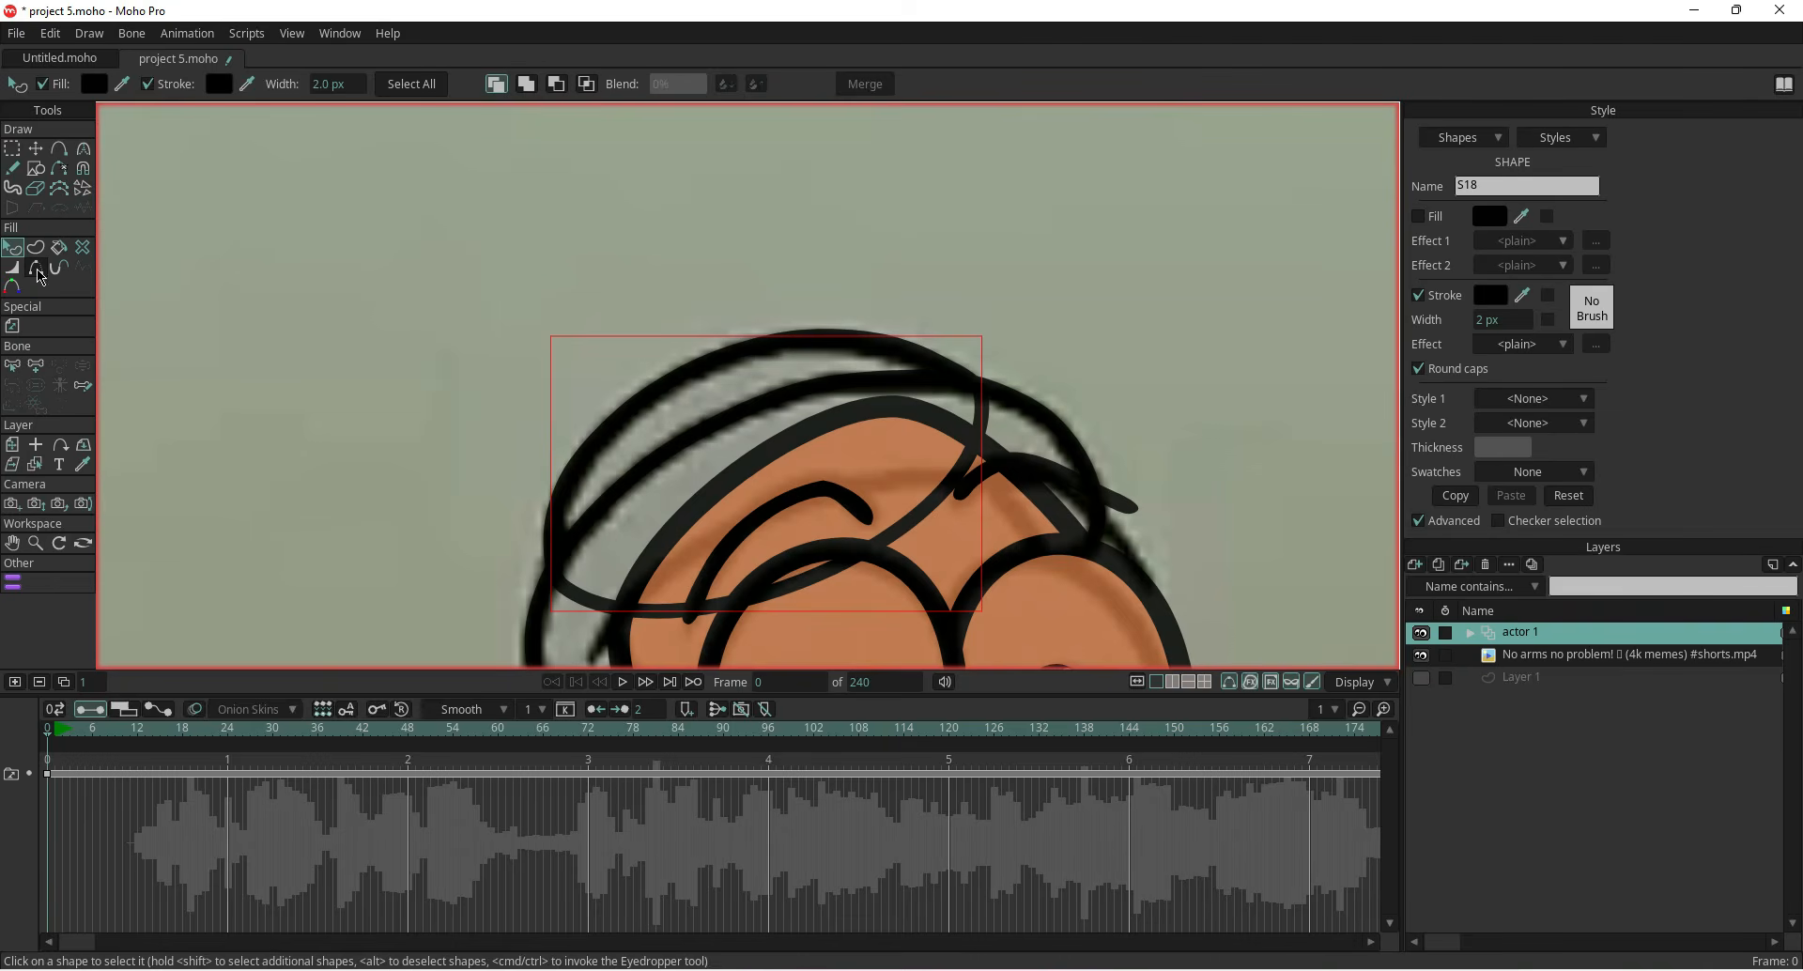
Reposition the hood lines' points to match the reference drawing more closely
left_click(36, 266)
left_click(598, 607)
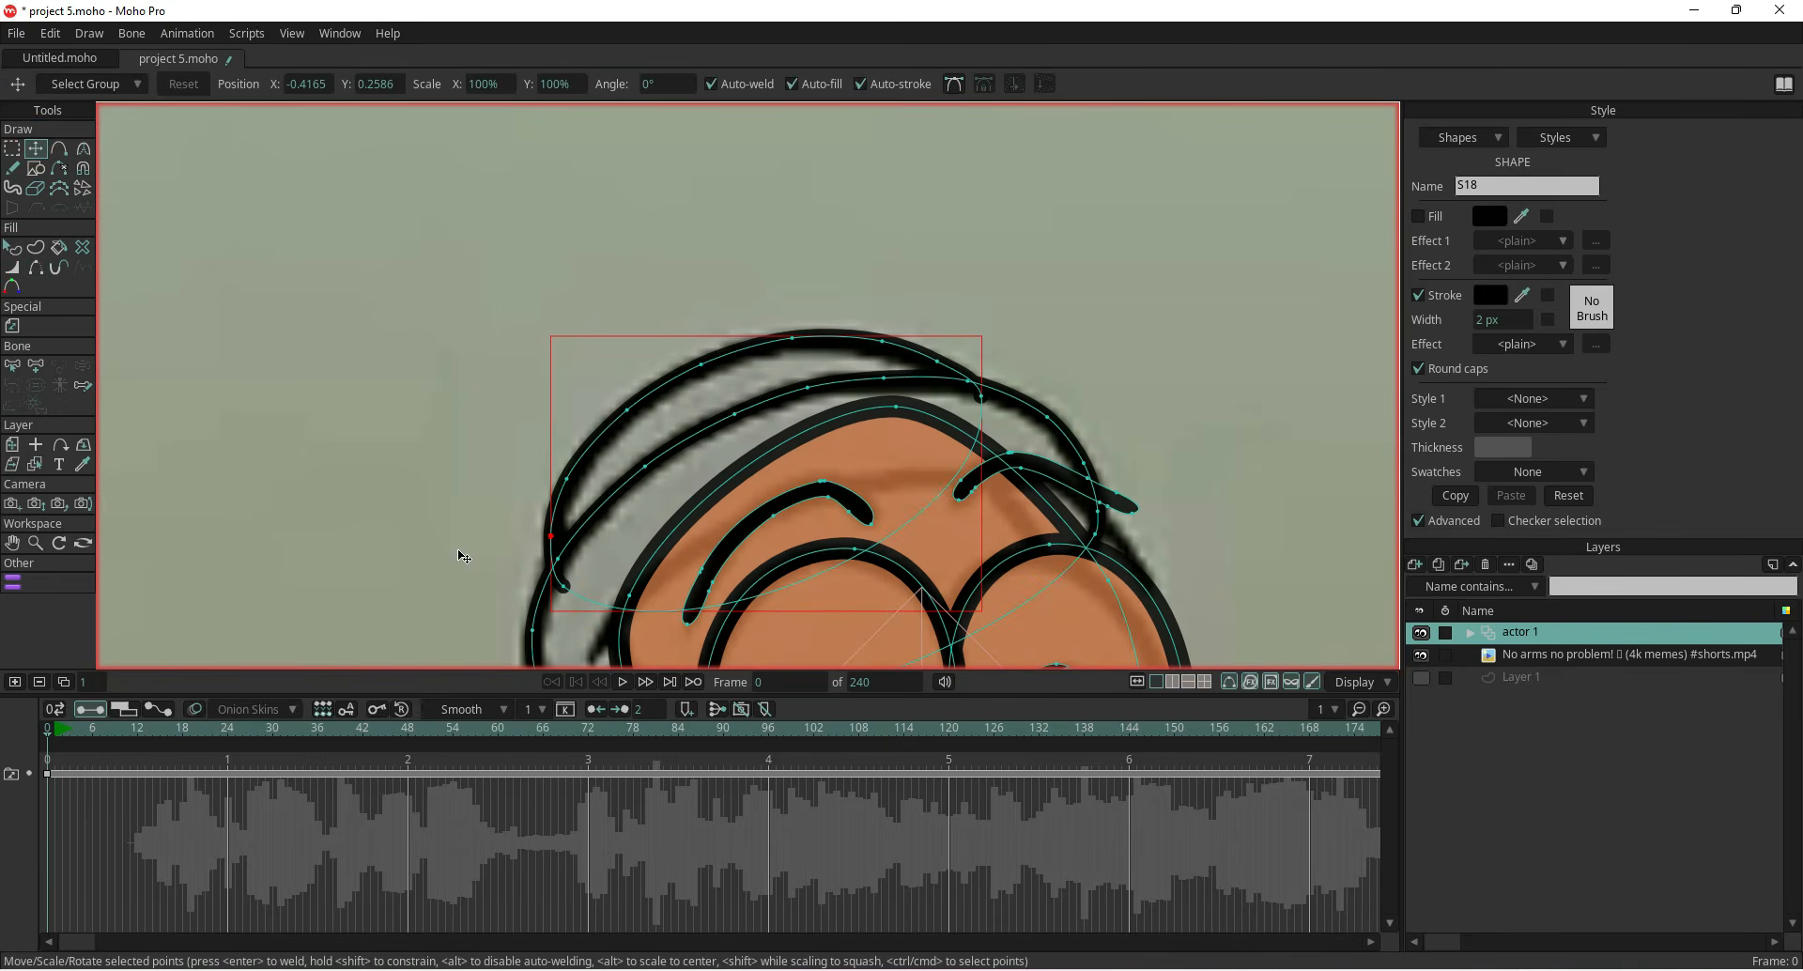
scroll(494, 574, "up", 3)
left_click_drag(613, 594, 603, 590)
left_click_drag(785, 451, 551, 616)
left_click_drag(1102, 433, 1089, 414)
scroll(837, 503, "down", 3)
left_click_drag(712, 570, 756, 434)
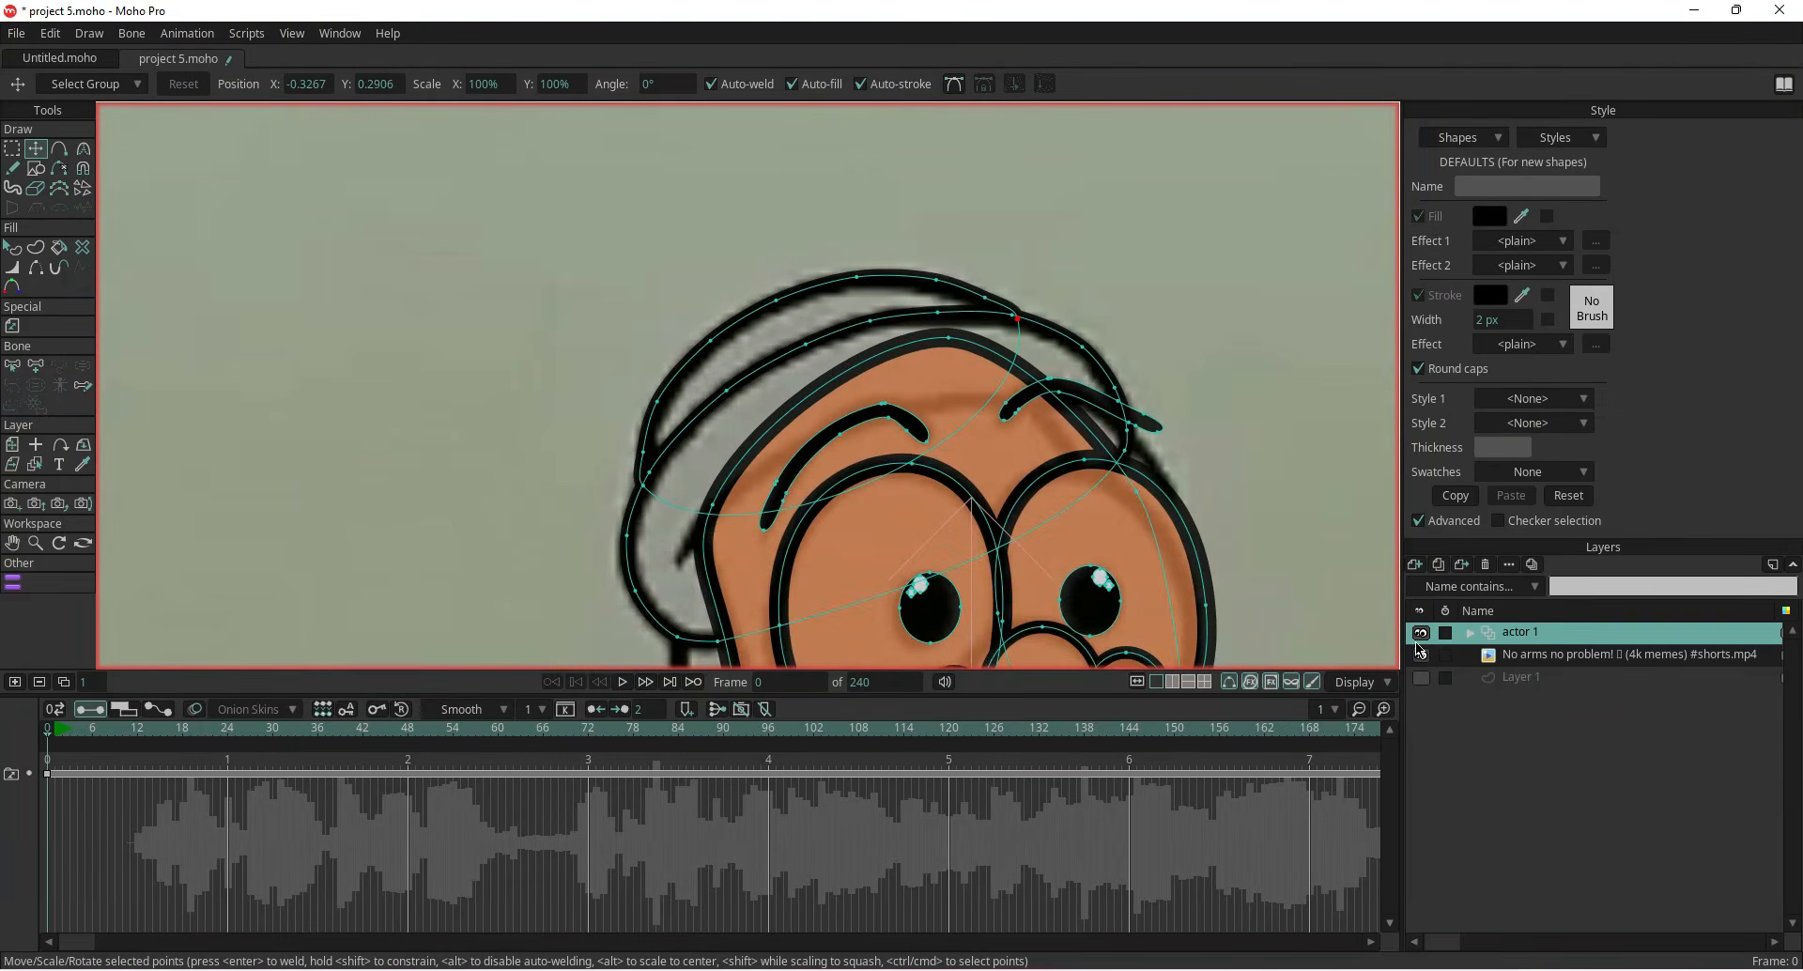
Compare the traced character with the reference by toggling the video and character layers' visibility
left_click(1419, 655)
scroll(1219, 513, "down", 3)
left_click_drag(1152, 562, 936, 444)
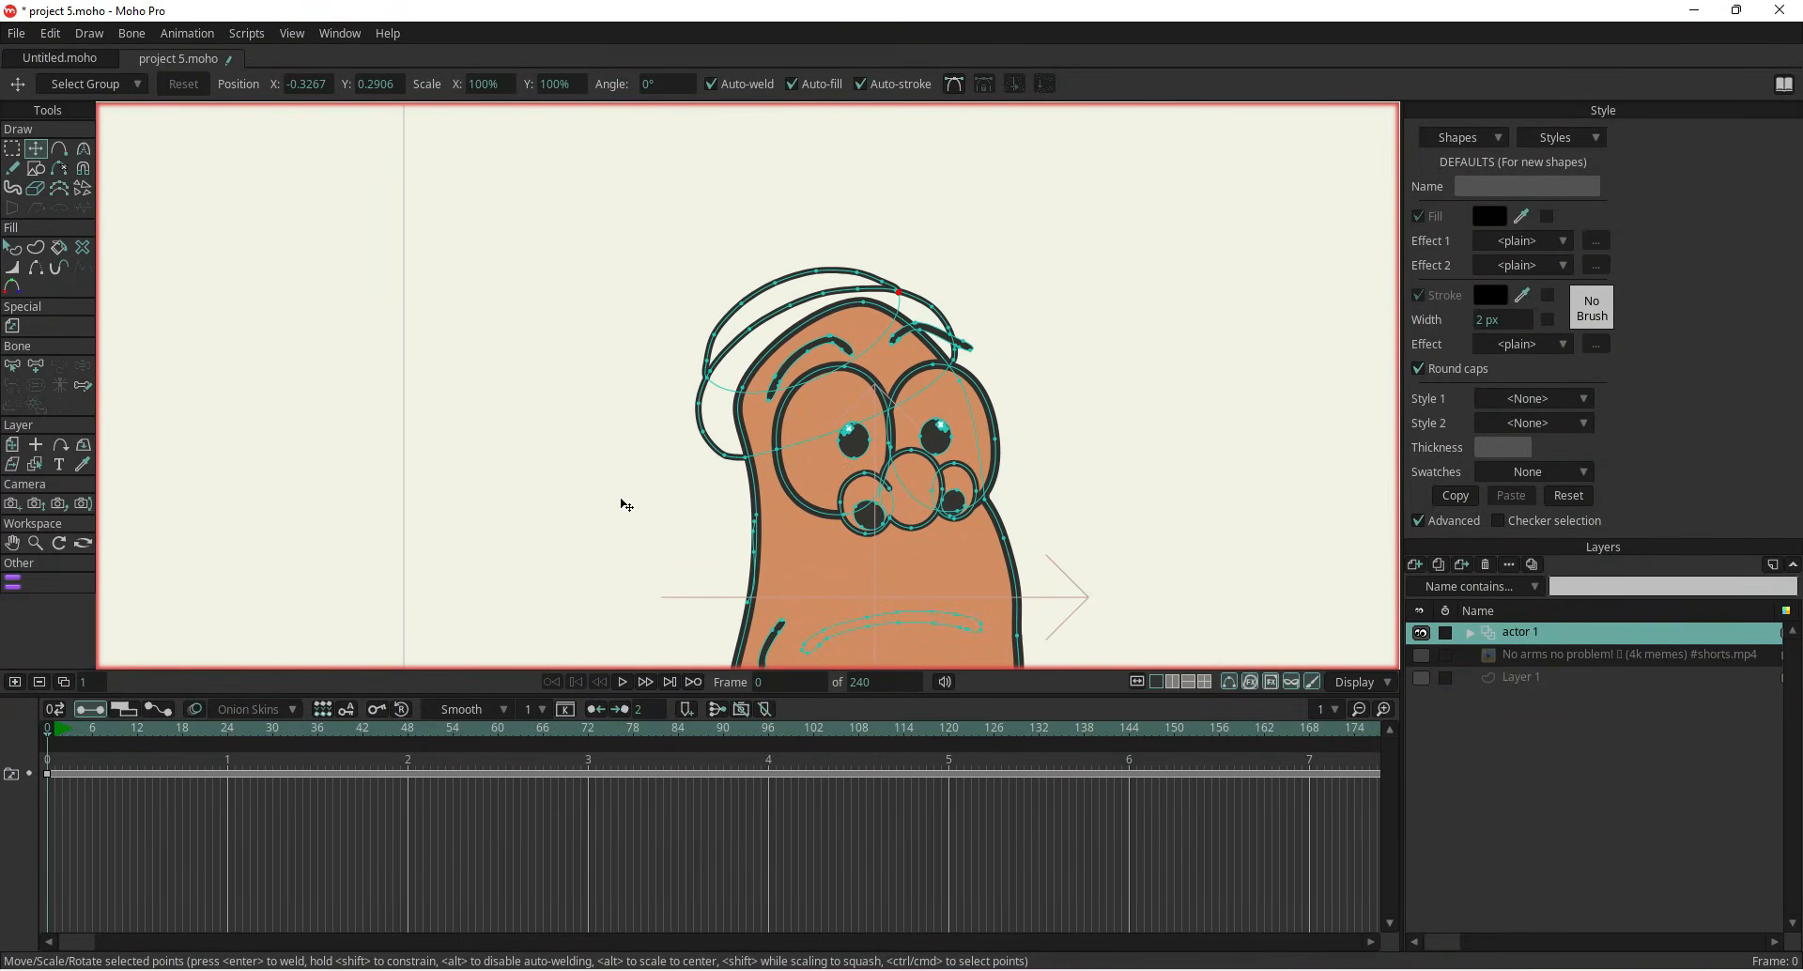
left_click_drag(624, 500, 609, 426)
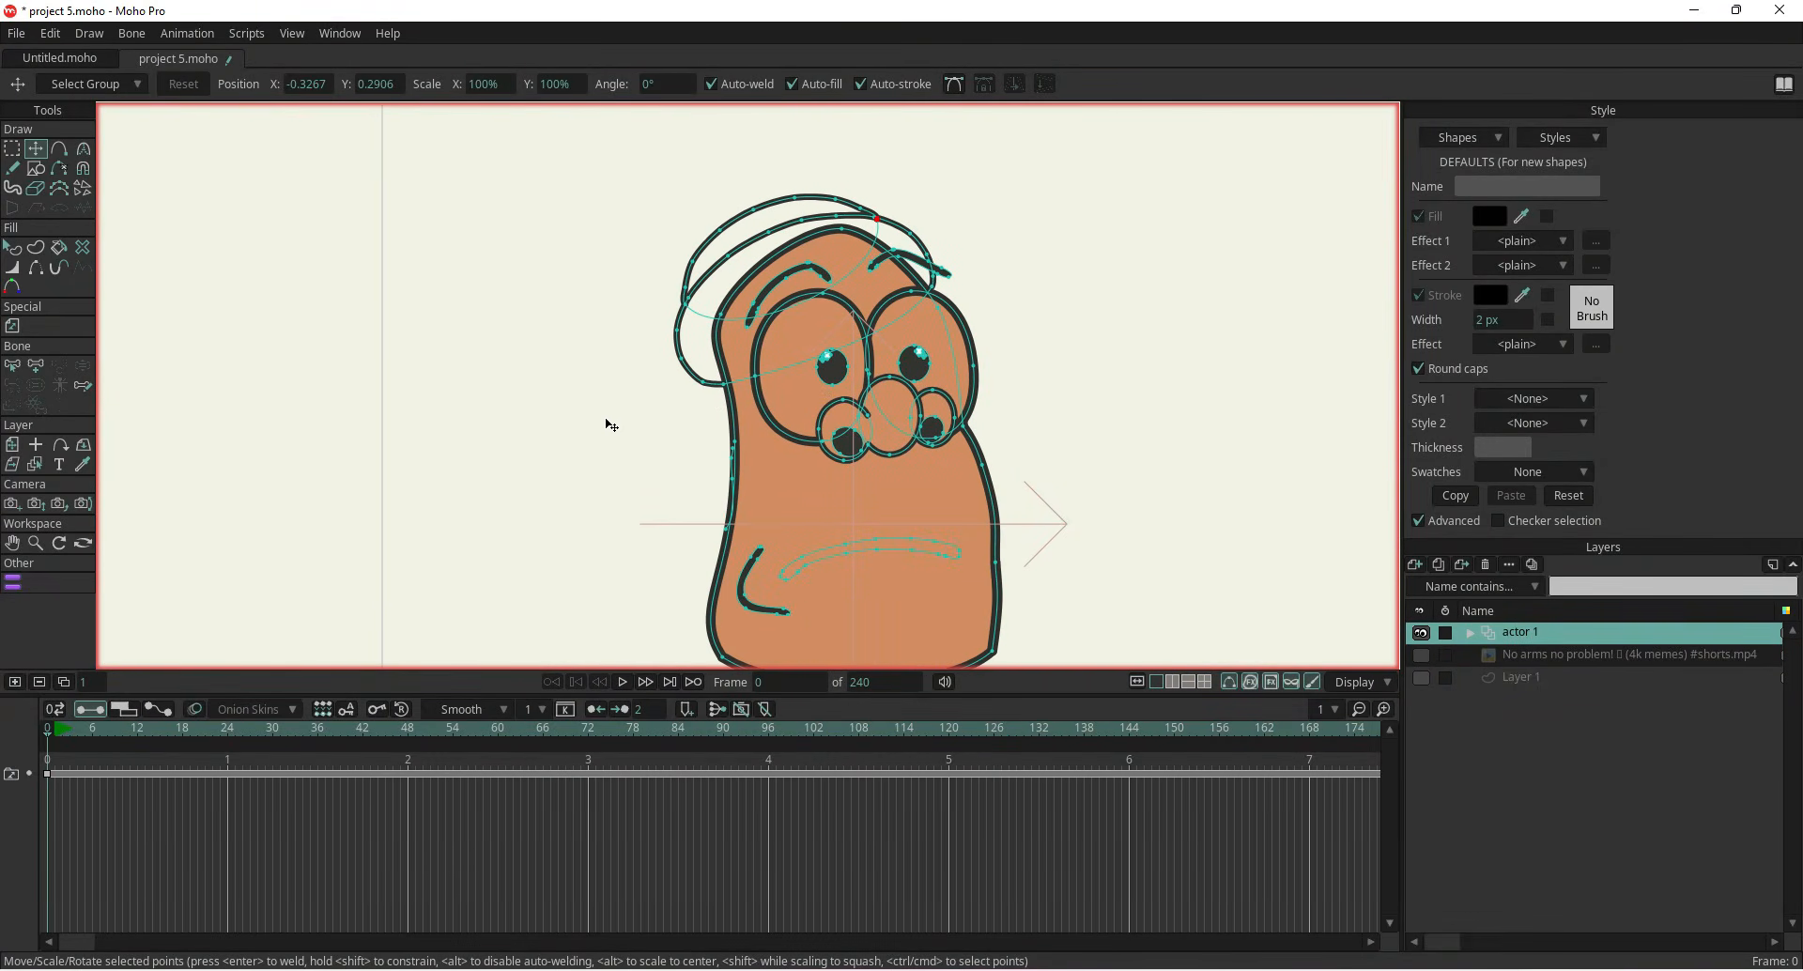
left_click(1421, 634)
left_click(1421, 634)
left_click(1421, 656)
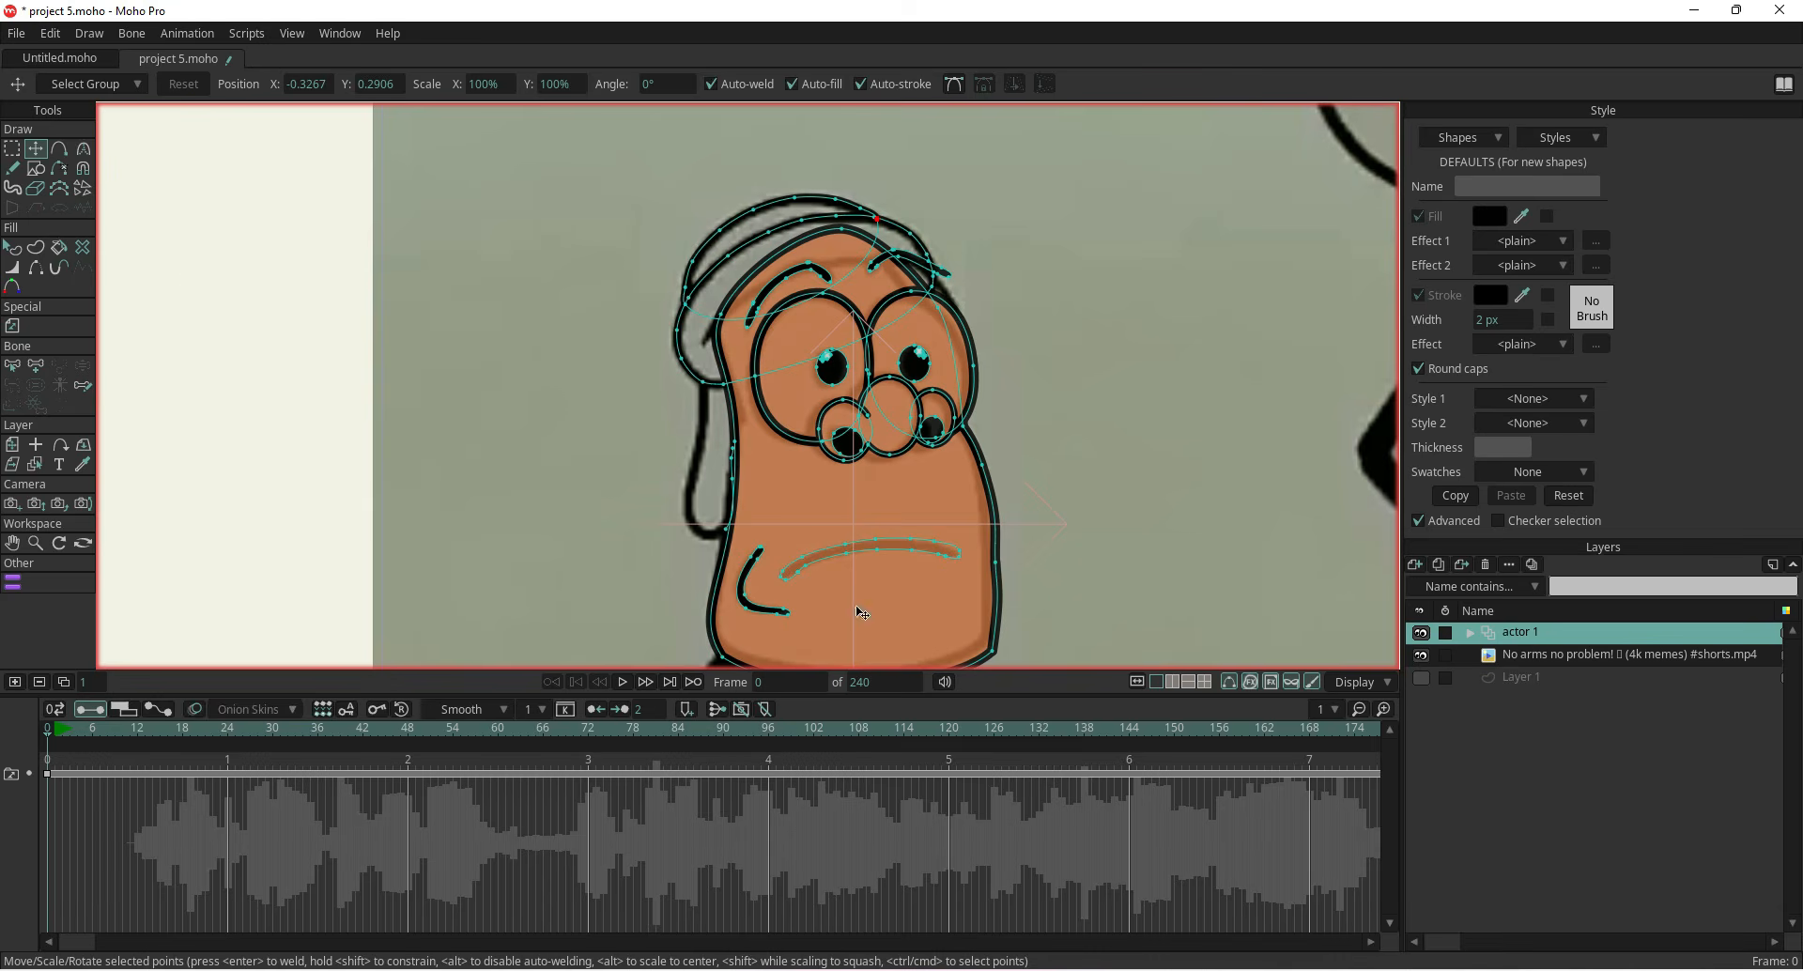
Extend the hood's left side down beside the head with Add Point strokes
left_click(59, 148)
scroll(652, 355, "up", 3)
left_click_drag(678, 370, 651, 586)
left_click_drag(622, 627, 643, 450)
left_click_drag(671, 407, 687, 477)
Enable the inner hood shape's fill and set its colour to red FC0B0B
scroll(686, 477, "down", 4)
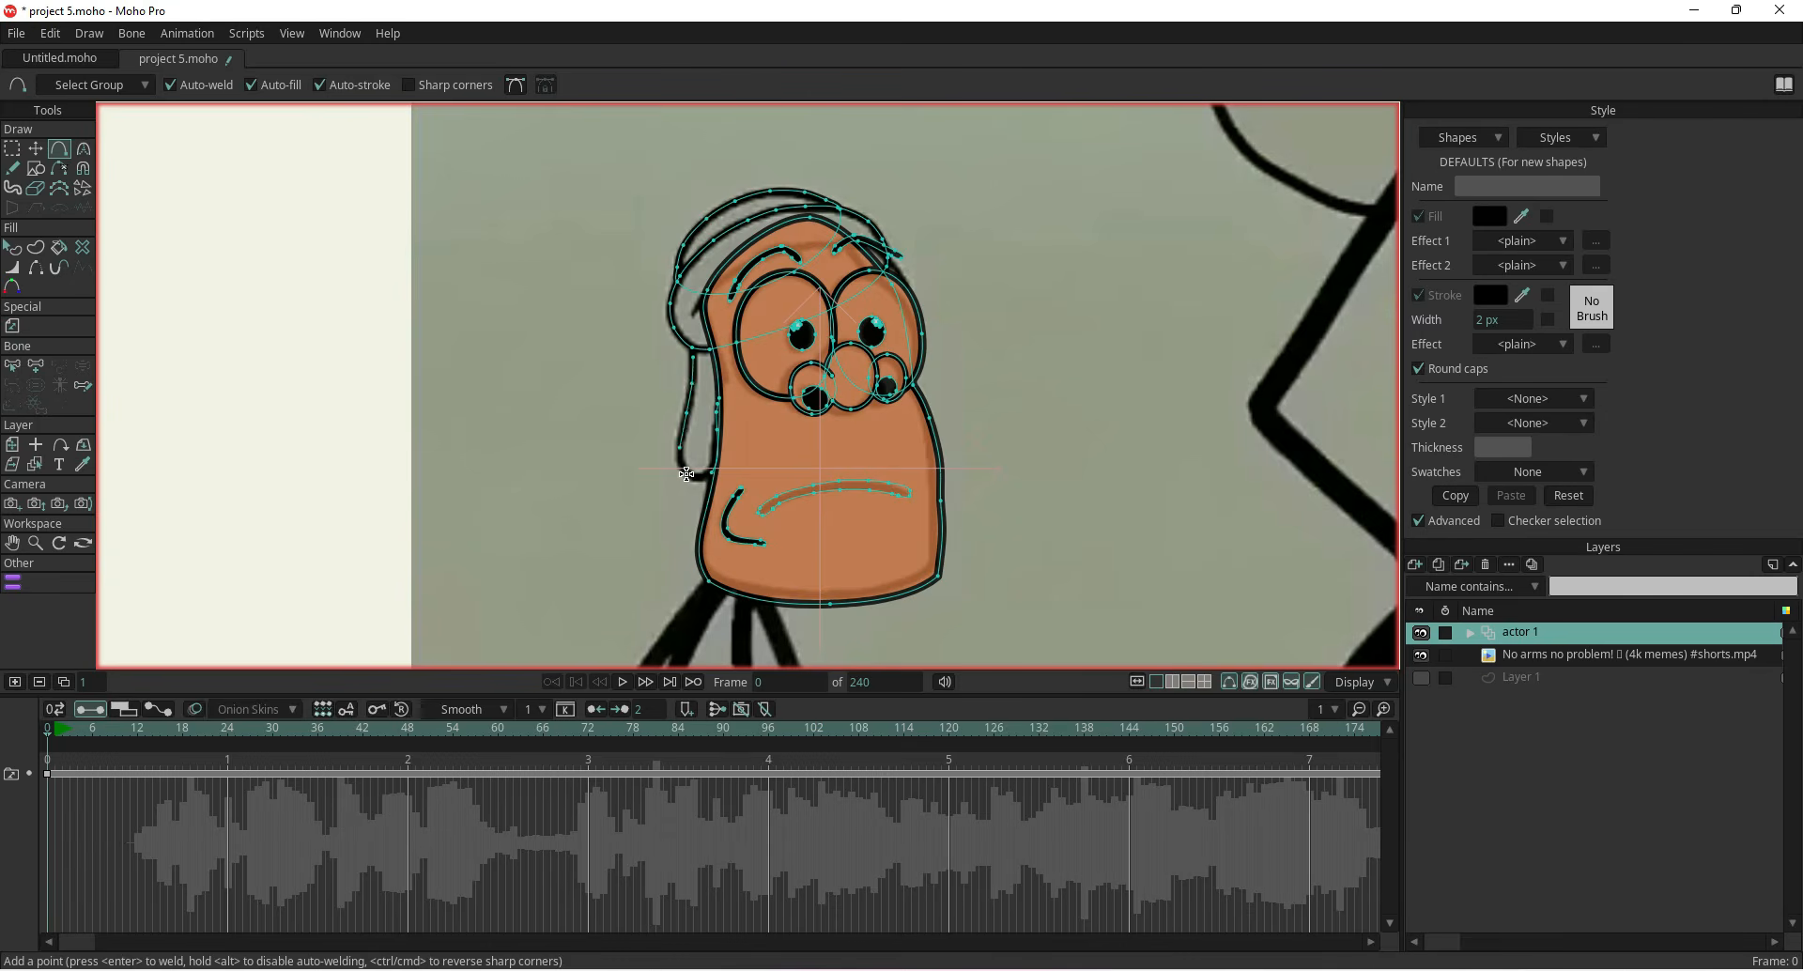
scroll(626, 376, "down", 5)
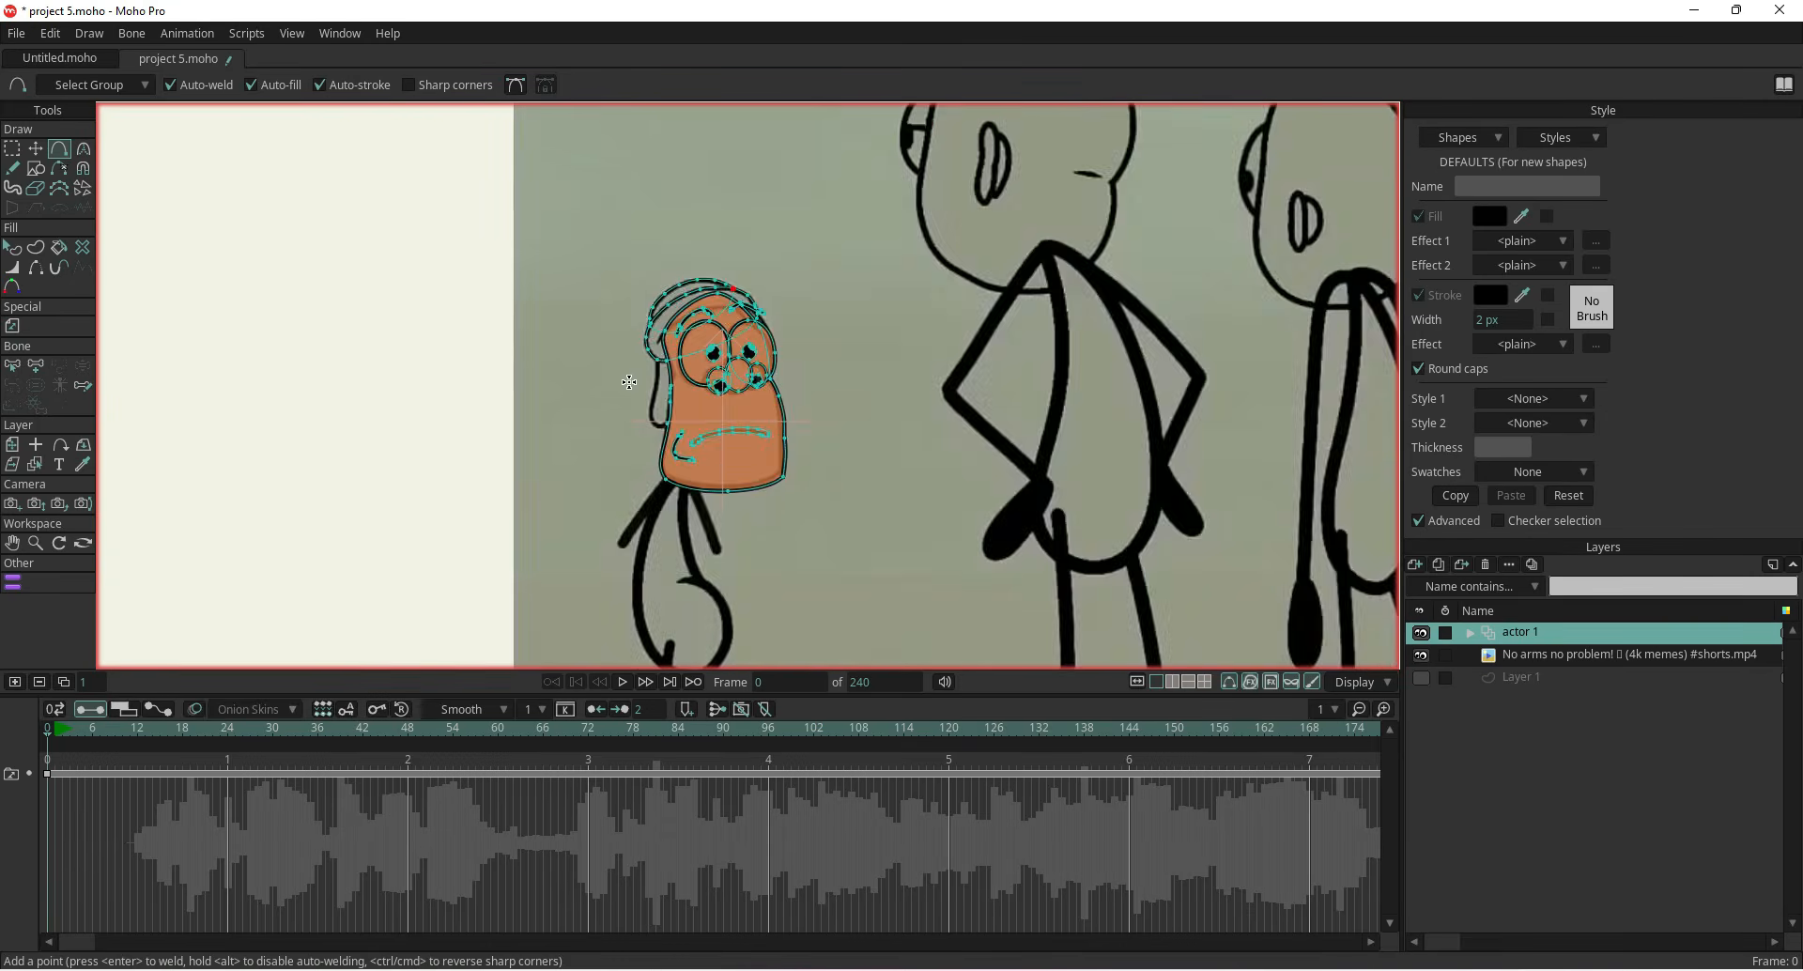
scroll(610, 347, "up", 4)
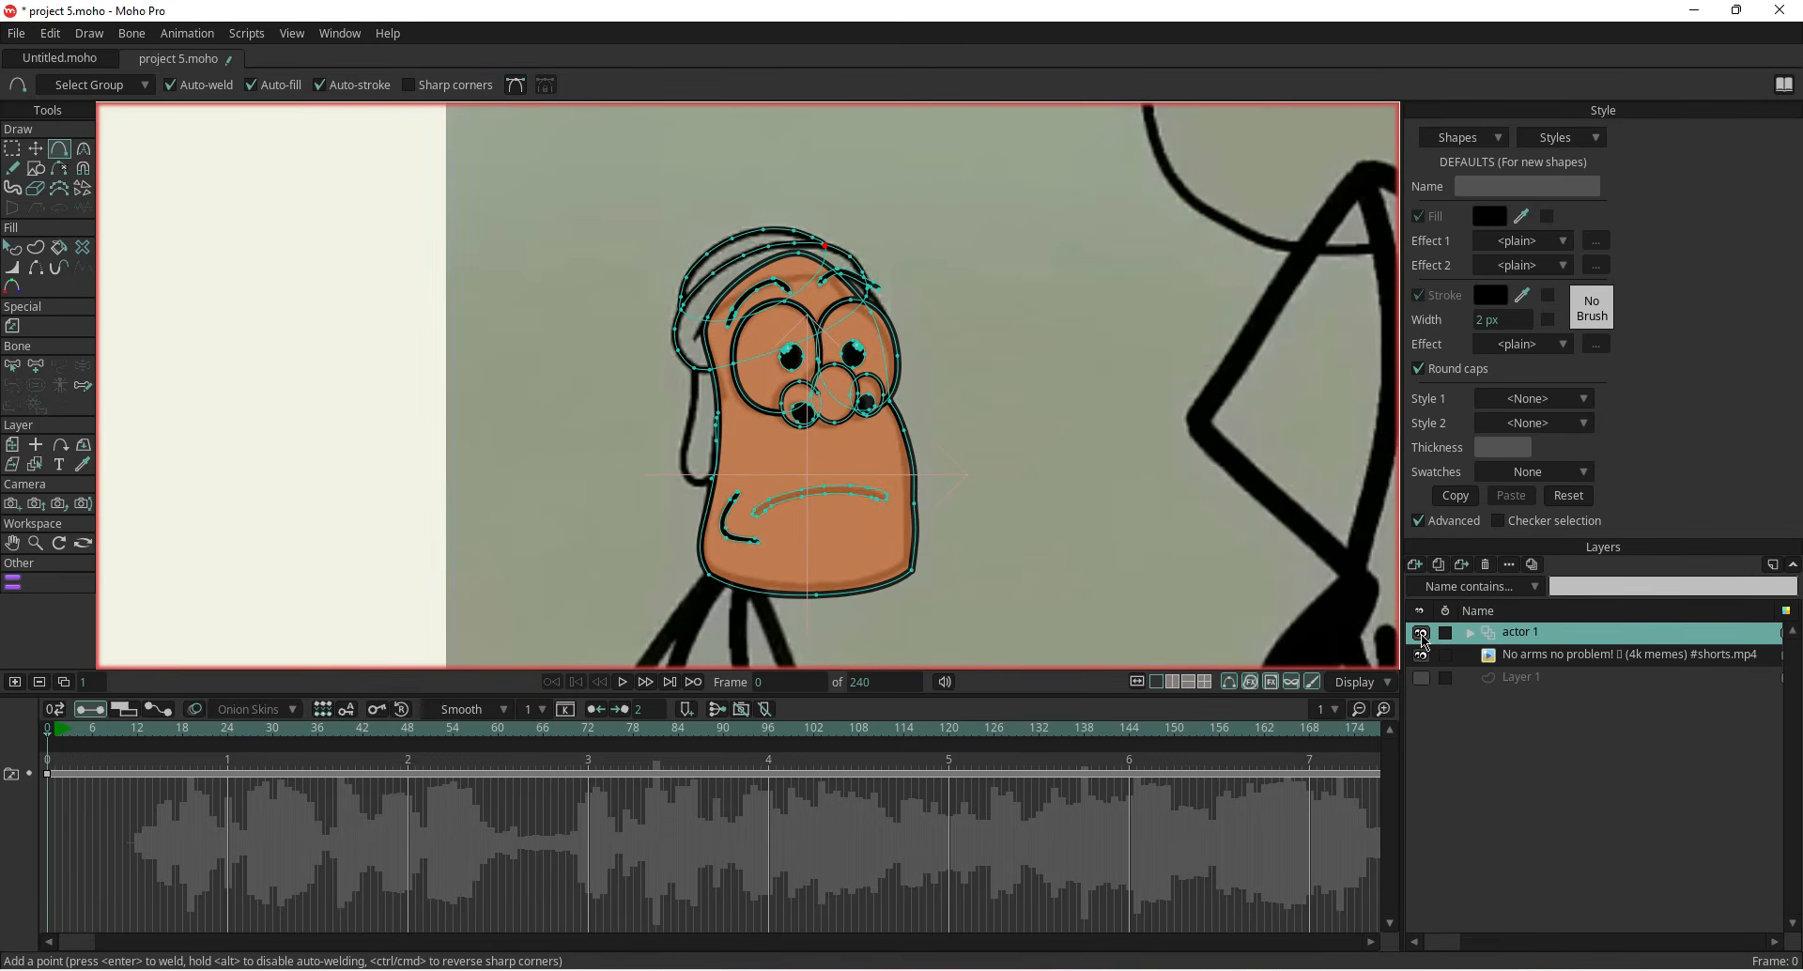
left_click(12, 247)
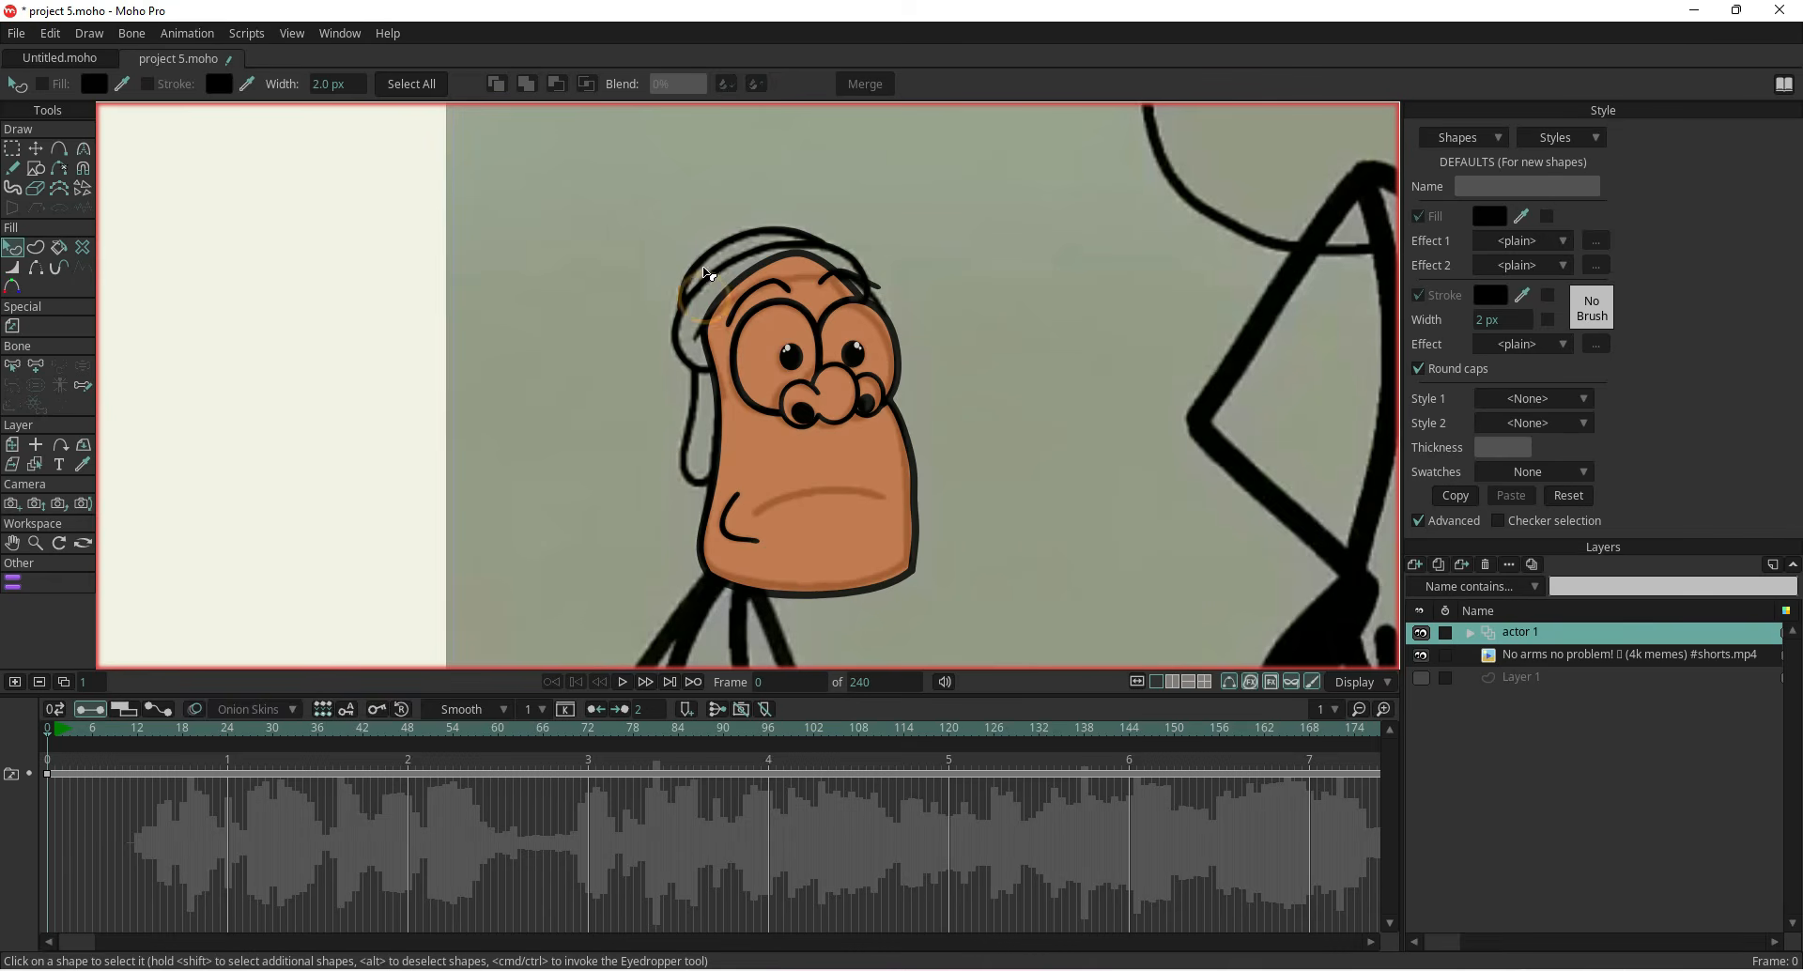
left_click(712, 305)
left_click(1419, 217)
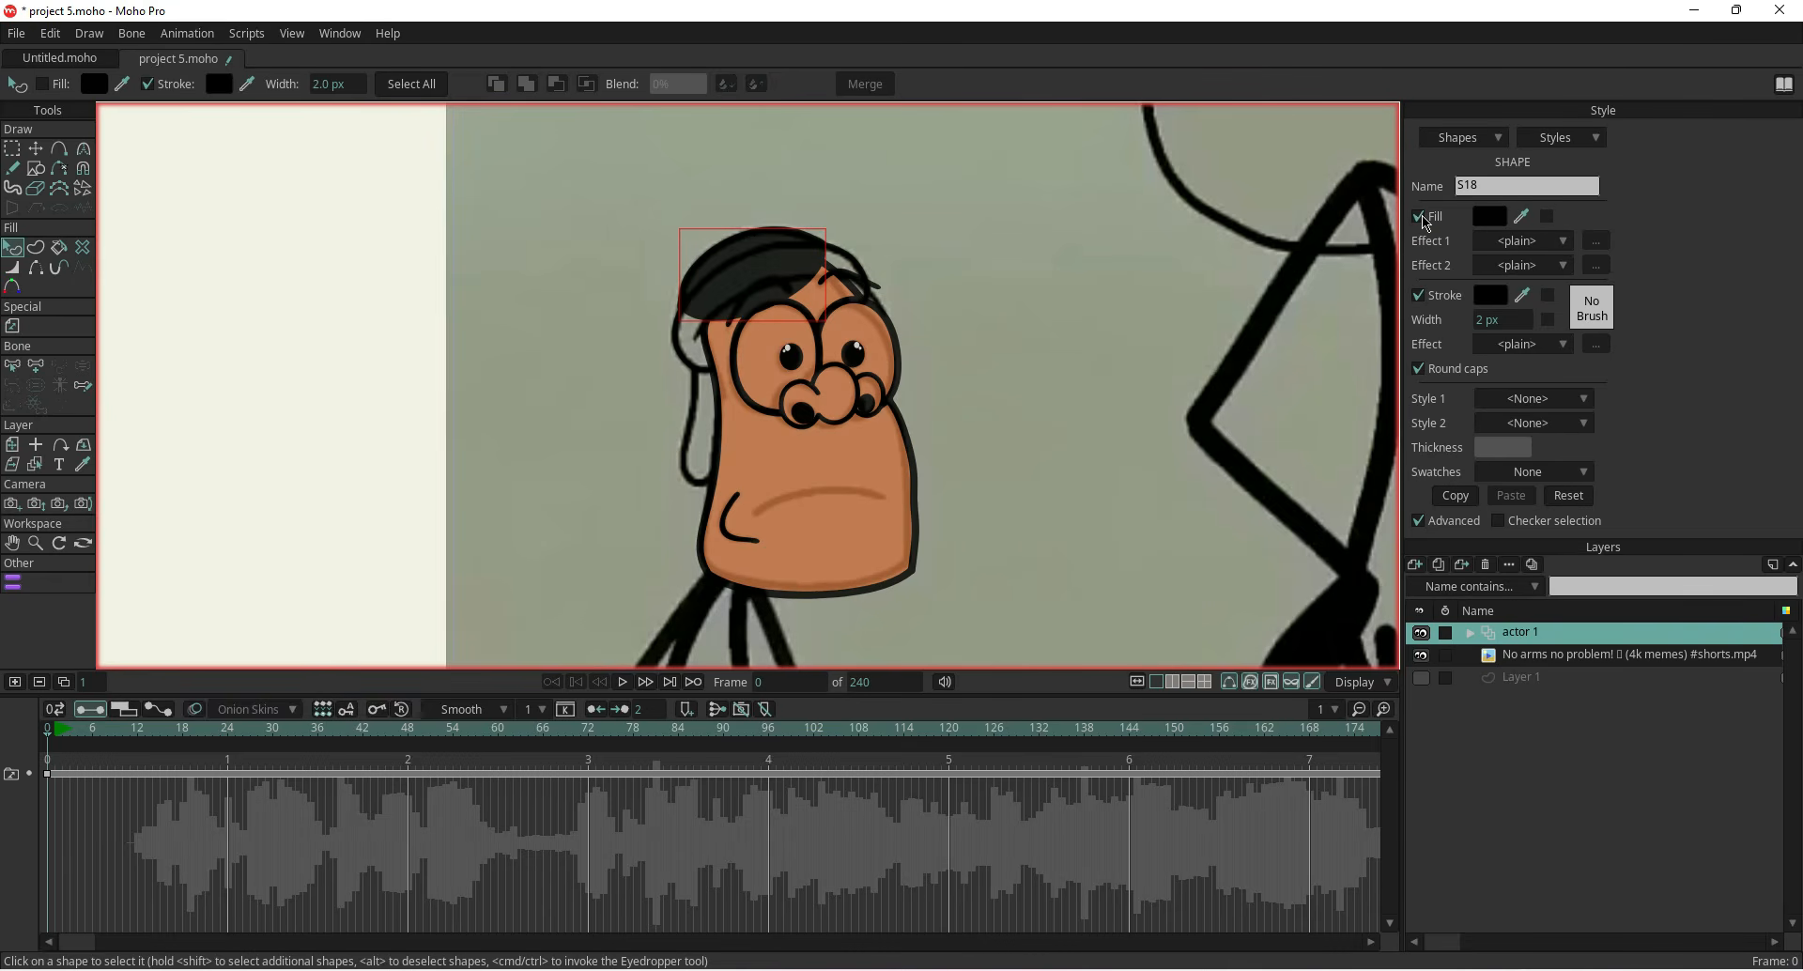
left_click(1489, 216)
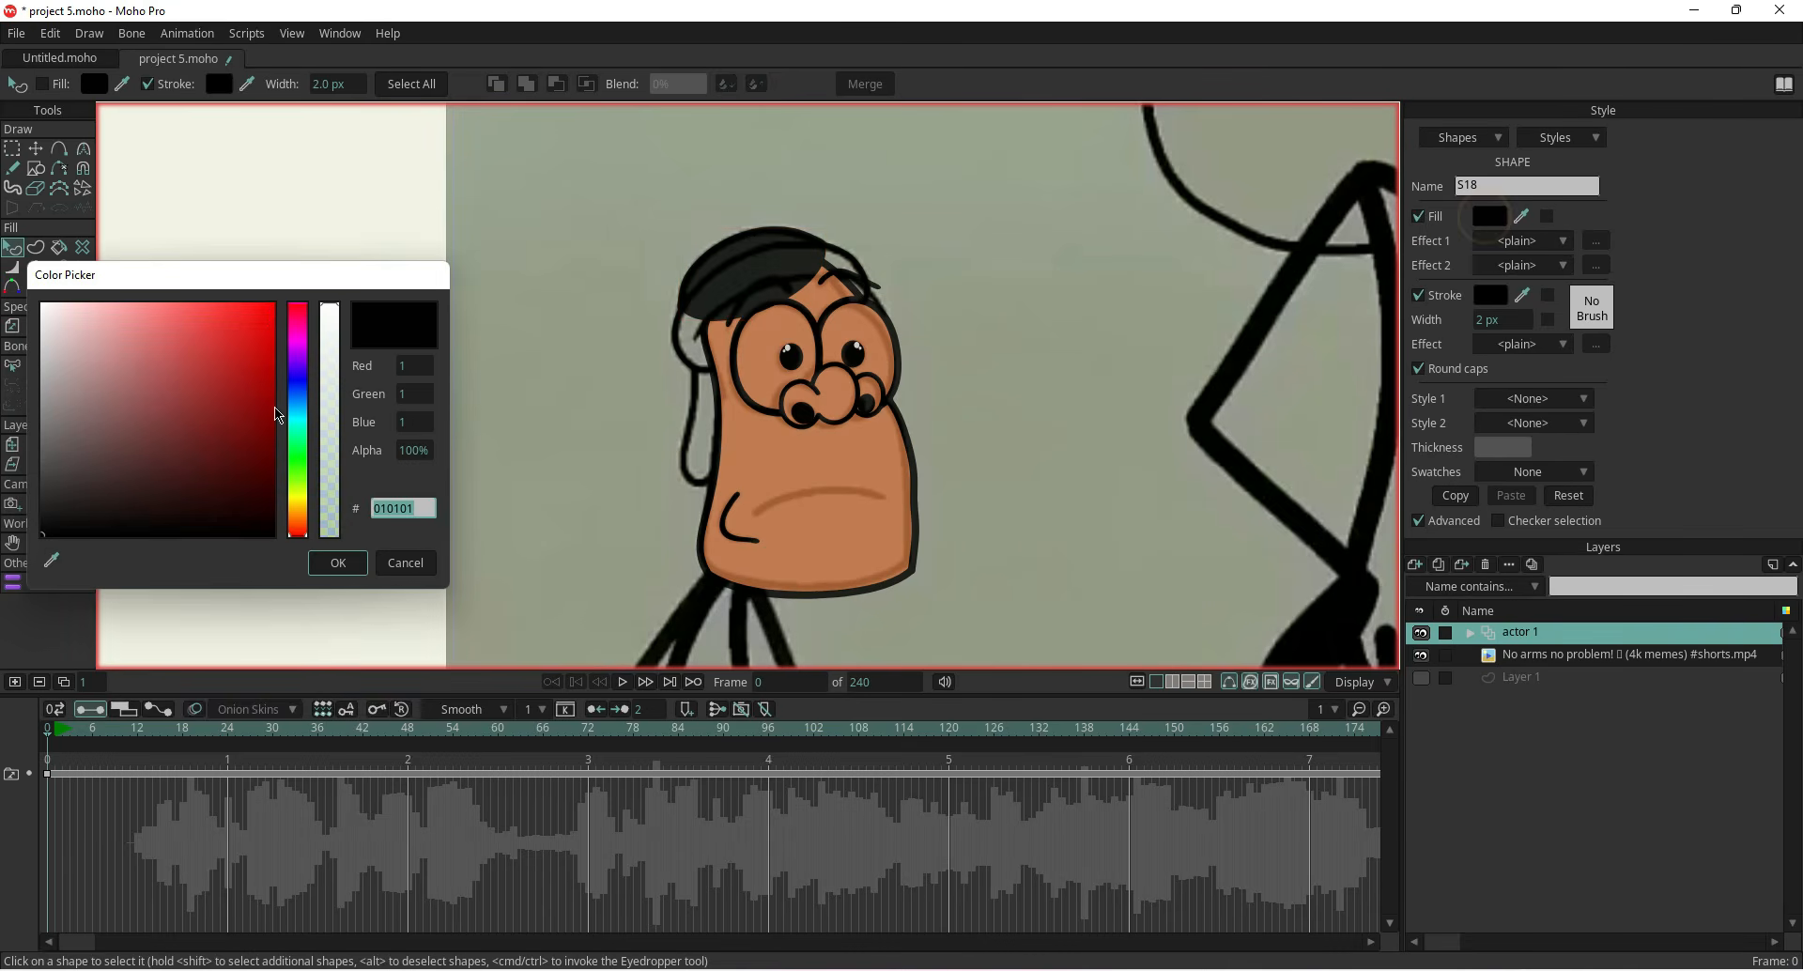
left_click(267, 313)
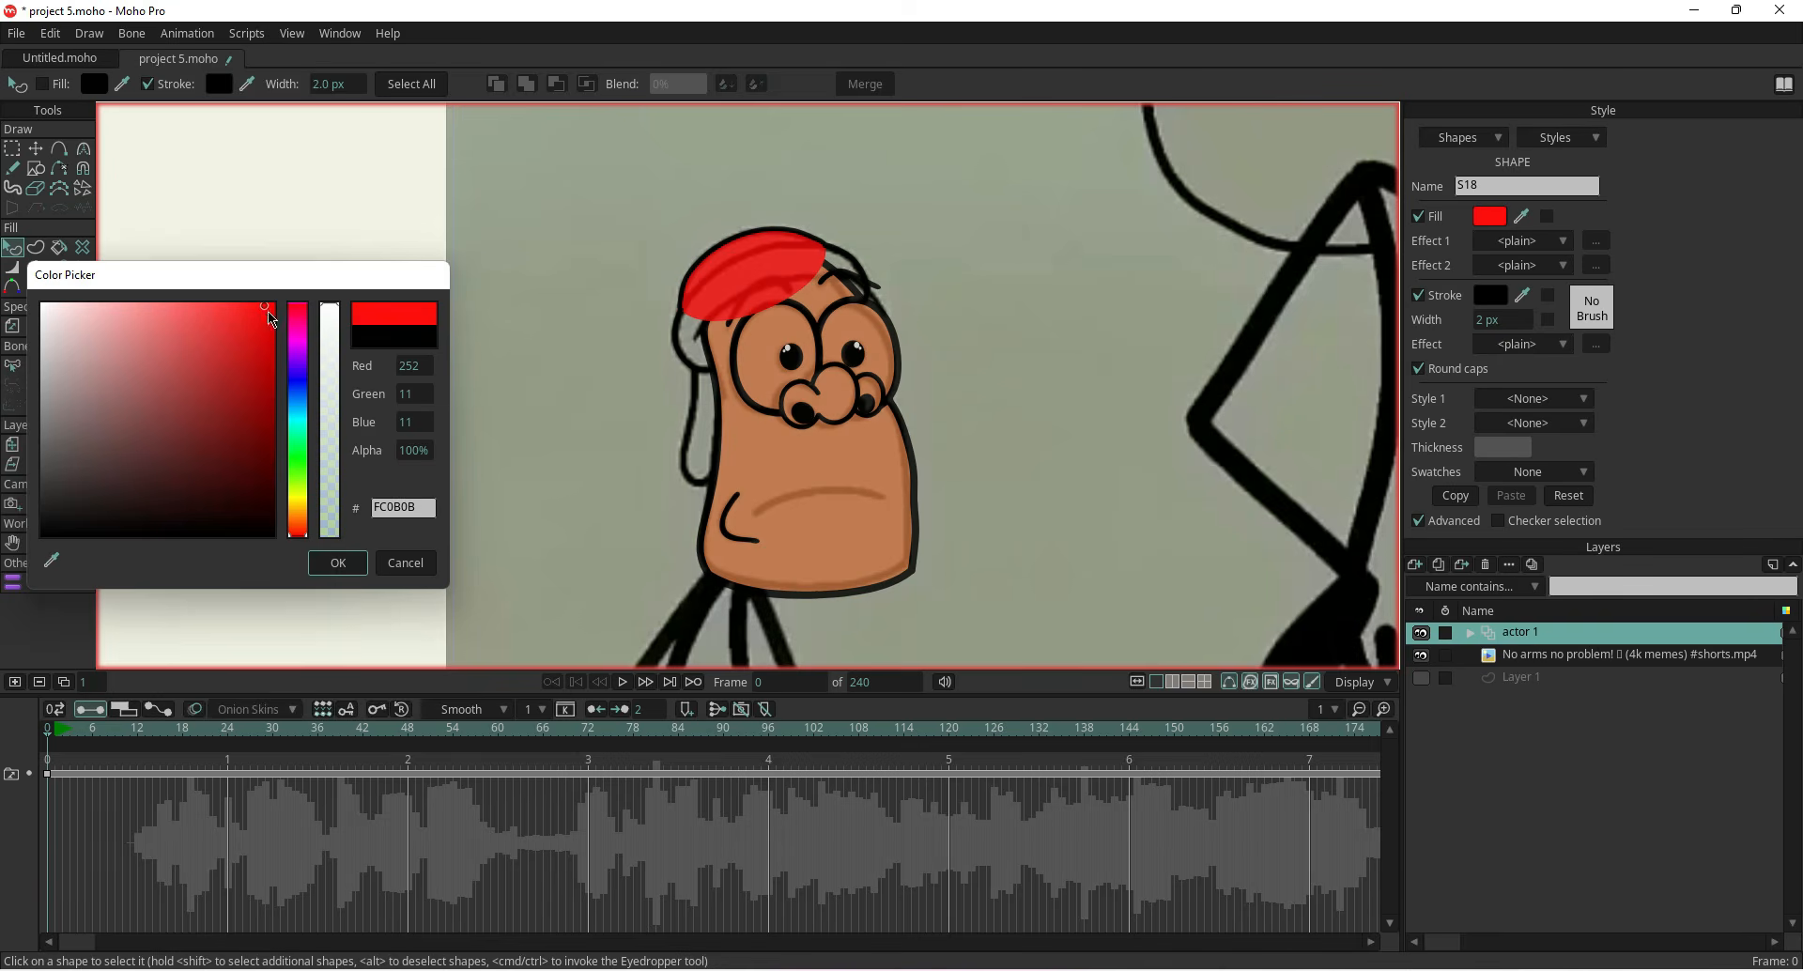
left_click(337, 562)
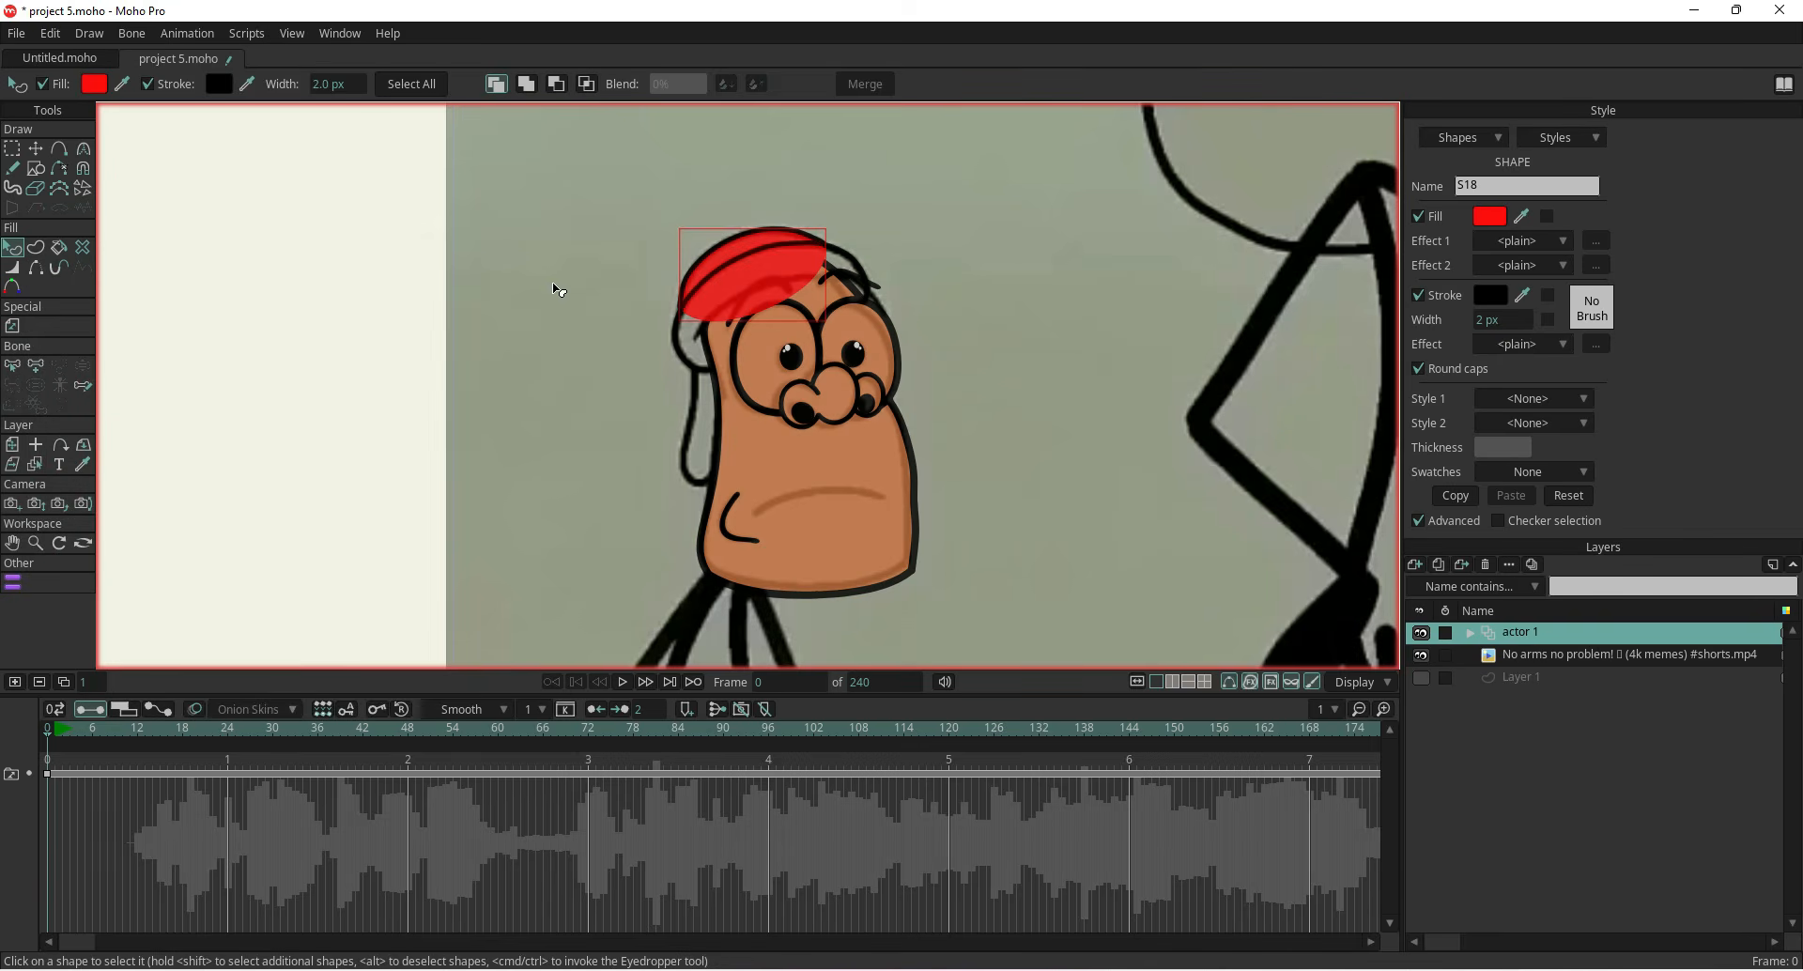
left_click(692, 341)
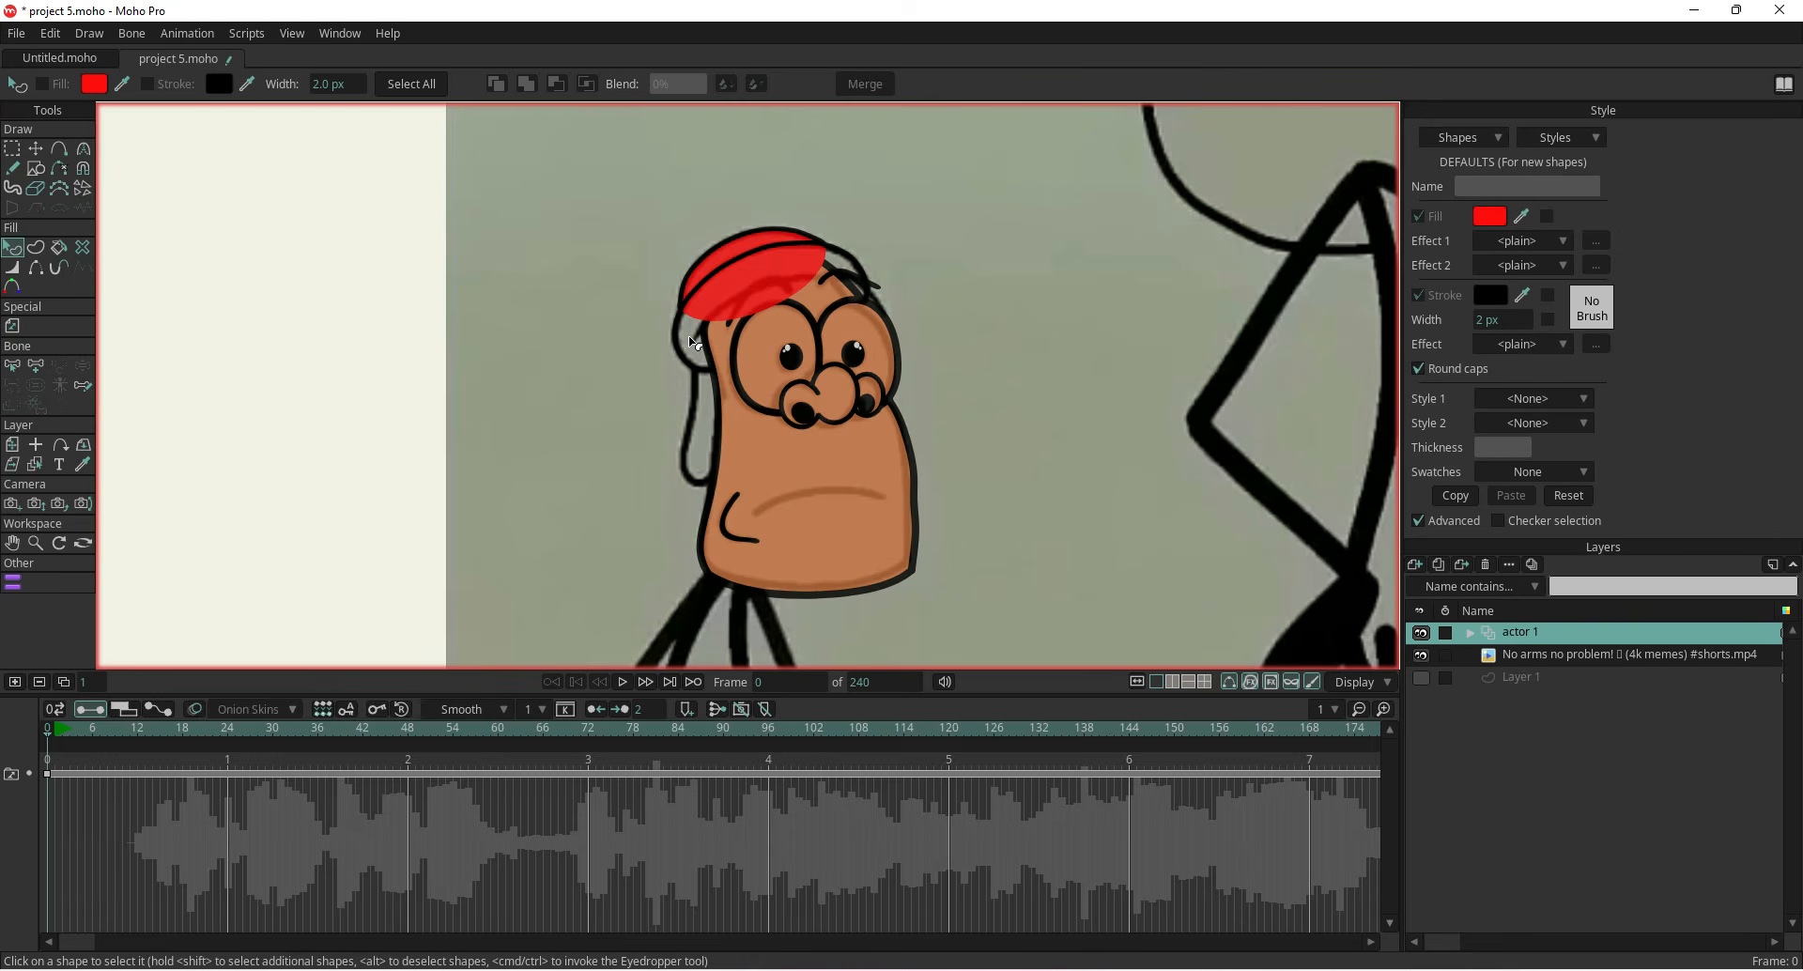
left_click(35, 149)
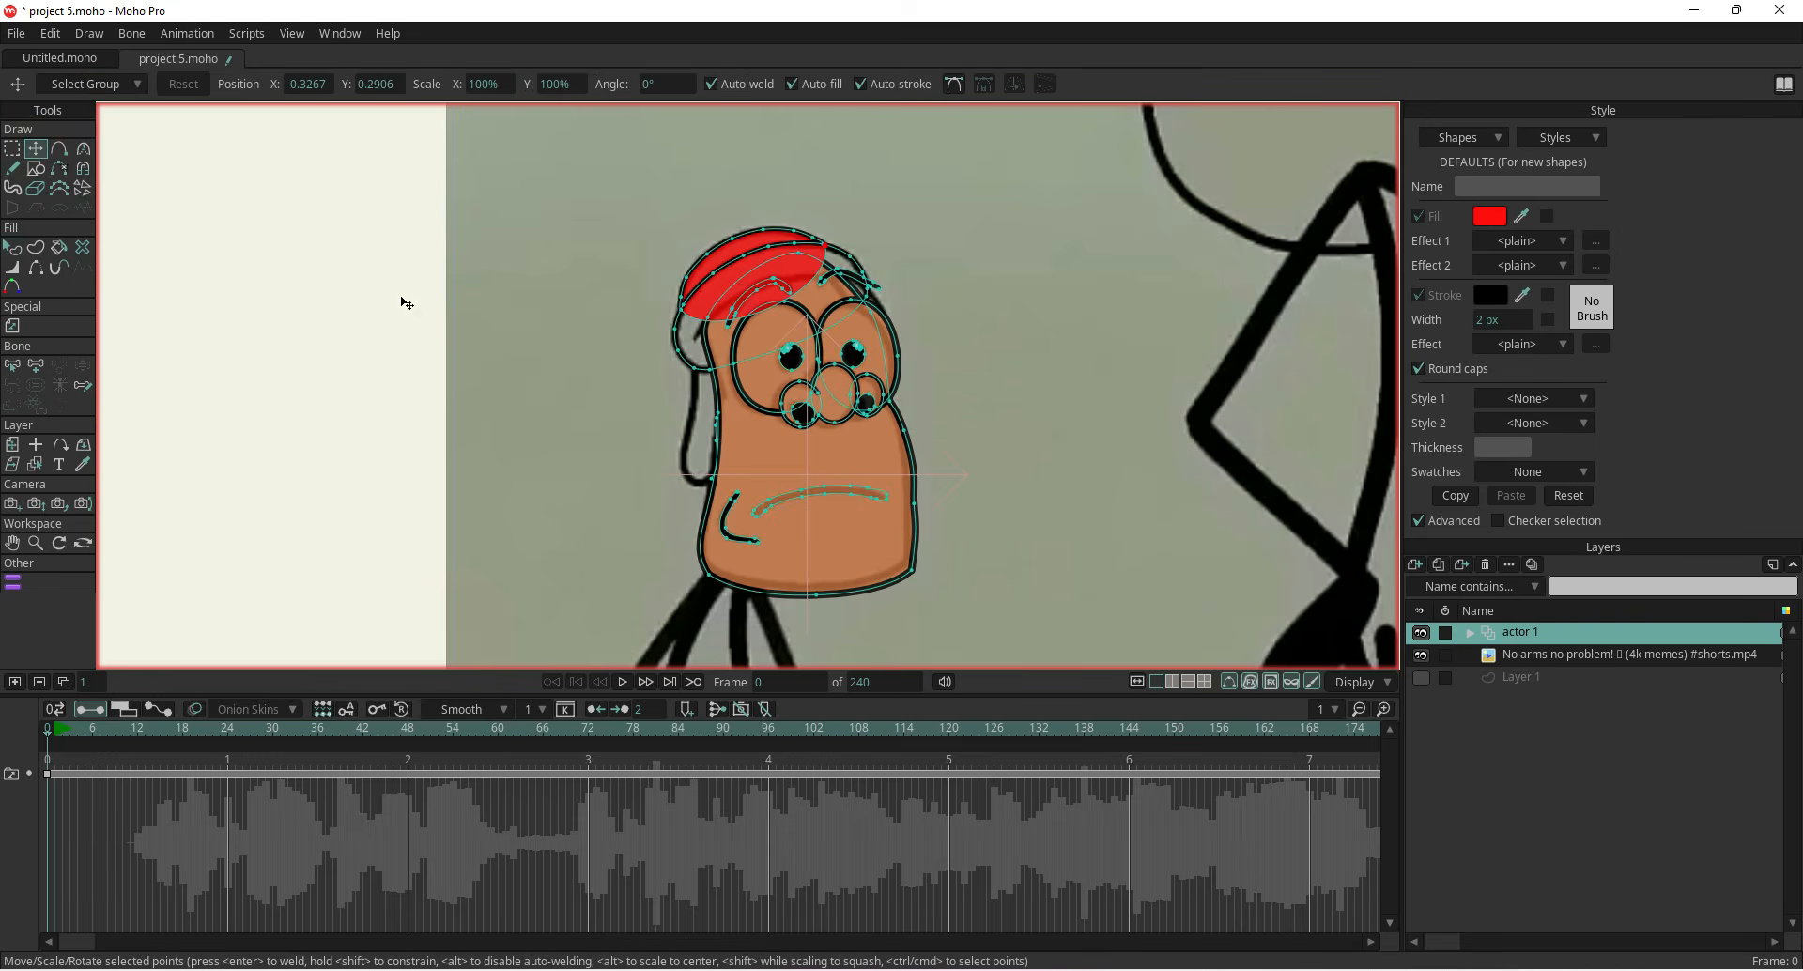
key("q")
left_click(683, 332)
scroll(683, 331, "up", 3)
left_click(761, 362)
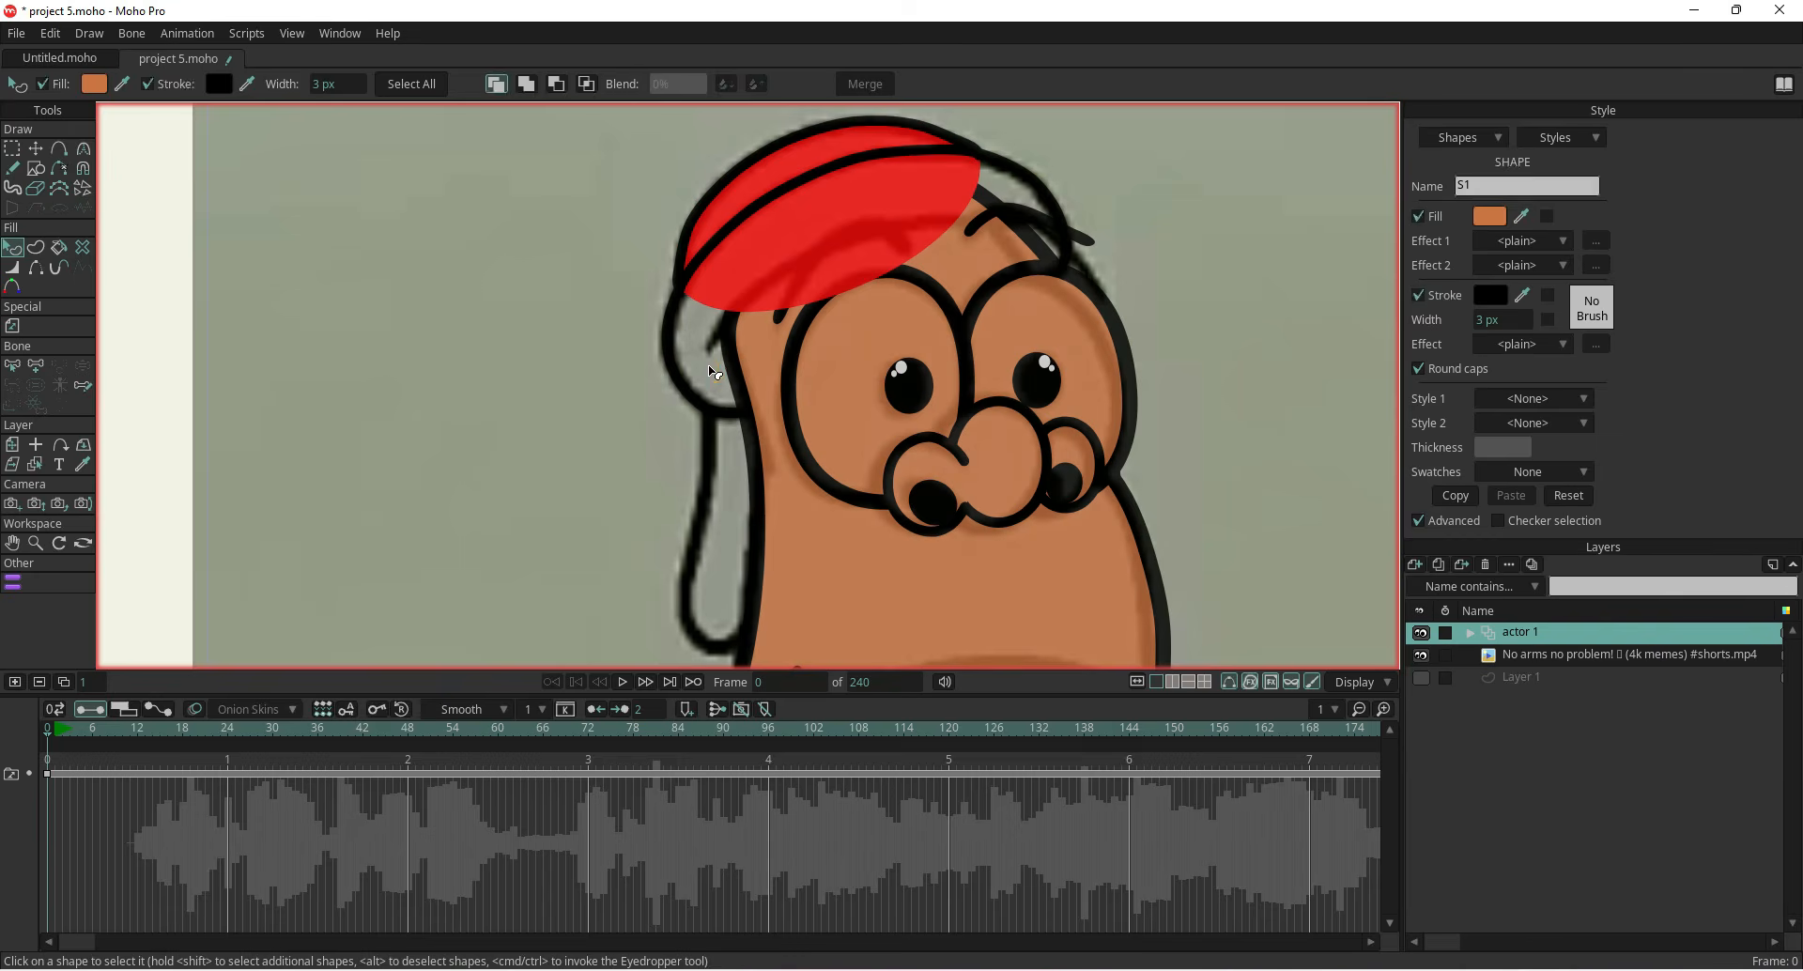
Hide the reference video and fill the outer hood shape with red F30A0A
left_click(1421, 655)
left_click(696, 406)
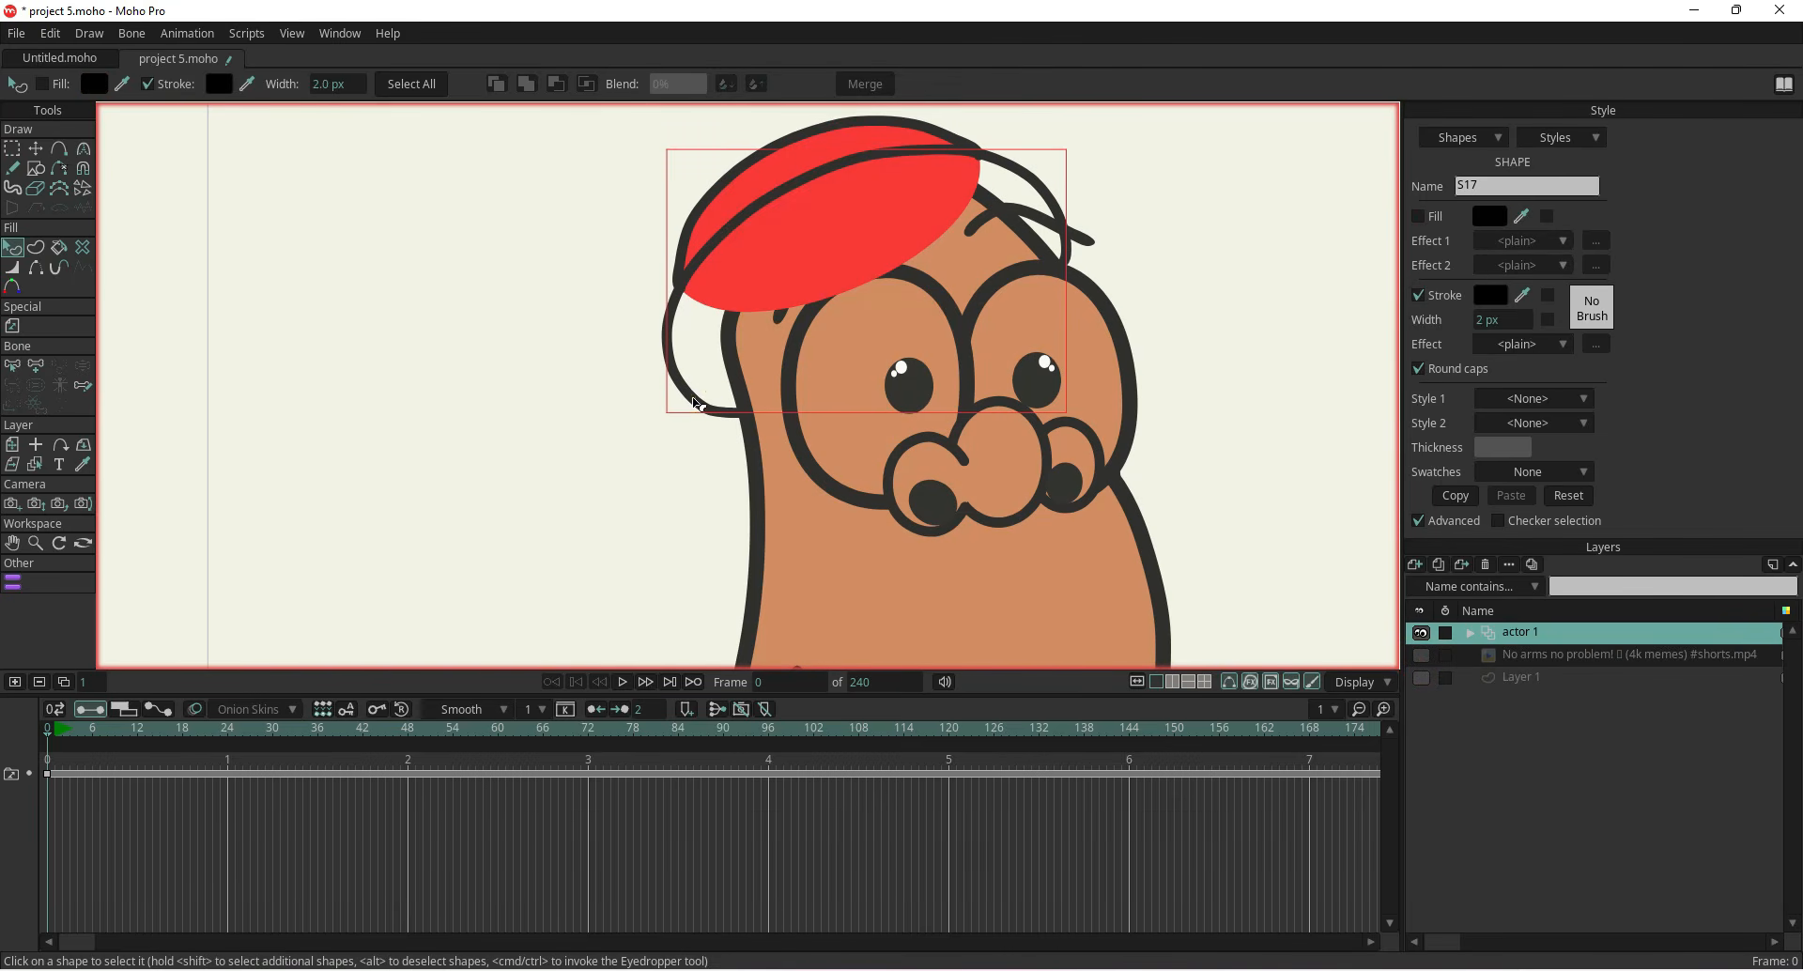
left_click(1418, 216)
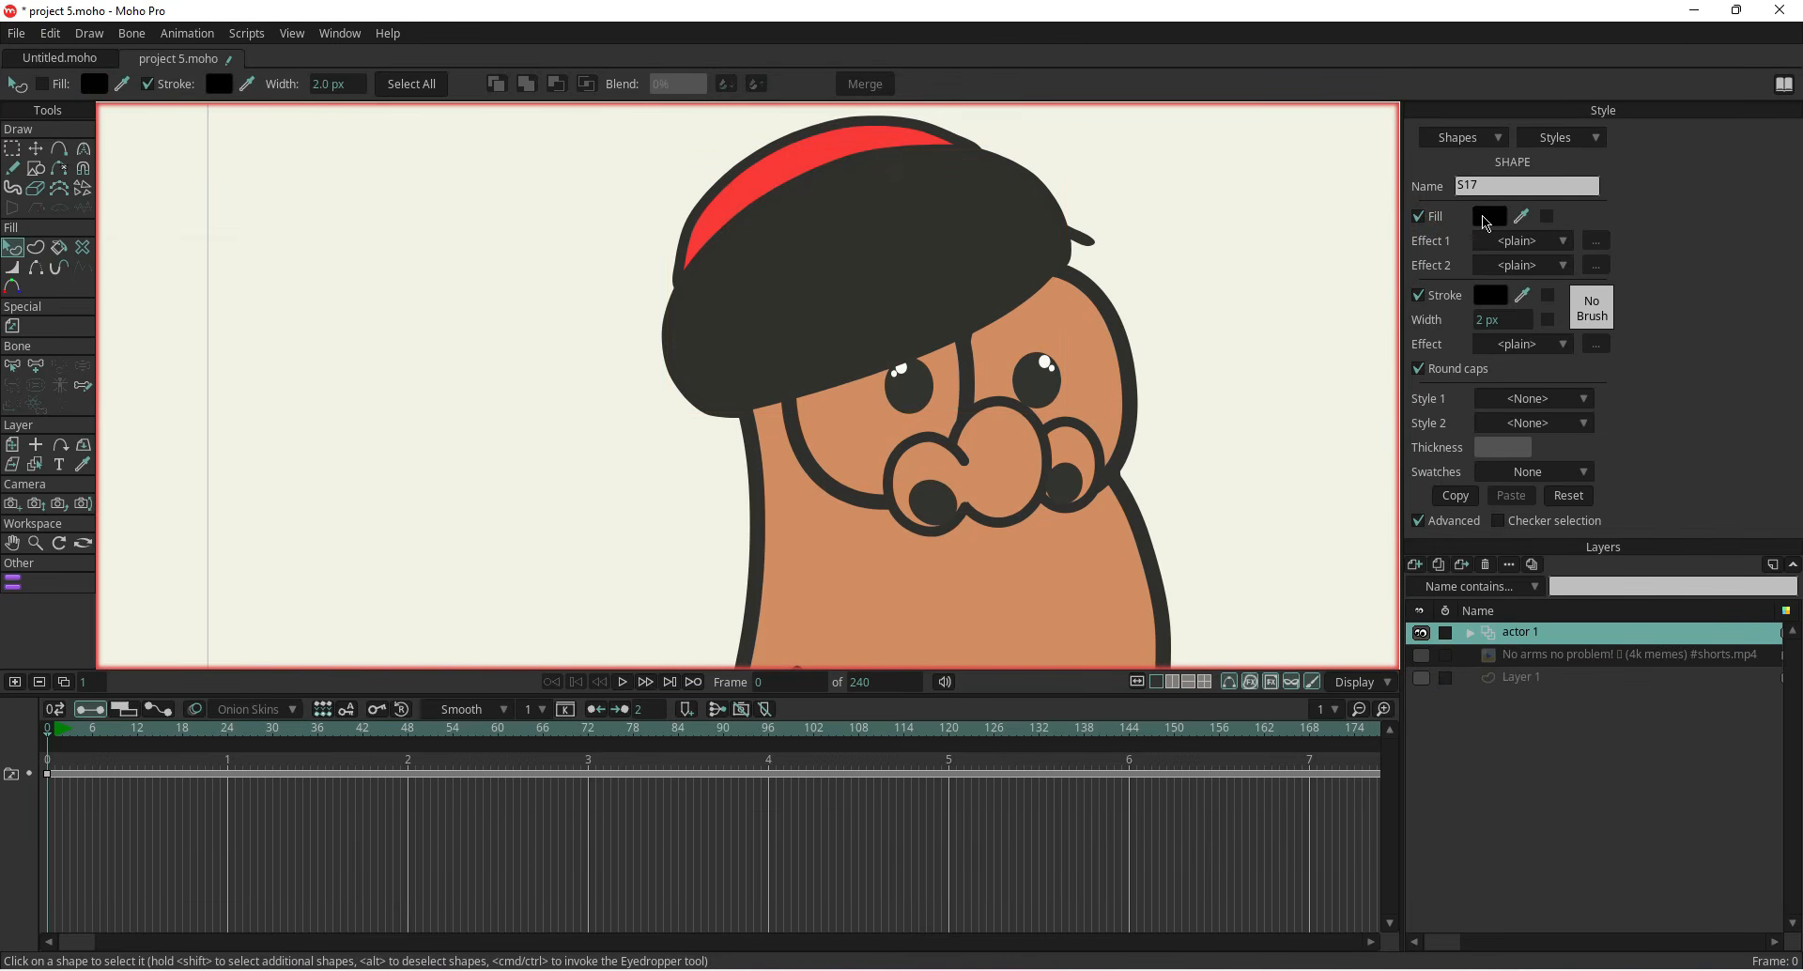
left_click(1489, 216)
left_click(267, 319)
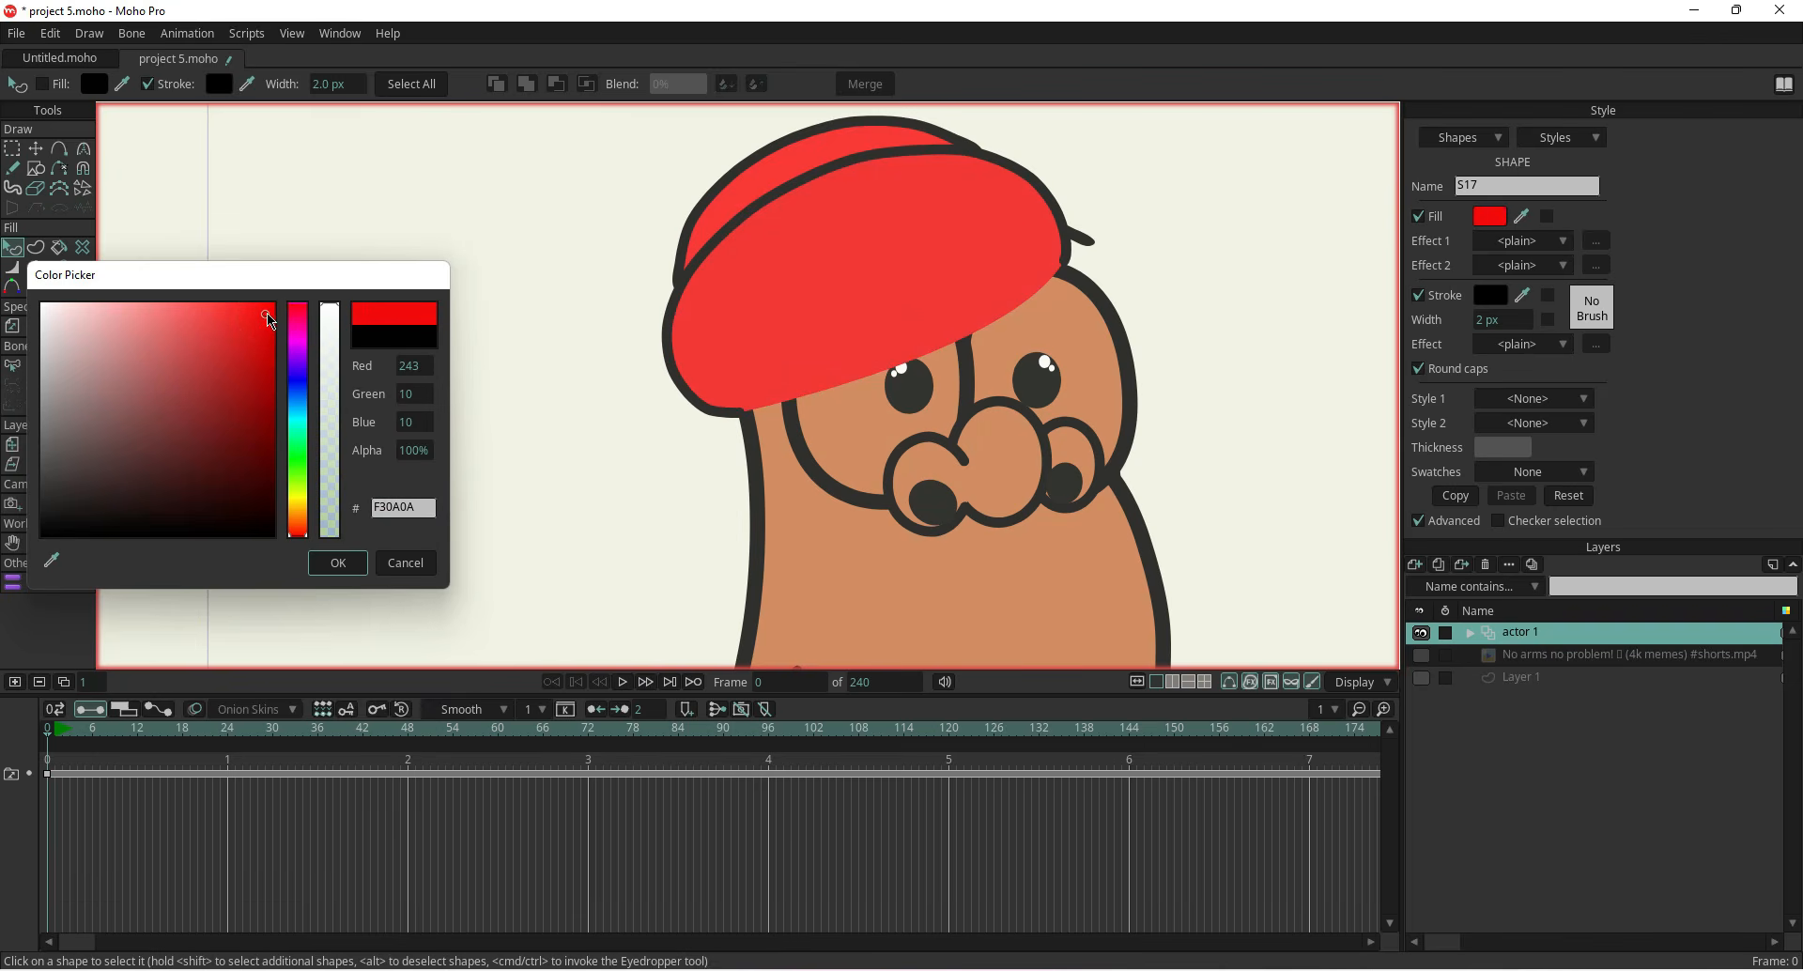
left_click(349, 566)
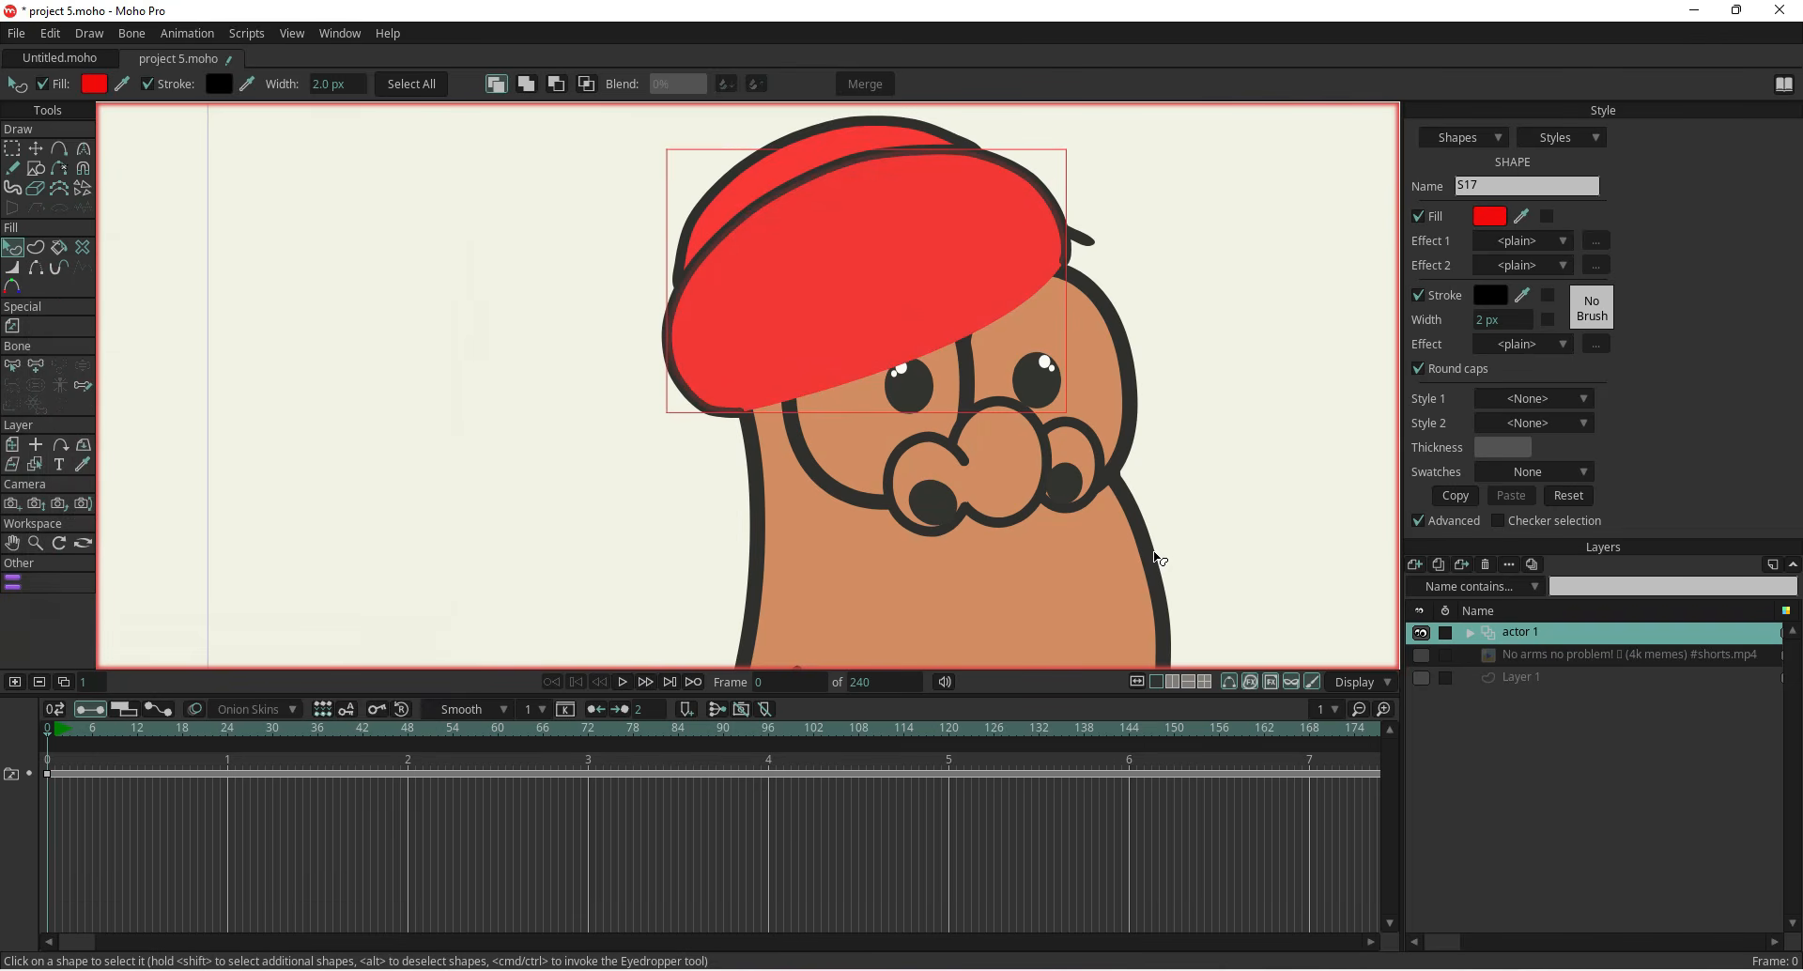
Move the outer hood shape one level down in the stacking order
key("Down")
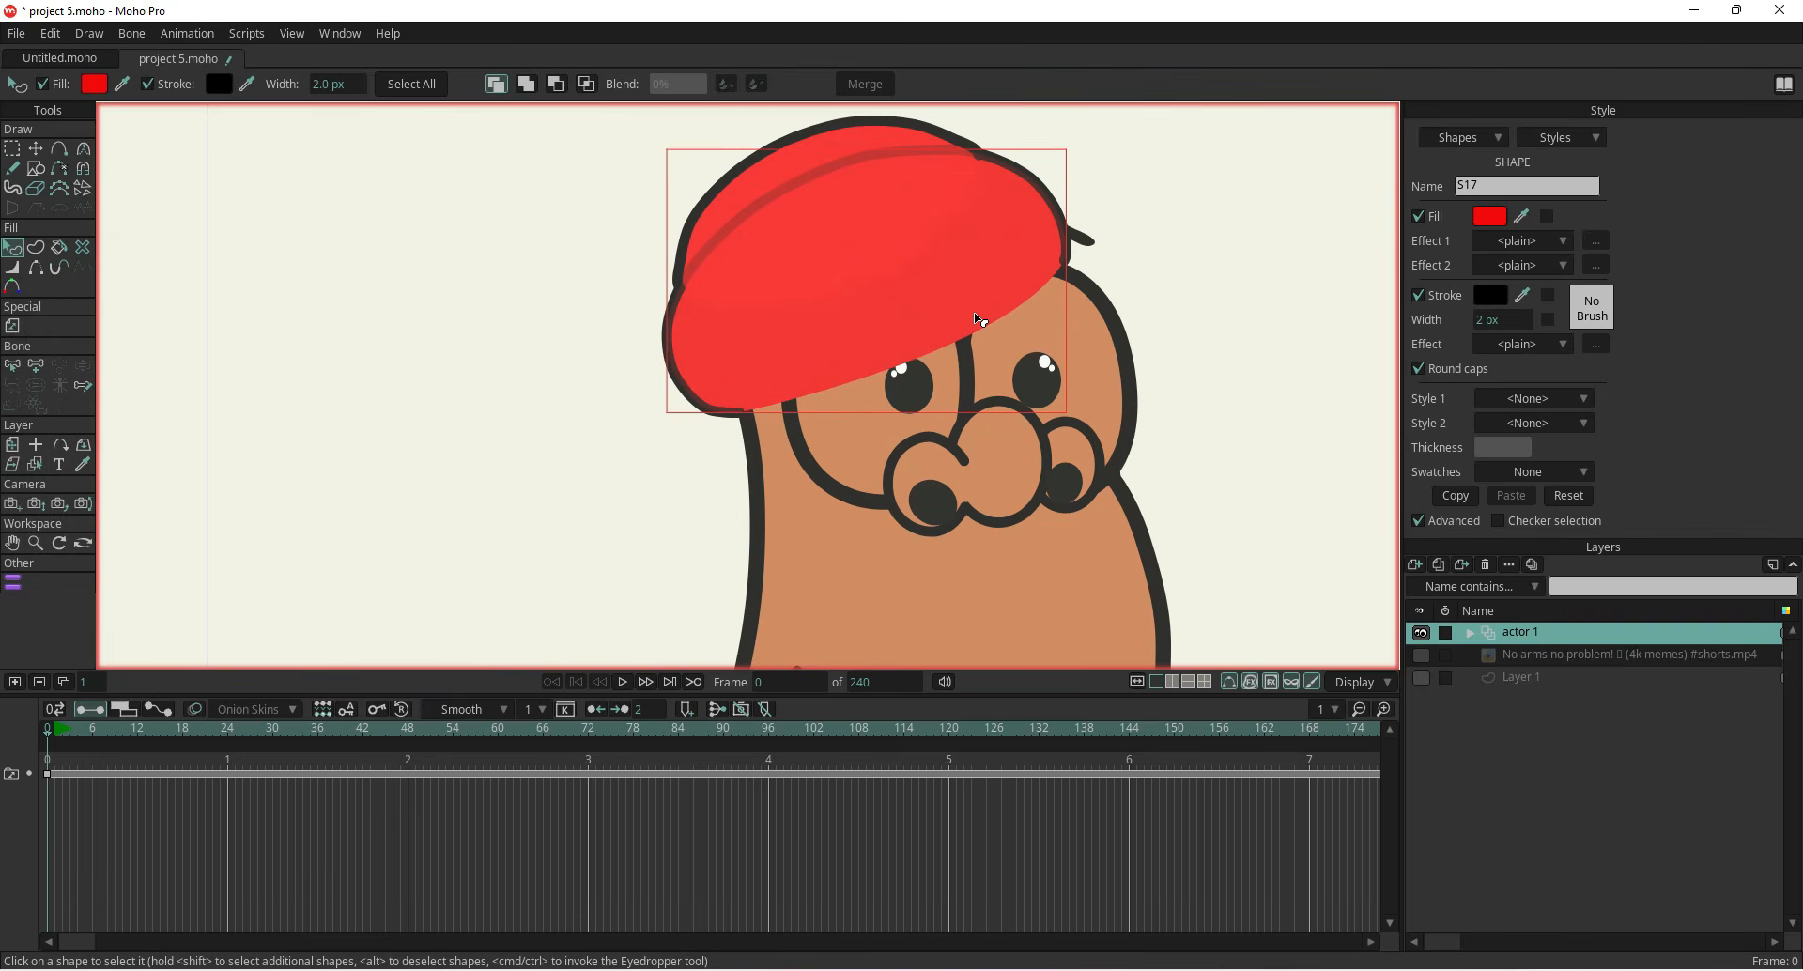
key("Up")
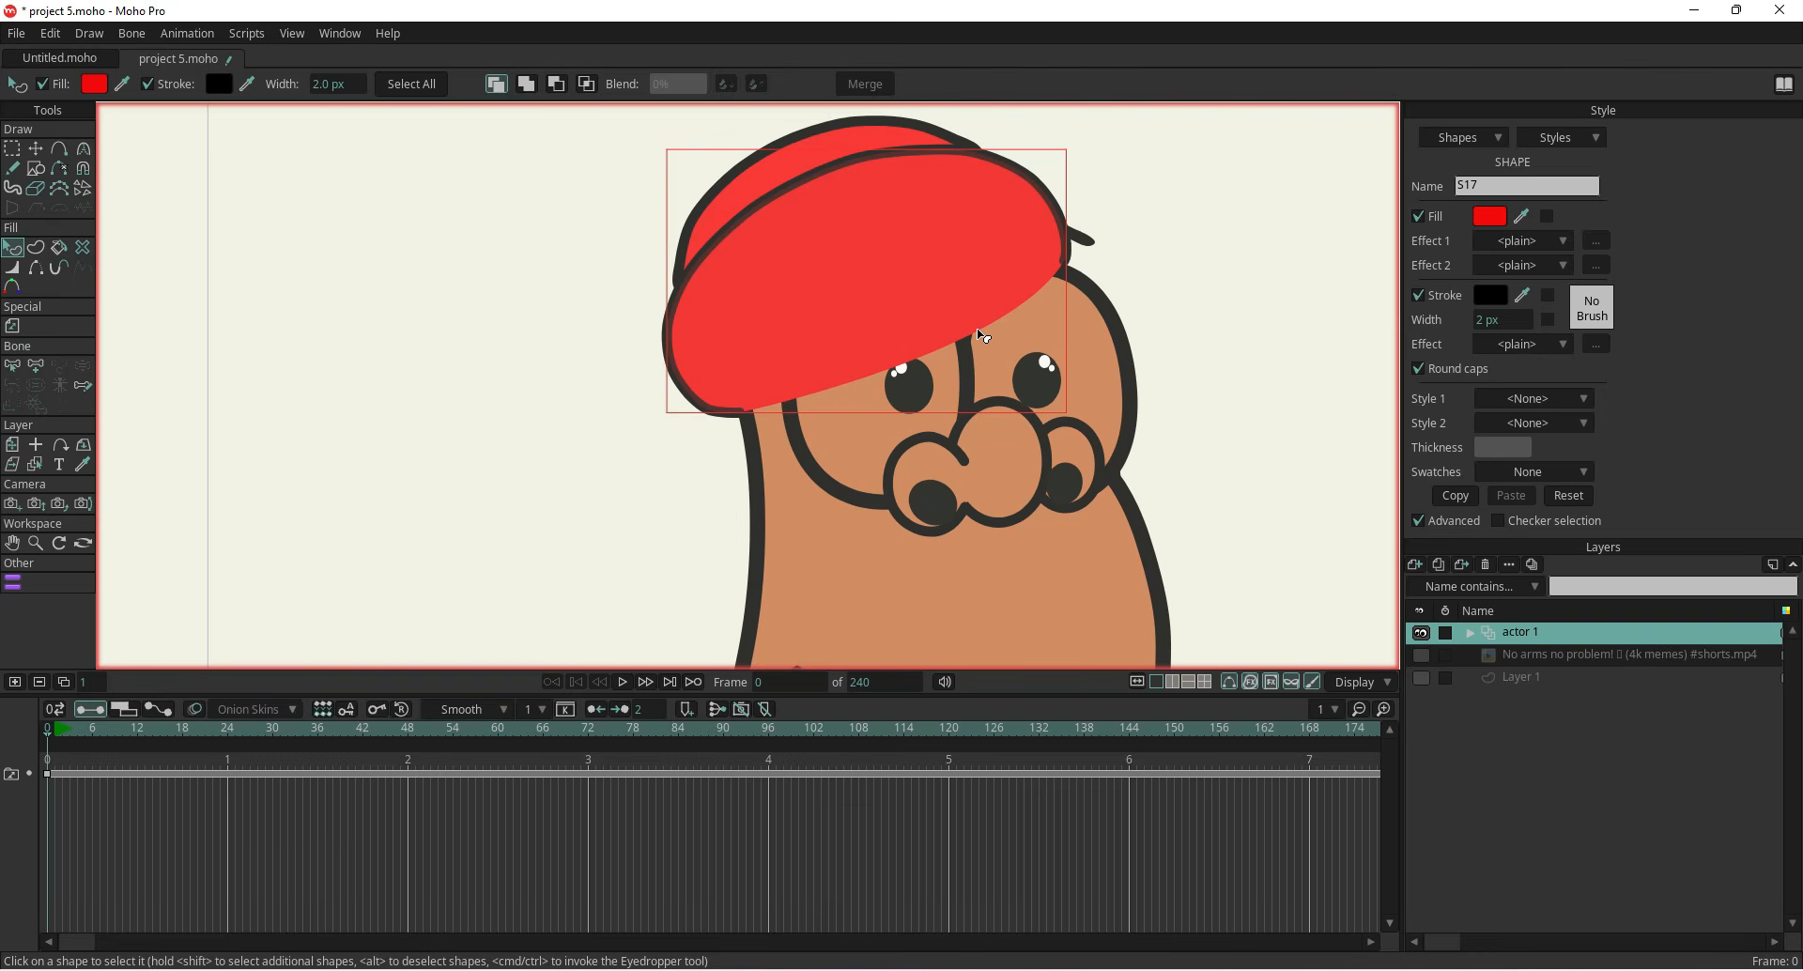
key("Down")
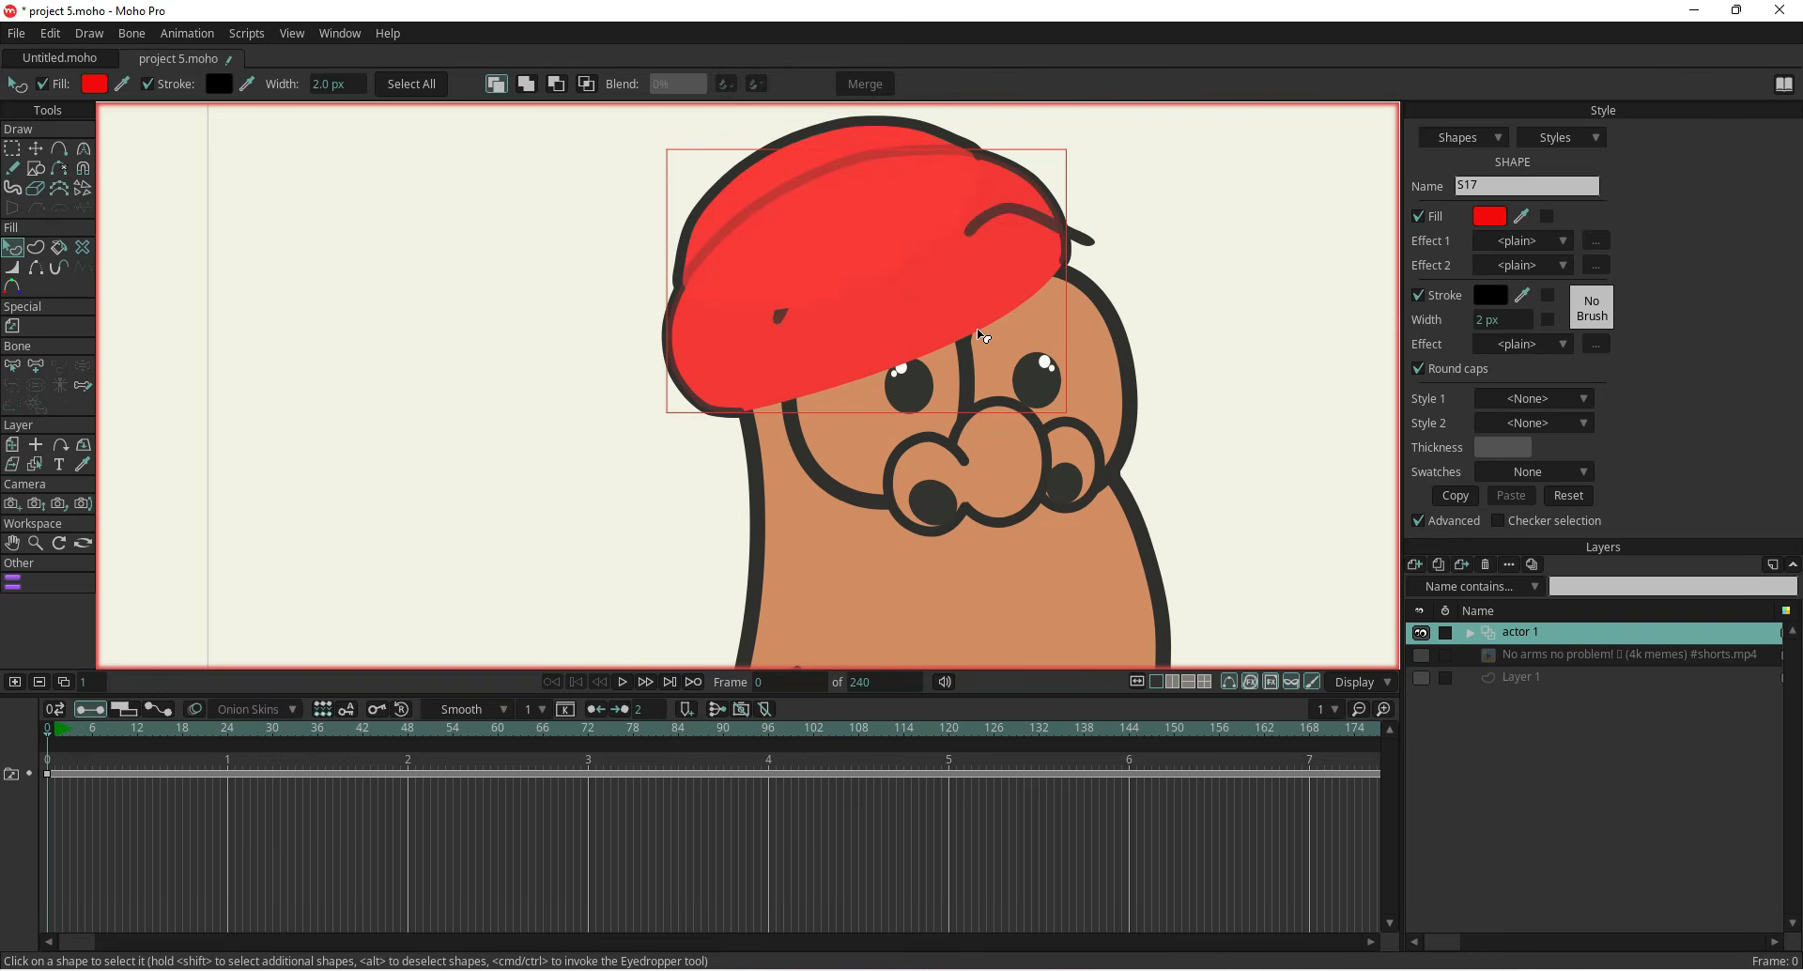
Remove the fill from both the outer and inner hood shapes
left_click(901, 606)
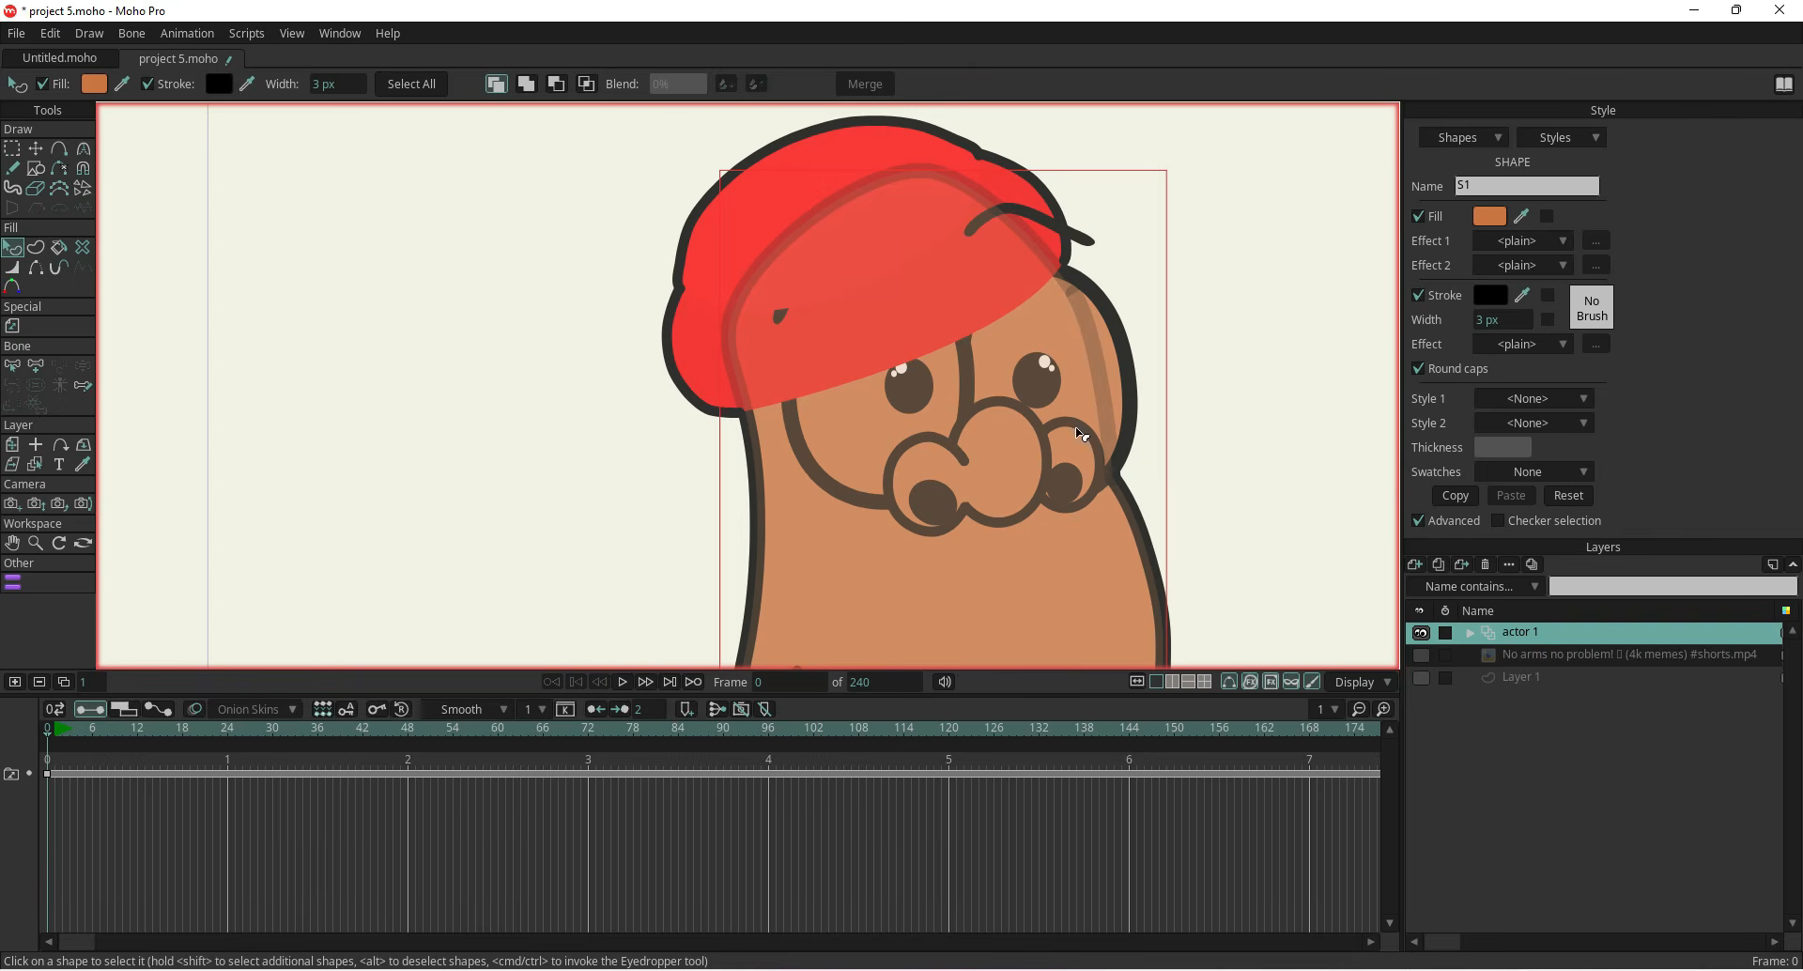
left_click(1105, 382)
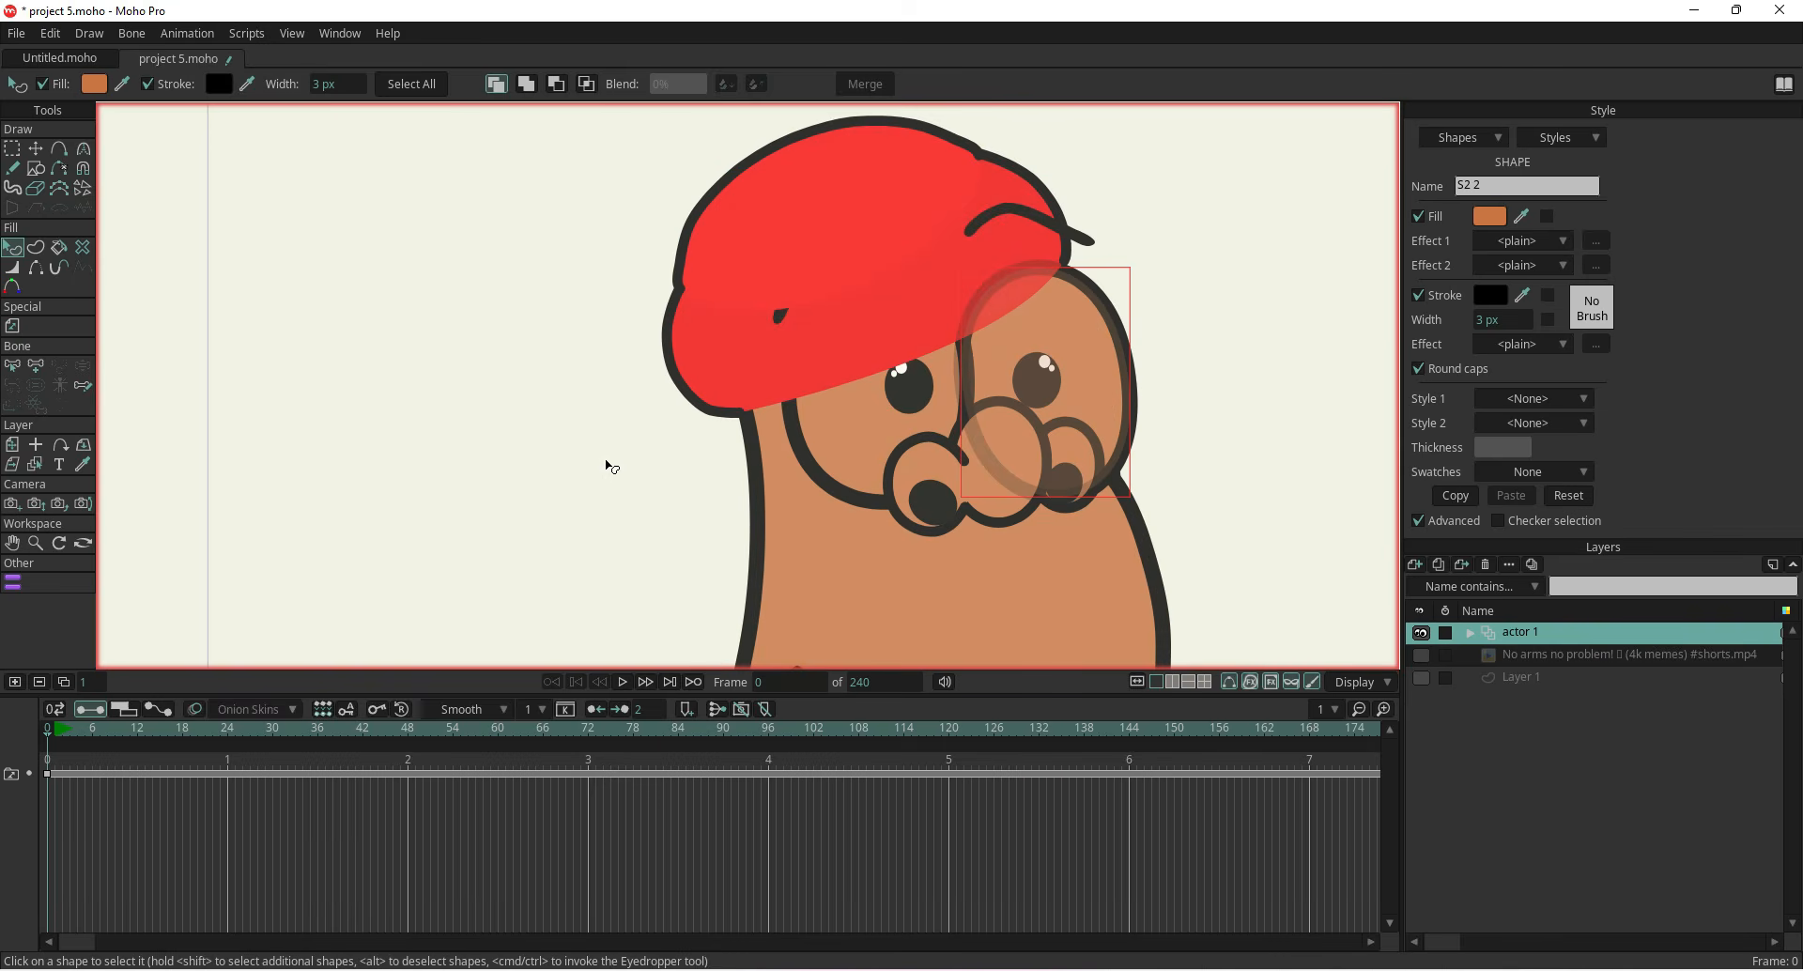
left_click(711, 352)
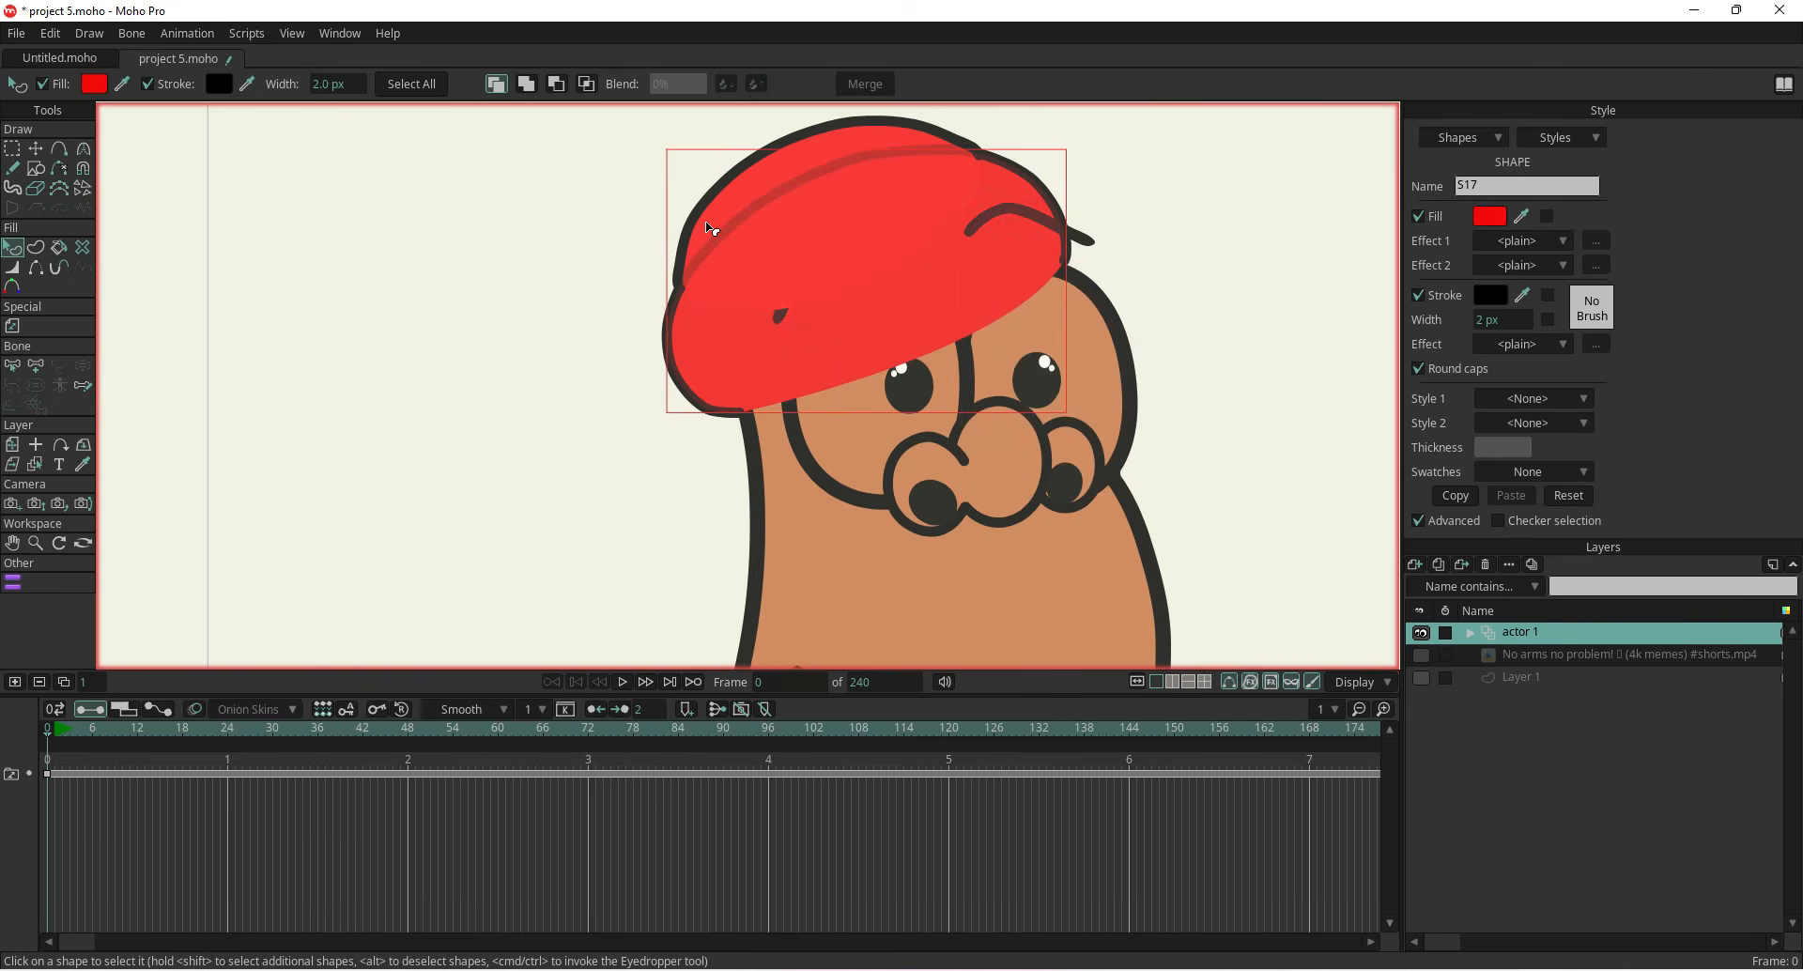
left_click(1420, 218)
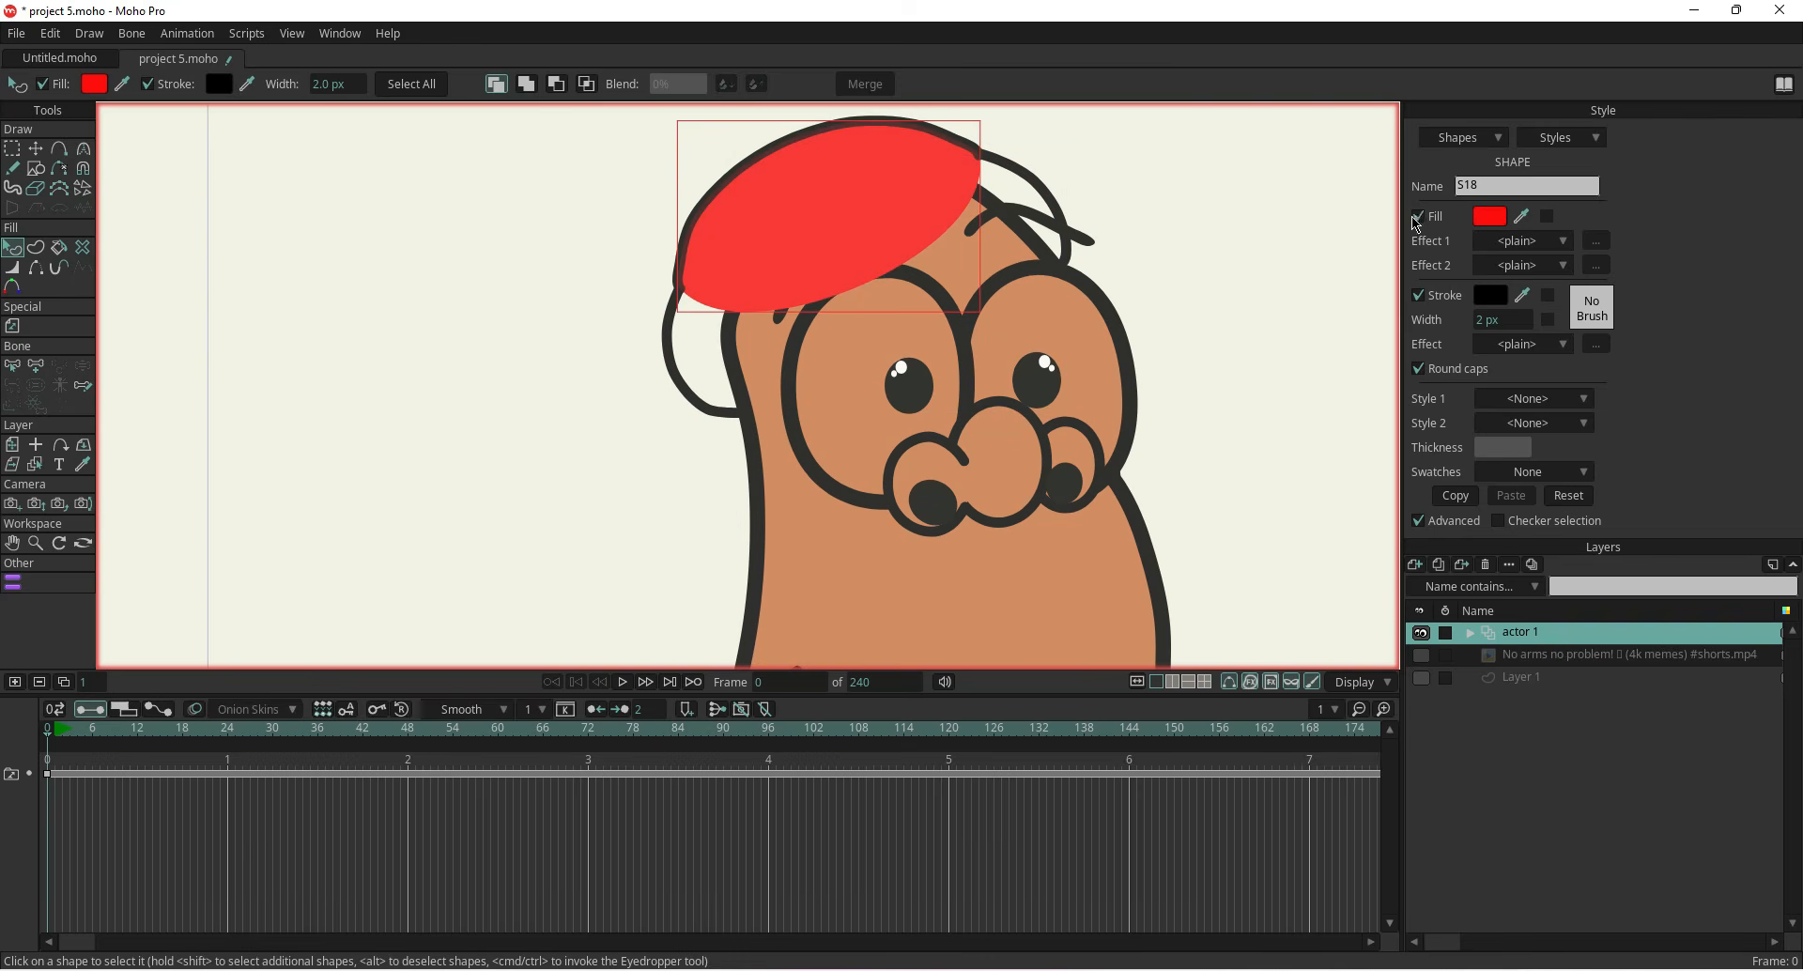
left_click(1418, 217)
scroll(1230, 376, "down", 3)
left_click_drag(1232, 397, 995, 342)
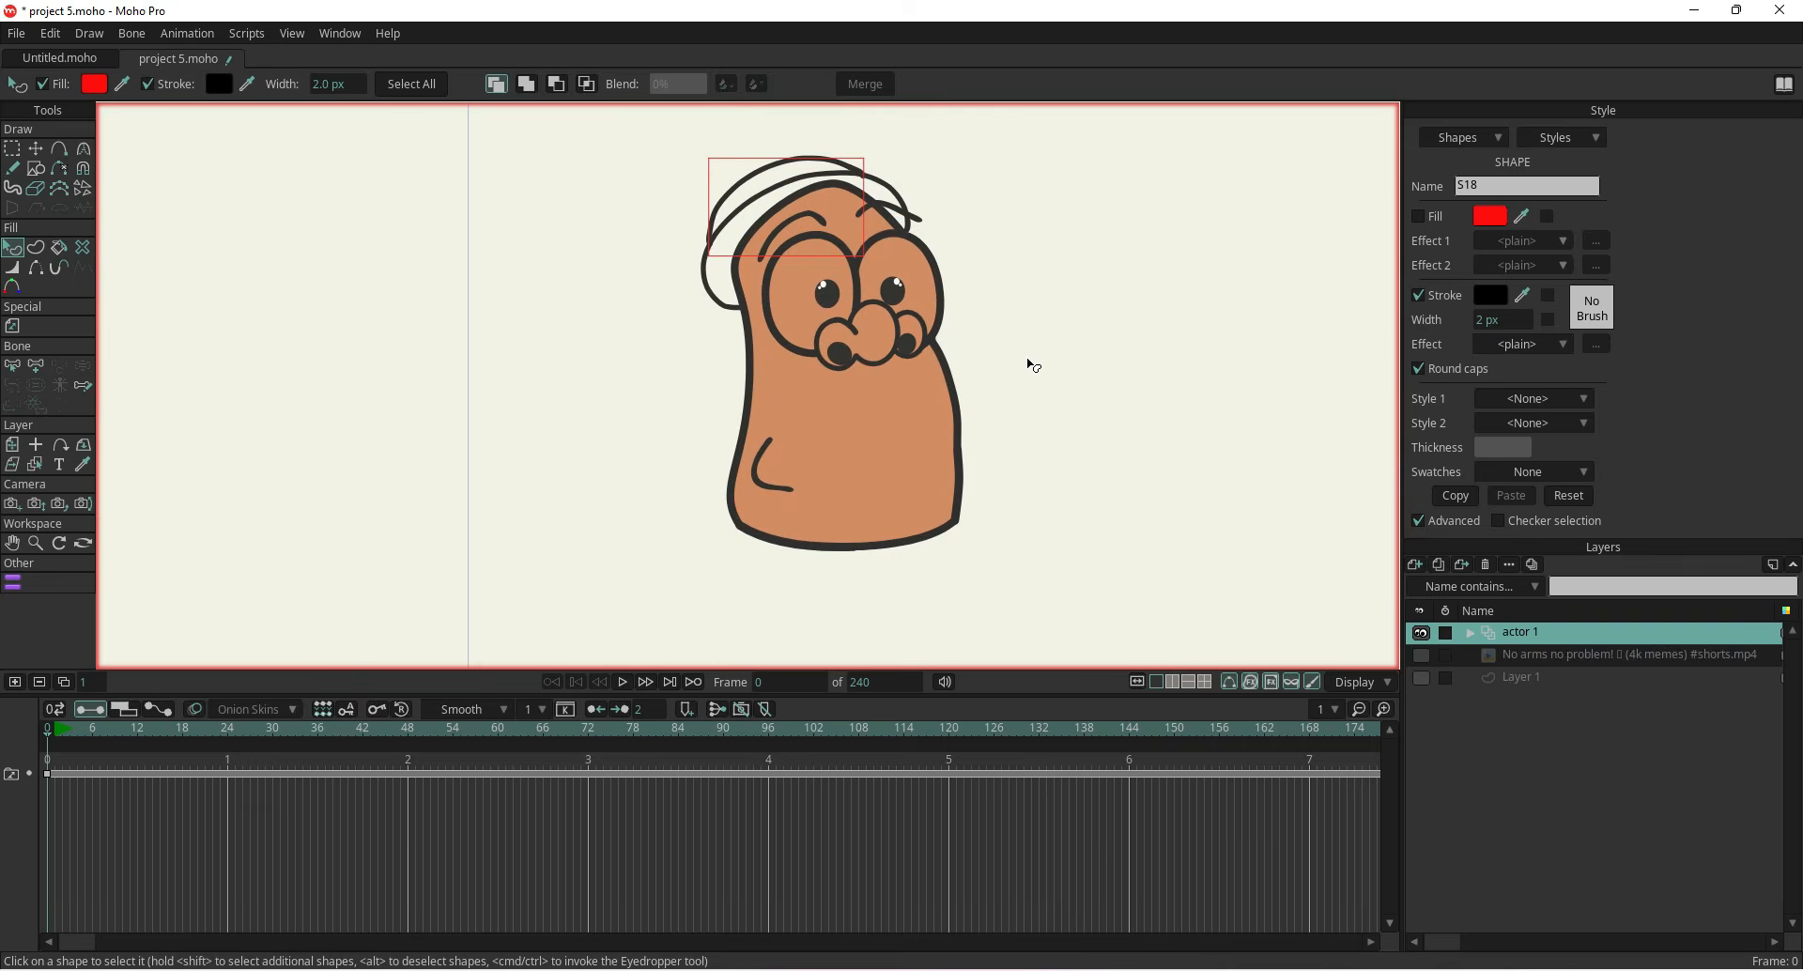
left_click(881, 463)
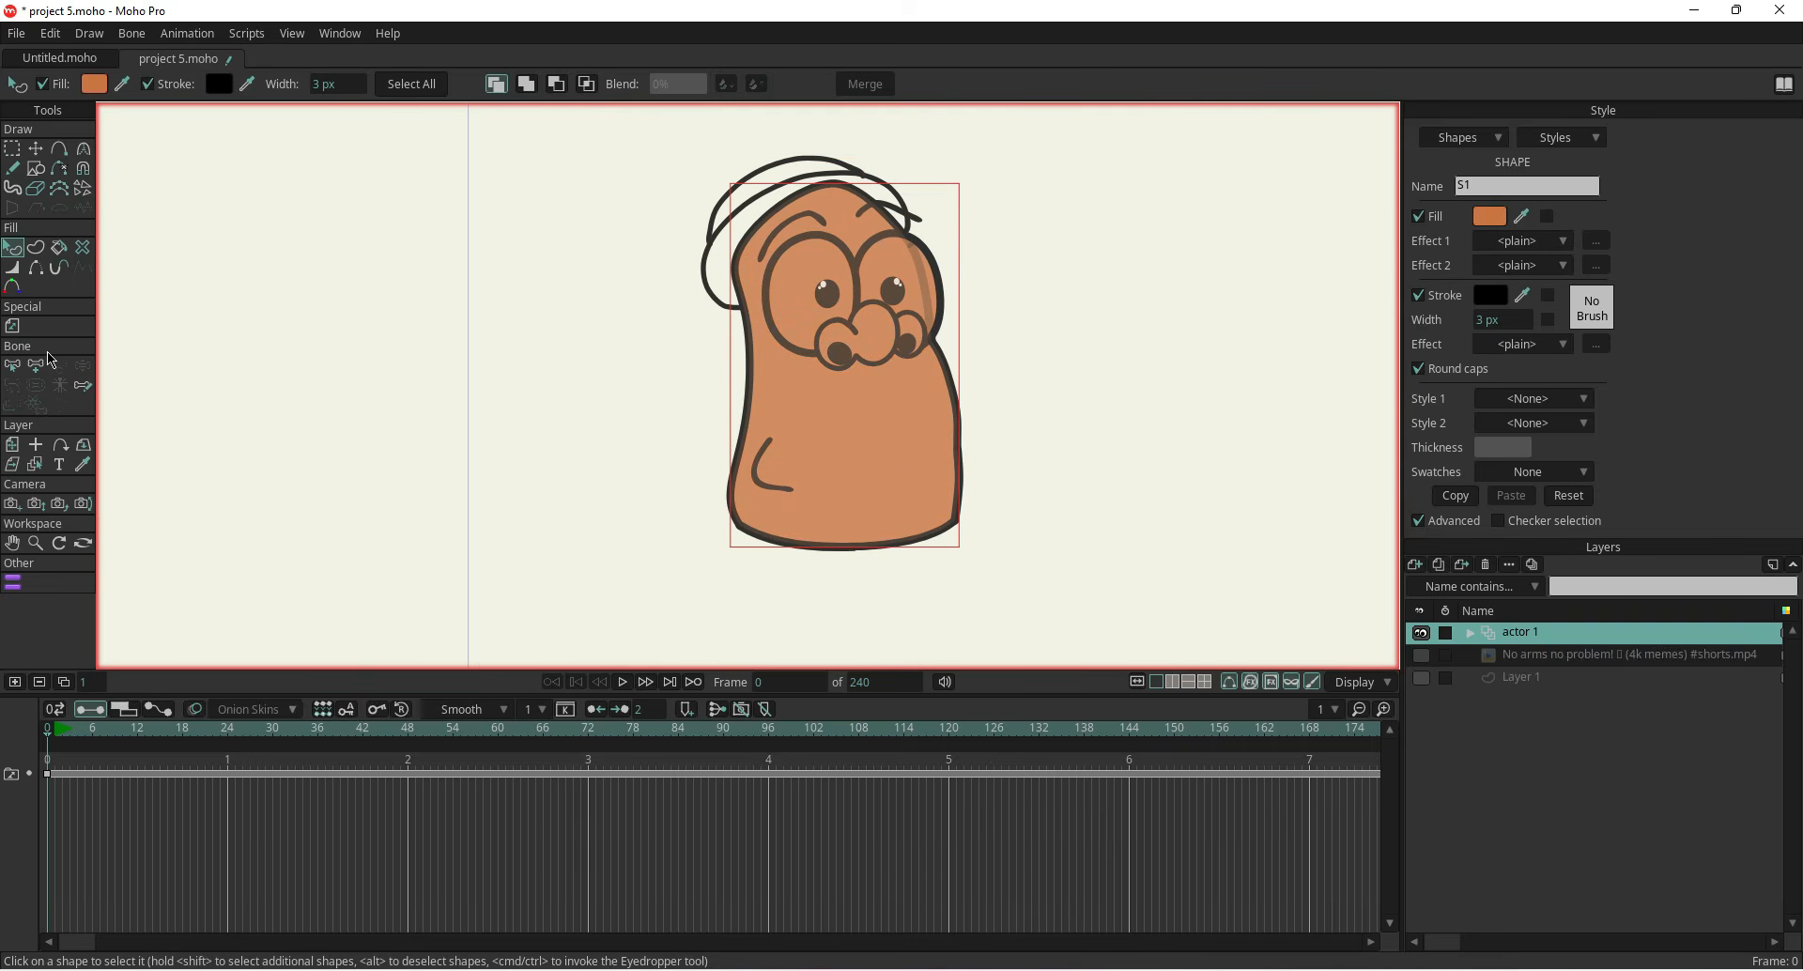
left_click(35, 151)
left_click(17, 250)
left_click(860, 462)
left_click(36, 247)
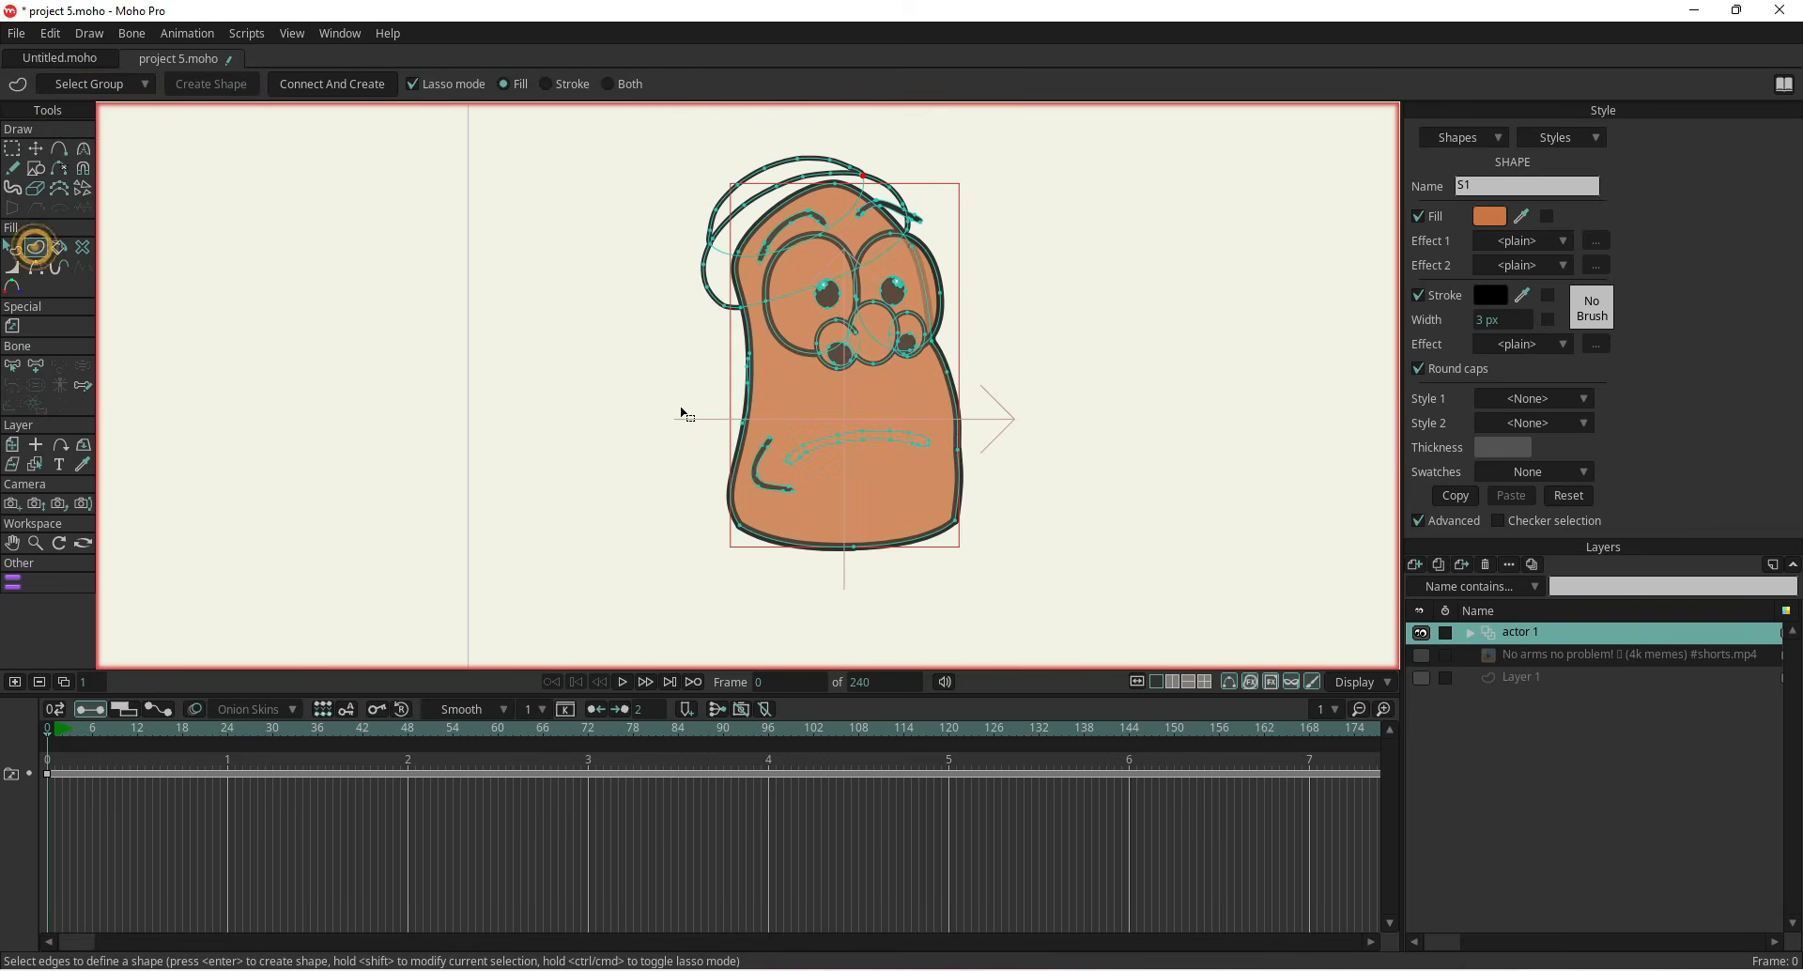
left_click(828, 439)
left_click(14, 250)
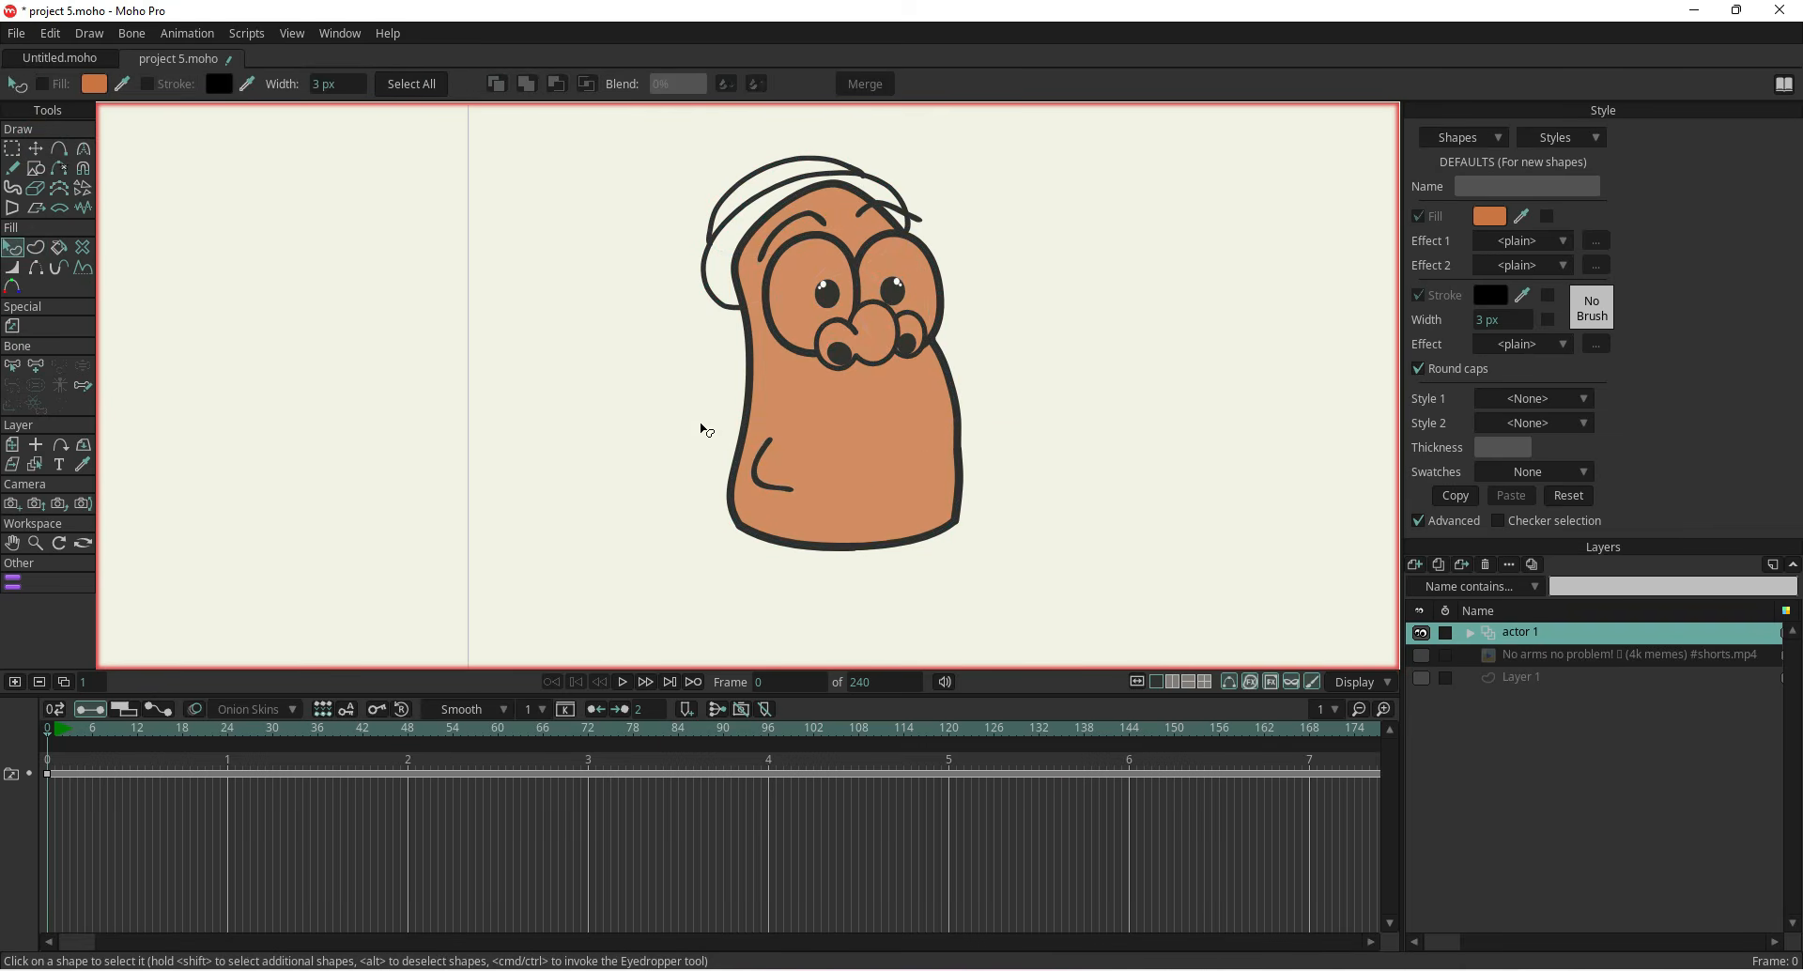
left_click(857, 451)
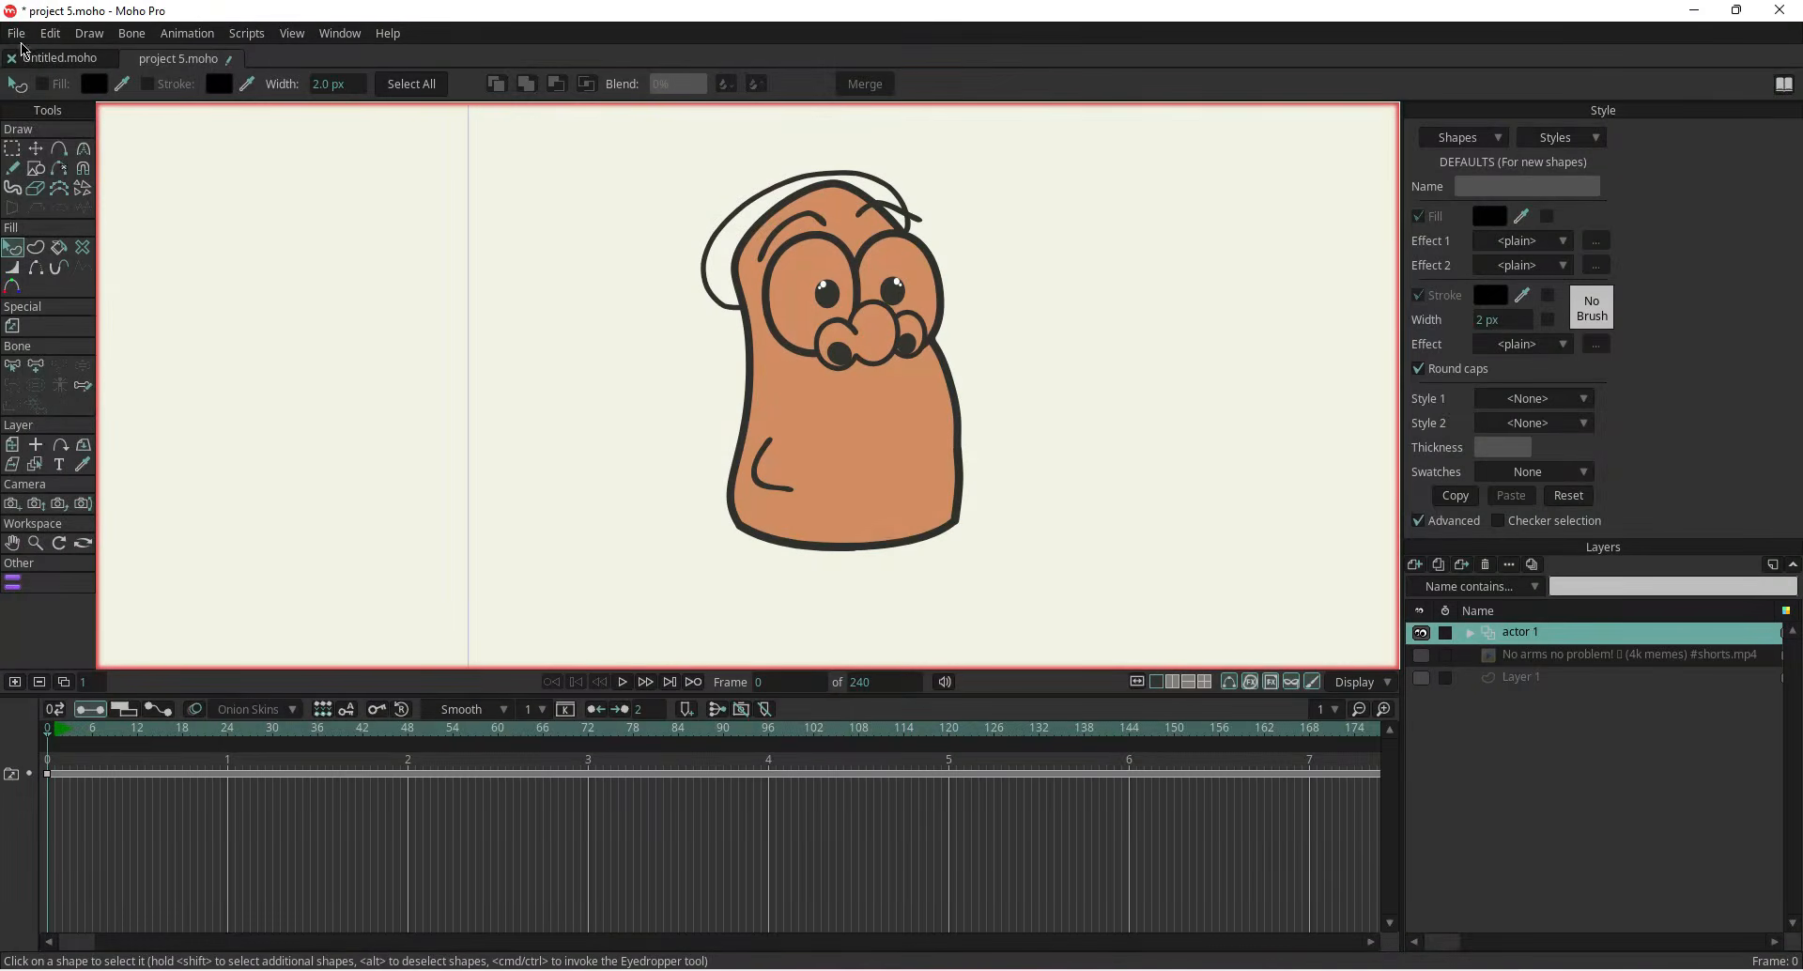
left_click(19, 35)
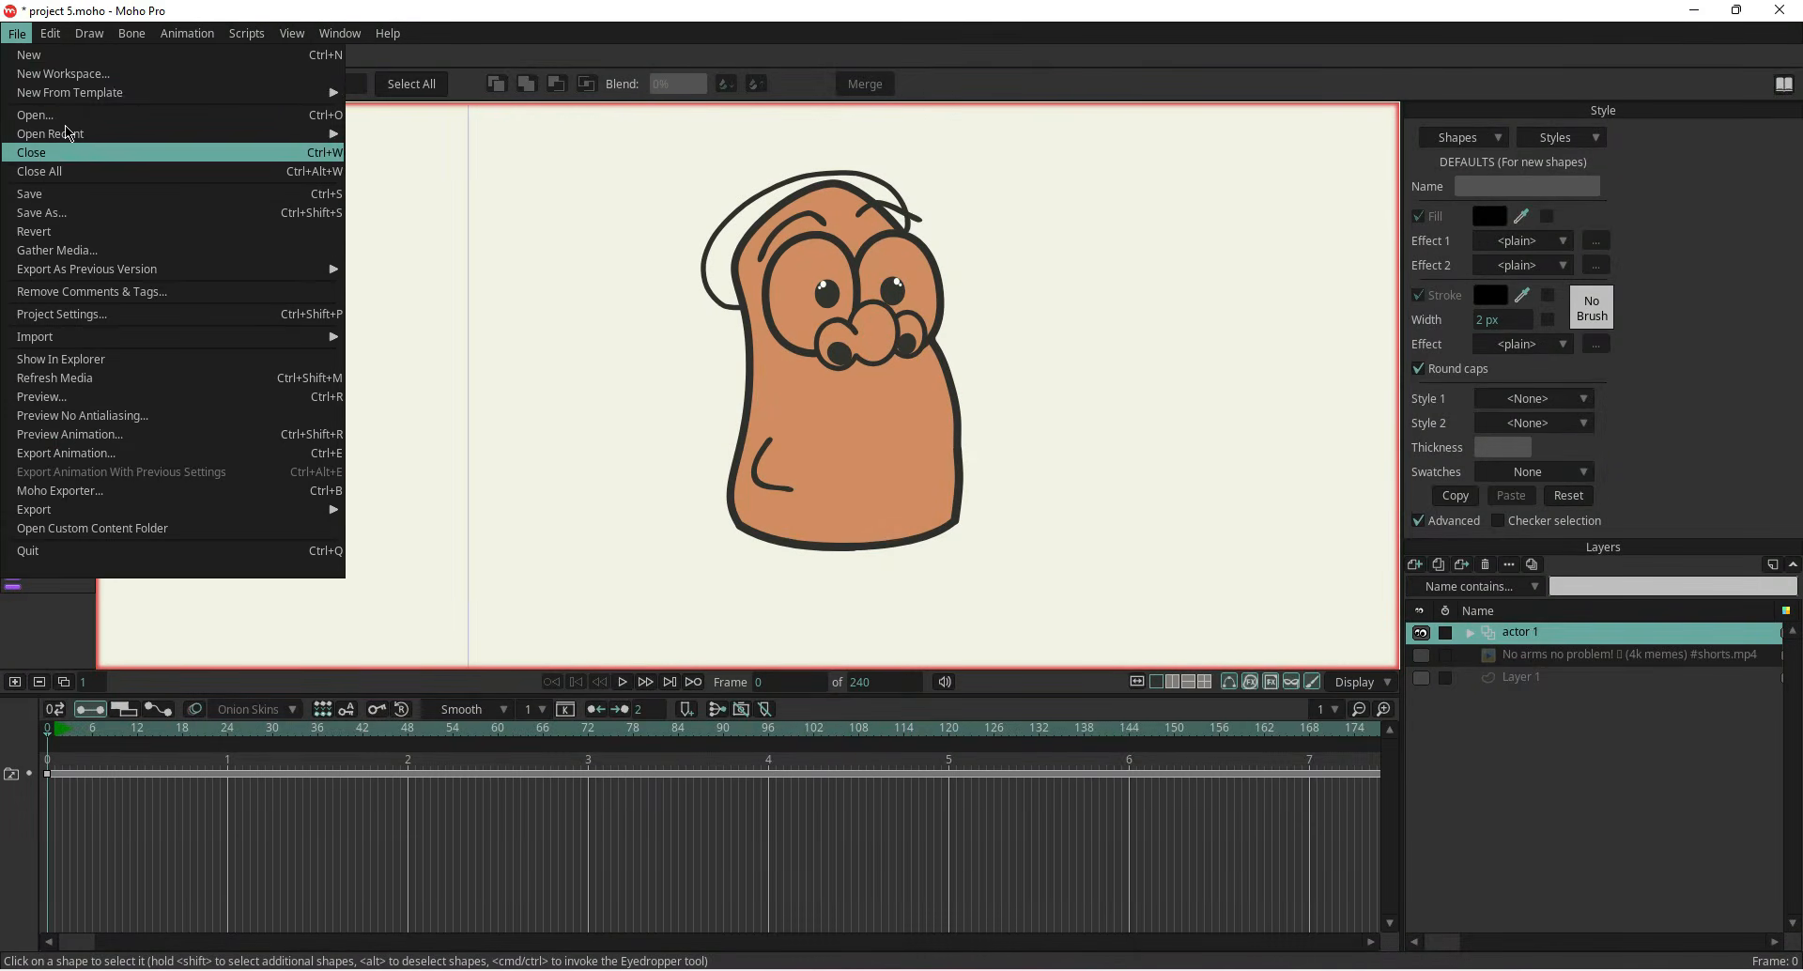
mouse_move(50, 33)
left_click(584, 315)
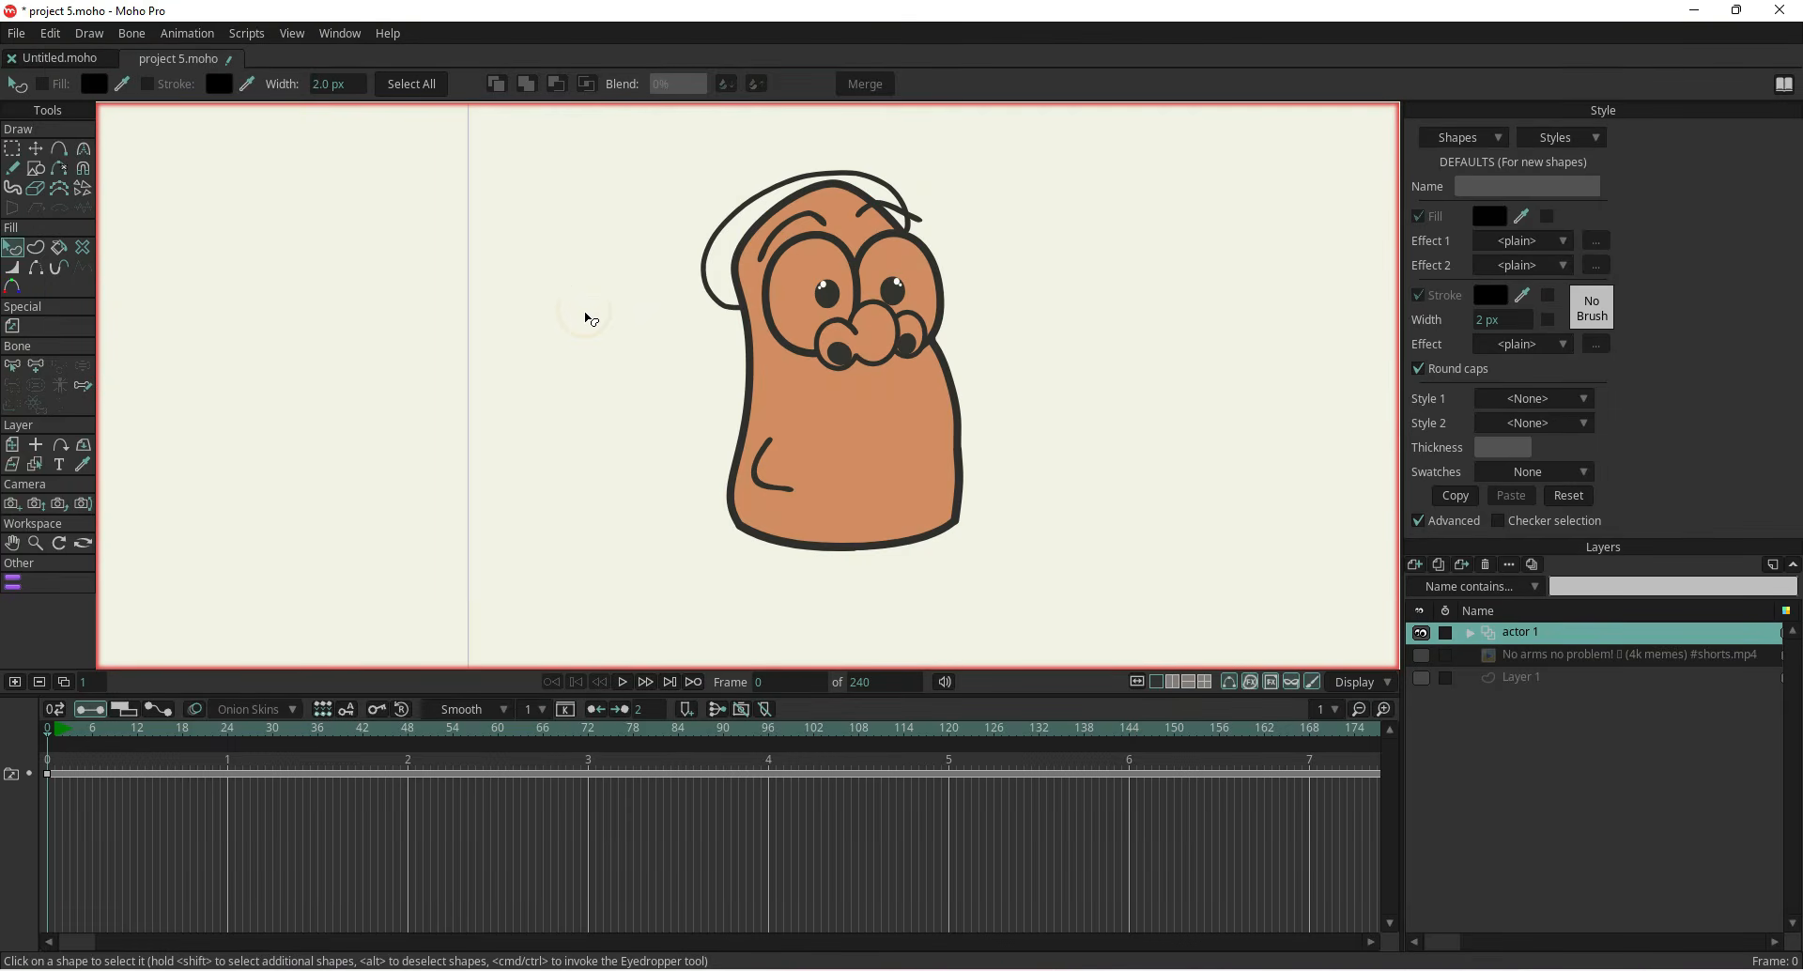
key("ctrl+shift+z")
key("ctrl+shift+z")
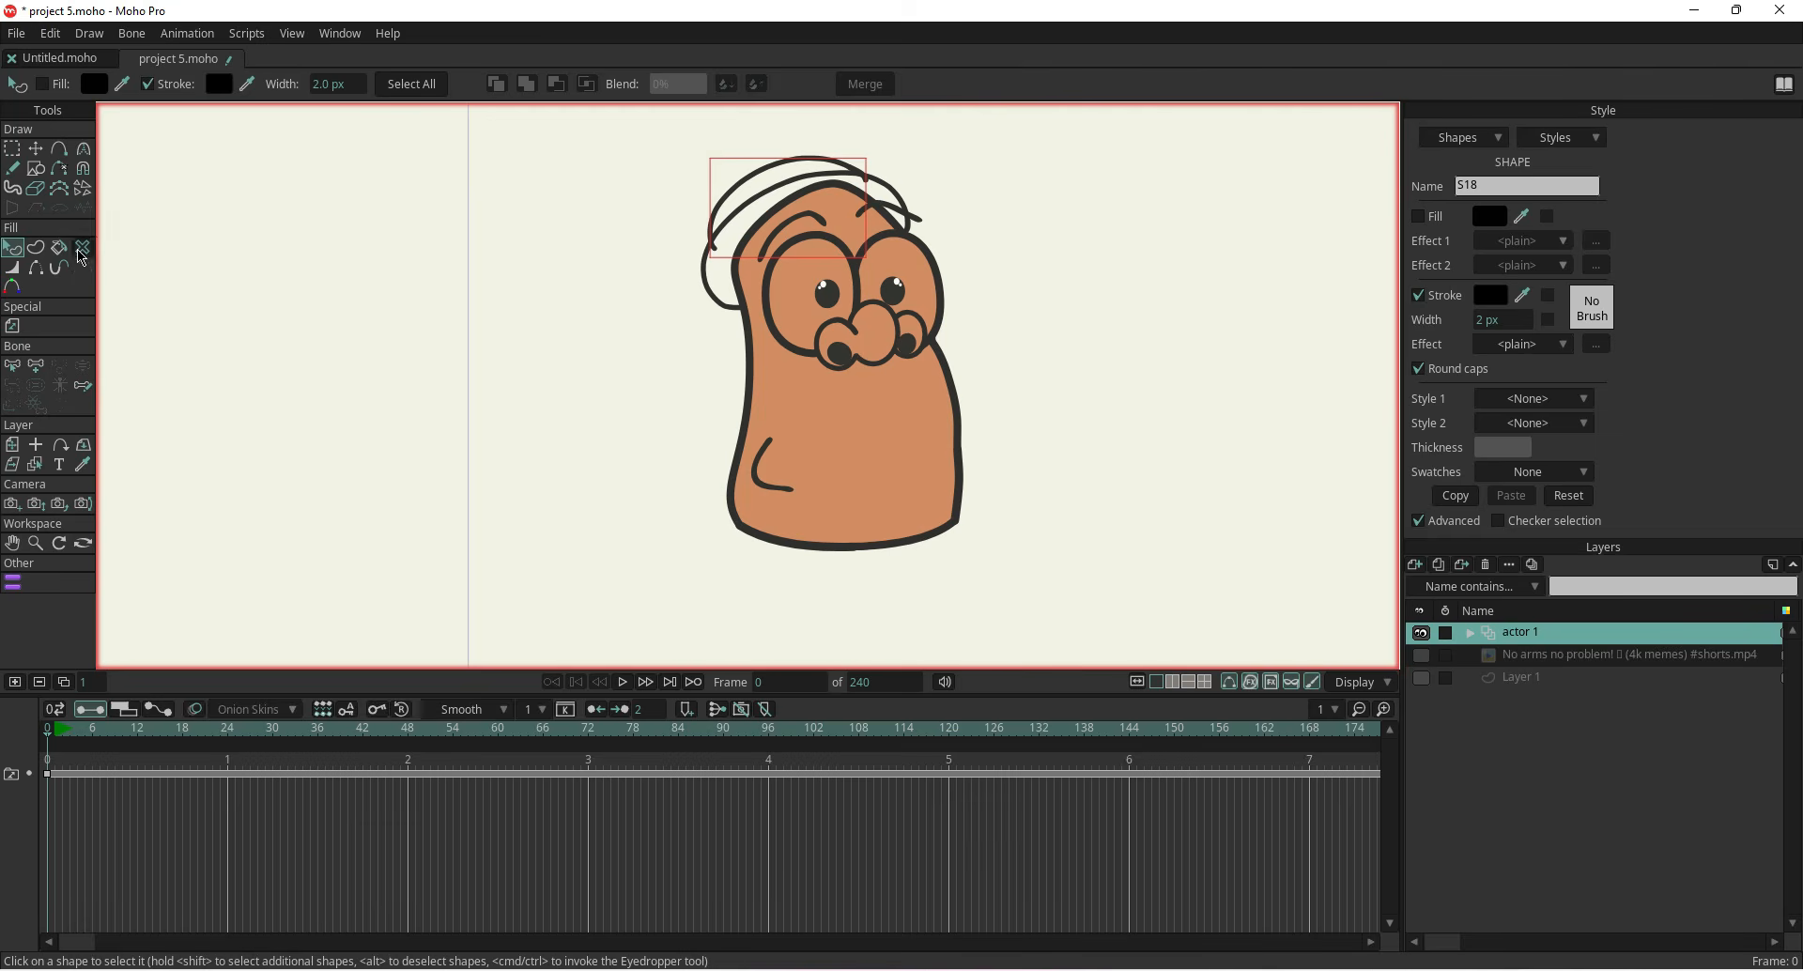
Show the reference video layer again behind the character
left_click(813, 445)
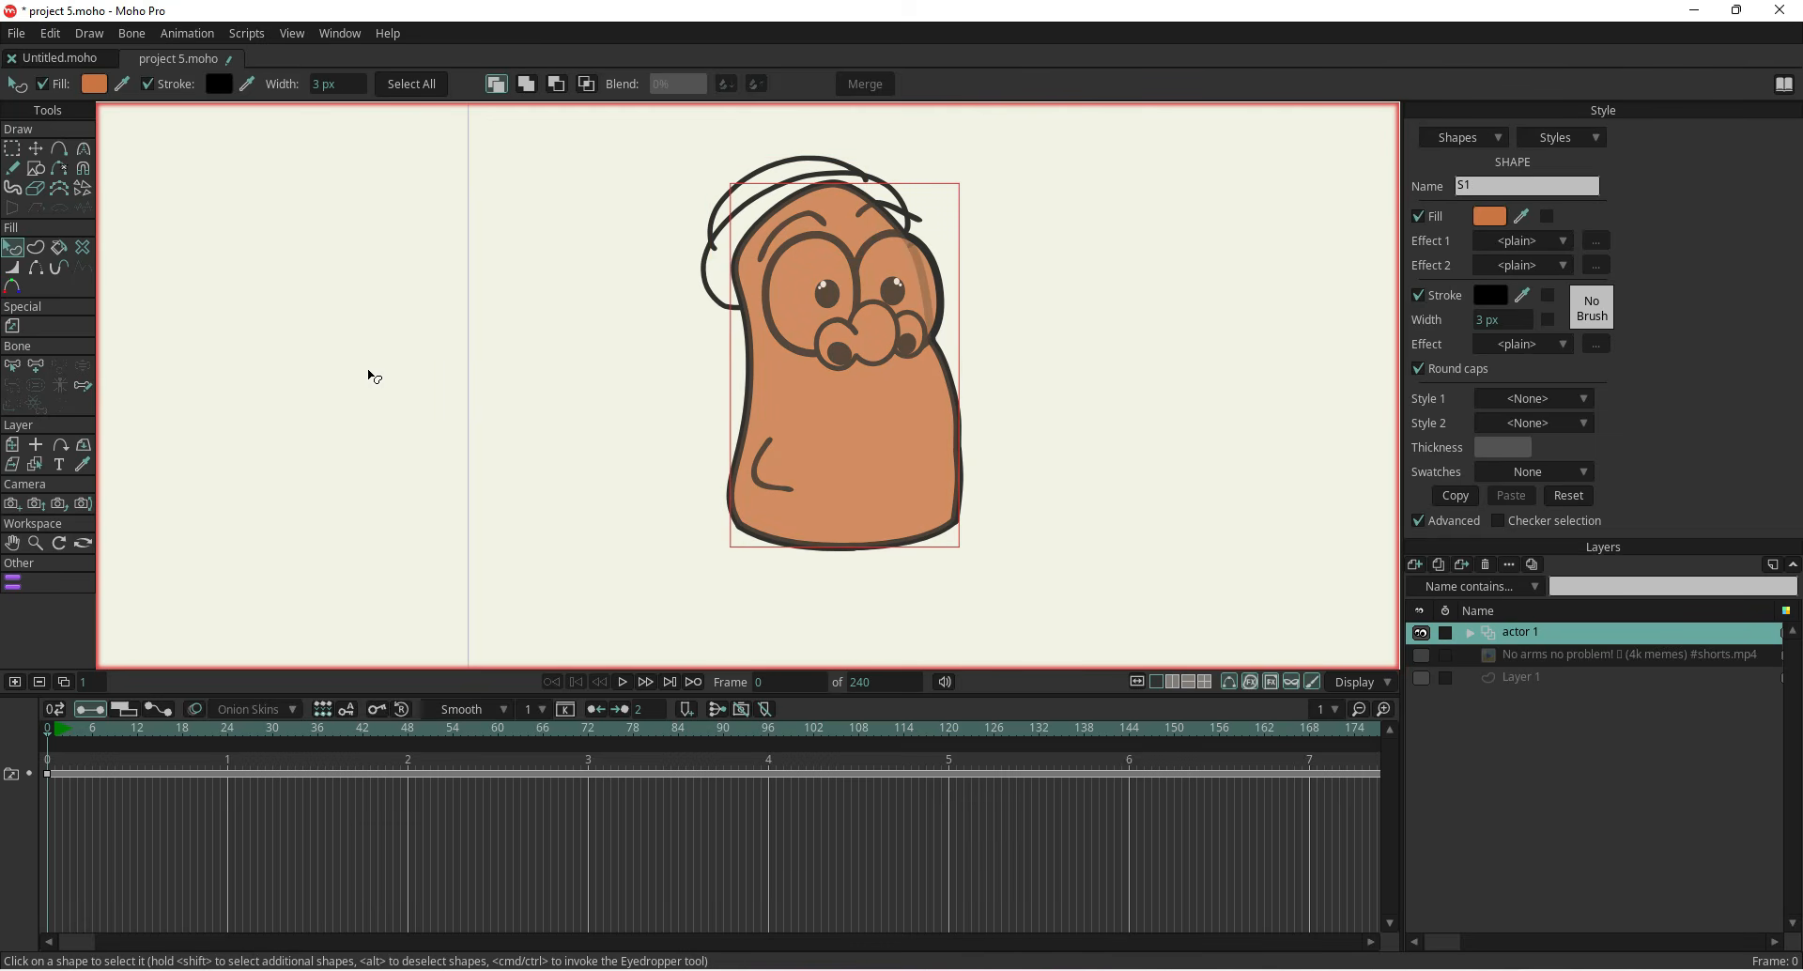
left_click(1421, 655)
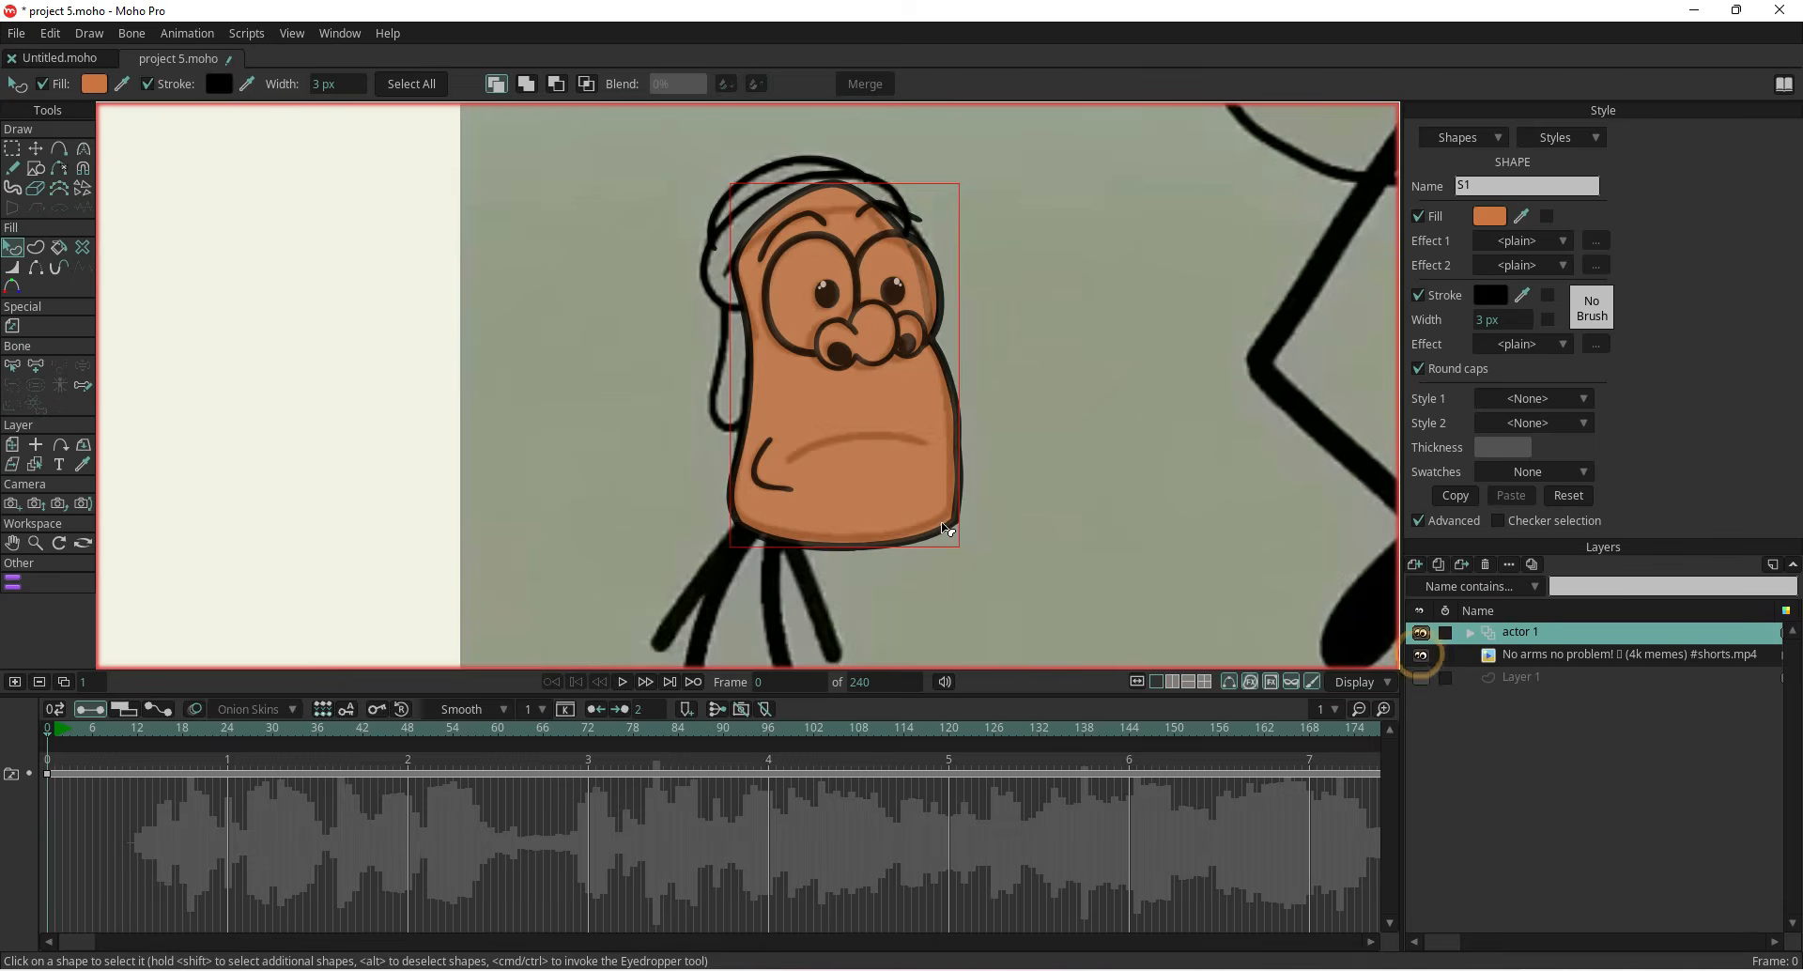
left_click(59, 148)
scroll(850, 448, "up", 4)
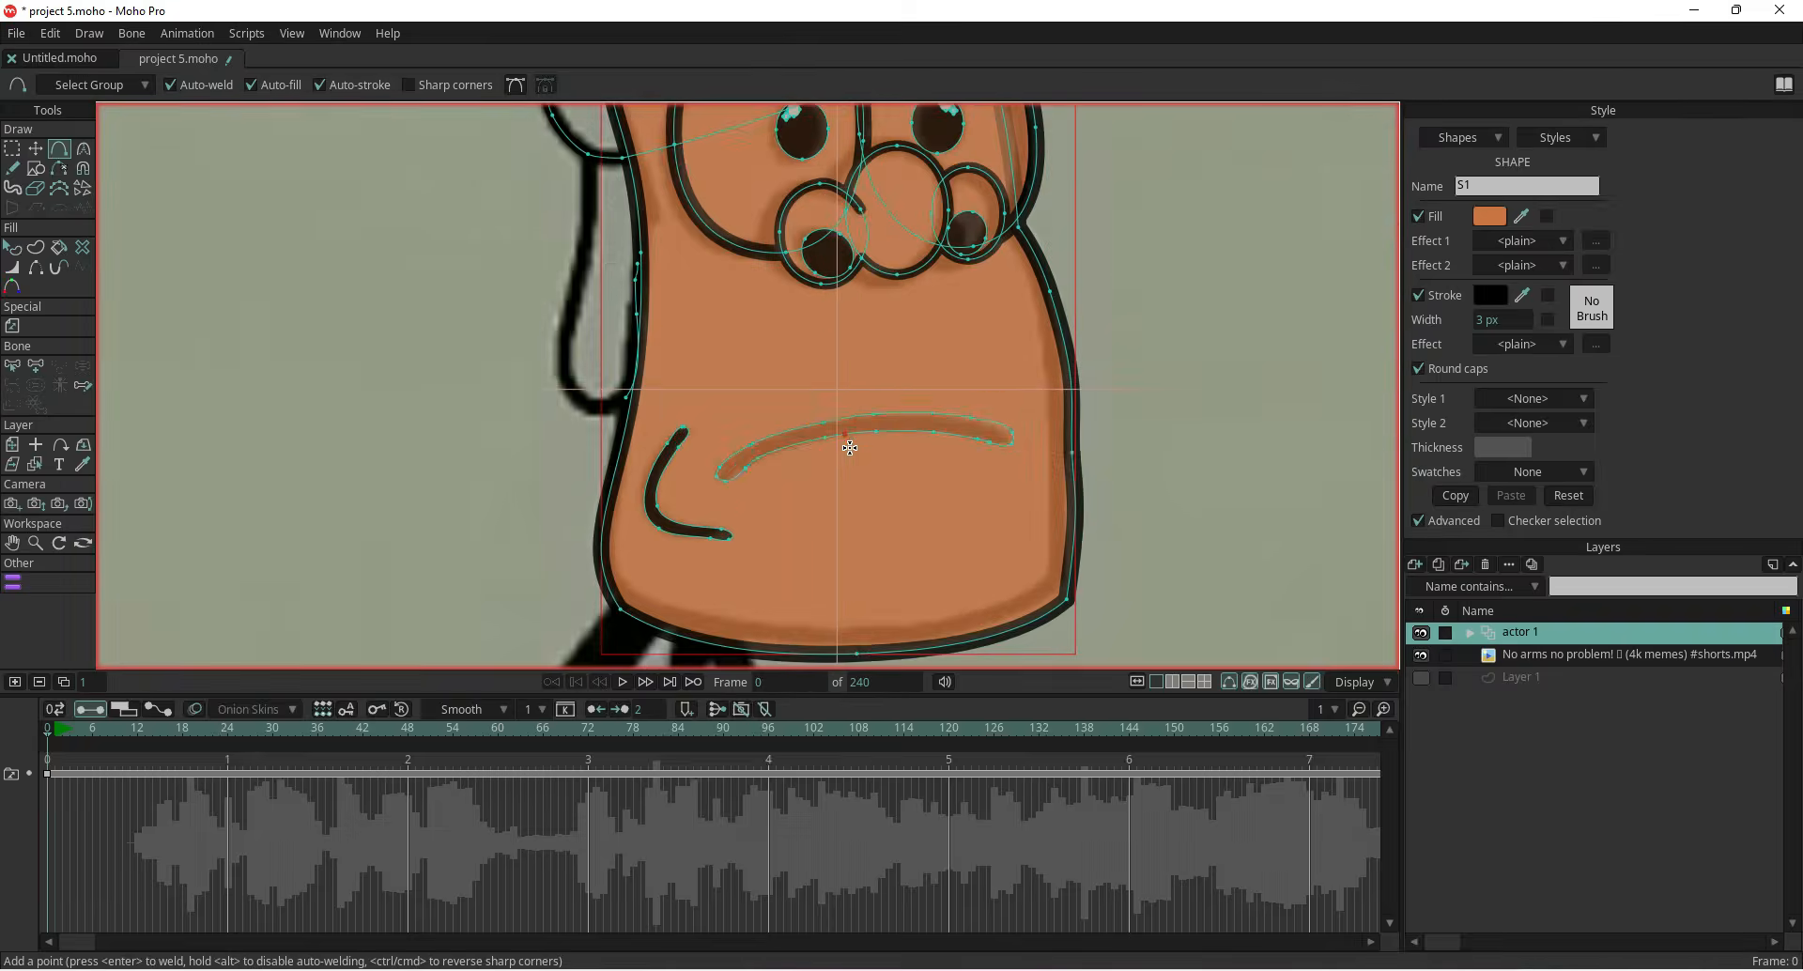
scroll(850, 448, "up", 1)
key("q")
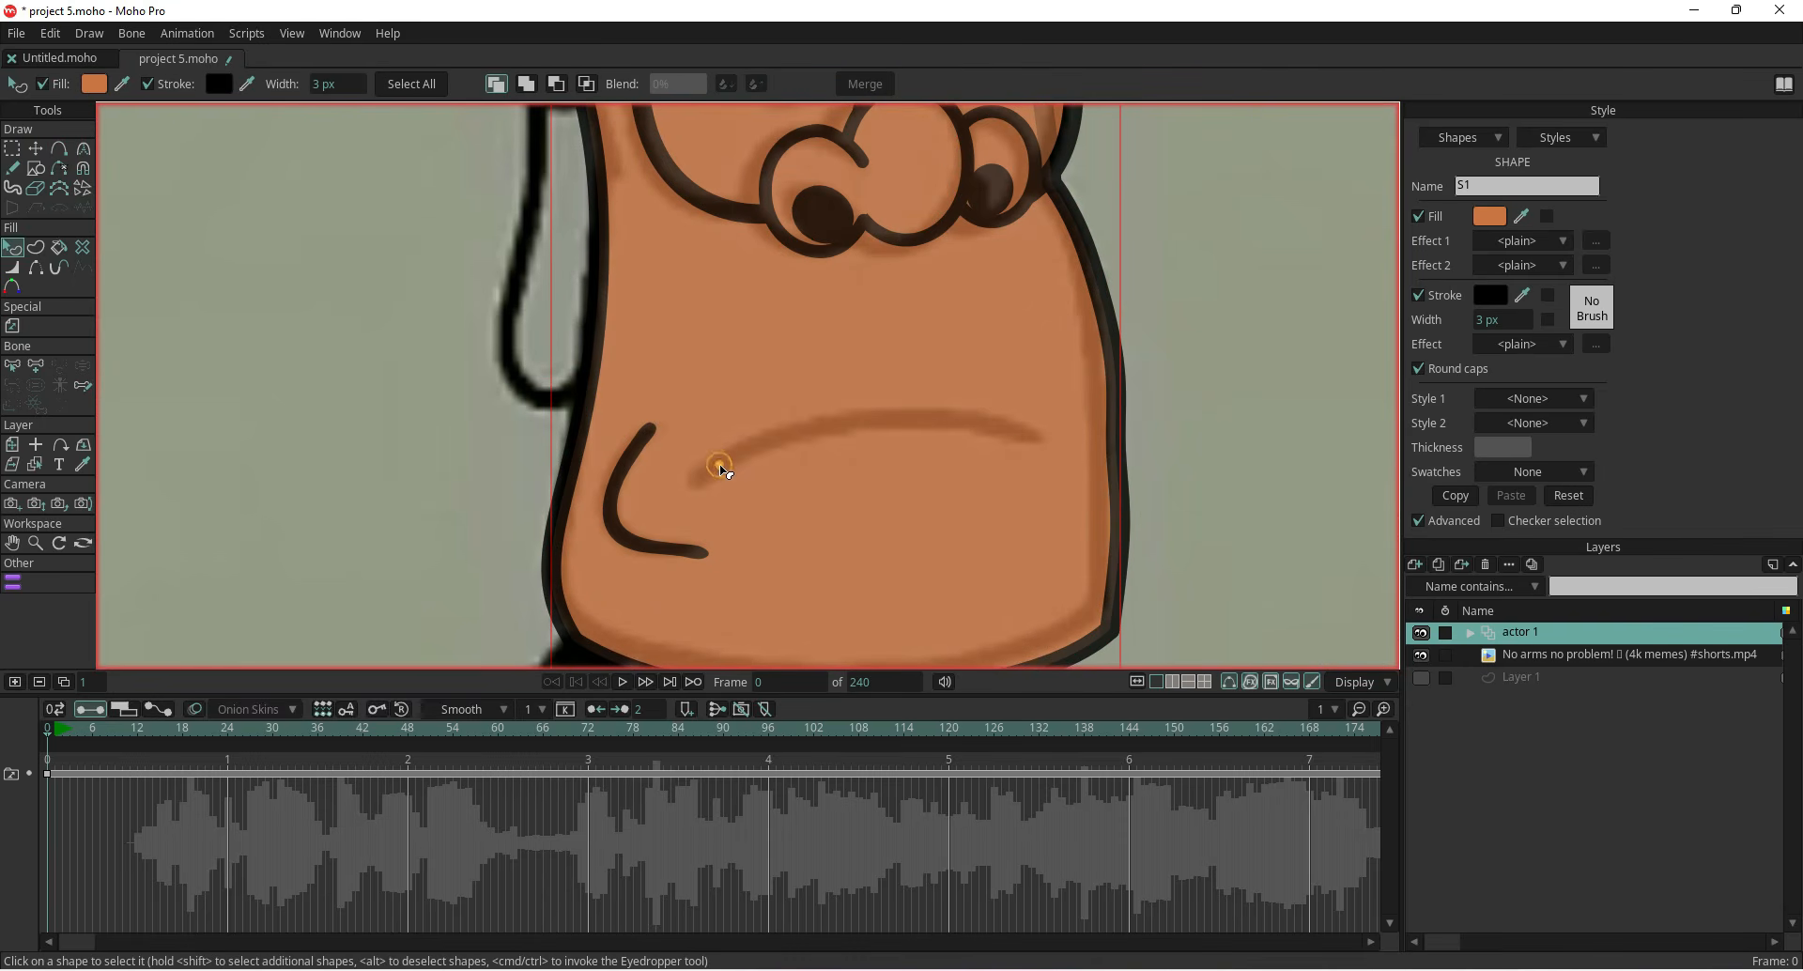
left_click(36, 249)
left_click(776, 433)
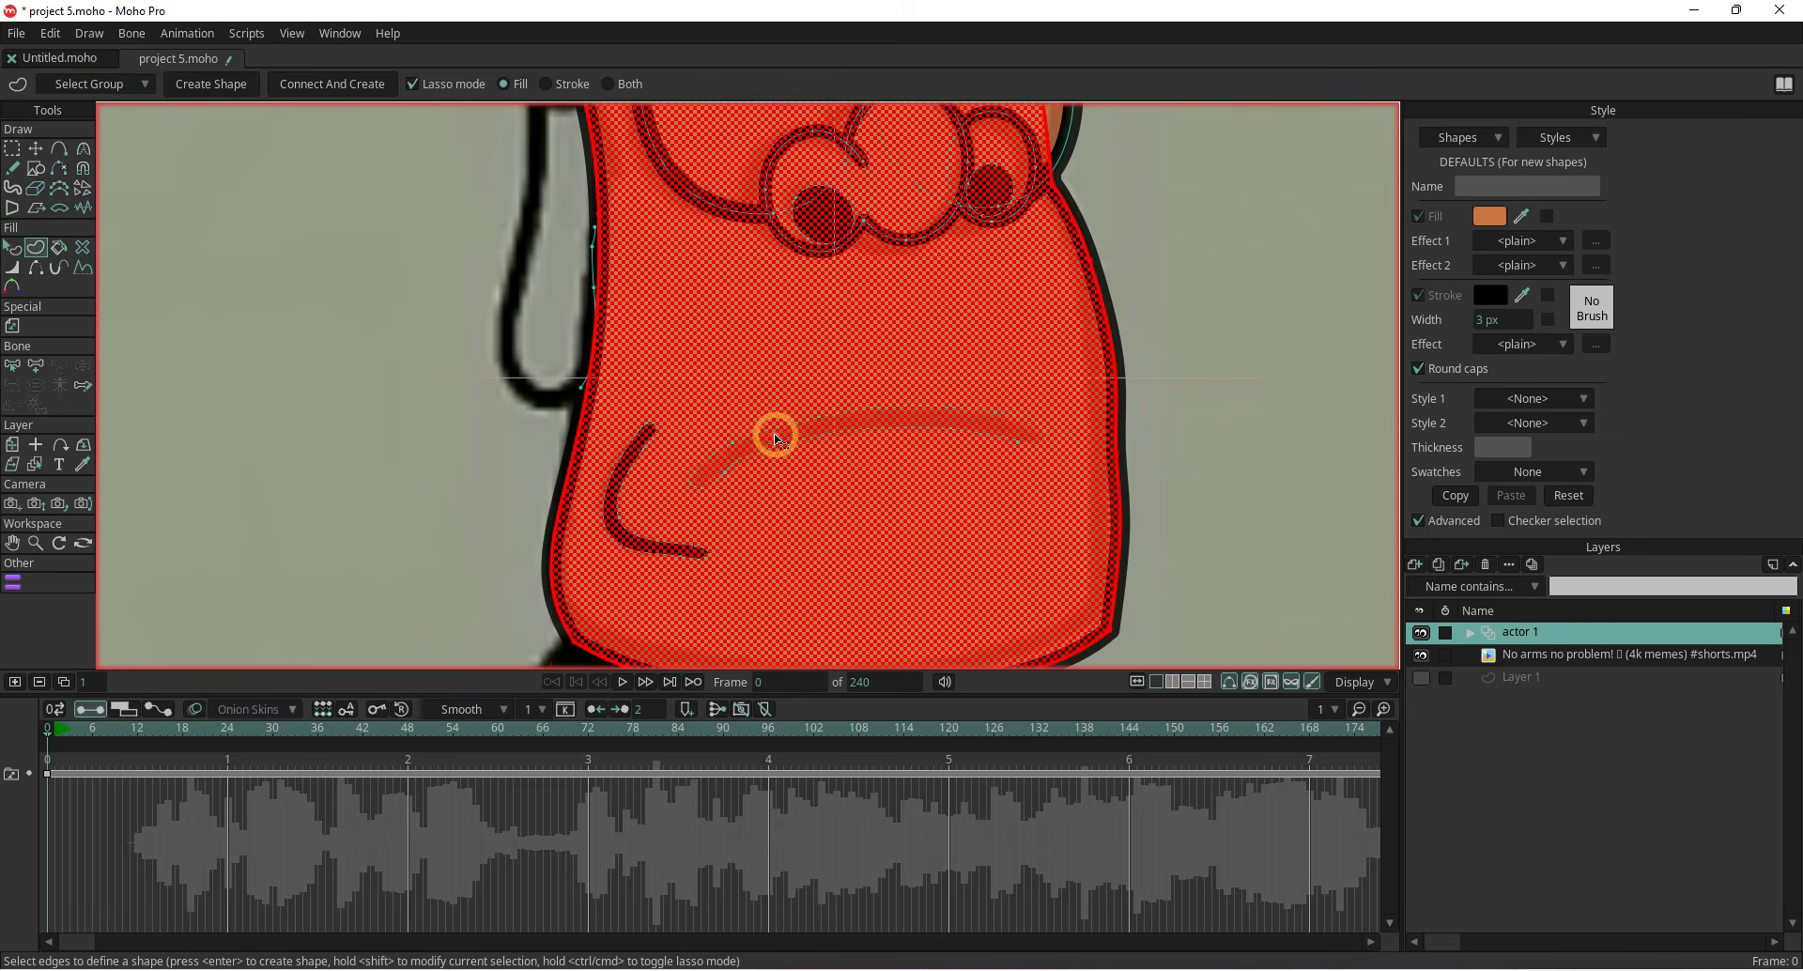
left_click(747, 456)
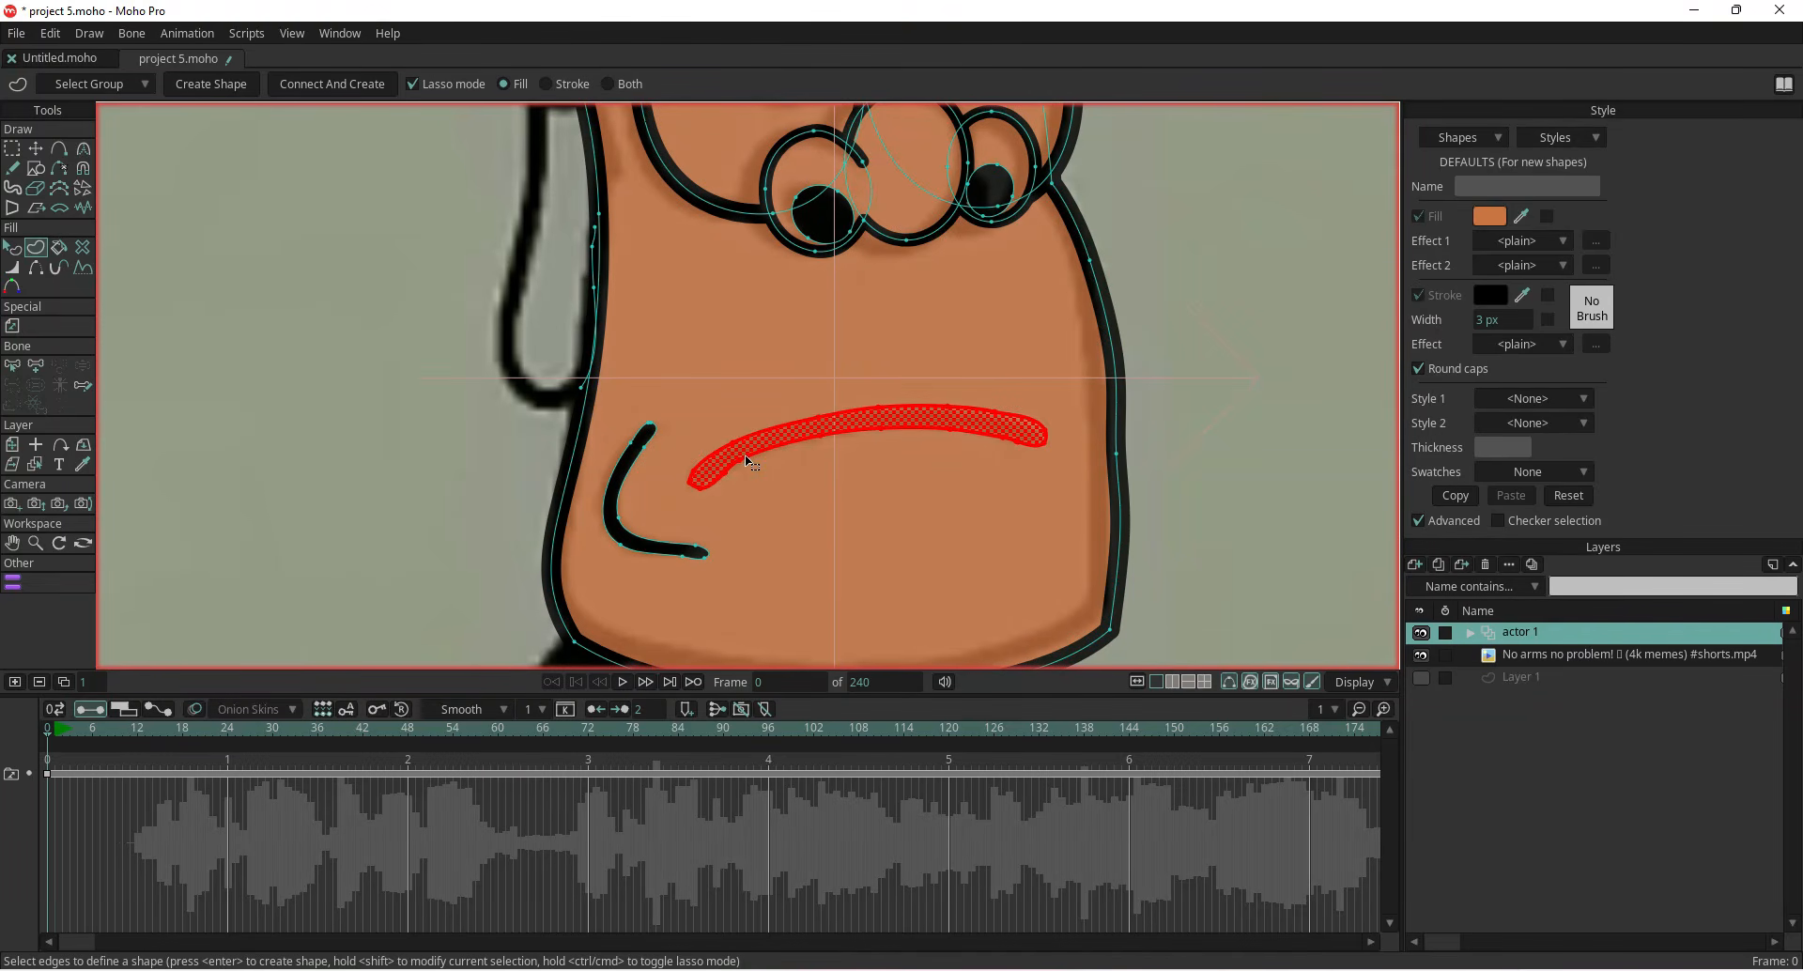
left_click(12, 249)
left_click(684, 439)
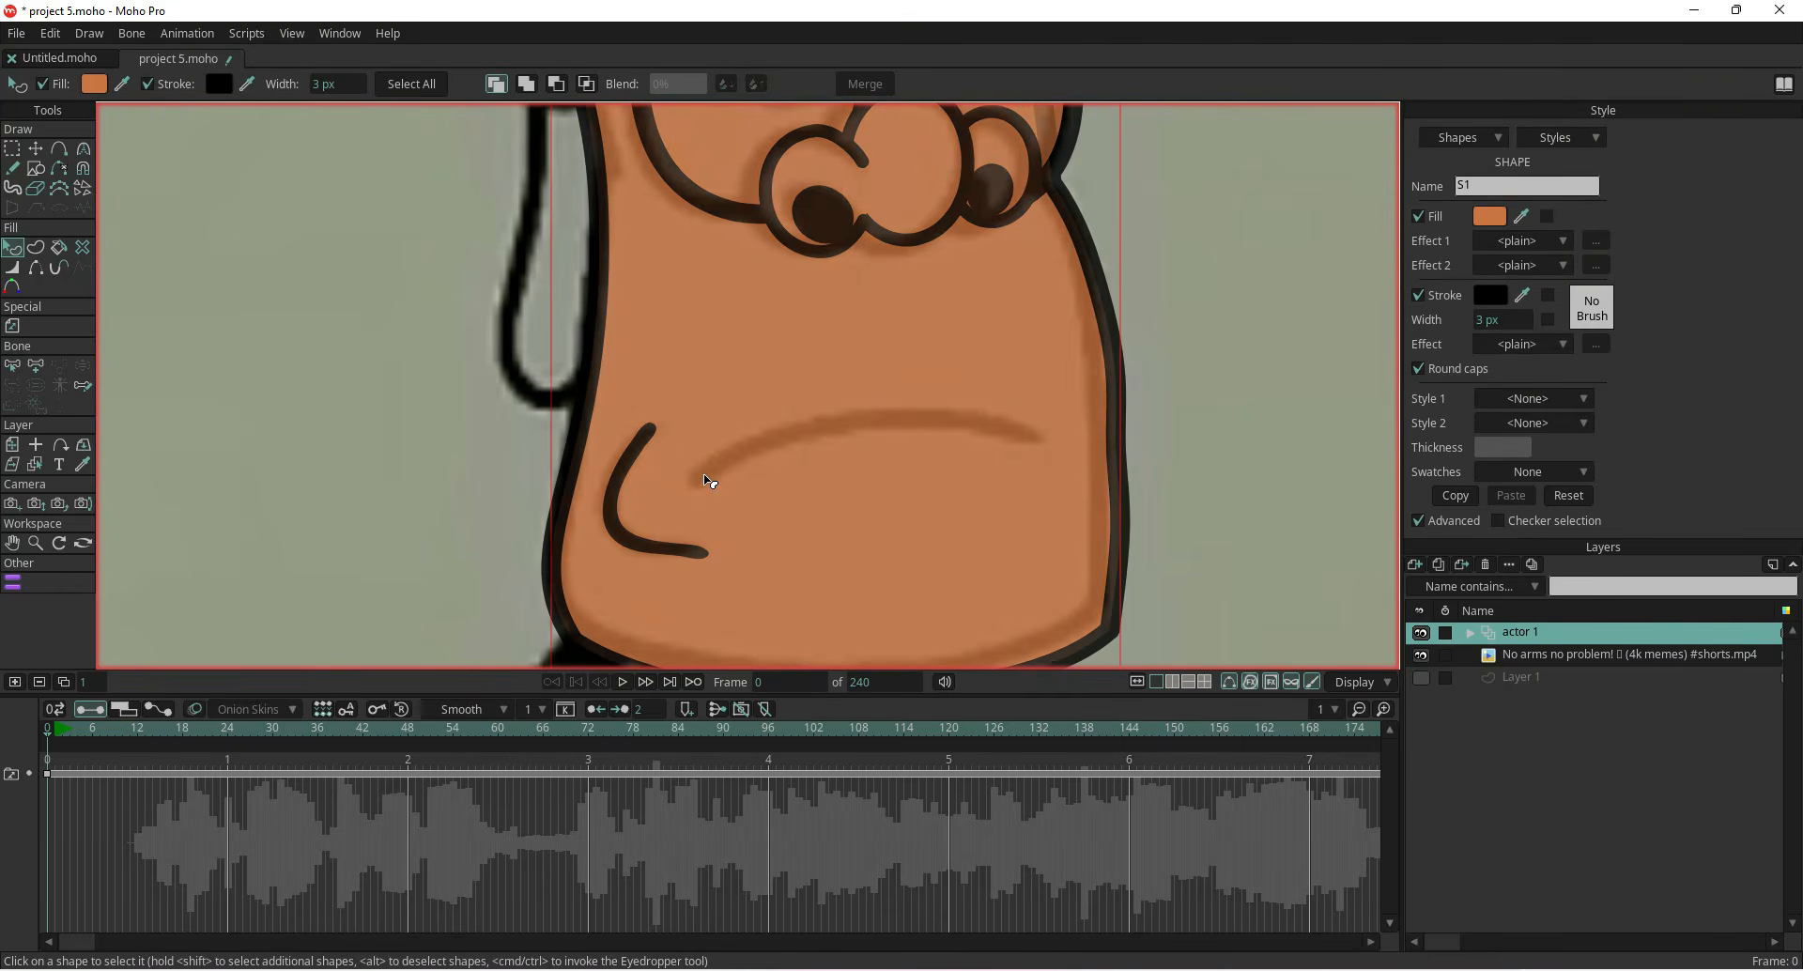
Delete the old mouth outline curves with the Delete Edge tool
left_click(59, 149)
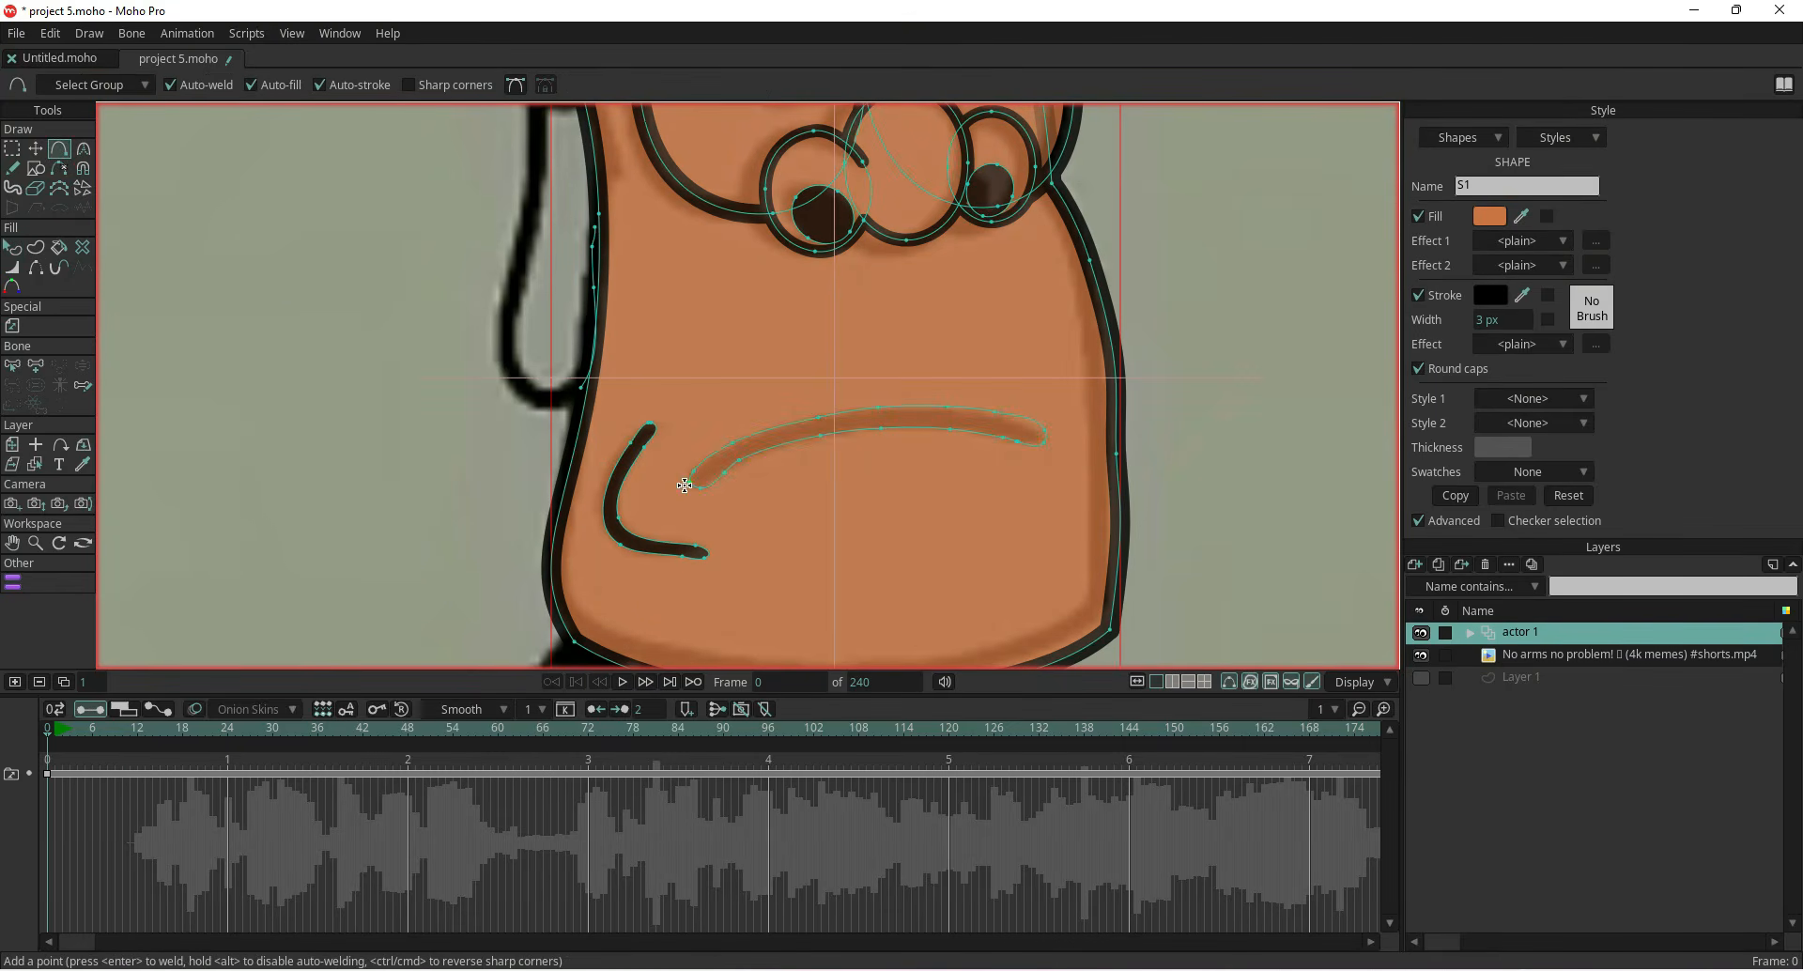
left_click(59, 171)
left_click(850, 432)
mouse_move(1046, 447)
left_mouse_down()
mouse_move(820, 410)
mouse_move(734, 440)
mouse_move(711, 477)
left_mouse_up()
left_click_drag(887, 435, 1019, 440)
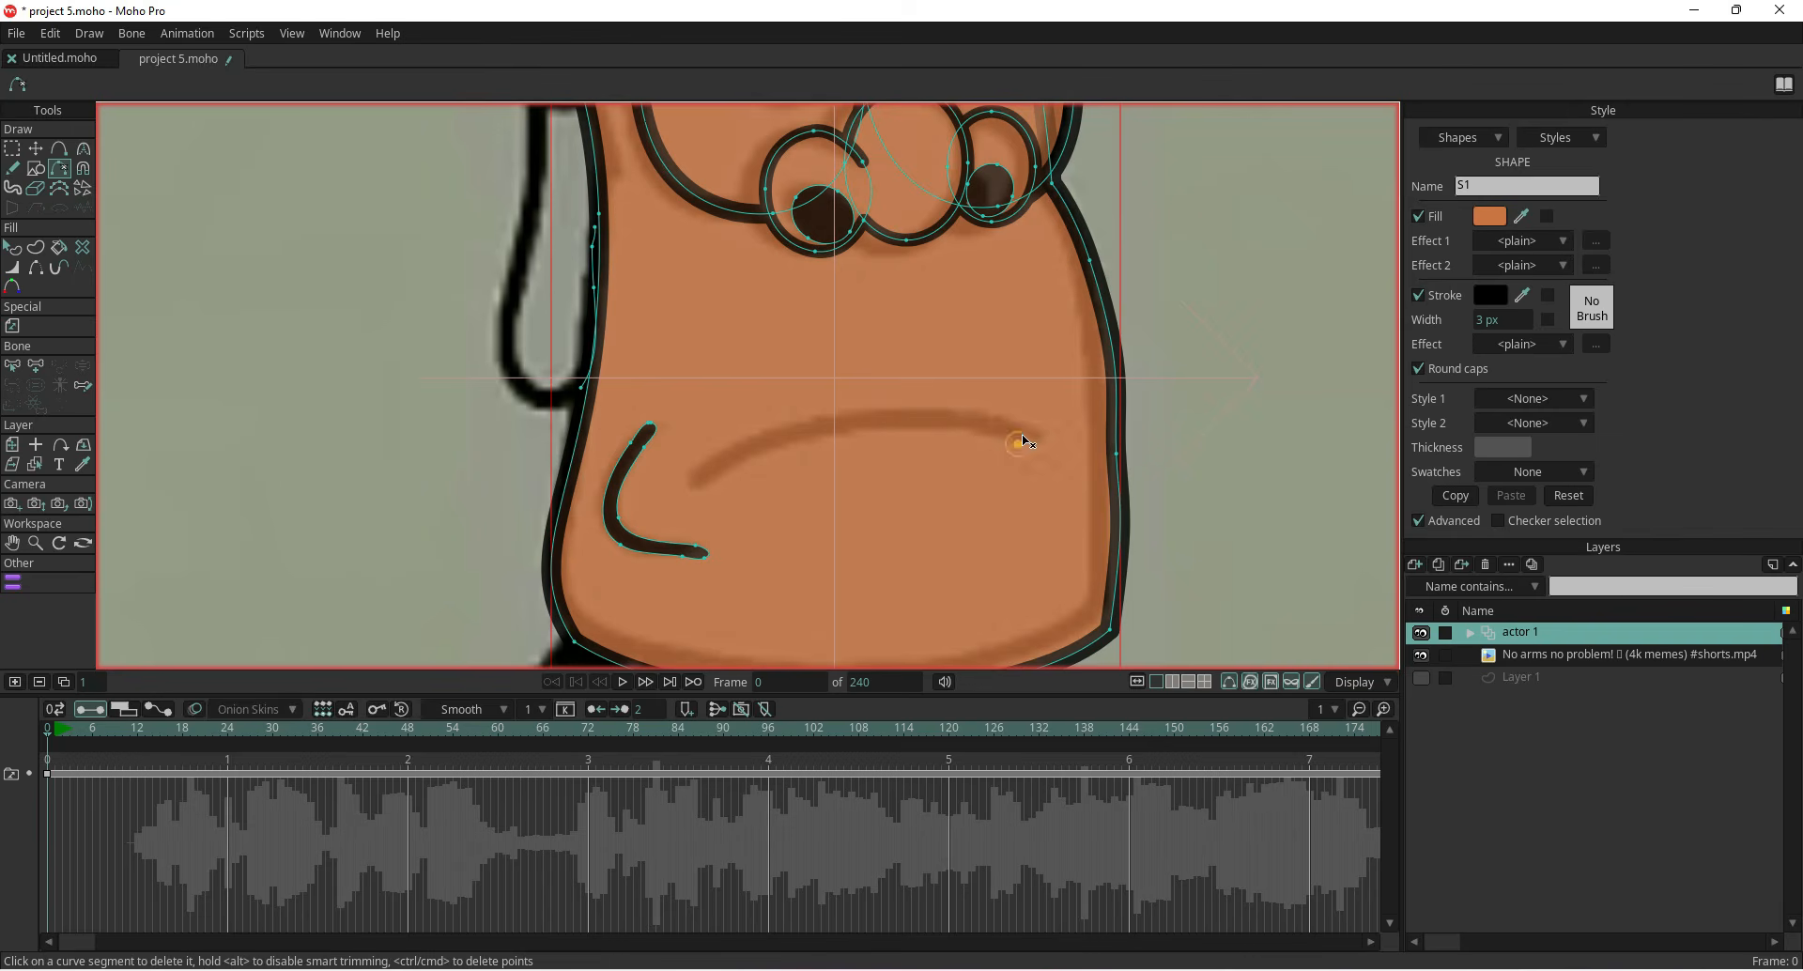
Trace a new closed mouth outline with the Add Point tool over the reference frown
left_click(60, 148)
left_click(698, 469)
left_click(692, 480)
scroll(620, 459, "up", 3)
mouse_move(744, 480)
left_mouse_down()
mouse_move(843, 424)
mouse_move(1034, 393)
left_mouse_up()
left_click_drag(1039, 393, 841, 431)
left_click(798, 416)
left_click(947, 408)
left_click(1072, 423)
left_click(1147, 449)
left_click(1147, 467)
left_click(1065, 455)
left_click(952, 440)
left_click(804, 452)
left_click(654, 488)
scroll(564, 537, "up", 3)
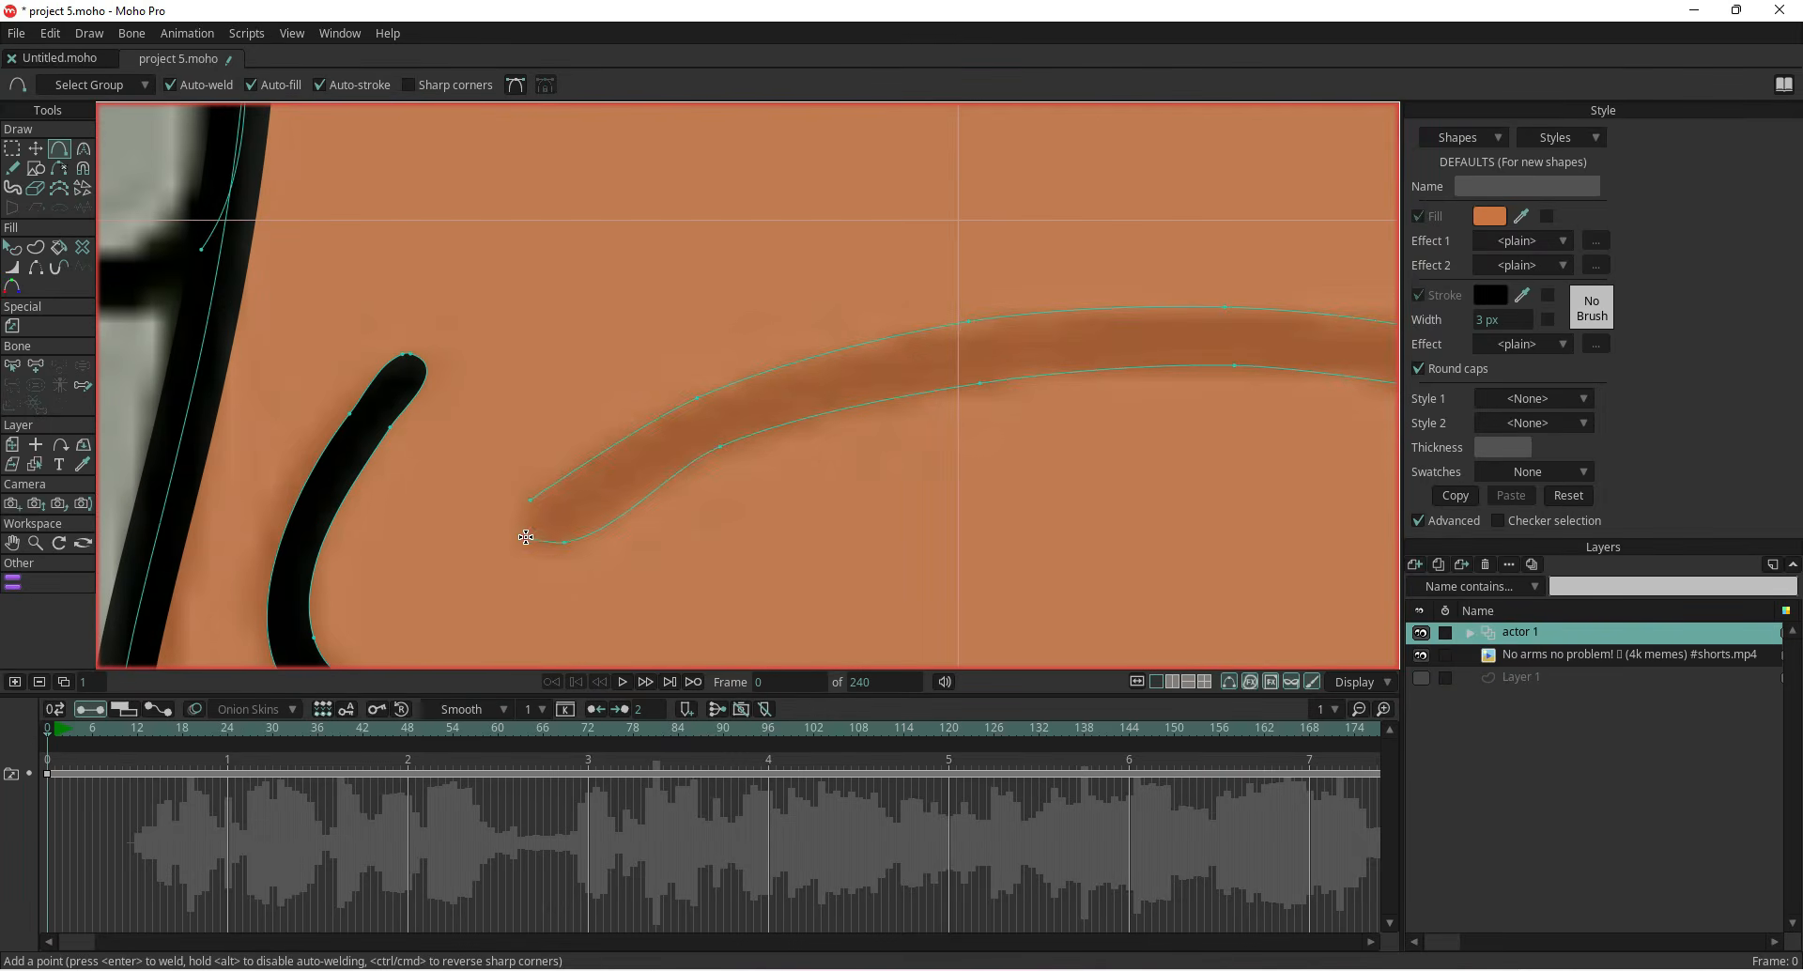
left_click(522, 541)
scroll(521, 545, "down", 3)
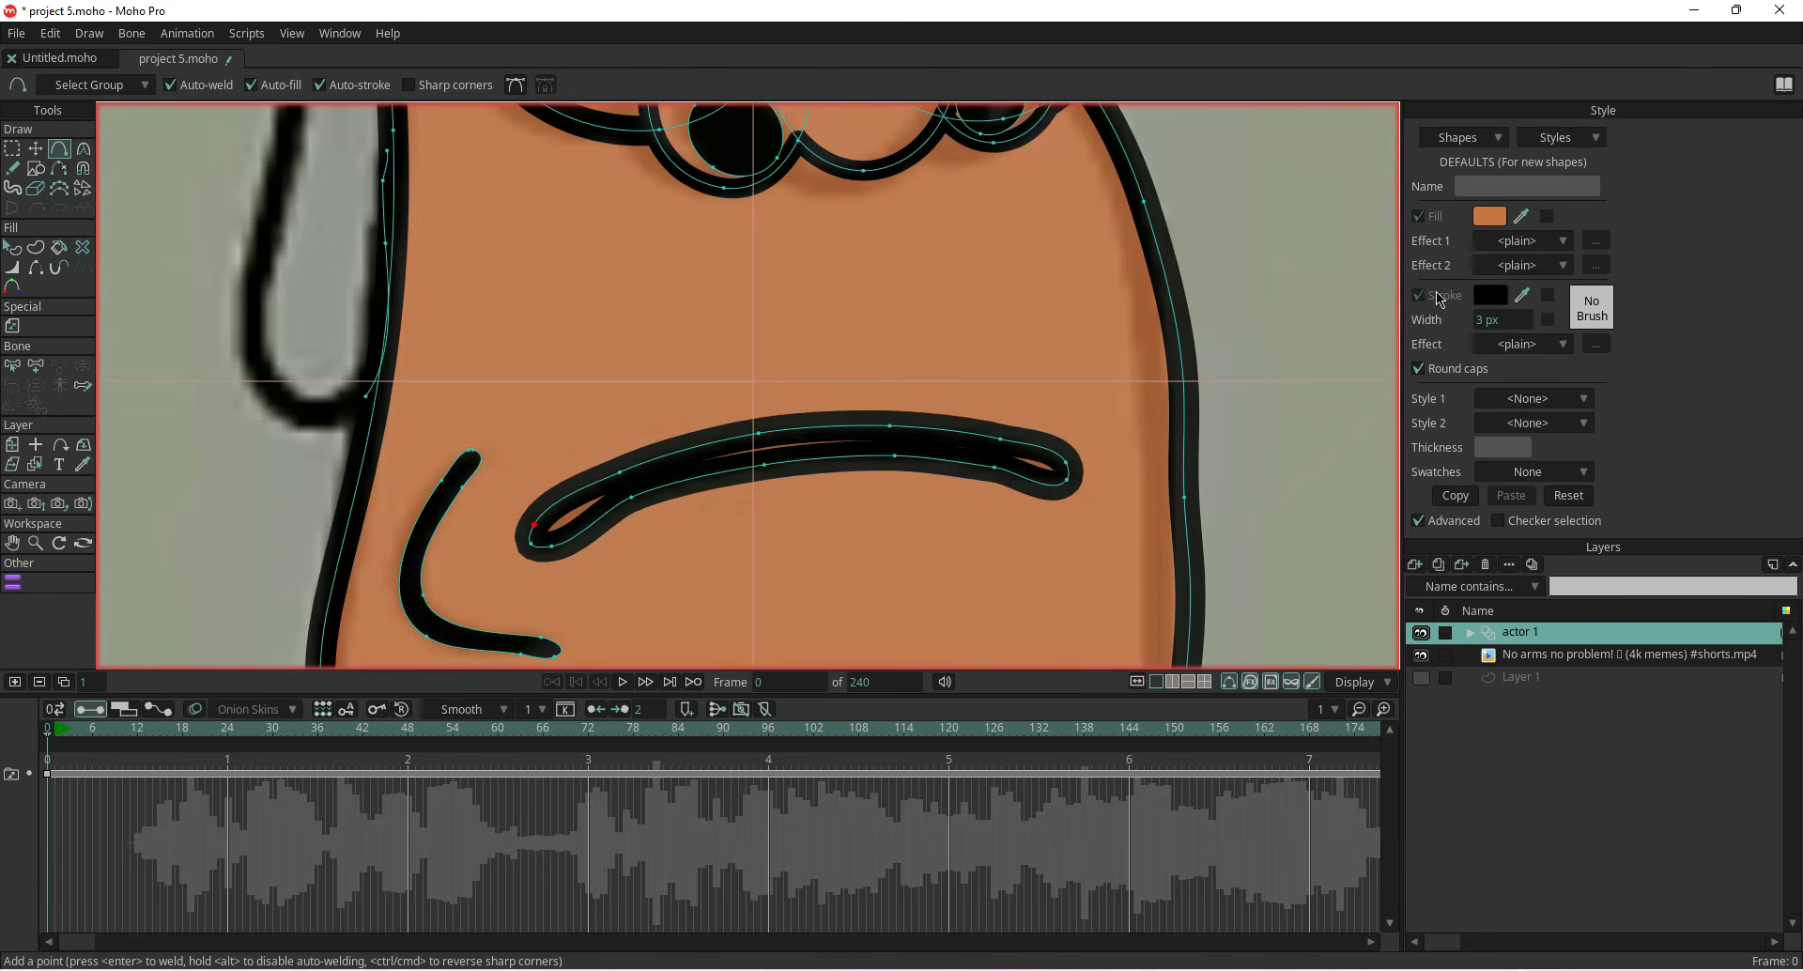
Give the new mouth shape a black fill and remove its stroke
left_click(14, 248)
left_click(564, 503)
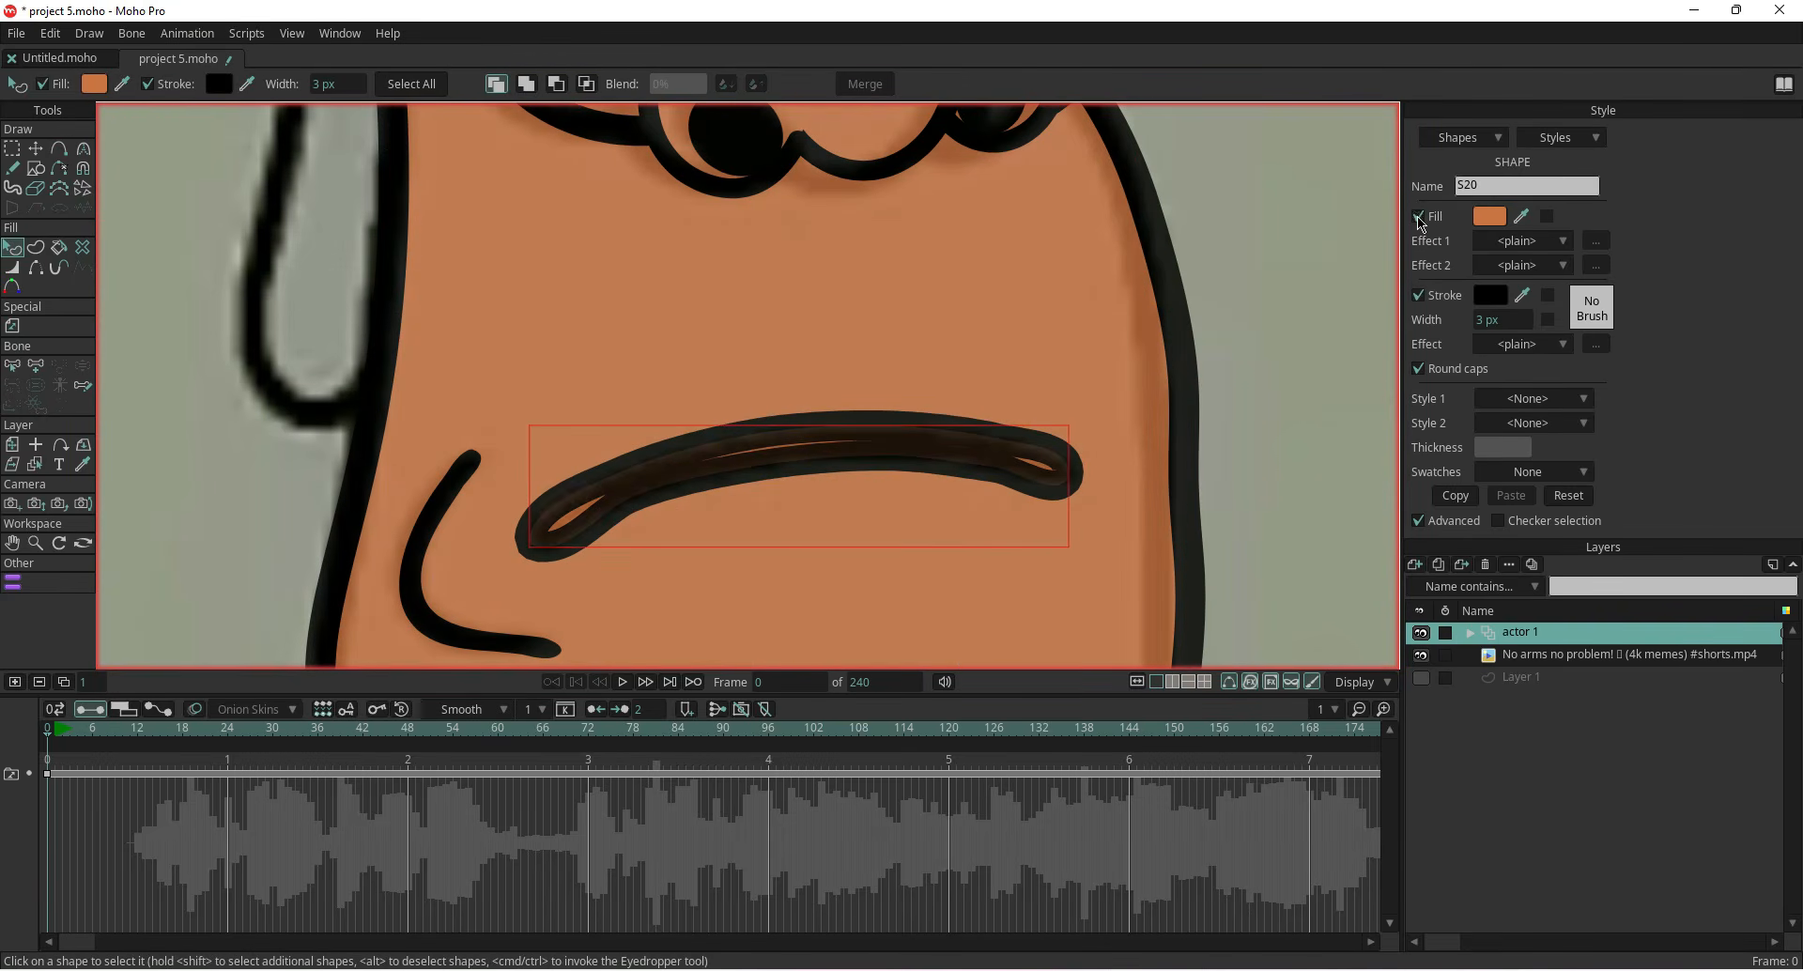
left_click(1418, 217)
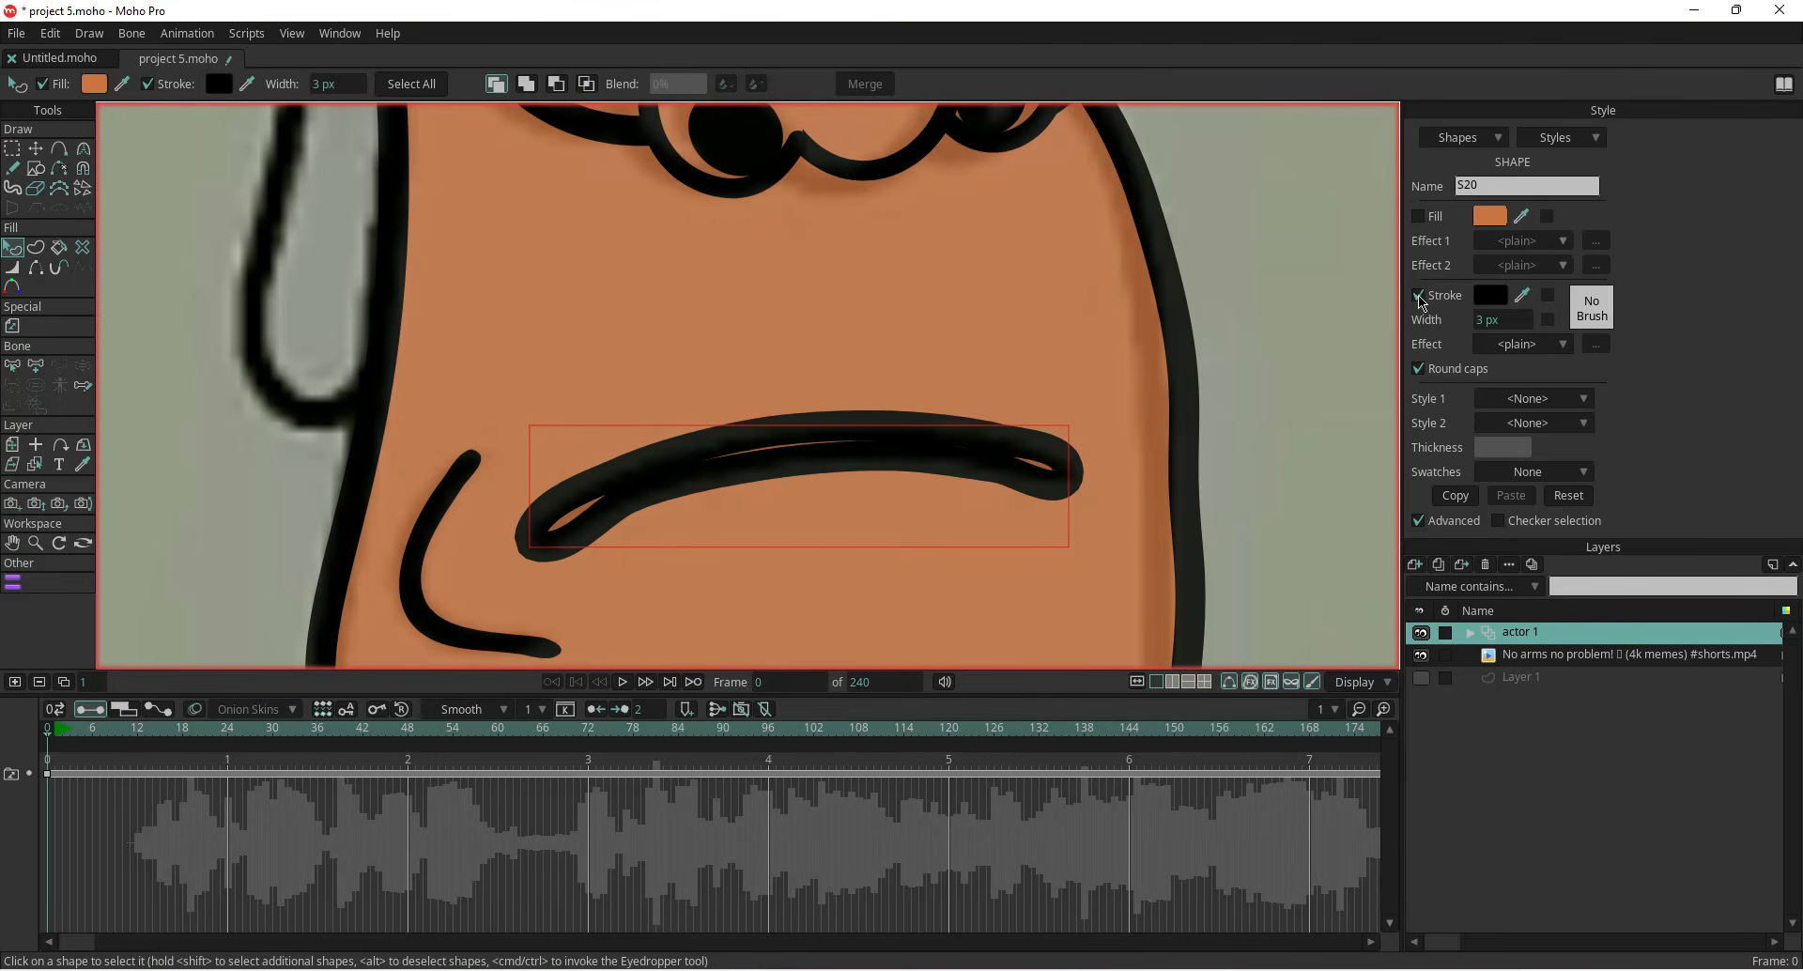
left_click(1419, 296)
left_click(1418, 217)
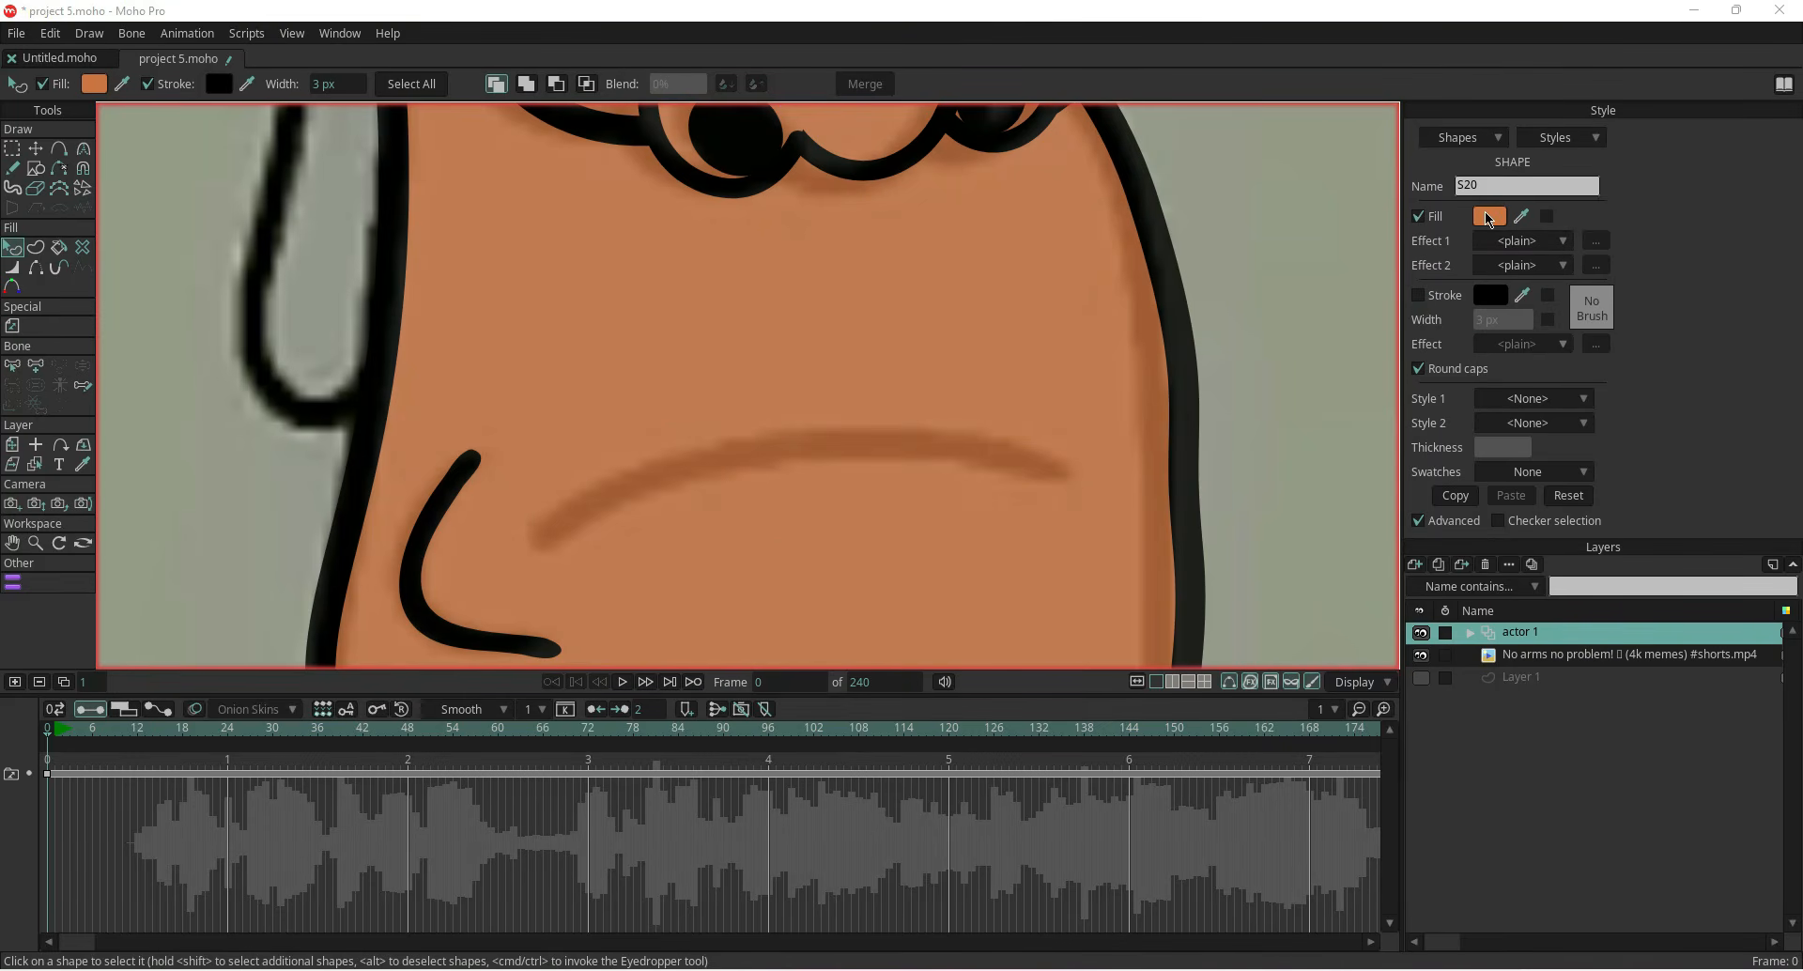
left_click(1490, 216)
left_click(84, 496)
left_click(338, 563)
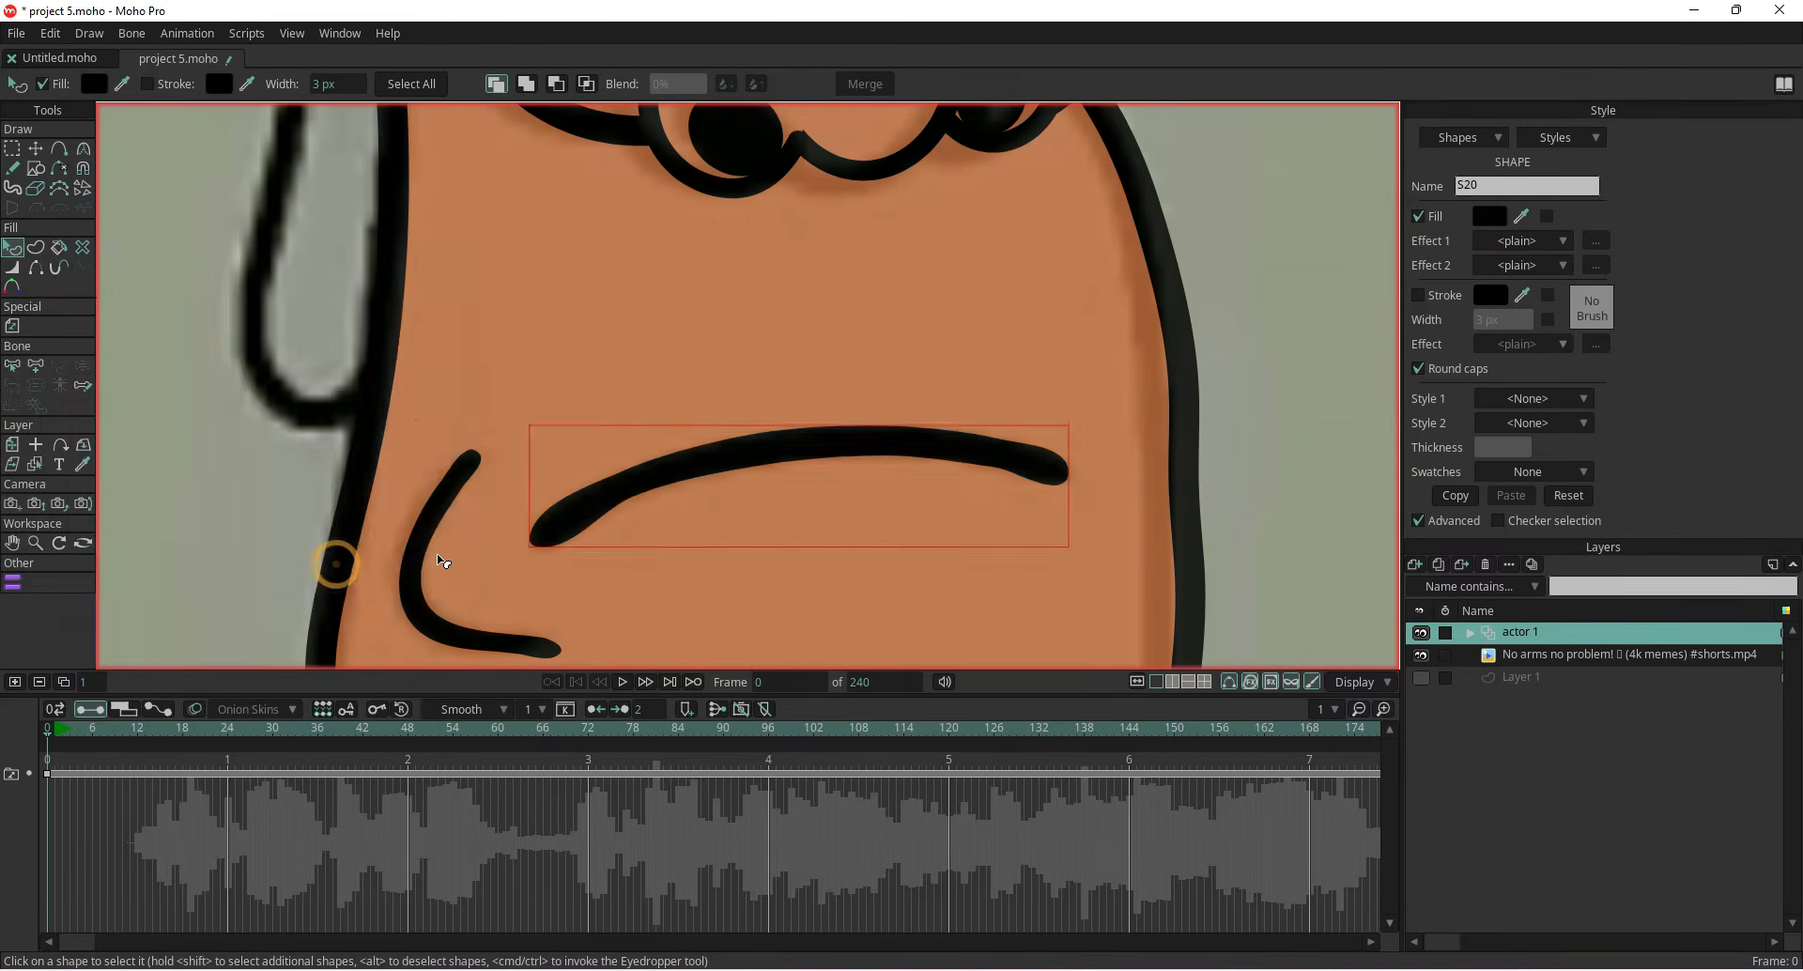
Hide the stroke on the hood's overlapping lower-left edges with the Hide Edge tool
scroll(352, 602, "down", 5)
left_click(1421, 654)
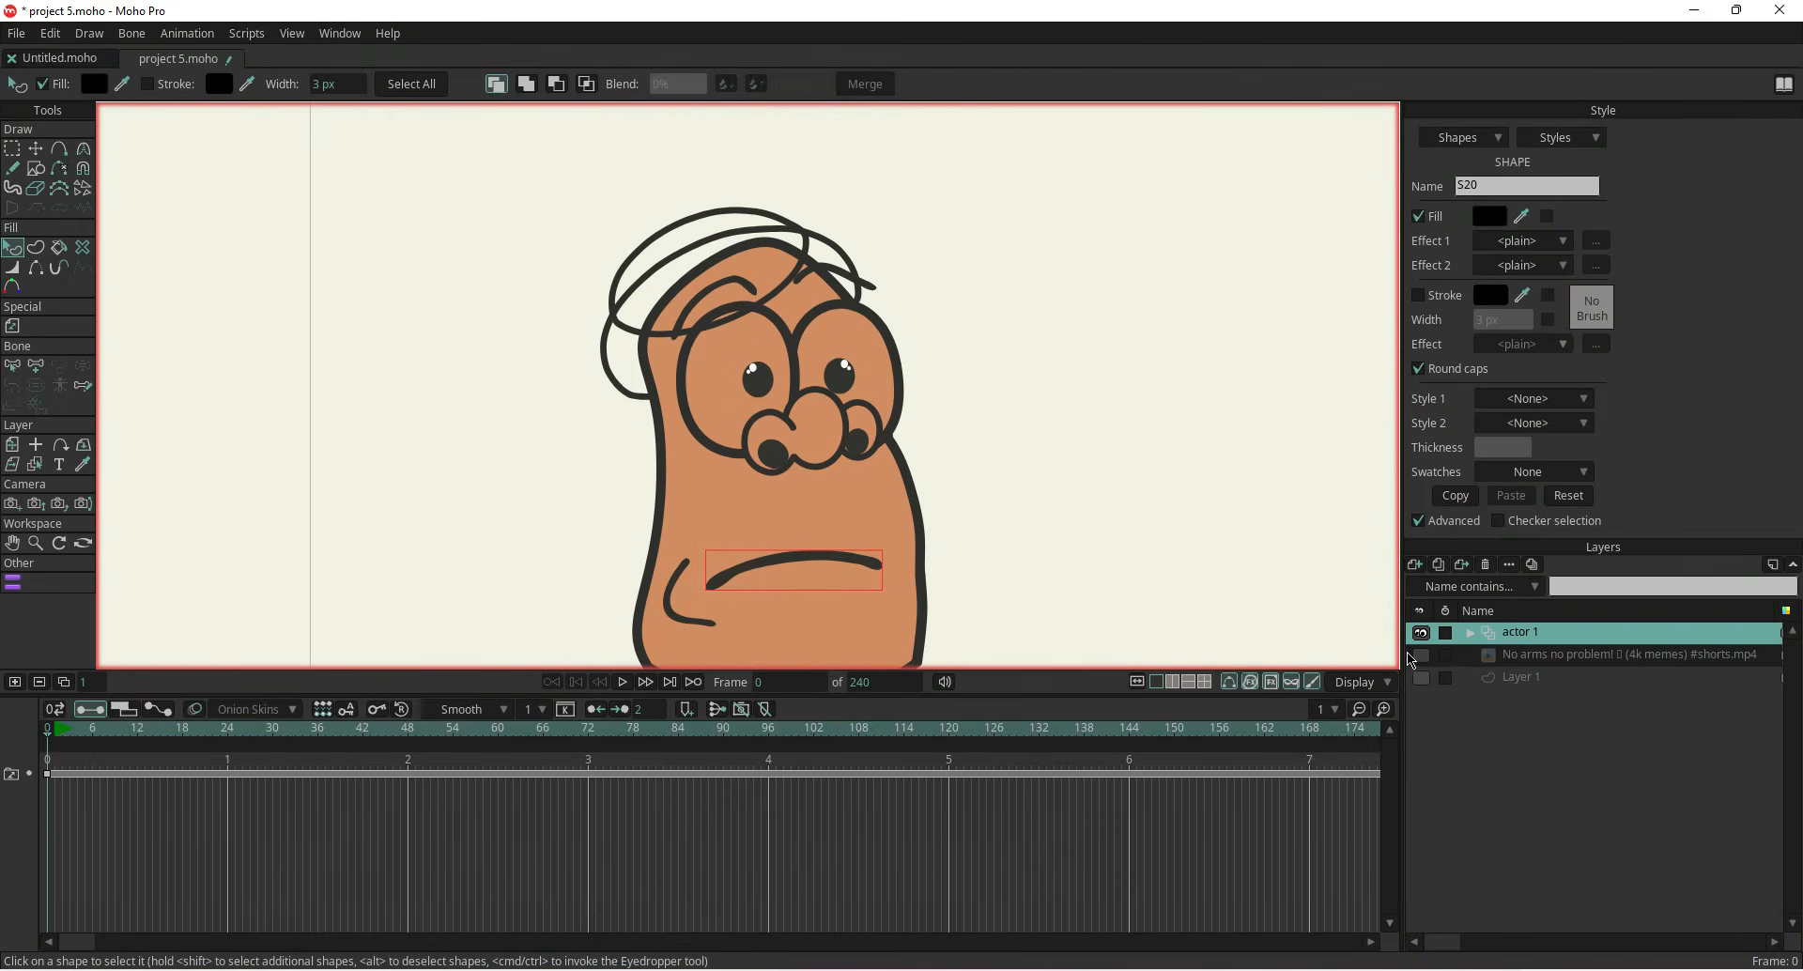
scroll(993, 286, "up", 4)
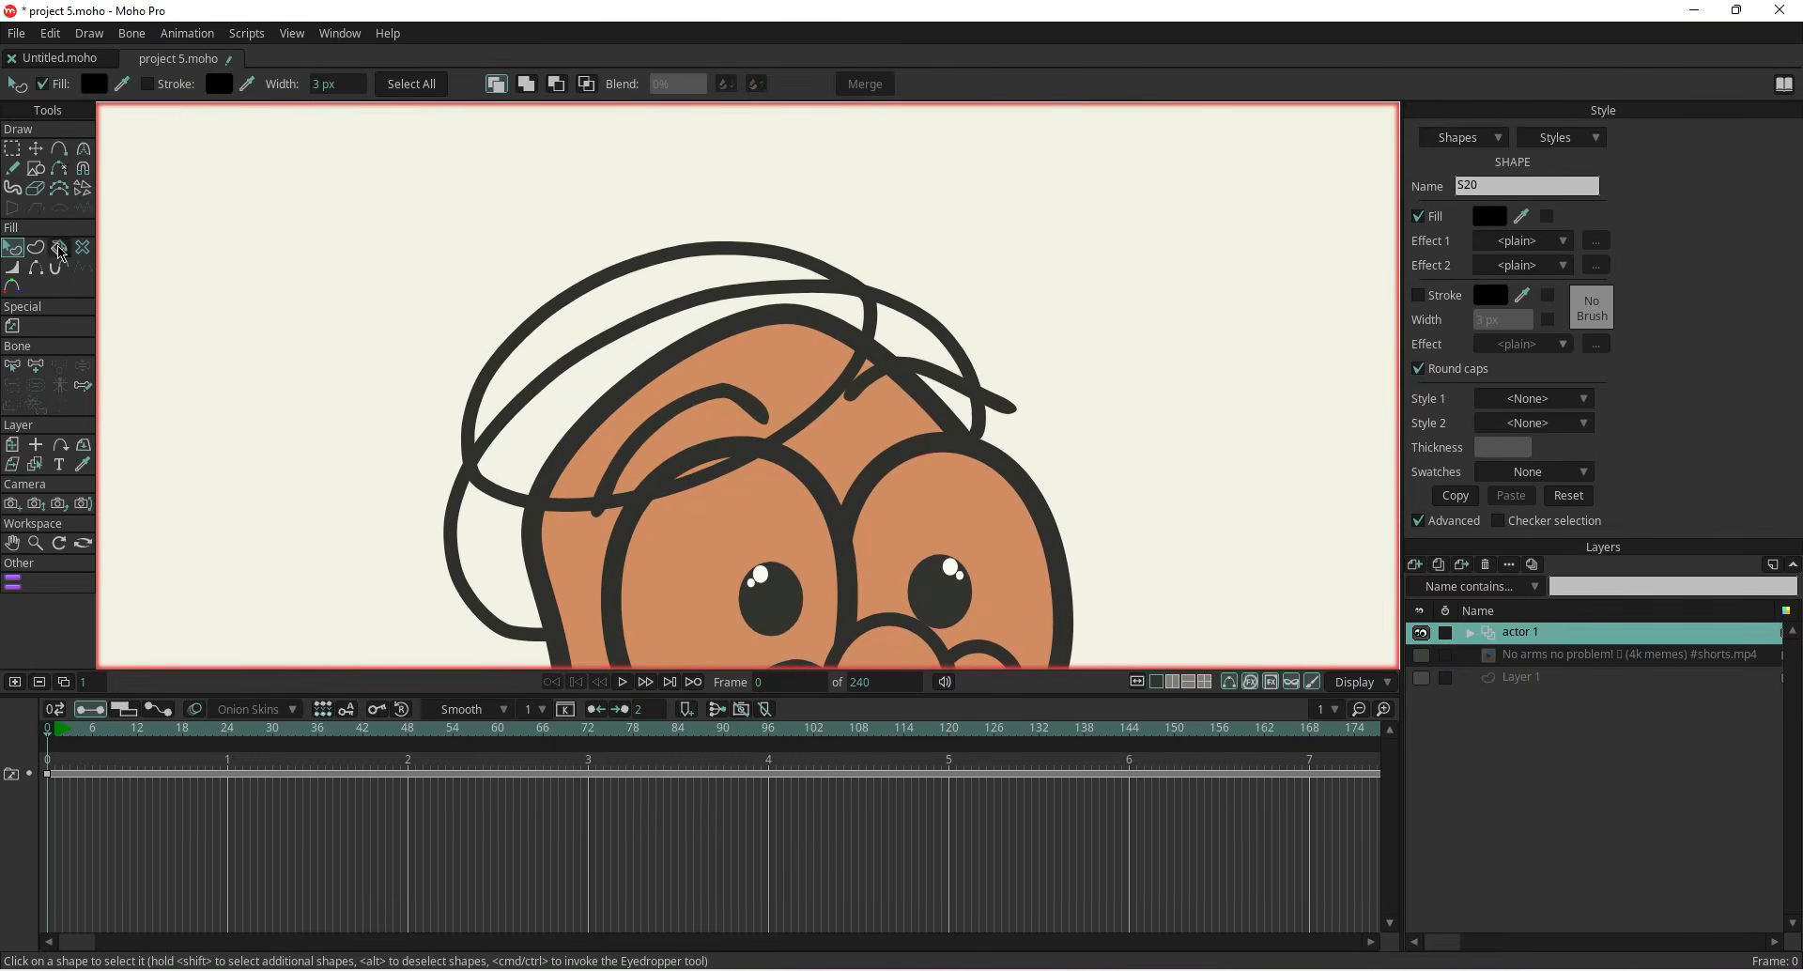
left_click(519, 359)
key("u")
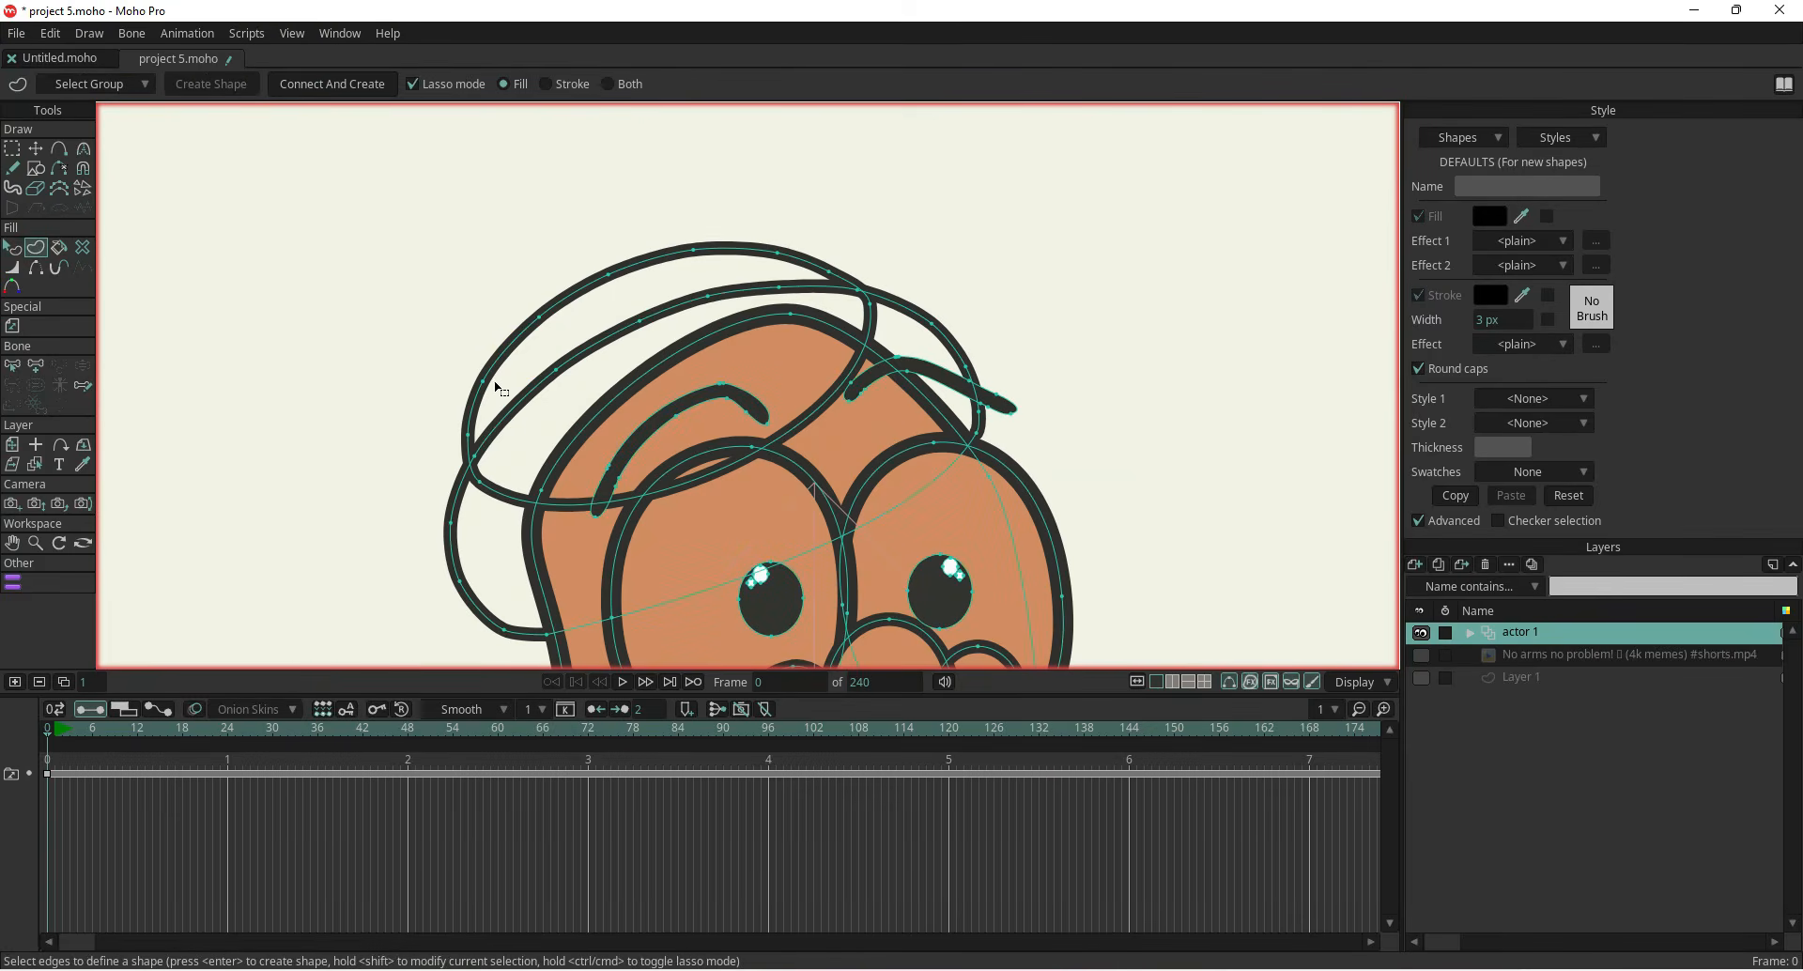
left_click(35, 267)
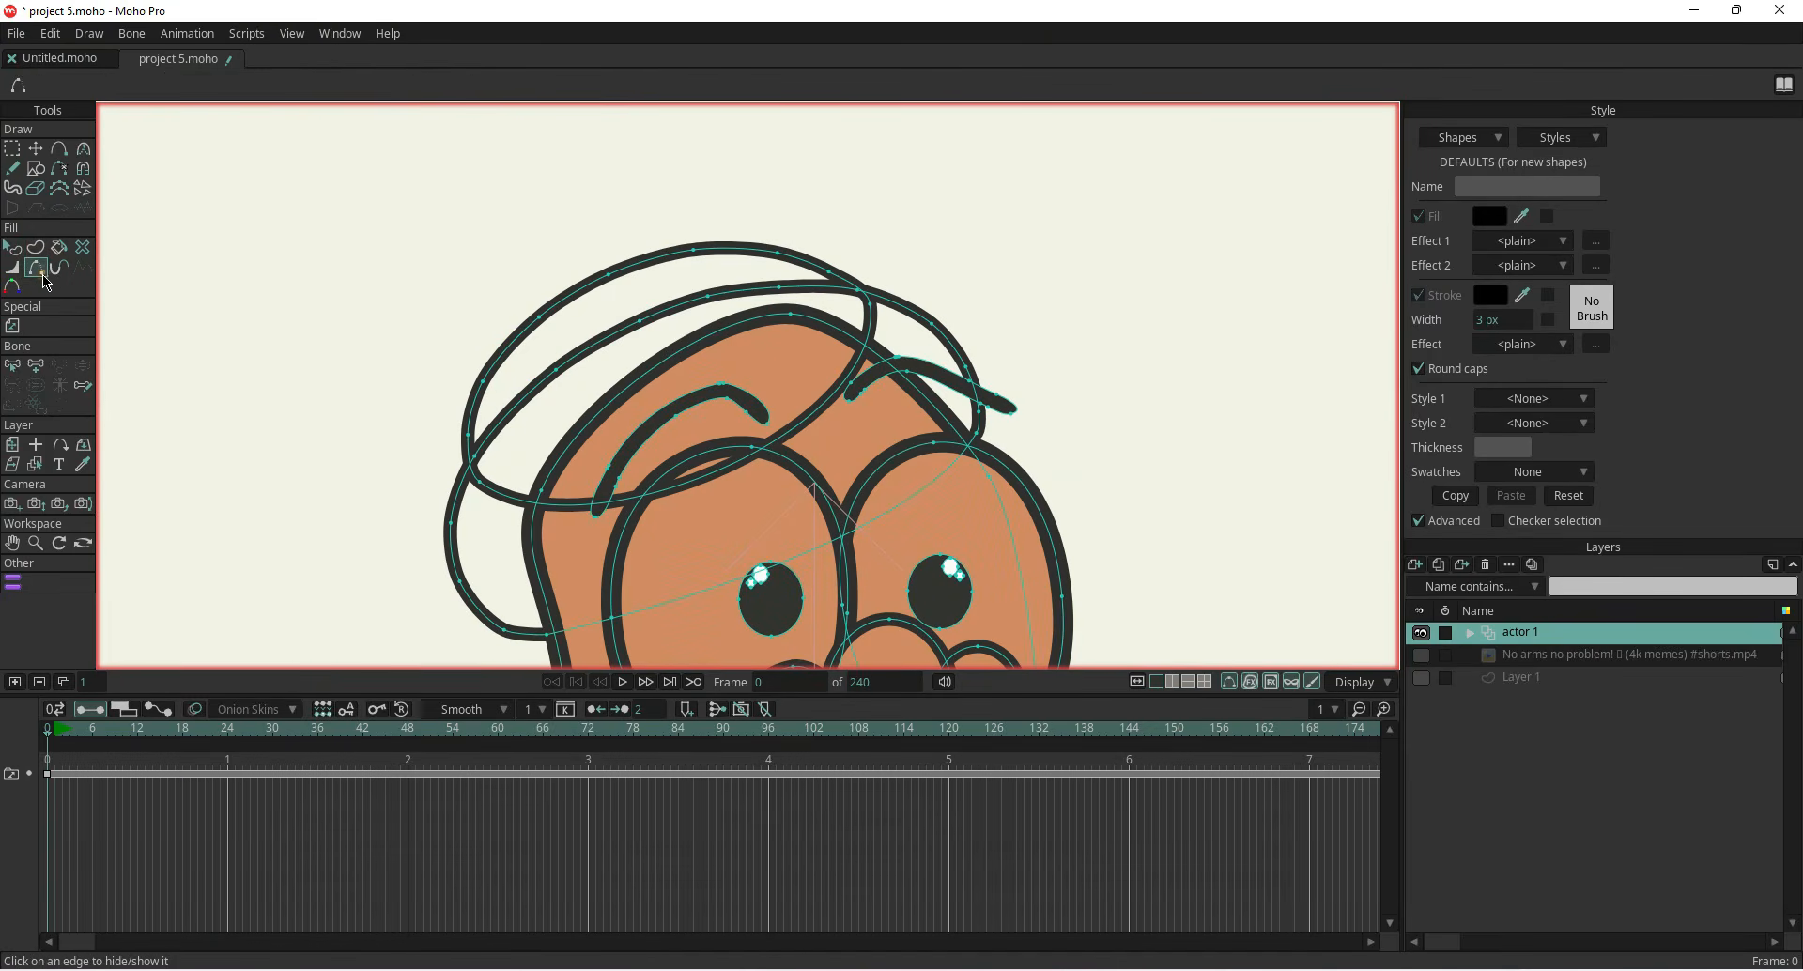
left_click(509, 499)
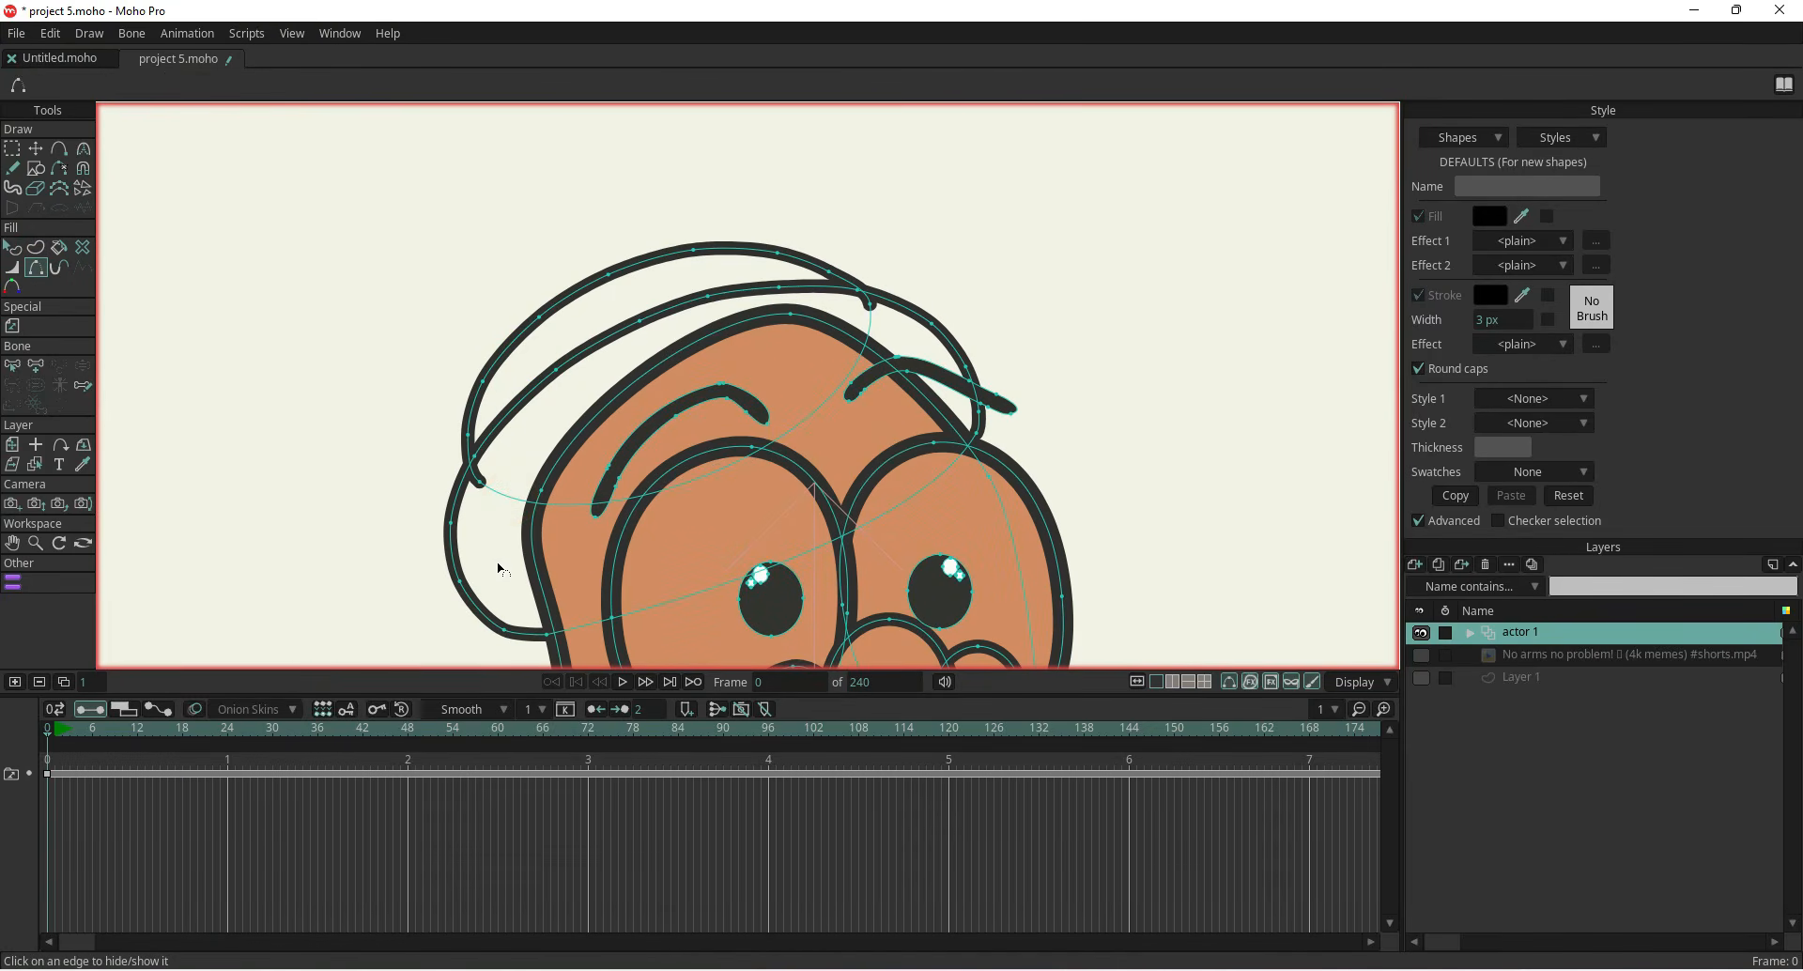
left_click_drag(521, 527, 518, 482)
scroll(920, 497, "down", 2)
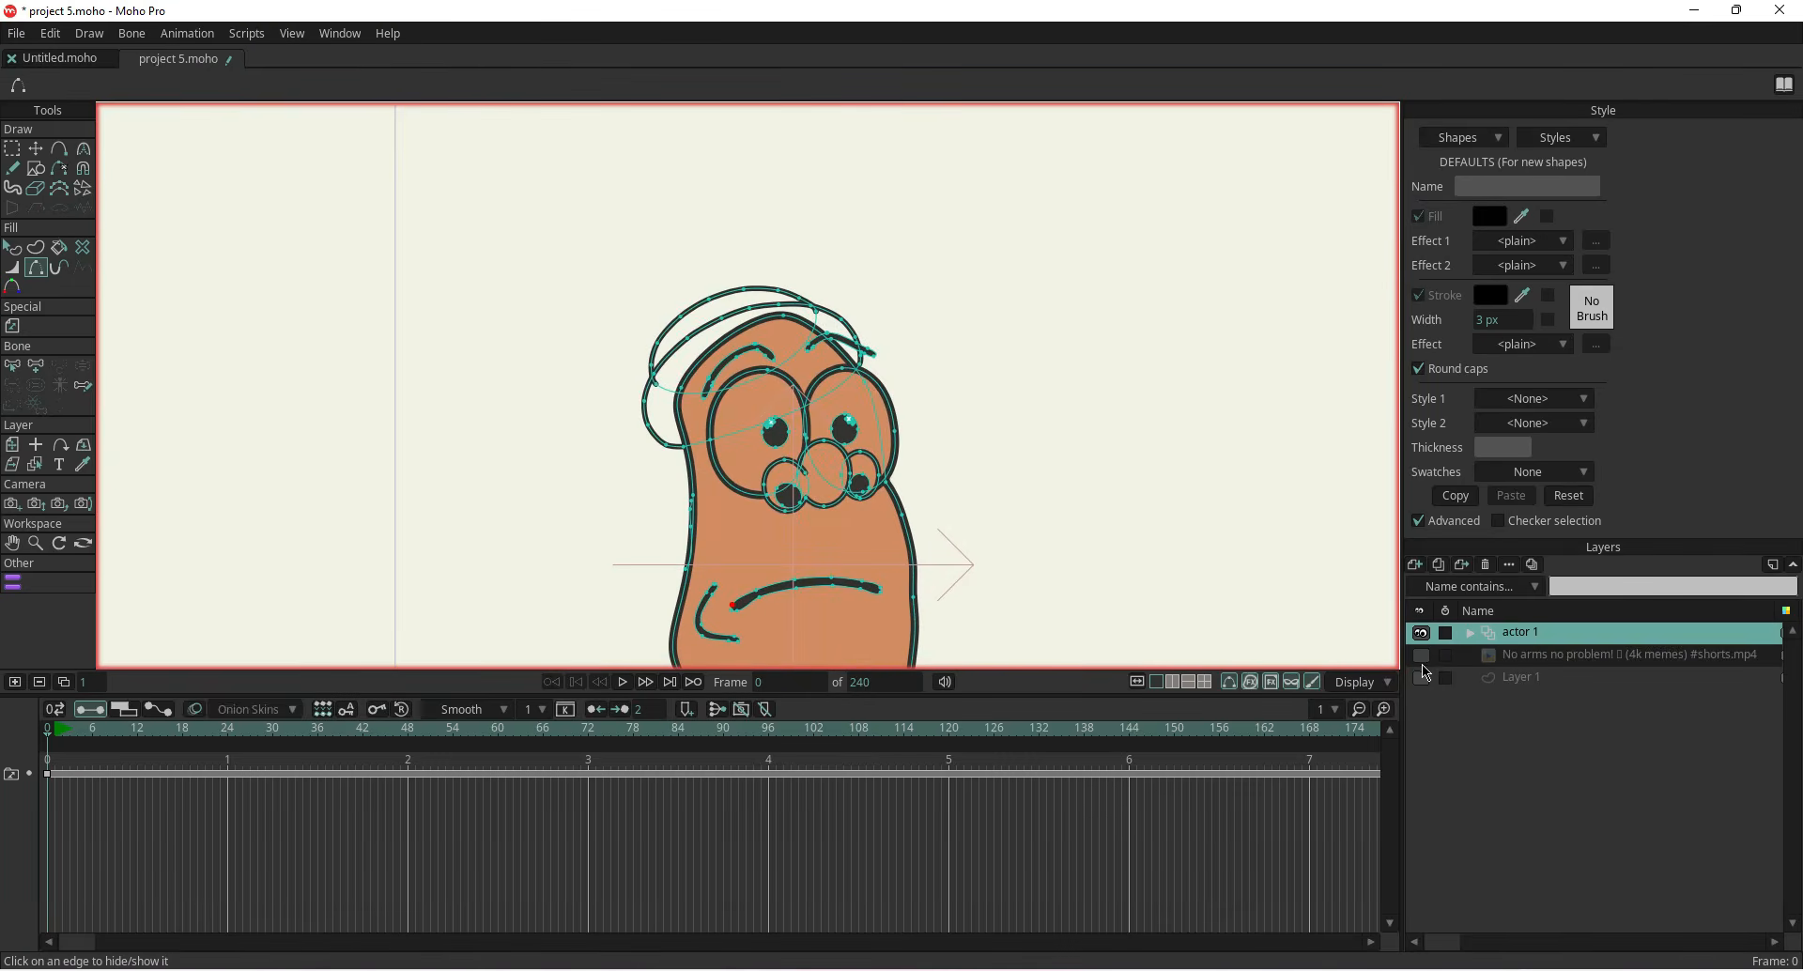
Show the reference video again and reposition it so the character's body sits beneath the drawn head
left_click(1545, 656)
left_click_drag(1242, 537, 1137, 468)
scroll(1140, 474, "down", 3)
left_click(1421, 658)
scroll(906, 419, "up", 5)
left_click_drag(841, 371, 891, 404)
left_click_drag(840, 476, 799, 454)
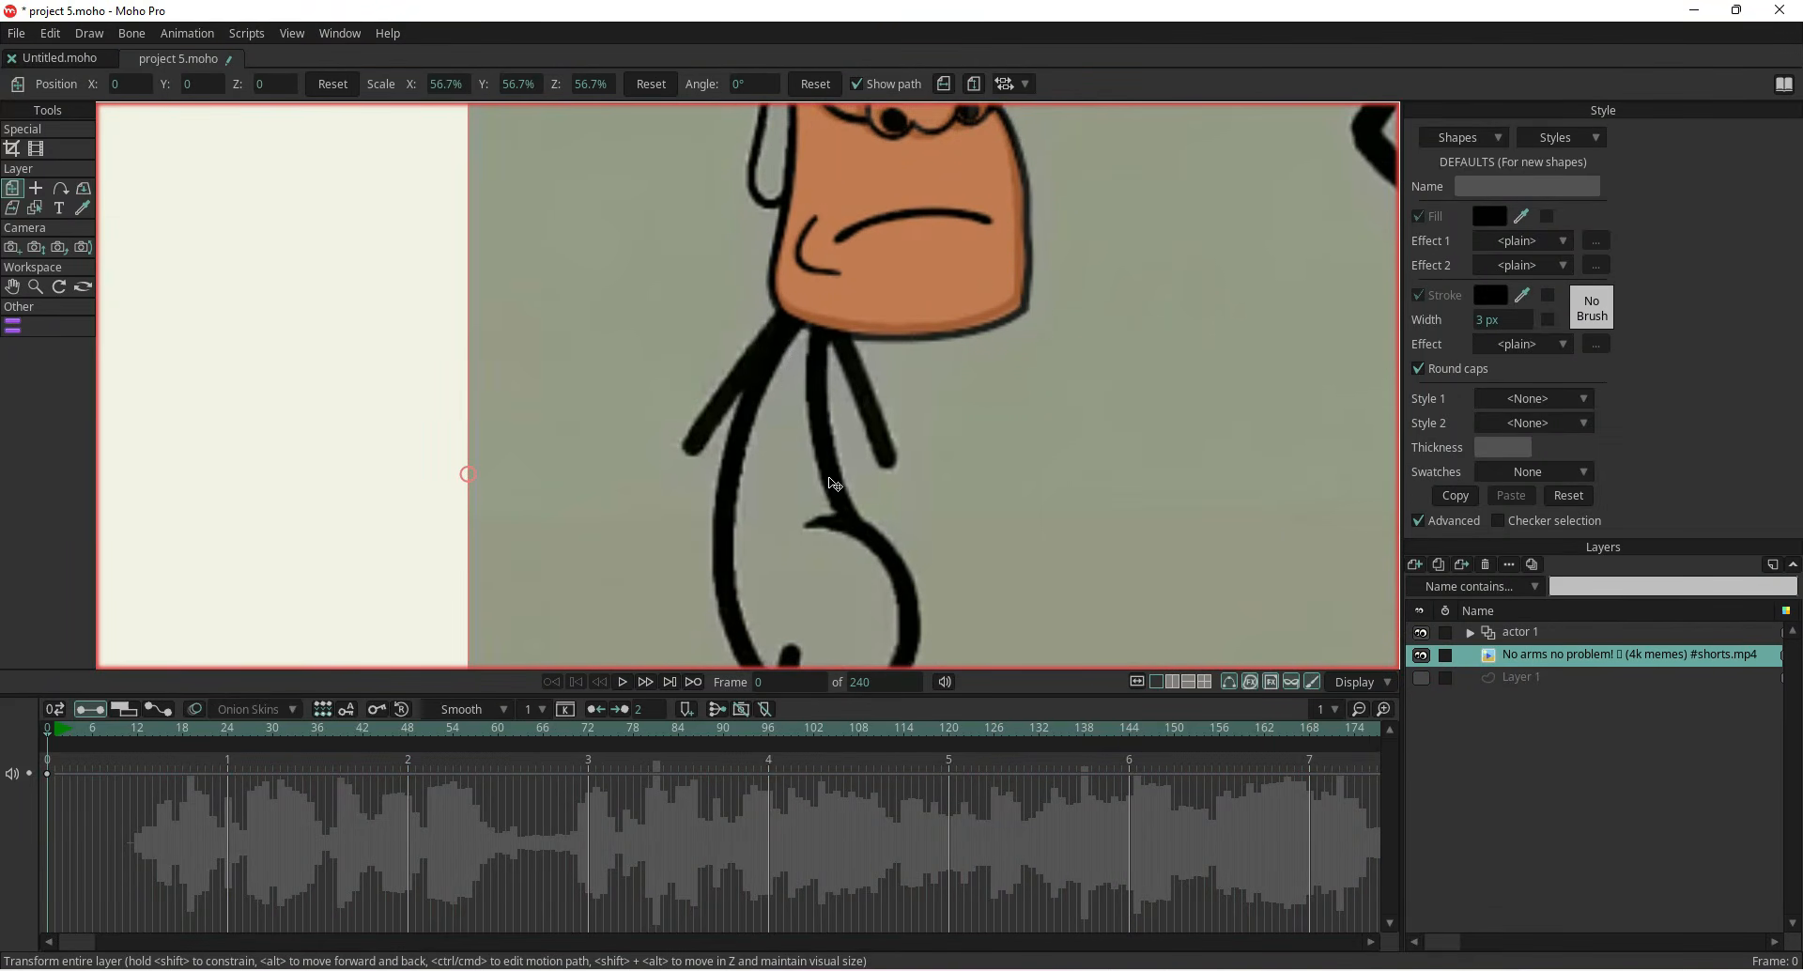
scroll(830, 481, "down", 2)
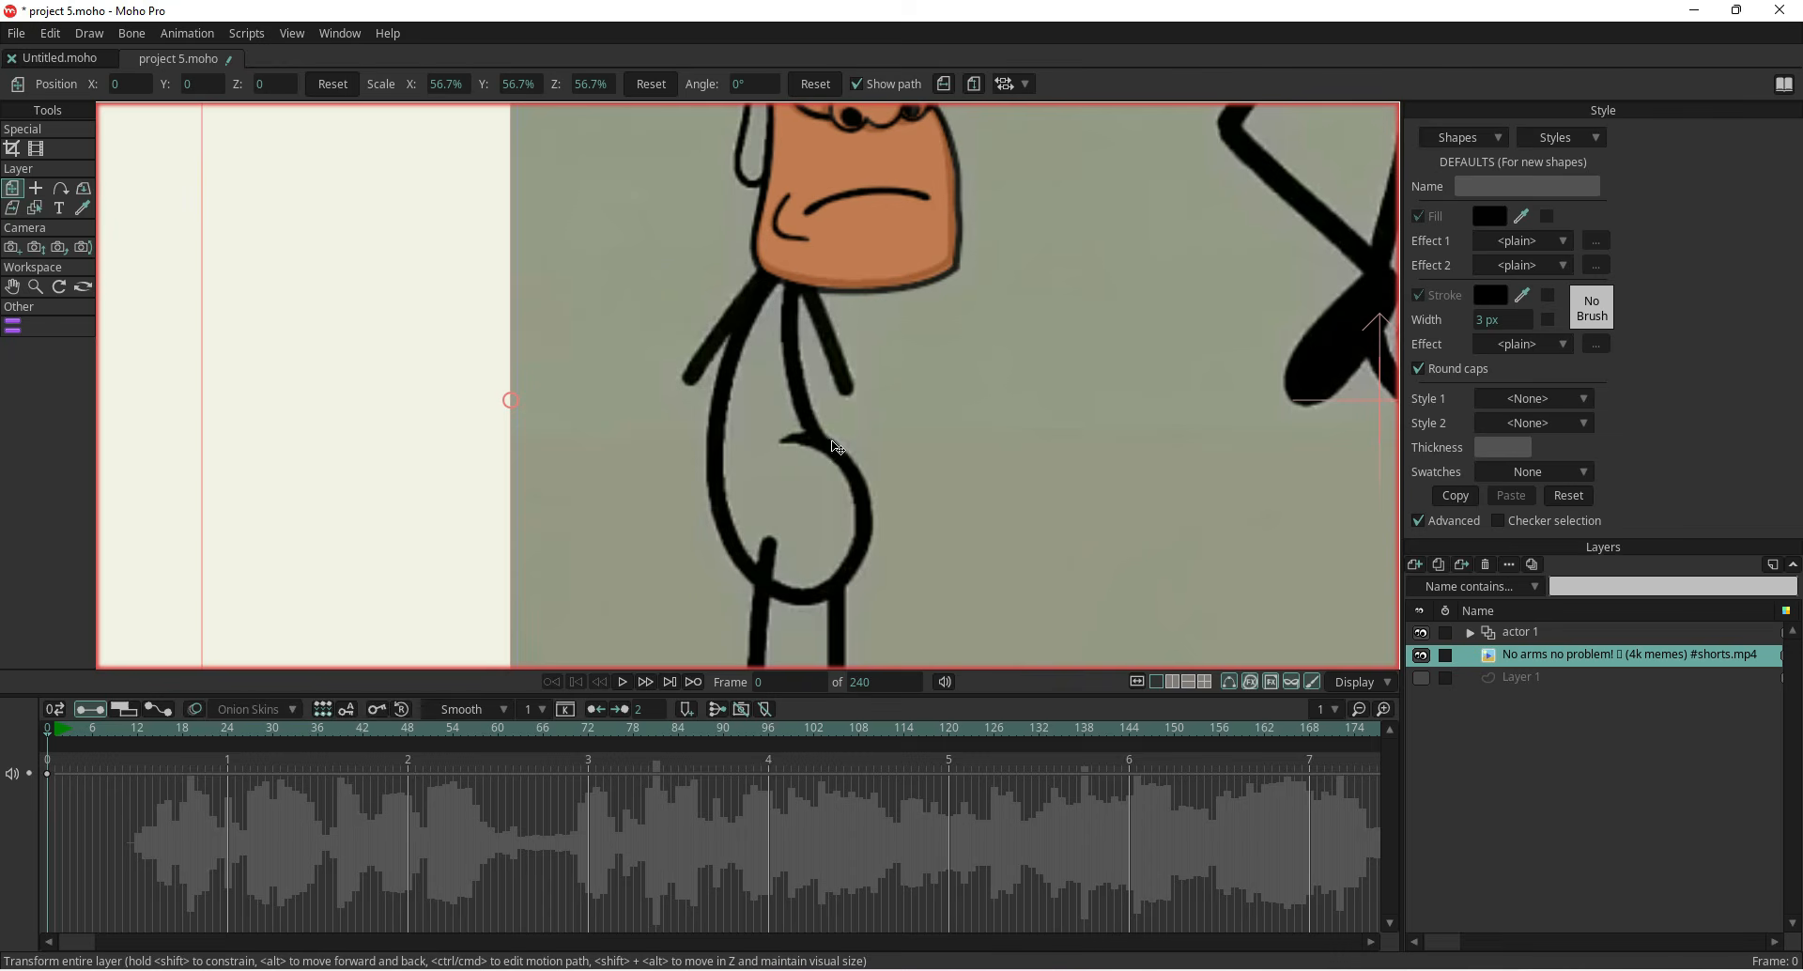
scroll(853, 344, "down", 2)
left_click_drag(828, 395, 727, 394)
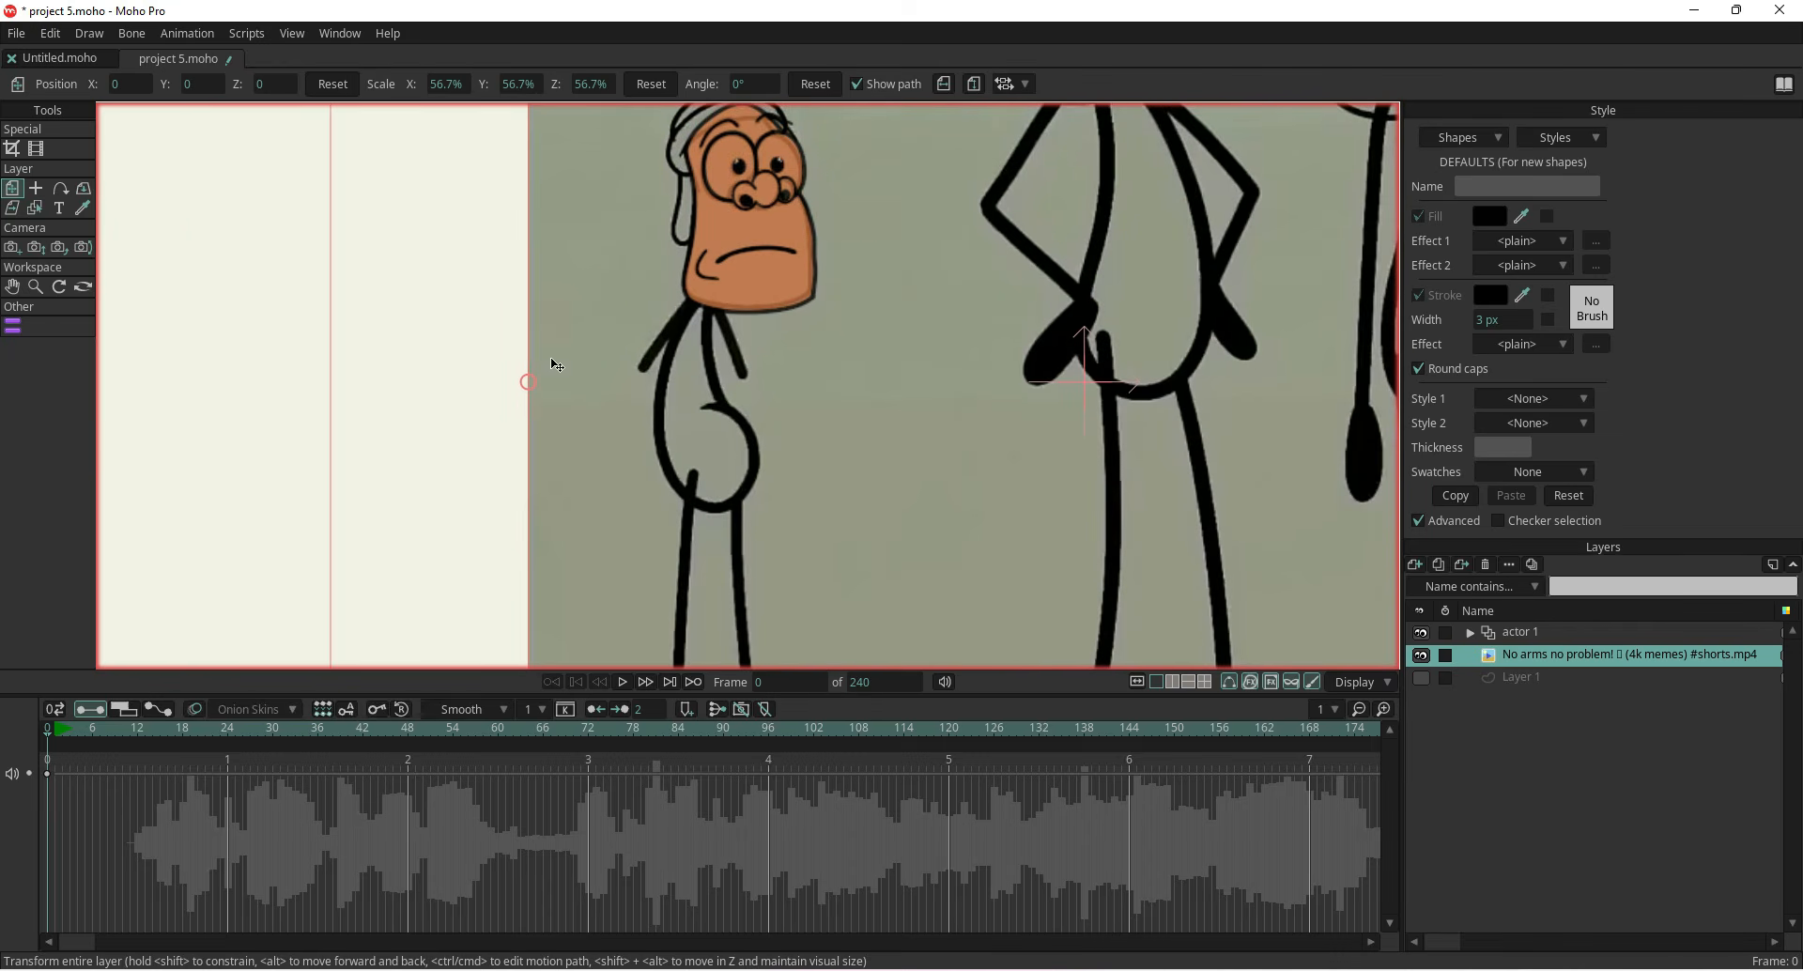
Draw an oval body shape below the head on the actor layer, over the reference torso
left_click(1545, 635)
scroll(502, 372, "up", 3)
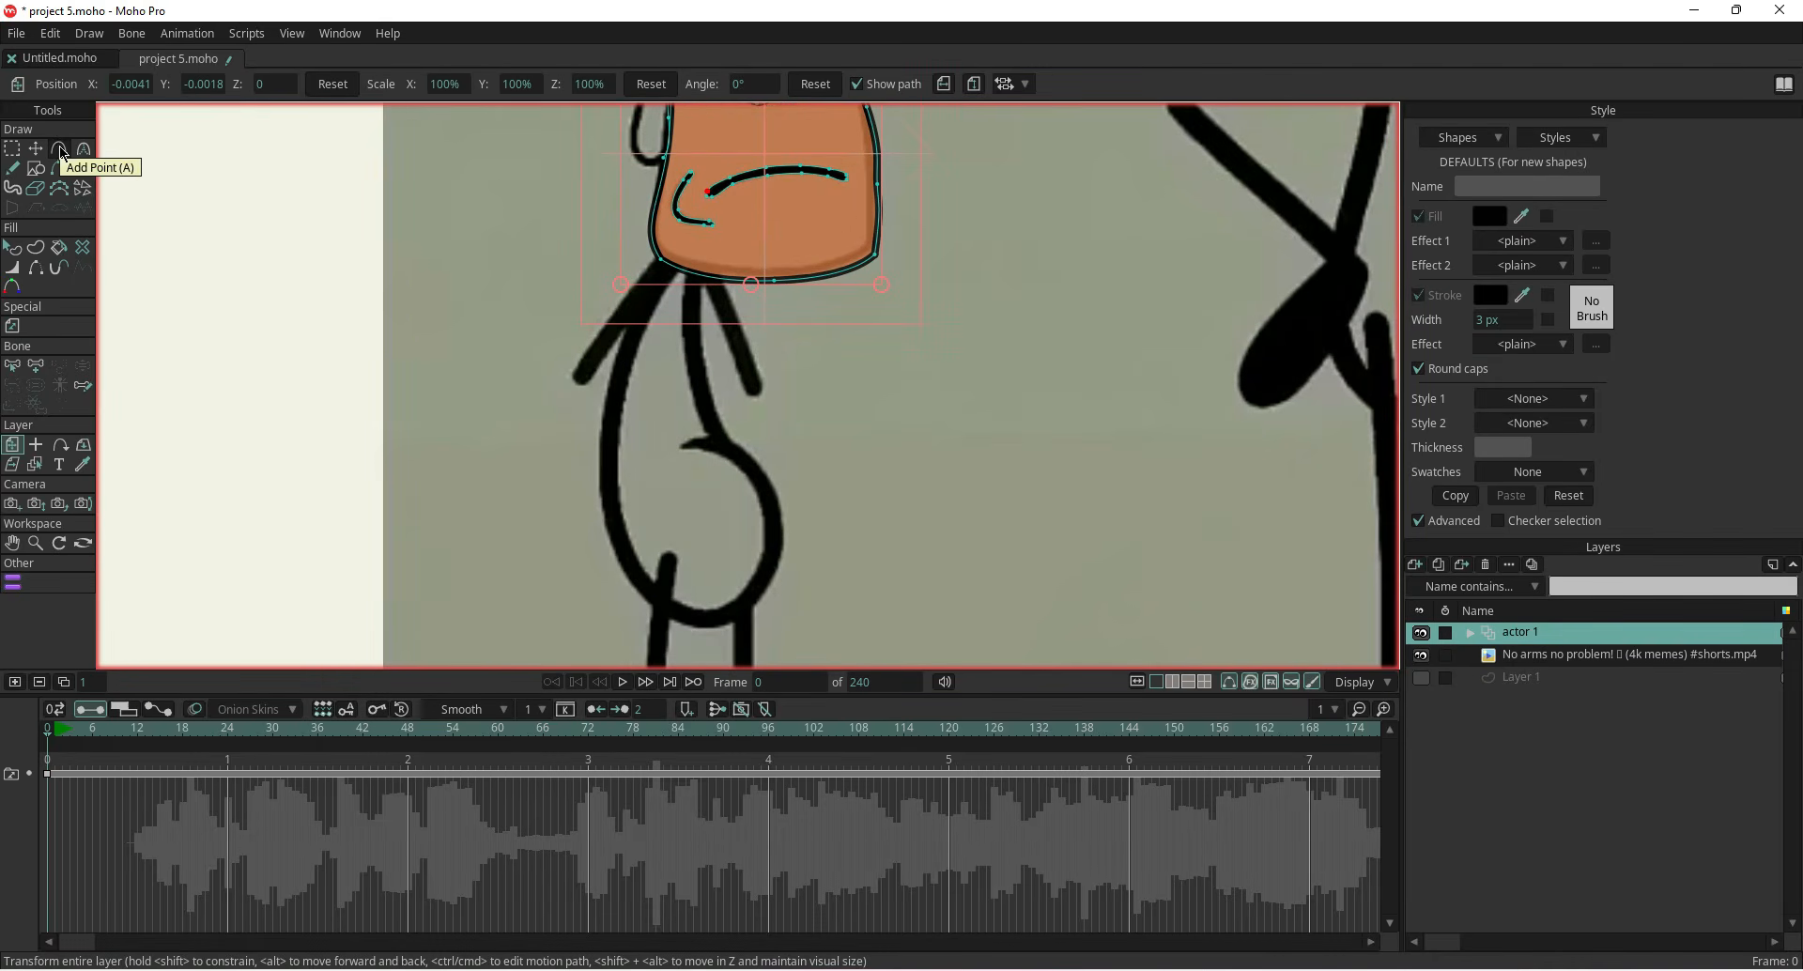
left_click(37, 169)
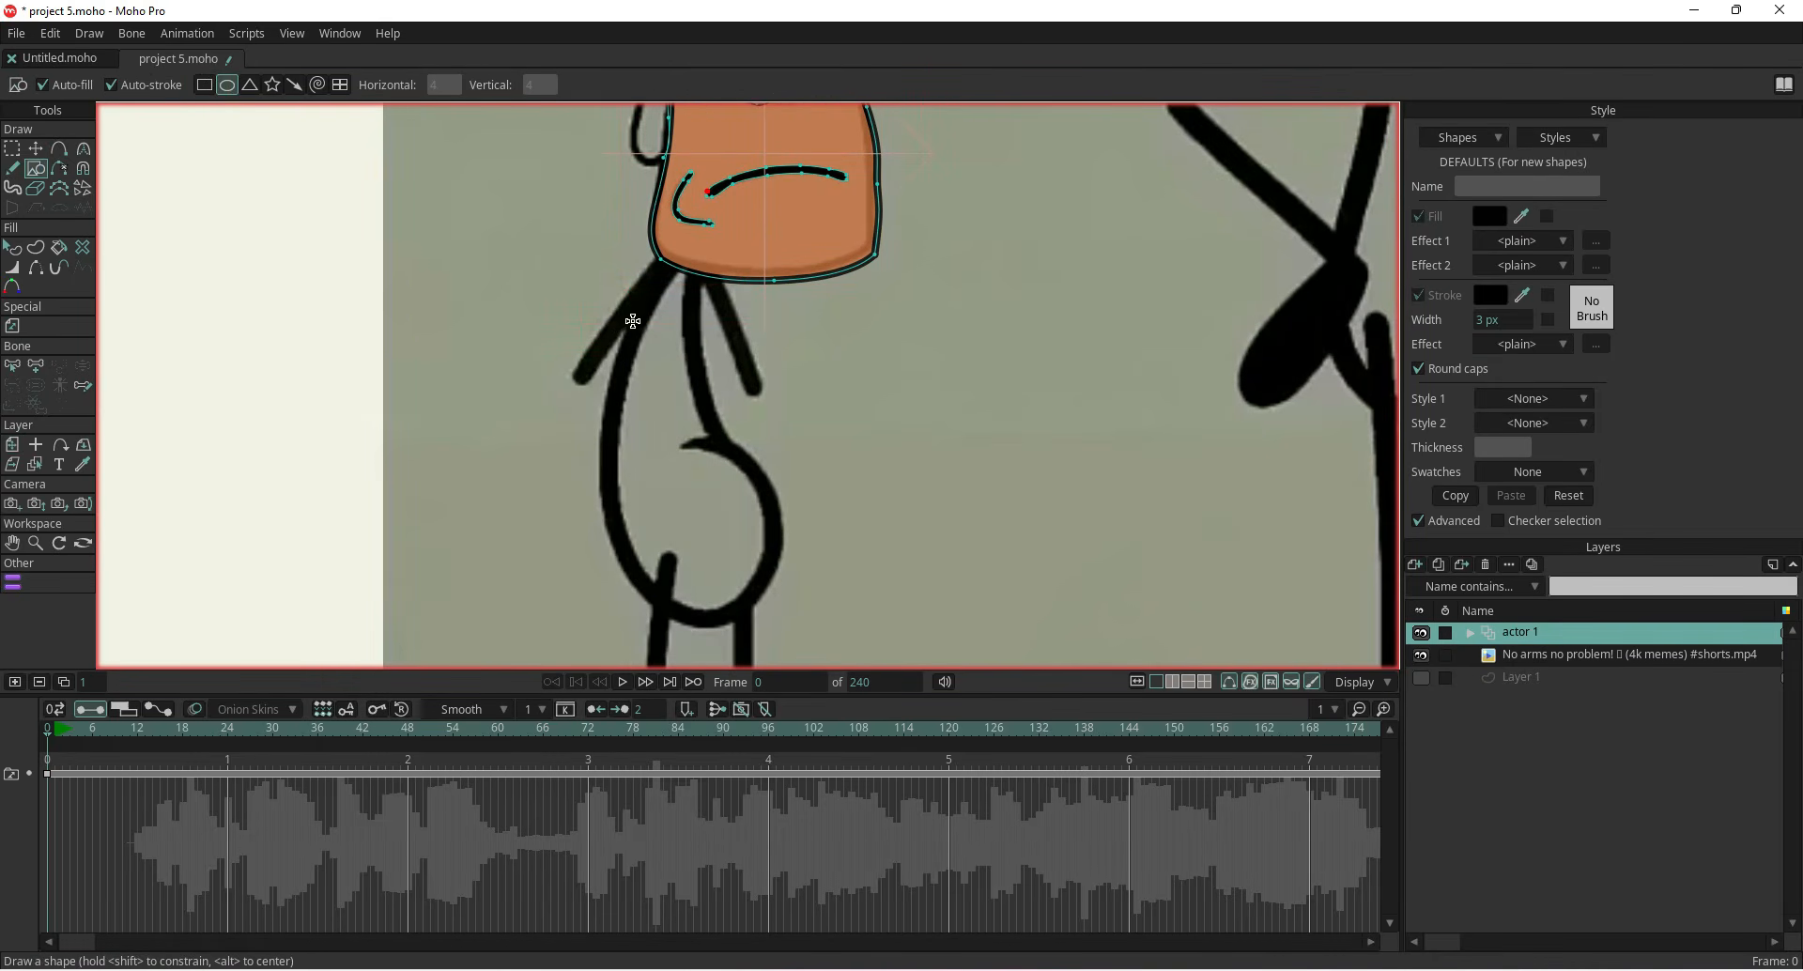
left_click_drag(638, 275, 789, 618)
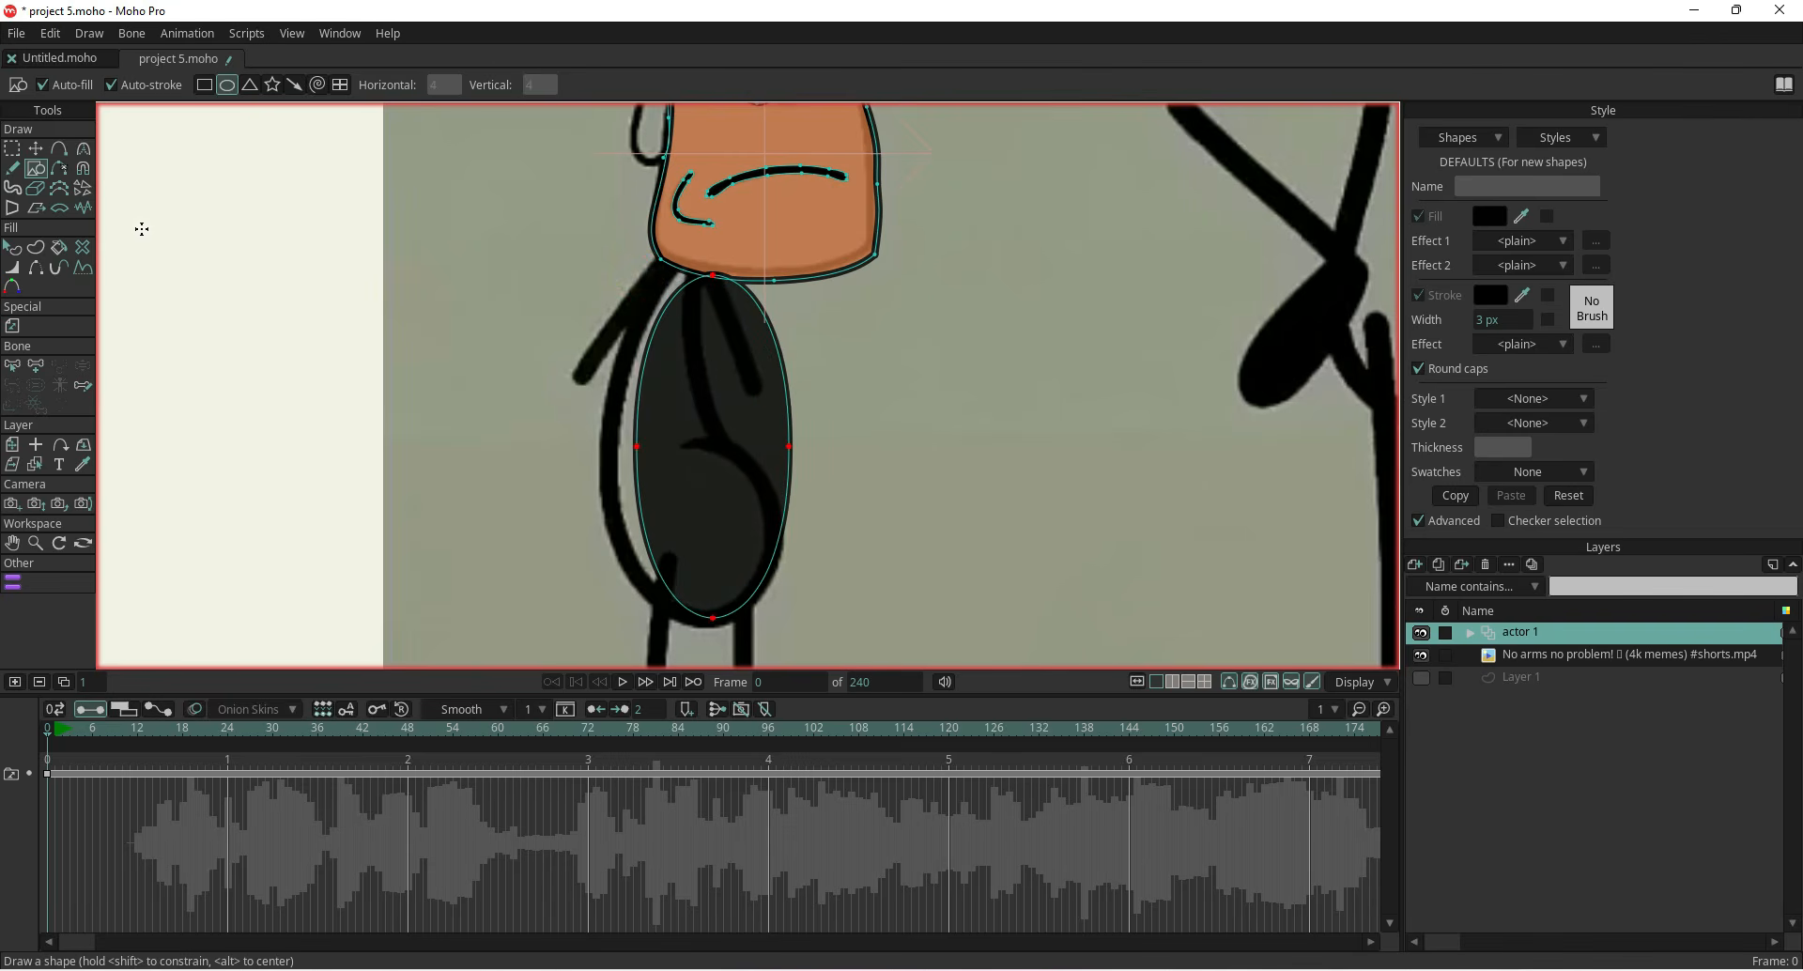
Move the body oval slightly and drag its points to fit the reference torso outline
left_click(34, 148)
left_click_drag(669, 407, 654, 408)
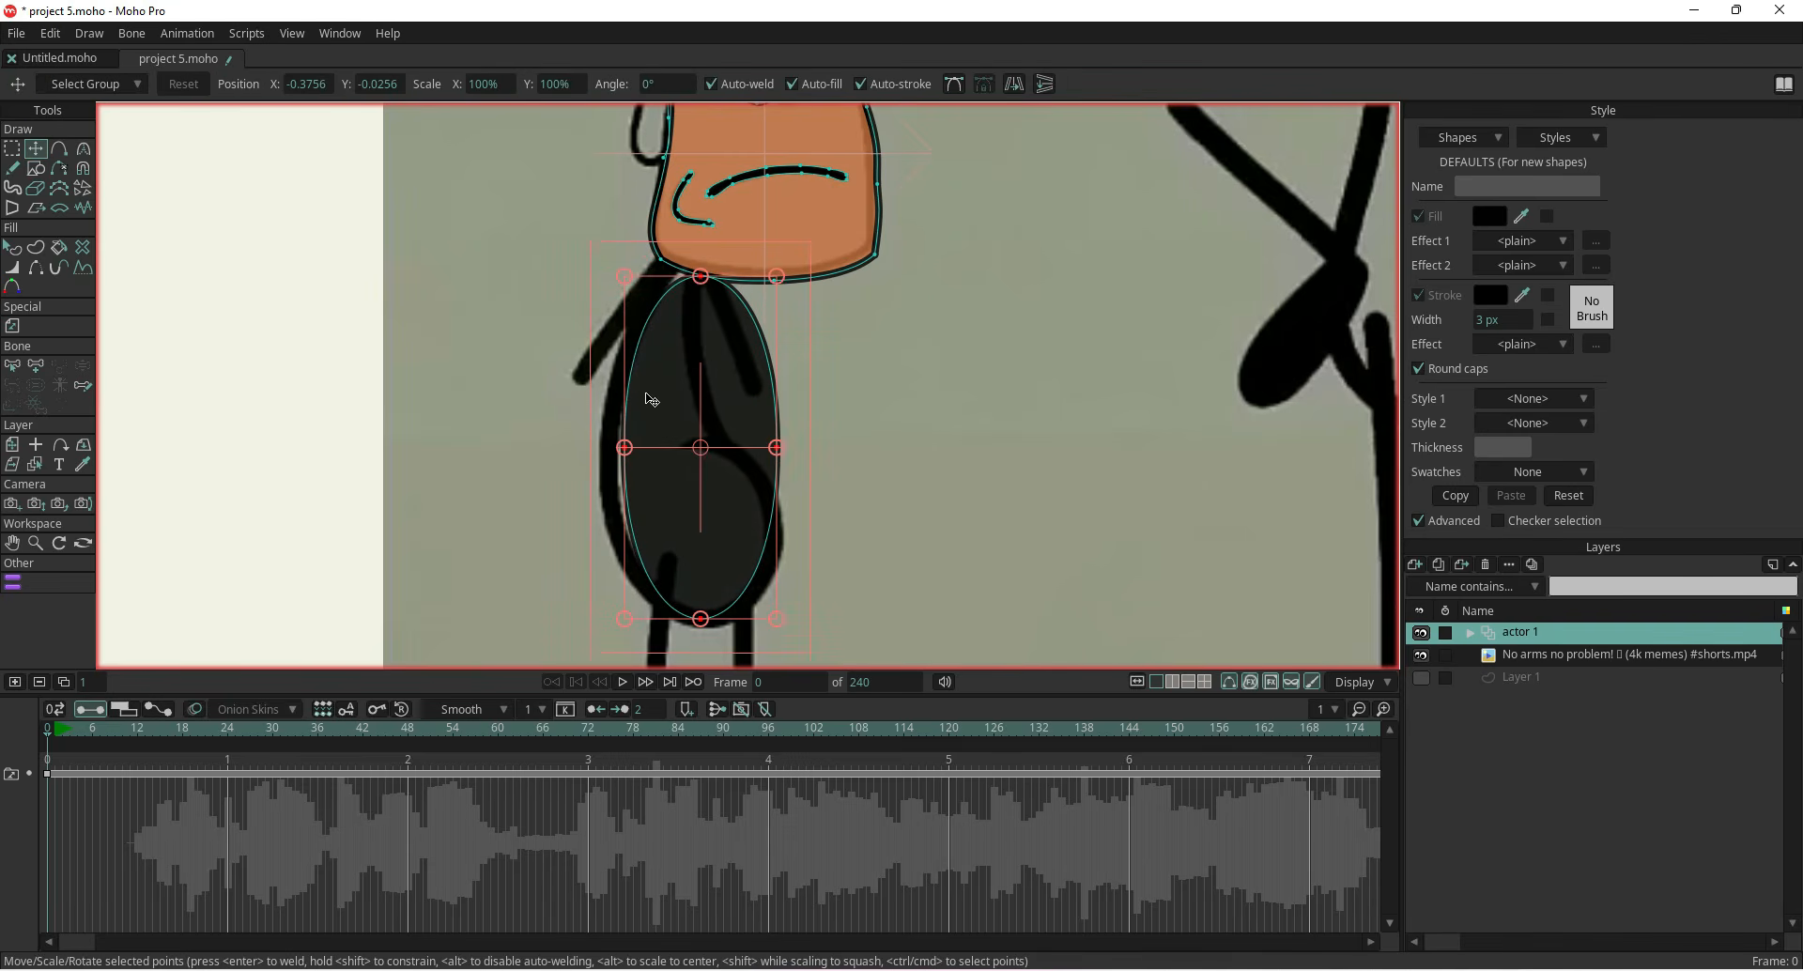
left_click(474, 298)
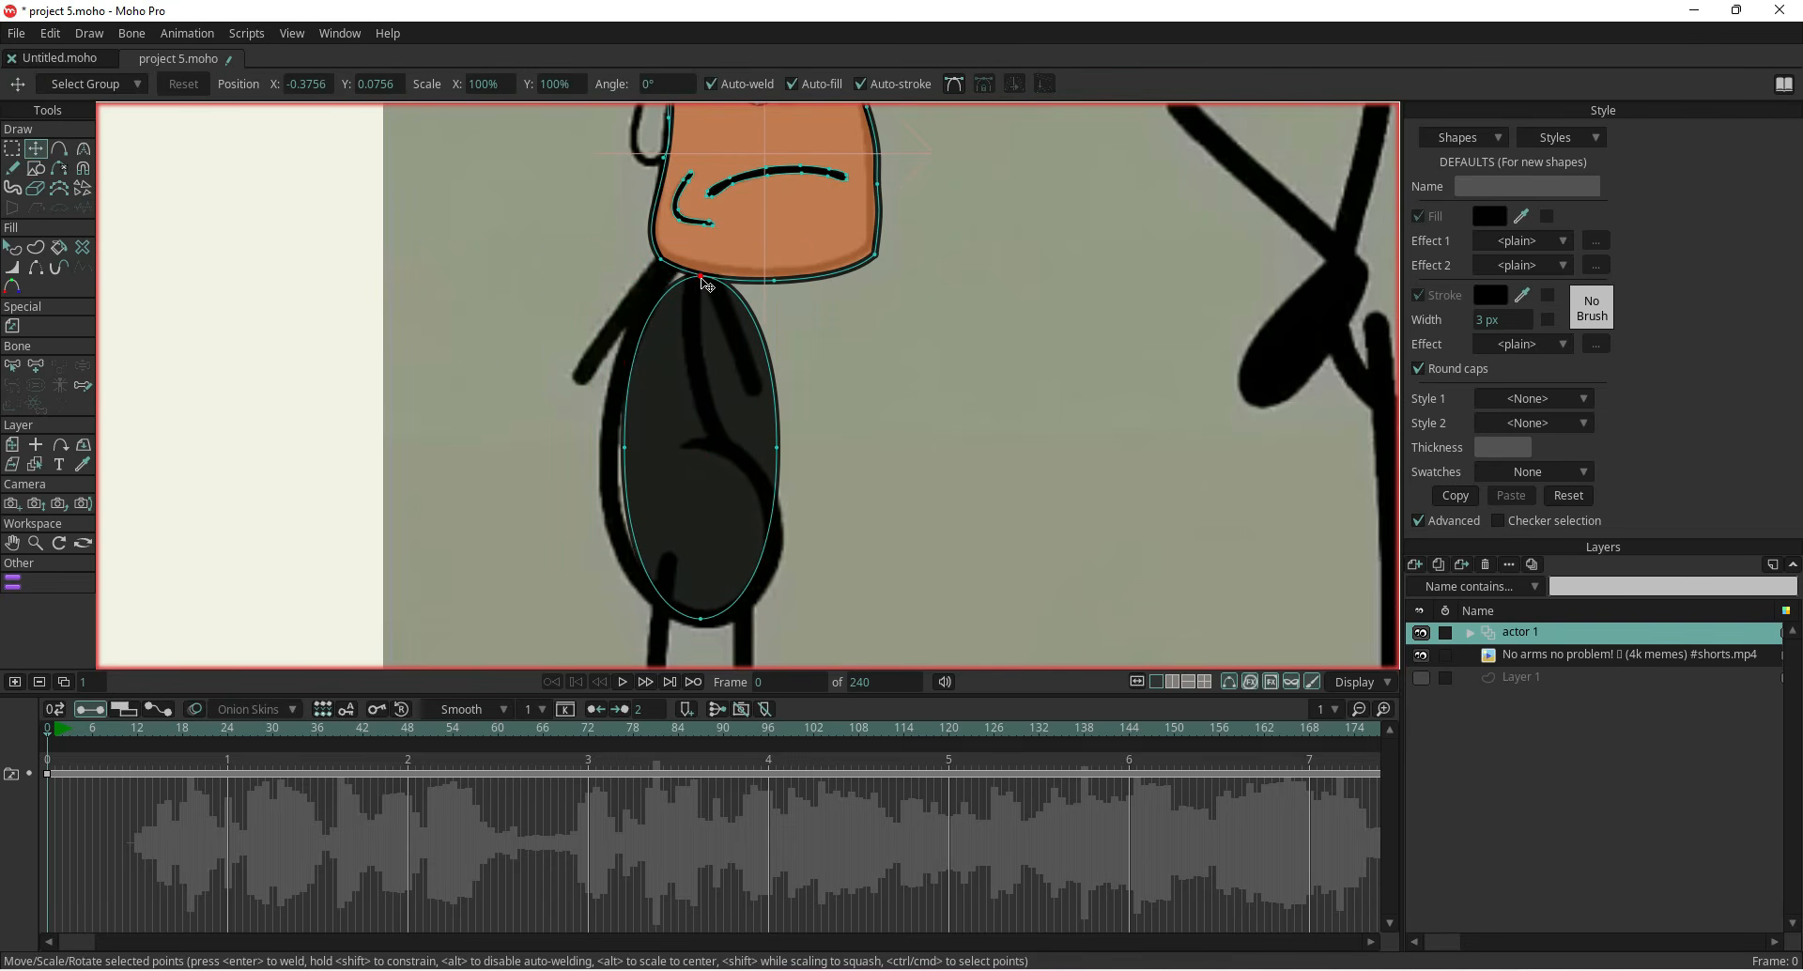
left_click_drag(701, 277, 675, 268)
left_click_drag(624, 448, 594, 452)
left_click_drag(777, 449, 714, 450)
left_click_drag(700, 618, 735, 624)
Add a point on the body's right side and drag the points to form the belly bulge
left_click(59, 148)
left_click(726, 514)
left_click(35, 148)
left_click_drag(713, 548, 769, 542)
left_click_drag(732, 625, 719, 626)
left_click_drag(713, 453, 695, 447)
left_click_drag(780, 505, 776, 511)
Add a point at the belly notch, make it a sharp corner and adjust its curve handle
left_click(59, 148)
left_click(718, 474)
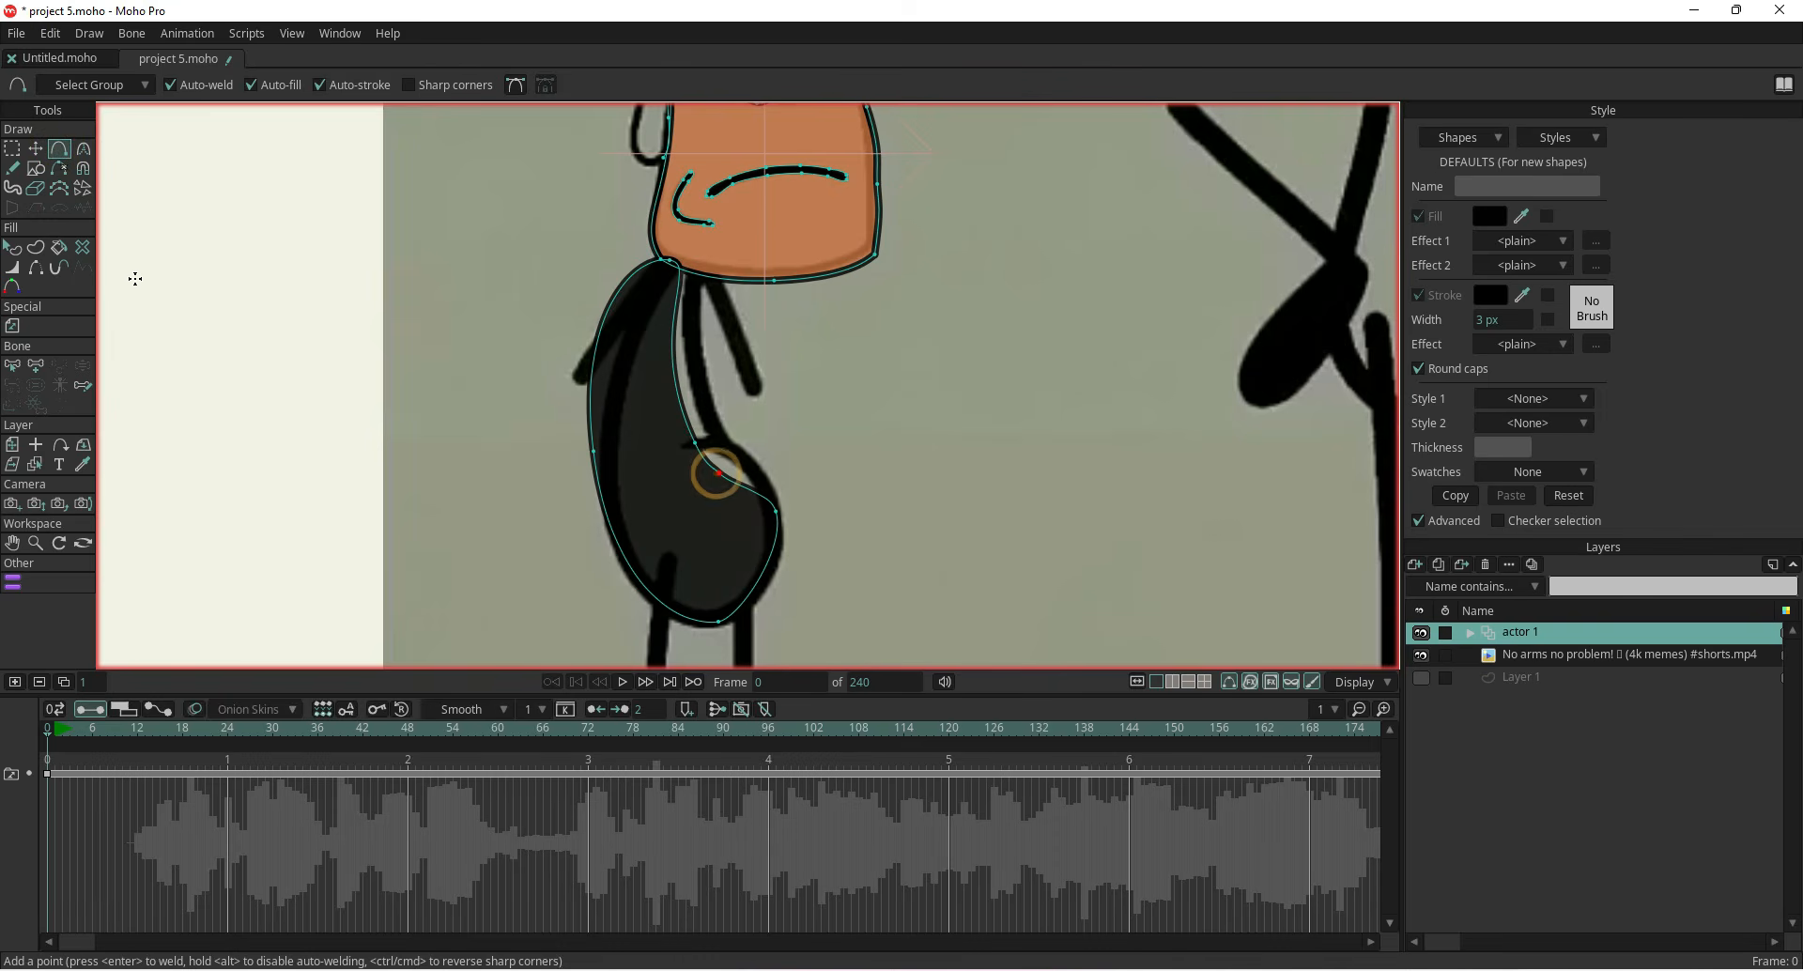
left_click(35, 149)
mouse_move(716, 474)
left_mouse_down()
mouse_move(744, 455)
mouse_move(684, 450)
mouse_move(728, 440)
left_mouse_up()
left_click(718, 622)
left_click(949, 84)
left_click_drag(571, 474, 768, 434)
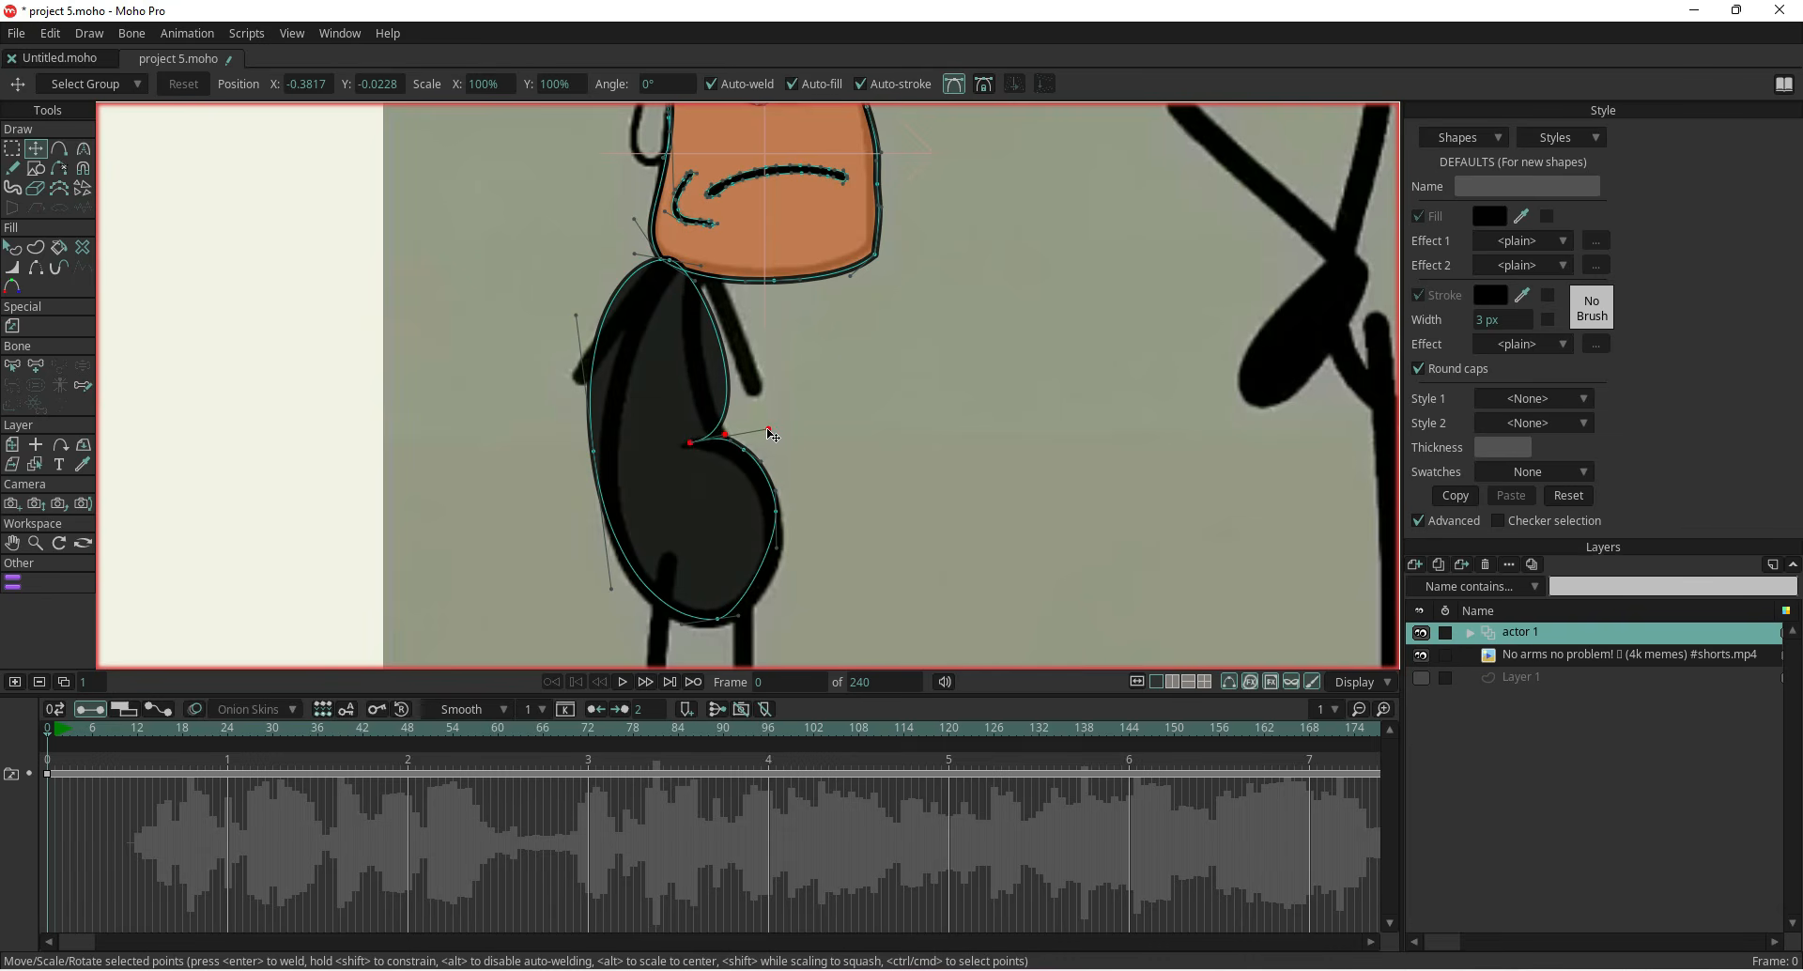
Add a point above the belly notch, move it up and make it a sharp corner
scroll(476, 374, "up", 2)
key("a")
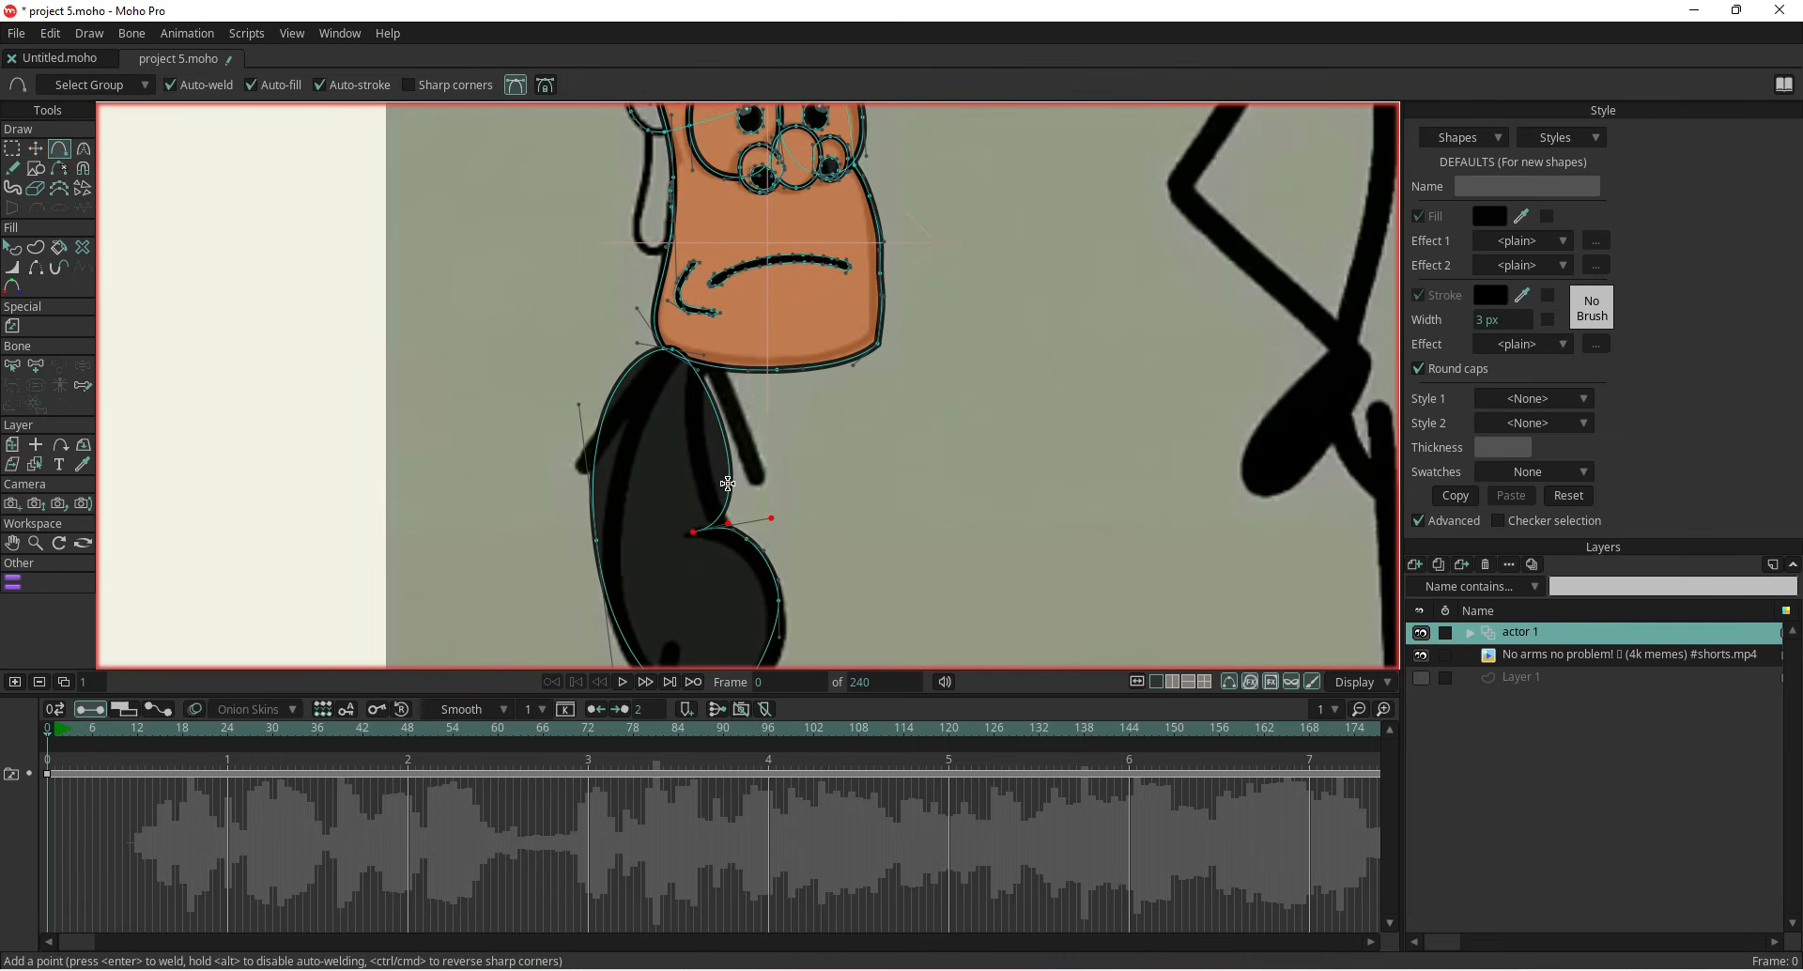
left_click(732, 496)
key("t")
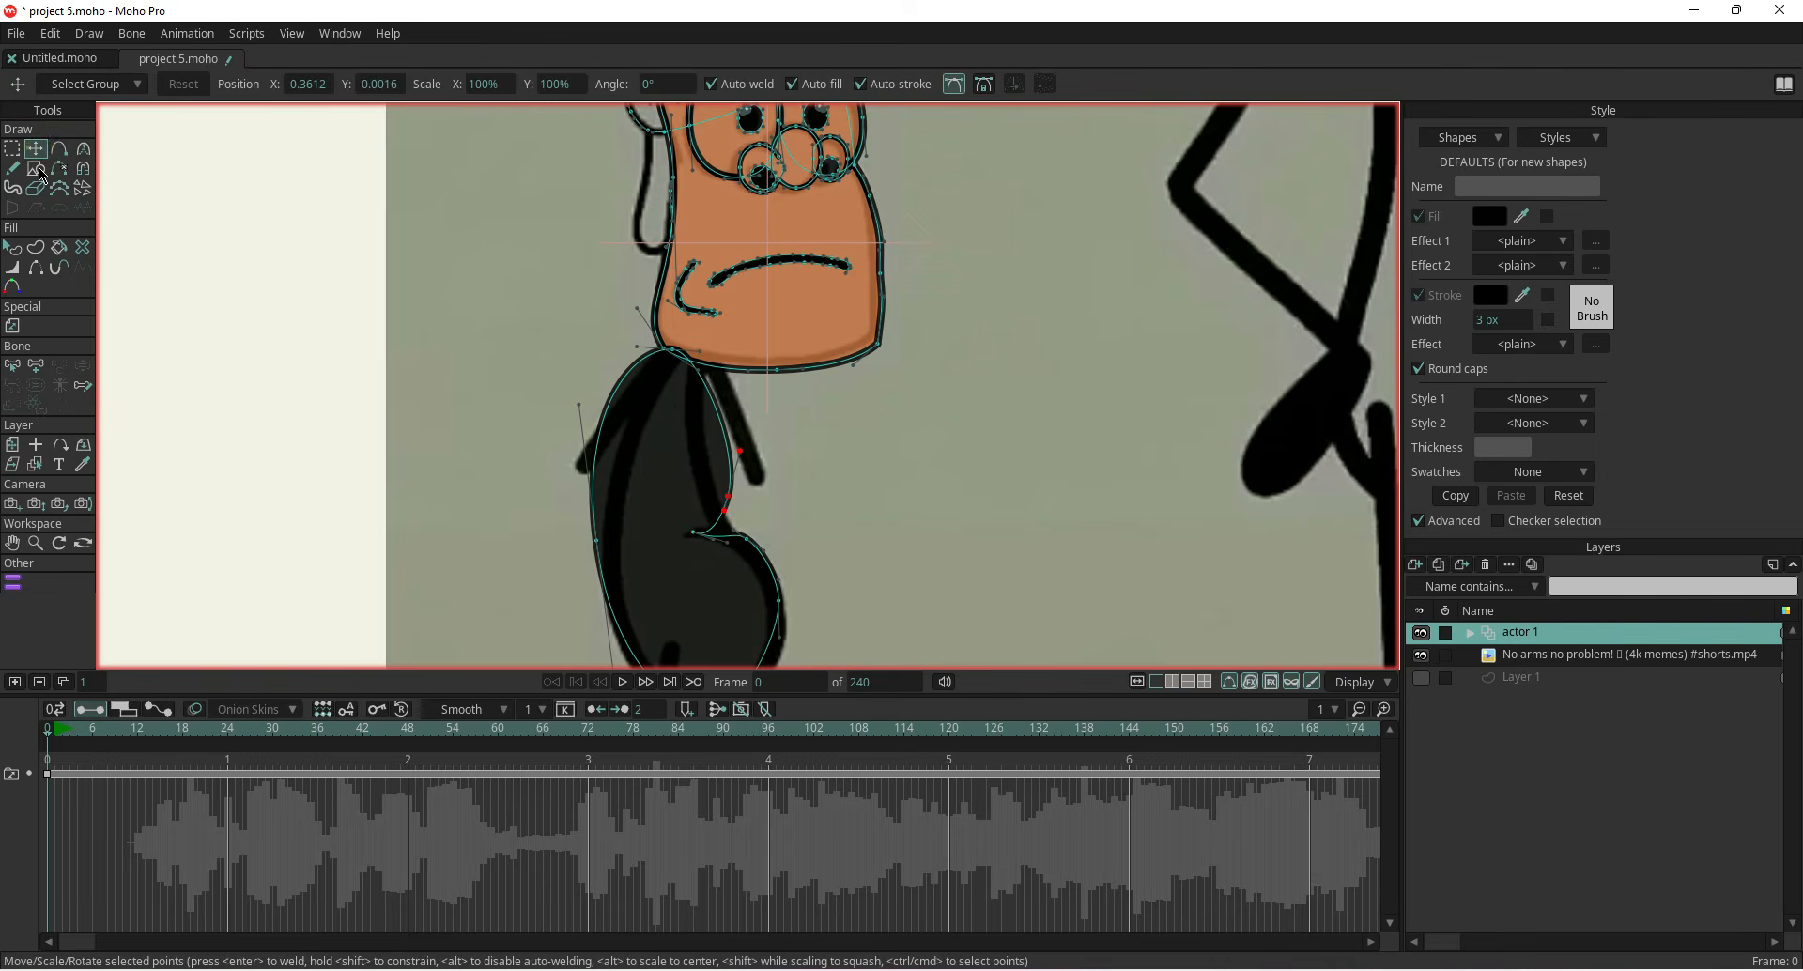
mouse_move(739, 455)
left_mouse_down()
mouse_move(722, 418)
mouse_move(714, 432)
left_mouse_up()
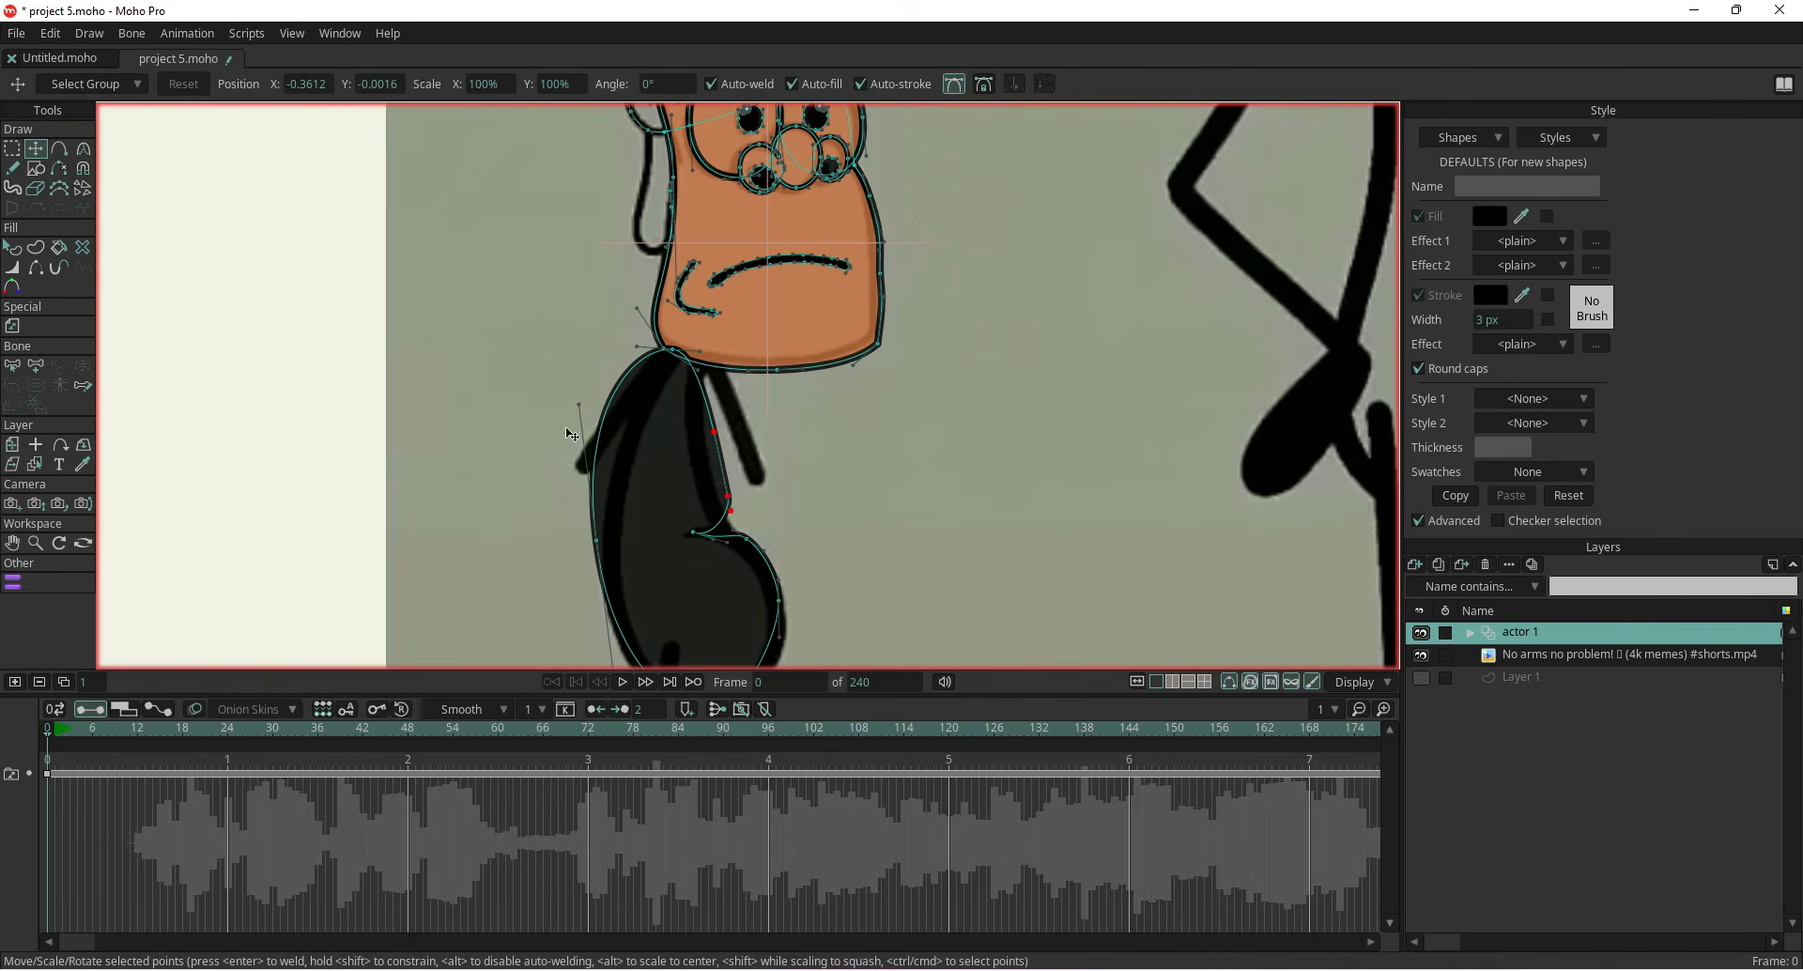
left_click(956, 84)
left_click_drag(728, 496, 717, 501)
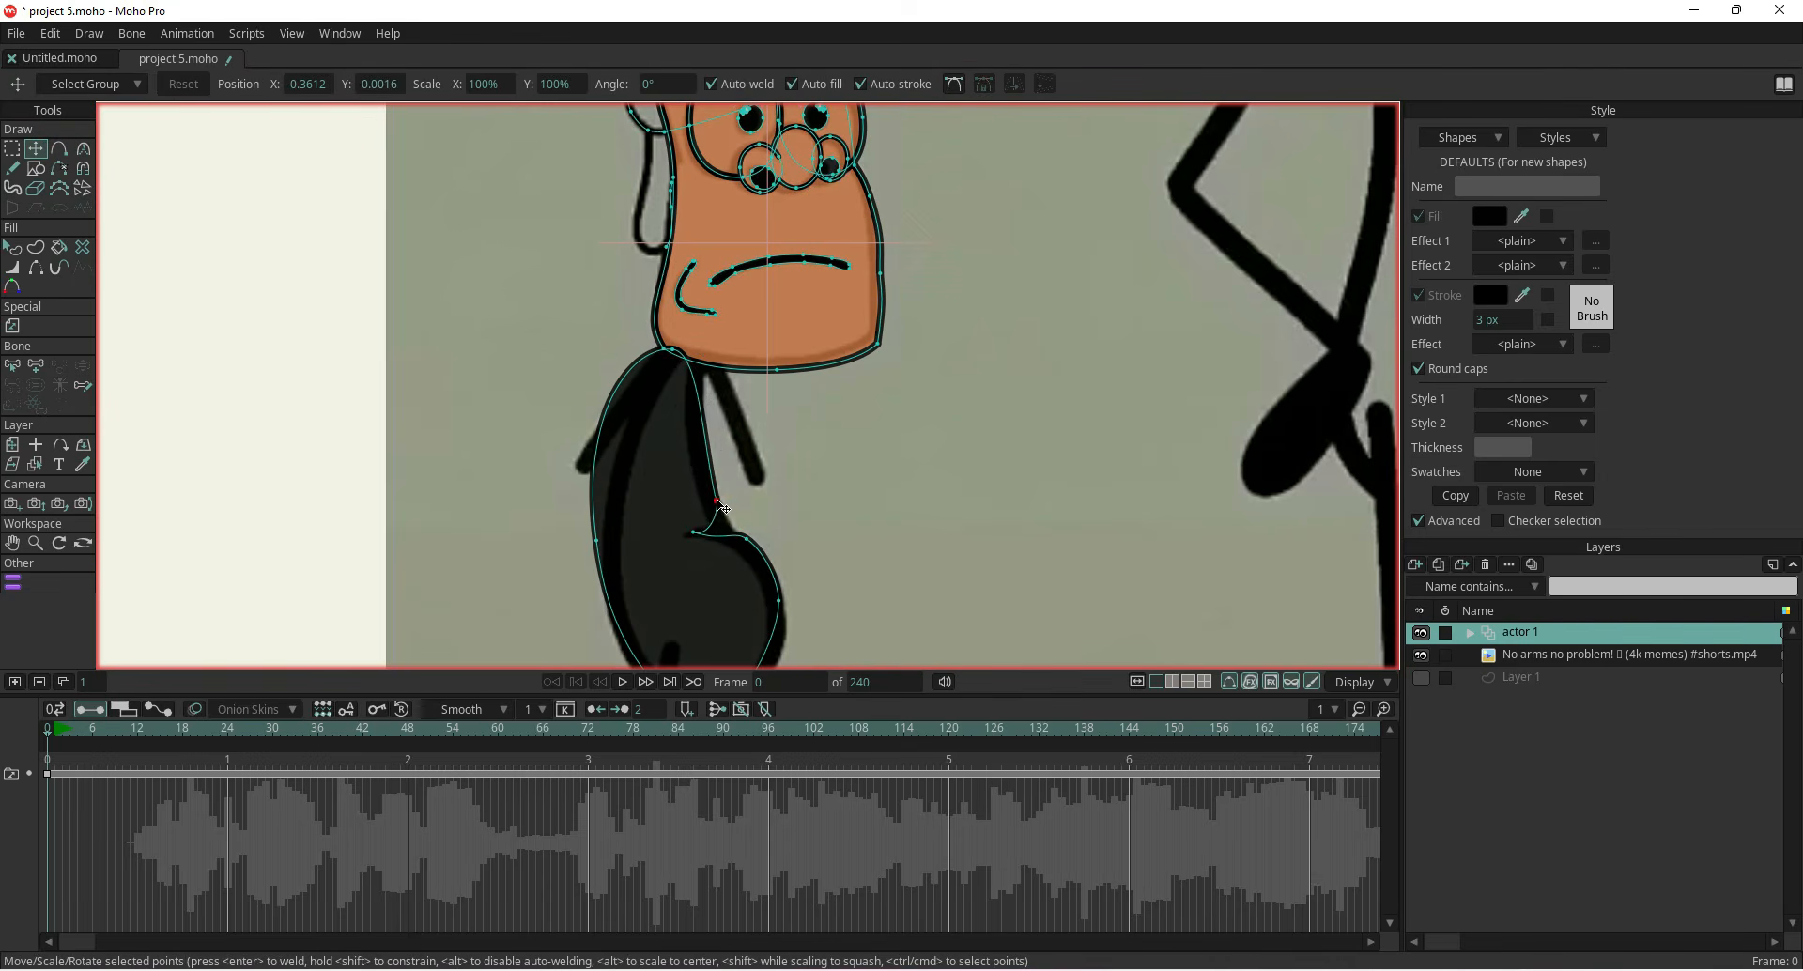
Move the body's top point under the head, make it a sharp corner and refine the left side's curve
scroll(641, 339, "up", 1)
scroll(640, 344, "up", 2)
left_click_drag(692, 354, 731, 355)
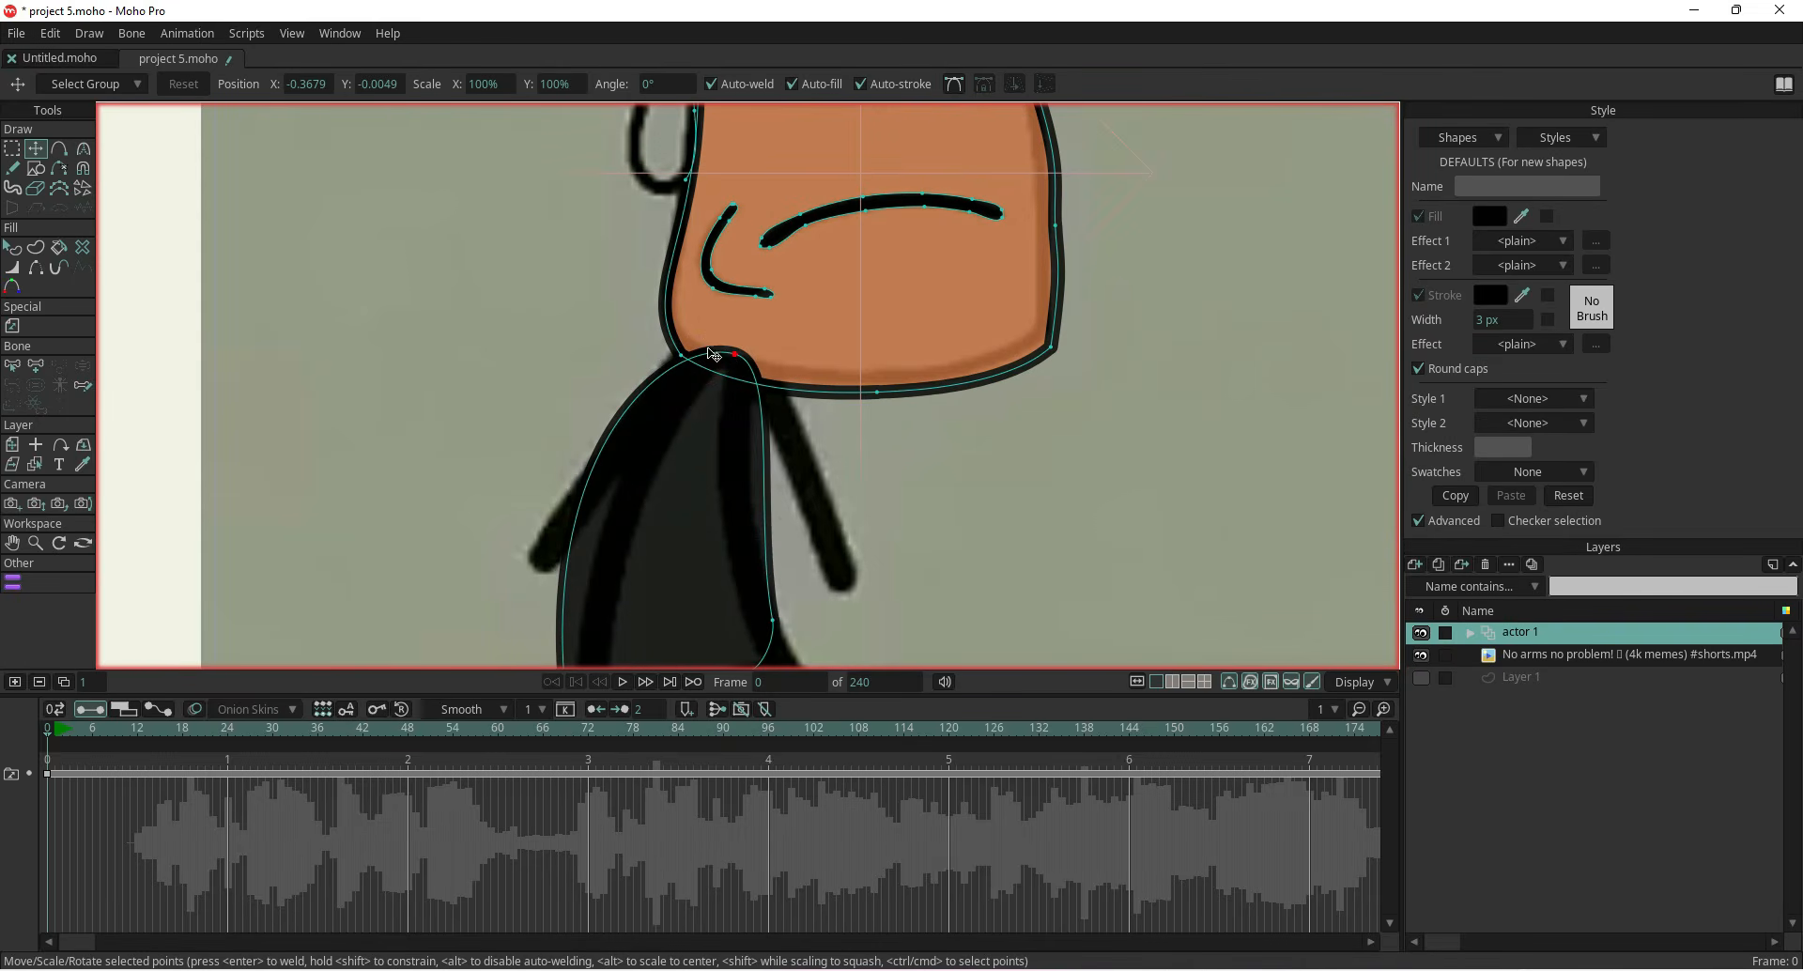
left_click(954, 83)
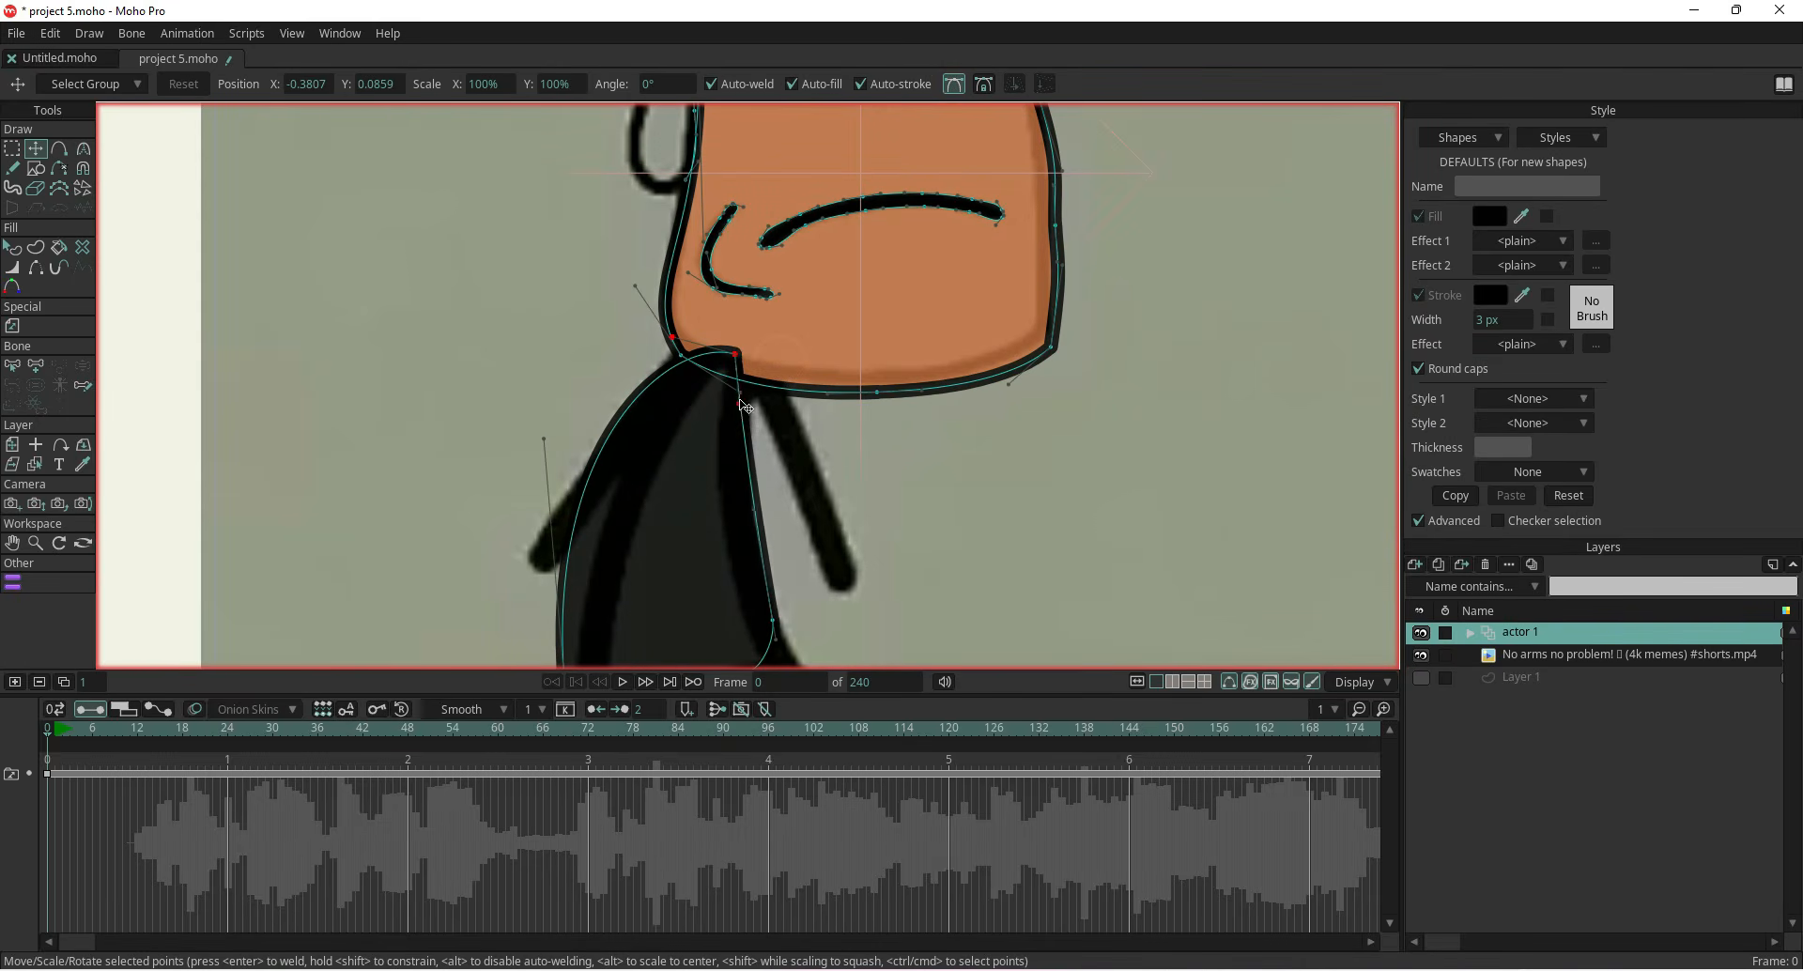
left_click_drag(675, 339, 681, 386)
scroll(630, 506, "down", 1)
left_click_drag(560, 453, 595, 462)
mouse_move(594, 462)
left_mouse_down()
mouse_move(610, 274)
mouse_move(602, 468)
left_mouse_up()
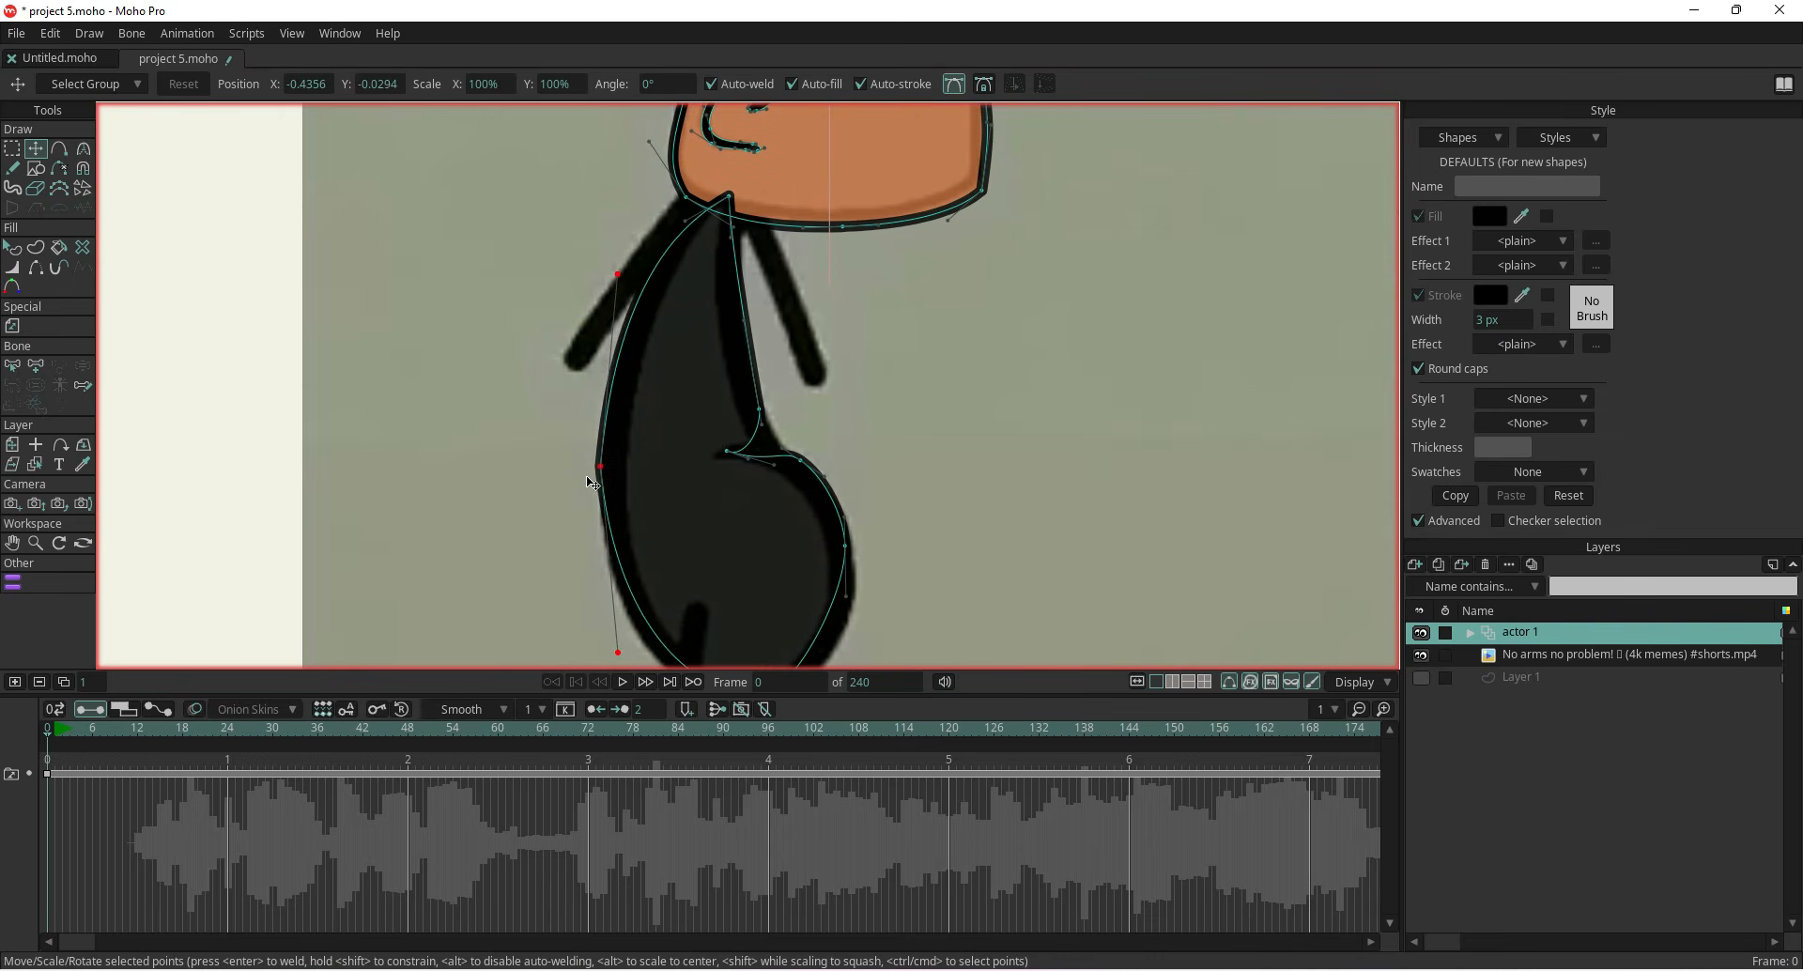
Refine the body's lower-left point, then select the body shape and turn off its fill
left_click_drag(558, 537, 592, 399)
left_click(12, 248)
left_click(692, 381)
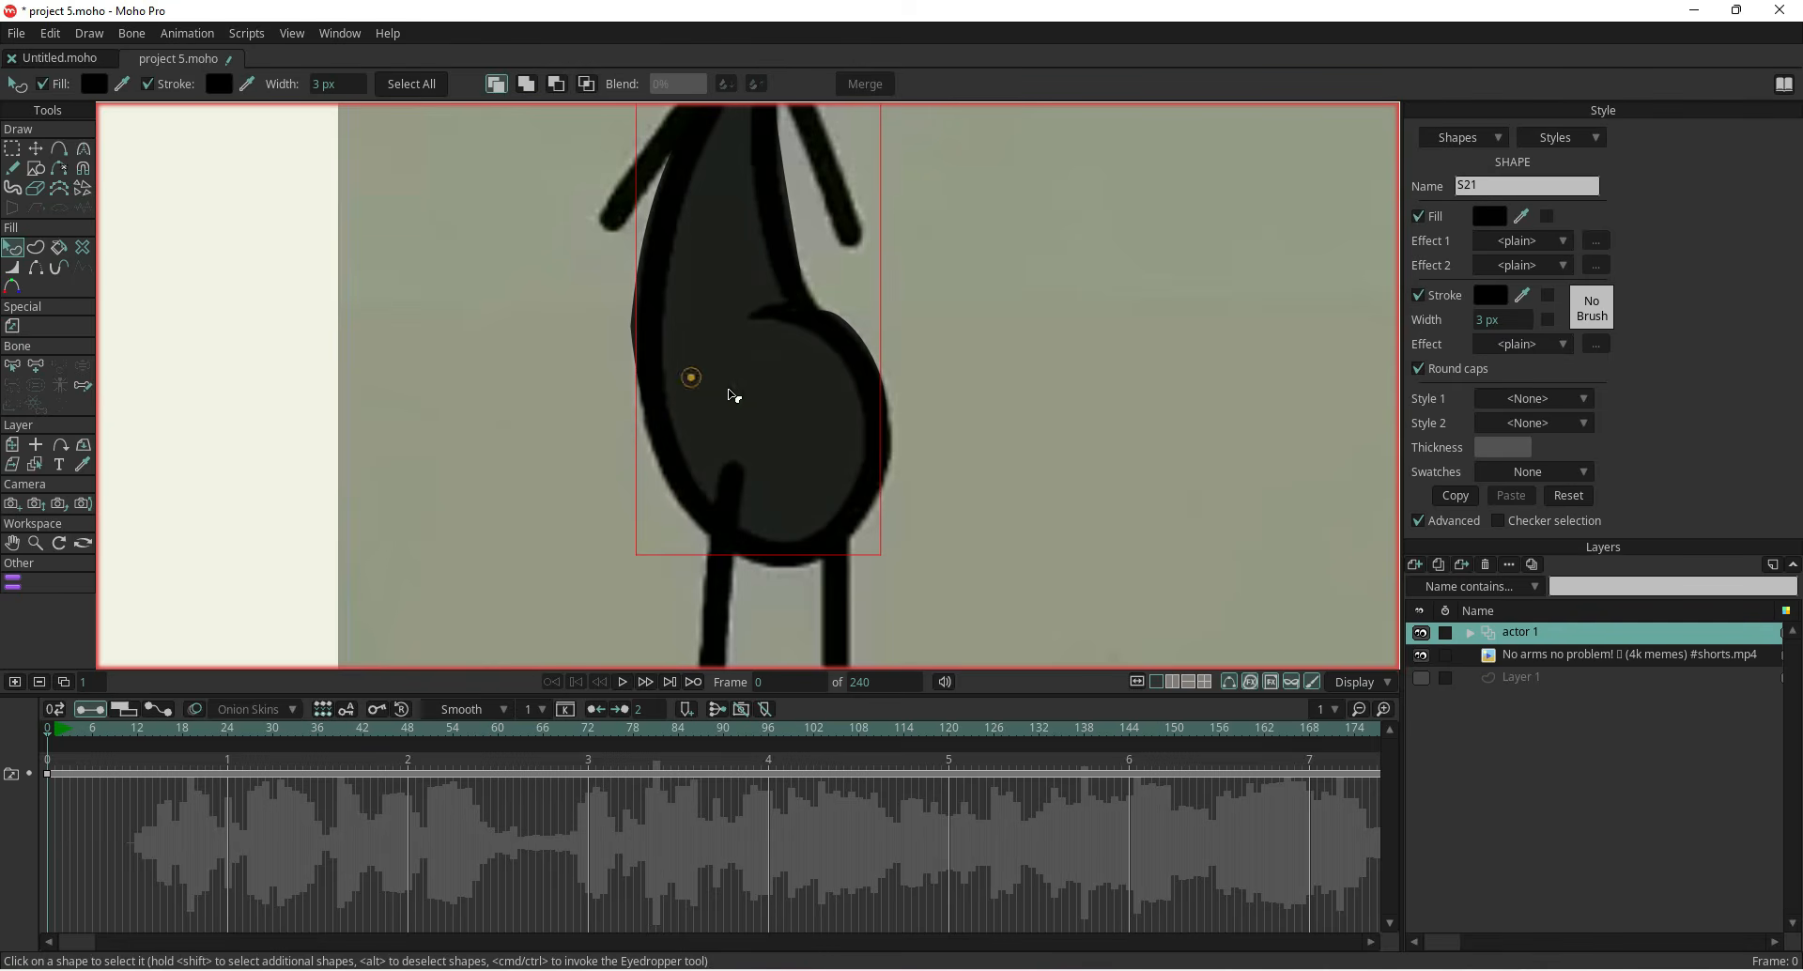
left_click(1420, 217)
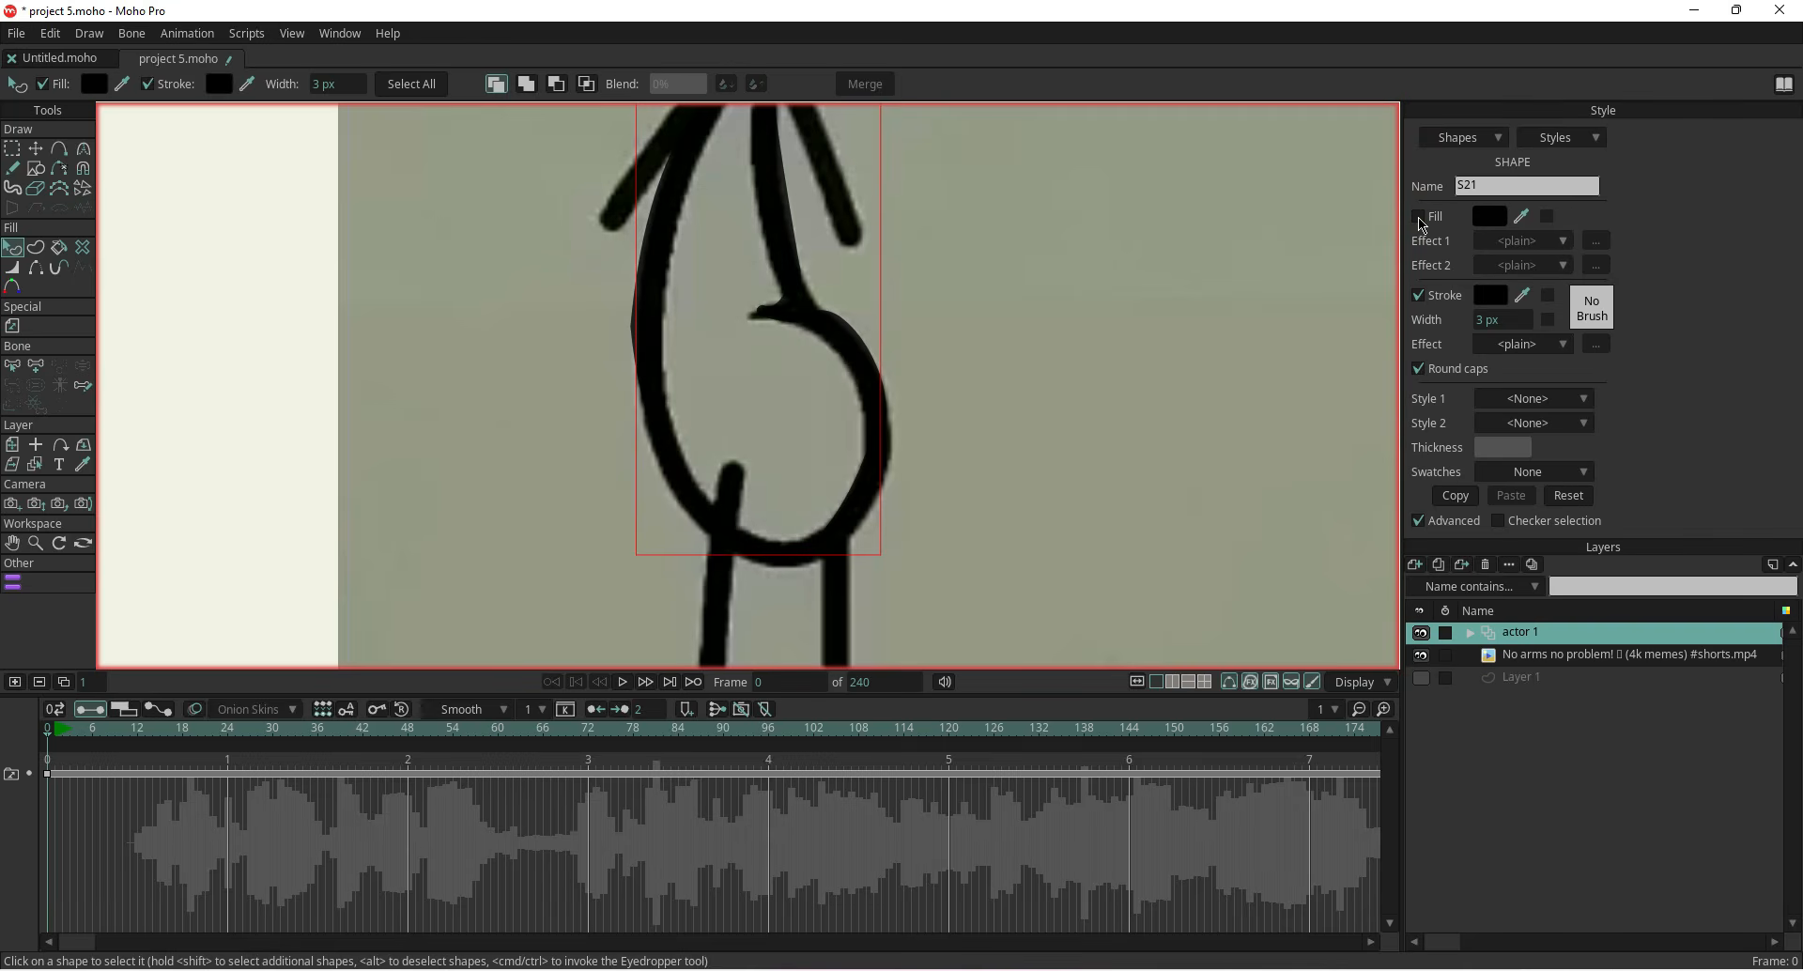
Hide the reference video, copy the head's style and paste it onto the body shape with fill enabled
left_click(1421, 655)
scroll(1148, 528, "down", 3)
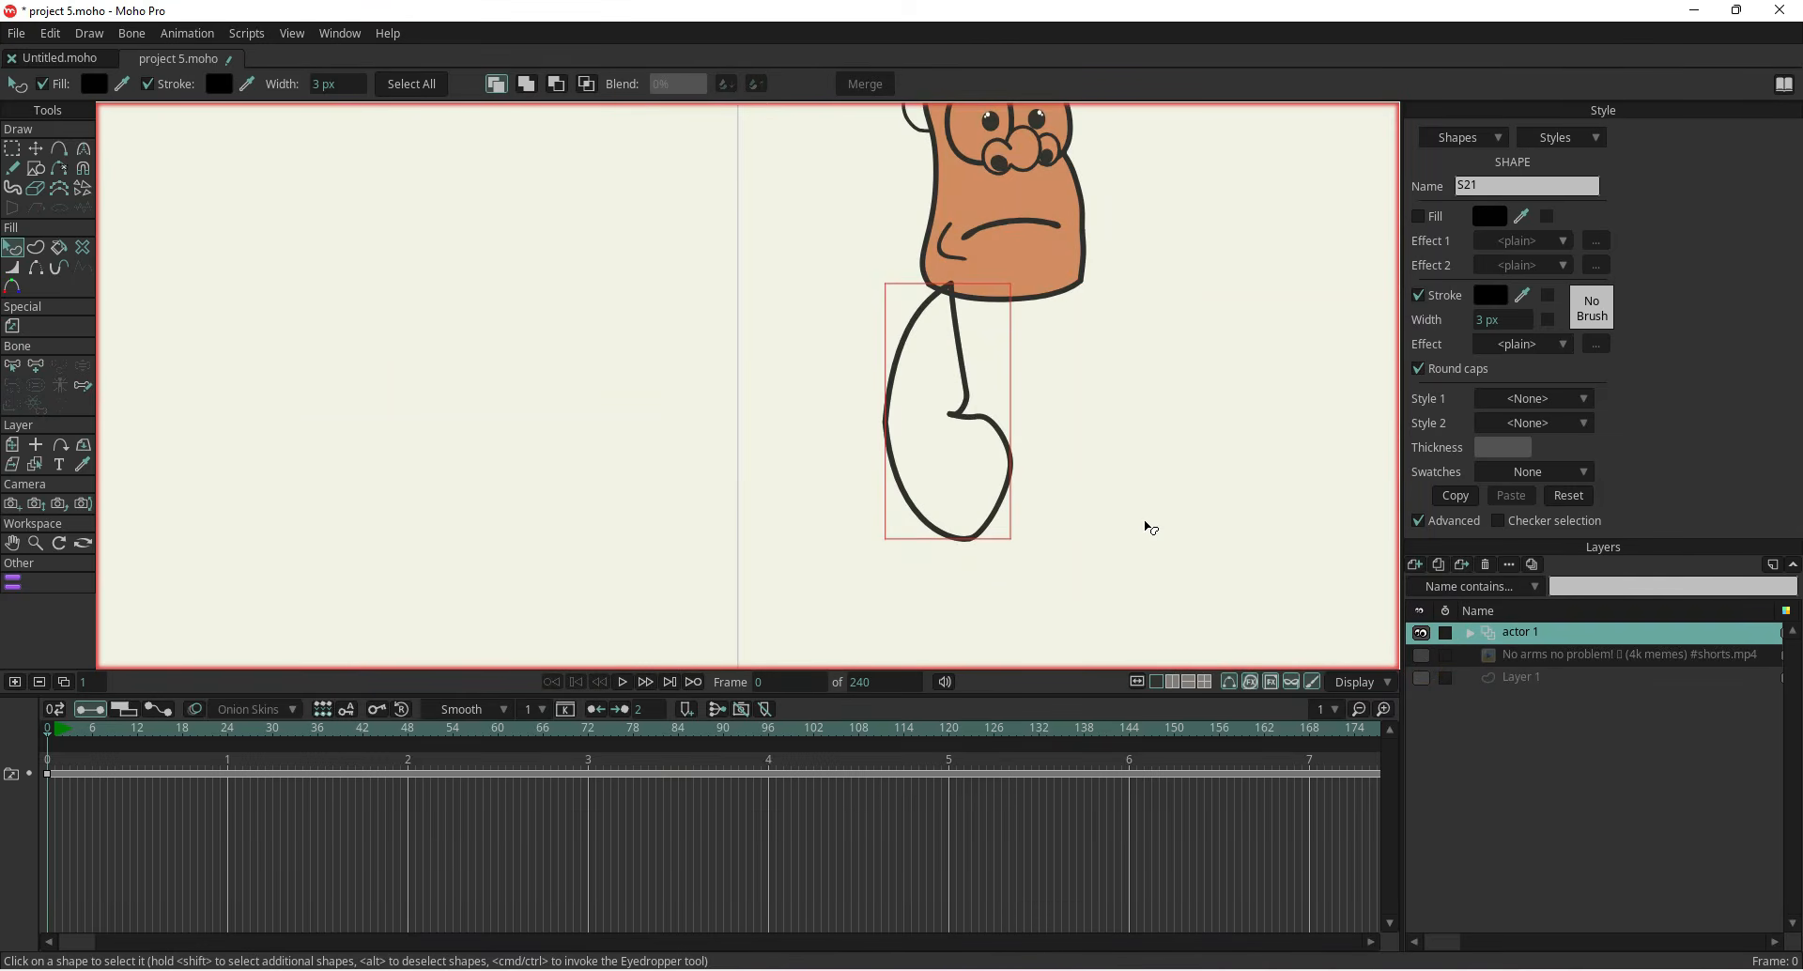
scroll(1148, 528, "up", 2)
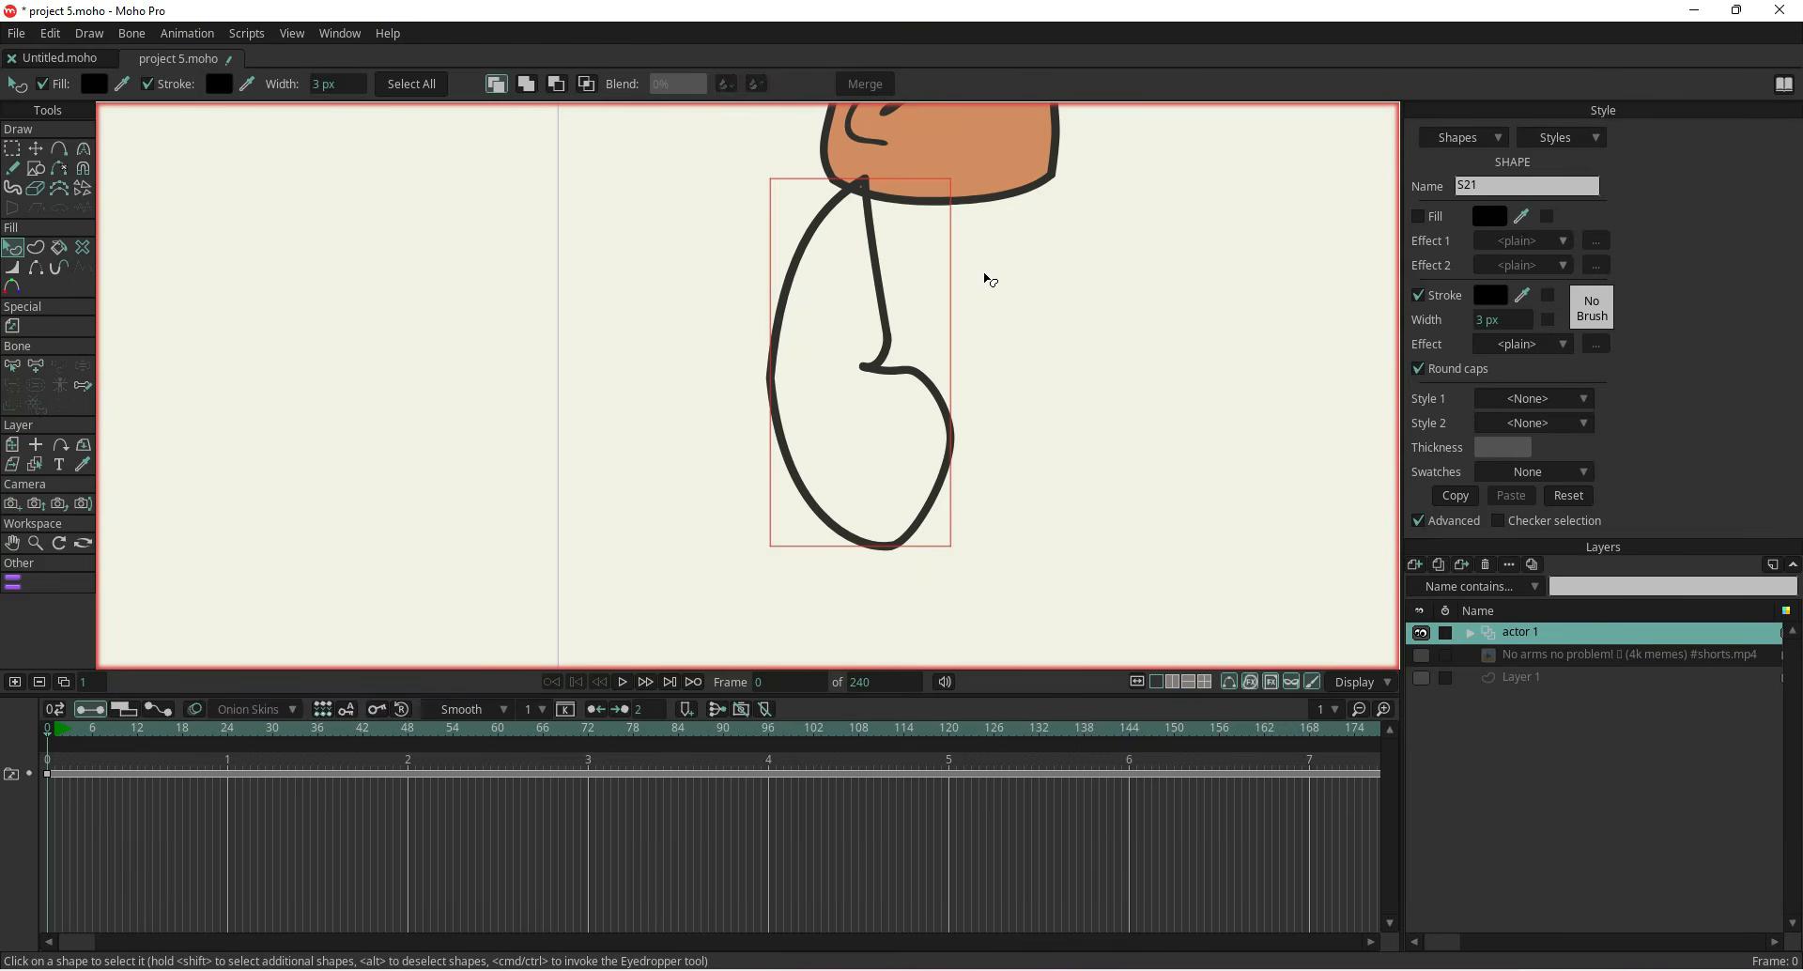
left_click(995, 161)
left_click(1455, 495)
left_click(927, 451)
left_click(900, 505)
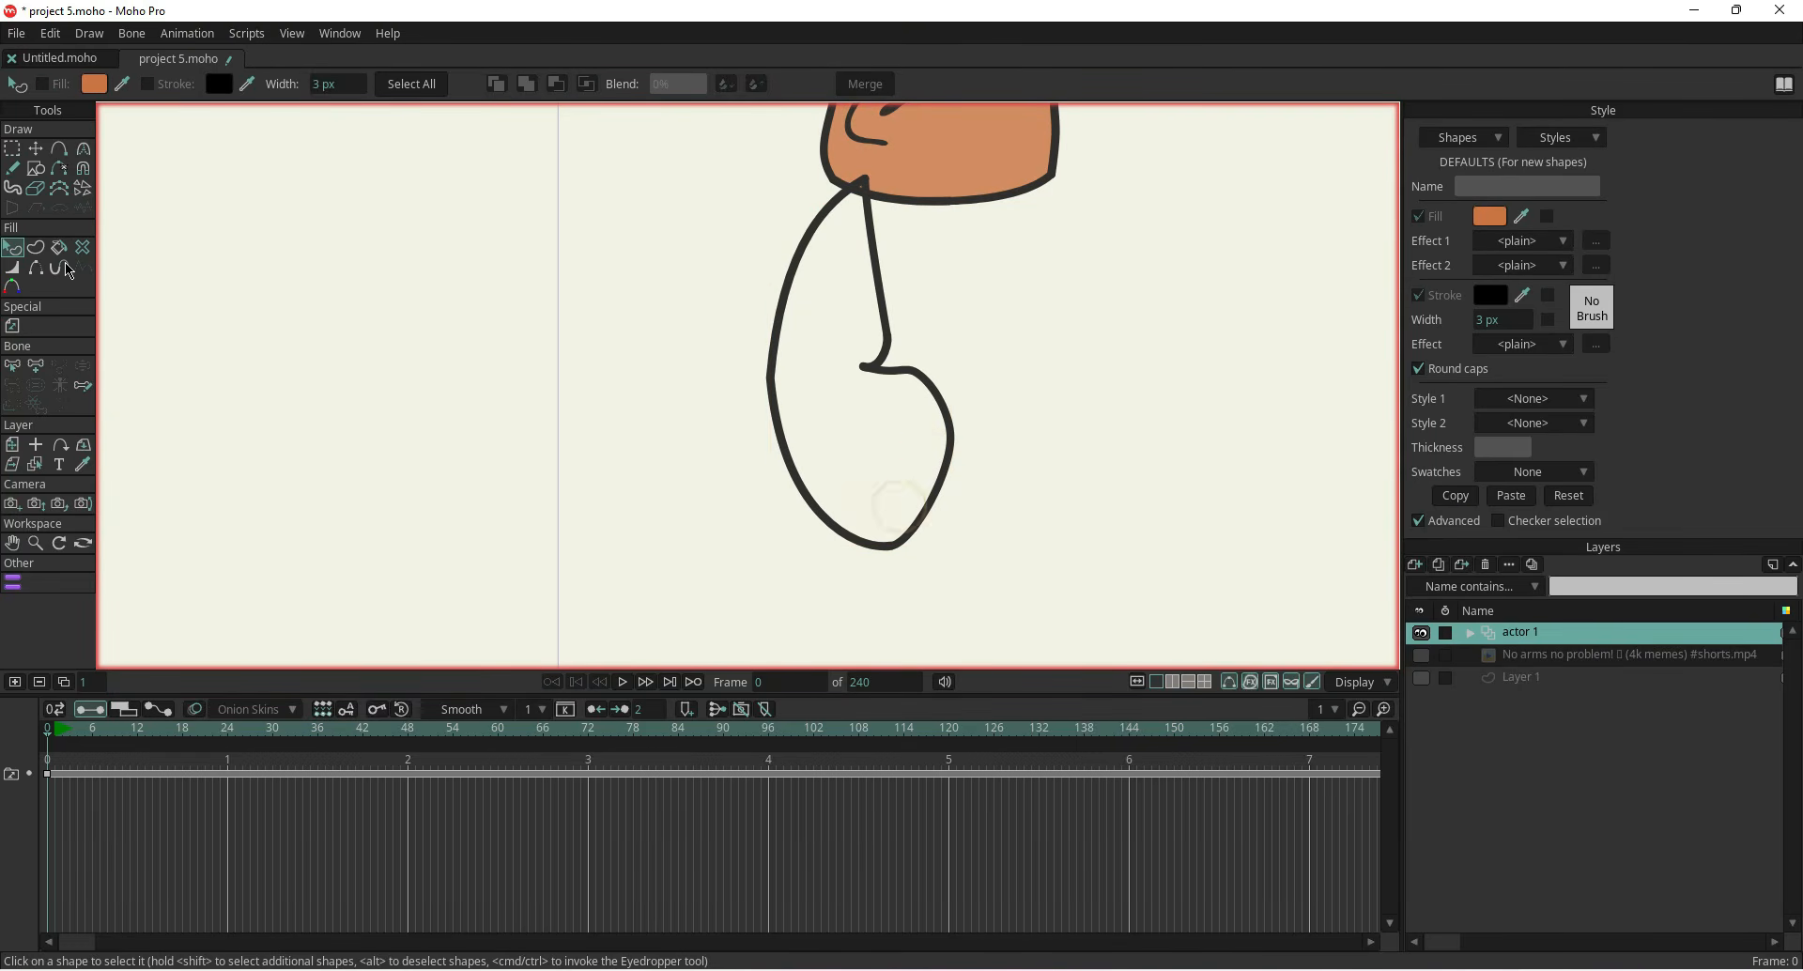
key("t")
left_click(12, 247)
left_click(777, 418)
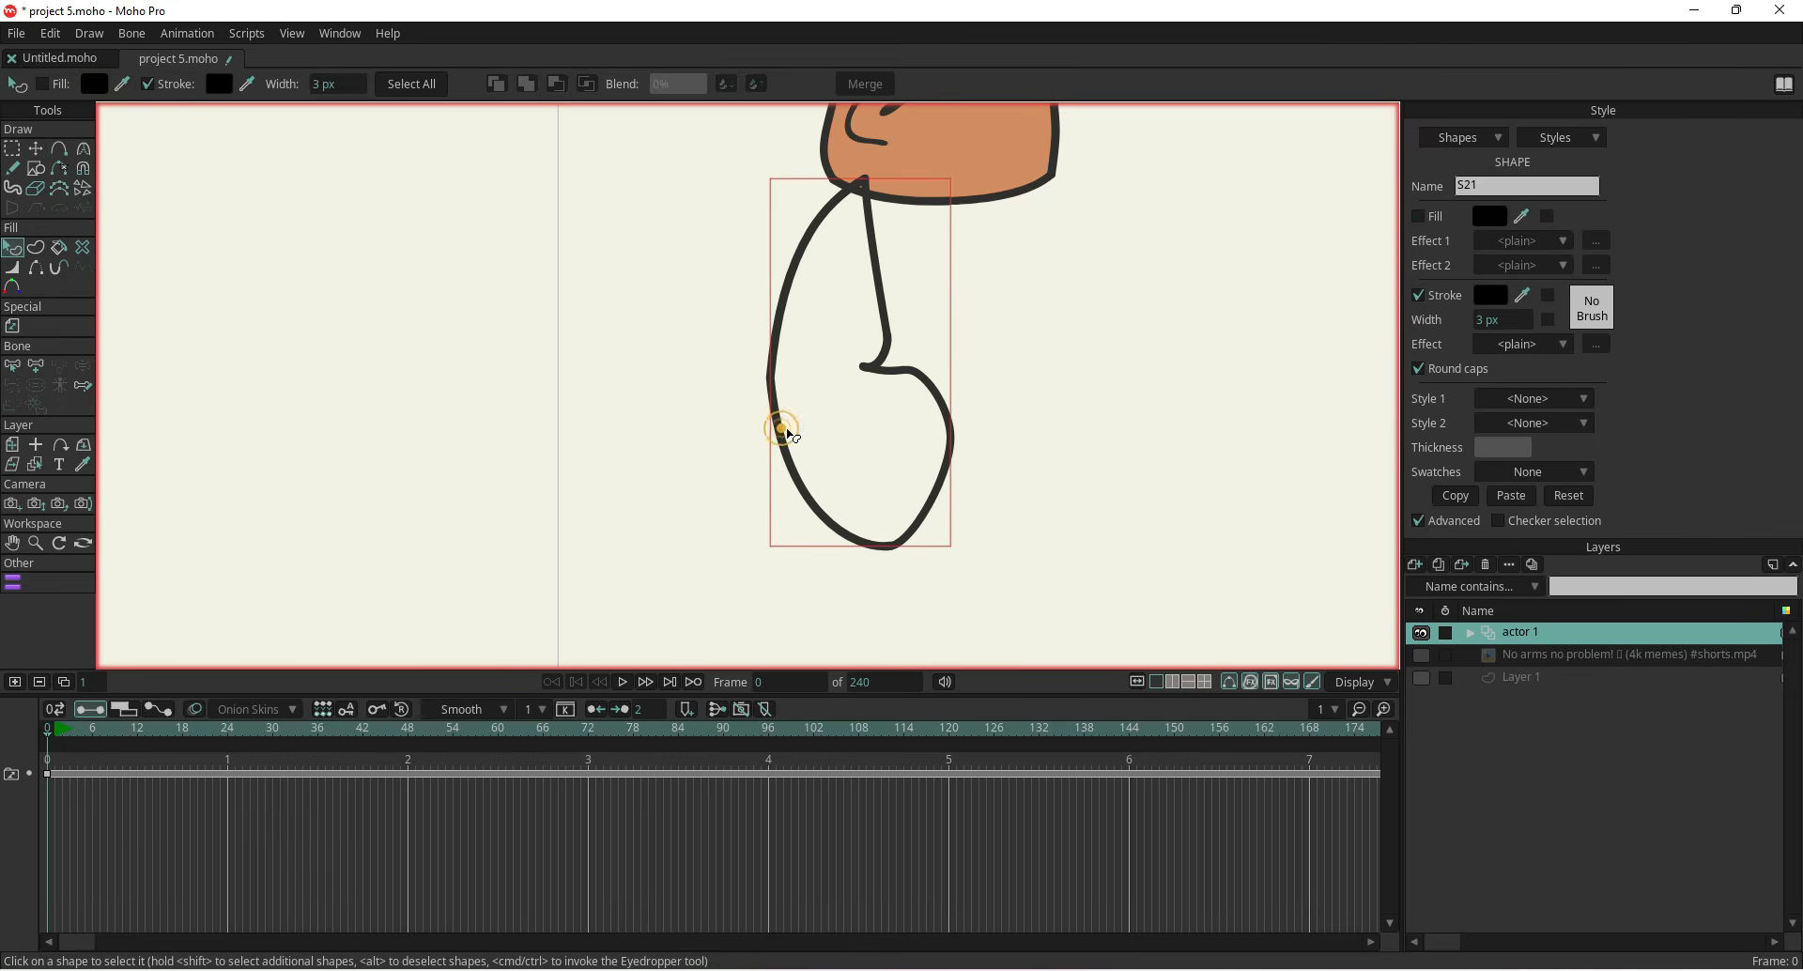
left_click(1522, 499)
left_click(1419, 217)
scroll(1015, 447, "down", 3)
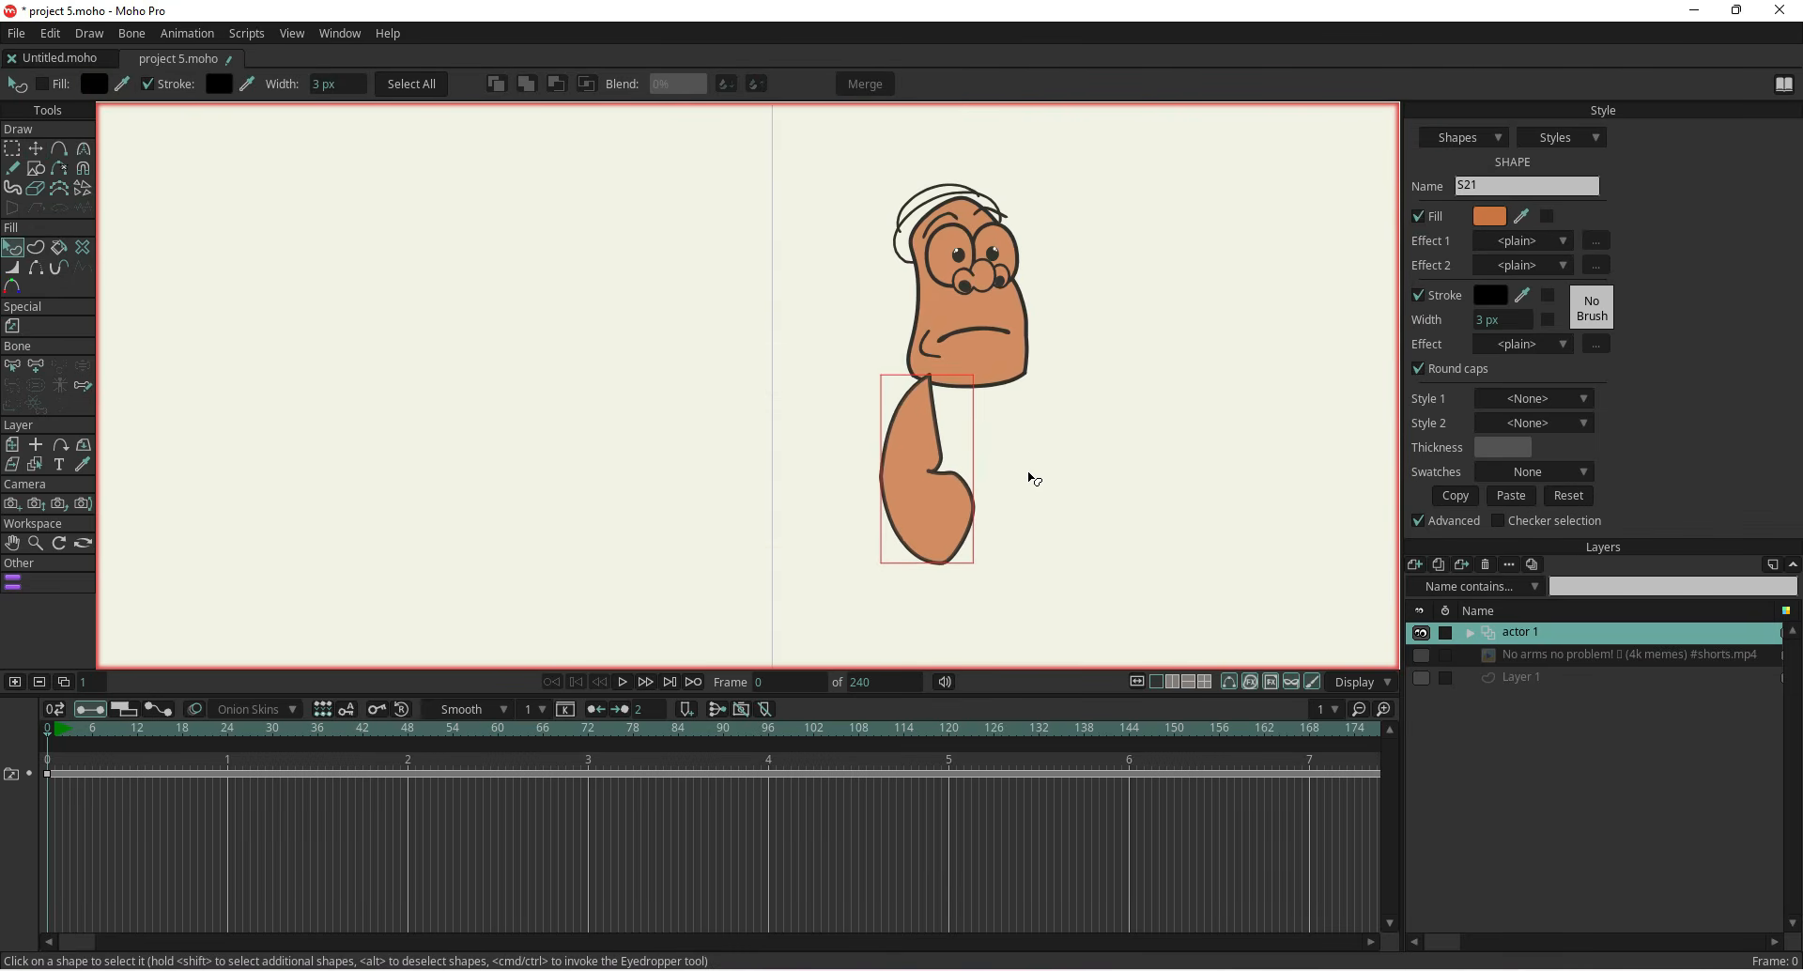
scroll(958, 401, "up", 3)
scroll(942, 396, "up", 2)
Create a filled shape inside the body outline with the Create Shape tool
left_click(36, 247)
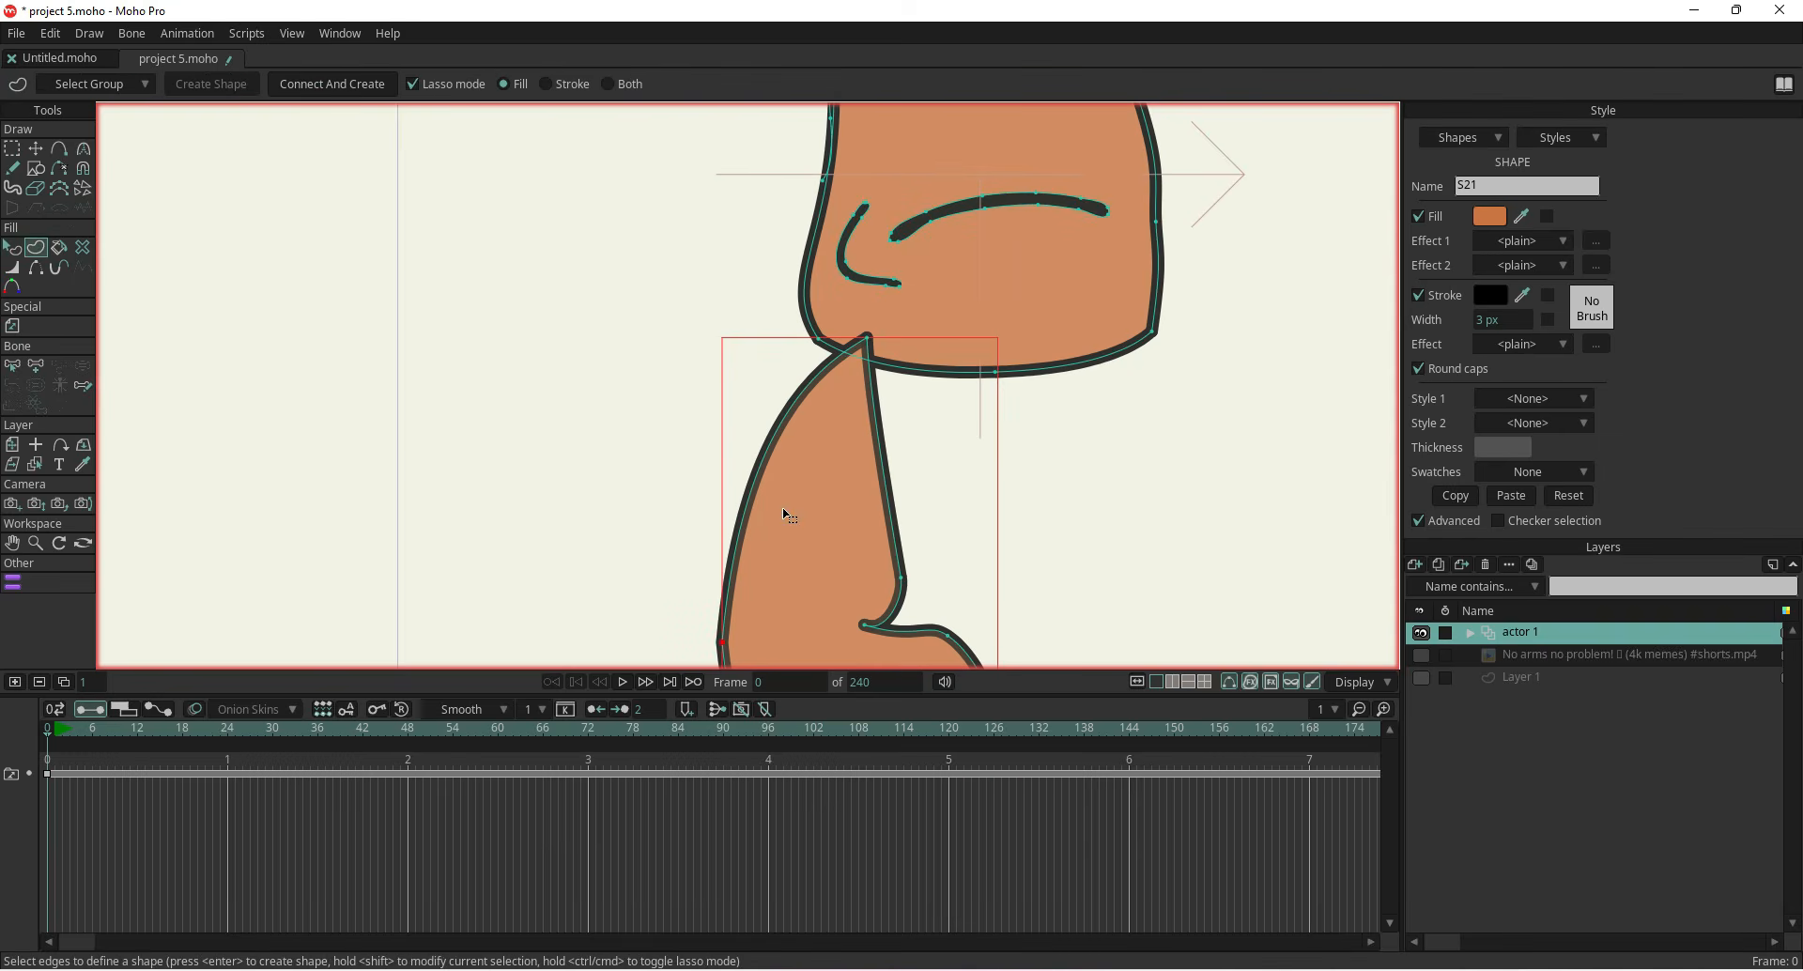
left_click(785, 531)
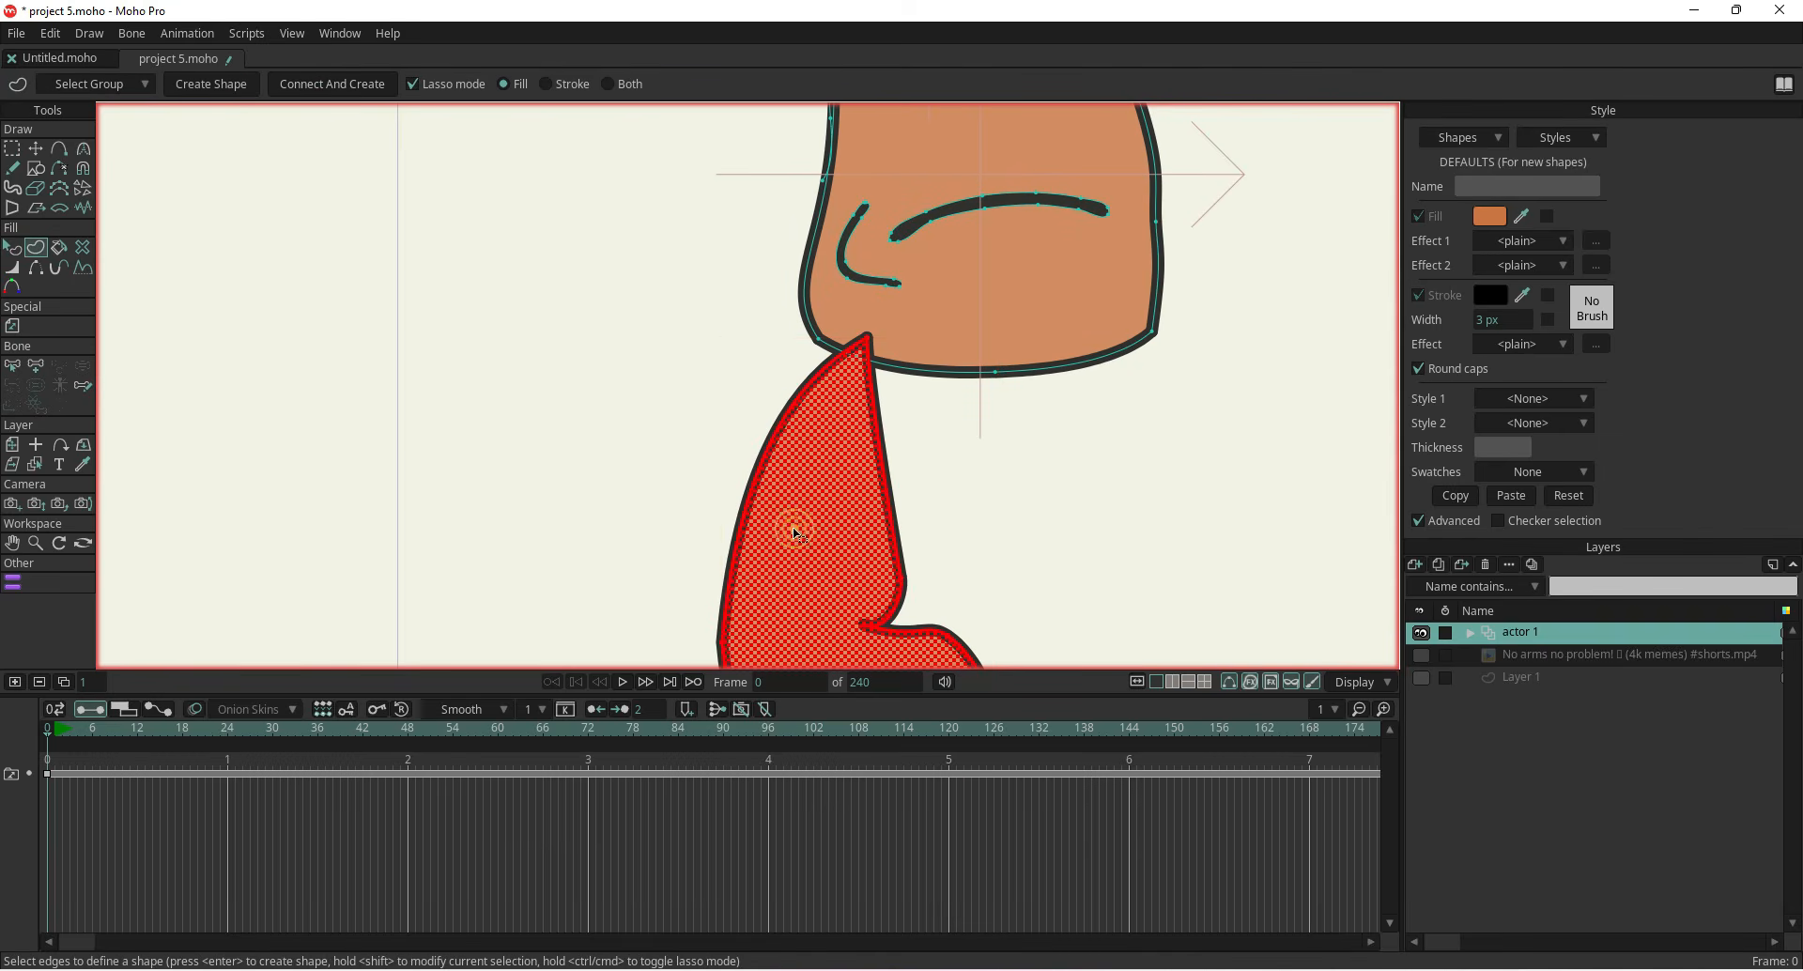
key("Return")
left_click(796, 500)
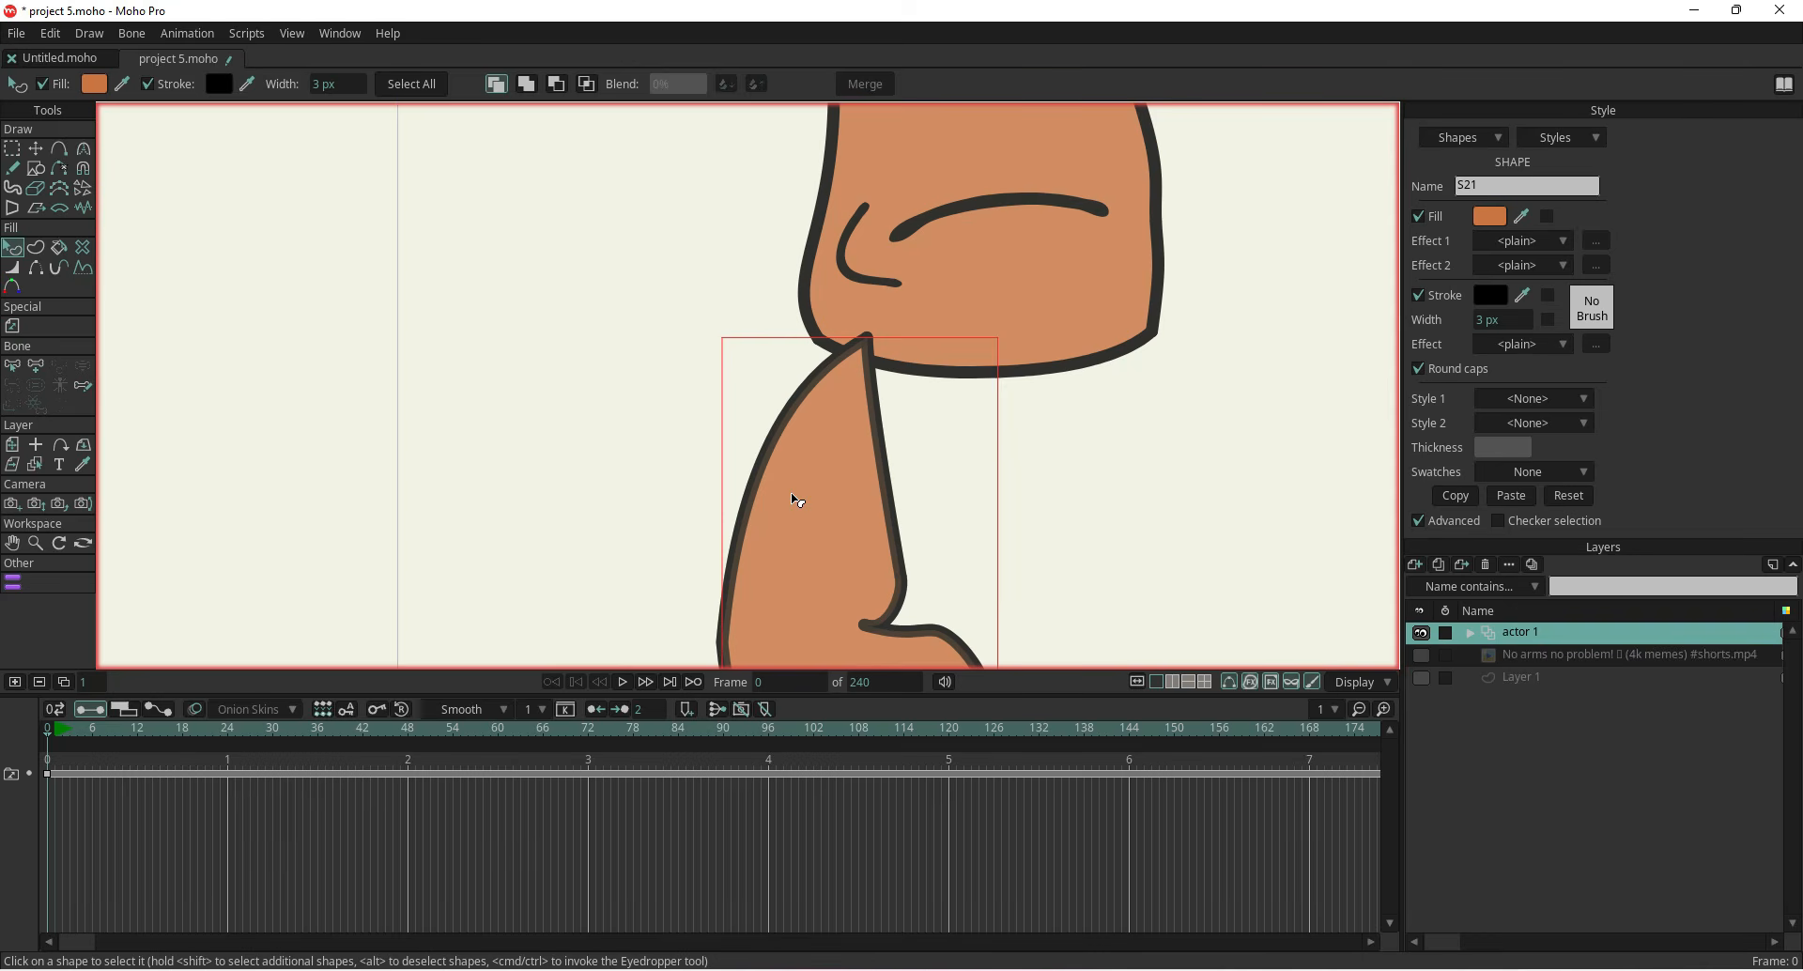
scroll(600, 375, "down", 3)
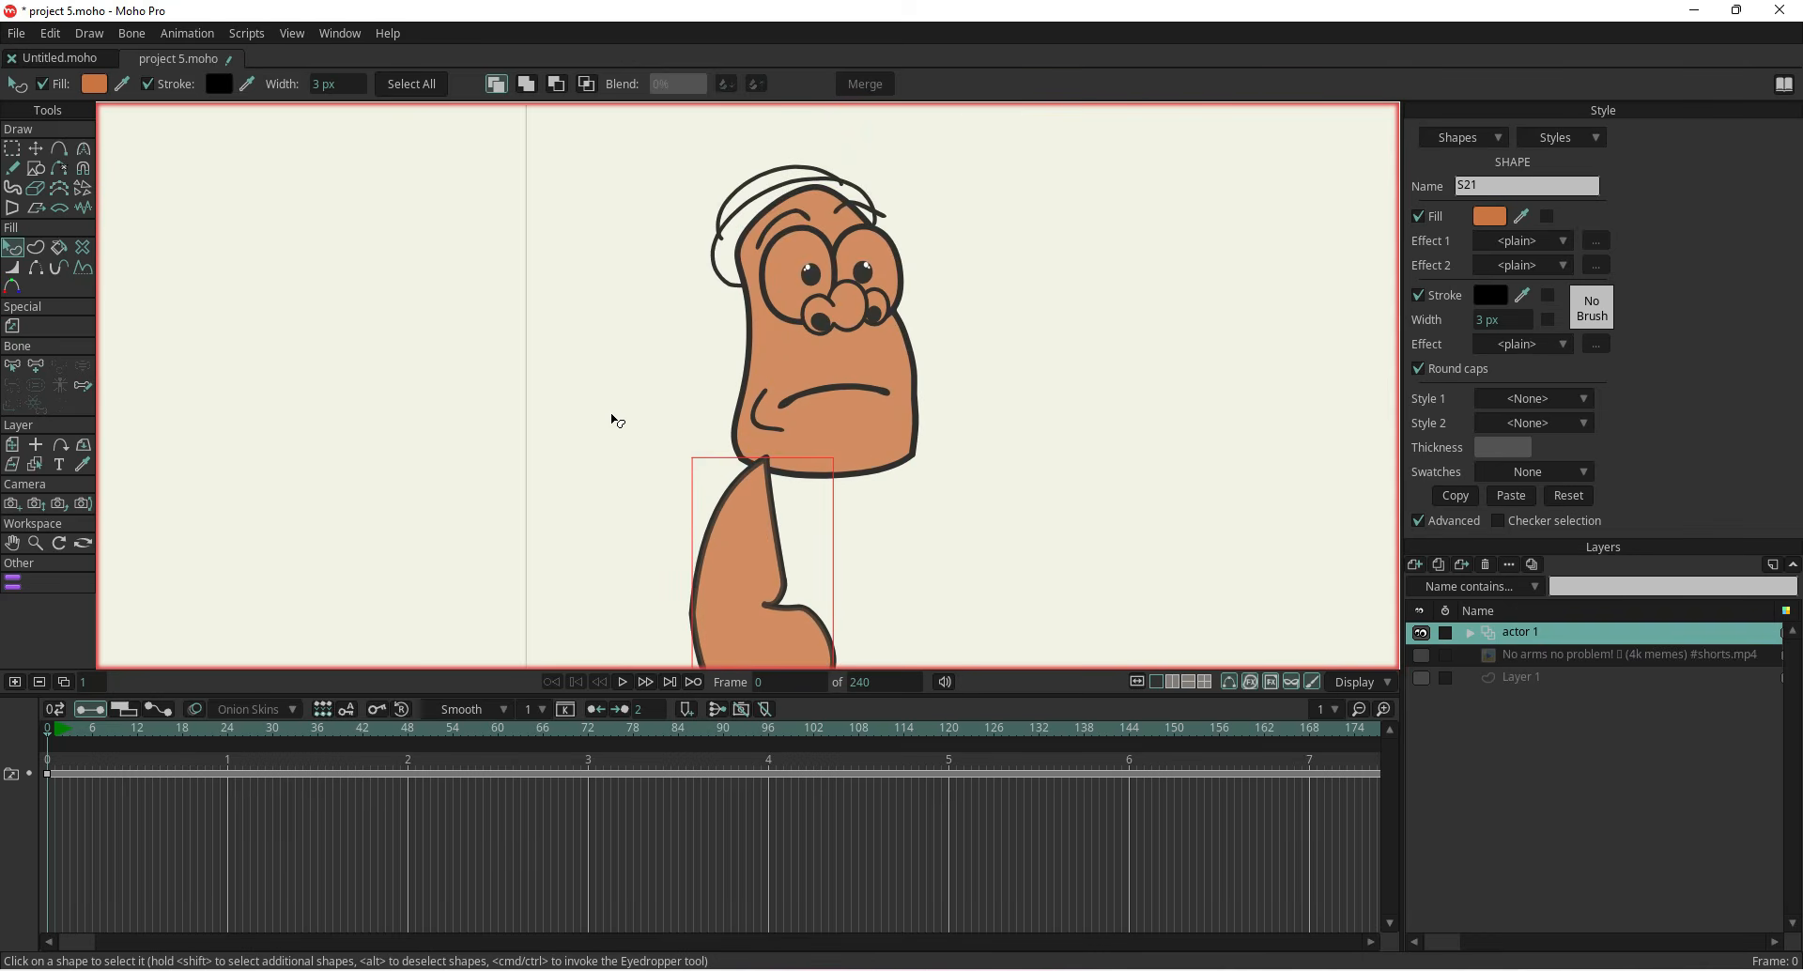
scroll(688, 451, "up", 4)
Adjust the two points at the top of the body shape under the head
key("t")
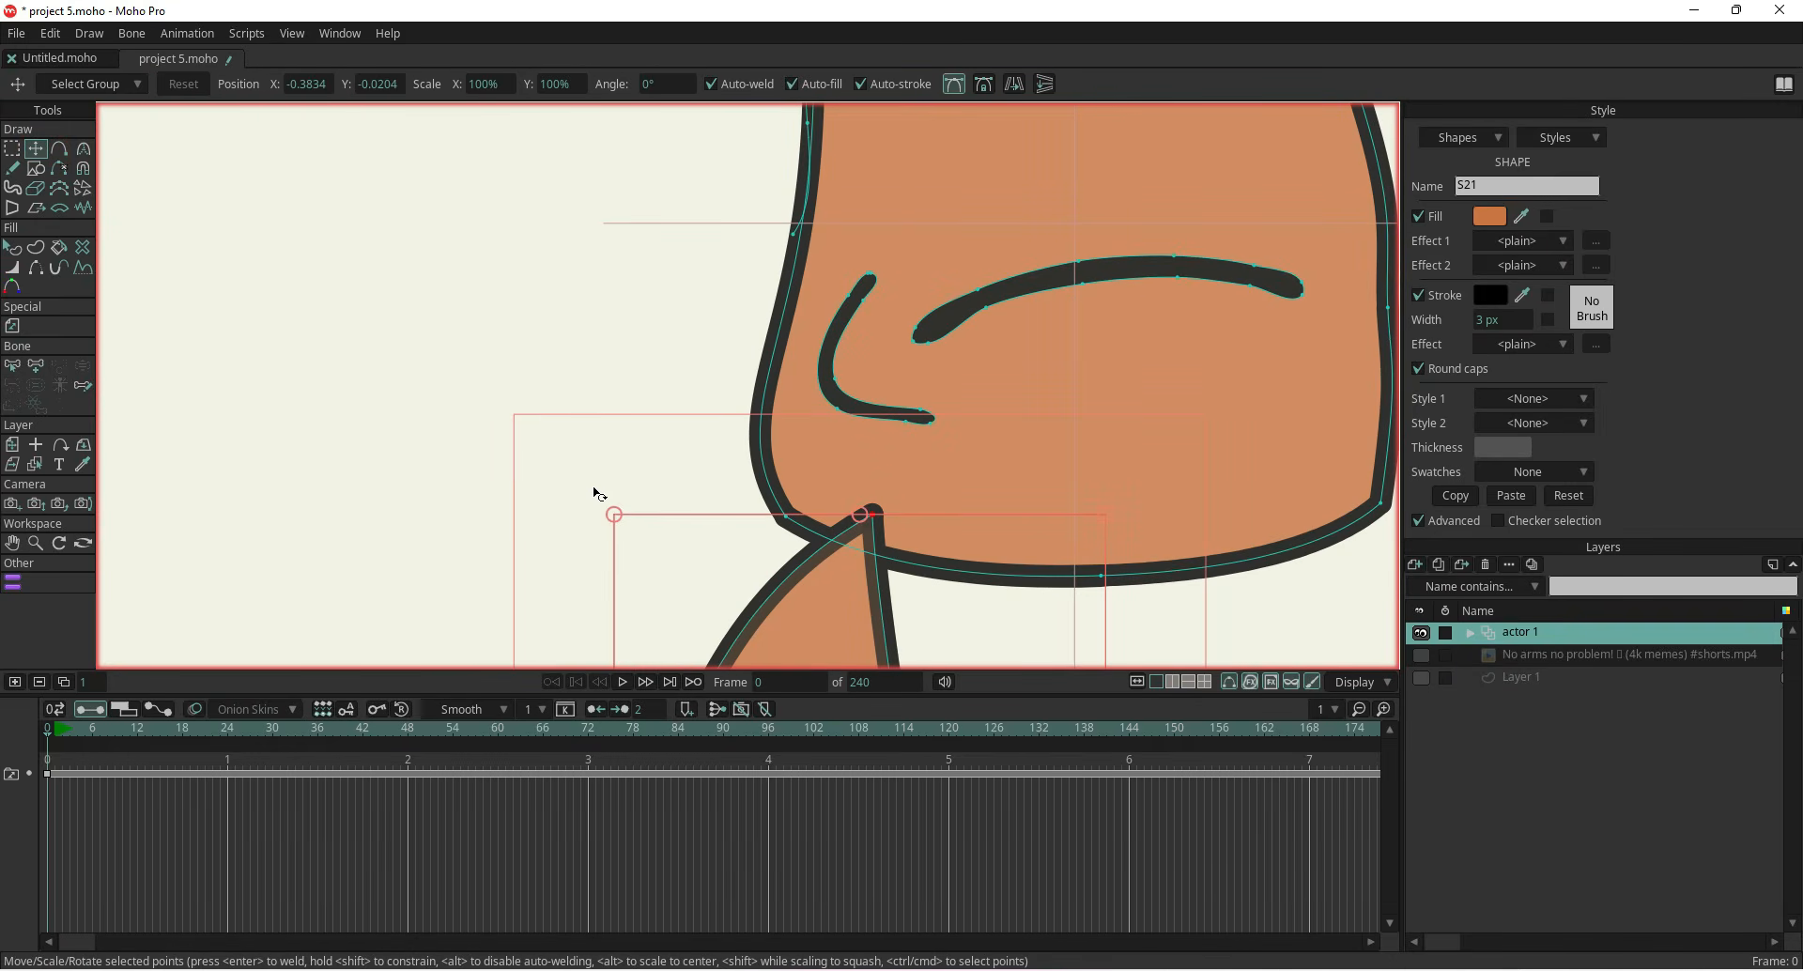
left_click(573, 360)
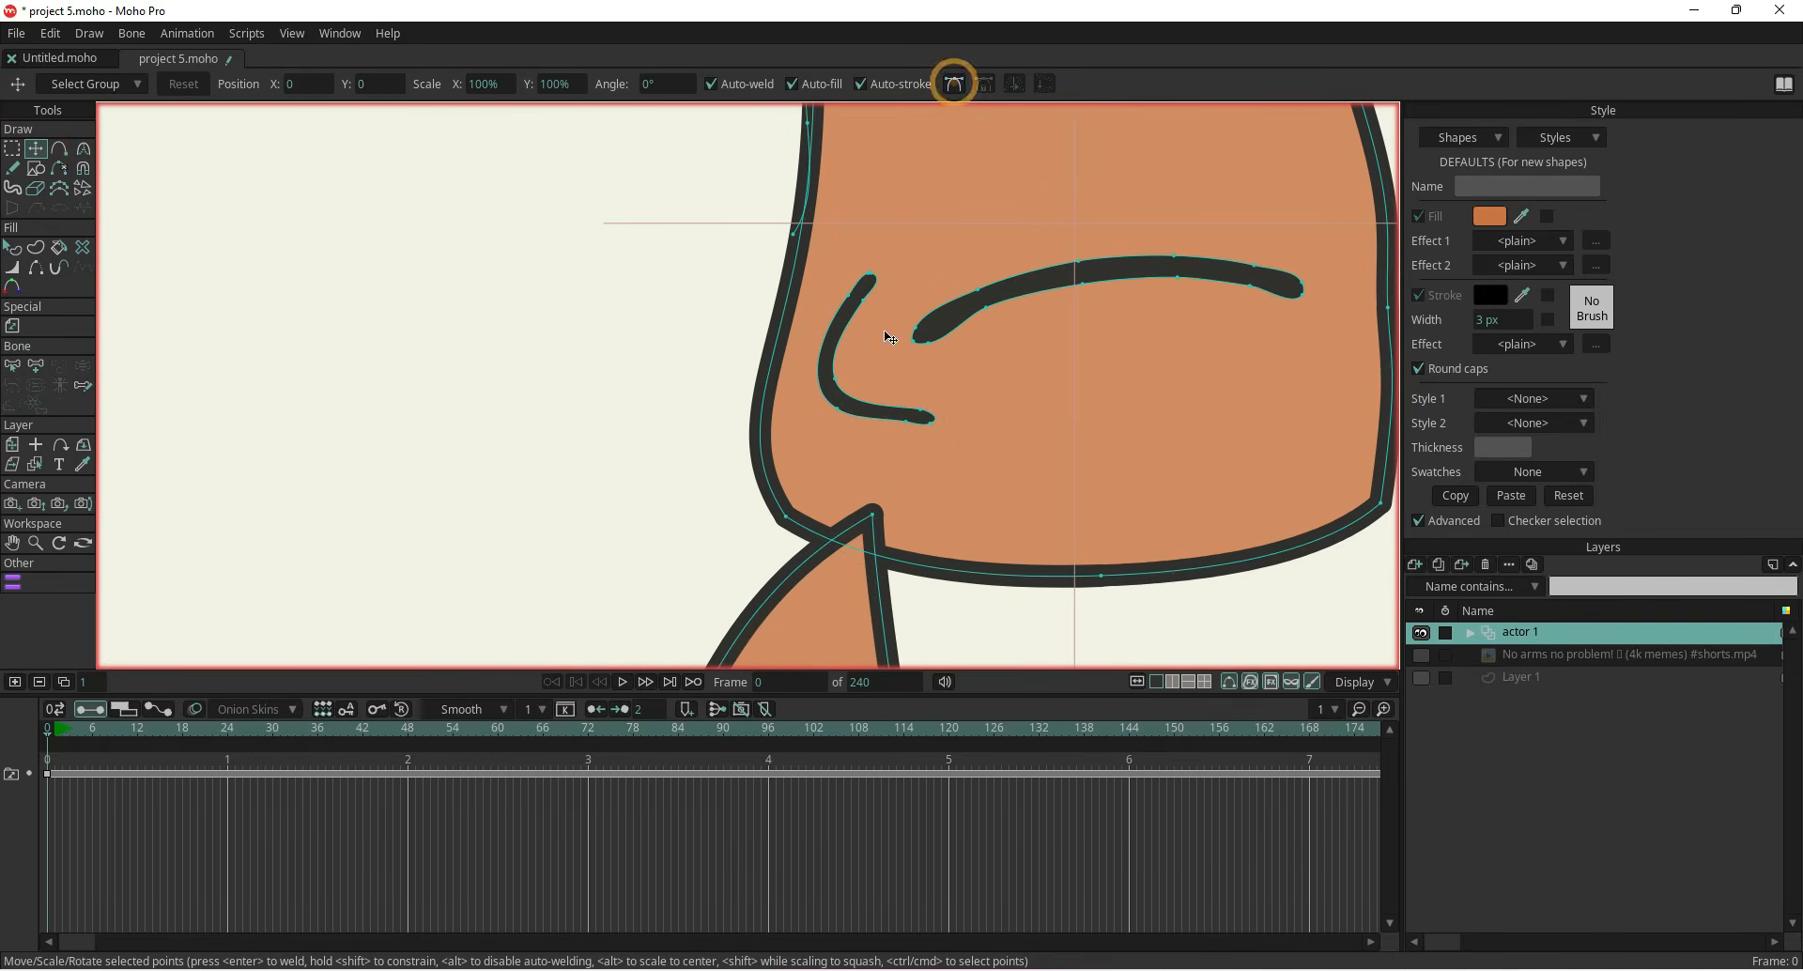
left_click_drag(872, 514, 751, 561)
scroll(757, 370, "down", 4)
left_click_drag(697, 487, 723, 544)
Select the reference video layer and move it on the canvas, then reselect the actor 1 layer
left_click(1545, 657)
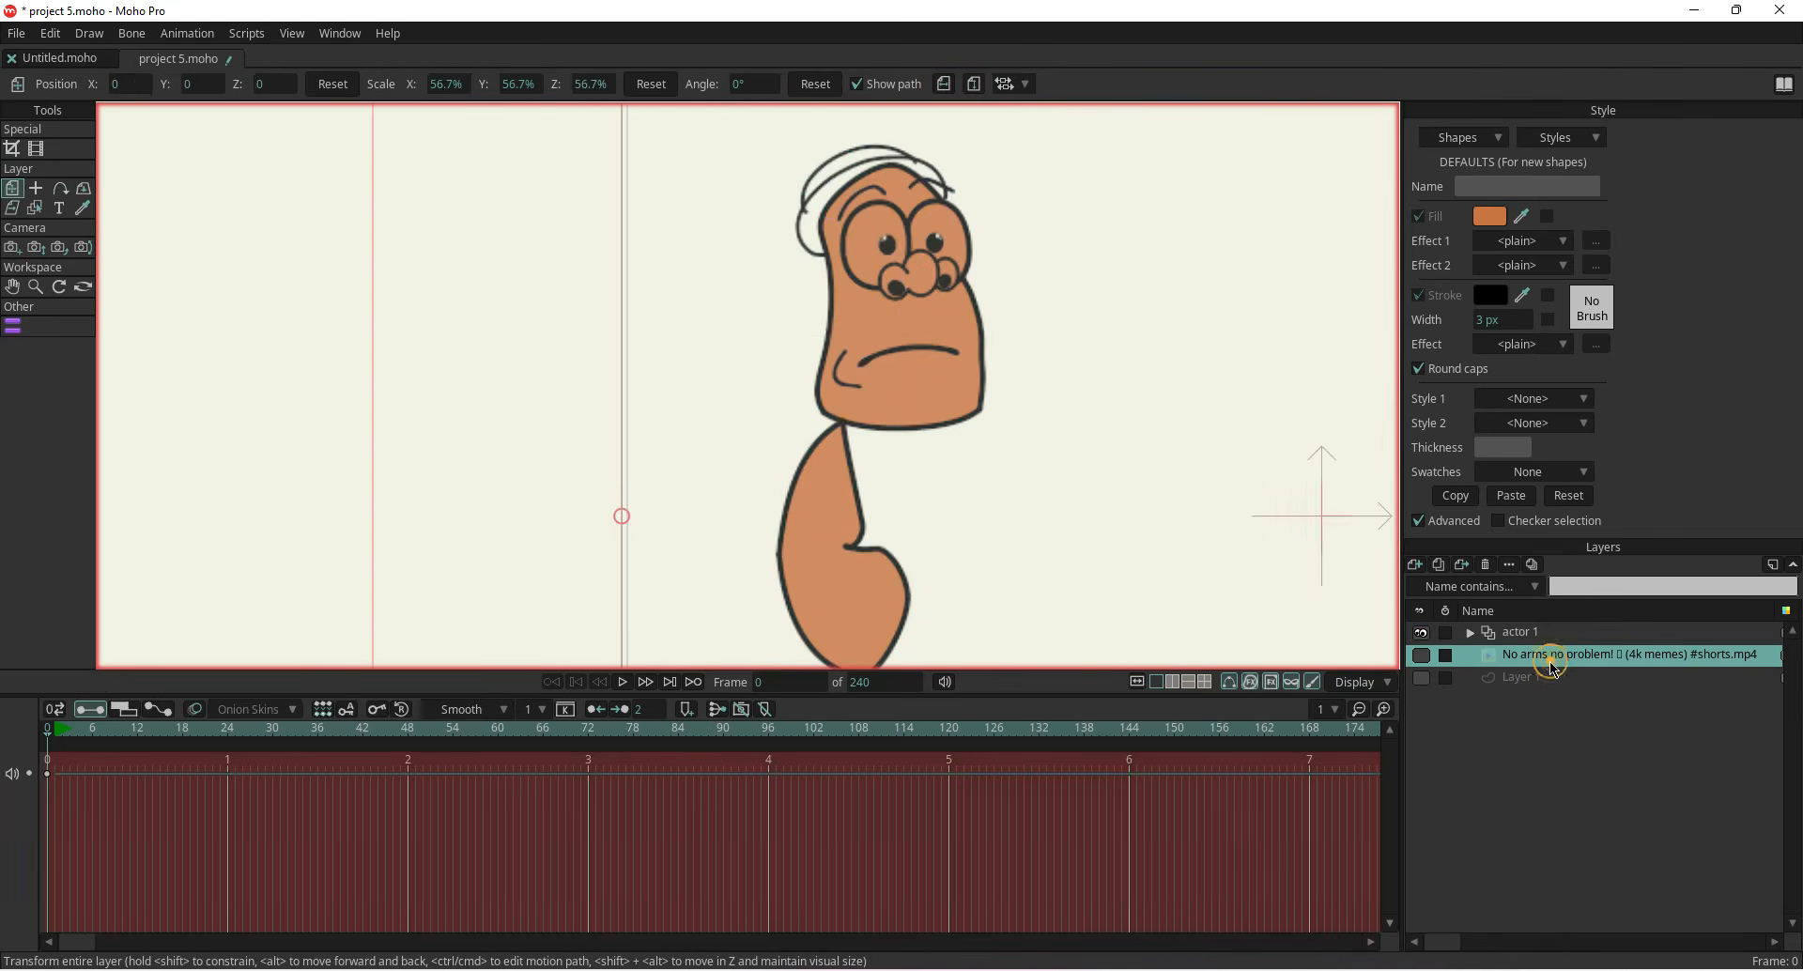
scroll(1168, 554, "down", 3)
left_click_drag(1166, 553, 997, 476)
left_click(1540, 634)
double_click(1540, 637)
double_click(1187, 271)
key("Return")
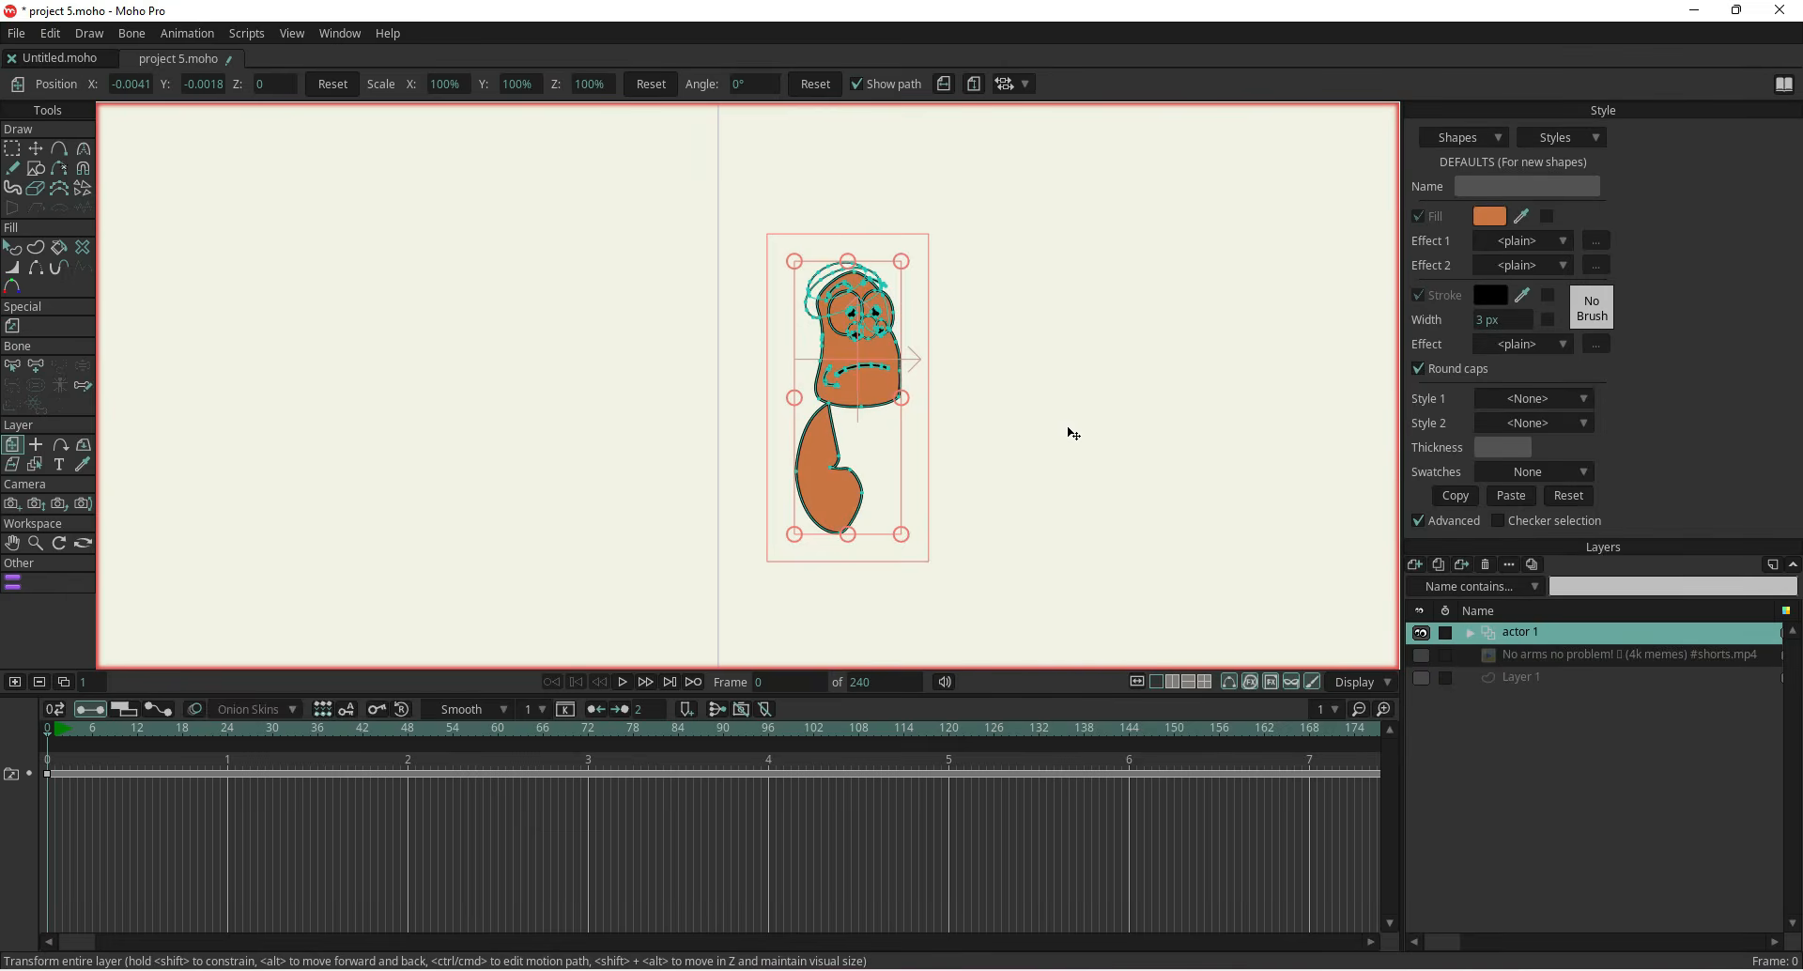
Select Layer 1, show the reference video and trace both arms as two straight lines with Add Point
left_click(1518, 680)
scroll(939, 535, "up", 2)
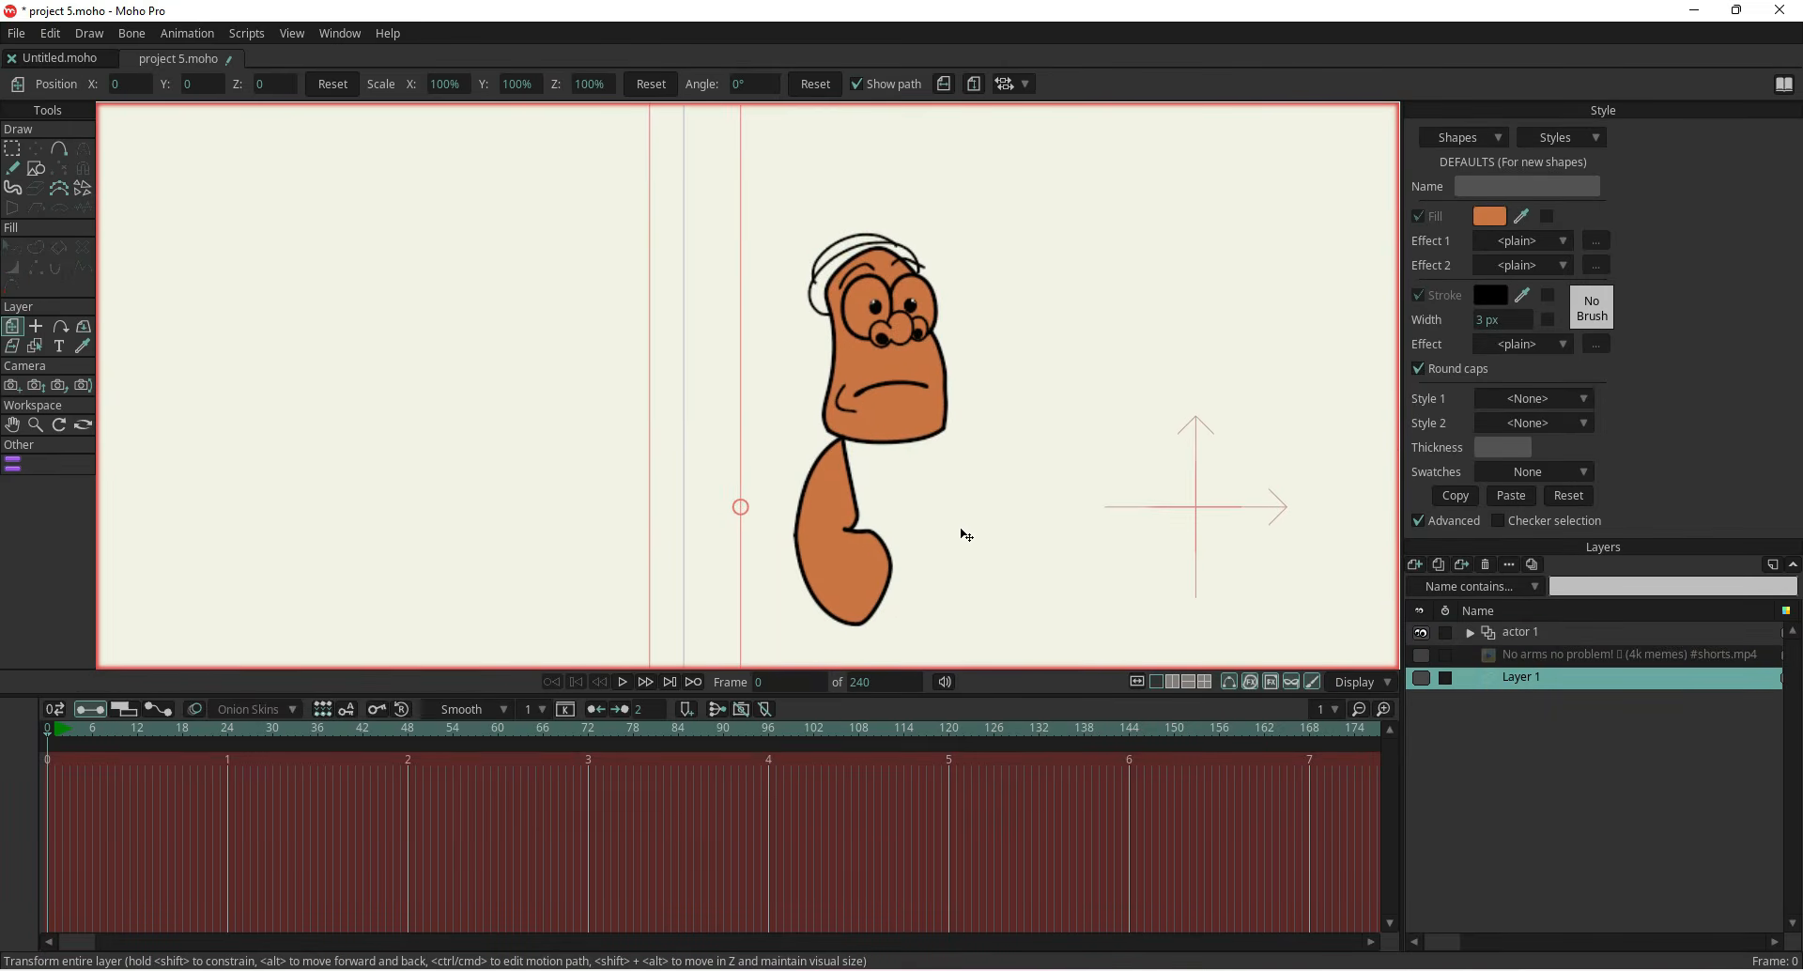
scroll(966, 535, "up", 1)
scroll(887, 344, "up", 3)
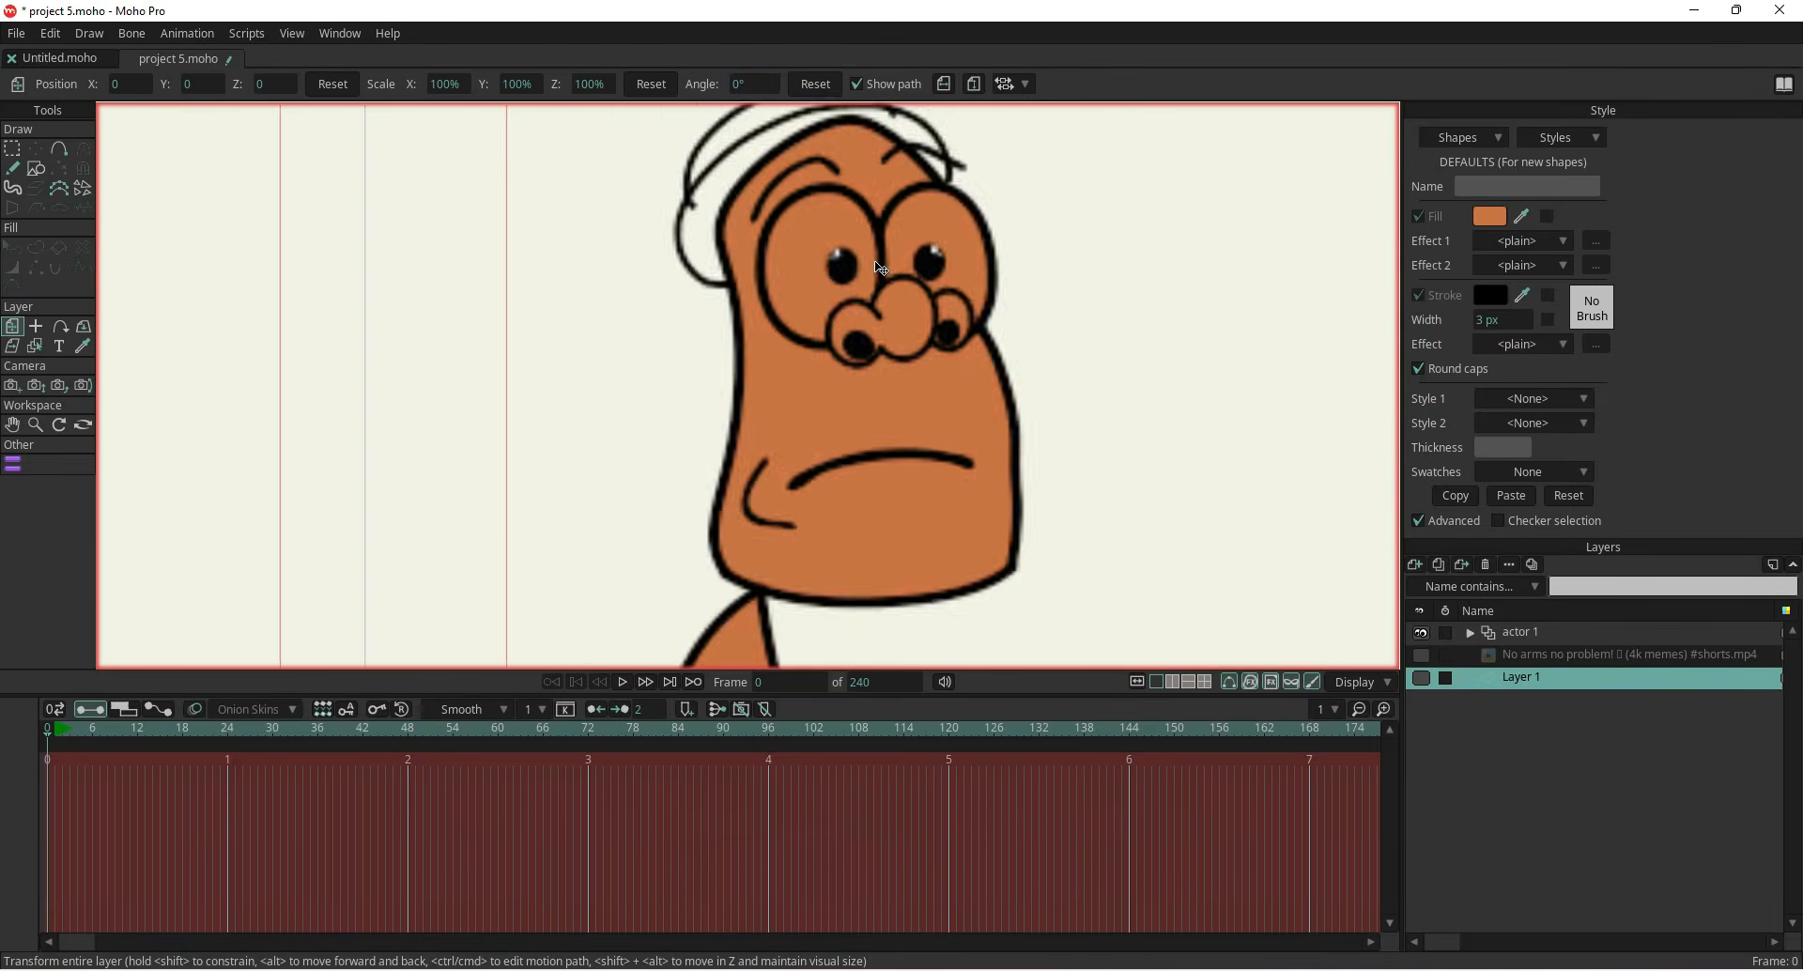
scroll(882, 275, "down", 4)
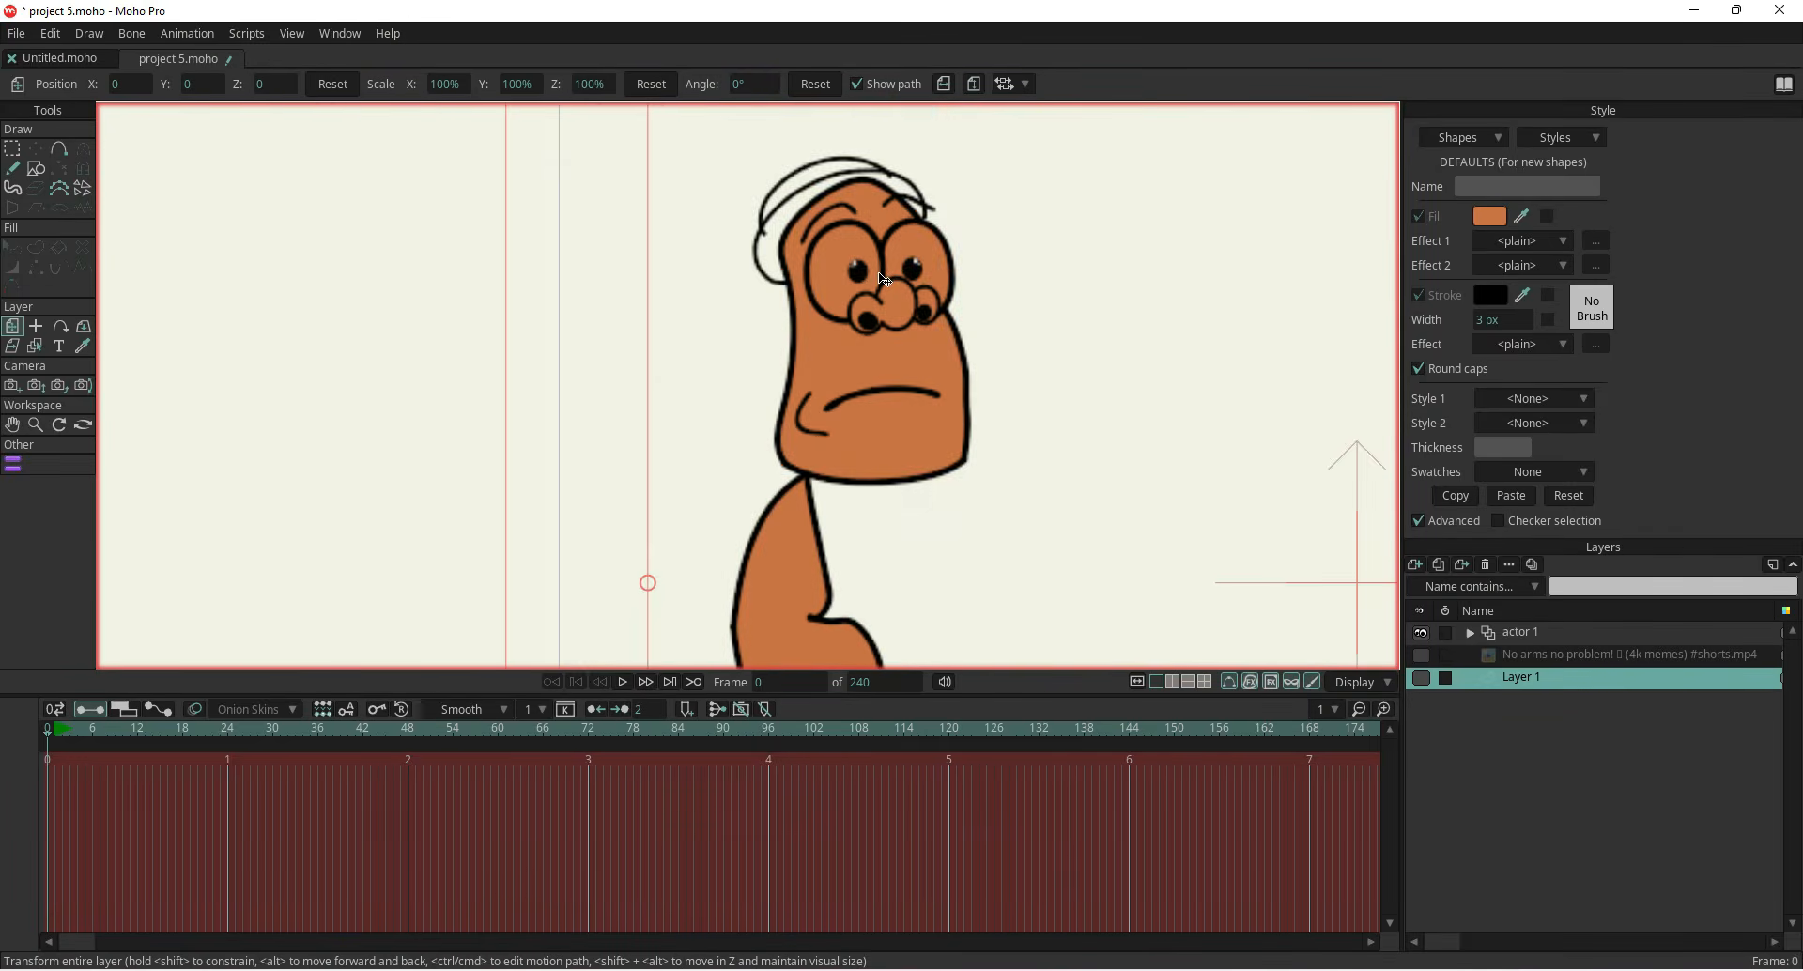
scroll(899, 354, "down", 4)
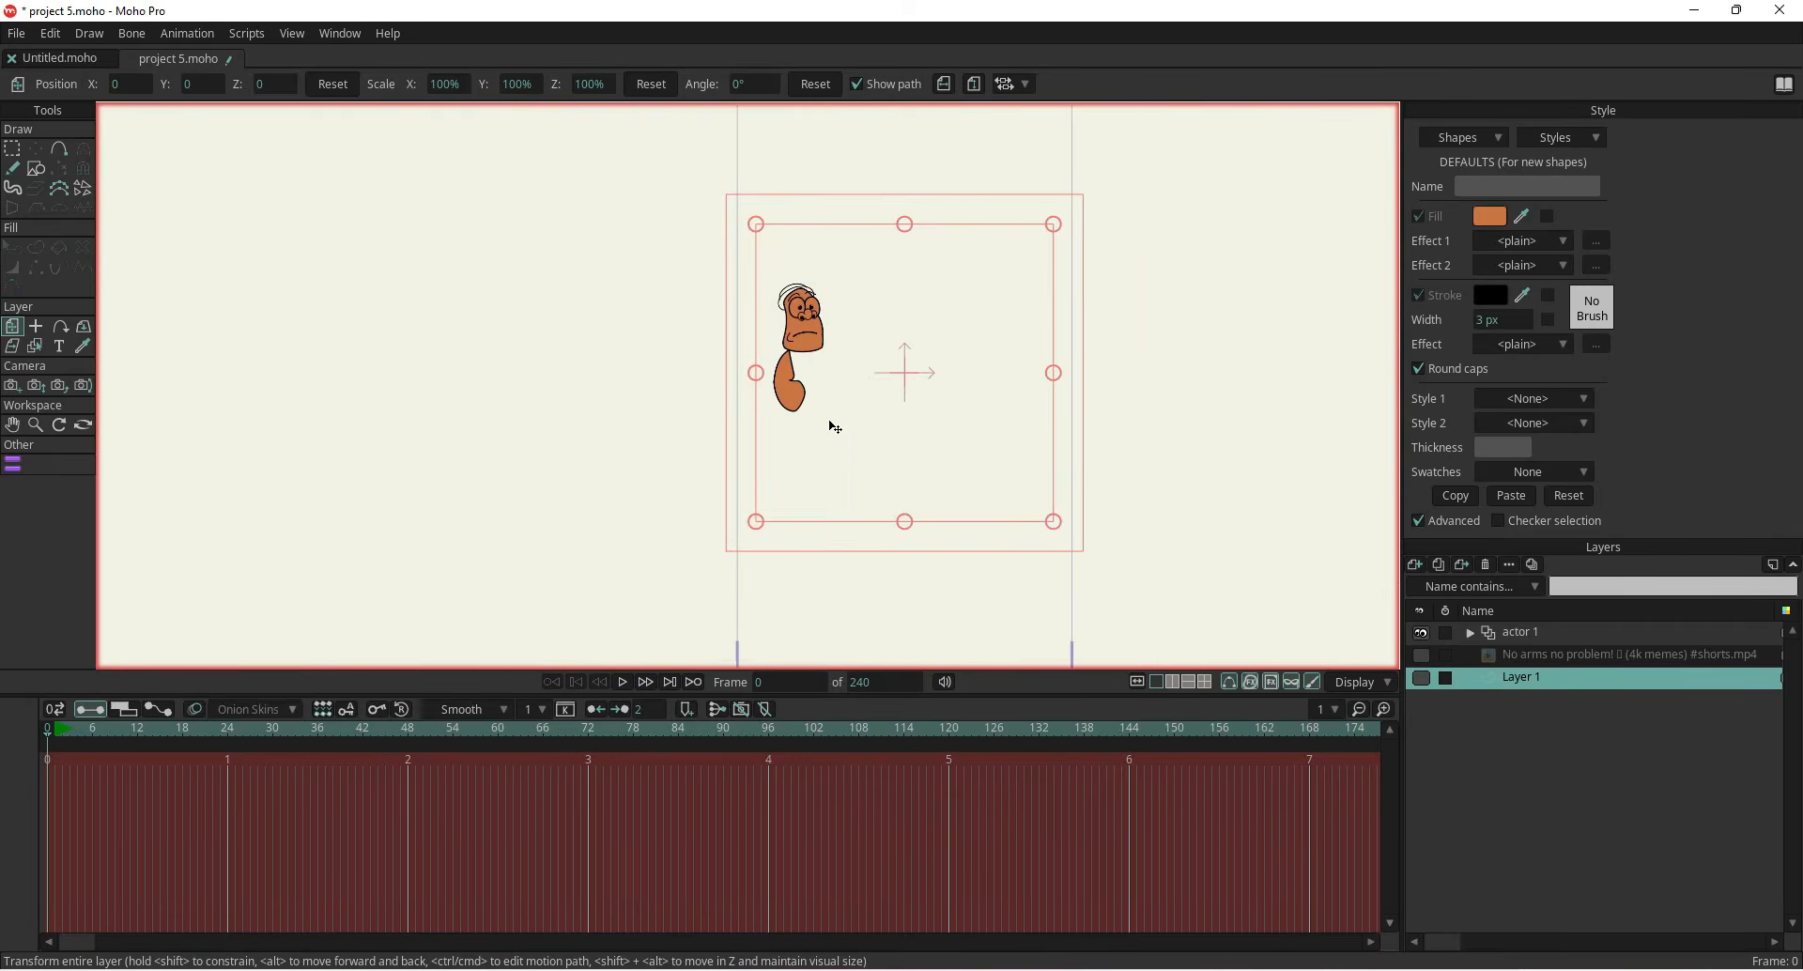
left_click_drag(825, 421, 825, 423)
left_click(1532, 970)
right_click(1515, 902)
left_click(1536, 914)
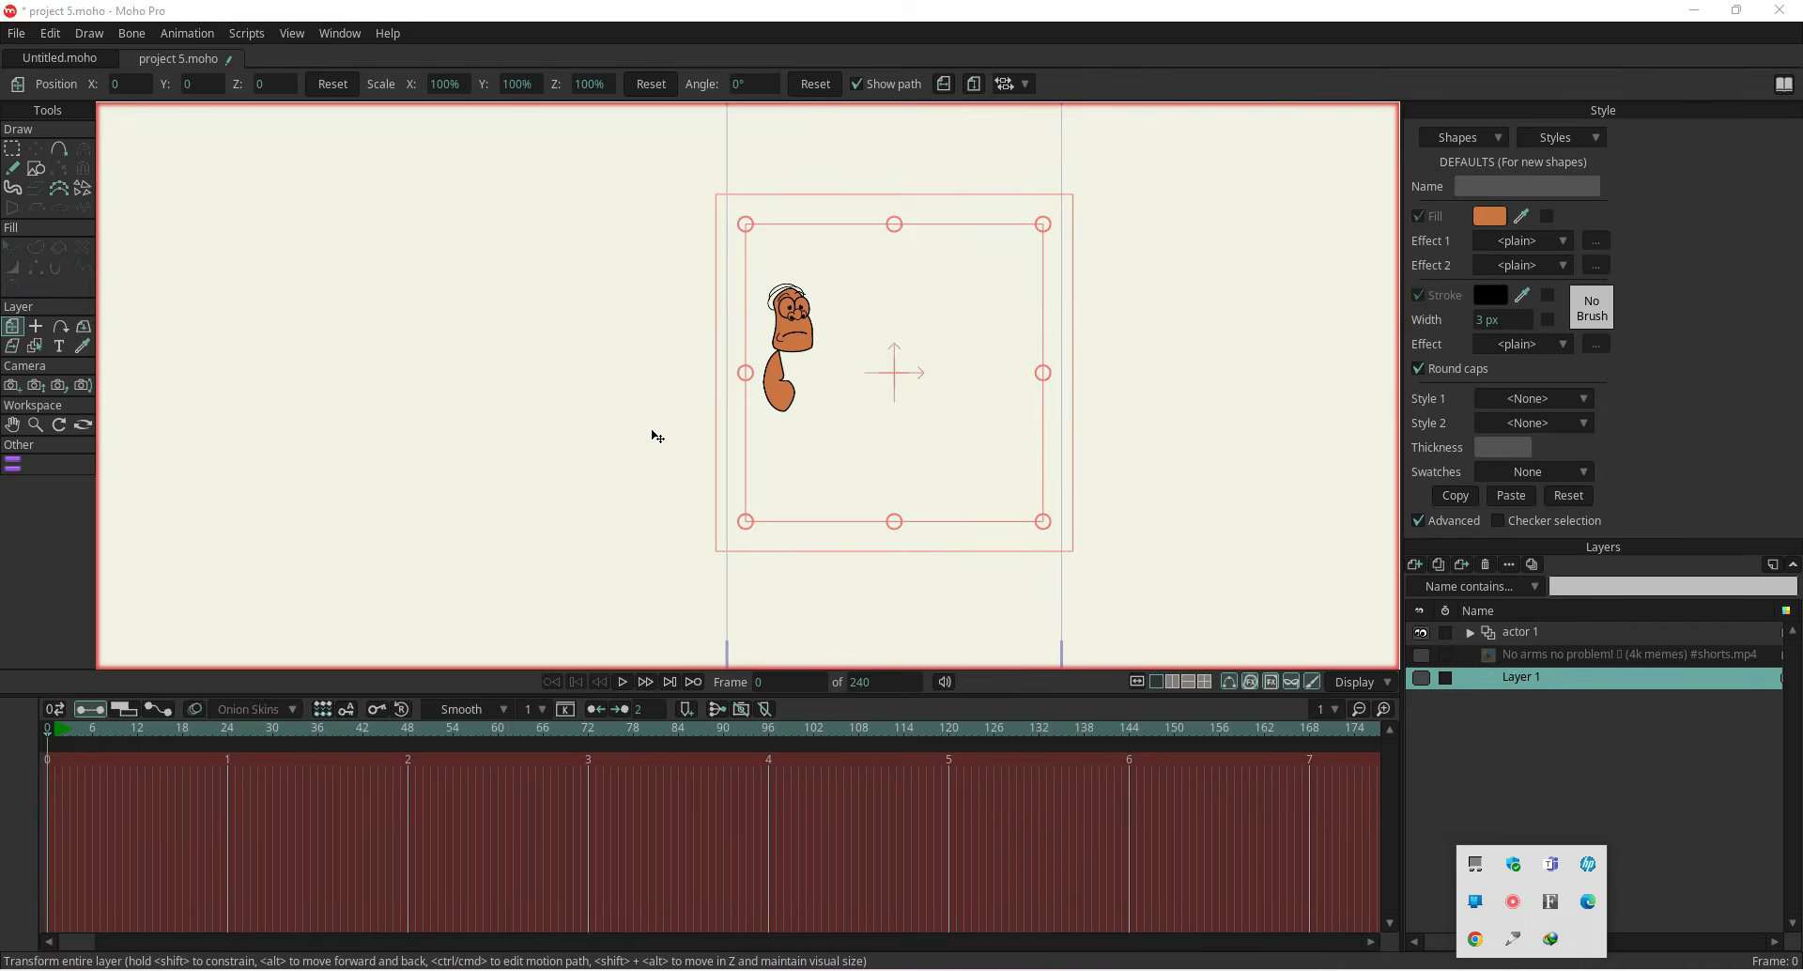
scroll(702, 367, "up", 3)
left_click(1422, 655)
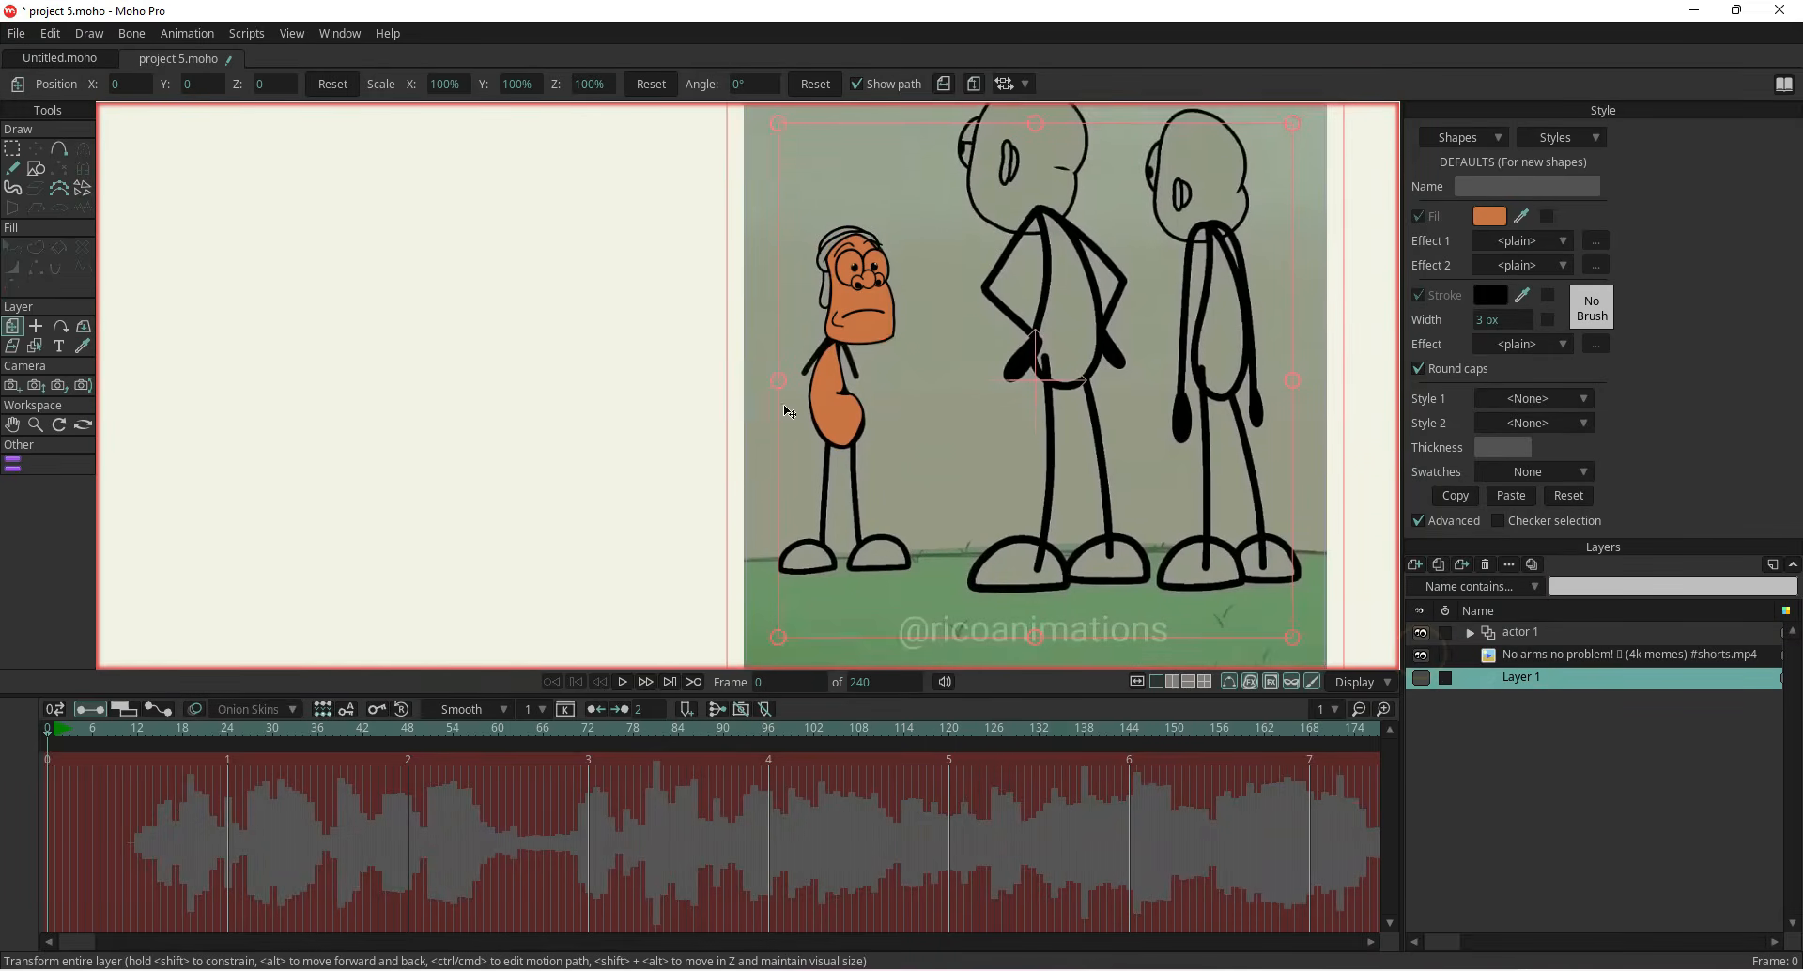
scroll(801, 430, "up", 3)
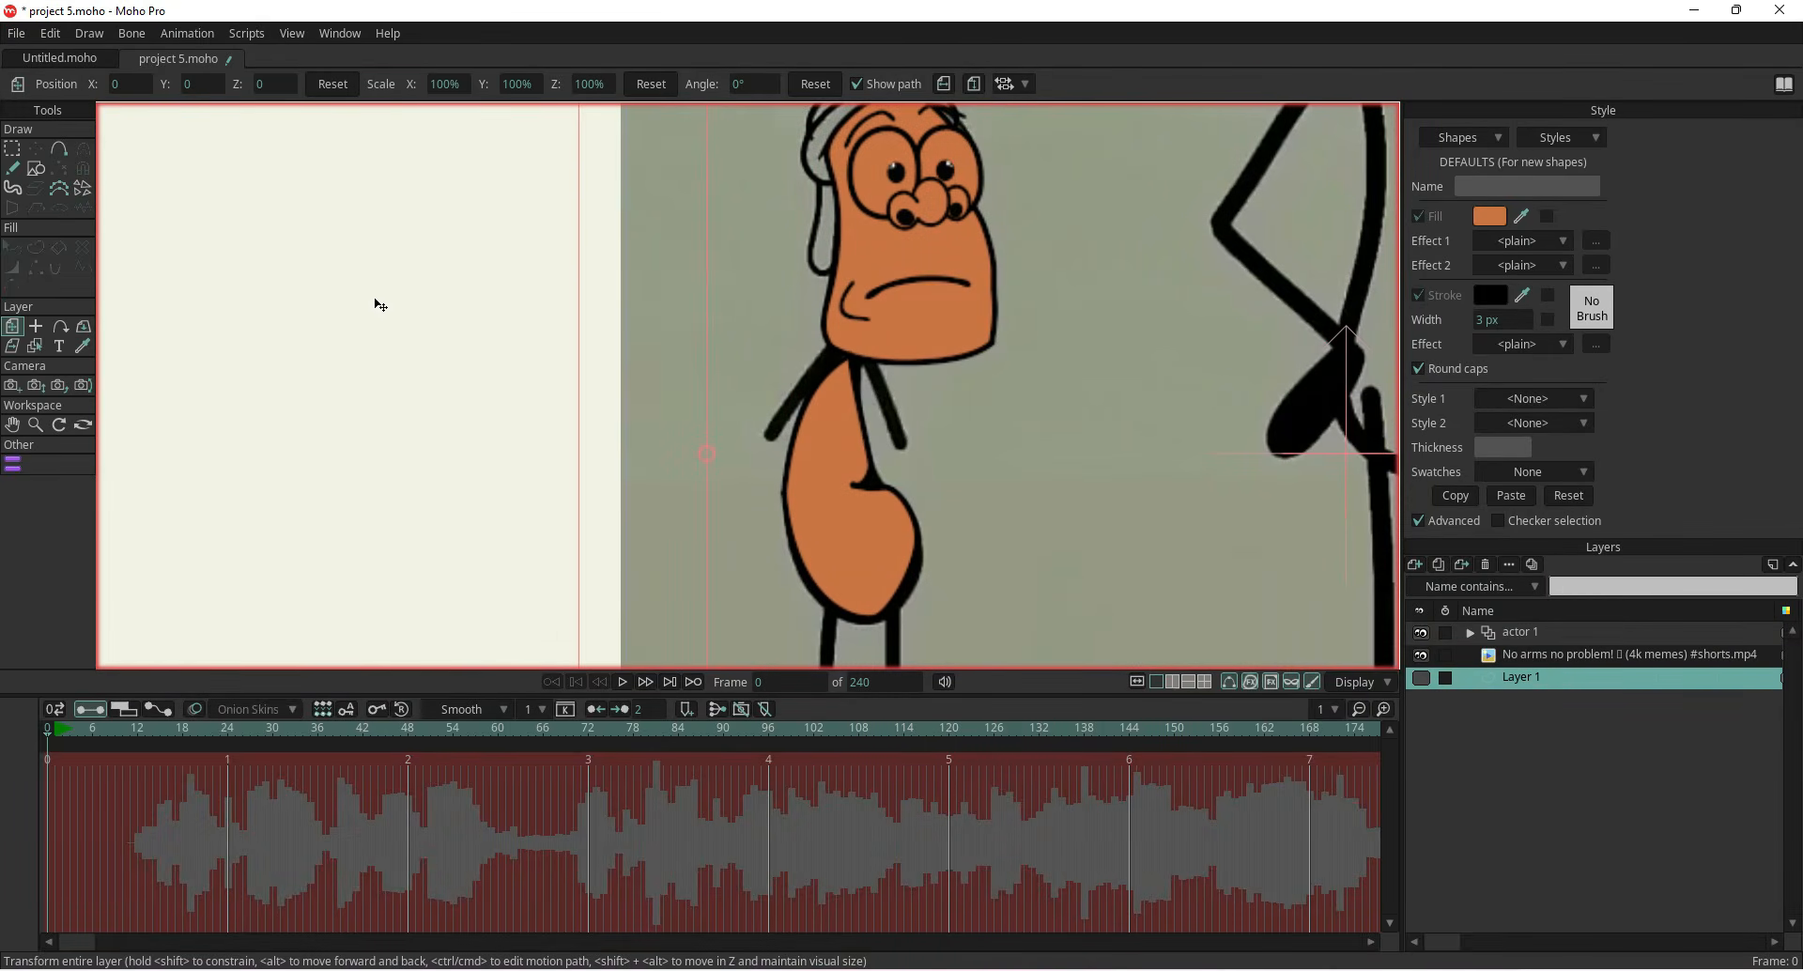
left_click(58, 149)
scroll(826, 363, "up", 3)
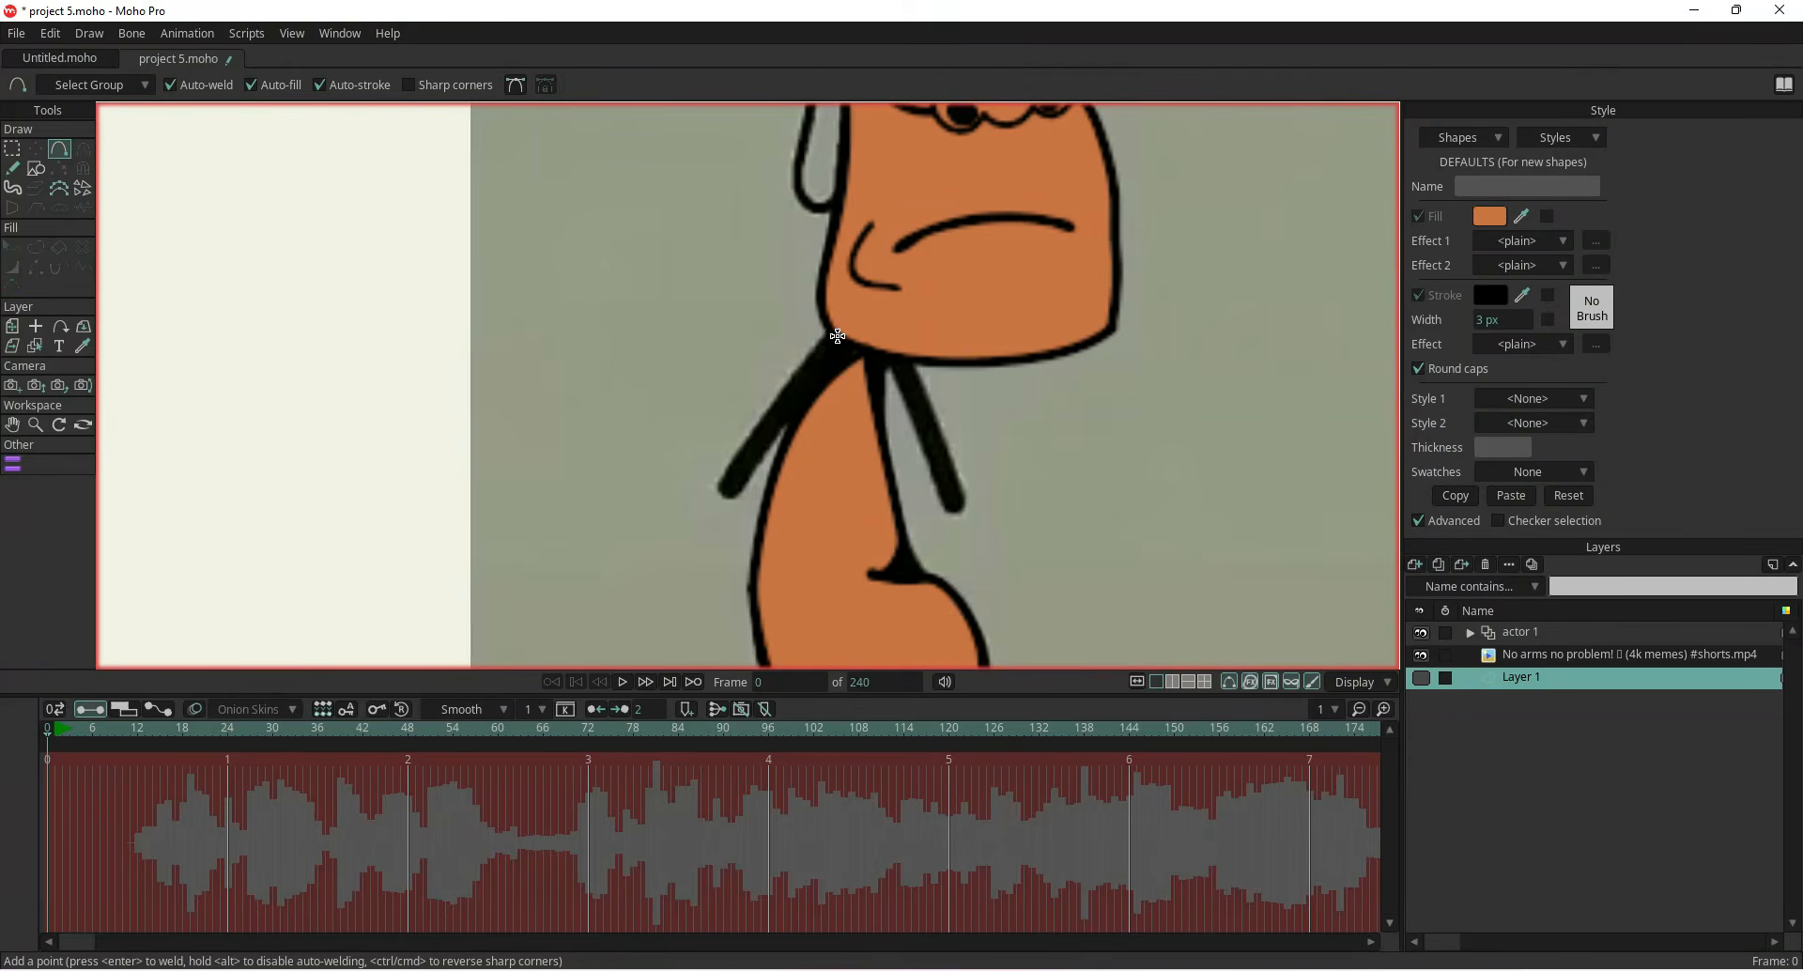
left_click_drag(839, 335, 724, 493)
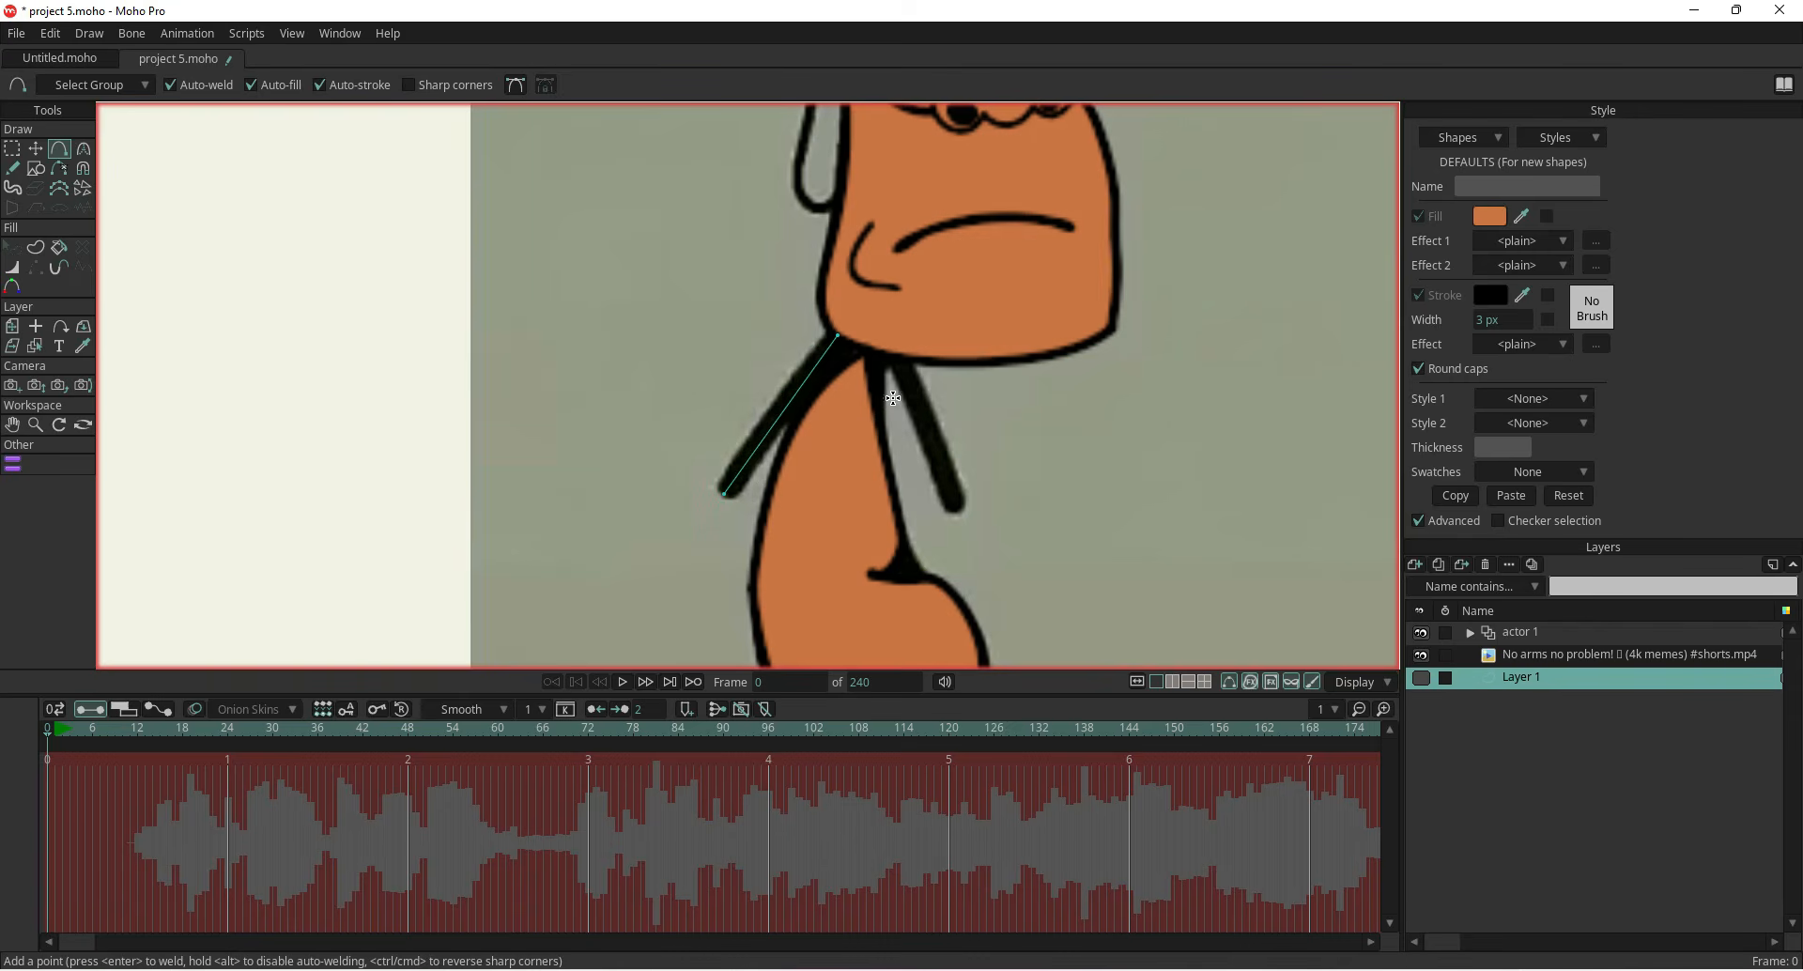
left_click_drag(893, 354, 956, 500)
Draw a rectangle about 70 px wide and 120 px tall beside the body on the actor layer
left_click(1421, 654)
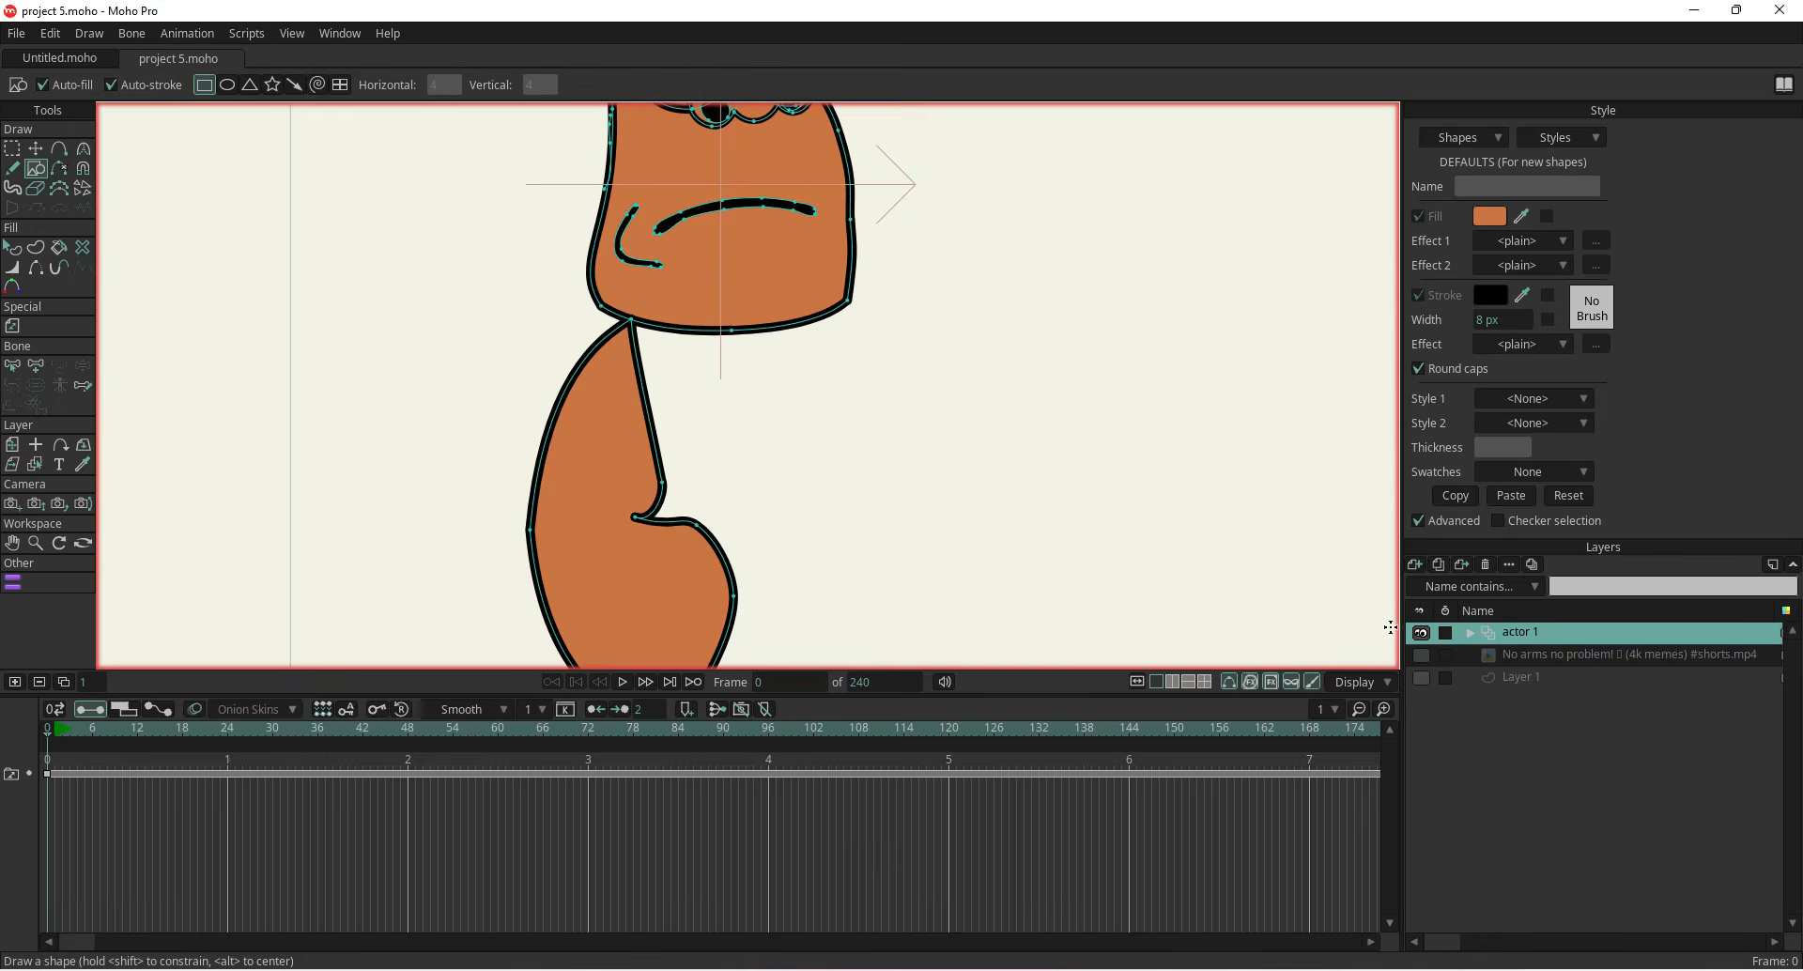
left_click(1421, 655)
left_click_drag(478, 309, 368, 500)
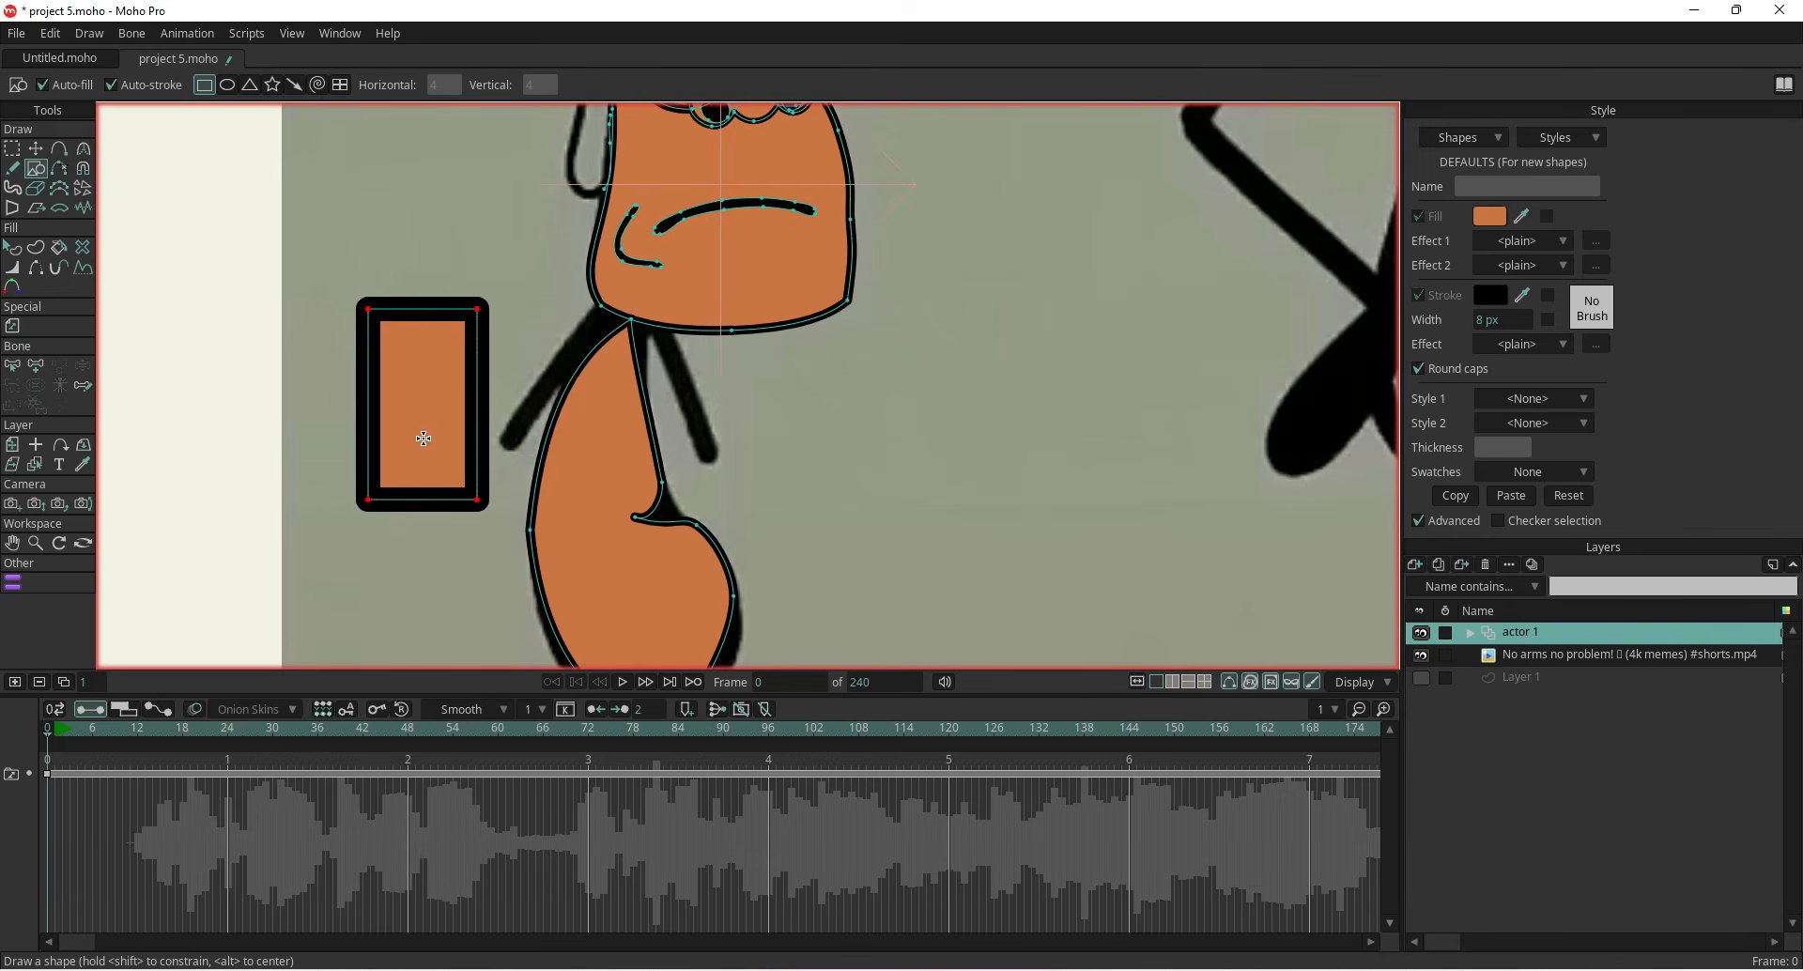
Reshape the rectangle into a thin diagonal bar along the left arm by moving its points, undoing the last move
left_click(60, 147)
left_click_drag(453, 192, 367, 243)
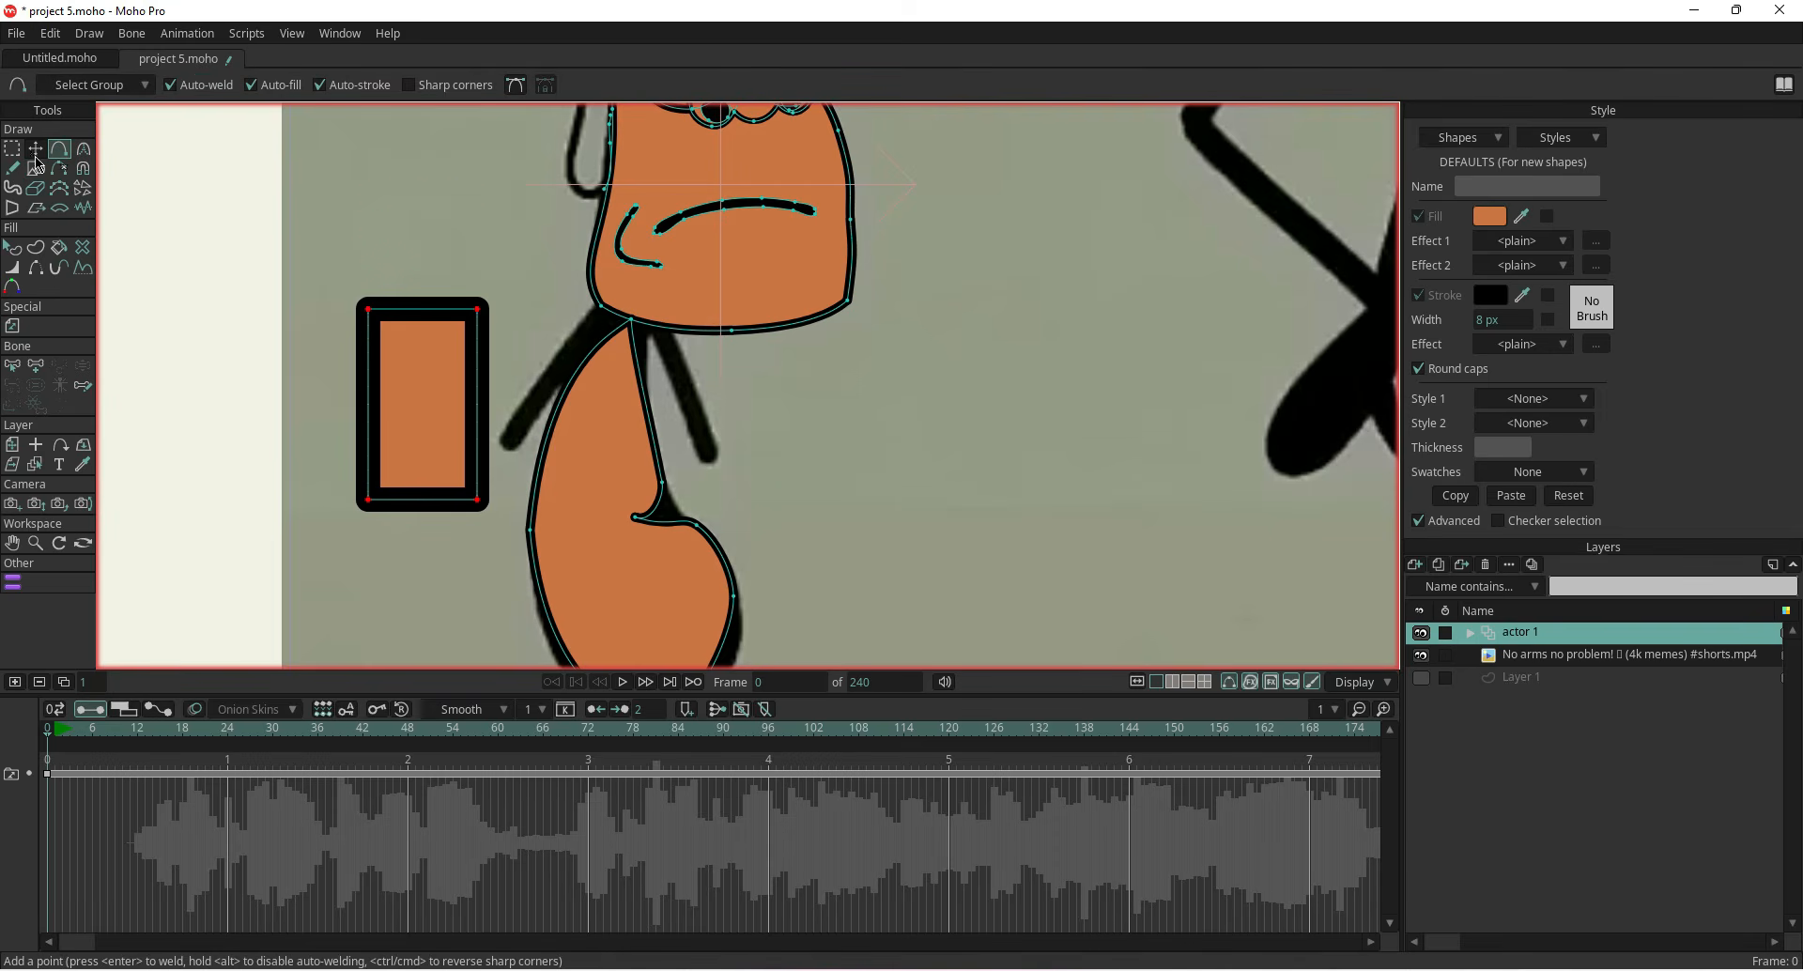
key("t")
left_click_drag(368, 410, 448, 410)
scroll(428, 351, "up", 3)
left_click_drag(528, 273, 579, 311)
left_click(295, 335)
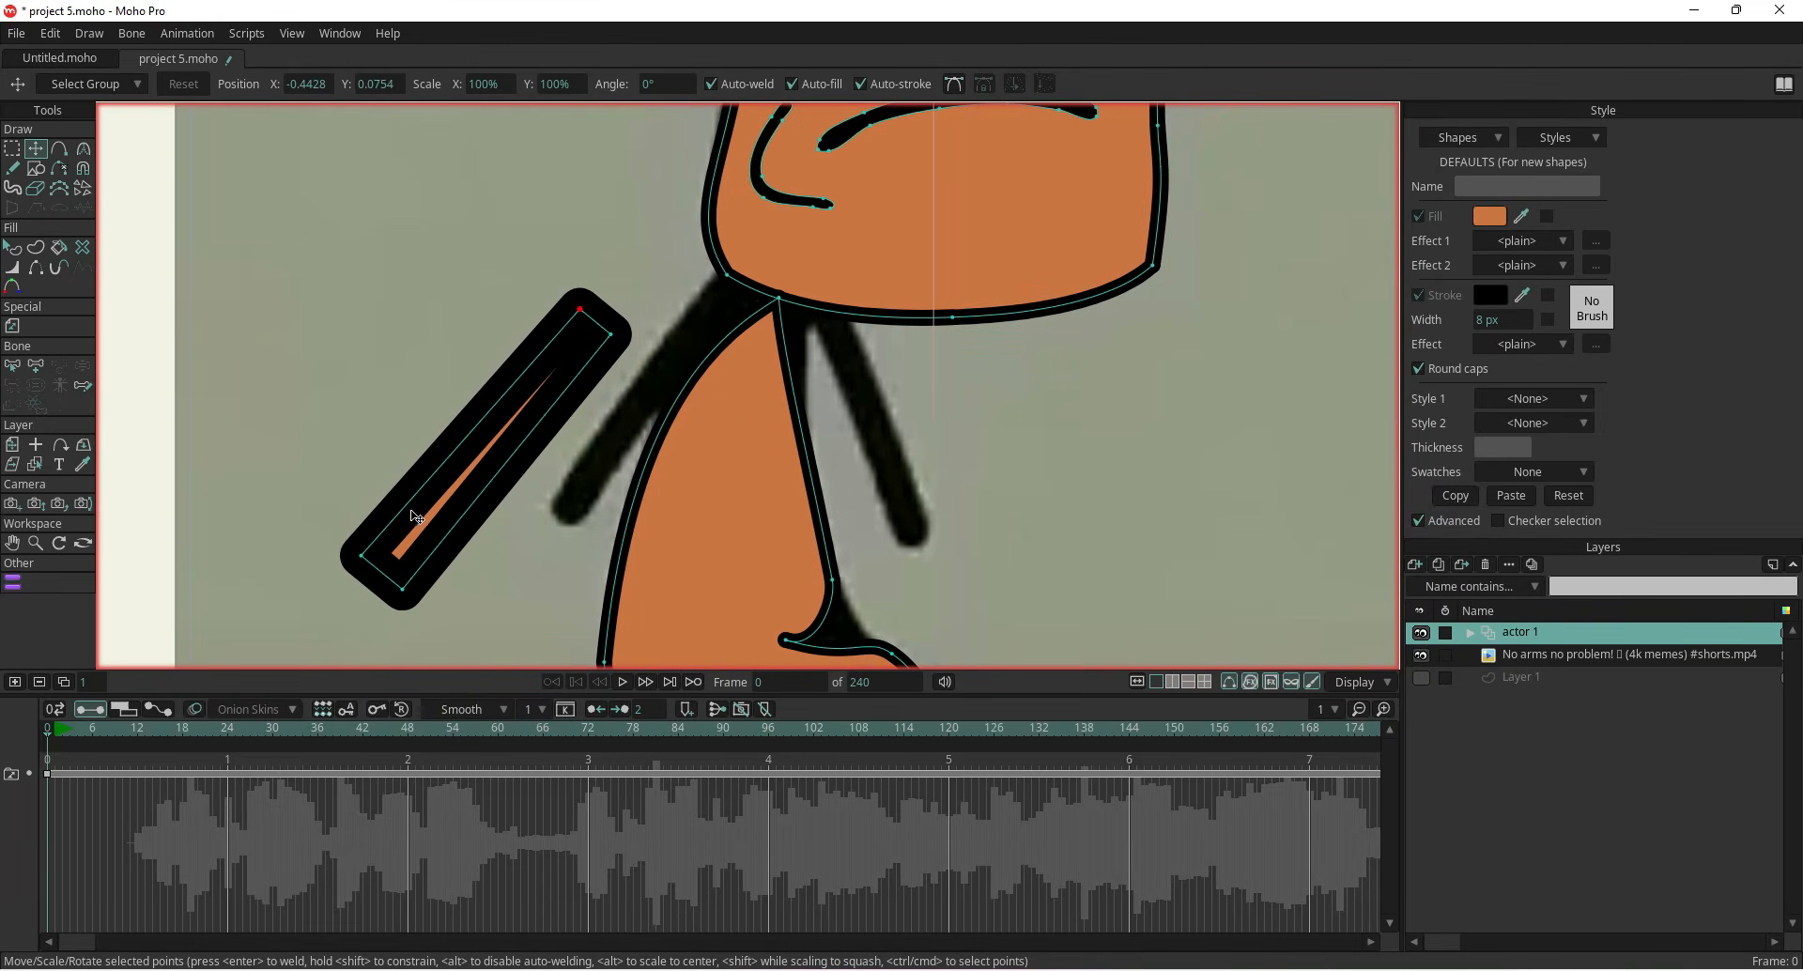
key("ctrl+z")
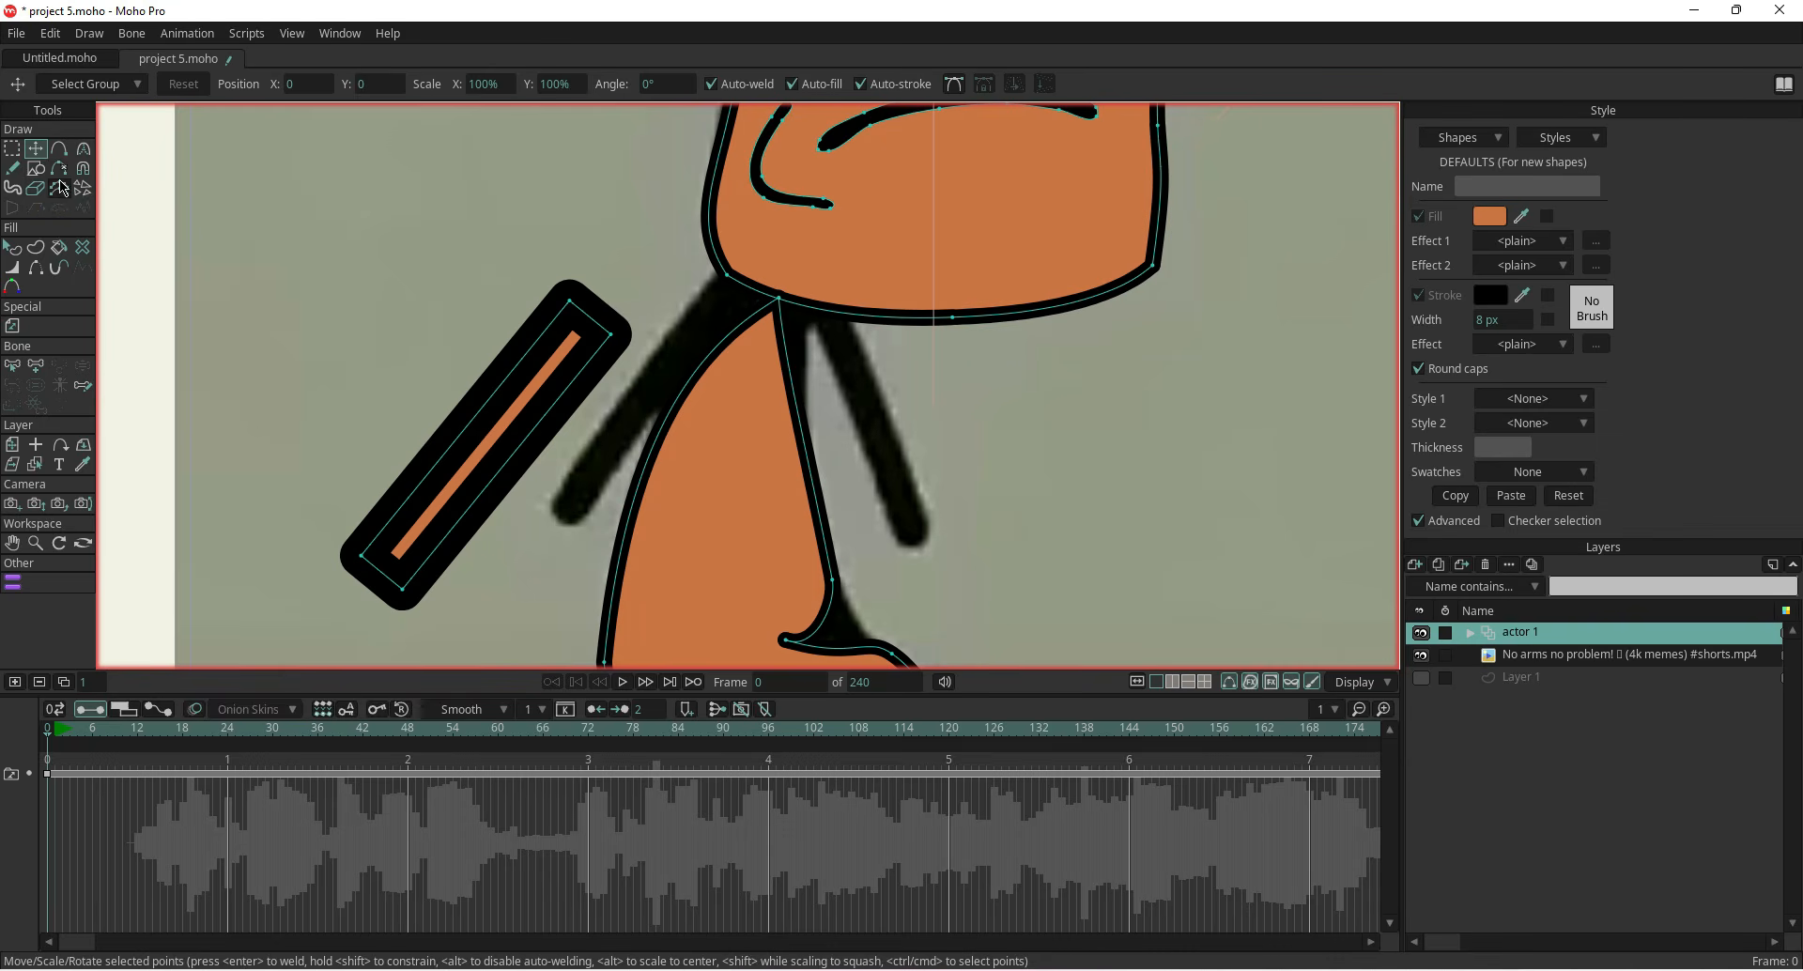
Select the arm bar, remove its stroke and set its fill colour to black 000000
left_click(12, 247)
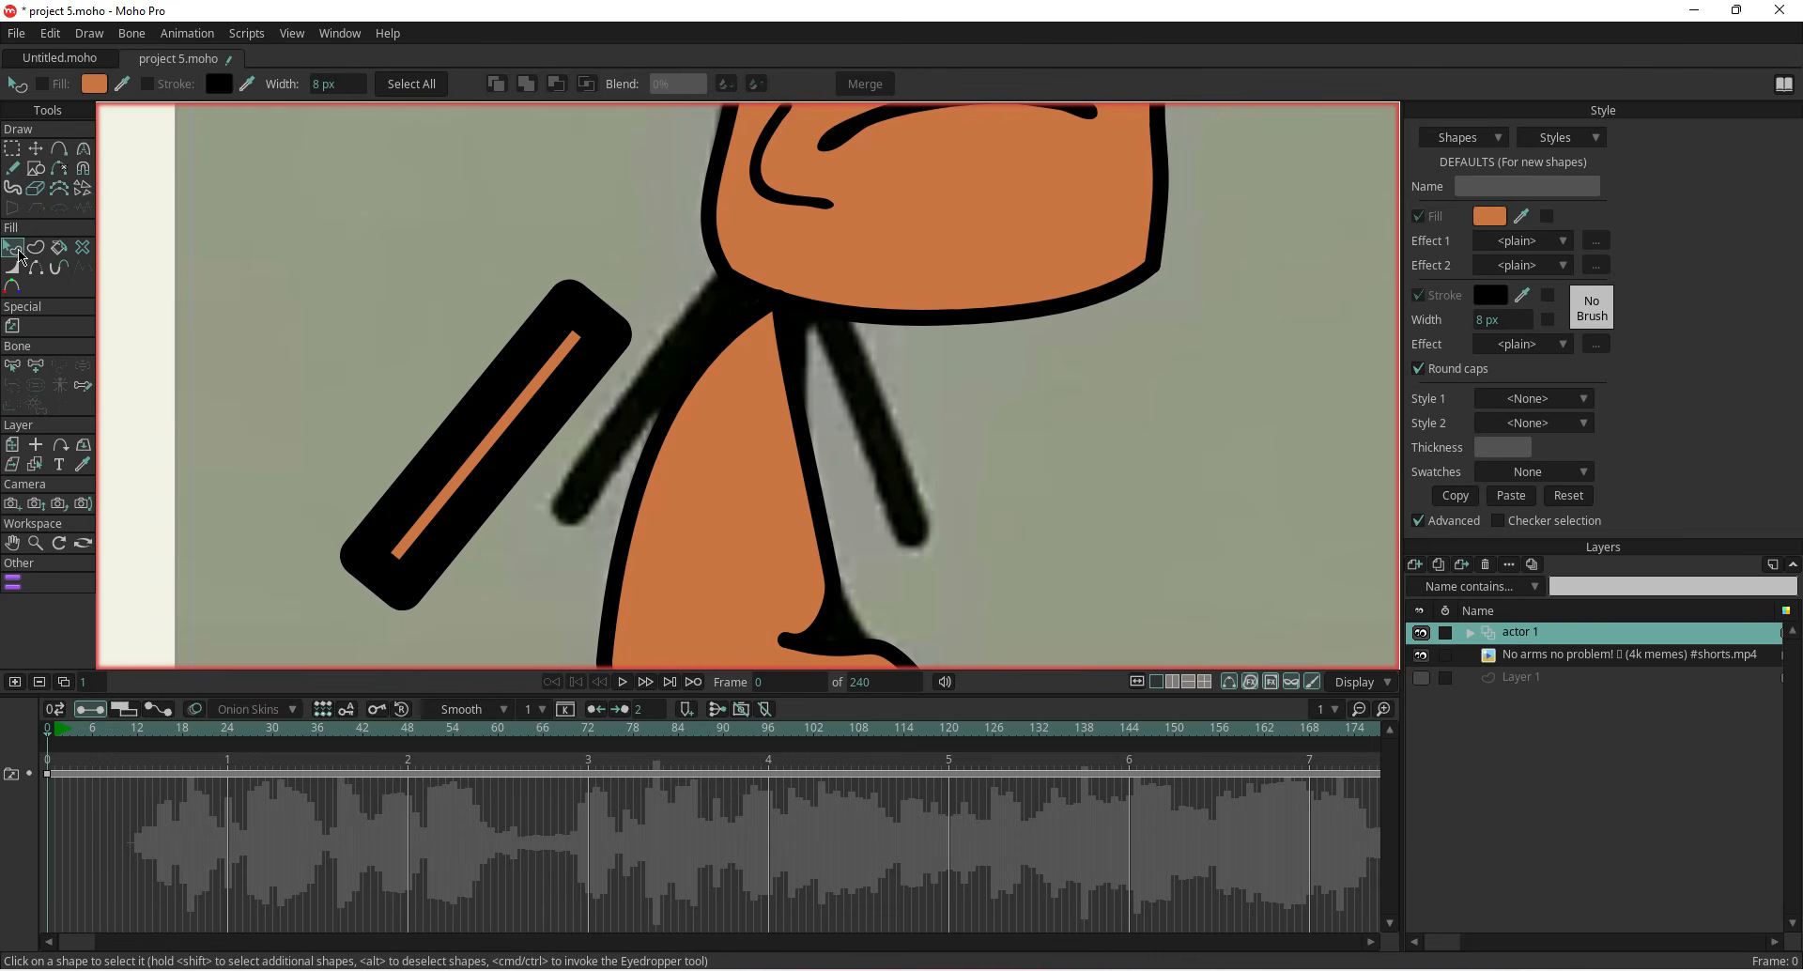
left_click(498, 409)
left_click(1419, 217)
left_click(1419, 216)
left_click(1419, 295)
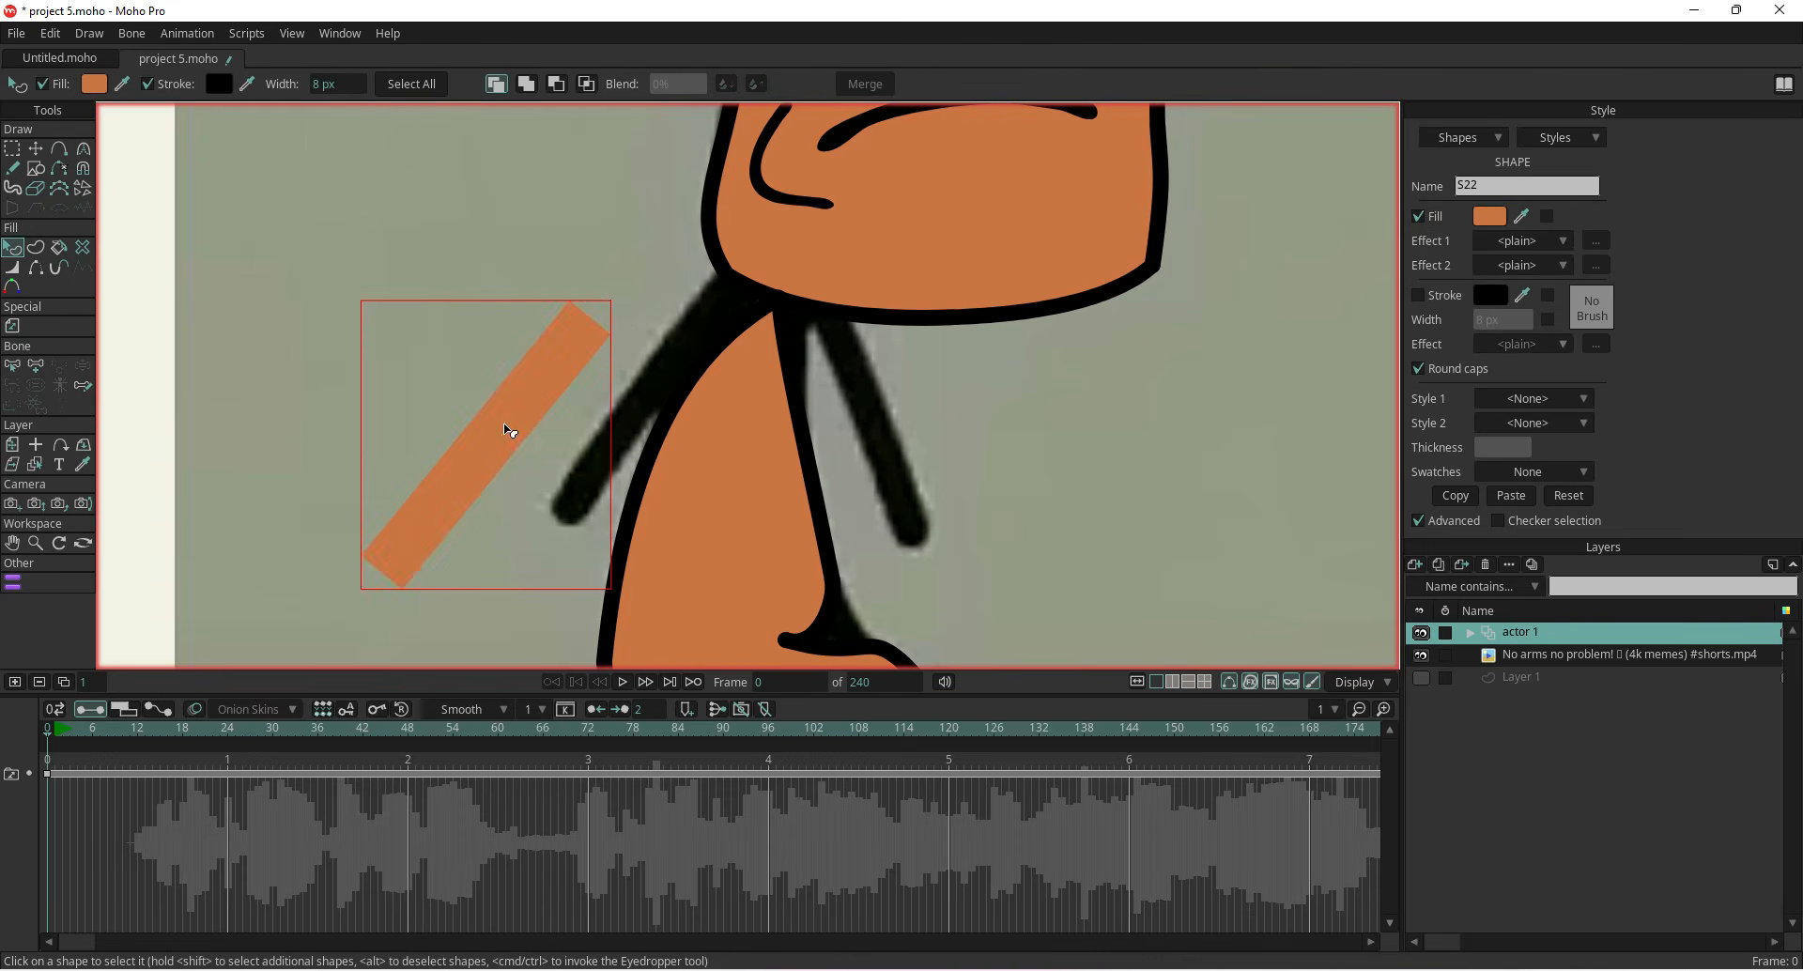
left_click(93, 83)
left_click(50, 522)
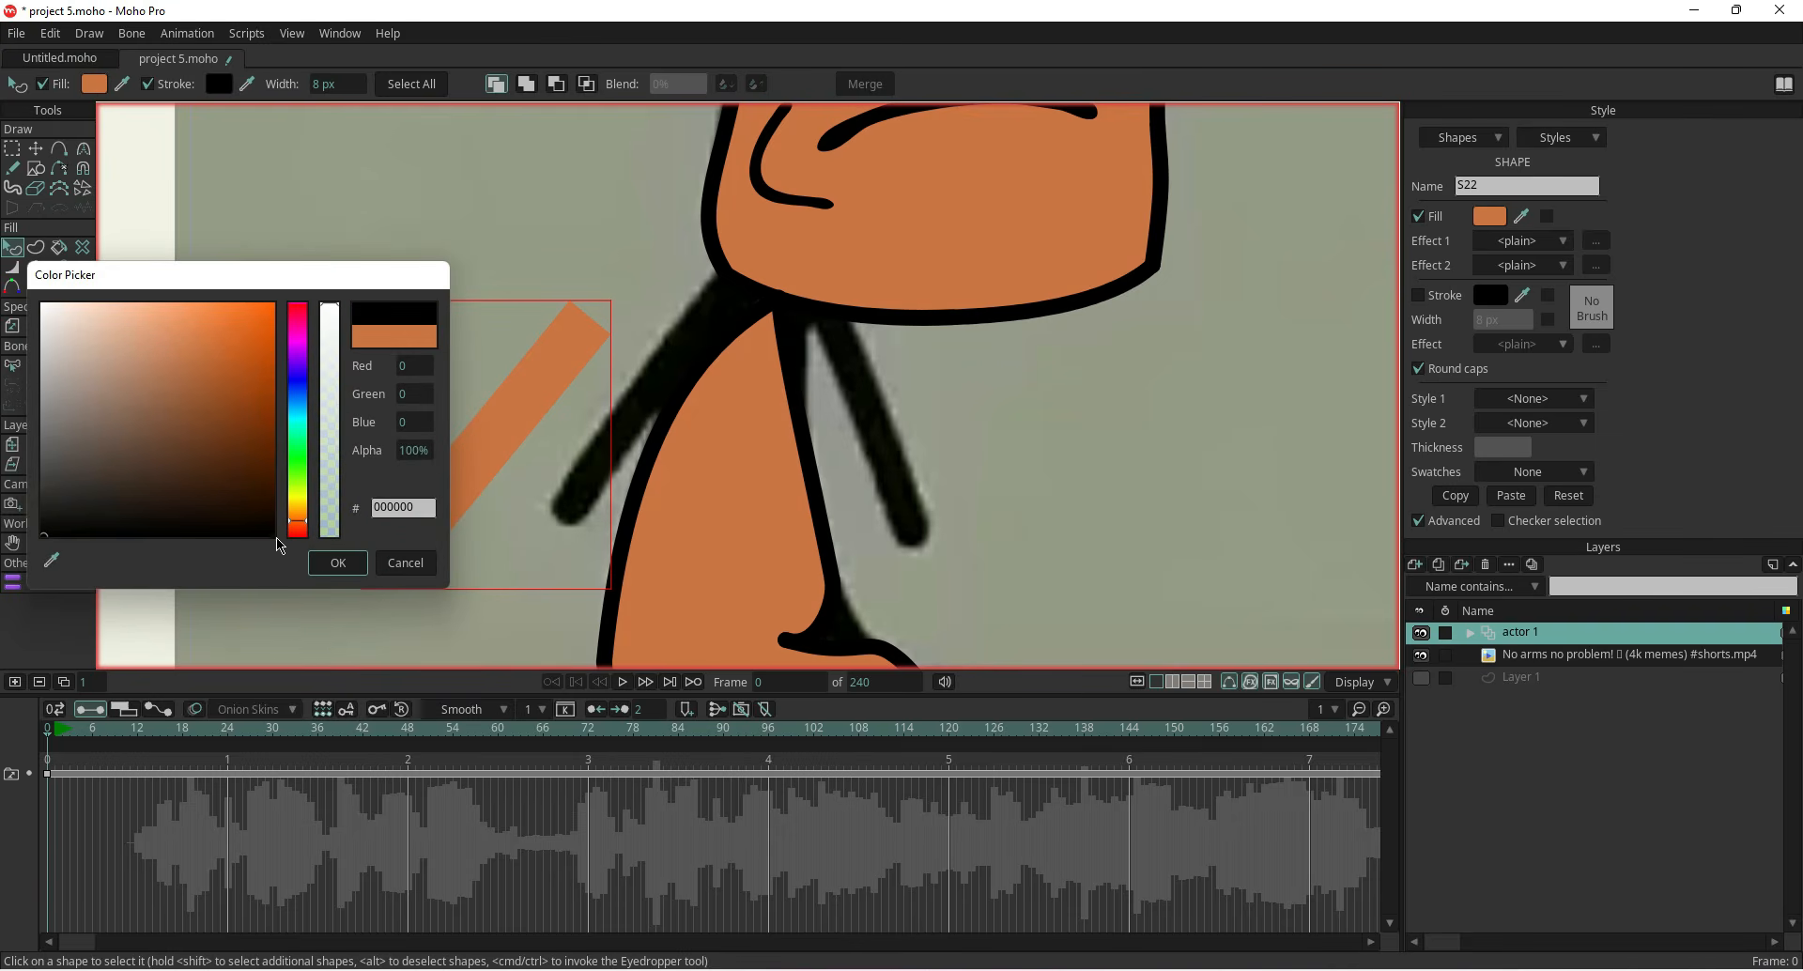
left_click(344, 575)
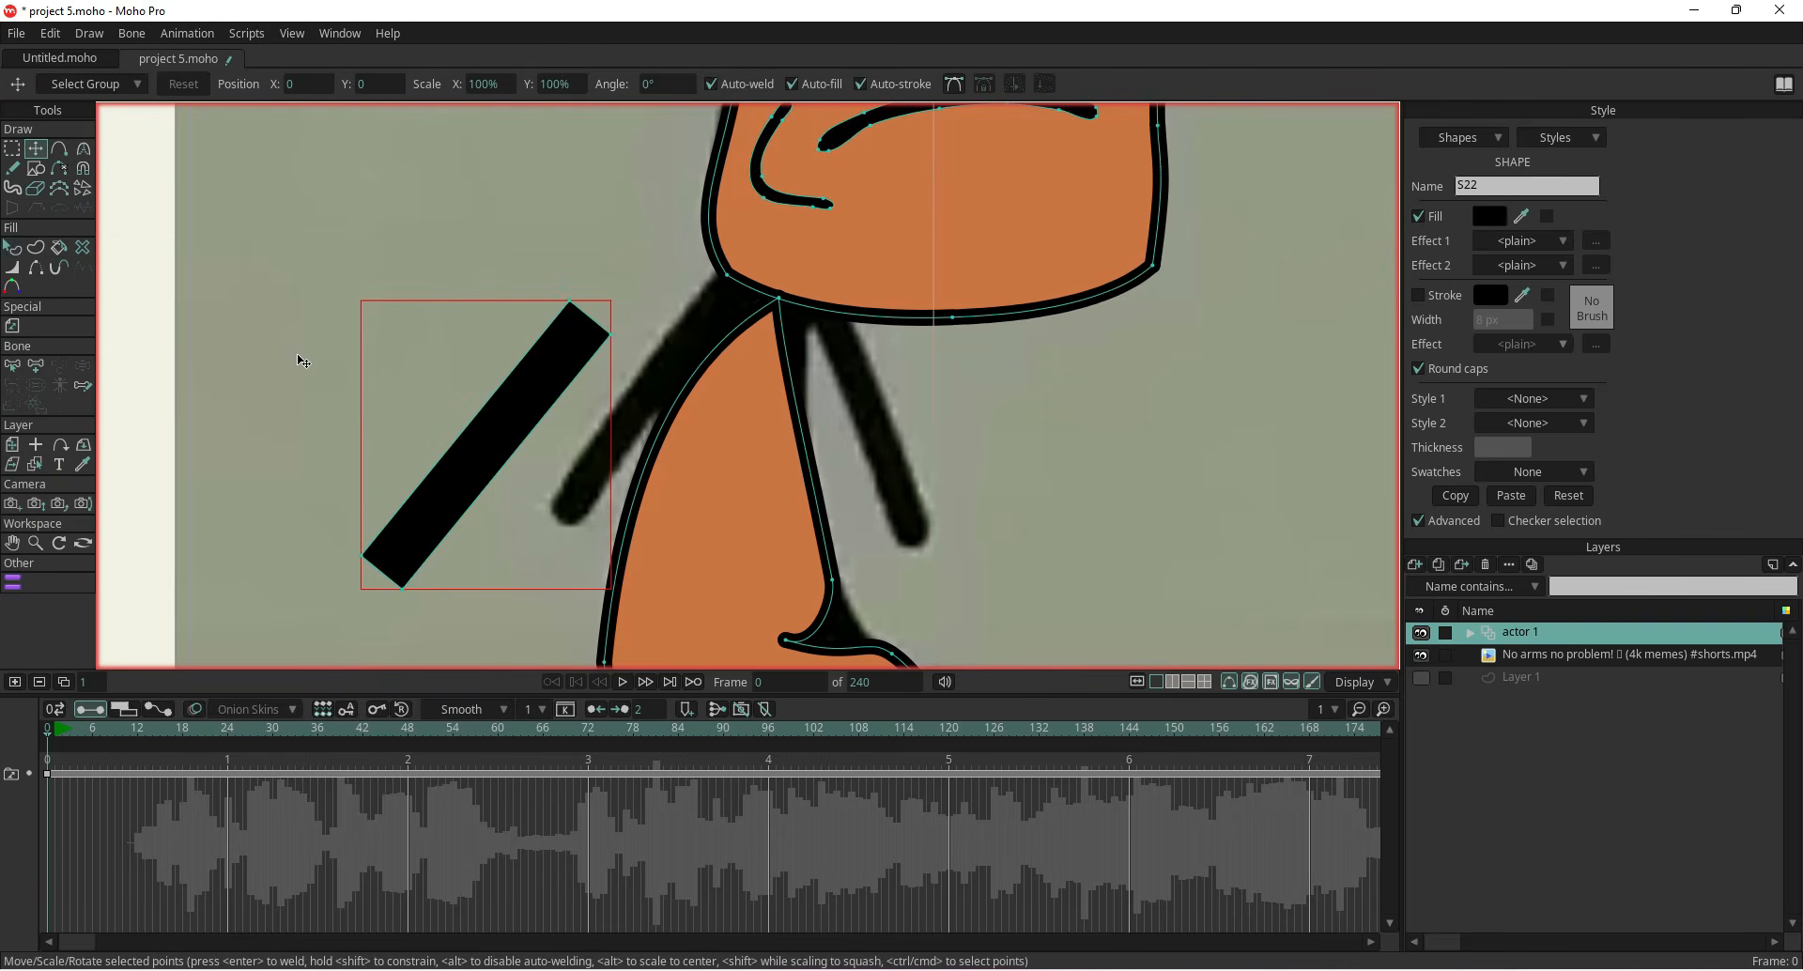
Try to move the arm bar
left_click_drag(472, 475, 523, 446)
key("ctrl+z")
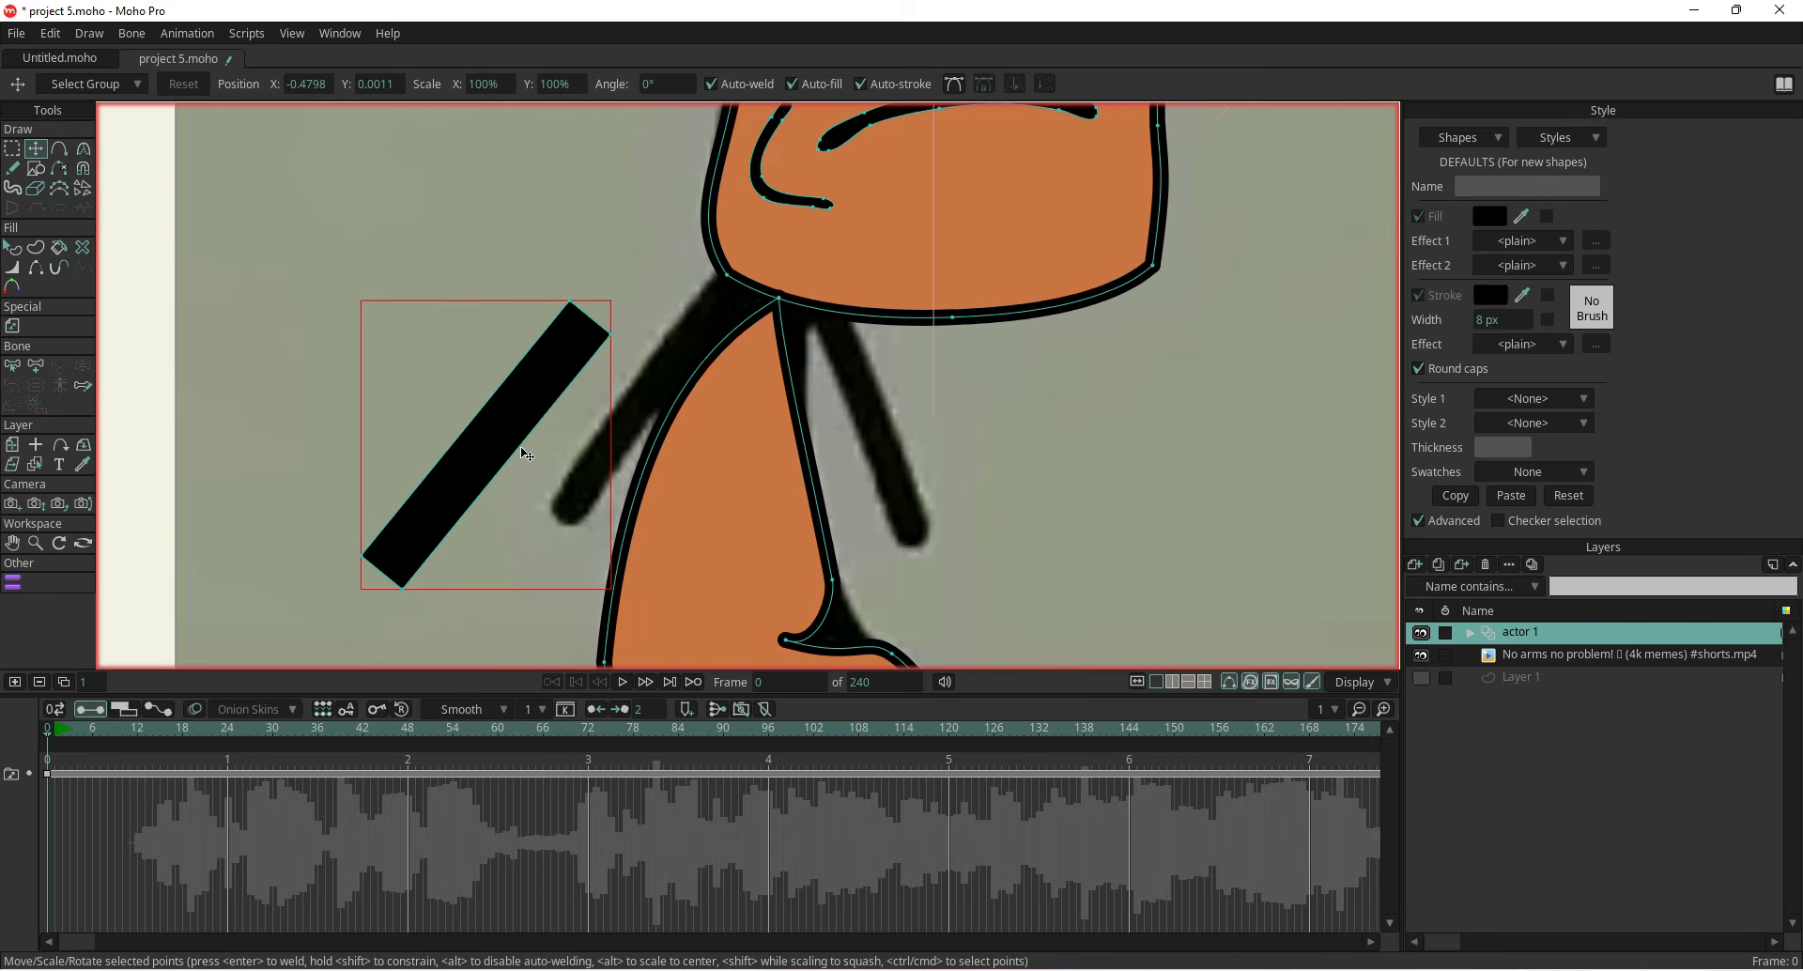
left_click(13, 444)
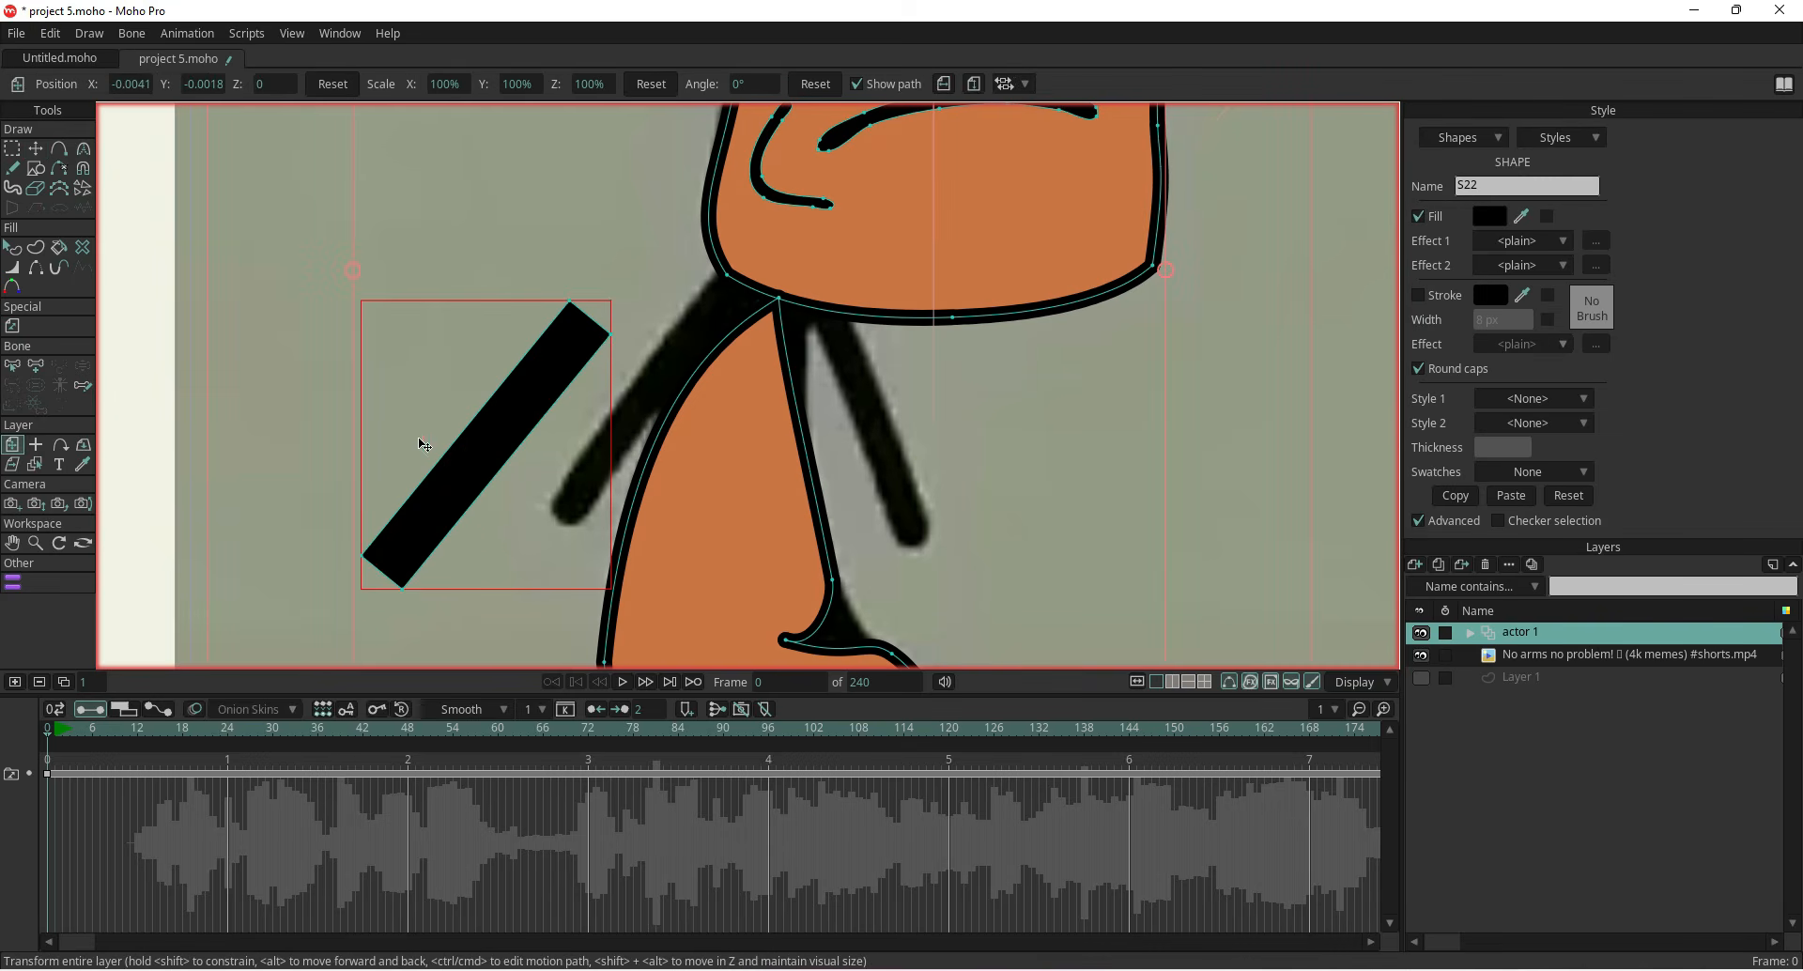
Reposition the arm bar's points so it runs from the shoulder down along the character's left arm
left_click(36, 149)
left_click(464, 456)
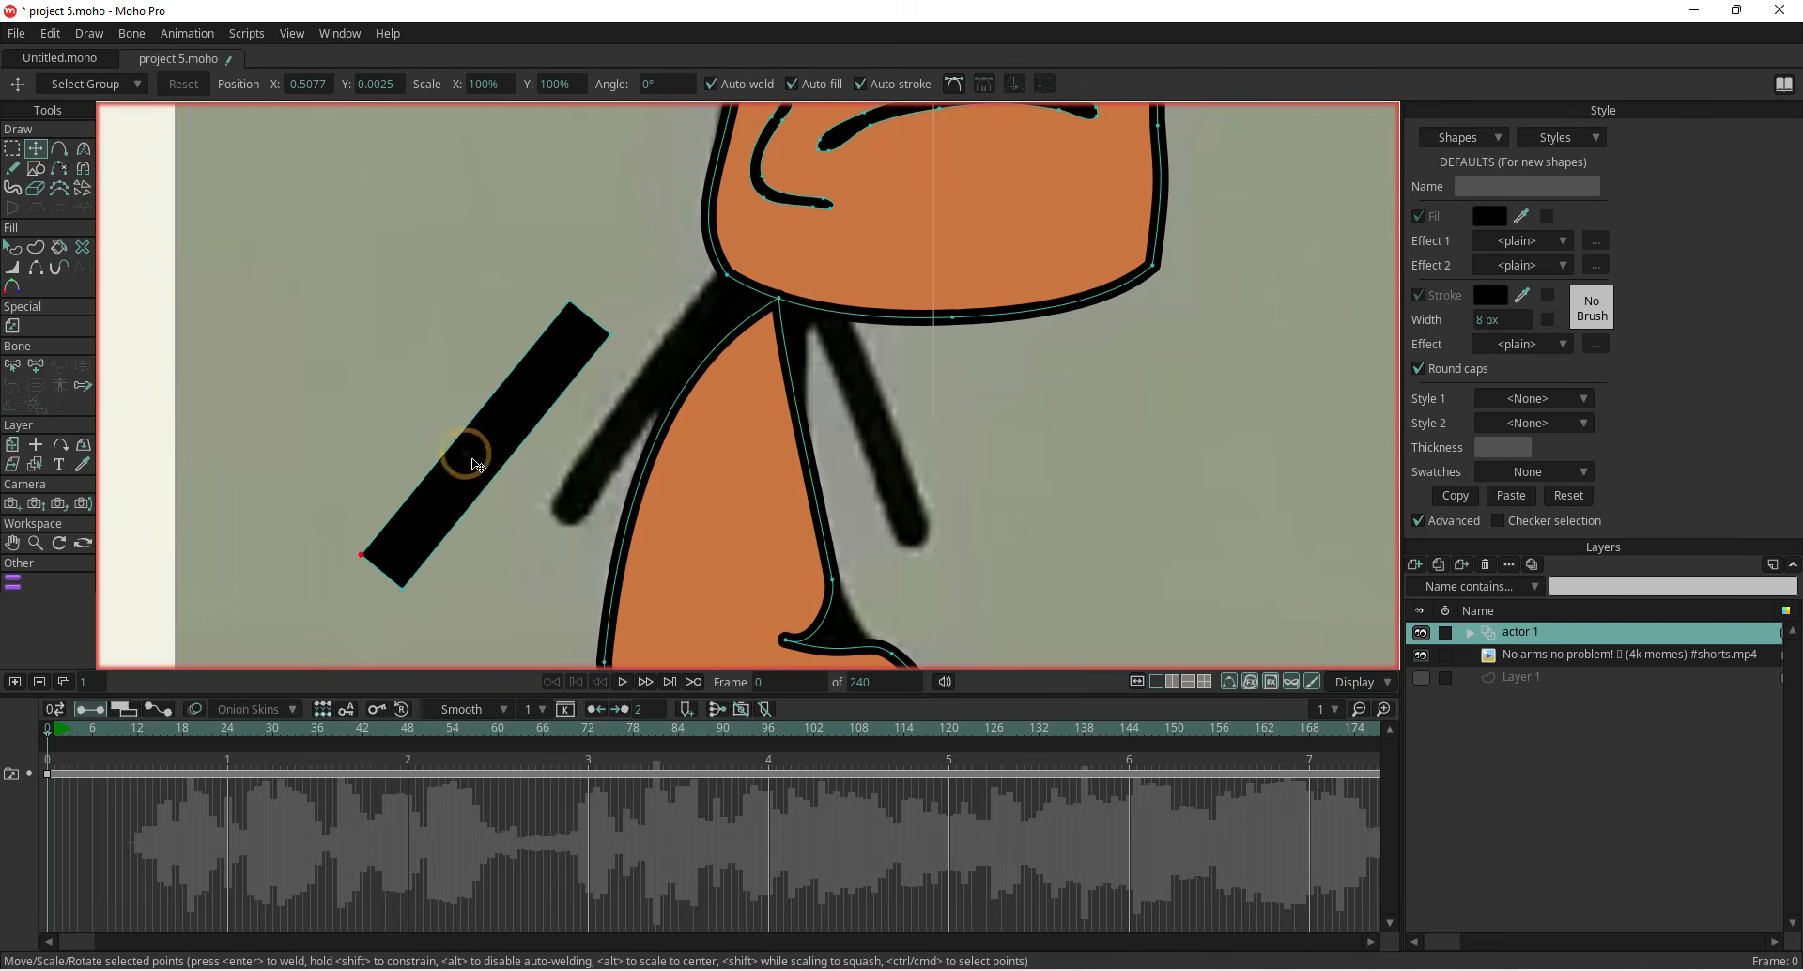
left_click_drag(464, 479, 593, 434)
left_click_drag(515, 508, 580, 529)
left_click(460, 496)
left_click_drag(520, 507, 546, 505)
left_click_drag(729, 254, 757, 283)
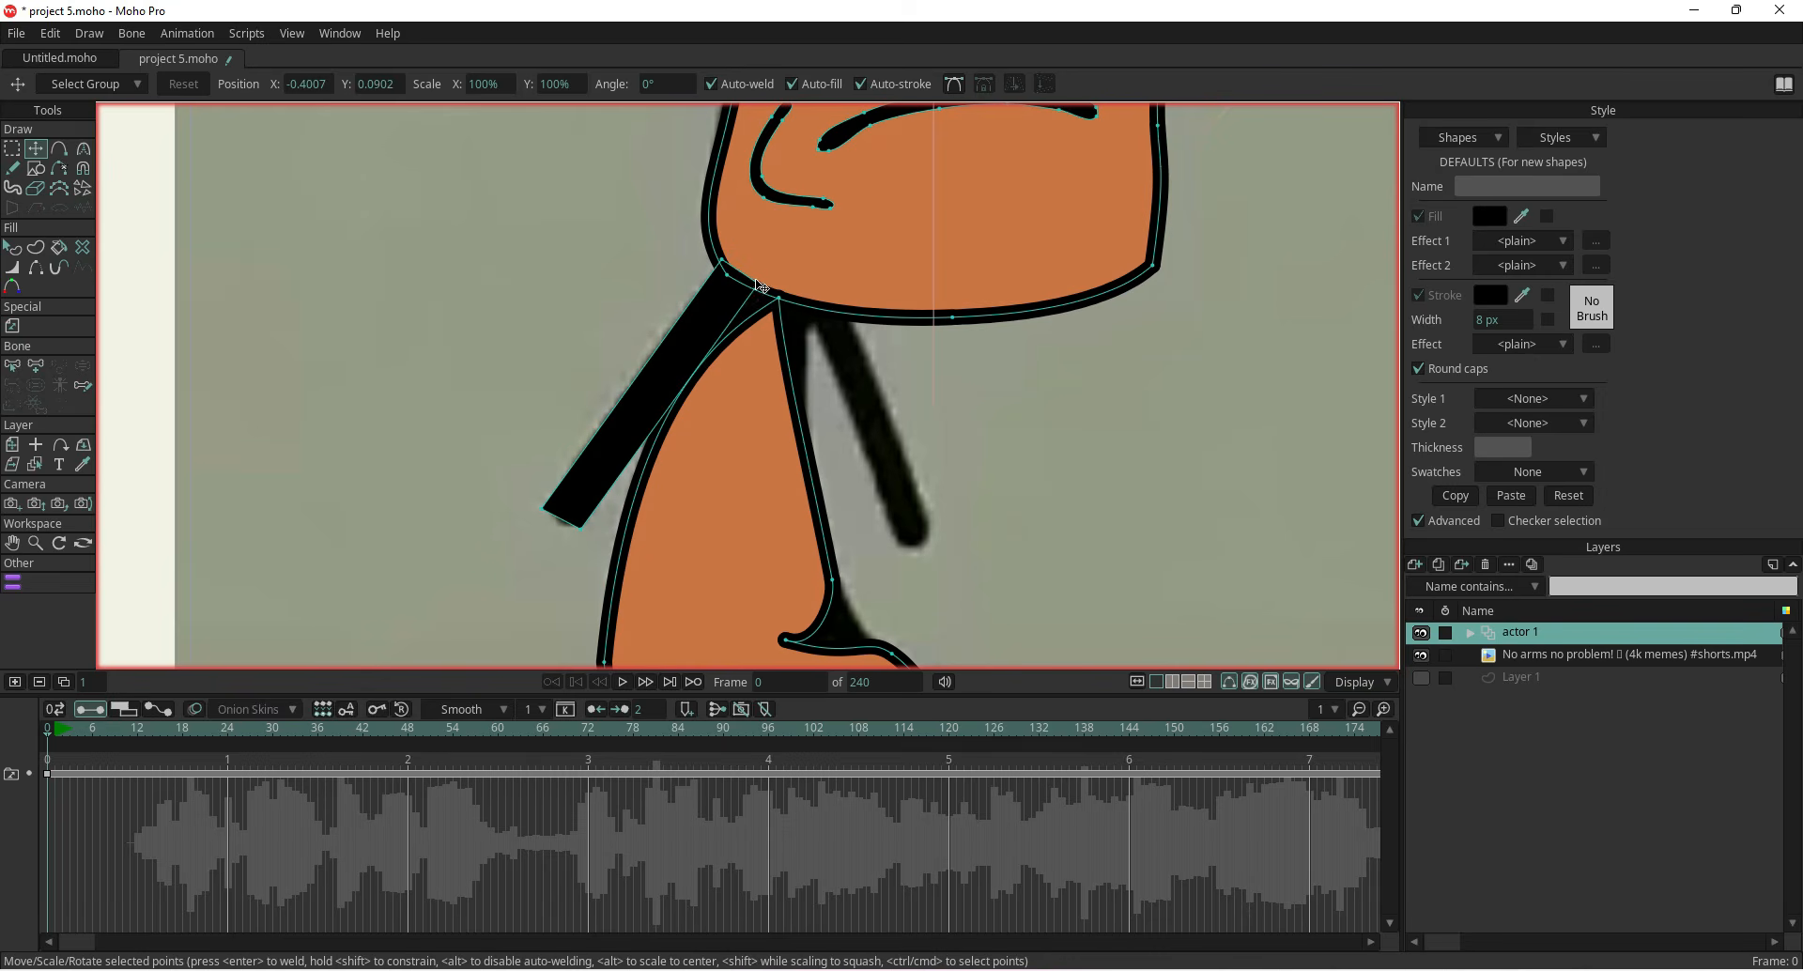
Select the arm bar's points and split its edges to add midpoints
double_click(683, 364)
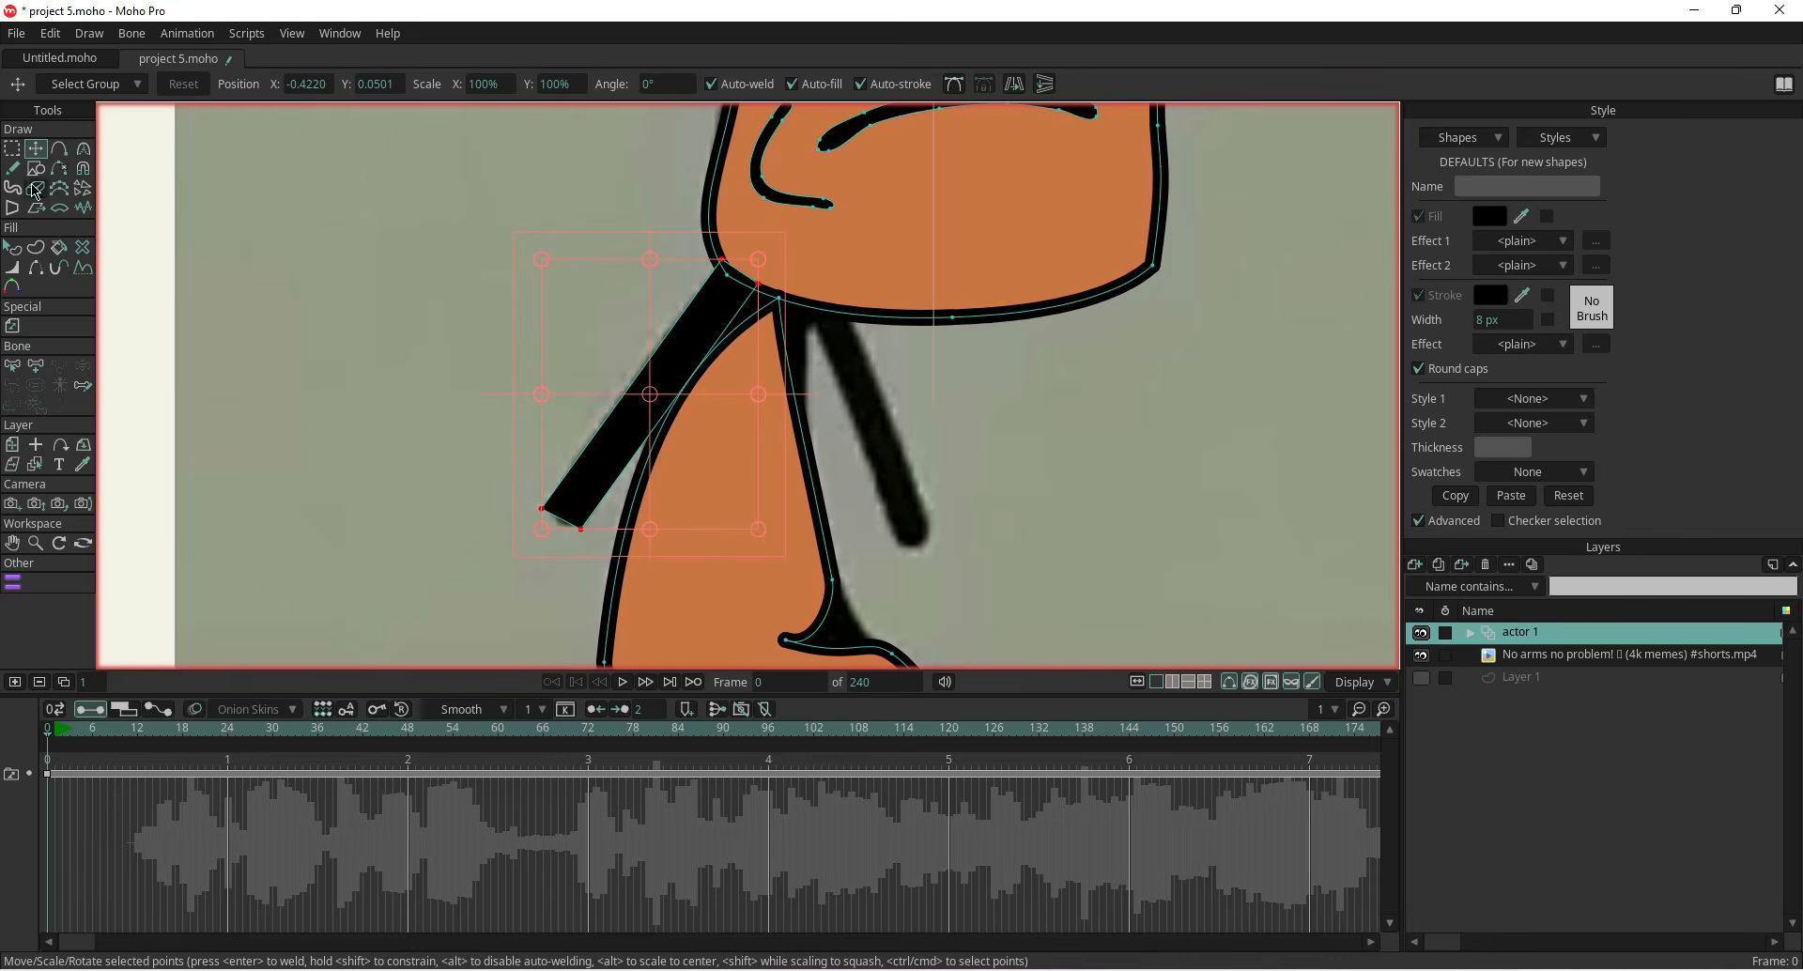
left_click(12, 149)
left_click(728, 86)
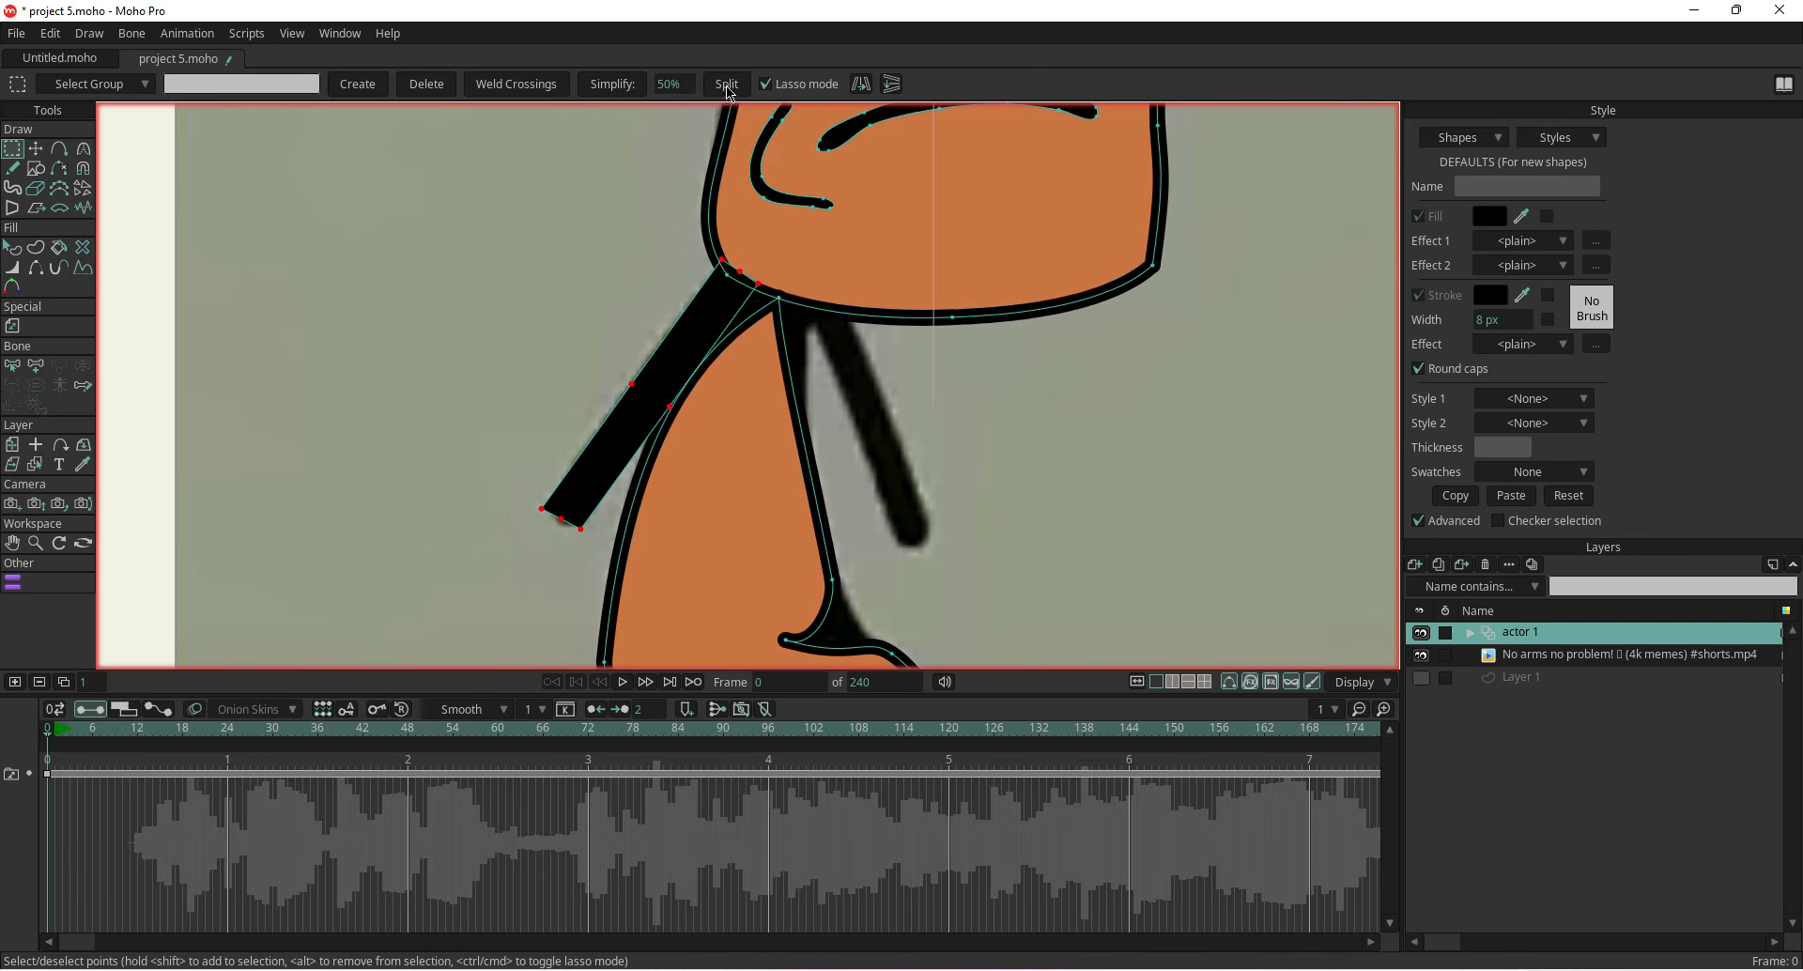
Round off the lower end of the arm bar by moving its corner points, and nudge a side point
scroll(548, 510, "up", 3)
left_click(533, 512)
key("t")
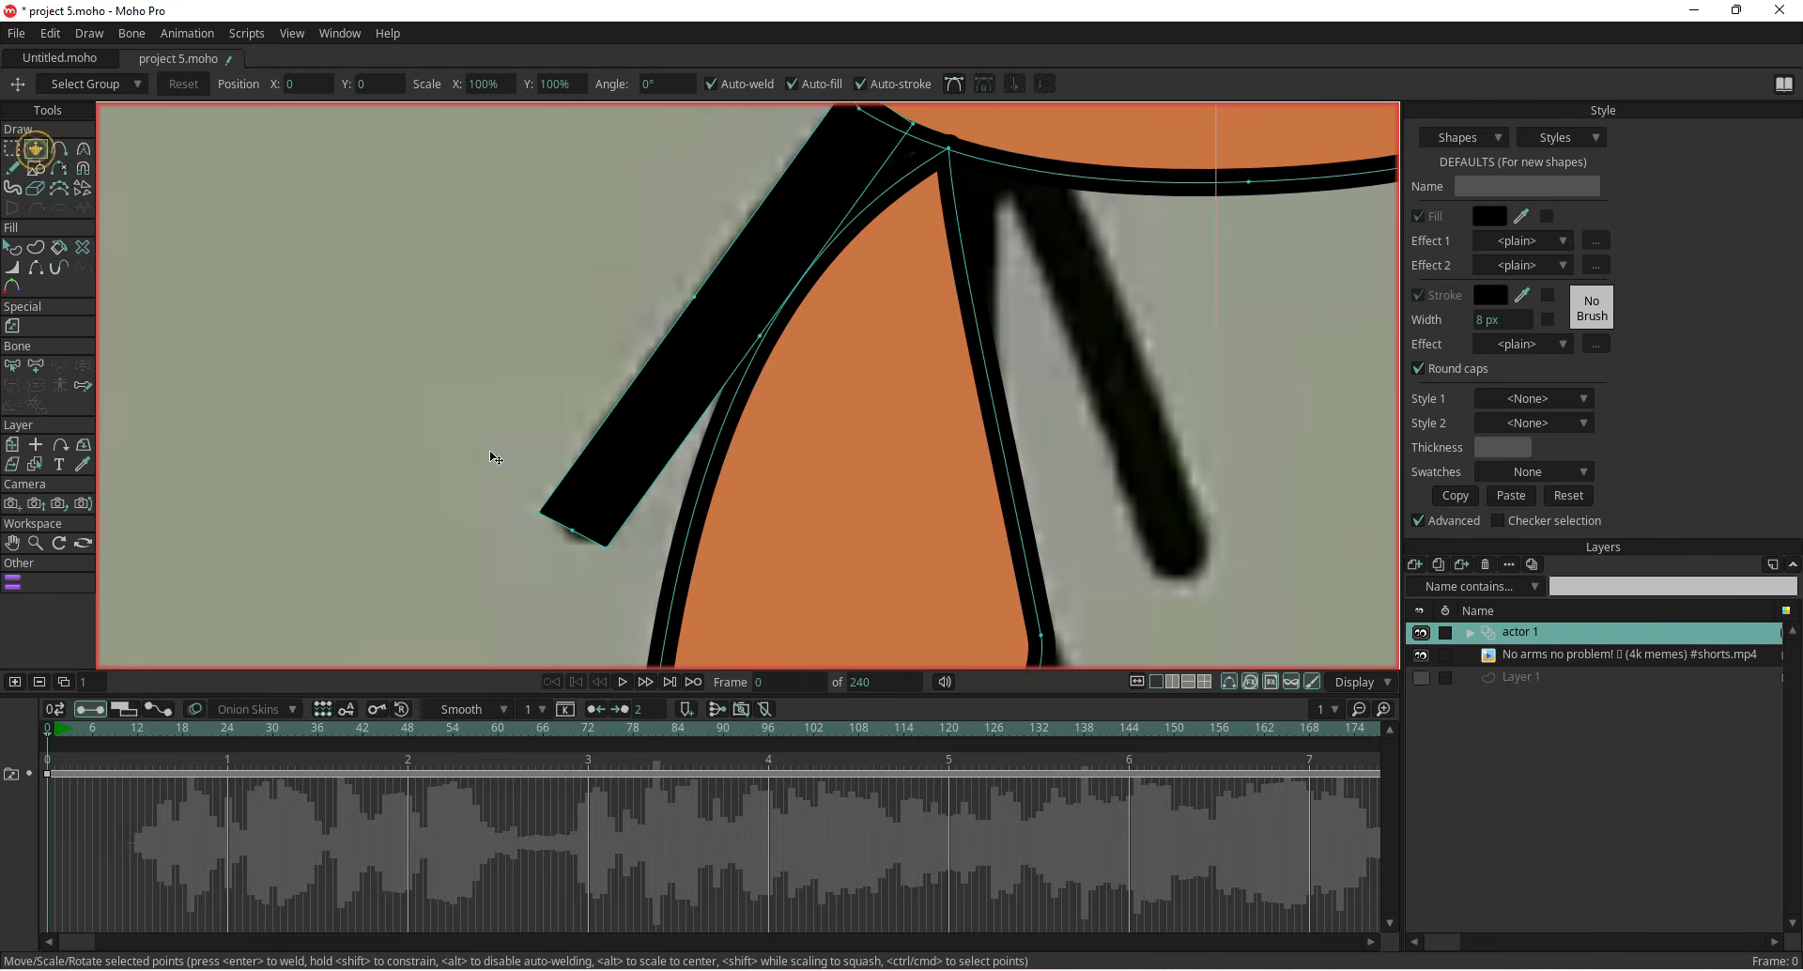
left_click_drag(542, 513, 618, 531)
left_click(610, 542)
left_click(575, 533)
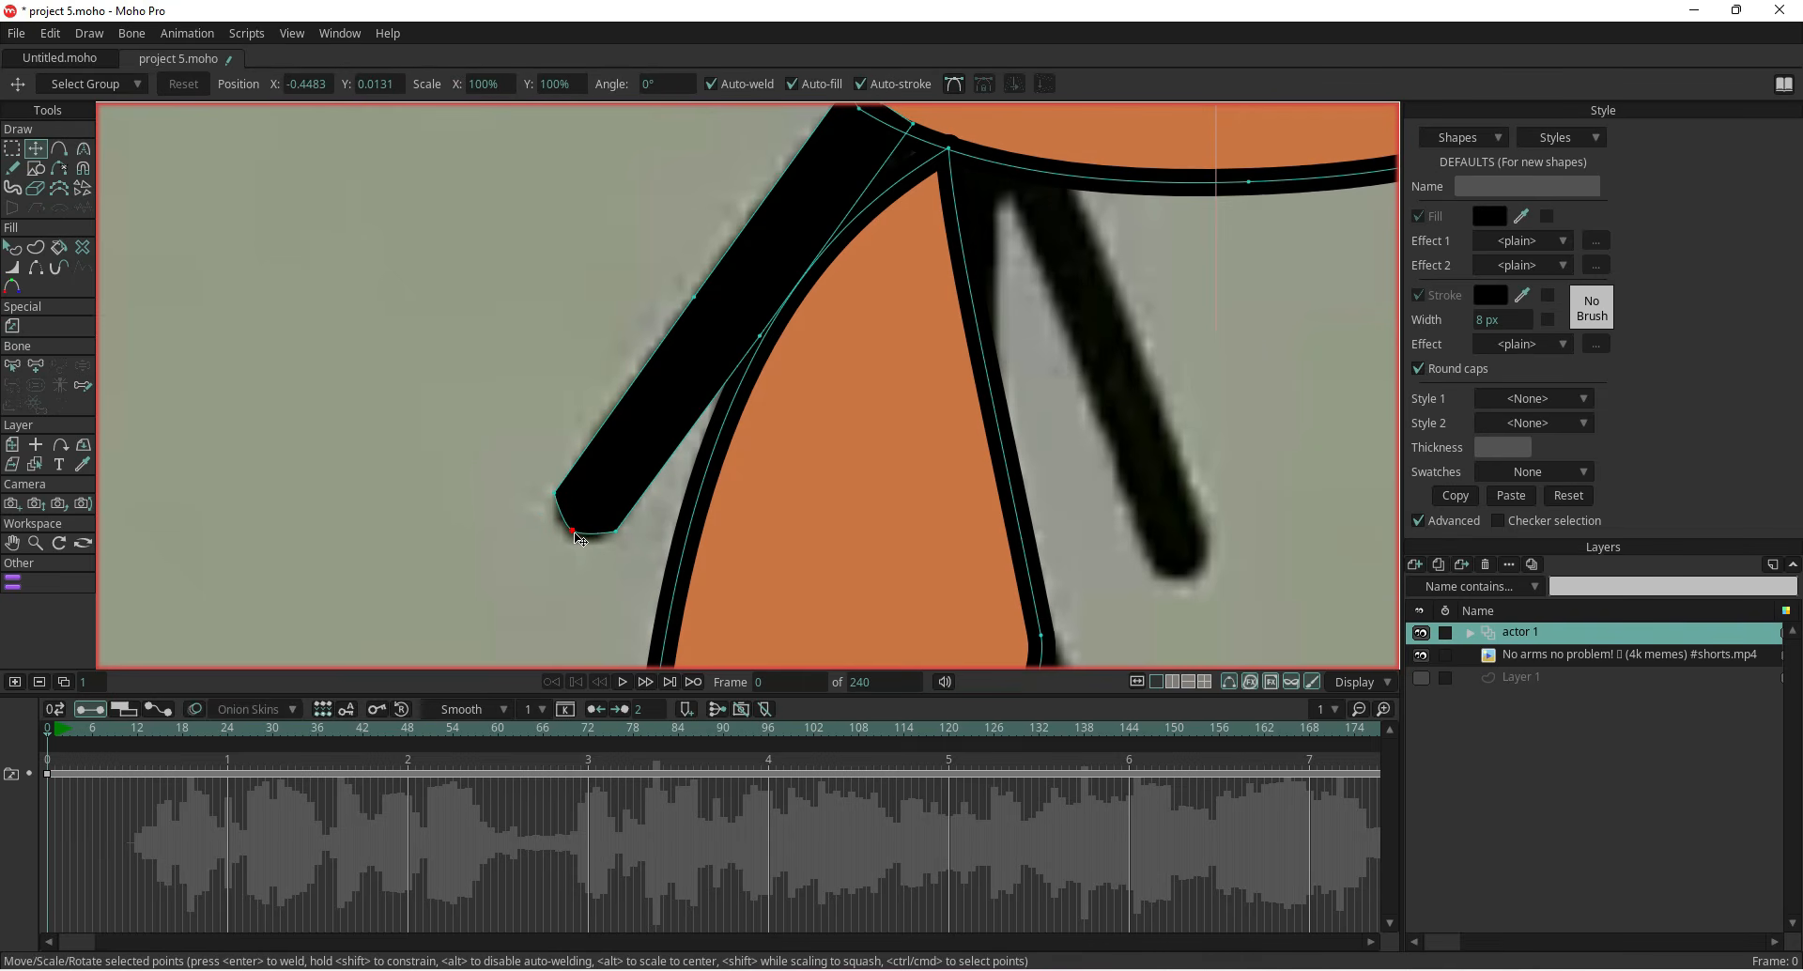
left_click_drag(615, 530, 562, 490)
left_click(617, 522)
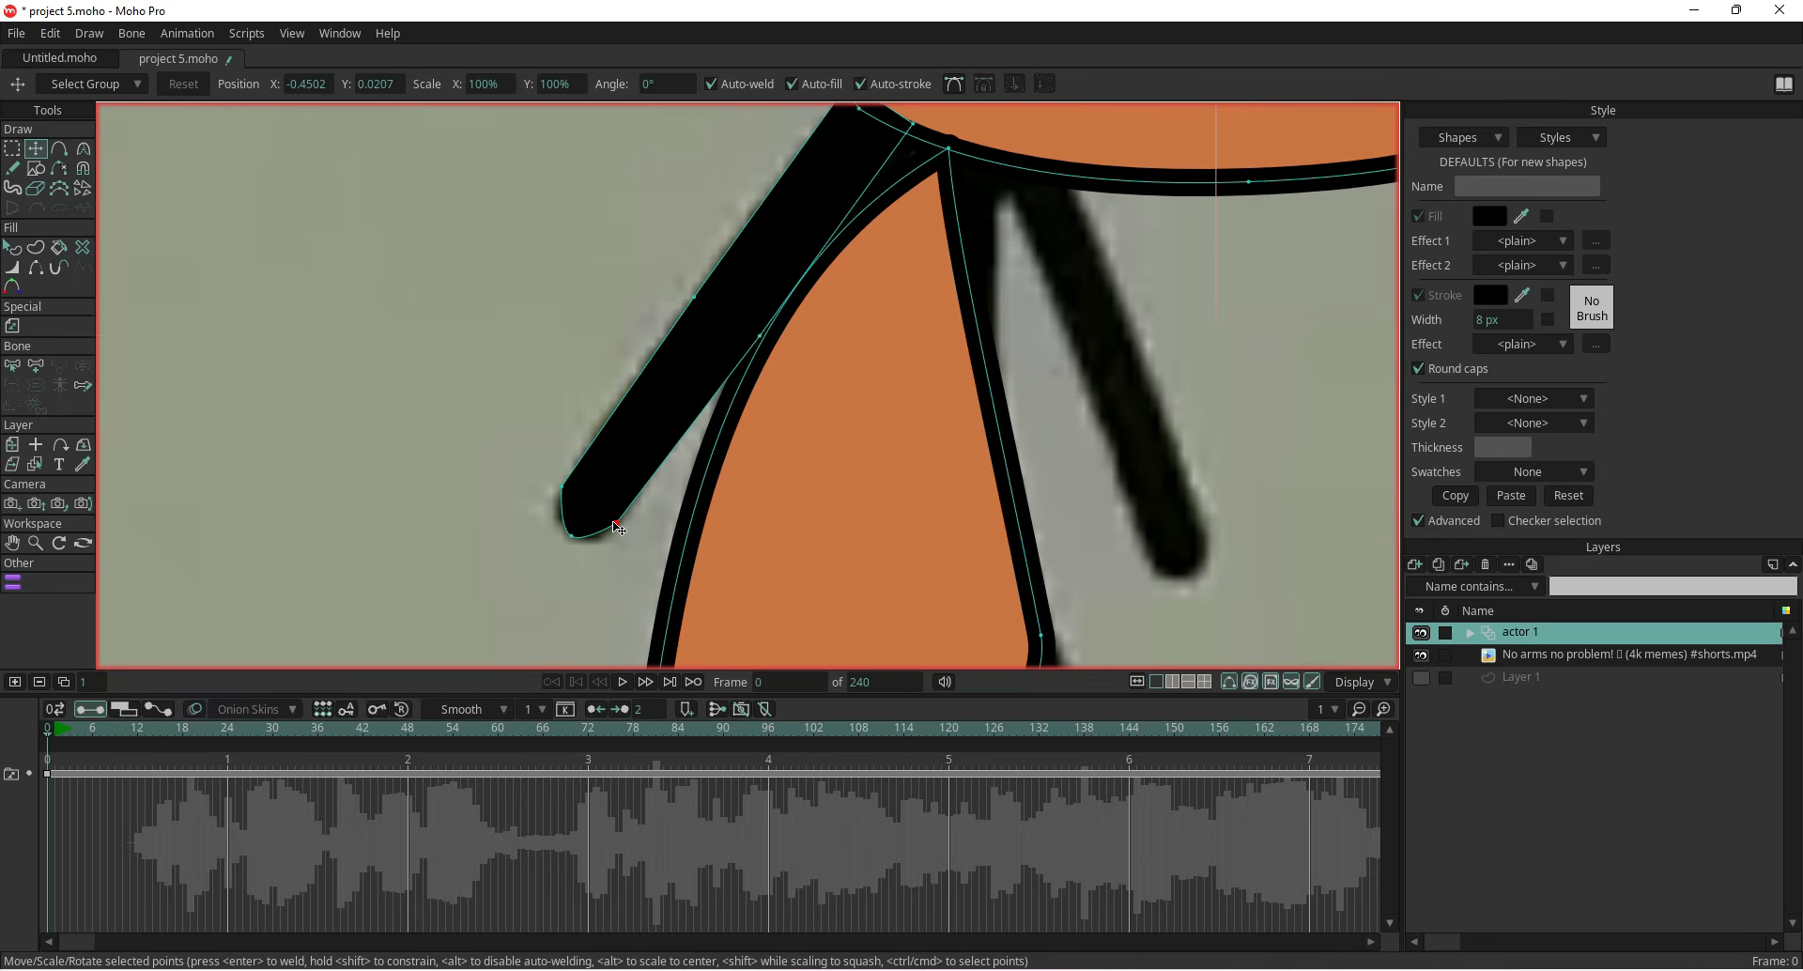
scroll(735, 386, "down", 1)
left_click_drag(732, 381, 729, 368)
scroll(521, 413, "down", 2)
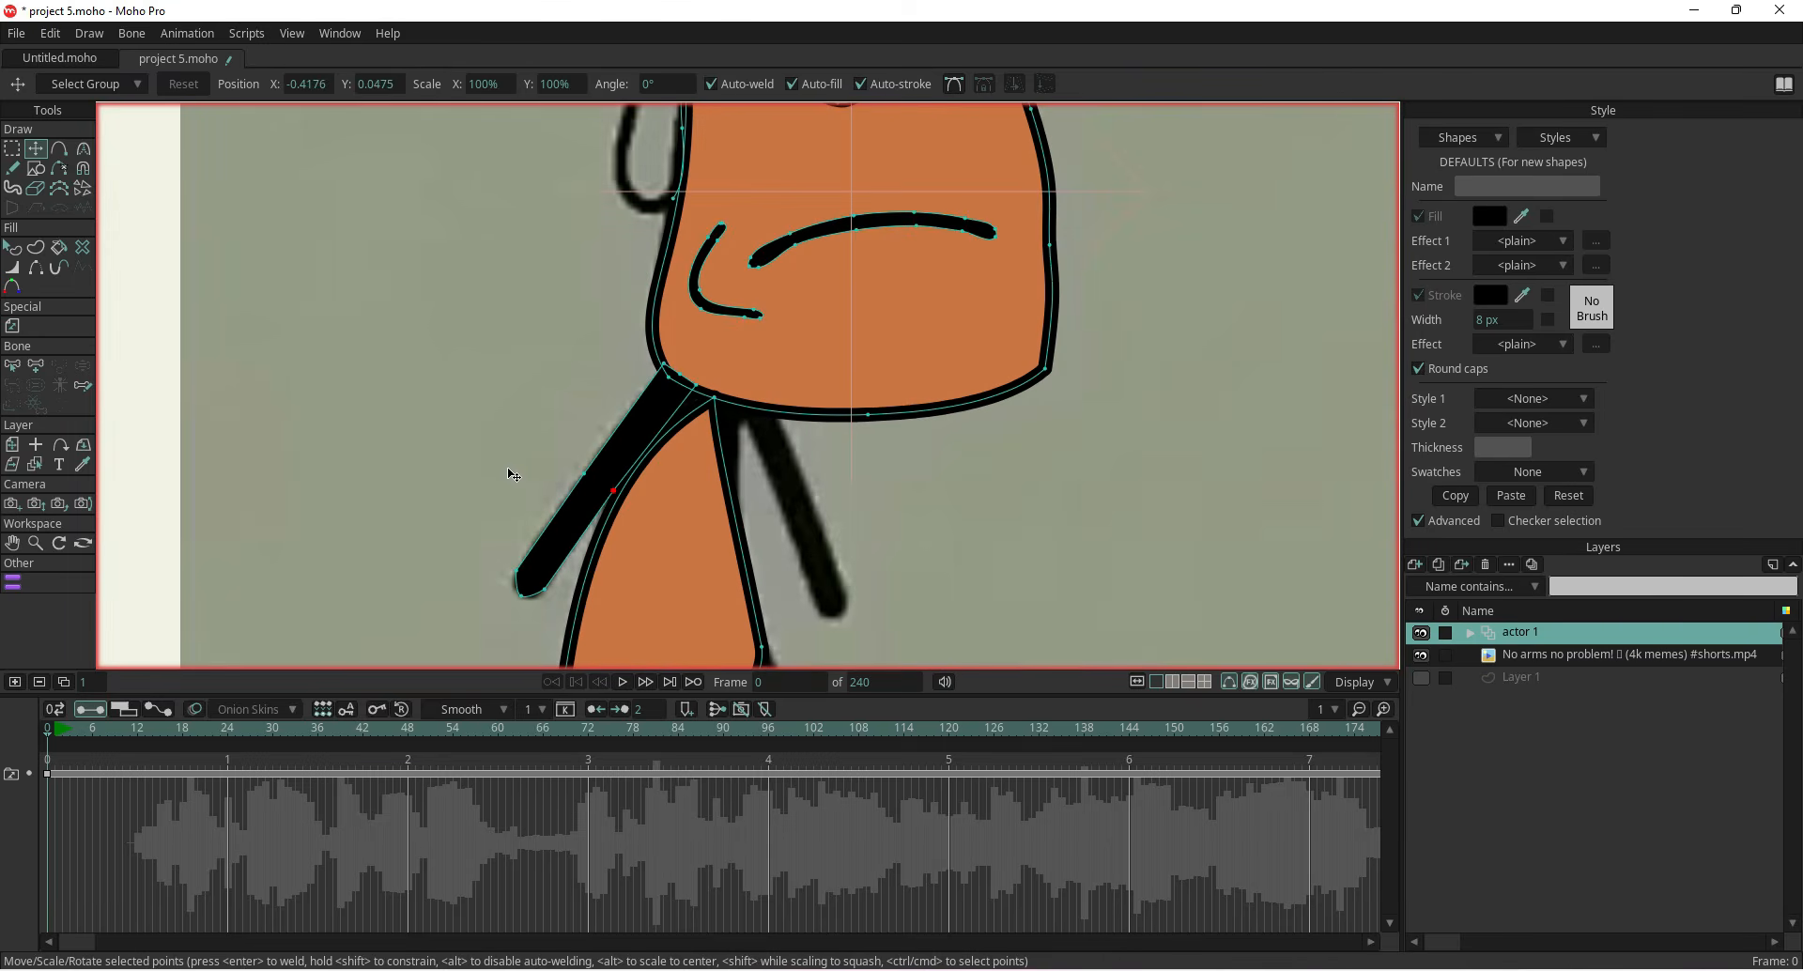
Duplicate the arm bar, move the copy onto the right arm and flip it horizontally
left_click(355, 375)
double_click(589, 497)
key("ctrl+c")
key("ctrl+v")
left_click_drag(589, 498, 777, 514)
left_click(1014, 84)
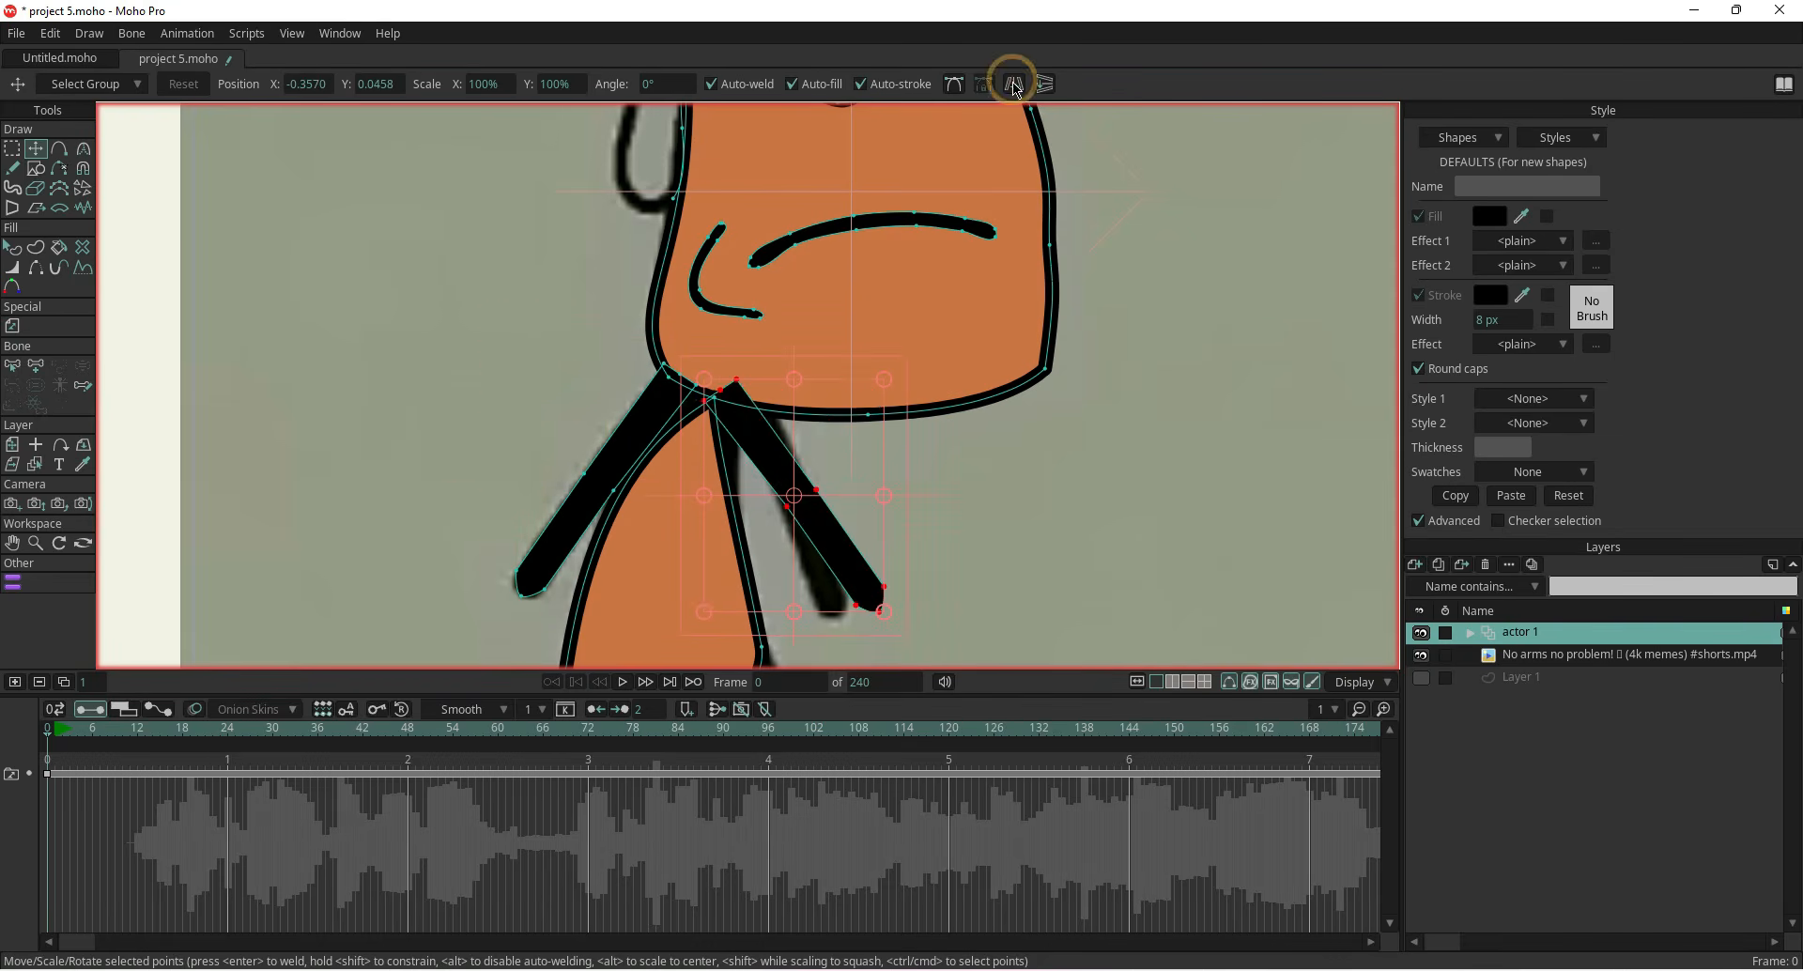
Align the copied bar along the right arm by moving it and its top corner point
scroll(757, 451, "up", 2)
left_click_drag(757, 452, 751, 434)
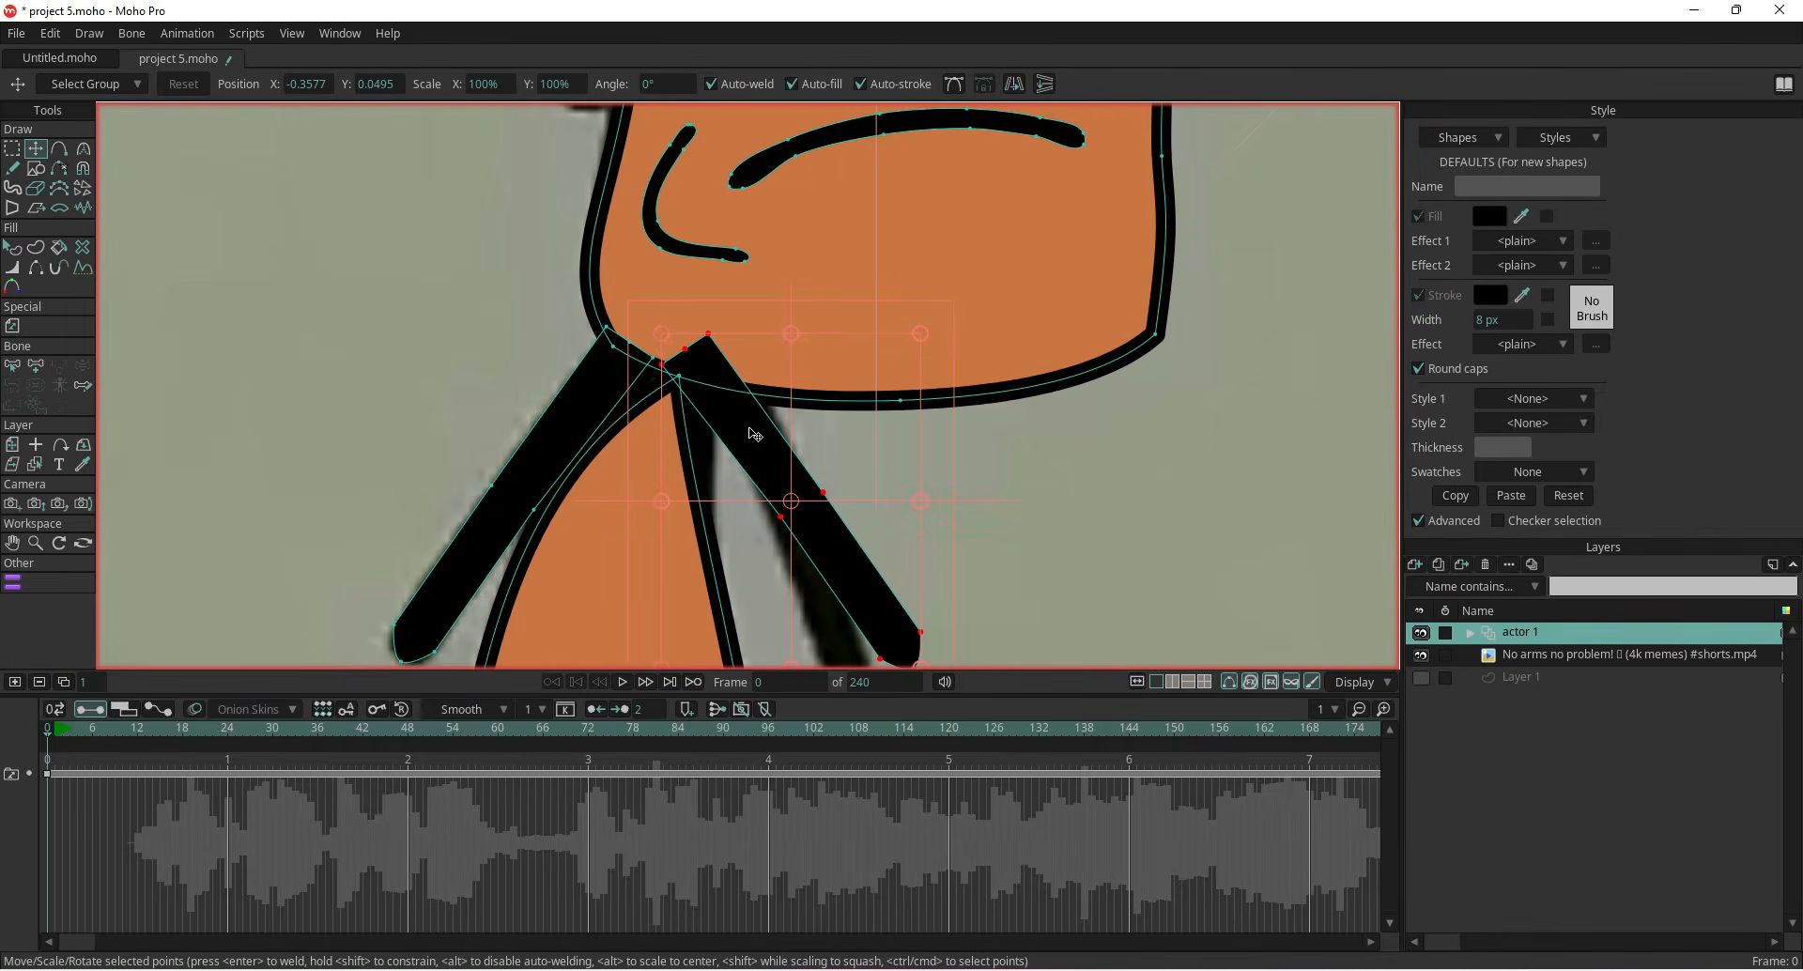
left_click_drag(657, 320, 686, 317)
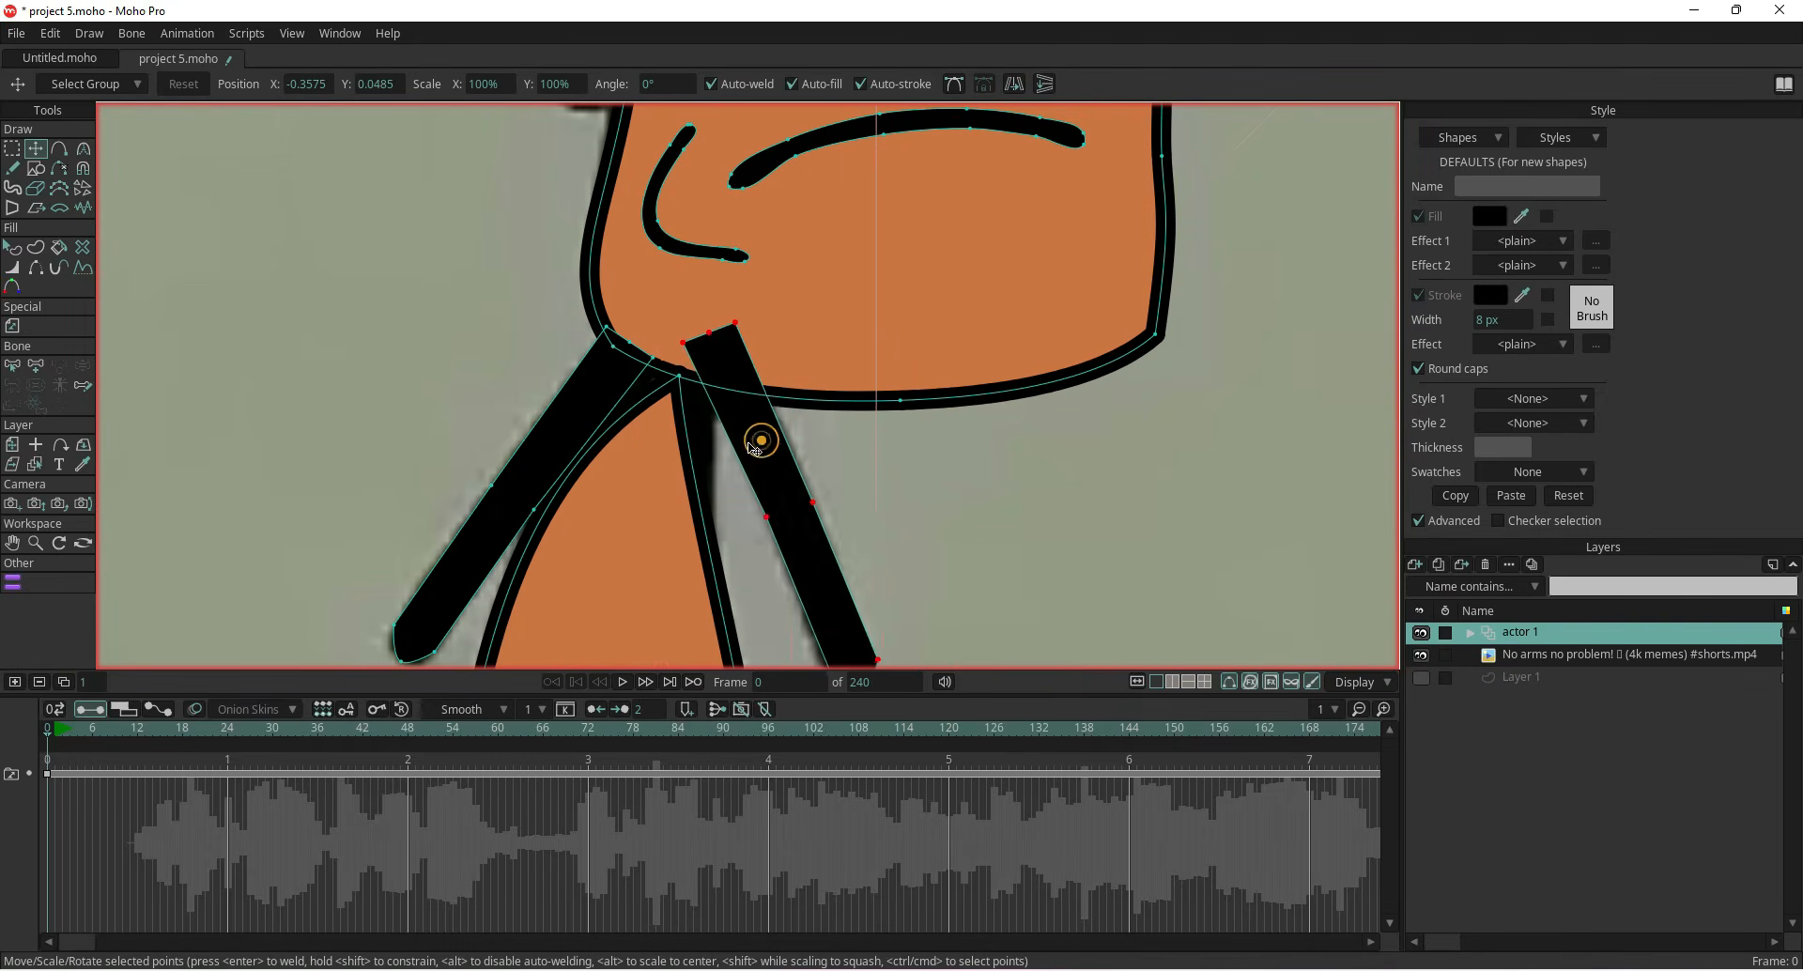
left_click_drag(753, 453, 752, 453)
scroll(730, 453, "down", 3)
scroll(726, 451, "up", 6)
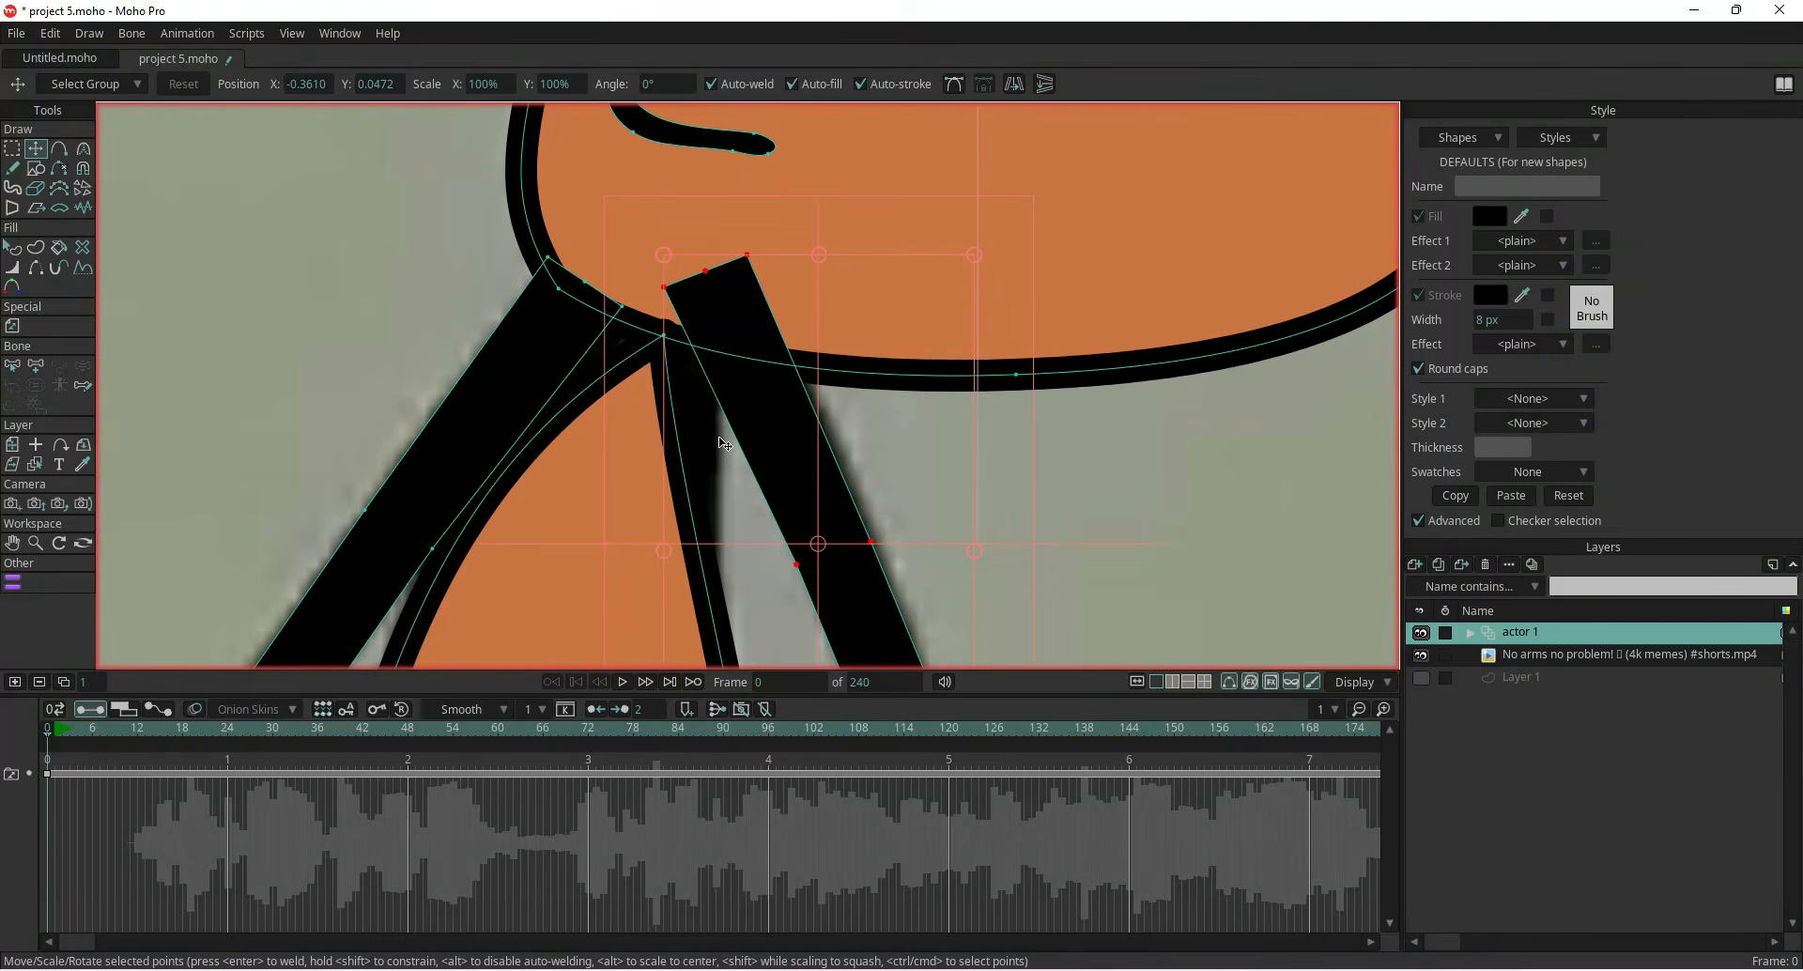
left_click(439, 254)
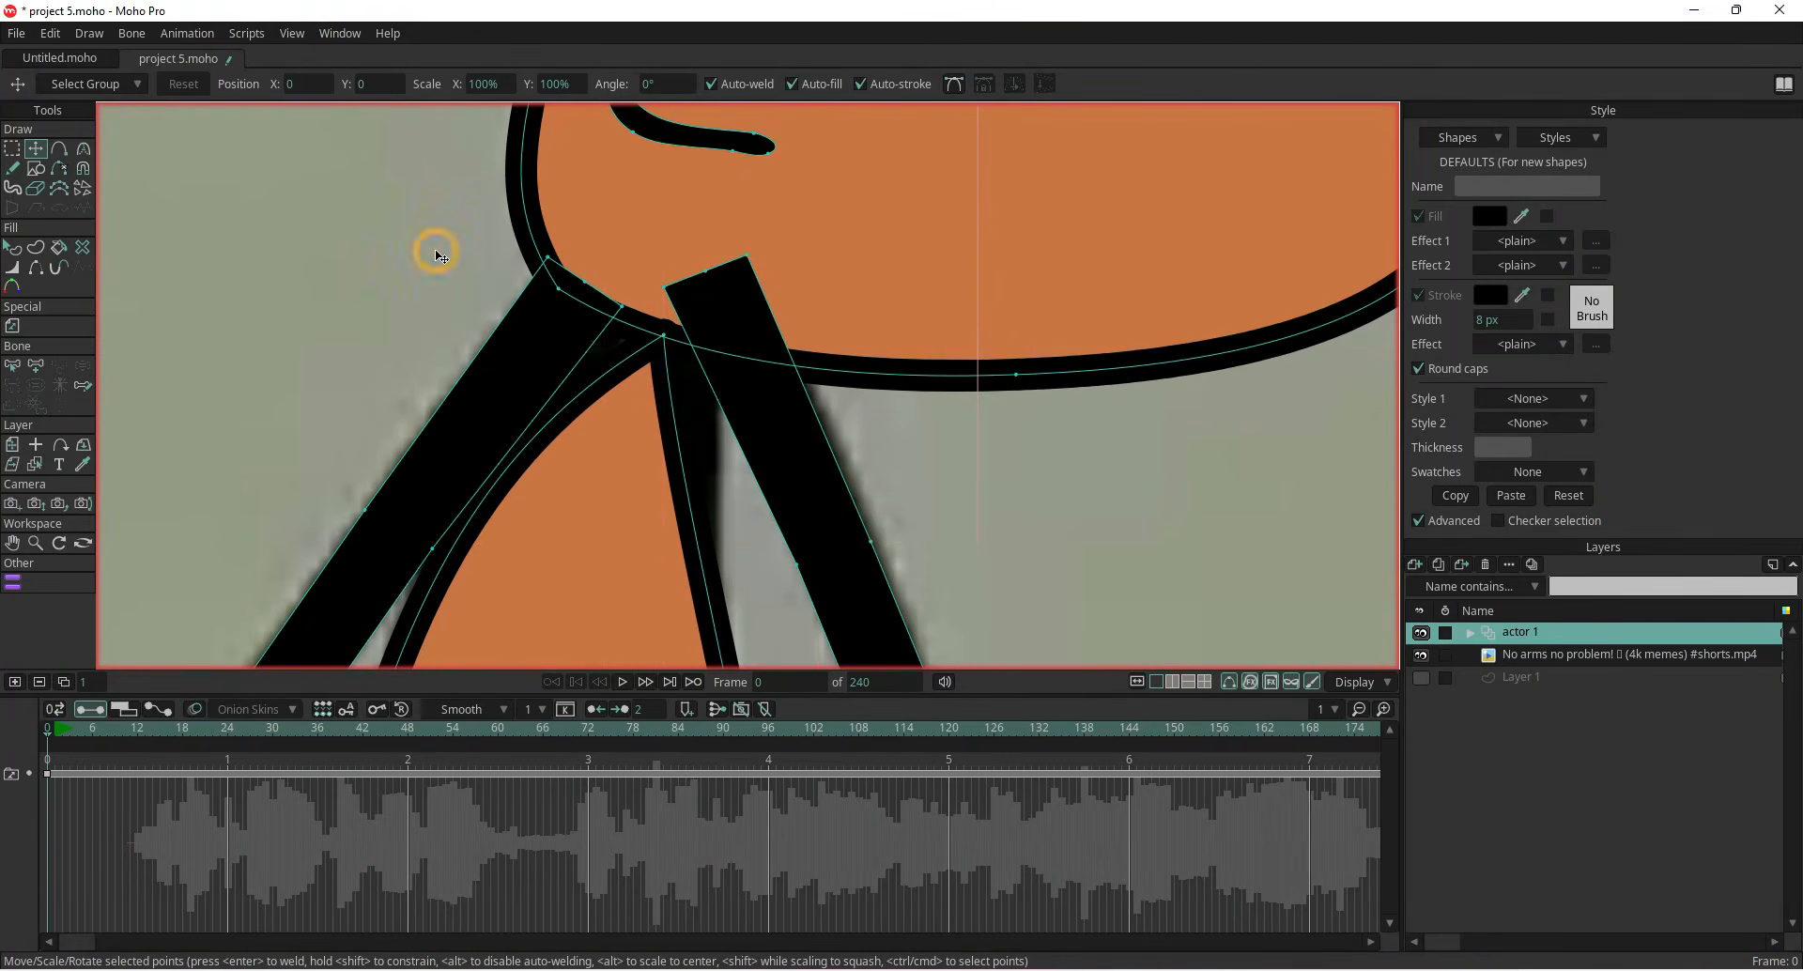
Change the right arm bar's stacking order, bringing it in front of the body
left_click(779, 413)
left_click(13, 248)
left_click(776, 426)
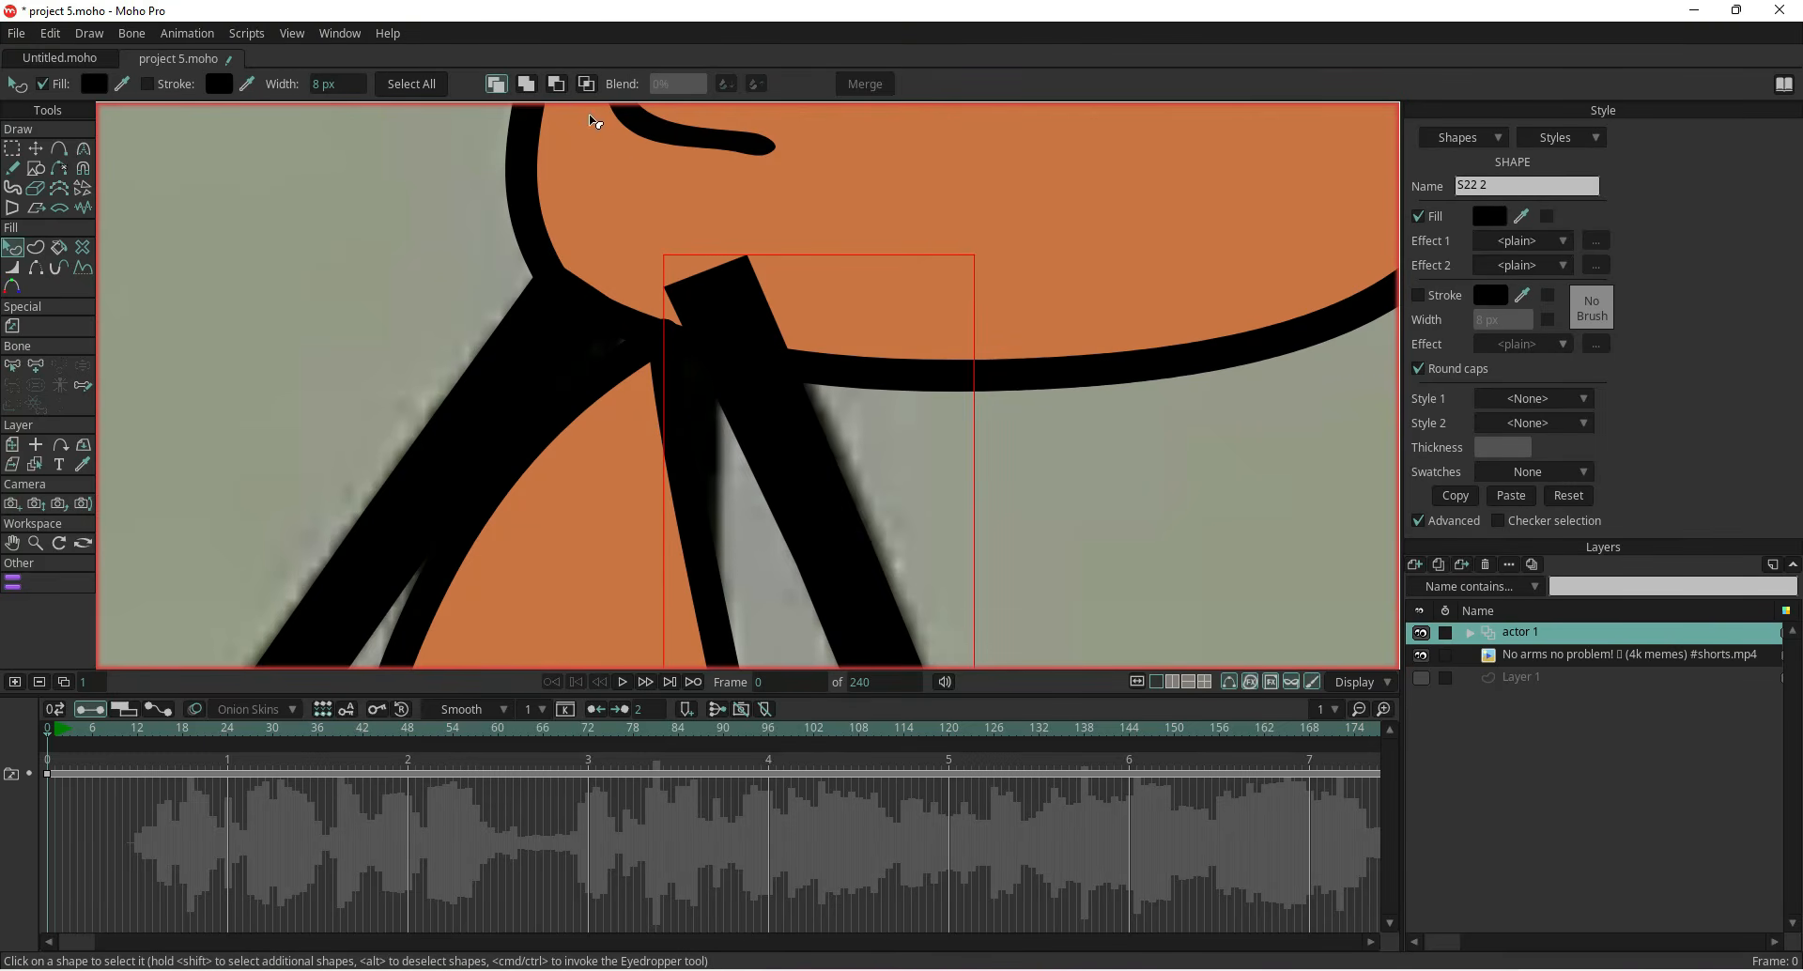
left_click(556, 85)
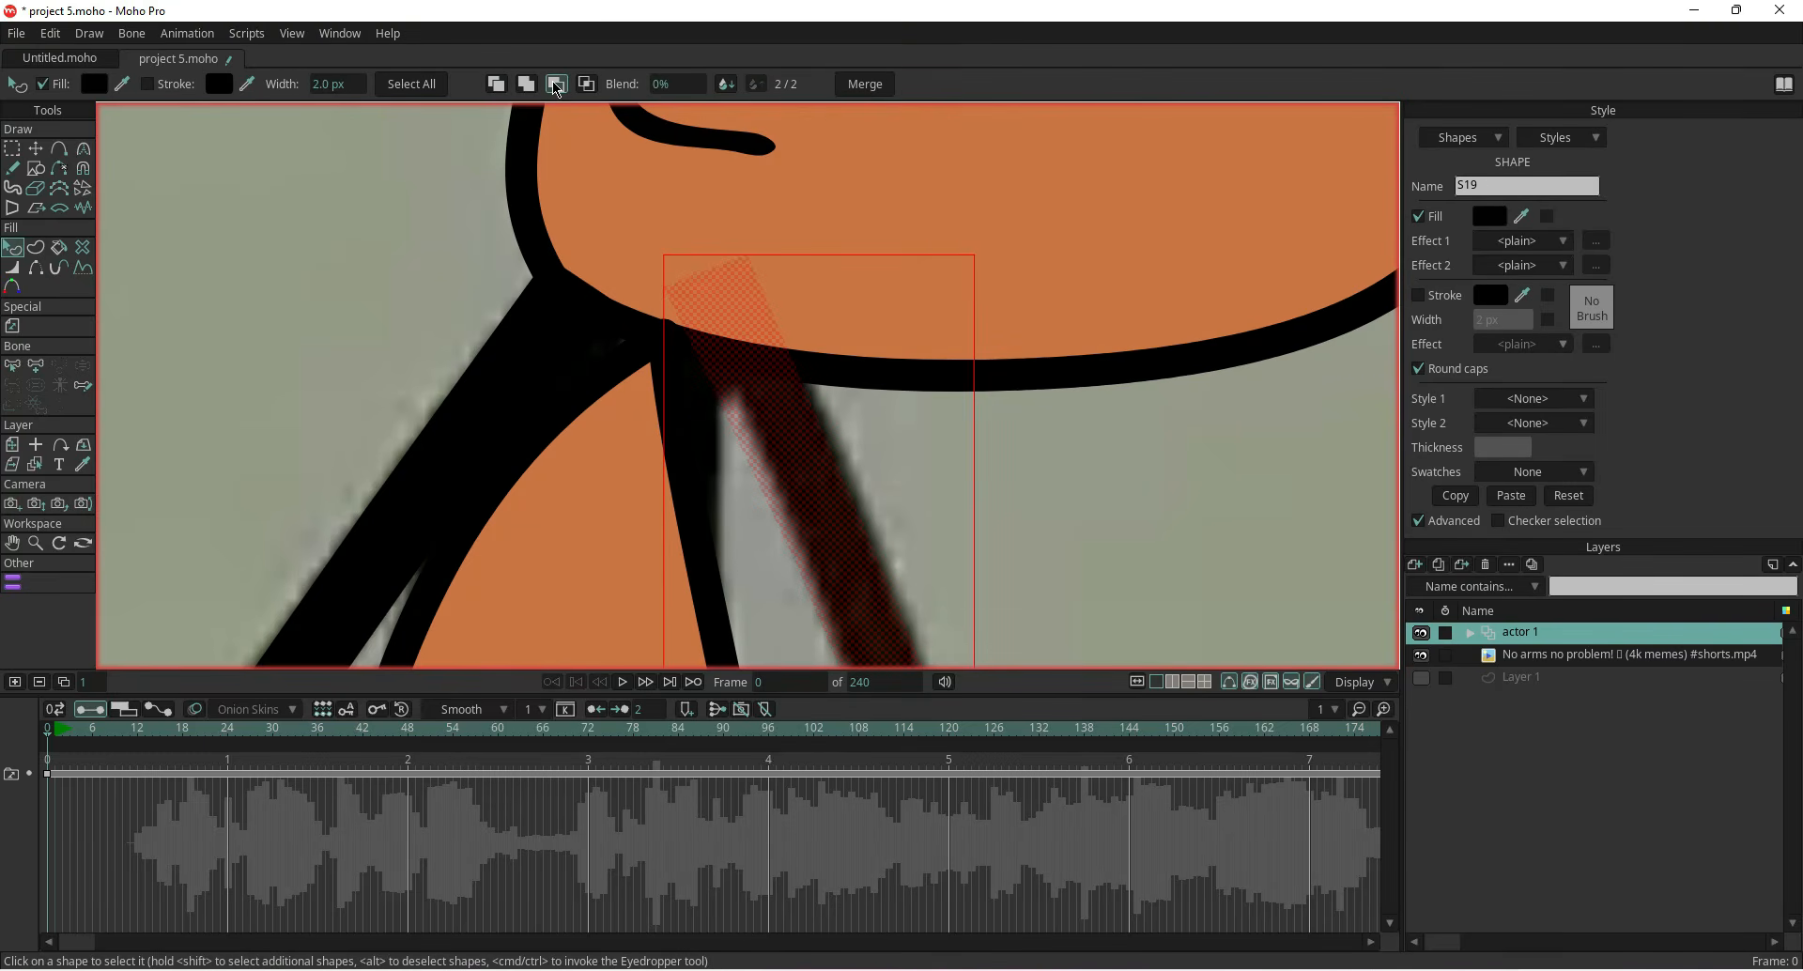
left_click(529, 84)
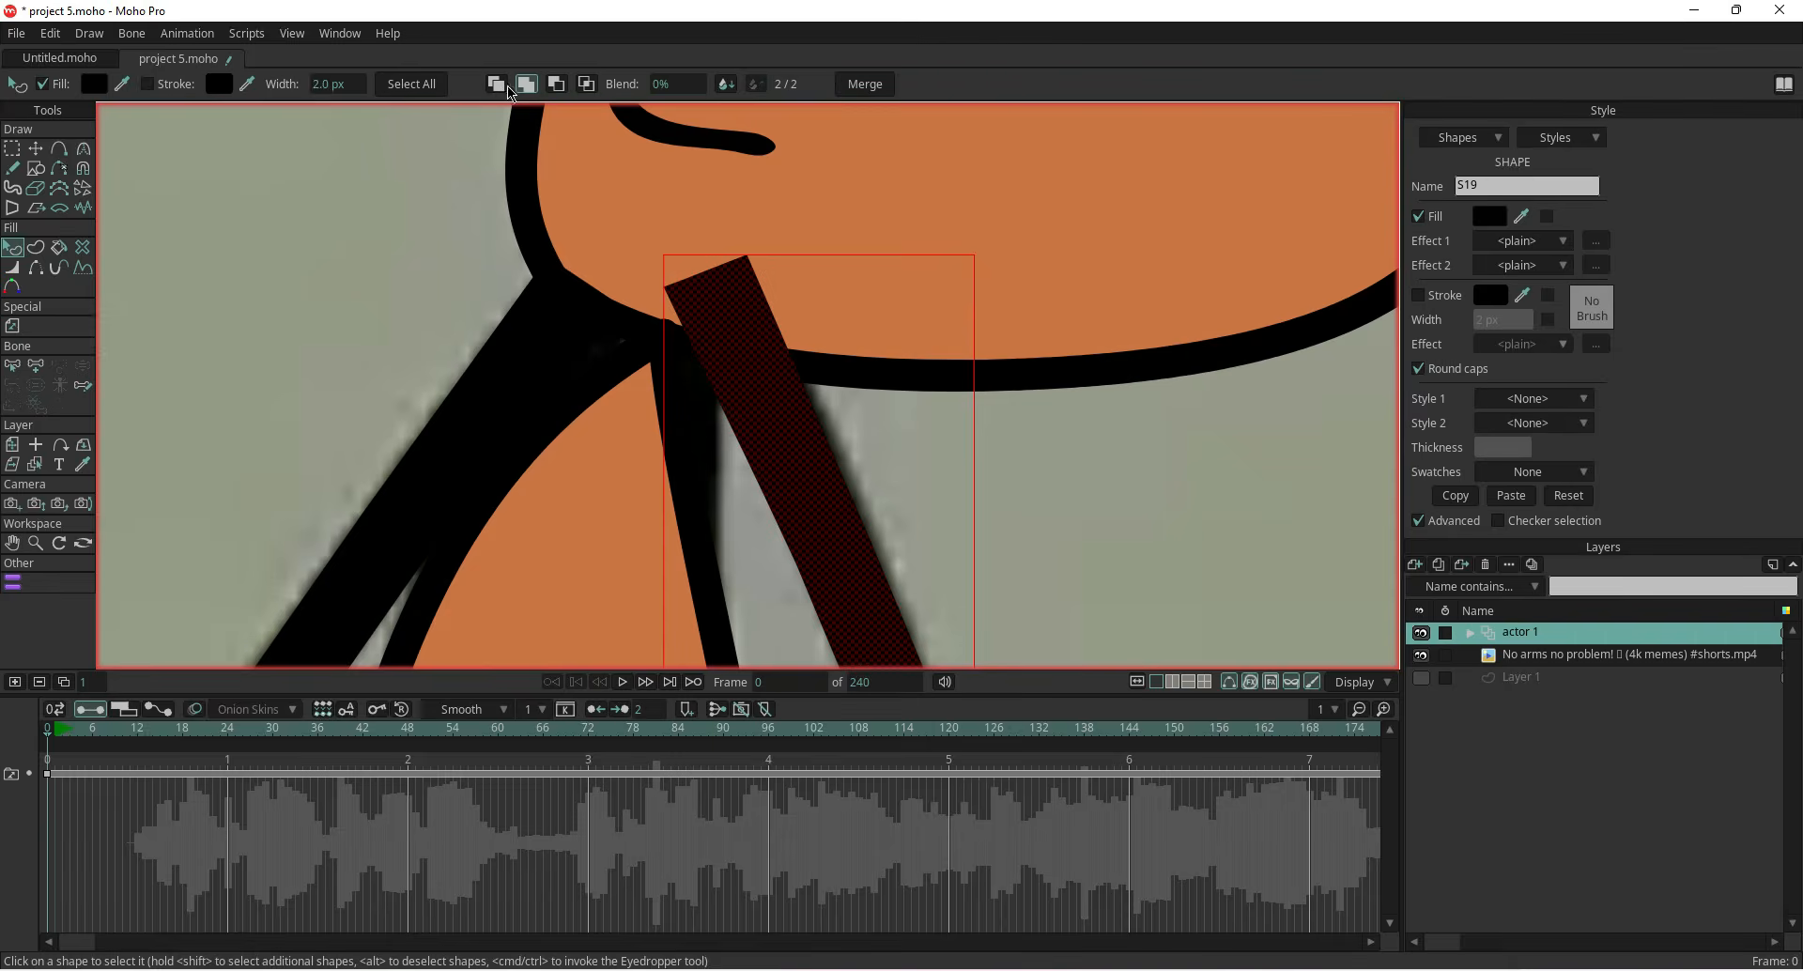
left_click(587, 83)
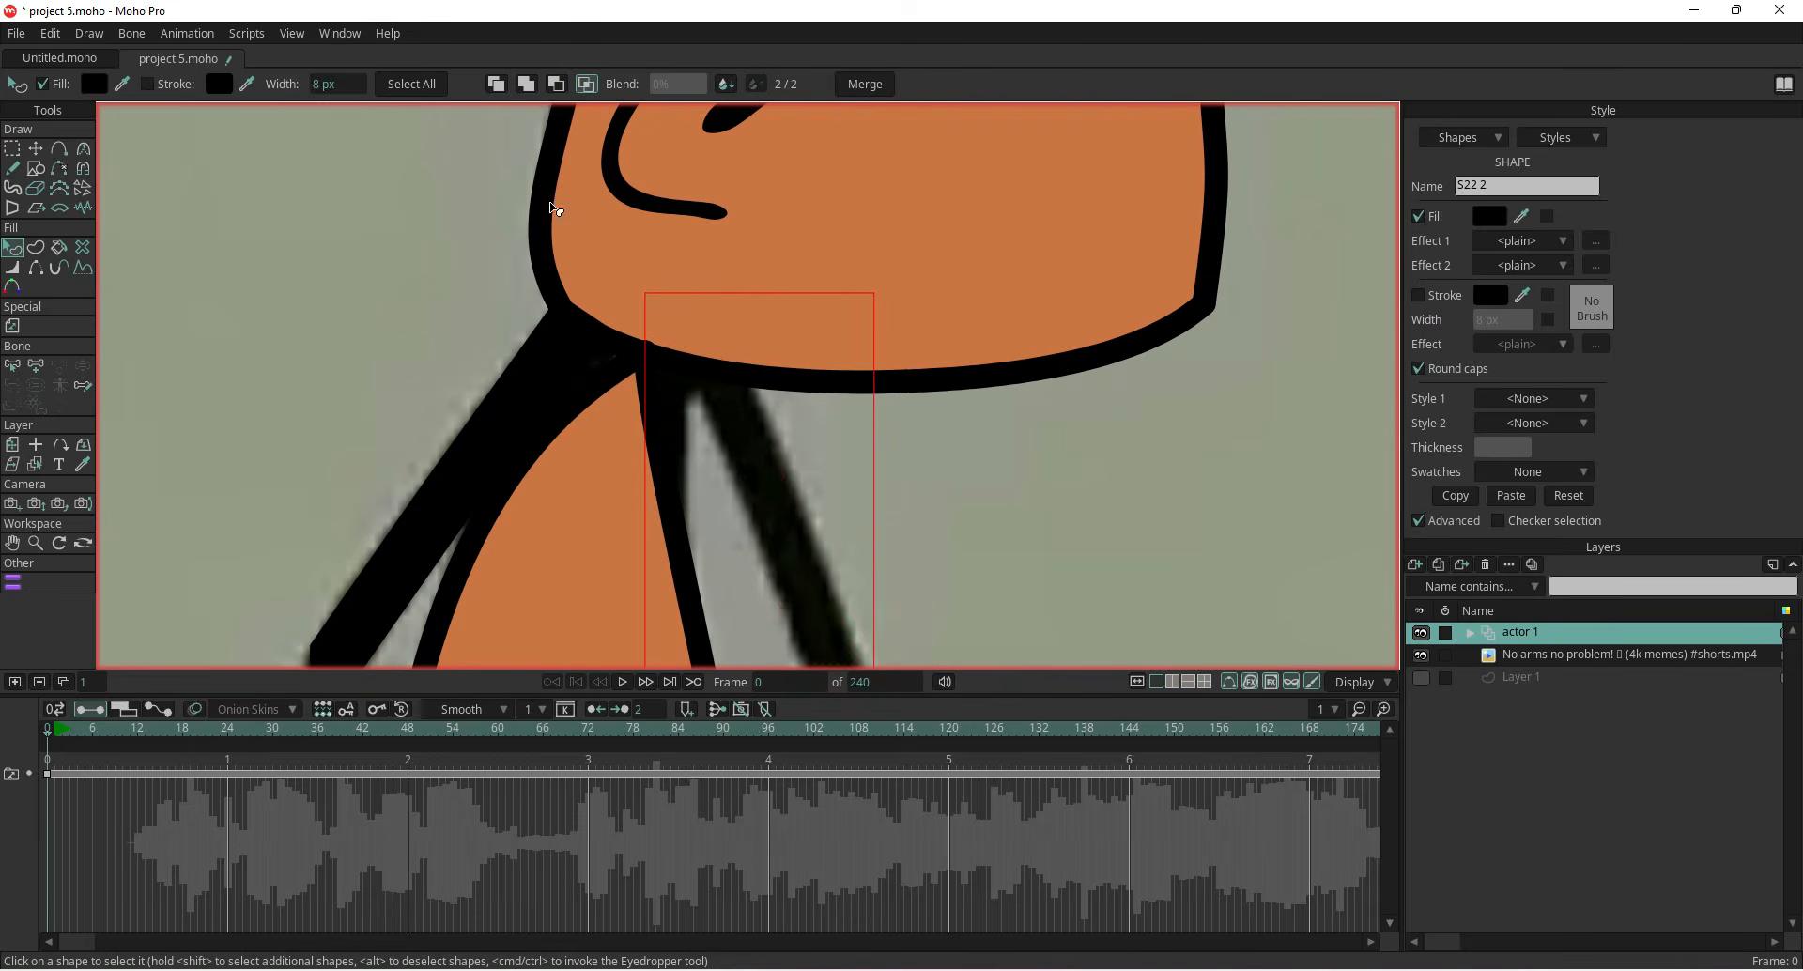
left_click(556, 84)
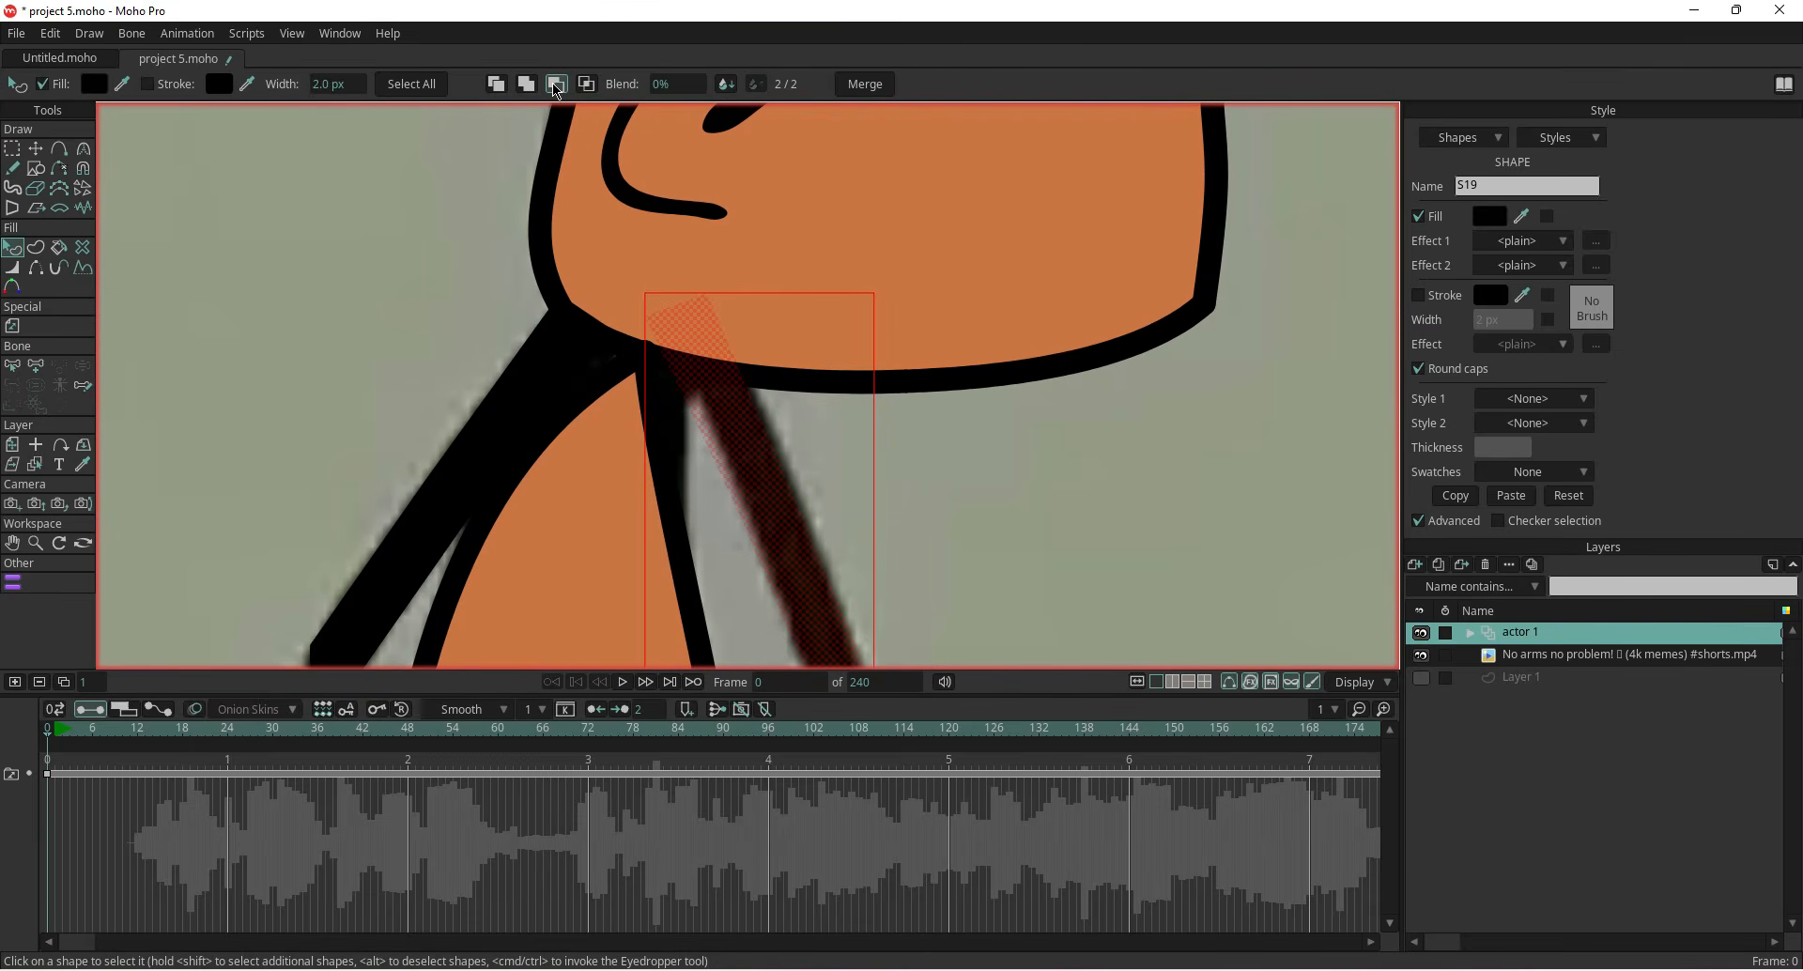
left_click(496, 84)
left_click(763, 489)
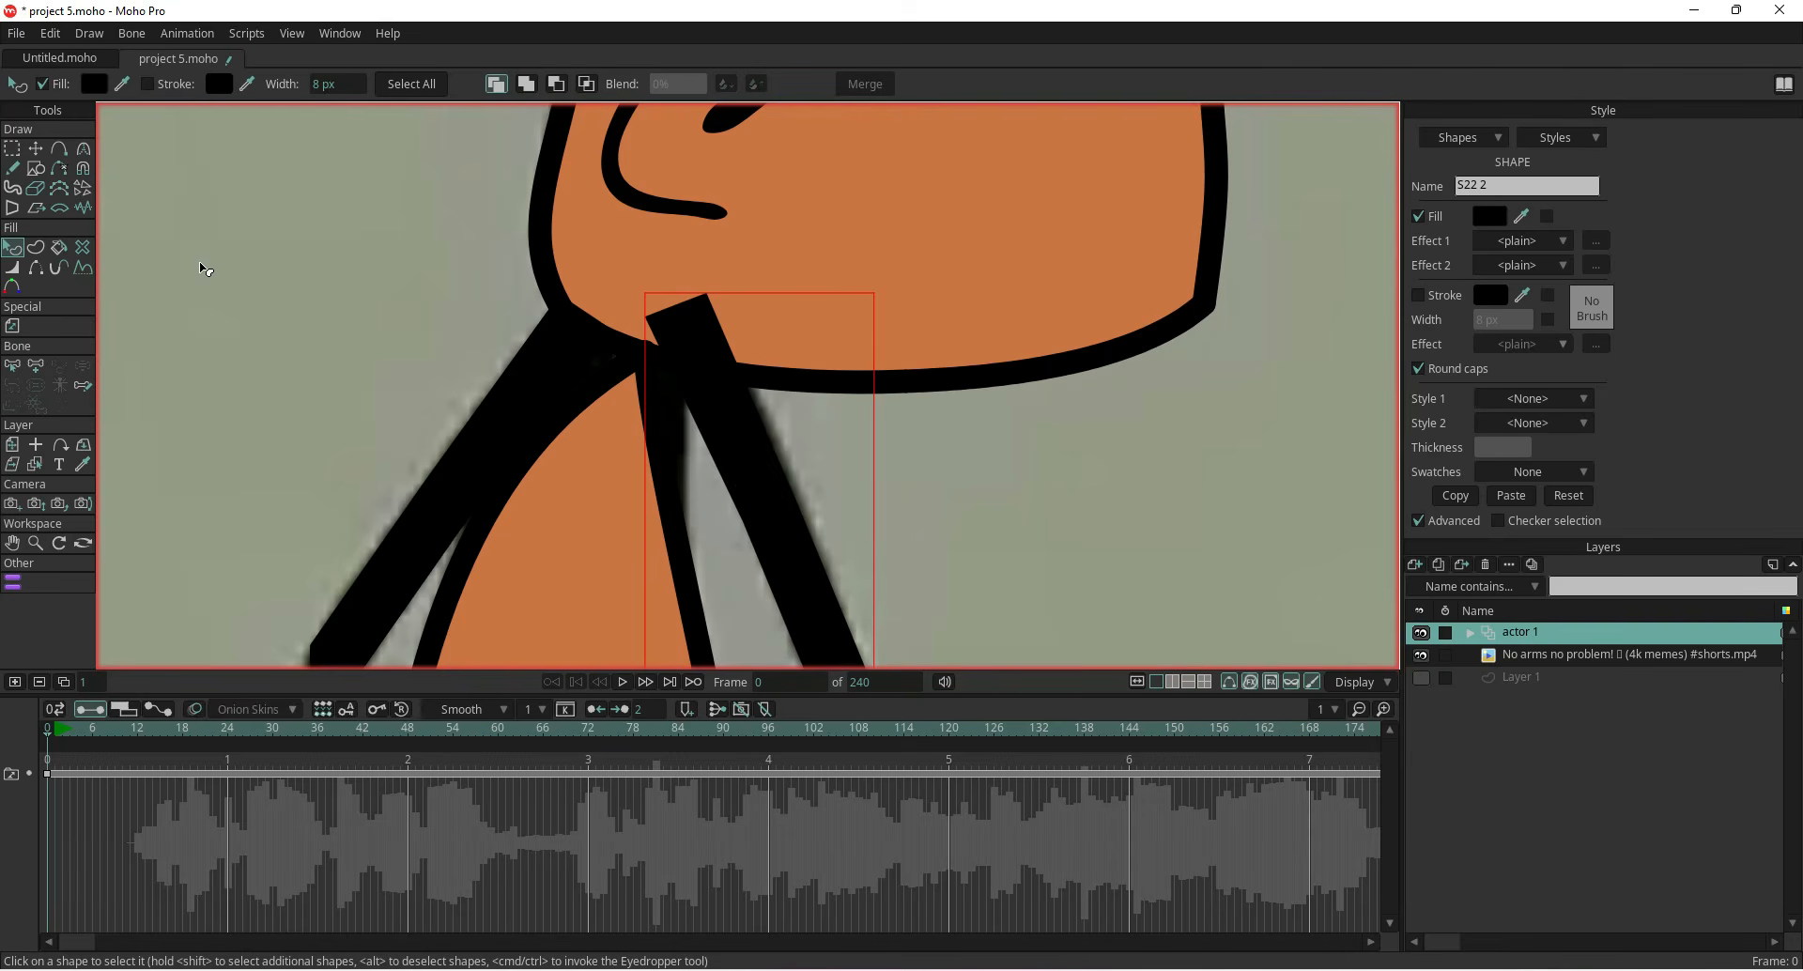
Adjust the arm bars' top points so they meet the body outline at the shoulders
left_click(36, 149)
left_click(436, 279)
scroll(510, 282, "up", 3)
left_click_drag(743, 347, 767, 403)
left_click_drag(846, 307, 901, 428)
left_click_drag(792, 327, 837, 413)
left_click_drag(637, 340, 678, 386)
left_click(588, 311)
left_click_drag(588, 311, 583, 321)
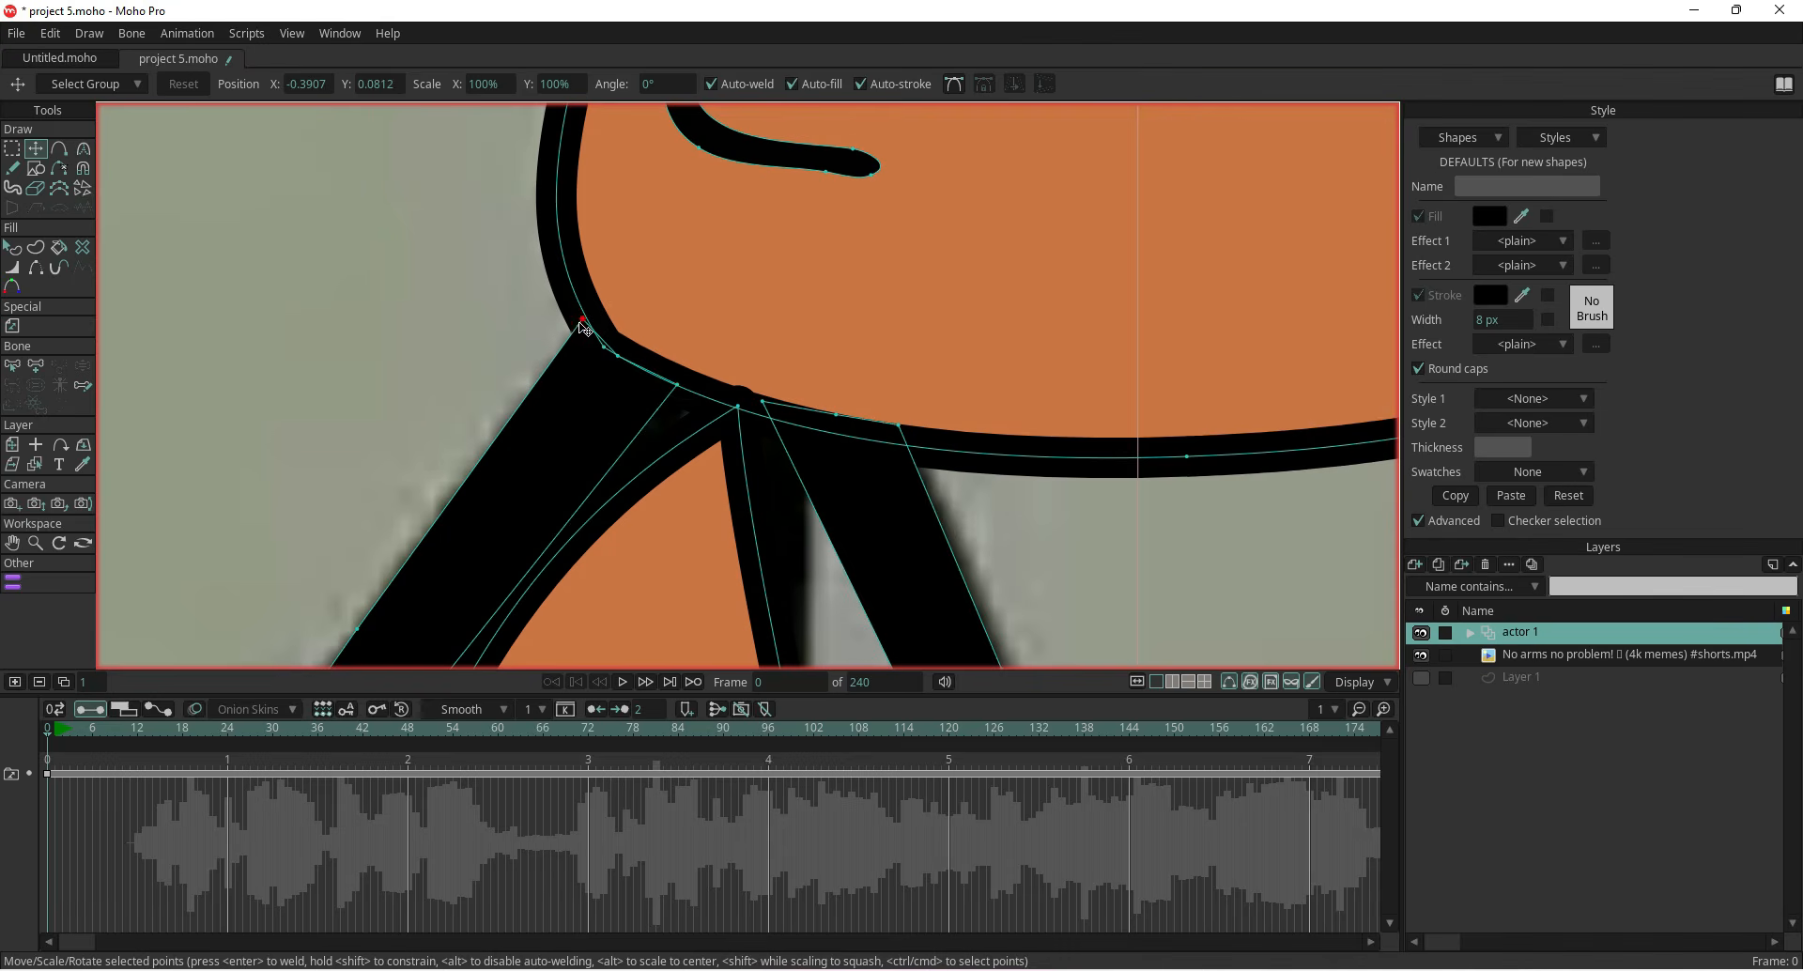
scroll(581, 325, "down", 4)
scroll(504, 437, "down", 4)
left_click_drag(505, 451, 603, 303)
left_click_drag(603, 410, 615, 177)
scroll(632, 270, "down", 3)
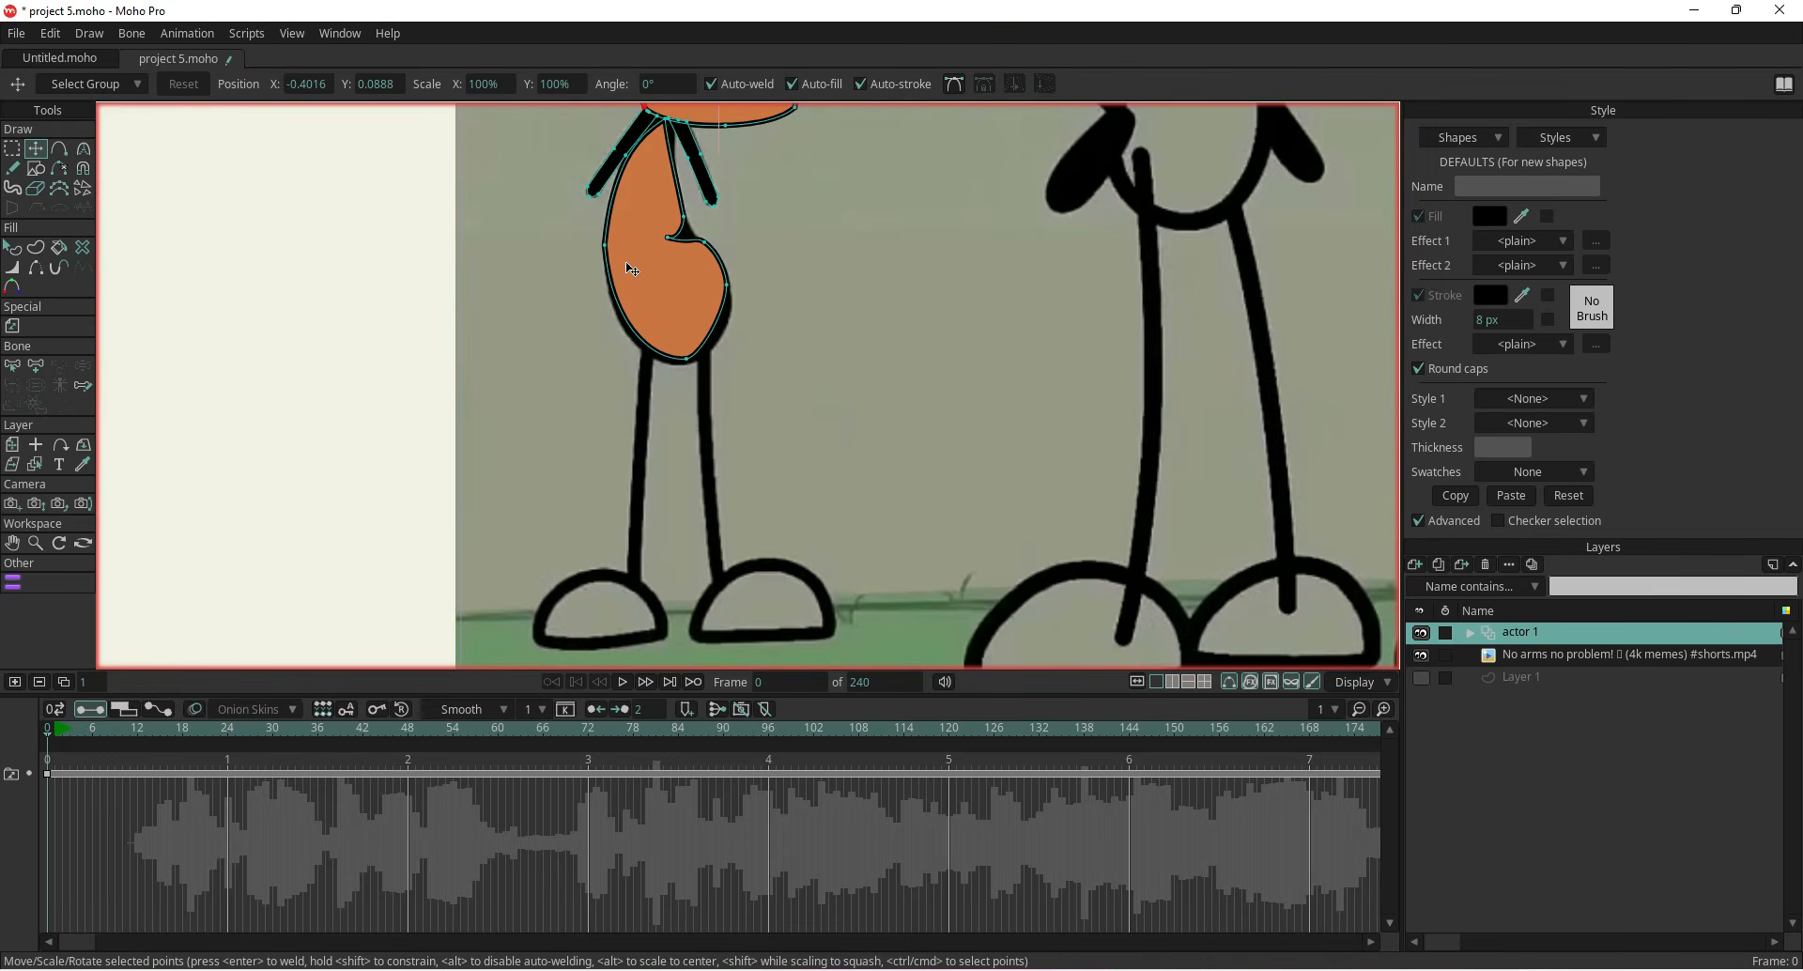
left_click(1533, 970)
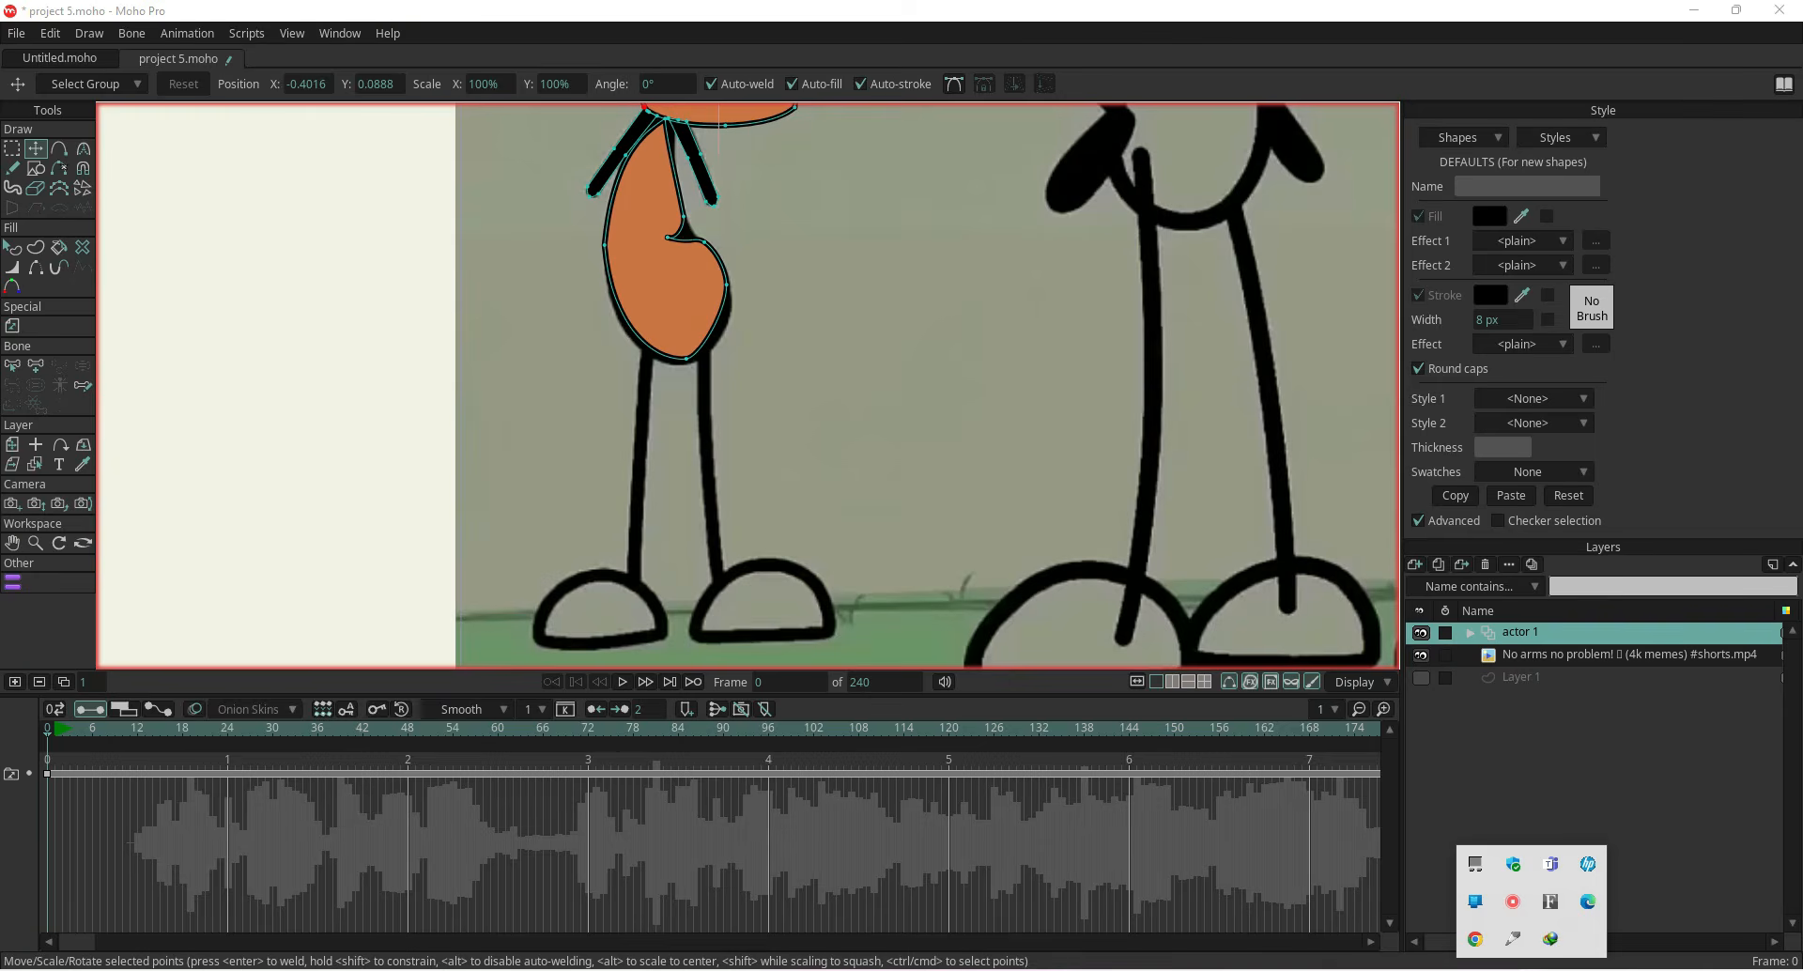
right_click(1520, 908)
left_click(1534, 919)
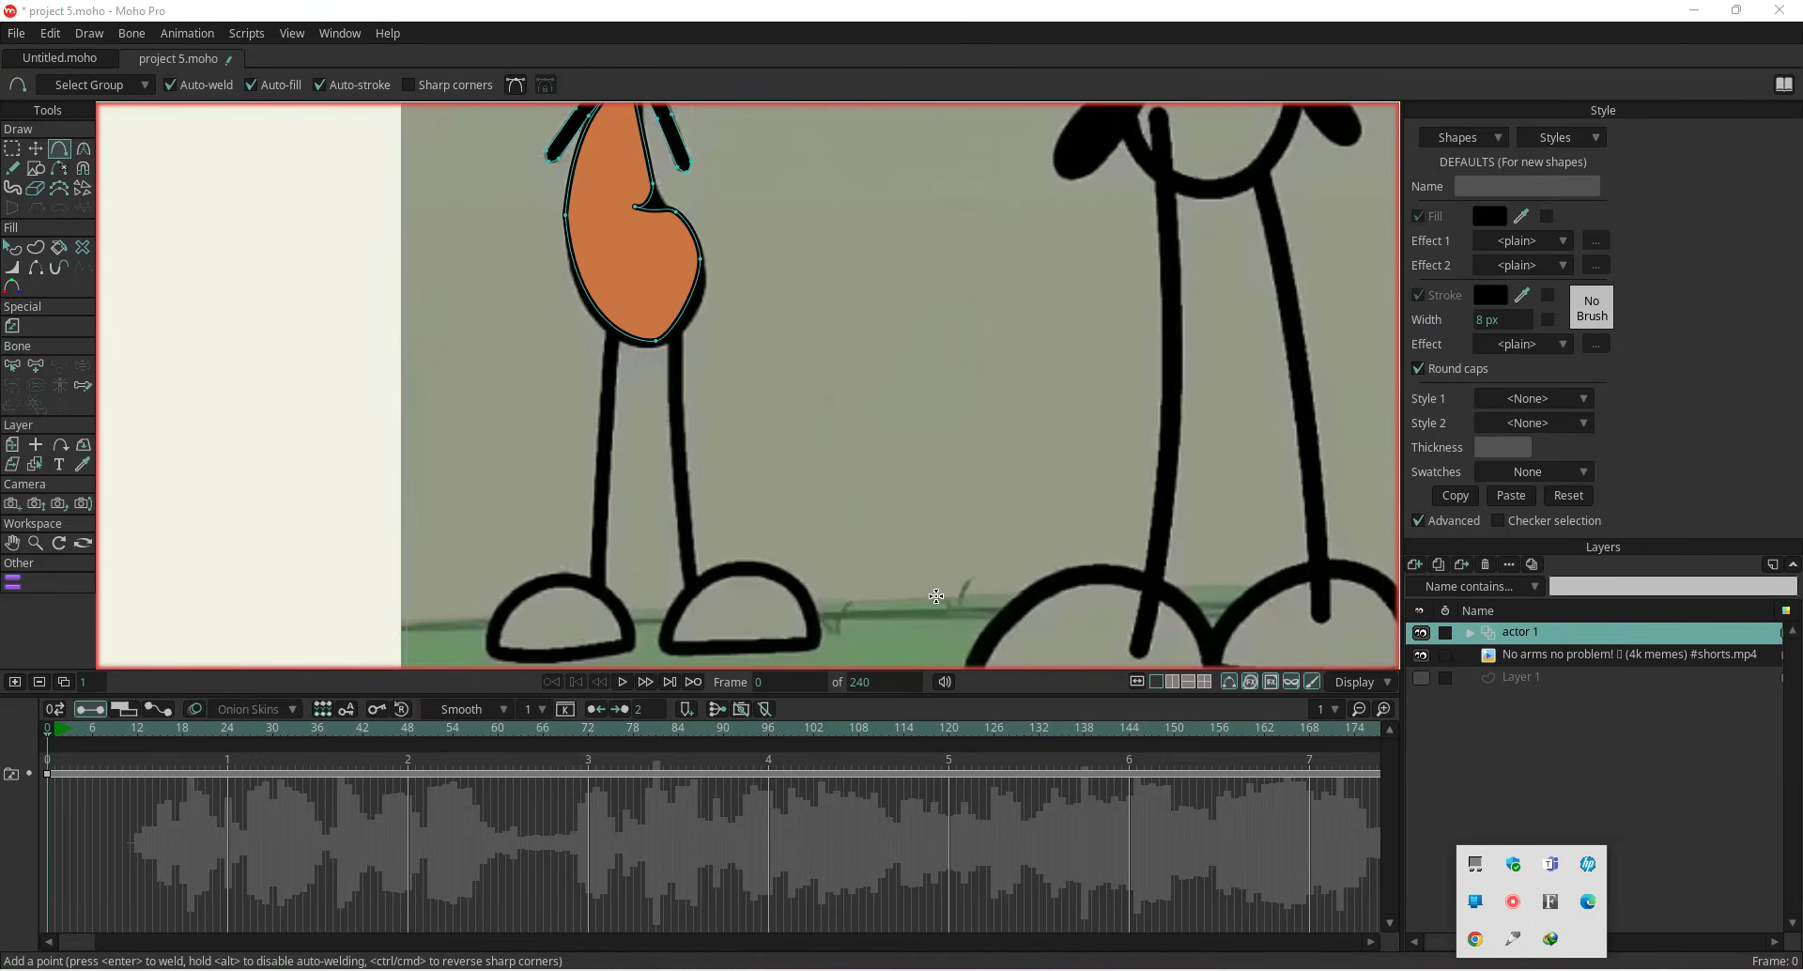
Draw the left leg line from the body down to the foot and weld it to the foot outline
left_click(612, 328)
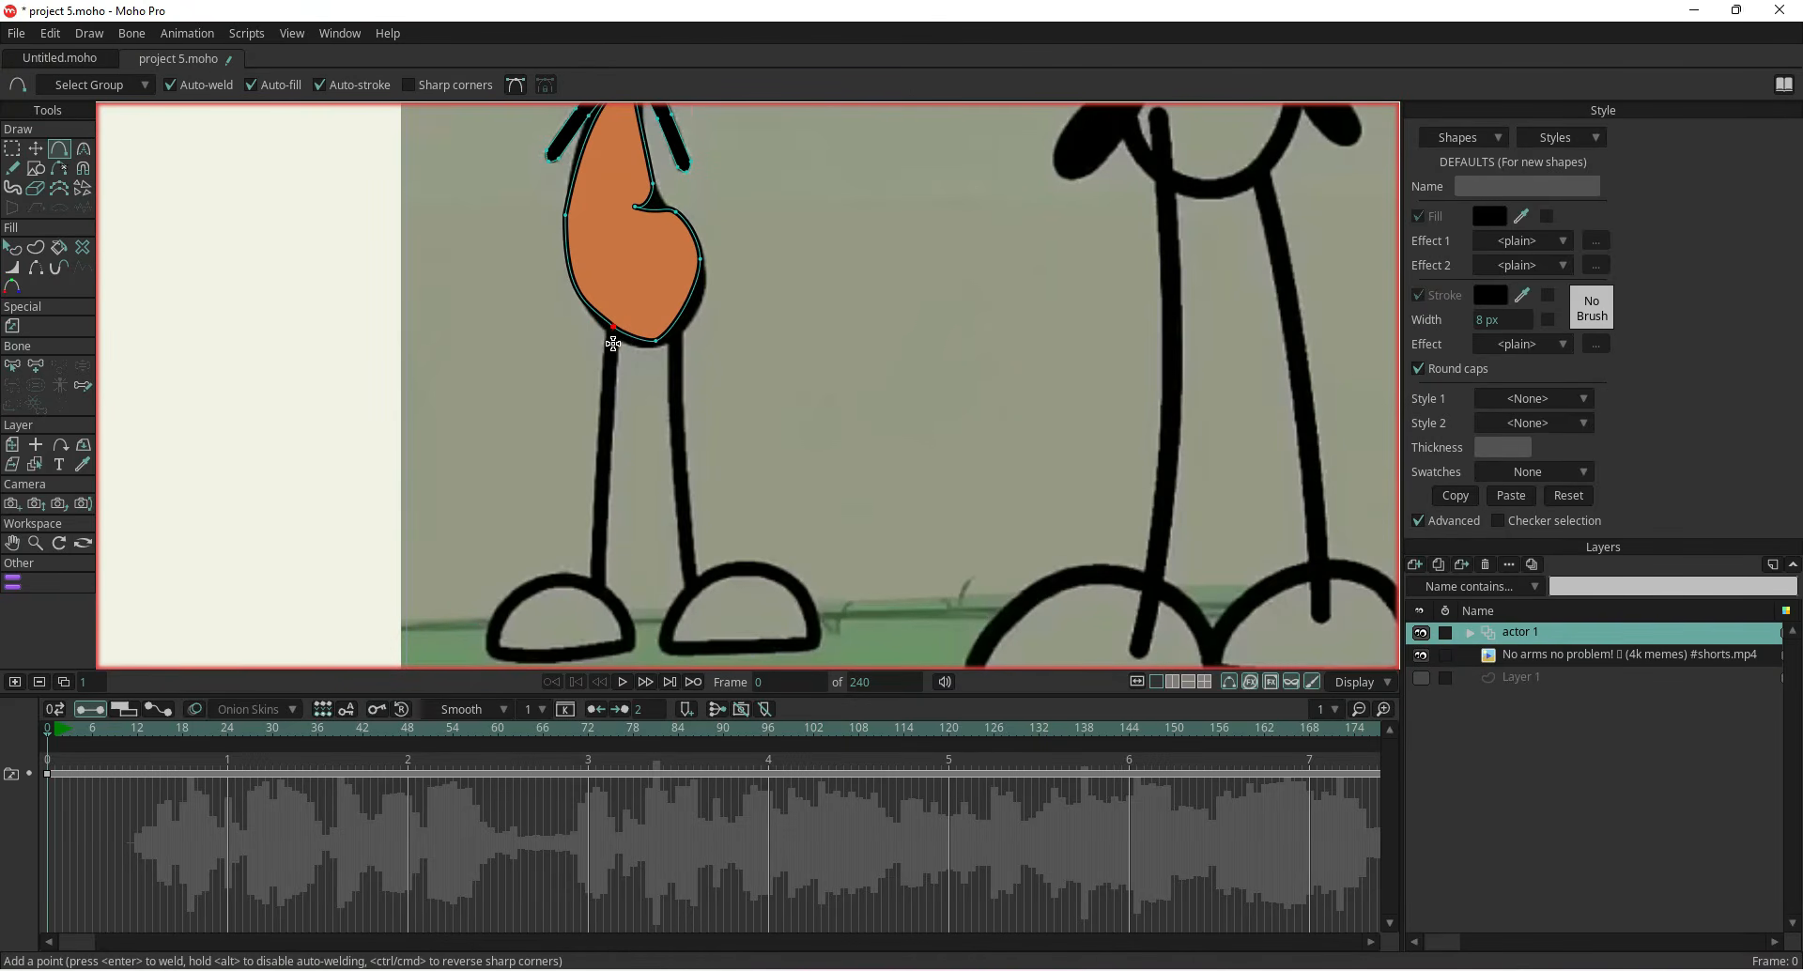
key("ctrl+z")
left_click_drag(610, 342, 628, 642)
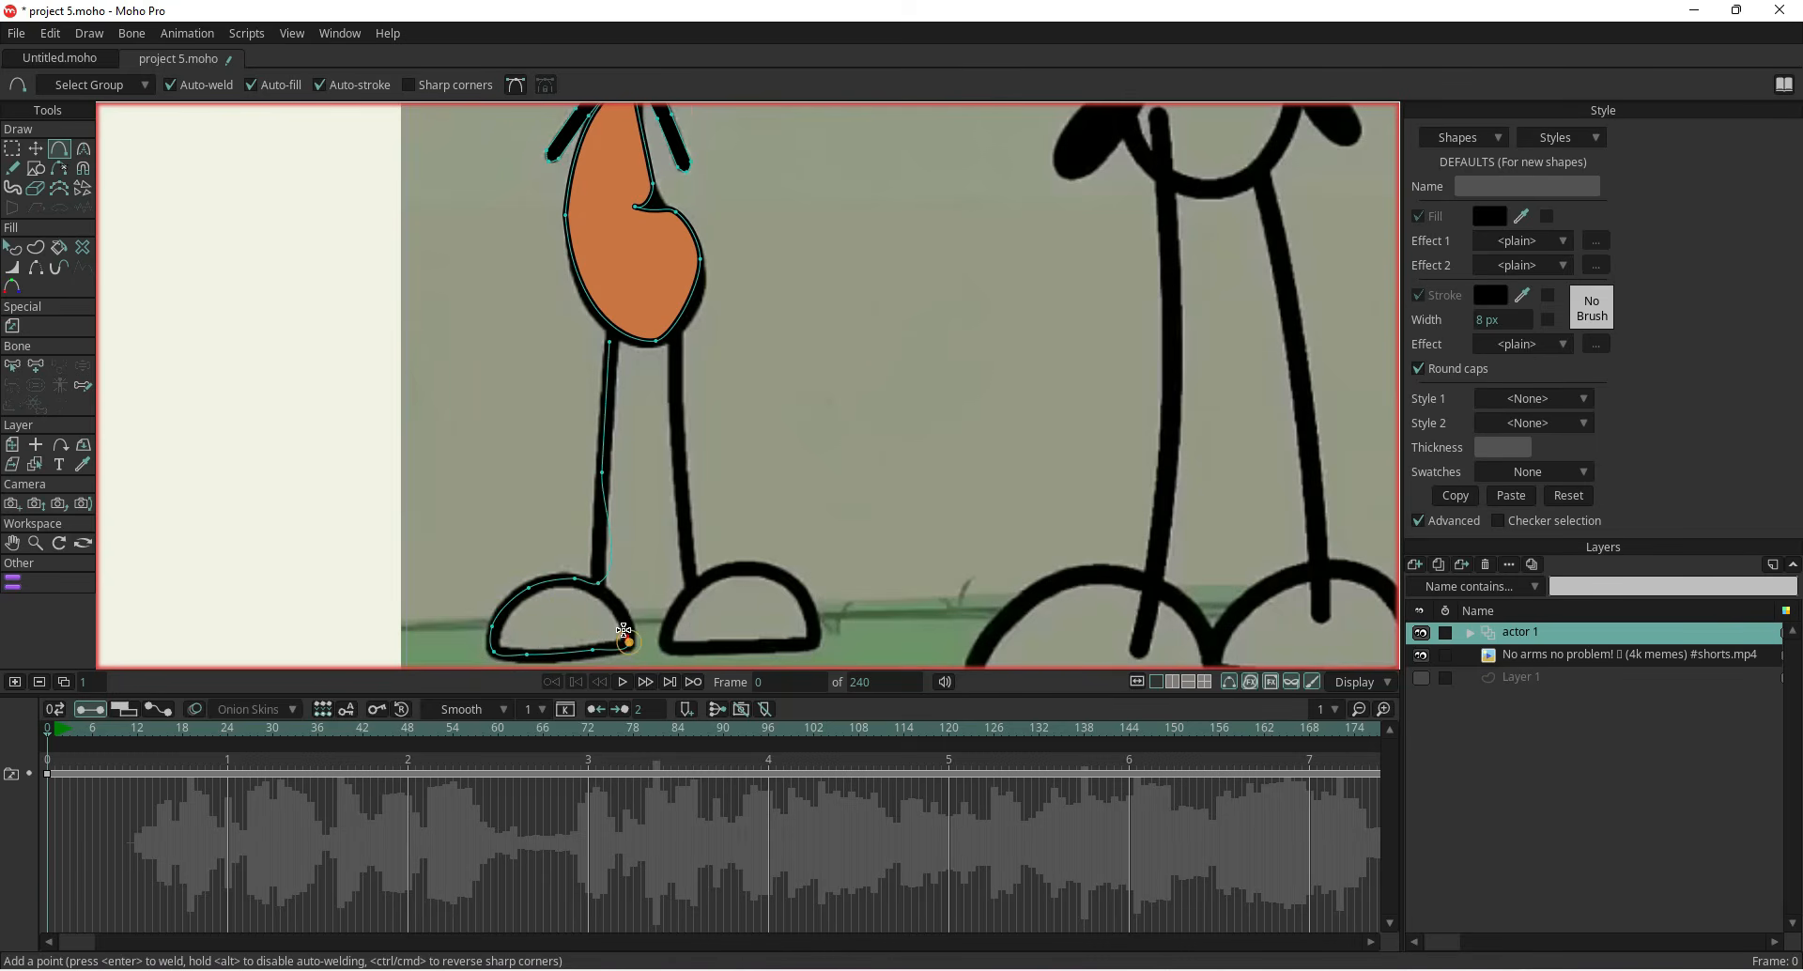
scroll(603, 588, "up", 5)
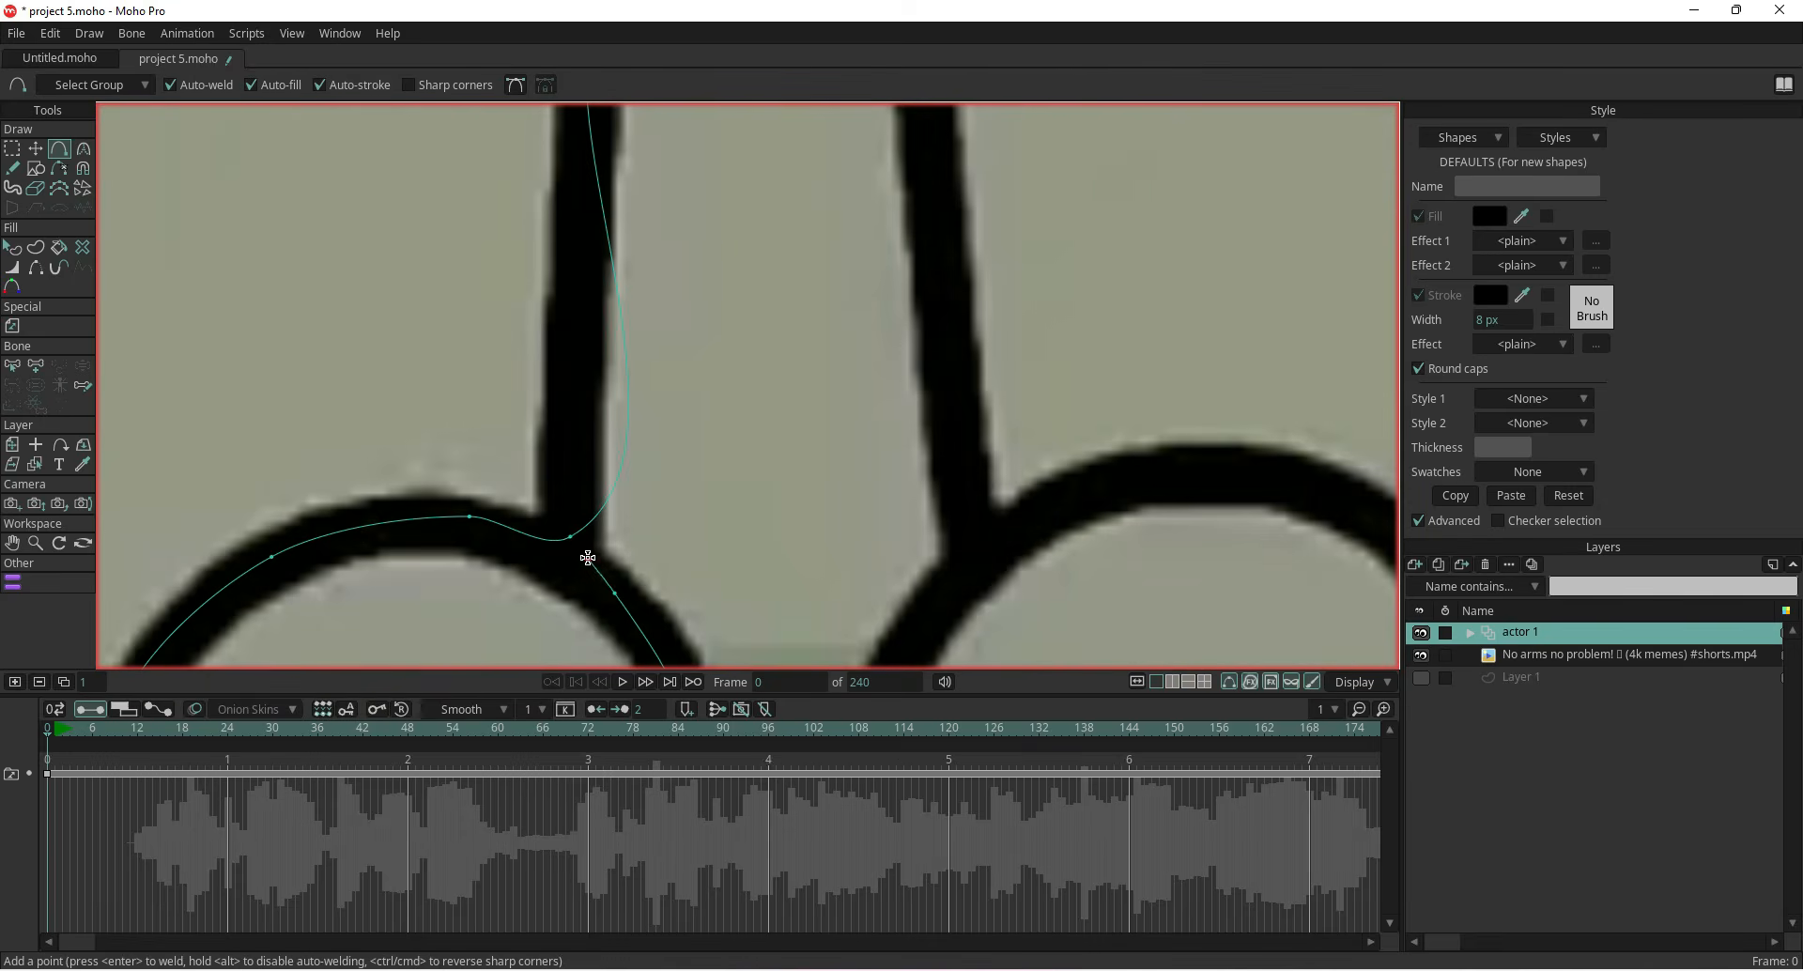
left_click_drag(573, 536, 595, 582)
scroll(583, 537, "up", 3)
key("t")
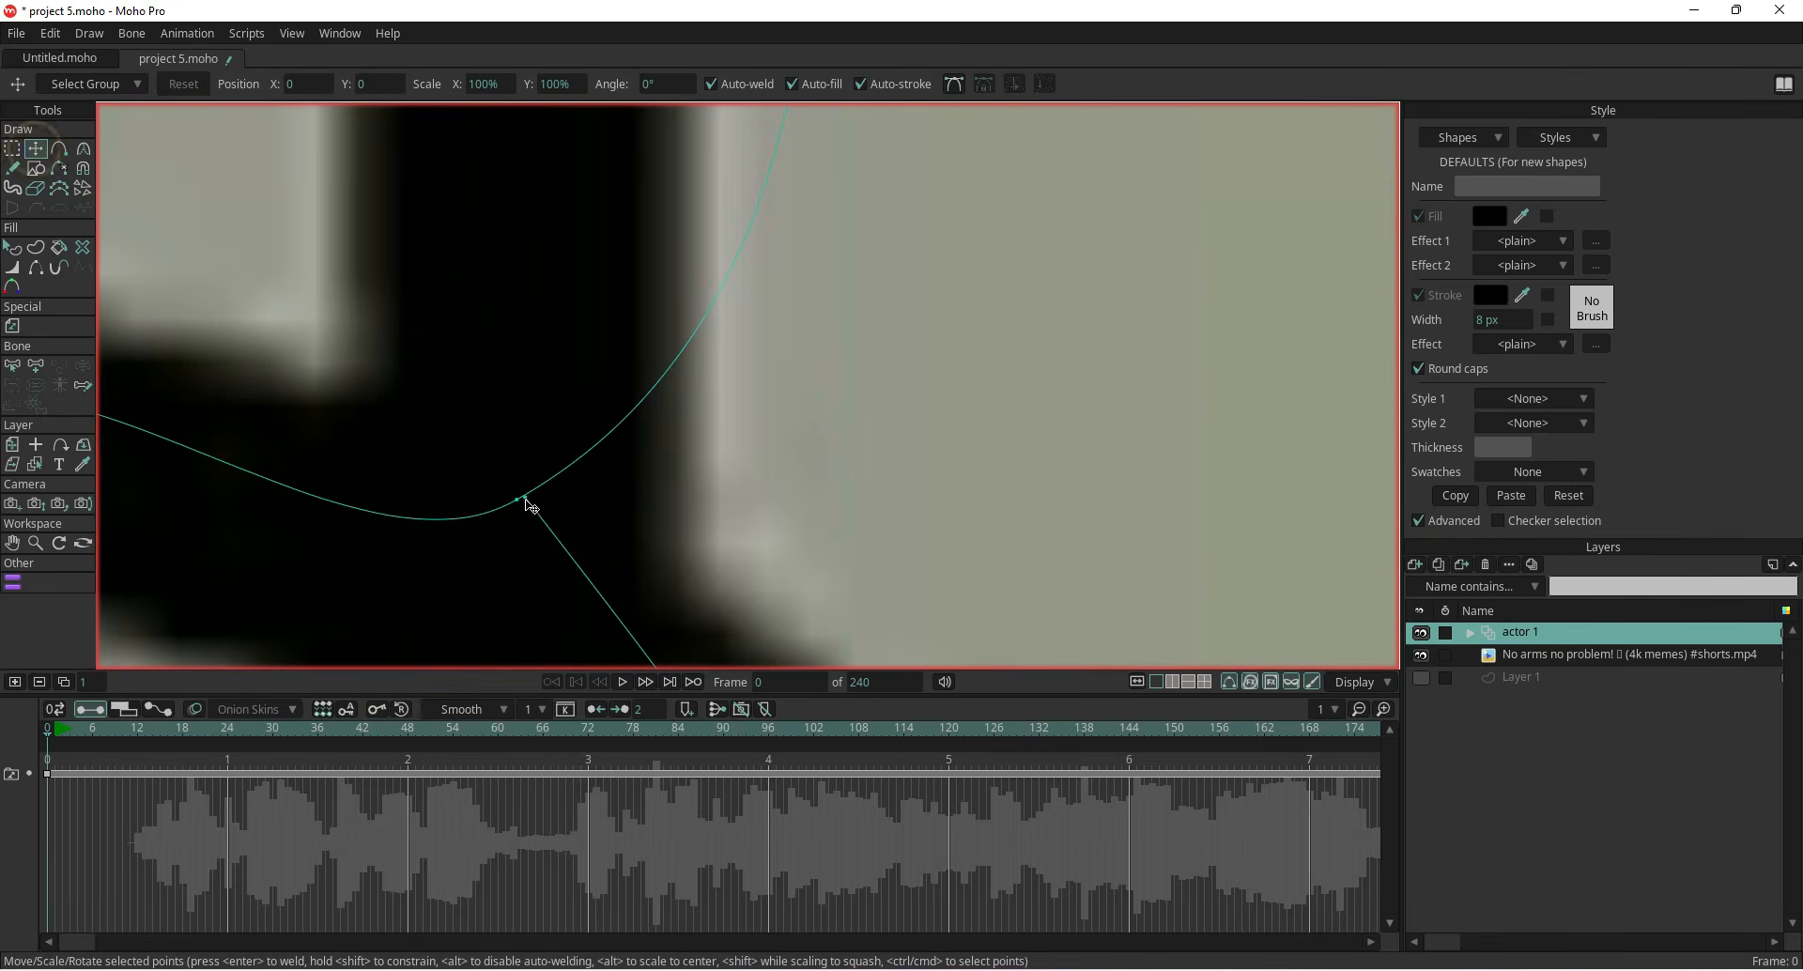
left_click_drag(526, 497, 518, 501)
scroll(518, 506, "down", 8)
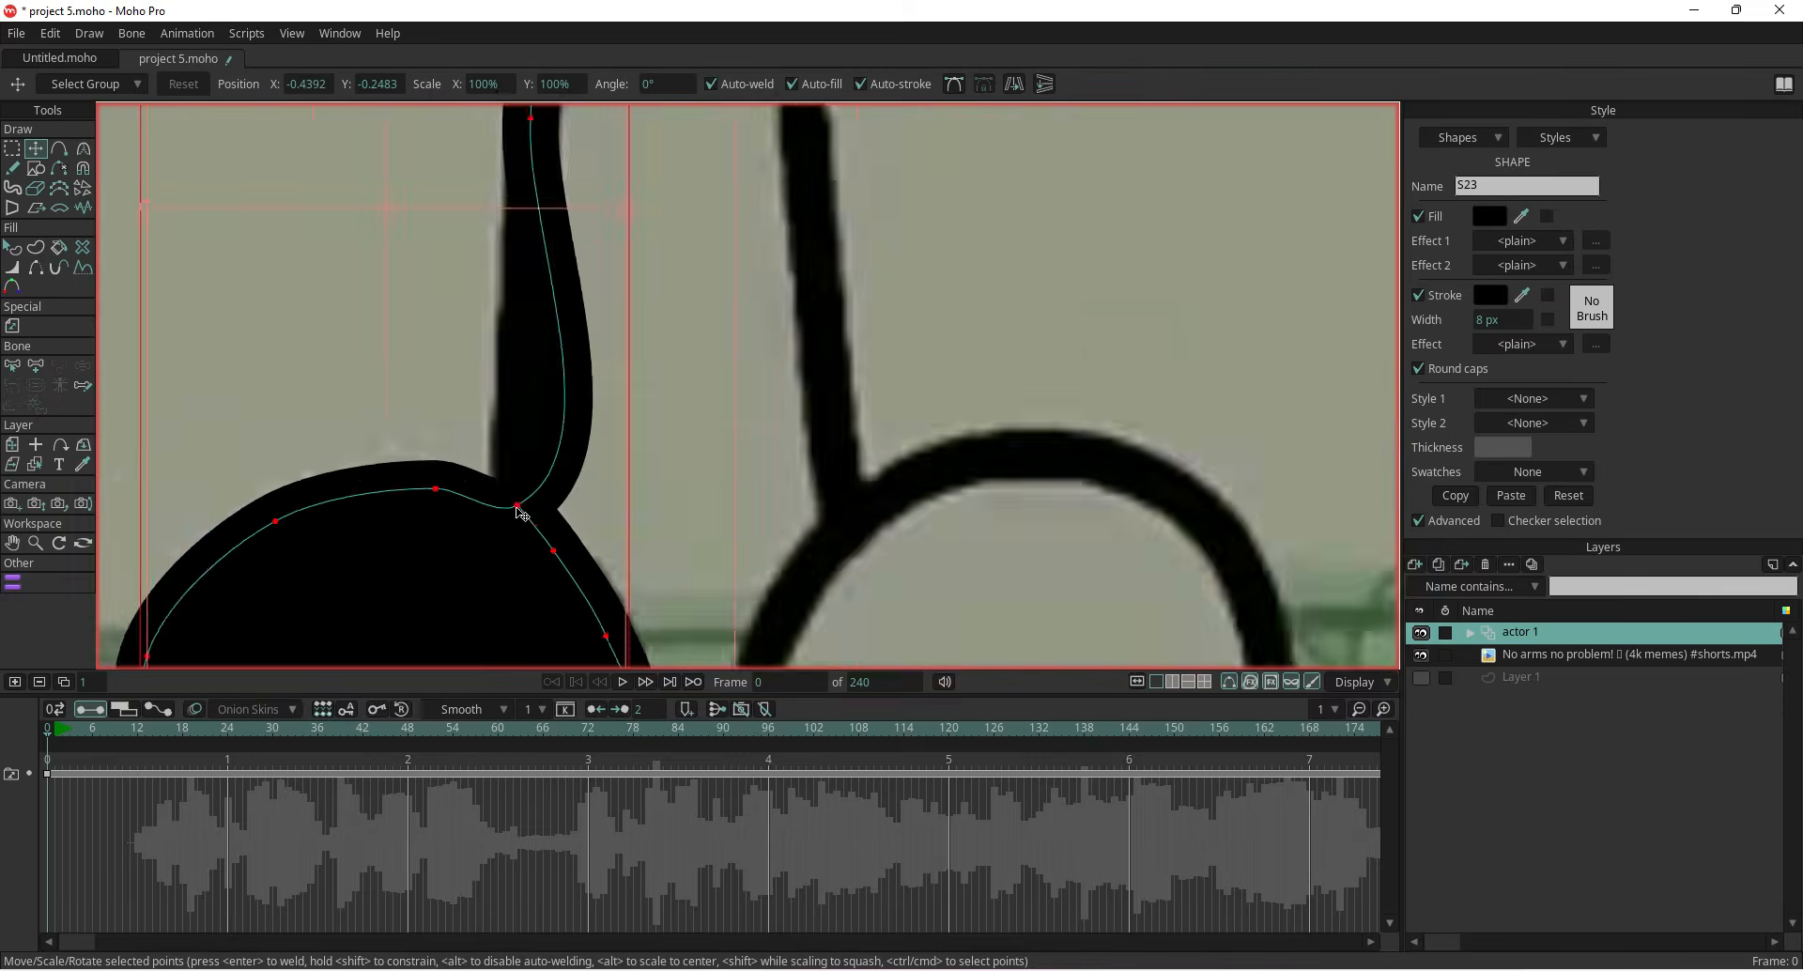
Adjust the left leg's point where it joins the foot
scroll(514, 526, "up", 3)
key("c")
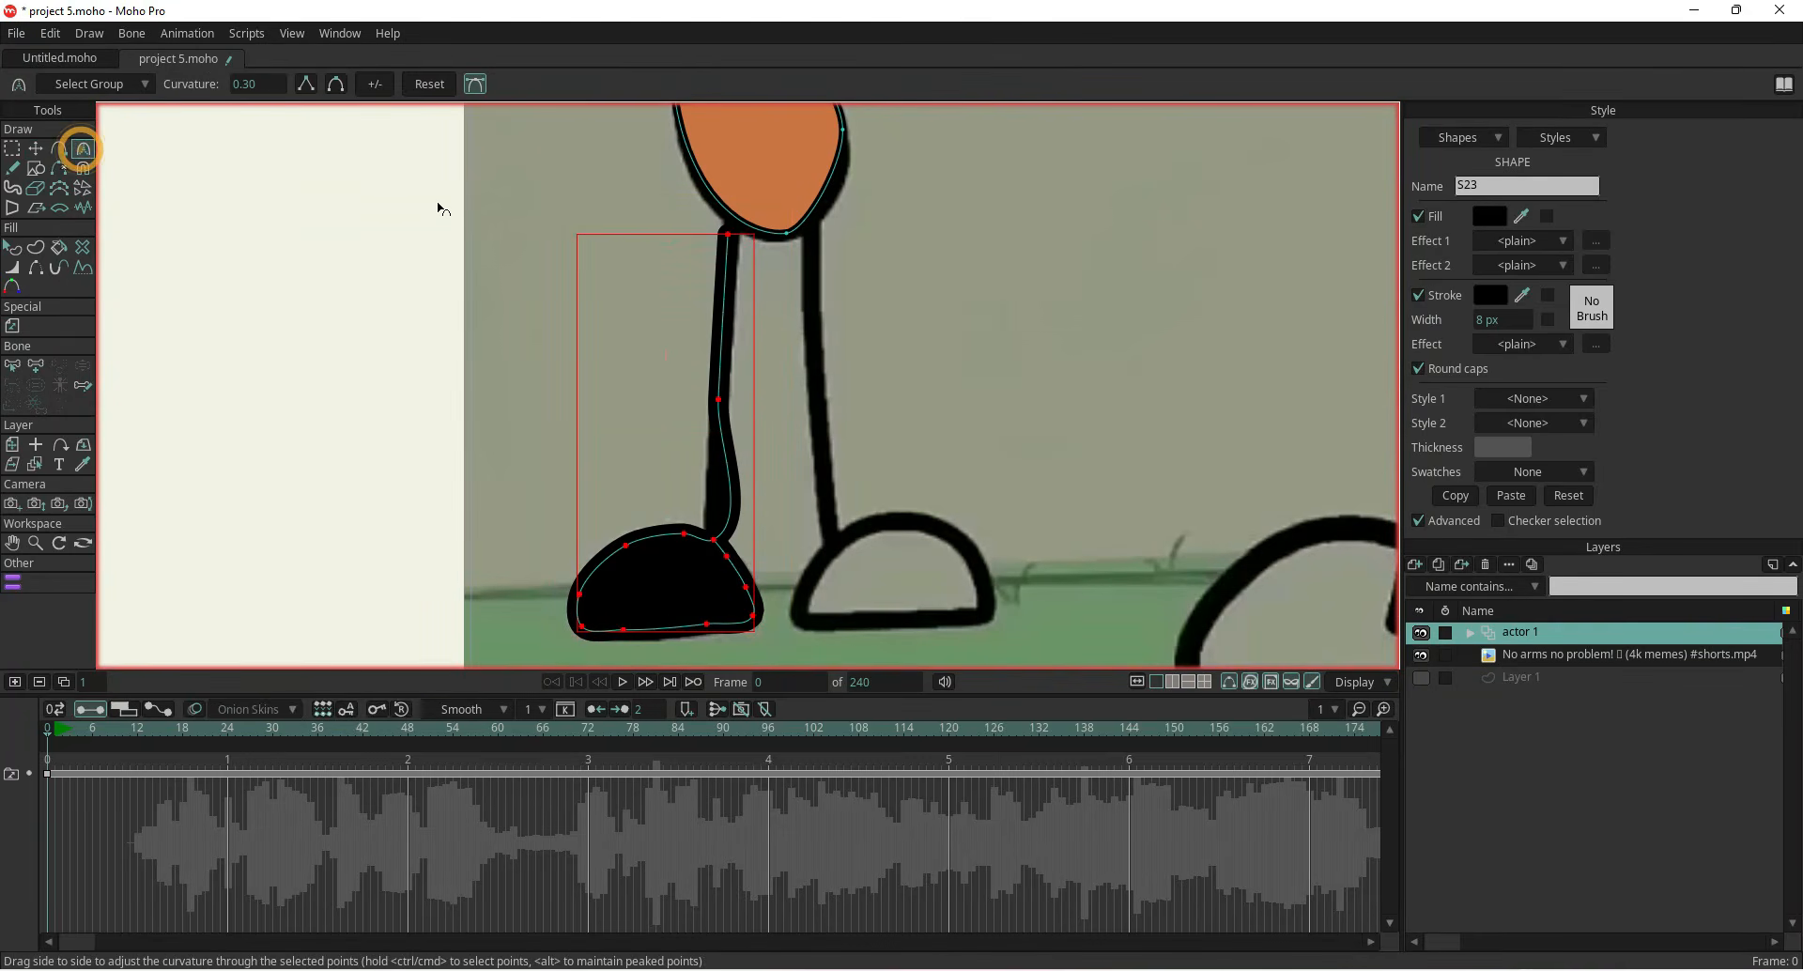
left_click(35, 149)
left_click(286, 298)
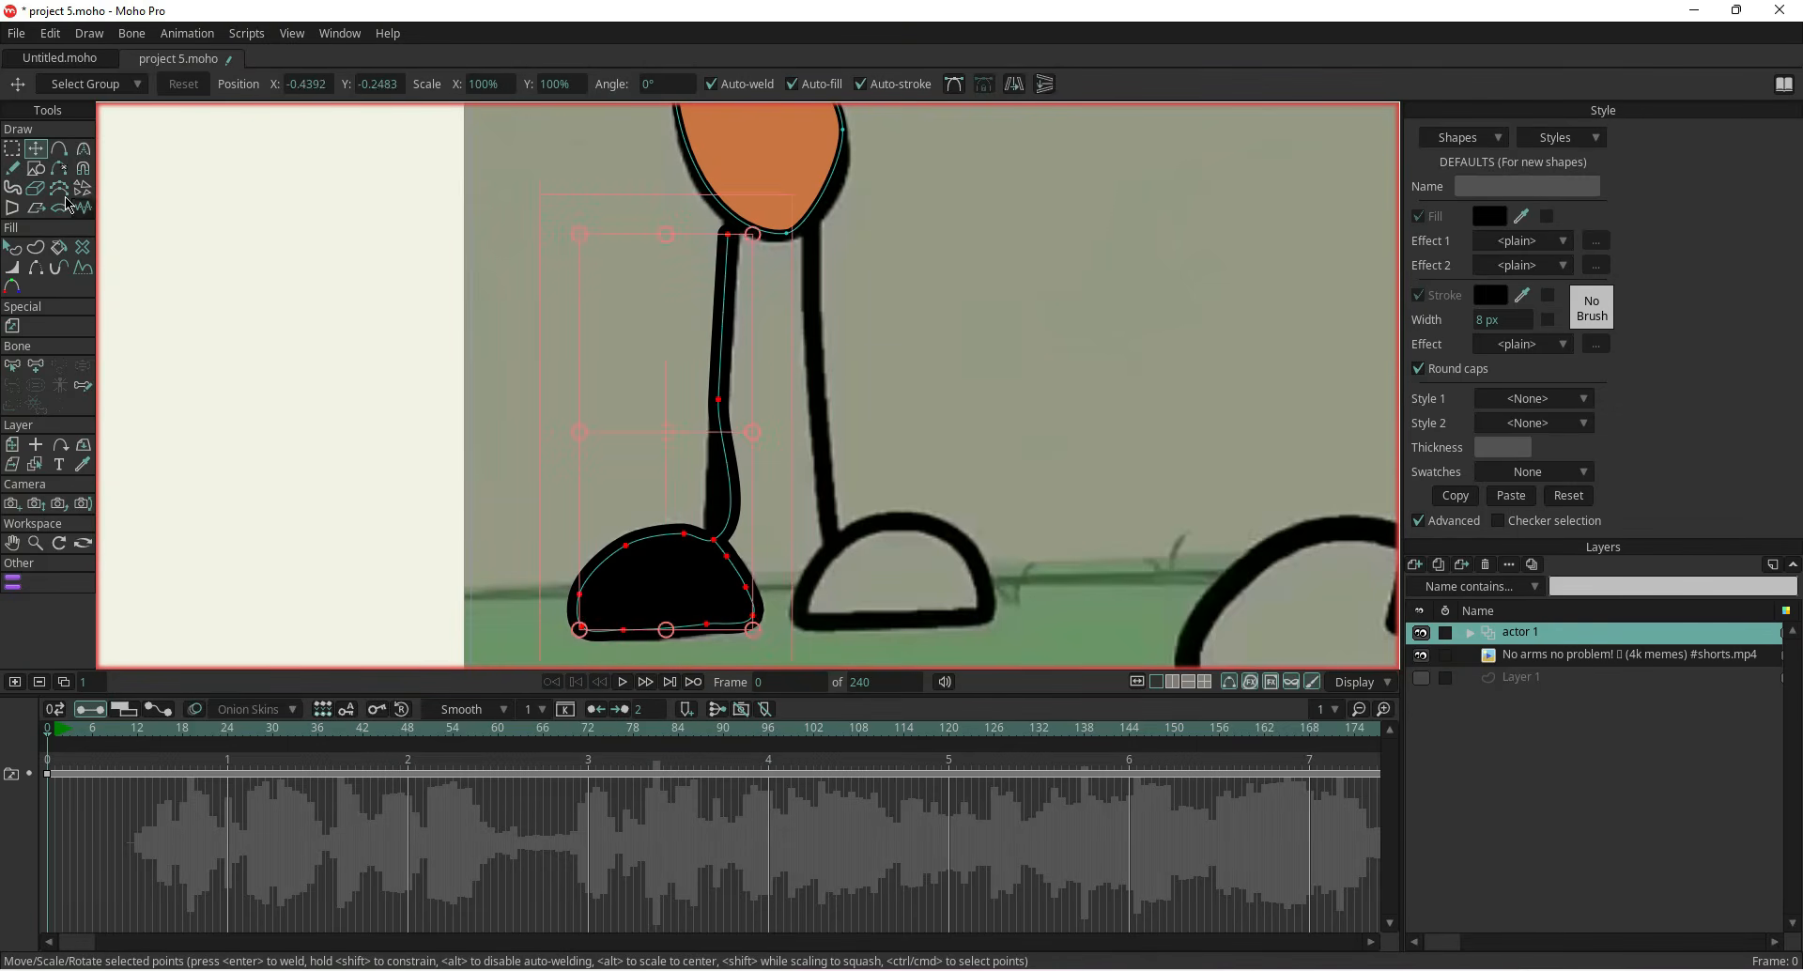
left_click(83, 149)
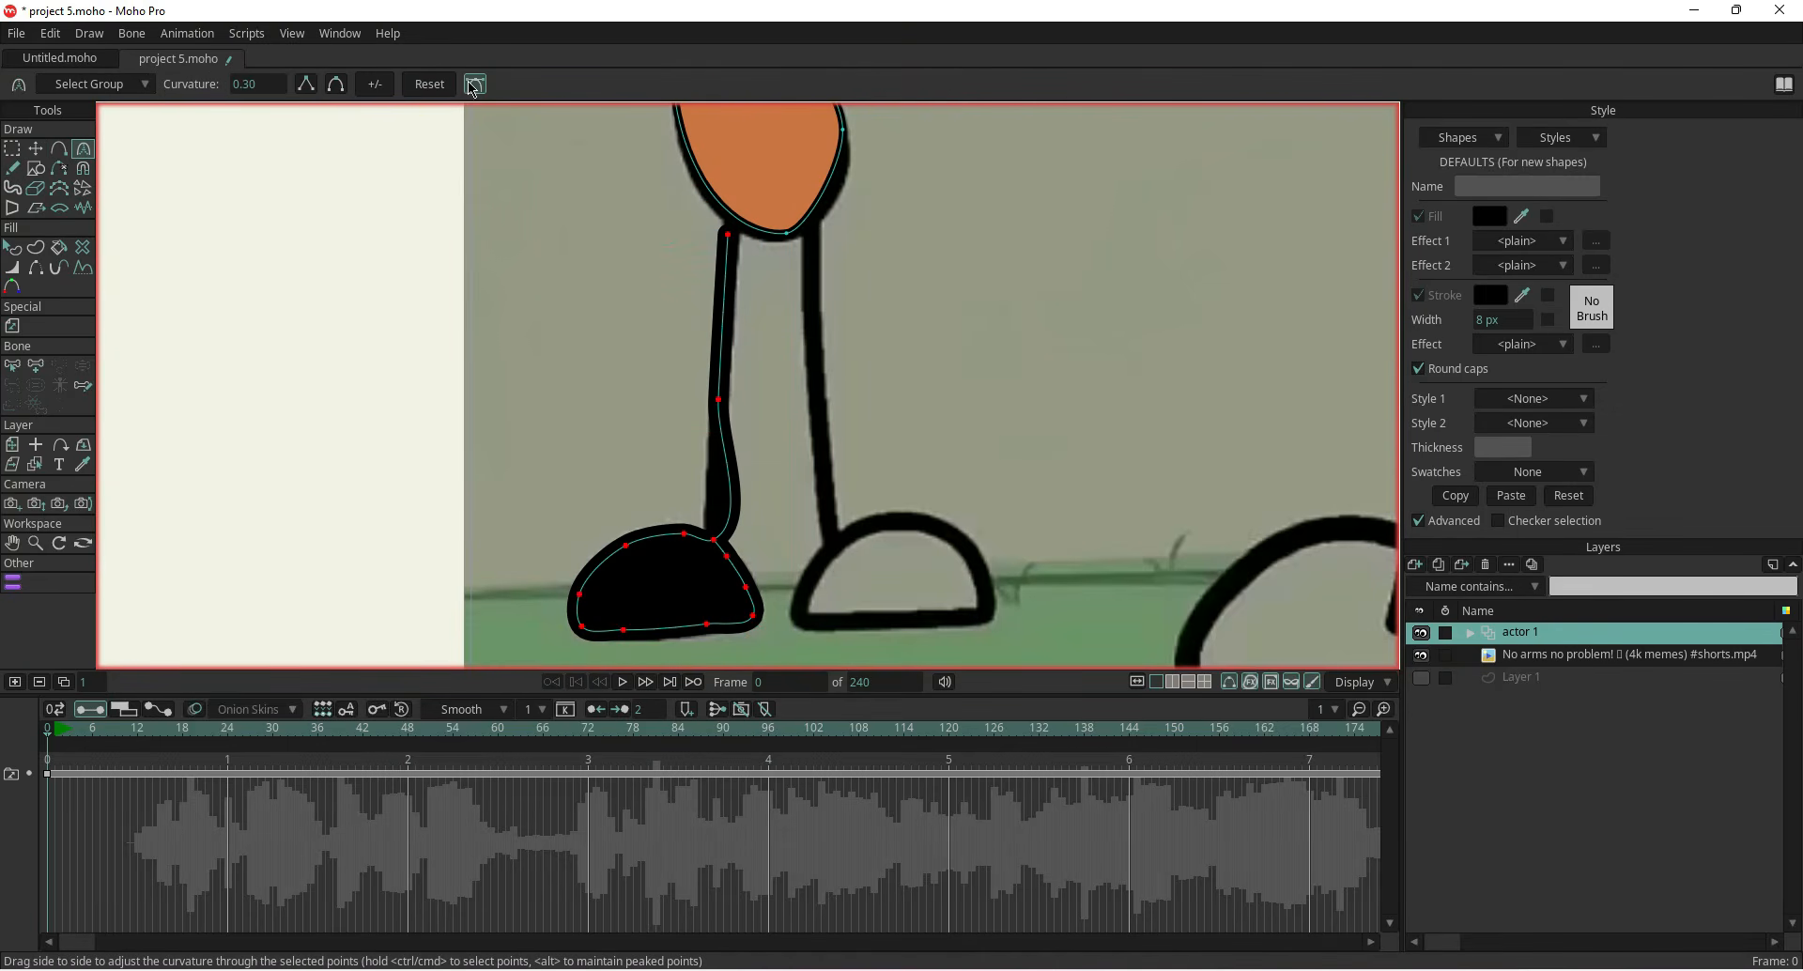
left_click(35, 148)
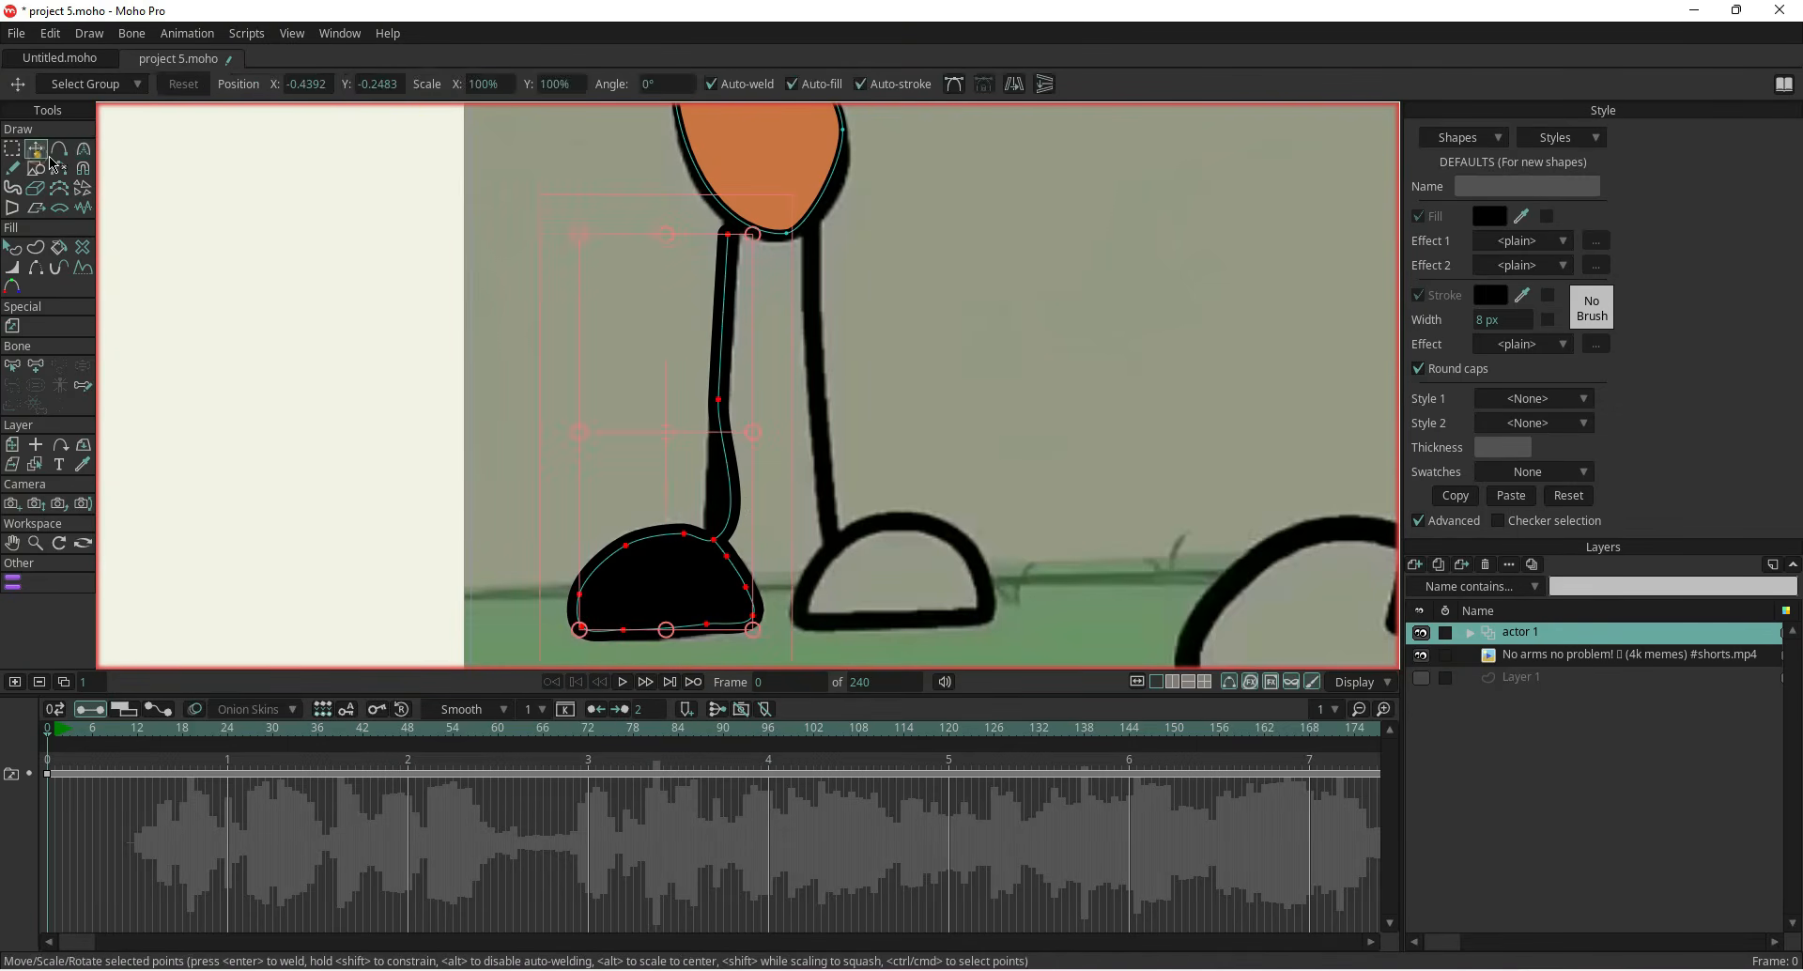
left_click(719, 405)
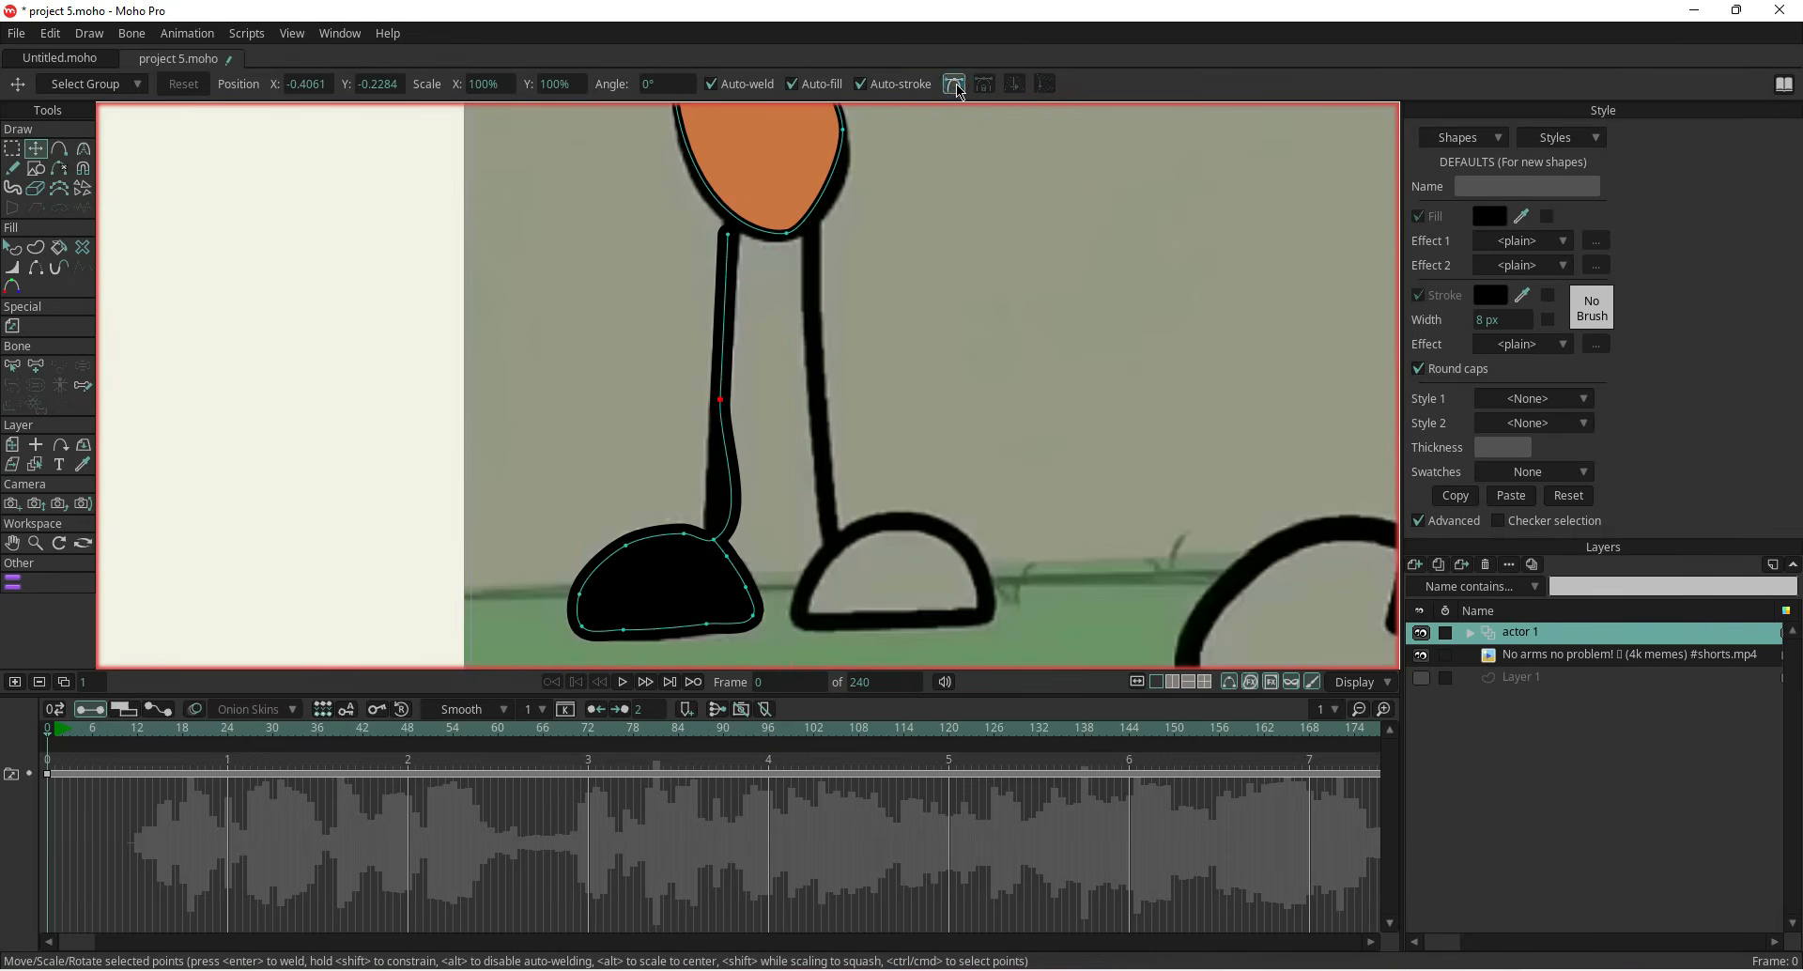
left_click_drag(758, 521, 720, 503)
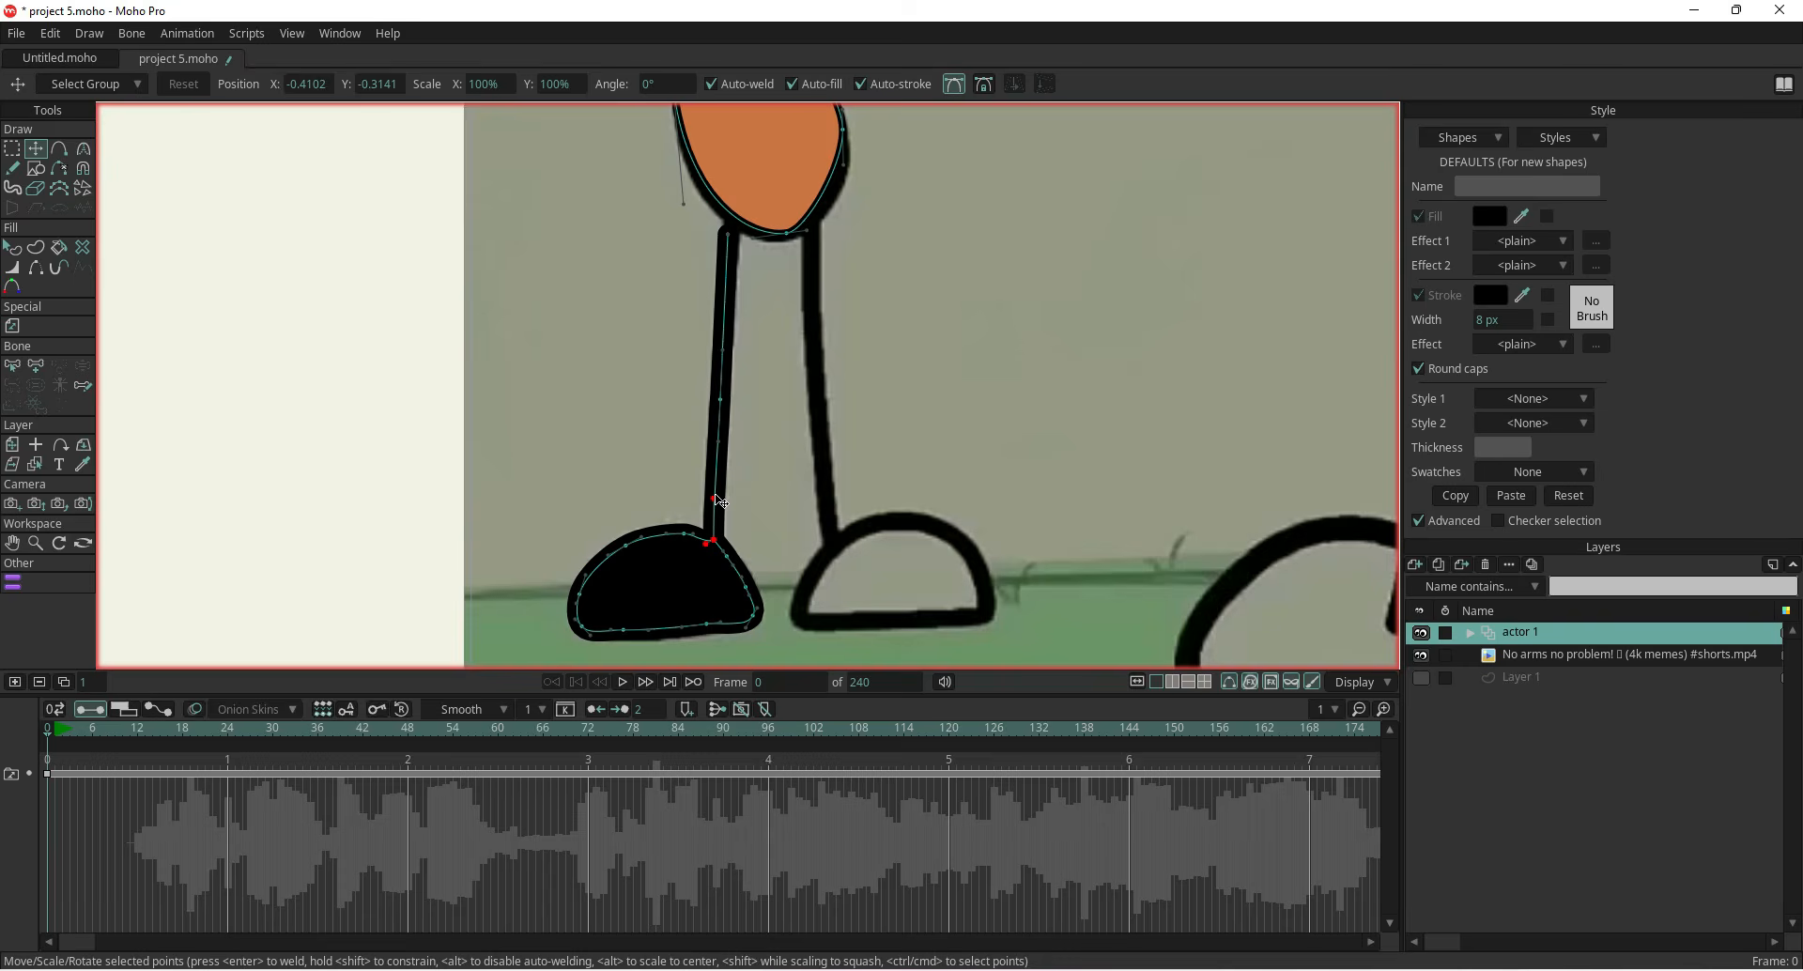
scroll(646, 331, "up", 3)
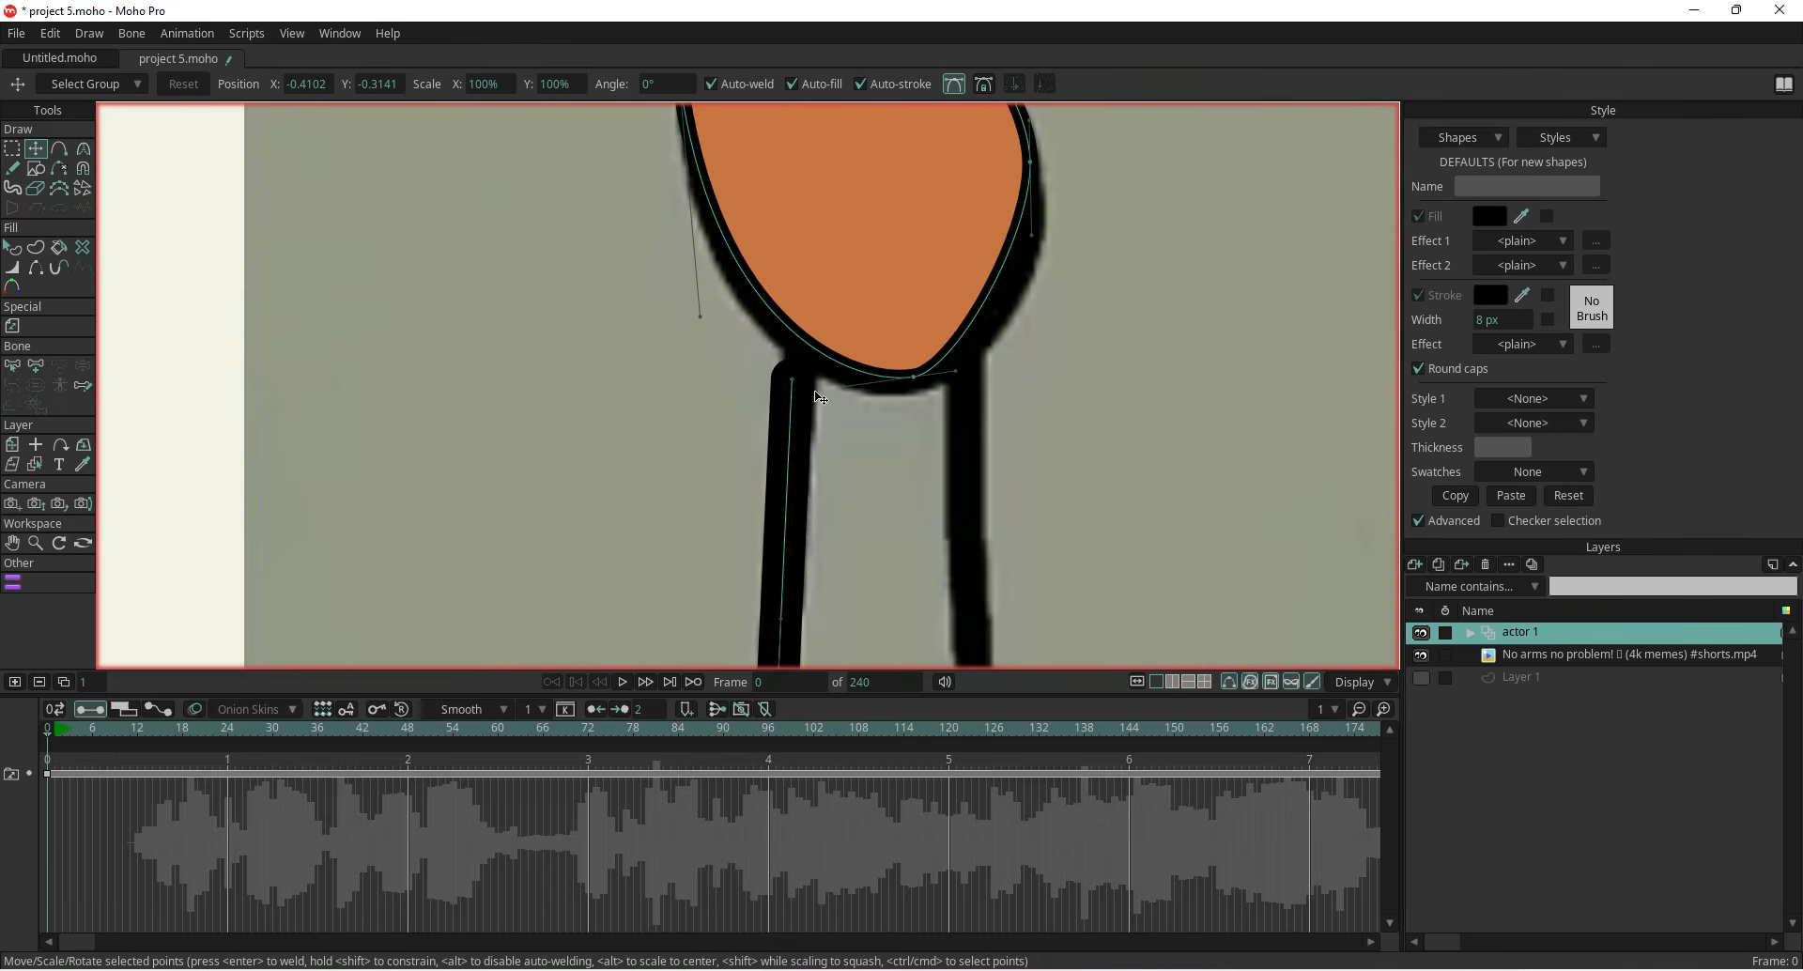
Adjust the left leg's top point where it meets the underside of the body
left_click_drag(796, 388, 810, 368)
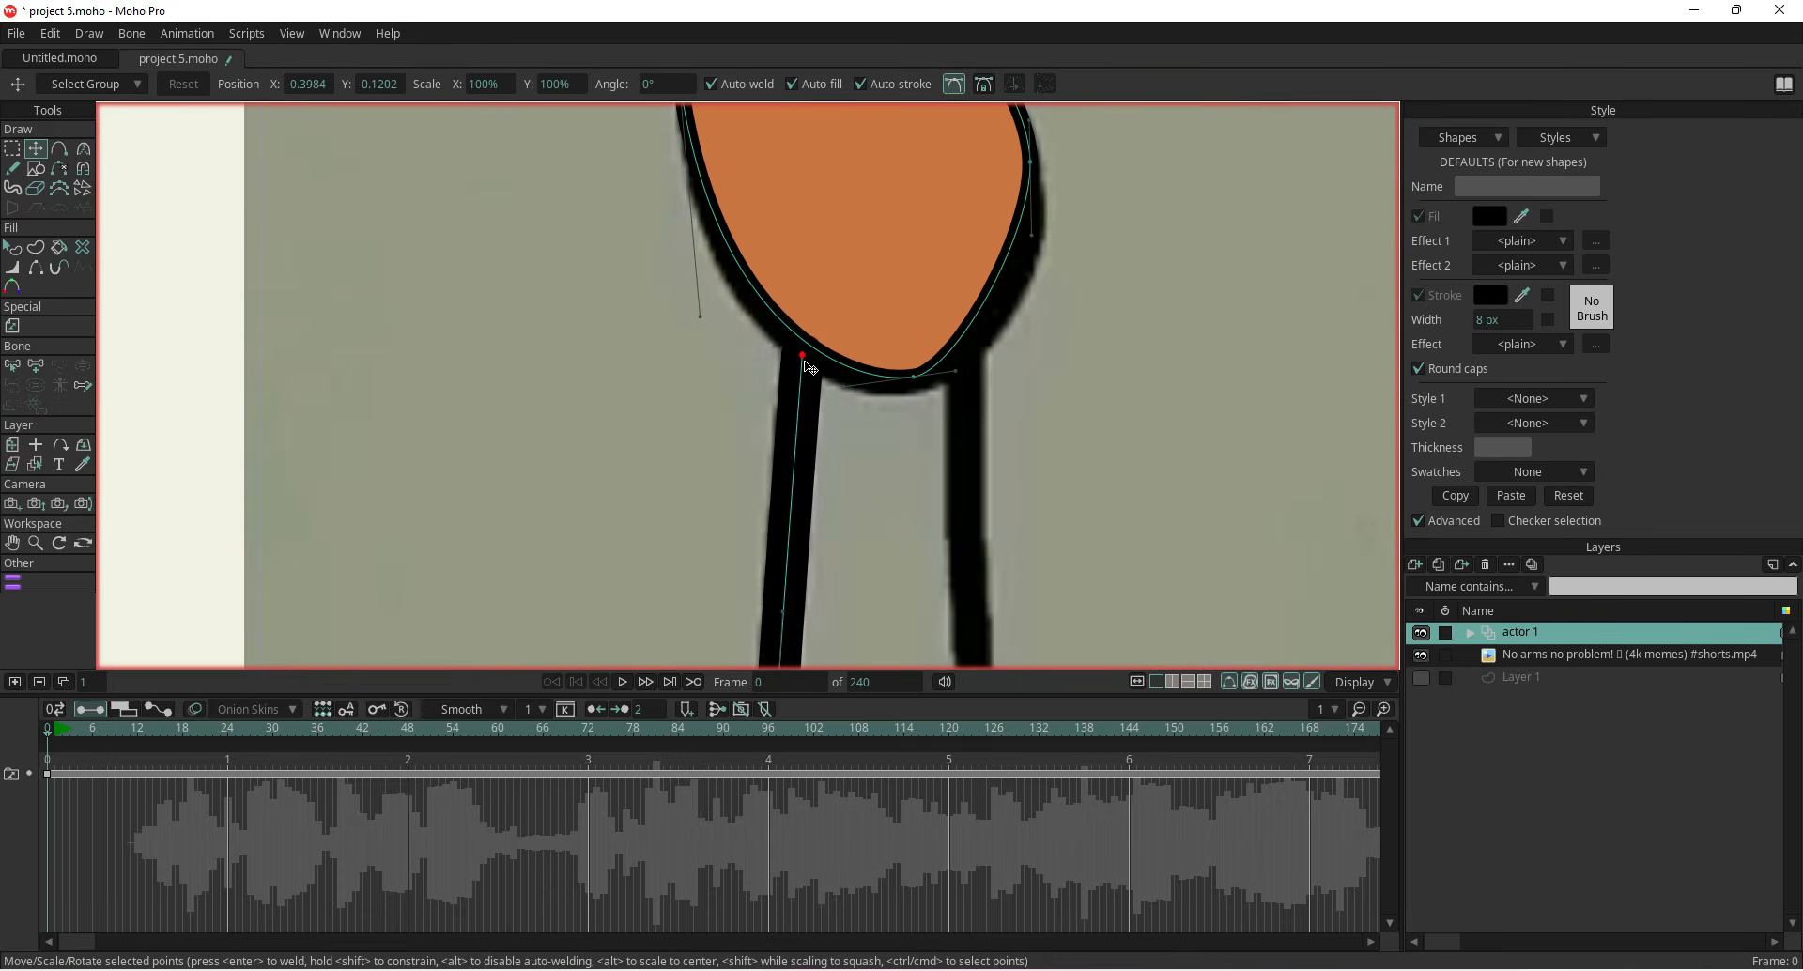
scroll(754, 390, "down", 4)
left_click_drag(643, 573, 633, 375)
scroll(683, 460, "up", 4)
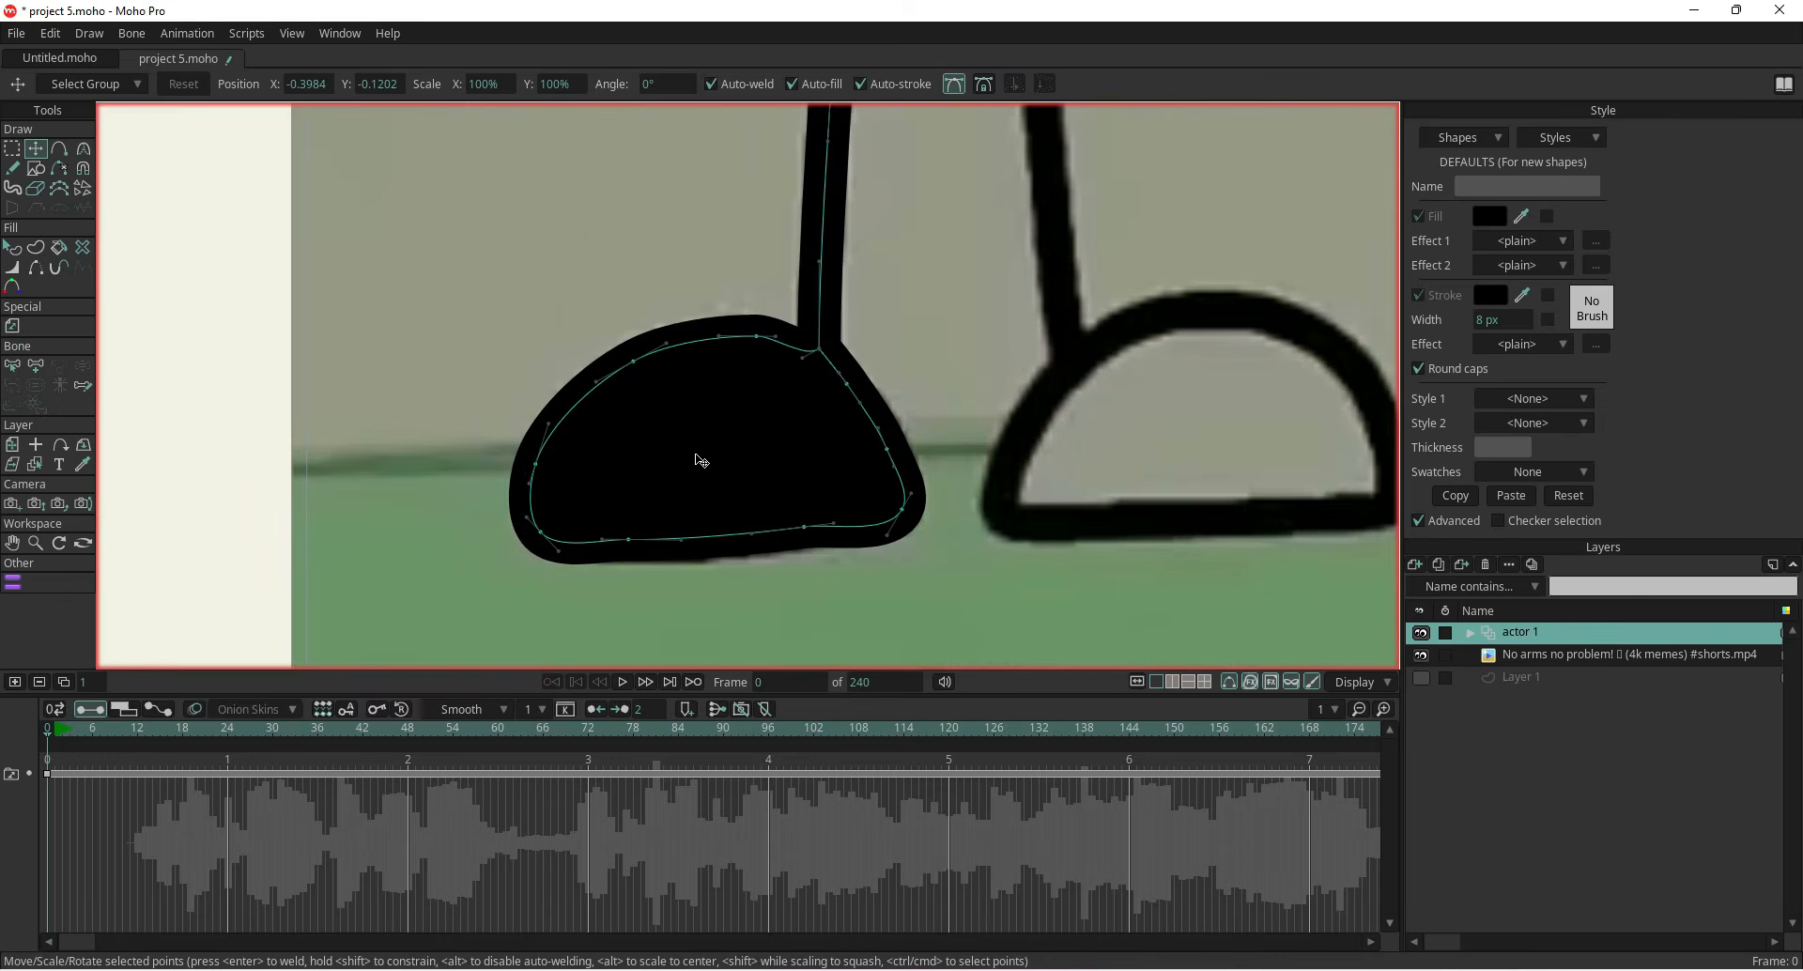
Copy the body's orange fill and stroke style and paste it onto the left foot shape
key("q")
left_click(598, 434)
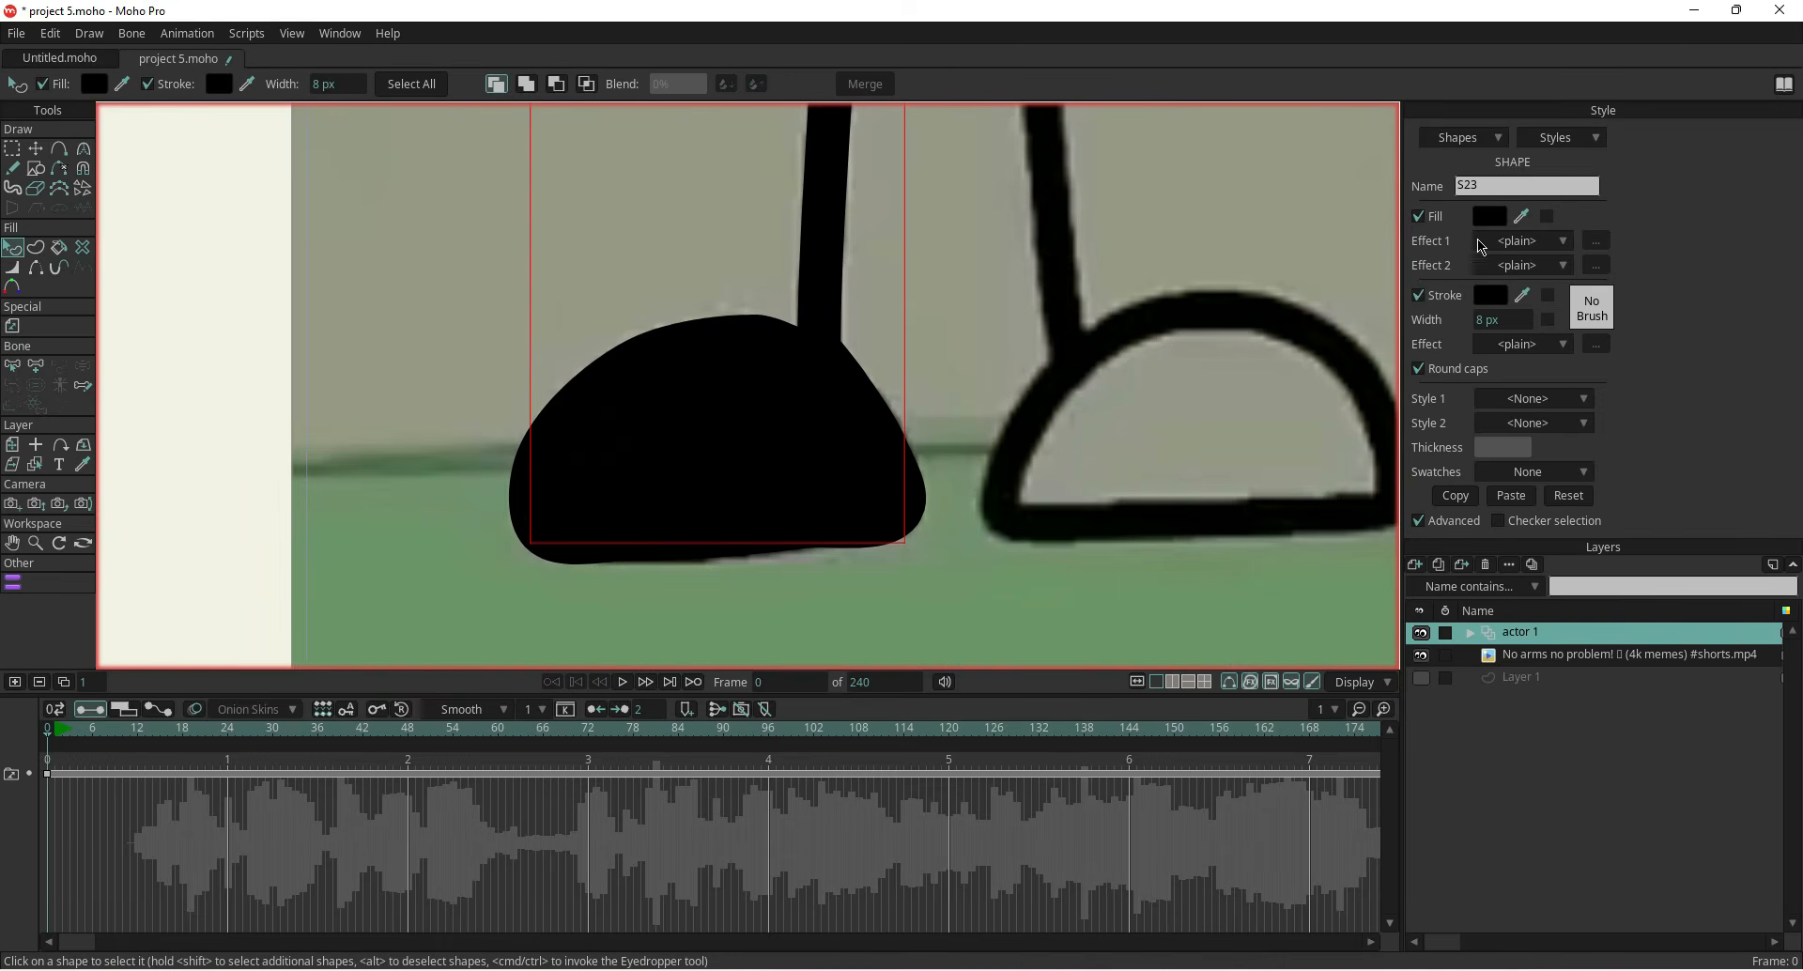
left_click(1490, 219)
scroll(954, 449, "down", 3)
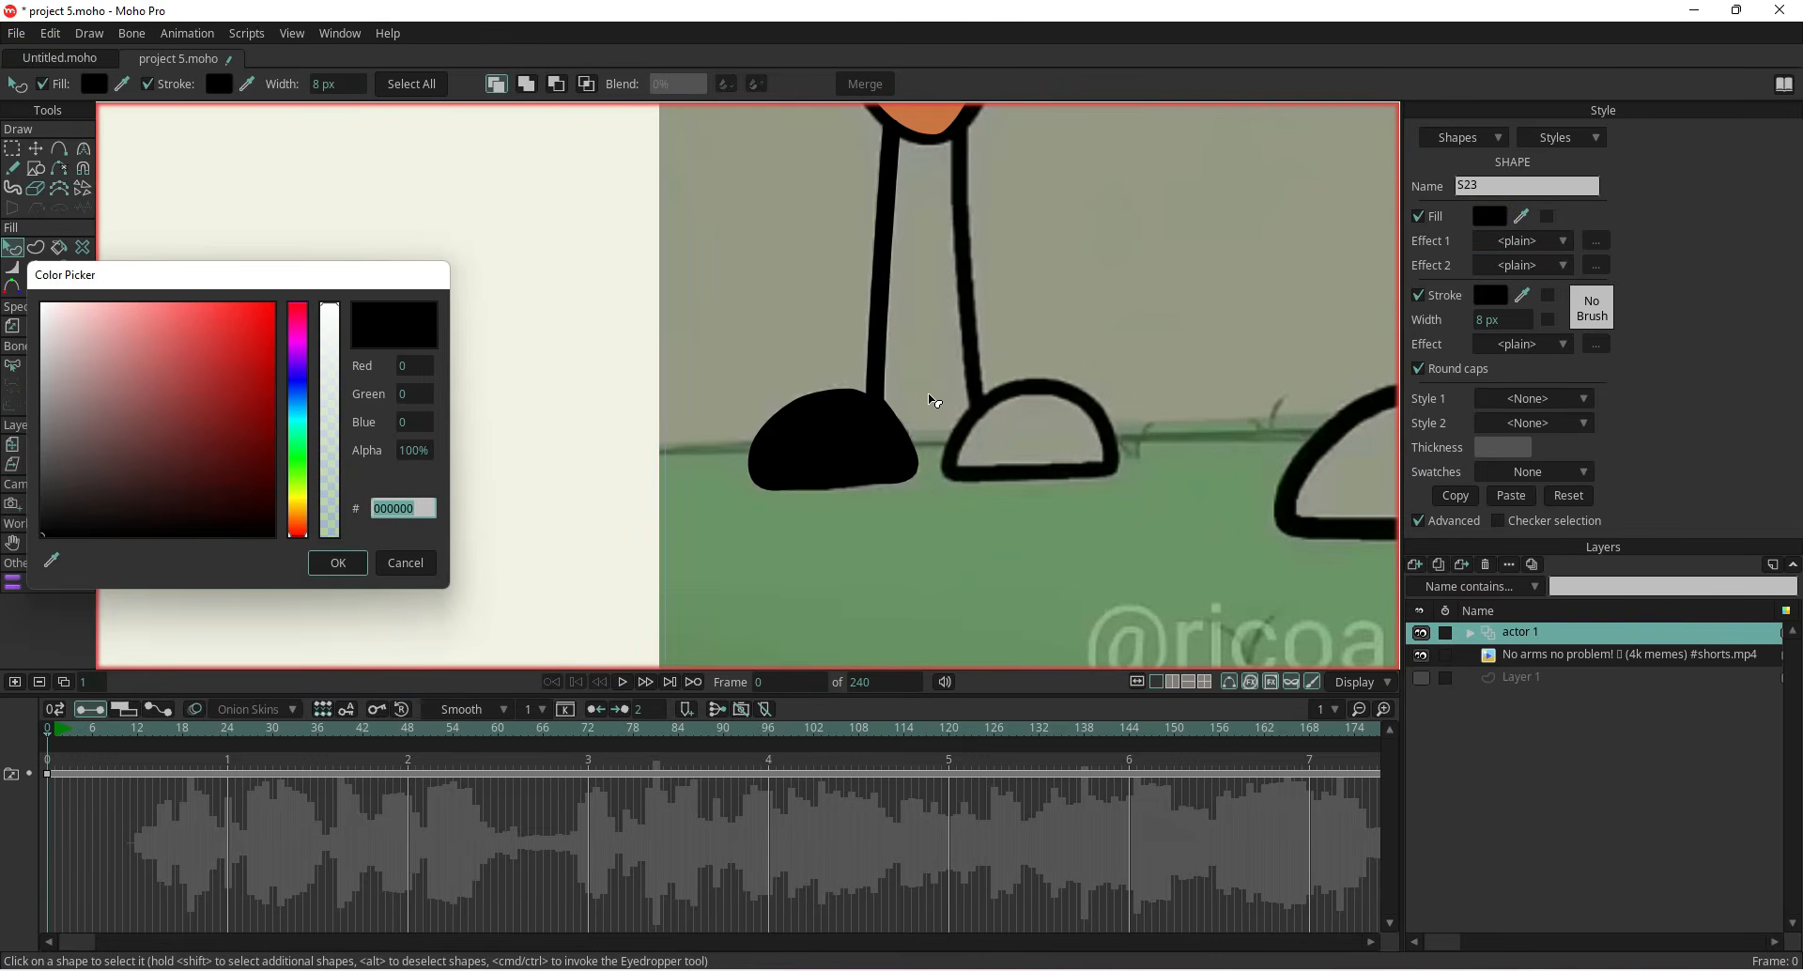
left_click(406, 563)
scroll(897, 434, "up", 3)
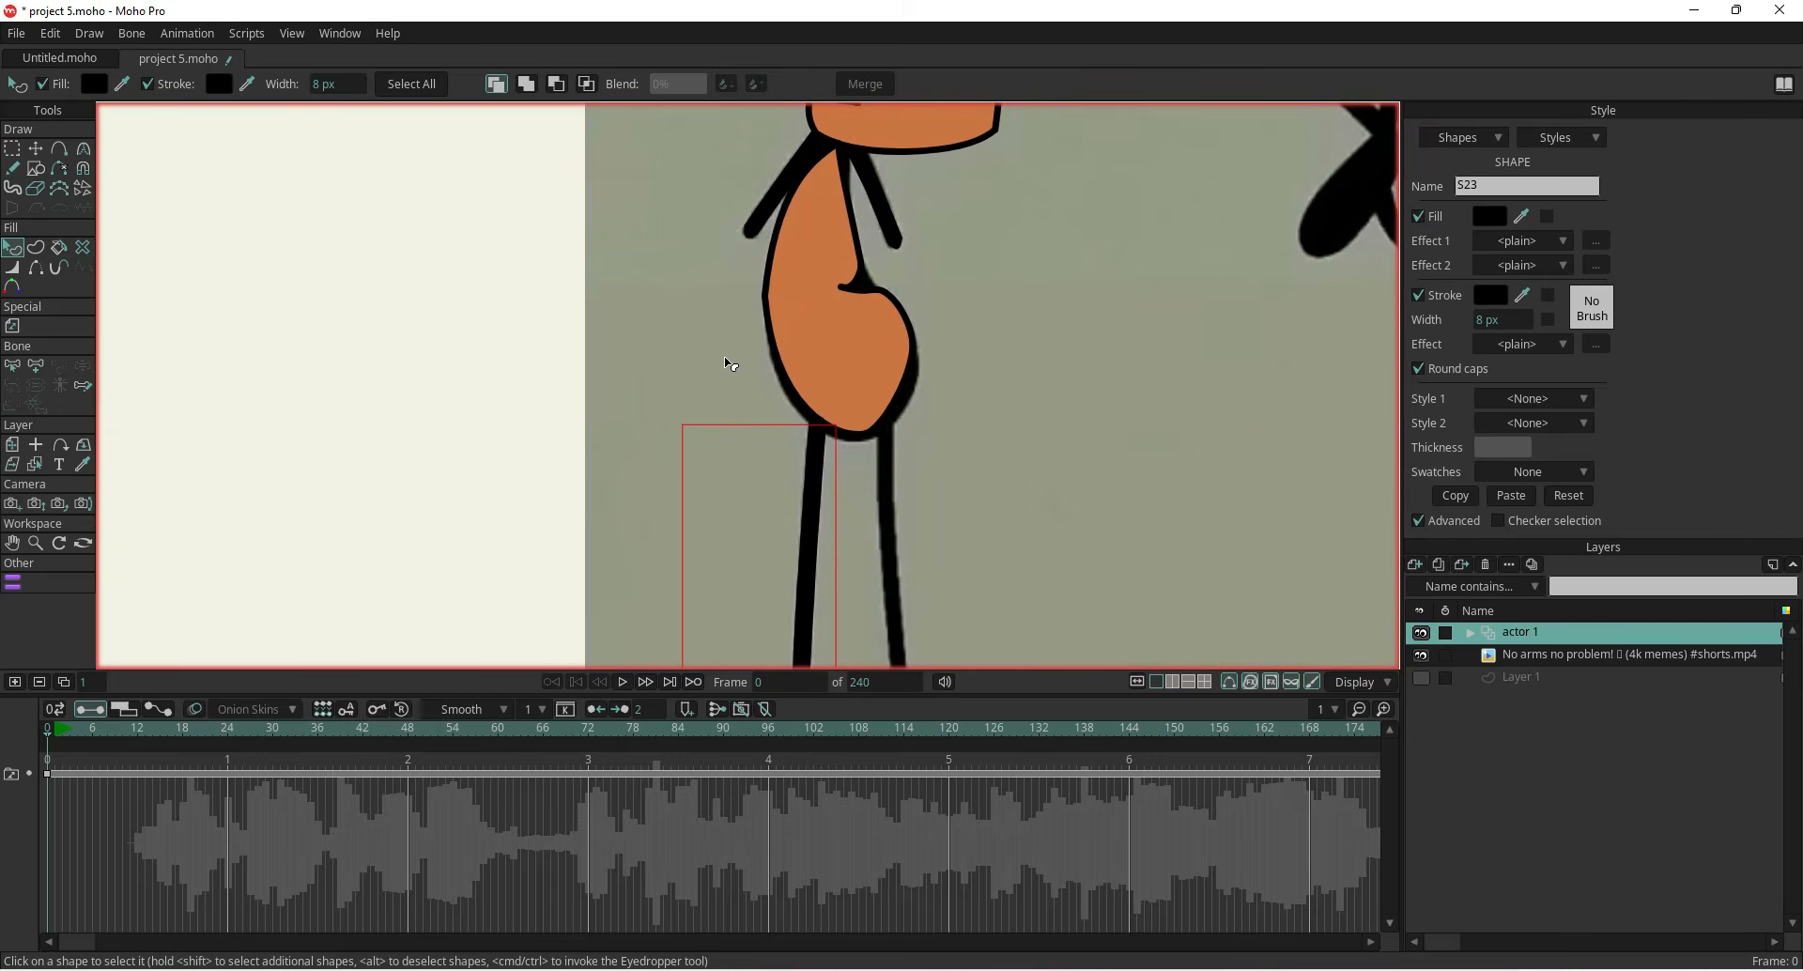
left_click(803, 329)
left_click(1455, 494)
left_click_drag(466, 482, 479, 453)
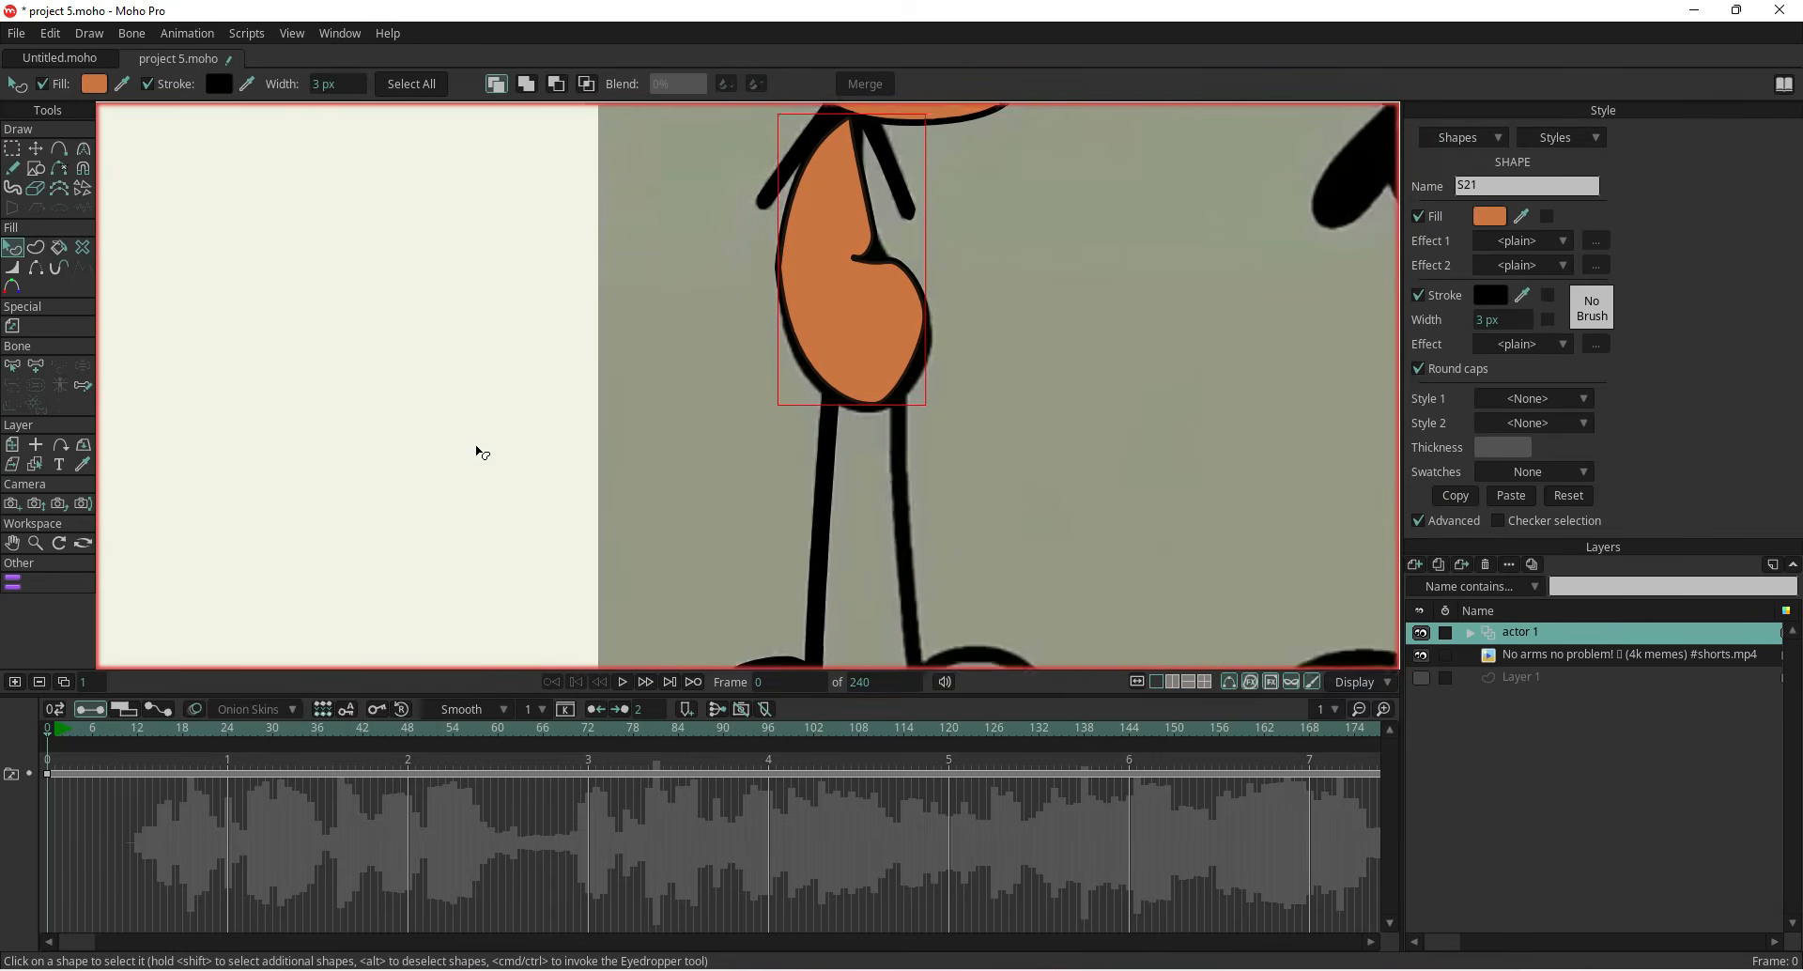
left_click(733, 536)
left_click(1522, 499)
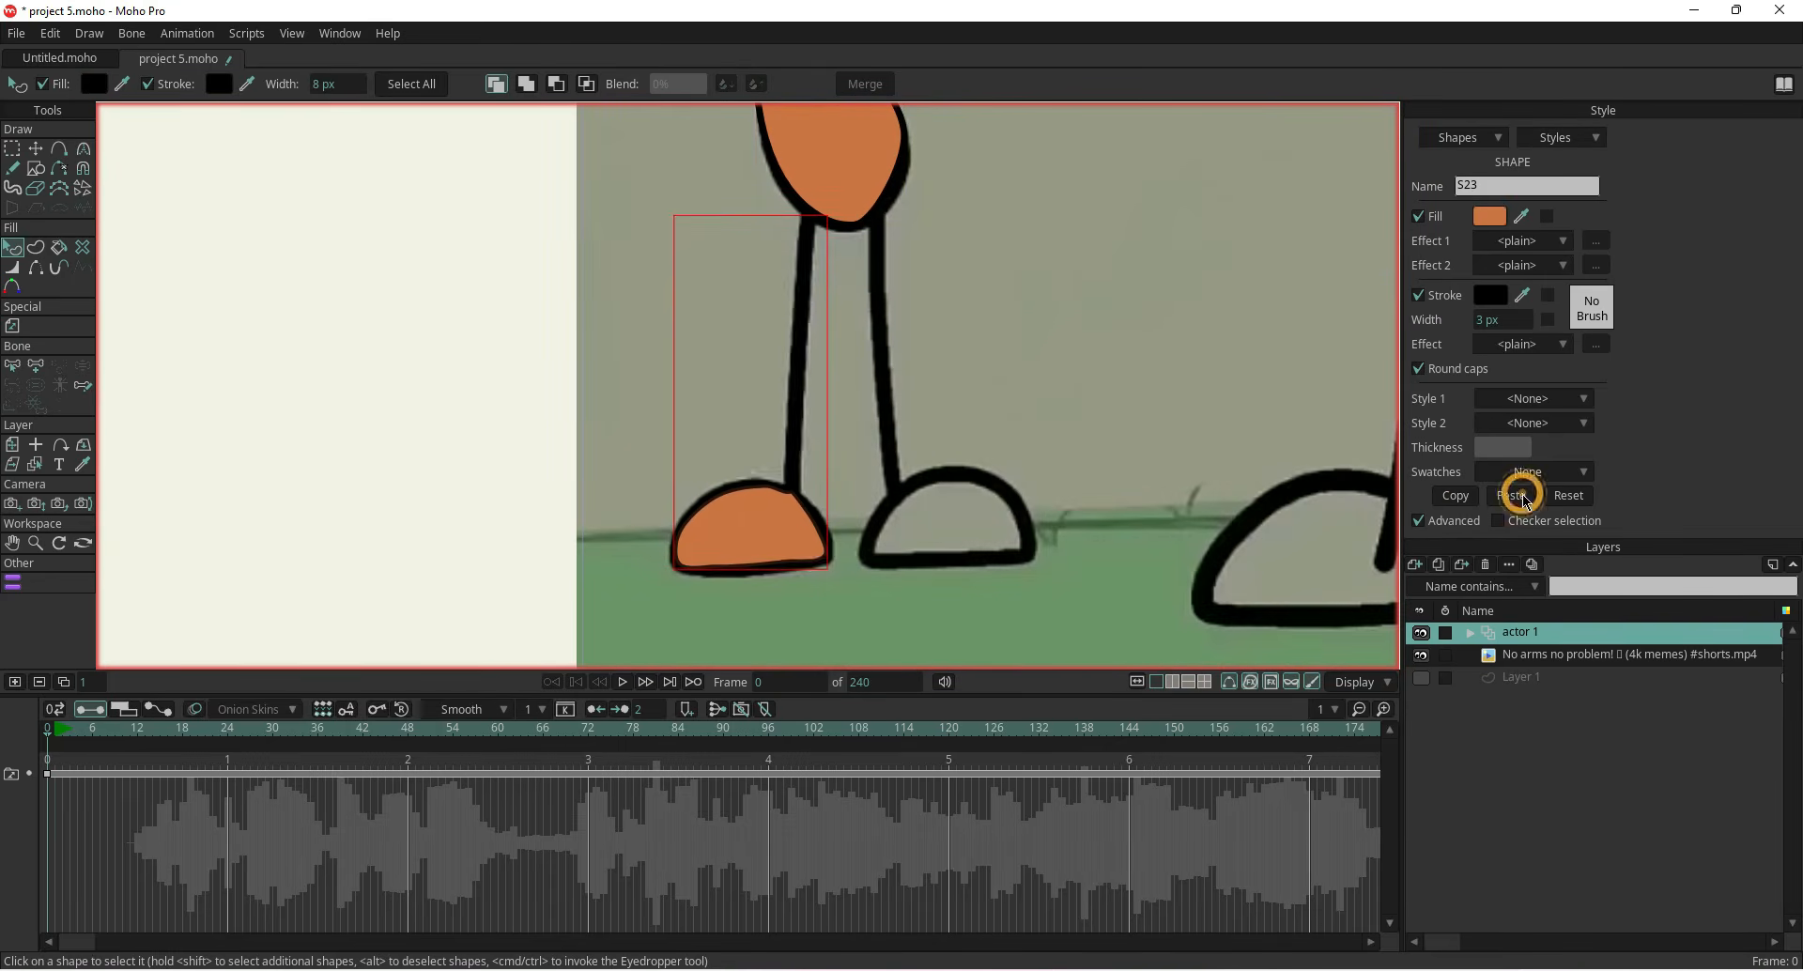
mouse_move(984, 381)
left_mouse_down()
mouse_move(966, 469)
mouse_move(891, 441)
left_mouse_up()
left_click(36, 148)
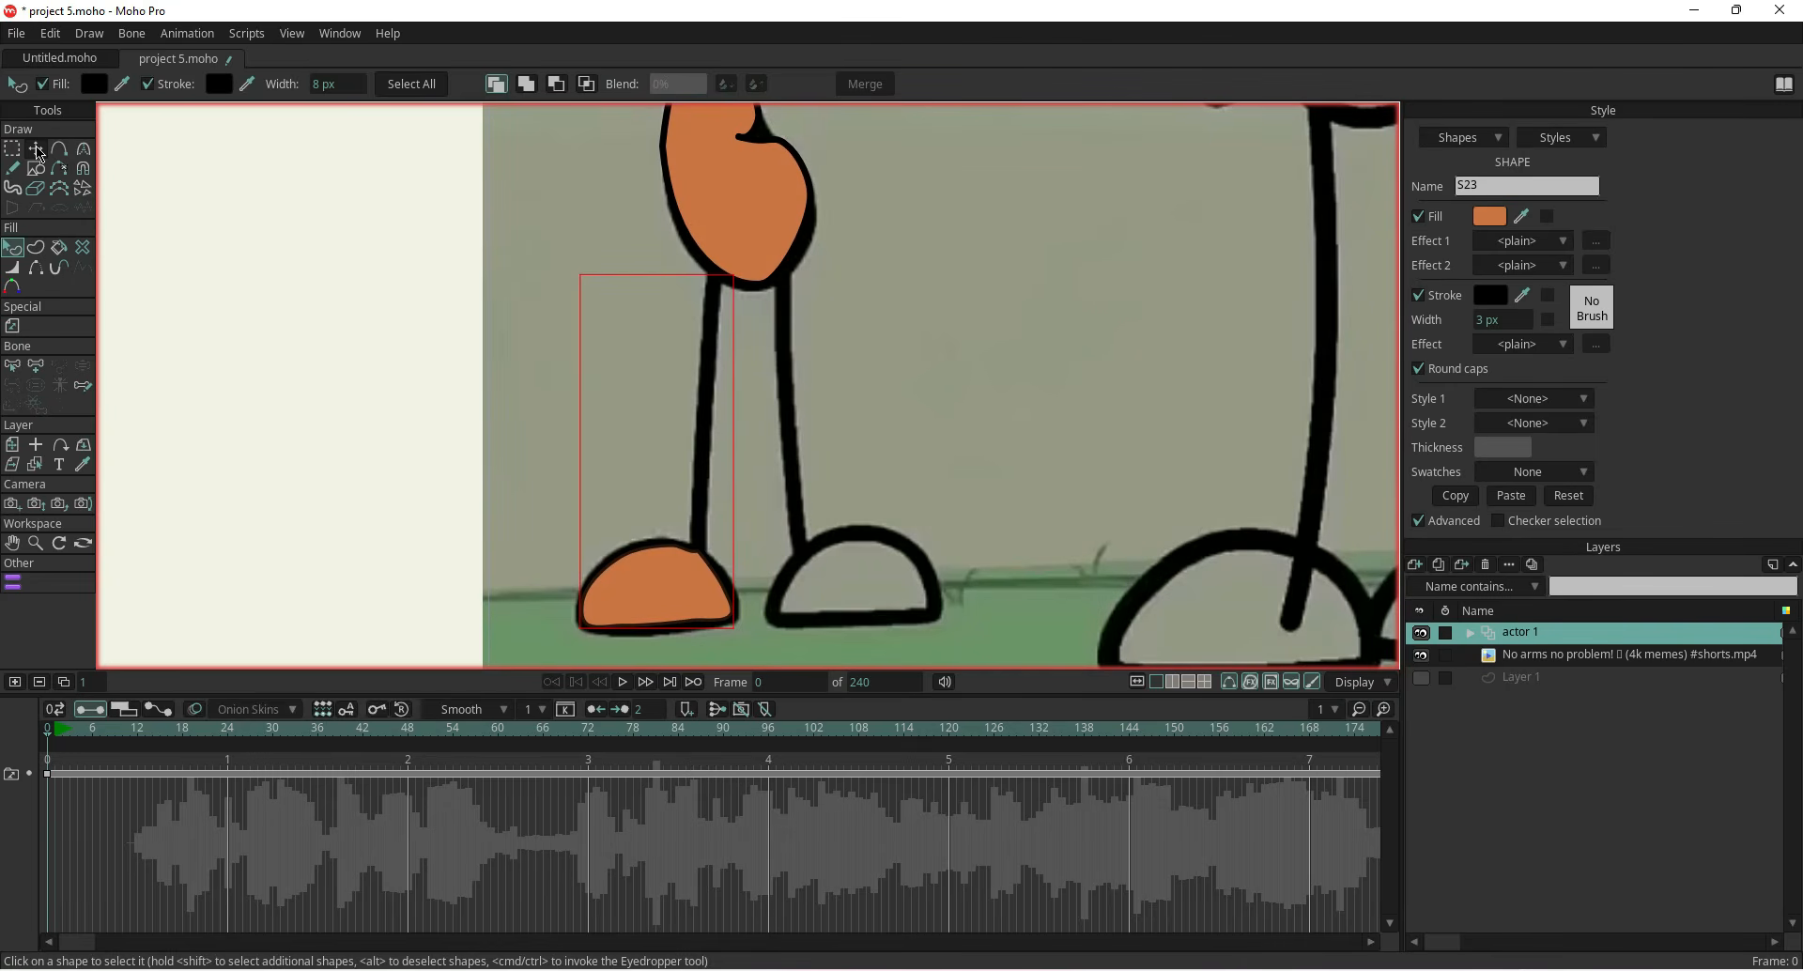
left_click(568, 482)
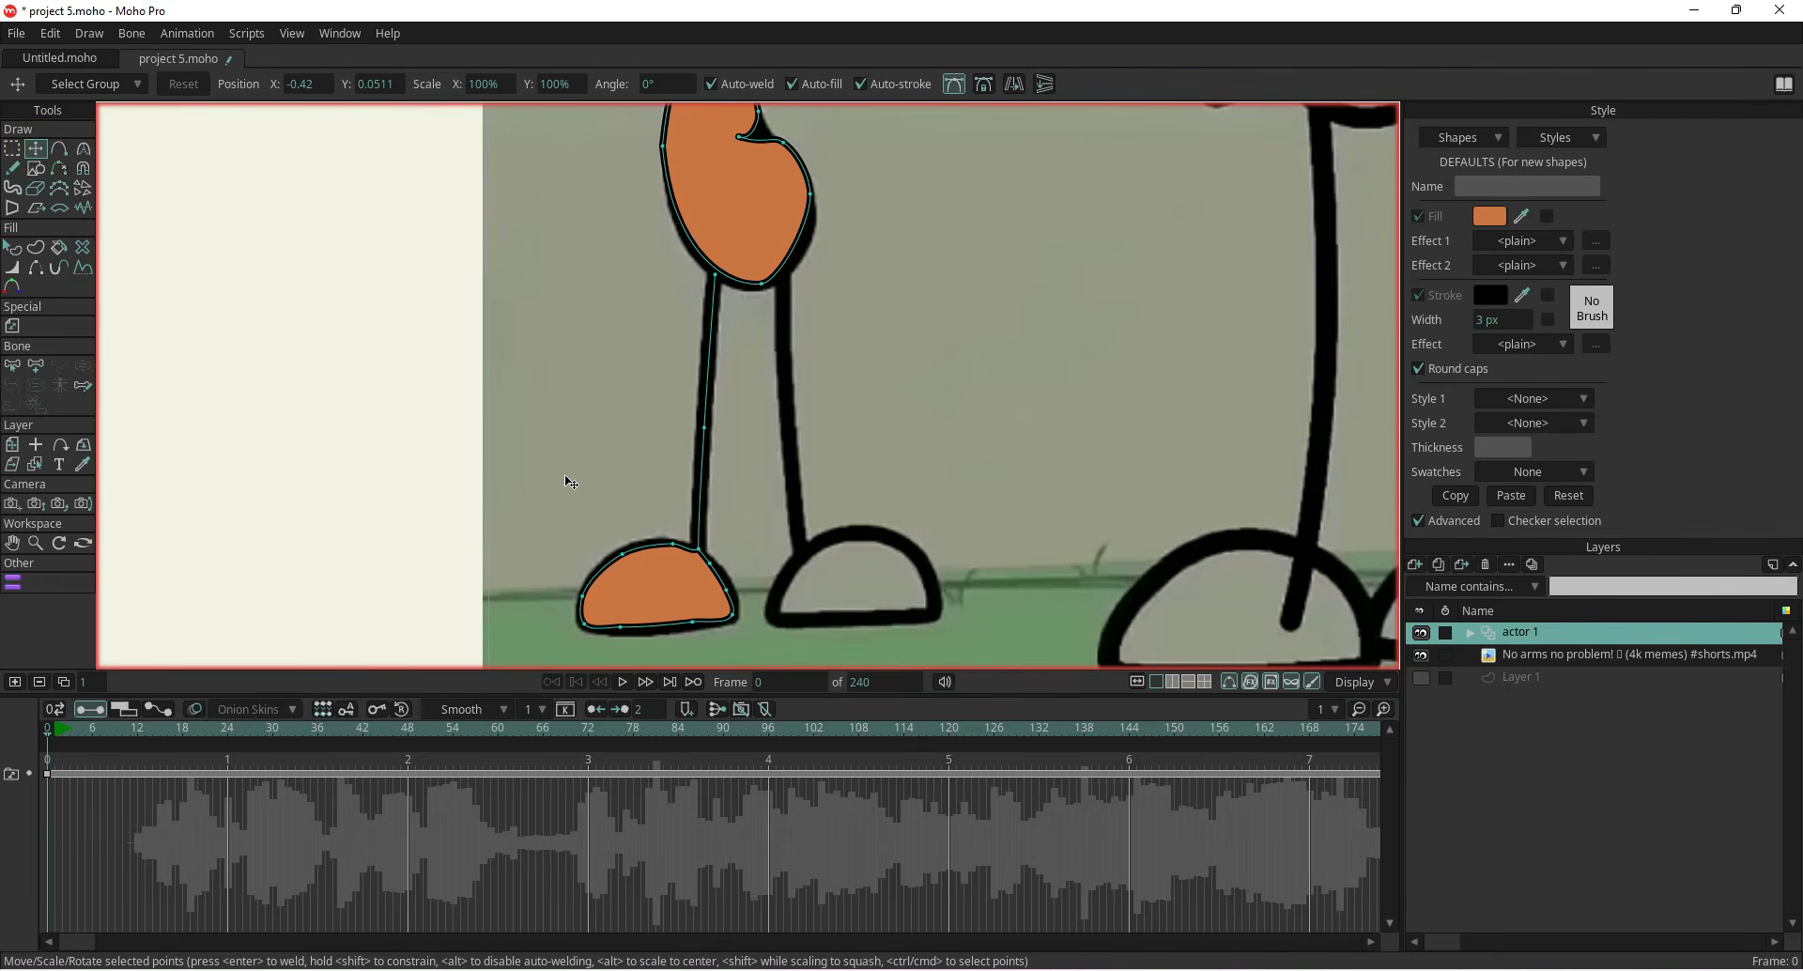
key("ctrl+z")
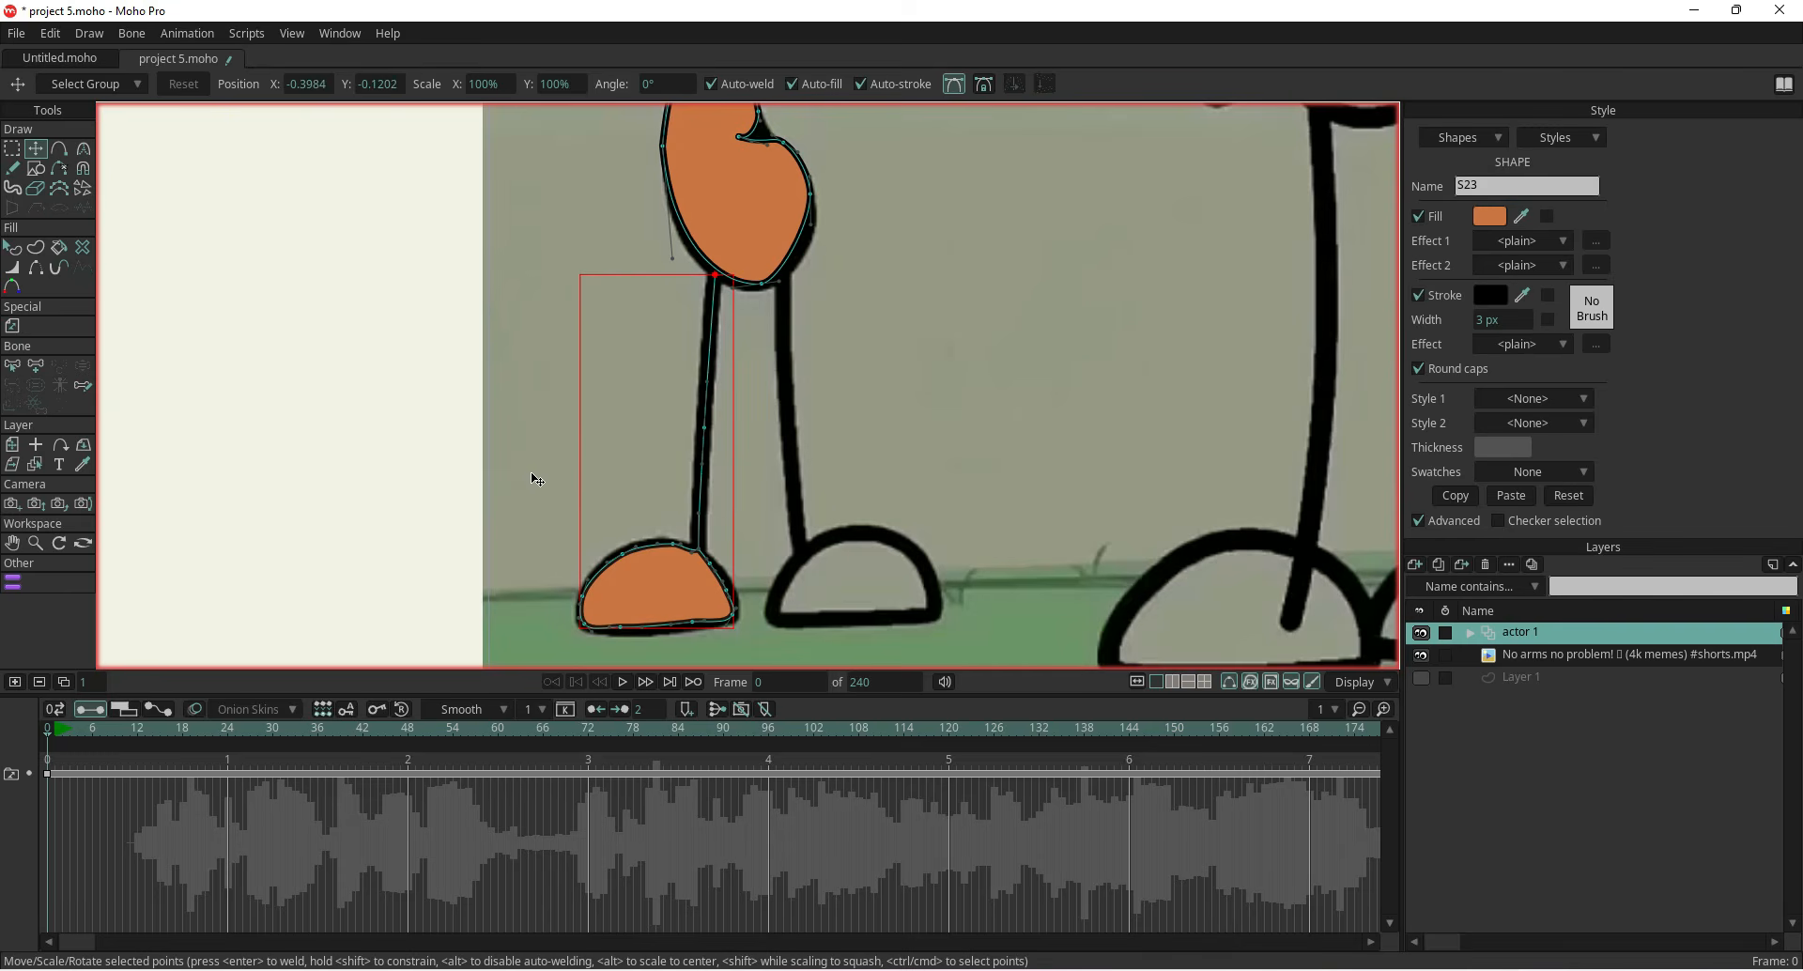
Set the actor 1 layer's origin at the character's hips
scroll(463, 399, "down", 9)
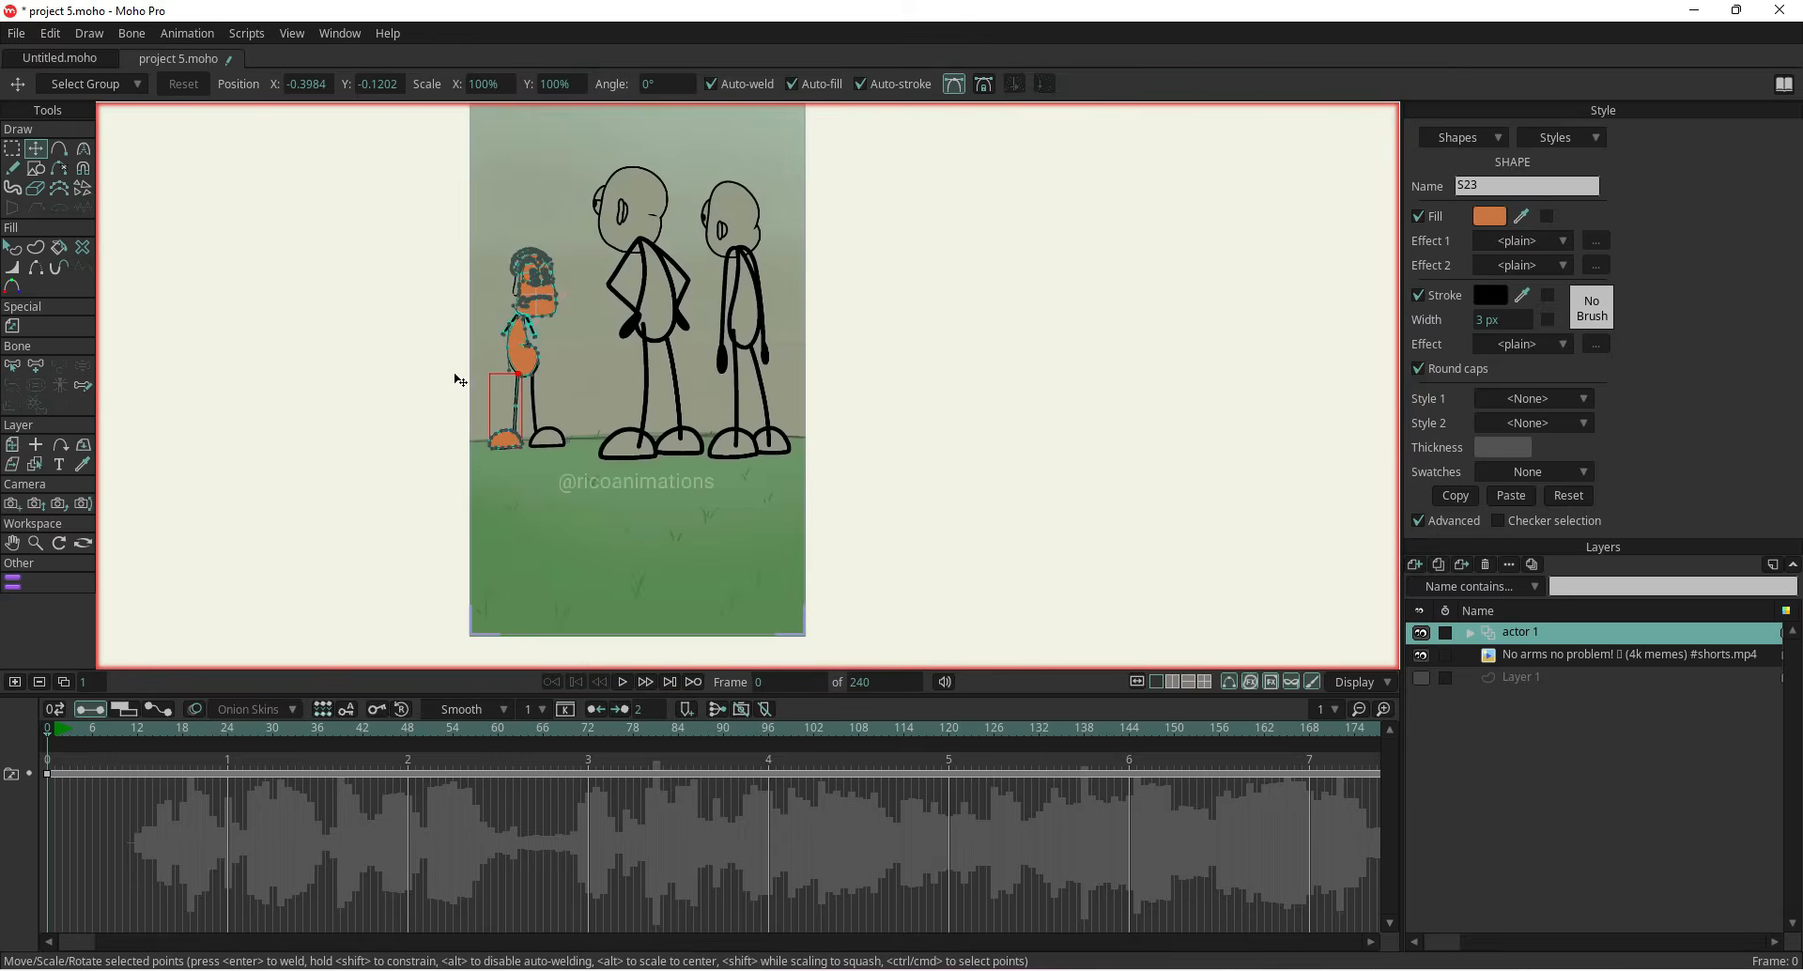
left_click_drag(474, 348, 507, 439)
scroll(506, 440, "up", 6)
left_click(13, 446)
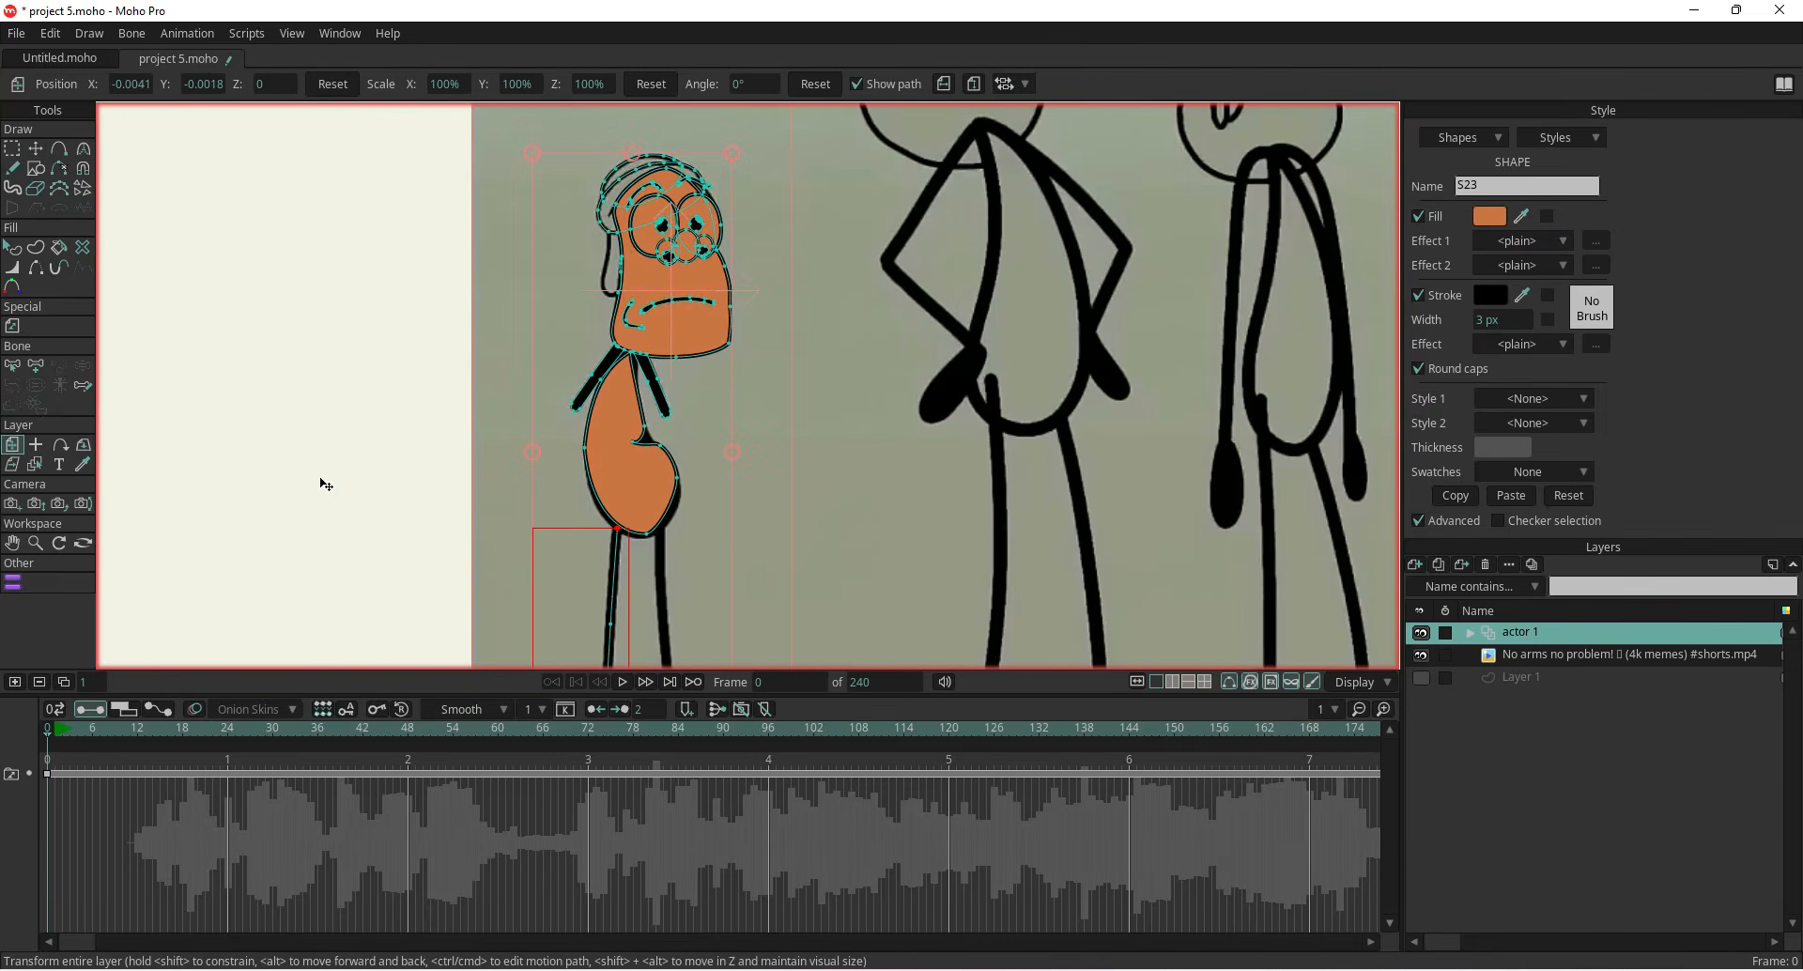
left_click_drag(570, 529, 568, 394)
left_click(35, 444)
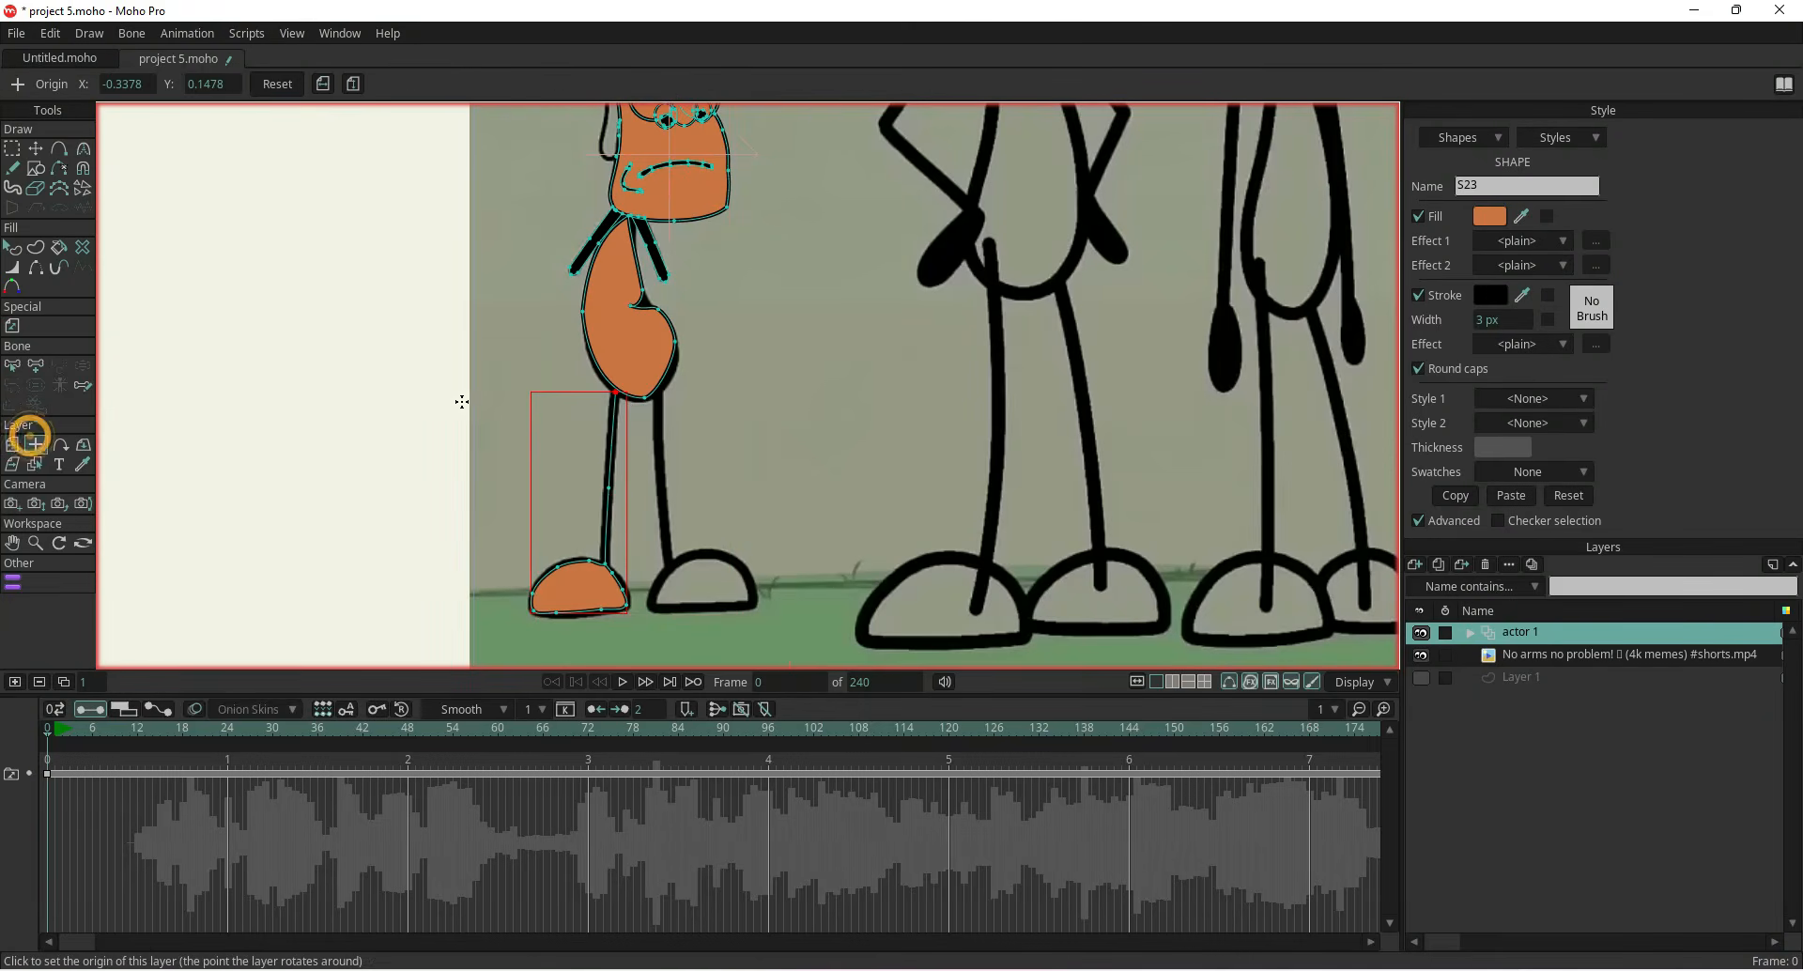
left_click(636, 420)
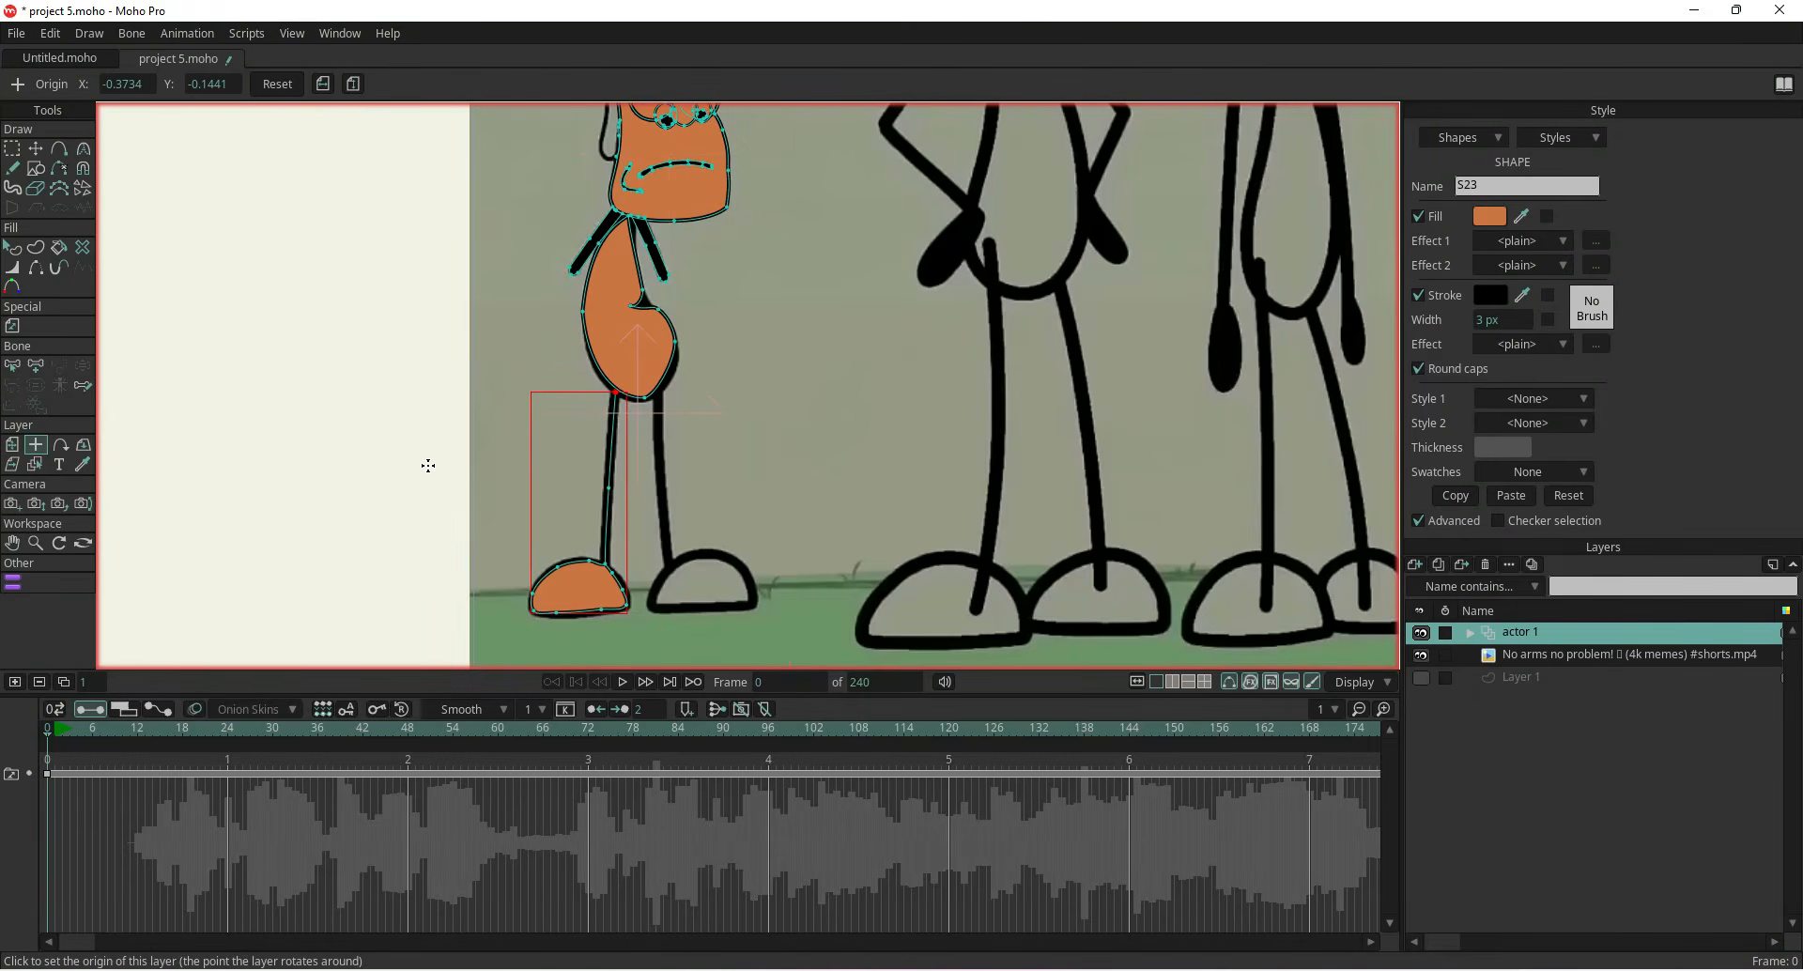
left_click(322, 85)
left_click(322, 85)
Duplicate the left leg and foot and move the copy right onto the character's right leg
left_click(36, 149)
double_click(573, 577)
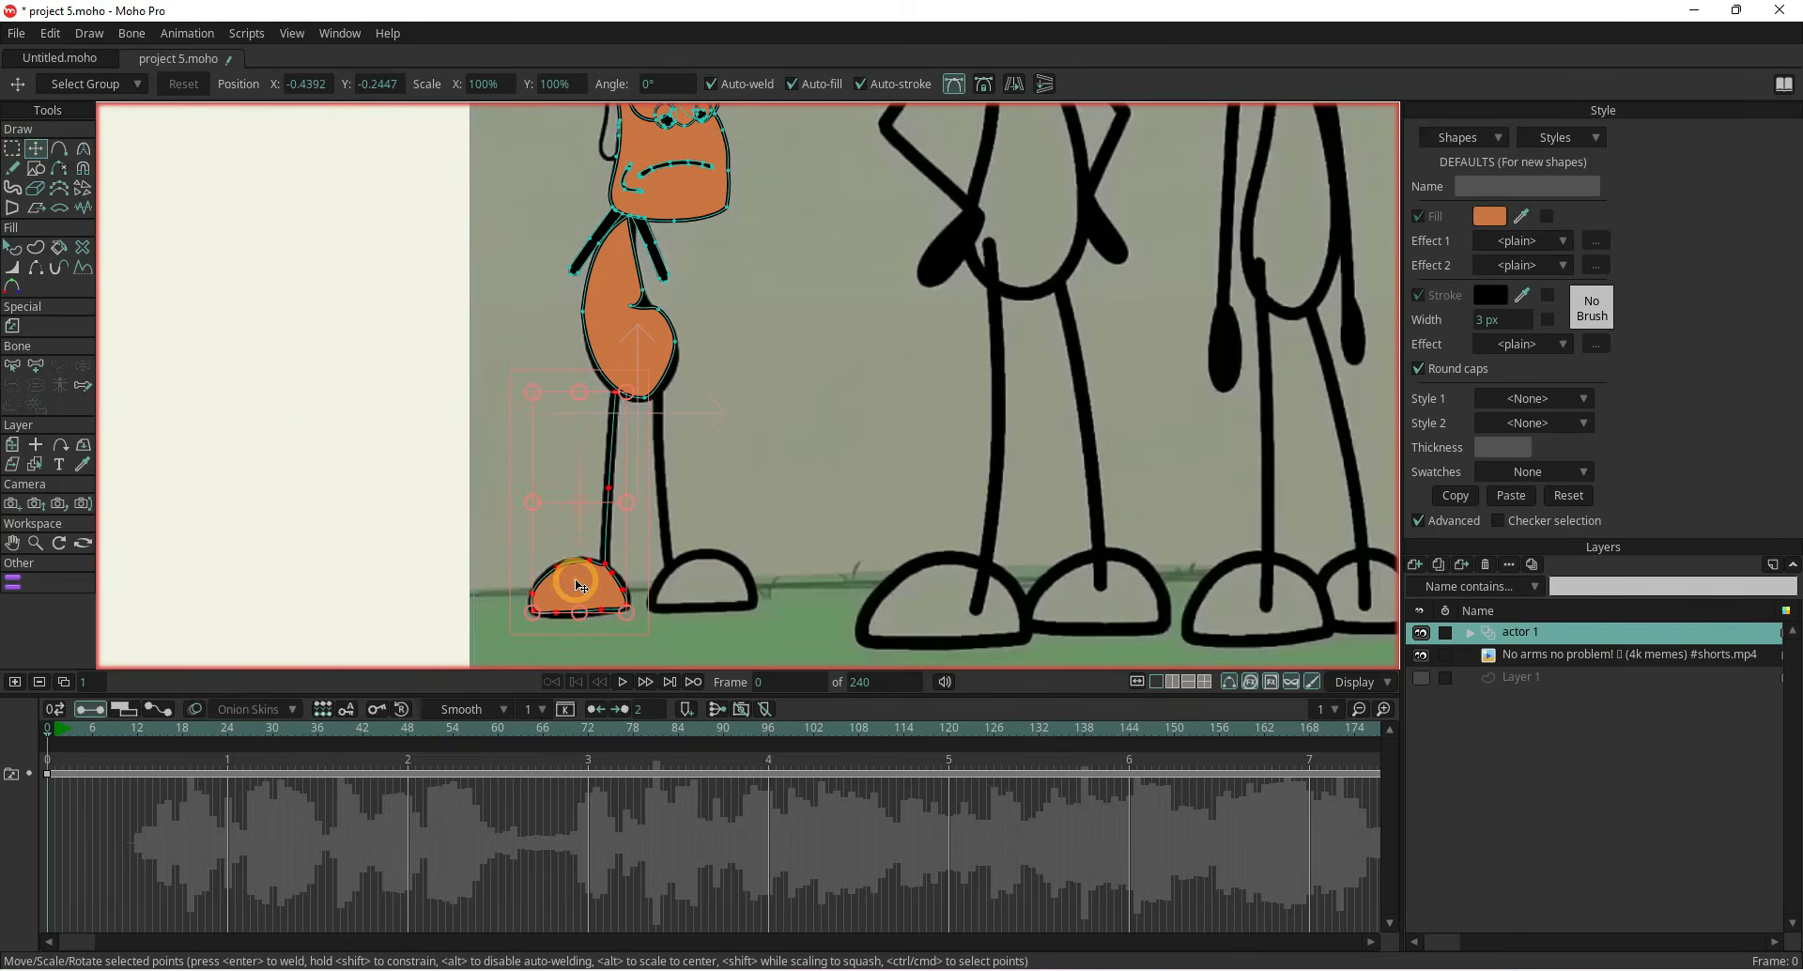
left_click(1014, 85)
left_click_drag(569, 587, 686, 586)
Reshape the copied foot and leg points to fit the reference's right foot and leg
scroll(687, 586, "up", 3)
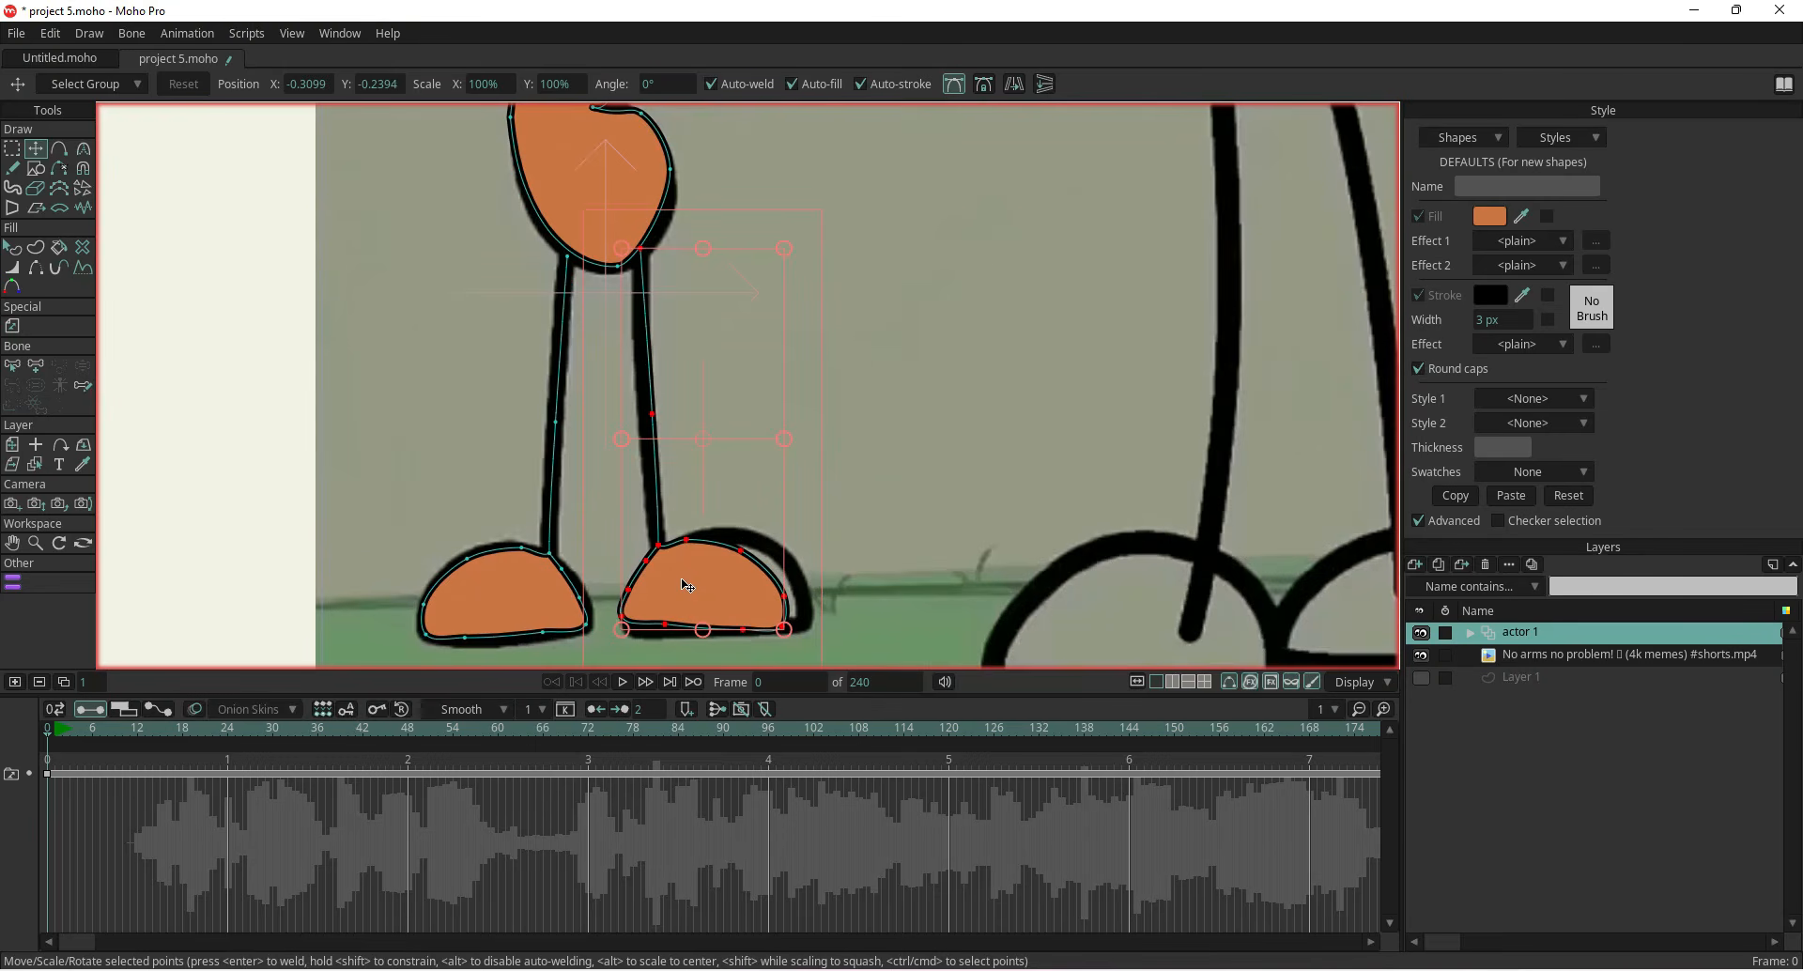
left_click(262, 383)
scroll(471, 455, "up", 2)
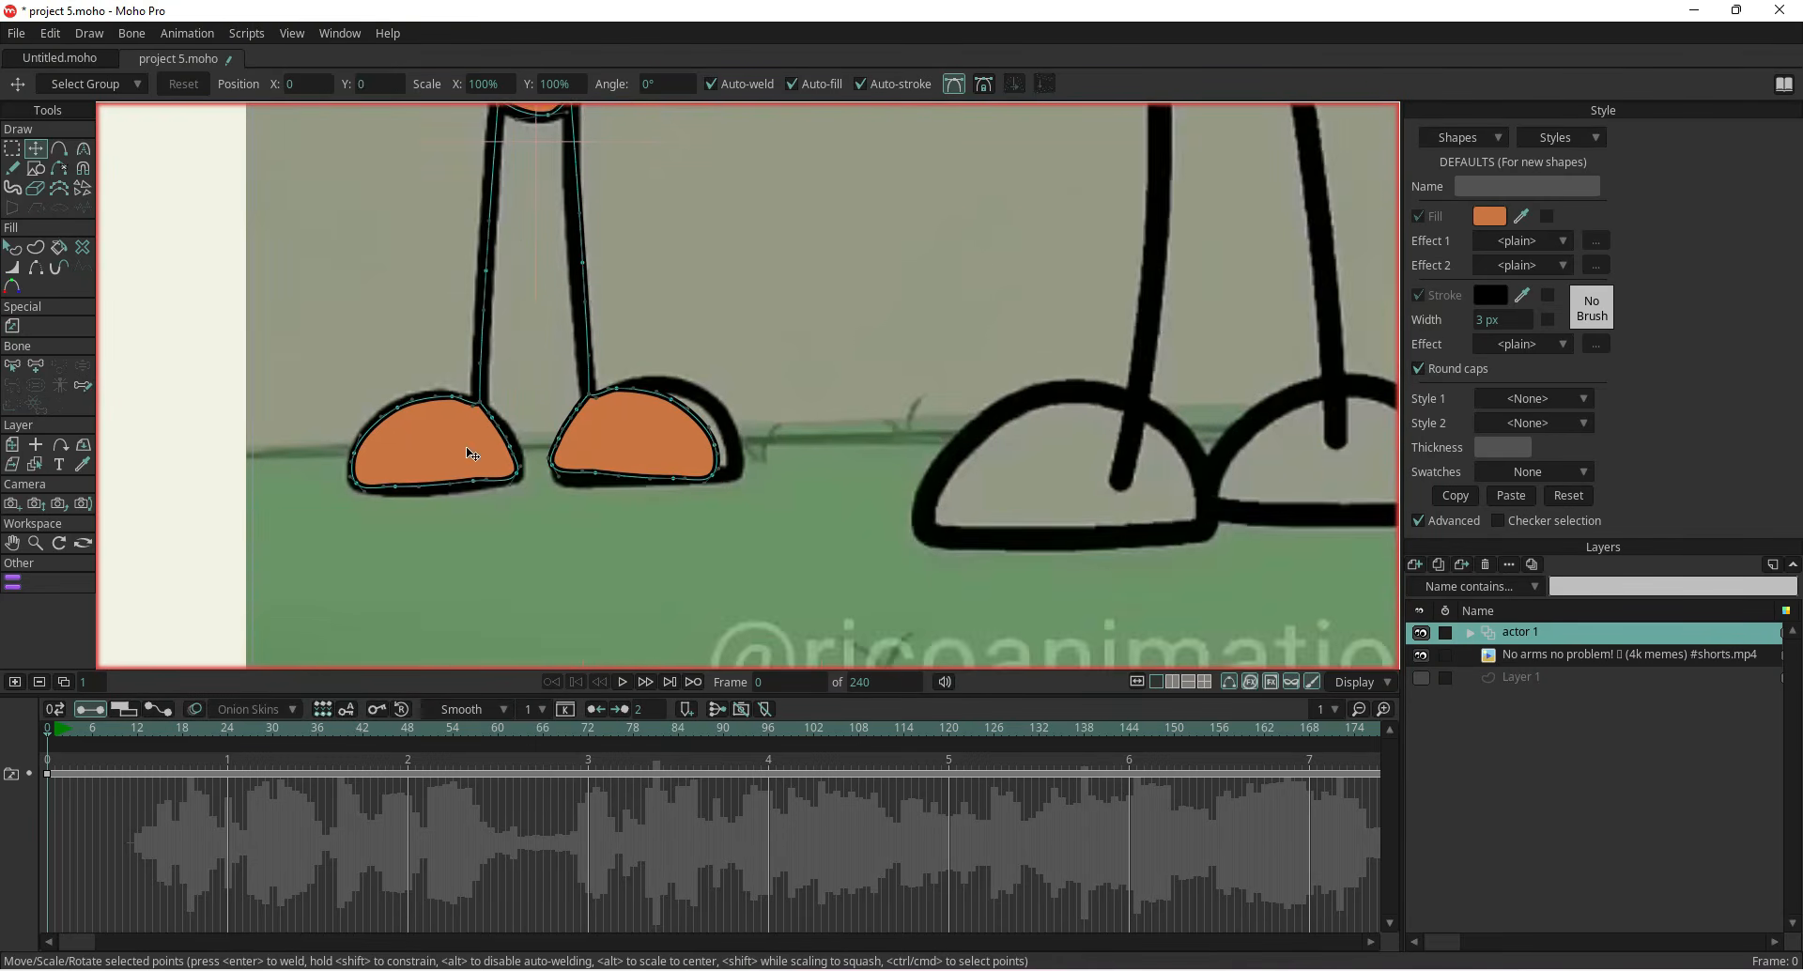
scroll(770, 396, "up", 2)
left_click_drag(739, 432, 770, 421)
left_click_drag(736, 476, 692, 479)
left_click_drag(568, 472, 518, 480)
left_click_drag(514, 422, 598, 349)
left_click_drag(677, 365, 690, 339)
left_click_drag(769, 419, 767, 412)
left_click_drag(513, 283, 627, 583)
left_click_drag(664, 477, 657, 475)
scroll(634, 465, "down", 3)
scroll(635, 467, "down", 5)
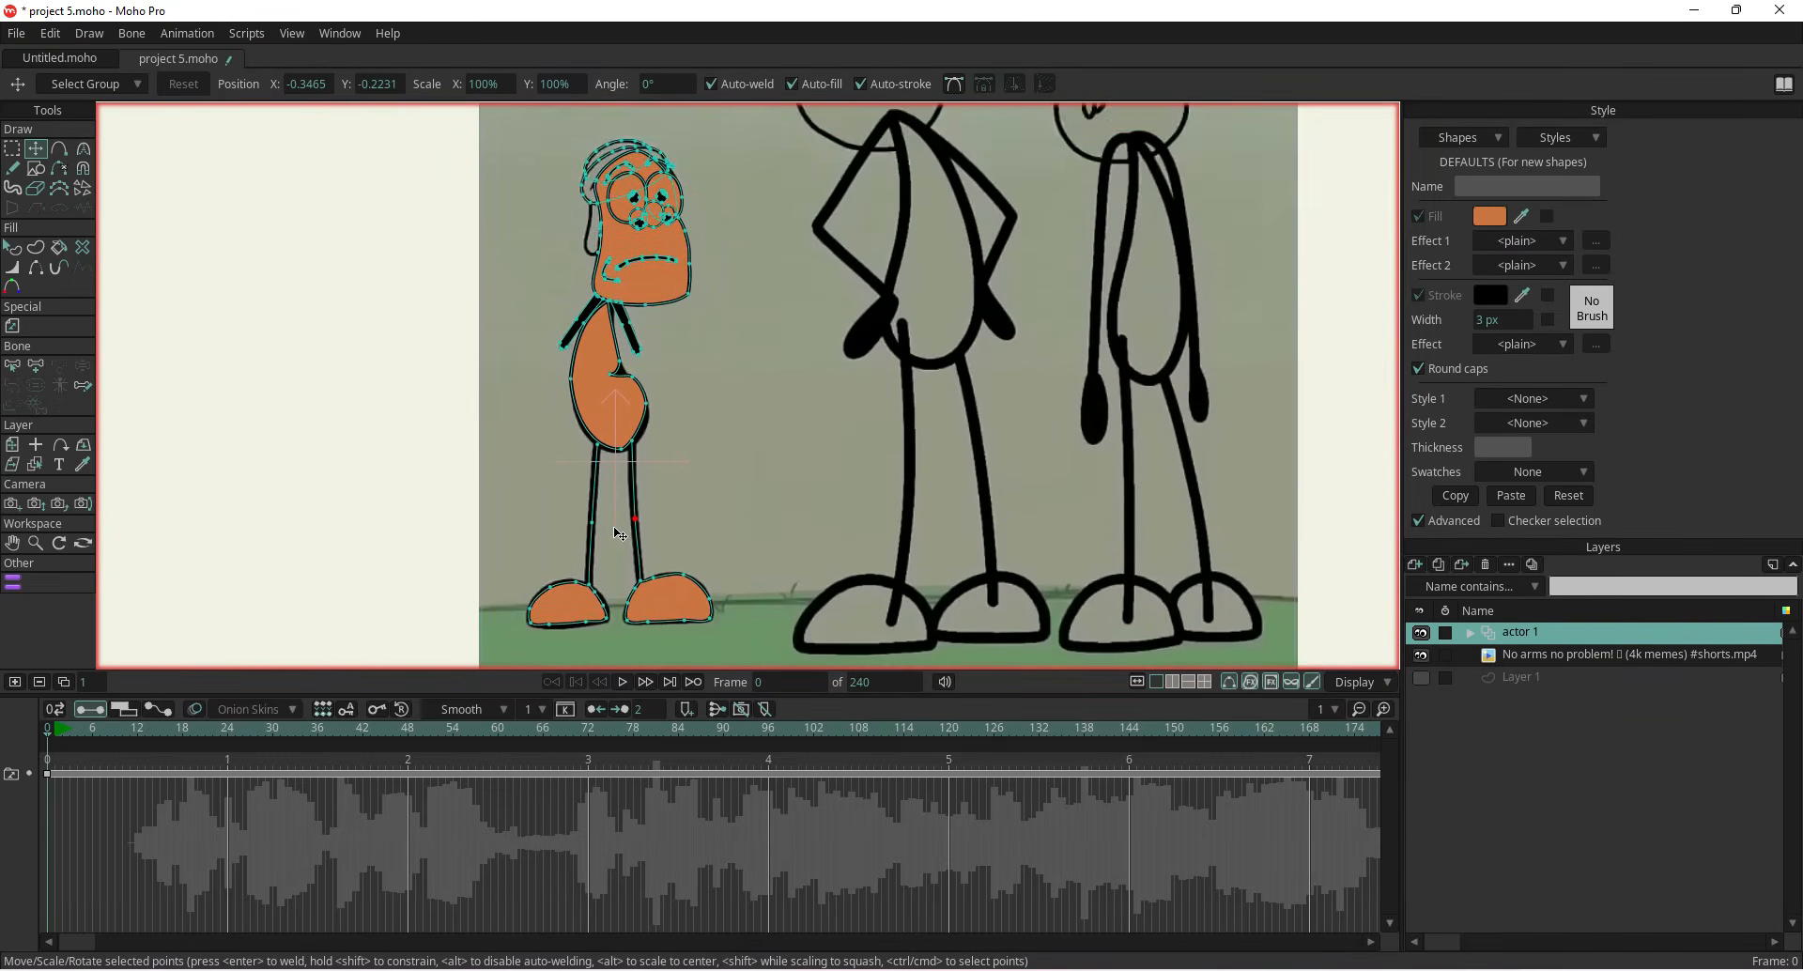
Add a new vector layer named actor 2 for the second character
scroll(435, 495, "up", 2)
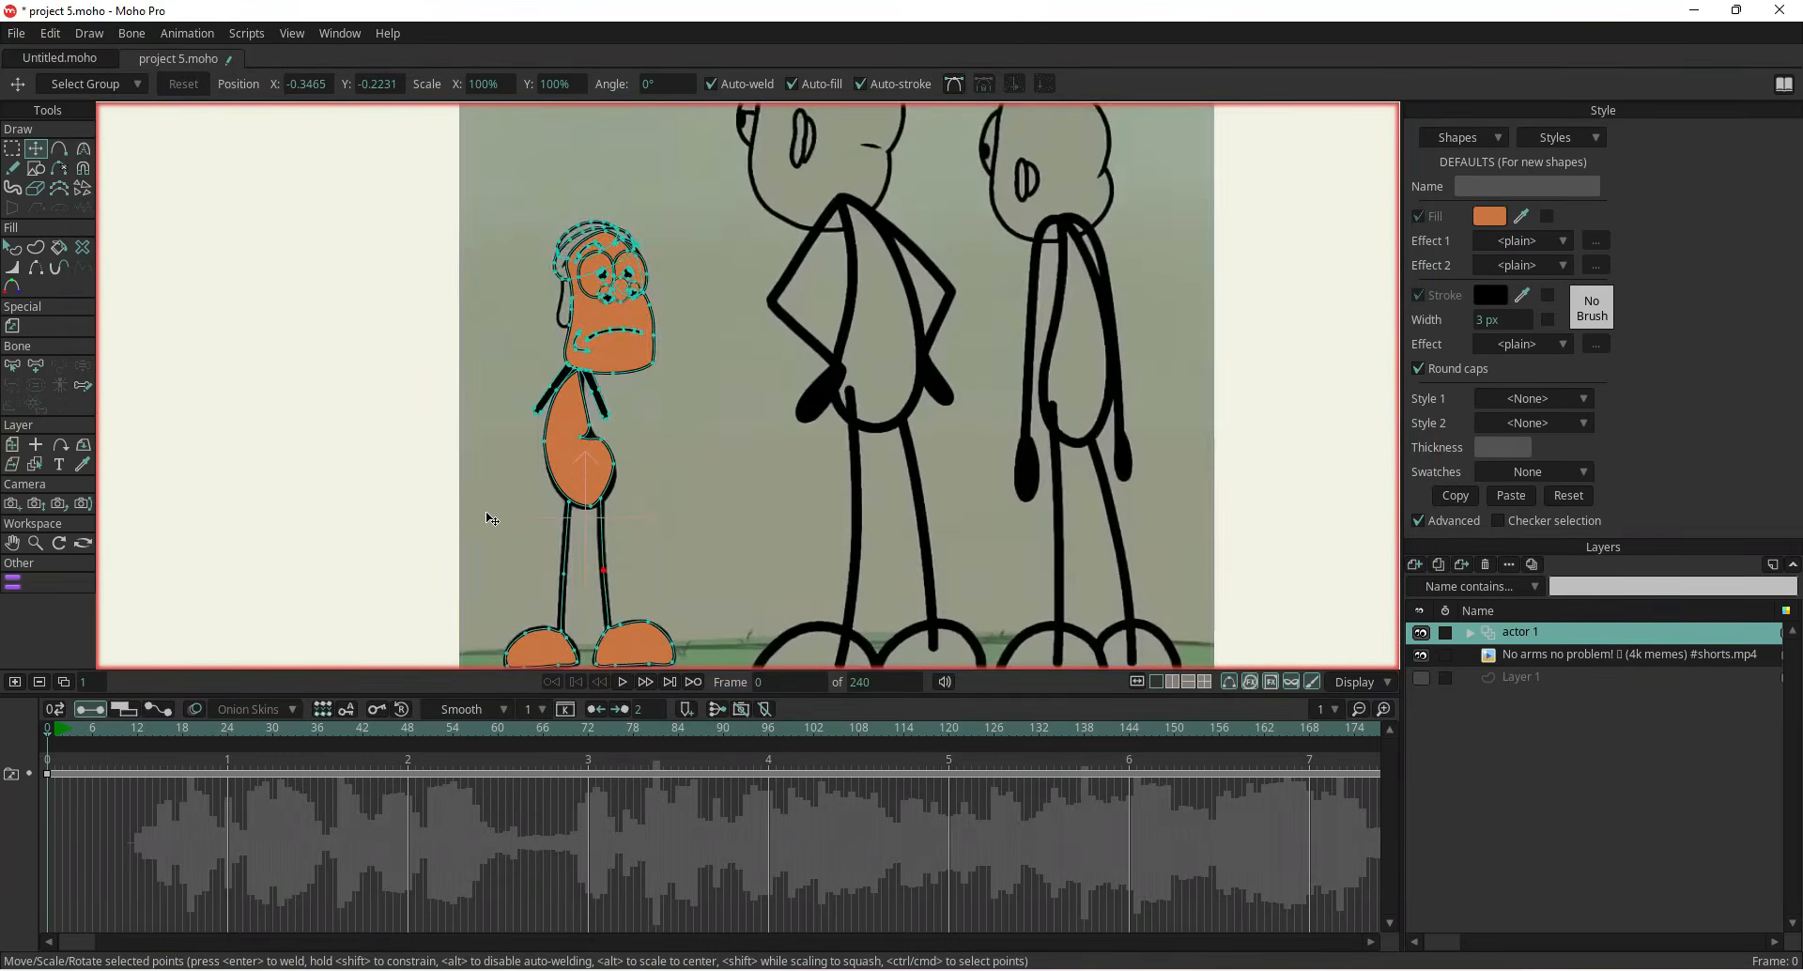
scroll(489, 518, "down", 2)
scroll(477, 387, "up", 2)
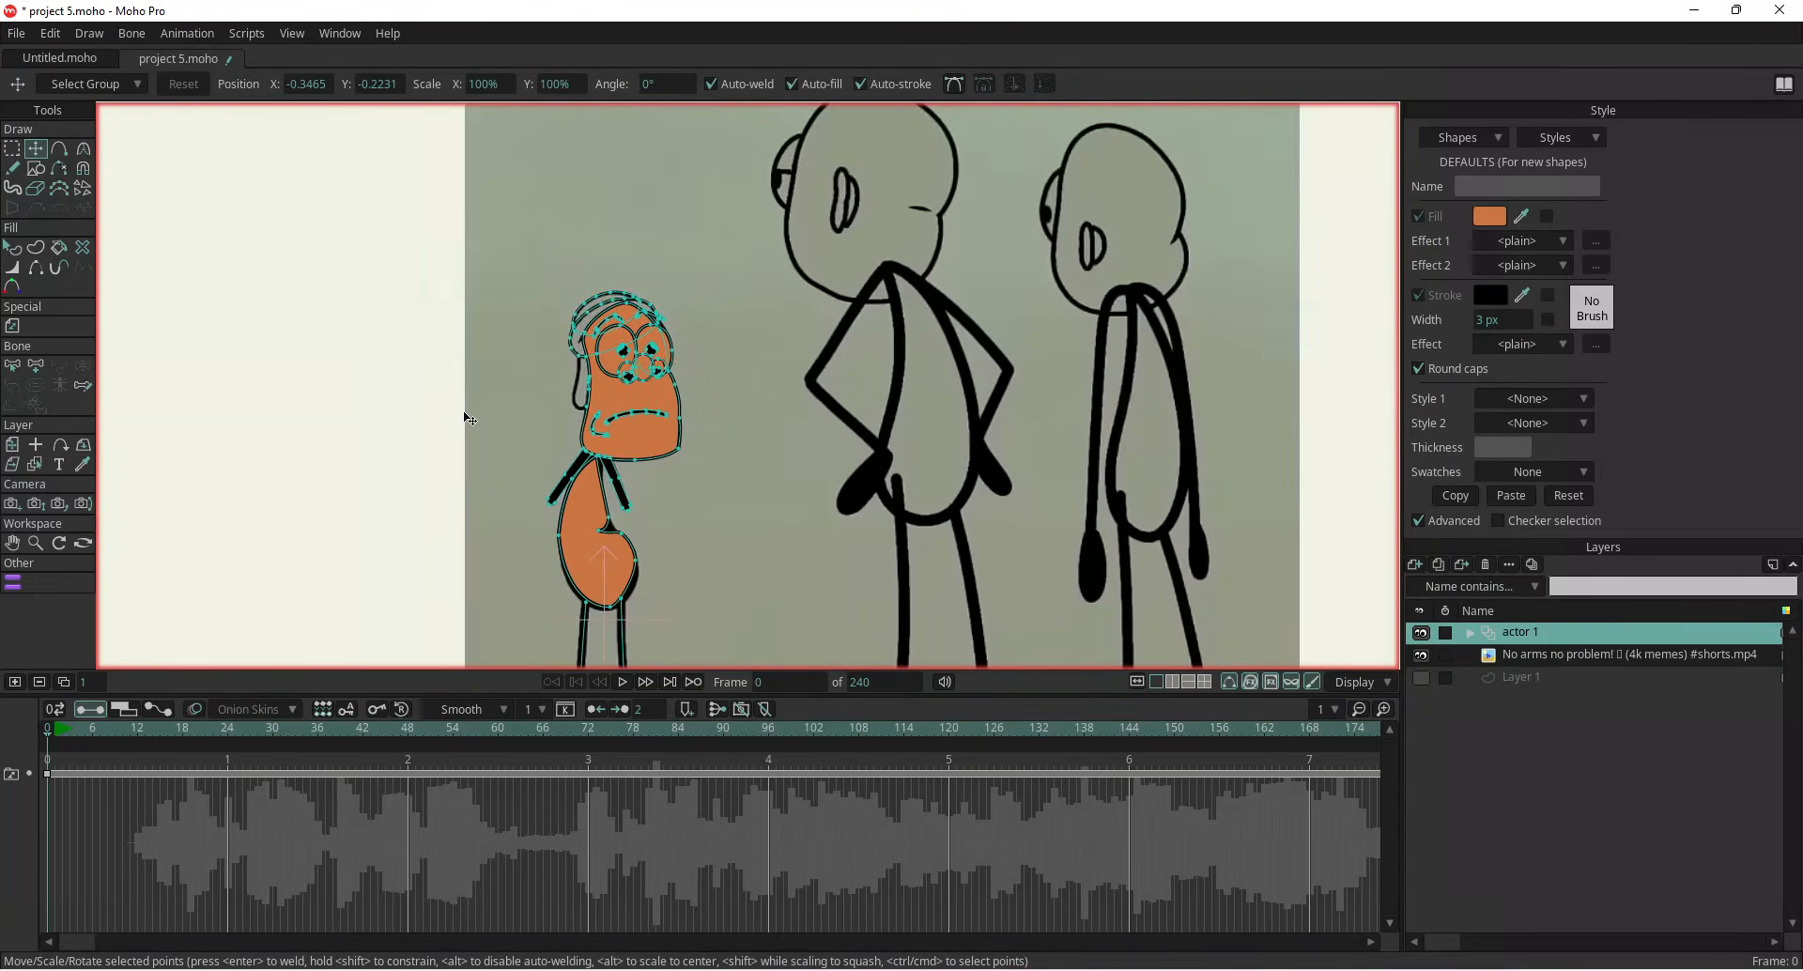
scroll(548, 445, "down", 3)
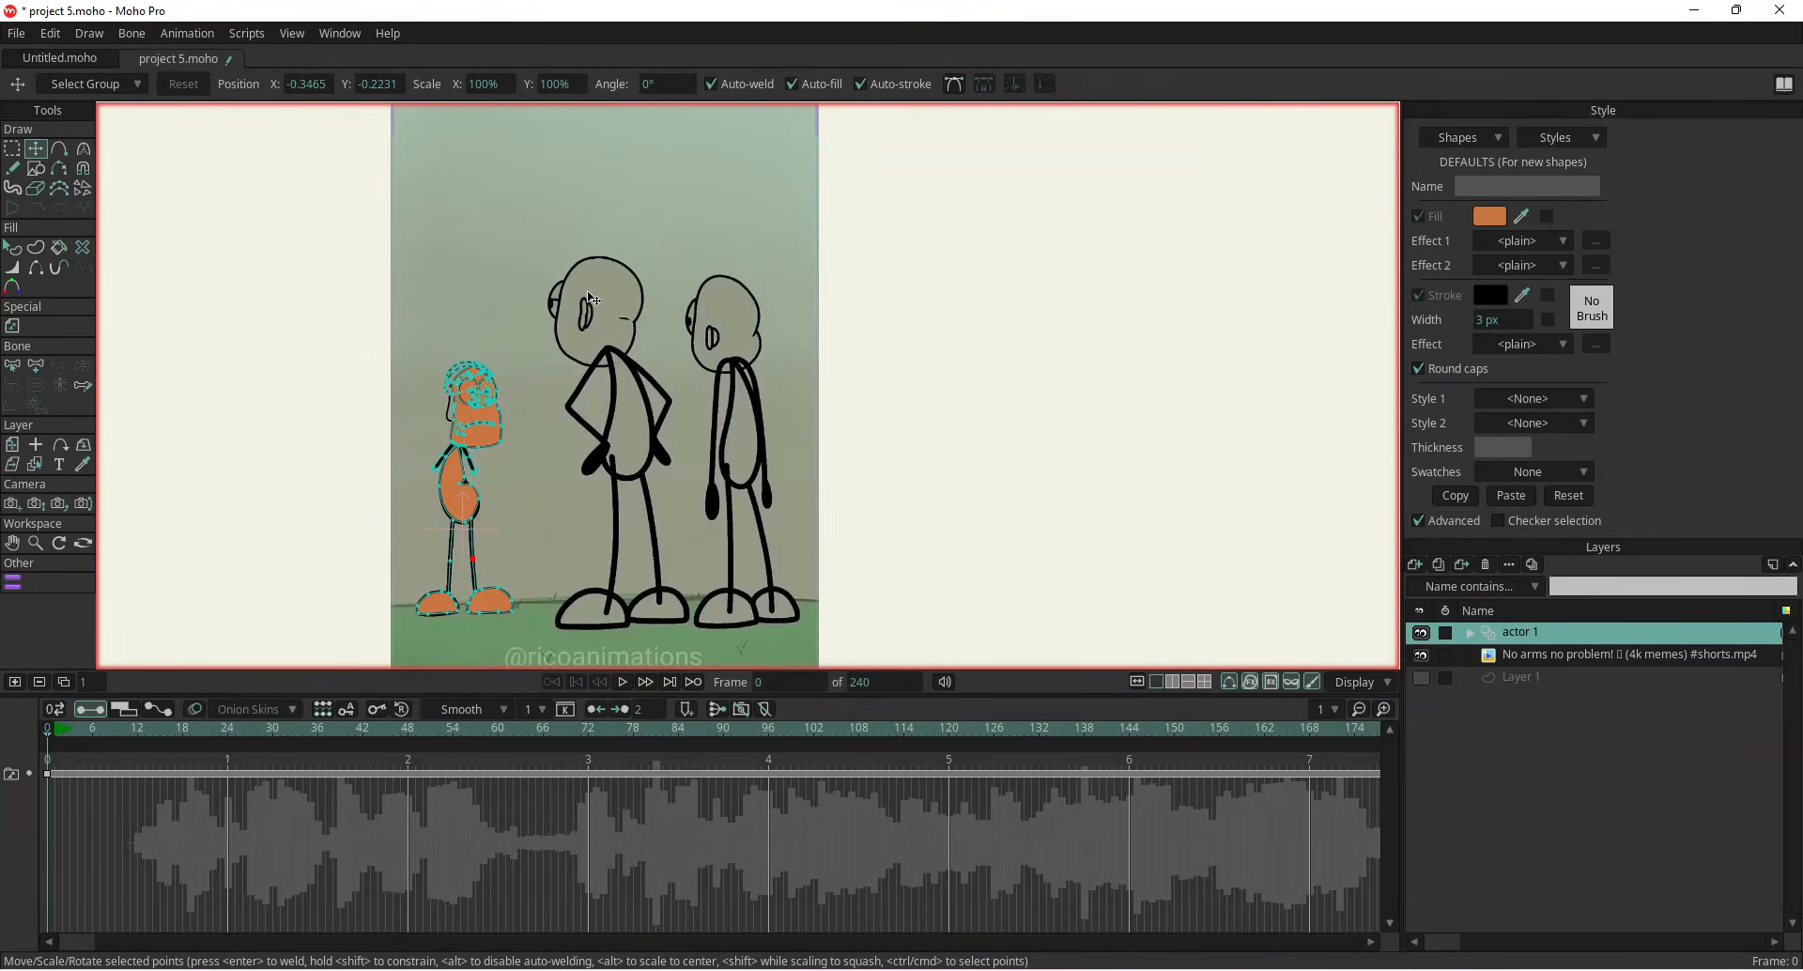
scroll(582, 300, "up", 1)
scroll(592, 335, "down", 2)
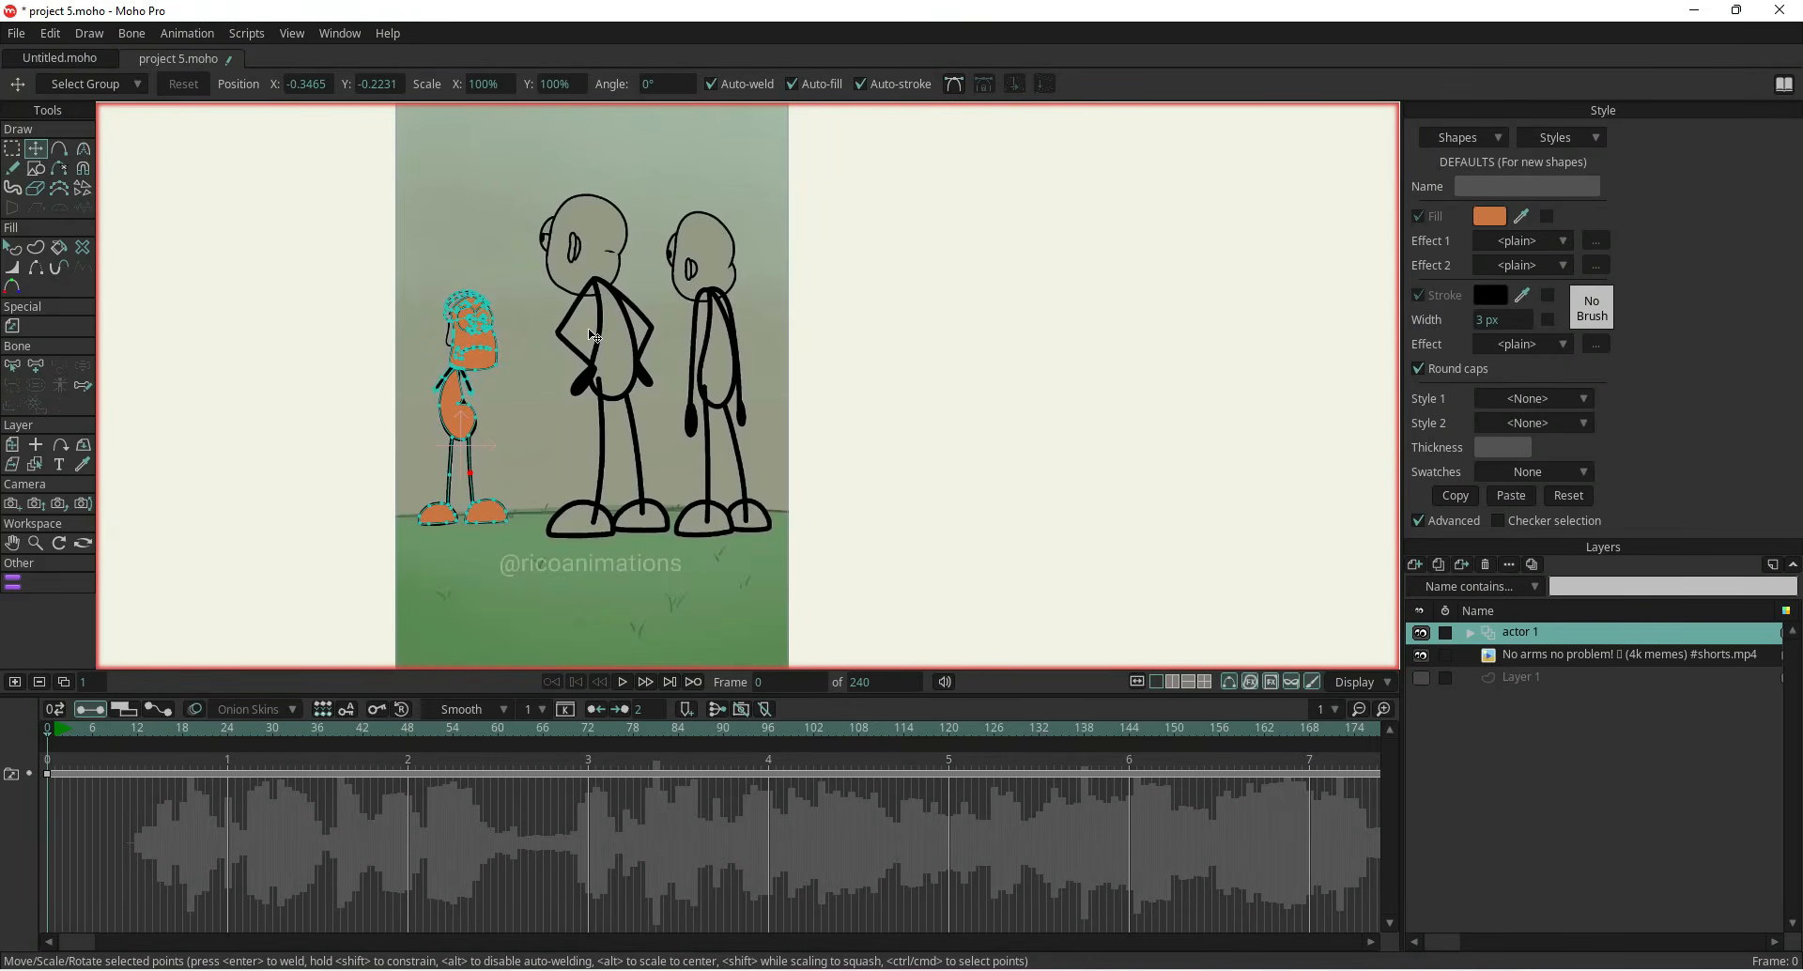
left_click(1414, 565)
left_click(1465, 709)
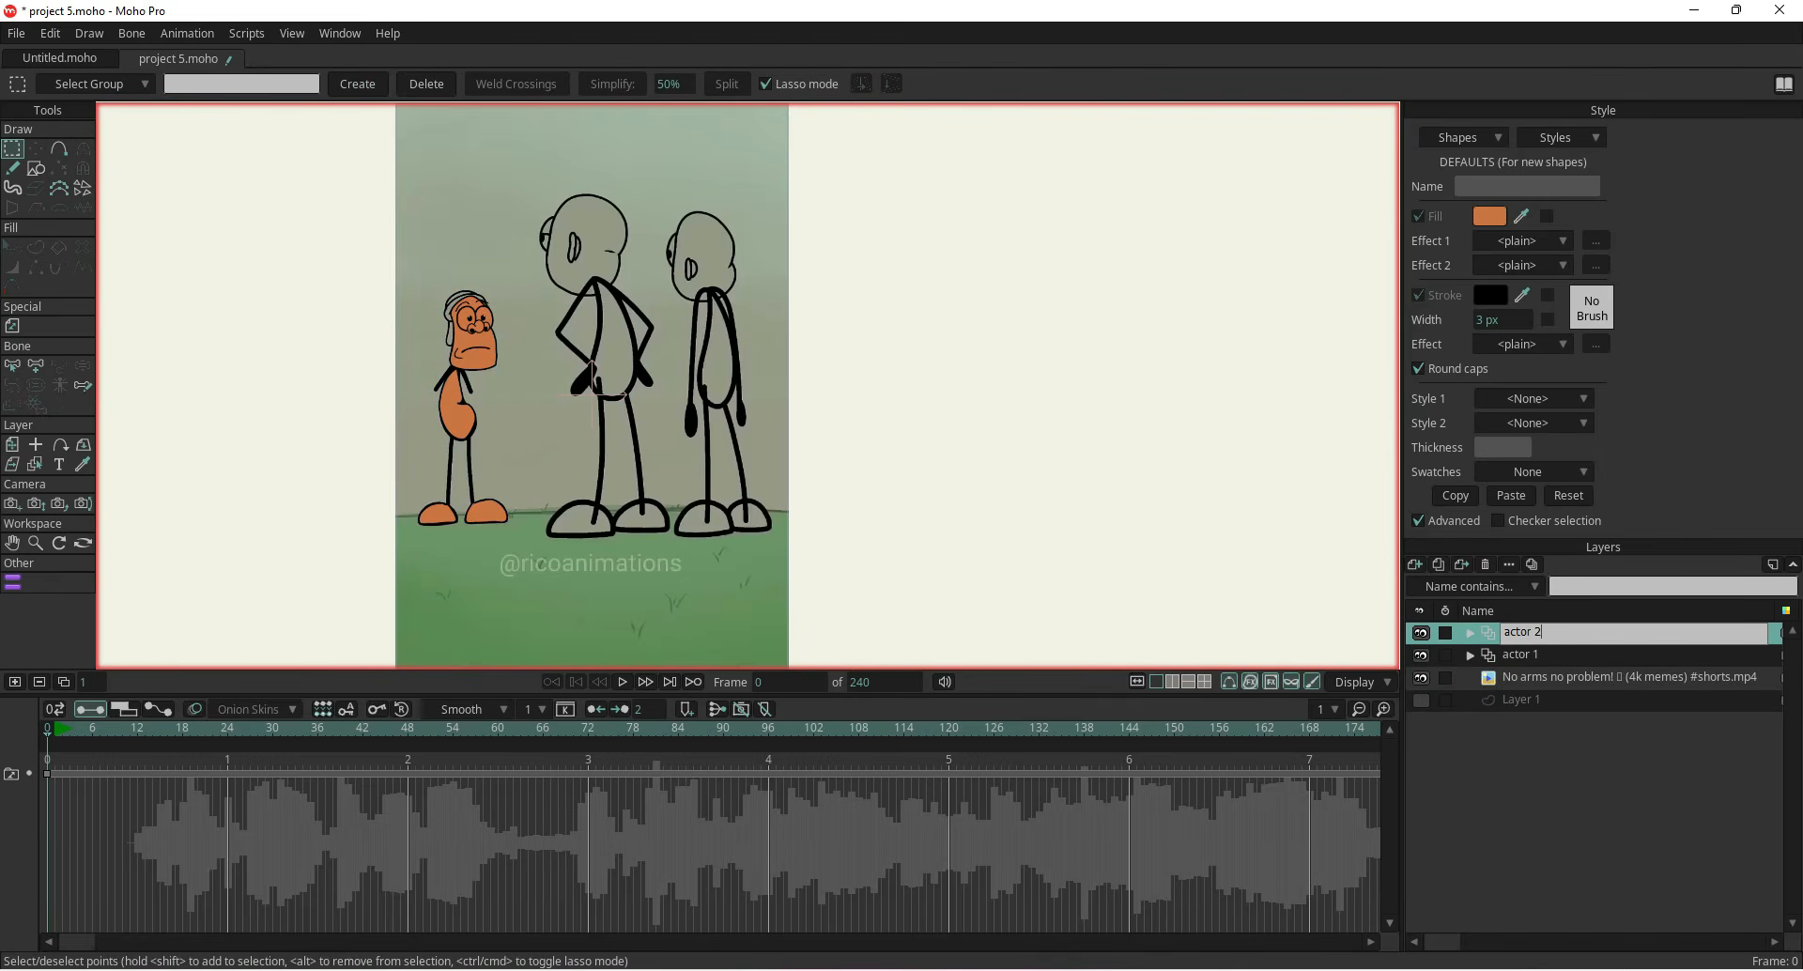
key("Return")
Draw an oval over the tall character's head and move its points to follow the head outline
scroll(585, 243, "up", 4)
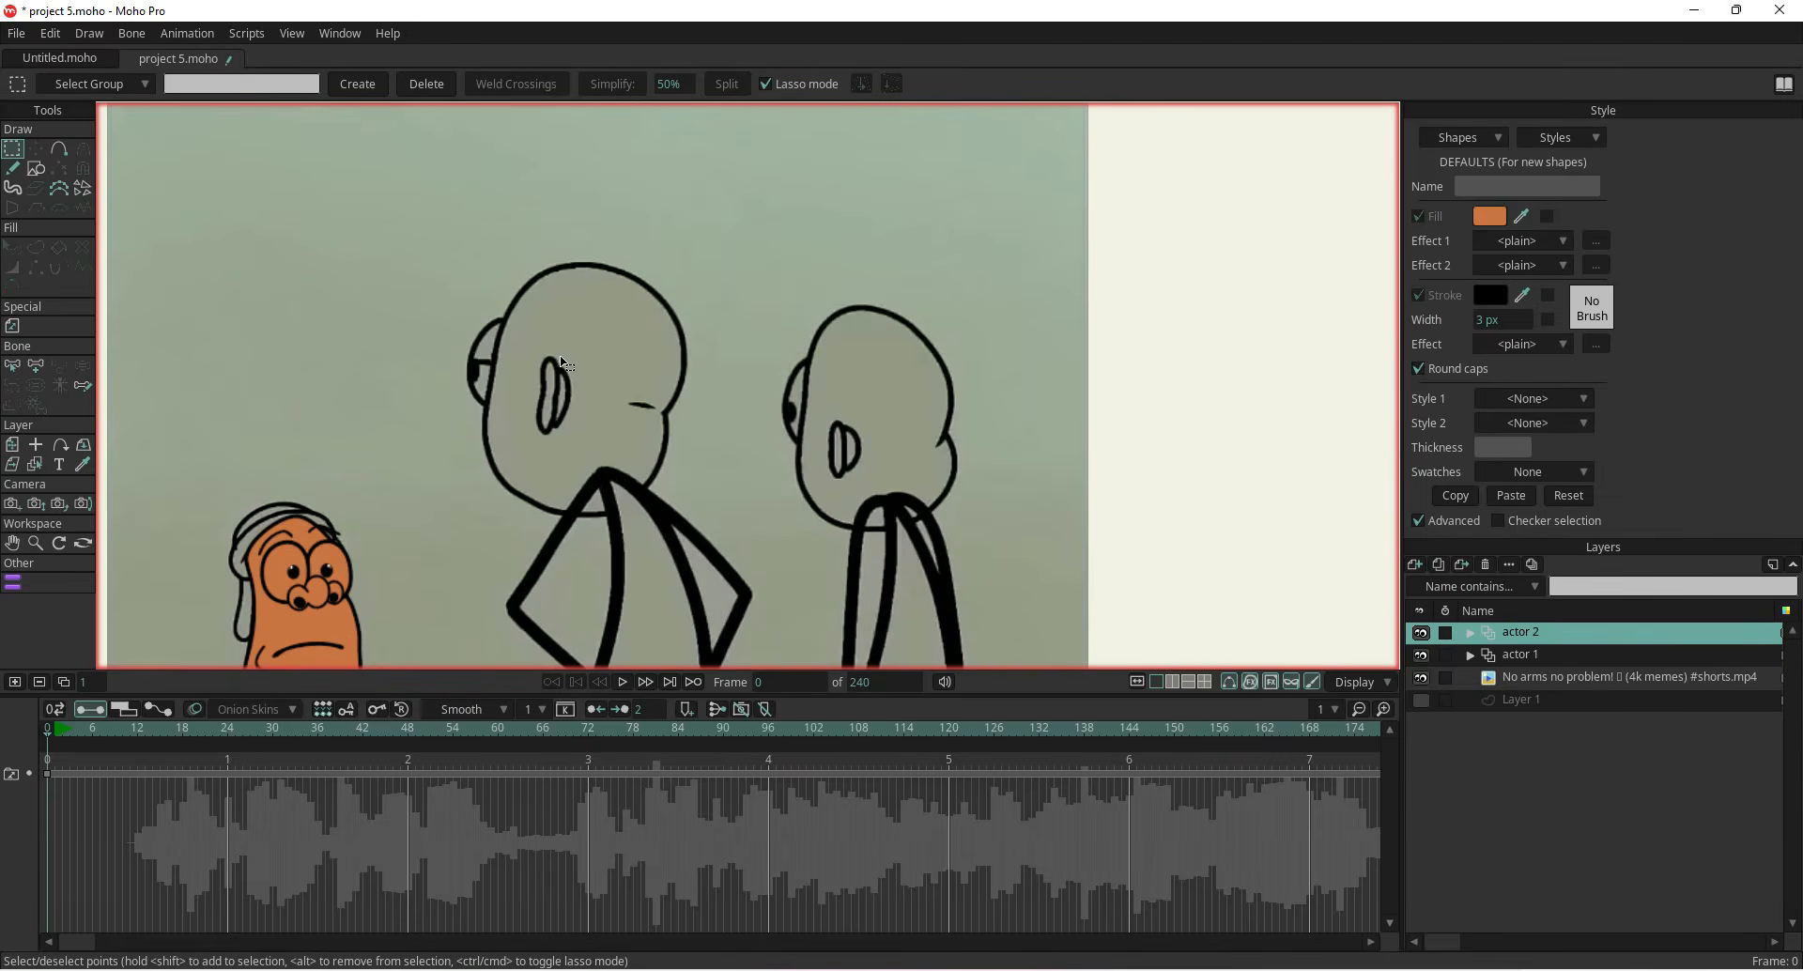
left_click(1531, 970)
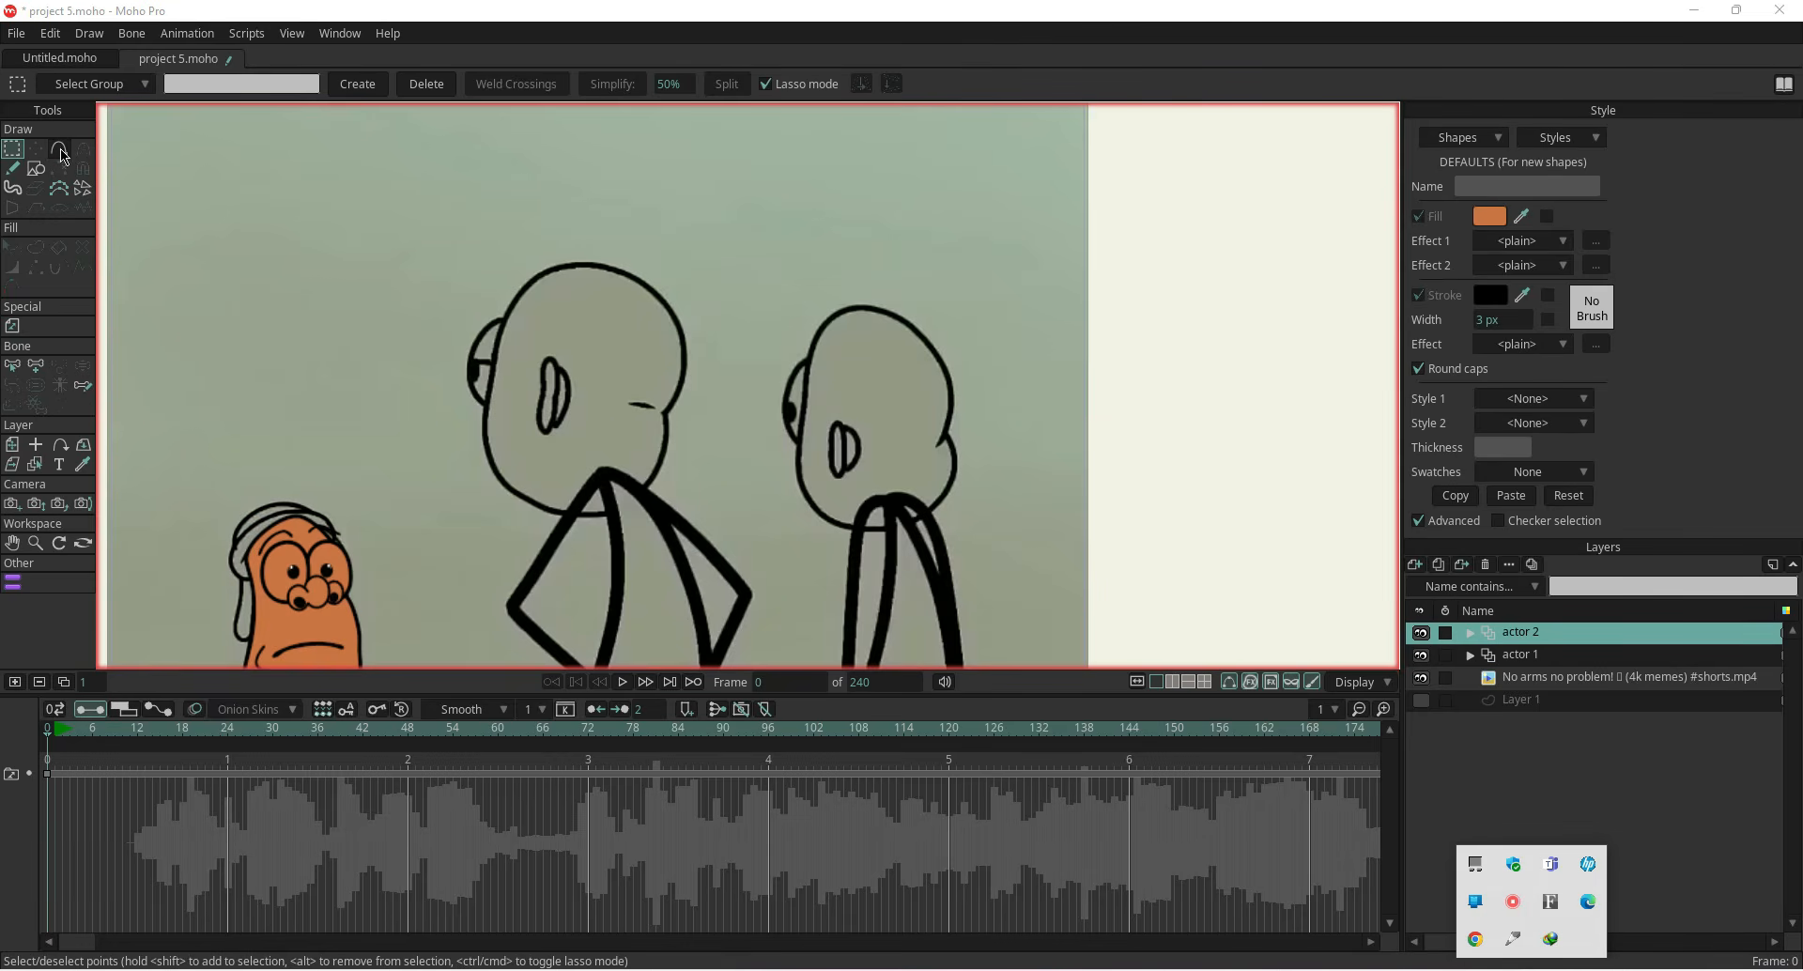
left_click(36, 168)
left_click(227, 84)
left_click_drag(537, 272, 677, 513)
left_click(37, 148)
left_click_drag(601, 434, 575, 435)
key("Return")
left_click_drag(581, 273, 584, 263)
left_click_drag(649, 393, 679, 331)
left_click_drag(514, 397, 496, 391)
left_click_drag(583, 515, 529, 507)
Add a point on the head's lower right edge and reshape the curve there to match the jaw
left_click(59, 148)
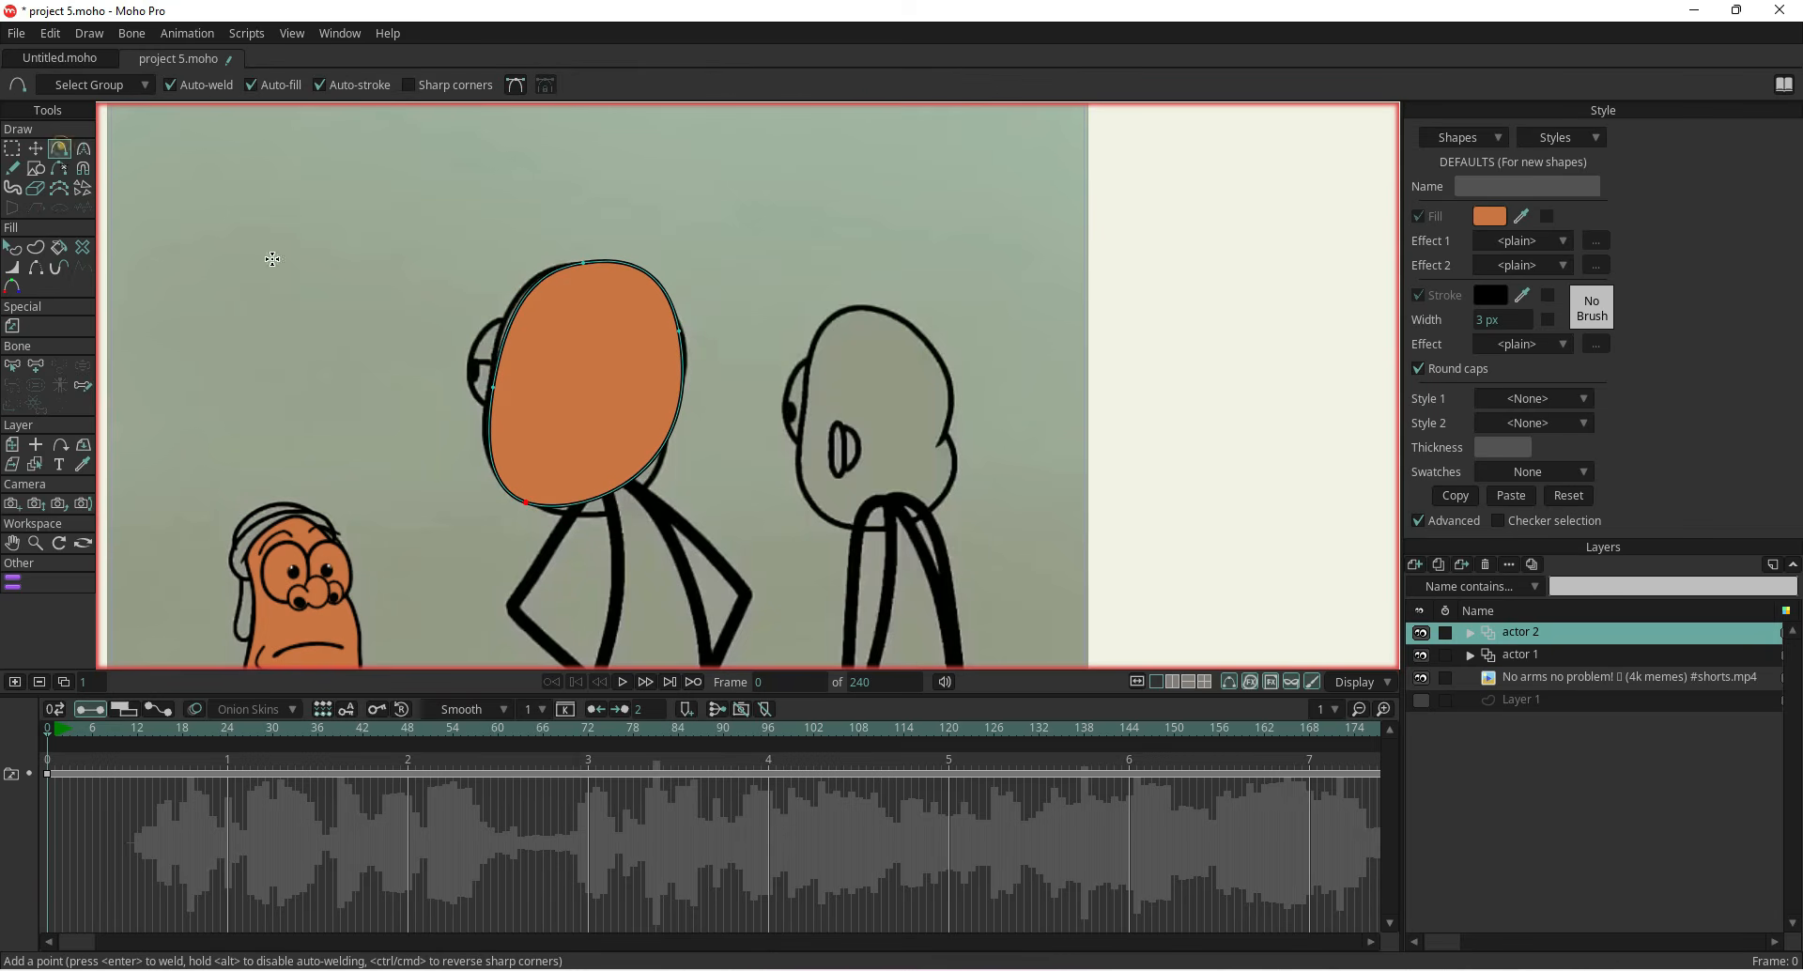
left_click(628, 480)
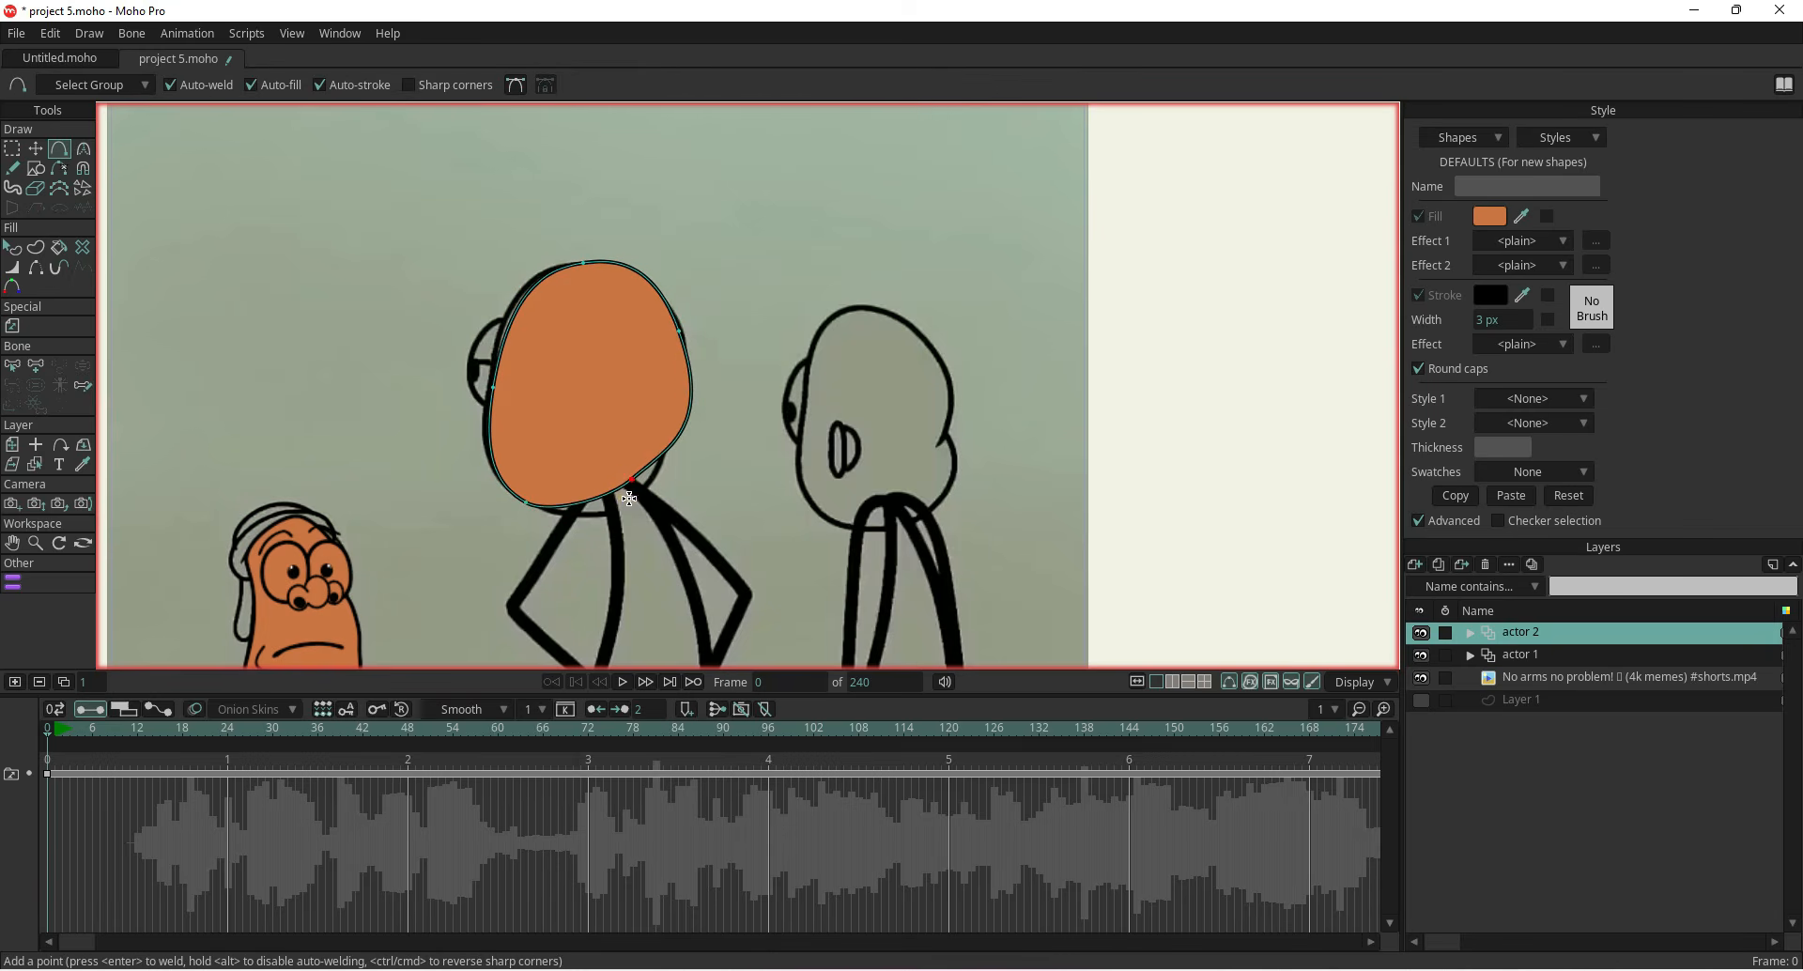
left_click(36, 149)
left_click_drag(656, 504, 639, 502)
left_click_drag(687, 337, 684, 330)
left_click(955, 85)
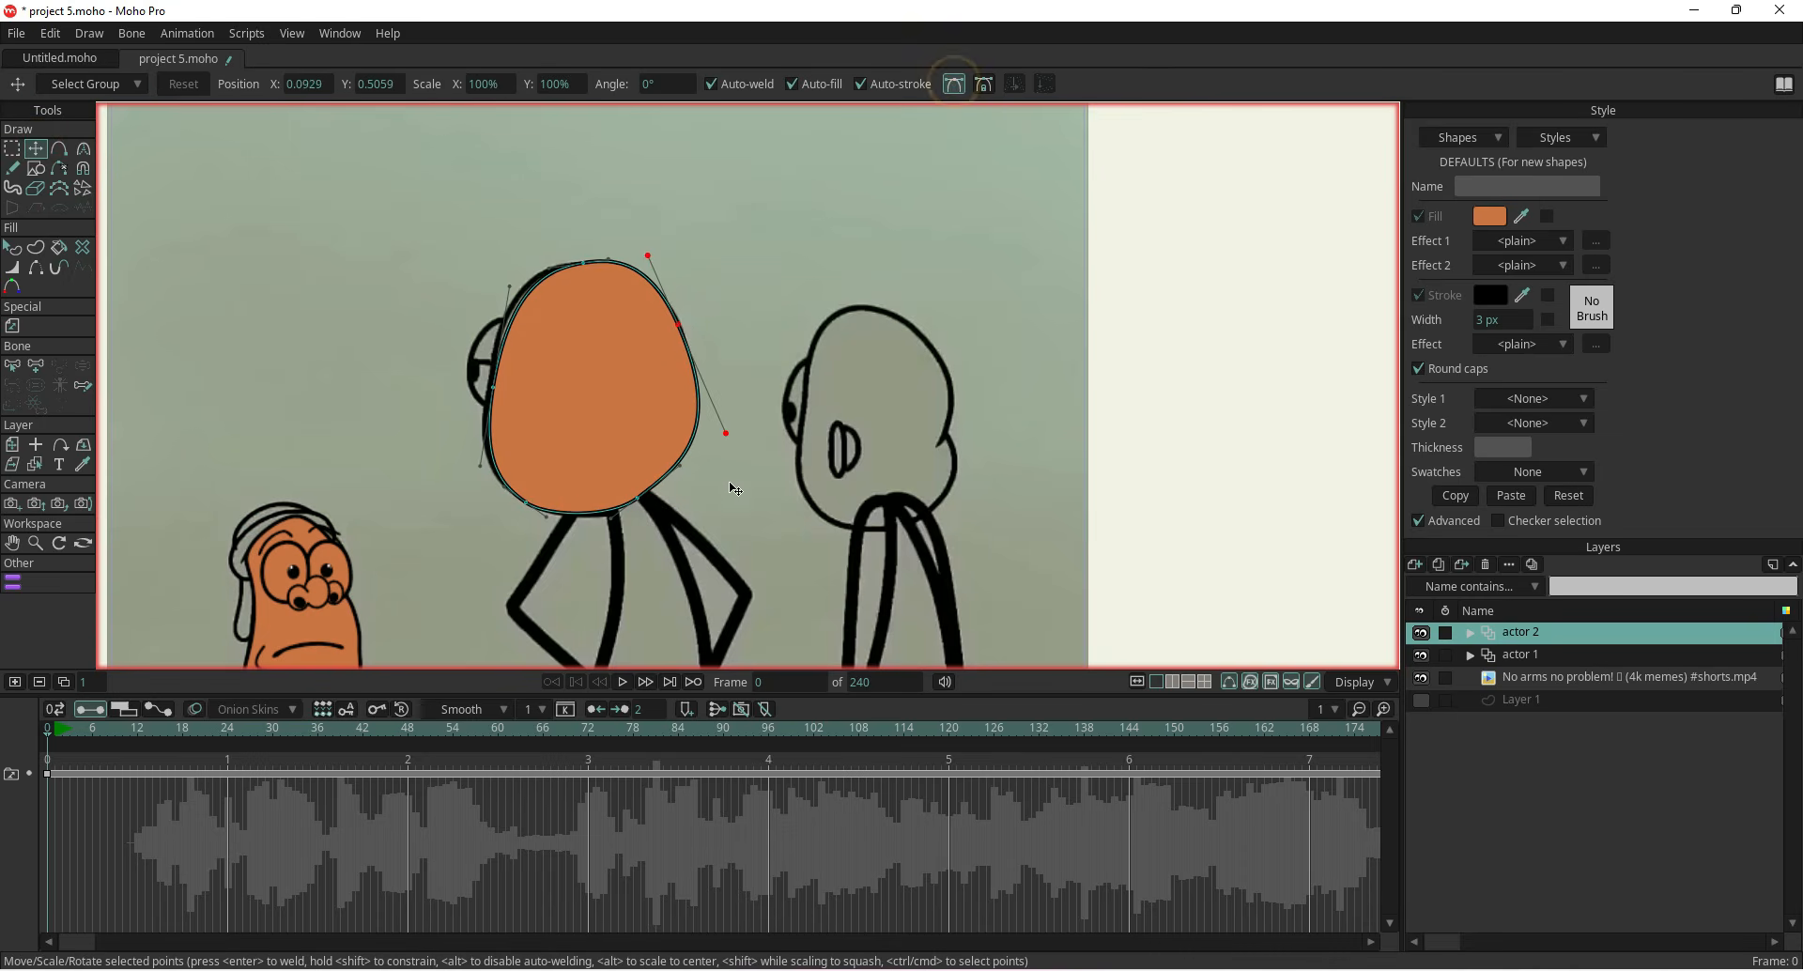
left_click_drag(727, 434, 657, 466)
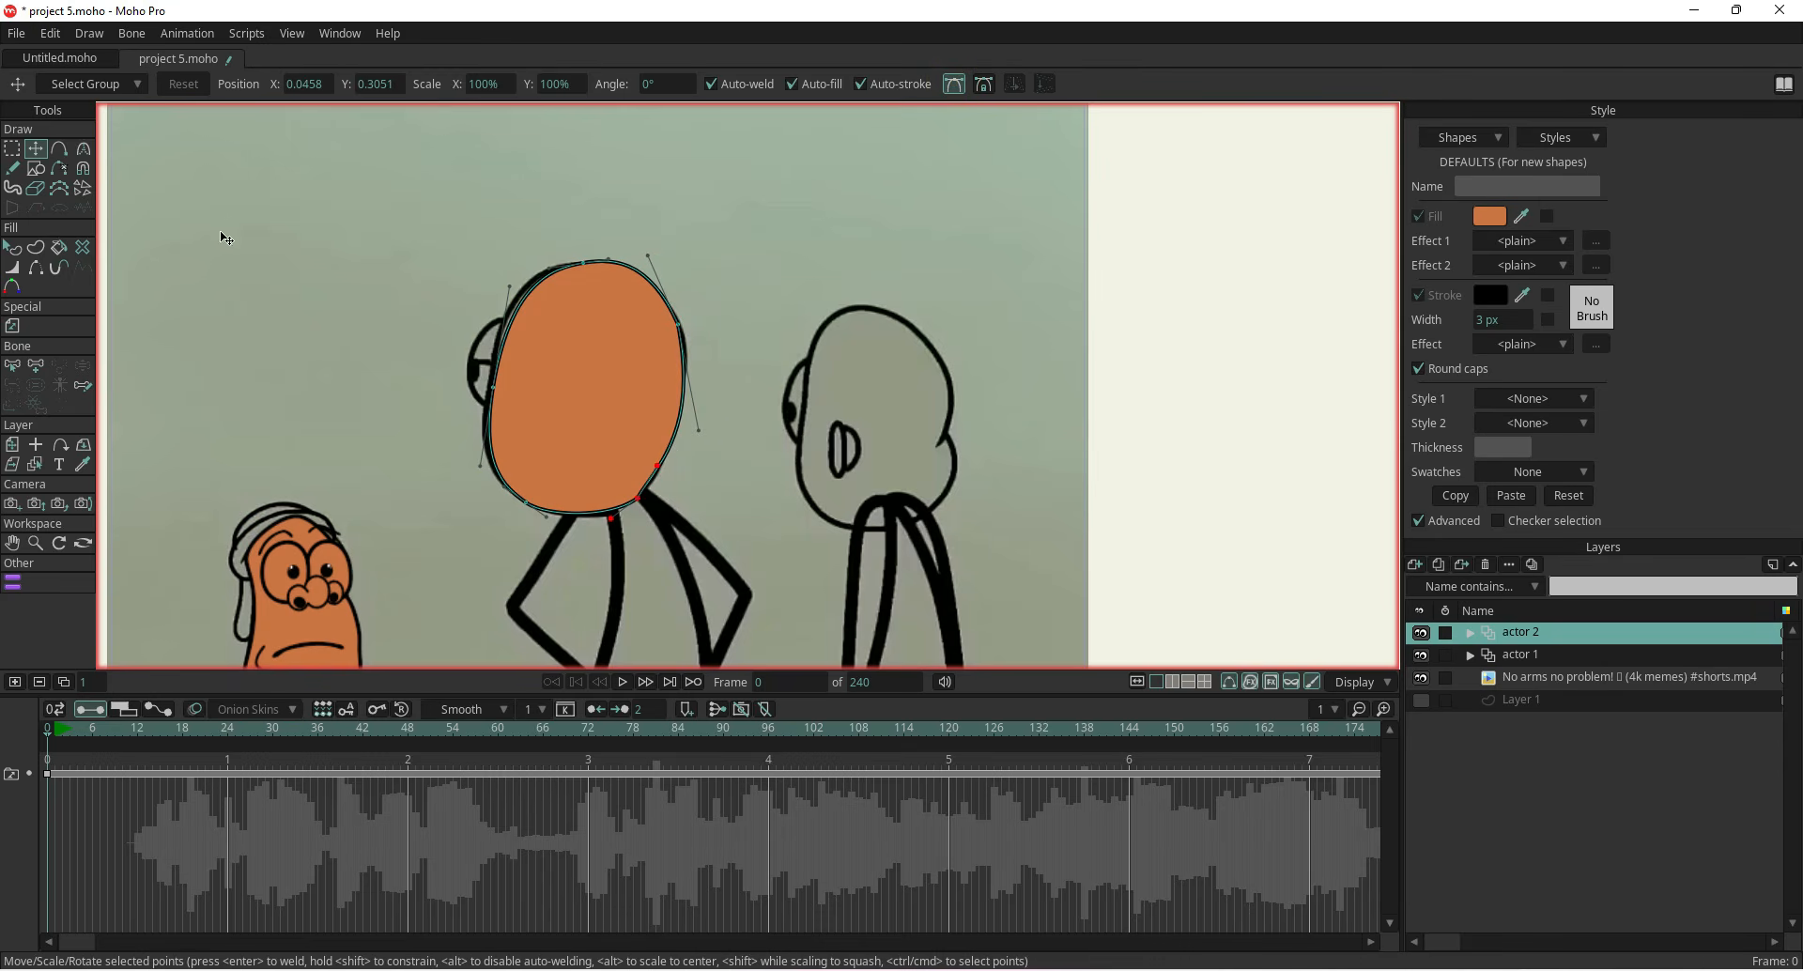
Set the actor 2 layer's opacity to 80
double_click(1540, 640)
double_click(1196, 273)
type("80")
key("Return")
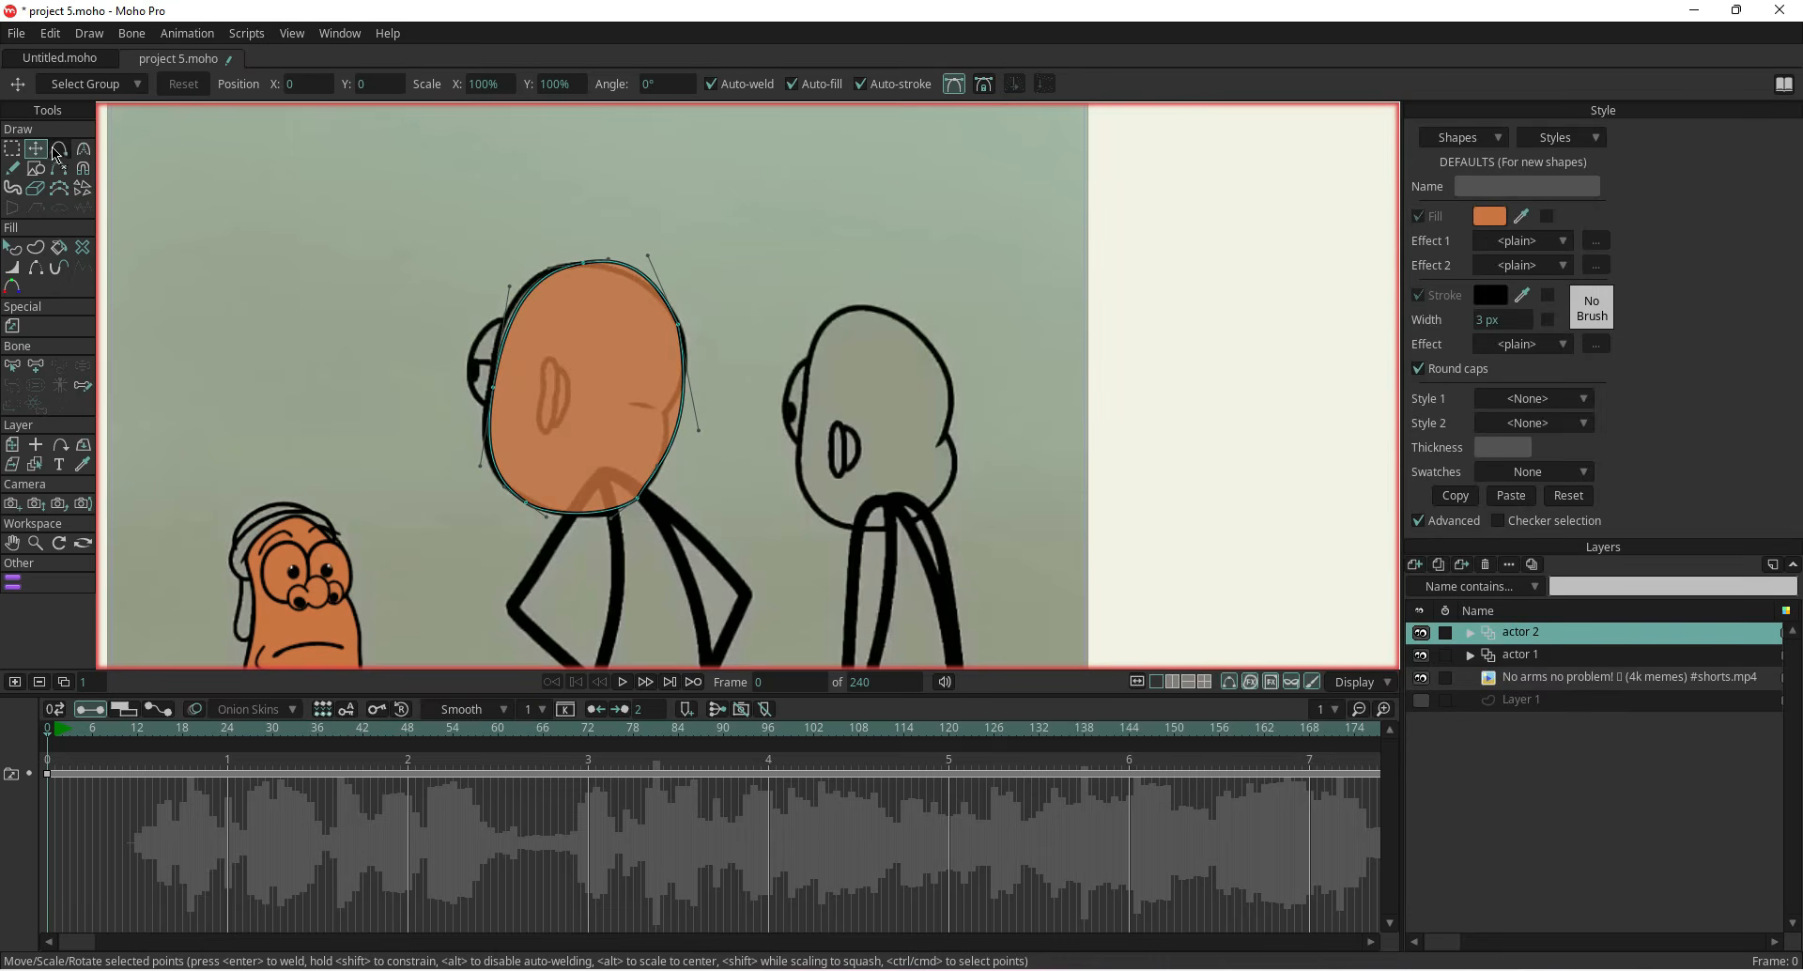
Pull the head outline's right-side points inward to form the chin notch of the reference
key("a")
scroll(583, 383, "up", 3)
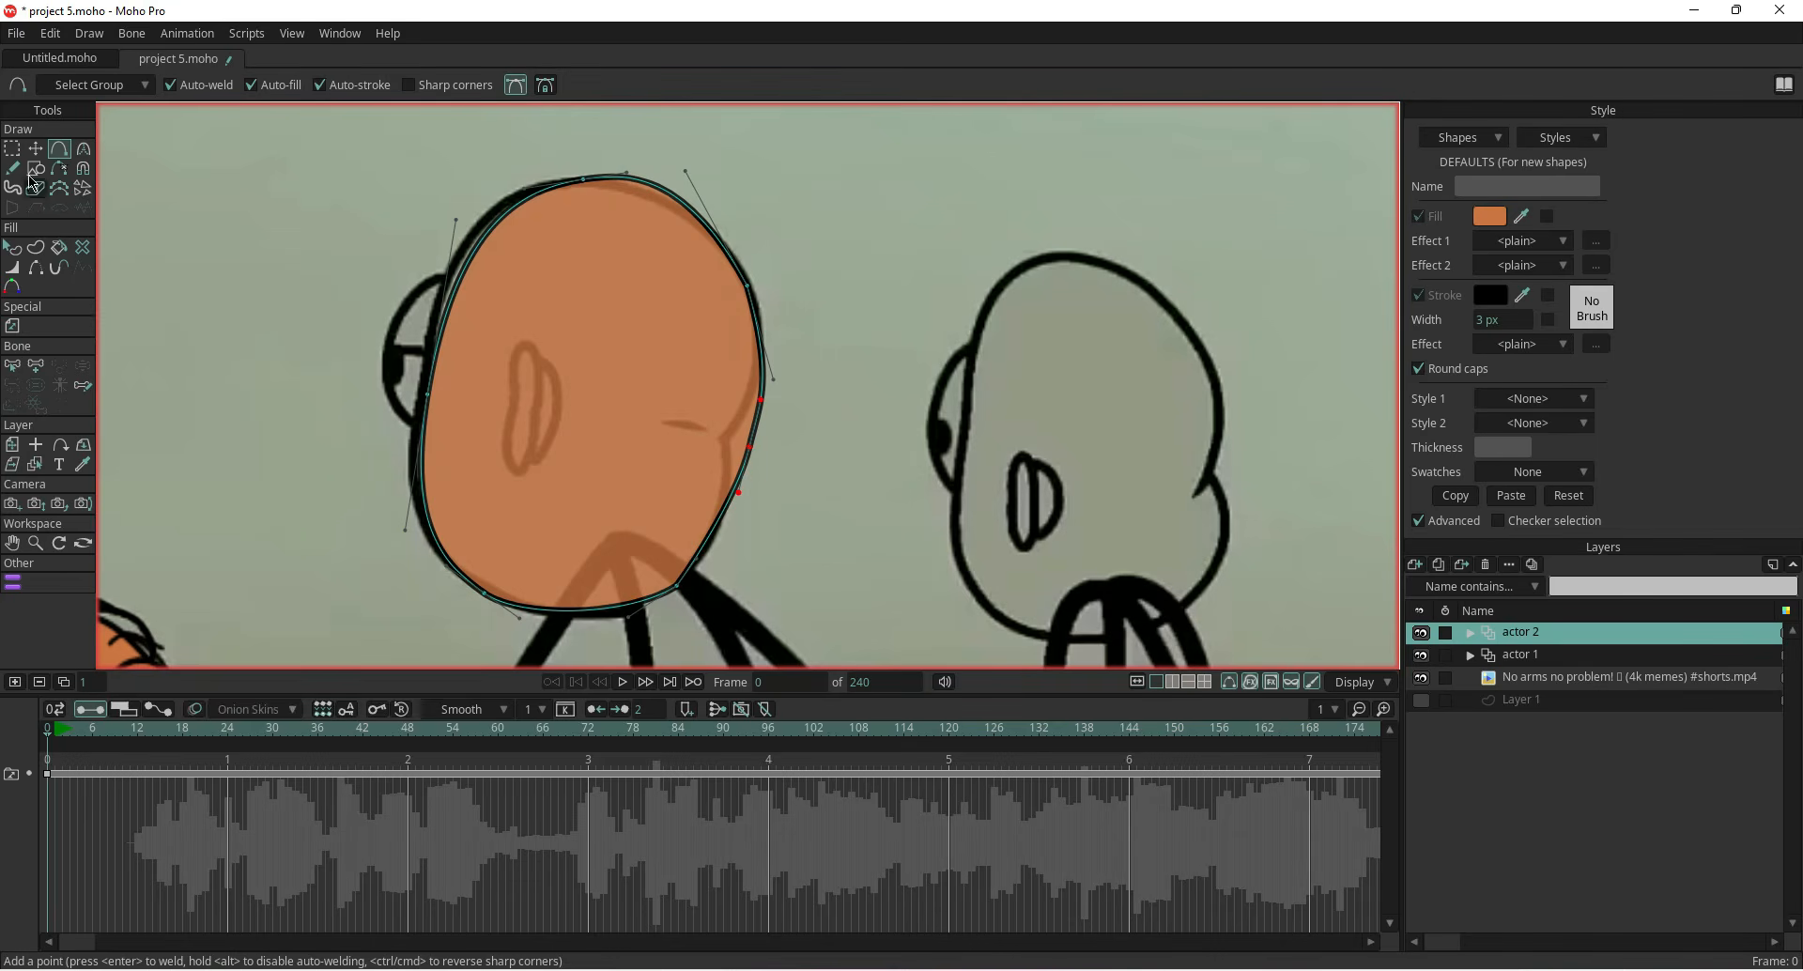
key("t")
left_click(737, 491)
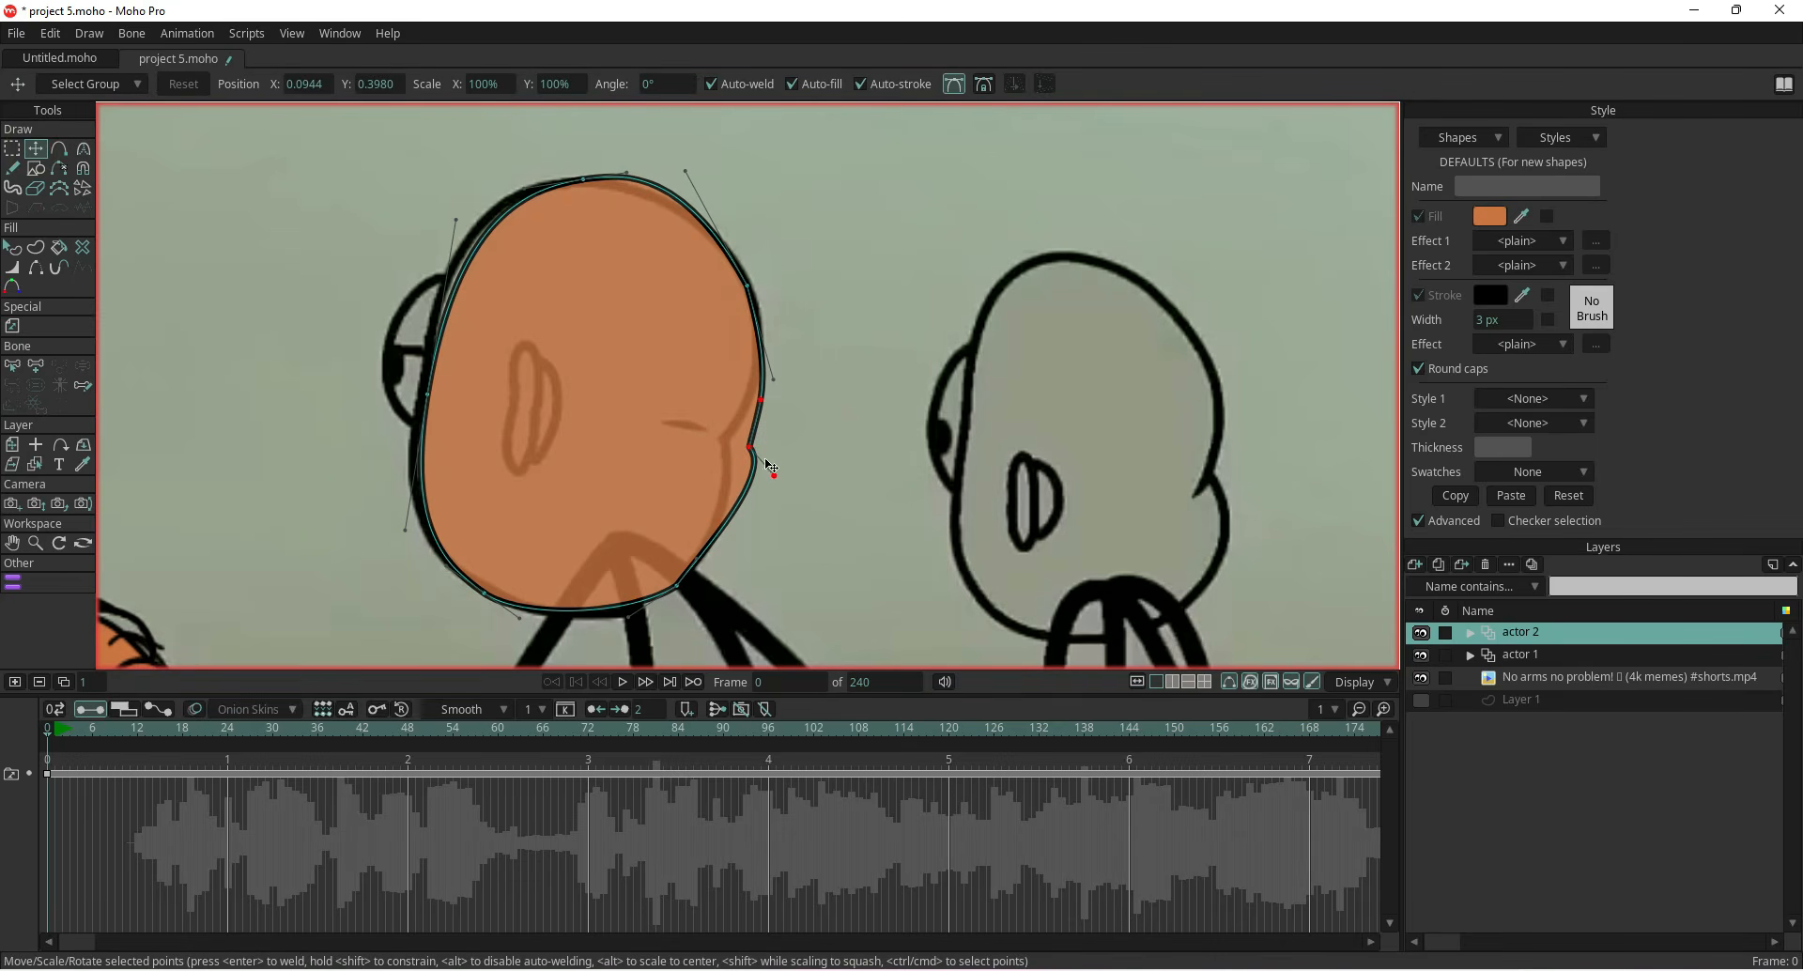
left_click_drag(761, 402, 785, 436)
left_click(264, 396)
left_click_drag(756, 452, 728, 438)
Adjust the crown and back-of-head points and smooth them to follow the reference head outline
left_click_drag(695, 166, 627, 182)
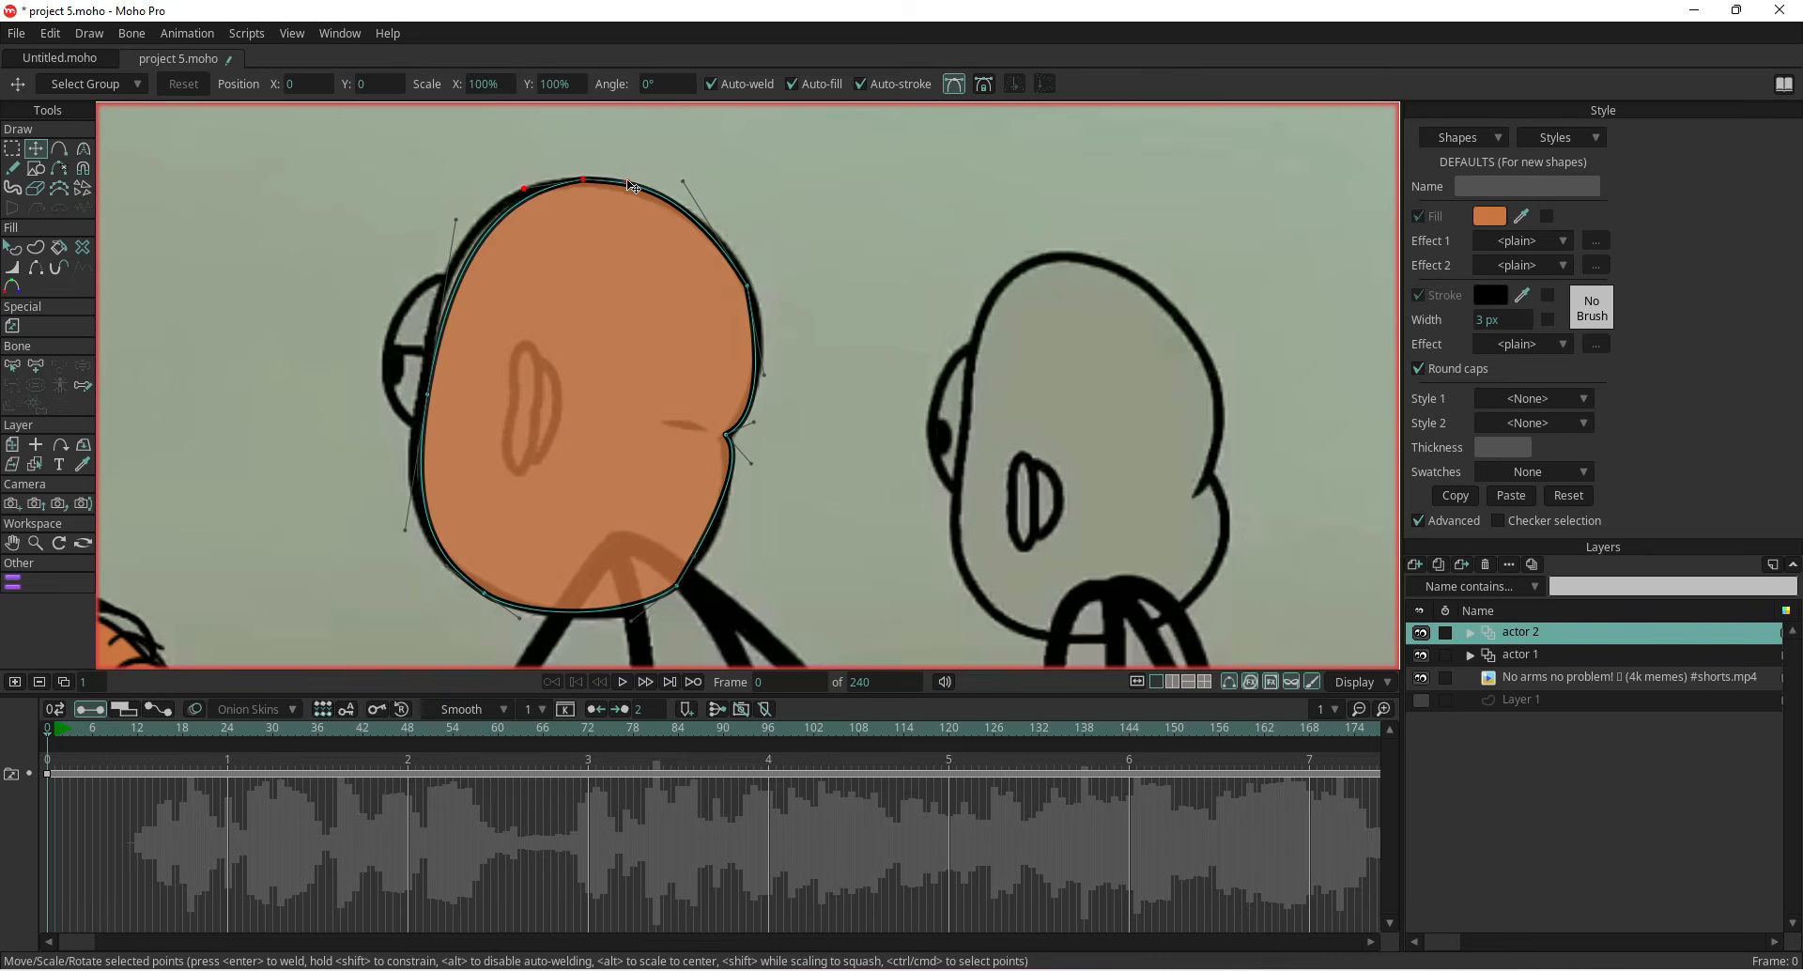
left_click_drag(428, 396, 412, 387)
left_click_drag(390, 521, 387, 530)
scroll(385, 438, "down", 3)
left_click_drag(384, 438, 540, 374)
scroll(550, 387, "up", 2)
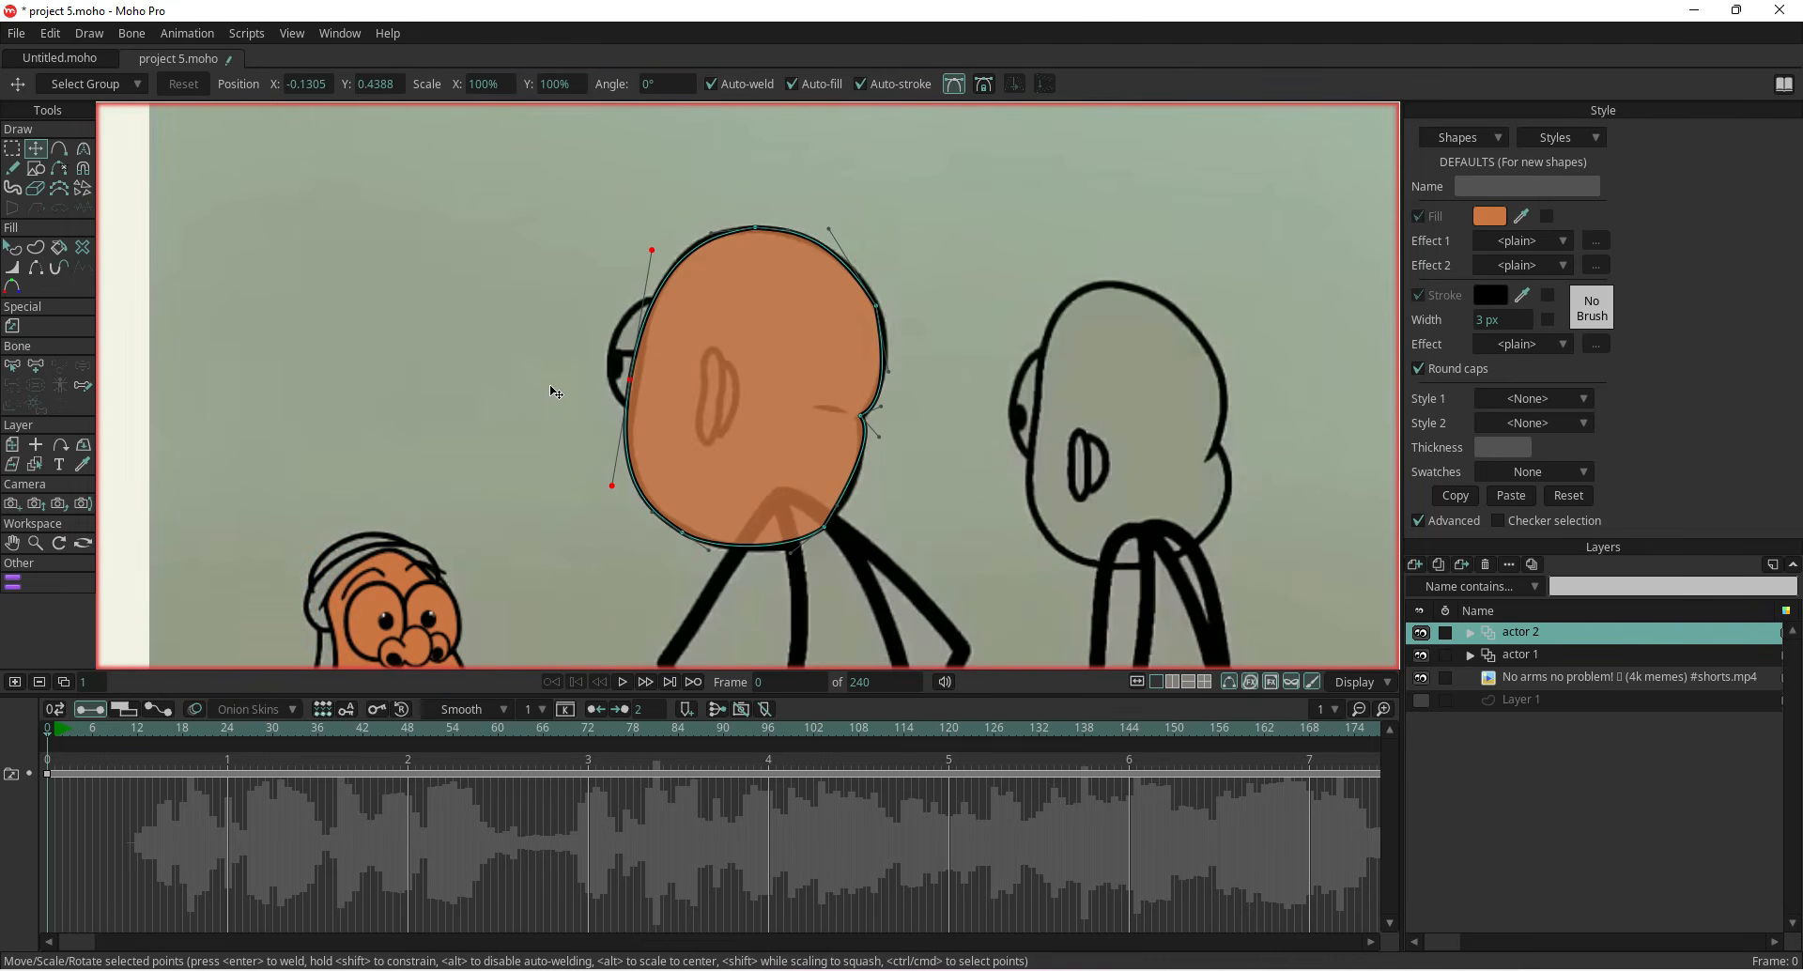
left_click(489, 354)
left_click(955, 83)
mouse_move(519, 381)
left_mouse_down()
mouse_move(455, 375)
mouse_move(498, 376)
left_mouse_up()
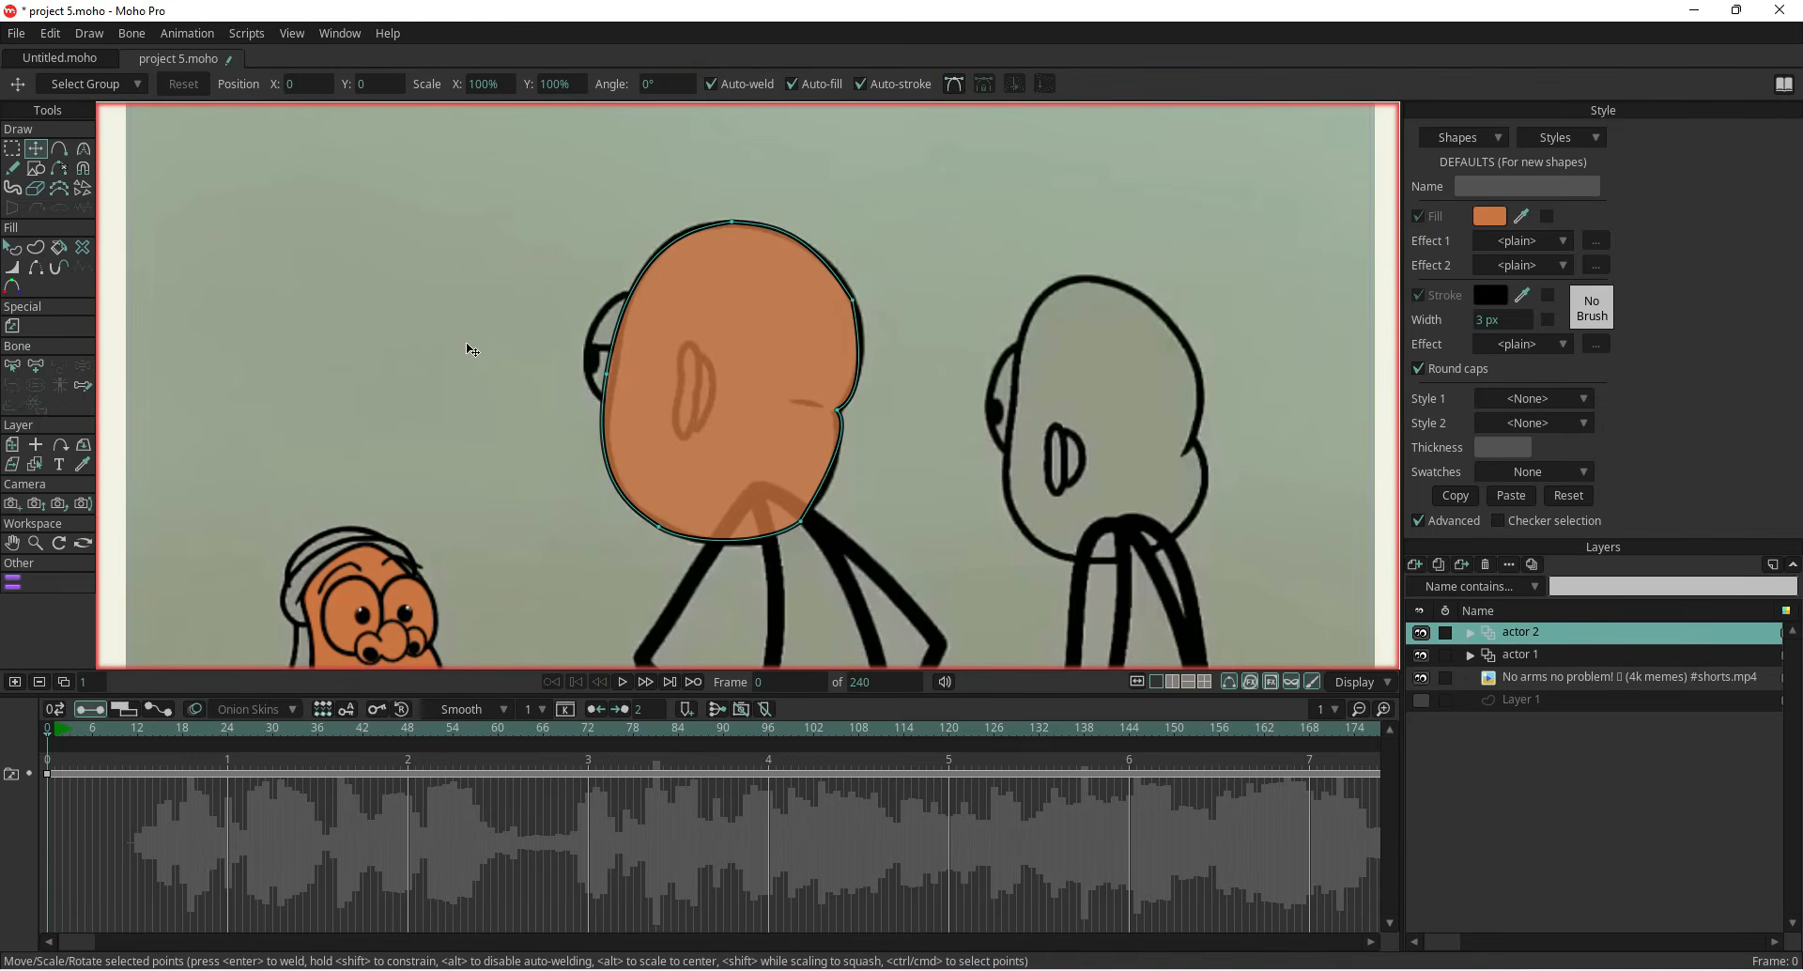
Draw an oval on the head's left side and pull its points against the head to form the ear bump
left_click(36, 169)
left_click_drag(589, 279, 531, 389)
left_click(35, 148)
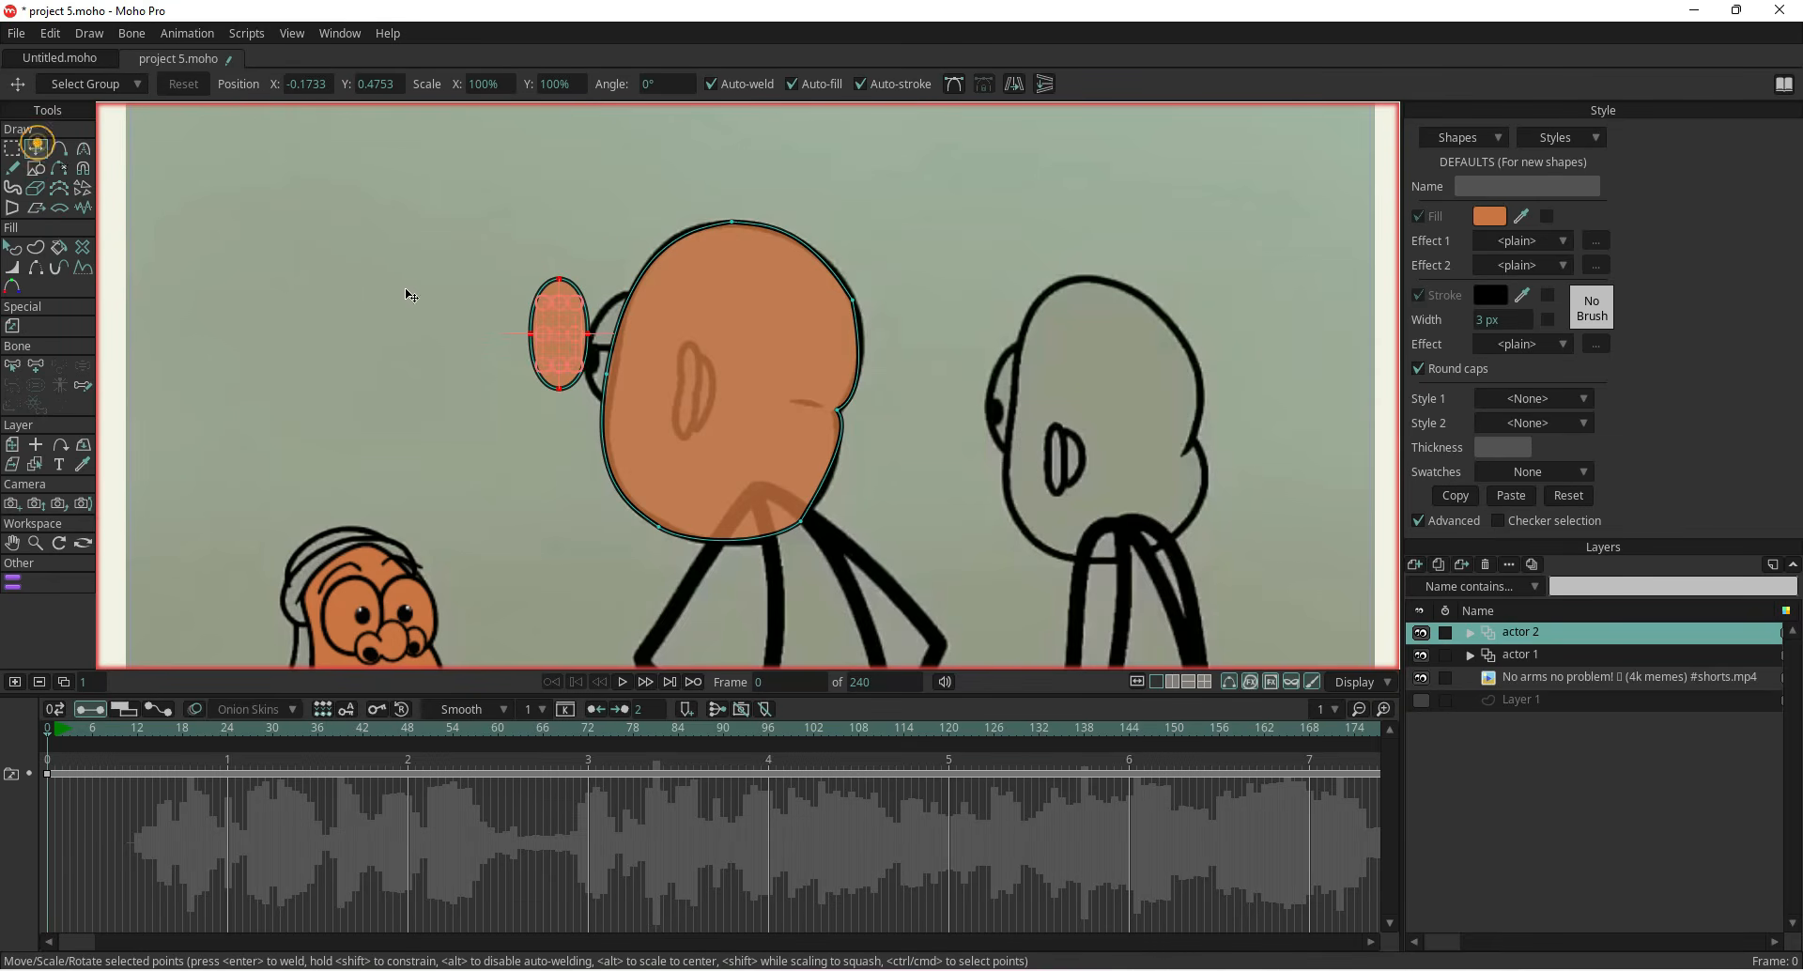
left_click_drag(567, 360, 621, 351)
left_click_drag(561, 280, 630, 292)
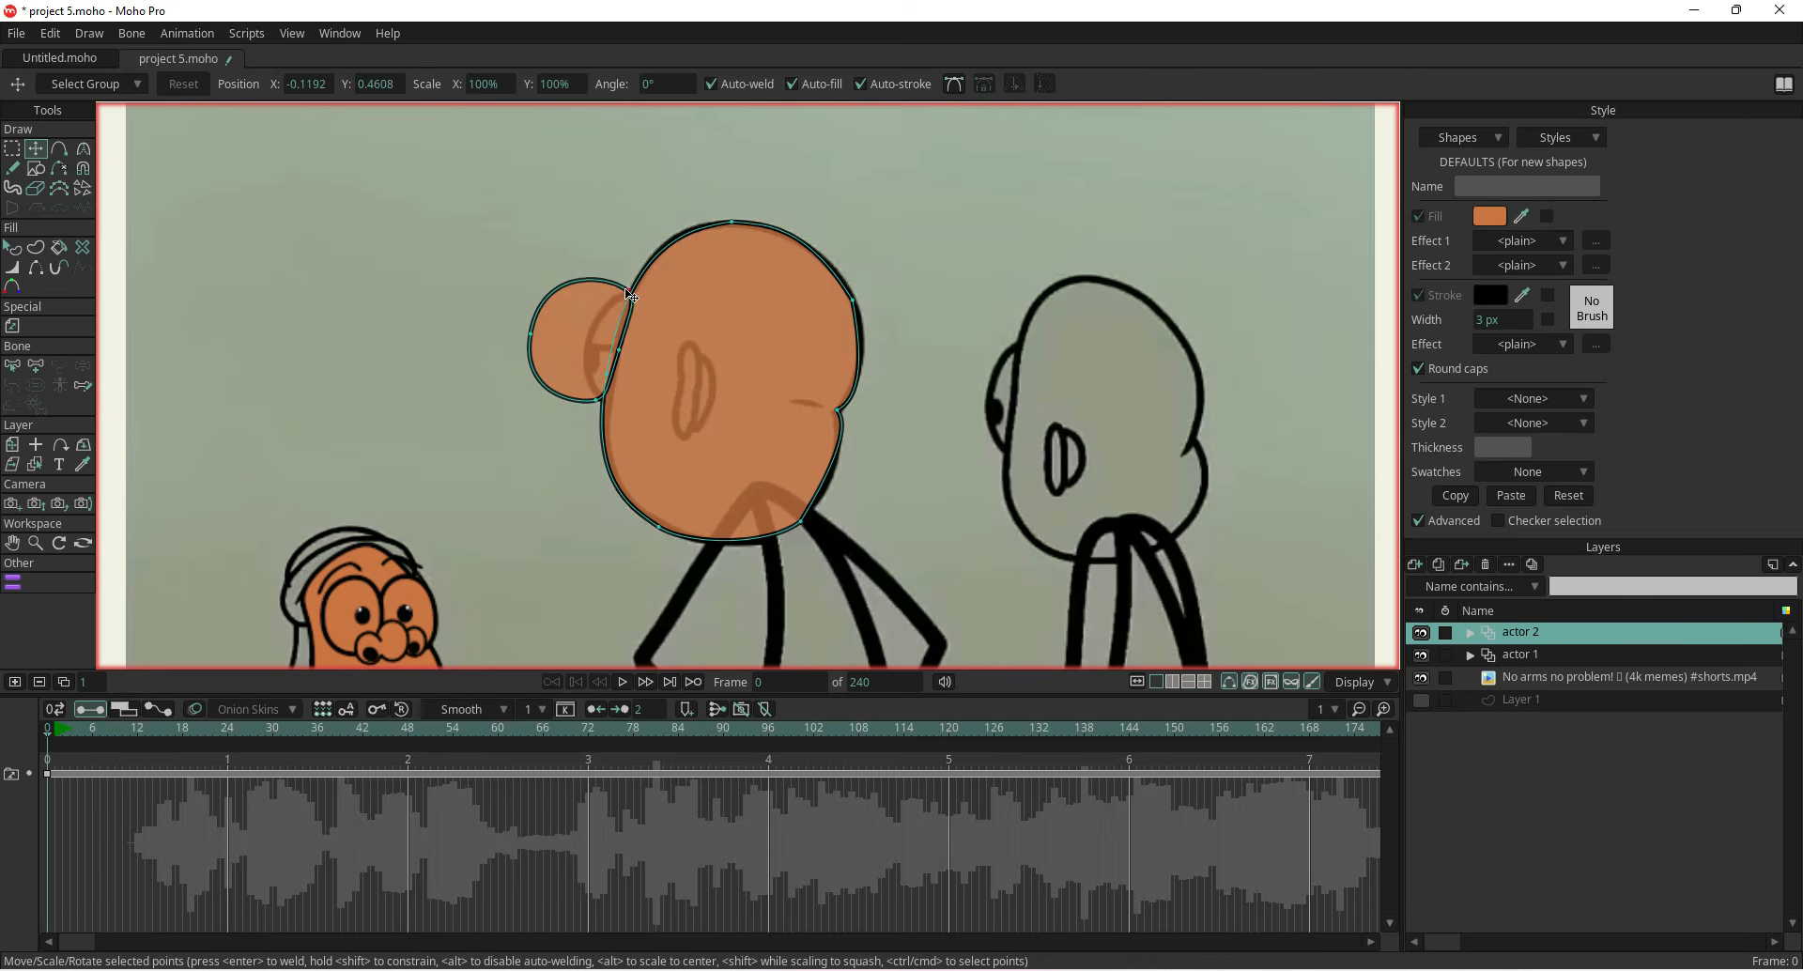
left_click_drag(530, 337, 611, 409)
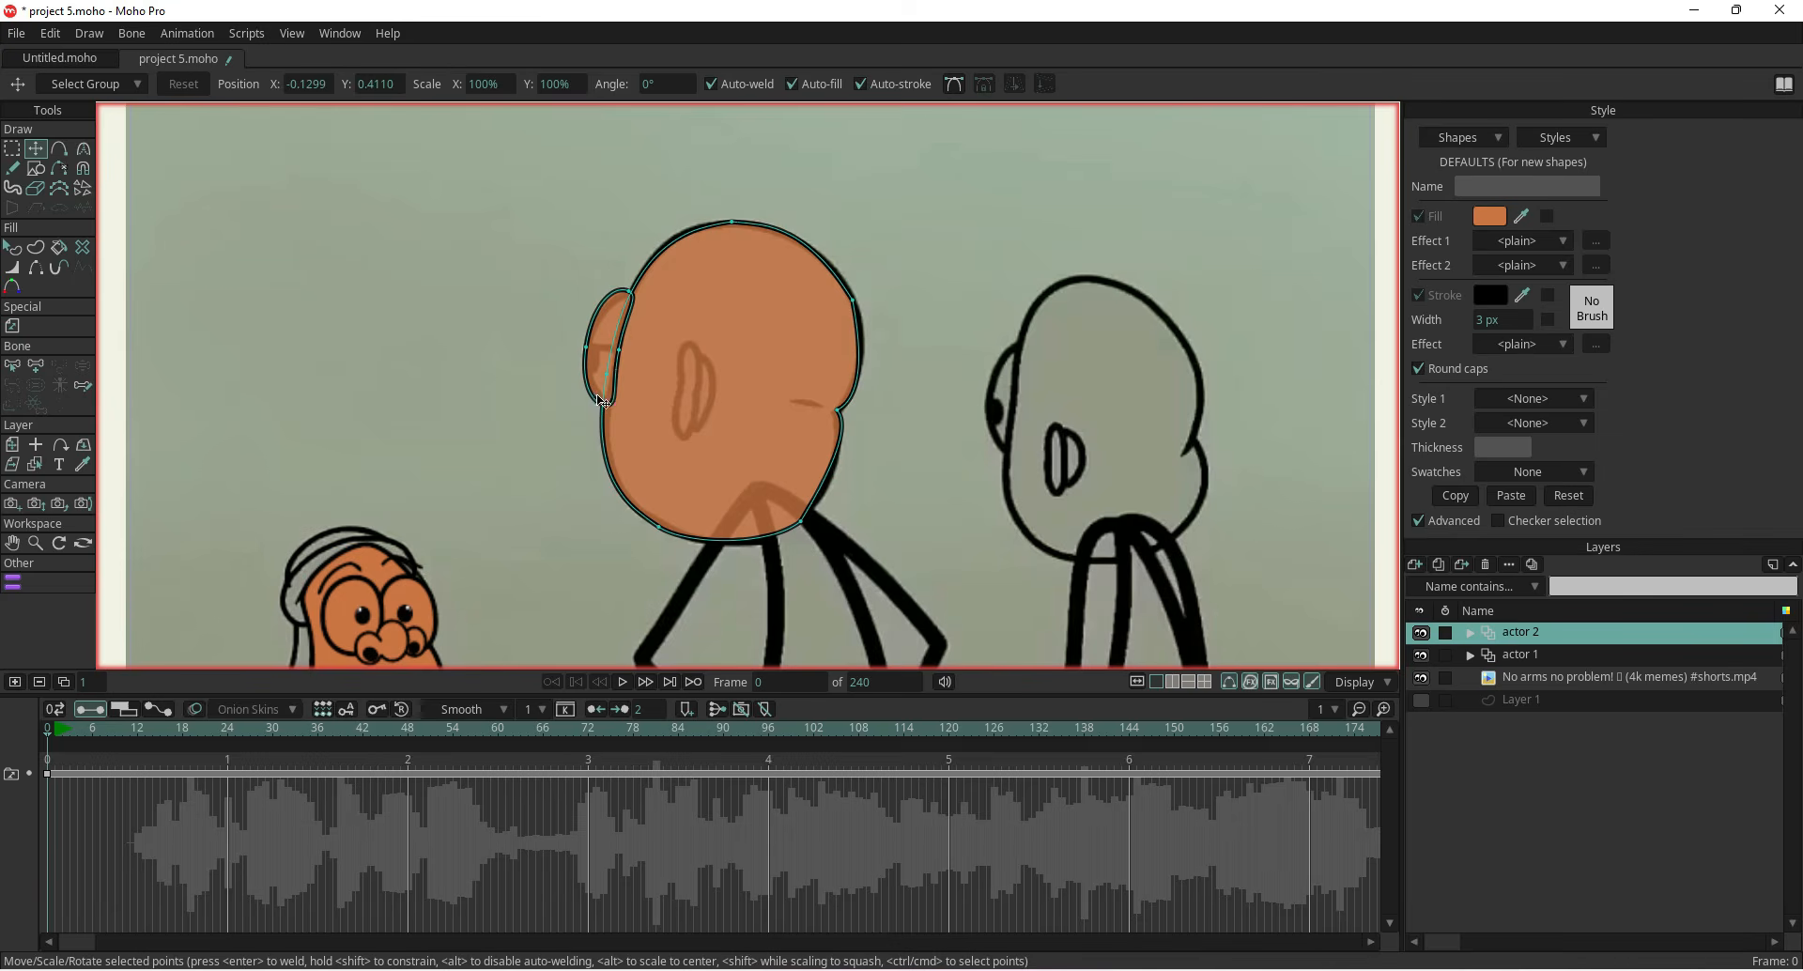
Add a point on the bump's left edge and pull it across to divide the bump into two sections
scroll(599, 401, "up", 3)
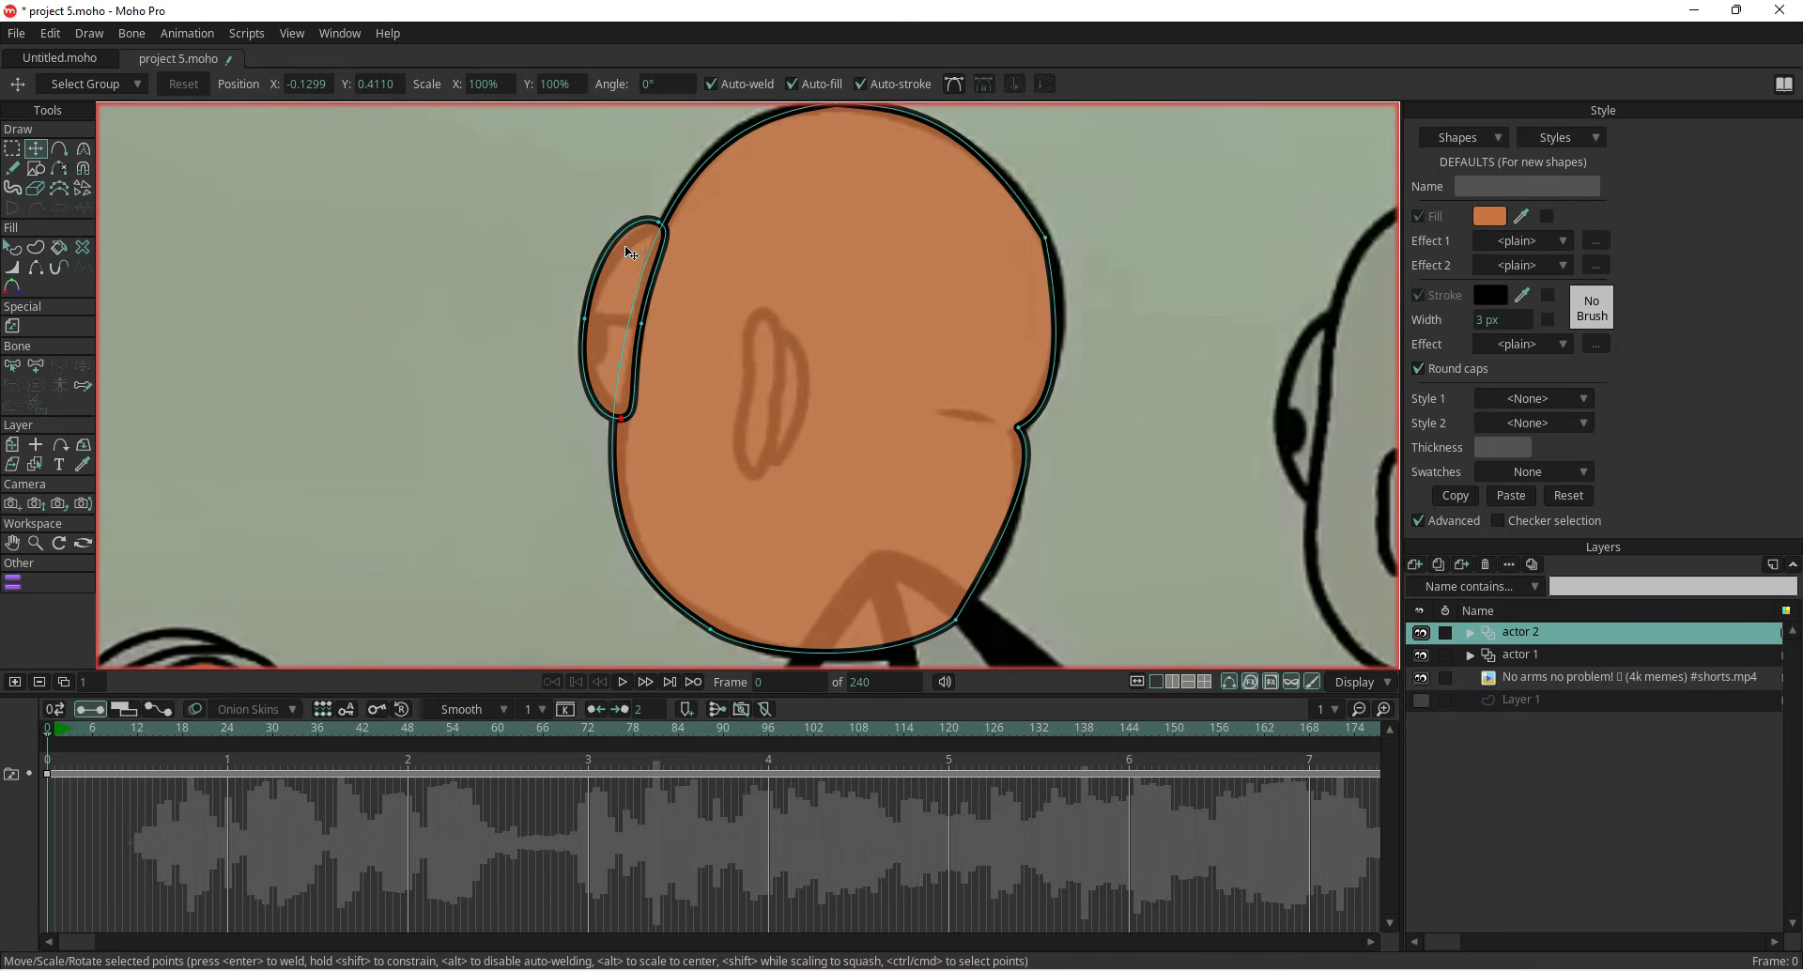
left_click_drag(659, 225, 664, 227)
left_click(58, 148)
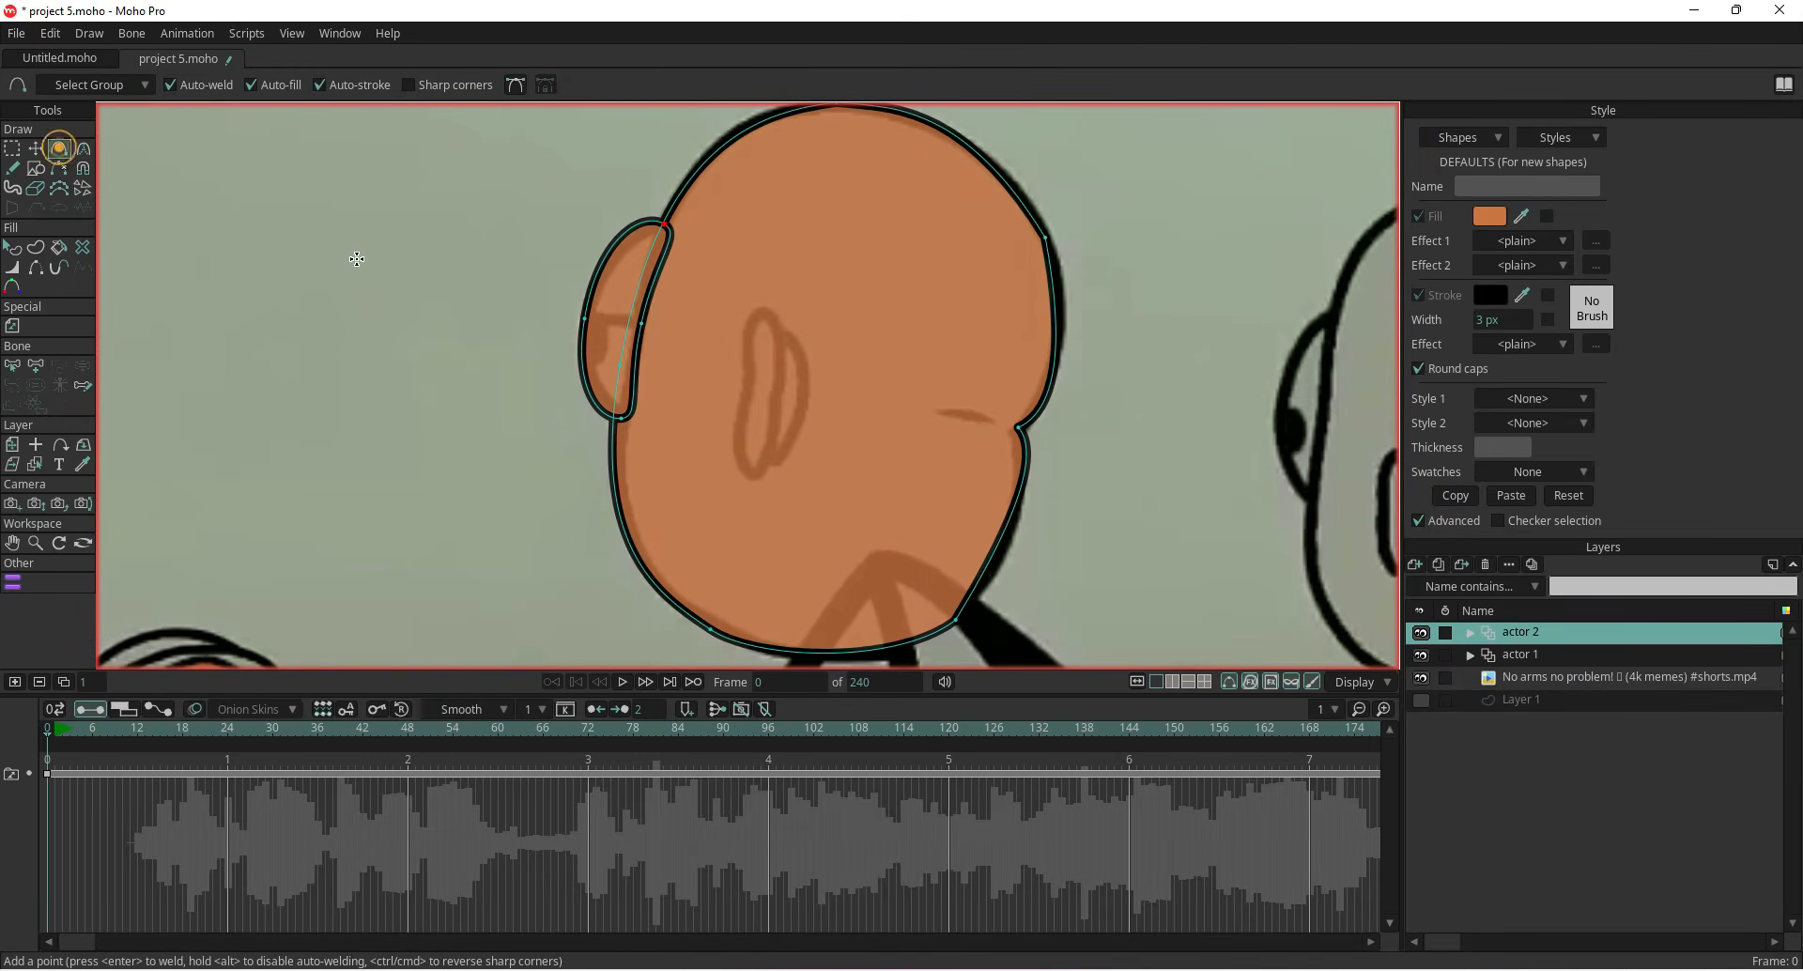
left_click(585, 304)
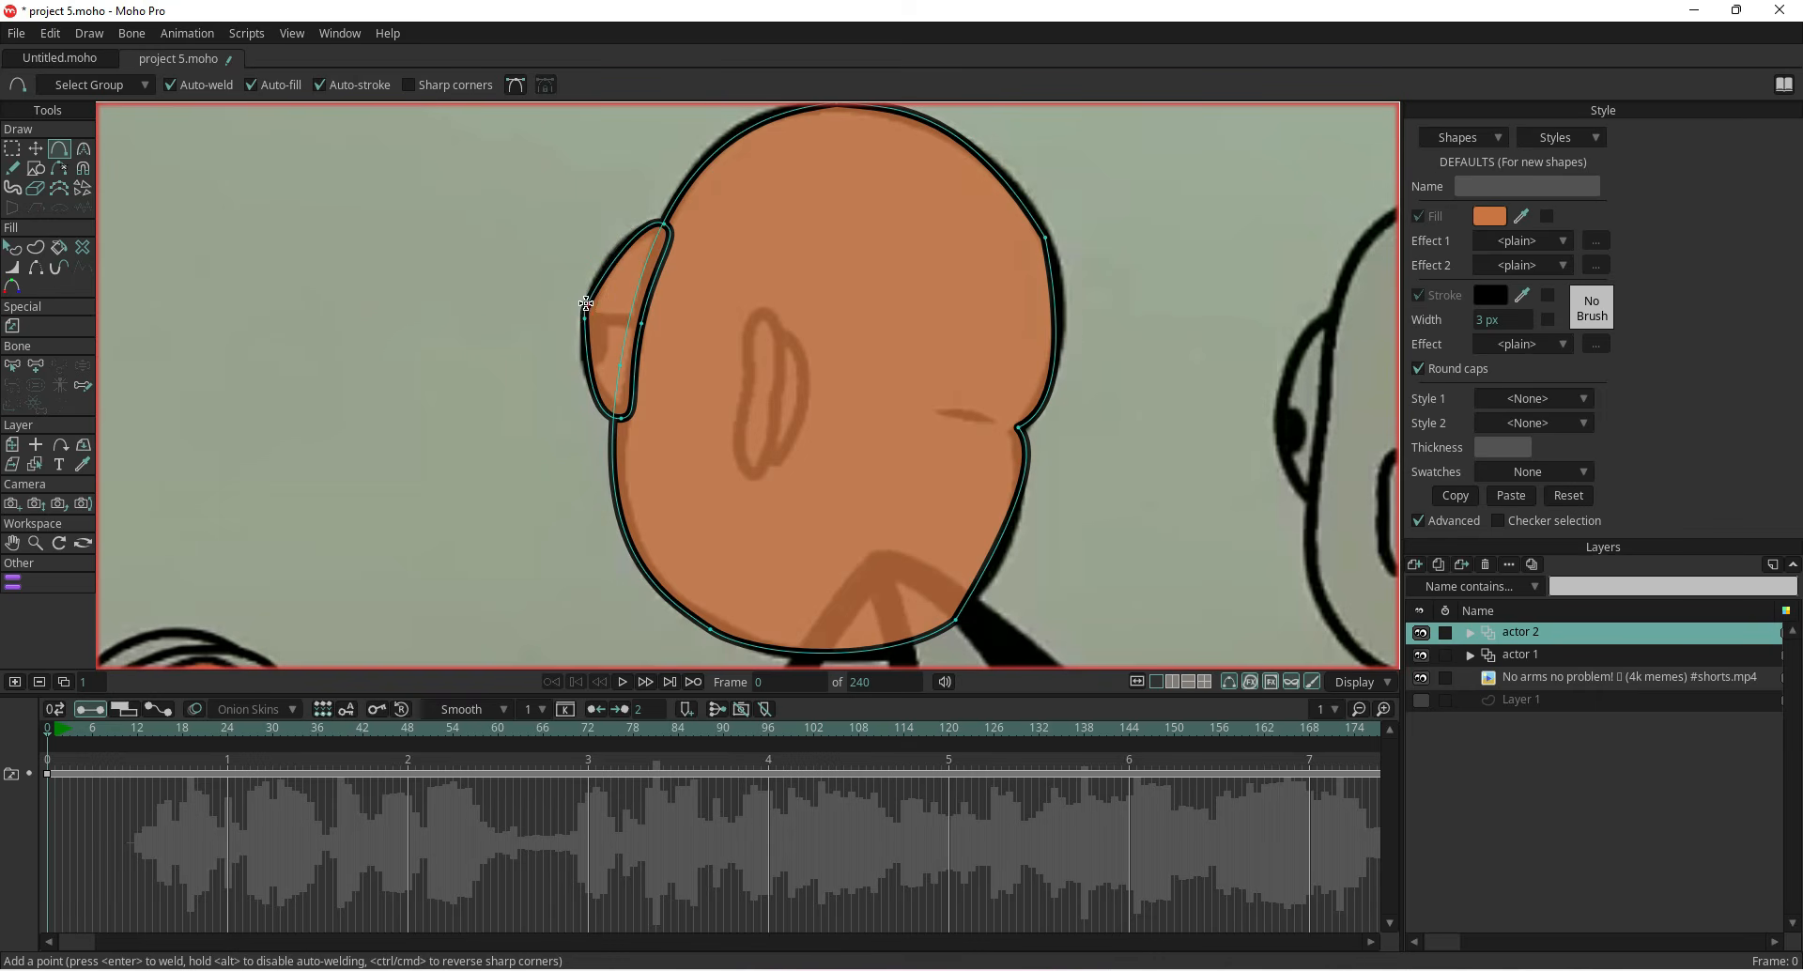
left_click_drag(588, 303, 640, 311)
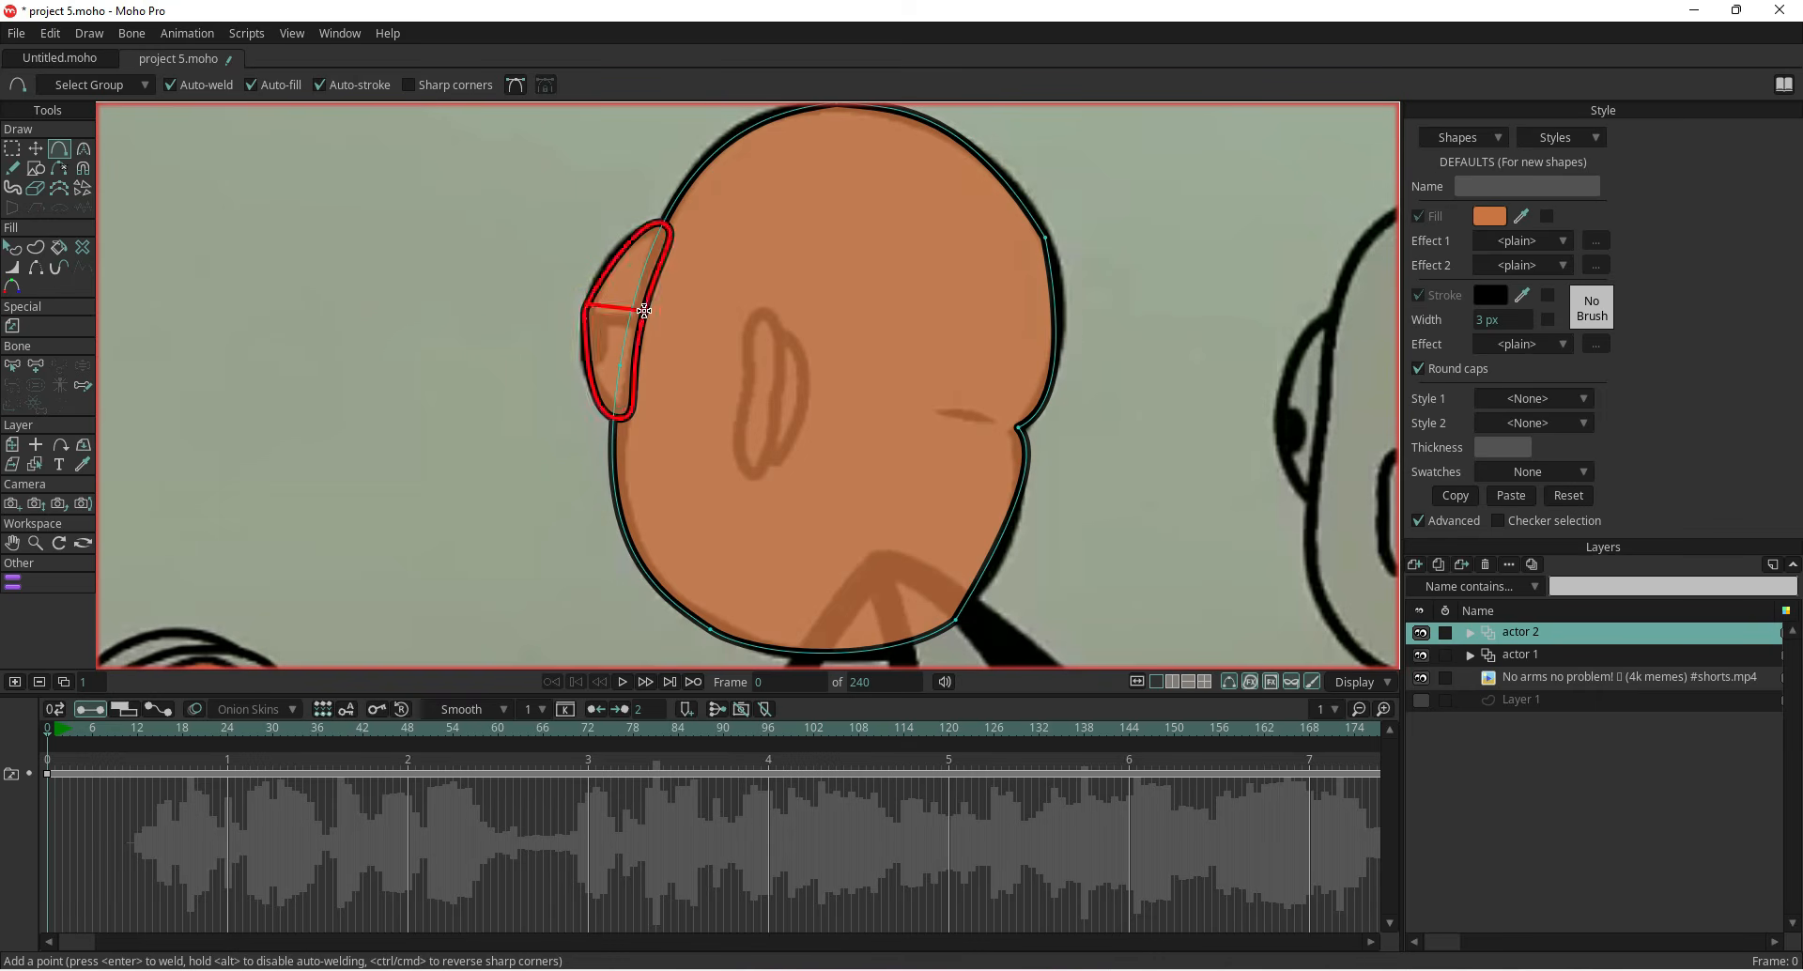
Try to fill the bump's lower section with white
key("t")
scroll(566, 327, "up", 2)
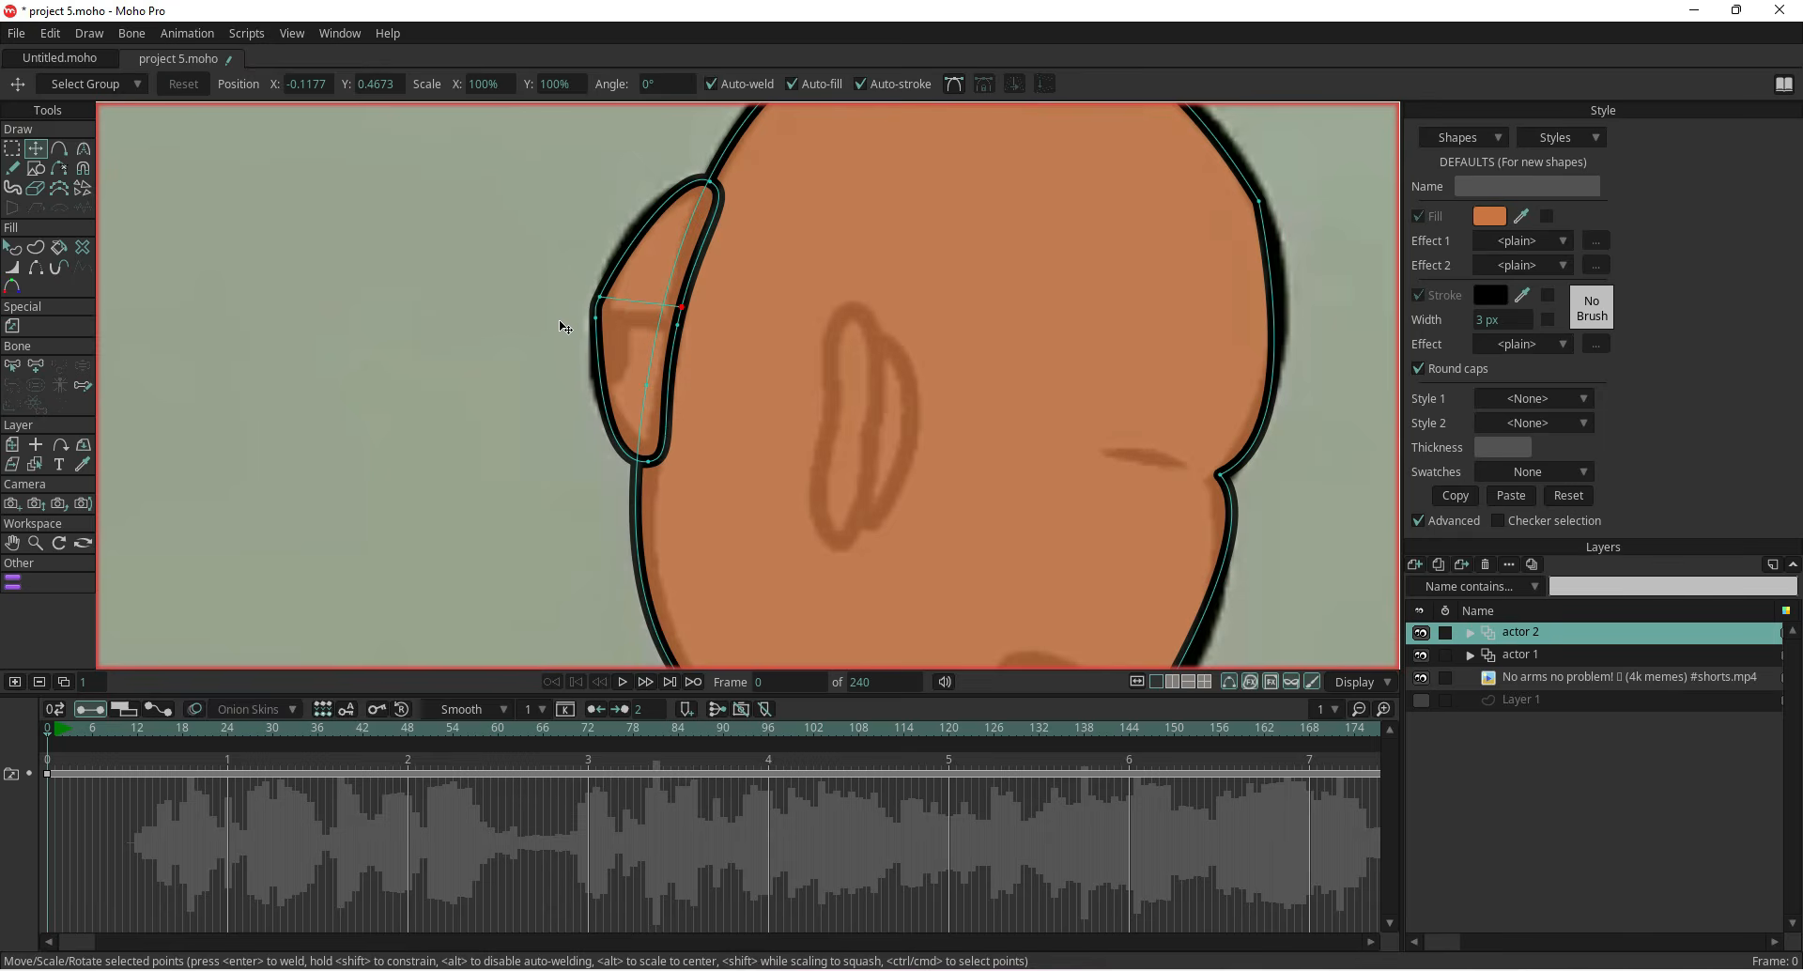
key("q")
left_click(642, 264)
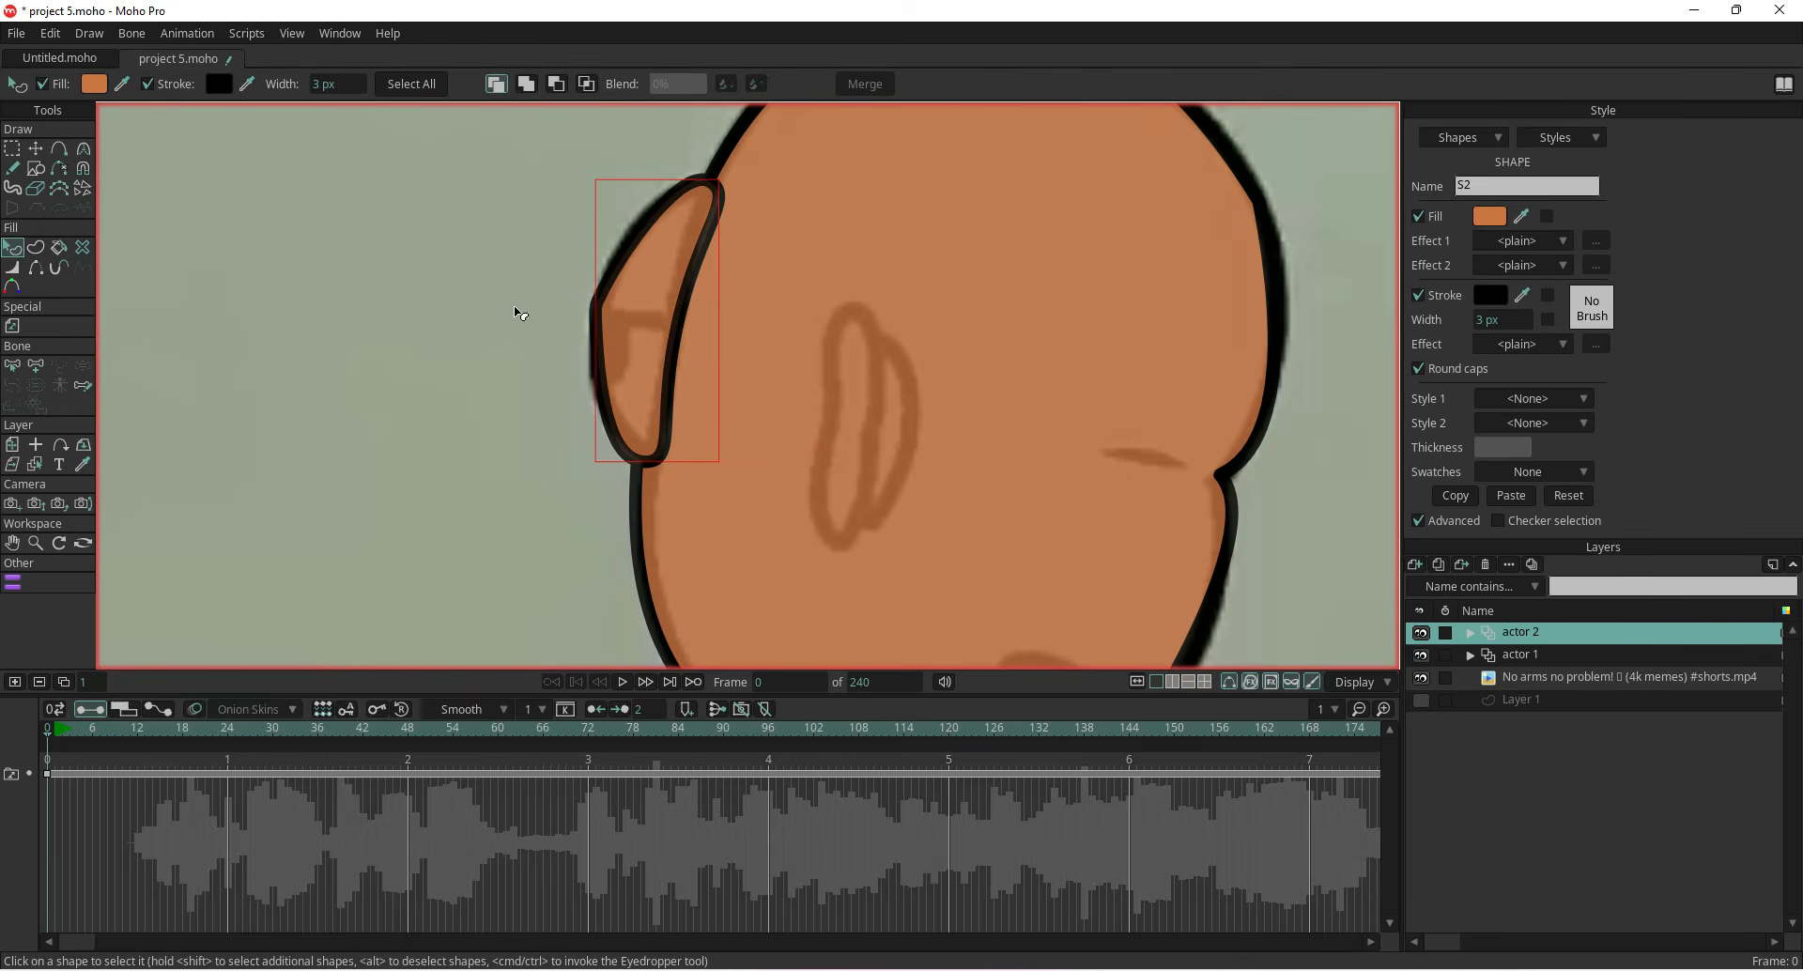
left_click(313, 344)
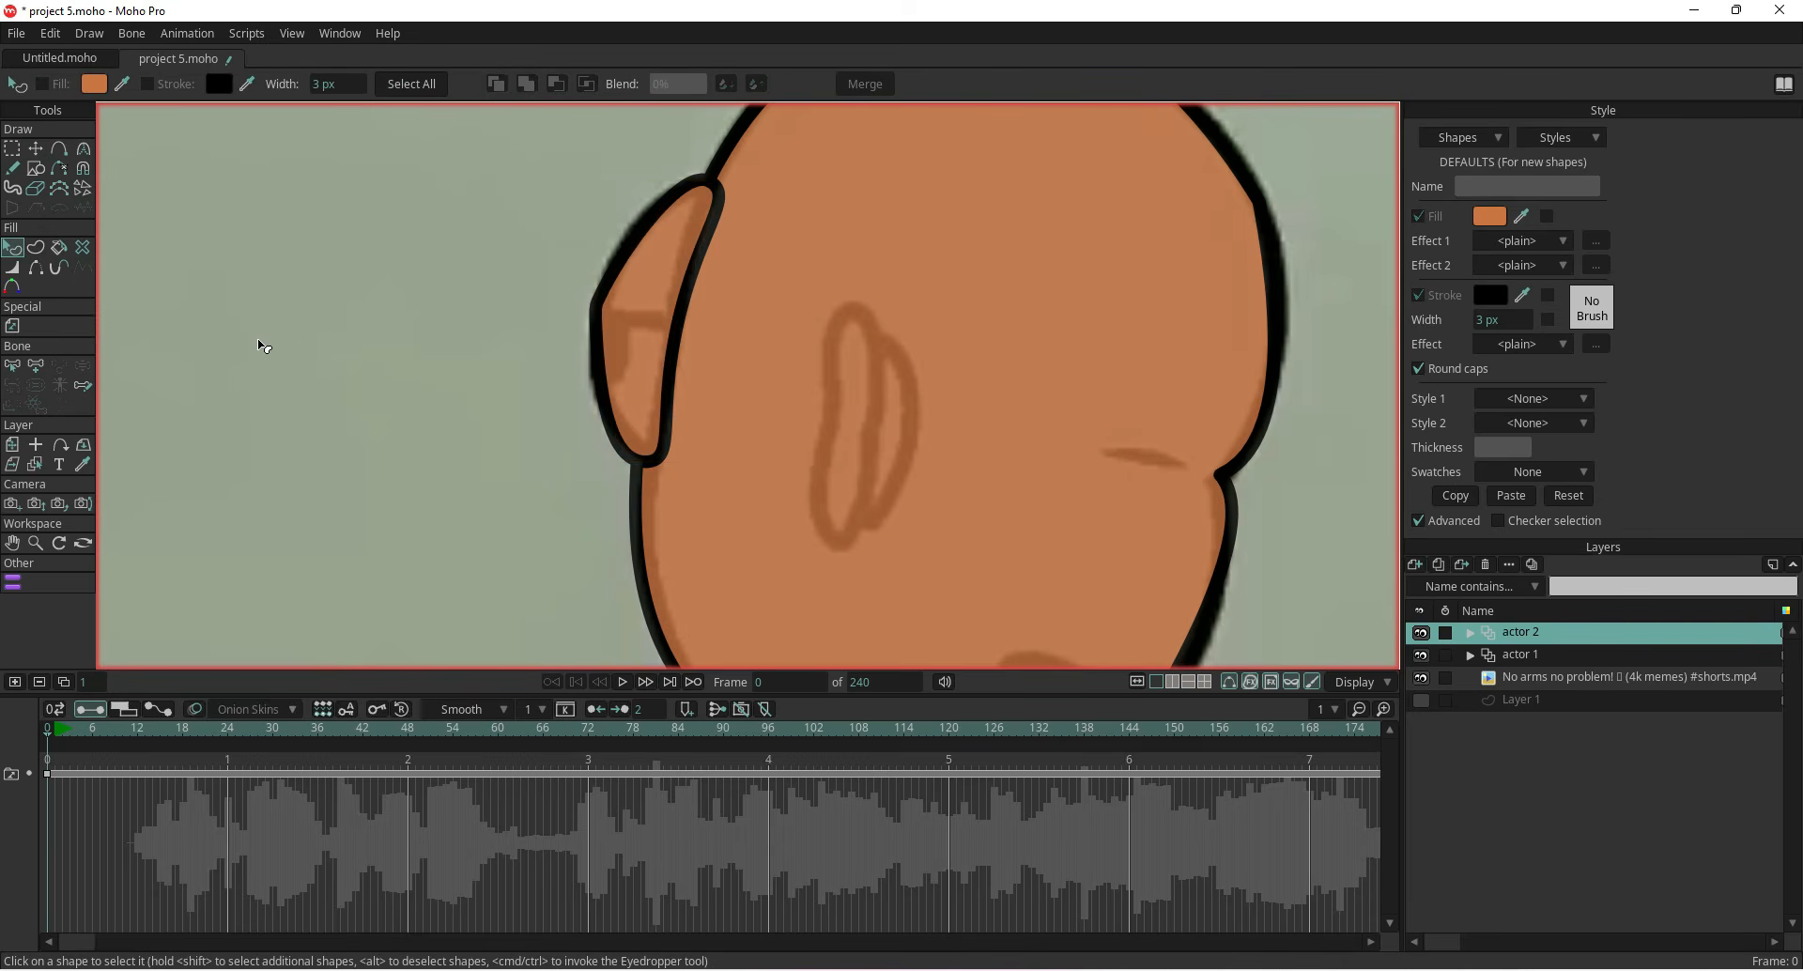
key("p")
left_click(1486, 229)
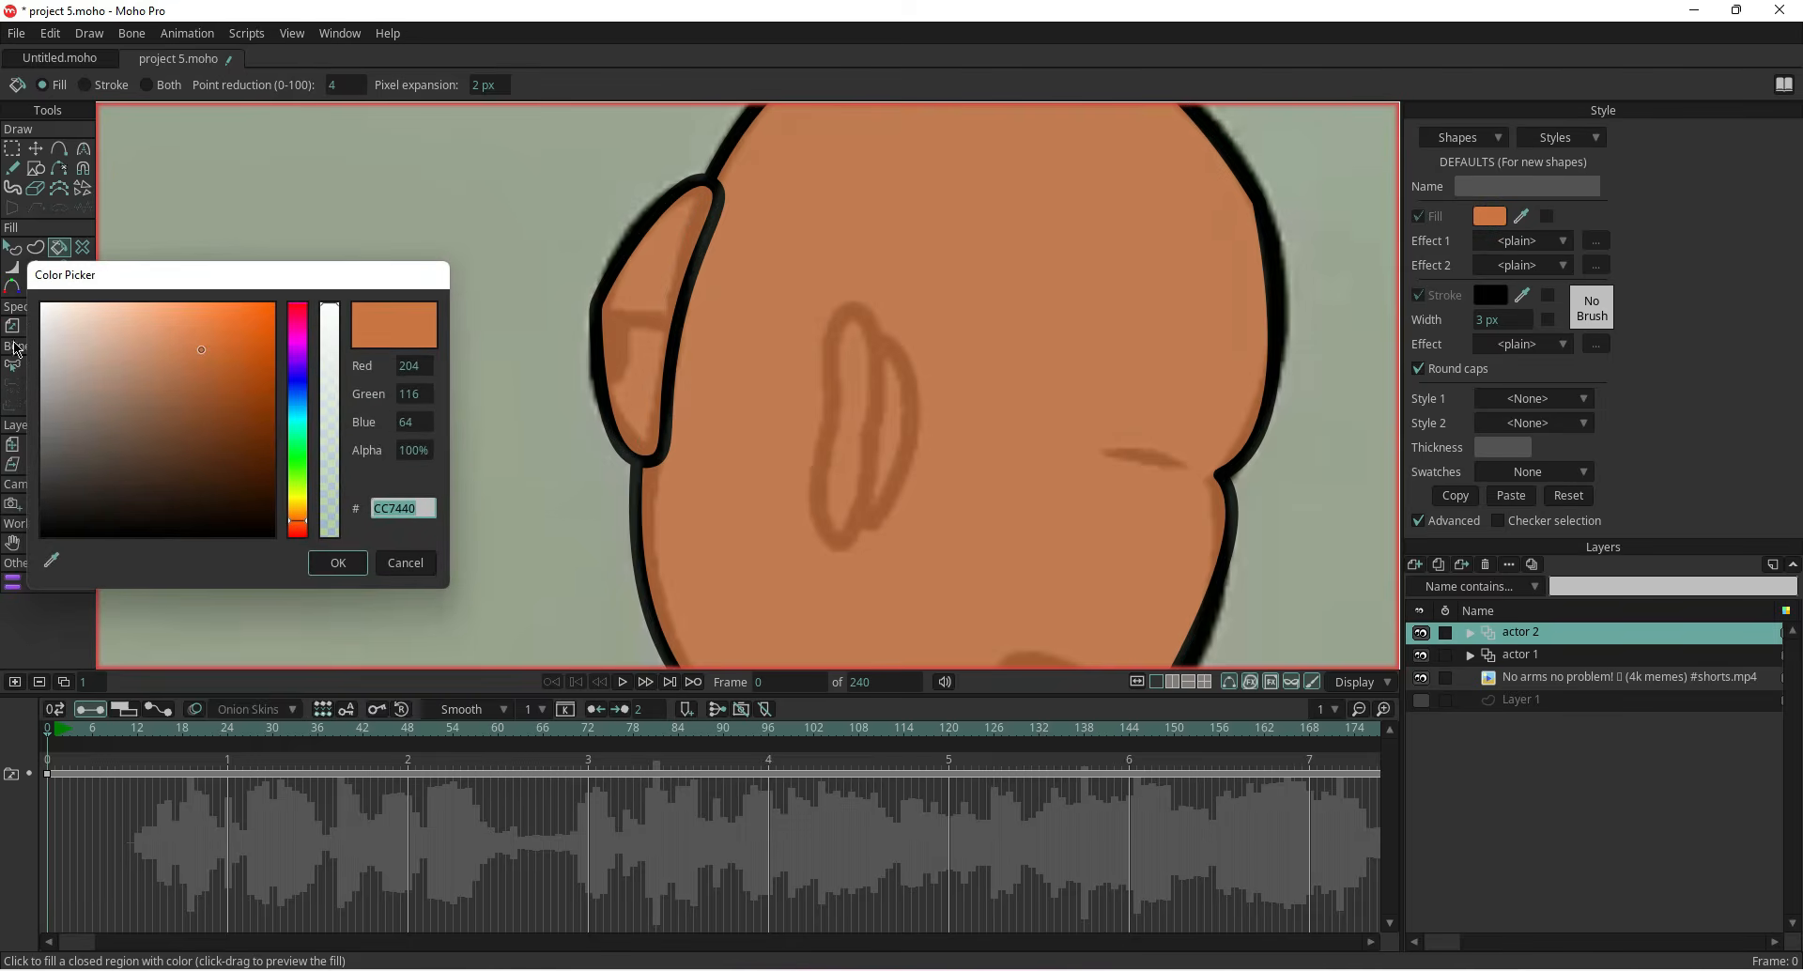
left_click(49, 300)
left_click(342, 569)
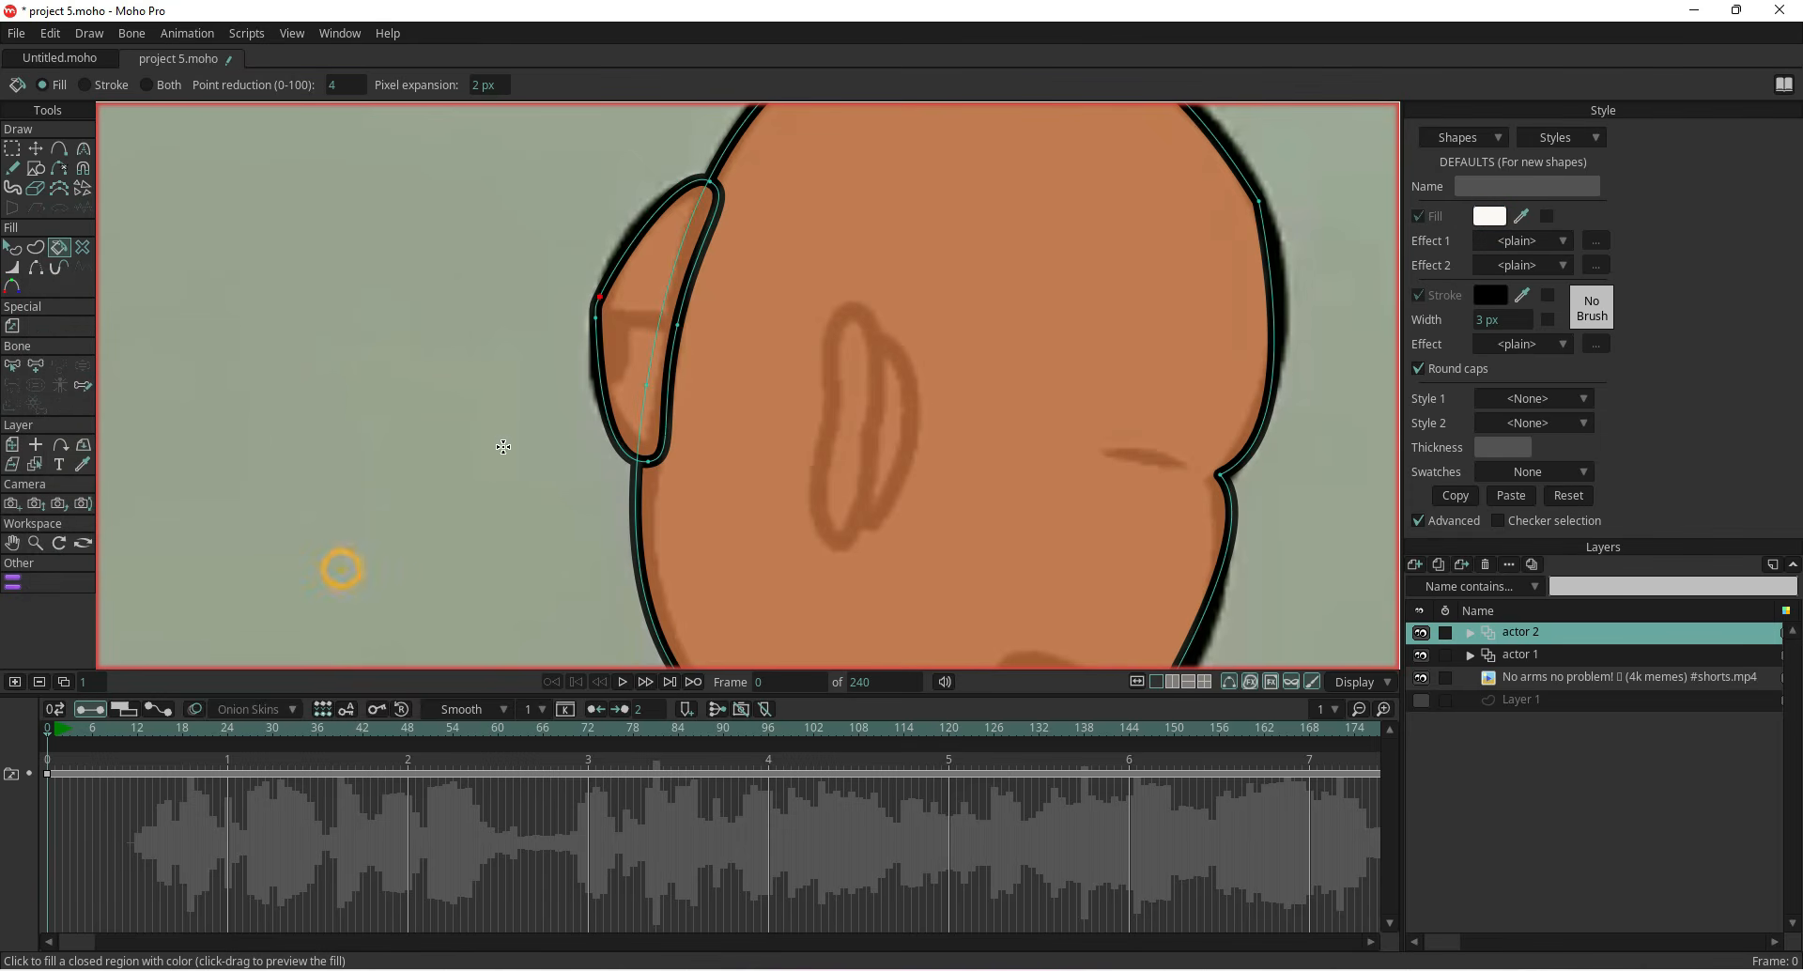
left_click(624, 378)
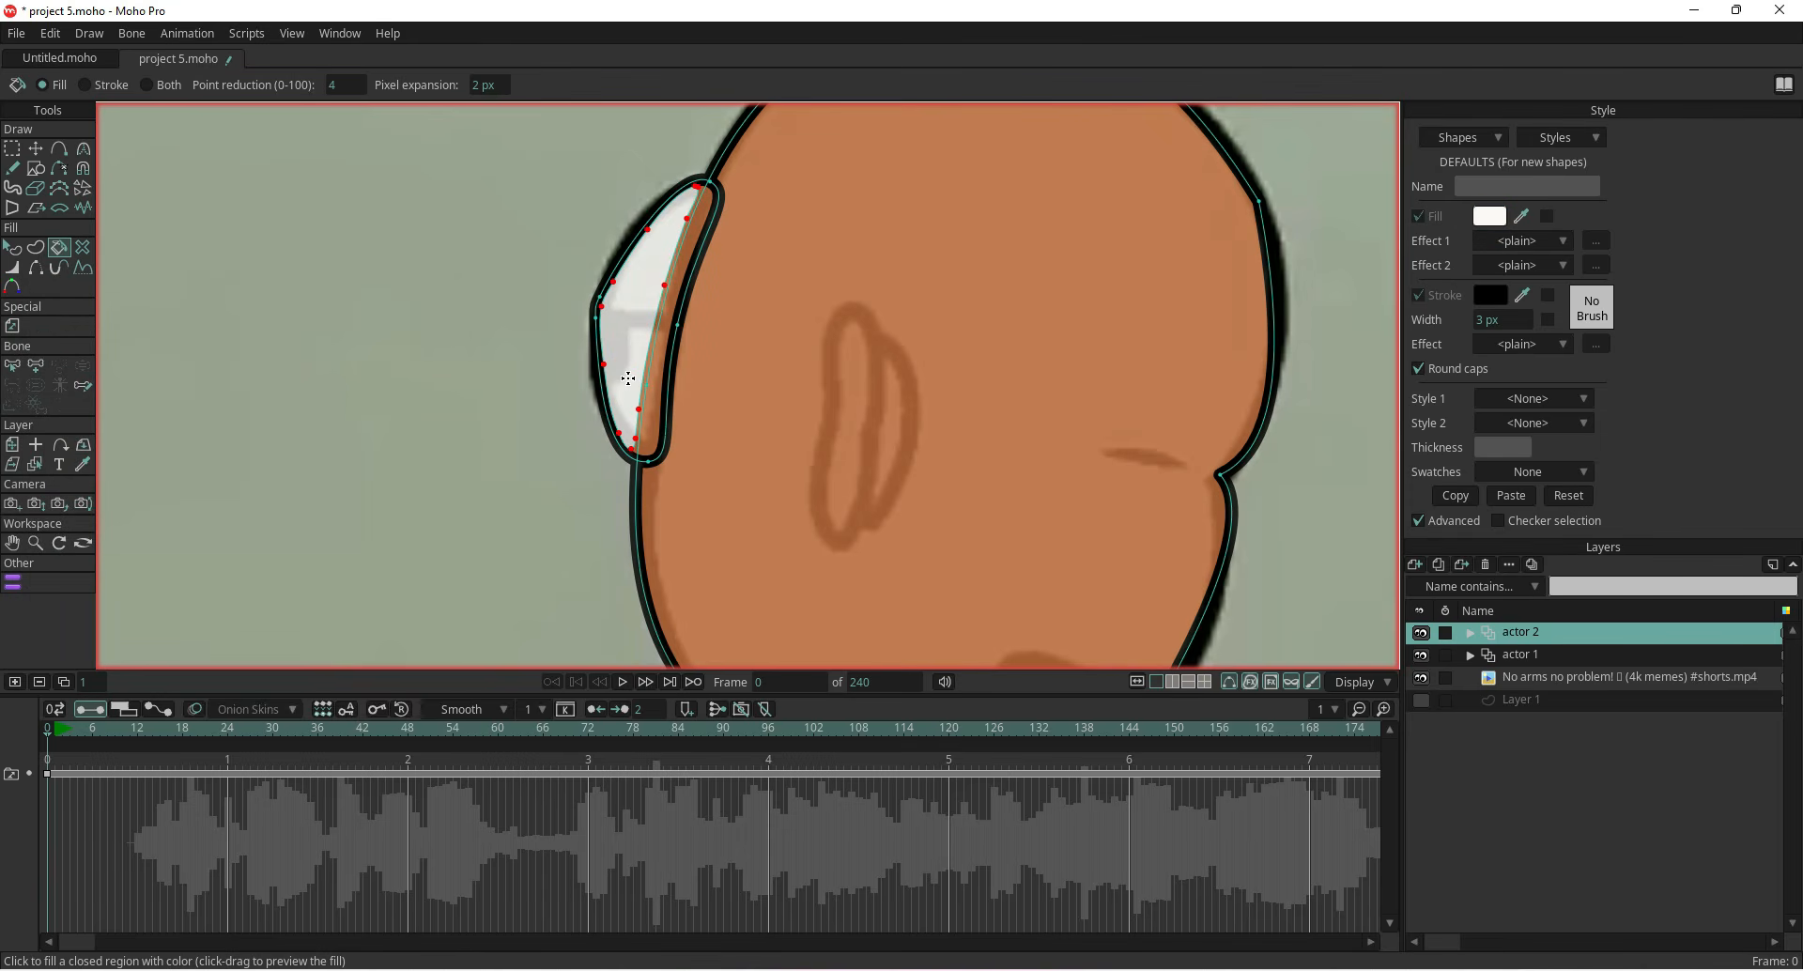
key("ctrl+z")
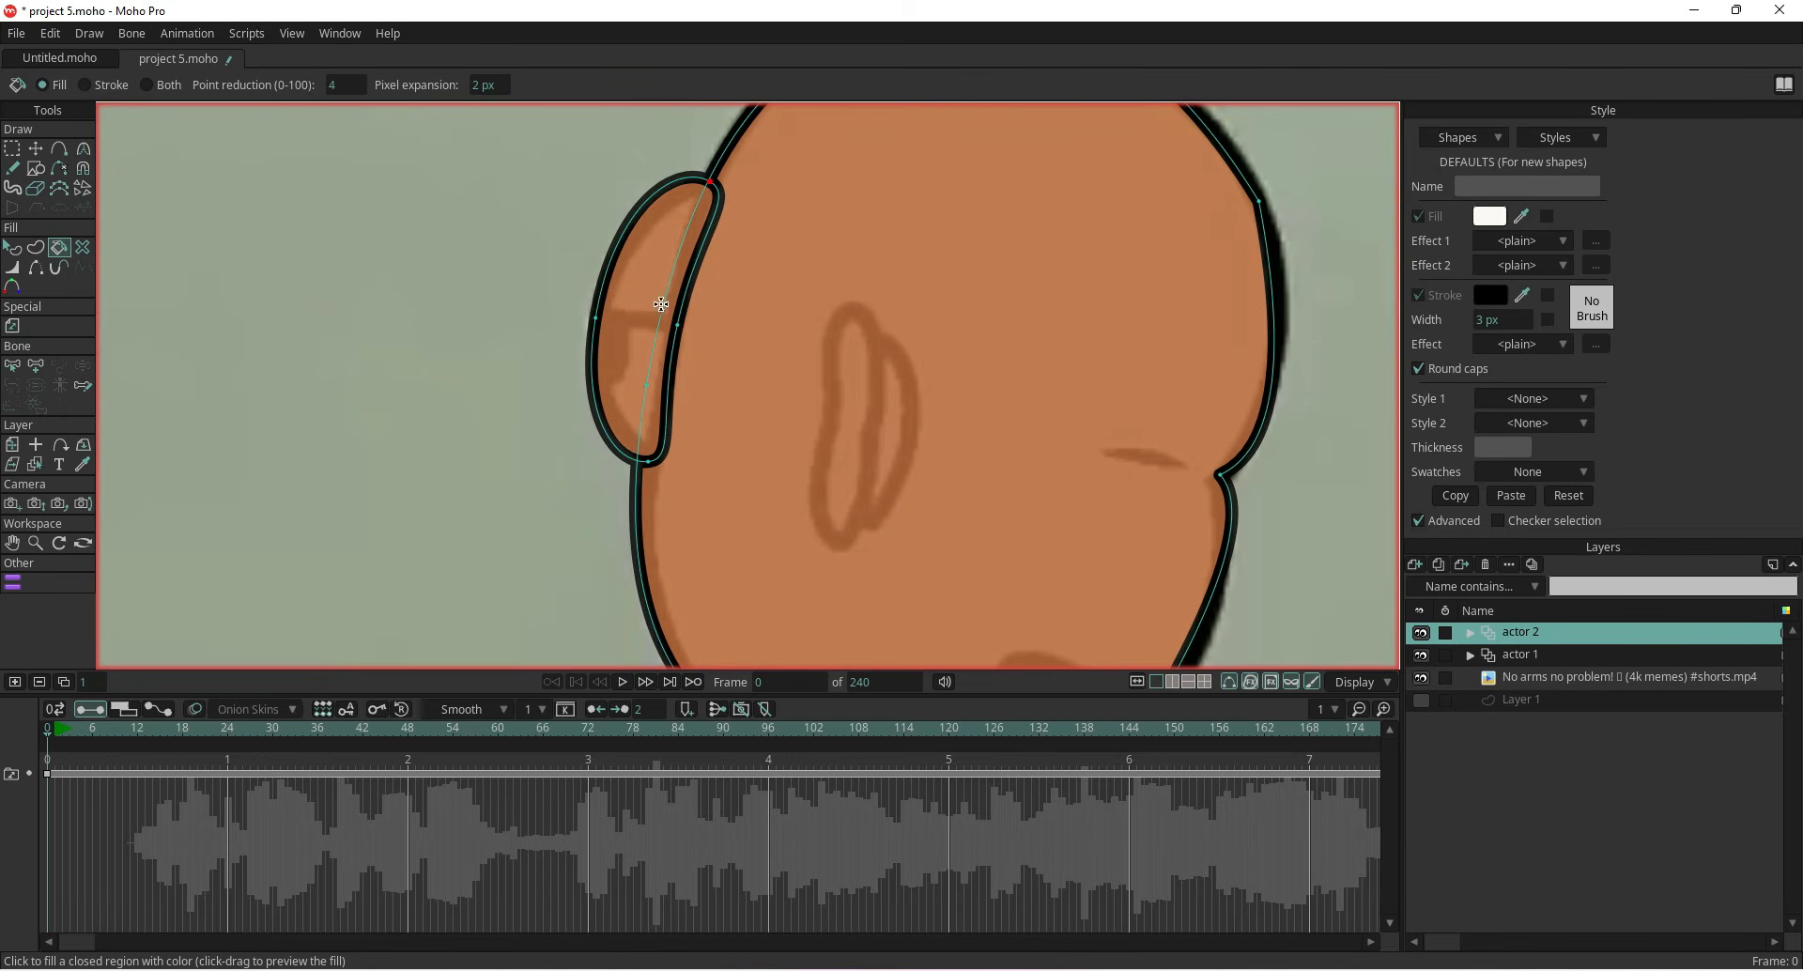
Select the bump's points, smooth them and adjust their positions to follow the reference outline
key("t")
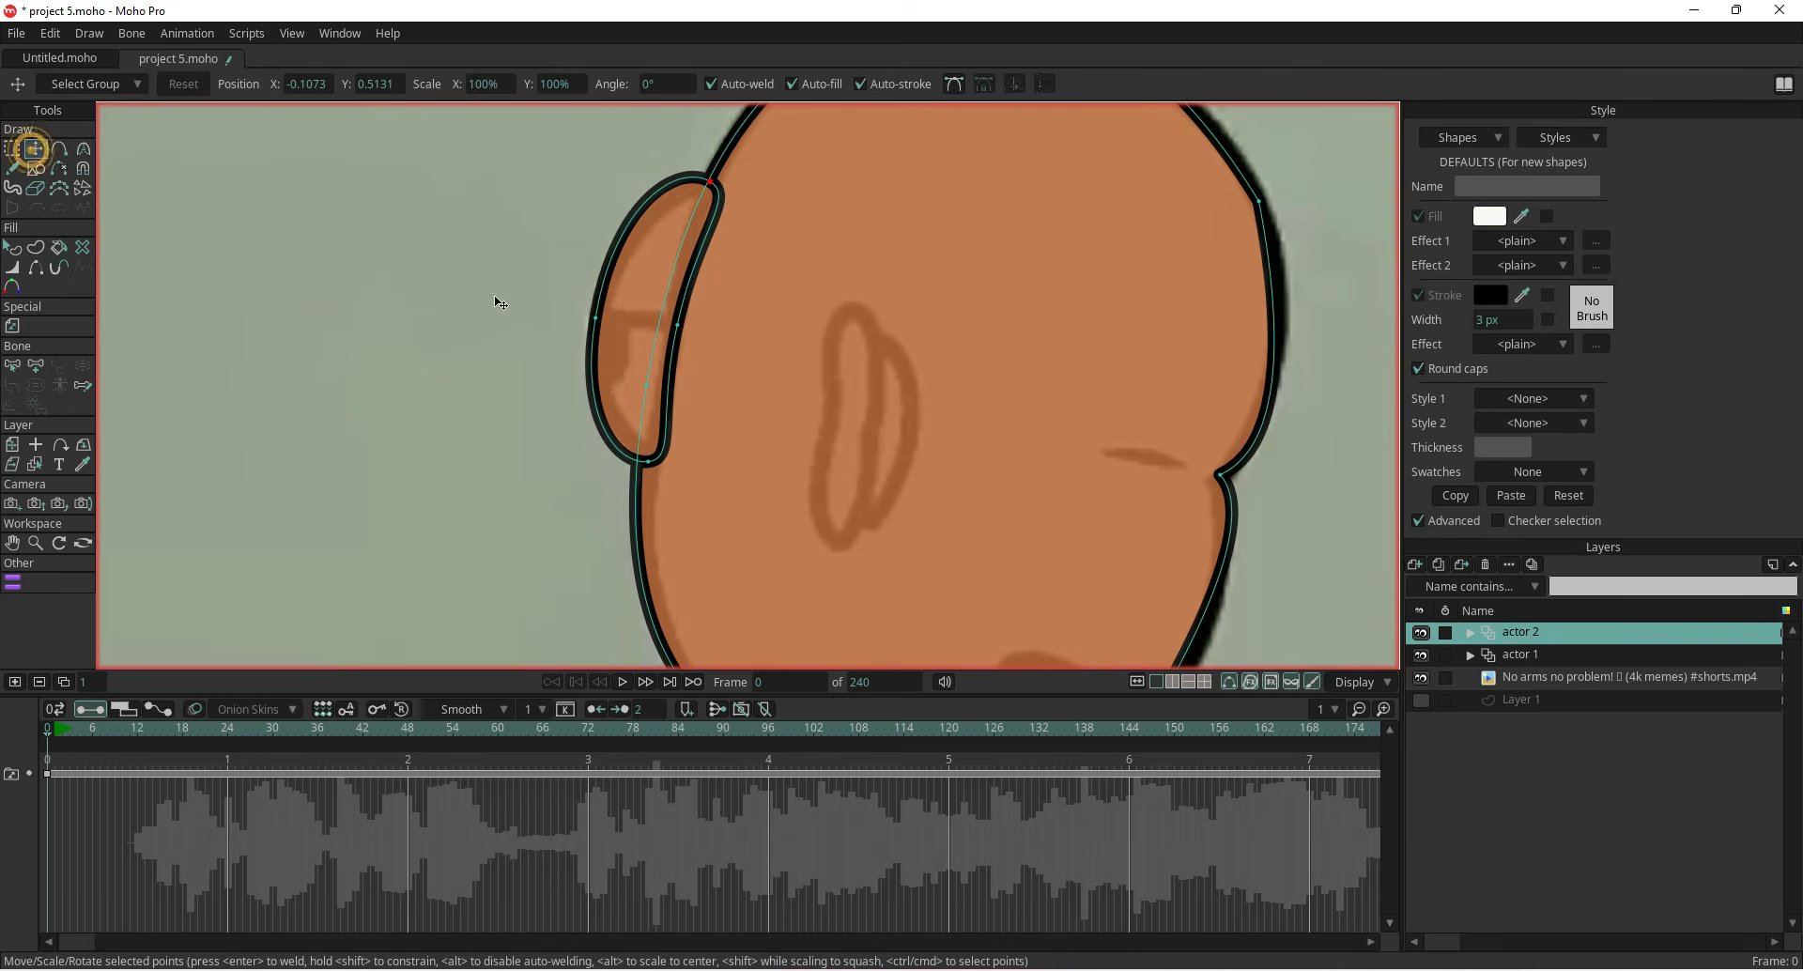
double_click(682, 331)
left_click(953, 83)
left_click(734, 200)
left_click(635, 236)
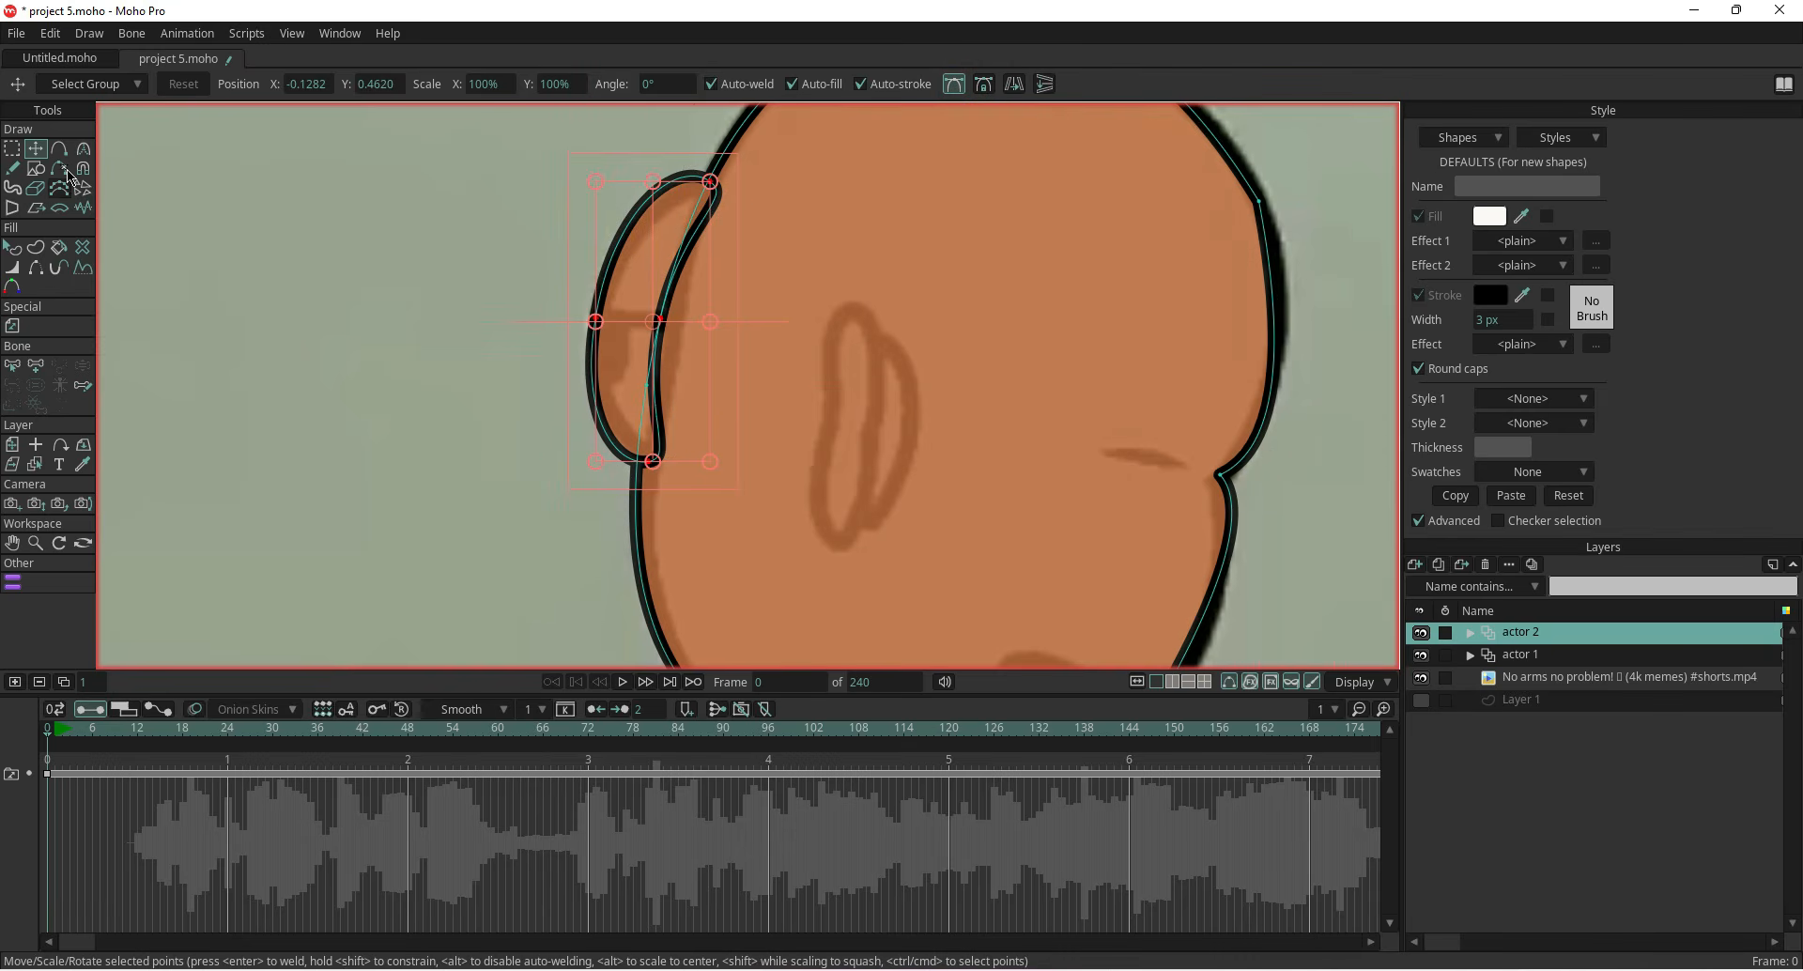
left_click(178, 338)
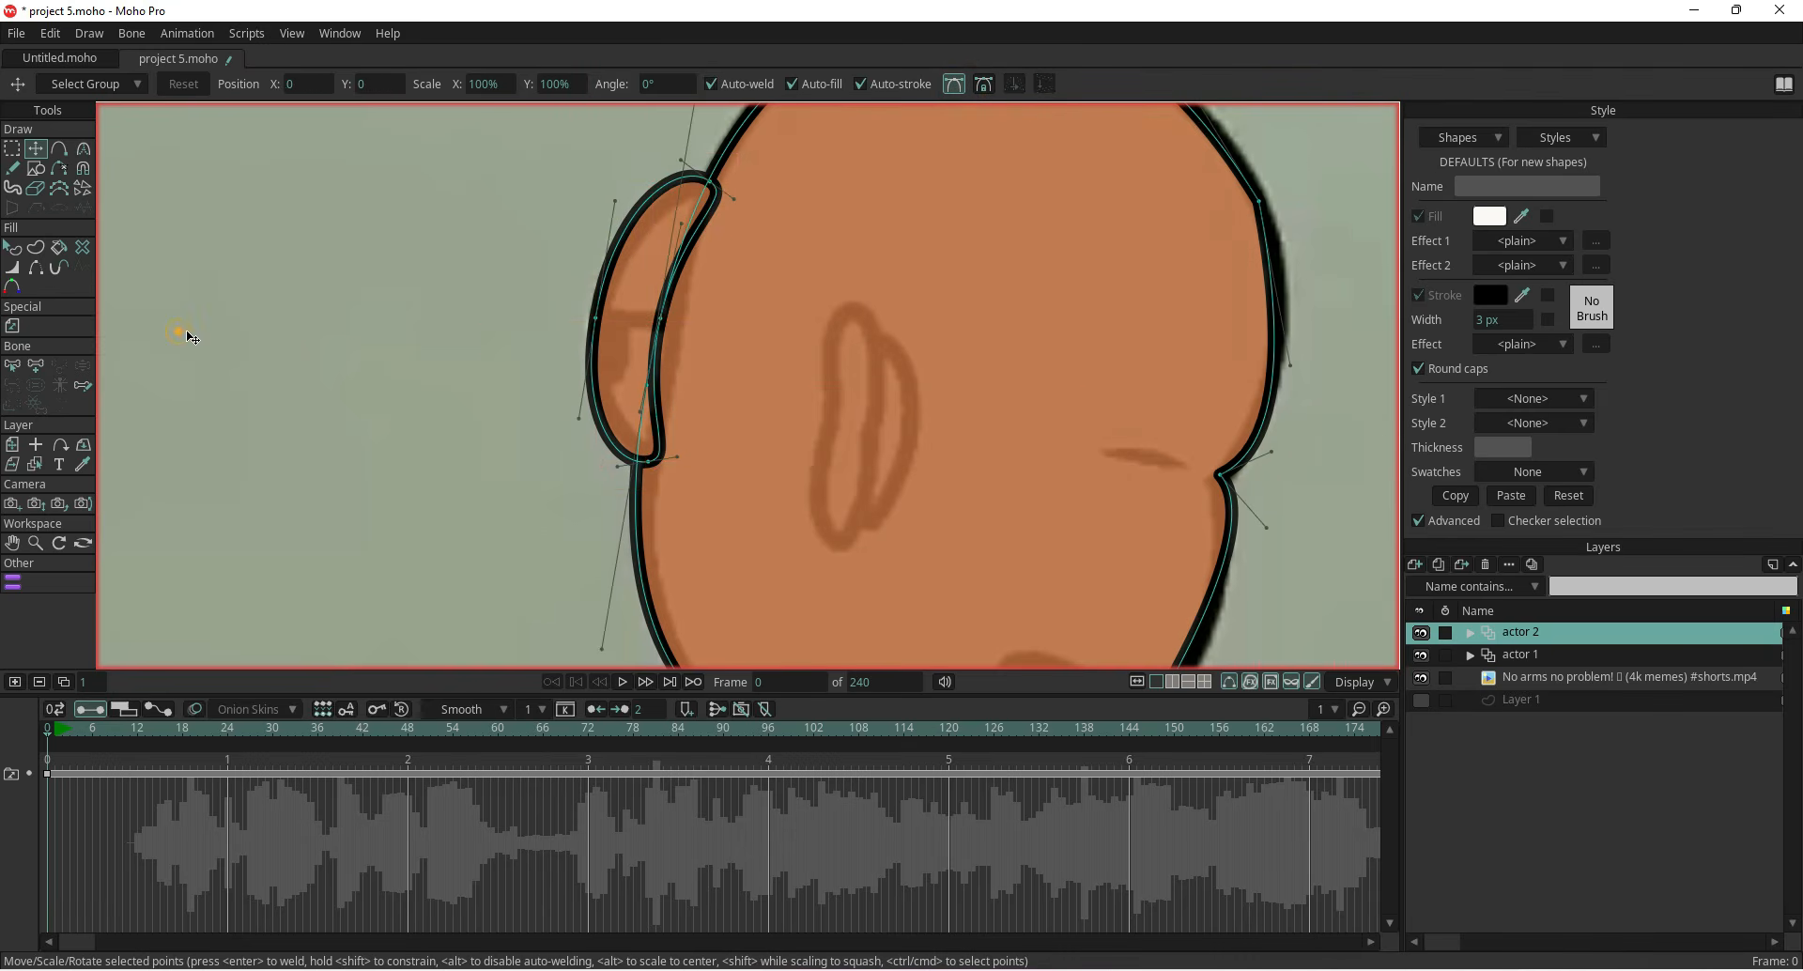
left_click_drag(740, 205, 657, 466)
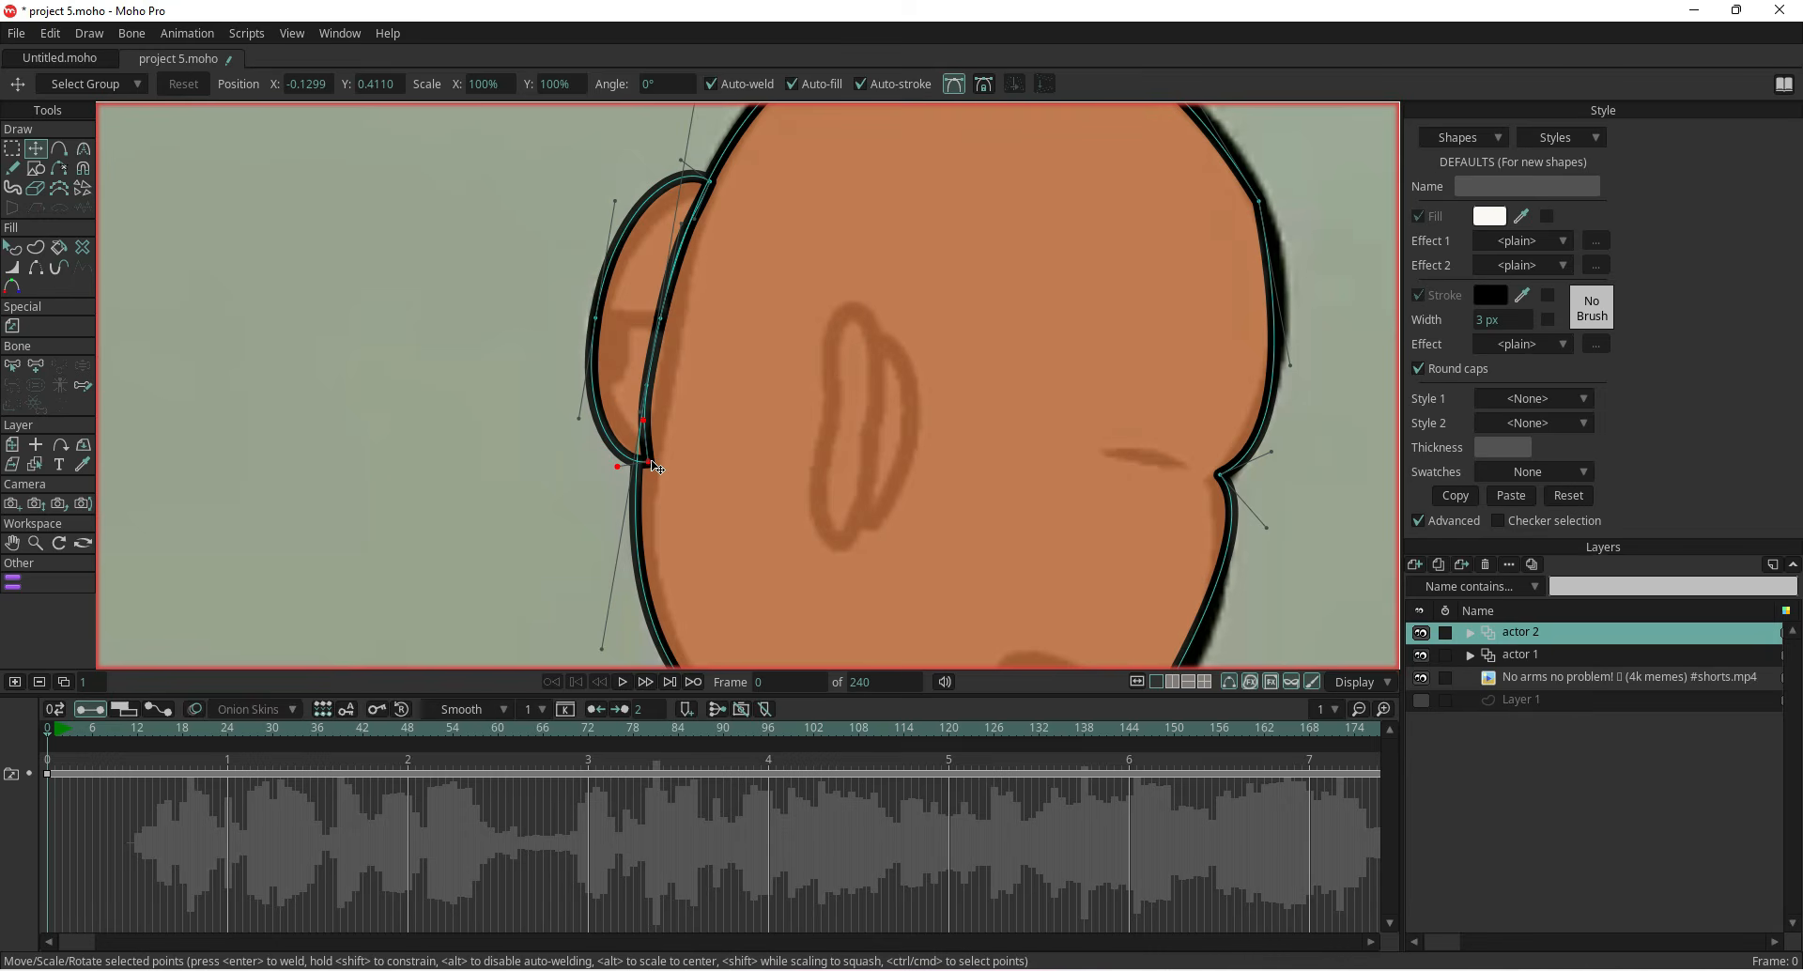
left_click_drag(653, 470, 643, 469)
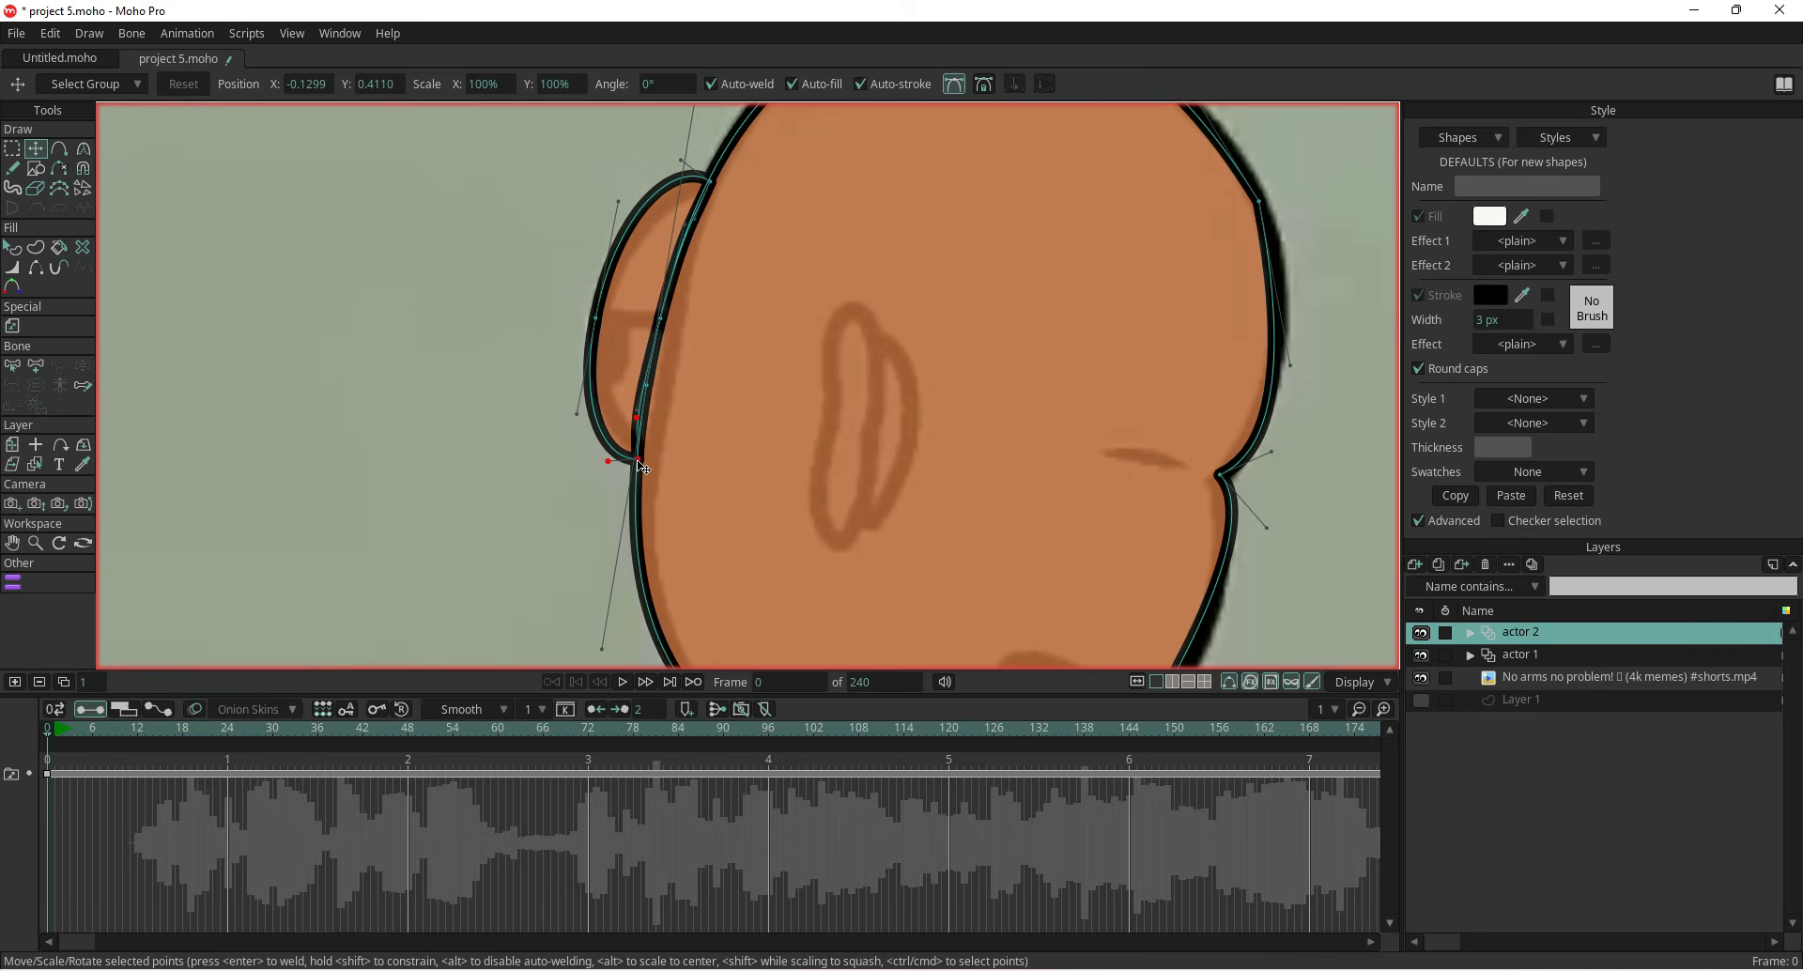
left_click(956, 83)
scroll(586, 320, "up", 2)
left_click_drag(499, 353, 517, 484)
double_click(647, 501)
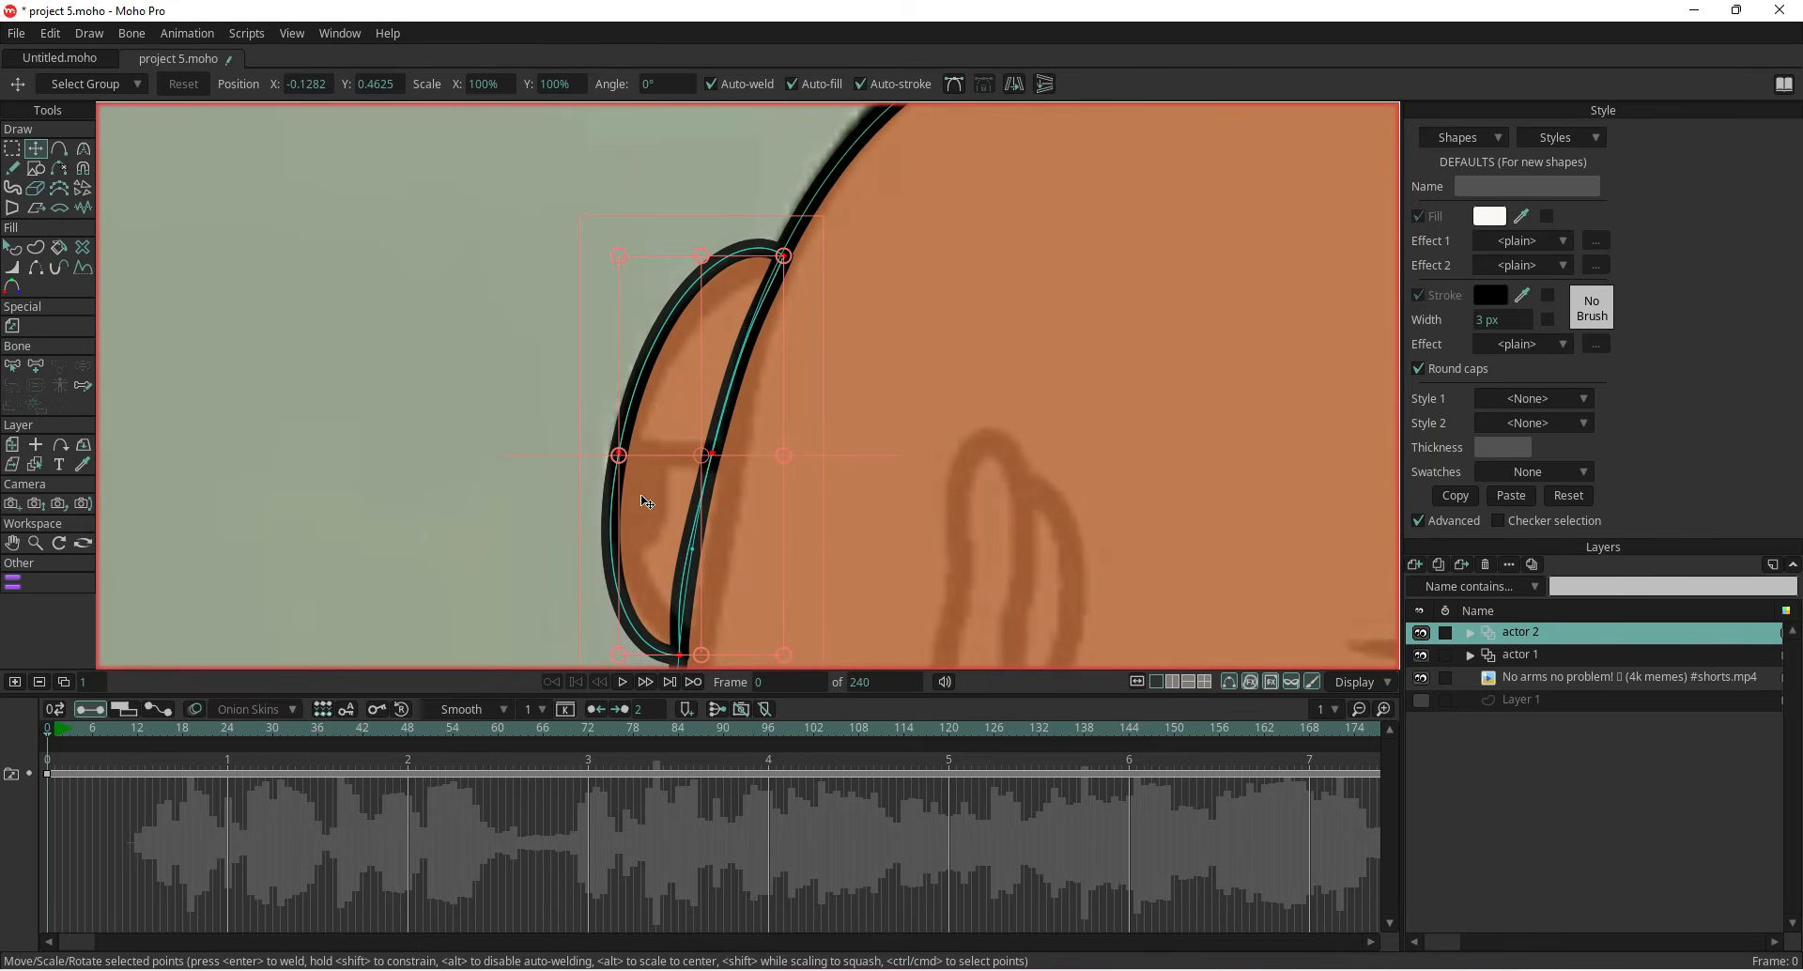
left_click_drag(681, 657, 676, 657)
left_click(529, 583)
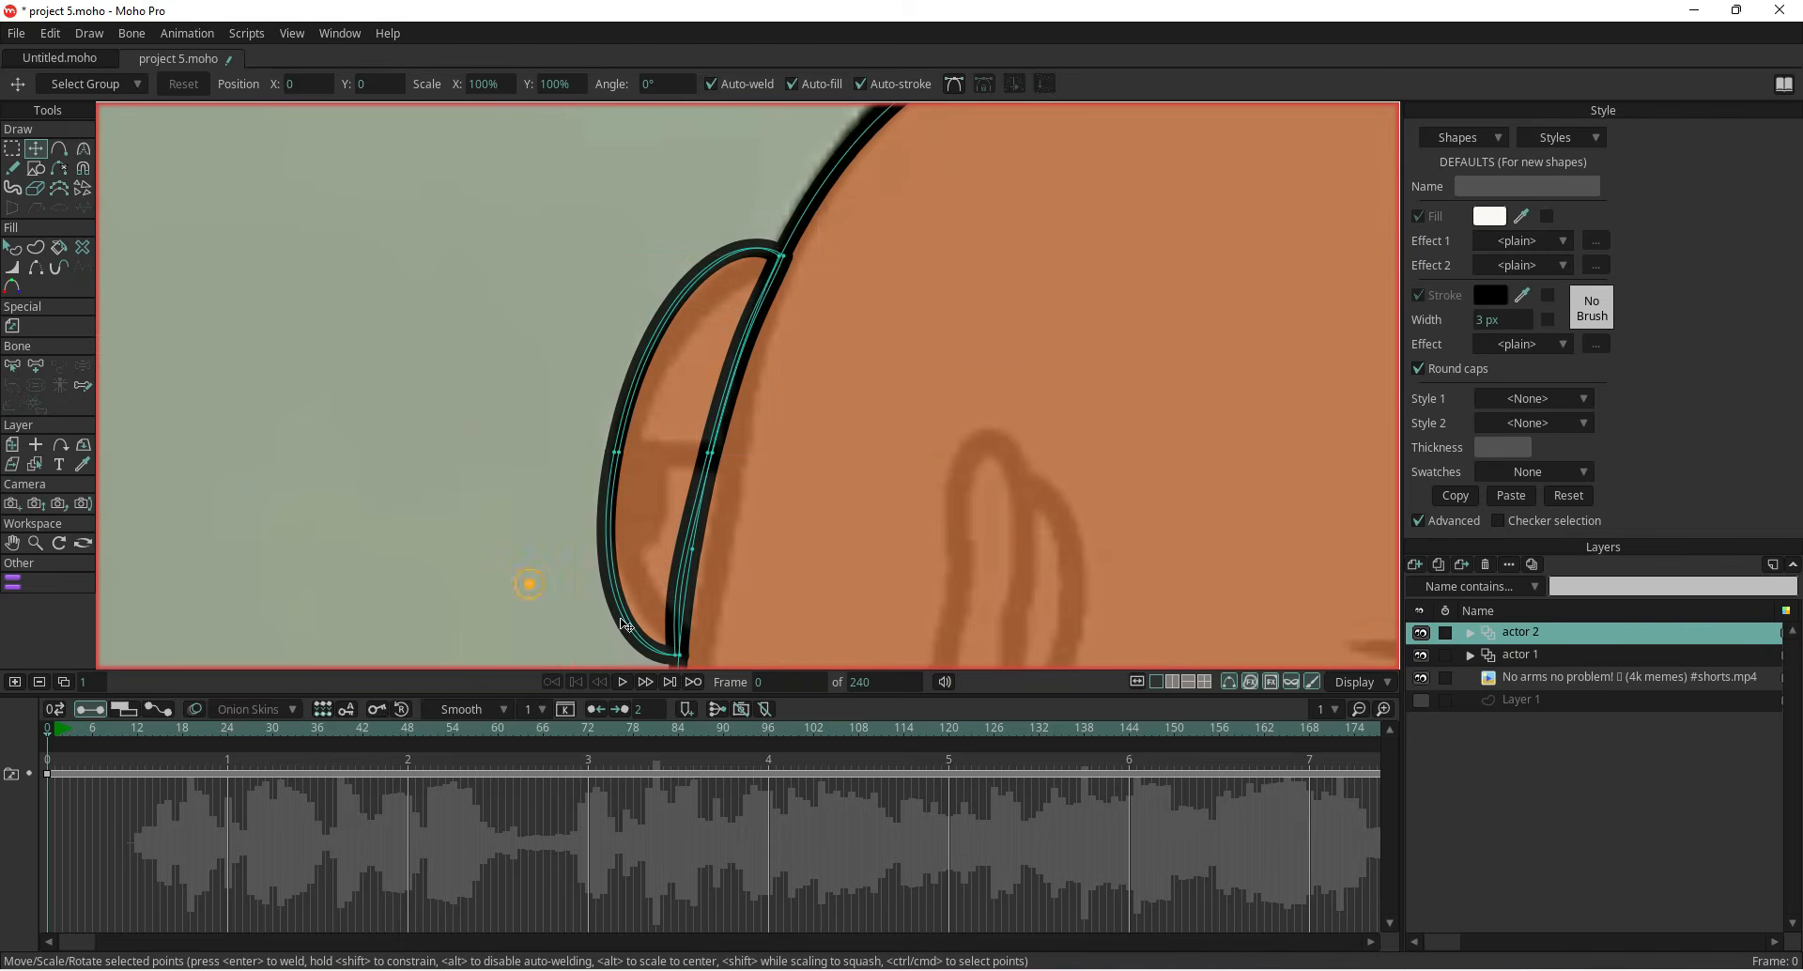
Reposition the divider's points and curve handles so a horizontal line splits the bump
left_click(680, 661)
left_click_drag(678, 661, 514, 567)
scroll(604, 461, "up", 2)
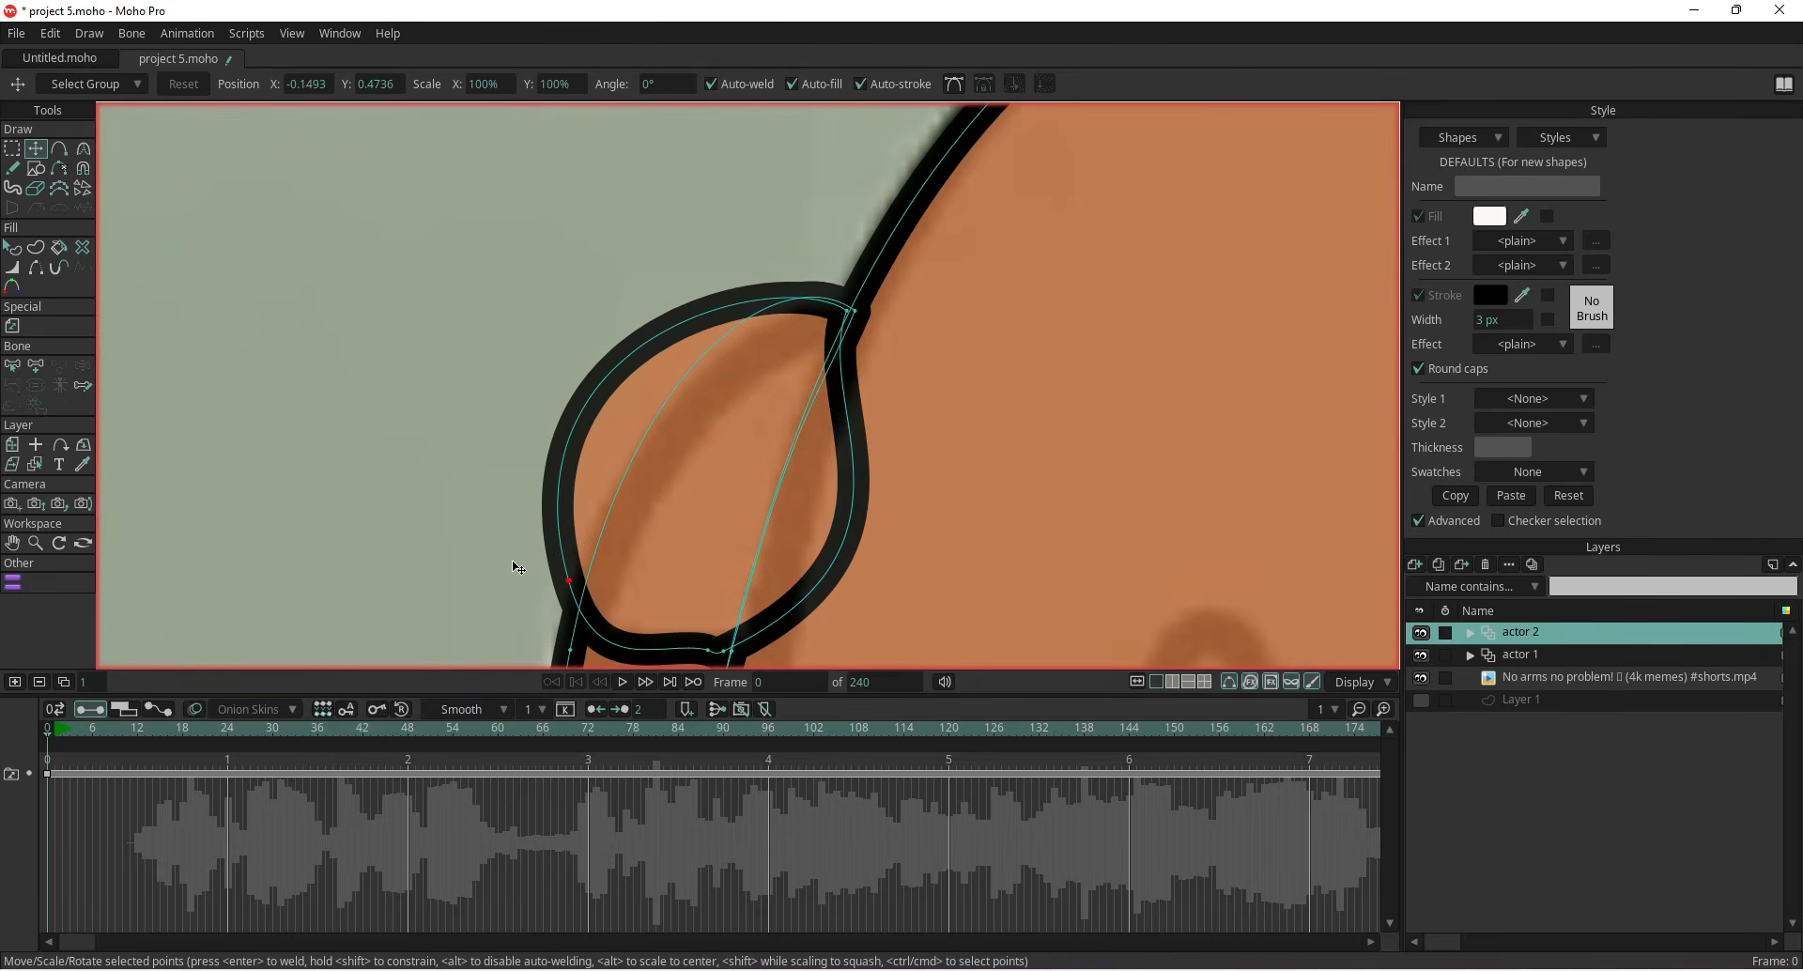
left_click(850, 312)
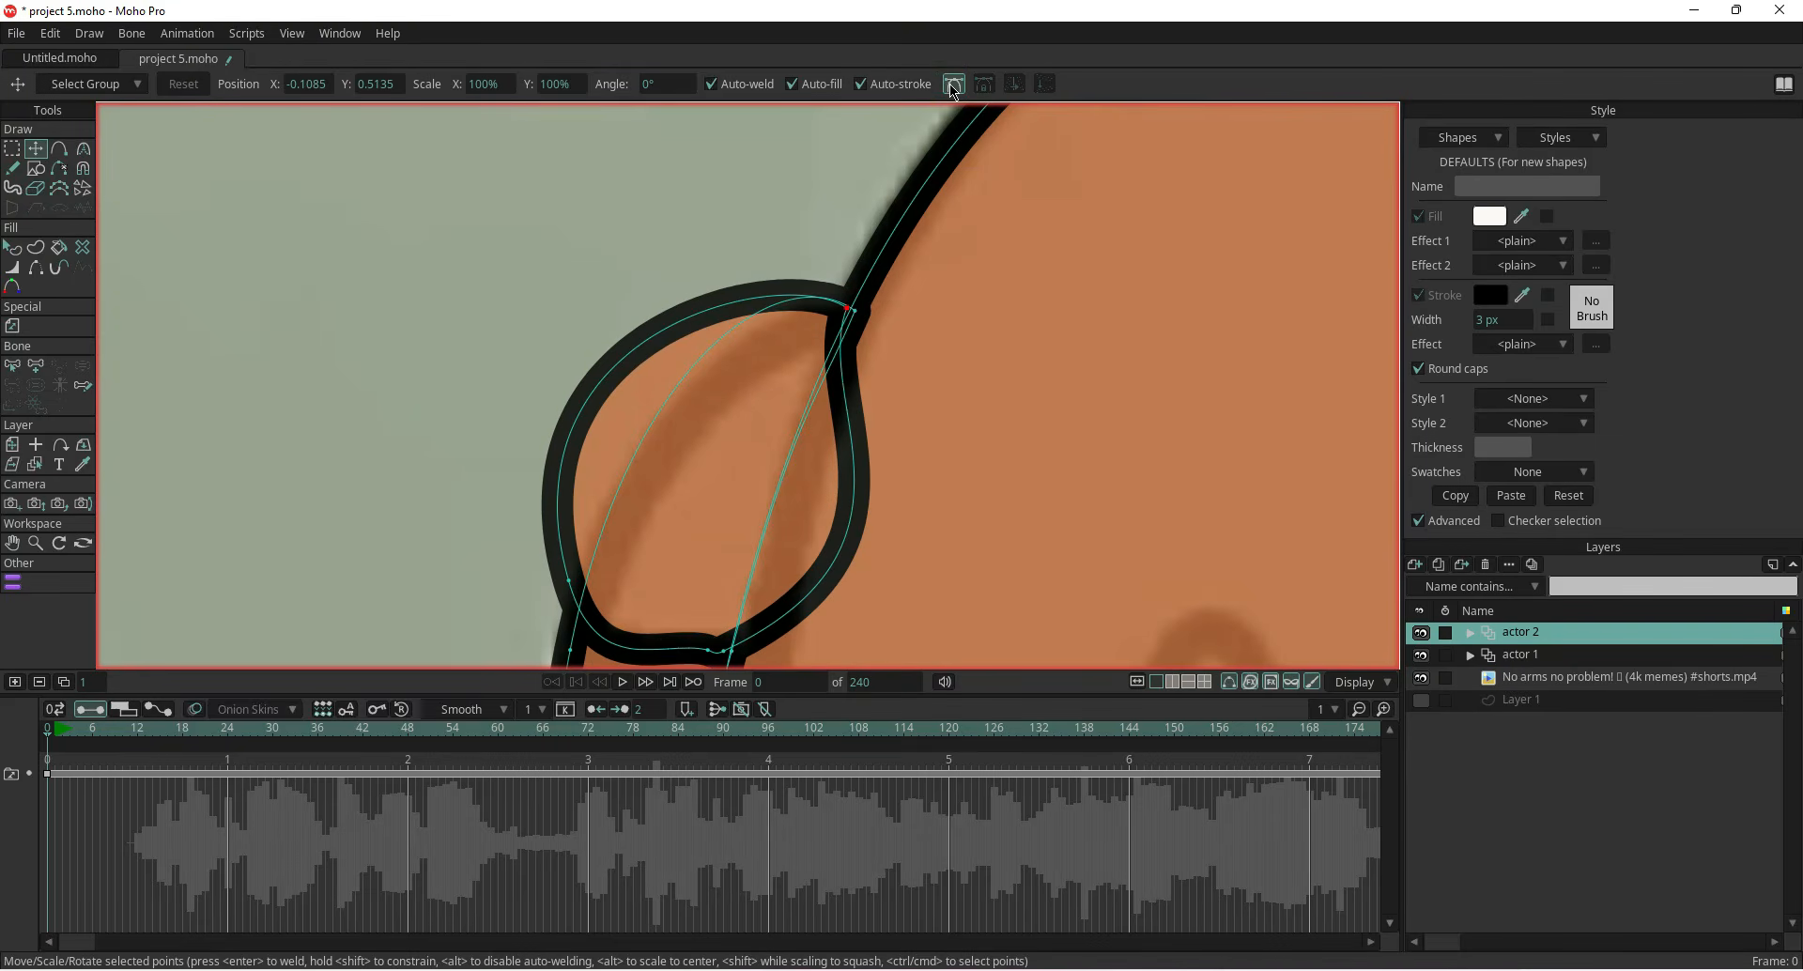
left_click_drag(787, 268, 742, 279)
left_click_drag(495, 330, 666, 339)
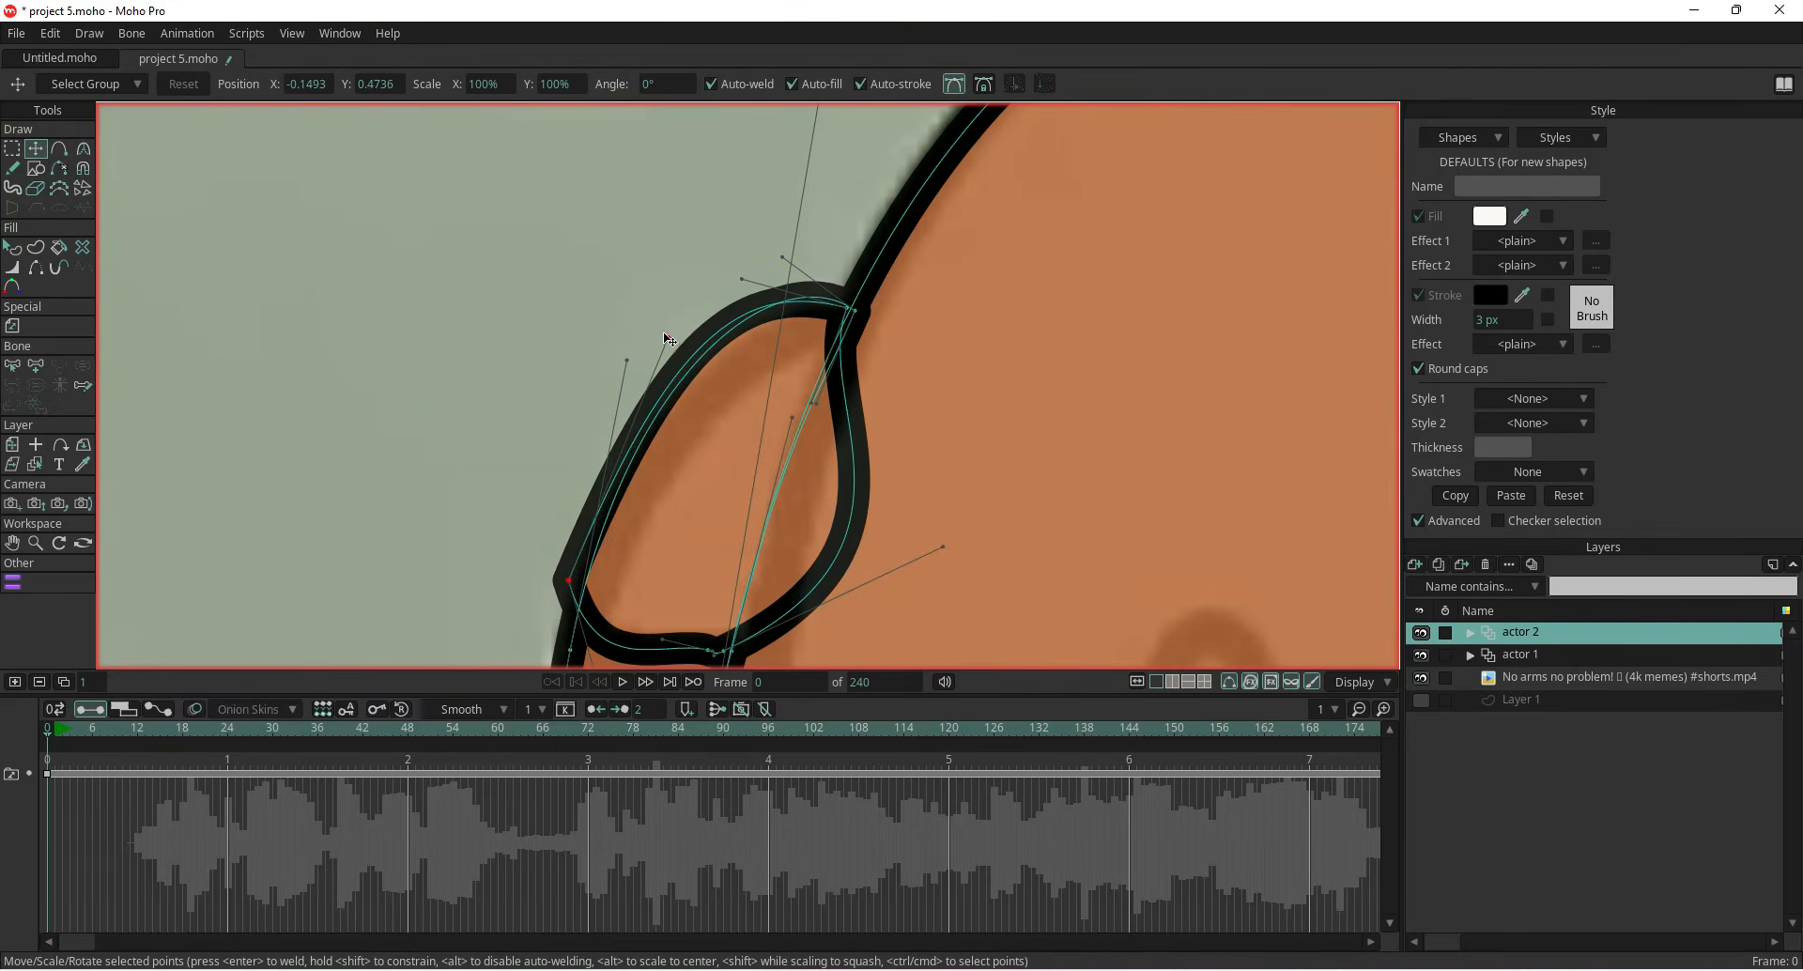
key("ctrl+z")
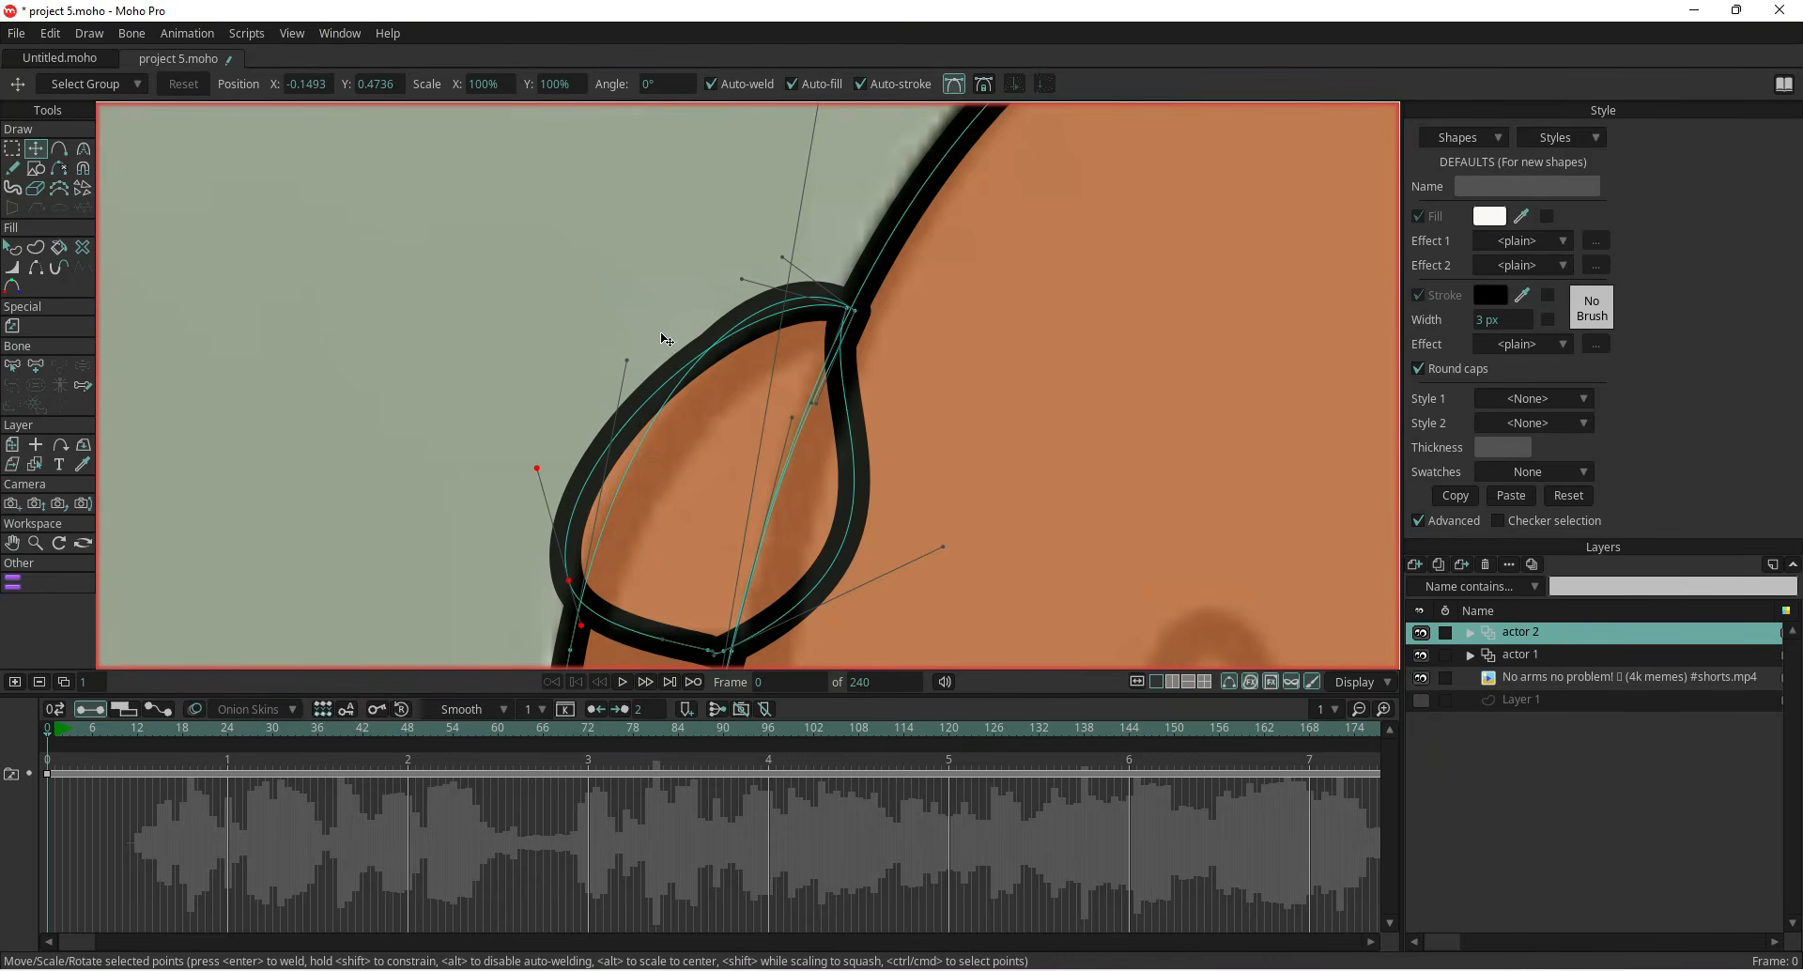
left_click_drag(530, 480, 593, 478)
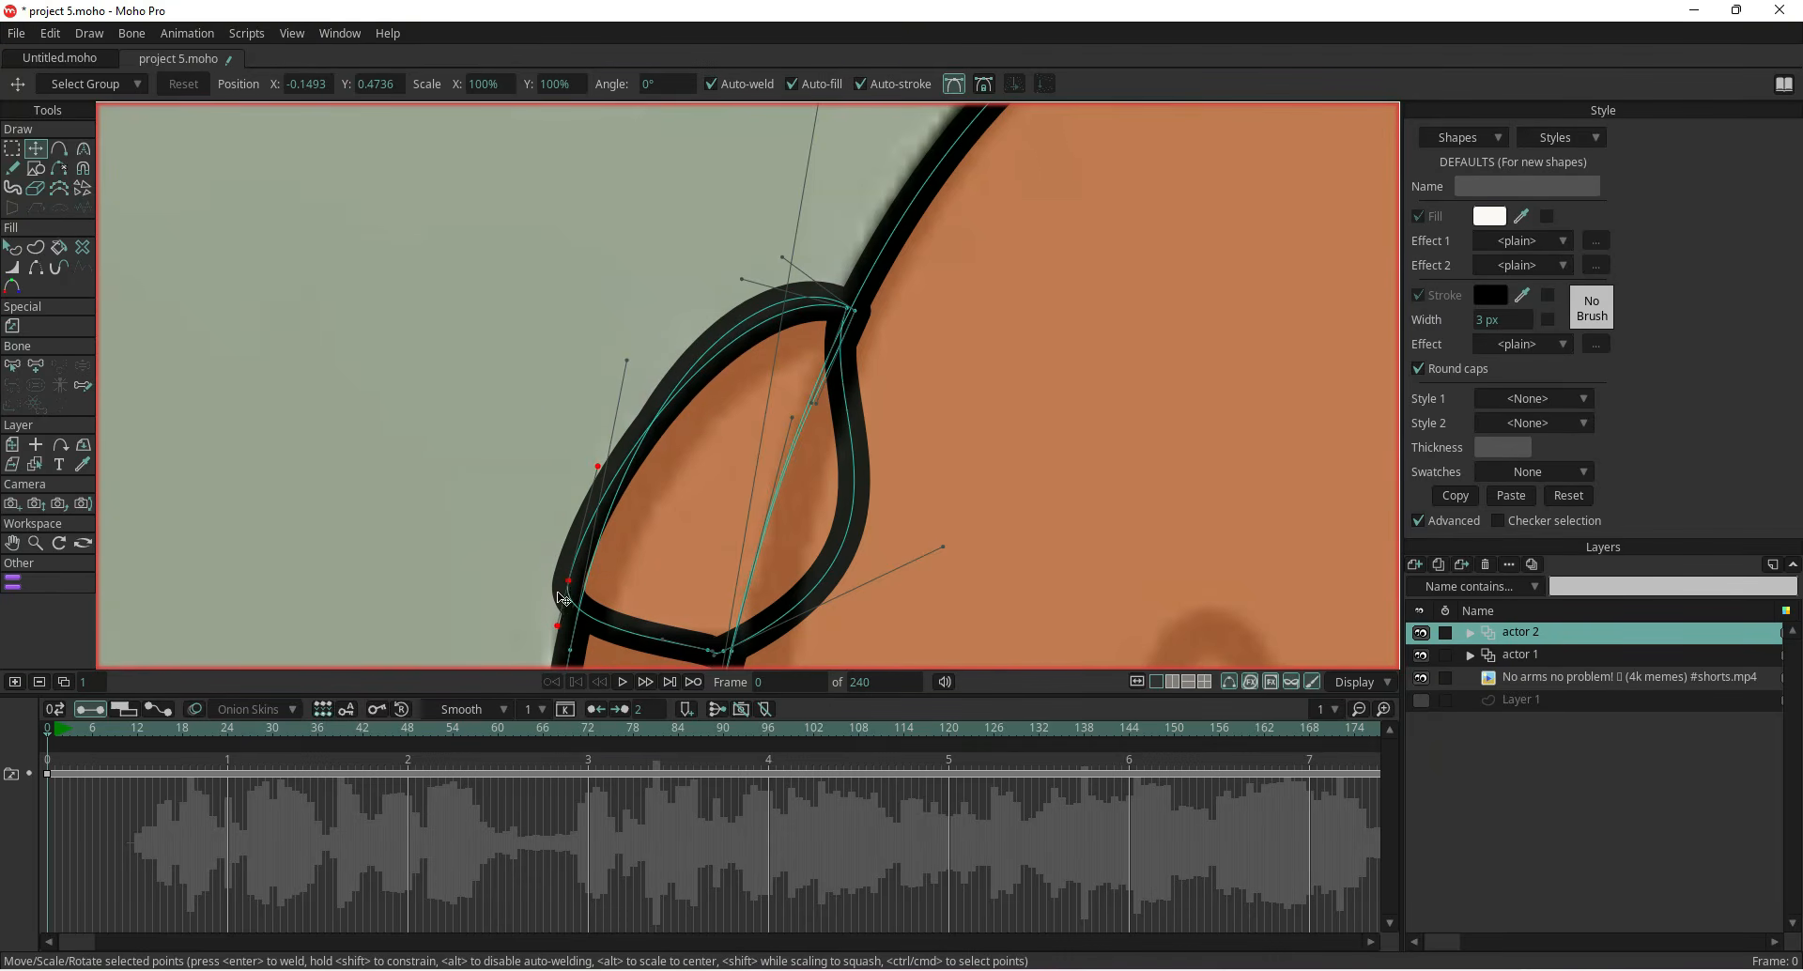
left_click_drag(554, 625, 583, 626)
left_click_drag(715, 655, 671, 528)
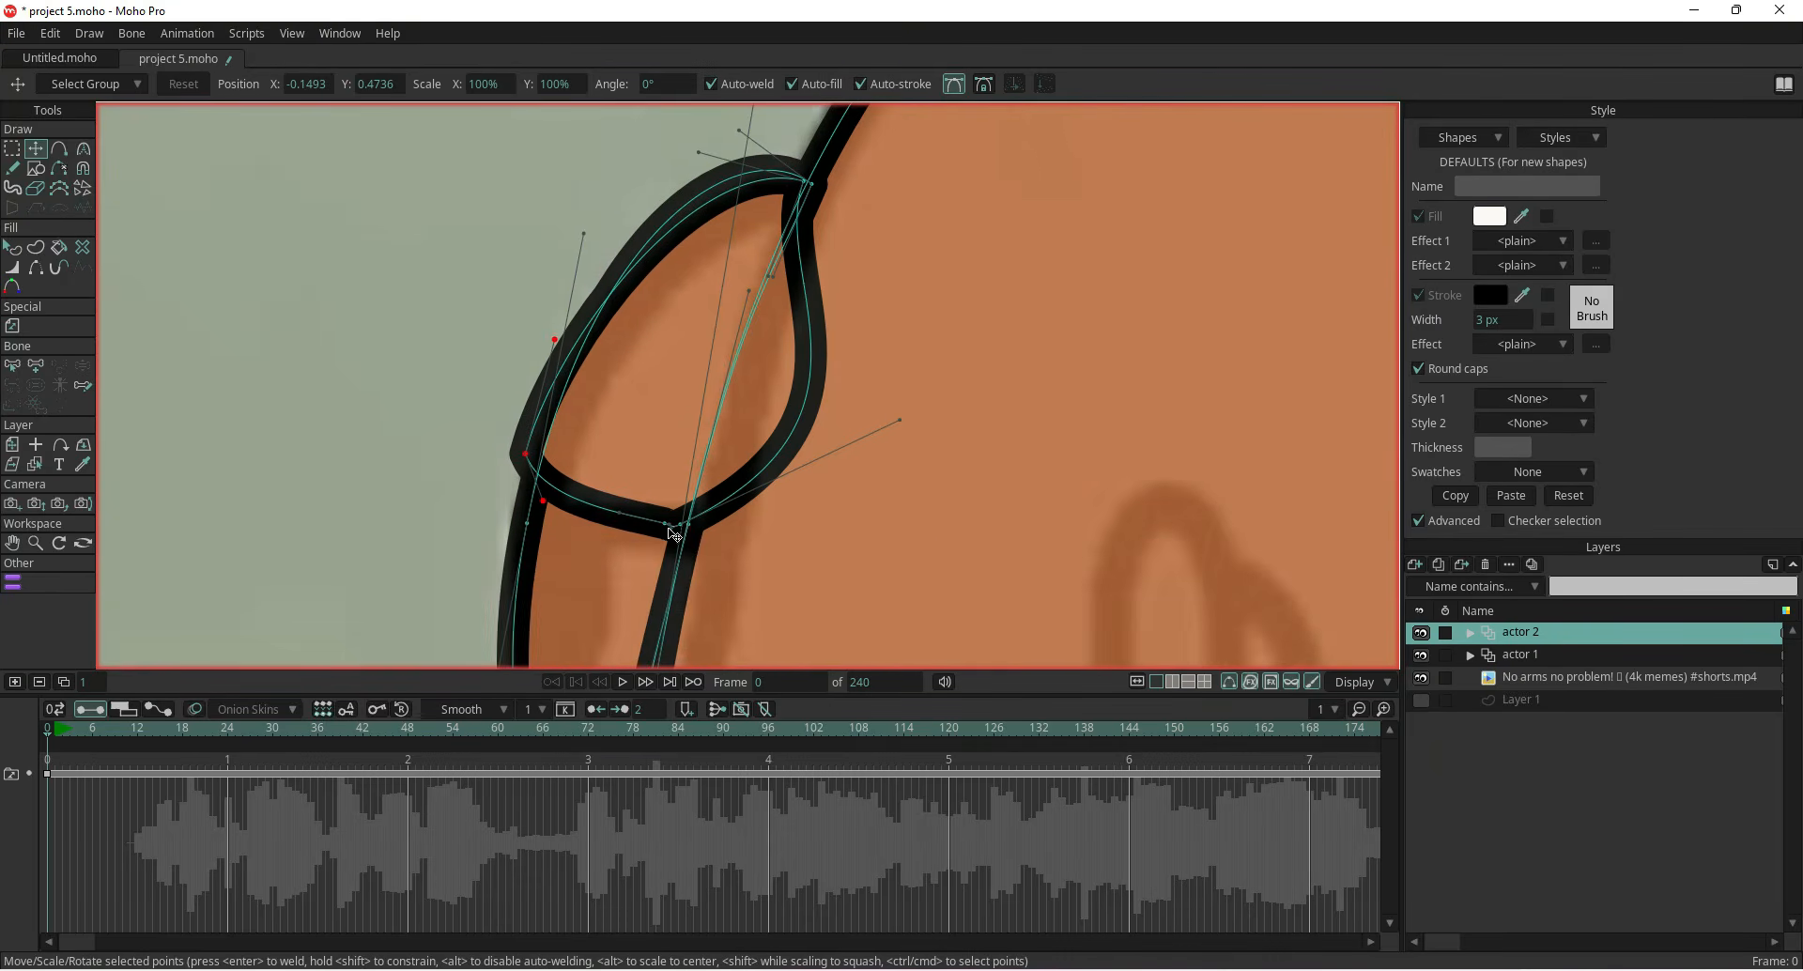
left_click(265, 312)
left_click_drag(899, 424, 756, 332)
left_click(954, 83)
left_click_drag(526, 454, 540, 463)
scroll(504, 464, "down", 3)
mouse_move(477, 516)
left_mouse_down()
mouse_move(576, 370)
mouse_move(609, 510)
left_mouse_up()
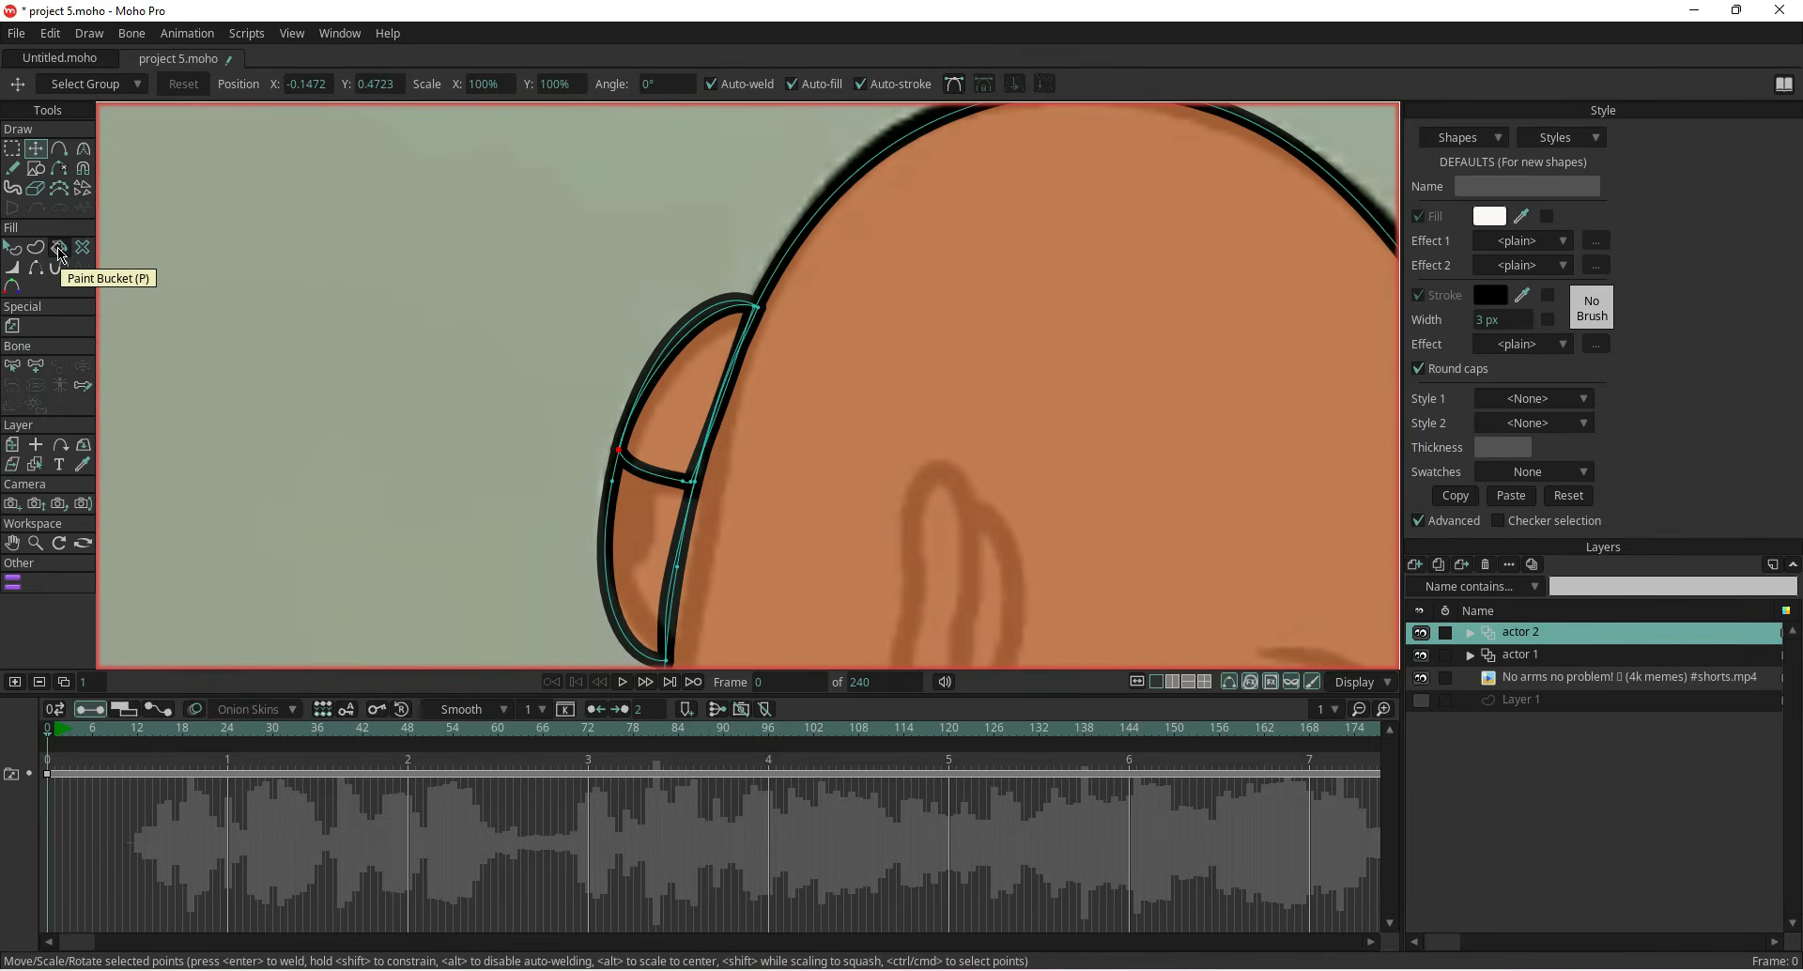
Set the fill of the bump's lower section to white
left_click(12, 247)
left_click(634, 540)
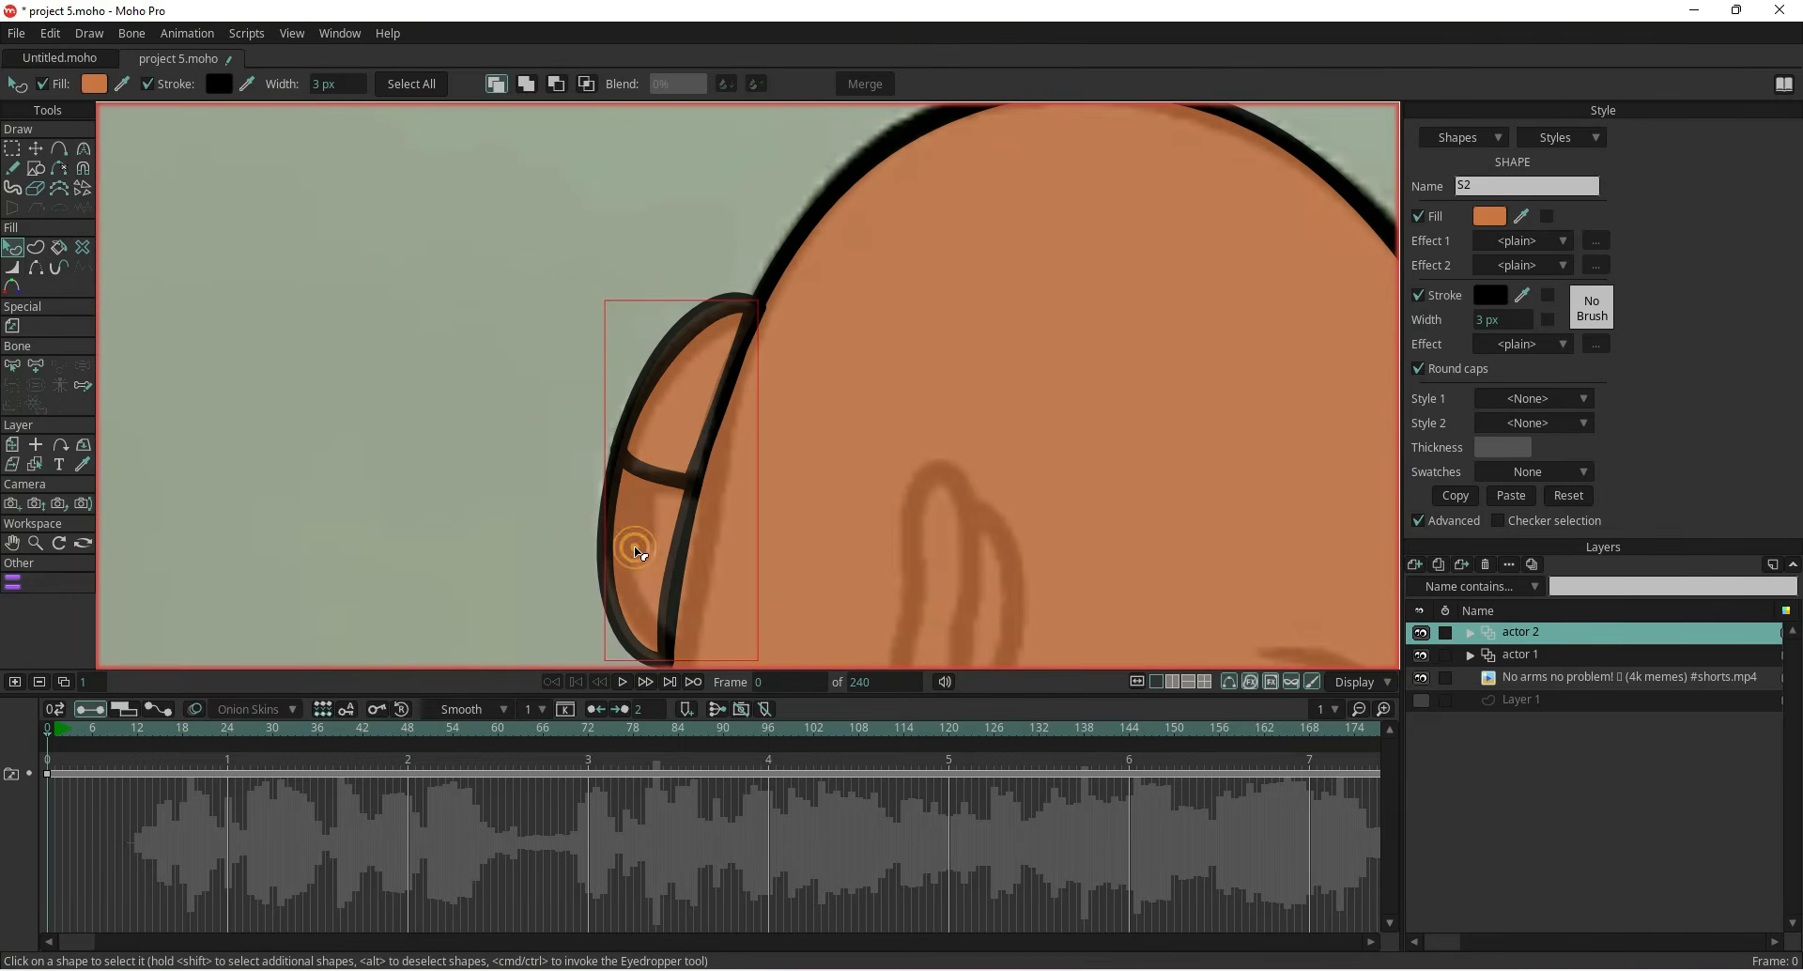
left_click(1490, 216)
left_click(44, 314)
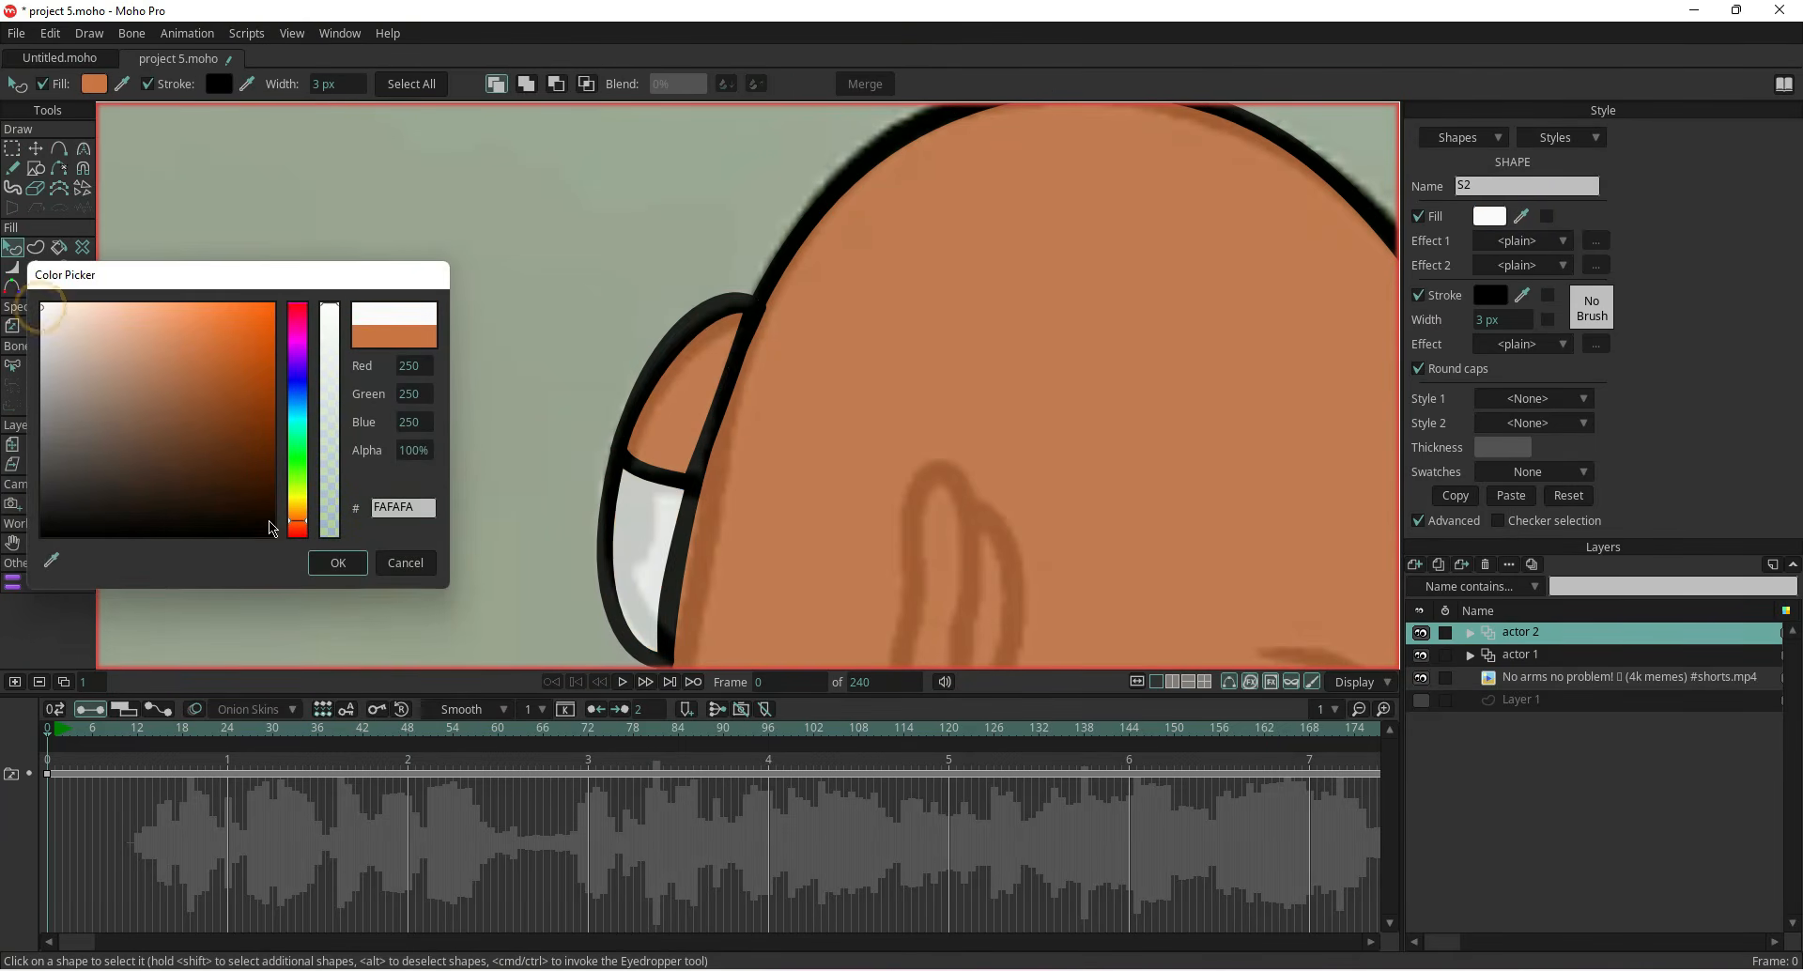
left_click(337, 562)
Draw a small oval inside the white section as the eye's pupil
scroll(477, 594, "down", 1)
scroll(551, 375, "down", 1)
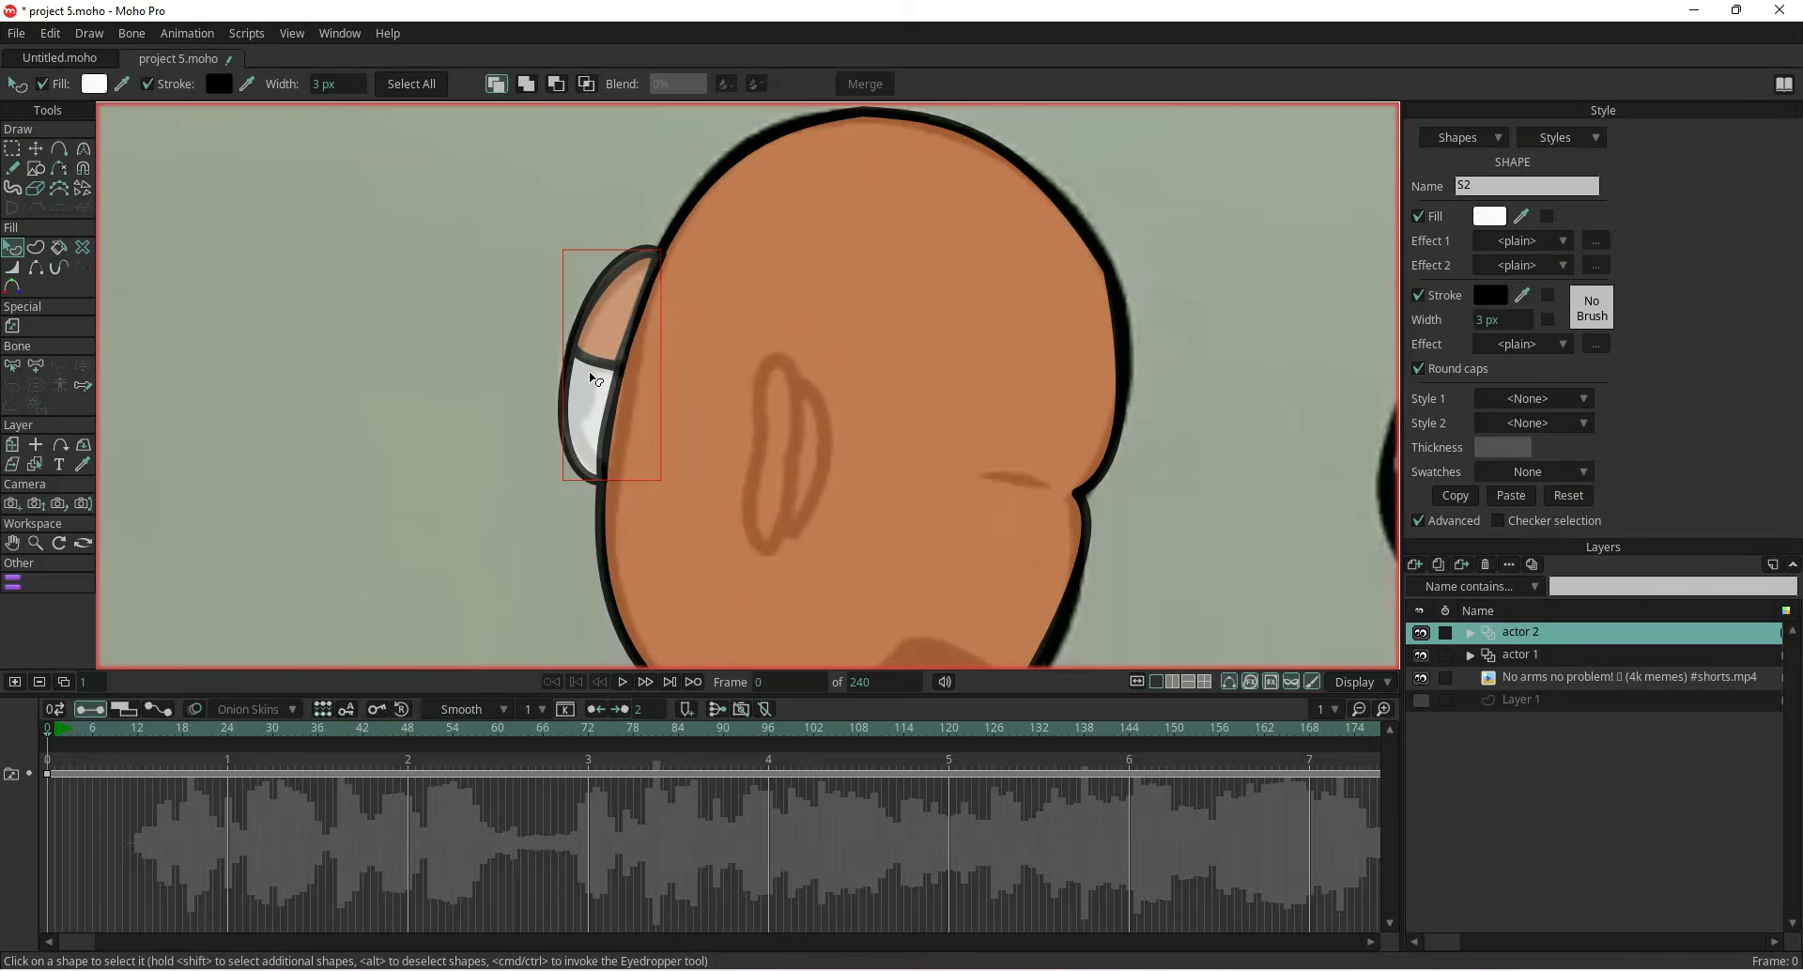
left_click(36, 168)
scroll(530, 370, "up", 2)
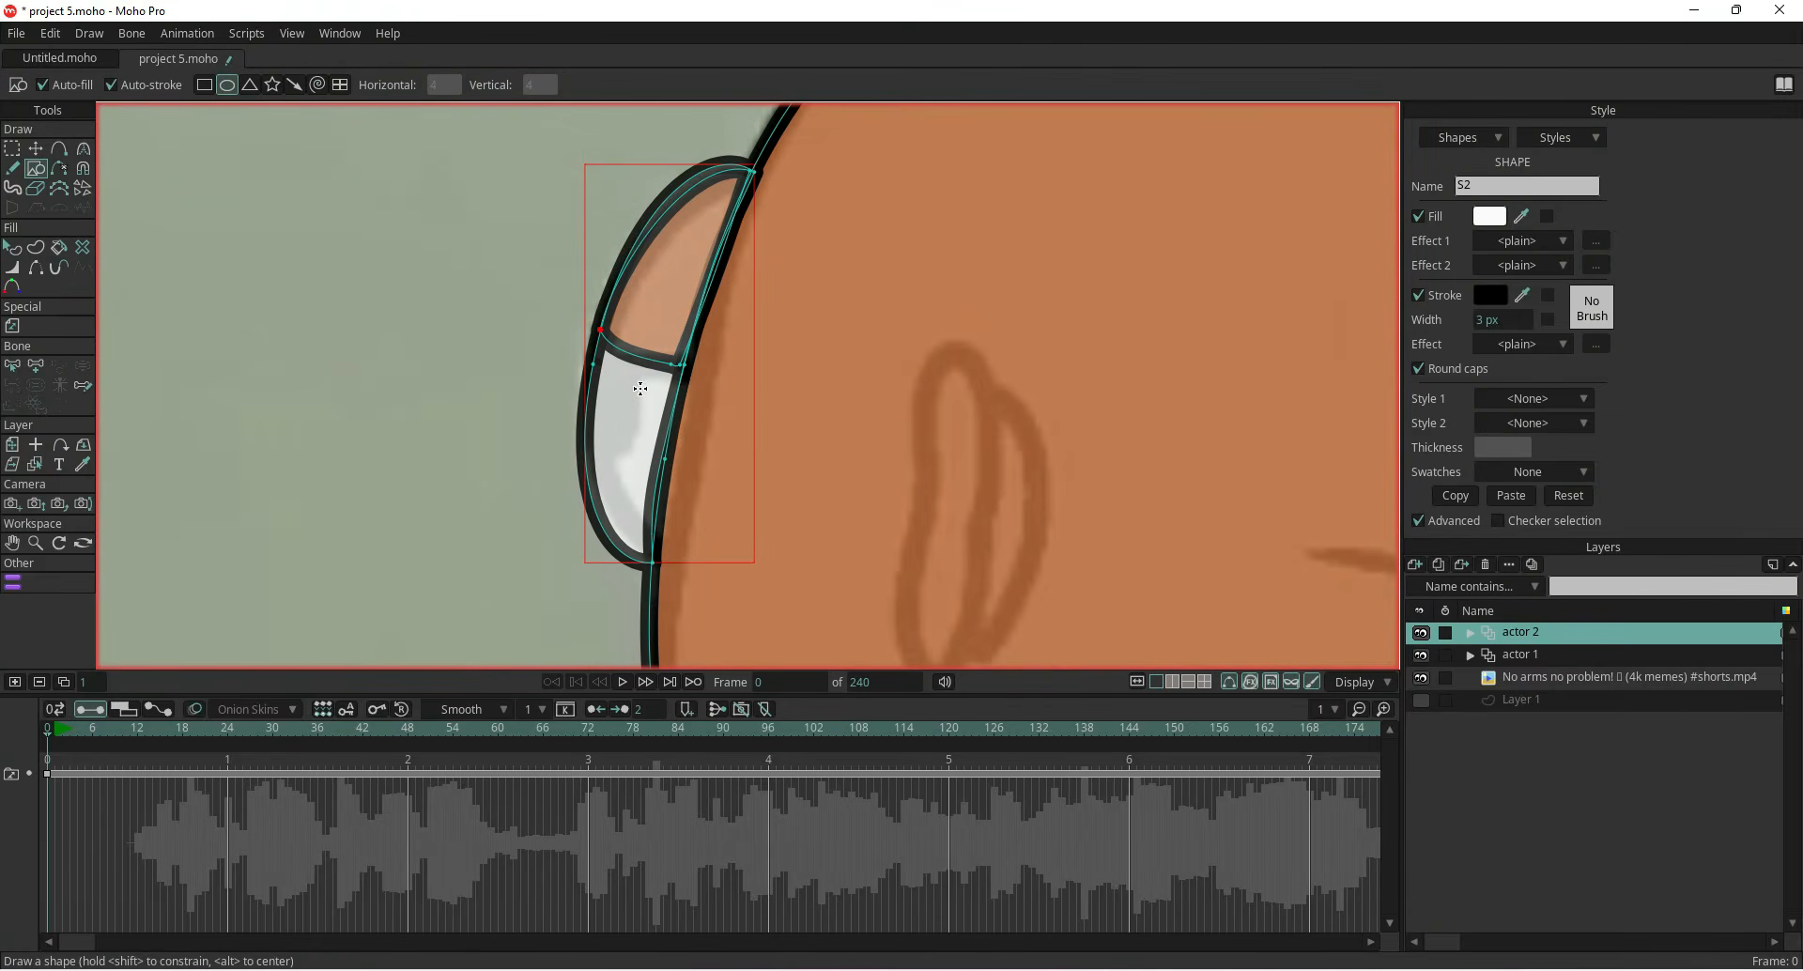
left_click_drag(638, 379, 605, 471)
left_click(36, 148)
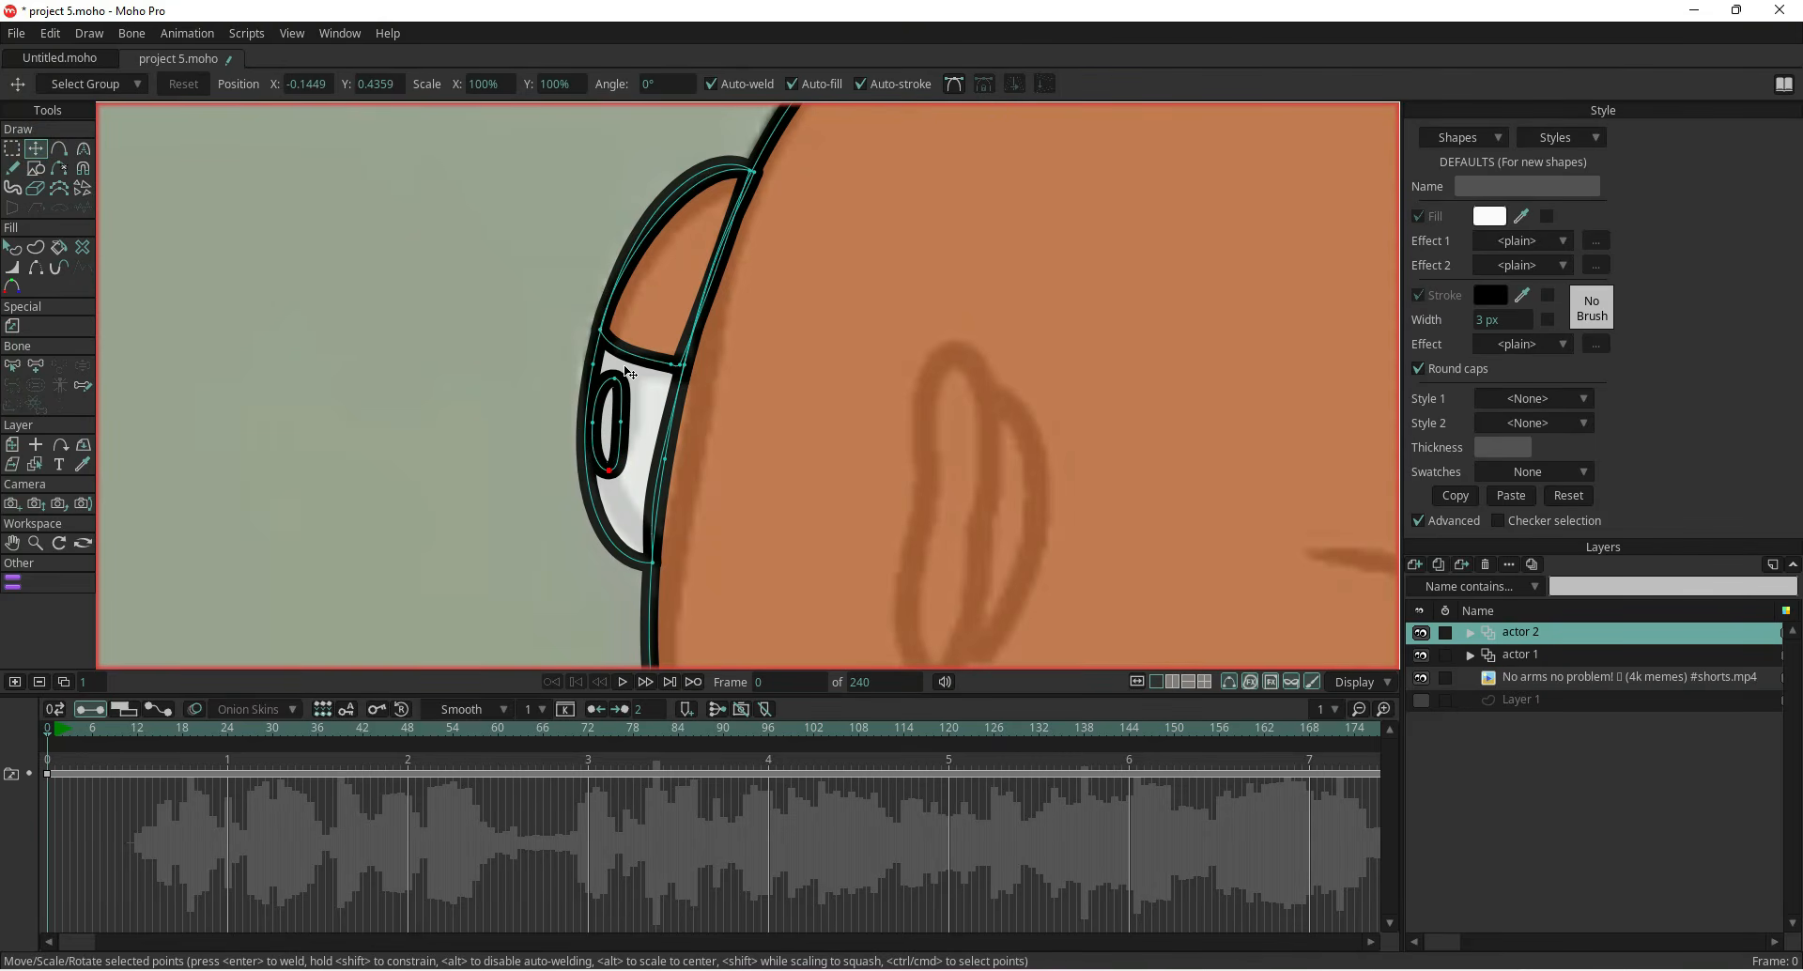
Set the pupil's fill to black by sampling it with the eyedropper, and turn off its outline stroke
left_click(12, 247)
left_click(608, 428)
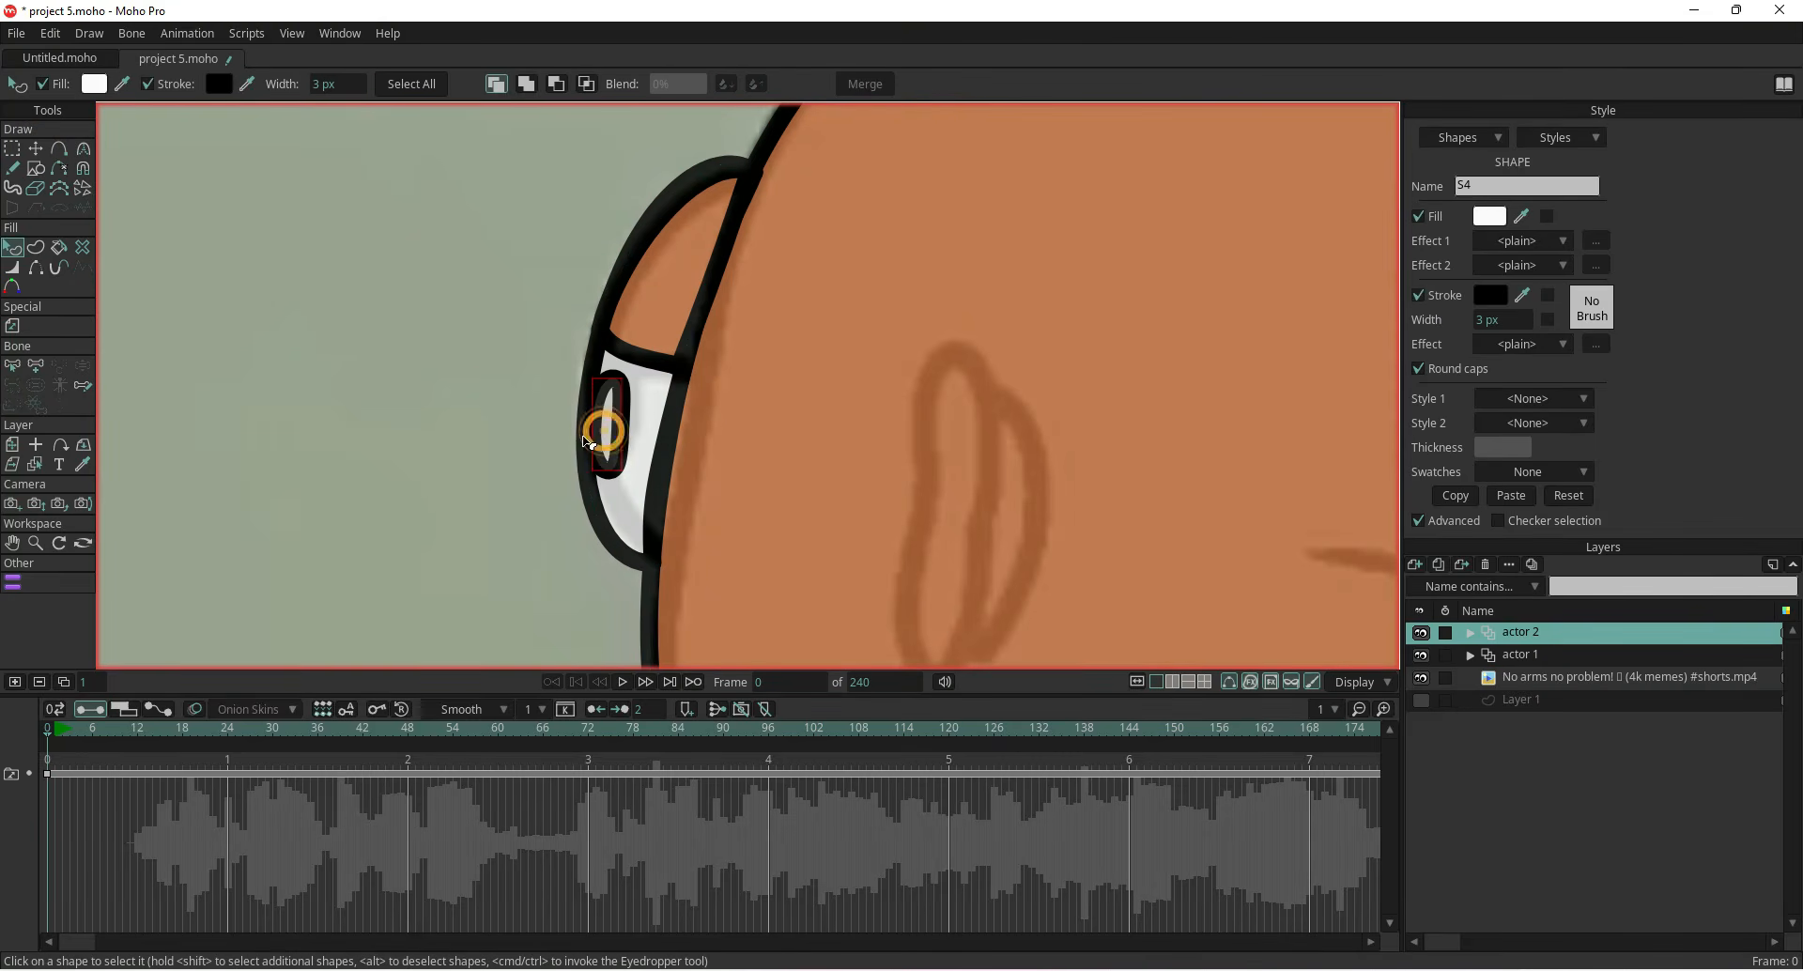
left_click(1490, 221)
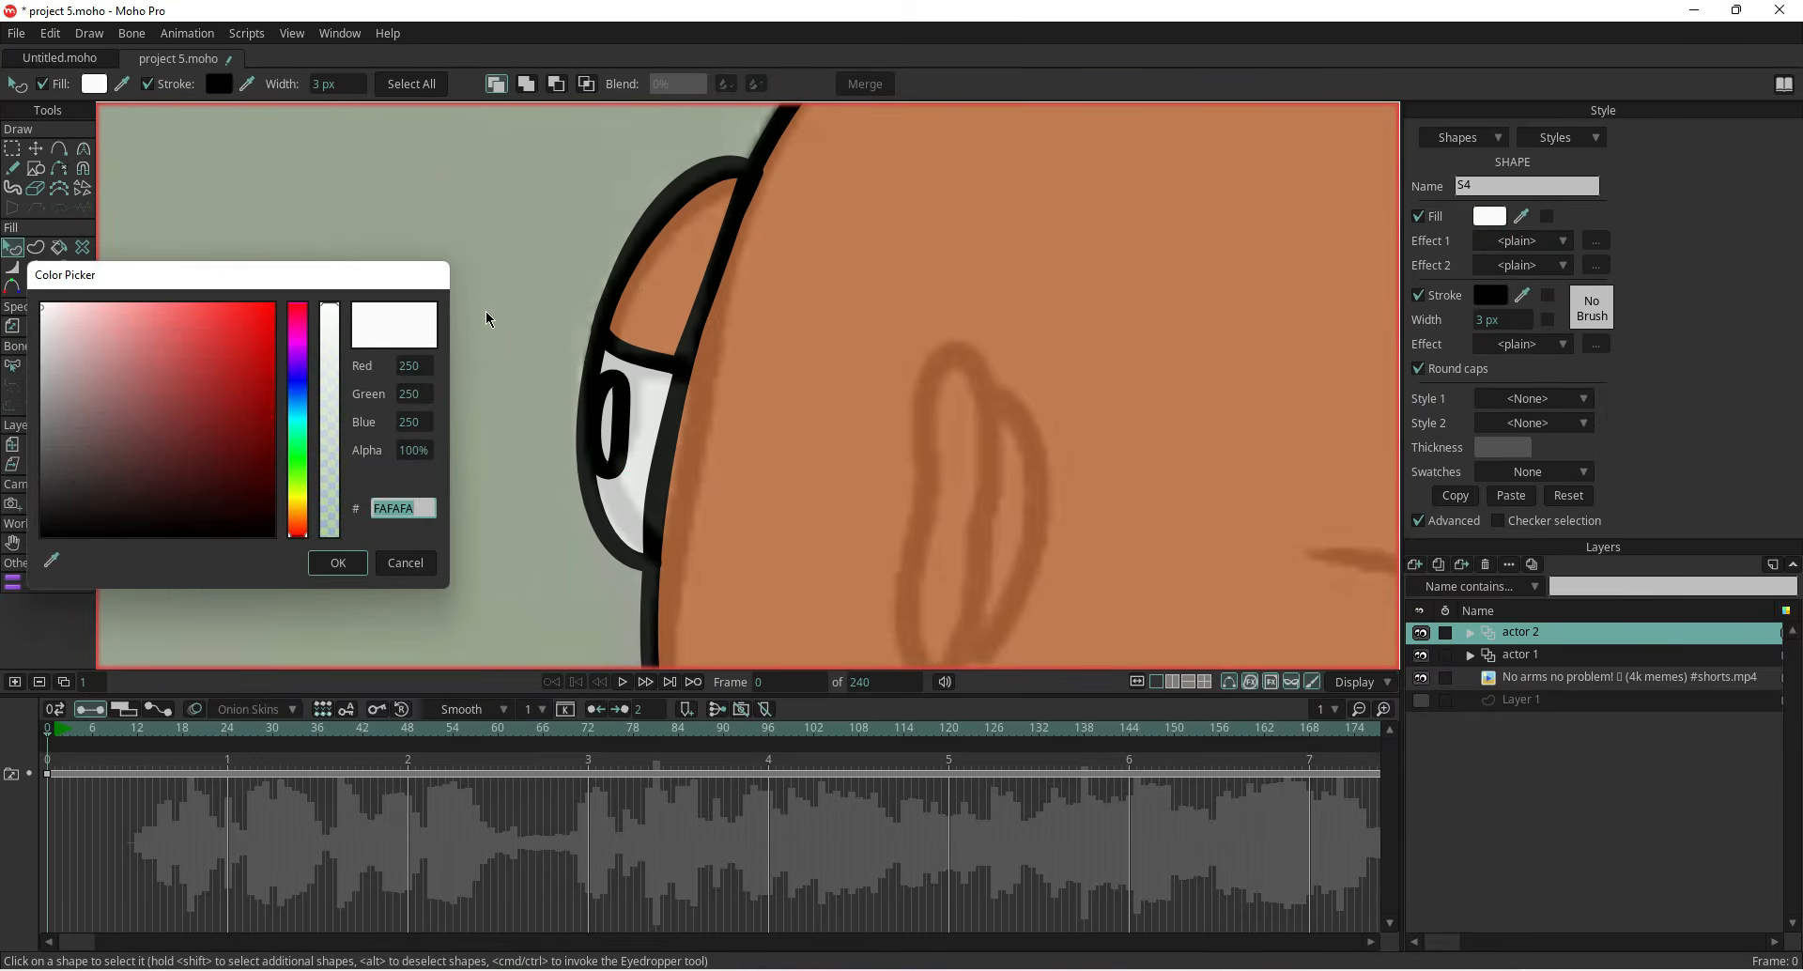
left_click(49, 535)
left_click(324, 561)
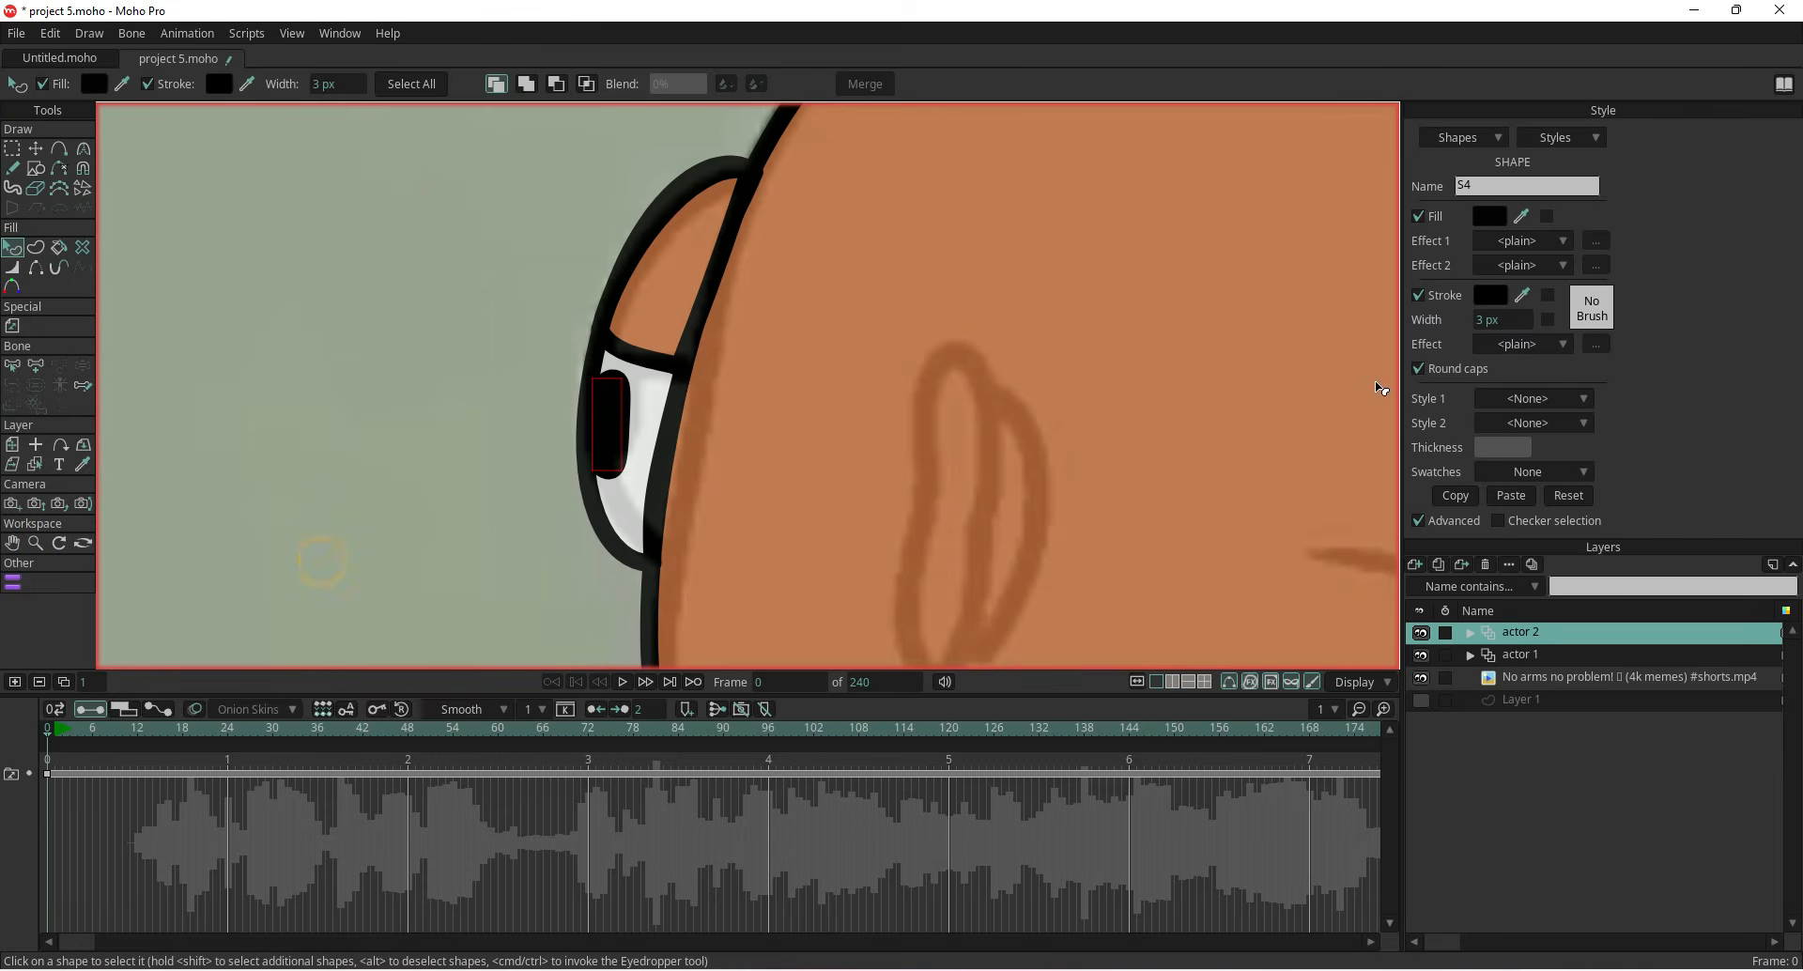
left_click(1419, 296)
Move two of the pupil's points to fit the reference eye
left_click(35, 149)
left_click_drag(625, 420, 622, 372)
left_click_drag(612, 469, 596, 423)
scroll(488, 470, "down", 3)
left_click_drag(479, 566, 536, 364)
scroll(742, 399, "down", 3)
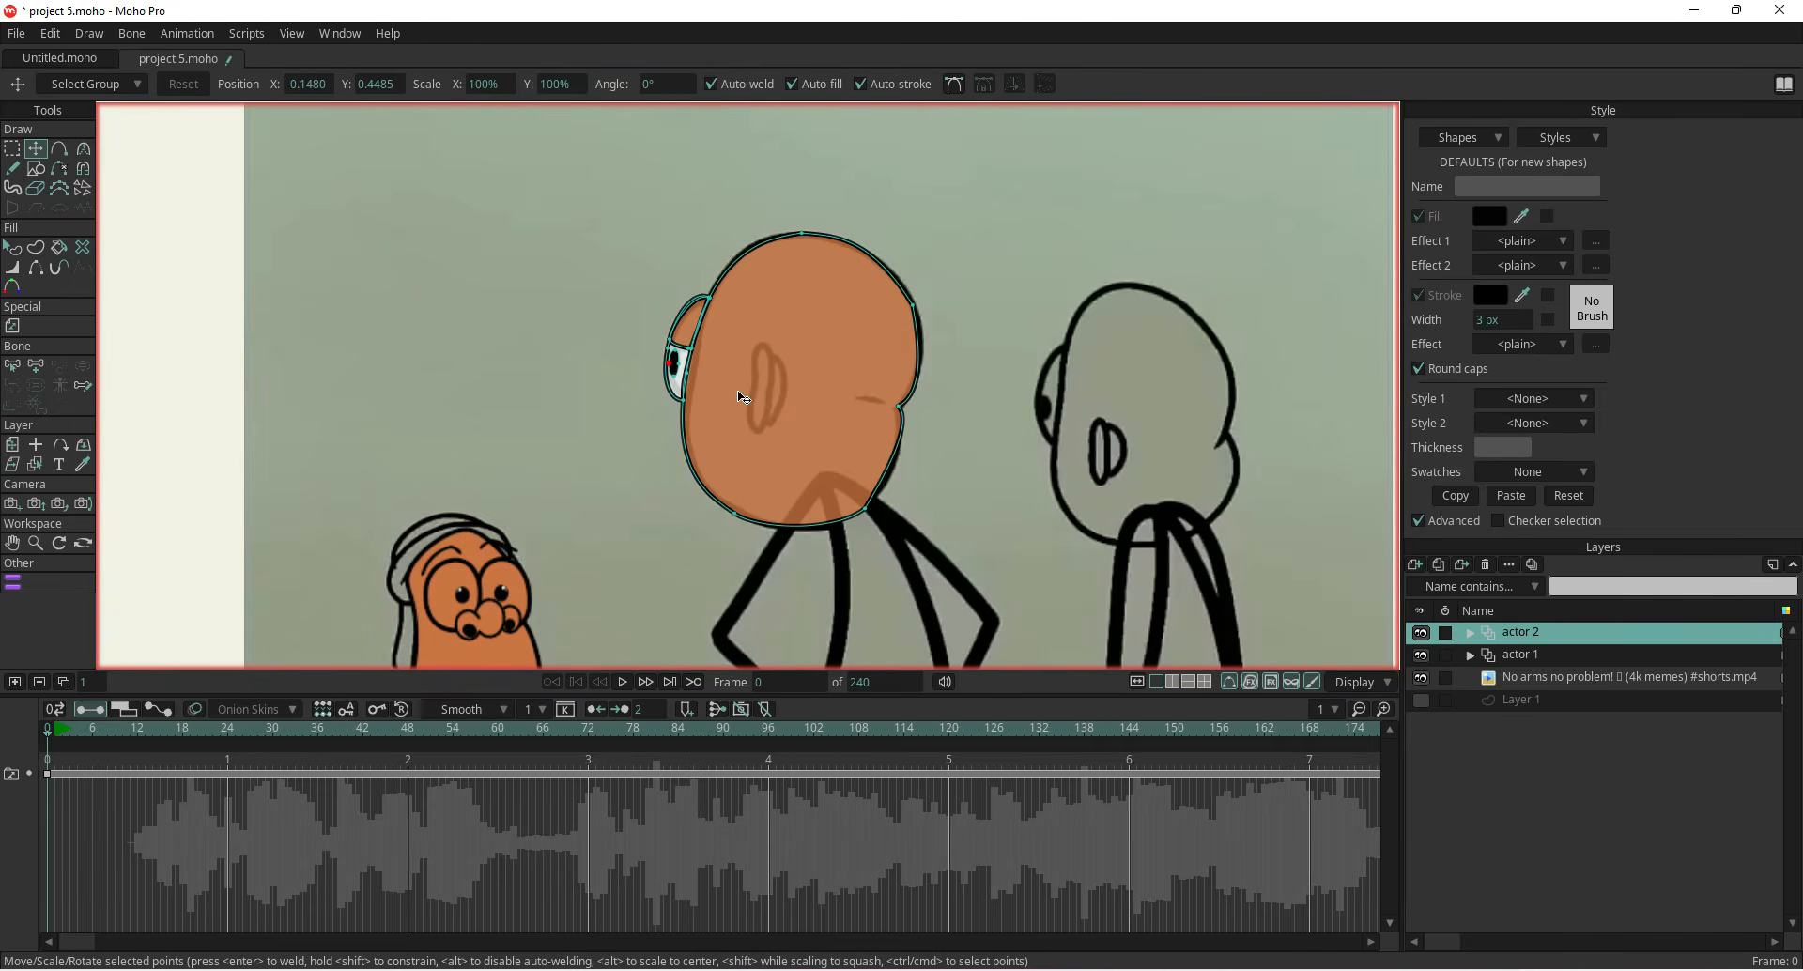
scroll(636, 453, "up", 2)
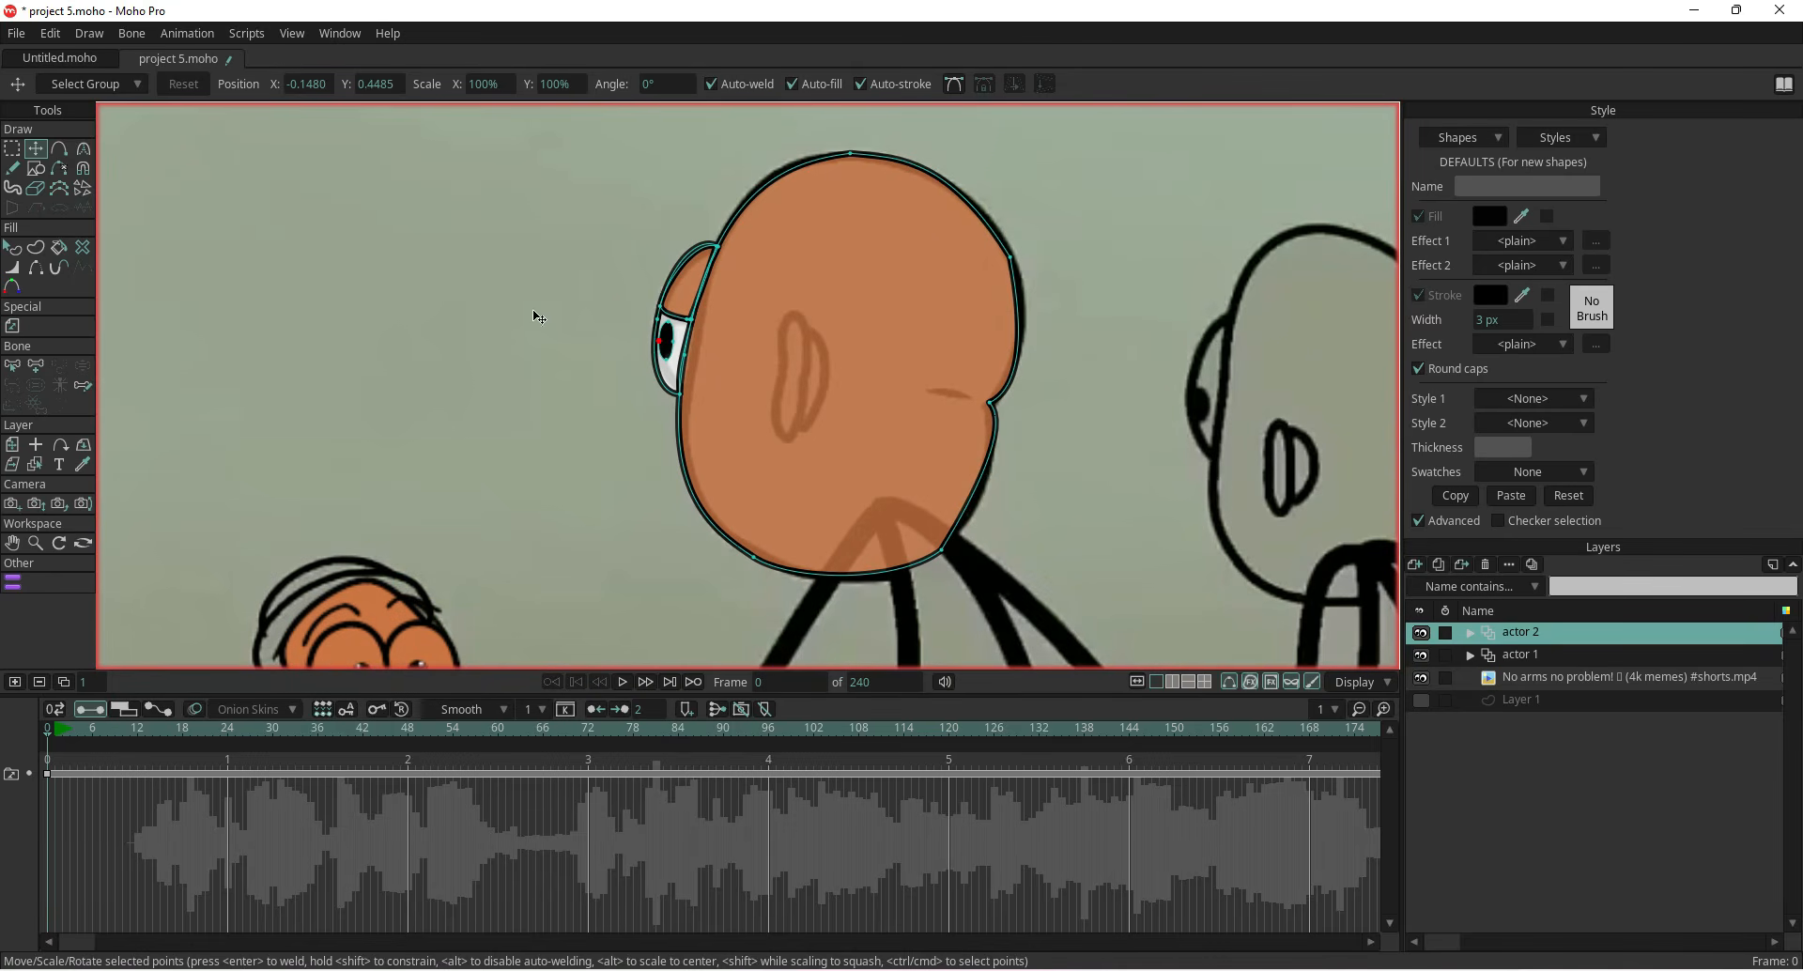
Trace a closed outline of the ear on the reference with the Add Point tool
left_click(59, 148)
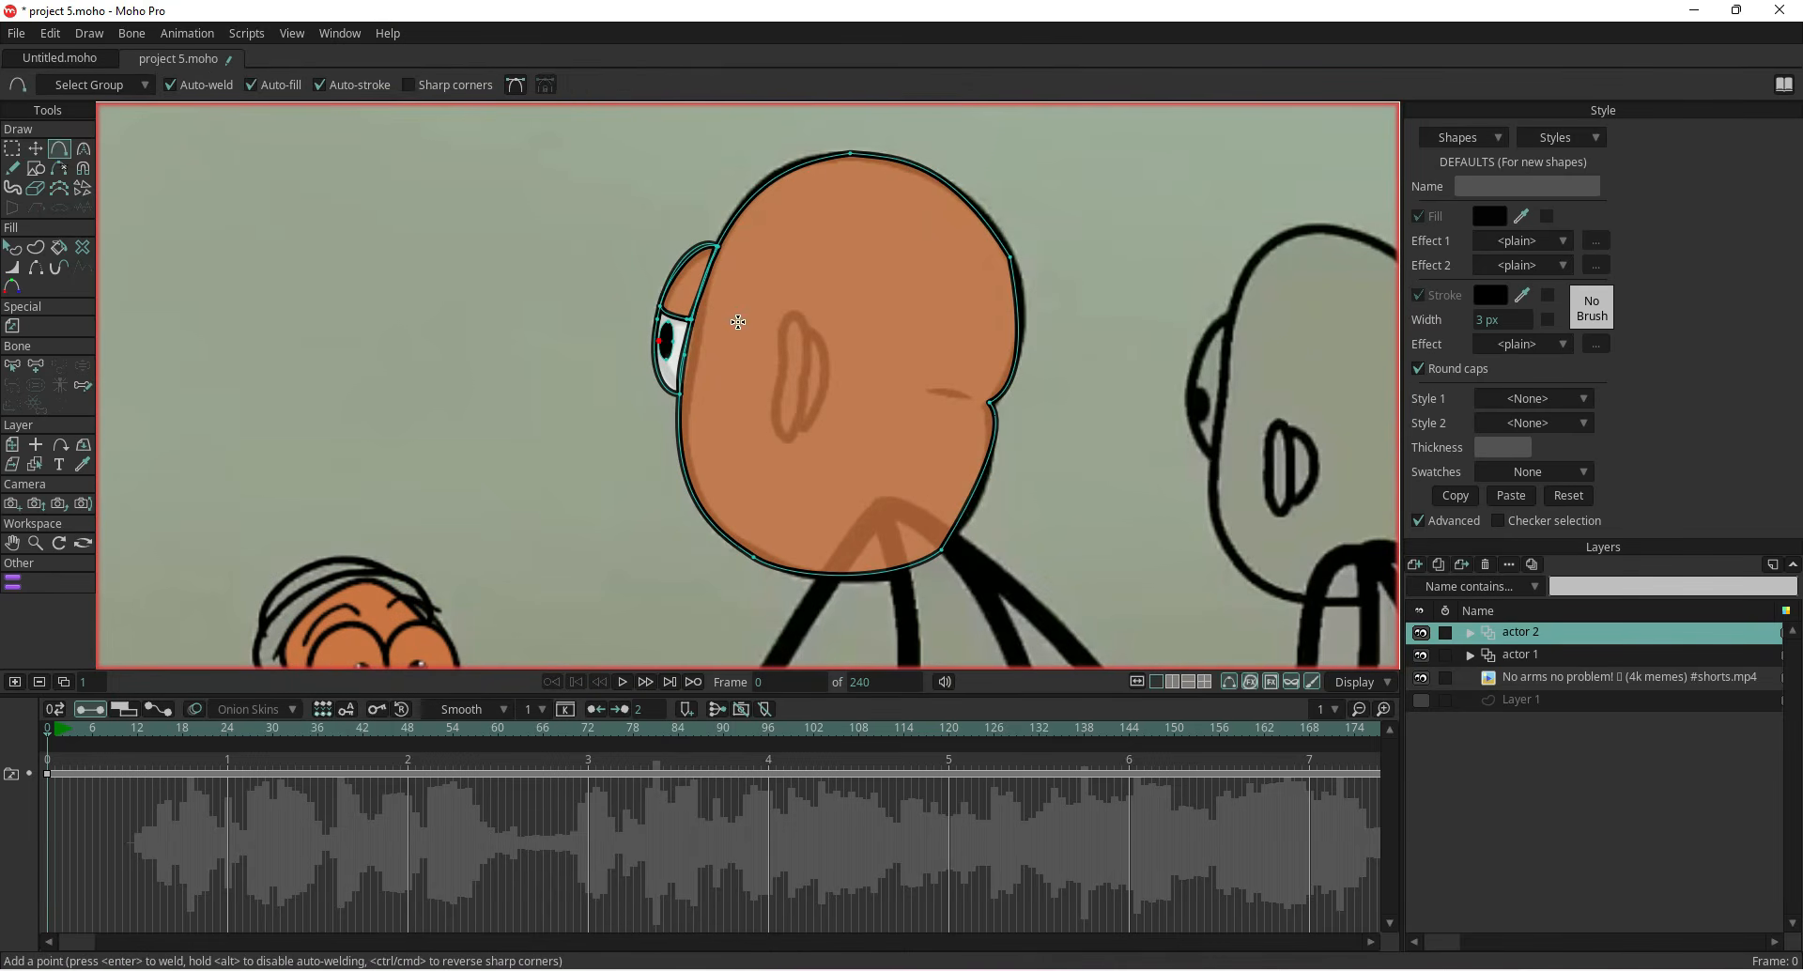
scroll(819, 335, "up", 2)
left_click(757, 371)
left_click(754, 339)
left_click(769, 305)
left_click(788, 305)
left_click(797, 338)
left_click(797, 382)
left_click(794, 422)
left_click(789, 470)
left_click(766, 520)
left_click(742, 488)
left_click(746, 445)
left_click(752, 415)
left_click(757, 393)
Draw a curve along the ear's inner fold, starting from the ear outline and running down its right side
scroll(757, 394, "up", 1)
scroll(757, 392, "up", 2)
left_click(752, 342)
scroll(789, 310, "down", 2)
left_click_drag(812, 302, 841, 331)
left_click(844, 379)
scroll(825, 475, "up", 1)
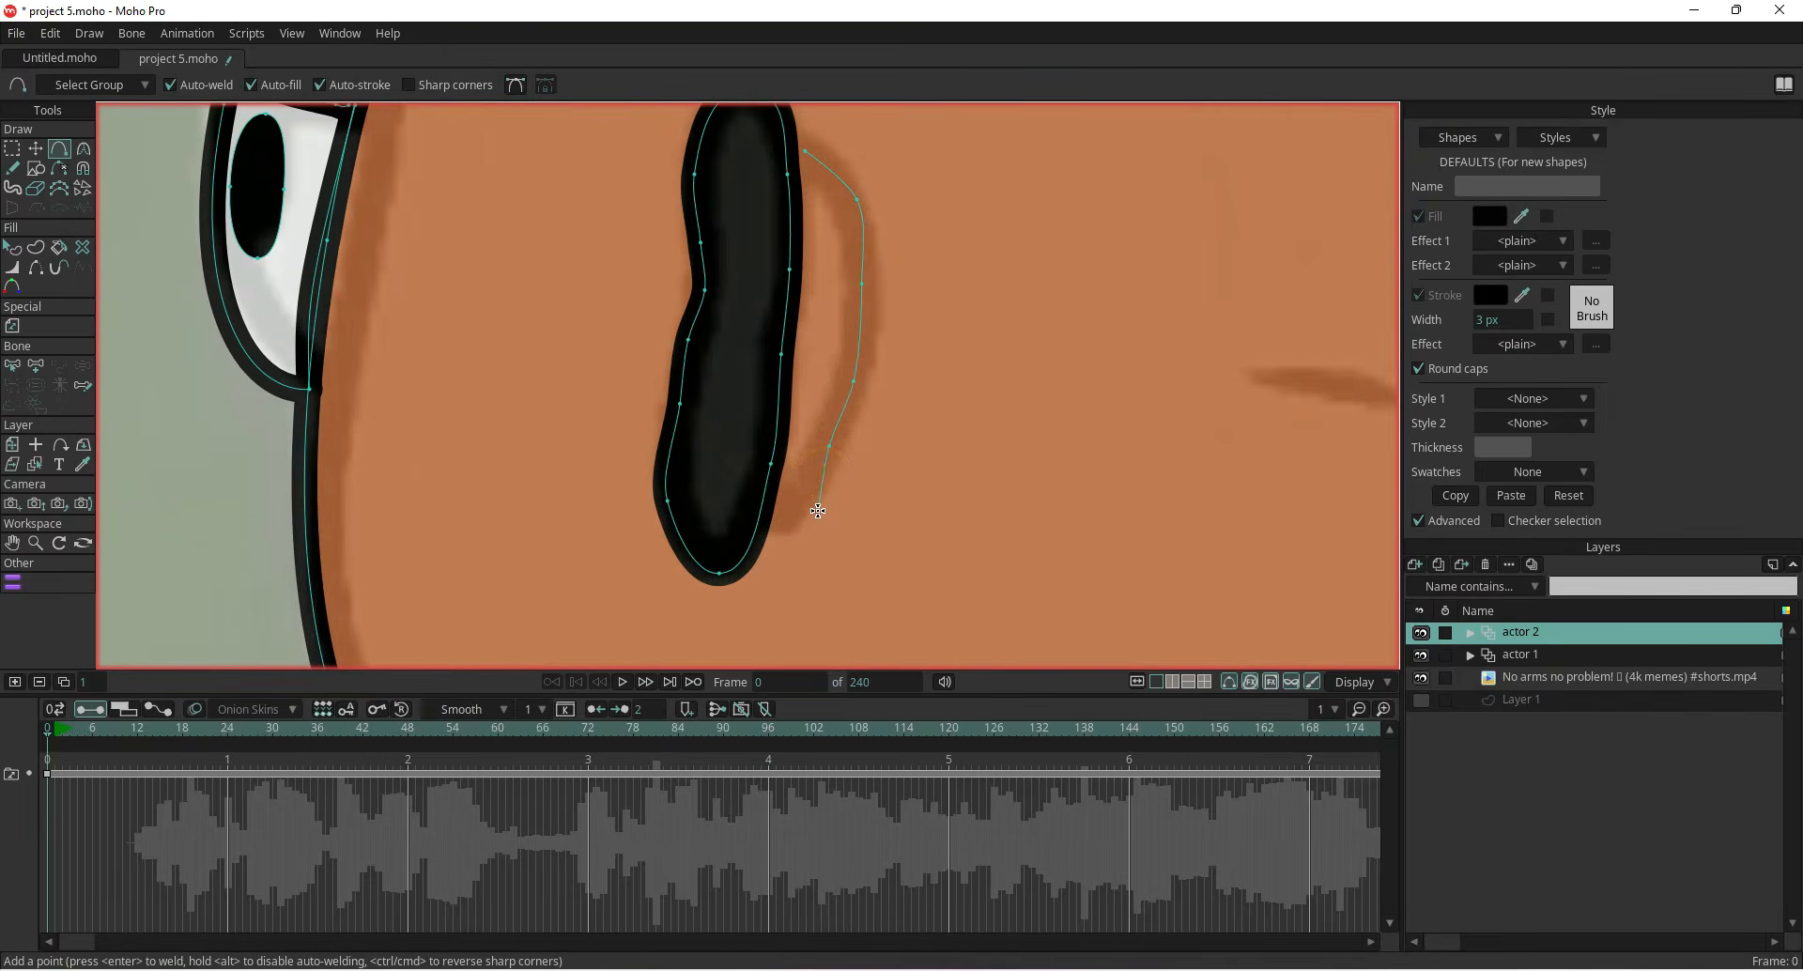
scroll(800, 498, "up", 1)
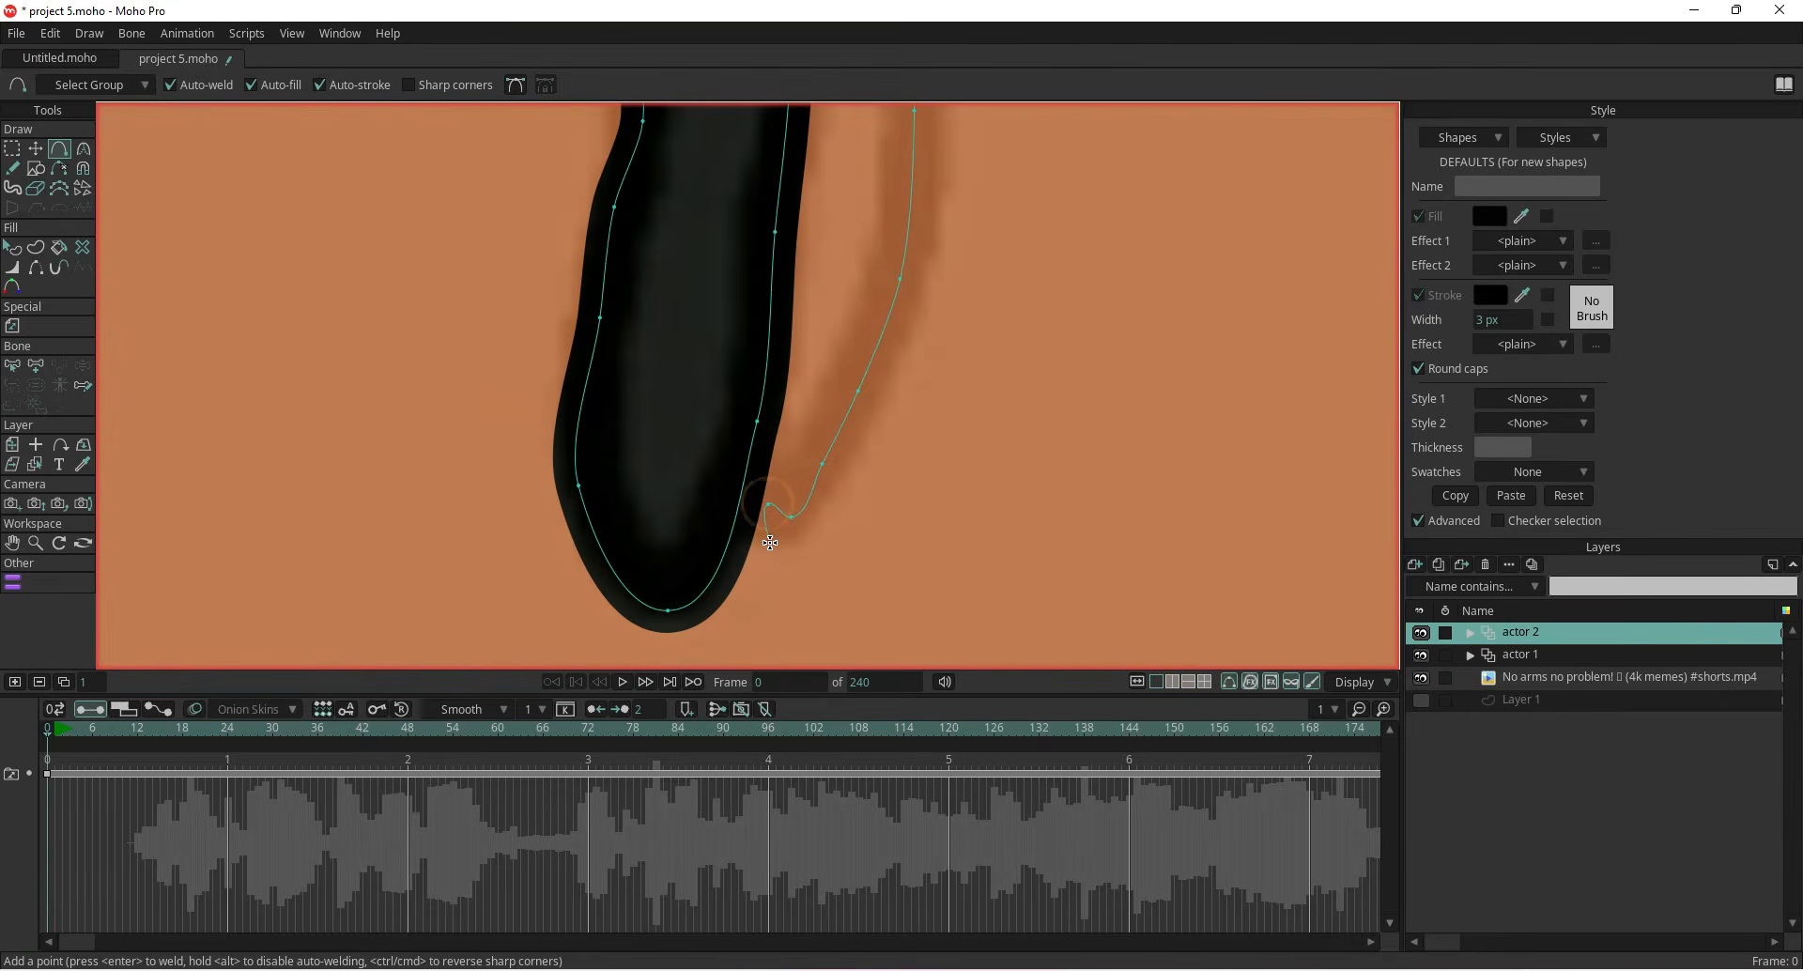
scroll(767, 512, "down", 3)
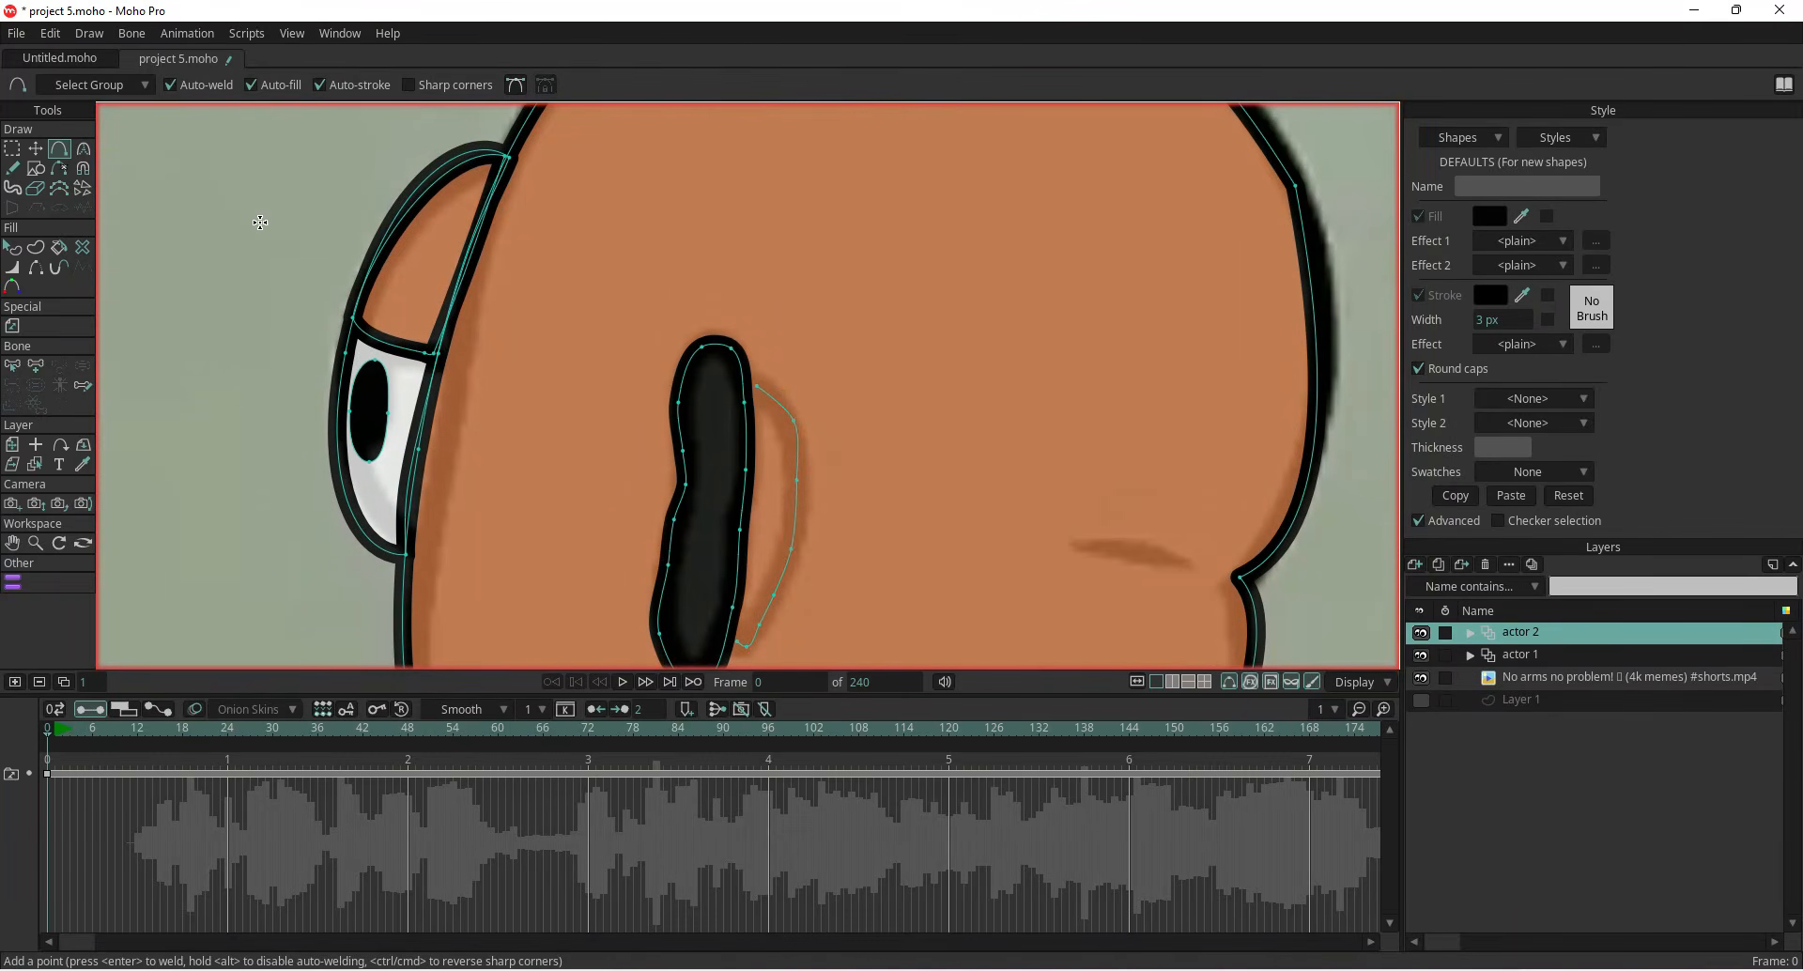
Extend the inner-fold curve upward so it joins the top of the ear outline
left_click(35, 148)
scroll(825, 387, "up", 1)
left_click(722, 391)
scroll(729, 421, "down", 1)
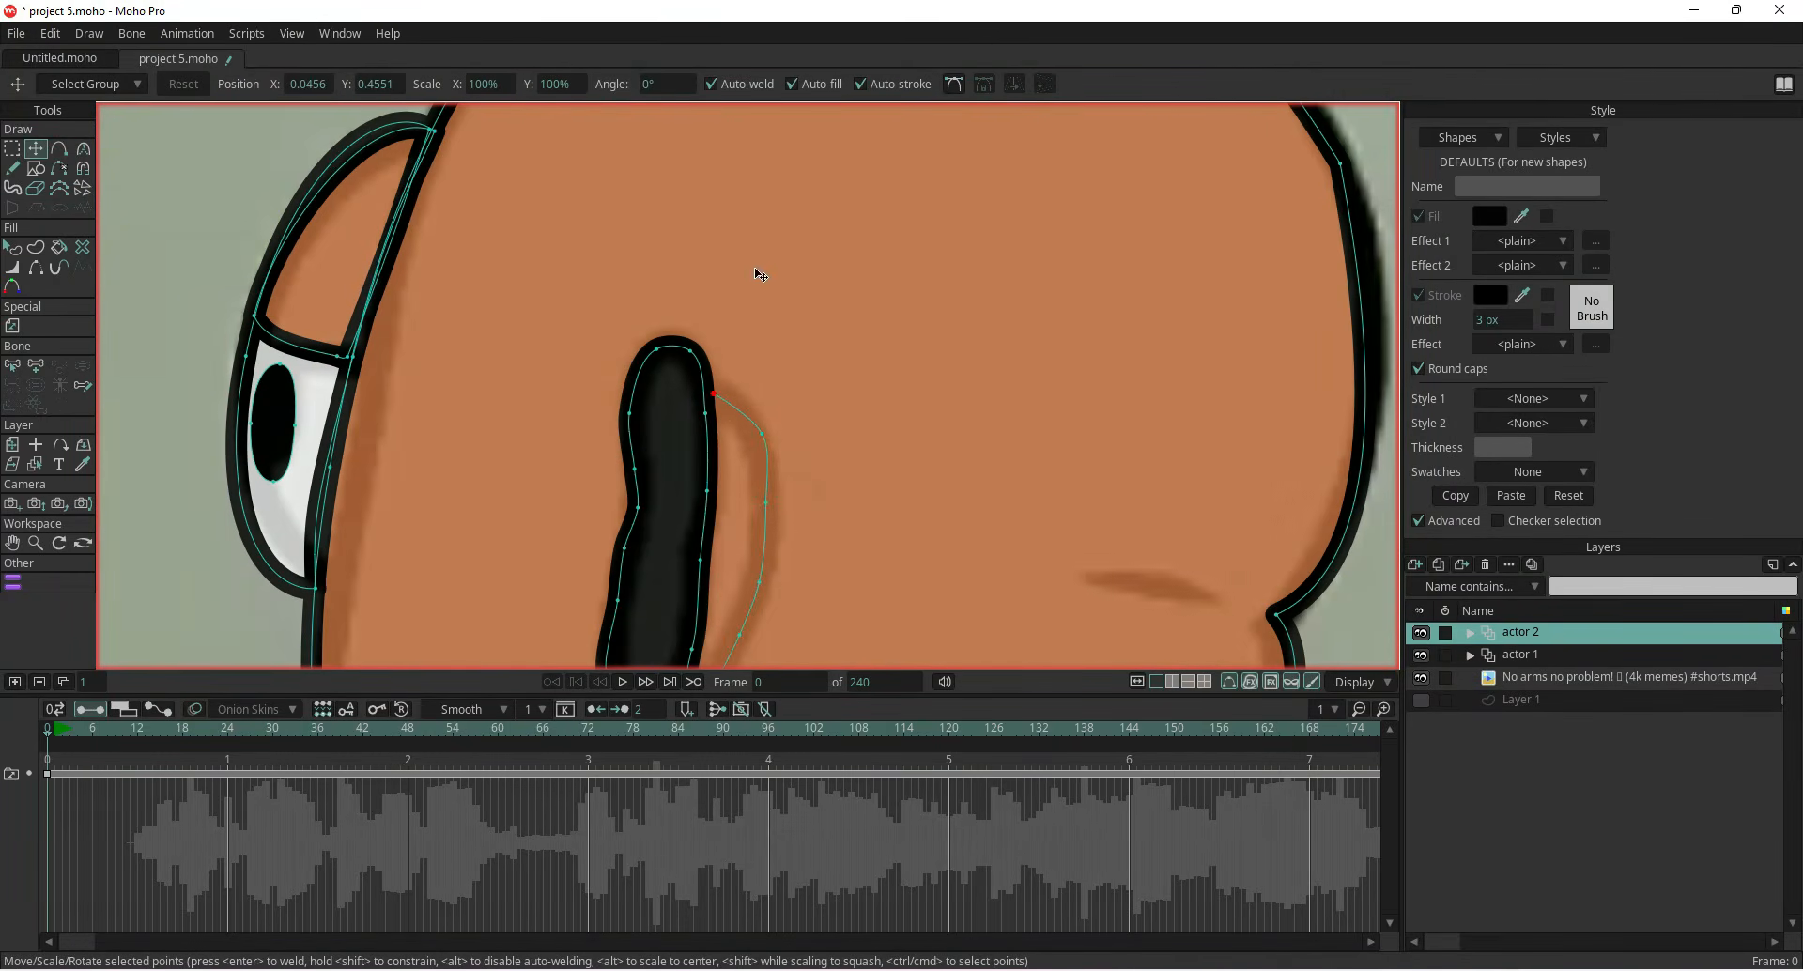
left_click(59, 150)
left_click_drag(714, 393, 747, 169)
scroll(689, 193, "up", 3)
scroll(714, 234, "down", 3)
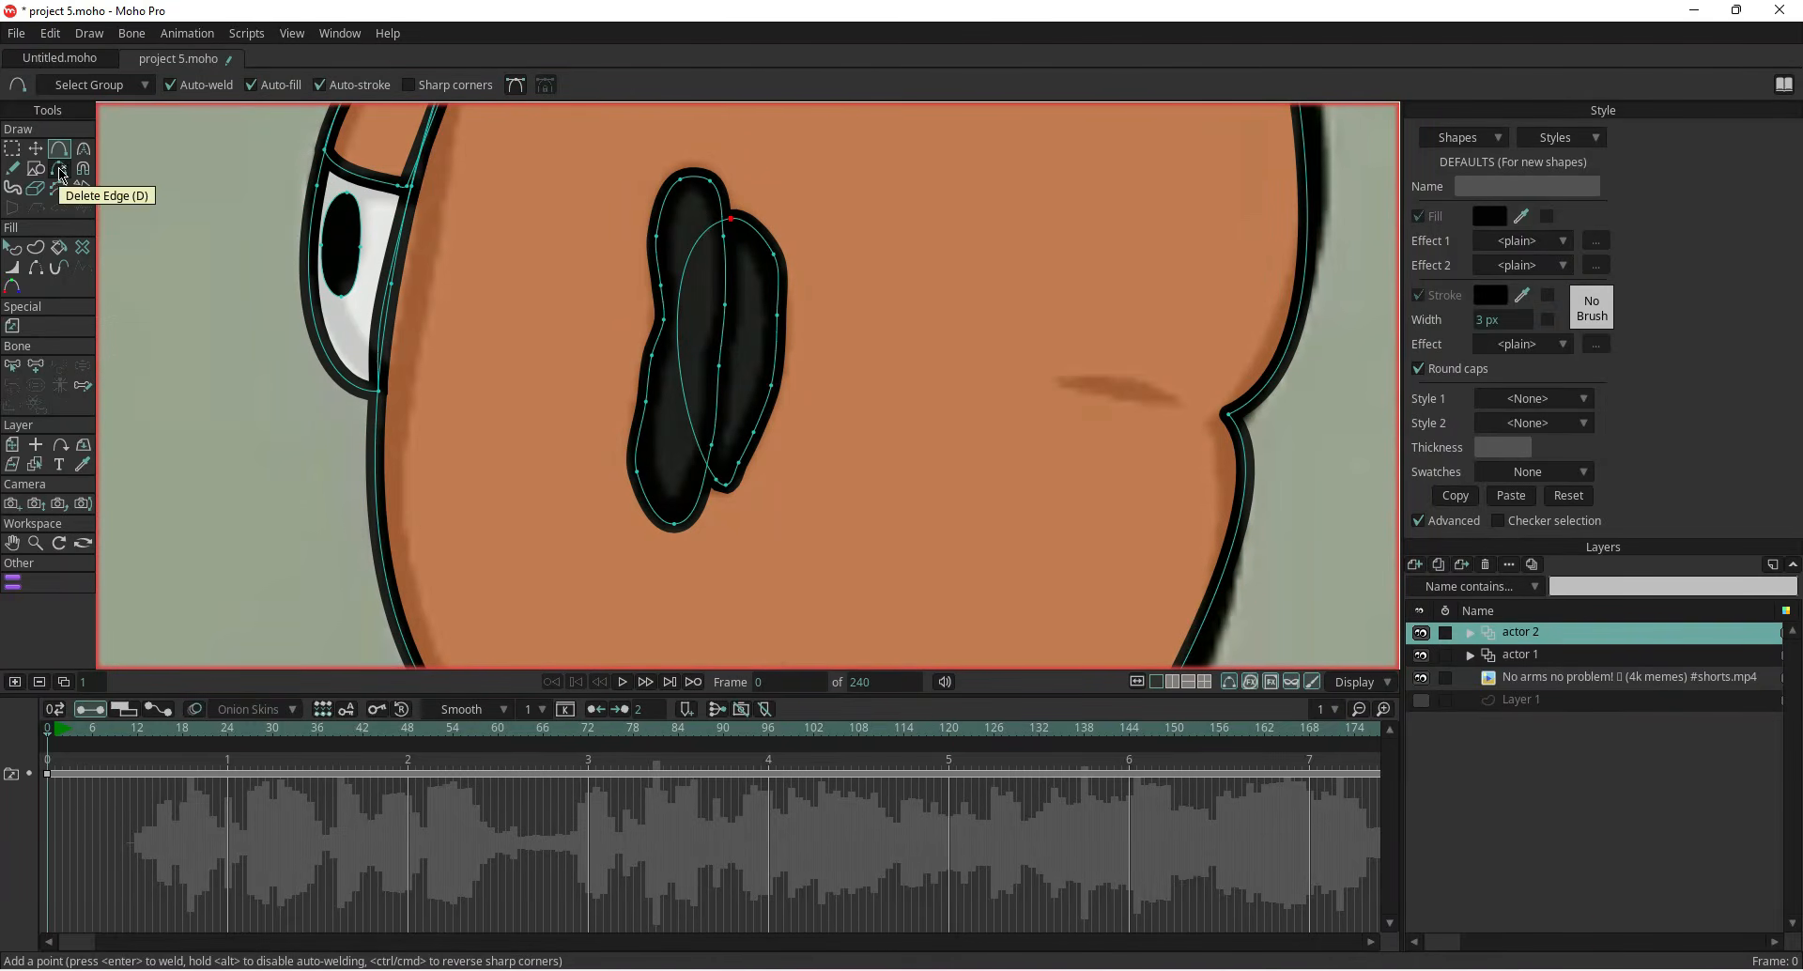
Fill the ear shape with black sampled with the eyedropper
left_click(36, 268)
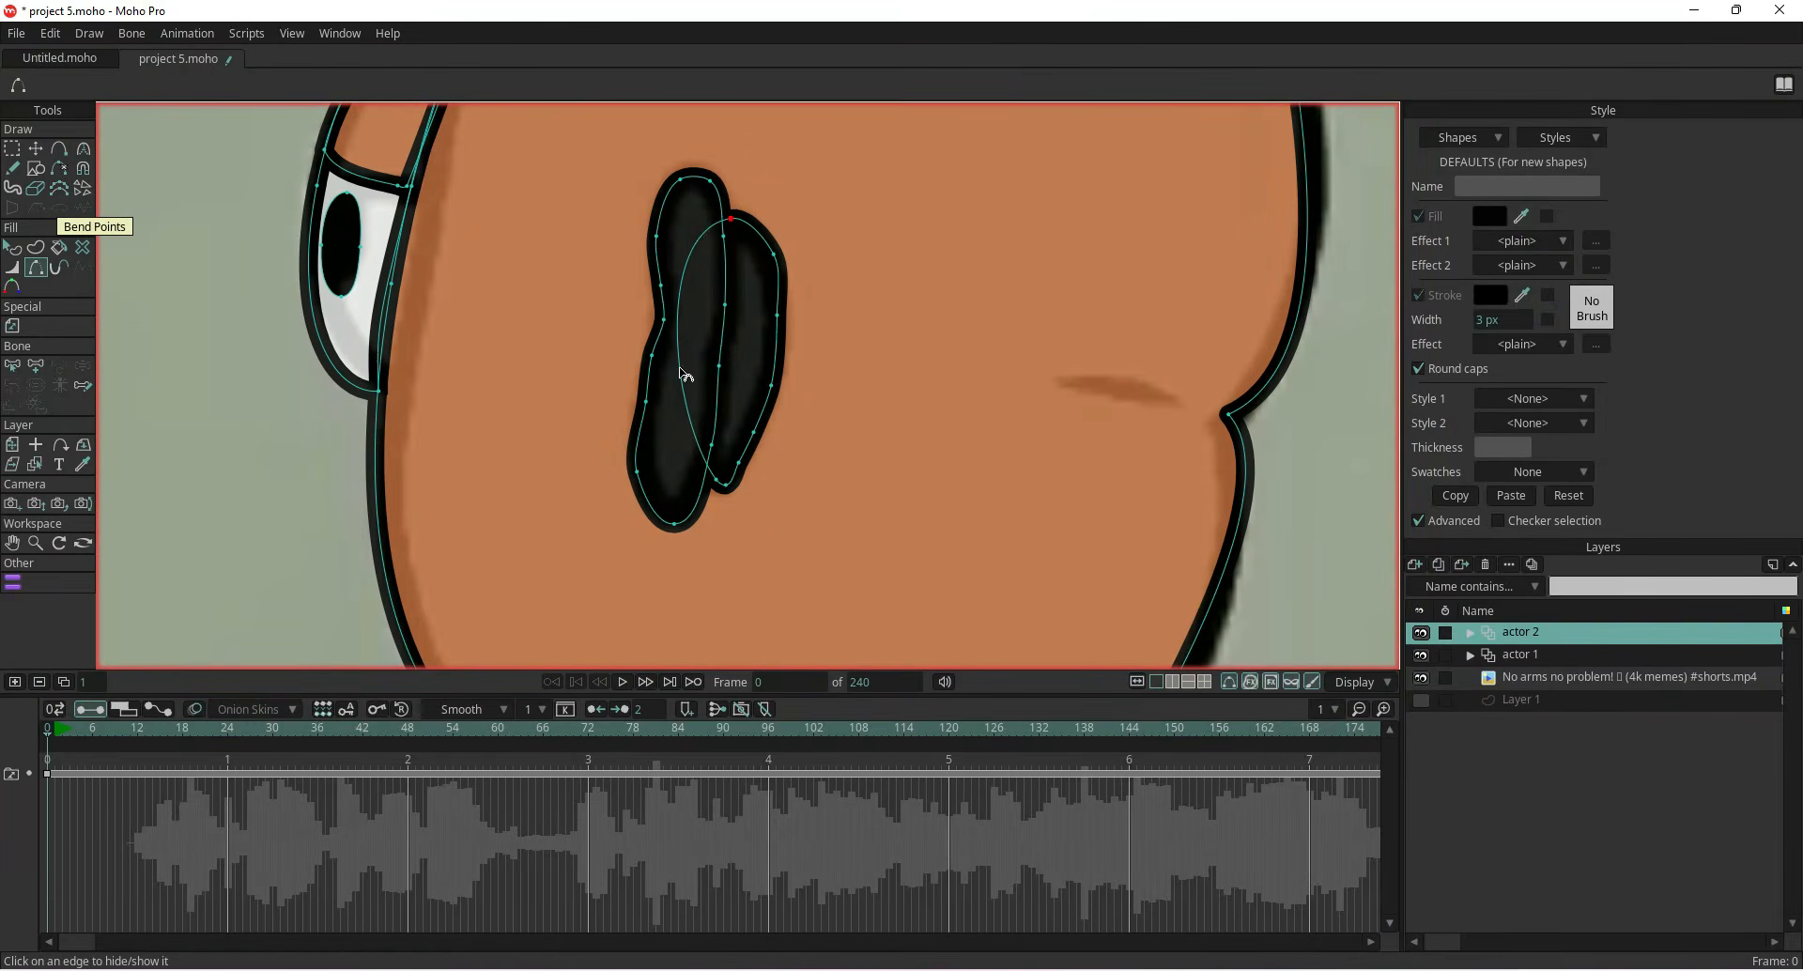
left_click(12, 247)
left_click(682, 347)
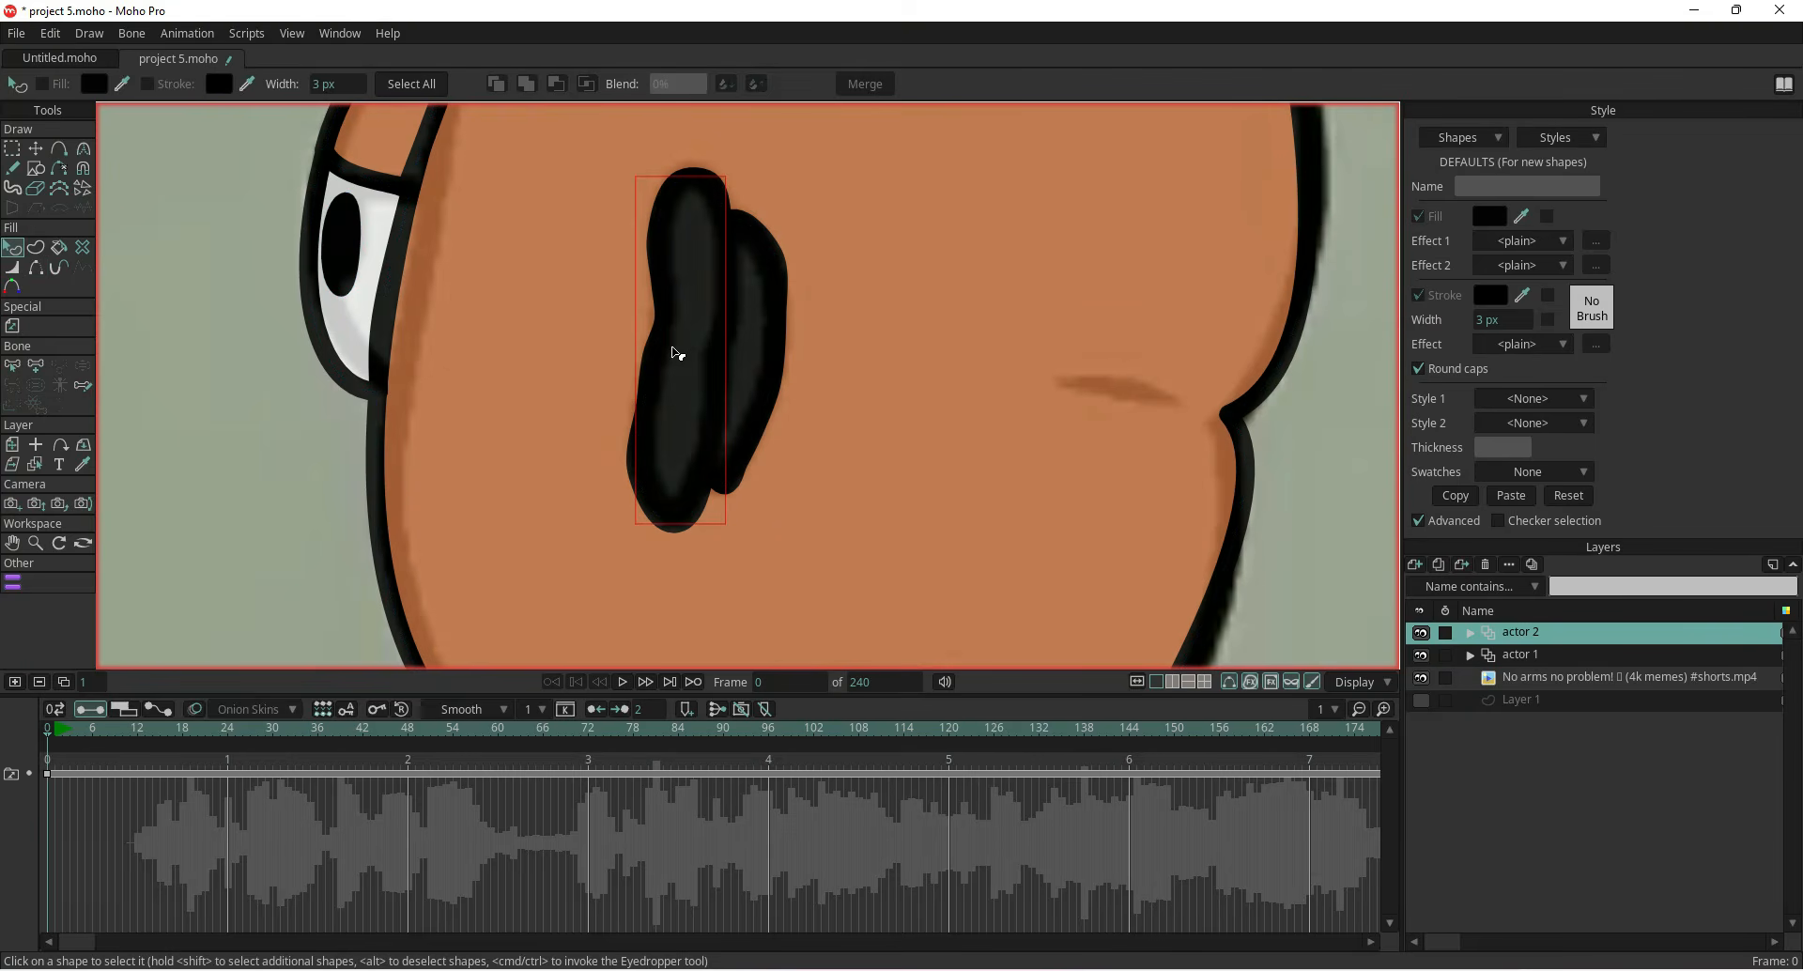
left_click(1418, 216)
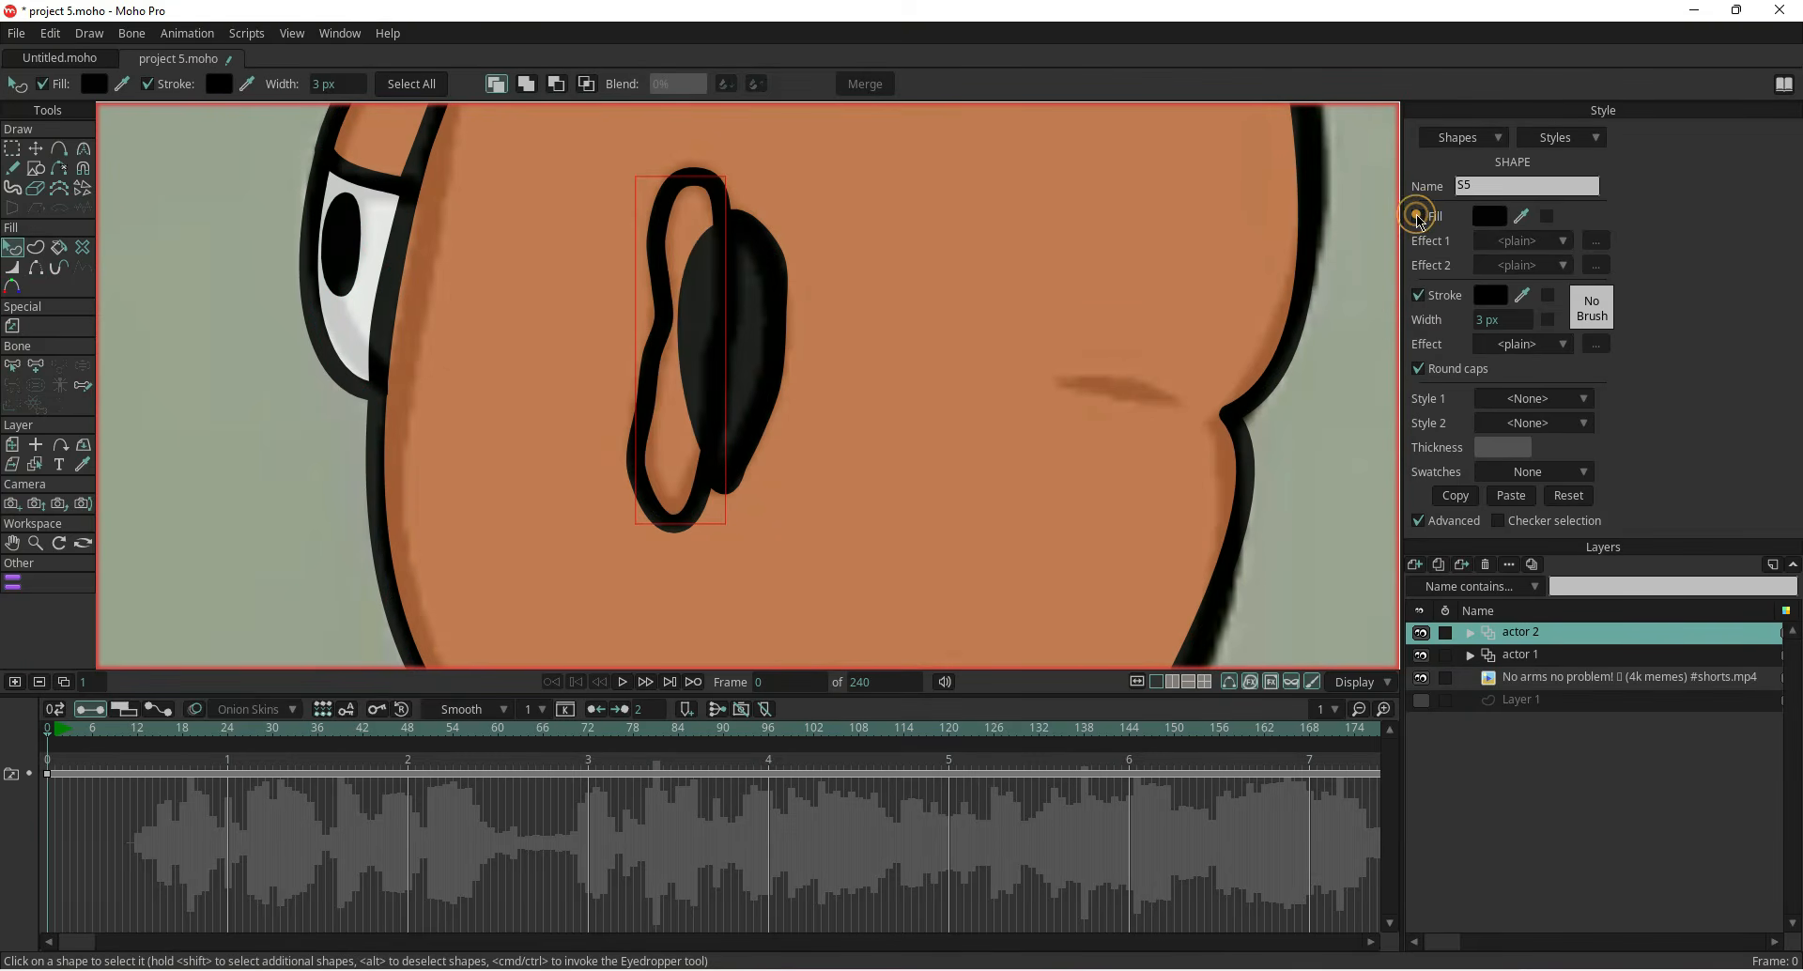
left_click(1419, 216)
left_click(1487, 216)
left_click(52, 560)
left_click(415, 569)
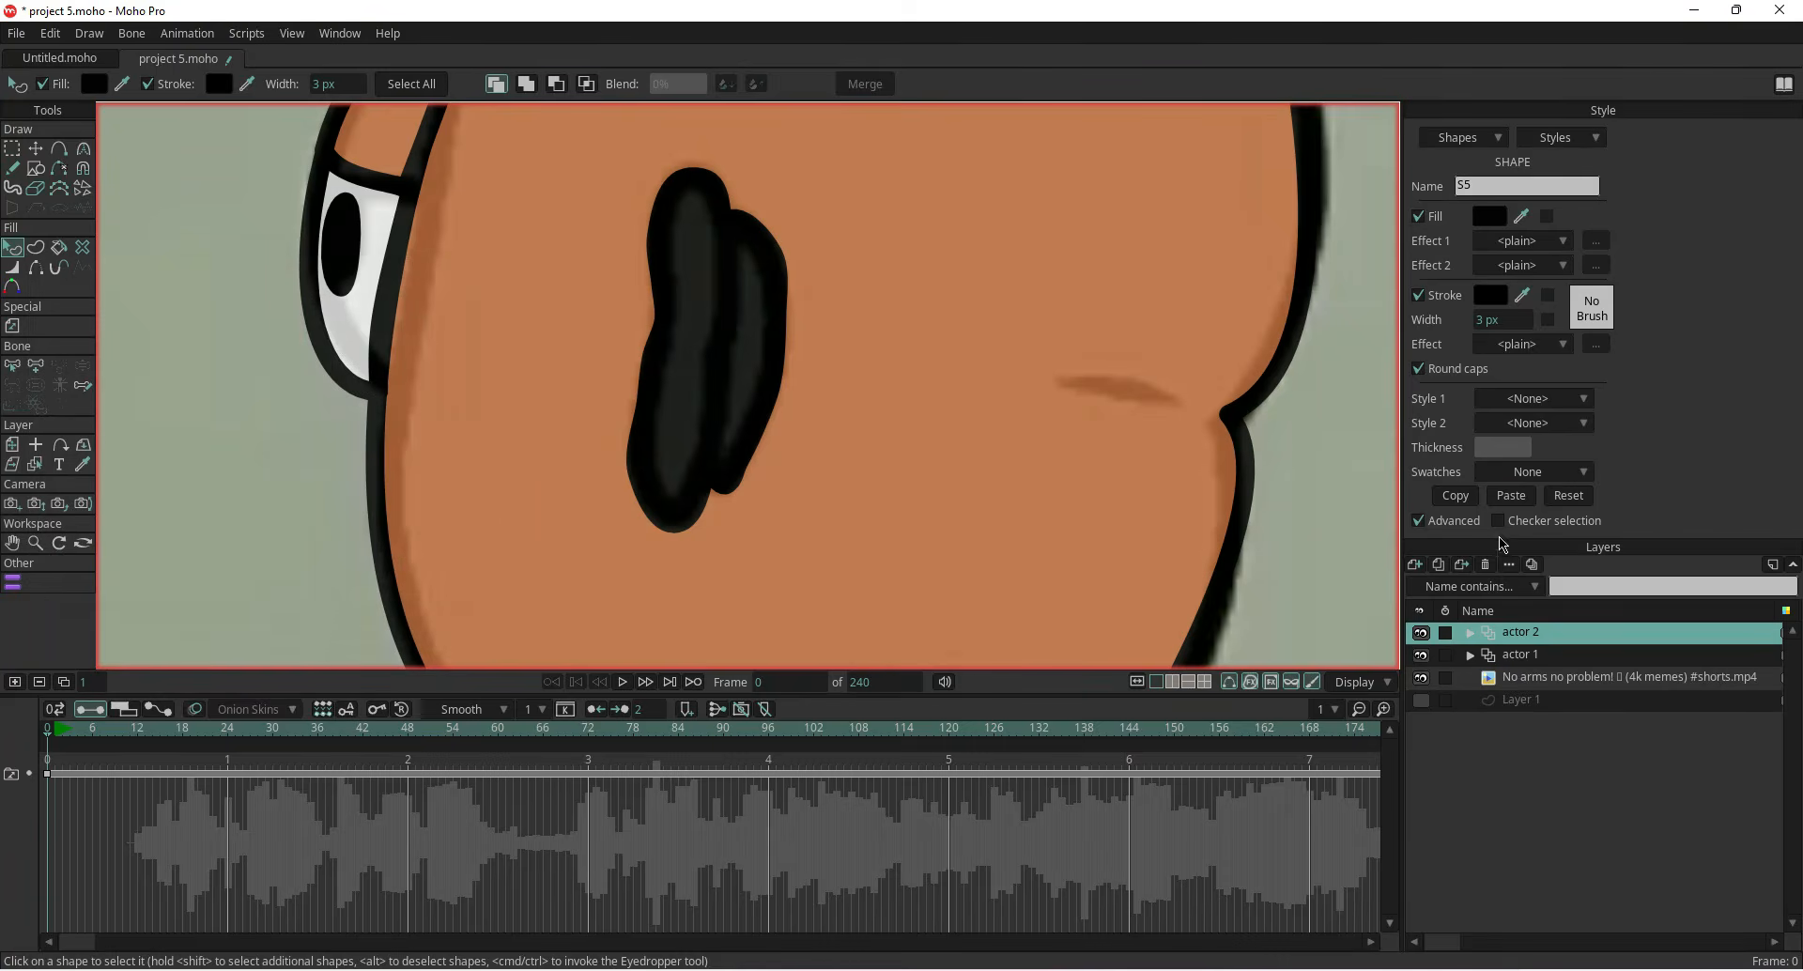
Paste the copied skin style onto the inner section of the ear
left_click(1511, 495)
left_click(761, 387)
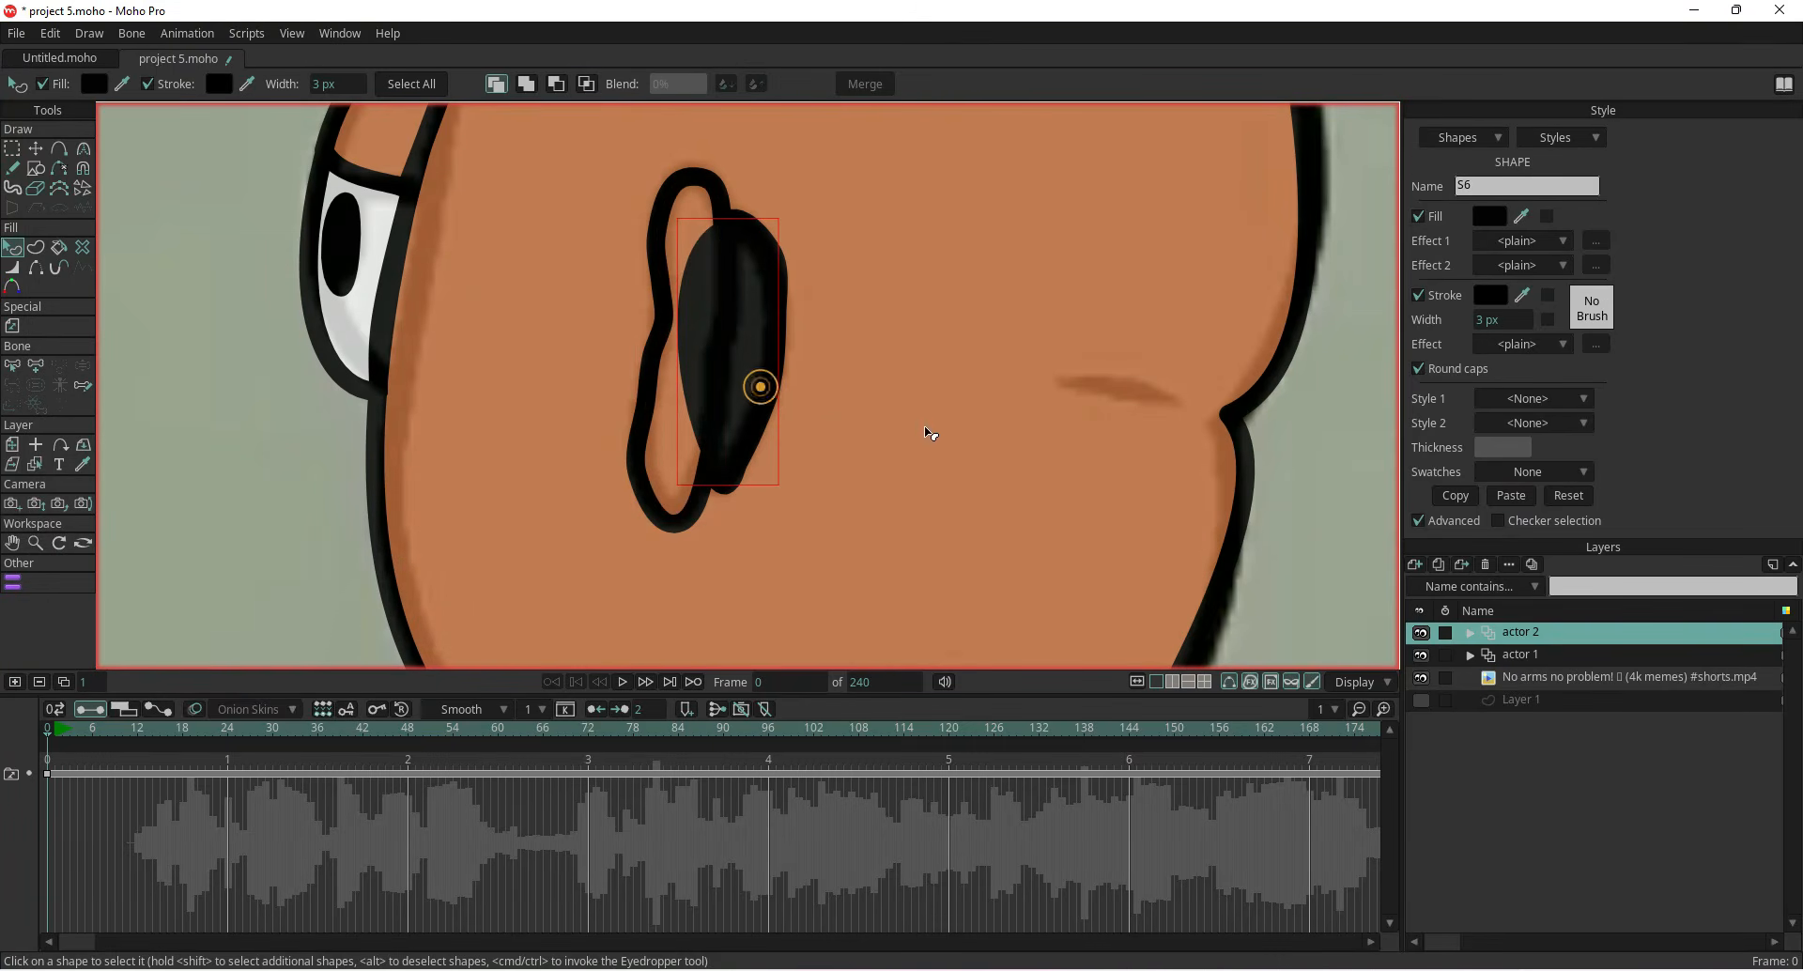
left_click(1502, 498)
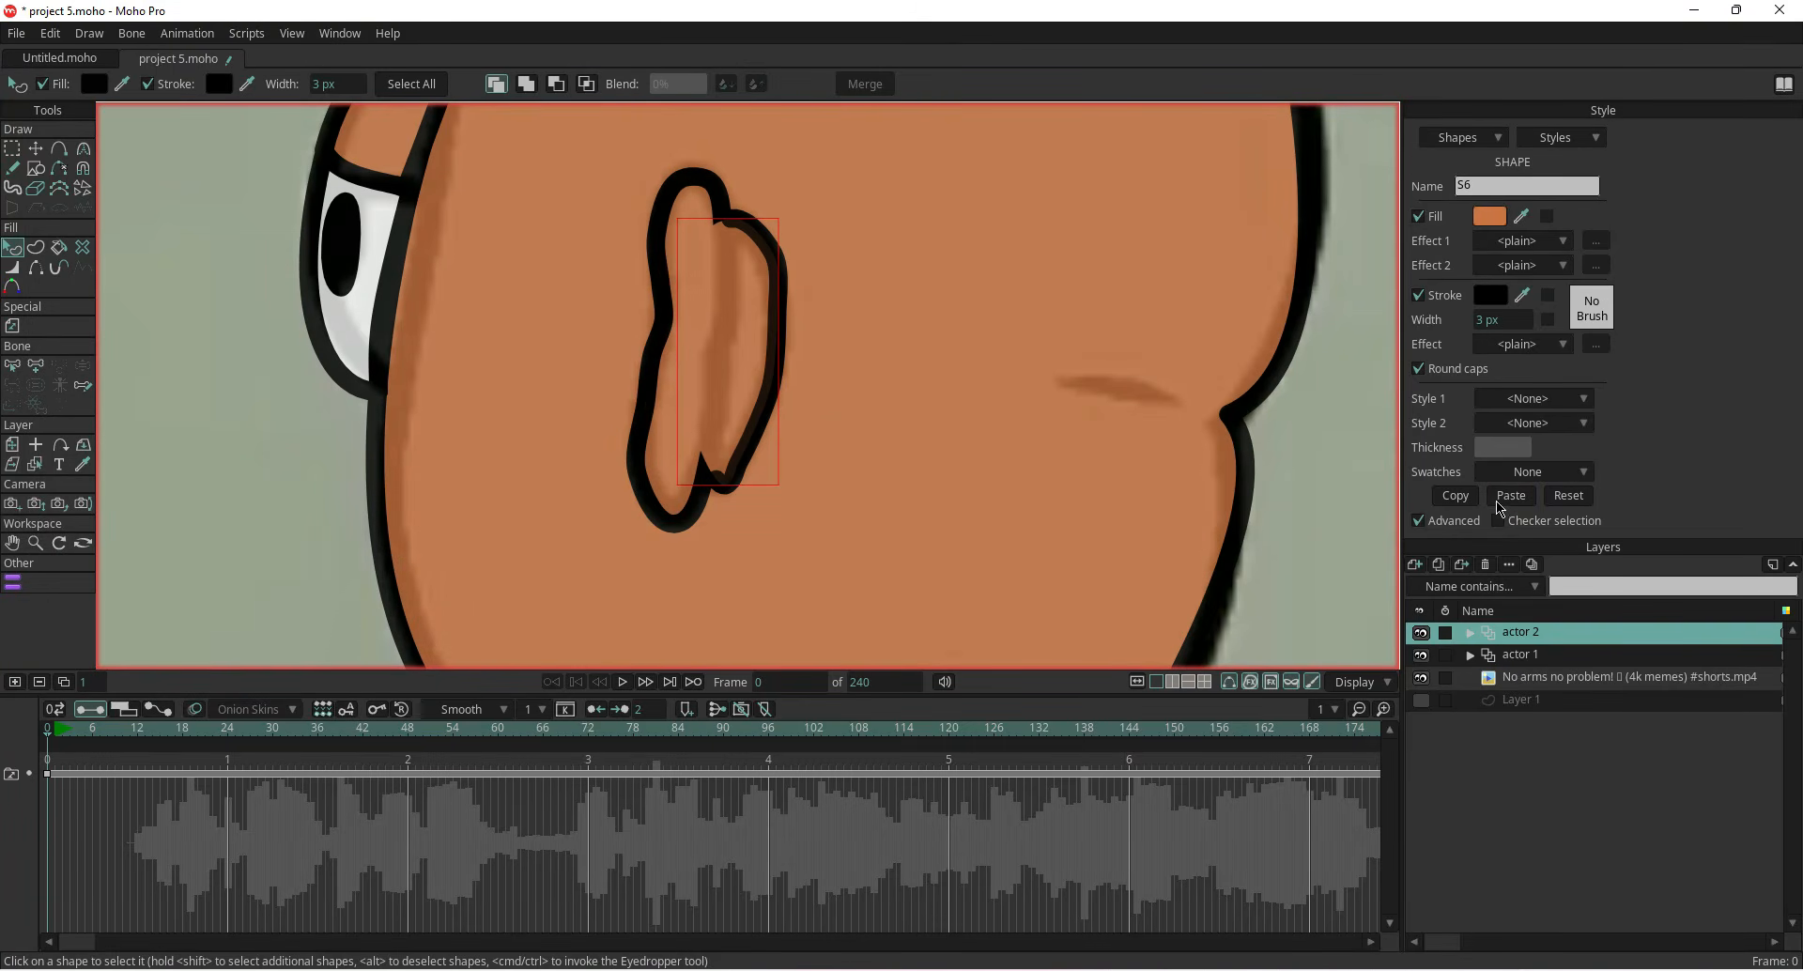
Lower the inner ear shape in the stacking order
left_click(35, 266)
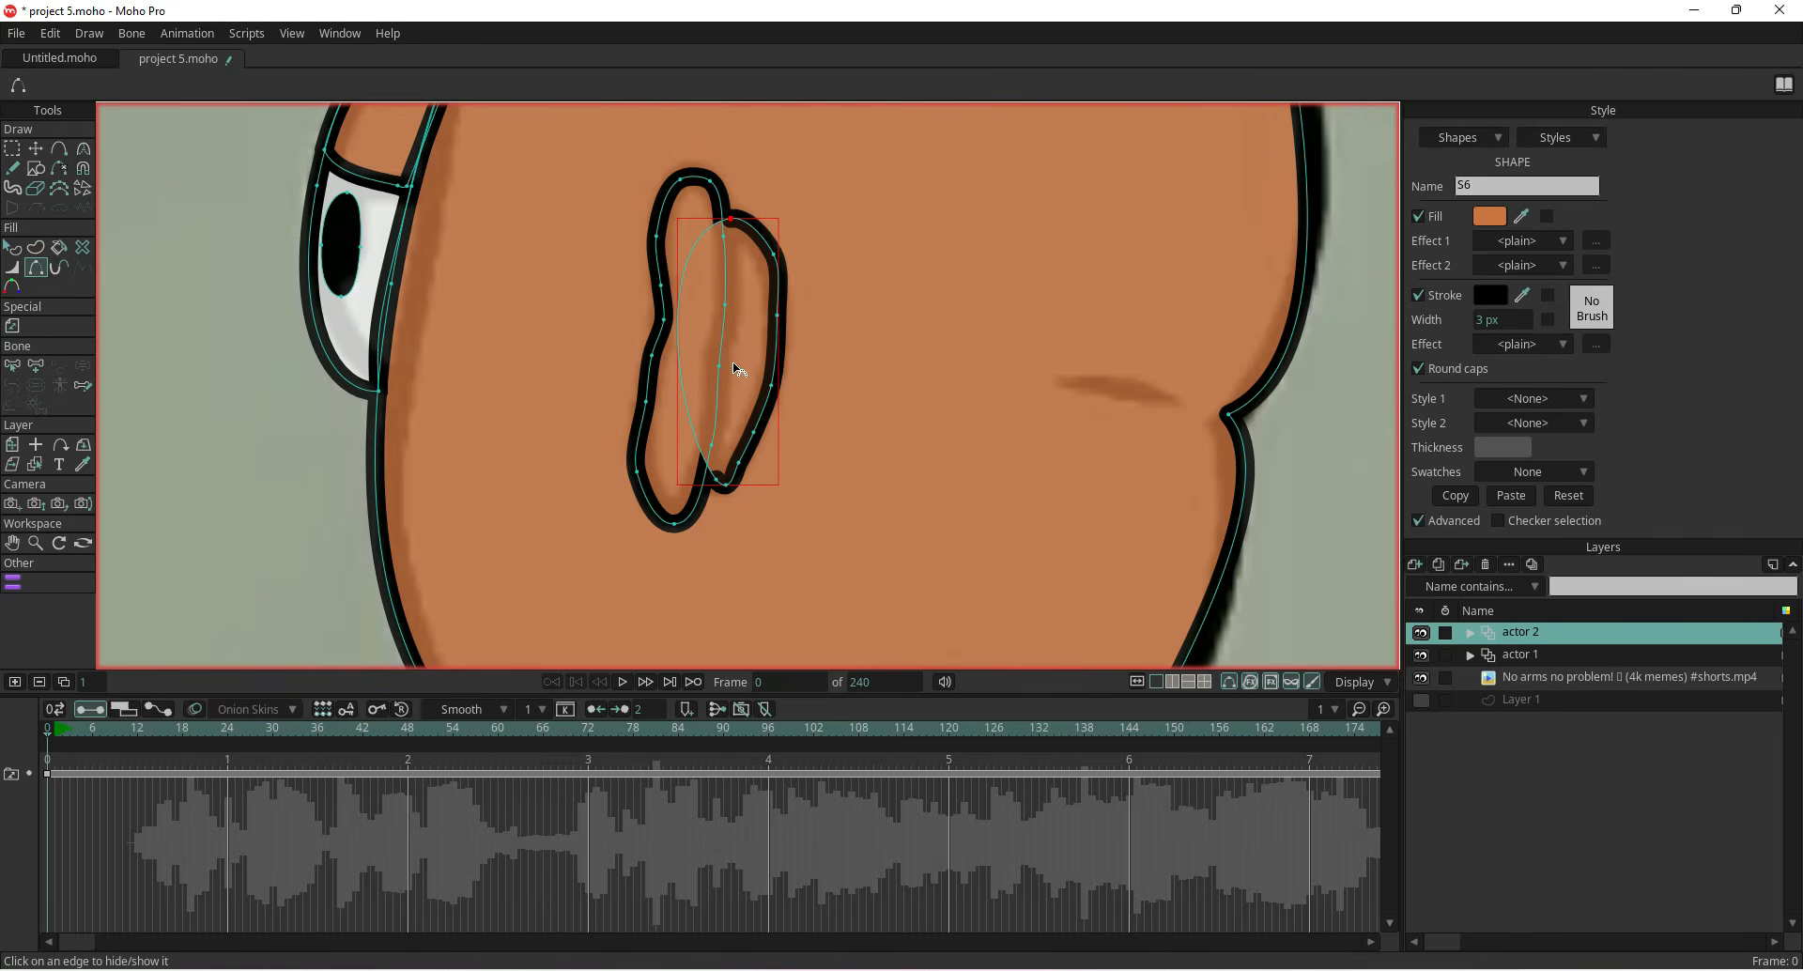
left_click(14, 250)
key("Down")
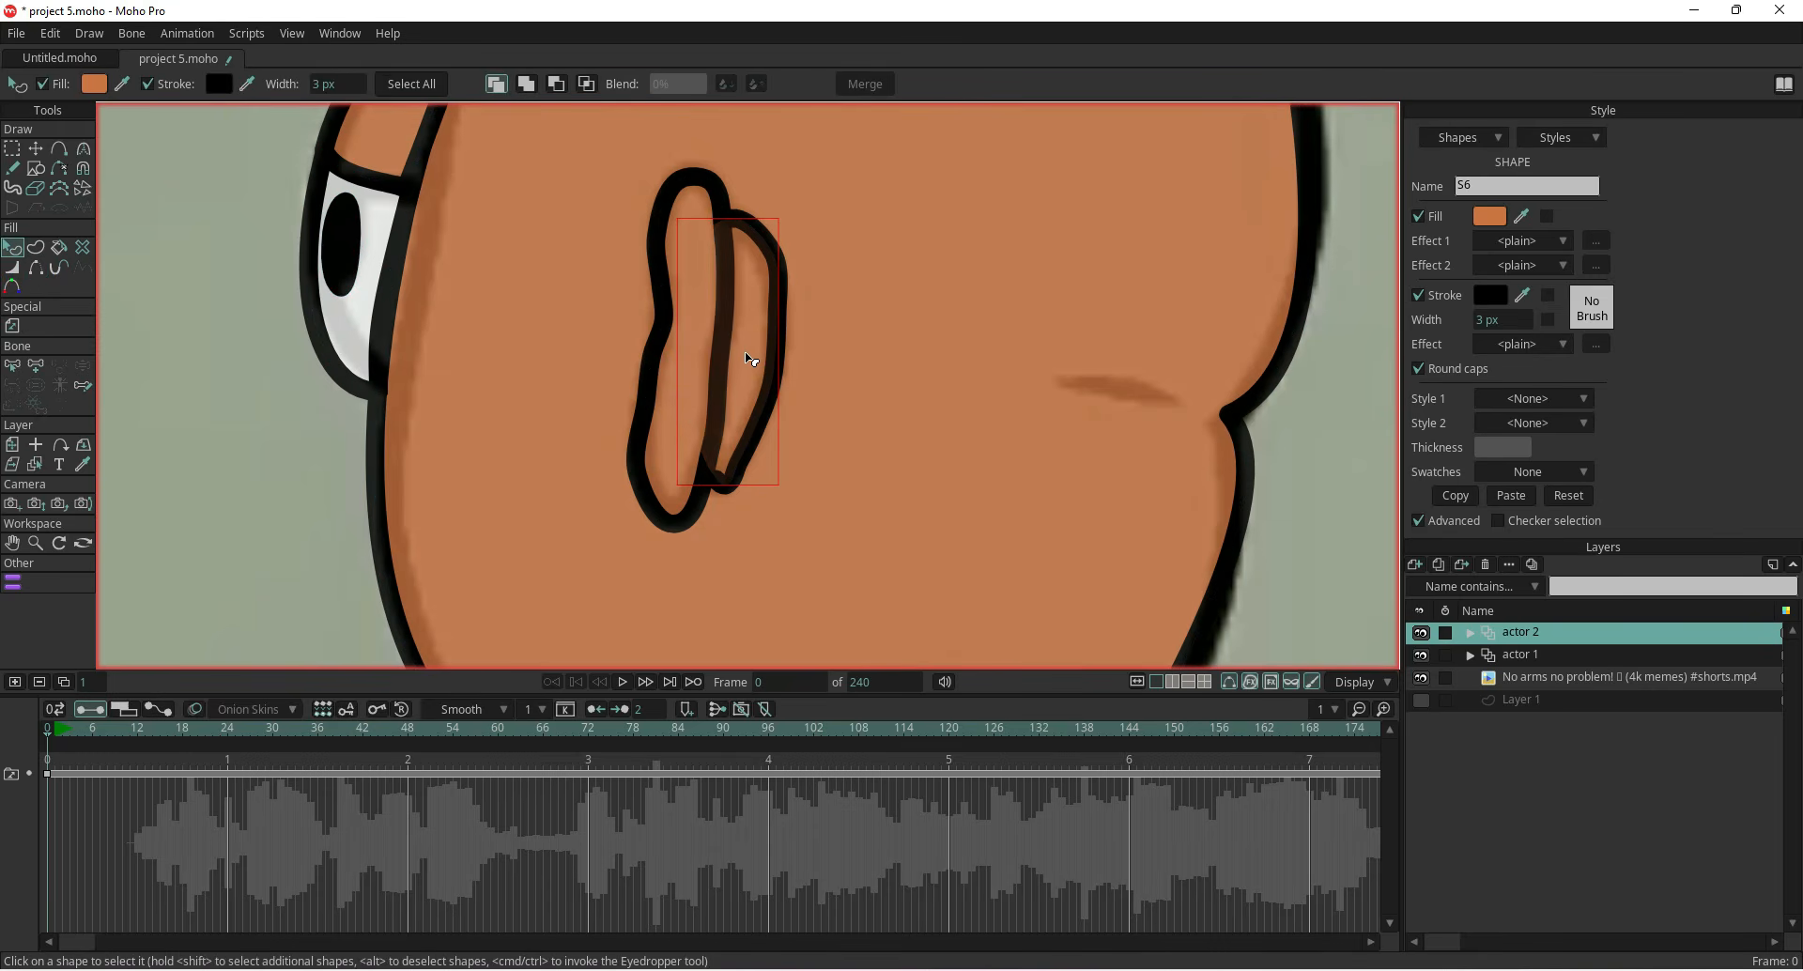
Draw a tall orange oval from under the head down over the character's torso with the Oval tool
scroll(749, 358, "down", 8)
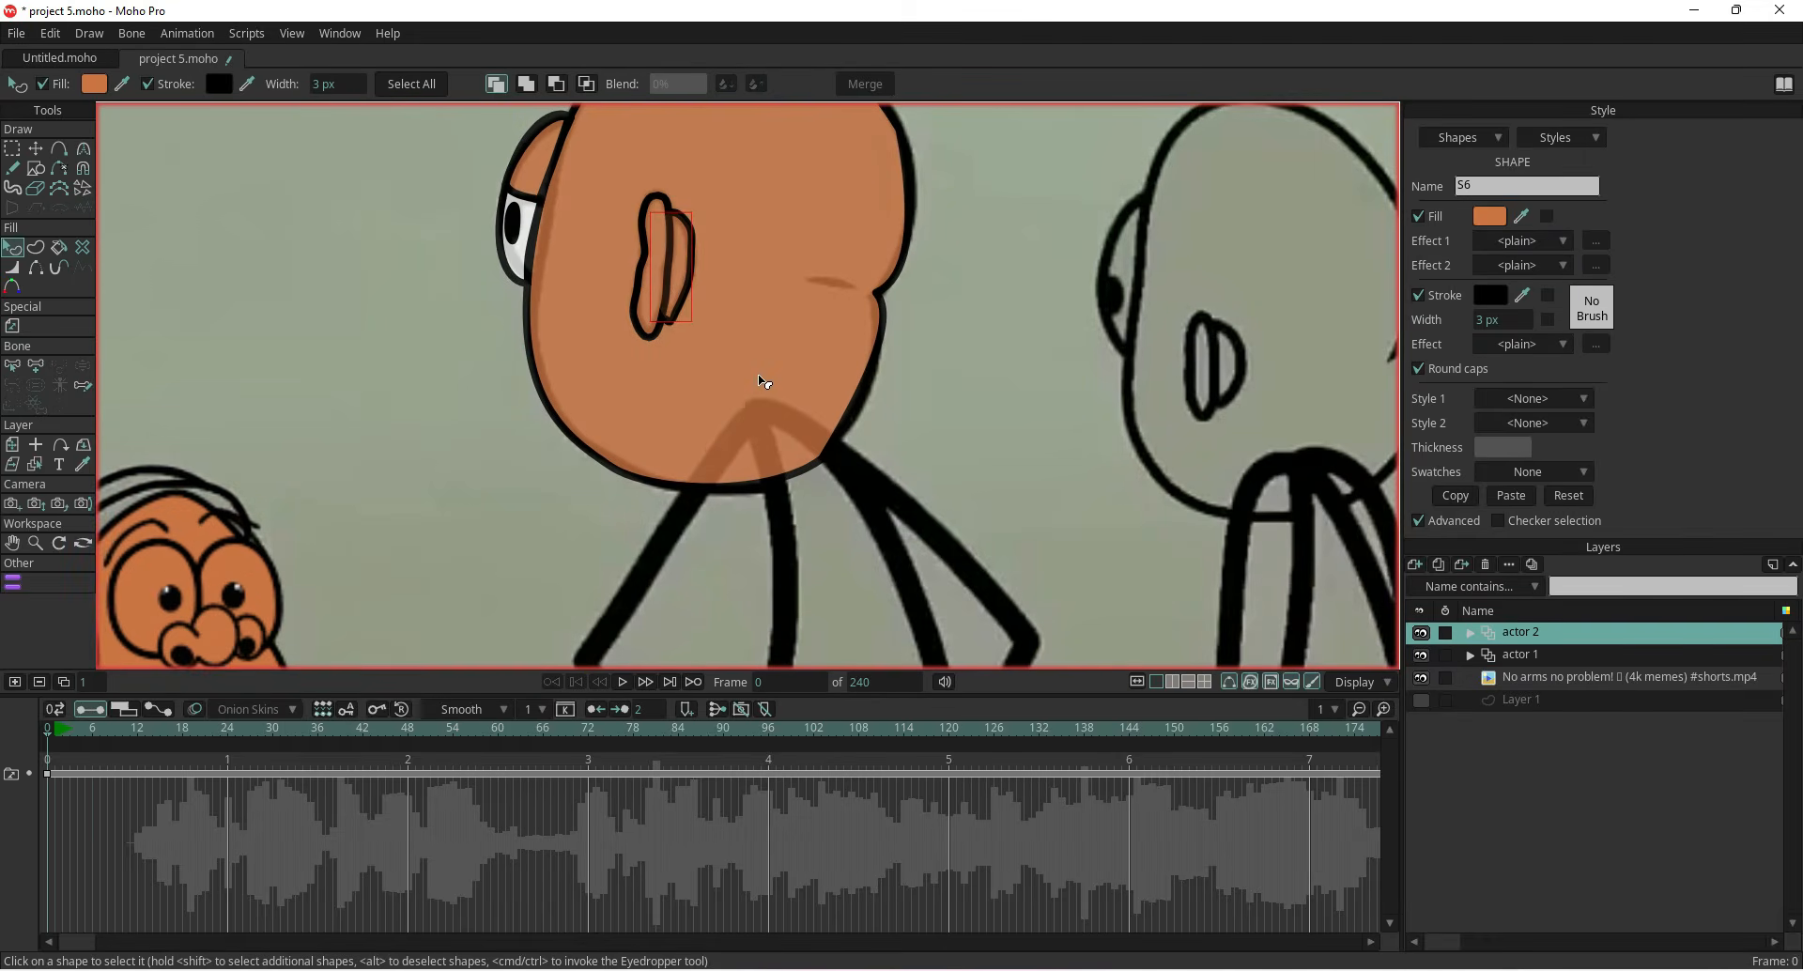
scroll(736, 512, "down", 4)
left_click_drag(736, 512, 719, 348)
scroll(741, 470, "up", 1)
scroll(725, 354, "up", 3)
left_click(36, 168)
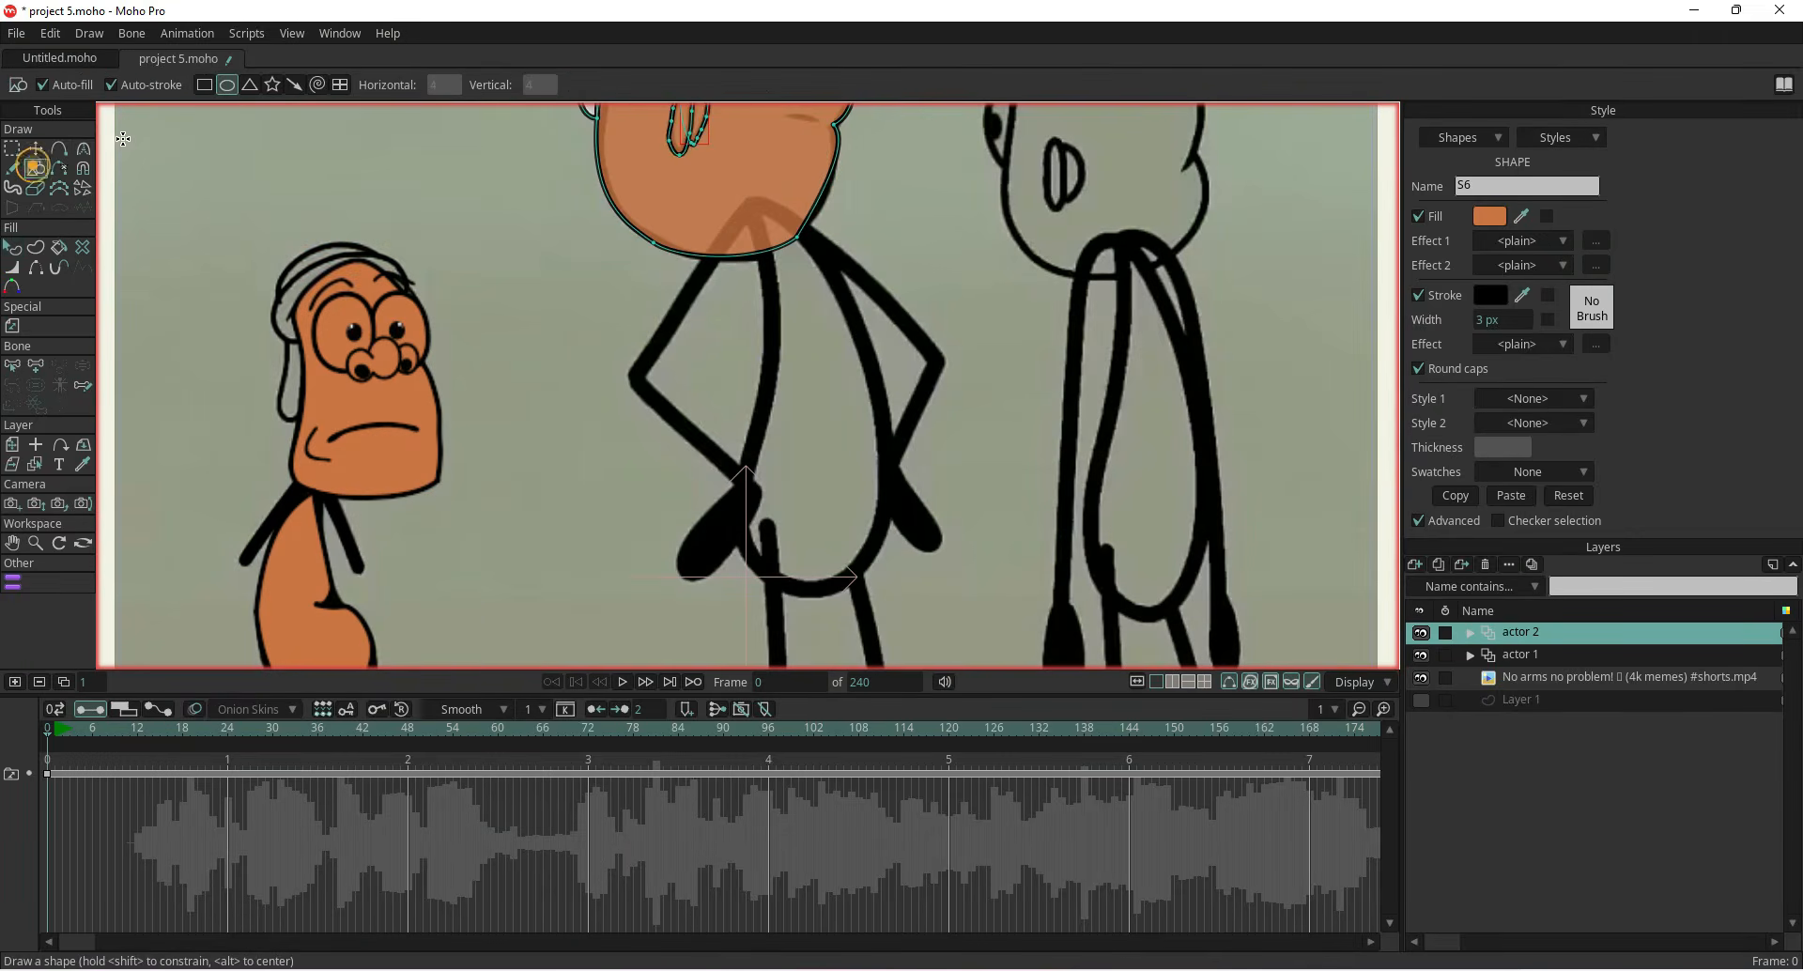
mouse_move(735, 214)
left_mouse_down()
mouse_move(827, 349)
mouse_move(855, 597)
left_mouse_up()
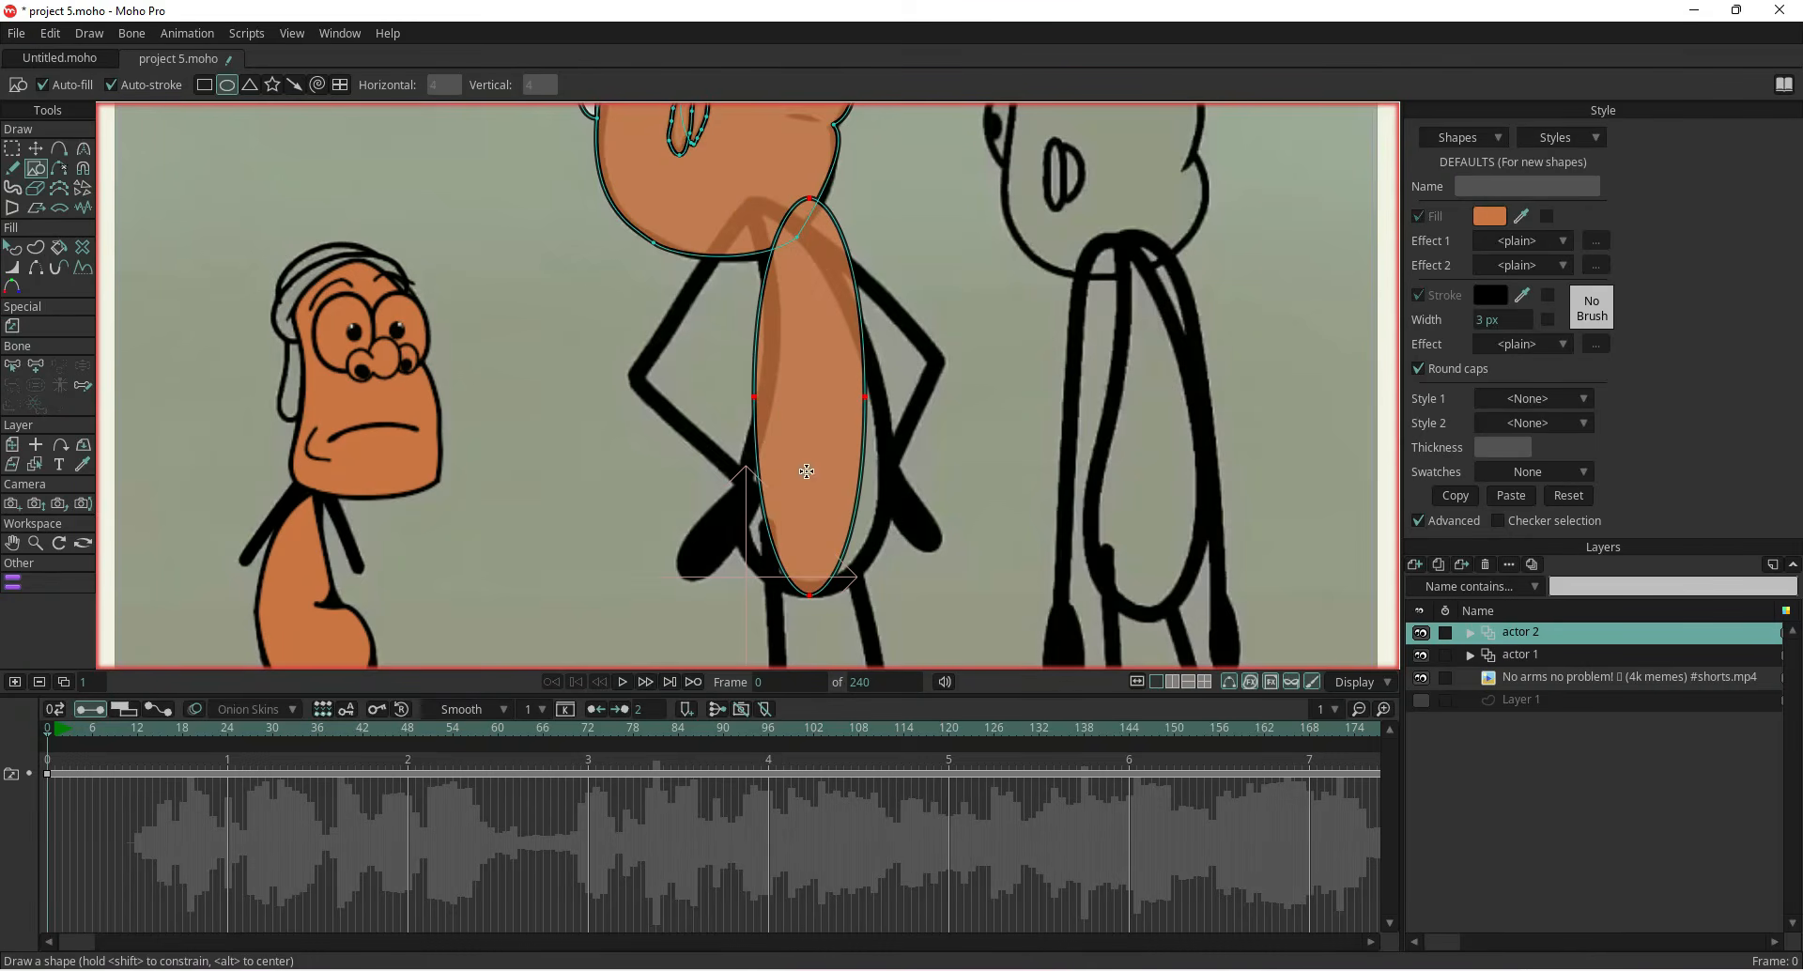
Reshape the oval by moving its left, top and right points to follow the torso
left_click(36, 149)
left_click(635, 380)
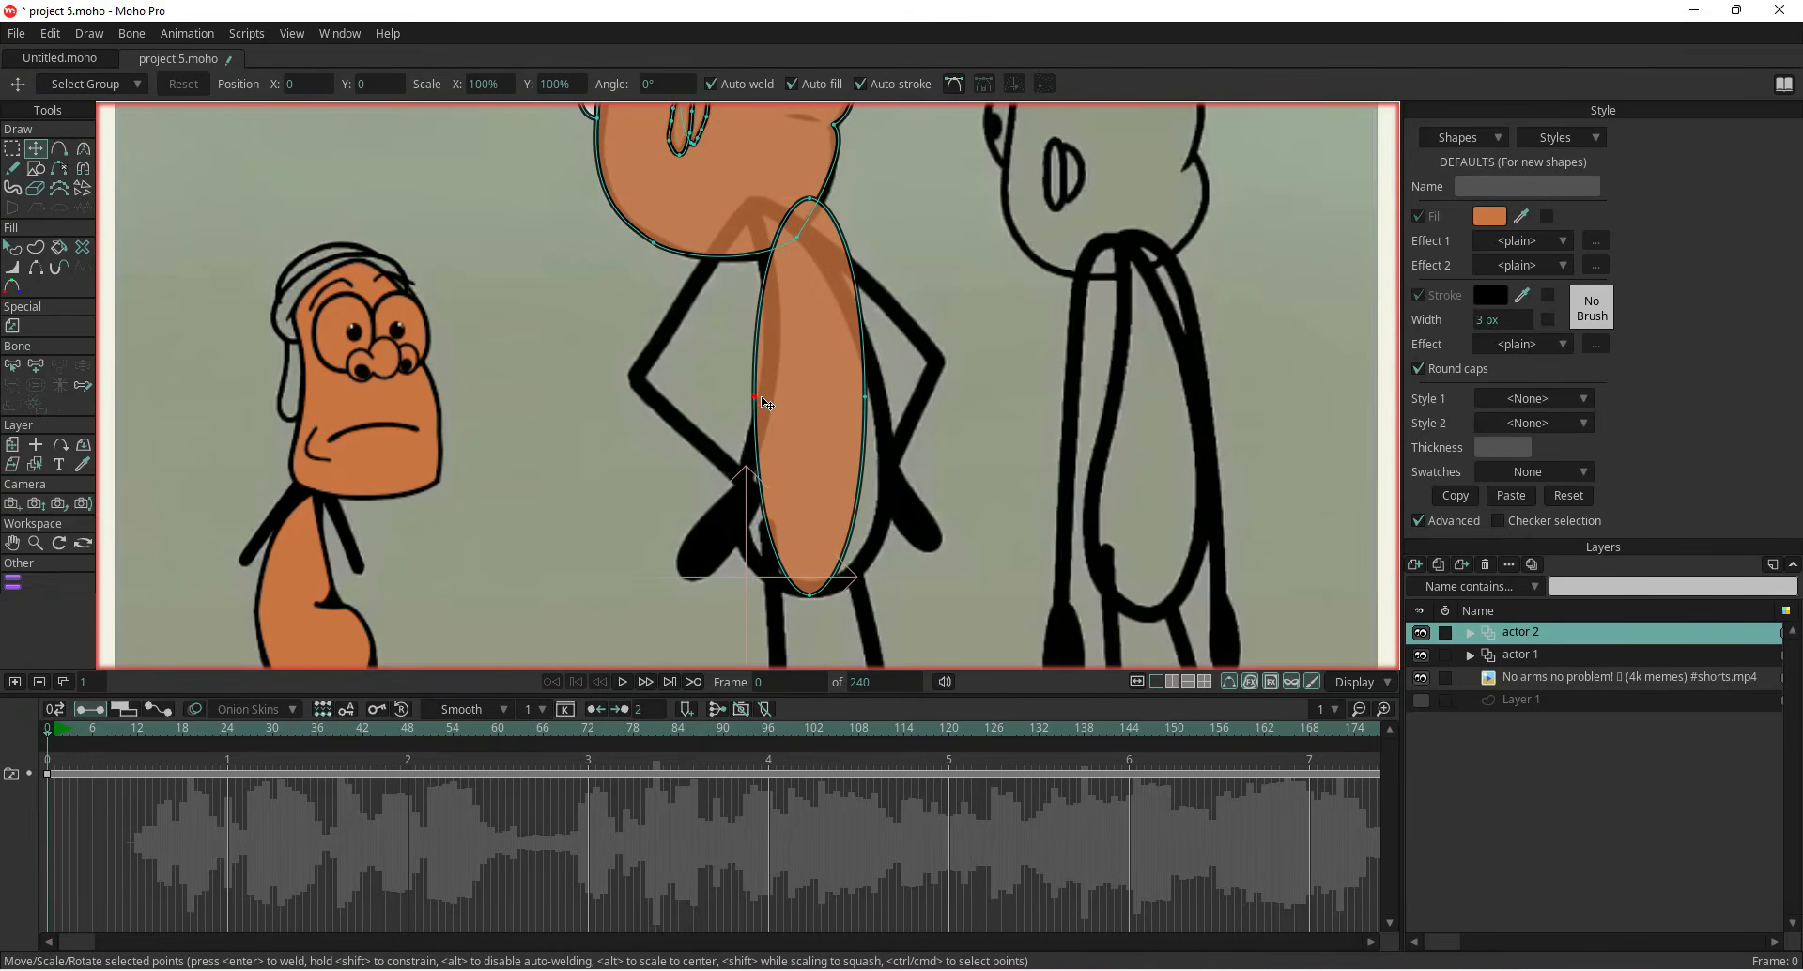
left_click_drag(755, 397, 766, 396)
left_click_drag(810, 199, 757, 197)
left_click_drag(864, 398, 885, 397)
left_click(810, 595)
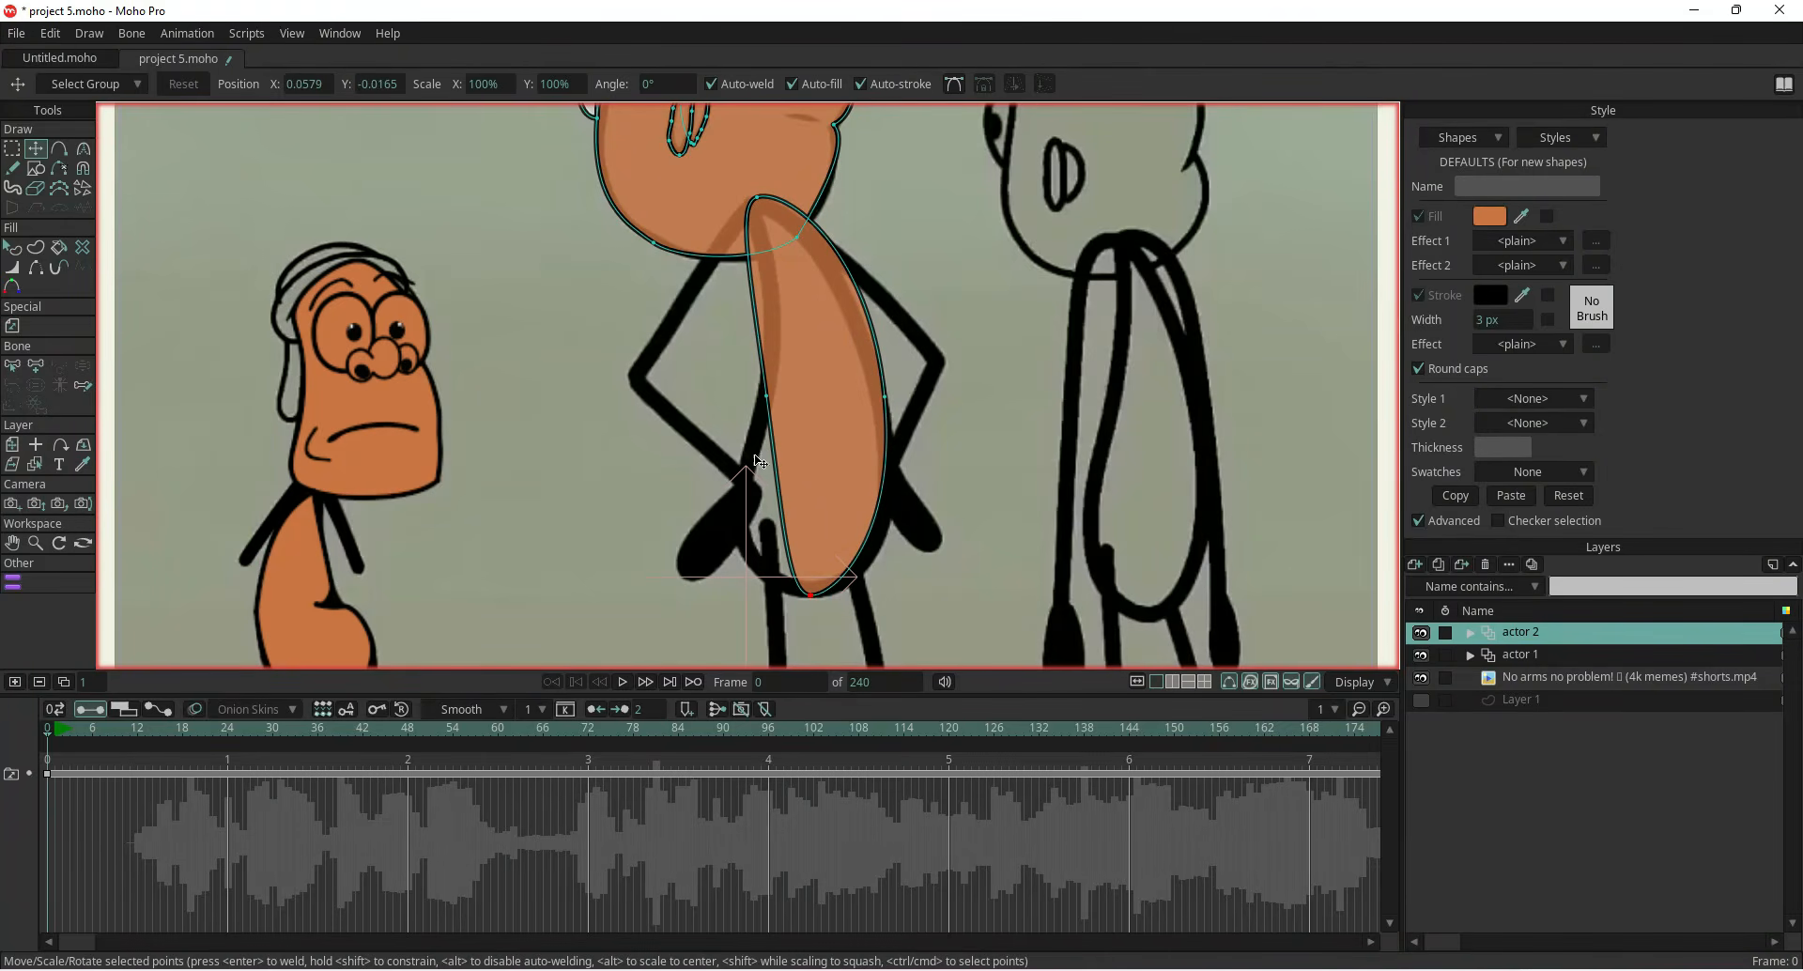
Add a point on the body's lower left and move it with the bottom and right points to match the torso
left_click(60, 149)
left_click(781, 511)
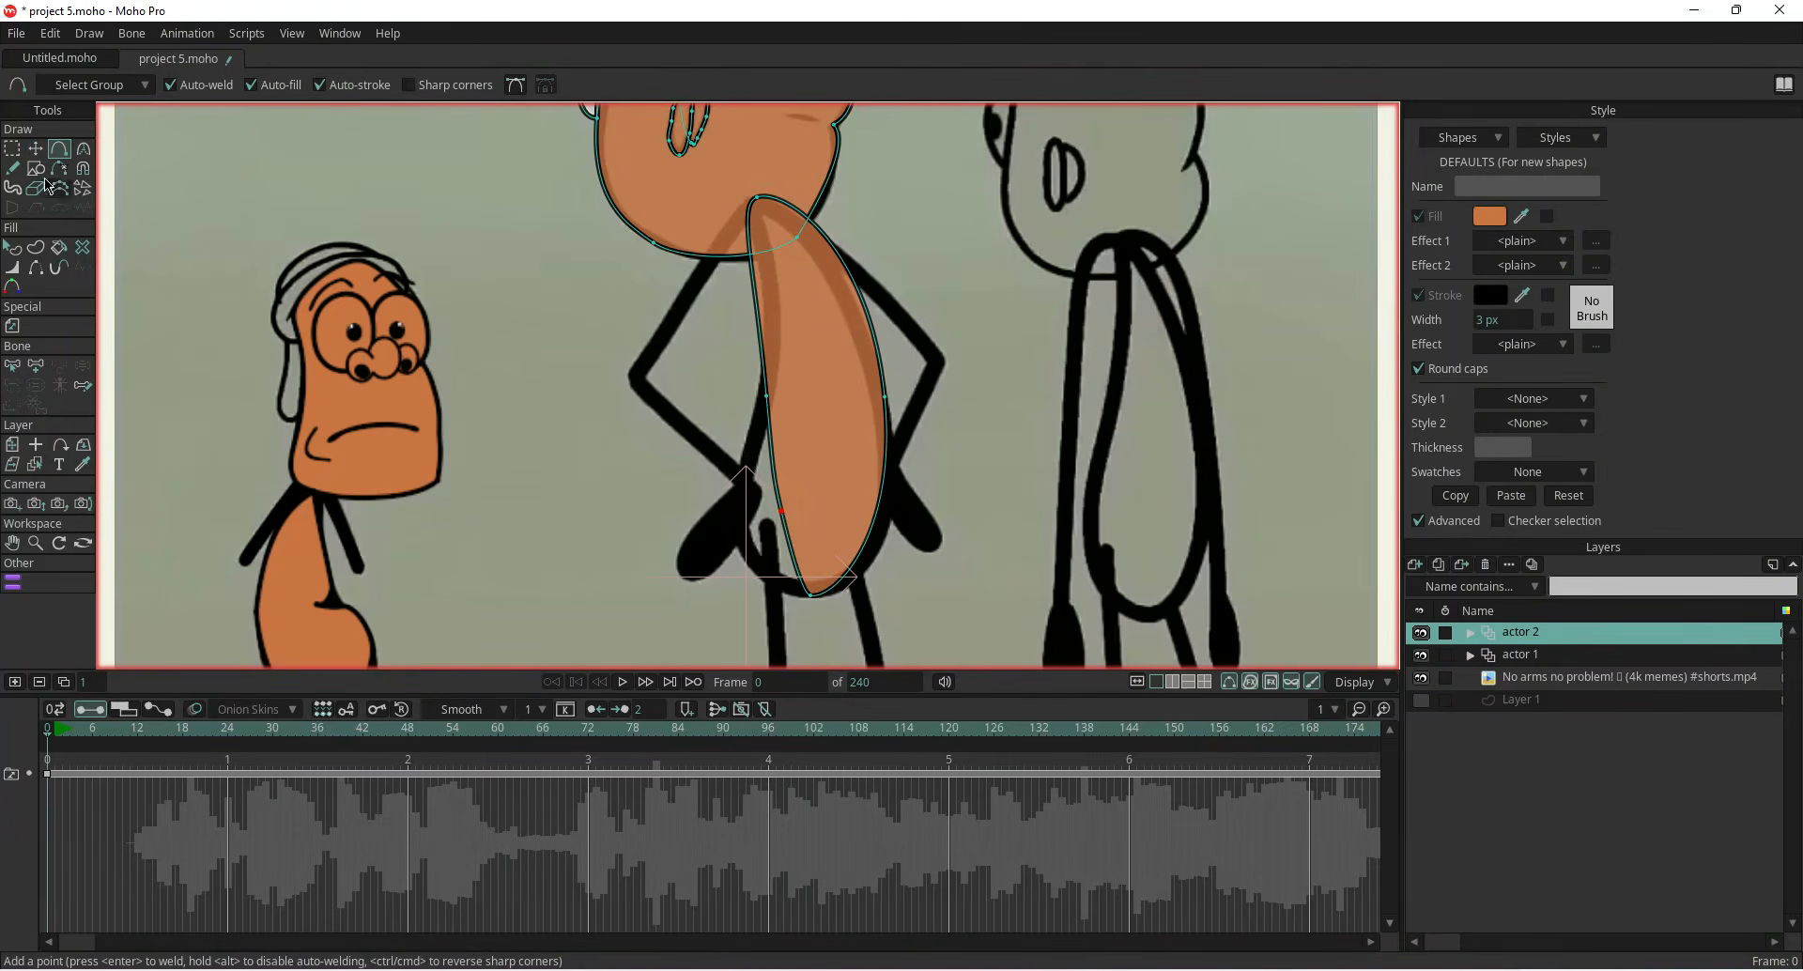
left_click(35, 149)
left_click_drag(782, 512, 742, 539)
left_click(810, 595)
left_click_drag(807, 596, 796, 595)
left_click_drag(885, 397, 886, 408)
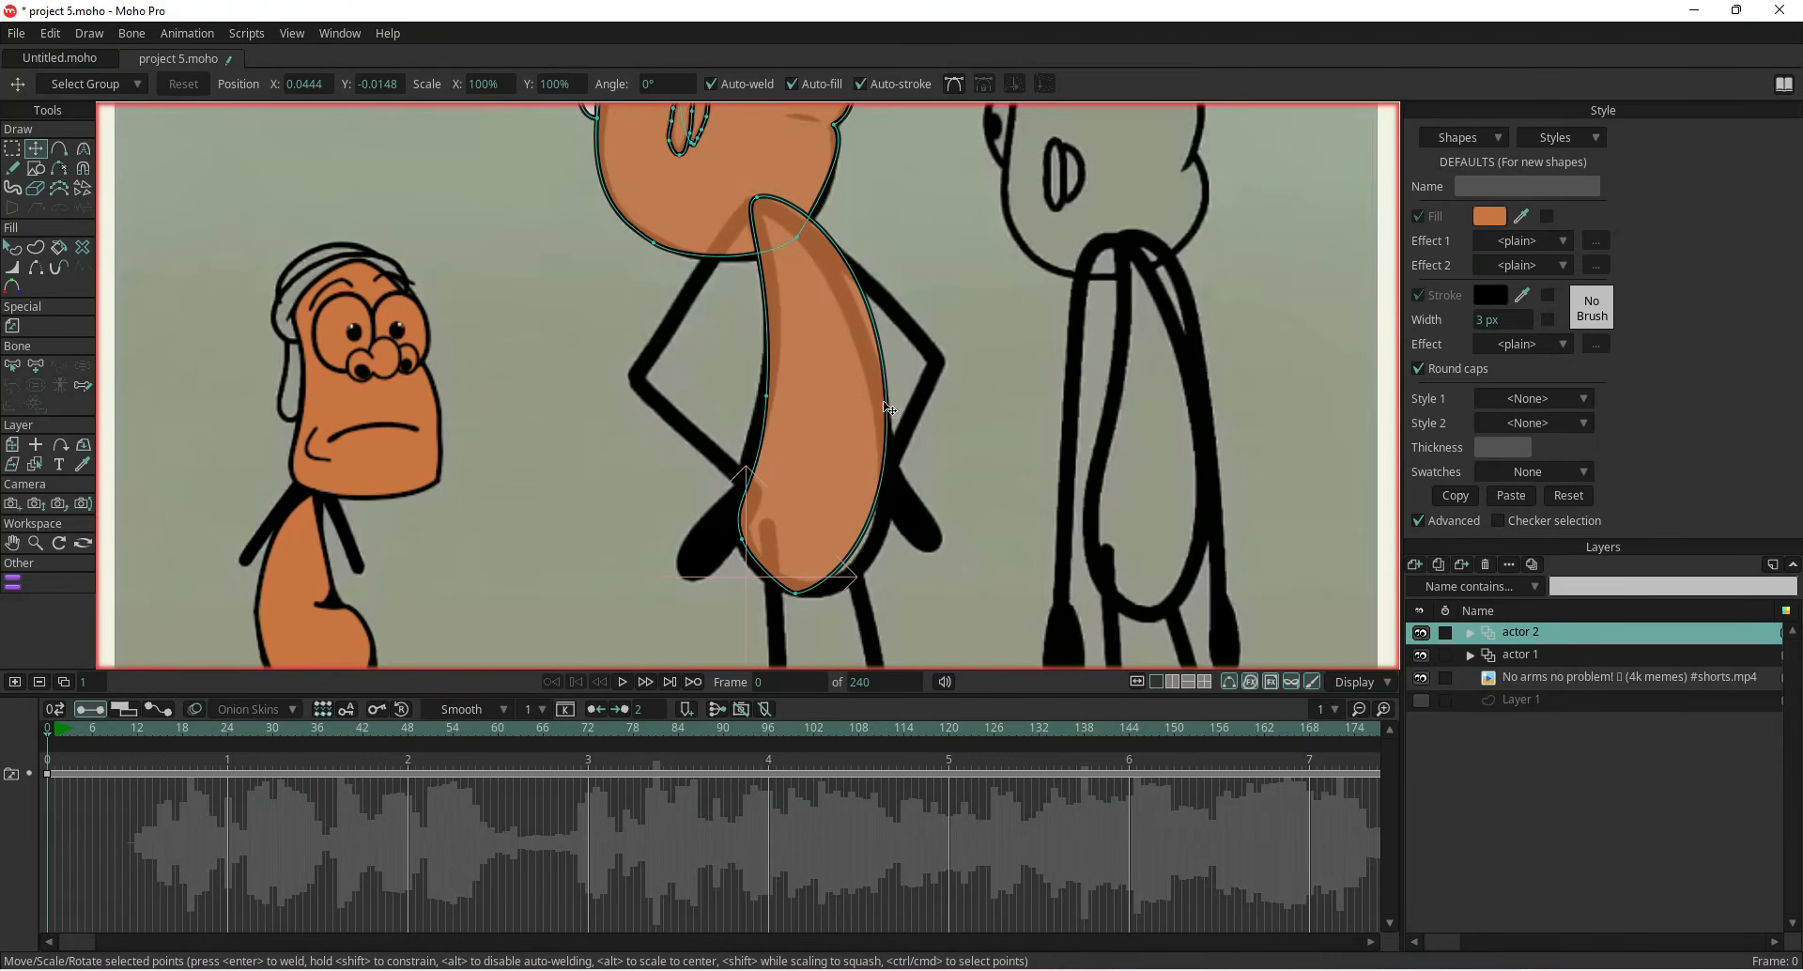
Add a point on the body's lower right and adjust it and the neighbouring points to fit the outline
left_click(54, 152)
left_click(858, 538)
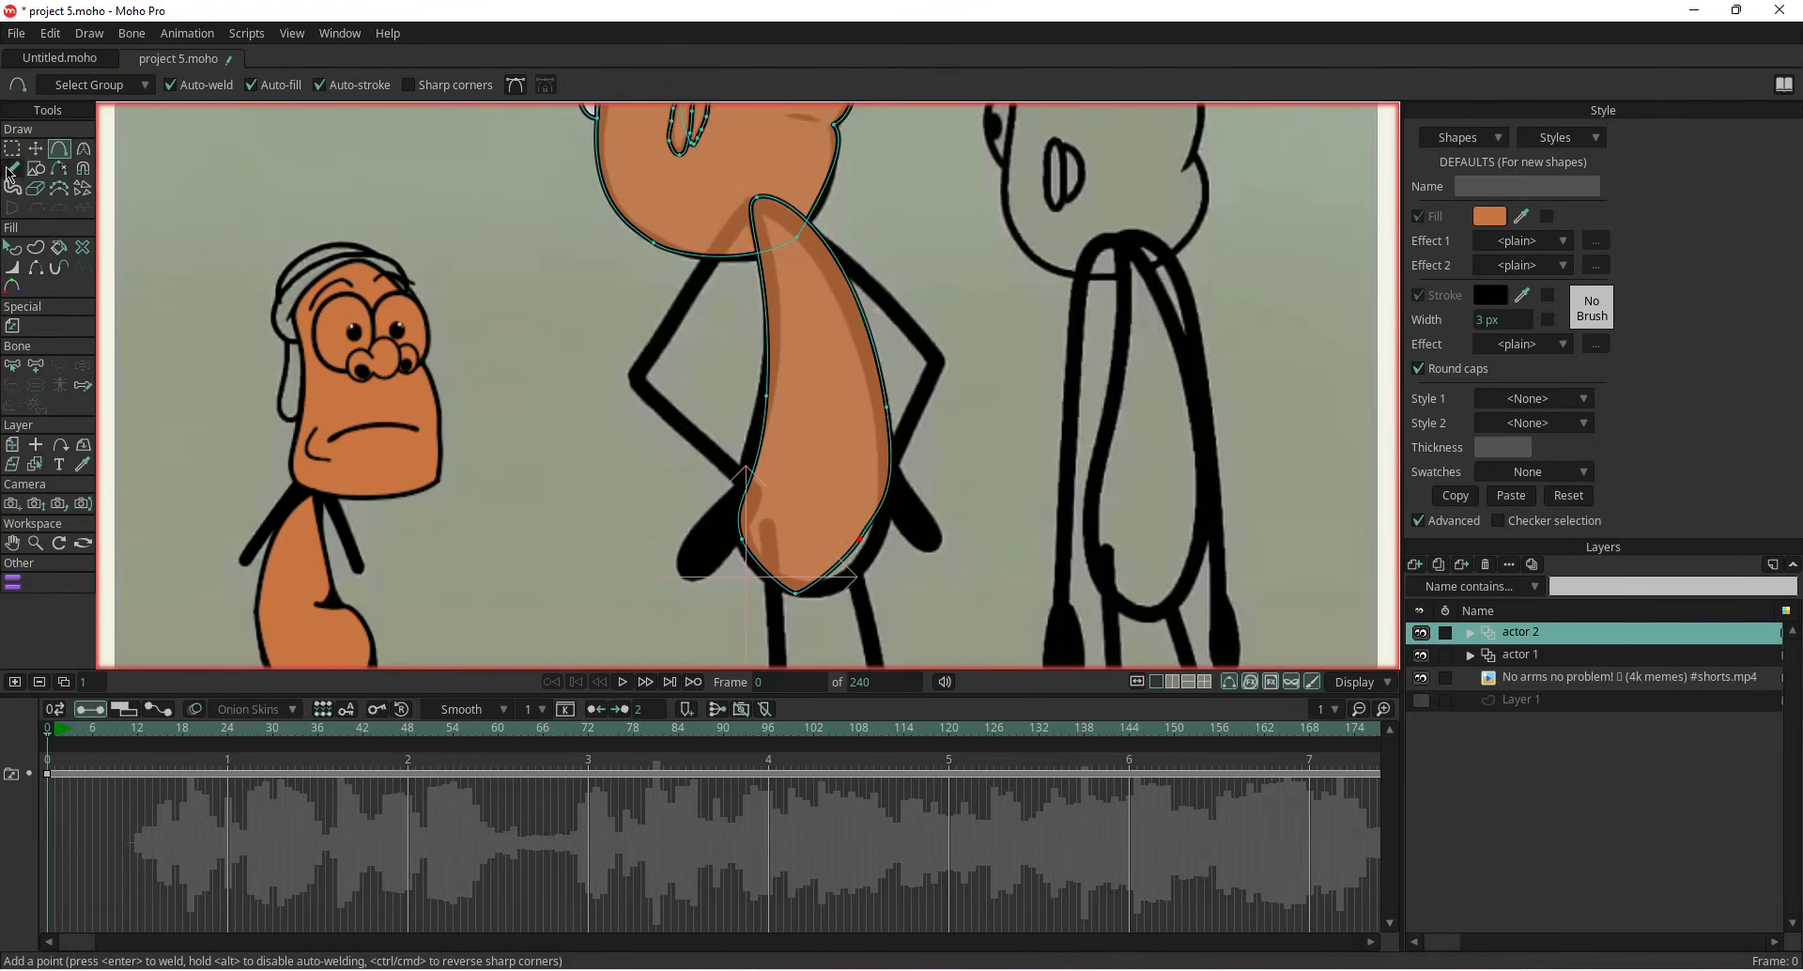
left_click(34, 151)
left_click_drag(860, 538, 852, 576)
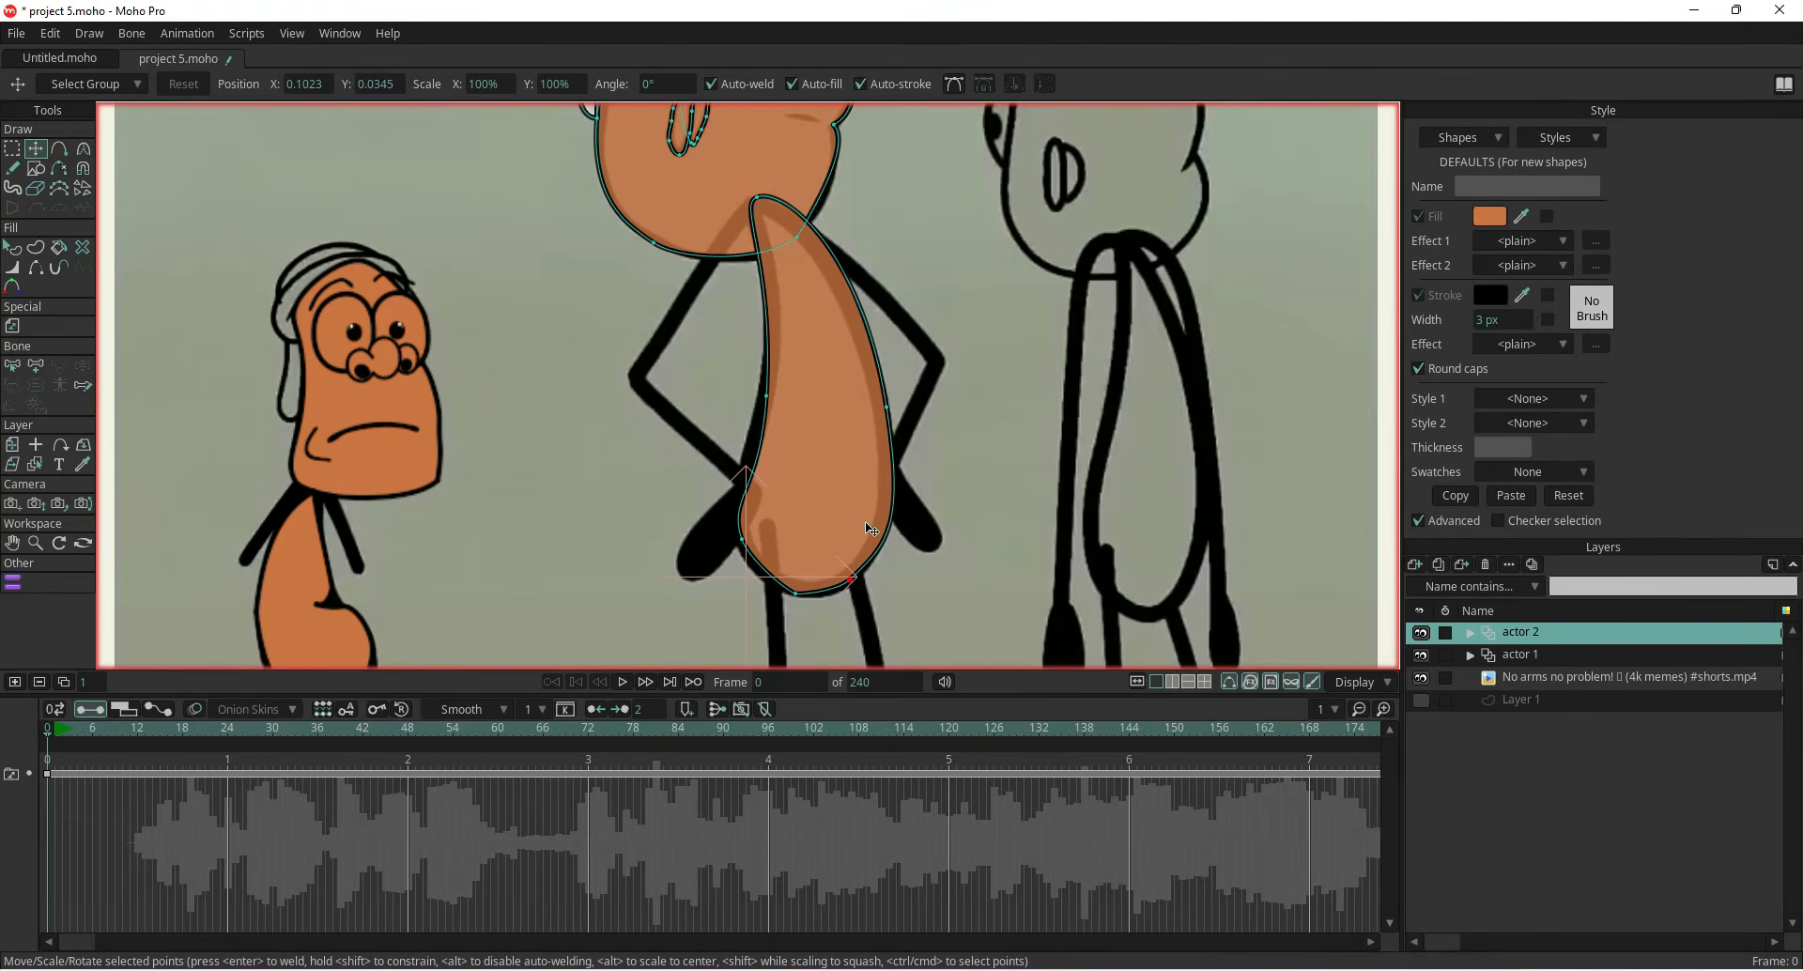
left_click_drag(886, 406, 882, 400)
left_click_drag(731, 332, 716, 383)
scroll(749, 470, "up", 4)
scroll(717, 387, "down", 5)
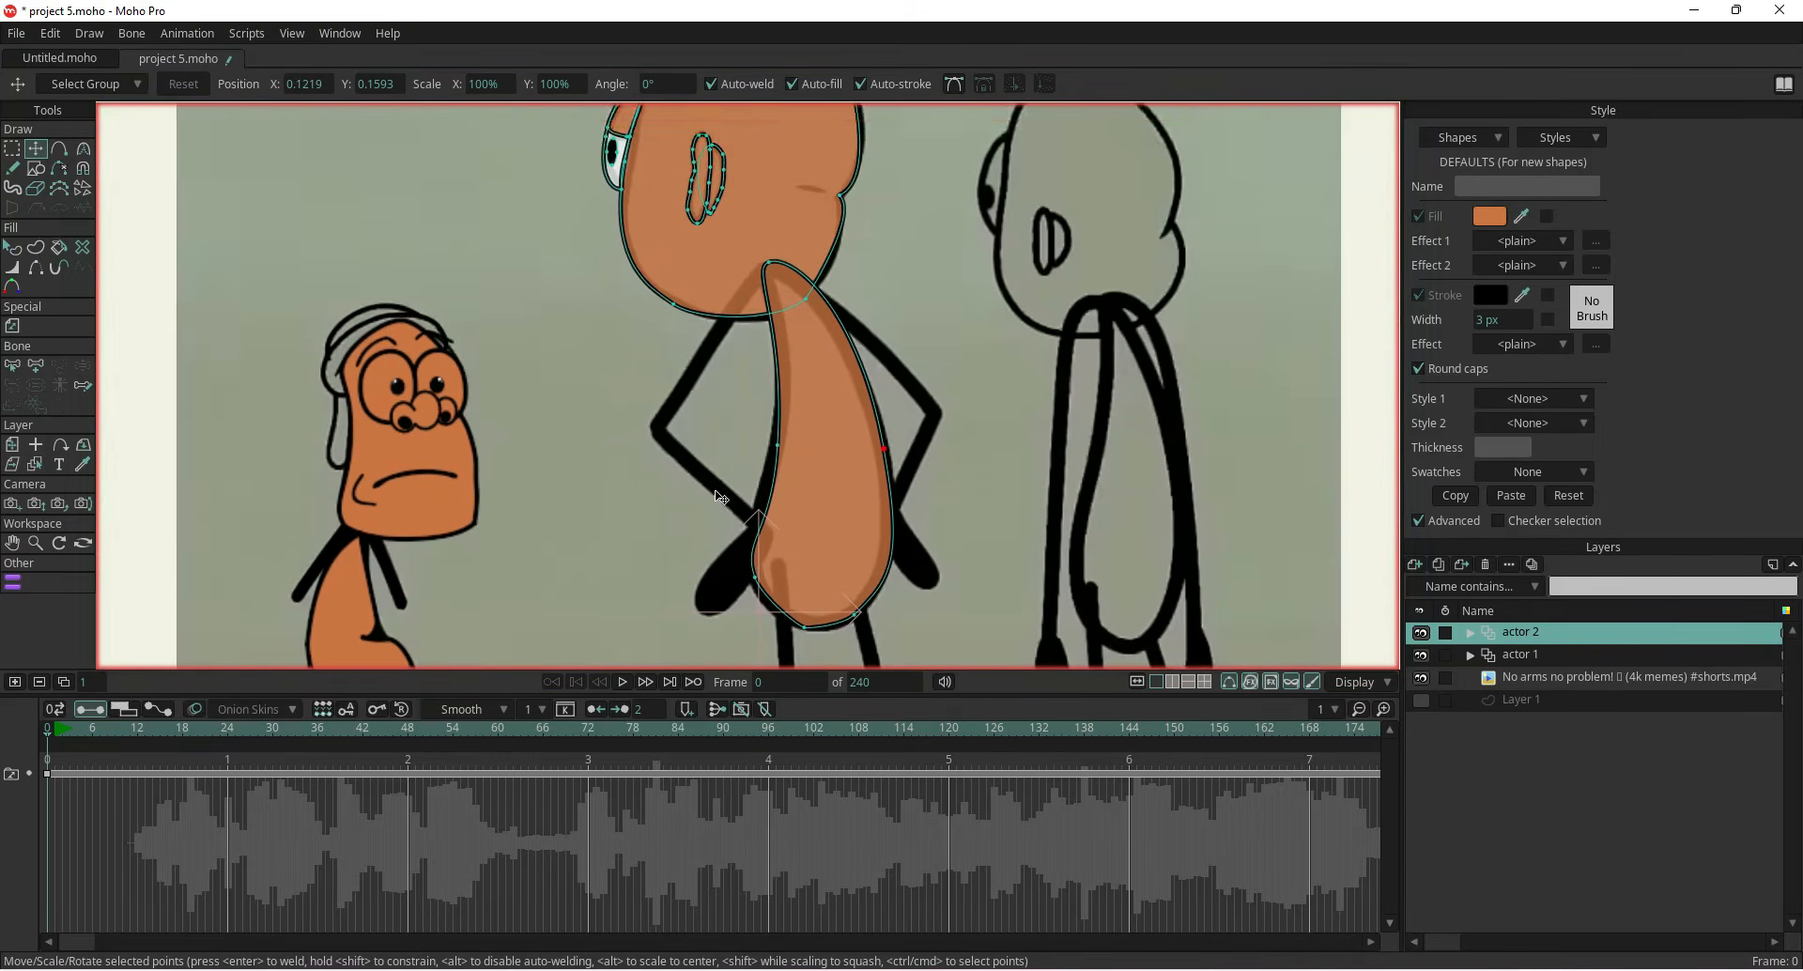
Trace the character's bent arm with the Add Point tool, from the top of the body down to the hand and back
left_click(60, 148)
left_click_drag(753, 272, 609, 340)
scroll(639, 365, "up", 4)
left_click(679, 396)
left_click(653, 413)
left_click(603, 465)
left_click(560, 522)
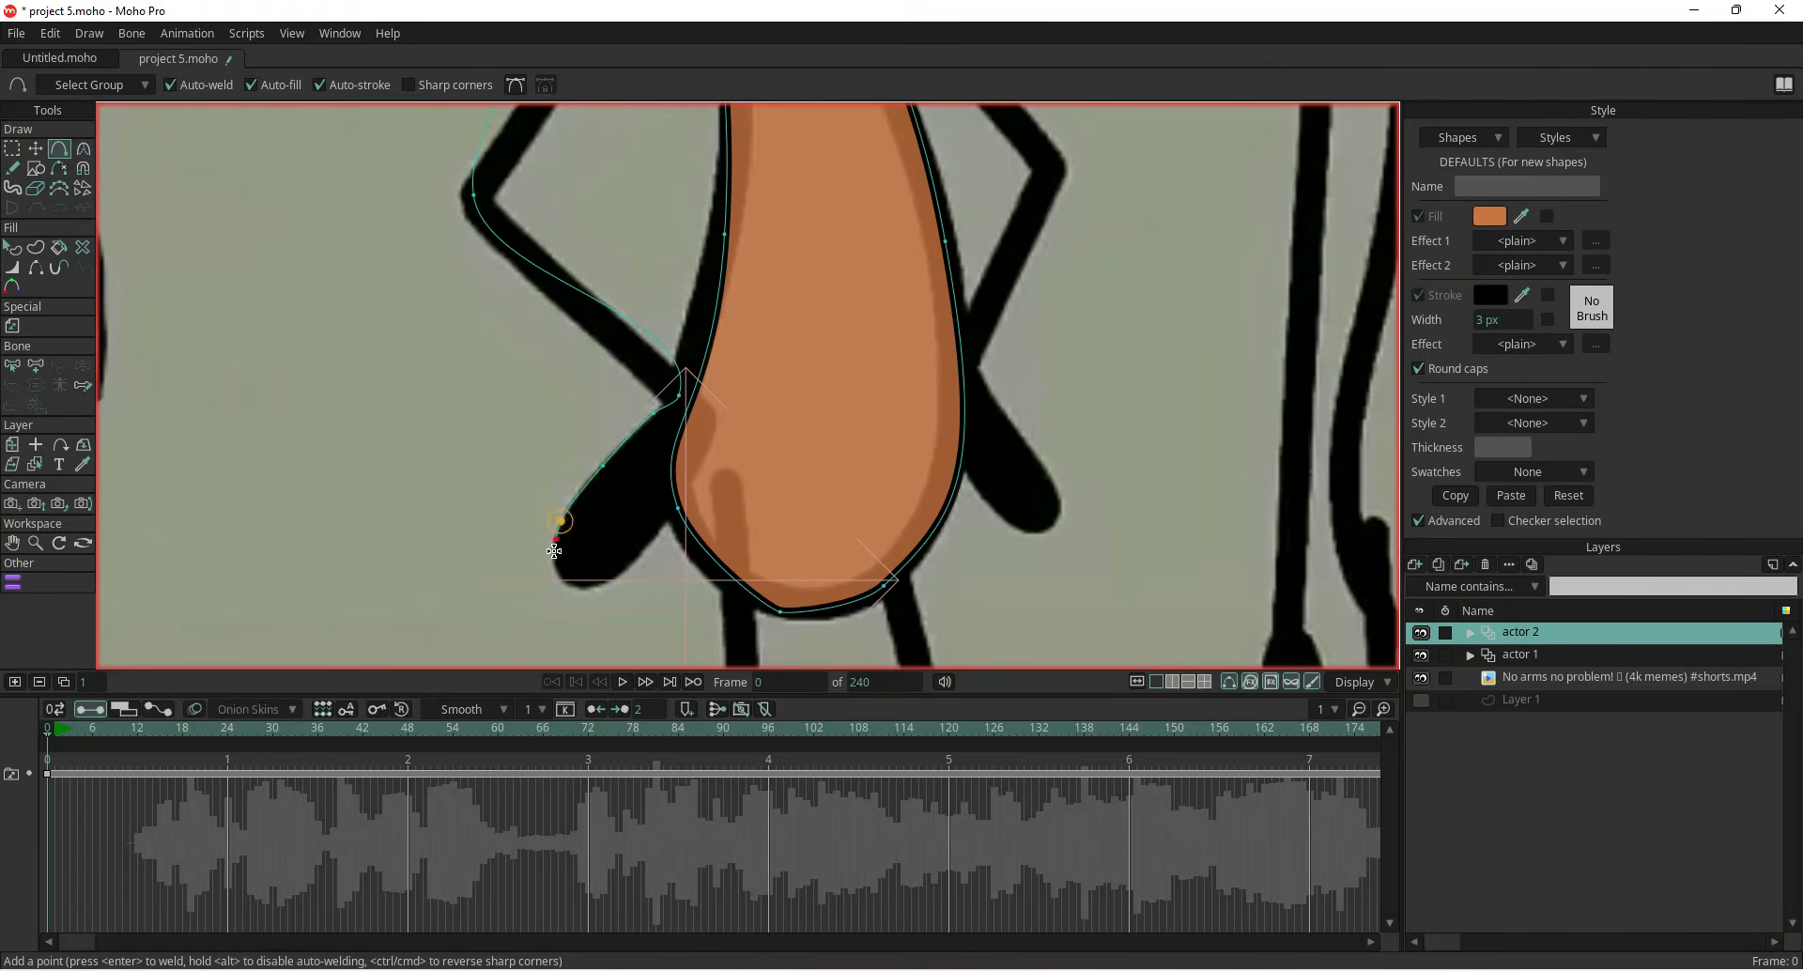
left_click(554, 565)
left_click(568, 588)
left_click(605, 584)
left_click(656, 535)
left_click(696, 464)
left_click(720, 413)
scroll(700, 399, "up", 4)
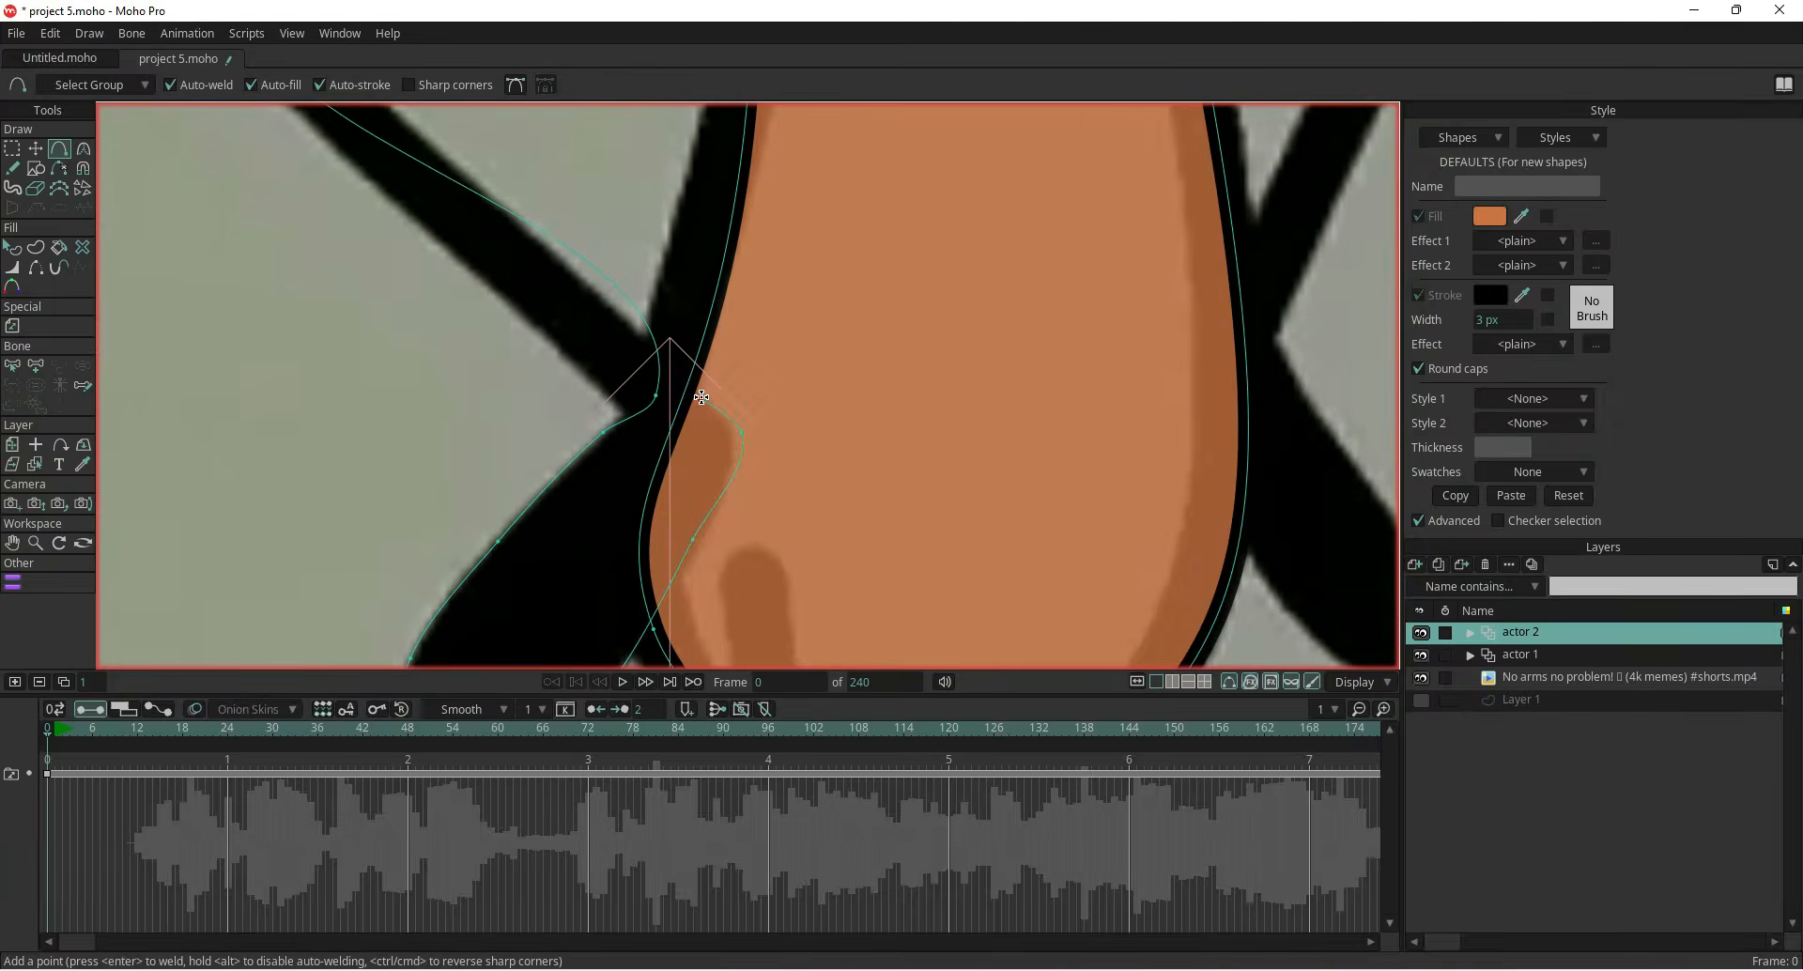
left_click(636, 394)
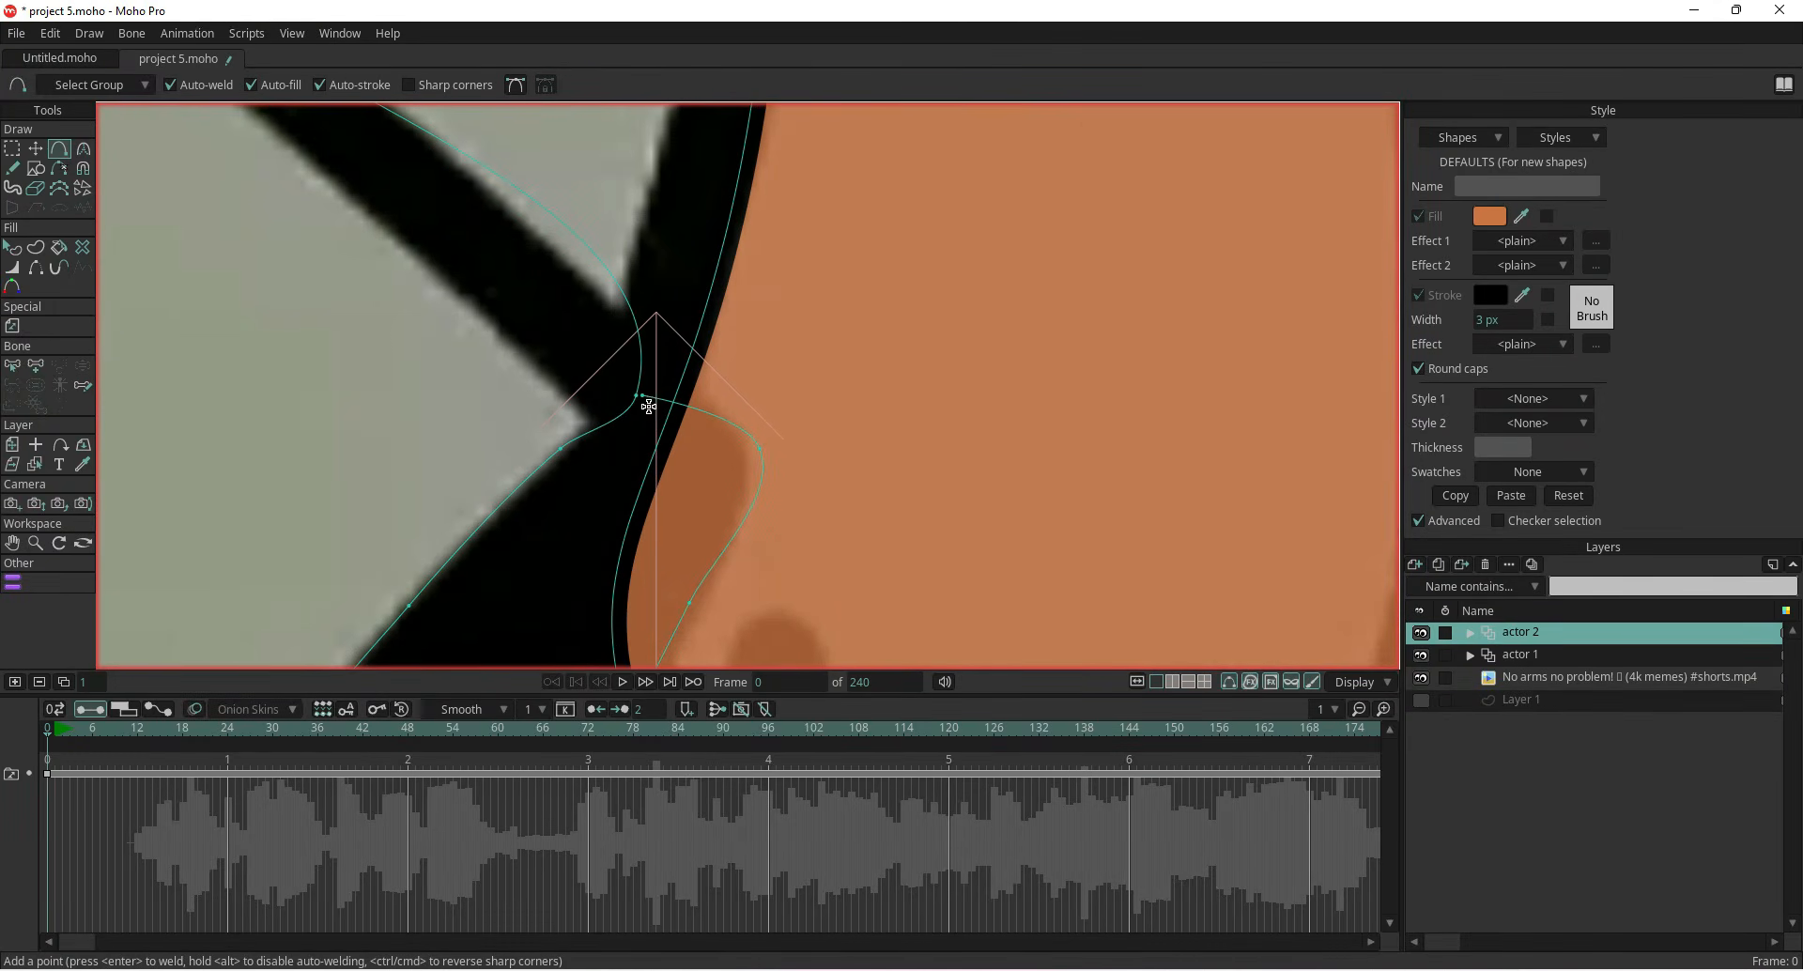
Adjust the arm's points so its elbow and forearm follow the reference drawing
left_click(35, 149)
double_click(645, 399)
scroll(646, 402, "down", 6)
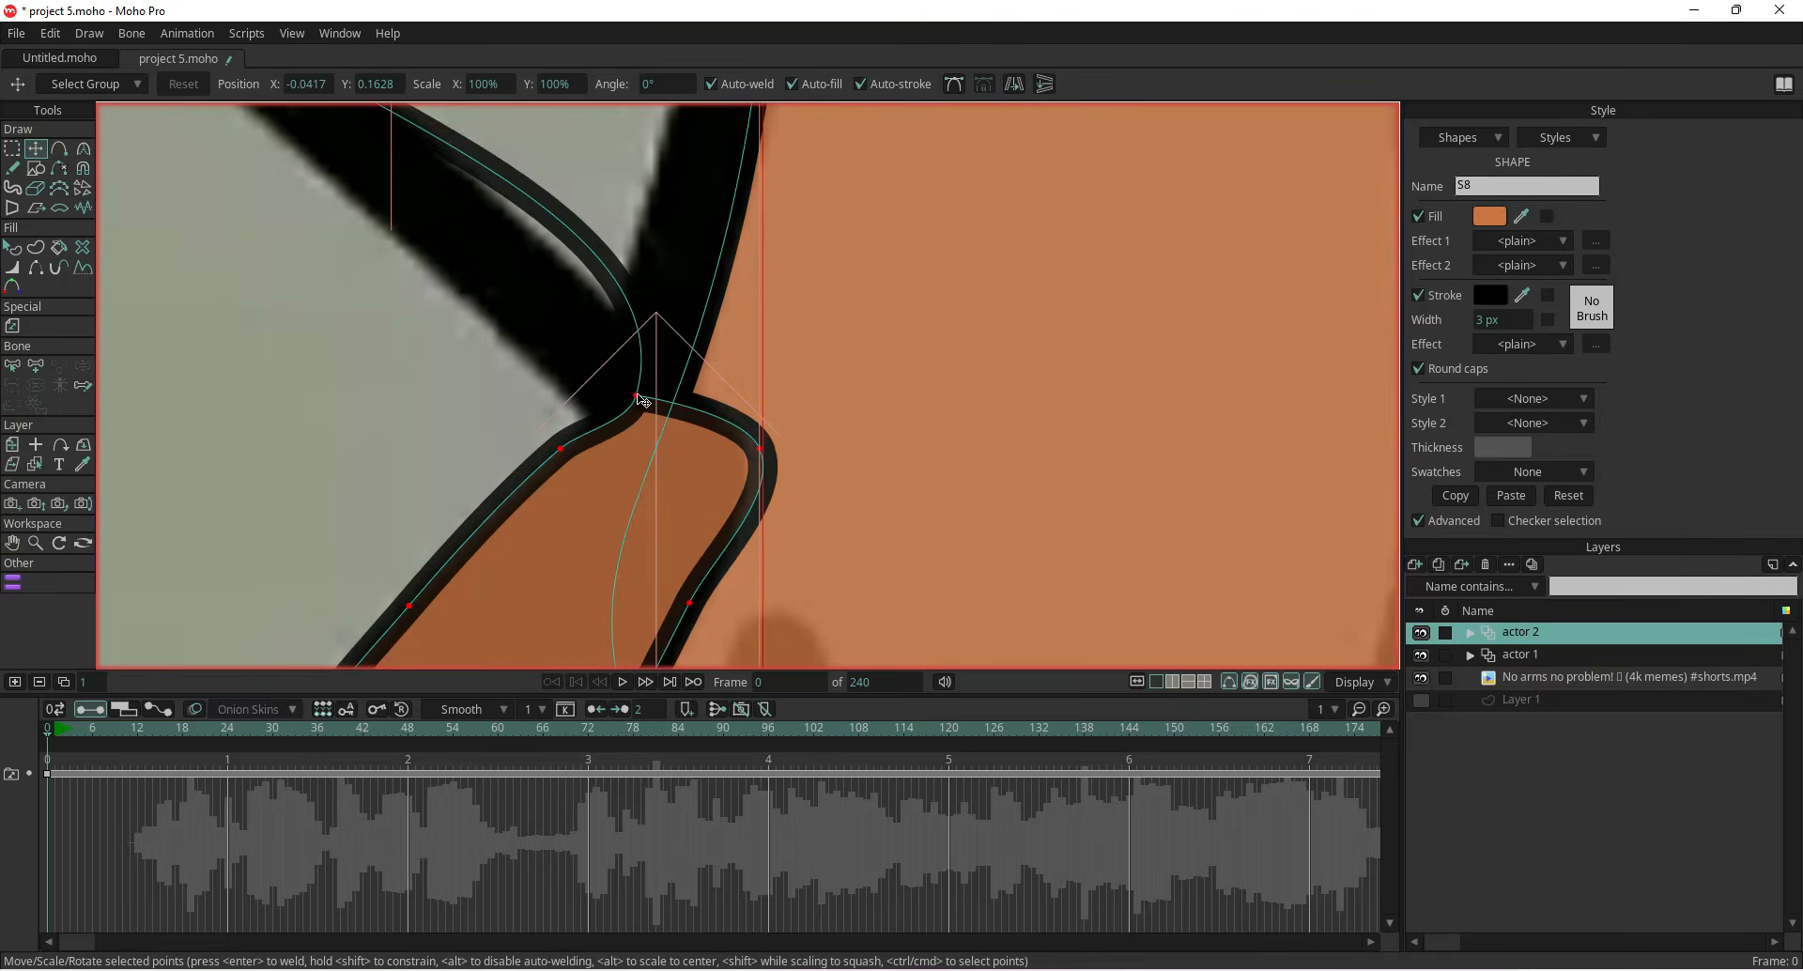
left_click(83, 149)
left_click(411, 297)
left_click(35, 148)
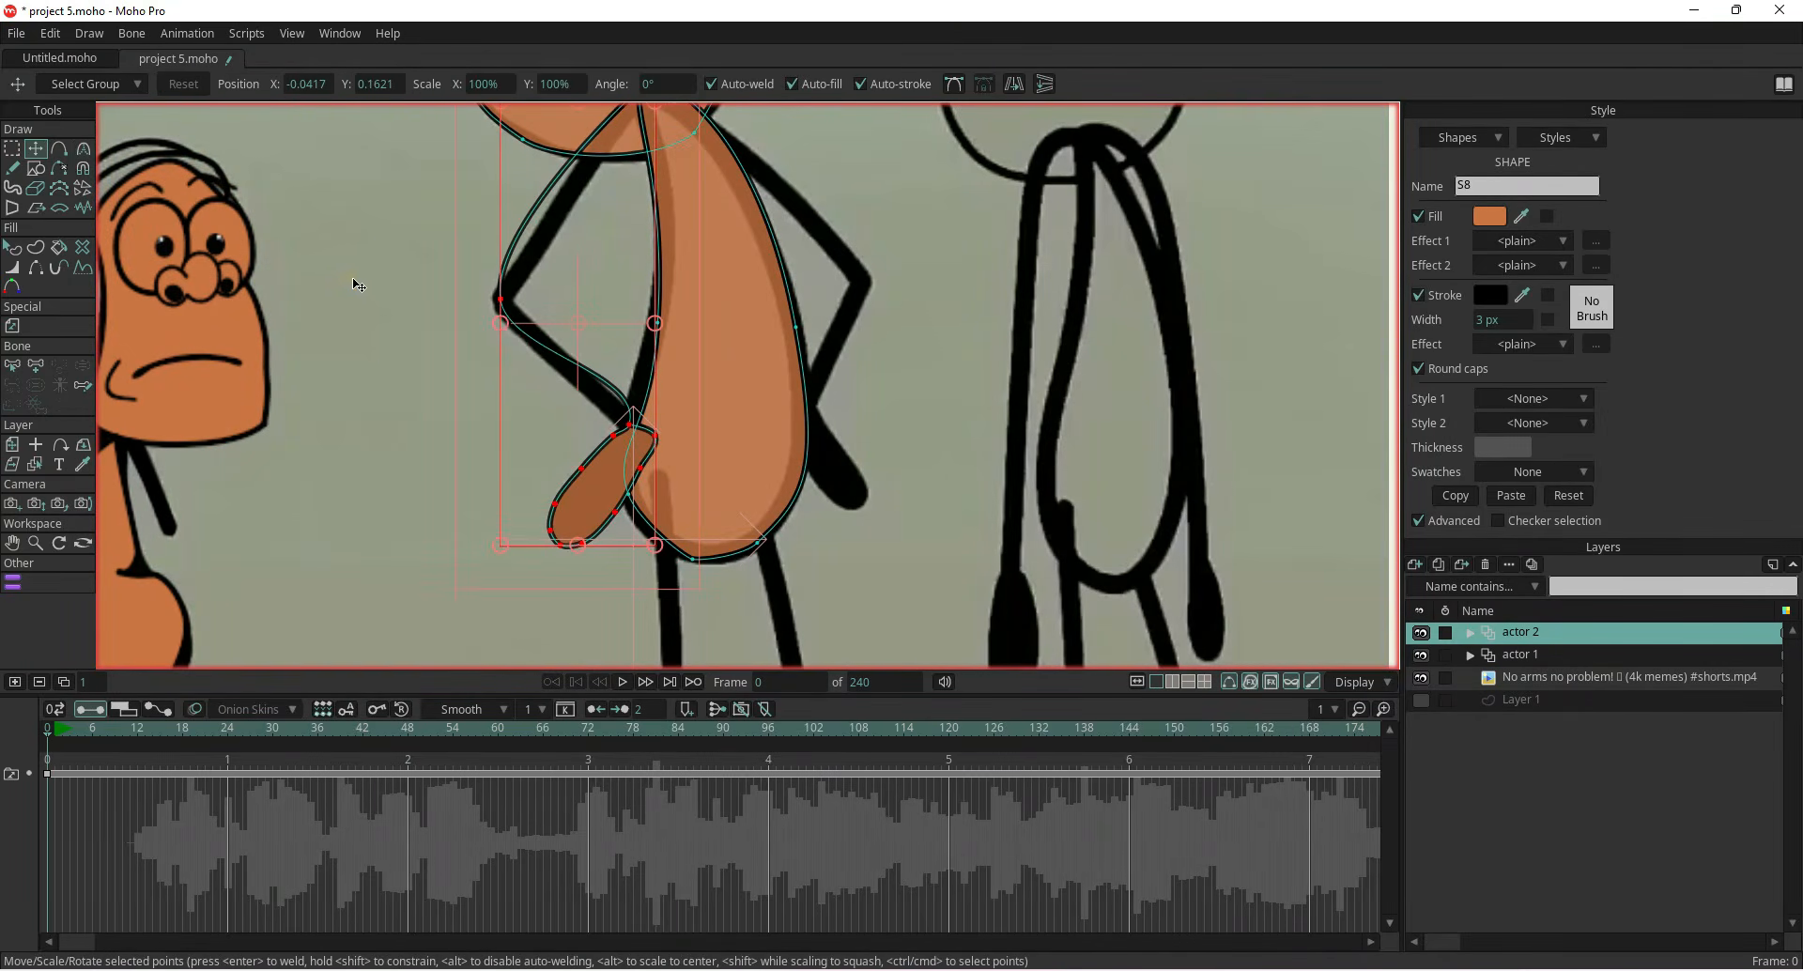
left_click(356, 286)
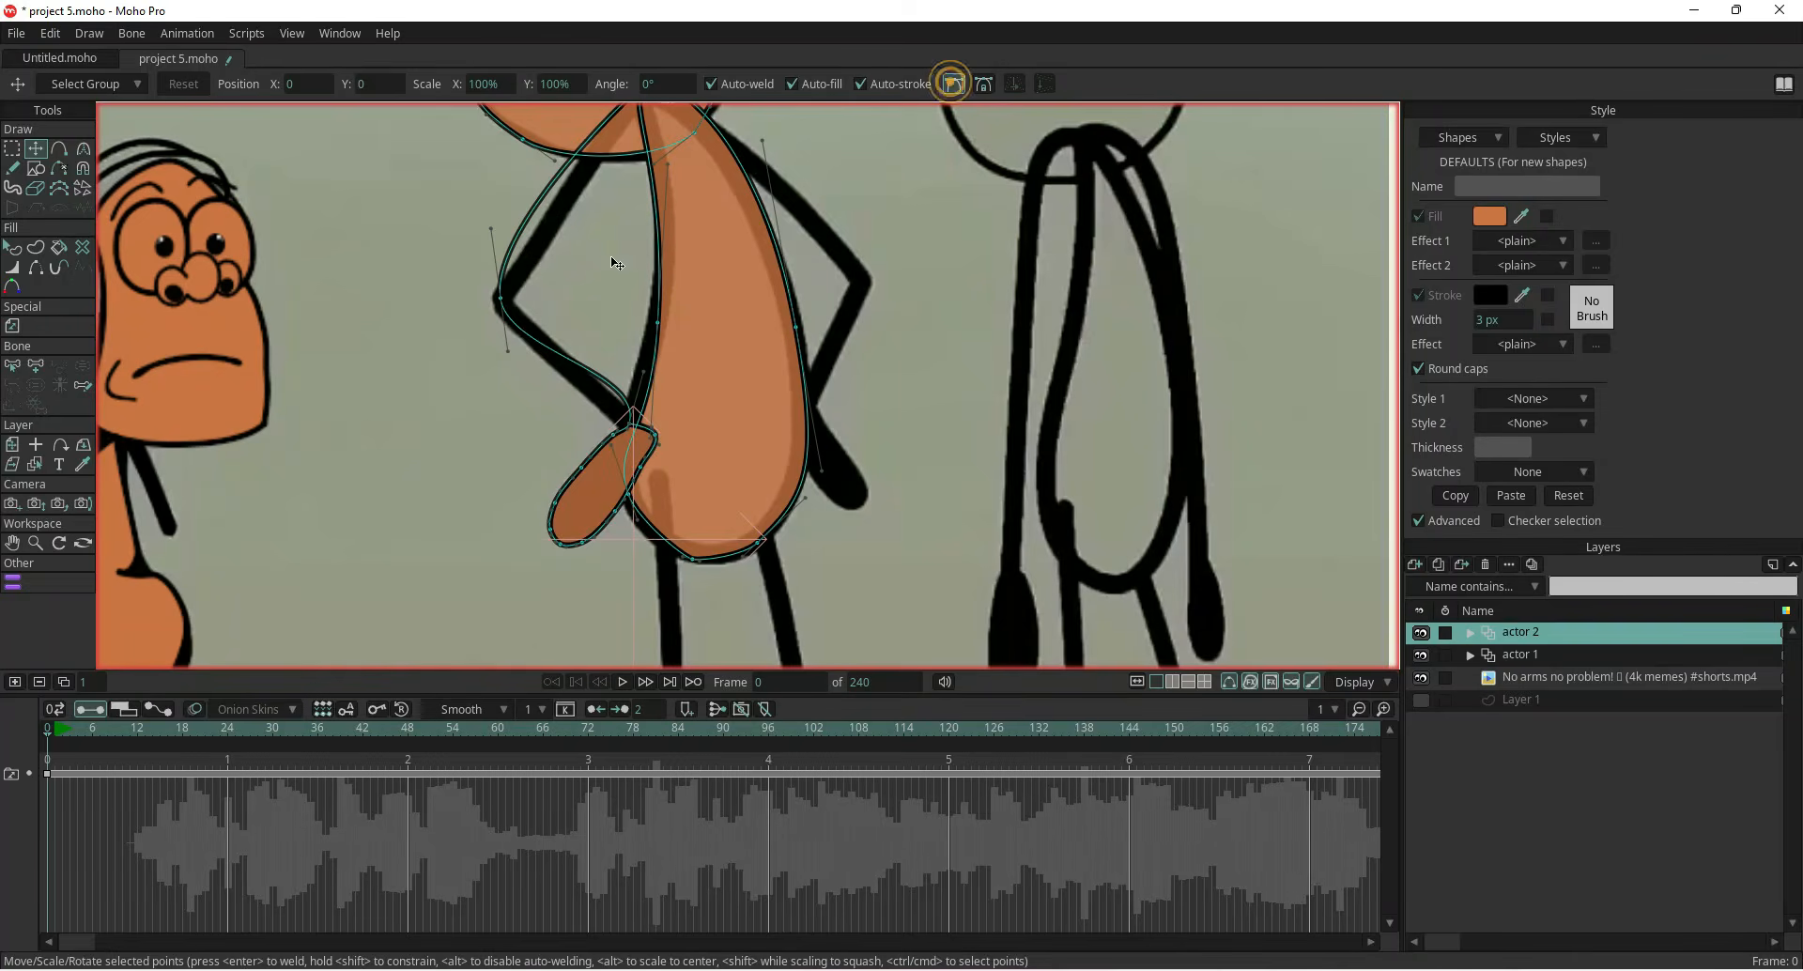
scroll(418, 402, "up", 5)
left_click_drag(487, 319, 601, 432)
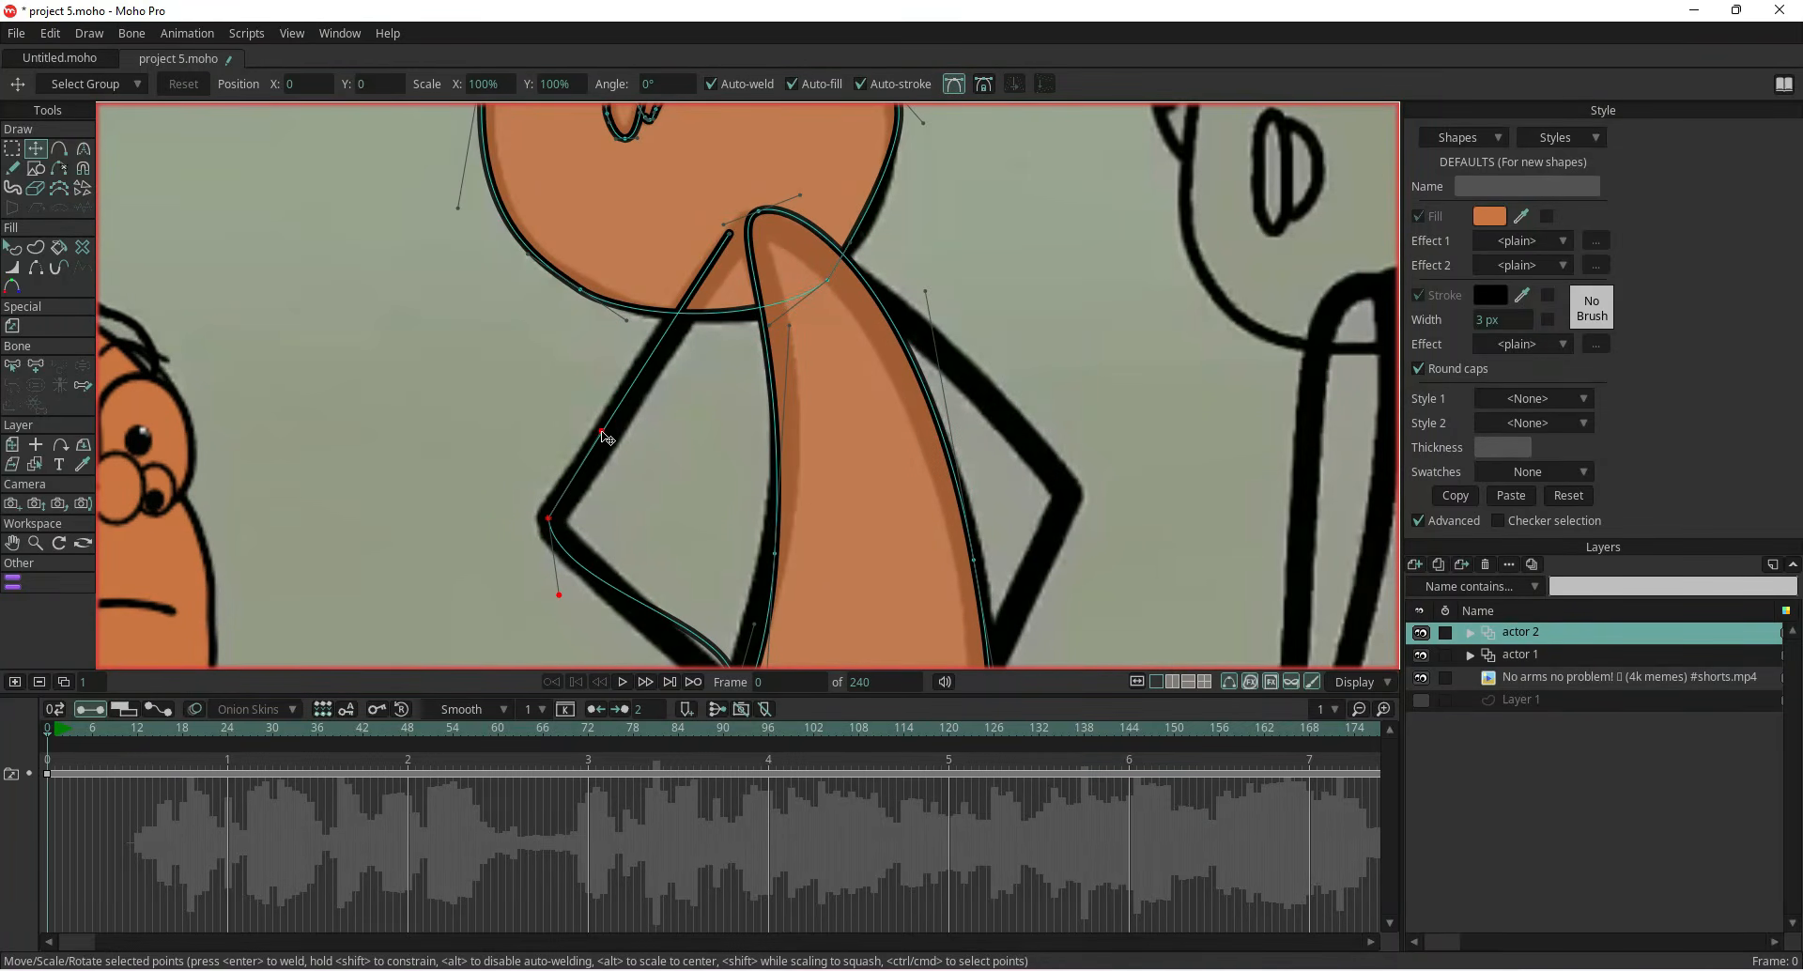
scroll(526, 469, "down", 3)
left_click_drag(532, 465, 610, 455)
scroll(688, 533, "up", 2)
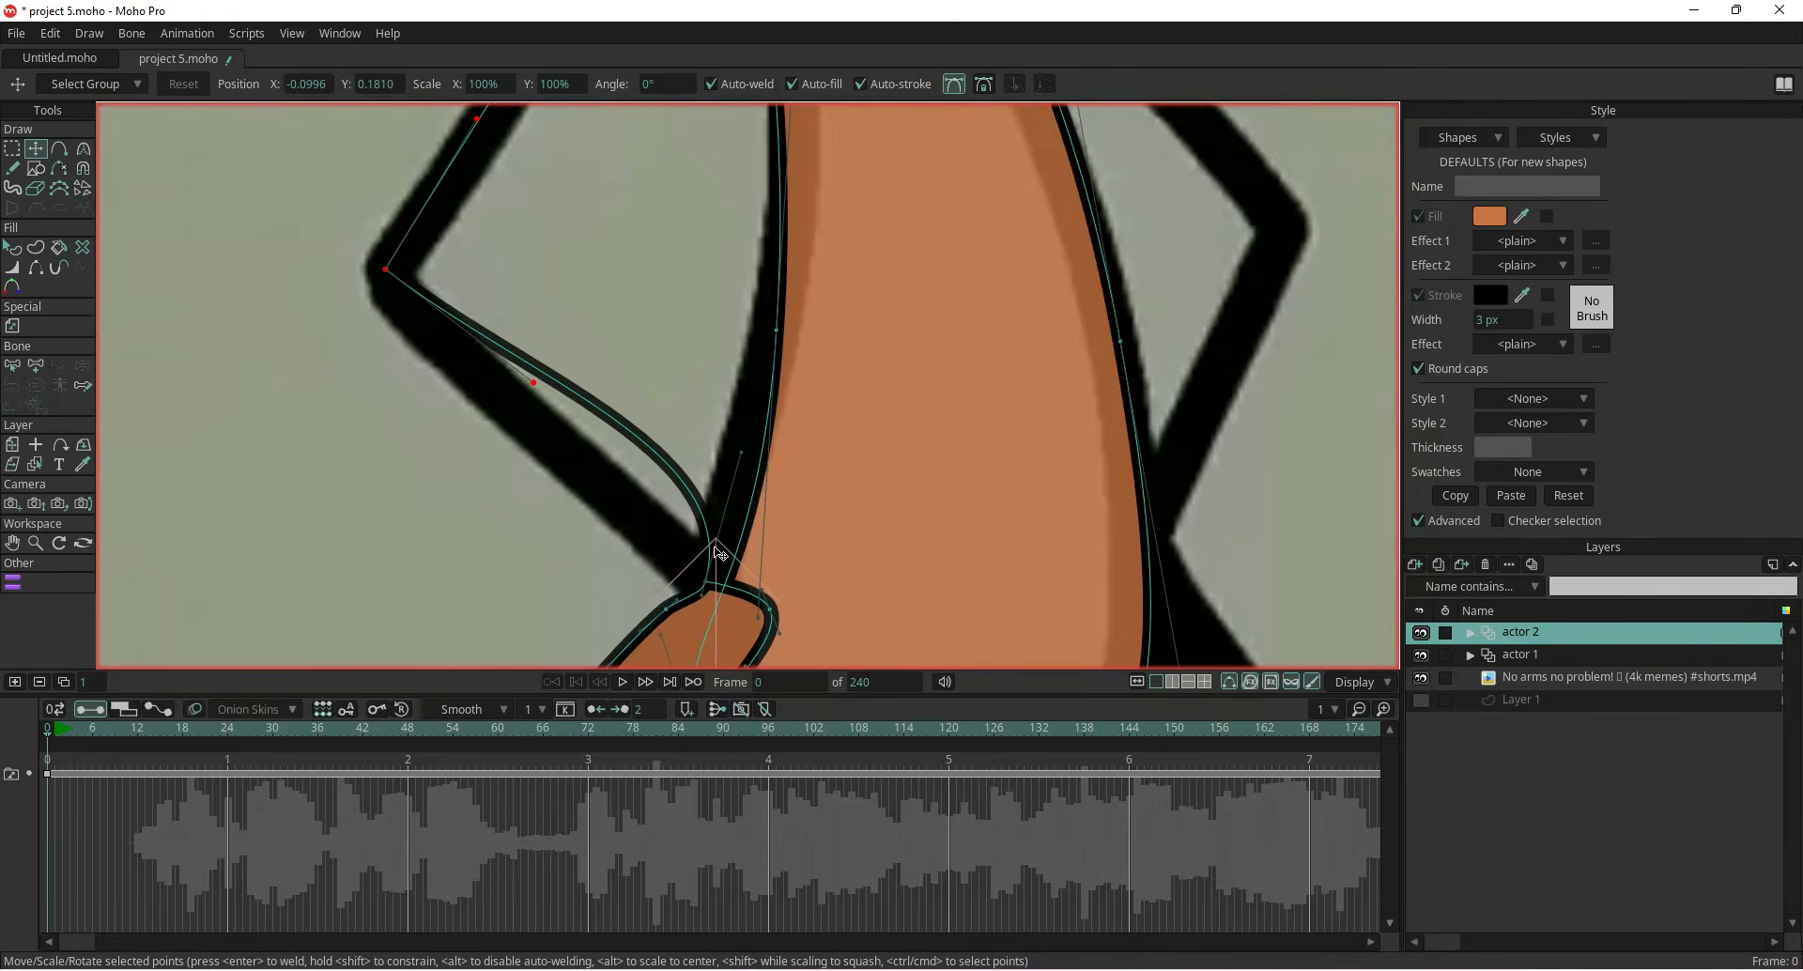
left_click_drag(739, 462, 620, 486)
scroll(567, 468, "down", 3)
scroll(567, 468, "down", 4)
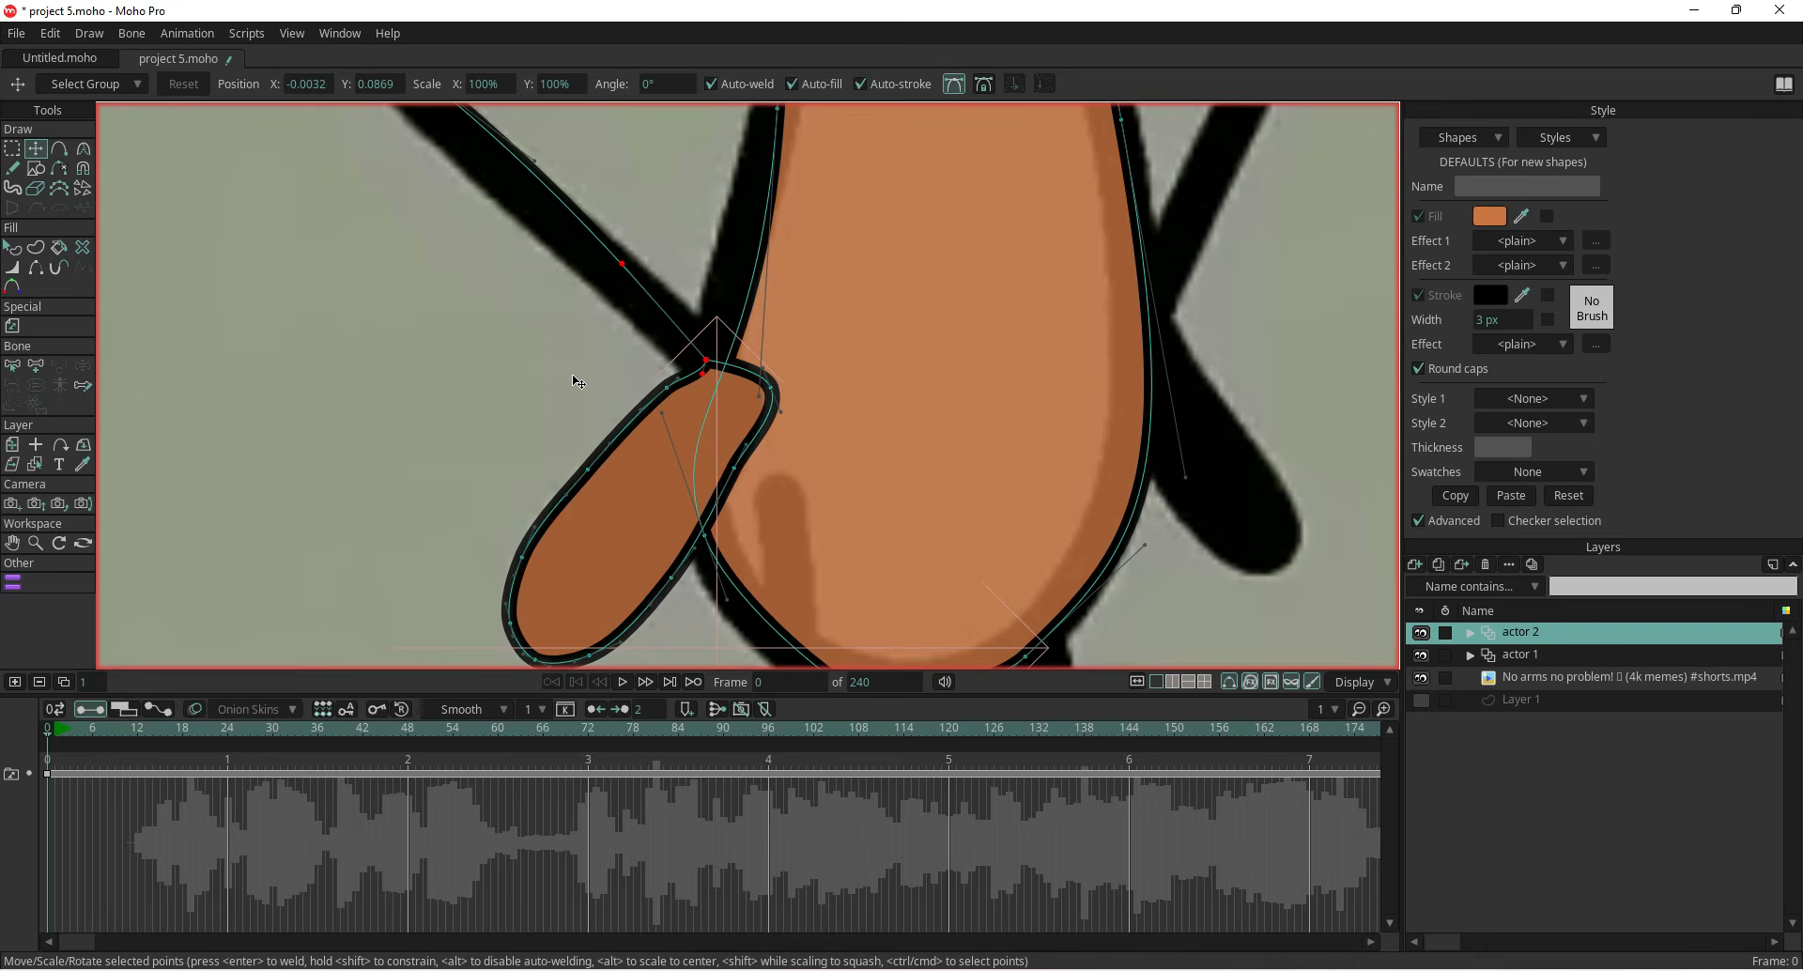
Make the point where the hand meets the arm a sharp corner and nudge the nearby points into place
left_click(960, 85)
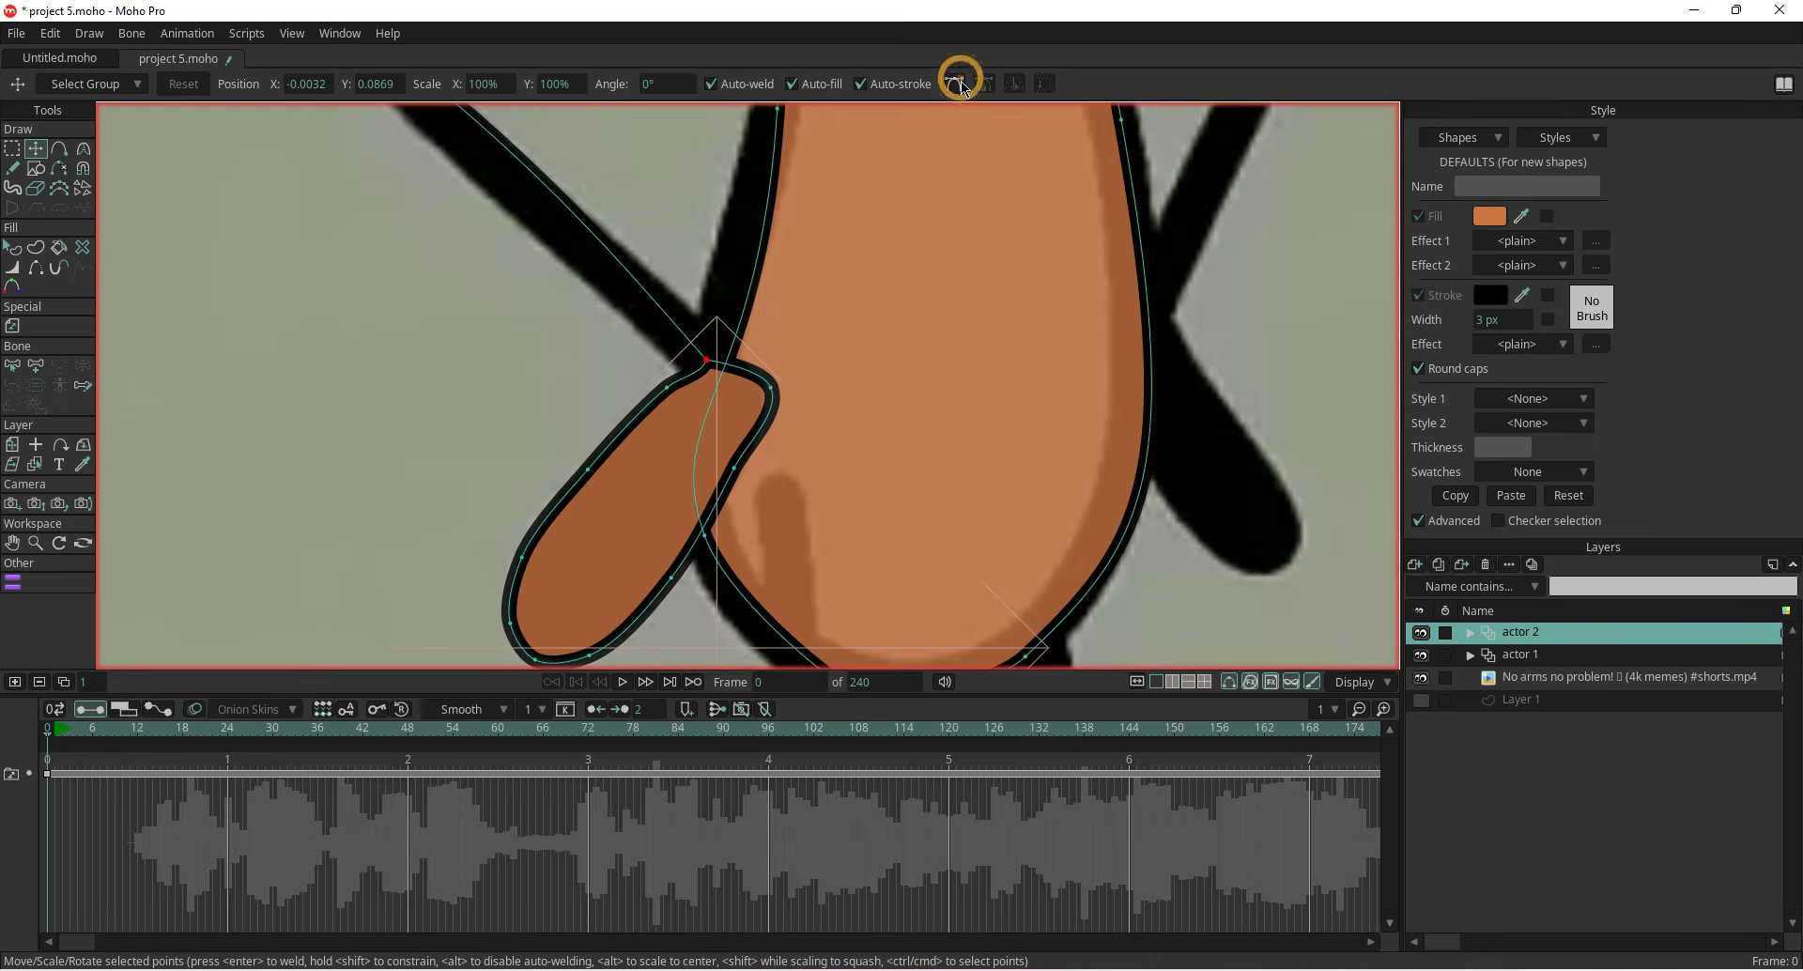
left_click_drag(770, 387, 739, 384)
left_click_drag(735, 468, 730, 467)
scroll(688, 461, "down", 2)
Set the hand shape's fill colour to black
left_click(1489, 216)
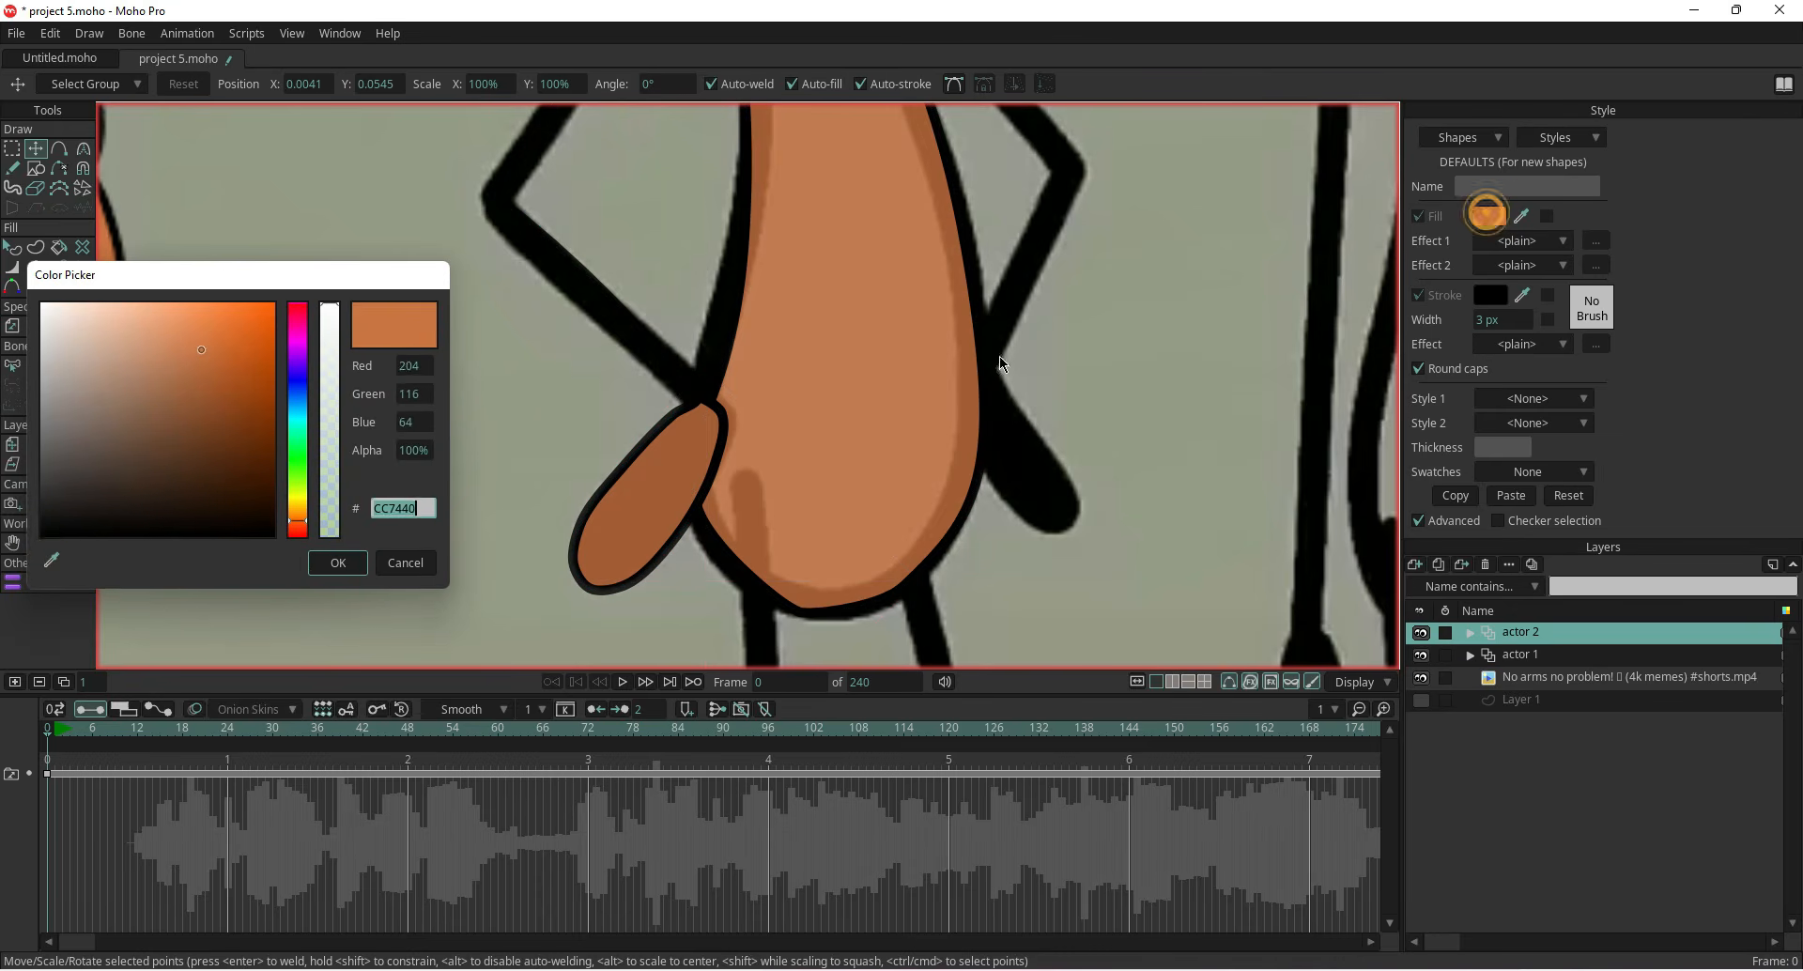
left_click(47, 540)
left_click(334, 562)
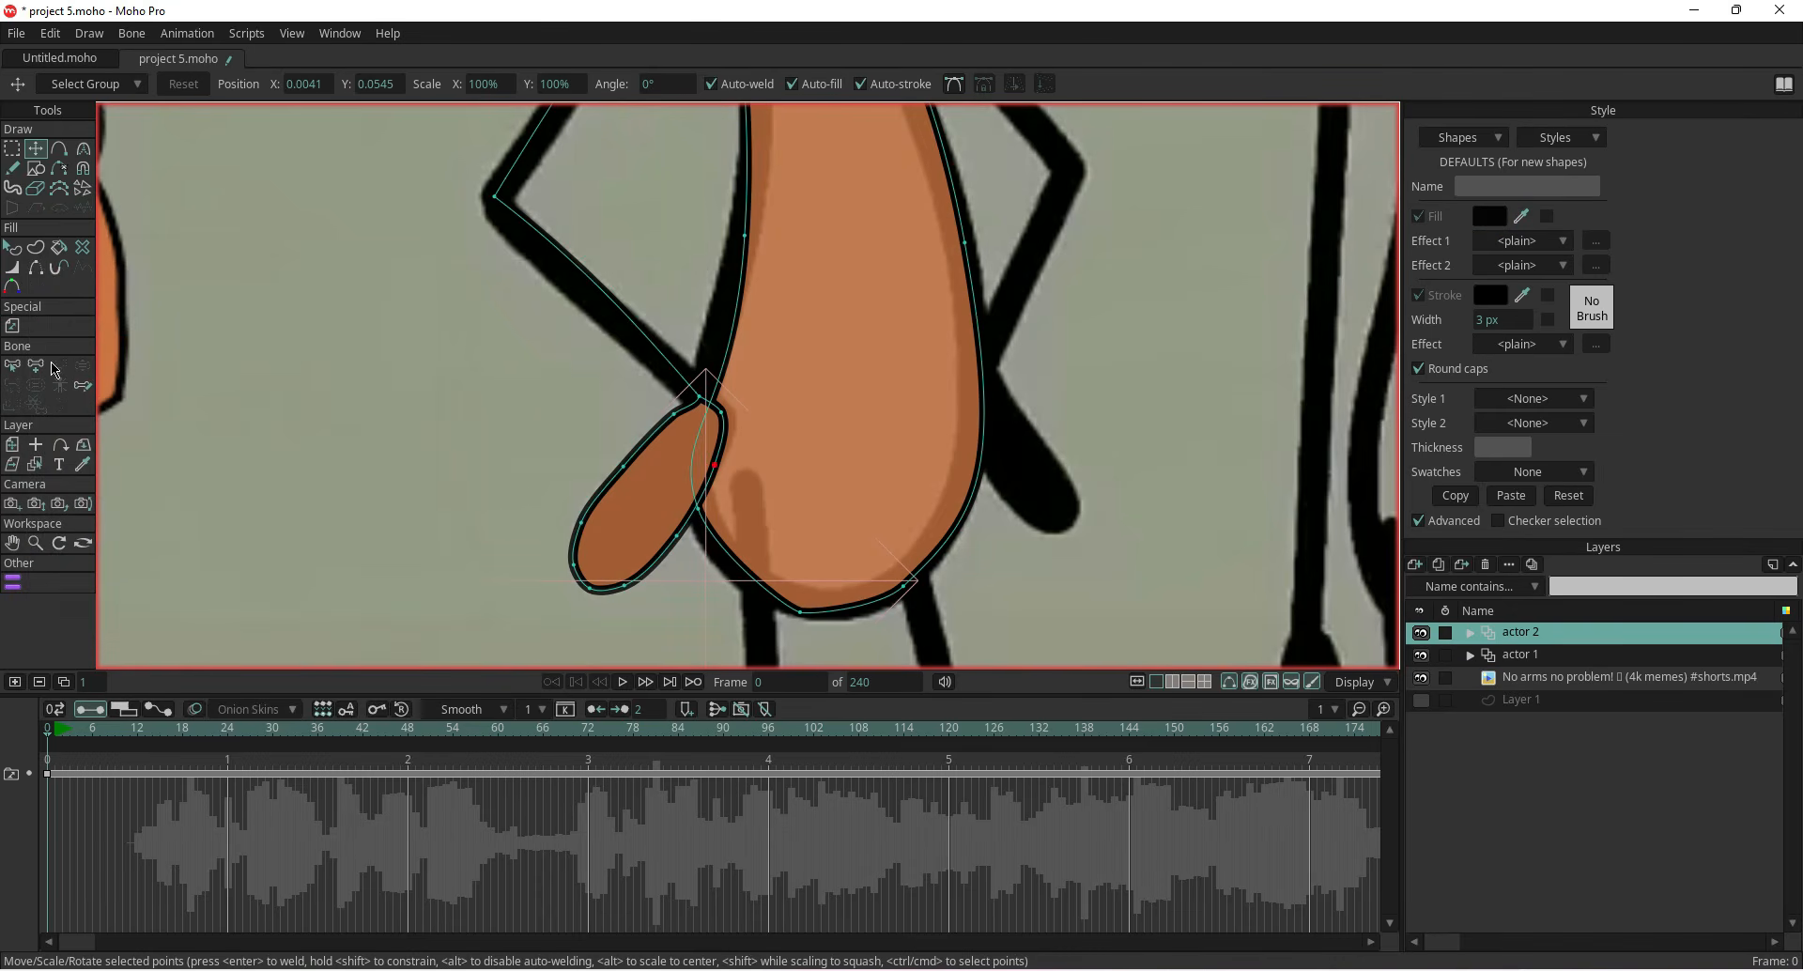
left_click(12, 247)
left_click(625, 507)
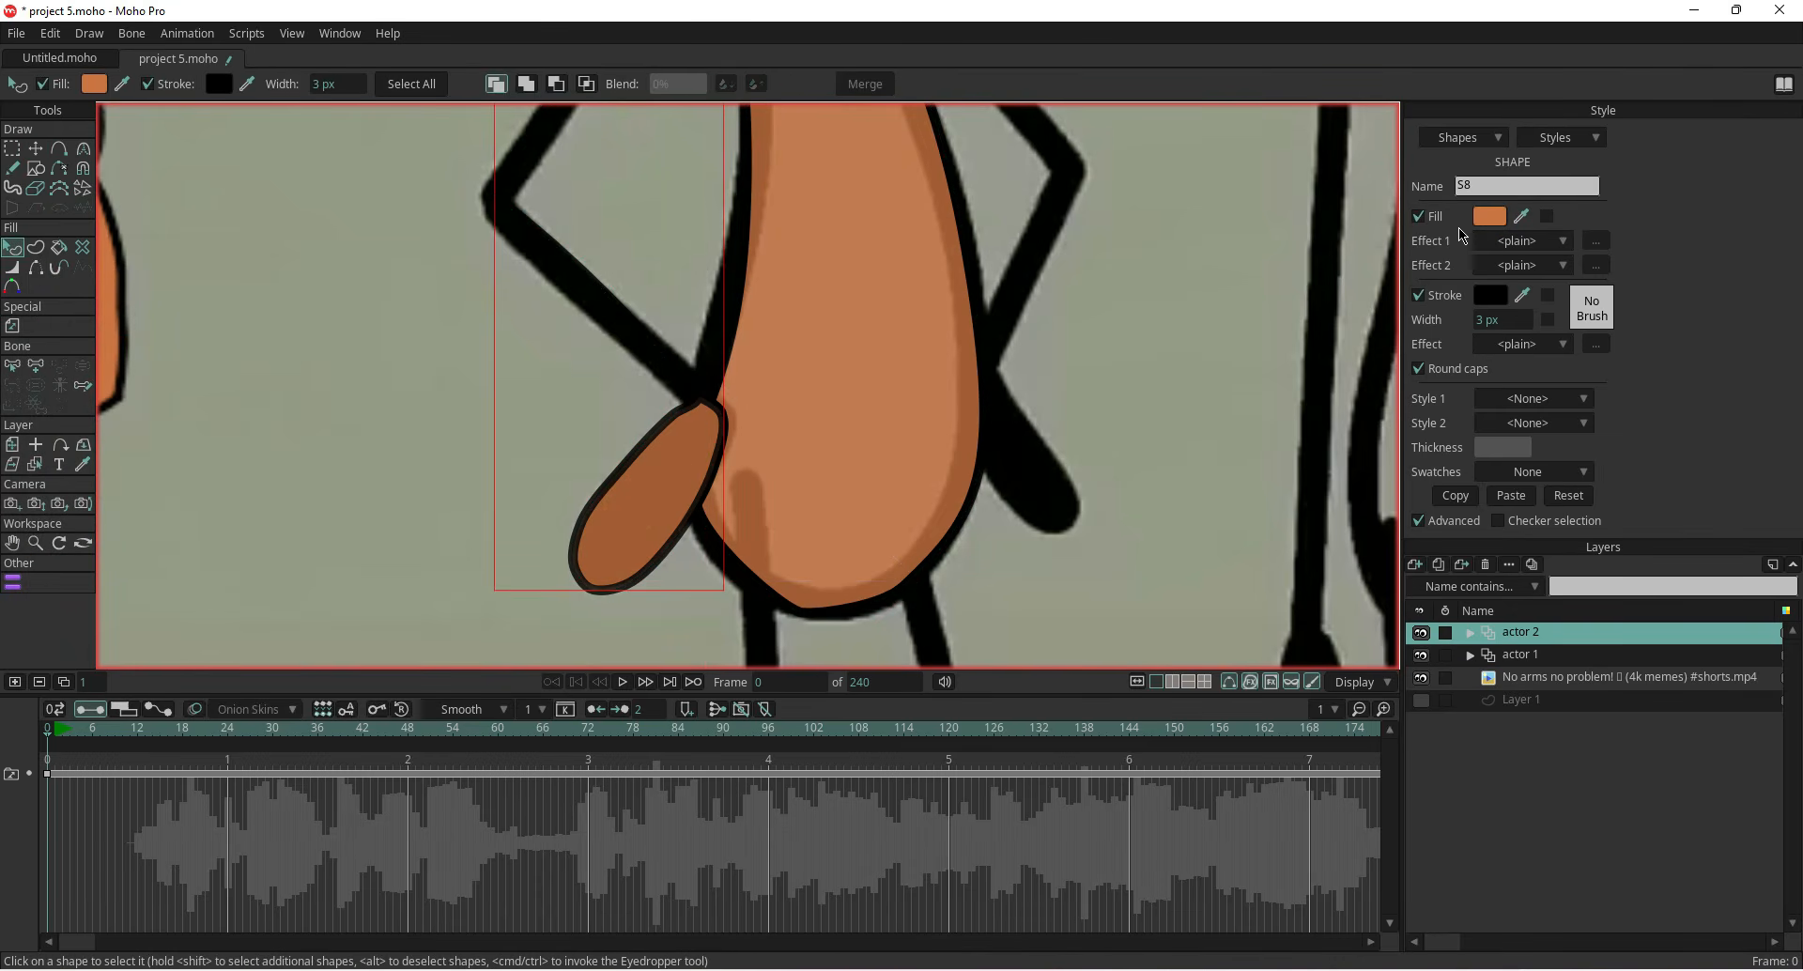
left_click(1488, 216)
left_click(261, 533)
left_click(337, 563)
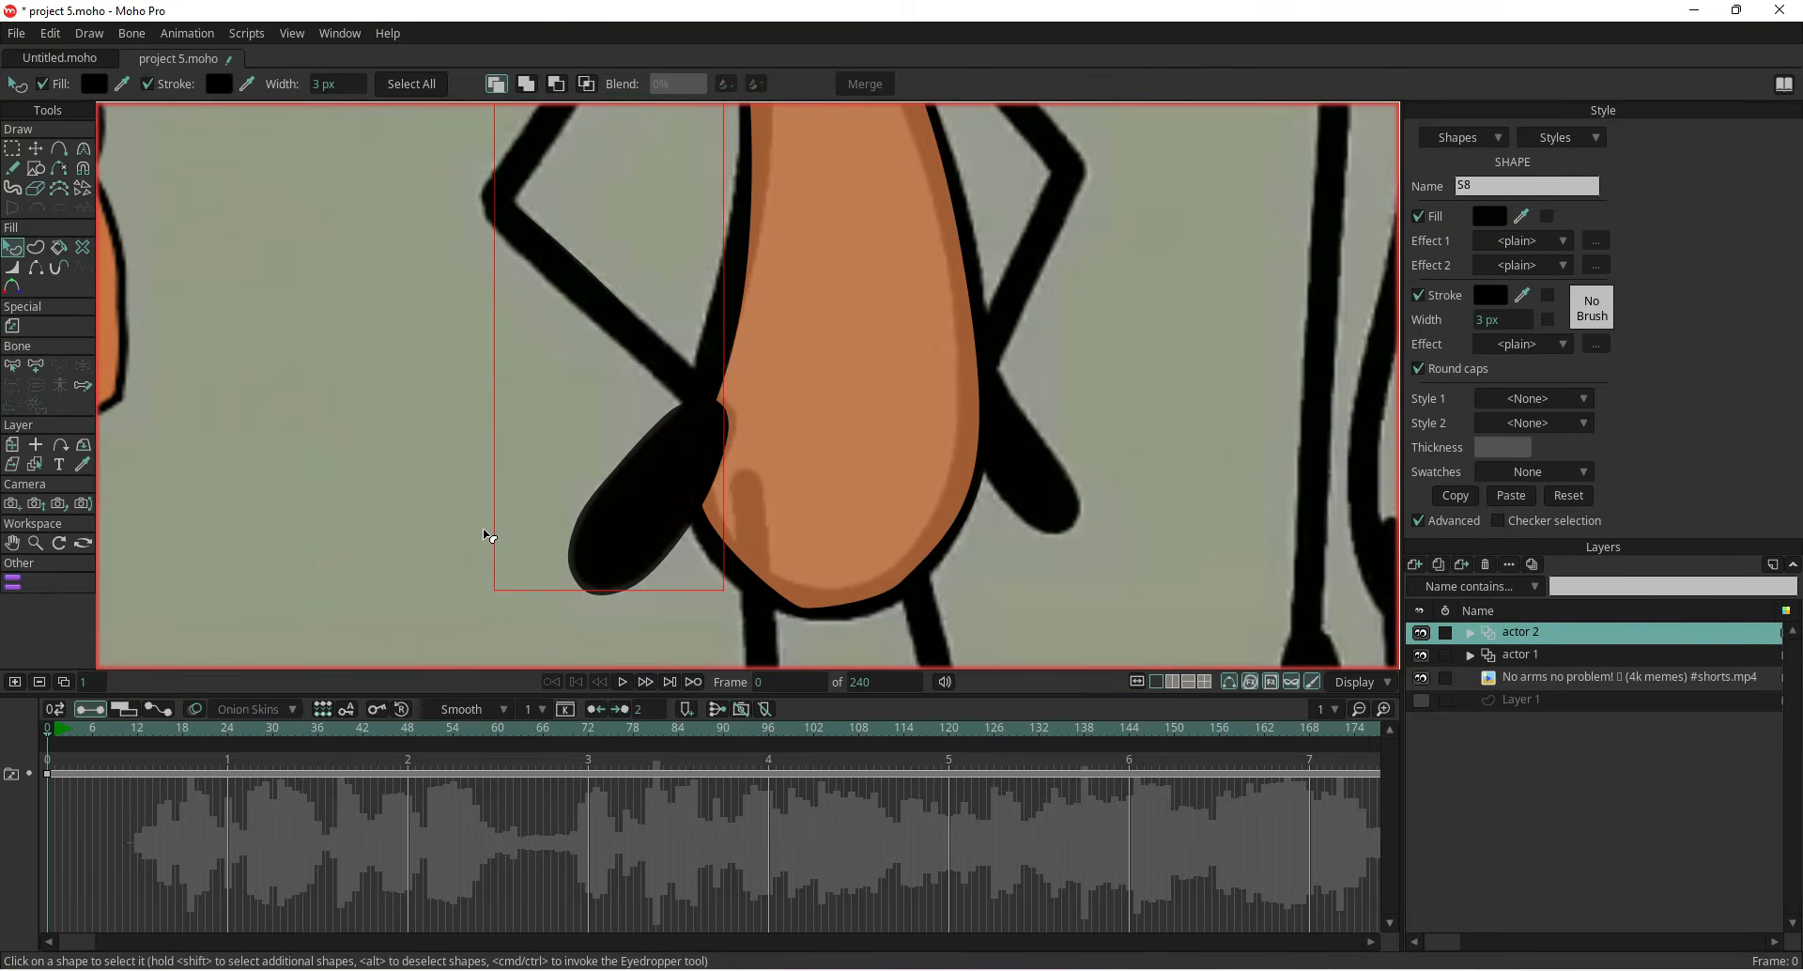
Change the stacking order of the hand and arm shapes
scroll(481, 510, "down", 2)
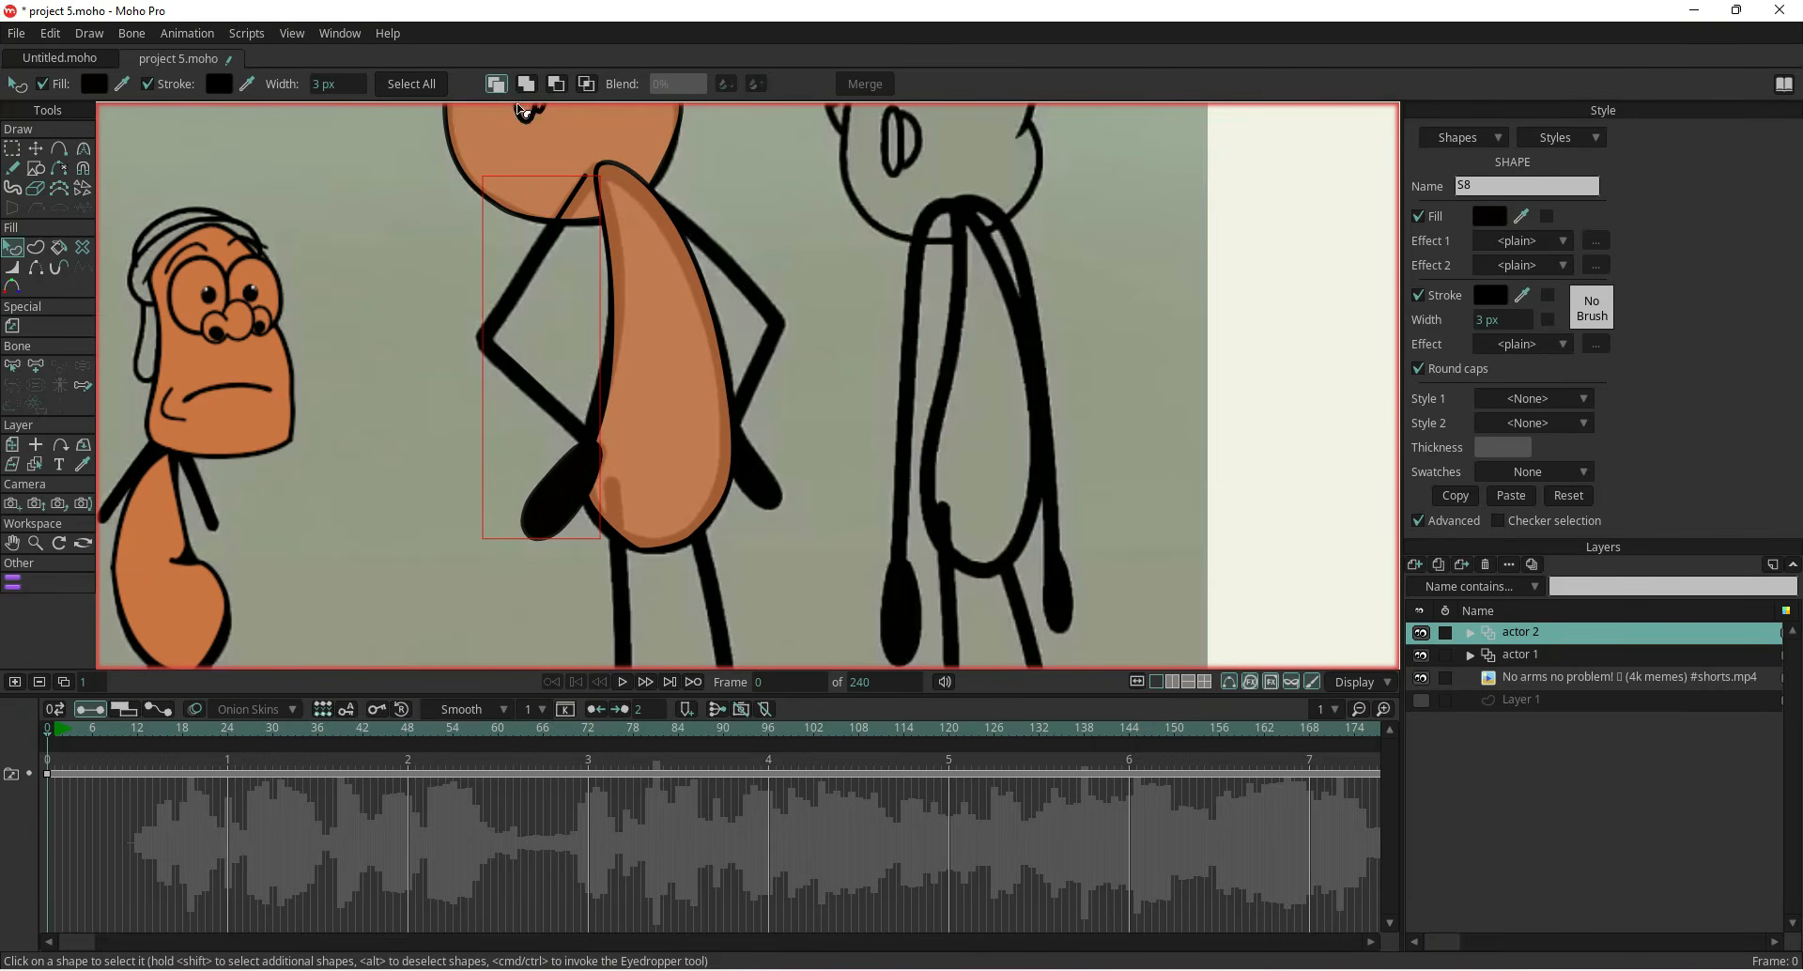
left_click(526, 83)
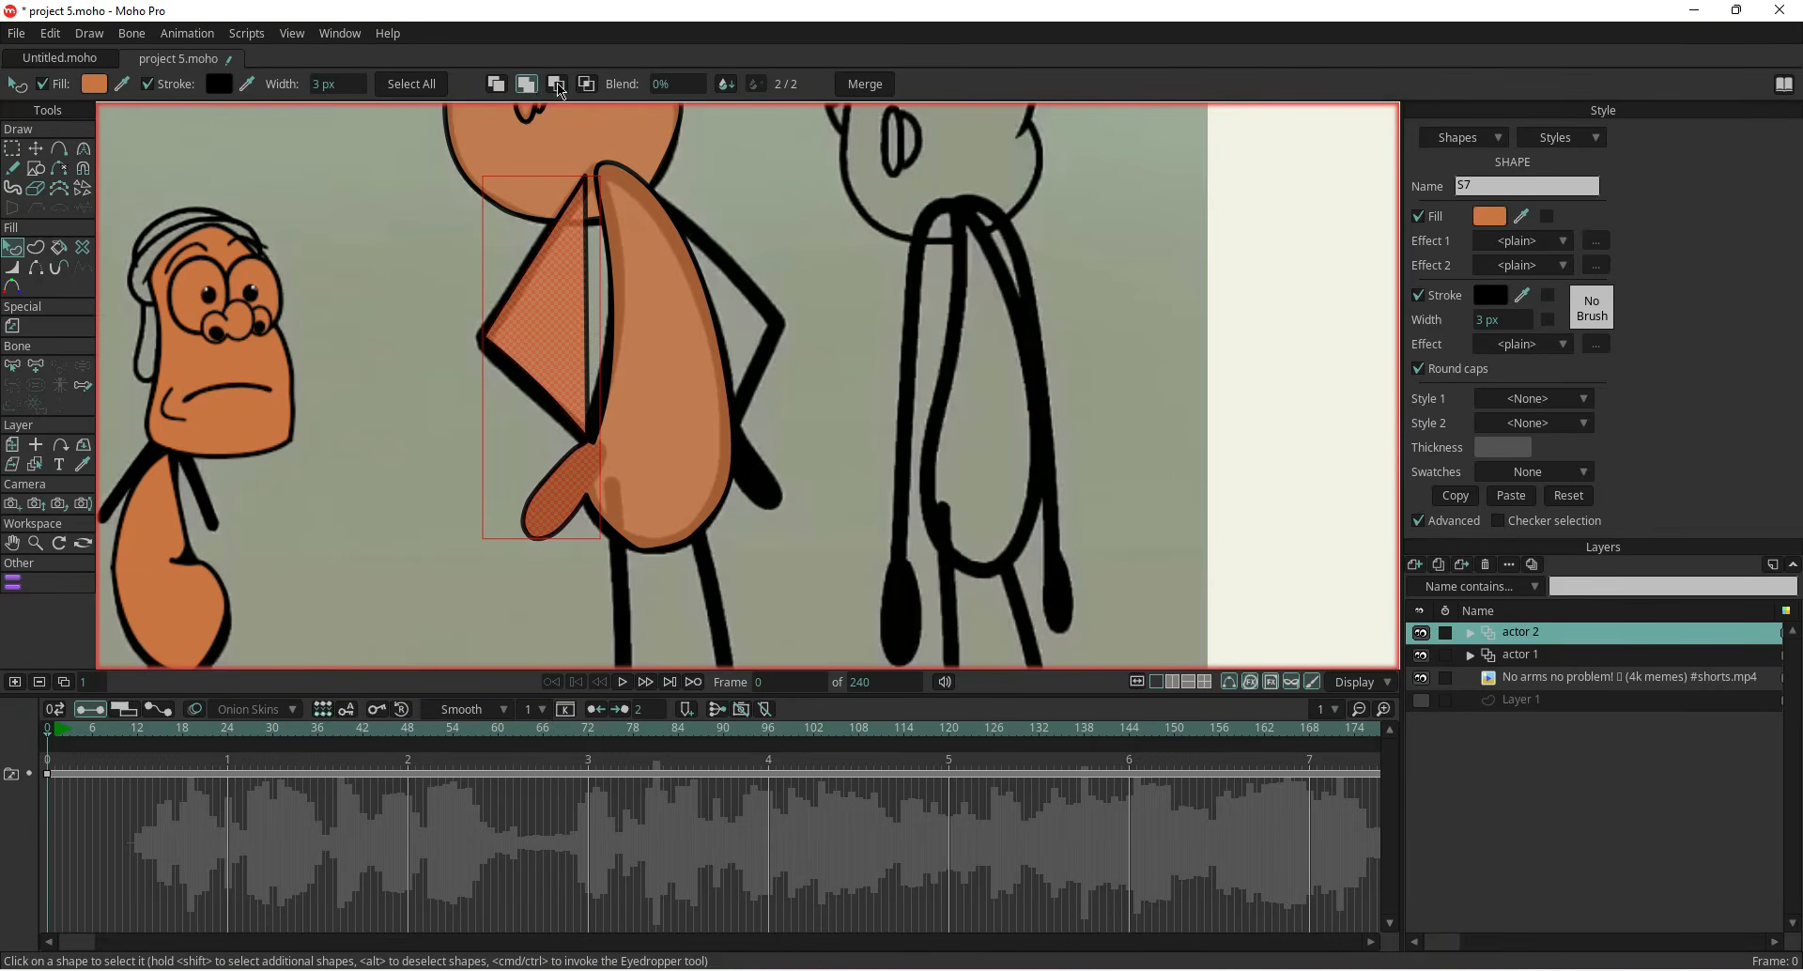
left_click(556, 84)
left_click(496, 84)
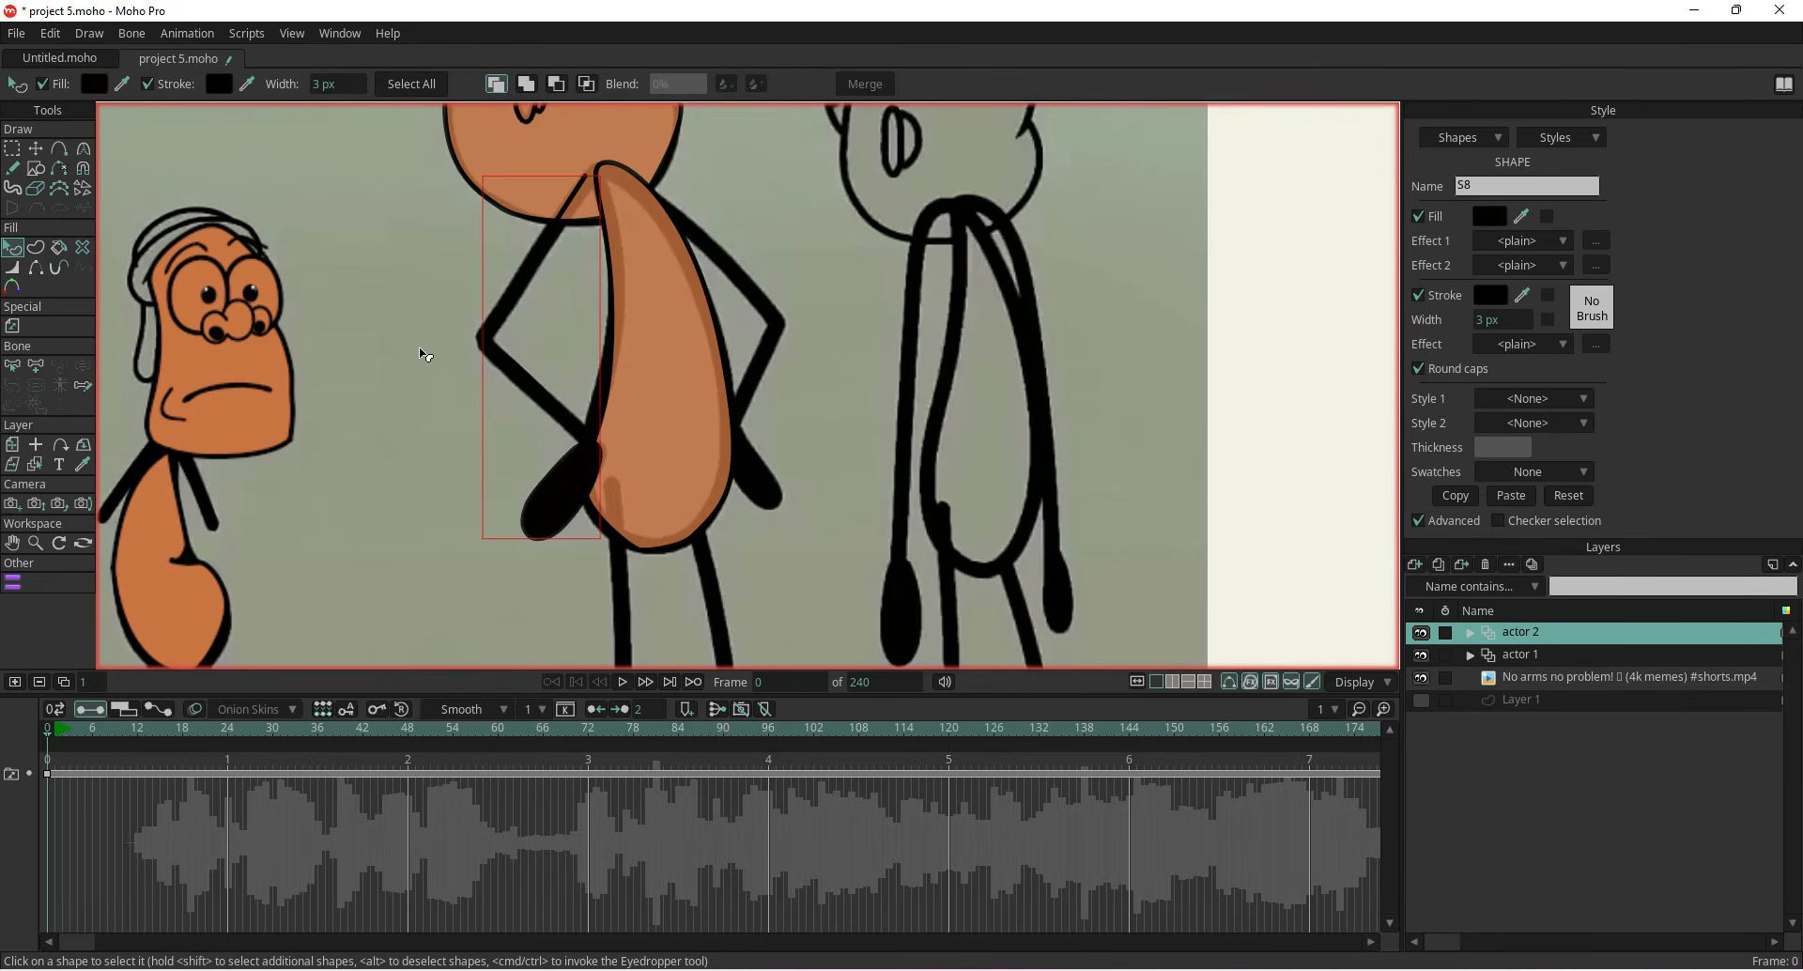
left_click(410, 357)
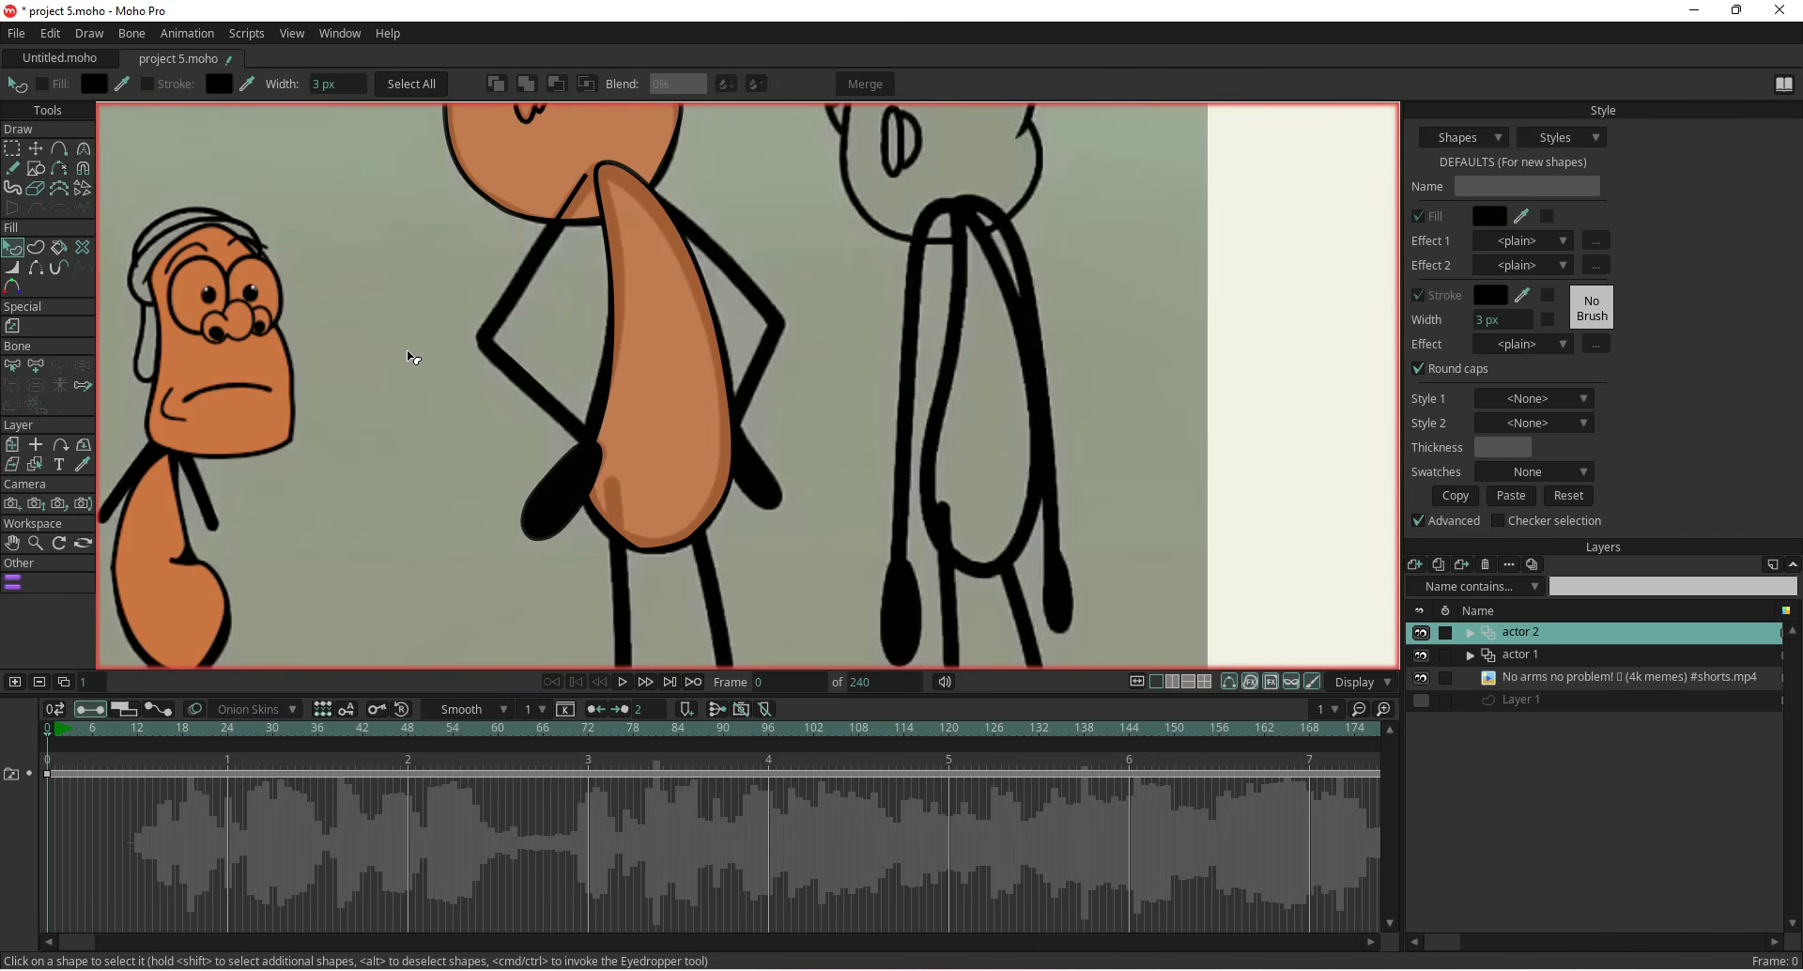
Flip a copy of the arm and hand horizontally and move it to the character's other side
left_click(35, 149)
double_click(517, 381)
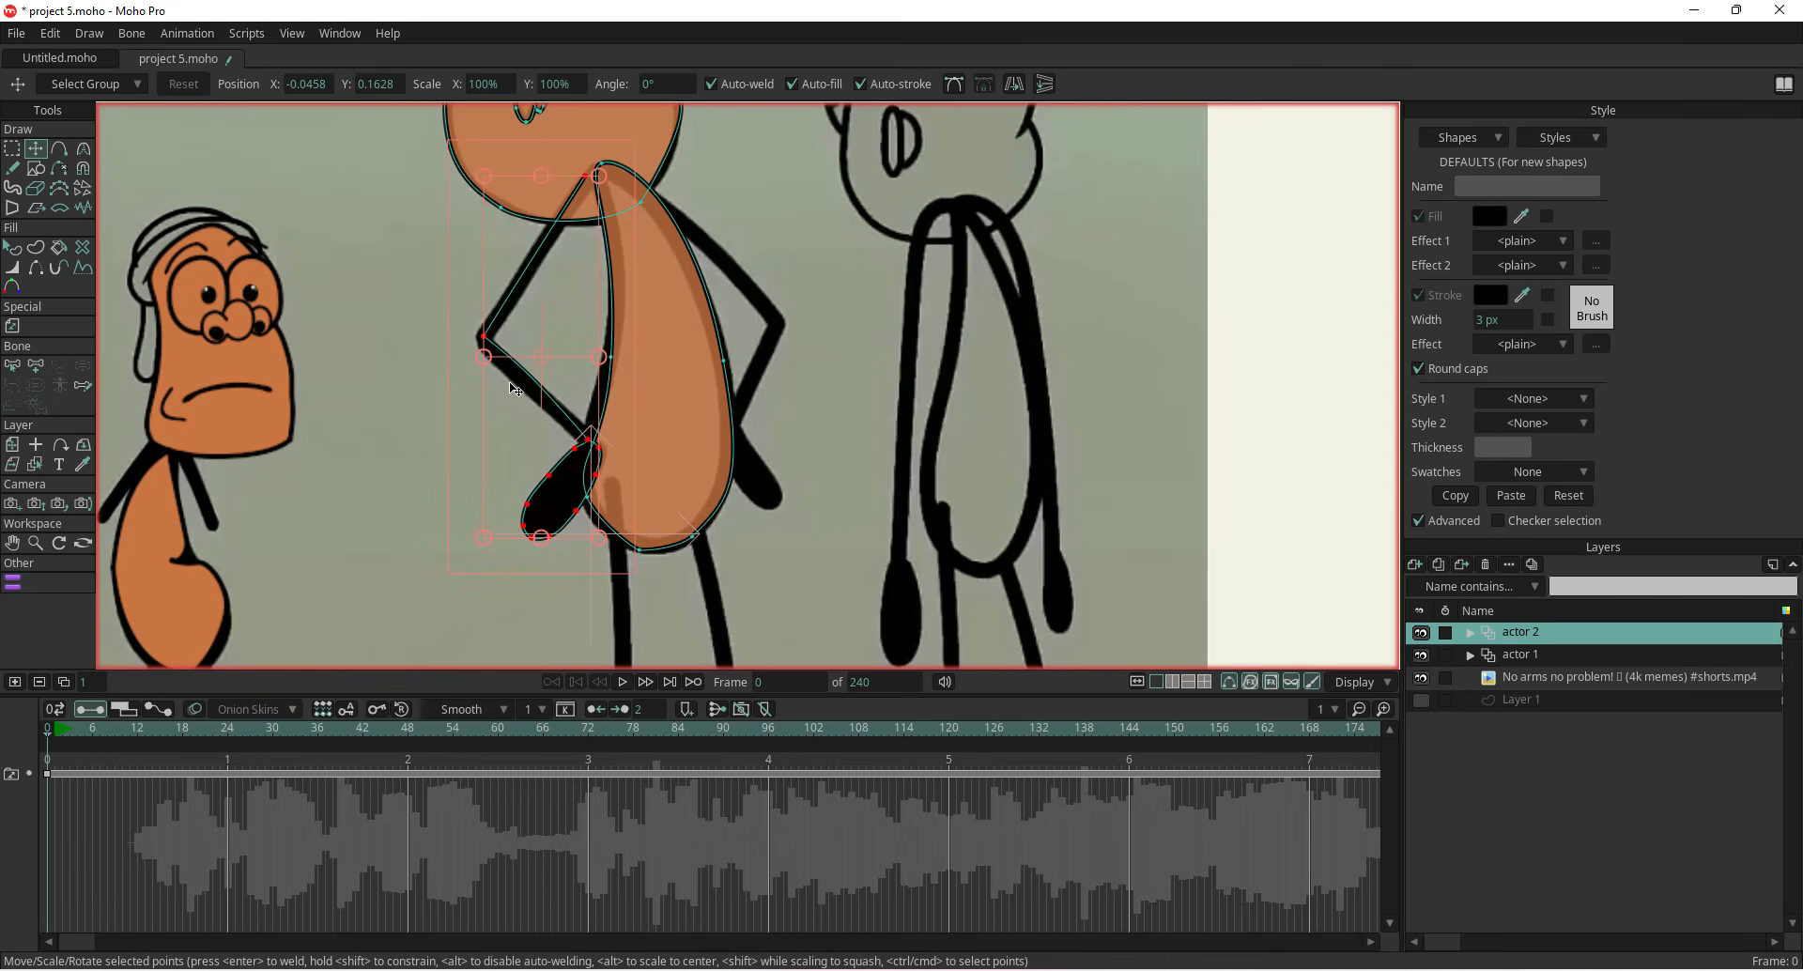
left_click(1014, 83)
left_click_drag(560, 345, 814, 329)
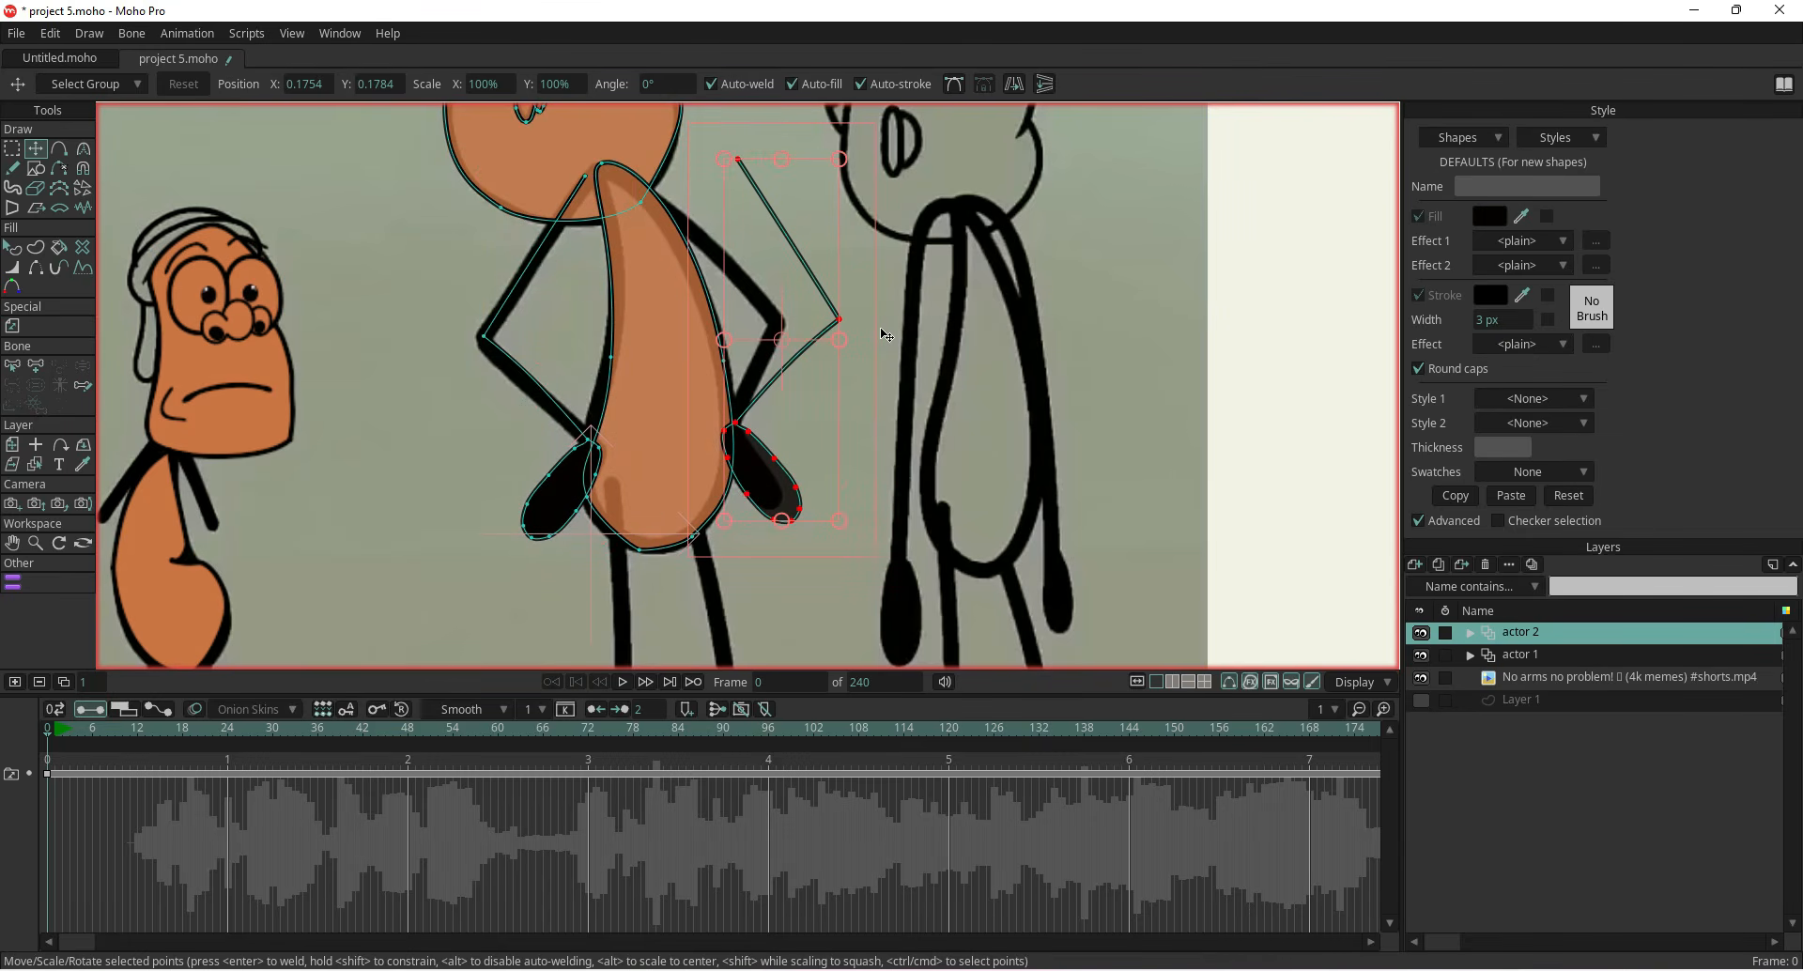
Reshape the mirrored arm's elbow and shoulder points to match the reference arm
left_click_drag(840, 320, 787, 325)
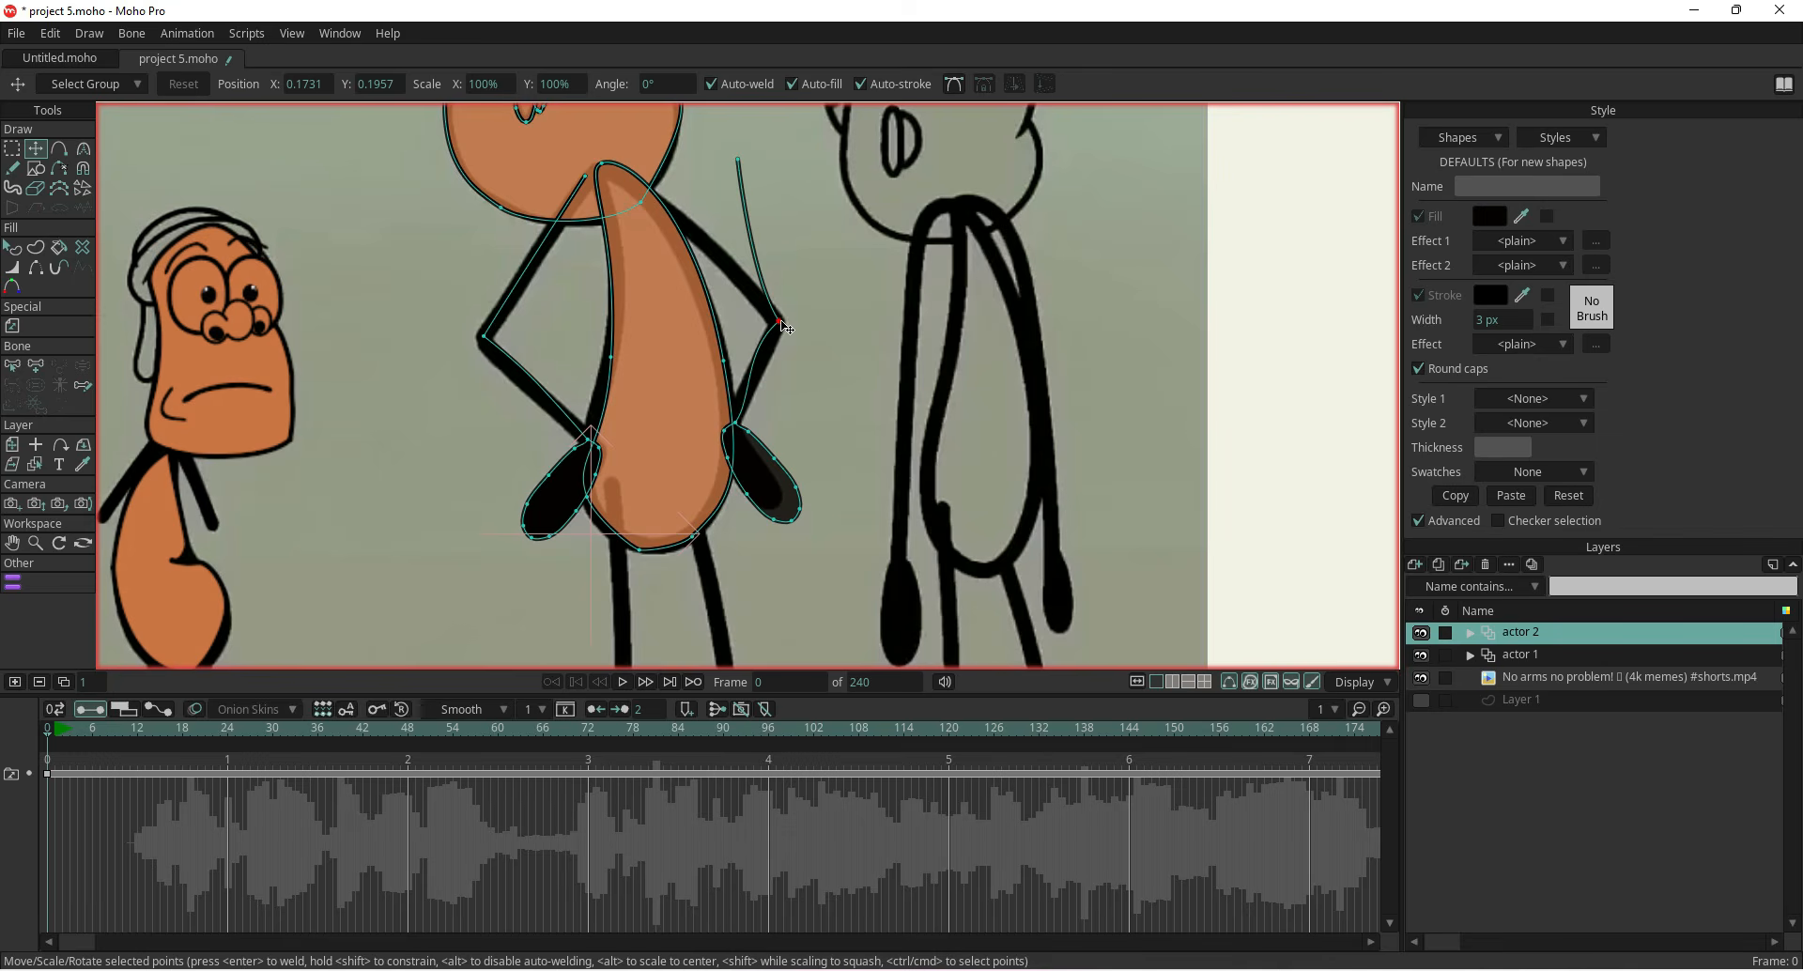
left_click(953, 84)
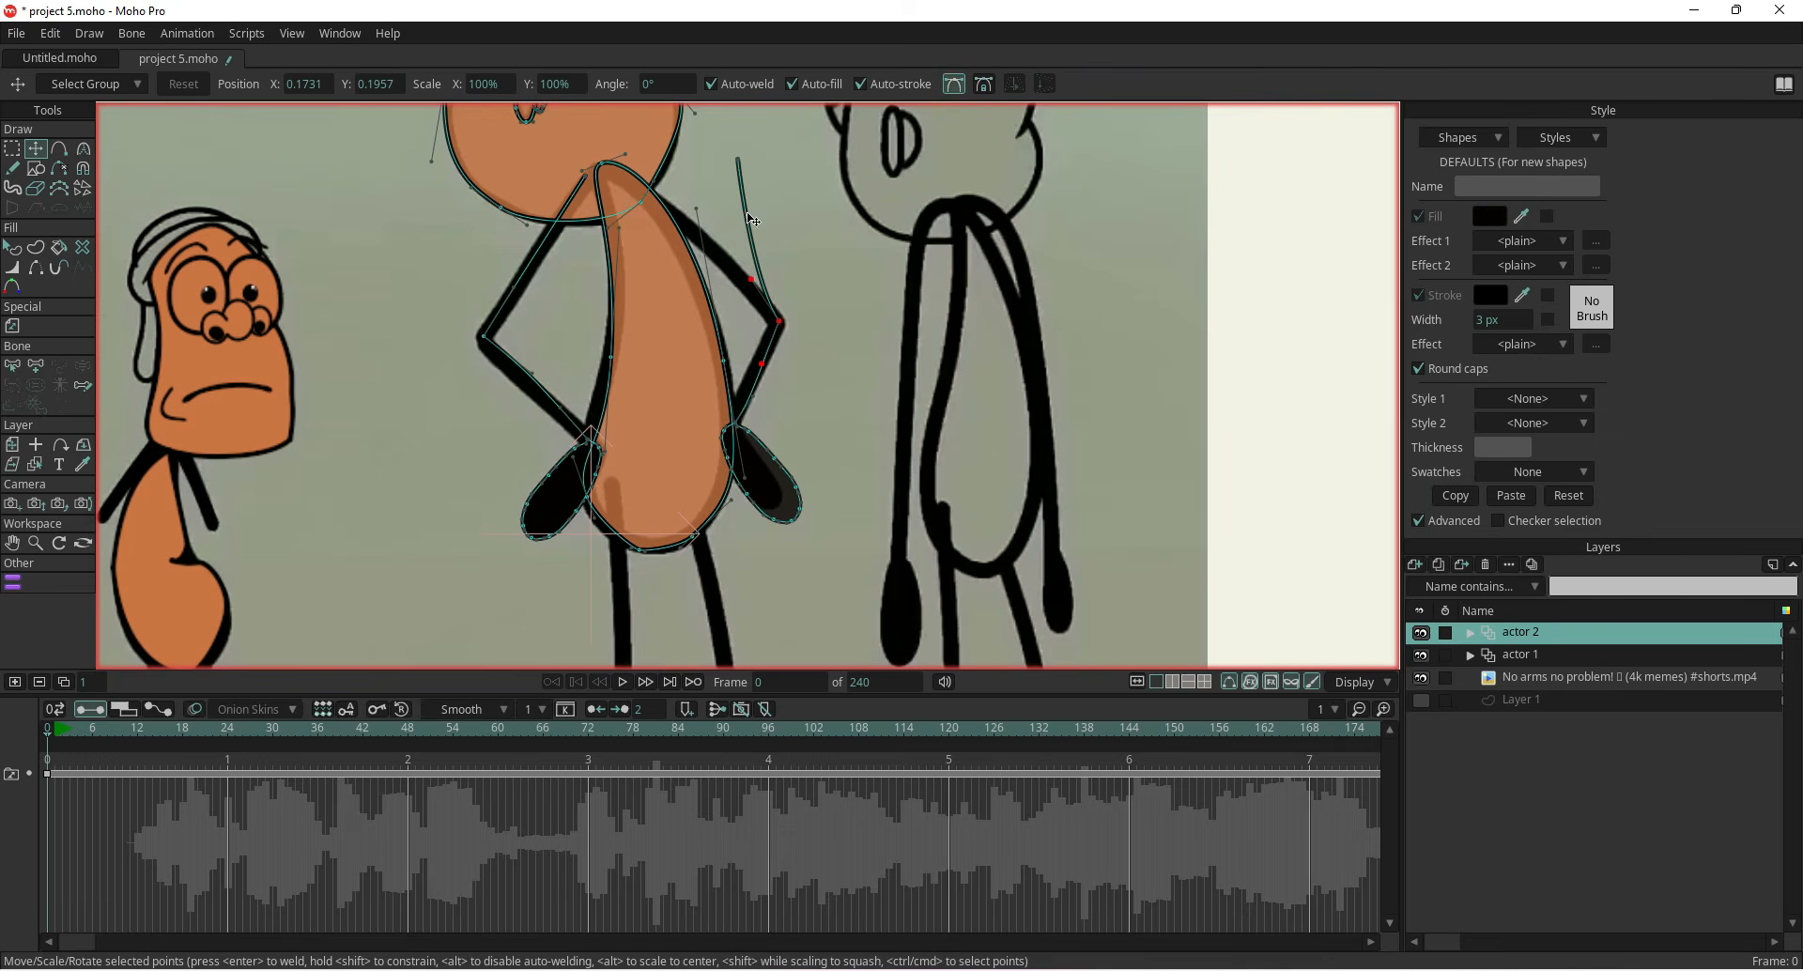
left_click_drag(739, 161, 648, 188)
scroll(791, 381, "up", 3)
left_click_drag(766, 359, 744, 359)
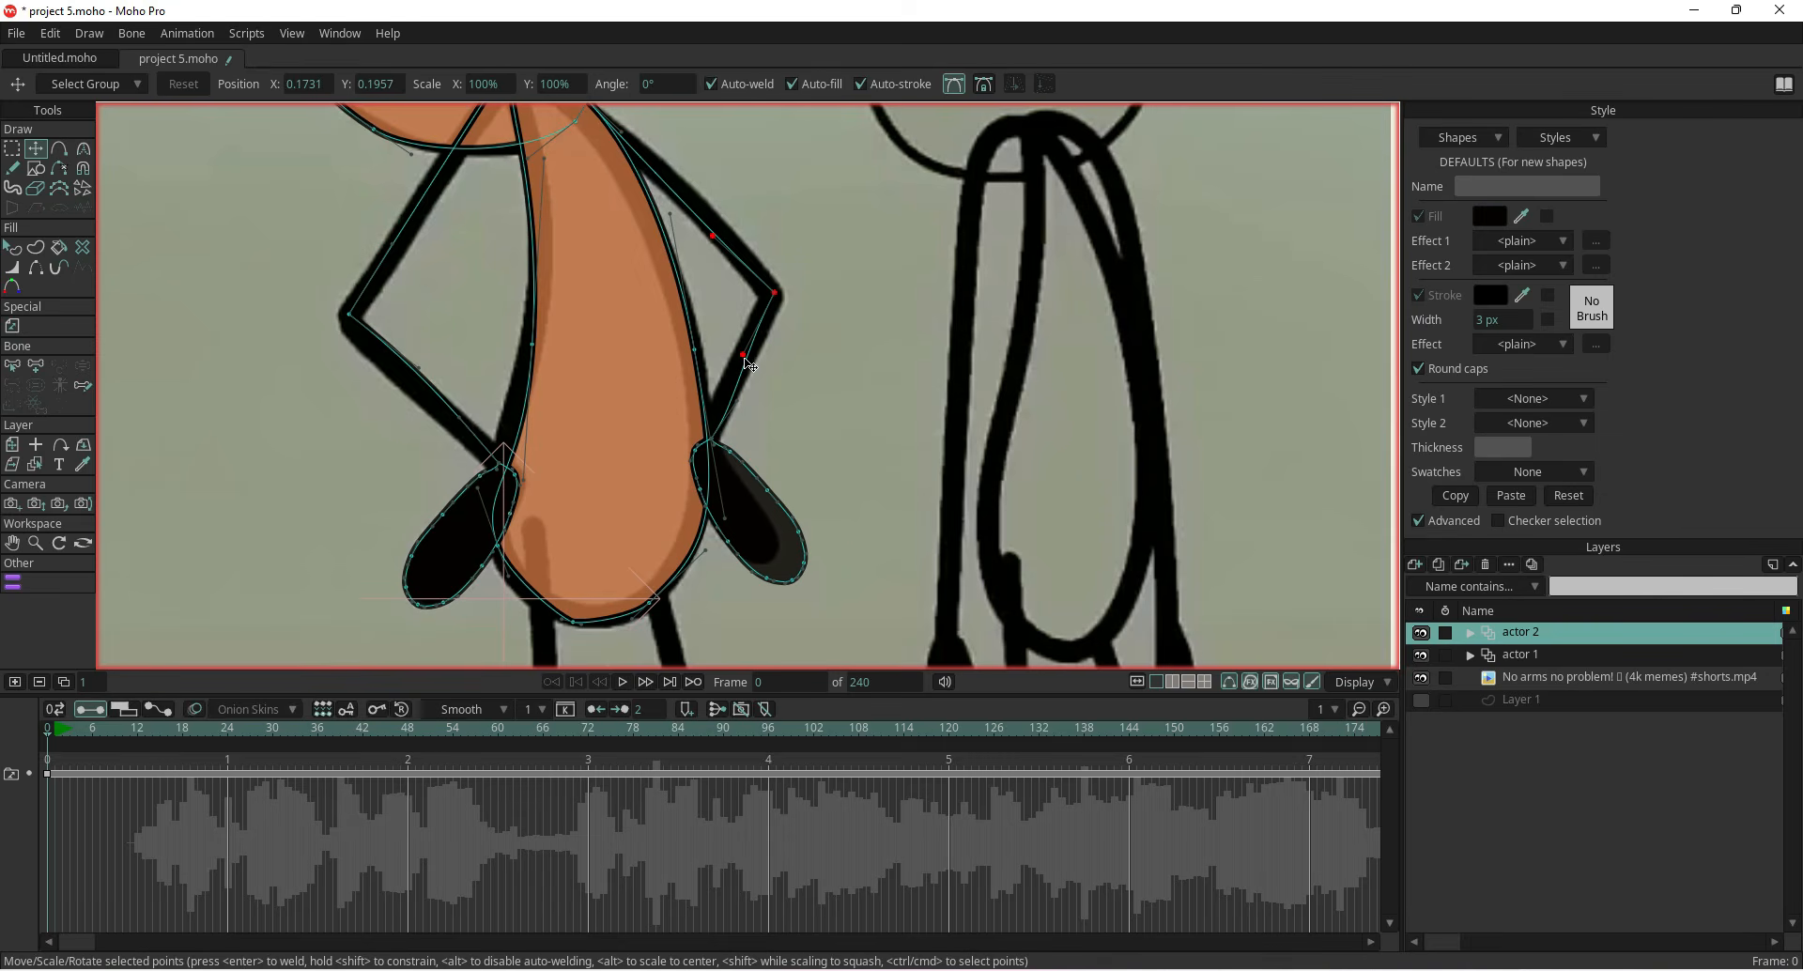
scroll(749, 363, "down", 3)
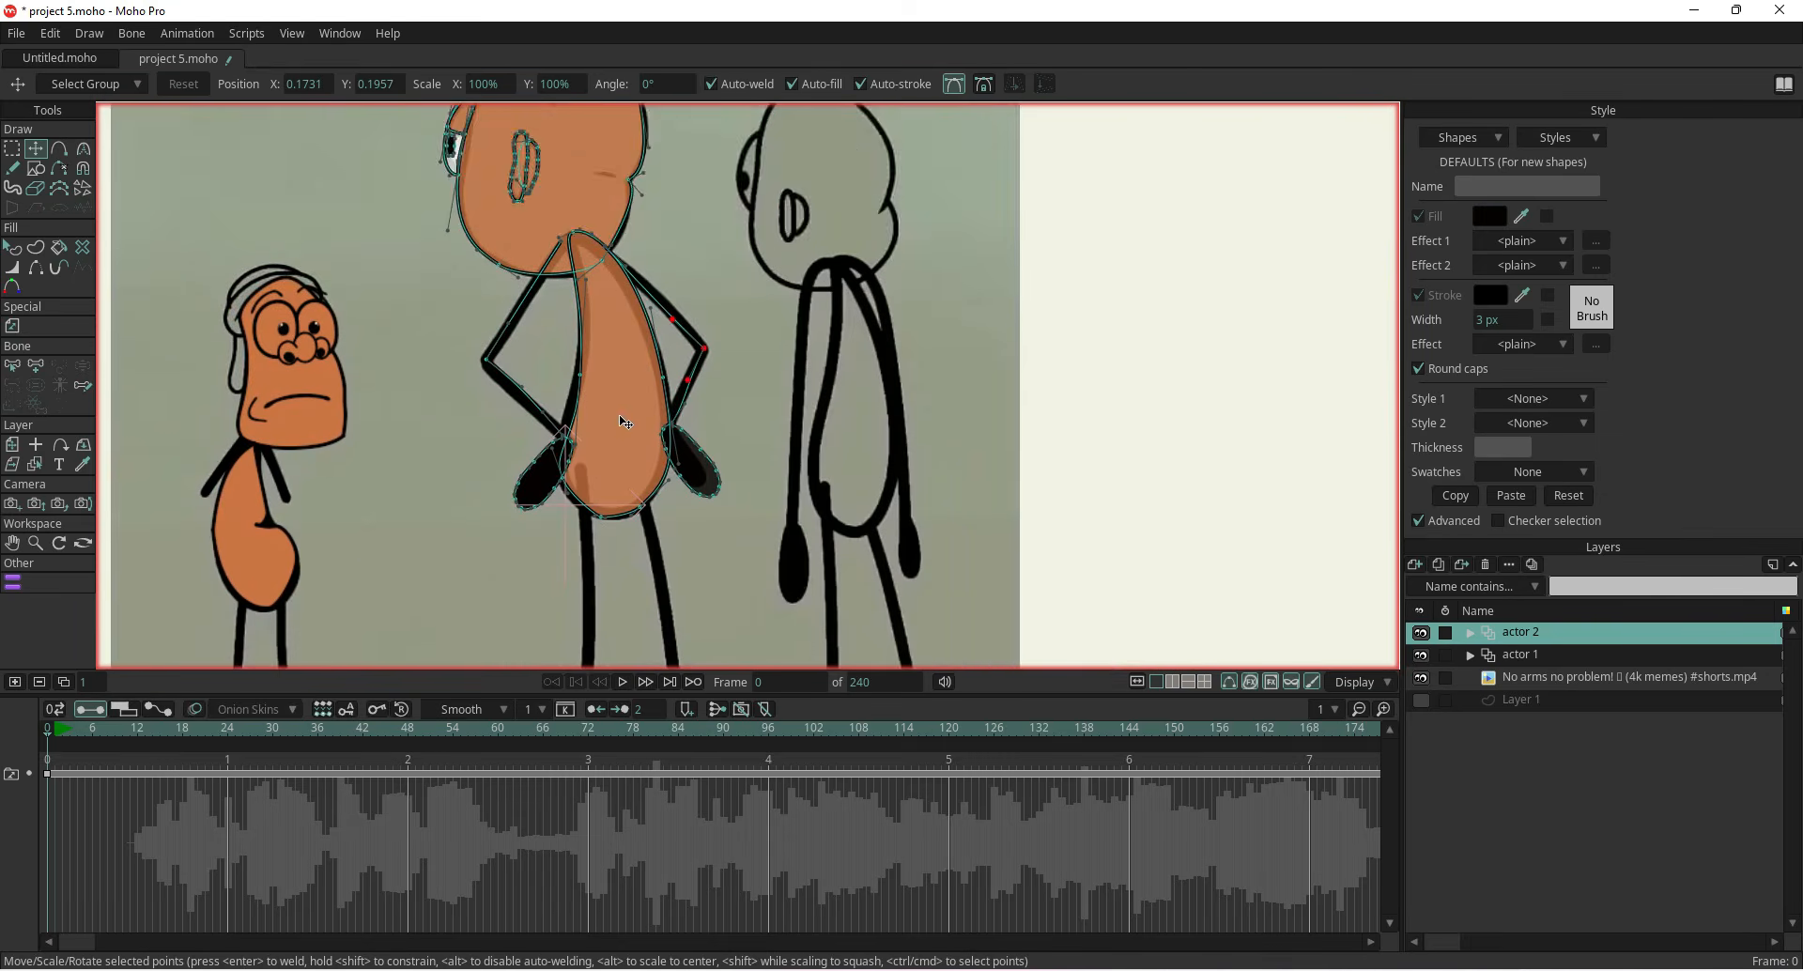
scroll(624, 414, "up", 1)
left_click_drag(669, 449, 688, 429)
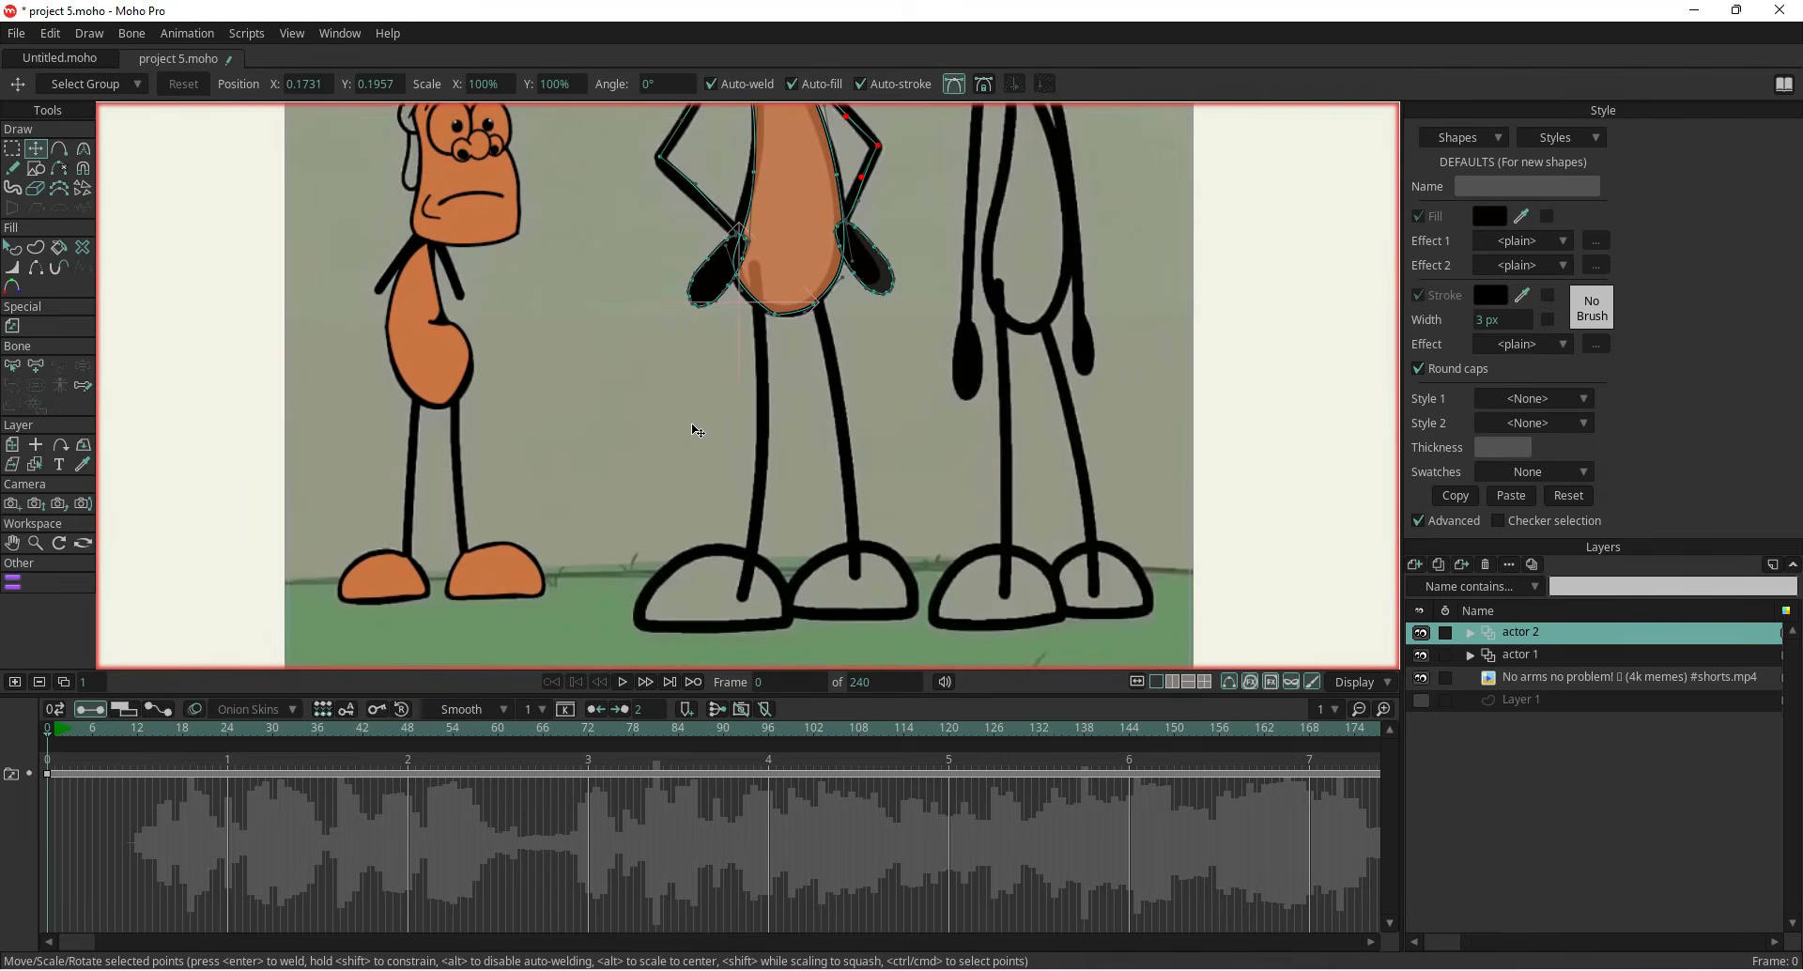
Draw the left leg as a line from the body down to the foot with the Add Point tool
left_click(59, 148)
scroll(763, 282, "up", 1)
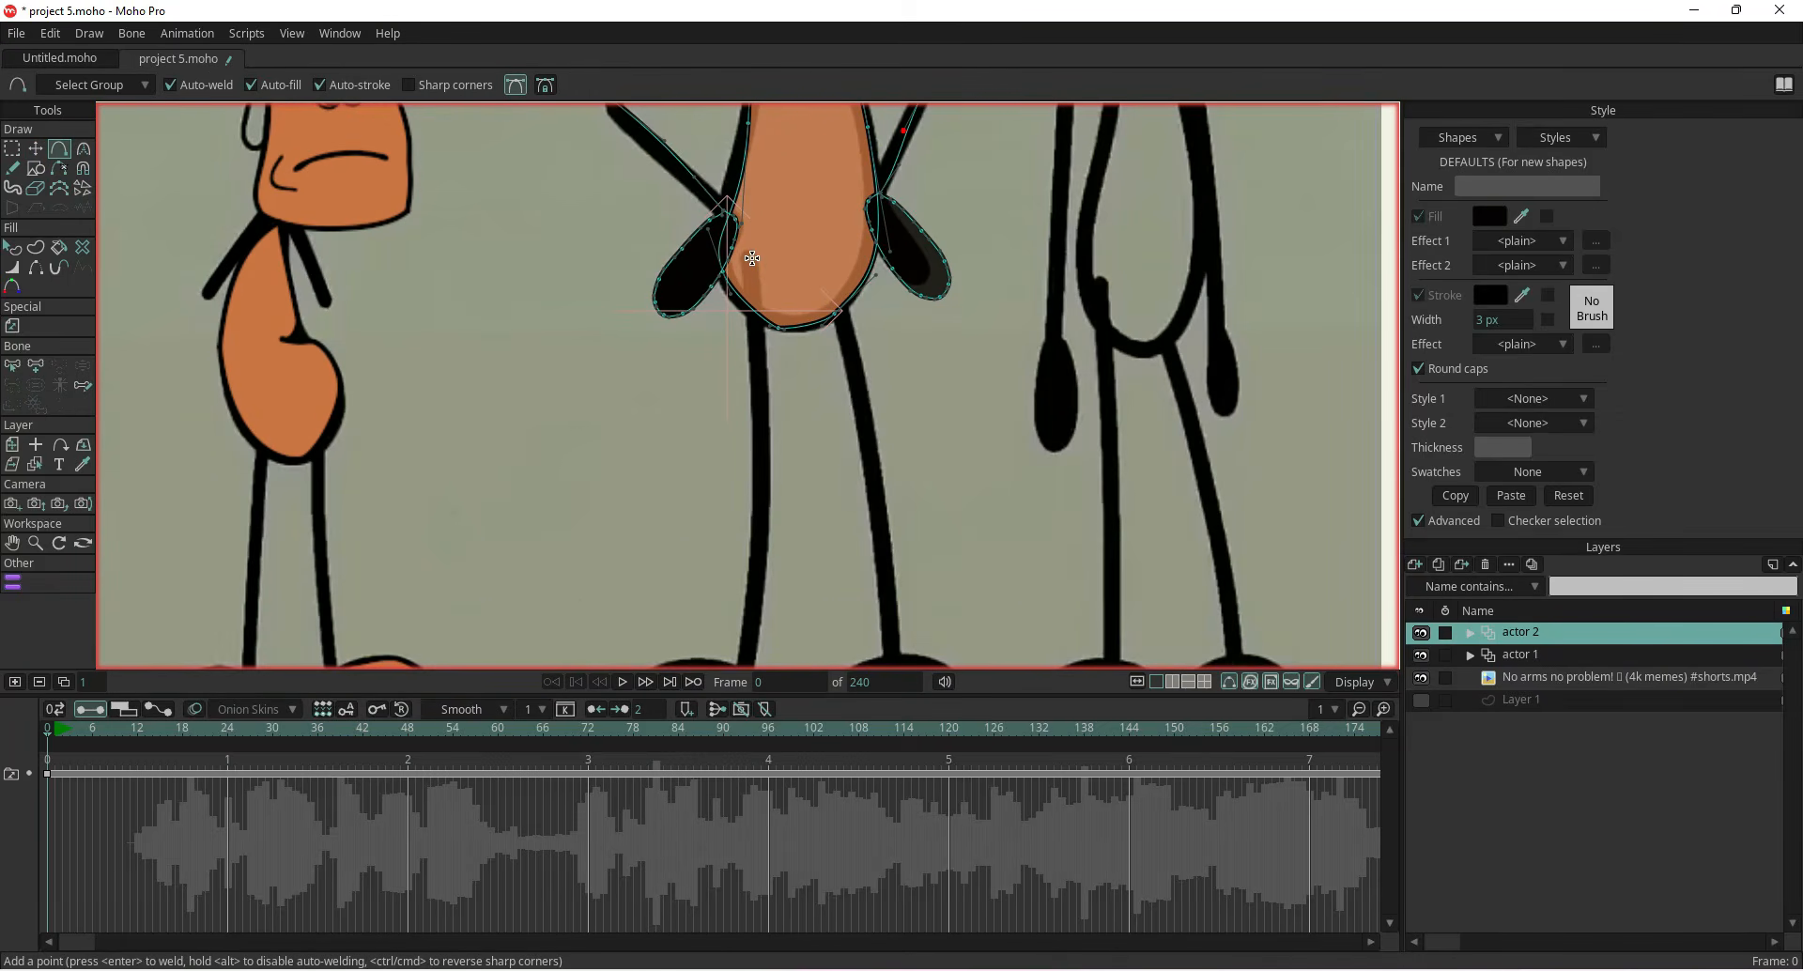
left_click_drag(753, 258, 761, 444)
left_click_drag(727, 533, 736, 288)
left_click_drag(770, 199, 746, 487)
left_click_drag(747, 489, 741, 492)
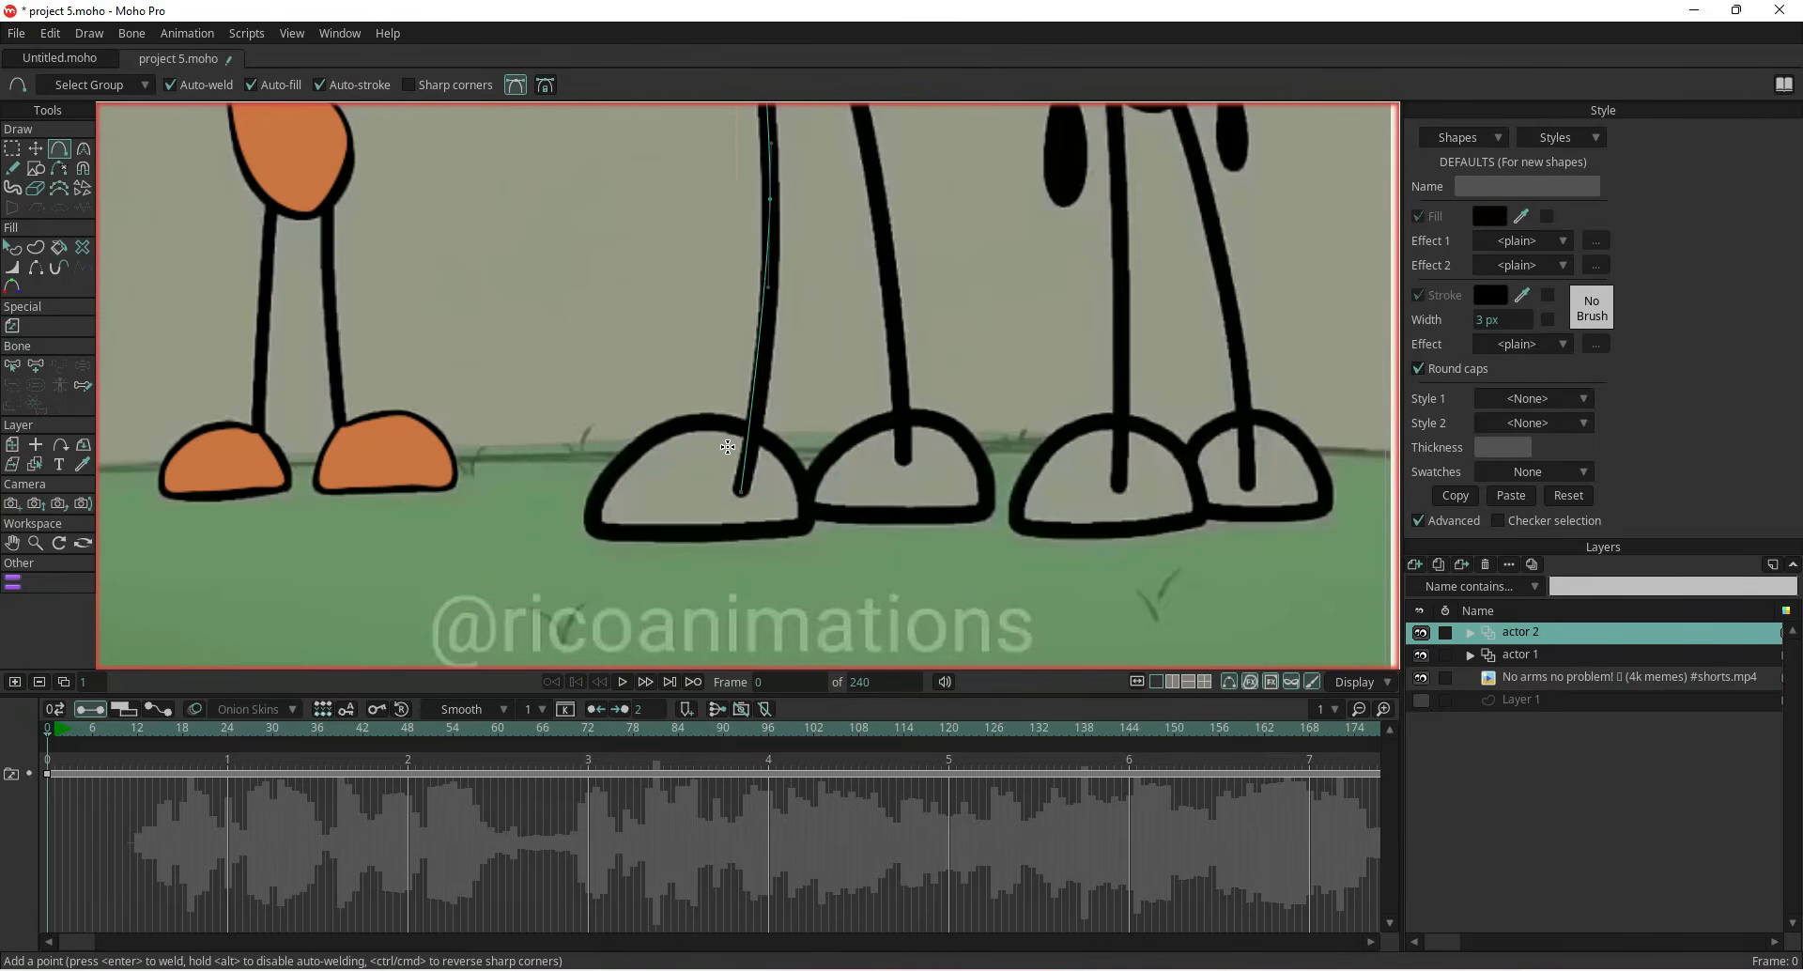
Trace the rounded outline of the left foot around the leg's end
left_click(749, 429)
key("ctrl+z")
scroll(752, 434, "up", 3)
left_click_drag(745, 425, 611, 424)
left_click_drag(612, 423, 539, 468)
left_click_drag(539, 468, 492, 532)
left_click_drag(491, 533, 711, 410)
scroll(782, 444, "up", 3)
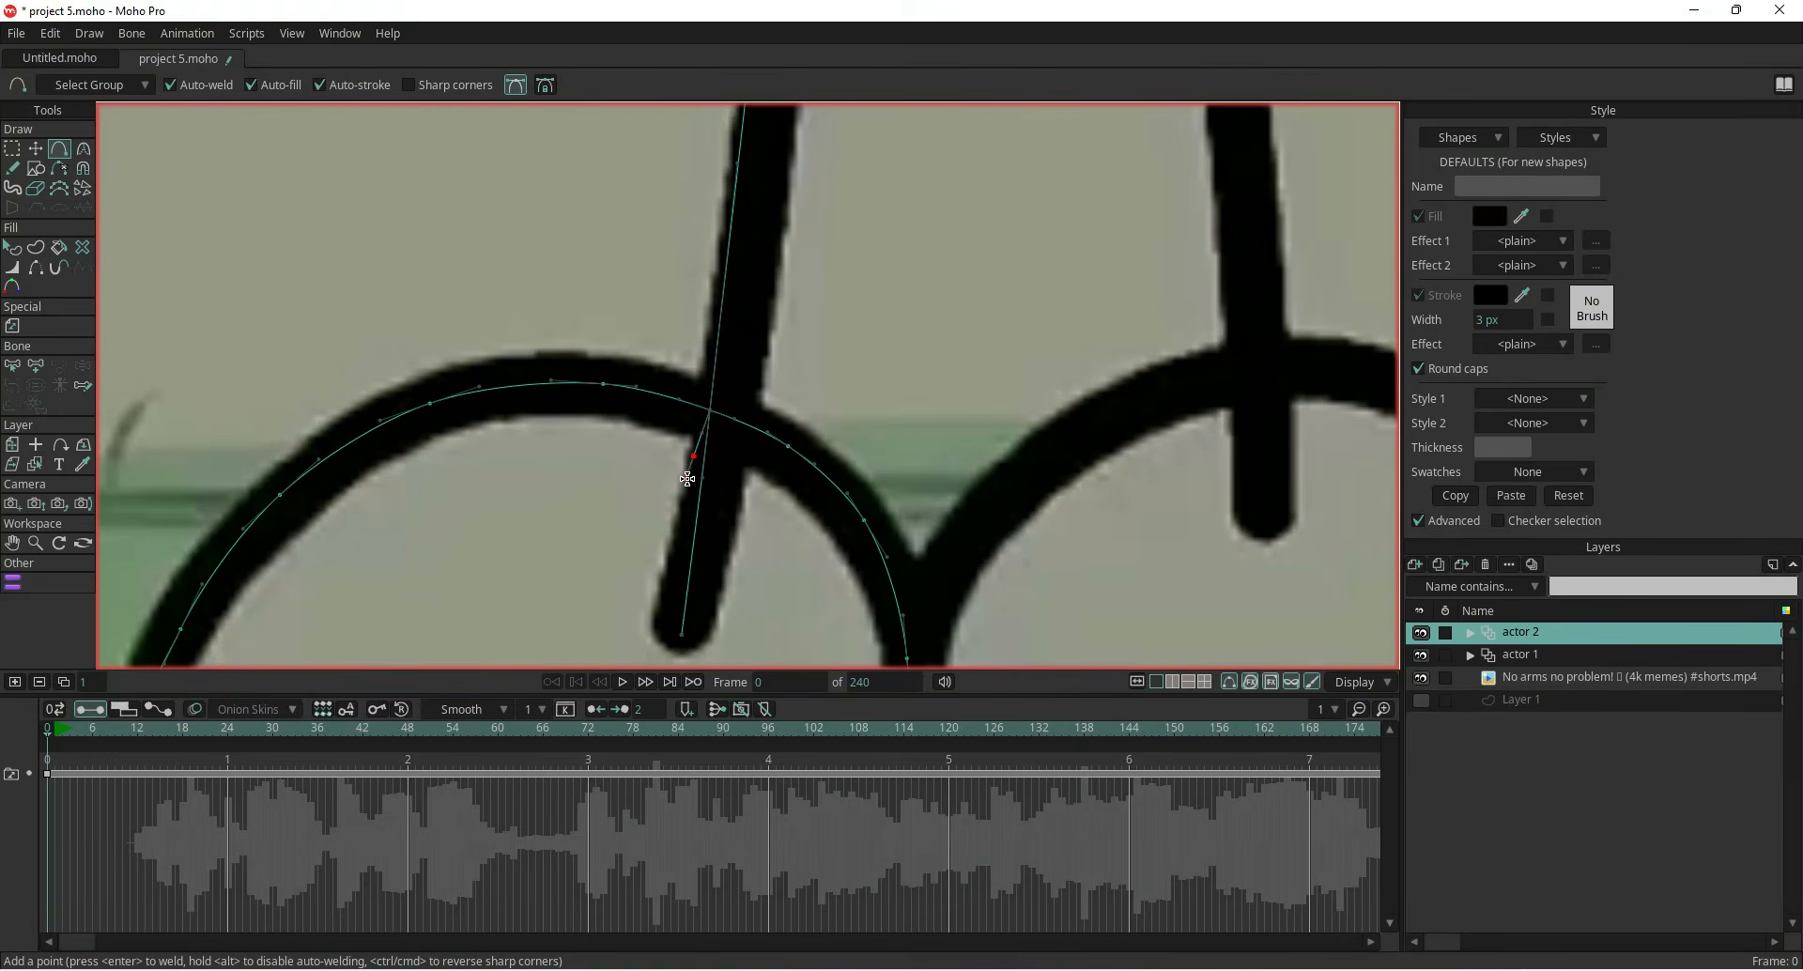
Select the foot shape and paste the copied style onto it
scroll(712, 404, "up", 3)
key("t")
left_click(699, 438)
double_click(699, 439)
scroll(697, 442, "down", 5)
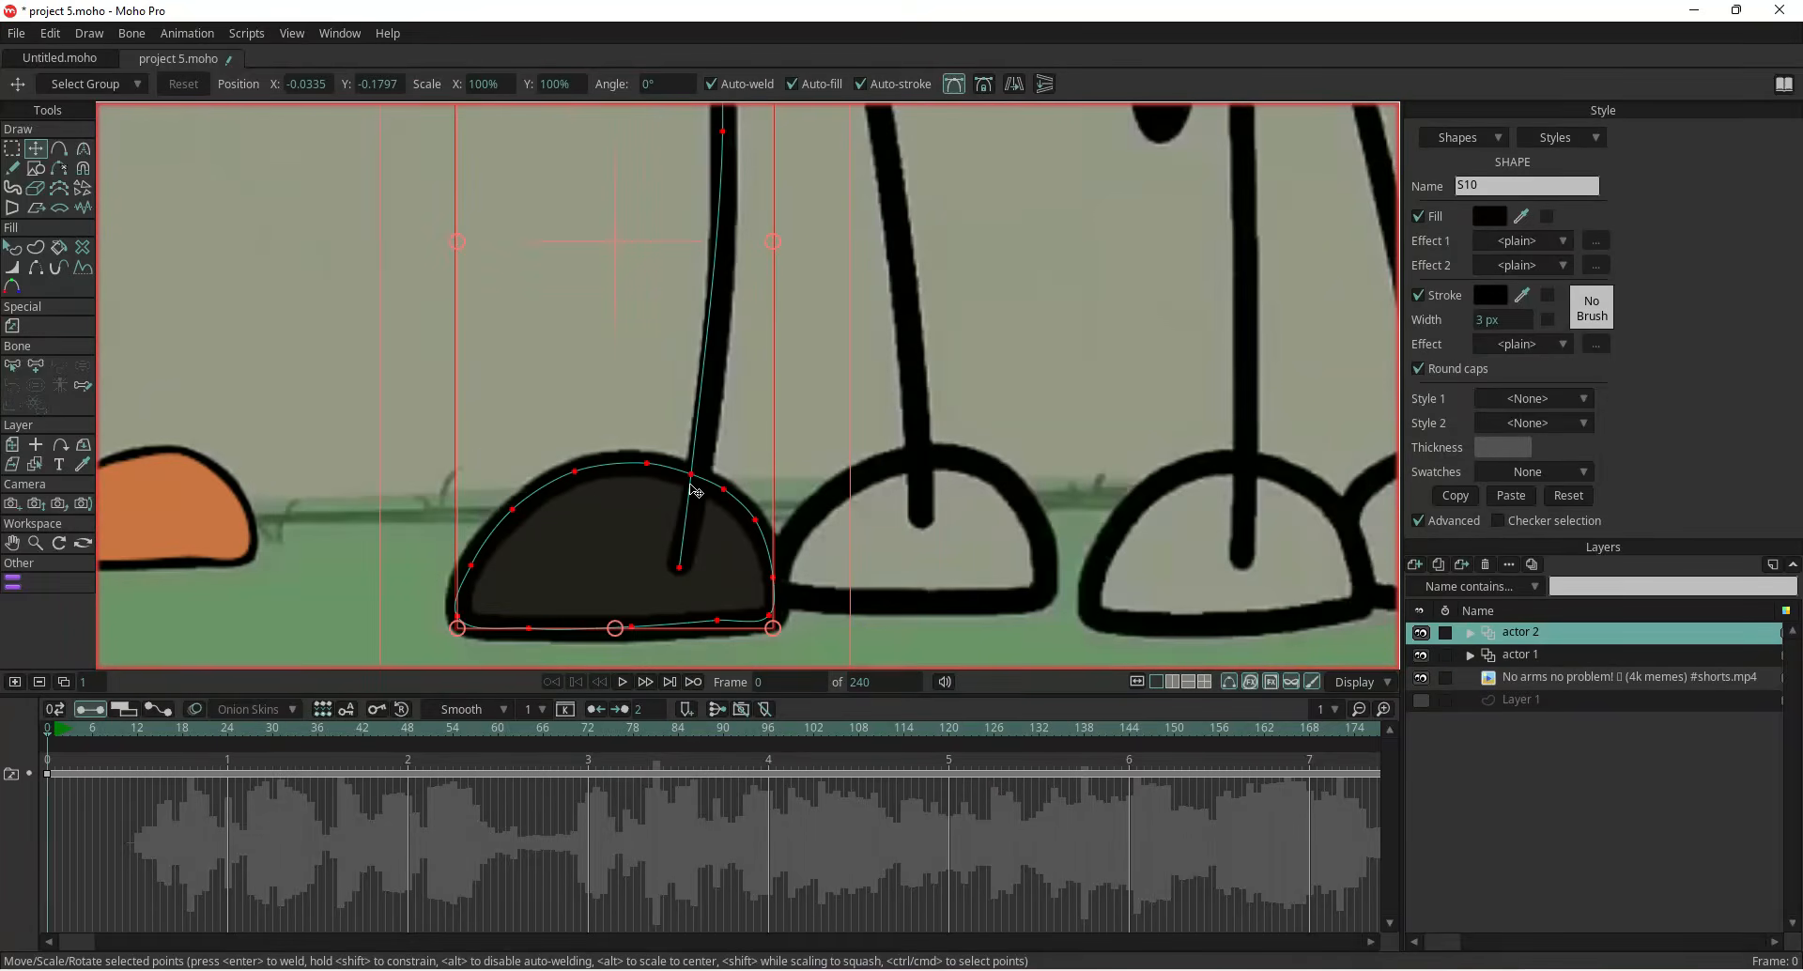
scroll(831, 470, "down", 5)
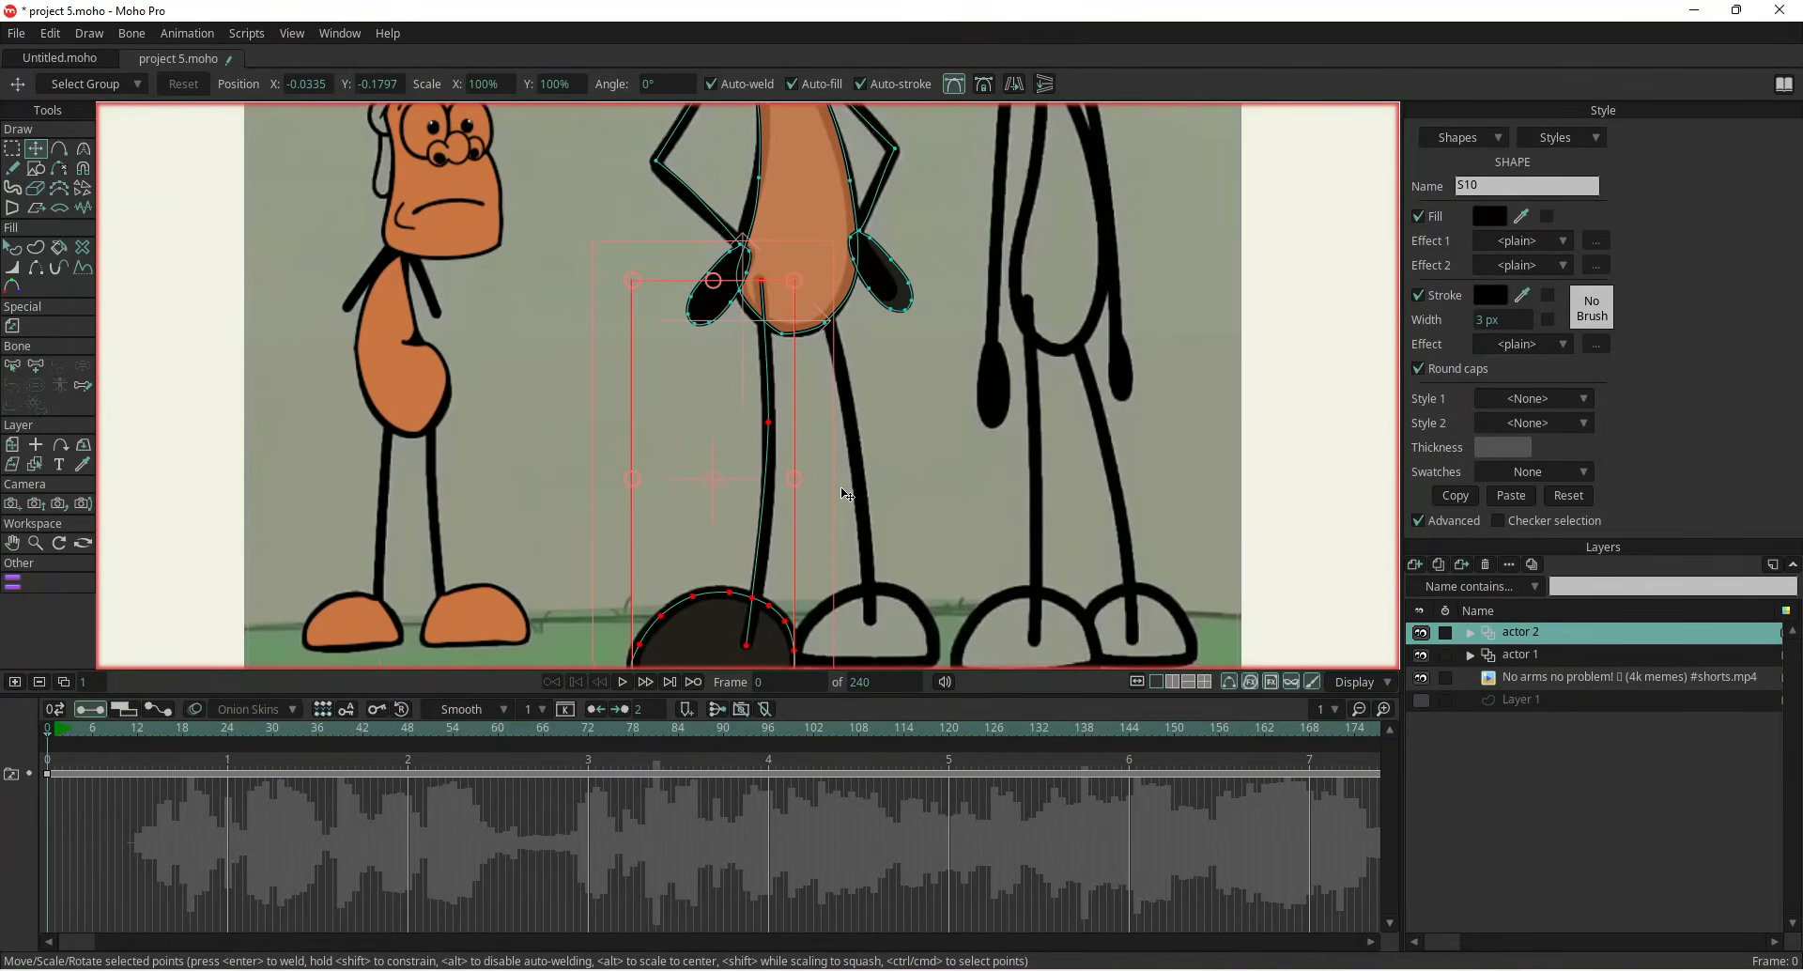
left_click(1511, 497)
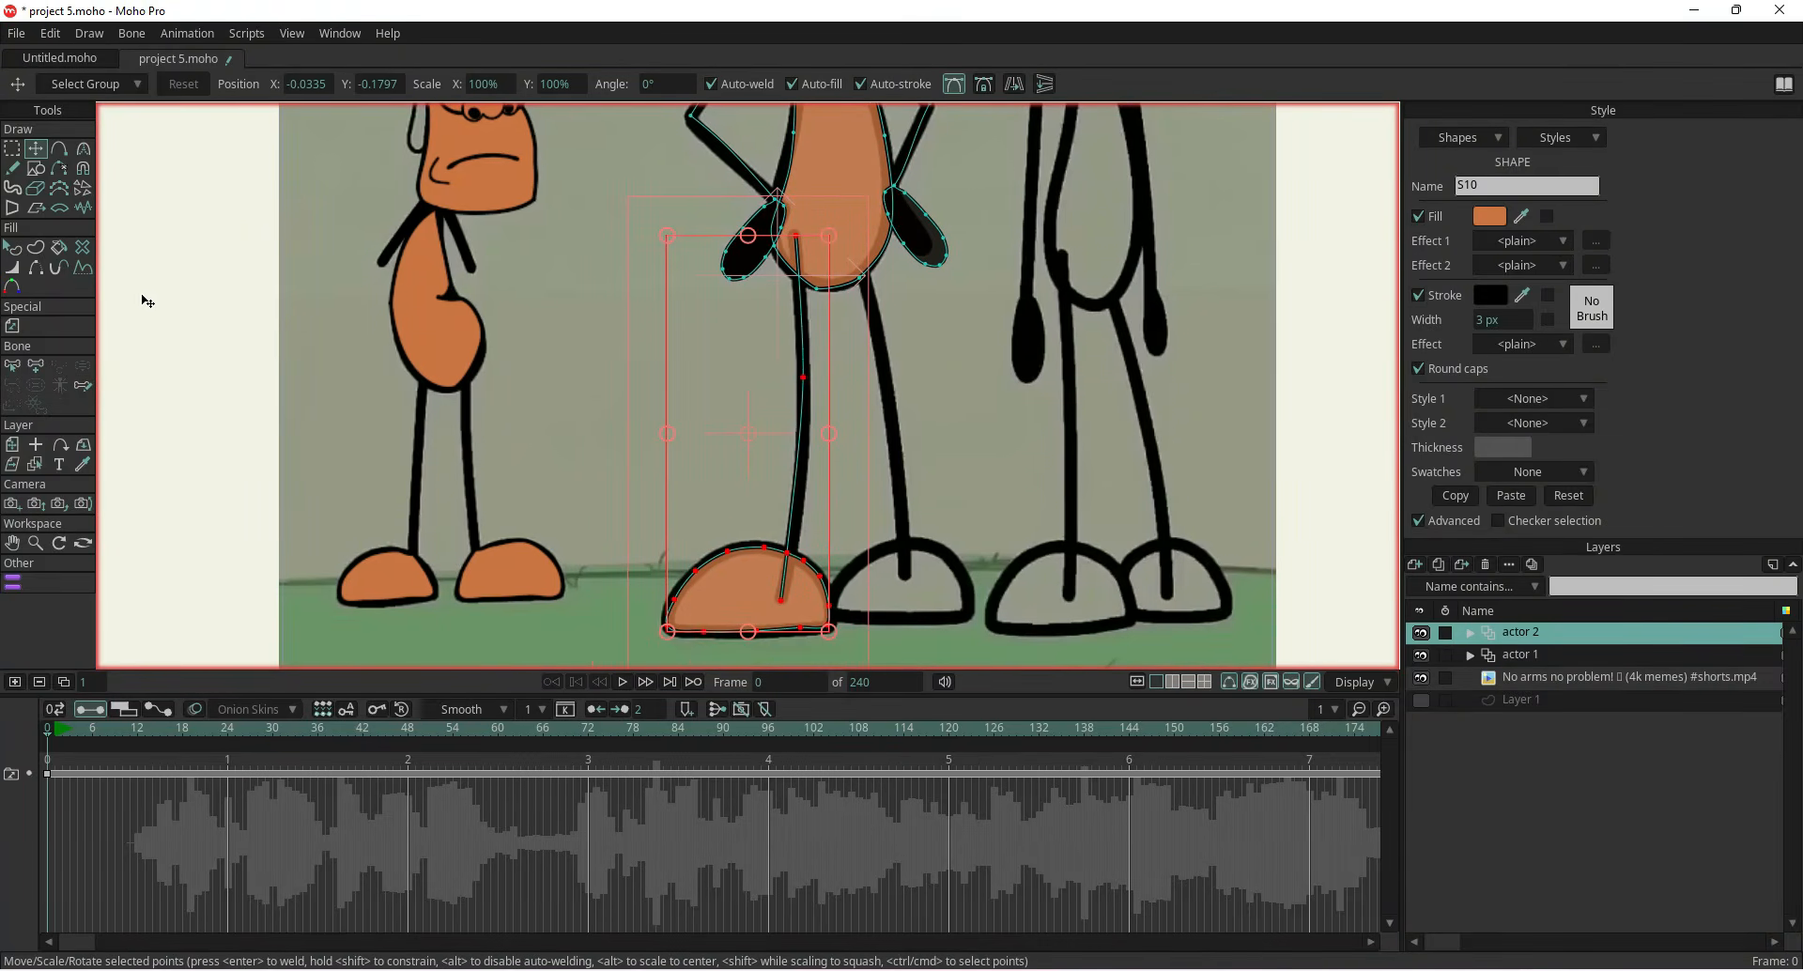
Flip a copy of the leg and foot horizontally and move it to the character's right side
left_click(147, 324)
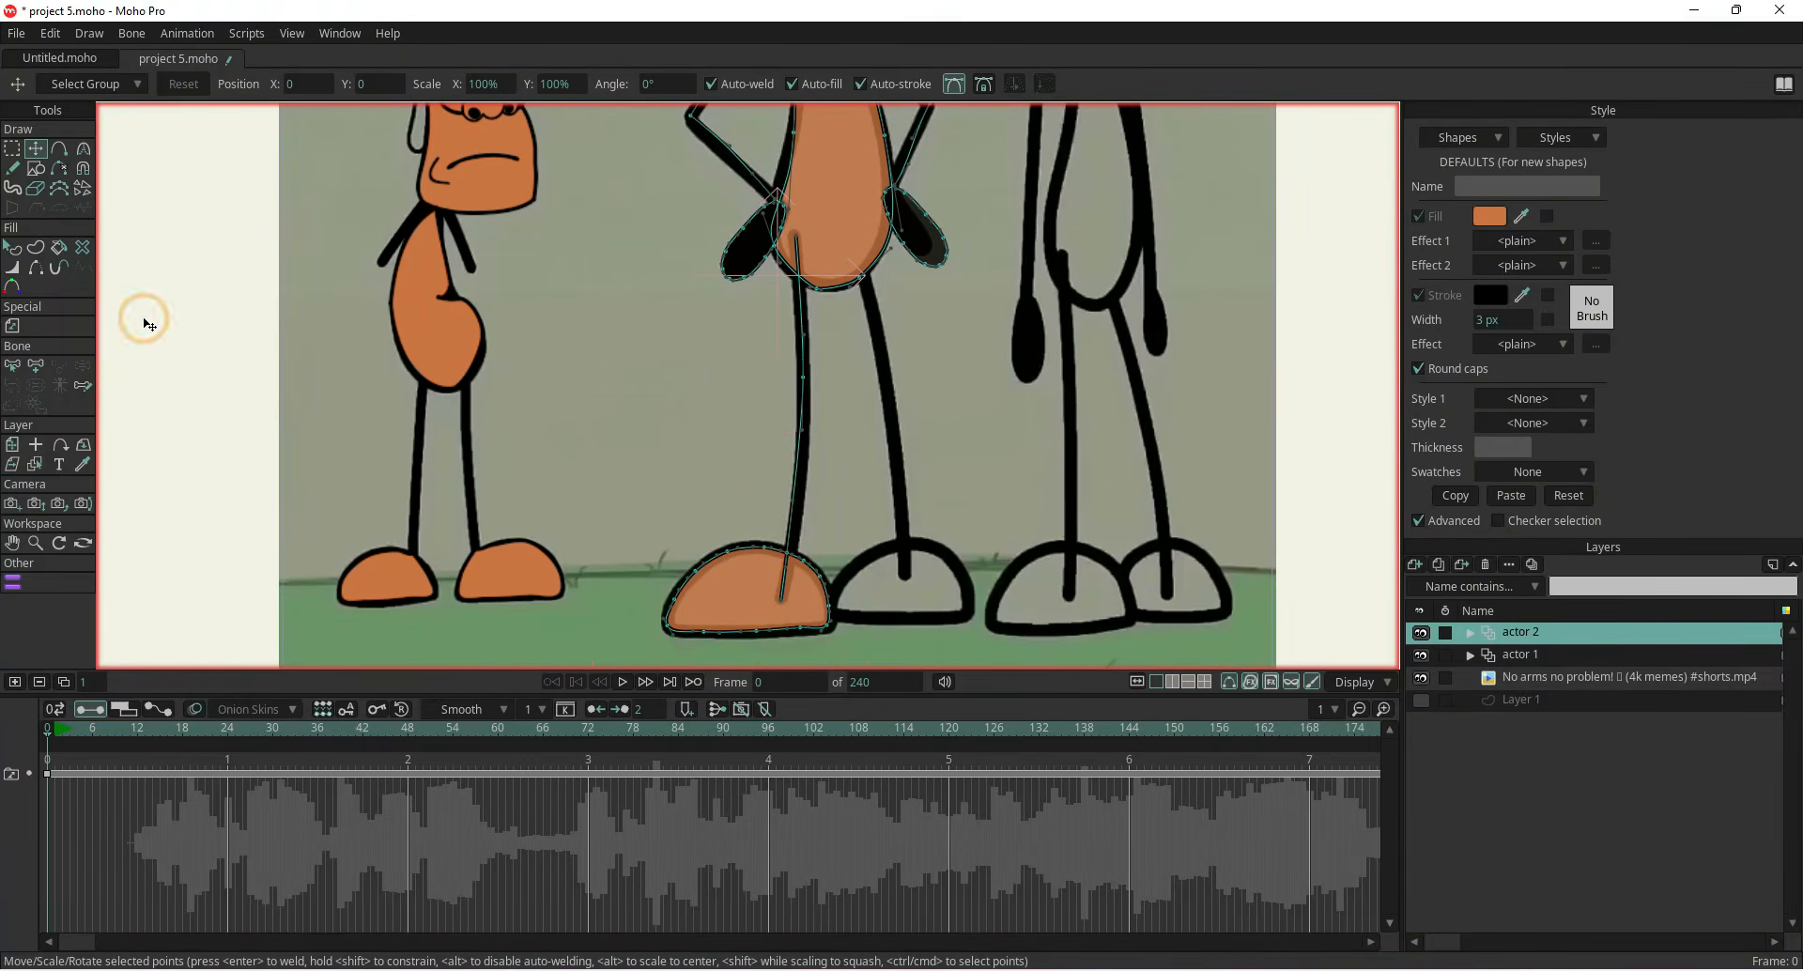
double_click(801, 469)
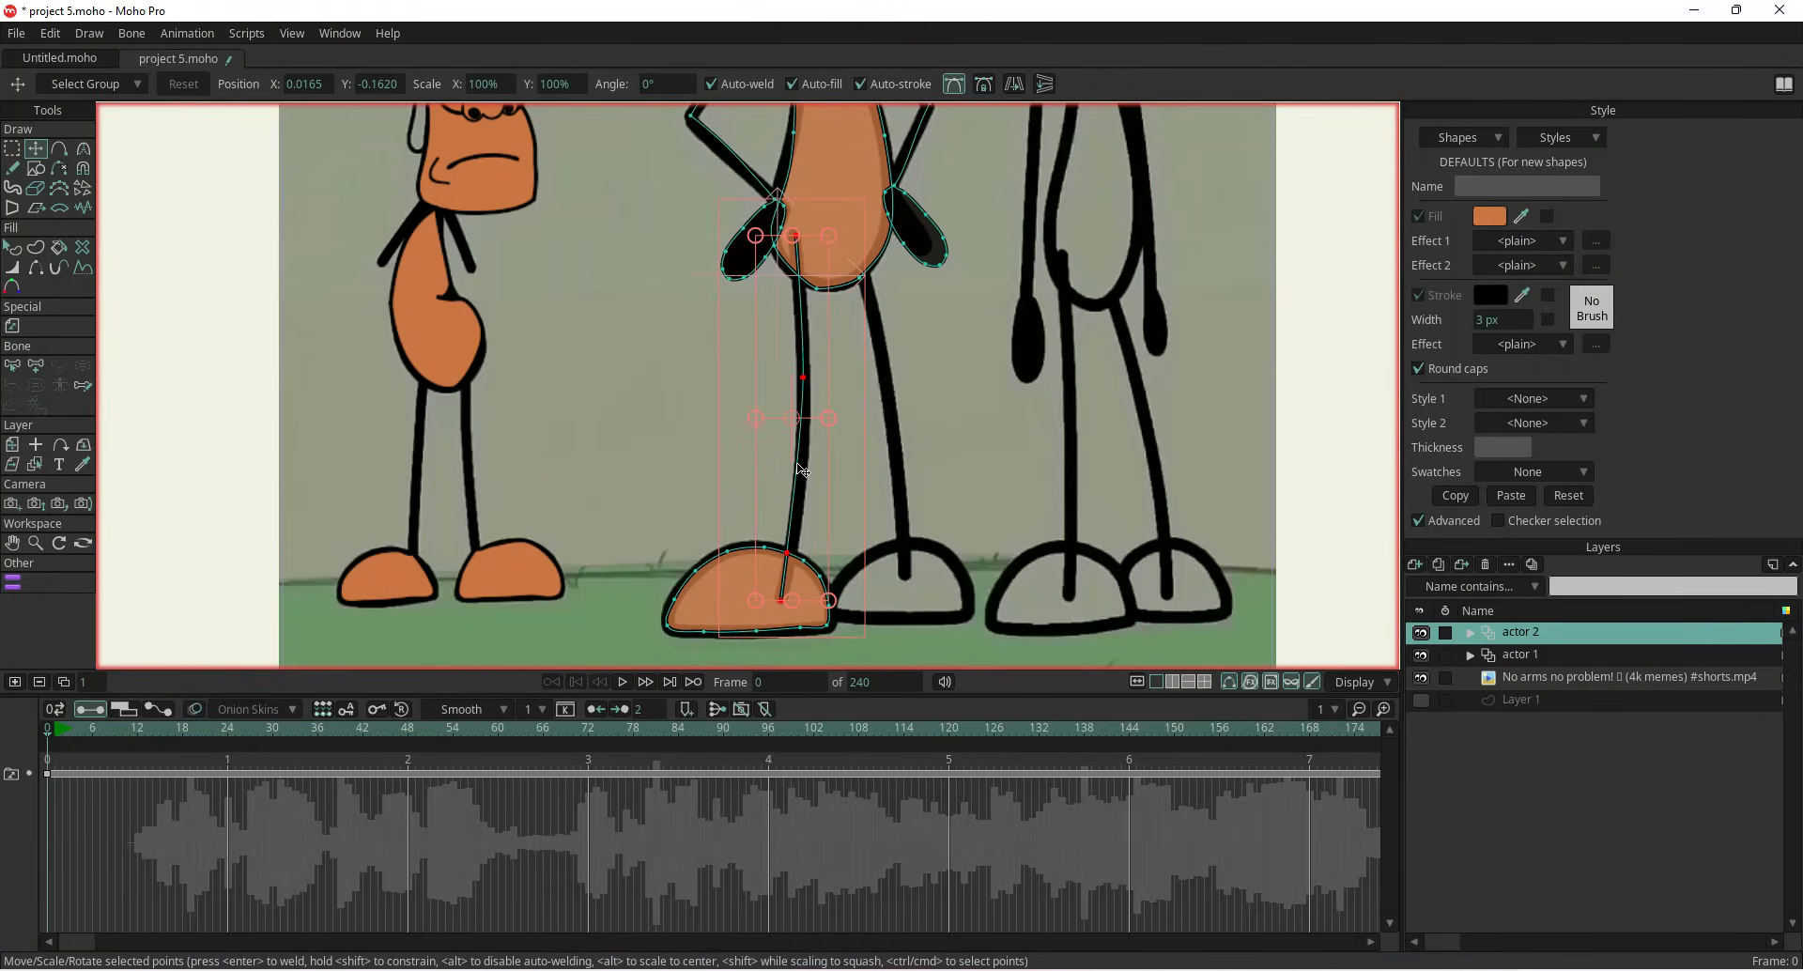
left_click(701, 574, "shift")
left_click(716, 627, "shift")
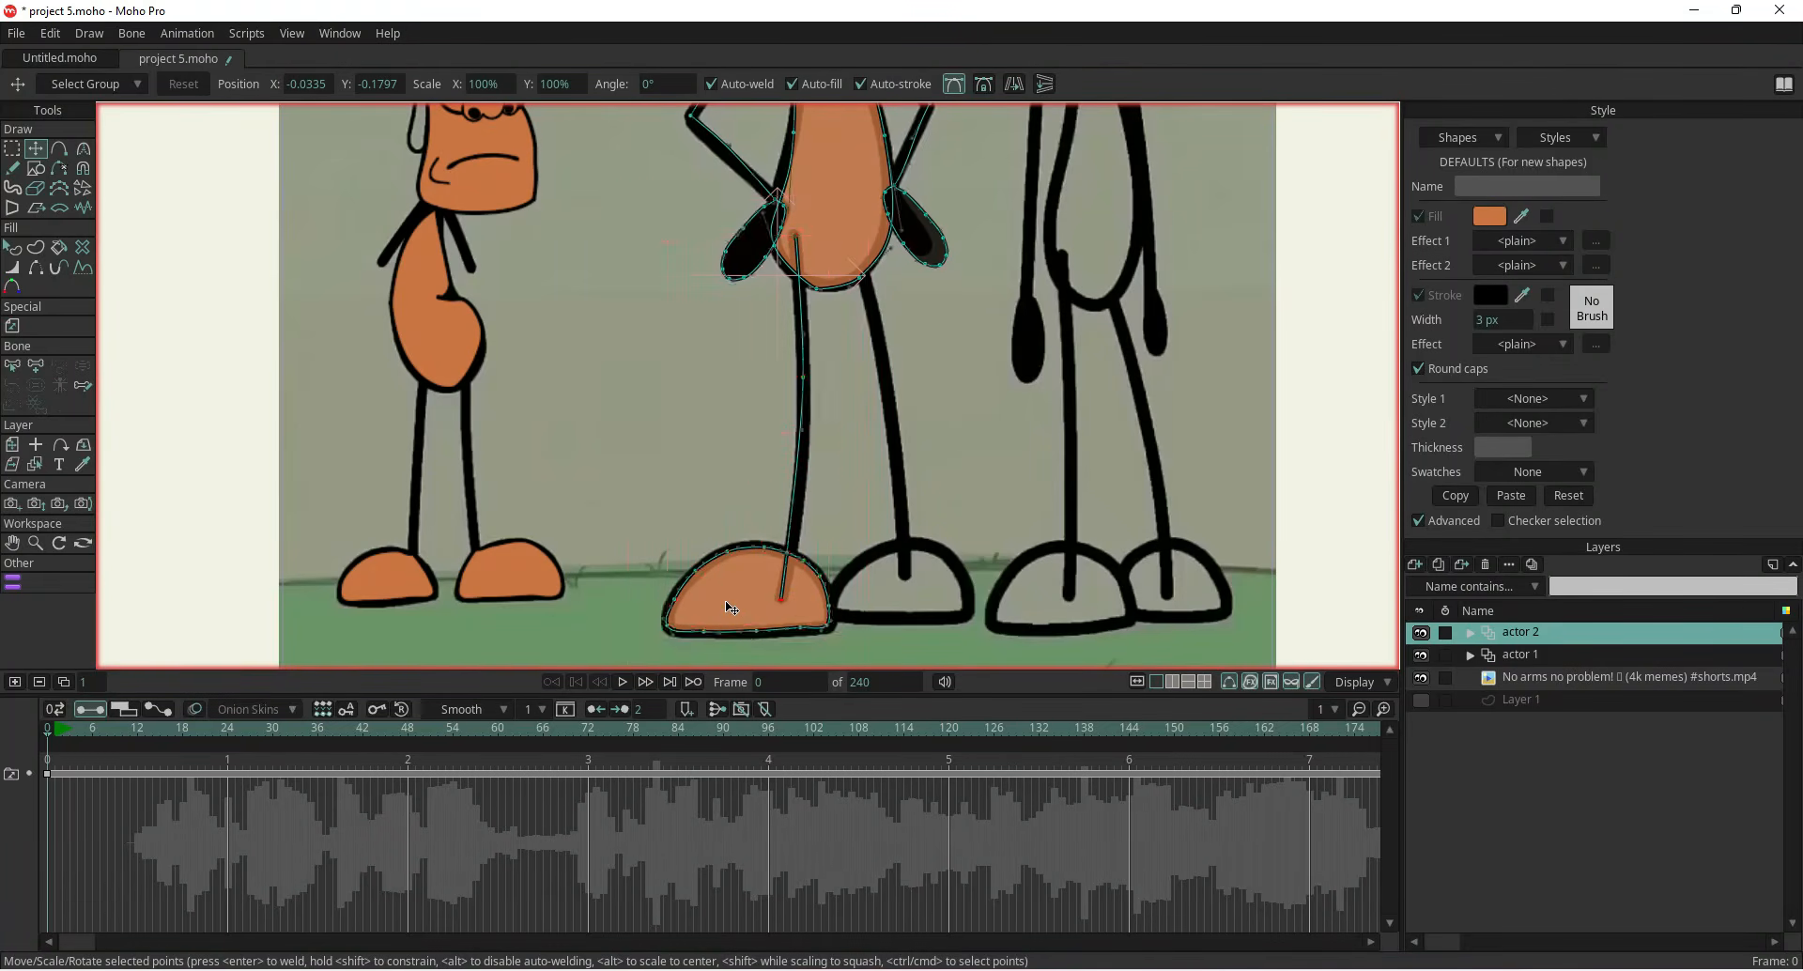
left_click_drag(719, 477, 889, 462)
left_click(1014, 84)
left_click_drag(925, 571, 896, 575)
left_click(624, 476)
Adjust the copied leg and foot points to match the reference right leg and foot
scroll(902, 589, "up", 3)
left_click(956, 82)
left_click_drag(823, 464, 773, 263)
left_click_drag(913, 451, 916, 459)
left_click_drag(746, 458, 792, 341)
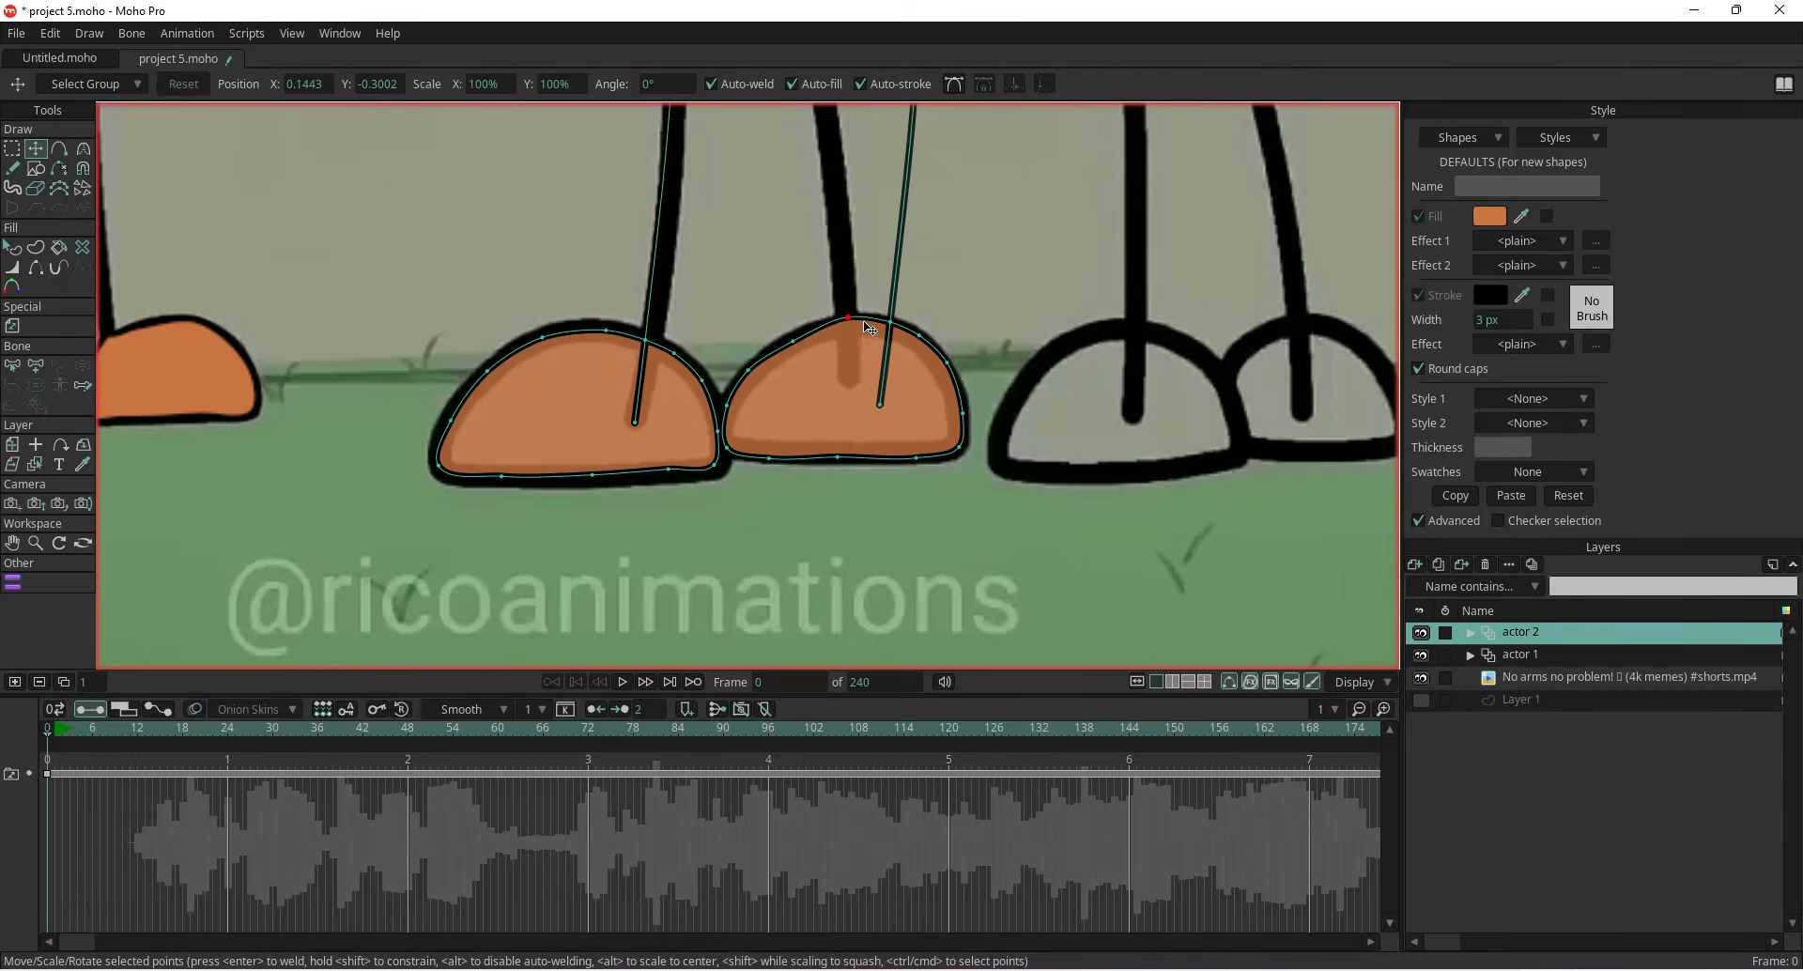
left_click_drag(880, 404, 850, 383)
left_click_drag(893, 321, 855, 314)
left_click_drag(785, 254, 800, 507)
mouse_move(933, 271)
left_mouse_down()
mouse_move(835, 276)
mouse_move(861, 471)
left_mouse_up()
left_click_drag(948, 226, 806, 224)
left_click_drag(862, 472, 855, 470)
Hide the reference video layer
left_click(1421, 677)
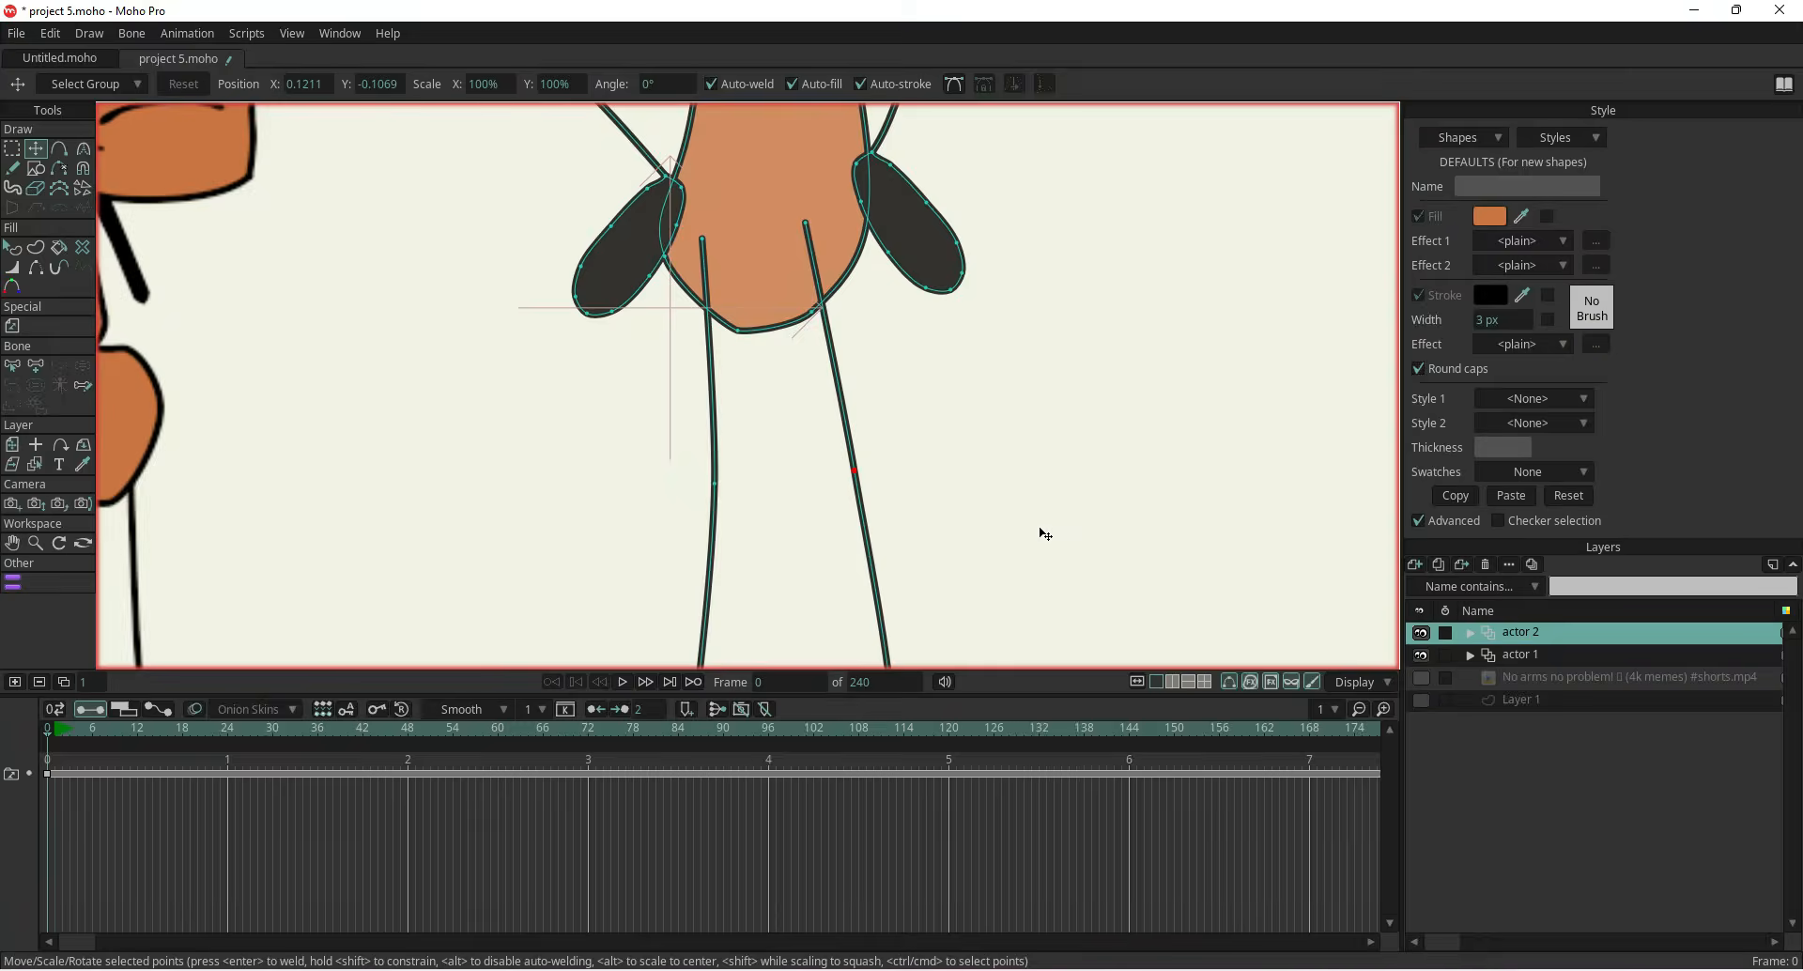
scroll(1043, 531, "down", 3)
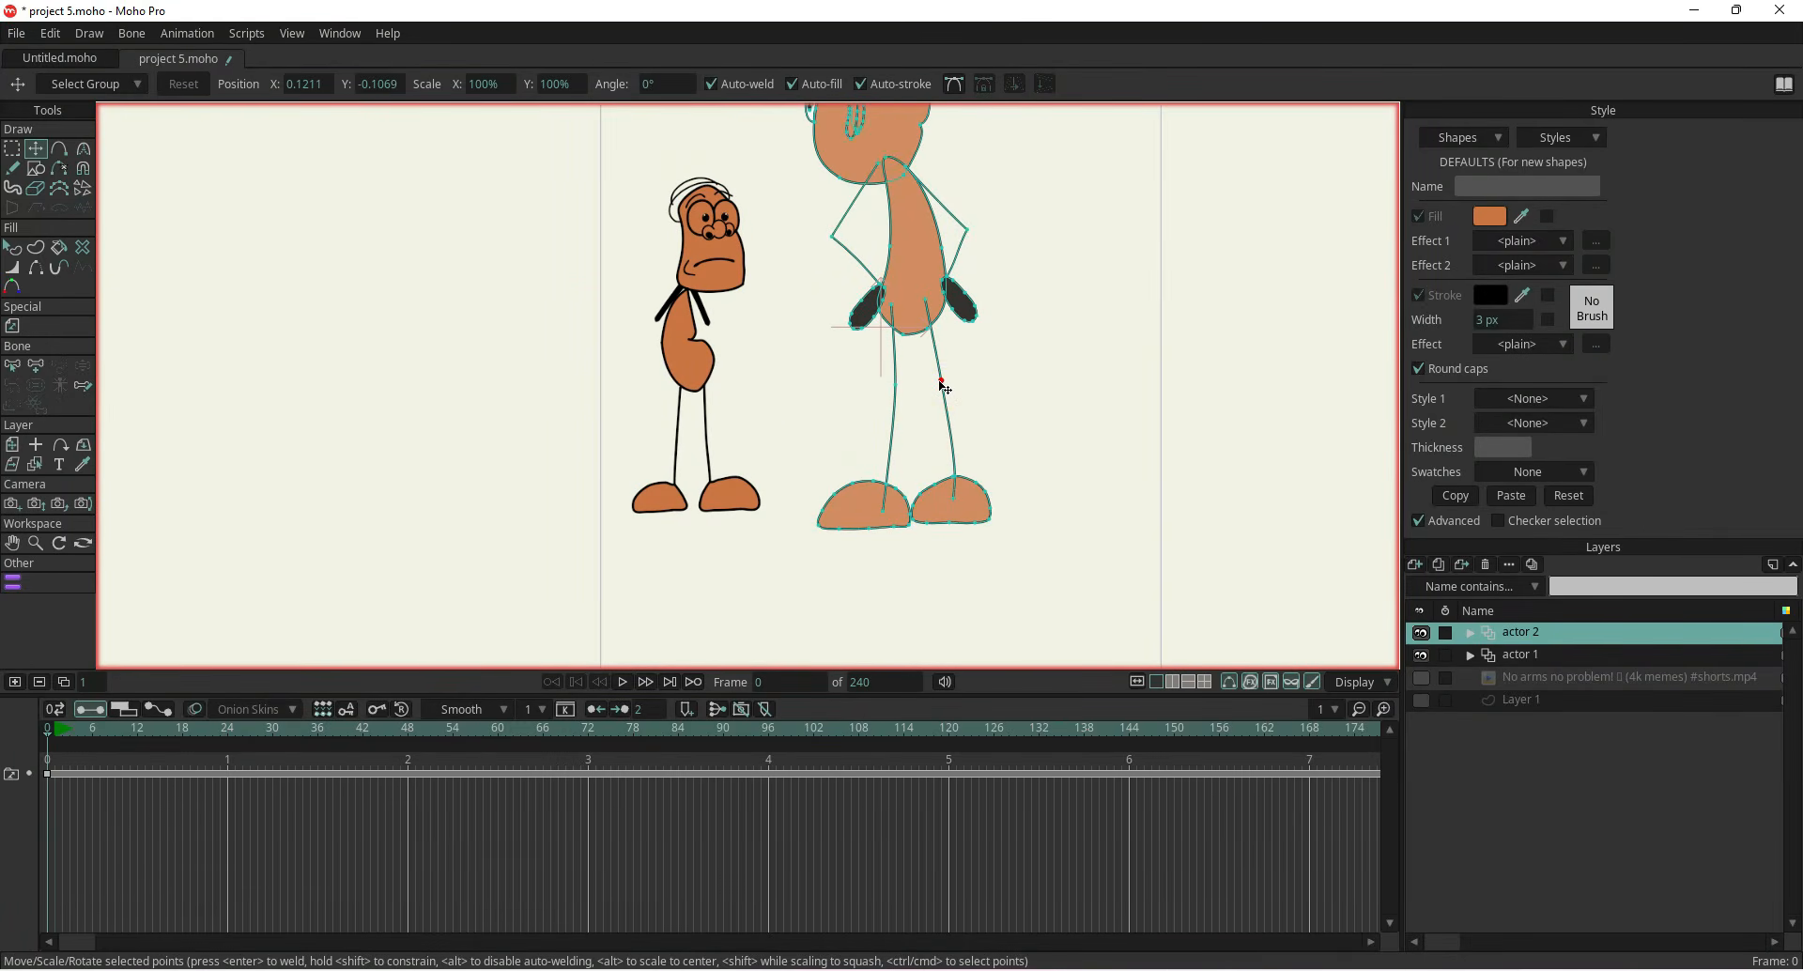
Set the stroke width of both feet to 5 px
key("q")
left_click(980, 517)
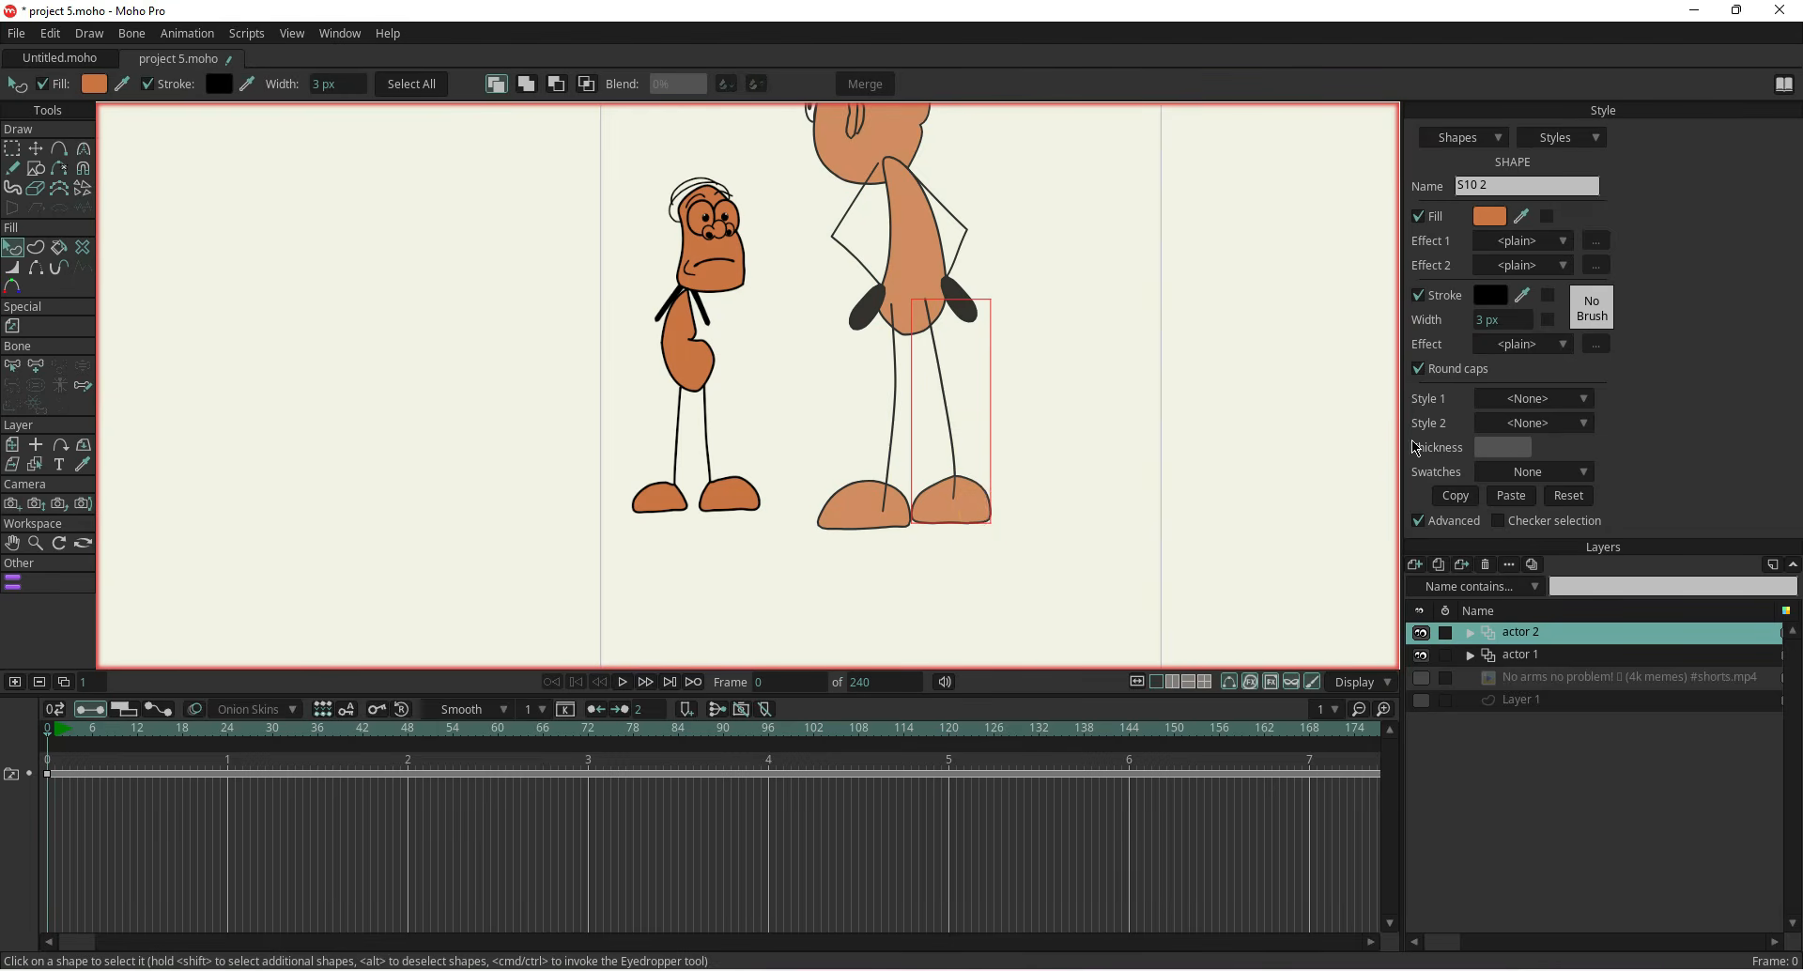
left_click_drag(1483, 319, 1501, 321)
left_click(897, 503)
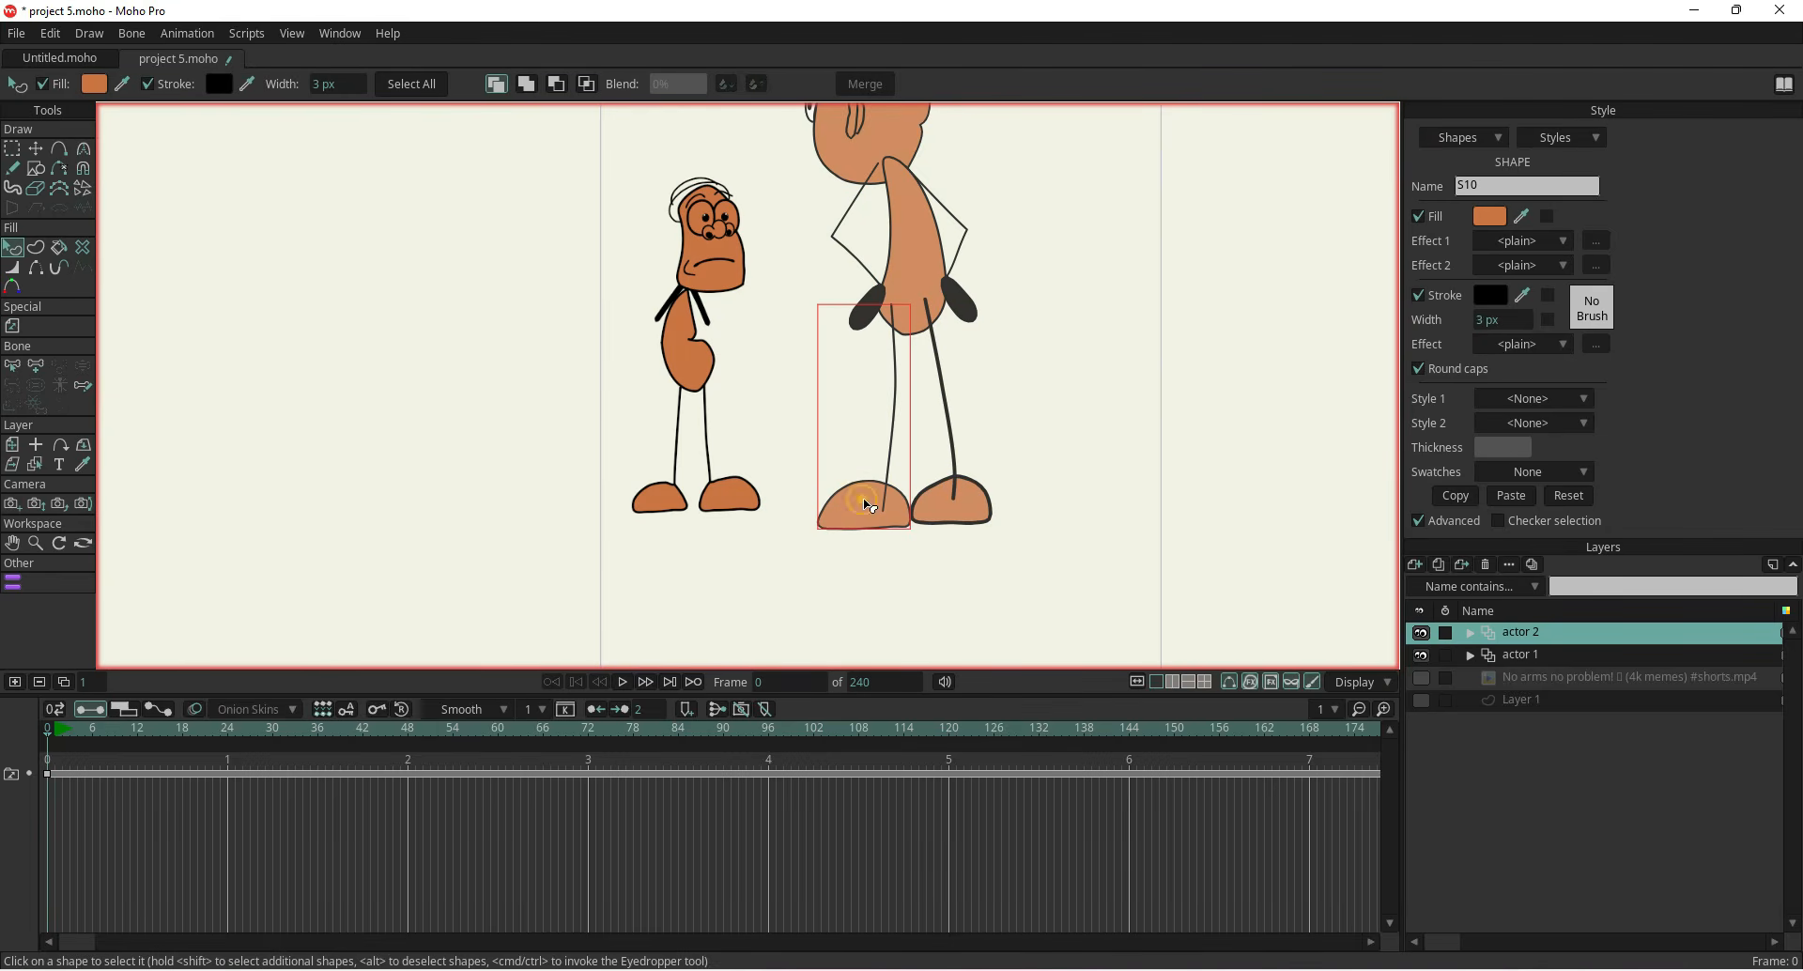
left_click_drag(1489, 319, 1501, 320)
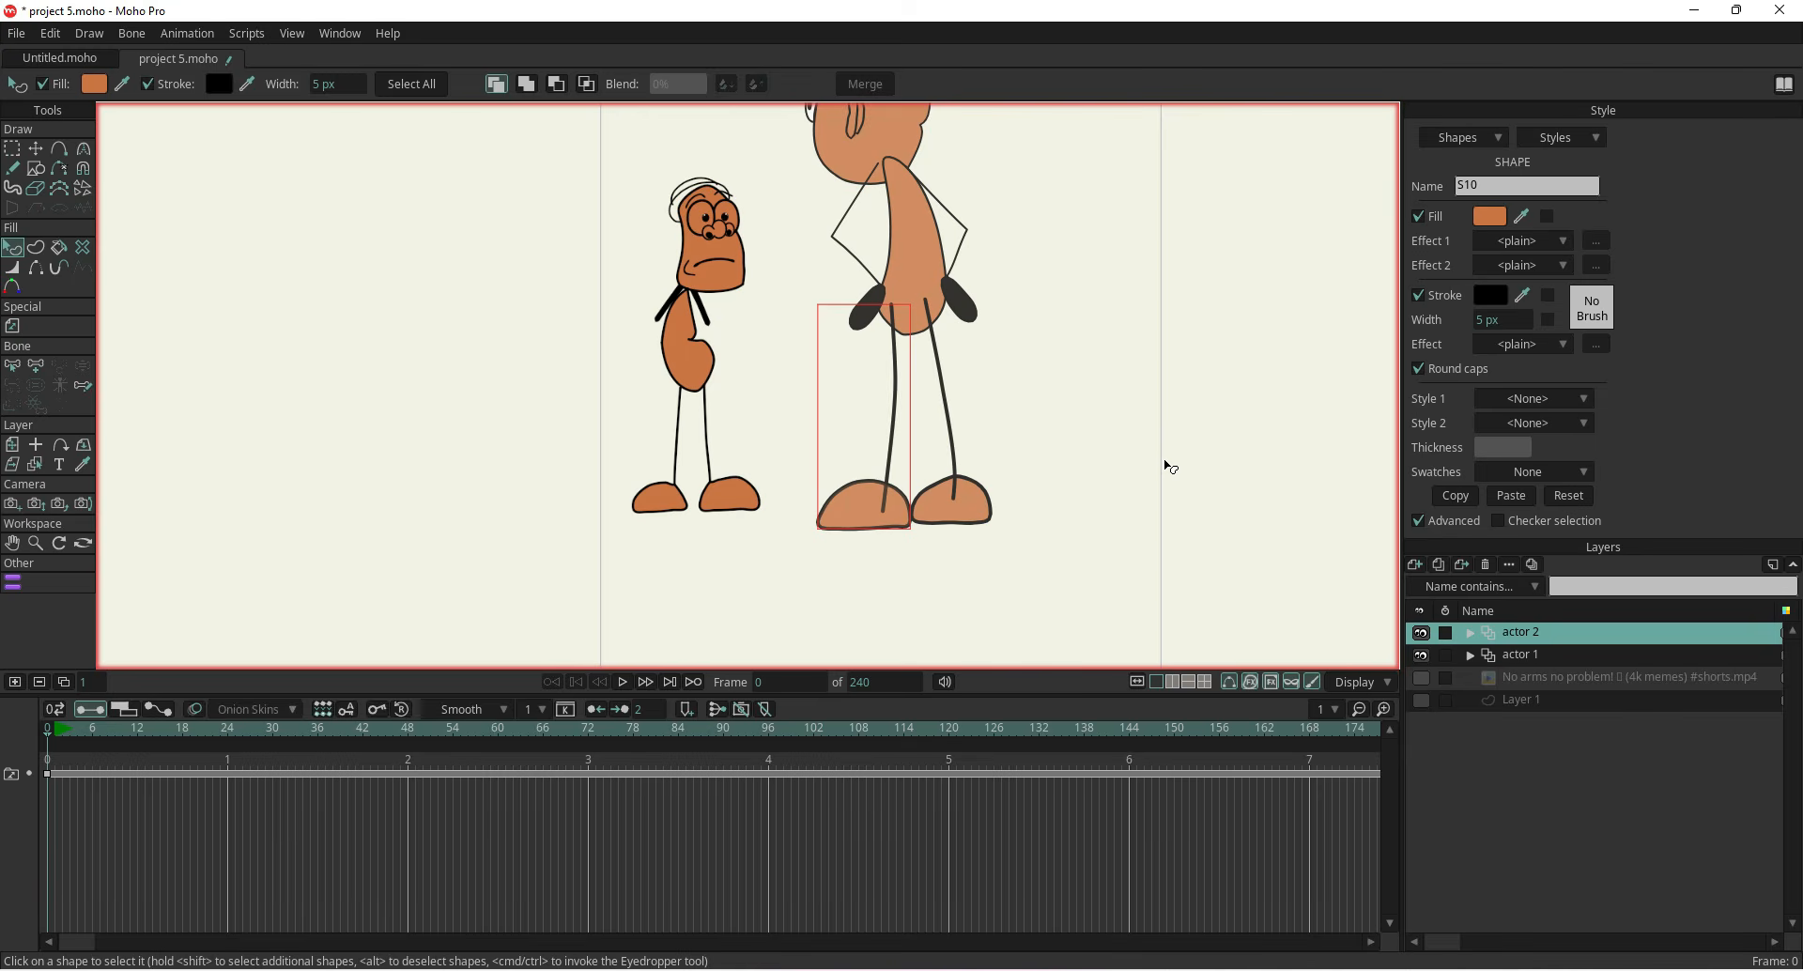
Set the stroke width of the arm and head shapes to 5 px
left_click(964, 237)
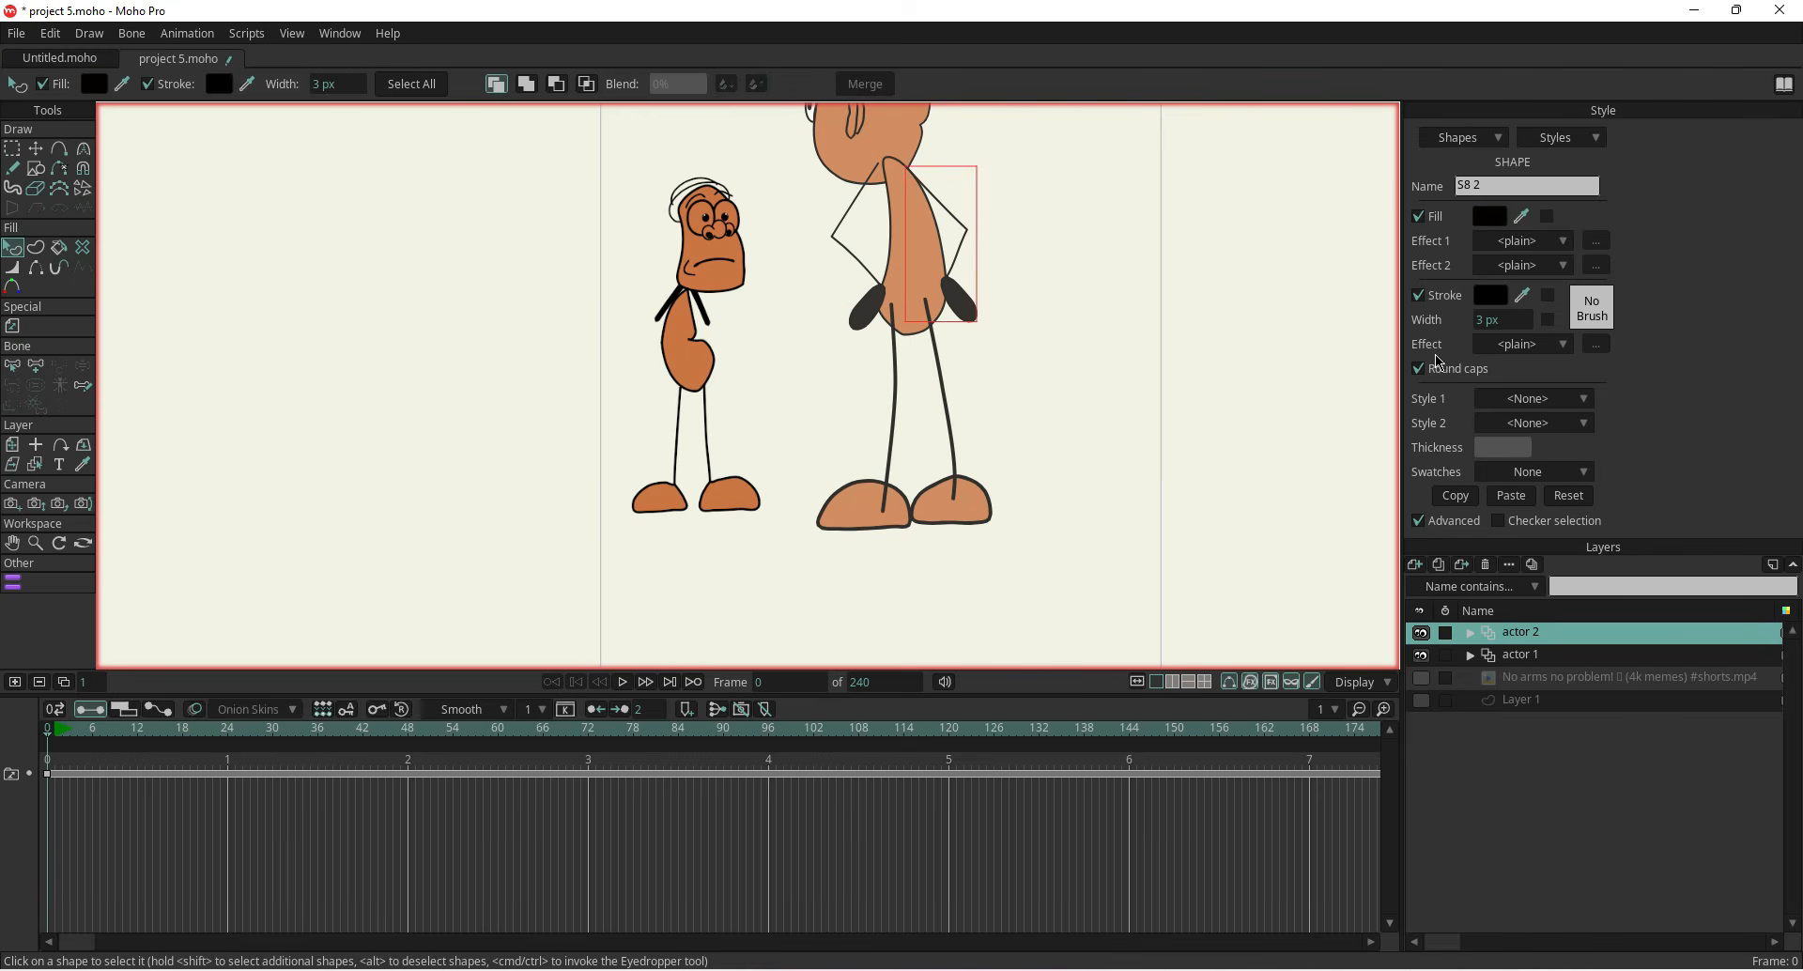
left_click_drag(1478, 321, 1504, 318)
left_click(839, 243)
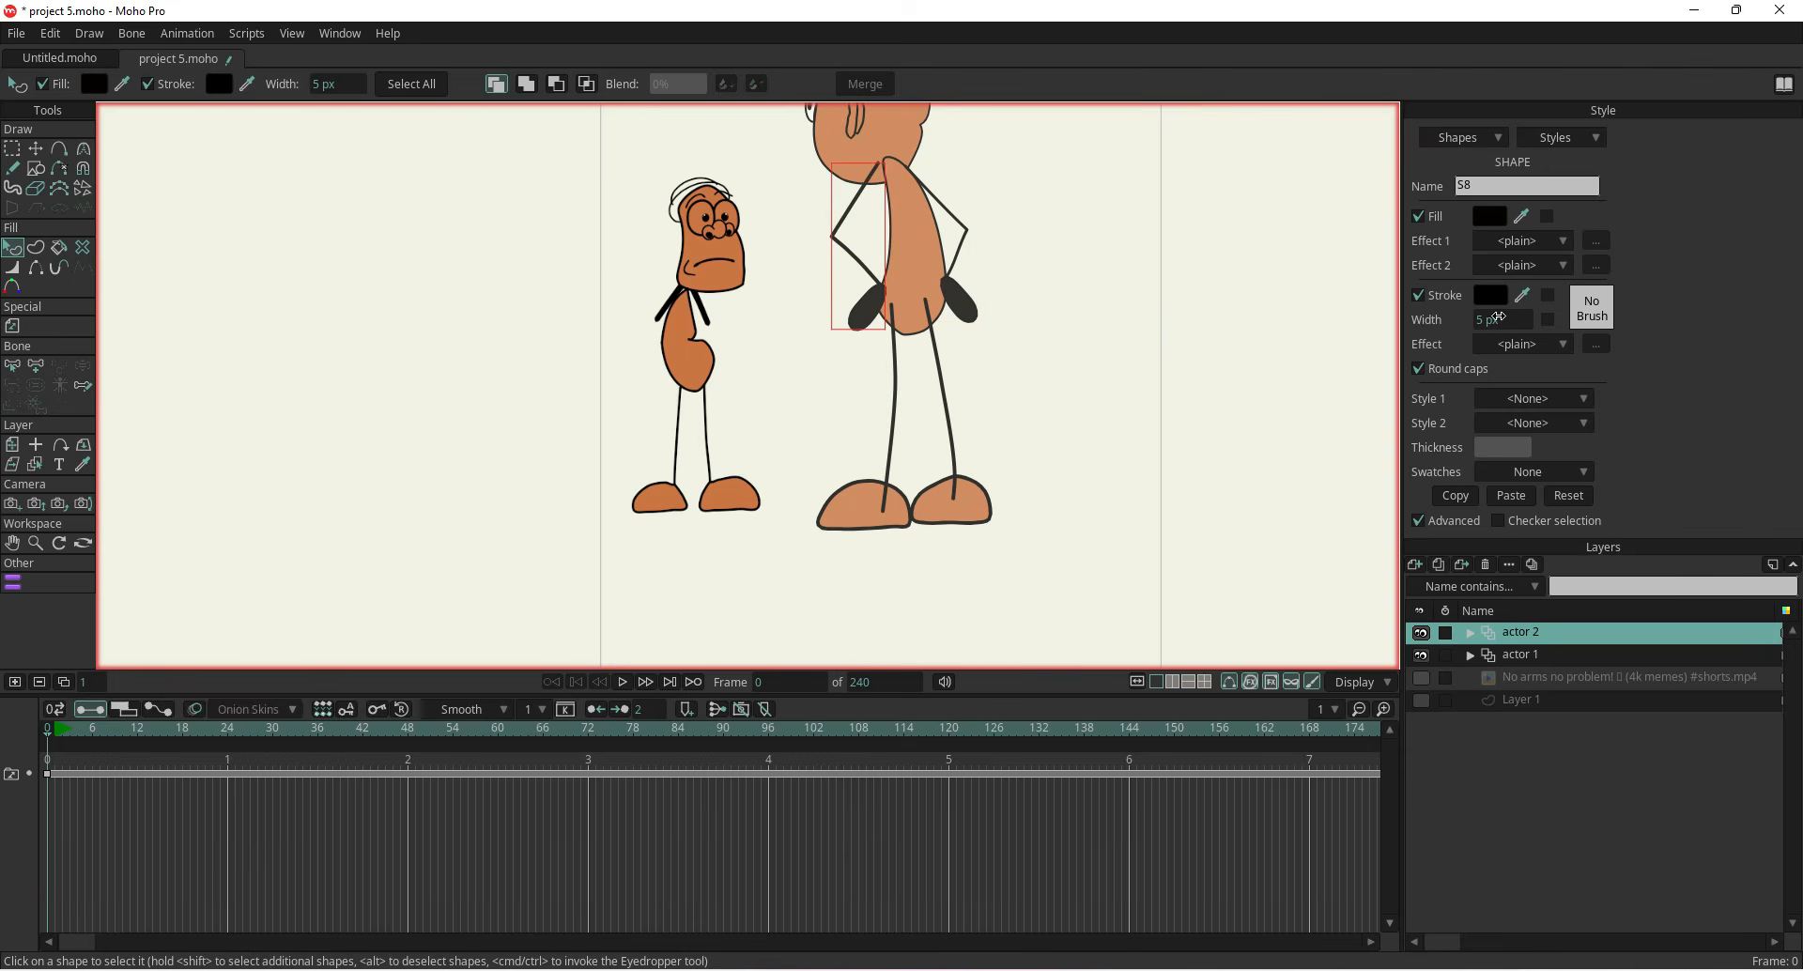
scroll(1080, 442, "down", 2)
left_click(925, 319)
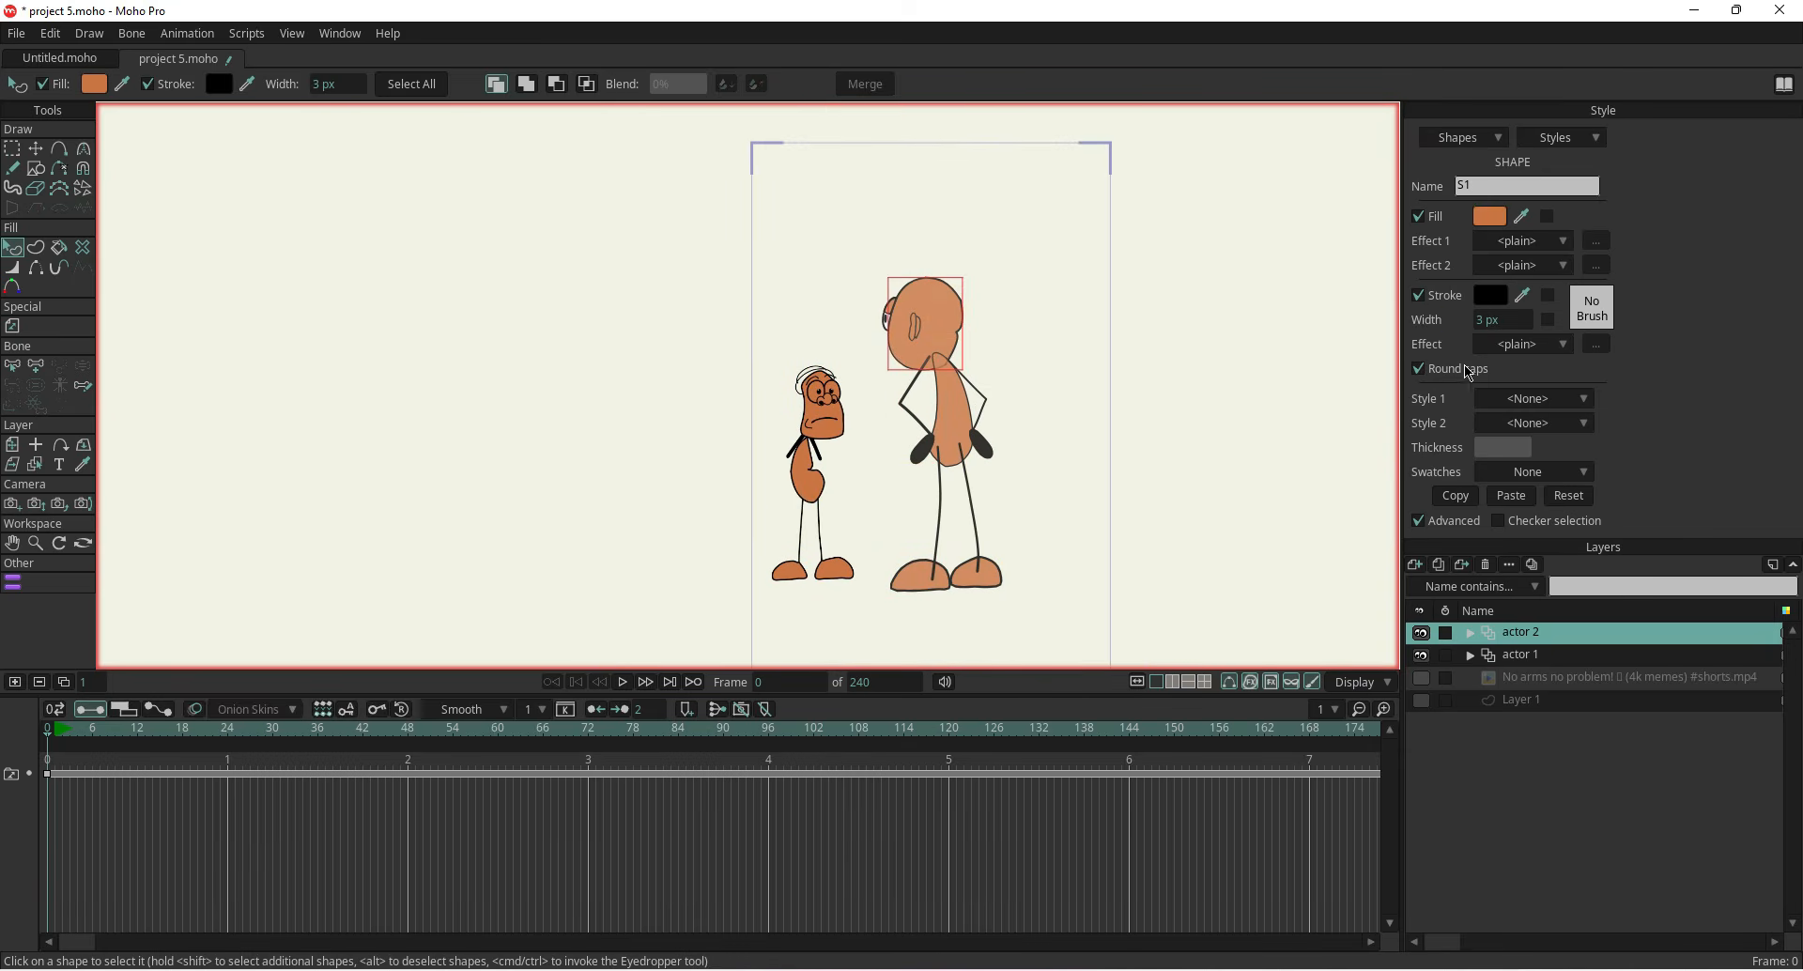
left_click_drag(1493, 321, 1498, 322)
left_click_drag(1065, 484, 987, 408)
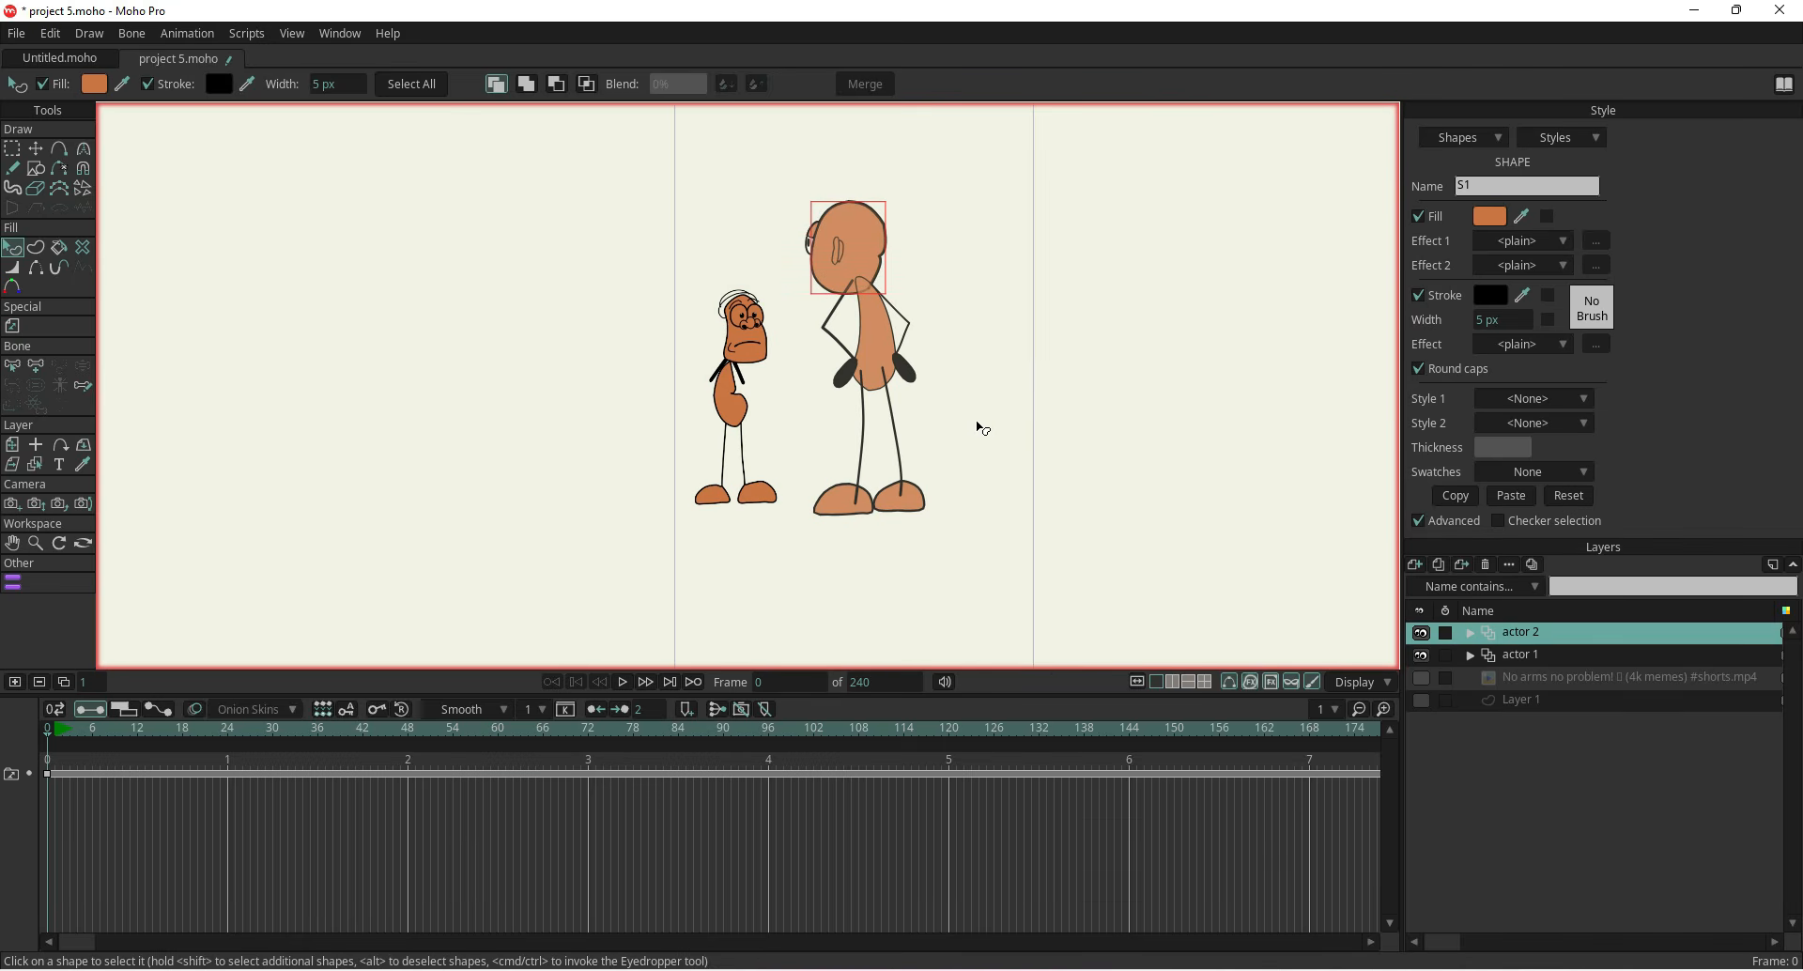
Show the reference video layer and duplicate the actor 2 layer as actor 3
left_click(1421, 677)
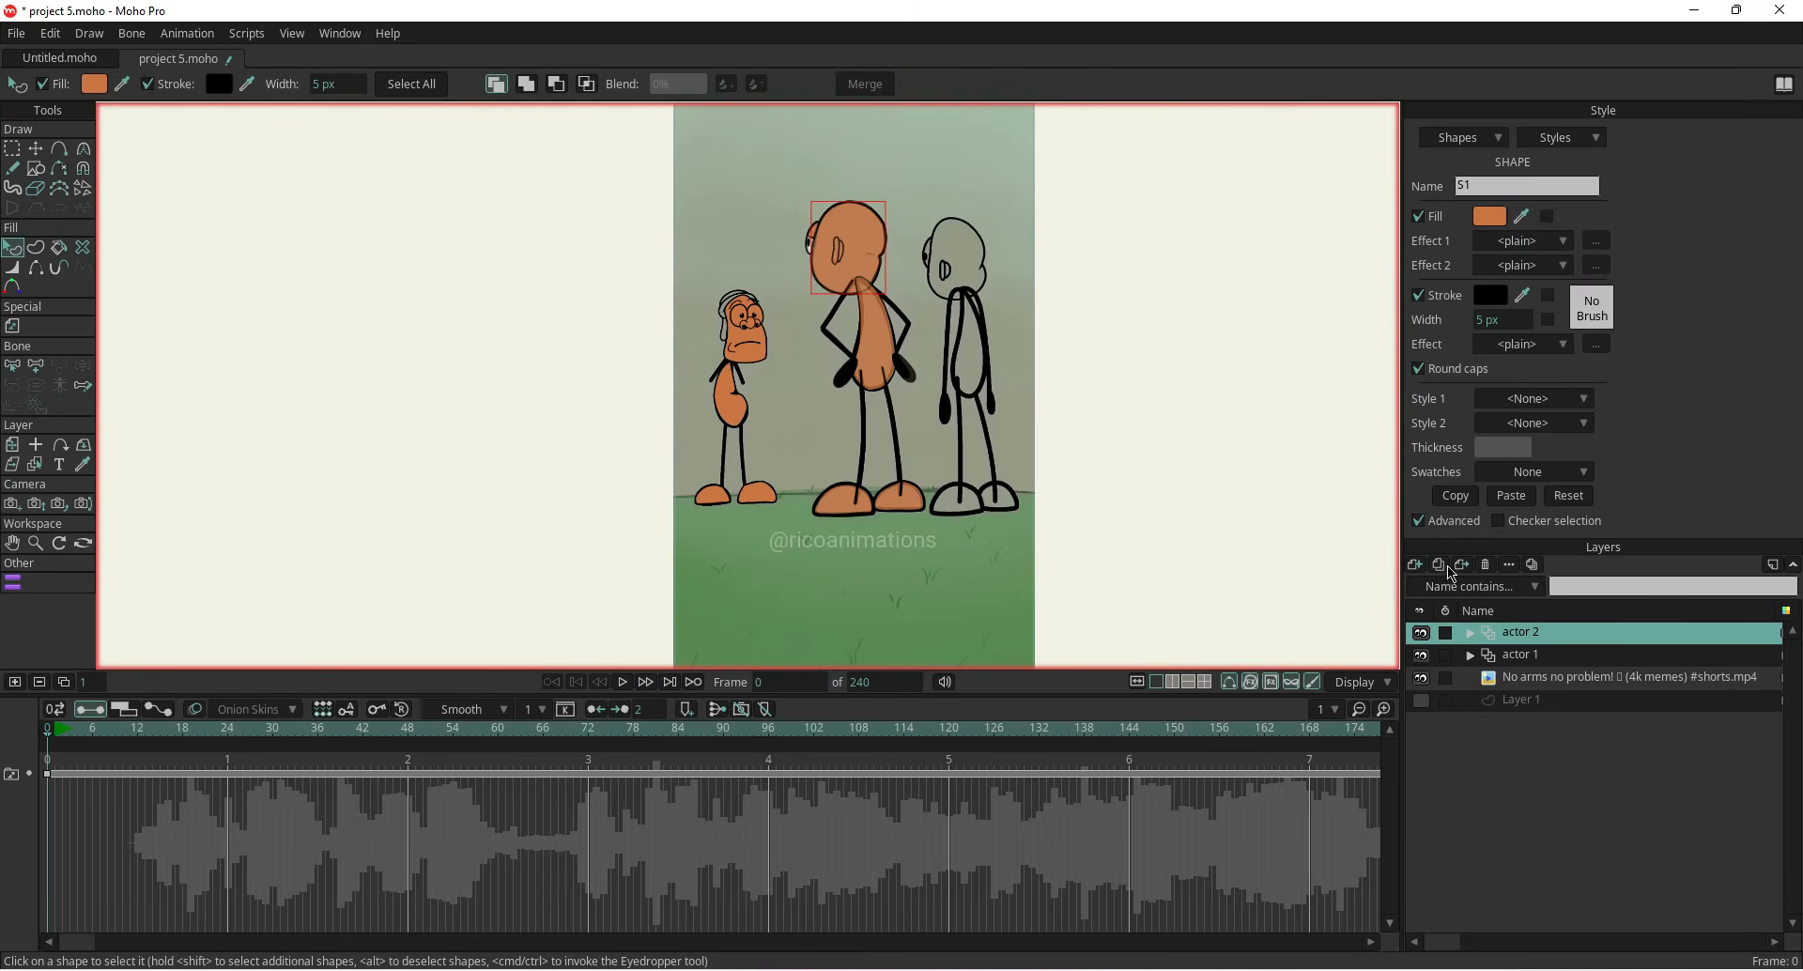
left_click(1440, 565)
left_click(1556, 743)
double_click(1537, 632)
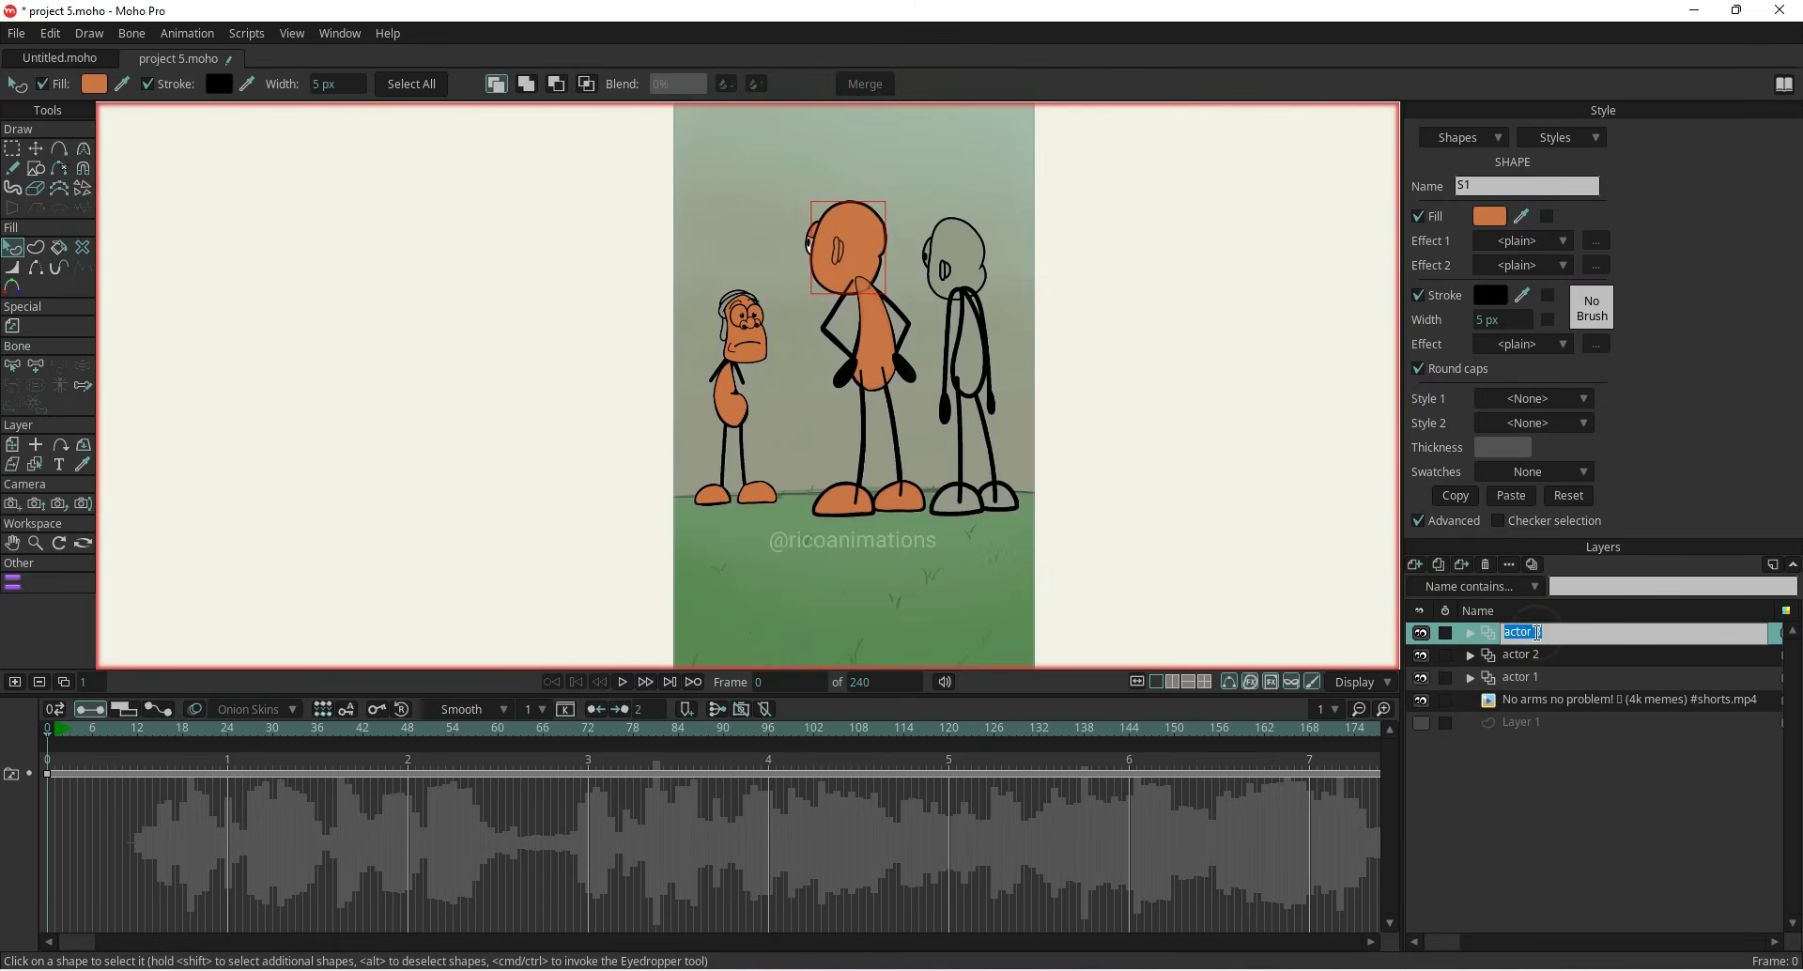
Move the whole actor 3 layer onto the third character in the reference video
left_click(10, 448)
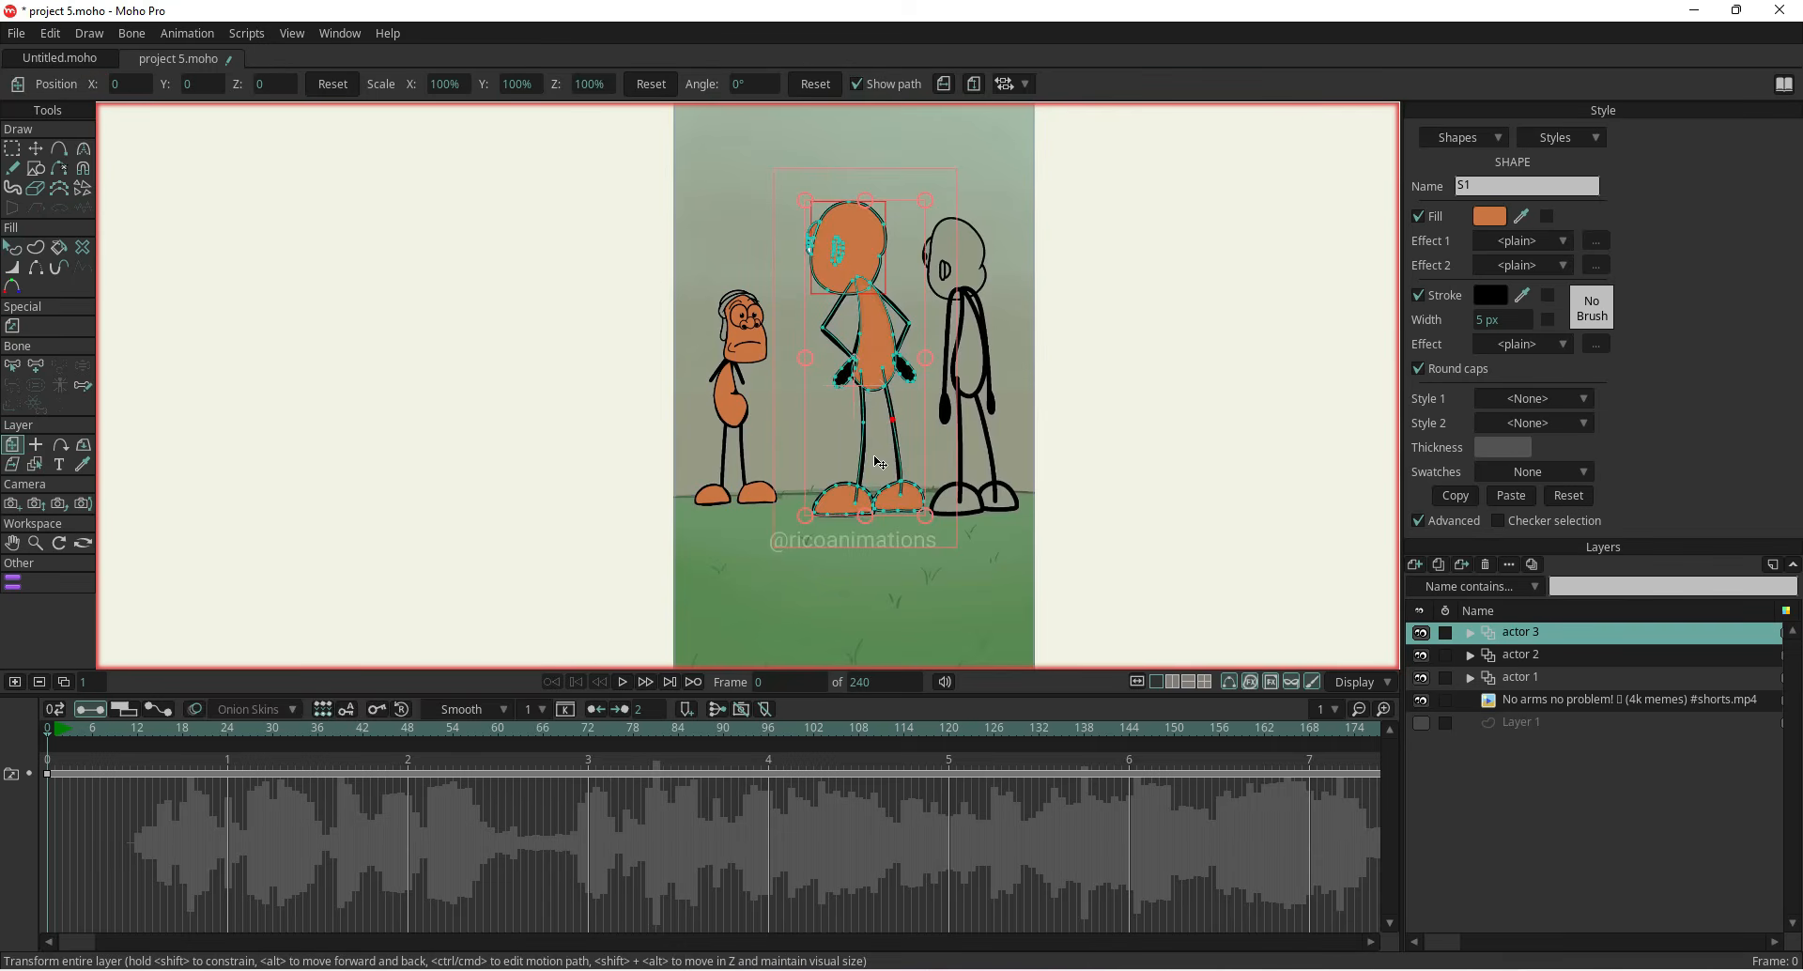
left_click_drag(878, 462, 975, 471)
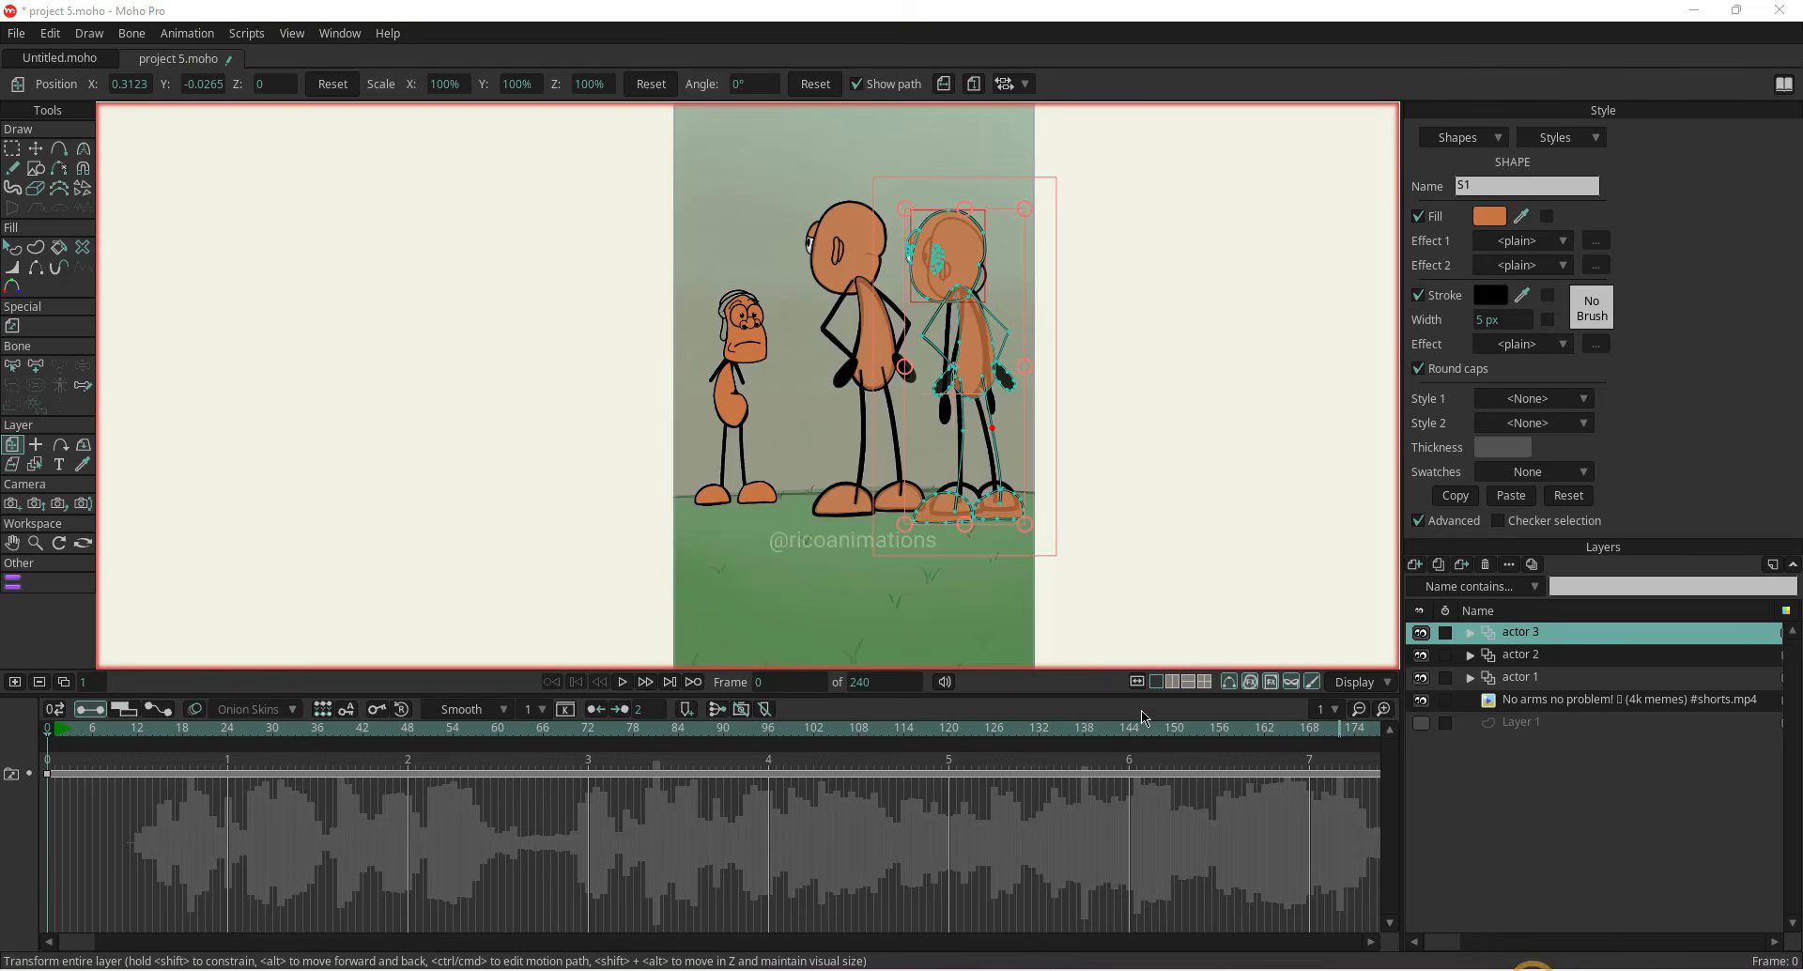
scroll(953, 314, "up", 3)
left_click_drag(952, 305, 950, 467)
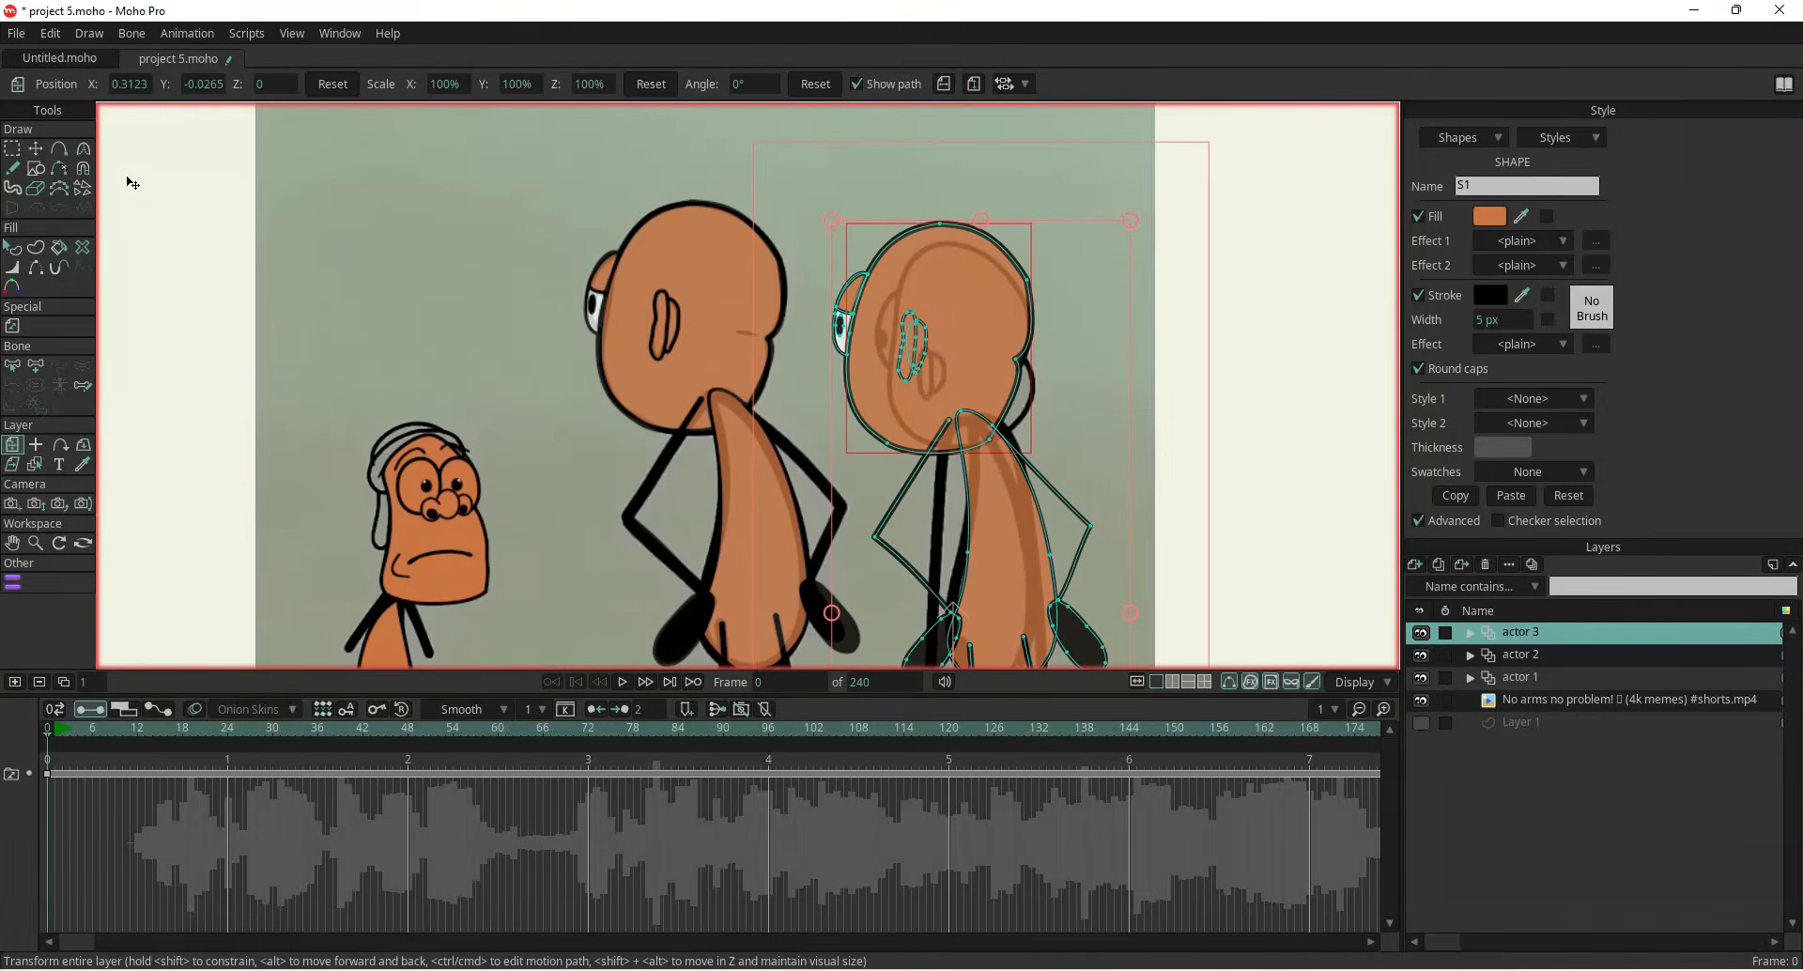
Reshape the copied head outline's points to match the third character's head
left_click(35, 149)
left_click(443, 277)
scroll(1011, 404, "up", 2)
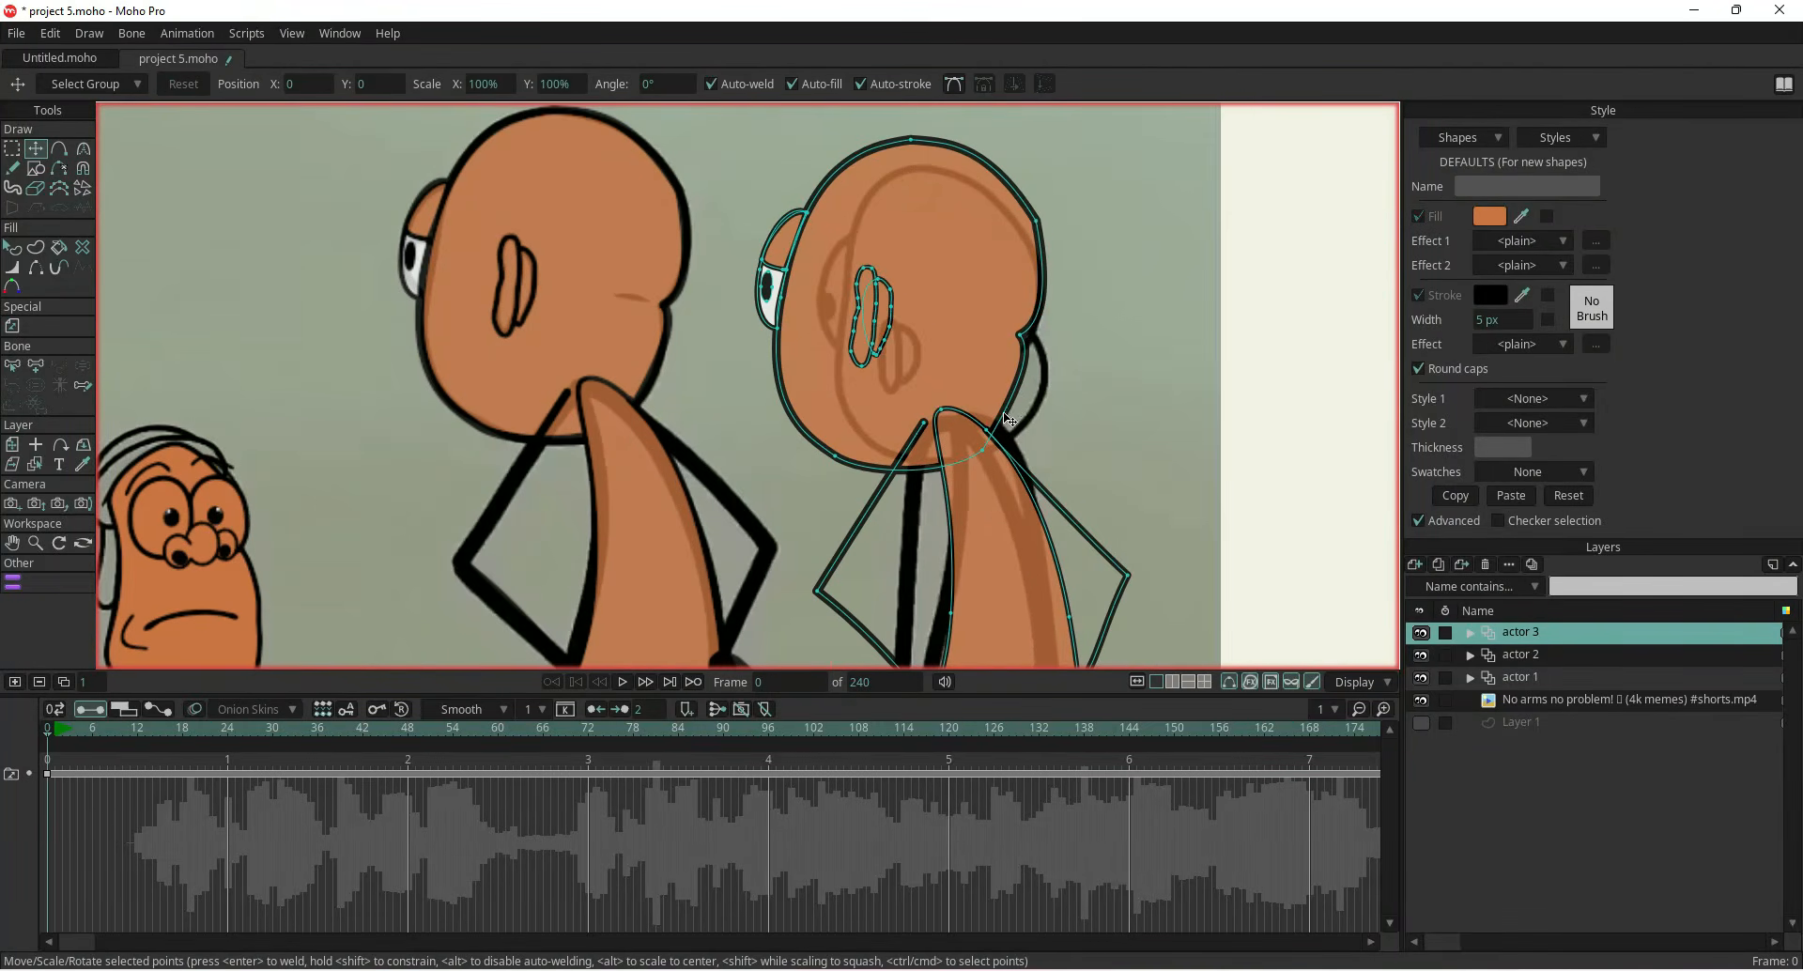
left_click_drag(1036, 223, 1028, 233)
mouse_move(1021, 336)
left_mouse_down()
mouse_move(1003, 335)
mouse_move(1029, 343)
left_mouse_up()
left_click_drag(992, 453, 1035, 426)
left_click_drag(851, 451, 905, 452)
left_click_drag(787, 306, 834, 310)
left_click_drag(911, 139, 922, 170)
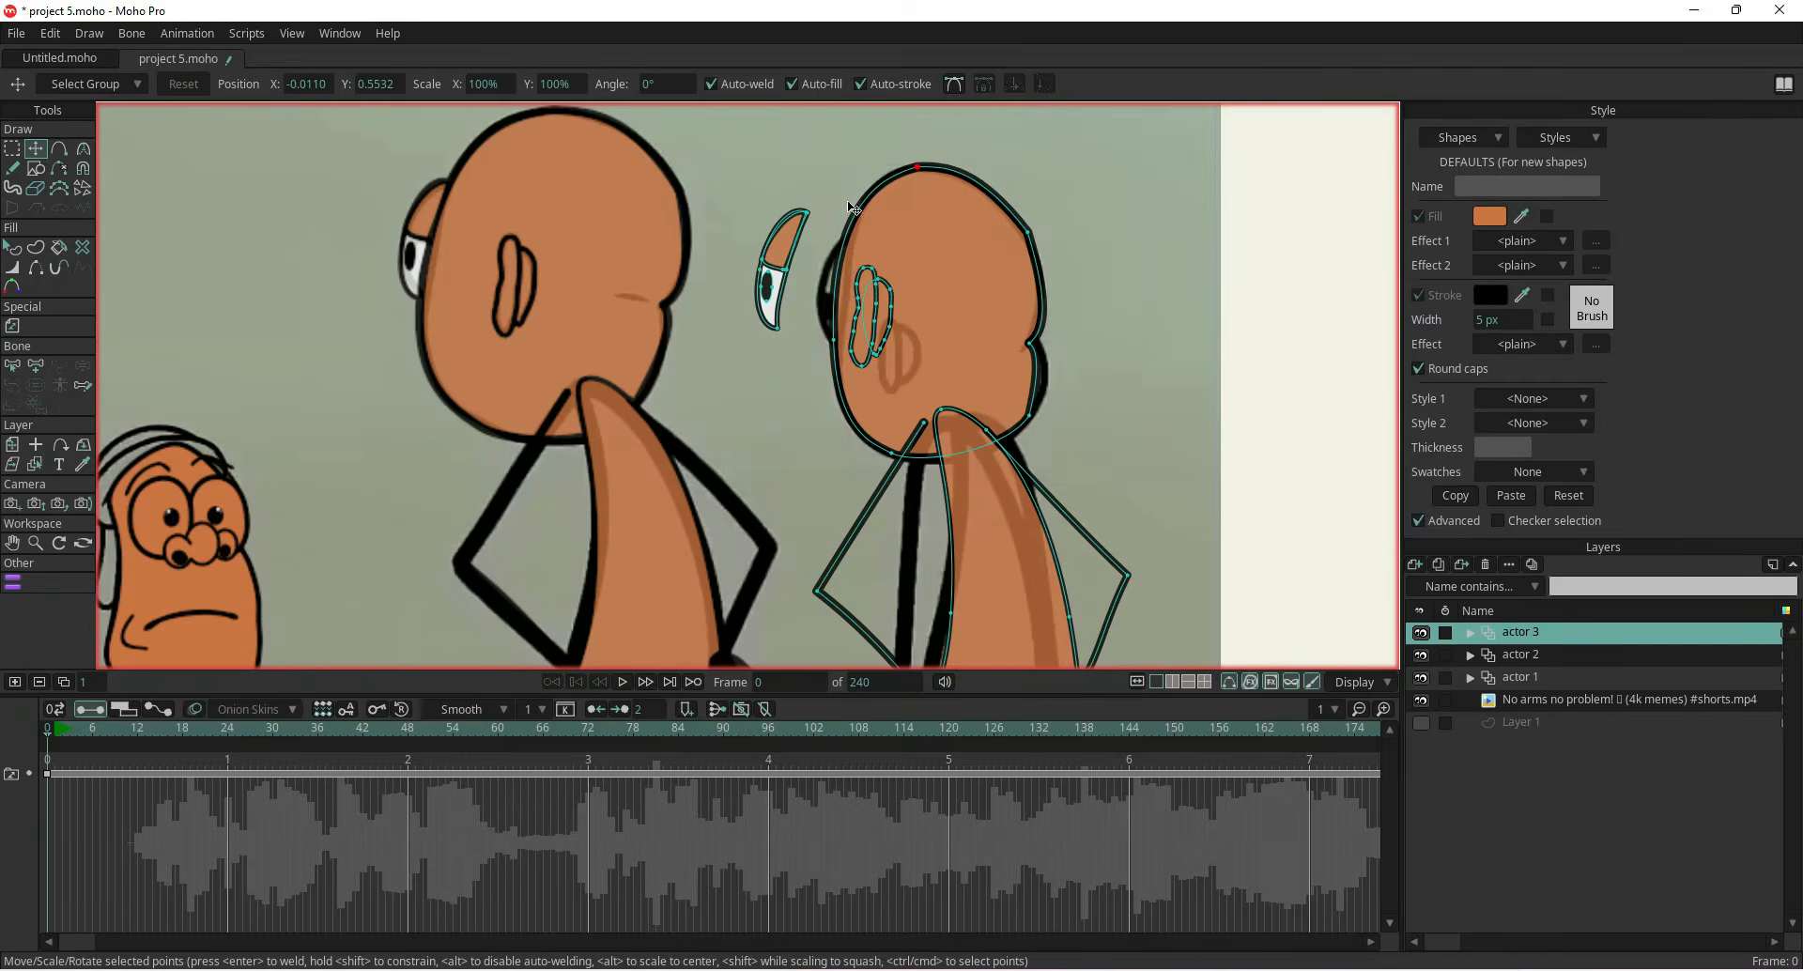
Move the eye white onto the front edge of the new head
scroll(788, 234, "up", 2)
left_click(786, 235)
left_click(766, 345)
left_click_drag(770, 350, 815, 397)
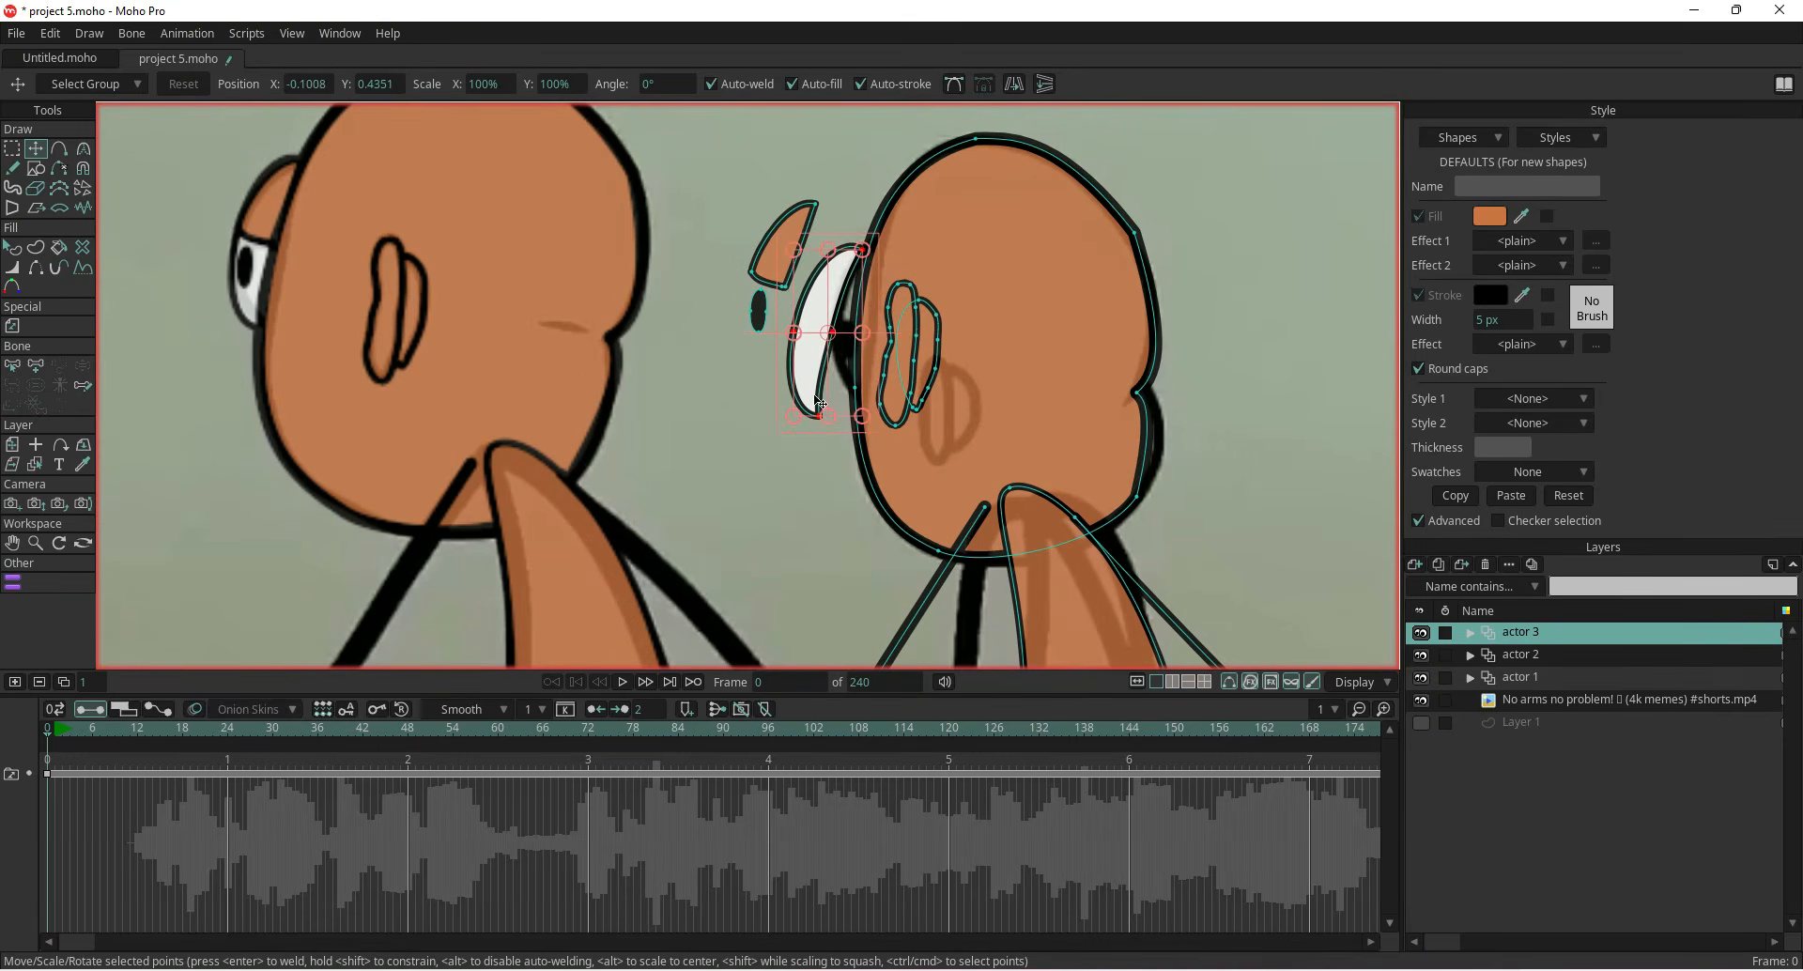
left_click_drag(868, 243, 851, 235)
mouse_move(819, 324)
left_mouse_down()
mouse_move(839, 328)
mouse_move(813, 317)
mouse_move(829, 318)
left_mouse_up()
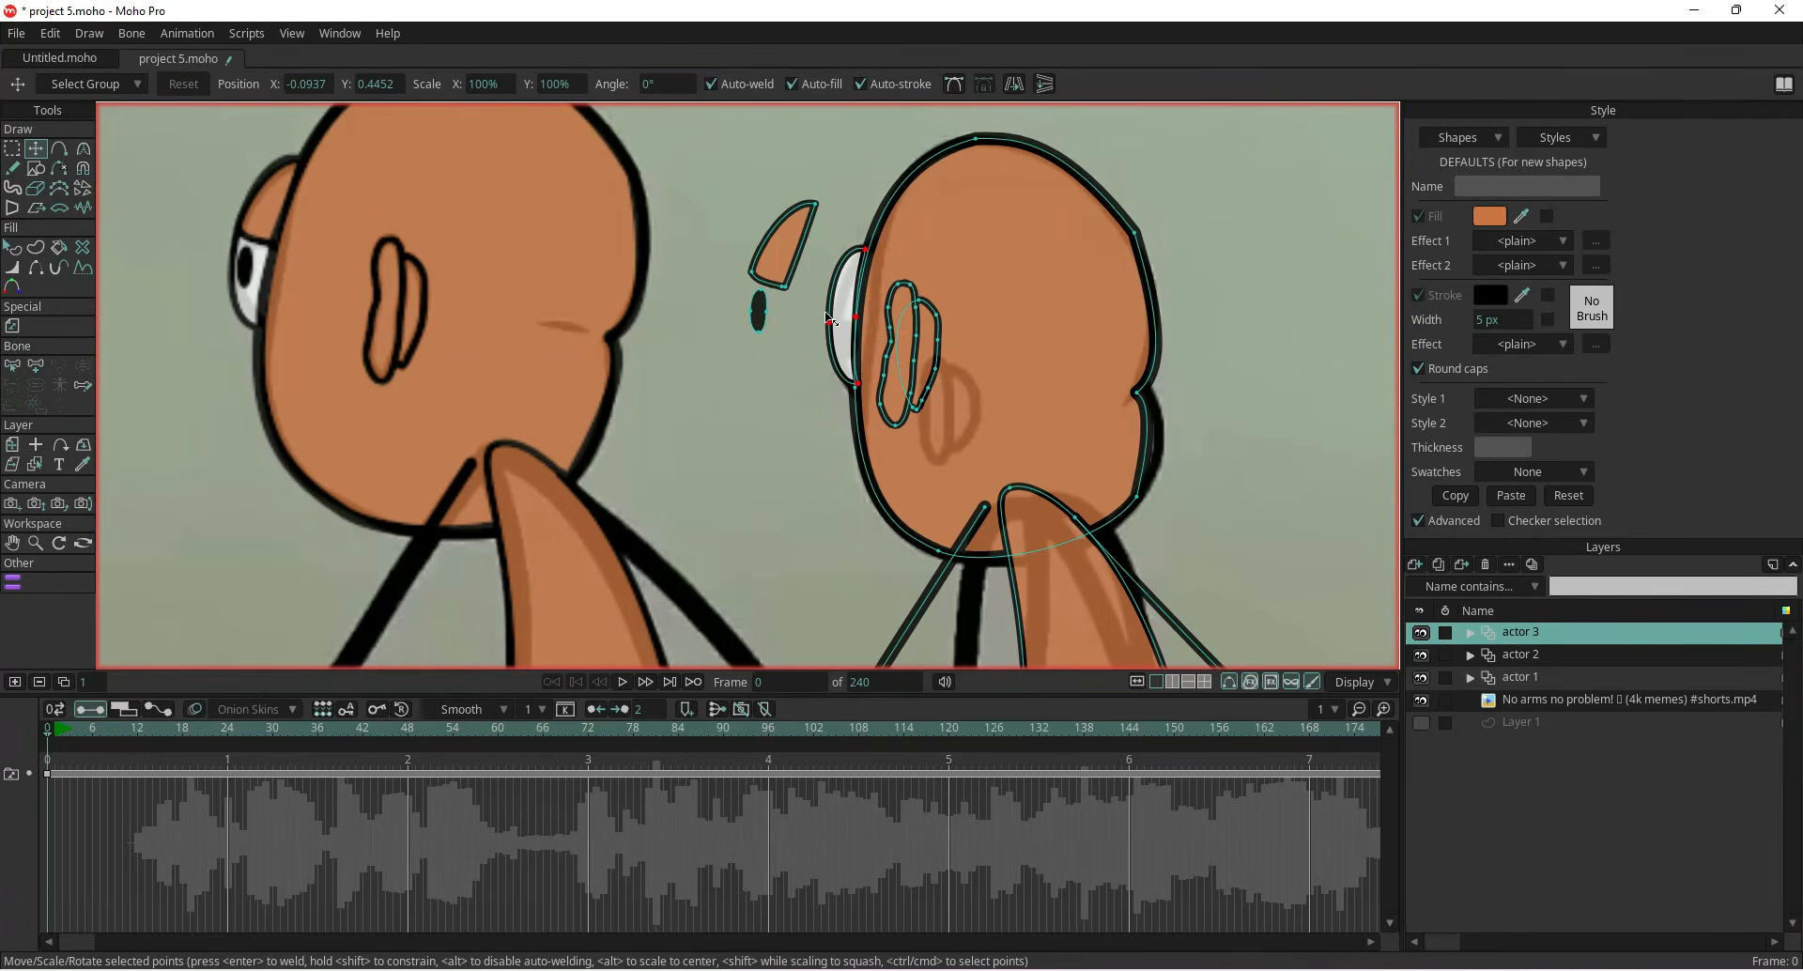
Reposition and reshape the eyelid and pupil shapes to fit the moved eye
left_click(770, 267)
left_click_drag(770, 267, 822, 311)
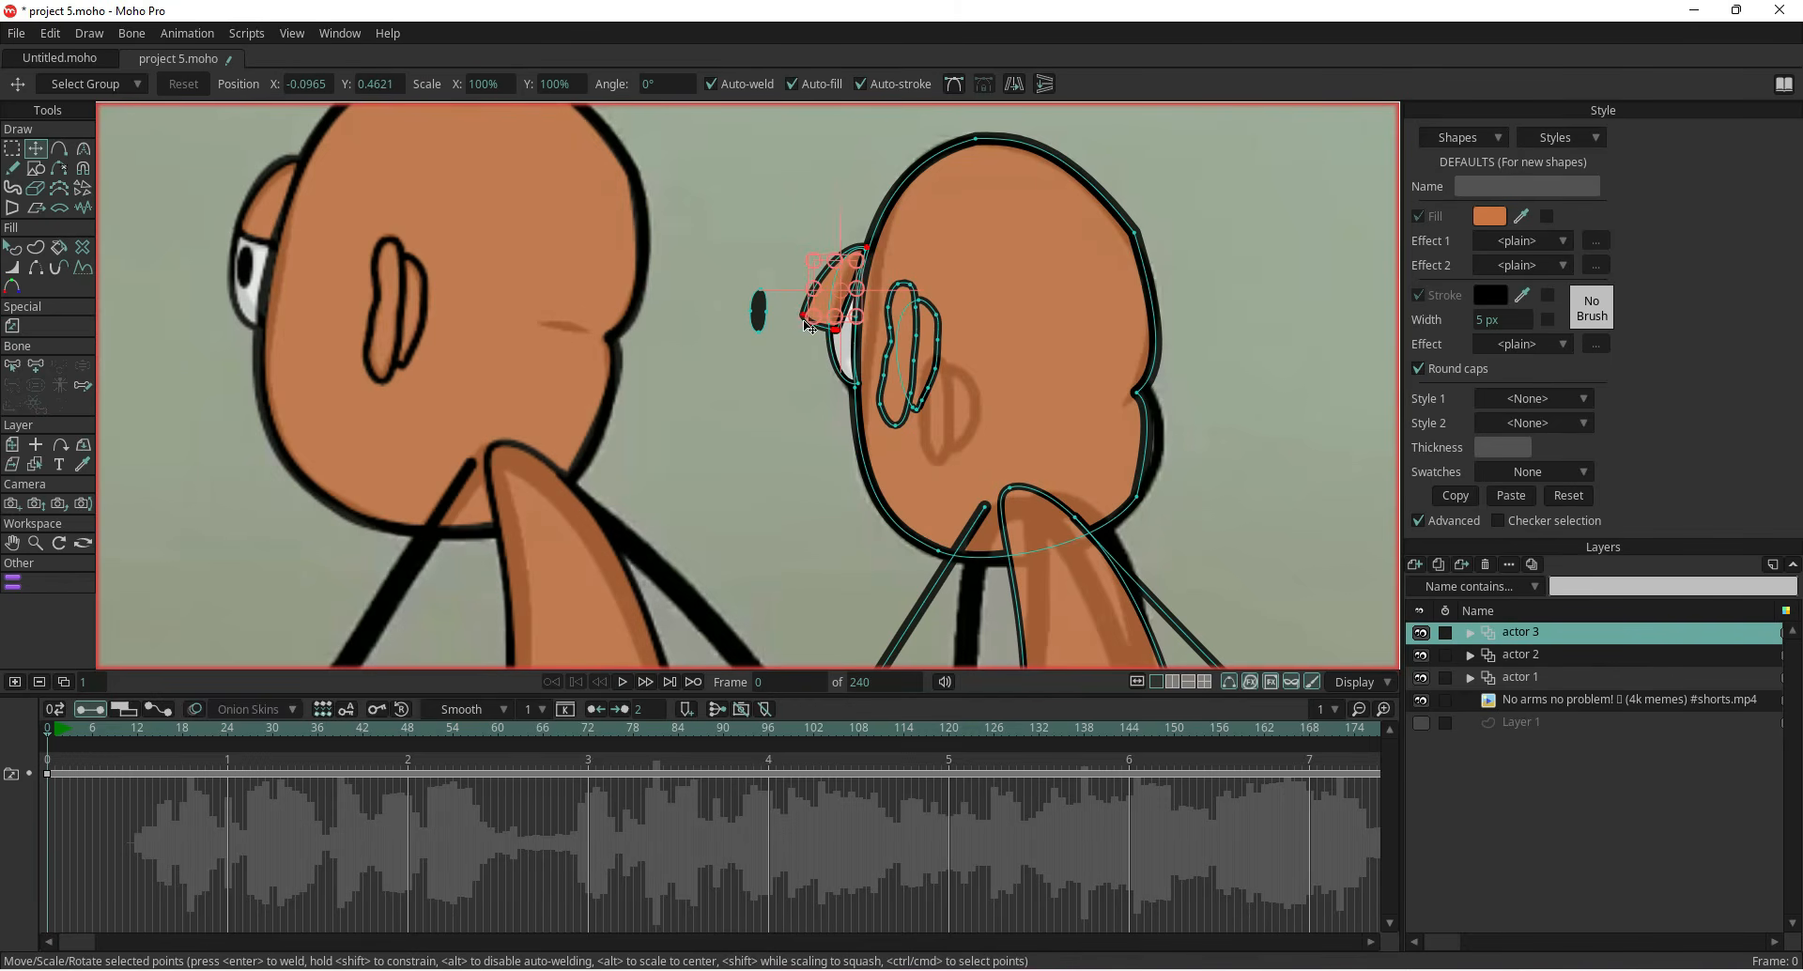
scroll(870, 261, "up", 4)
left_click_drag(880, 229, 849, 217)
left_click_drag(755, 407, 804, 363)
left_click(783, 392)
left_click(644, 377)
left_click_drag(645, 379, 809, 457)
left_click_drag(817, 399, 821, 396)
left_click_drag(794, 458, 798, 456)
Shrink and reposition the ear on the head to match the reference ear
scroll(797, 455, "down", 2)
left_click(877, 501)
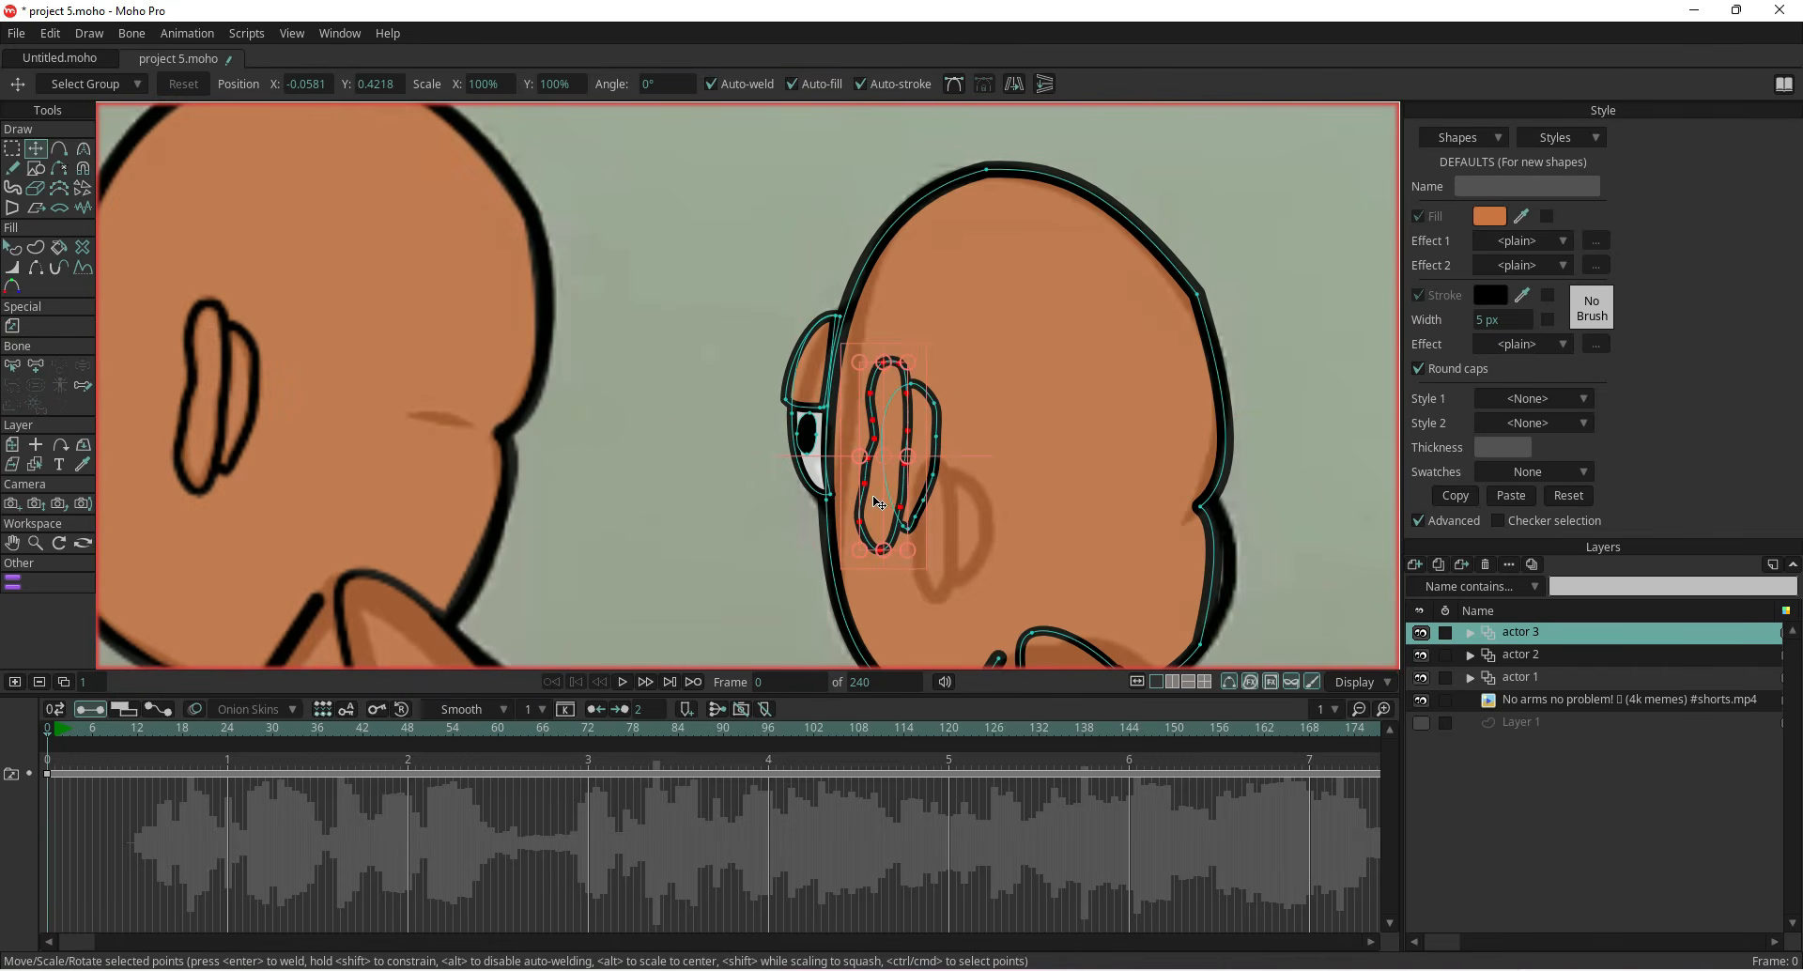
left_click_drag(909, 480, 936, 553)
left_click(884, 502)
left_click_drag(938, 412, 935, 459)
left_click_drag(945, 520, 943, 524)
scroll(805, 491, "down", 4)
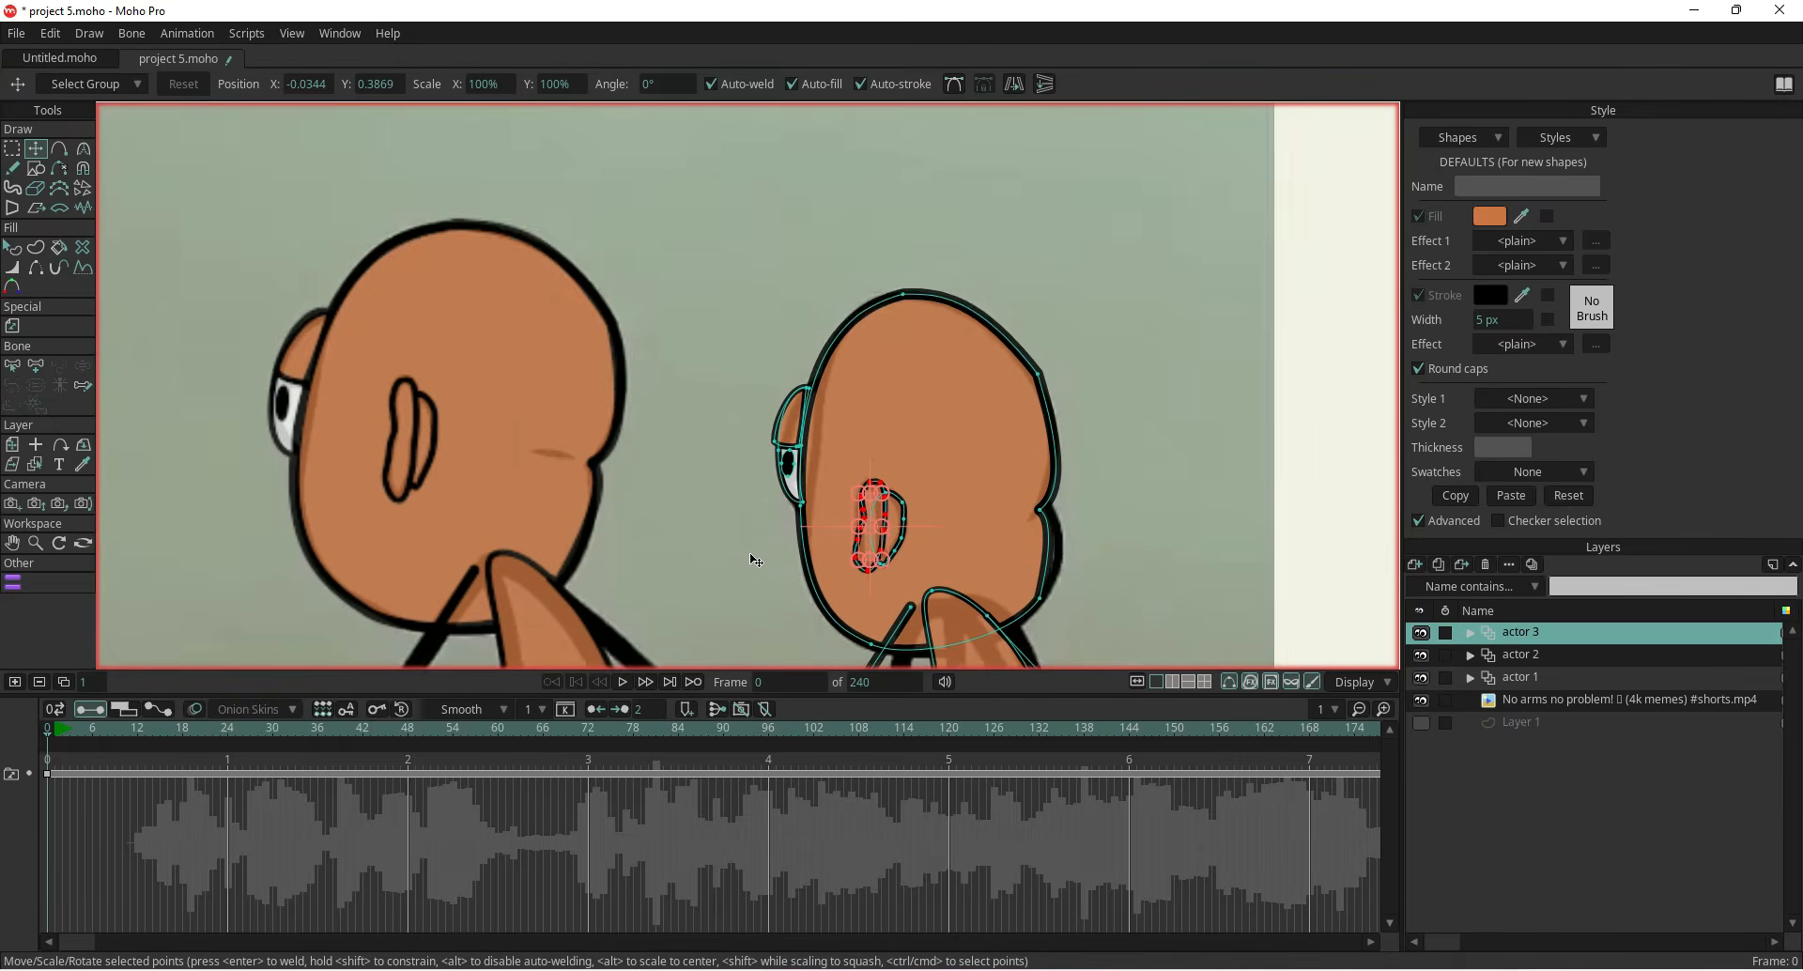
left_click_drag(880, 550, 842, 415)
left_click_drag(873, 255, 885, 248)
left_click_drag(740, 456, 839, 450)
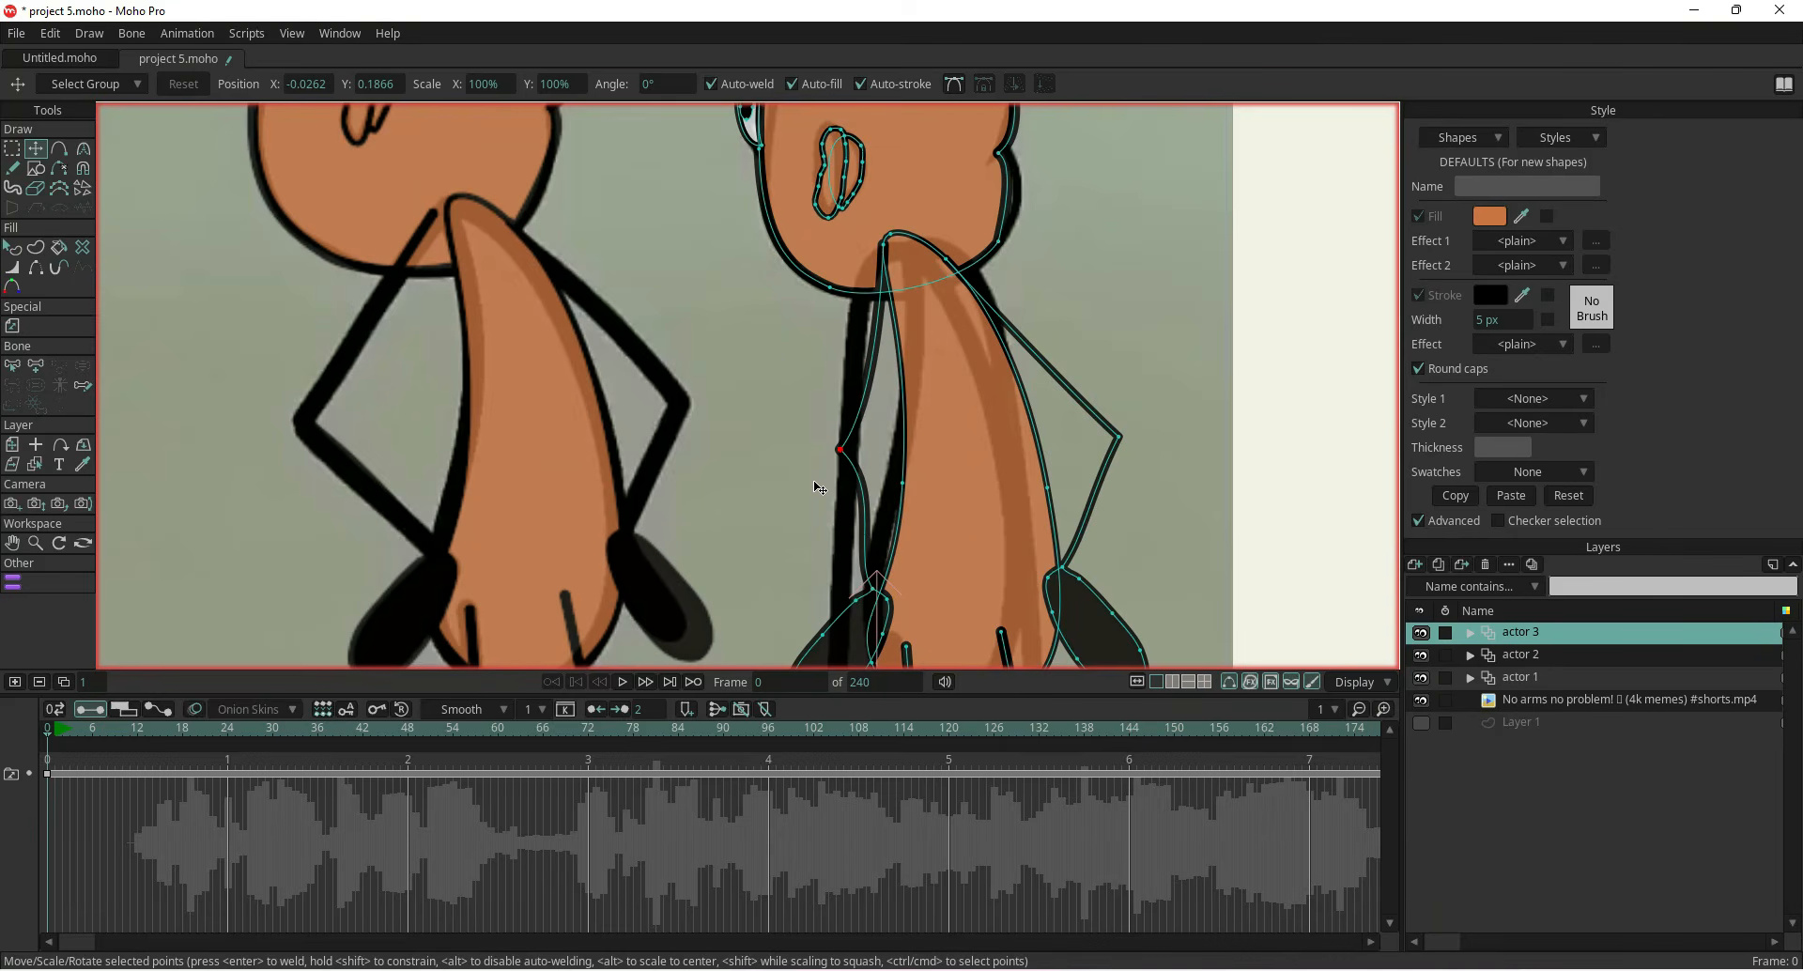
Adjust the arm and hand points so the arms hang down like the reference character's
key("ctrl+p")
left_click_drag(857, 586, 925, 380)
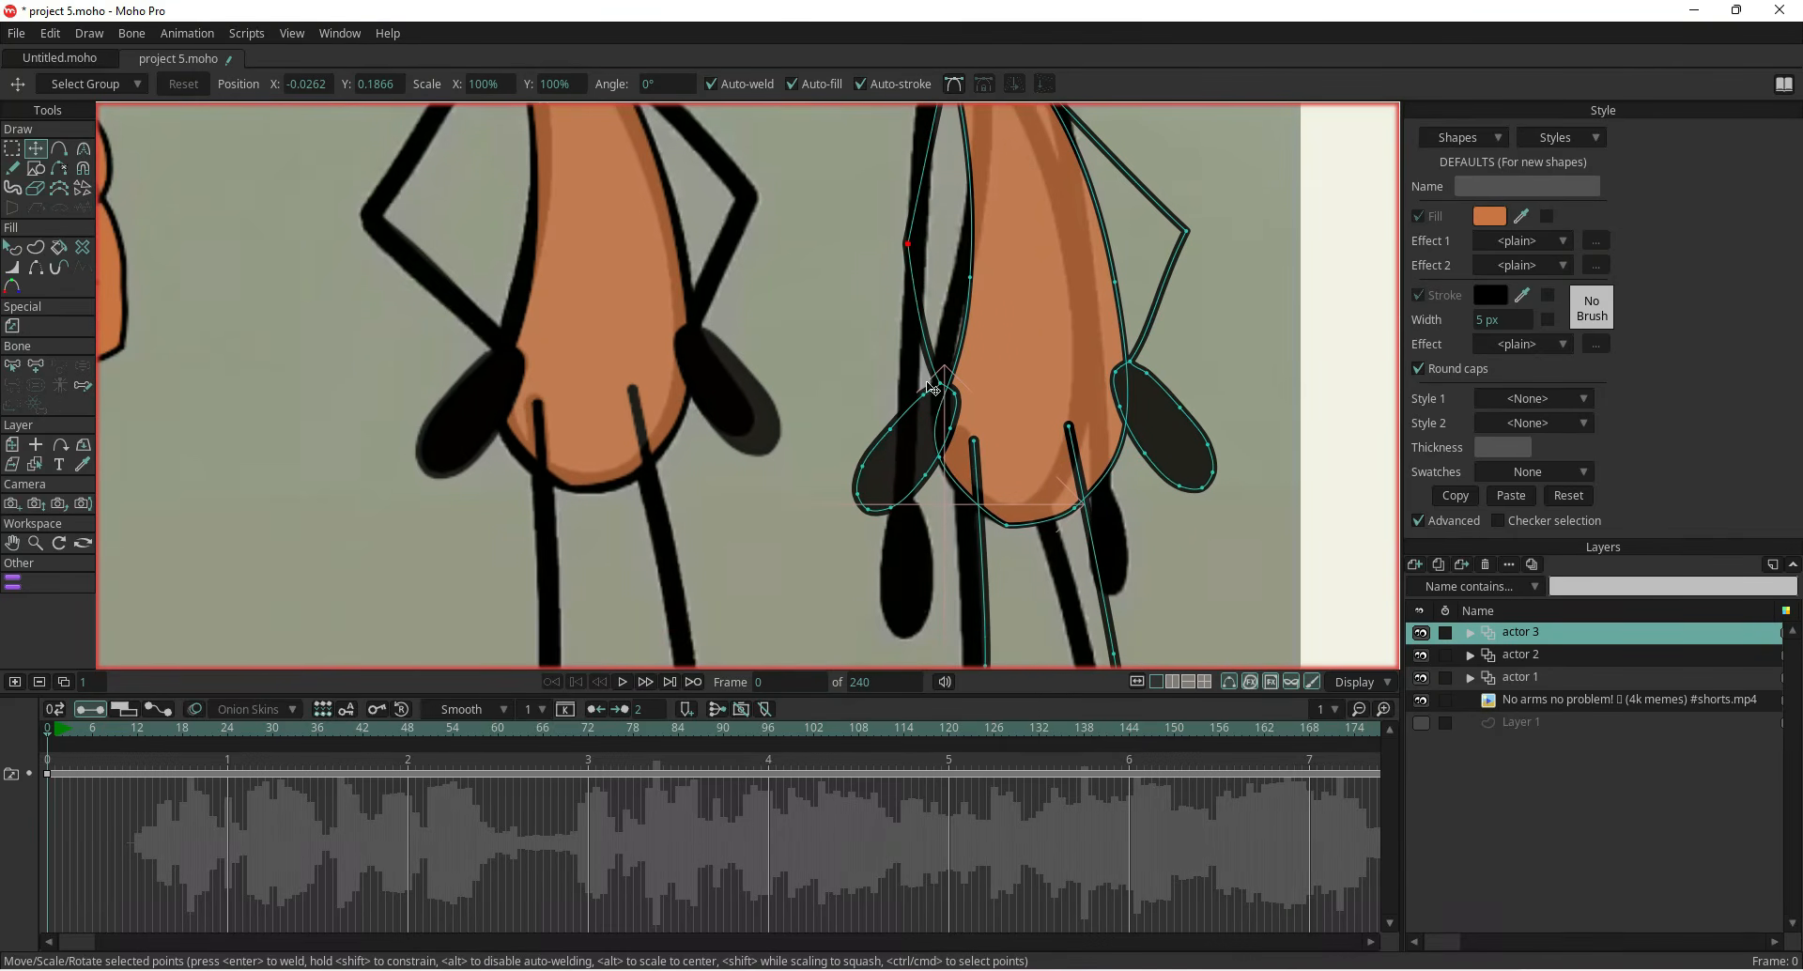
left_click_drag(870, 510, 880, 558)
left_click_drag(857, 467, 930, 552)
left_click_drag(951, 431, 927, 520)
left_click_drag(954, 397, 920, 499)
left_click_drag(891, 430, 898, 490)
left_click_drag(924, 395, 910, 435)
left_click(951, 85)
left_click_drag(832, 335, 798, 476)
left_click_drag(869, 390, 879, 395)
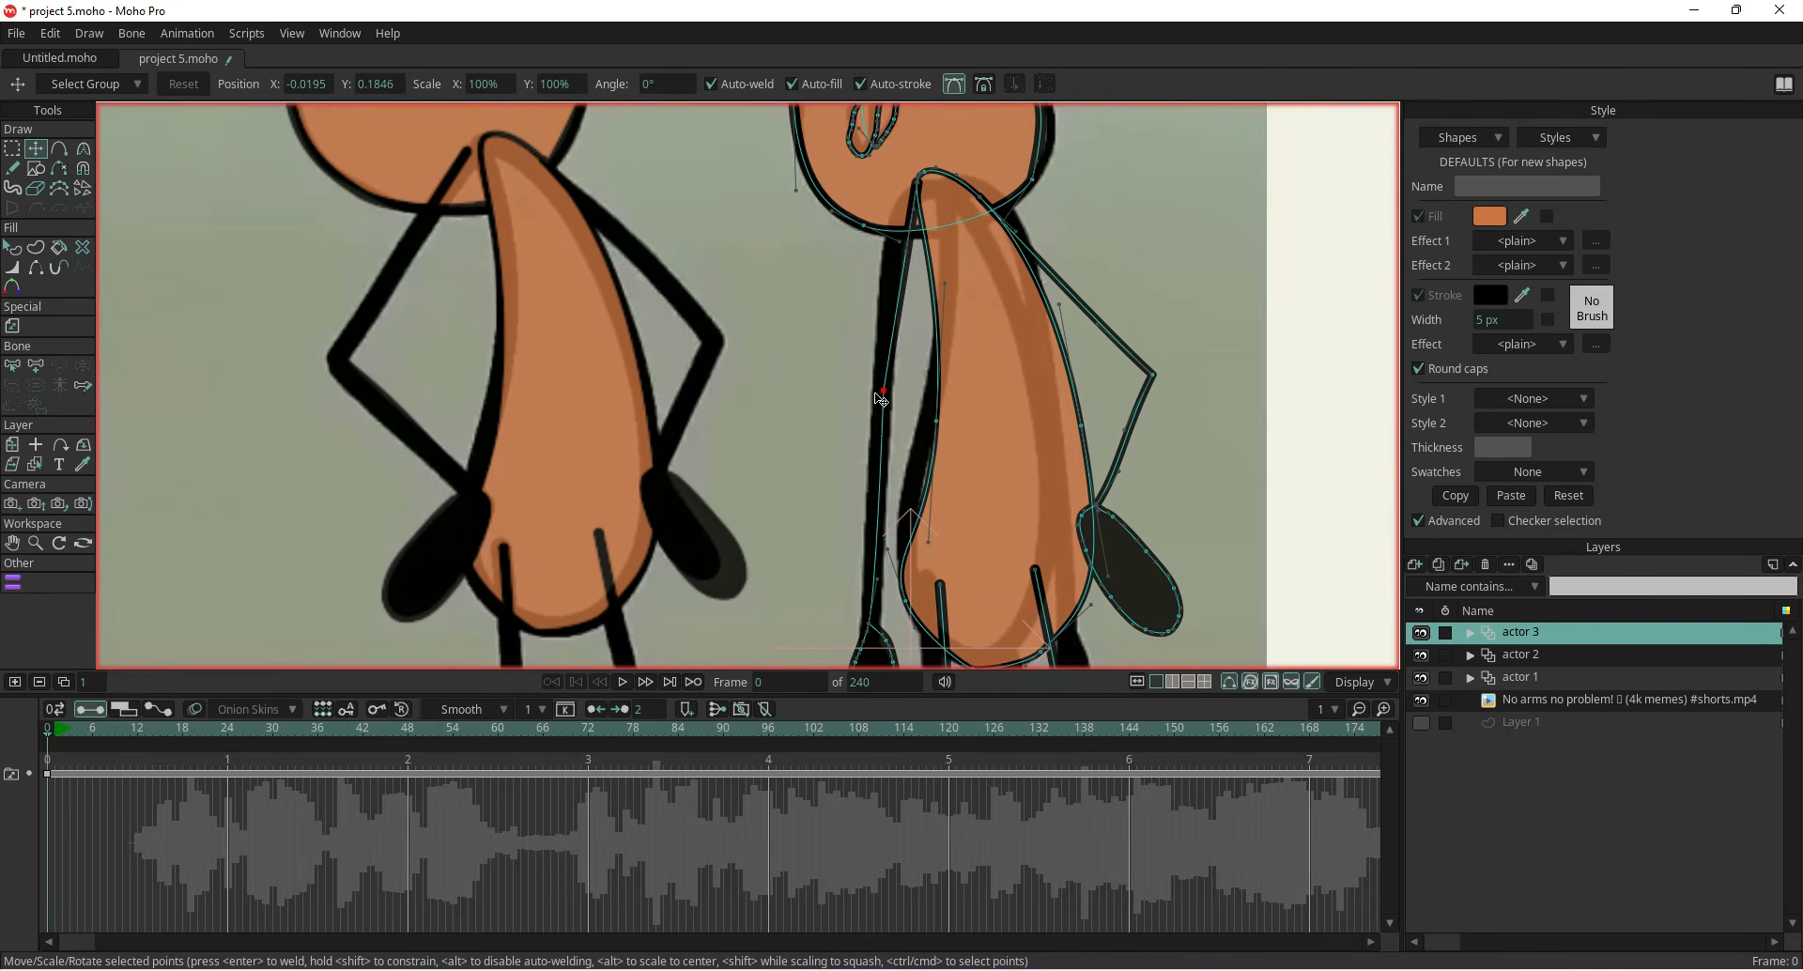
scroll(845, 414, "down", 6)
scroll(927, 338, "up", 5)
left_click_drag(805, 252, 773, 283)
double_click(900, 489)
key("Delete")
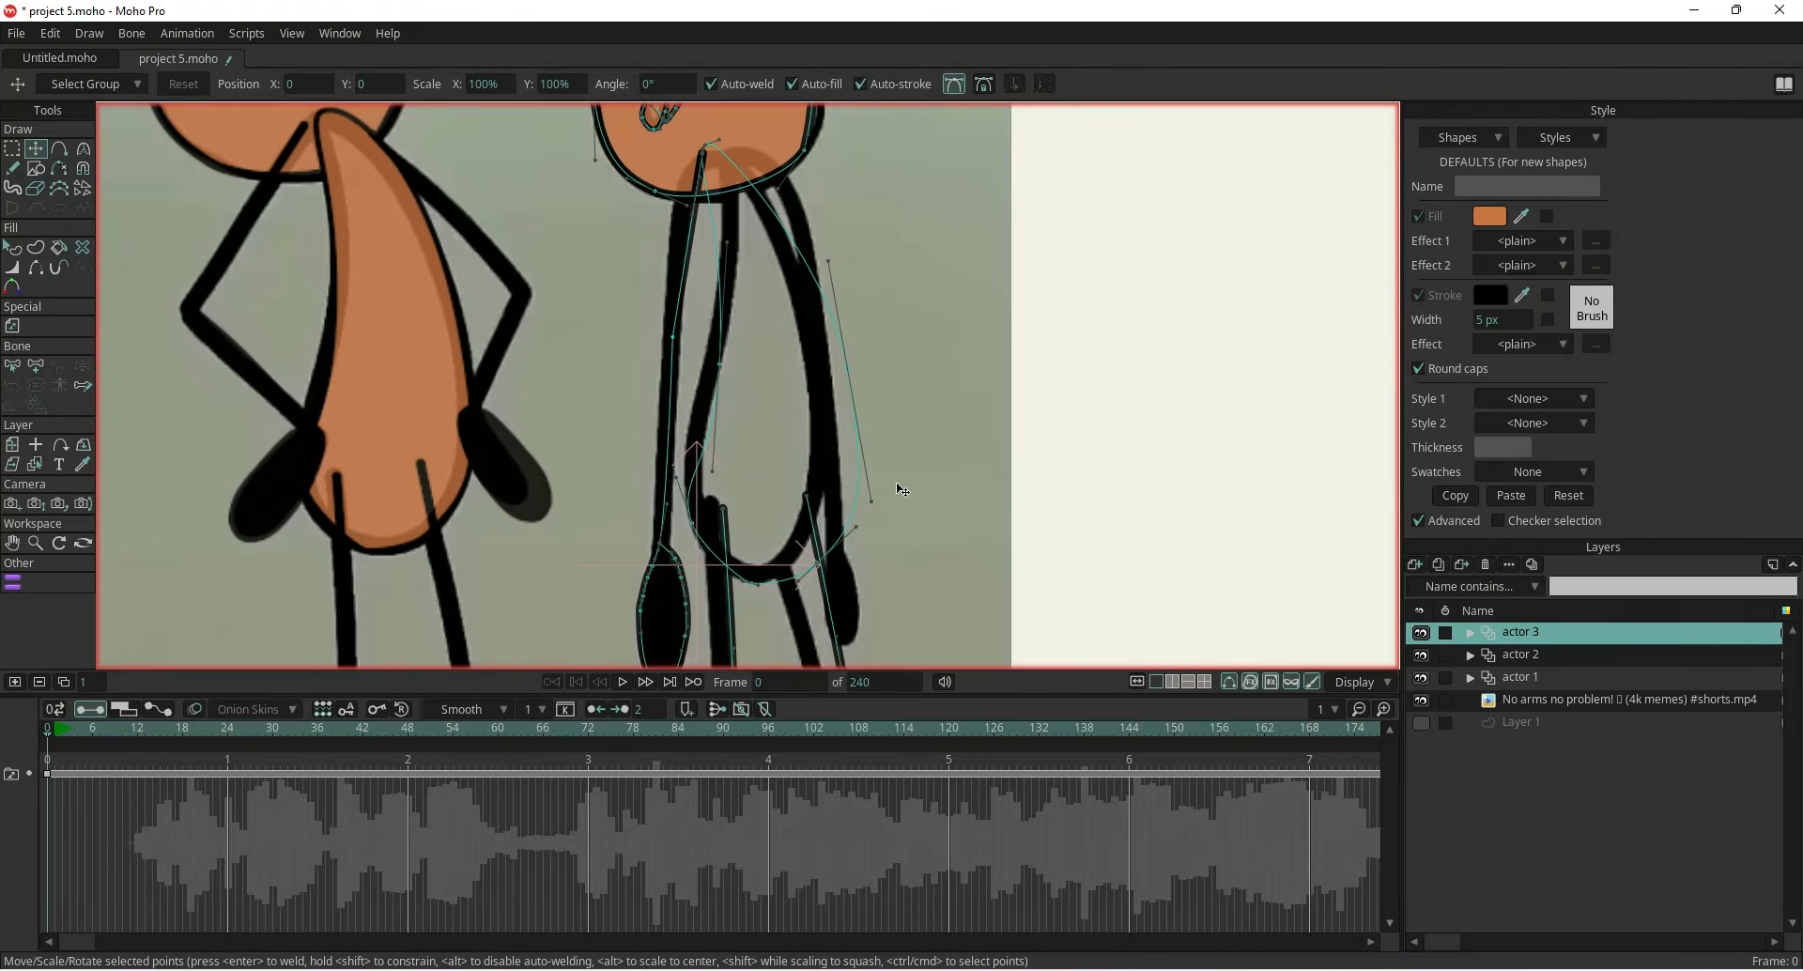
key("ctrl+z")
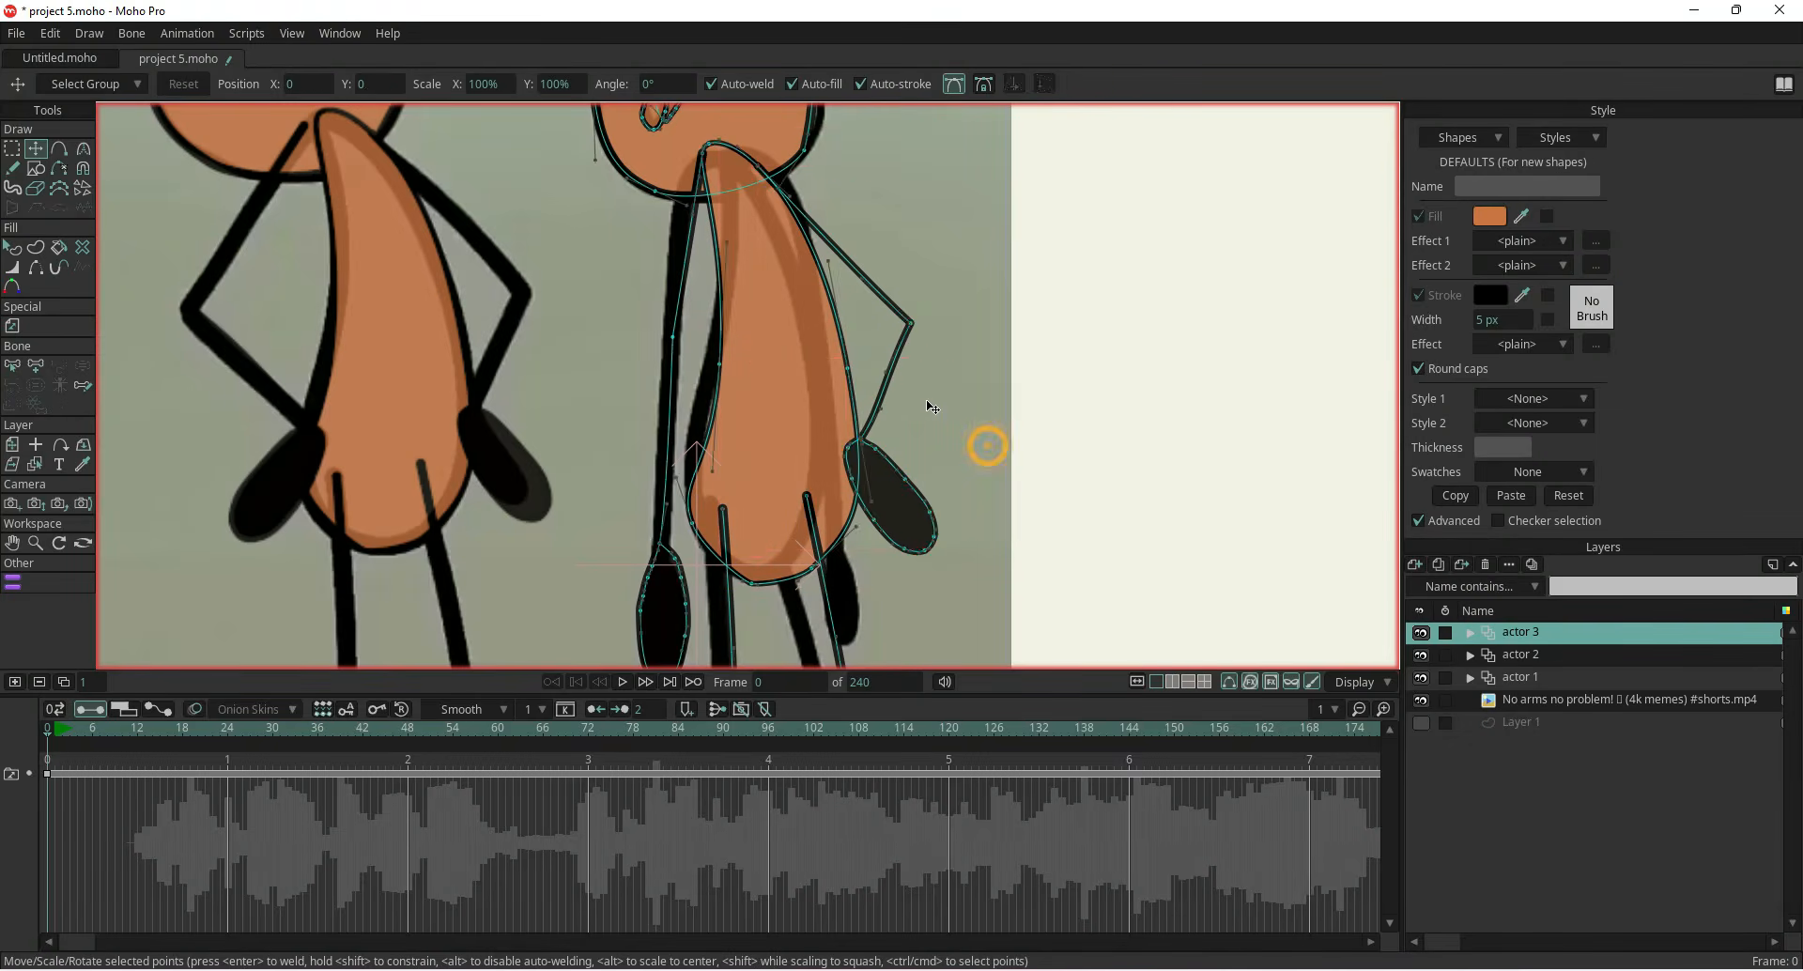
left_click_drag(899, 423, 1095, 450)
key("ctrl+z")
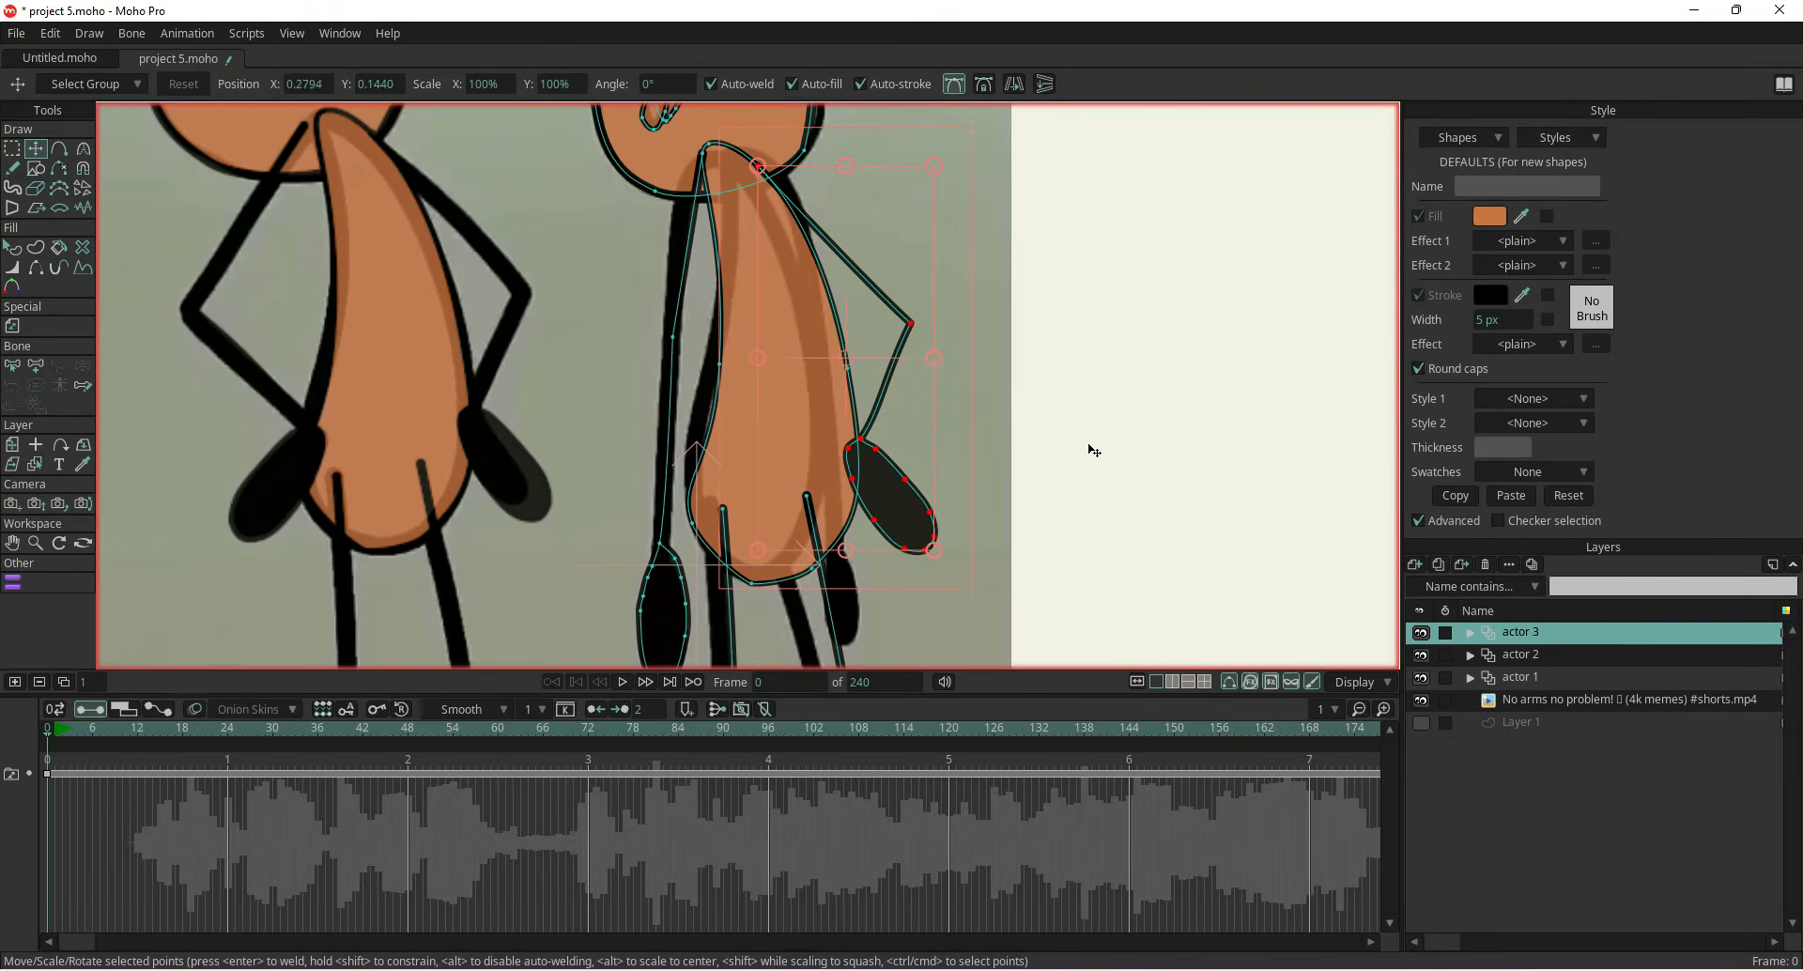
Delete the extra hand outline with Delete Edge and place a hand at the right arm's end
left_click(59, 170)
left_click(930, 553)
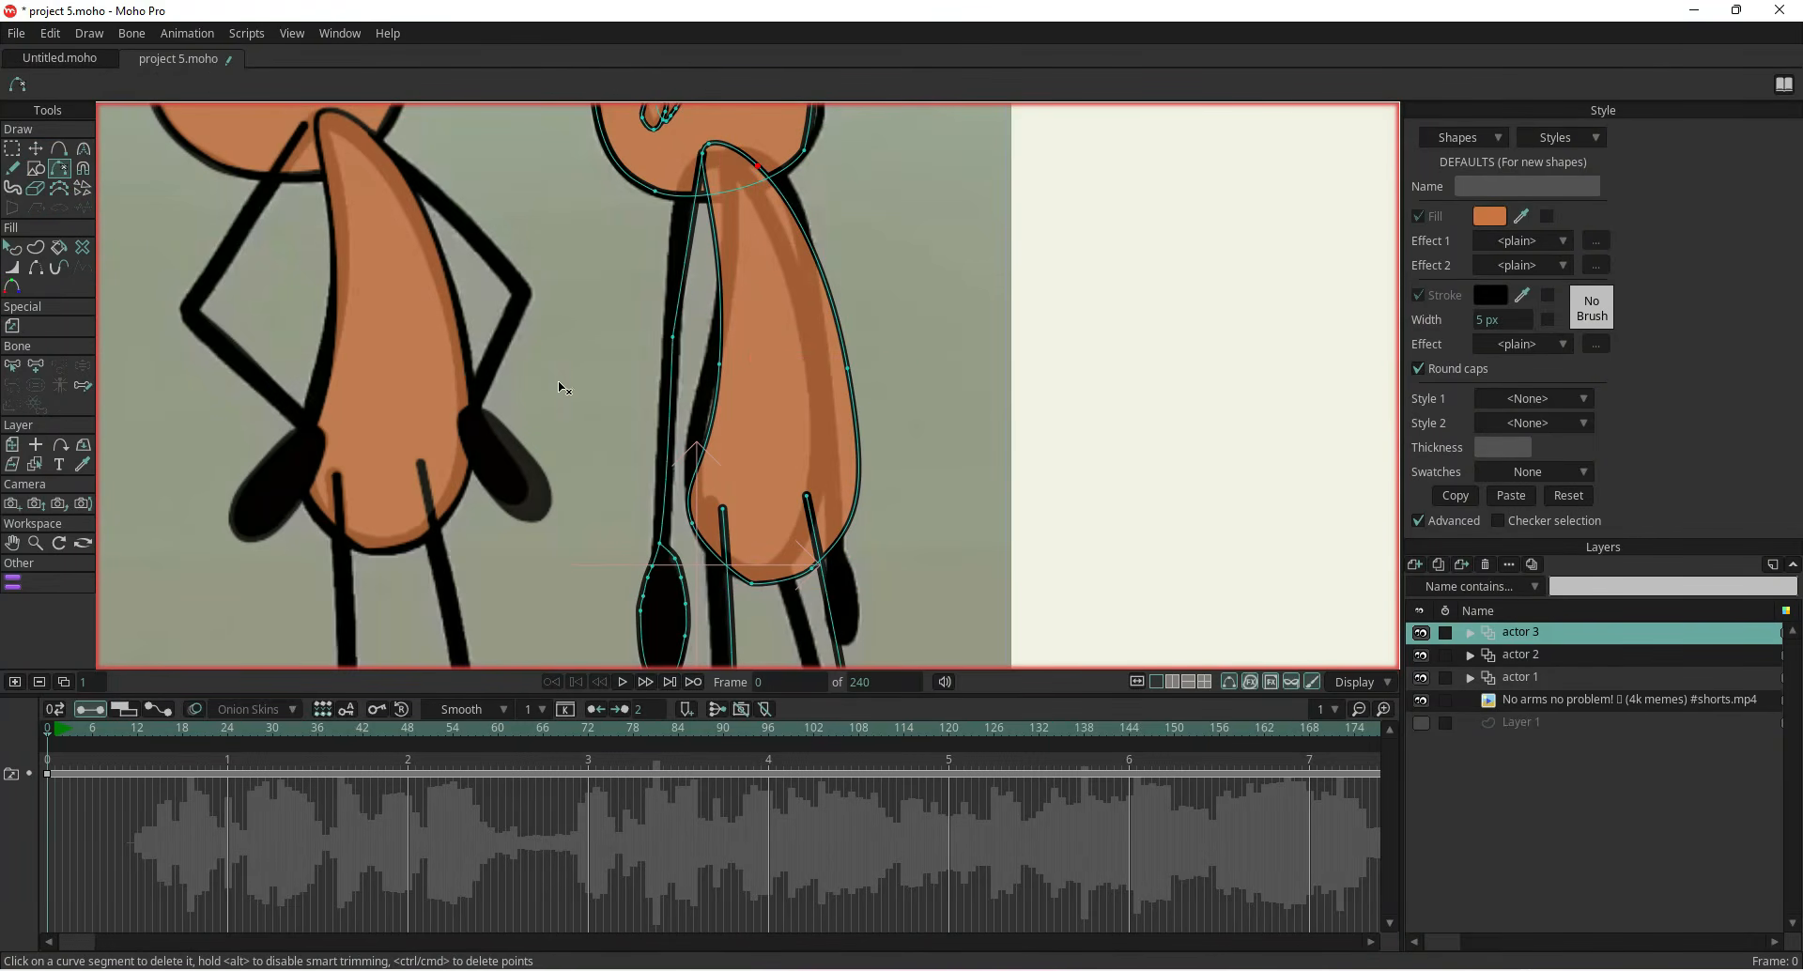
left_click(36, 148)
double_click(658, 598)
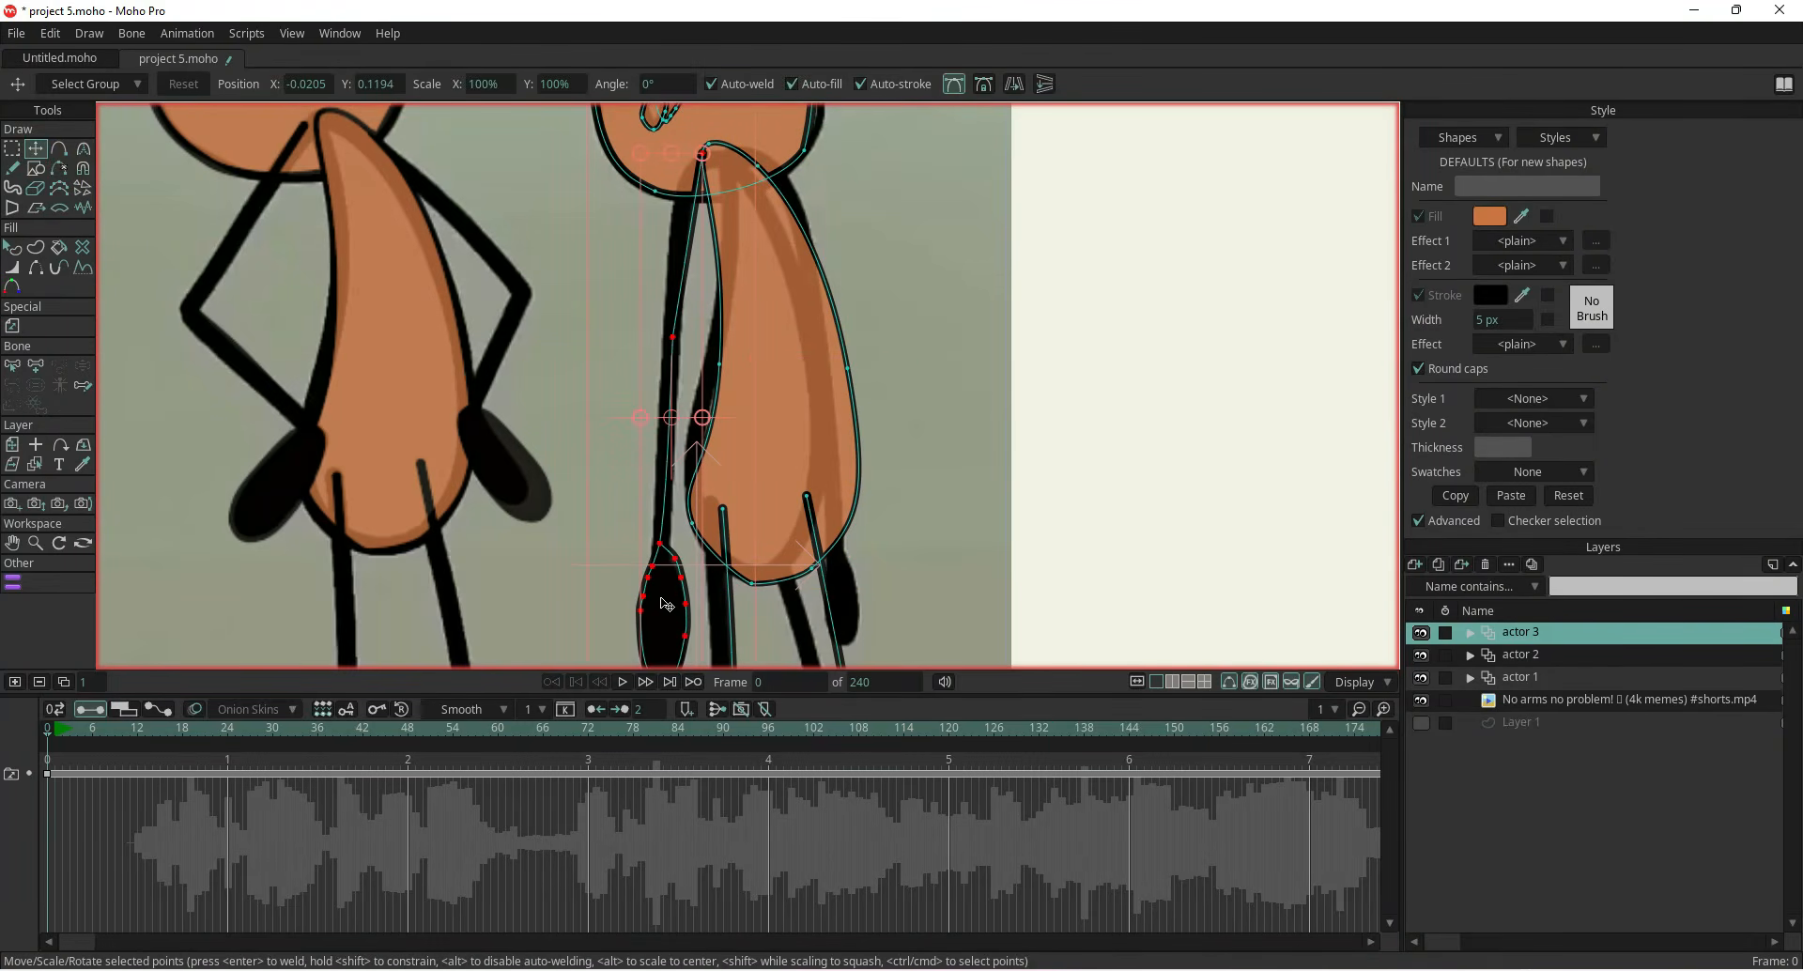
left_click_drag(669, 604, 887, 597)
Adjust the right hand and arm points to match the reference
left_click(1014, 84)
left_click_drag(881, 387, 847, 414)
scroll(895, 526, "up", 2)
scroll(895, 526, "down", 4)
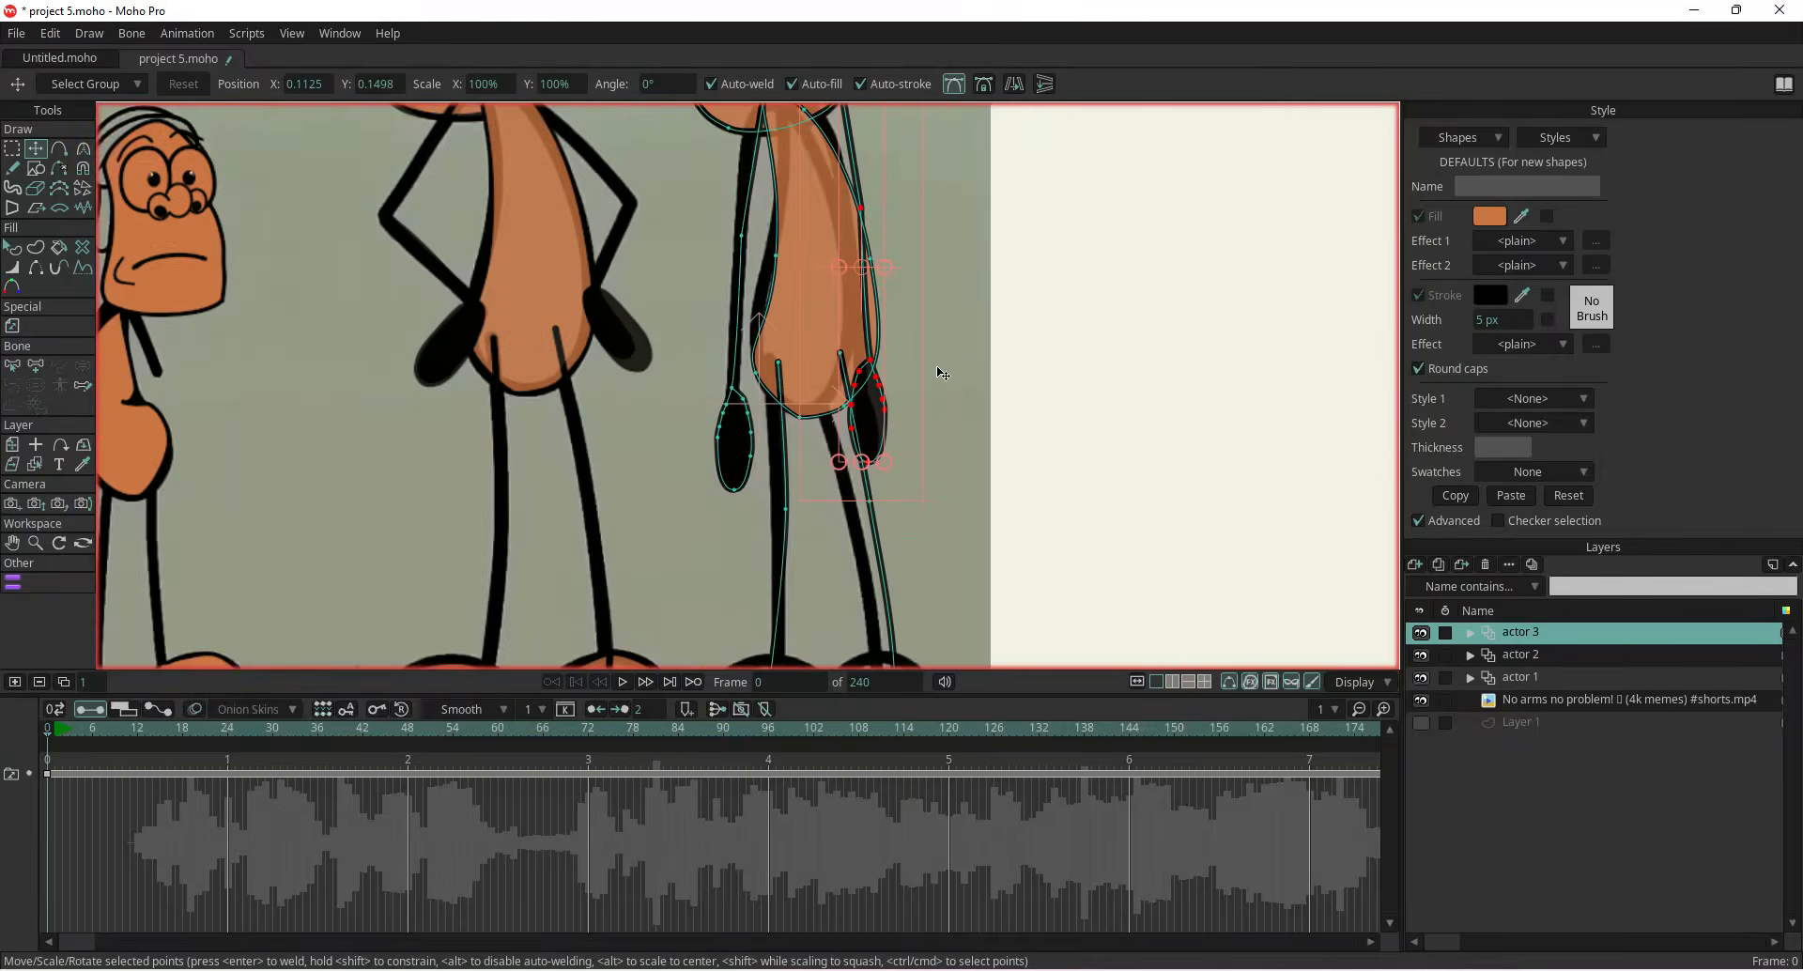
left_click_drag(864, 287, 801, 330)
scroll(861, 311, "up", 3)
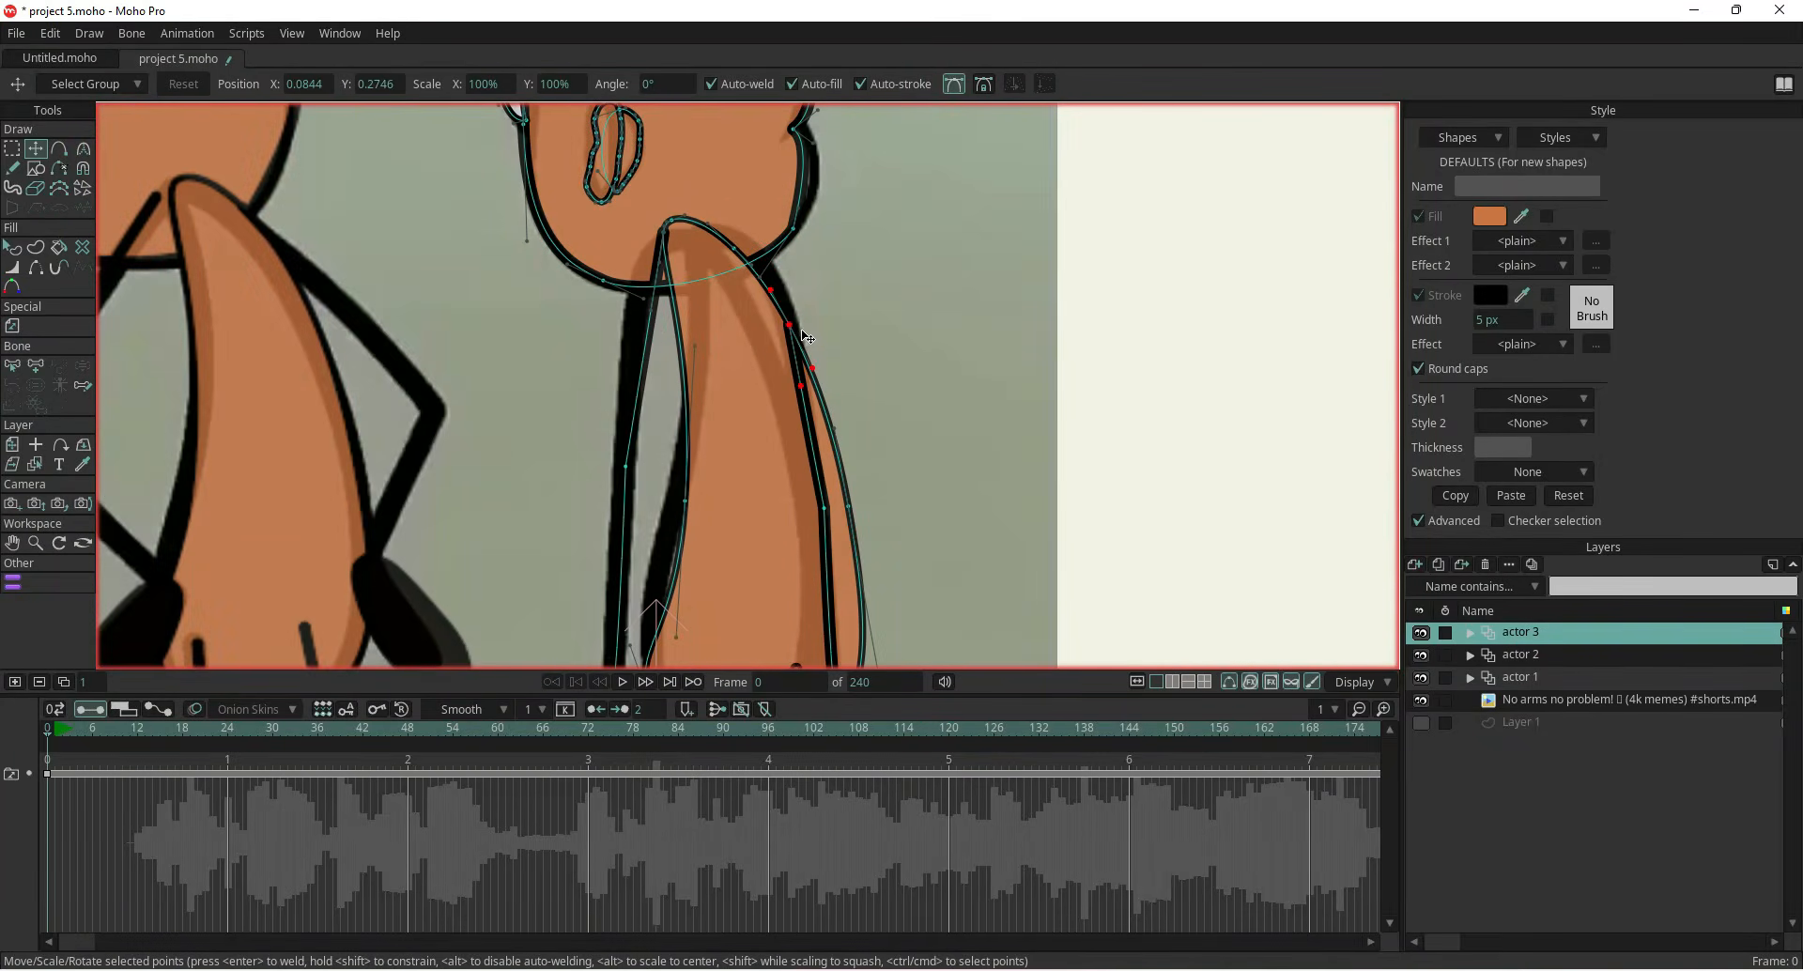
key("ctrl+z")
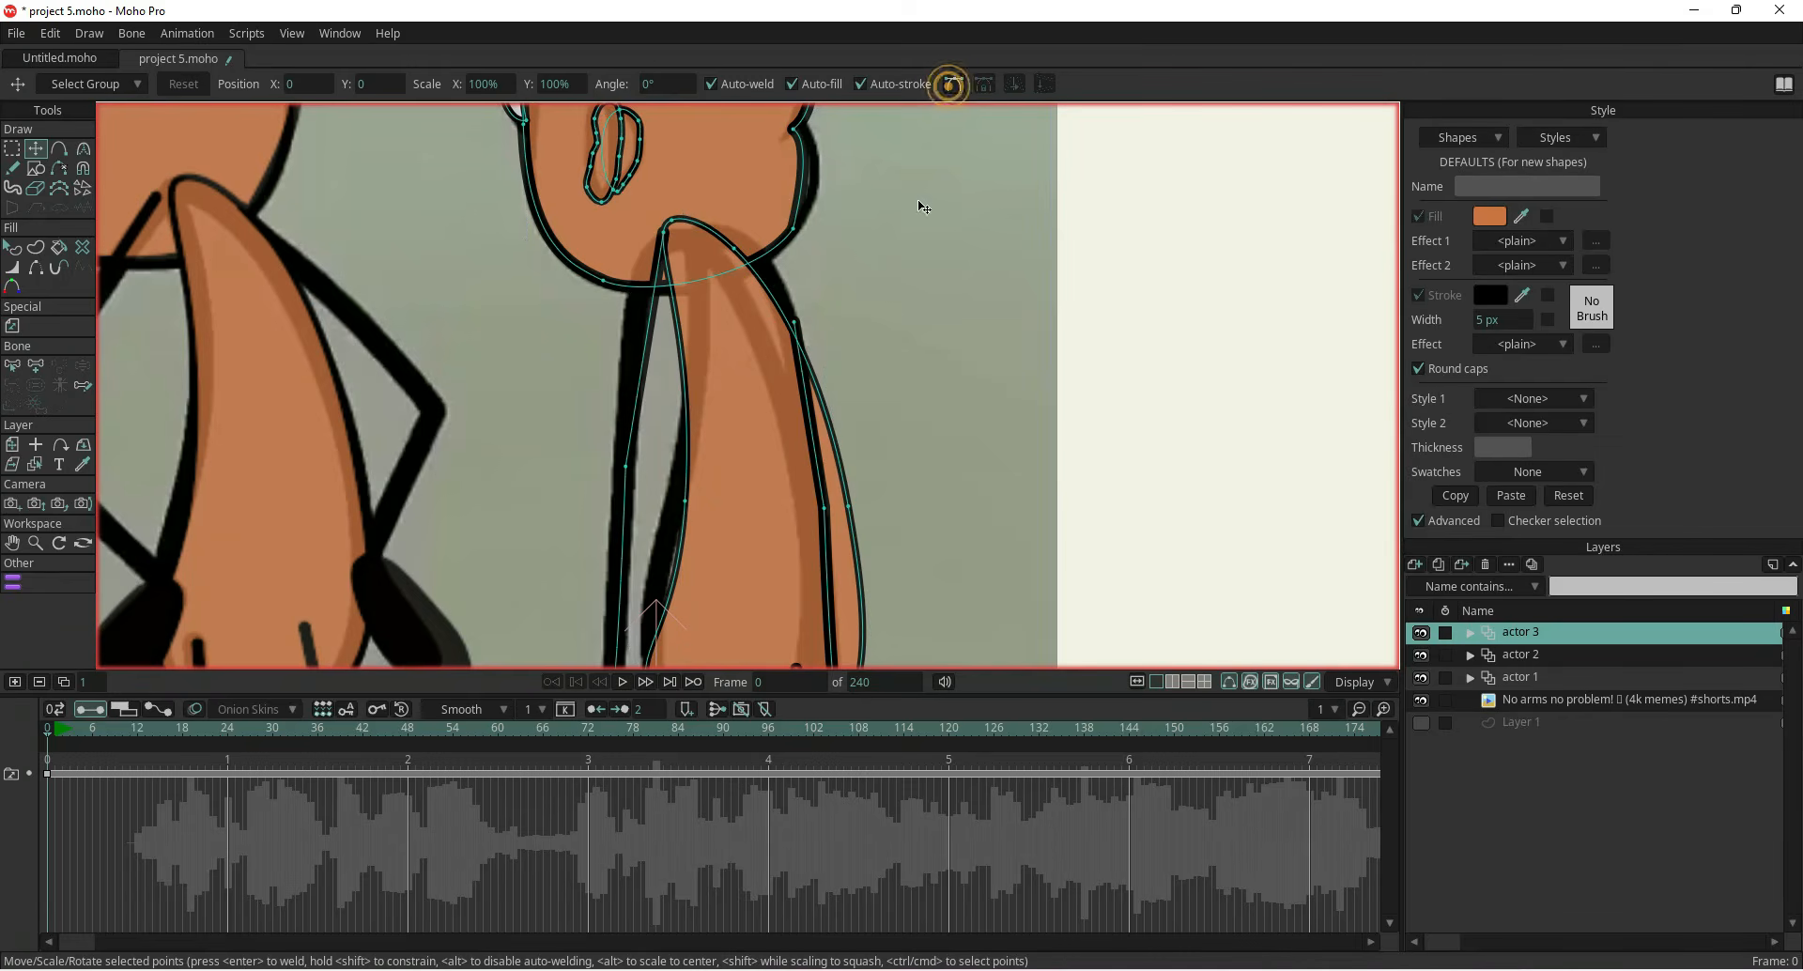
Reshape the right arm's line so it bends at the elbow like the reference
left_click_drag(794, 321, 700, 240)
left_click_drag(827, 512, 810, 419)
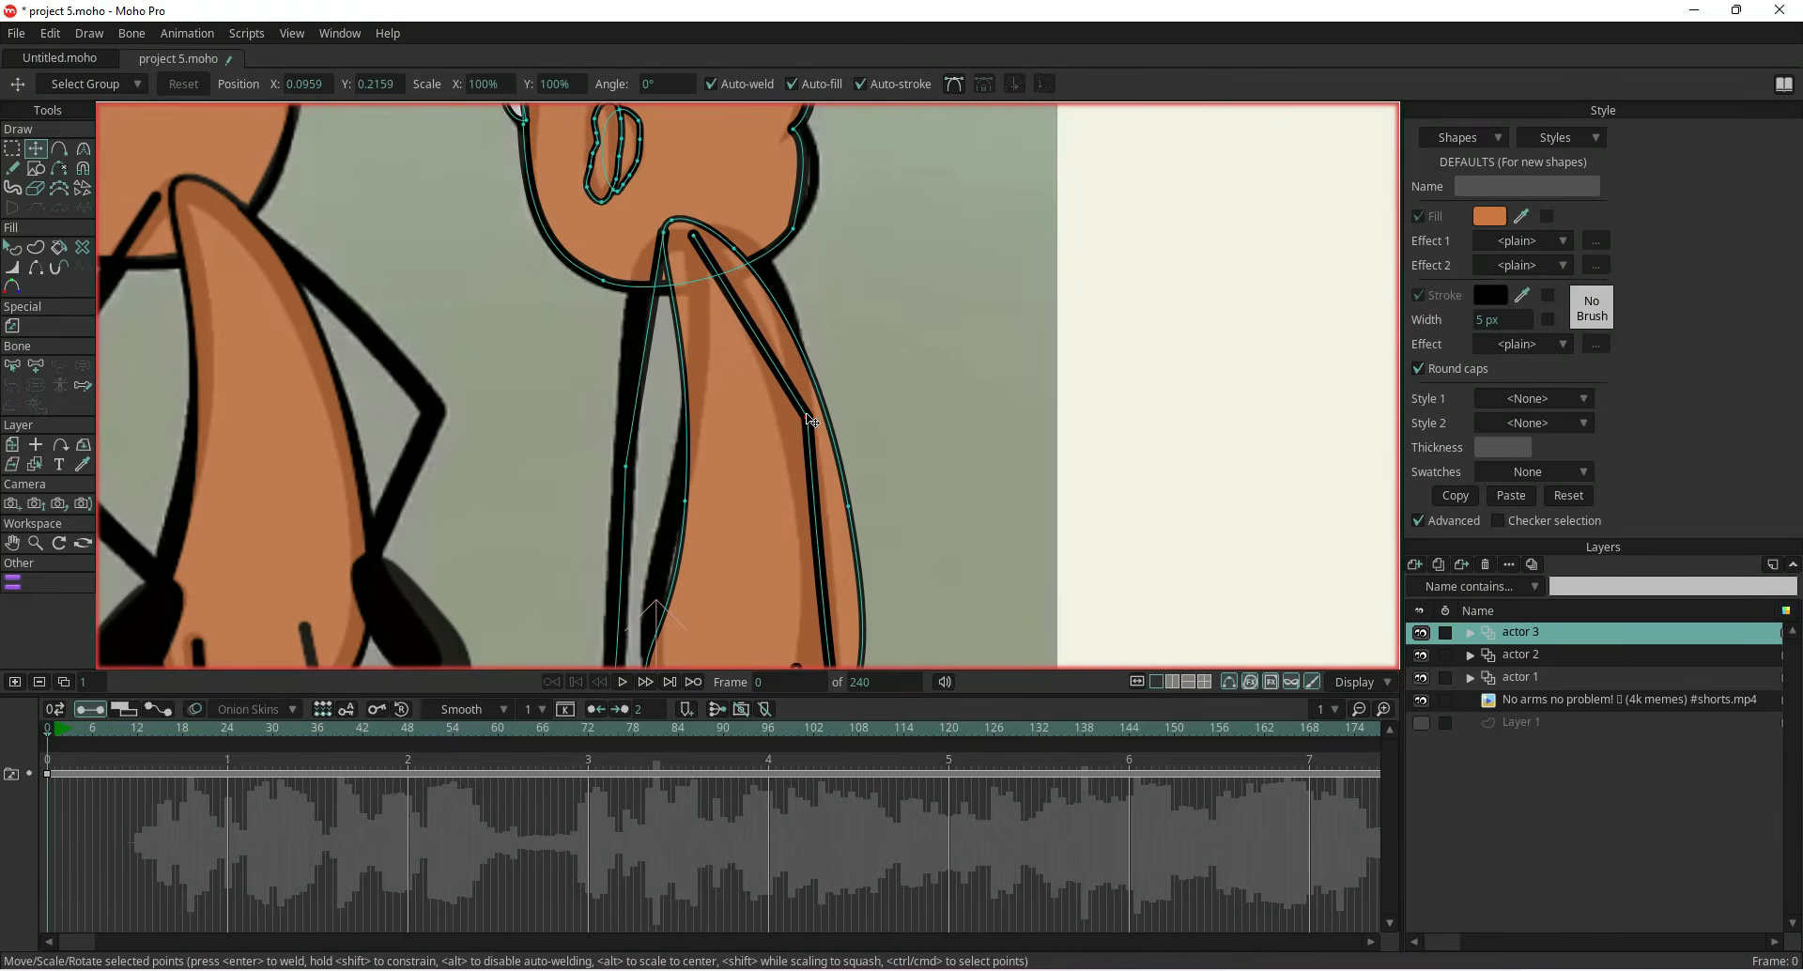
left_click(954, 83)
left_click(697, 240)
left_click_drag(731, 297, 728, 299)
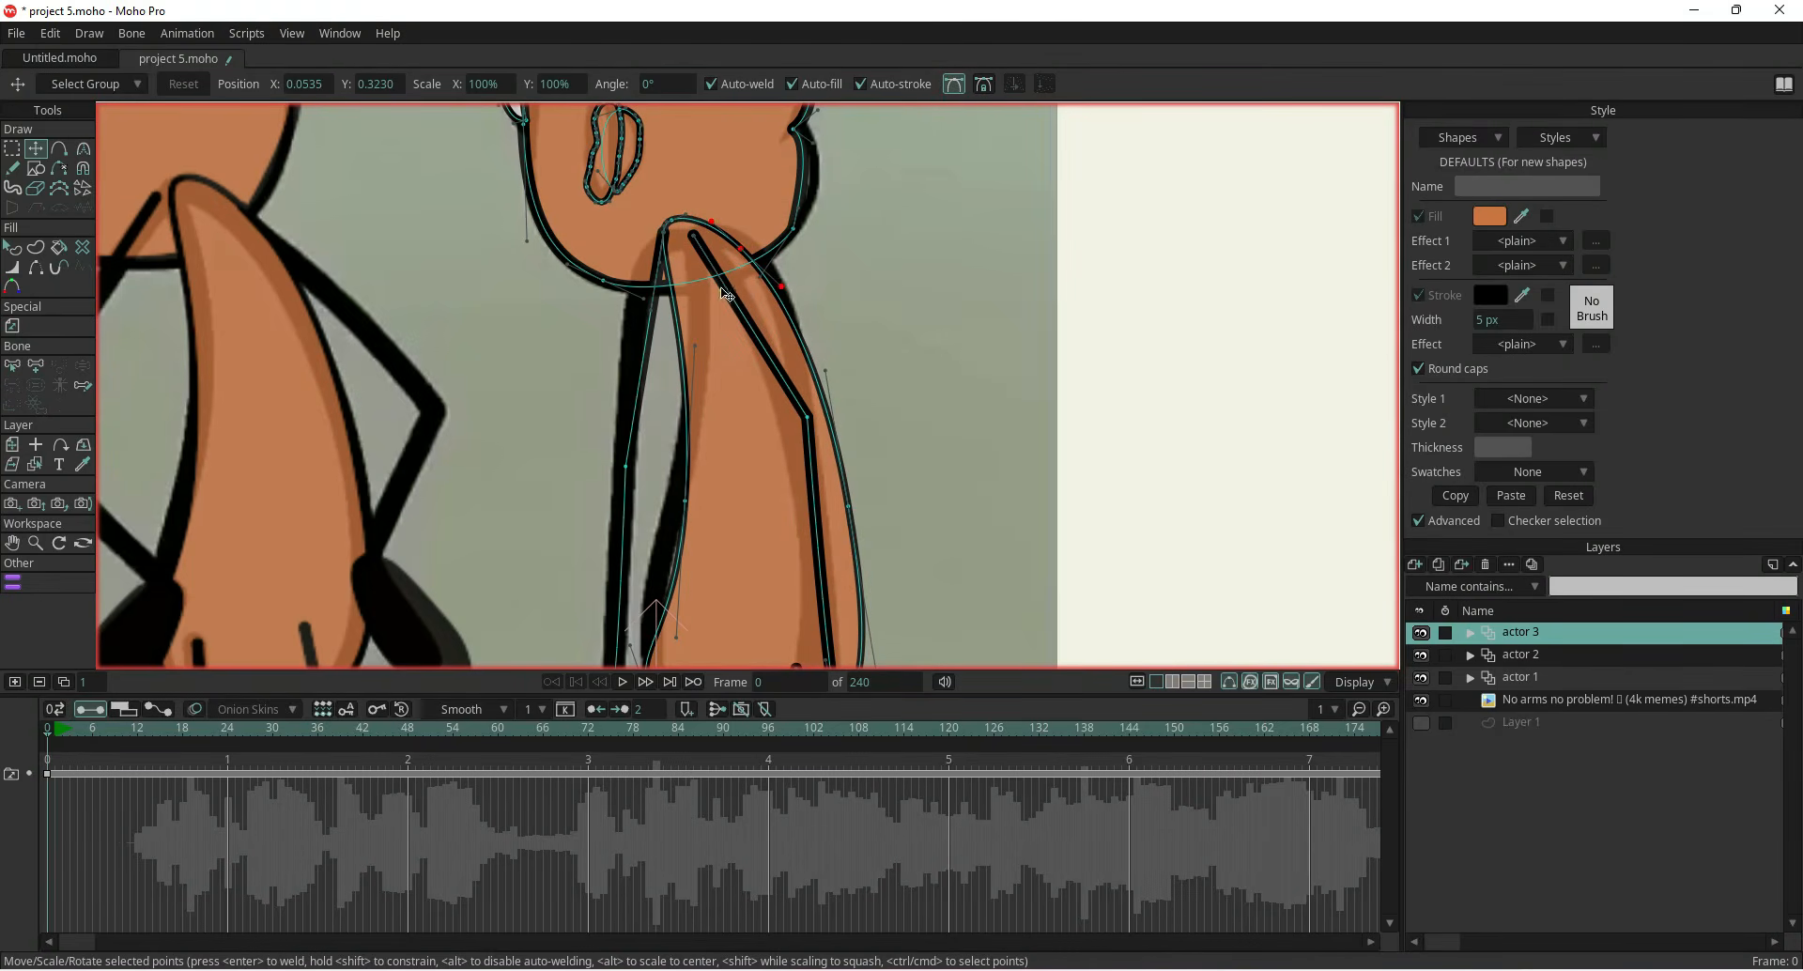
left_click(694, 237)
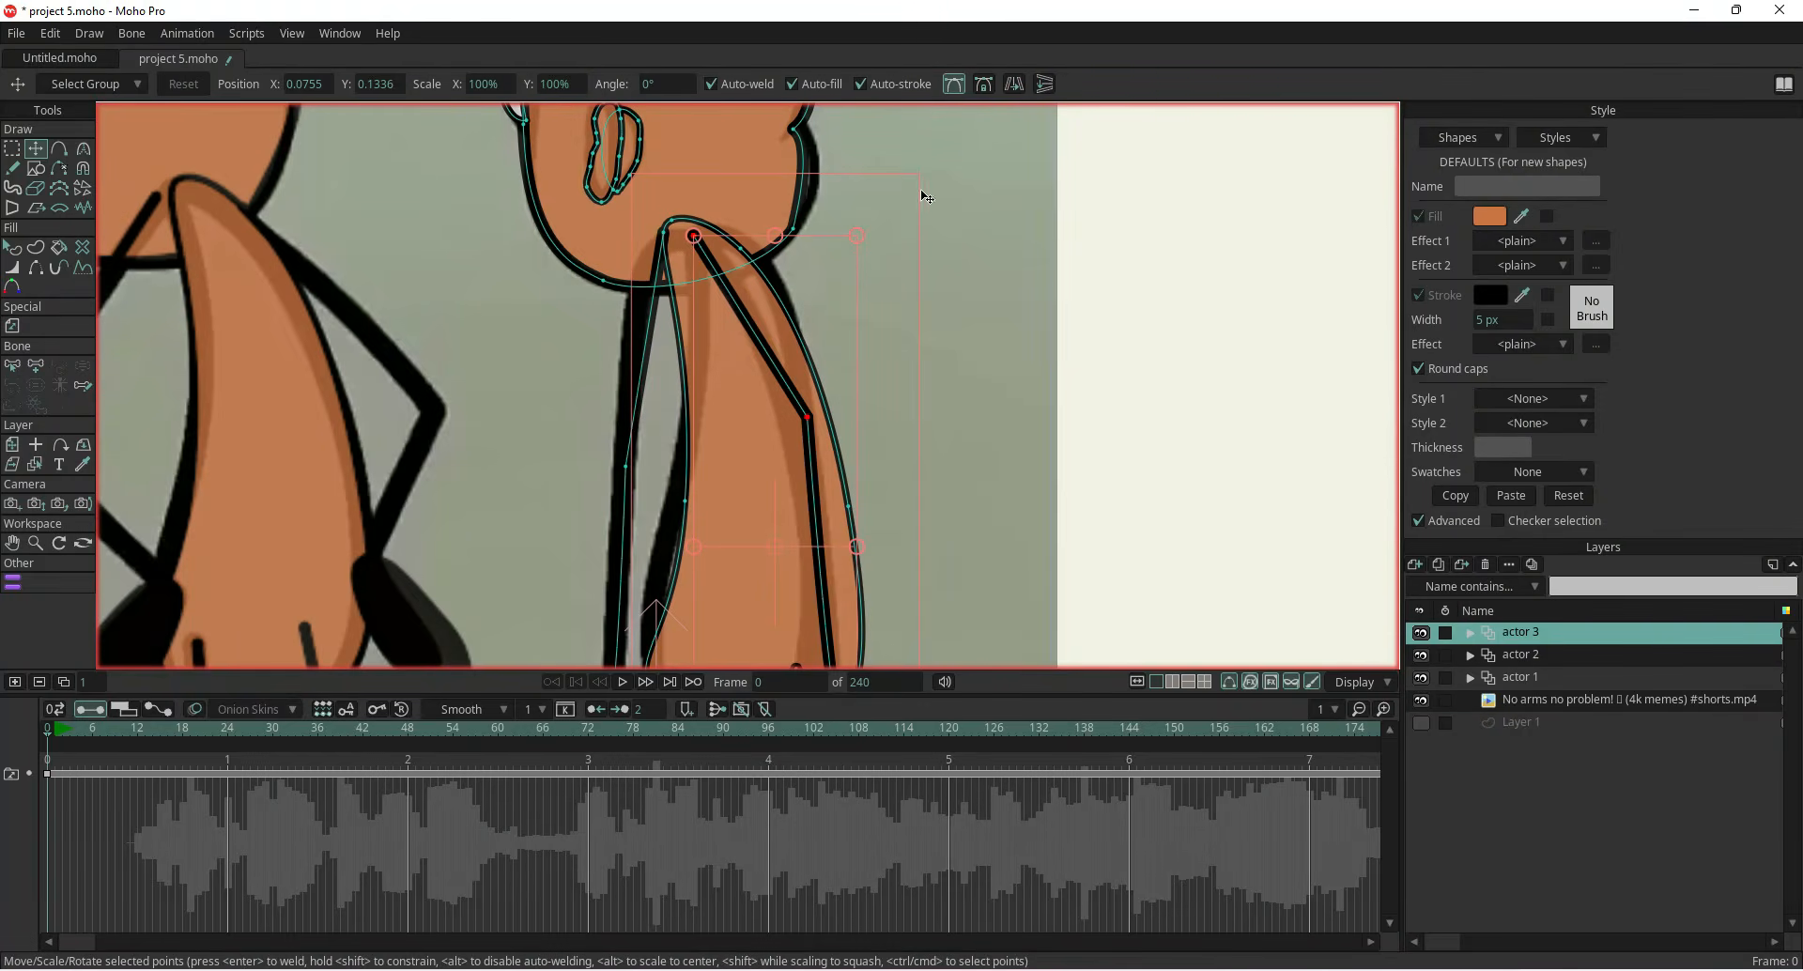
left_click(808, 416)
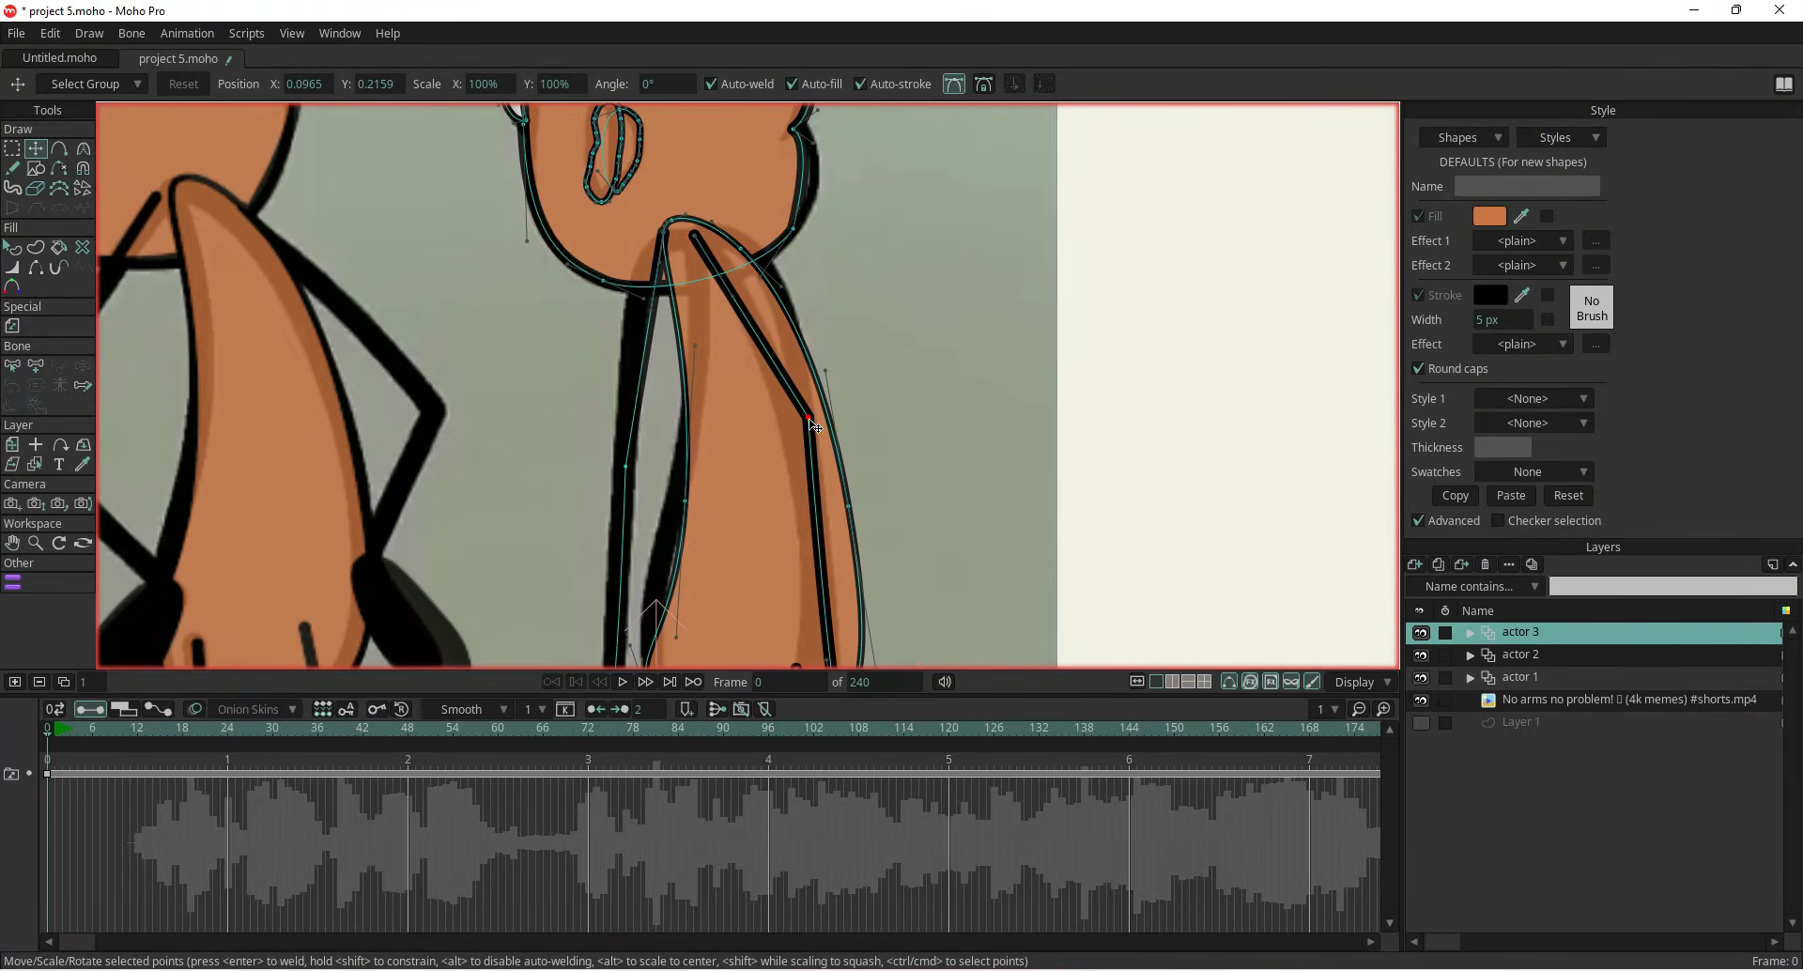
Smooth the right arm's elbow points with the Curvature tool to about 0.30
left_click(82, 148)
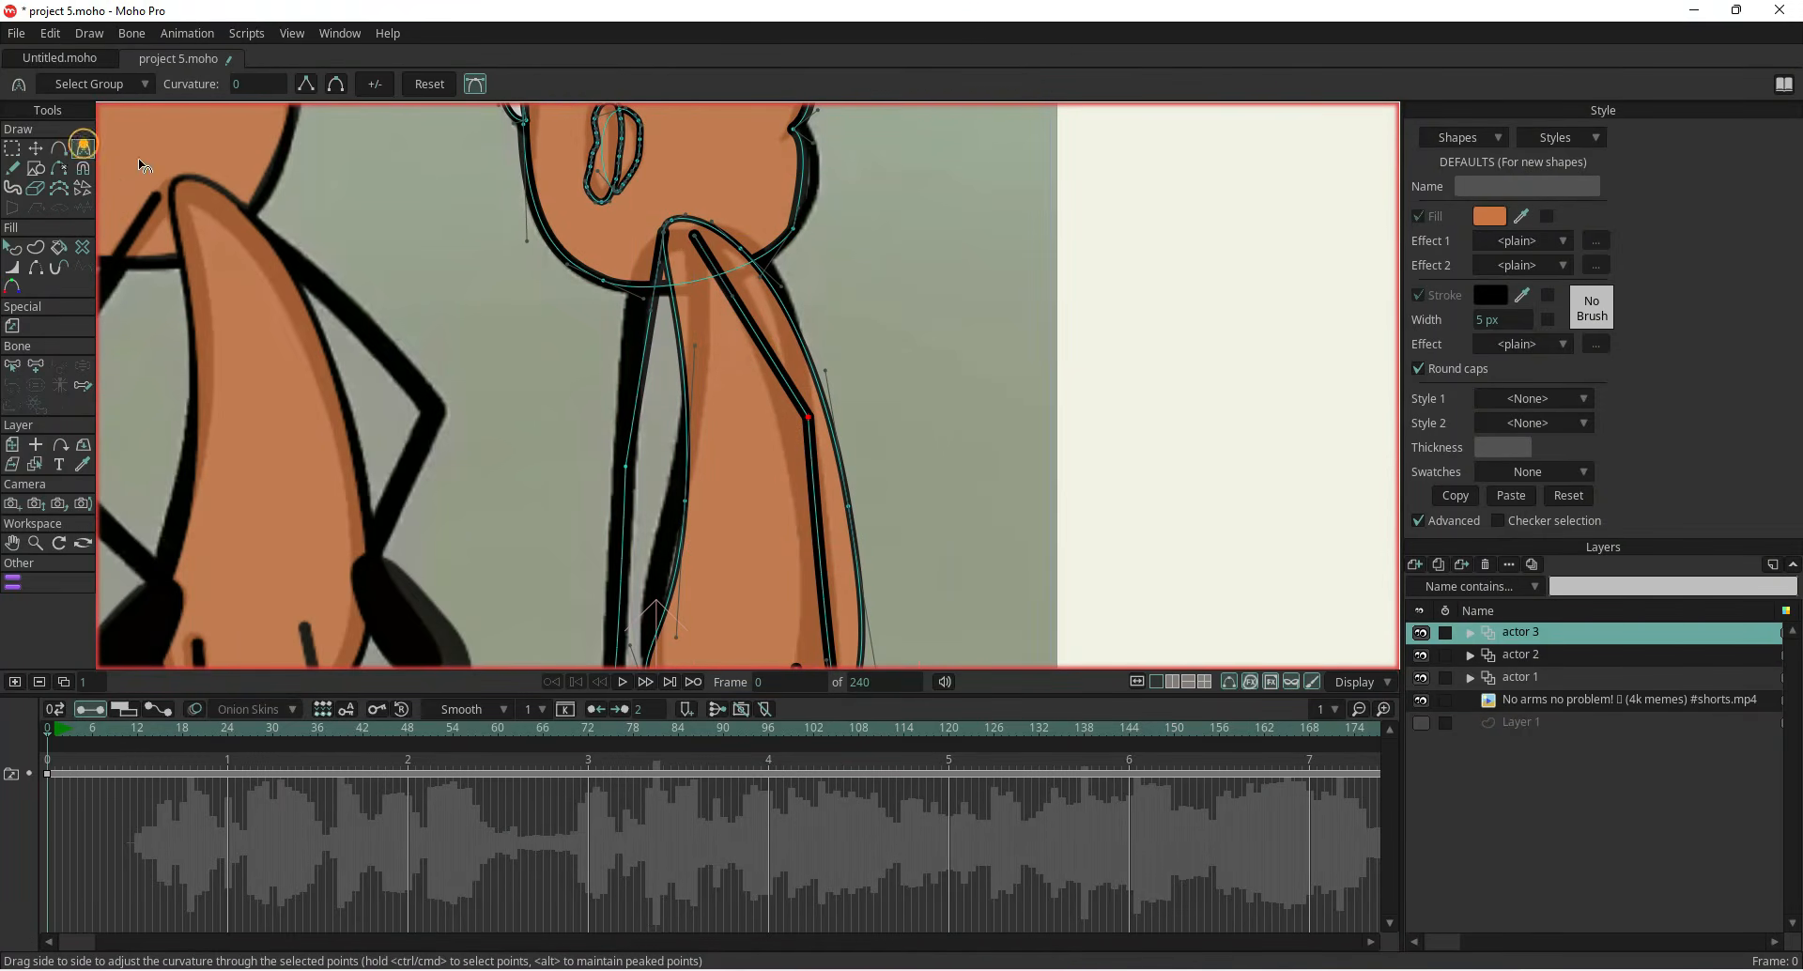
left_click(344, 85)
left_click_drag(786, 357, 796, 357)
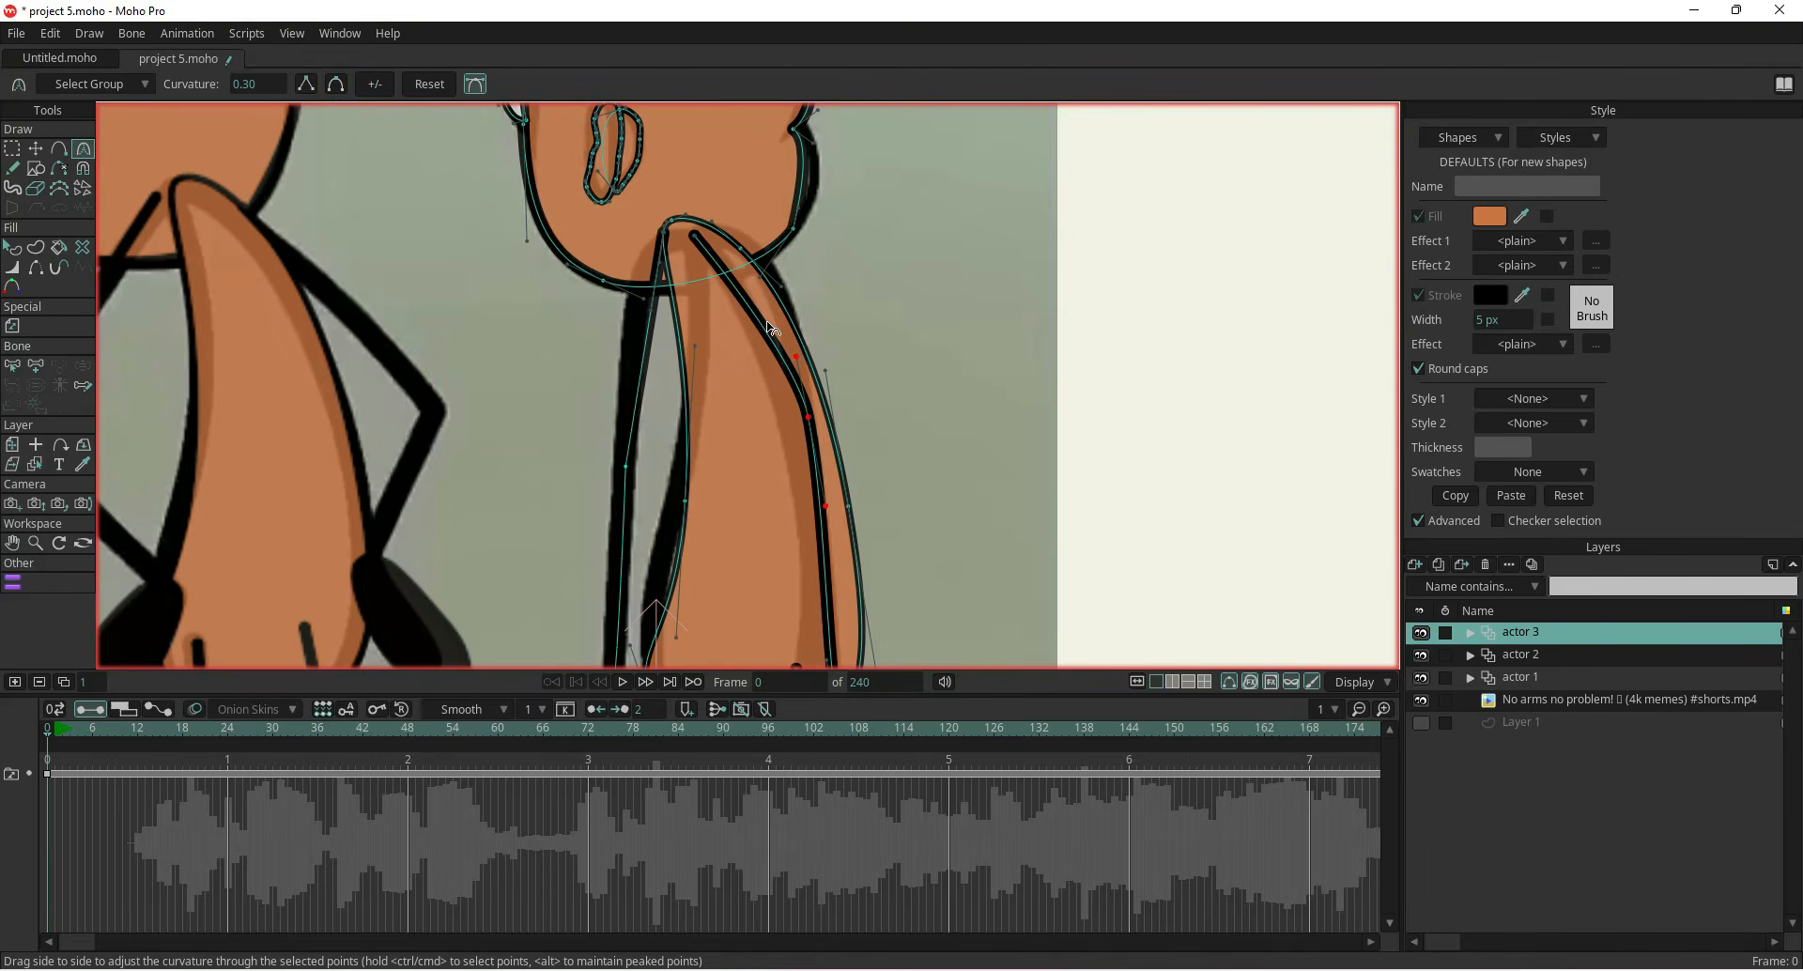
left_click(695, 238)
left_click(344, 84)
left_click_drag(705, 244, 791, 392)
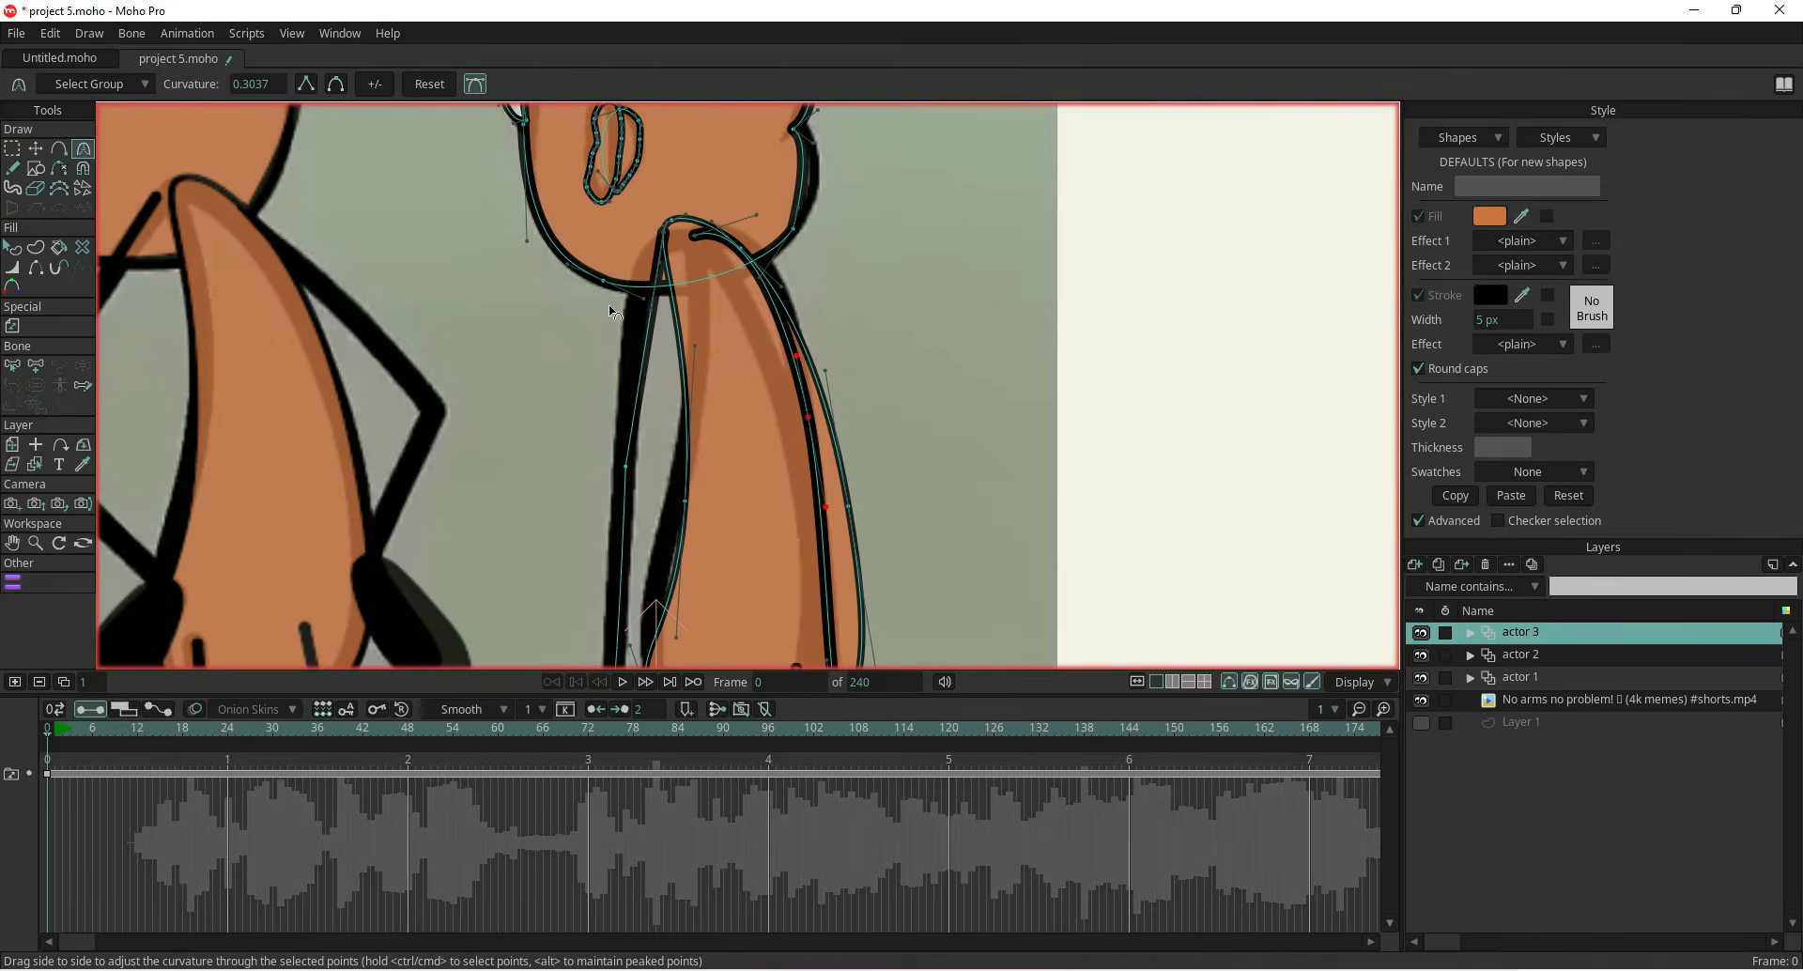
scroll(614, 313, "down", 6)
scroll(611, 398, "up", 3)
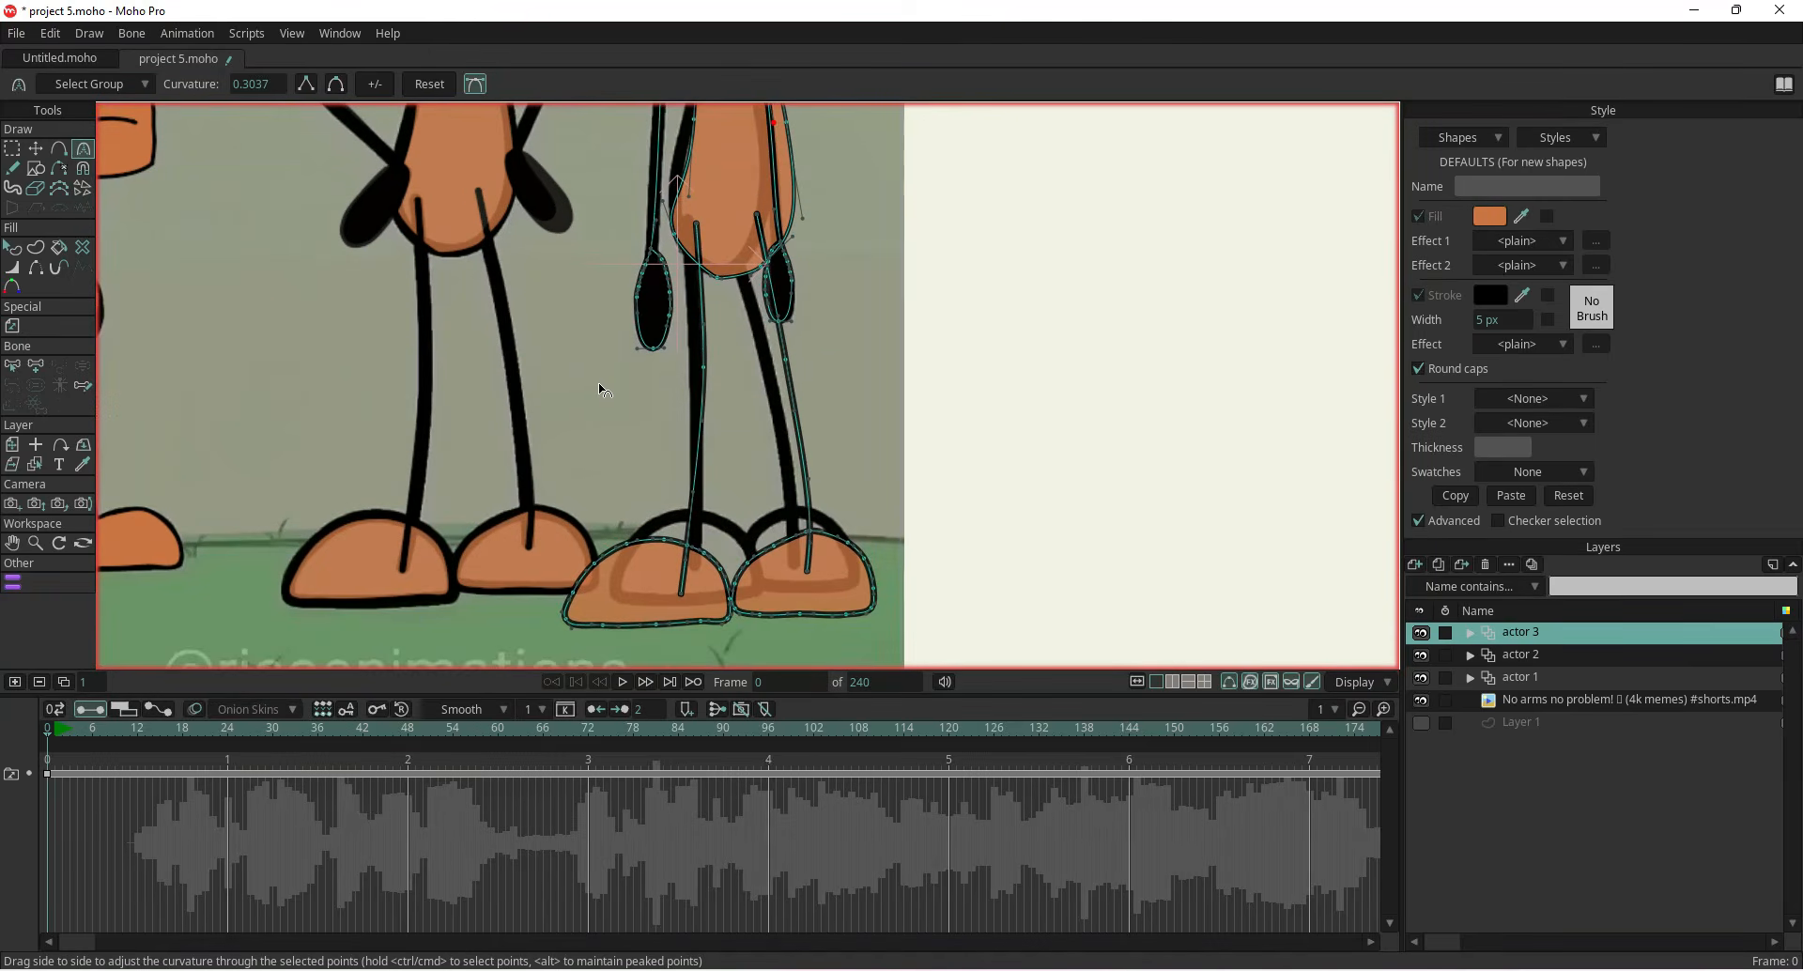
Reshape the third character's left foot by moving its outline points onto the reference foot
left_click(37, 150)
left_click(703, 371)
scroll(683, 404, "down", 3)
scroll(683, 404, "up", 2)
left_click_drag(670, 442, 721, 404)
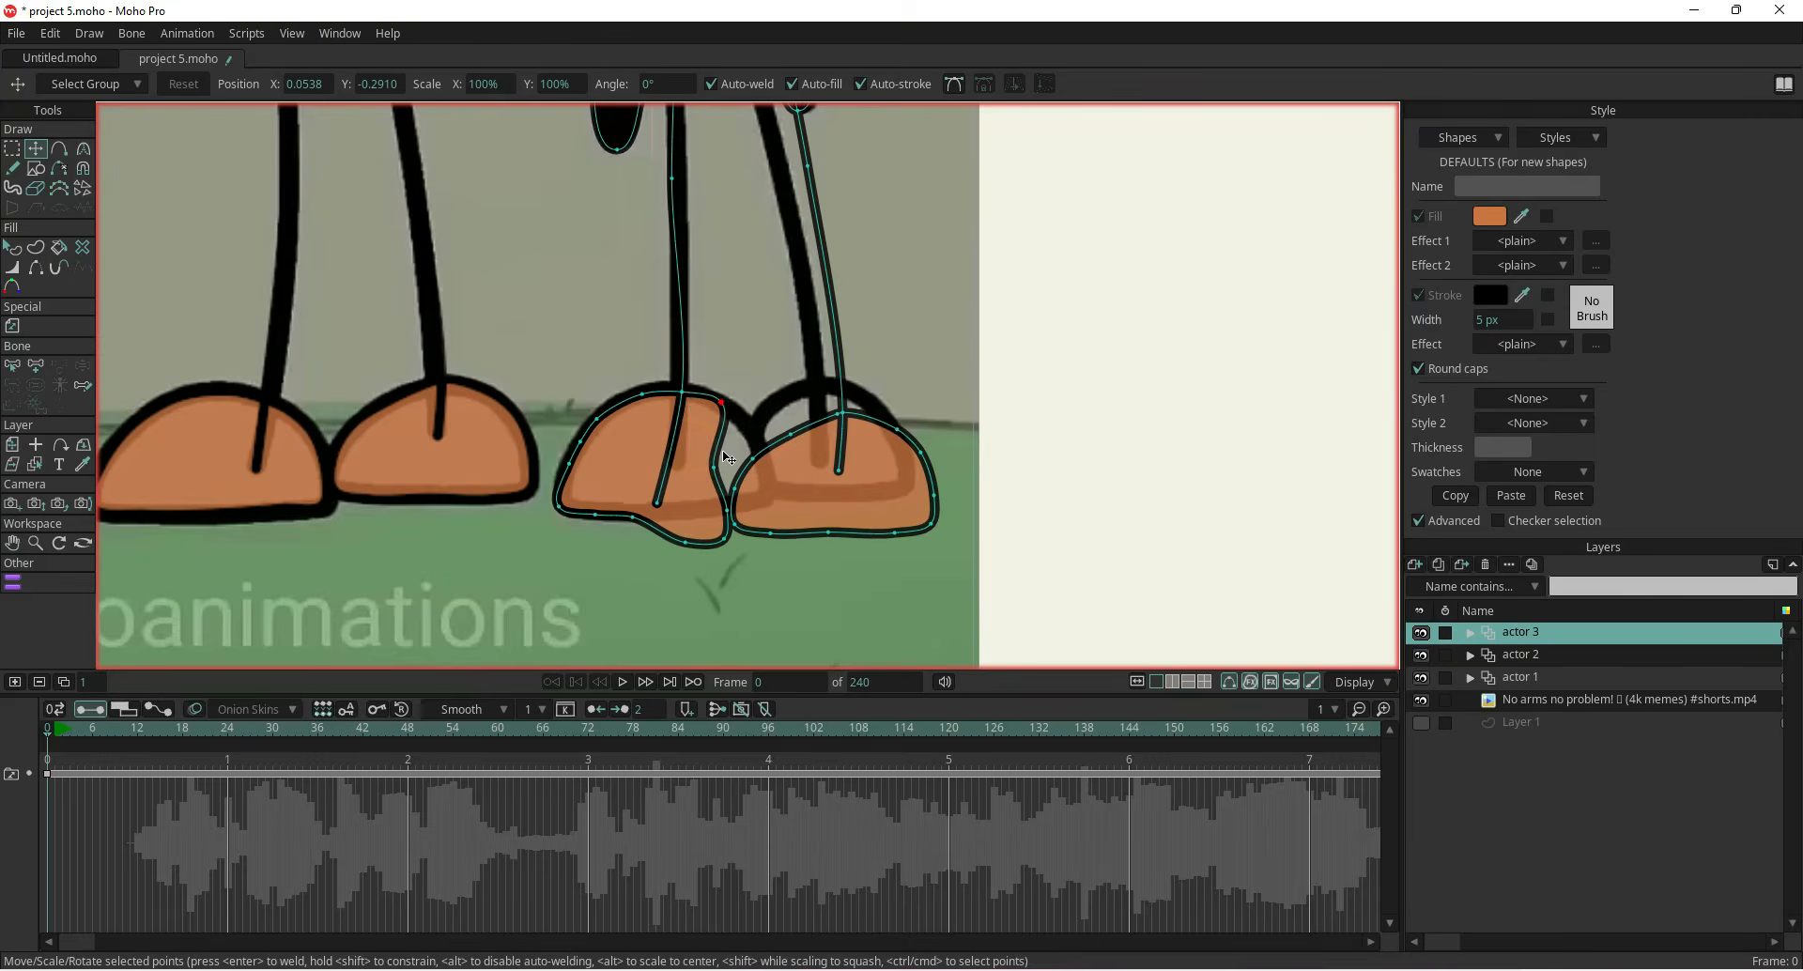
left_click_drag(715, 465, 753, 435)
scroll(716, 515, "up", 4)
left_click_drag(738, 508, 824, 462)
left_click_drag(735, 567, 790, 493)
left_click_drag(656, 574, 636, 410)
scroll(752, 432, "down", 3)
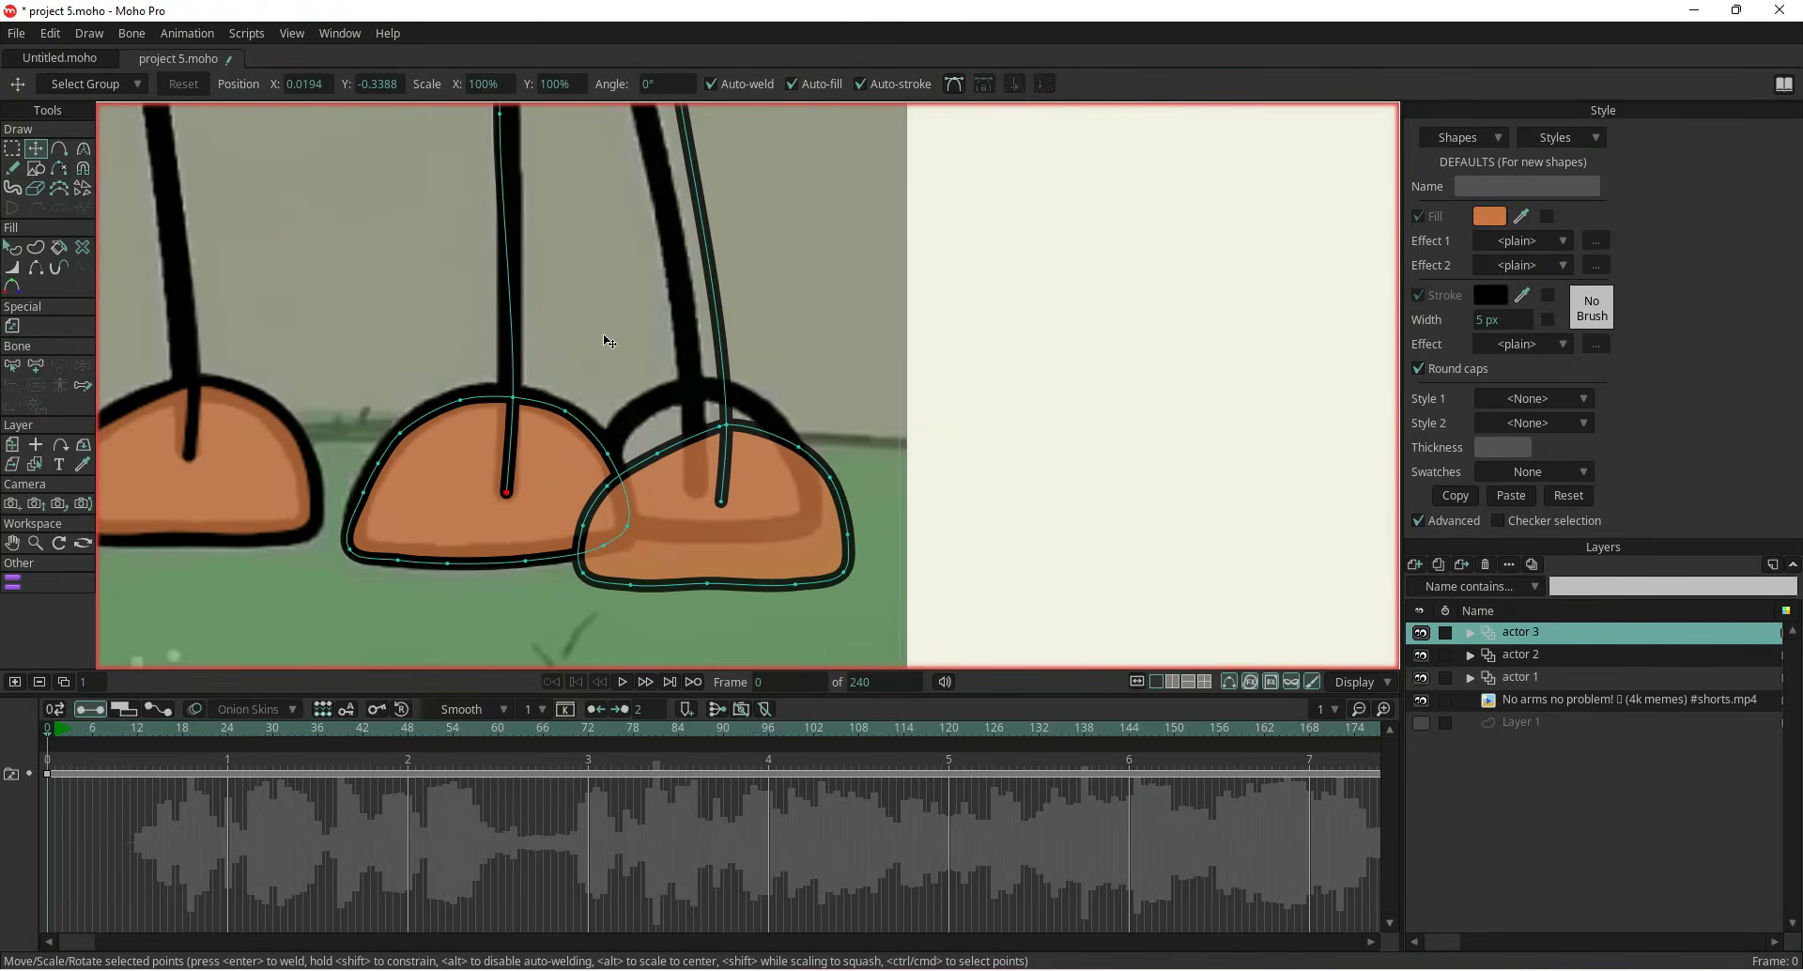
Reshape the third character's right foot outline points to match the reference foot
left_click_drag(609, 324, 624, 536)
left_click_drag(649, 402, 685, 539)
left_click_drag(677, 209, 630, 229)
left_click_drag(734, 485, 701, 491)
scroll(639, 560, "down", 3)
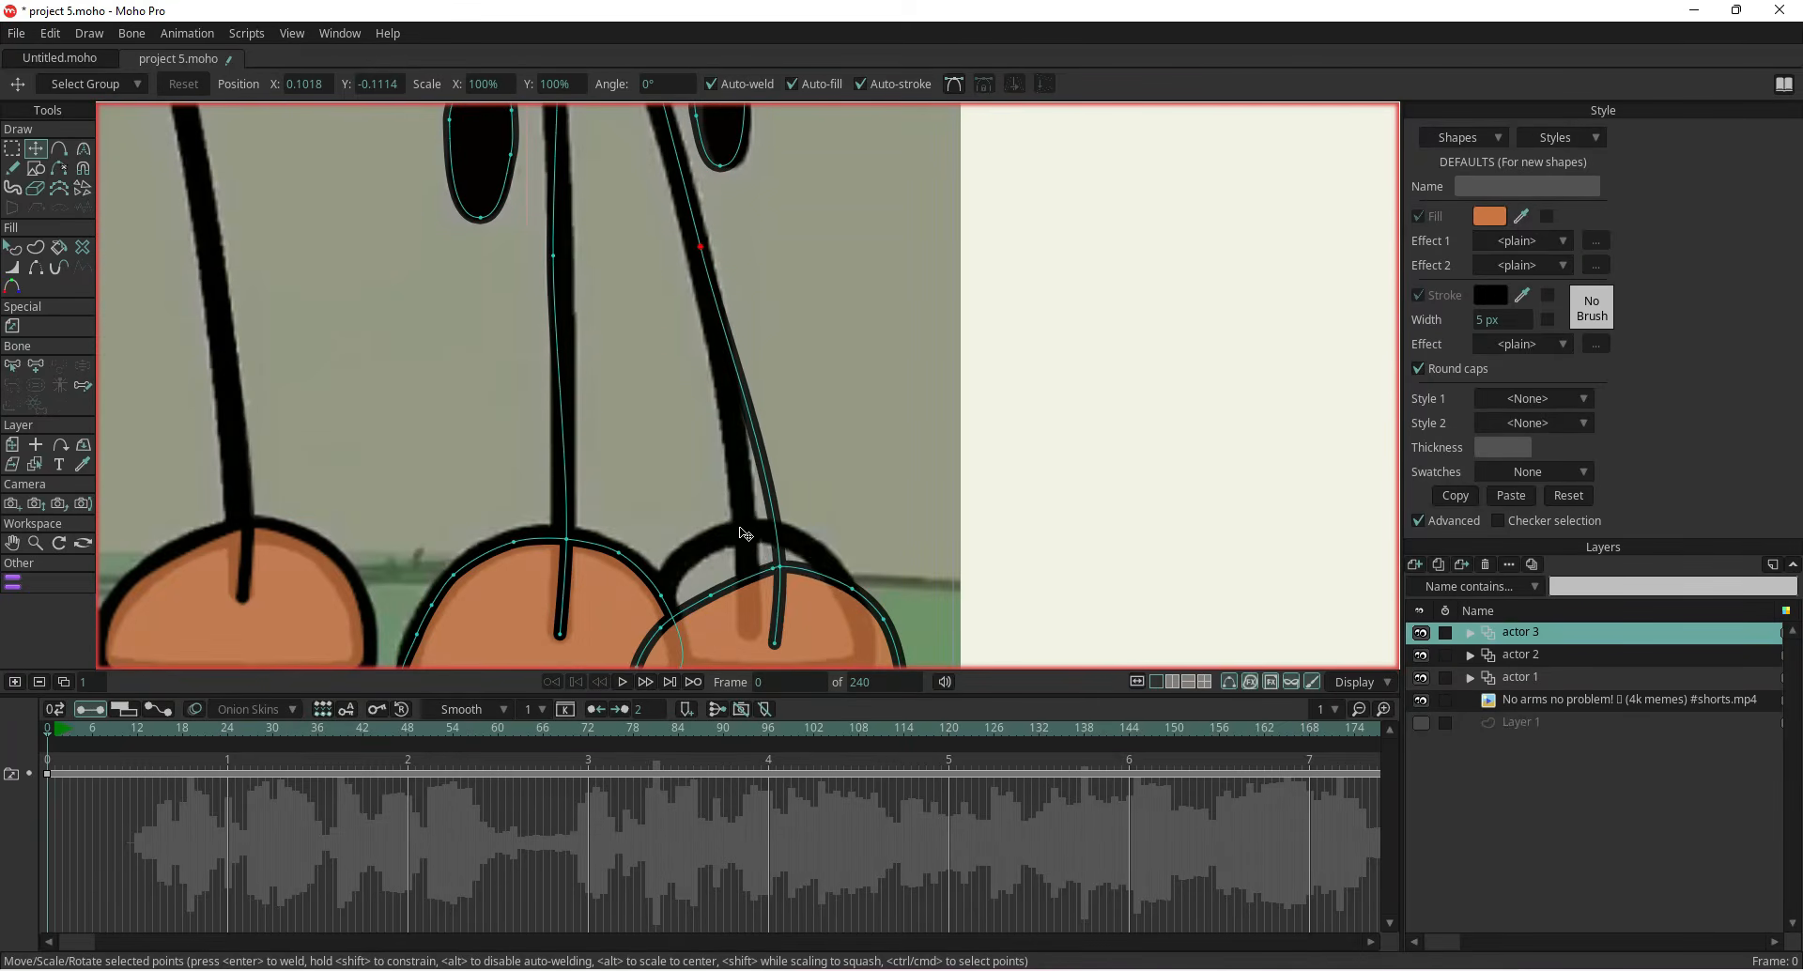
left_click_drag(784, 570, 717, 533)
left_click_drag(711, 596, 686, 562)
left_click_drag(847, 586, 774, 424)
left_click_drag(826, 510, 787, 463)
left_click_drag(825, 550, 794, 497)
left_click_drag(776, 564, 751, 506)
left_click_drag(691, 560, 689, 505)
left_click_drag(610, 562, 637, 504)
left_click_drag(564, 551, 599, 494)
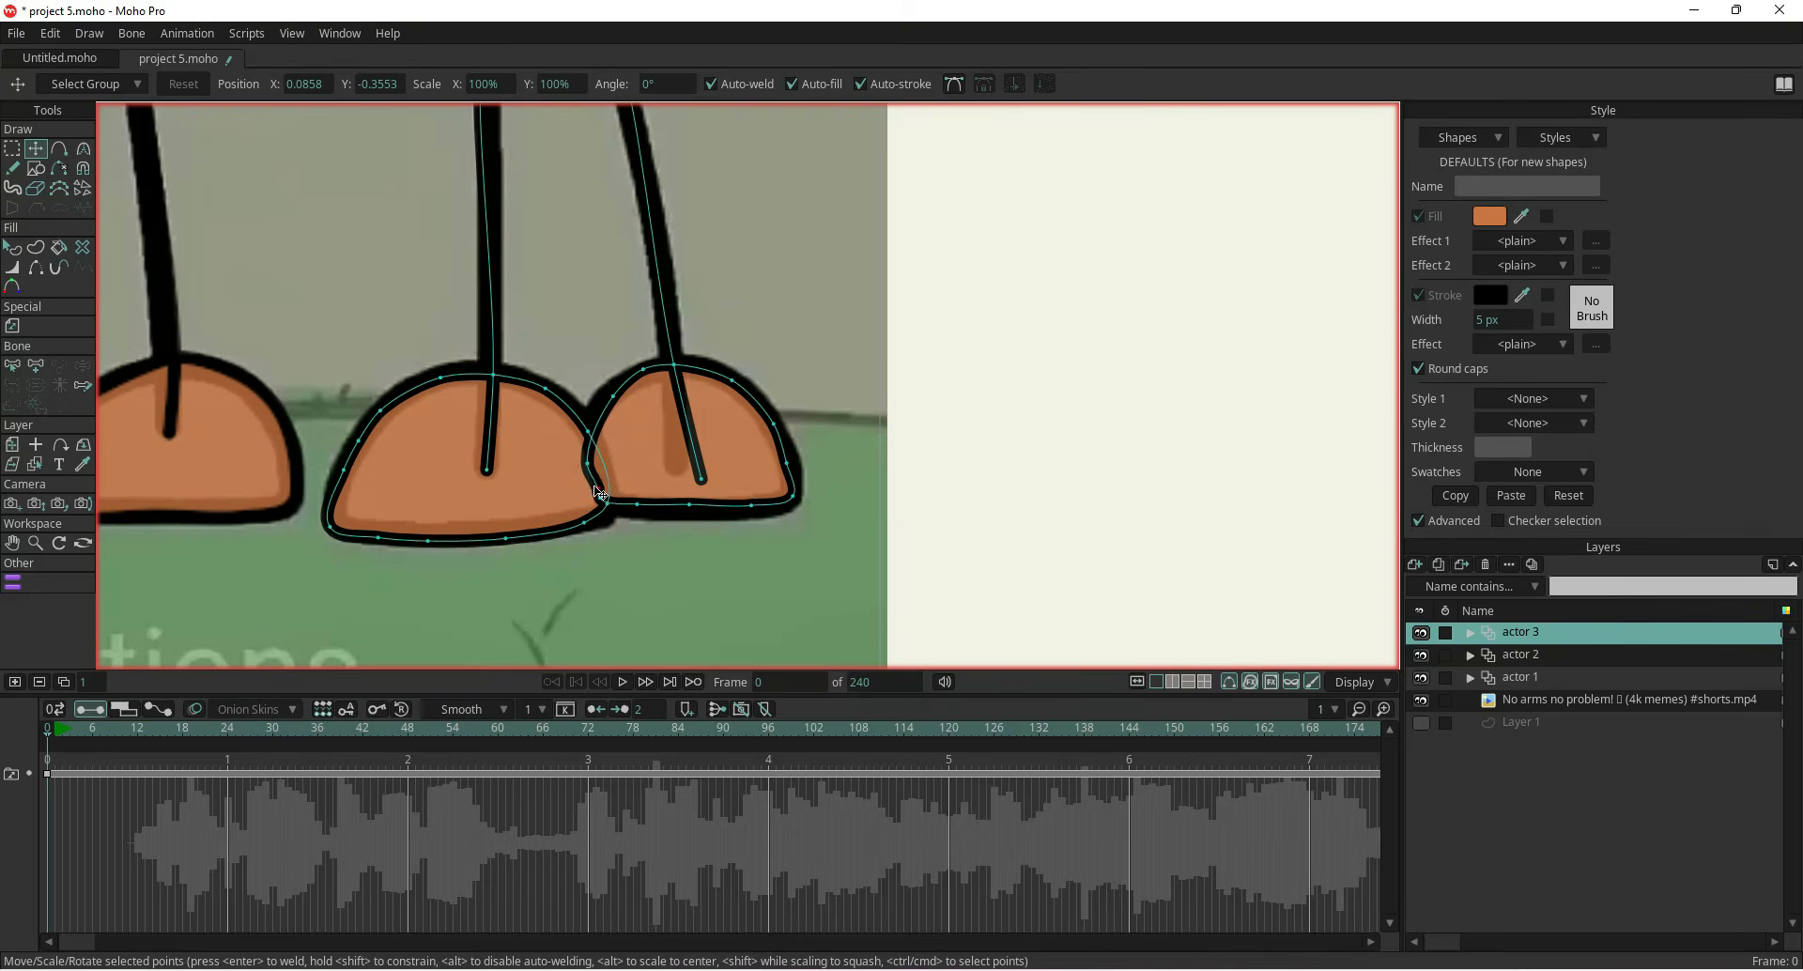
left_click_drag(706, 483, 683, 469)
left_click_drag(660, 503, 665, 540)
Adjust the third character's lower body outline points to match the reference body shape
left_click_drag(554, 169, 677, 683)
scroll(645, 615, "down", 4)
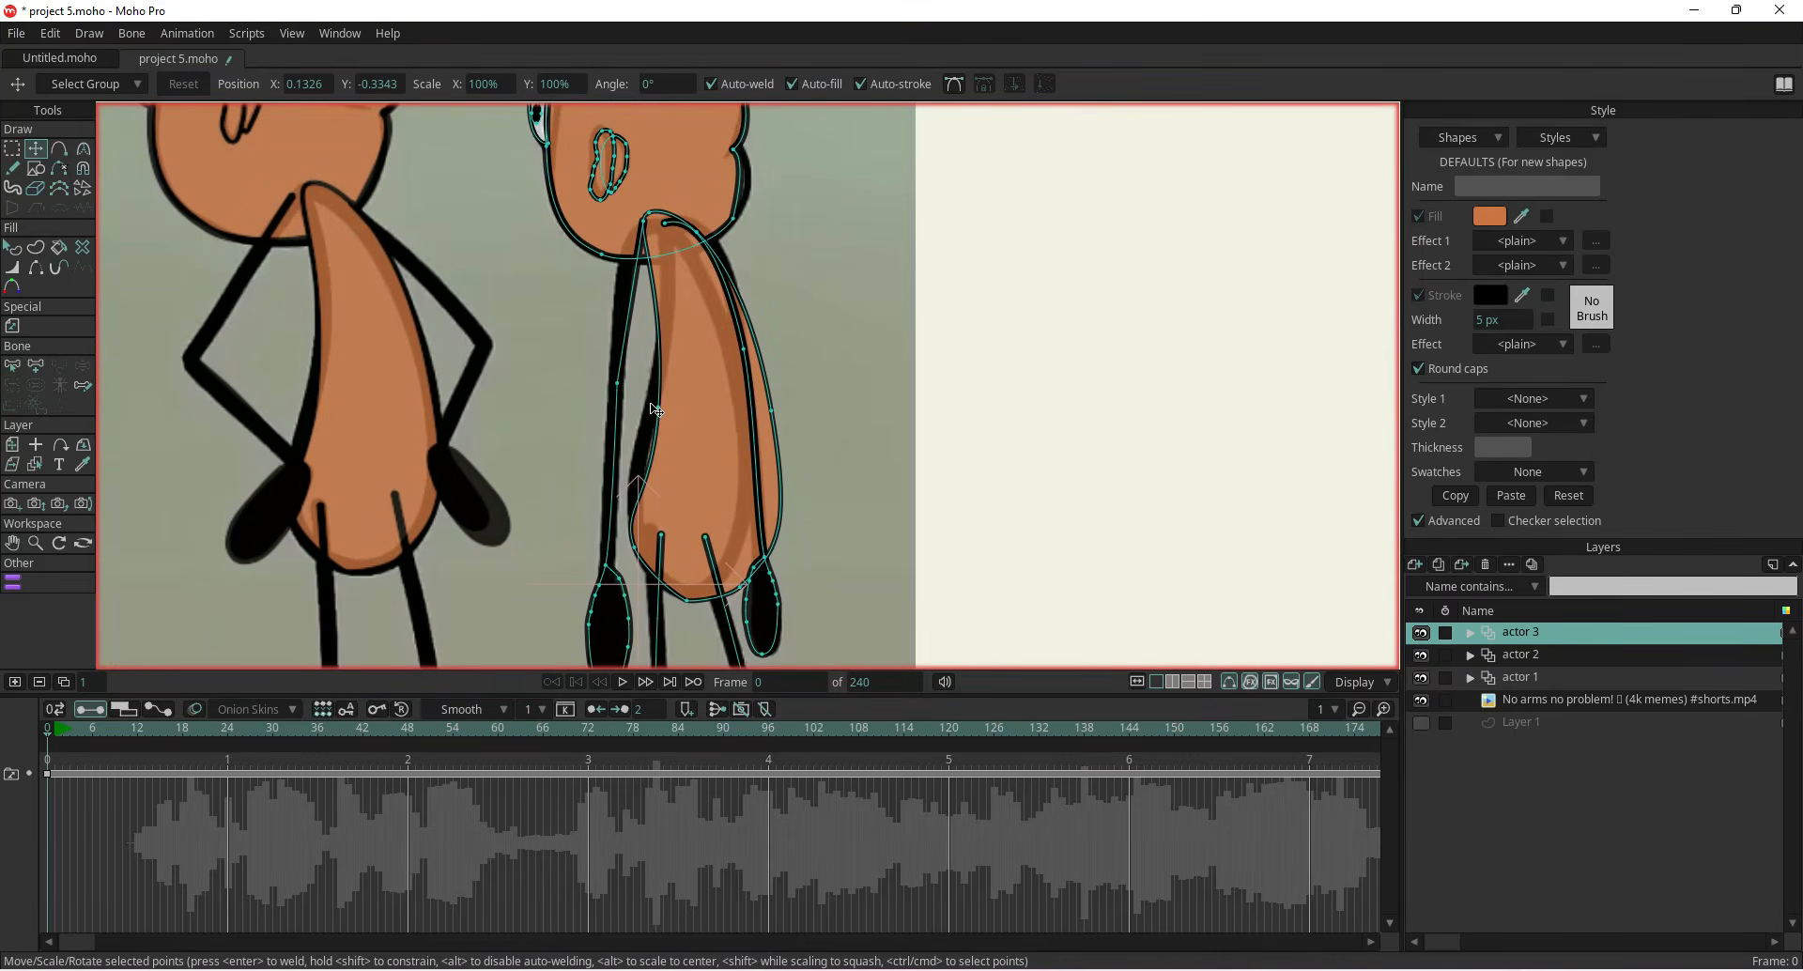
left_click_drag(771, 412, 743, 411)
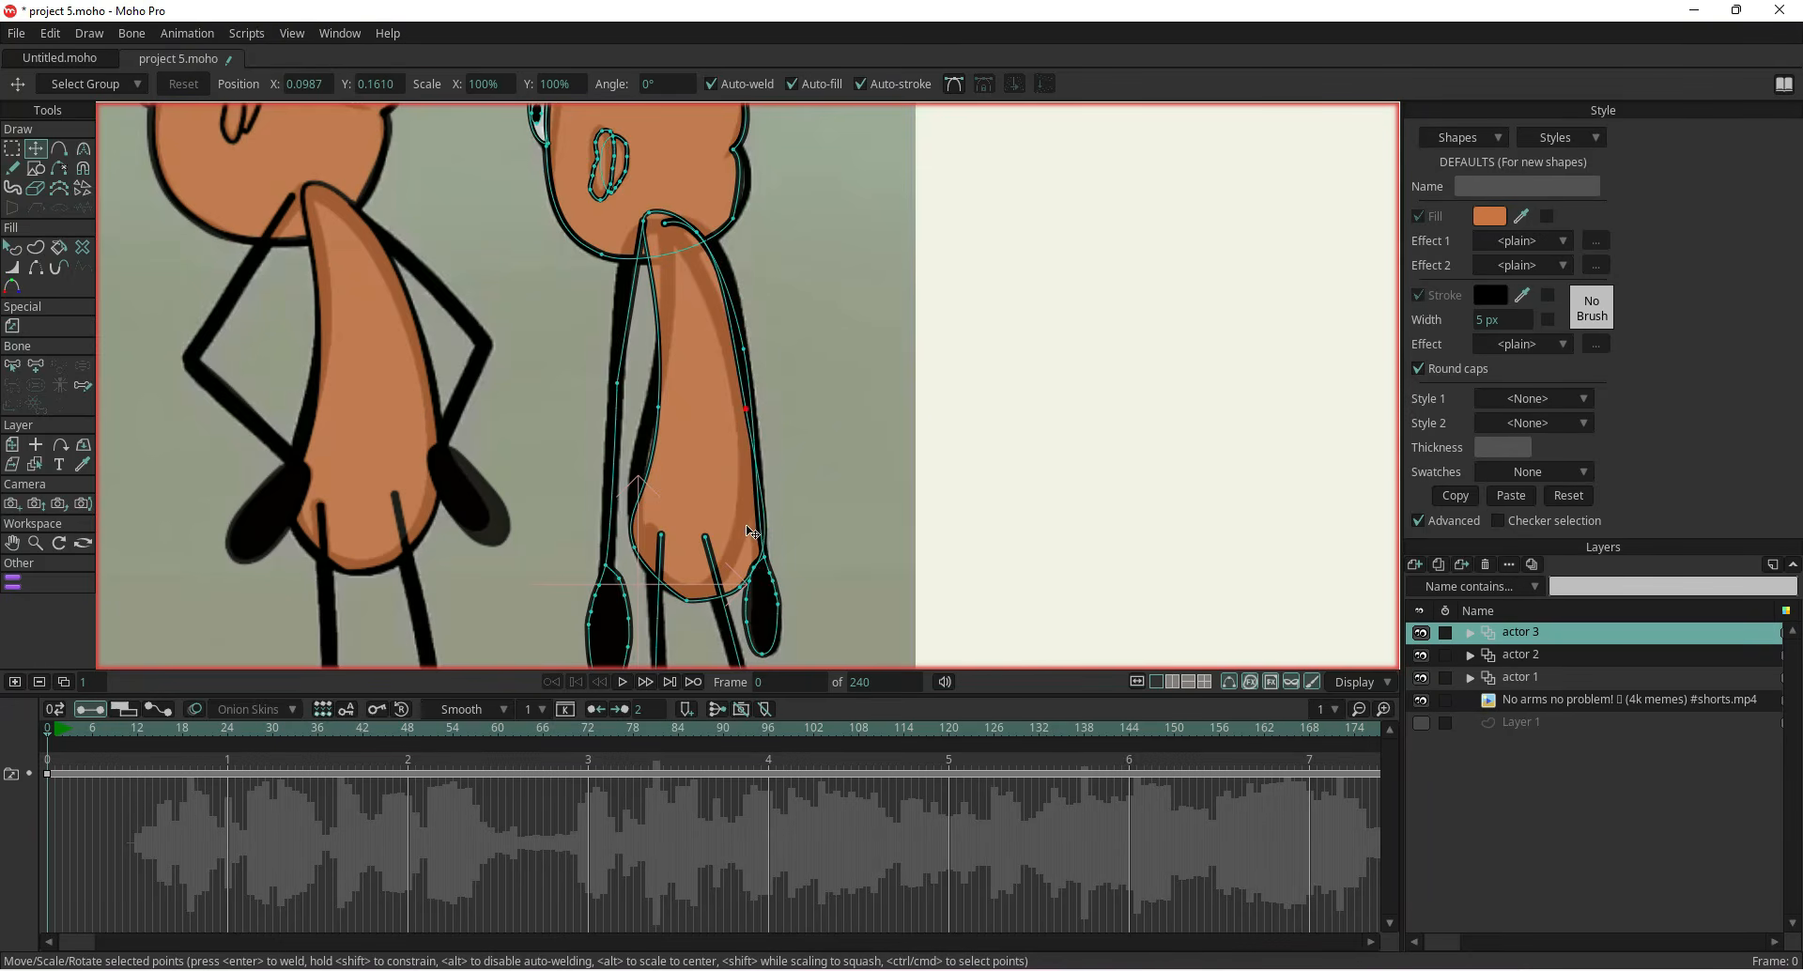
scroll(748, 546, "up", 3)
left_click_drag(730, 620, 712, 593)
left_click(648, 639)
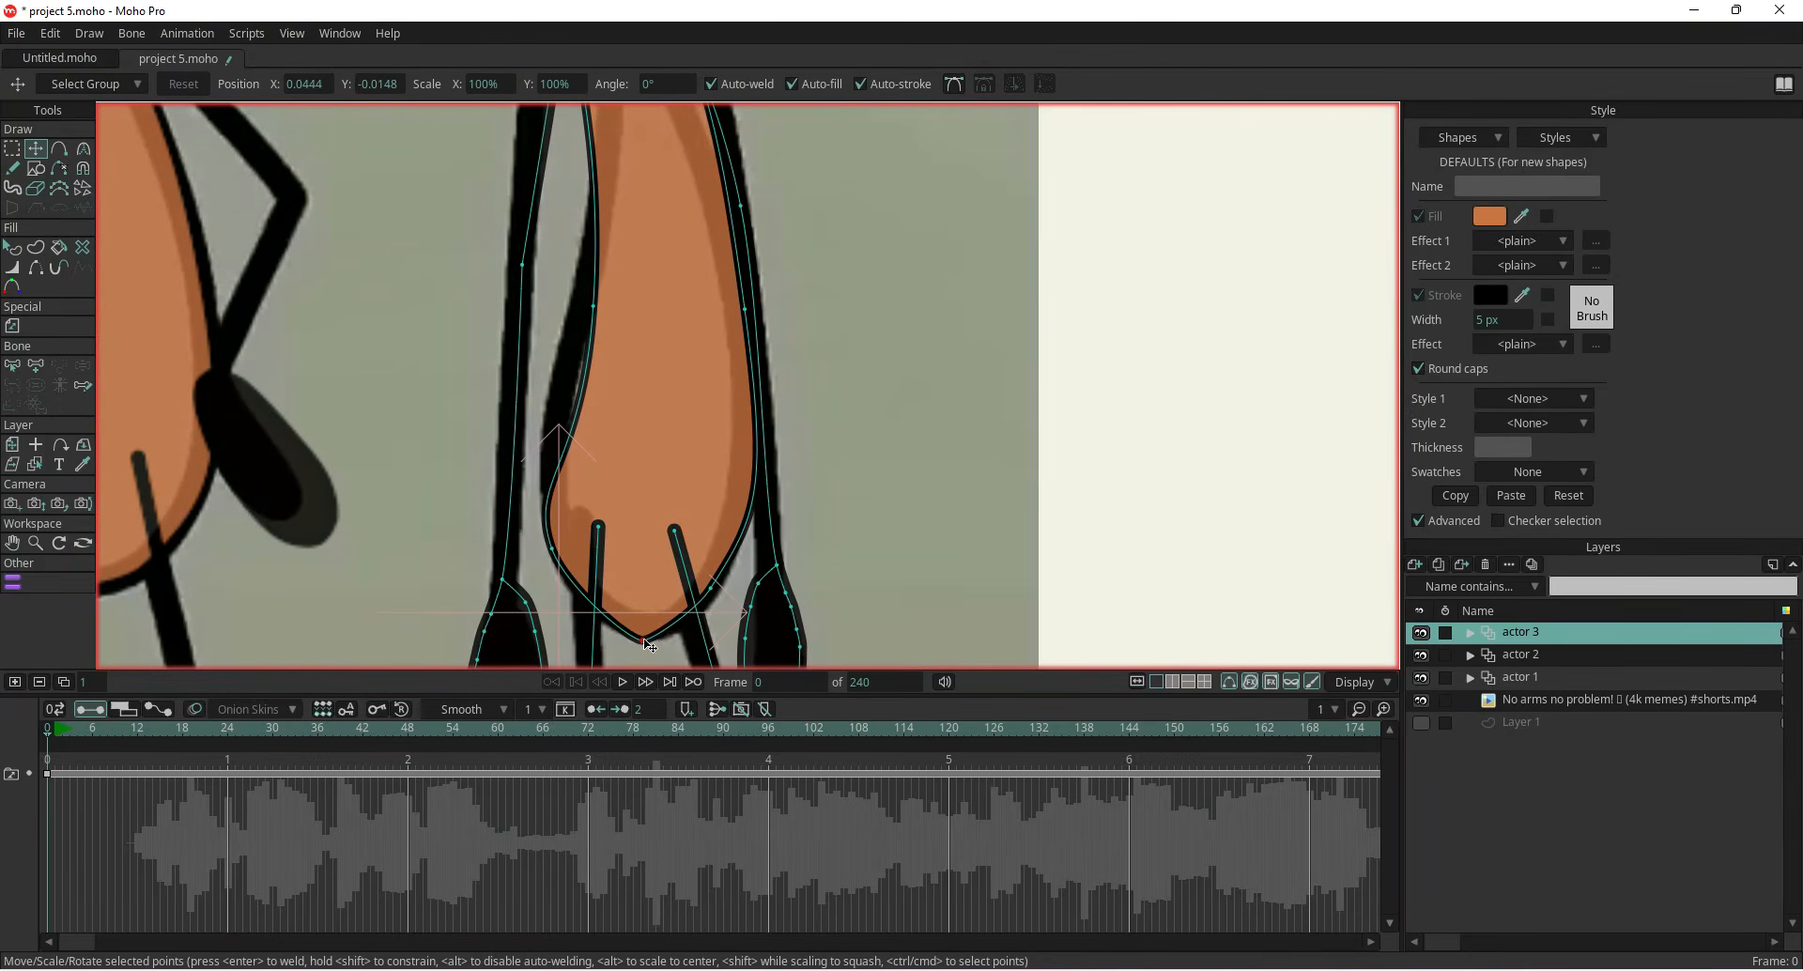
key("ctrl+m")
left_click_drag(648, 645, 648, 638)
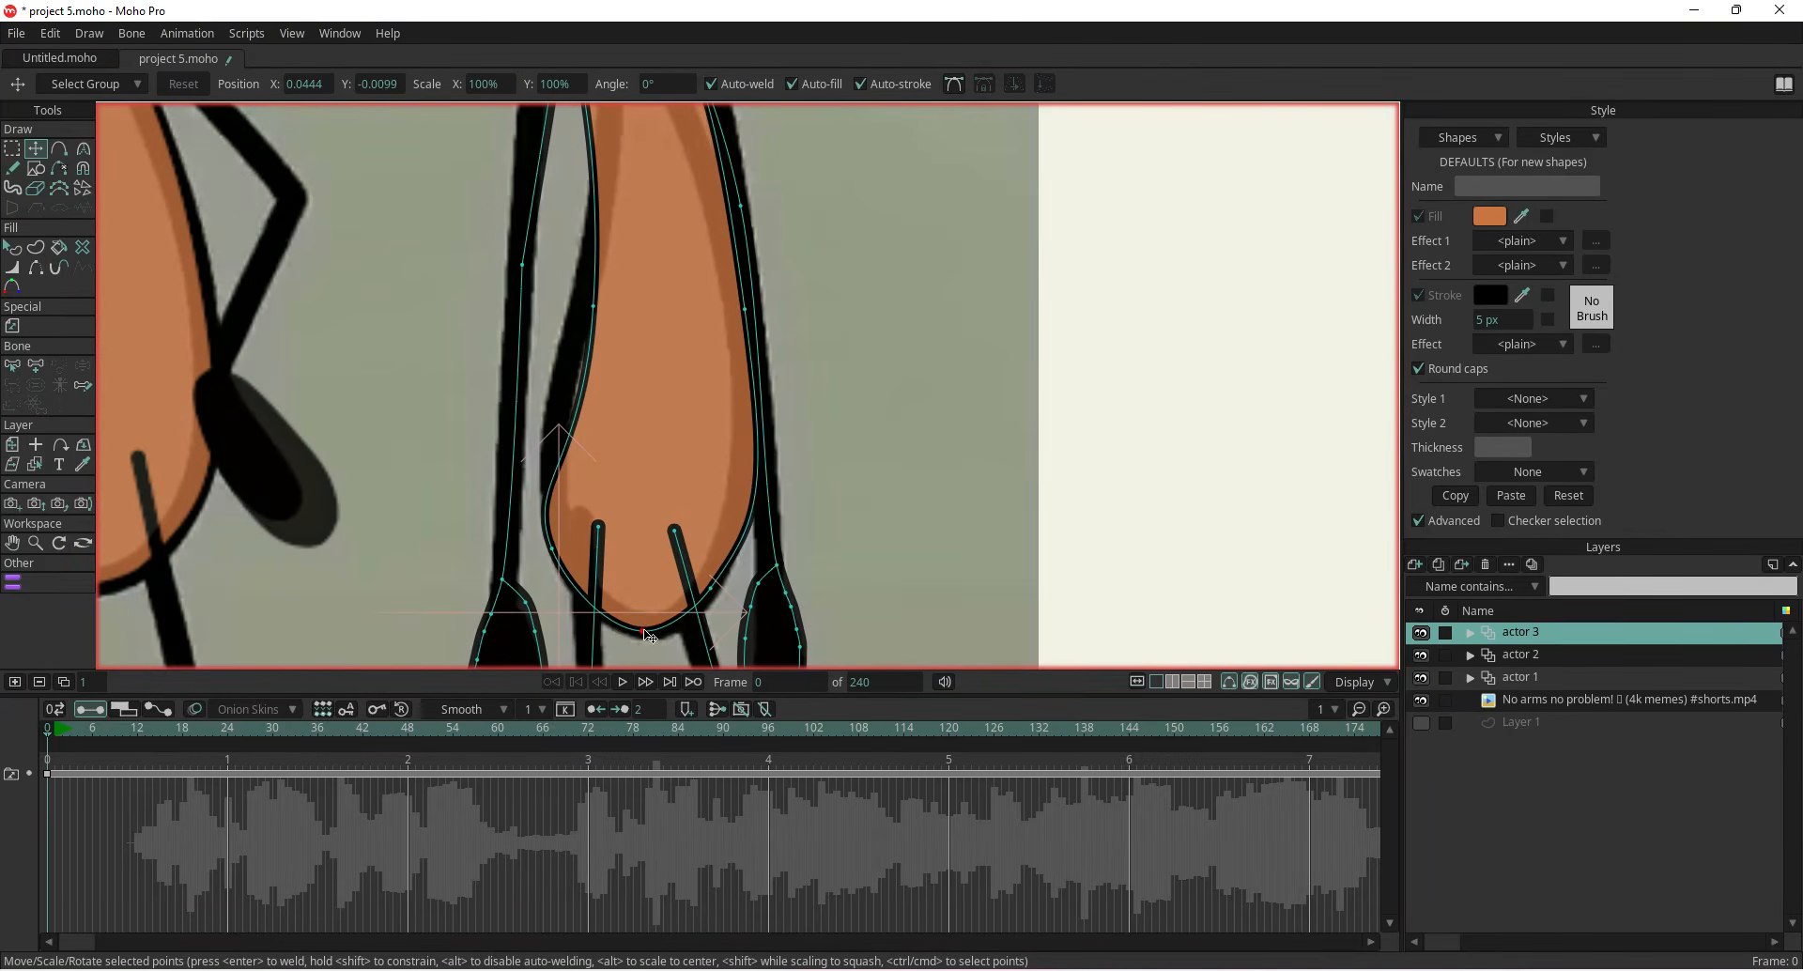
scroll(585, 513, "down", 5)
left_click_drag(580, 508, 599, 423)
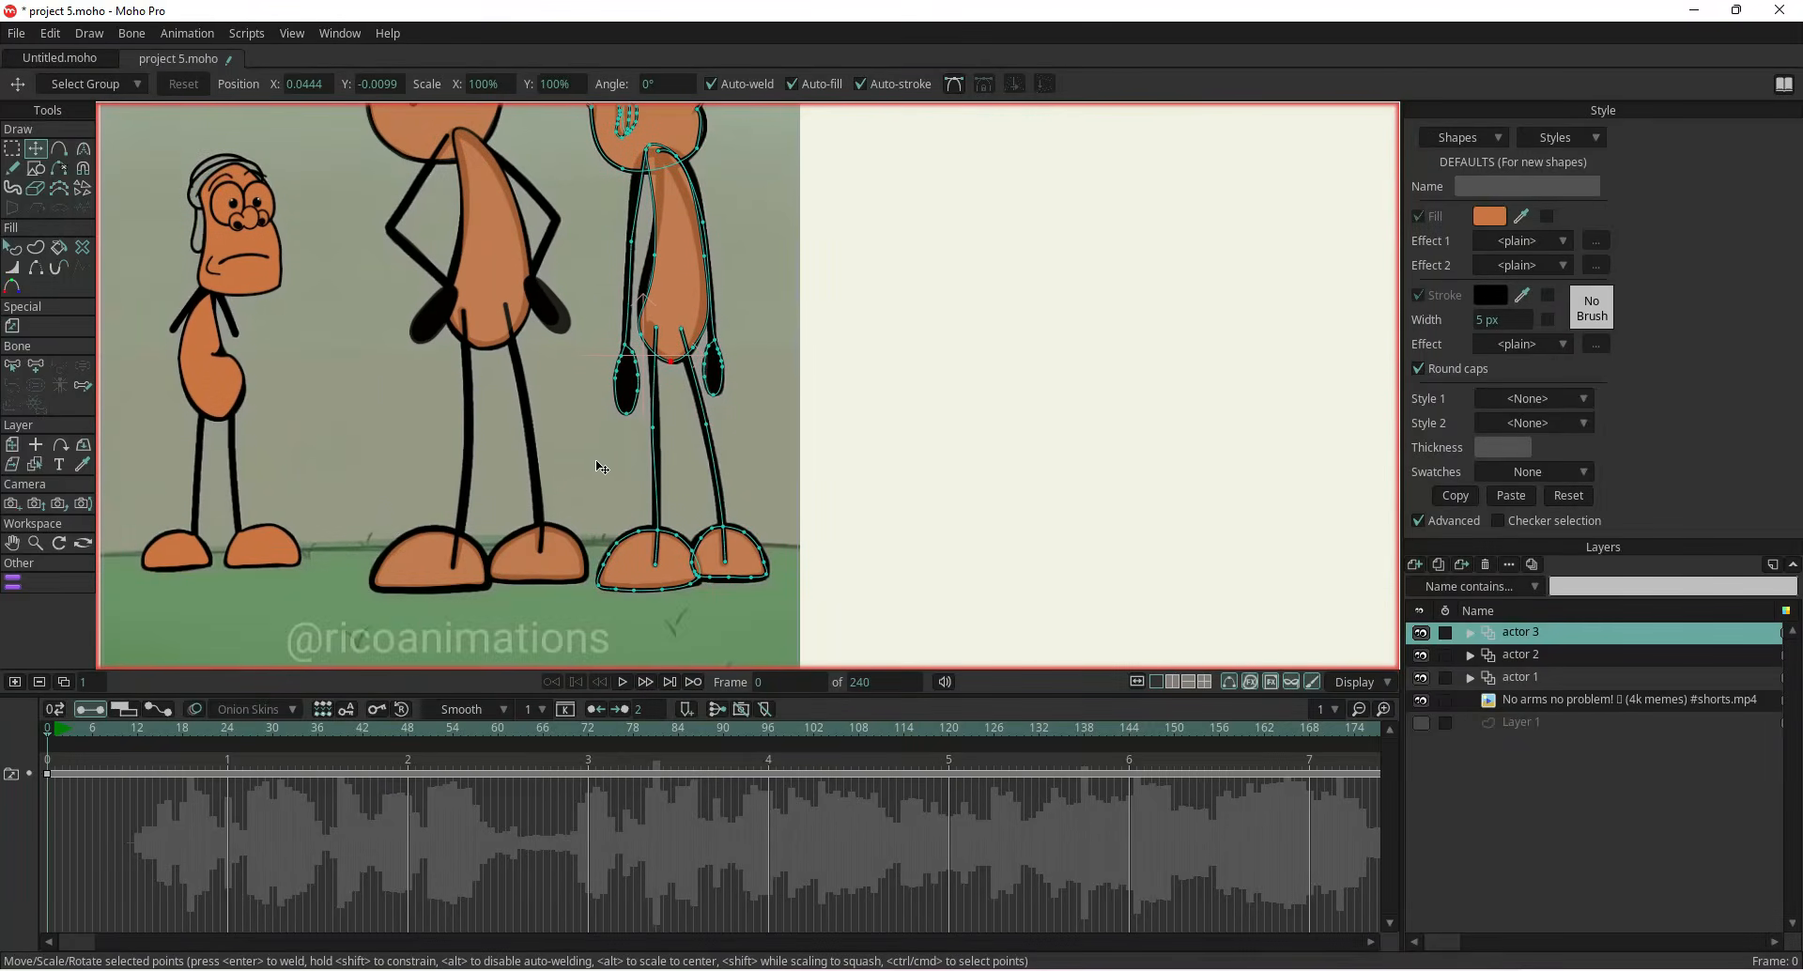
Hide the reference video to preview the three coloured characters on the plain background
left_click(1421, 699)
scroll(817, 475, "down", 3)
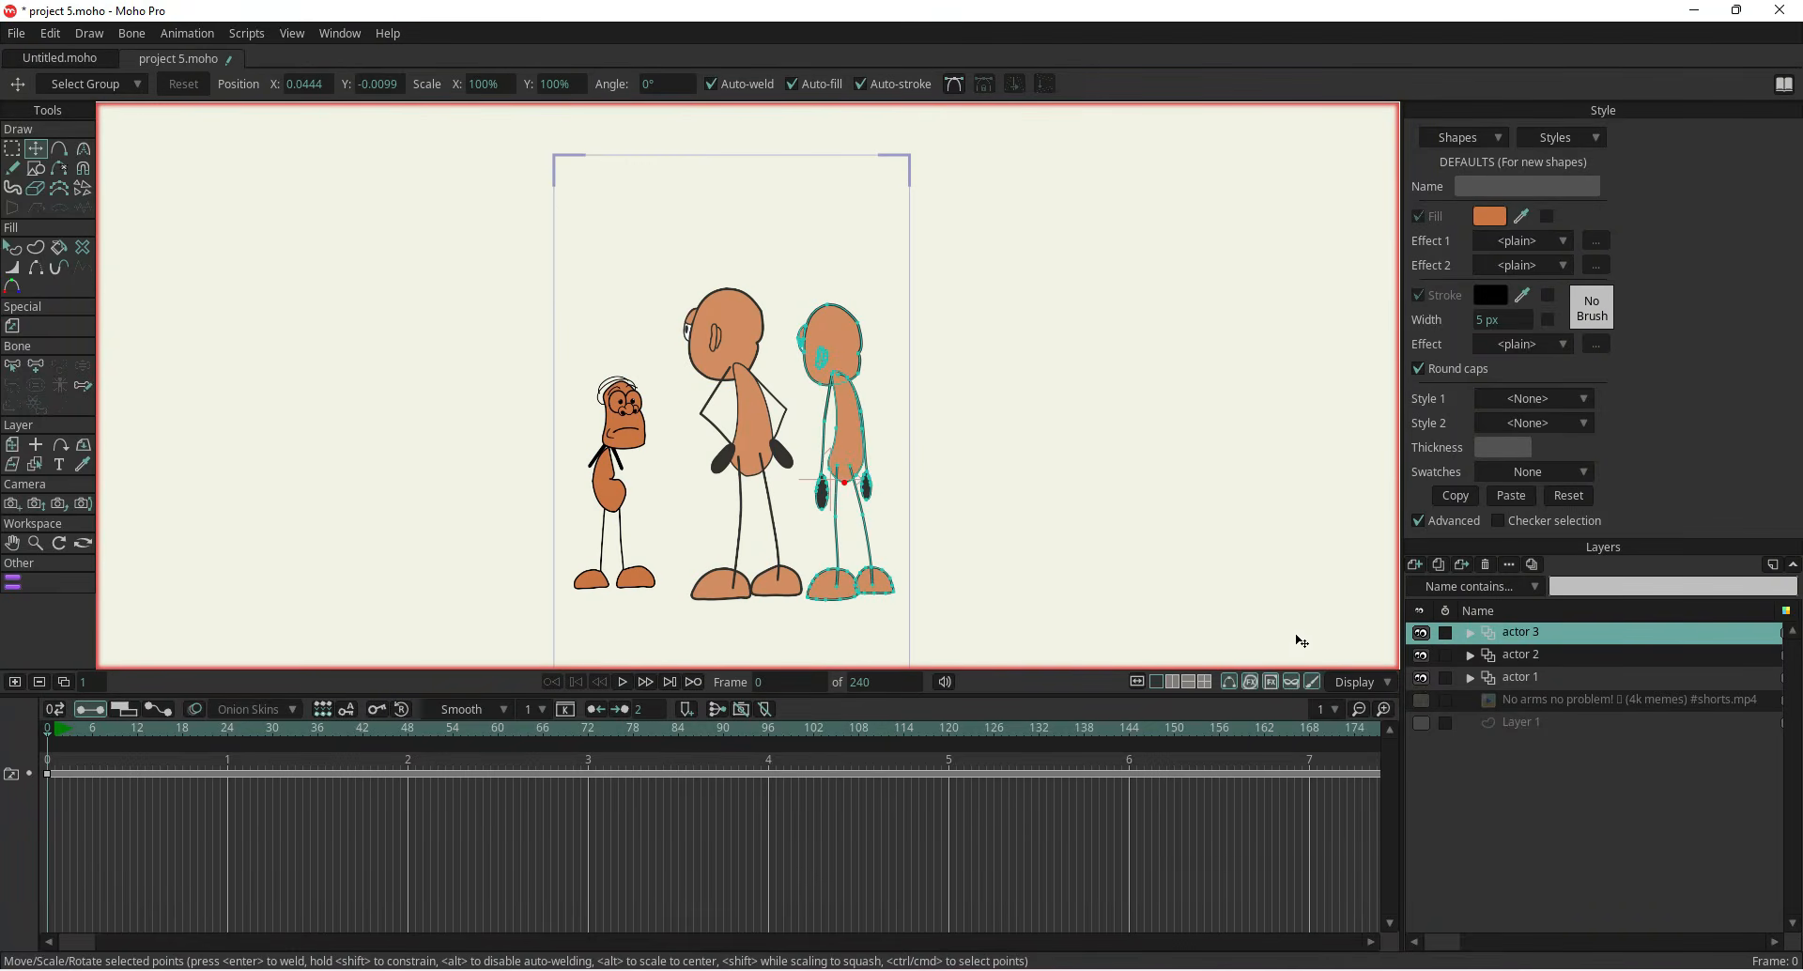
left_click(1529, 724)
left_click_drag(1124, 594, 1112, 543)
scroll(1114, 548, "up", 3)
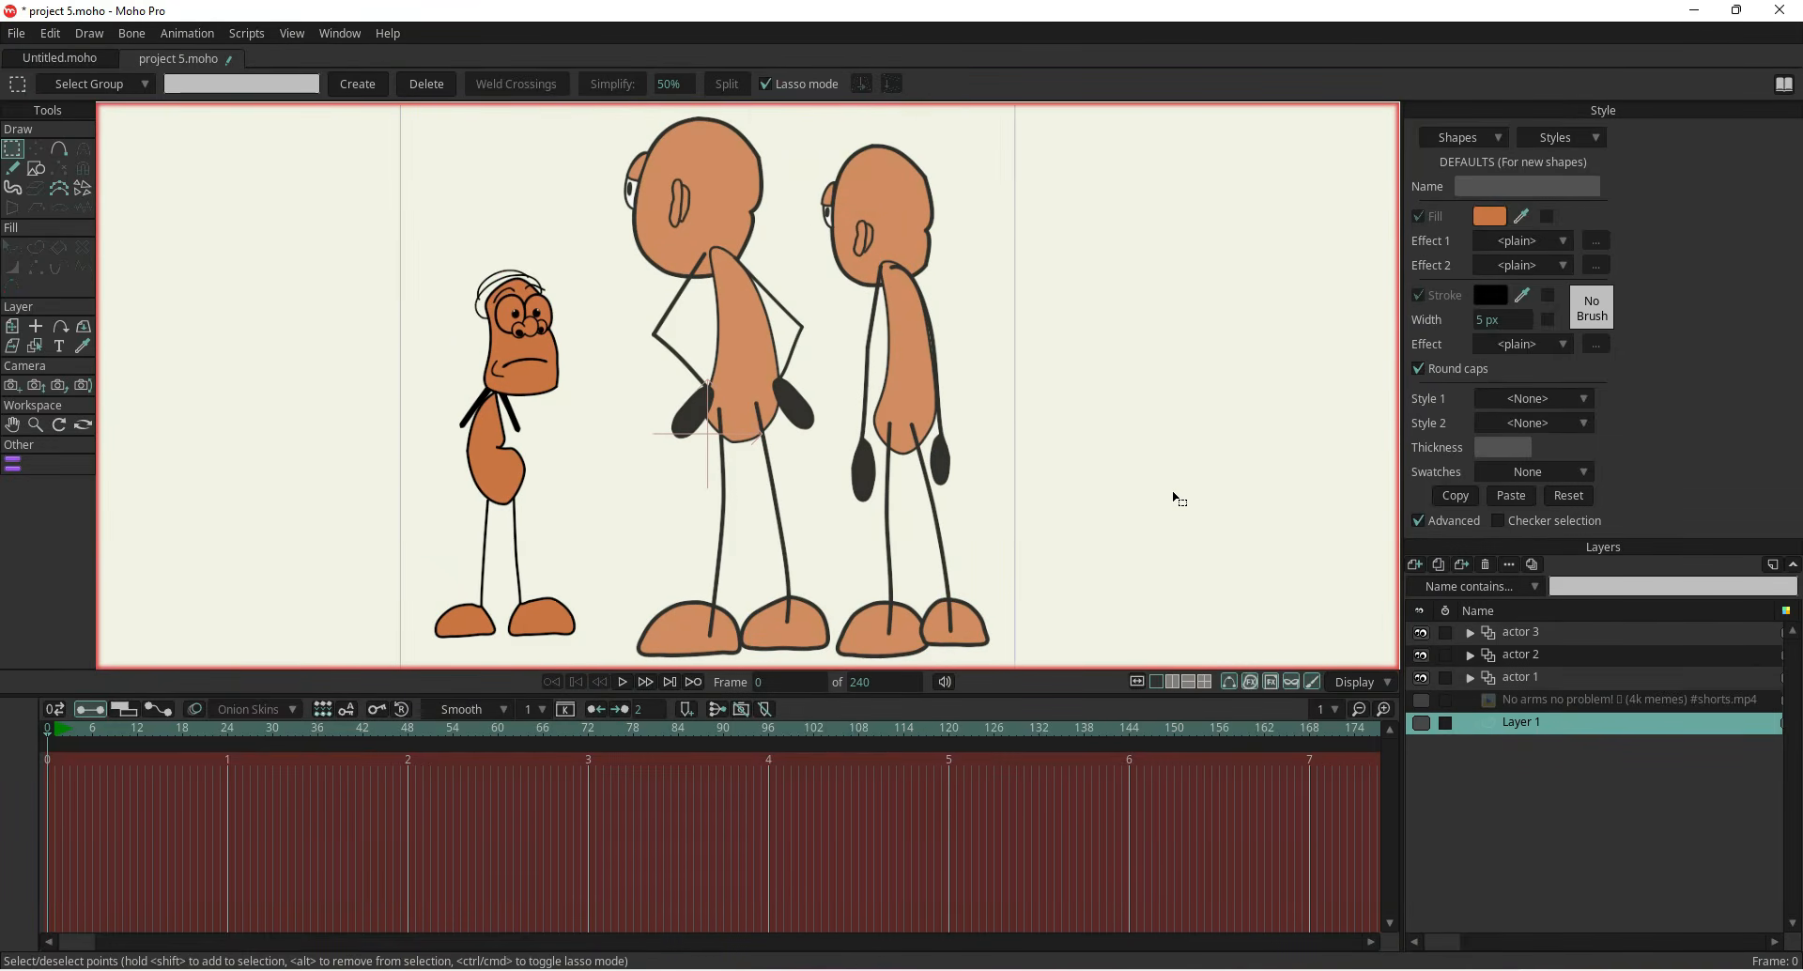
Hide the actor 3 and actor 2 layers, show the reference video, and go to frame 12
left_click(1421, 632)
left_click(1421, 655)
left_click(1531, 678)
left_click(1529, 699)
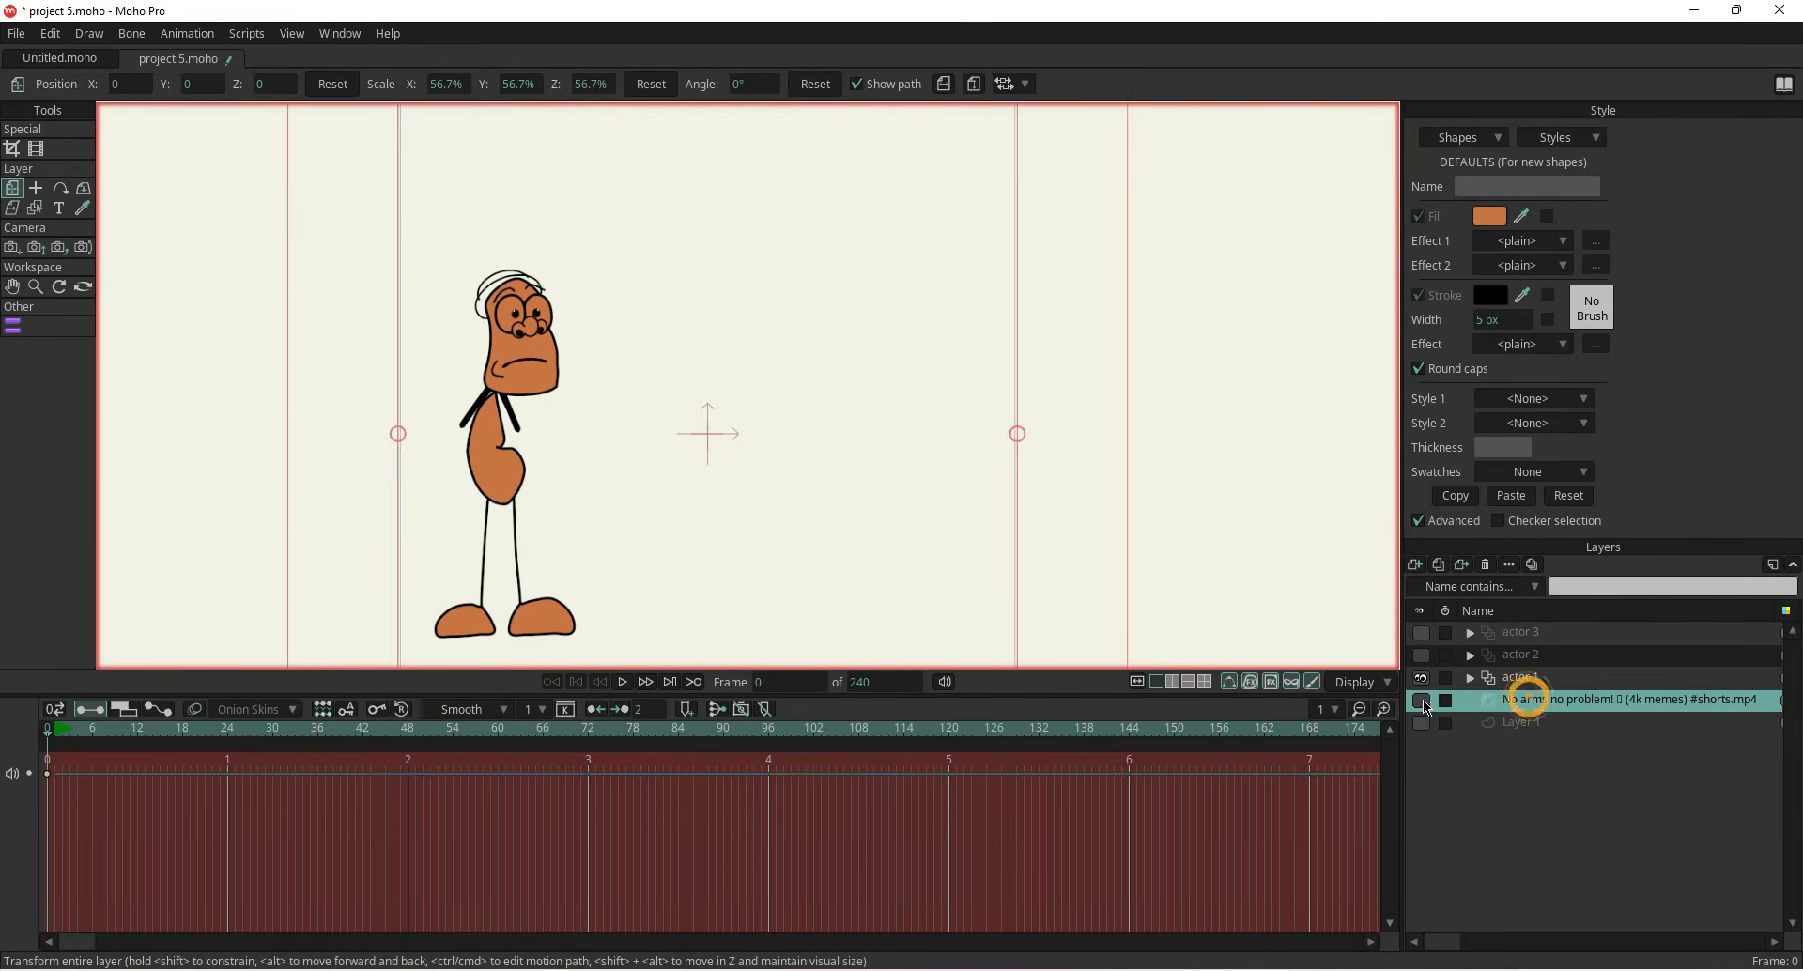
left_click(1422, 701)
left_click(160, 731)
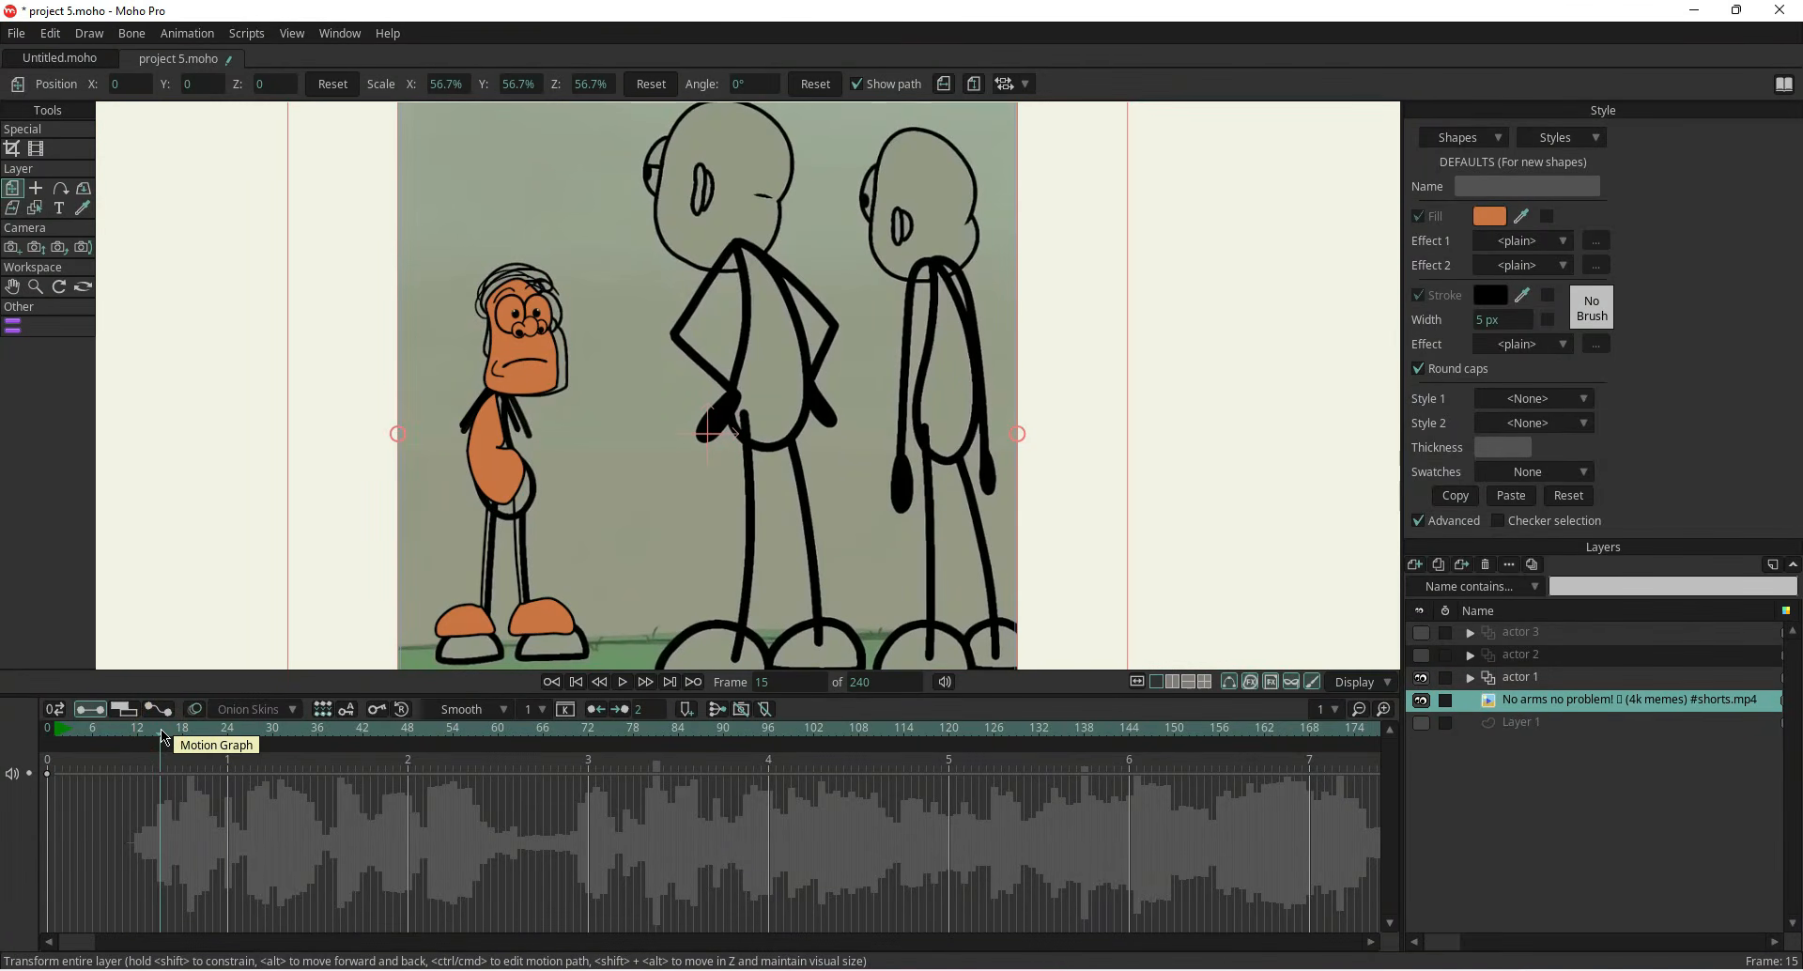
left_click(1421, 678)
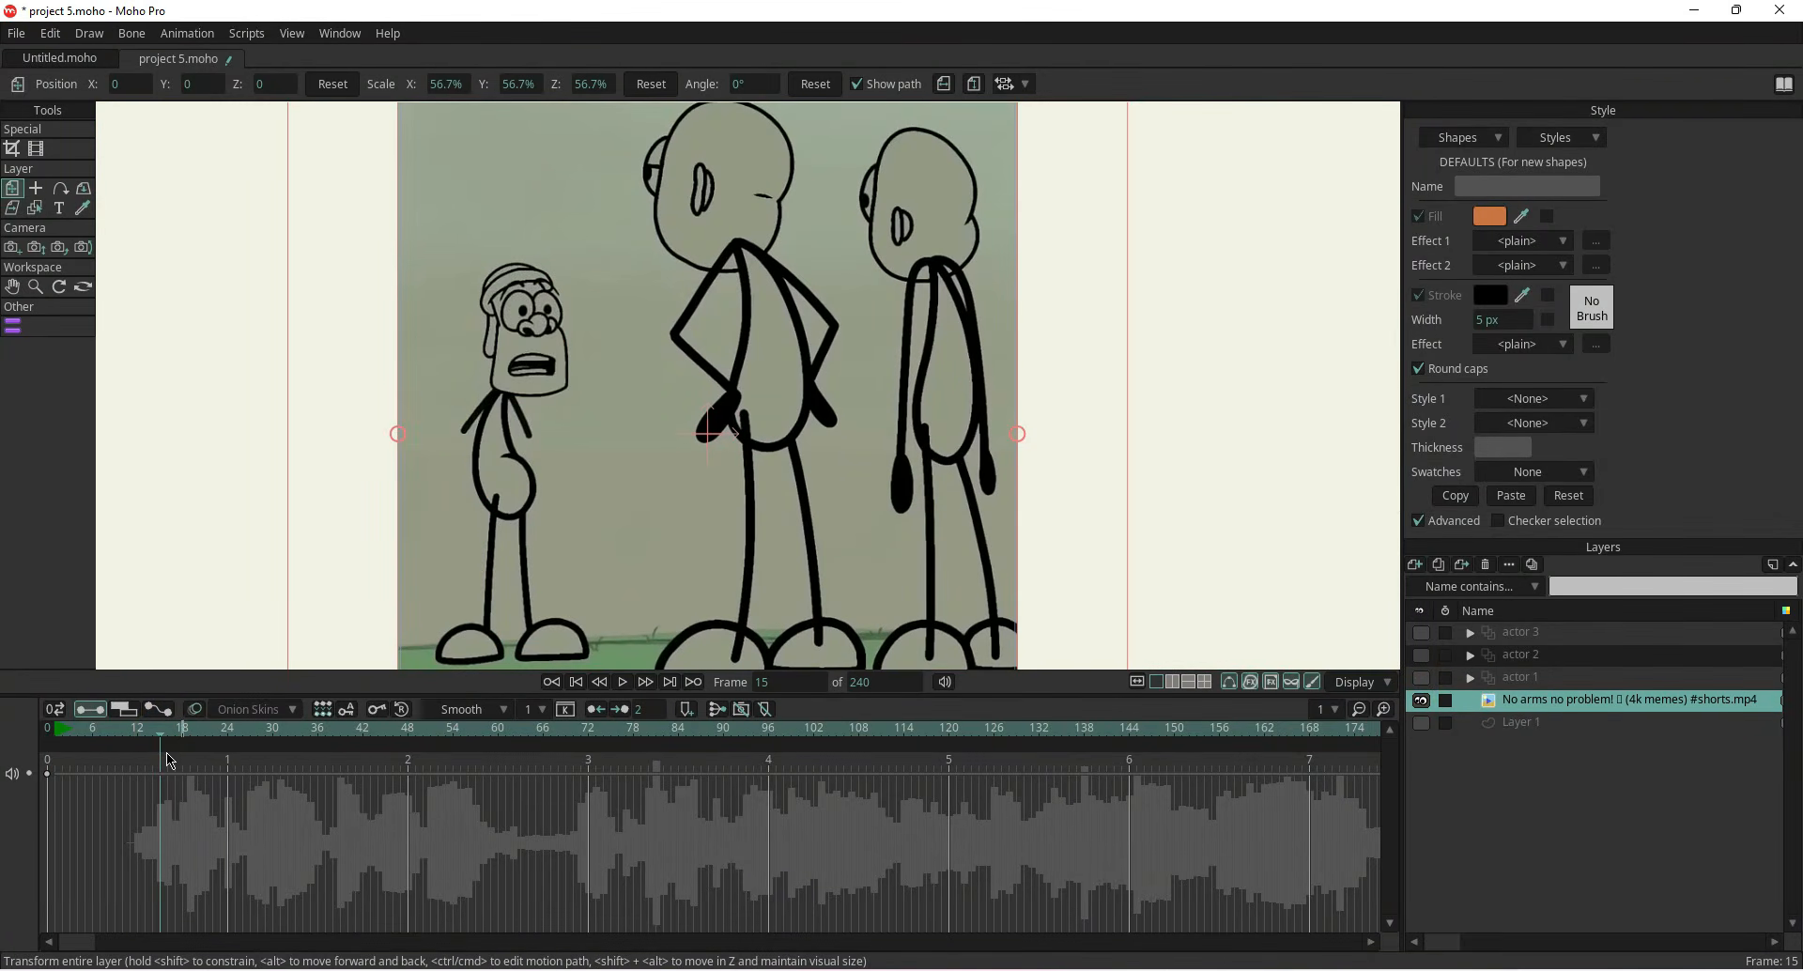
left_click_drag(158, 742, 140, 787)
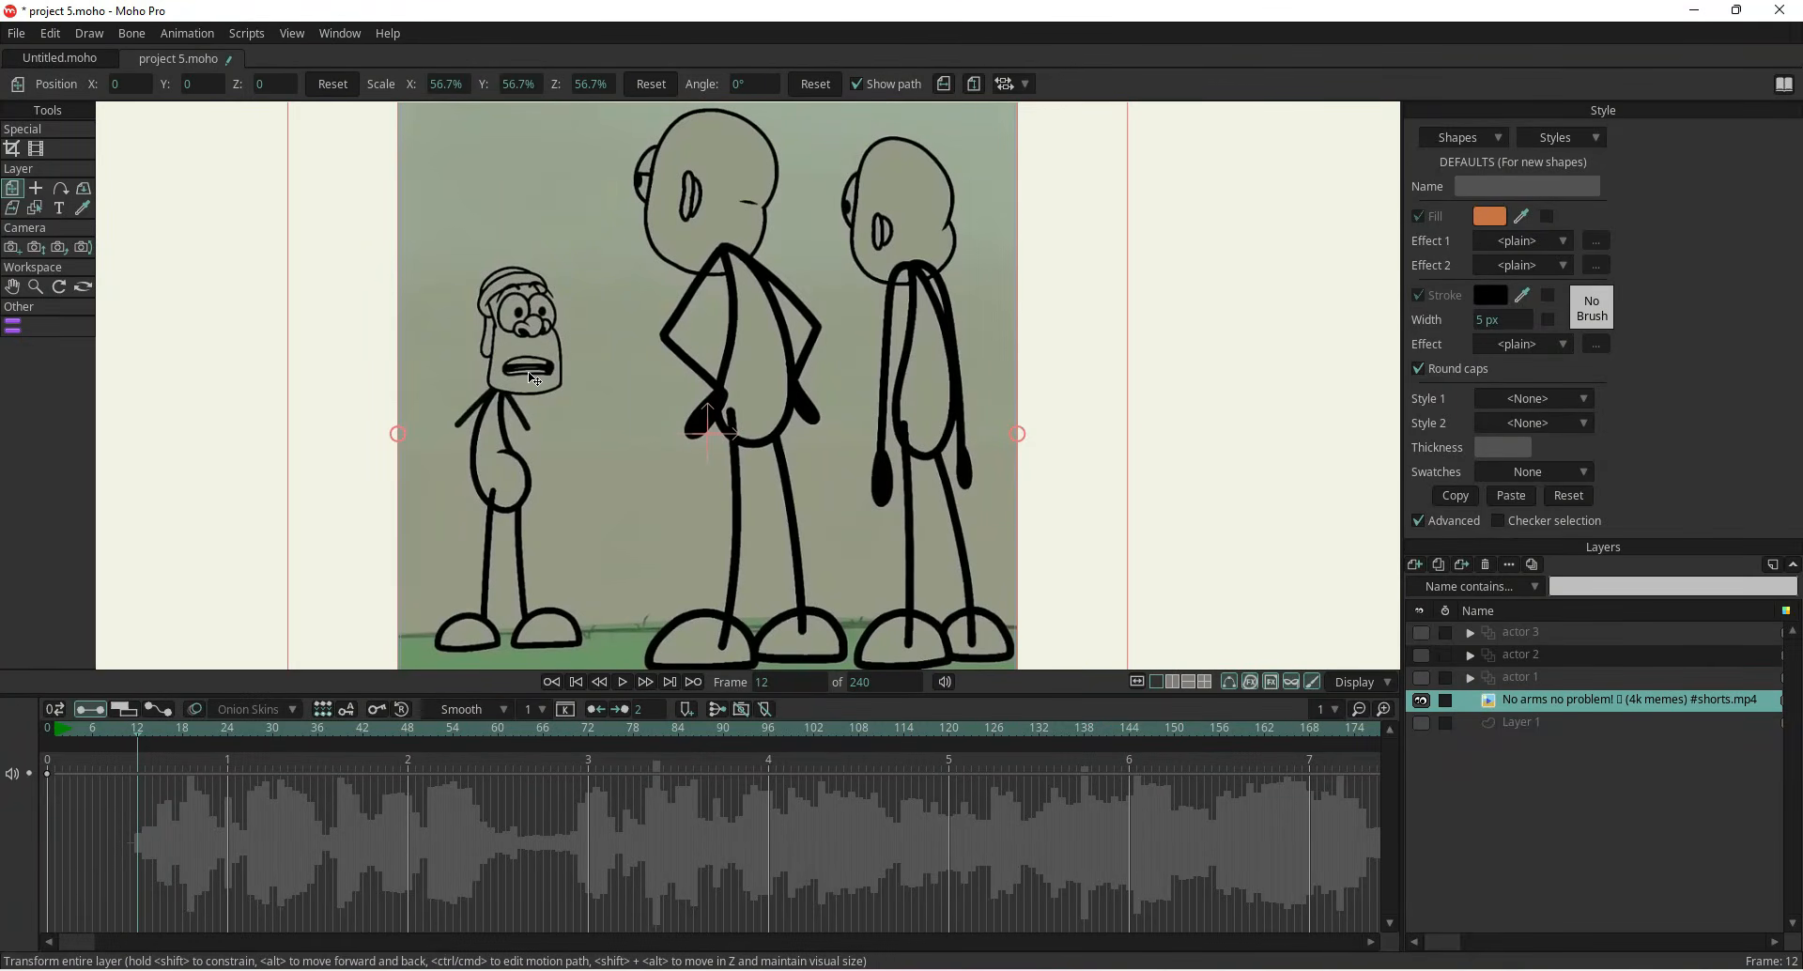
Copy the actor 1 layer's keyframe at frame 0 and paste it at frame 12
left_click(1536, 677)
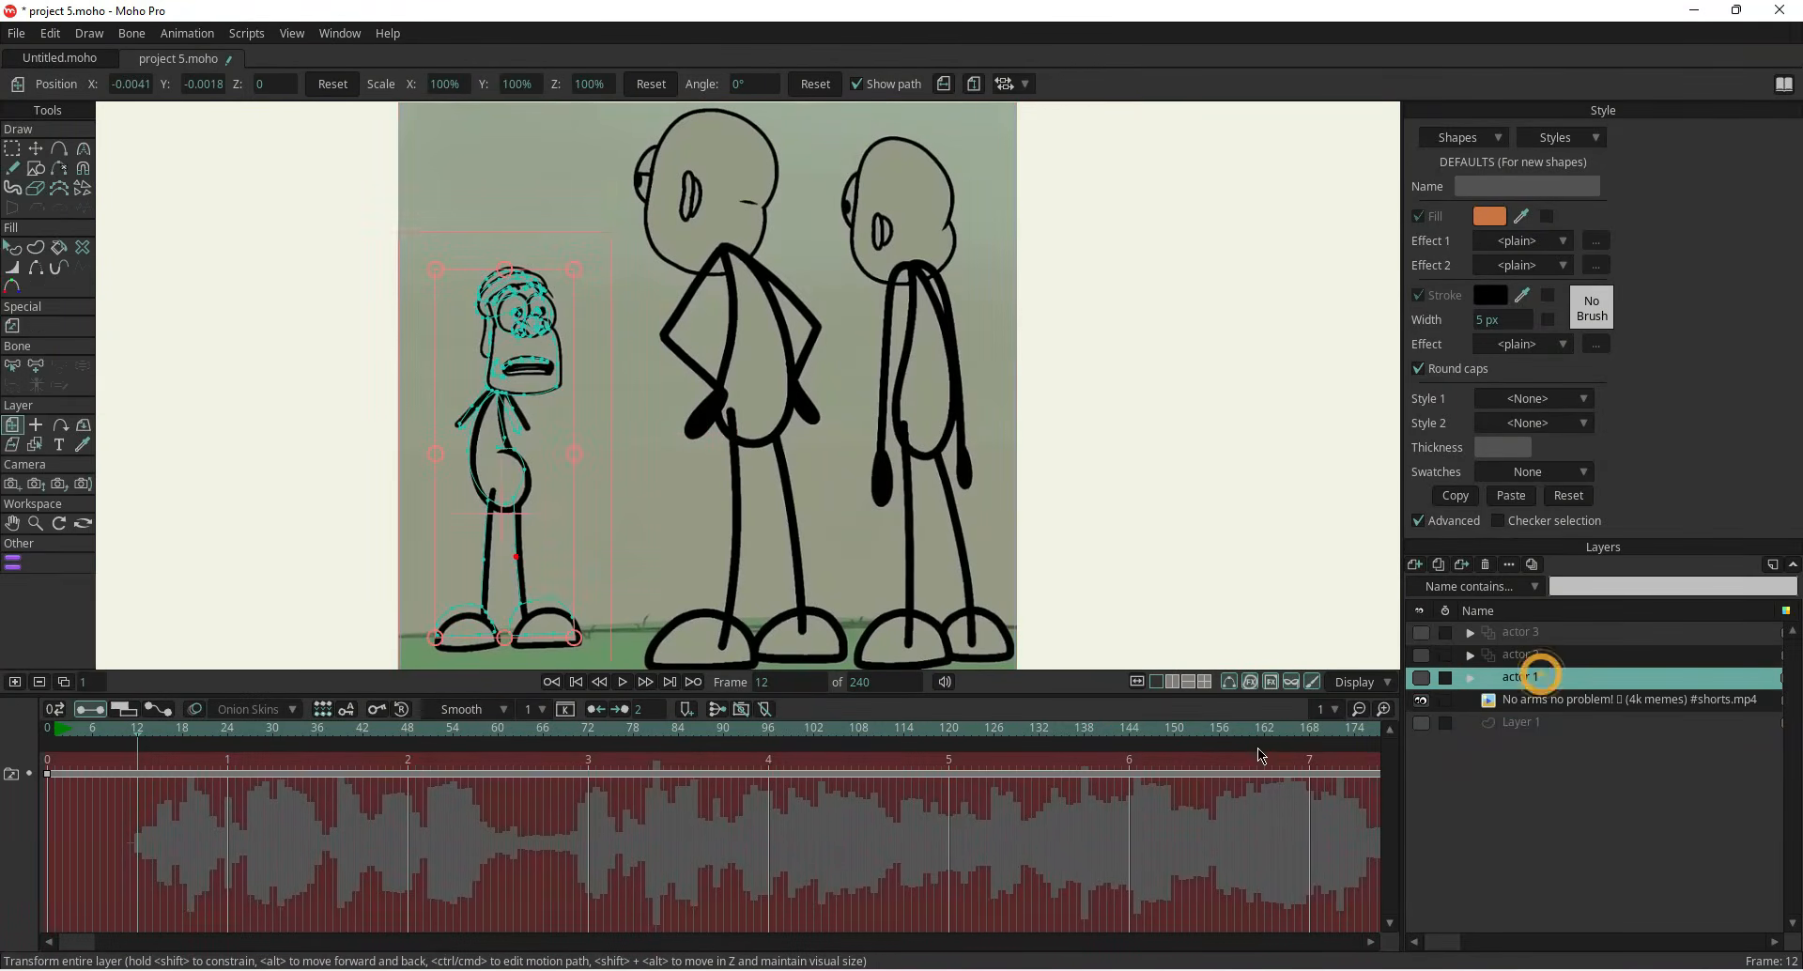
right_click(48, 780)
left_click(68, 617)
right_click(138, 778)
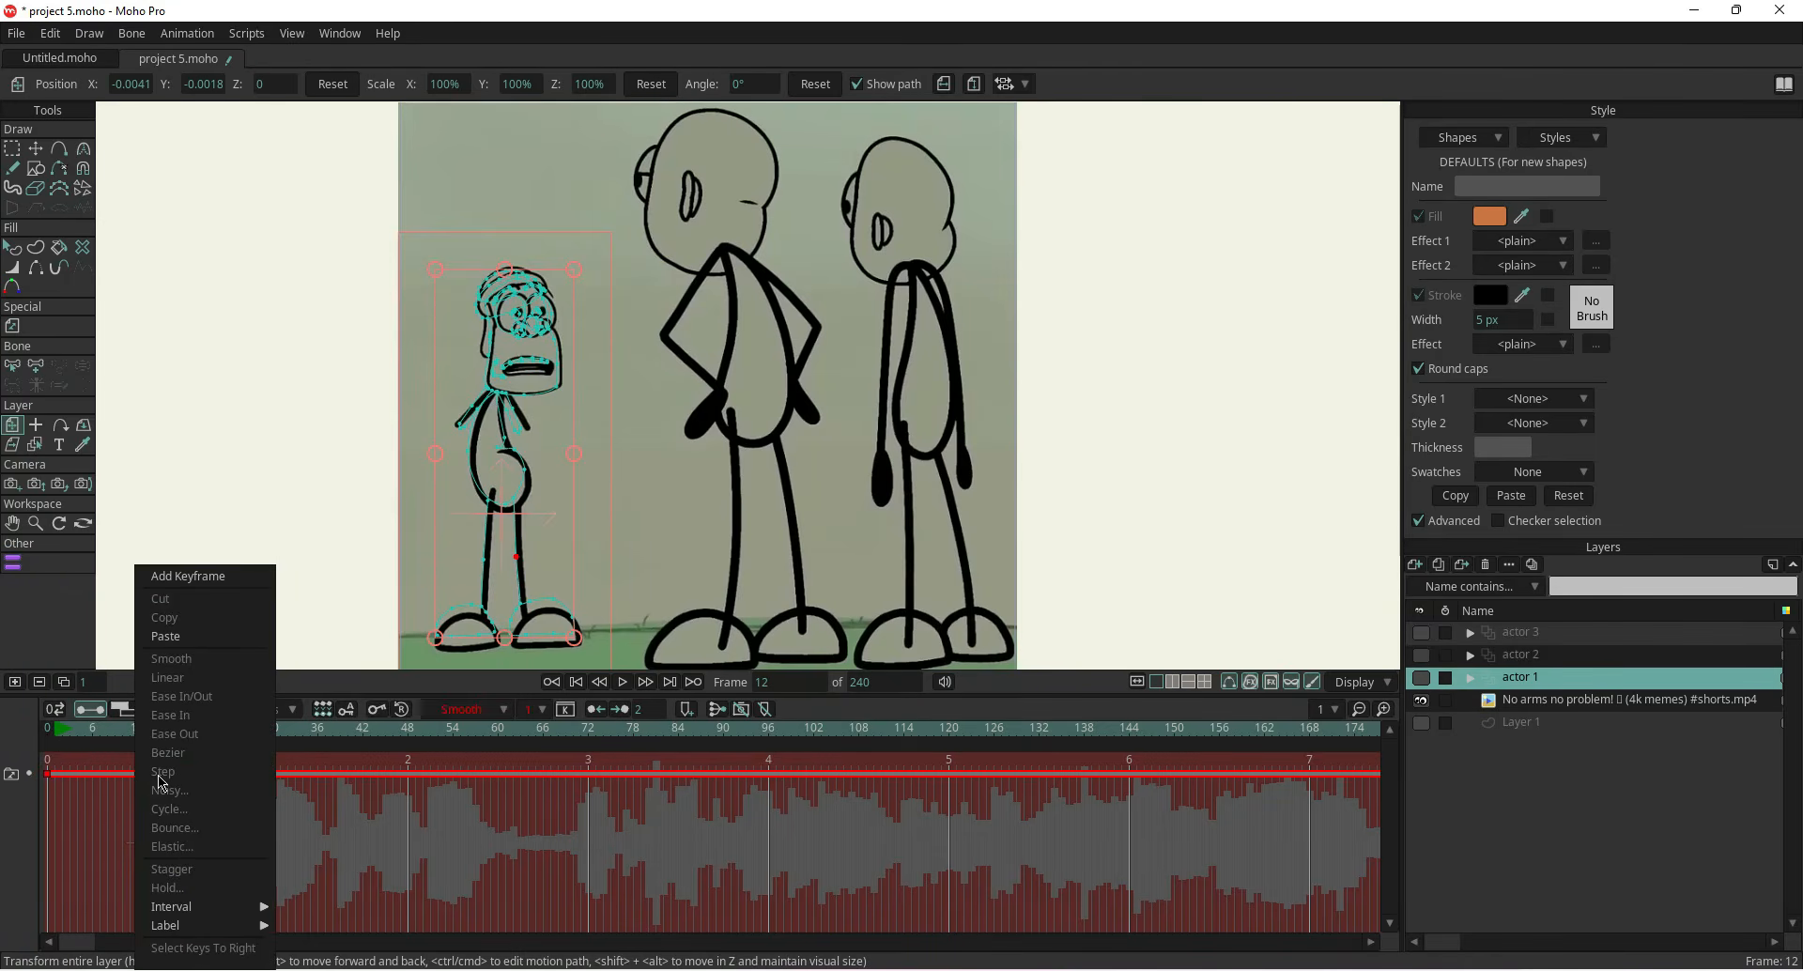
left_click(160, 636)
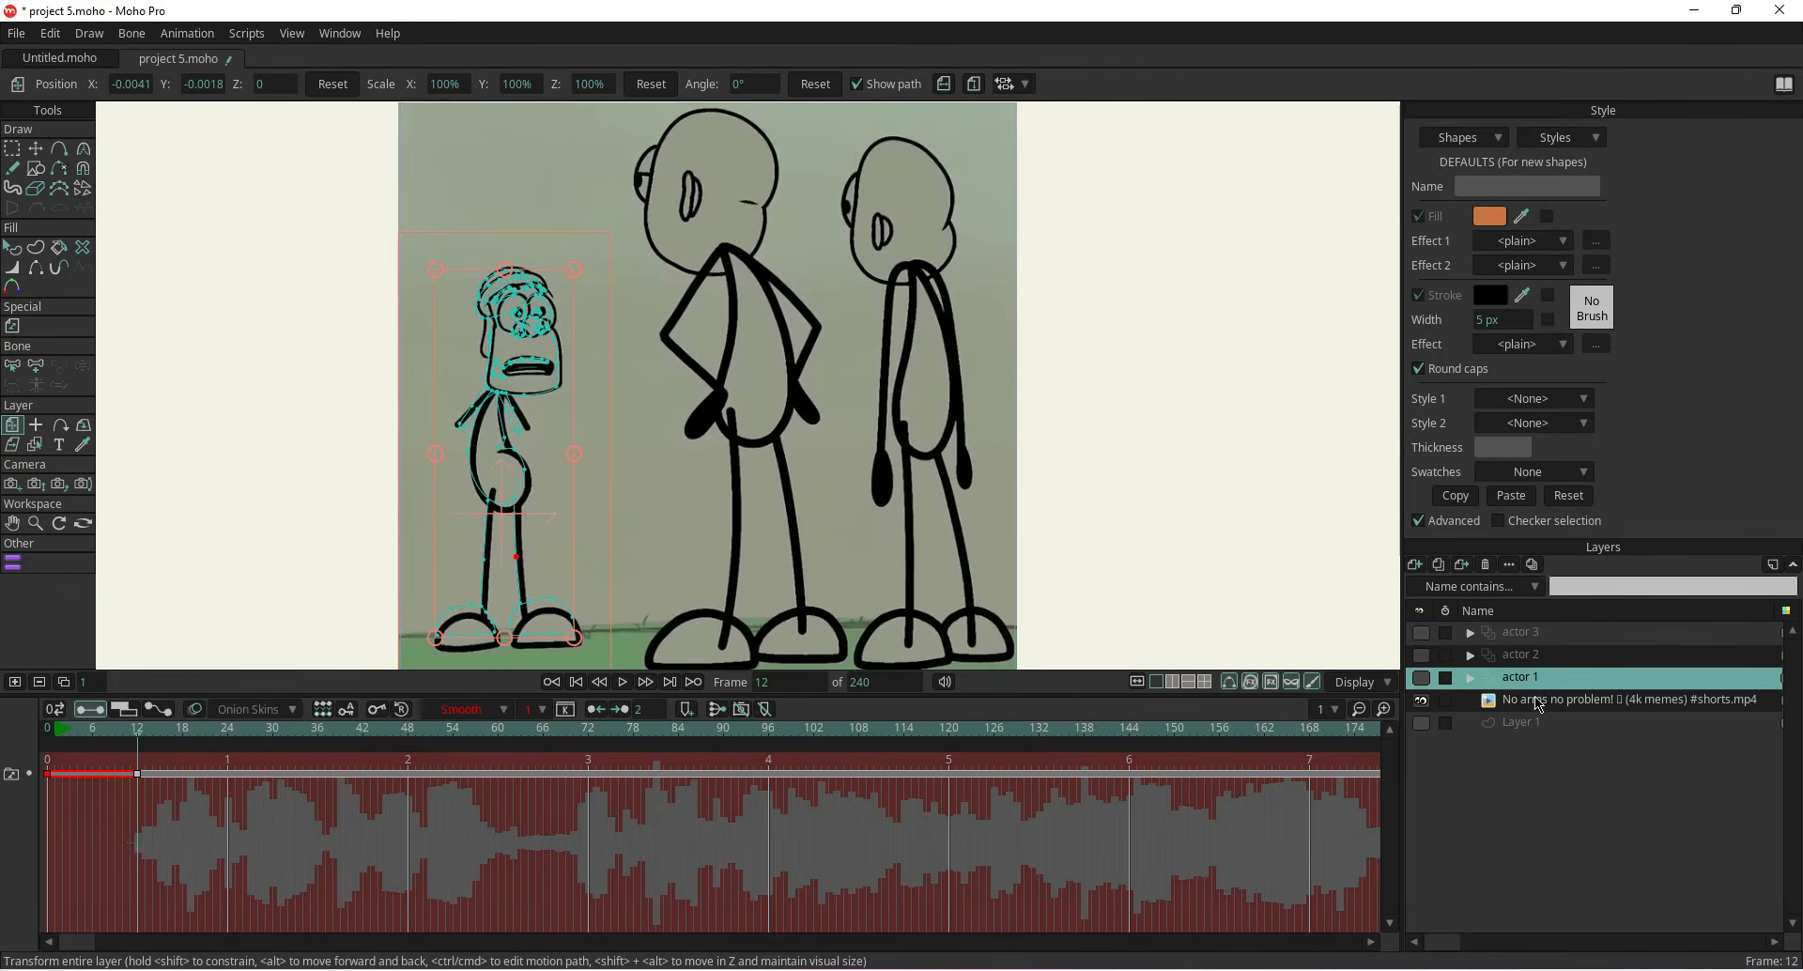
left_click(262, 383)
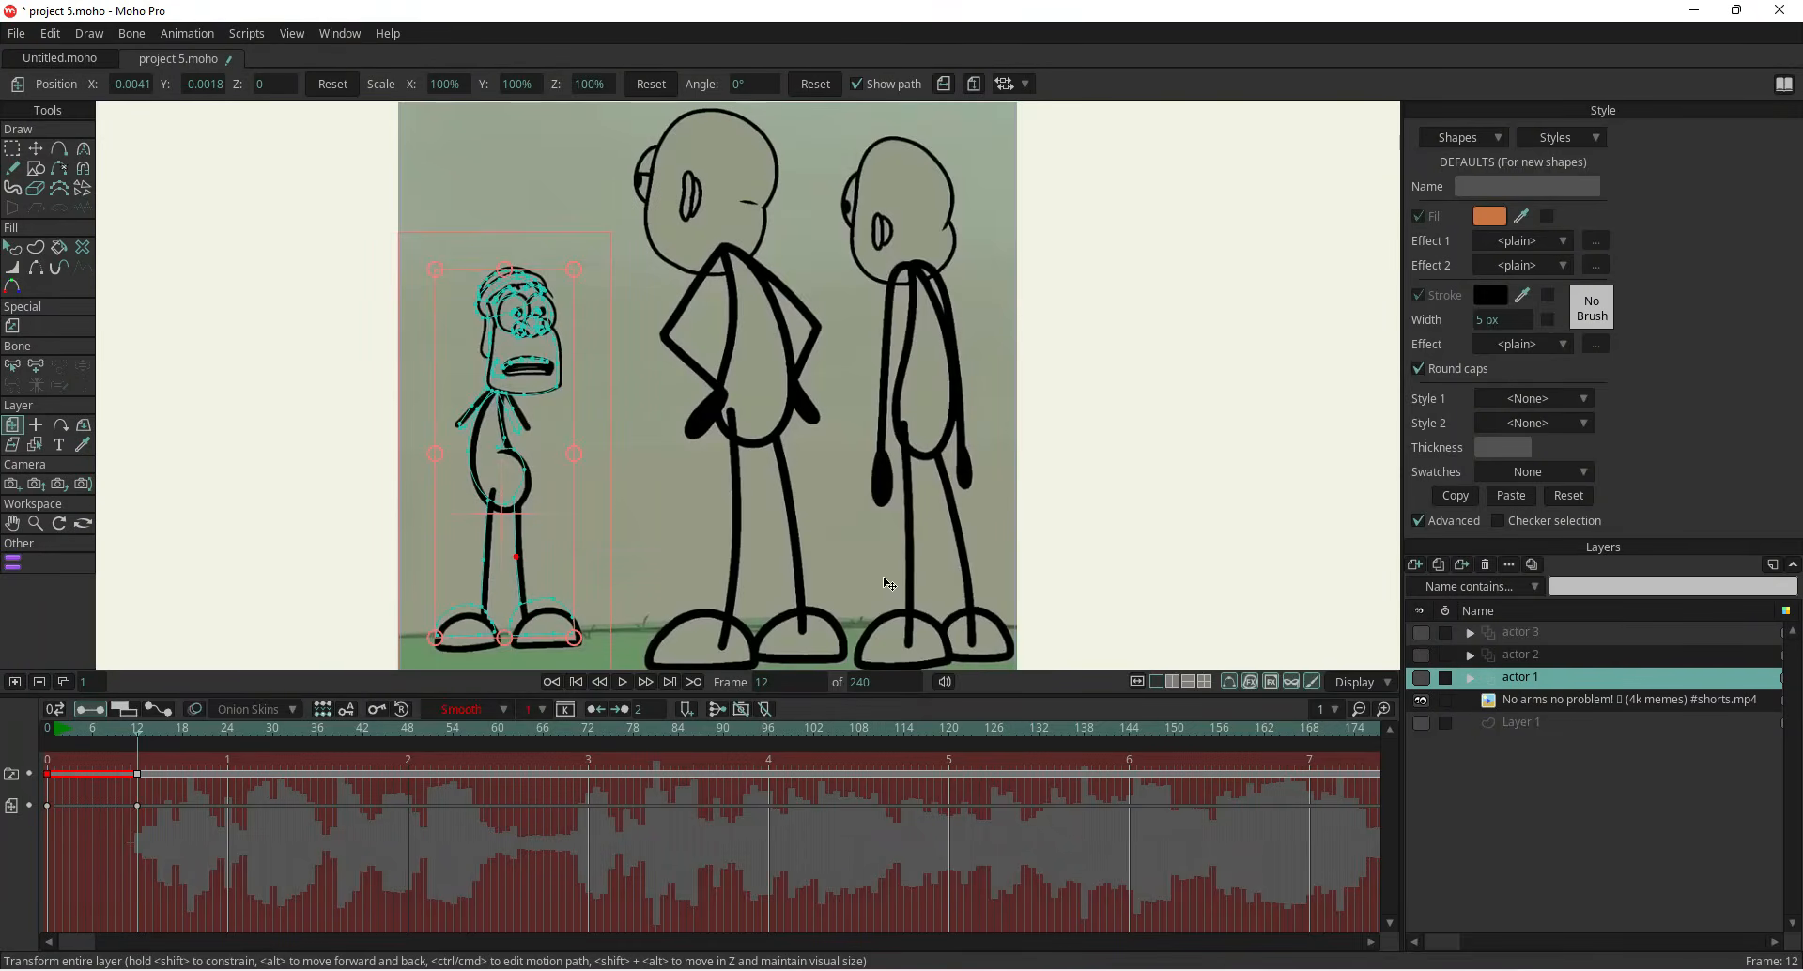
Set the actor 1 layer's opacity to 50 so the reference shows through
scroll(485, 318, "up", 5)
left_click(1421, 677)
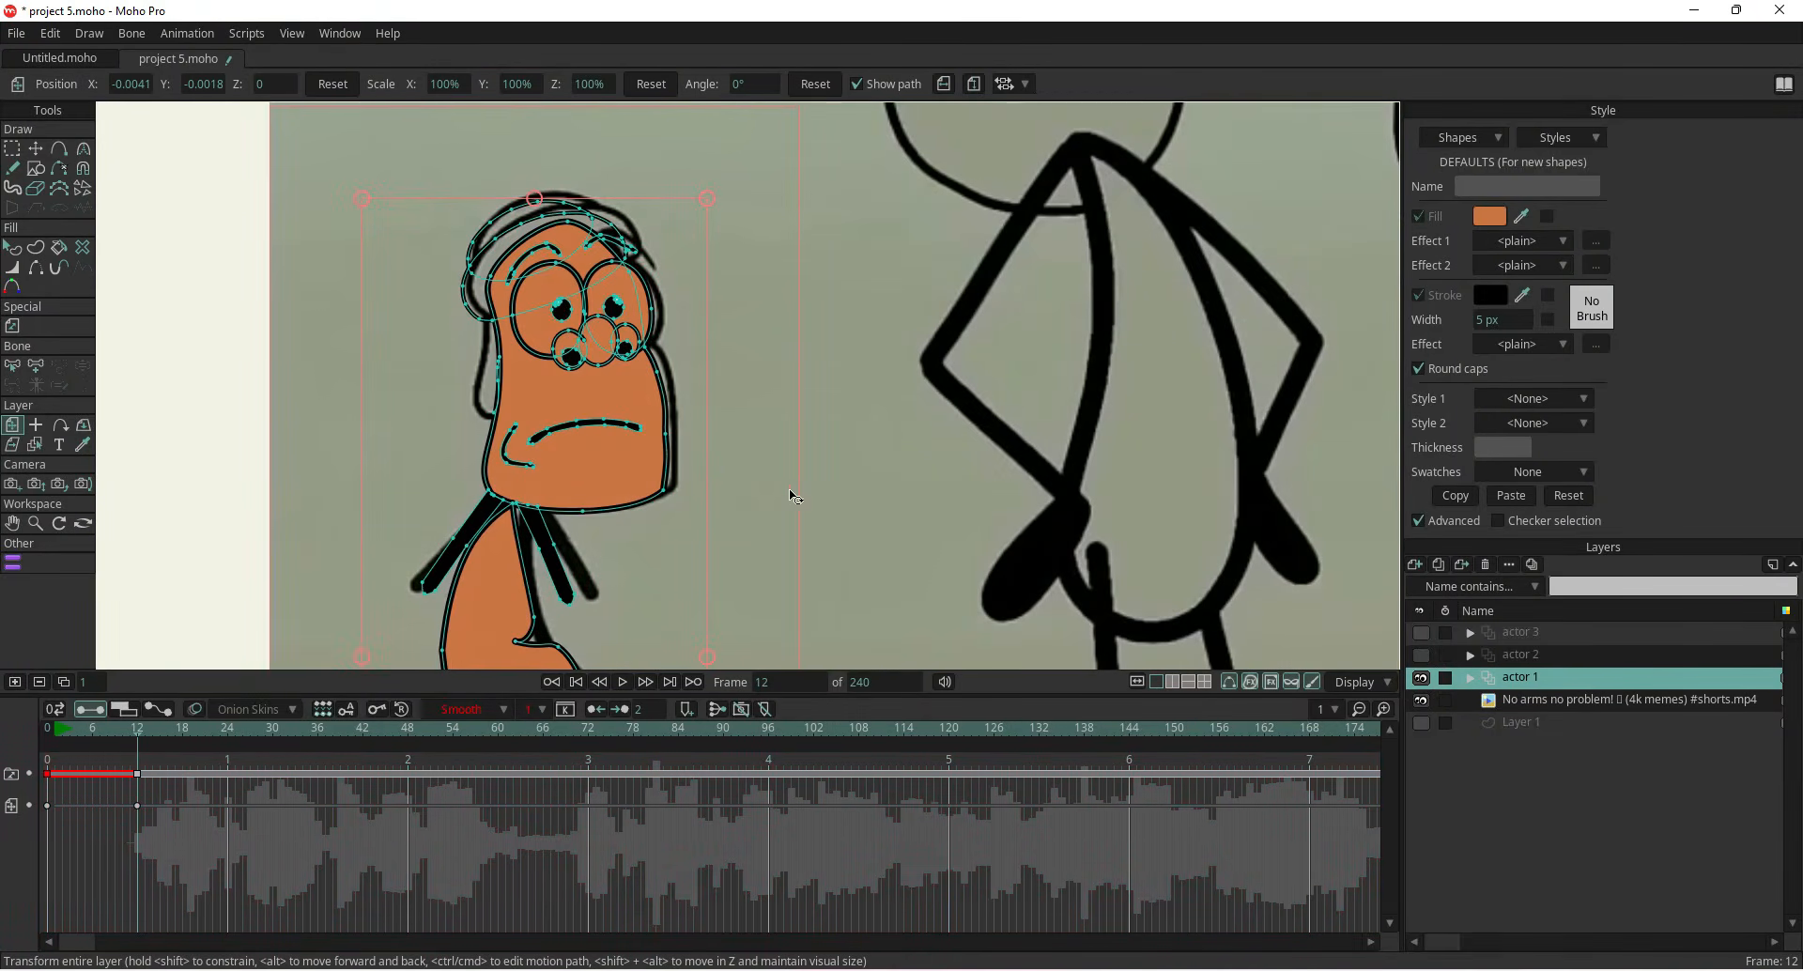
double_click(1566, 678)
left_click(1195, 272)
type("50")
key("Return")
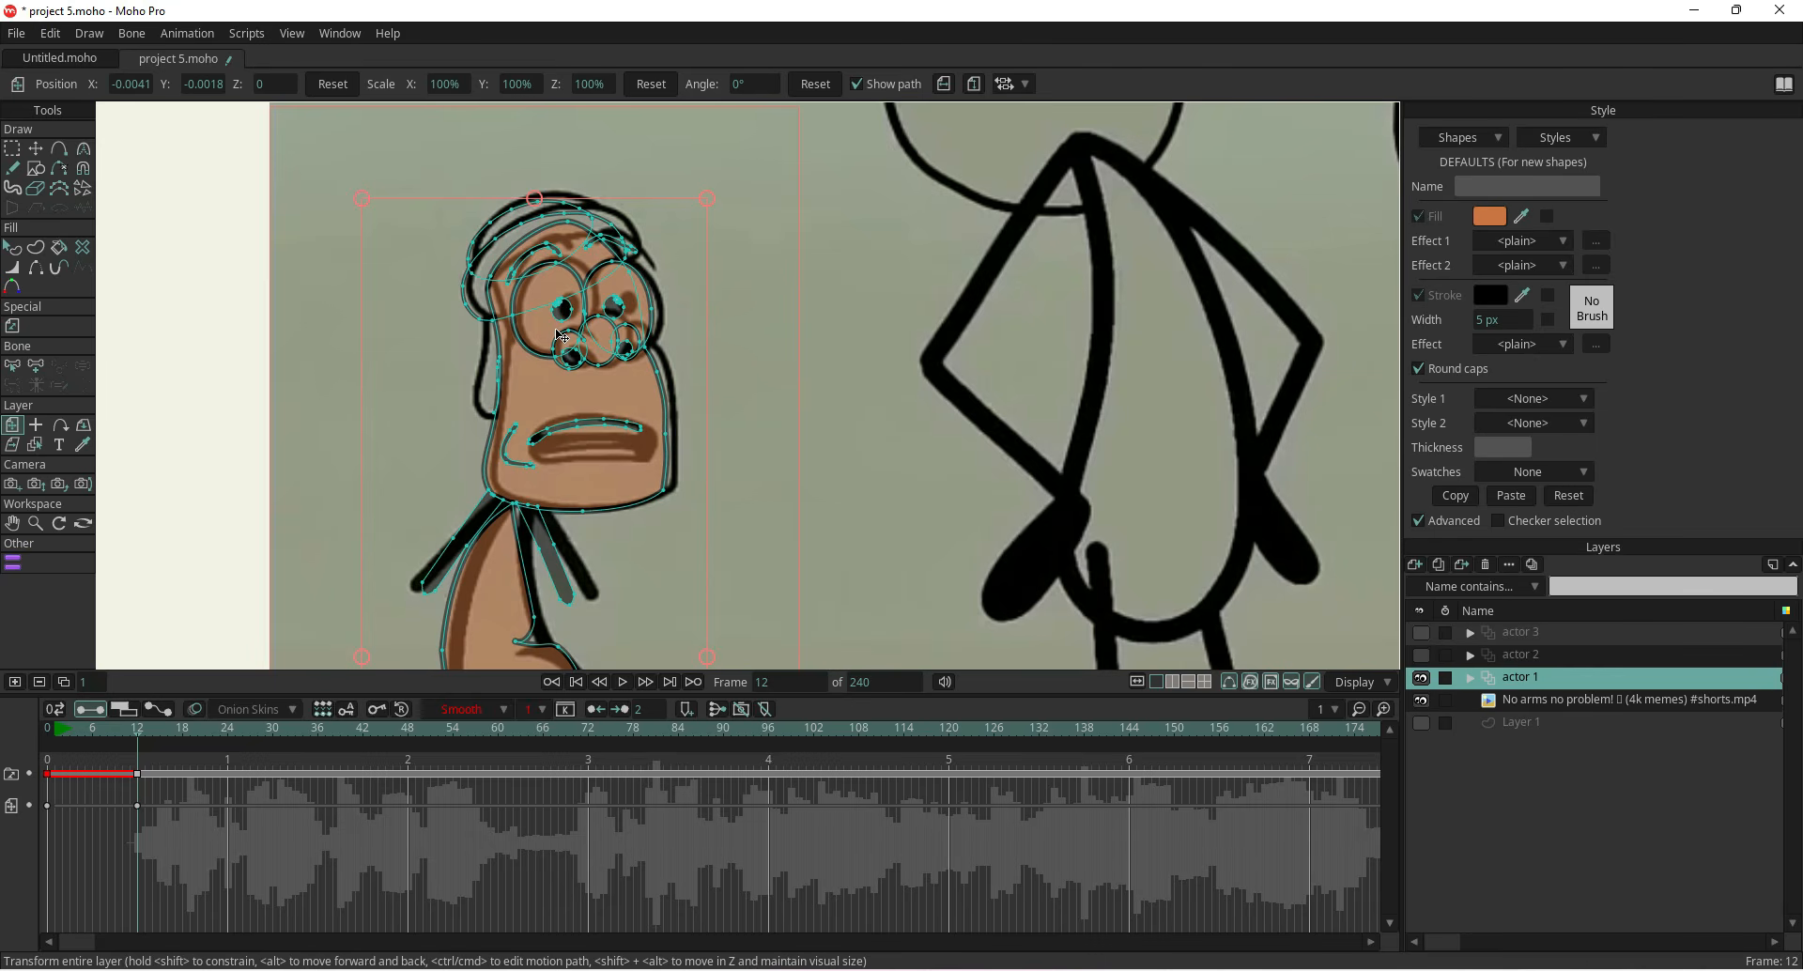
Reshape the first character's mouth points into a wide open shouting mouth matching frame 12
scroll(562, 428, "up", 3)
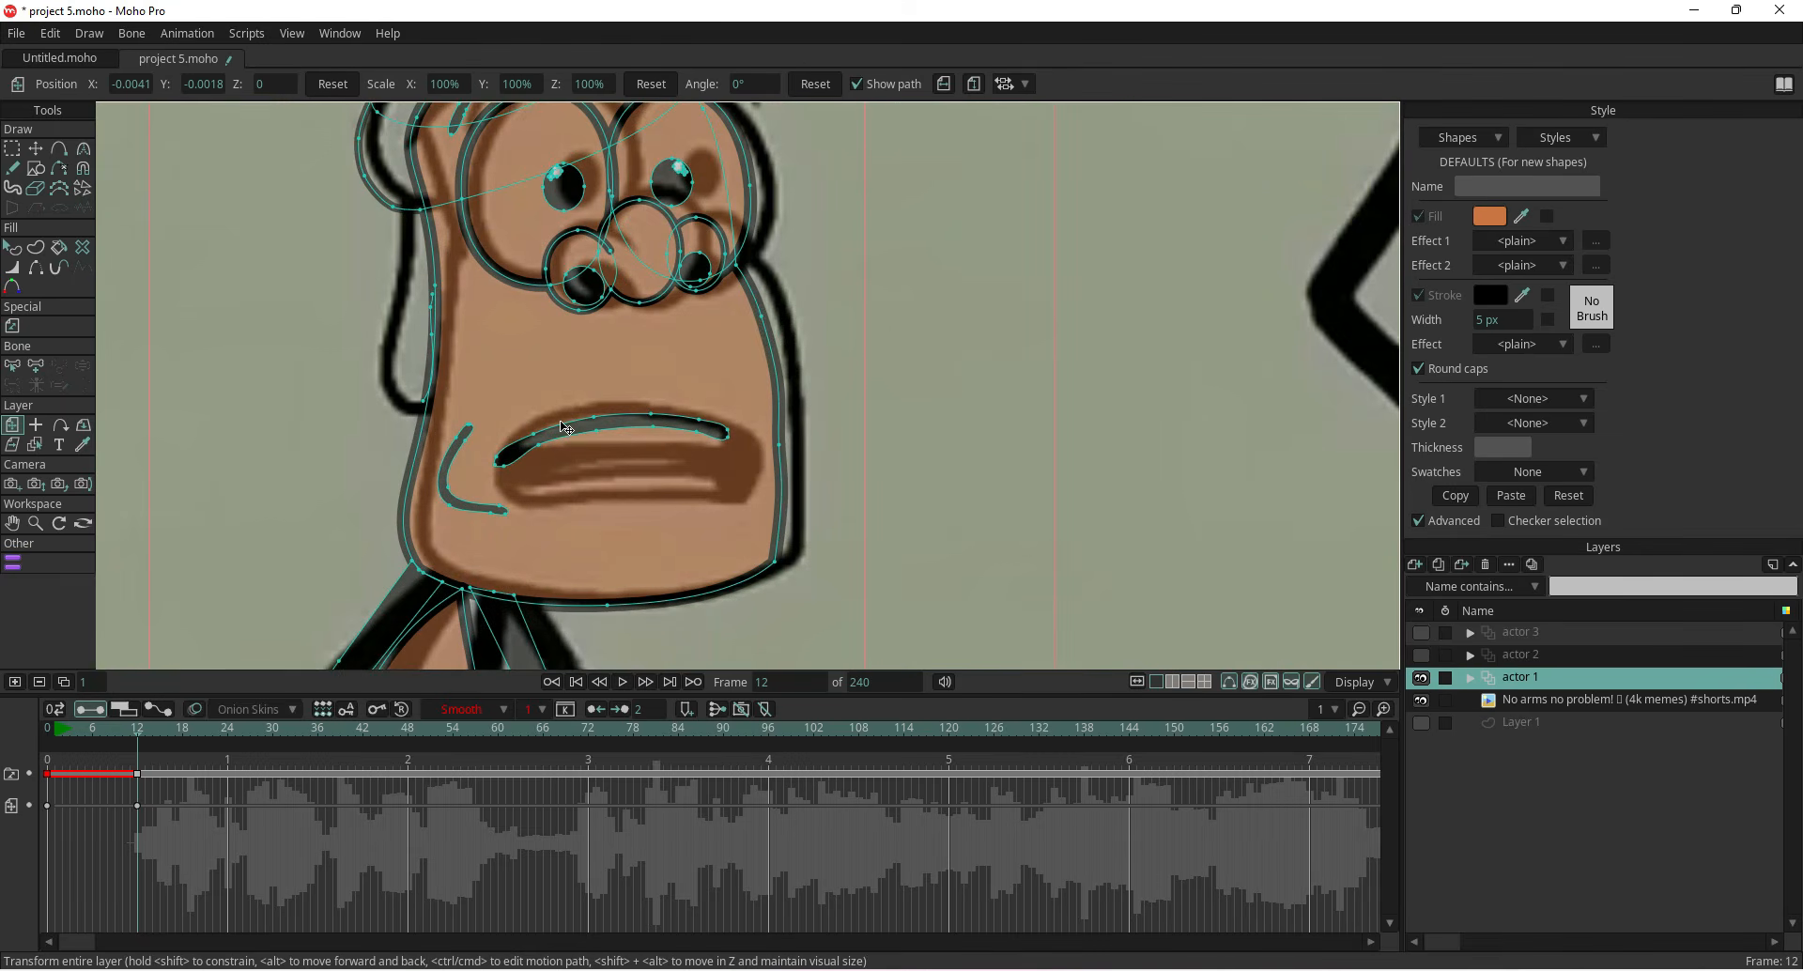
left_click(35, 149)
left_click_drag(533, 428, 748, 510)
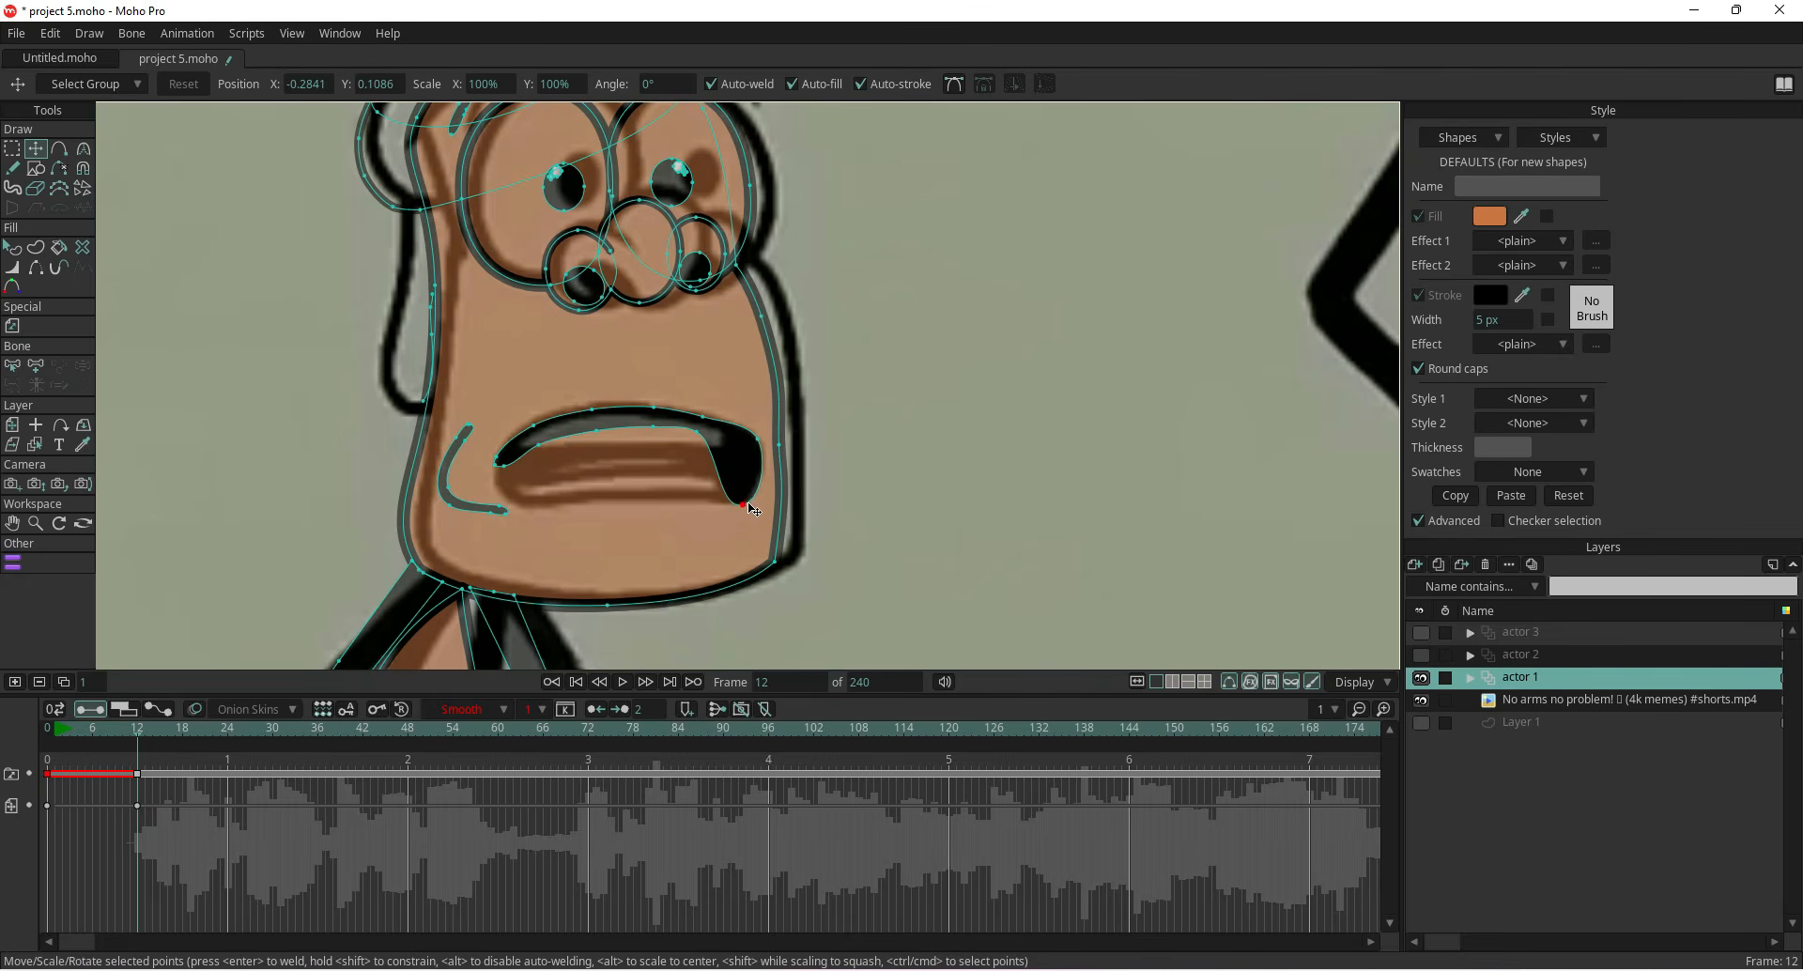
left_click_drag(695, 430, 701, 505)
left_click_drag(655, 425, 654, 497)
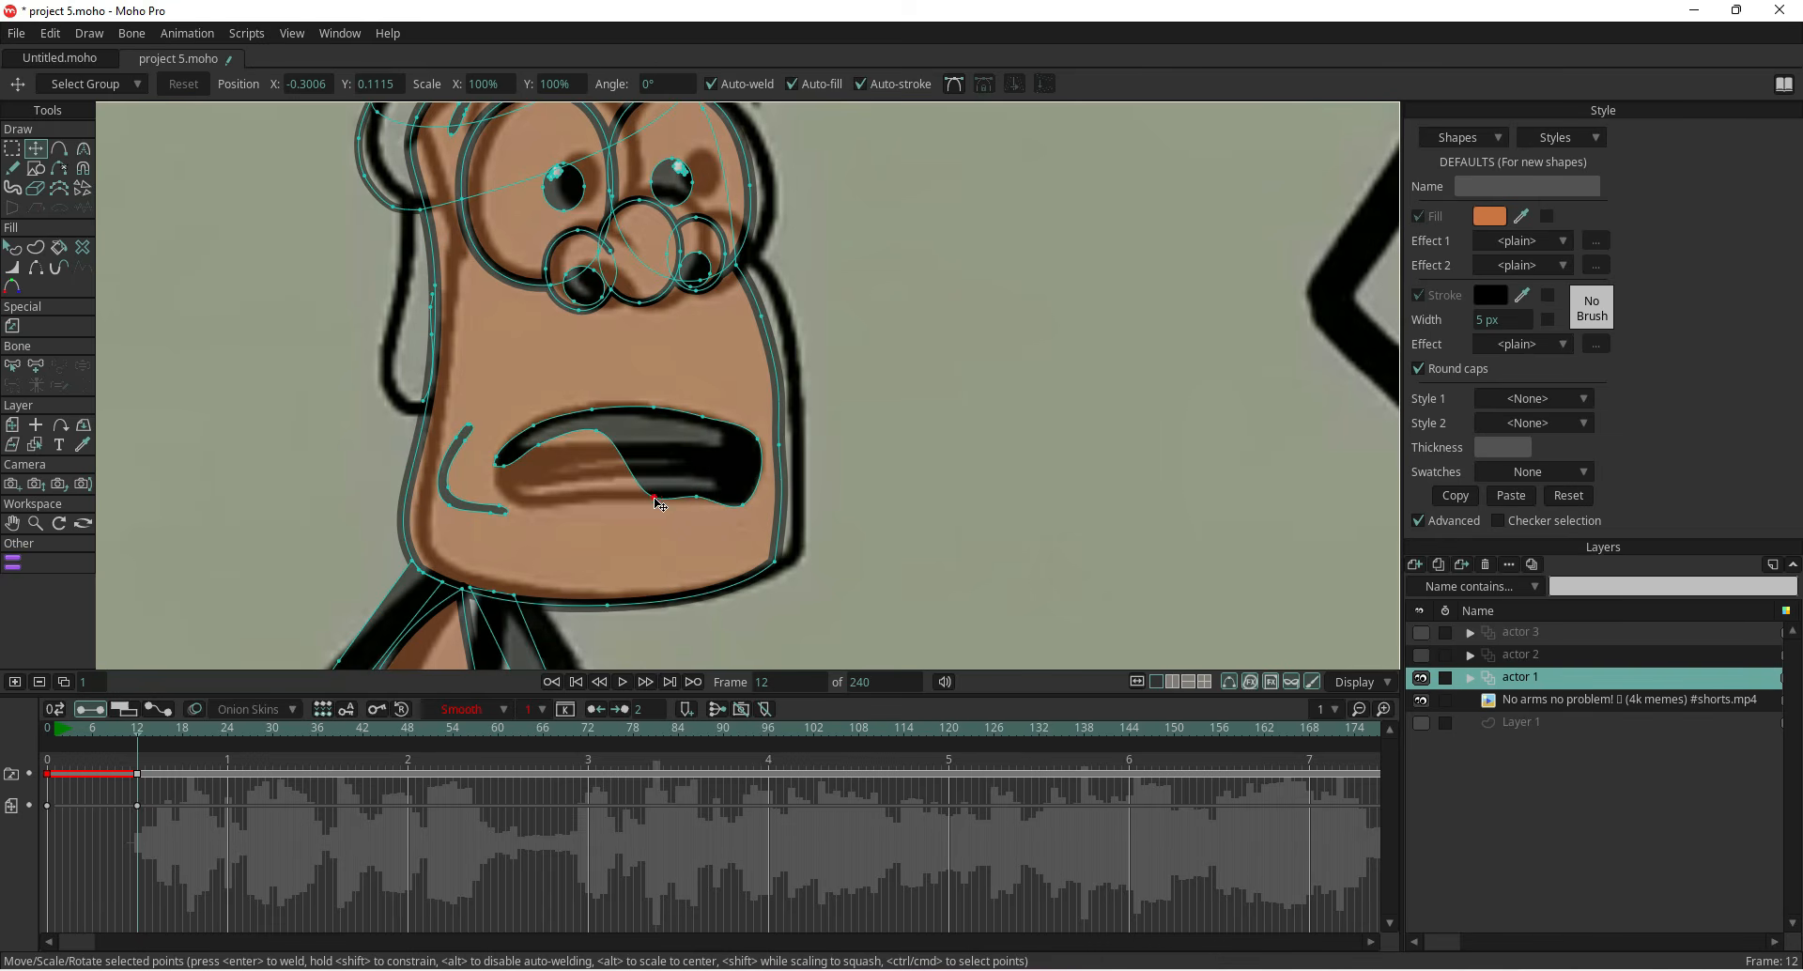
left_click_drag(599, 435, 595, 498)
mouse_move(536, 446)
left_mouse_down()
mouse_move(541, 508)
mouse_move(507, 503)
mouse_move(498, 452)
mouse_move(530, 423)
left_mouse_up()
left_click(592, 408)
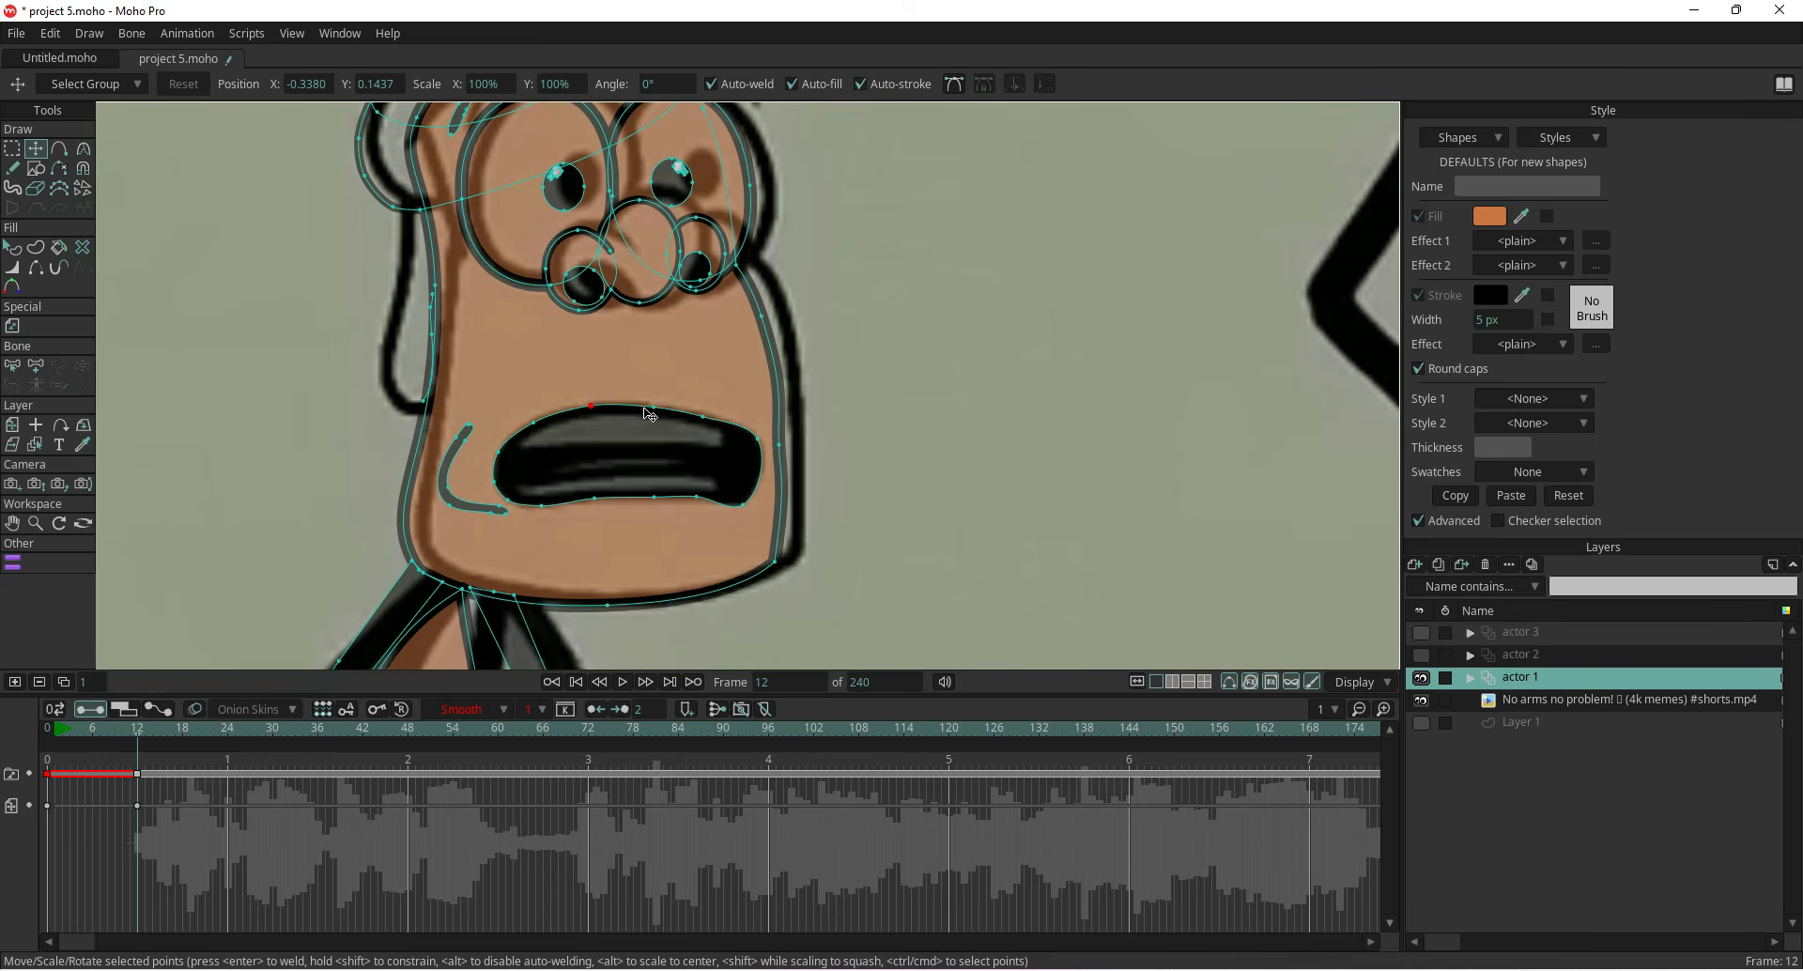
scroll(646, 441, "down", 2)
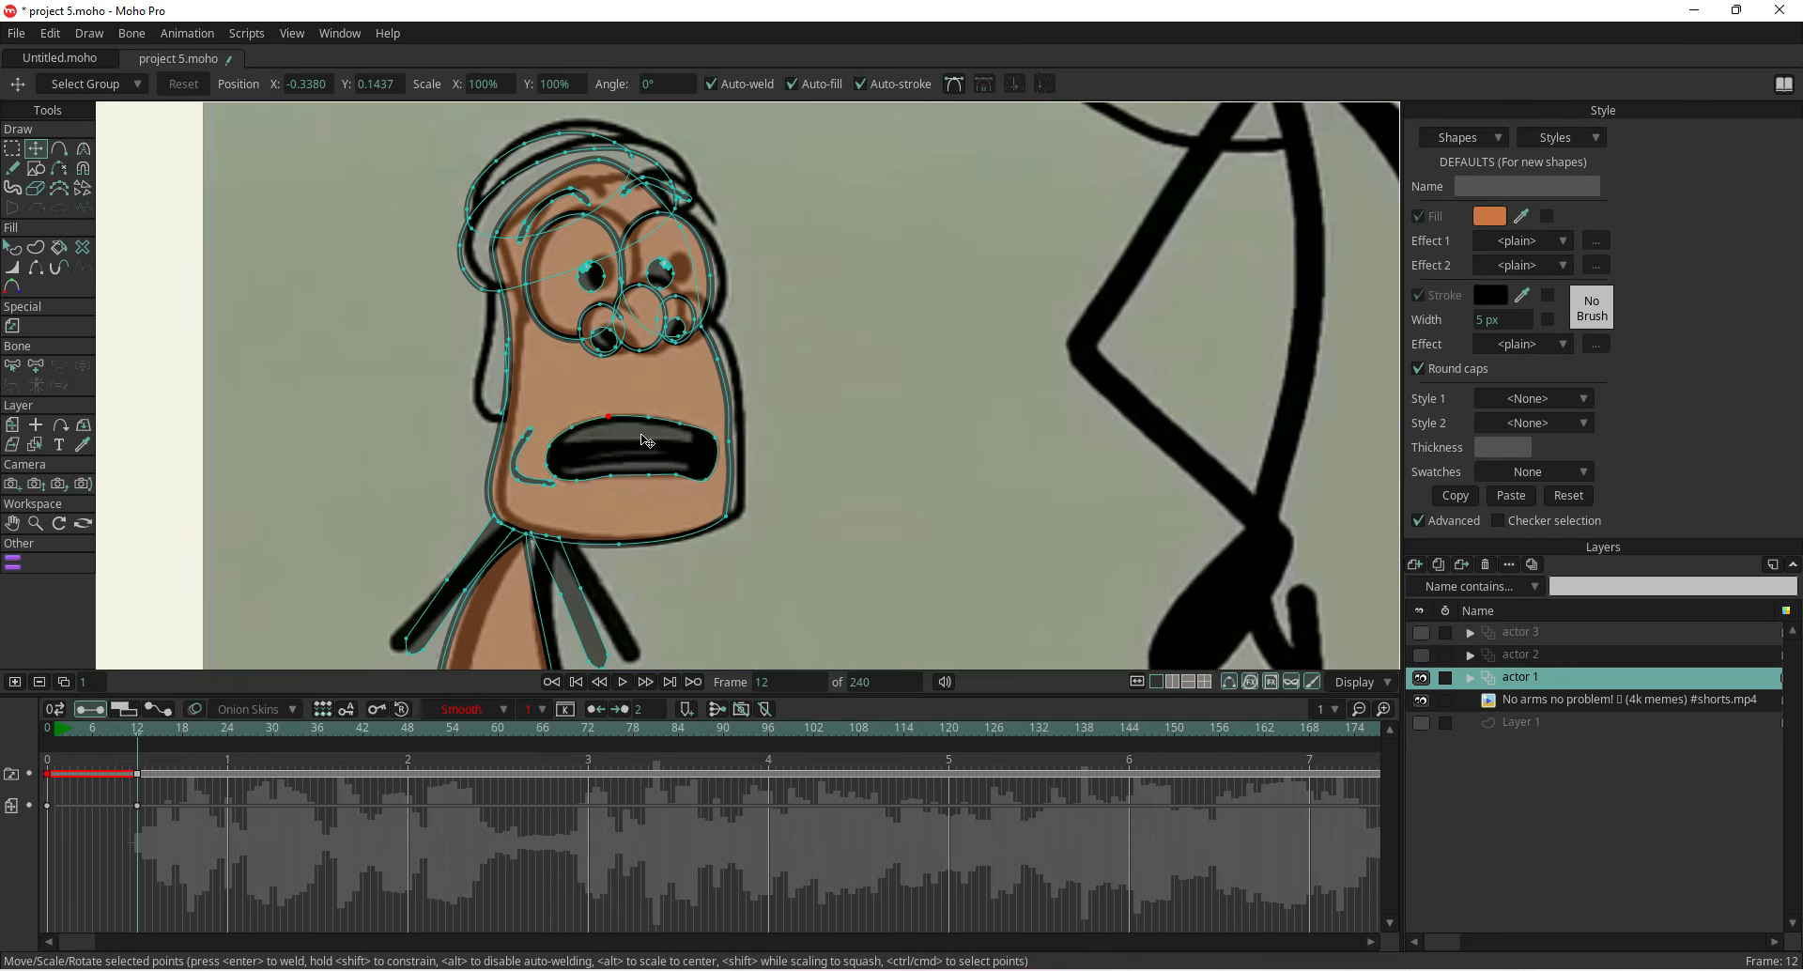
scroll(587, 442, "up", 2)
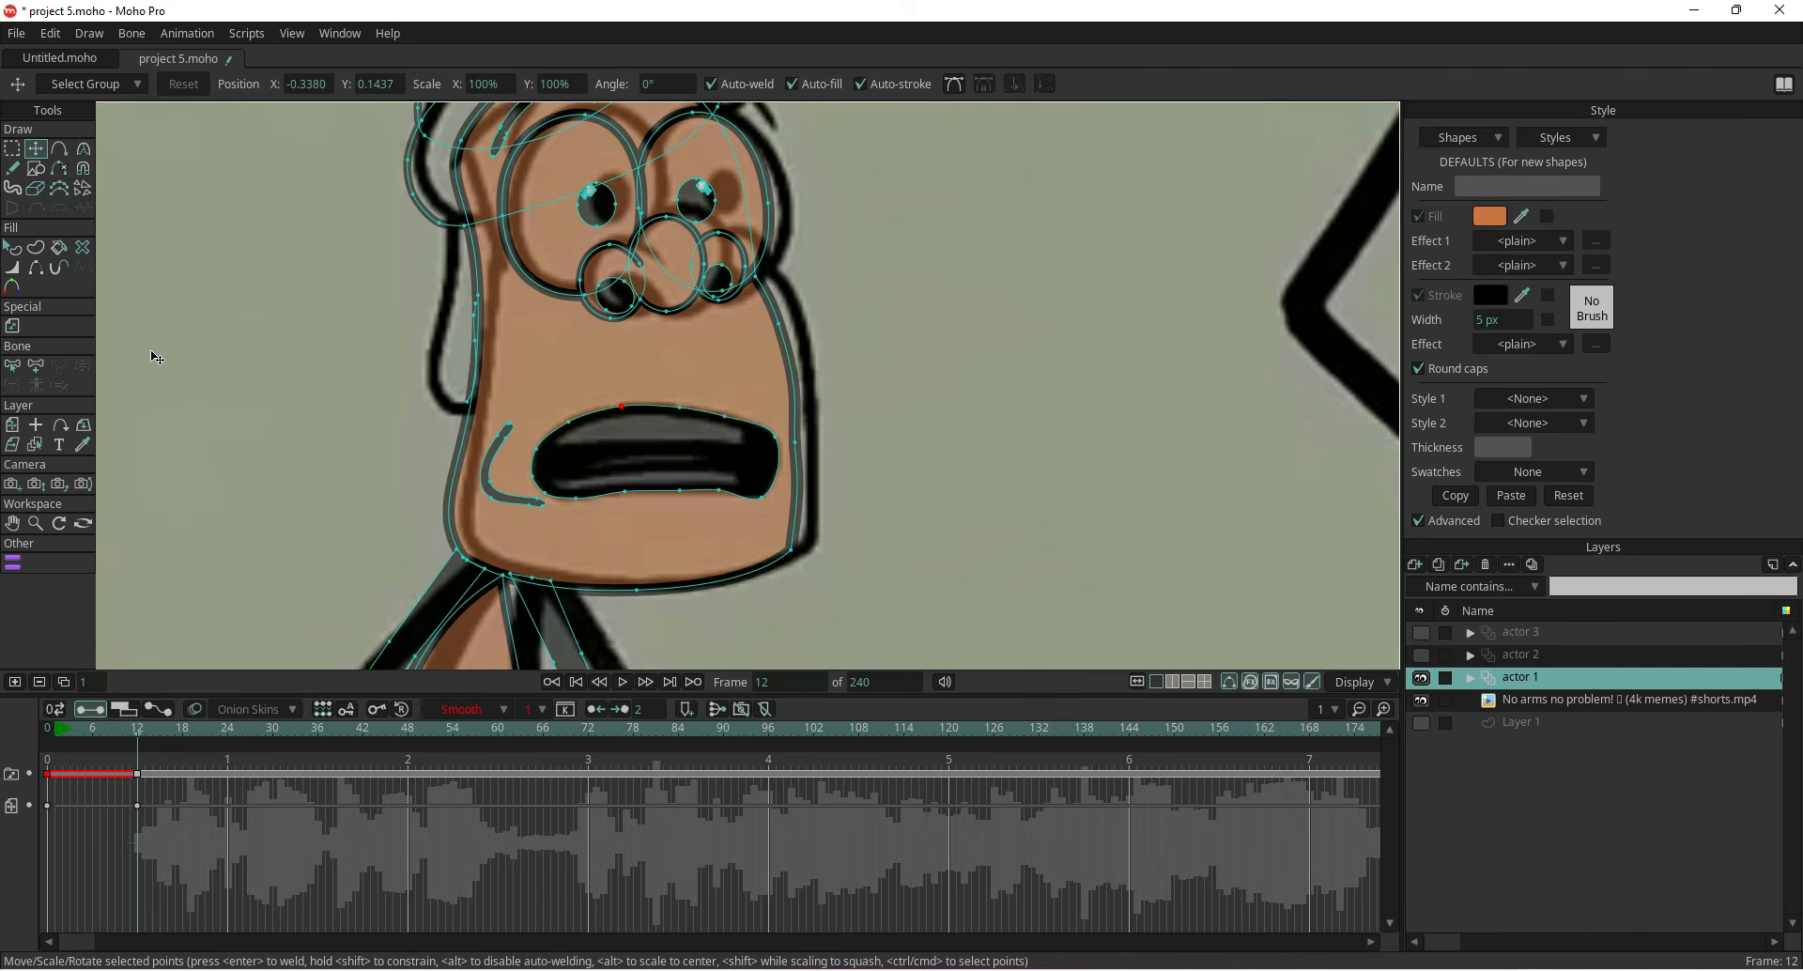
Draw a rectangle with fill colour FCFAF9 across the character's mouth area
left_click(35, 168)
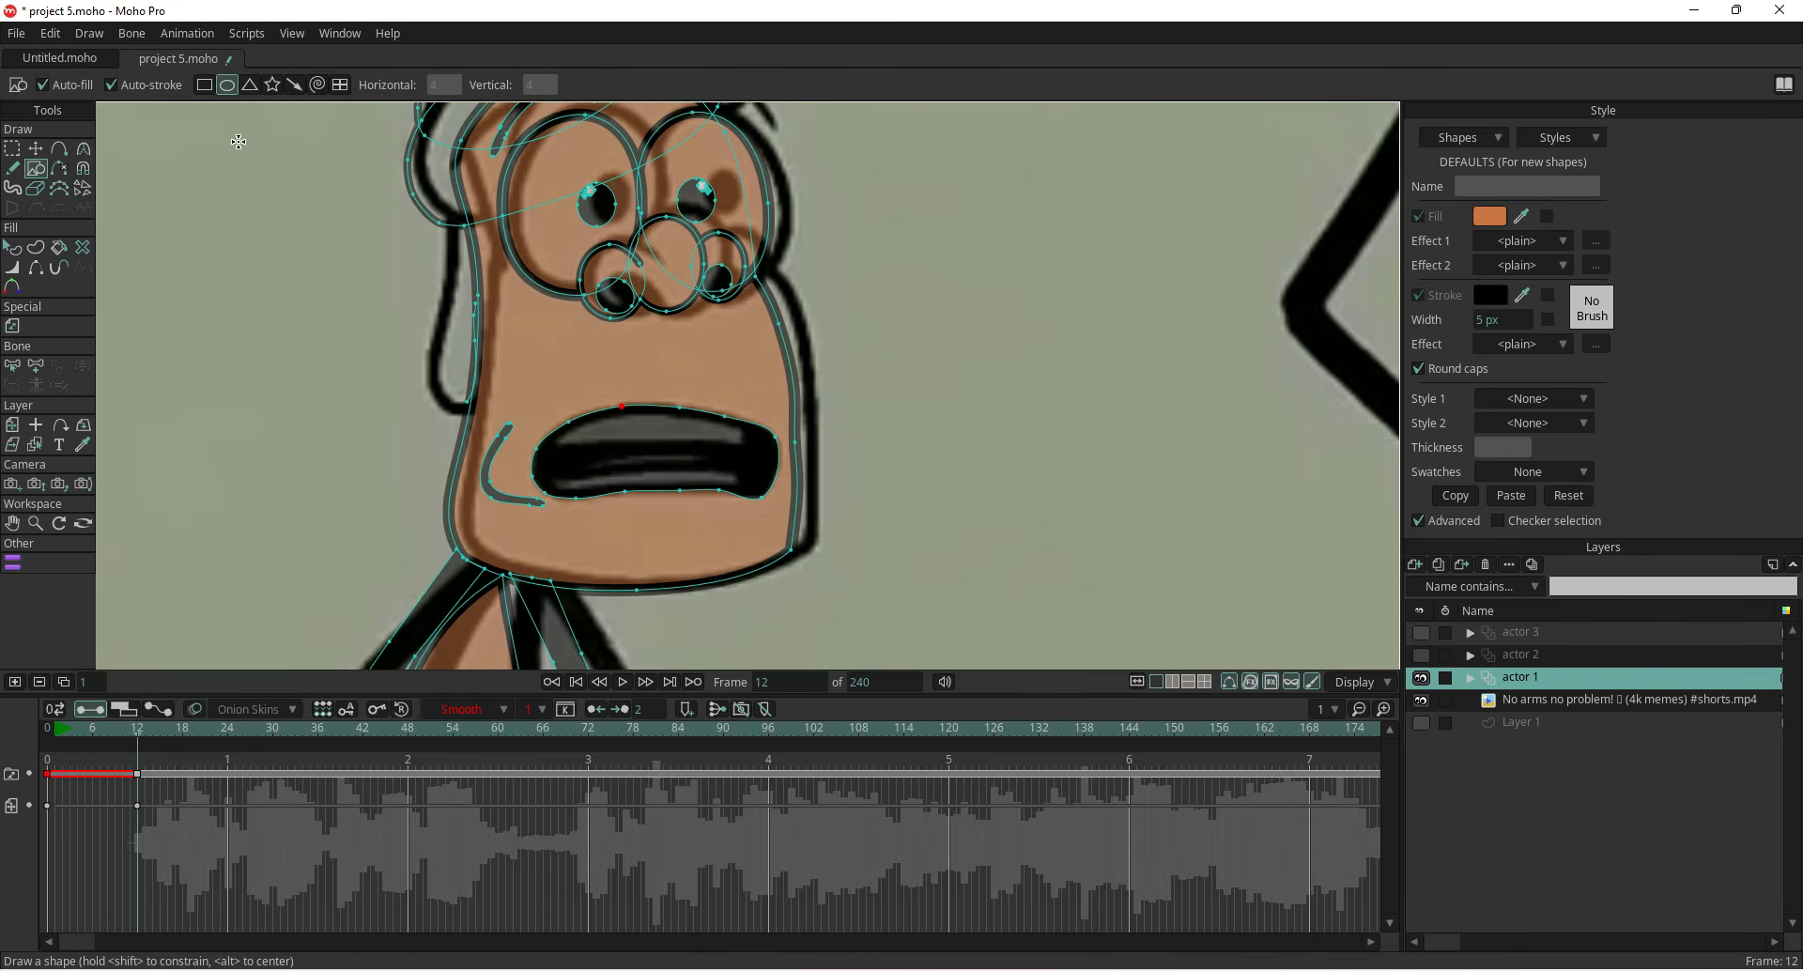
left_click(204, 84)
left_click(1490, 217)
left_click(45, 313)
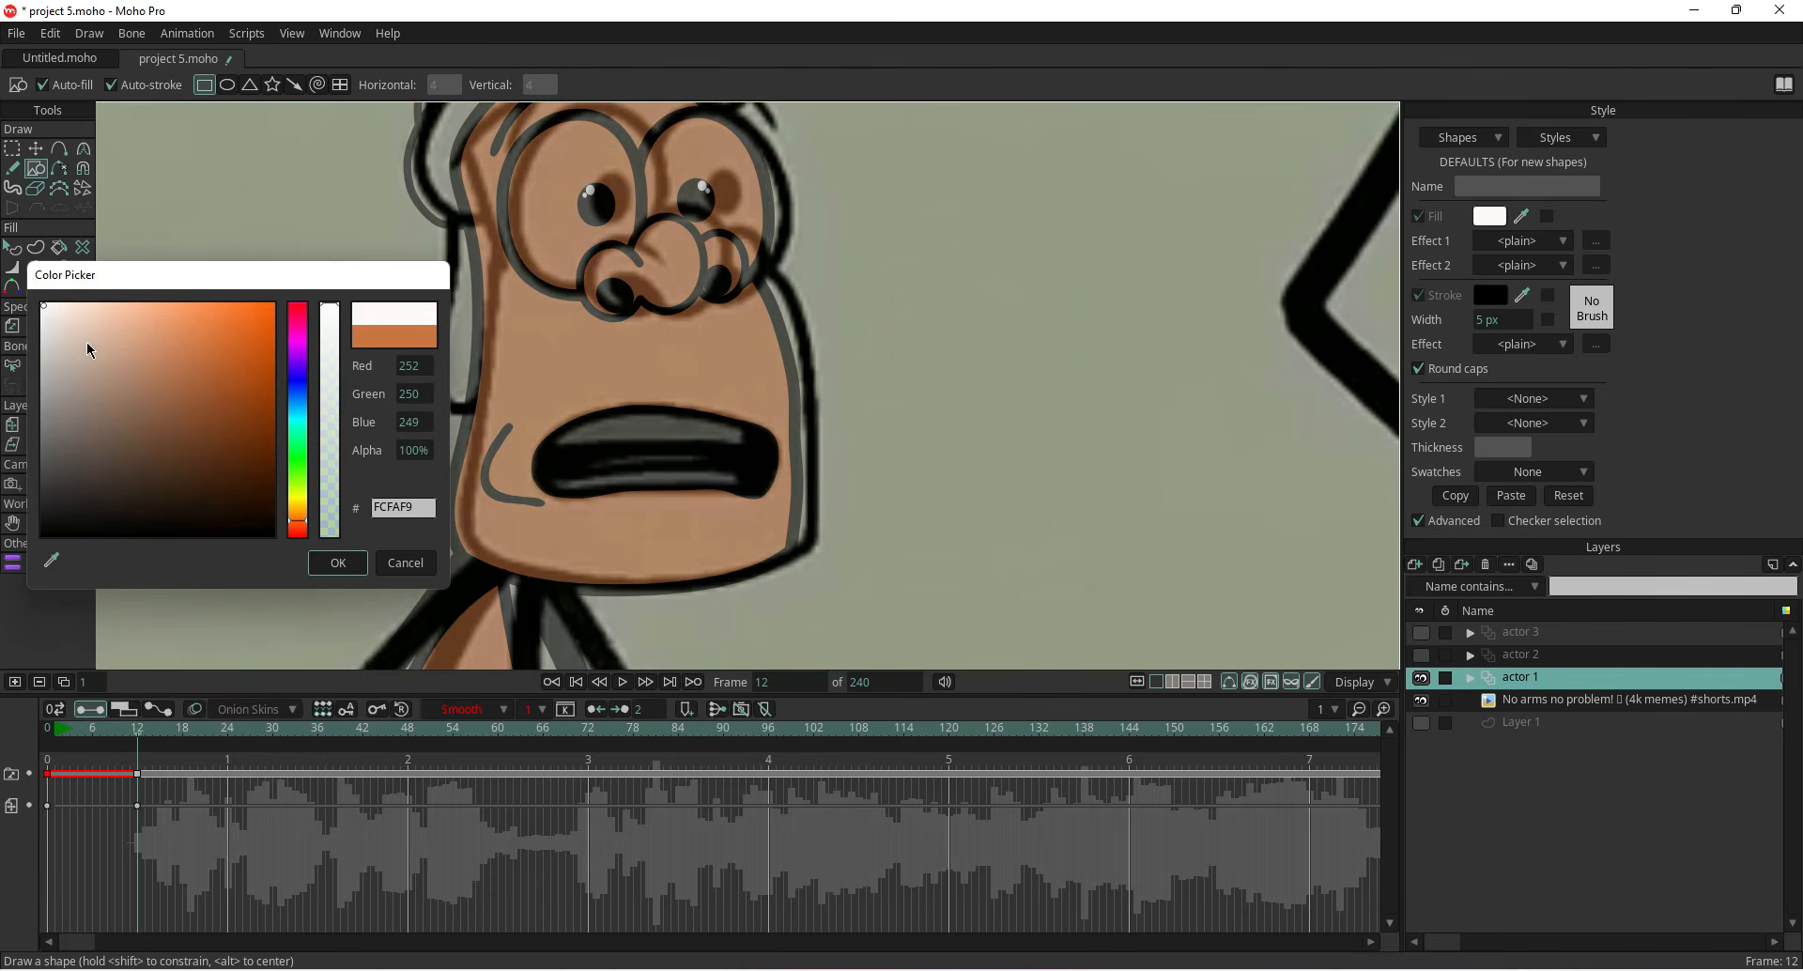
left_click(338, 562)
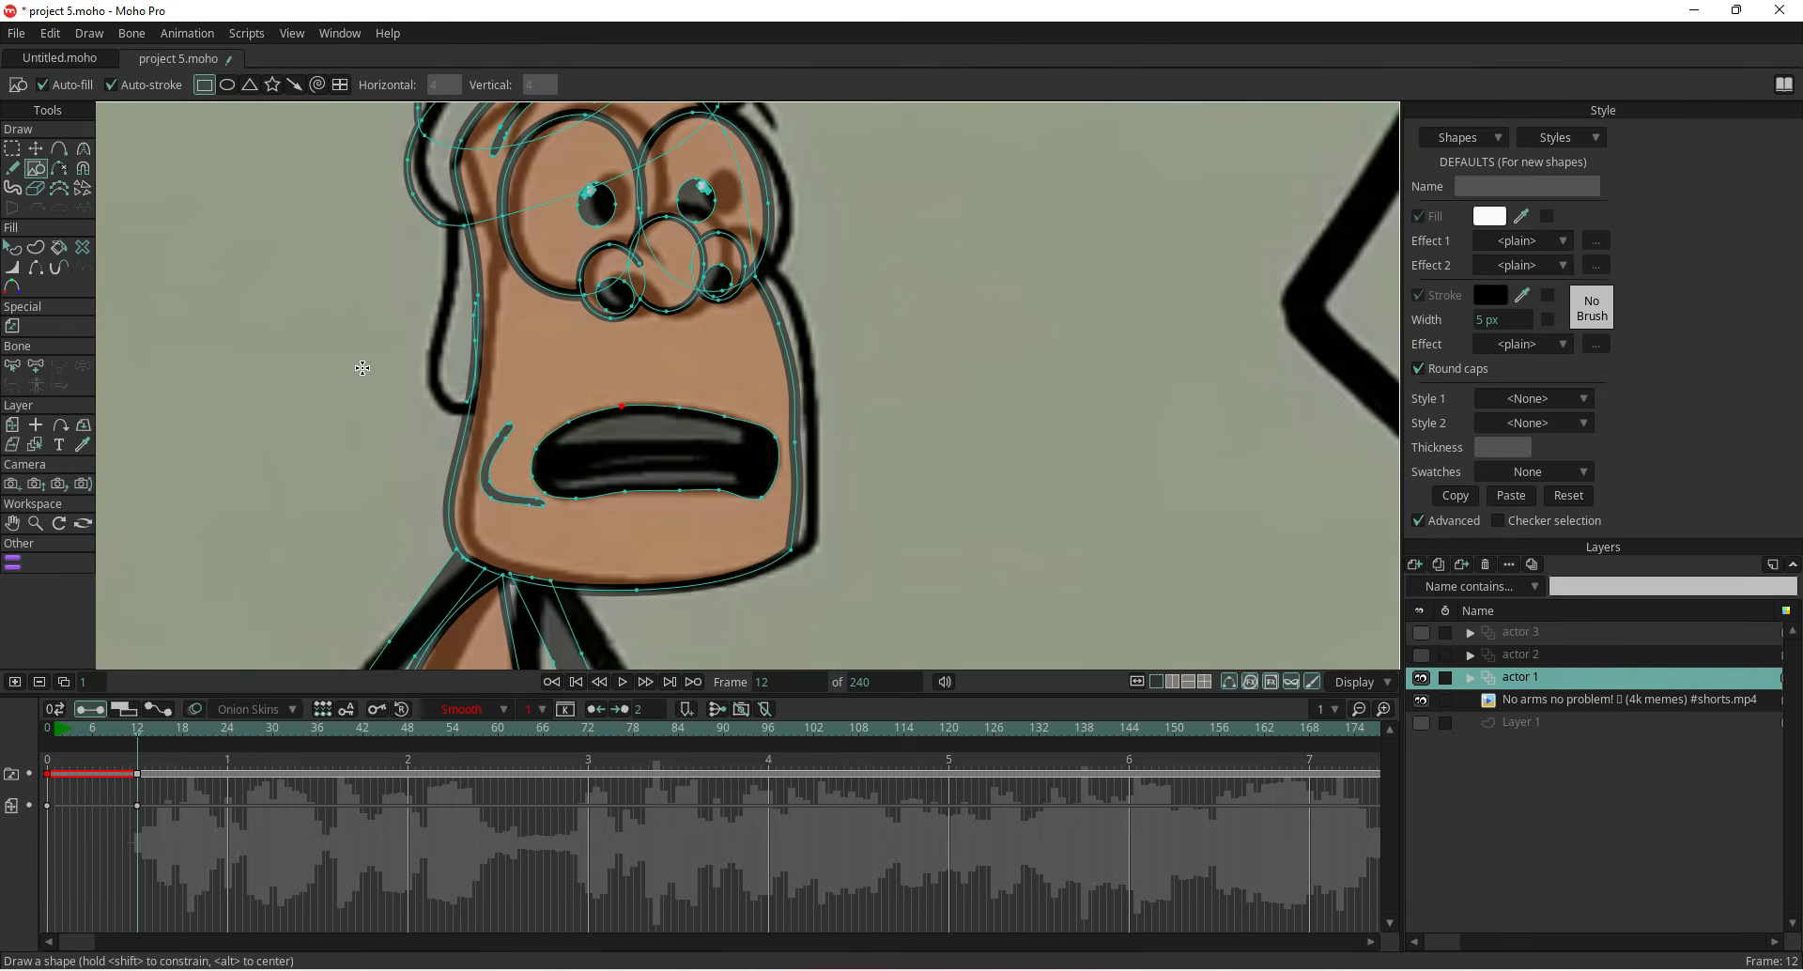
left_click_drag(395, 376, 745, 449)
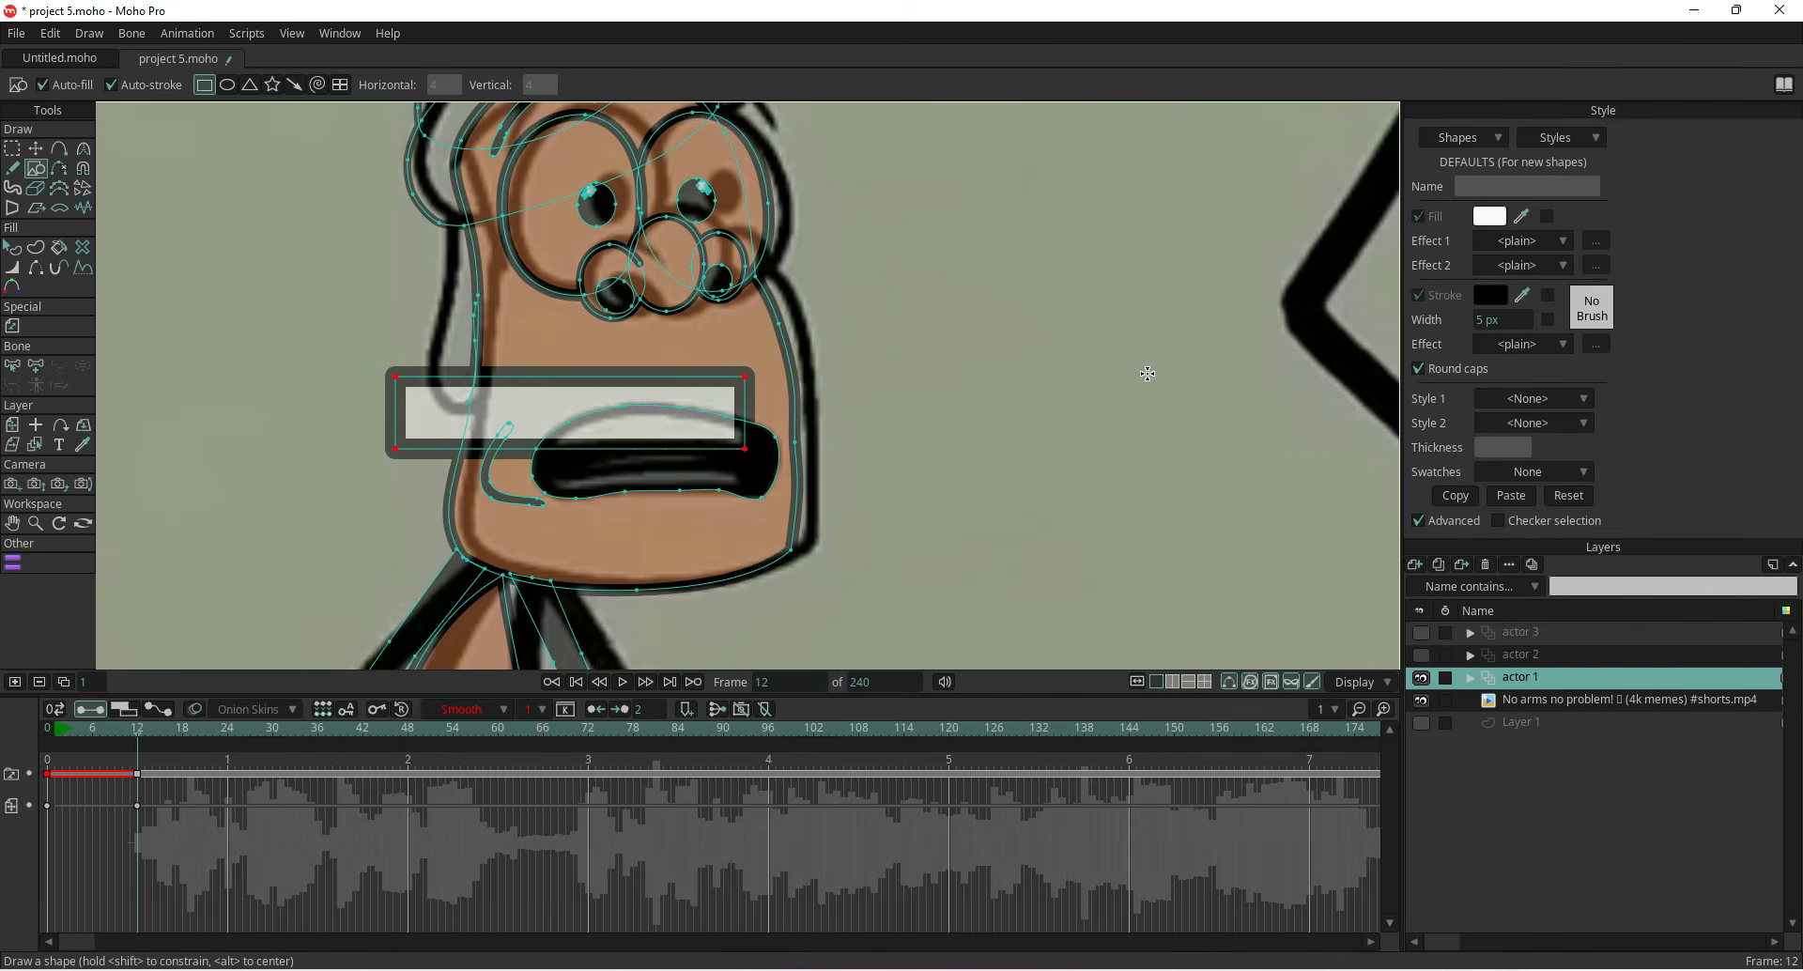
Remove the stroke from the new white rectangle shape
left_click(10, 248)
left_click(431, 428)
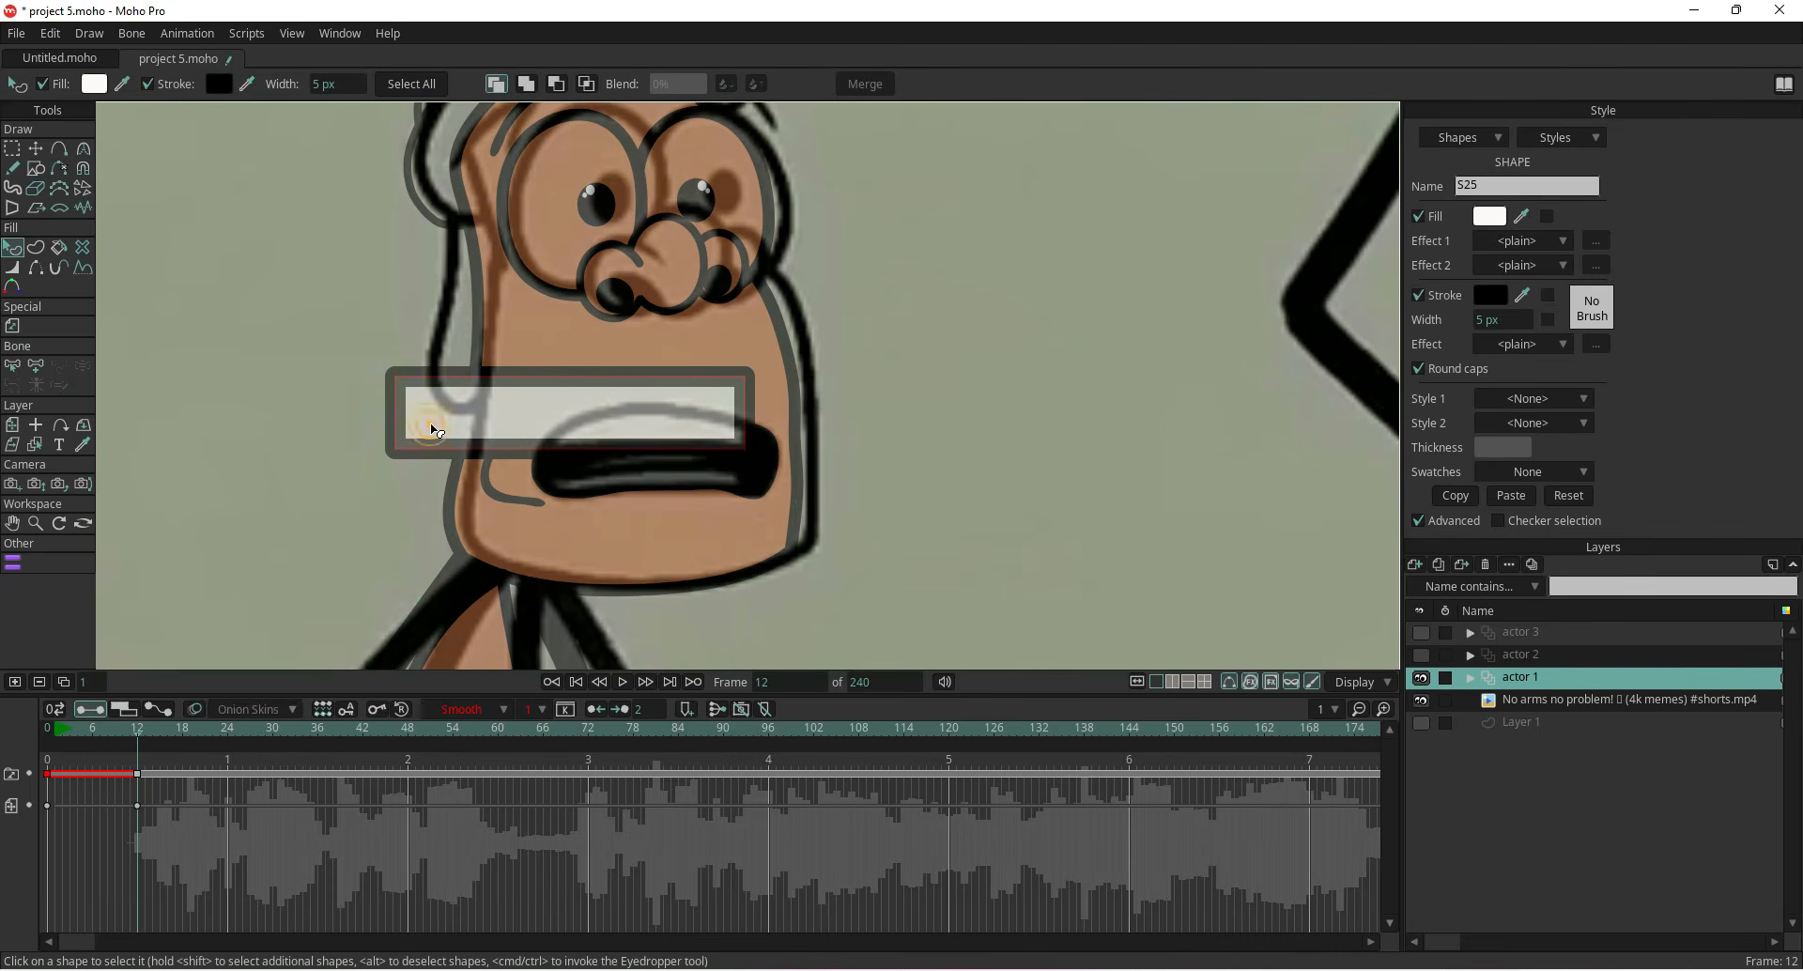
left_click(1418, 295)
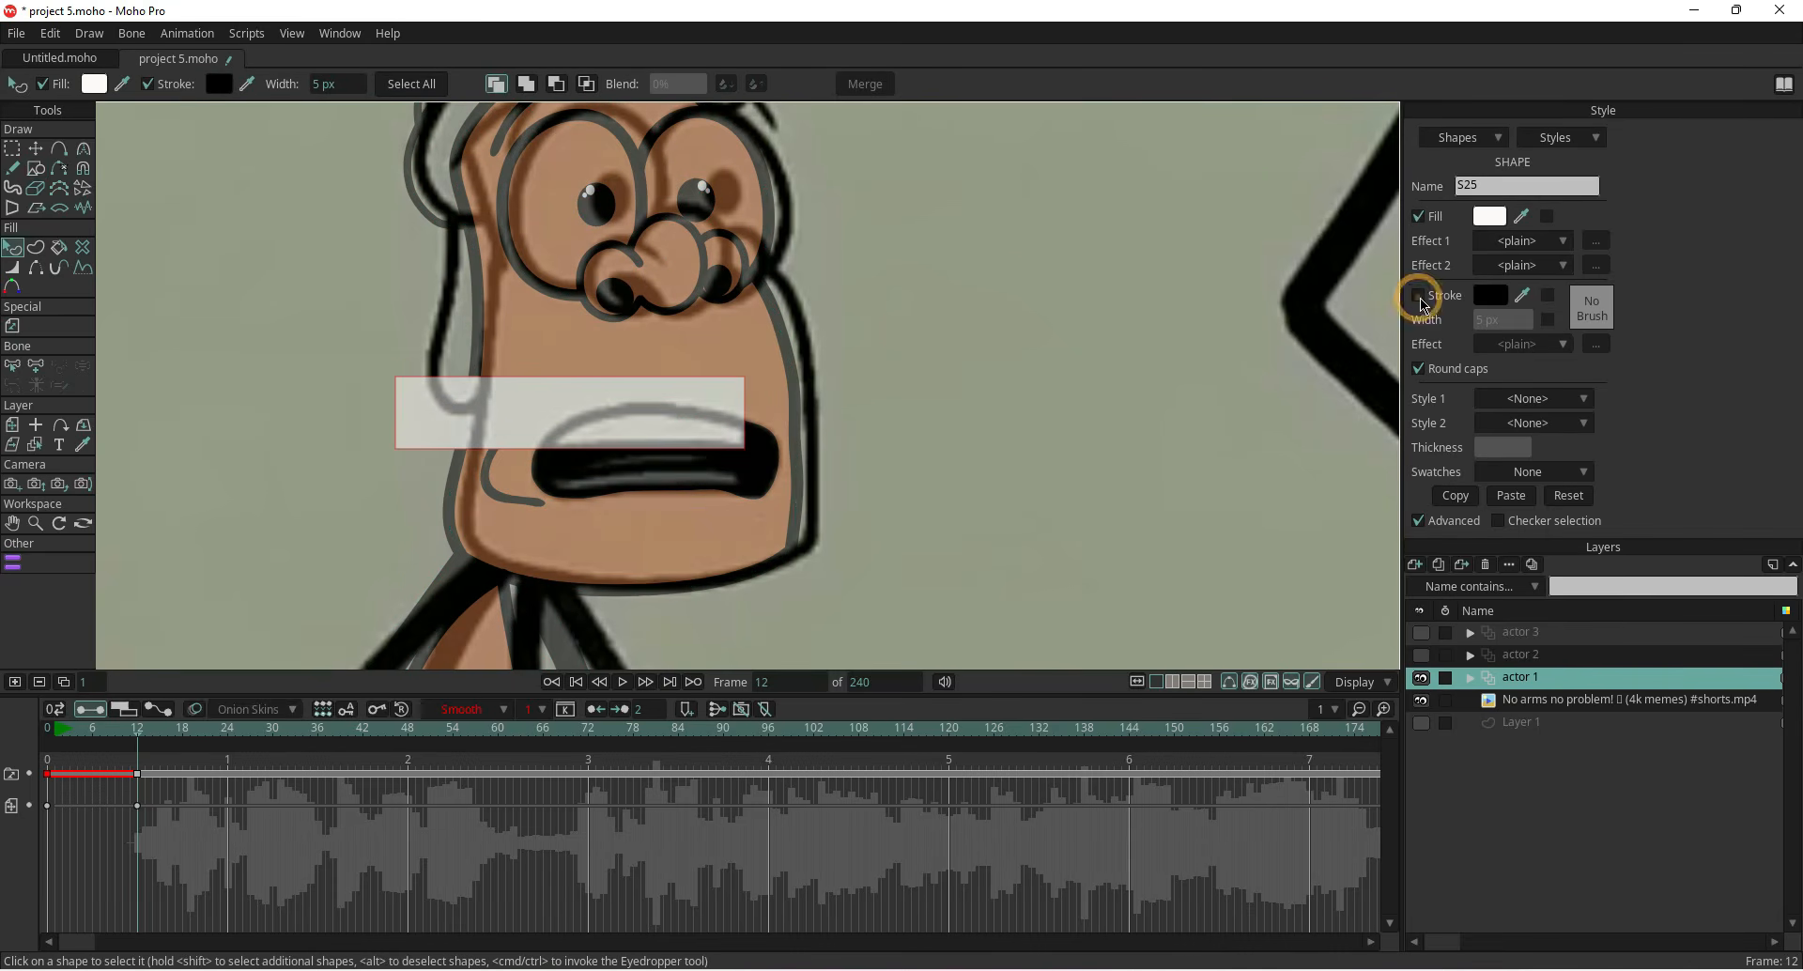
Reshape the white rectangle's corners to fit it as the upper teeth inside the open mouth
key("t")
left_click(294, 415)
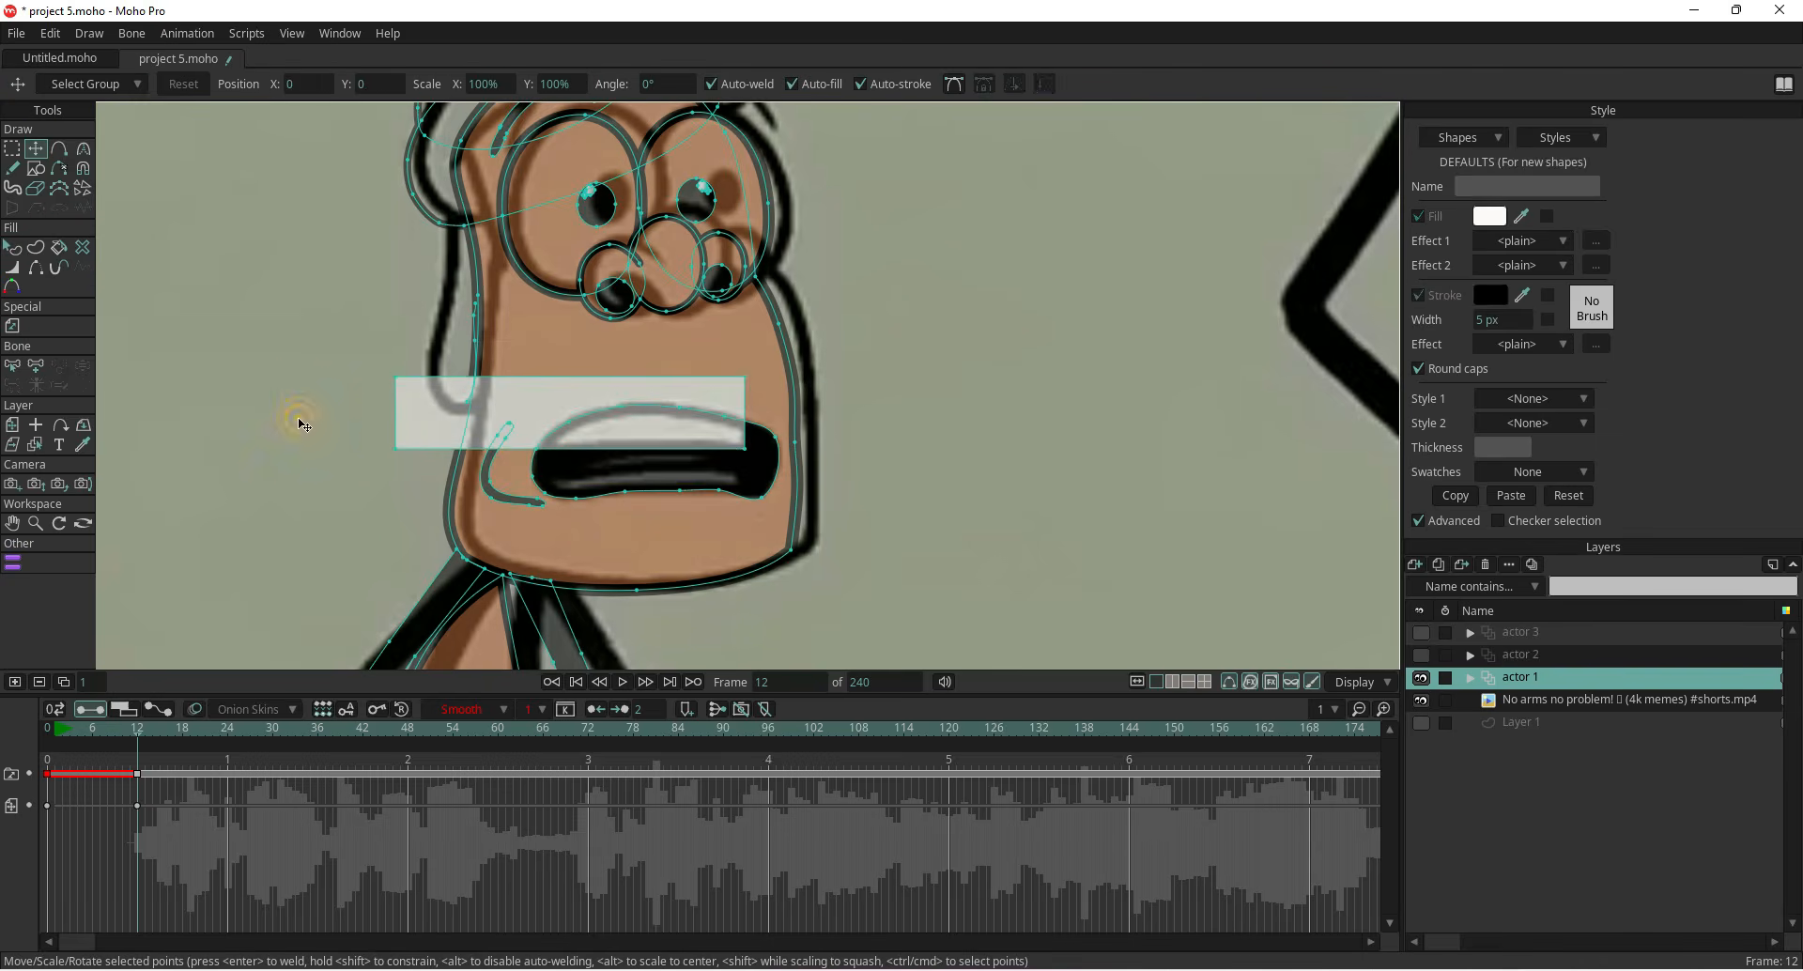
scroll(602, 435, "up", 2)
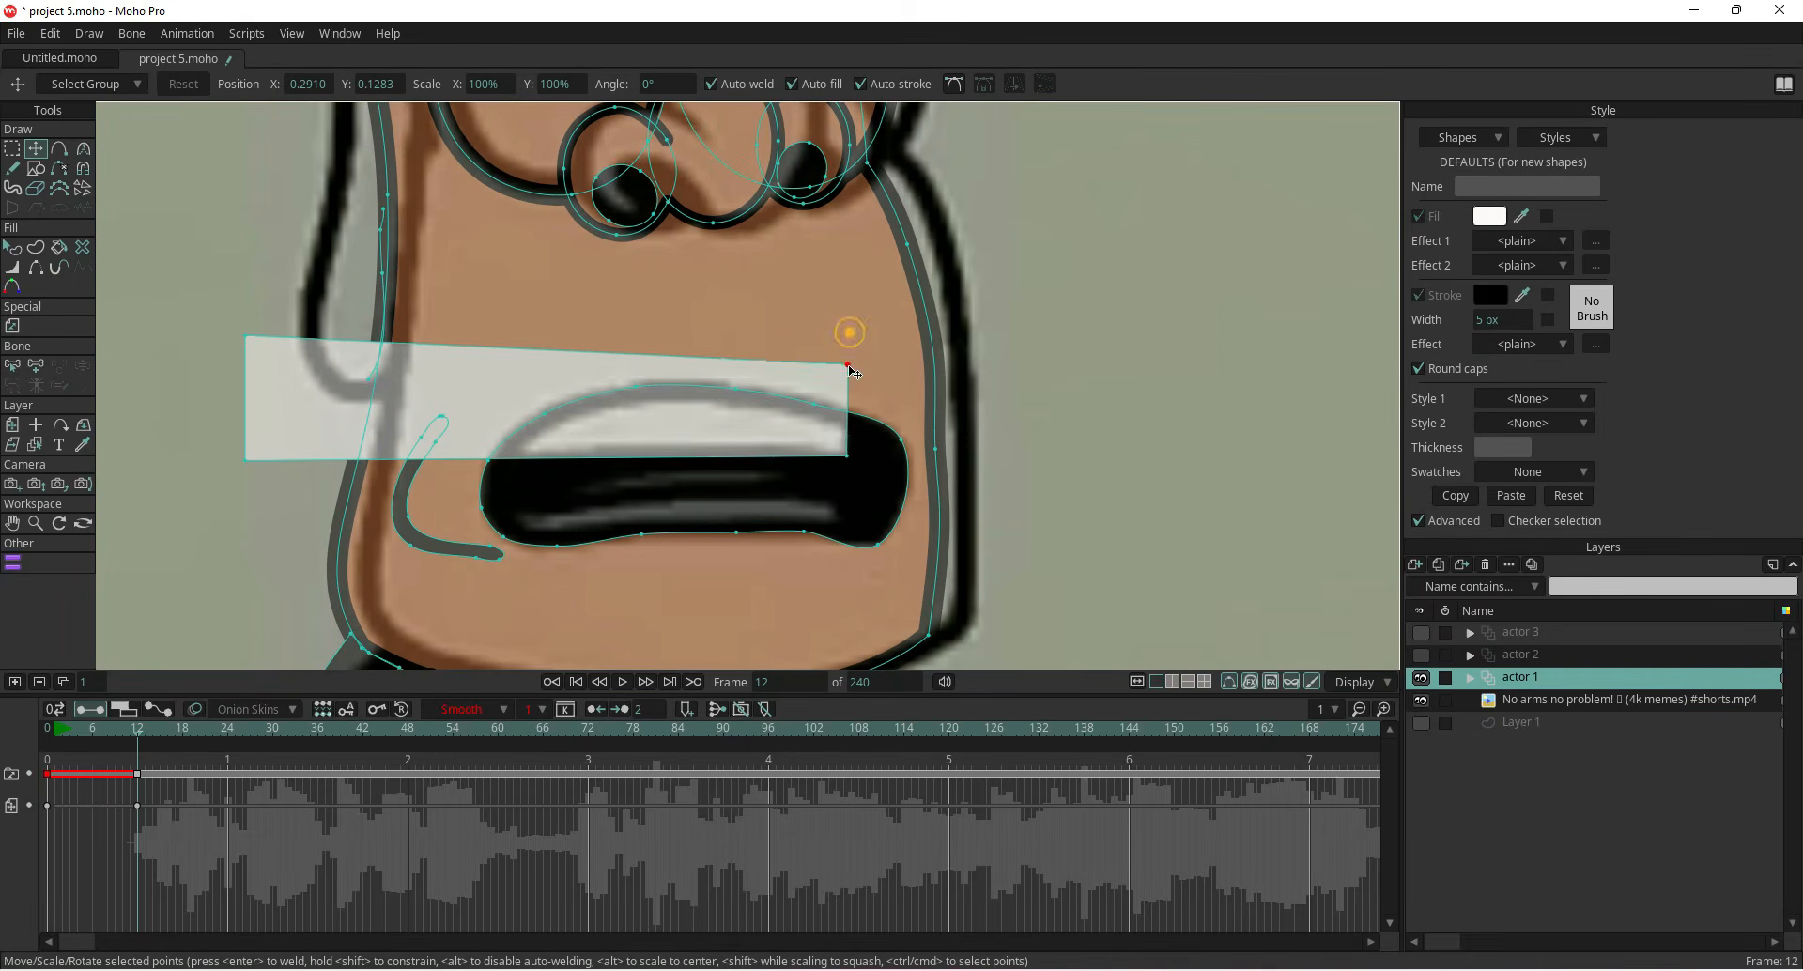
left_click_drag(850, 335, 848, 421)
left_click_drag(247, 338, 693, 402)
left_click_drag(245, 460, 521, 444)
left_click_drag(689, 402, 609, 406)
Add a point to the upper teeth's top edge and adjust the teeth outline to follow the mouth curve
left_click(58, 153)
left_click(716, 411)
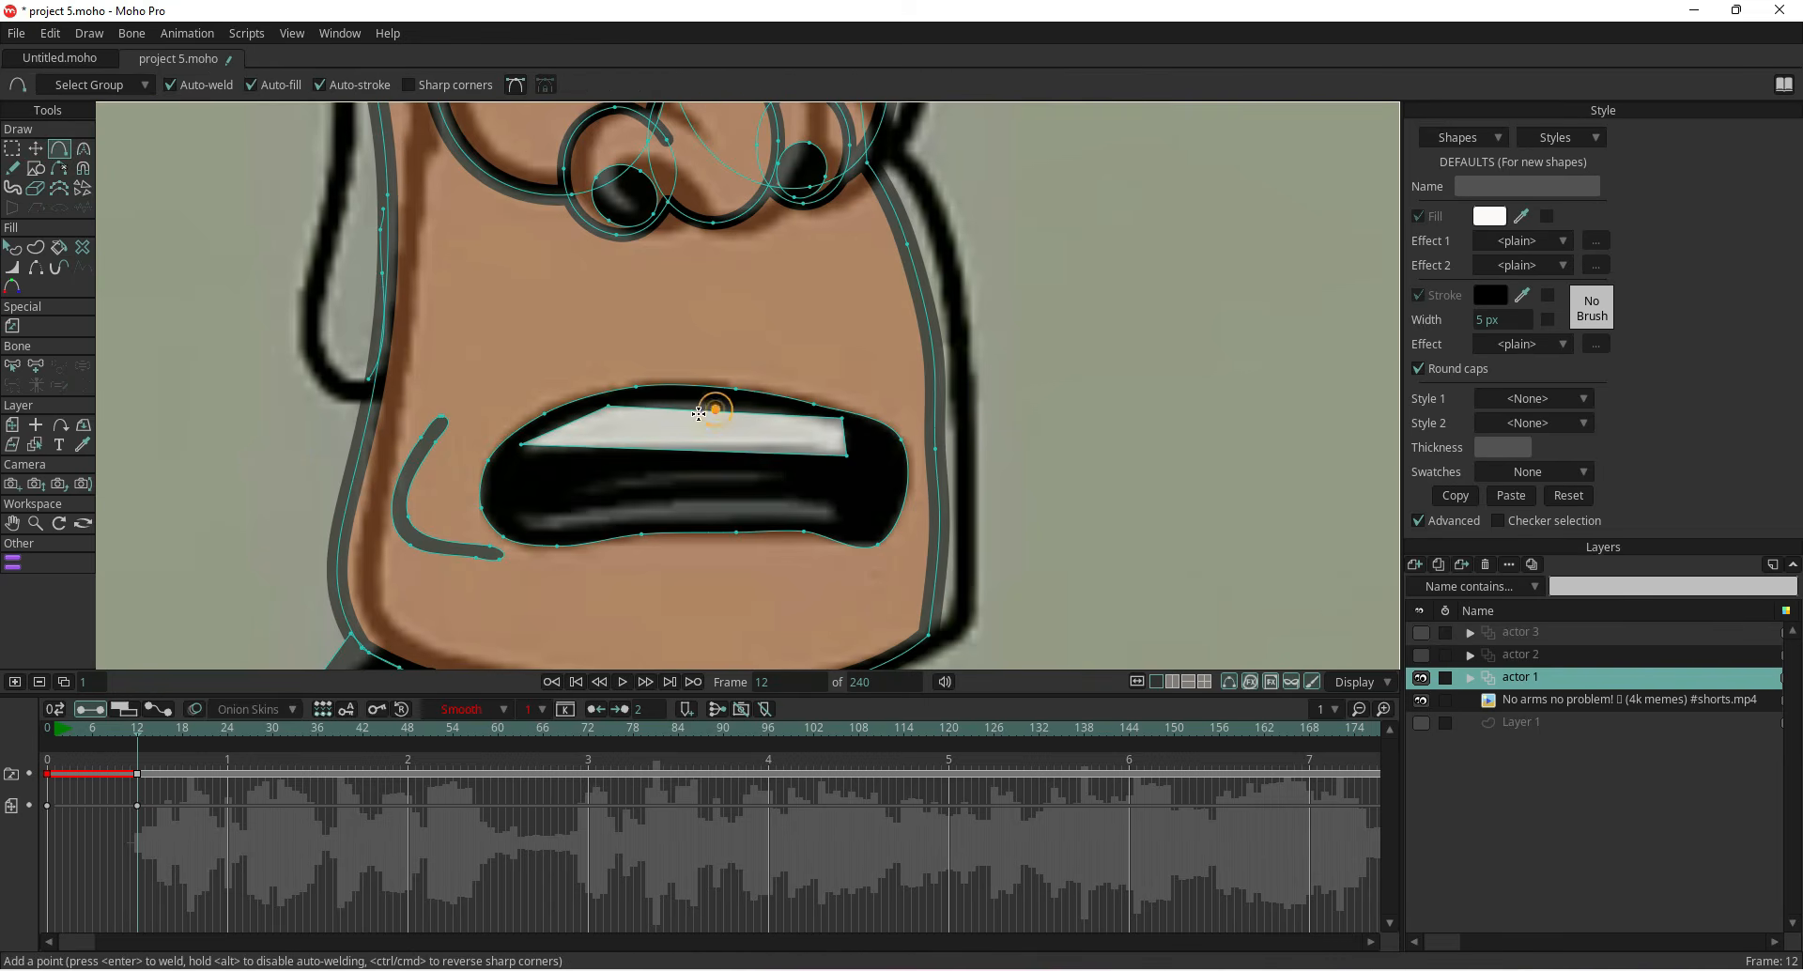
left_click(35, 149)
left_click_drag(716, 412, 714, 404)
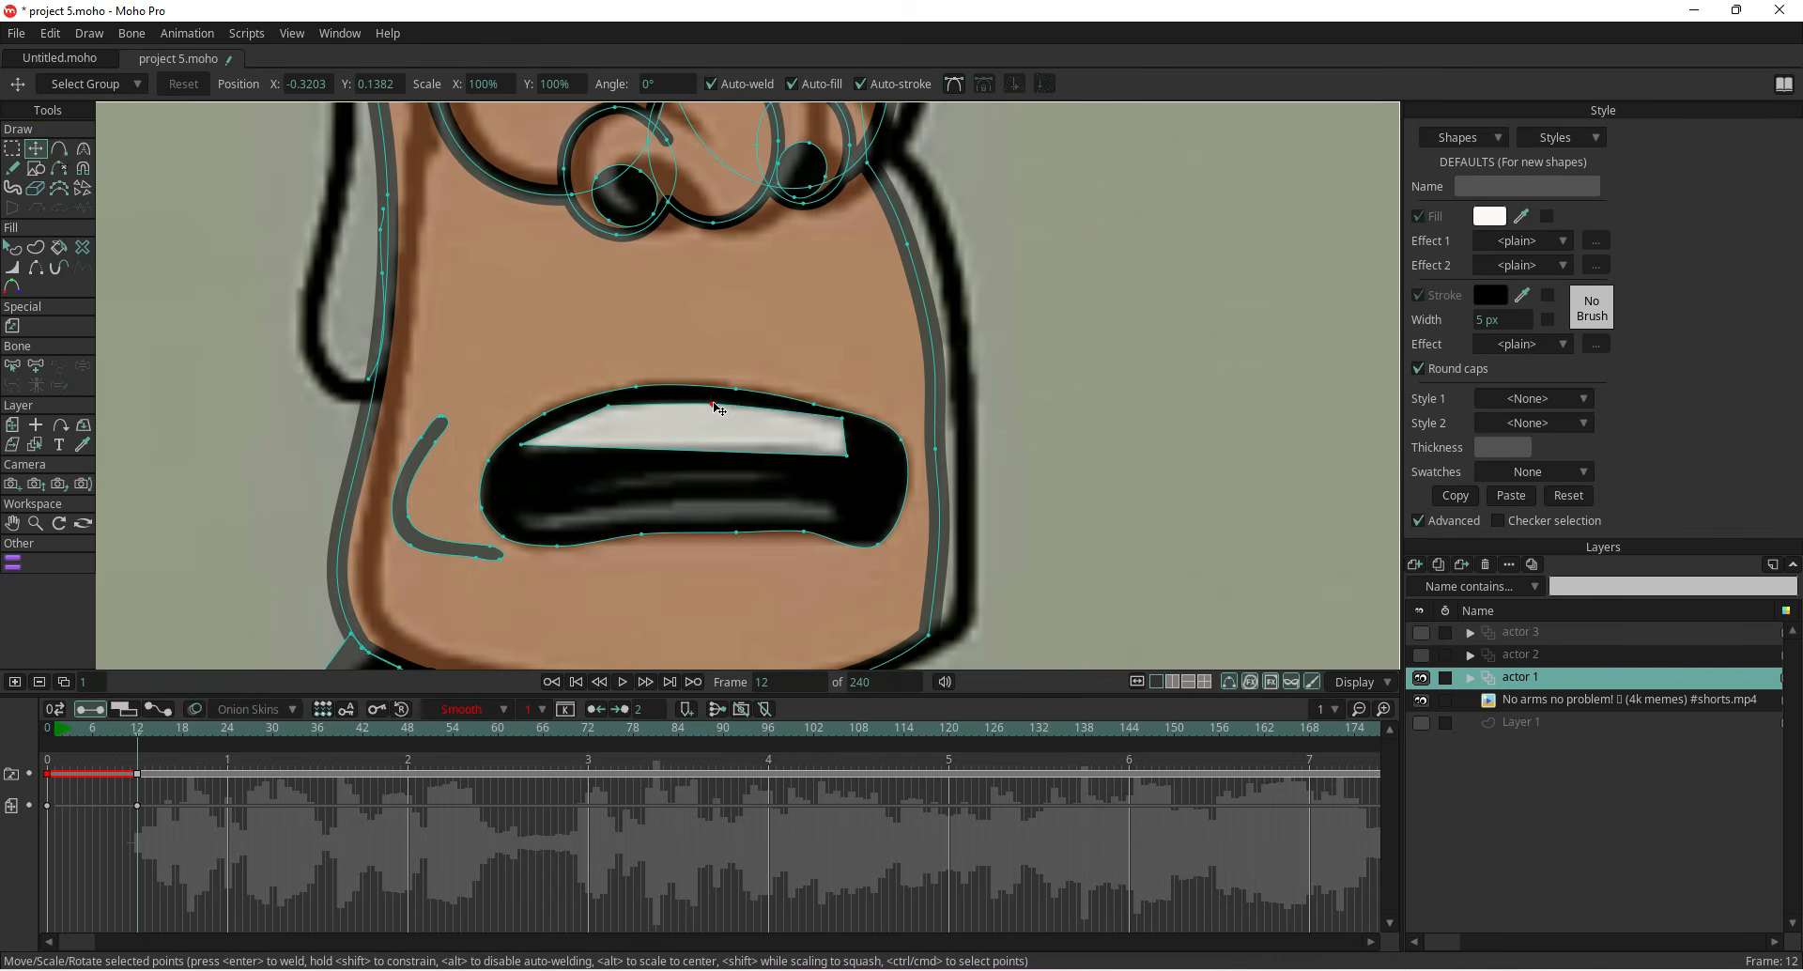
mouse_move(843, 421)
left_mouse_down()
mouse_move(845, 455)
mouse_move(825, 415)
mouse_move(843, 449)
left_mouse_up()
left_click_drag(524, 444, 529, 449)
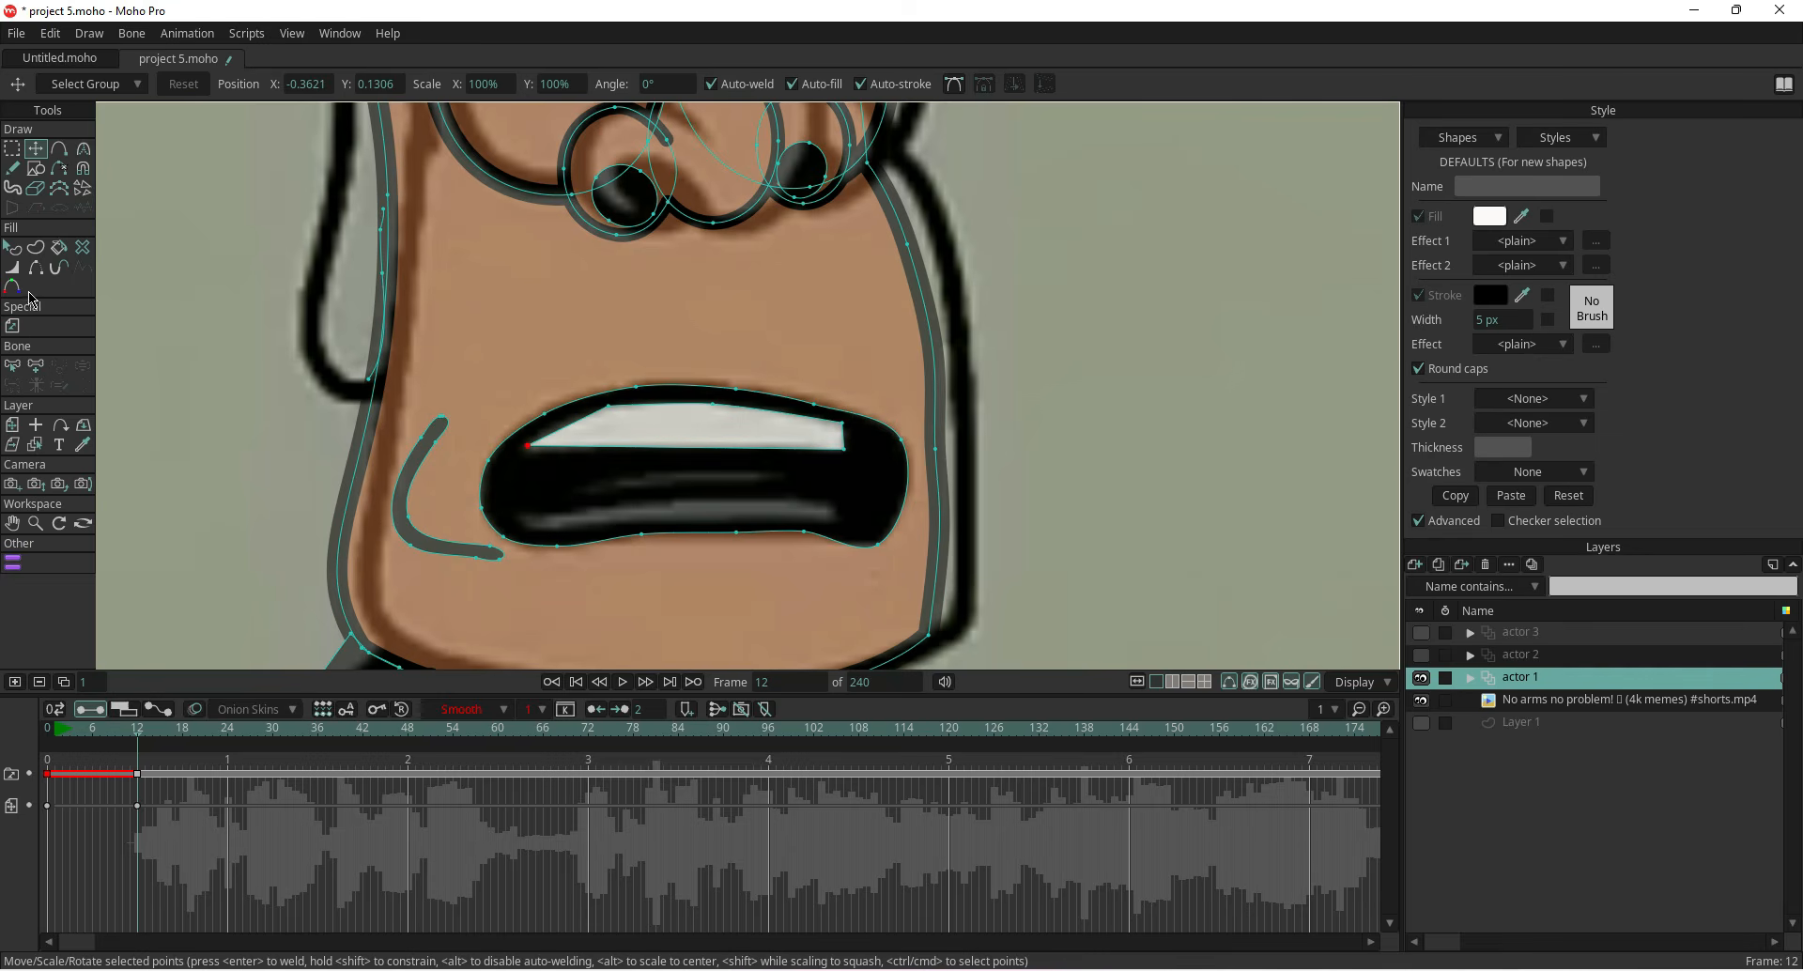
Duplicate the upper teeth shape and move the copy down along the mouth's bottom to form the lower teeth
left_click(617, 432)
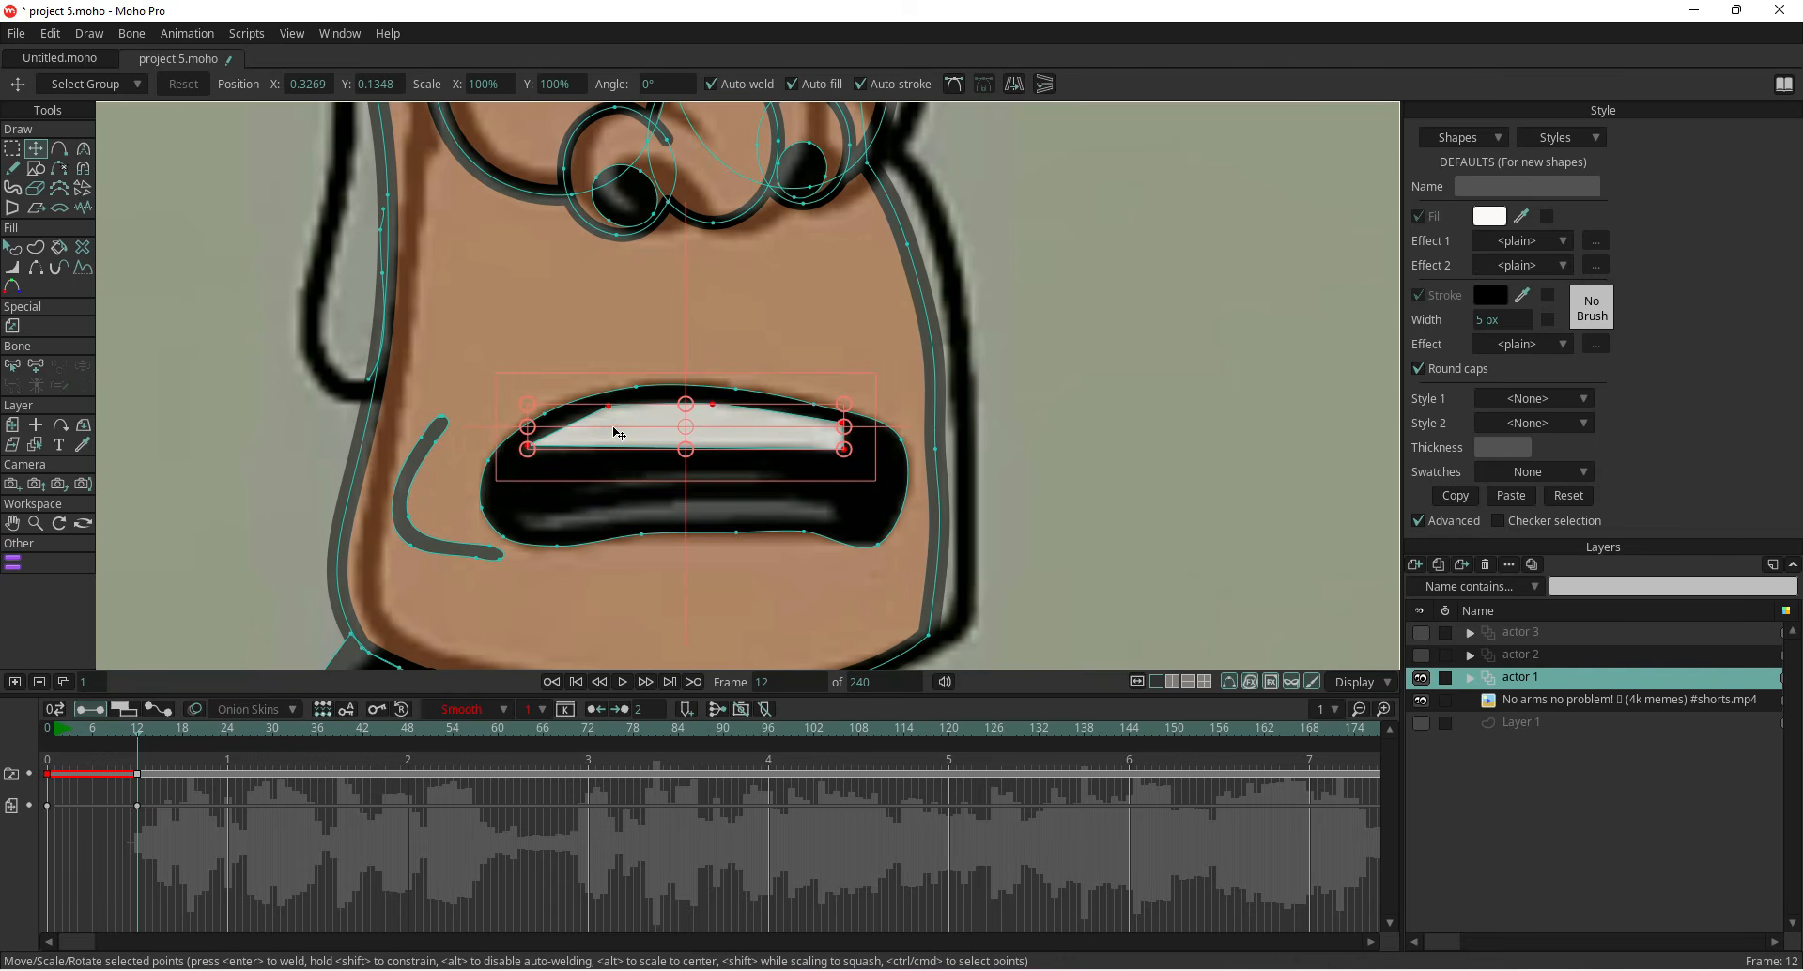
key("ctrl+c")
key("ctrl+v")
left_click_drag(617, 433, 526, 517)
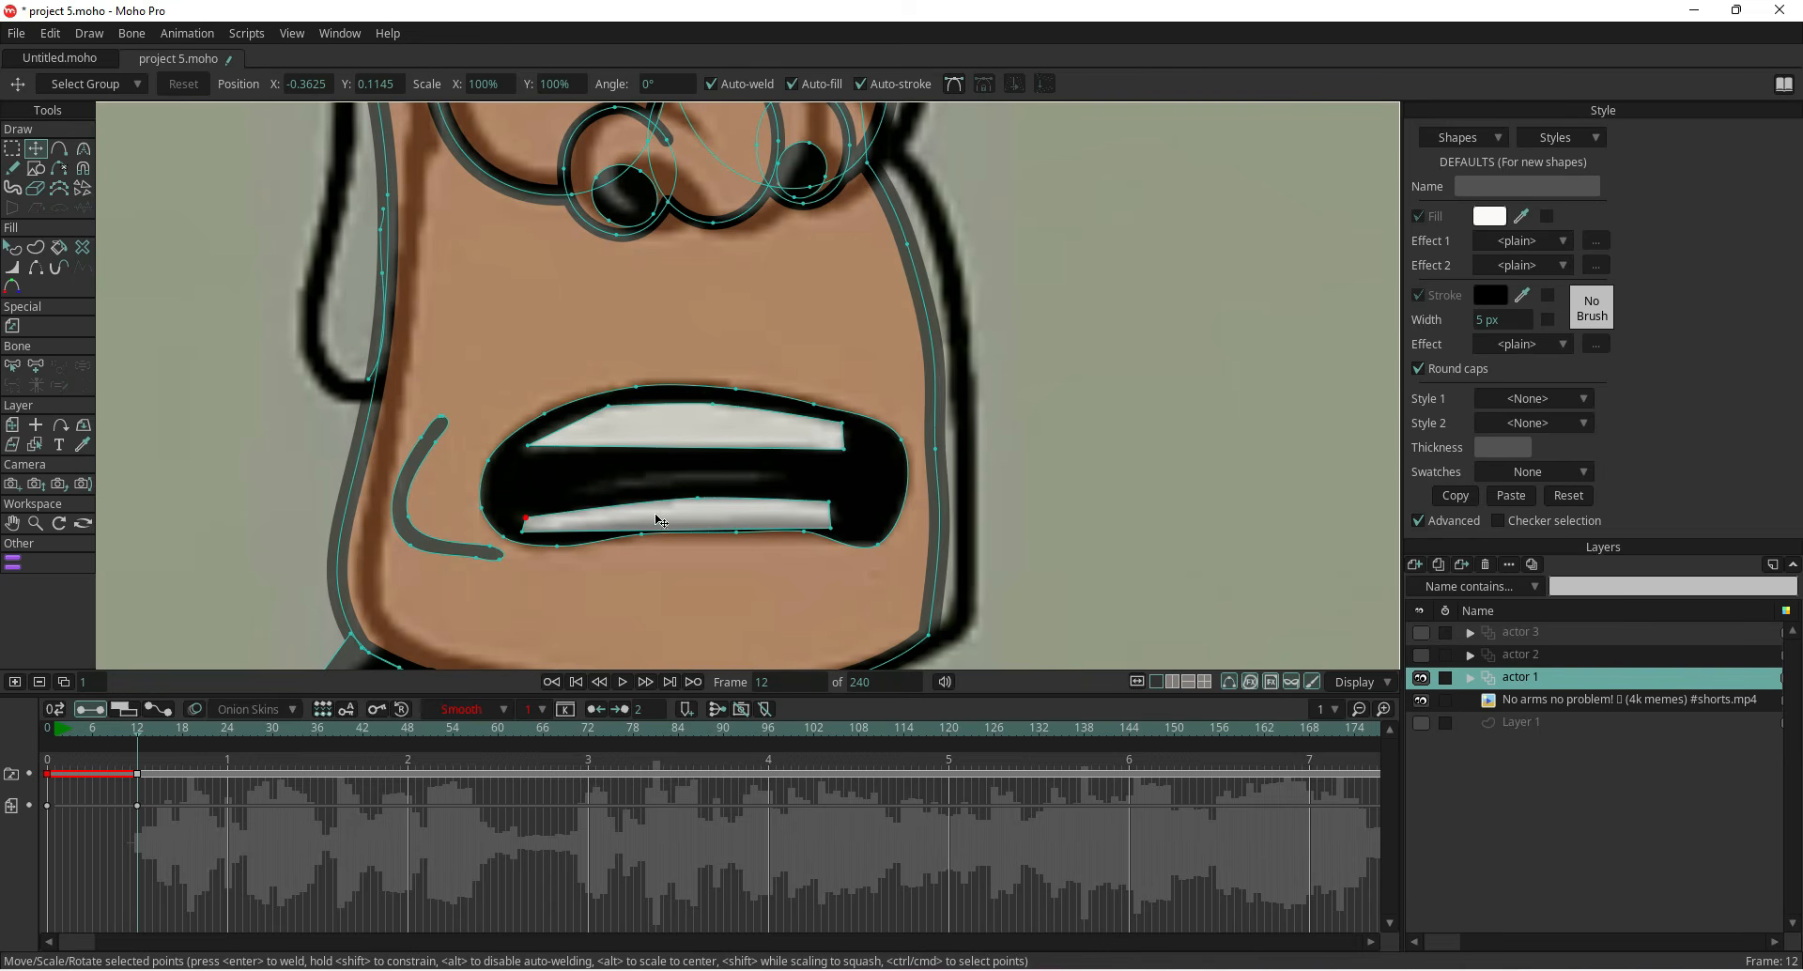
left_click_drag(828, 529, 640, 543)
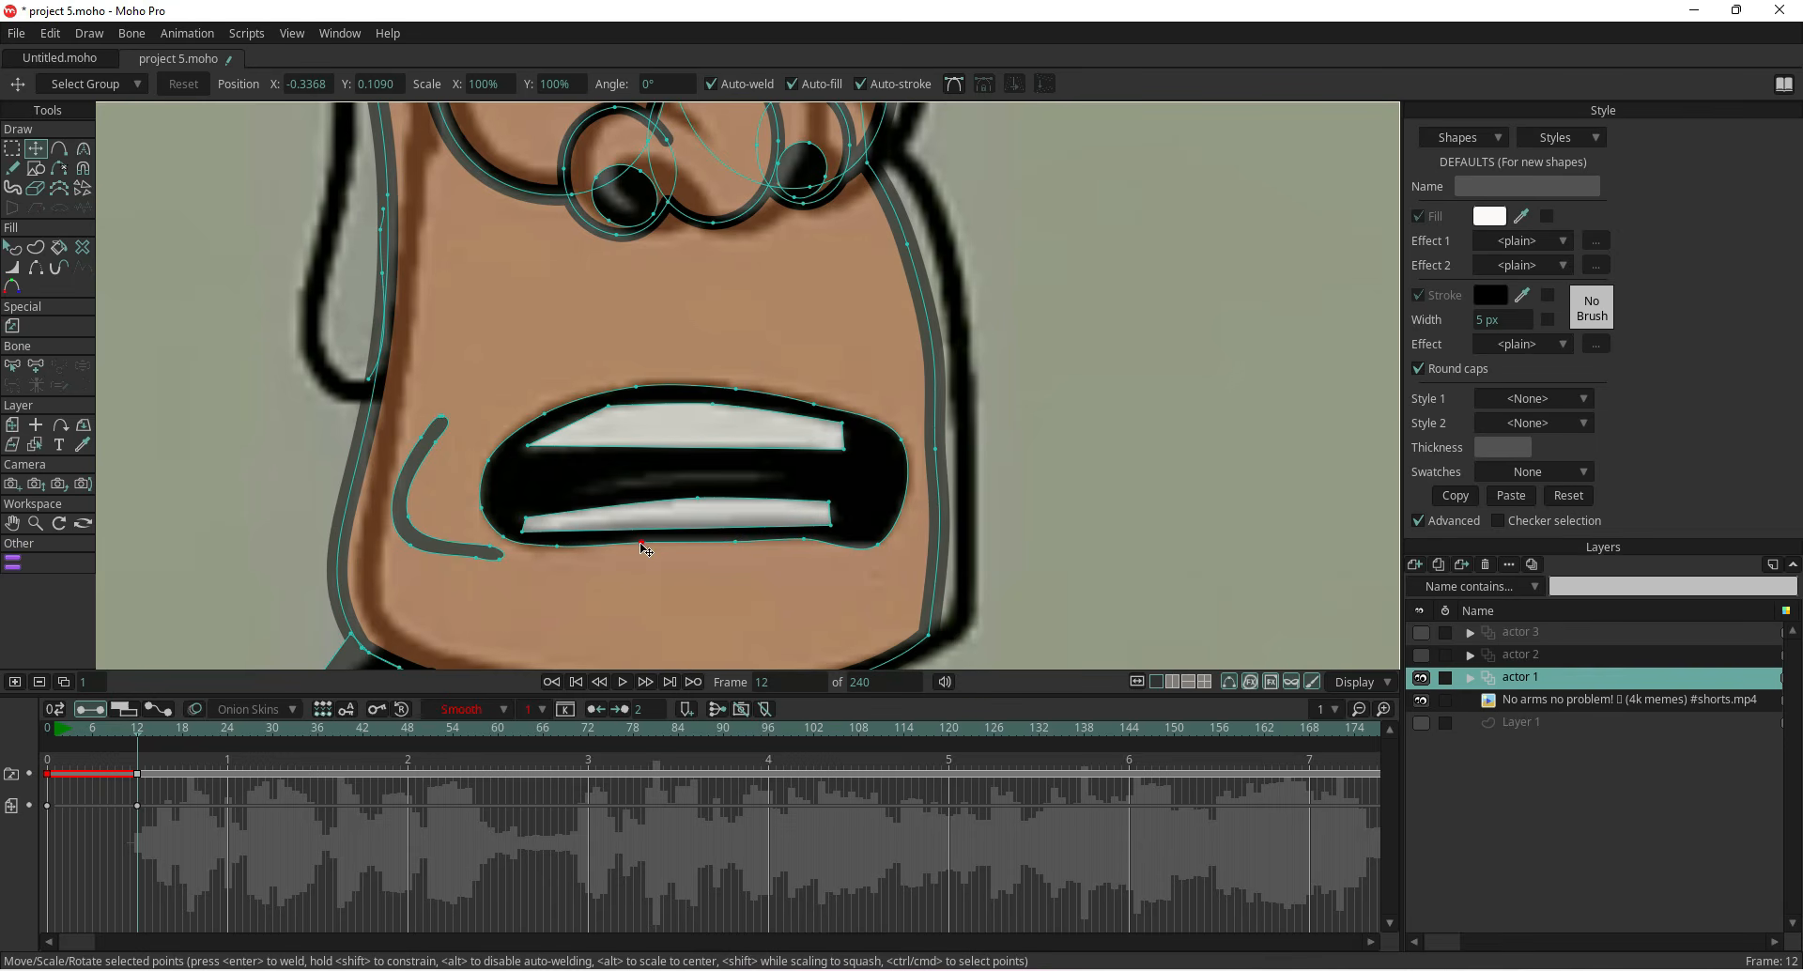
left_click_drag(523, 531, 537, 519)
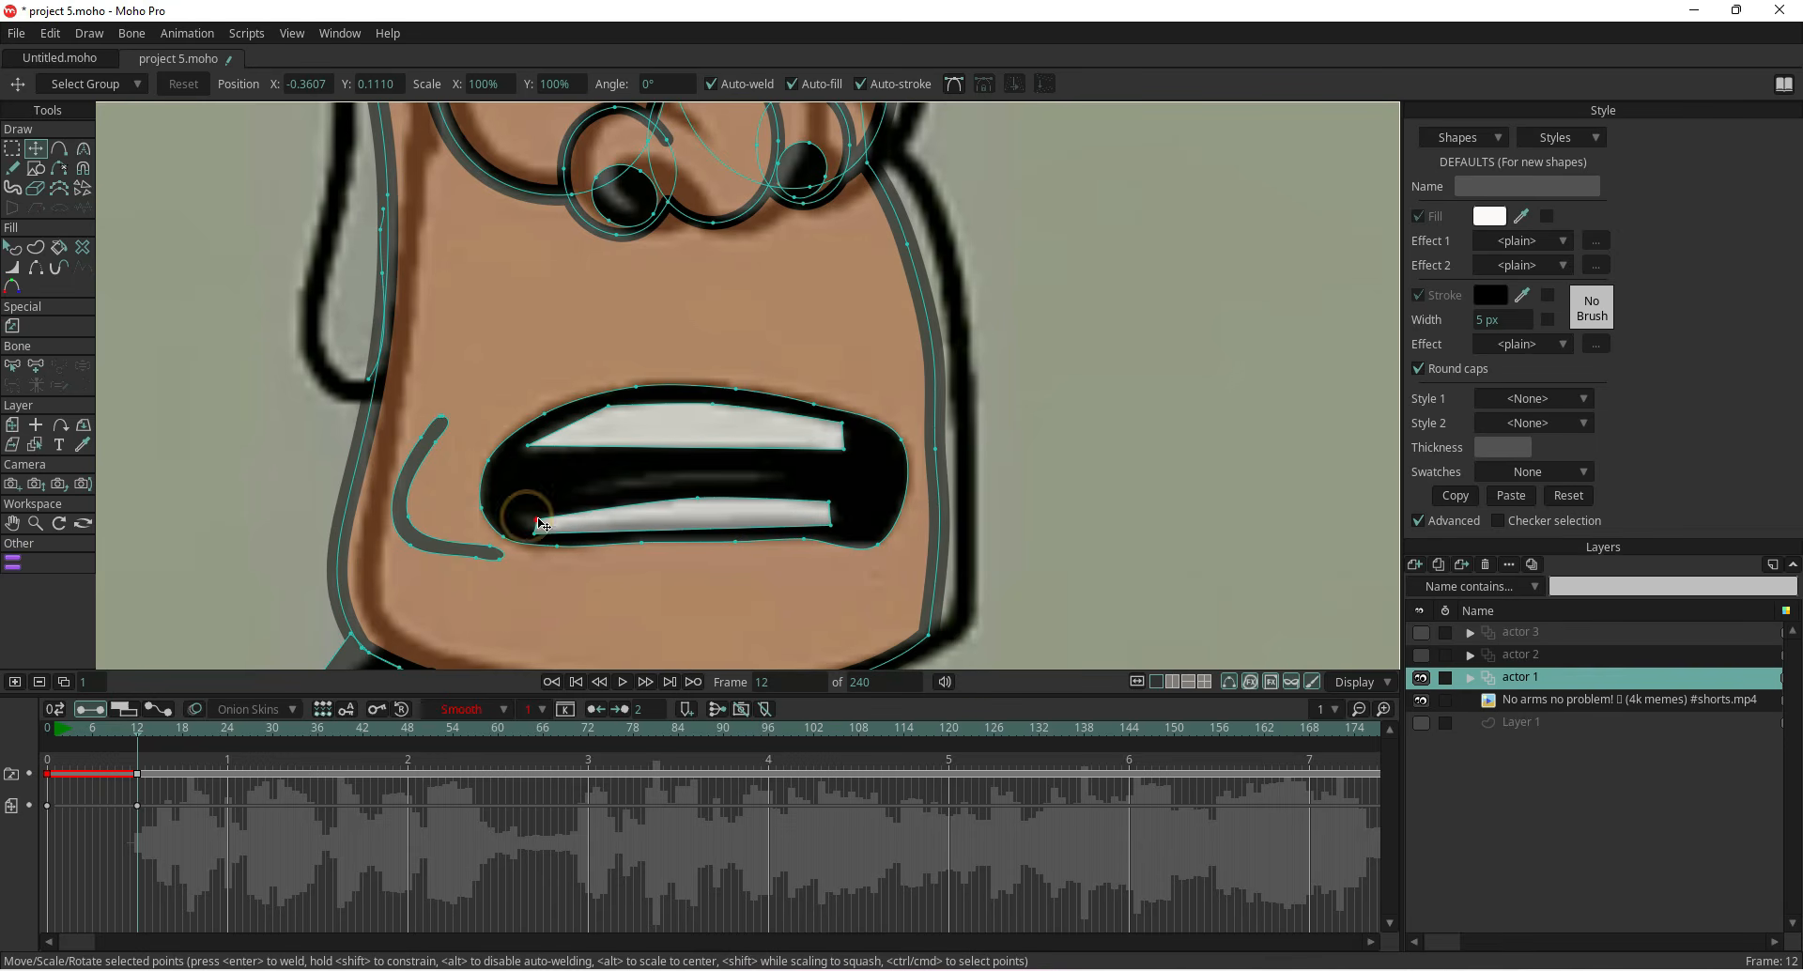
Copy the actor 1 keyframes from frame 12 onto frame 14 after checking the reference at frames 13 and 14
scroll(674, 503, "down", 4)
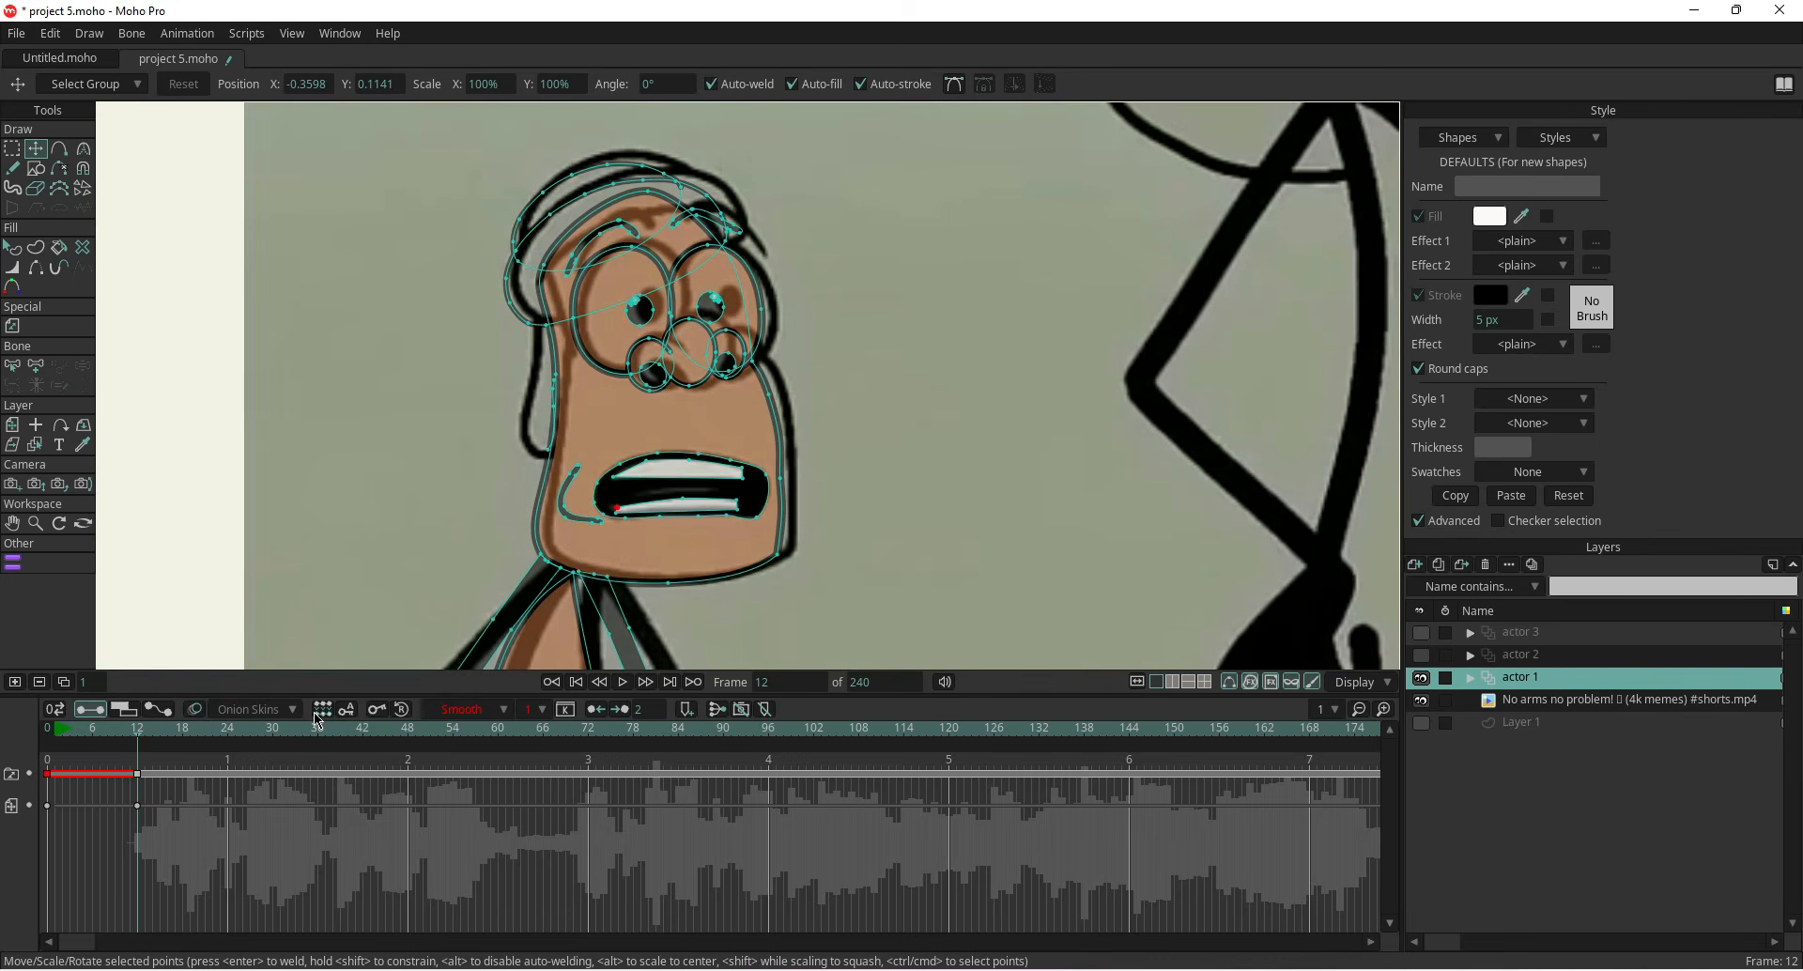
left_click(1421, 700)
left_click(1421, 699)
key("Right")
left_click(1421, 677)
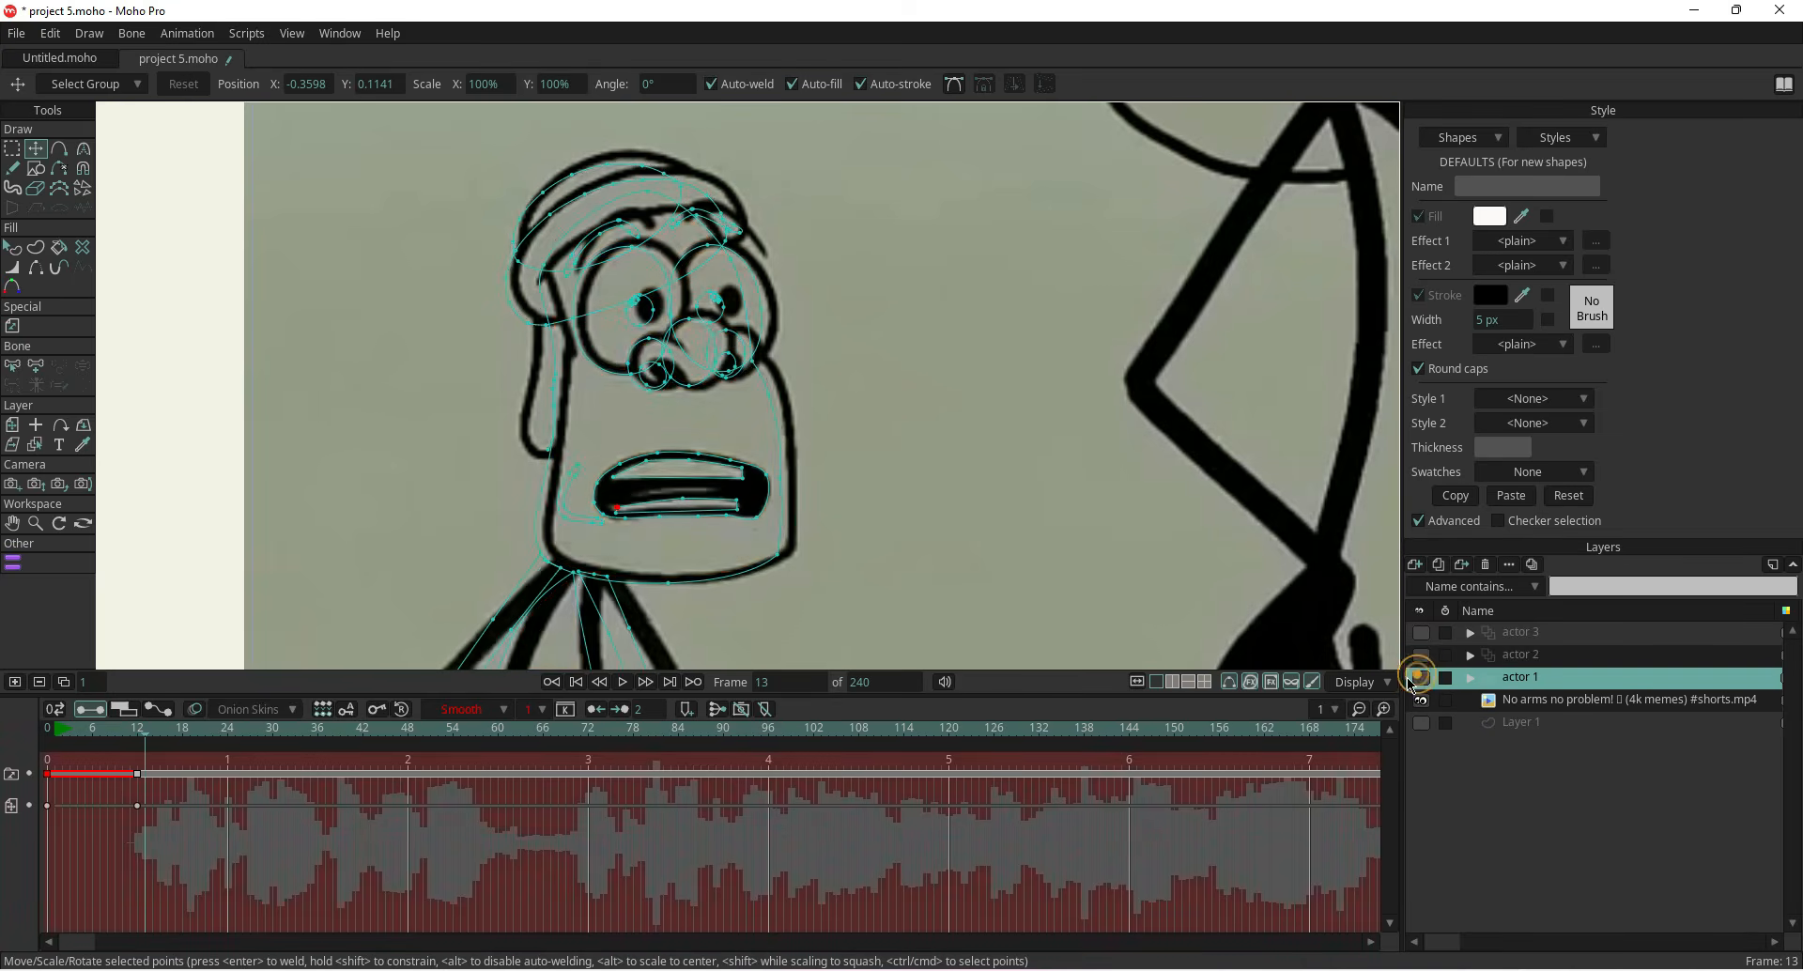
key("Right")
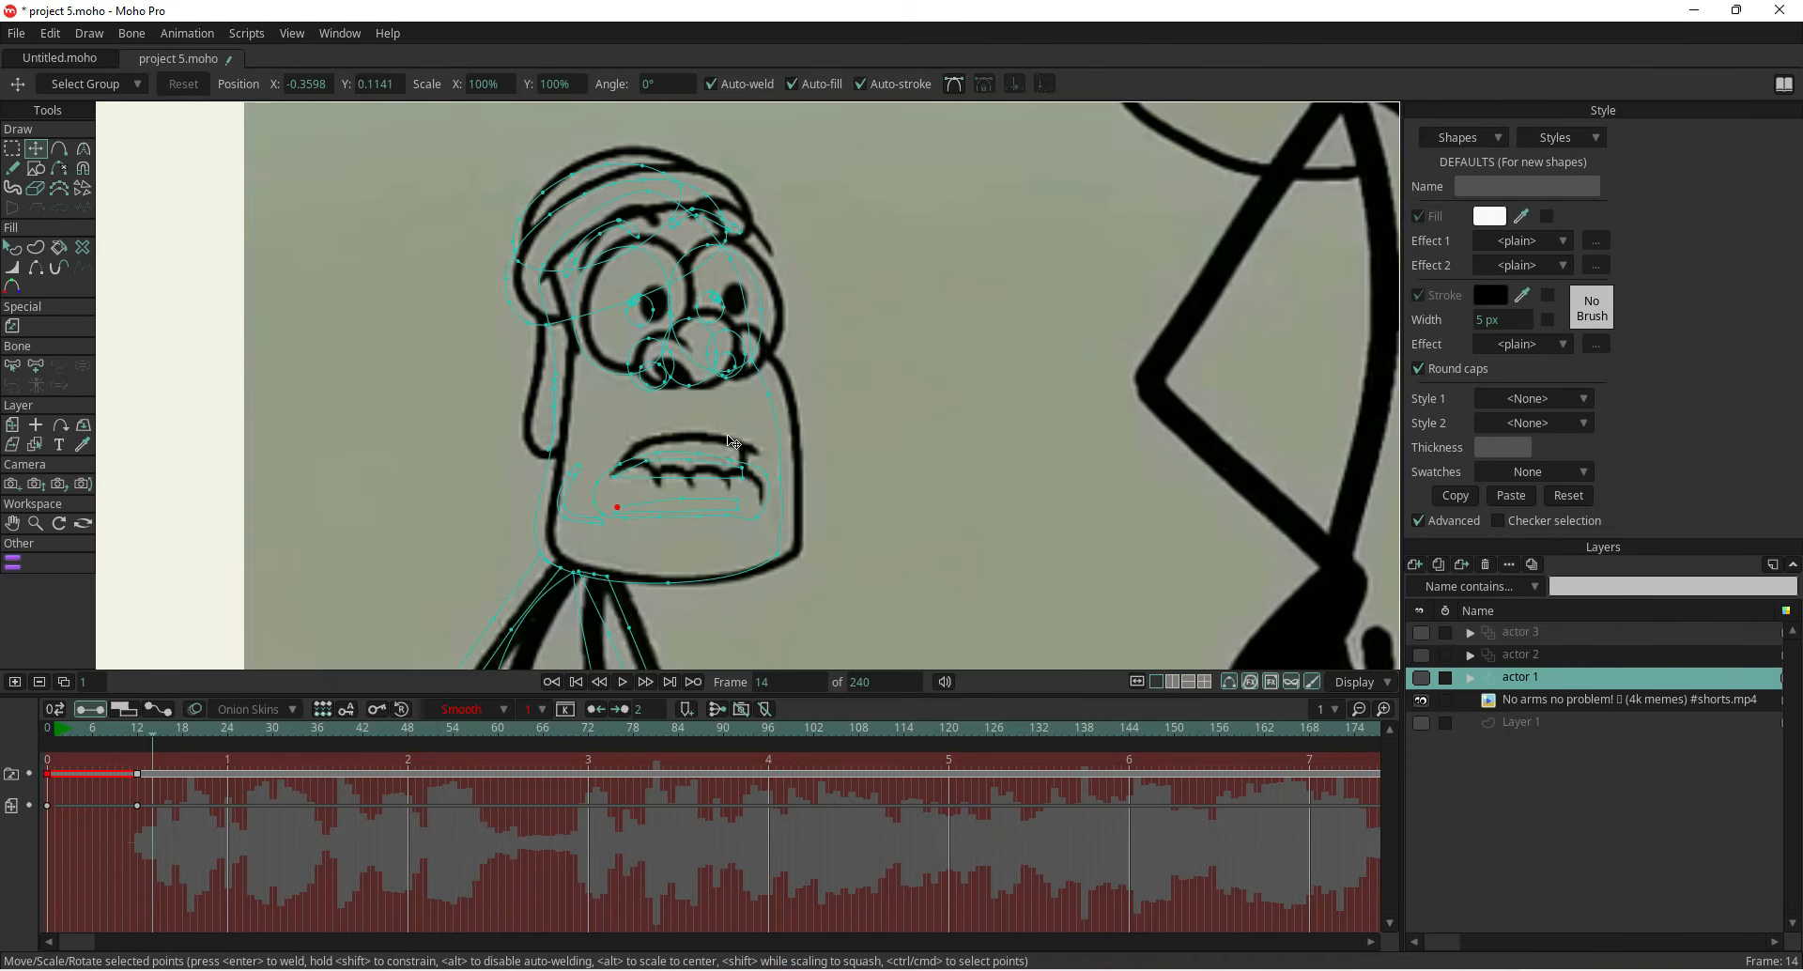
left_click(139, 780)
right_click(138, 776)
left_click(174, 635)
right_click(150, 776)
left_click(180, 638)
left_click(1421, 678)
scroll(714, 507, "up", 3)
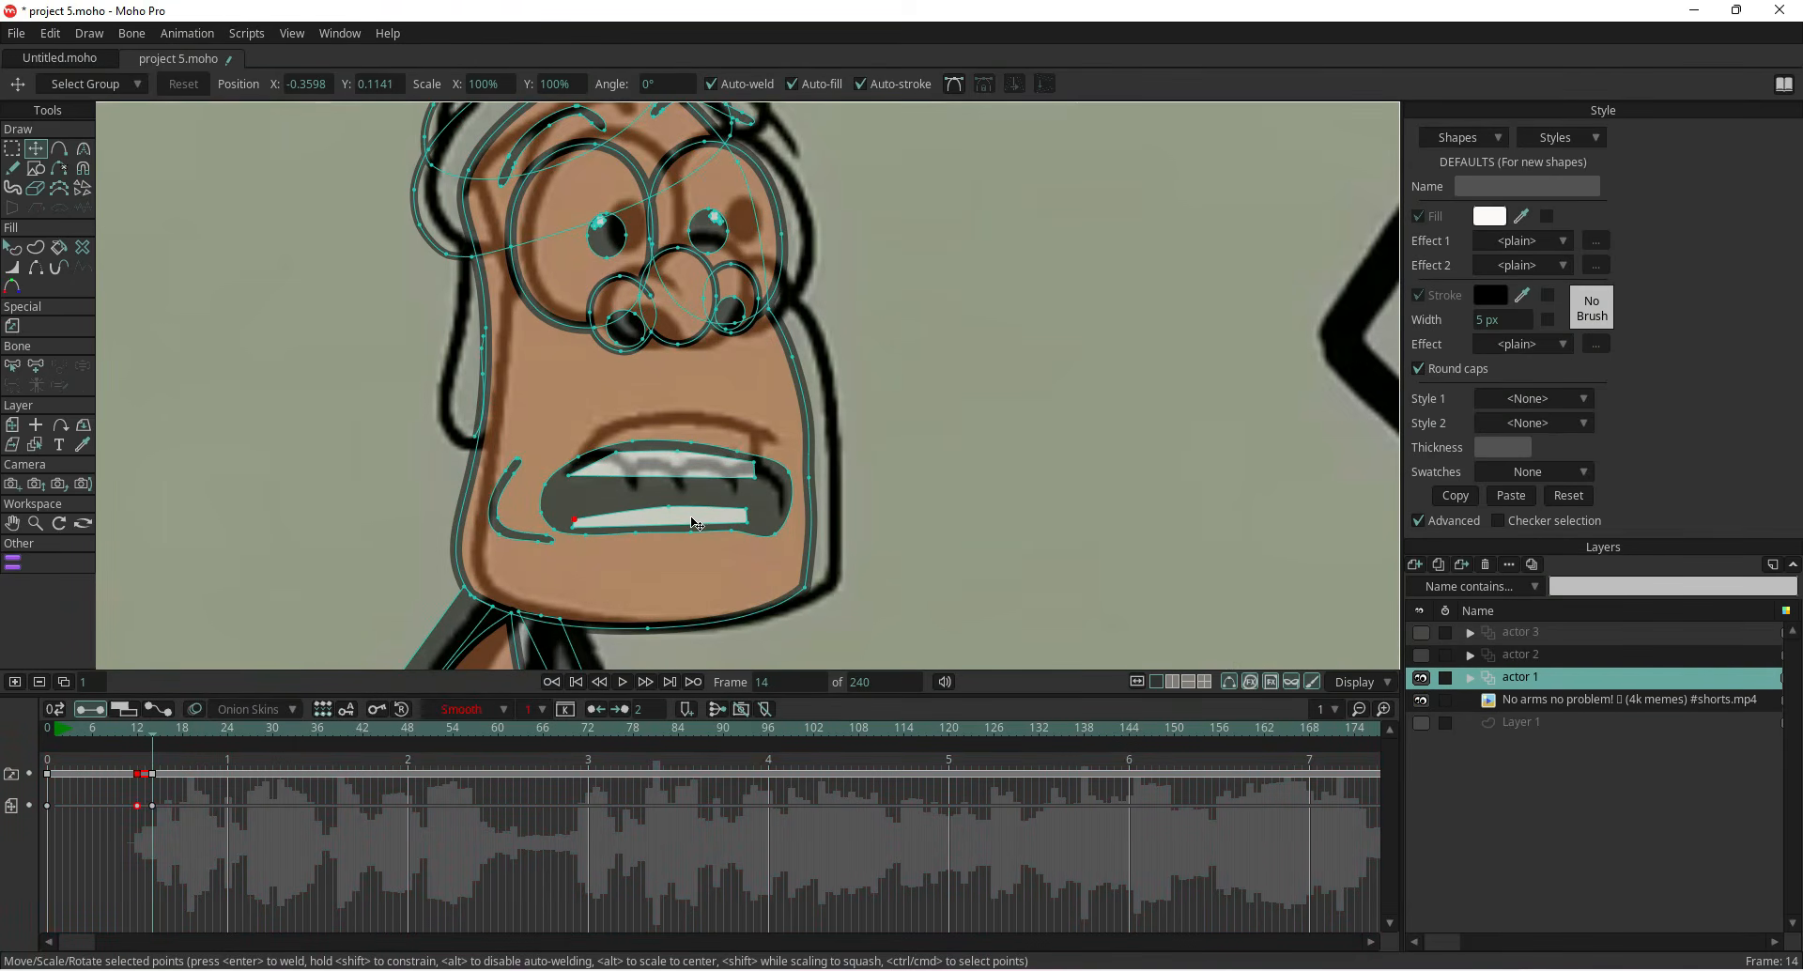
Delete the curved cheek line beside the mouth on frame 12 and on frame 14
left_click(137, 729)
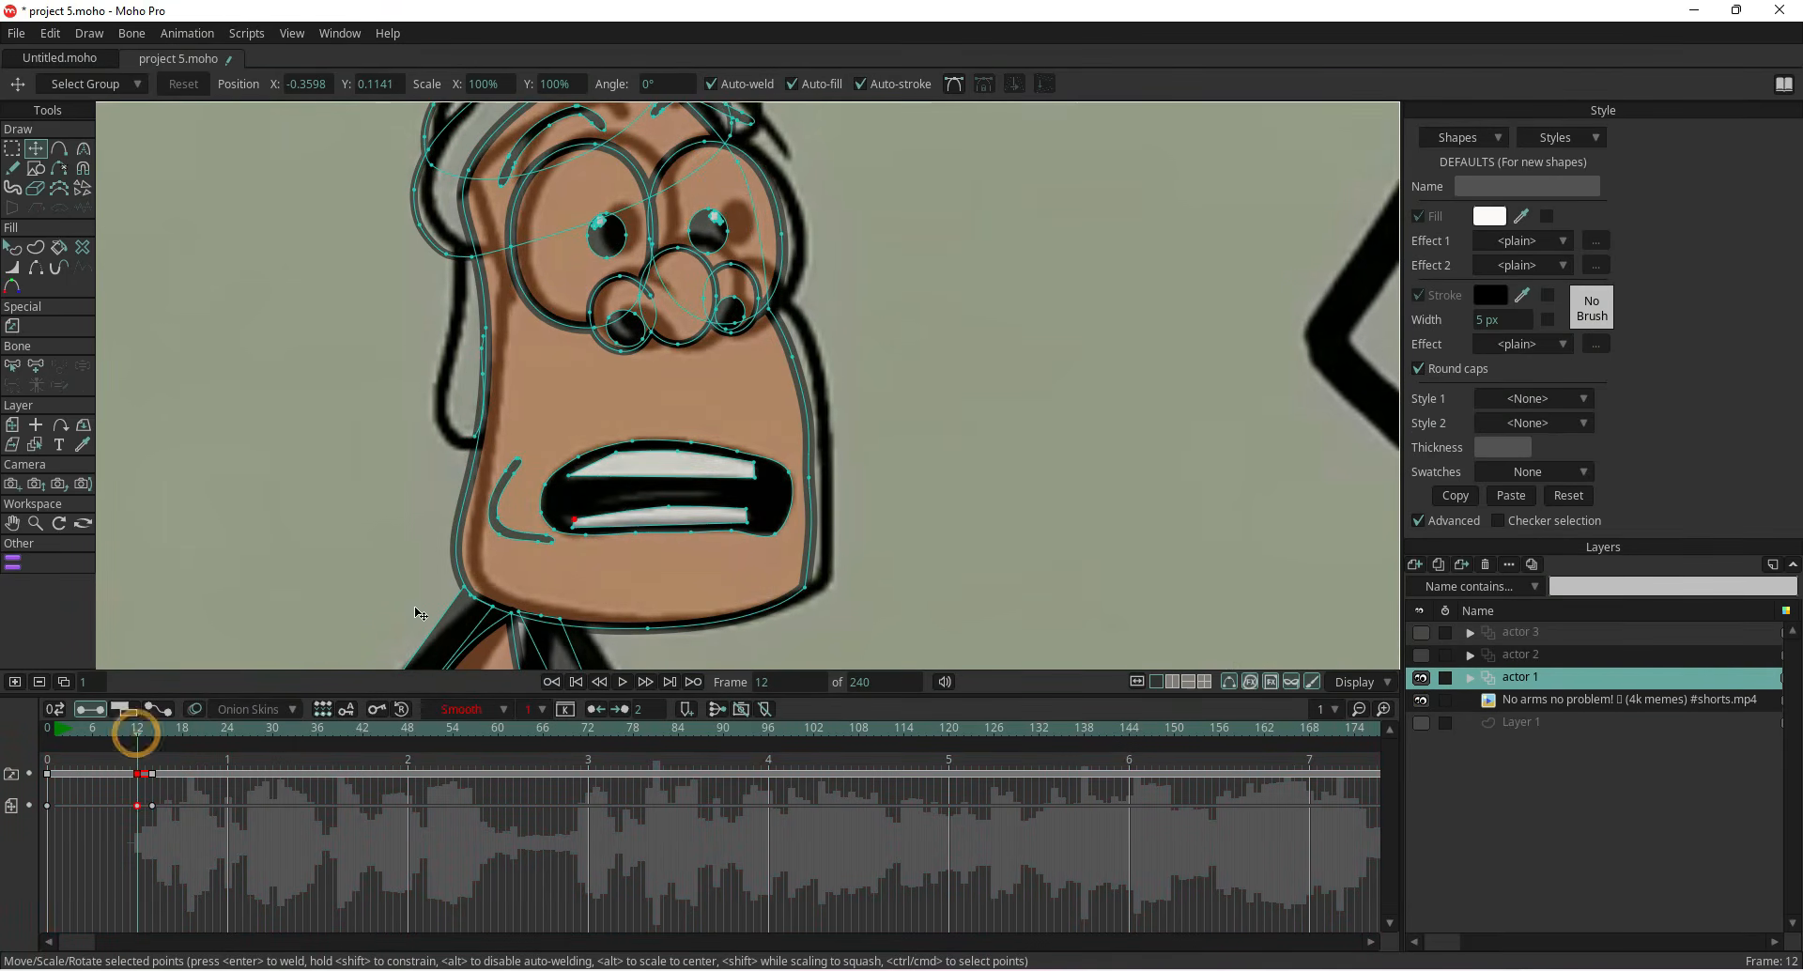
double_click(510, 541)
key("Delete")
key("Right")
key("Right")
double_click(516, 542)
key("Delete")
Reshape the mouth on frame 14 into a narrower grimace matching the reference
double_click(630, 494)
left_click_drag(630, 497, 624, 467)
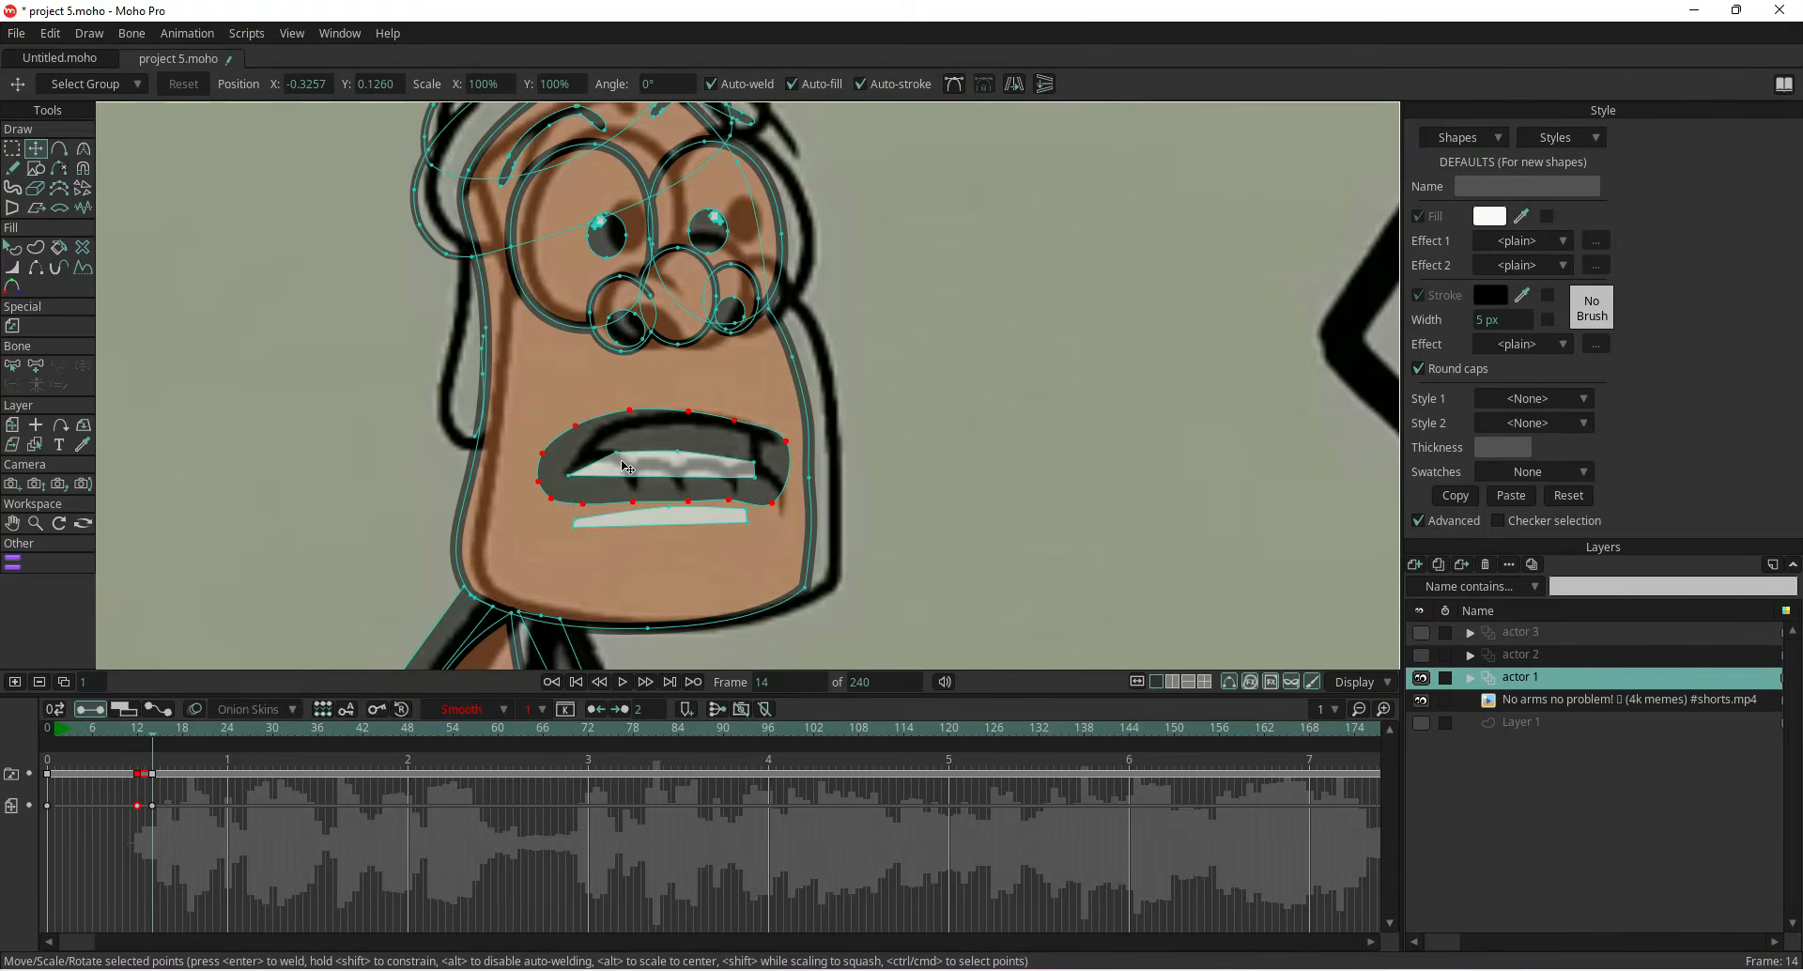
left_click(357, 418)
left_click_drag(630, 411, 578, 464)
left_click(539, 483)
mouse_move(782, 447)
left_mouse_down()
mouse_move(775, 474)
mouse_move(759, 458)
left_mouse_up()
mouse_move(764, 473)
left_mouse_down()
mouse_move(782, 487)
mouse_move(692, 500)
mouse_move(778, 485)
mouse_move(783, 507)
mouse_move(728, 482)
mouse_move(746, 472)
left_mouse_up()
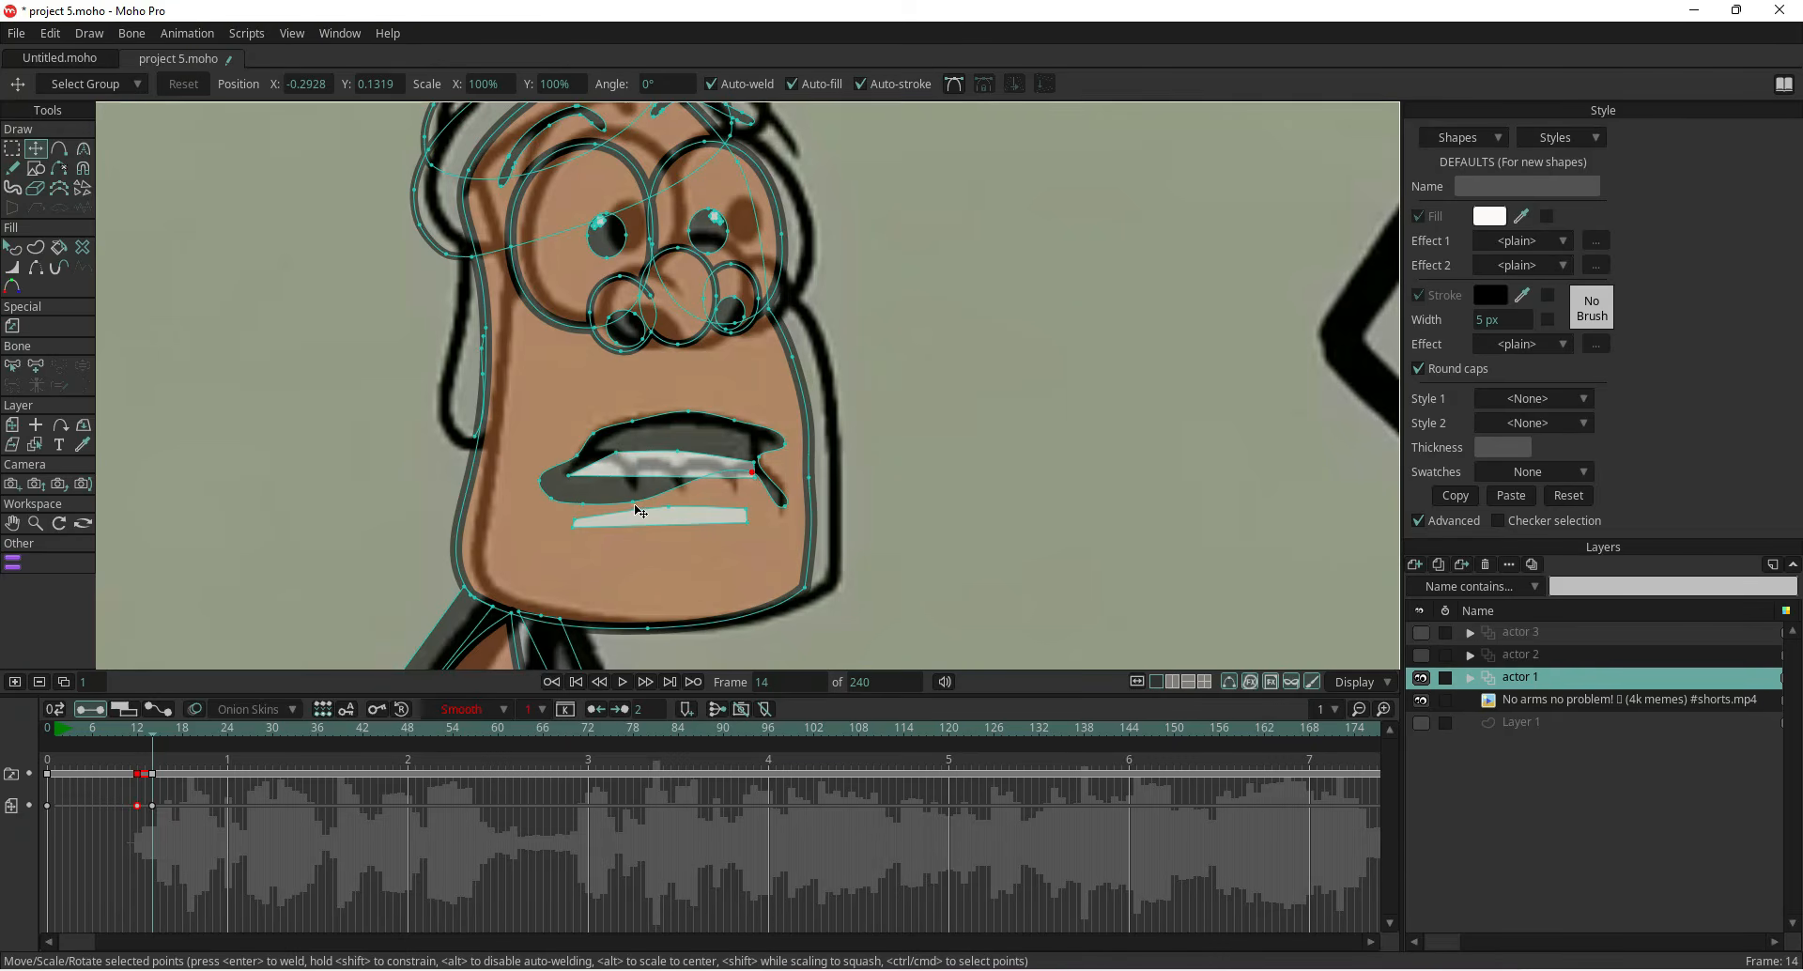
left_click_drag(638, 507, 749, 474)
left_click(679, 515)
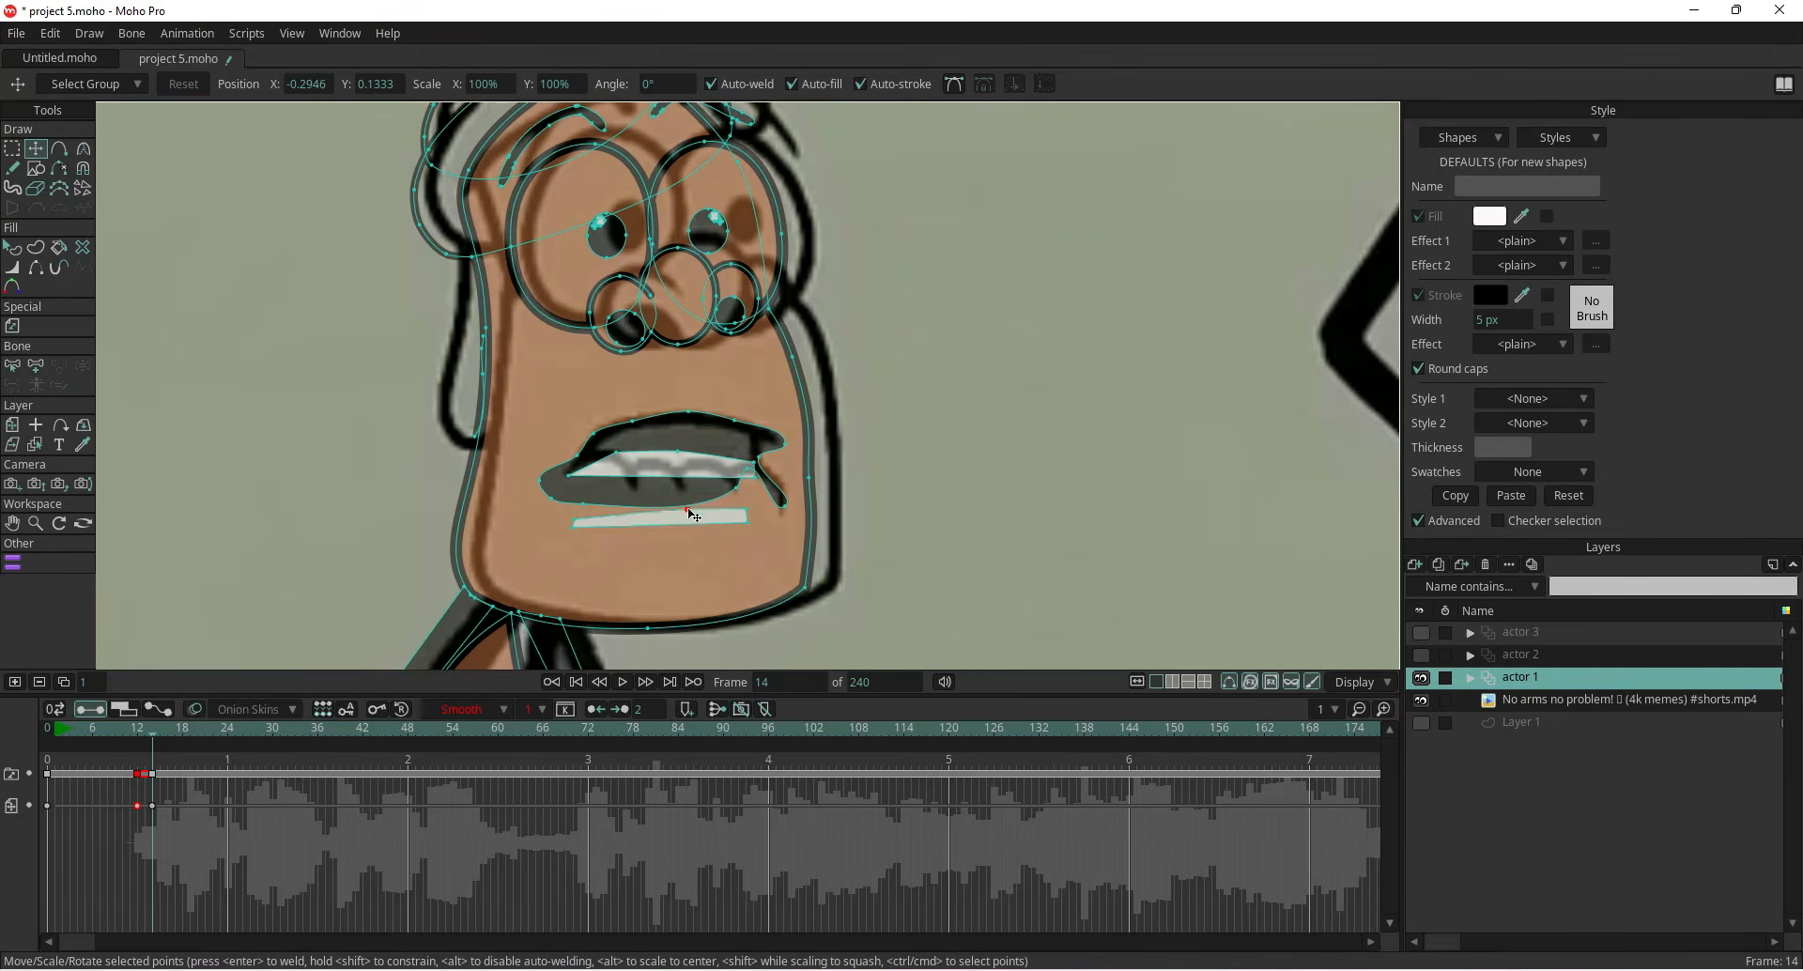
Add points along the mouth's lower edge and pull them up into jagged teeth spikes
left_click(61, 154)
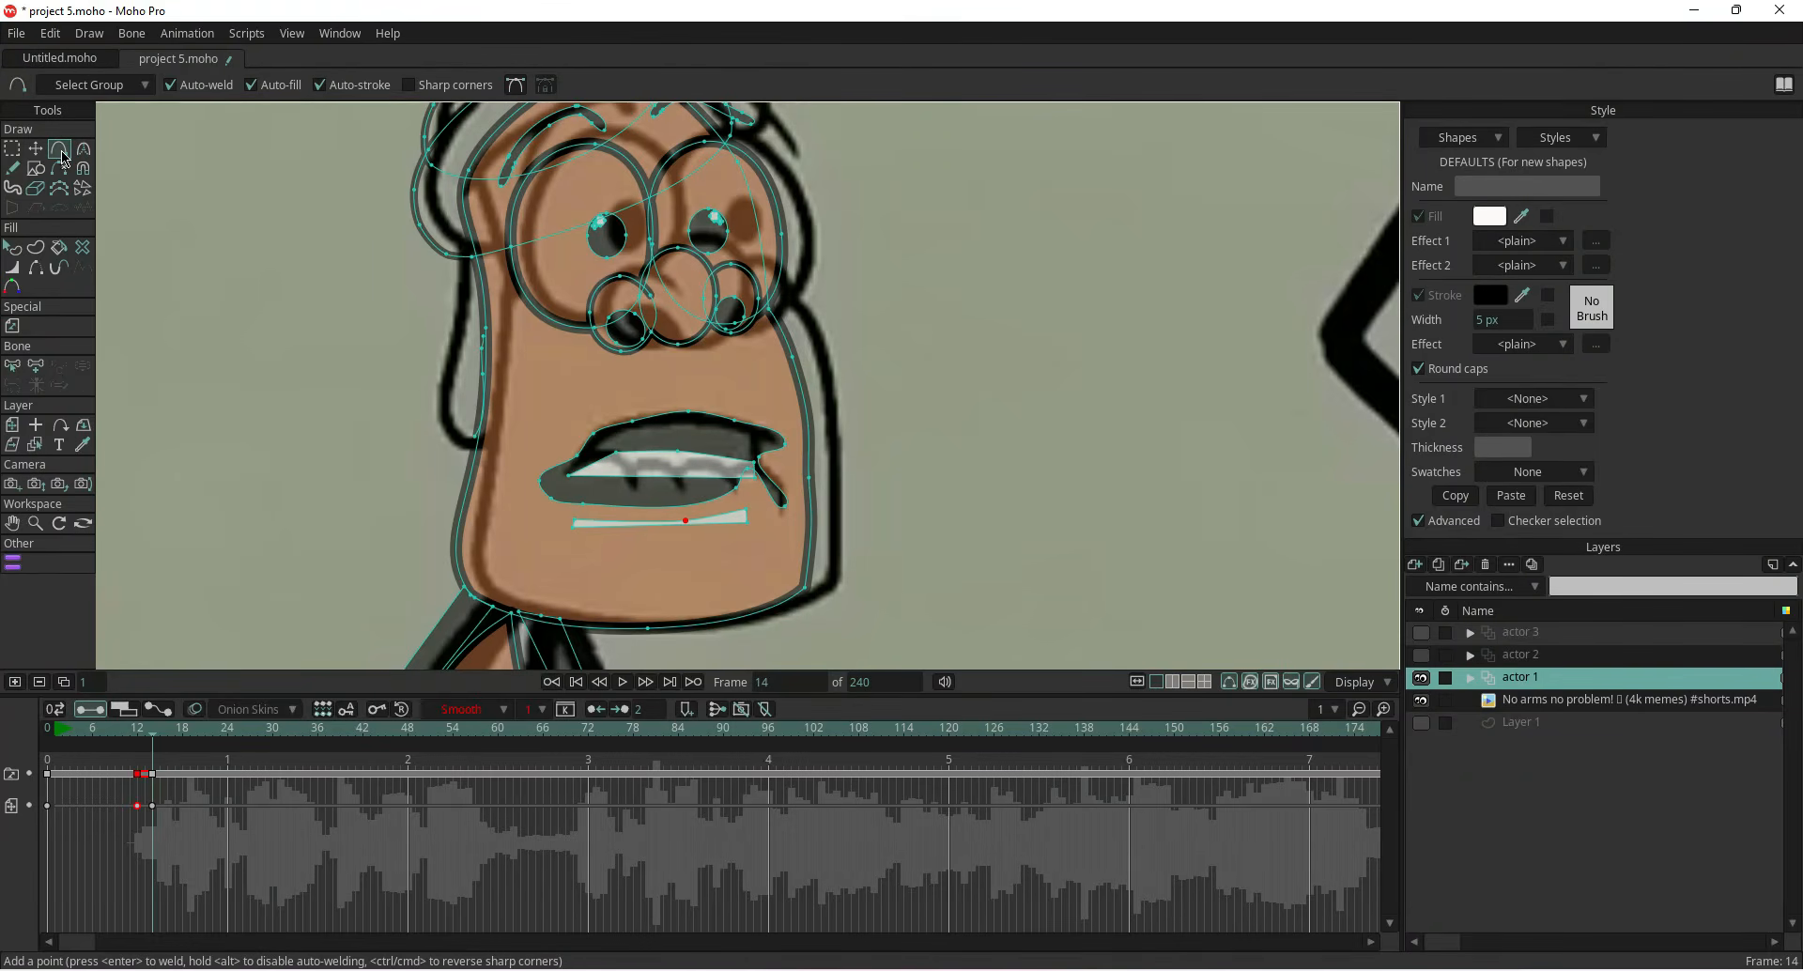
left_click(688, 506)
left_click(34, 148)
left_click_drag(689, 506, 719, 468)
left_click(58, 149)
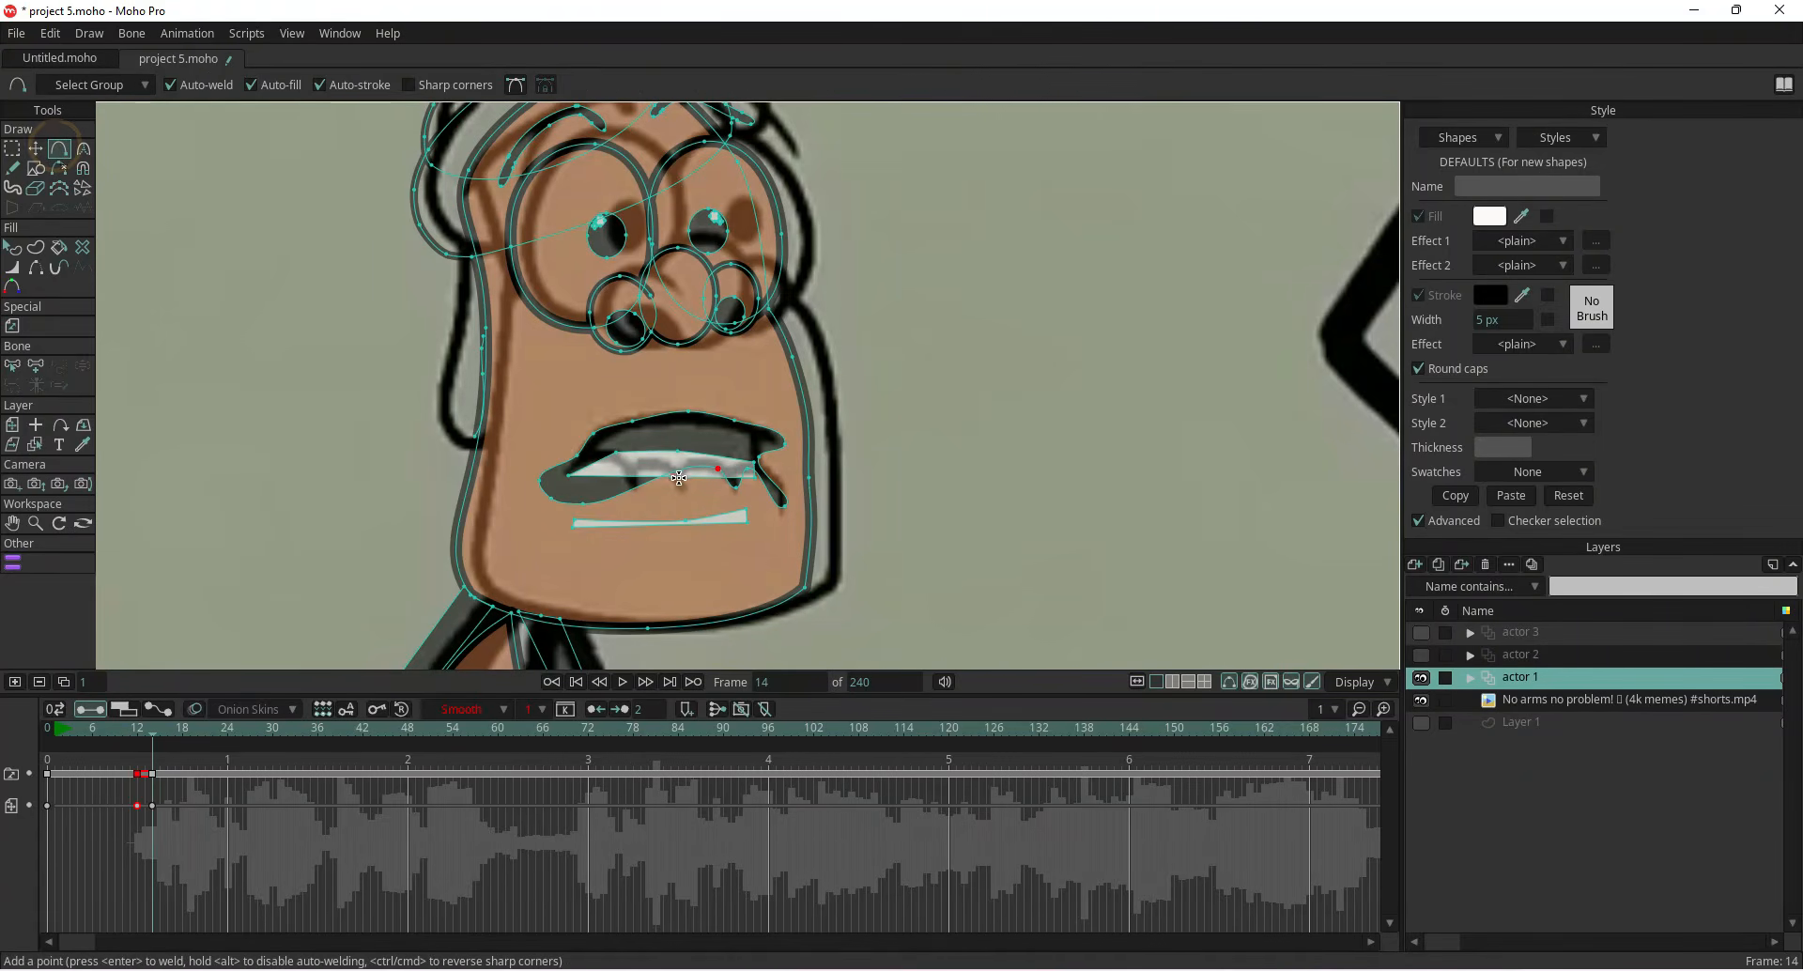
left_click(34, 148)
left_click_drag(678, 470, 715, 460)
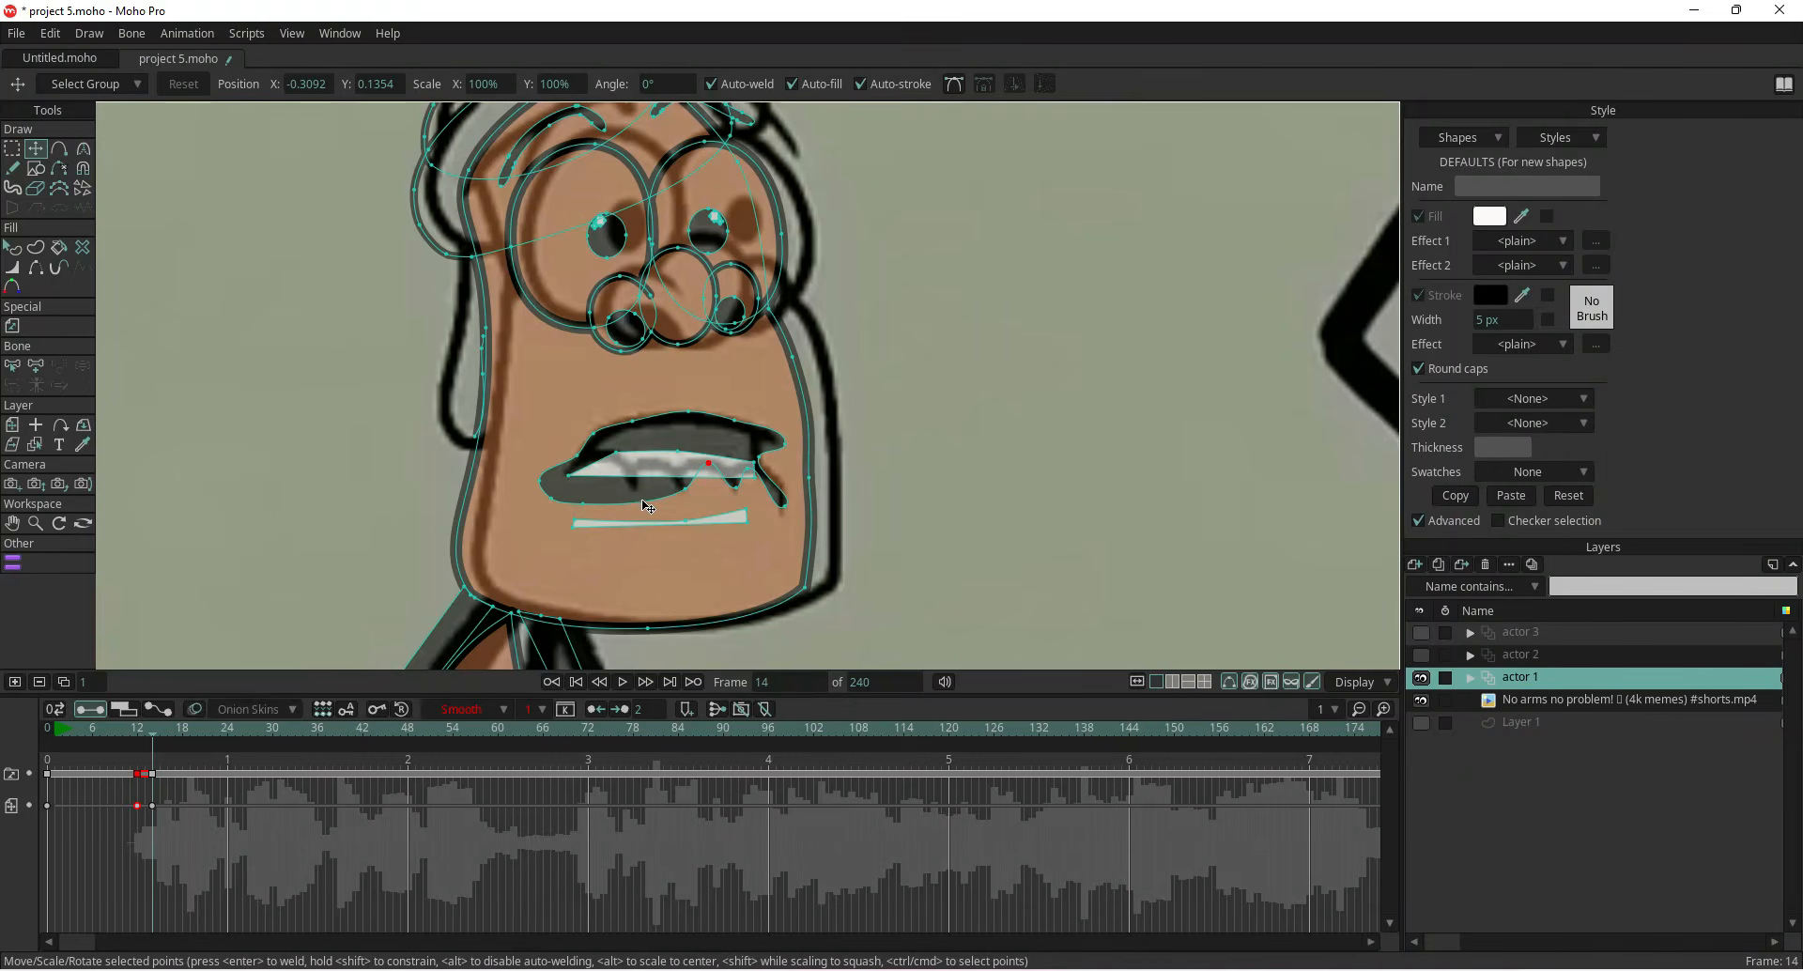
key("a")
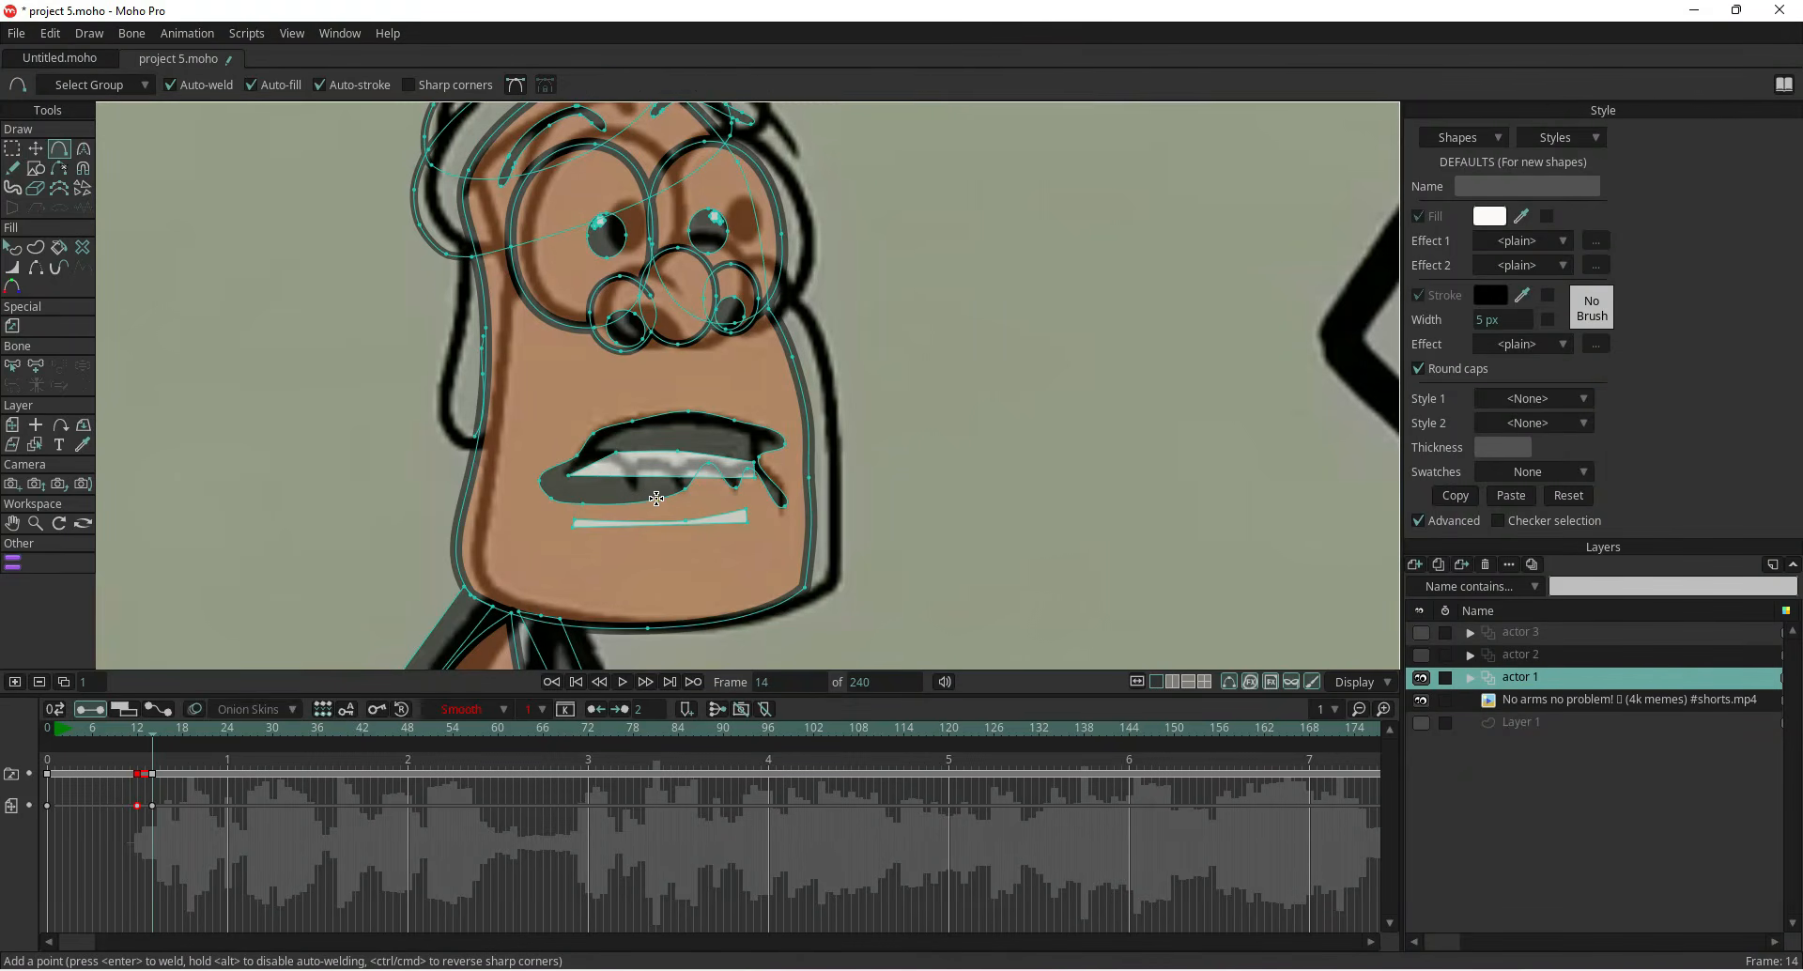
left_click(35, 149)
left_click_drag(656, 499, 673, 467)
left_click_drag(551, 498, 615, 461)
Delete the upper white teeth shape on frame 14
left_click(621, 462)
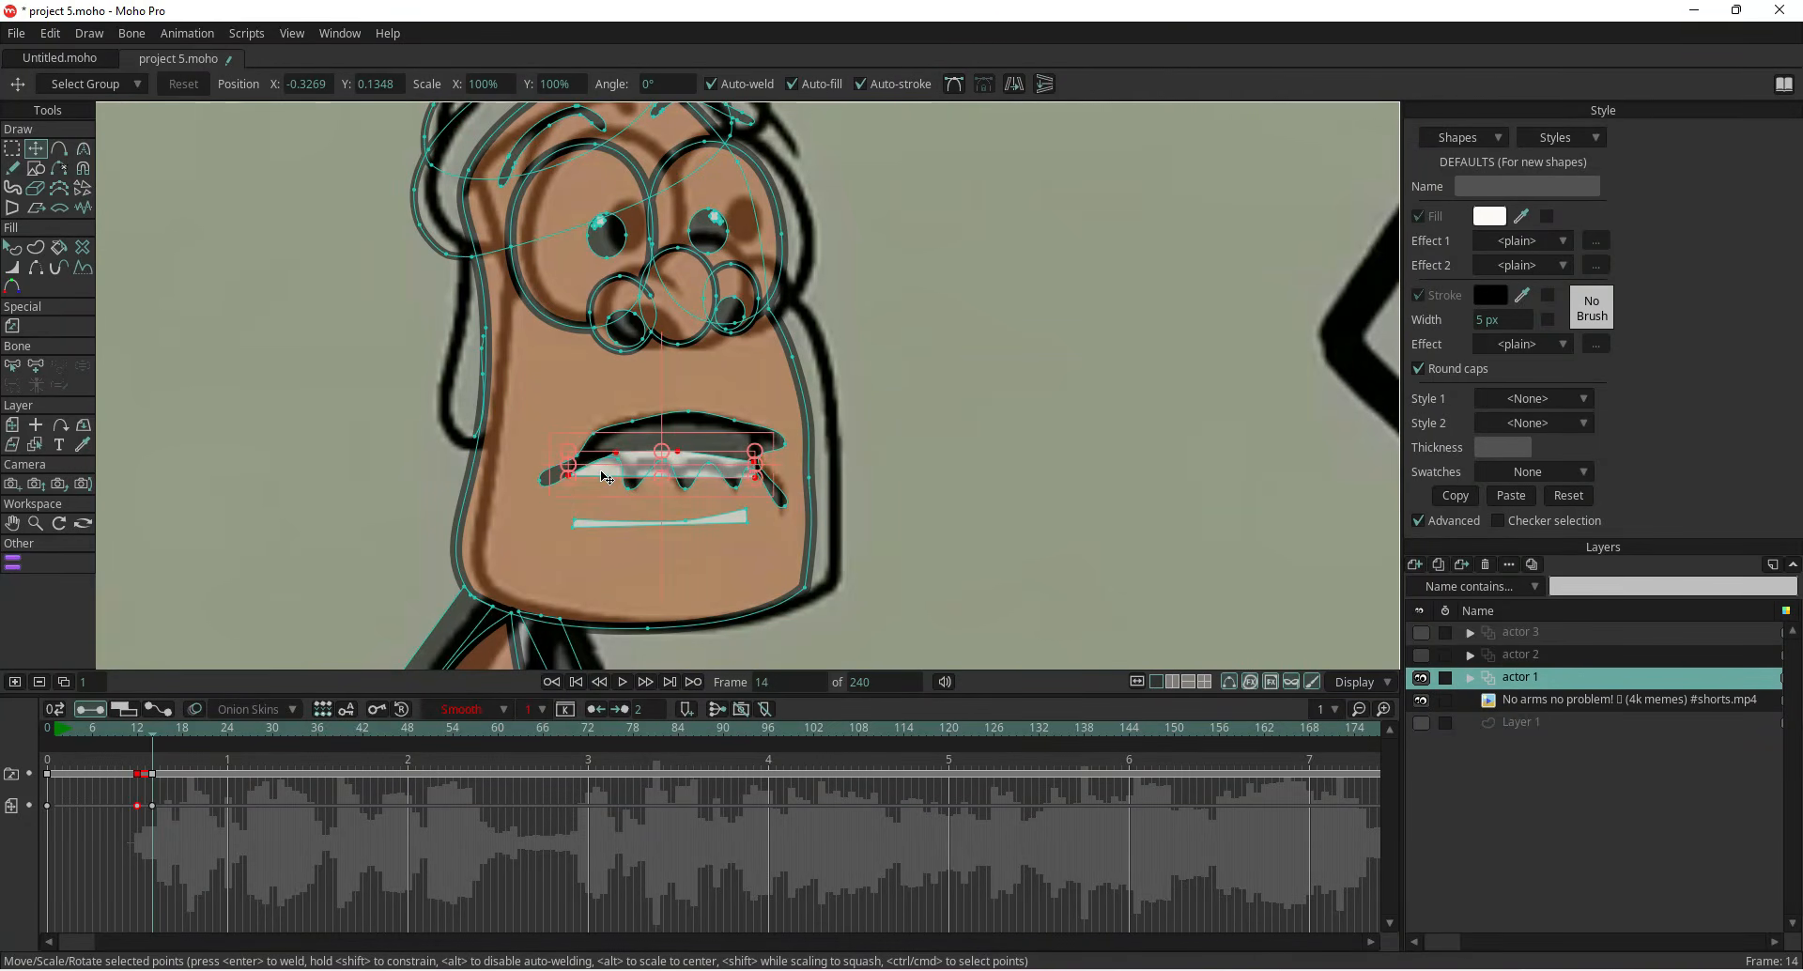
key("Delete")
Move the lower teeth shape up into the top of the mouth and fit its corners to the mouth outline
scroll(602, 472, "up", 3)
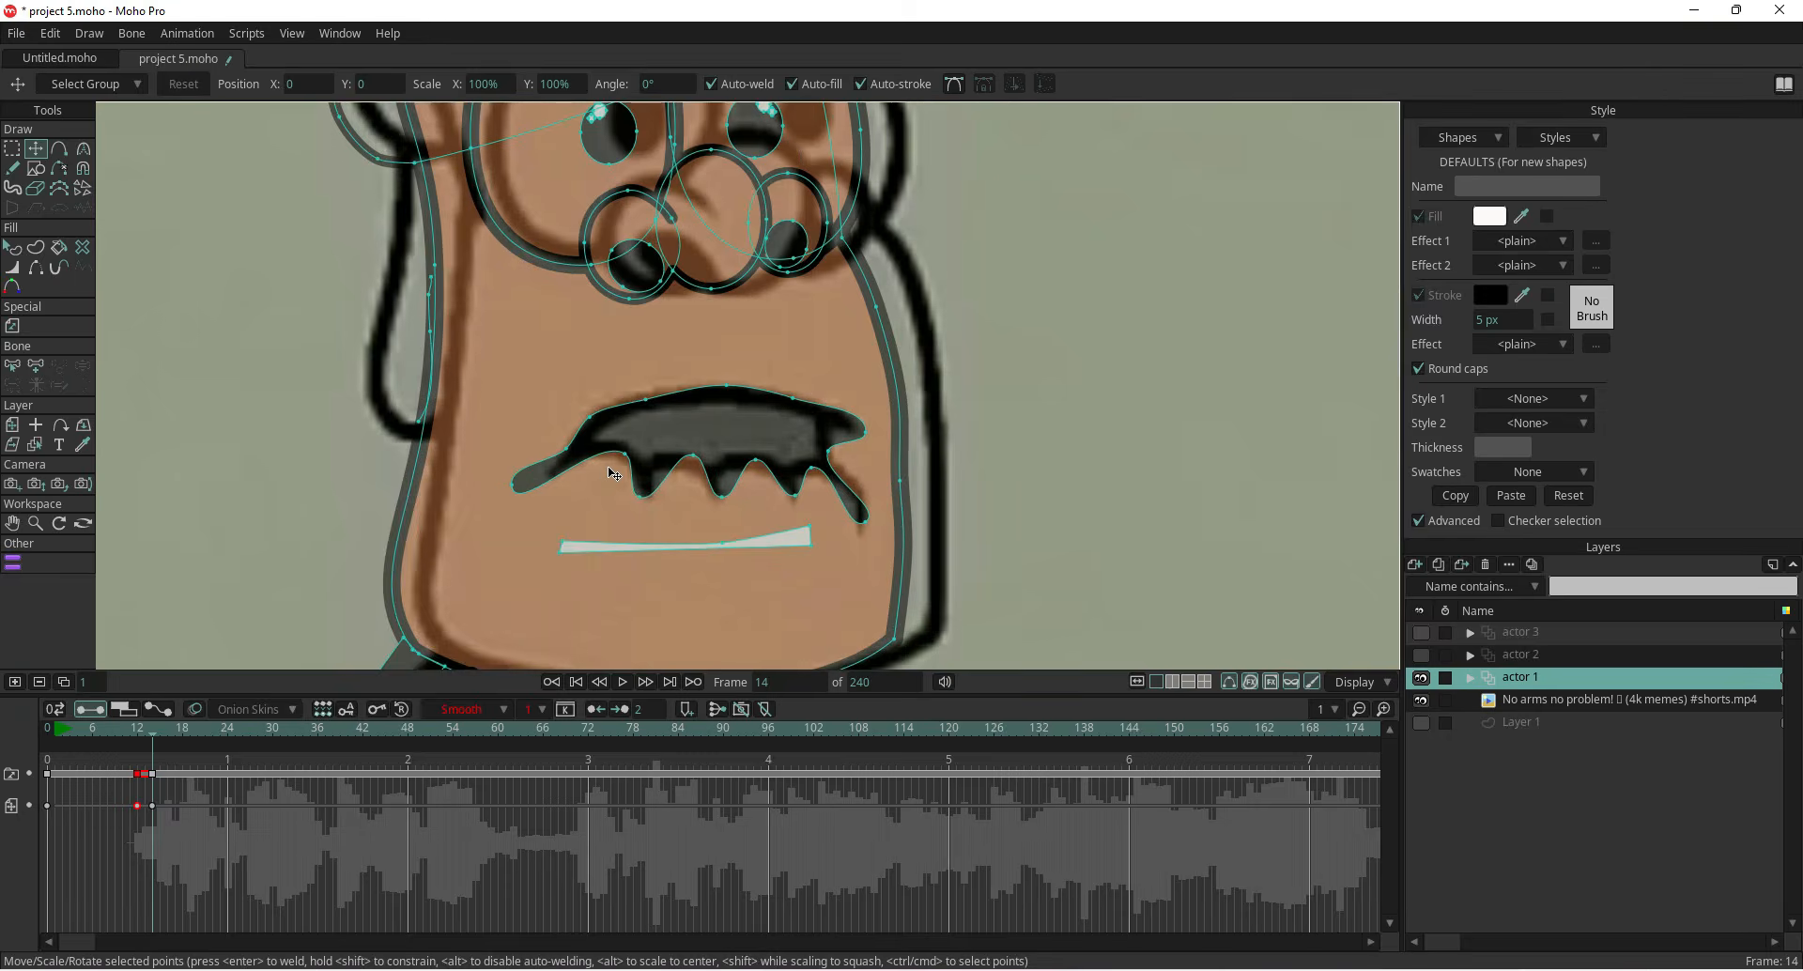
left_click_drag(493, 488, 624, 443)
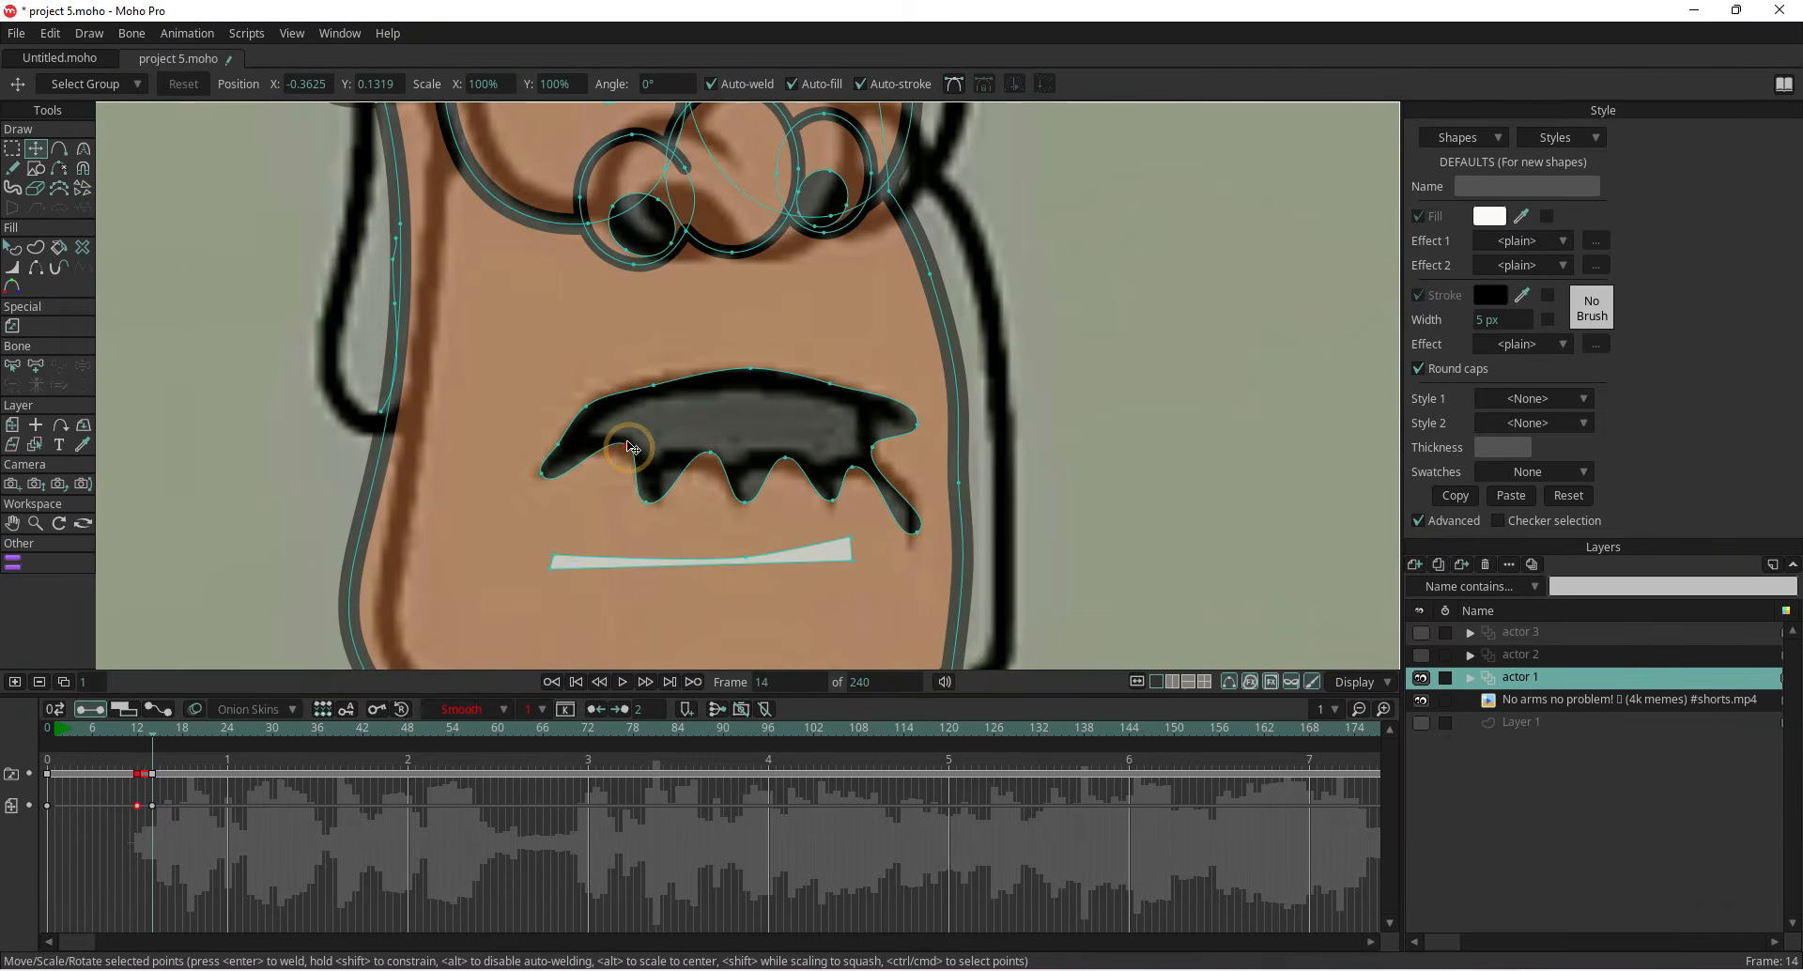
left_click_drag(673, 570, 751, 389)
left_click_drag(856, 427, 863, 459)
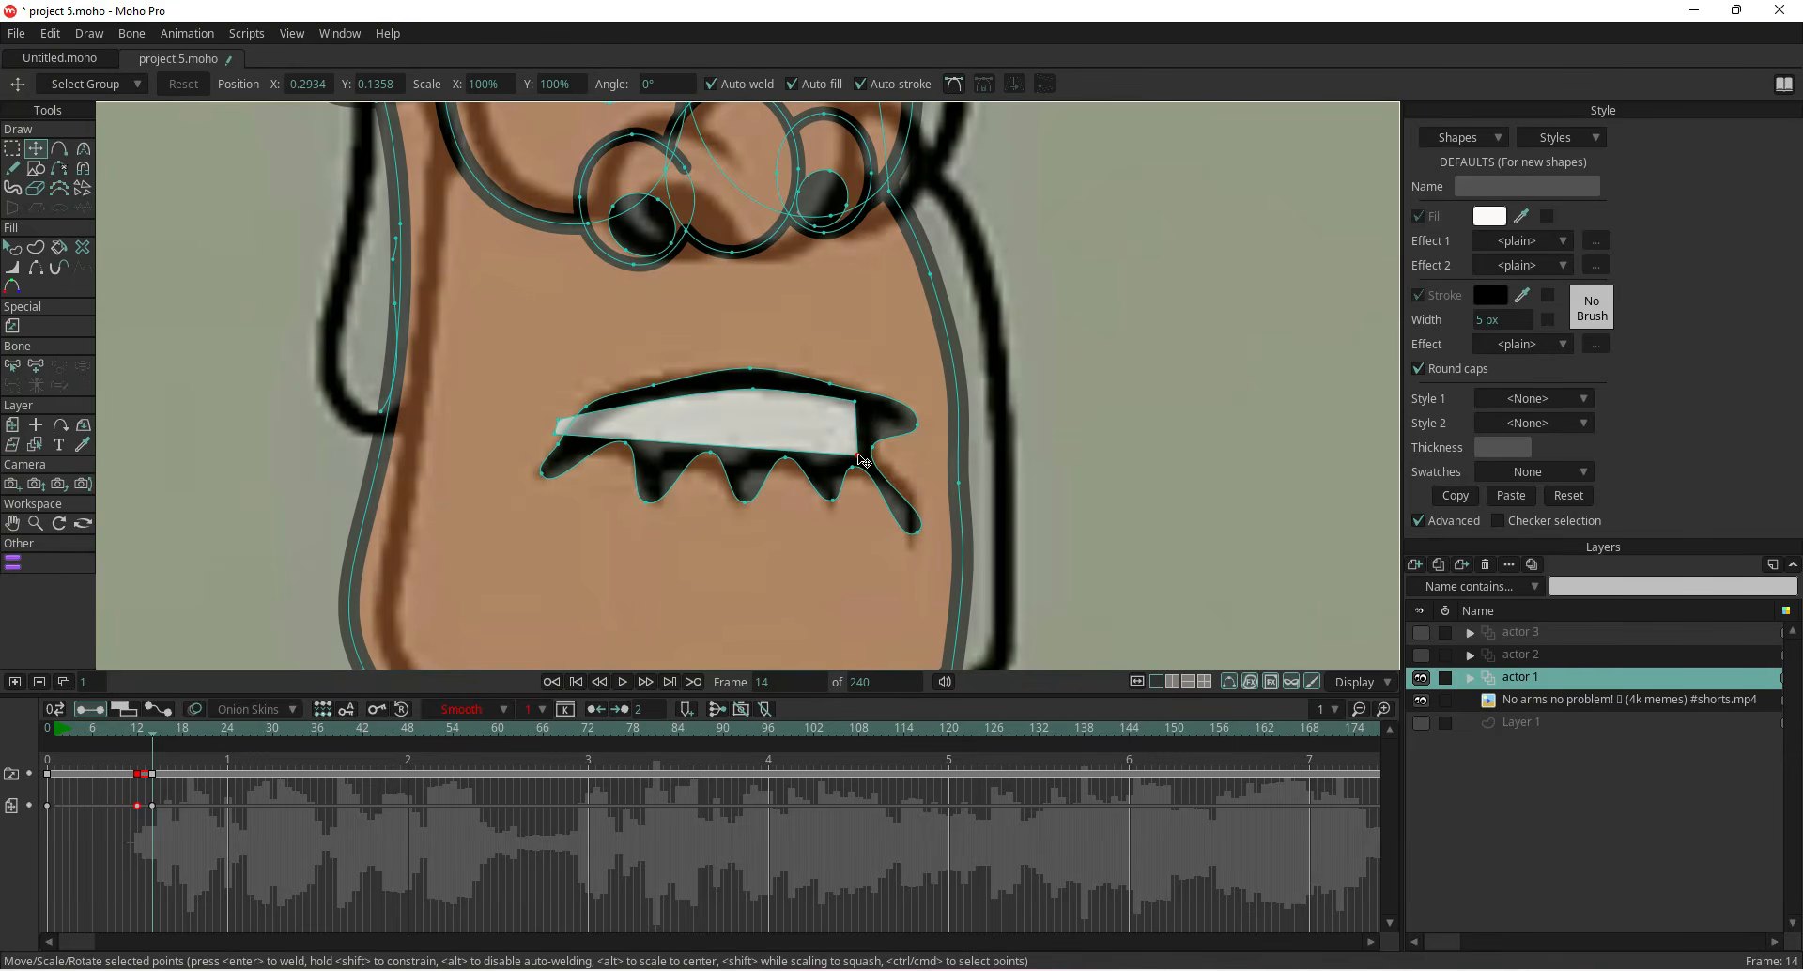
mouse_move(554, 421)
left_mouse_down()
mouse_move(602, 417)
mouse_move(584, 436)
left_mouse_up()
left_click_drag(586, 441, 595, 444)
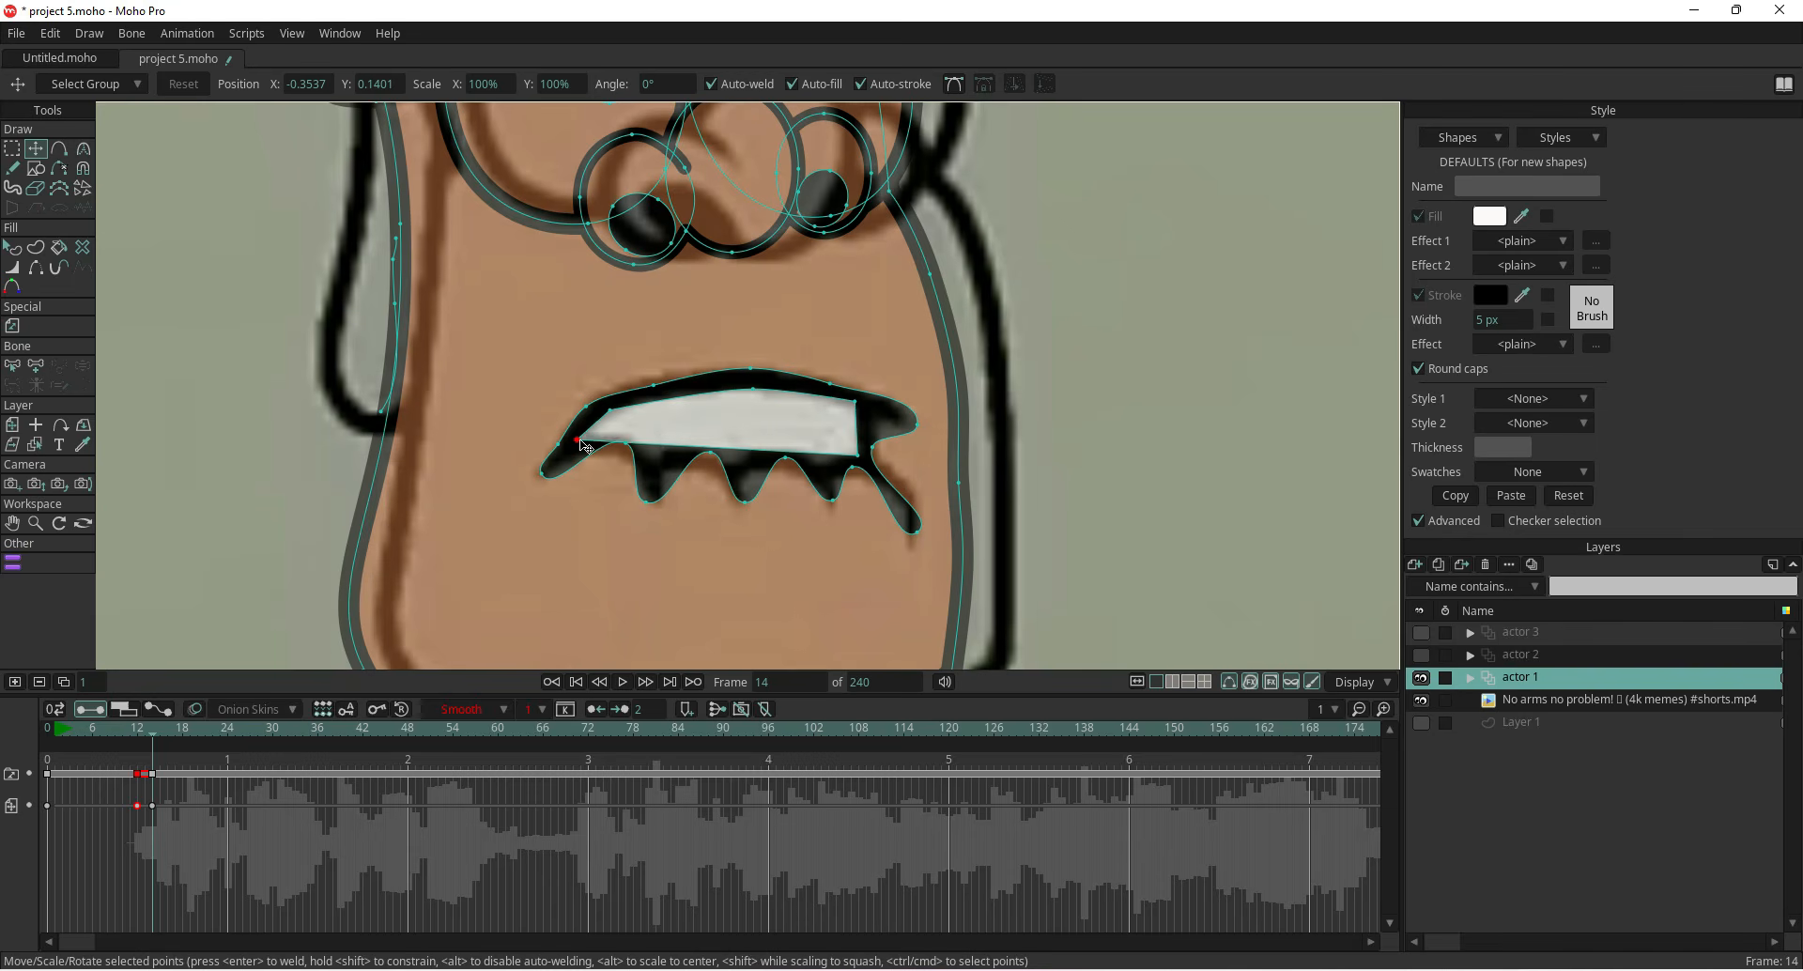
left_click_drag(858, 454, 847, 458)
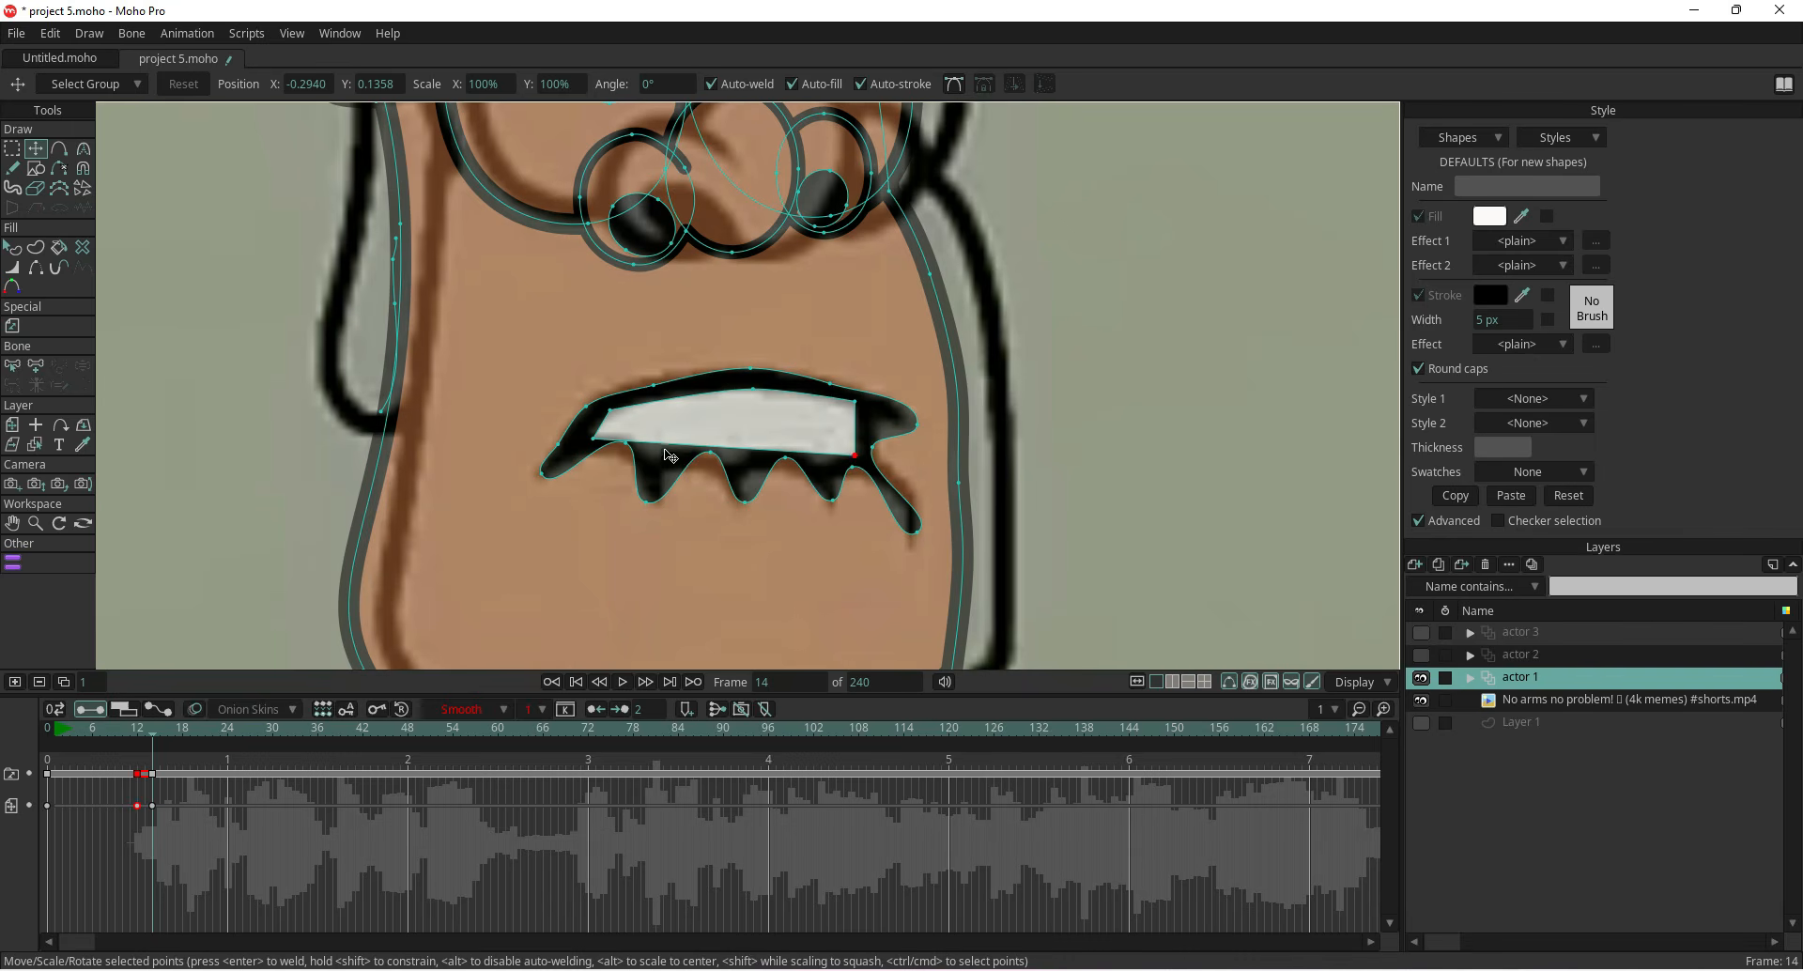
Hide the actor 1 layer and examine the reference at frame 15
scroll(670, 456, "down", 4)
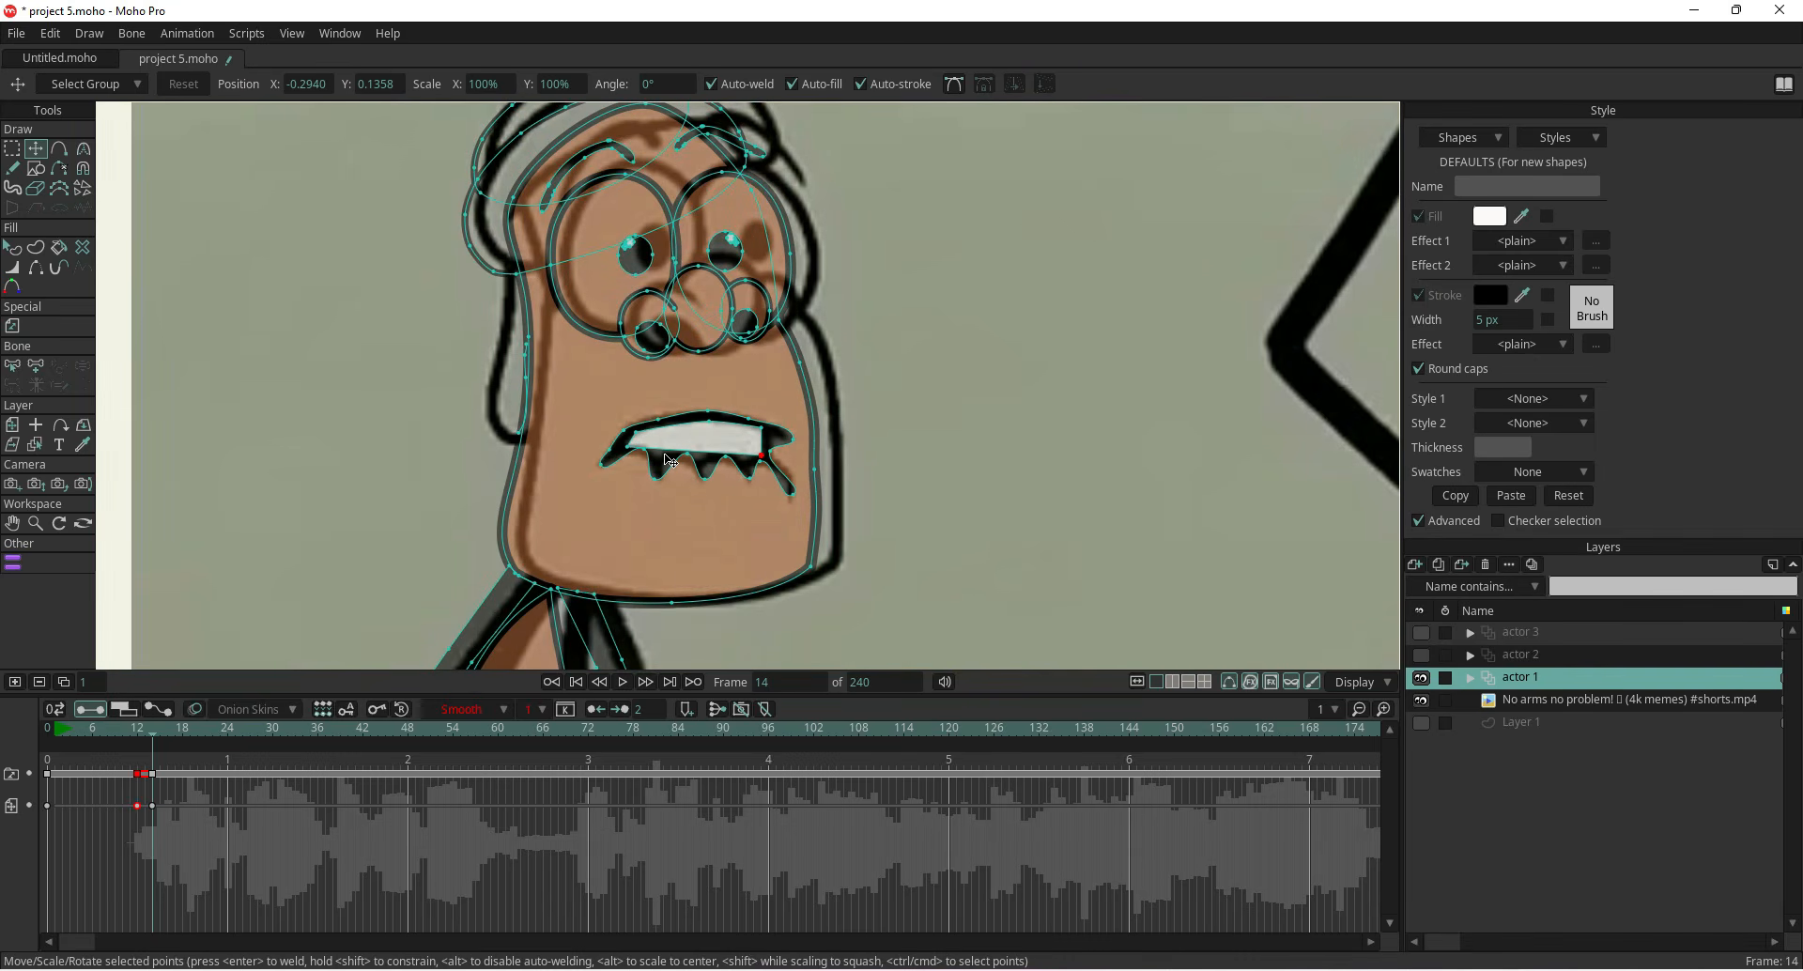
scroll(669, 460, "down", 3)
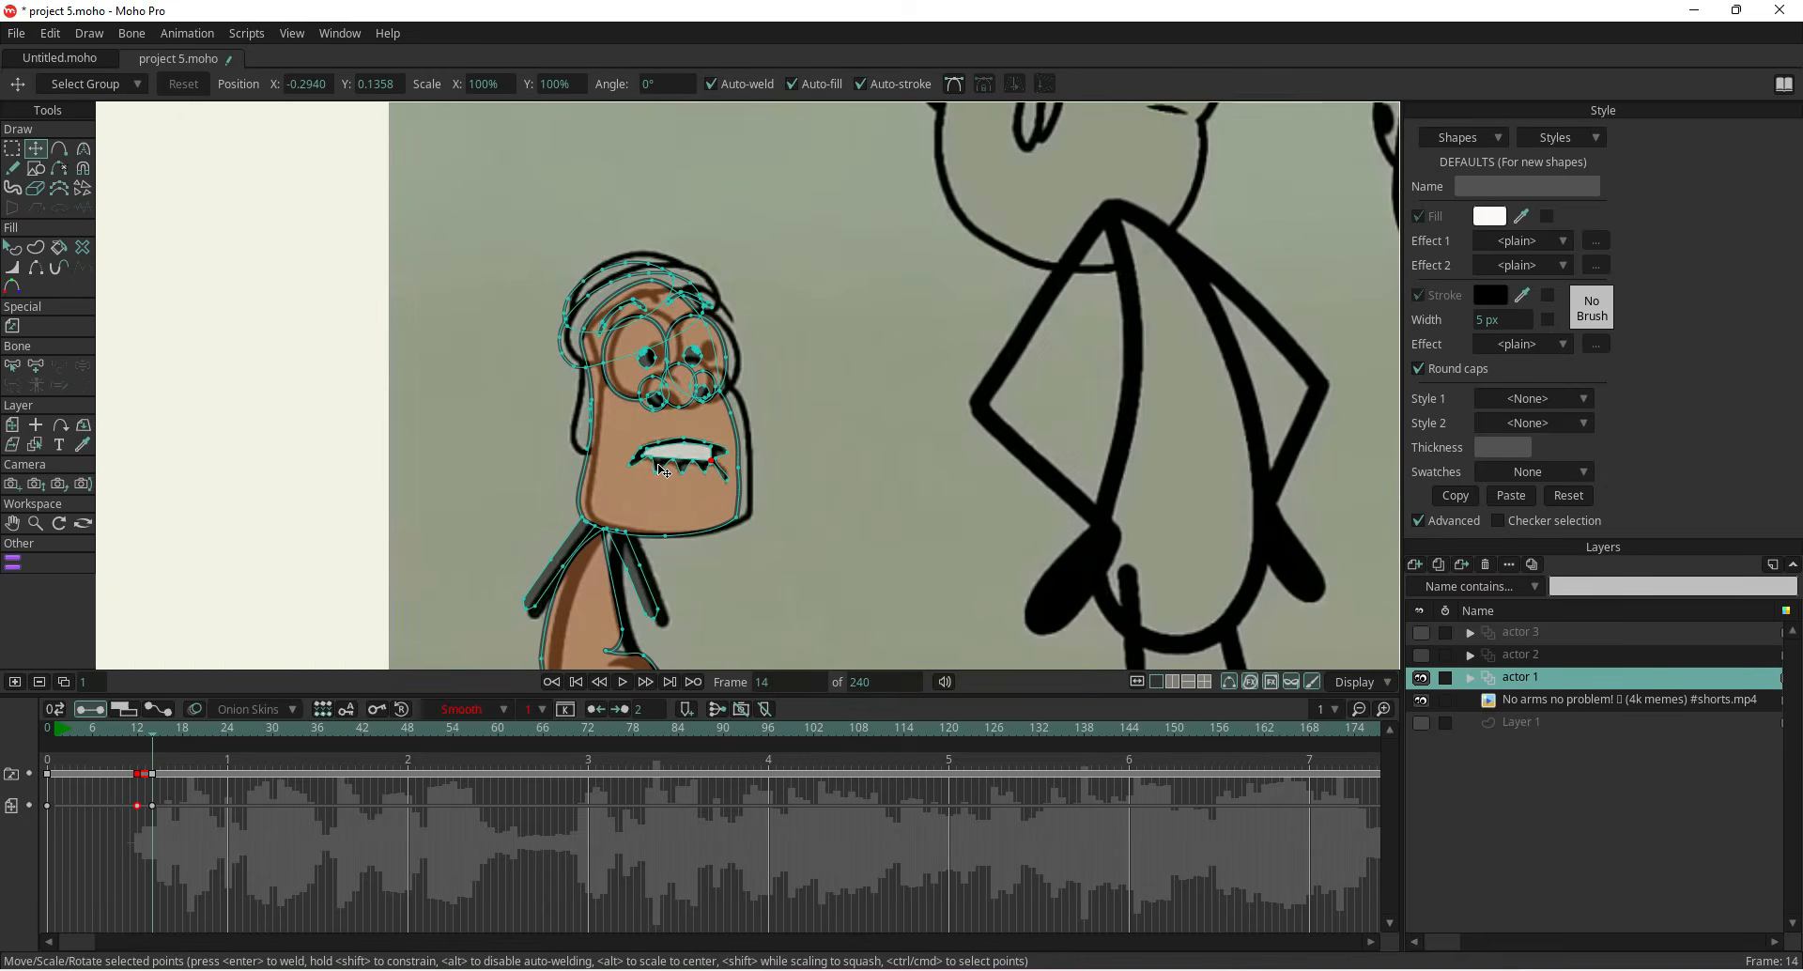
left_click(1420, 678)
left_click_drag(149, 729, 161, 745)
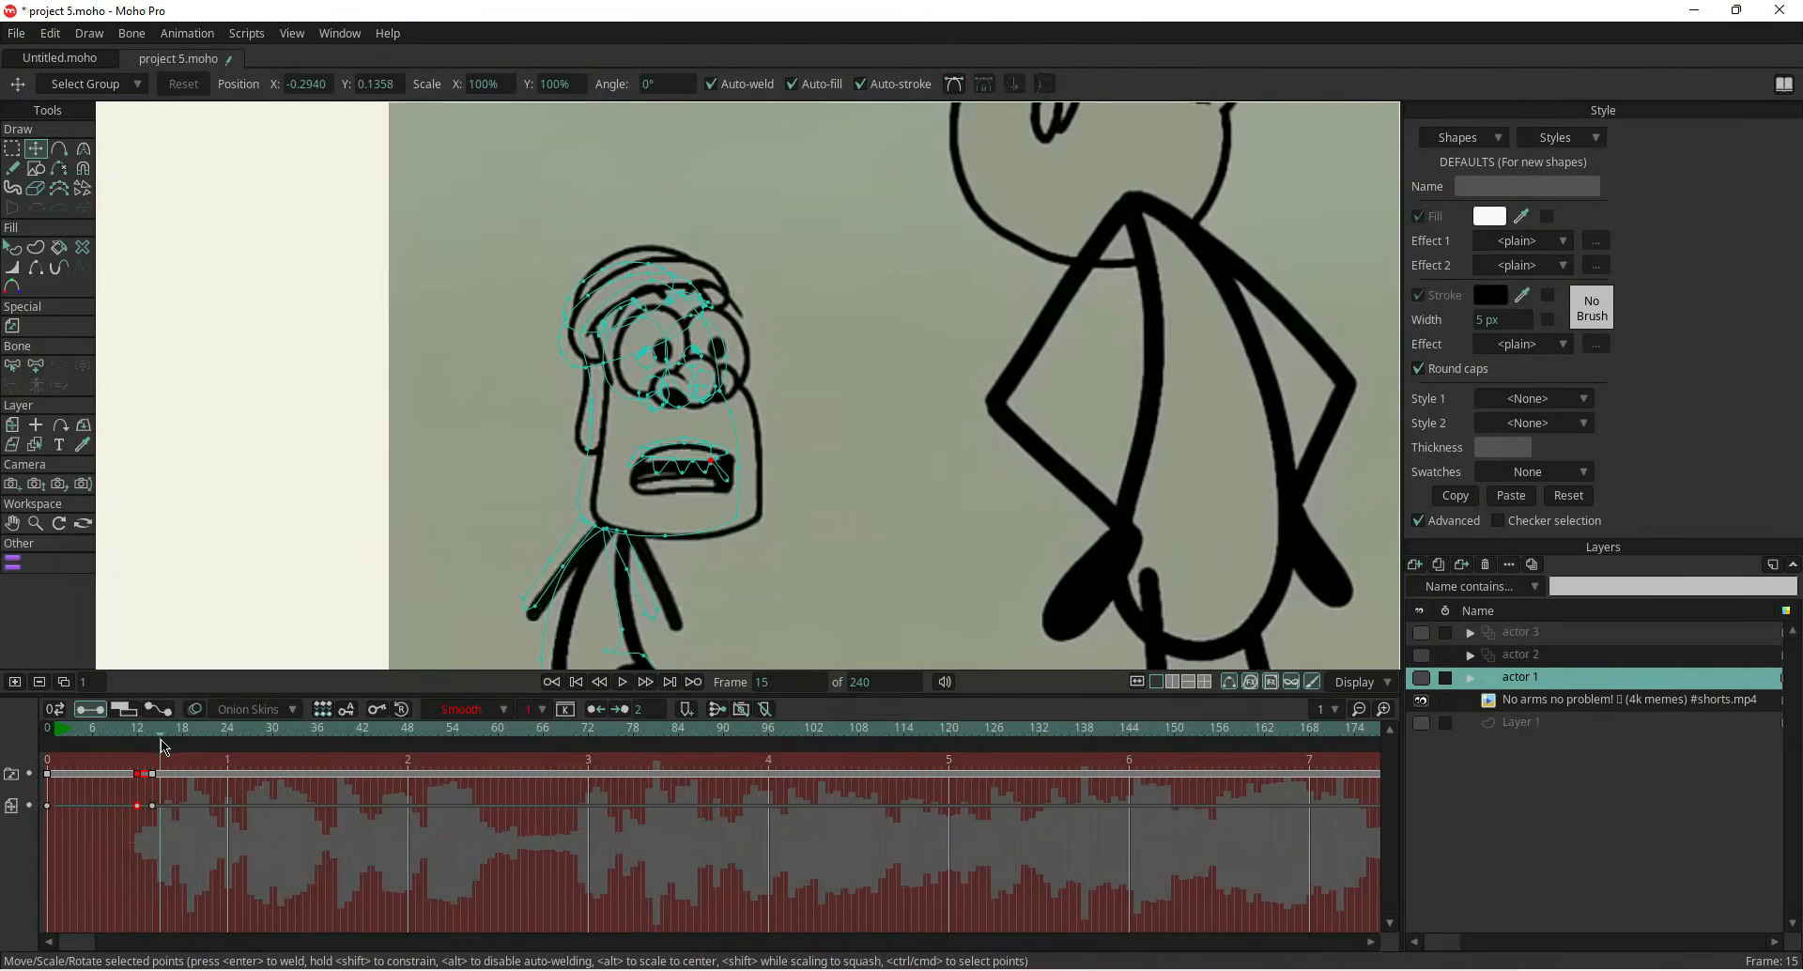
left_click(138, 772)
left_click_drag(137, 805, 128, 763)
key("Delete")
key("ctrl+z")
key("ctrl+z")
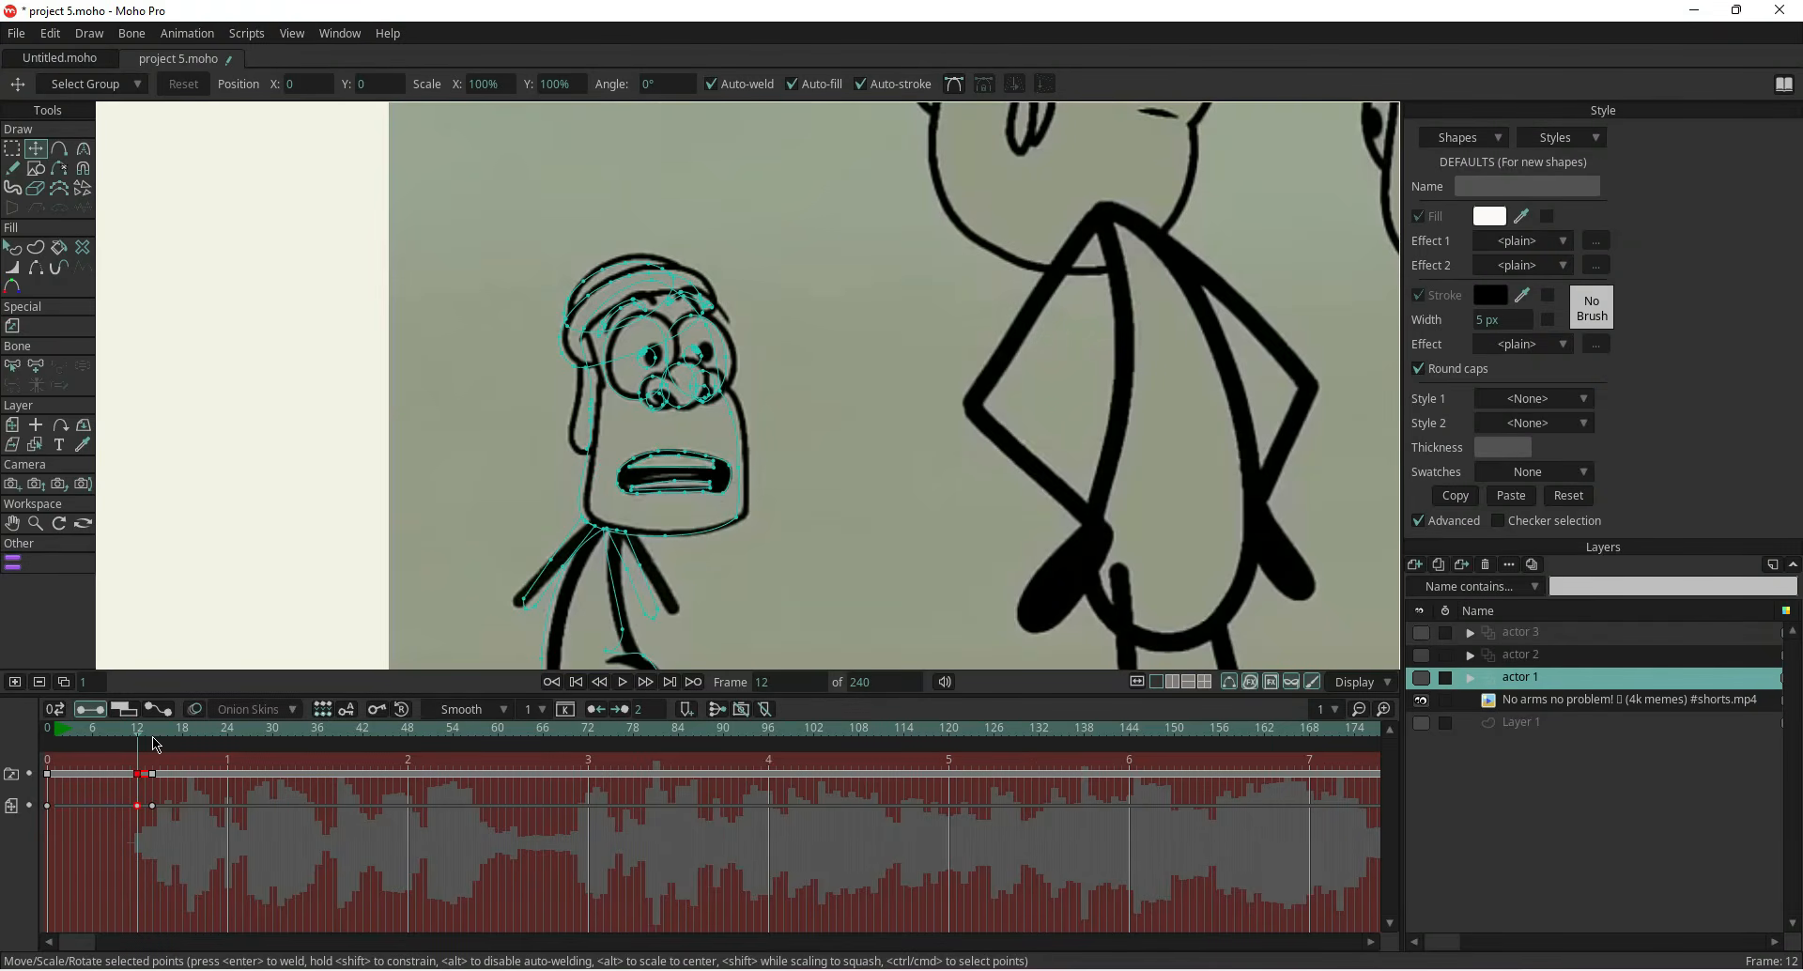
Paste the copied frame 12 mouth keyframes onto frame 15 and show the actor 1 layer again
left_click(161, 738)
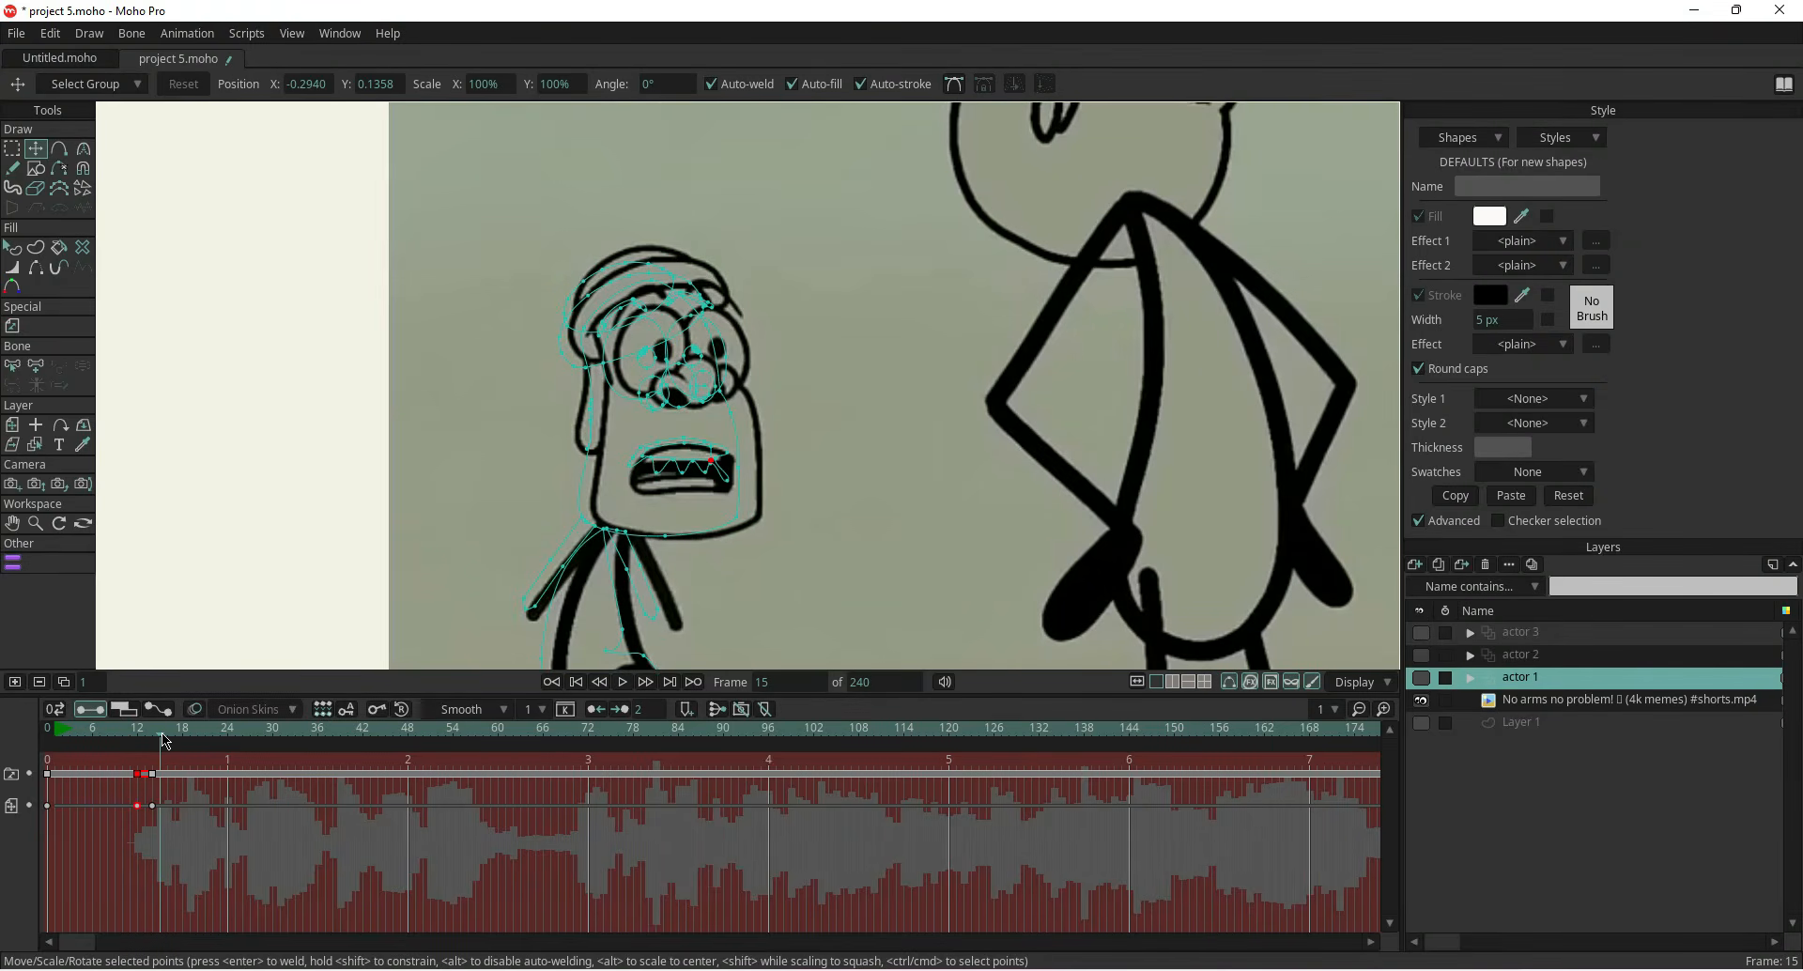
key("ctrl+v")
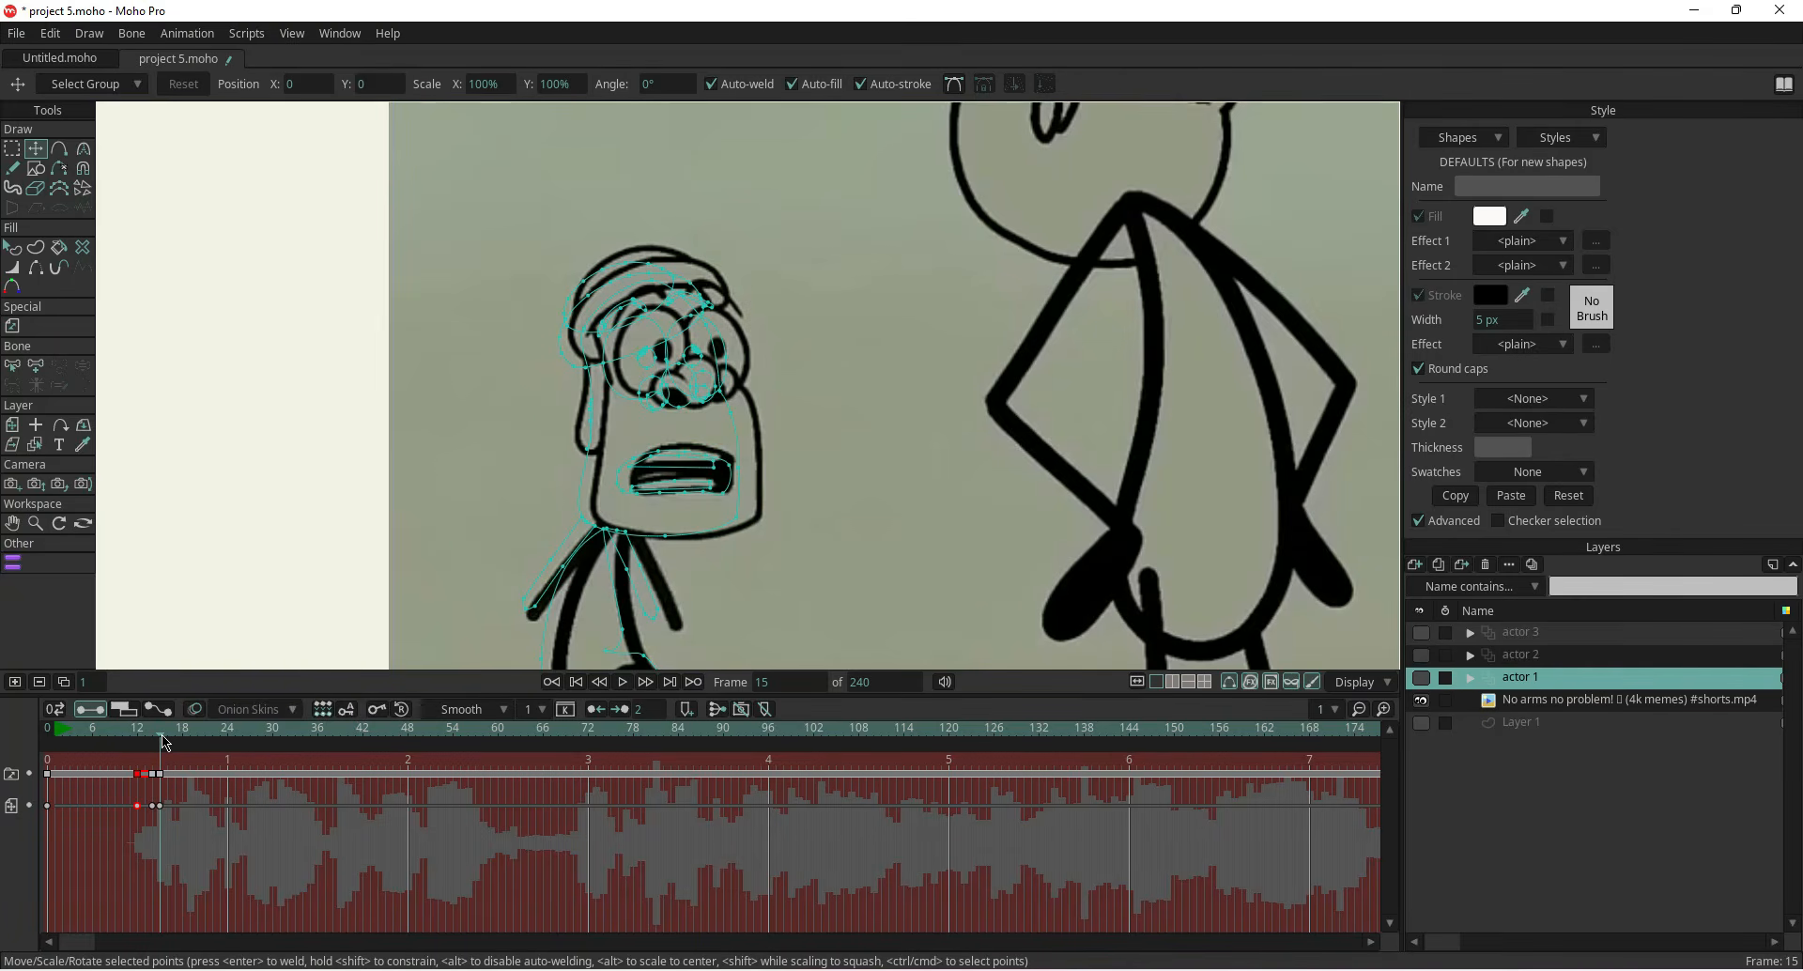
scroll(703, 487, "up", 5)
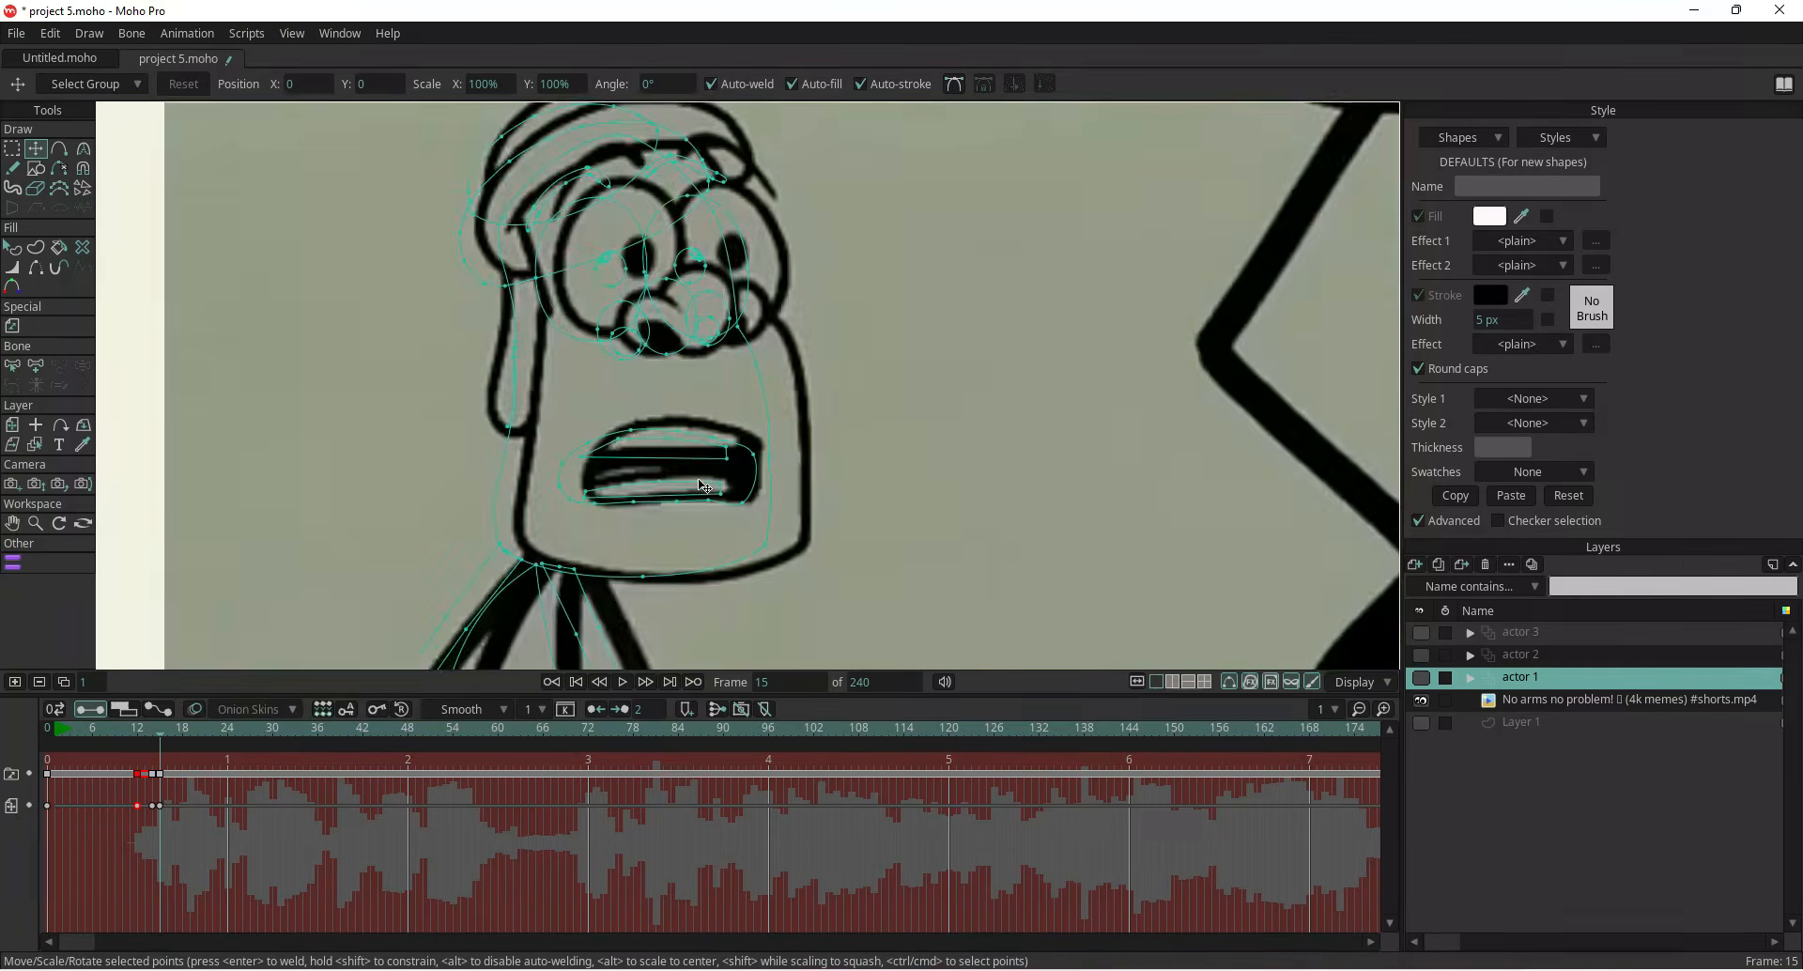
left_click(1421, 678)
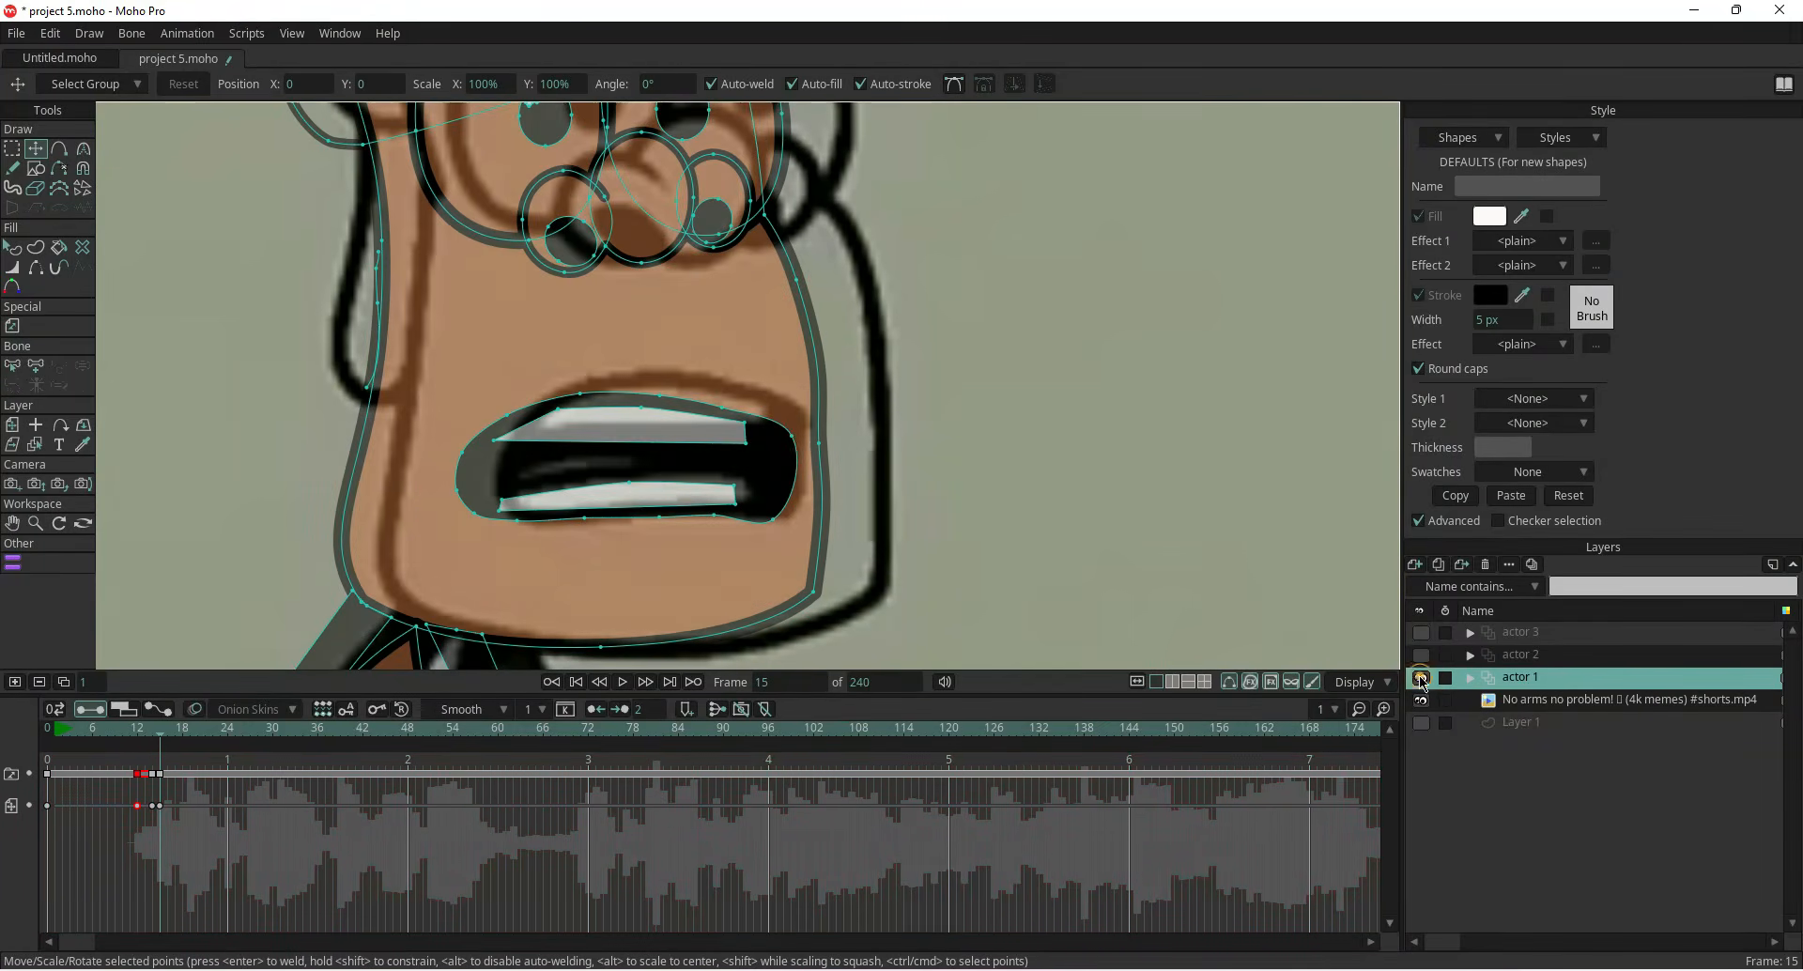
Reshape the mouth outline and teeth points on frame 15 to match the reference's open mouth
left_click_drag(800, 428, 664, 523)
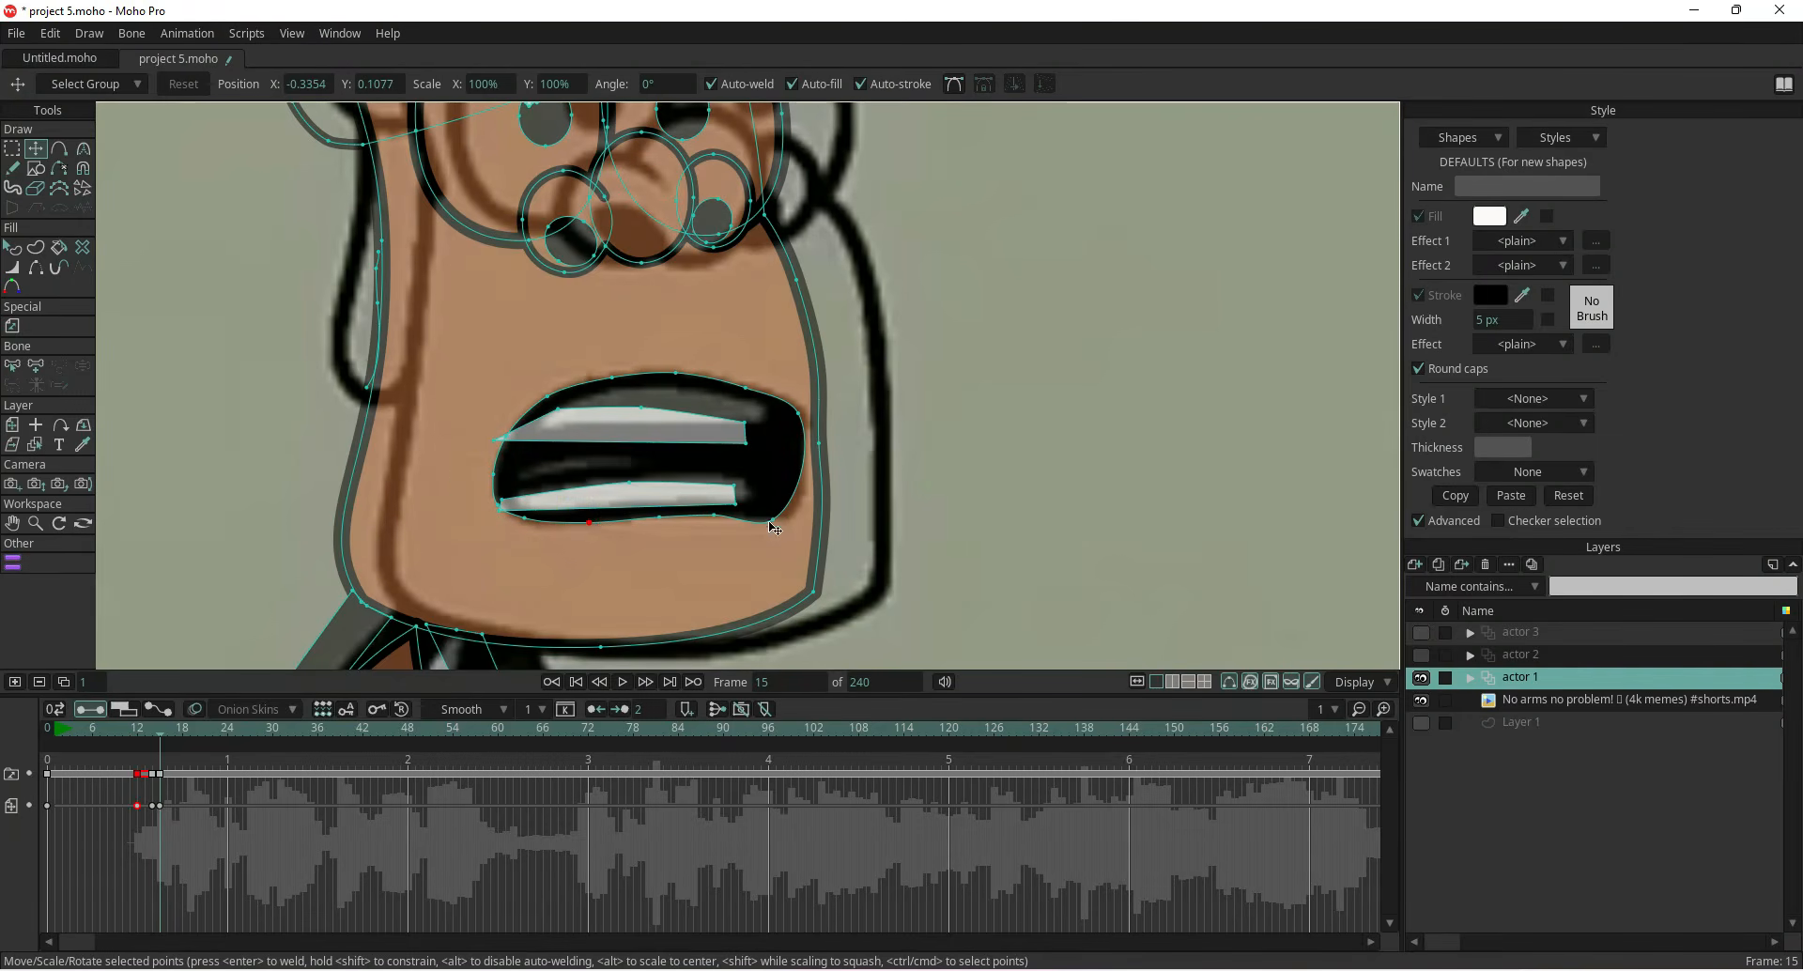
double_click(668, 501)
left_click_drag(630, 486, 651, 411)
left_click(349, 465)
left_click(653, 485)
left_click(628, 414)
left_click_drag(535, 424, 537, 434)
left_click_drag(573, 423, 567, 420)
scroll(563, 428, "down", 3)
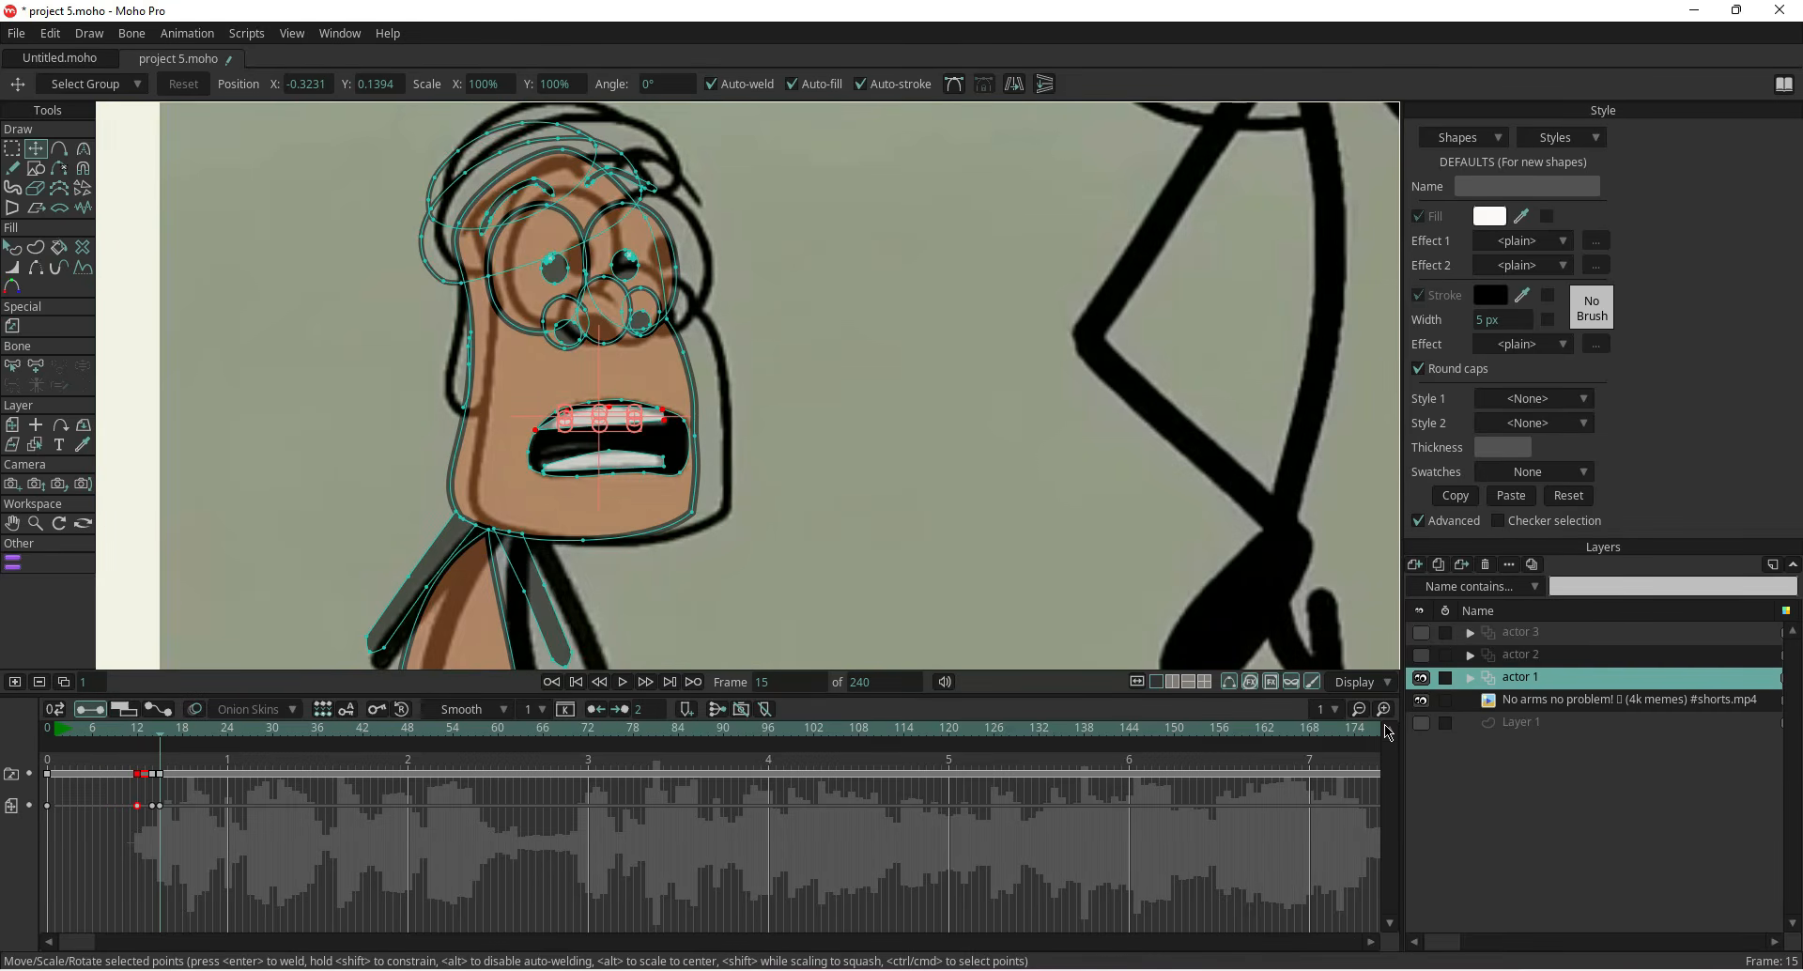
Restore the actor 1 layer to full opacity in its layer settings
double_click(1519, 678)
left_click(1191, 270)
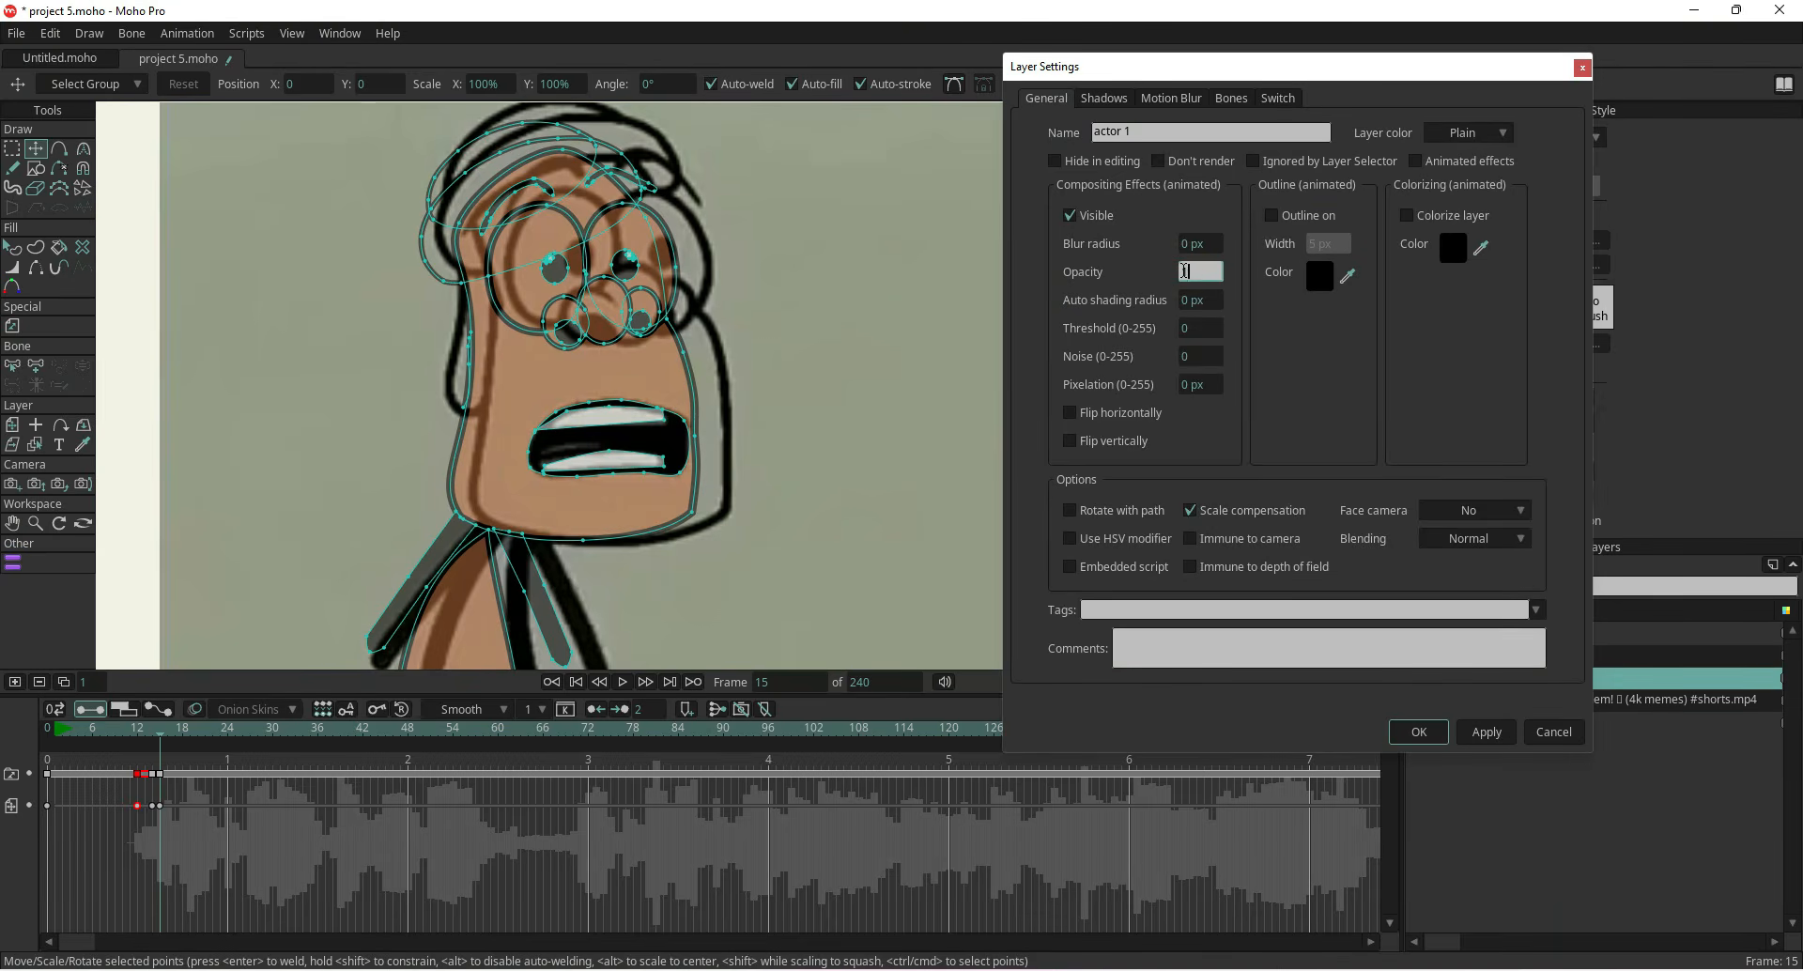
key("Return")
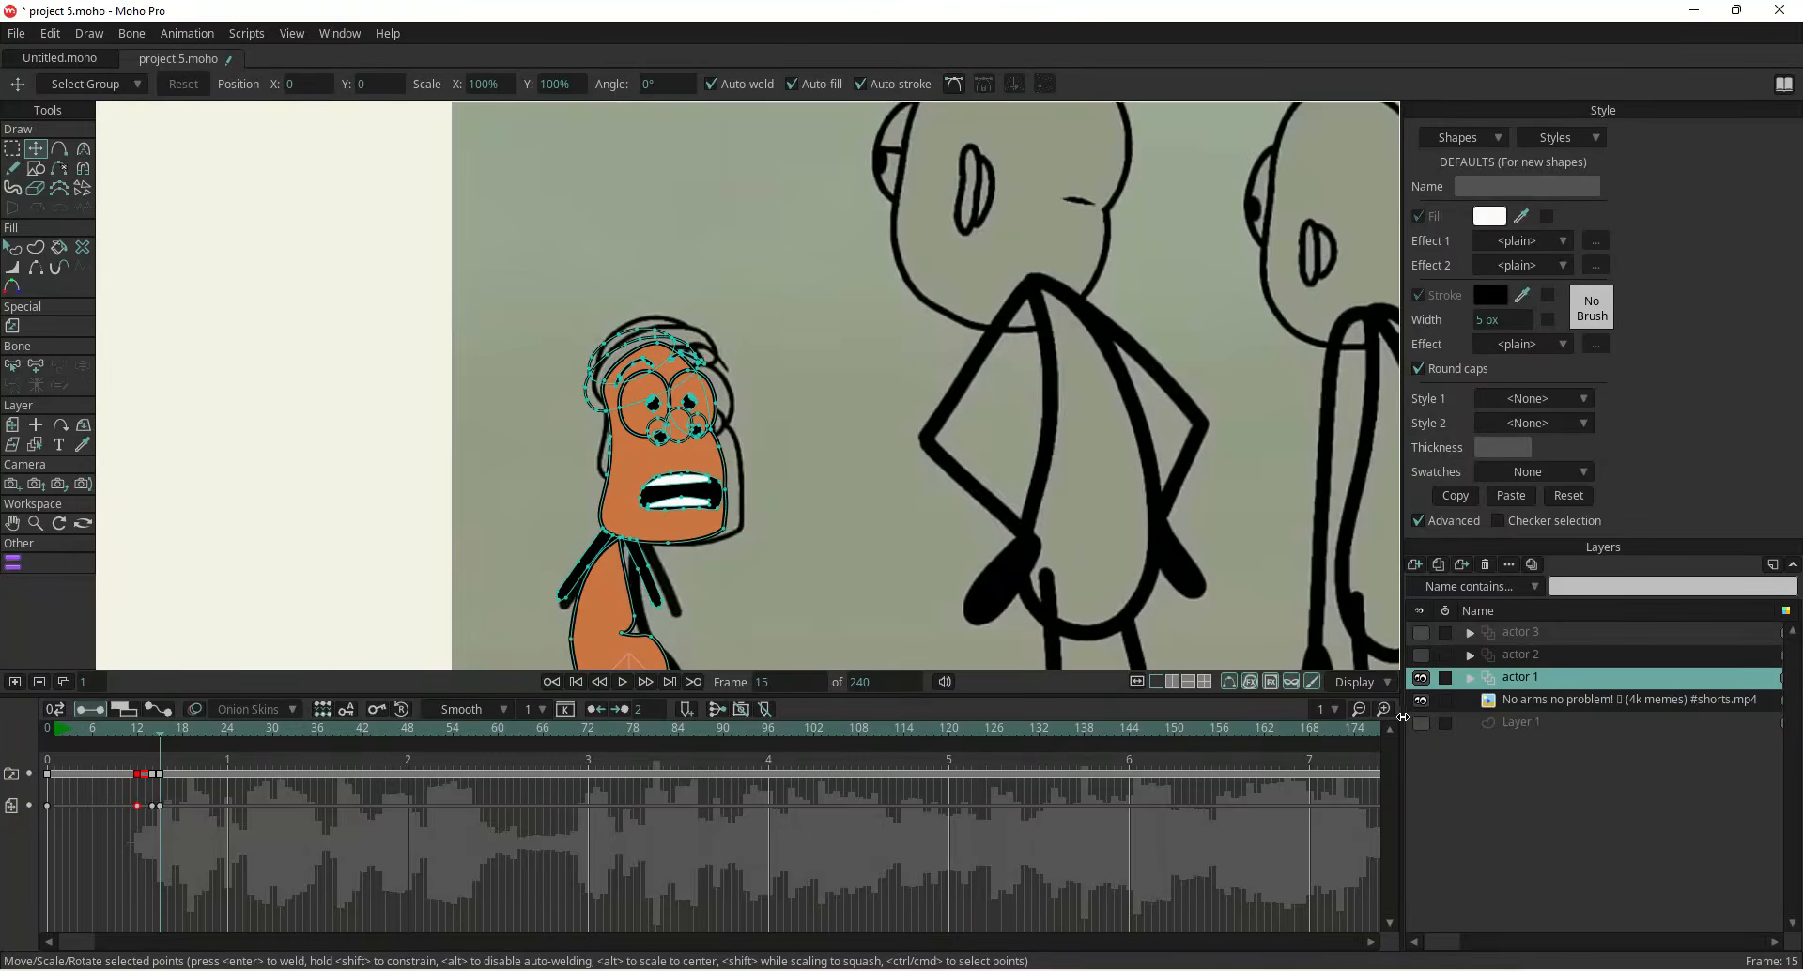
Pose the character's arm on frame 4 by setting the layer origin at the shoulder and rotating the arm points
left_click(1421, 700)
left_click_drag(166, 751, 119, 757)
left_click(1421, 699)
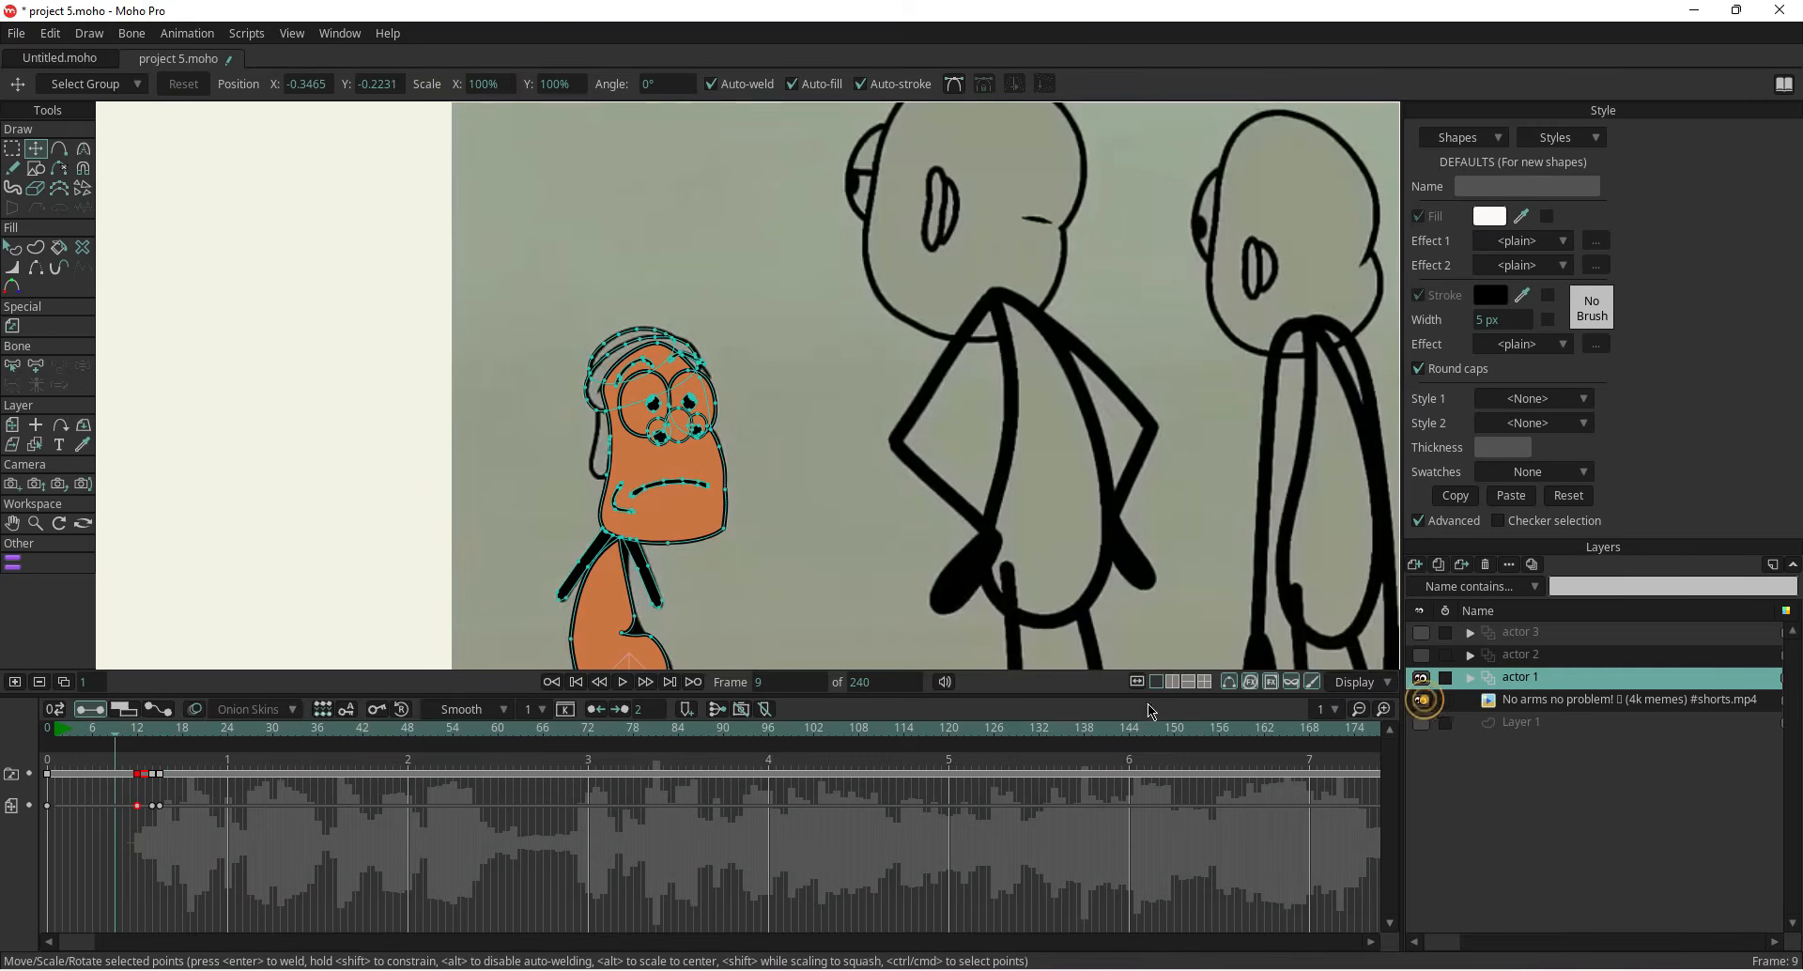
left_click(72, 743)
left_click_drag(75, 741, 77, 741)
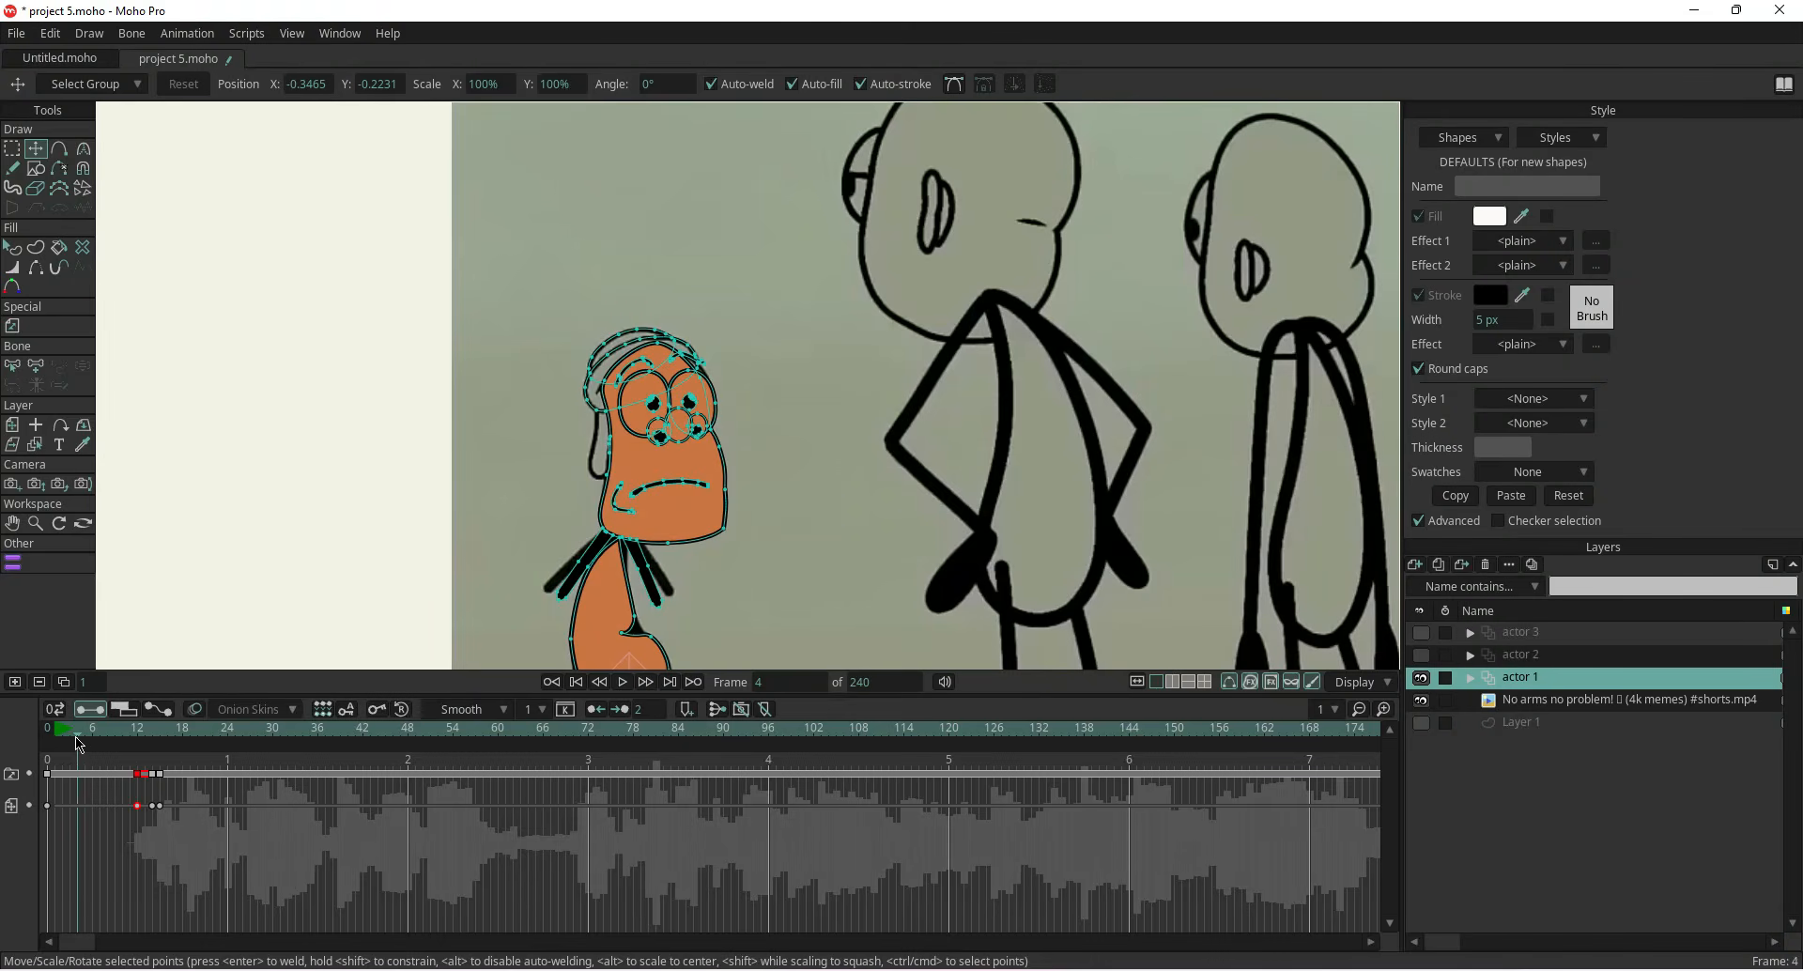
scroll(601, 564, "up", 5)
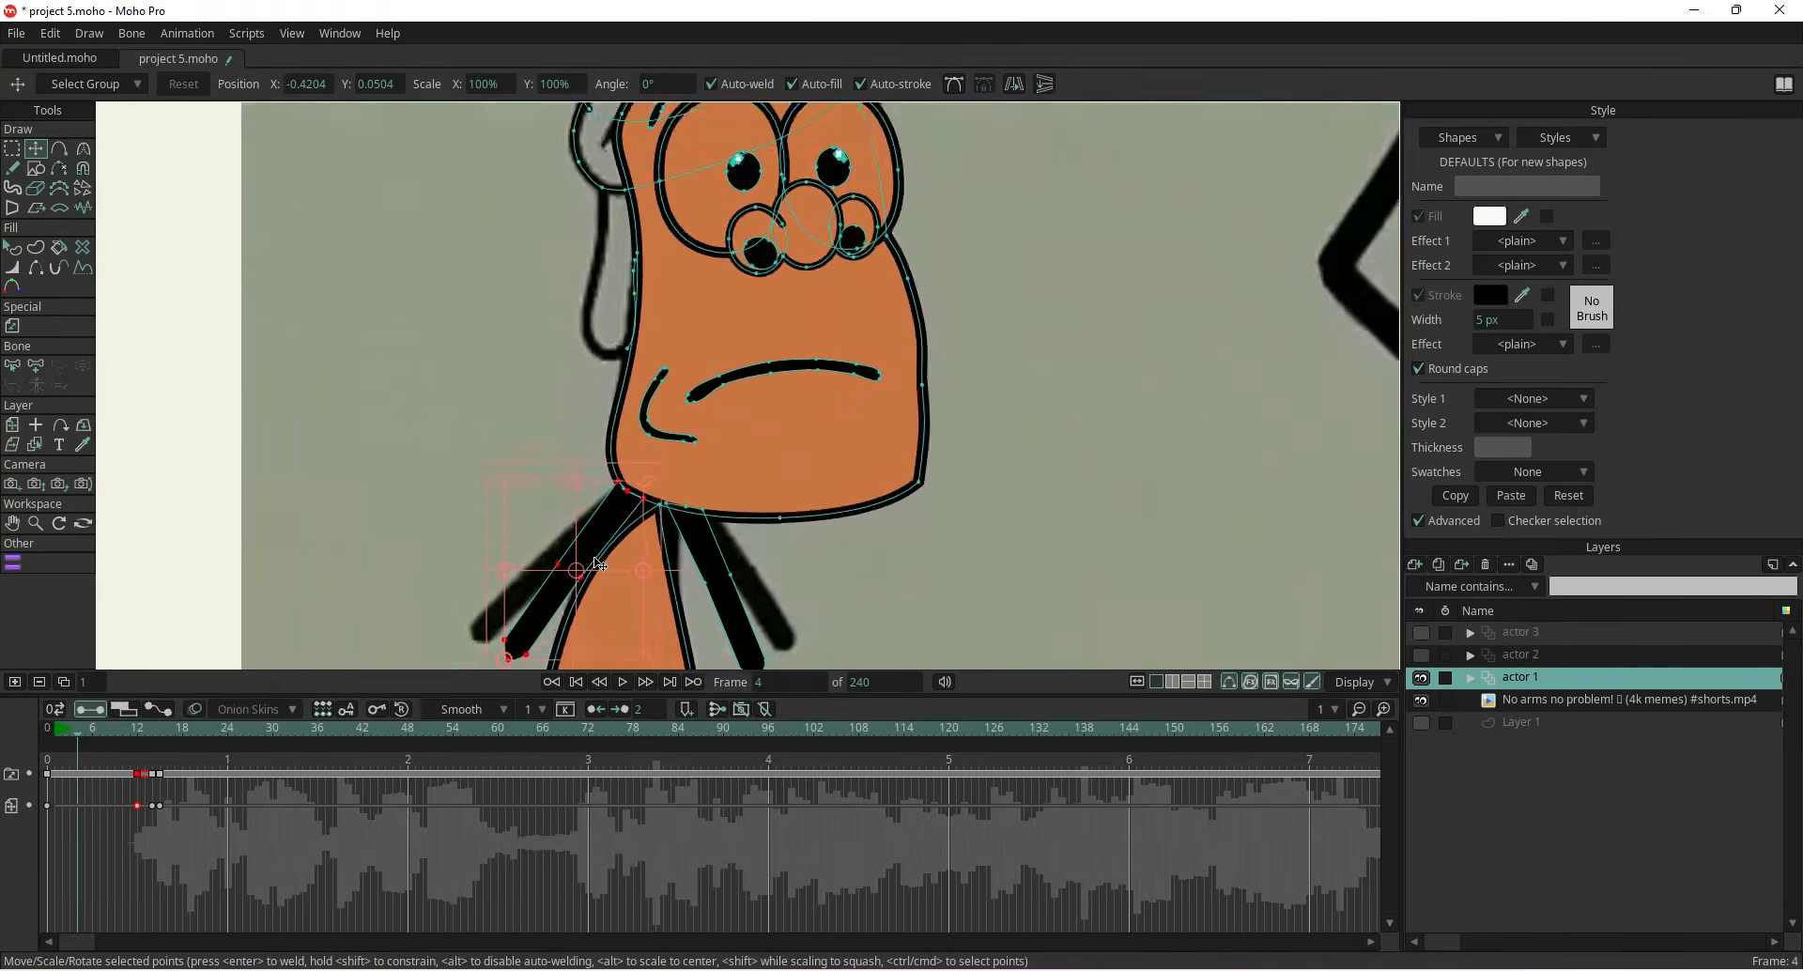
left_click(35, 427)
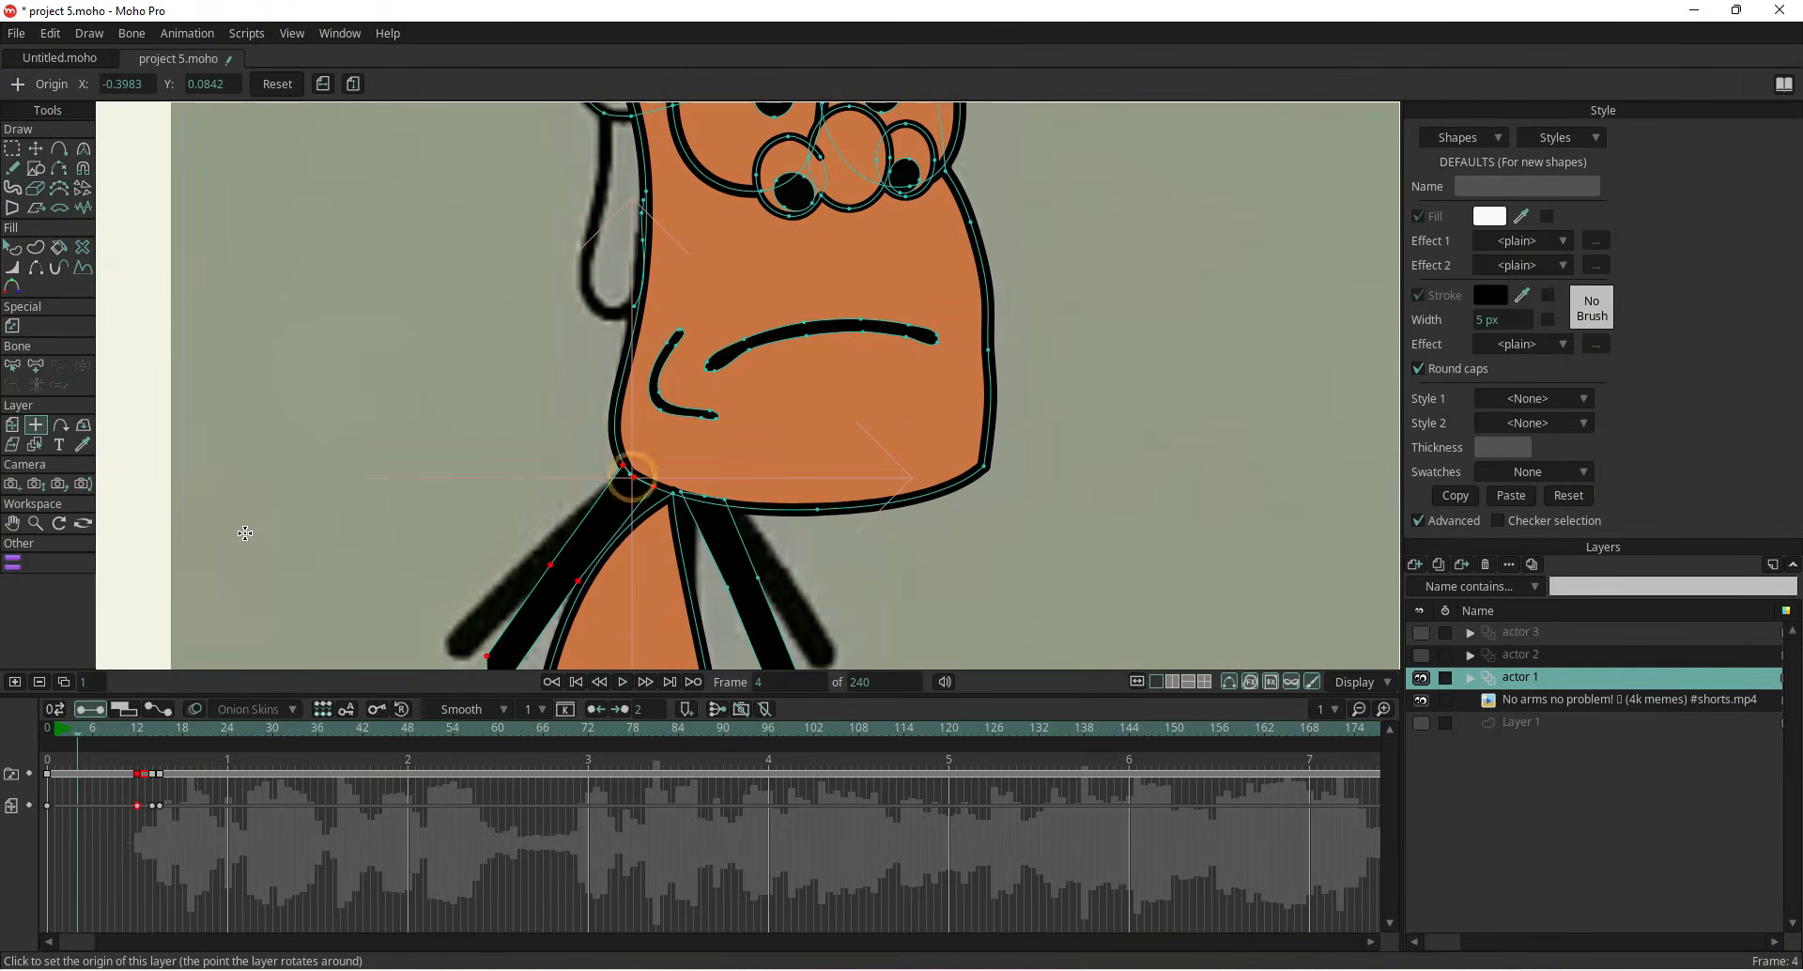
left_click(40, 154)
left_click_drag(667, 462, 580, 546)
left_click(729, 569)
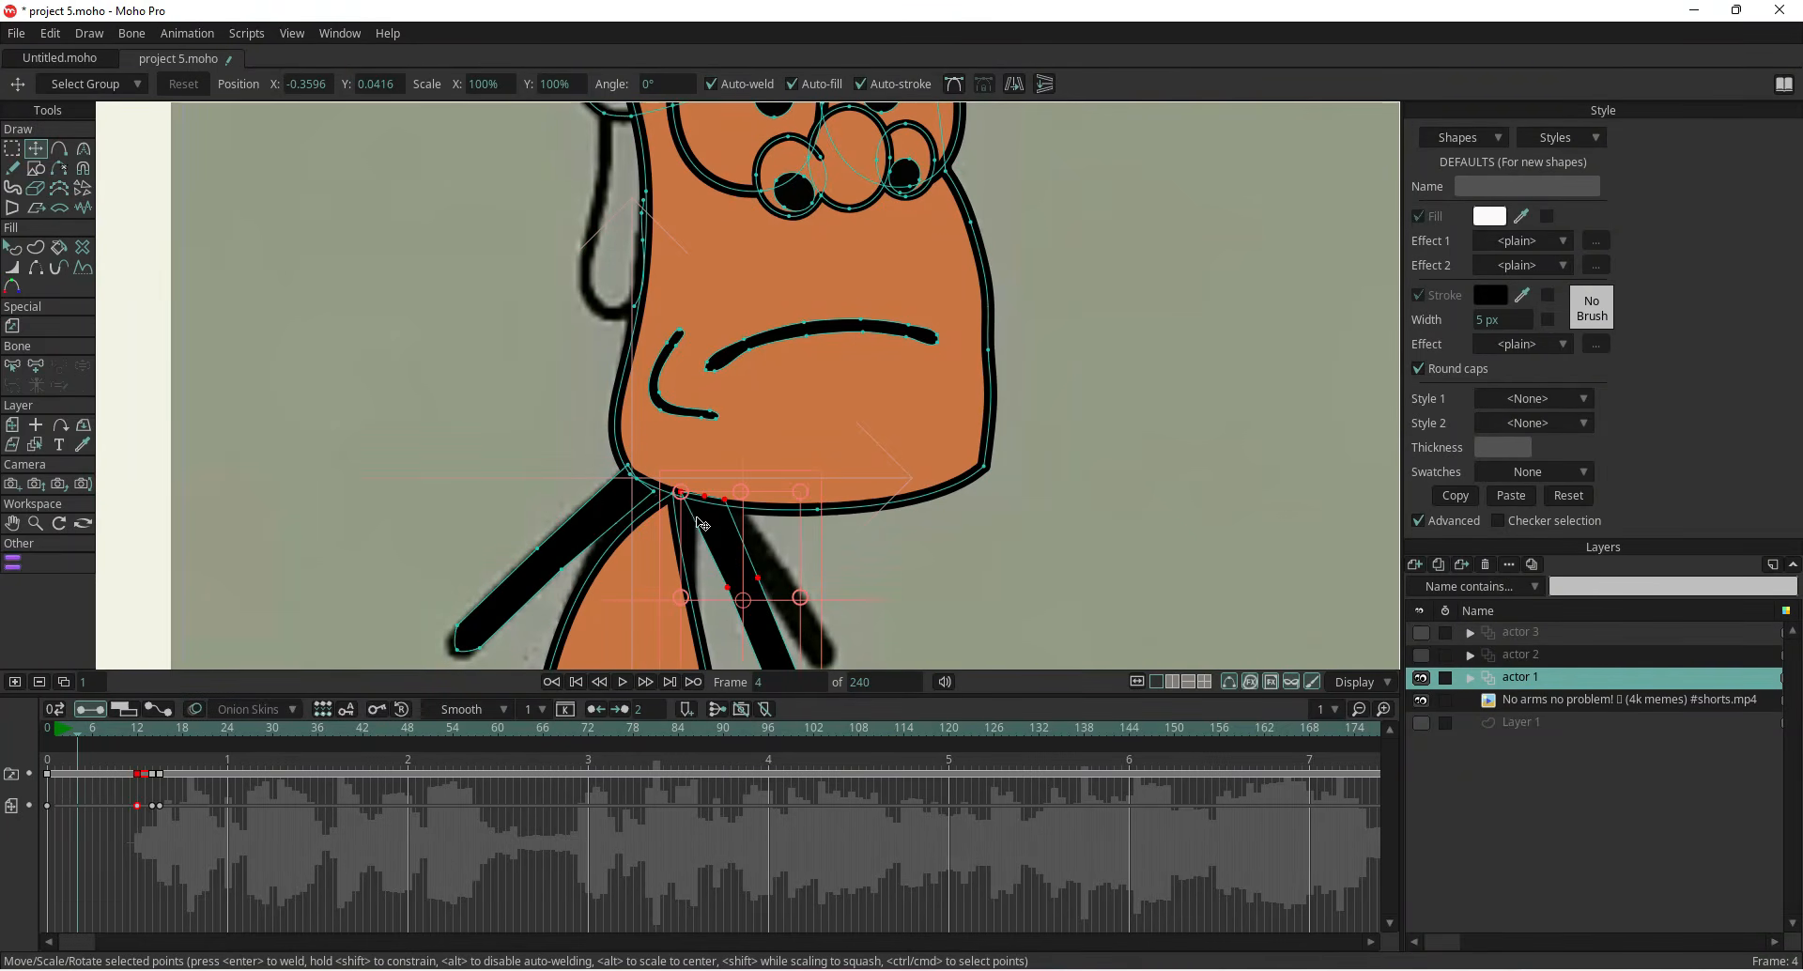
left_click(36, 425)
left_click(680, 490)
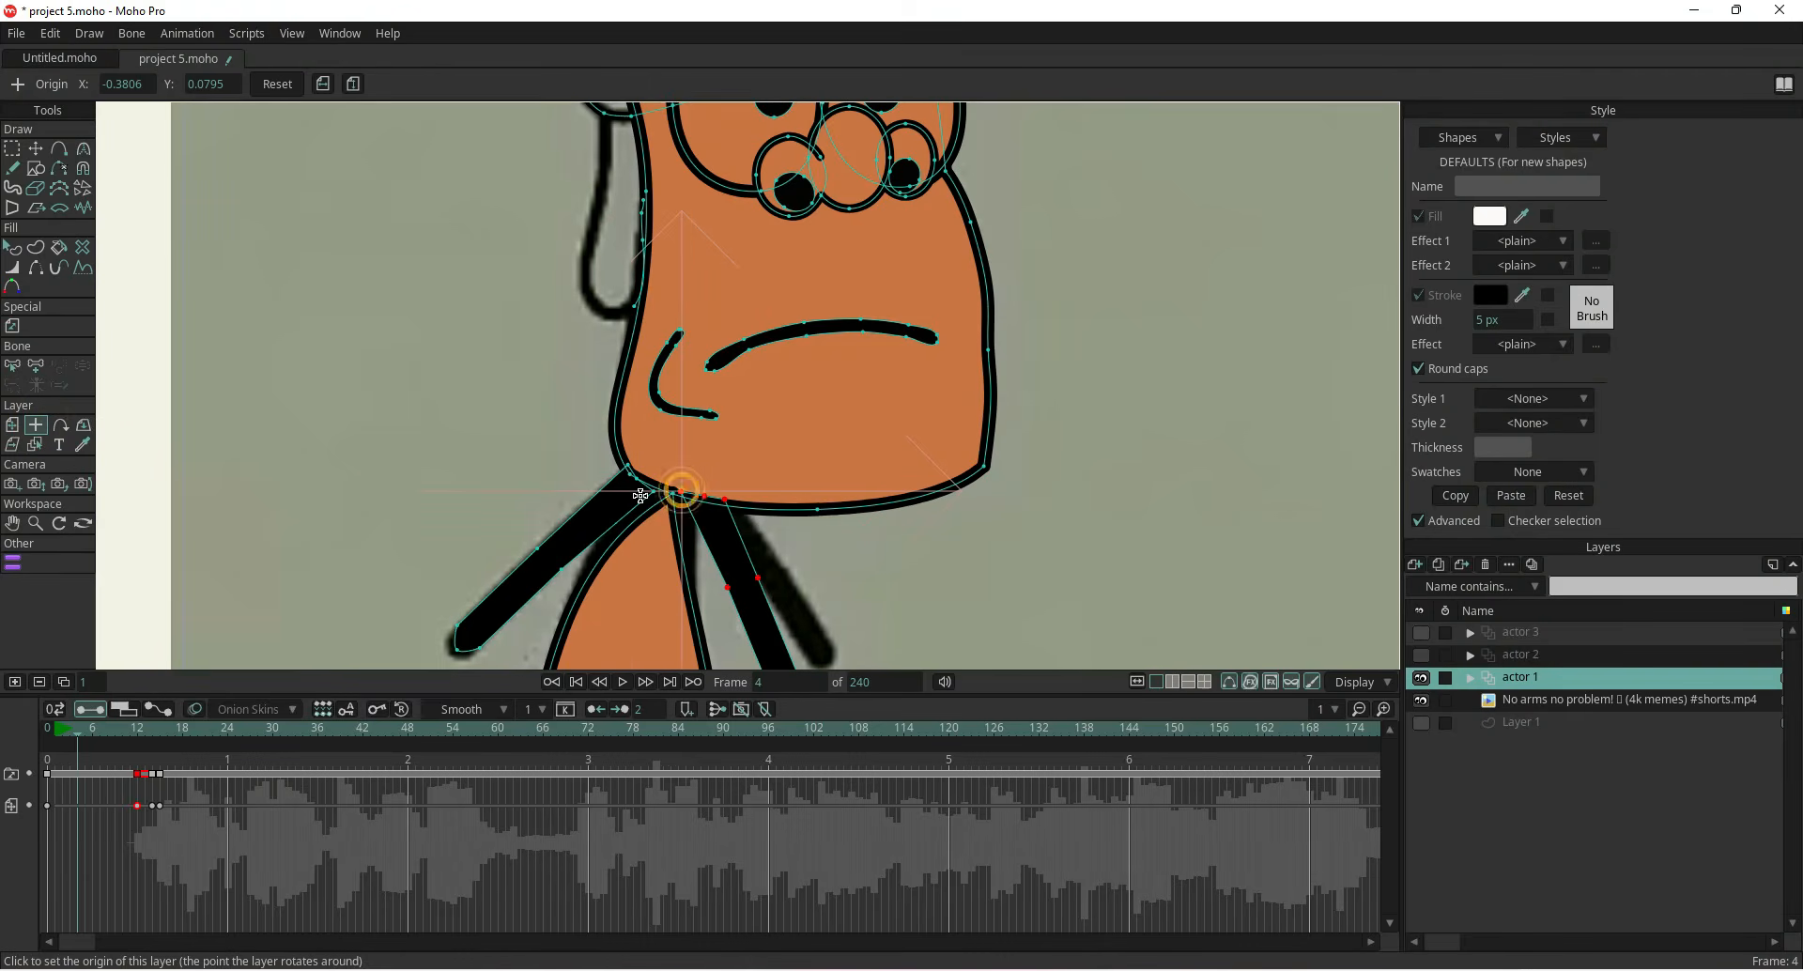
left_click(35, 148)
left_click_drag(681, 489, 655, 507)
left_click_drag(679, 583, 693, 562)
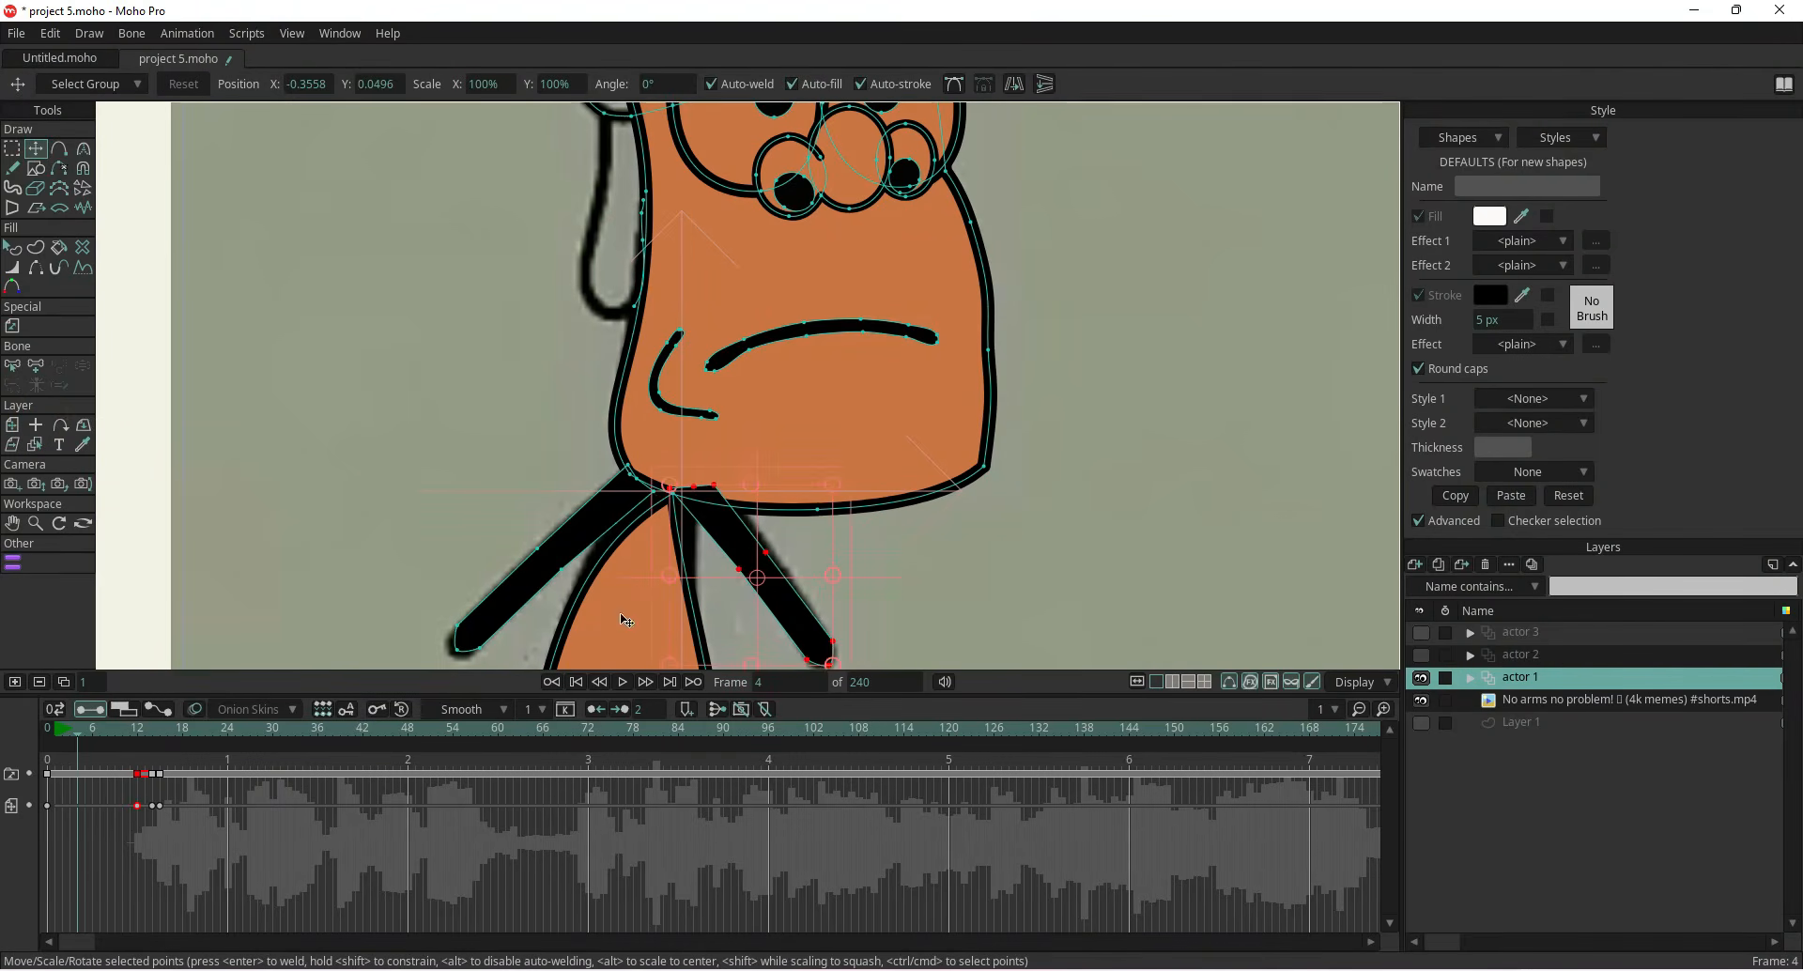
Copy the frame 4 arm keyframes and paste them onto frame 0
left_click_drag(75, 738, 78, 761)
left_click(47, 805)
right_click(48, 807)
left_click(74, 614)
key("ctrl+v")
left_click_drag(80, 745, 16, 755)
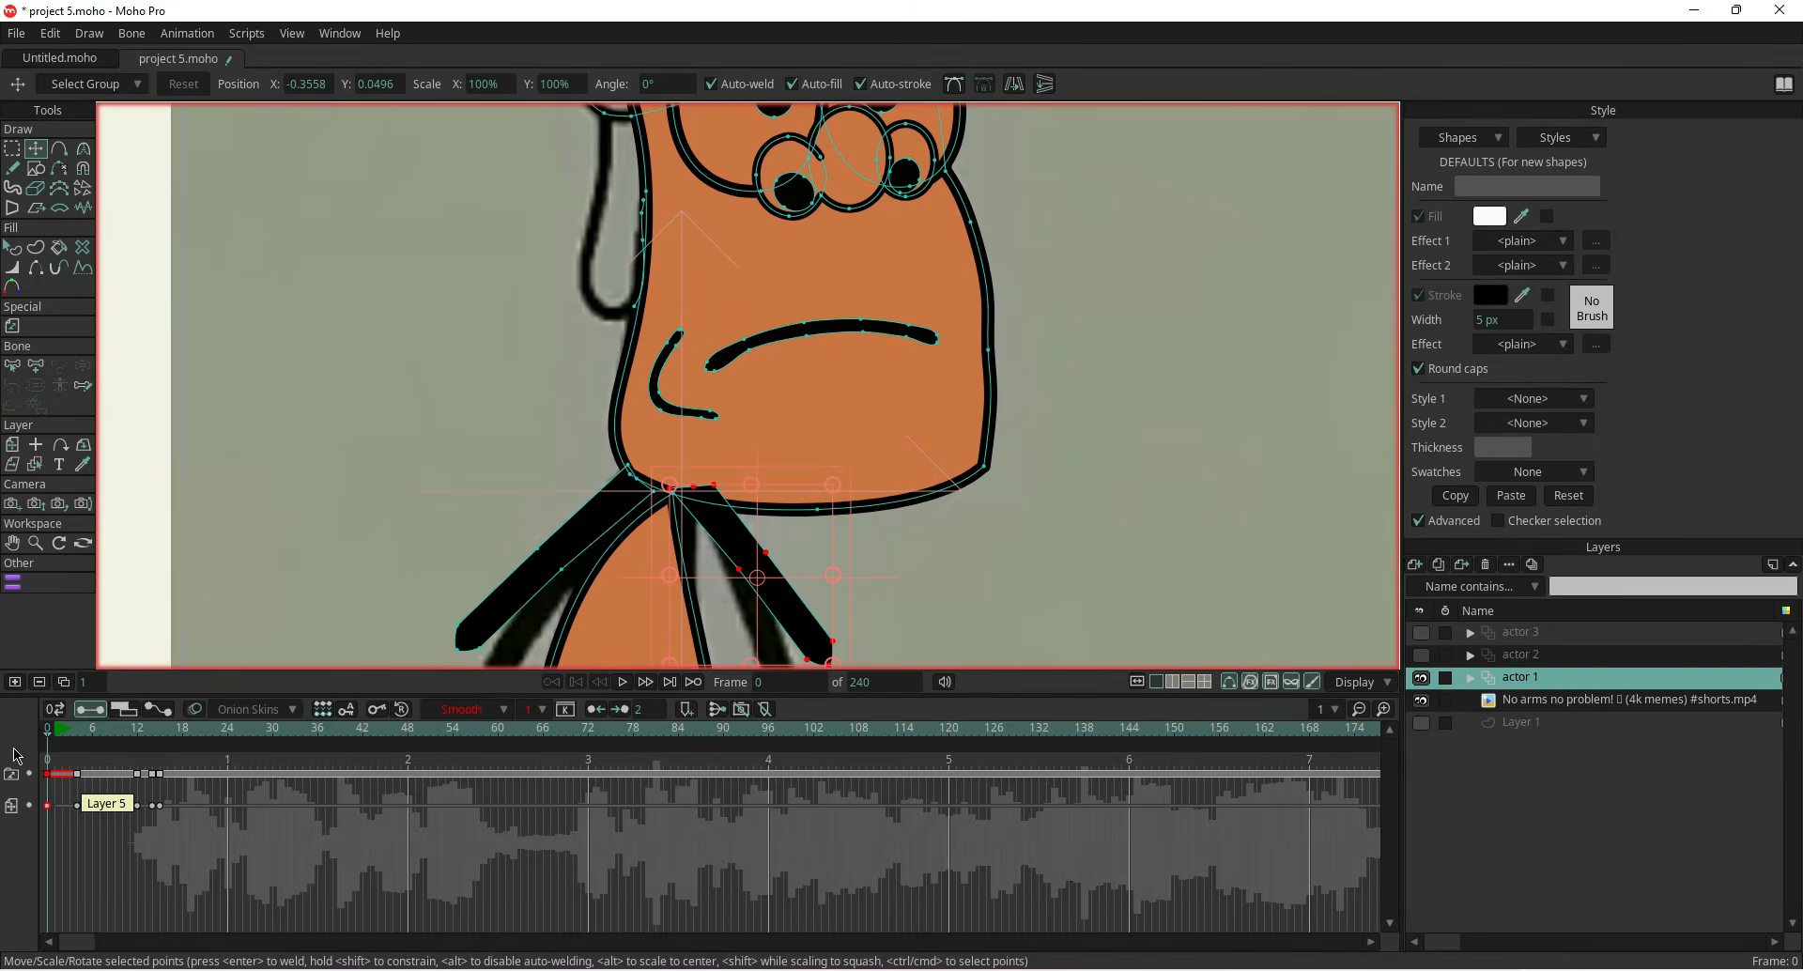
Adjust the arm pose on frame 0 by selecting the arm points and moving them toward the shoulder
left_click(637, 486)
left_click(13, 446)
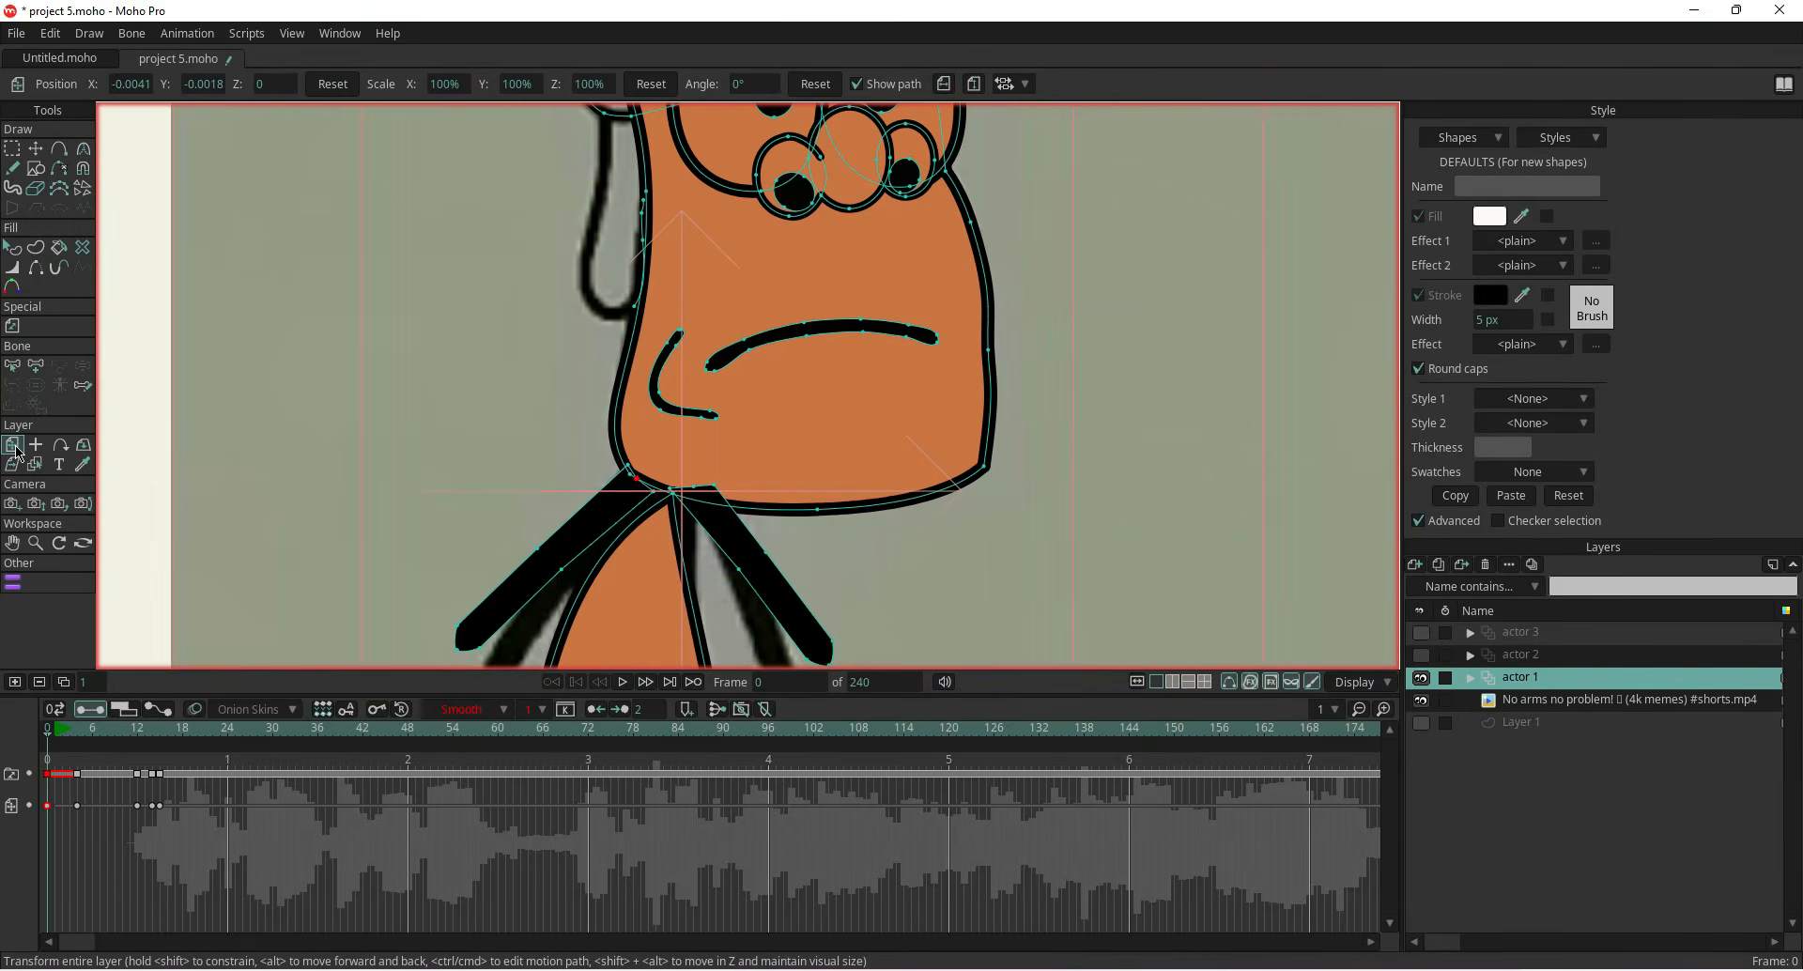
left_click(35, 148)
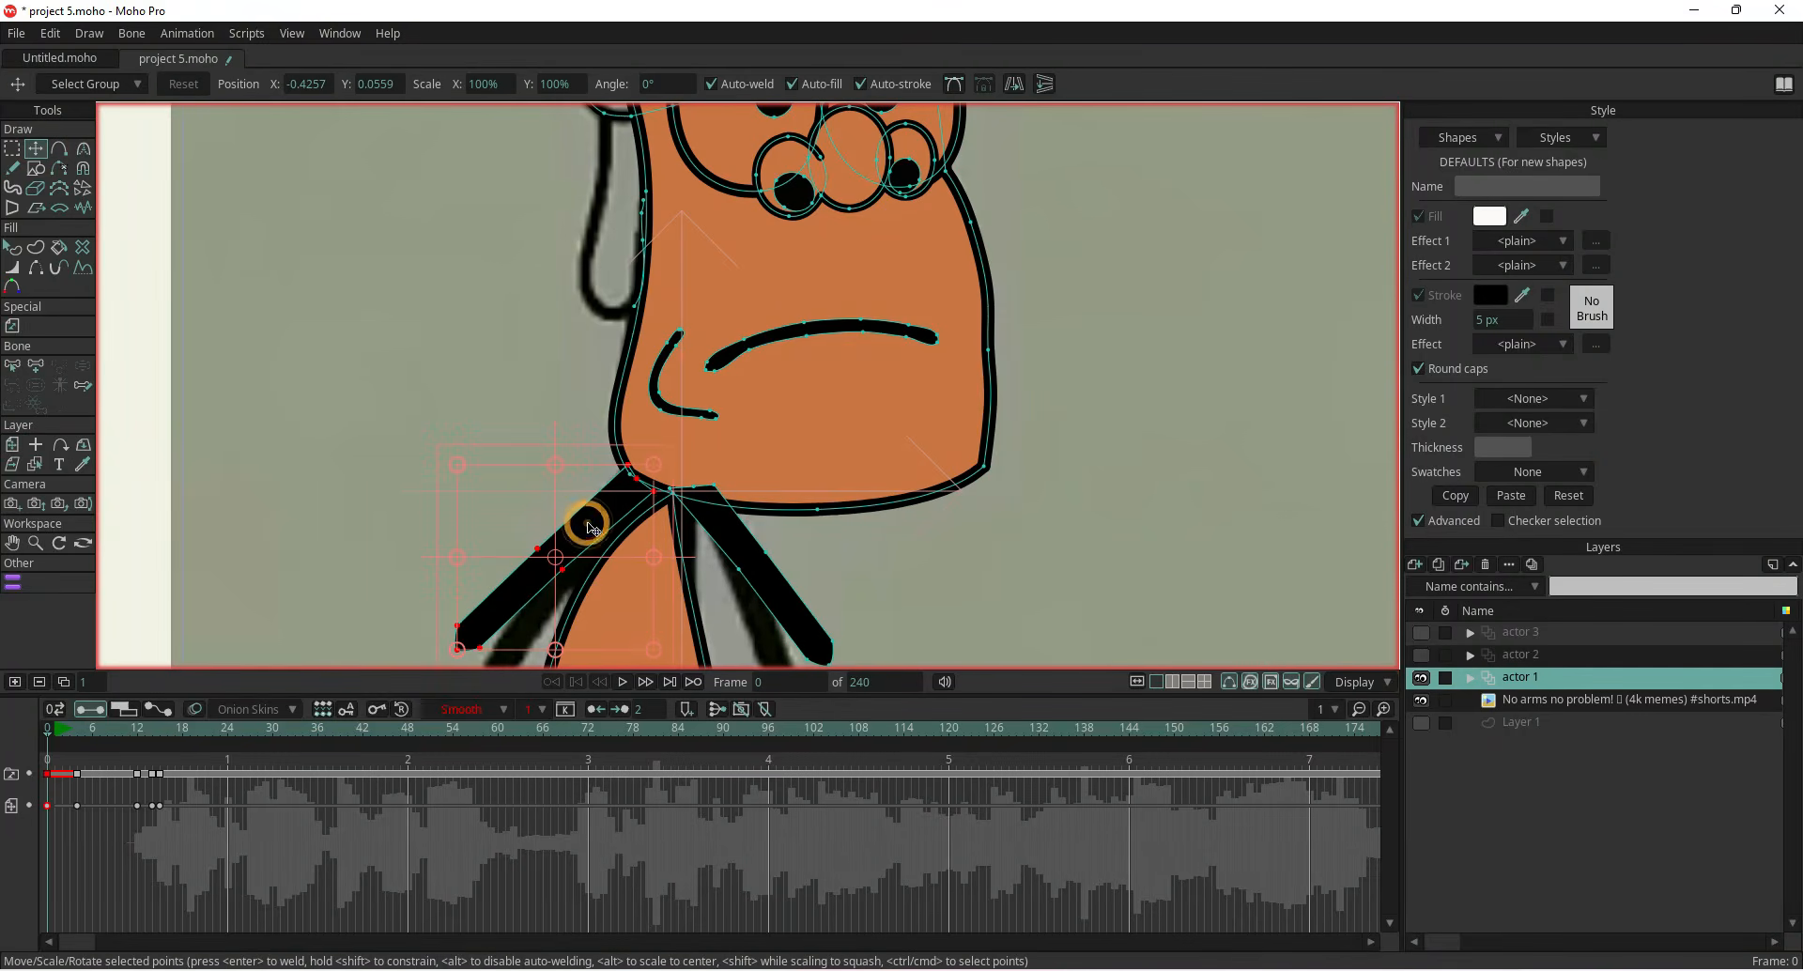
left_click_drag(661, 460, 607, 530)
left_click(720, 529)
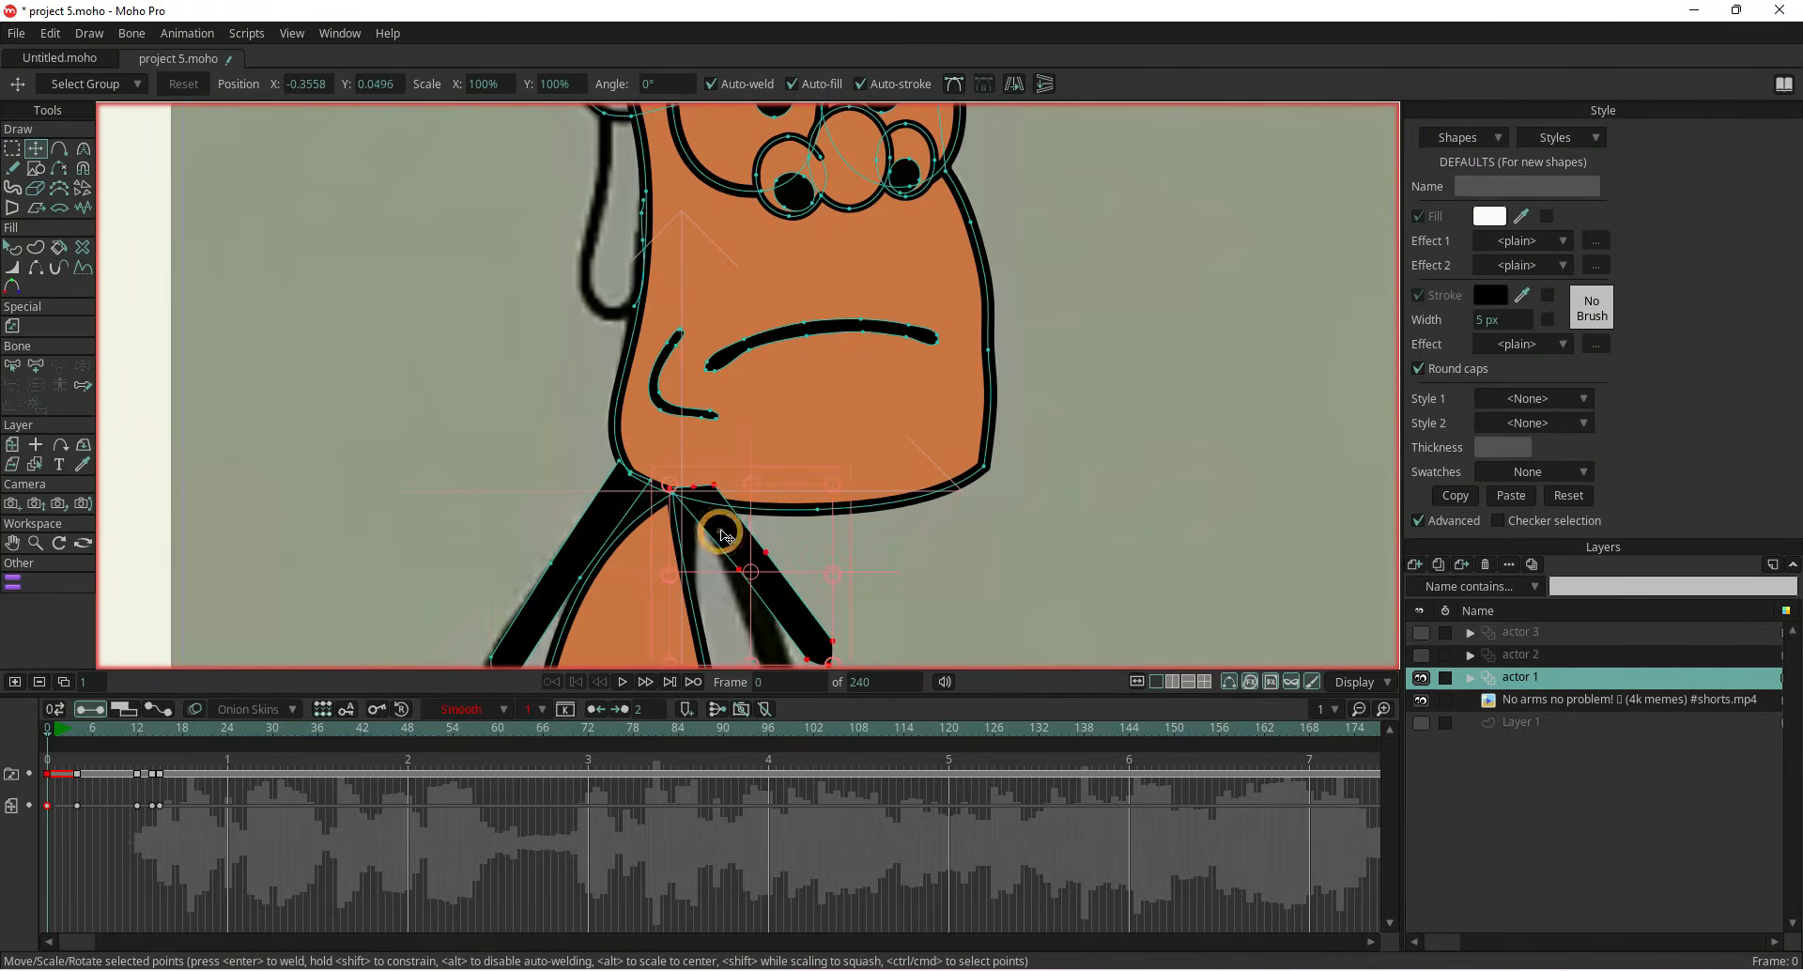
left_click_drag(979, 579, 905, 488)
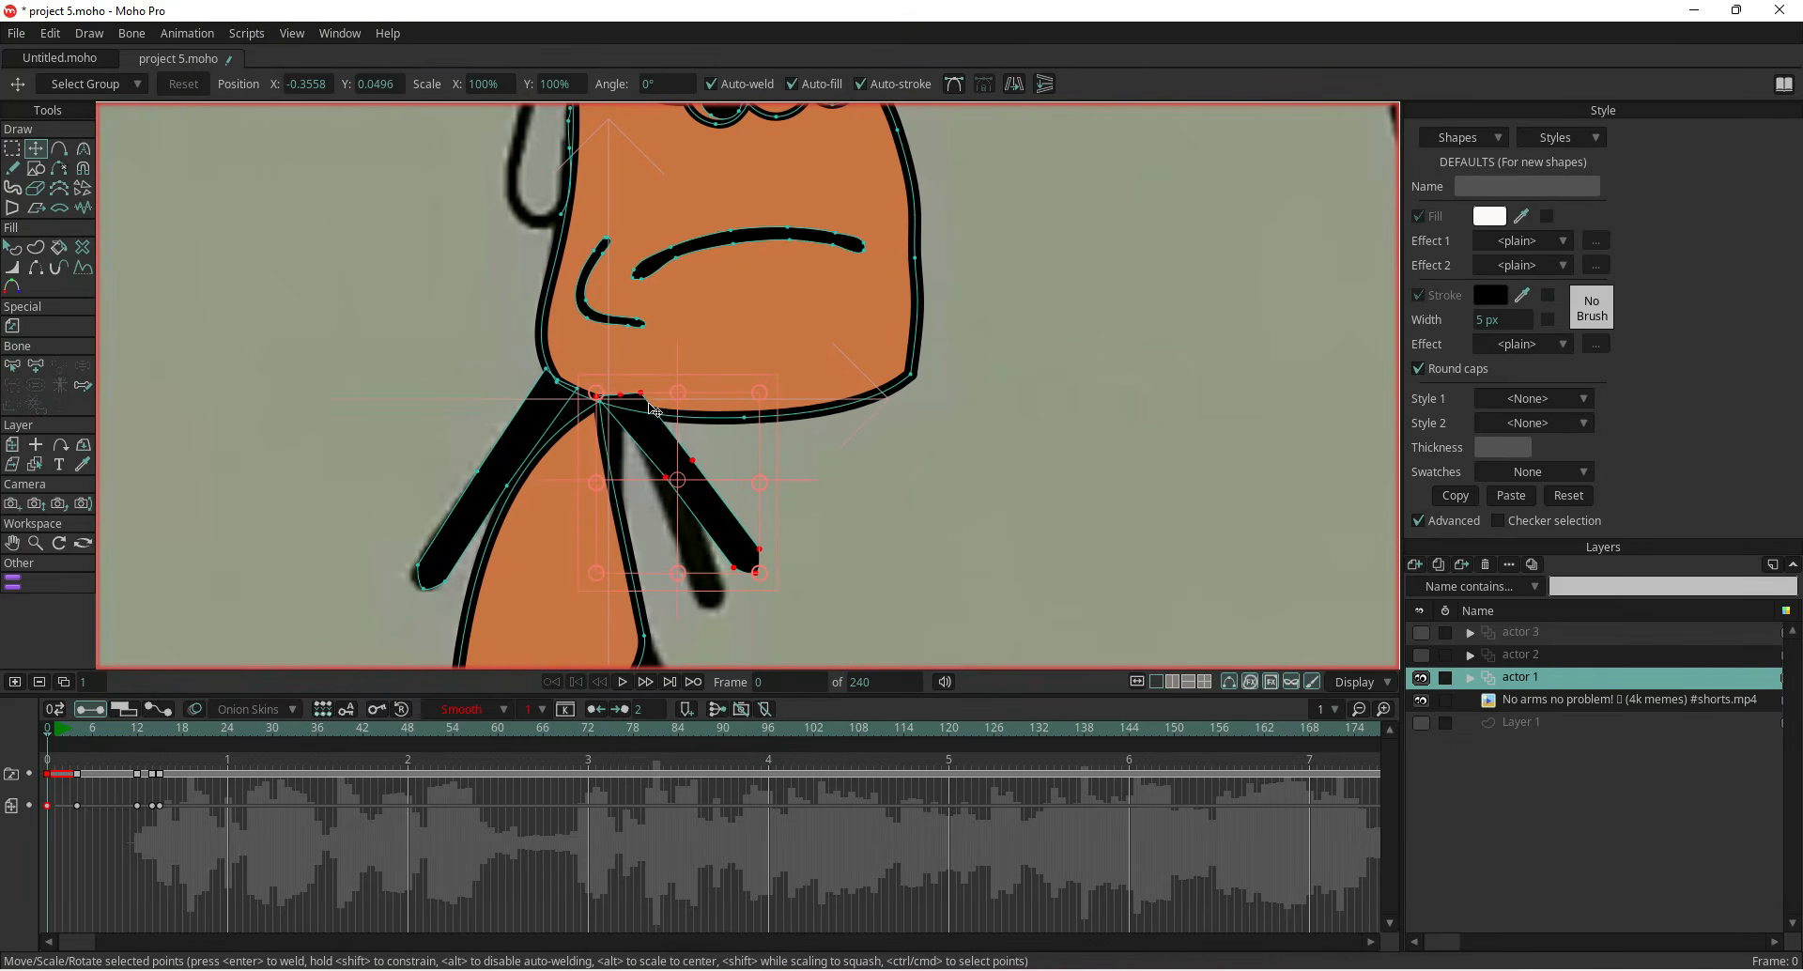
left_click_drag(594, 393, 644, 450)
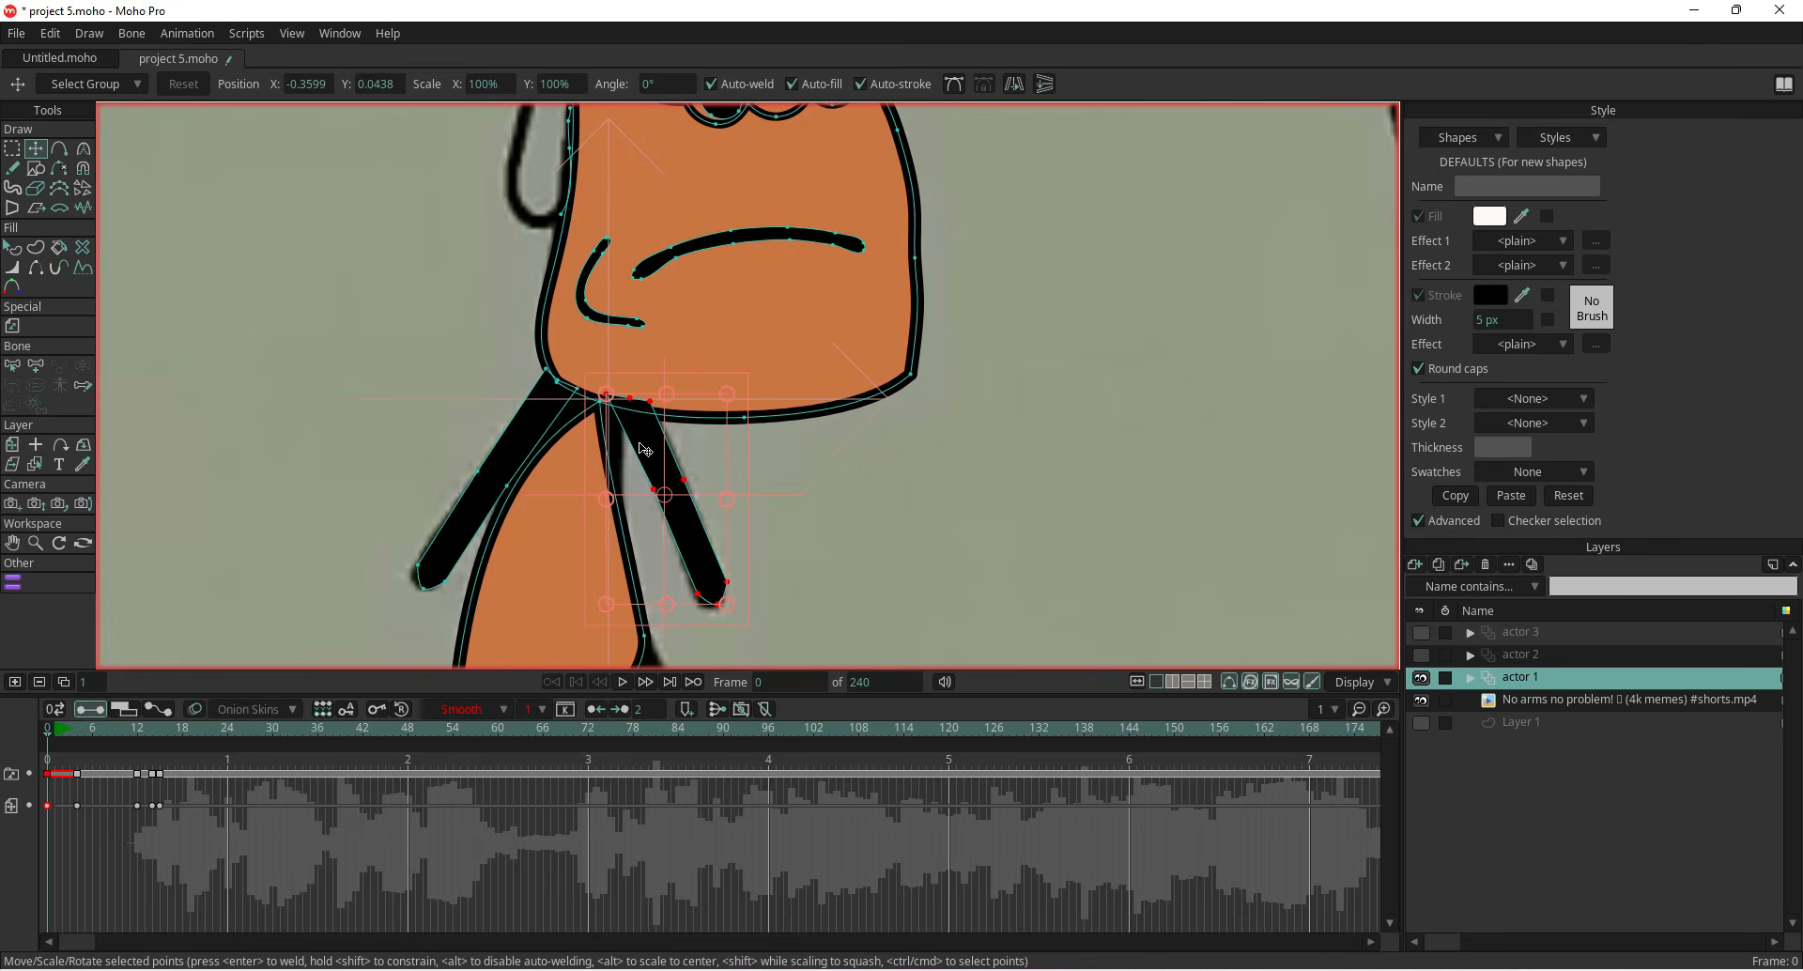
Paste the arm pose keyframes onto frame 9
left_click(83, 739)
left_click_drag(82, 738, 114, 742)
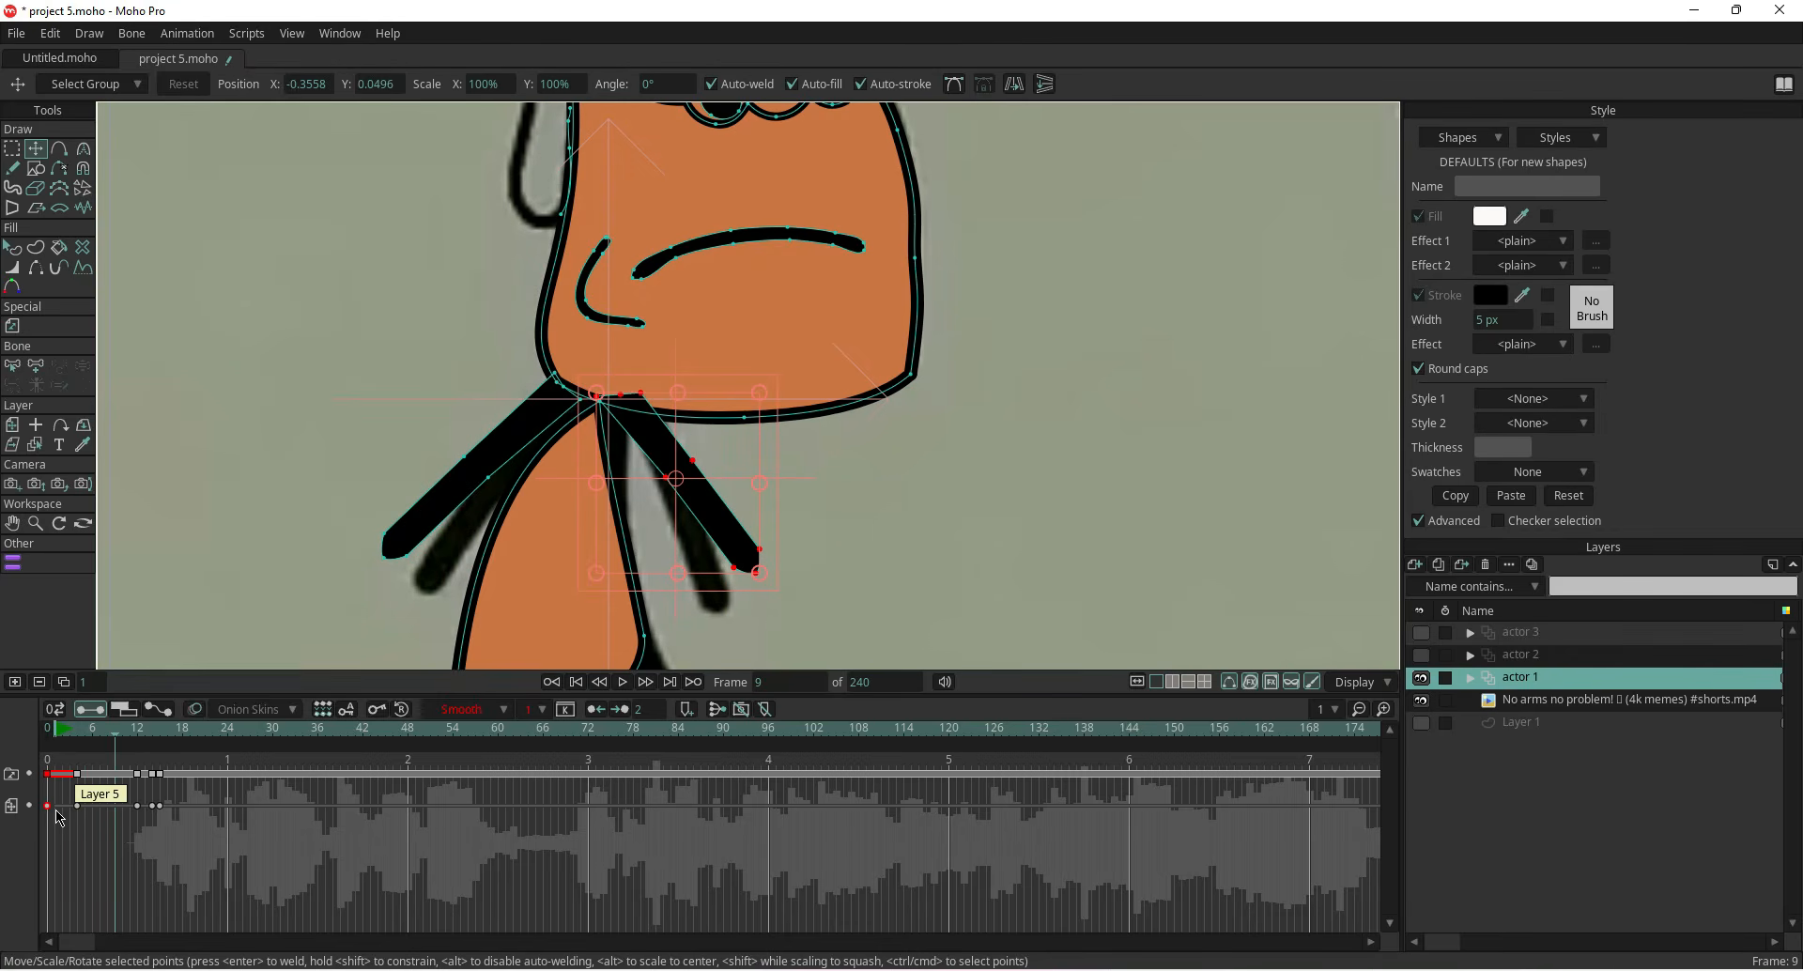
right_click(111, 776)
left_click(141, 636)
scroll(442, 498, "down", 4)
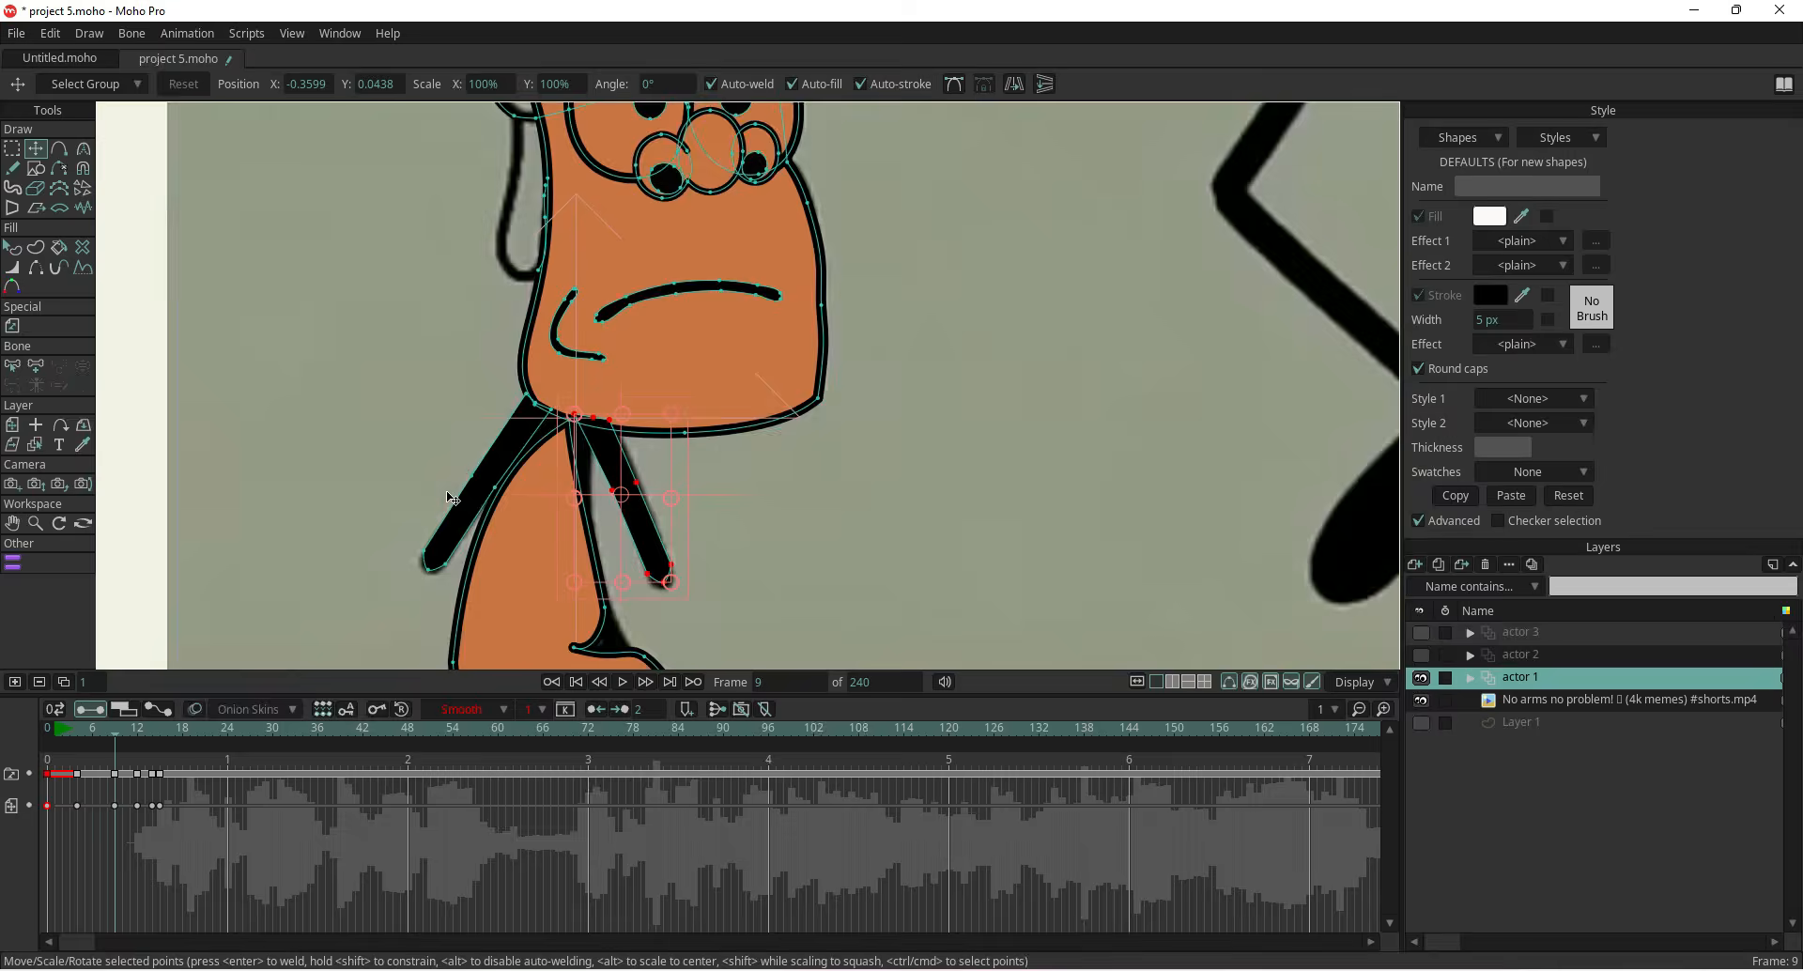
Play back to frame 34 and compare the character against the reference video, toggling its visibility
left_click_drag(116, 742, 302, 749)
scroll(358, 504, "down", 3)
scroll(400, 434, "up", 5)
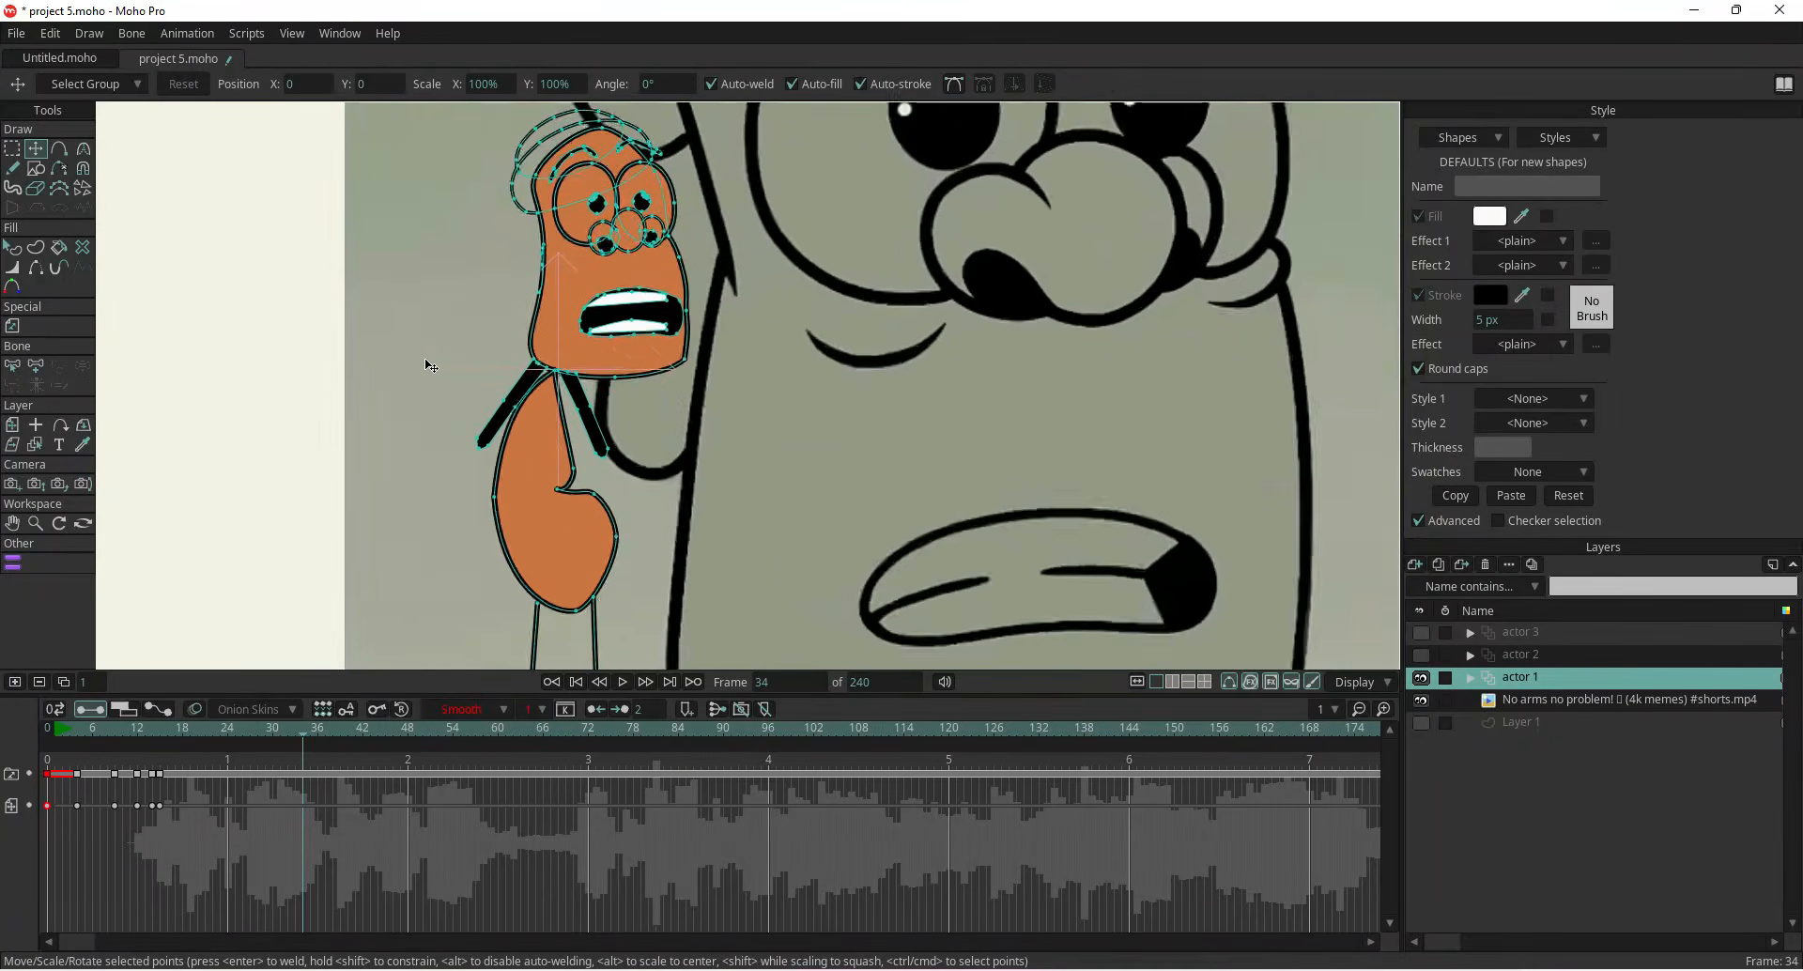
left_click_drag(422, 344, 431, 500)
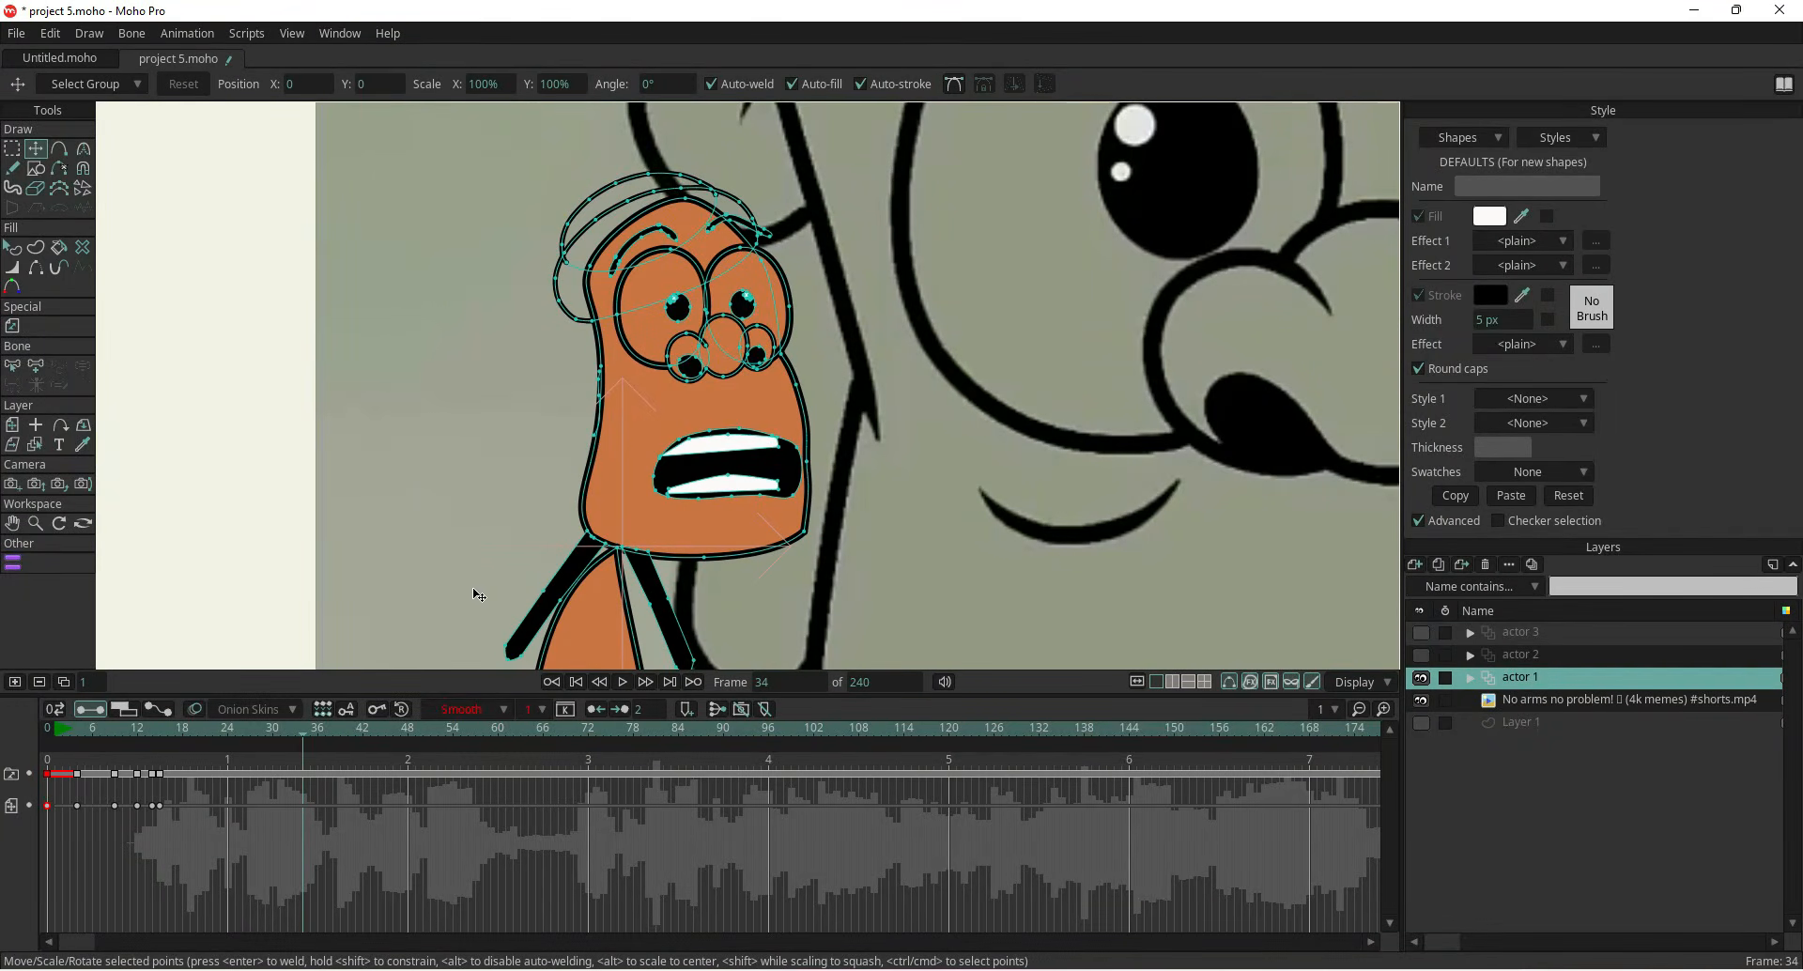
scroll(477, 595, "down", 4)
left_click(1421, 701)
scroll(756, 446, "down", 2)
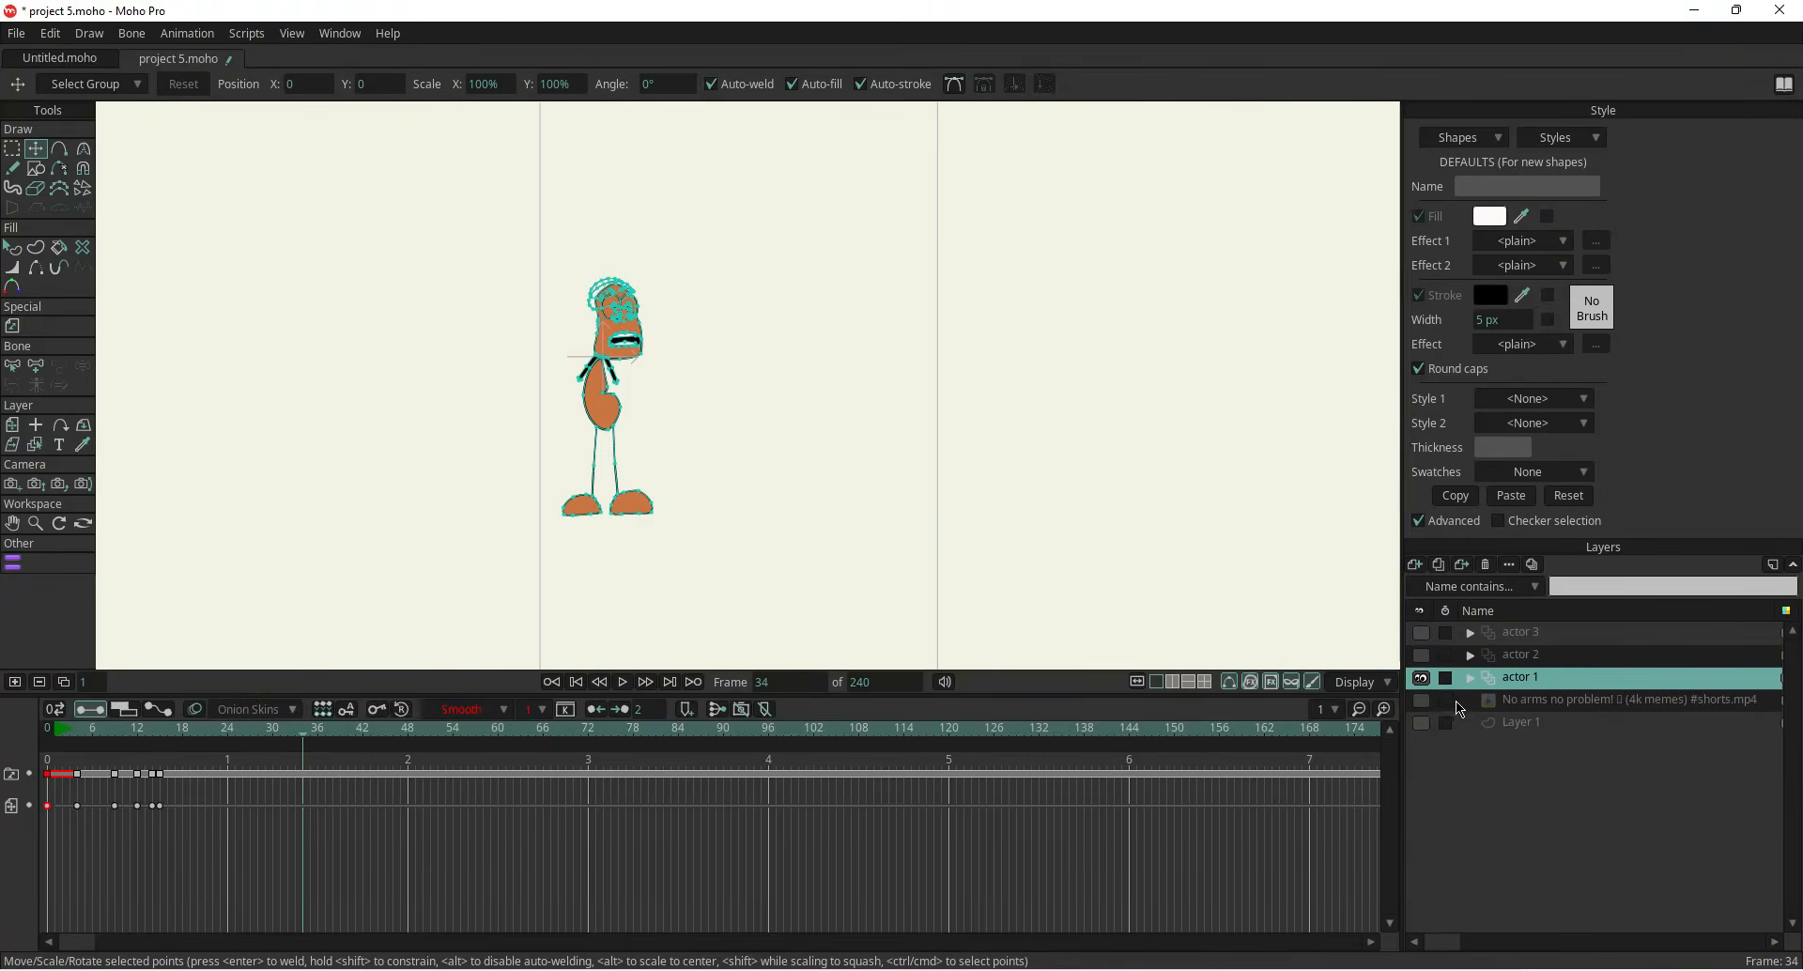
left_click(1422, 701)
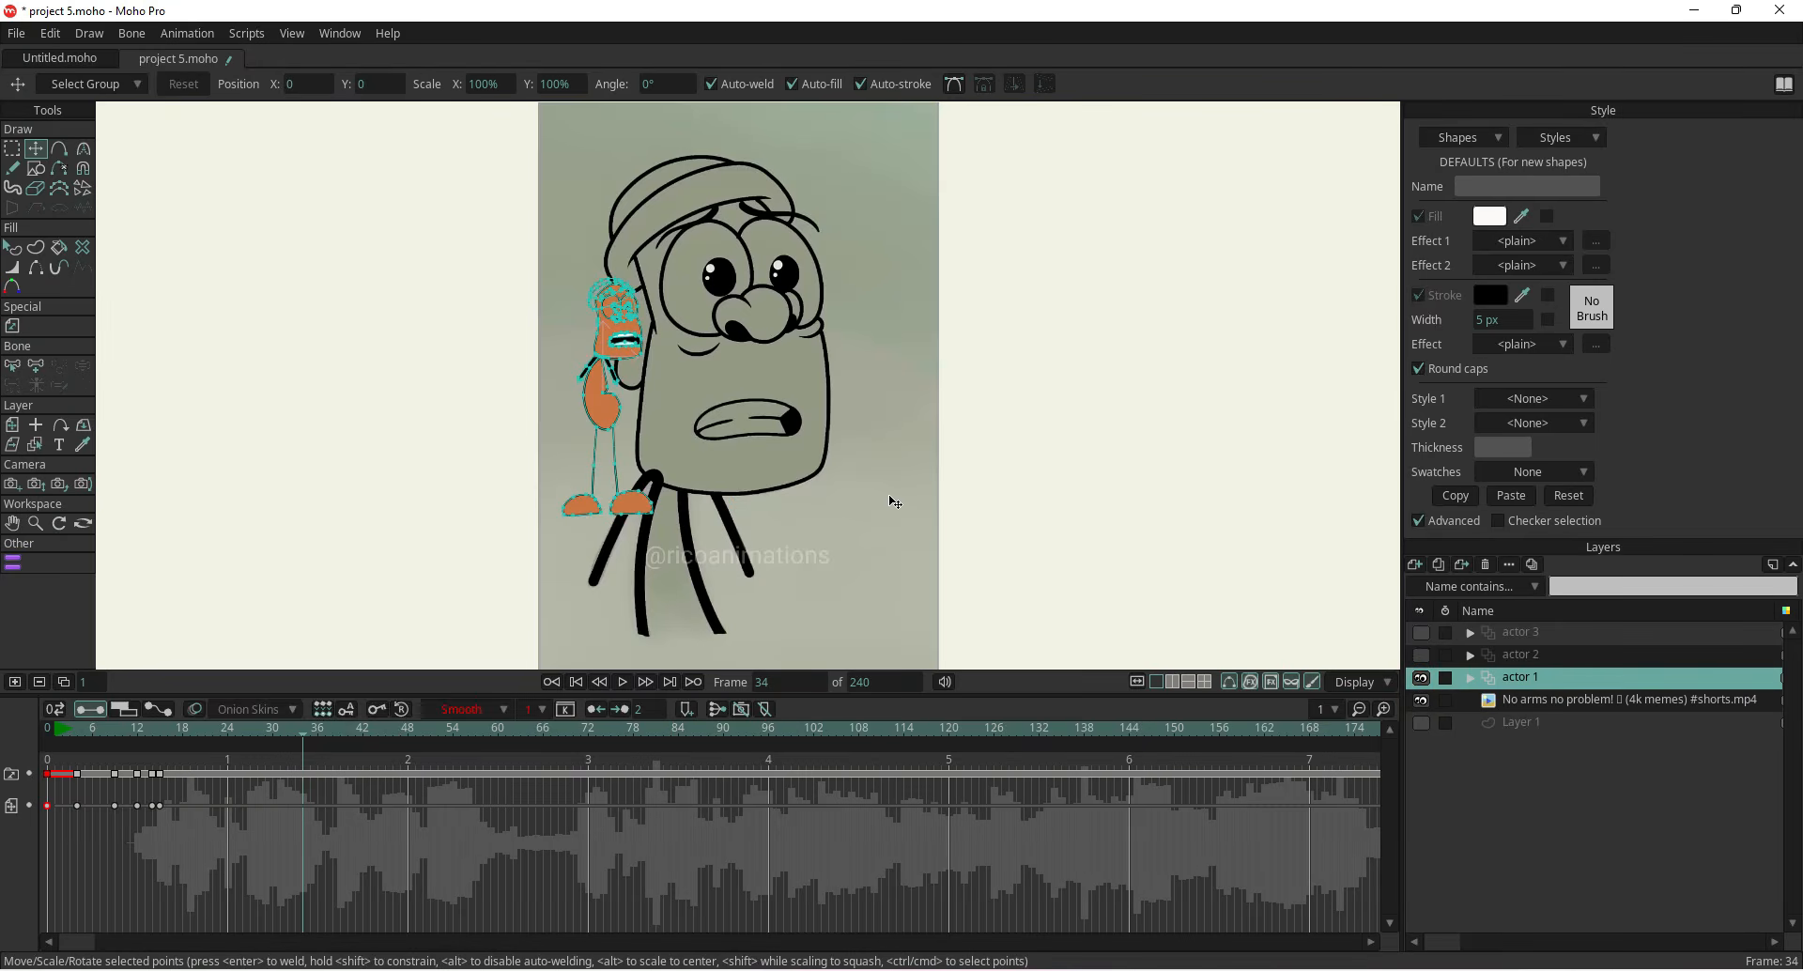
scroll(894, 503, "down", 3)
Rename Layer 1 to bg
left_click(1415, 564)
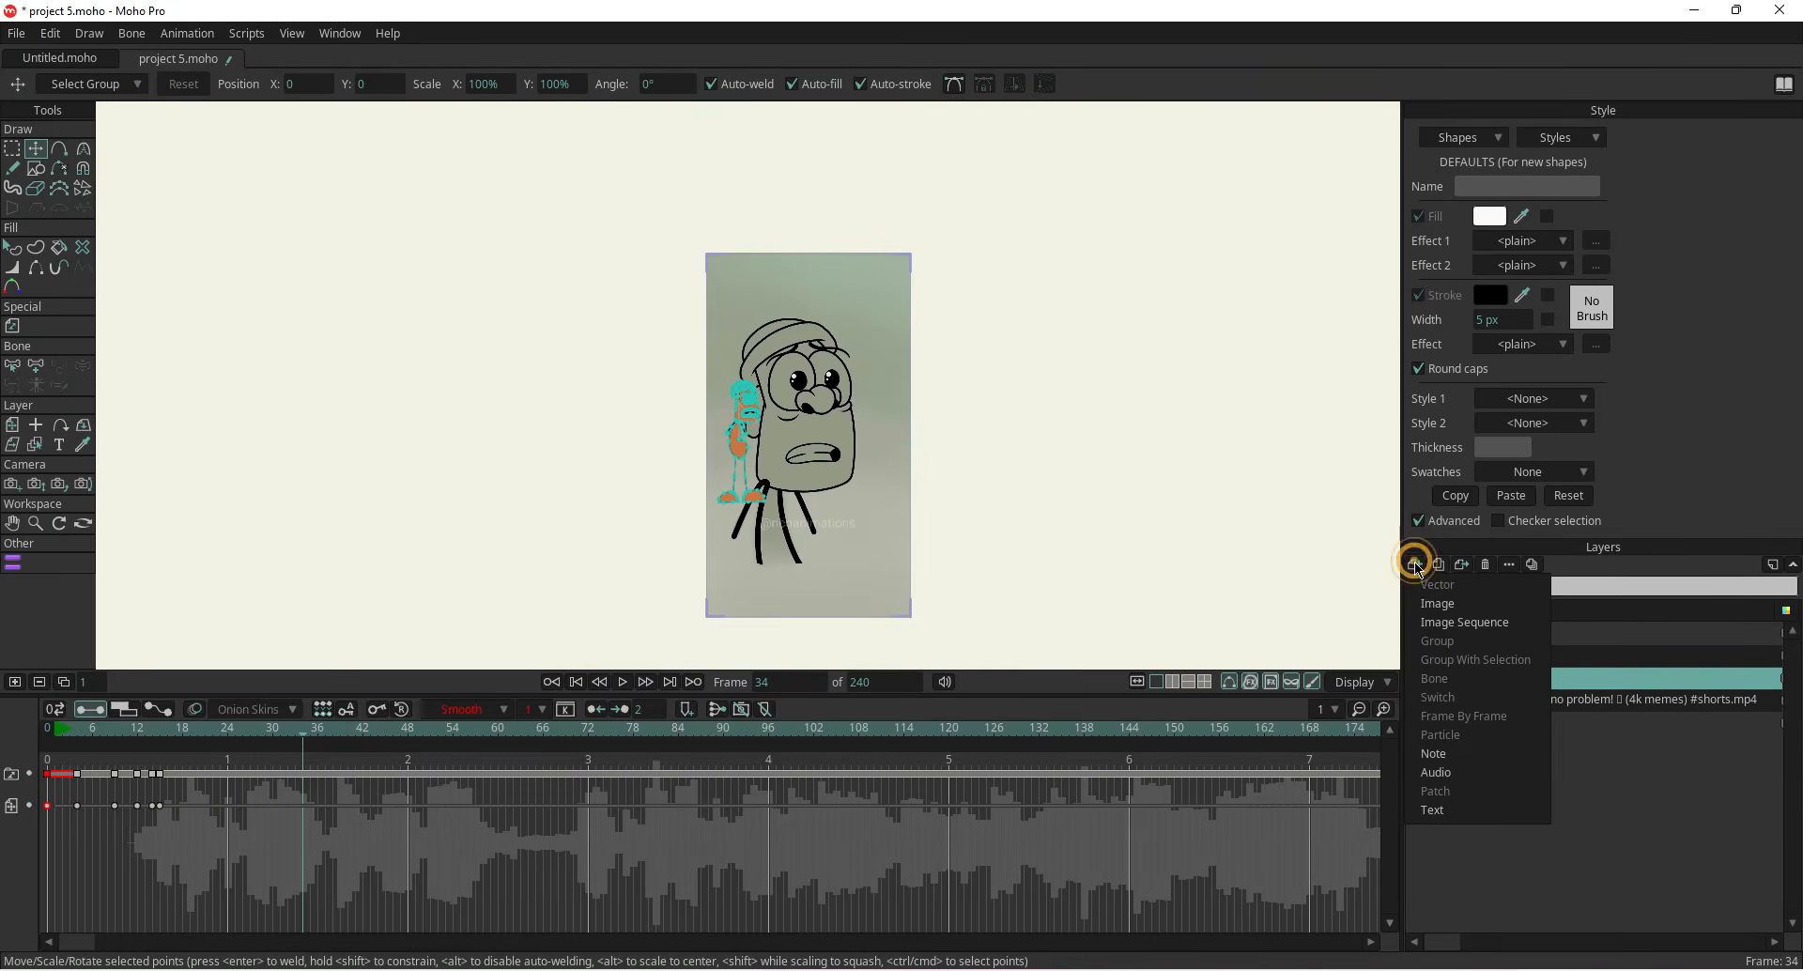
left_click(1644, 806)
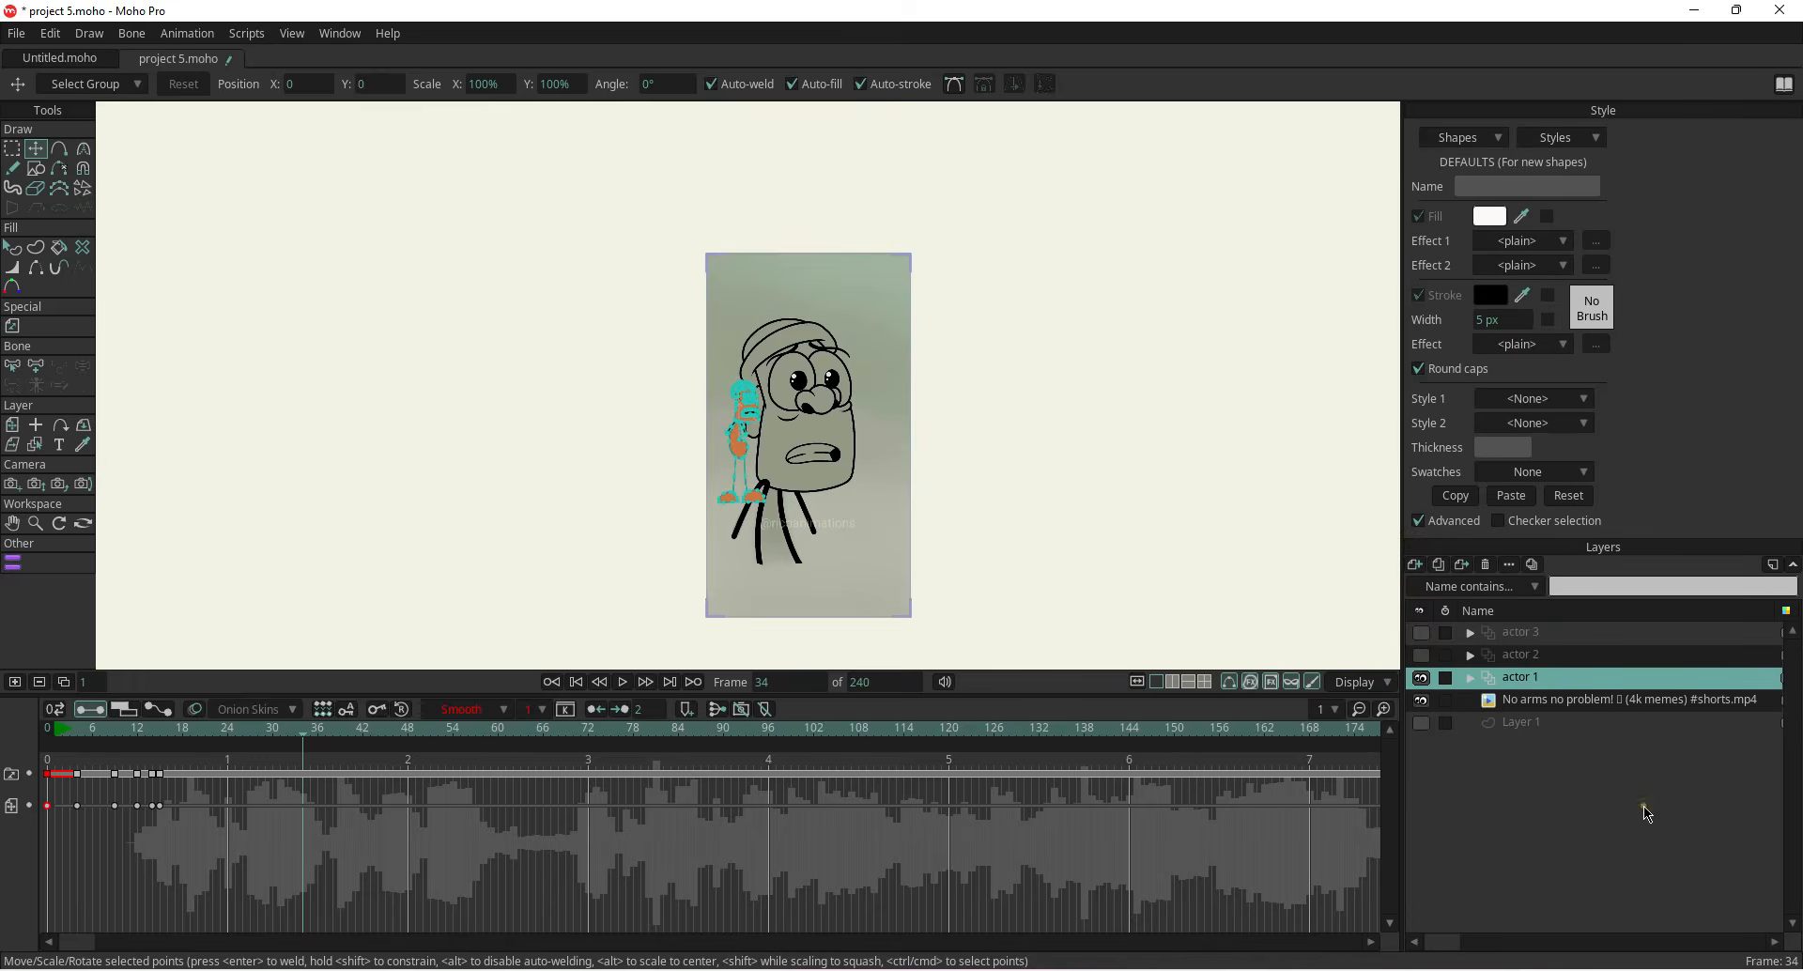
left_click(1535, 725)
double_click(1513, 723)
double_click(1513, 723)
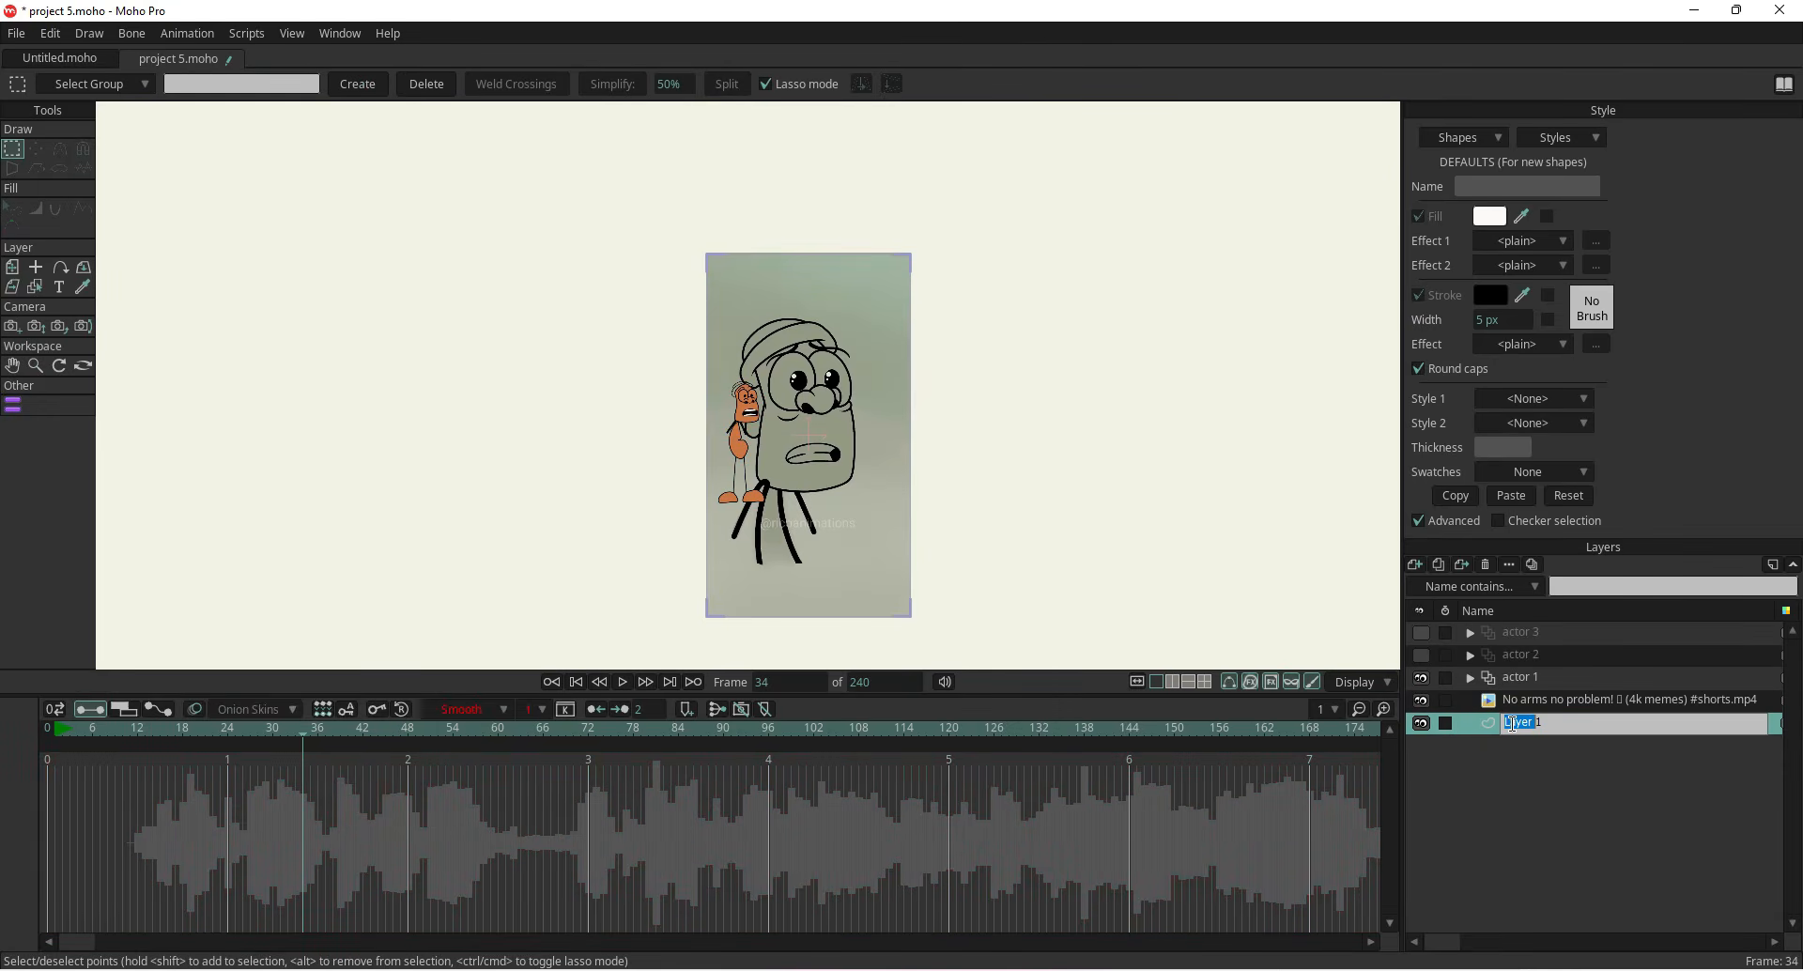
type("bg")
key("Return")
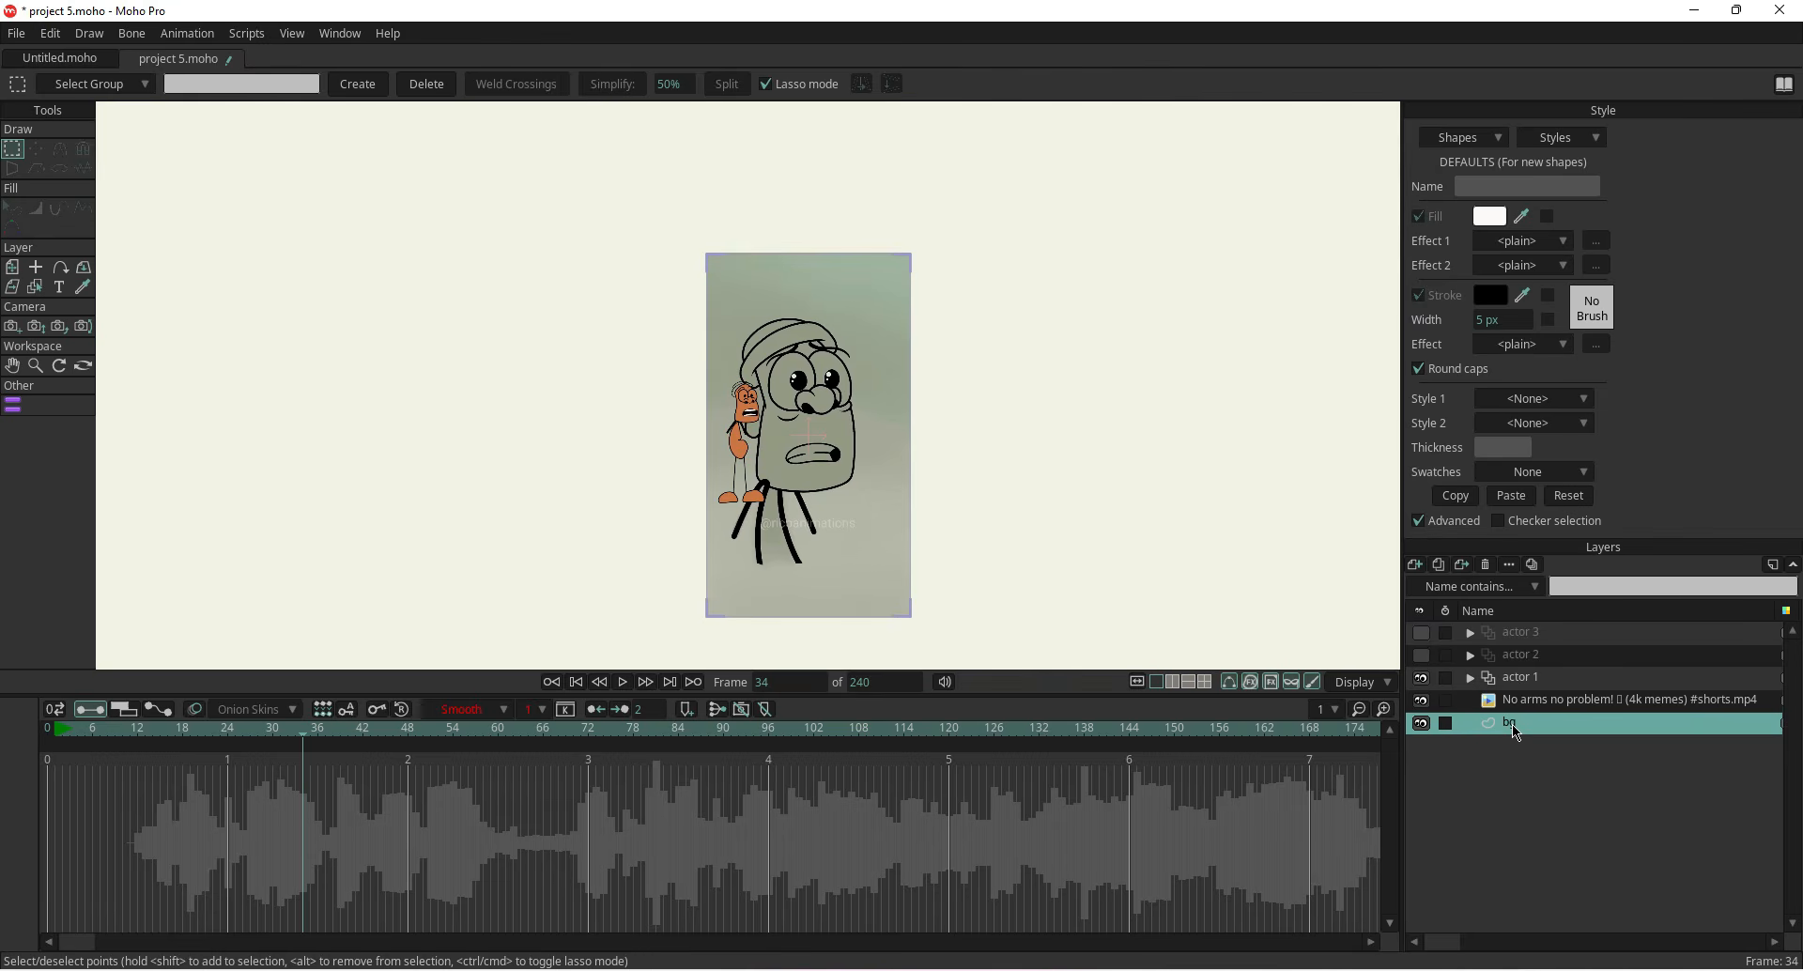
Draw a rectangle covering the whole canvas on the bg layer at frame 0
left_click(62, 728)
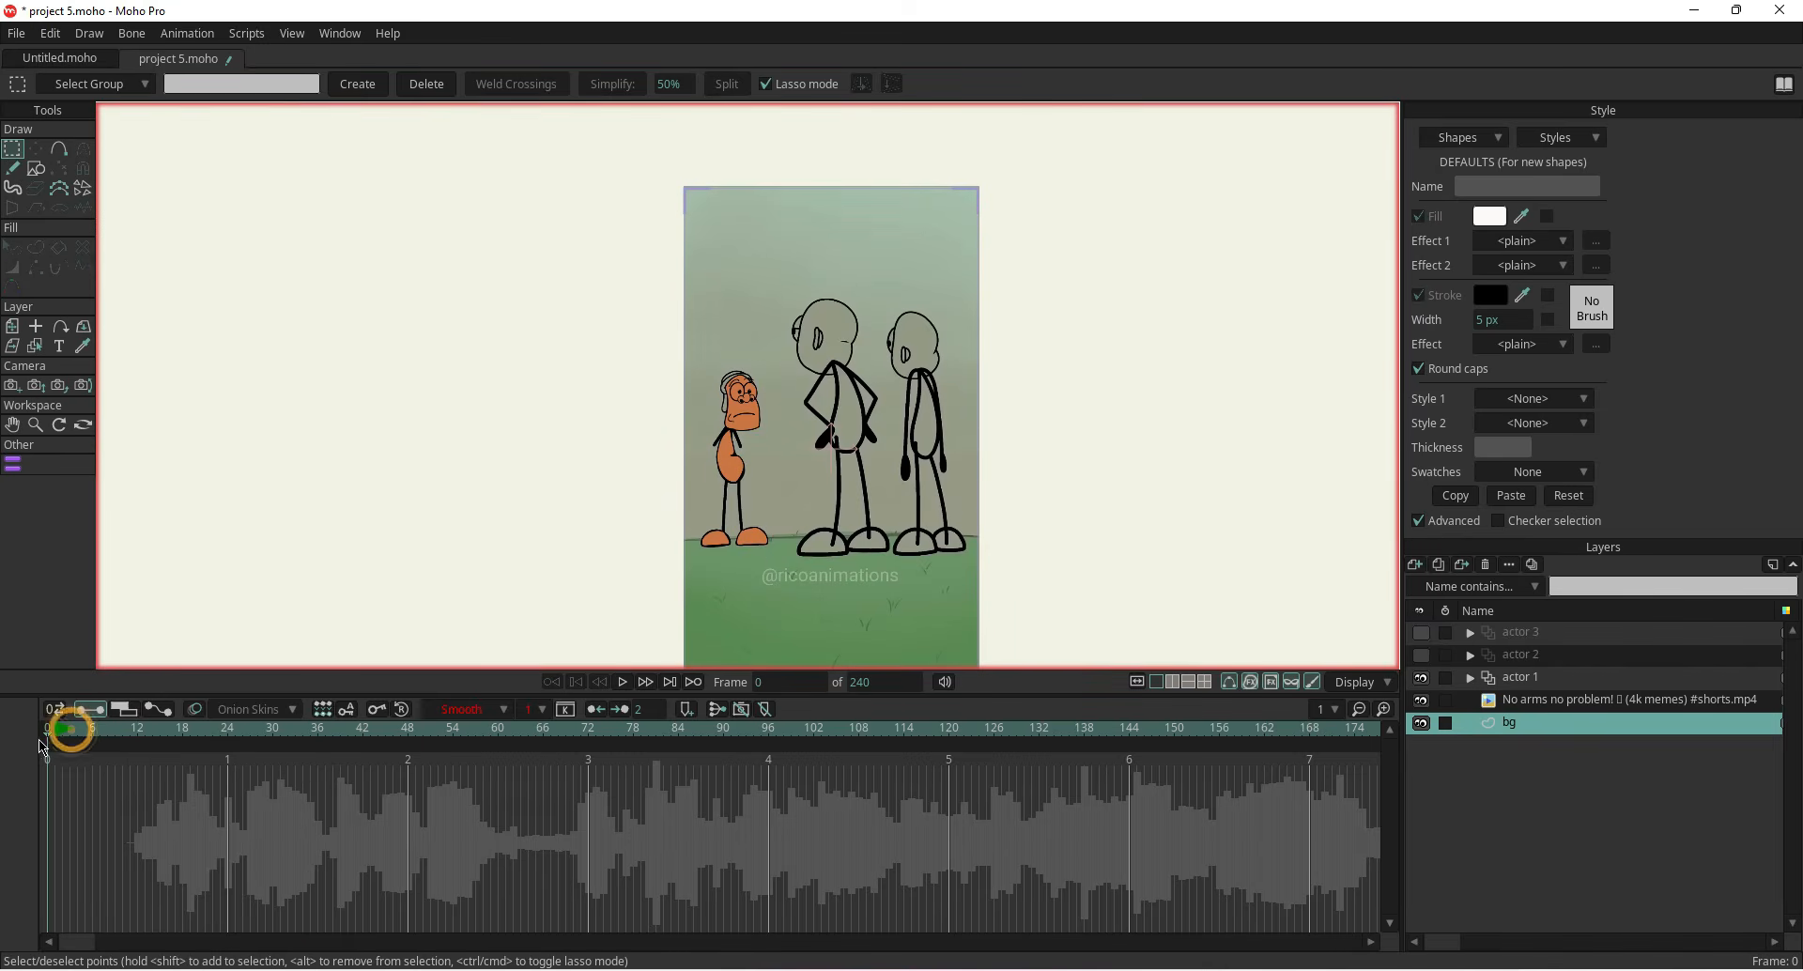
left_click_drag(789, 505, 742, 443)
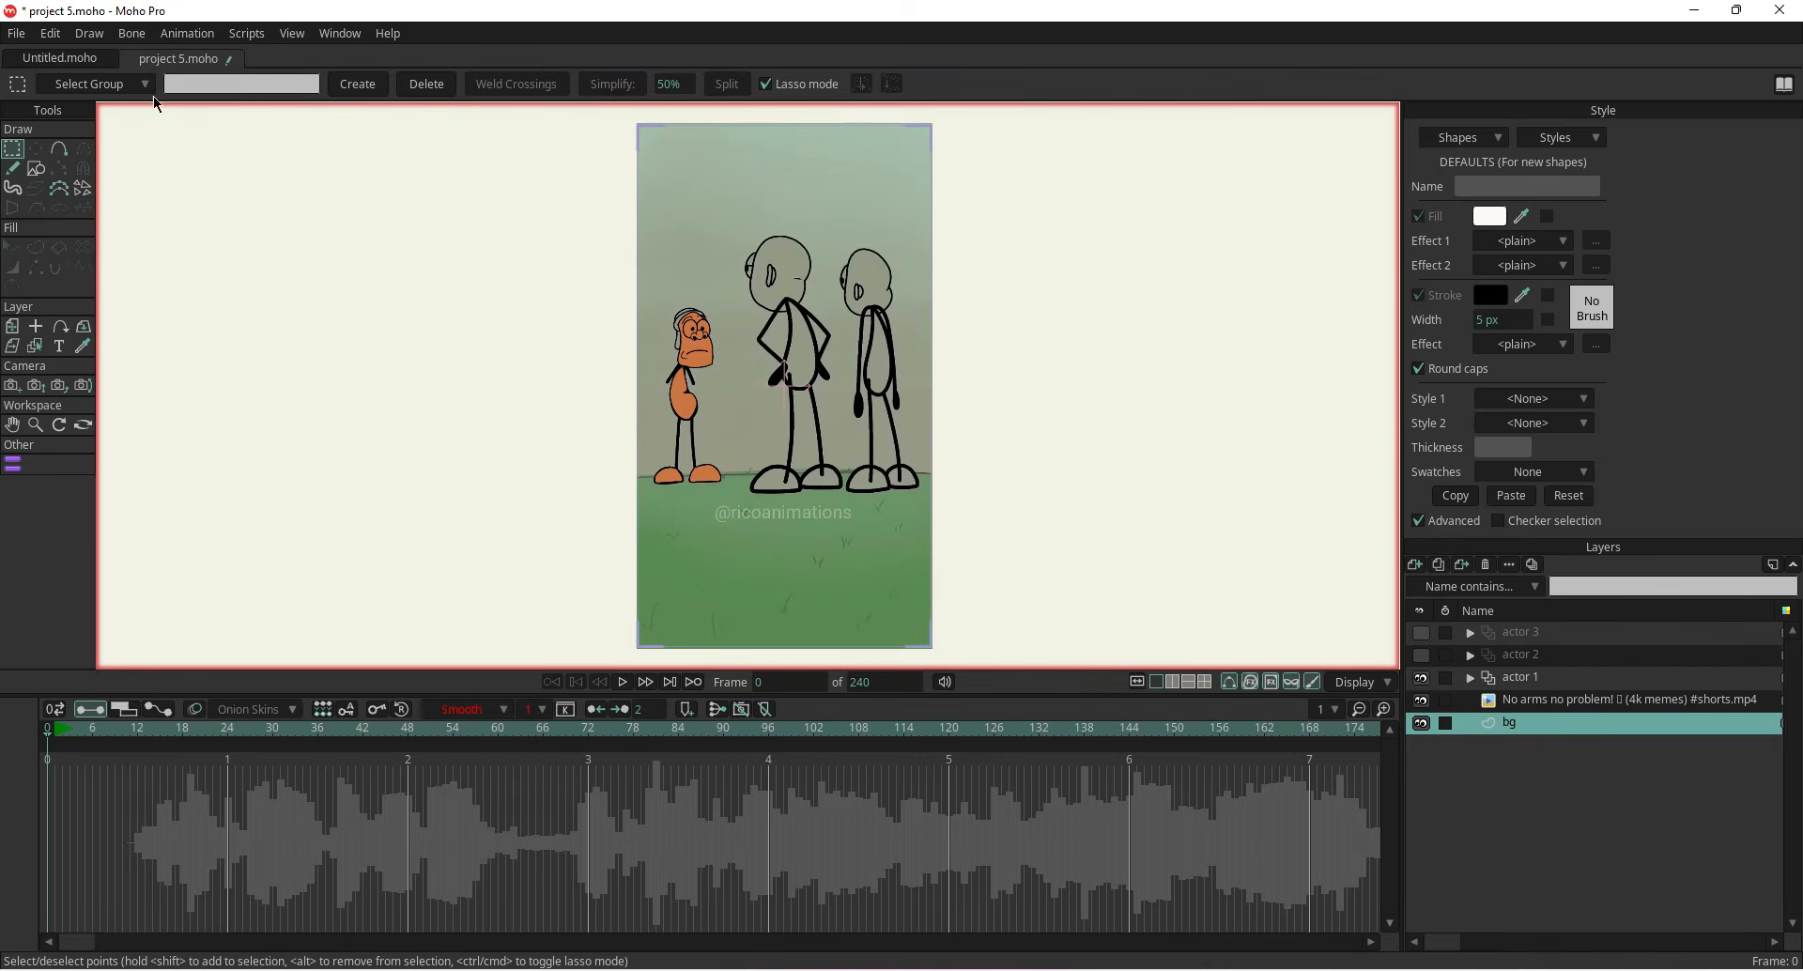
left_click(36, 168)
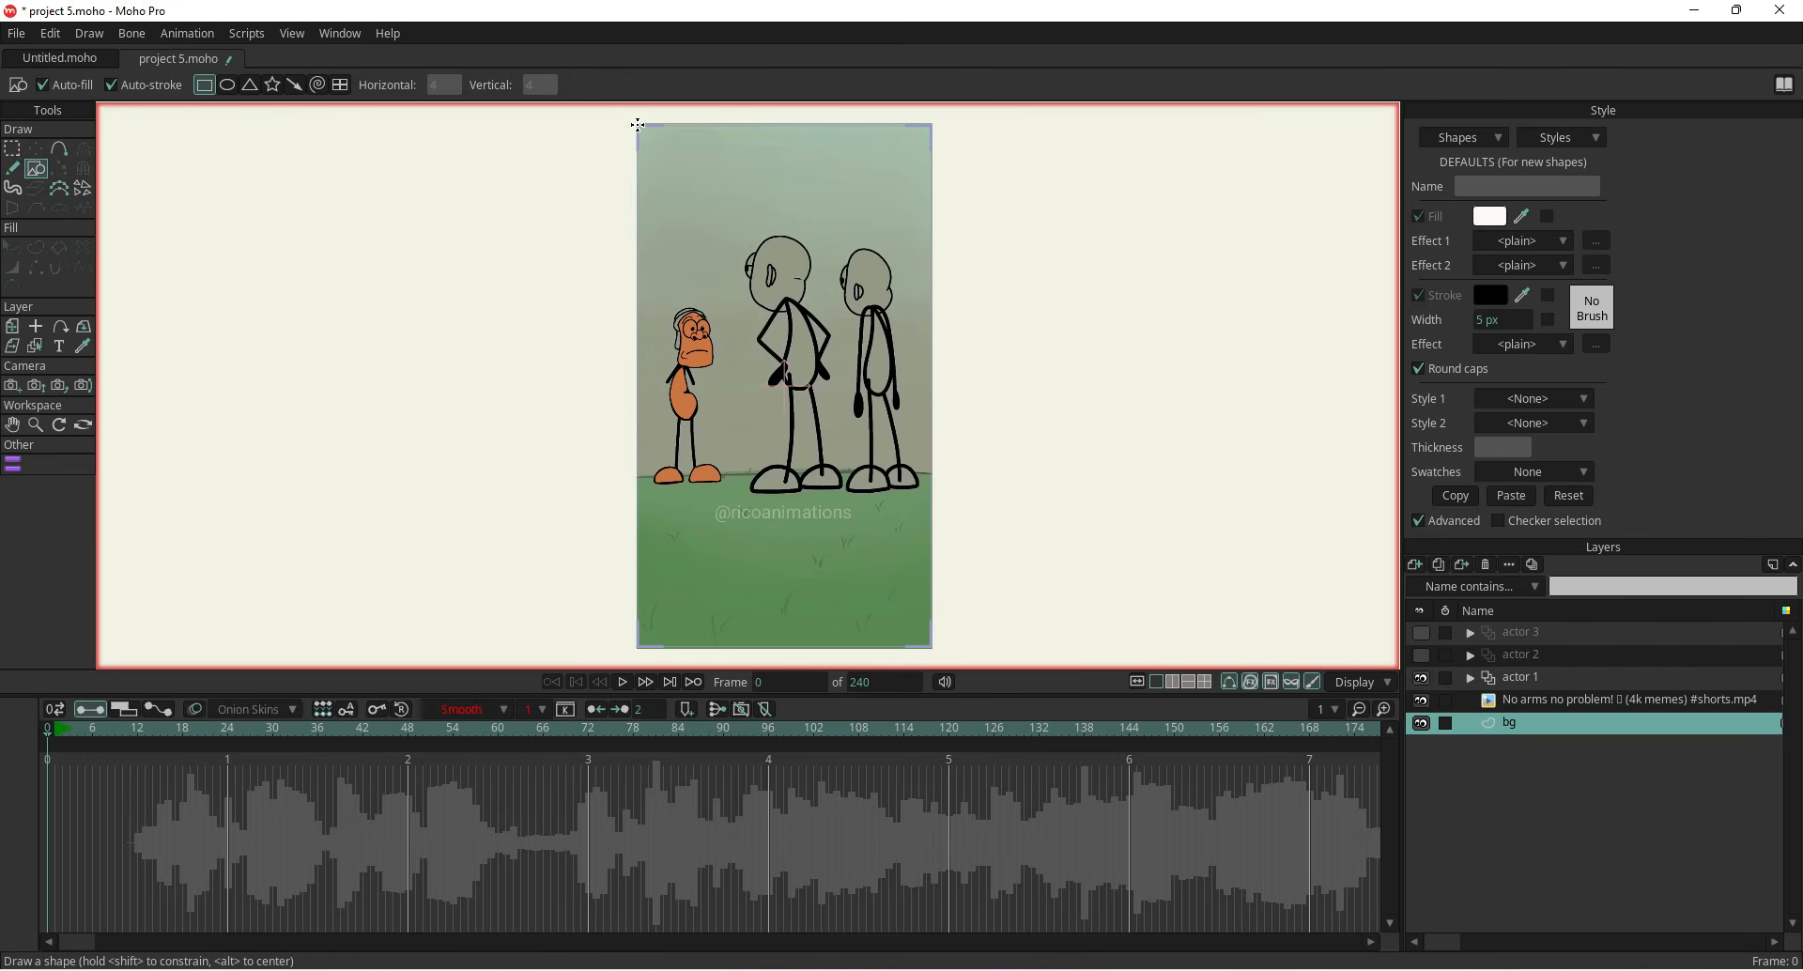
mouse_move(649, 168)
left_mouse_down()
mouse_move(843, 578)
mouse_move(934, 649)
left_mouse_up()
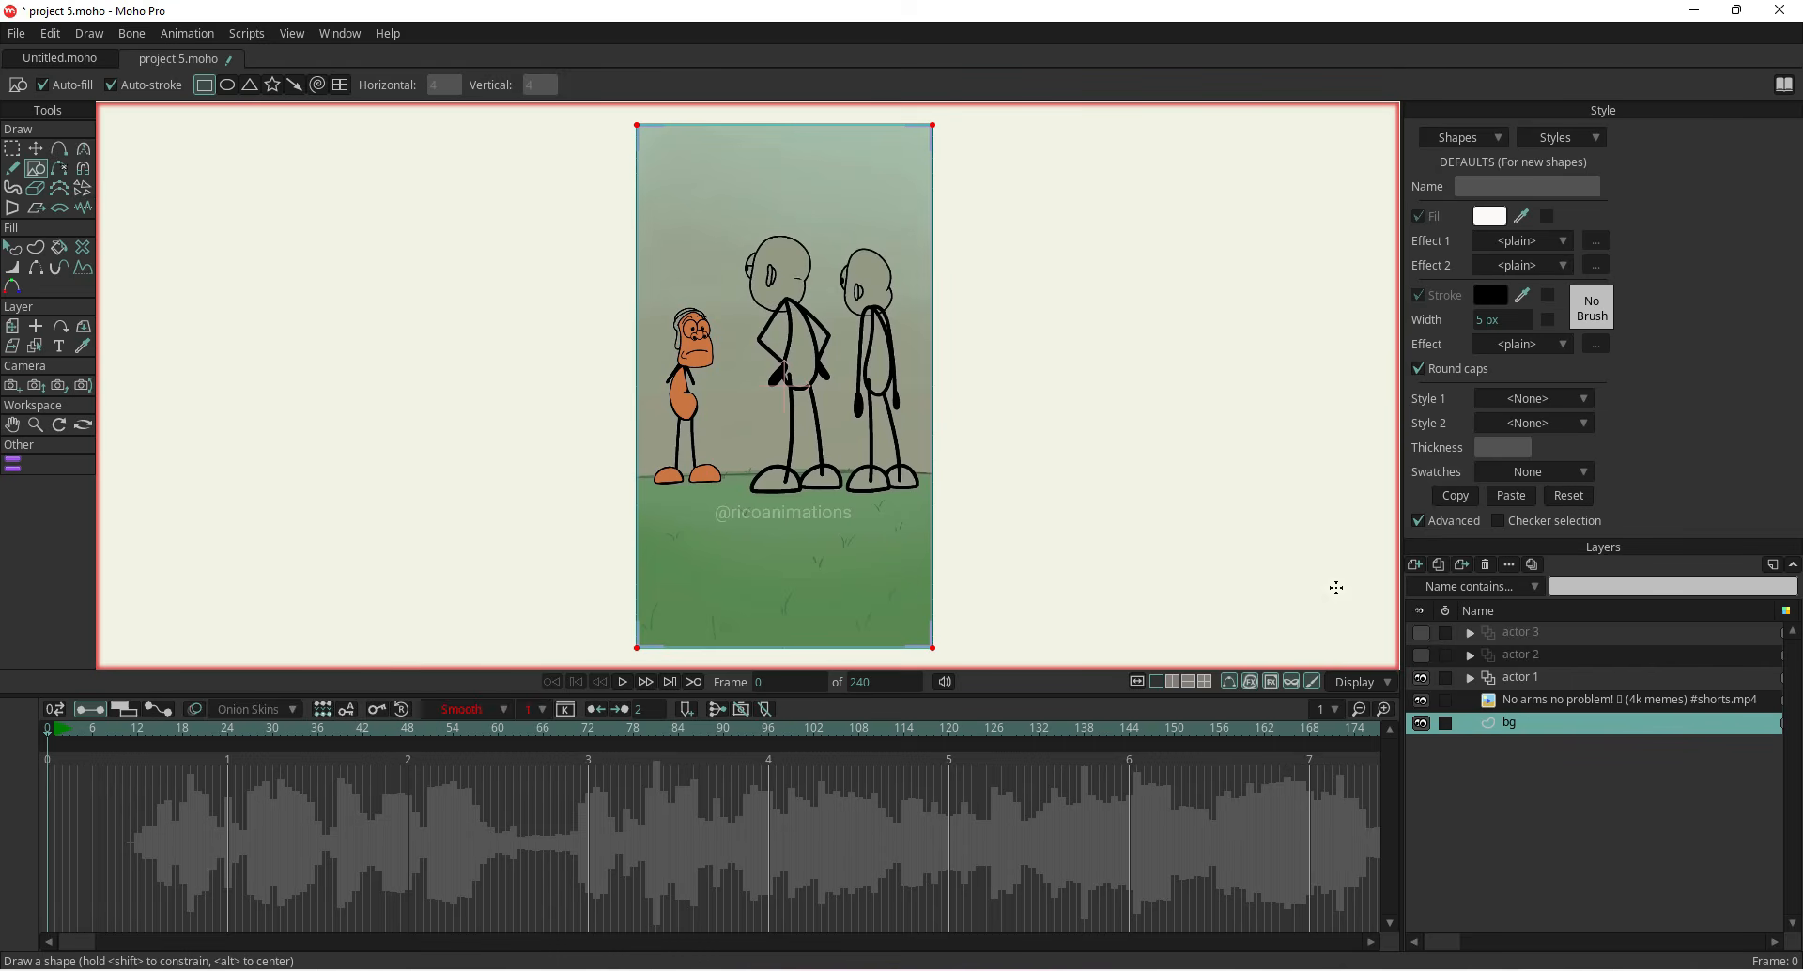
Add a new vector layer and draw a rectangle over the grass area at the bottom of the frame
left_click(1416, 567)
left_click(1428, 588)
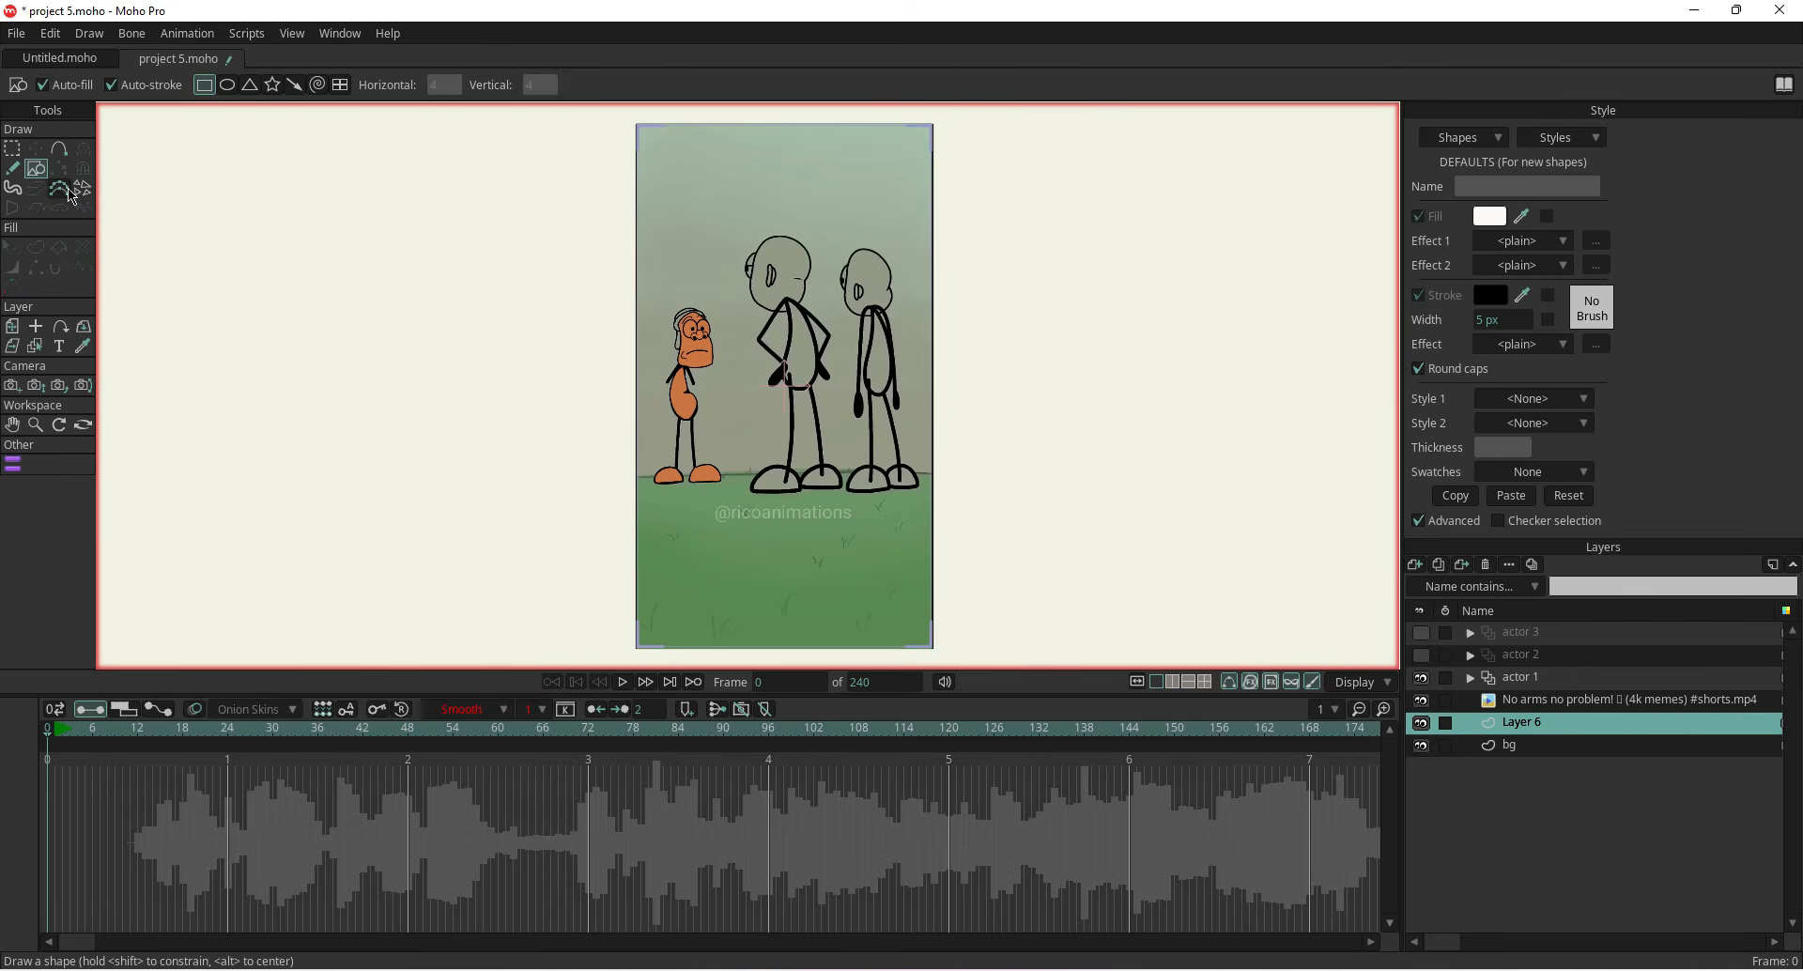
left_click_drag(636, 475, 931, 645)
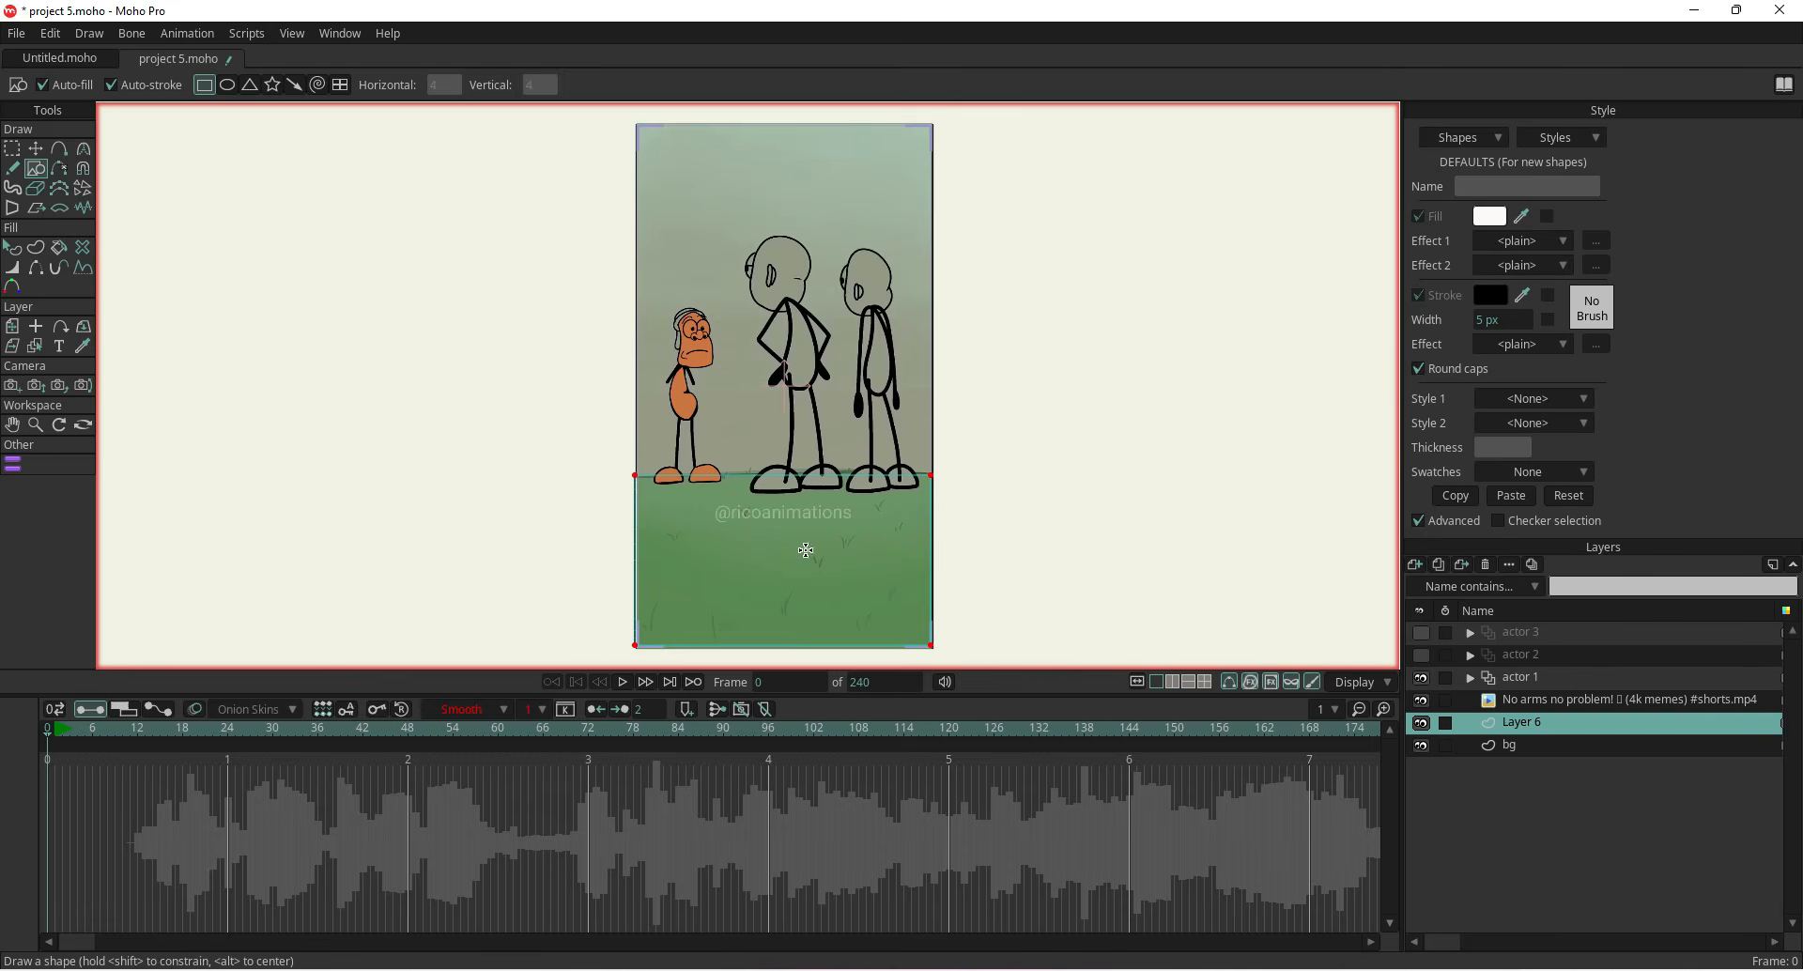
Move the top edge points of the grass rectangle to line up with the ground line of the reference
left_click(58, 148)
left_click(785, 475)
scroll(592, 418, "up", 2)
key("t")
left_click_drag(826, 468, 608, 465)
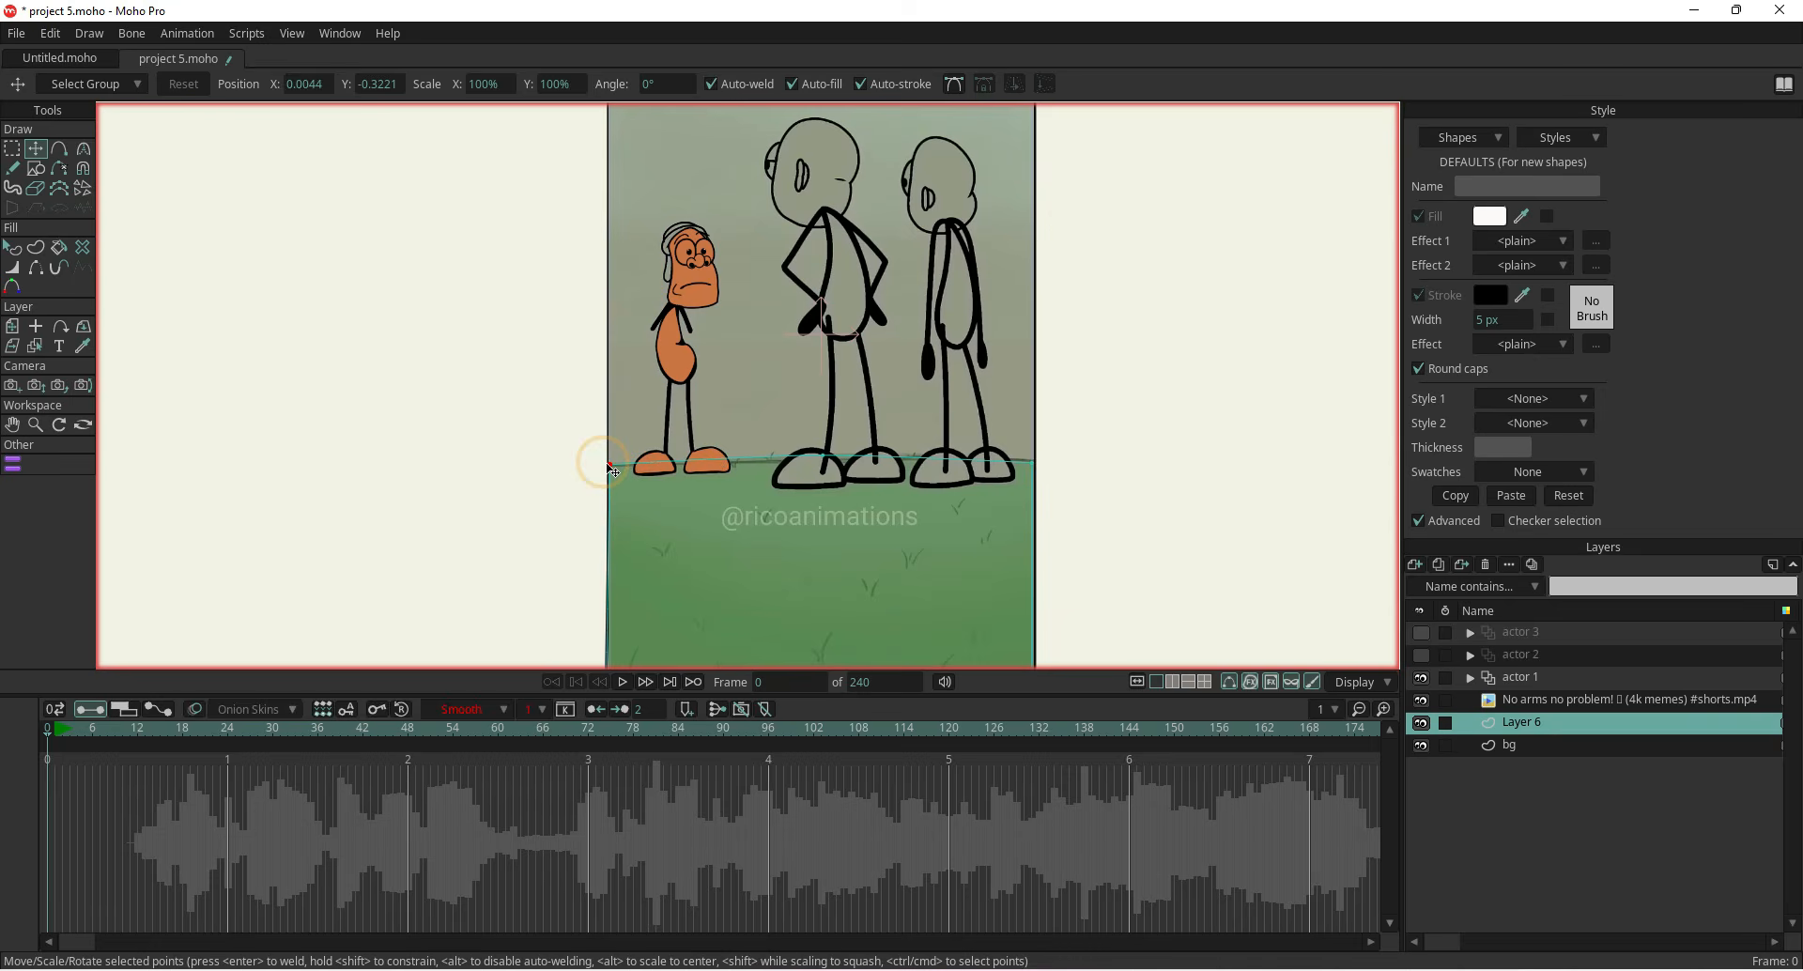
left_click(1033, 462)
left_click(823, 461)
scroll(789, 451, "down", 3)
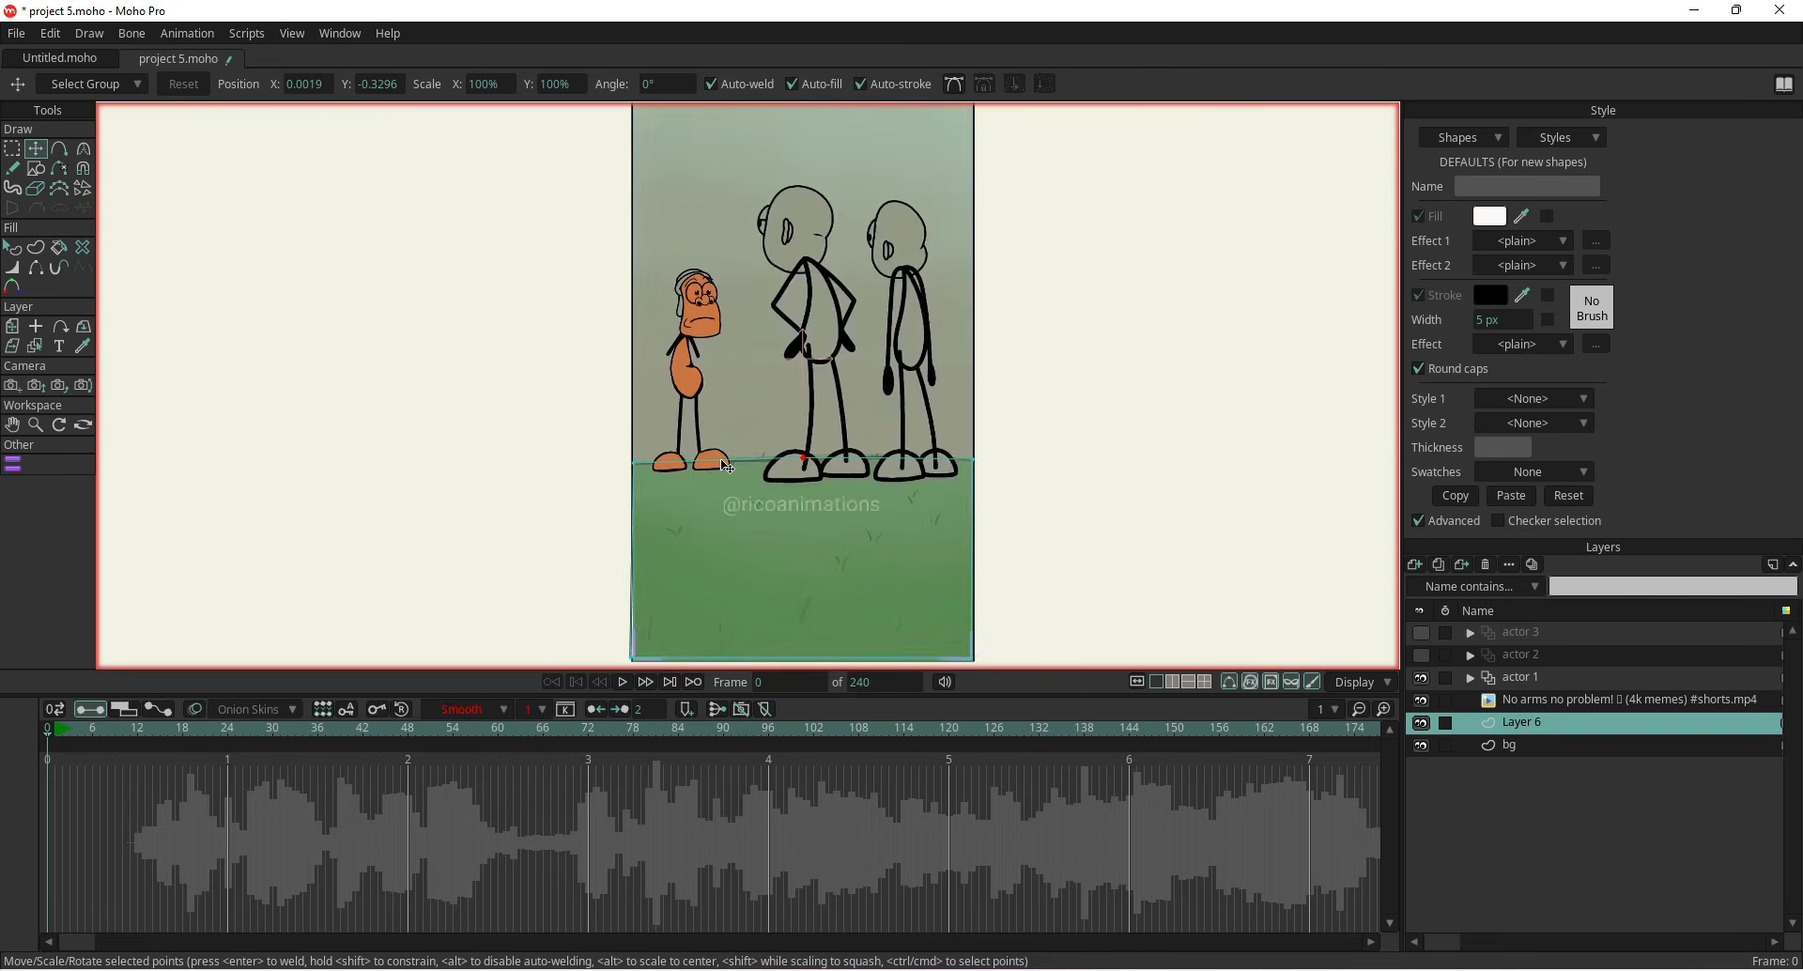
scroll(726, 315, "up", 2)
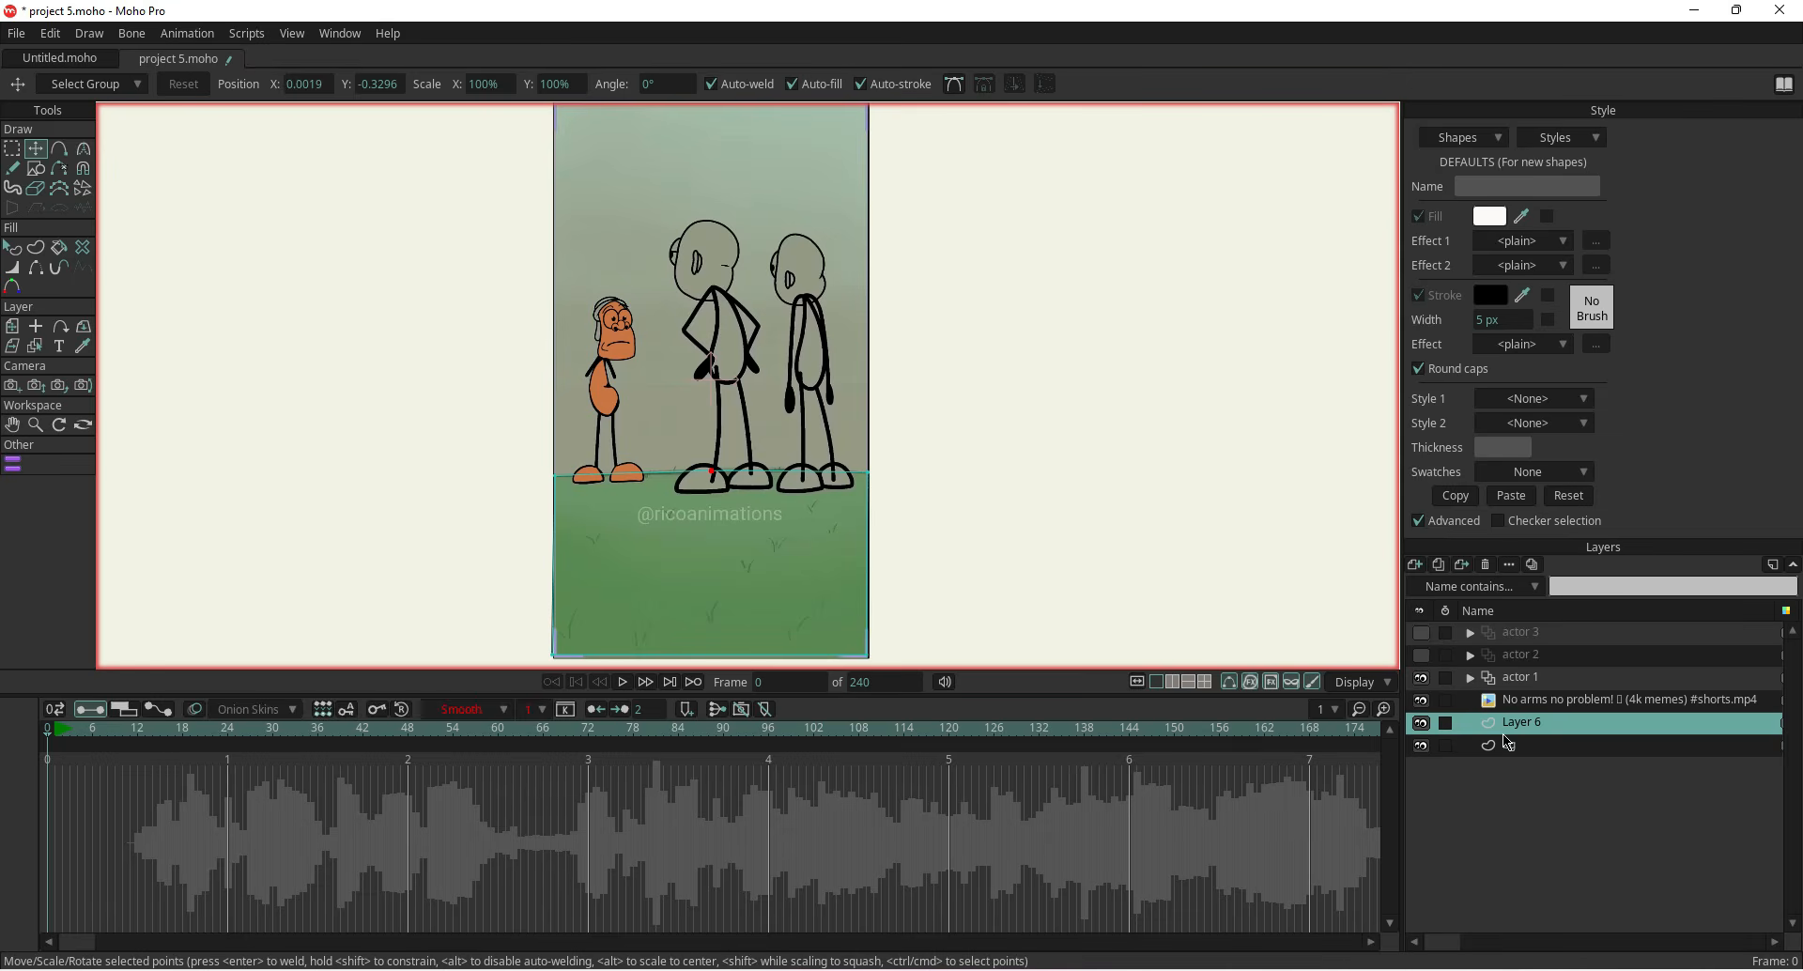
Move the reference video layer to the bottom of the layer stack, below bg
left_click_drag(1506, 706, 1531, 782)
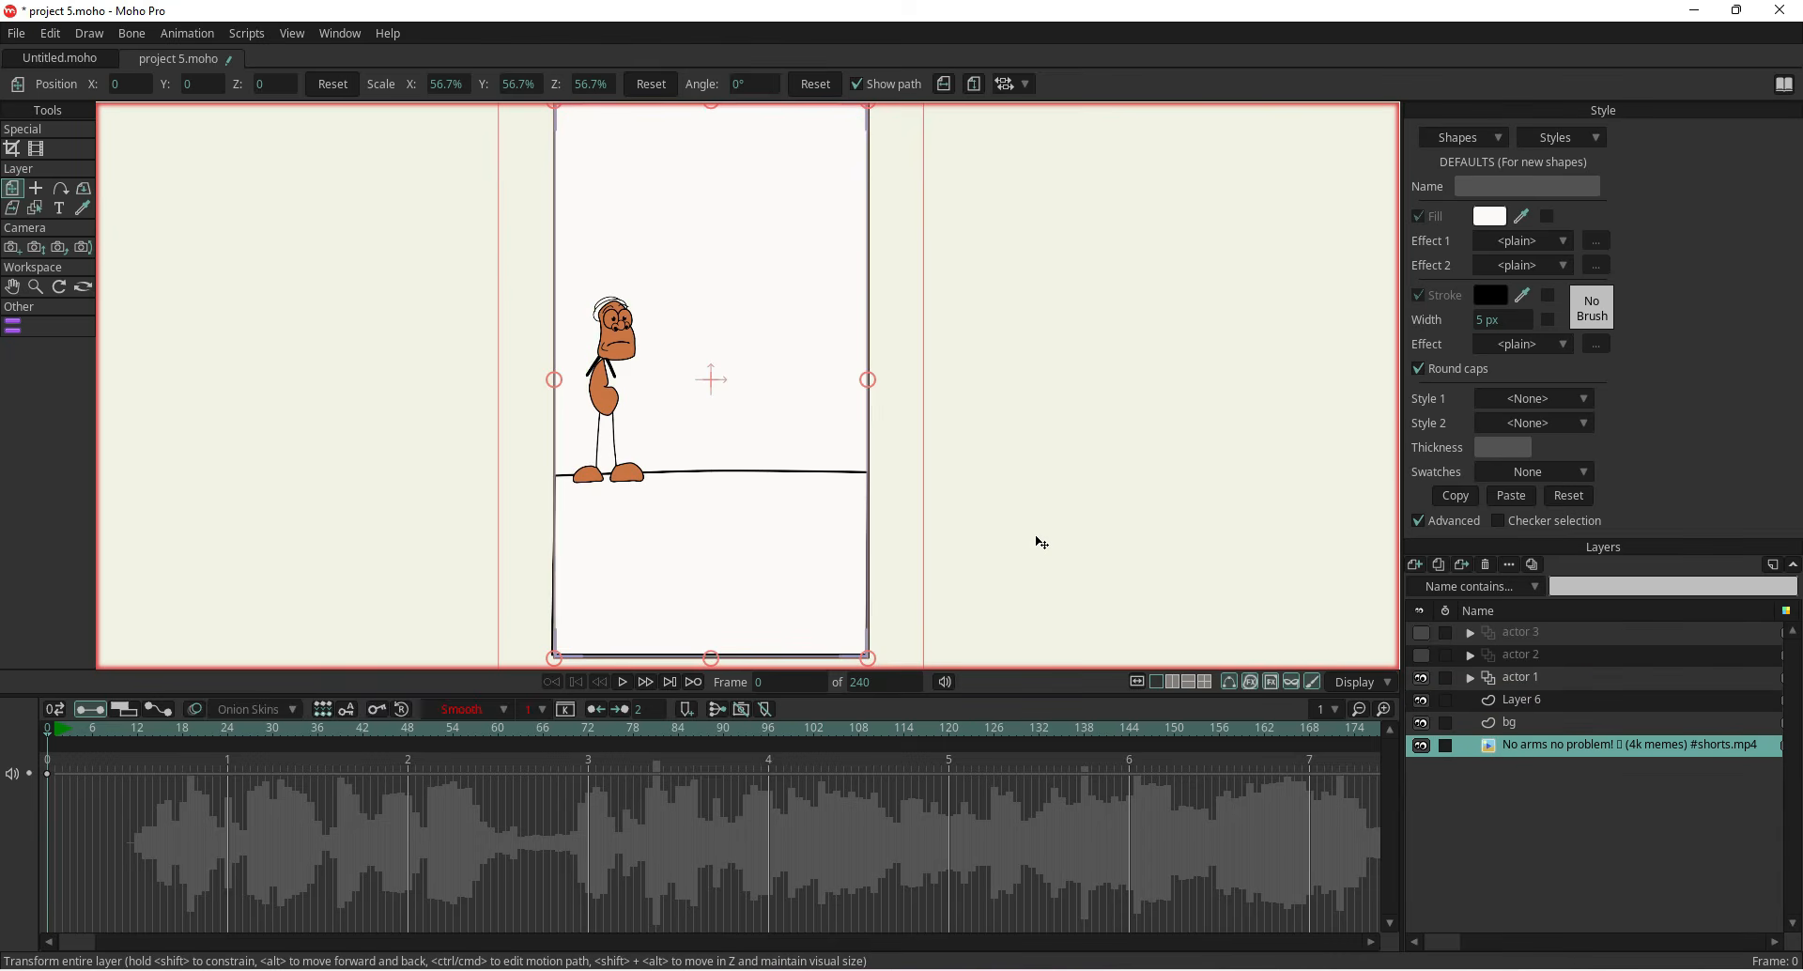
scroll(1041, 543, "down", 2)
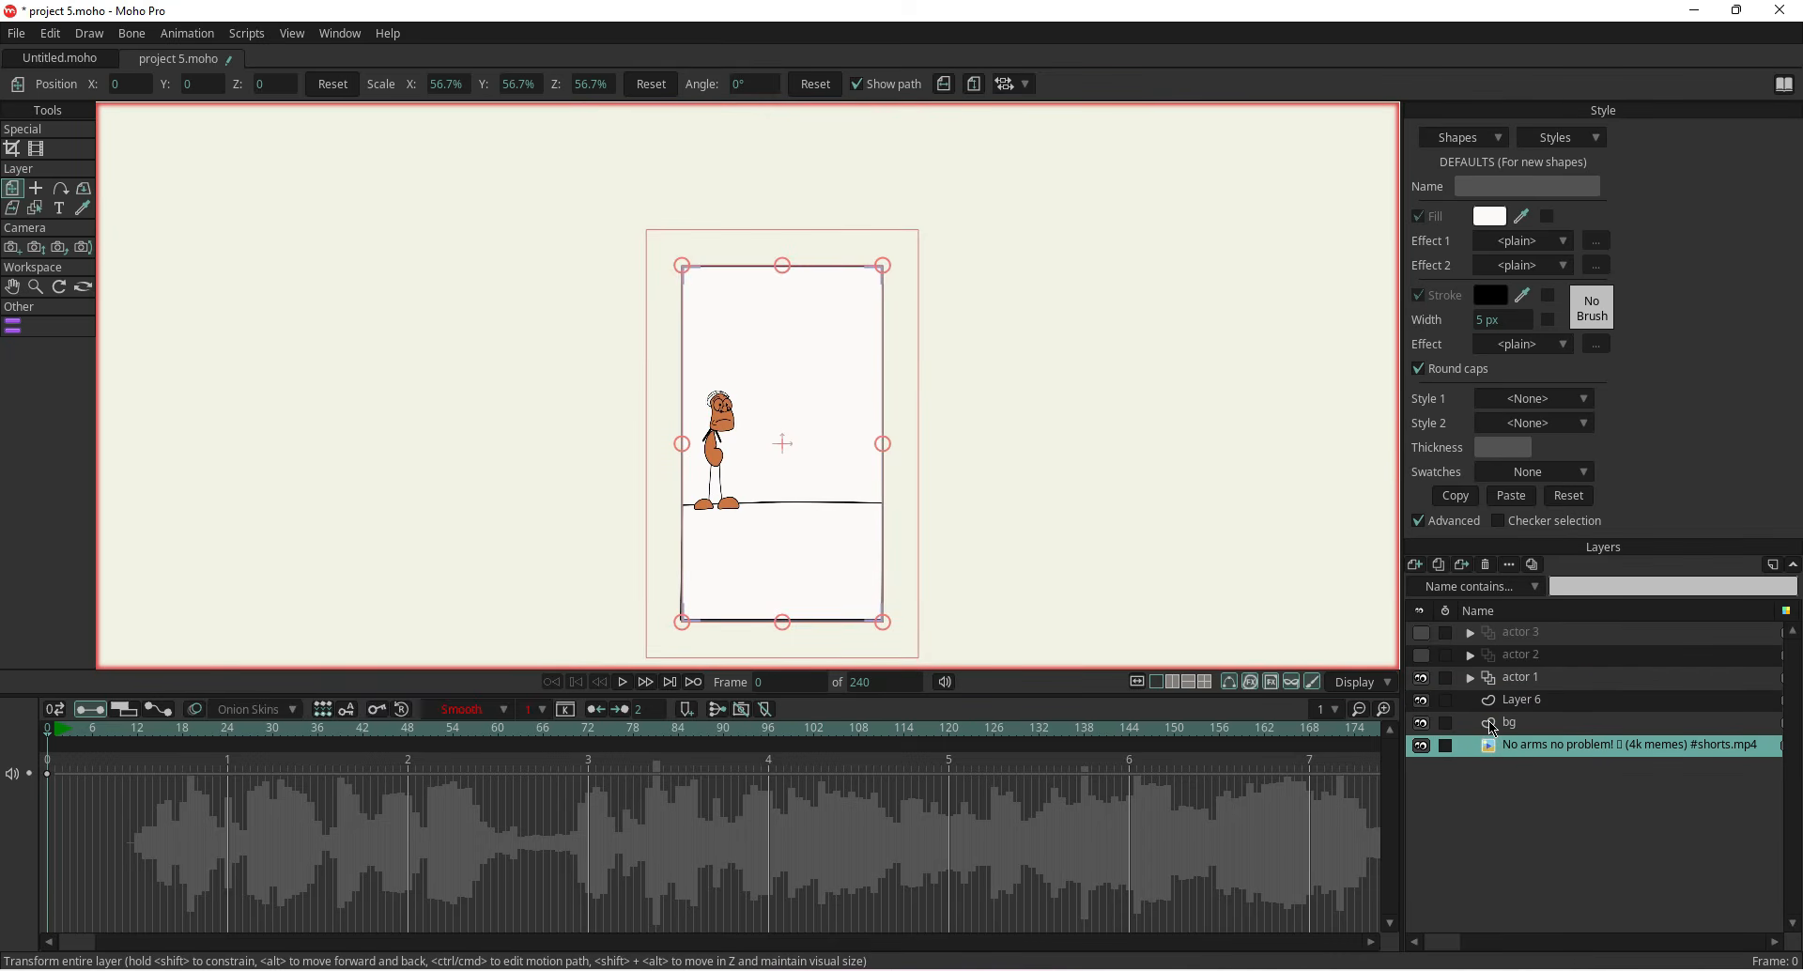
Sample the sky colour from the reference video and fill the bg rectangle with it
left_click(1421, 700)
left_click(1422, 722)
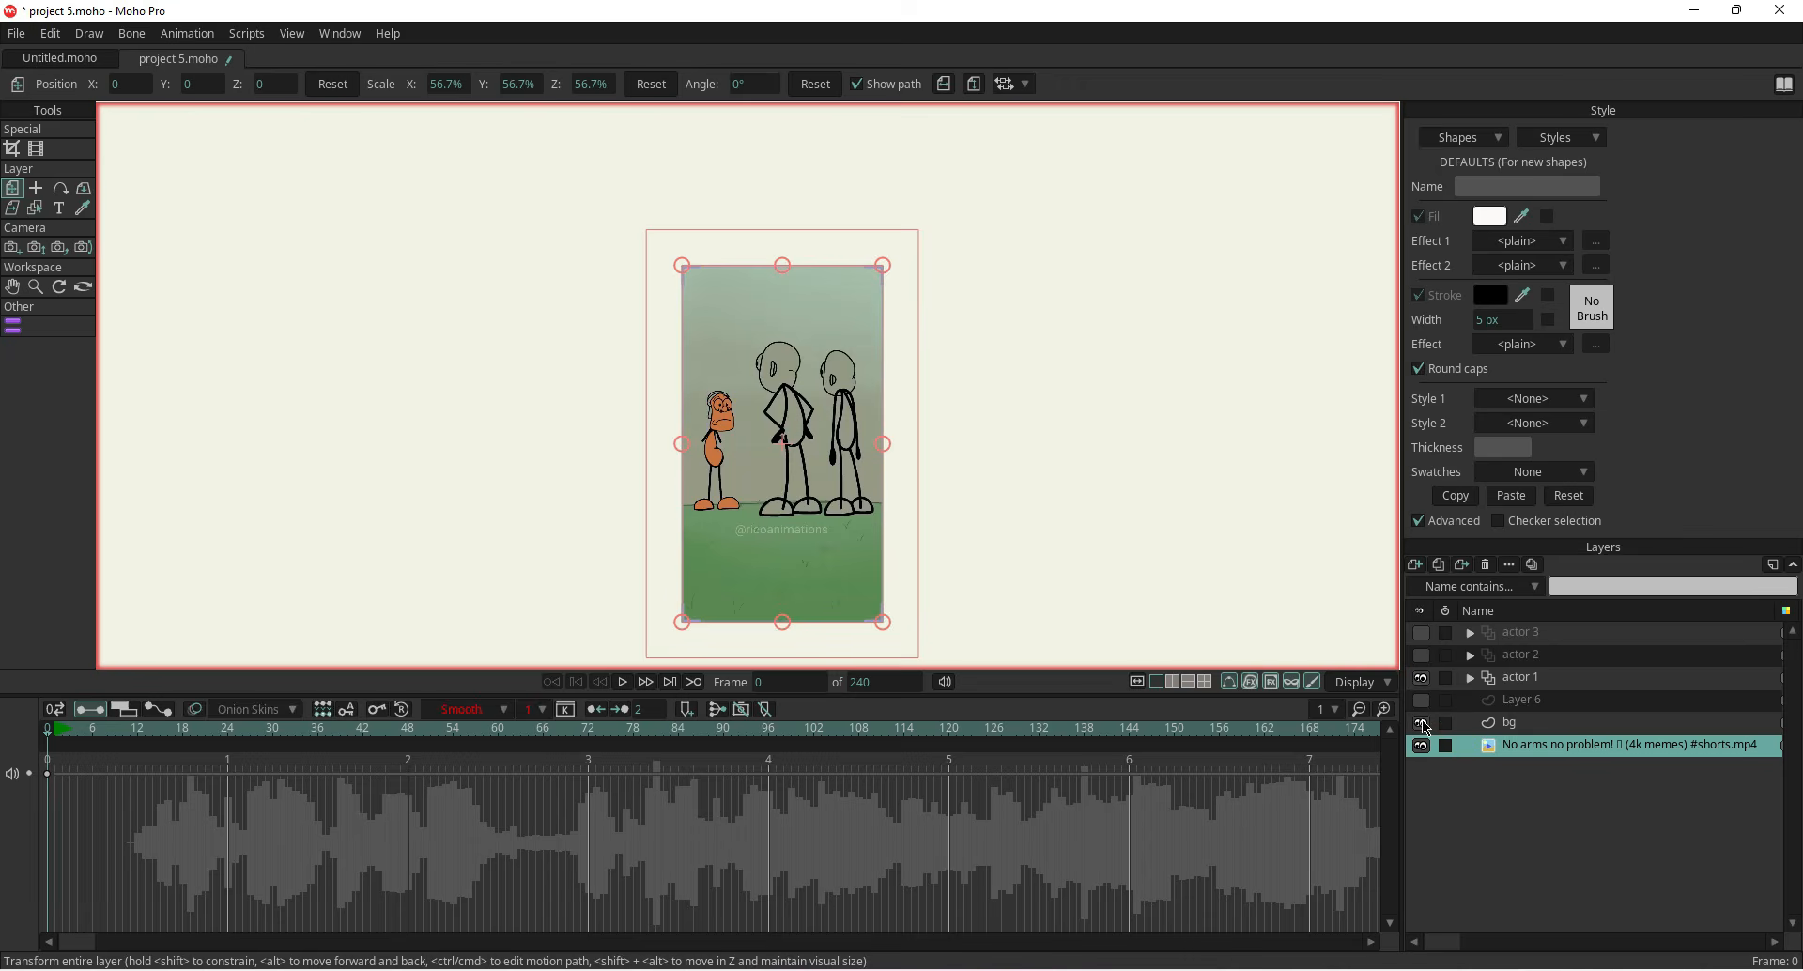
left_click(83, 207)
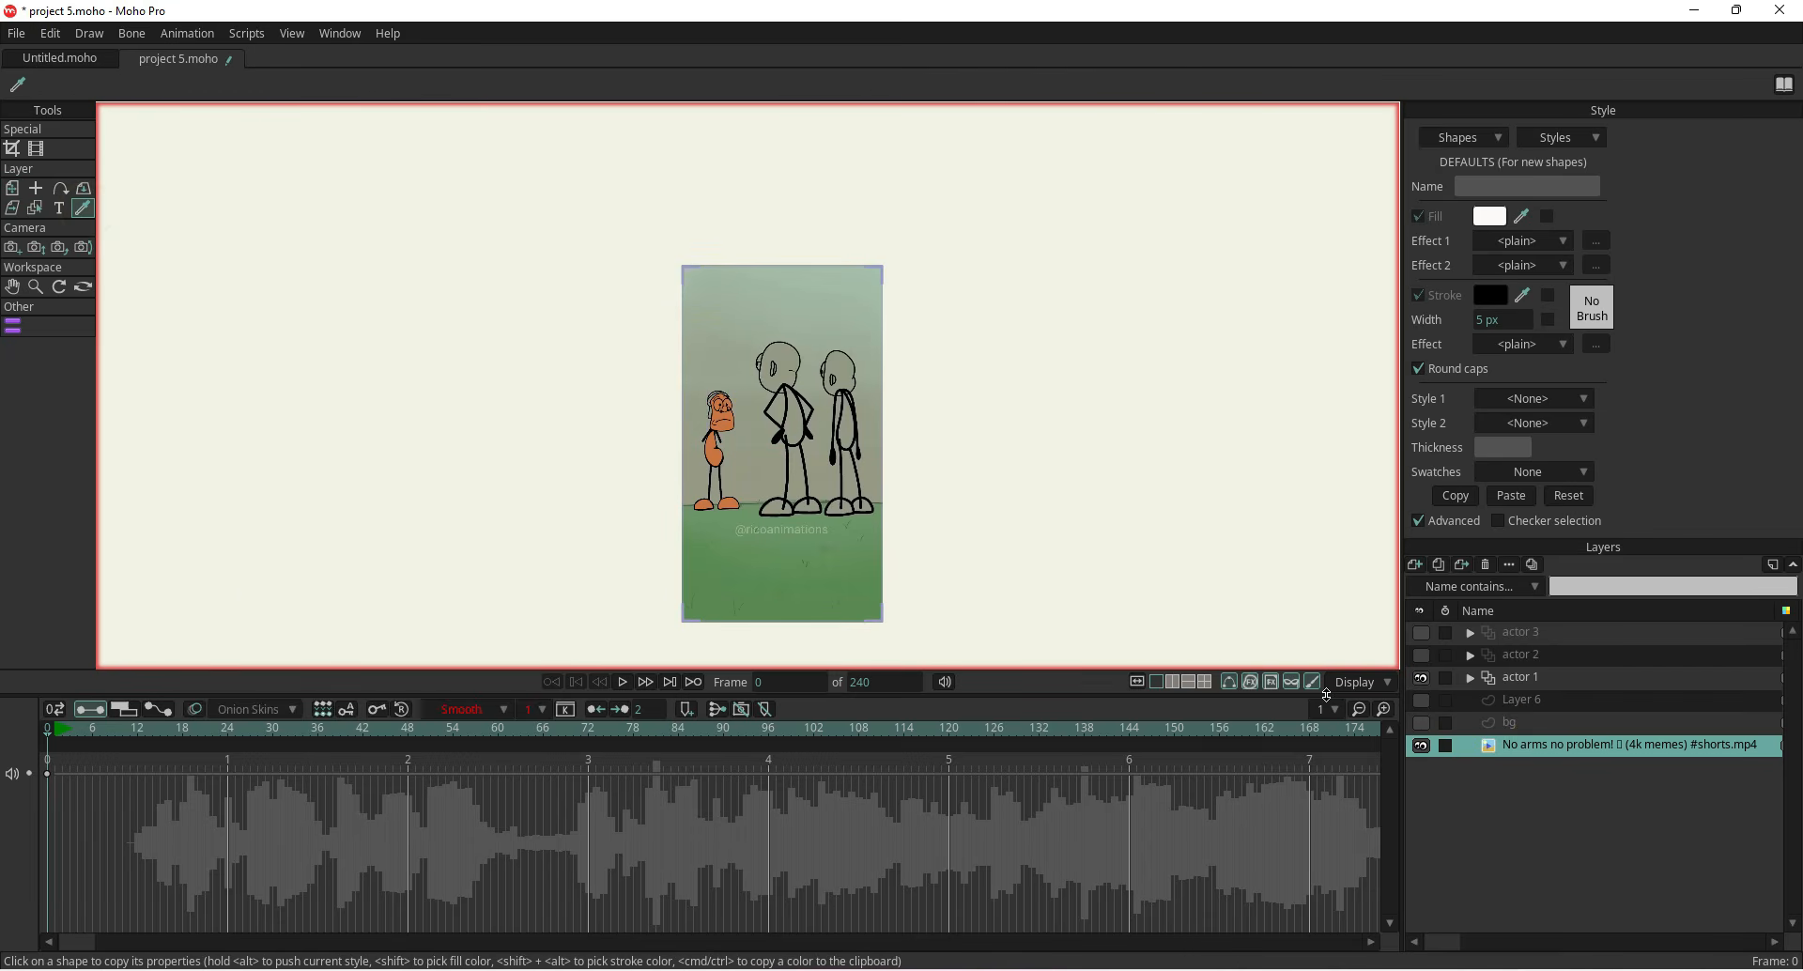
left_click(1530, 722)
left_click(1421, 723)
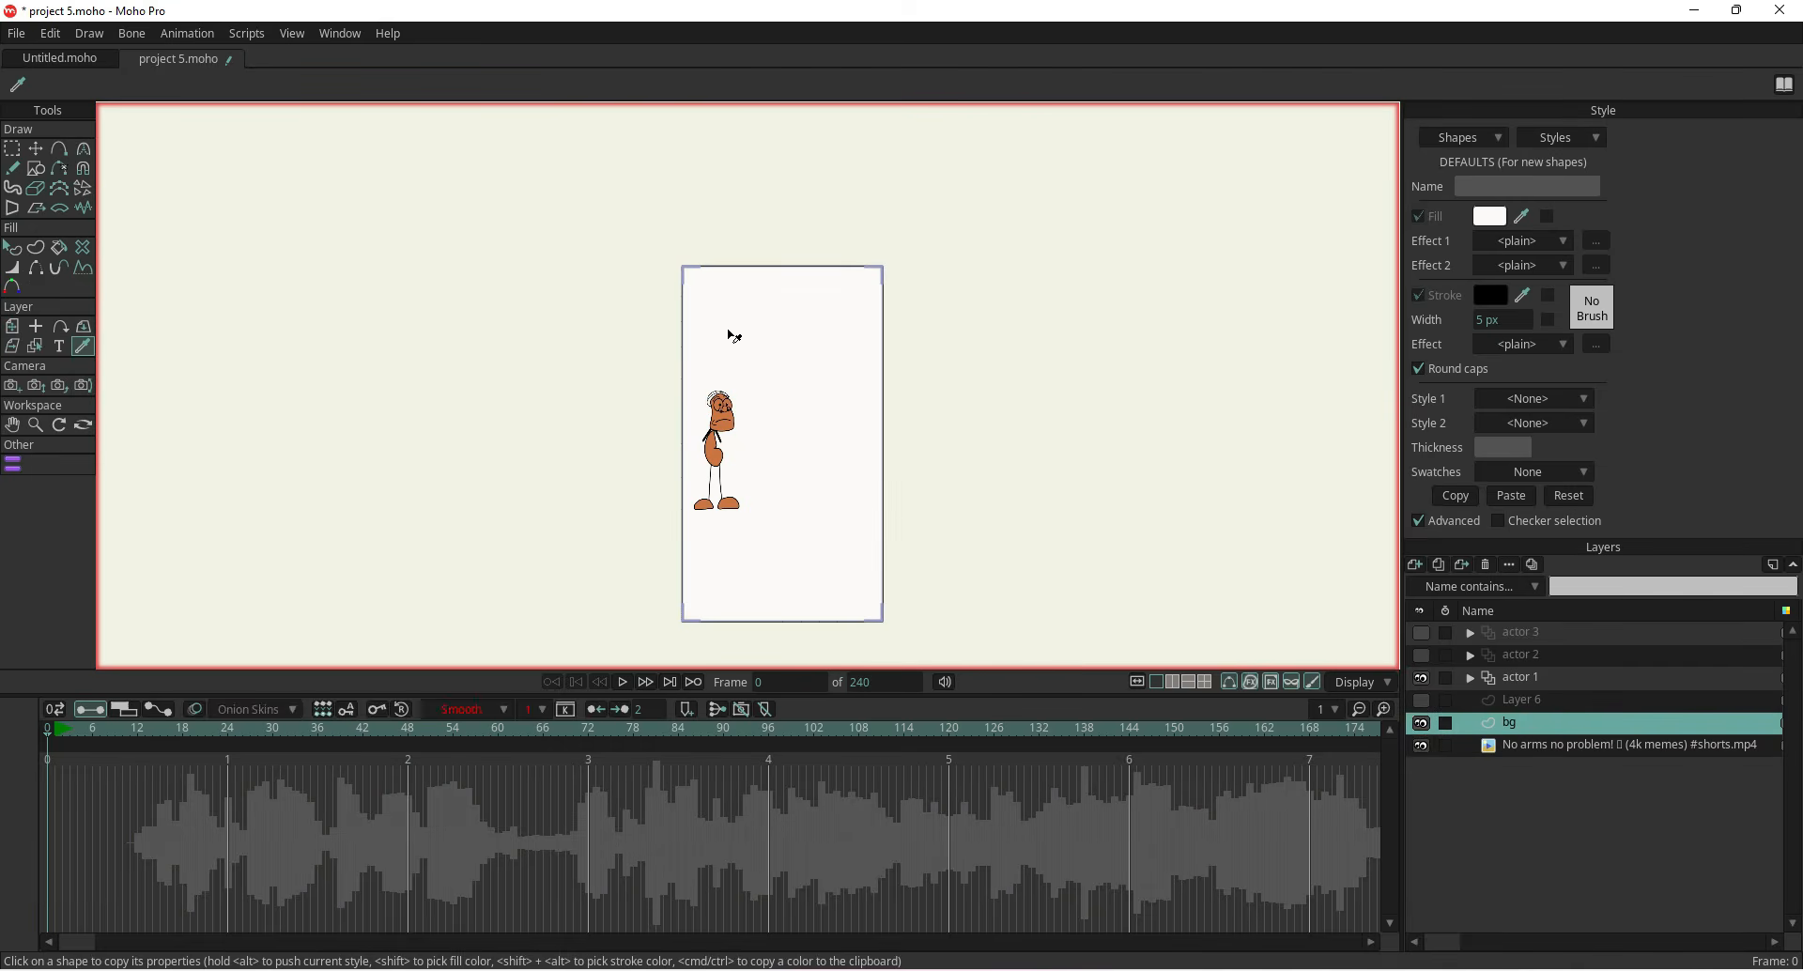
left_click(59, 247)
left_click(794, 392)
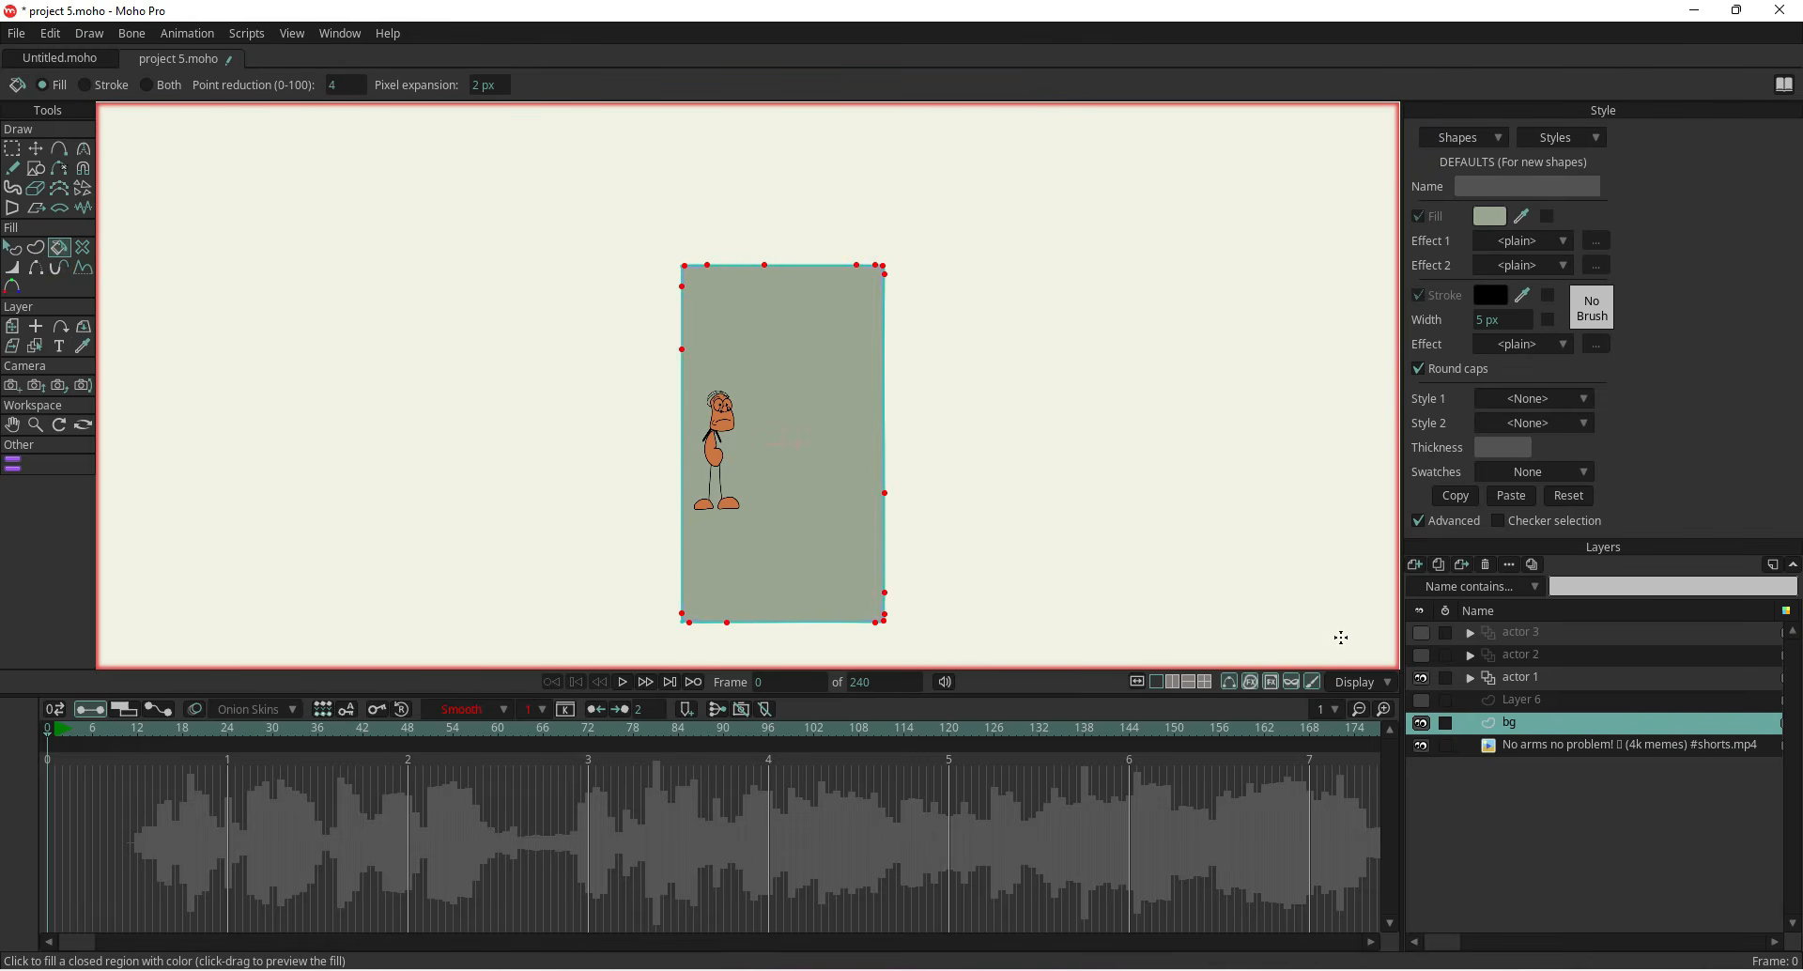
Sample the grass colour from the reference video and fill the grass rectangle on Layer 6 with it
left_click(1535, 701)
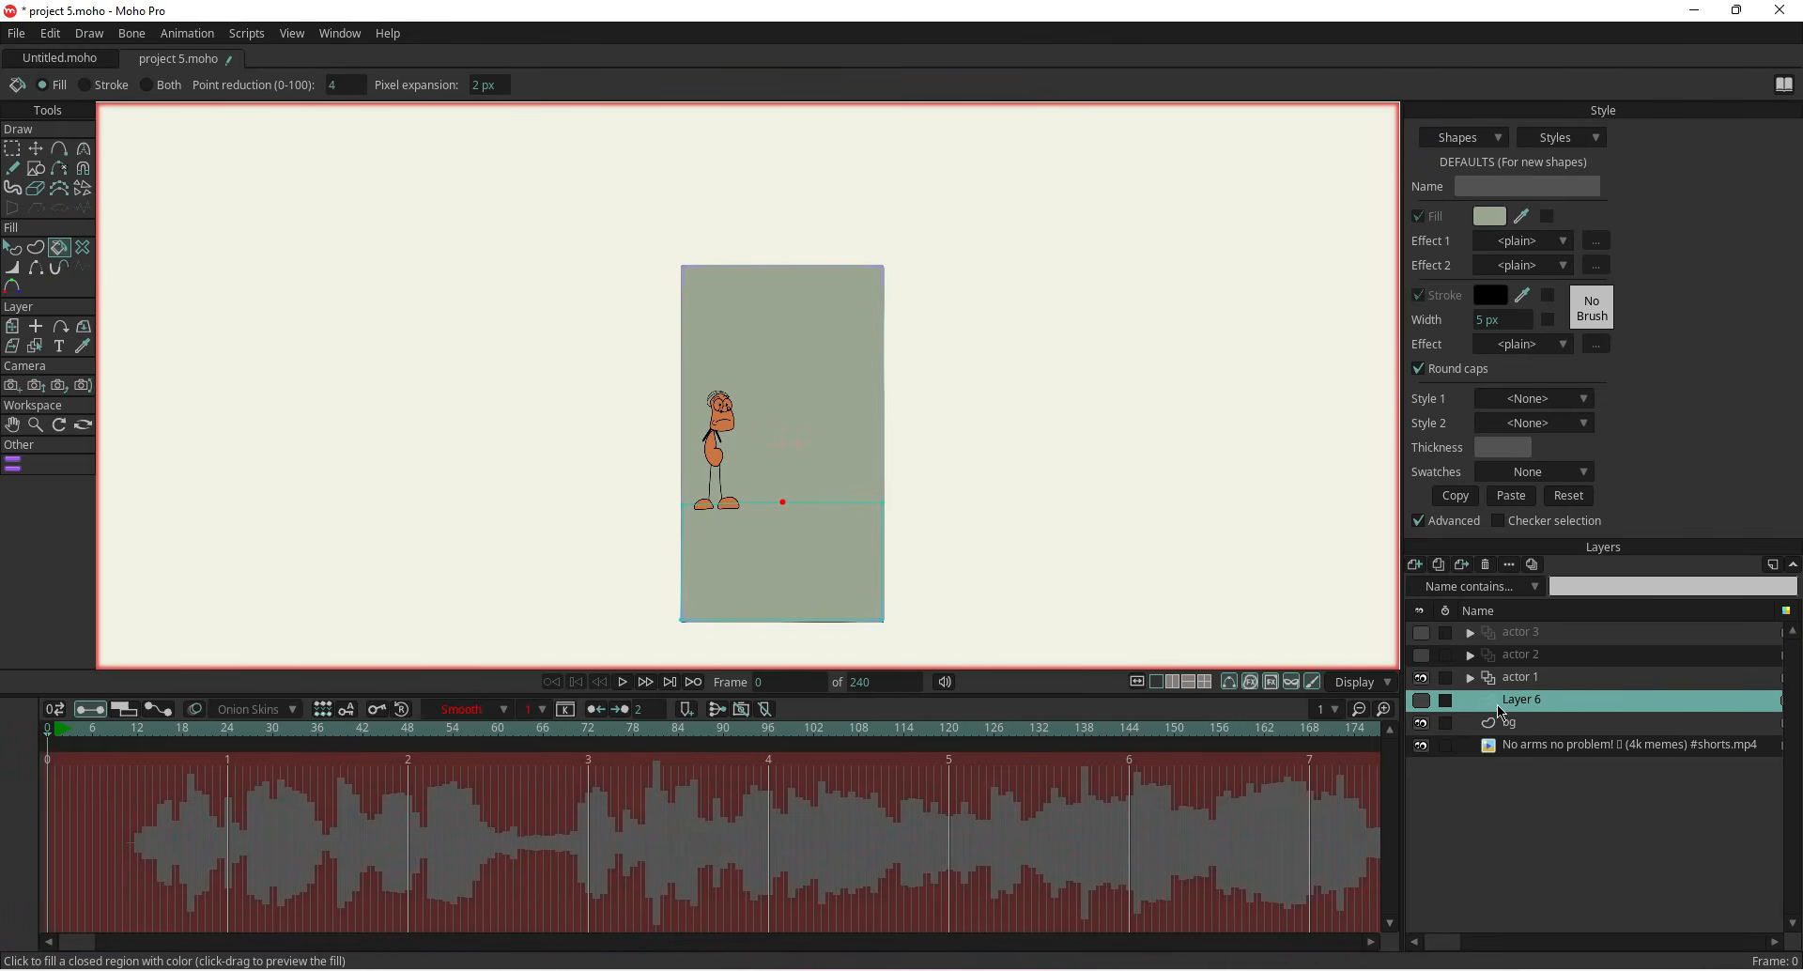
left_click(1421, 722)
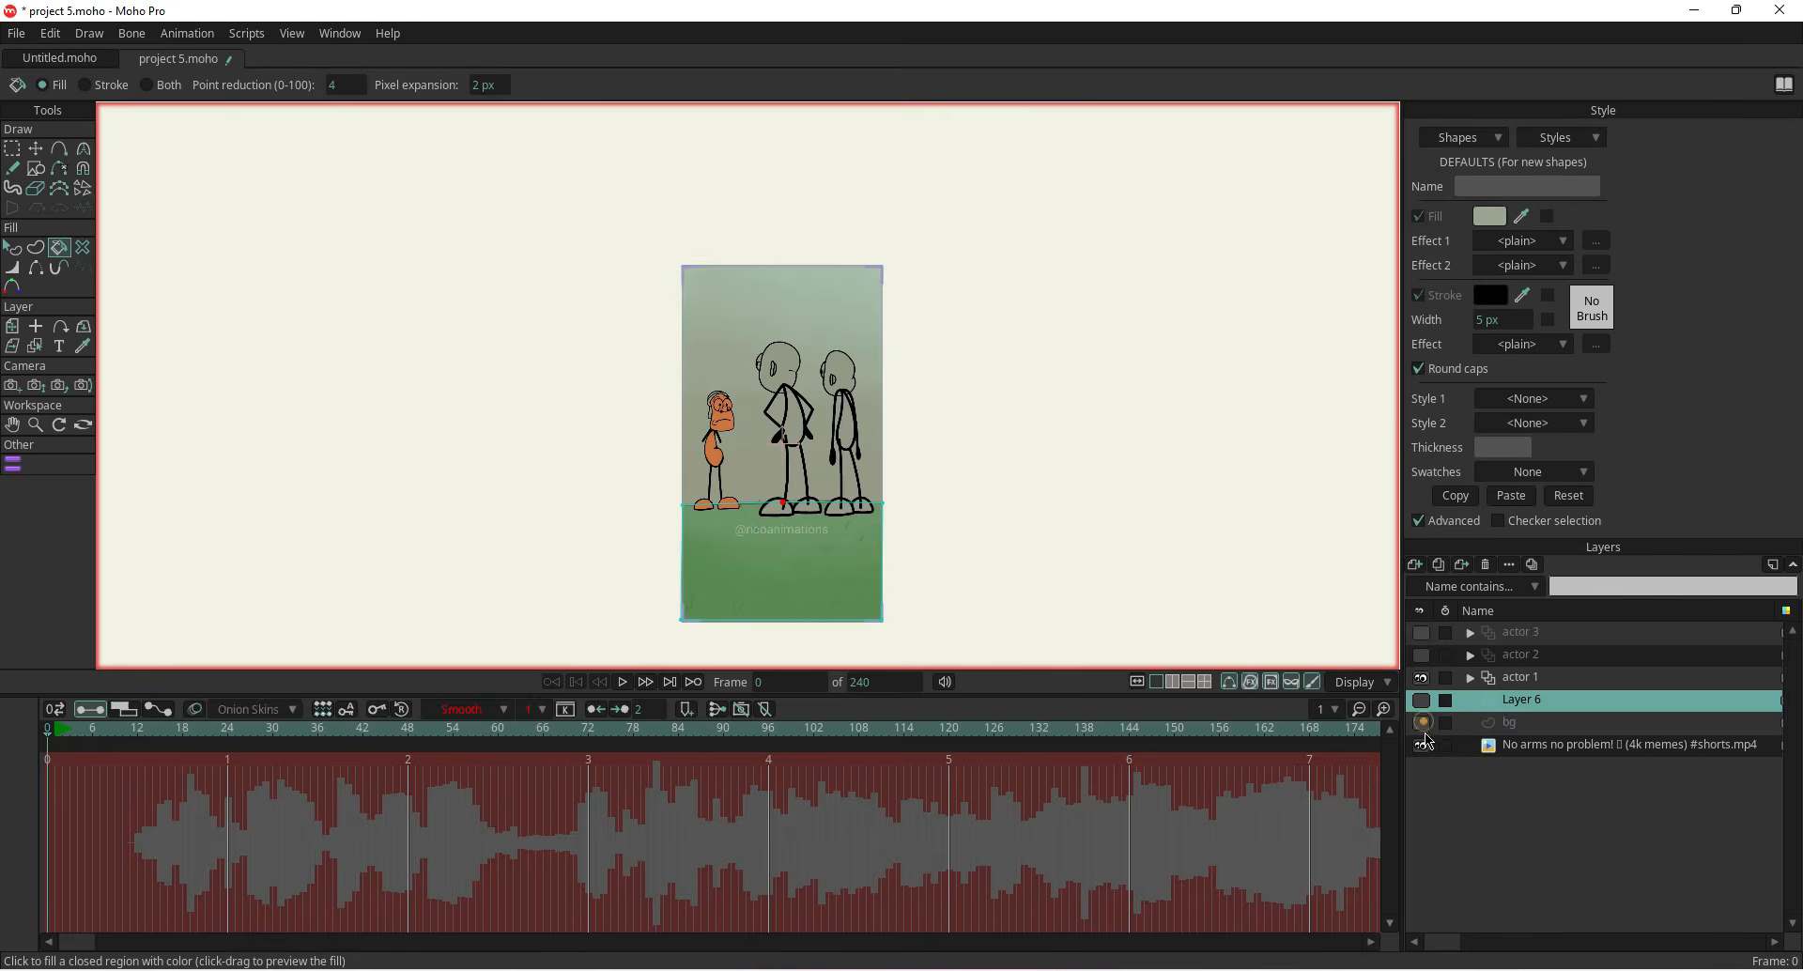
left_click(1524, 744)
left_click(81, 208)
left_click(822, 587)
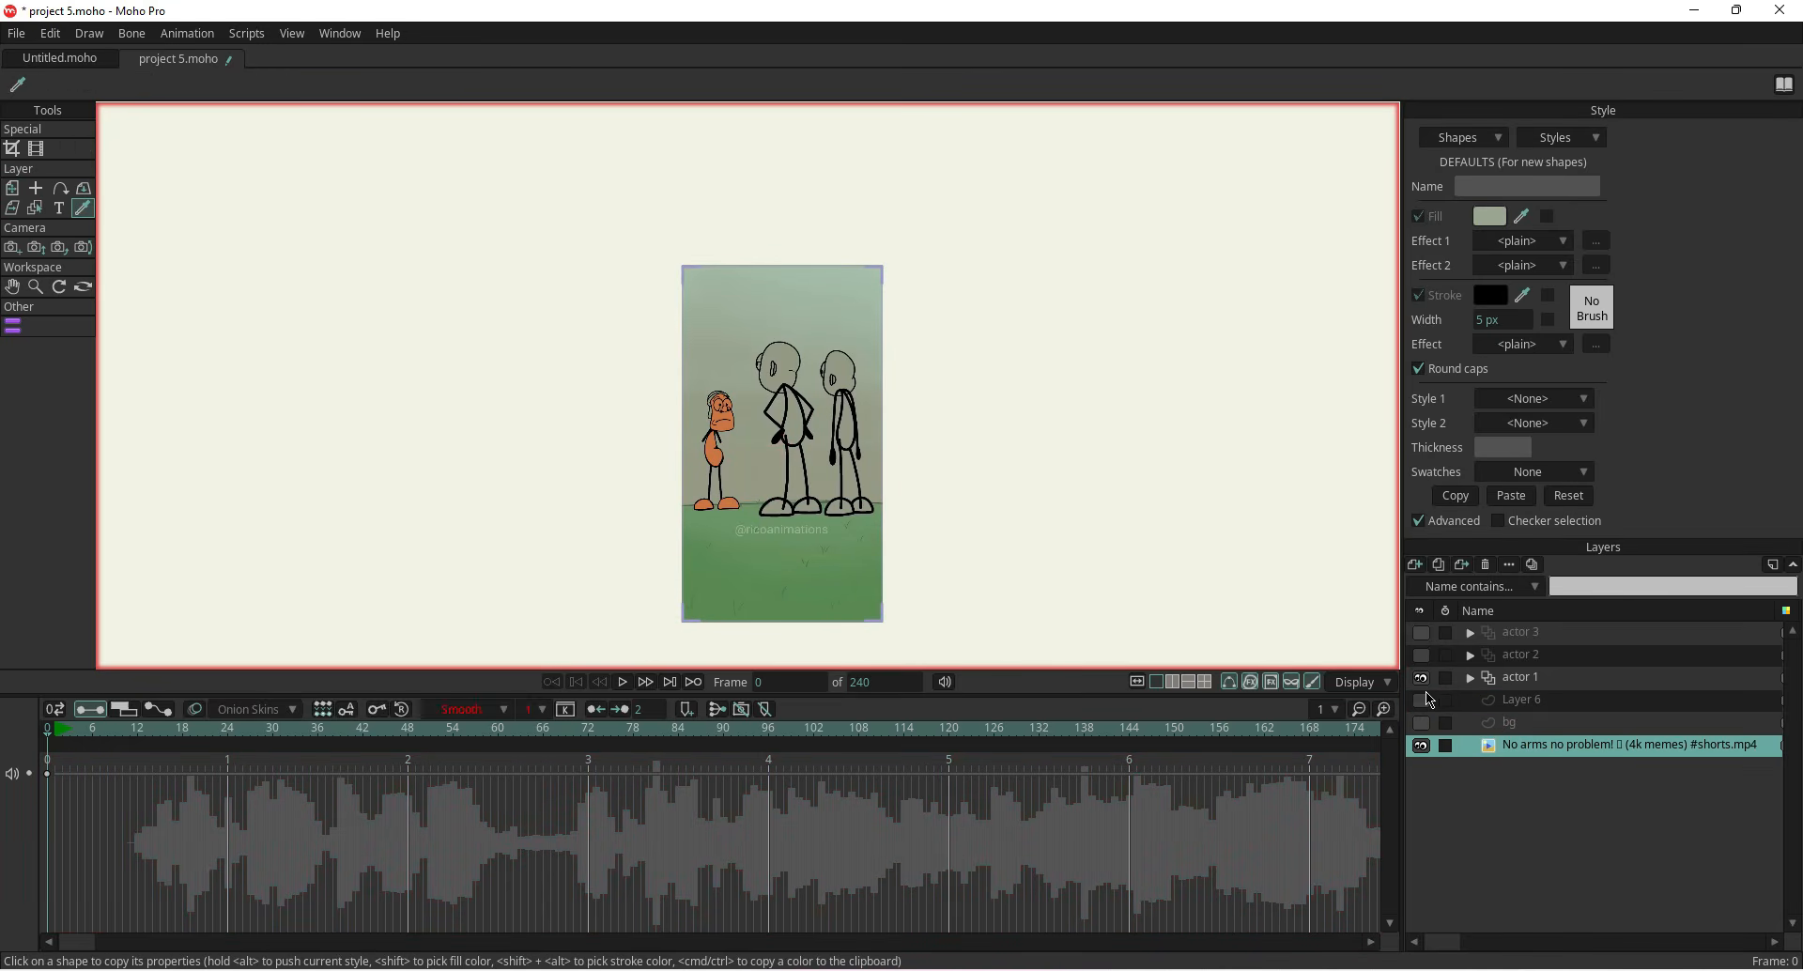
left_click(1529, 701)
left_click(1421, 701)
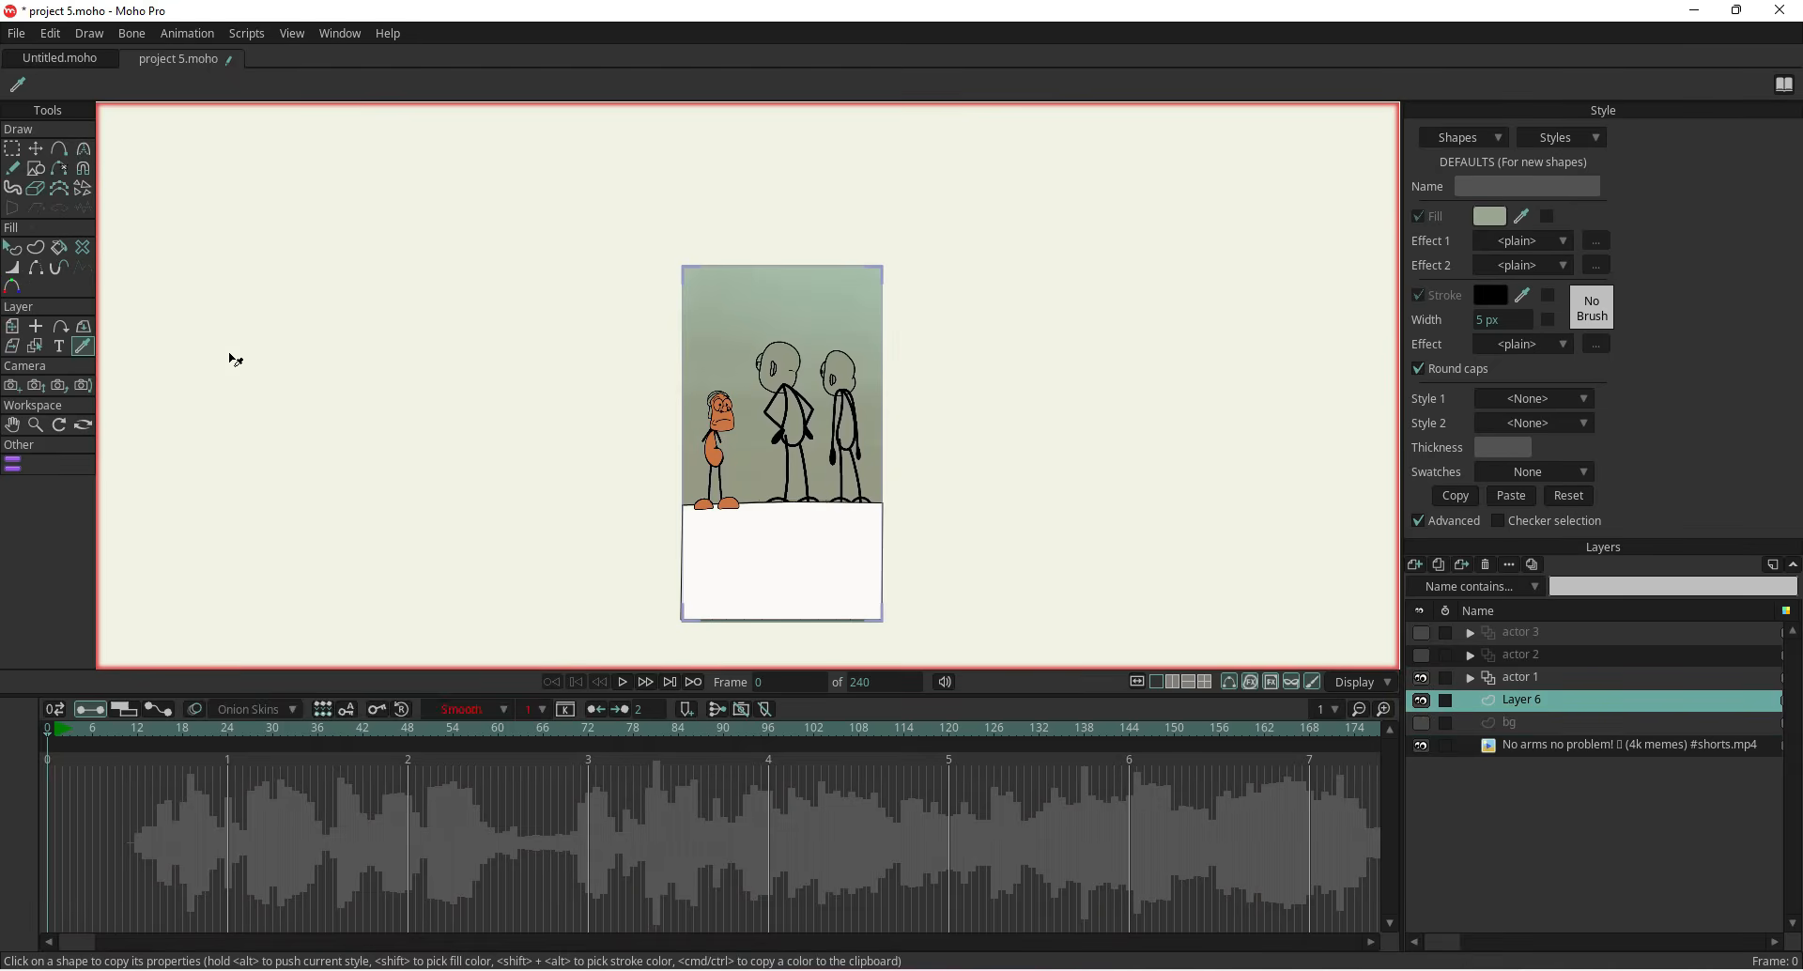
left_click(59, 249)
left_click(761, 584)
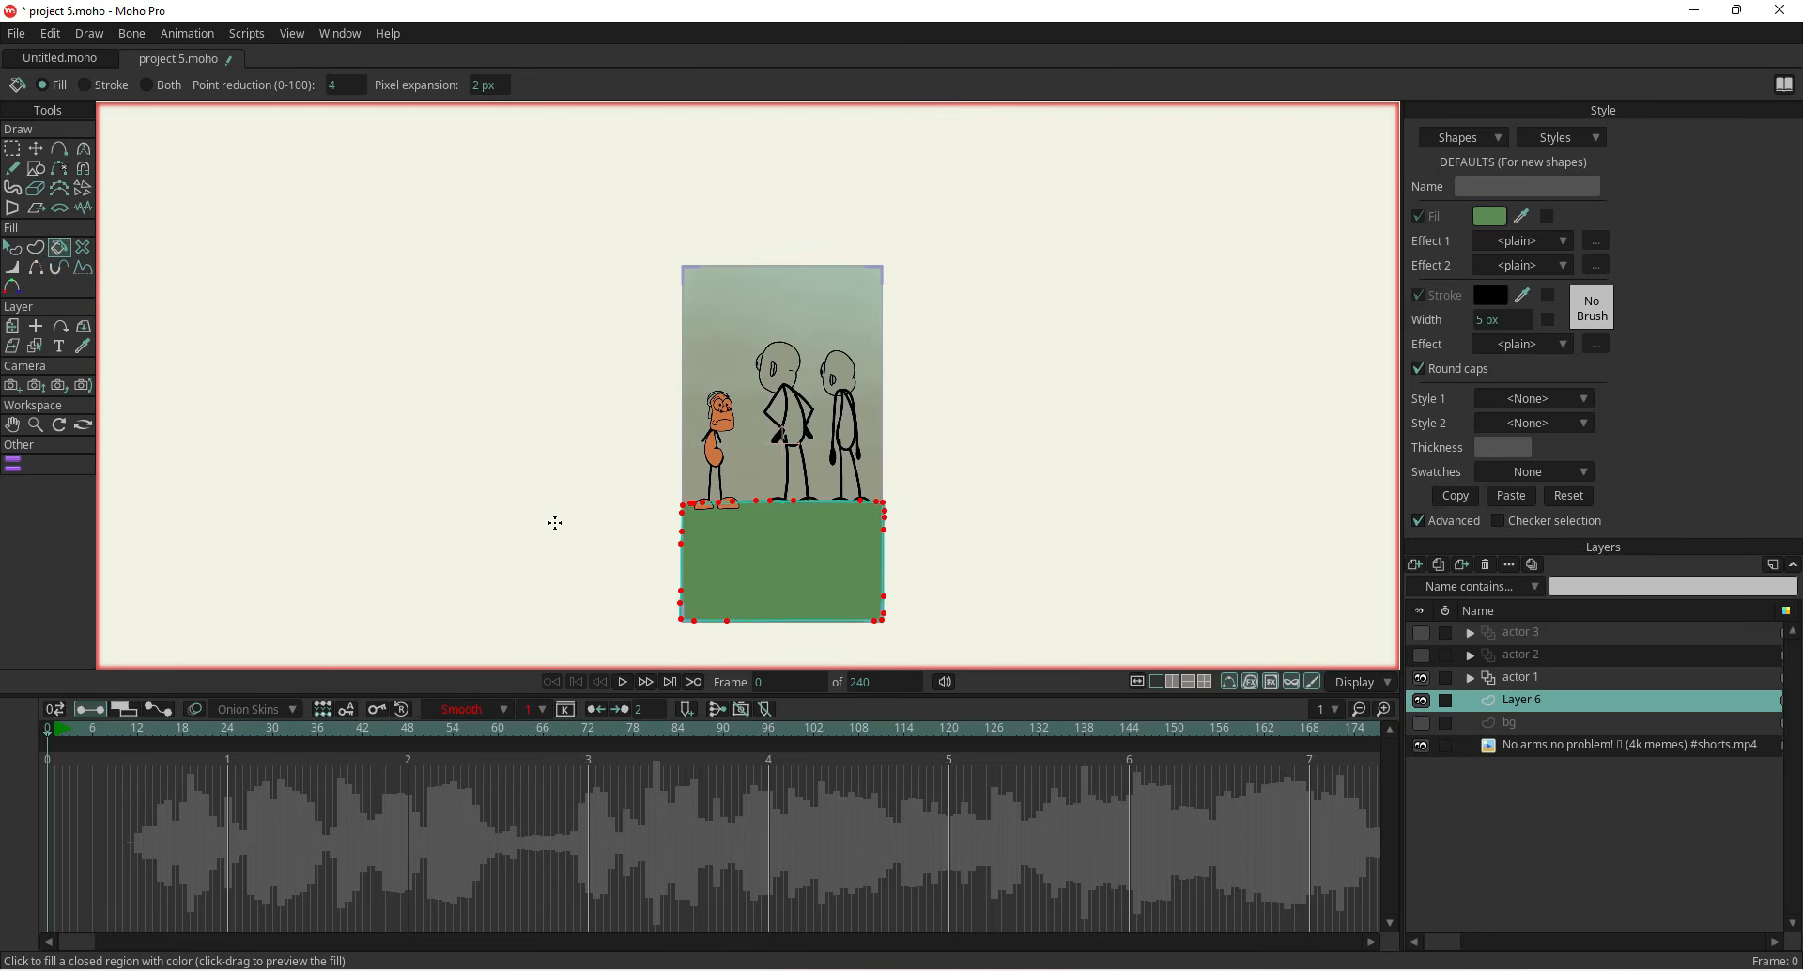
Hide the reference video and show the actor 2, actor 3 and bg layers
left_click(1421, 745)
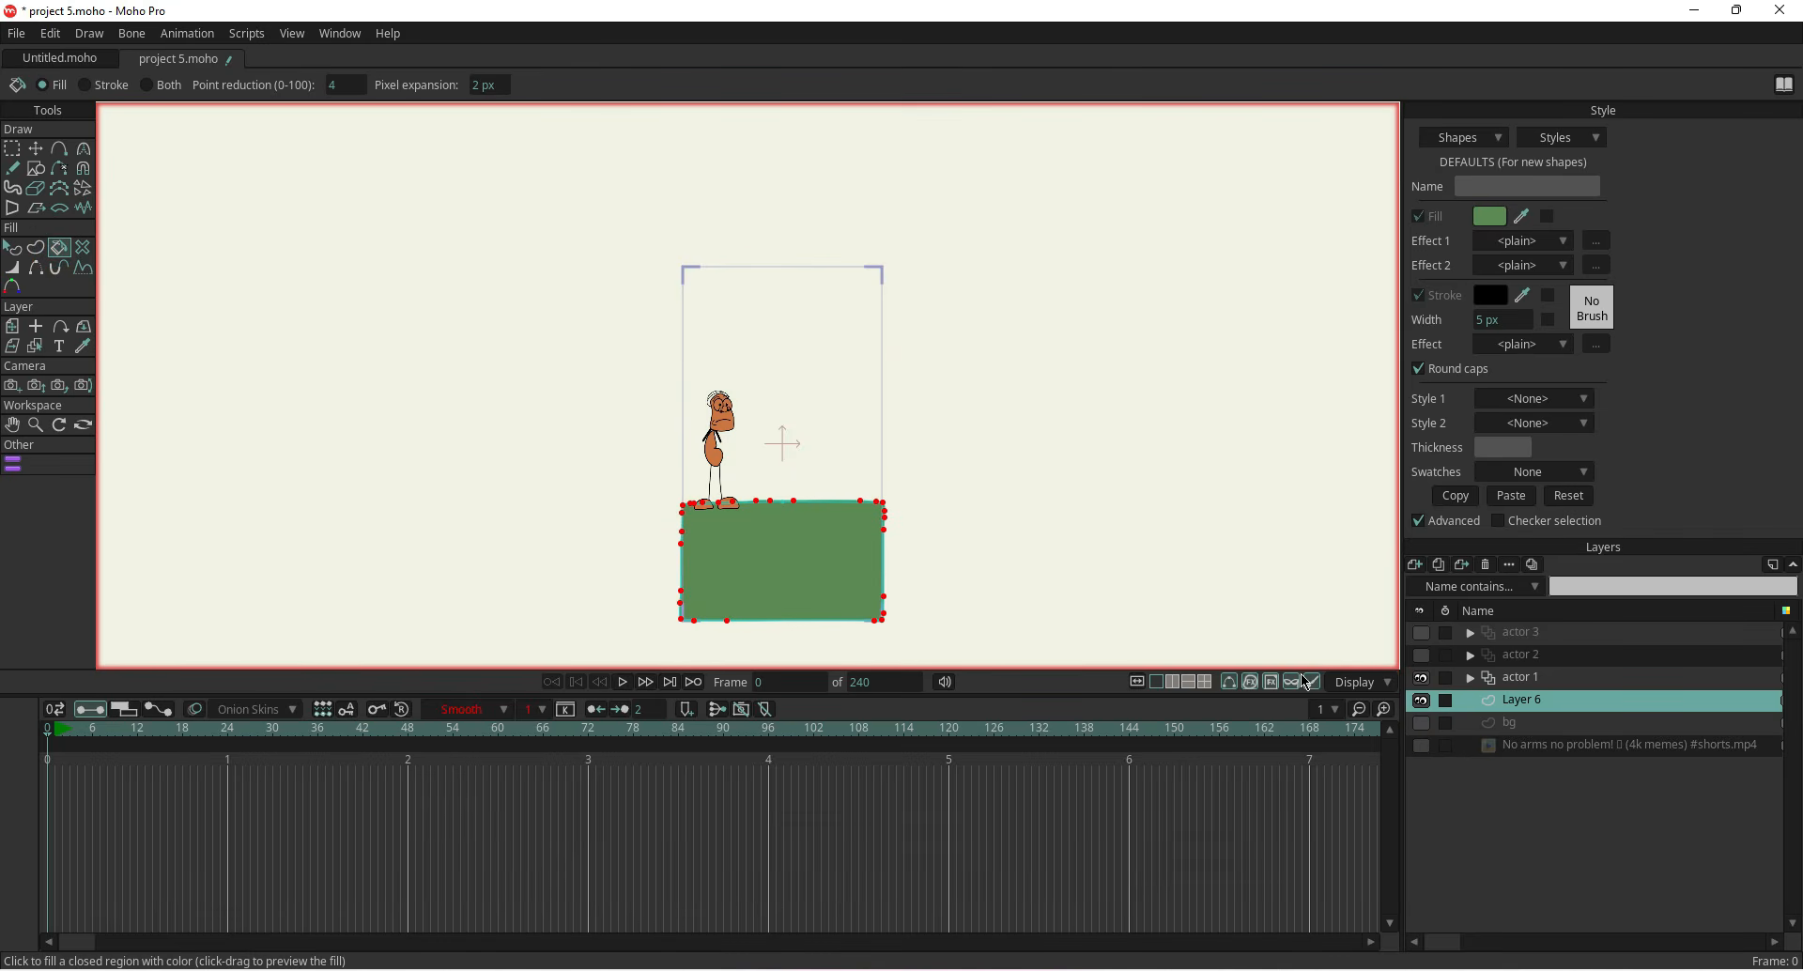
left_click(1421, 655)
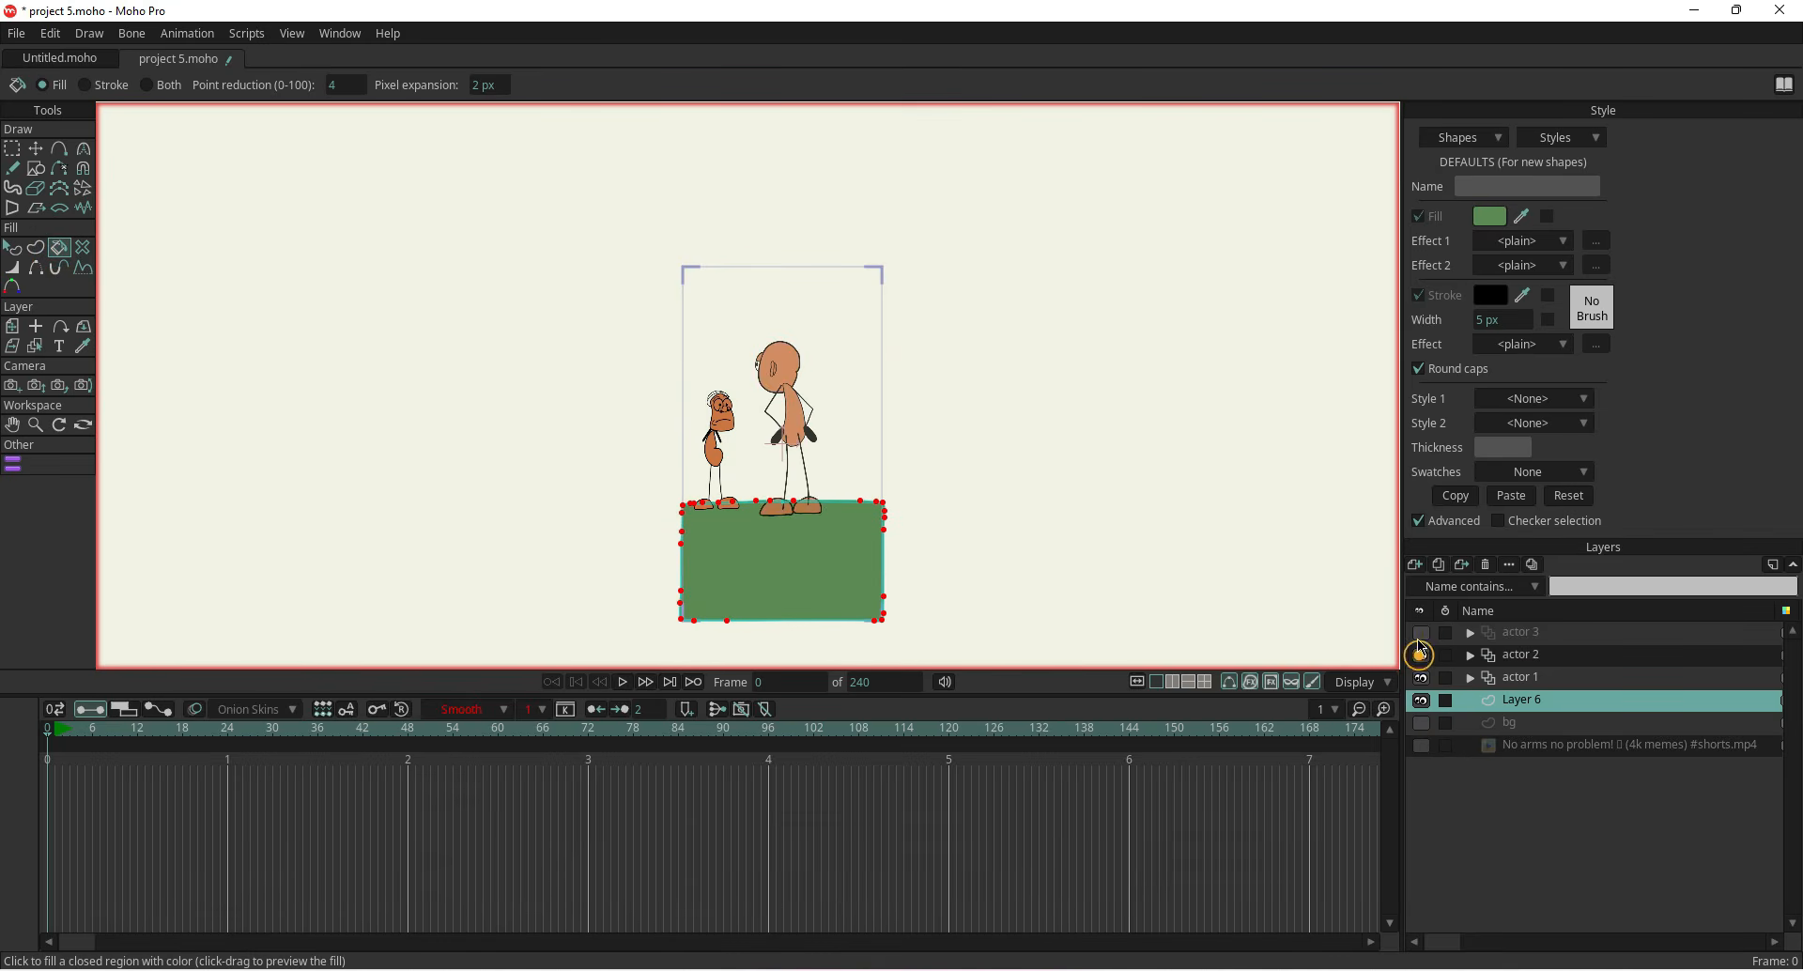
left_click(1422, 632)
left_click(1421, 723)
Refill the grass shape on Layer 6 with the green colour
scroll(793, 613, "up", 8)
left_click(1032, 517)
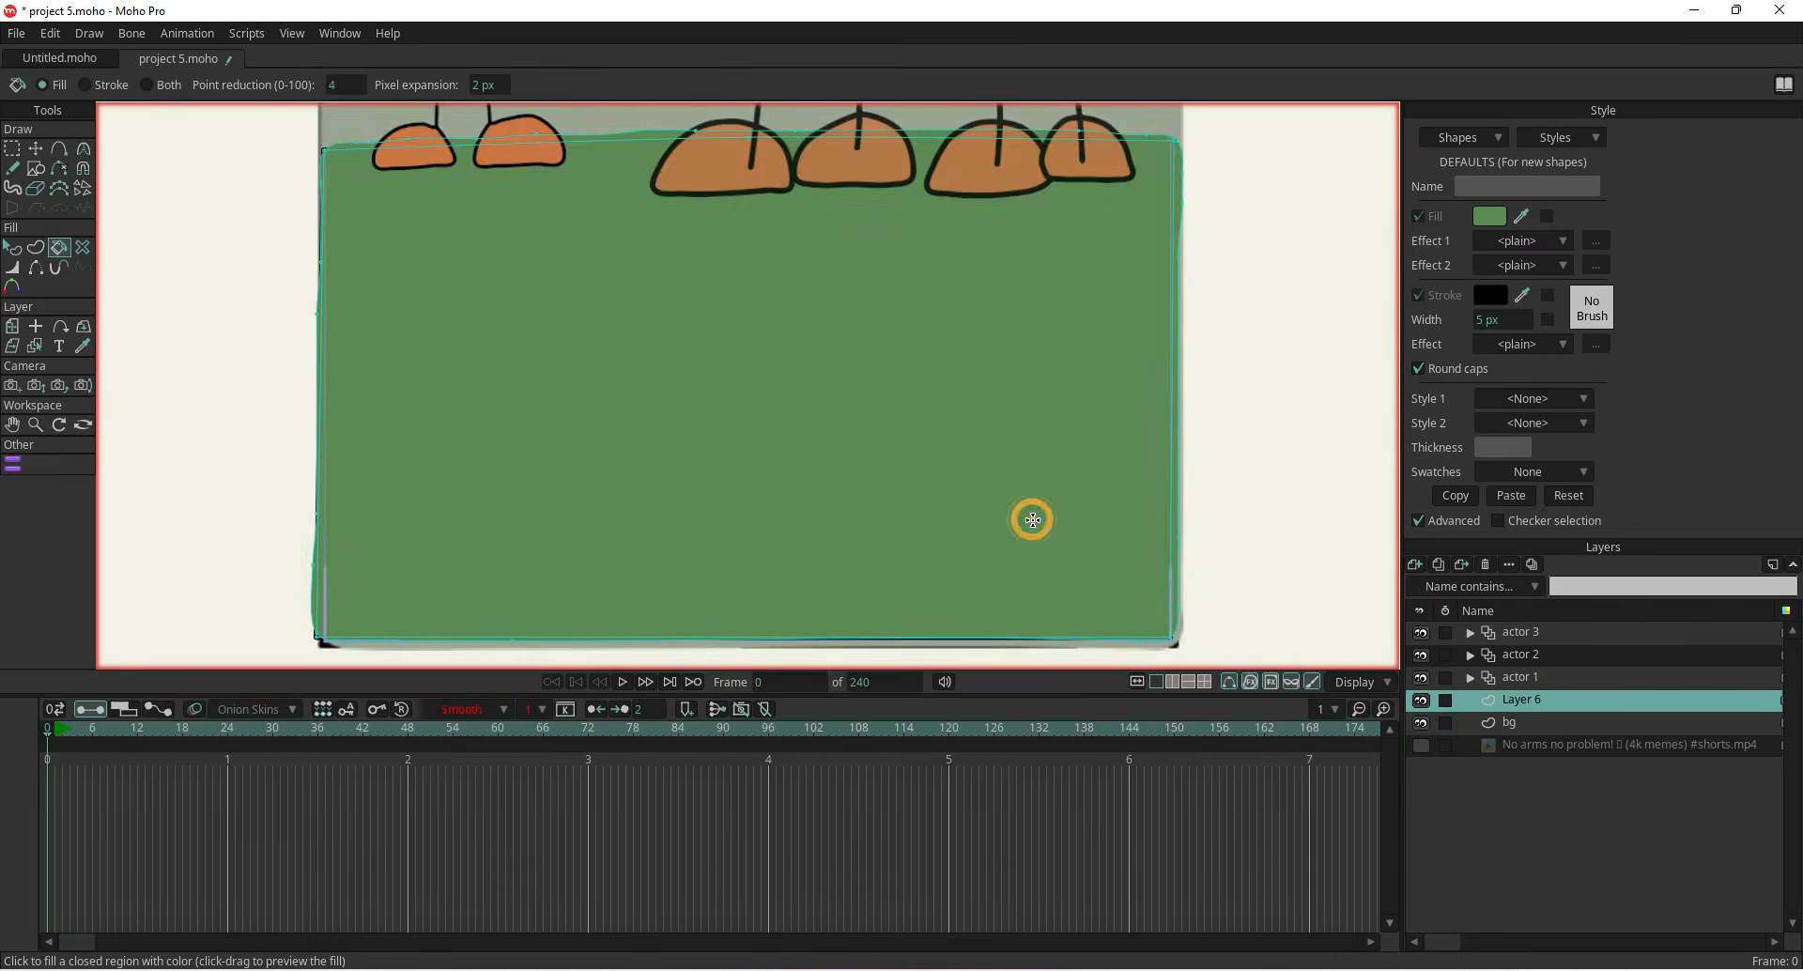
scroll(1101, 504, "down", 5)
left_click_drag(1149, 448, 1147, 572)
Select the actor 1 layer and move the playhead to frame 15
left_click(1552, 768)
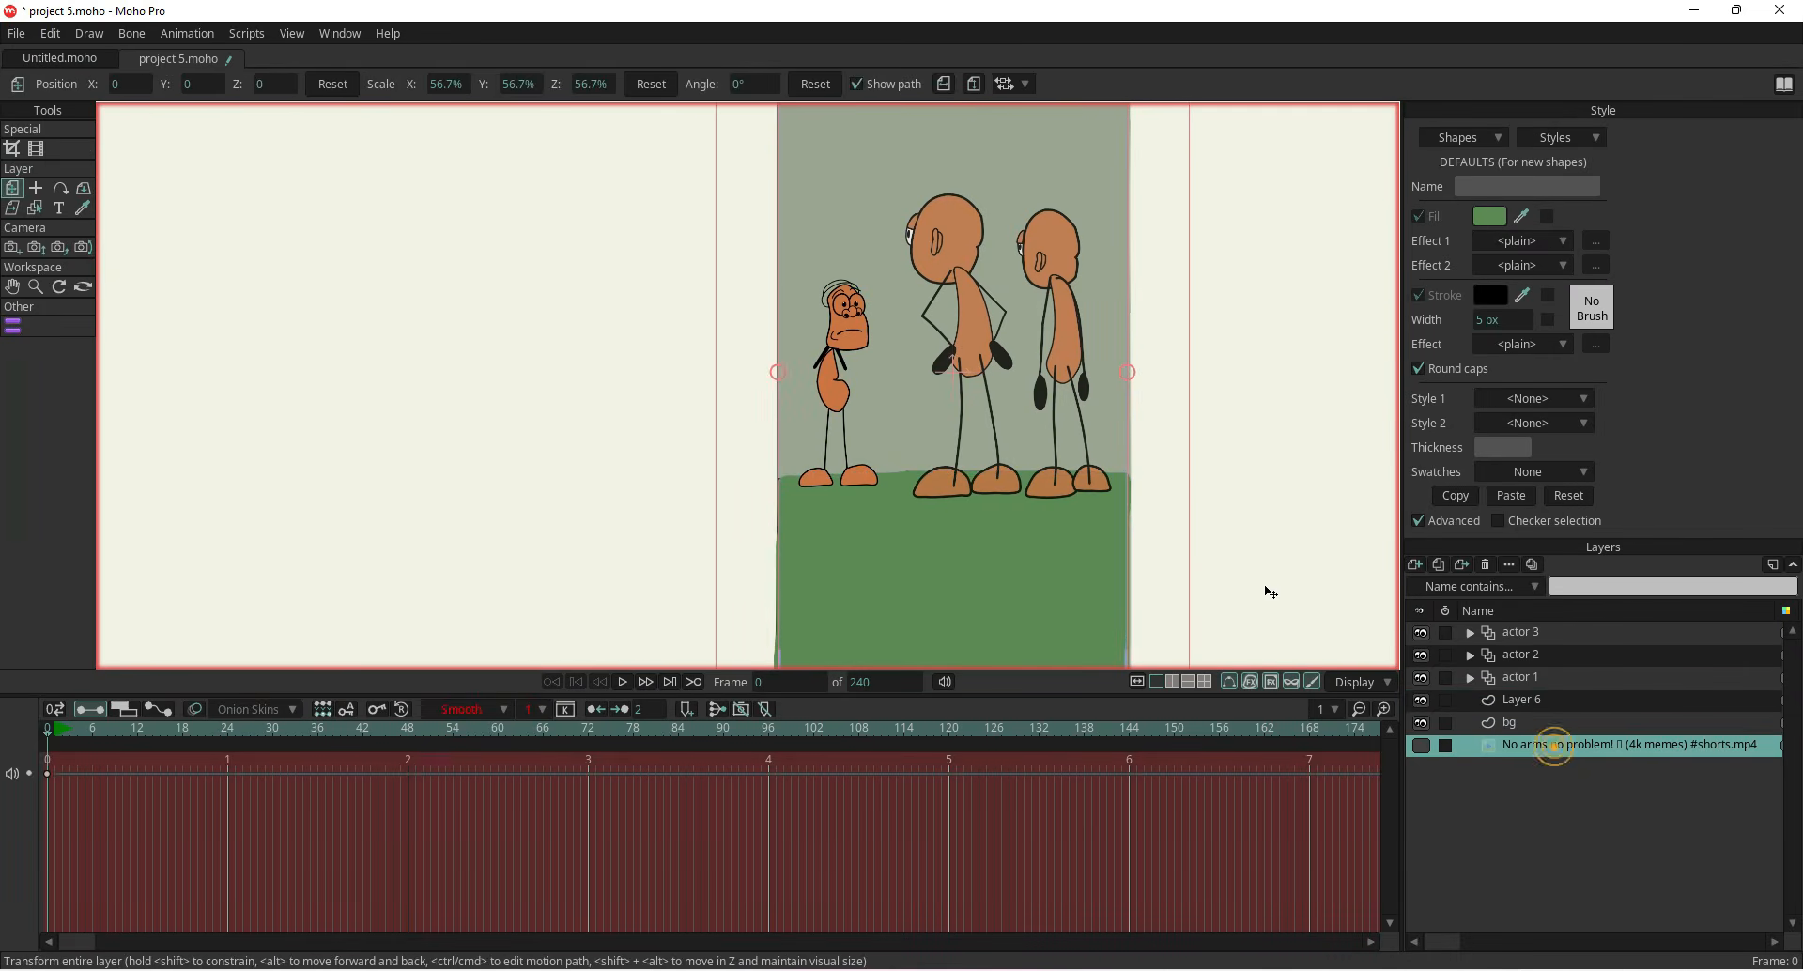
scroll(1199, 520, "down", 4)
left_click_drag(1085, 473, 1083, 467)
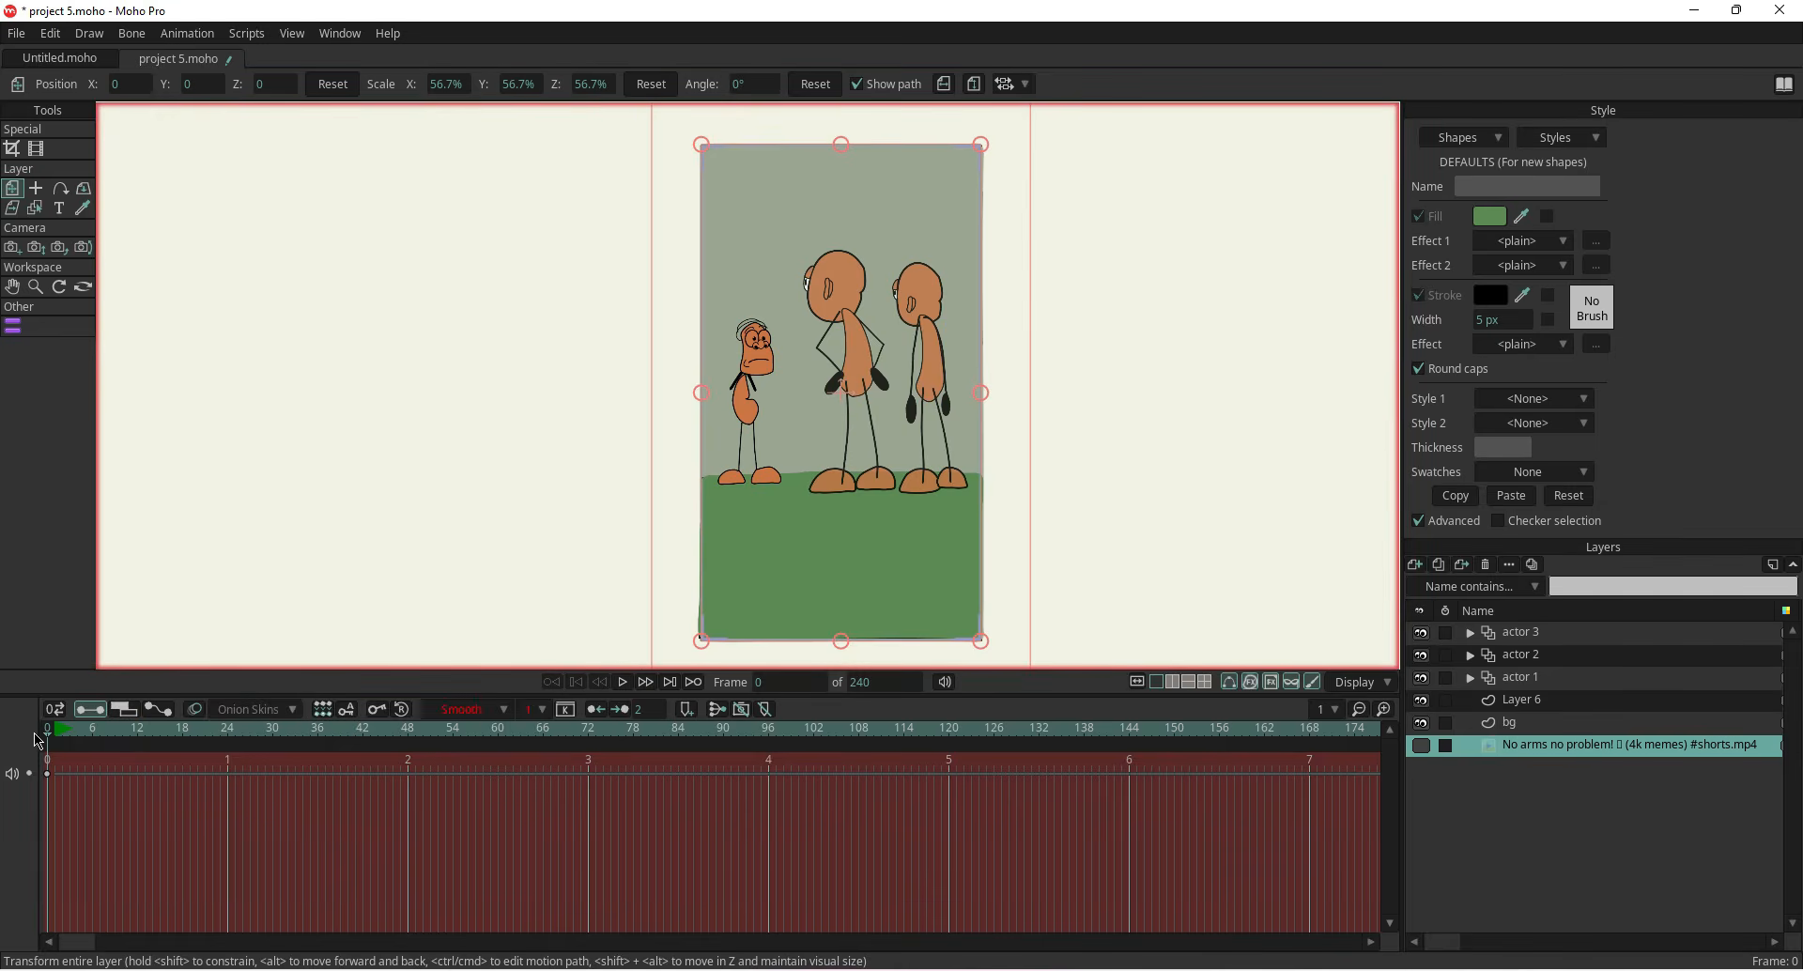
left_click(1531, 677)
left_click_drag(143, 738, 159, 738)
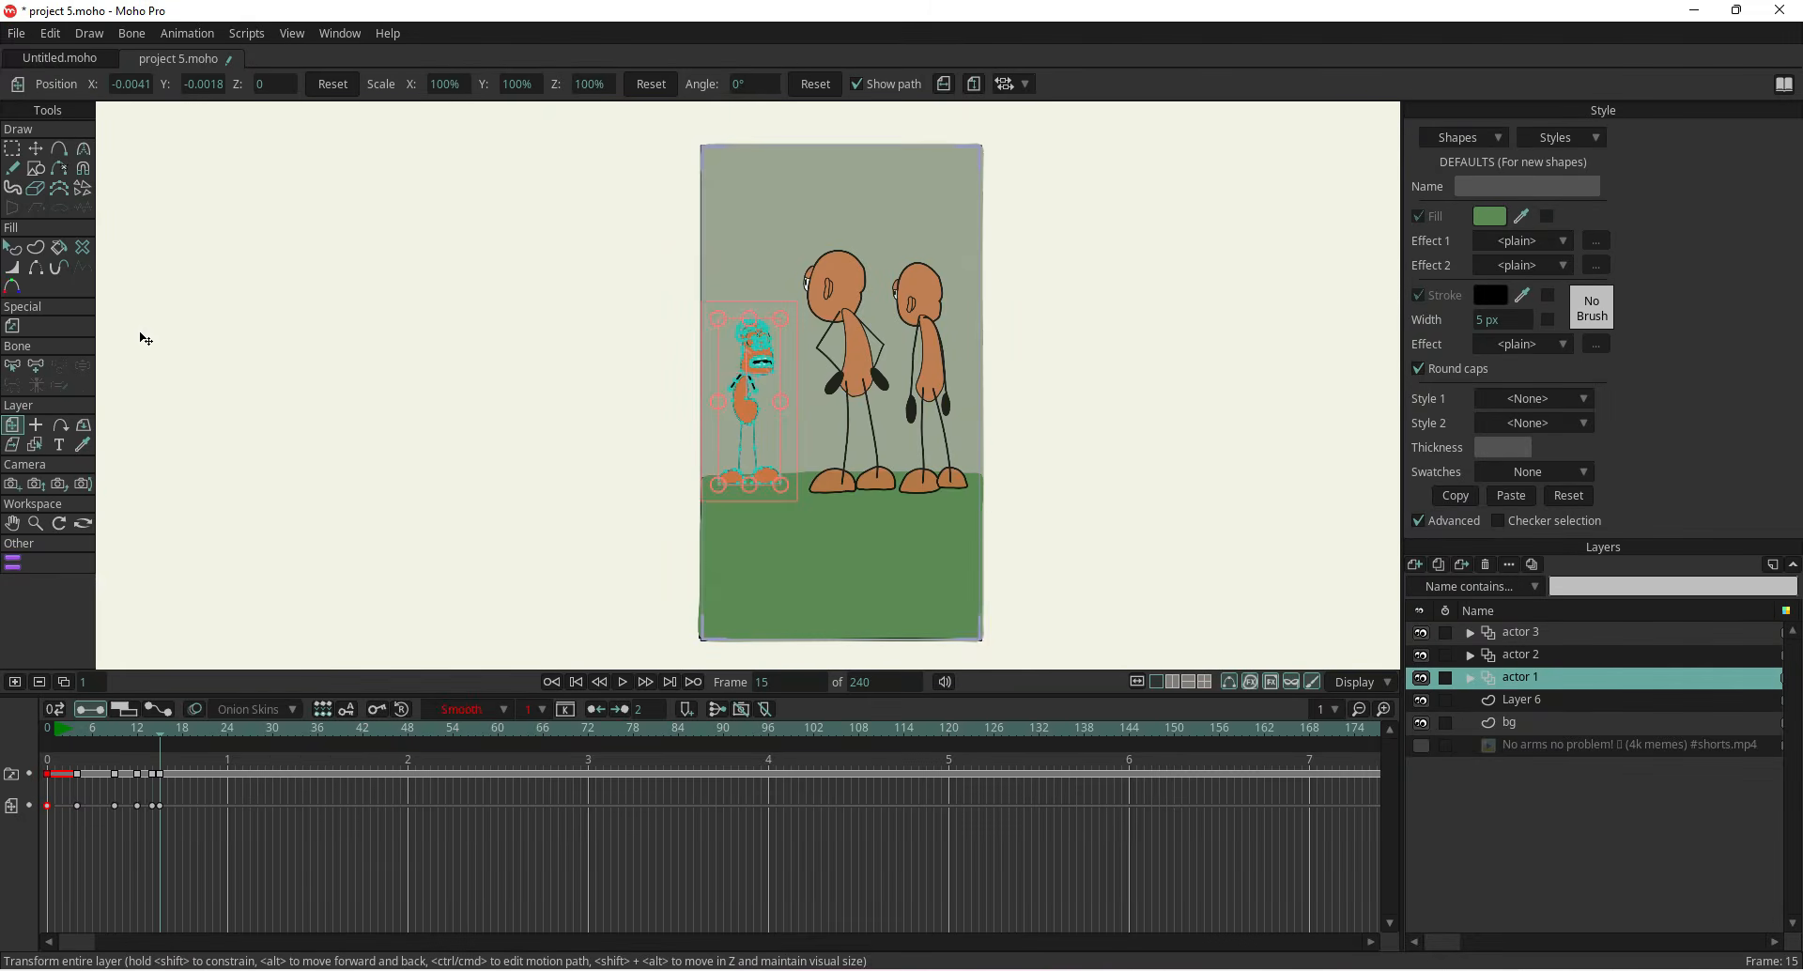
Open the Export Animation dialog and set the end frame to 15
left_click(16, 33)
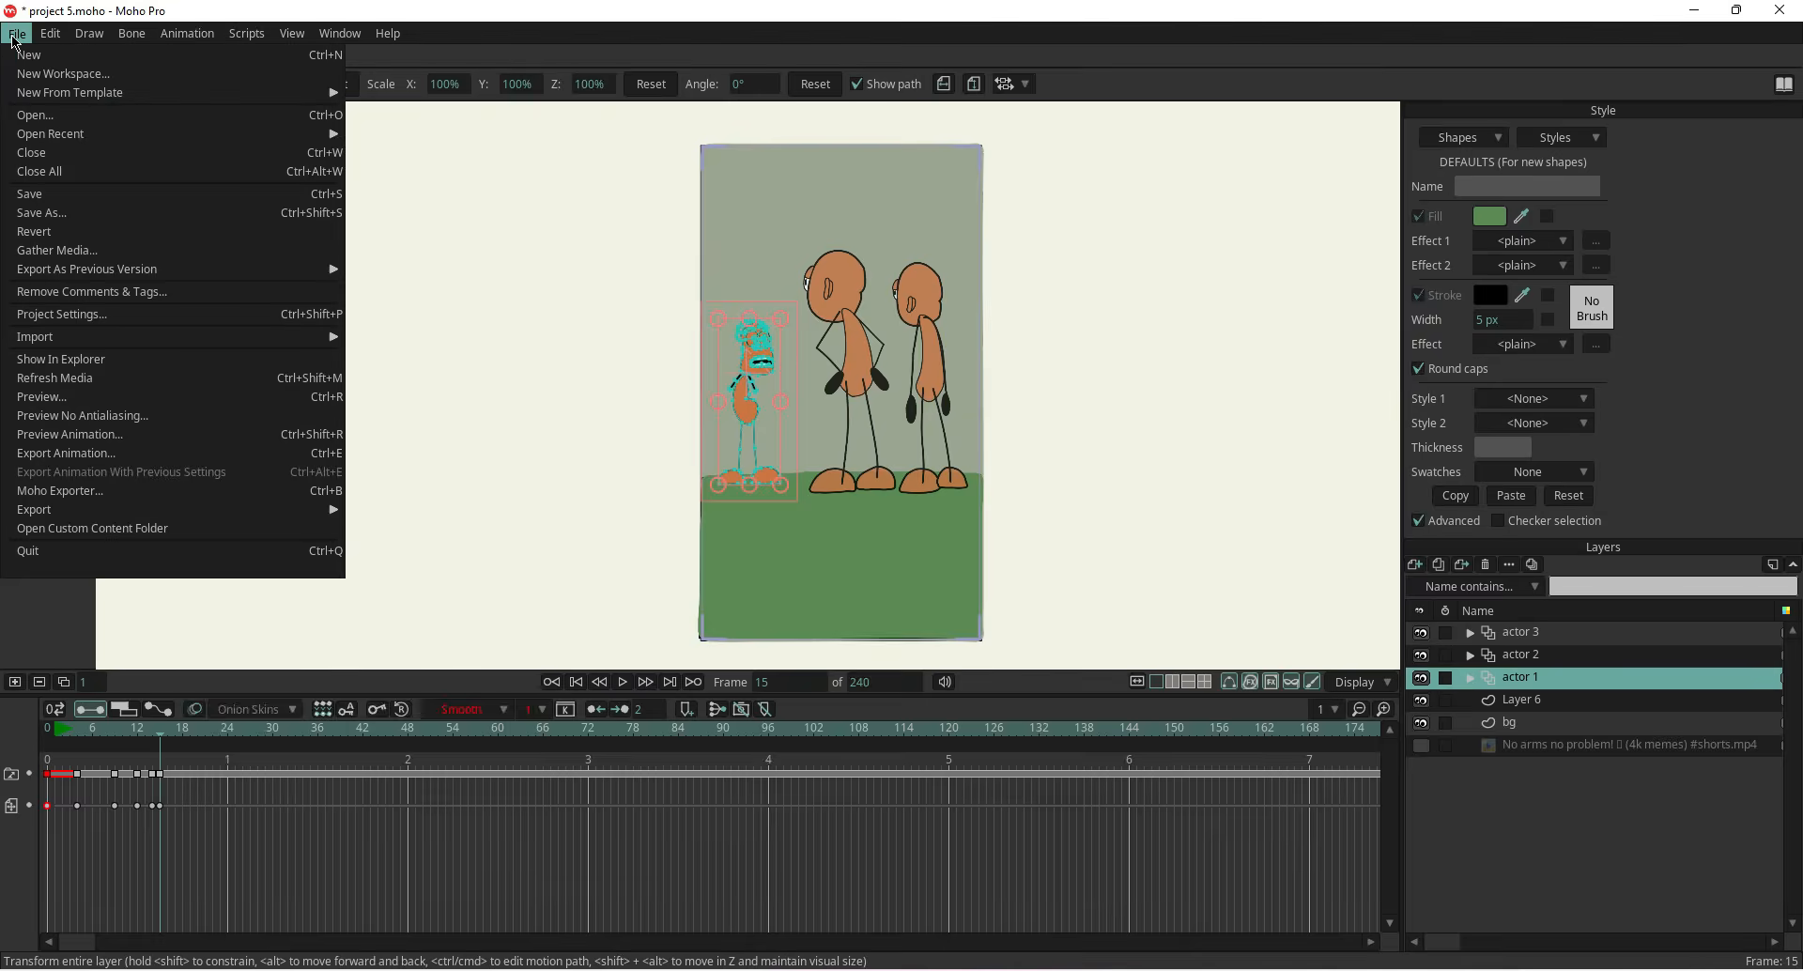
left_click(106, 458)
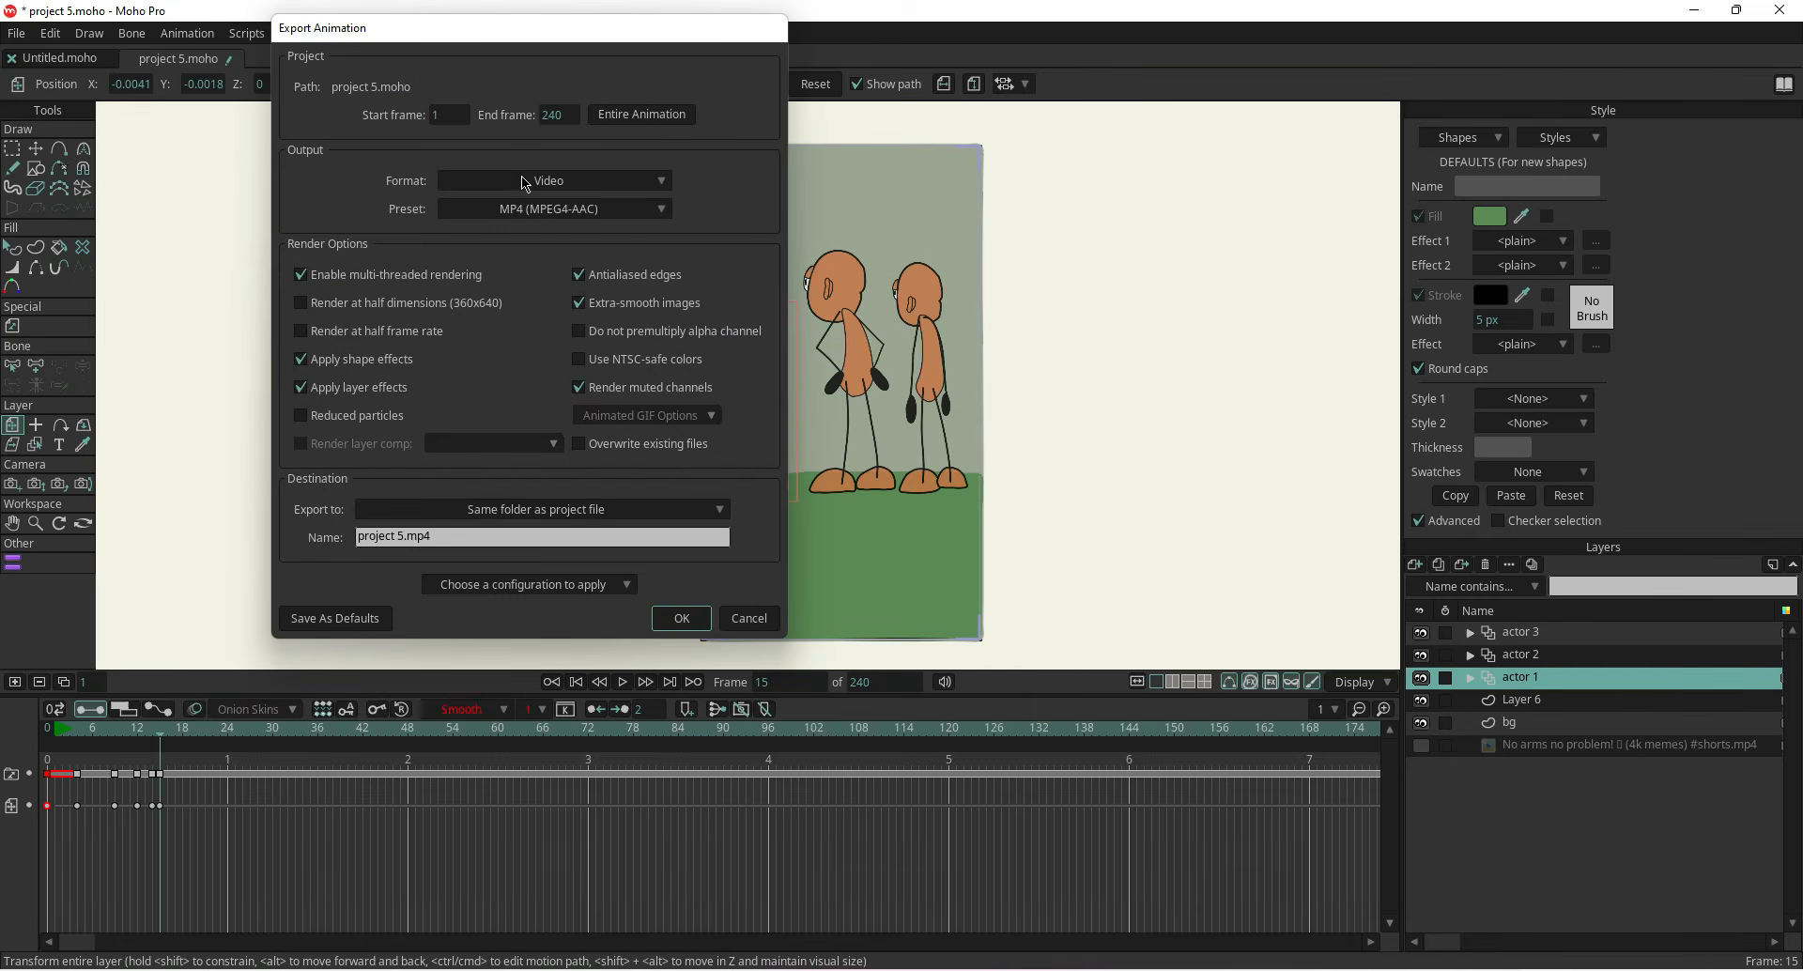
left_click(552, 115)
type("15")
Create a new folder named youtube inside rico video, choose it as the export destination, and start the export
left_click(624, 511)
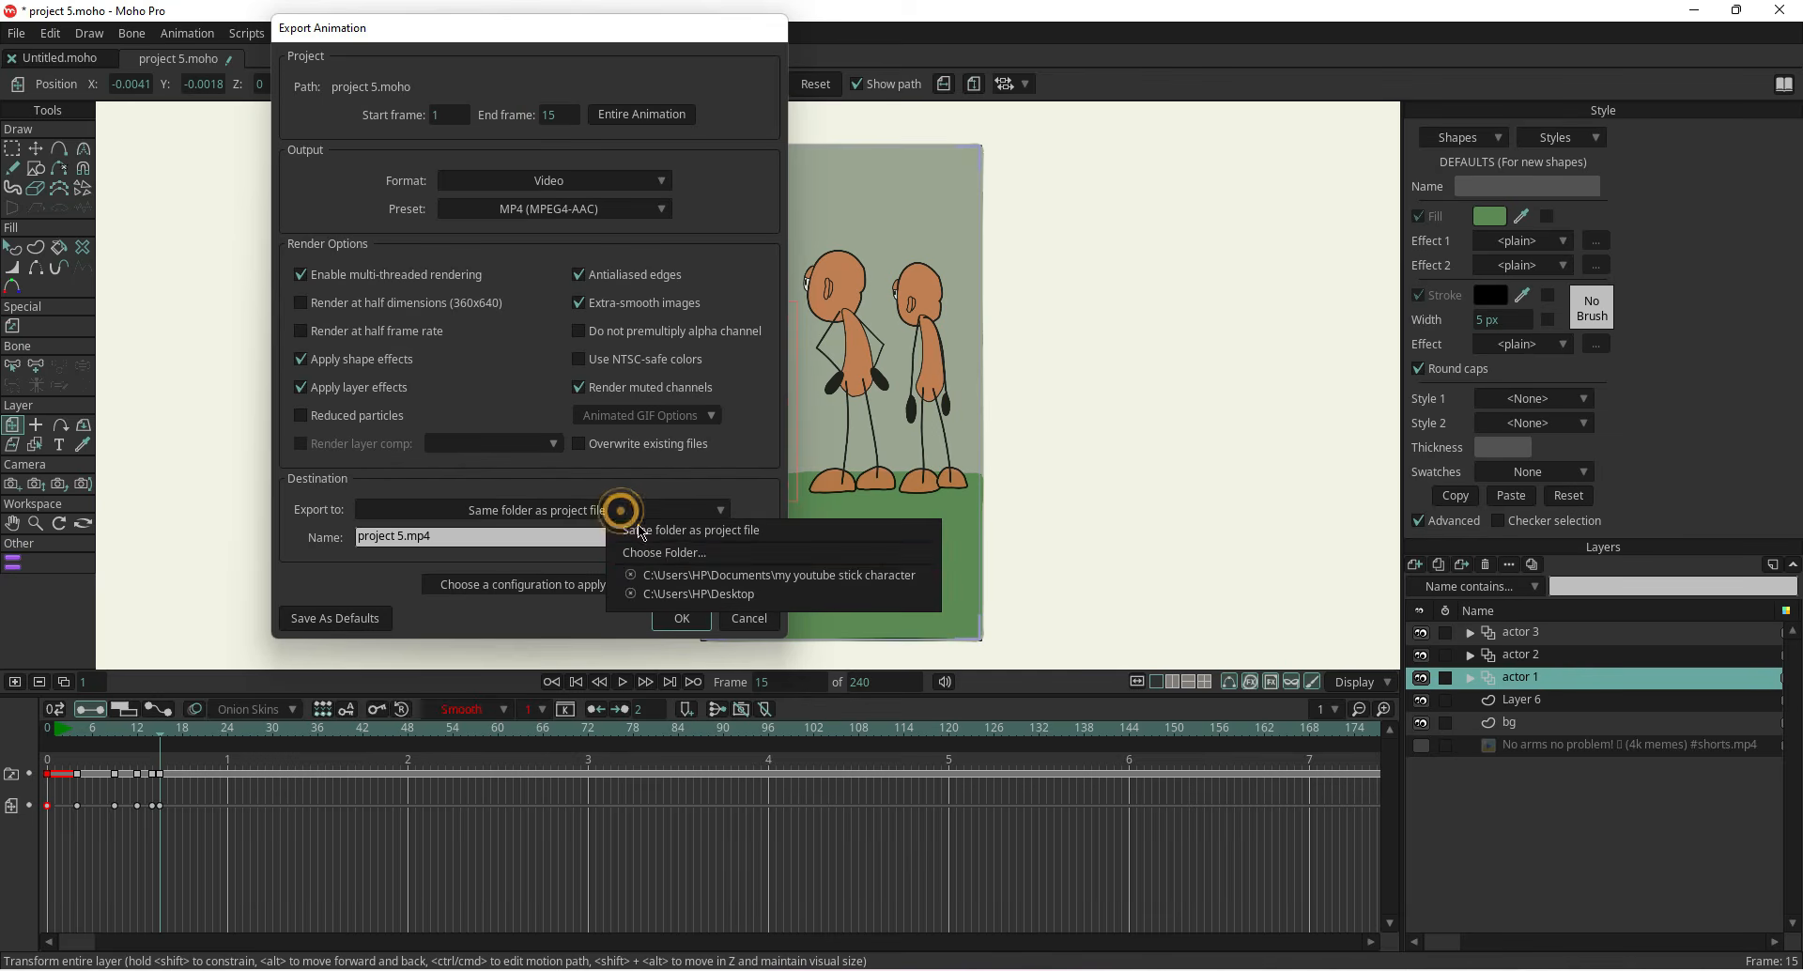
left_click(644, 550)
left_click(422, 54)
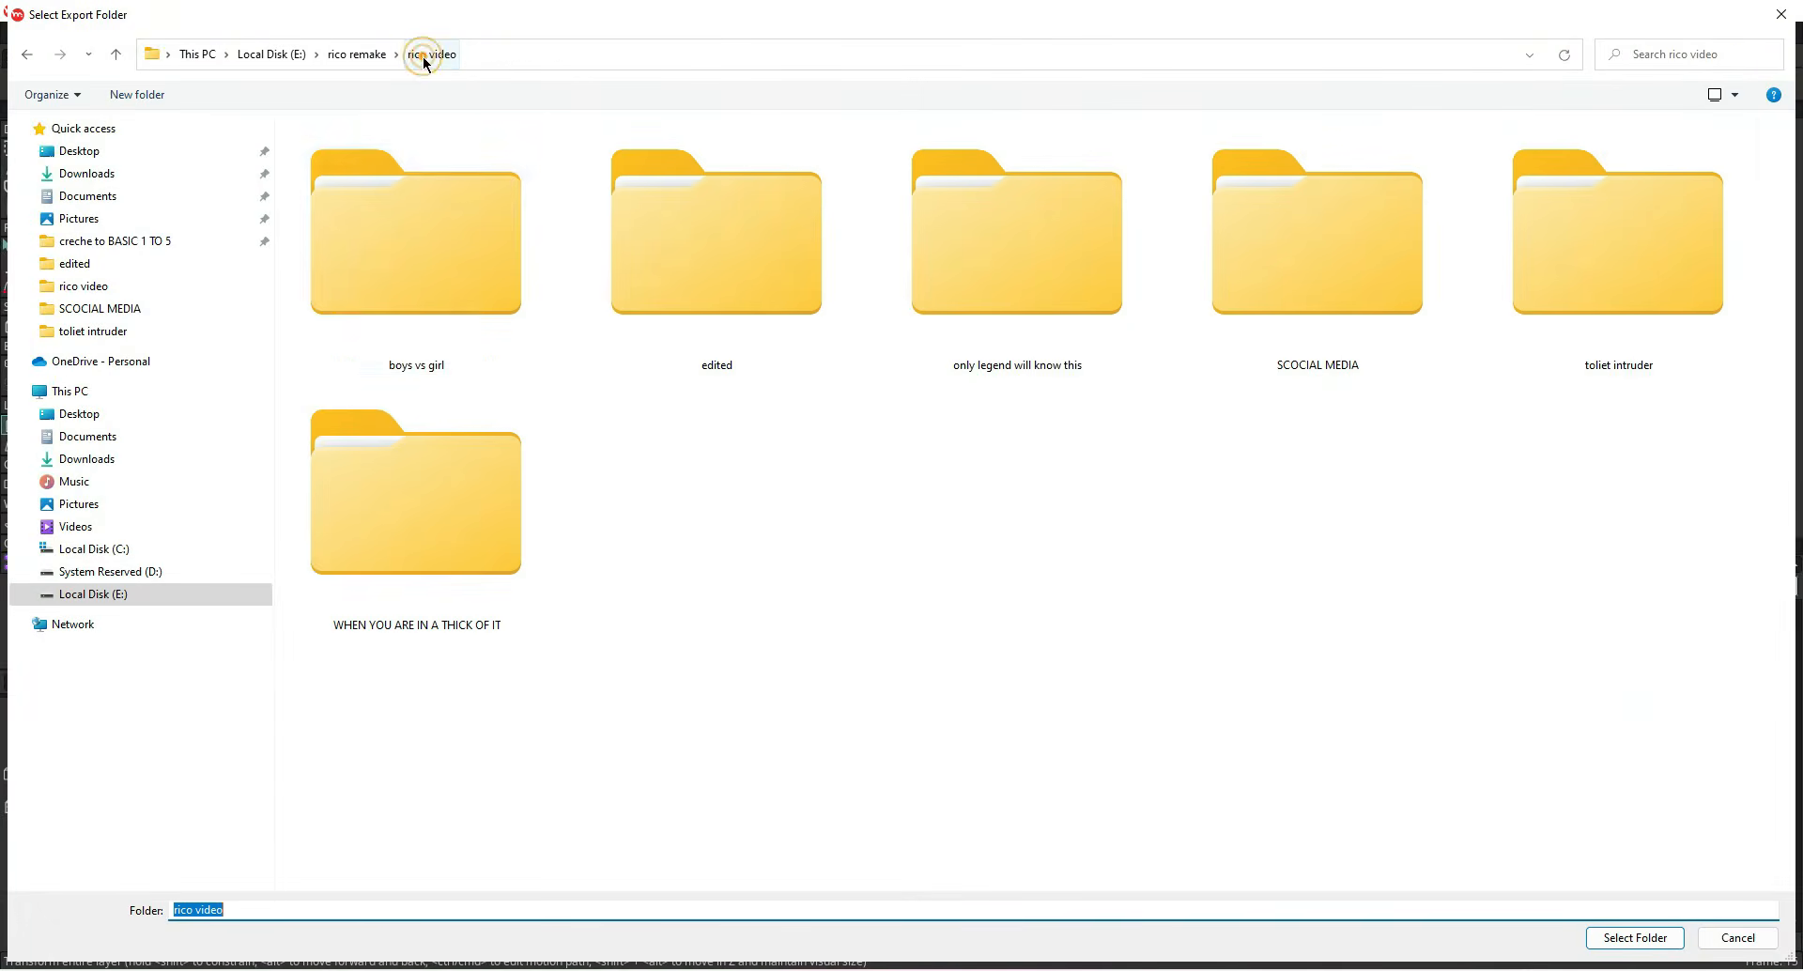
left_click(137, 95)
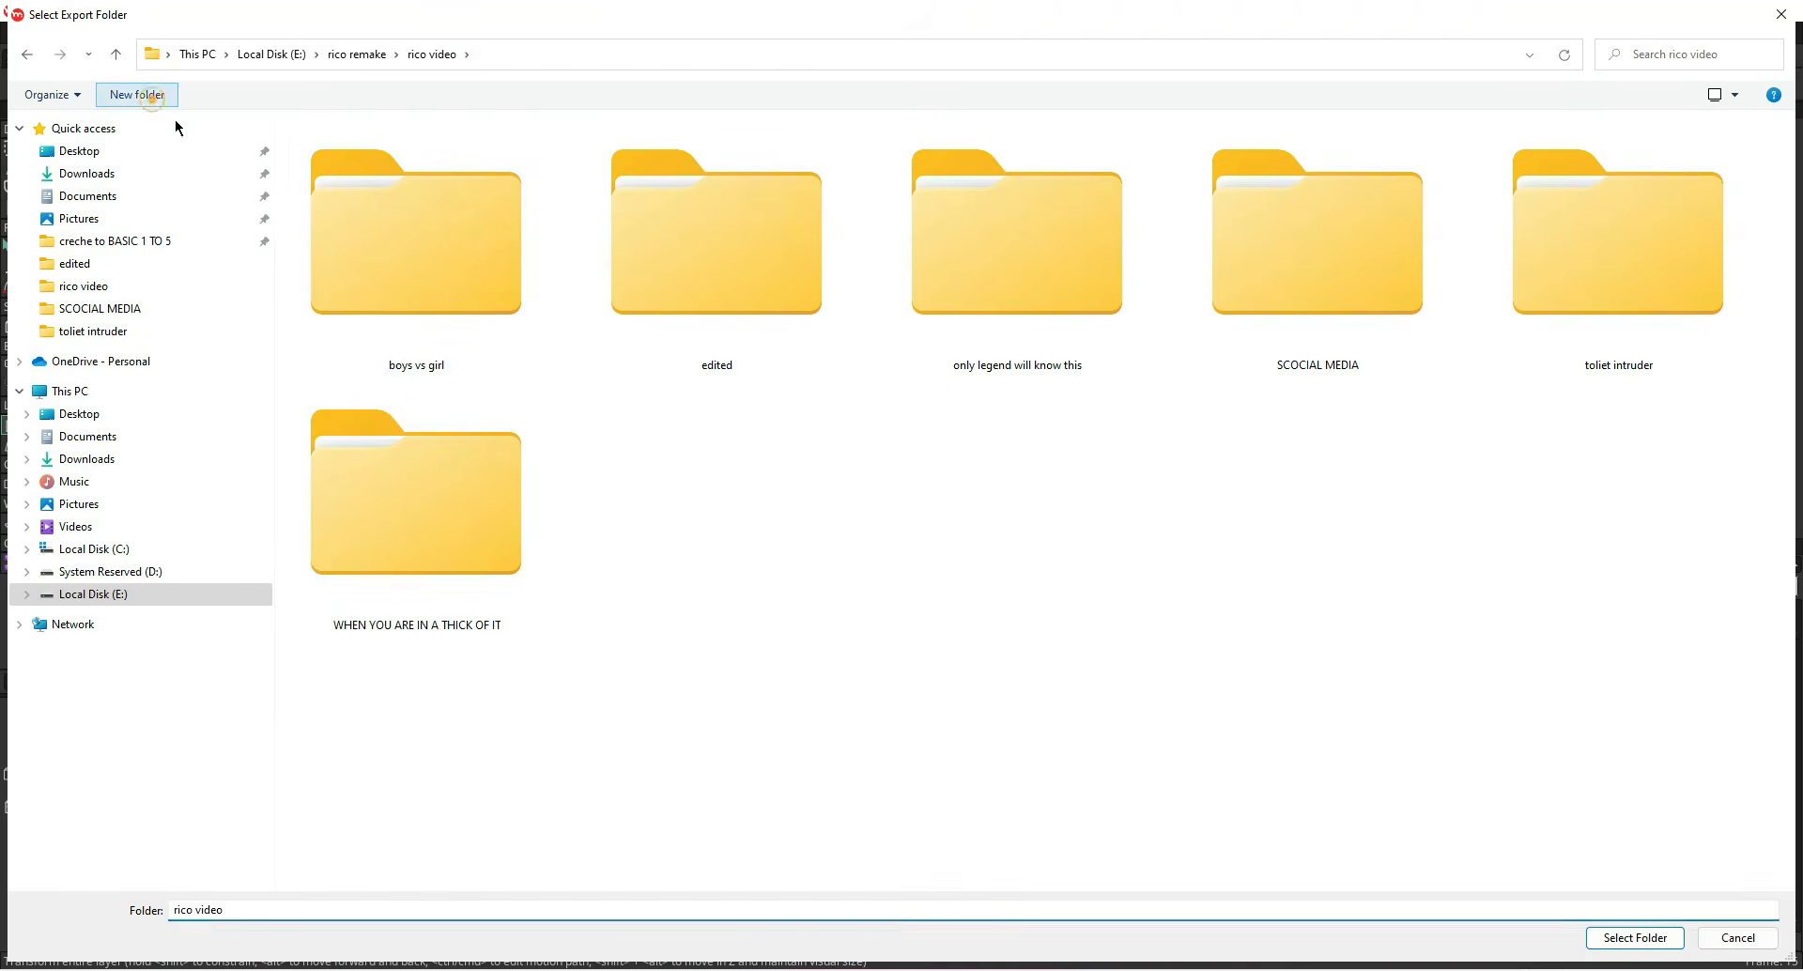
type("youtube")
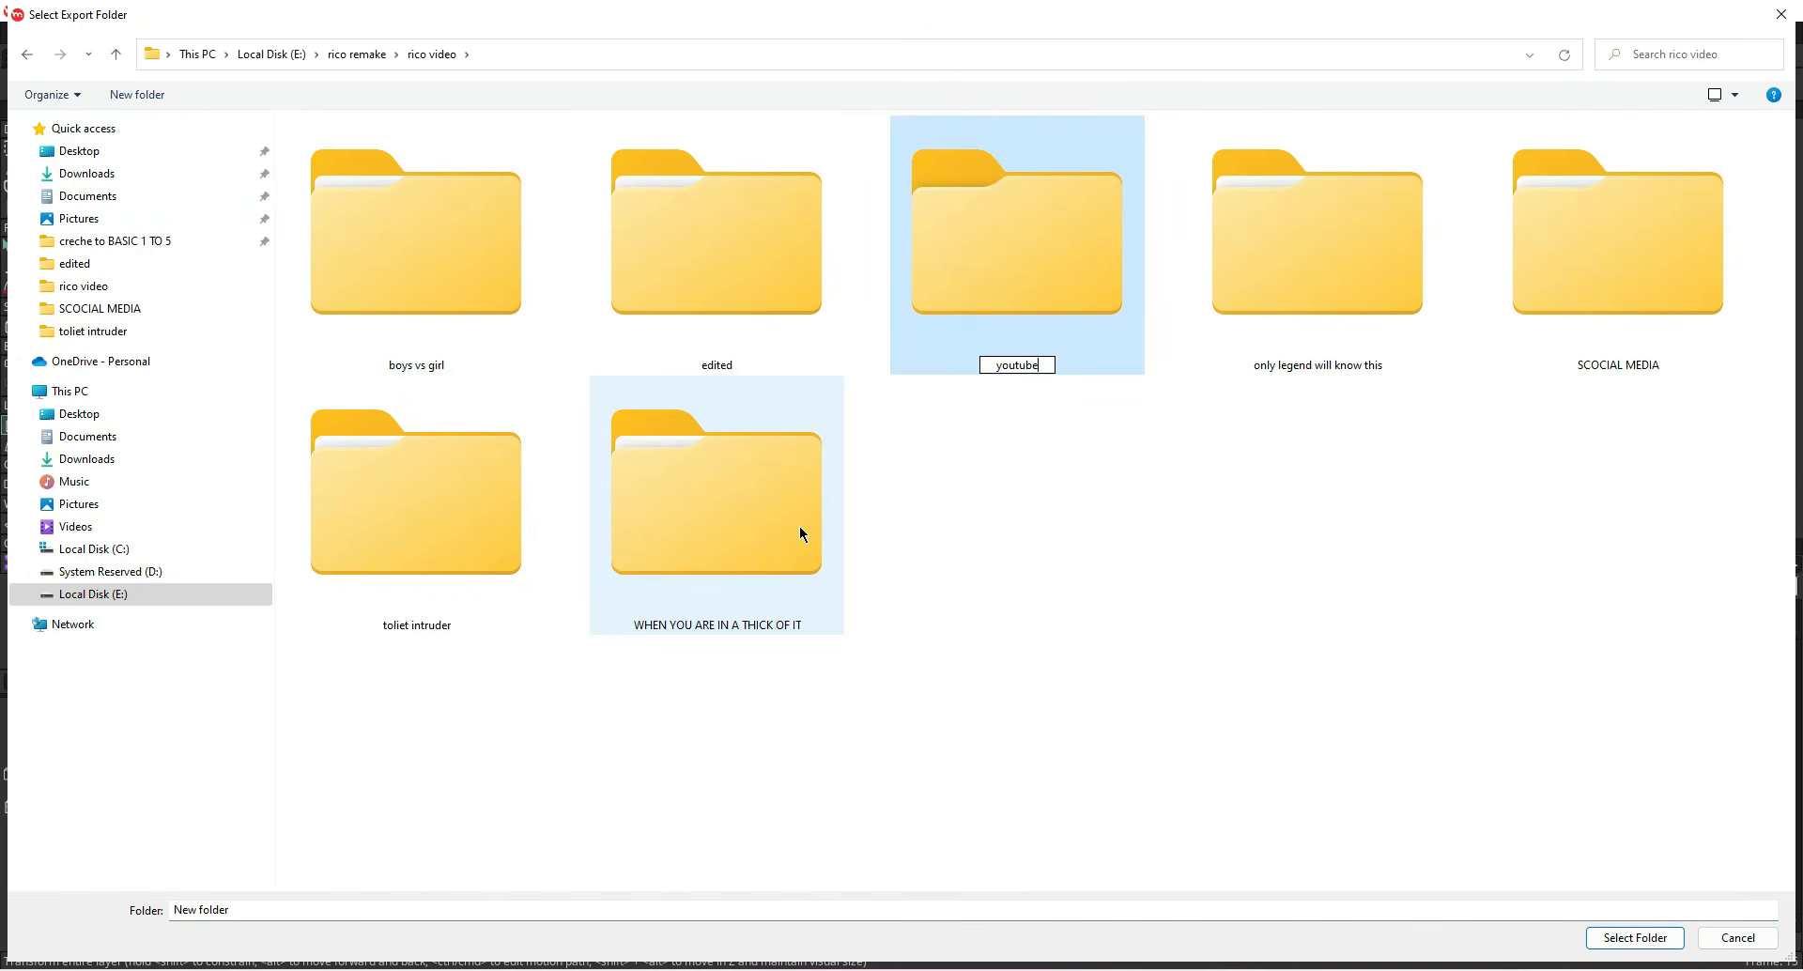
key("Return")
double_click(798, 533)
left_click(1597, 935)
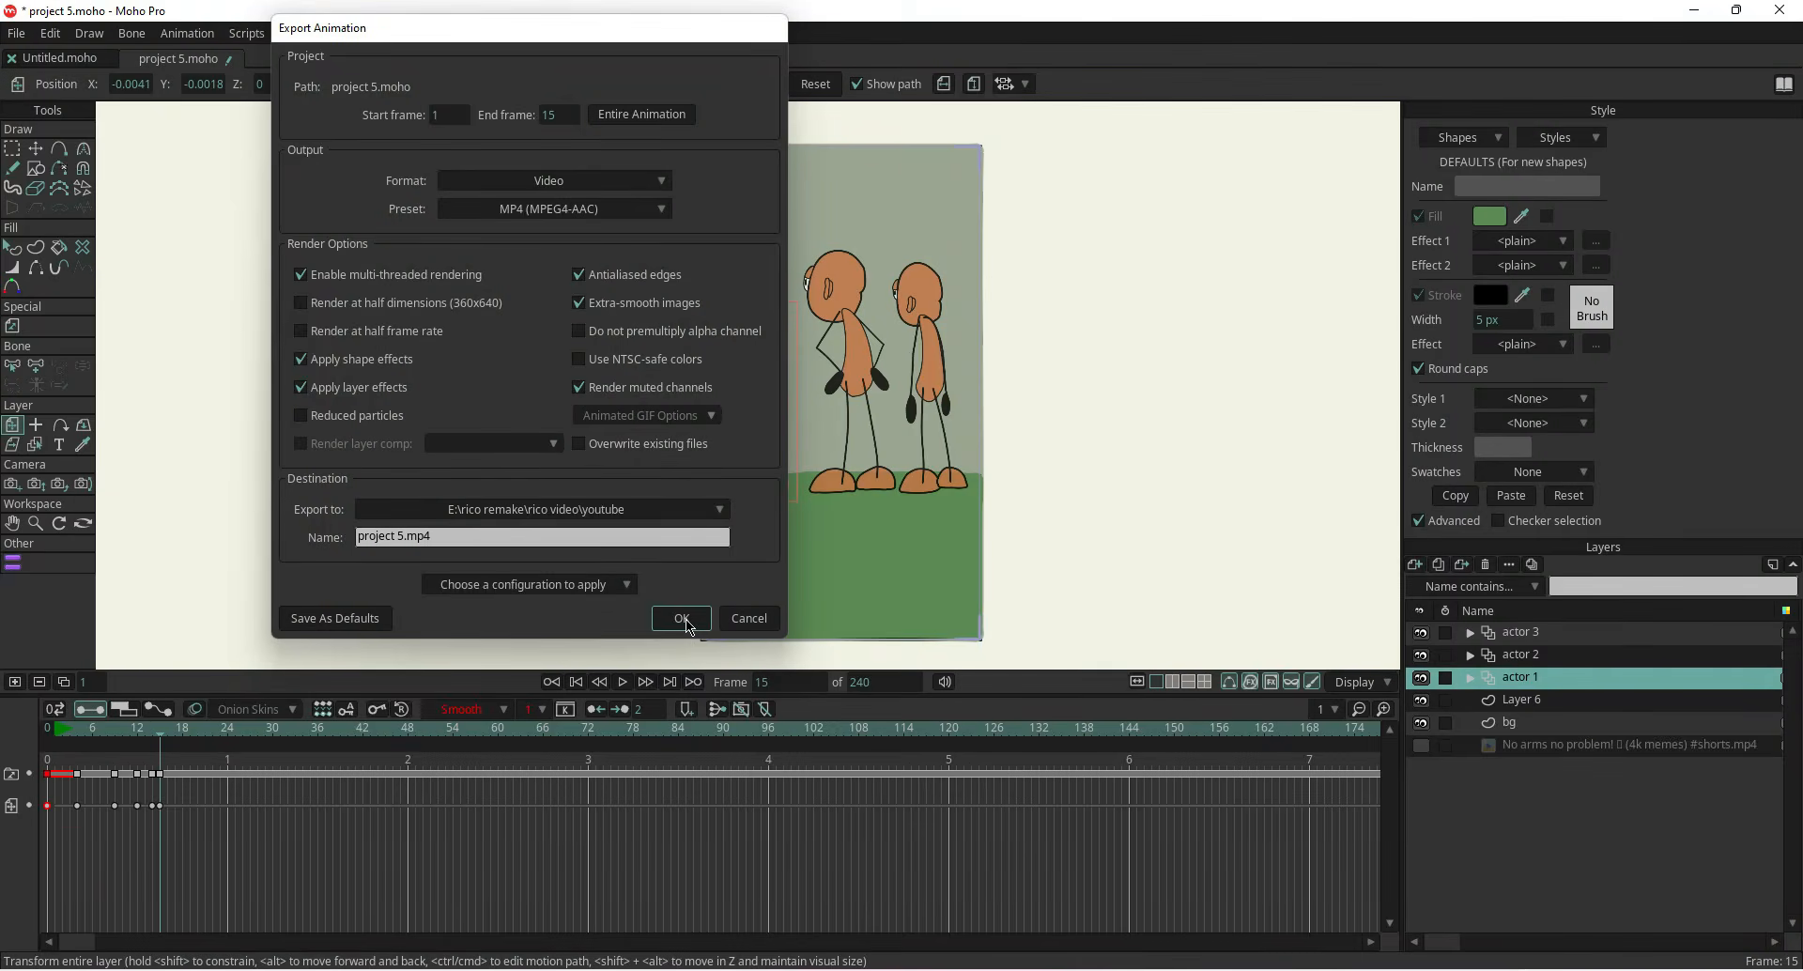
left_click(681, 618)
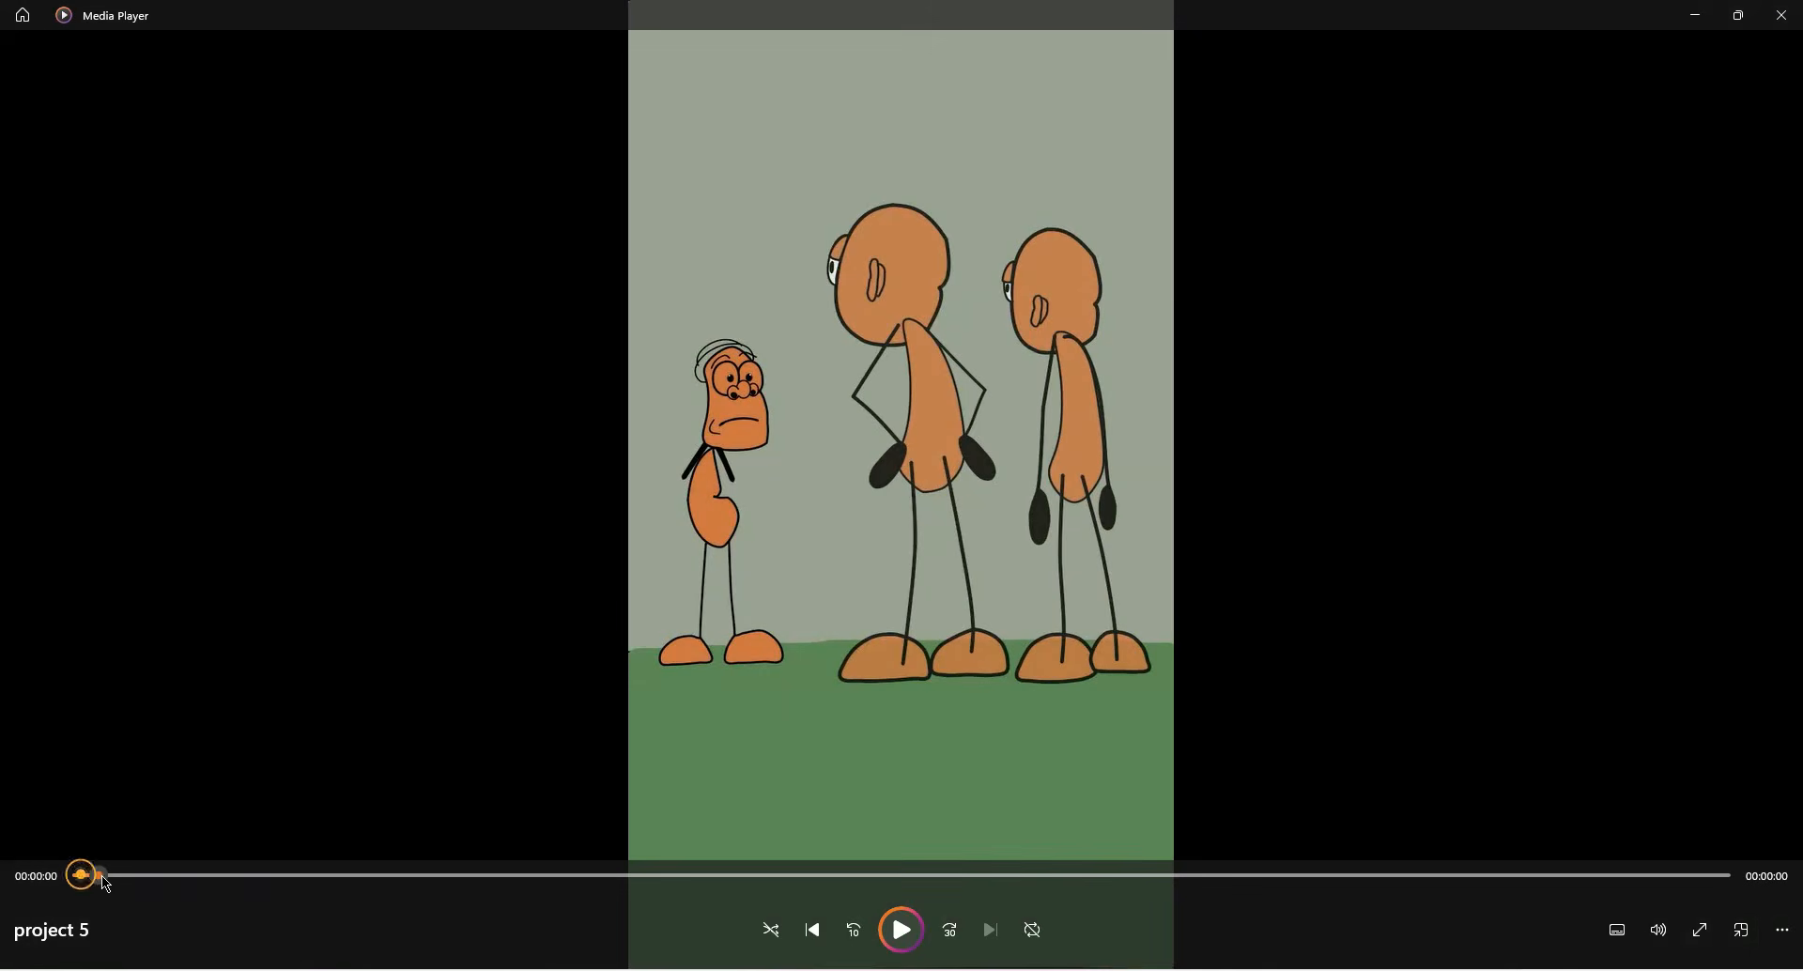
Scrub through the exported video in Media Player, then close the player
left_click_drag(105, 884, 1646, 900)
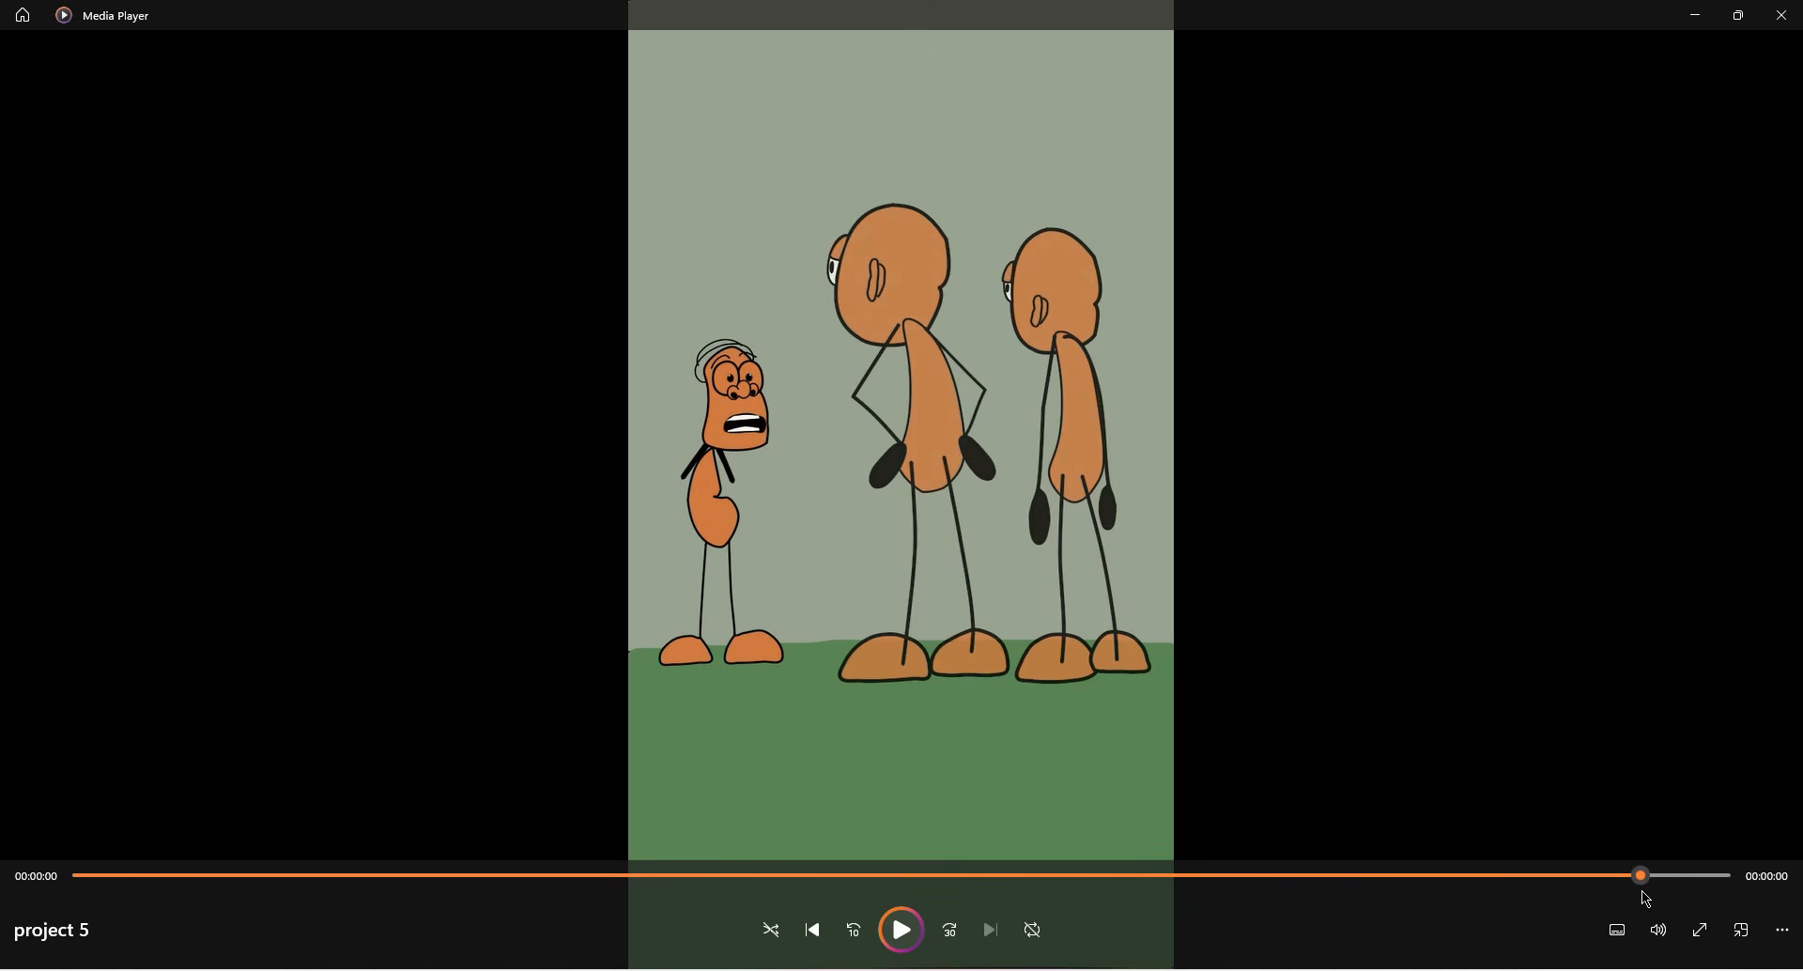
left_click(1797, 12)
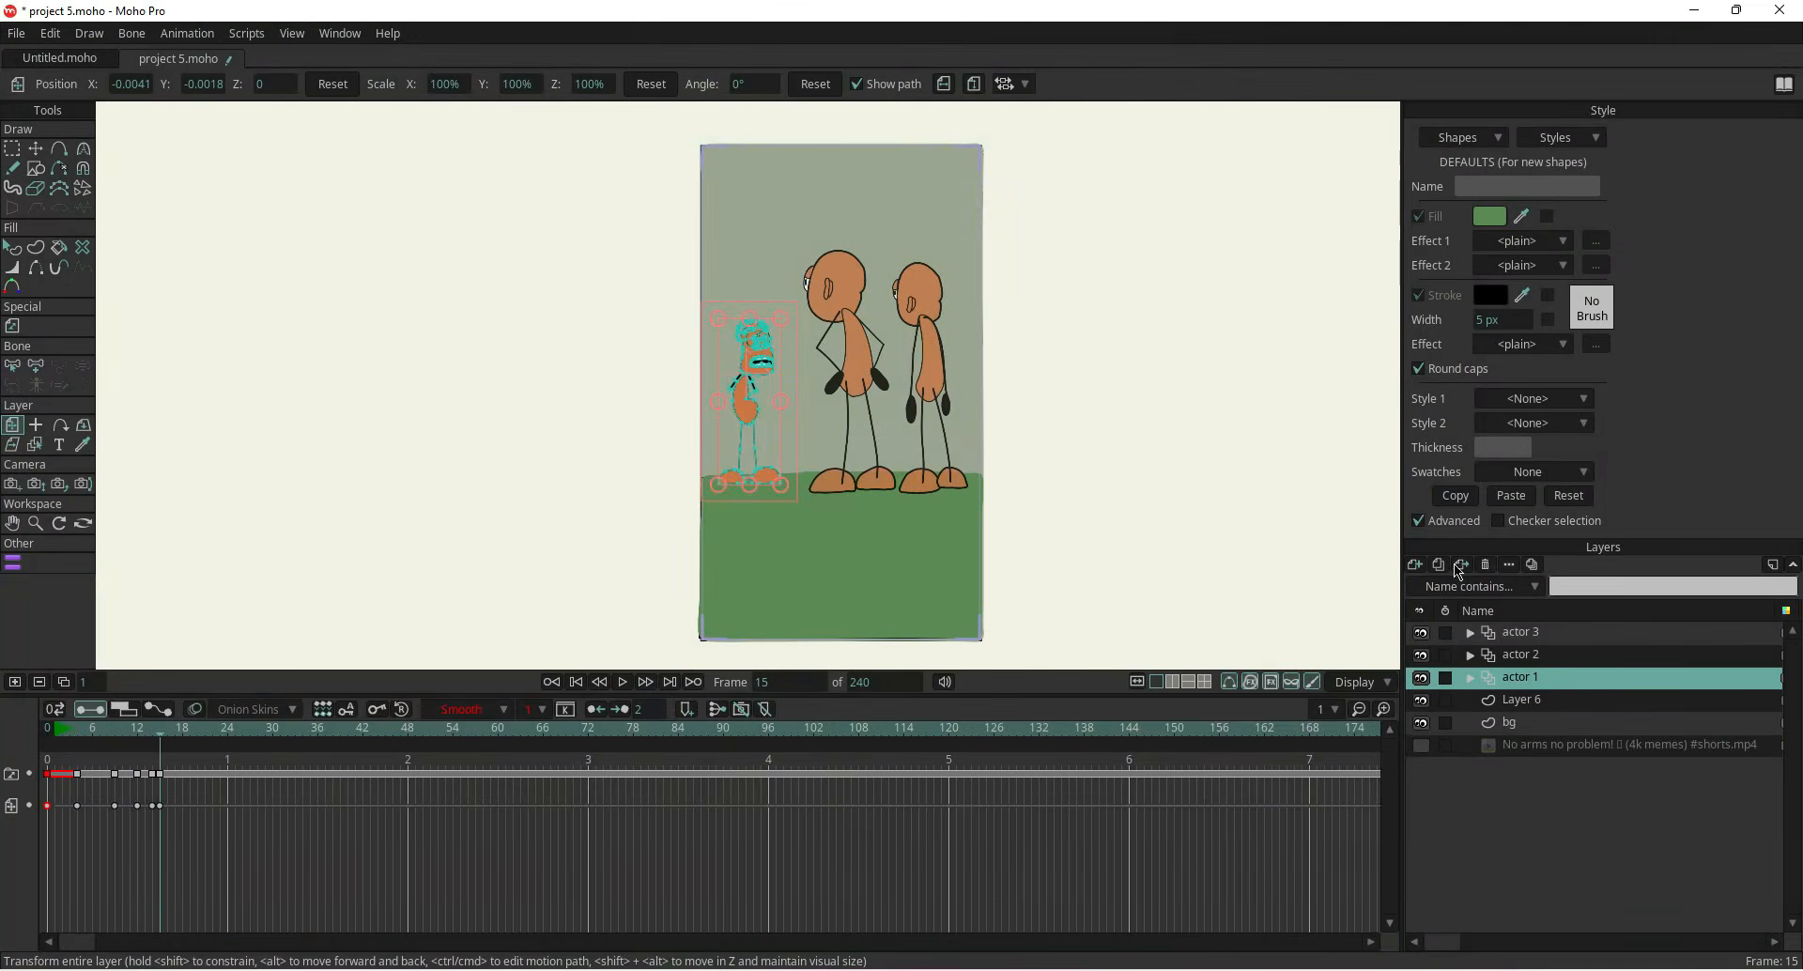
left_click(1513, 901)
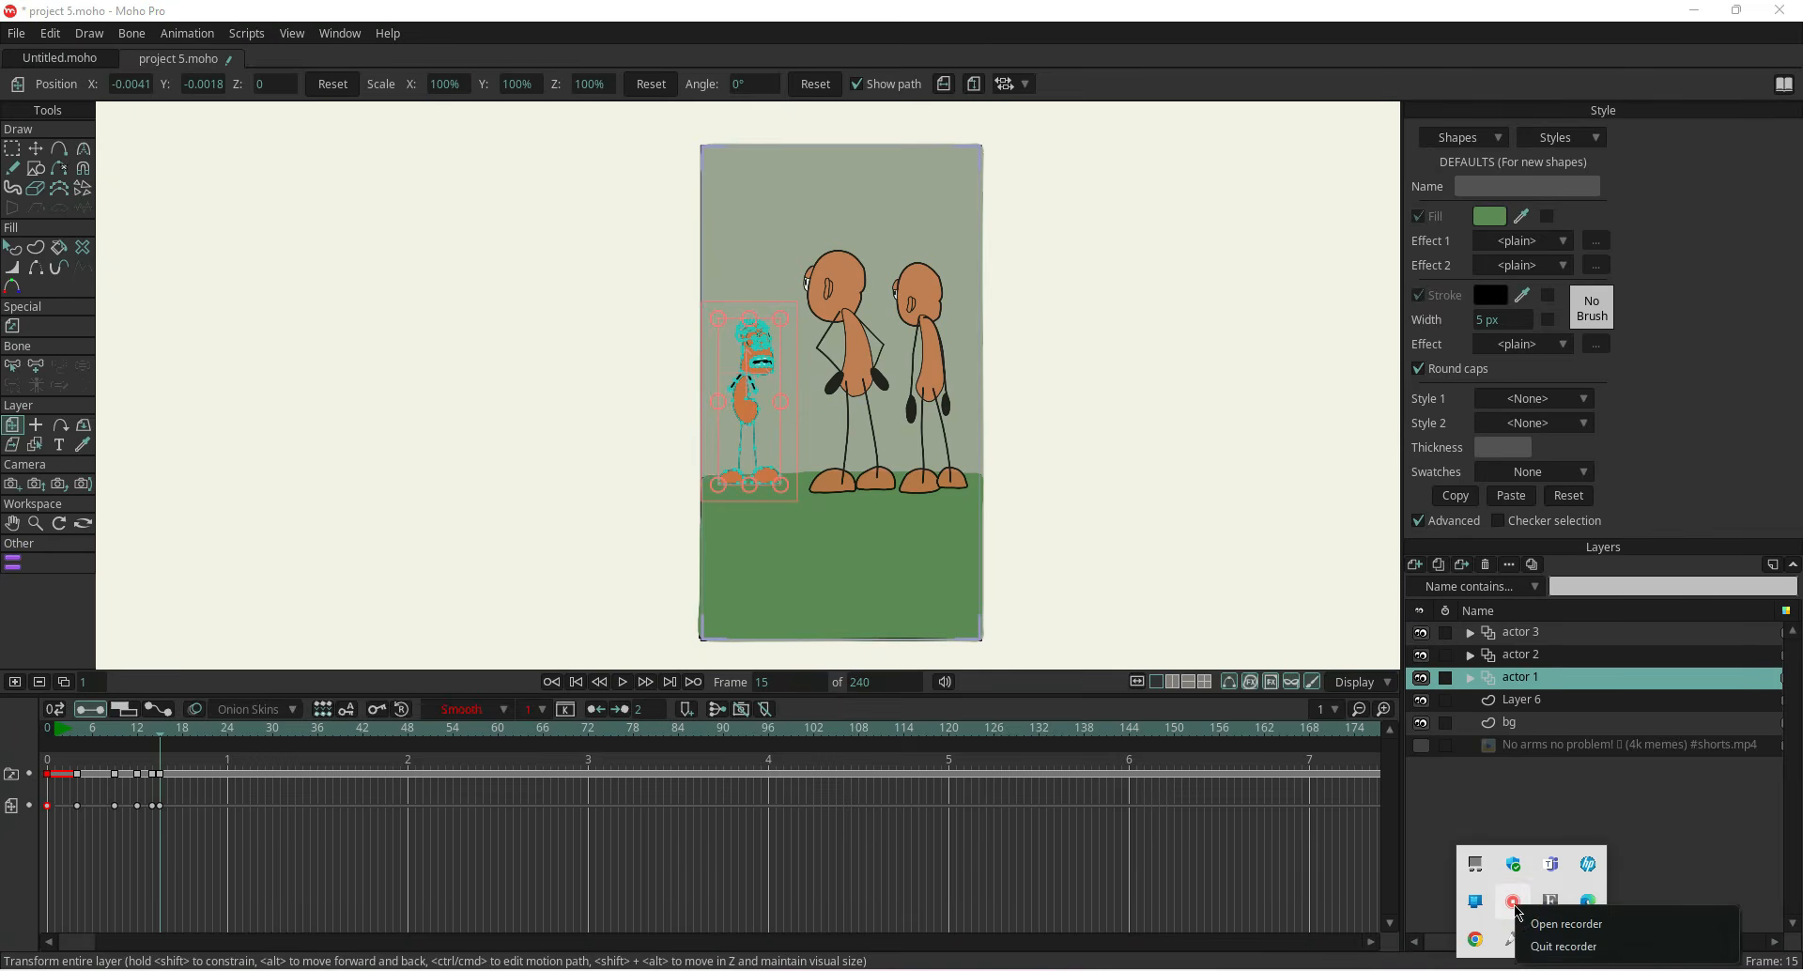
left_click(1531, 930)
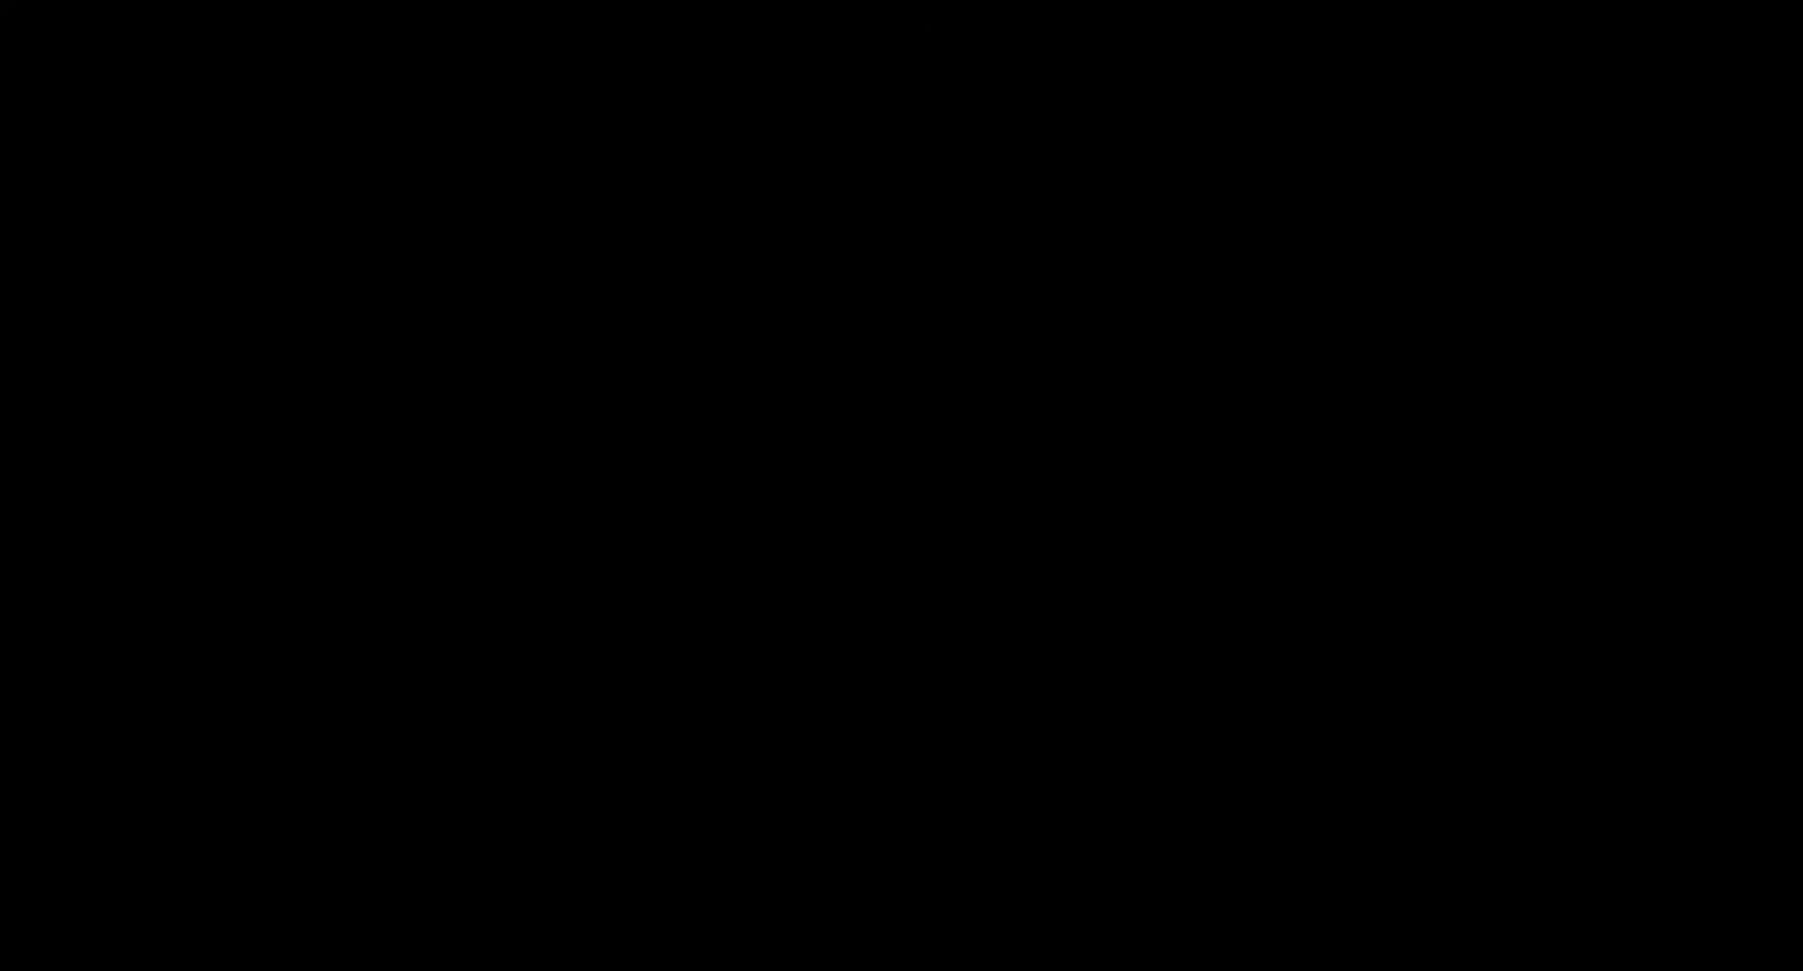